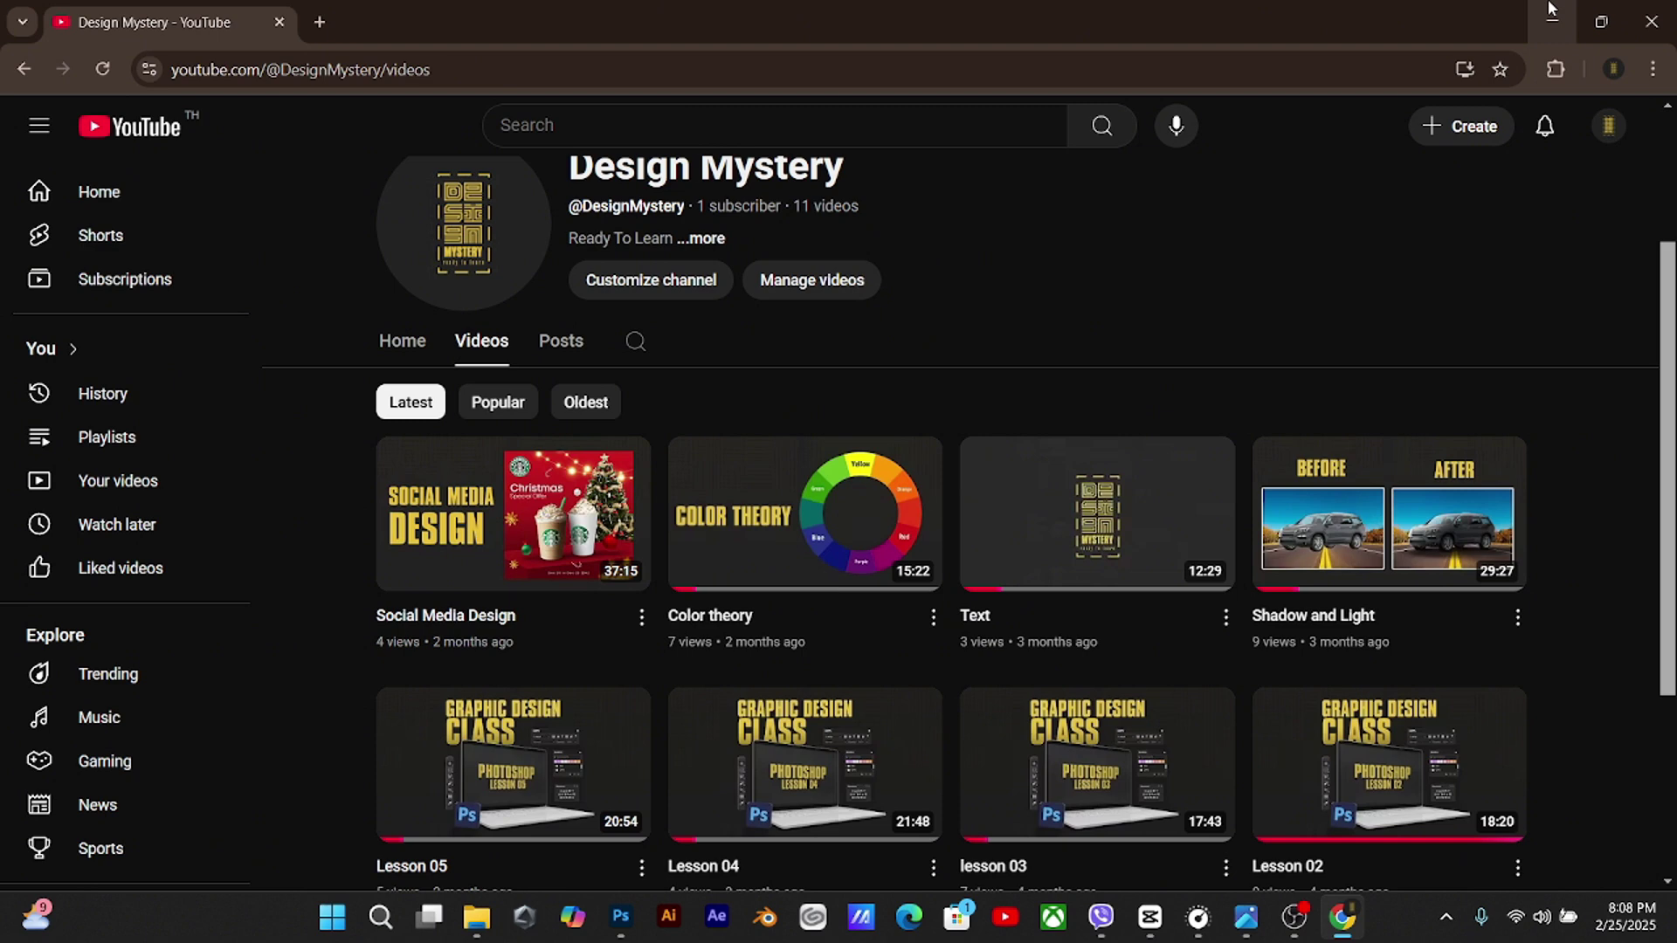
Switch from the browser to Photoshop and close the floating History, Actions and Properties panel group
click(1551, 10)
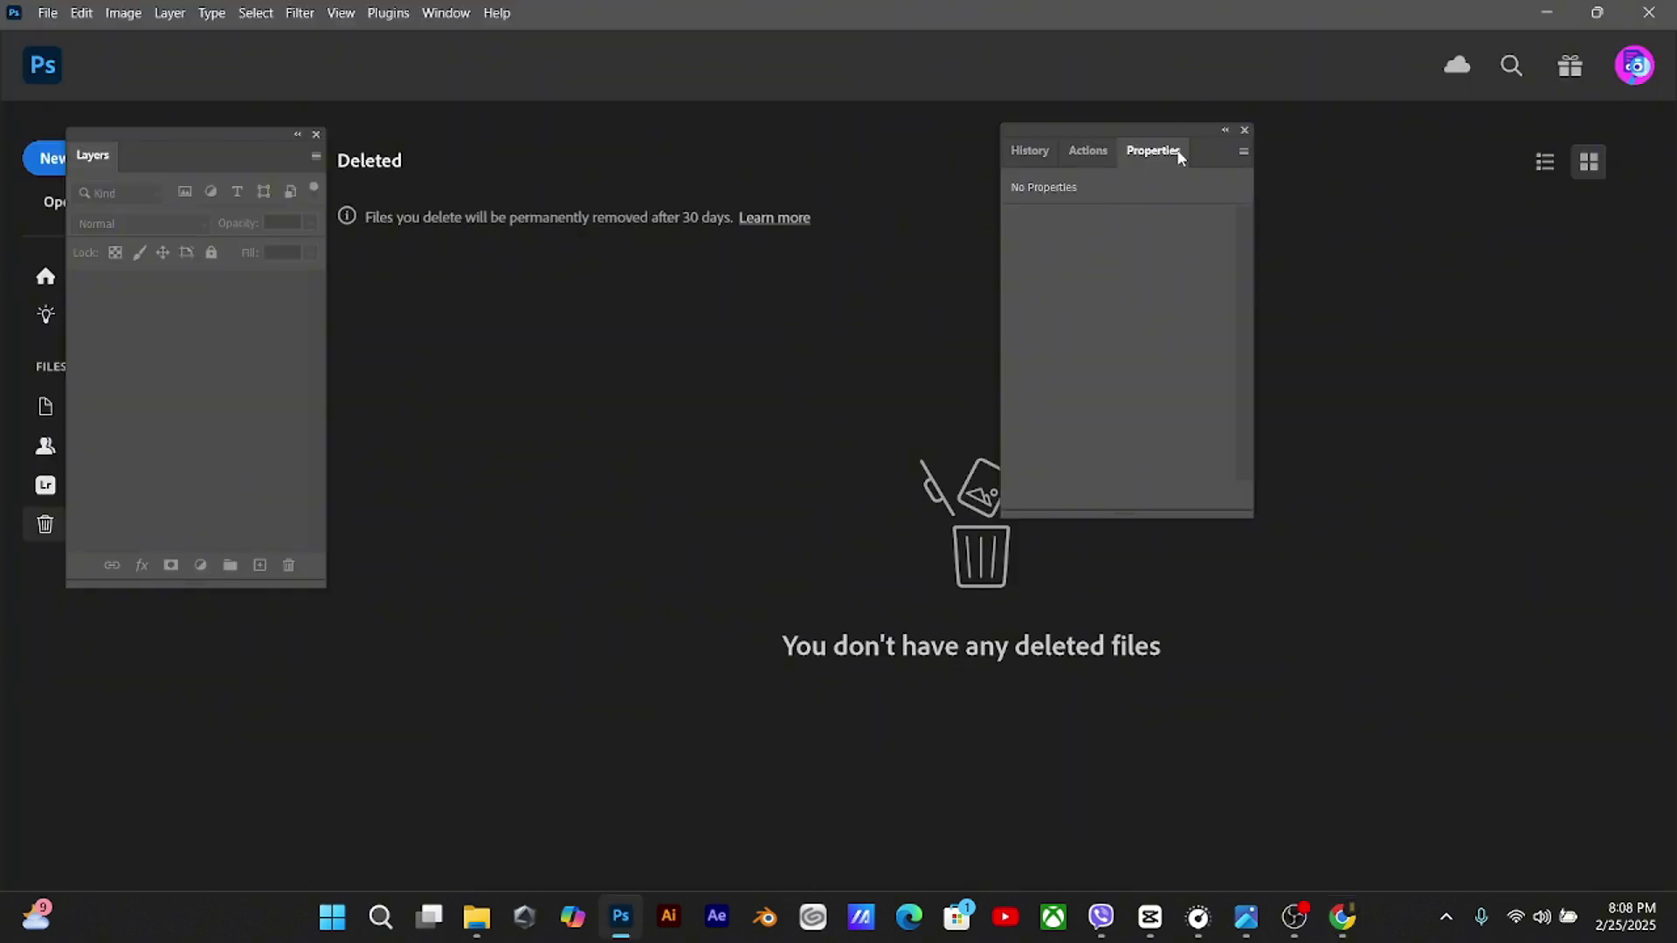
click(1244, 131)
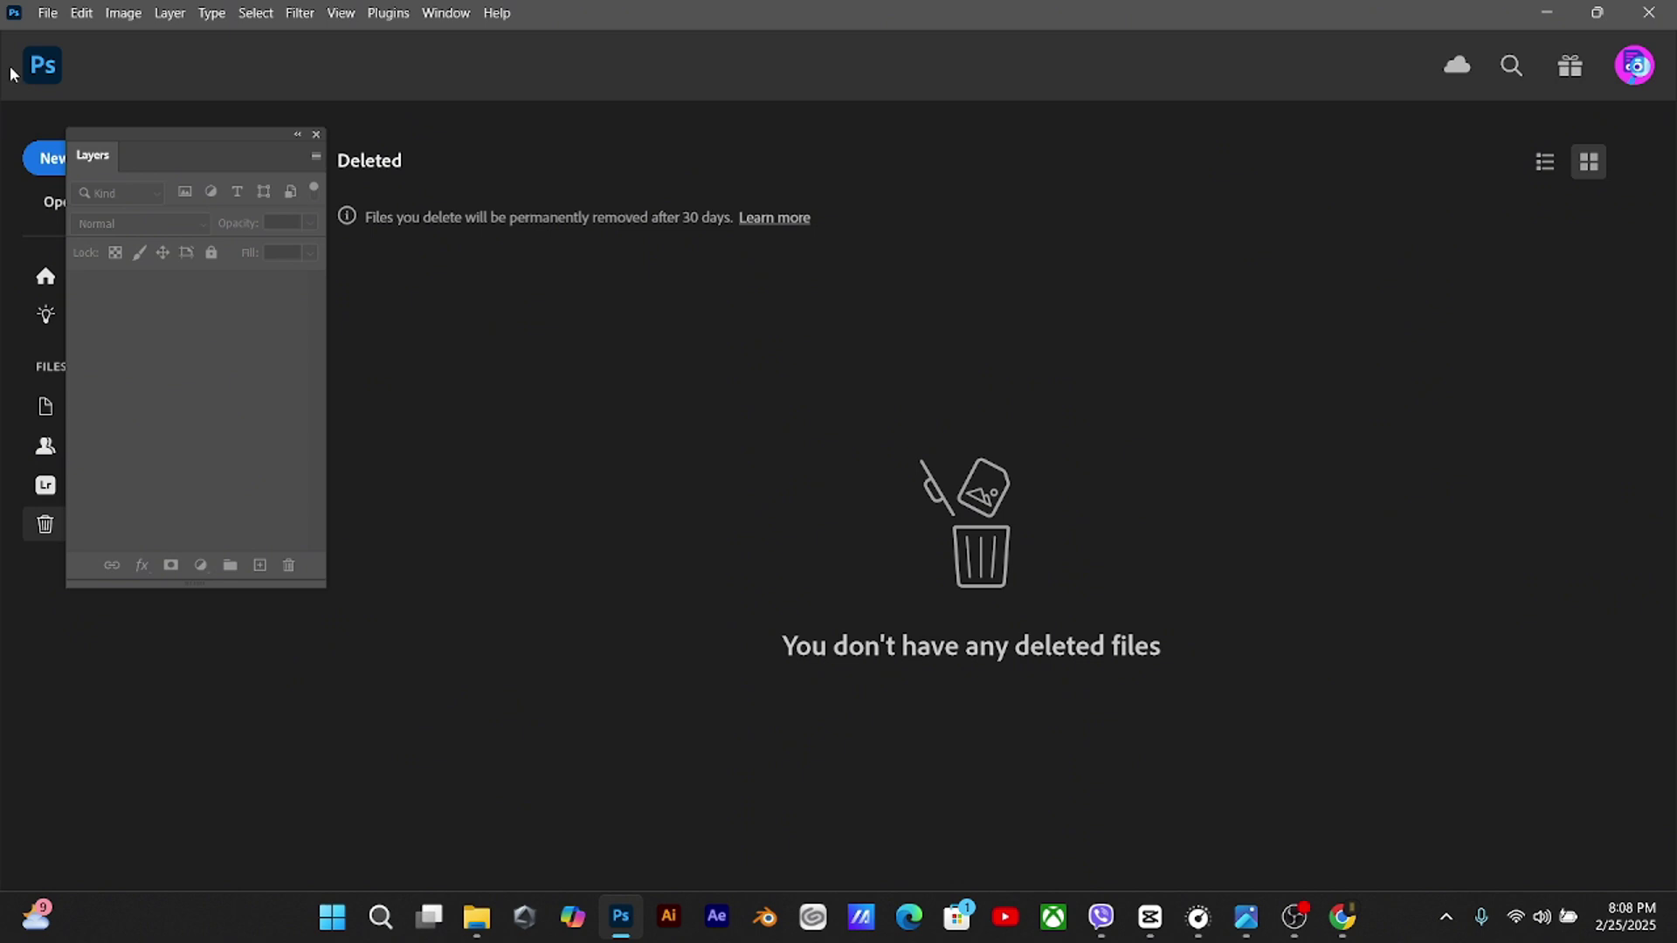
Create a new document named restaurant, 11.5 x 16.5 inches at 300 ppi in CMYK Color with a white background
click(43, 21)
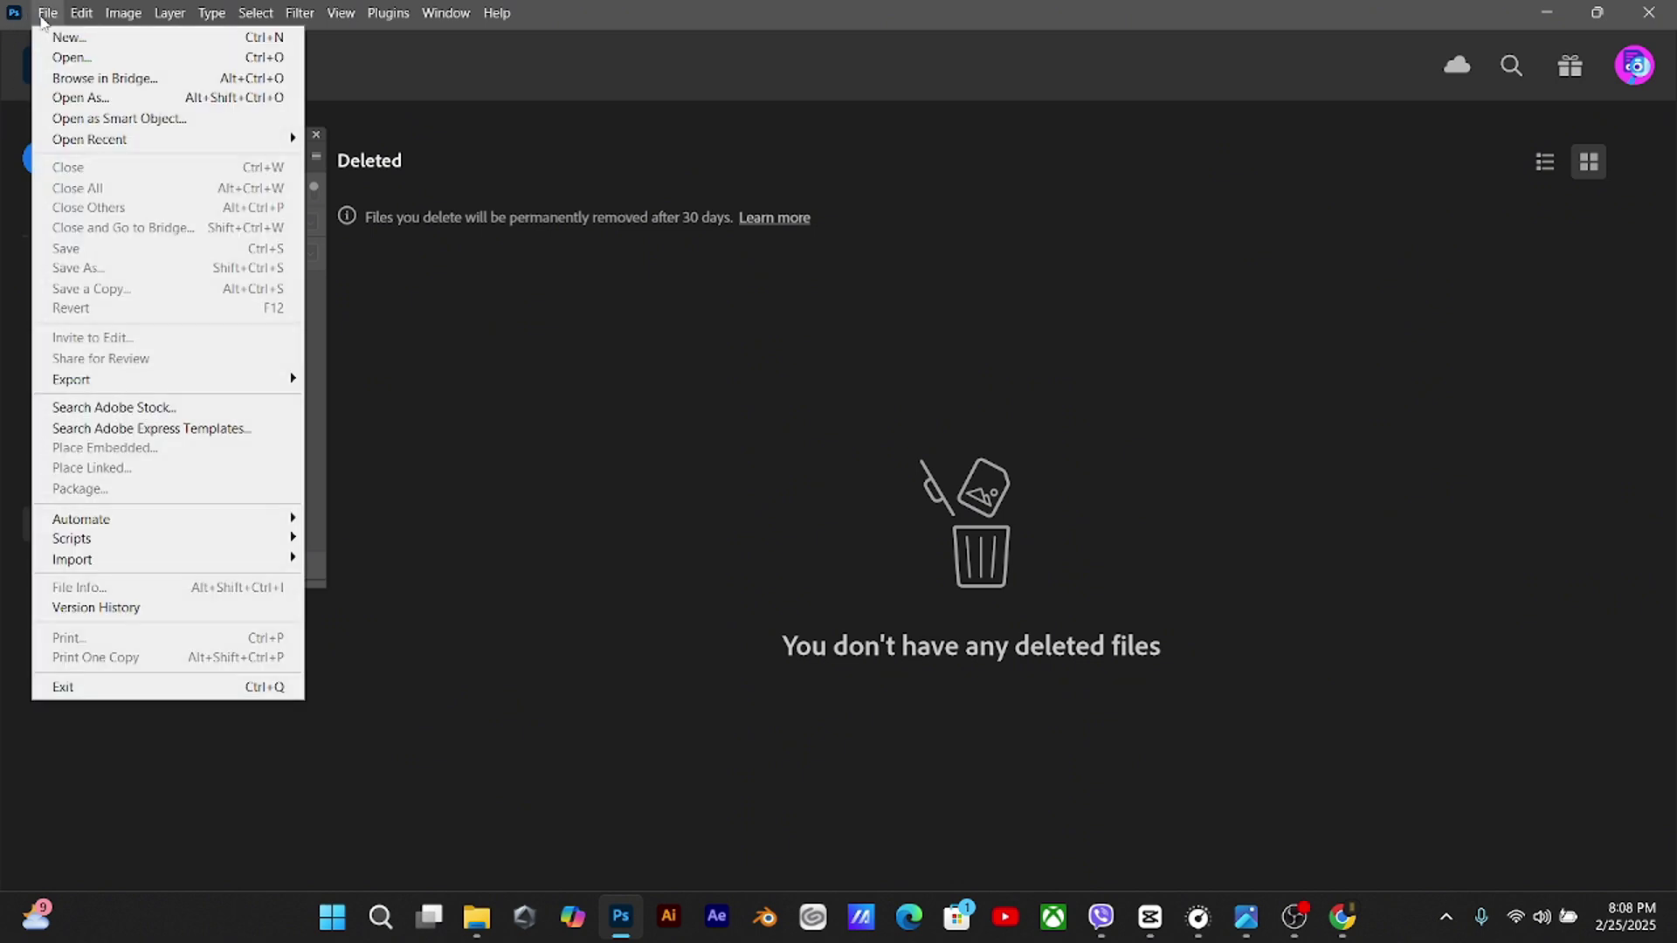
click(73, 40)
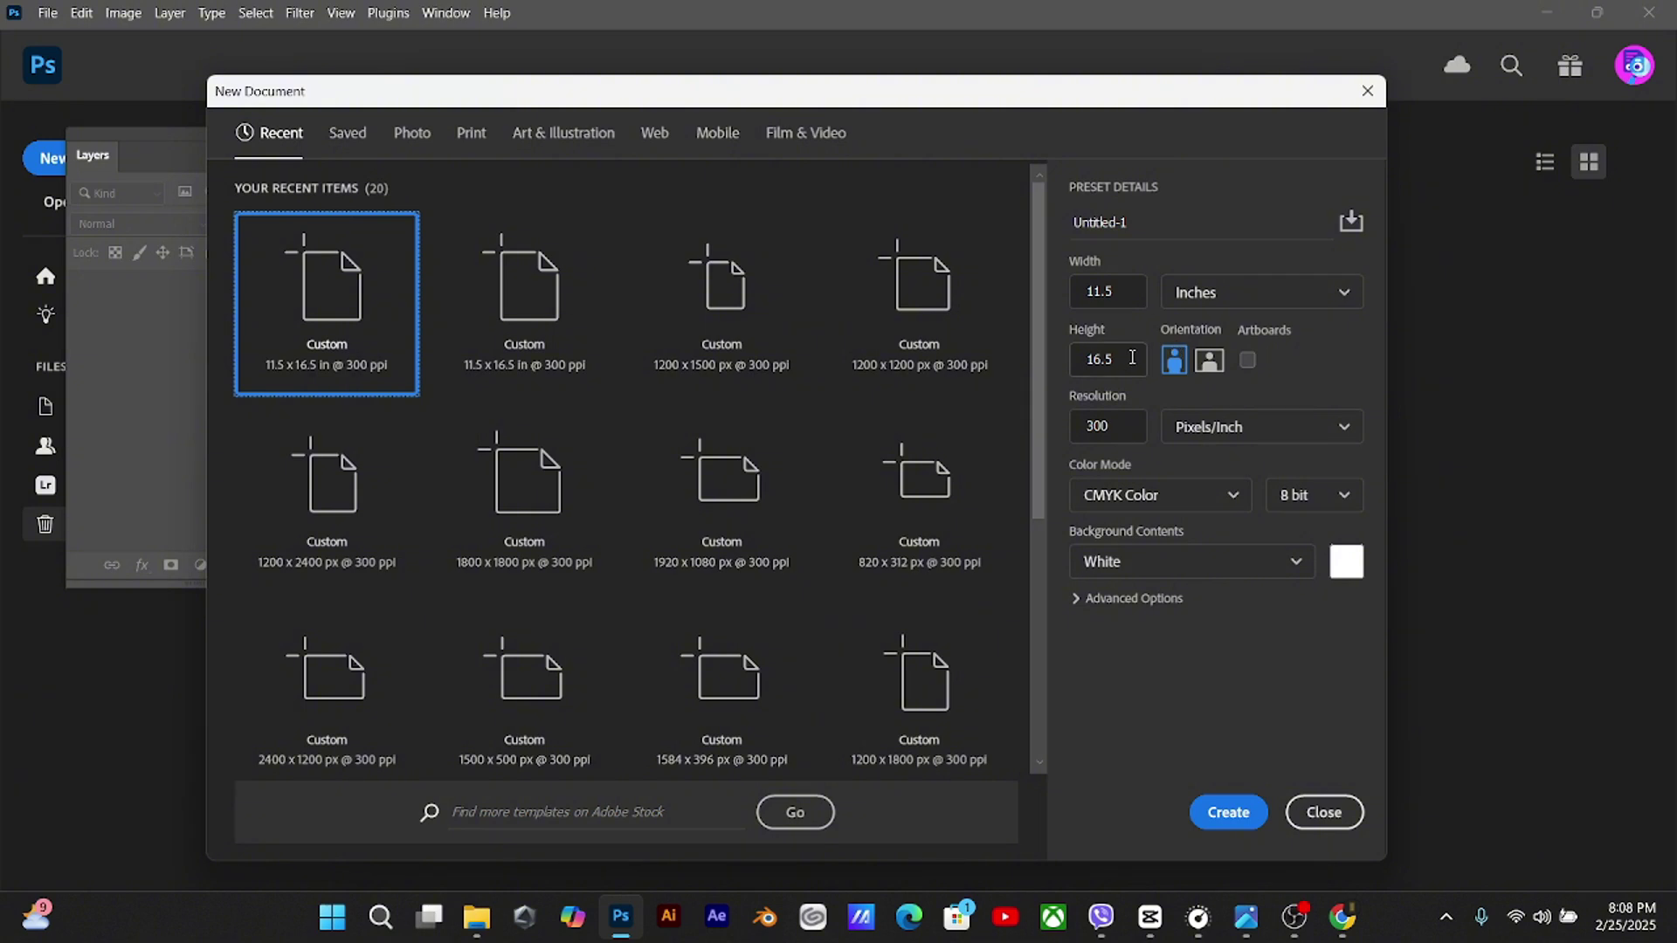
click(1155, 495)
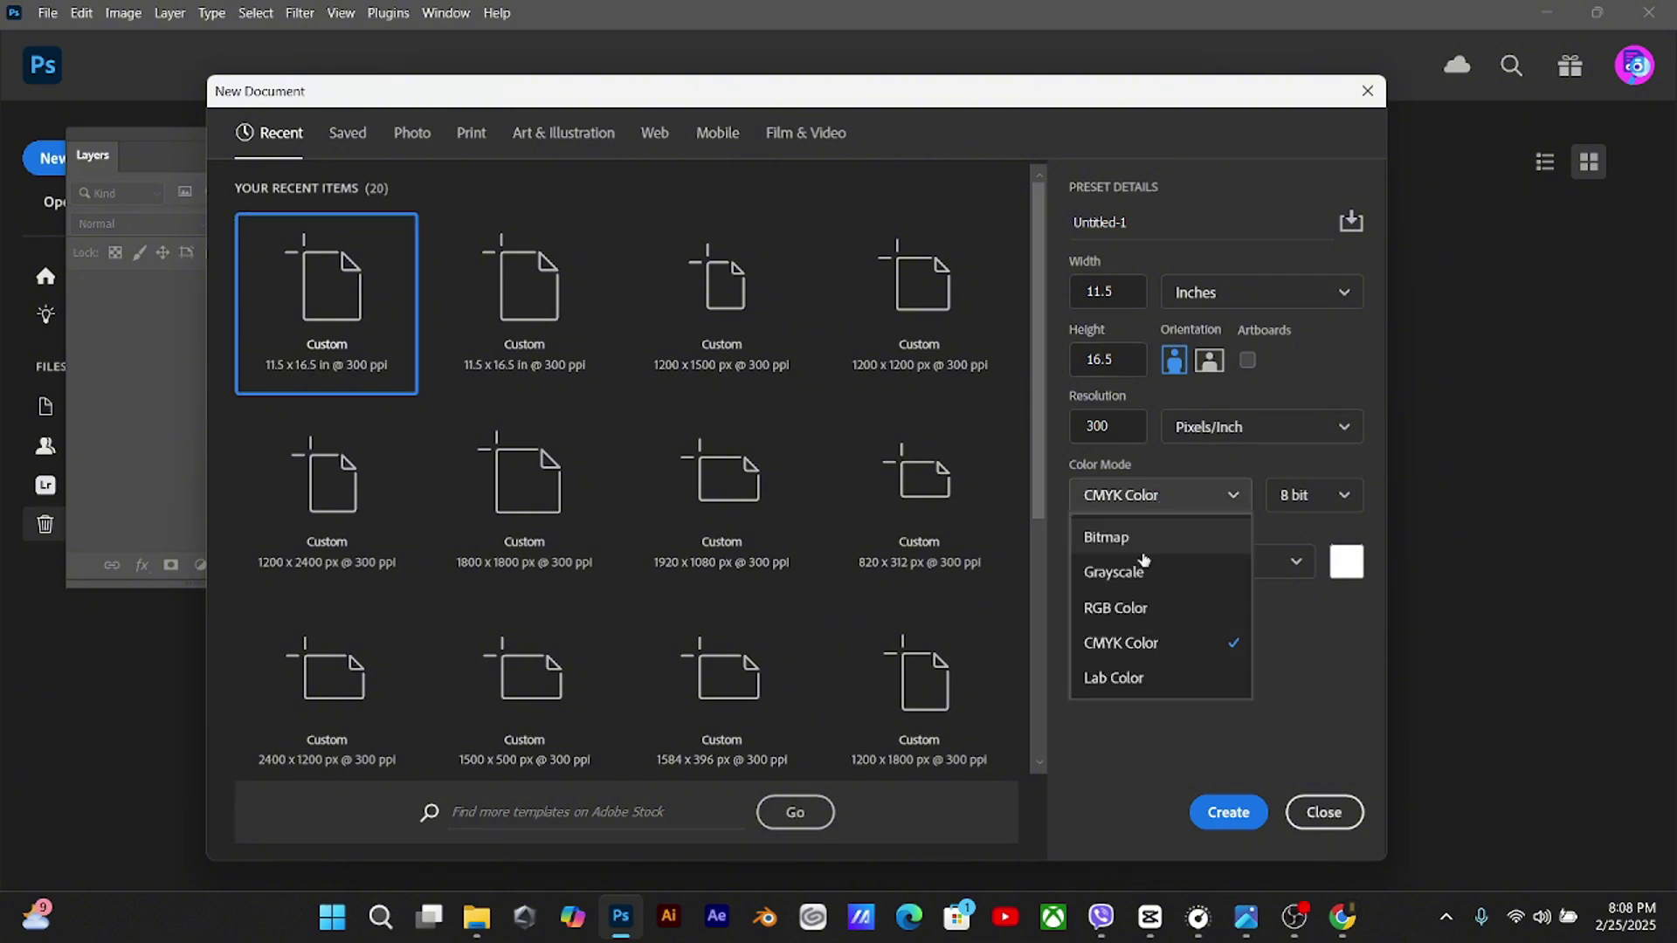
click(1126, 608)
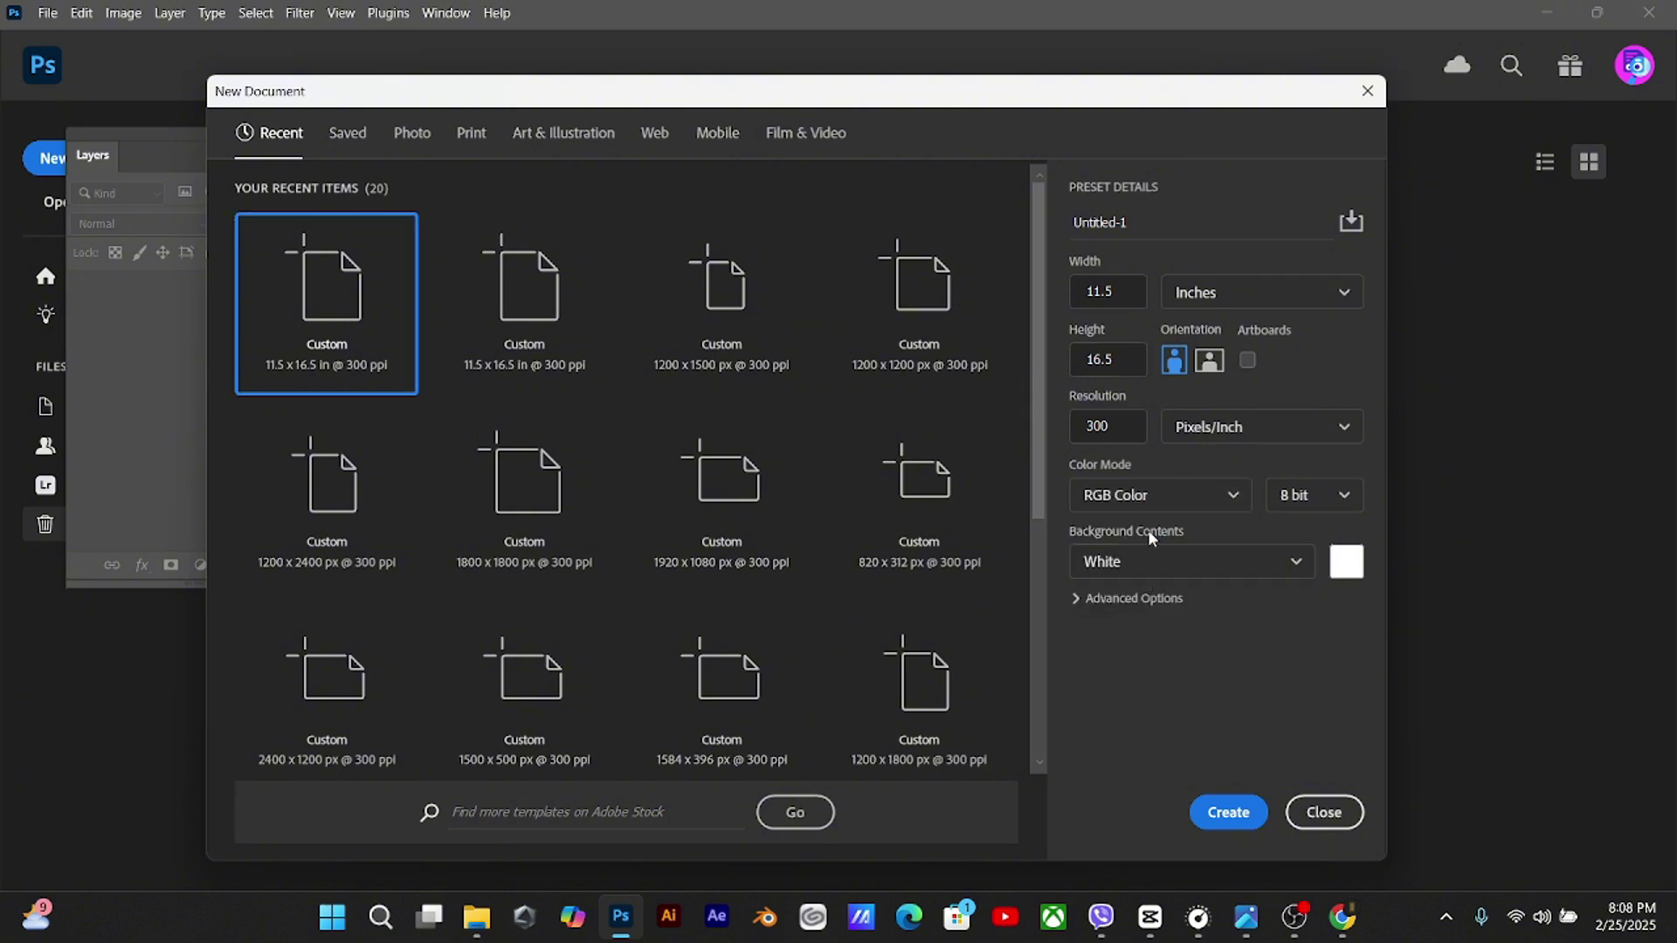
click(1169, 508)
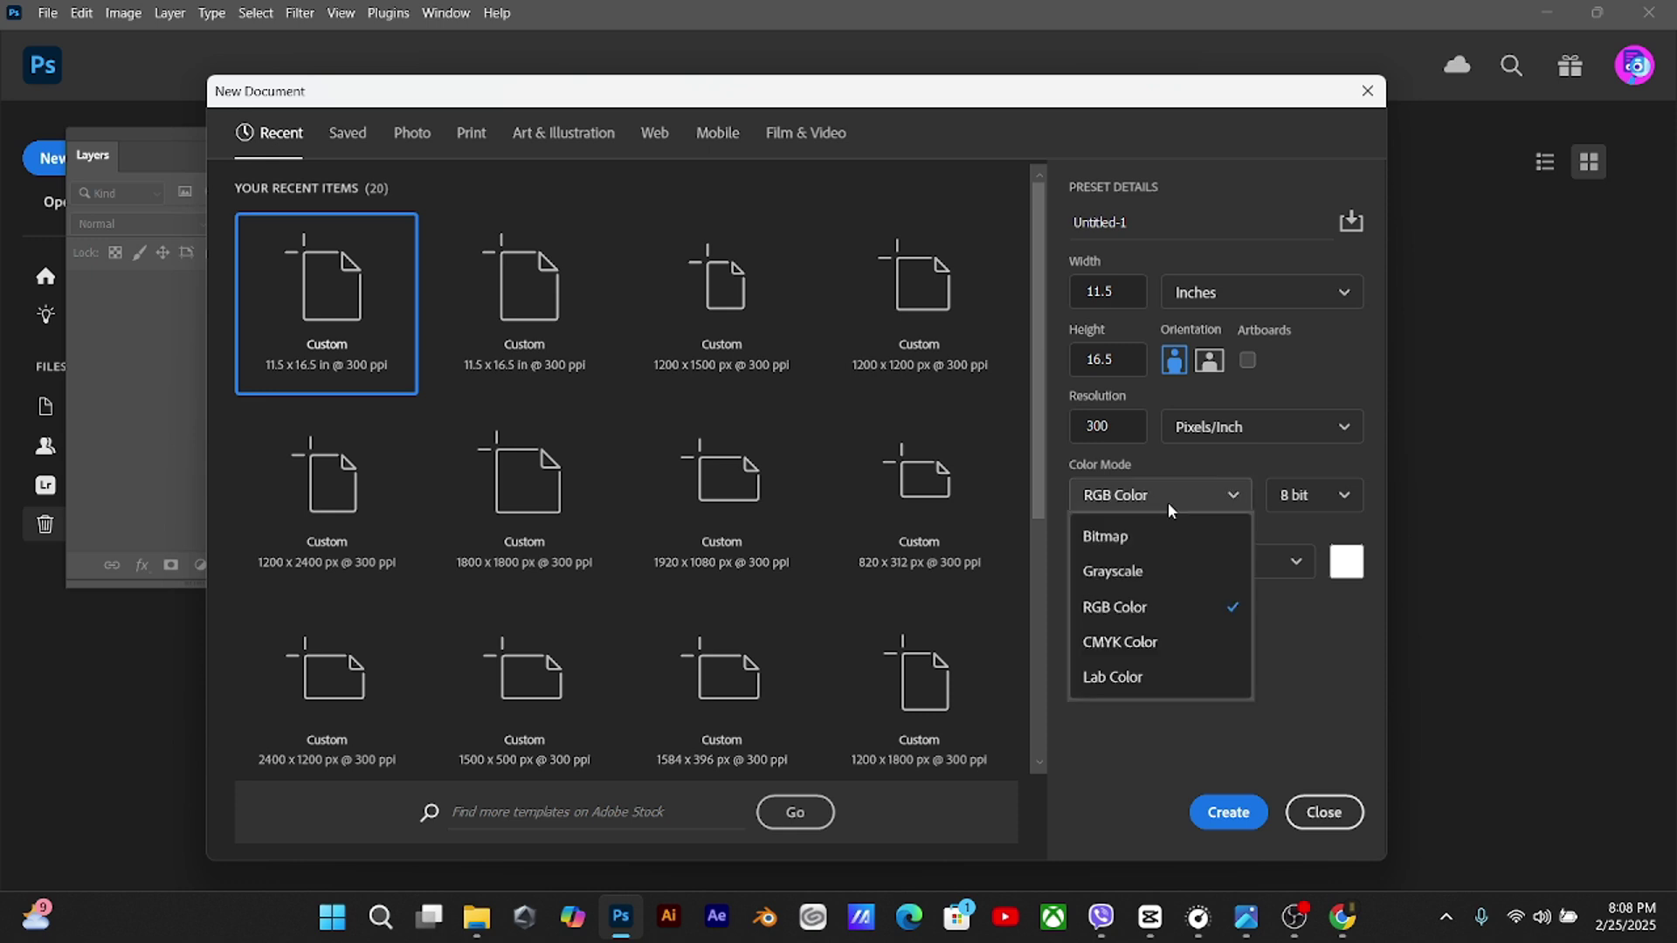
key(Escape)
key(Down)
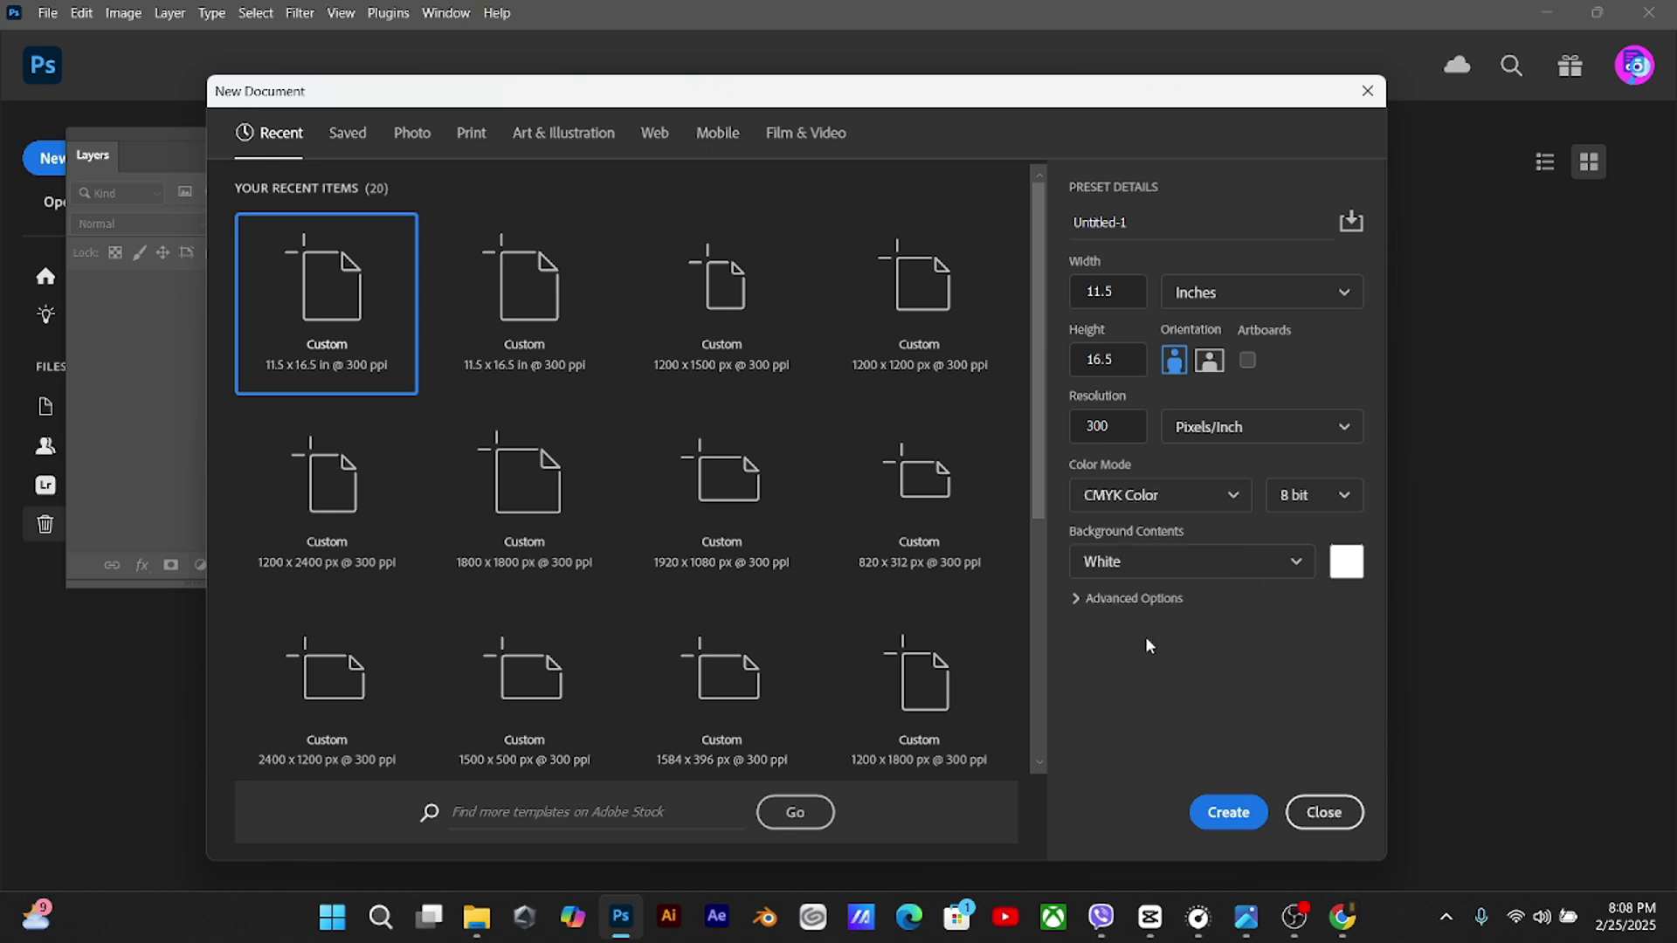
click(1153, 230)
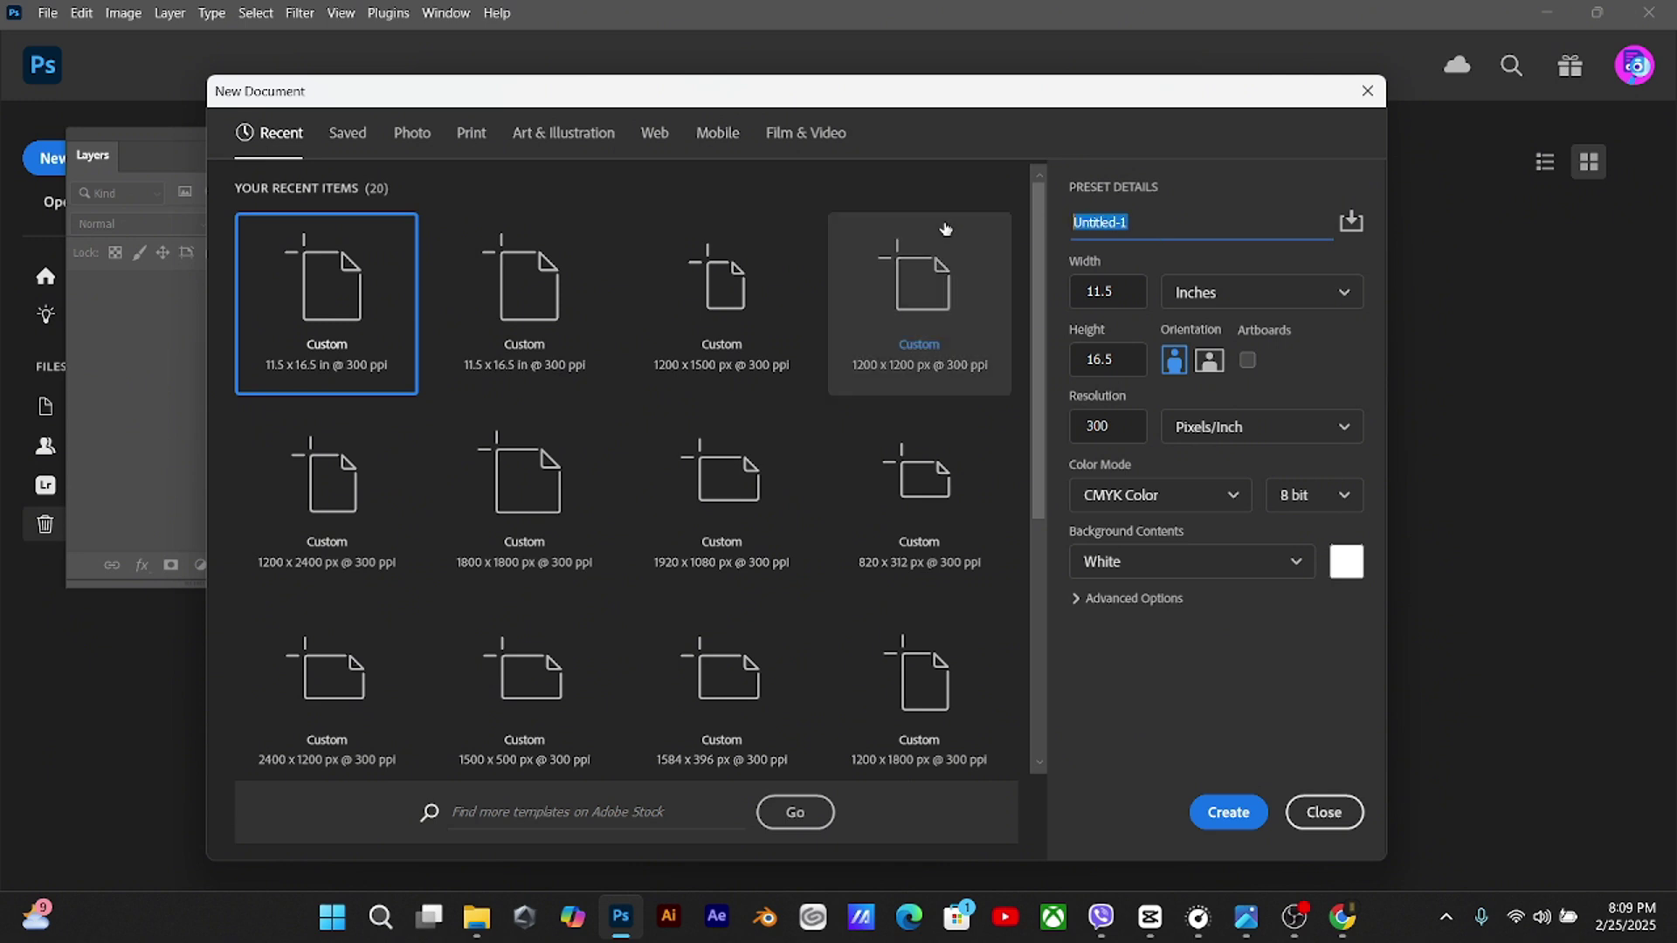
key(BackSpace)
text(re)
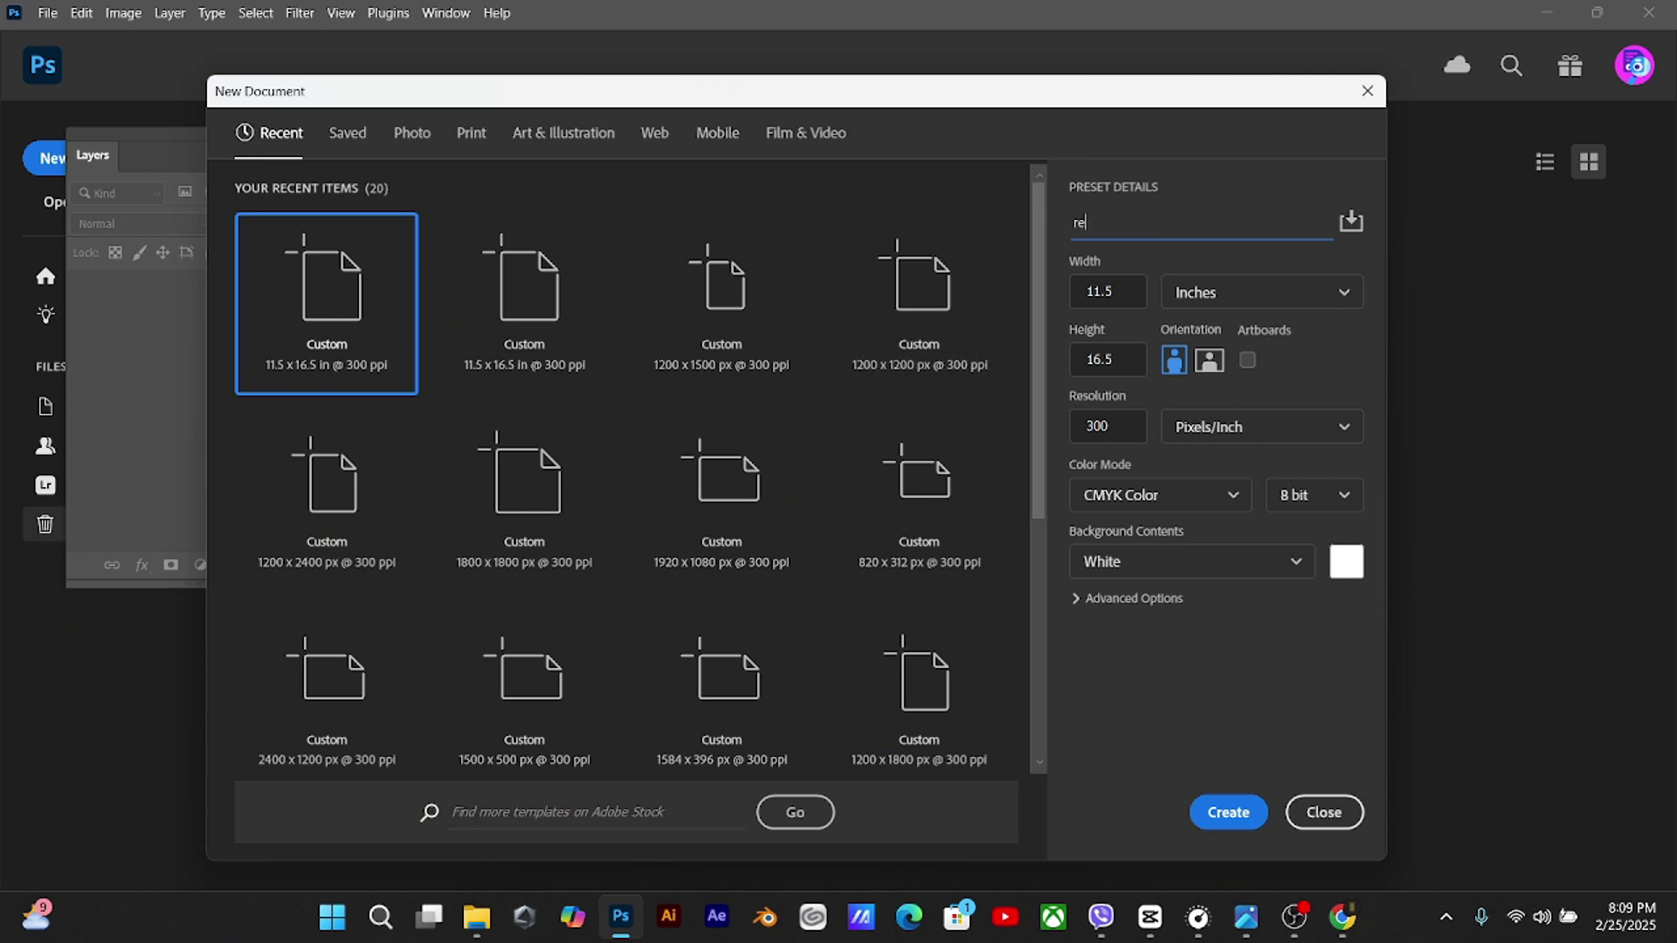
text(staurant)
key(Return)
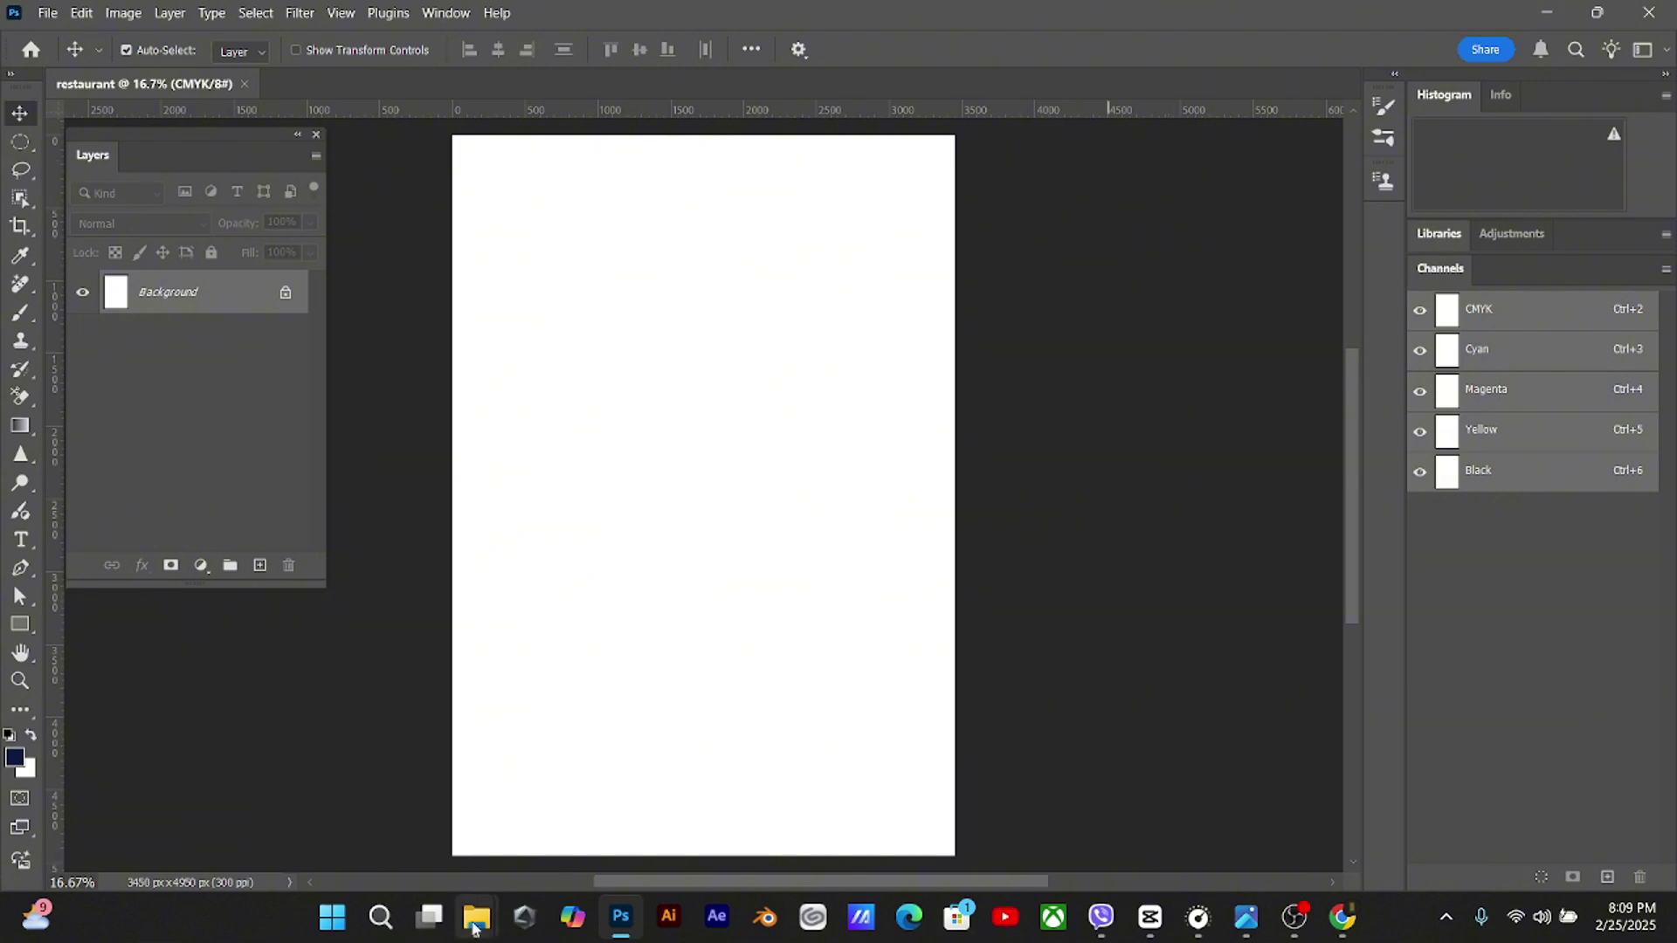
Look through the supplied food tray photos and the HUA HUA logo image in the image viewer
mouse_move(477, 927)
click(584, 804)
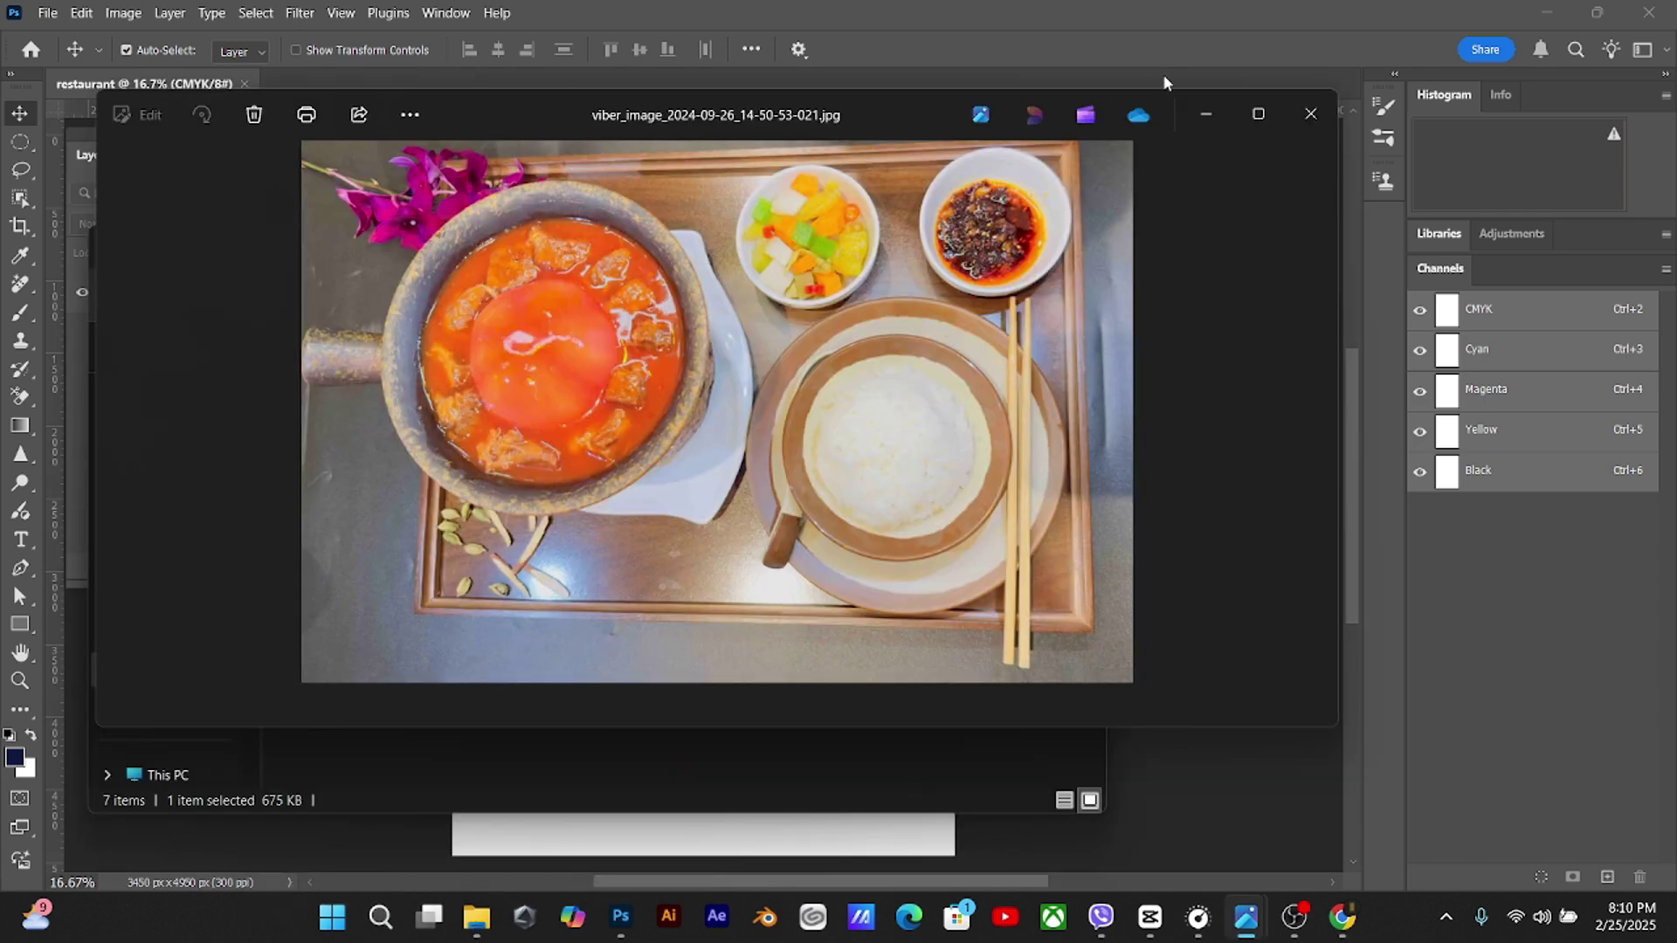
click(1249, 117)
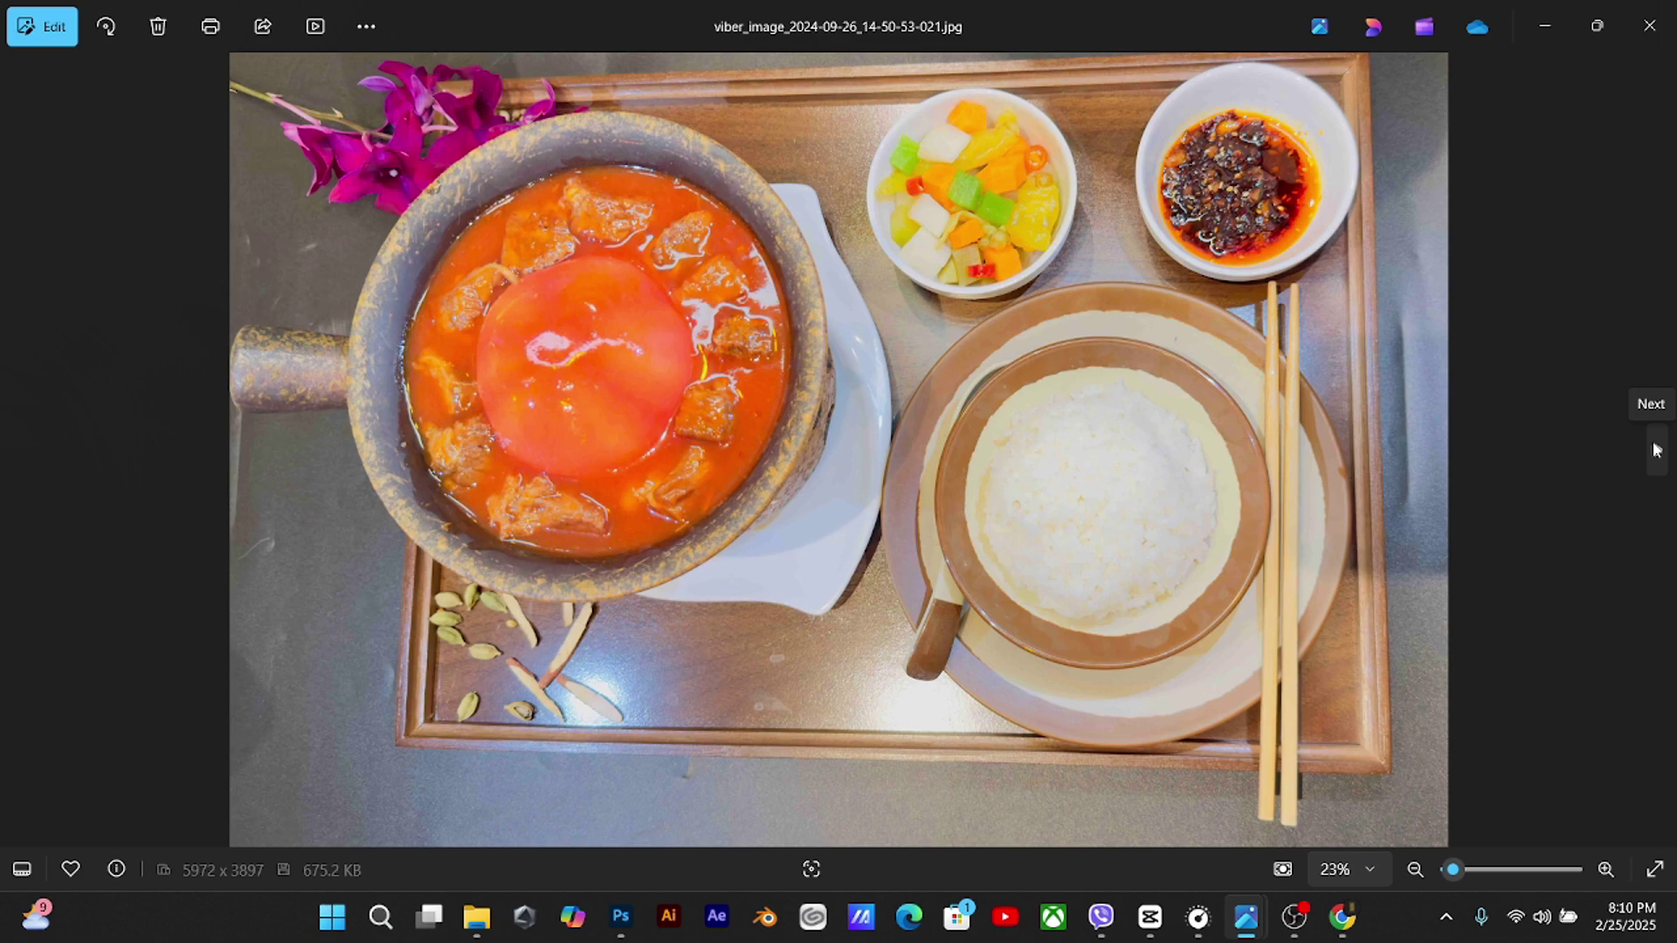
click(1656, 450)
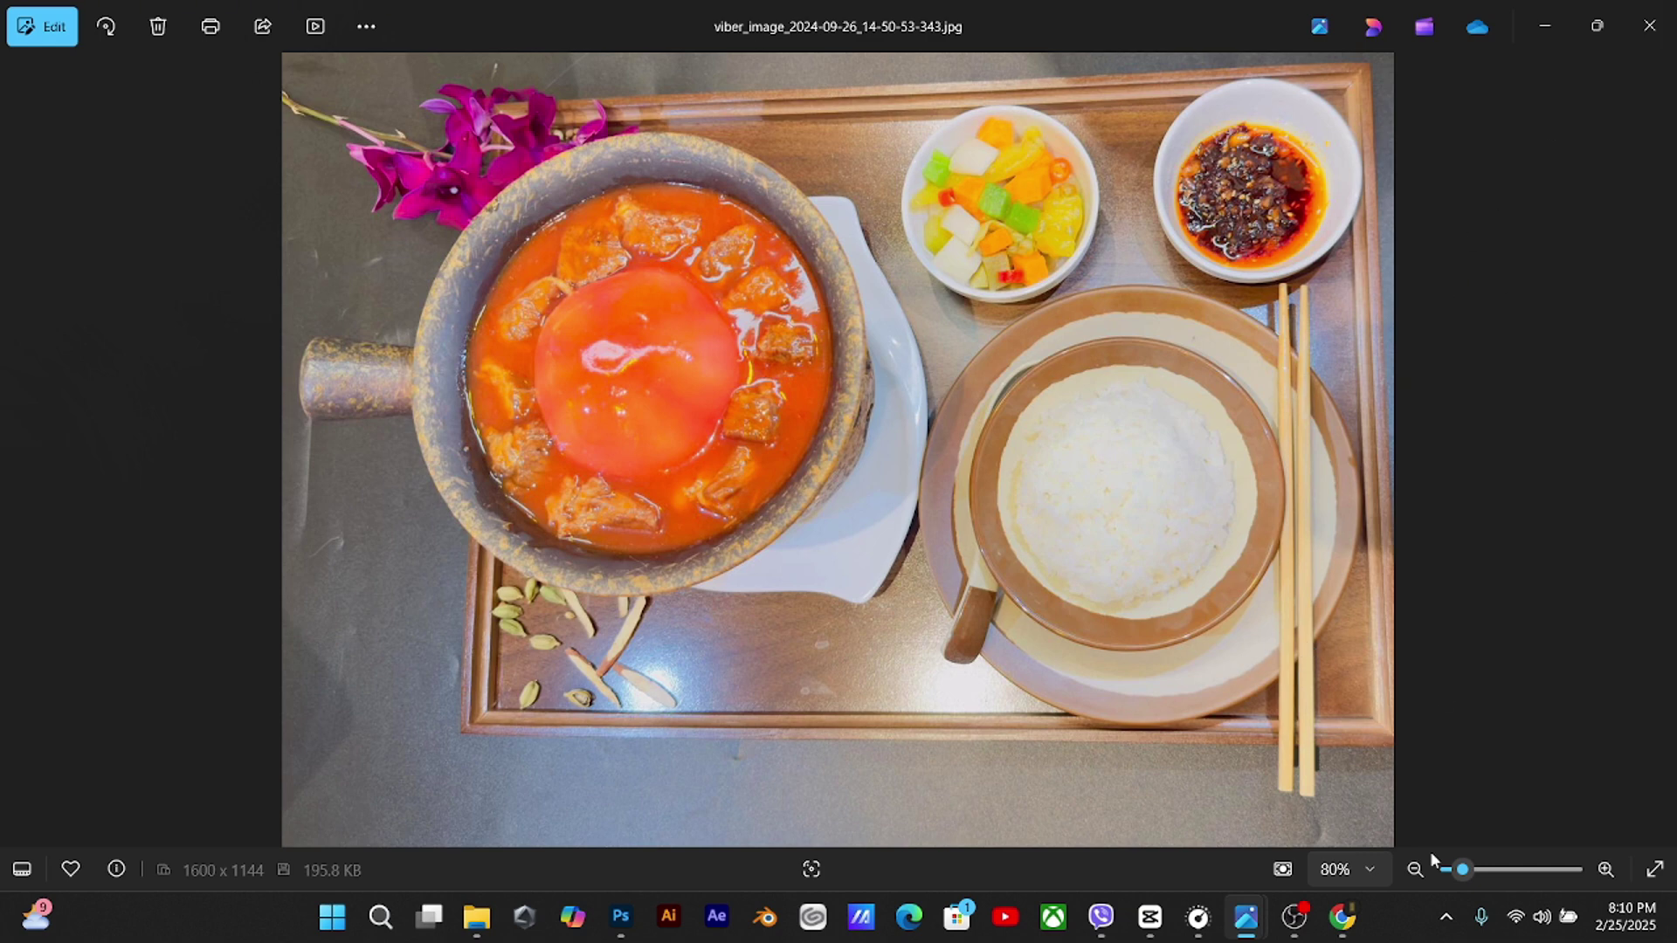
click(1656, 447)
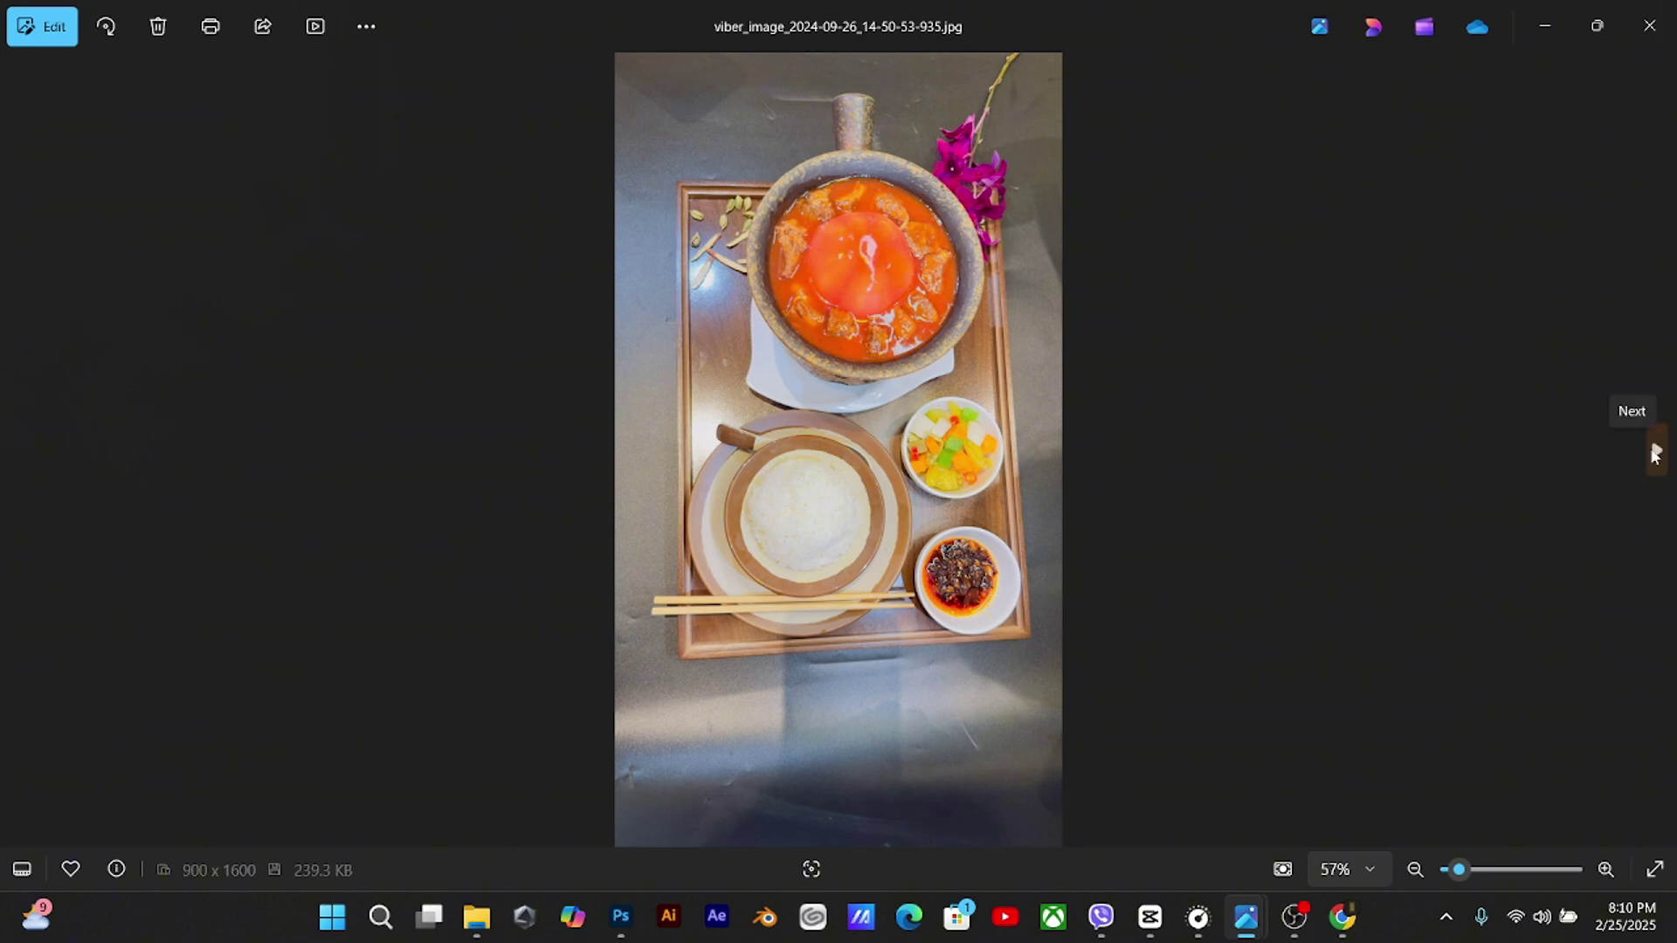
click(1653, 453)
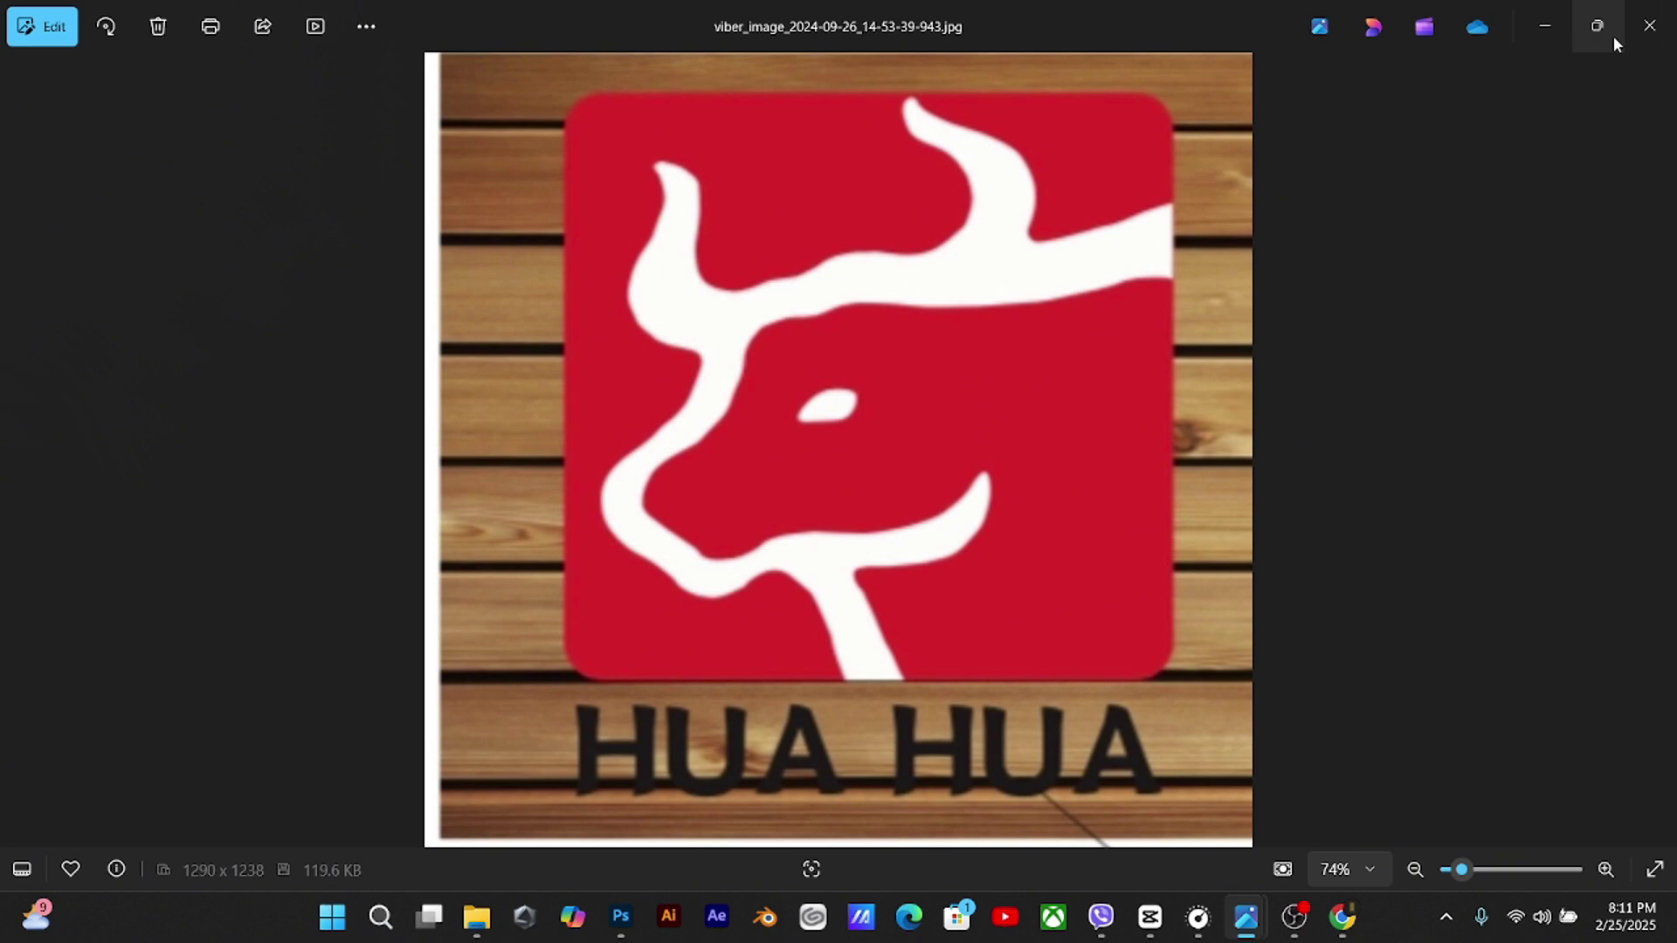
Place the landscape food tray photo viber_image_2024-09-26_14-50-53-343 across the full width of the restaurant document in Photoshop
mouse_move(1612, 35)
key(alt+Tab)
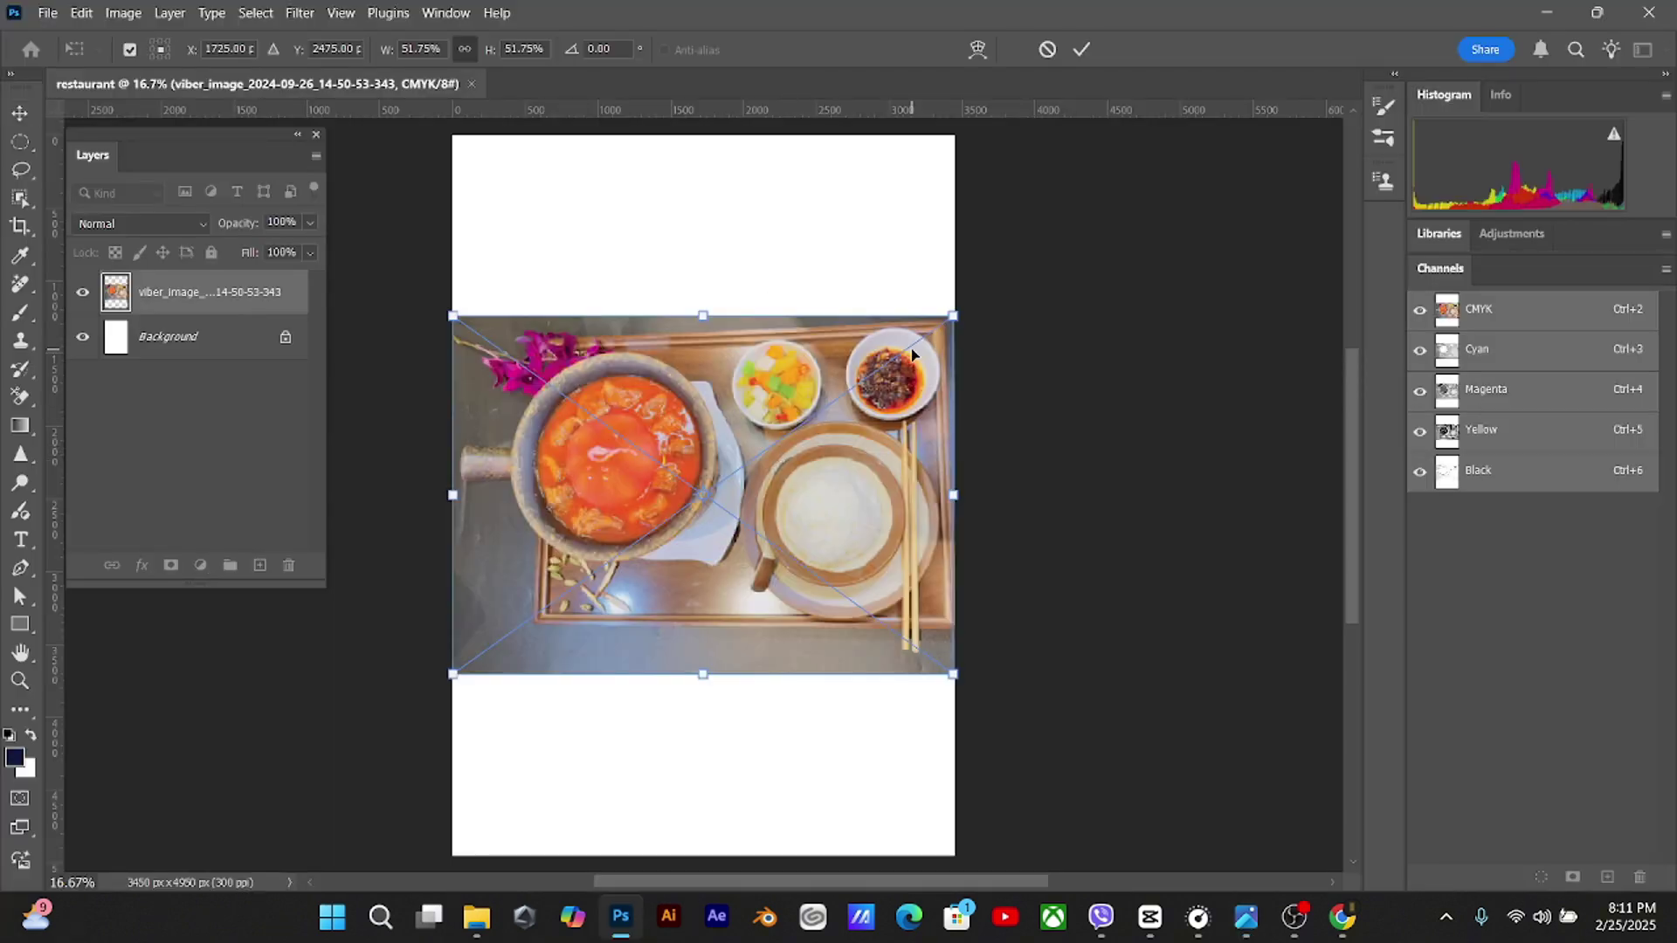
key(Return)
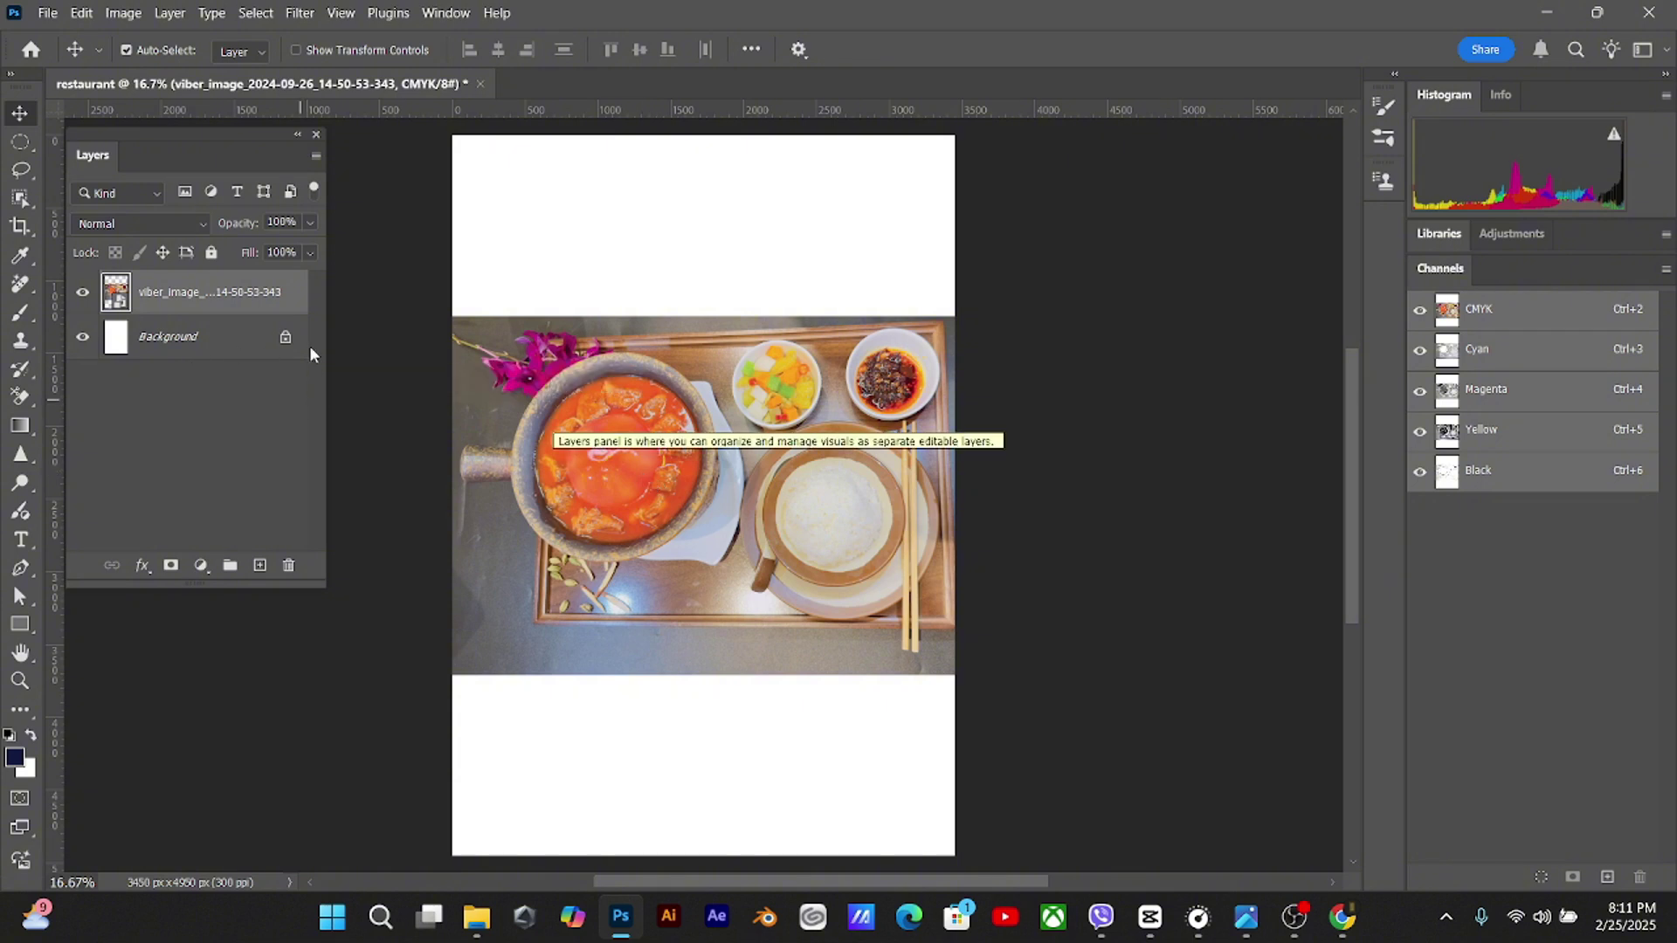
Duplicate the placed food tray layer and hide the original
key(ctrl+j)
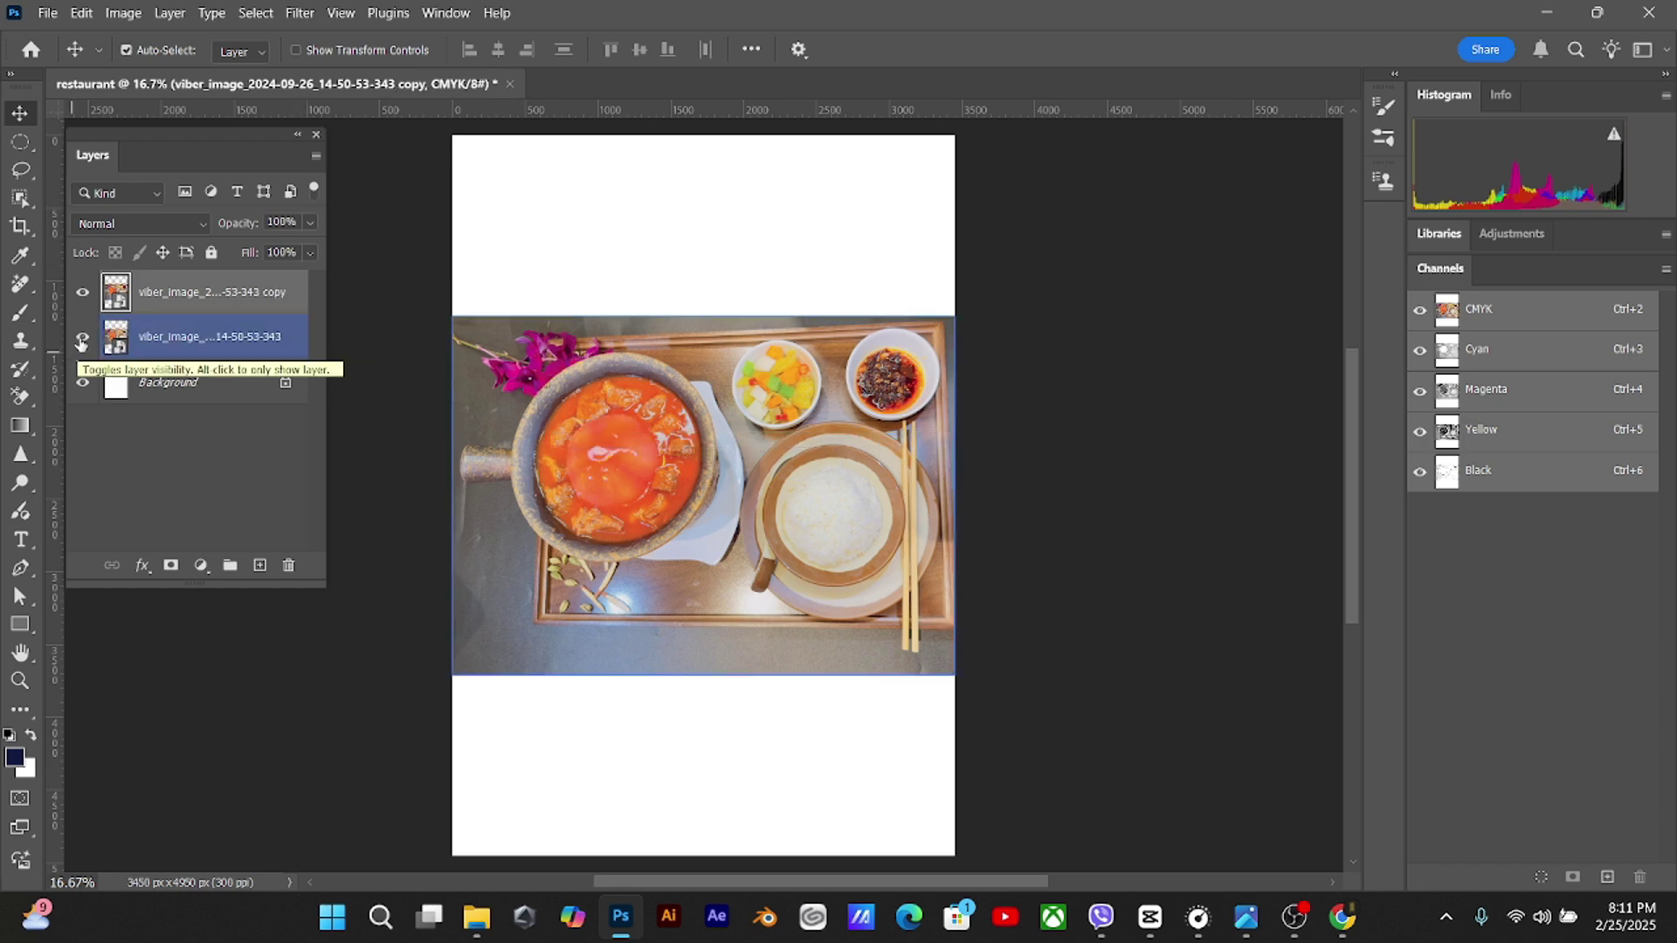
click(83, 337)
Rename the duplicated photo layer as Main Dish
double_click(178, 292)
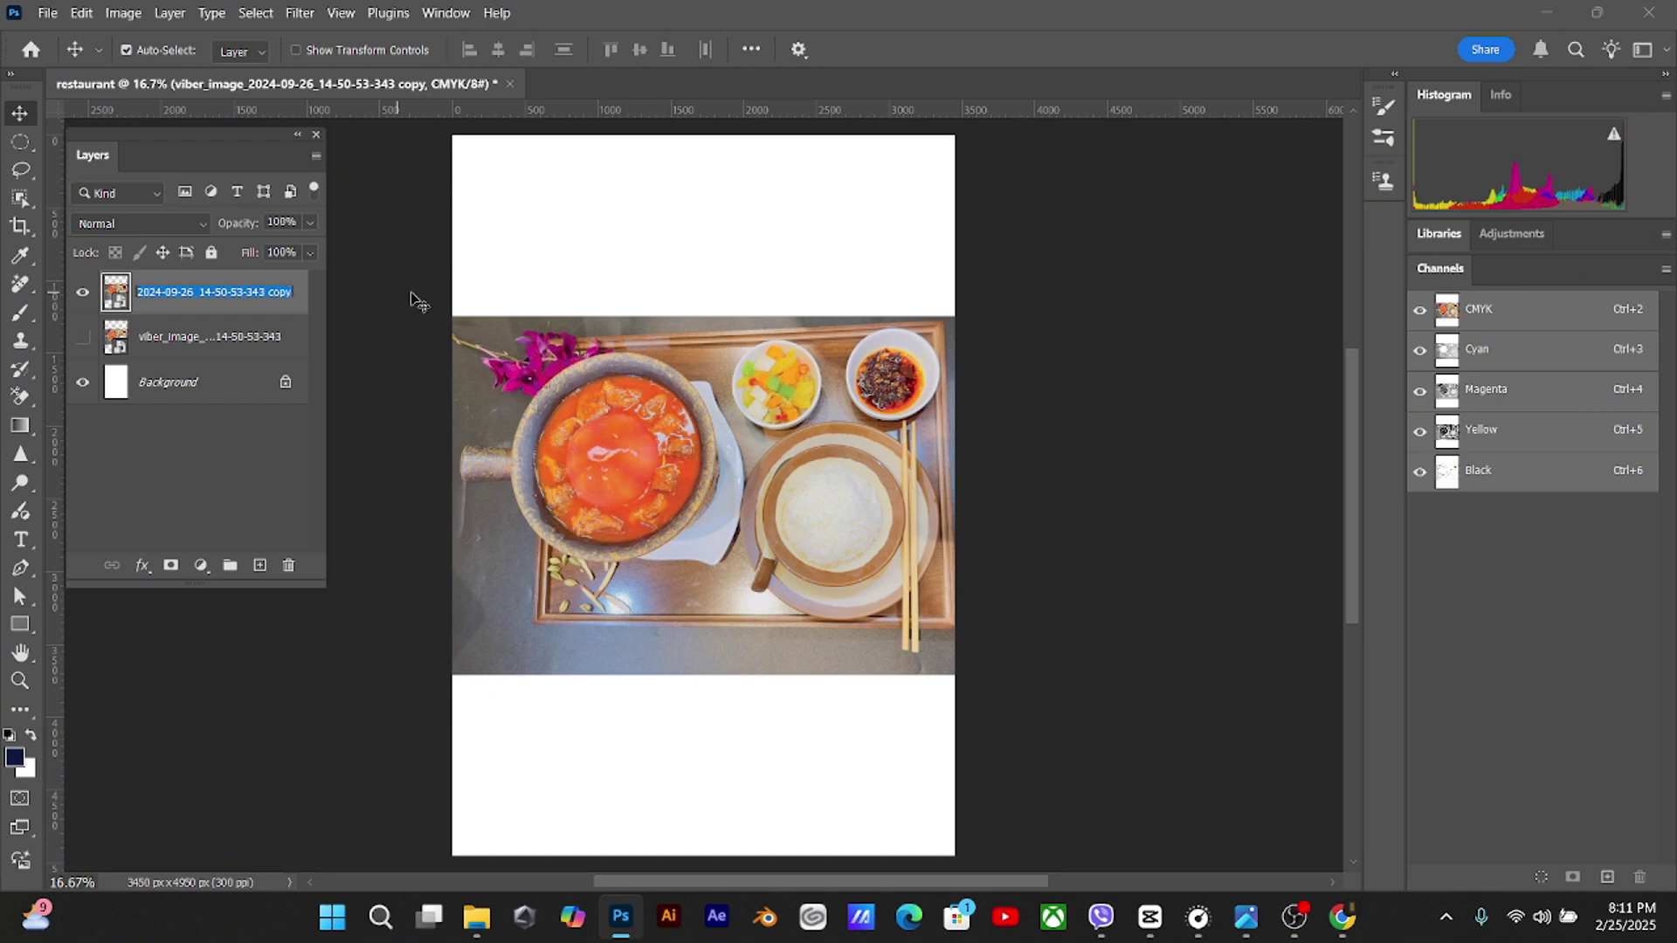
text(Main)
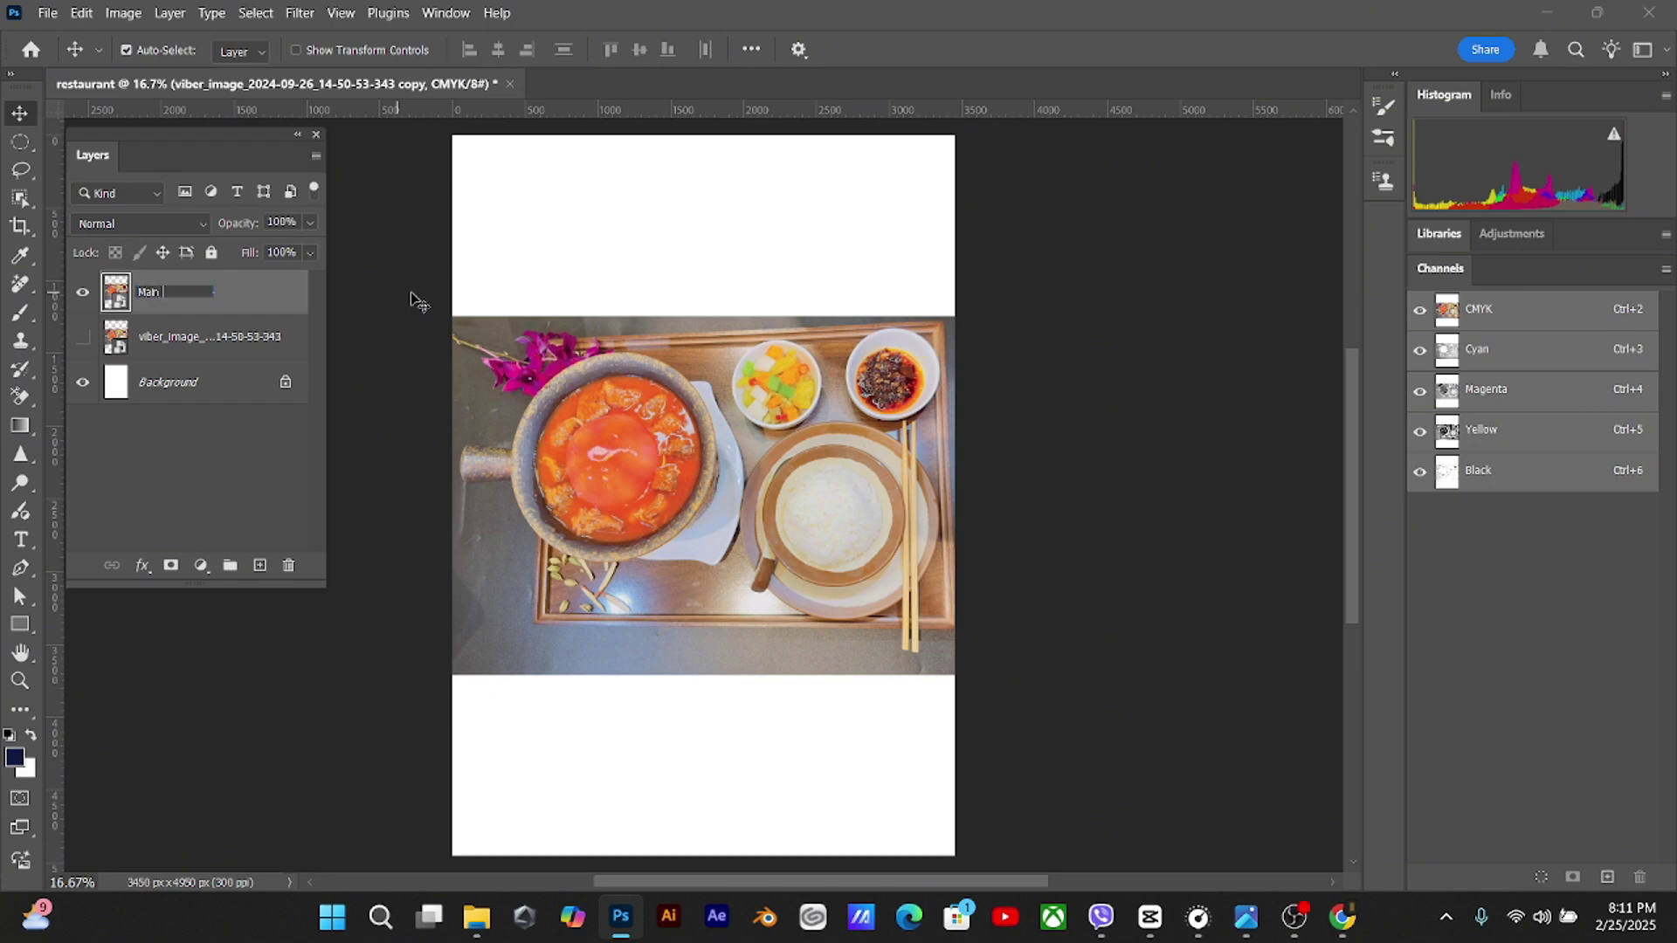
text( Dish)
key(Return)
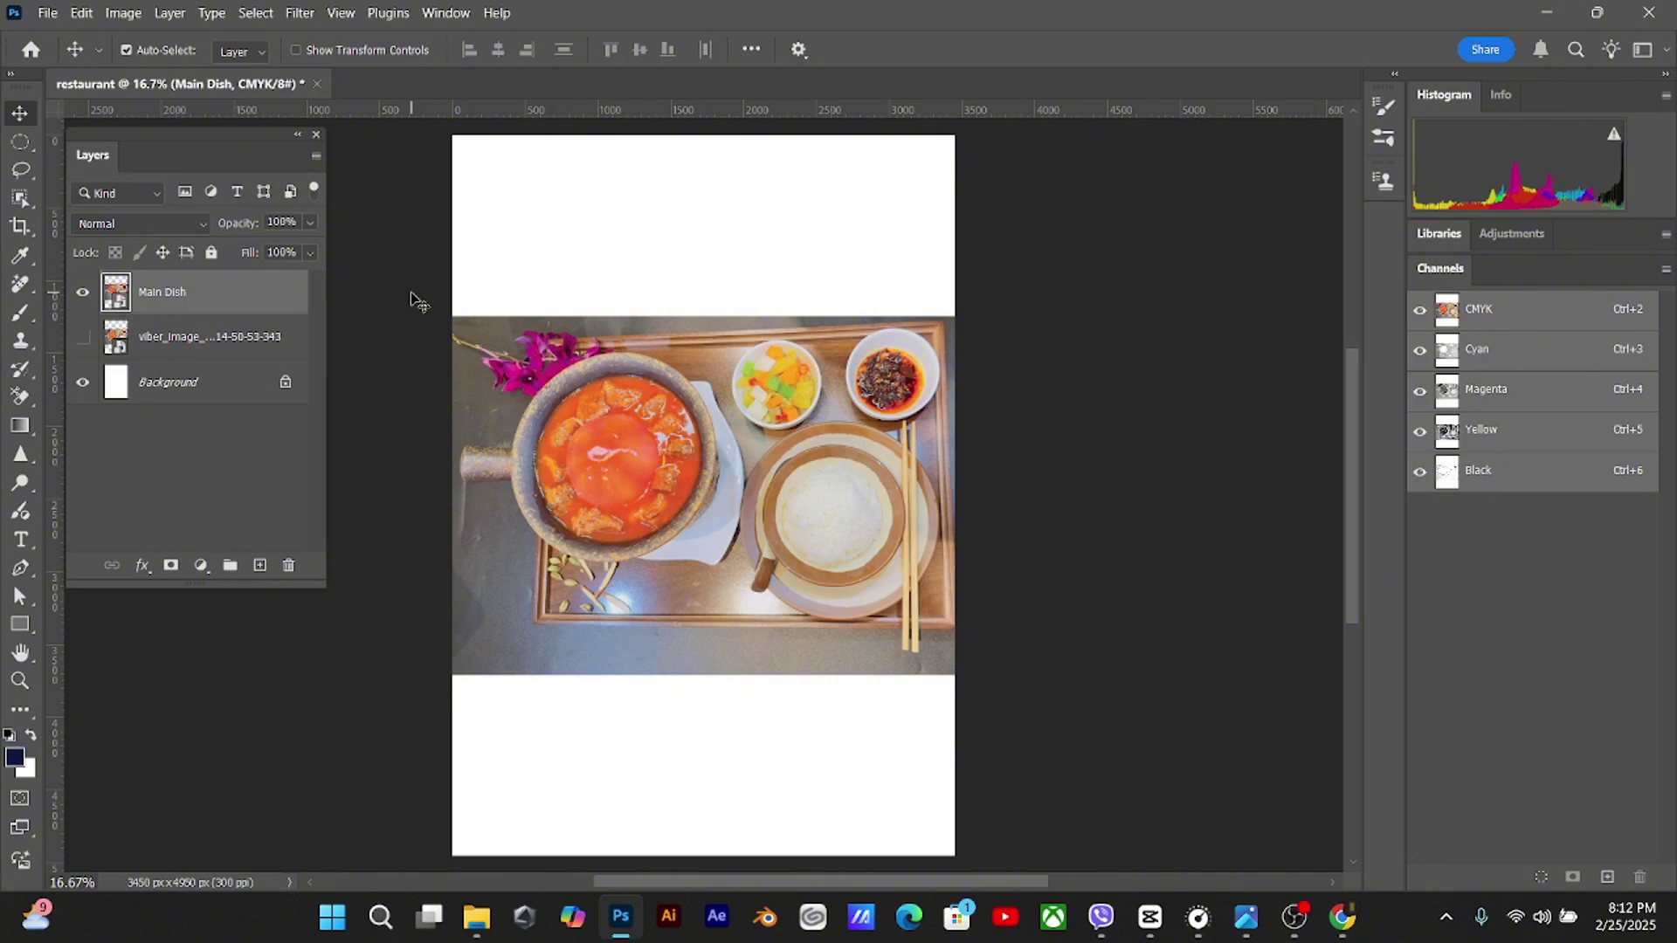
Start a Pen tool path at the outer end of the pot's handle and trace its upper edge to the rim
key(p)
key(ctrl+plus)
key(ctrl+plus)
key(ctrl+plus)
key(ctrl+plus)
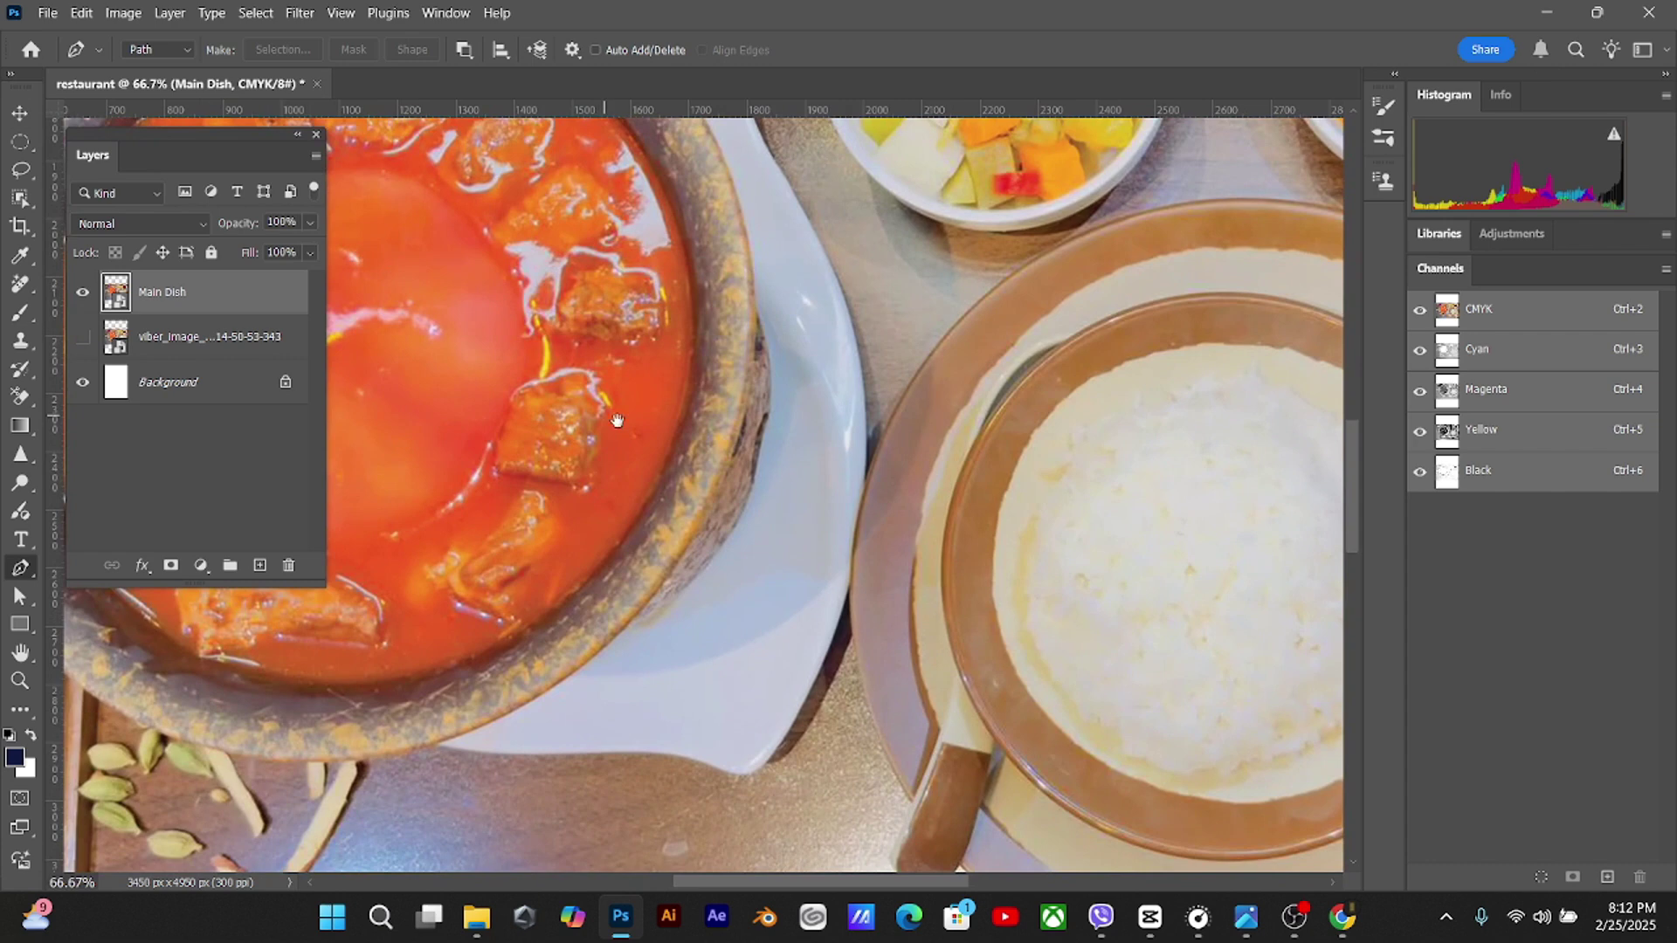
drag(617, 420, 714, 378)
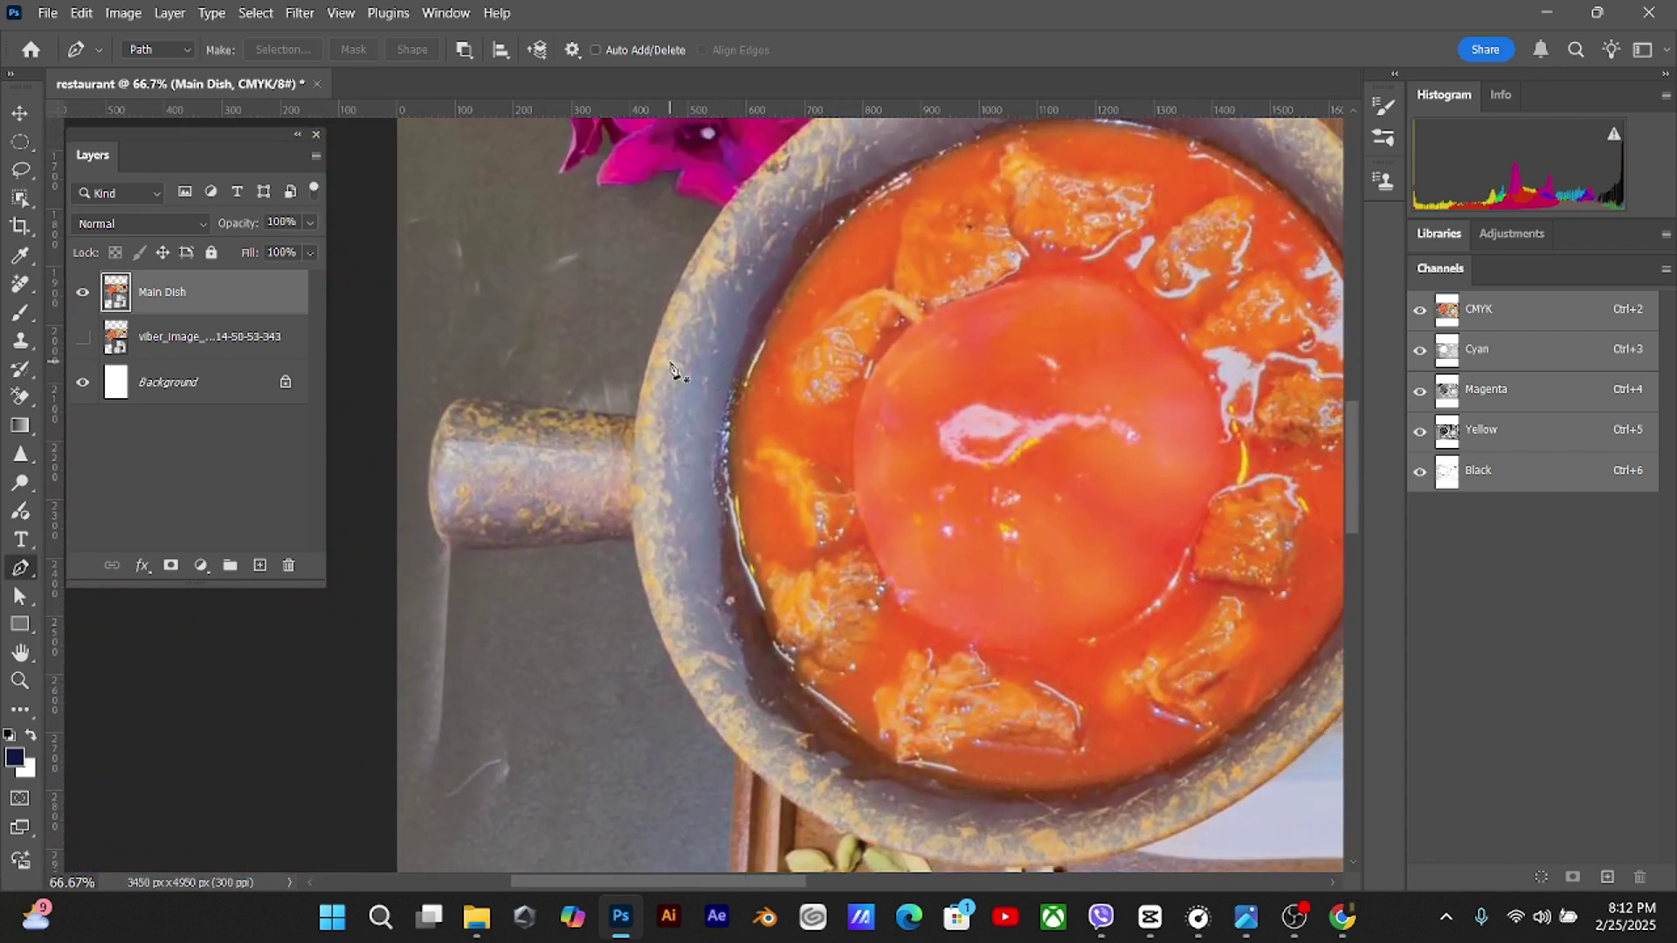
click(427, 479)
drag(468, 399, 510, 407)
click(636, 424)
Continue the path over the pot's upper rim and around the upper corner of the white plate beneath it
scroll(635, 428, right, 2)
scroll(625, 430, up, 5)
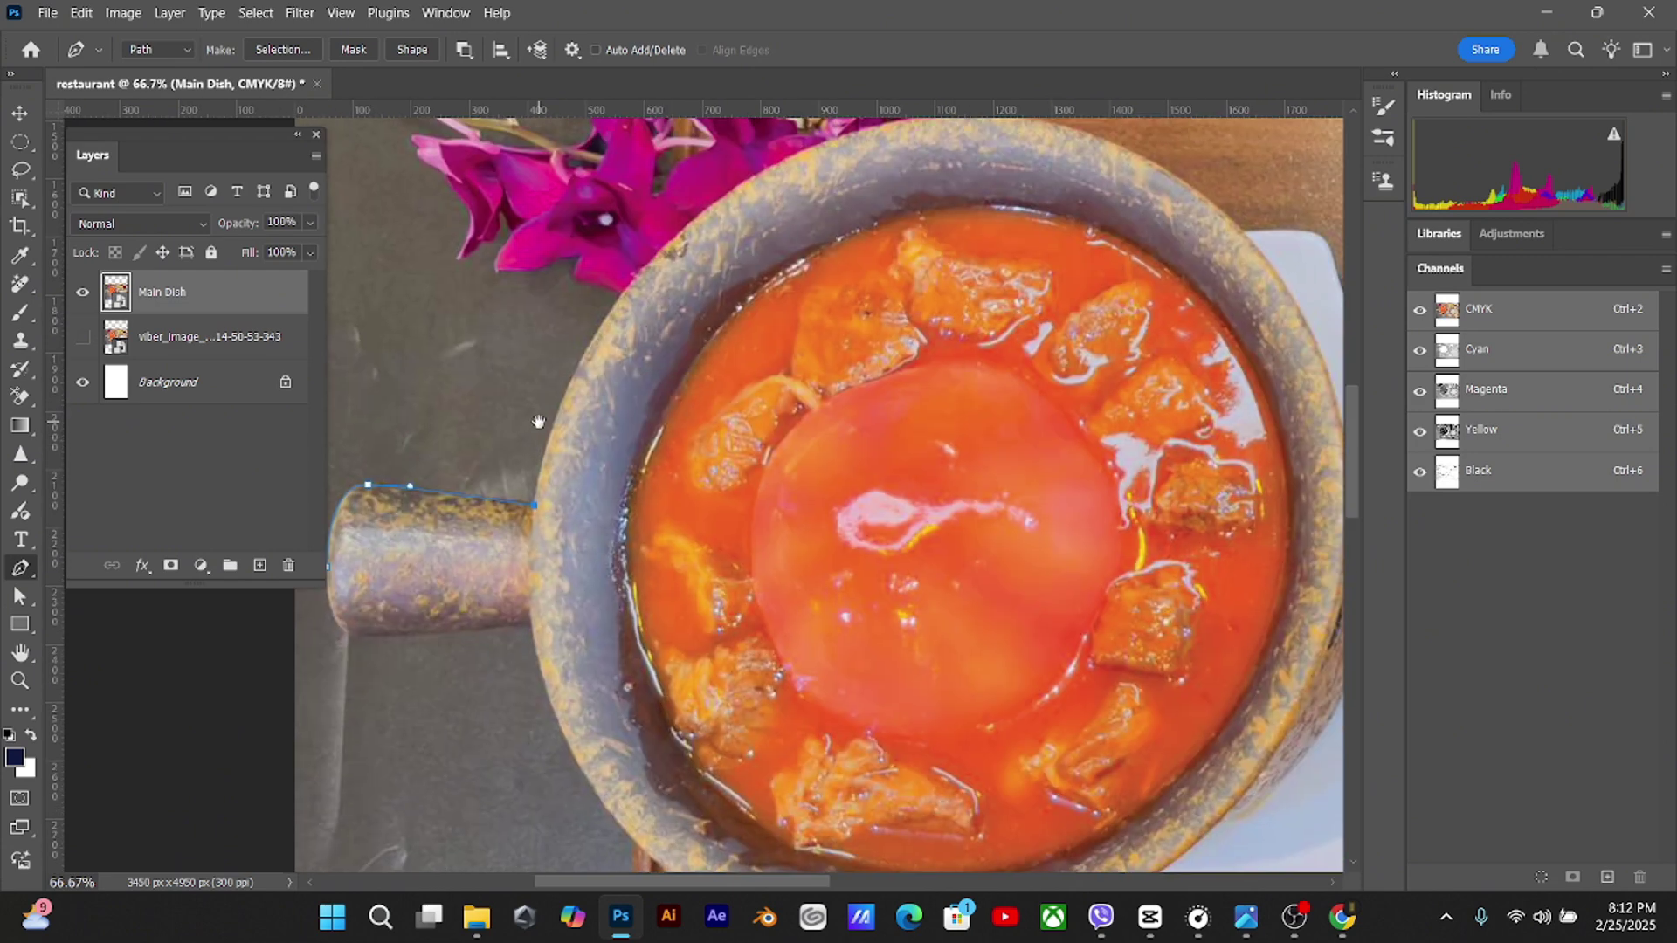
drag(710, 369, 889, 212)
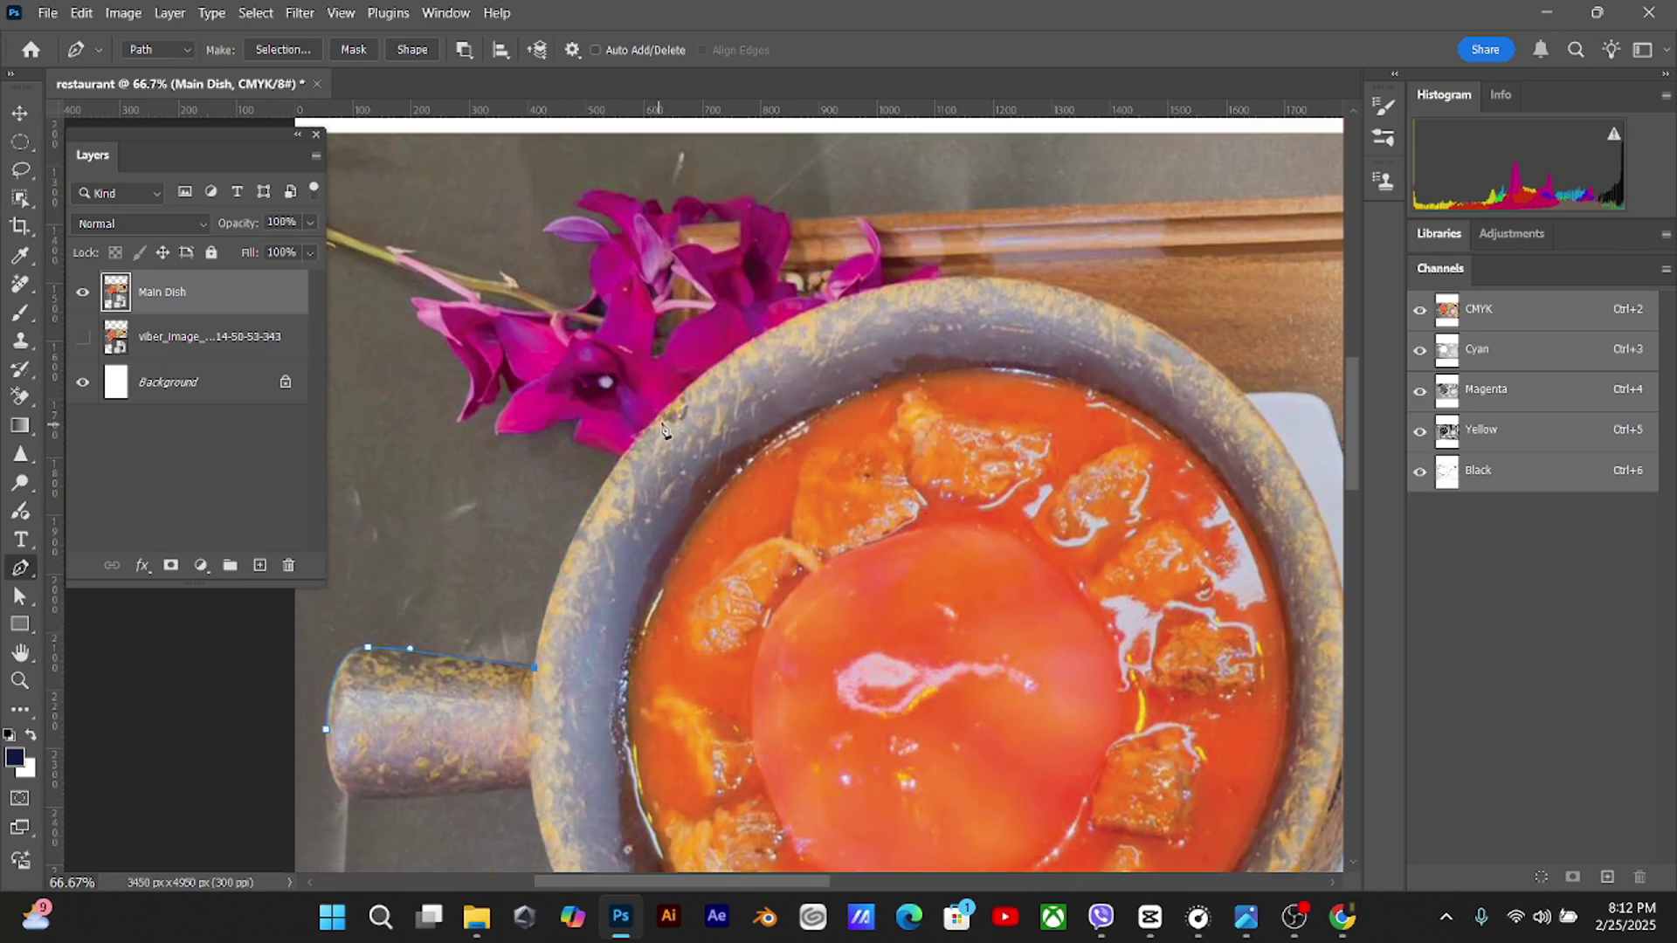
drag(1117, 308, 1334, 401)
scroll(1187, 349, right, 4)
scroll(1187, 350, down, 2)
drag(780, 274, 870, 294)
drag(893, 340, 668, 320)
scroll(666, 292, up, 1)
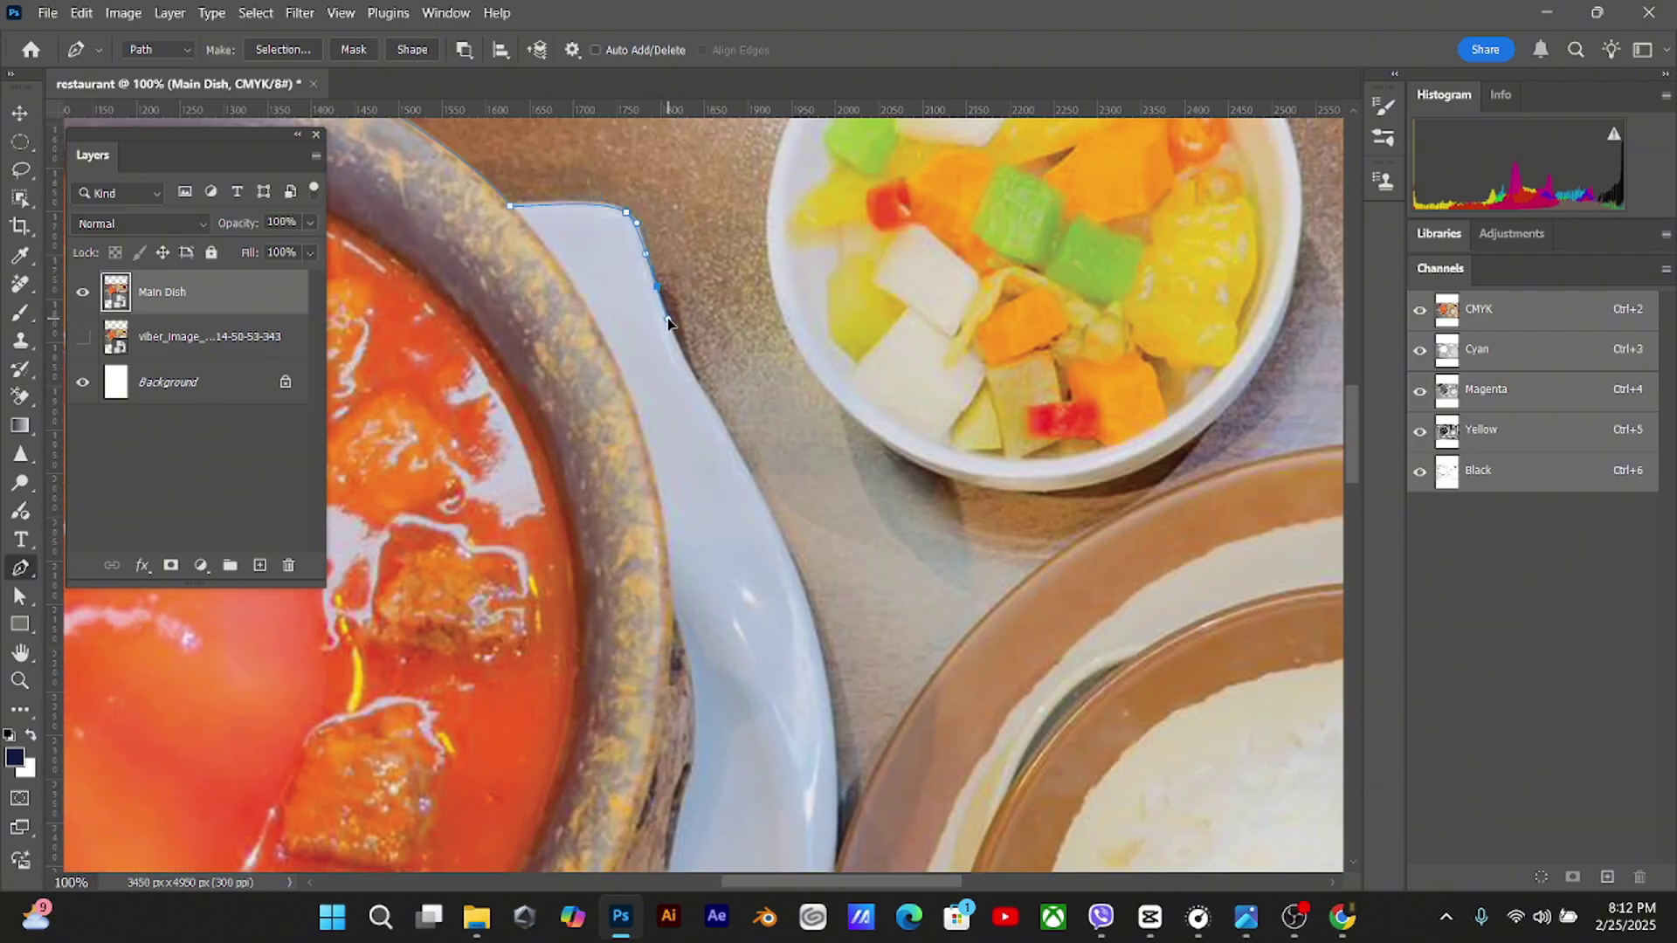
Trace the path down the curved outer edge of the white plate and around its lower corner
drag(710, 399, 748, 220)
drag(799, 422, 809, 490)
drag(813, 504, 728, 696)
scroll(809, 477, down, 3)
scroll(809, 478, left, 1)
scroll(766, 617, down, 3)
scroll(766, 617, left, 1)
scroll(804, 617, left, 2)
drag(822, 601, 779, 594)
Extend the path along the white plate's lower edge and onto the pot's lower rim
scroll(738, 482, left, 4)
scroll(738, 482, down, 1)
drag(900, 545, 843, 548)
mouse_move(708, 536)
mouse_down()
mouse_move(676, 525)
mouse_move(685, 538)
mouse_up()
scroll(690, 539, left, 4)
drag(563, 517, 446, 449)
scroll(611, 489, left, 5)
scroll(611, 489, up, 5)
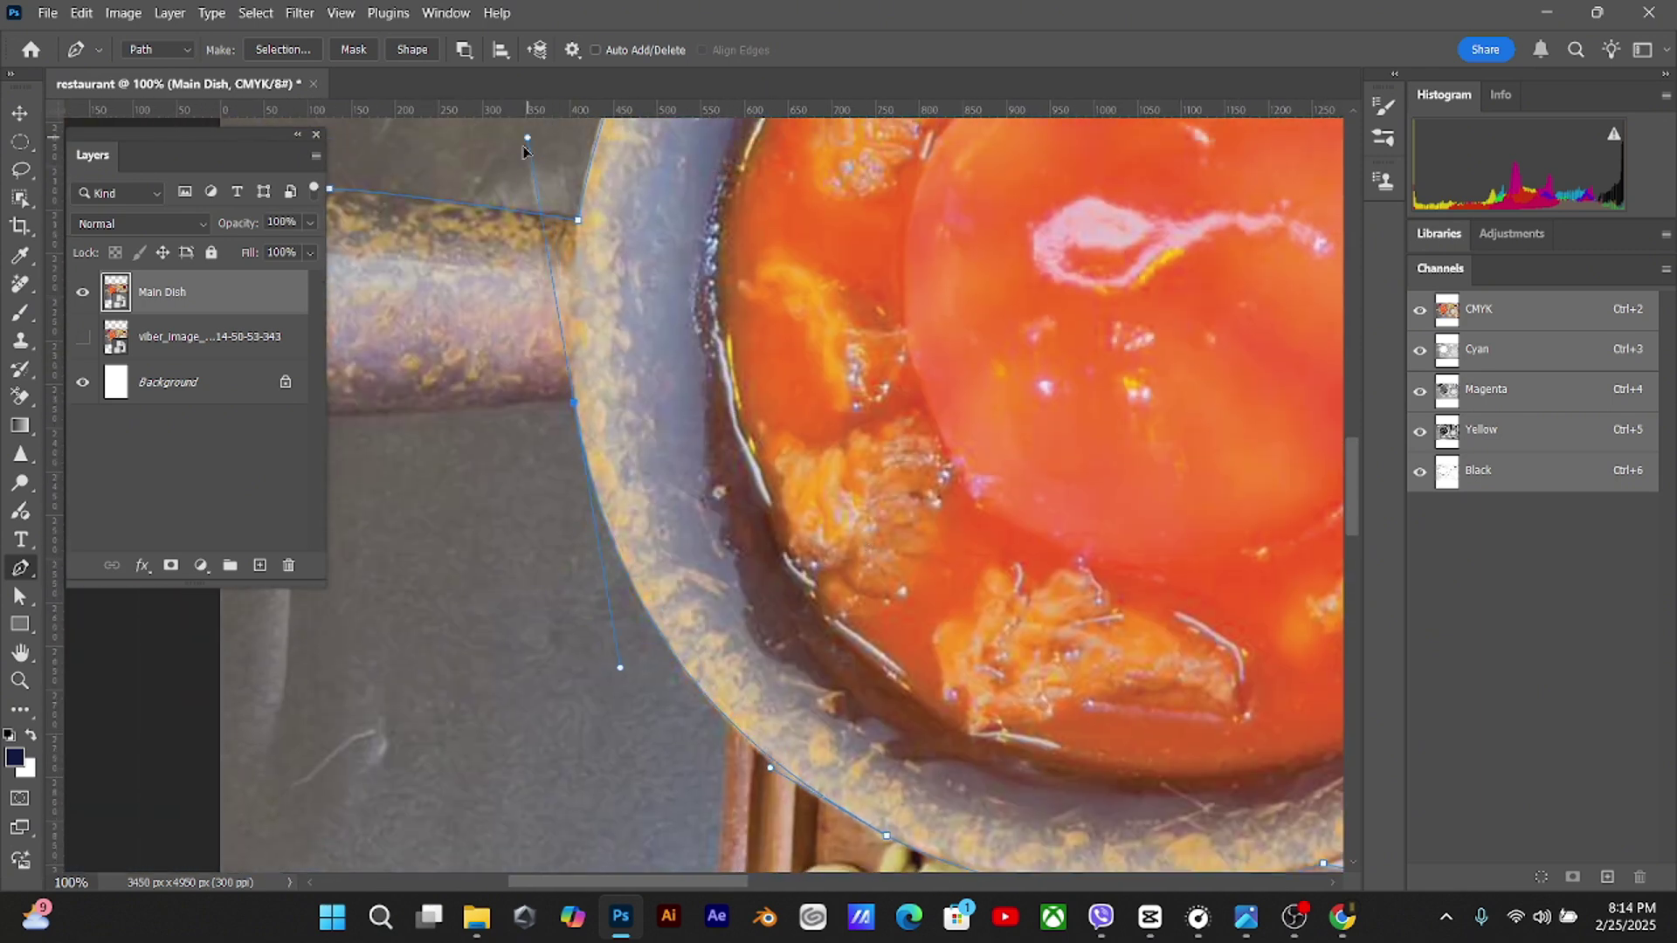
Trace the pot's rim up to the handle and close the path around the handle's lower edge
scroll(603, 402, up, 1)
drag(574, 403, 511, 127)
scroll(783, 489, left, 5)
scroll(782, 489, up, 1)
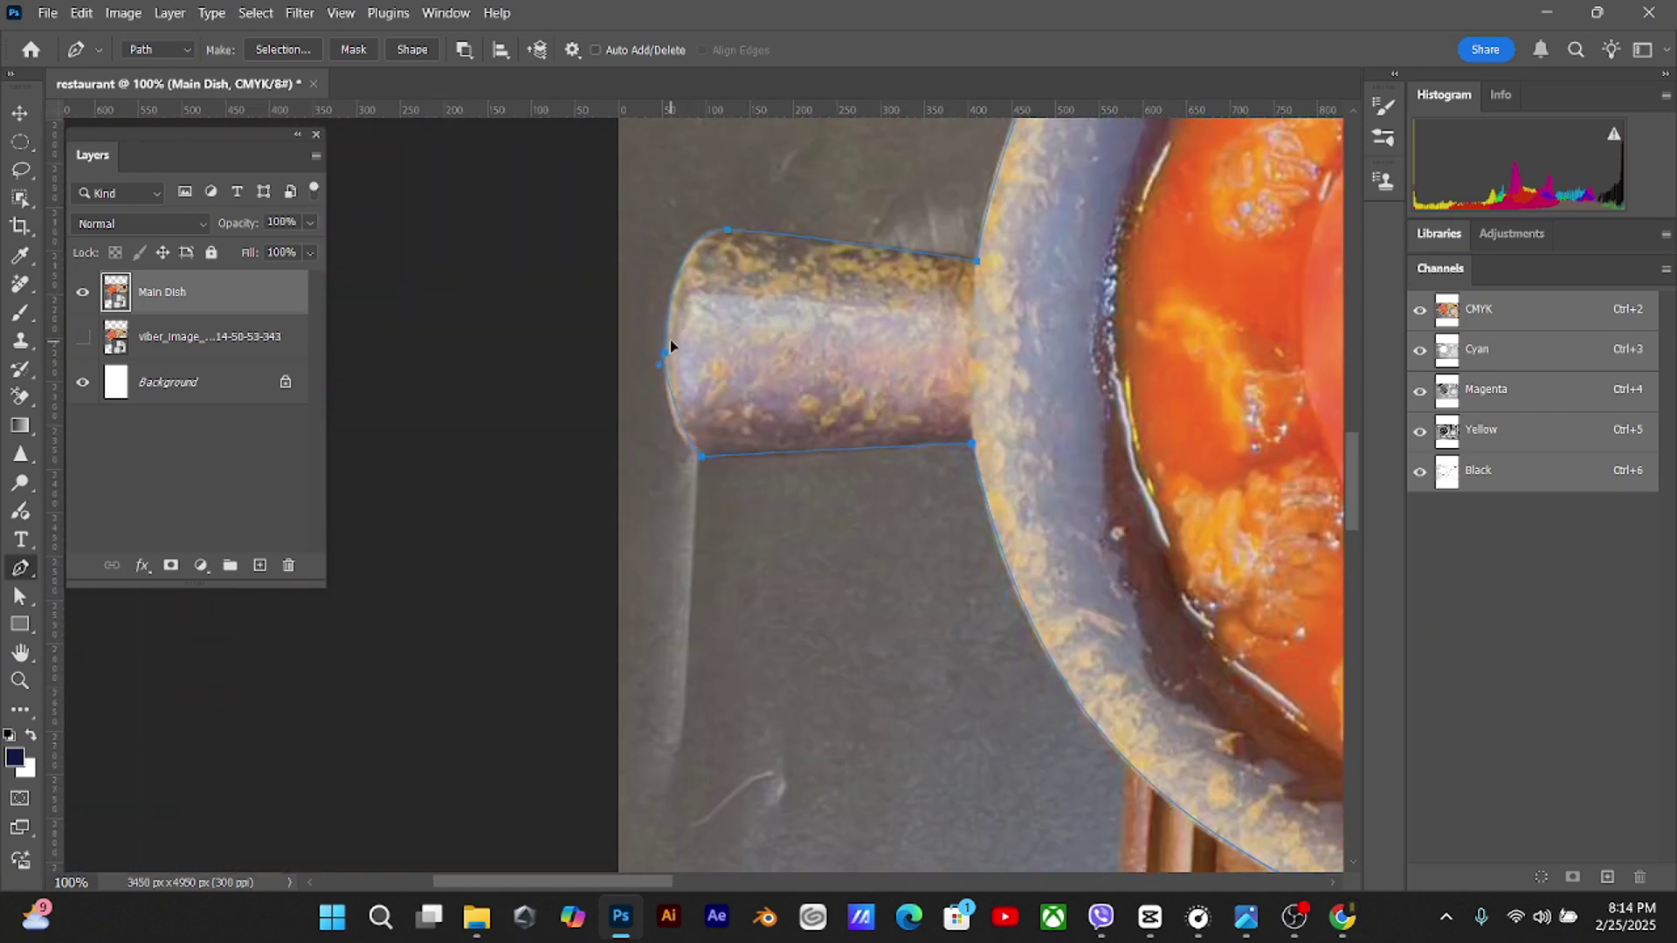
Convert the closed path around the pot and plate into a selection
key(ctrl+minus)
key(ctrl+minus)
key(ctrl+minus)
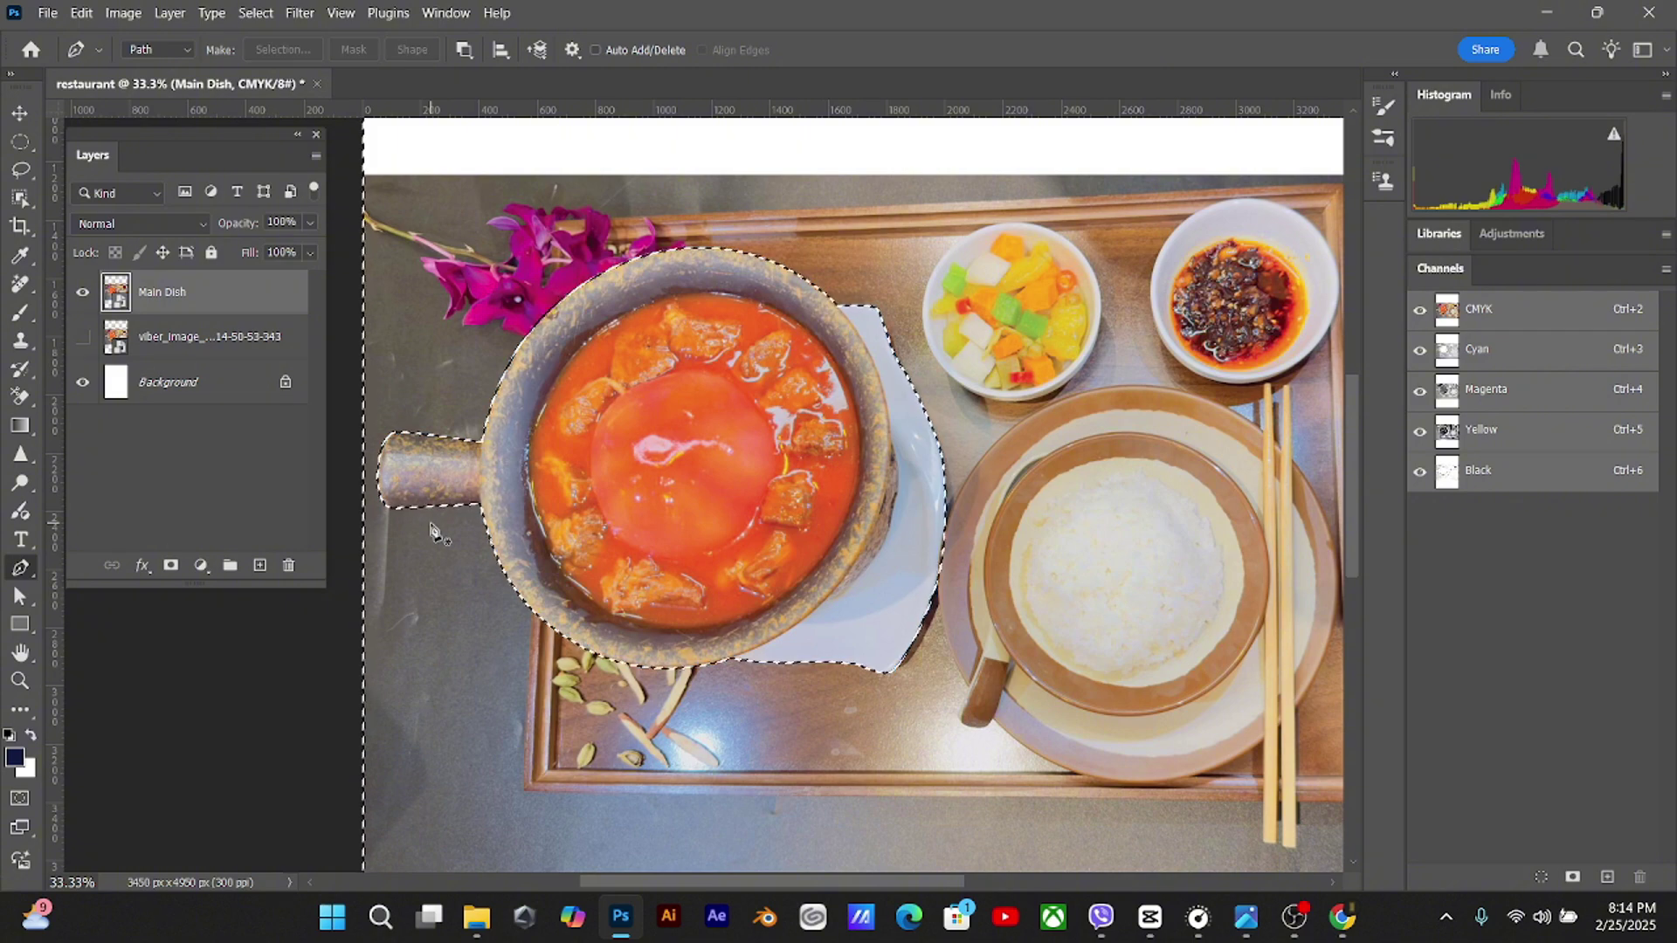
key(ctrl+Return)
key(ctrl+minus)
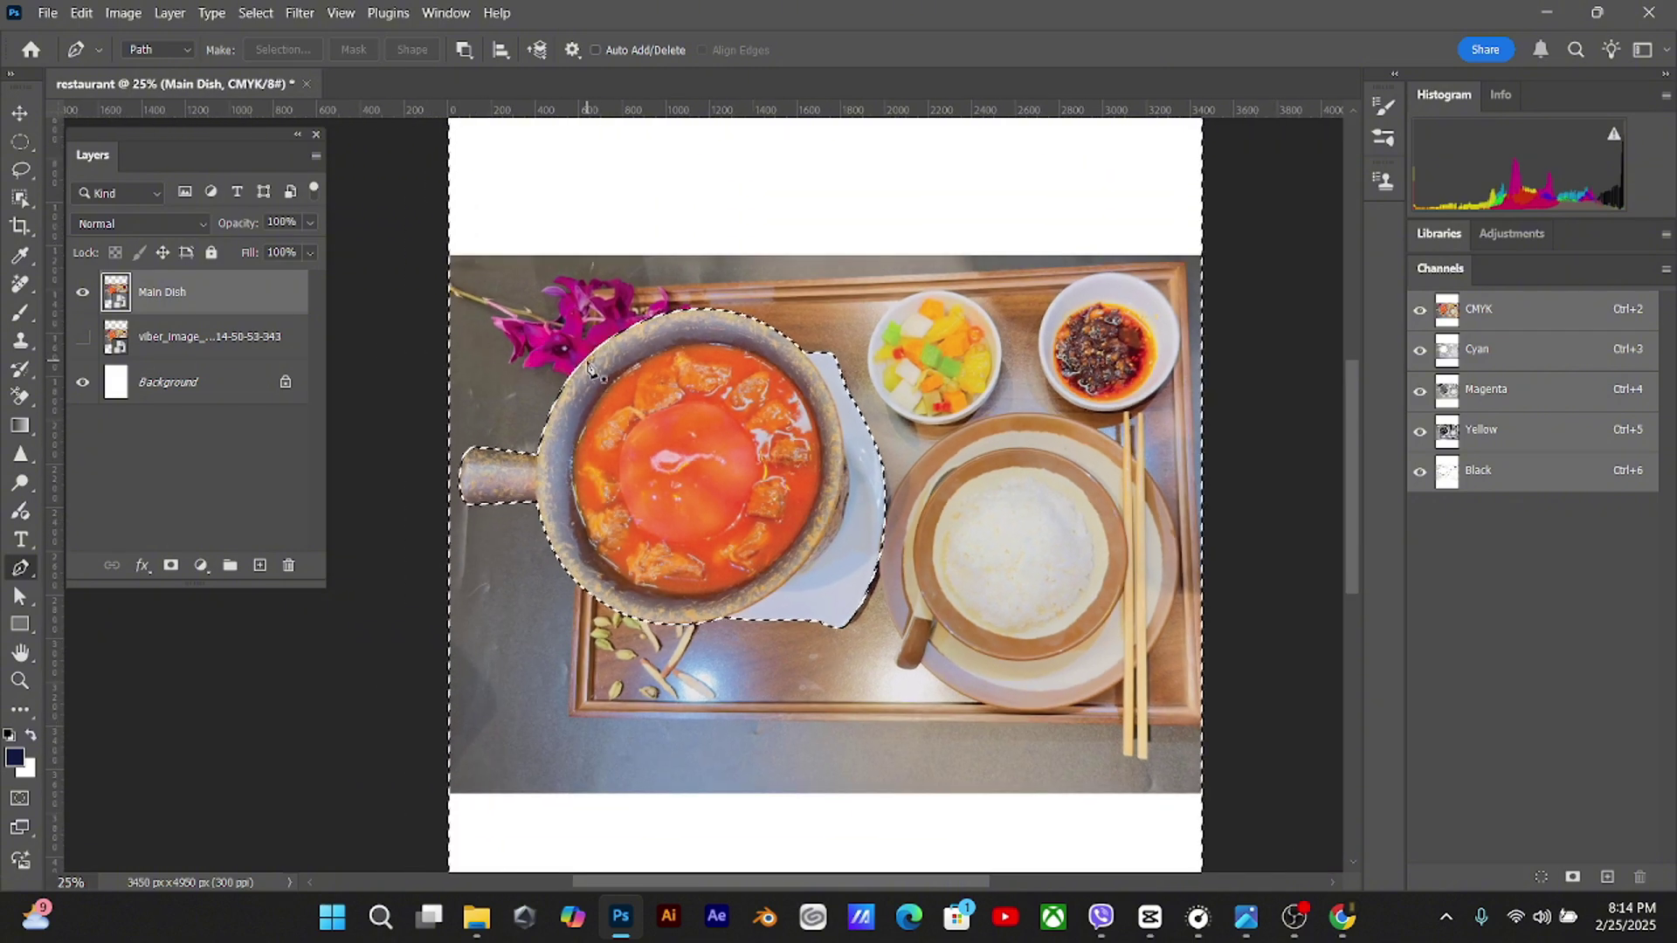
Invert the selection and add a layer mask from it to the Main Dish layer
key(ctrl+i)
key(ctrl+z)
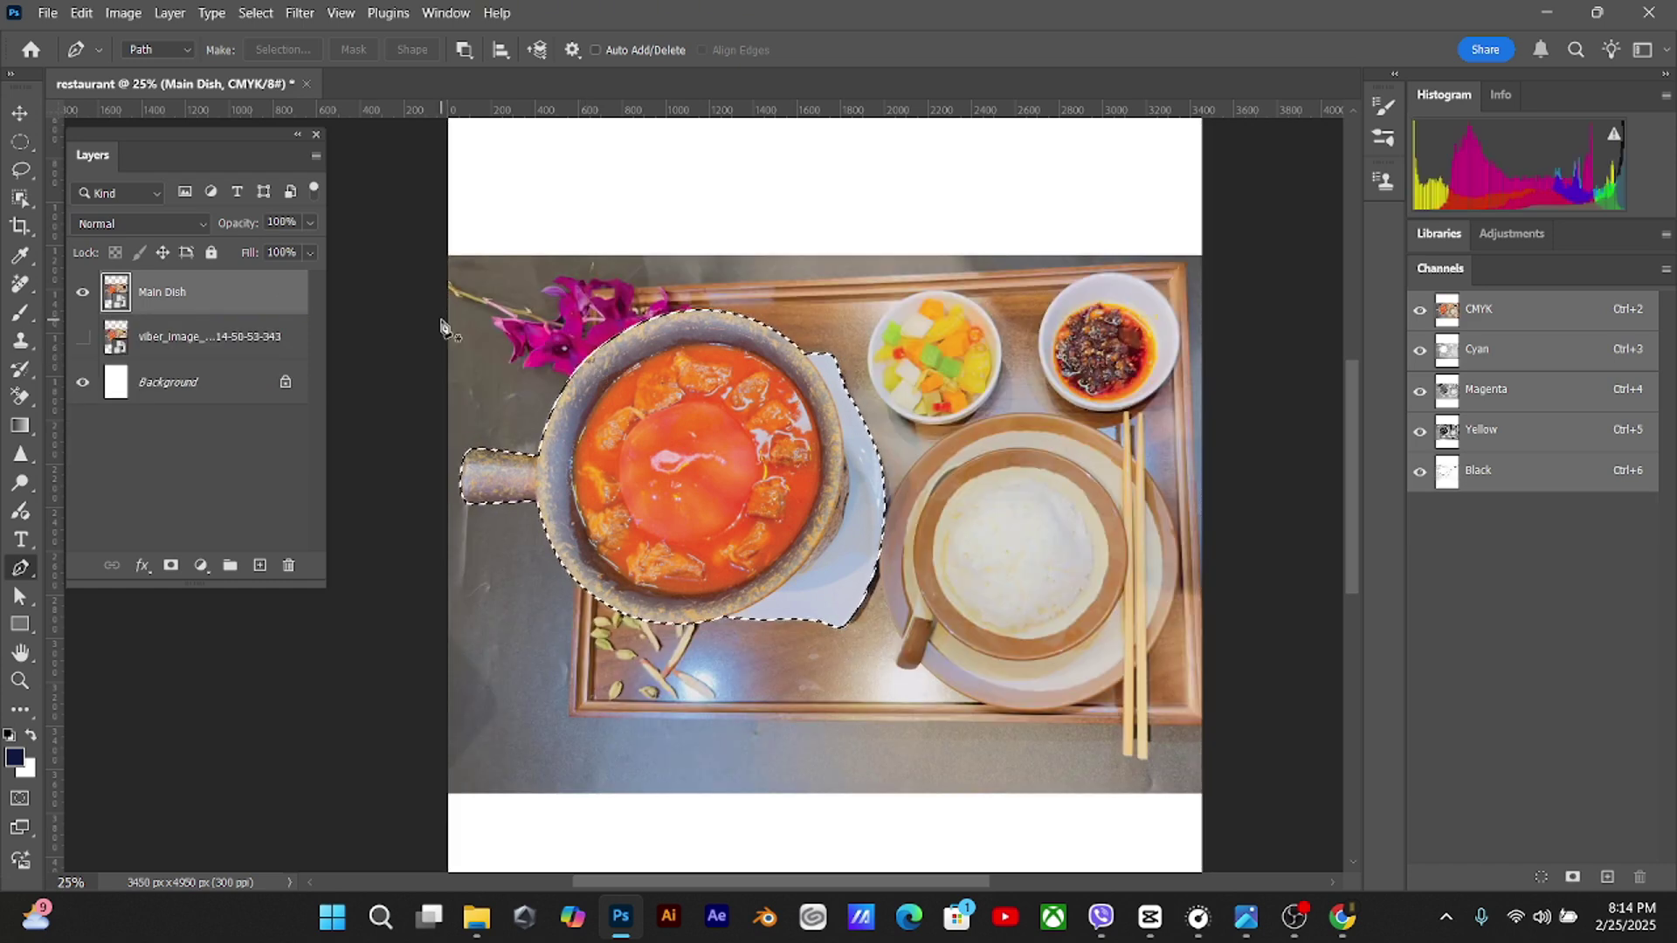
key(ctrl+shift+i)
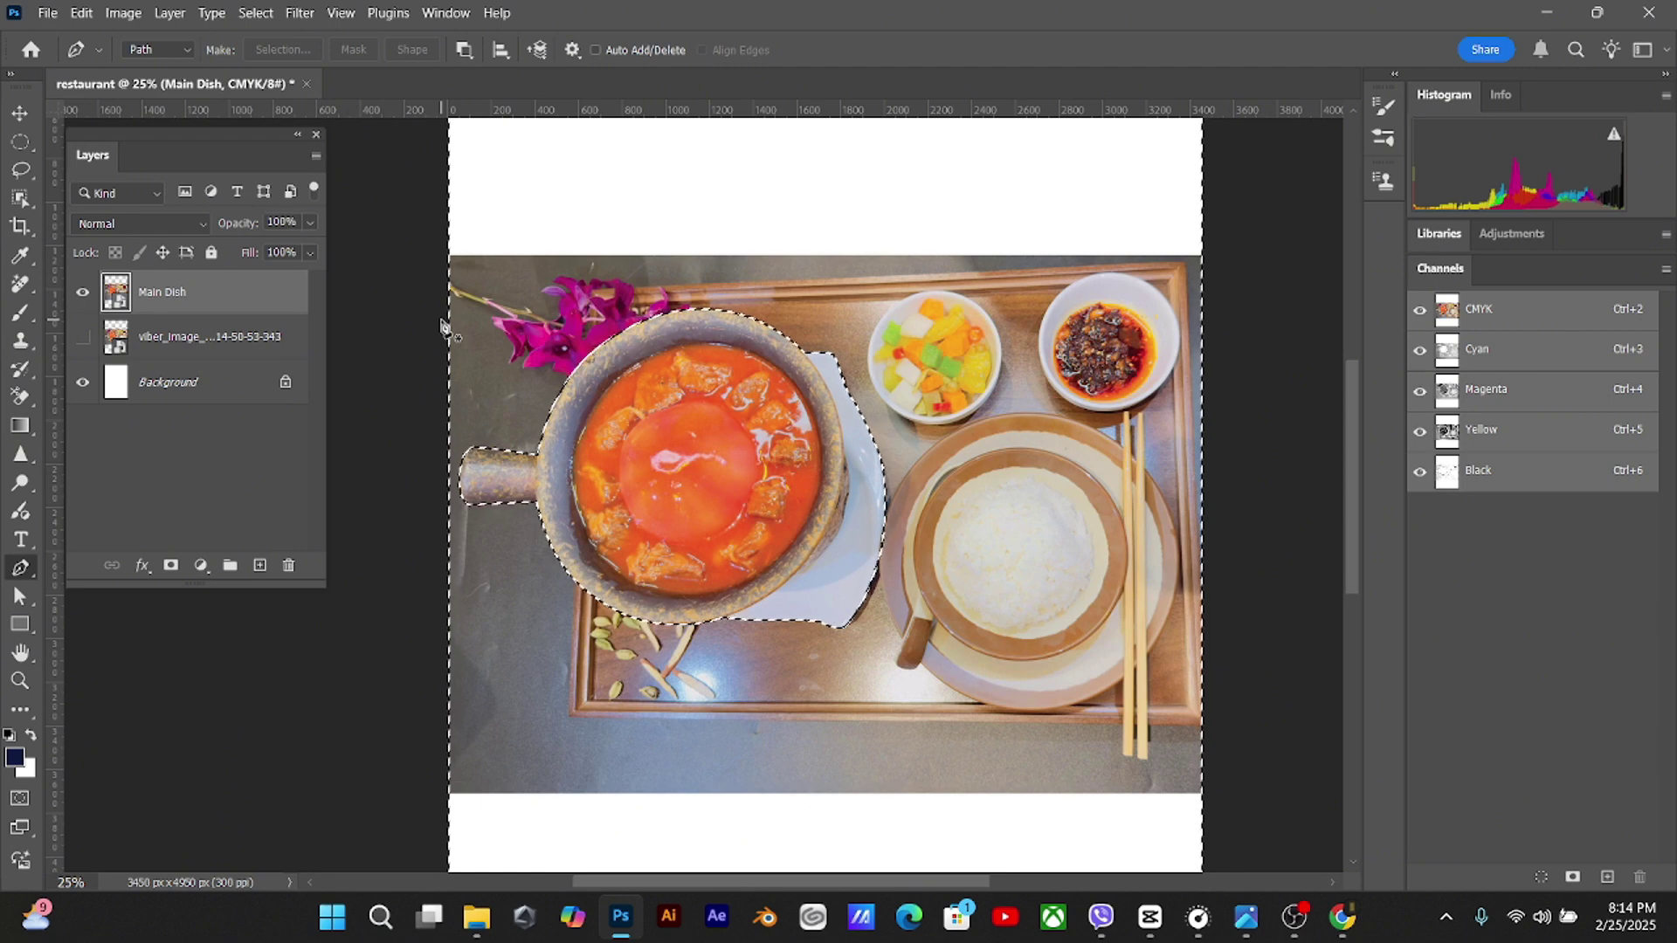
click(172, 566)
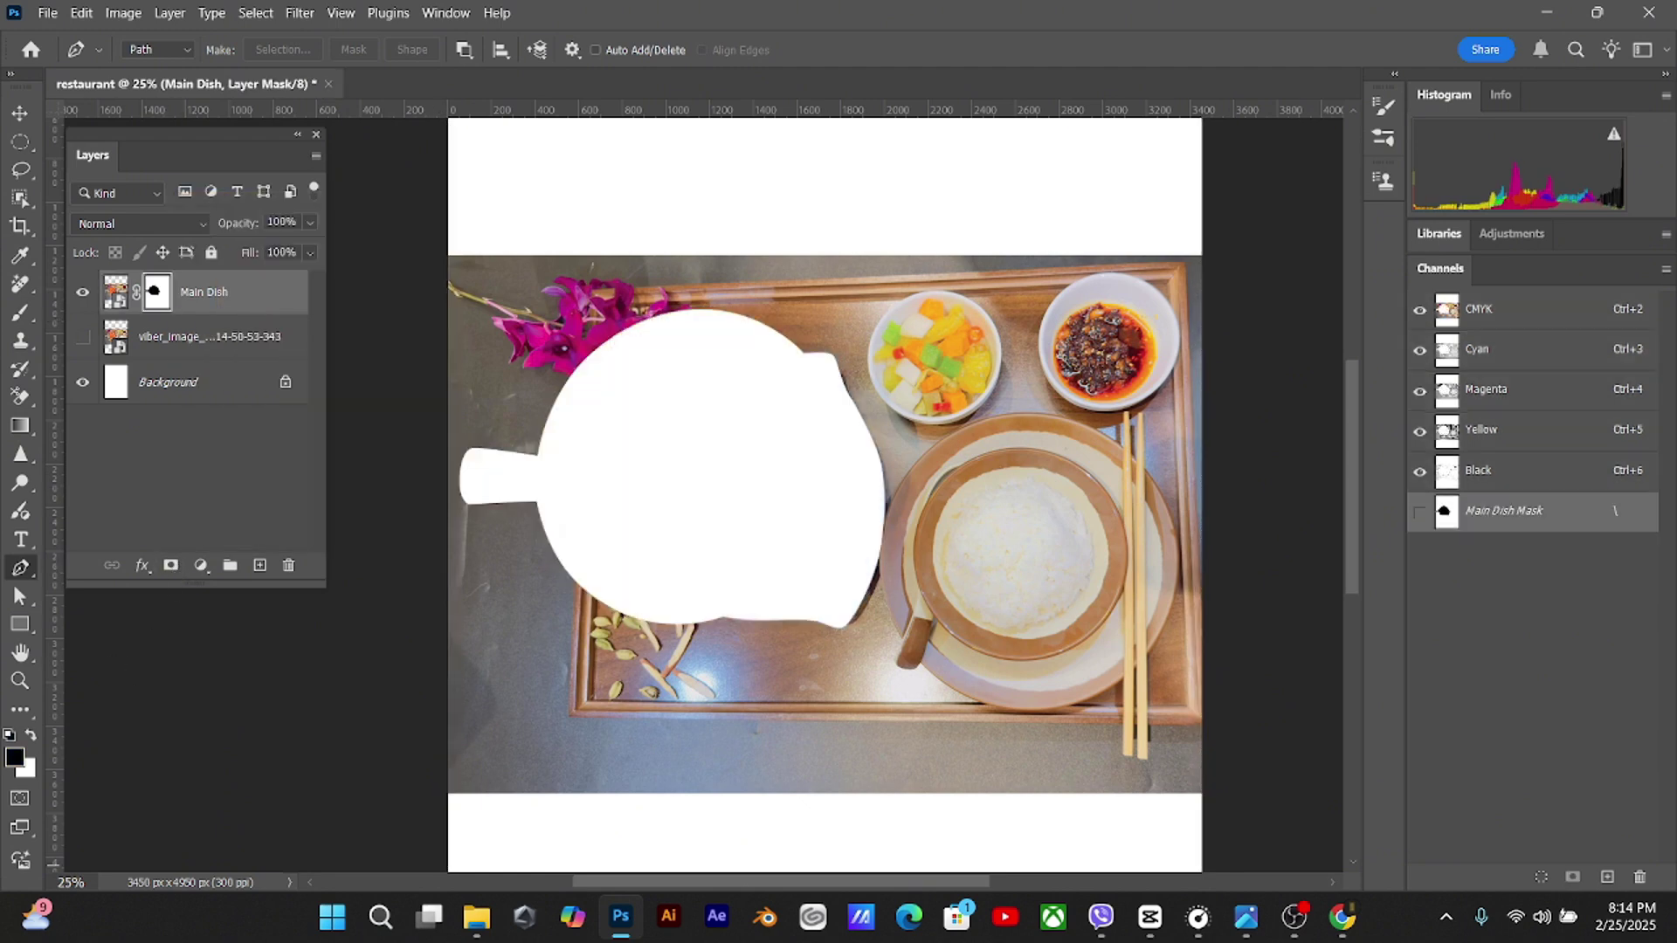
click(35, 915)
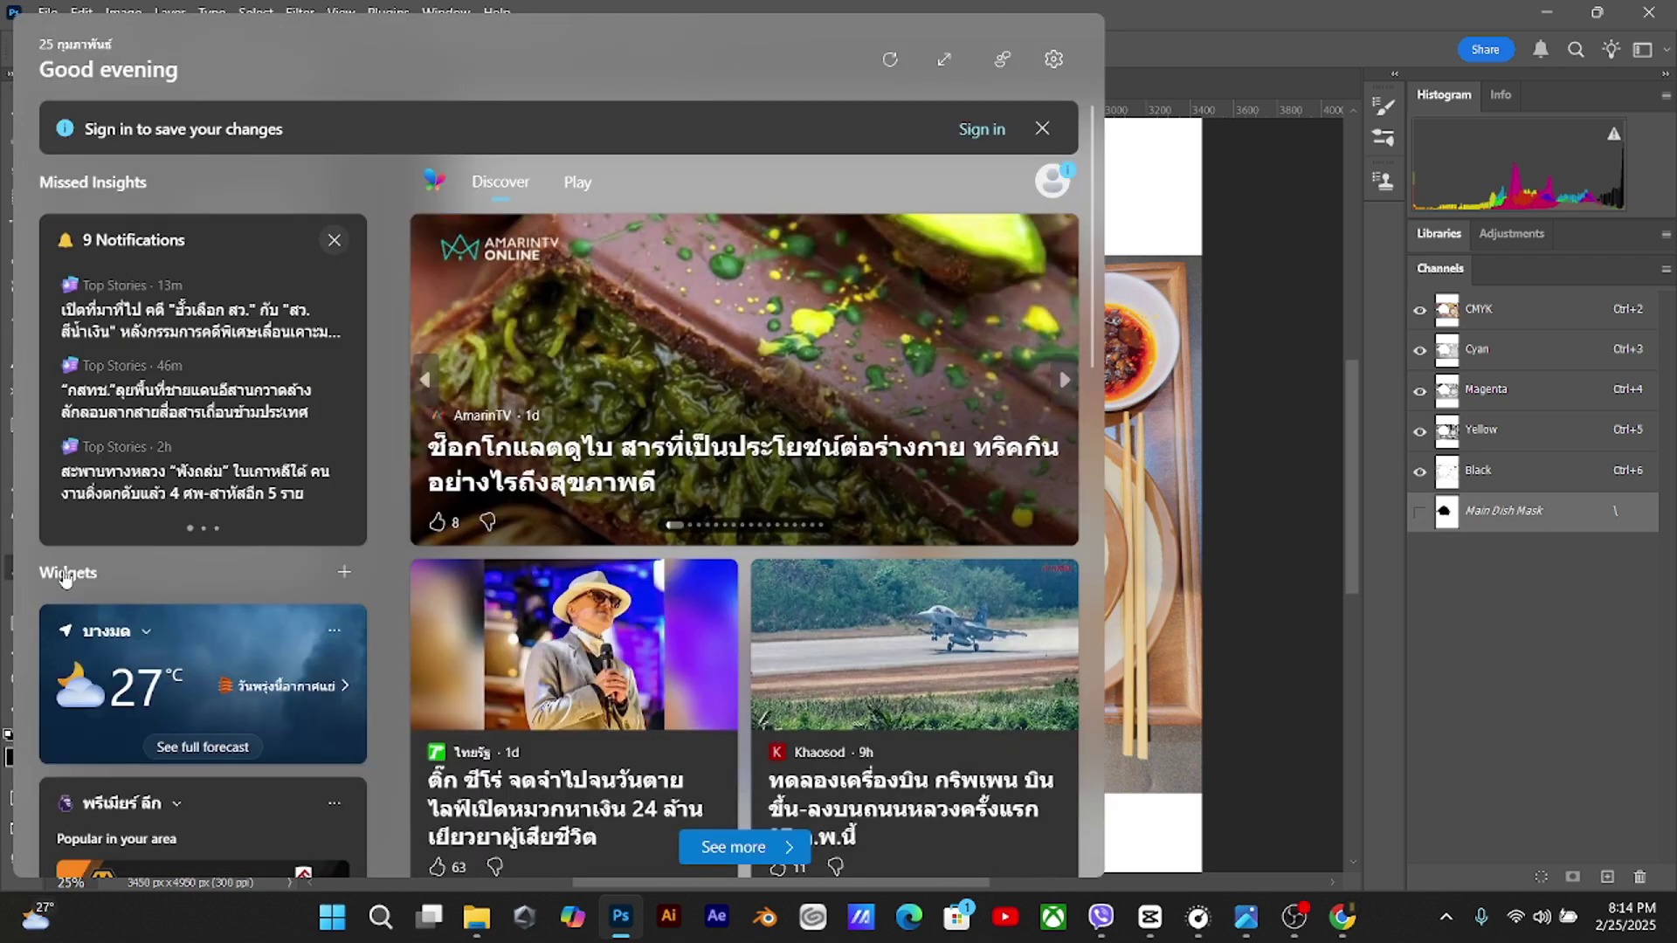
Invert the Main Dish layer mask so only the pot and its white plate show
click(1139, 469)
key(ctrl+i)
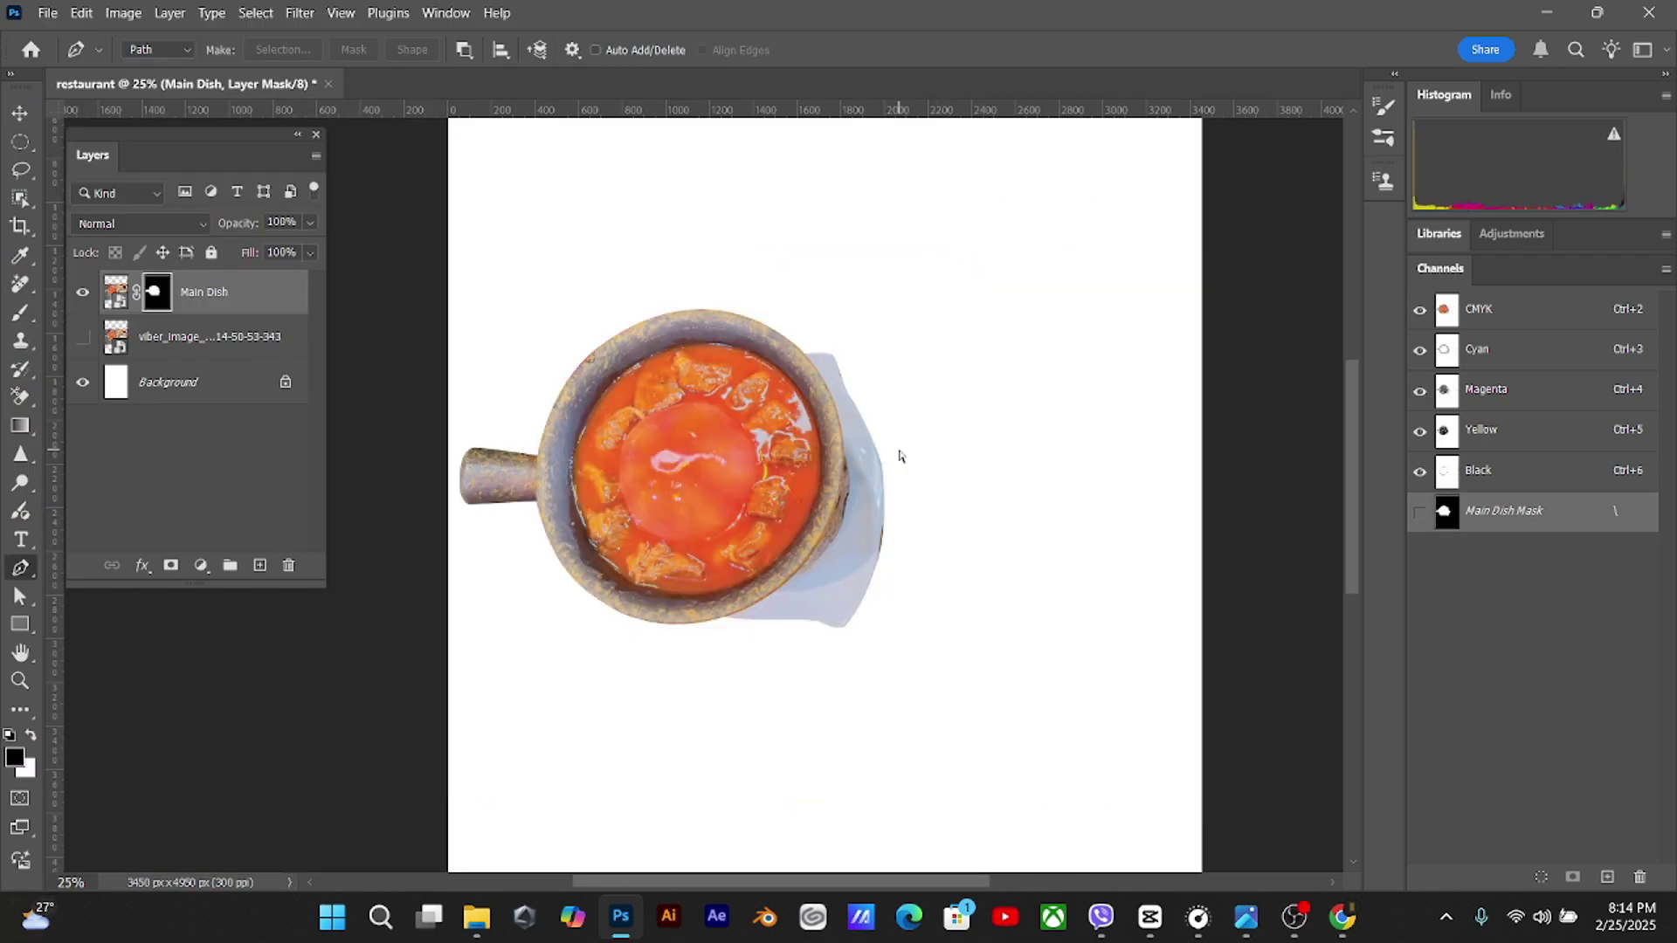
key(ctrl+i)
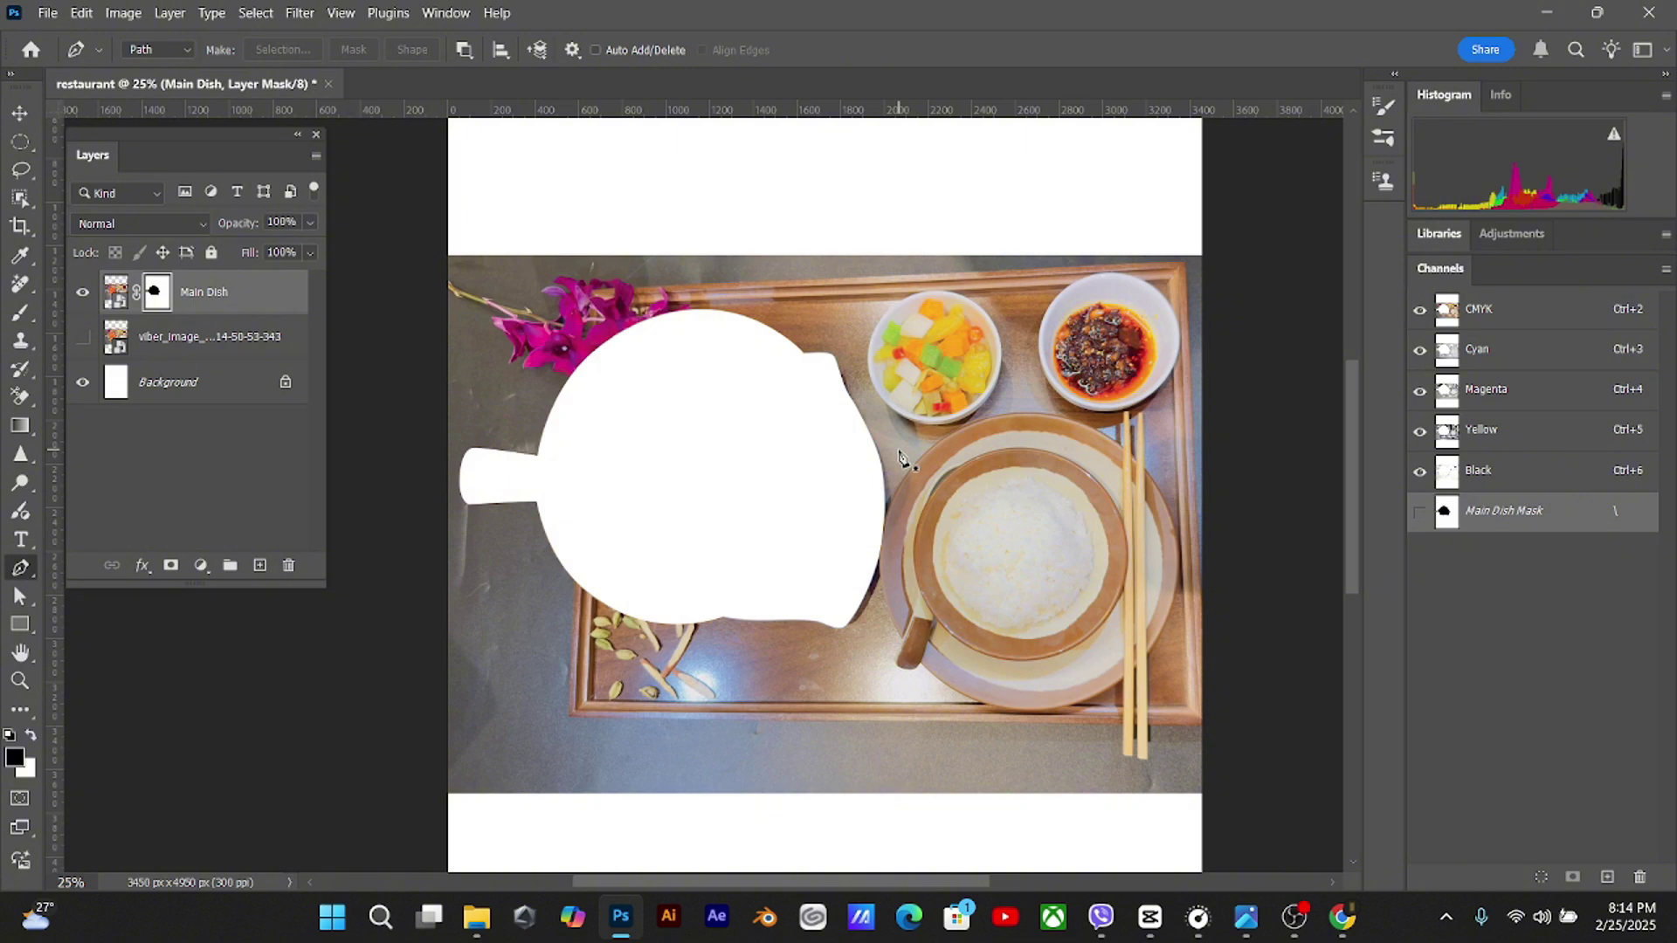
key(ctrl+i)
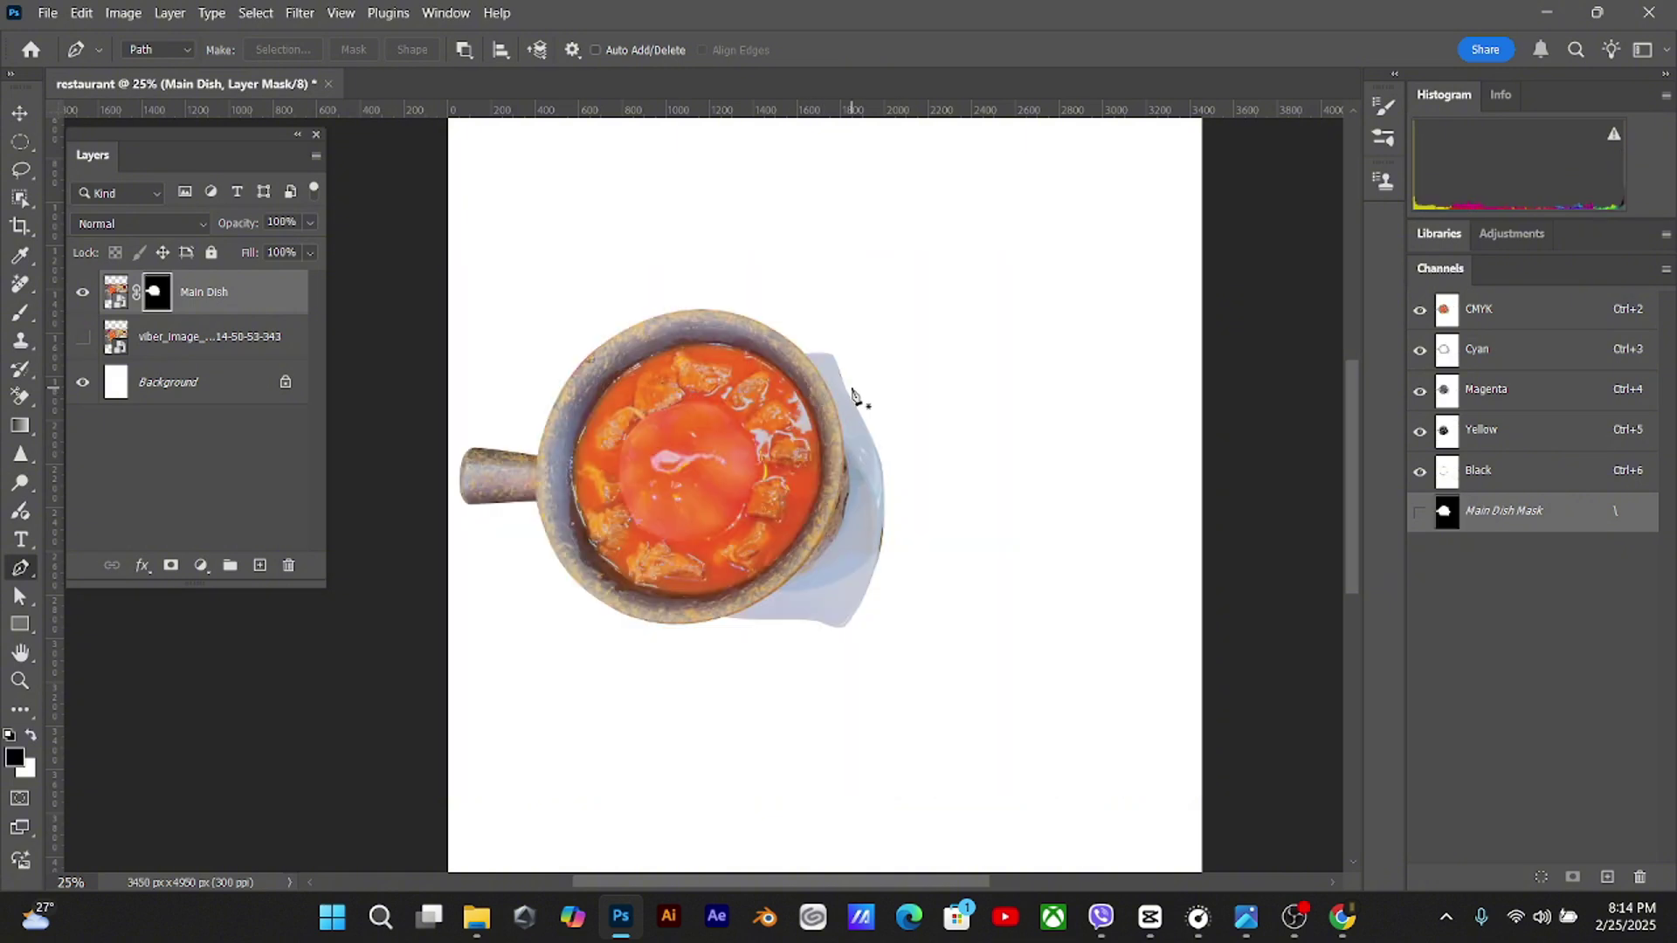
Examine the cut-out edges of the pot, its handle and the white plate up close
scroll(852, 393, up, 4)
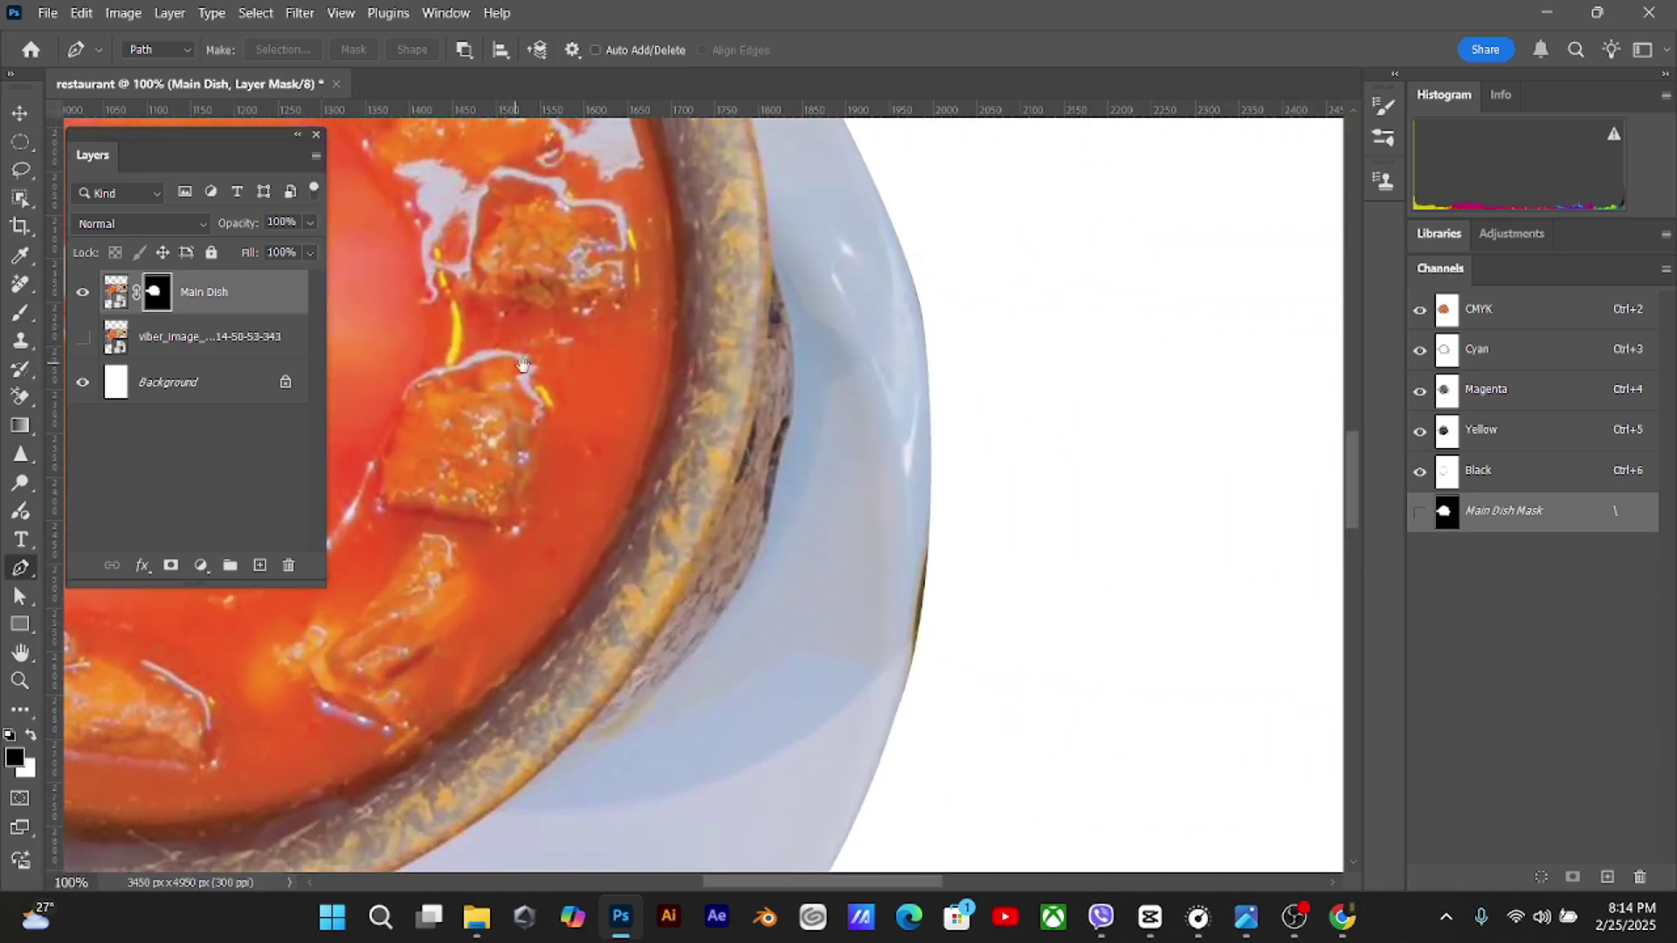
scroll(920, 594, up, 5)
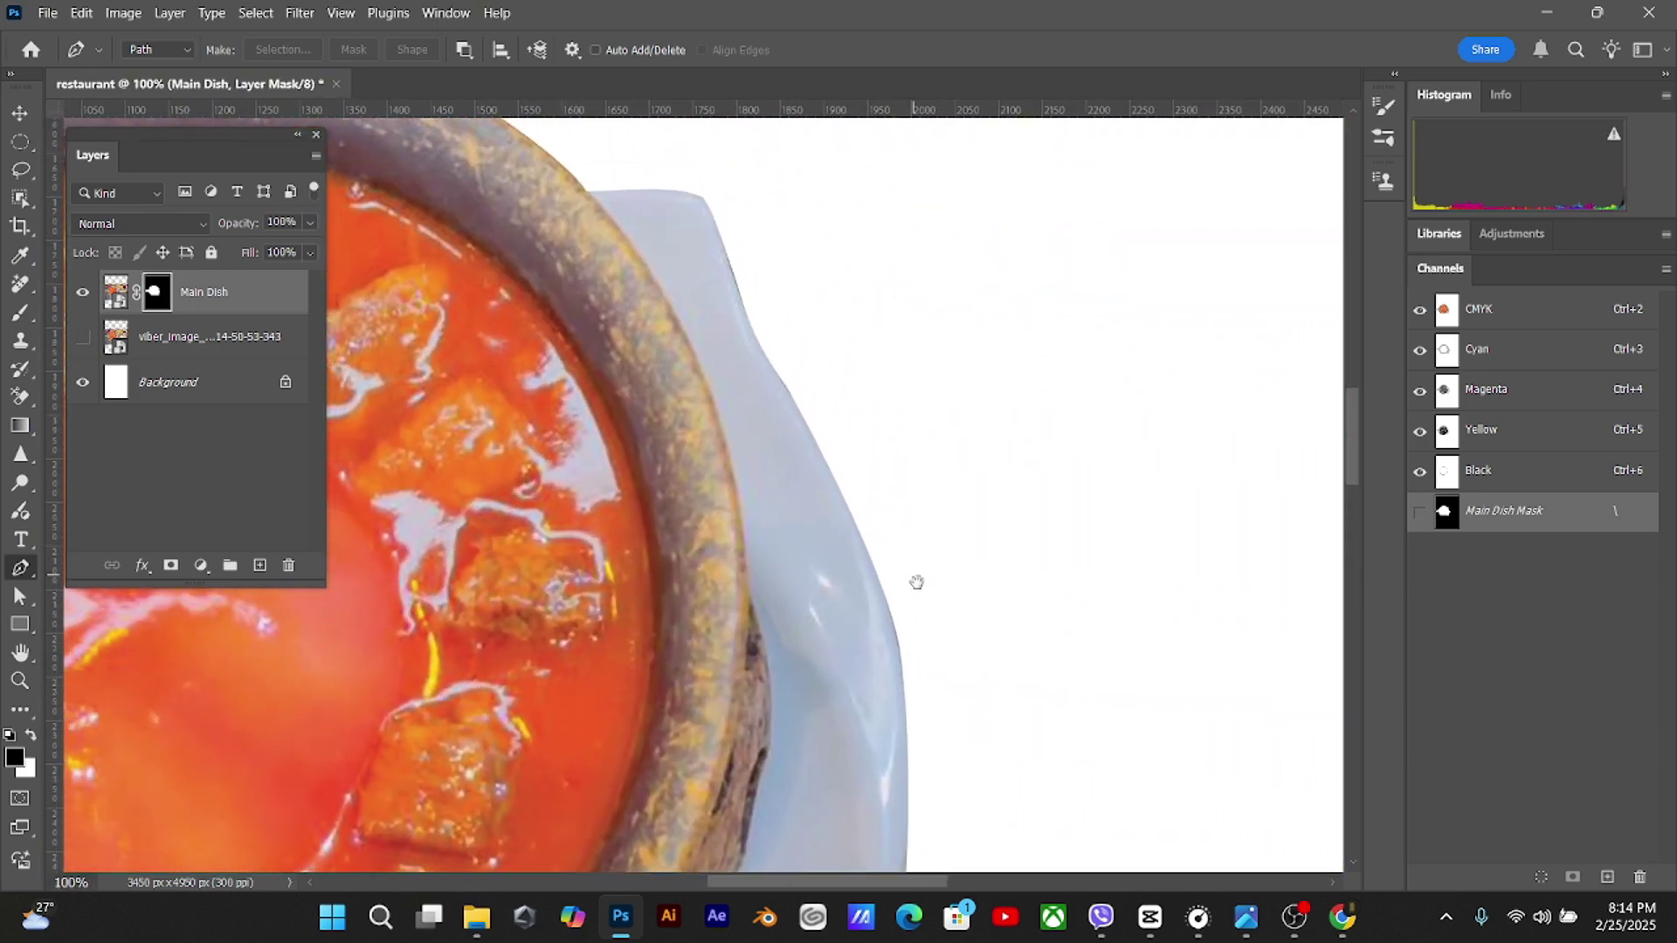
scroll(777, 340, left, 10)
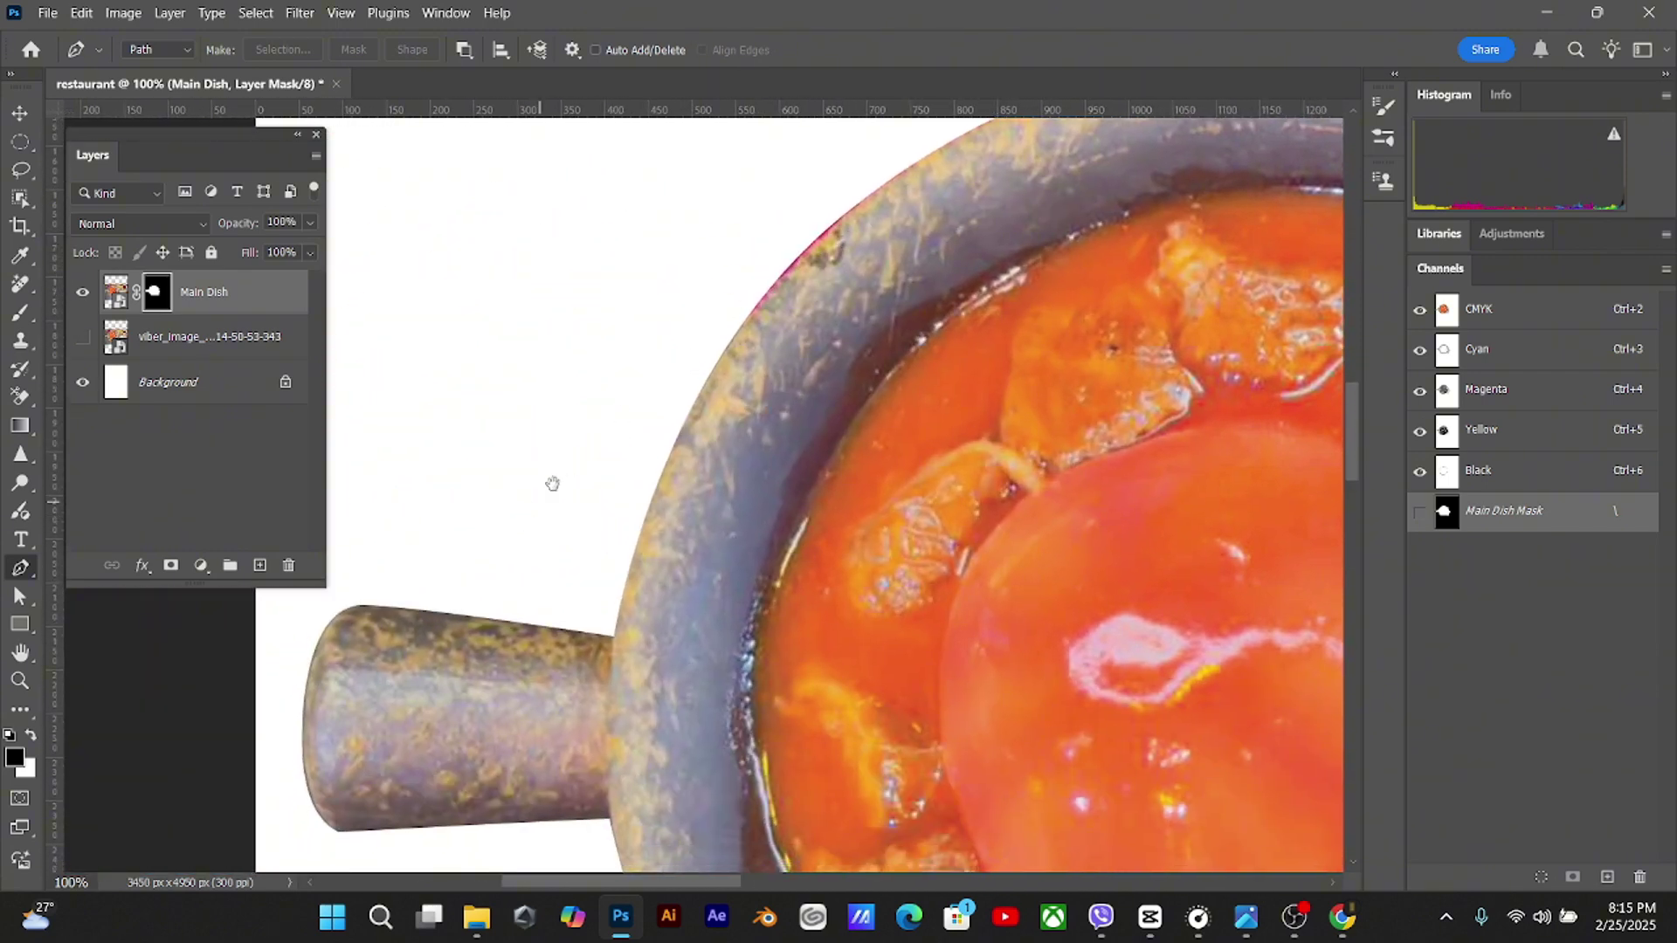
drag(553, 480, 709, 262)
key(ctrl+minus)
key(ctrl+minus)
key(ctrl+minus)
key(ctrl+minus)
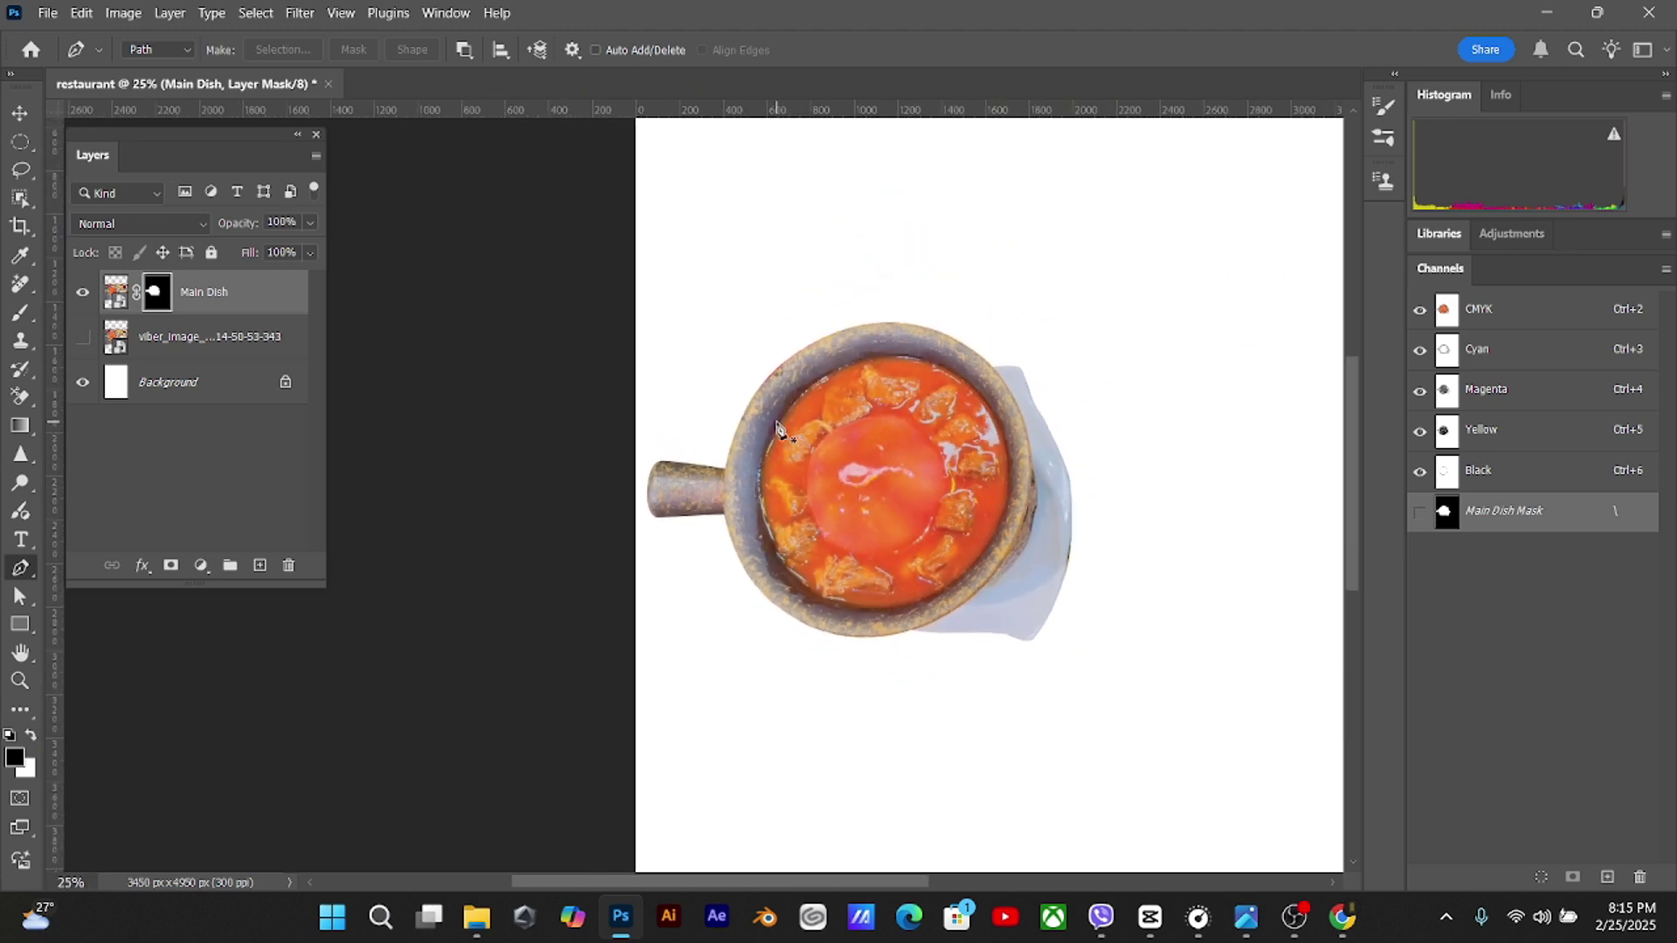
Hide the Main Dish layer and duplicate the original photo layer, keeping only the copy visible above the background
click(83, 294)
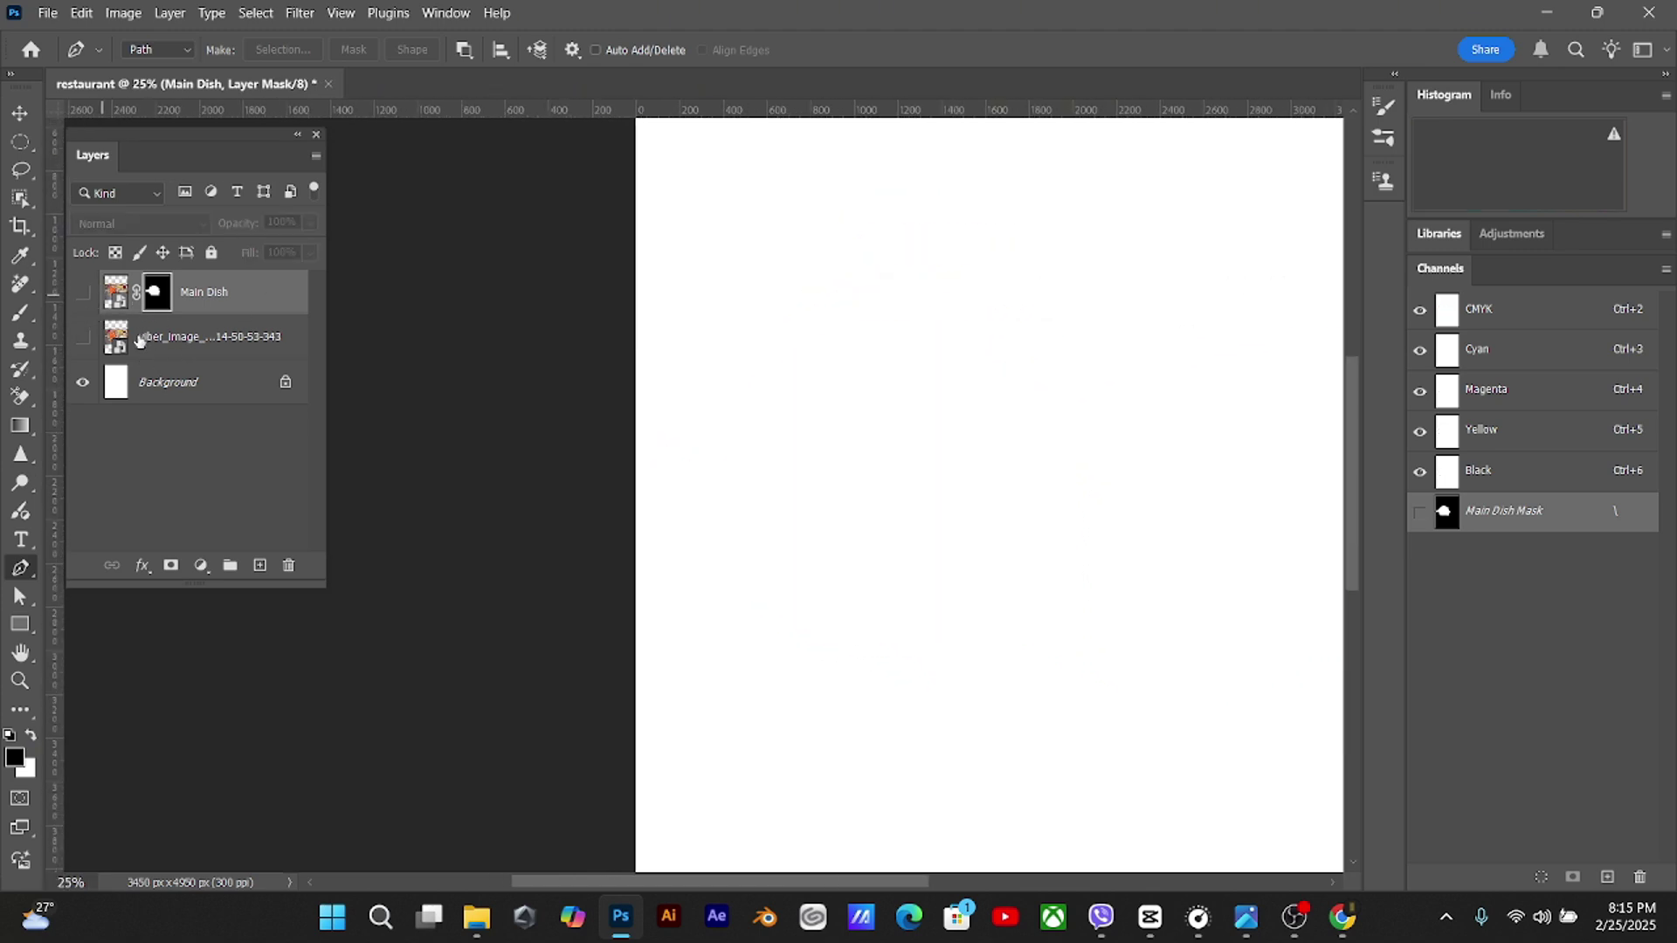
click(194, 329)
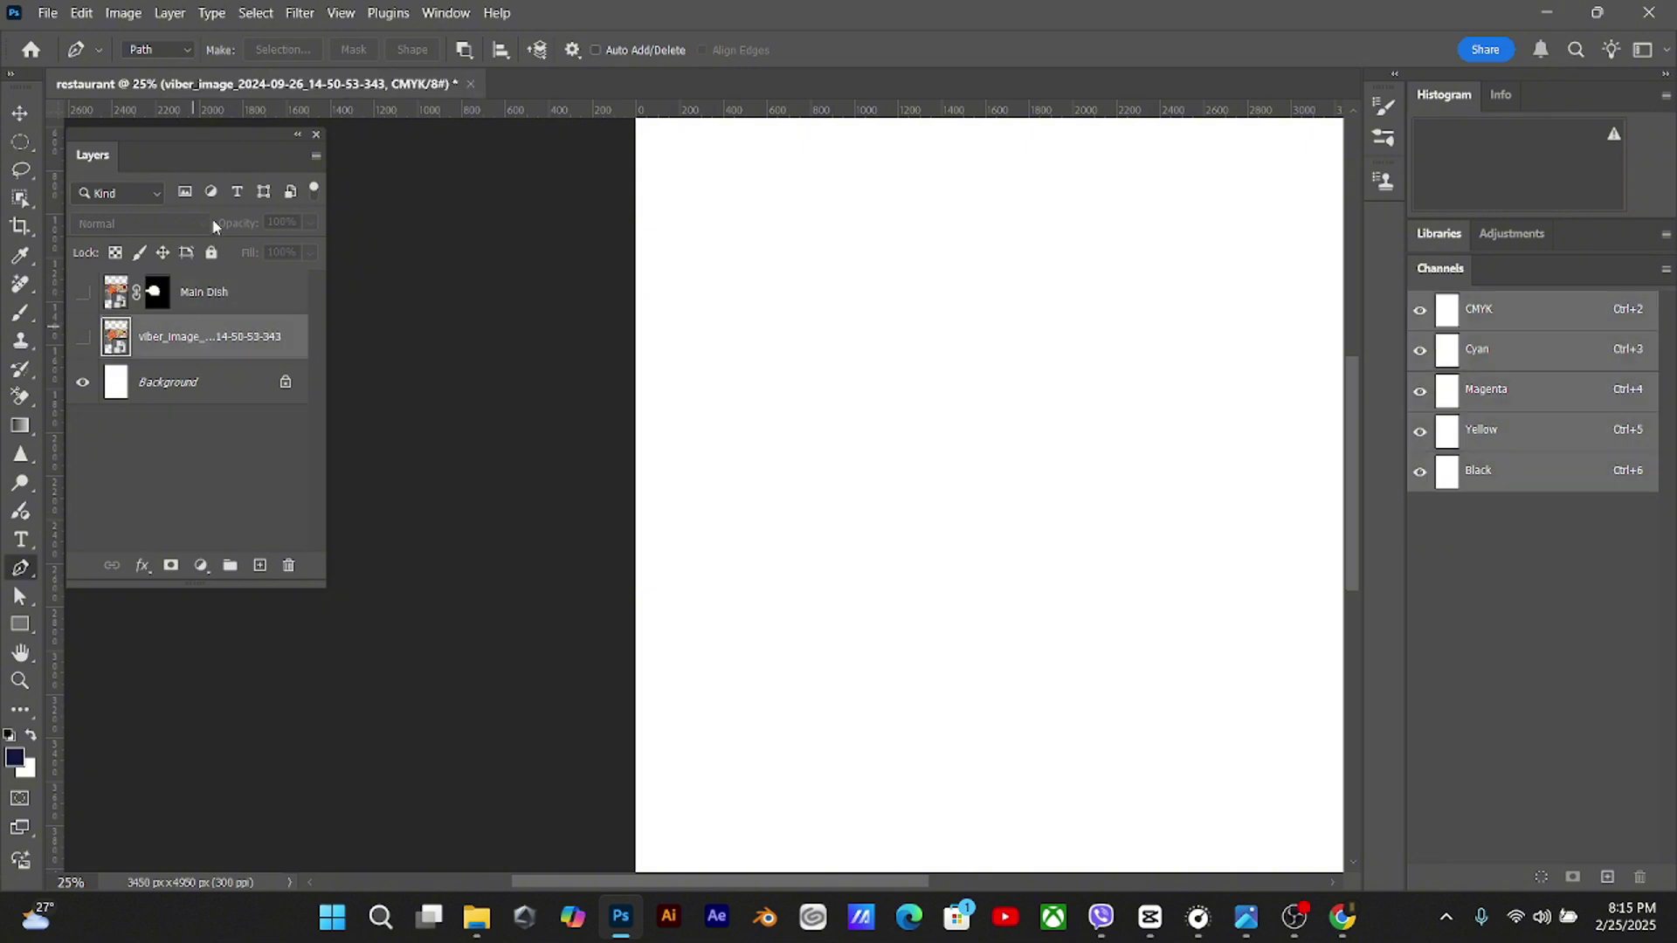
key(ctrl+j)
click(83, 337)
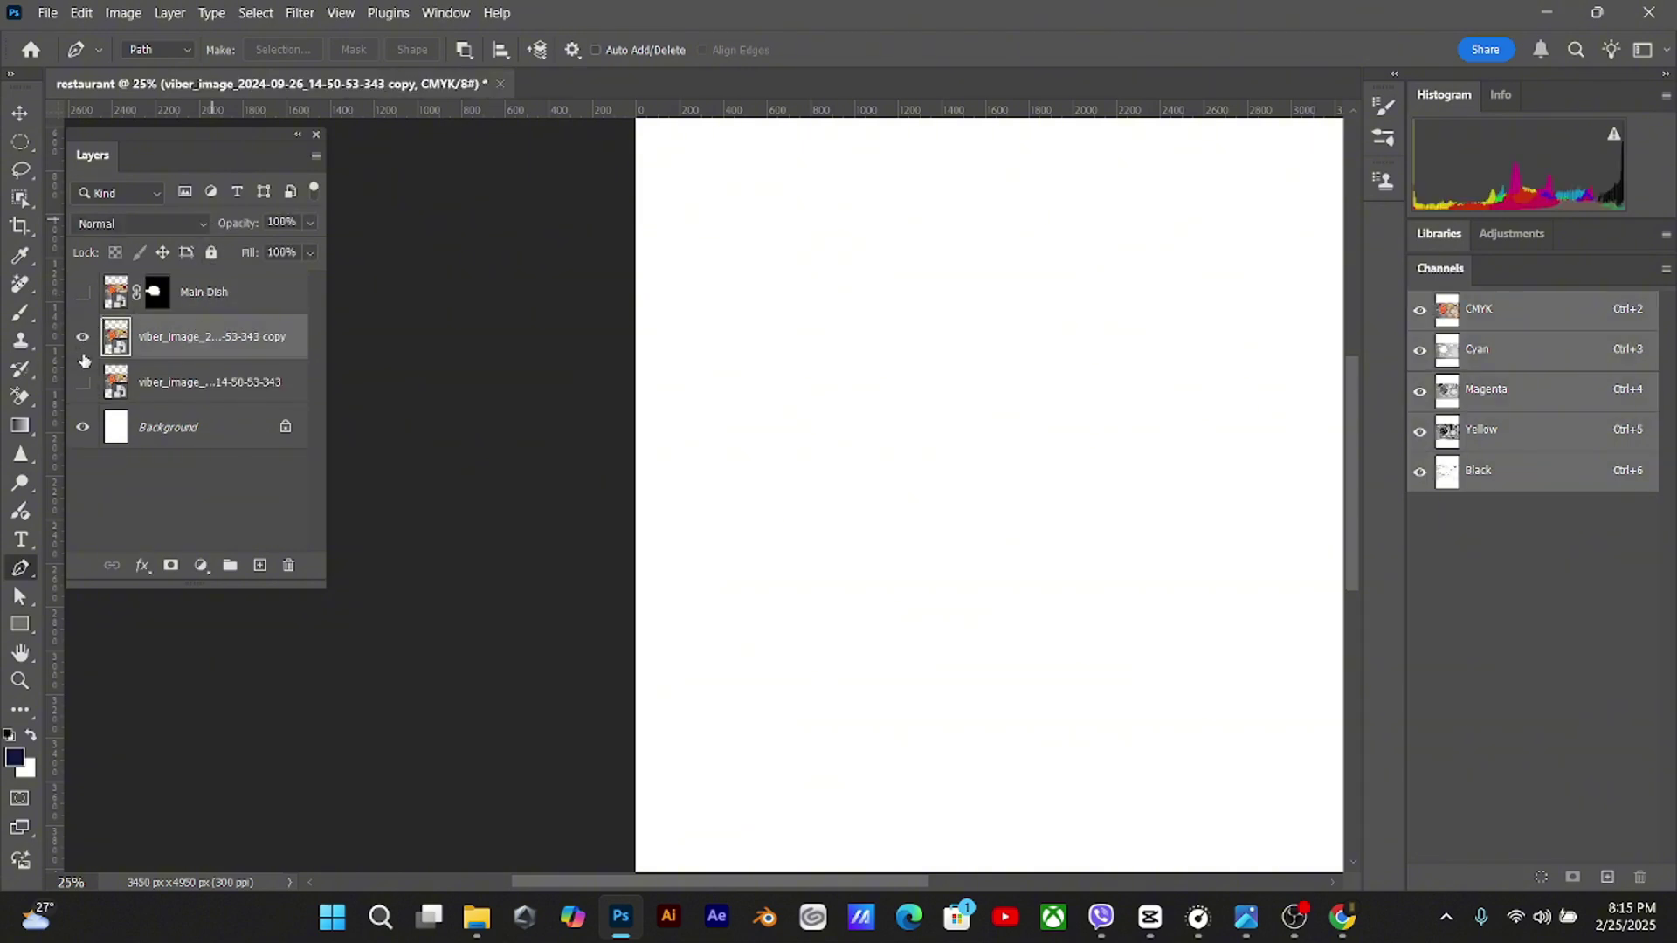
click(83, 381)
click(85, 382)
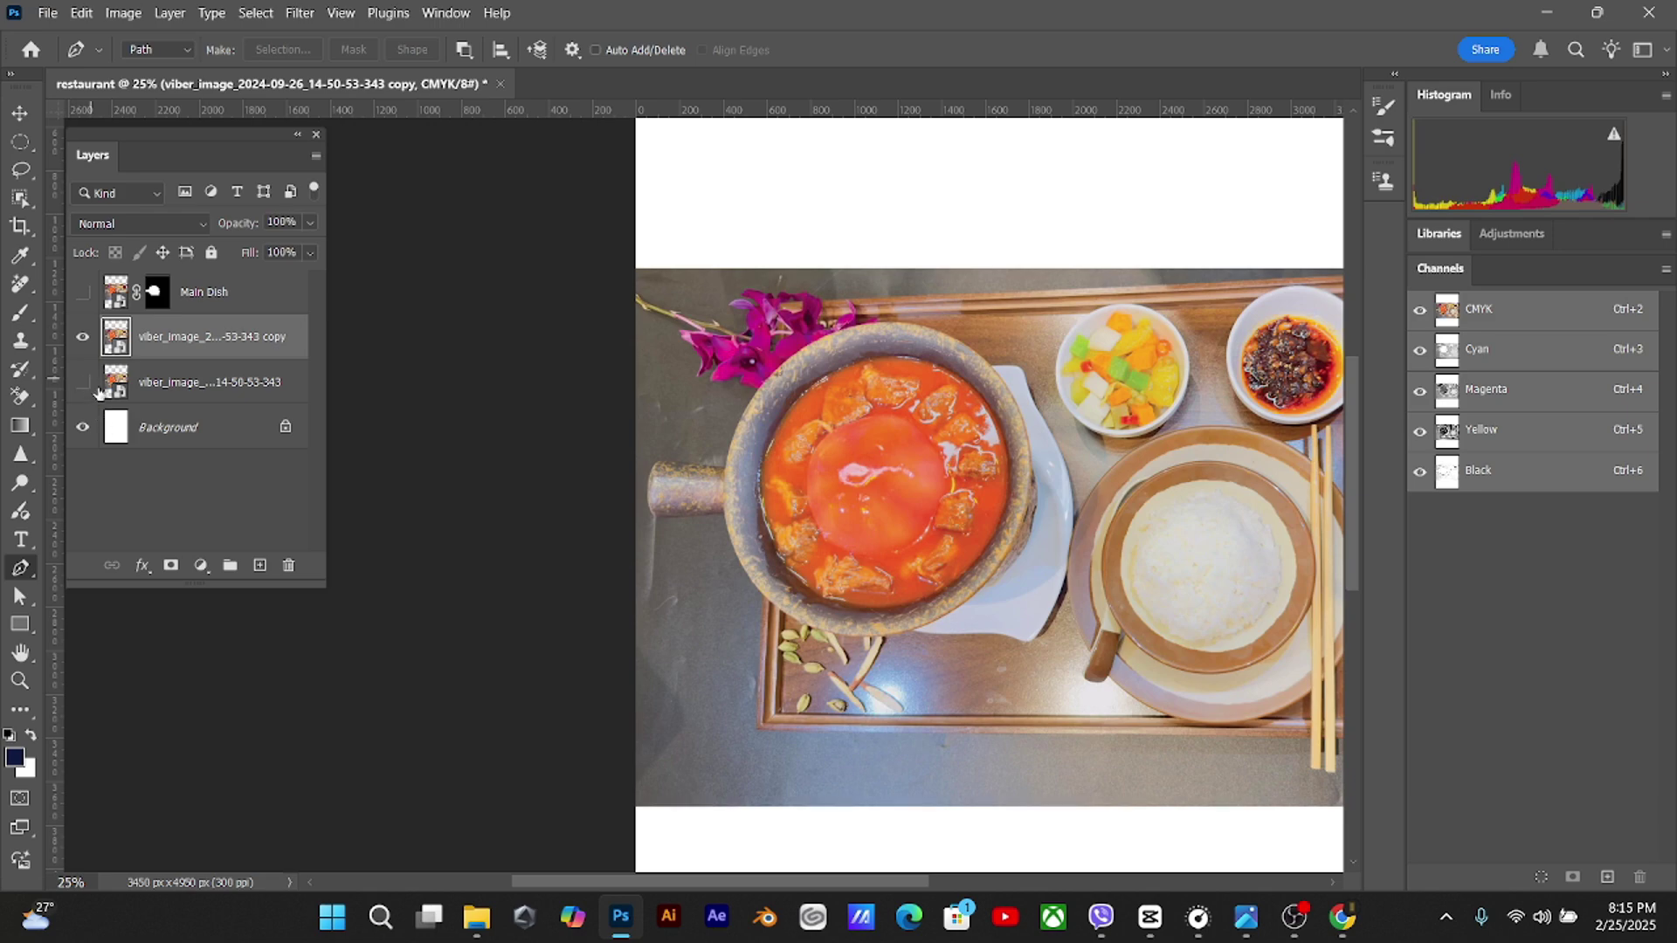
Start a pen path at the rice plate's left edge and curve it up along the plate's top rim
key(ctrl+plus)
key(ctrl+plus)
drag(697, 472, 193, 375)
drag(993, 571, 642, 478)
key(ctrl+plus)
key(ctrl+plus)
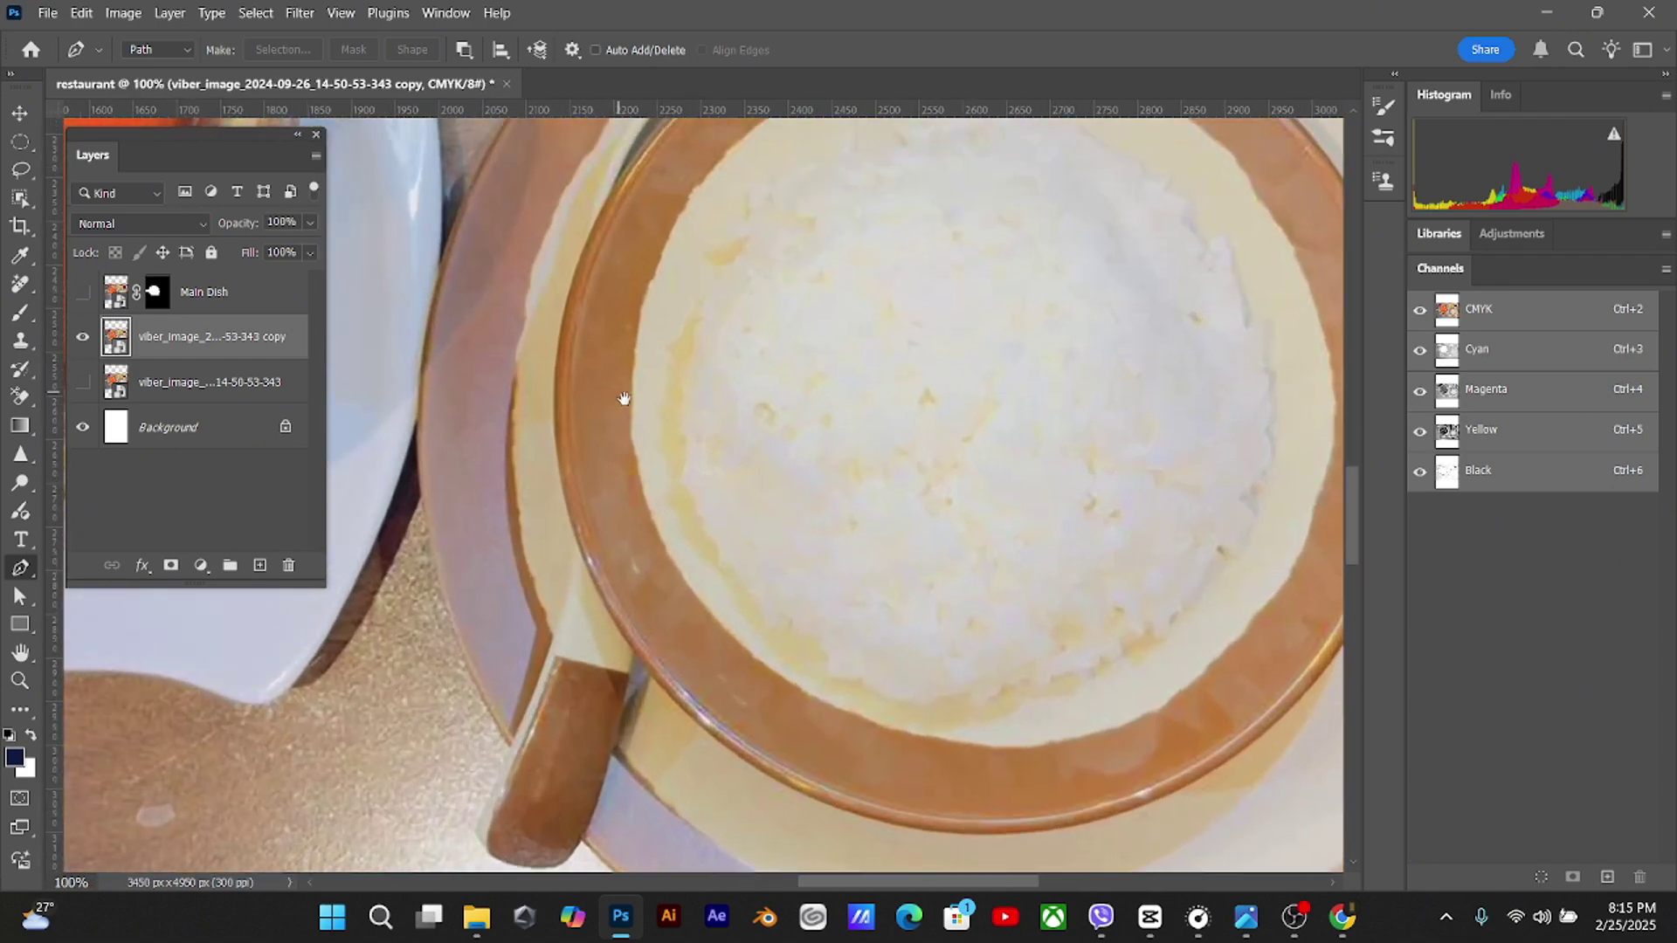
drag(624, 398, 618, 405)
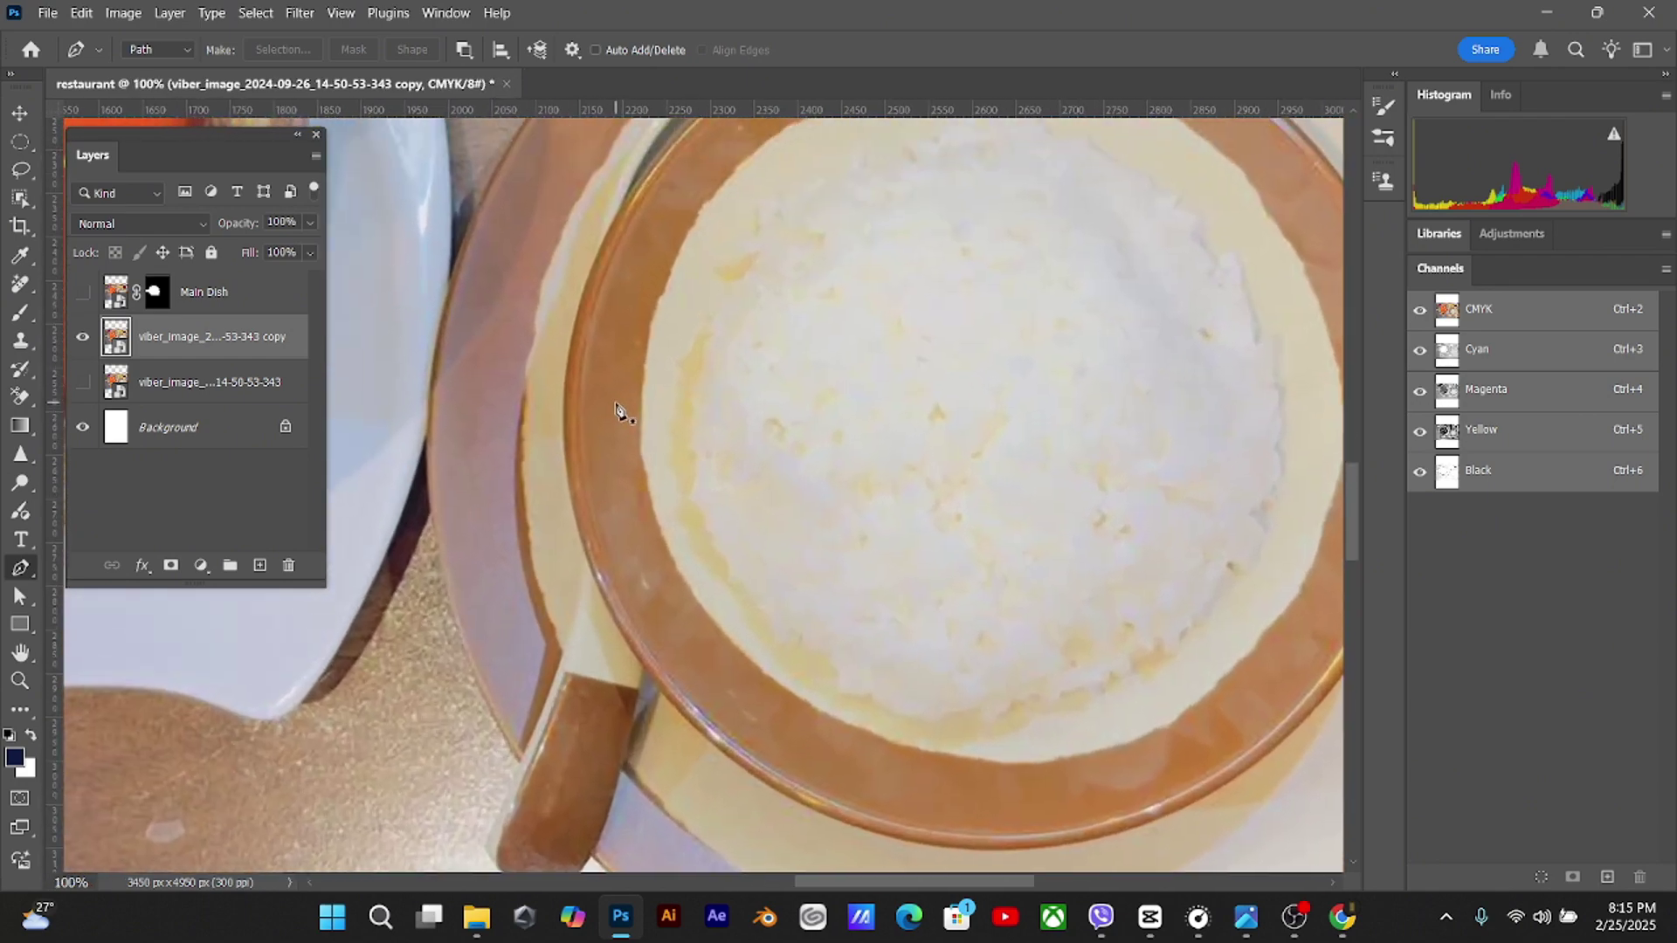
click(435, 354)
drag(486, 227, 384, 508)
key(ctrl+minus)
drag(807, 280, 893, 278)
key(ctrl+plus)
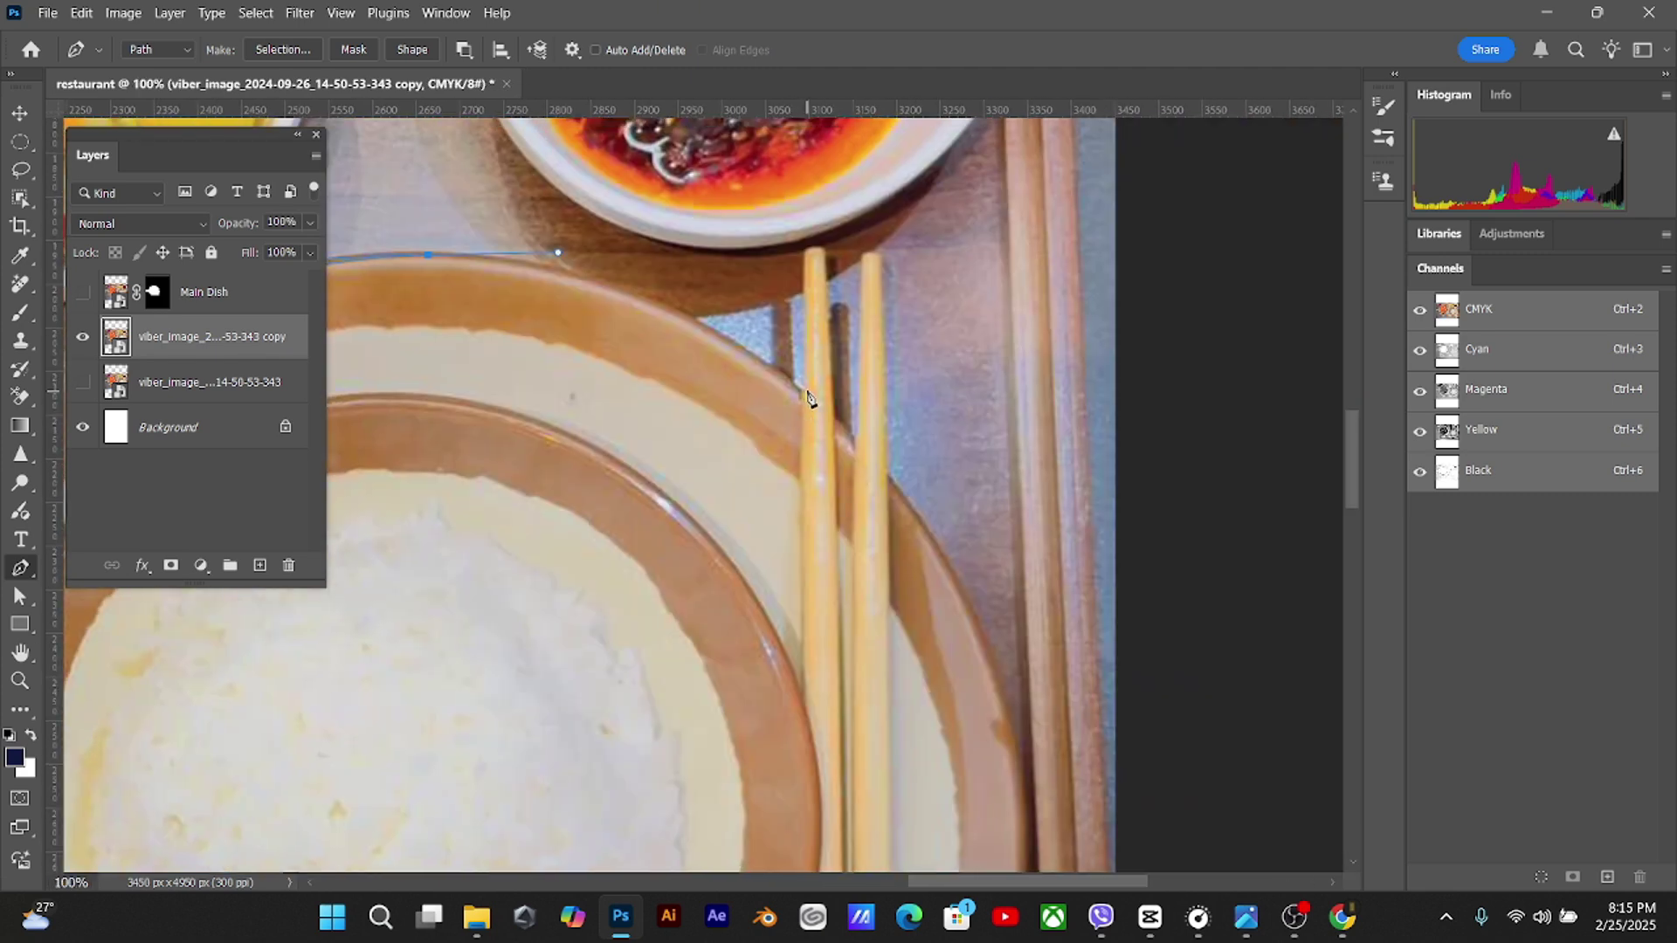
Extend the path along the plate's upper rim and around the upper ends of both chopsticks
drag(1056, 370, 1115, 427)
drag(889, 474, 908, 473)
alt+click(803, 390)
click(803, 251)
drag(826, 251, 825, 264)
click(833, 419)
Curve the path down the plate's right rim to where it meets the right chopstick
key(ctrl+minus)
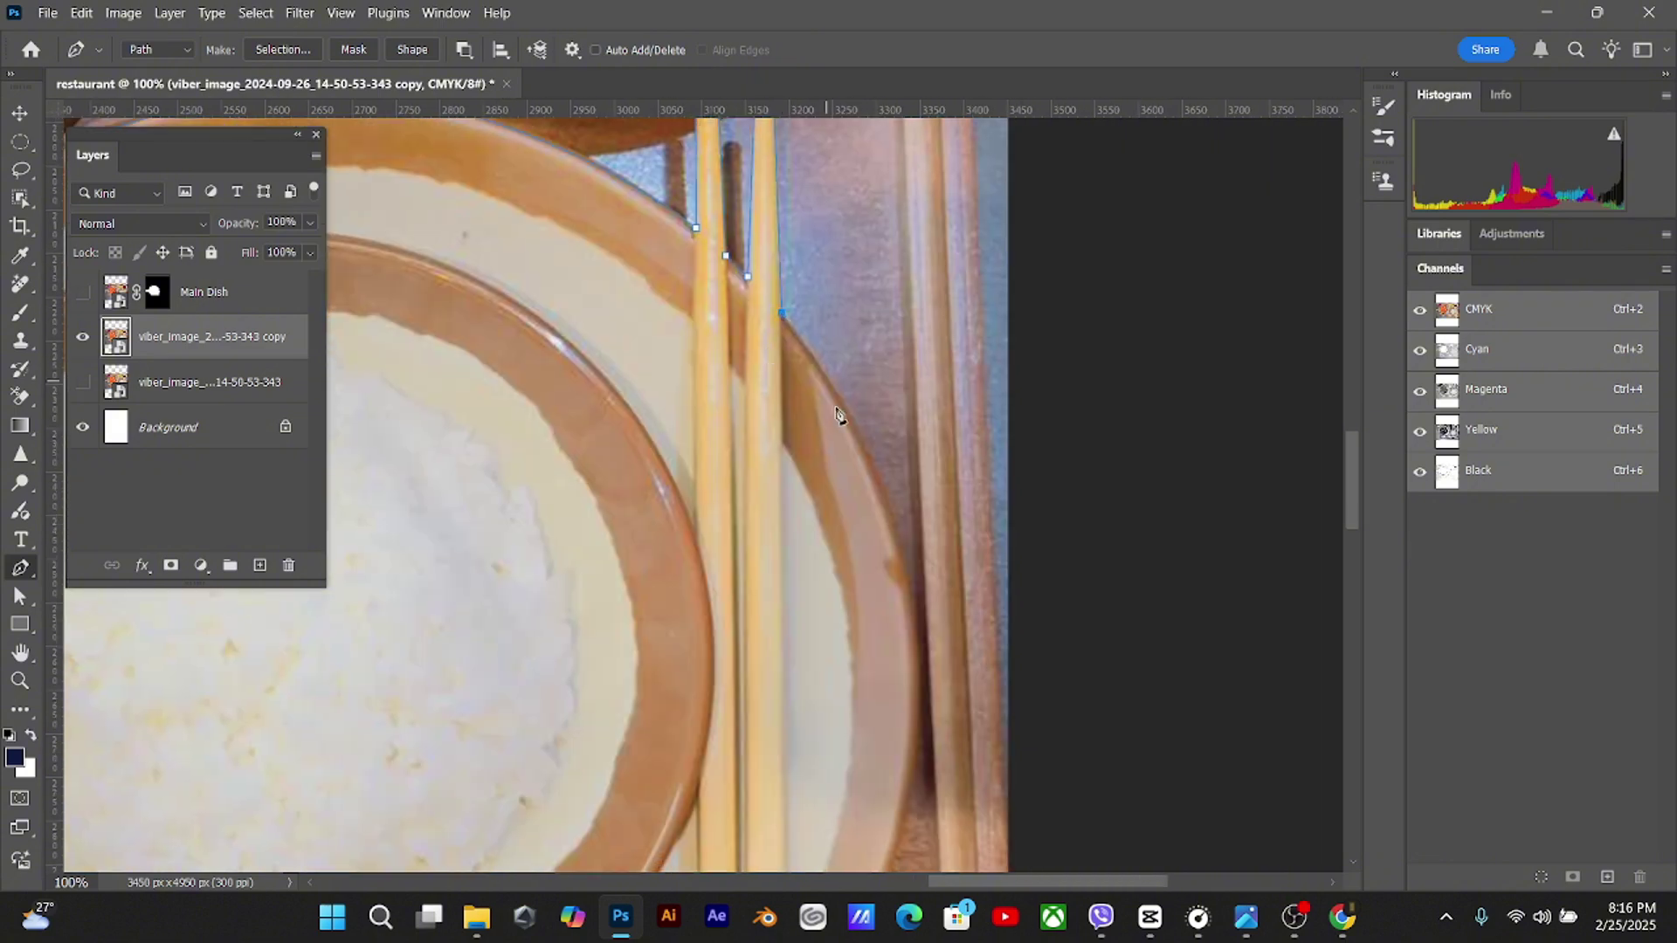
scroll(860, 349, down, 3)
drag(854, 409, 854, 550)
scroll(856, 524, down, 3)
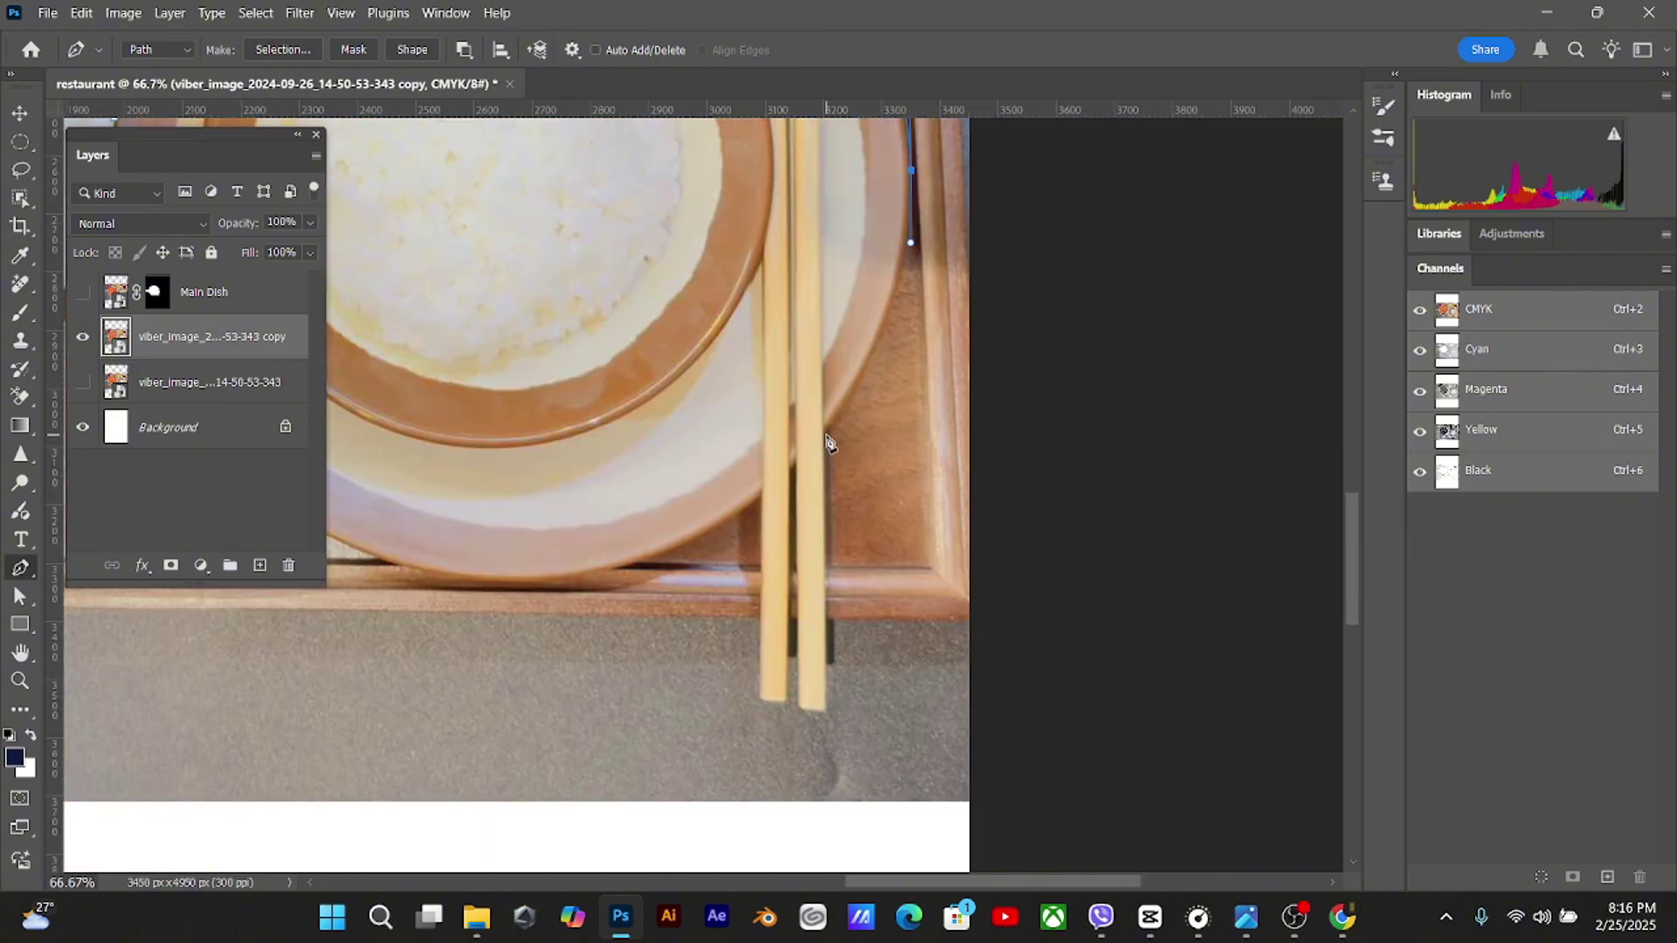
drag(825, 434, 764, 502)
Trace the path around the lower ends of both chopsticks and back up to the plate's rim
scroll(825, 471, down, 3)
key(ctrl+plus)
click(898, 581)
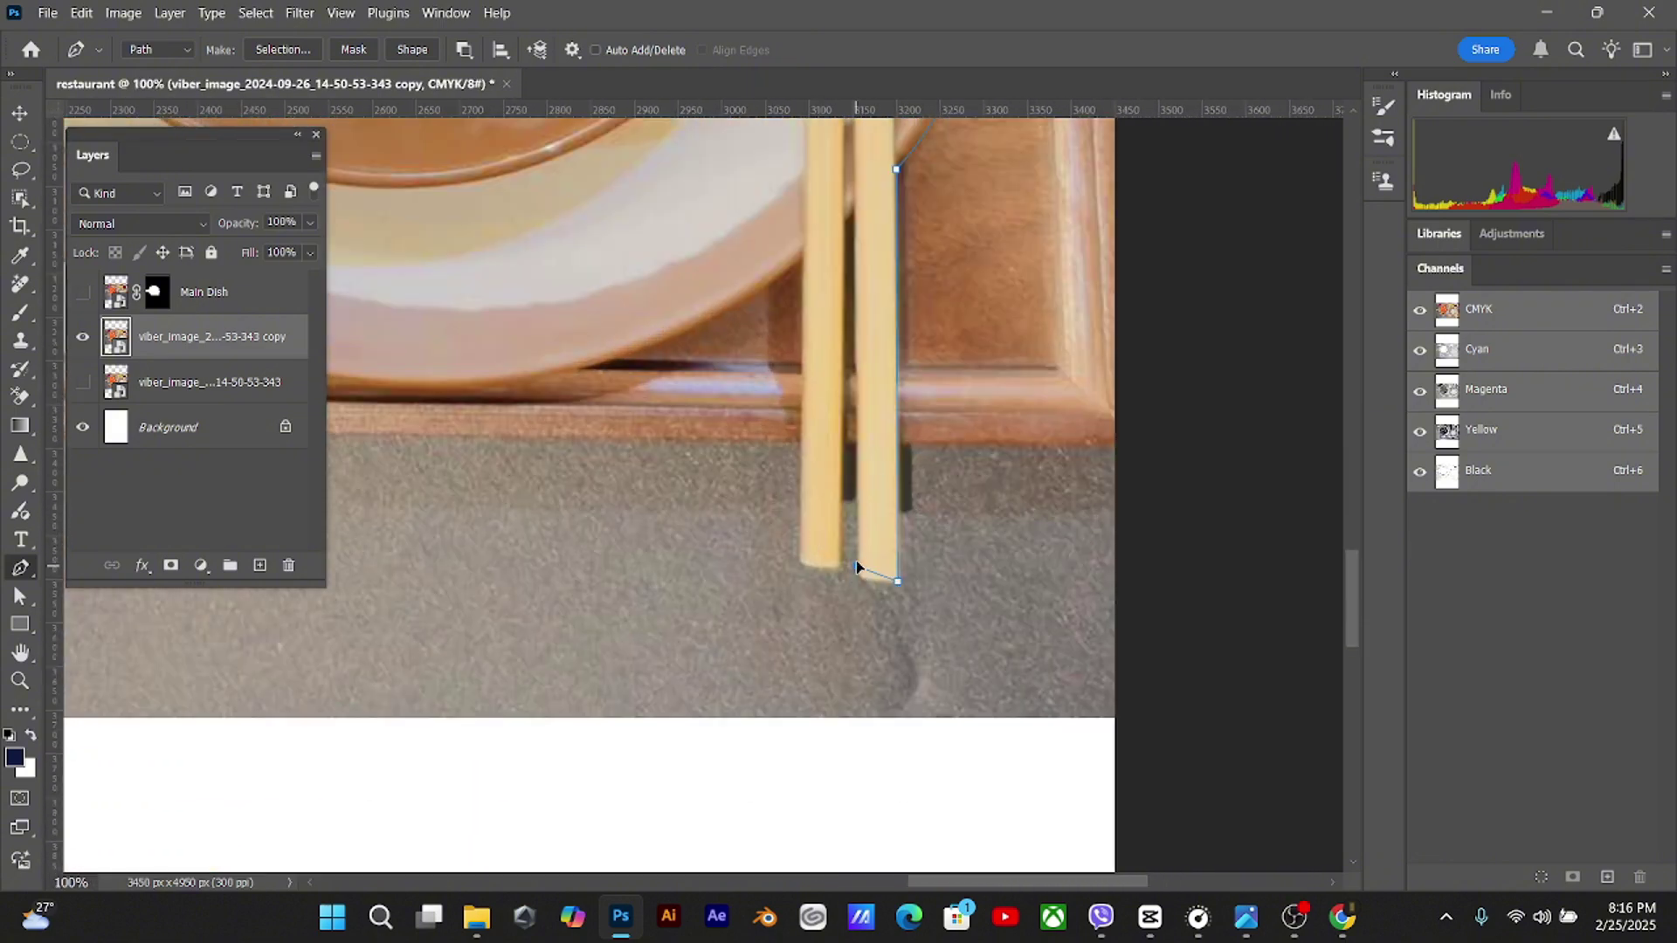
click(854, 208)
drag(856, 535, 752, 617)
click(845, 222)
click(839, 568)
click(803, 257)
Trace the plate's lower rim and the brown handle, and close the path at the plate's left edge
scroll(742, 393, up, 2)
scroll(743, 393, left, 4)
drag(509, 433, 586, 541)
click(438, 339)
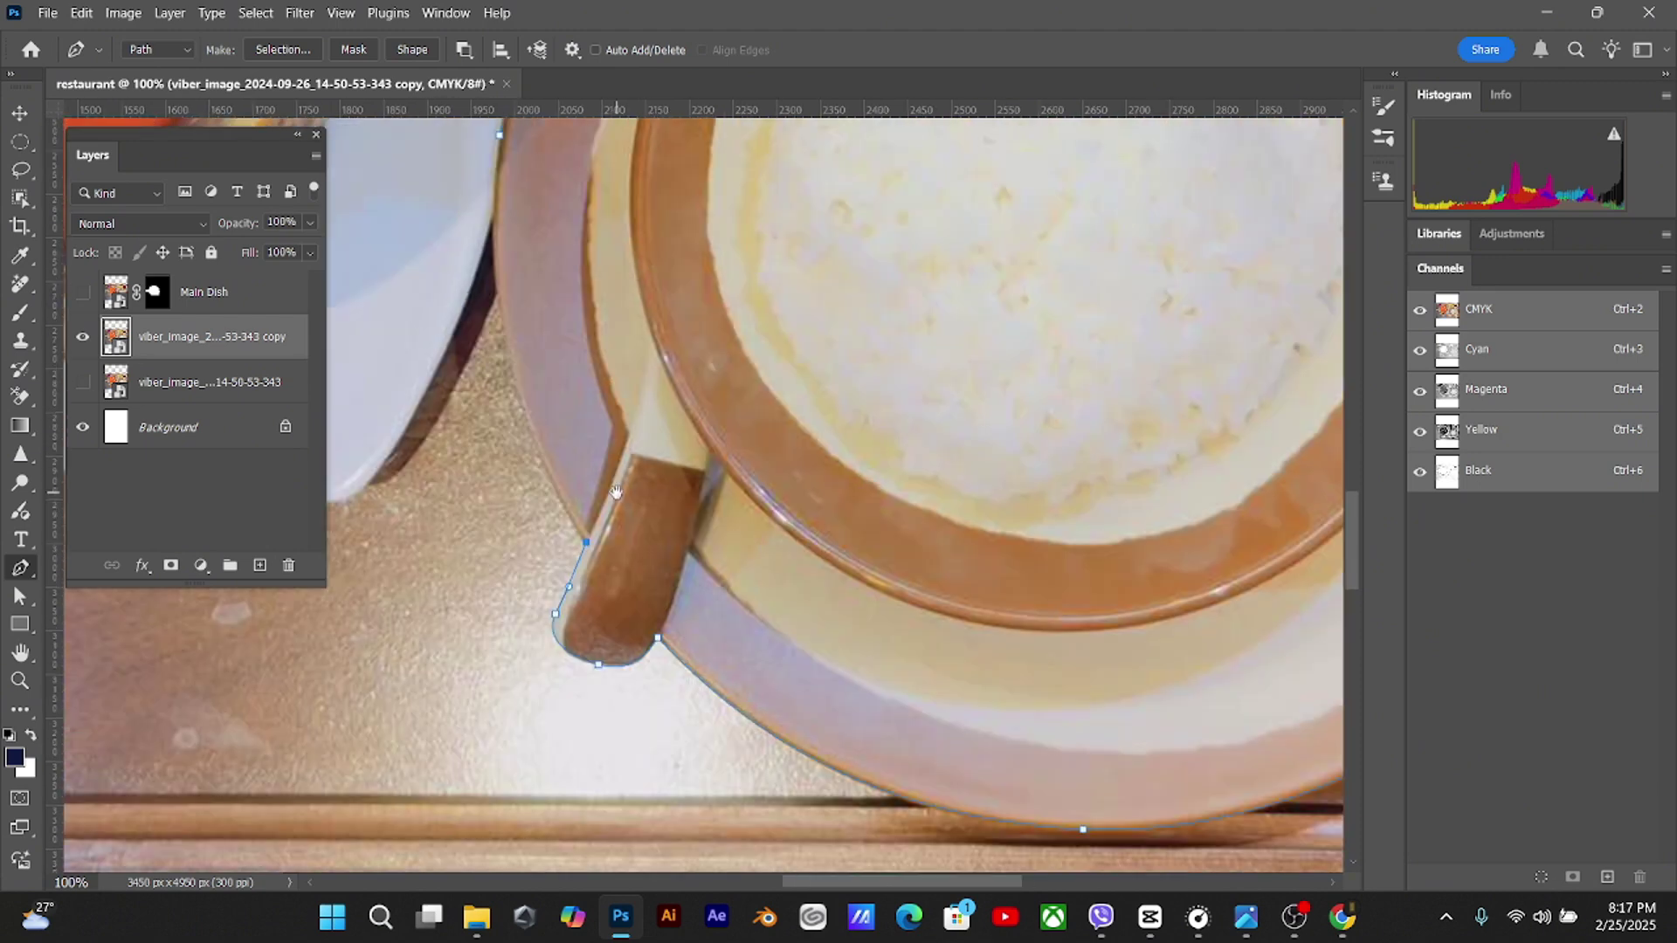
click(499, 134)
drag(492, 215, 466, 352)
drag(485, 253, 528, 128)
Turn the closed path into a layer mask on the photo copy and invert it to isolate the rice plate and chopsticks
key(ctrl+minus)
key(ctrl+minus)
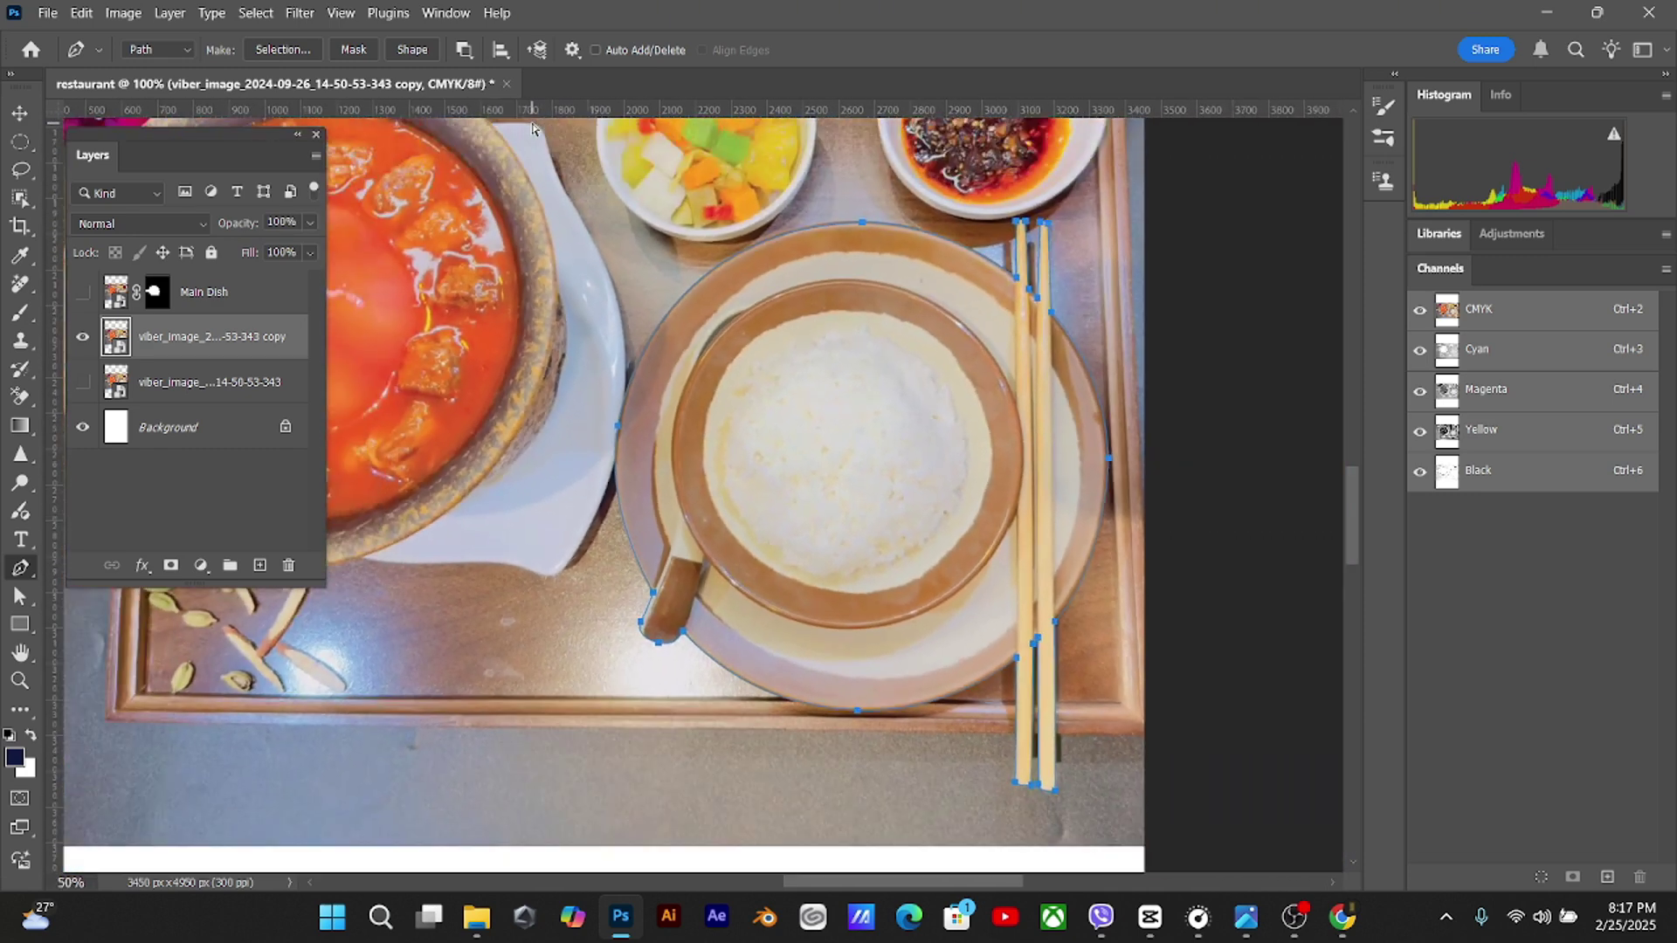
key(ctrl+minus)
drag(493, 572, 402, 569)
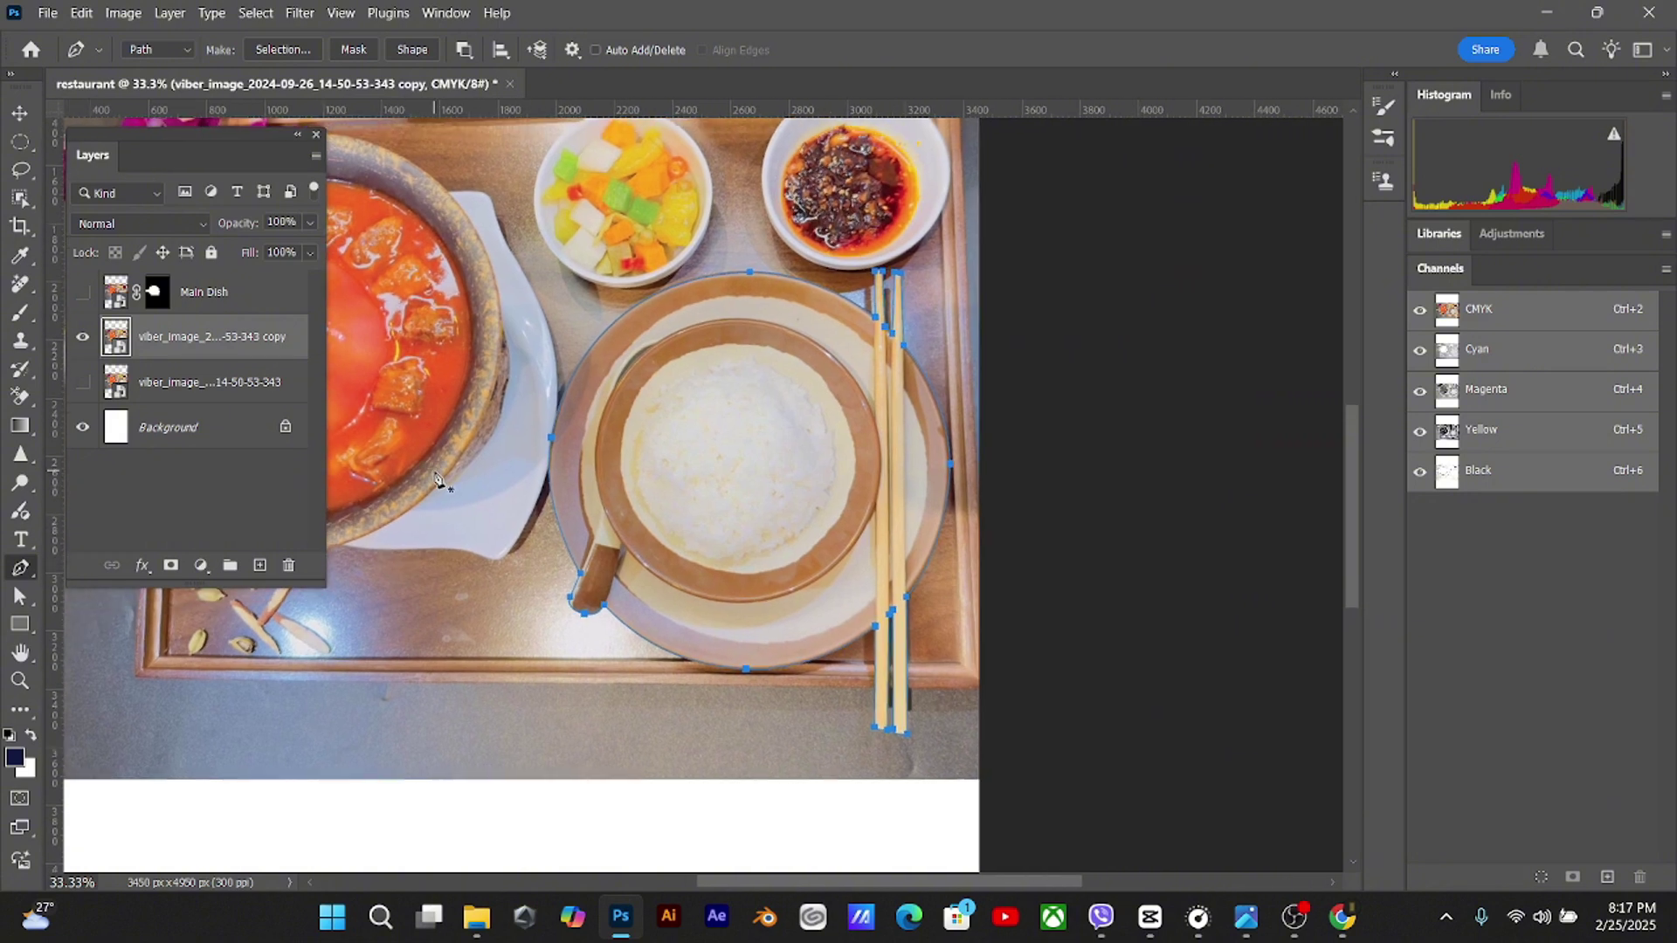
key(ctrl+Return)
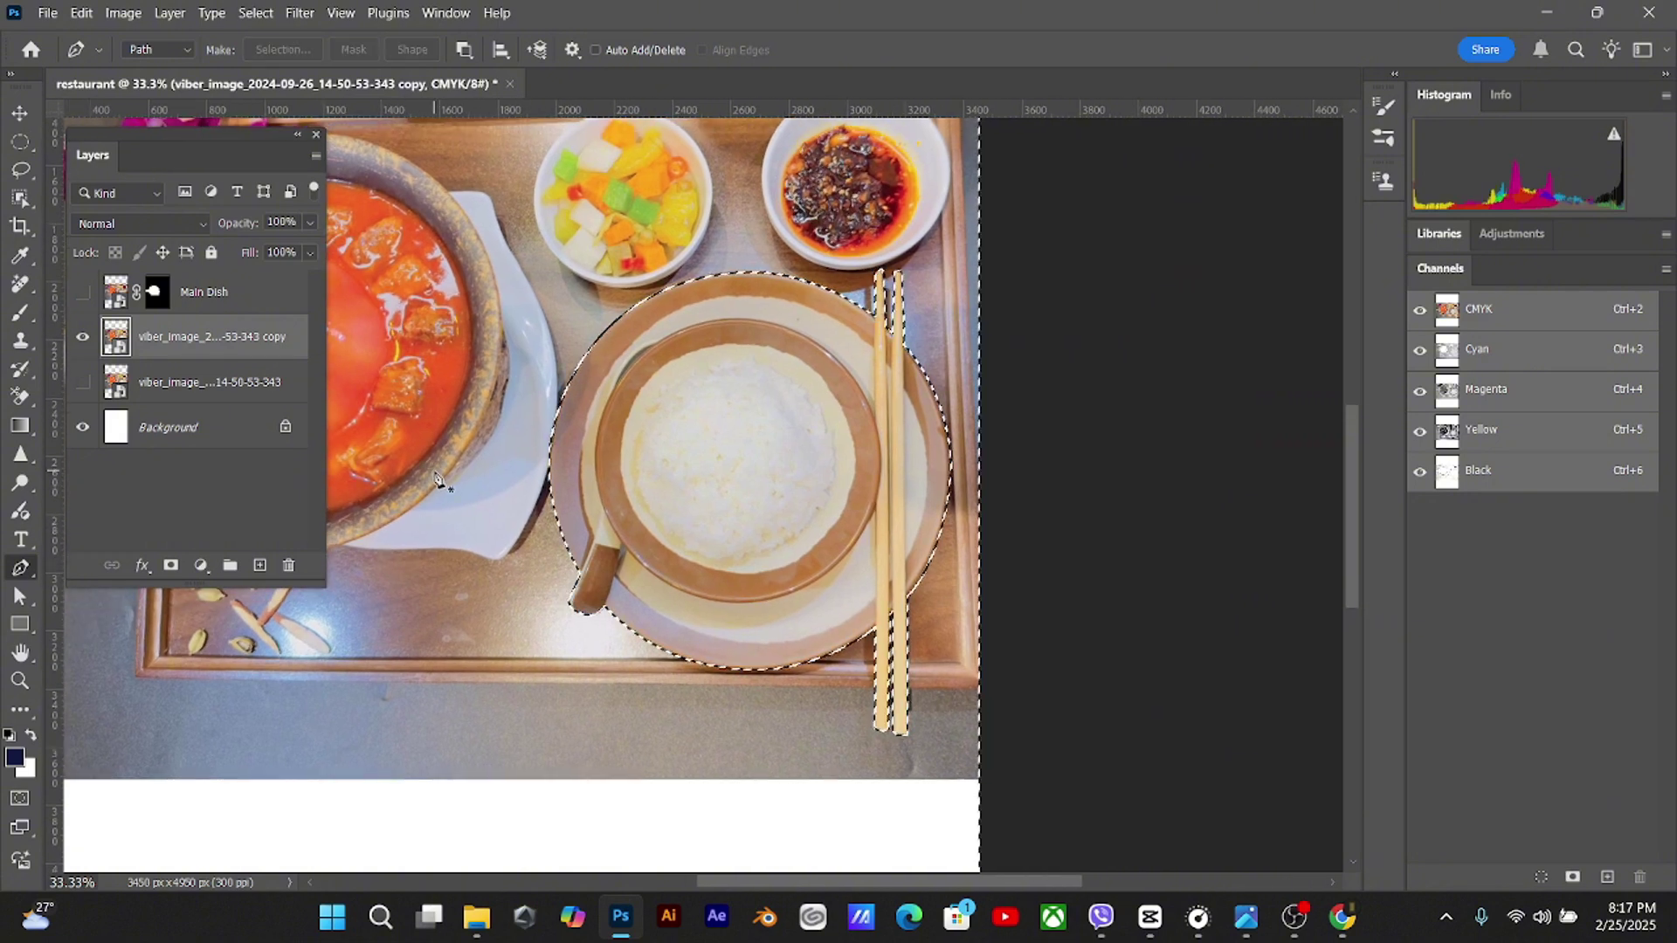
click(171, 566)
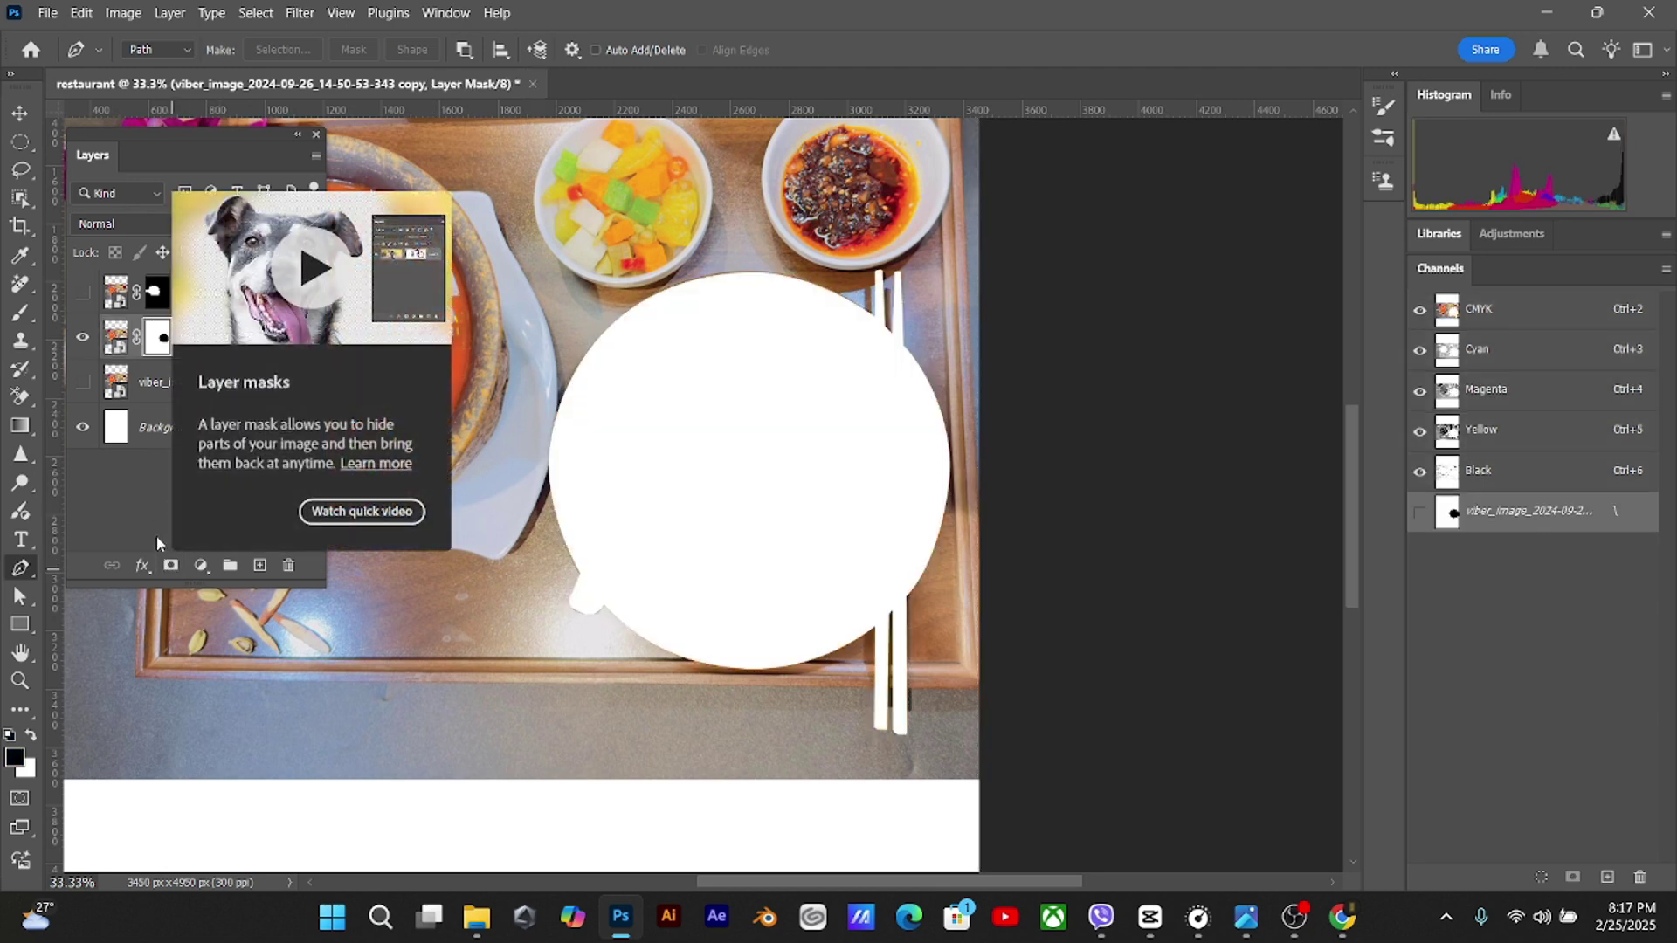
key(ctrl+i)
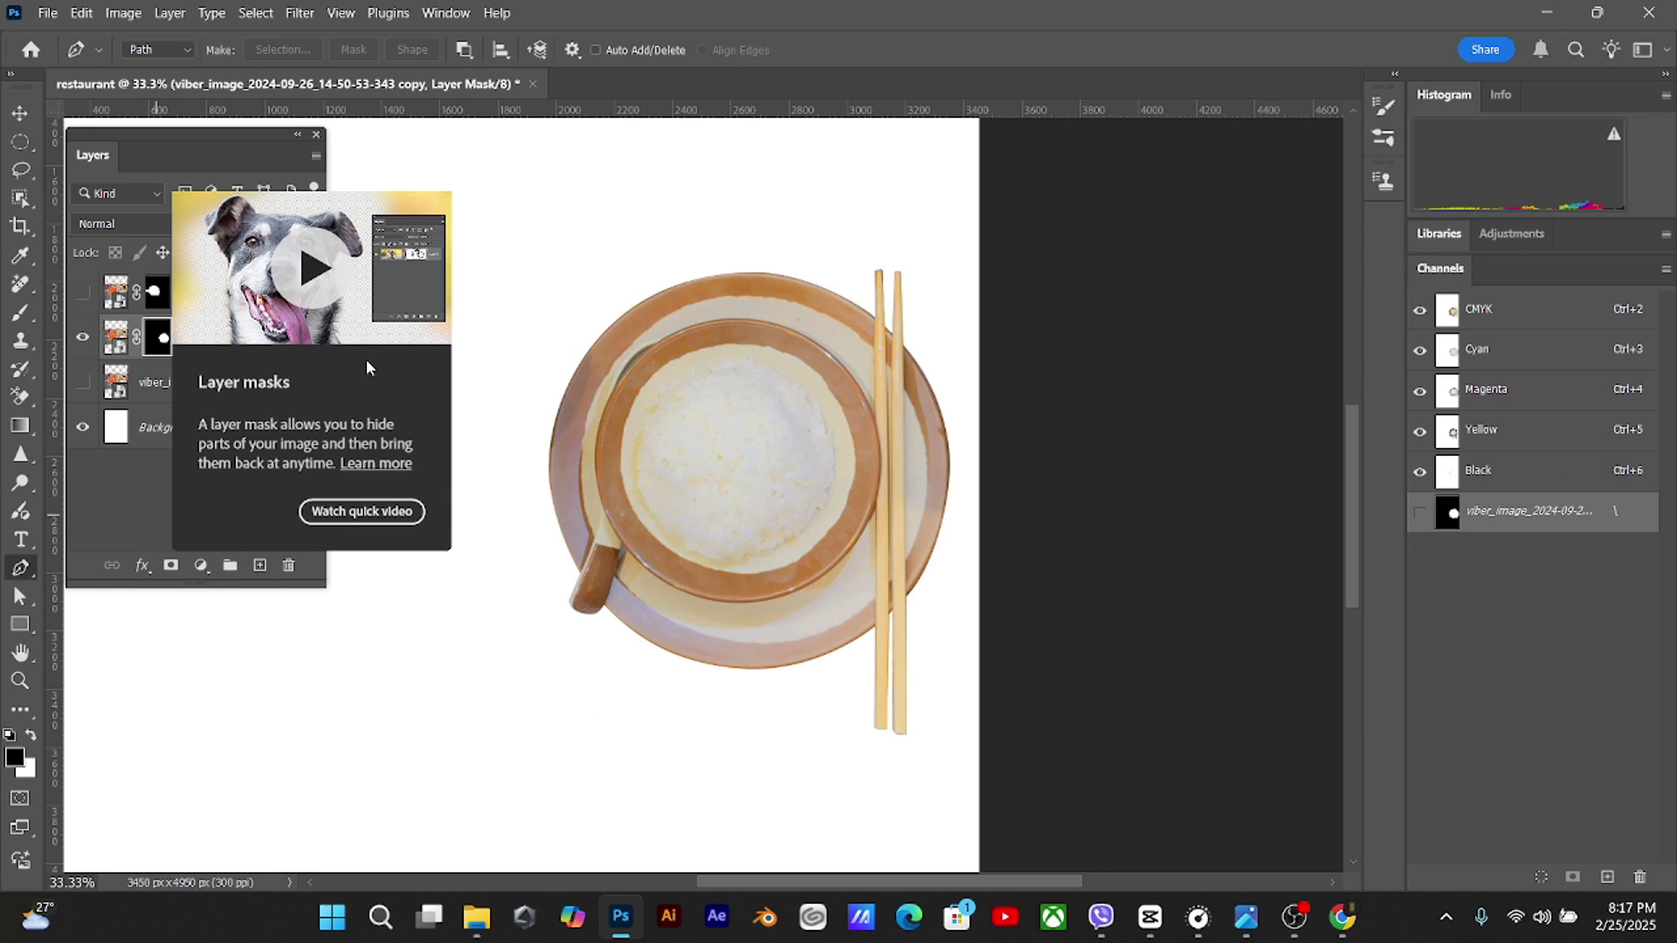
Rename the masked rice plate layer as Rice
scroll(786, 445, up, 2)
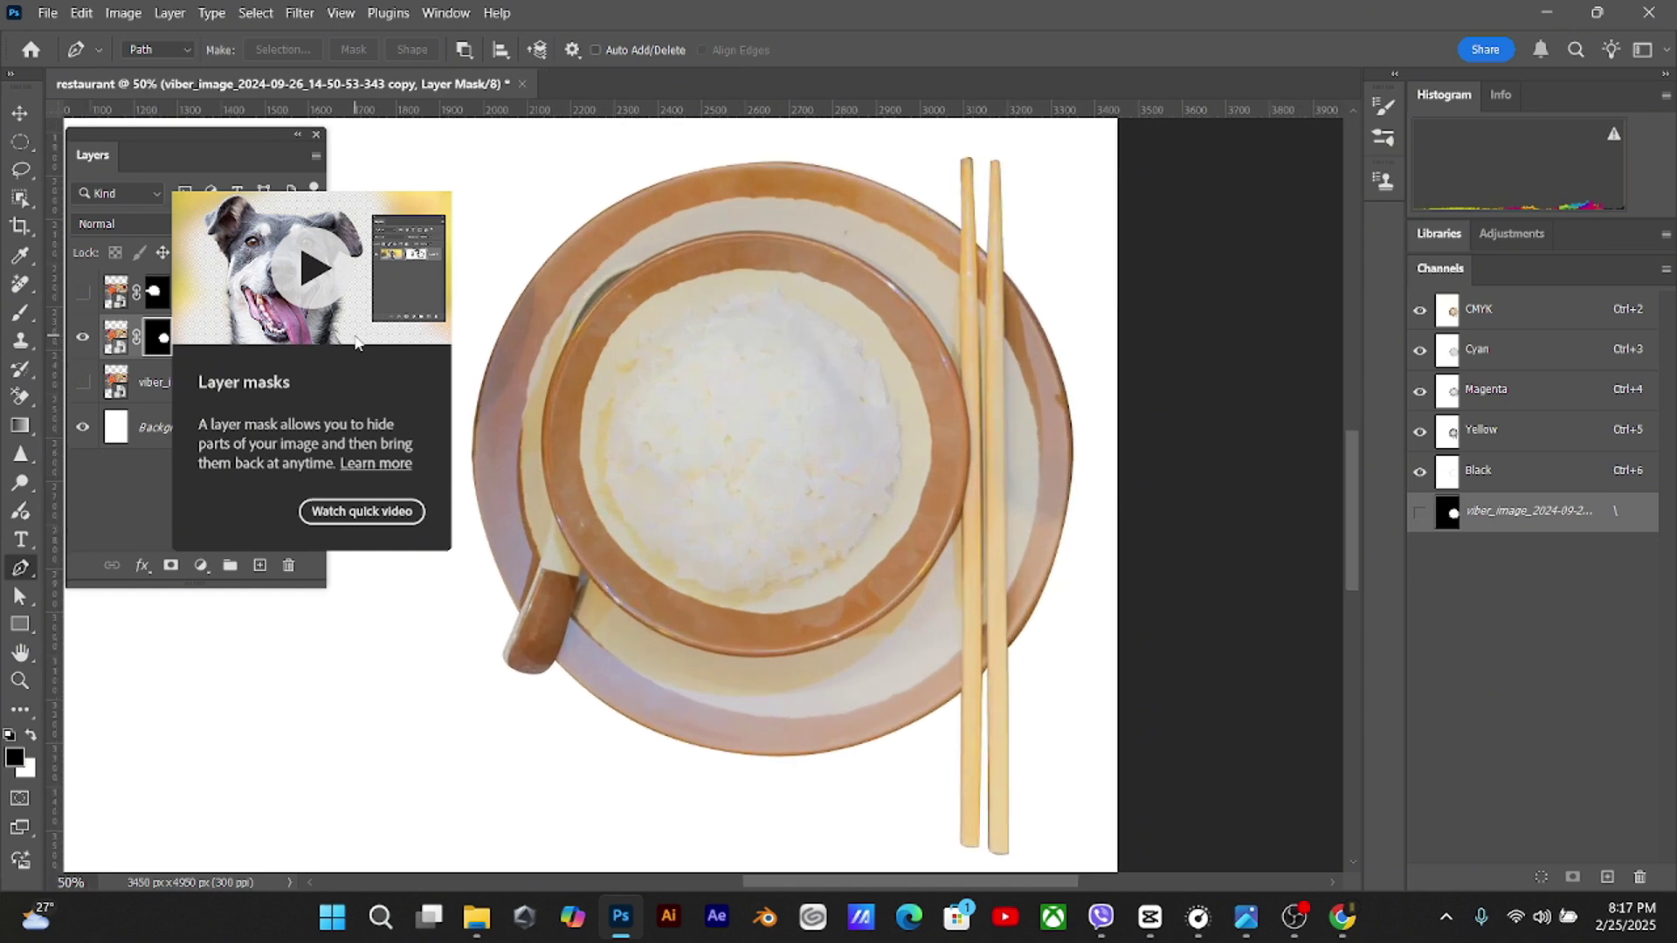
drag(715, 543, 976, 616)
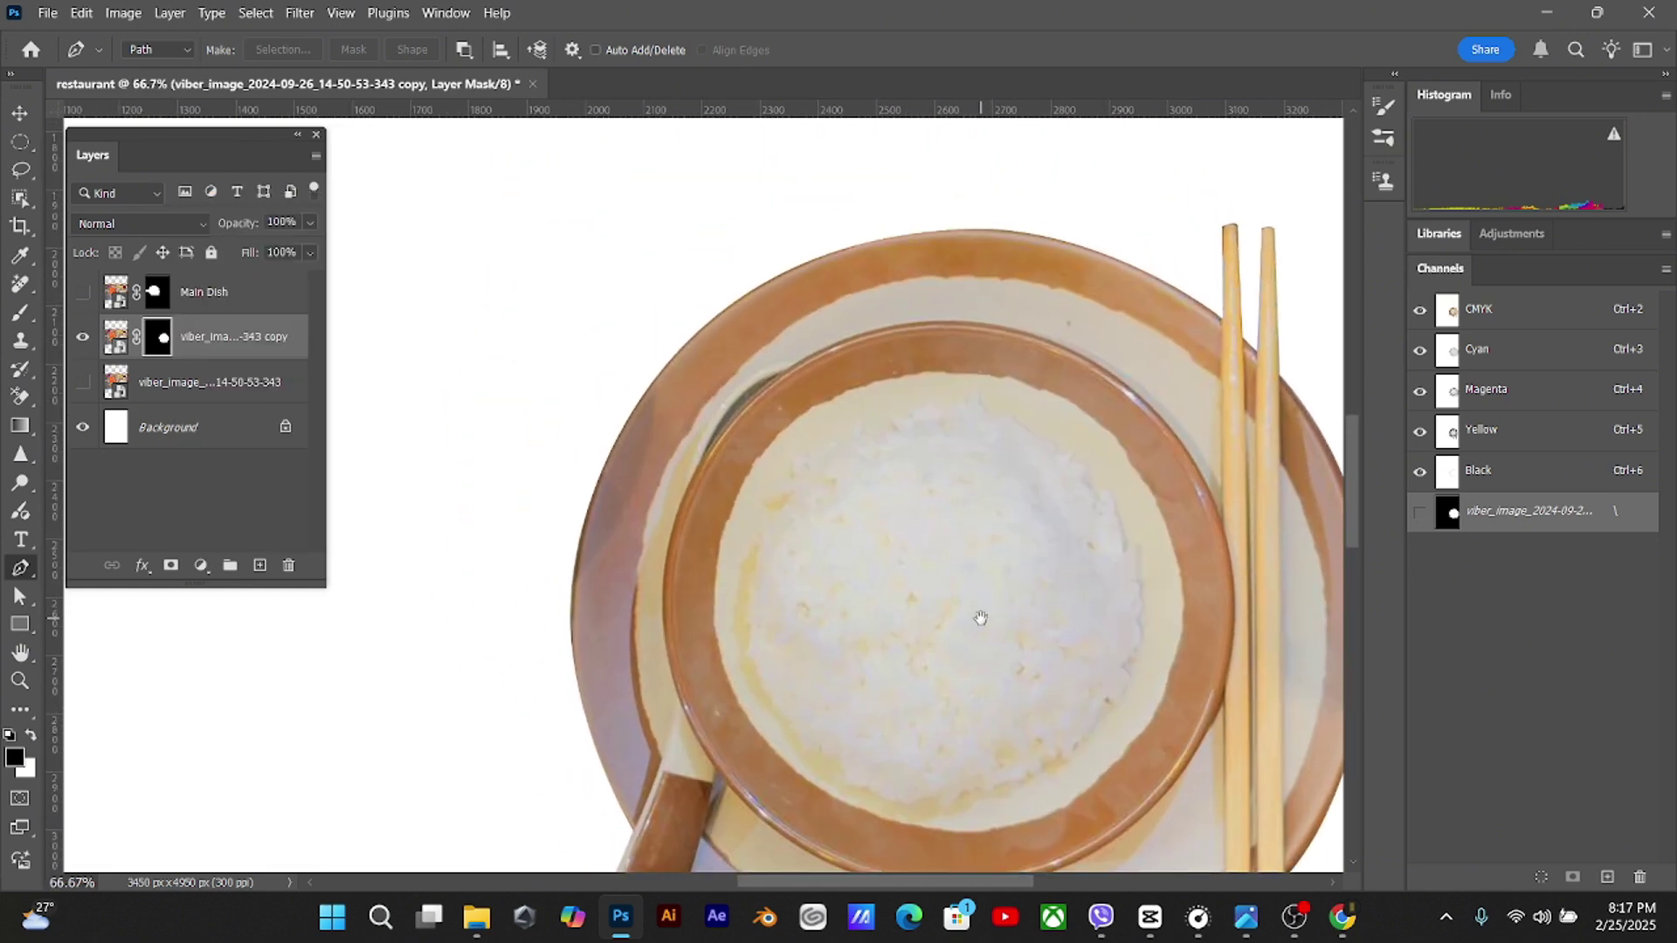
drag(935, 527, 666, 318)
scroll(729, 467, up, 2)
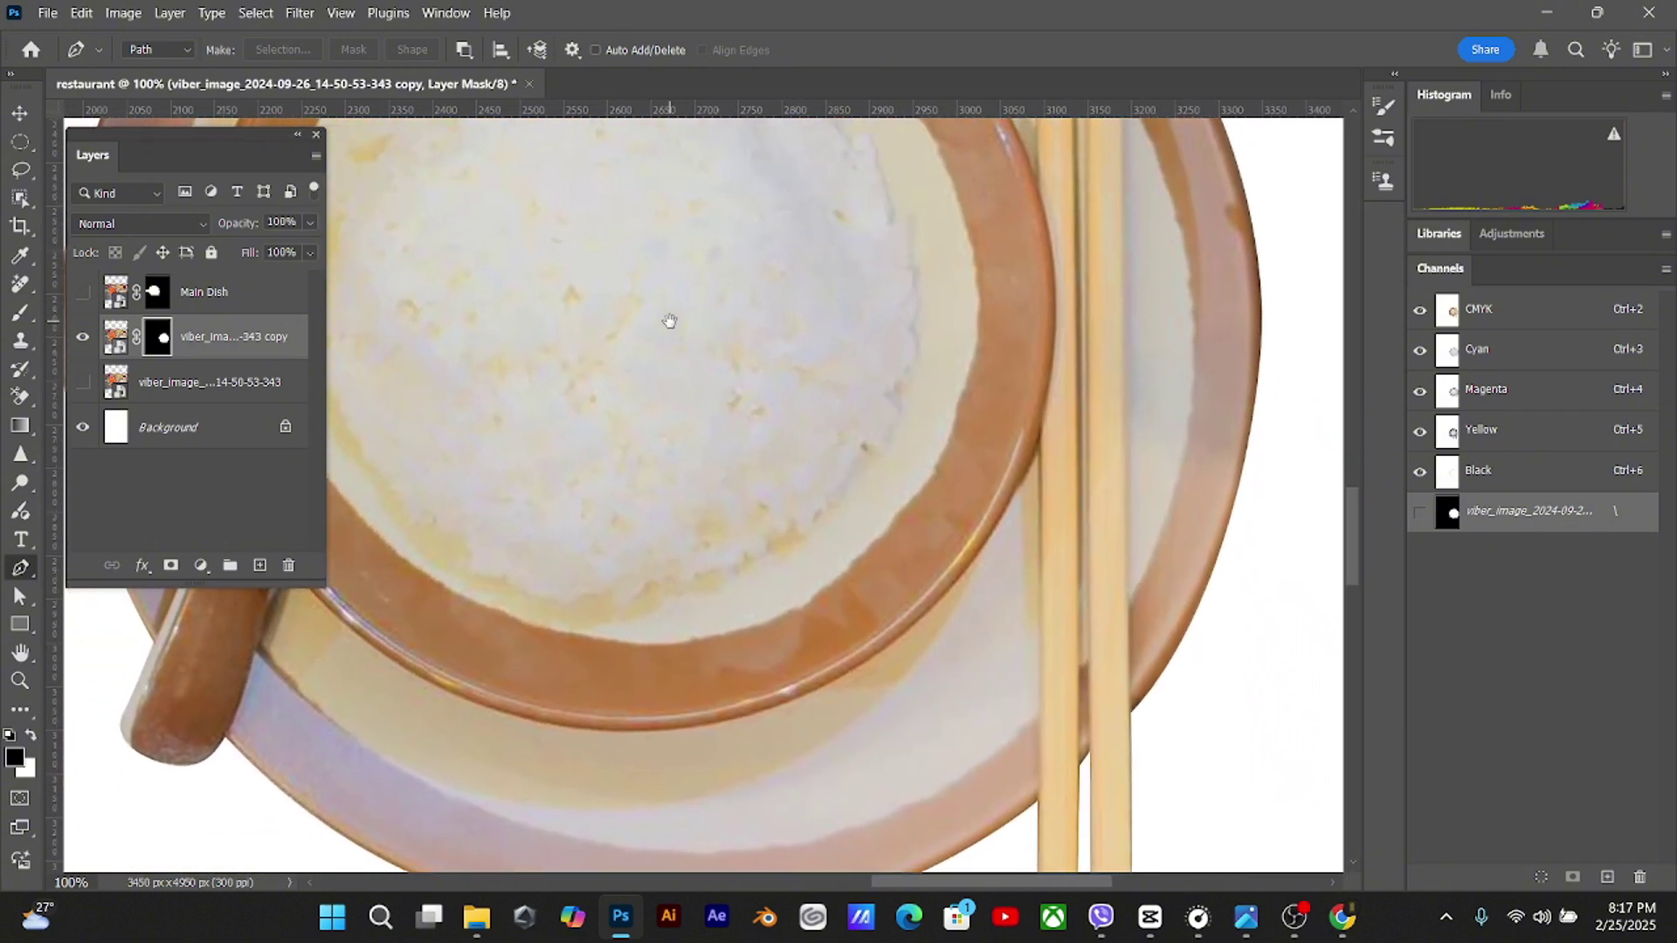
double_click(218, 331)
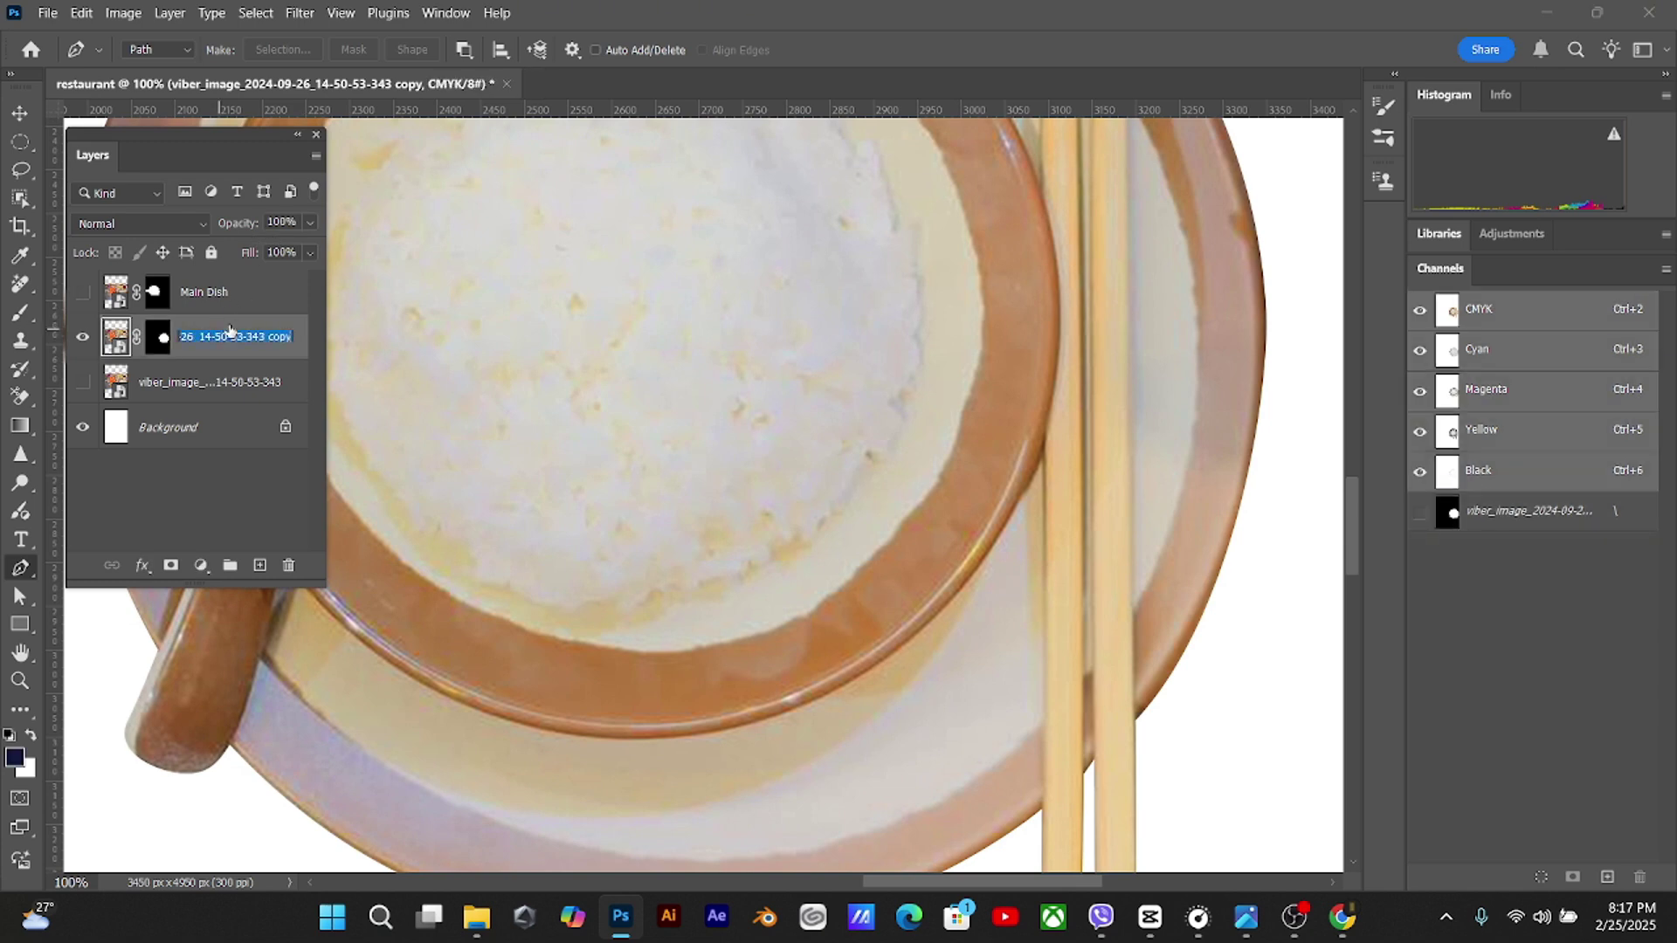
text(Rice)
key(Return)
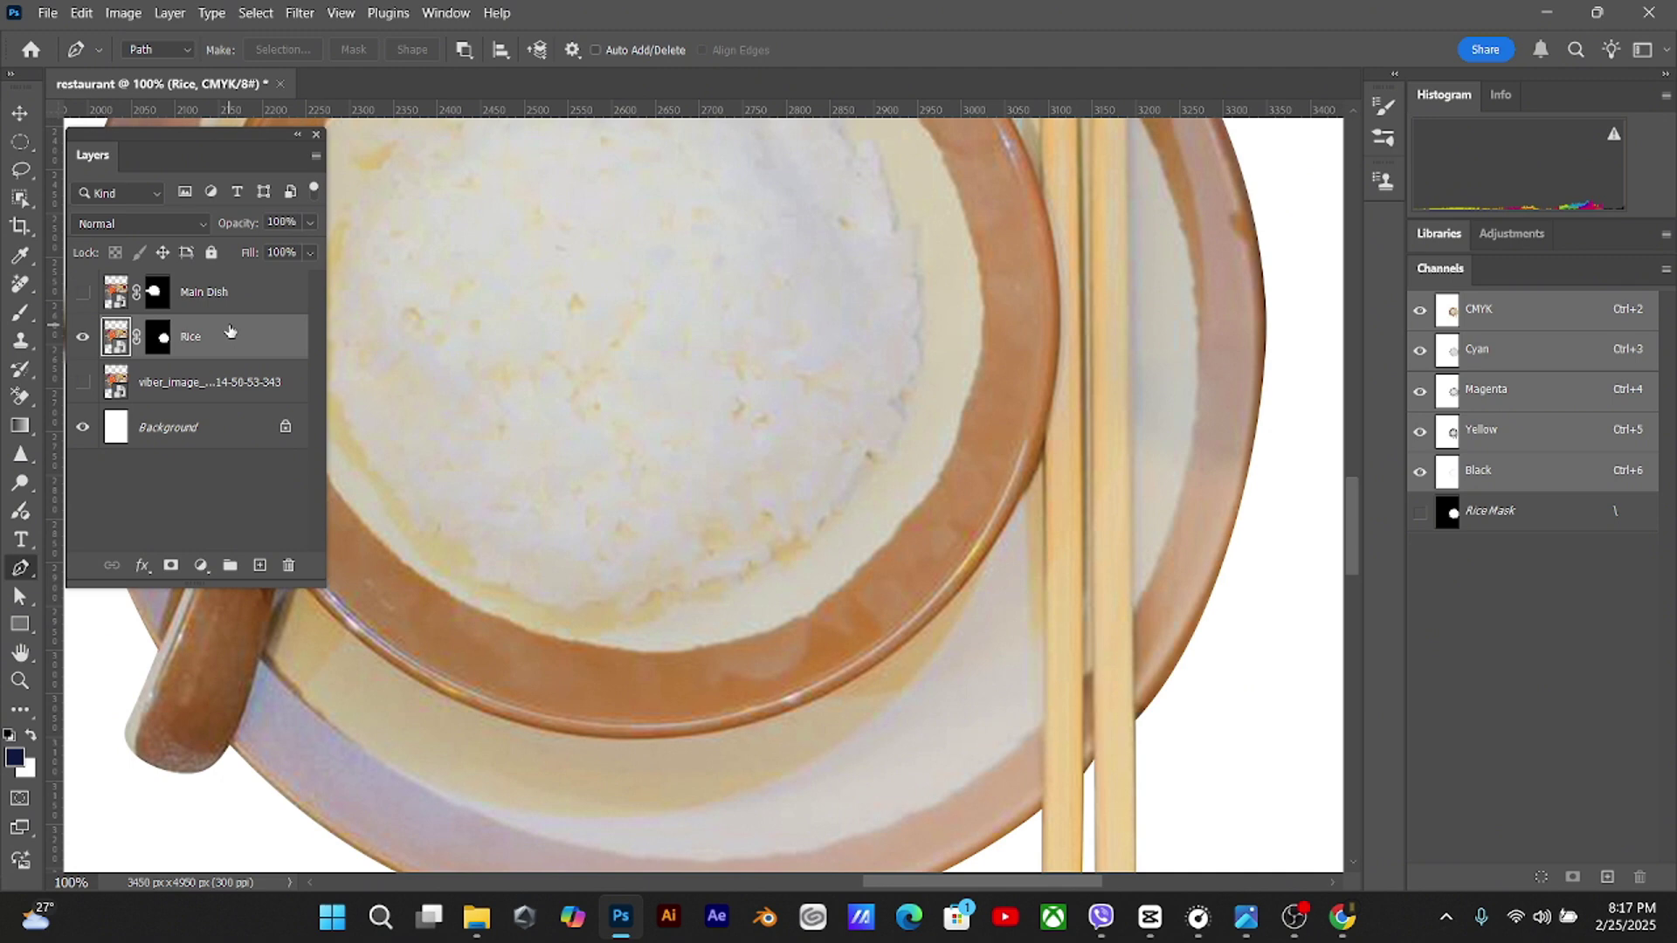
Hide the Rice layer and duplicate the original photo layer with its visibility turned on
click(78, 337)
click(78, 382)
click(166, 382)
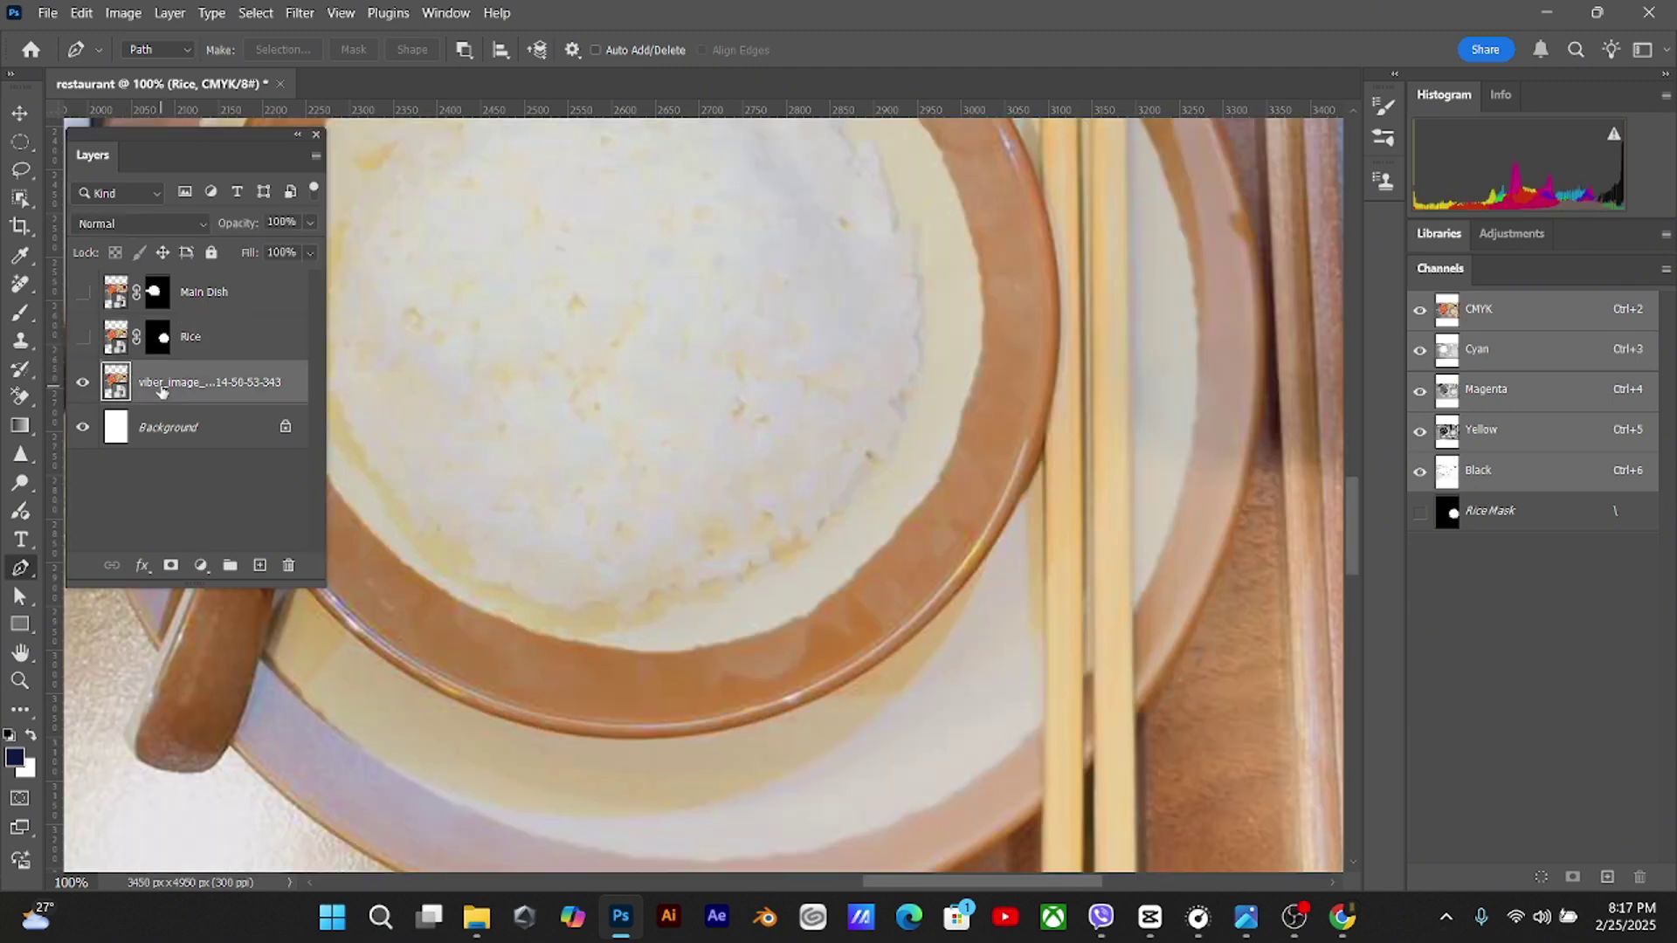
key(ctrl+j)
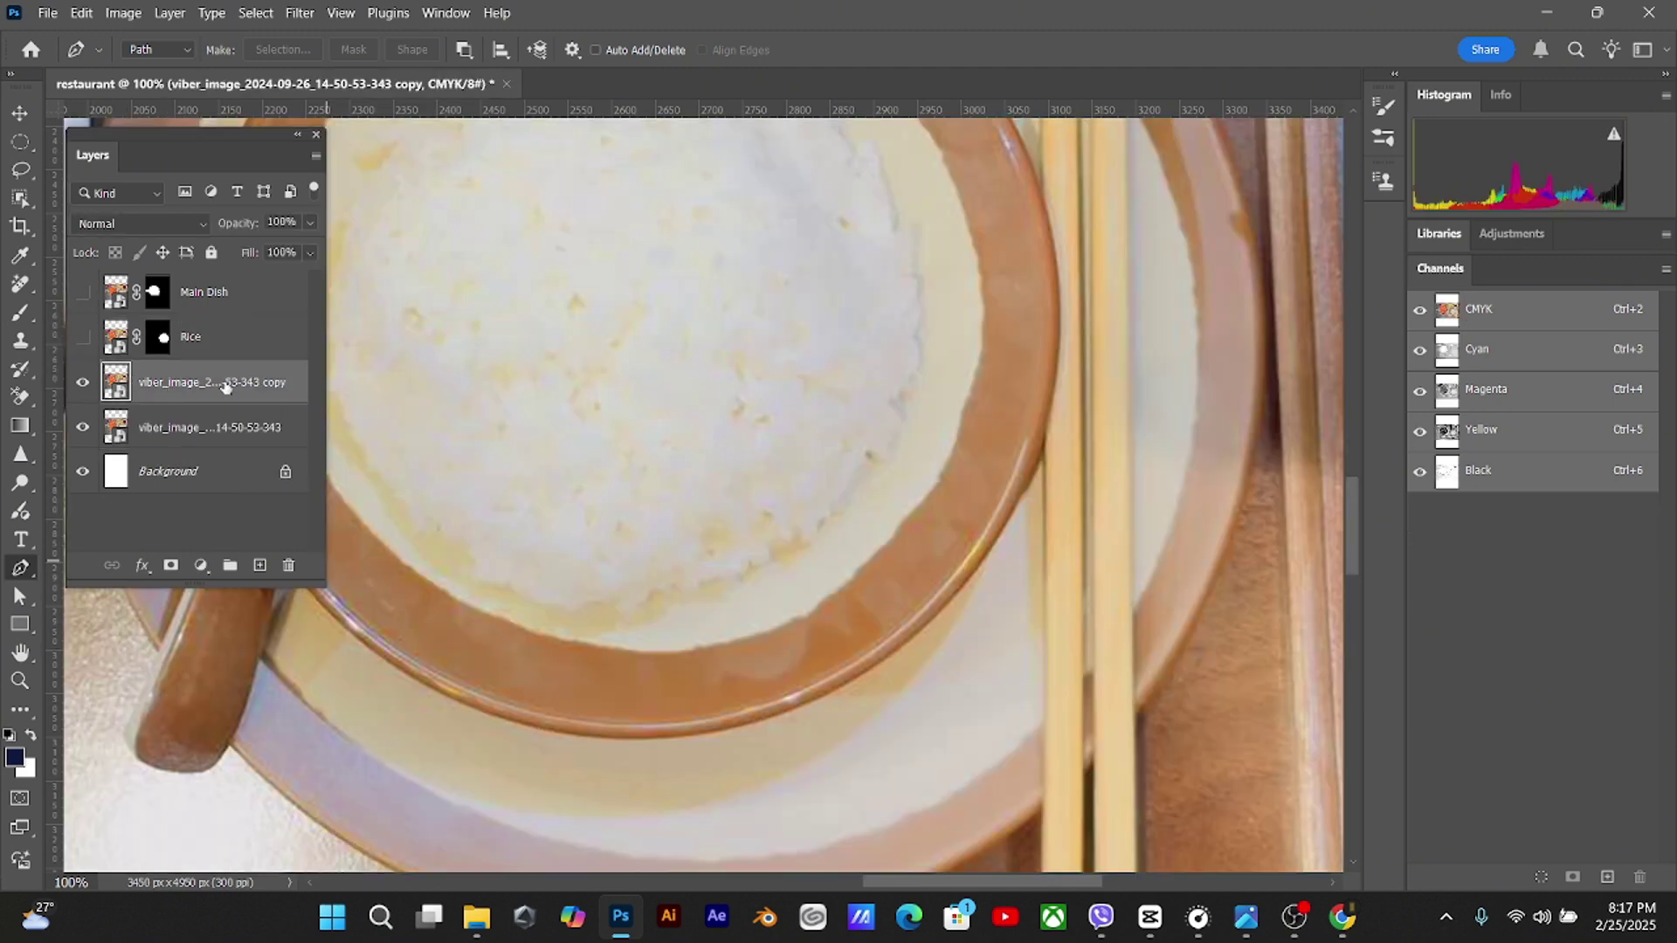
Rename the new copy of the photo layer as Vegetables
double_click(226, 382)
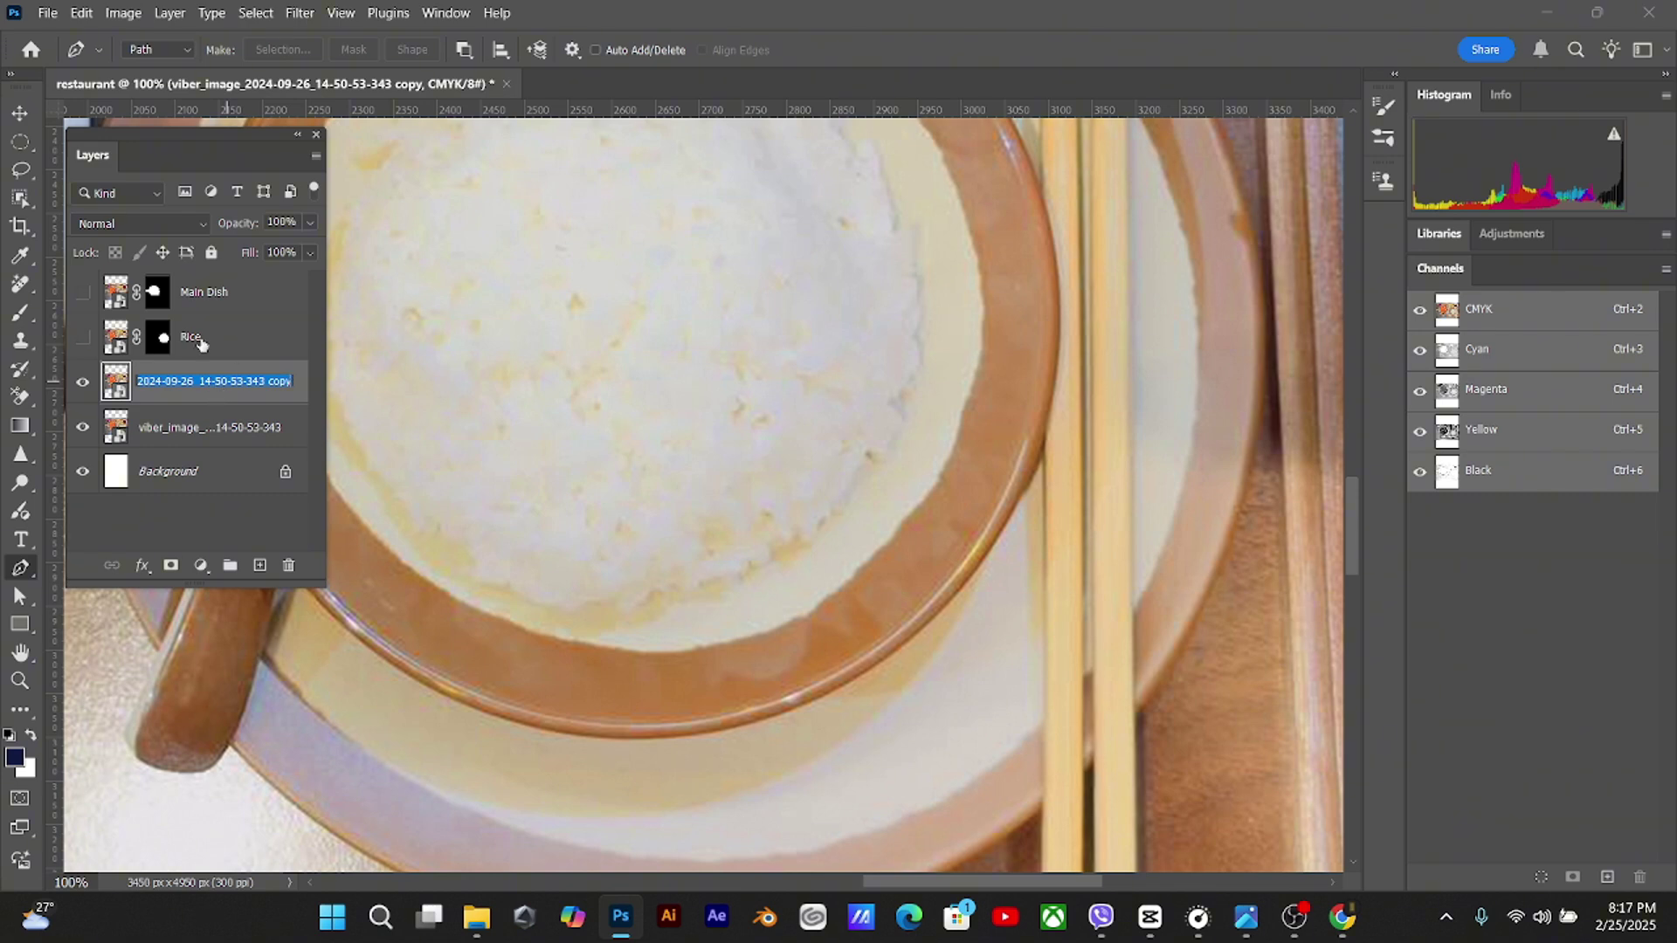
text(Vegetables)
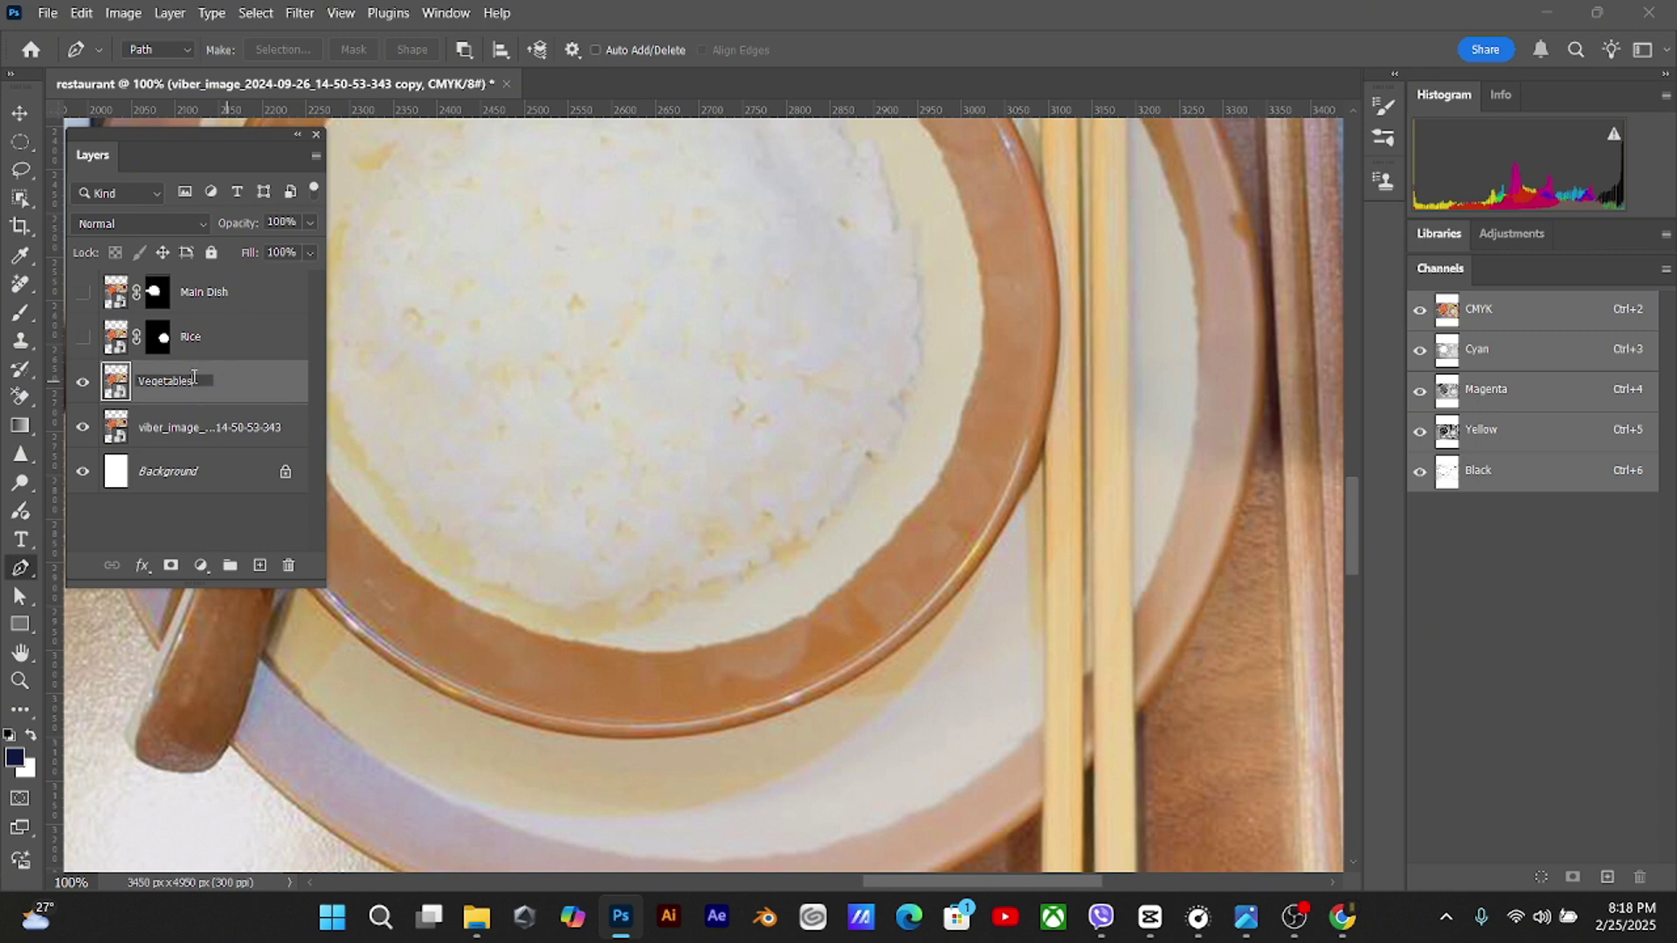
key(Return)
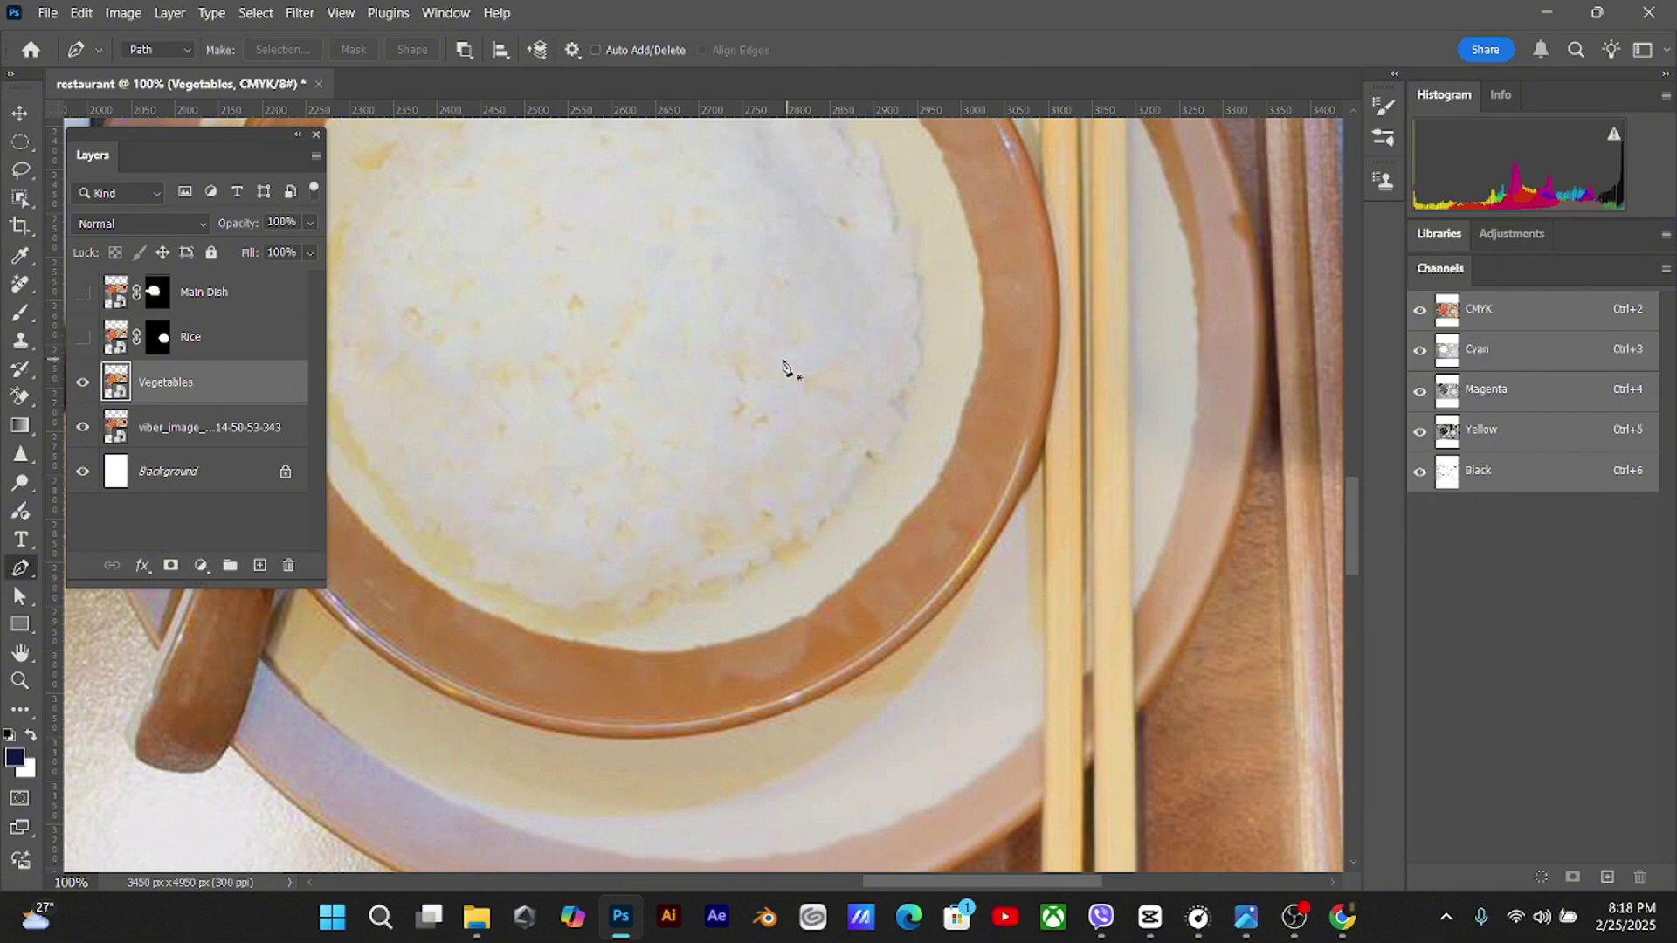
Trace a closed curved Pen path around the rim of the vegetable bowl
scroll(748, 392, up, 3)
scroll(745, 387, up, 5)
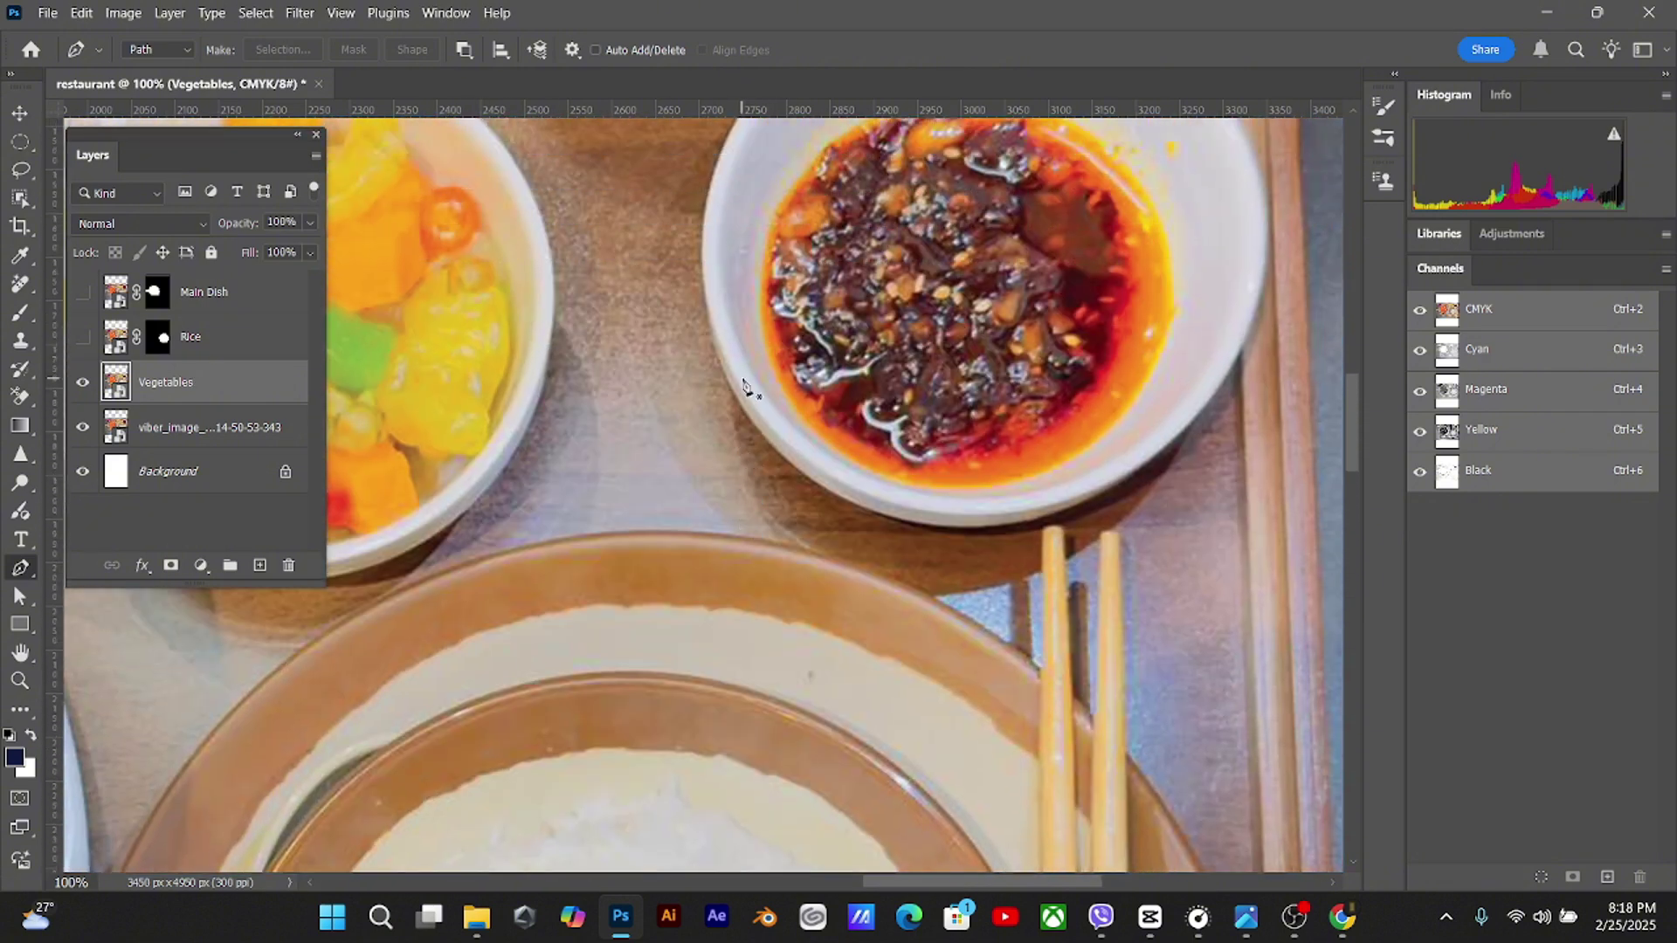
scroll(744, 384, up, 1)
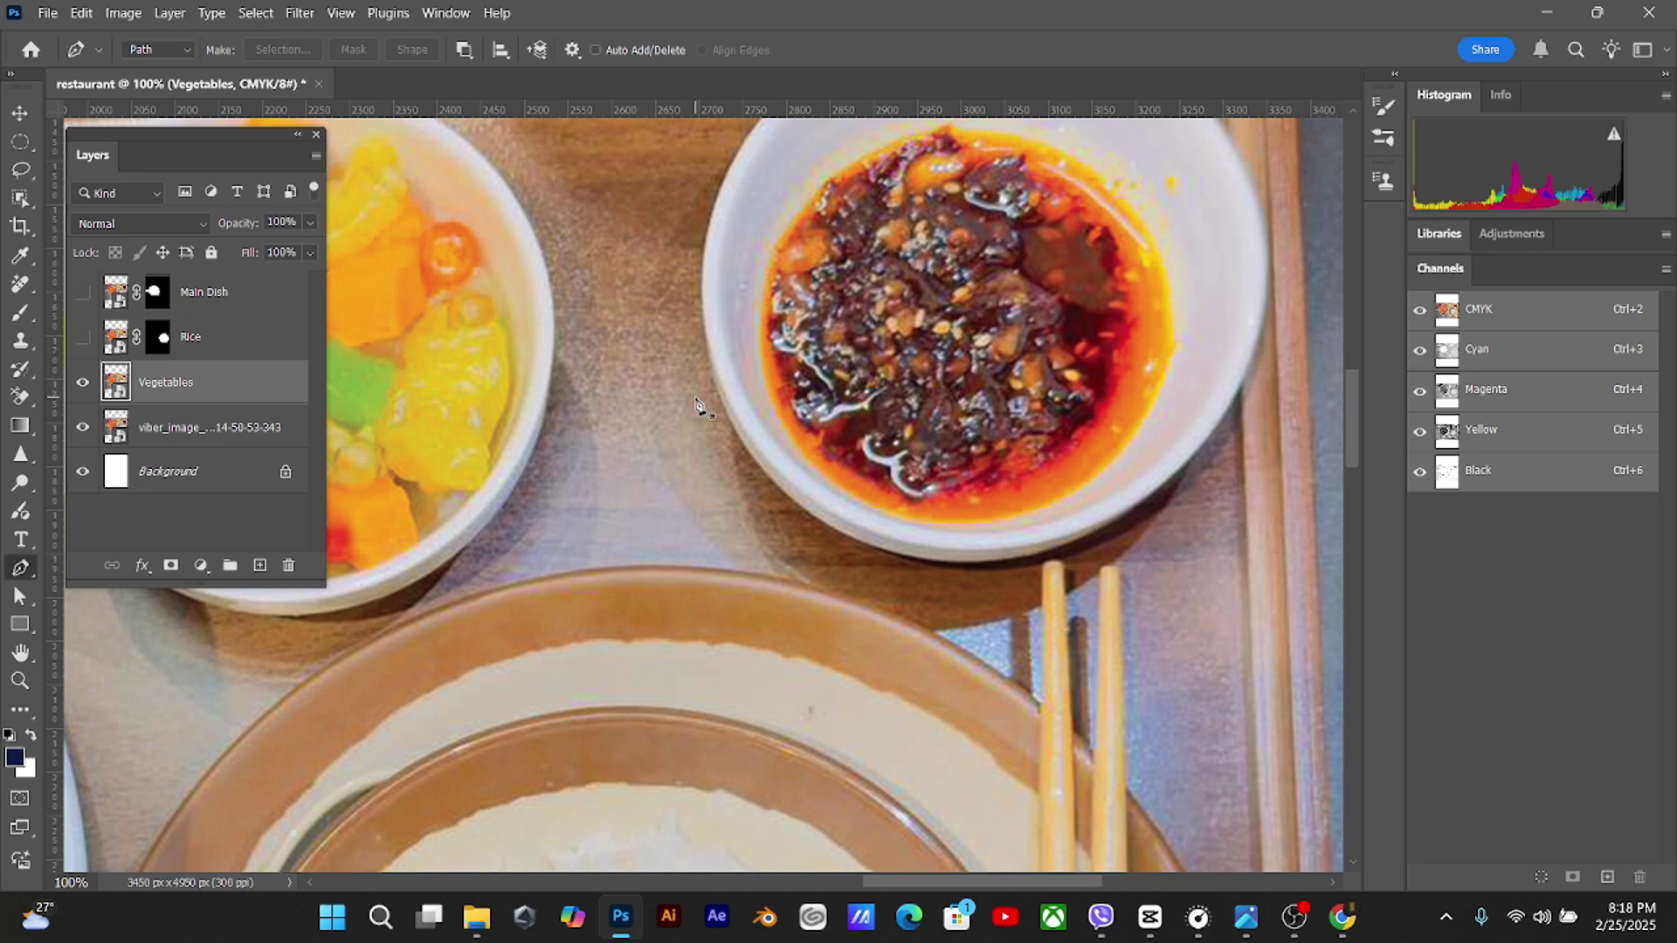
scroll(698, 406, down, 2)
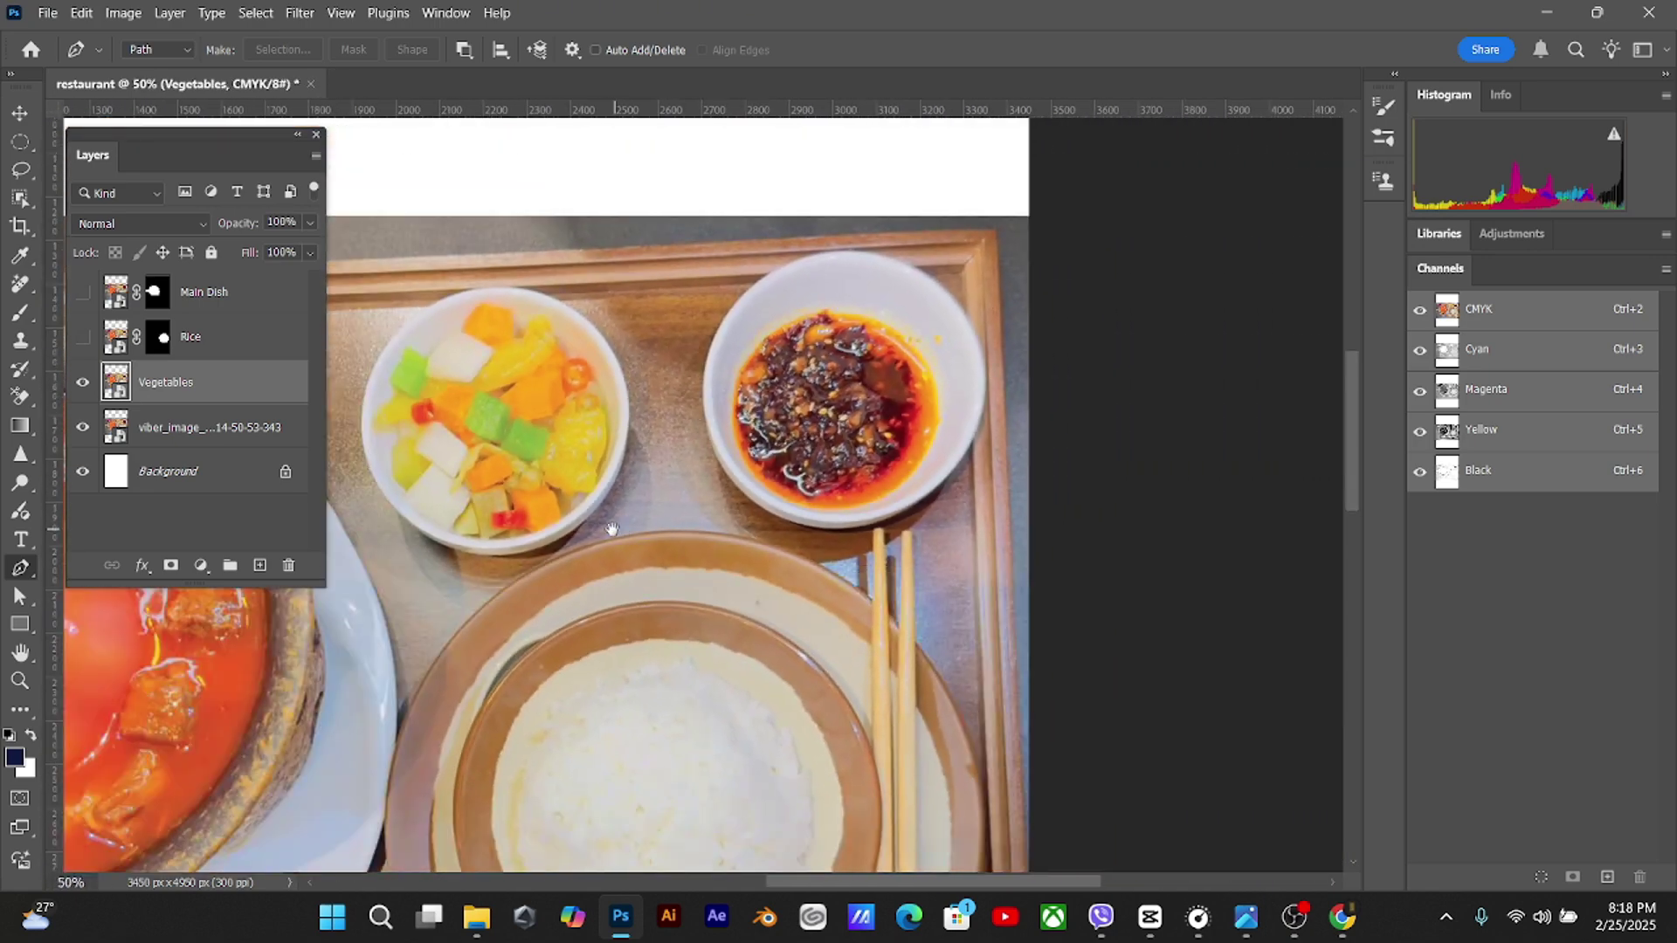
drag(611, 528, 797, 672)
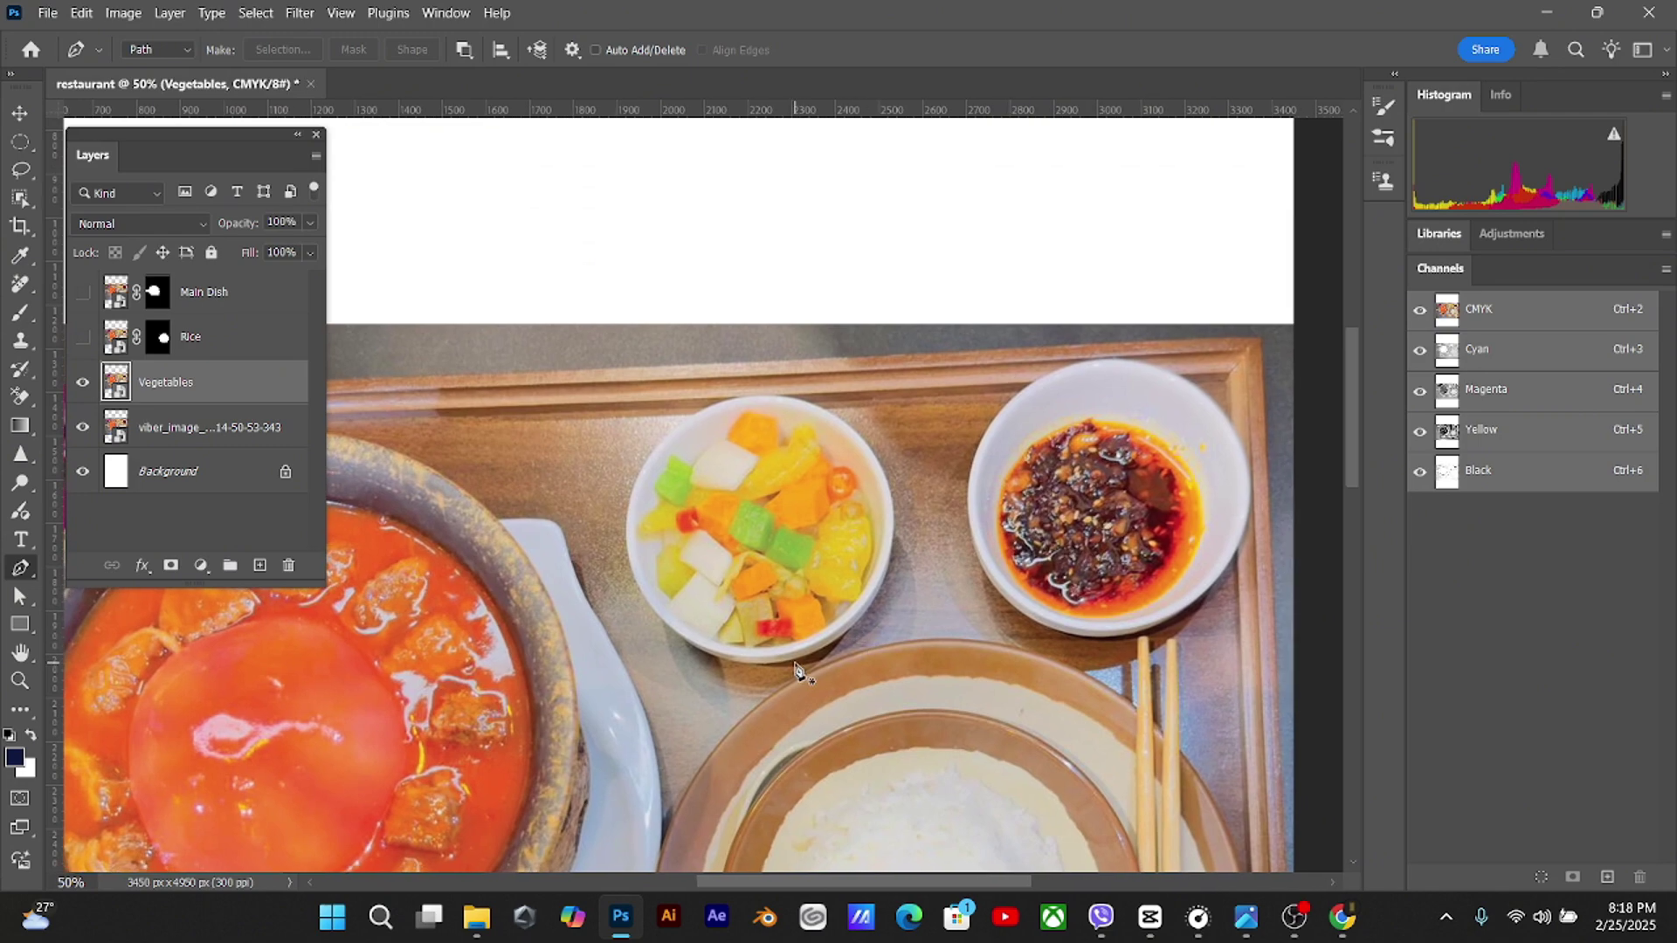
key(ctrl+plus)
key(ctrl+plus)
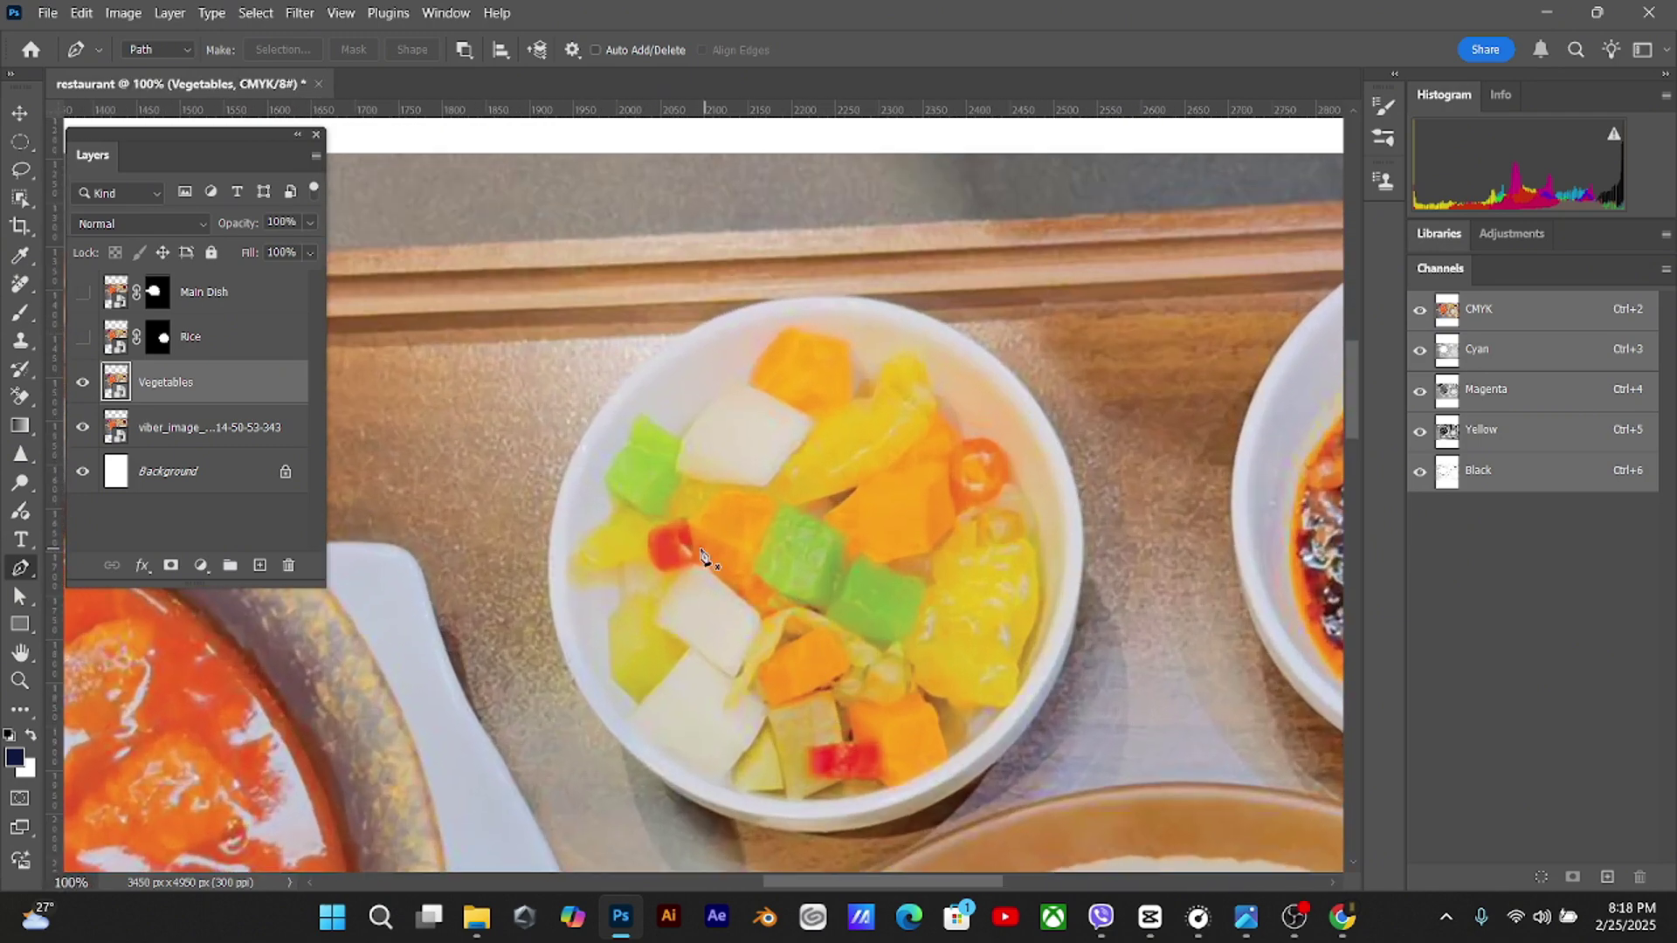
click(549, 594)
drag(821, 298, 1018, 288)
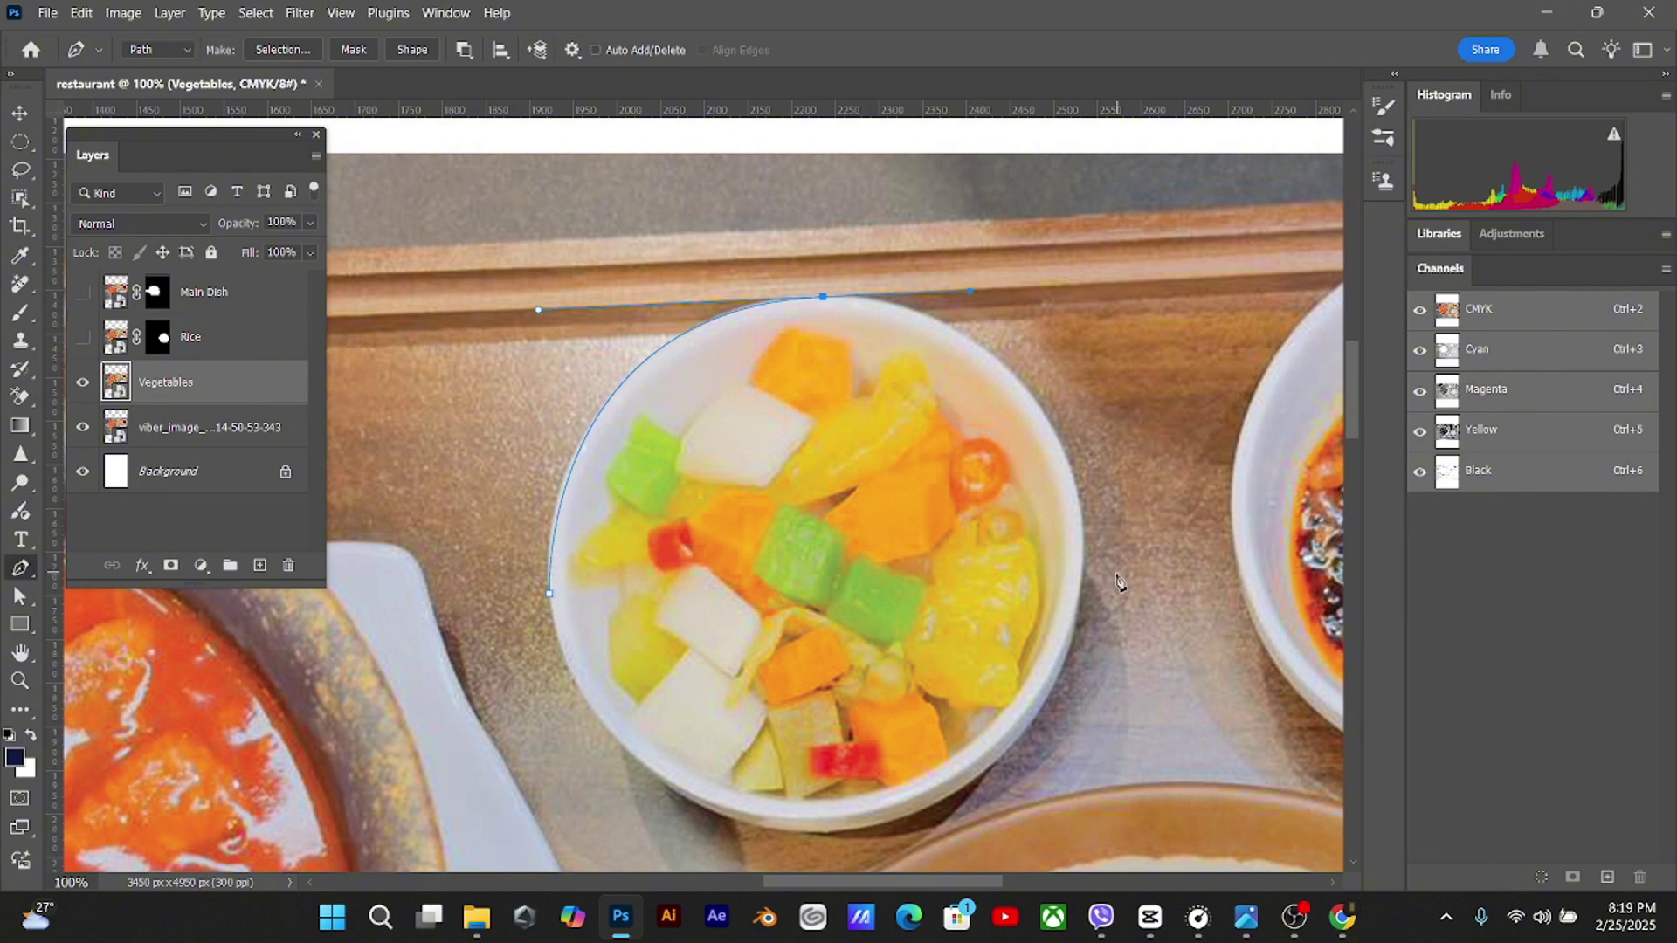
drag(1082, 540, 1081, 665)
drag(1121, 610, 1243, 407)
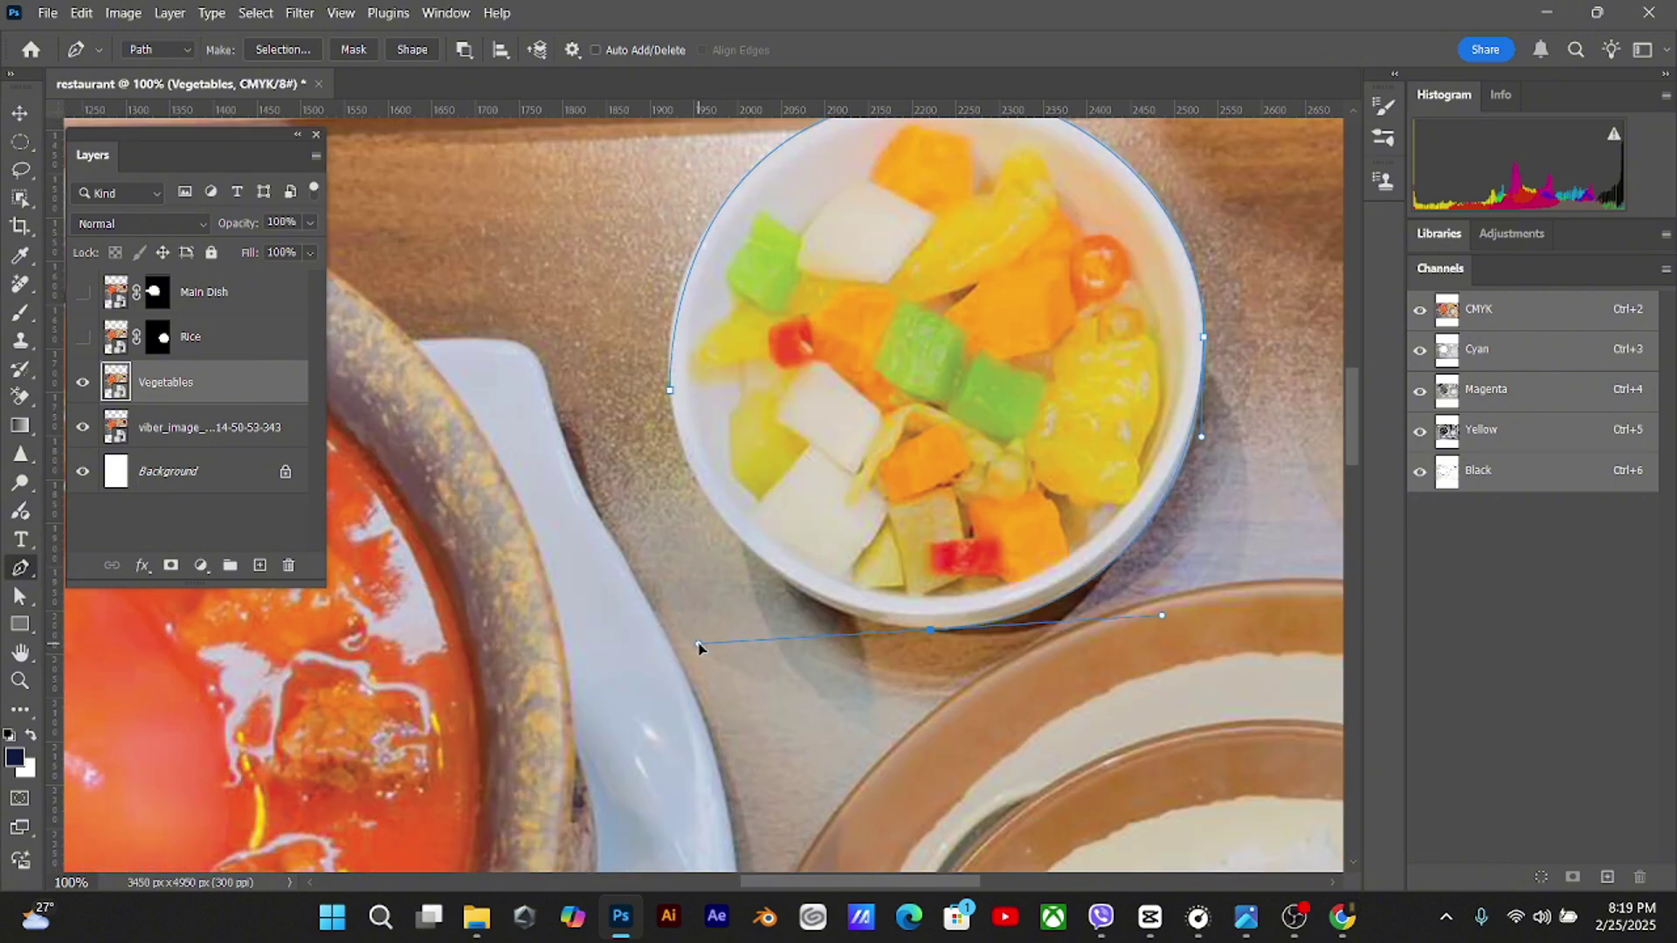
drag(1018, 584, 805, 622)
drag(1203, 438, 1308, 502)
drag(764, 469, 736, 330)
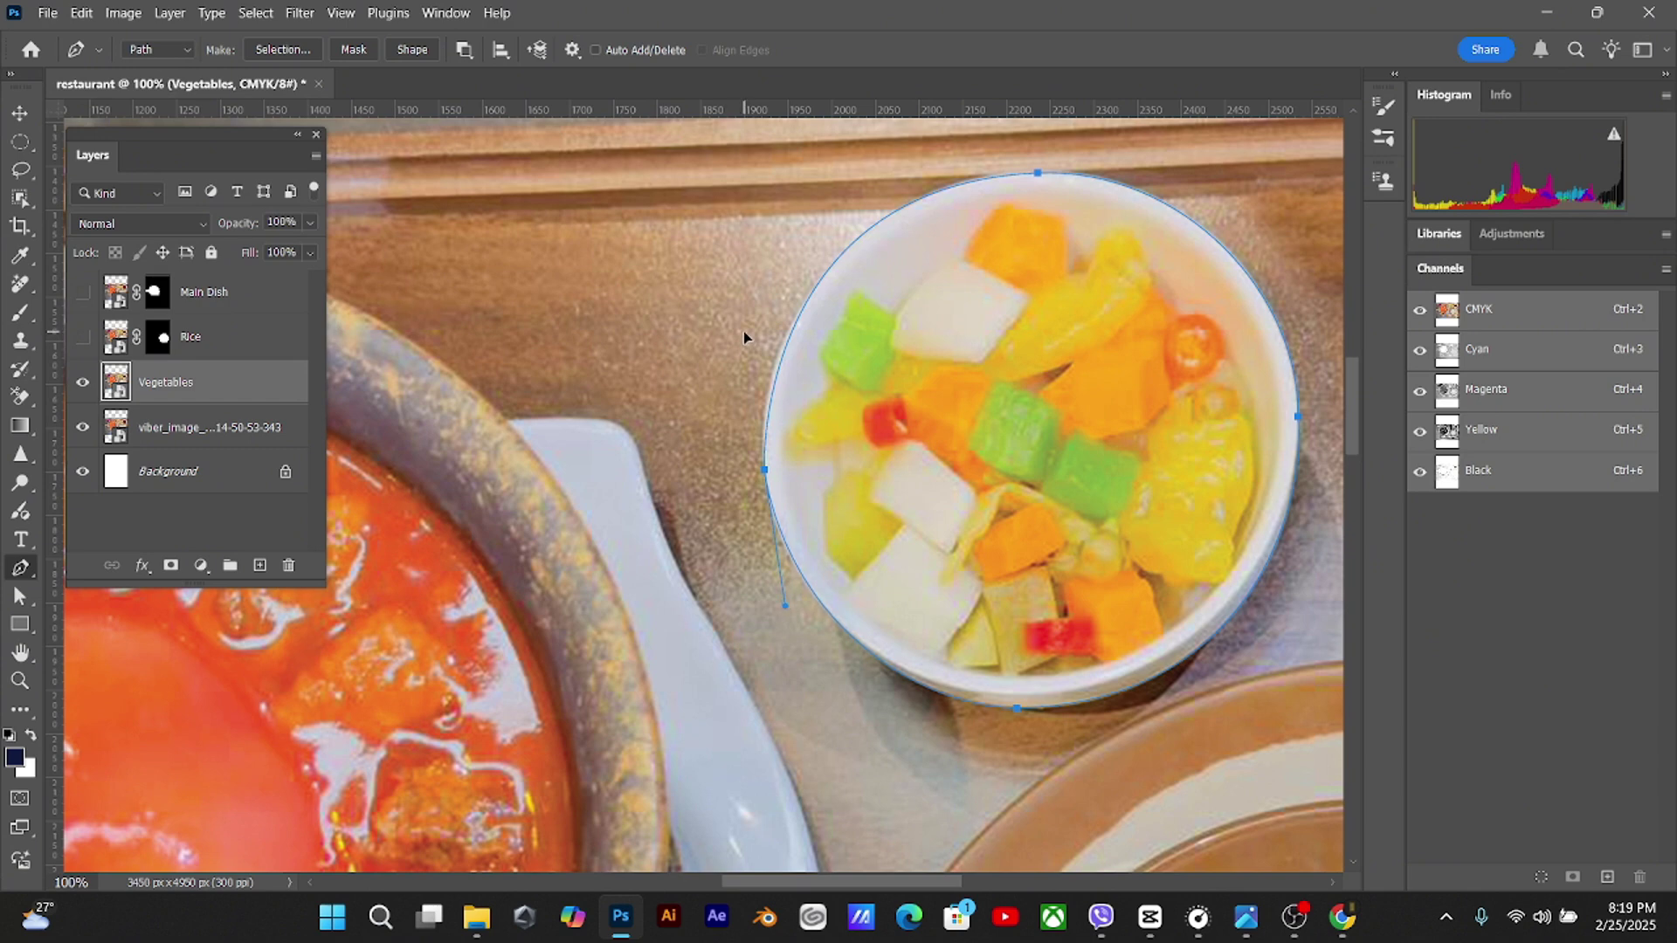
drag(743, 332, 743, 327)
scroll(961, 751, down, 2)
scroll(955, 747, up, 1)
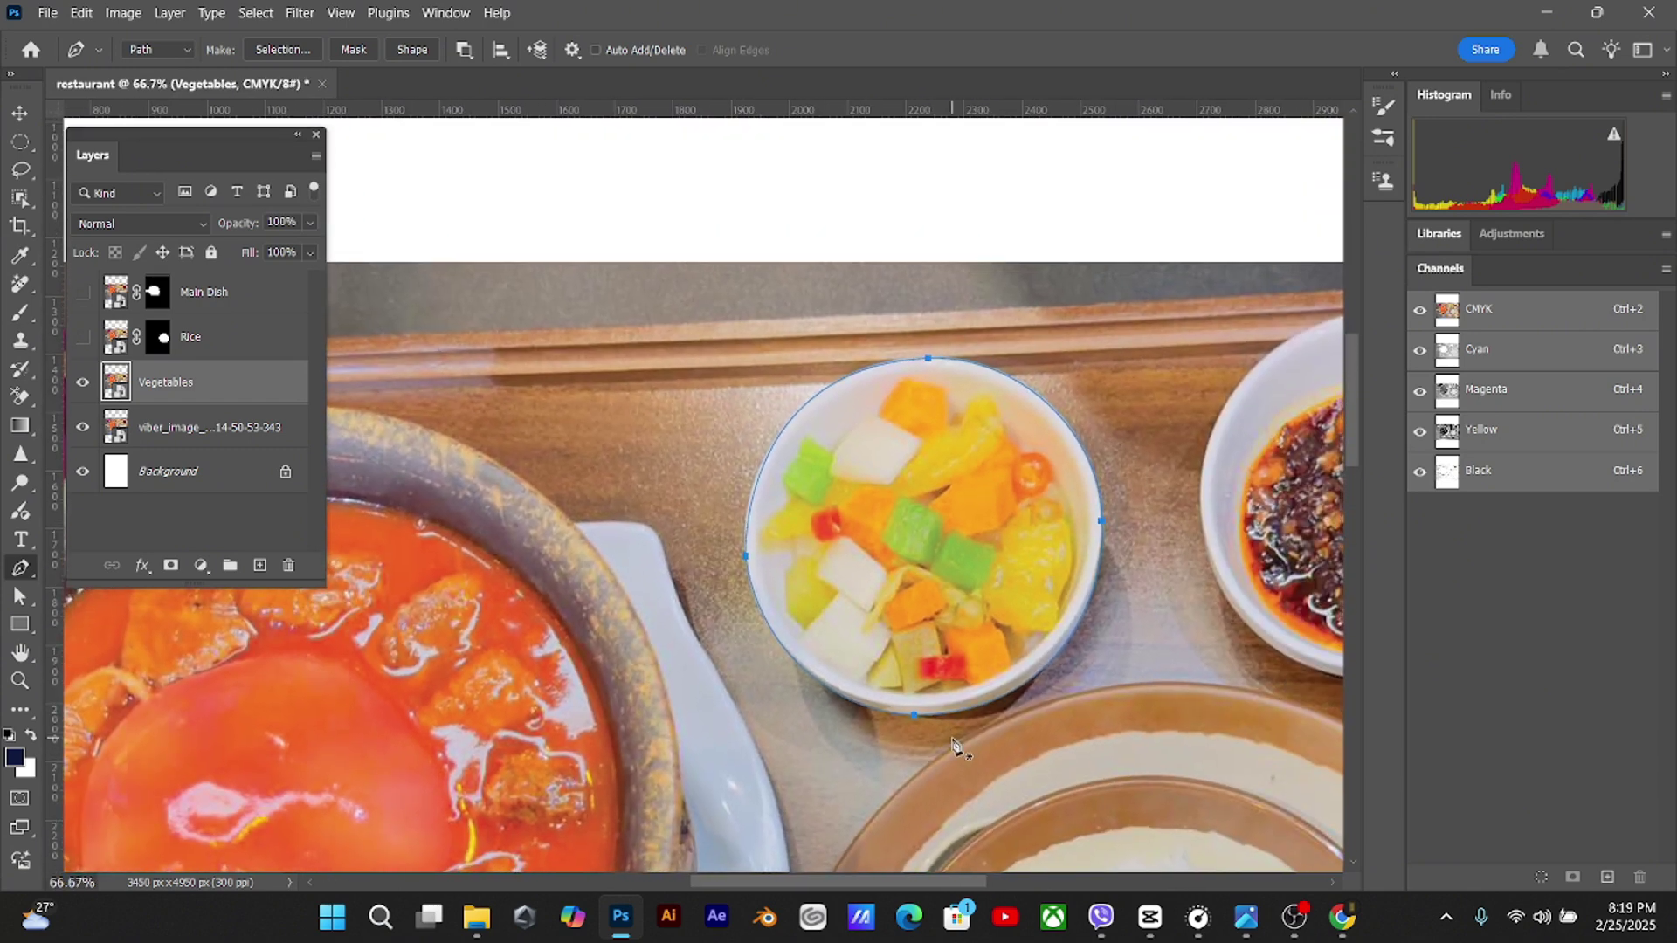
Mask the Vegetables layer from the bowl path, hide the original photo layer and invert the mask to isolate the bowl
key(ctrl+Return)
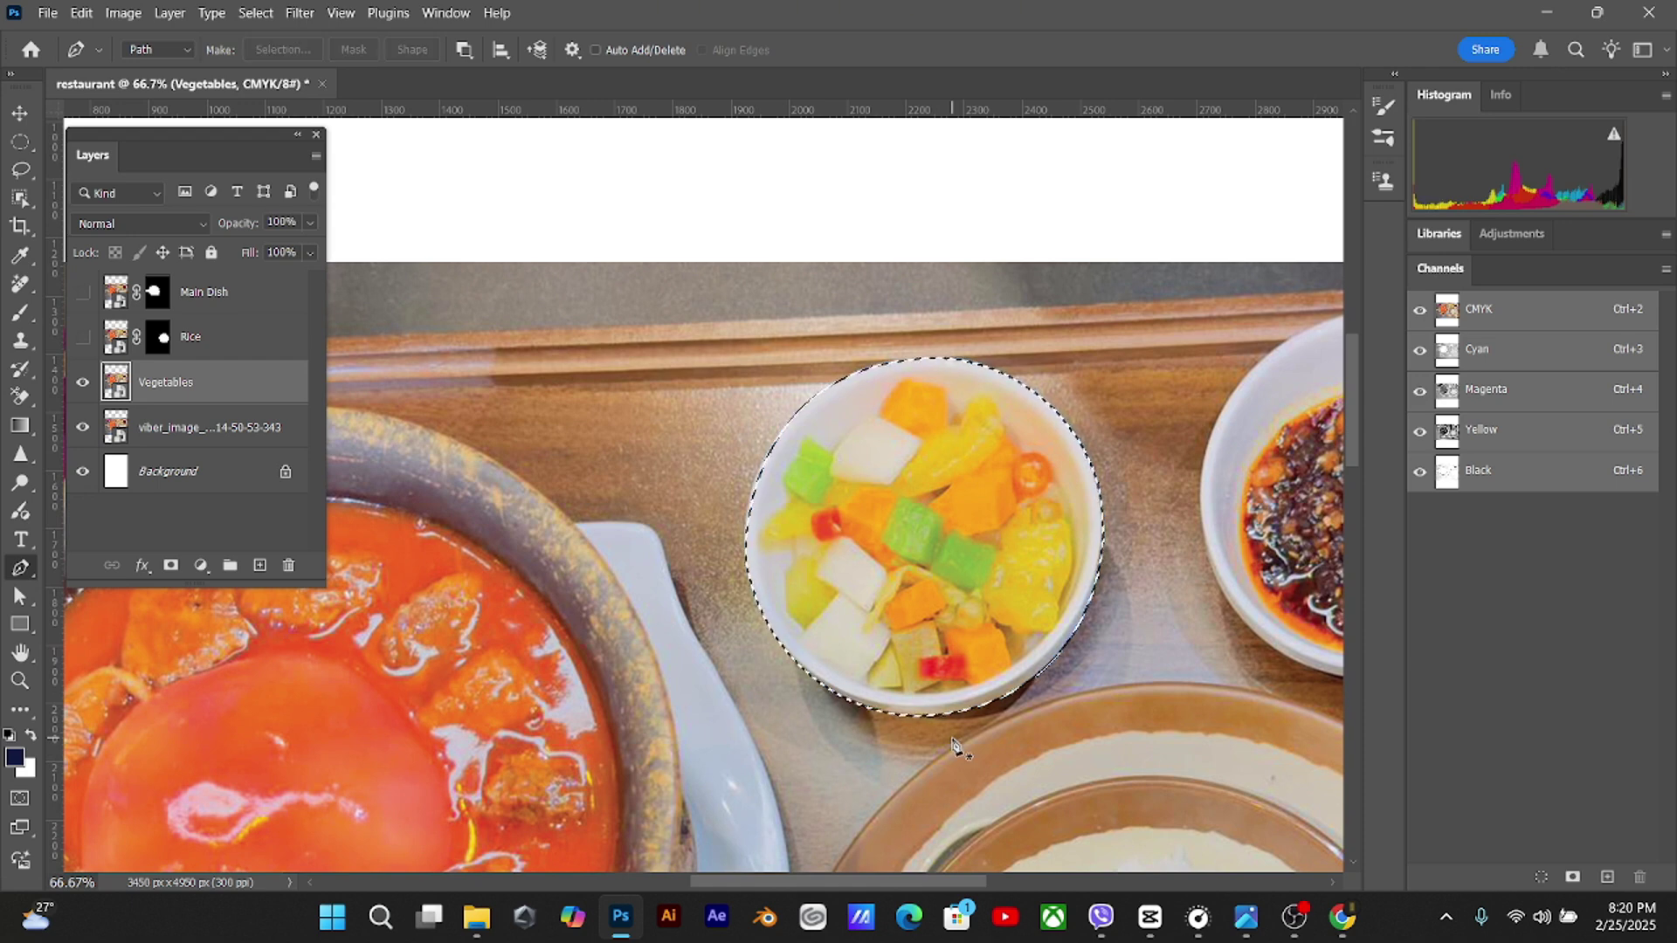
click(171, 565)
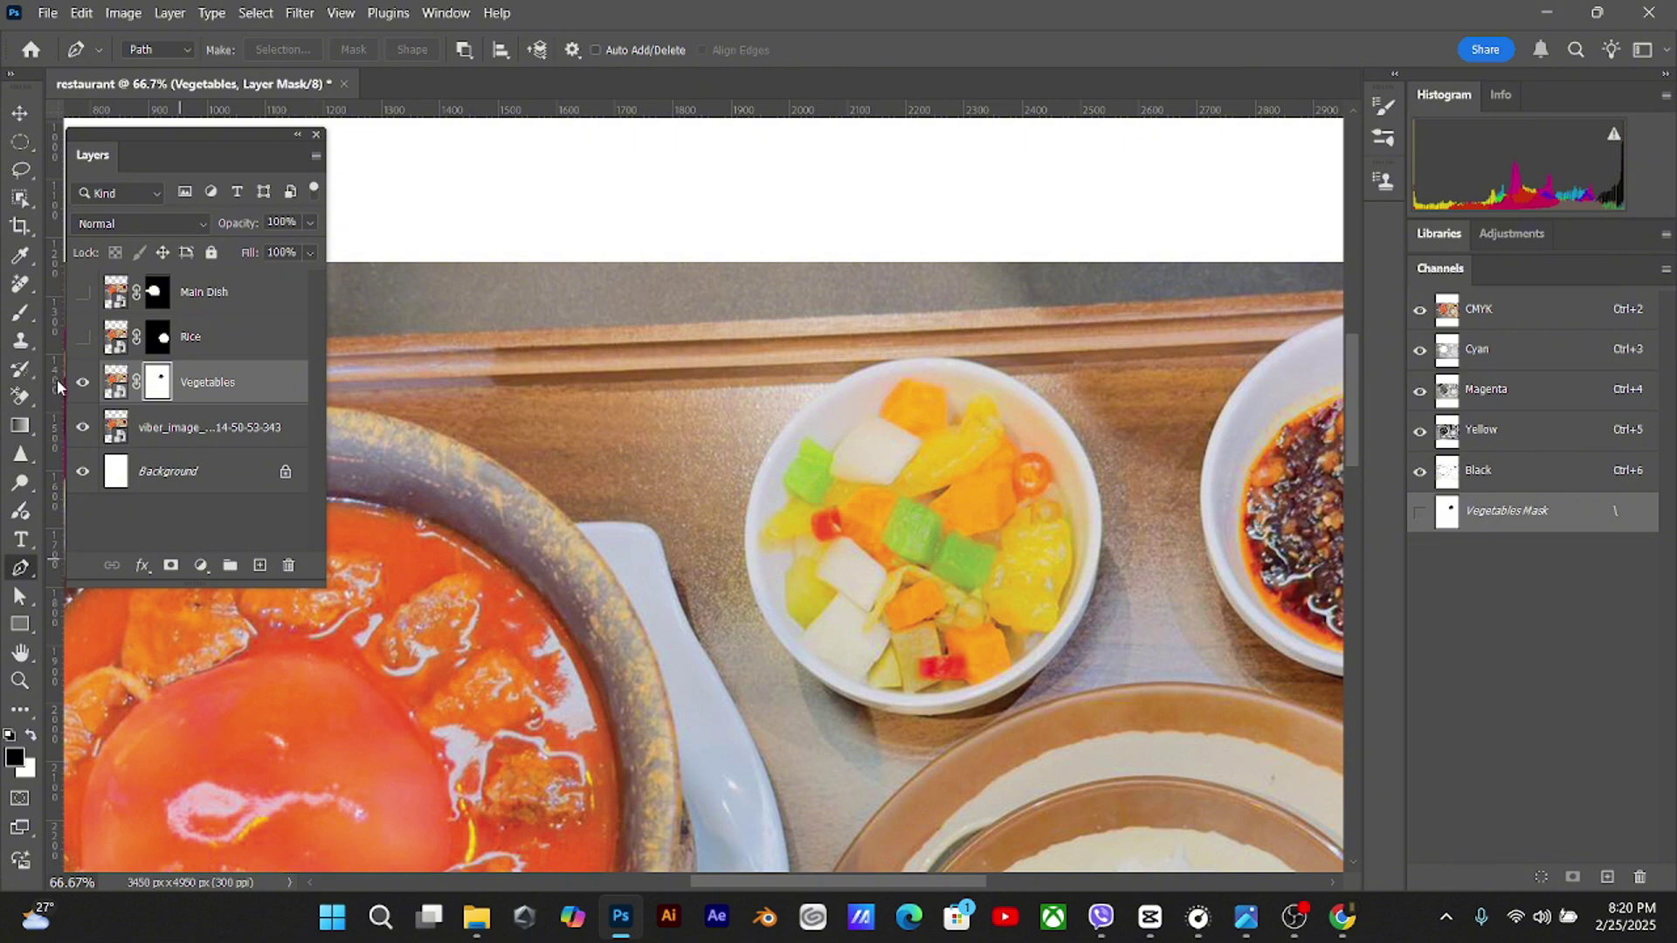
click(84, 428)
key(ctrl+i)
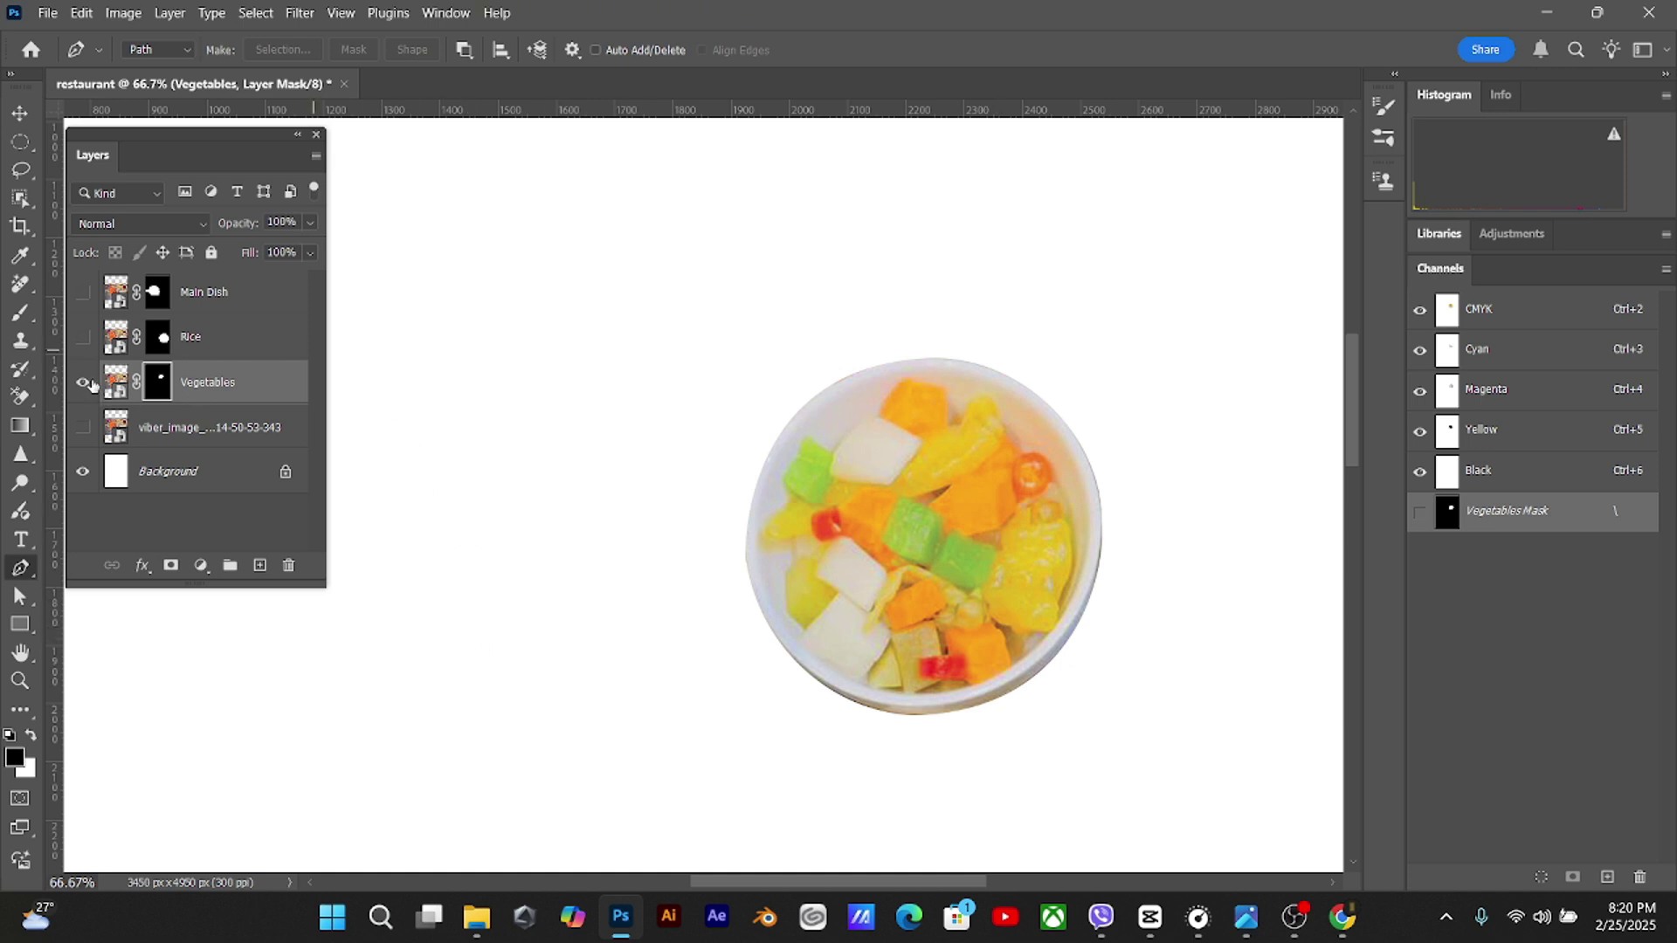
Hide the Vegetables layer and show the original photo layer again
click(82, 381)
click(83, 427)
drag(1069, 663, 789, 640)
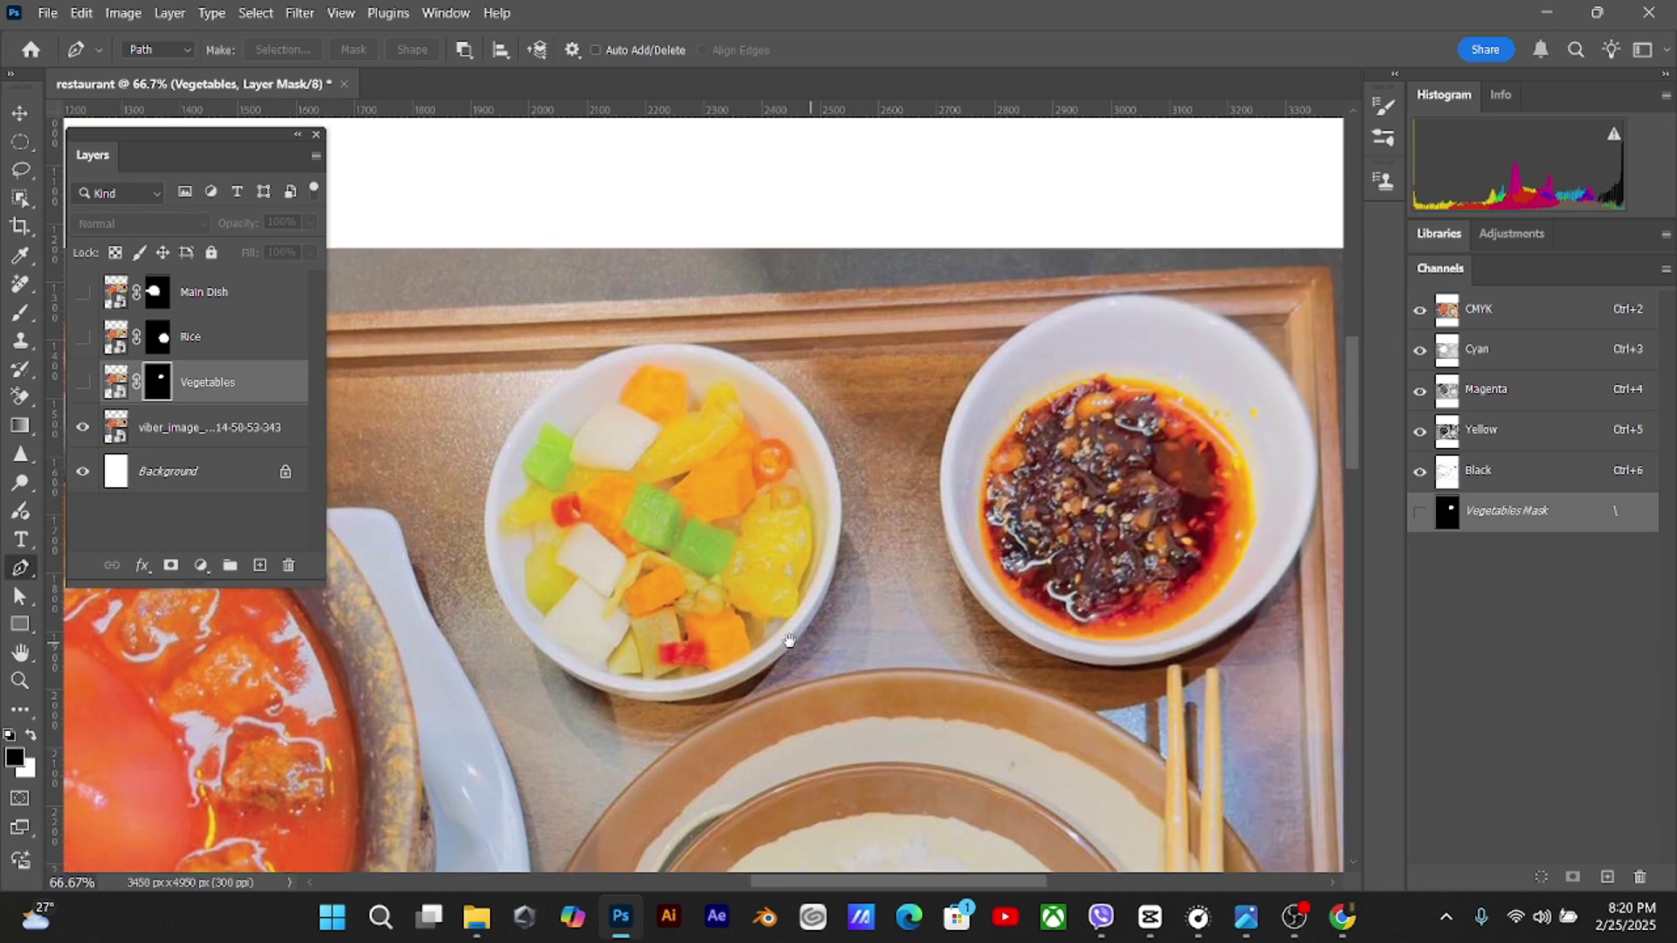
Rename the original photo layer as Chilli
click(225, 427)
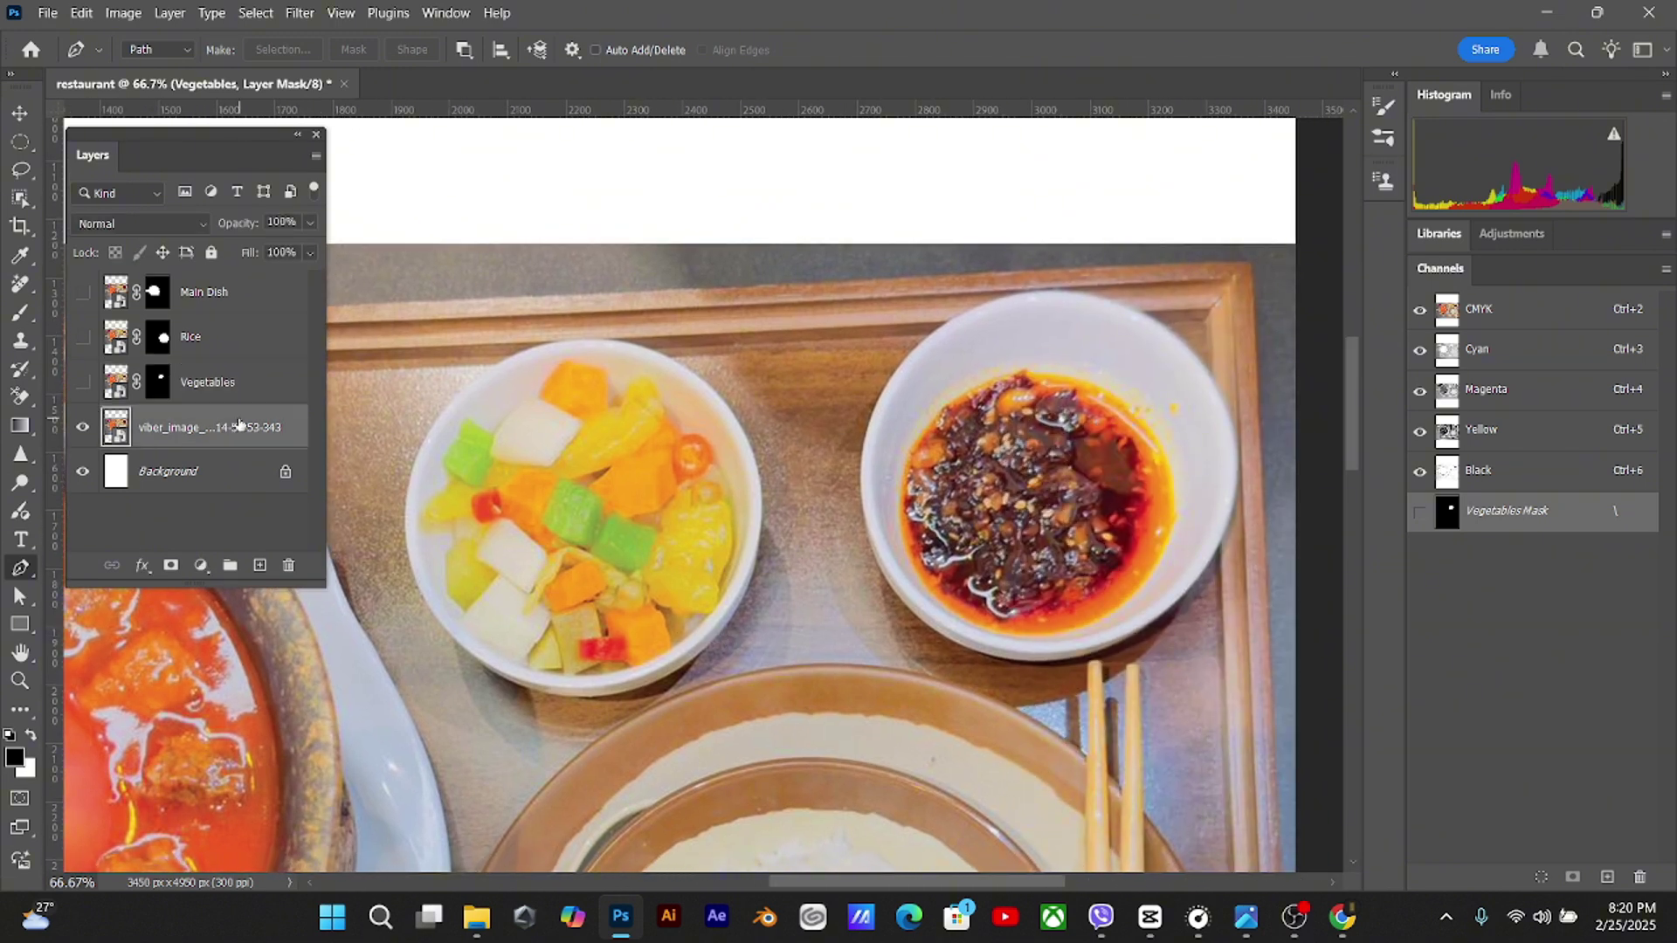
double_click(254, 424)
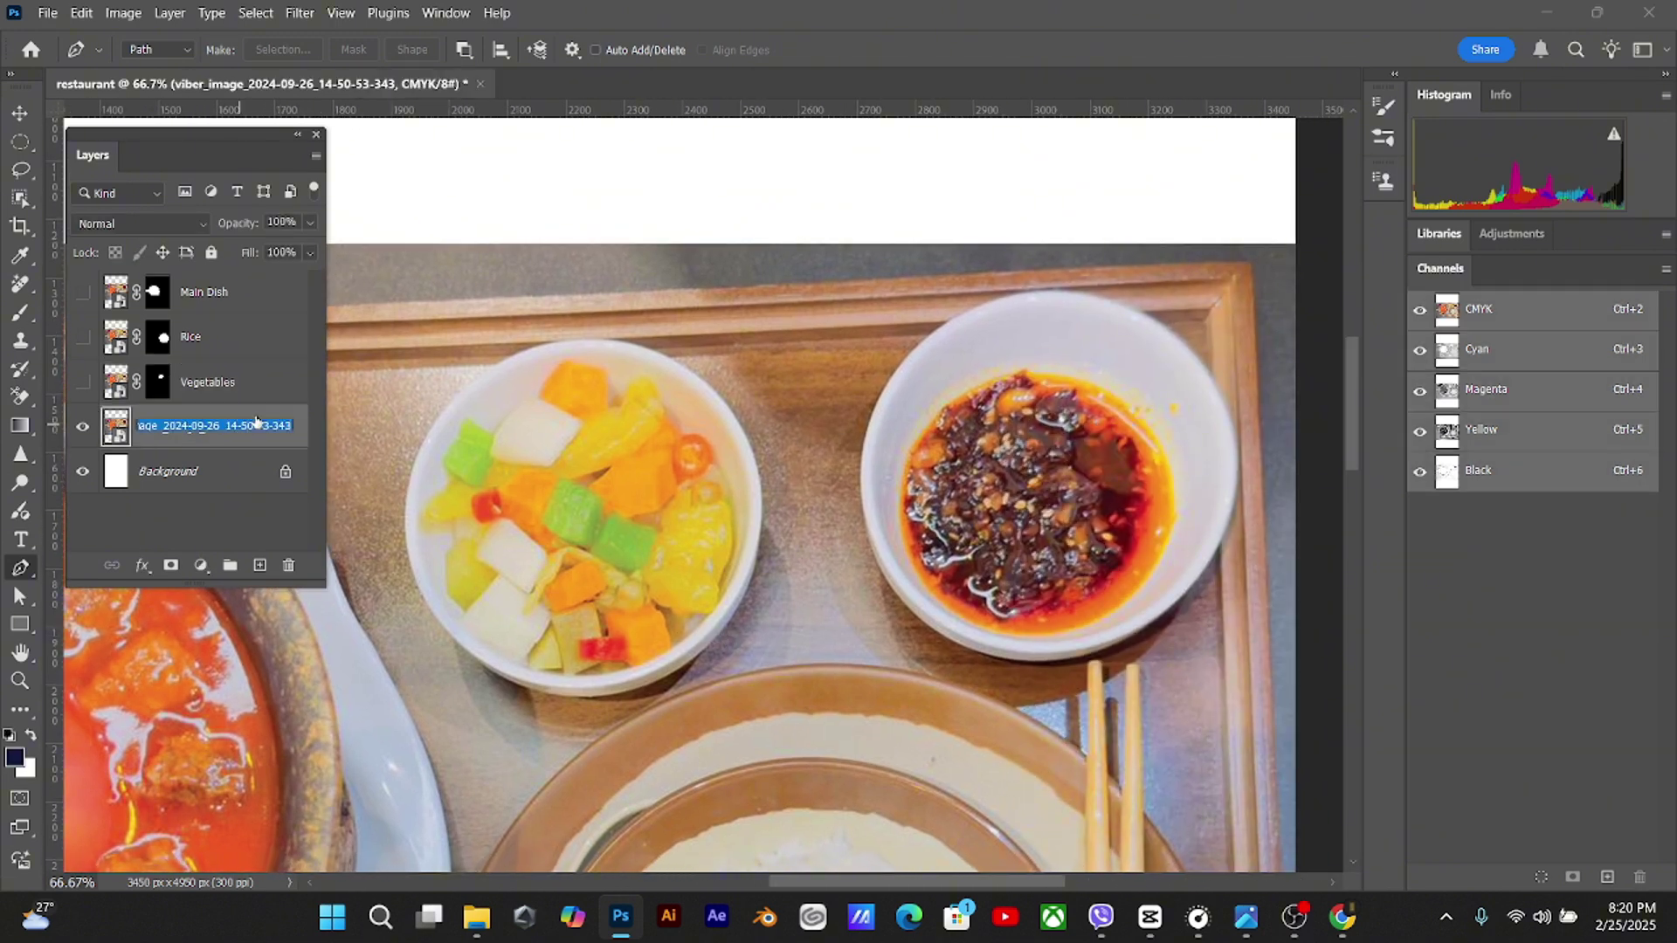
text(Chilli)
key(Return)
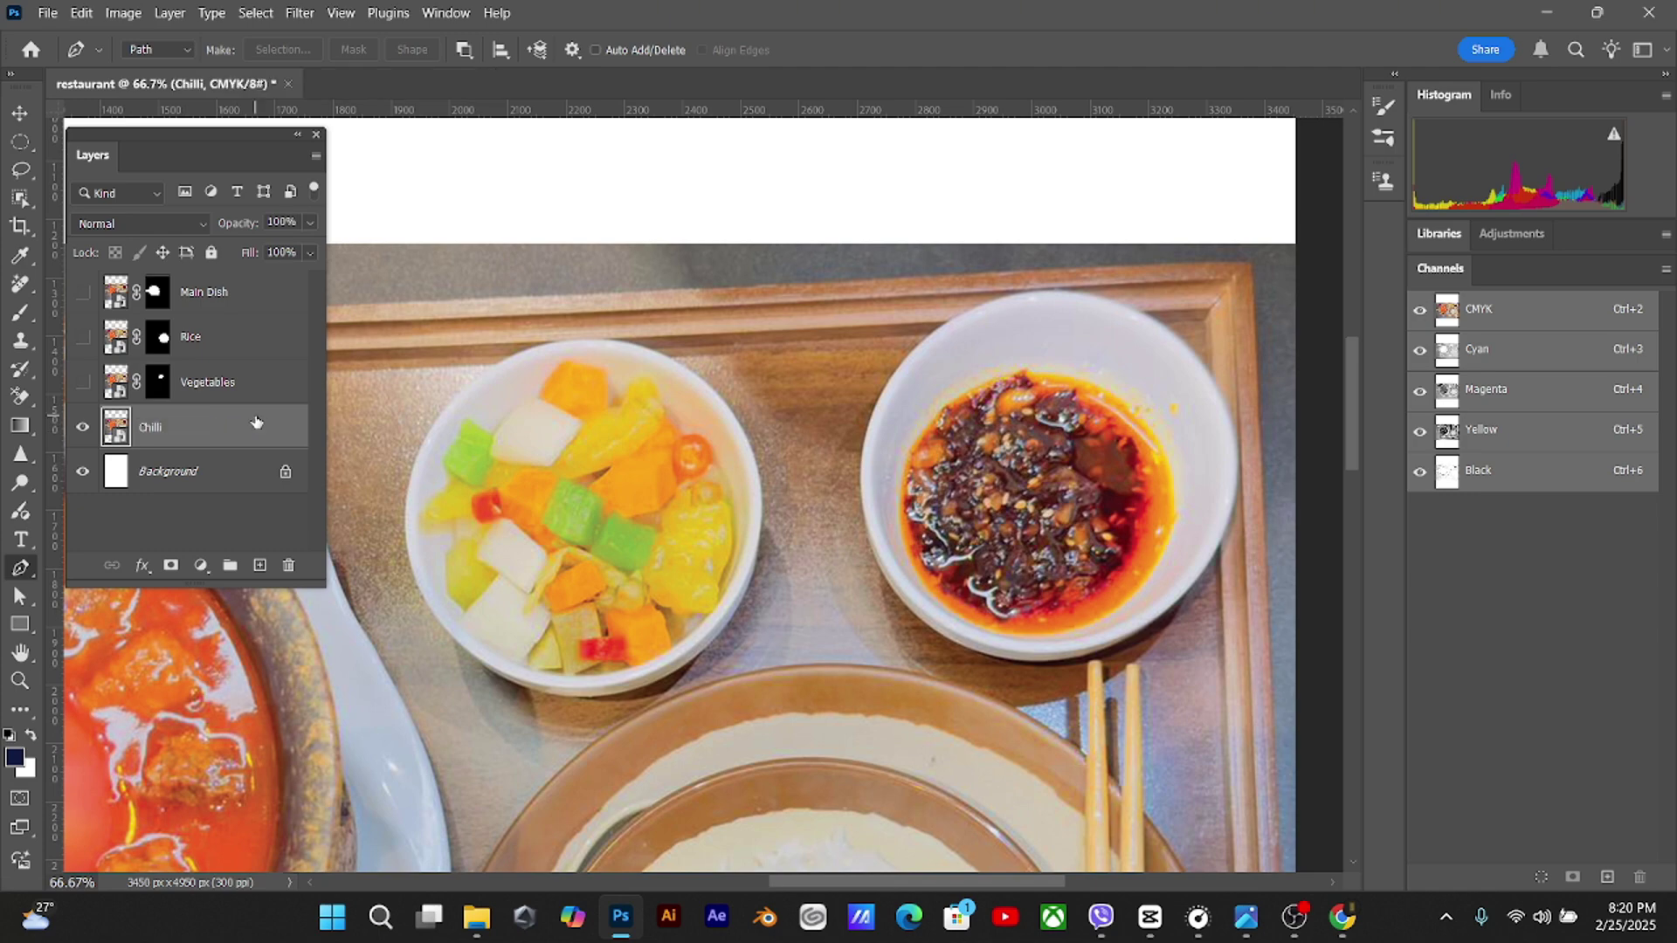
key(ctrl+plus)
key(ctrl+plus)
scroll(921, 608, right, 5)
scroll(921, 608, down, 3)
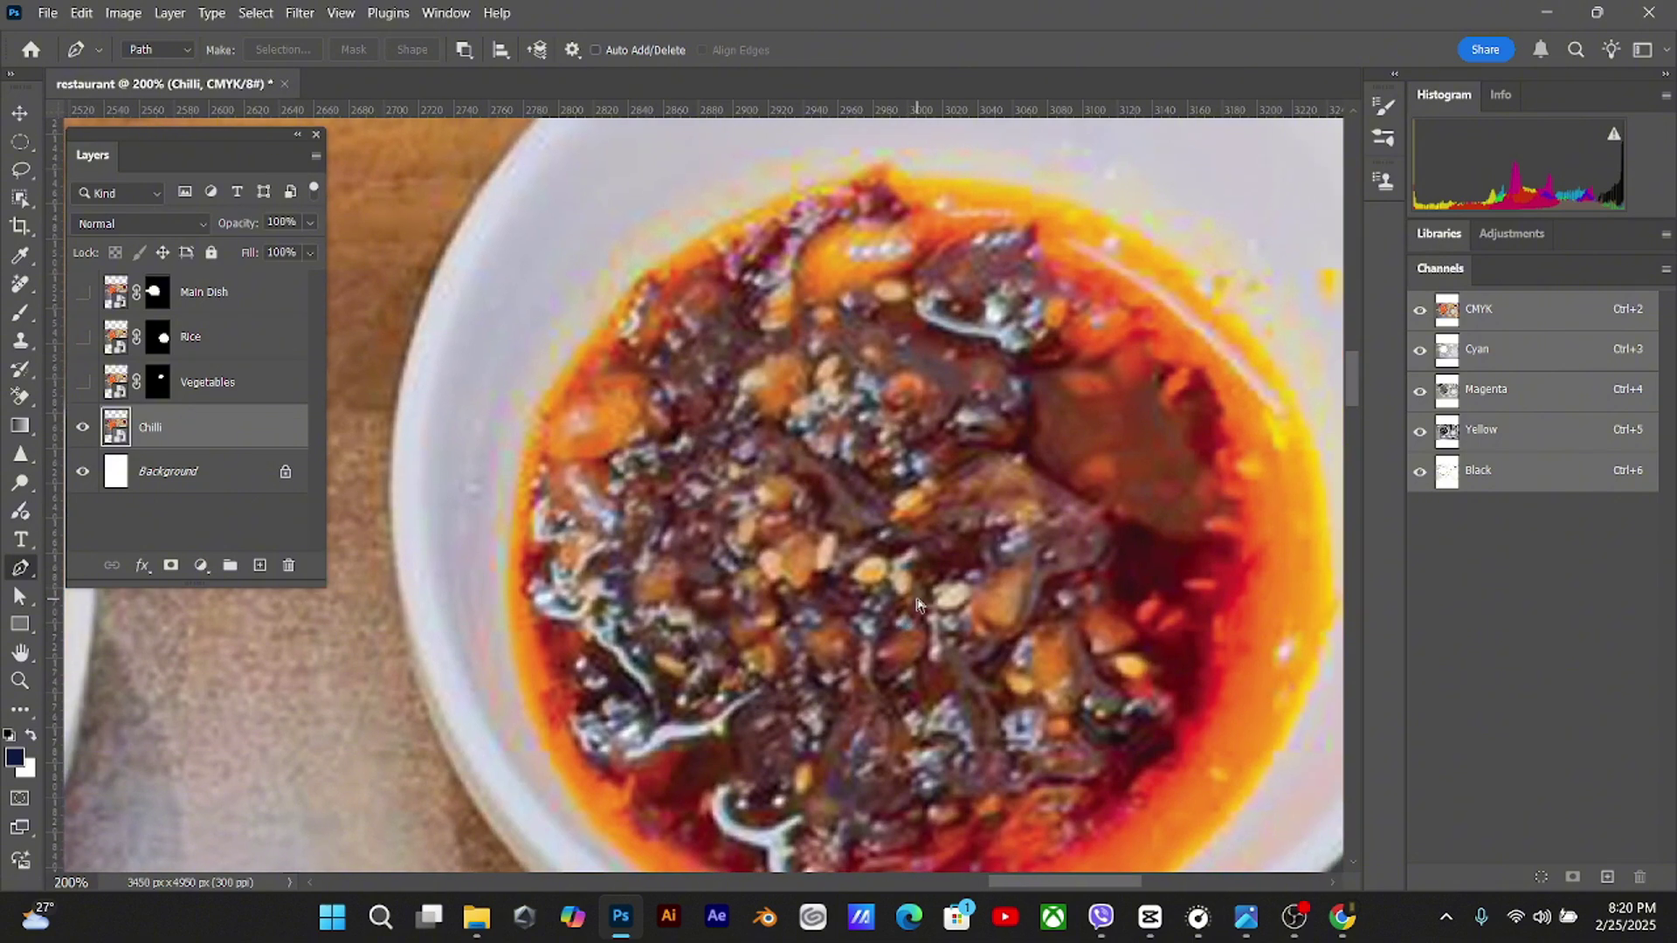
key(ctrl+minus)
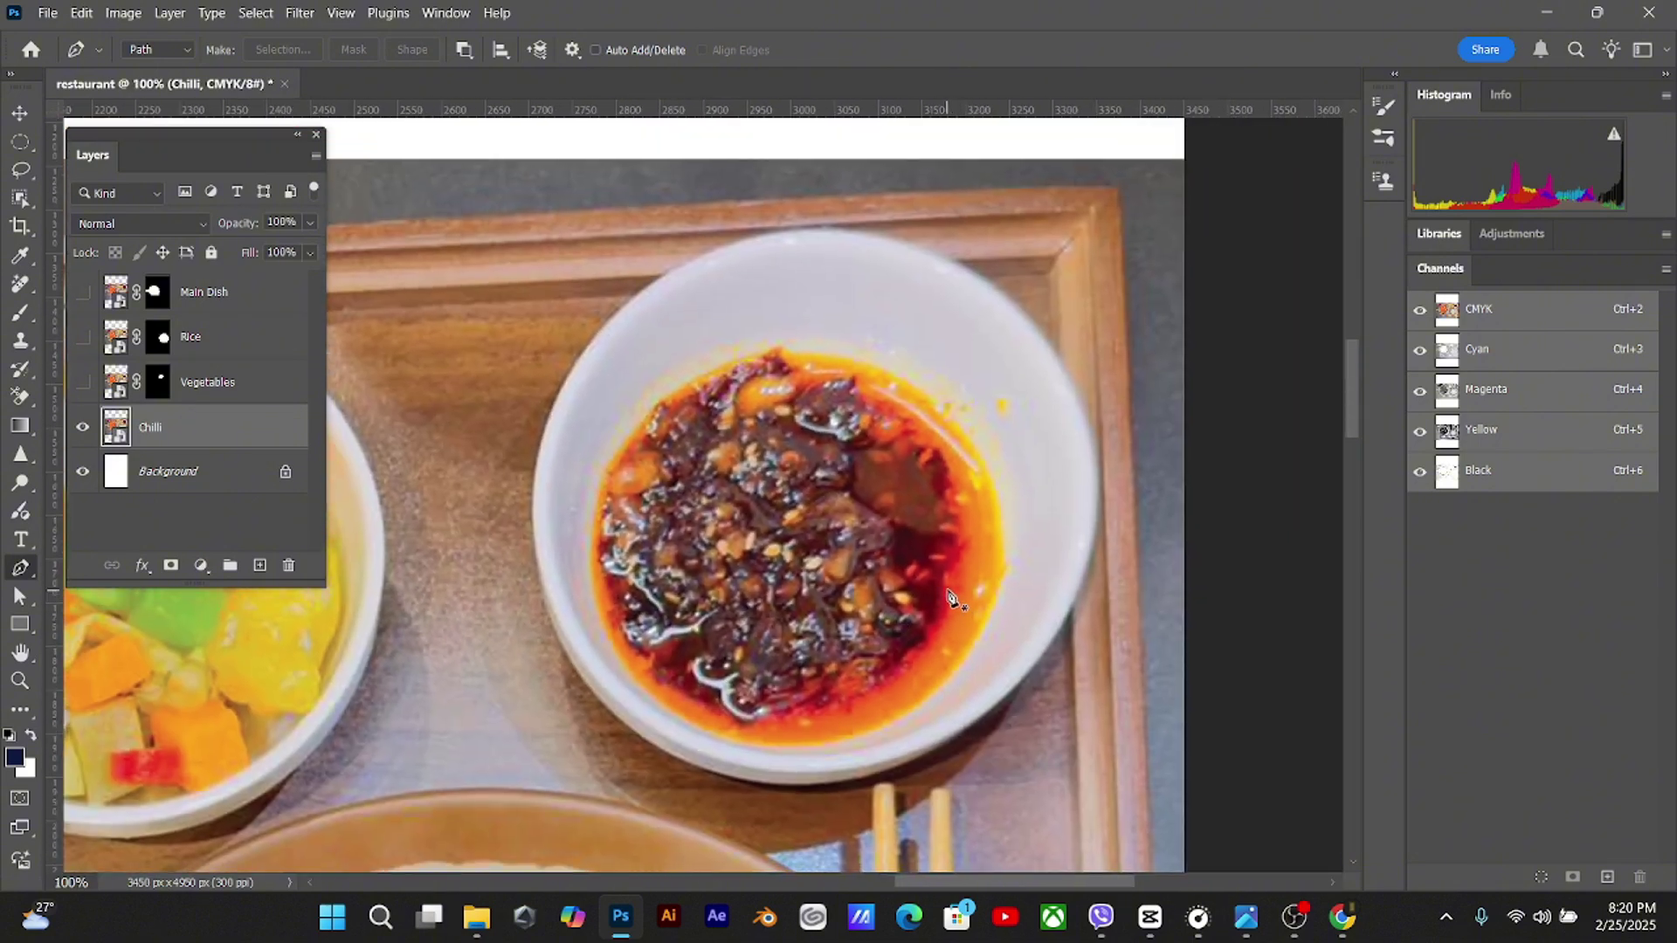
click(570, 368)
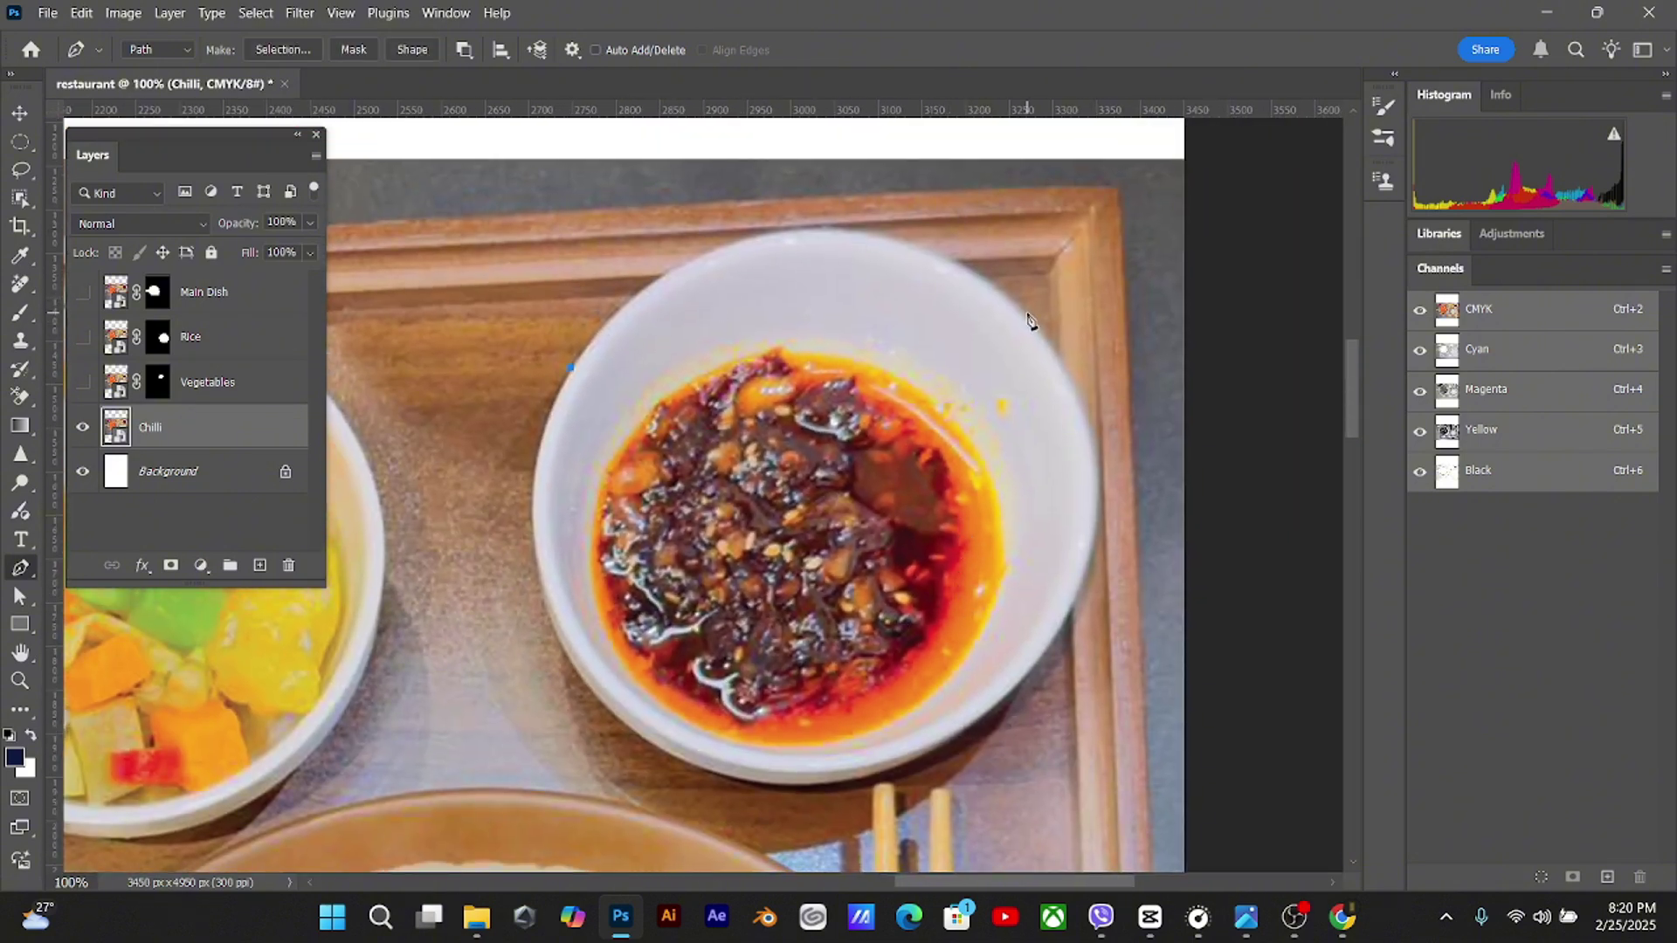
drag(1054, 346, 1202, 534)
key(ctrl+z)
key(ctrl+z)
Trace a closed curved Pen path around the rim of the chilli sauce bowl
drag(532, 502, 533, 446)
drag(801, 230, 1032, 205)
drag(885, 220, 885, 221)
drag(1098, 477, 1107, 533)
drag(892, 770, 845, 782)
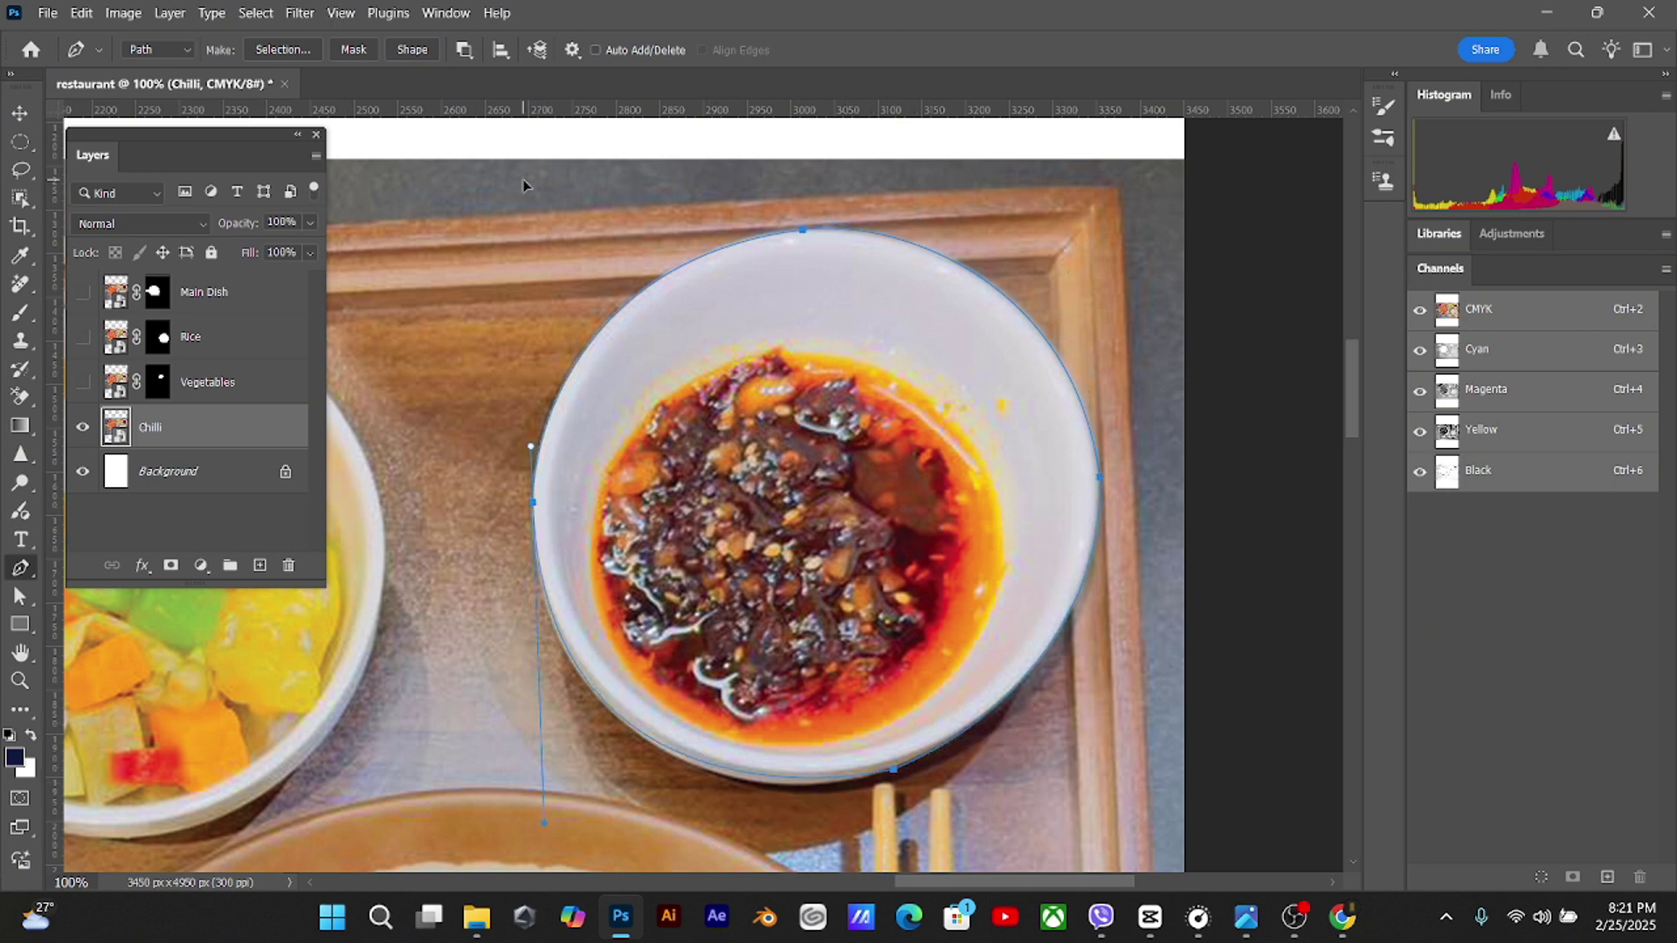
drag(594, 694, 460, 569)
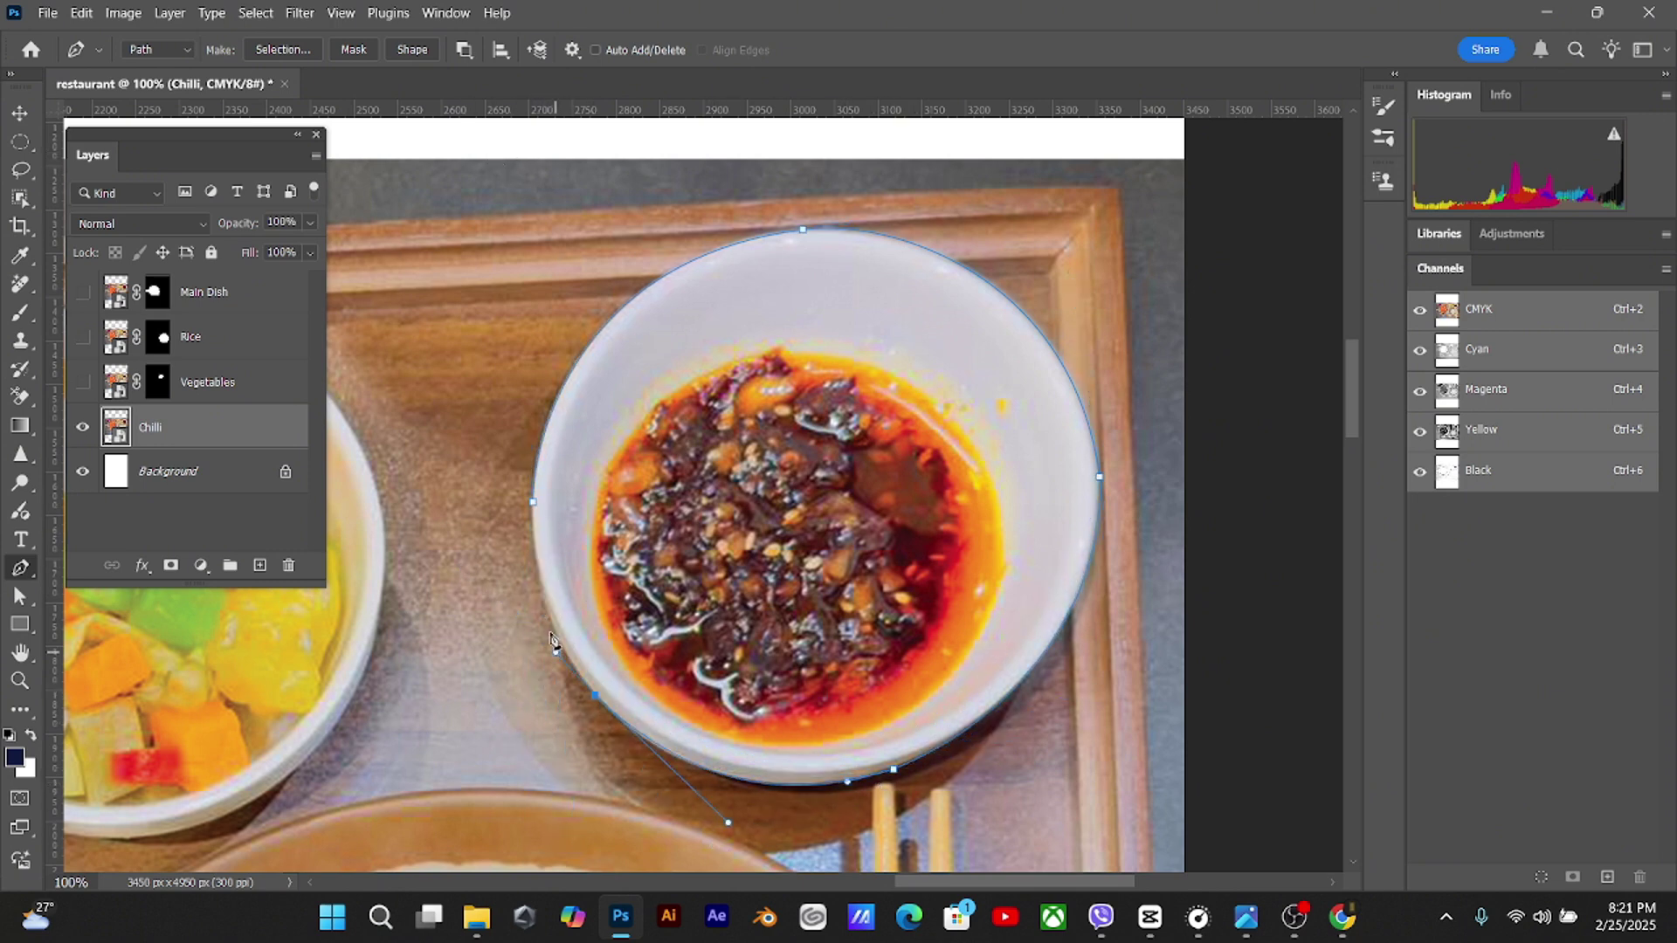
drag(531, 502, 535, 424)
Turn the chilli bowl path into a layer mask on the Chilli layer and invert it to isolate the bowl
key(ctrl+Return)
key(ctrl+minus)
key(ctrl+minus)
key(ctrl+minus)
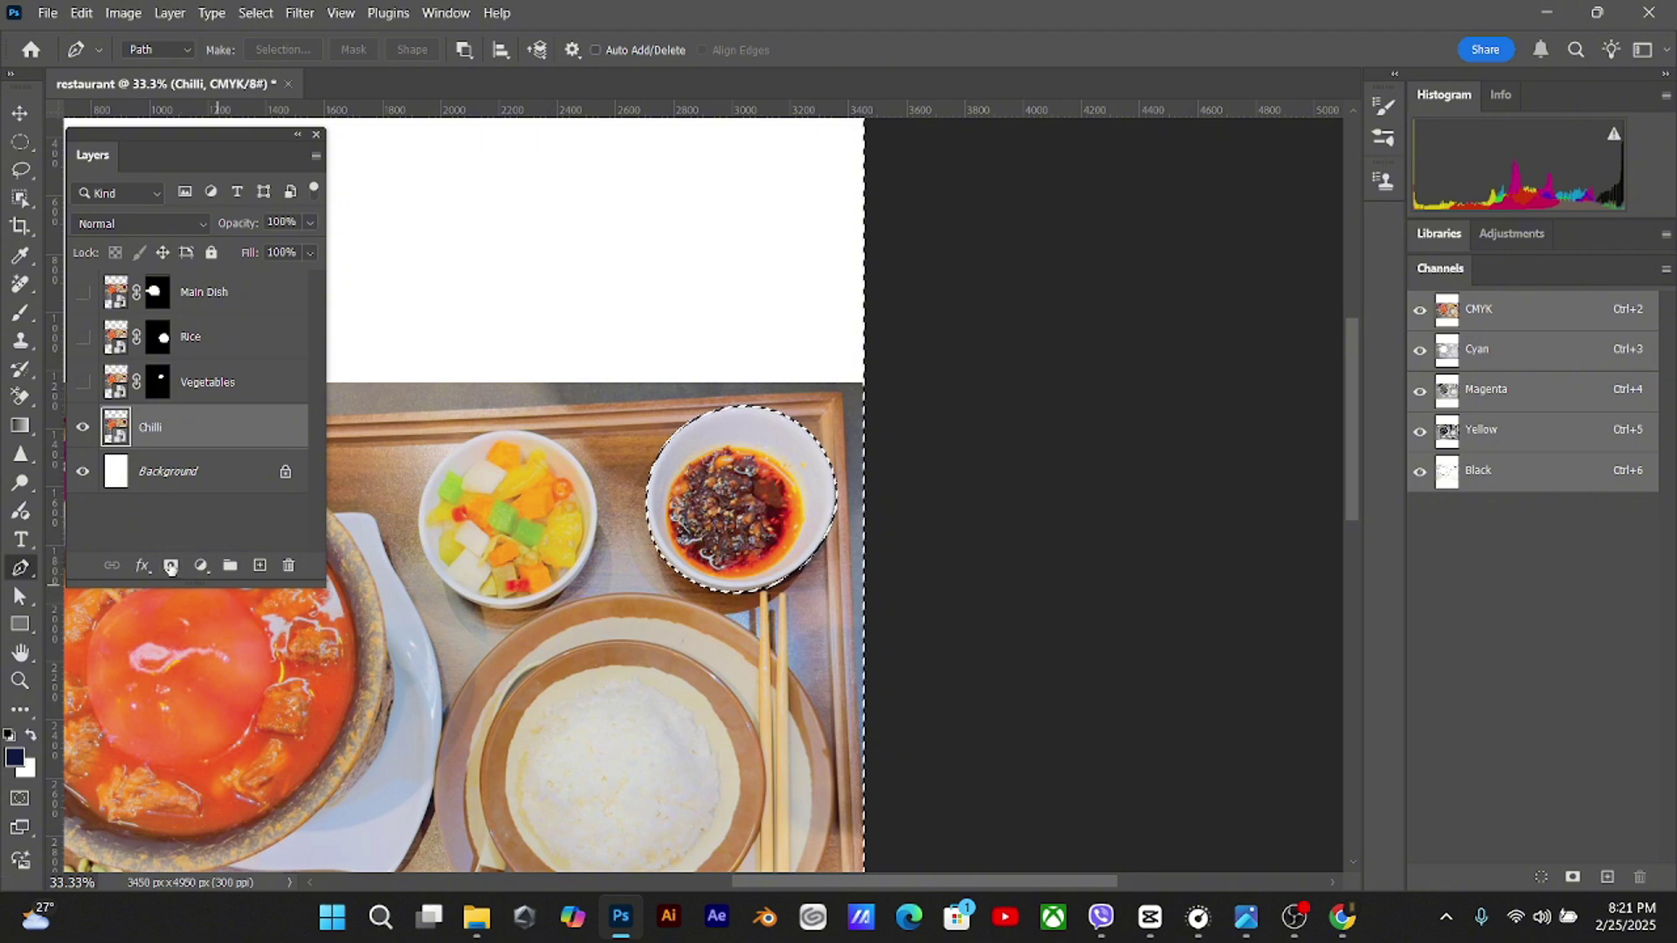
click(177, 566)
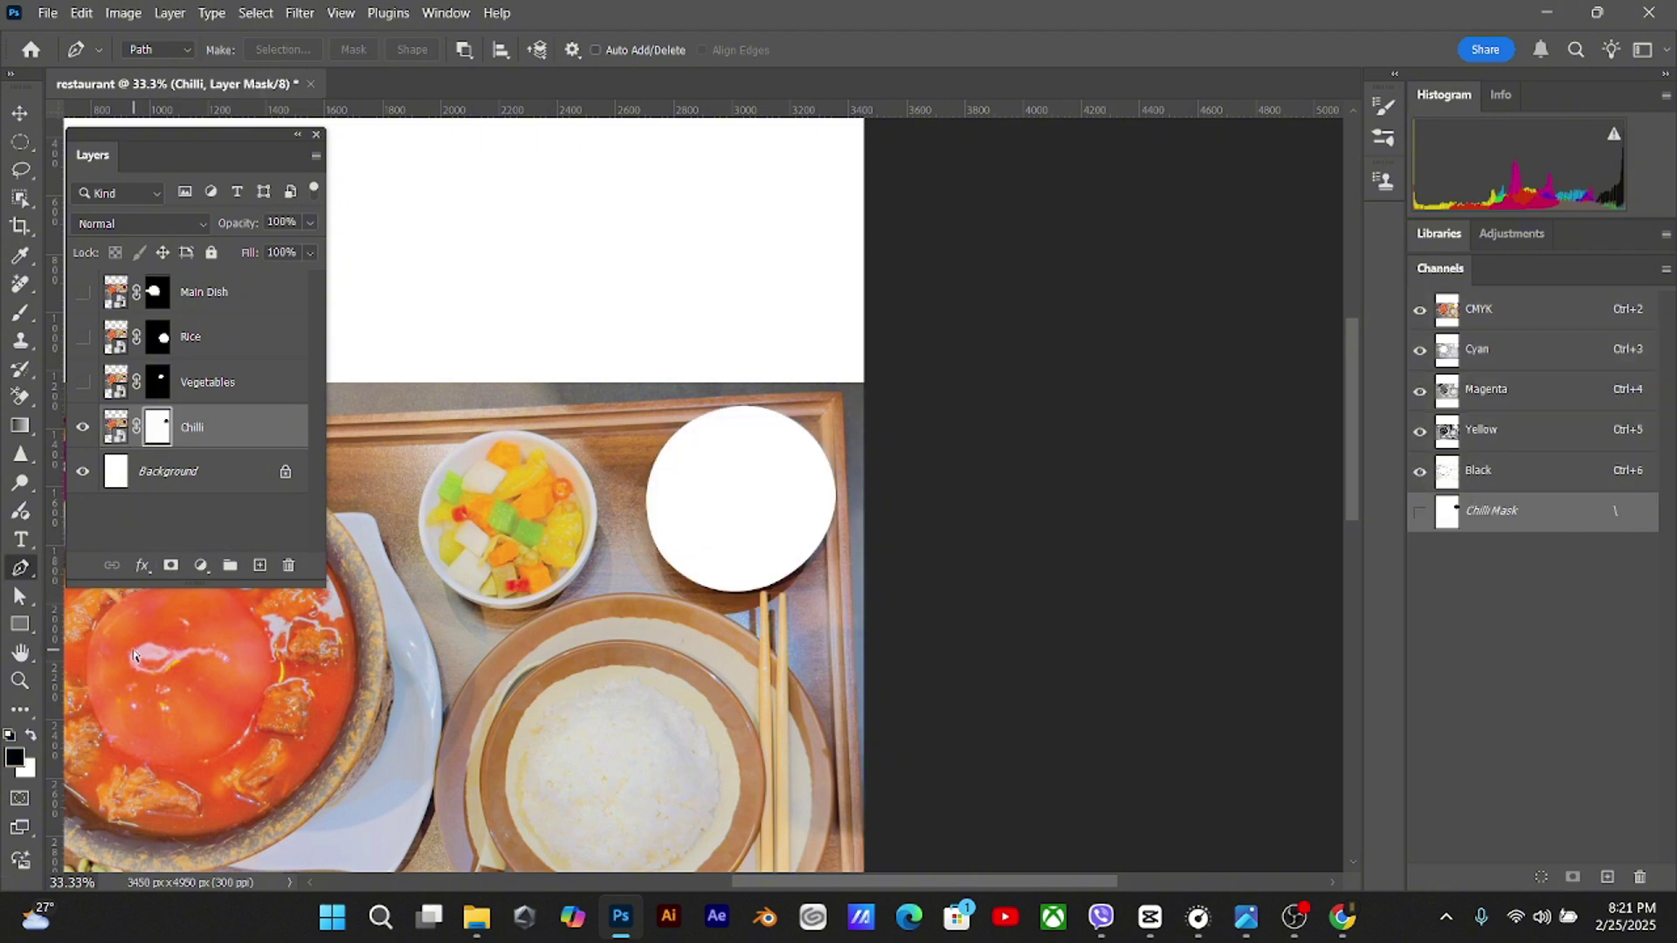
key(ctrl+i)
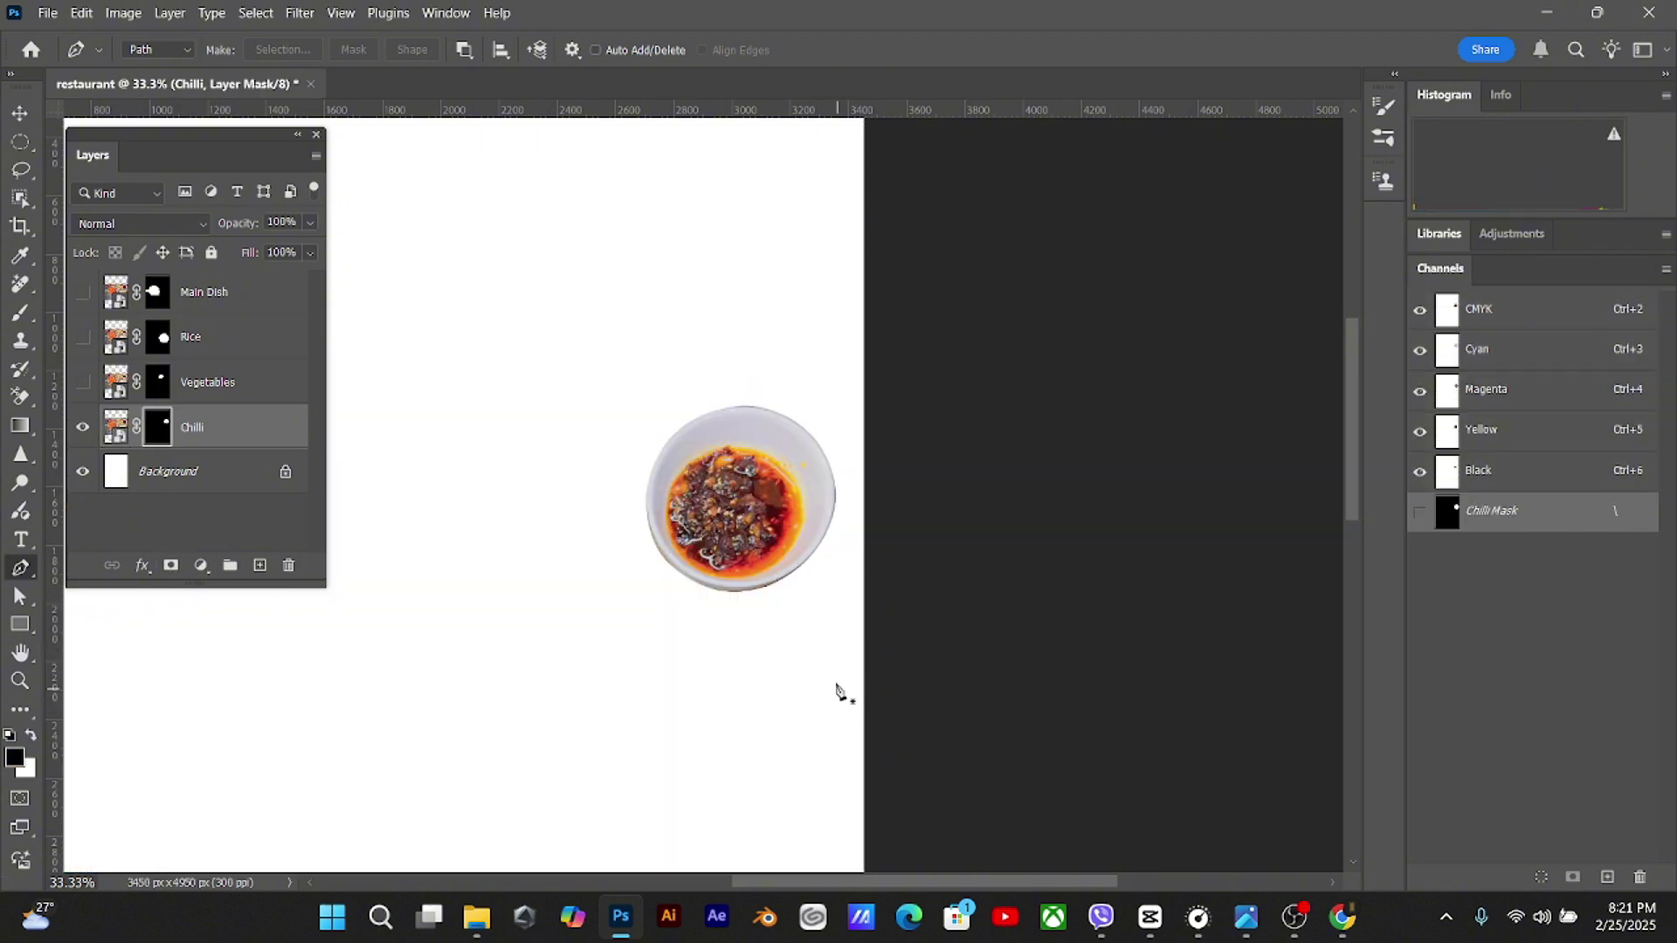
Show the Main Dish, Rice and Vegetables layers together with the Chilli layer
scroll(868, 674, left, 5)
key(ctrl+minus)
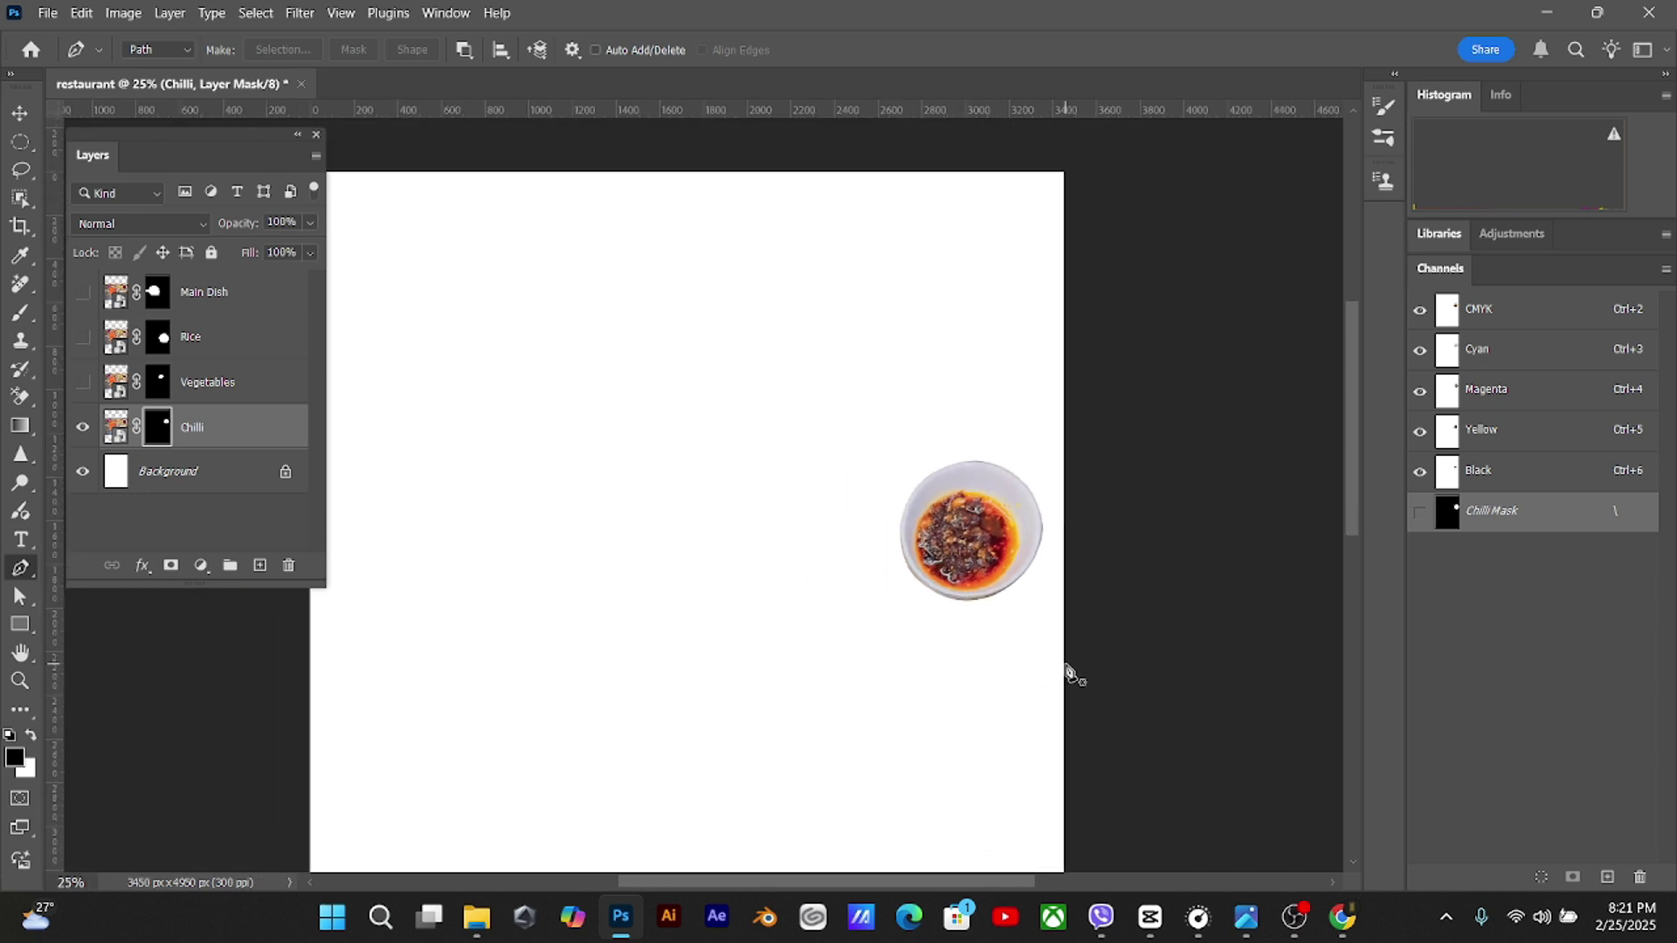
drag(83, 292, 83, 378)
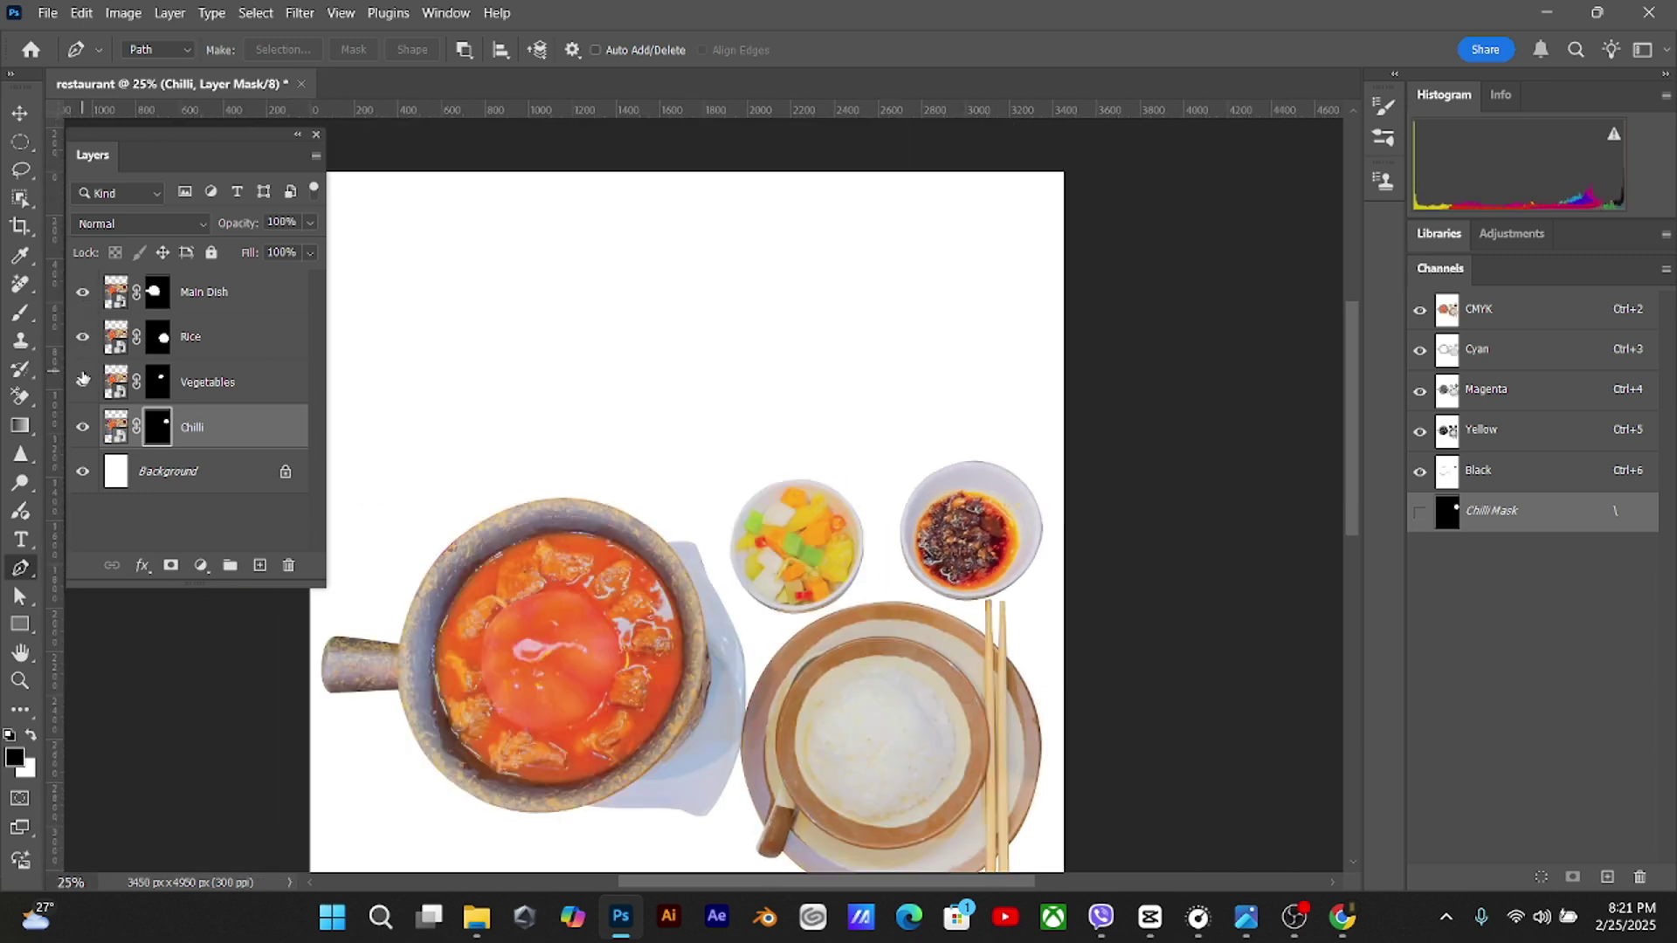
key(ctrl+minus)
key(ctrl+minus)
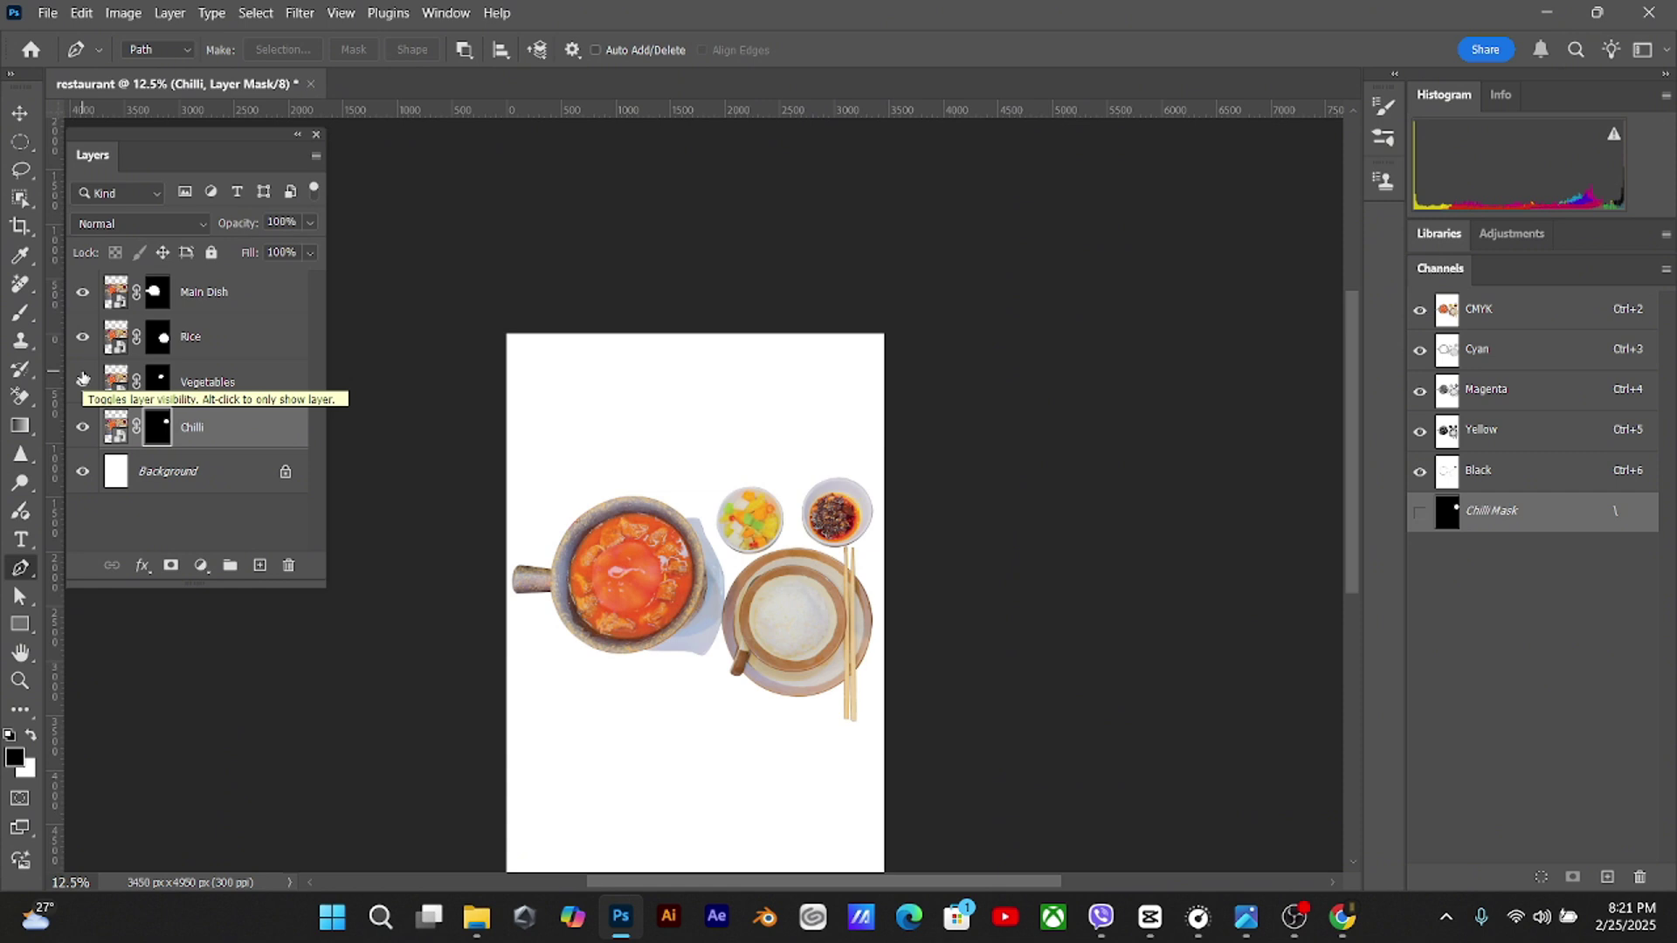
key(ctrl+plus)
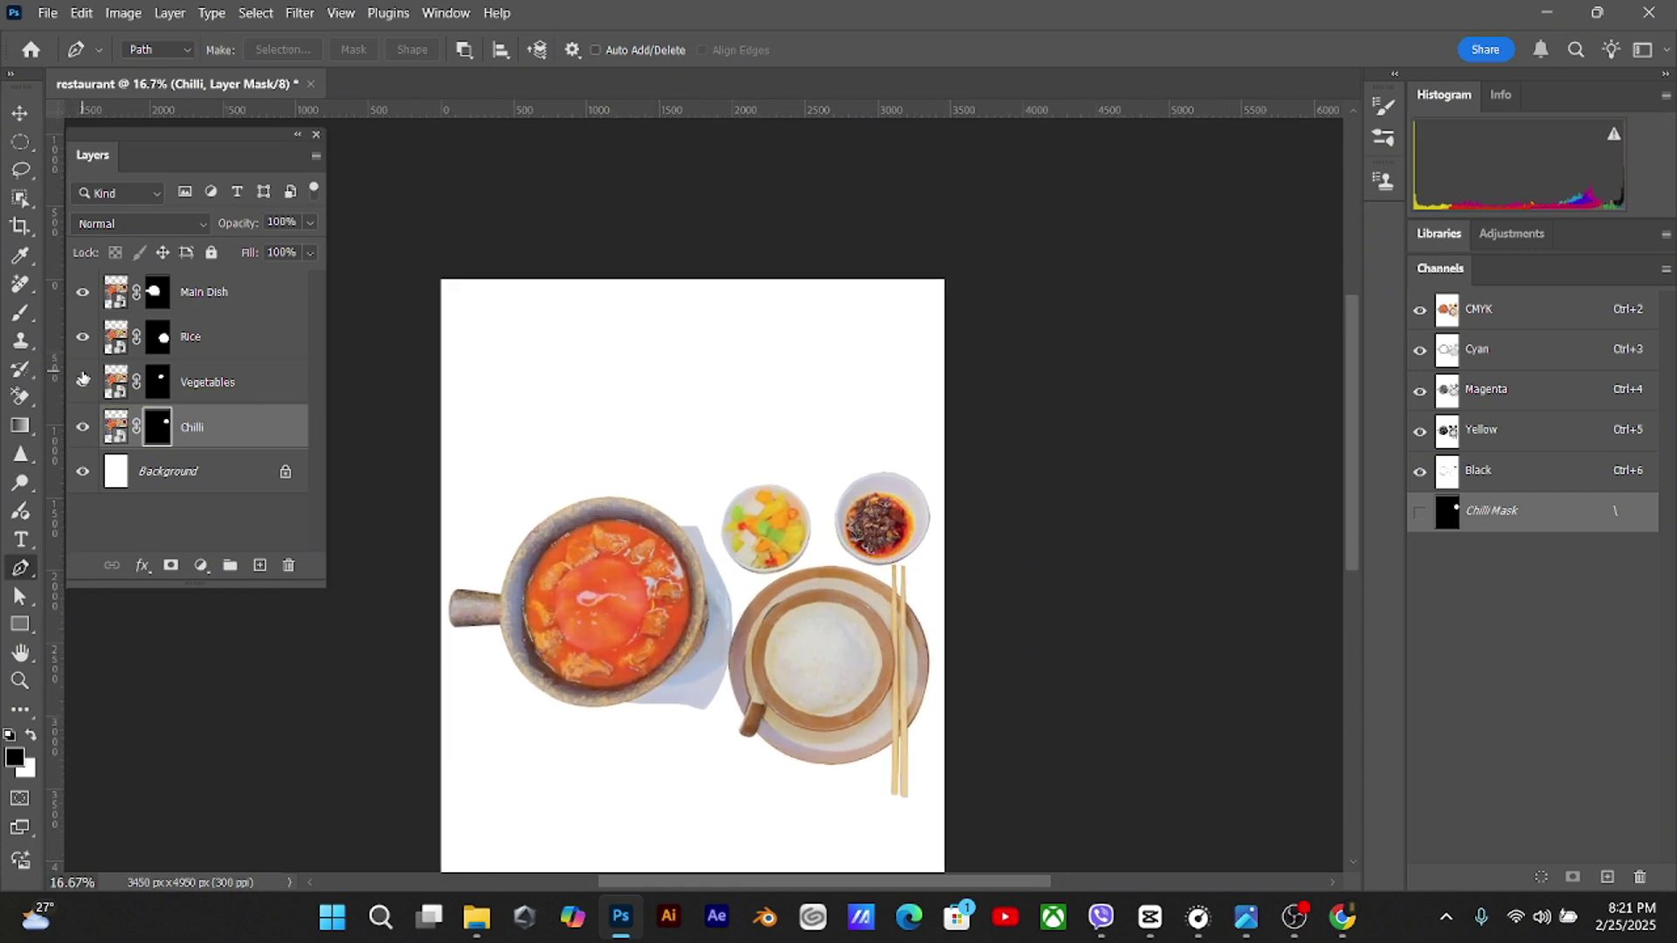
Group the Main Dish, Rice, Vegetables and Chilli layers and name the group Dishes
shift+click(248, 300)
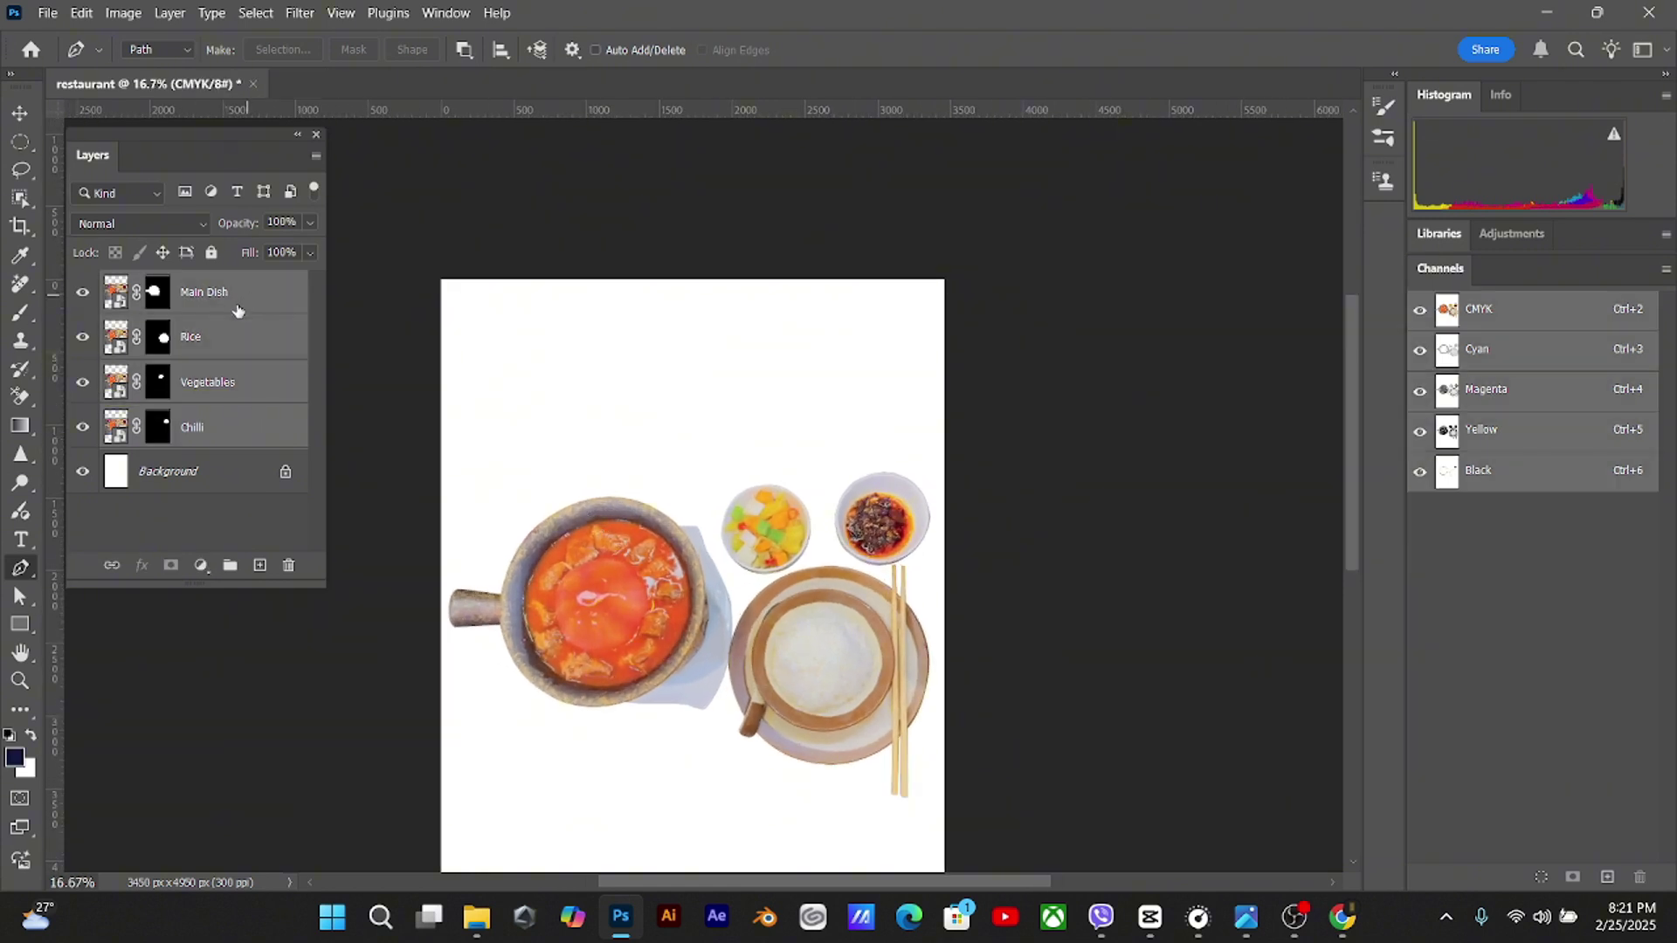
key(ctrl+g)
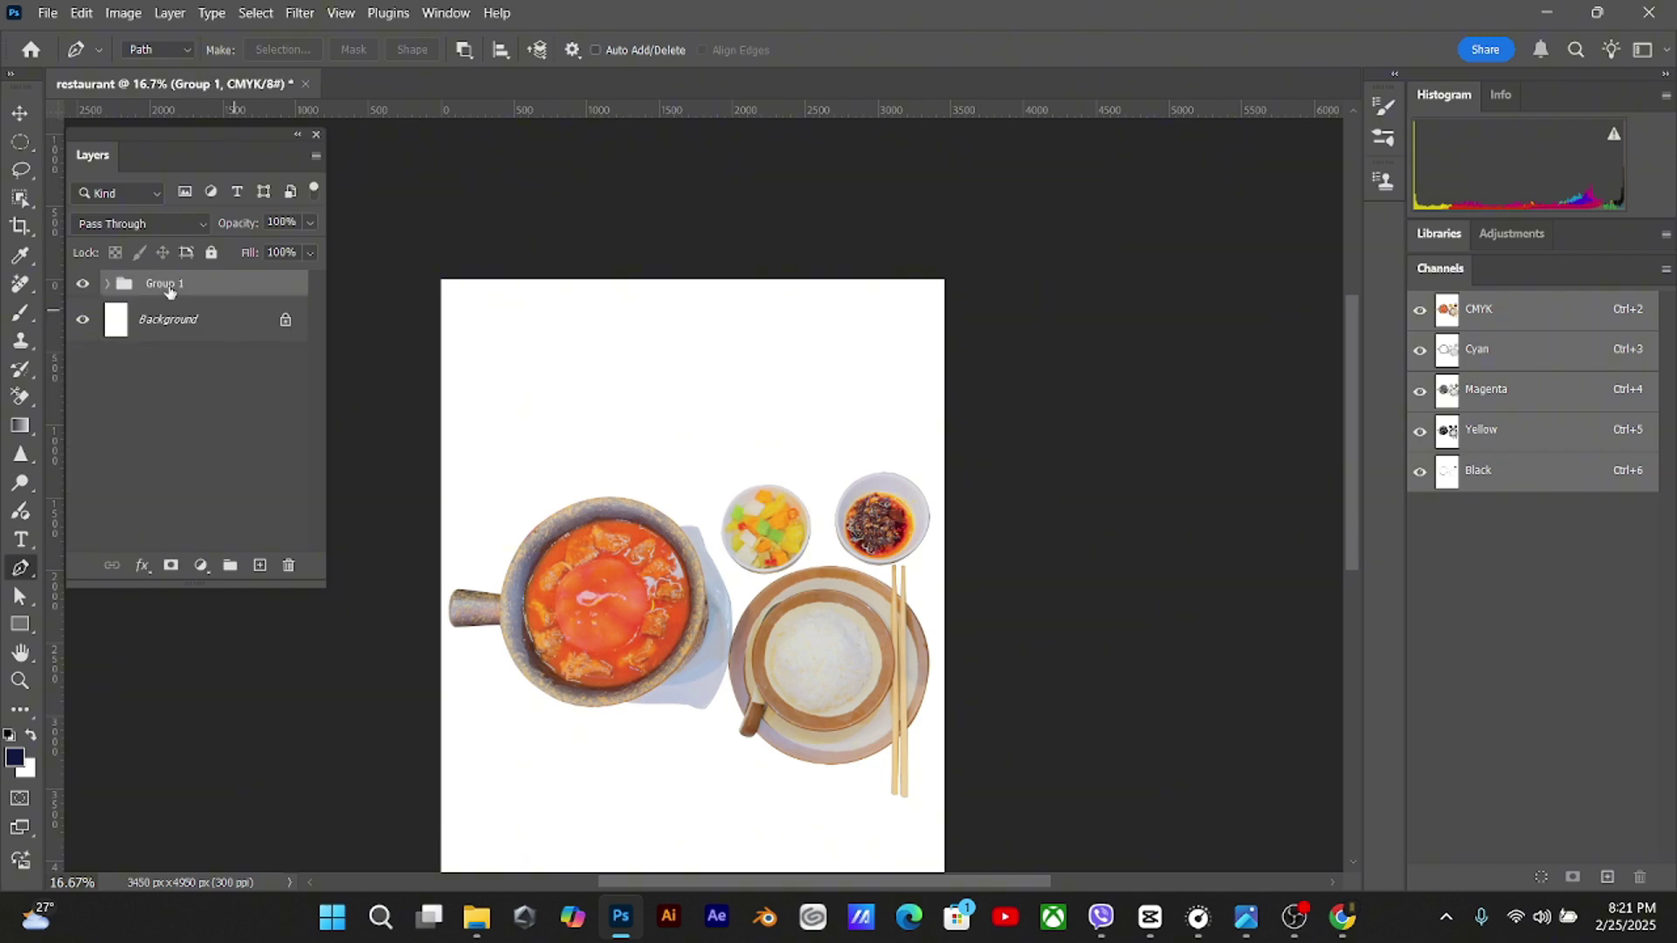
double_click(185, 285)
text(Diches)
key(Return)
double_click(180, 285)
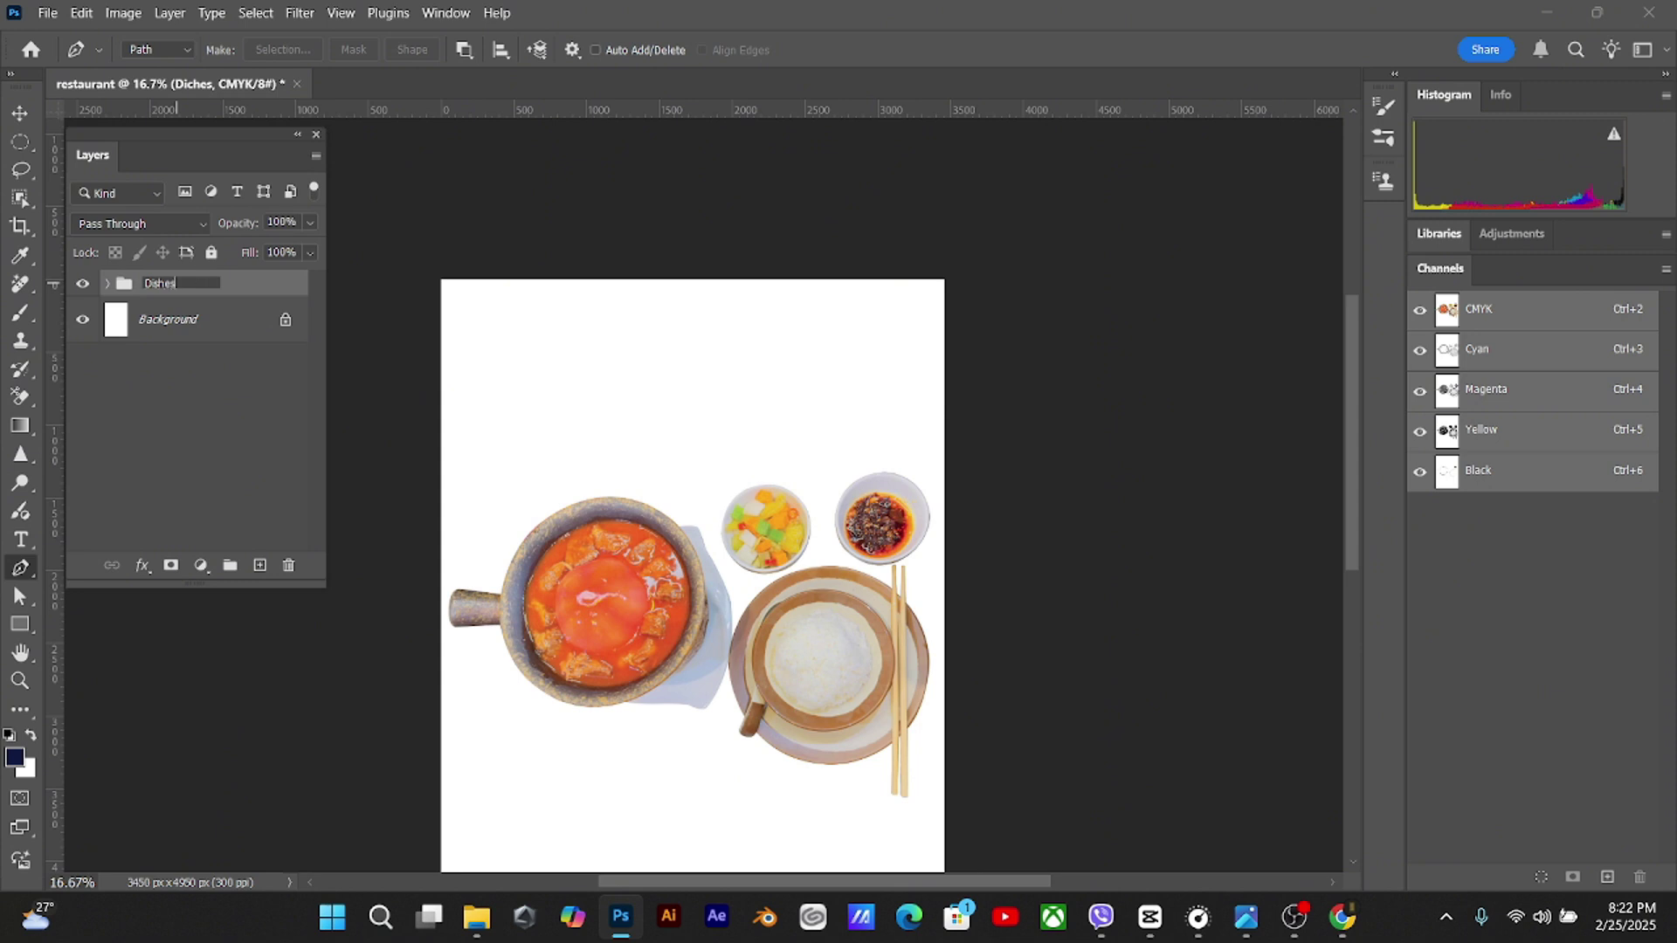
text(Dishes)
key(Return)
Hide the Dishes group to leave only the blank poster background showing
click(91, 285)
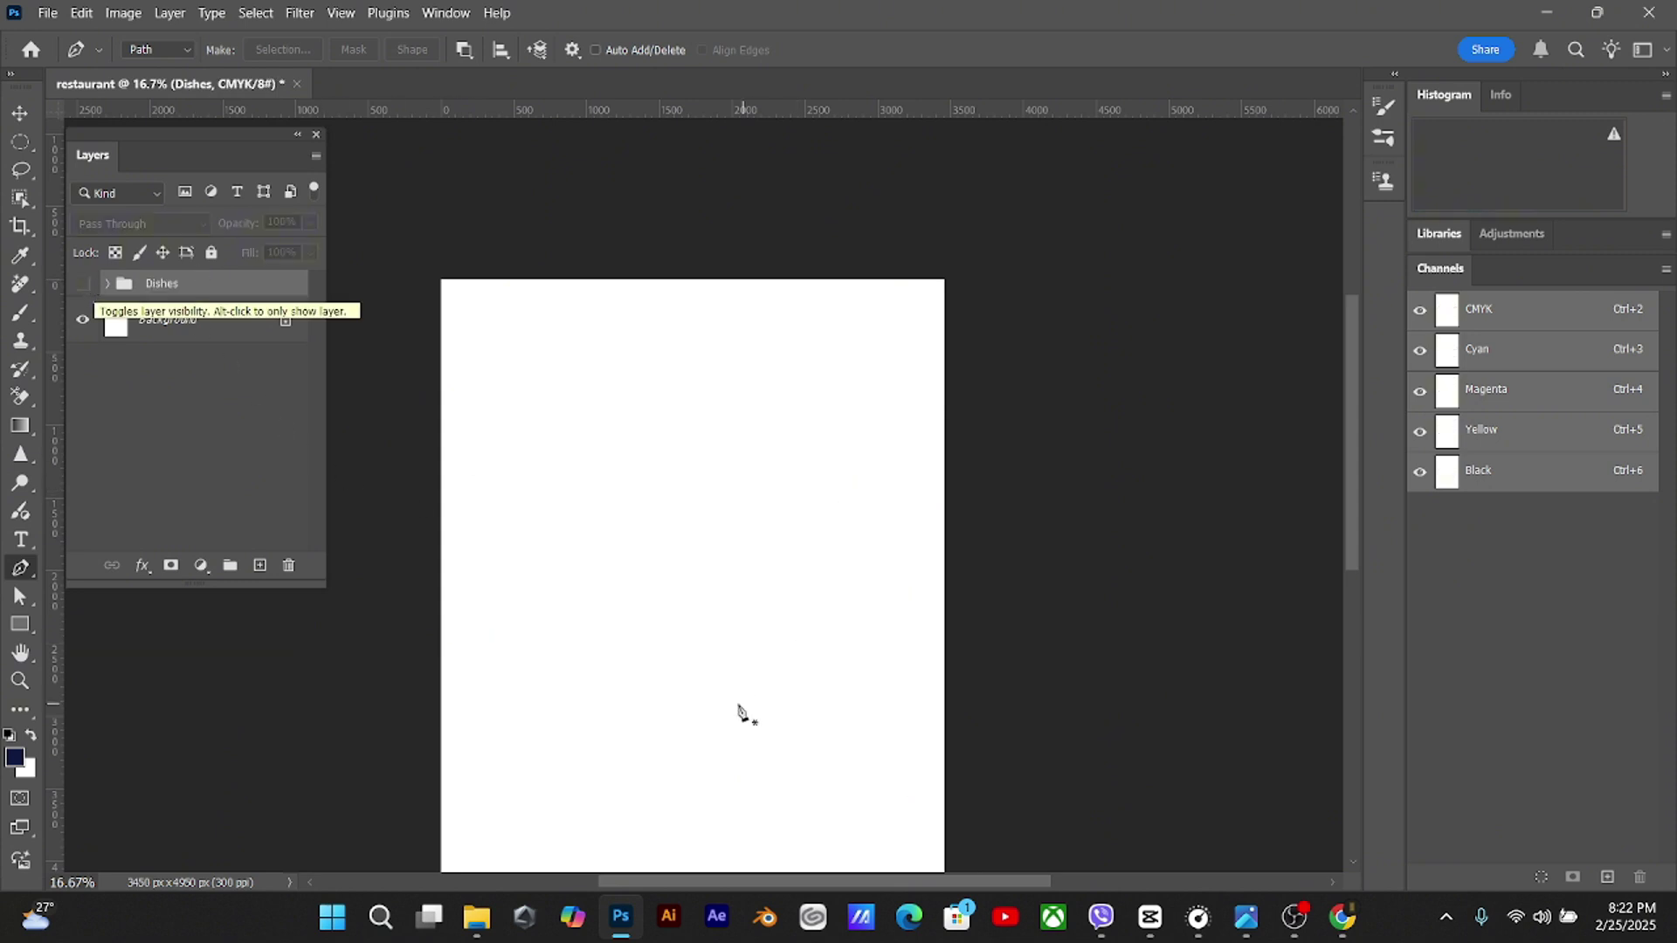
drag(748, 565, 742, 438)
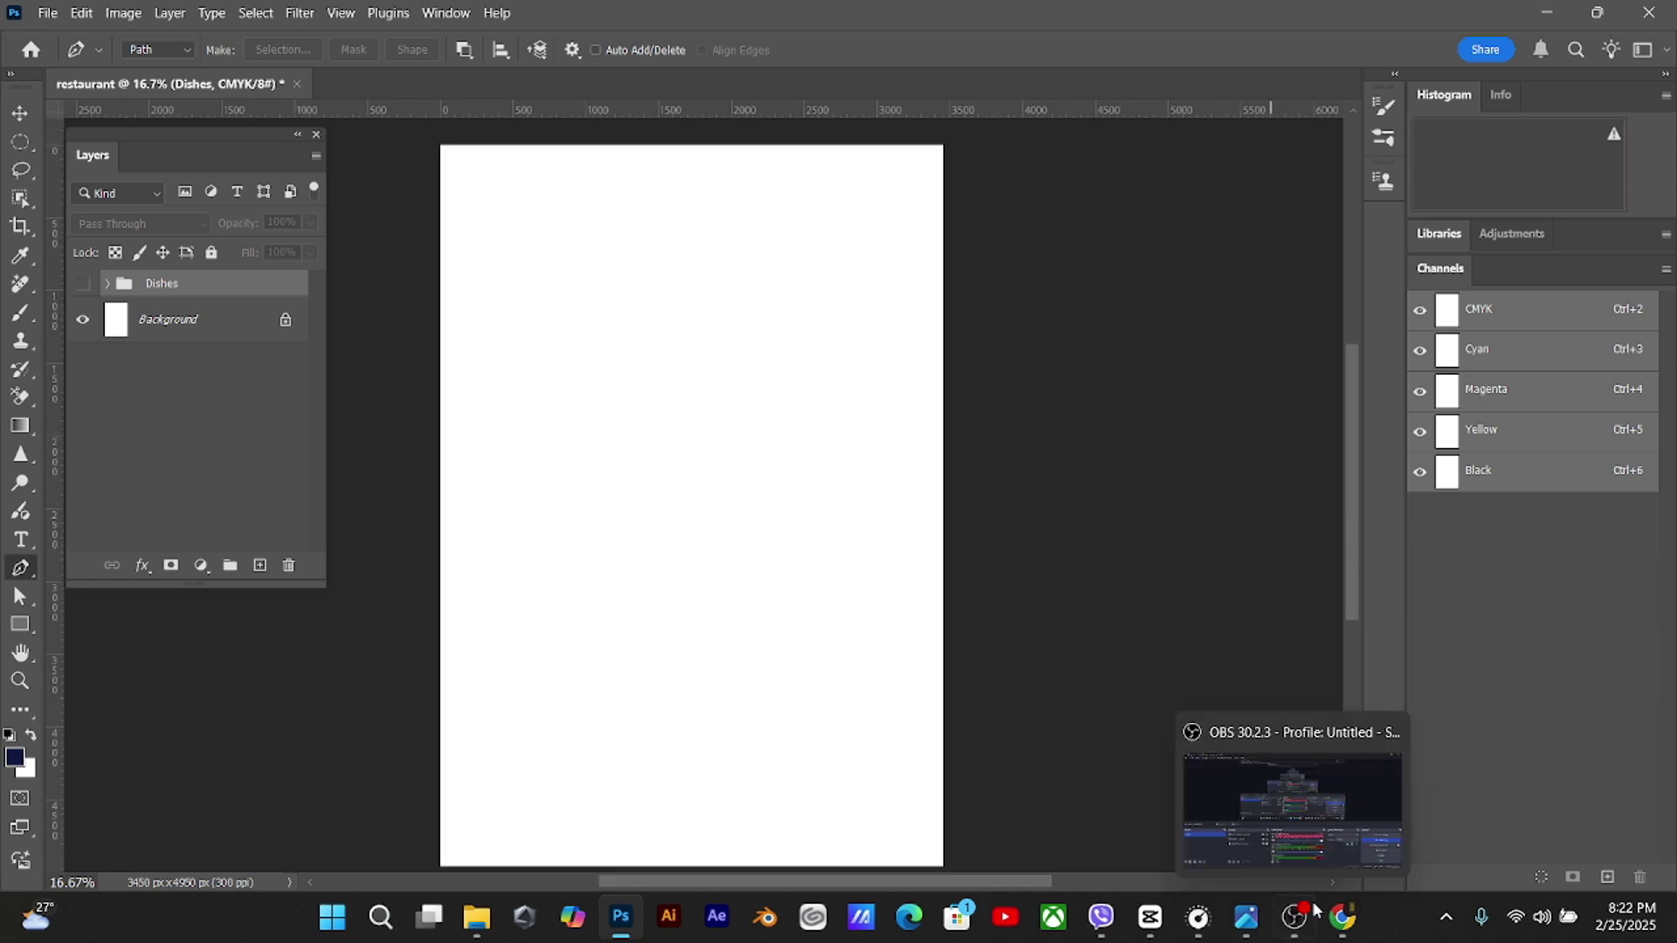
Switch to Chrome and open a new browser tab
click(1346, 924)
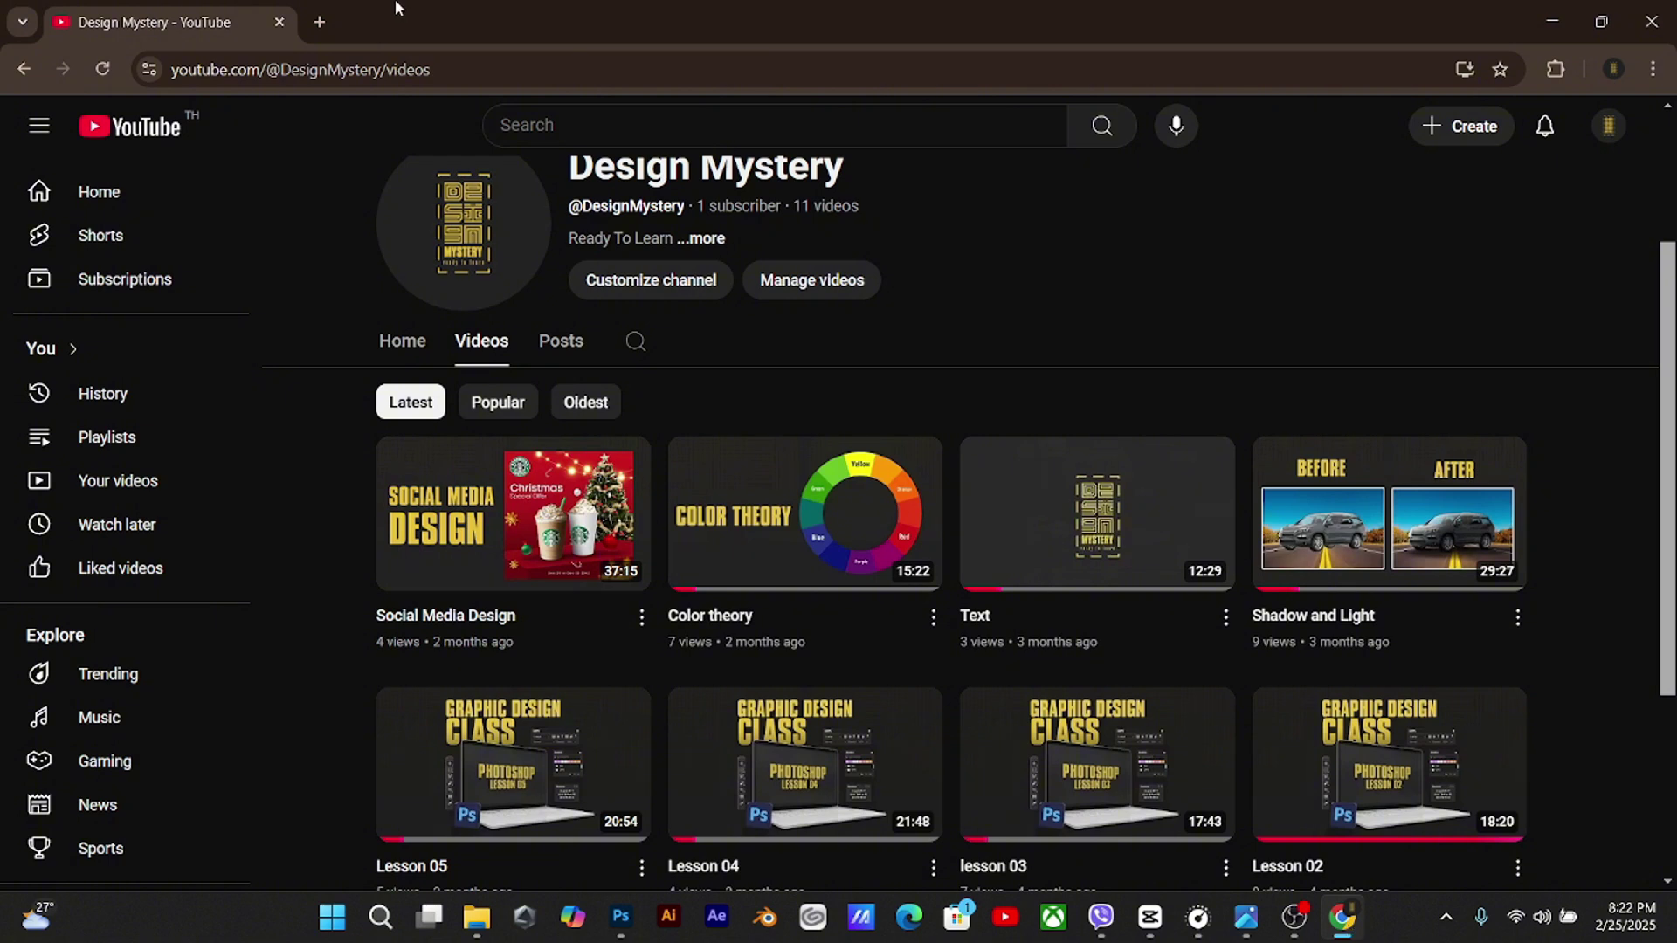
click(320, 23)
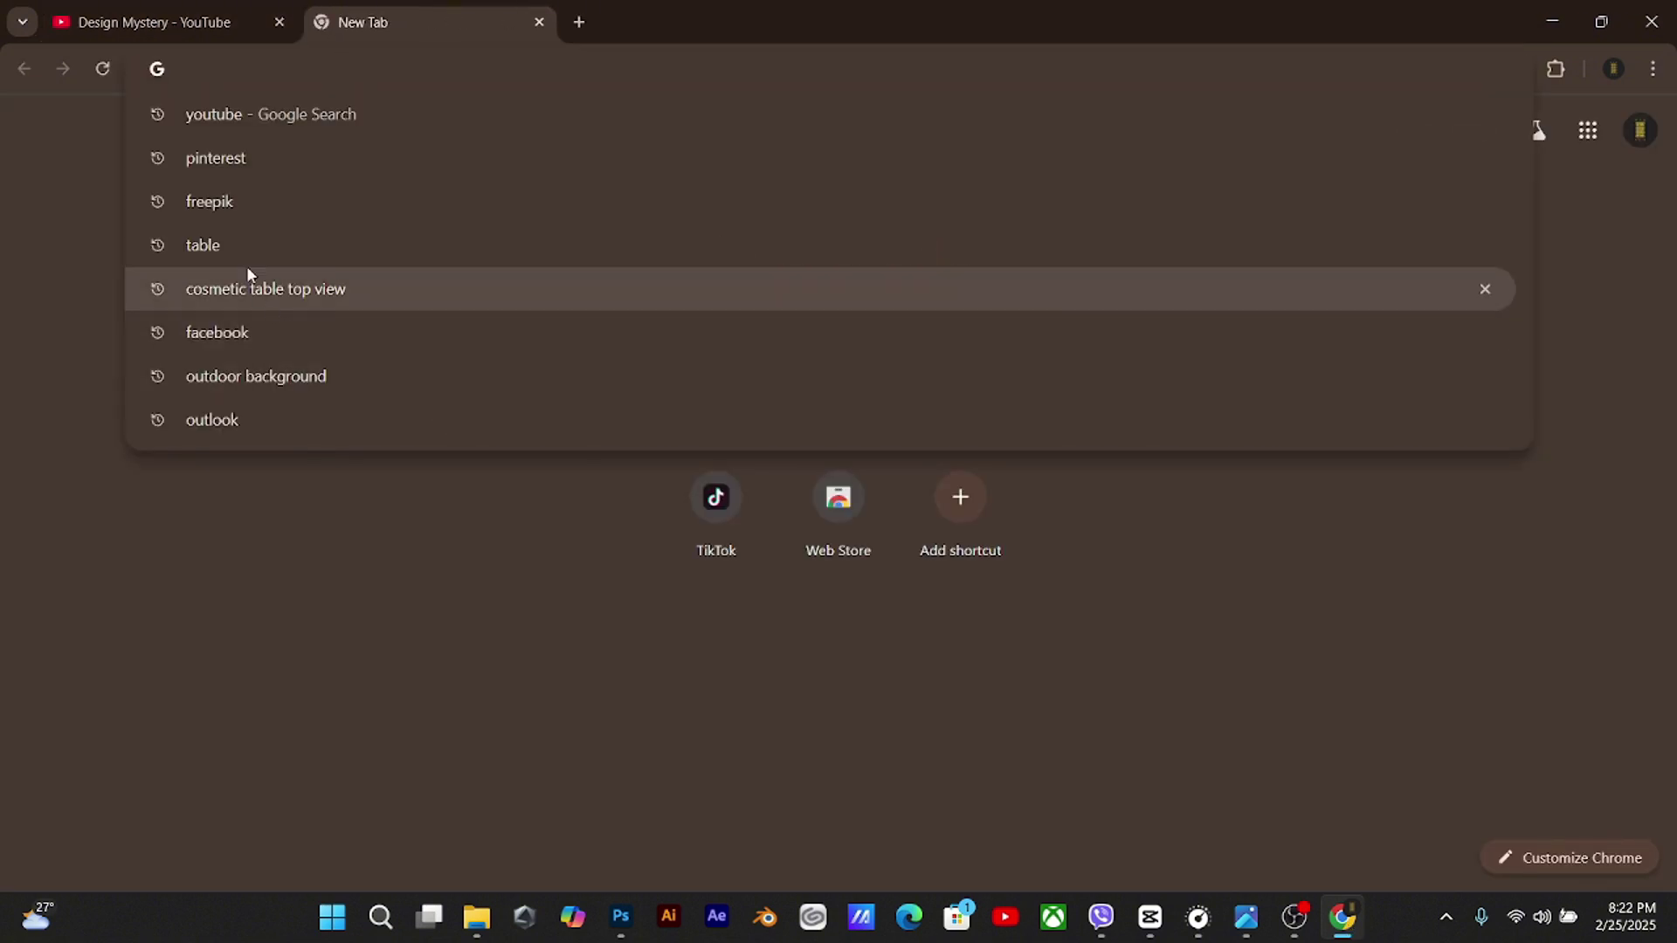
Open the Pinterest website through a Google search, and open the Freepik website in a separate tab
click(251, 157)
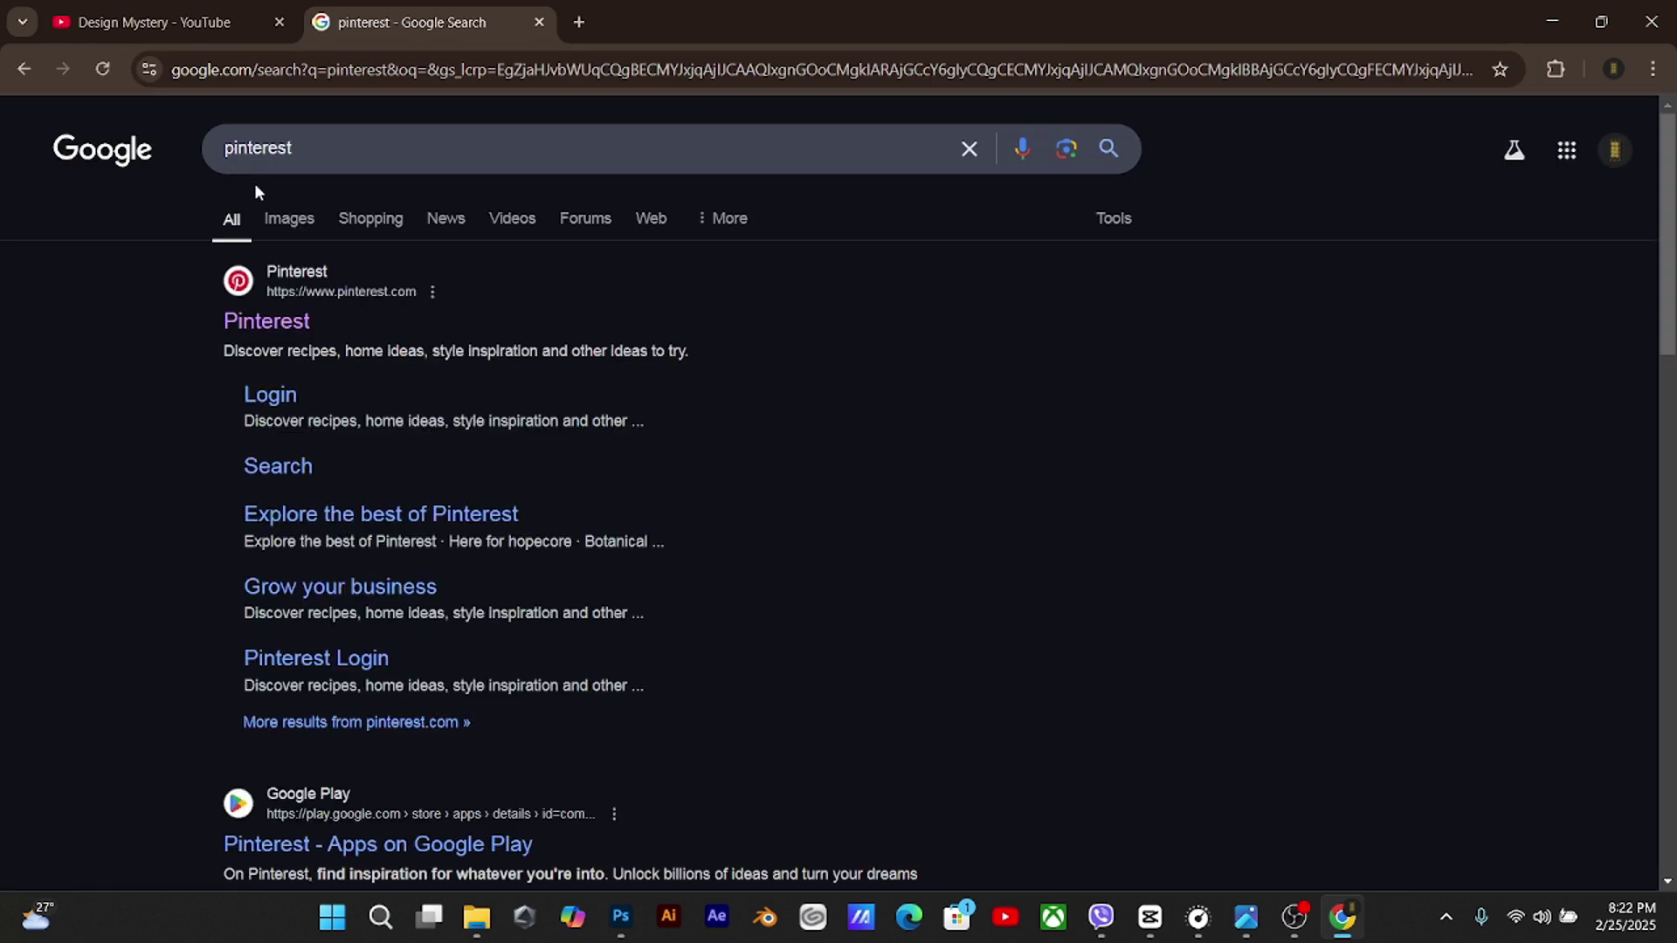
click(281, 320)
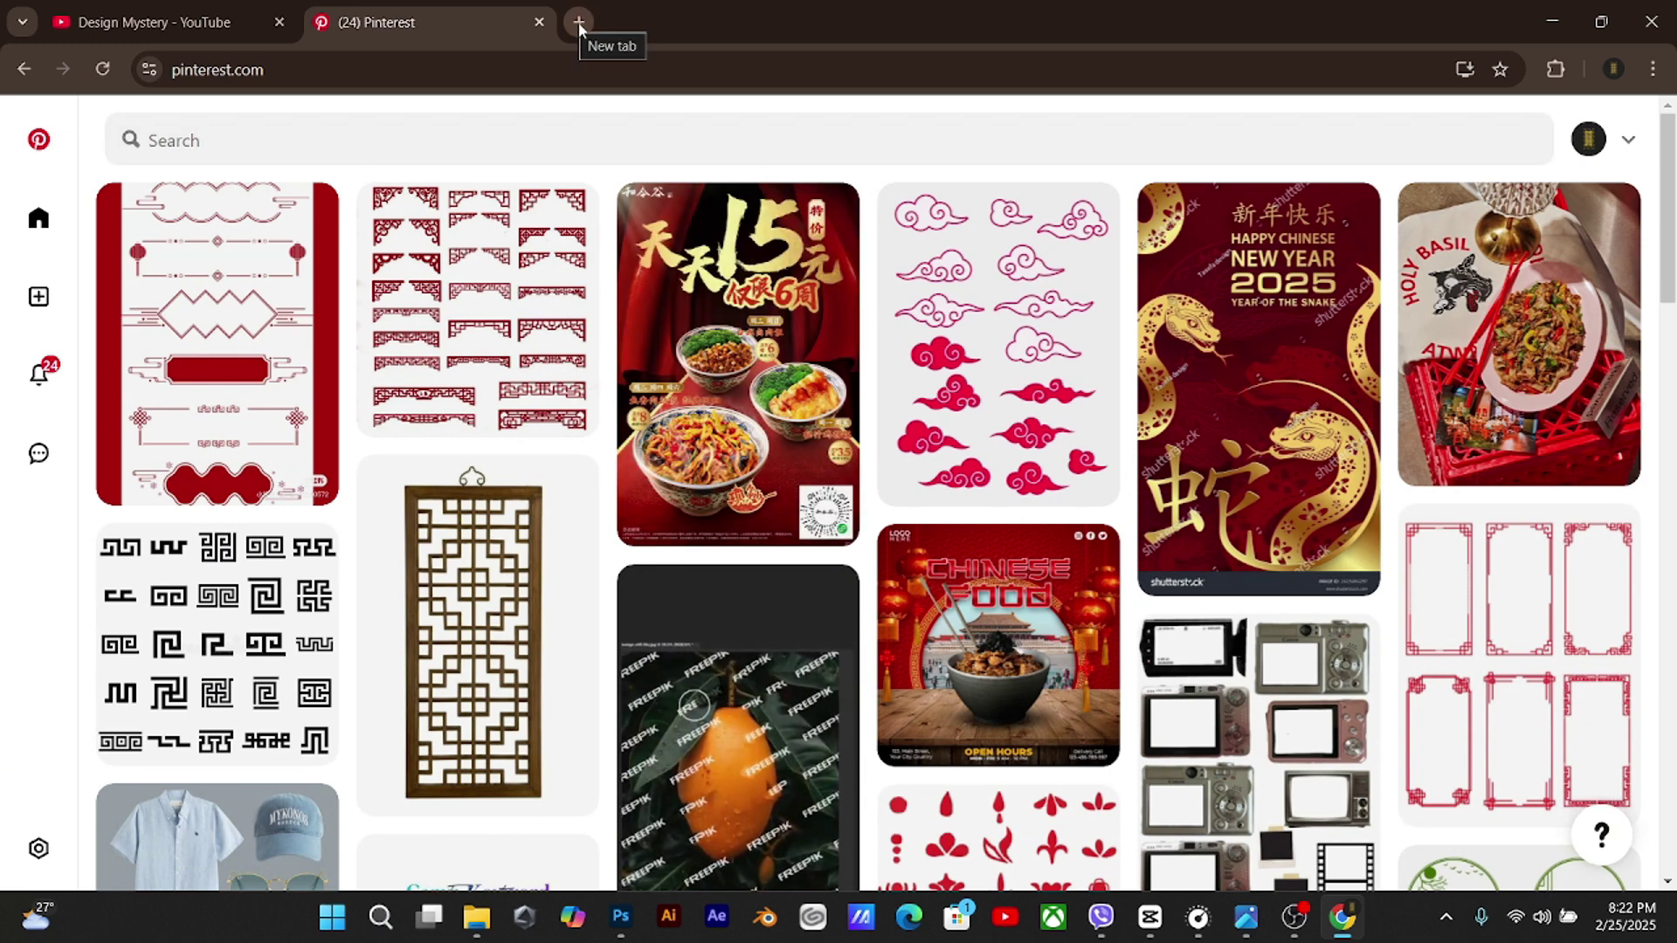
click(576, 22)
click(557, 68)
text(fre)
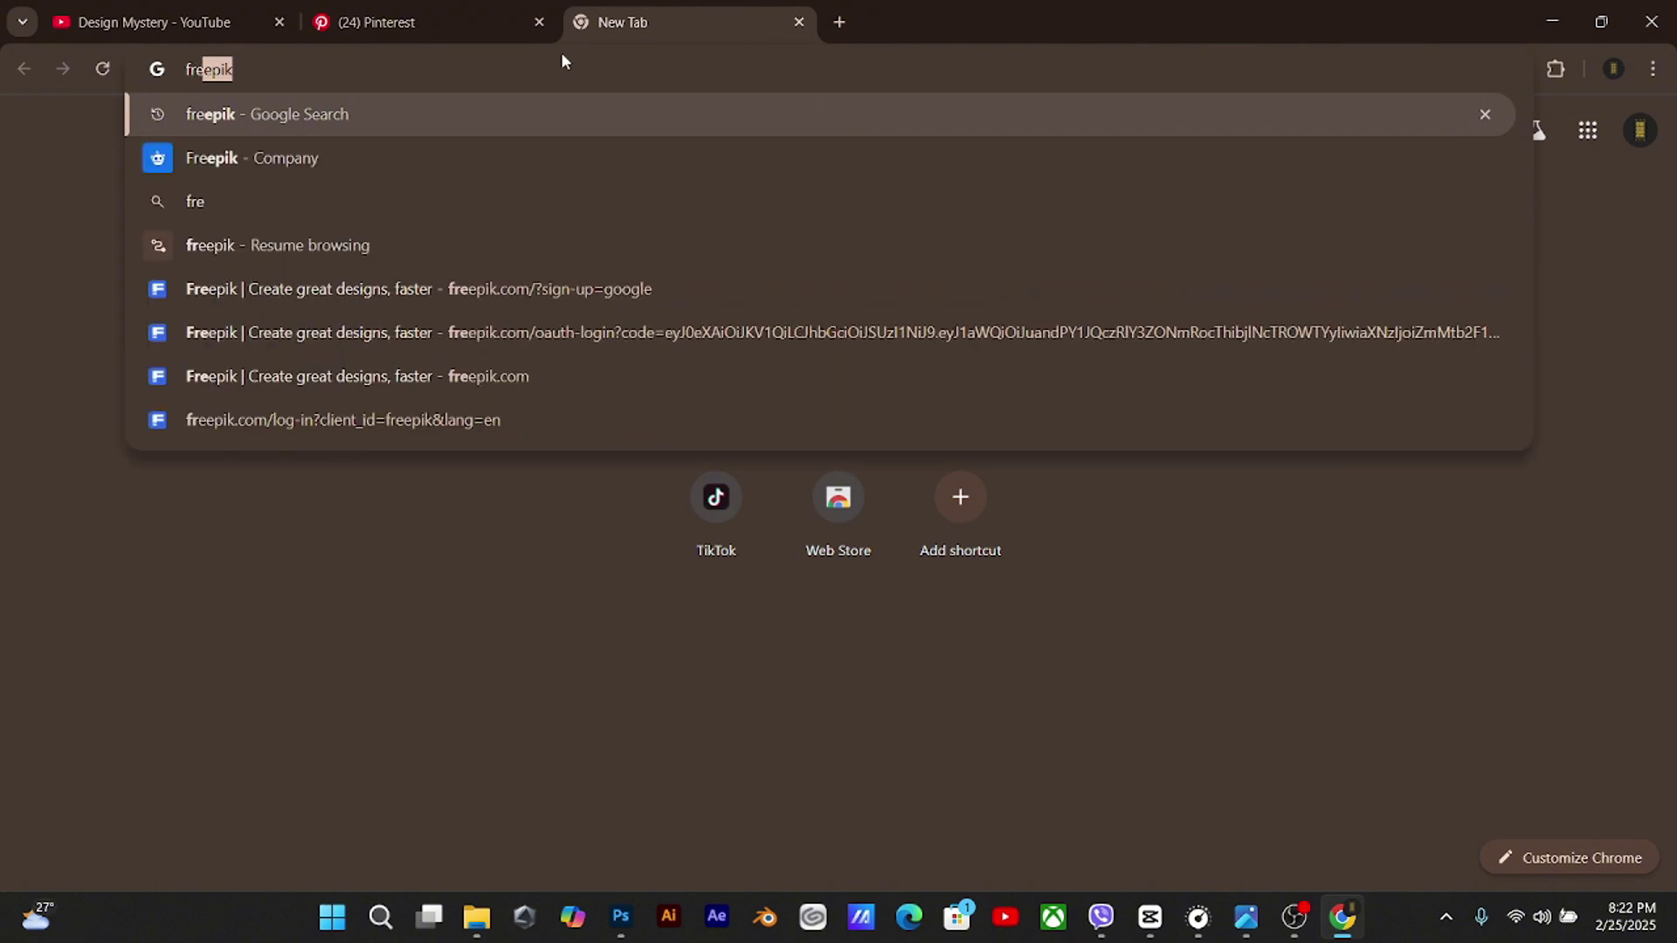
text(epick)
key(Return)
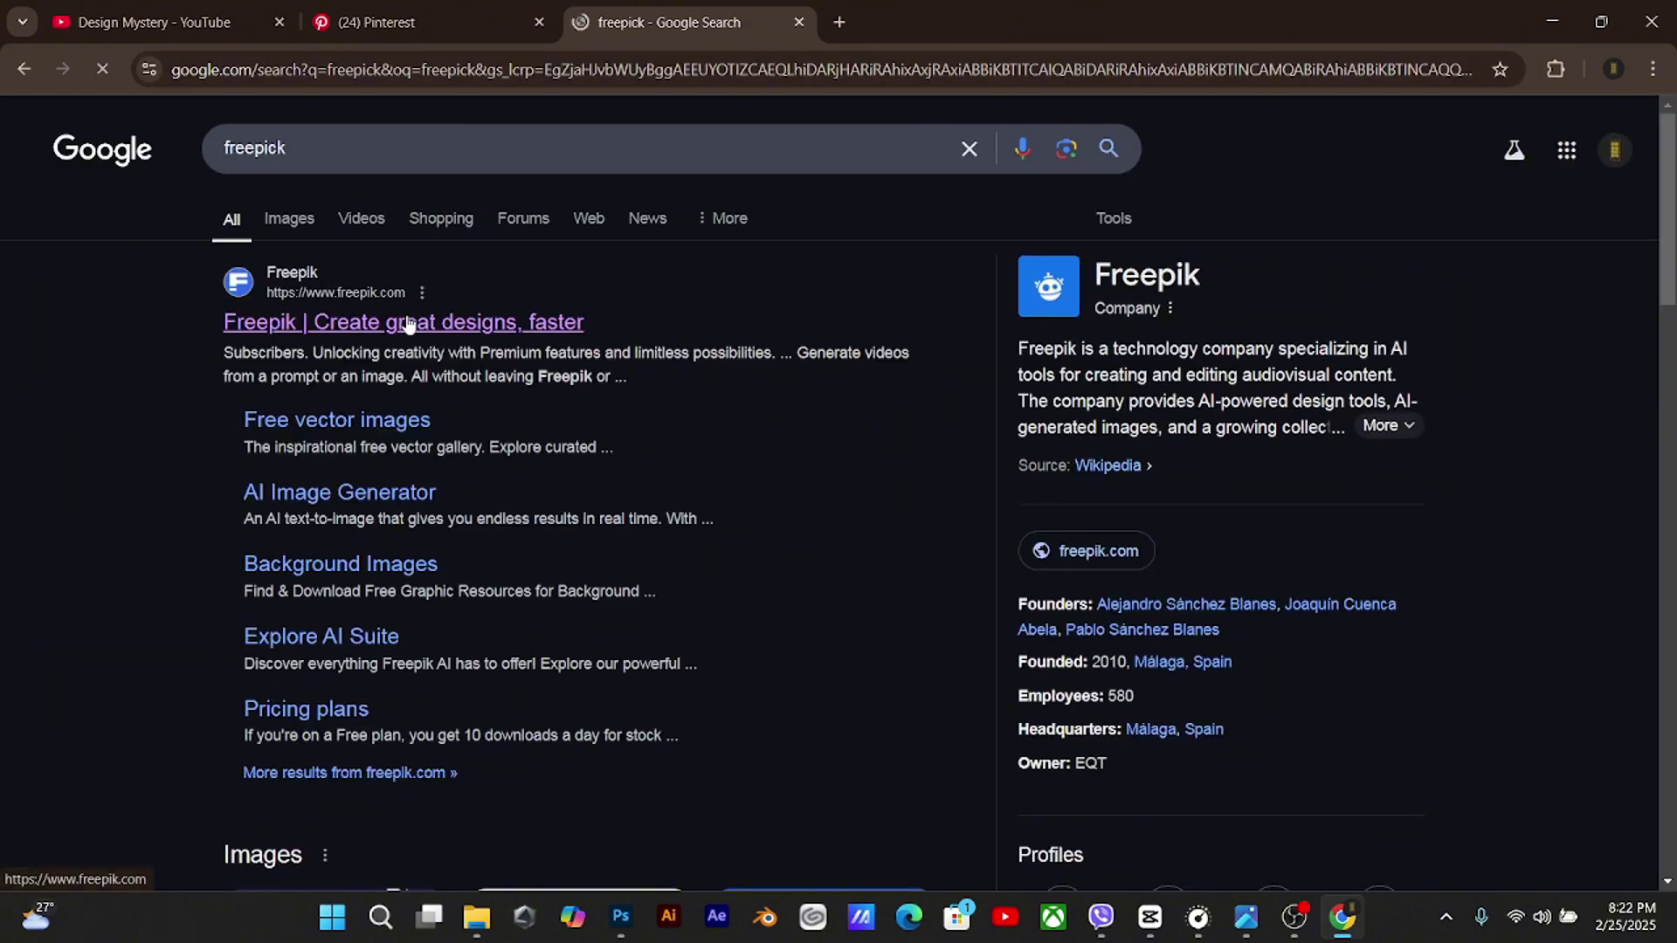
click(396, 323)
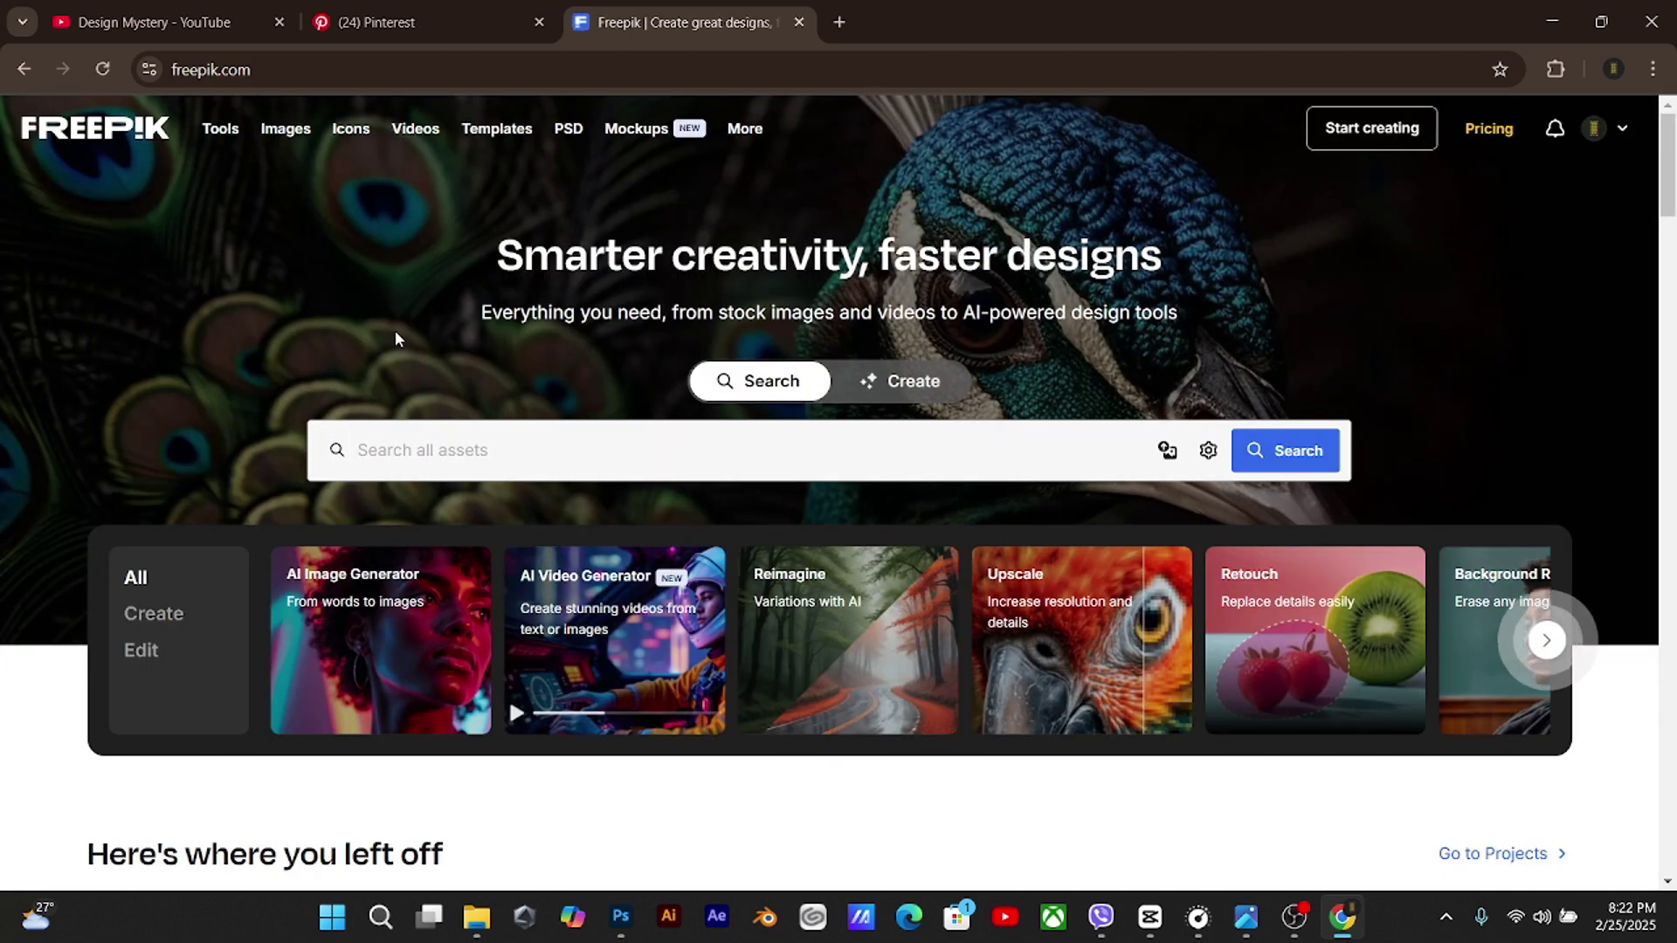
scroll(505, 574, down, 2)
scroll(505, 573, down, 10)
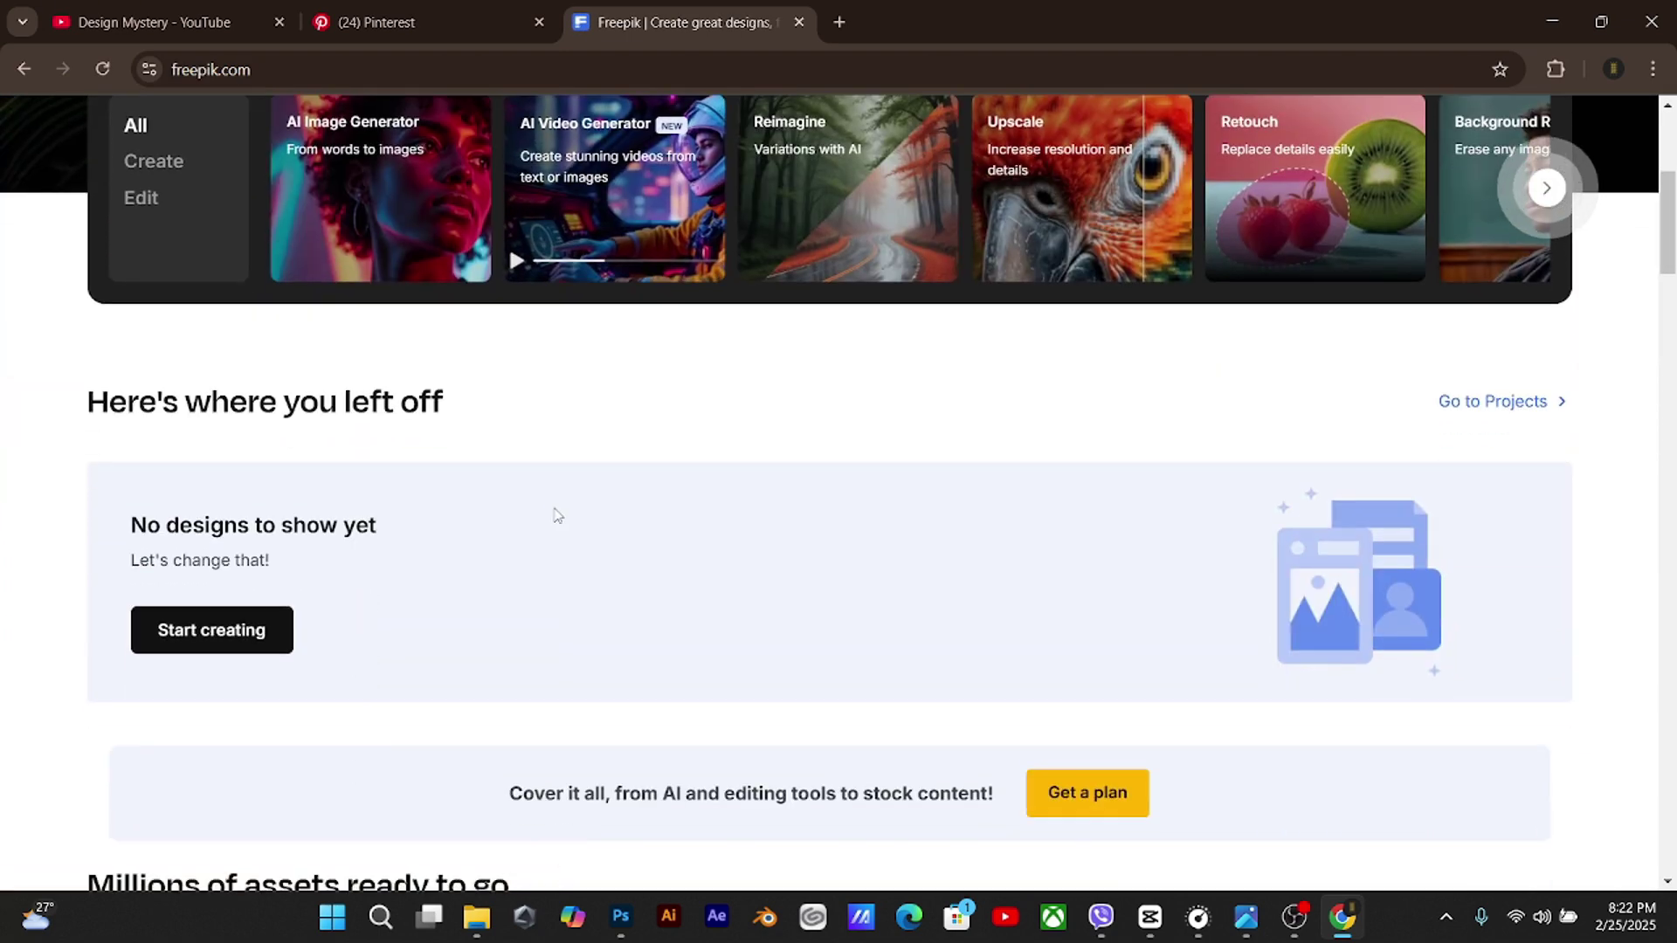
scroll(551, 511, down, 10)
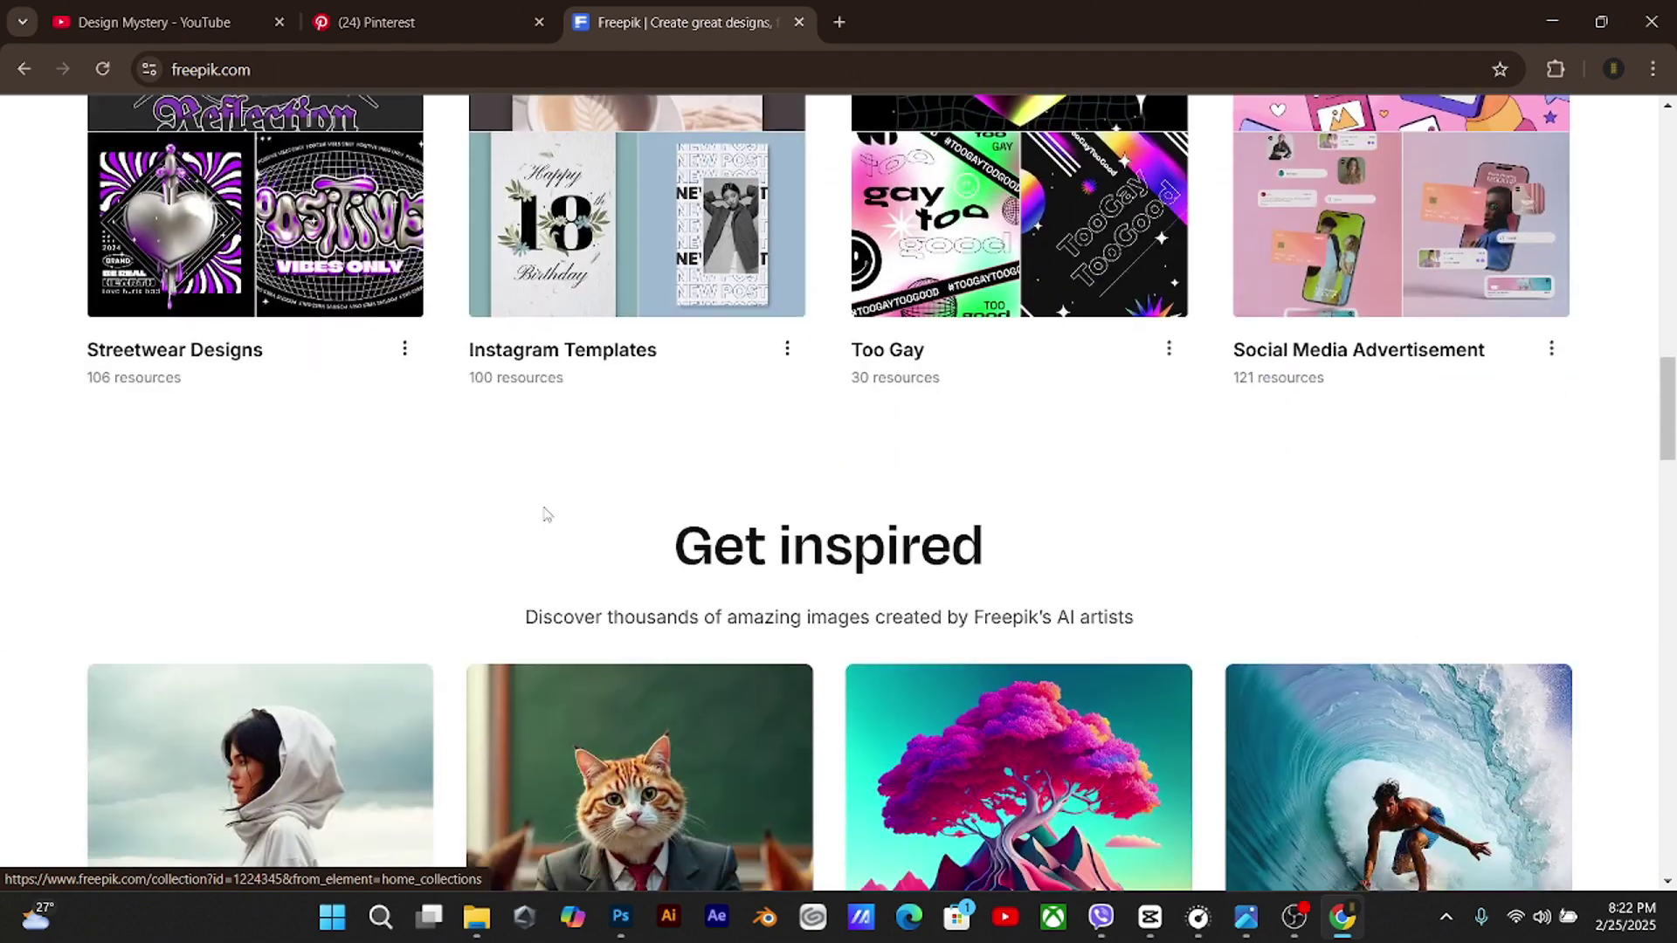
scroll(542, 516, up, 20)
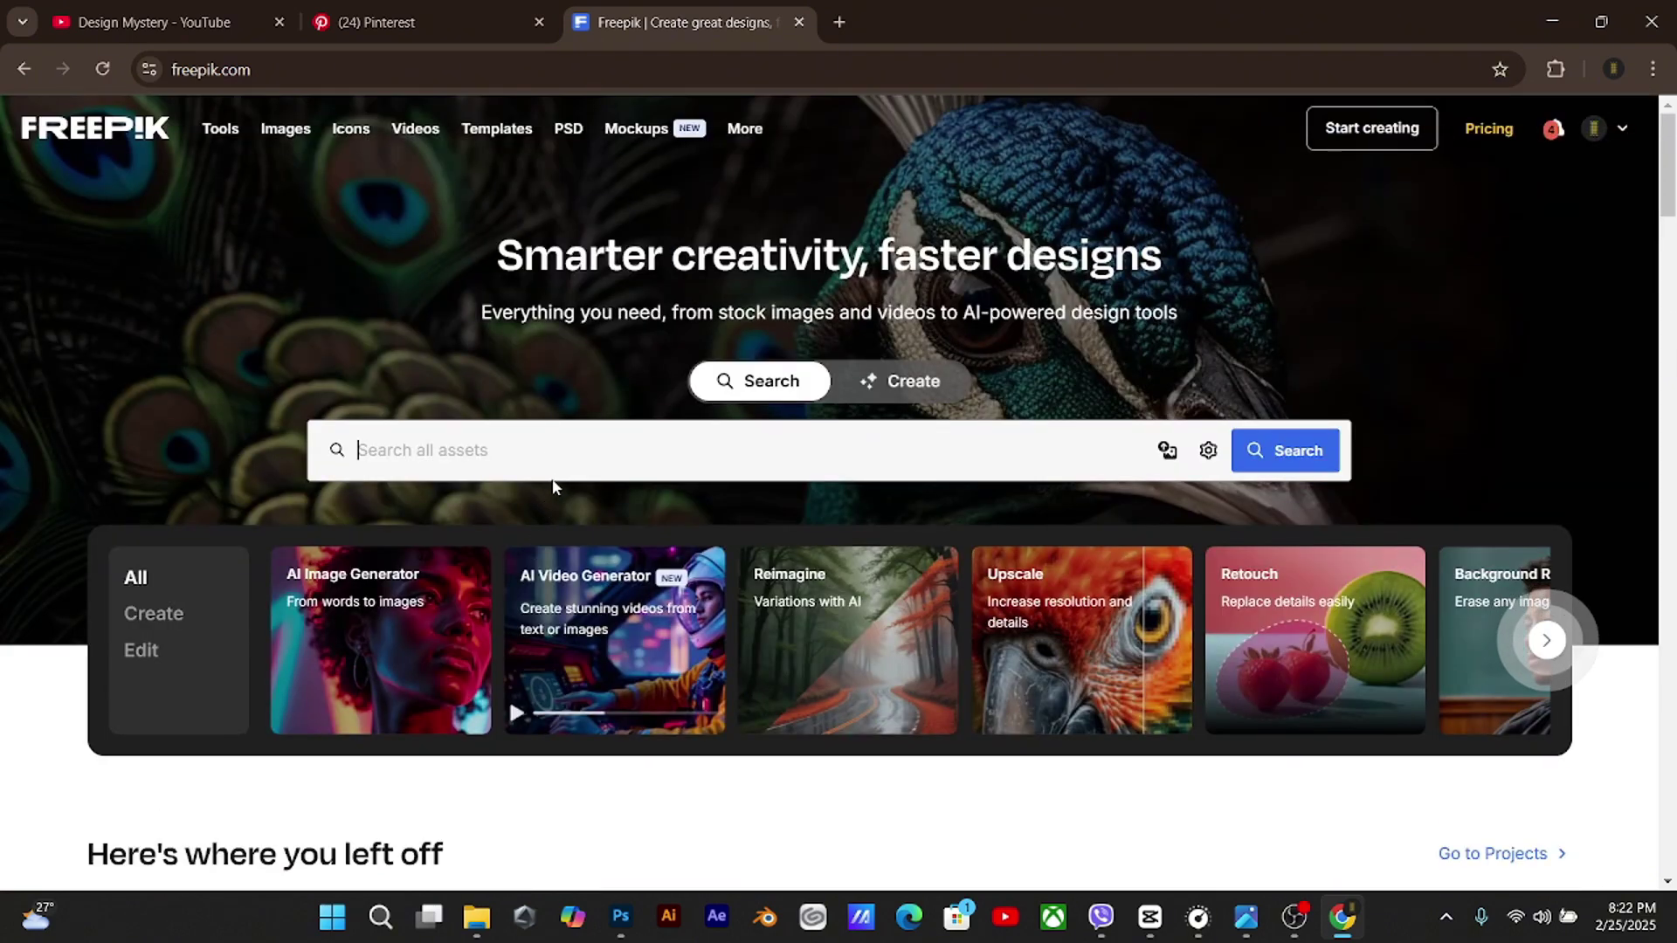
Return to Pinterest and run the recent search "chinese food ads creative"
click(452, 30)
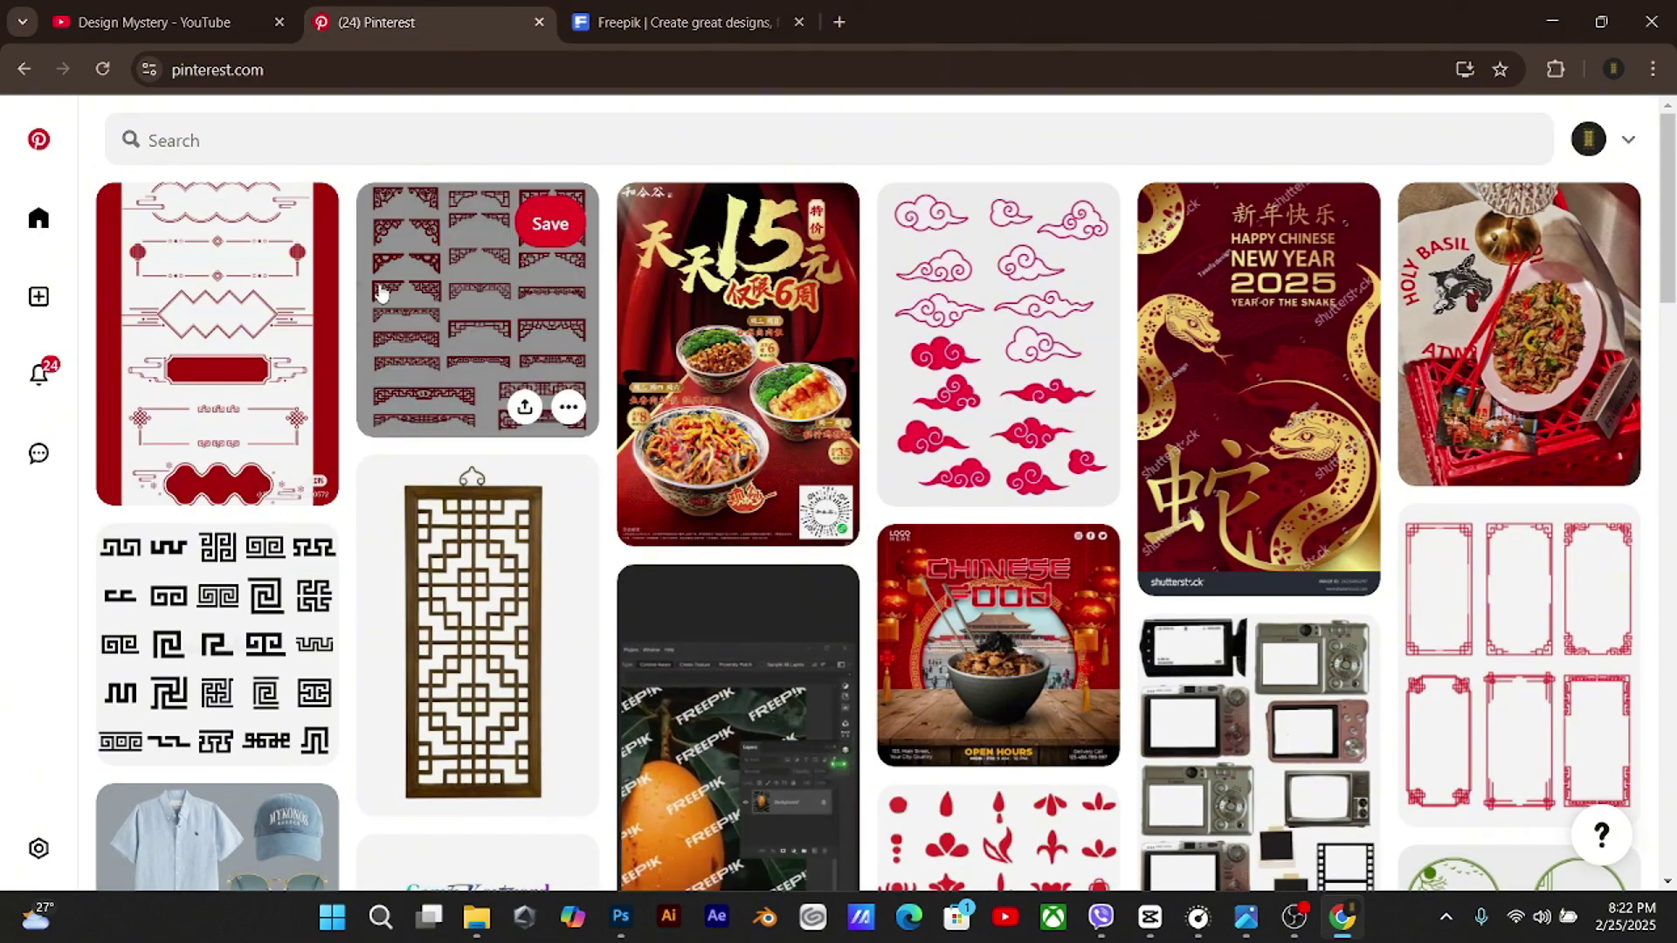
click(319, 153)
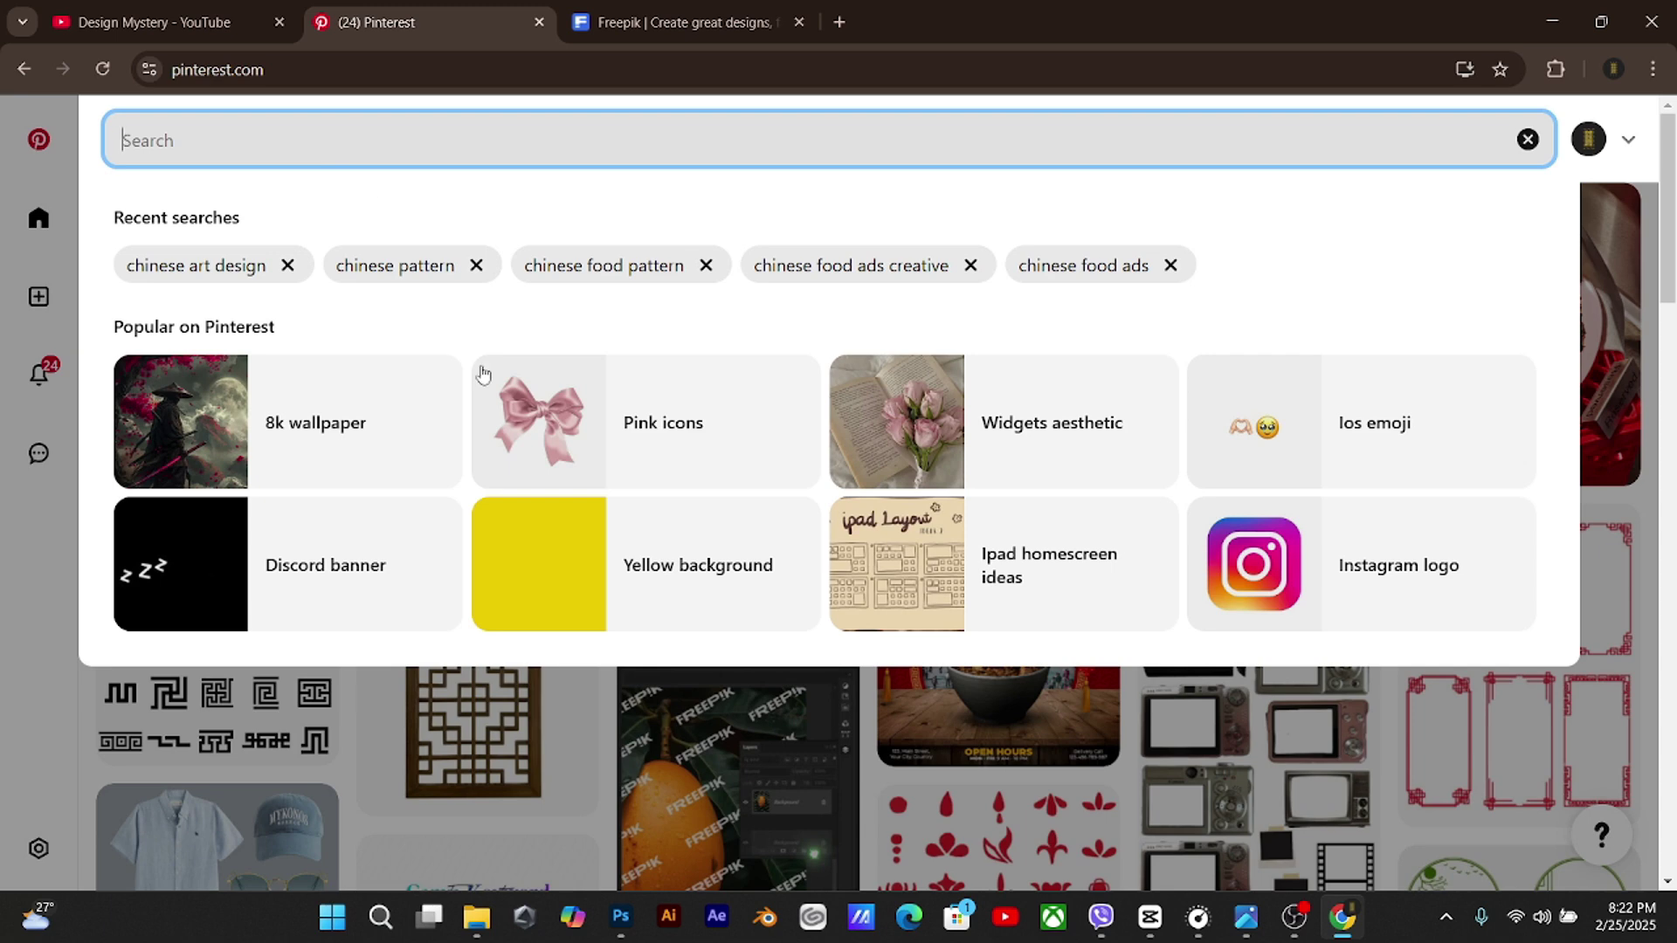
click(869, 271)
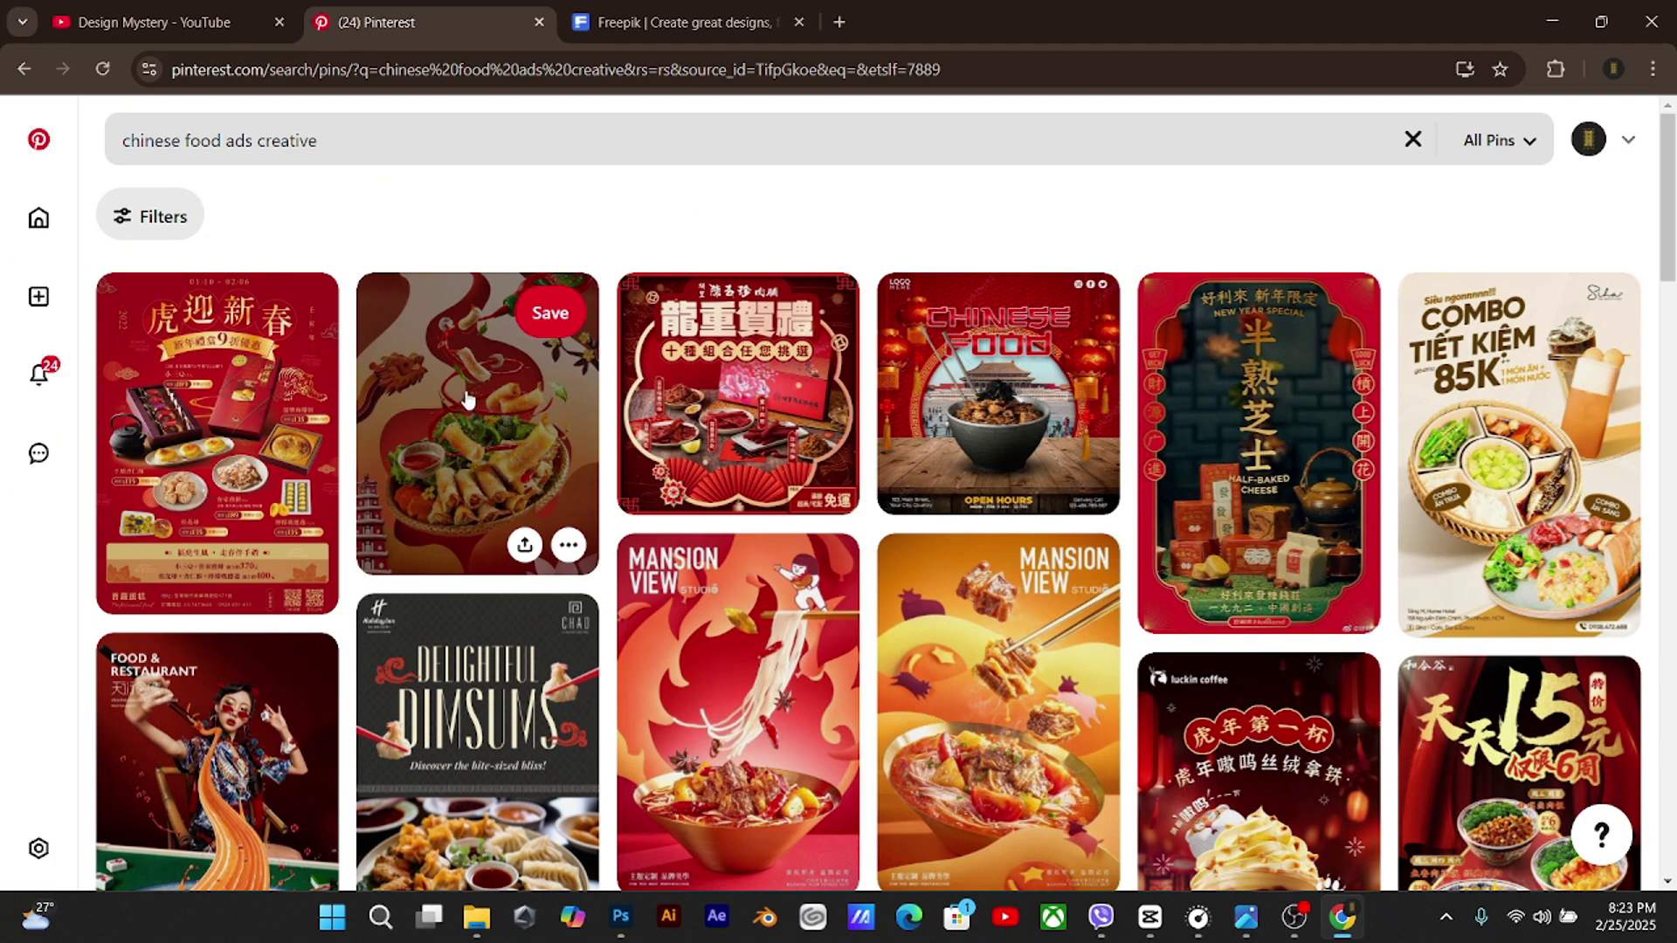
Browse the Chinese food ad results for poster designs that could serve as a style and colour reference
scroll(478, 469, down, 5)
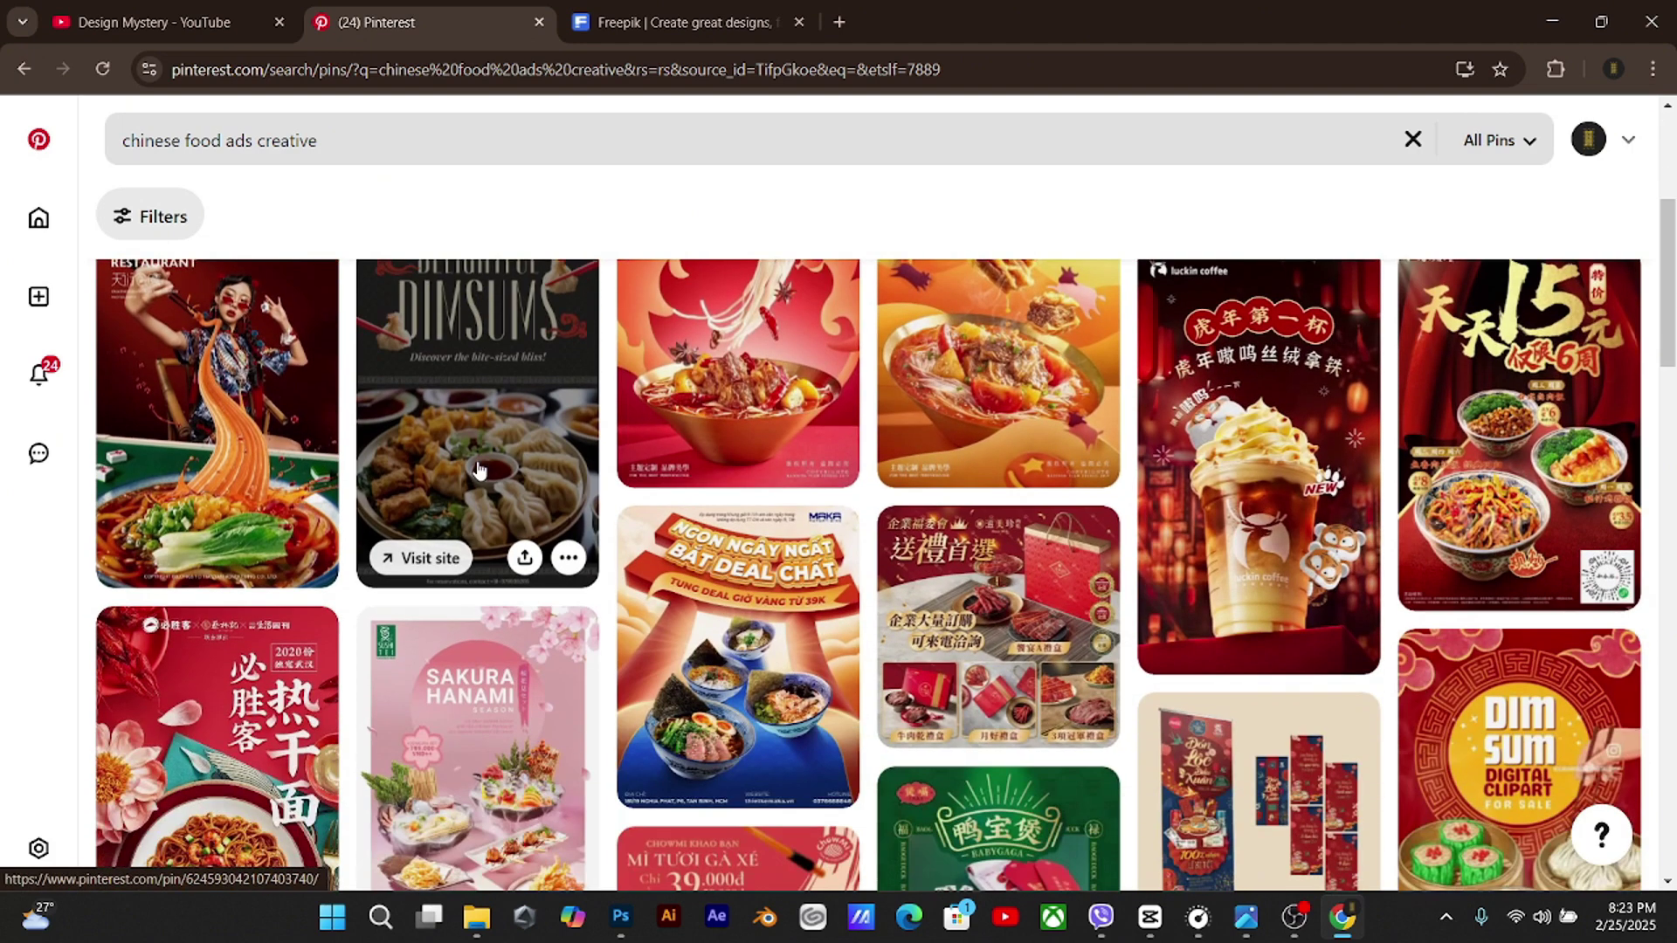
scroll(479, 470, down, 7)
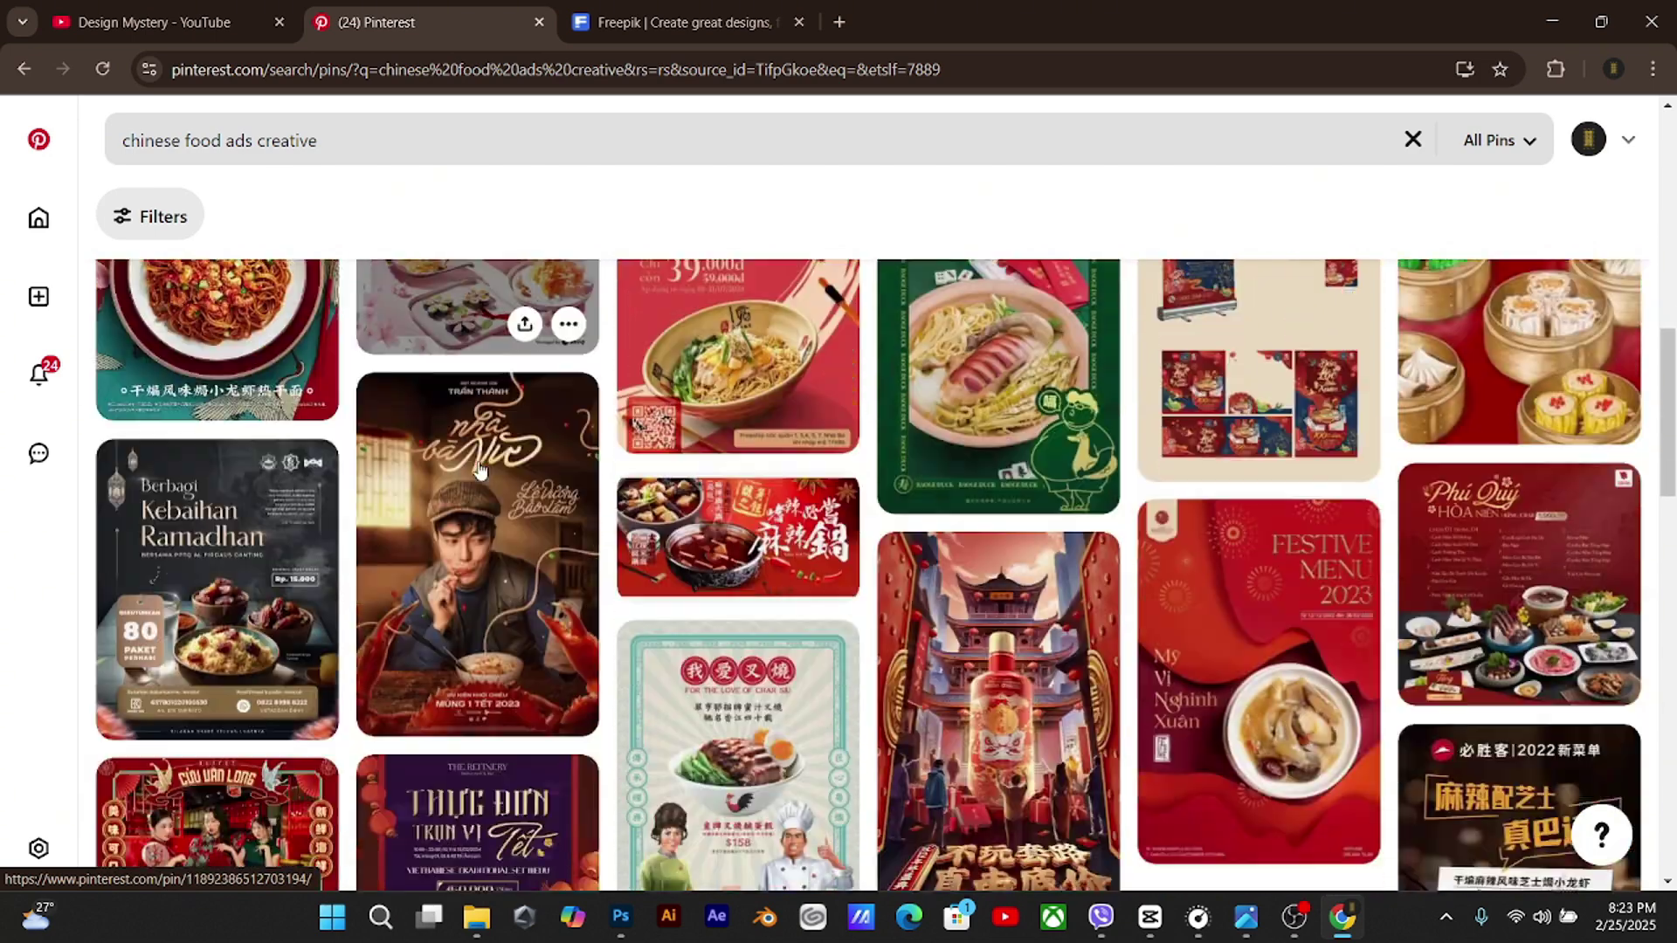
scroll(479, 470, down, 6)
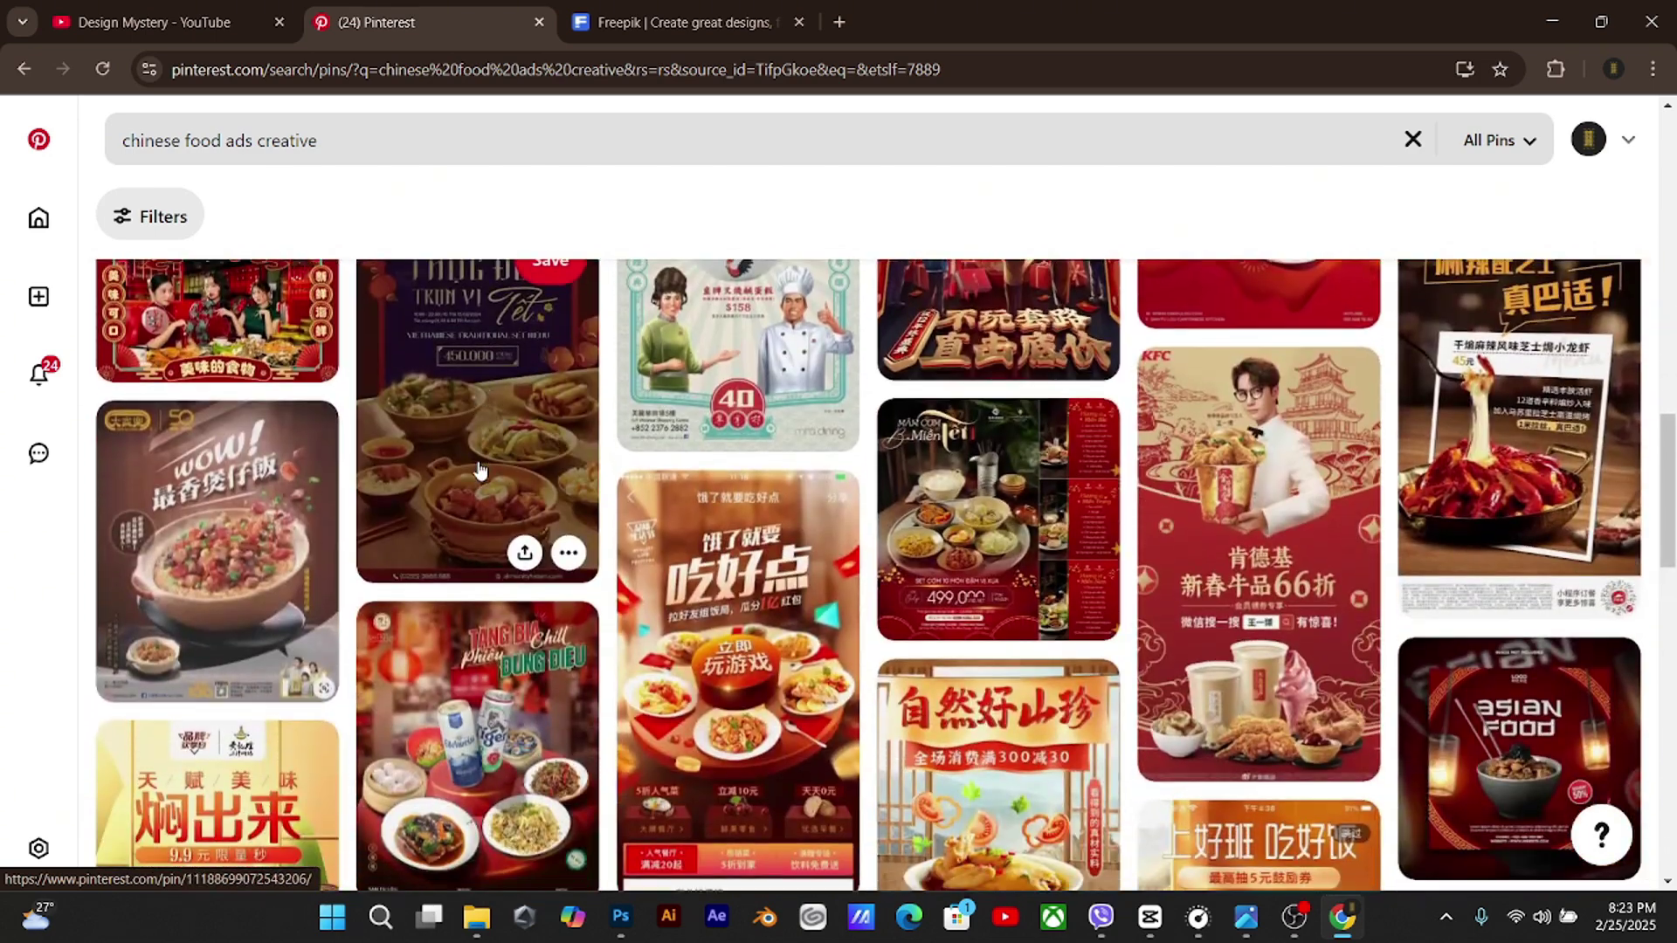
scroll(479, 470, down, 6)
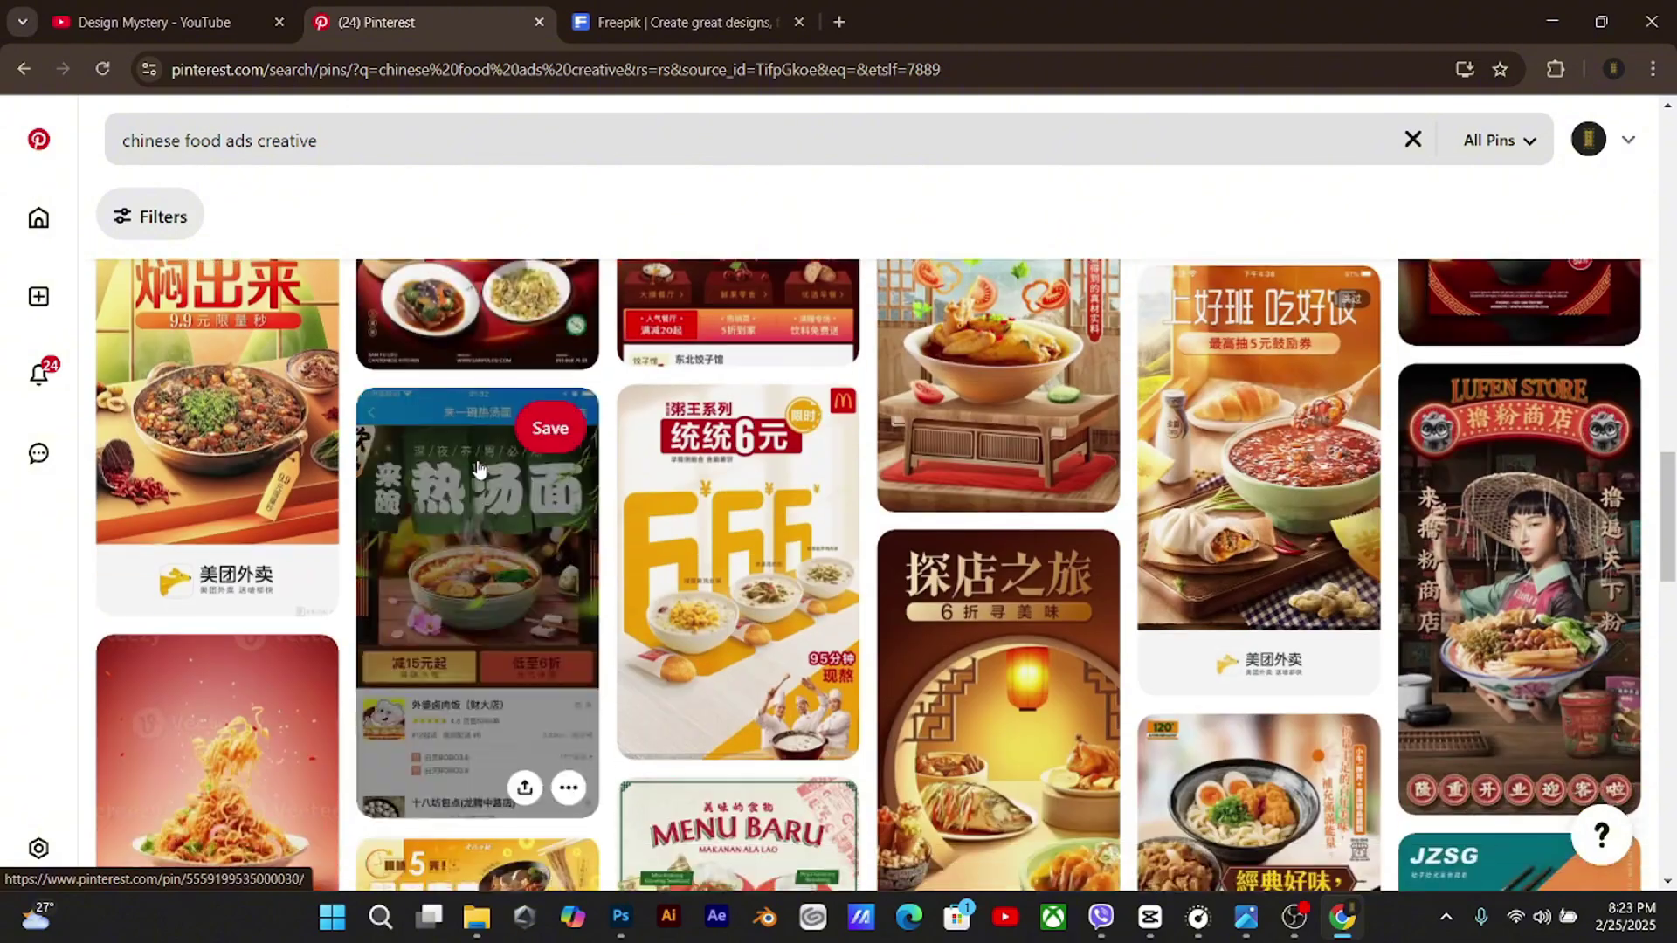
scroll(479, 469, down, 5)
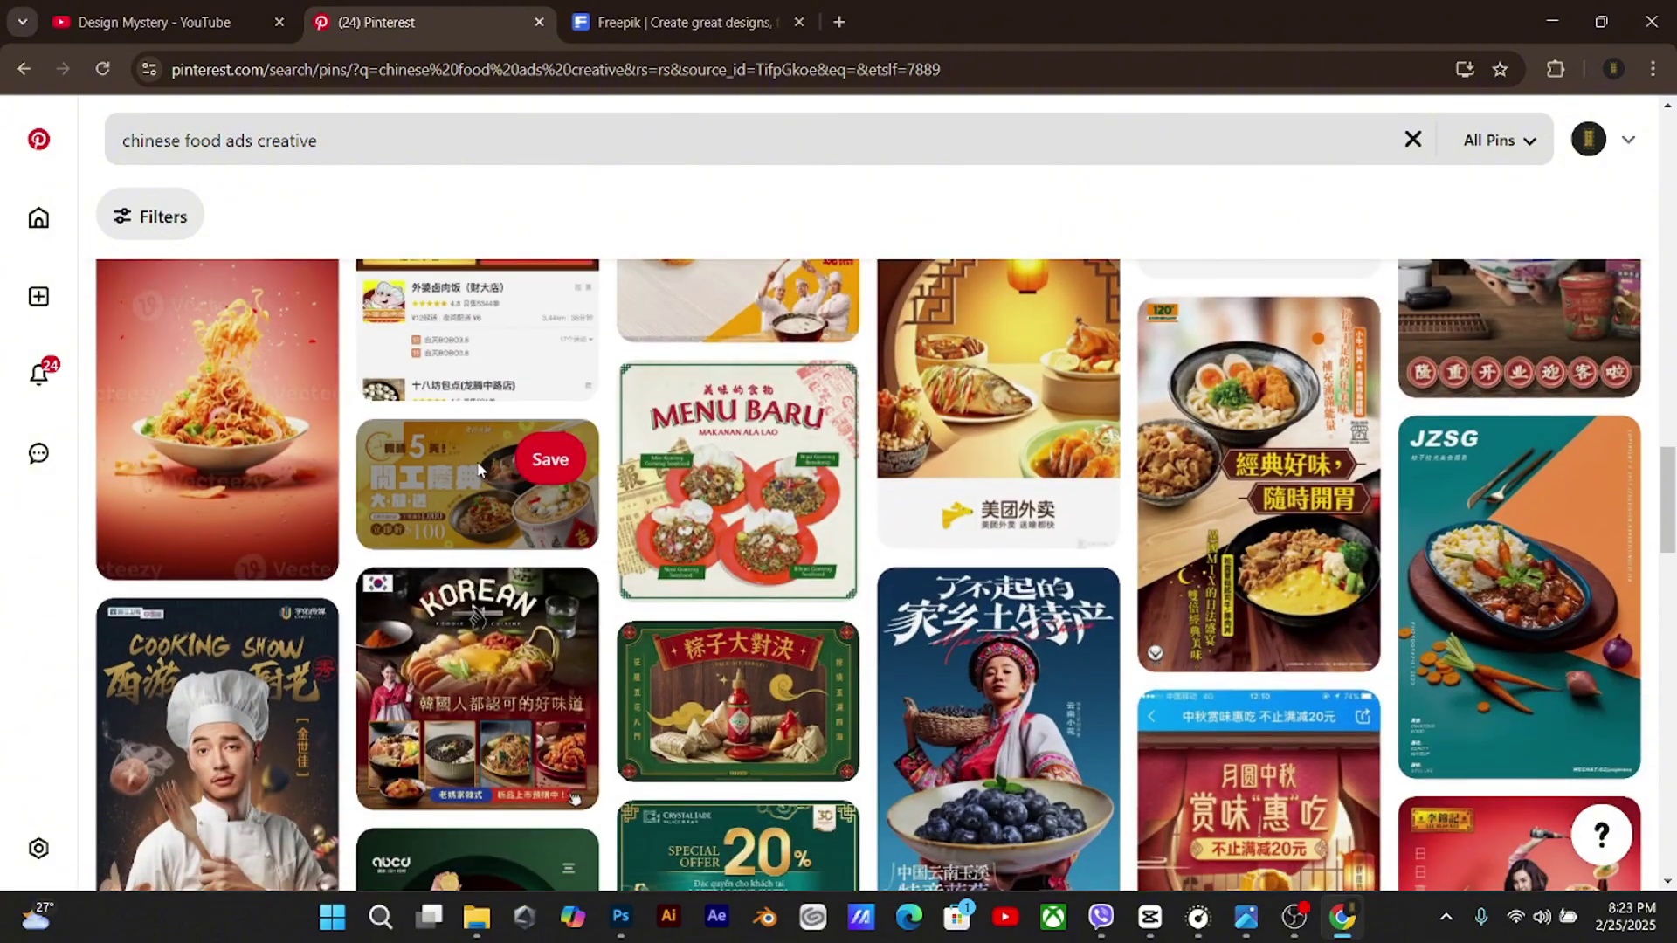
scroll(478, 466, down, 5)
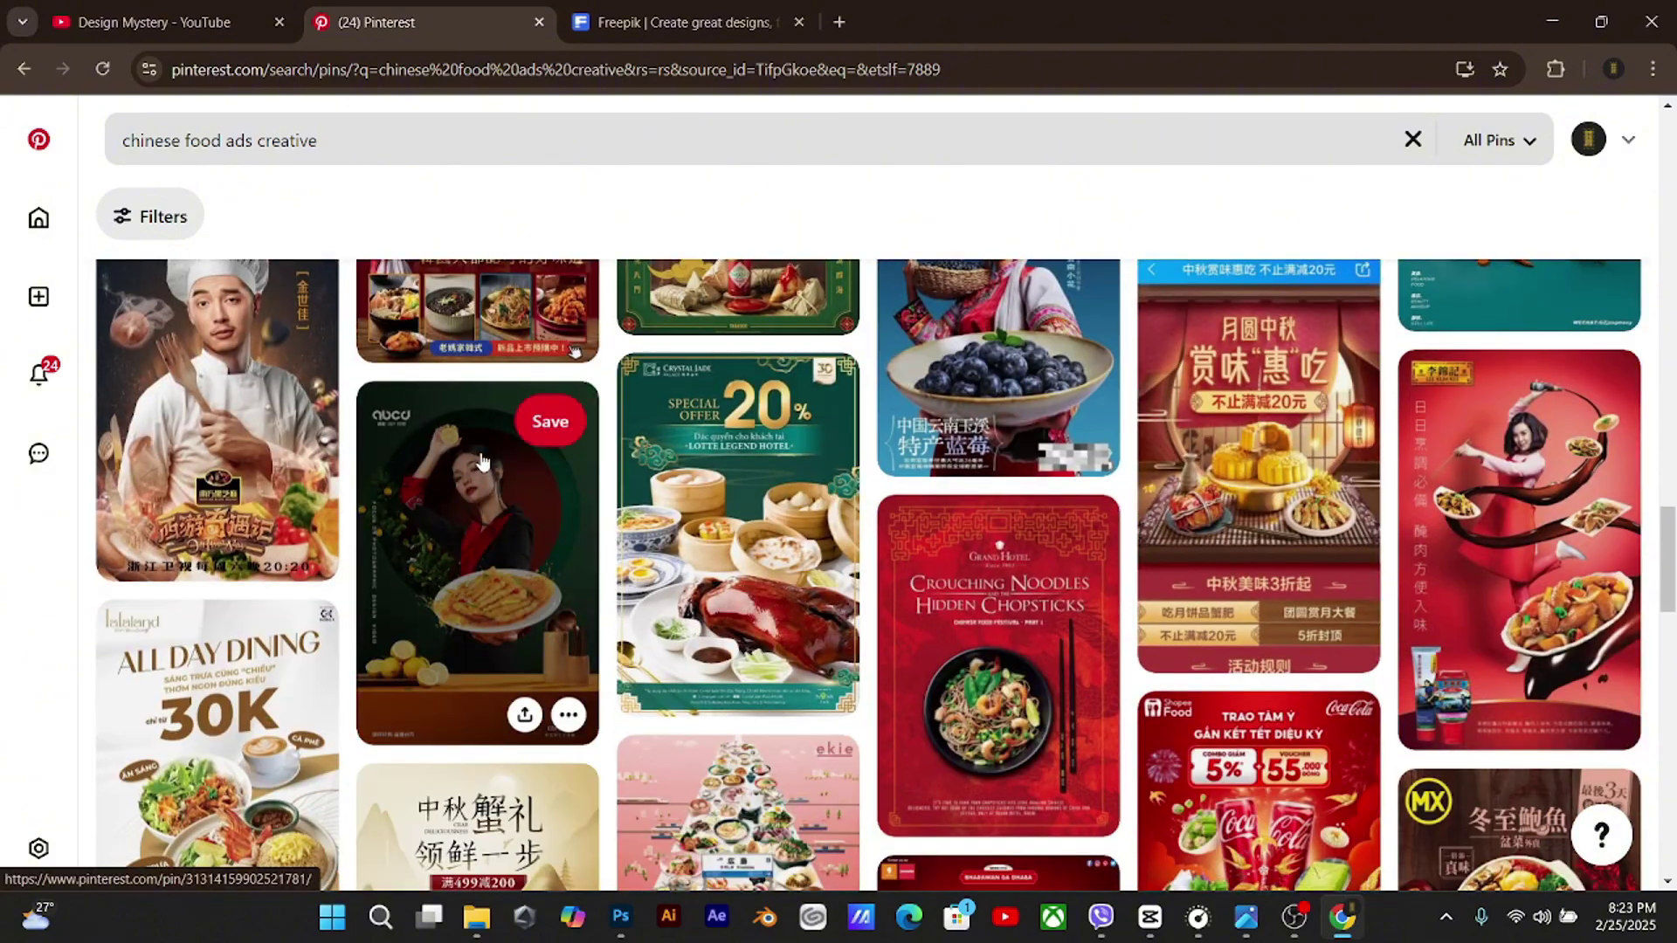
scroll(482, 460, down, 4)
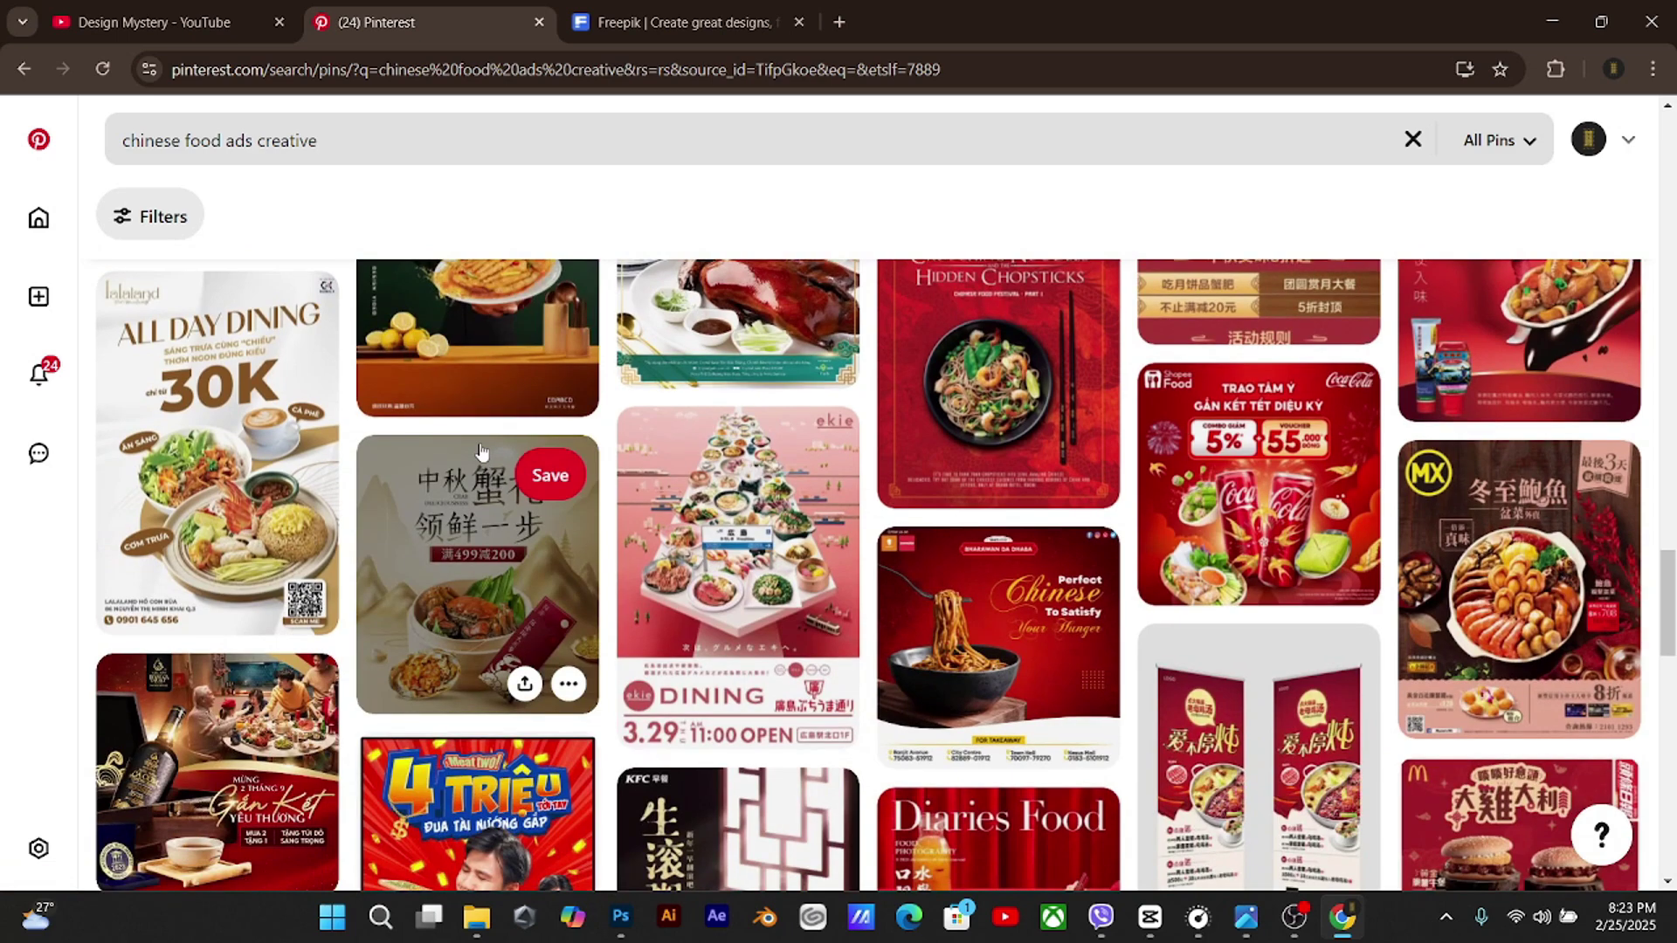
scroll(481, 451, down, 5)
scroll(478, 449, down, 3)
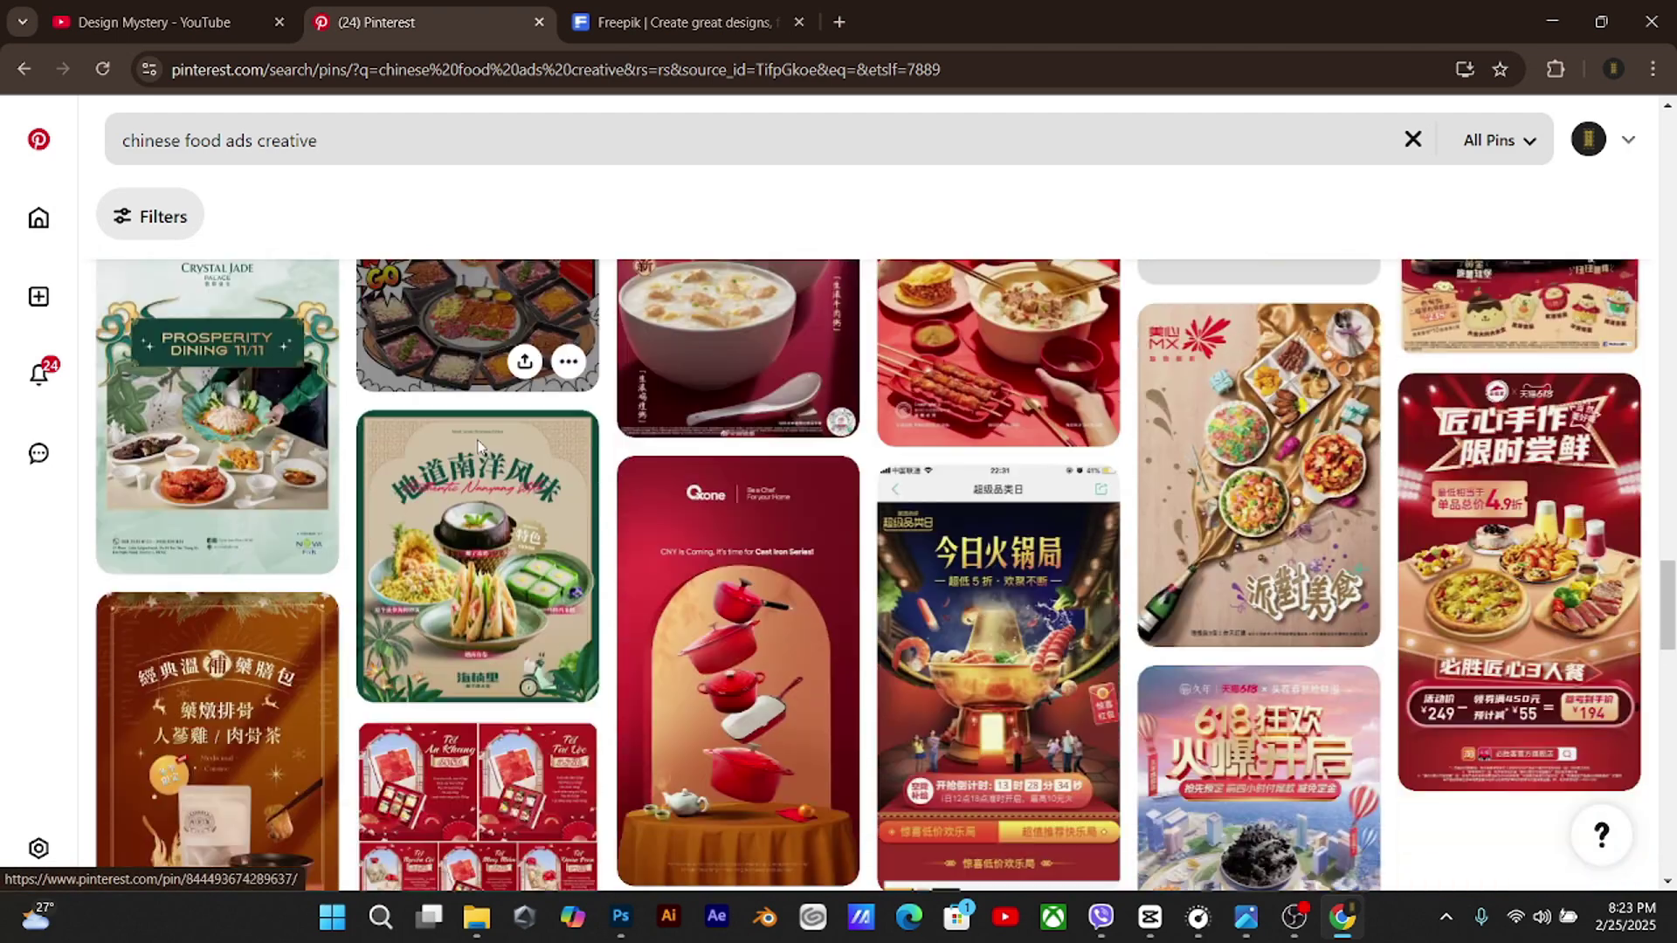
scroll(479, 449, down, 5)
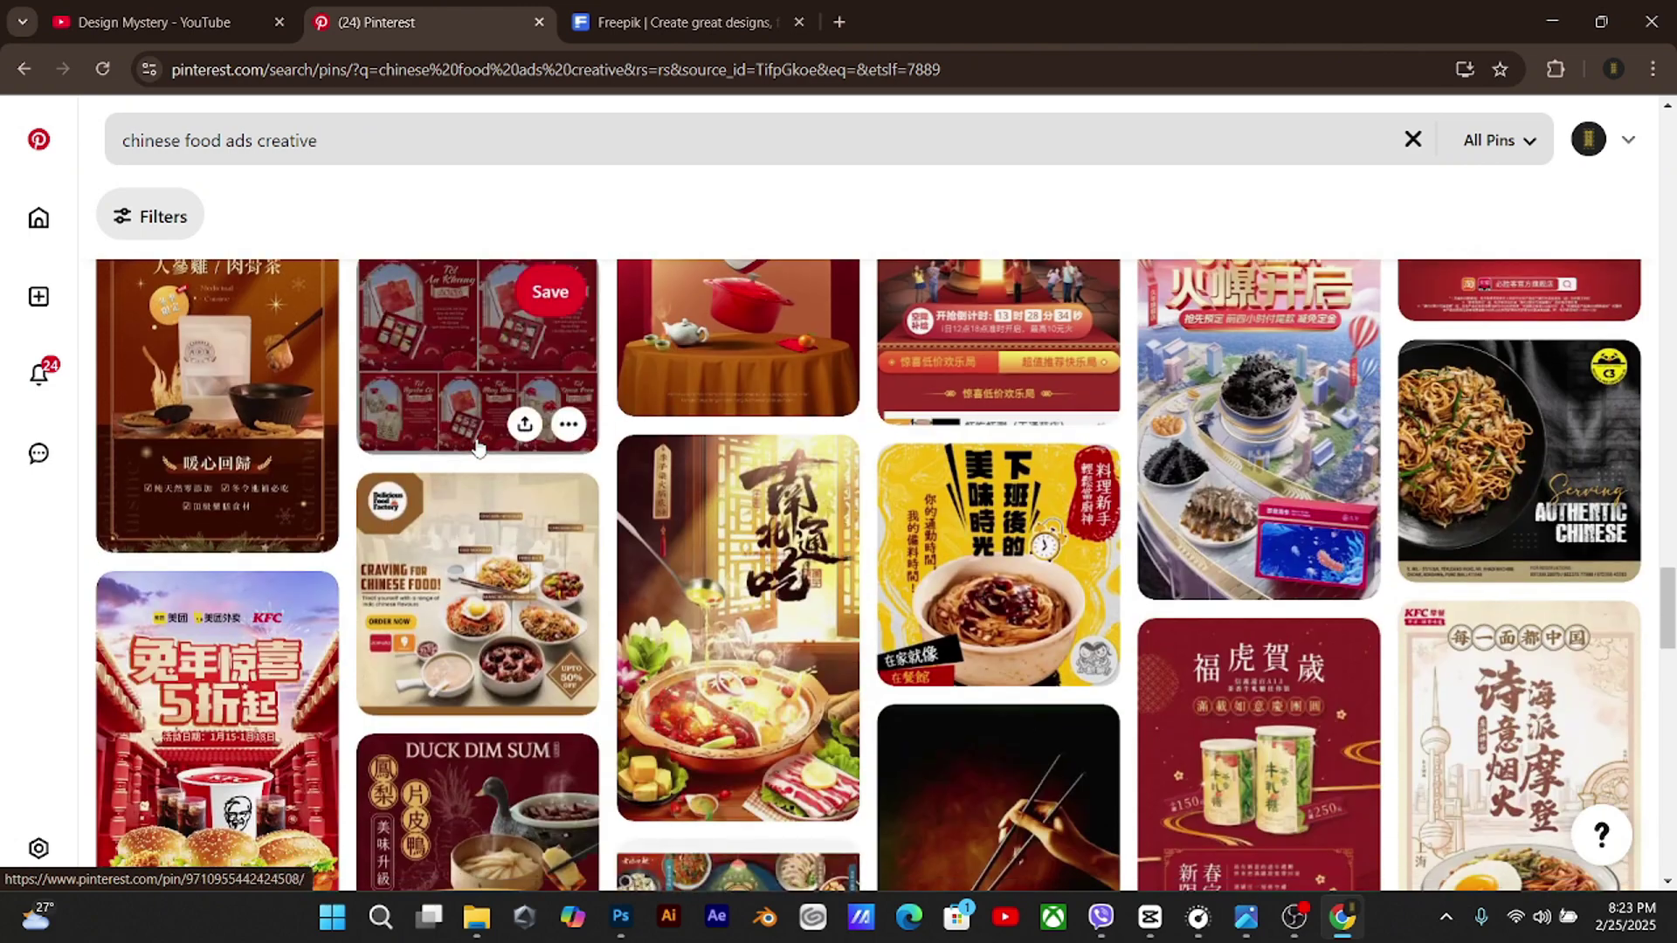
scroll(479, 449, down, 8)
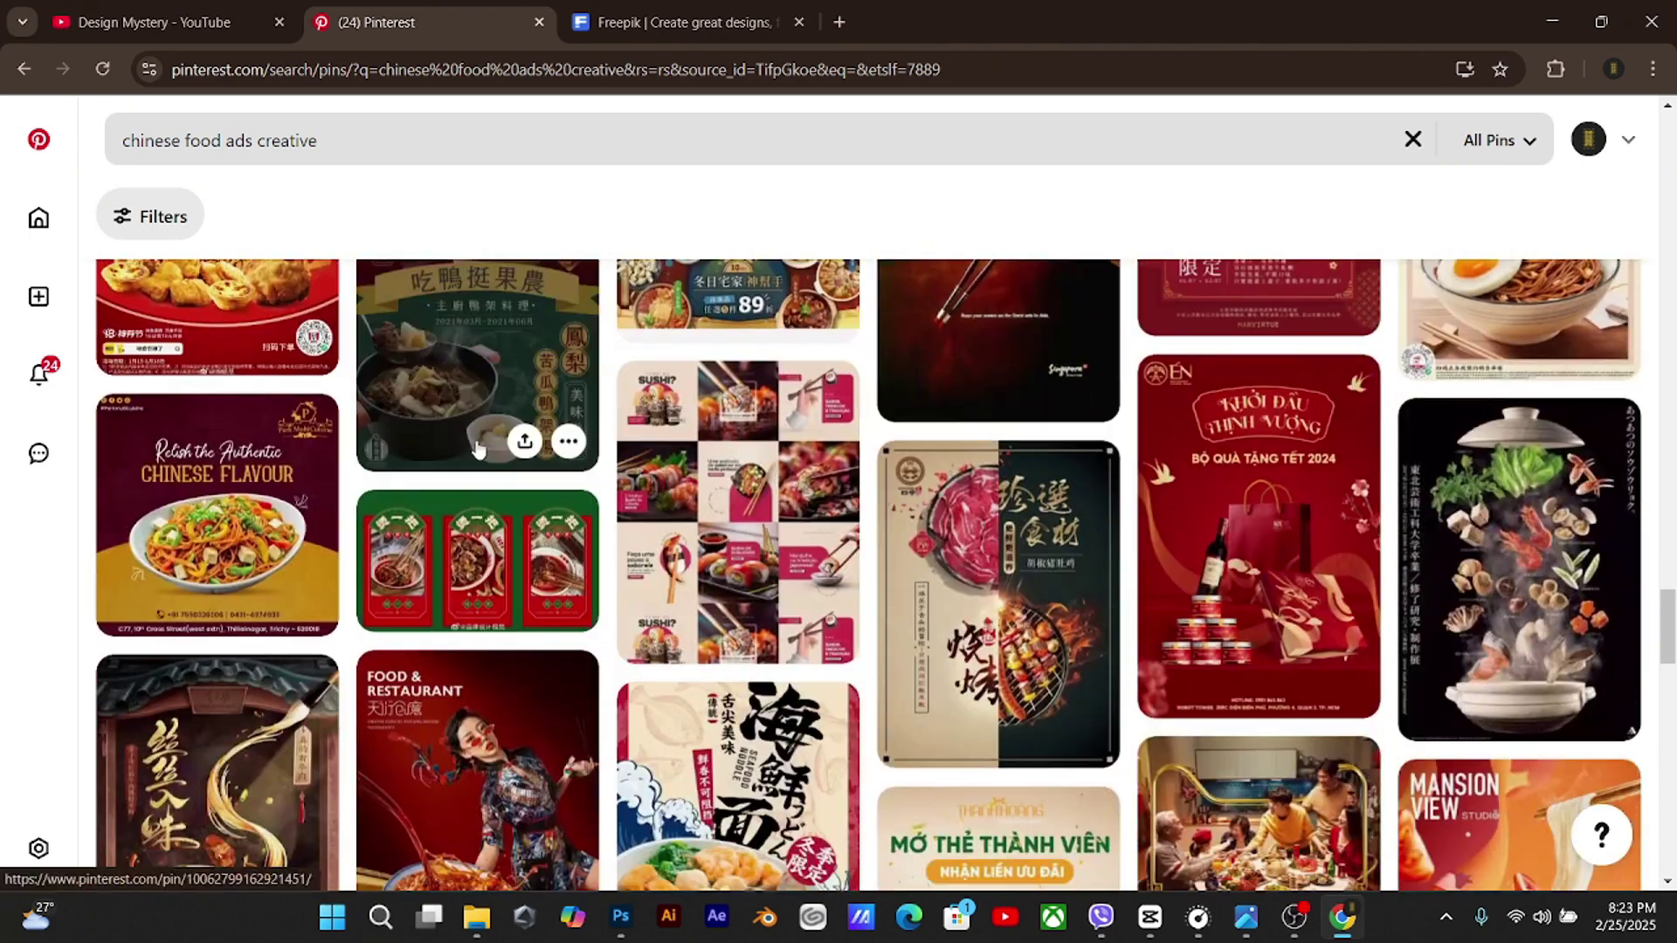
scroll(476, 448, down, 15)
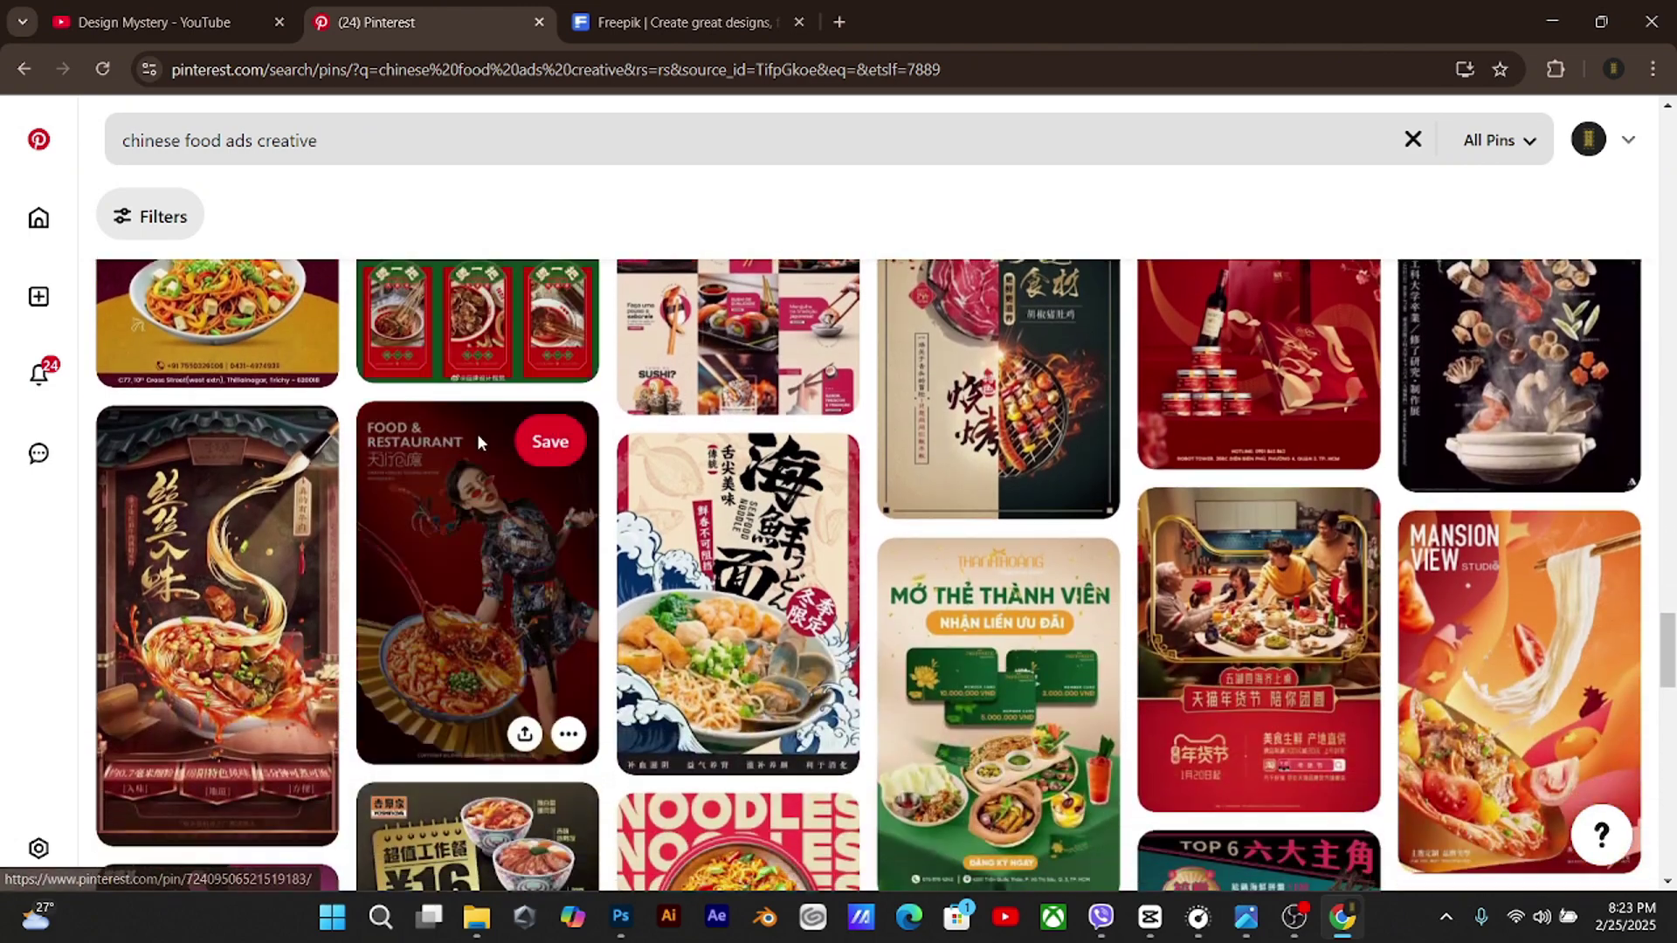
scroll(478, 445, down, 20)
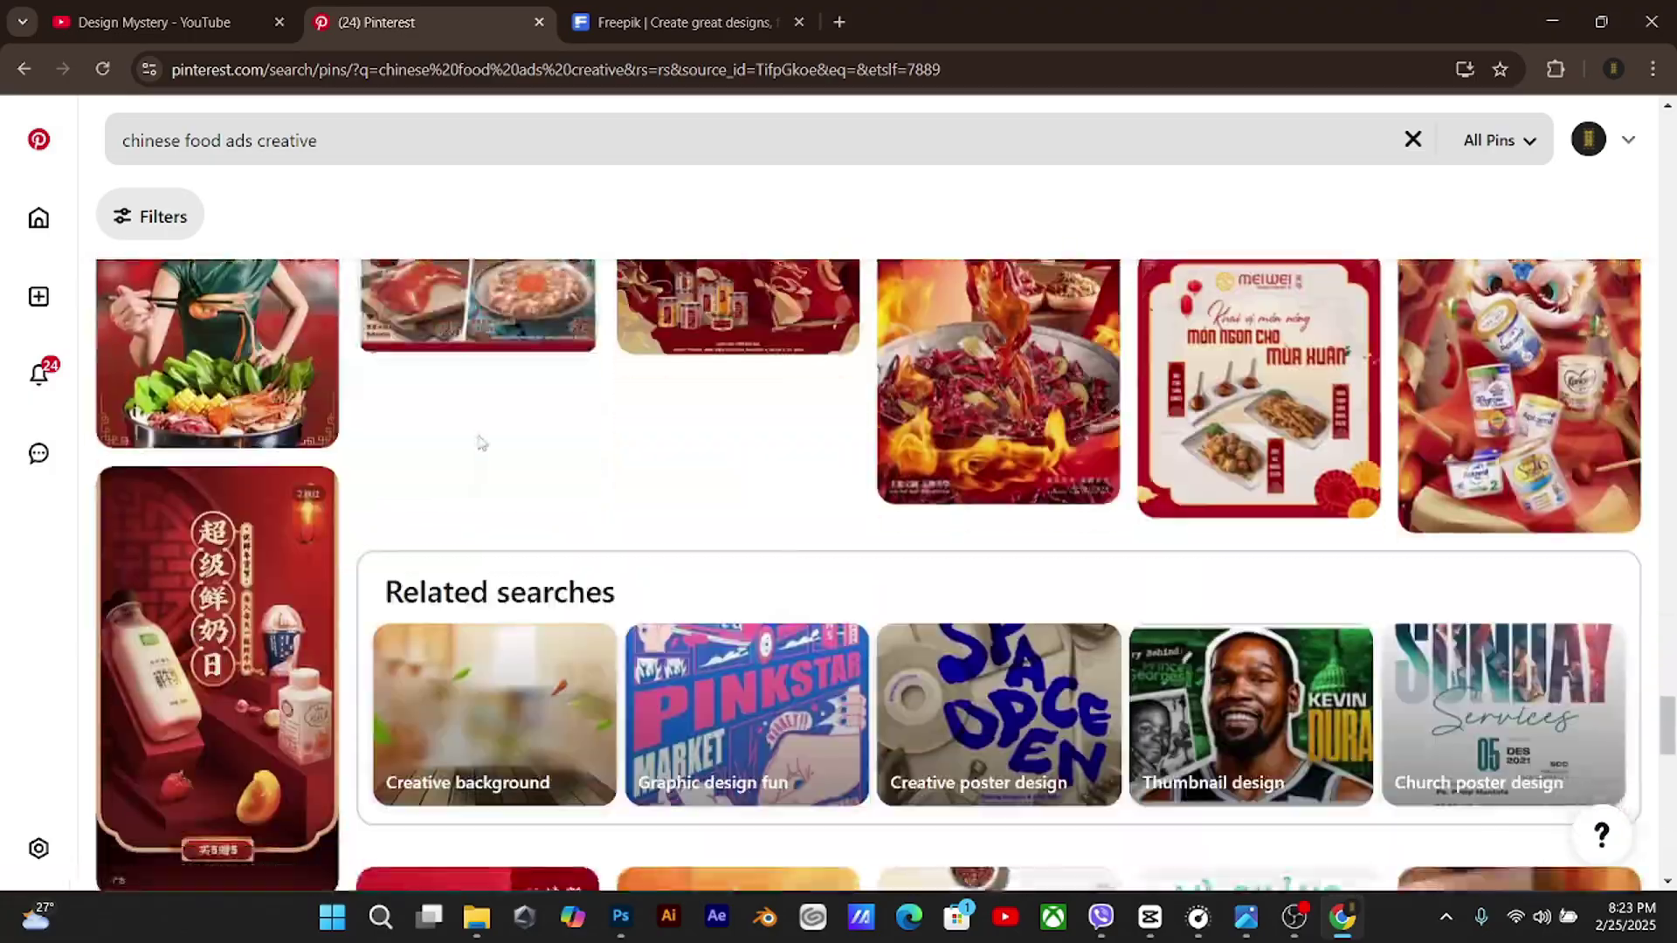
scroll(513, 389, down, 20)
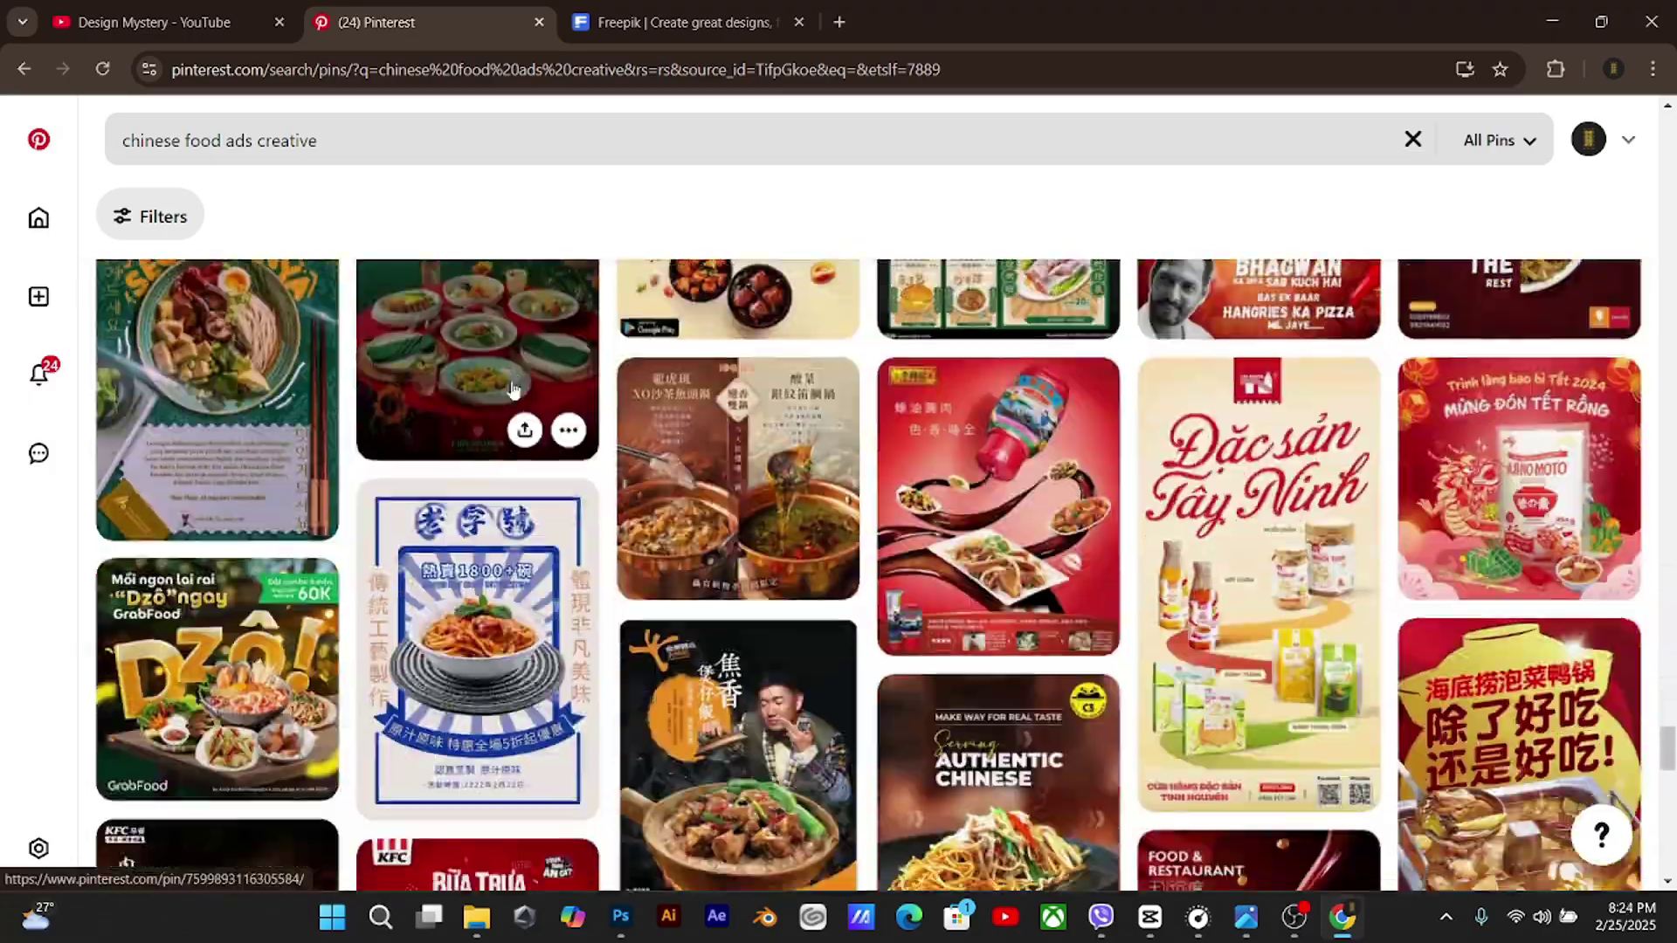
scroll(512, 389, down, 10)
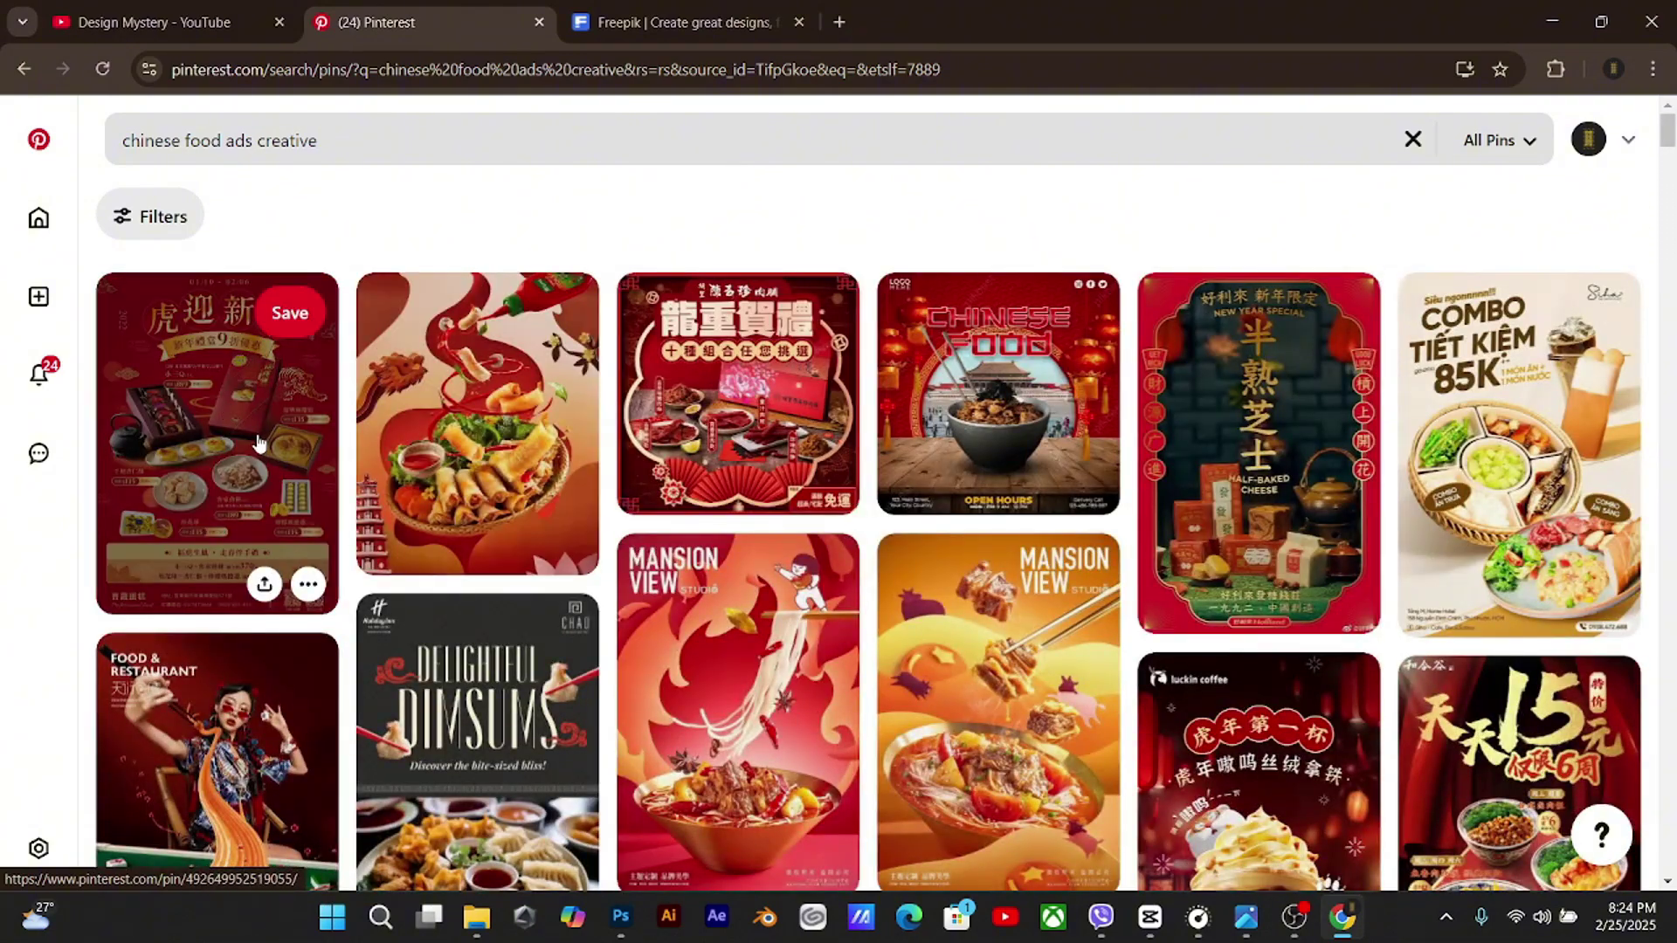
Open the pin of the red Chinese New Year gift-box poster and look through its related pins
click(259, 444)
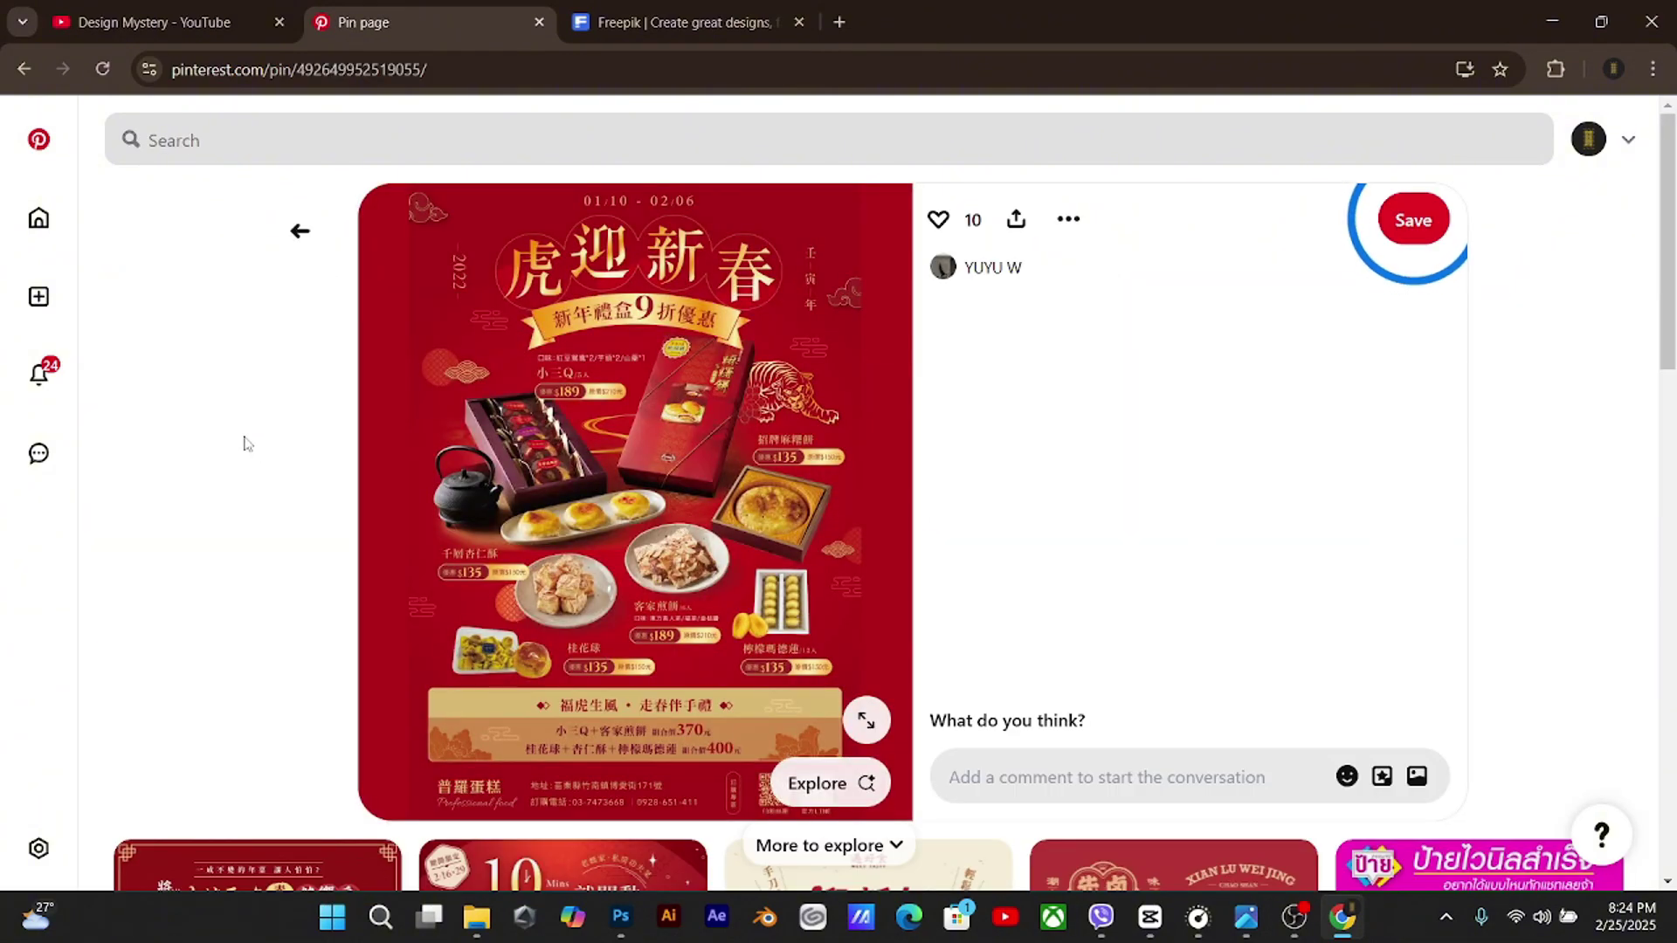
scroll(458, 281, down, 3)
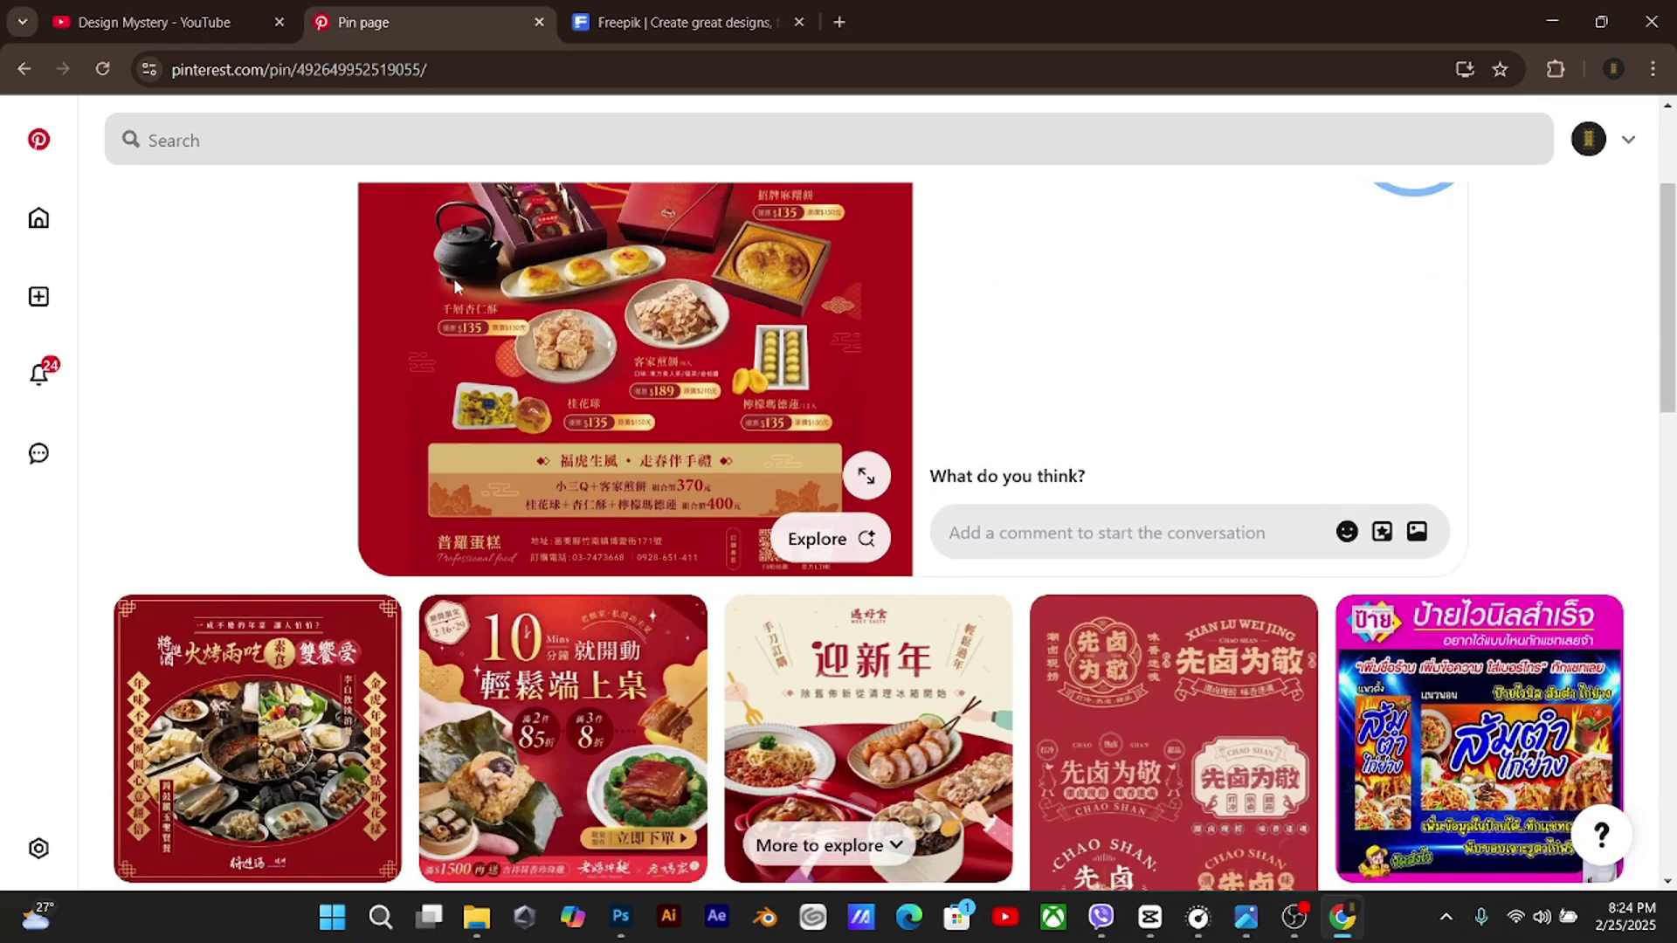
scroll(455, 283, down, 3)
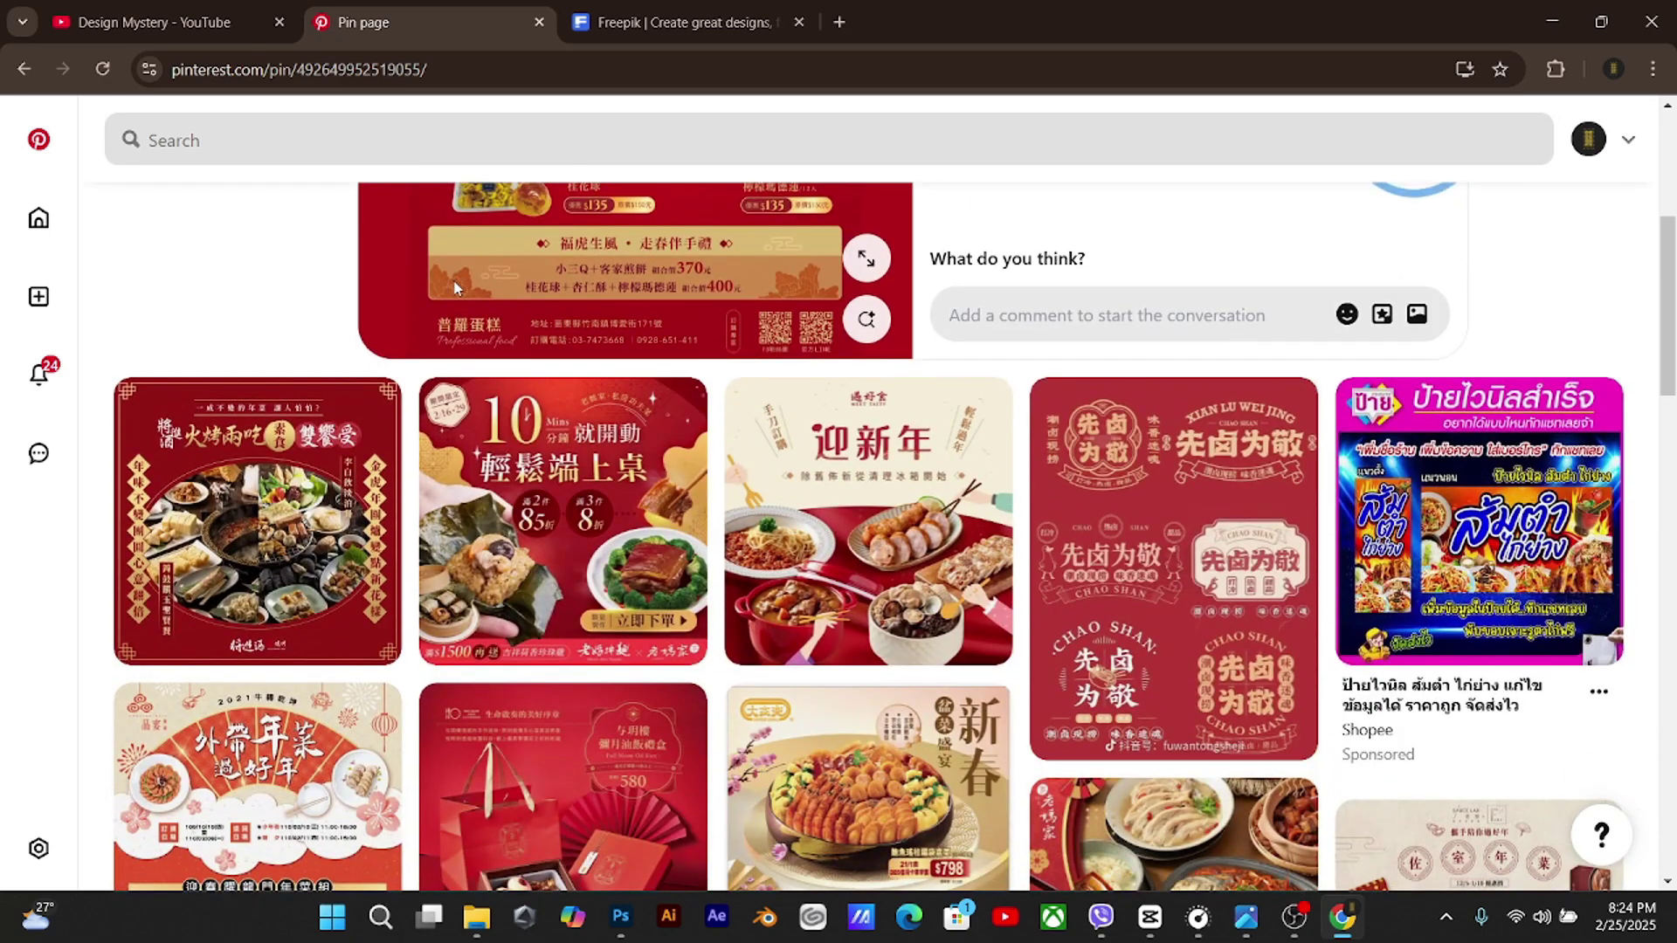
scroll(453, 280, down, 3)
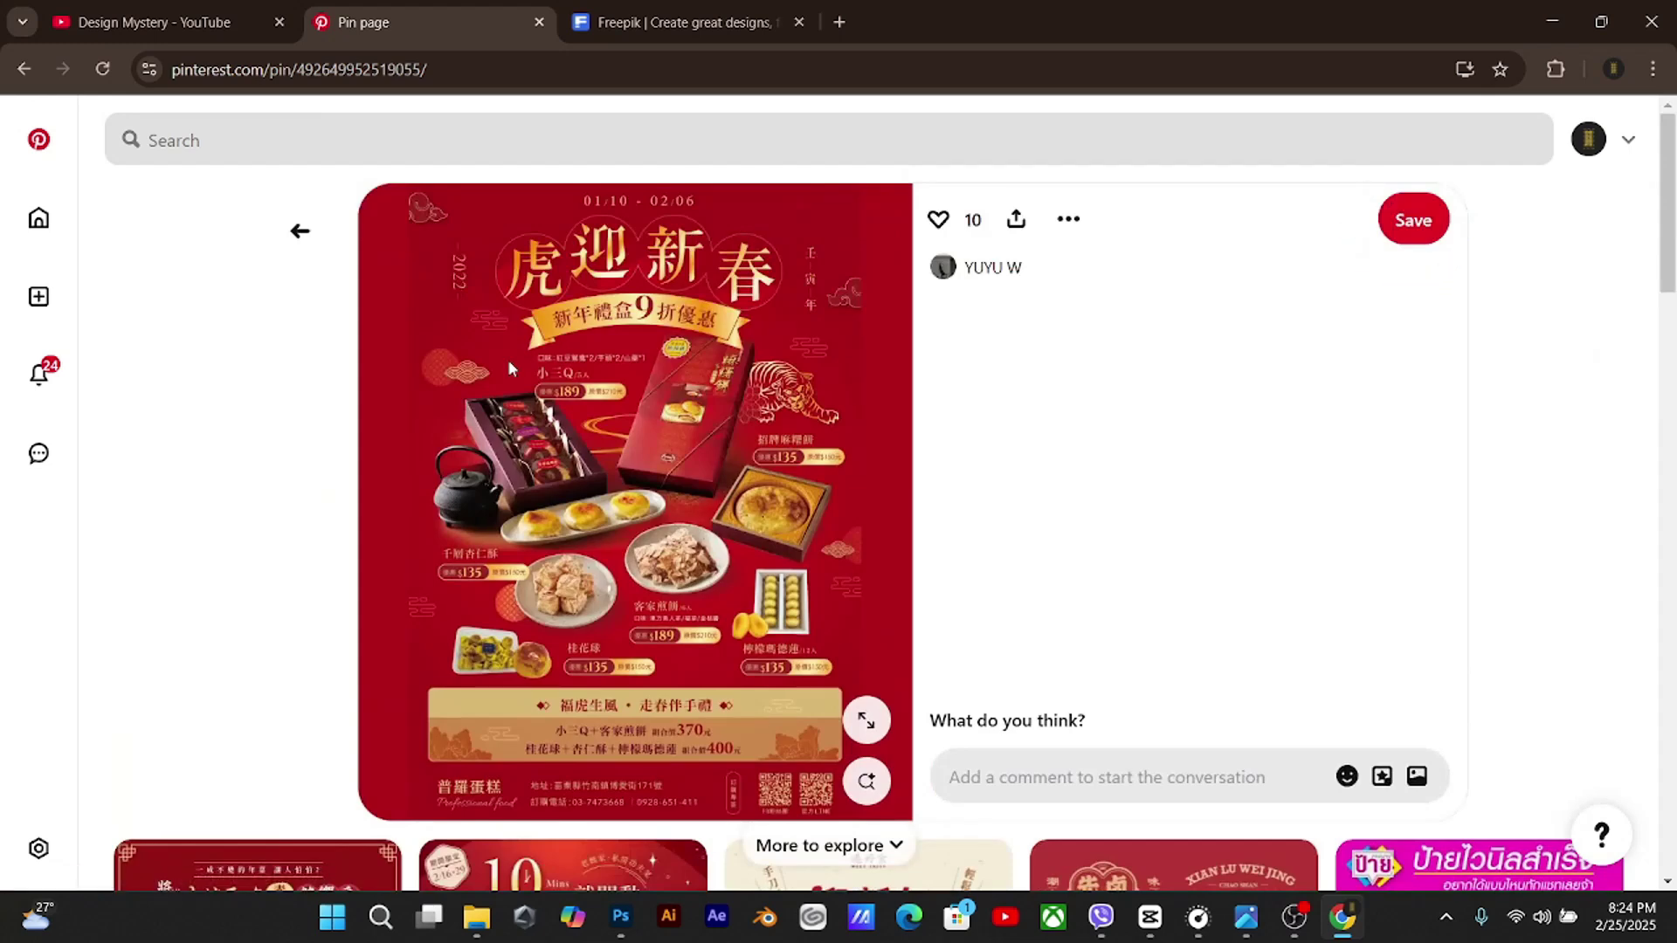
Capture a screenshot of the red poster image and paste it into the restaurant document in Photoshop
key(super+shift+s)
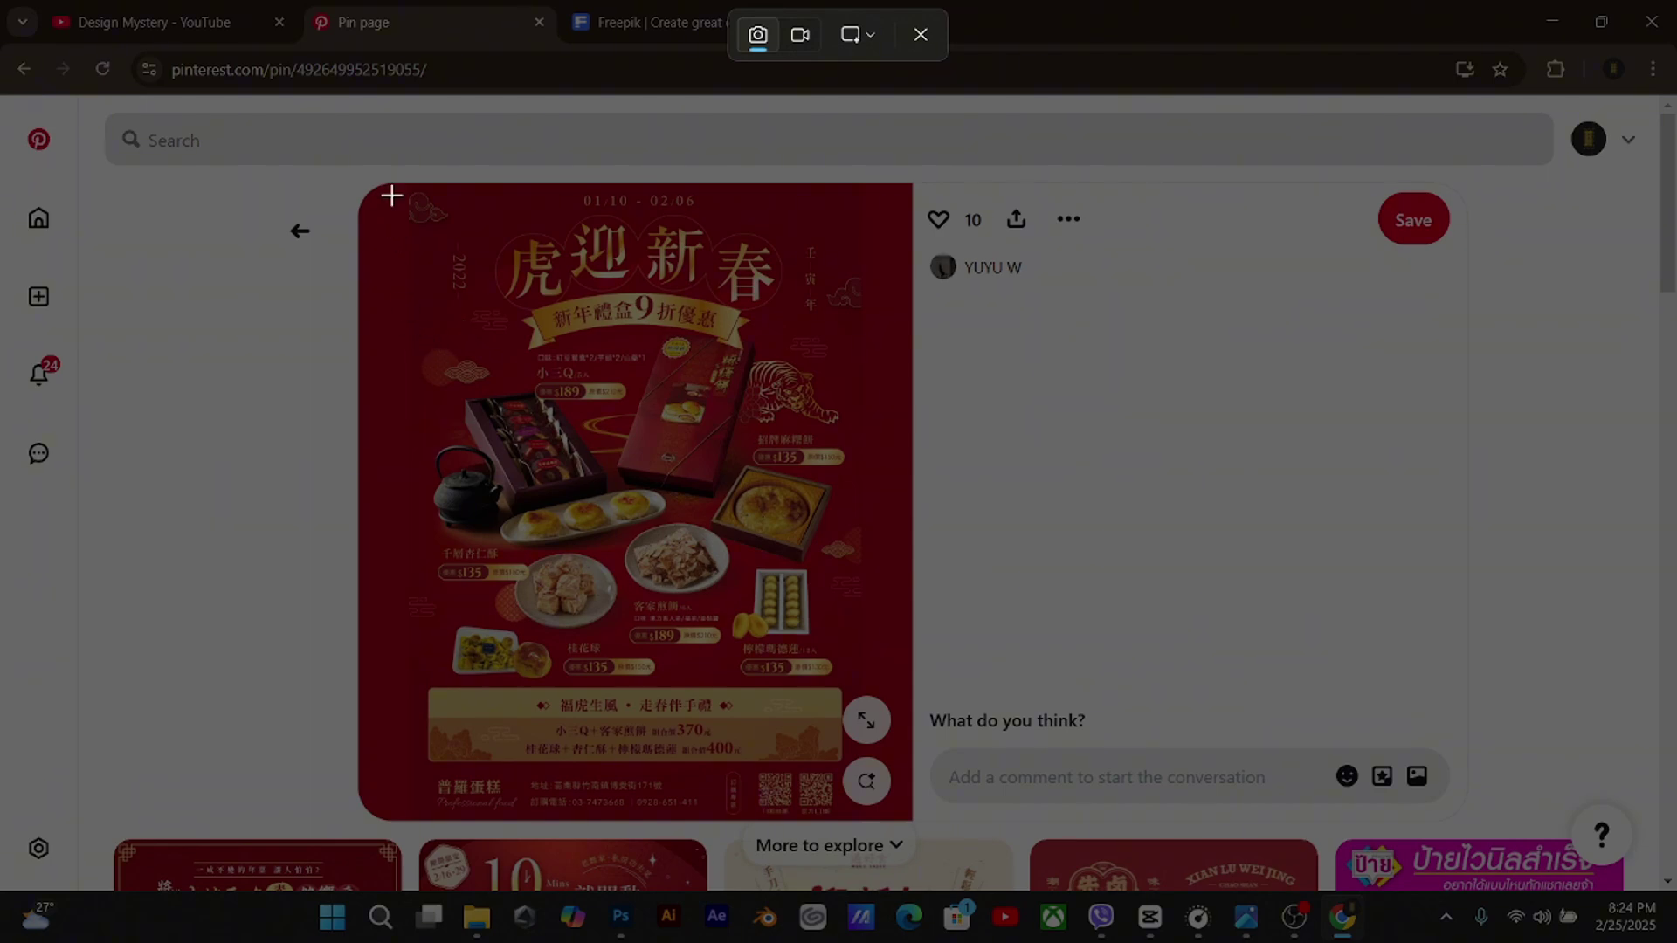
drag(379, 182, 891, 818)
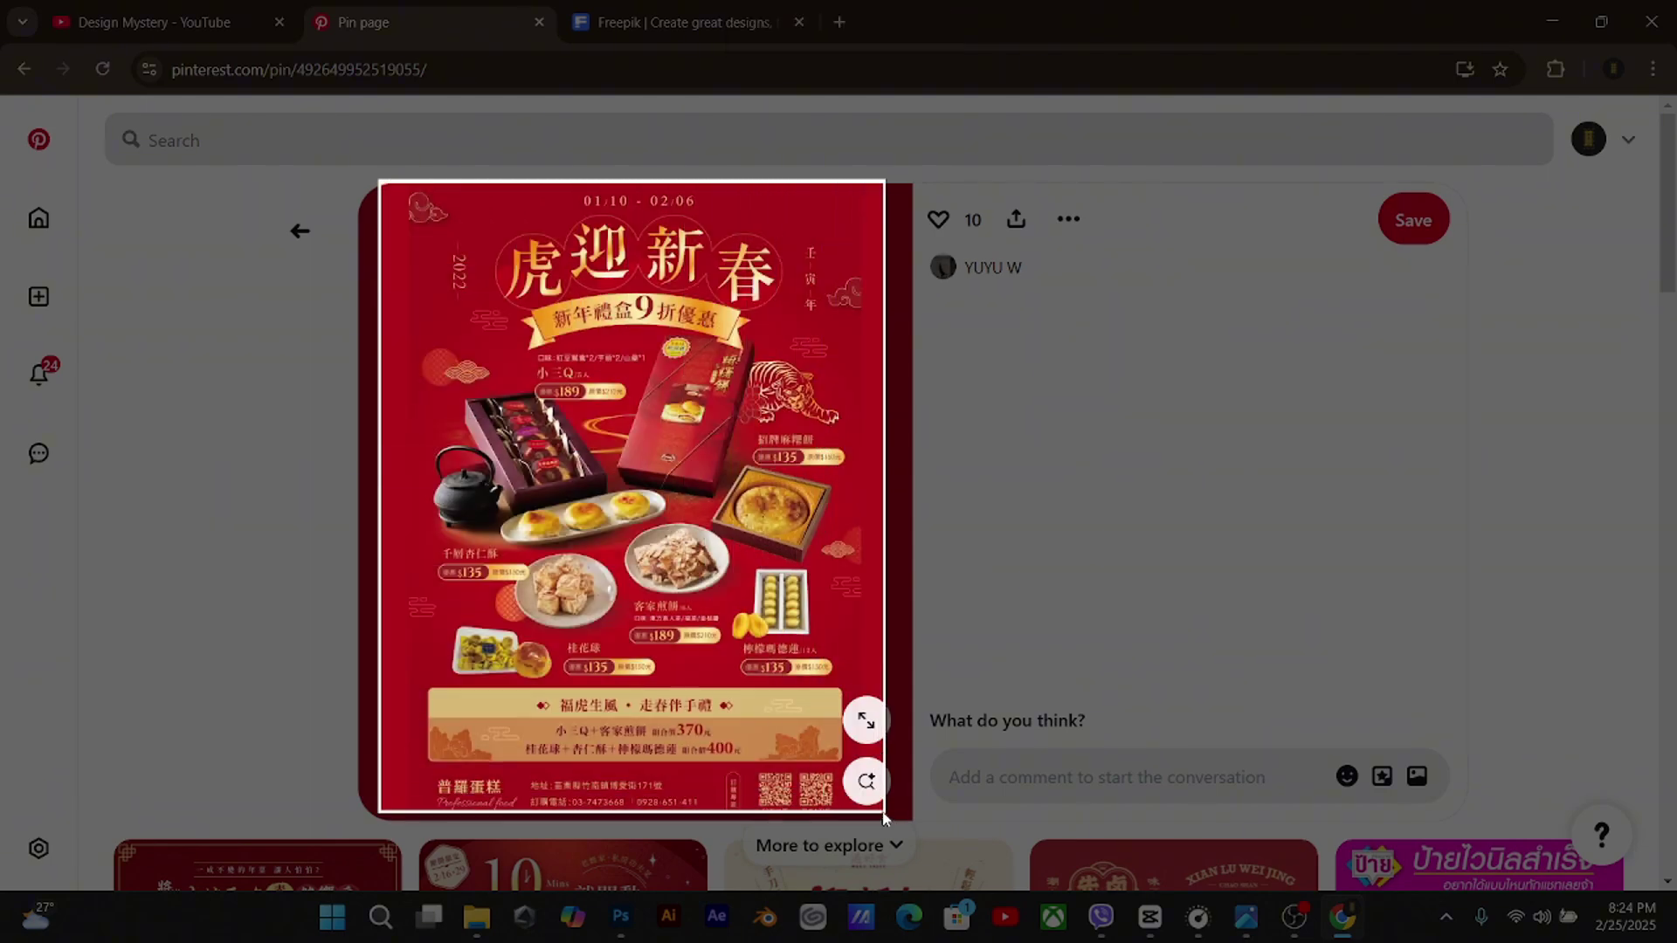
click(621, 917)
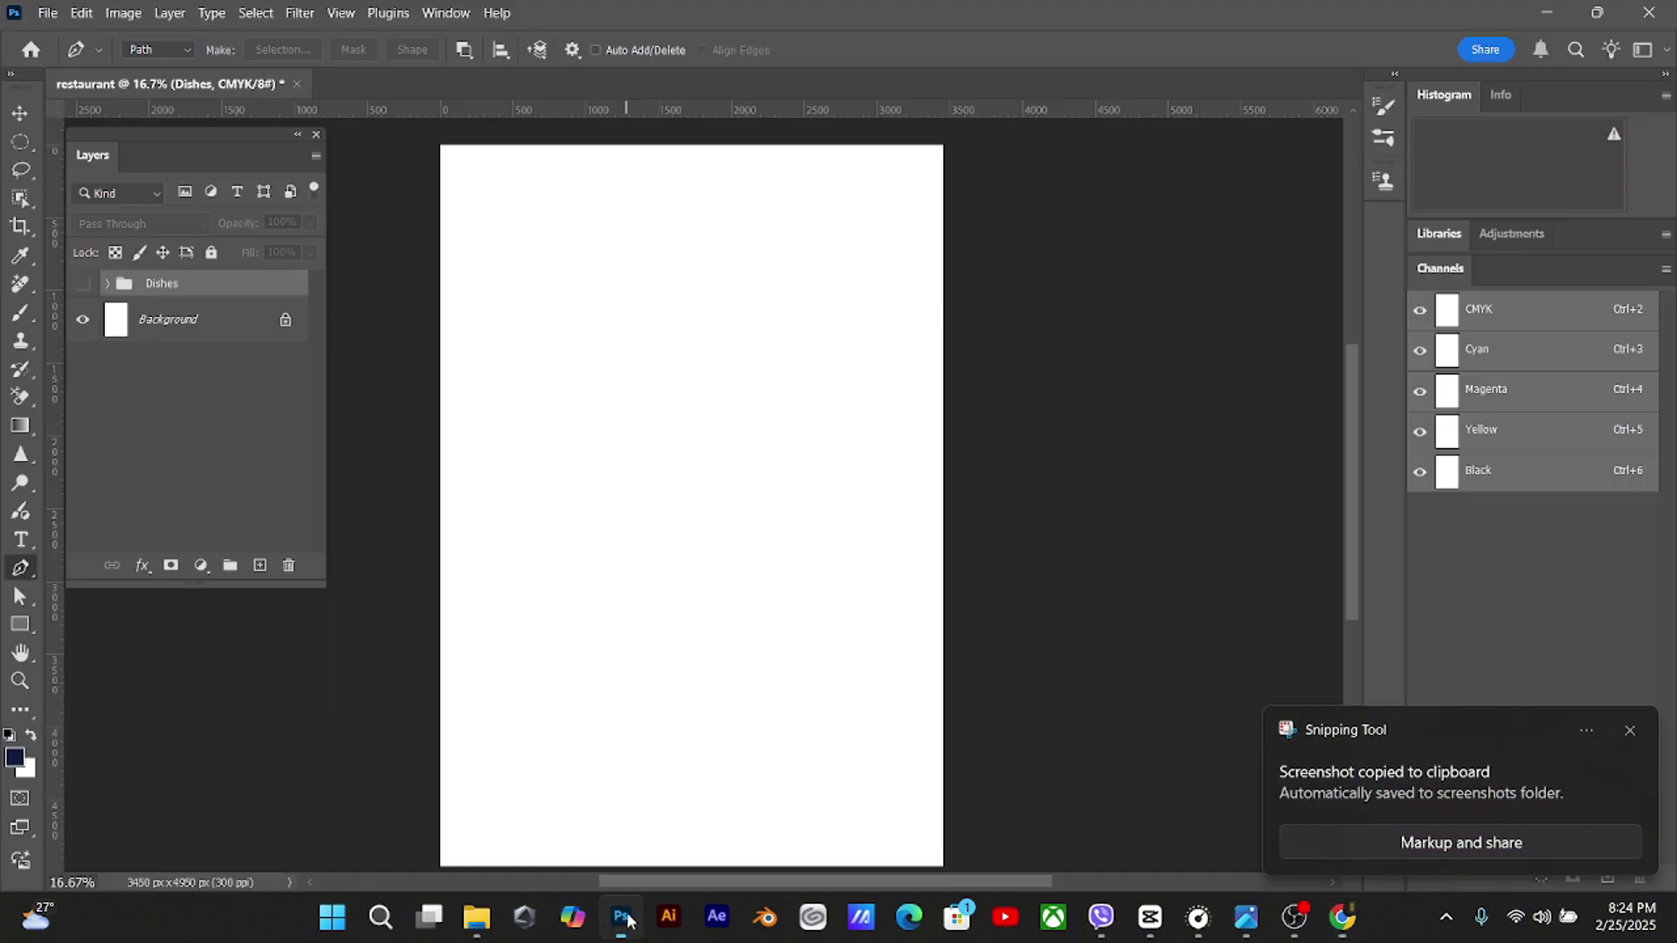
key(ctrl+v)
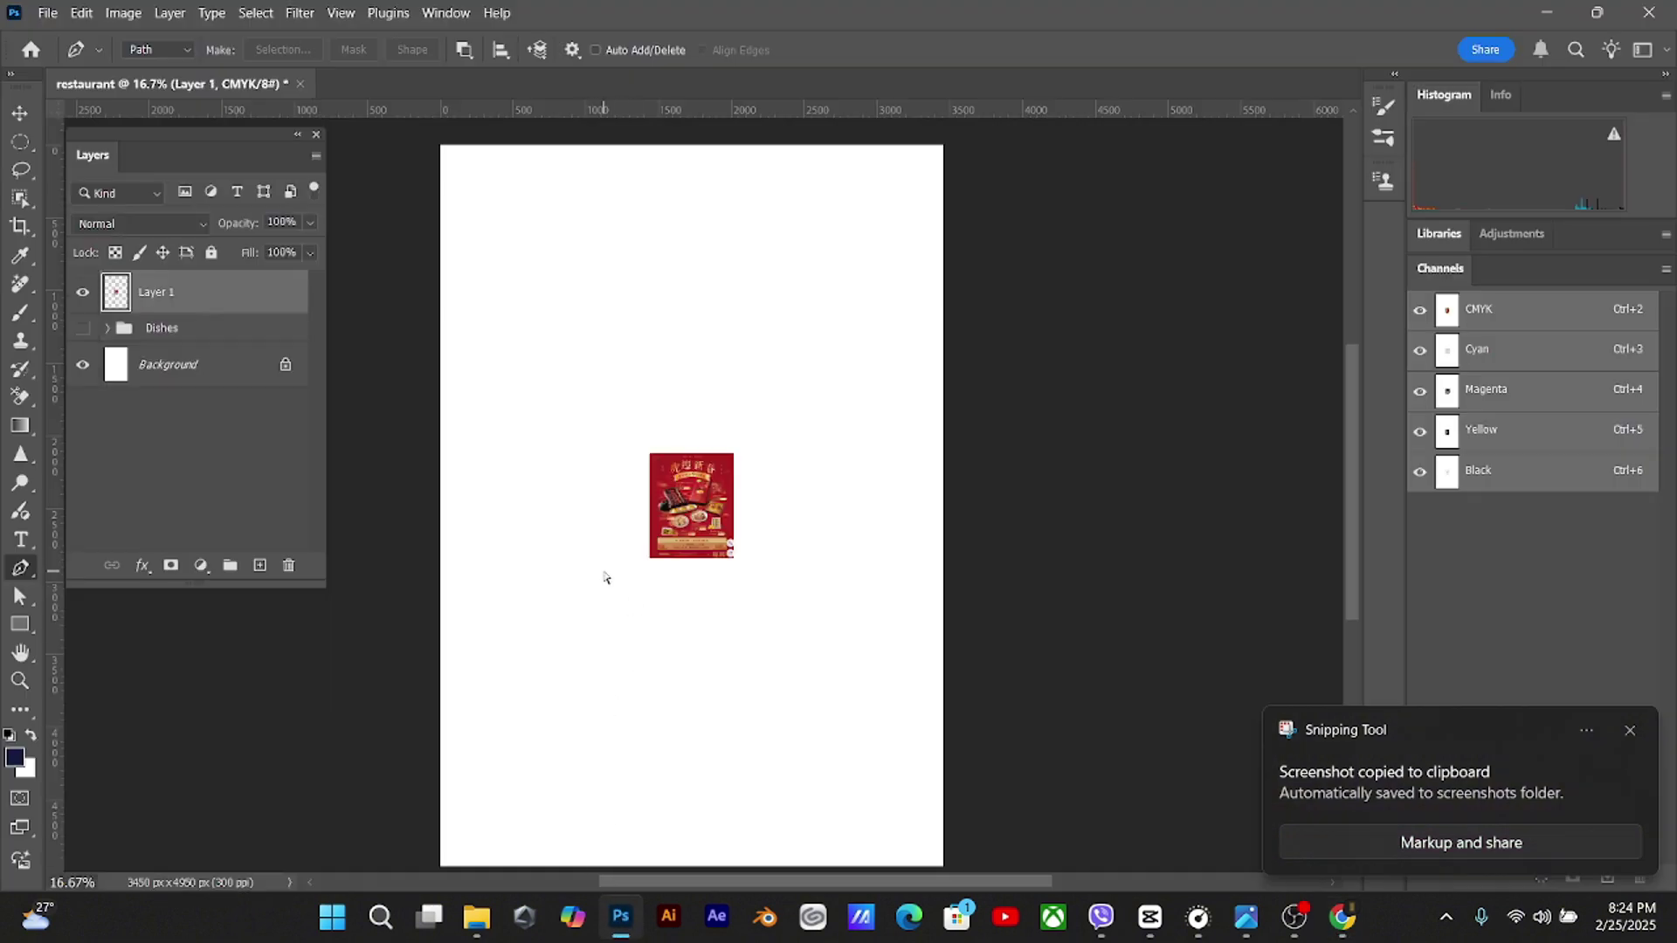
Scale the pasted red reference poster up to about 383% from its centre on the white canvas
key(ctrl+t)
drag(734, 453, 868, 321)
click(1081, 49)
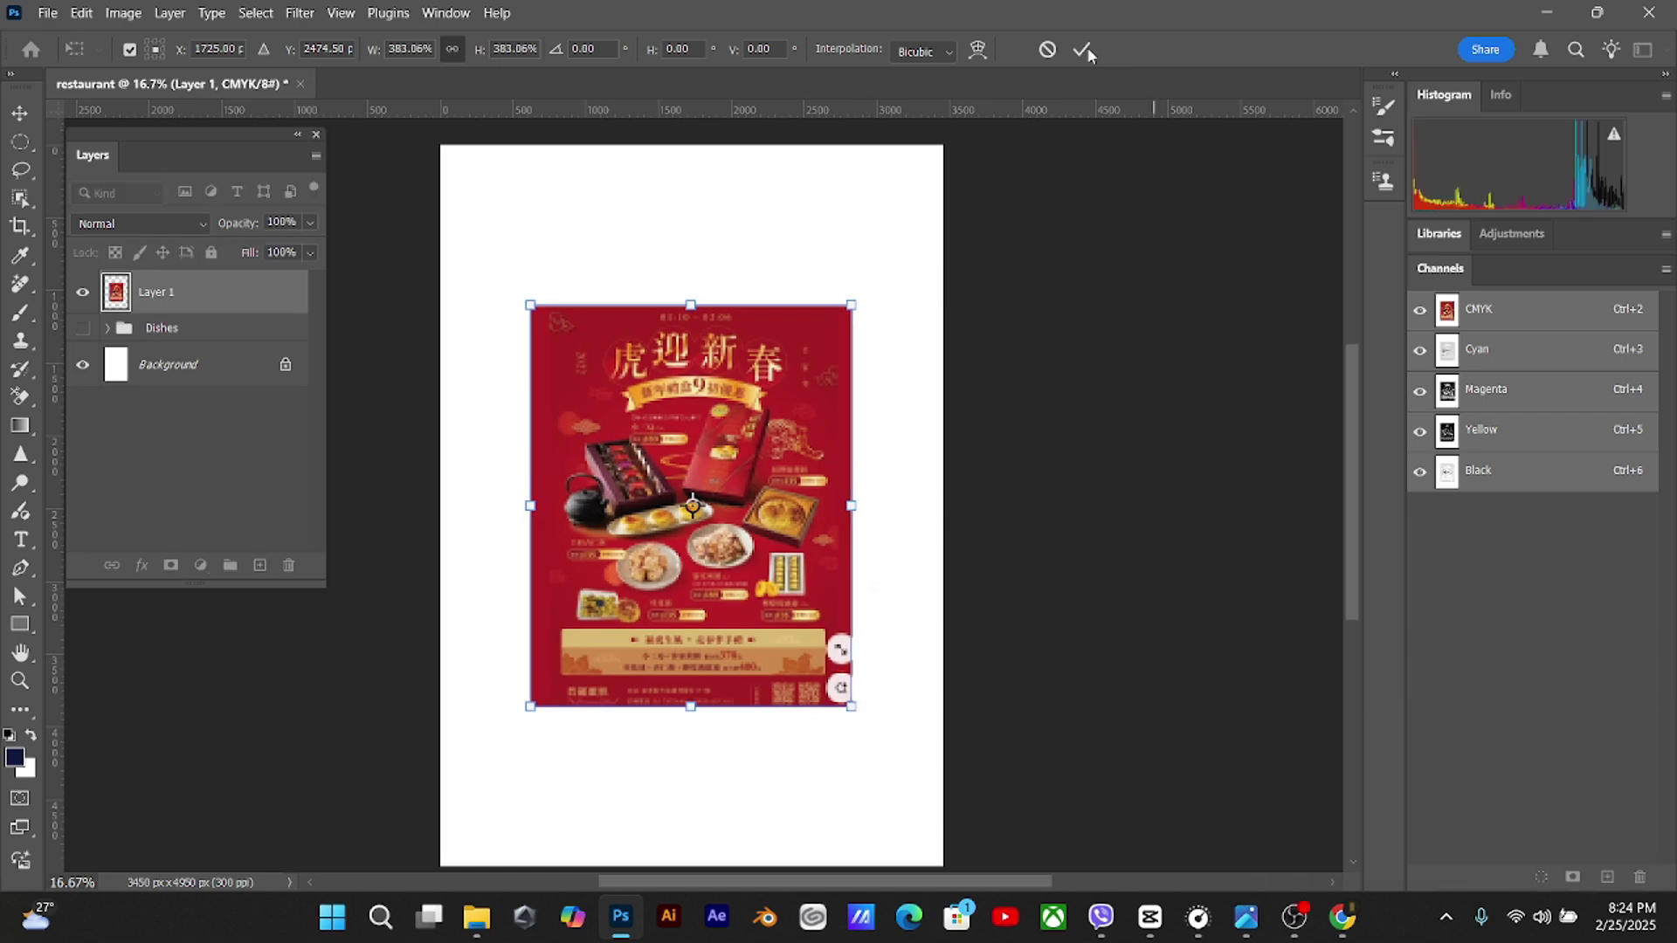
key(p)
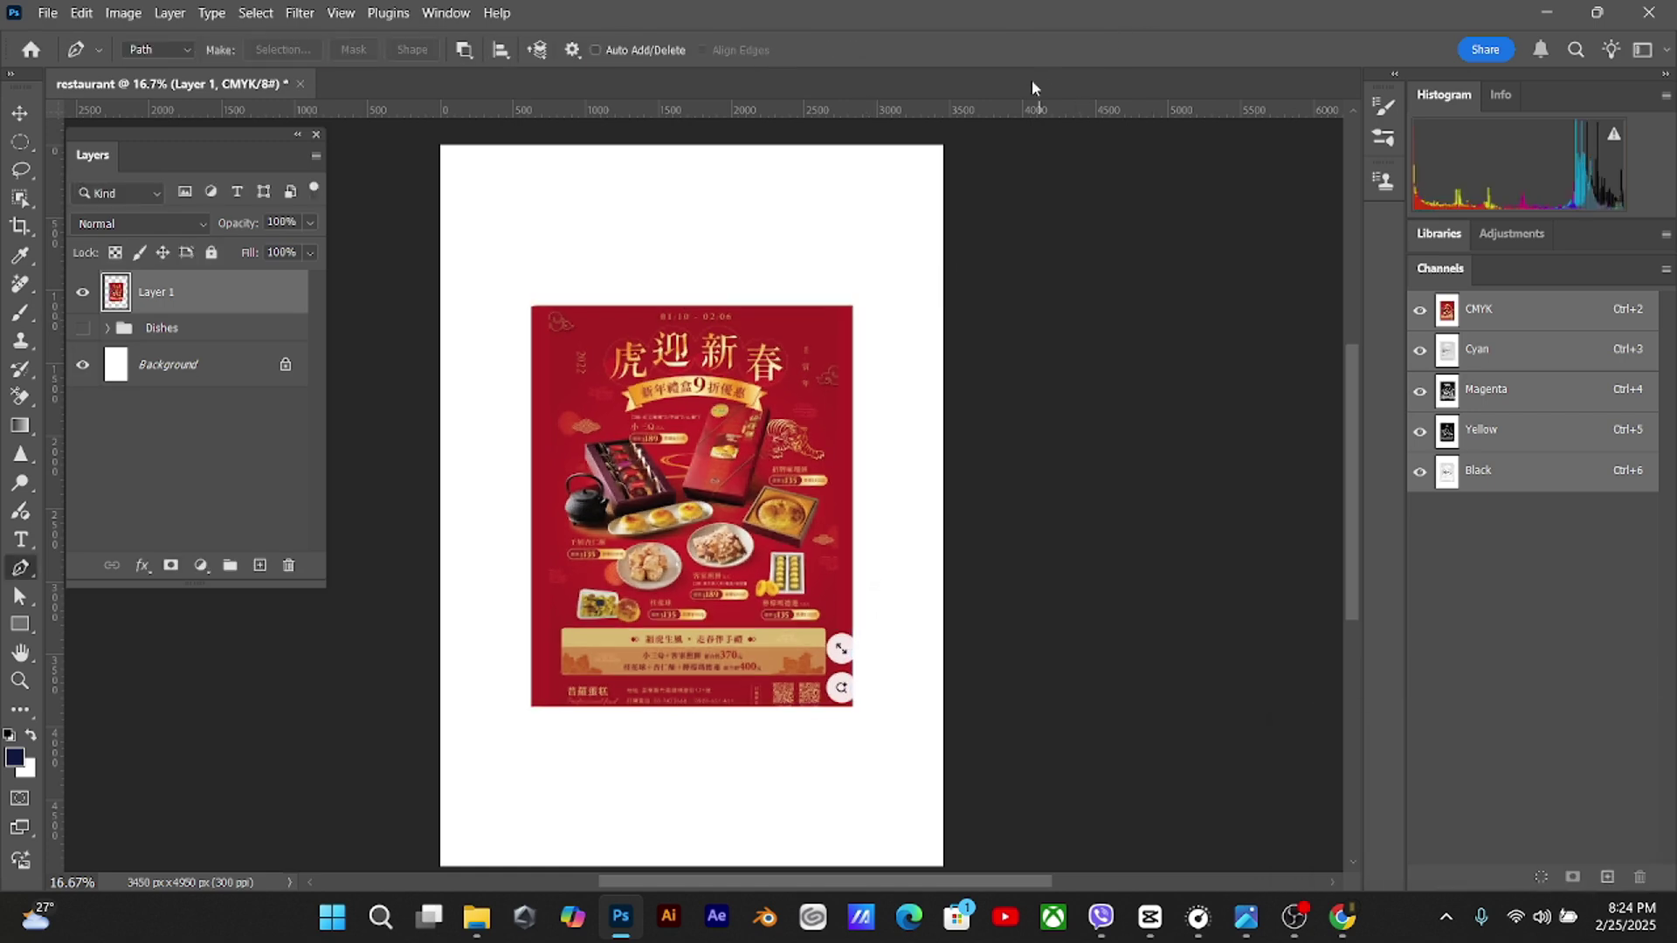
Add a gradient fill layer directly above the Background layer using the Foreground to Background preset from the Basics set
click(168, 367)
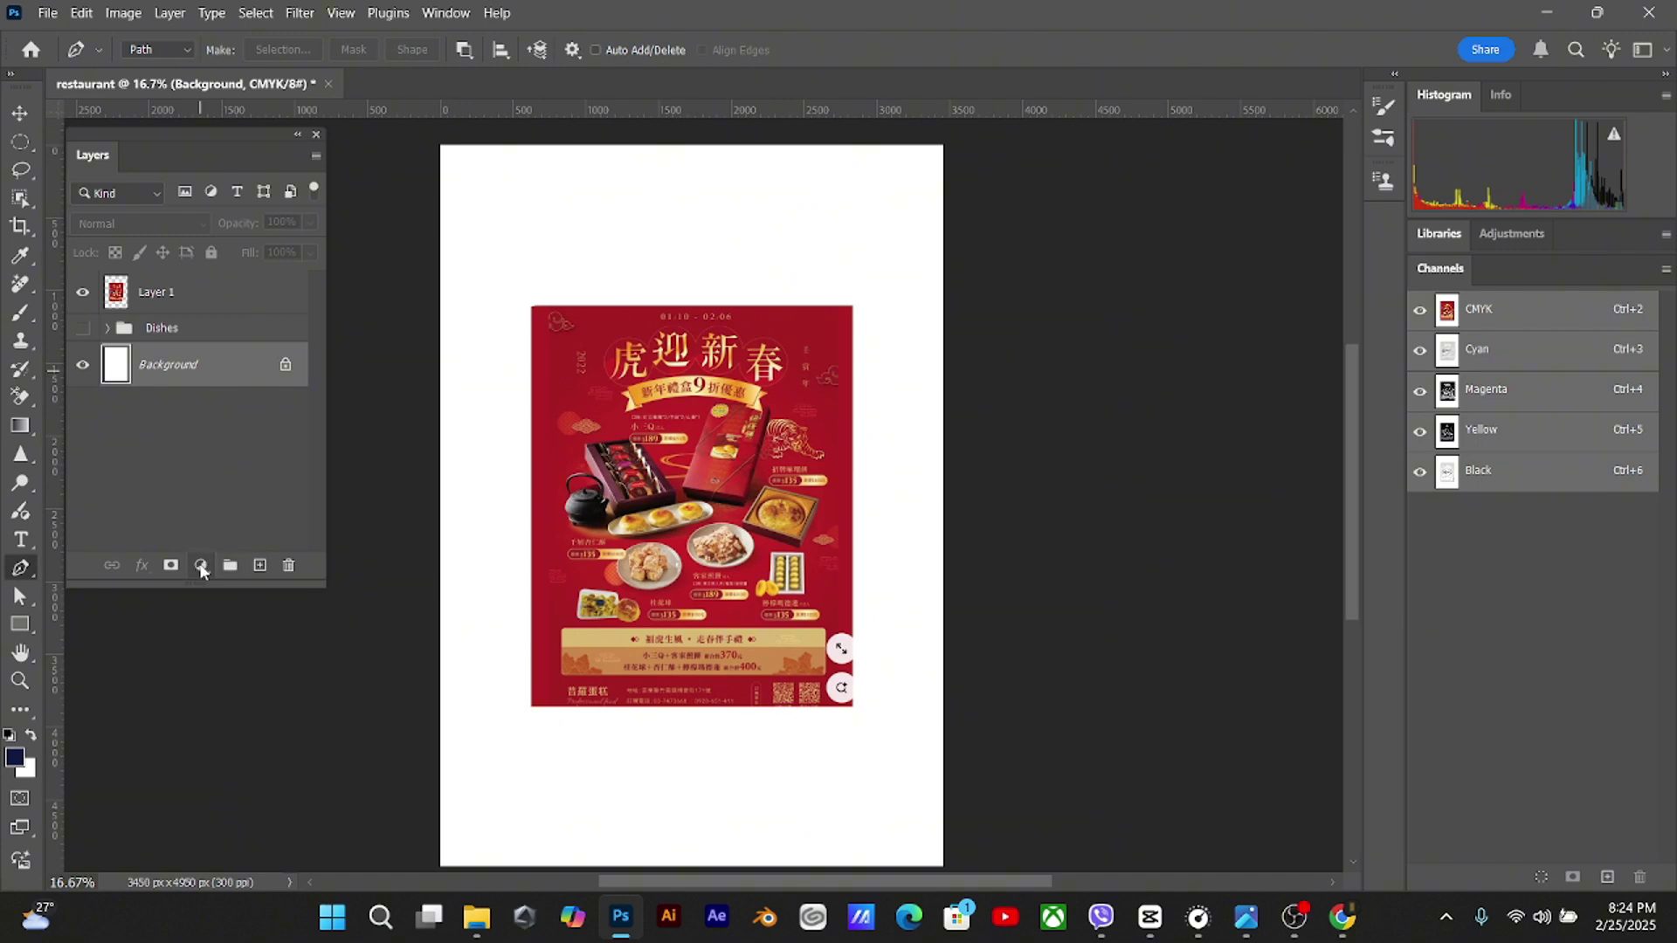
click(201, 566)
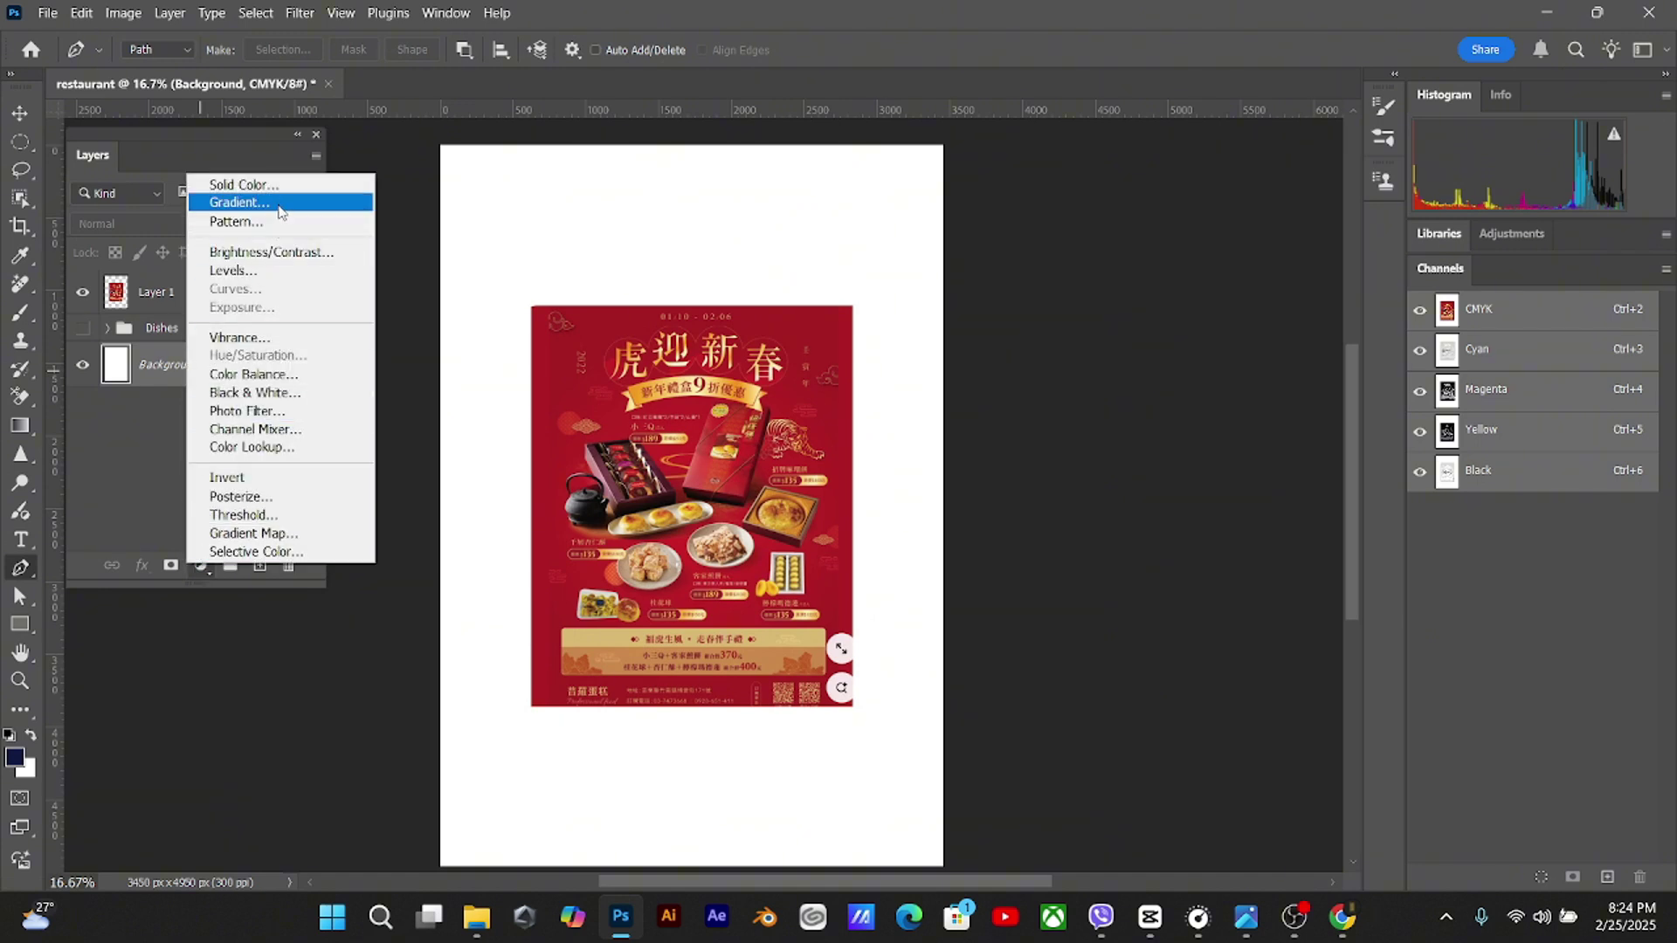
click(238, 203)
click(1100, 185)
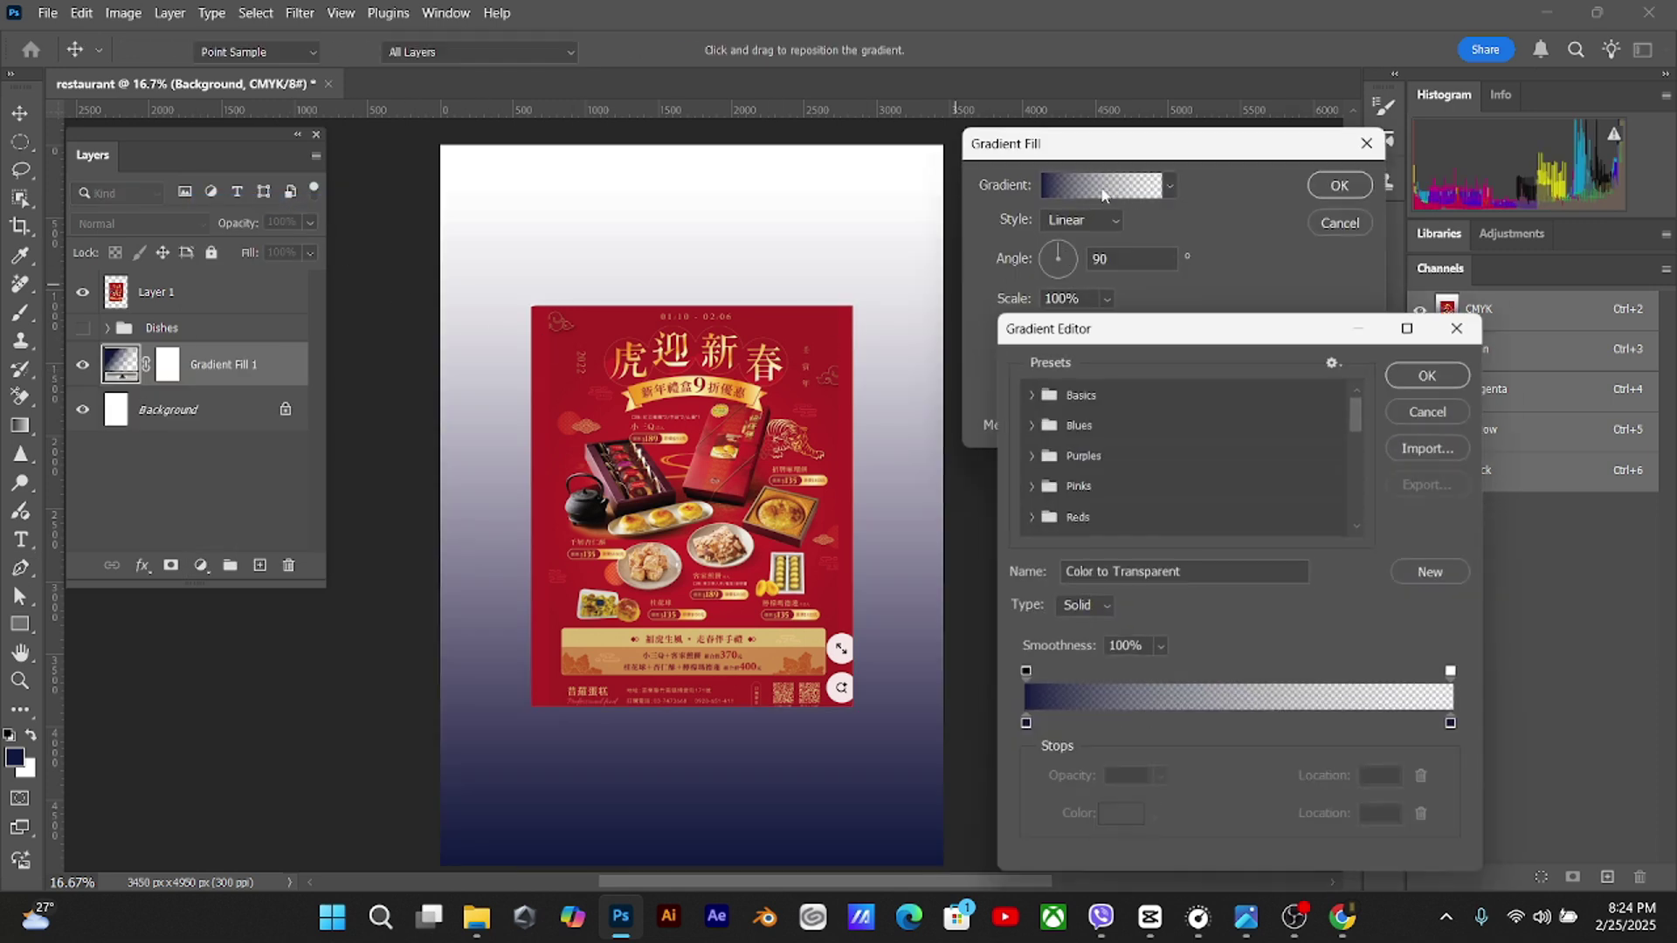
click(1025, 389)
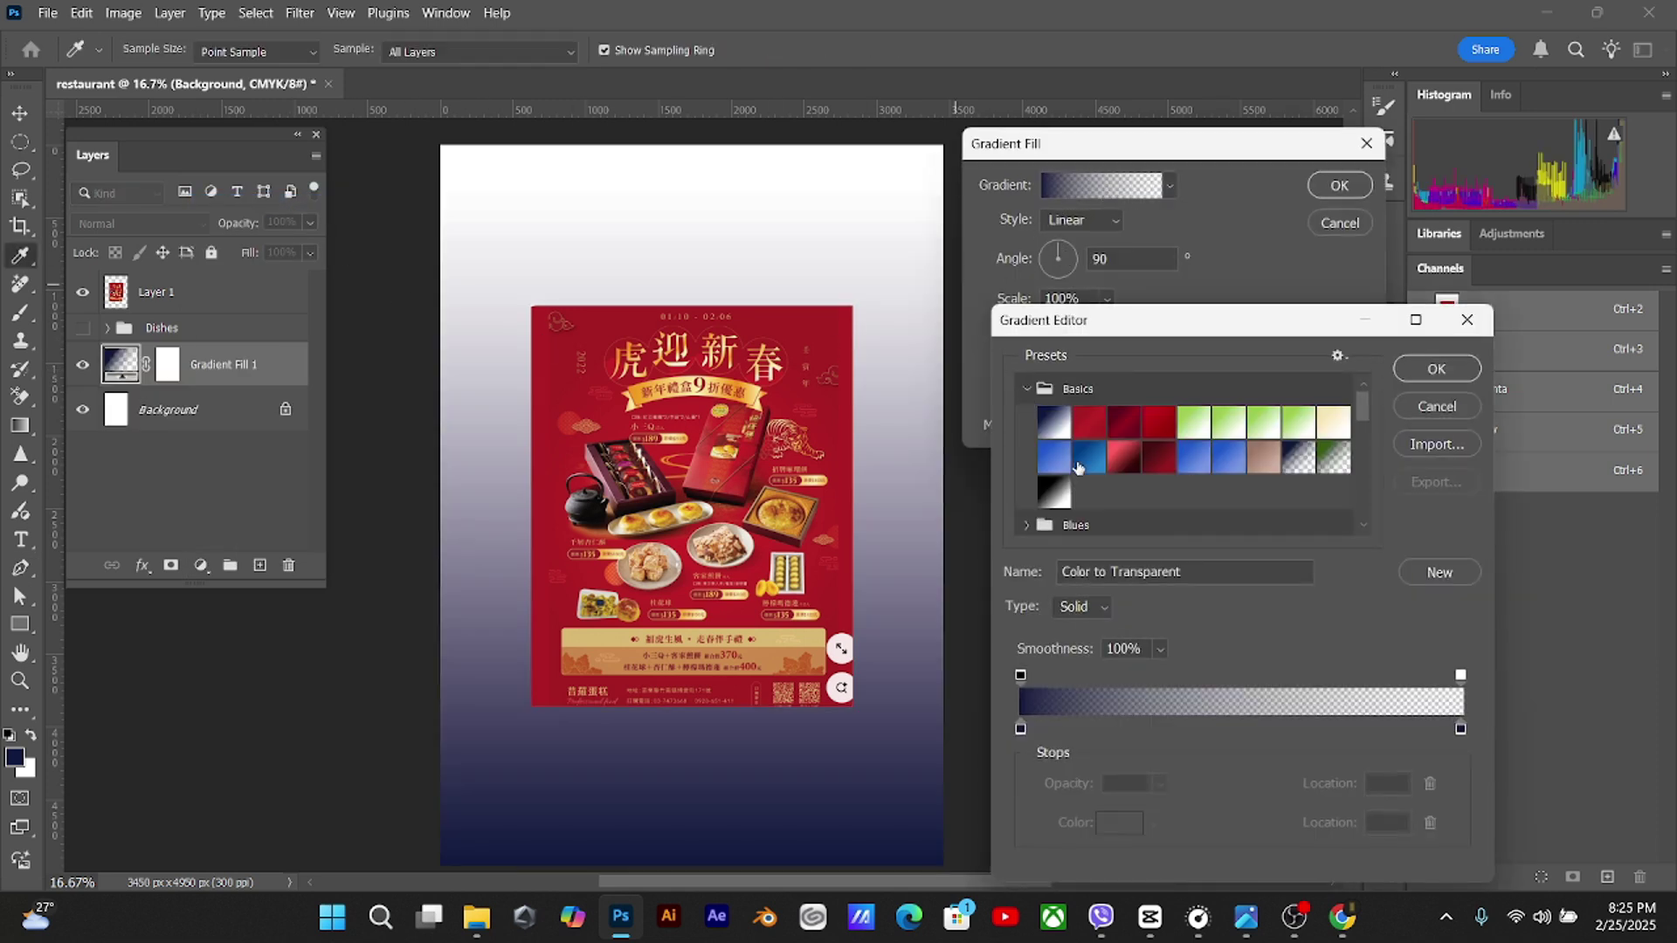
click(1056, 426)
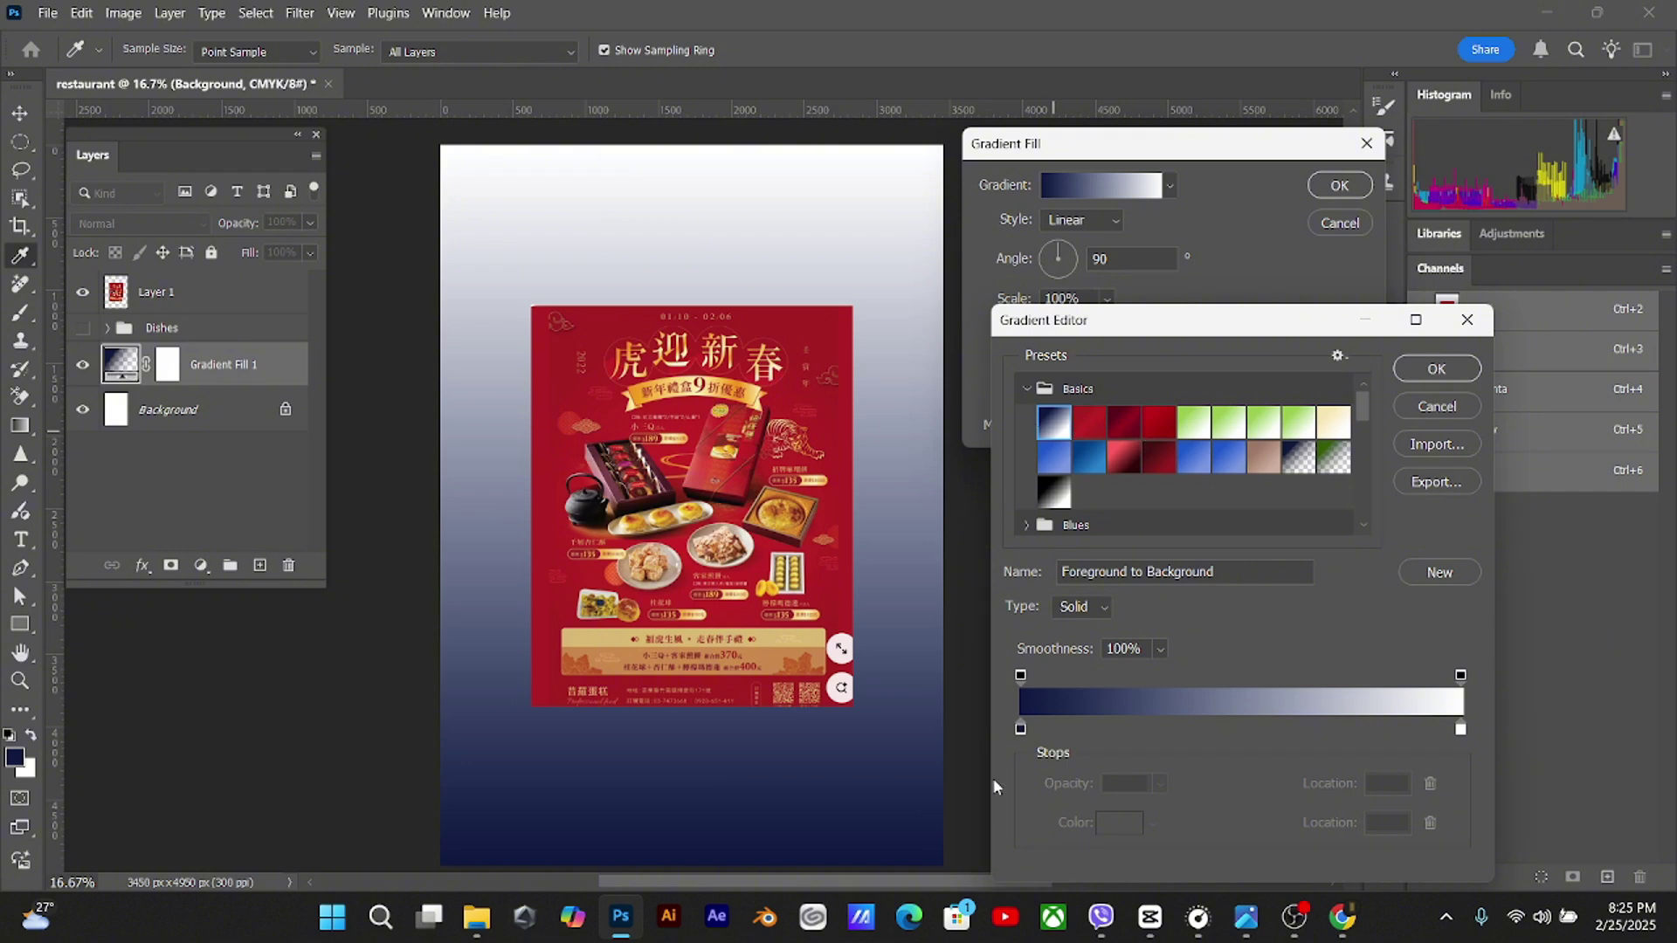
Set both end colour stops of the gradient to red a51e22 sampled from the reference poster's background
double_click(1020, 730)
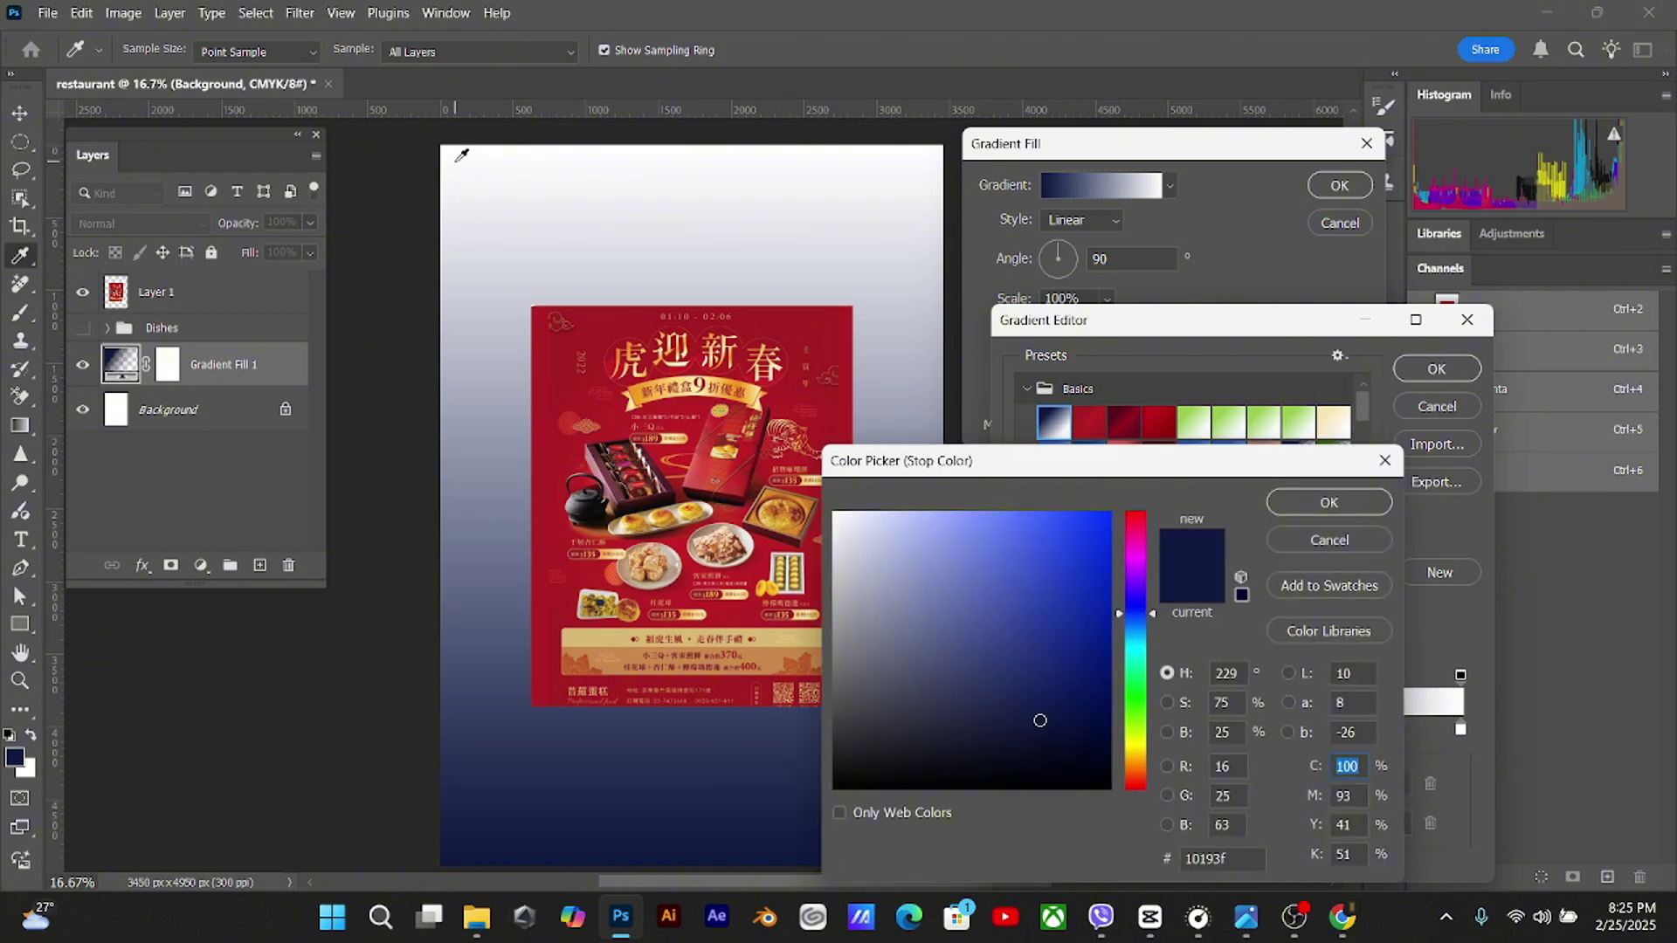
click(601, 312)
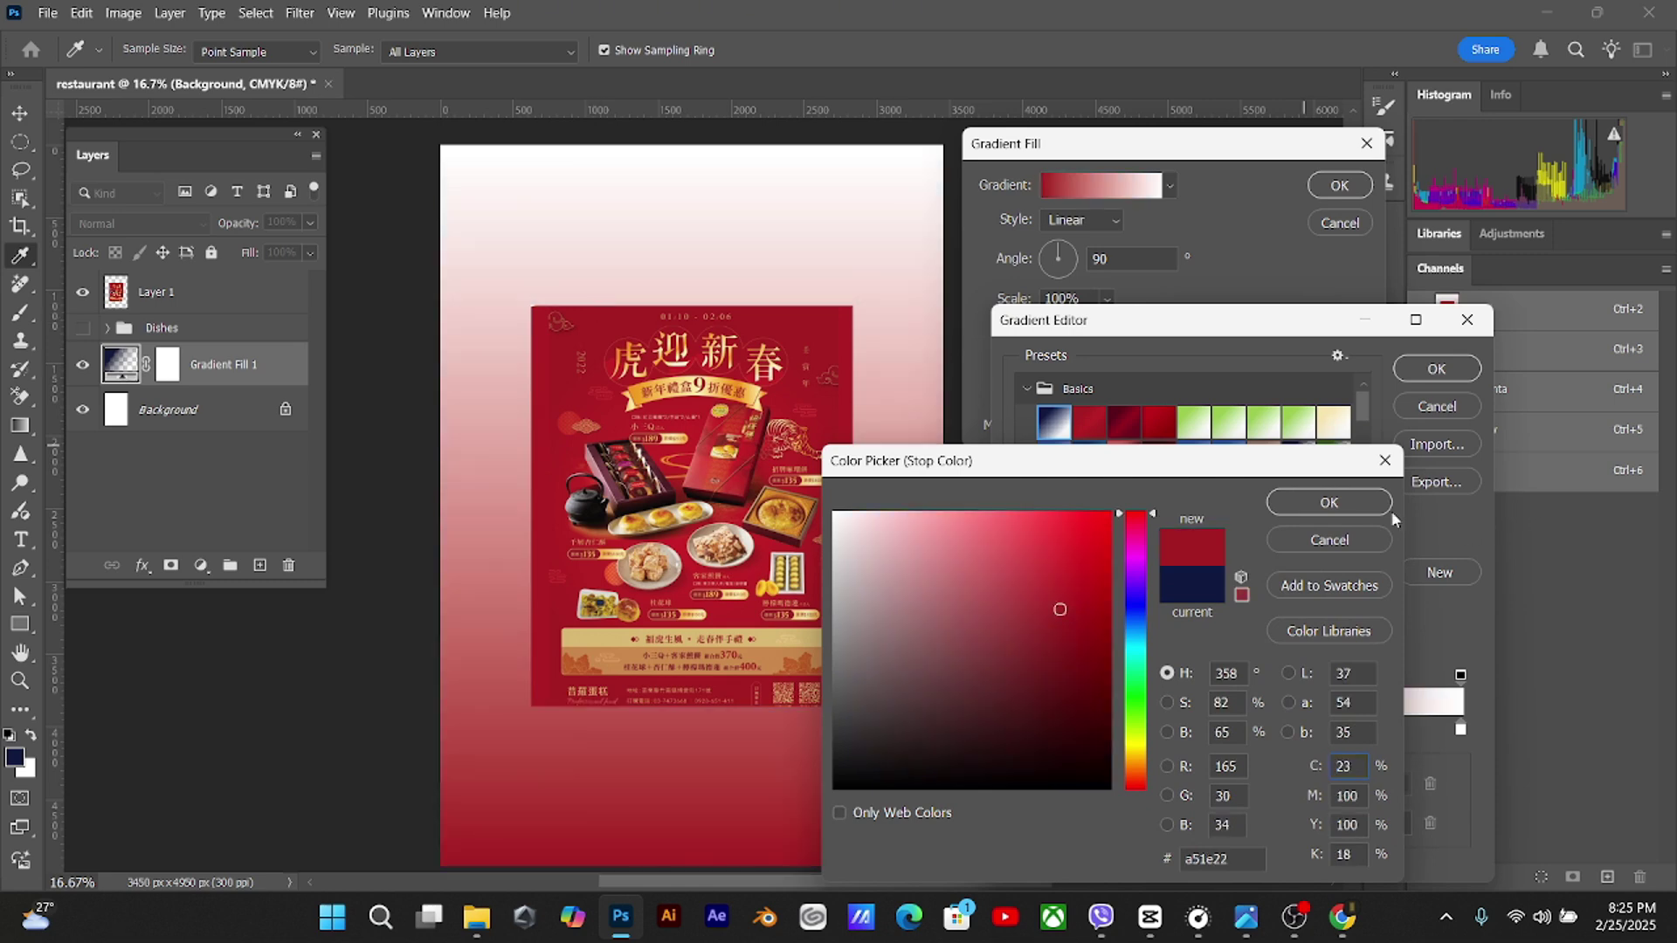
click(1328, 502)
double_click(1461, 730)
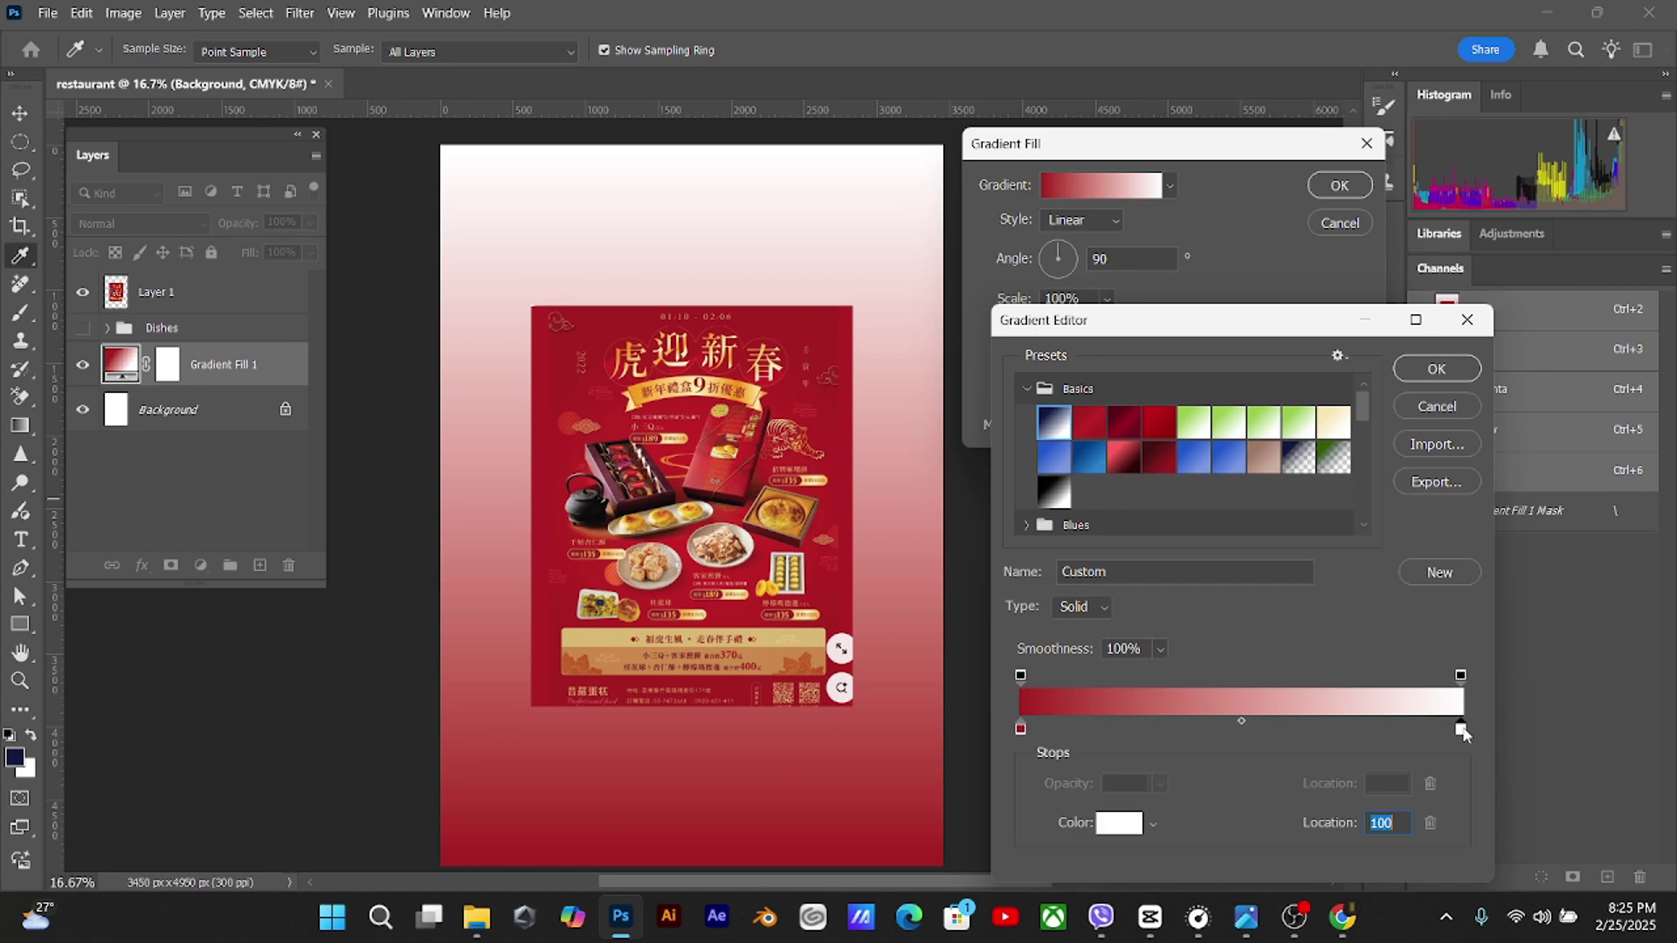
click(729, 679)
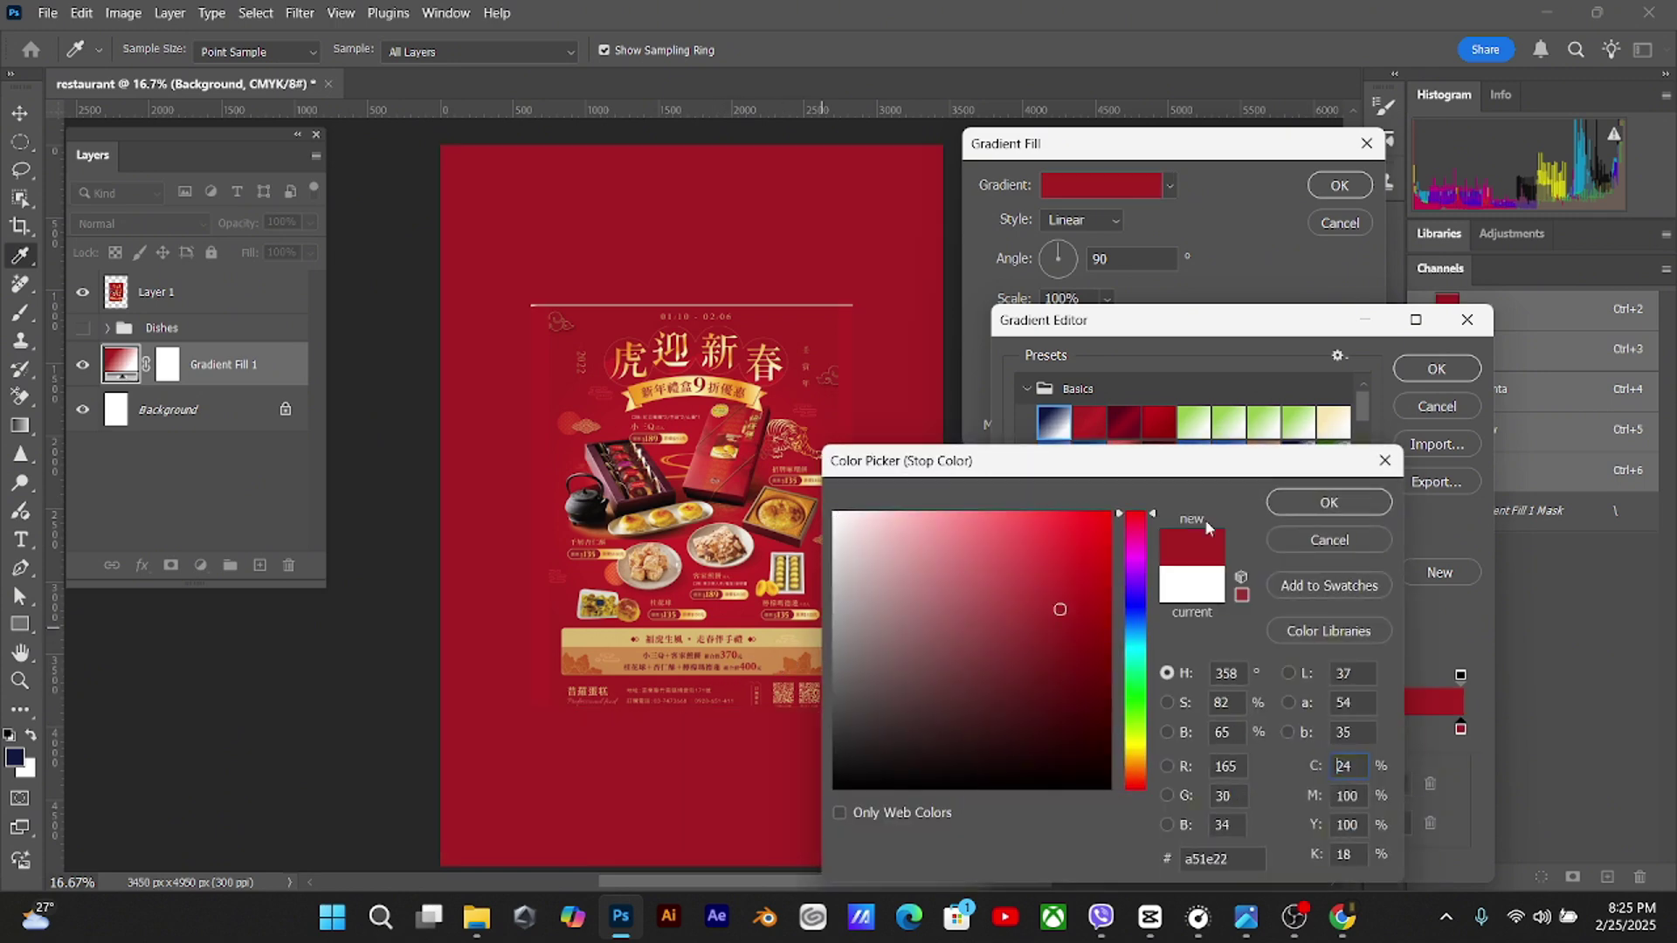
click(1328, 502)
Add a middle colour stop at 49% of the gradient and set it to the brighter red ce2429
click(1238, 730)
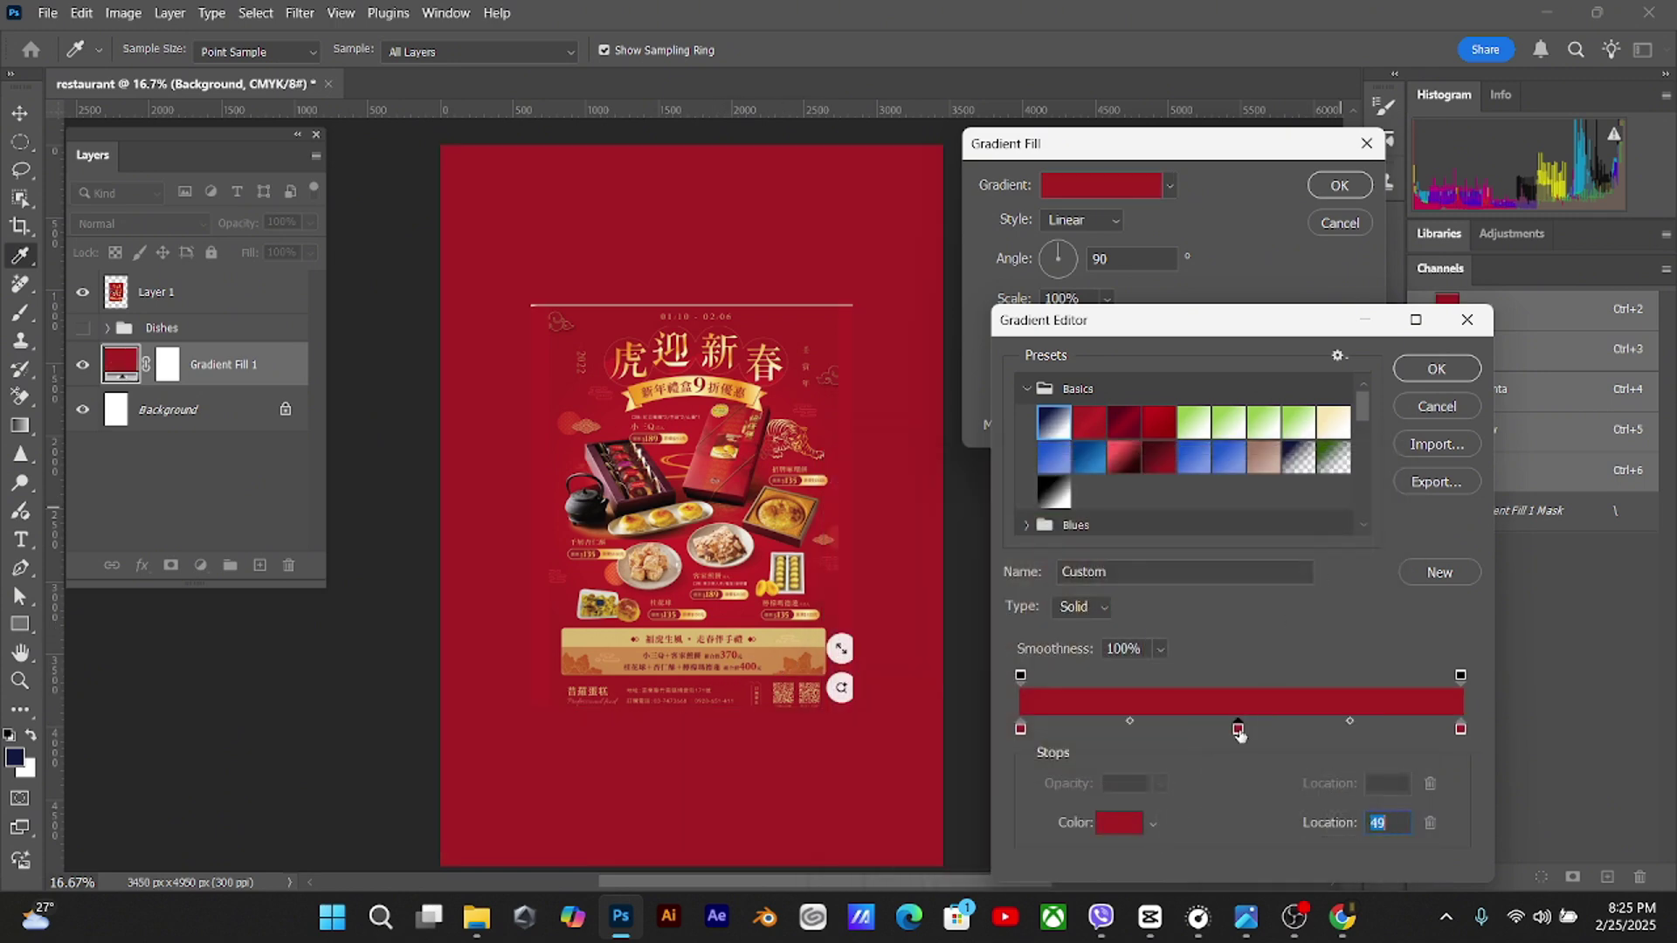
double_click(1238, 730)
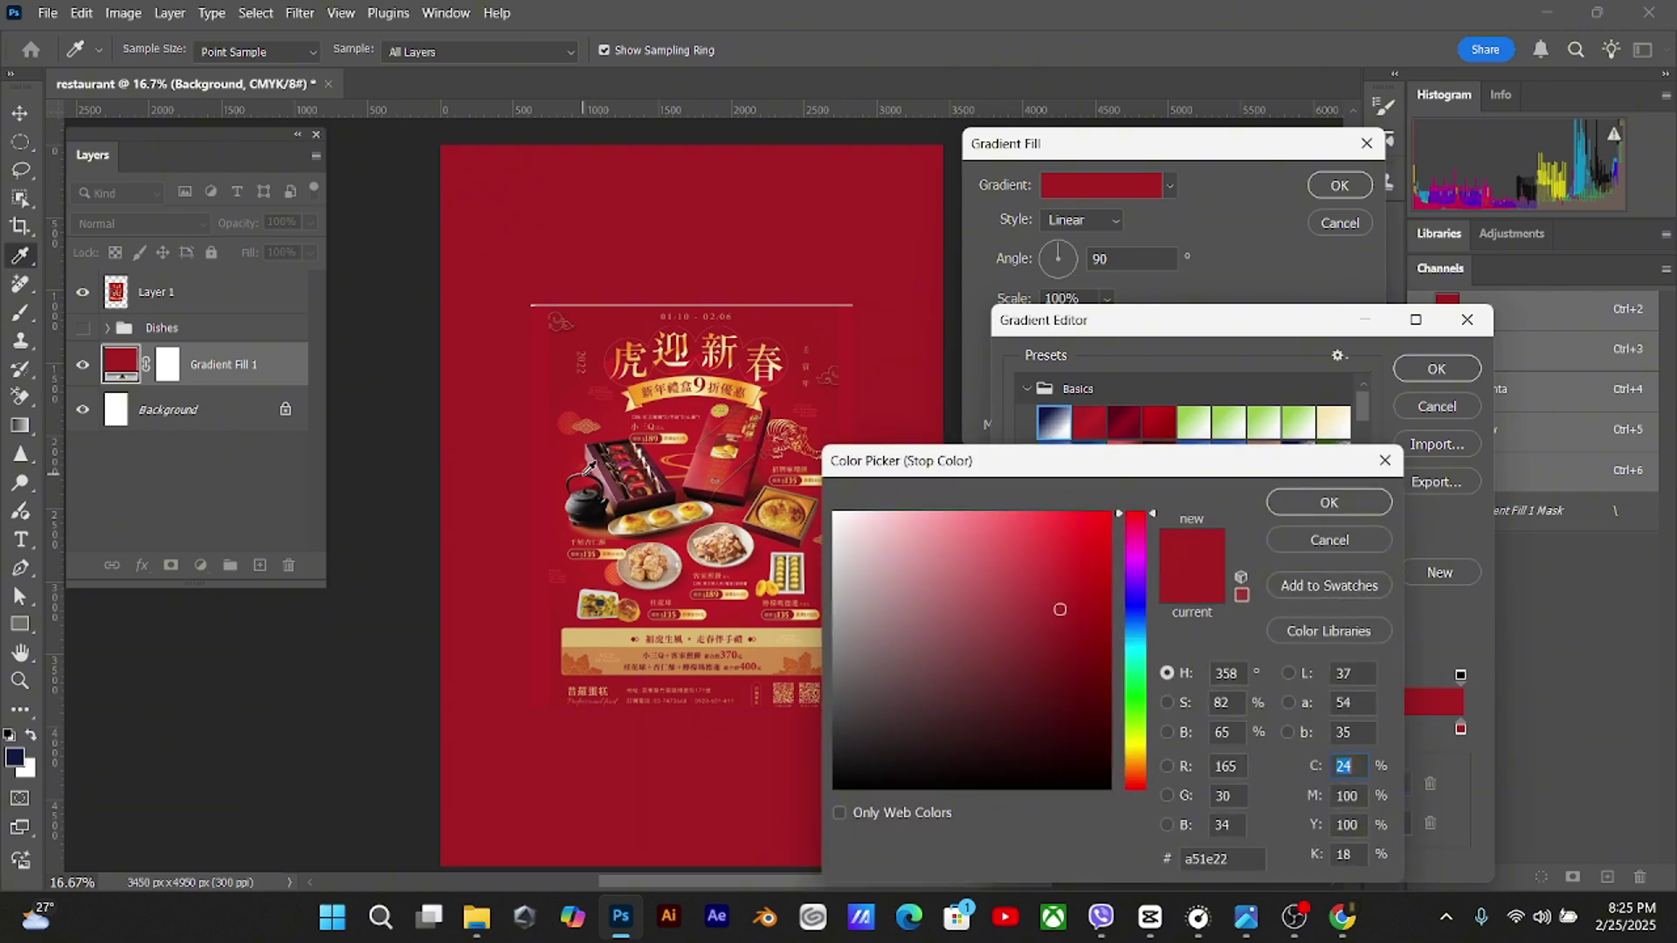
click(670, 462)
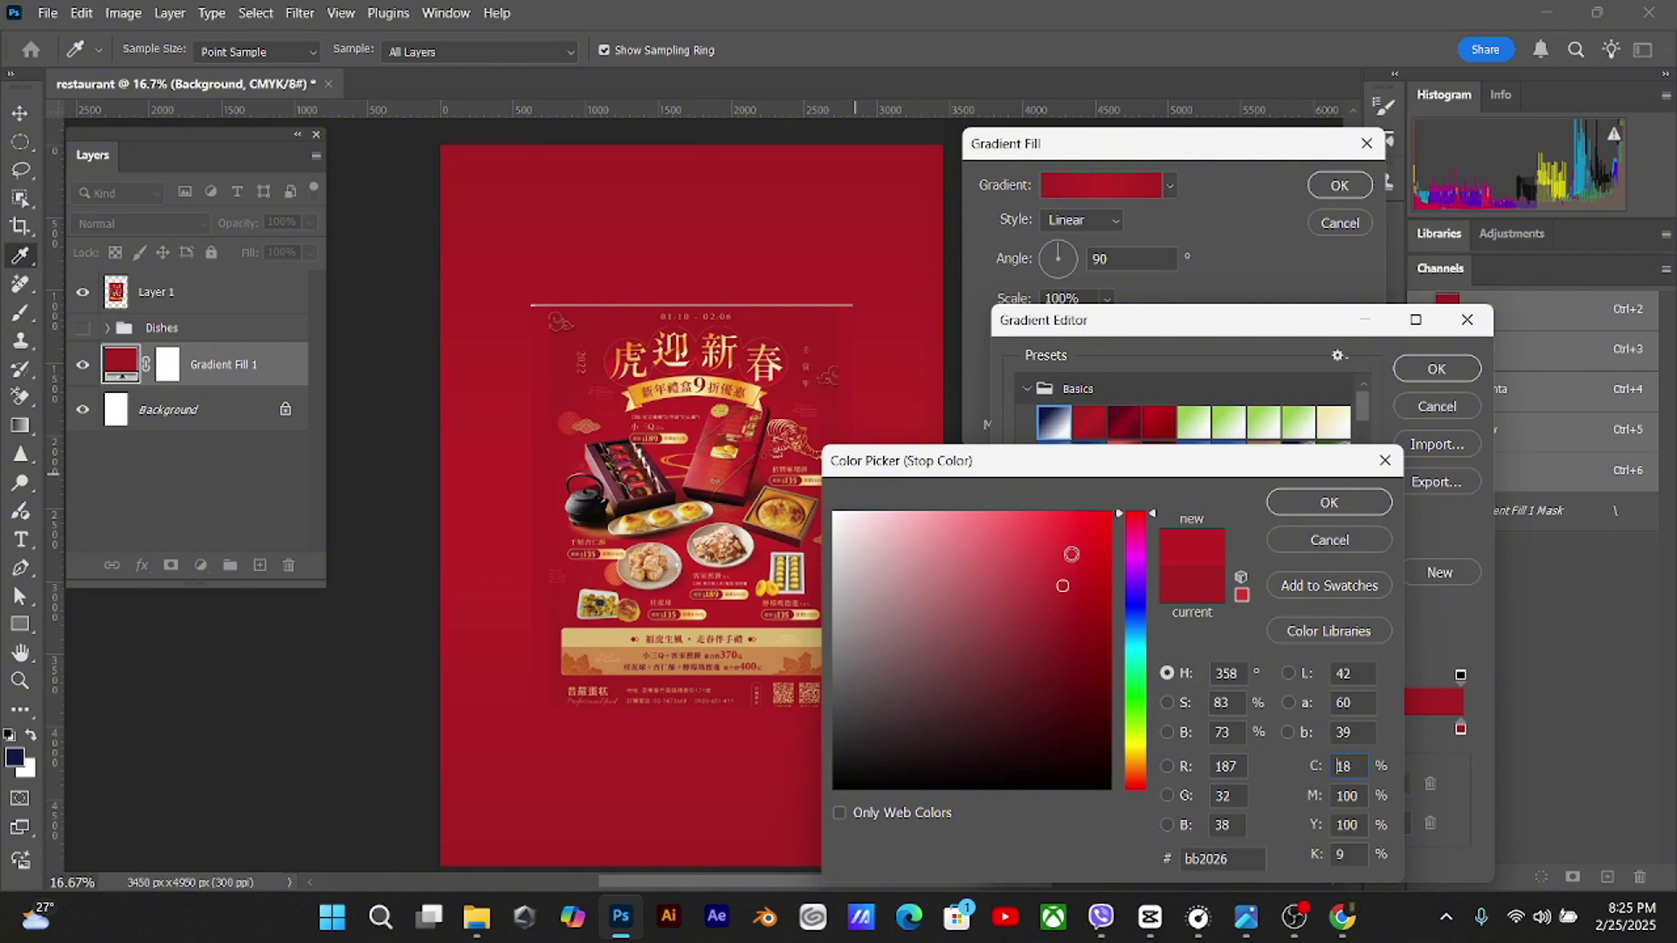
drag(1055, 561, 1064, 564)
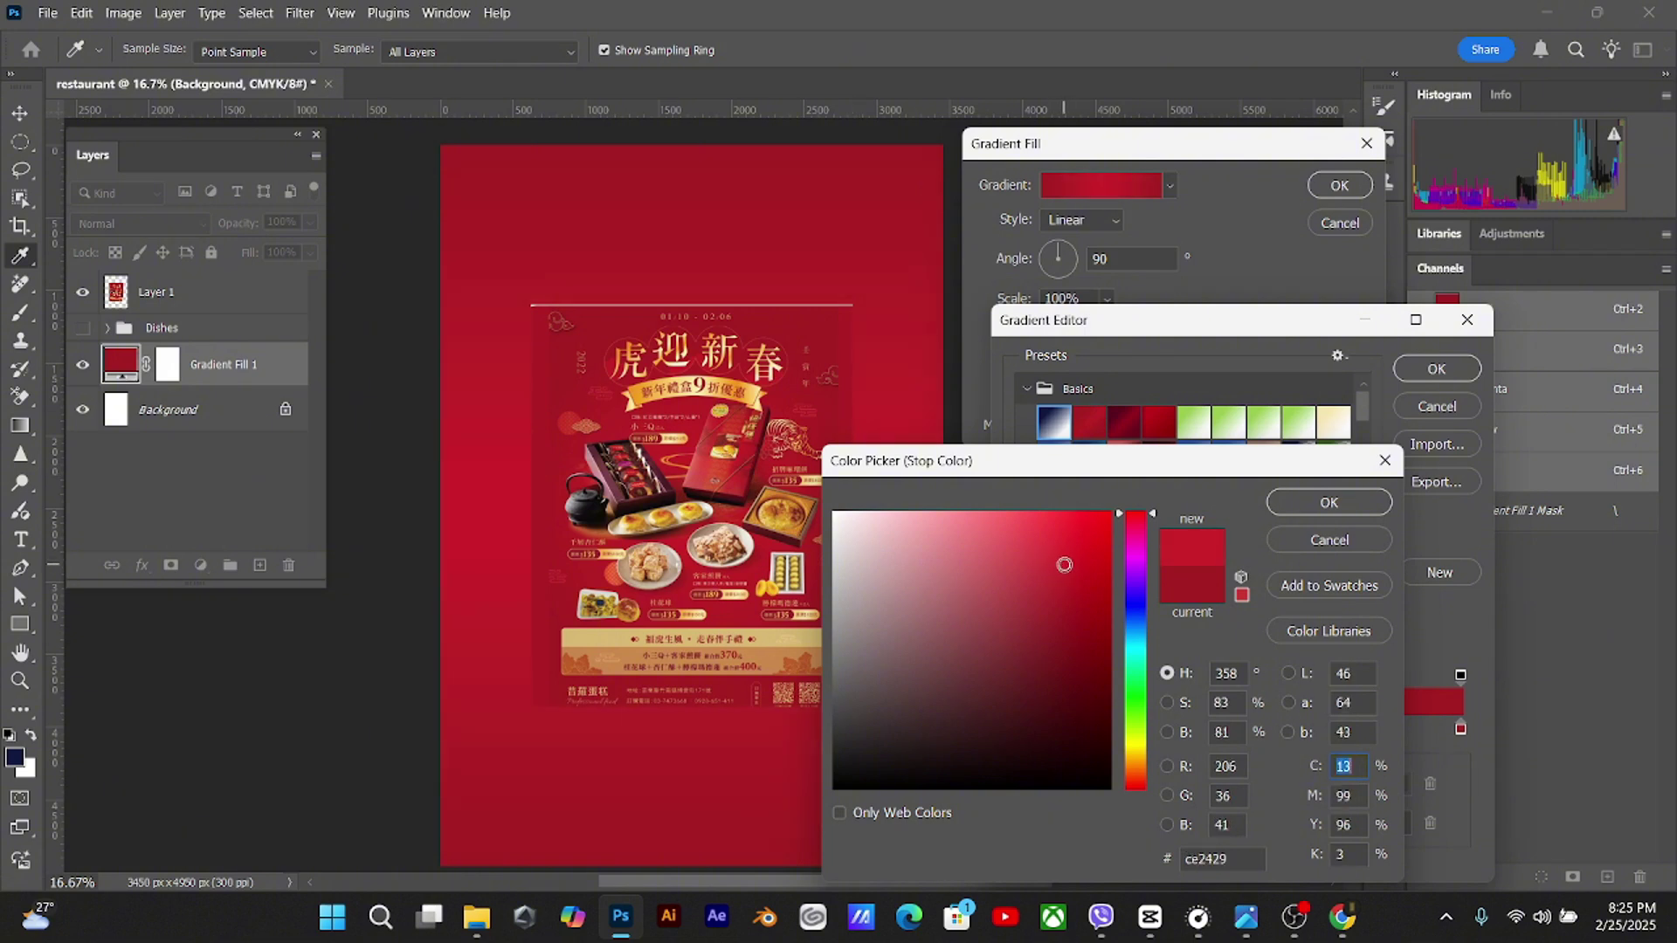
click(1289, 506)
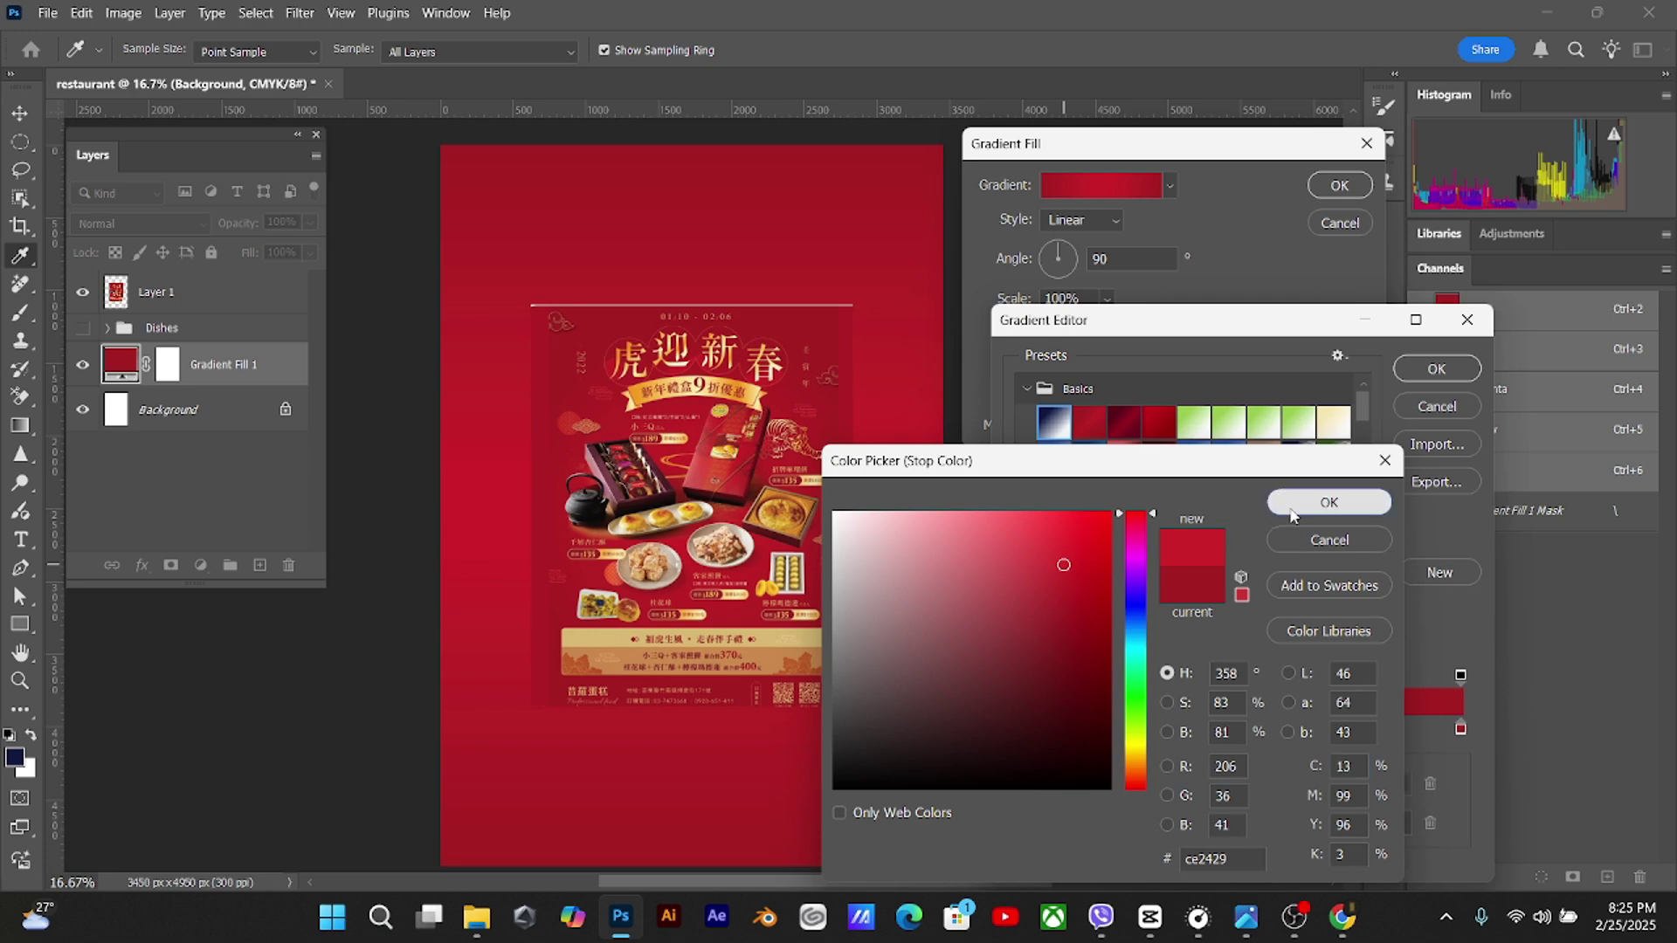
Set the gradient's colour stop at location 0 to the dark red 771215
double_click(1021, 729)
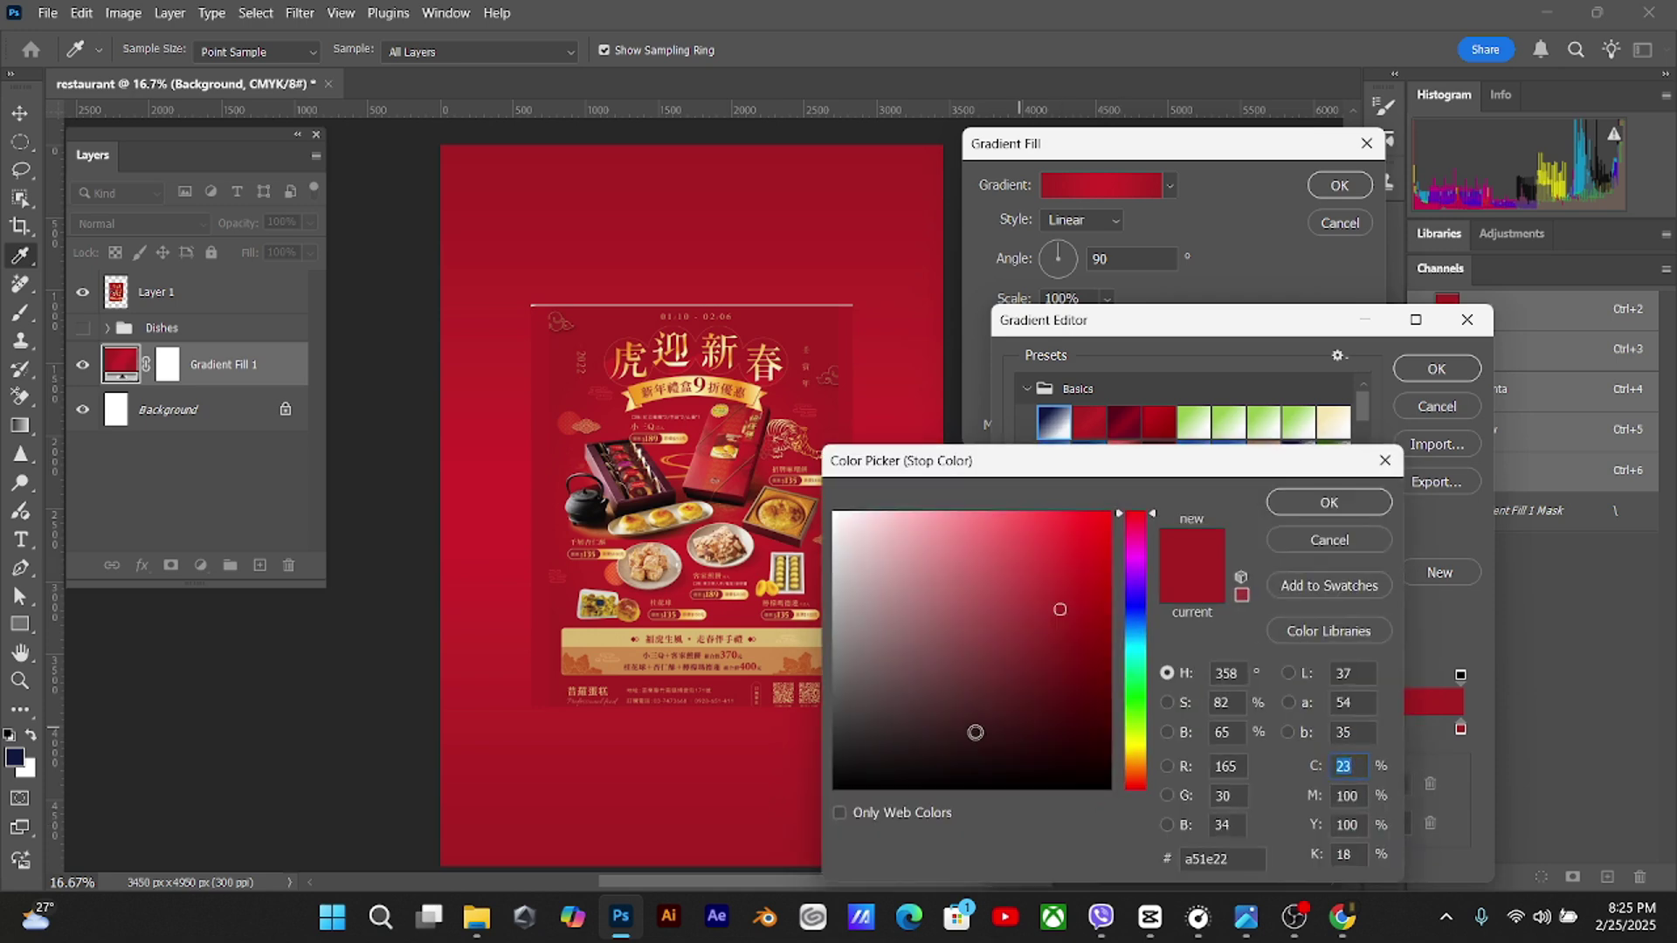
click(1069, 649)
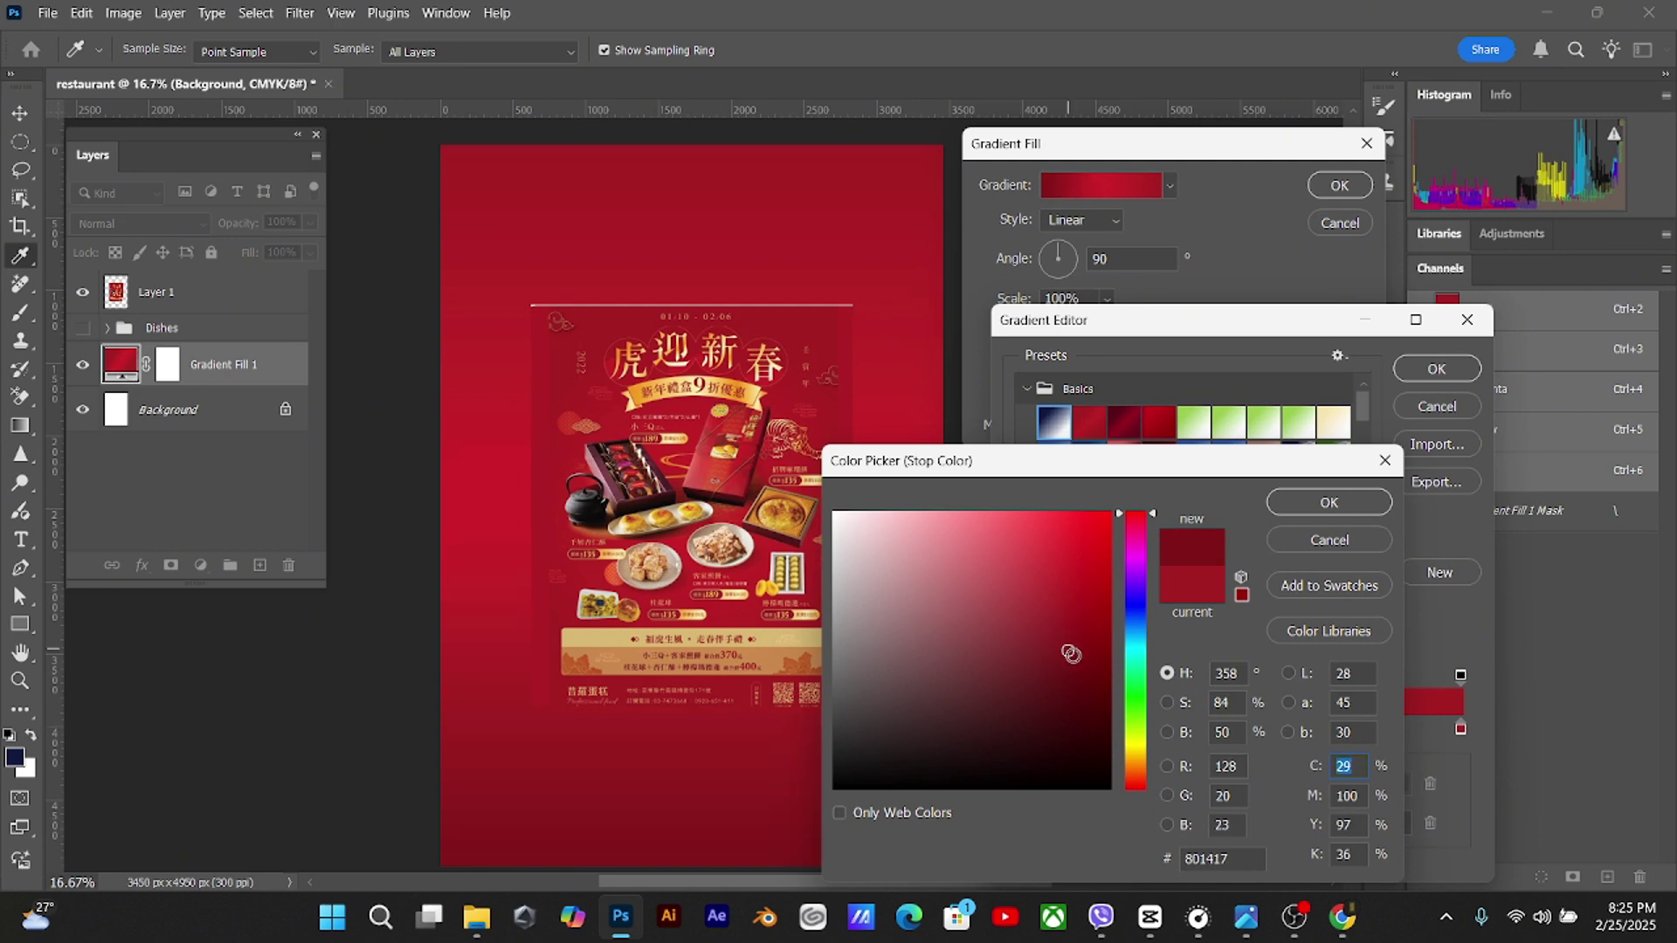
click(1069, 660)
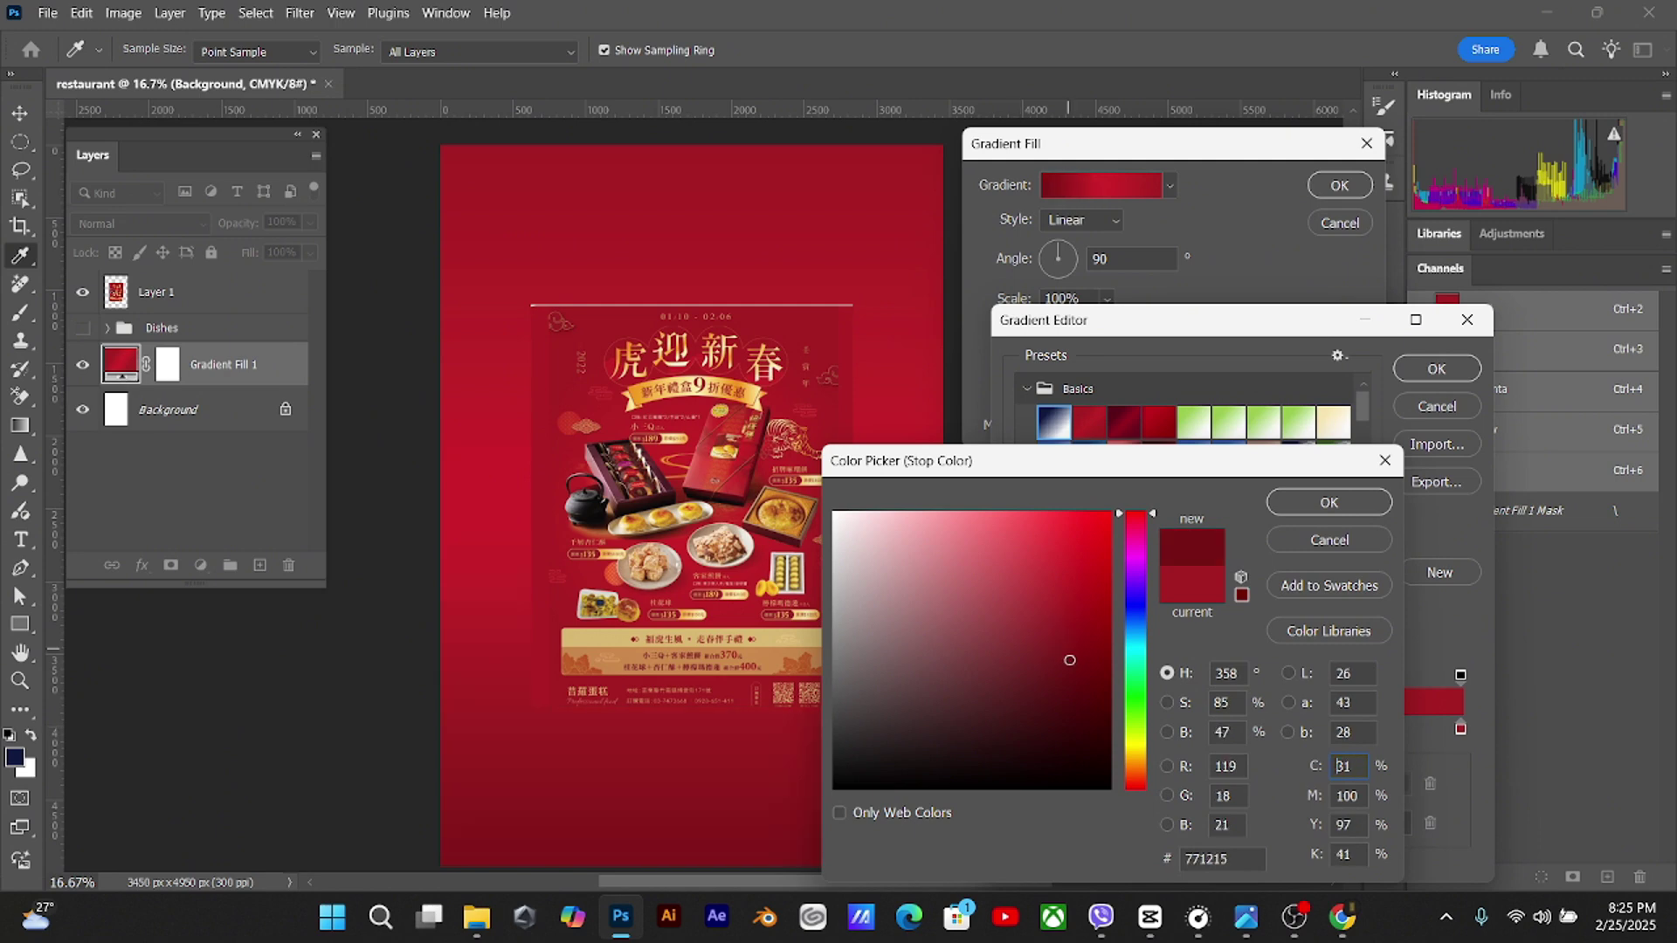
click(1325, 507)
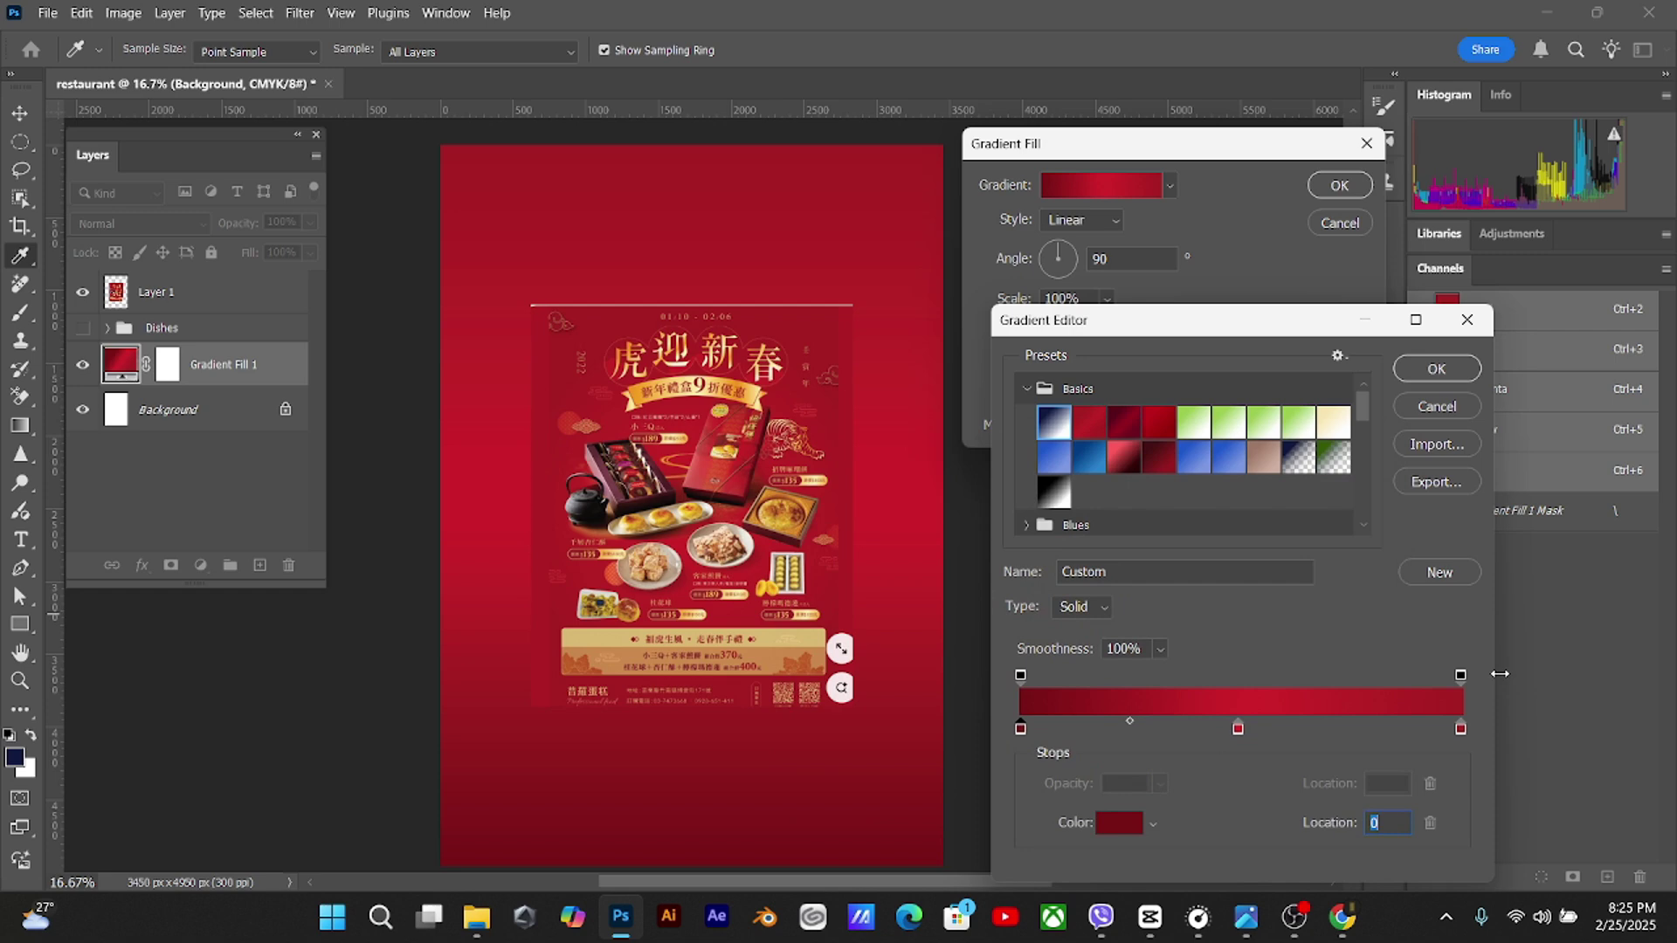
Set the gradient's colour stop at location 100 to red 9b1a1d and apply the gradient fill
double_click(1461, 730)
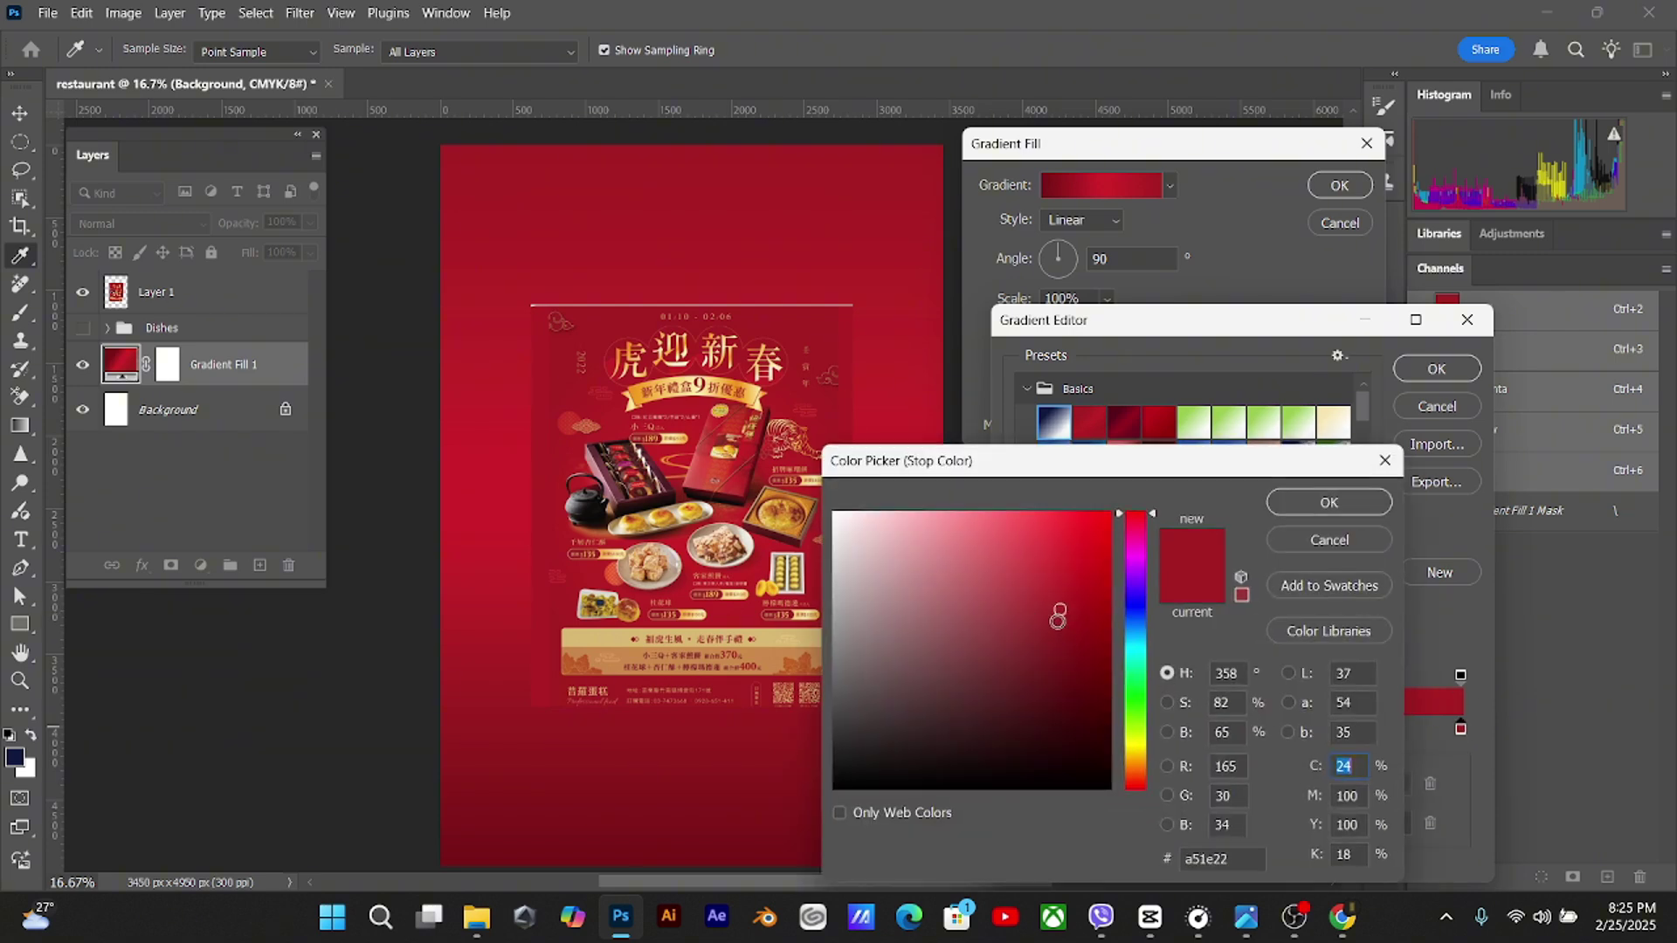
click(1066, 621)
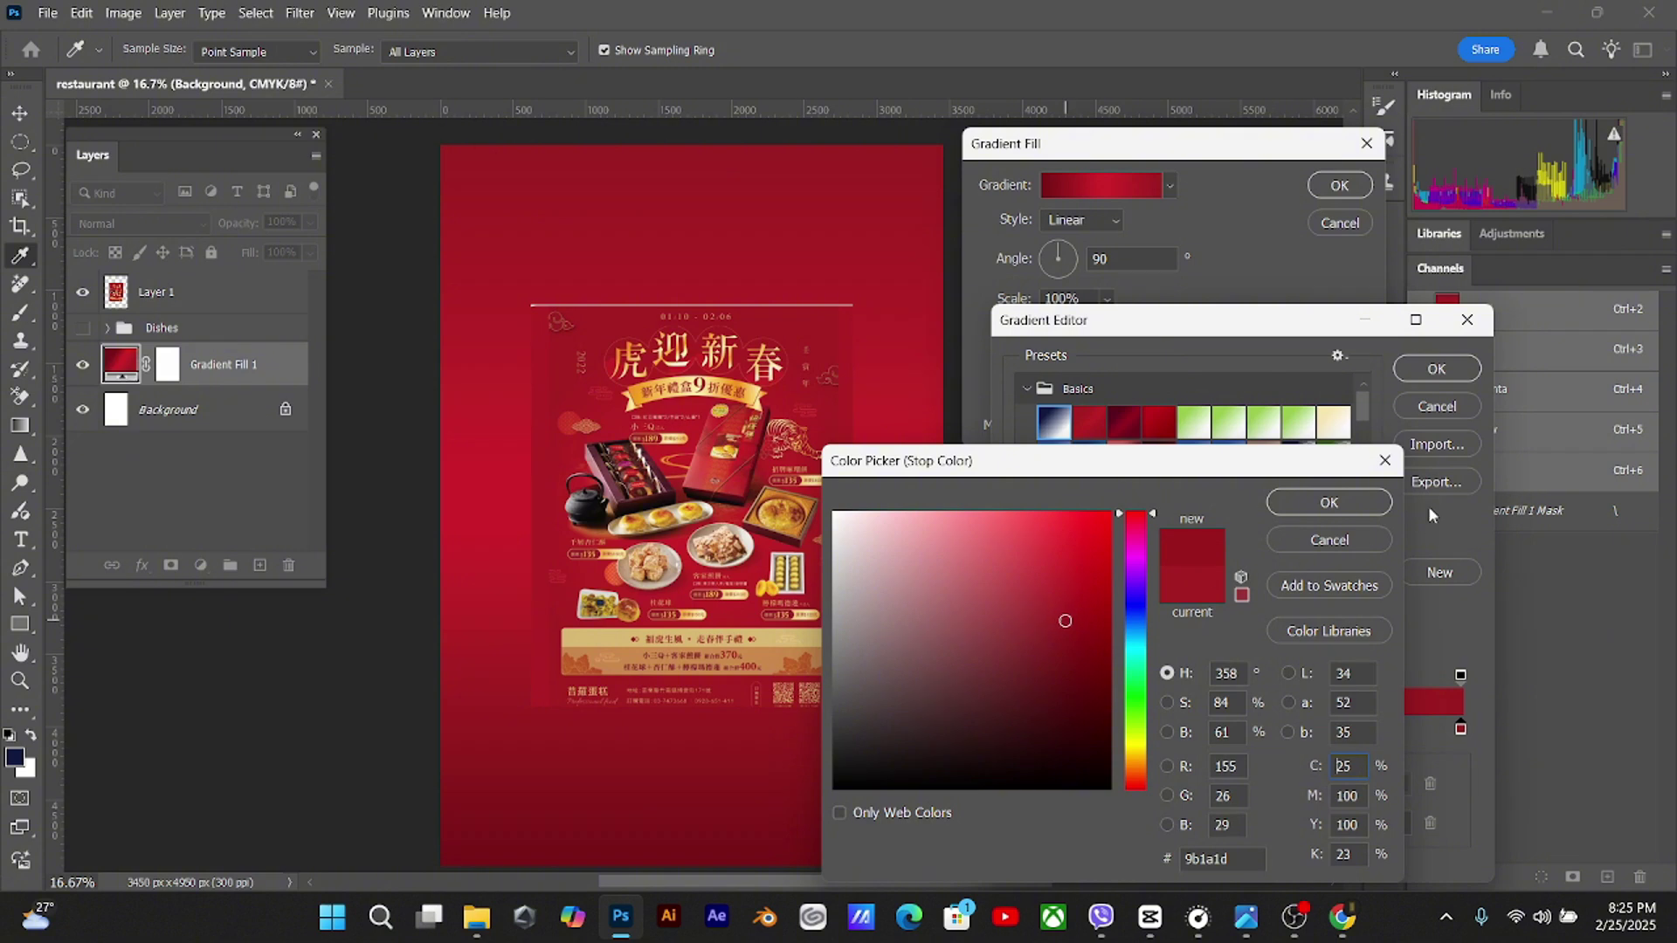
click(1328, 503)
click(1431, 369)
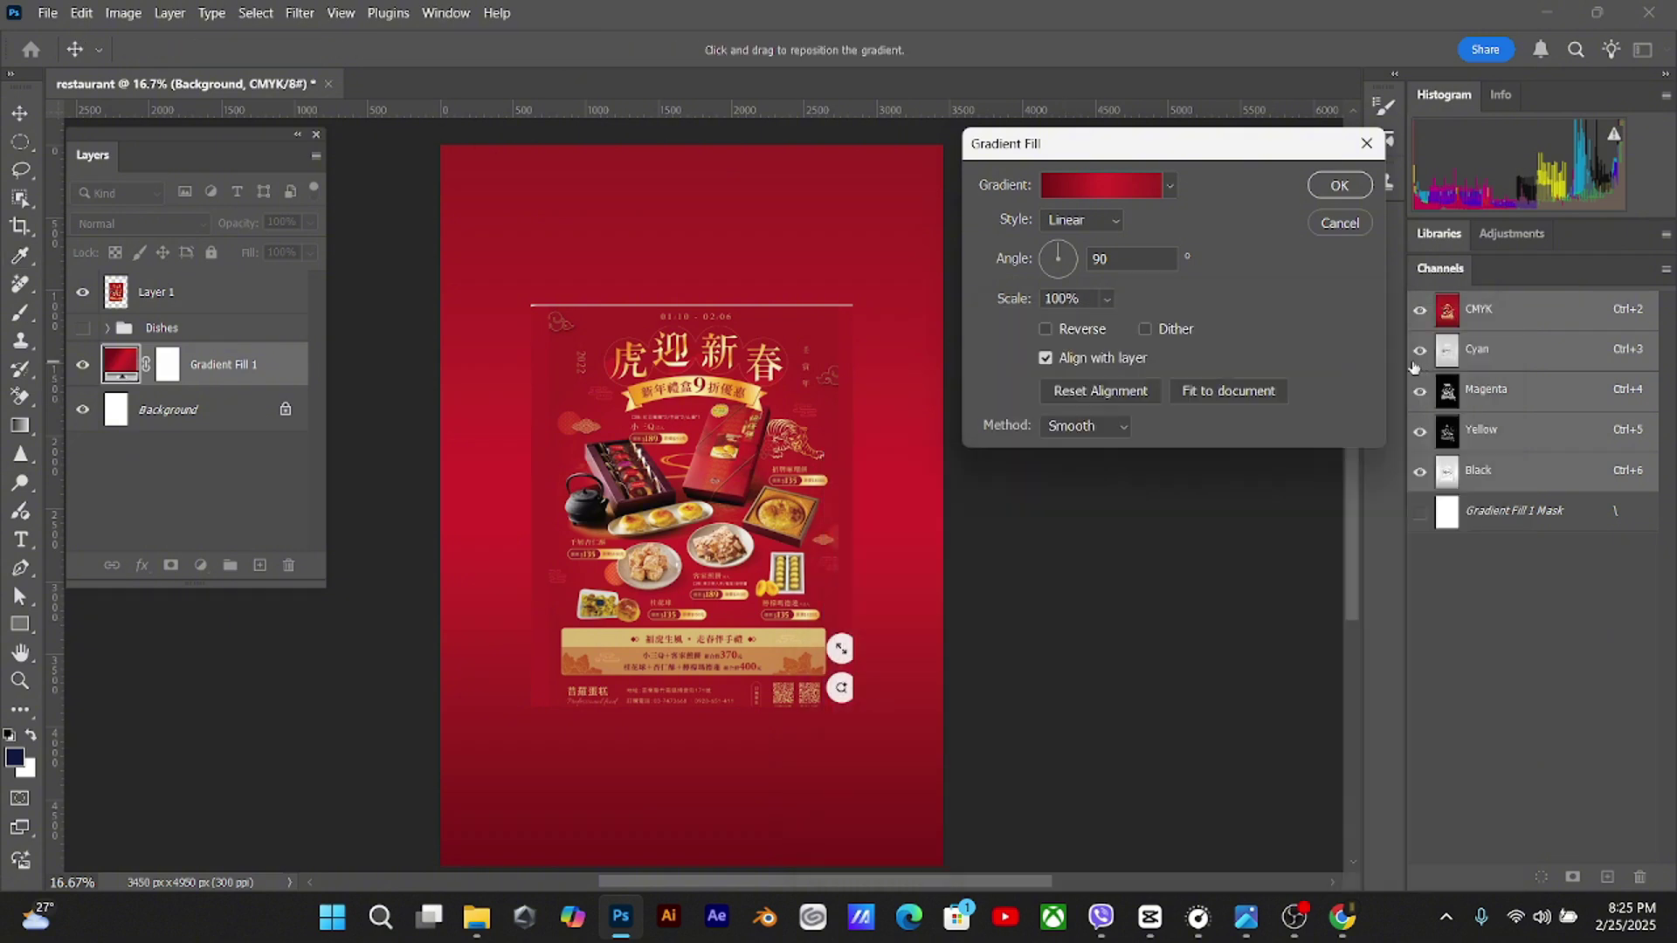
click(1349, 187)
Undo the stray pen point on the canvas and hide the red reference poster layer
click(724, 374)
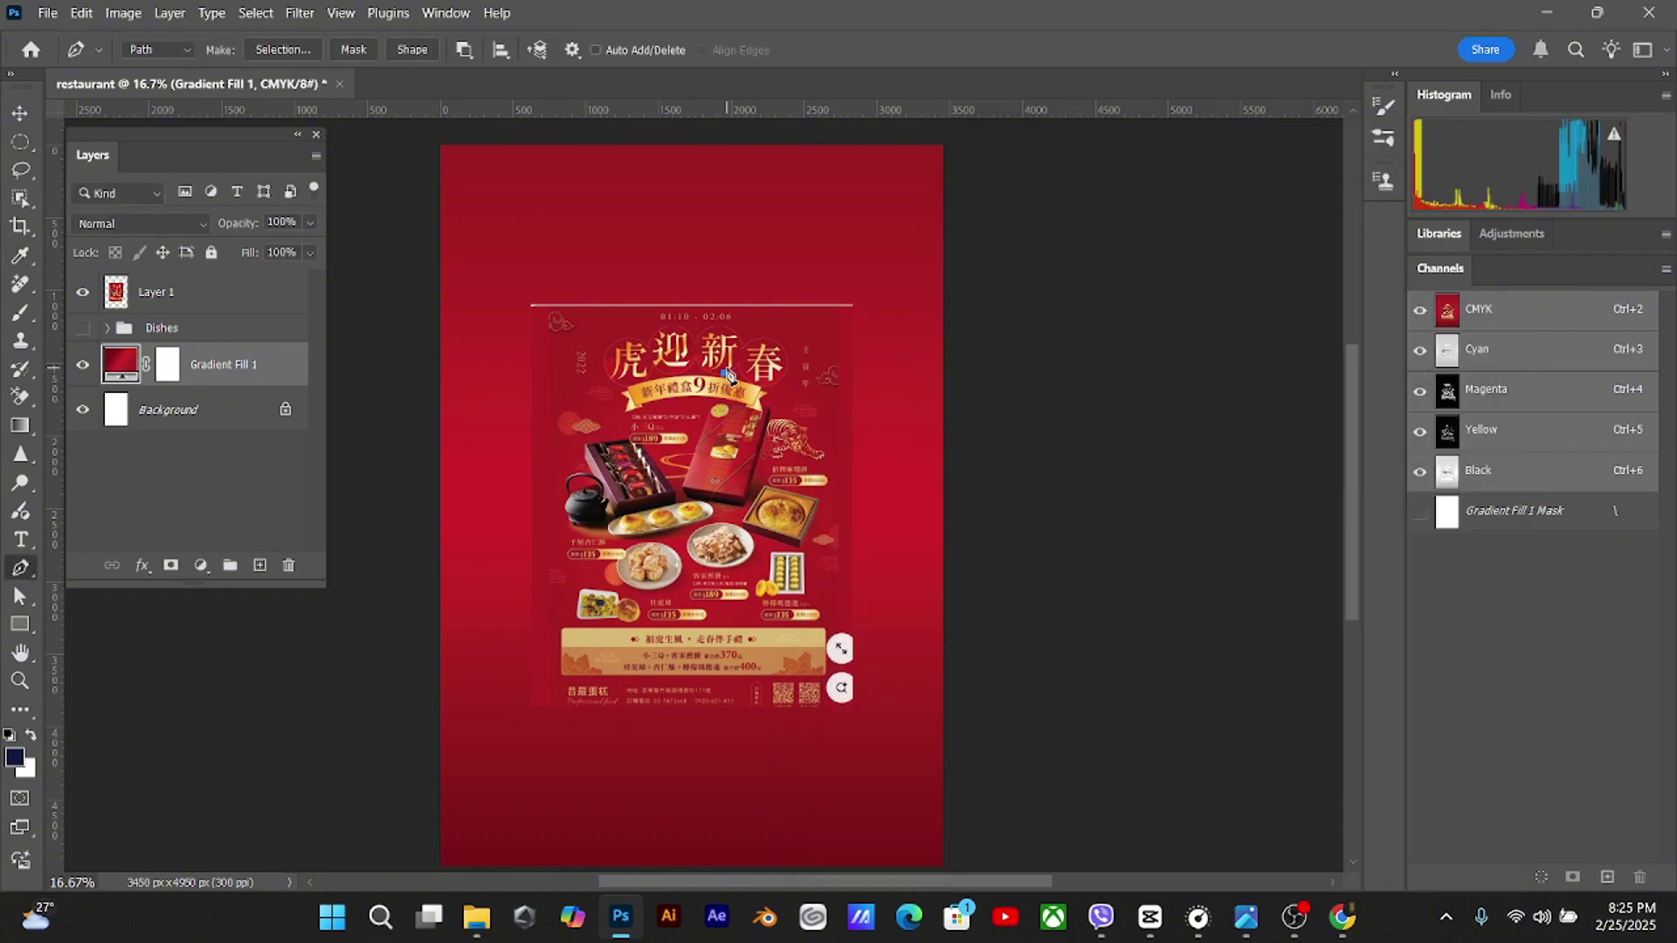
key(ctrl+z)
key(v)
click(720, 423)
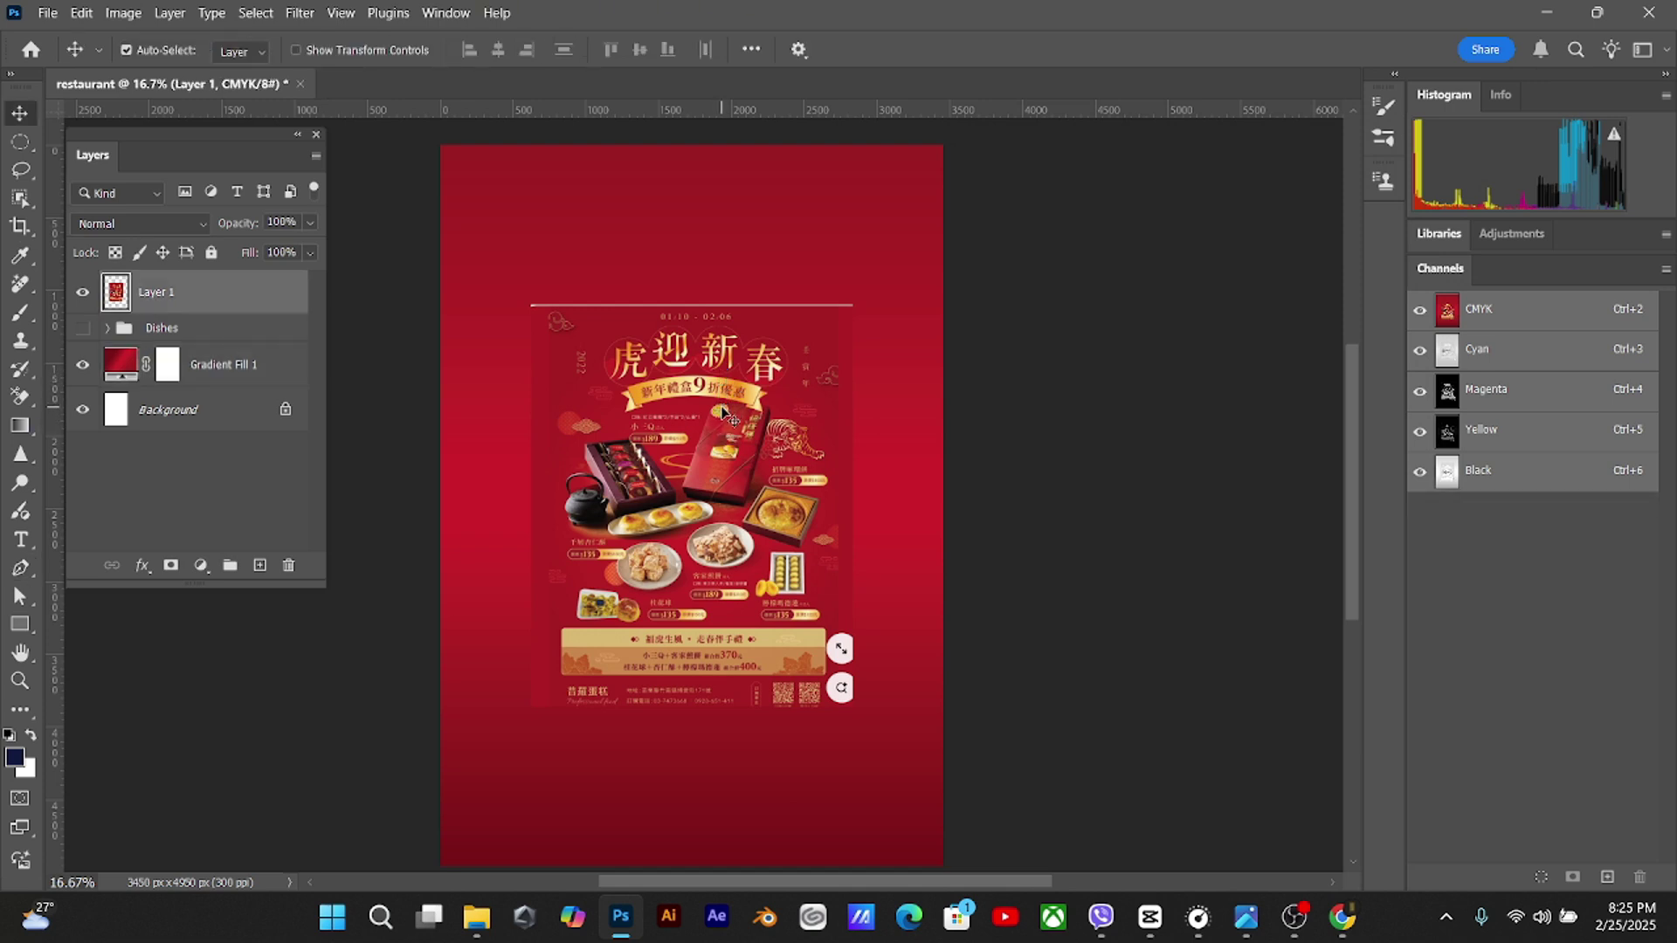
click(83, 295)
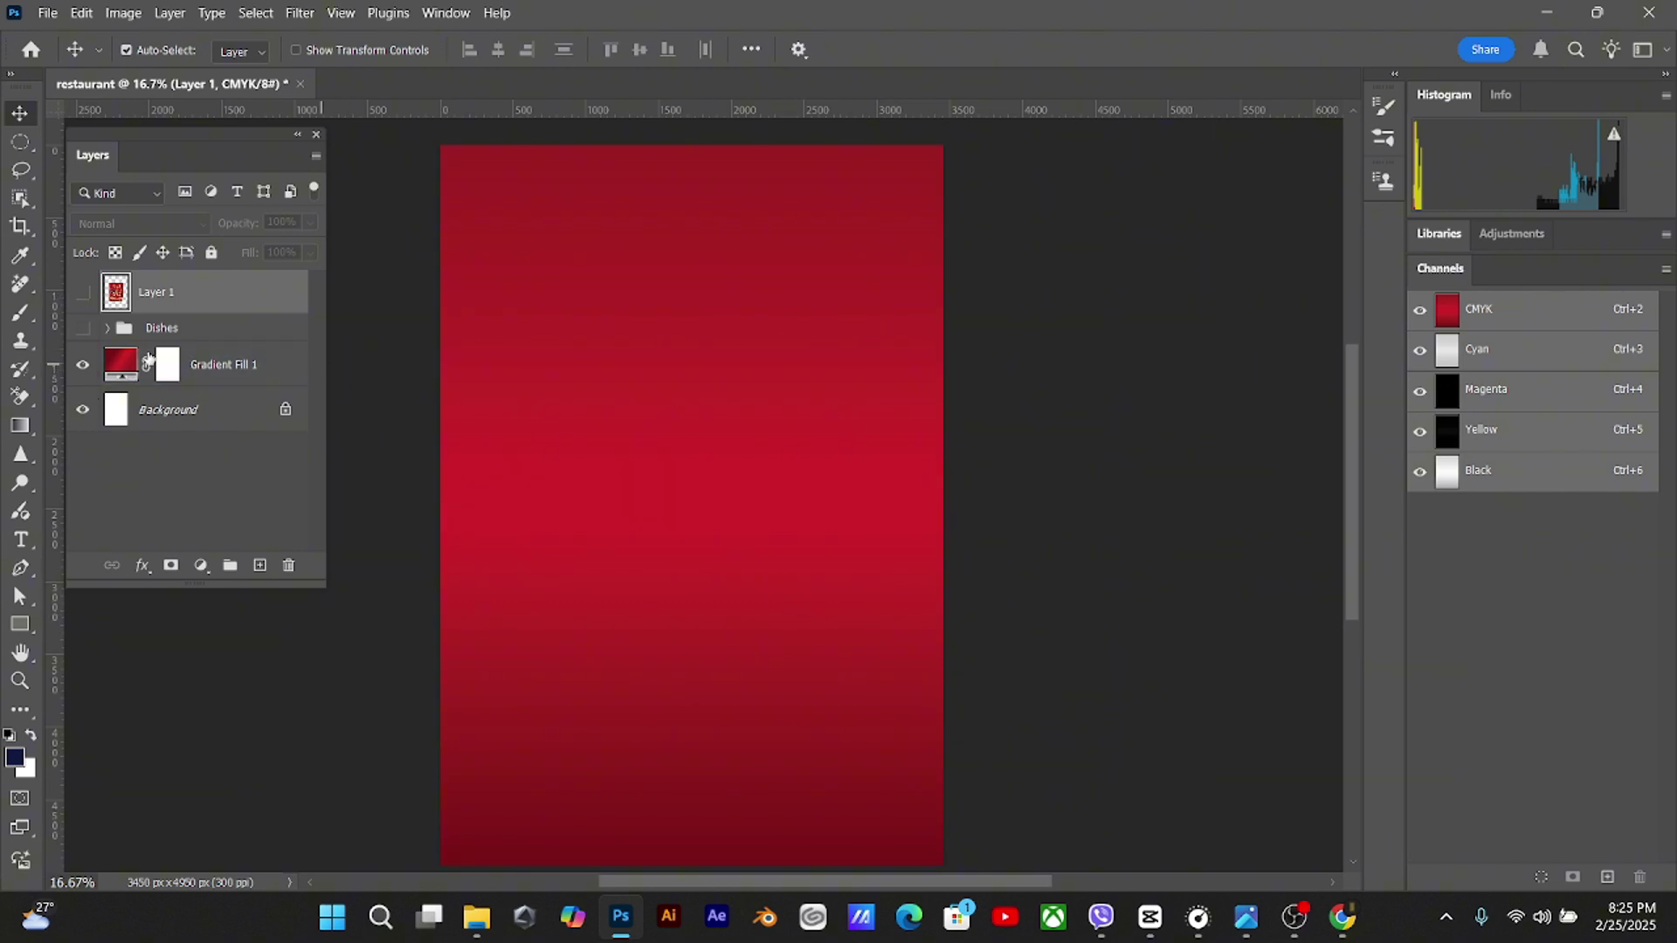
Set the angle of the red gradient fill to about 122.35° so it runs diagonally across the poster
double_click(121, 363)
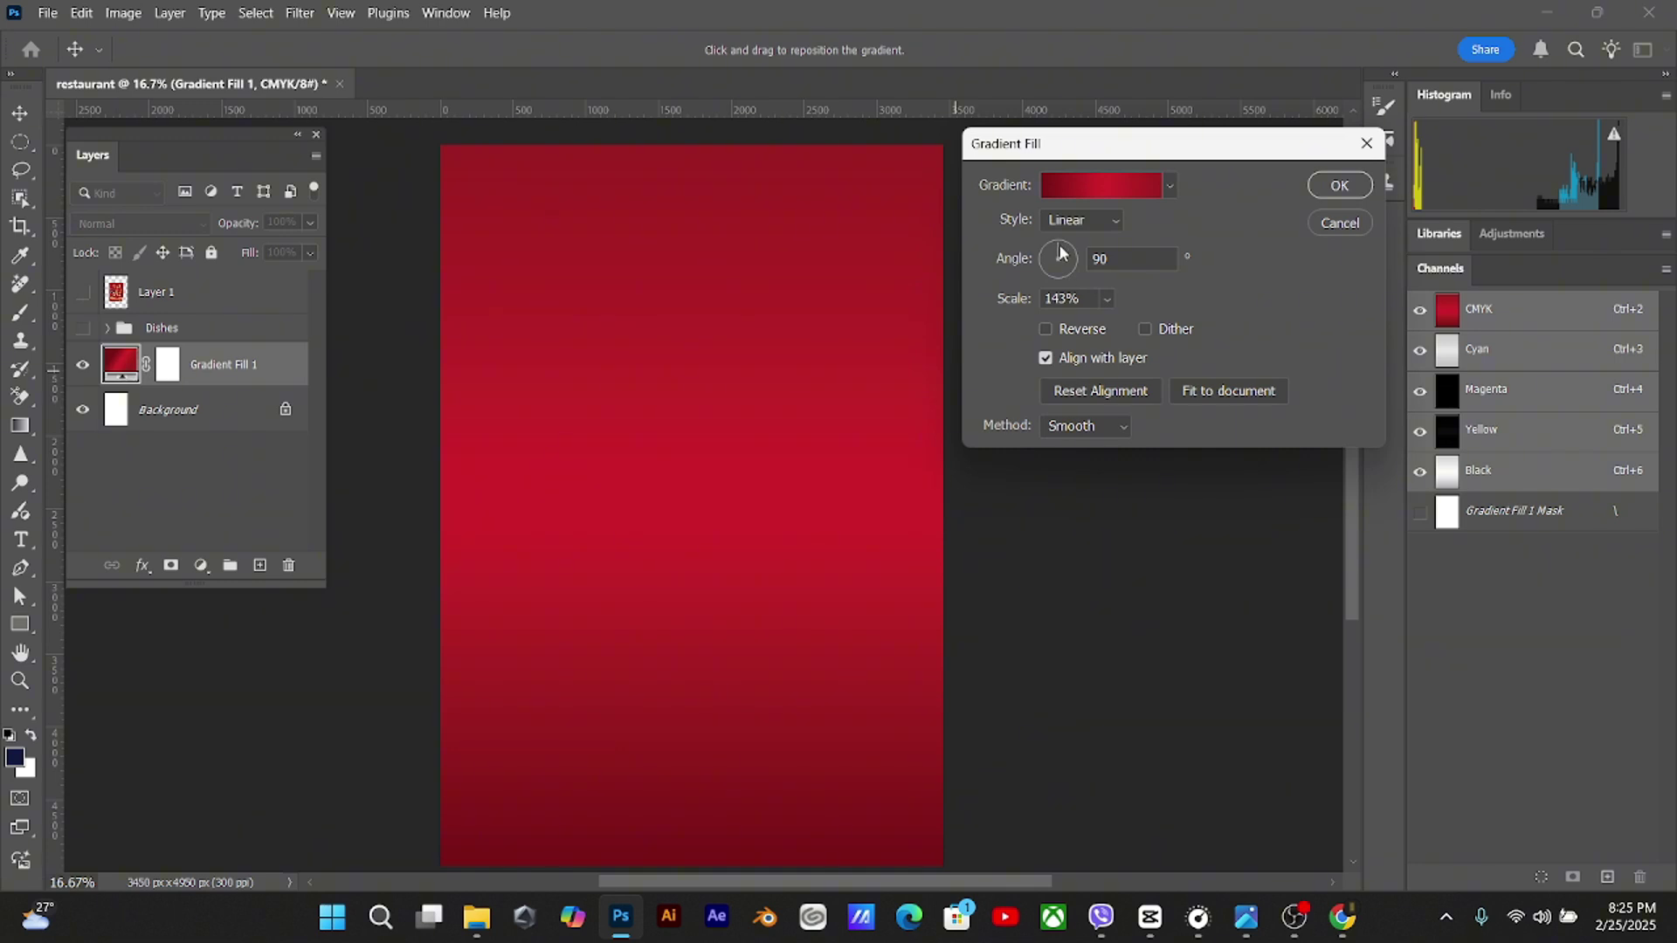
mouse_move(1059, 253)
mouse_down()
mouse_move(1053, 272)
mouse_move(1070, 276)
mouse_move(1051, 260)
mouse_up()
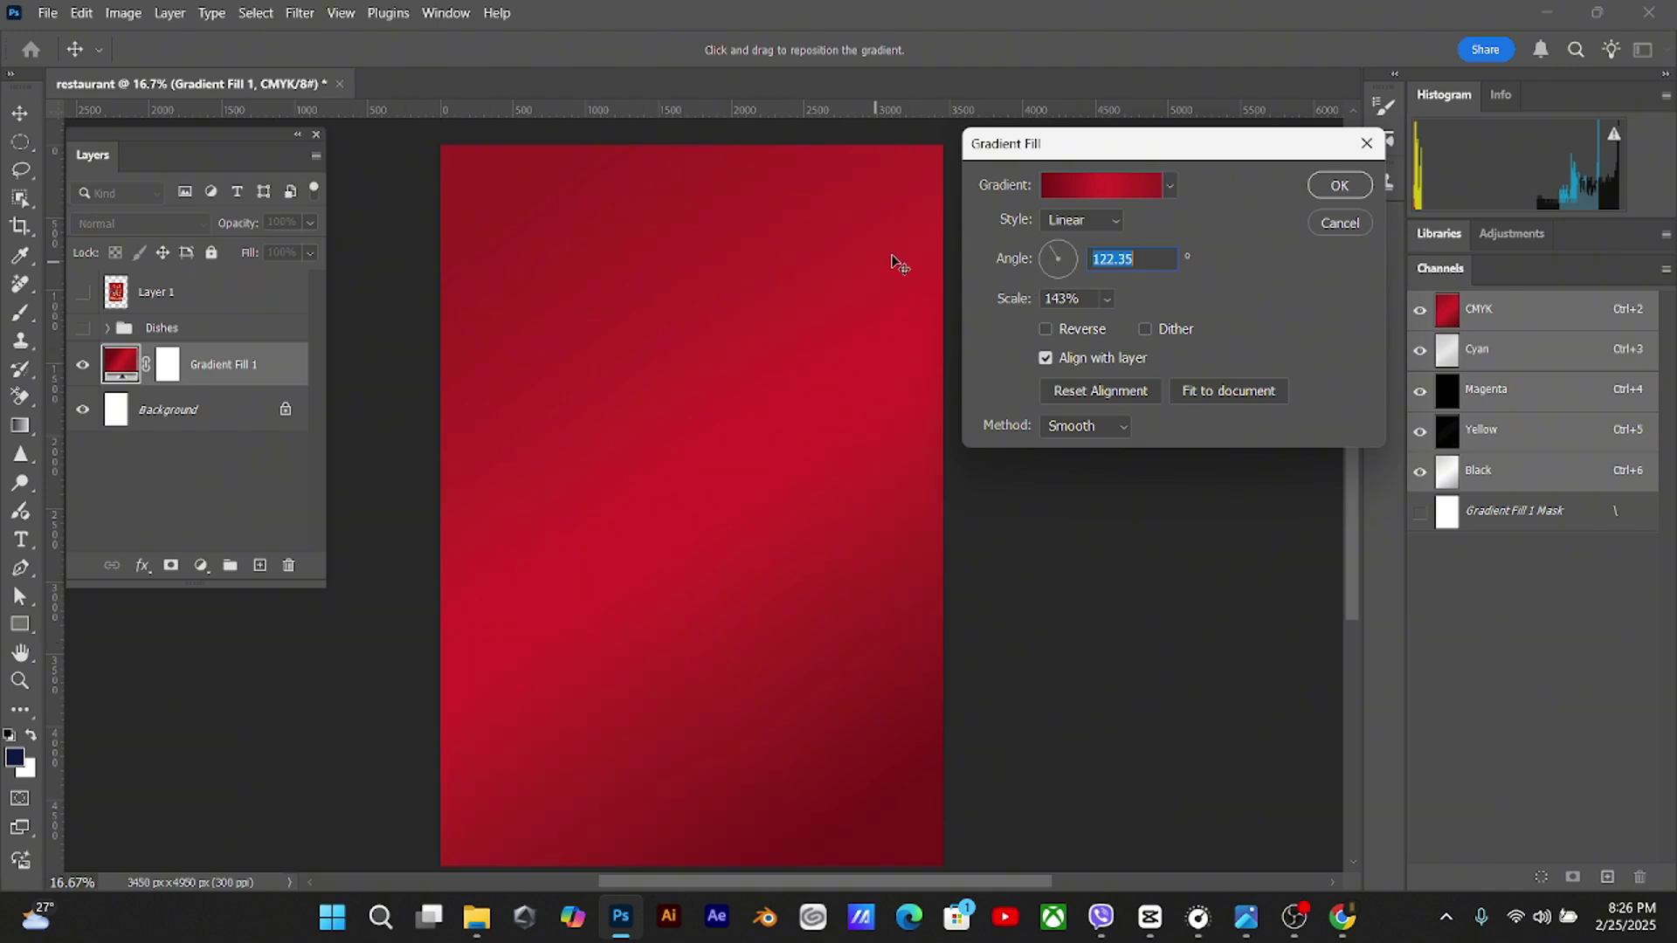
click(1339, 186)
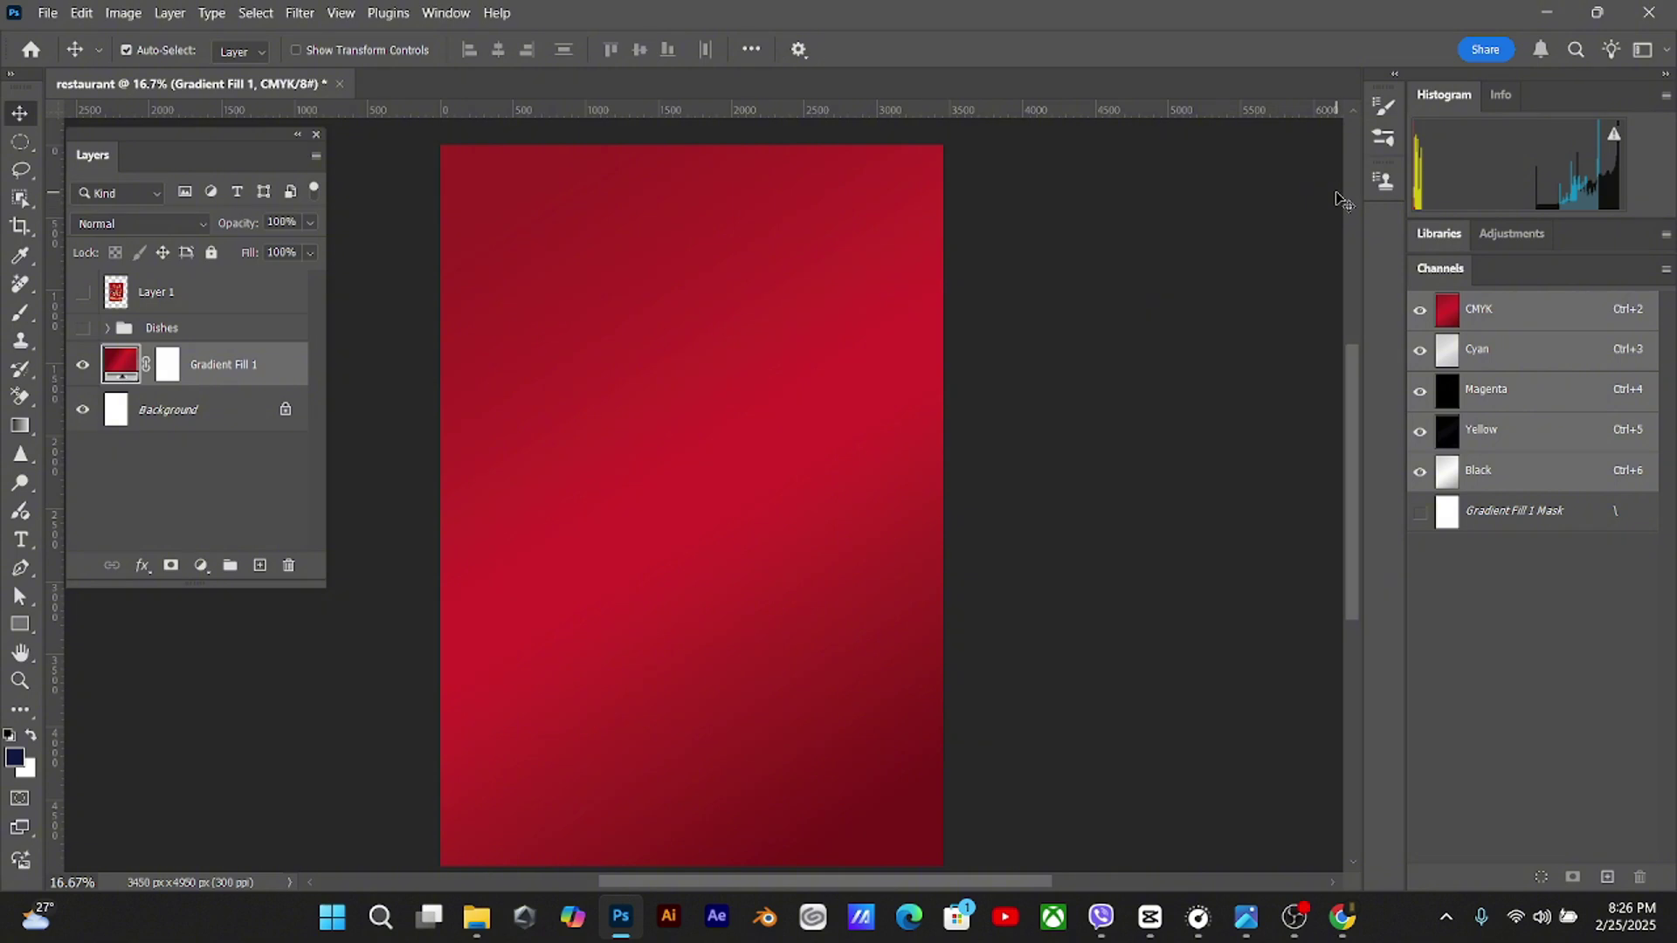
Draw a rectangle about 3568 x 499 px spanning the full width of the poster's bottom edge
mouse_move(733, 550)
mouse_down()
mouse_move(741, 453)
mouse_move(722, 531)
mouse_up()
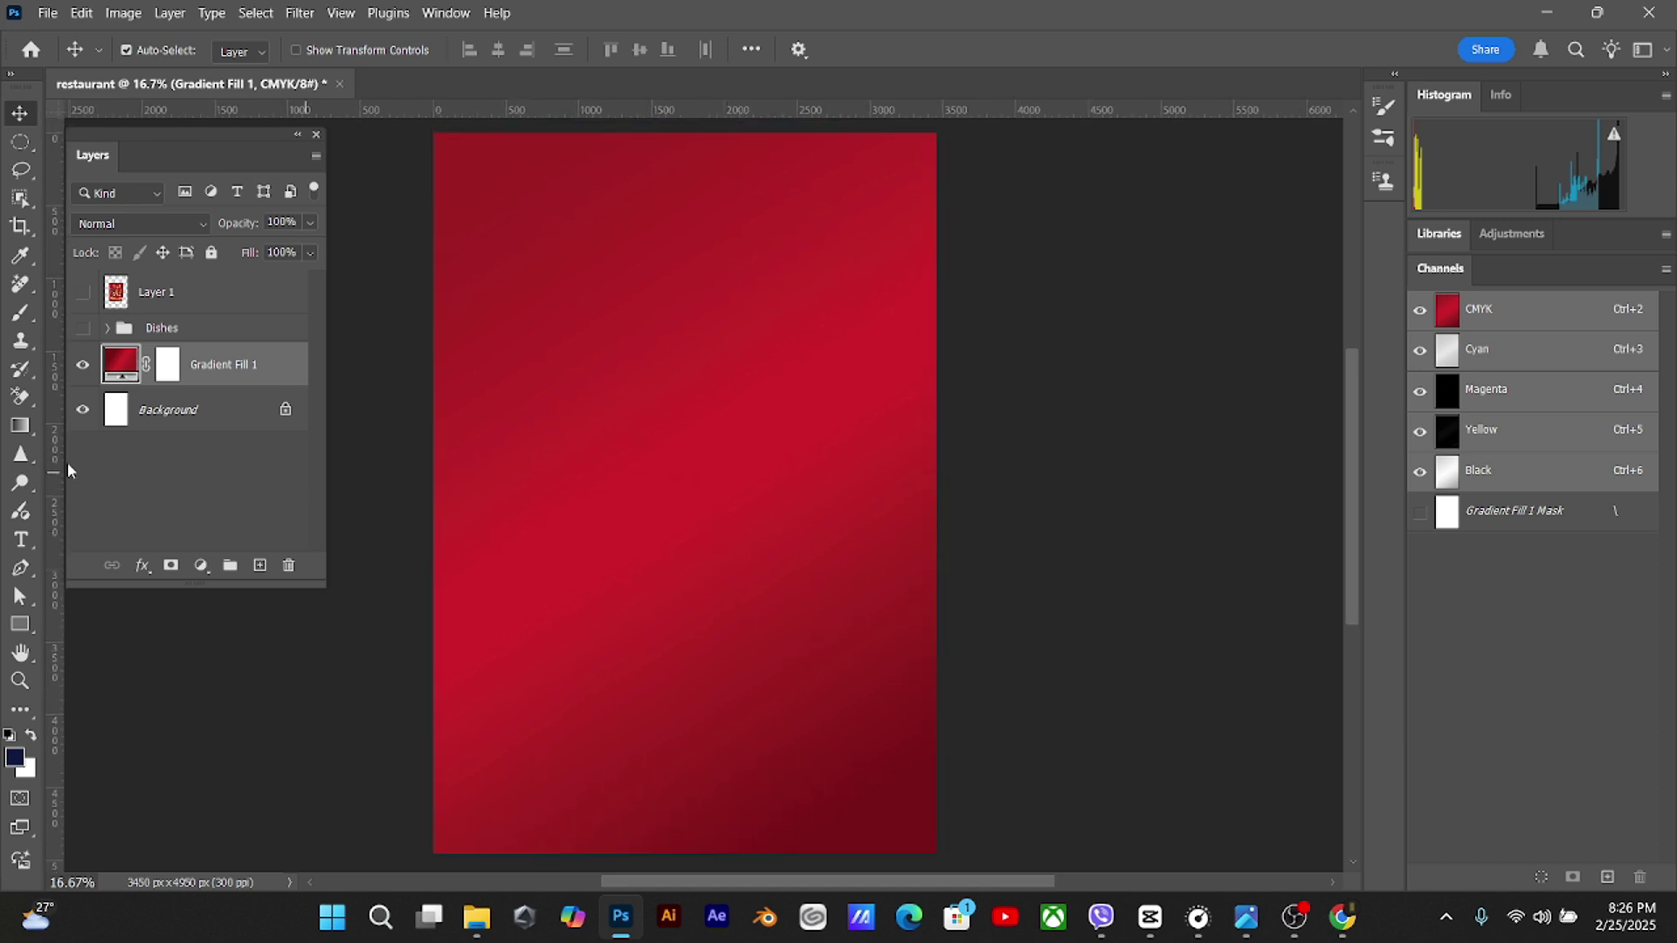
click(19, 623)
drag(561, 670, 577, 610)
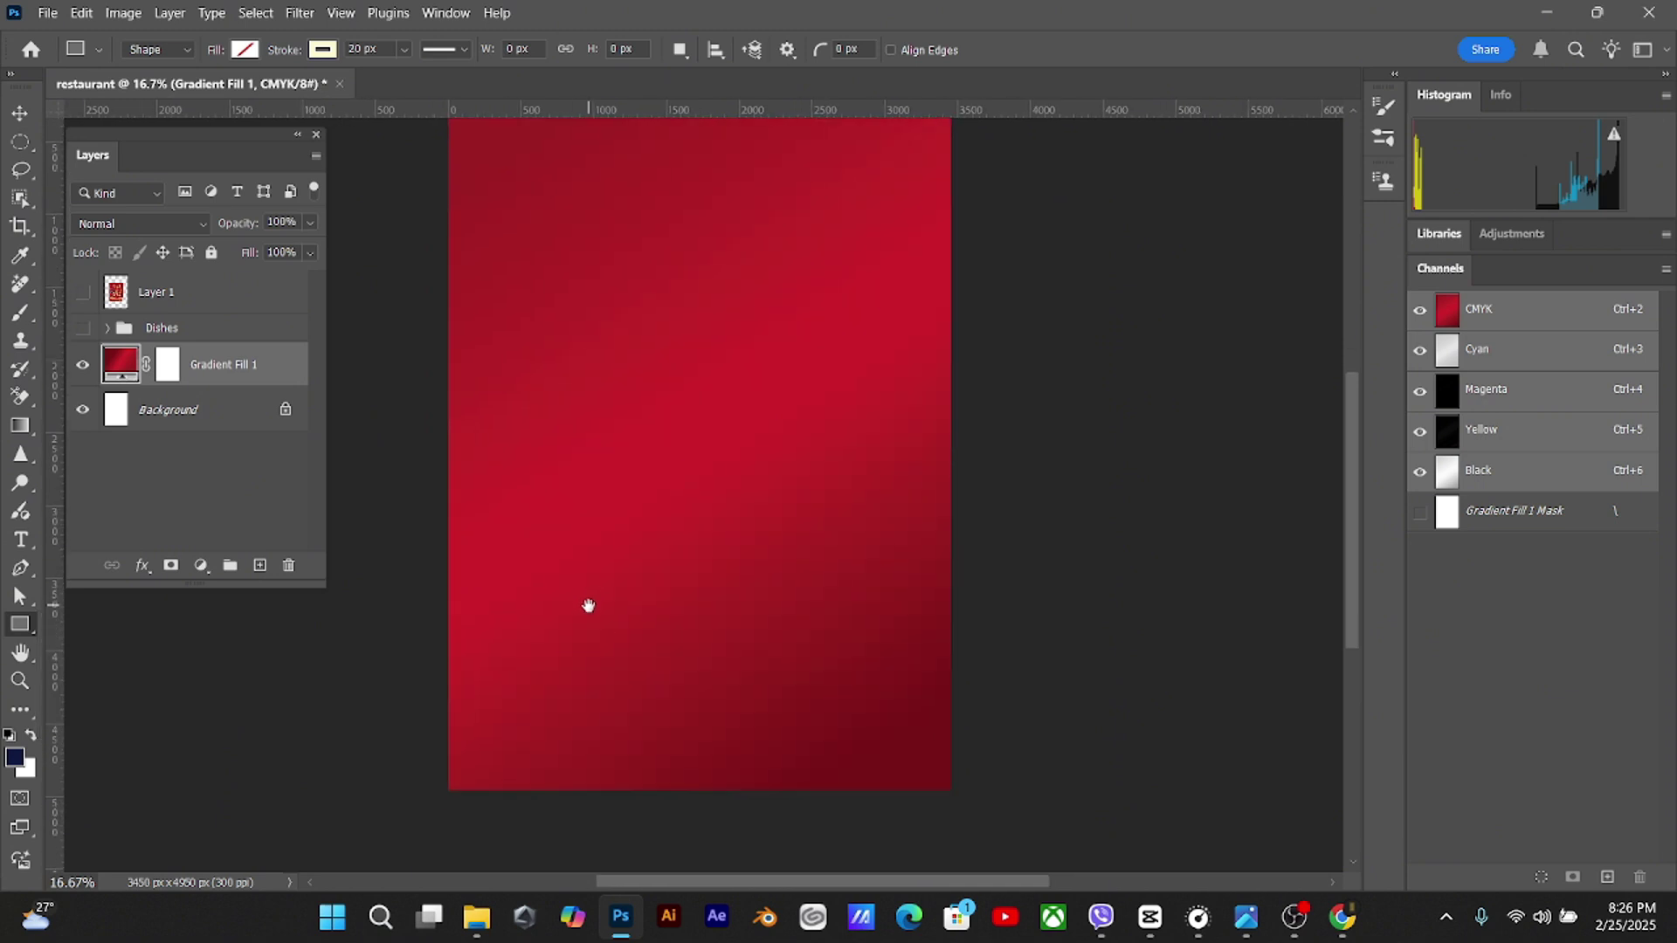
drag(436, 813, 956, 743)
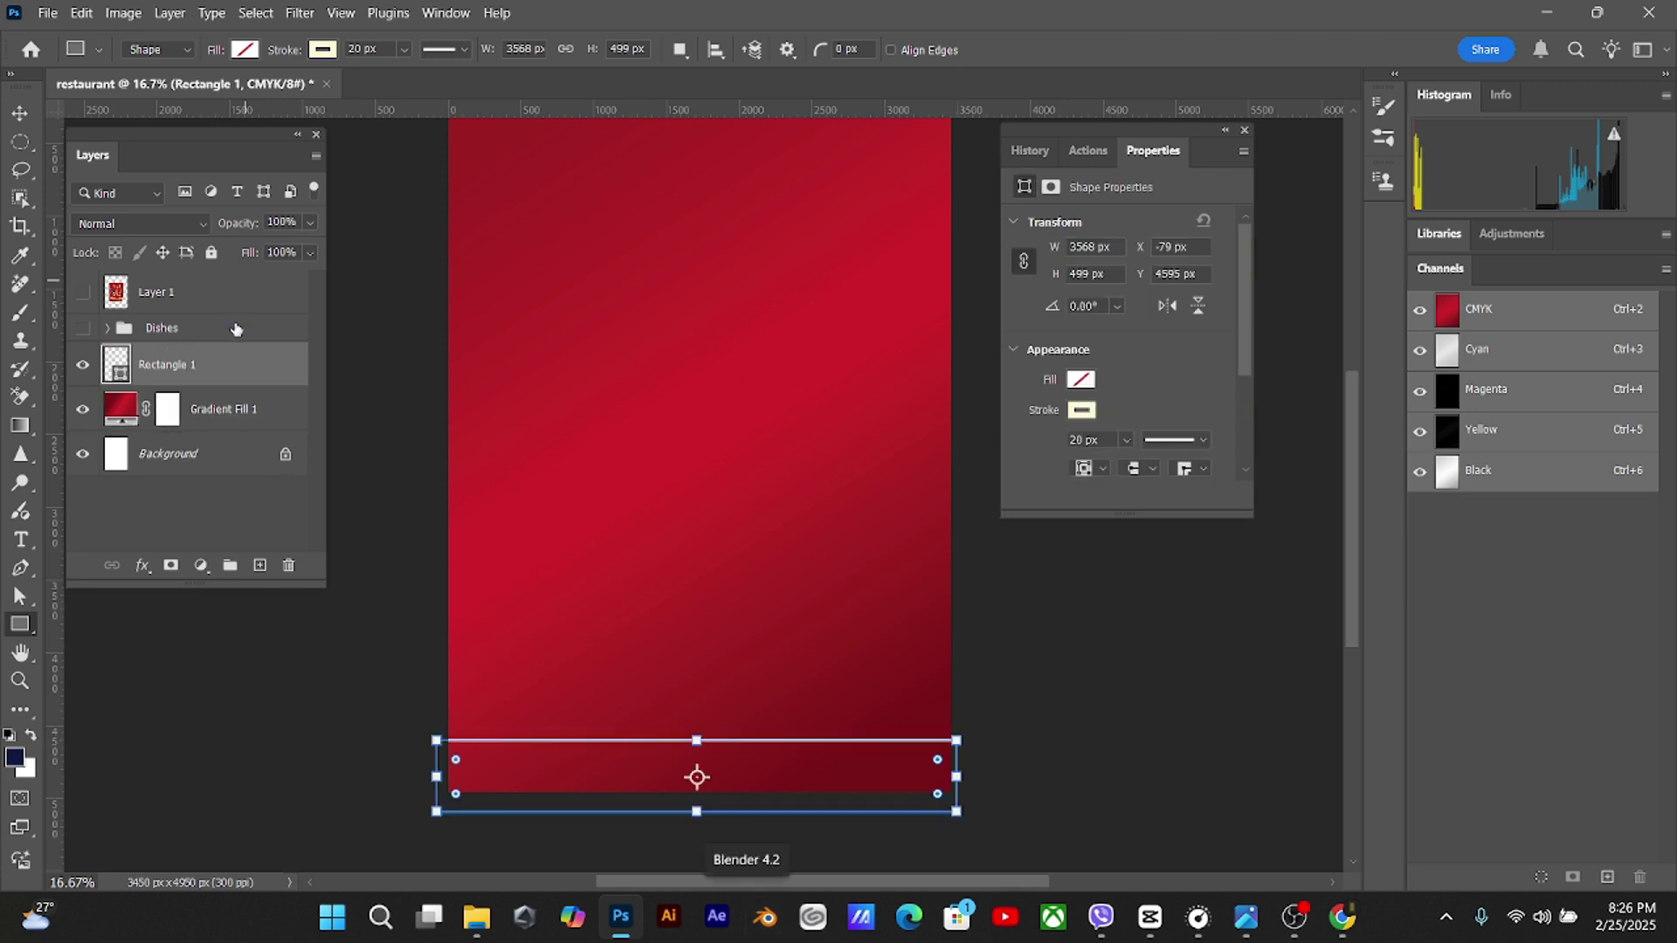
Give the bottom rectangle no stroke and a white fill, and nudge it down 10 px
click(323, 51)
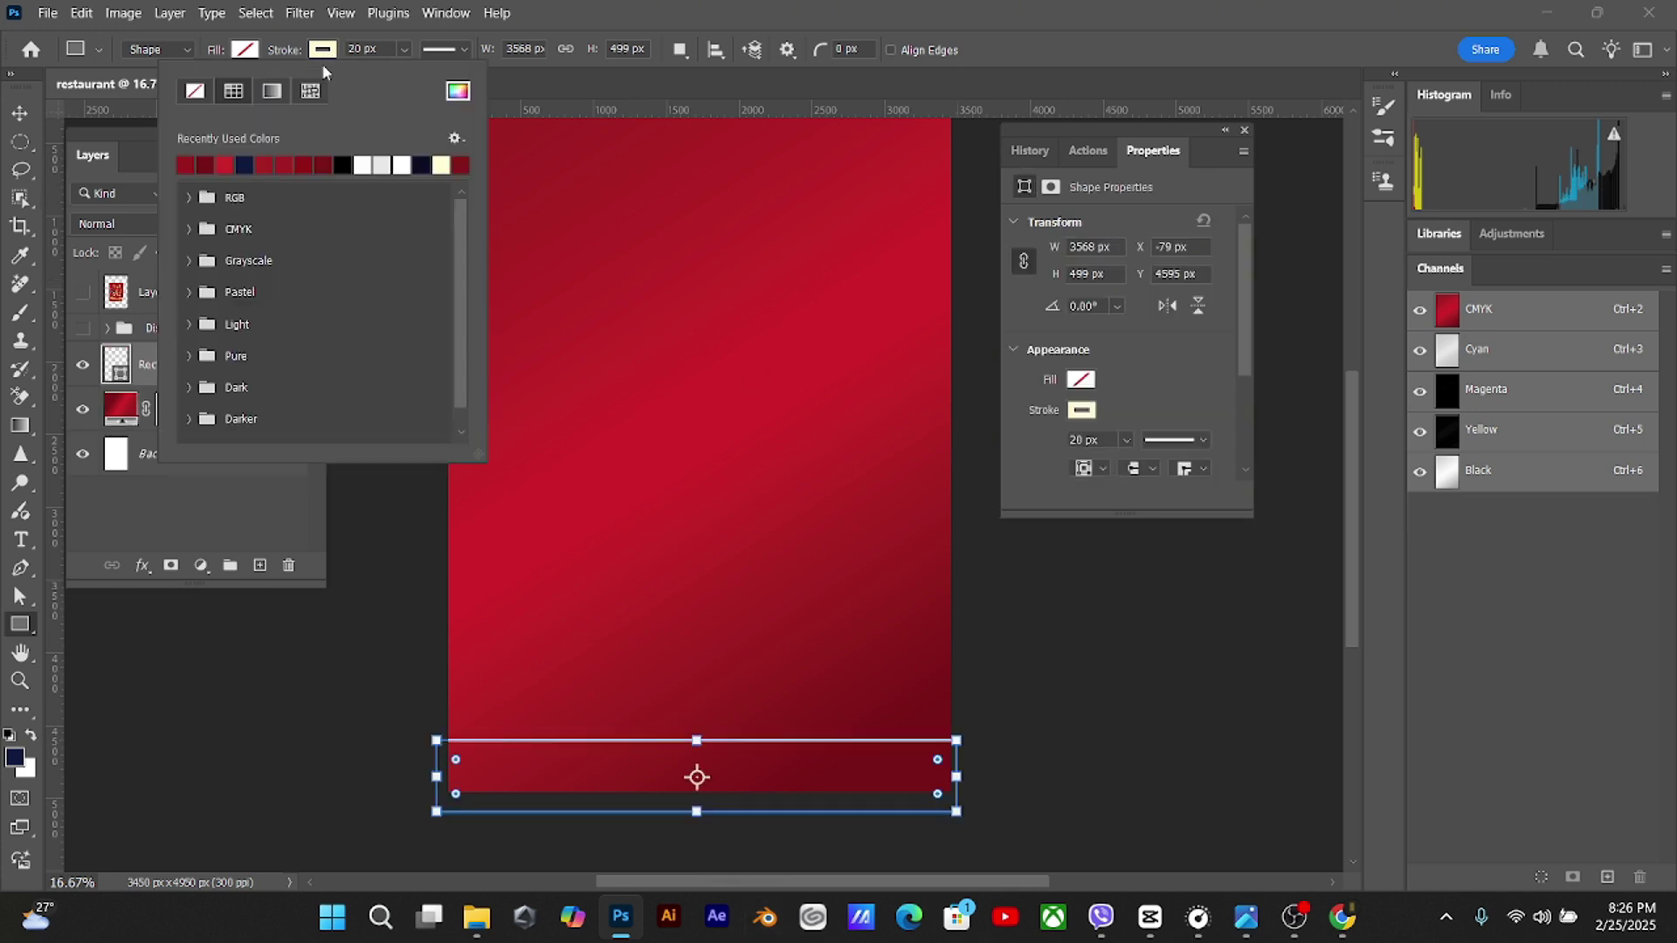
click(194, 92)
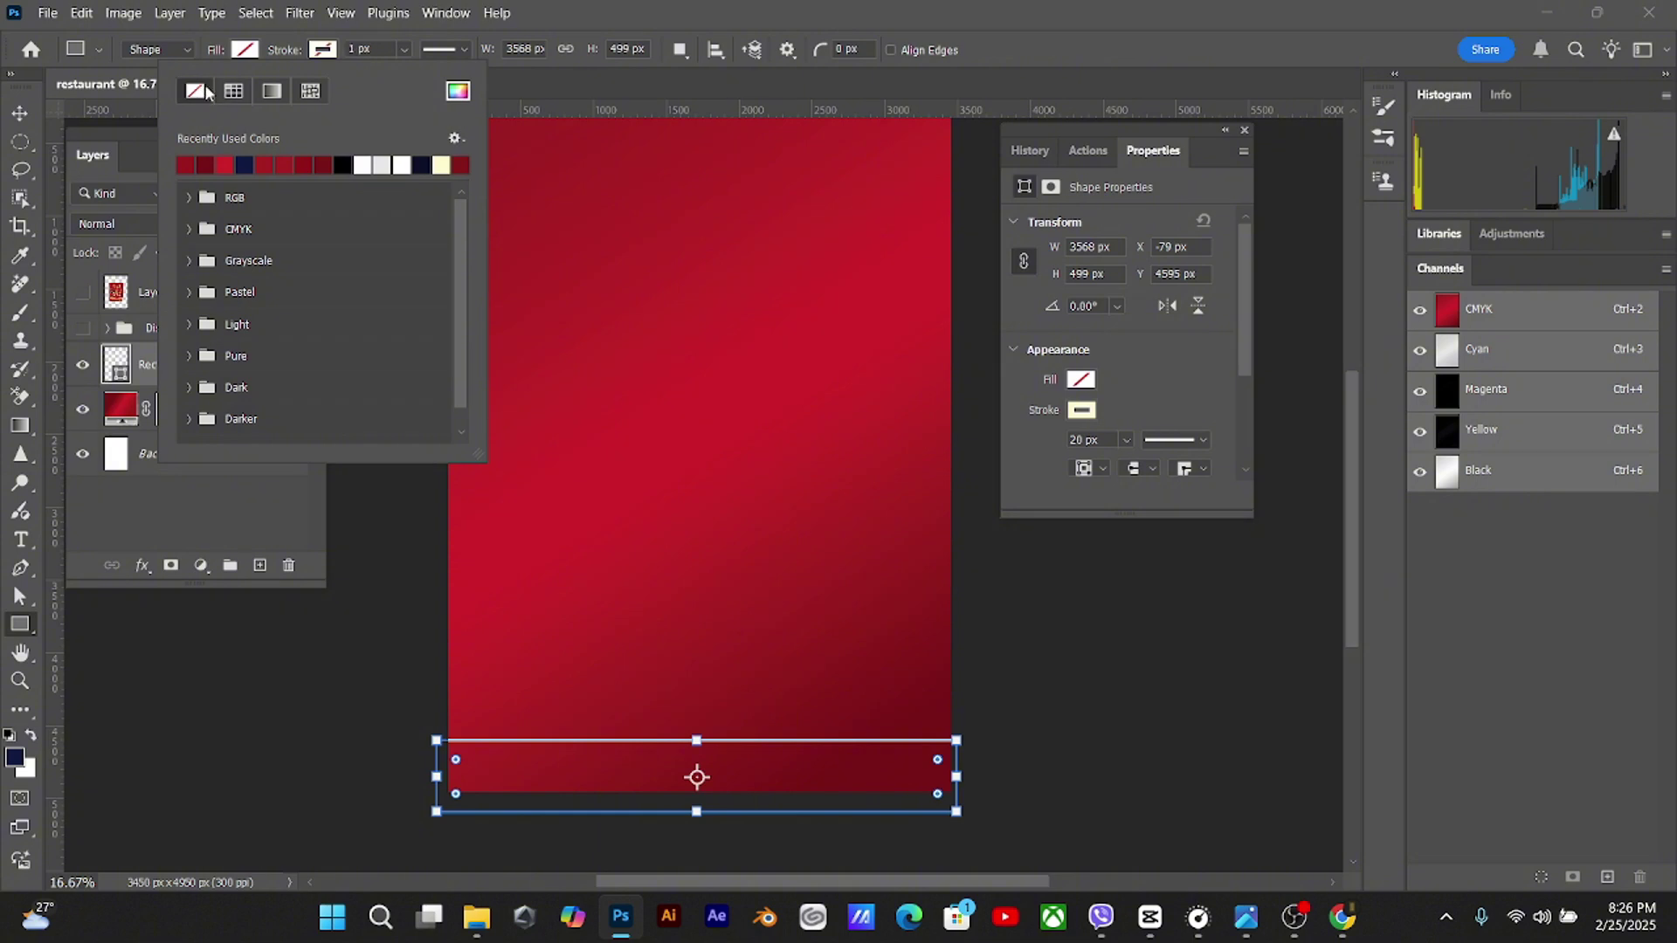
click(245, 50)
click(284, 164)
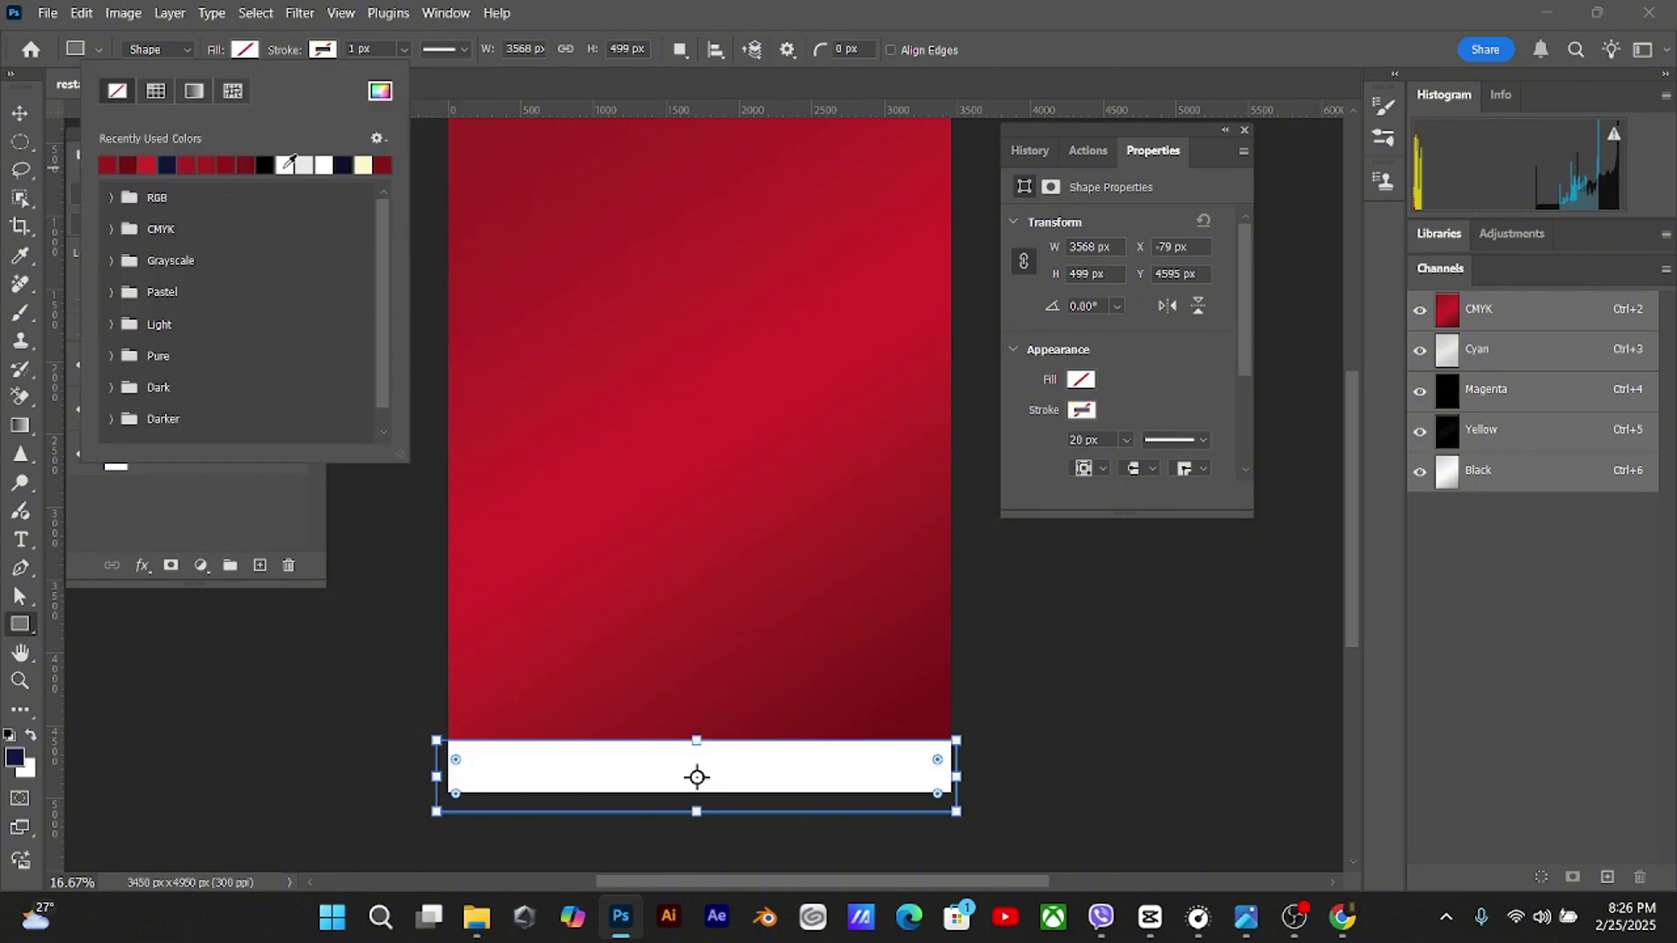
key(Escape)
key(v)
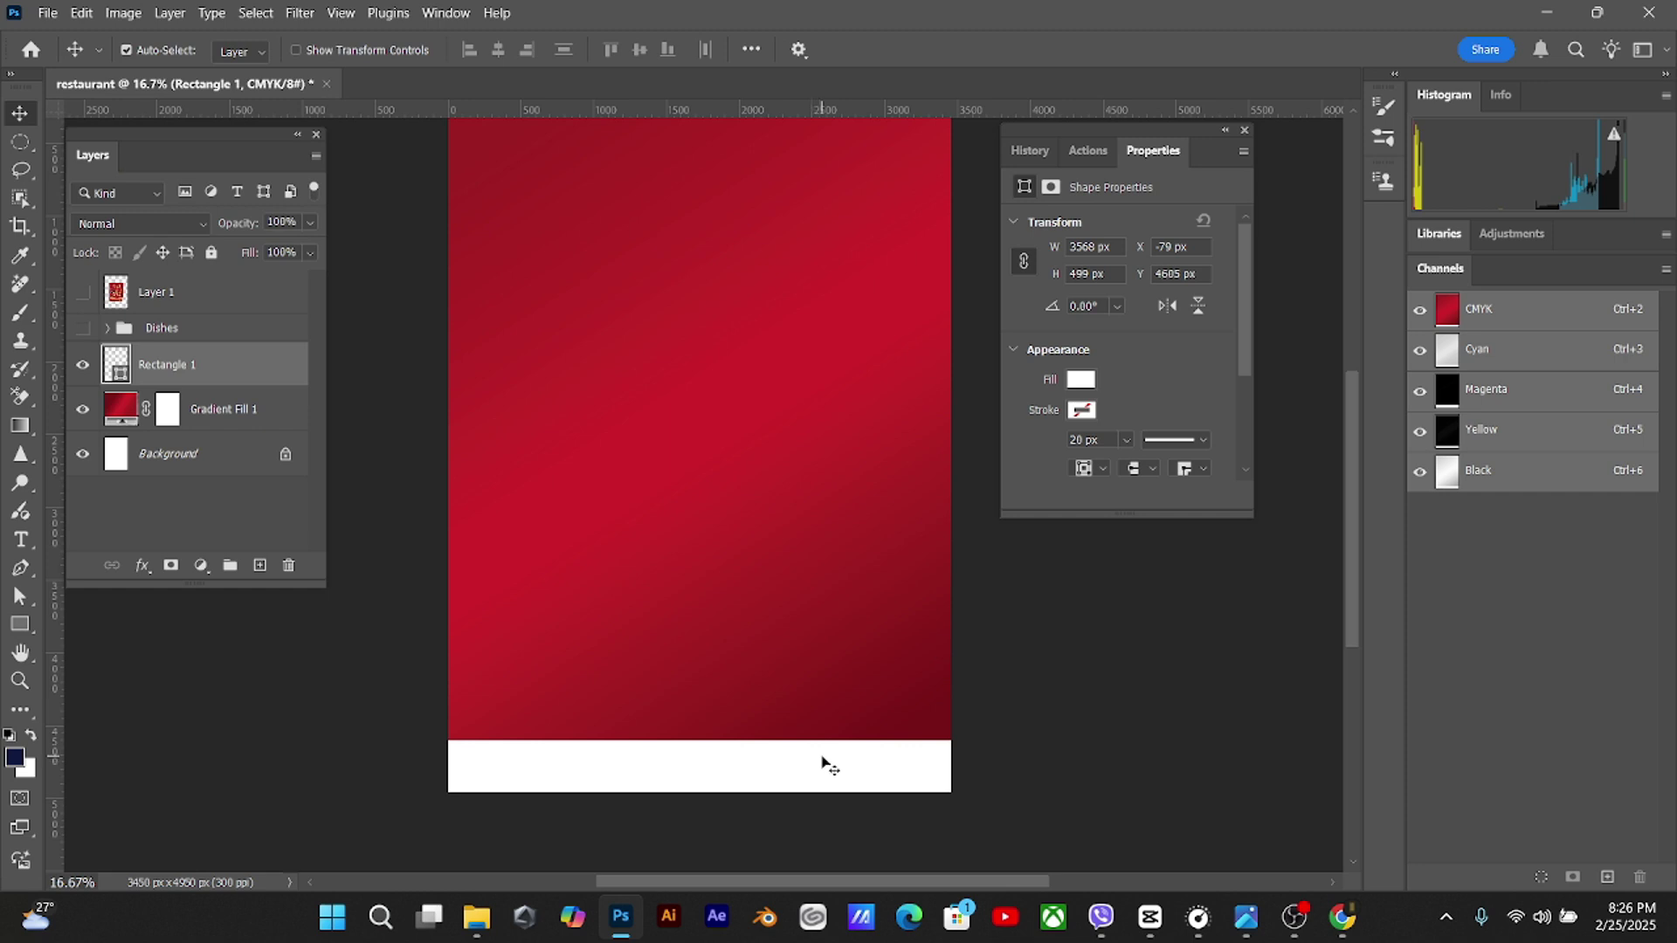
key(shift+Down)
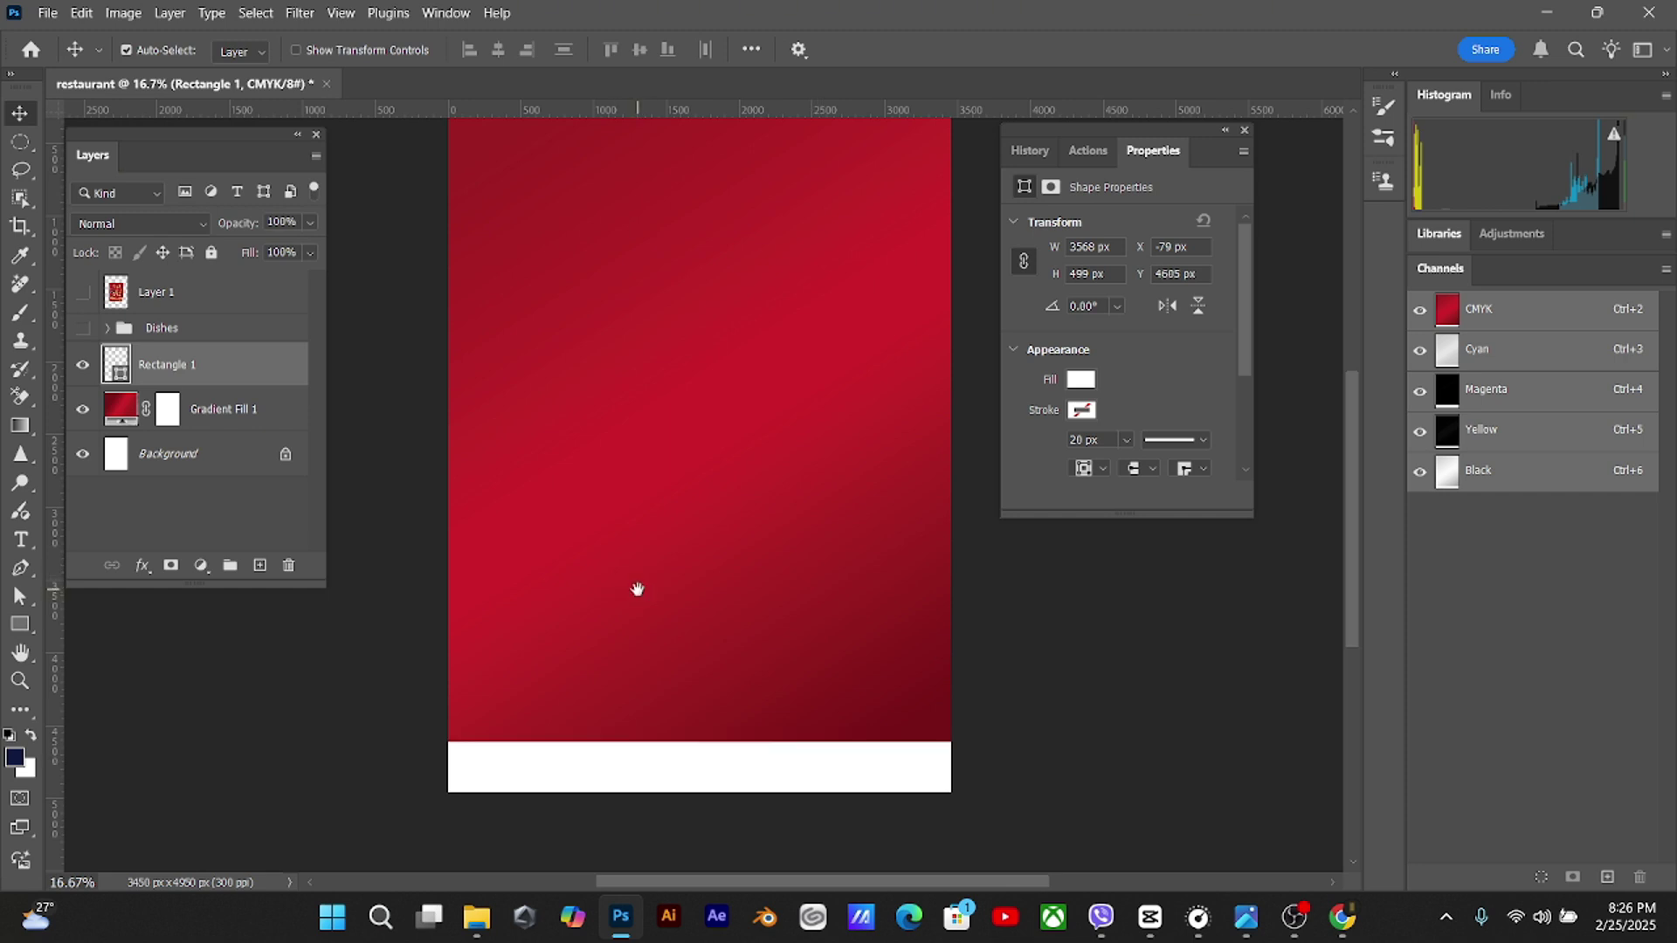
Switch to Pinterest in the browser and search for "chinese pattern"
scroll(637, 590, right, 2)
scroll(637, 590, up, 2)
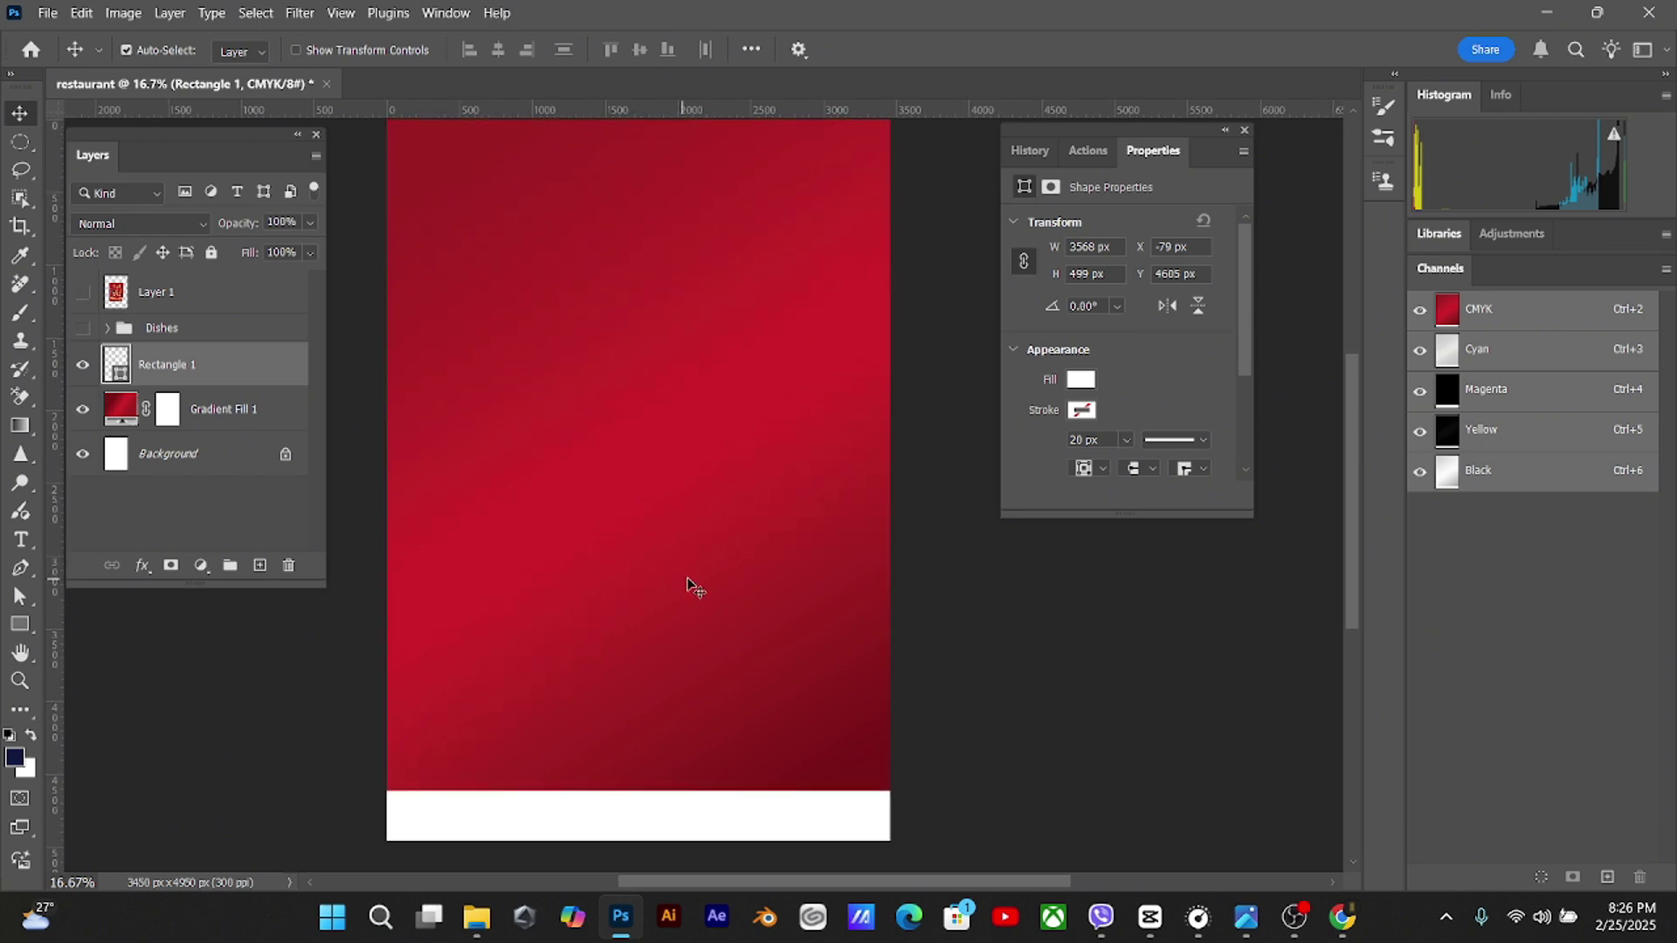
key(alt+Tab)
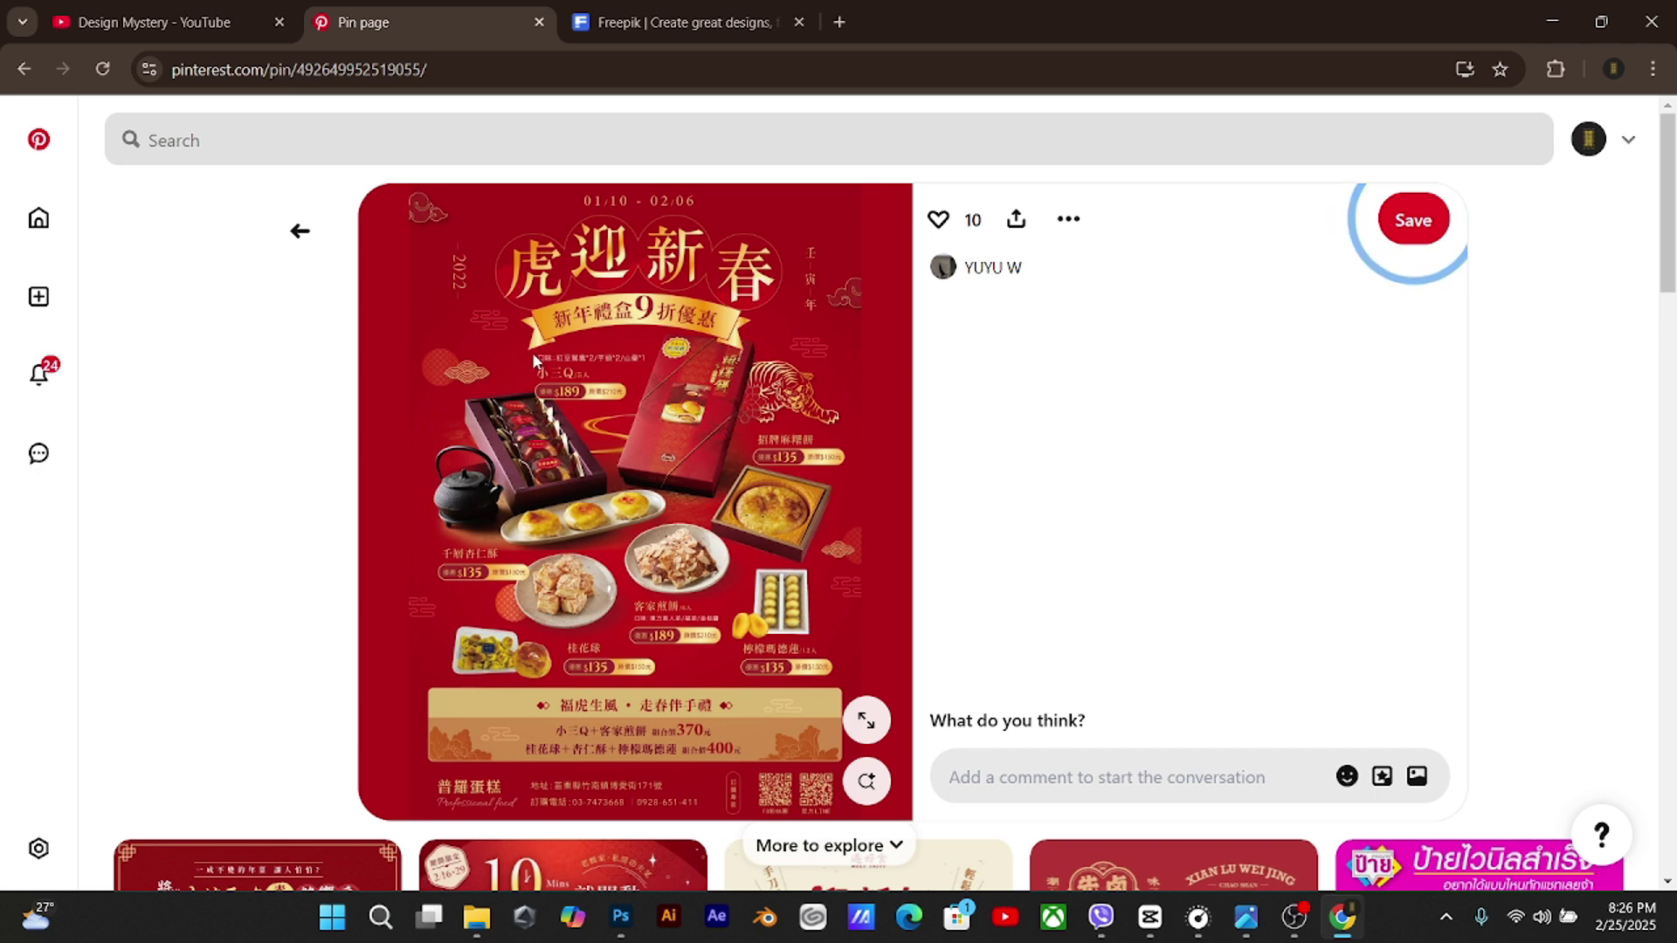
click(297, 146)
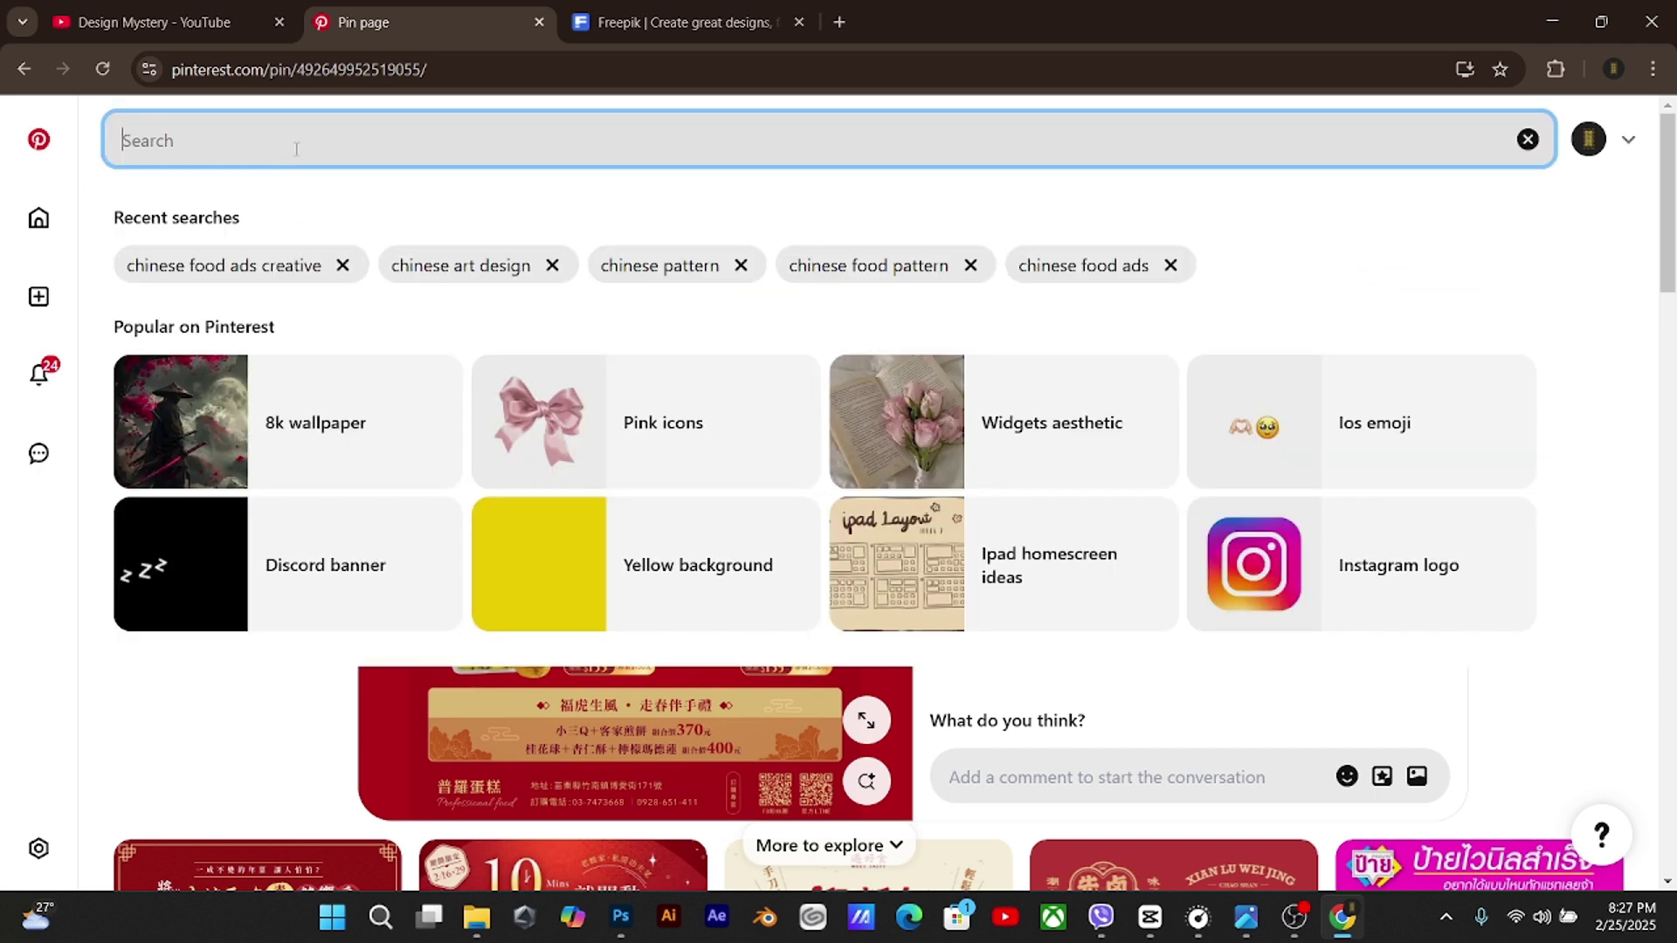
text(ch)
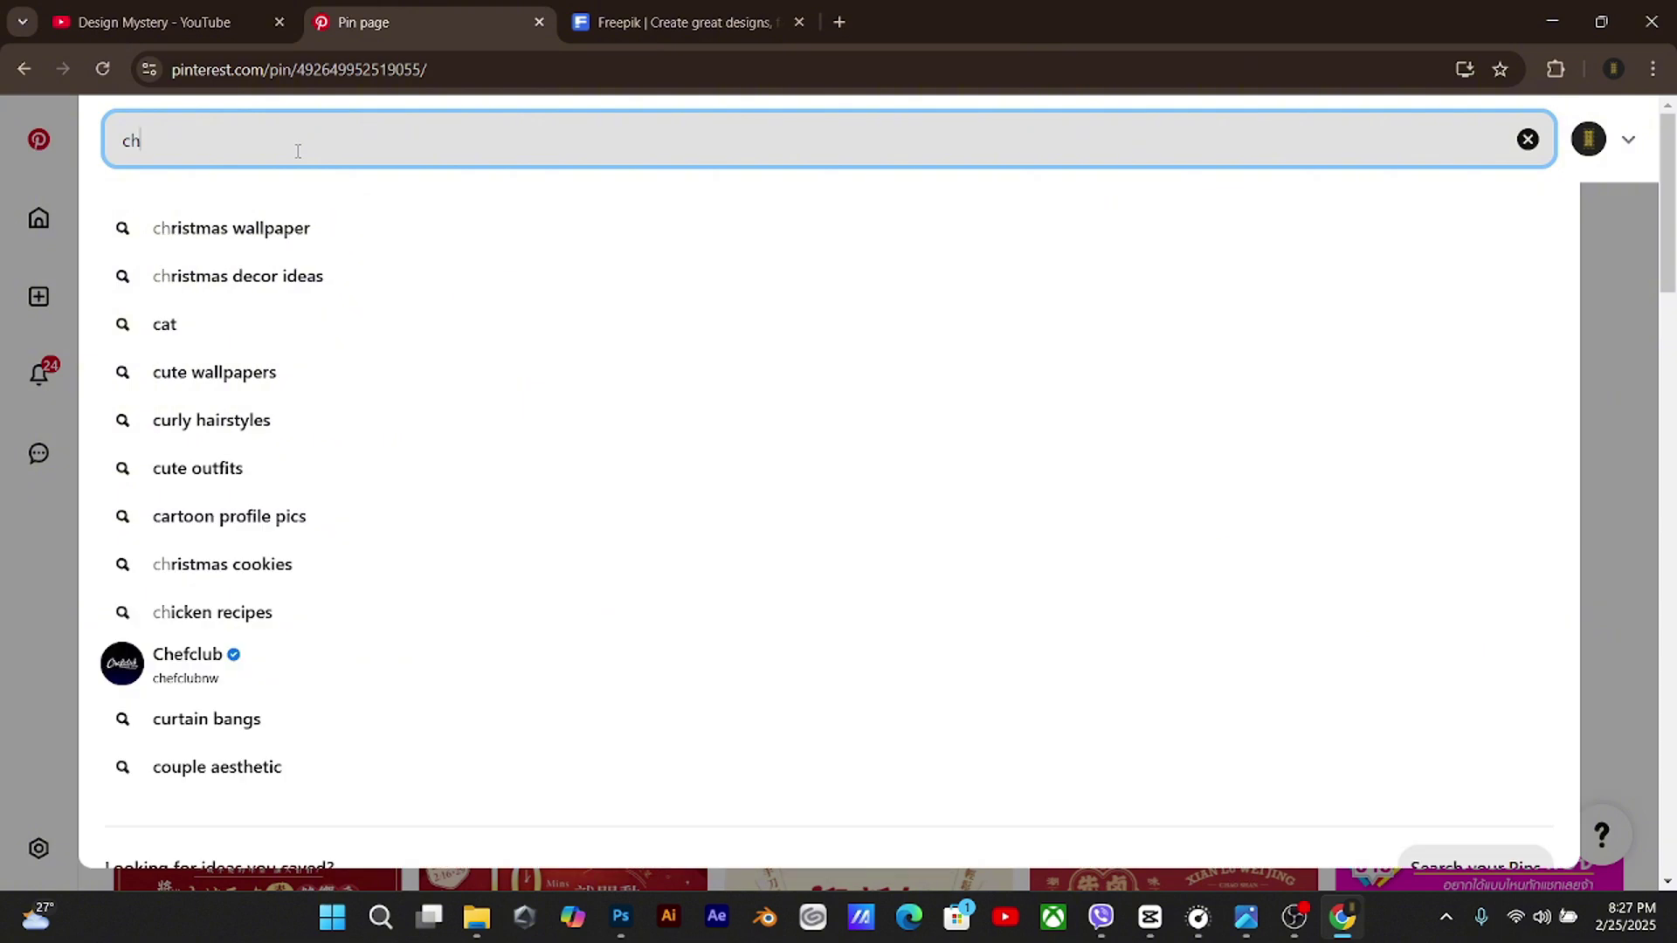
text(inese)
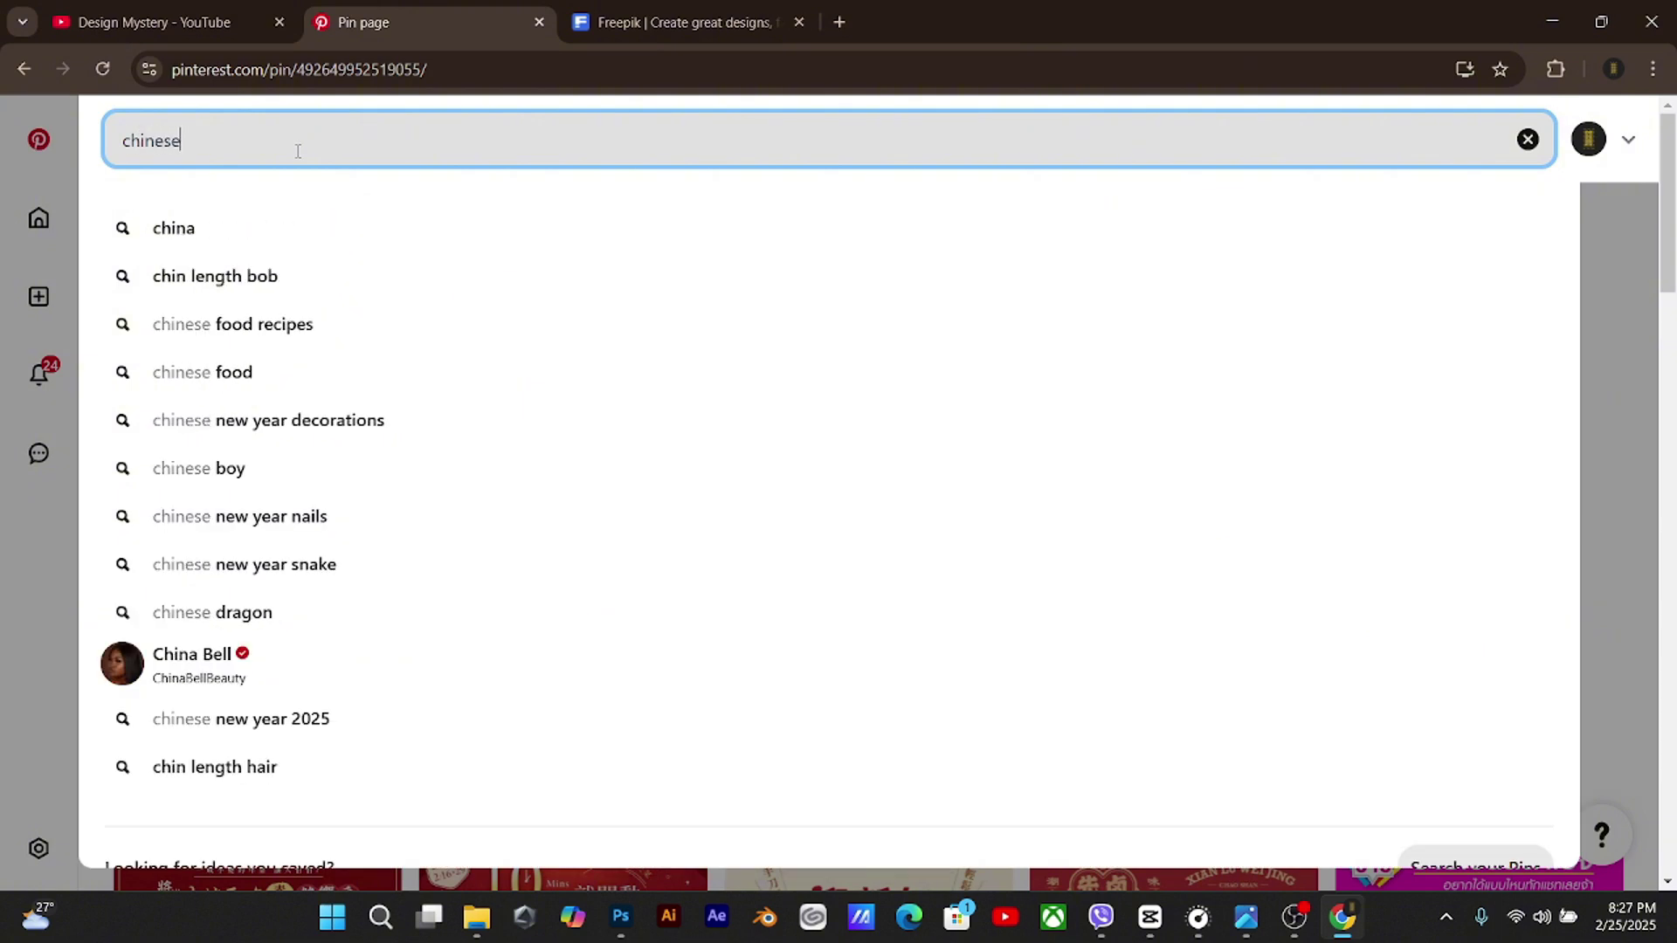
text( pattern)
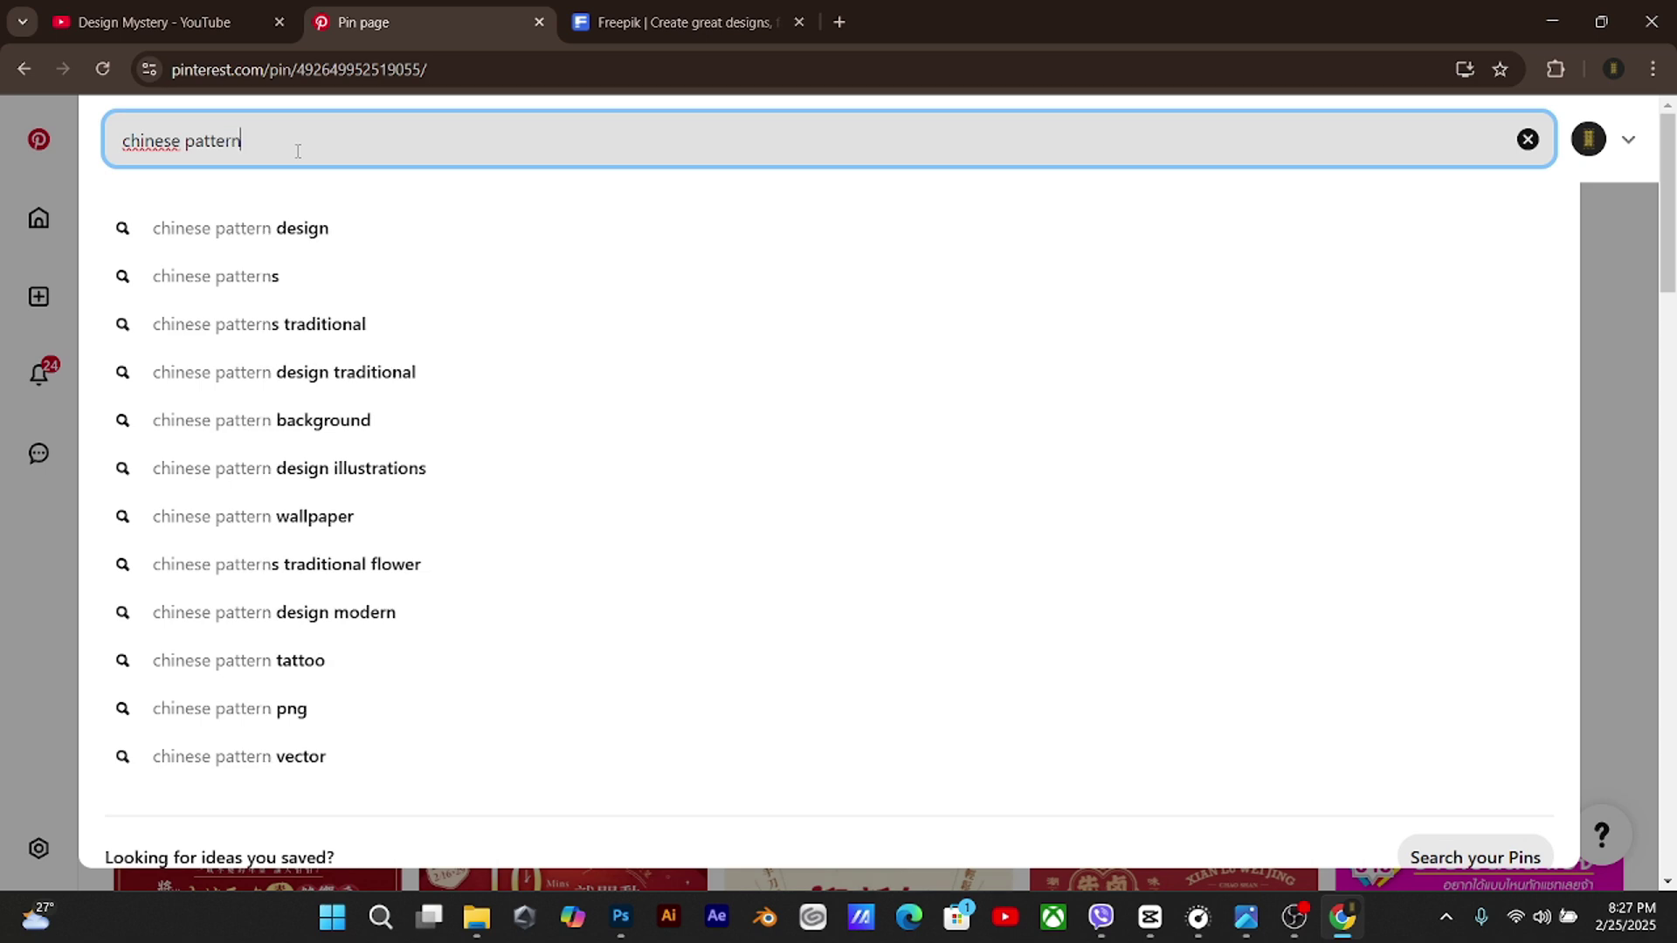
key(Return)
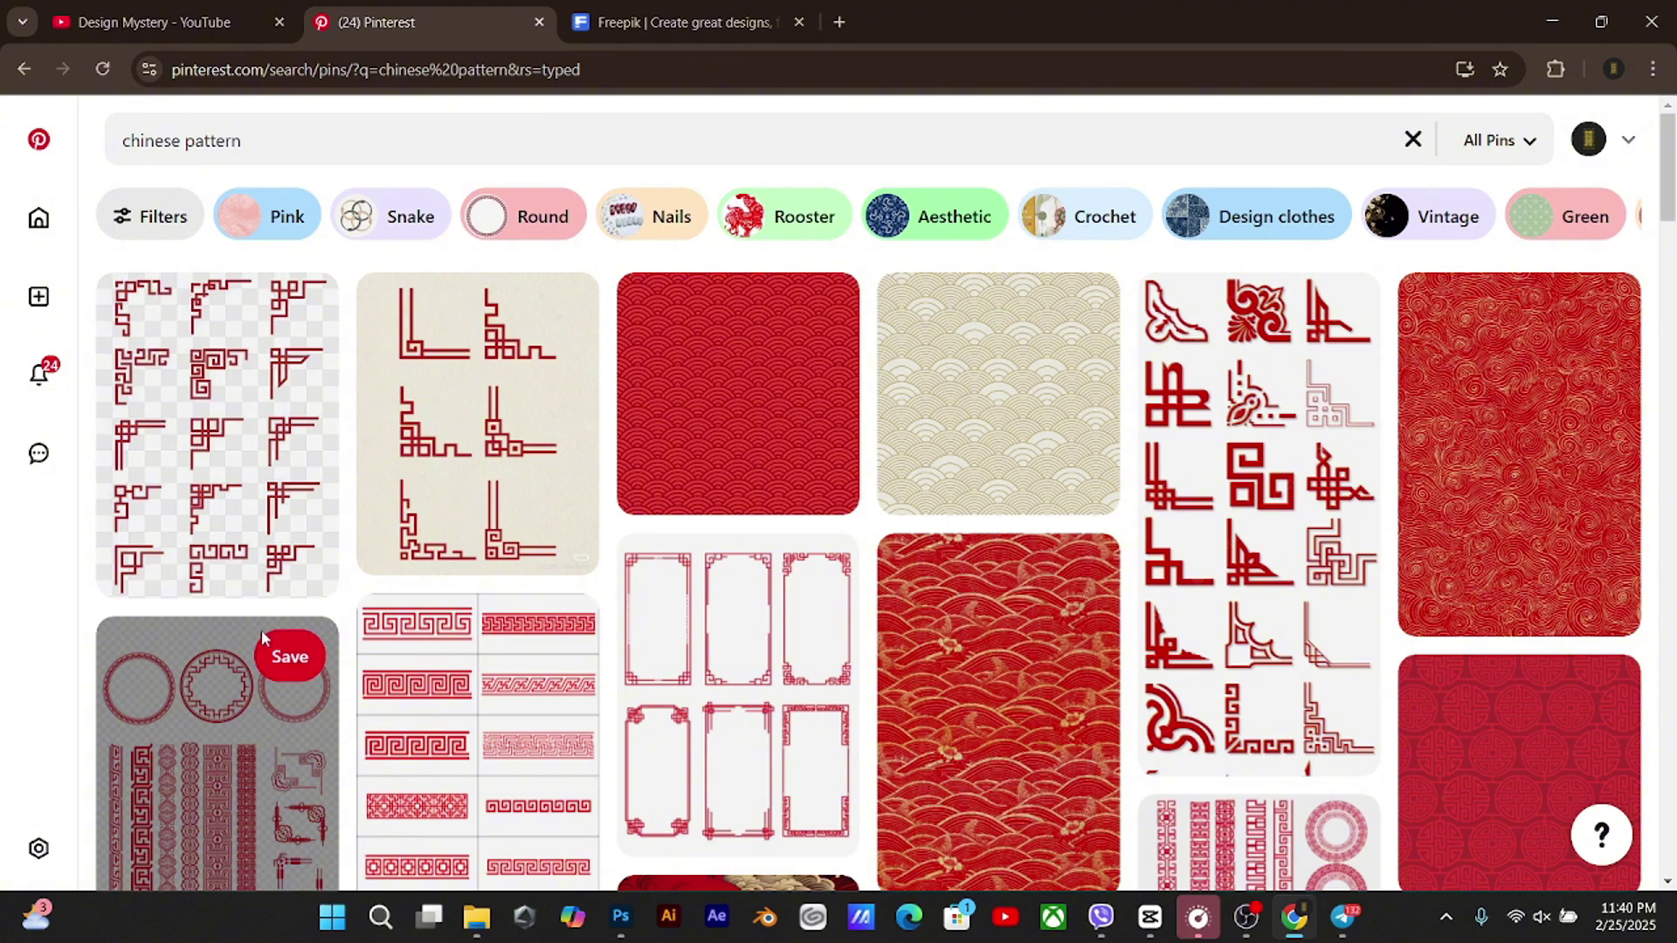
Open the pin with six red corner ornaments on beige and screenshot the middle ornament of its first column
scroll(262, 637, down, 2)
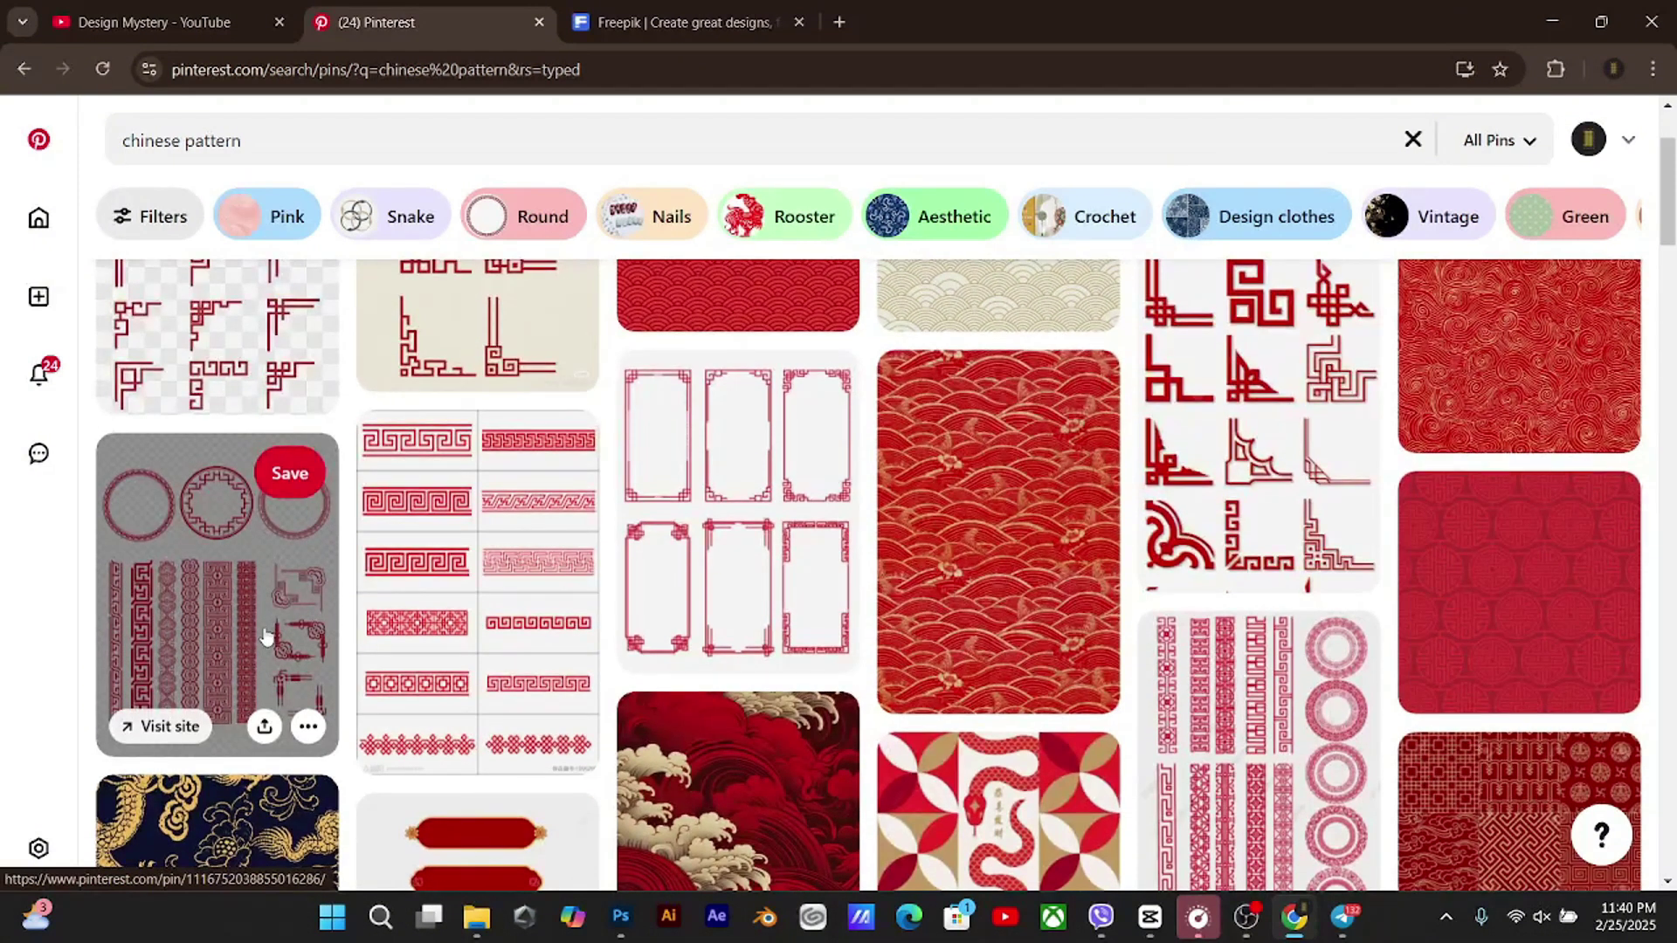
scroll(264, 627, up, 2)
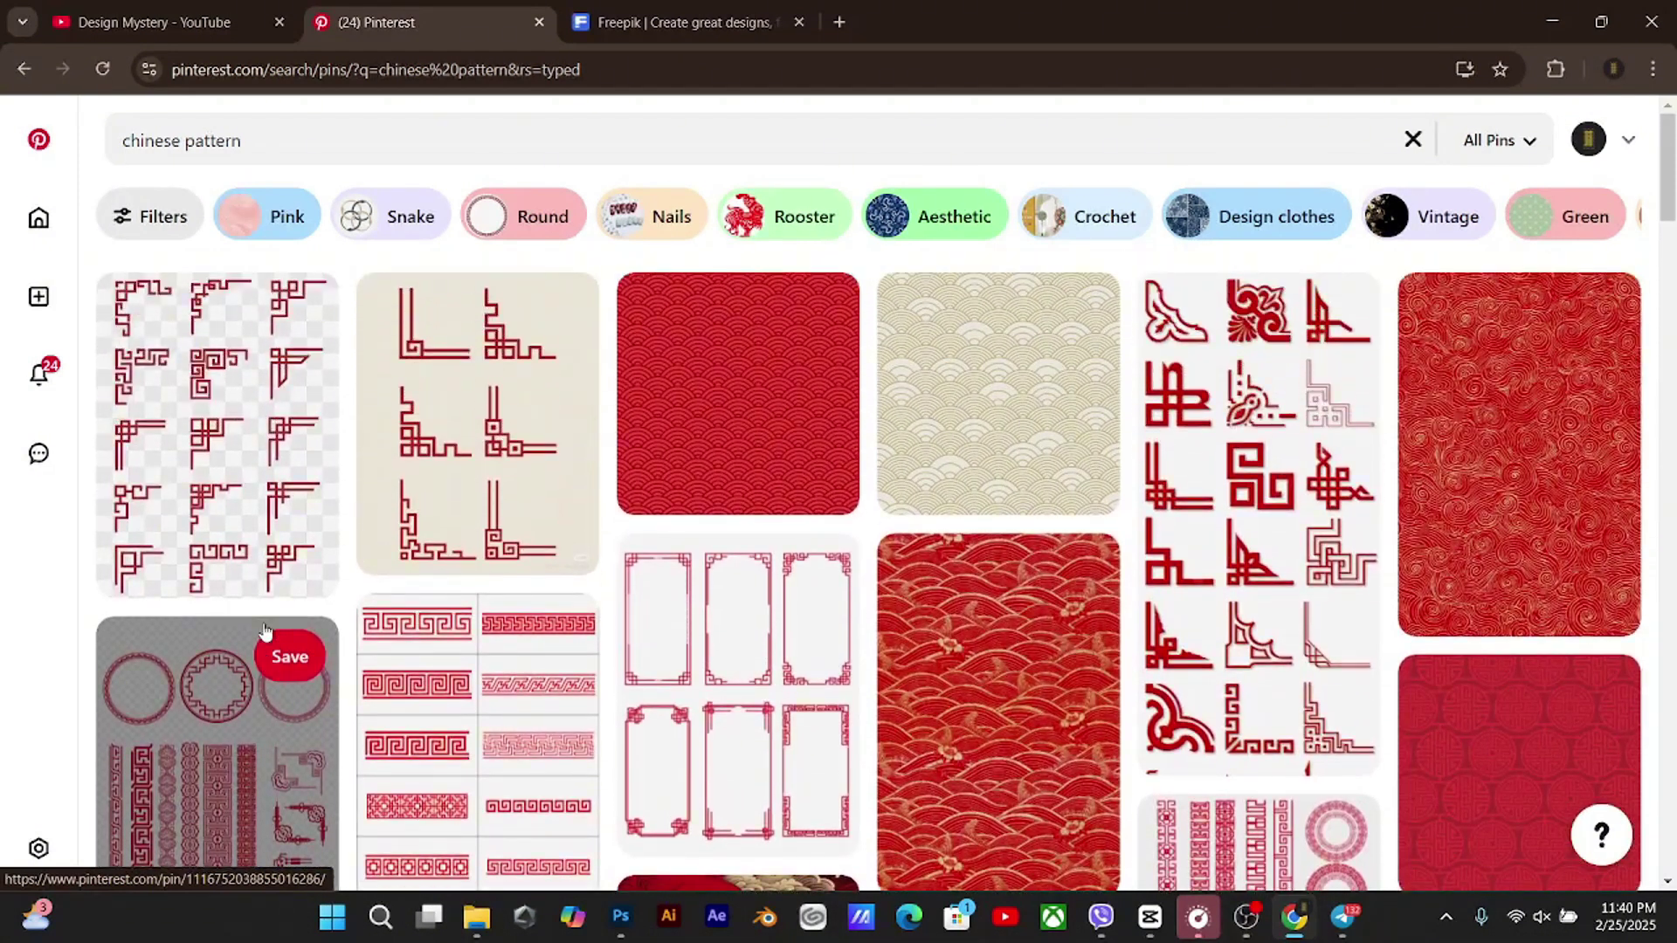
click(449, 431)
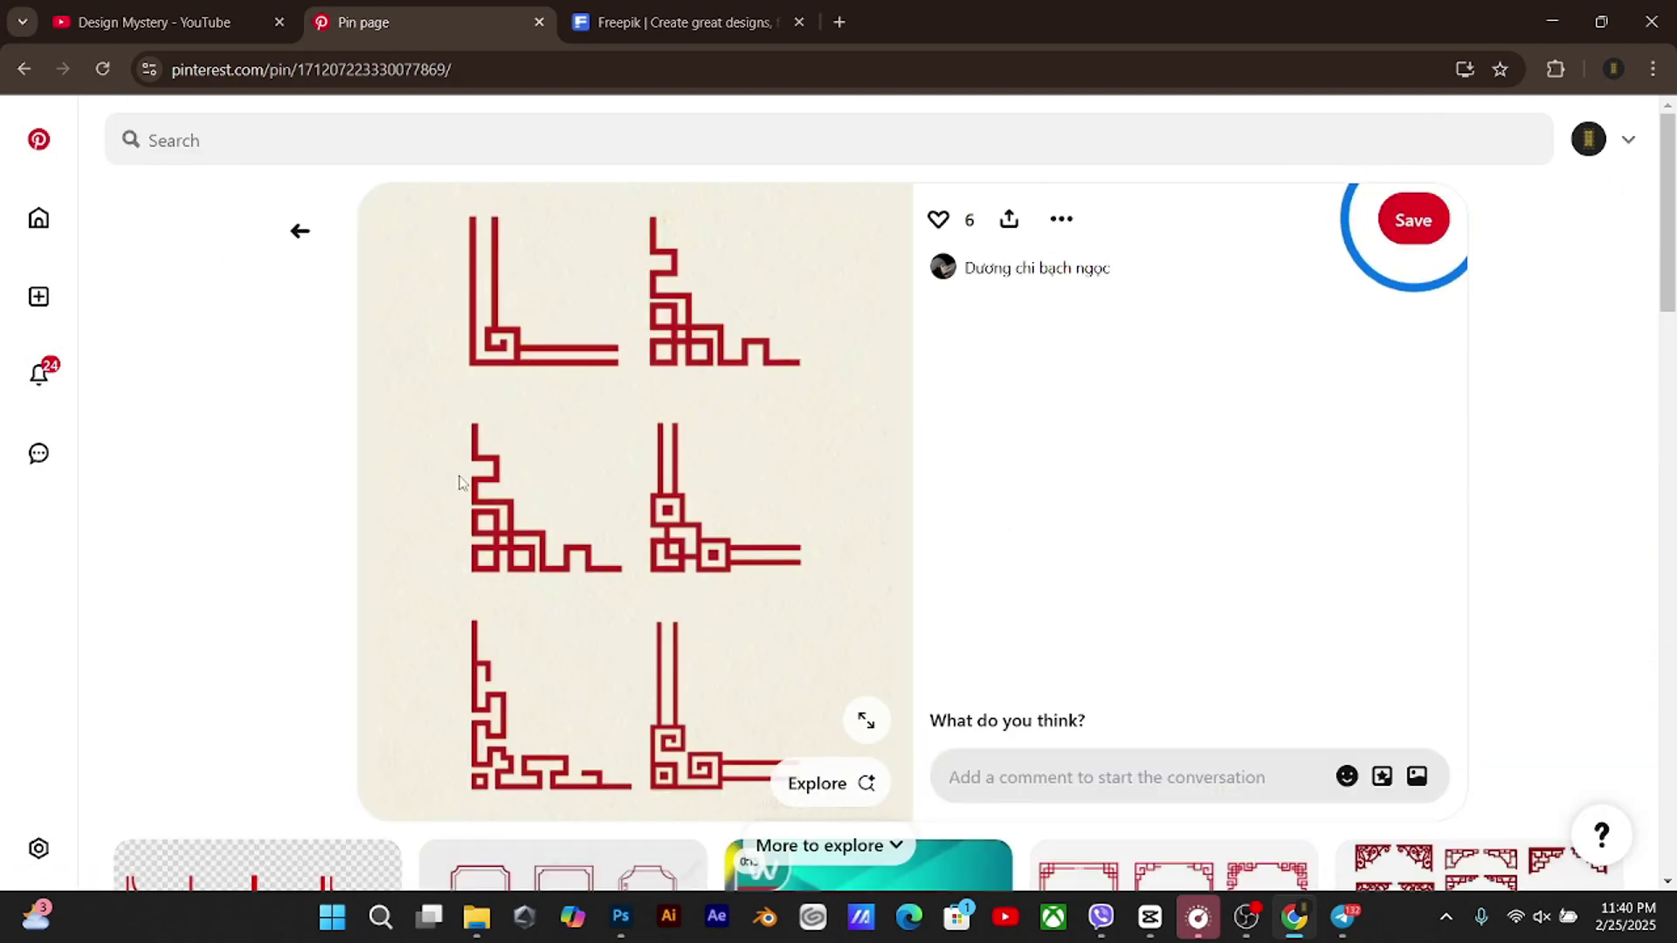
key(super+shift+s)
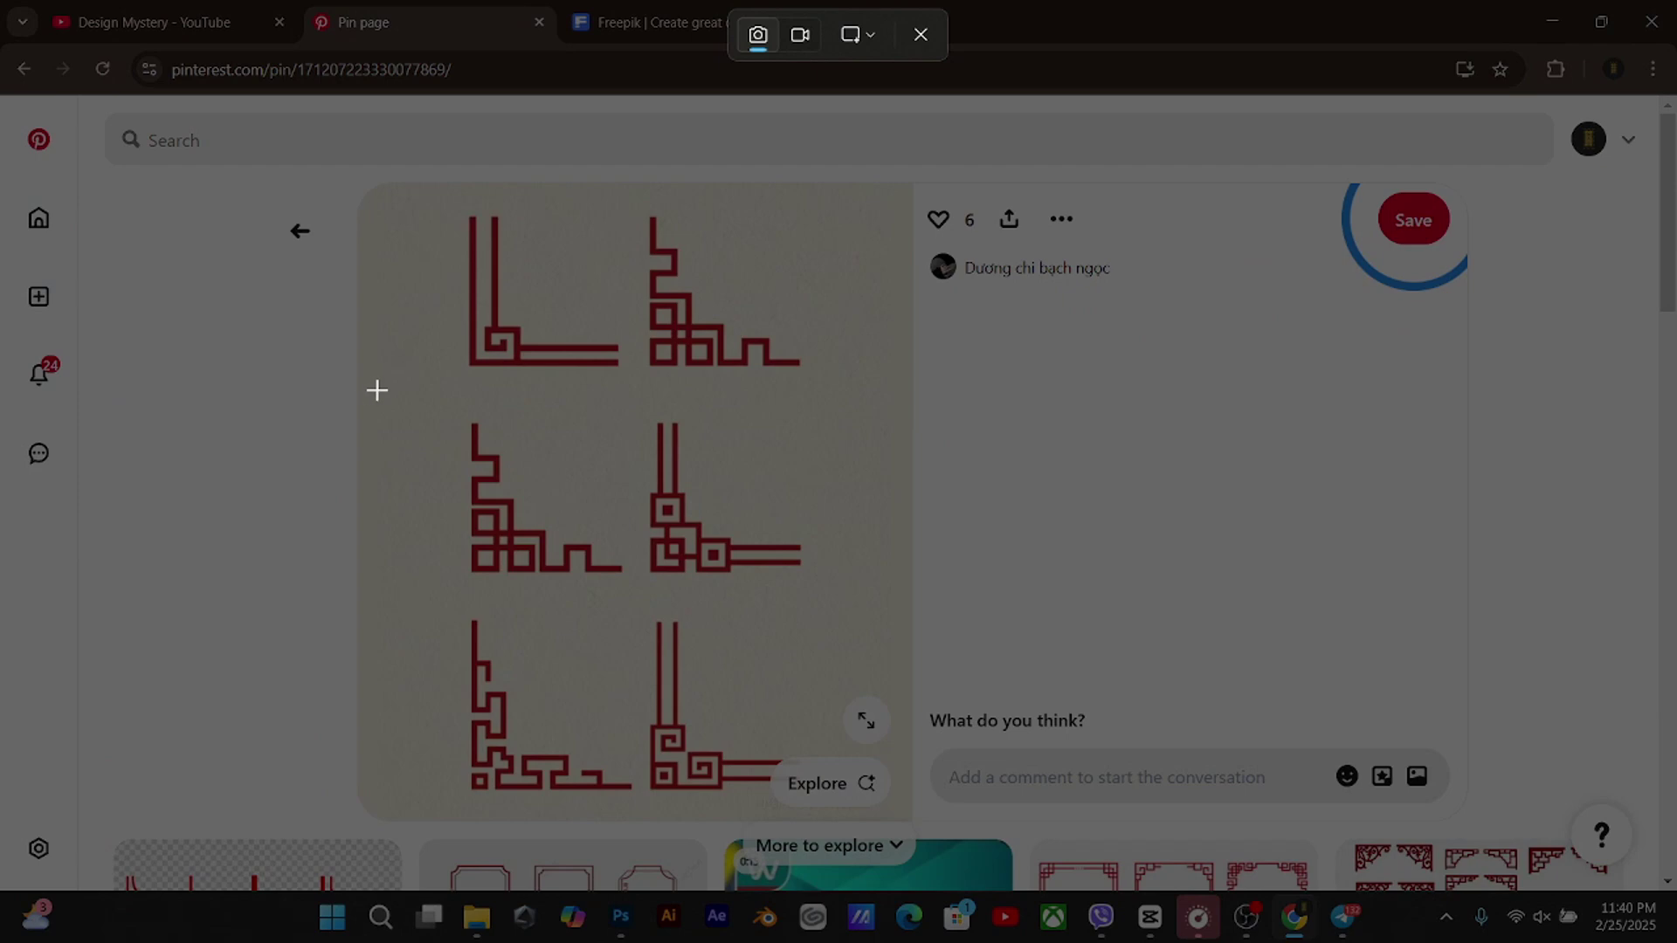
drag(372, 382, 668, 630)
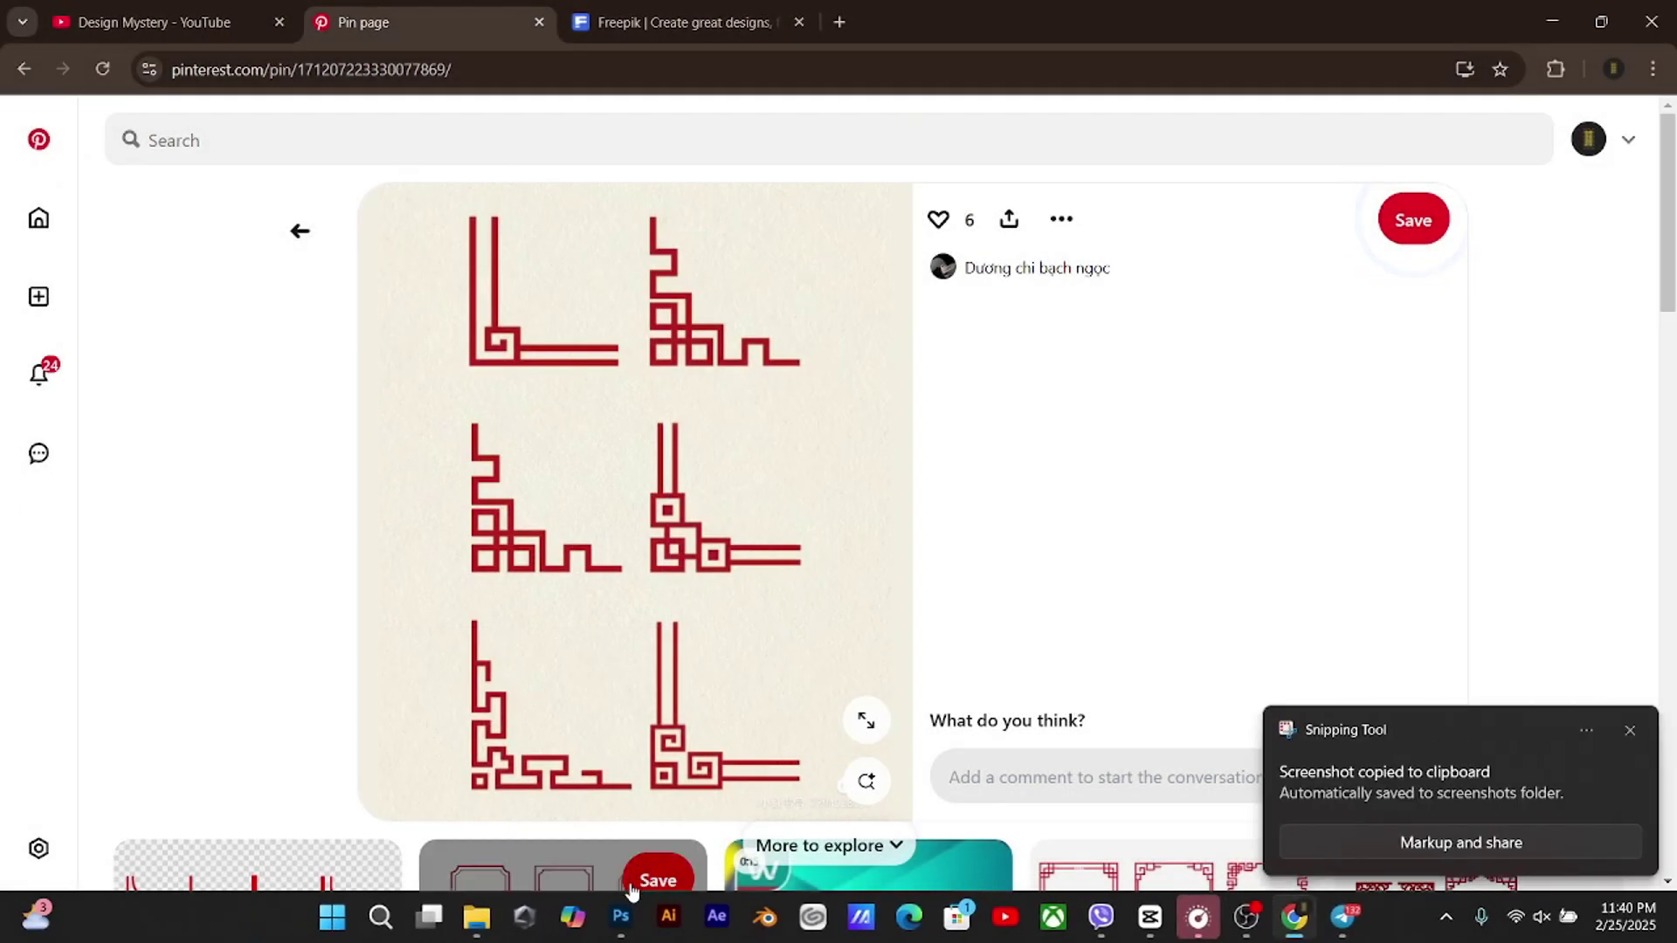
Switch to Photoshop, paste the ornament screenshot above the white rectangle layer and hide the Dishes group
click(621, 917)
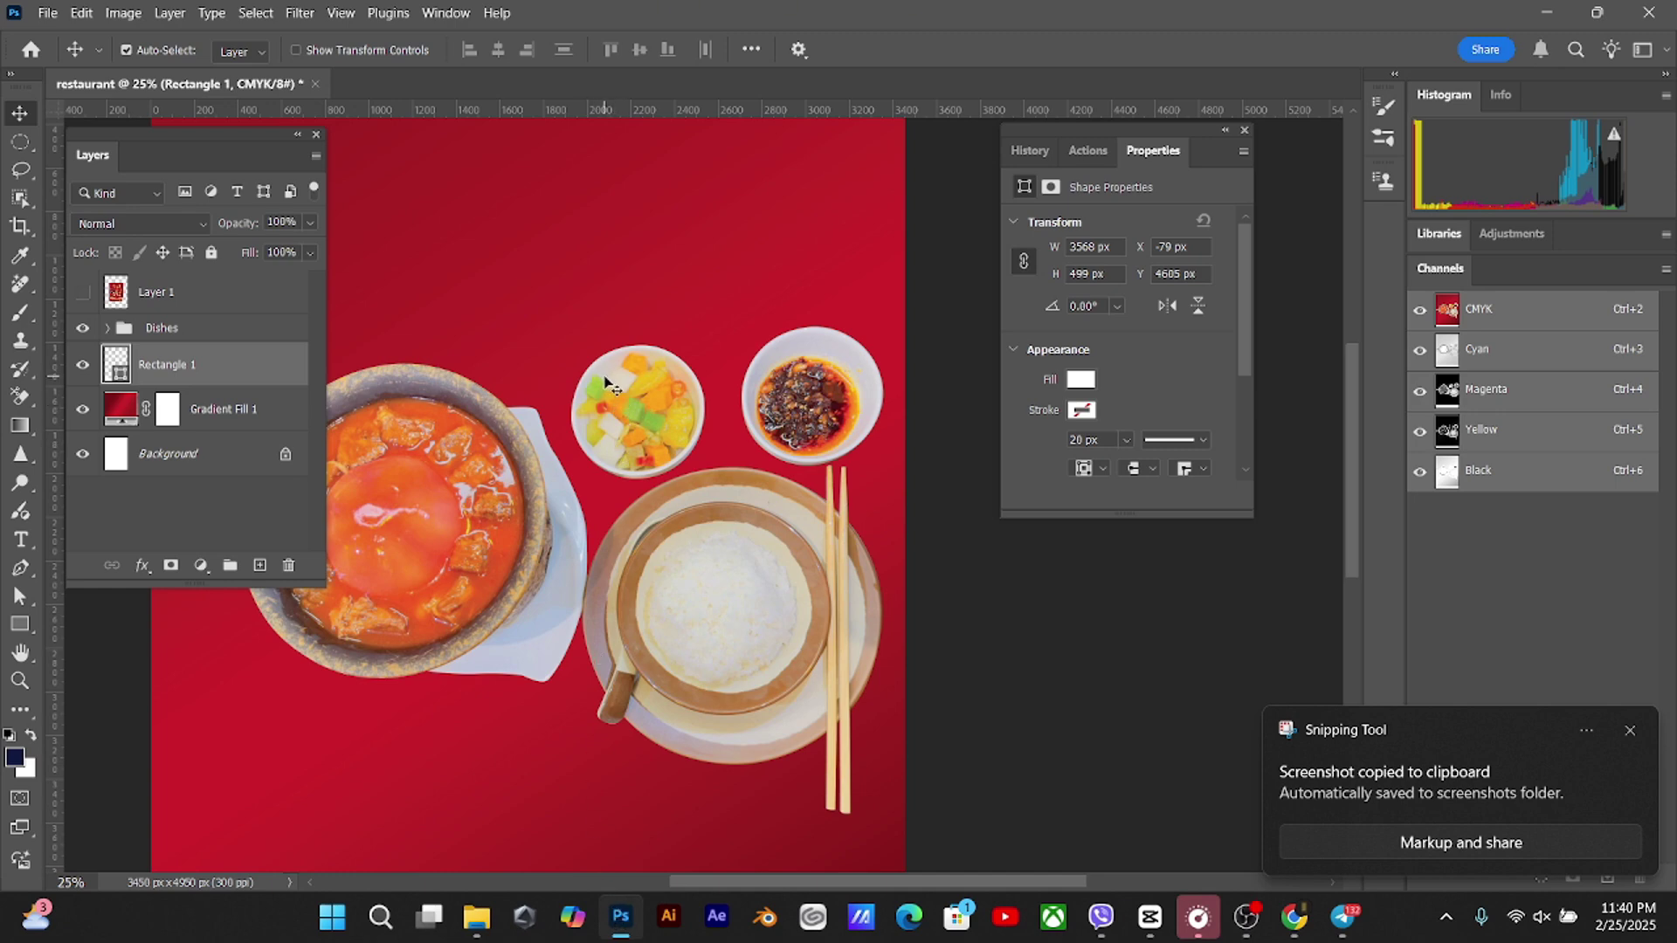
key(ctrl+v)
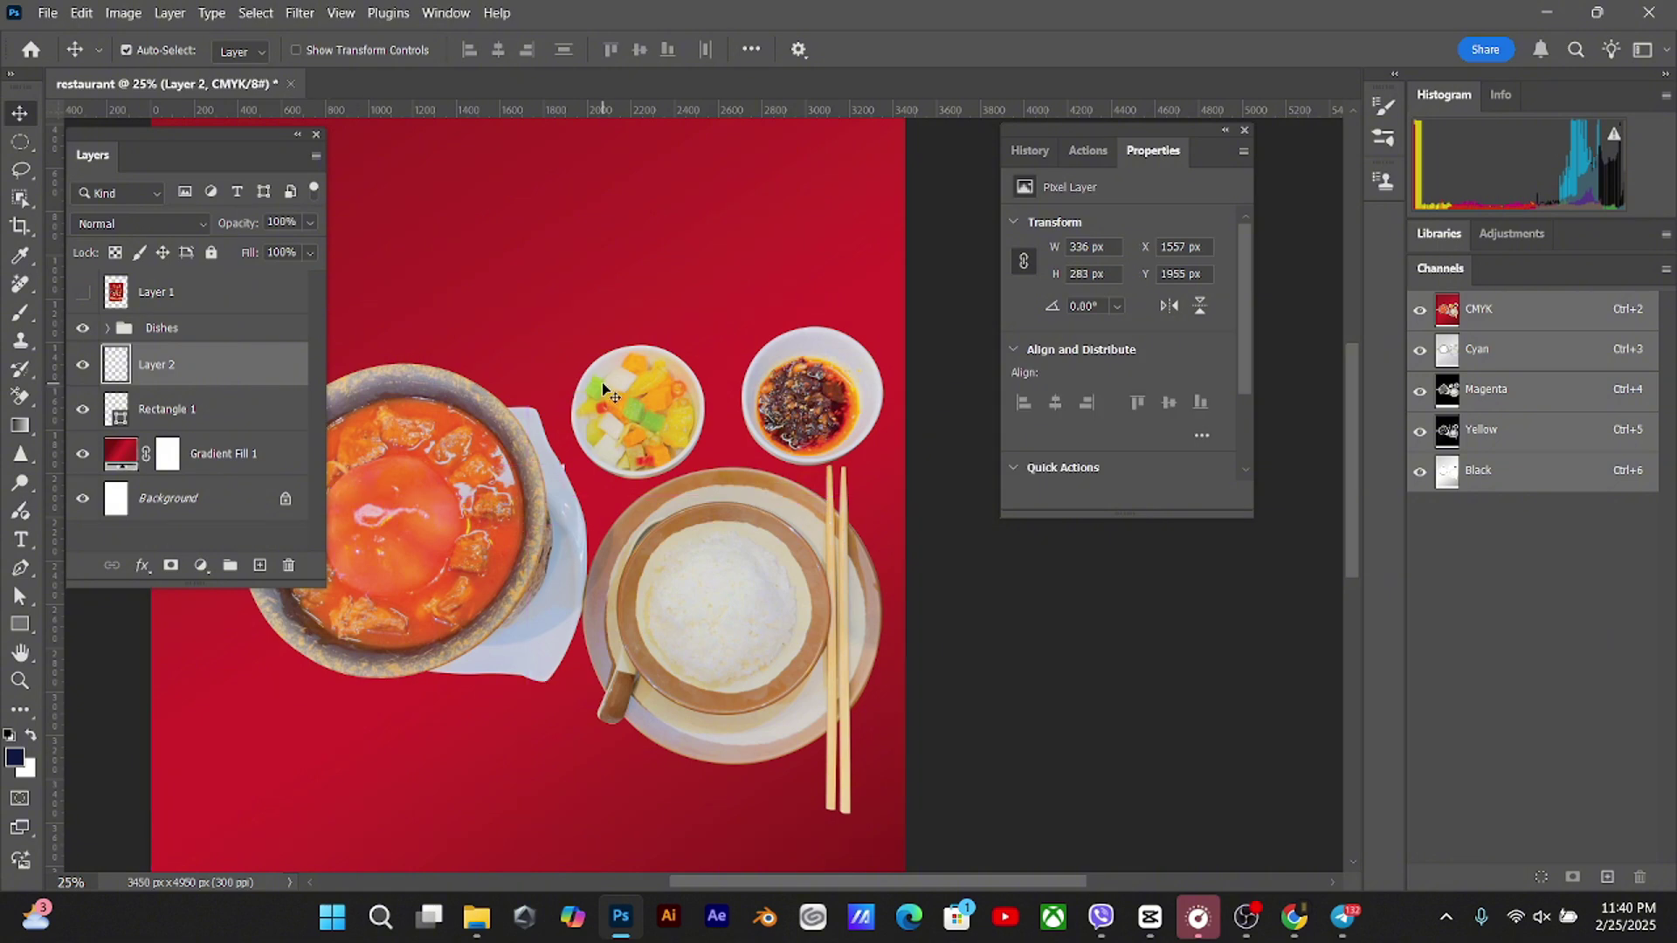
click(83, 328)
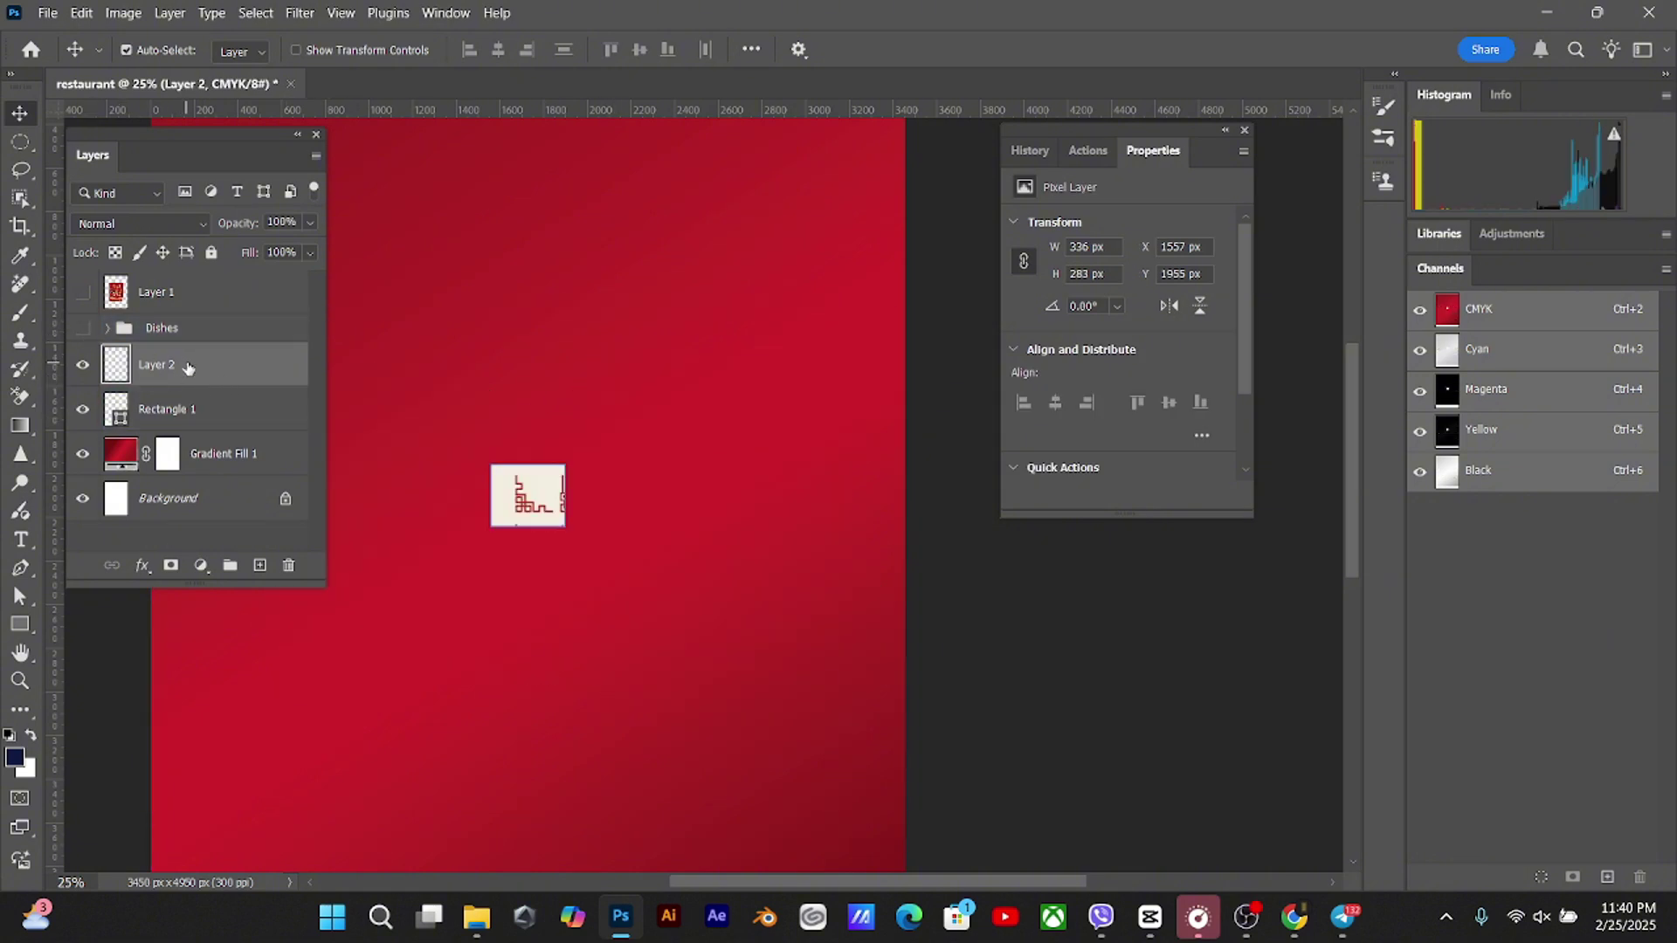
Enlarge the pasted ornament screenshot proportionally about its centre to about 2520 x 2123 px
key(ctrl+t)
key(ctrl+minus)
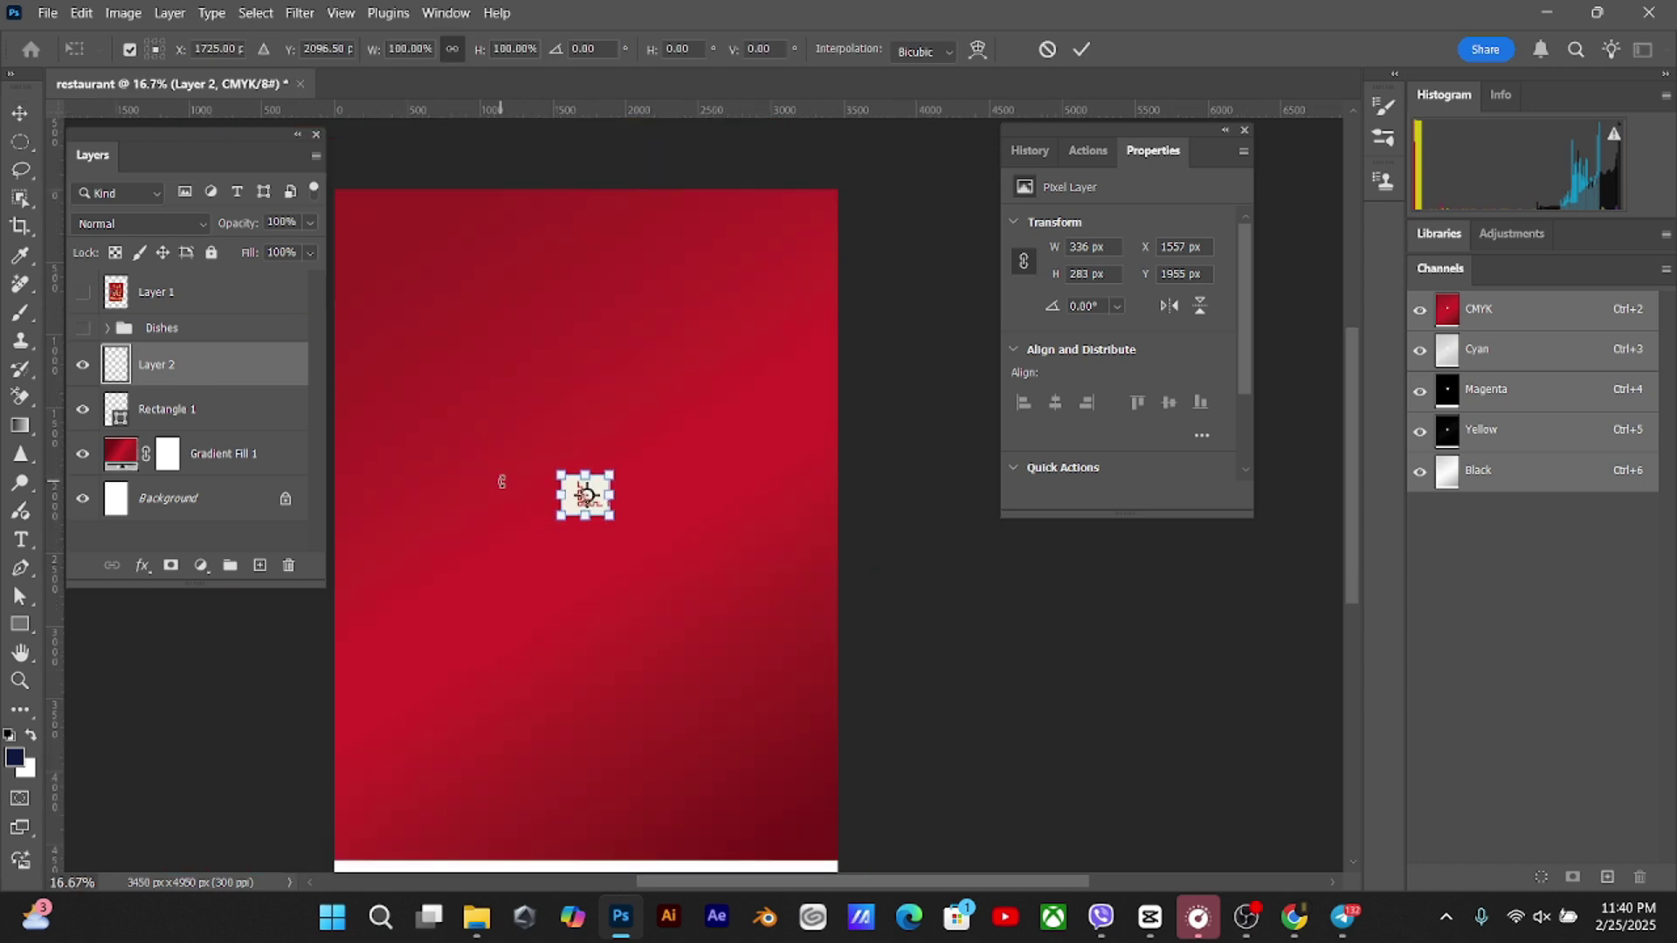
drag(613, 473, 754, 325)
key(Return)
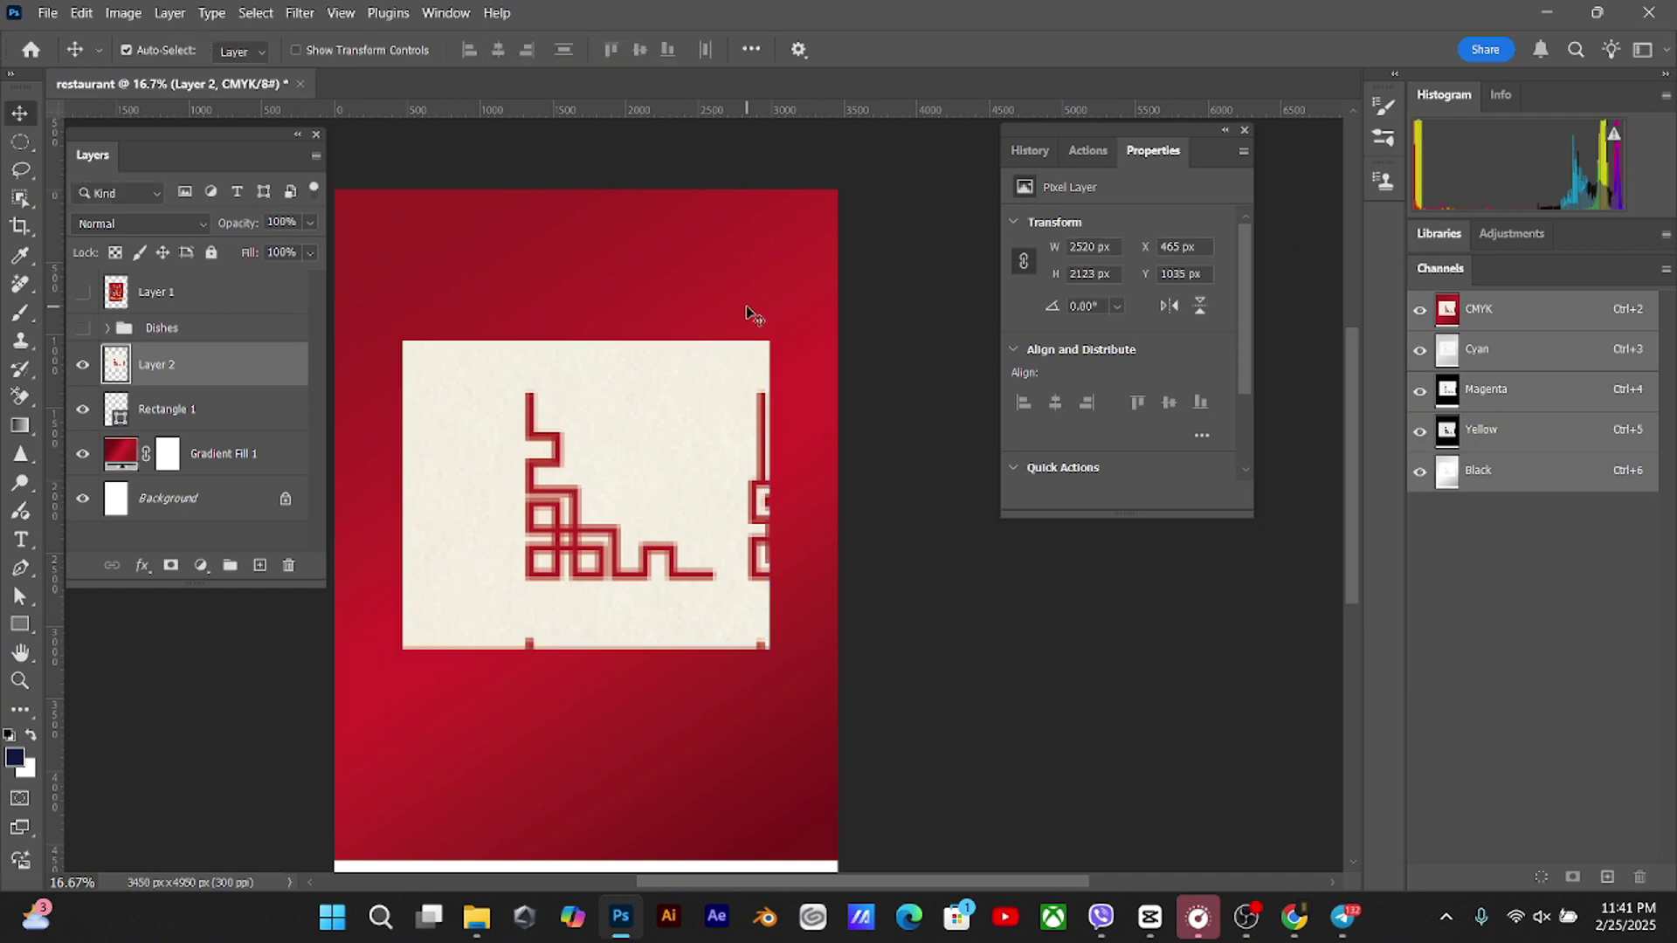
key(ctrl+plus)
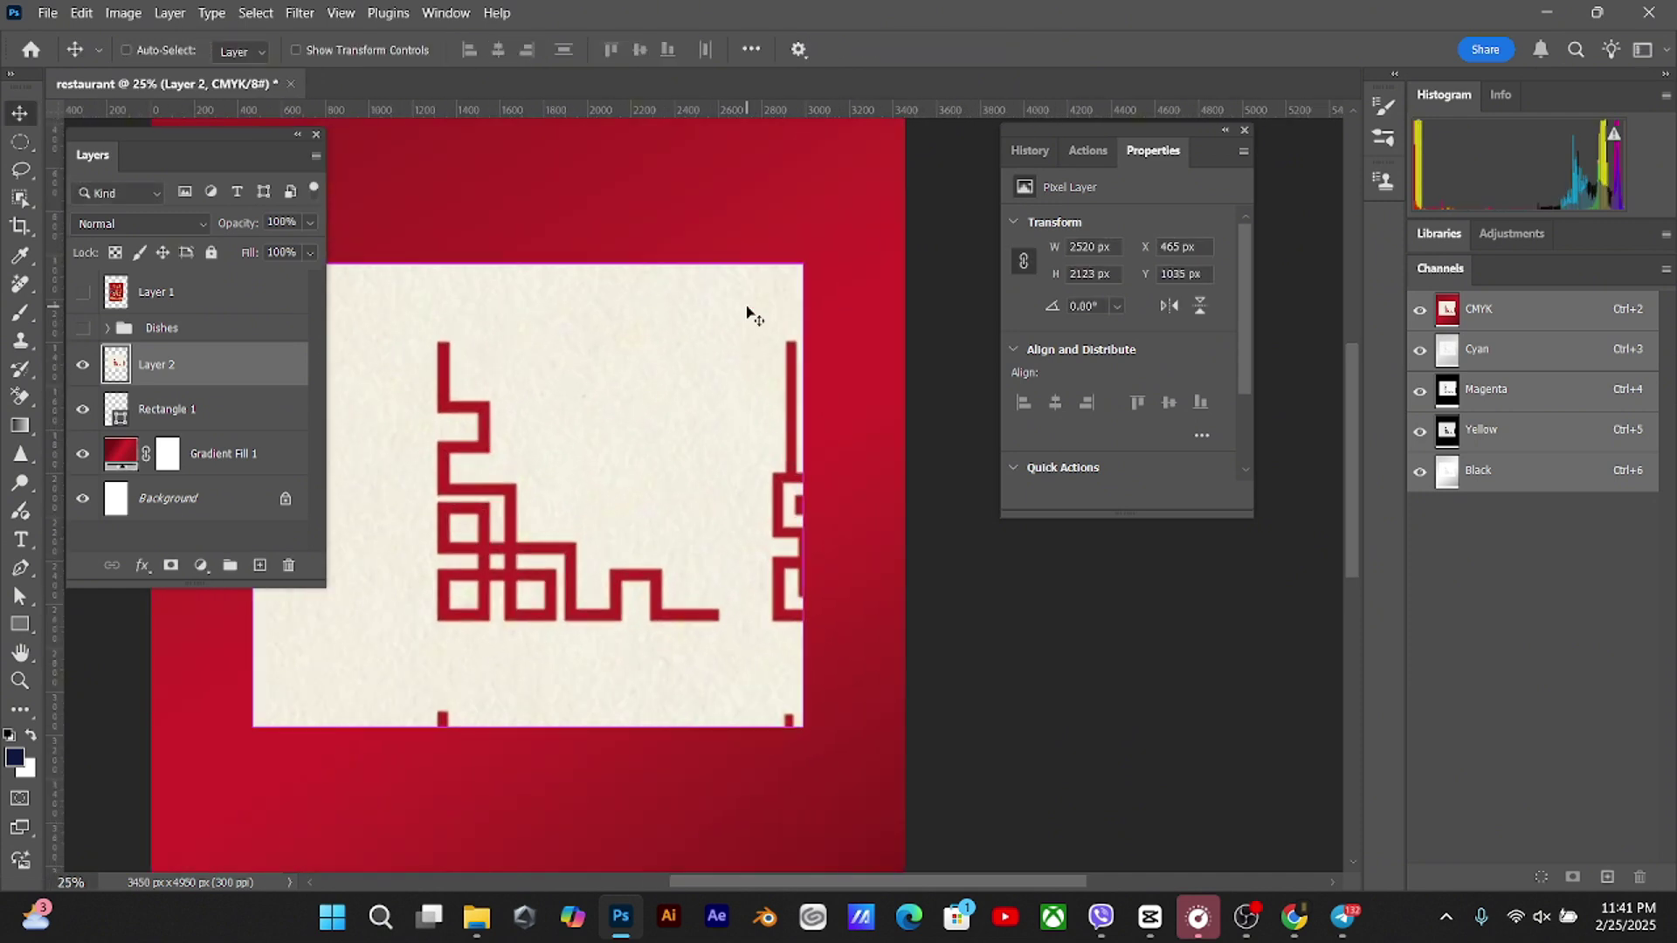
key(ctrl+minus)
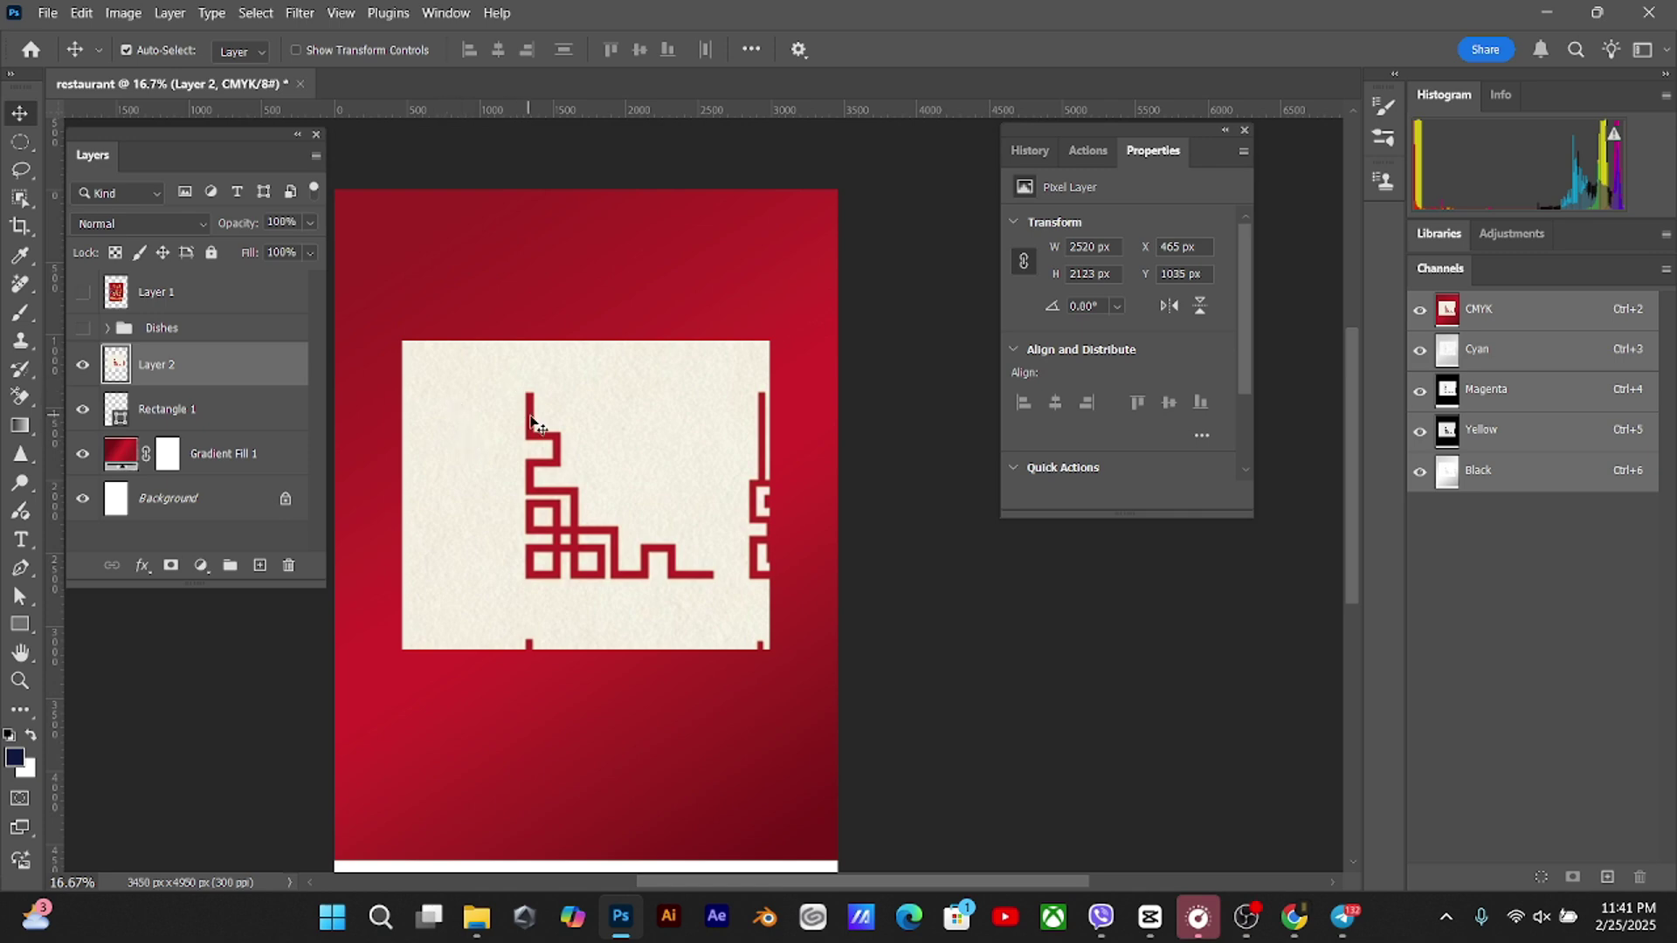
Rotate the ornament screenshot 90° clockwise so its corner faces the poster's upper left
key(ctrl+t)
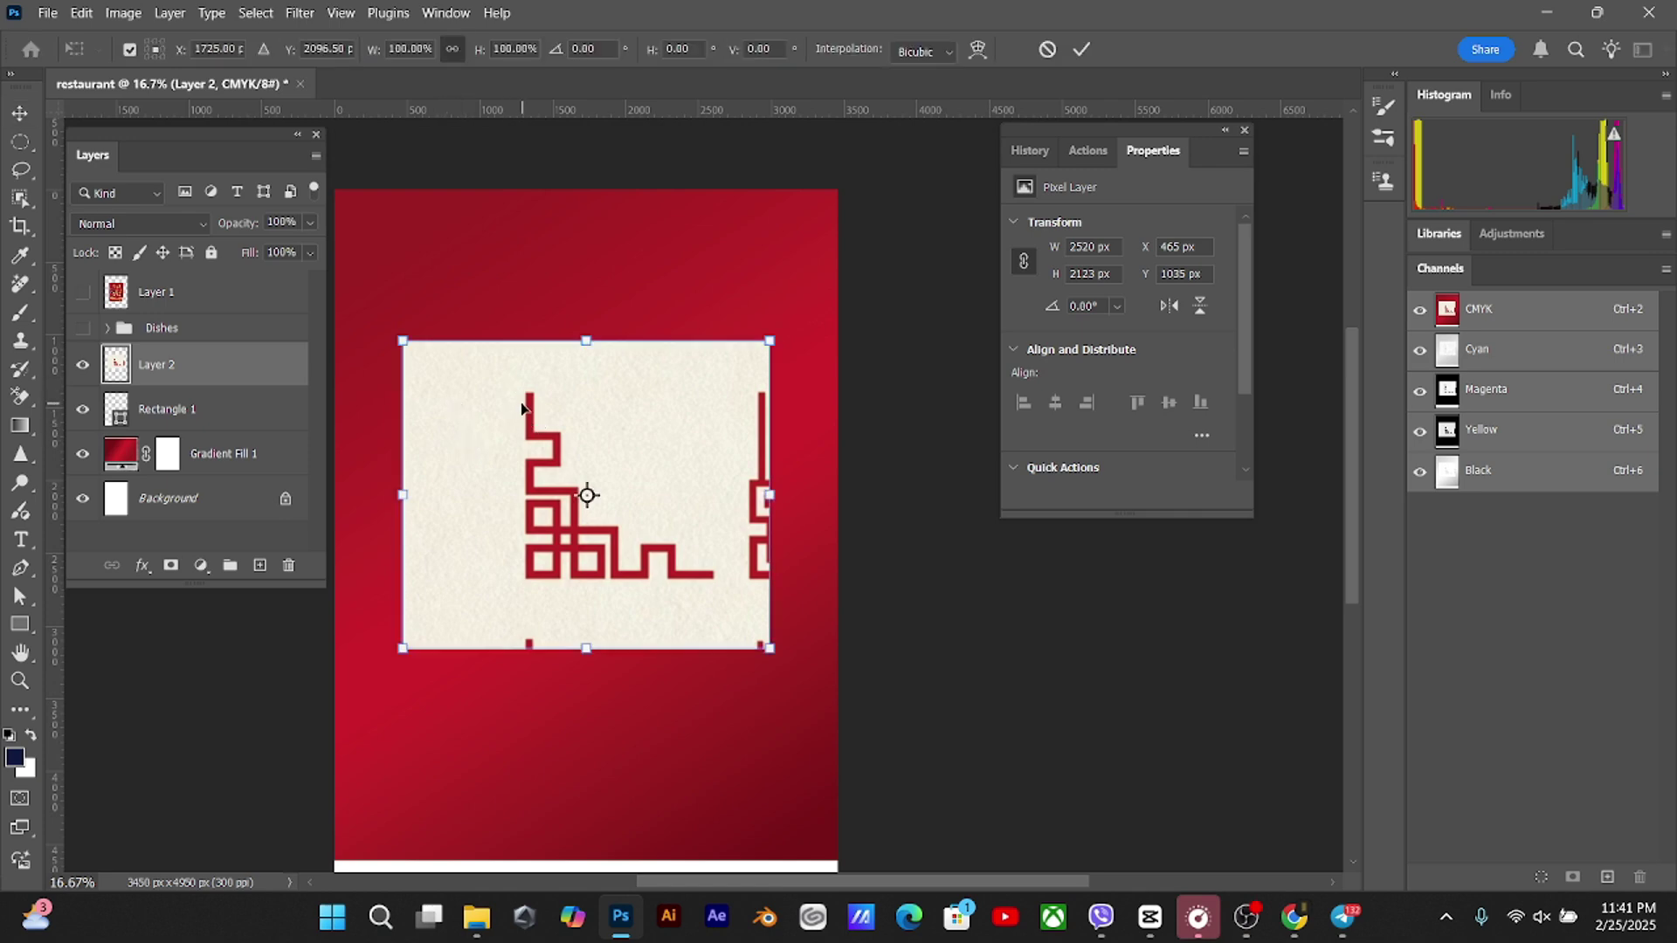
right_click(523, 426)
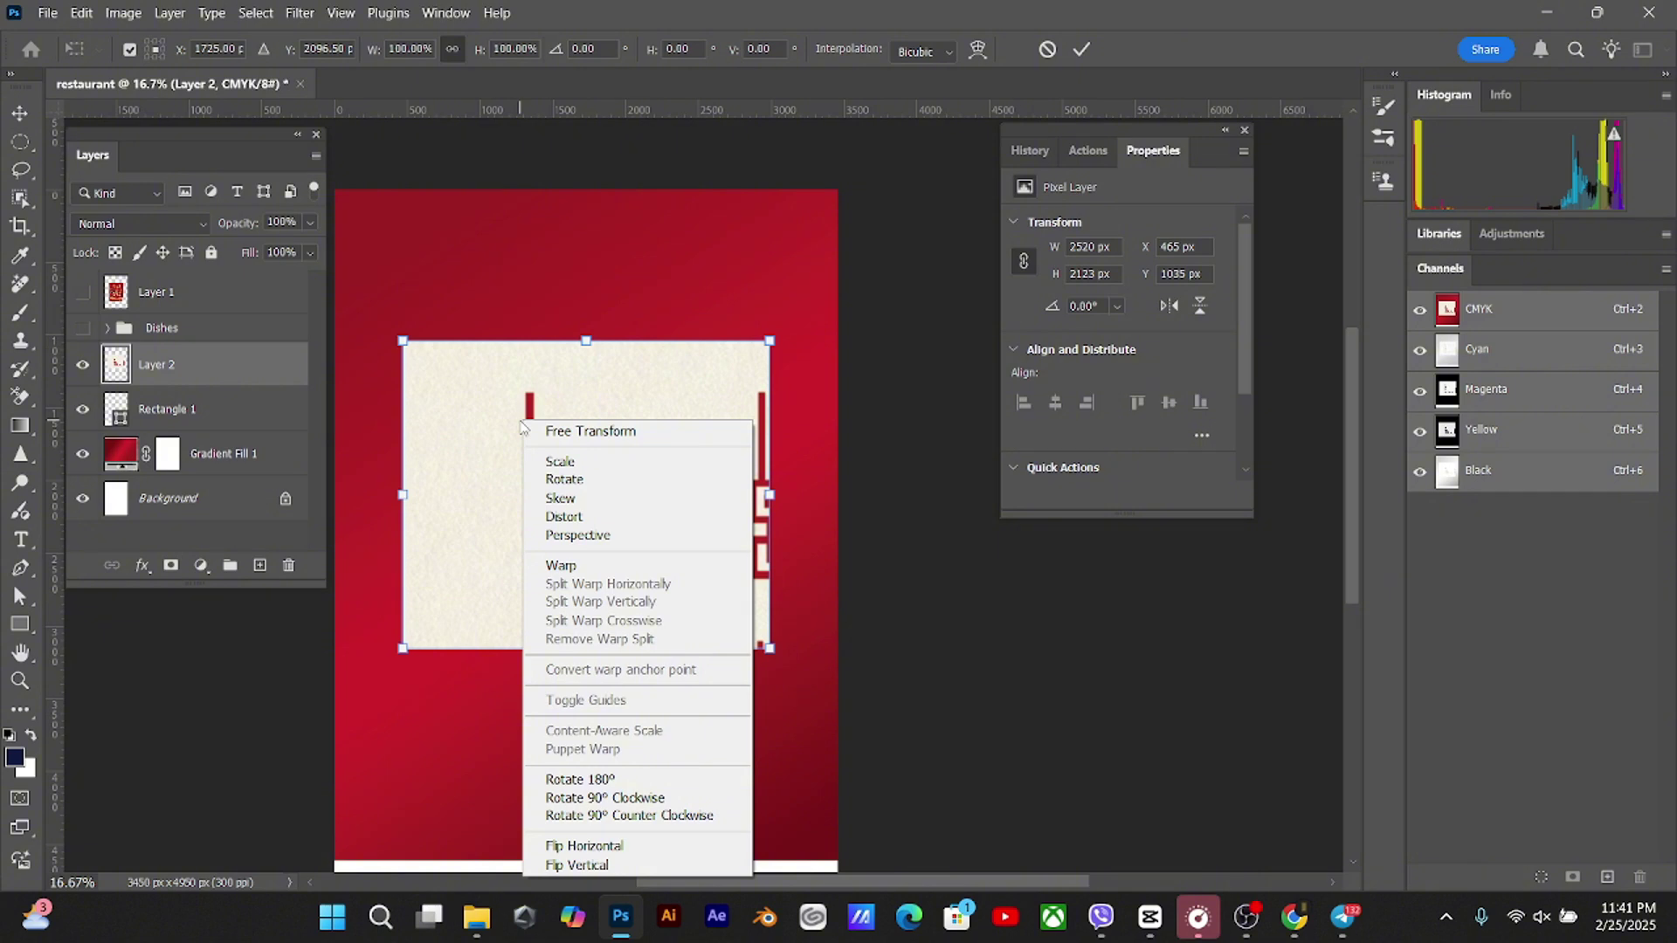
click(583, 797)
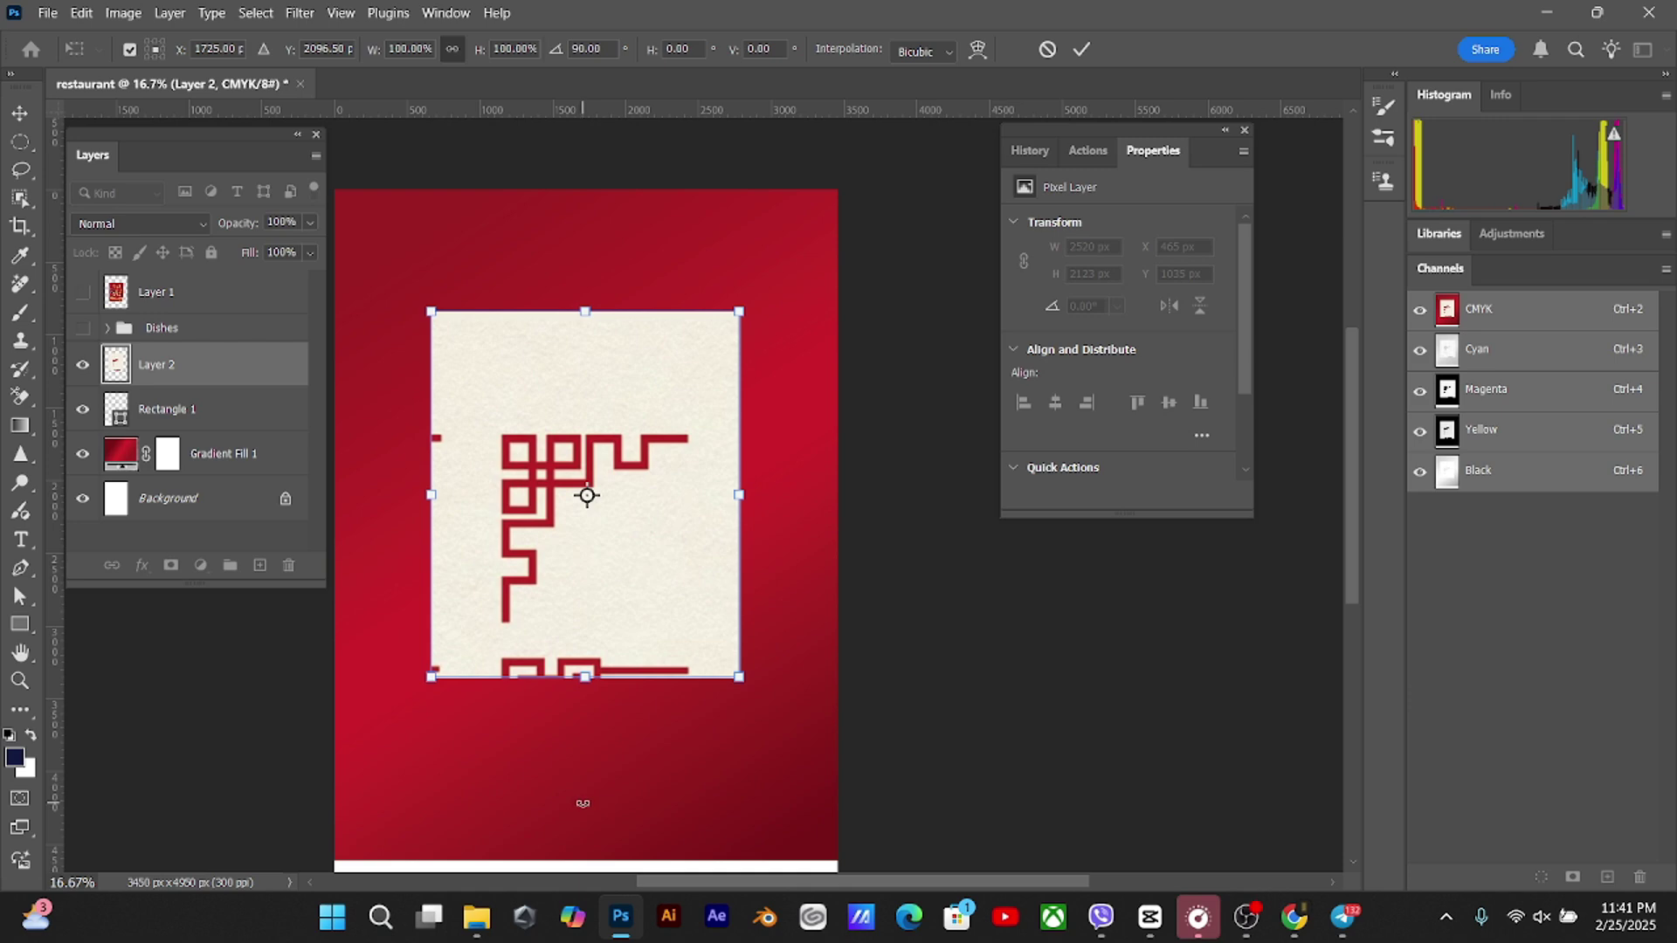
key(Return)
drag(587, 542, 605, 488)
key(ctrl+plus)
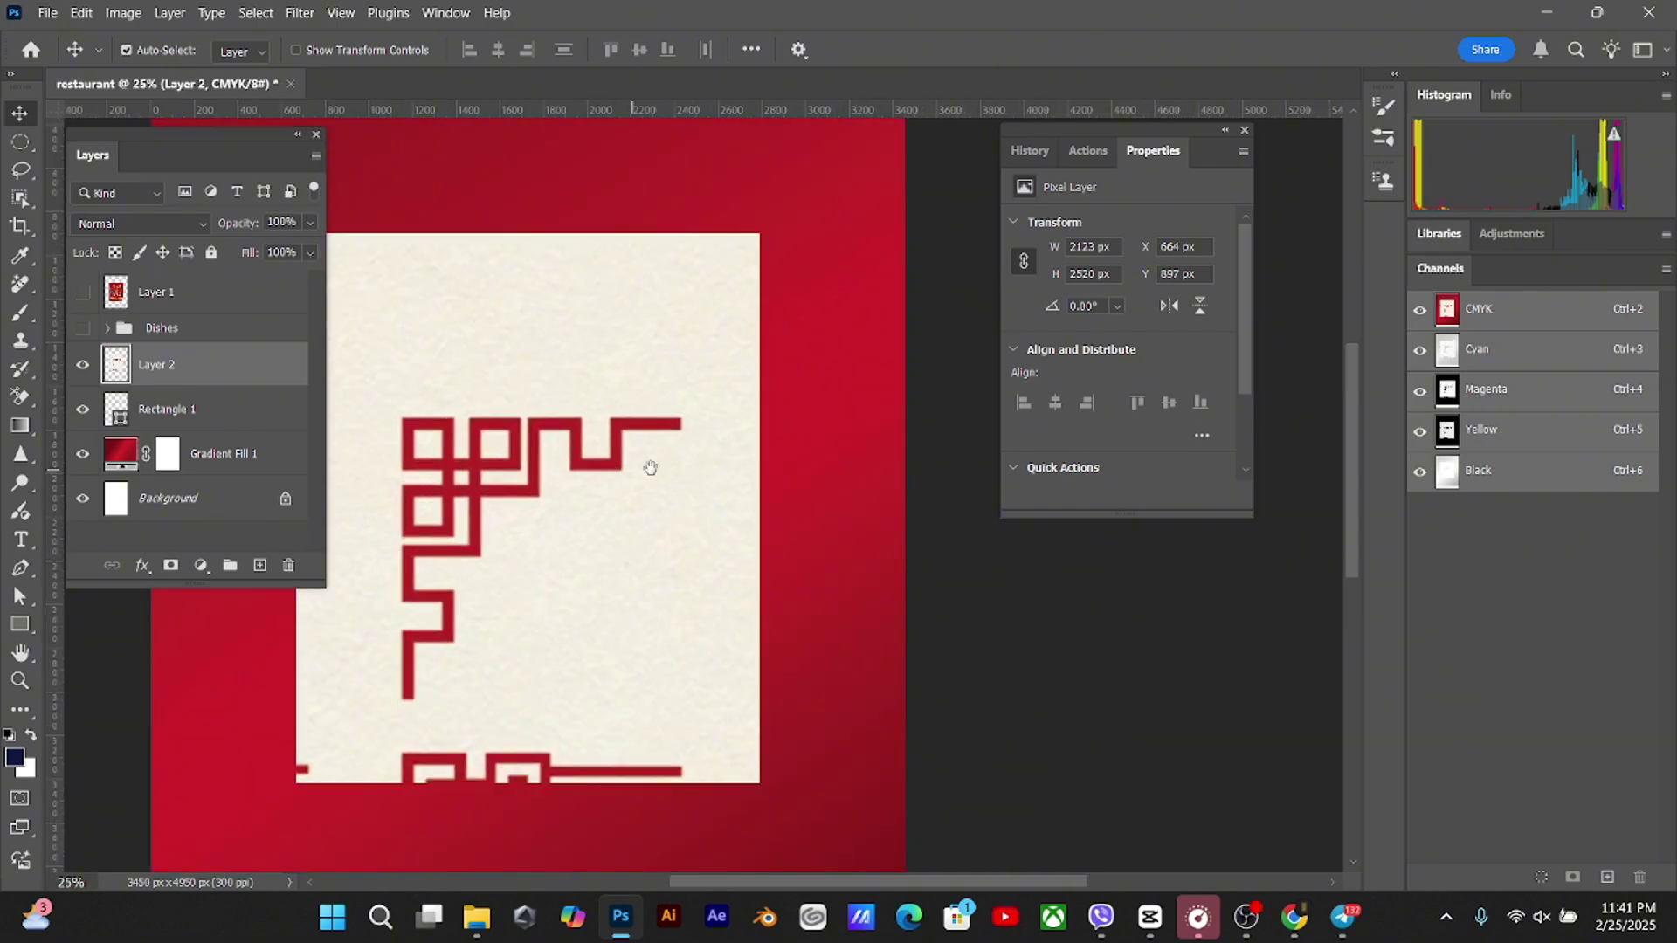
scroll(733, 469, left, 2)
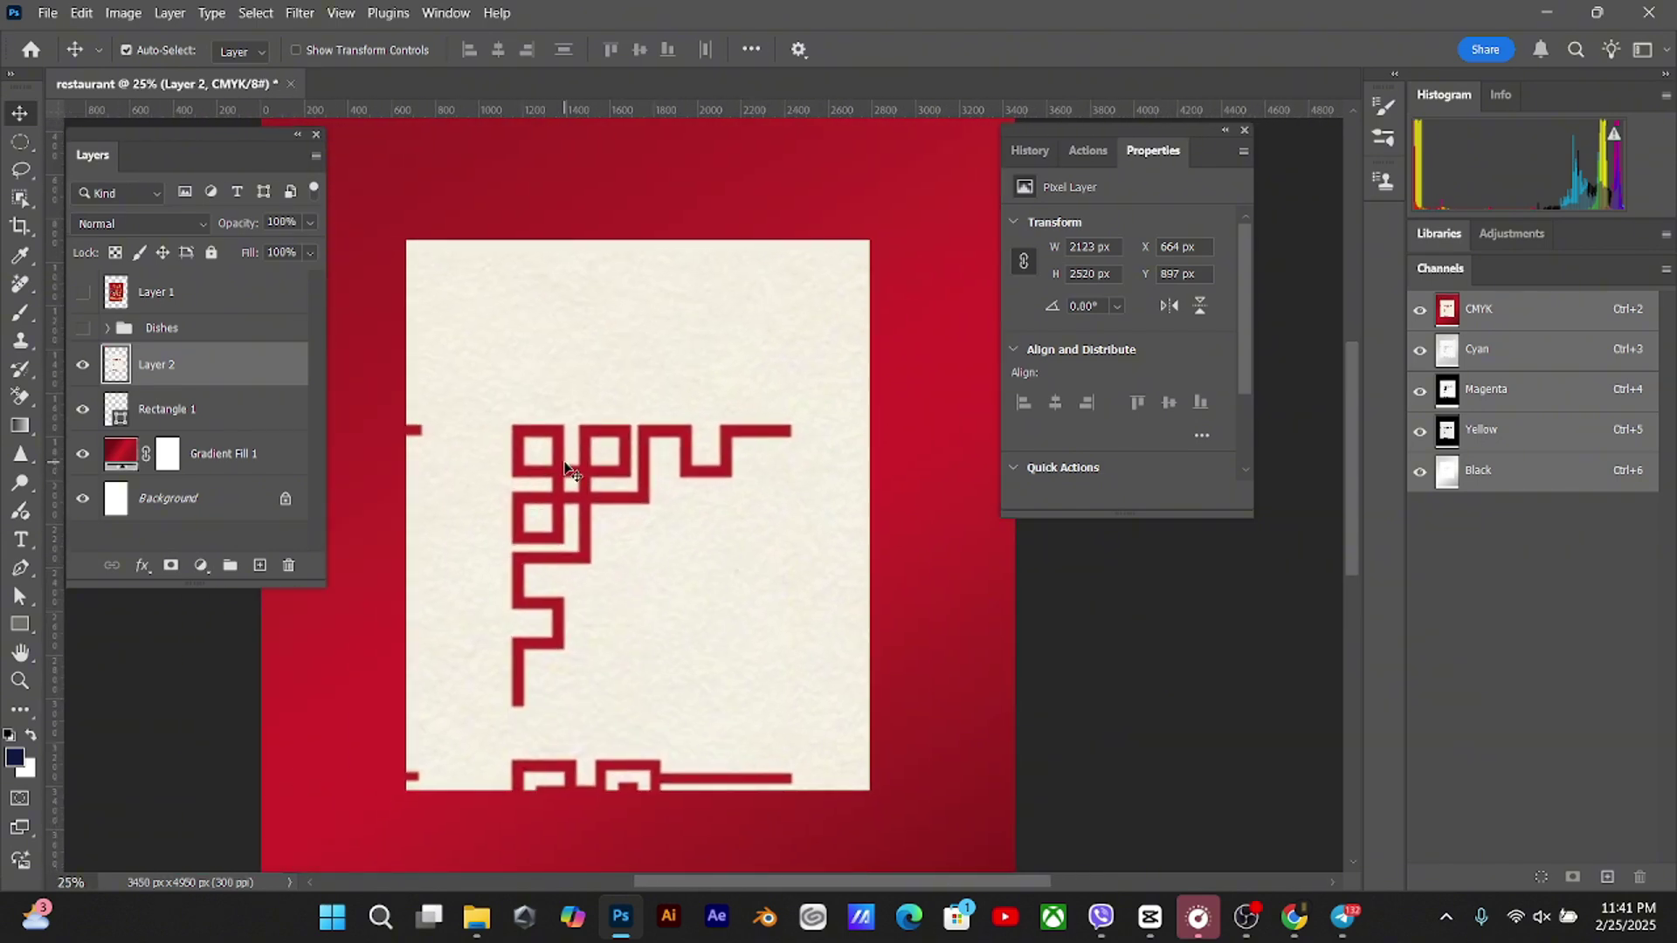
Set the Pen tool to Shape mode for tracing the corner ornament
key(p)
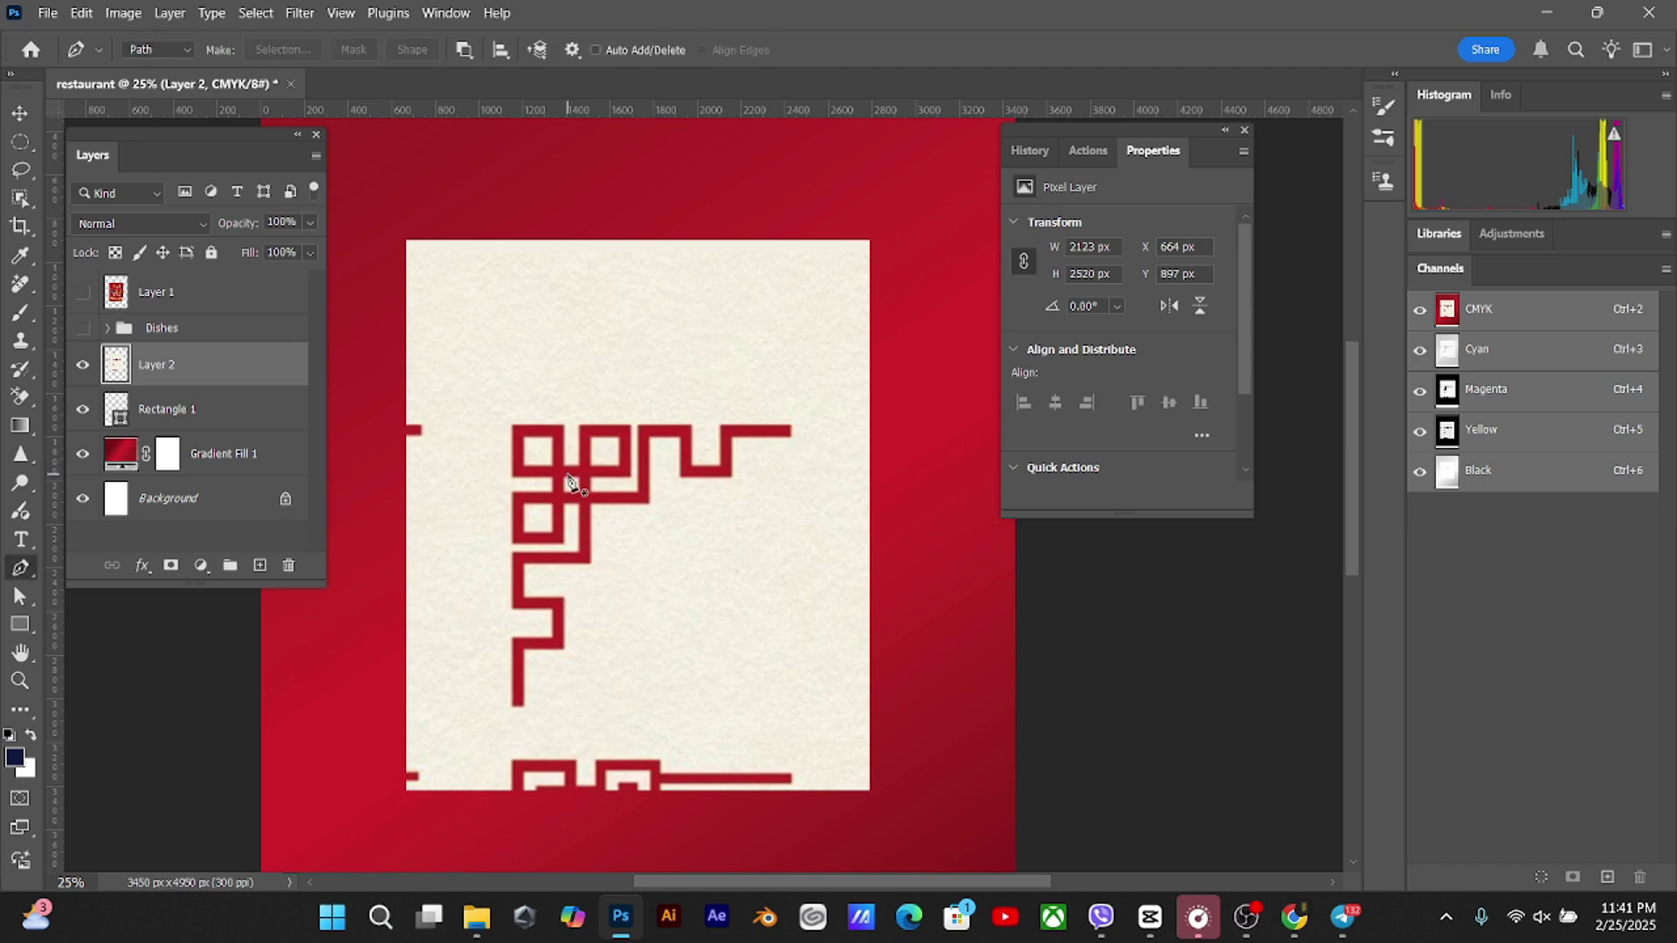
click(155, 50)
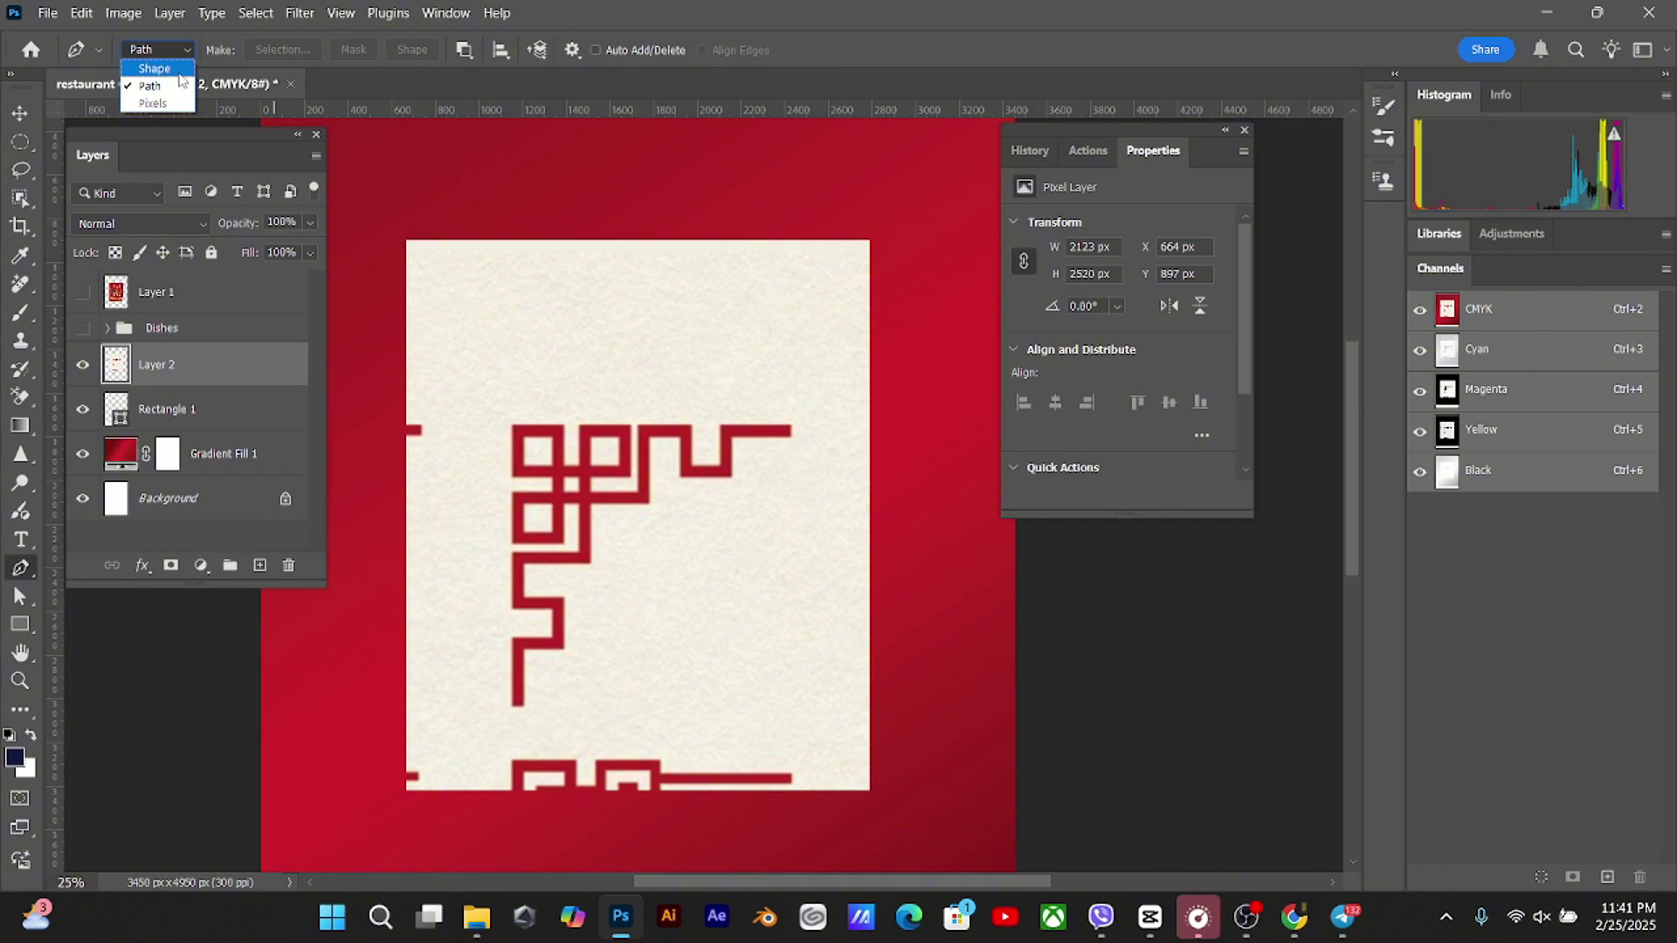
click(178, 69)
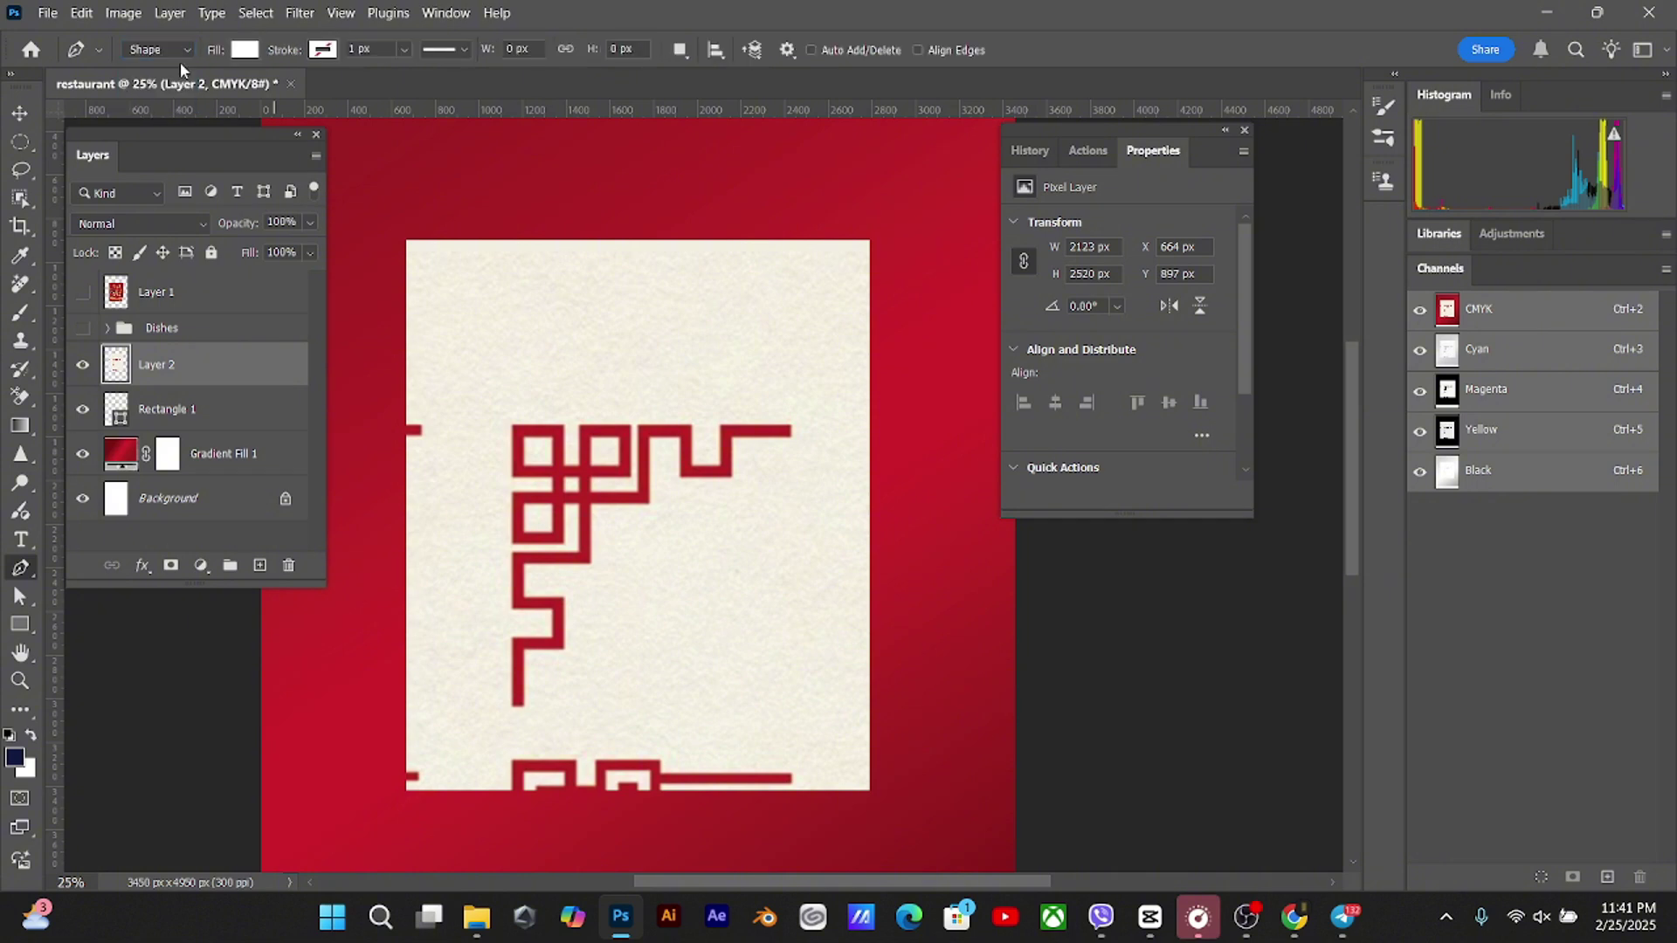
key(ctrl+plus)
scroll(592, 355, down, 3)
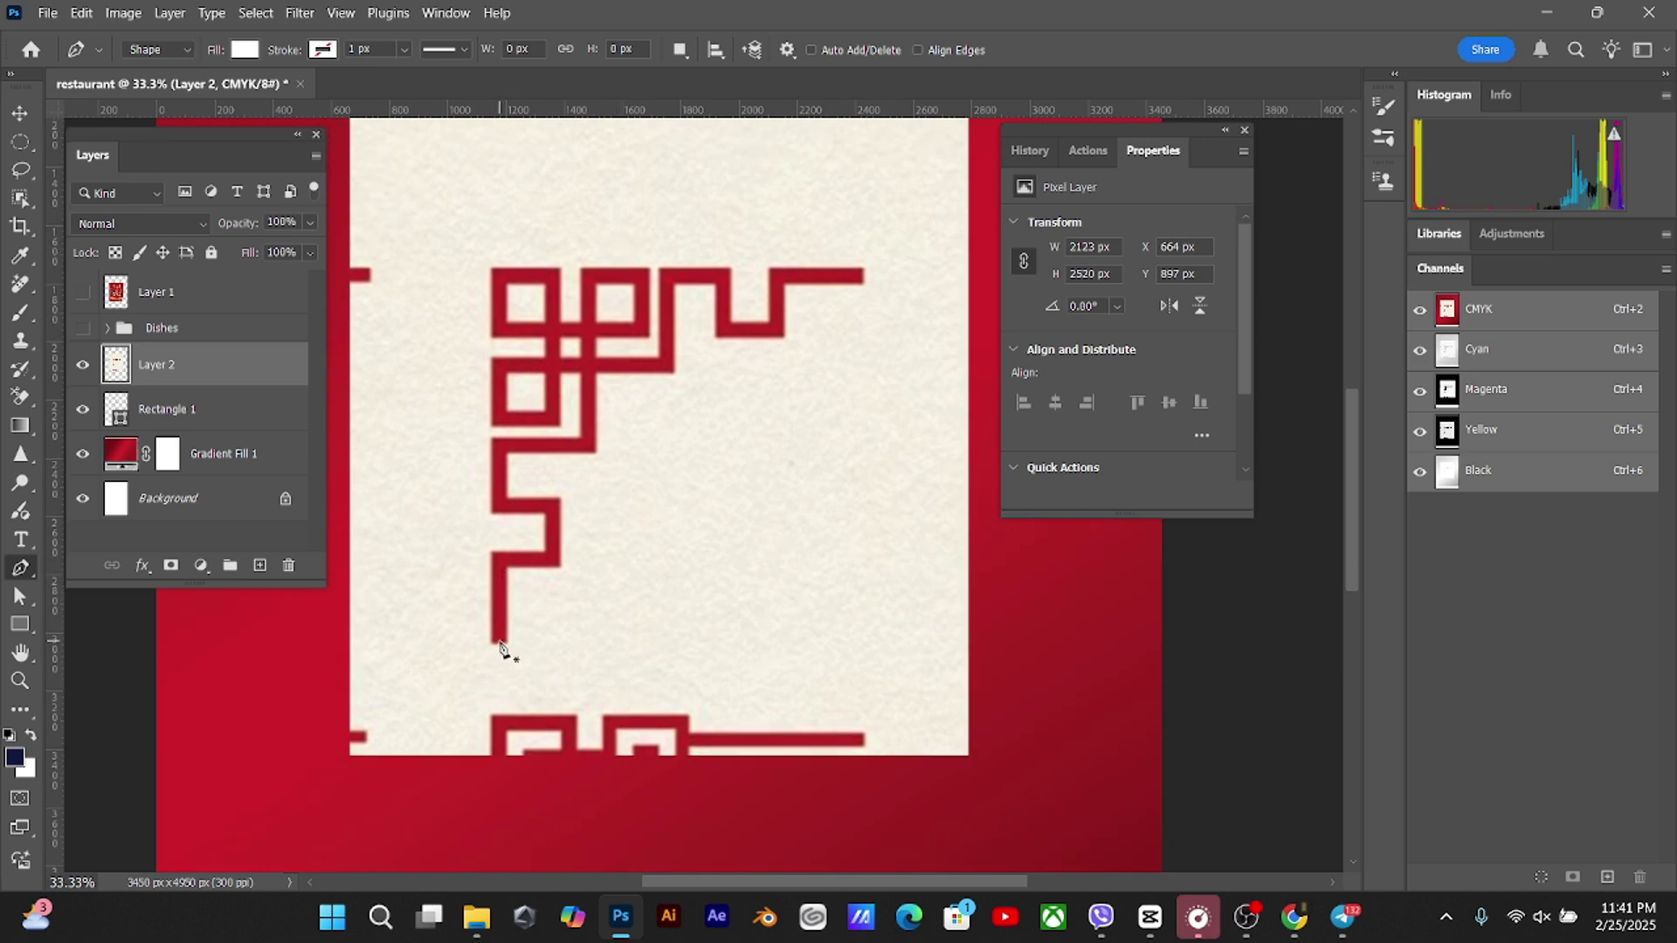
click(499, 640)
click(500, 559)
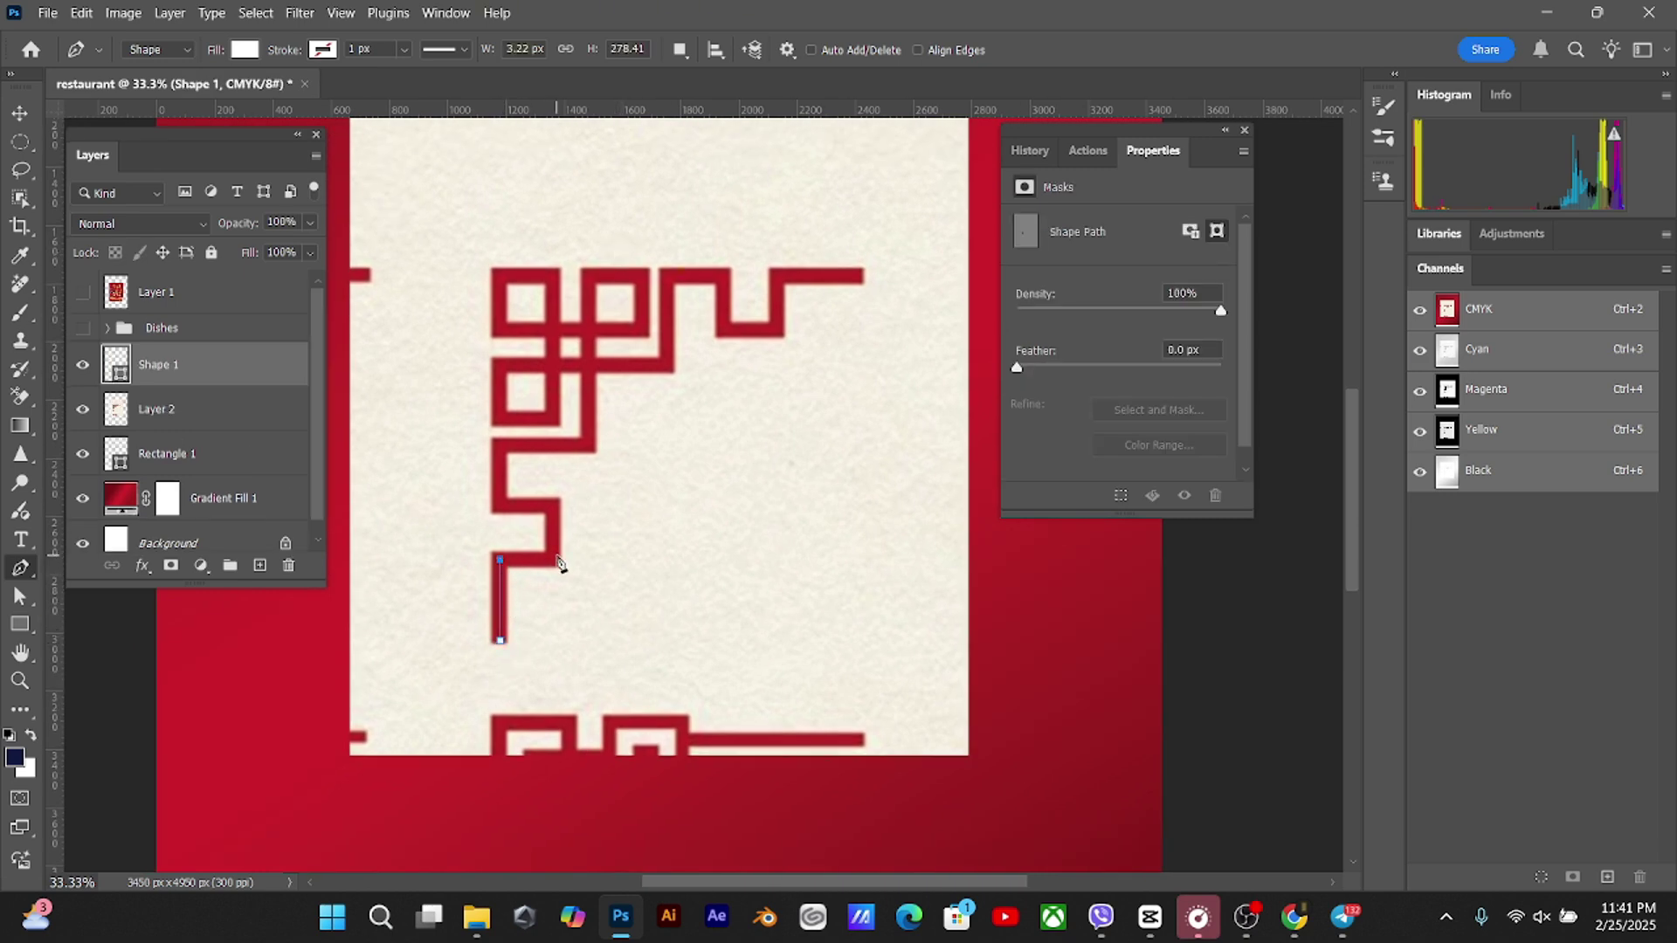
key(ctrl+z)
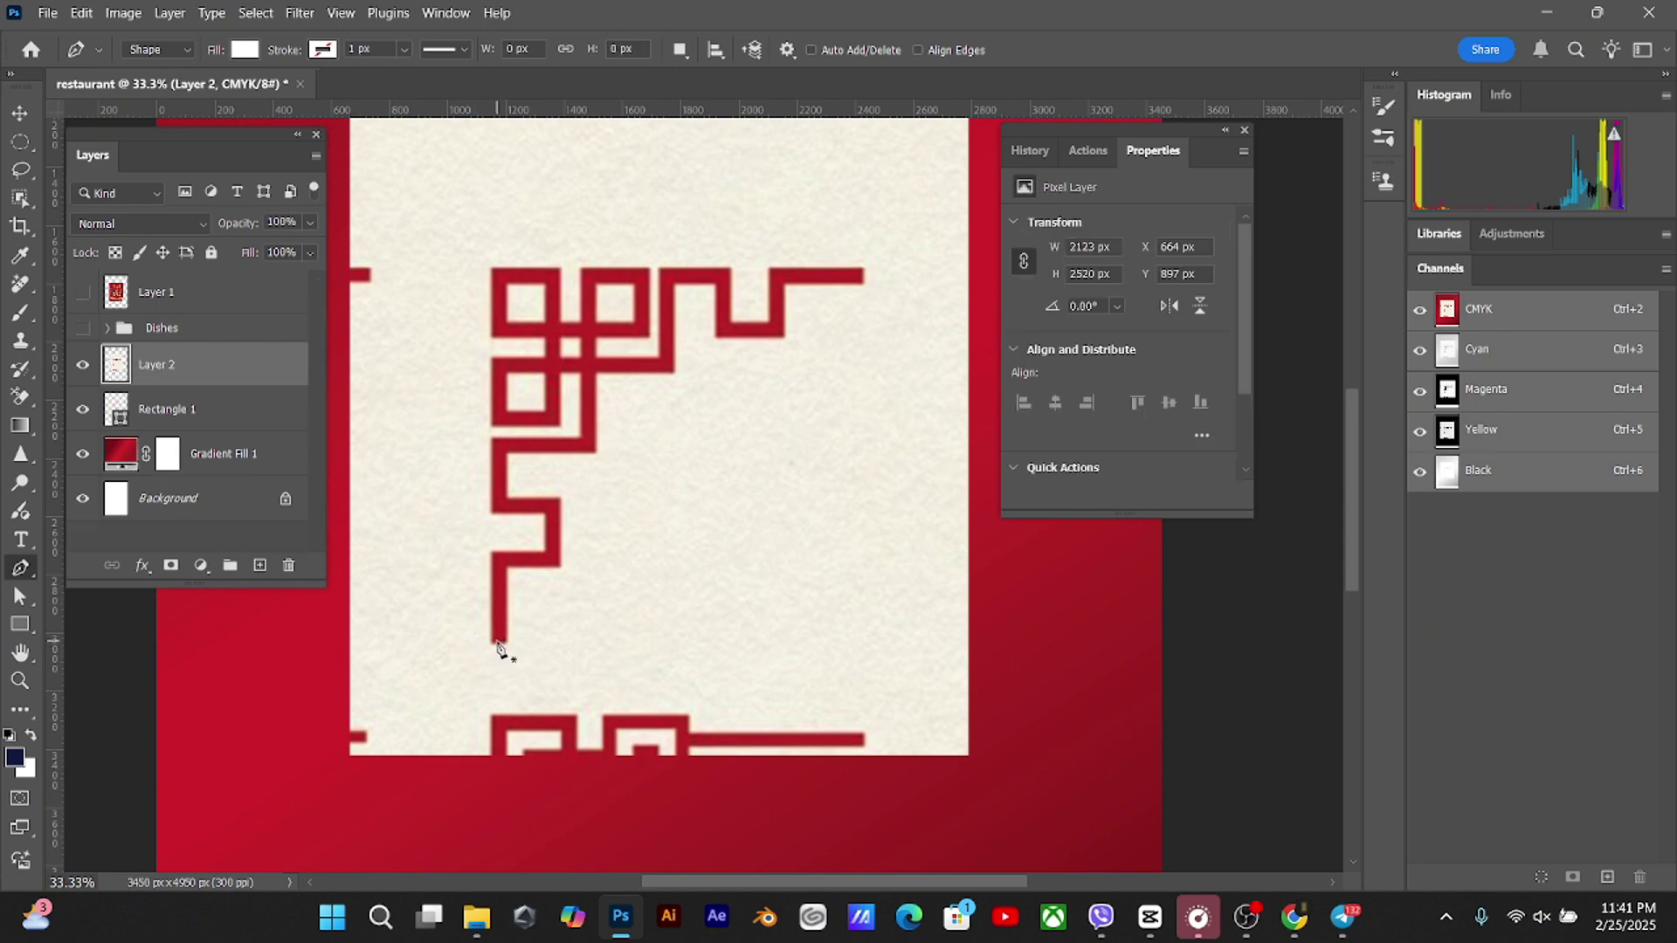
Trace the ornament's lower zigzag with straight pen segments from its bottom end through the first notch, about 189 x 473 px
click(499, 559)
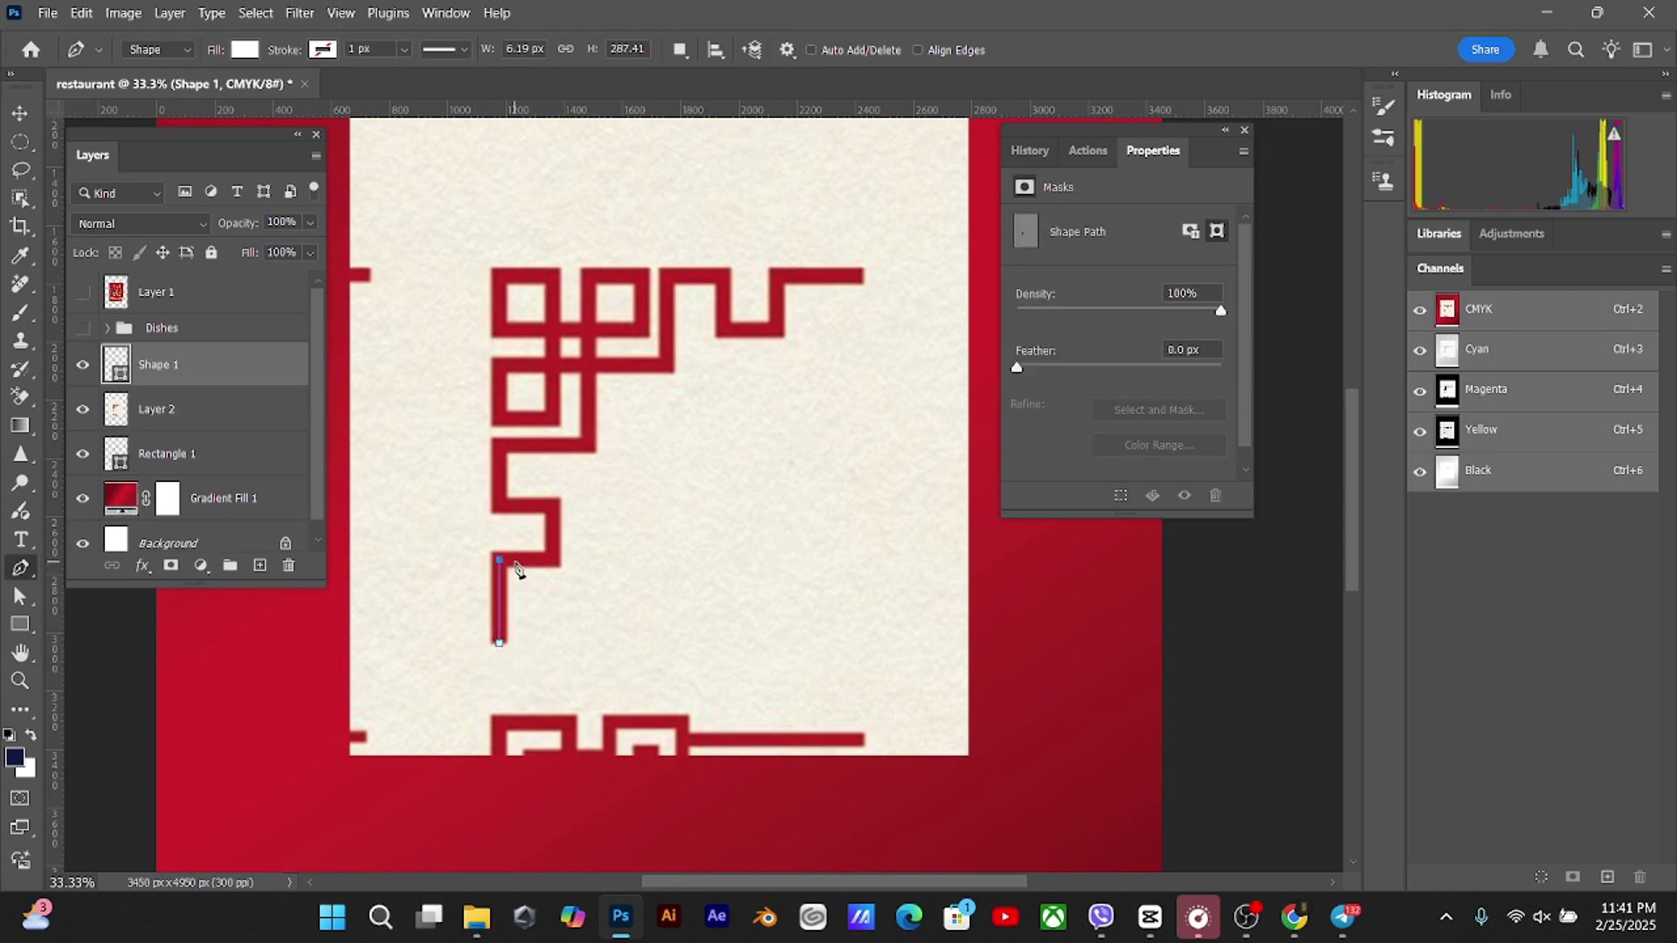
click(553, 559)
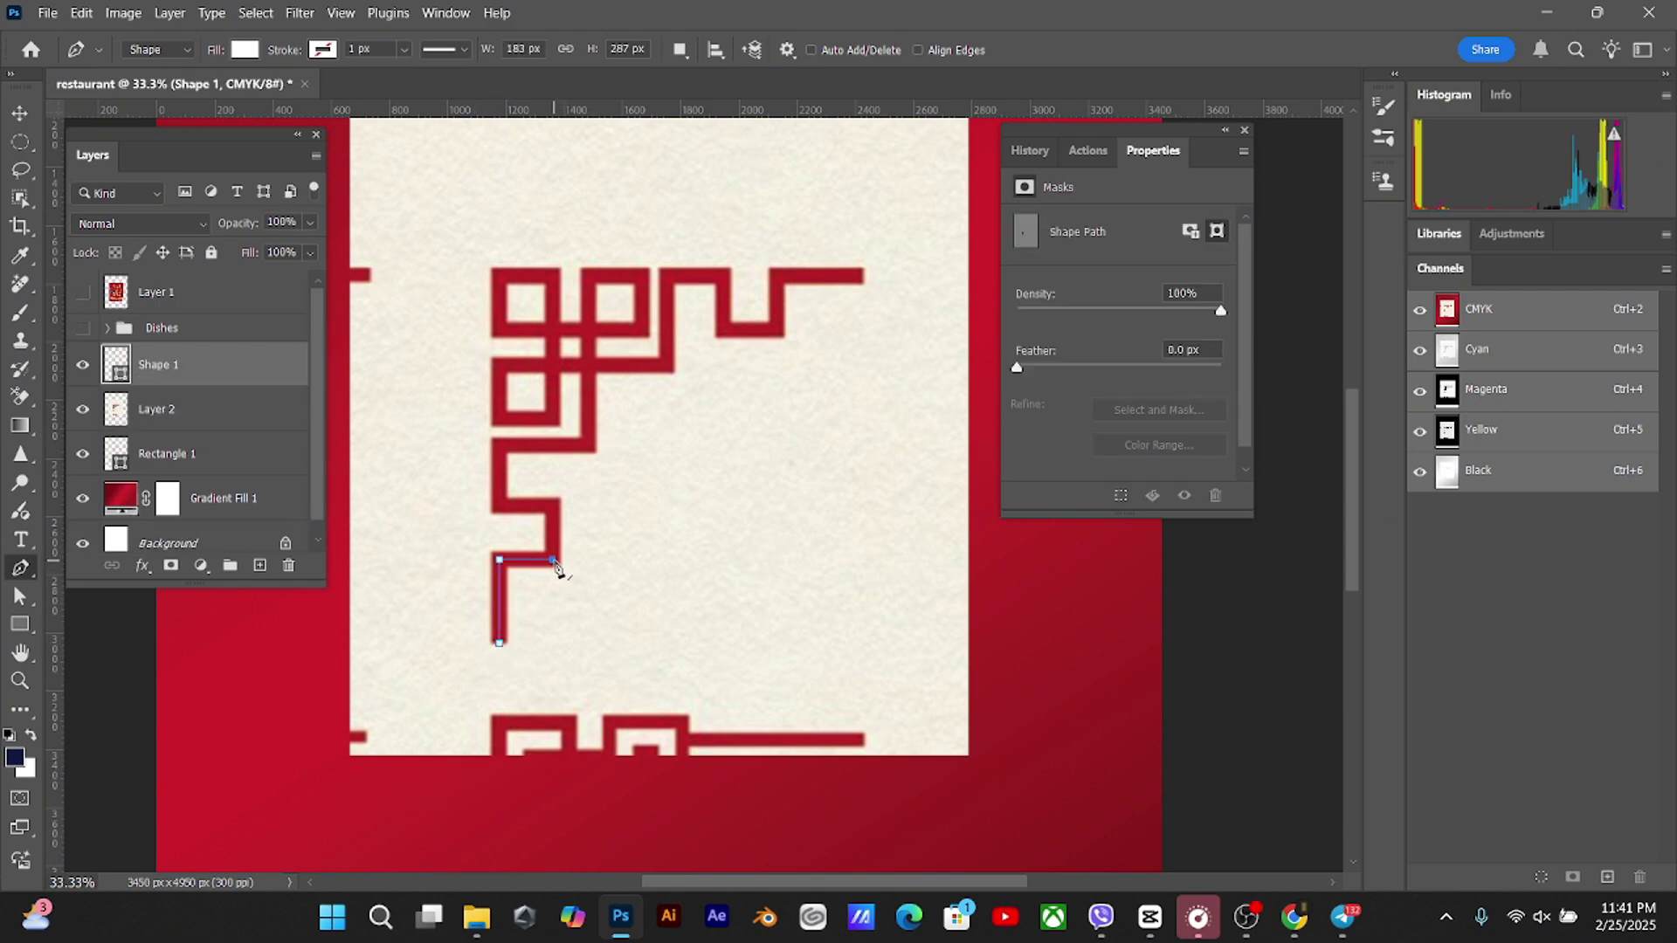
click(554, 504)
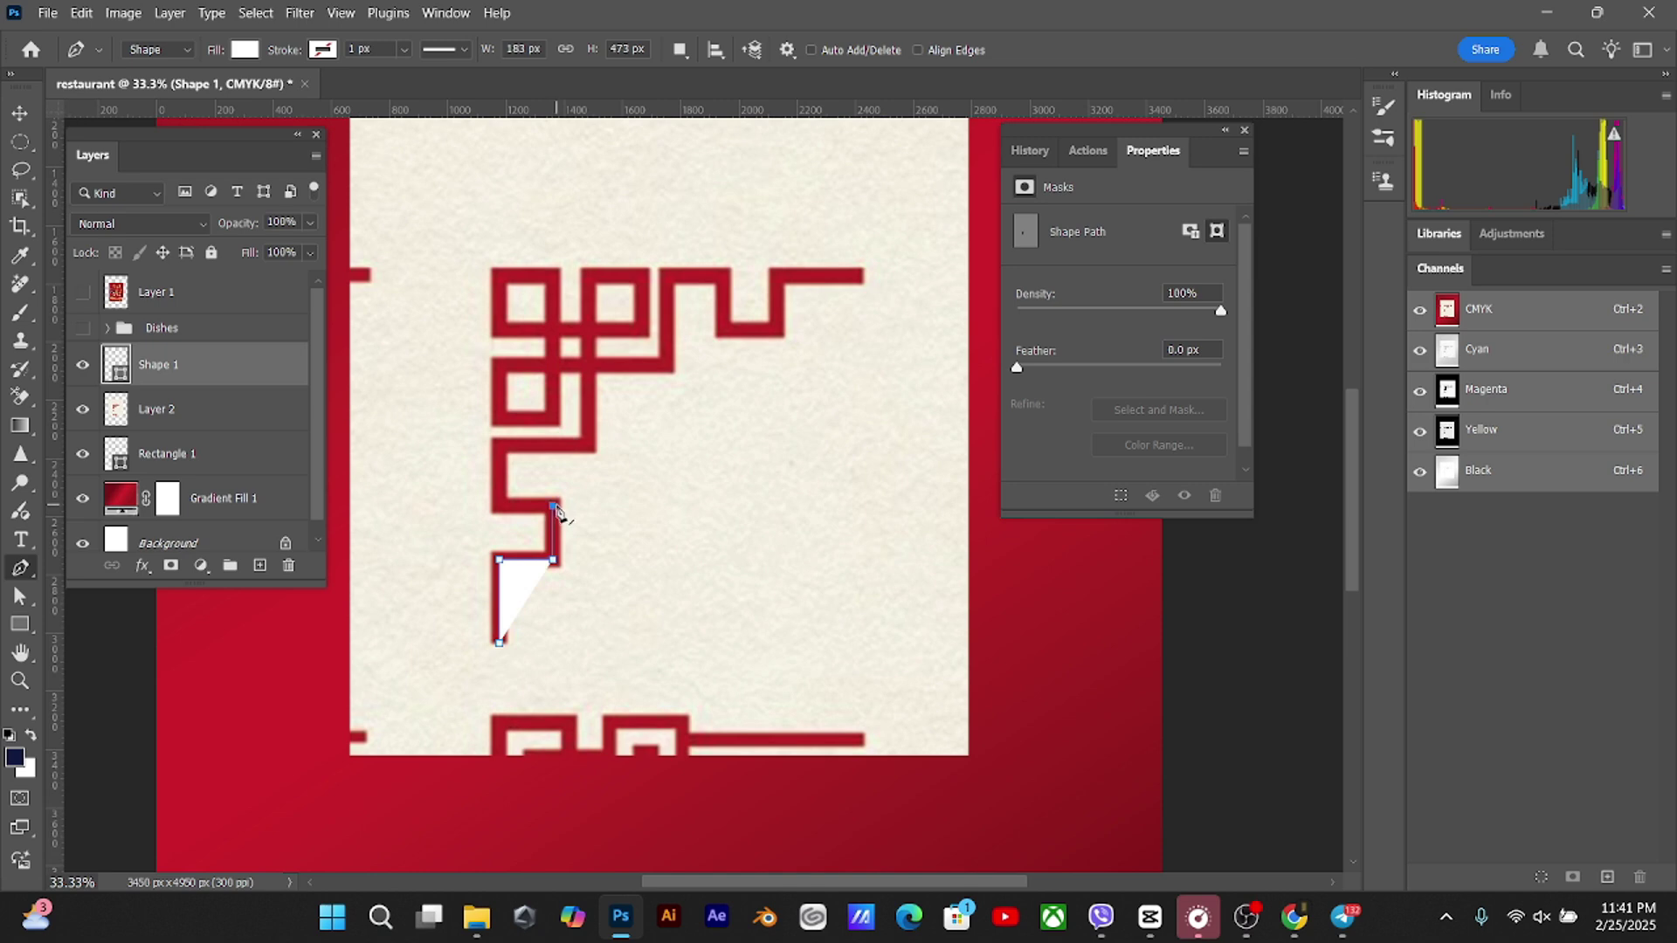
click(497, 505)
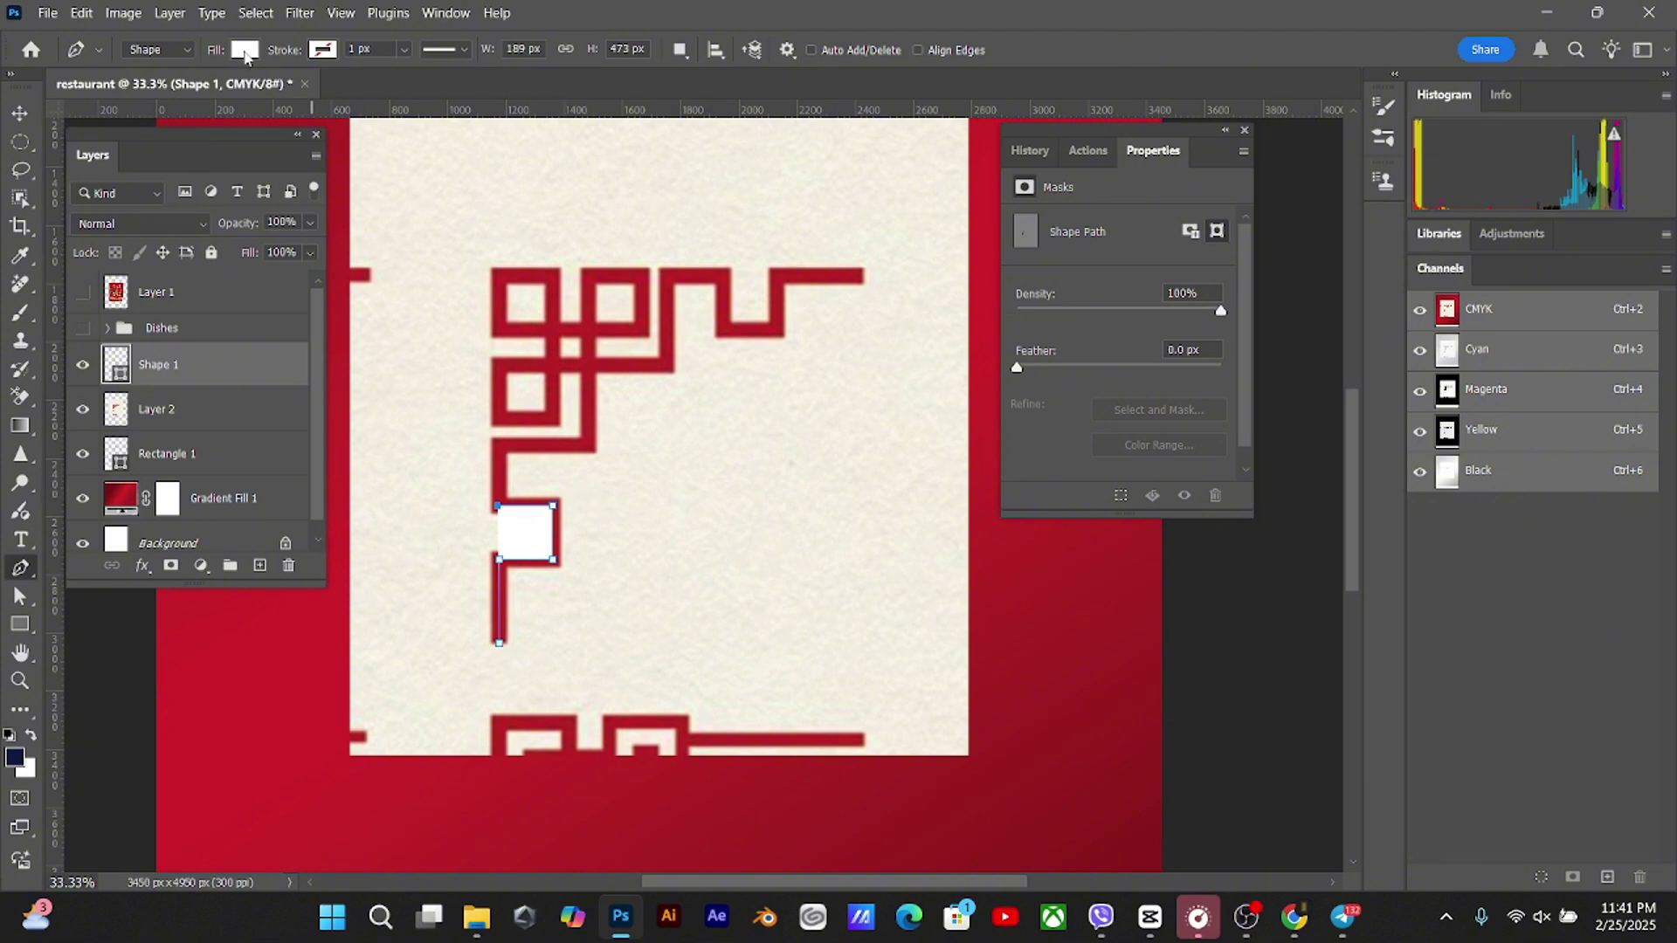
Remove the traced shape's fill and continue the path along the ornament's lower step, to about 321 x 671 px overall
click(244, 50)
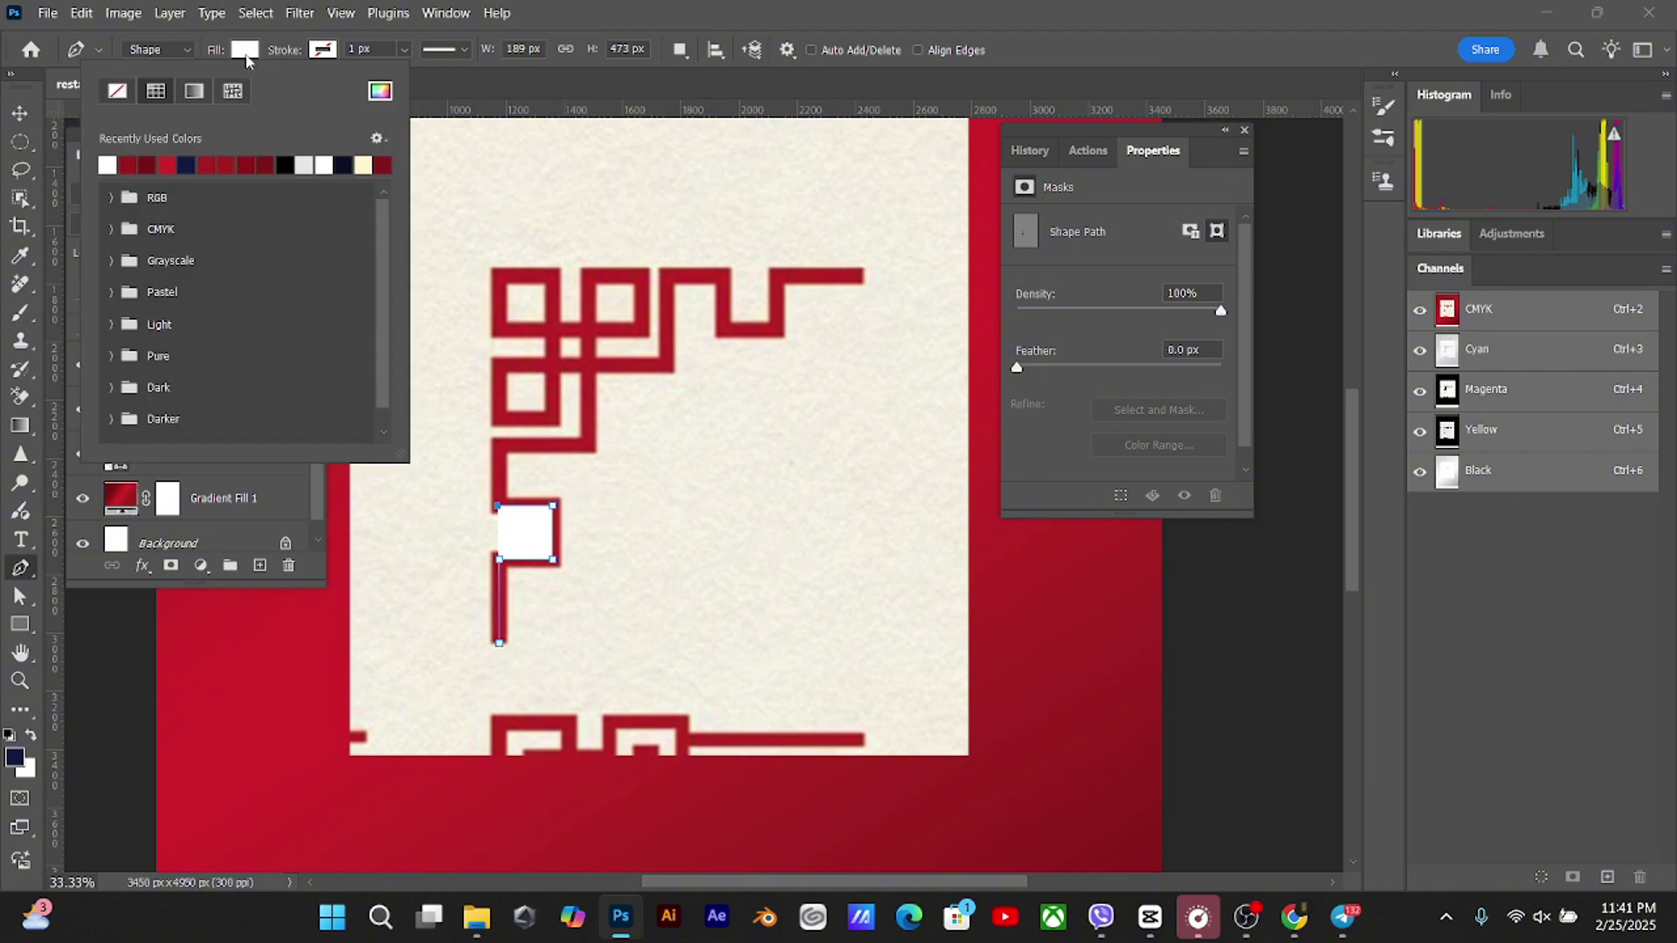
click(119, 93)
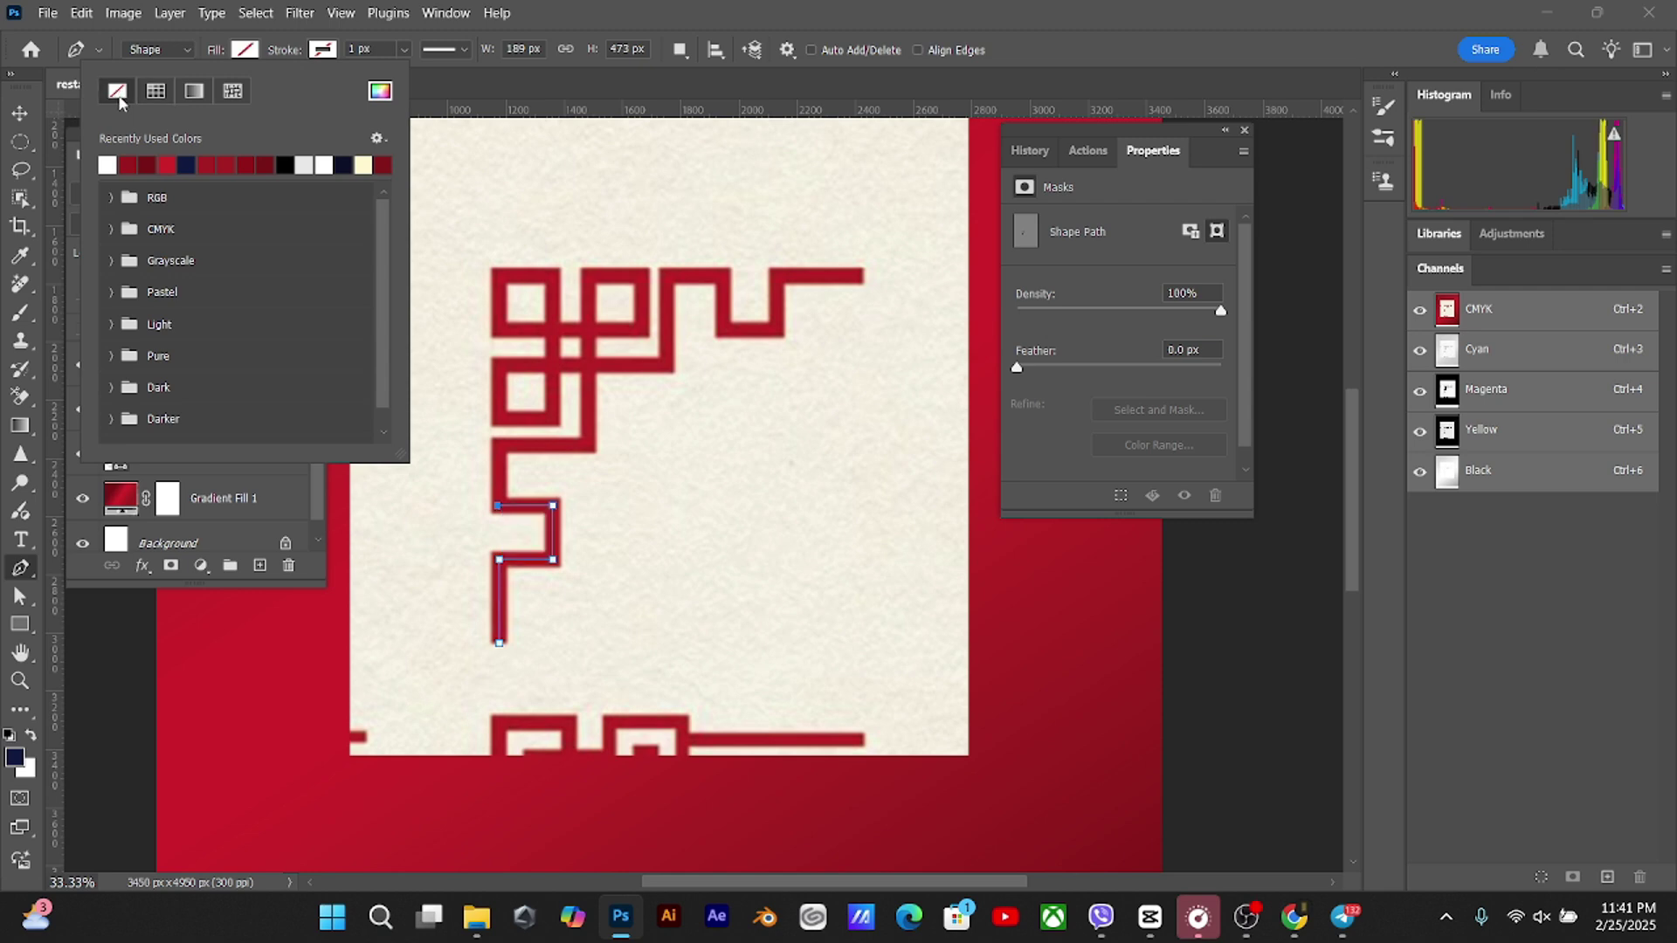
click(499, 448)
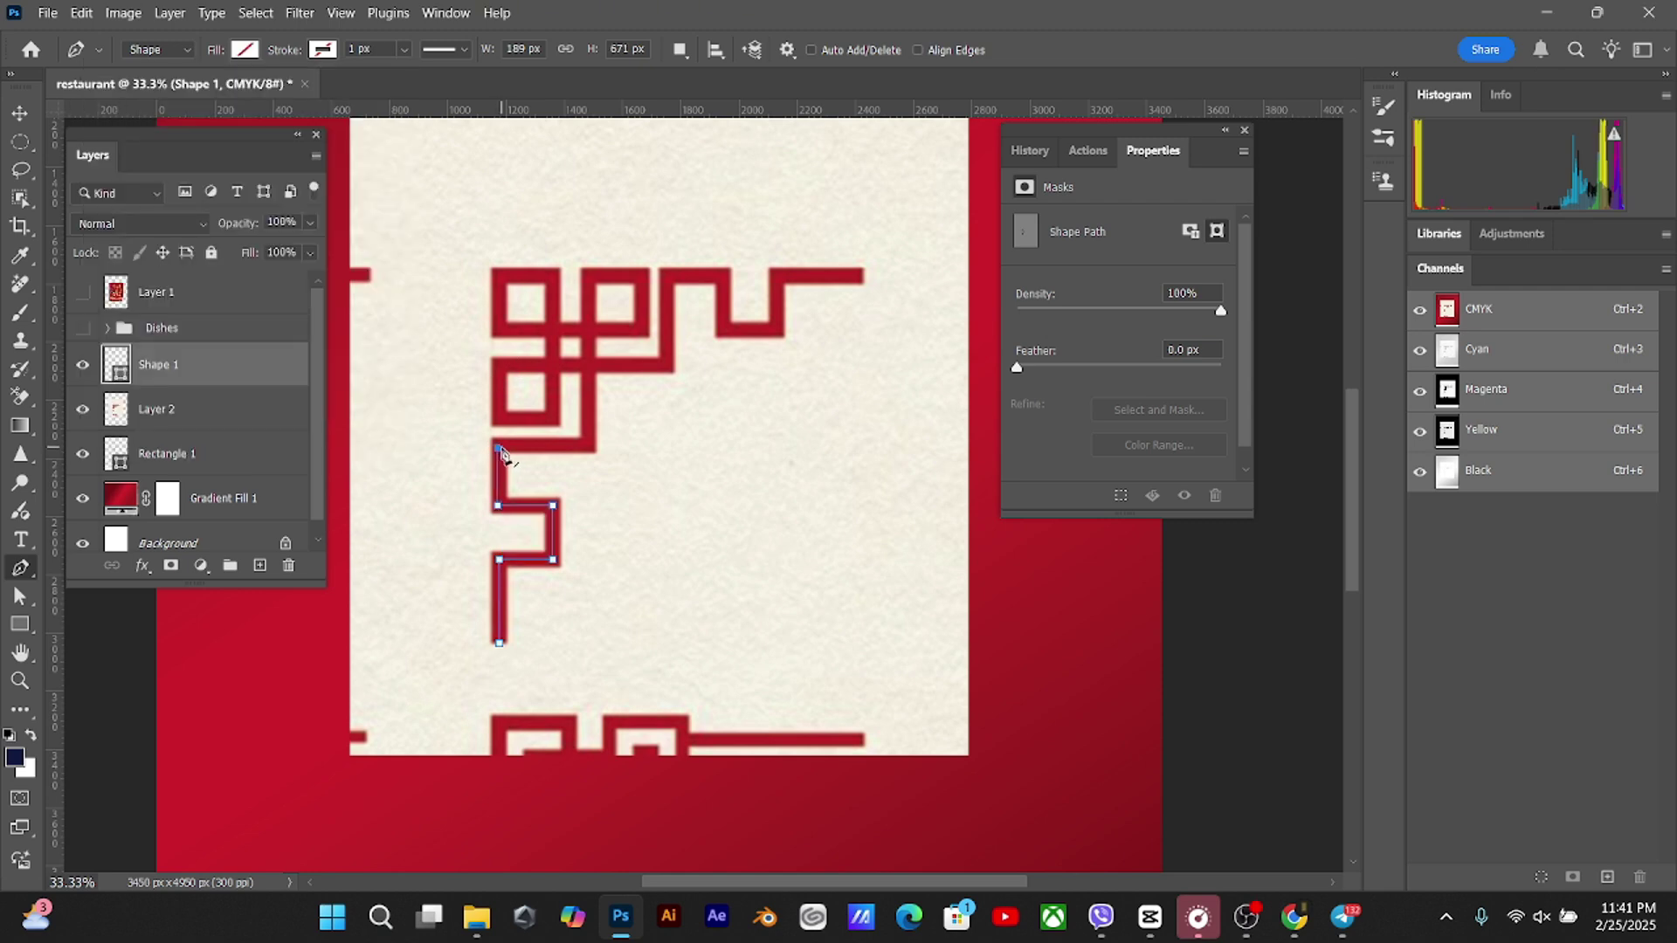
click(592, 448)
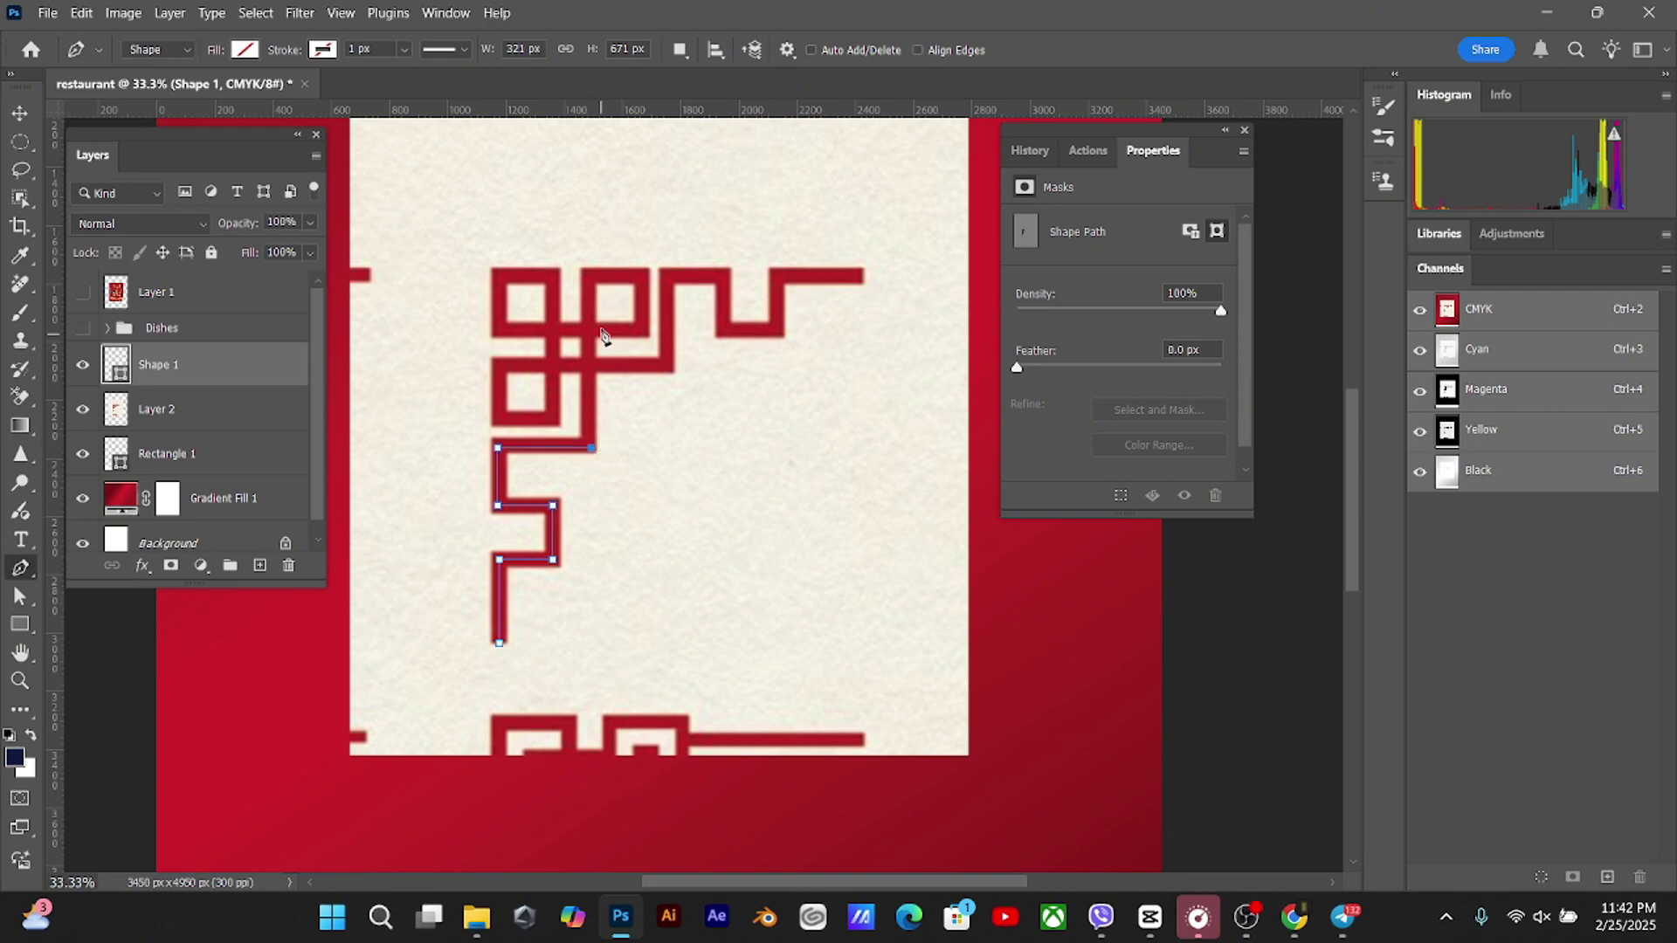
Trace the ornament's three interlocking corner squares with straight pen segments, ending at the inner corner beneath the upper zigzag
click(591, 274)
click(645, 274)
click(645, 331)
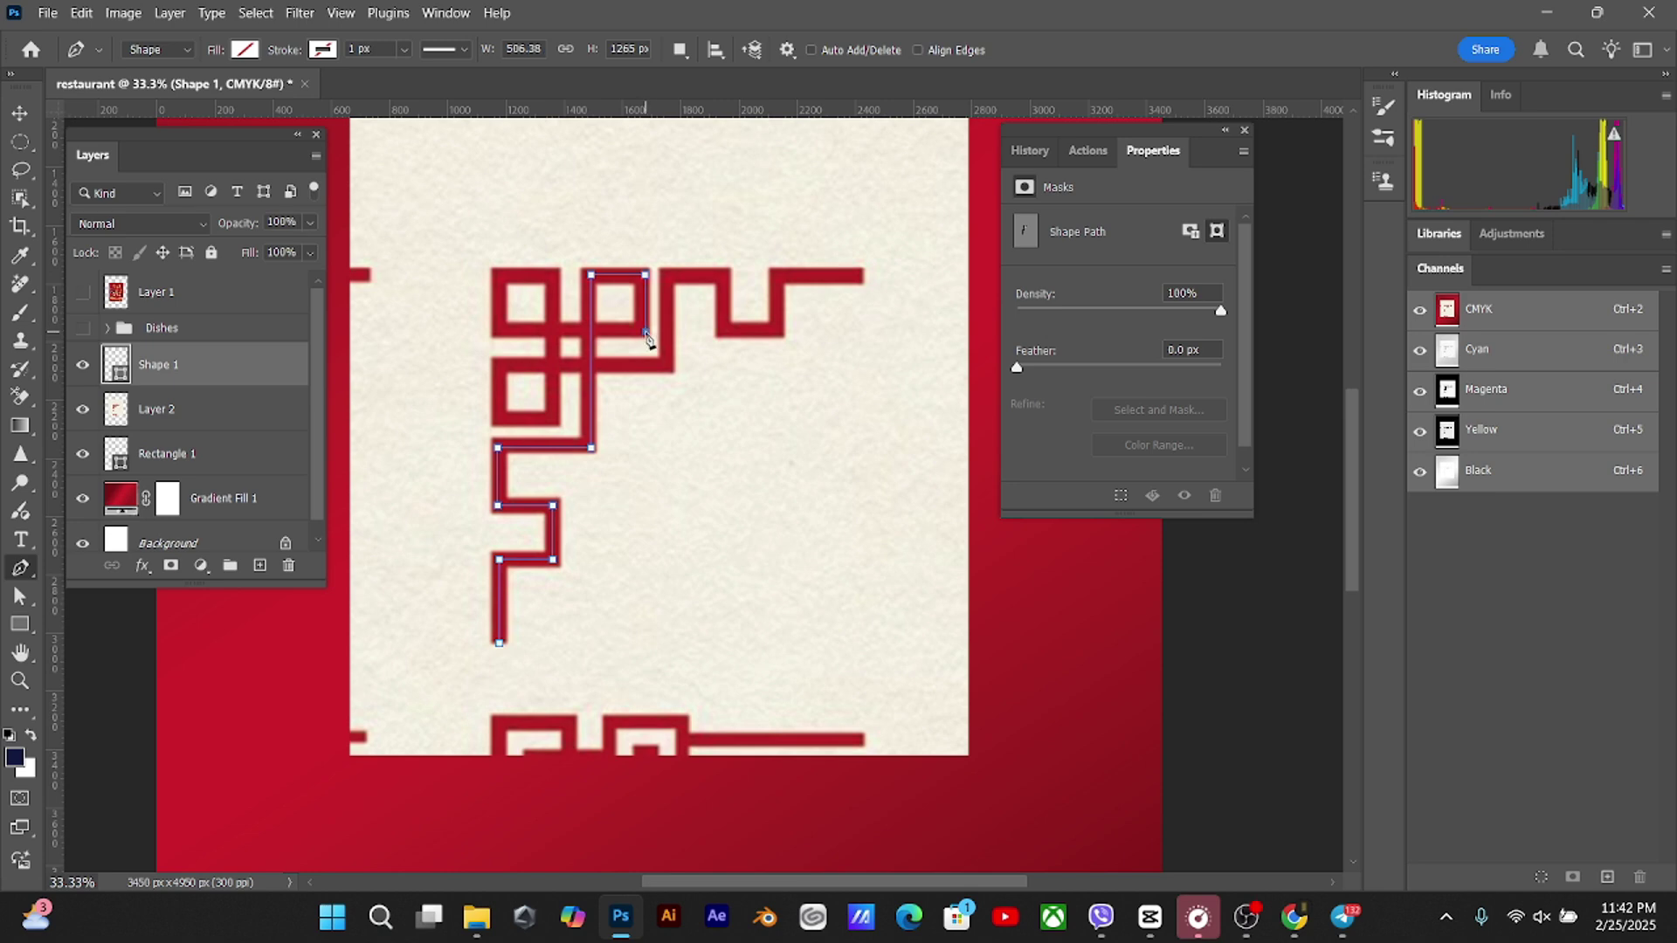
click(497, 331)
click(496, 273)
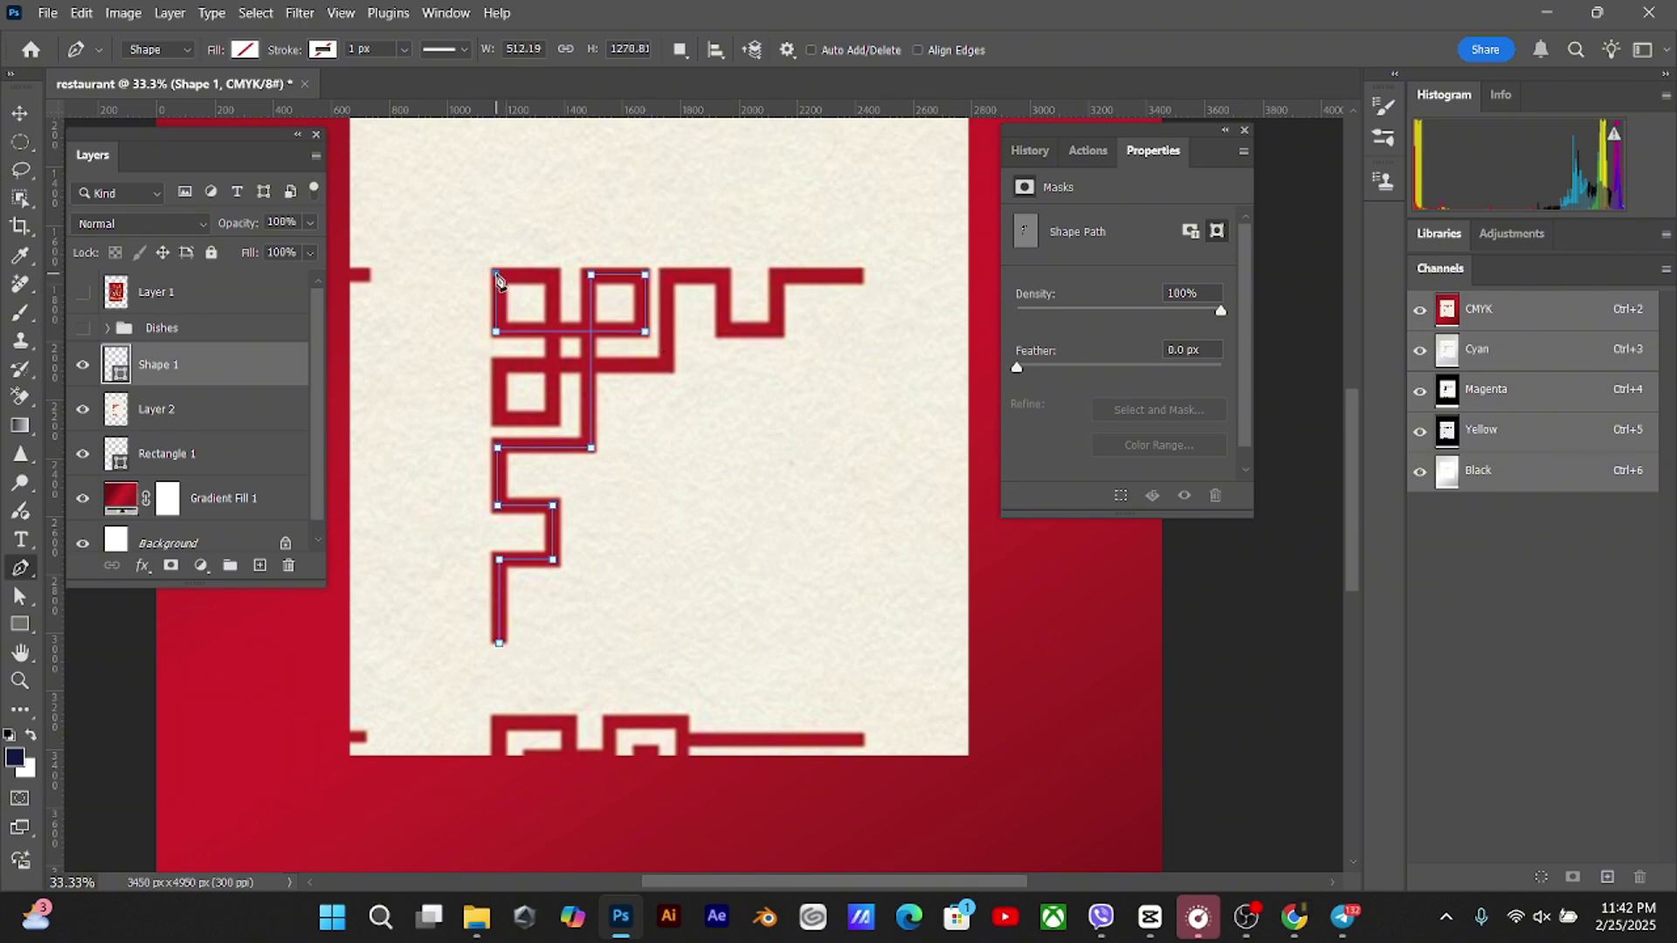
click(556, 273)
click(556, 421)
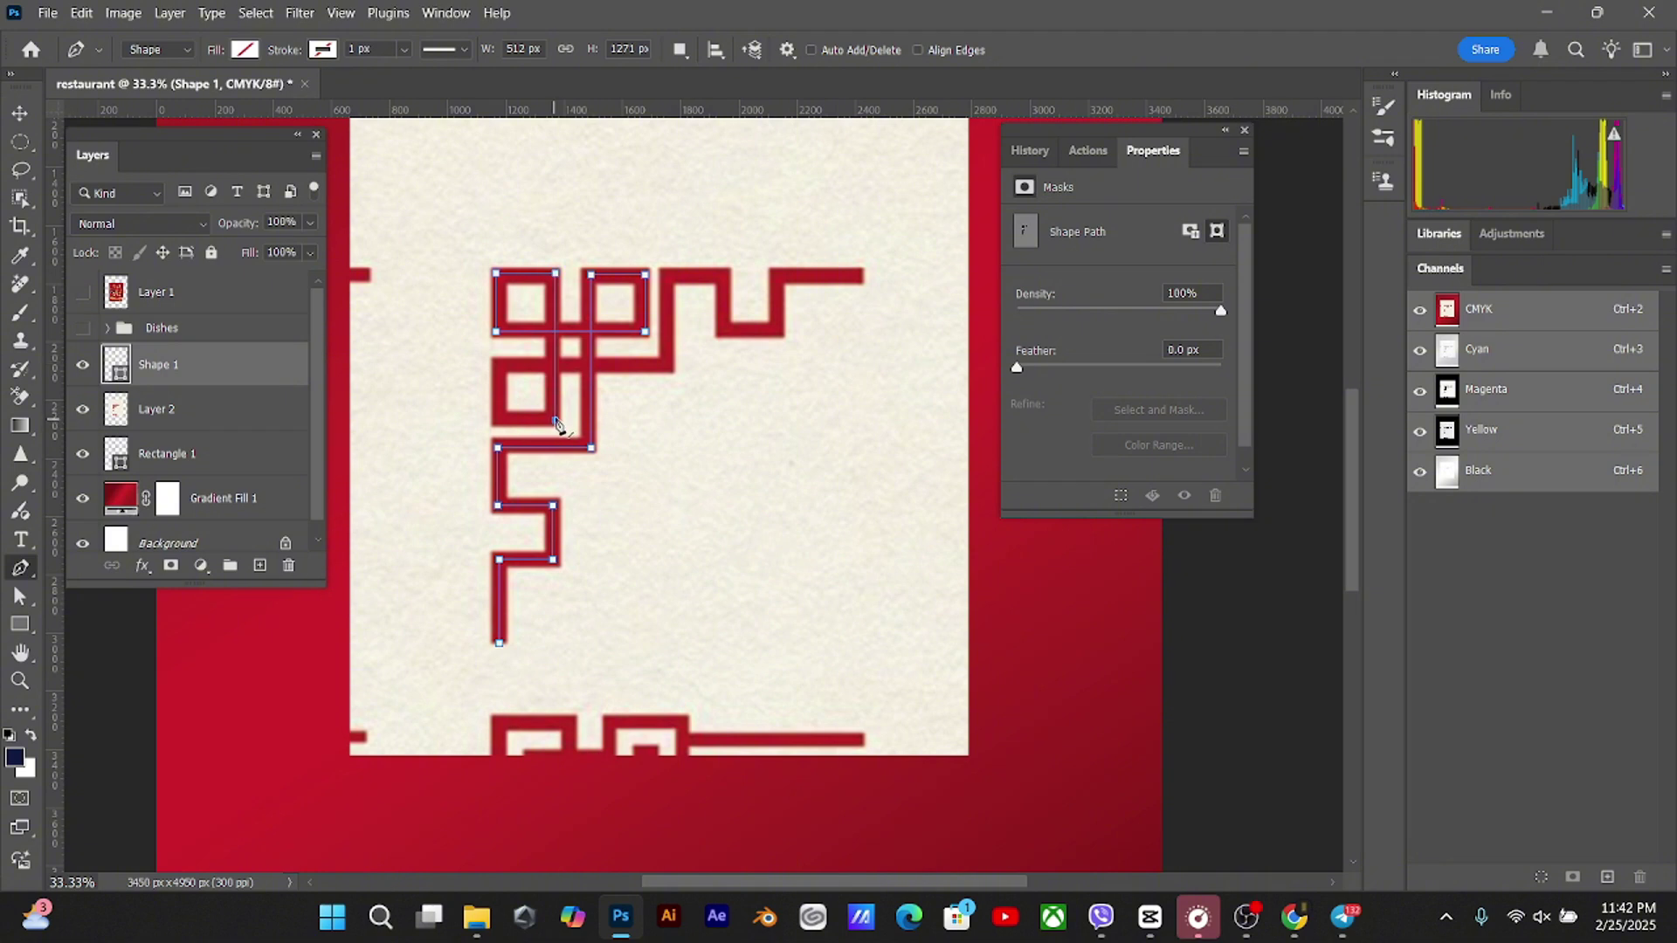
click(496, 420)
click(496, 362)
click(669, 362)
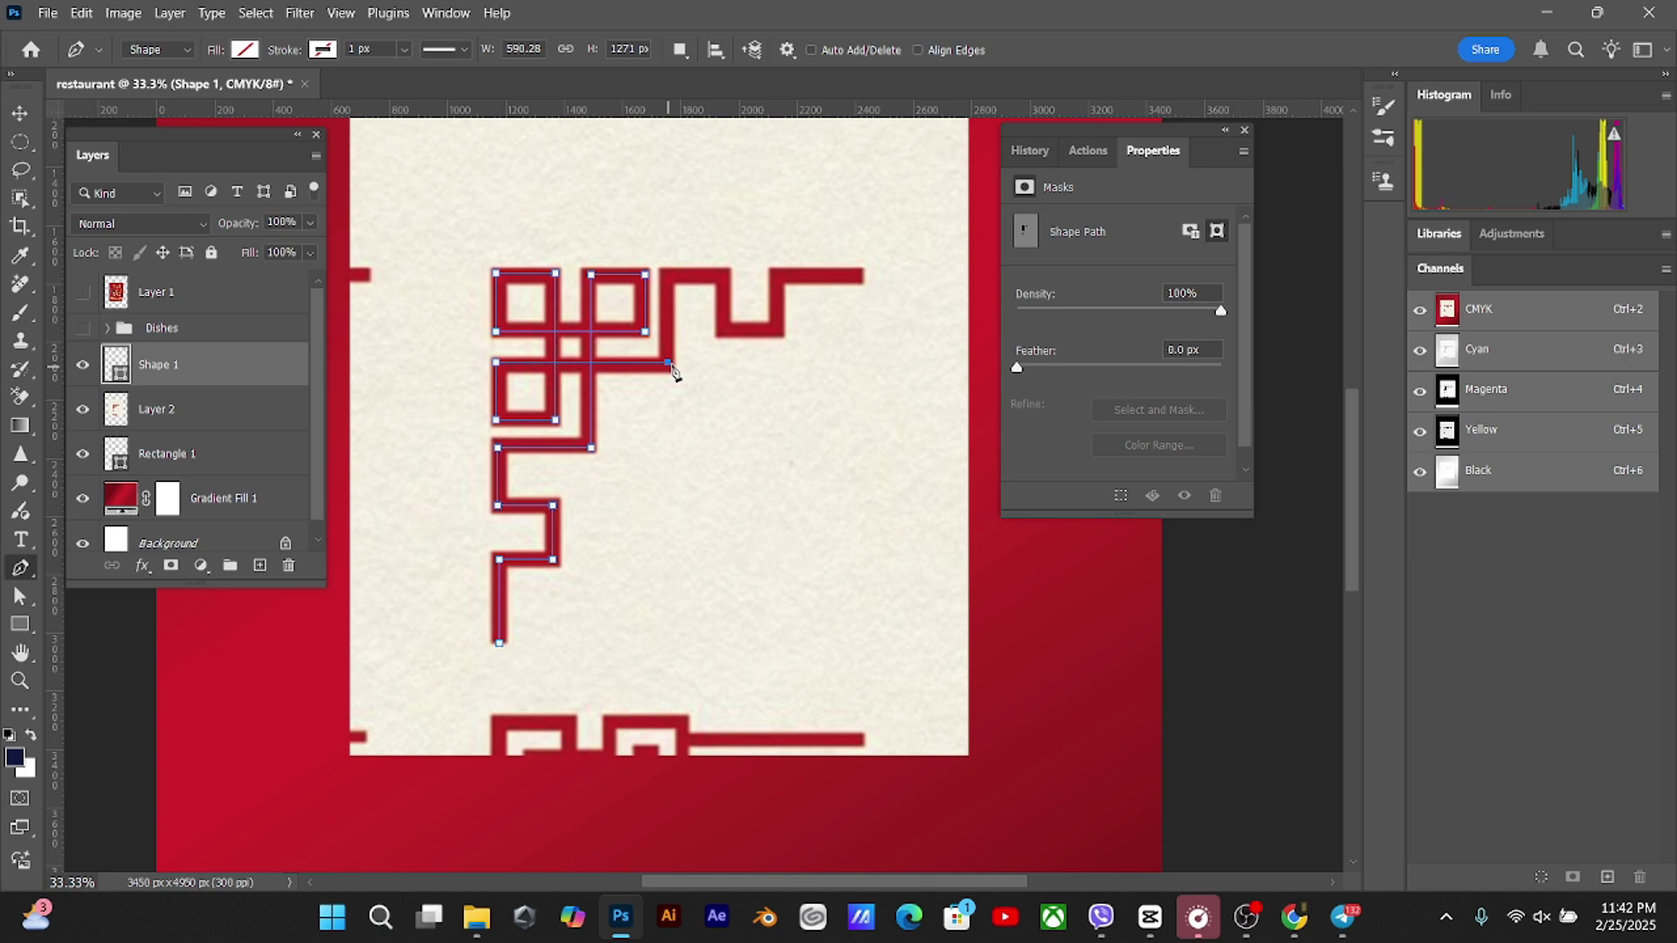
Trace the ornament's upper zigzag through its notch to the far end, making the path about 1241 x 1271 px overall
click(668, 274)
click(726, 275)
click(724, 331)
click(778, 332)
click(778, 275)
click(857, 277)
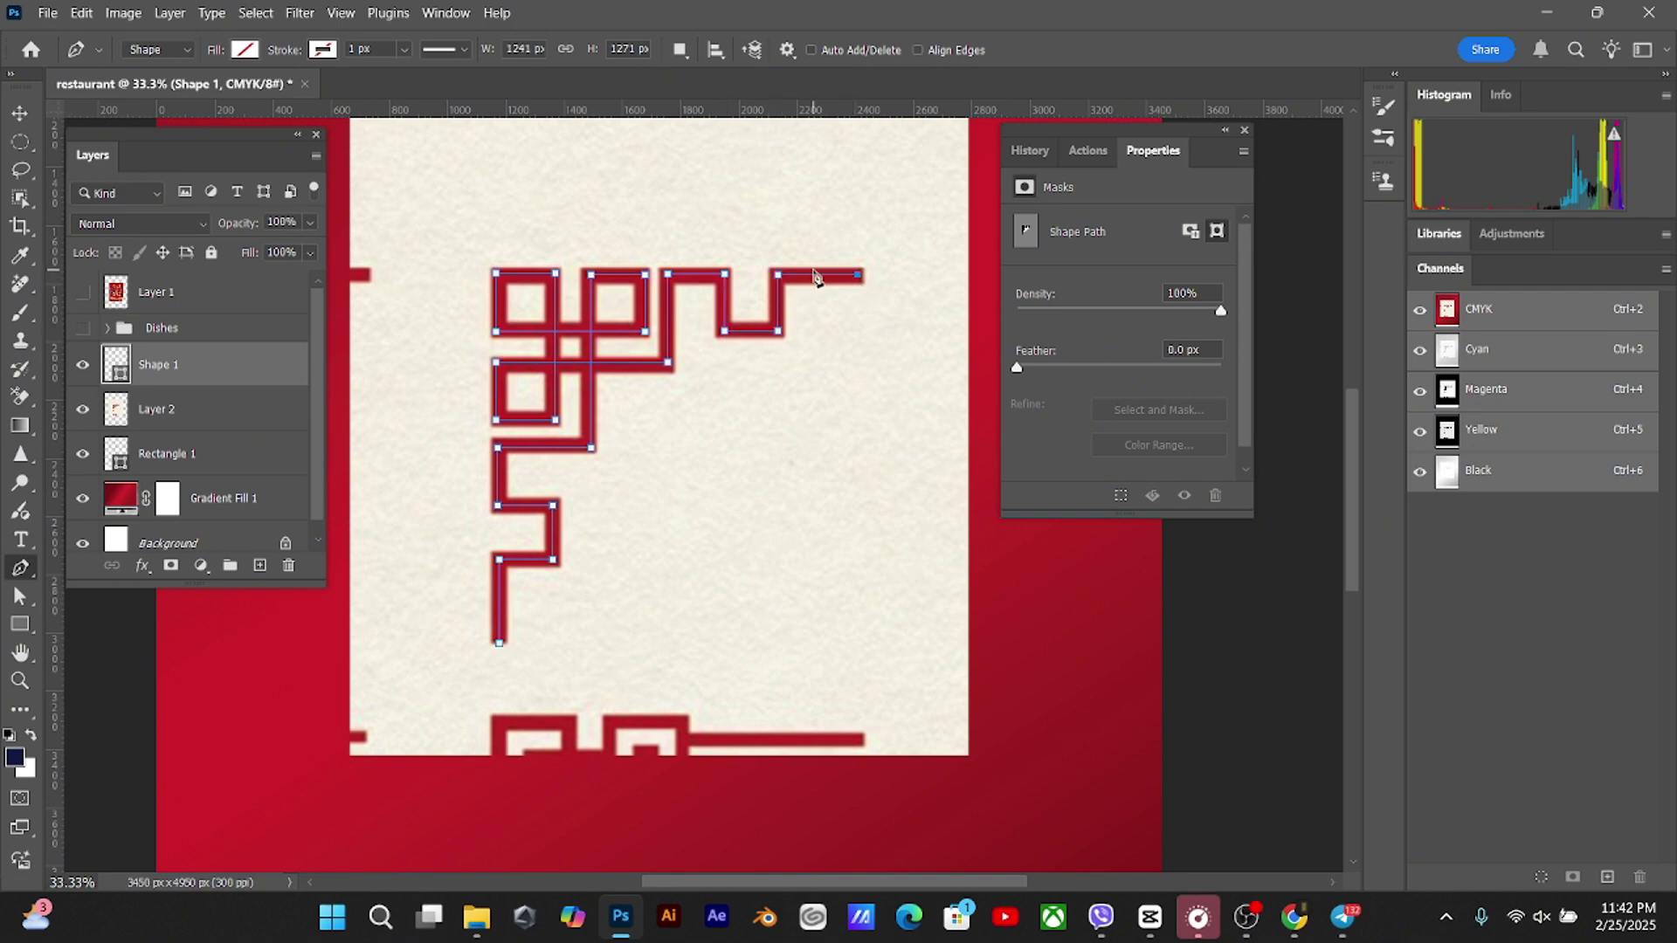
Finish the path, hide the ornament screenshot on Layer 2 and select the Shape 1 layer
key(ctrl+minus)
key(v)
click(737, 471)
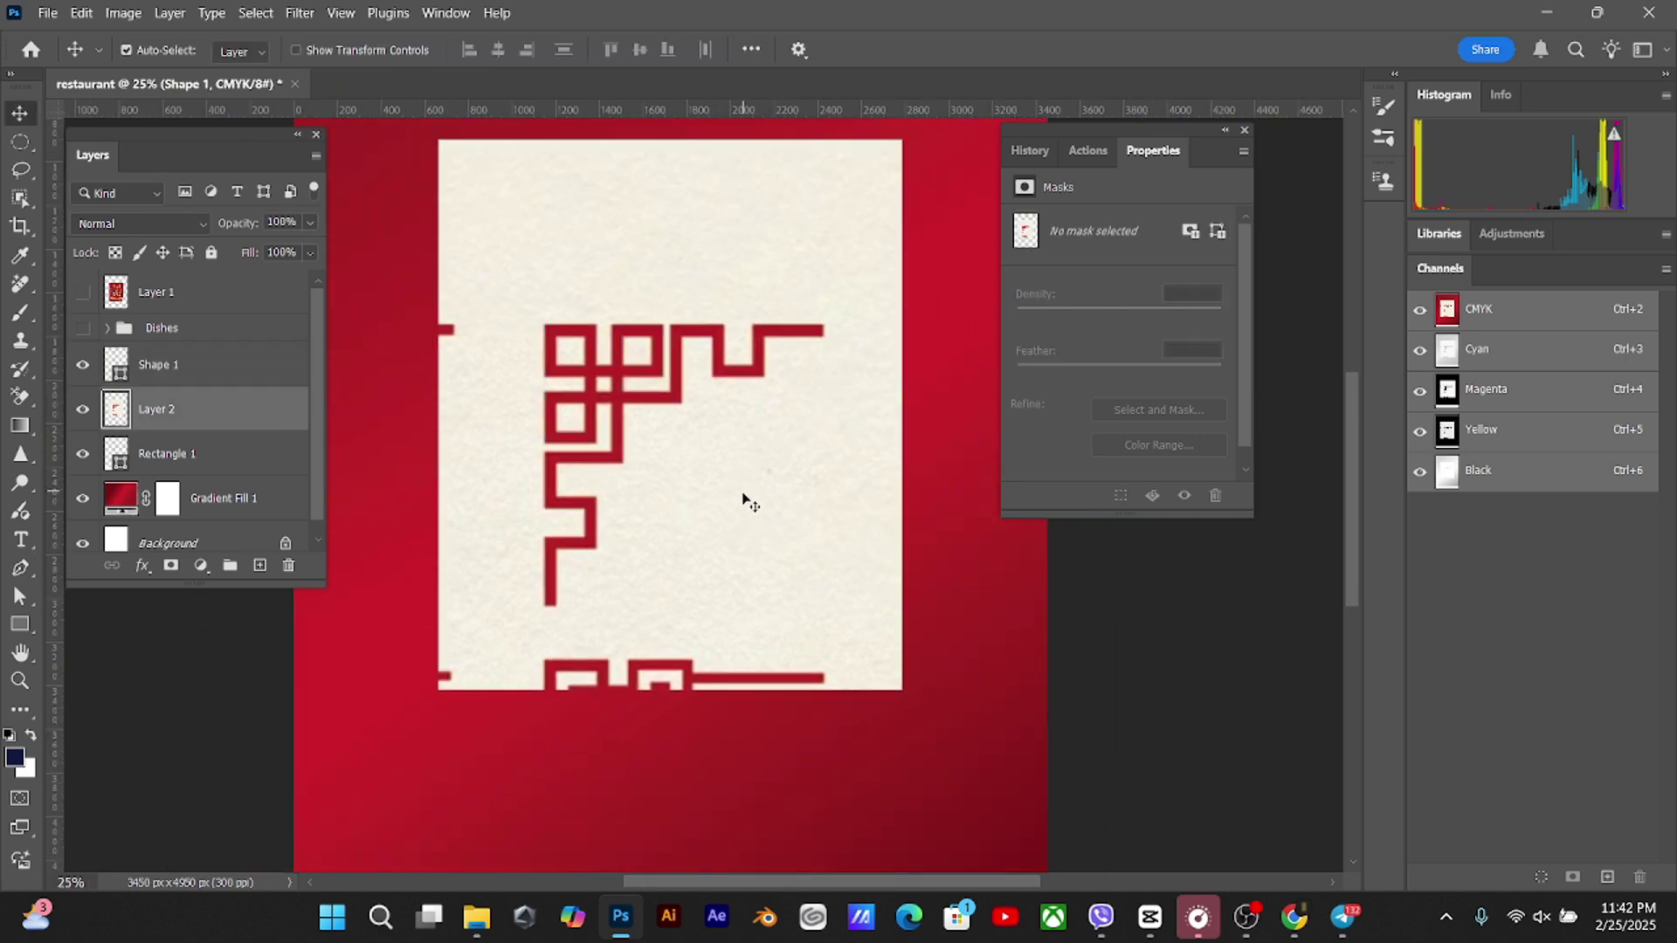
click(84, 410)
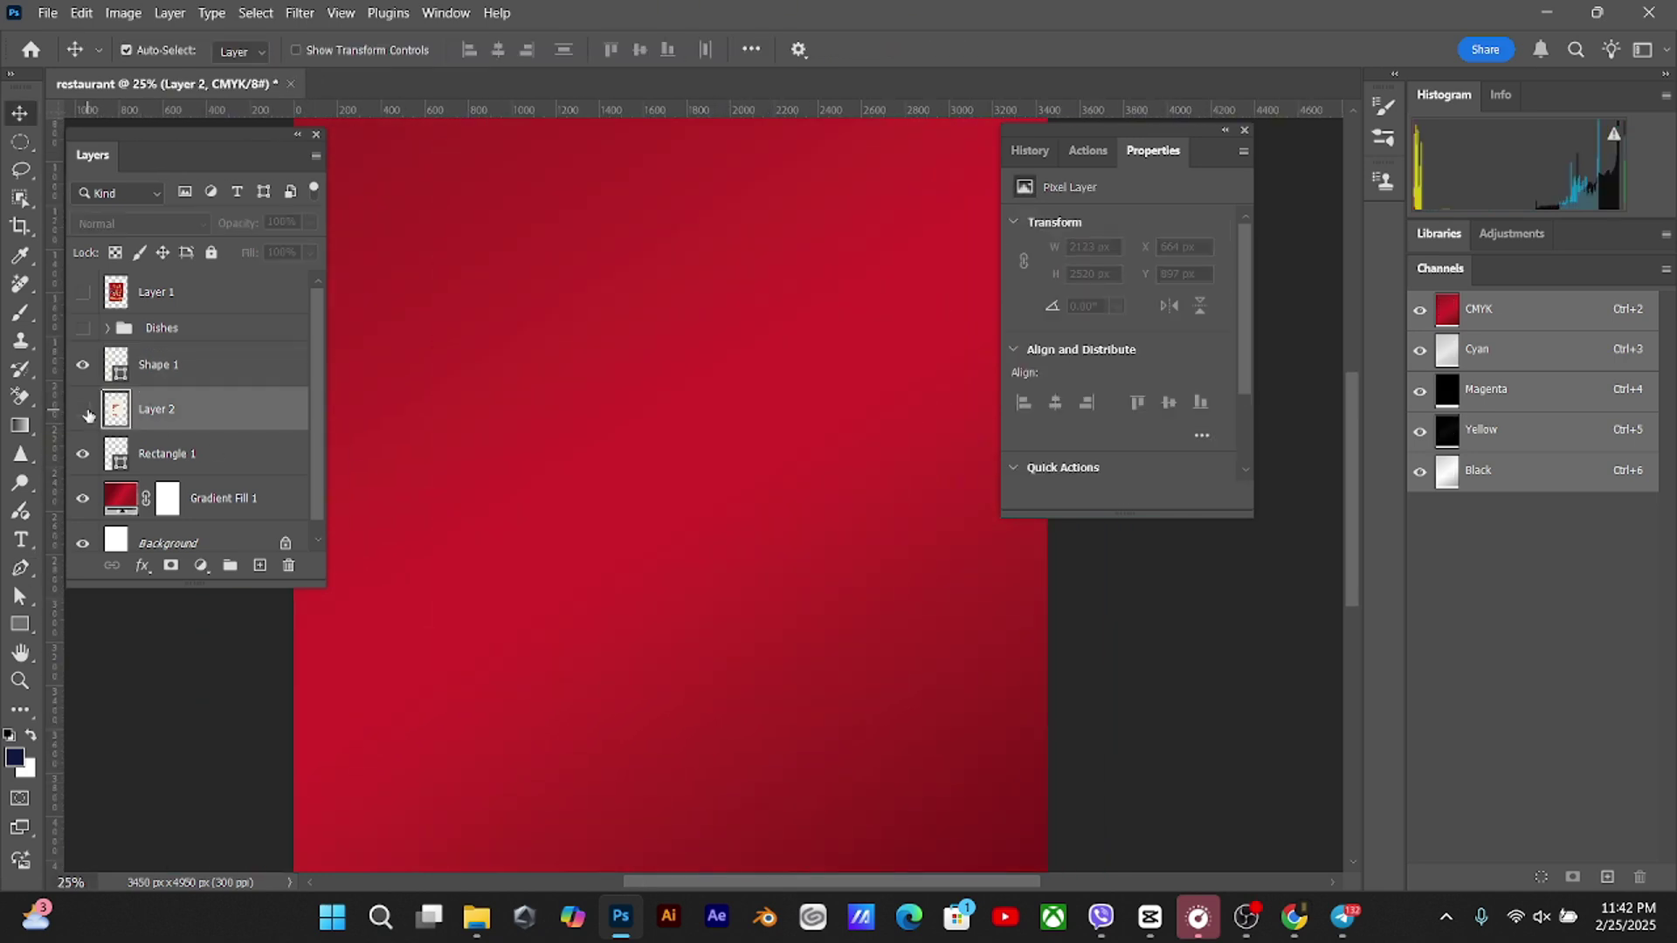
click(197, 365)
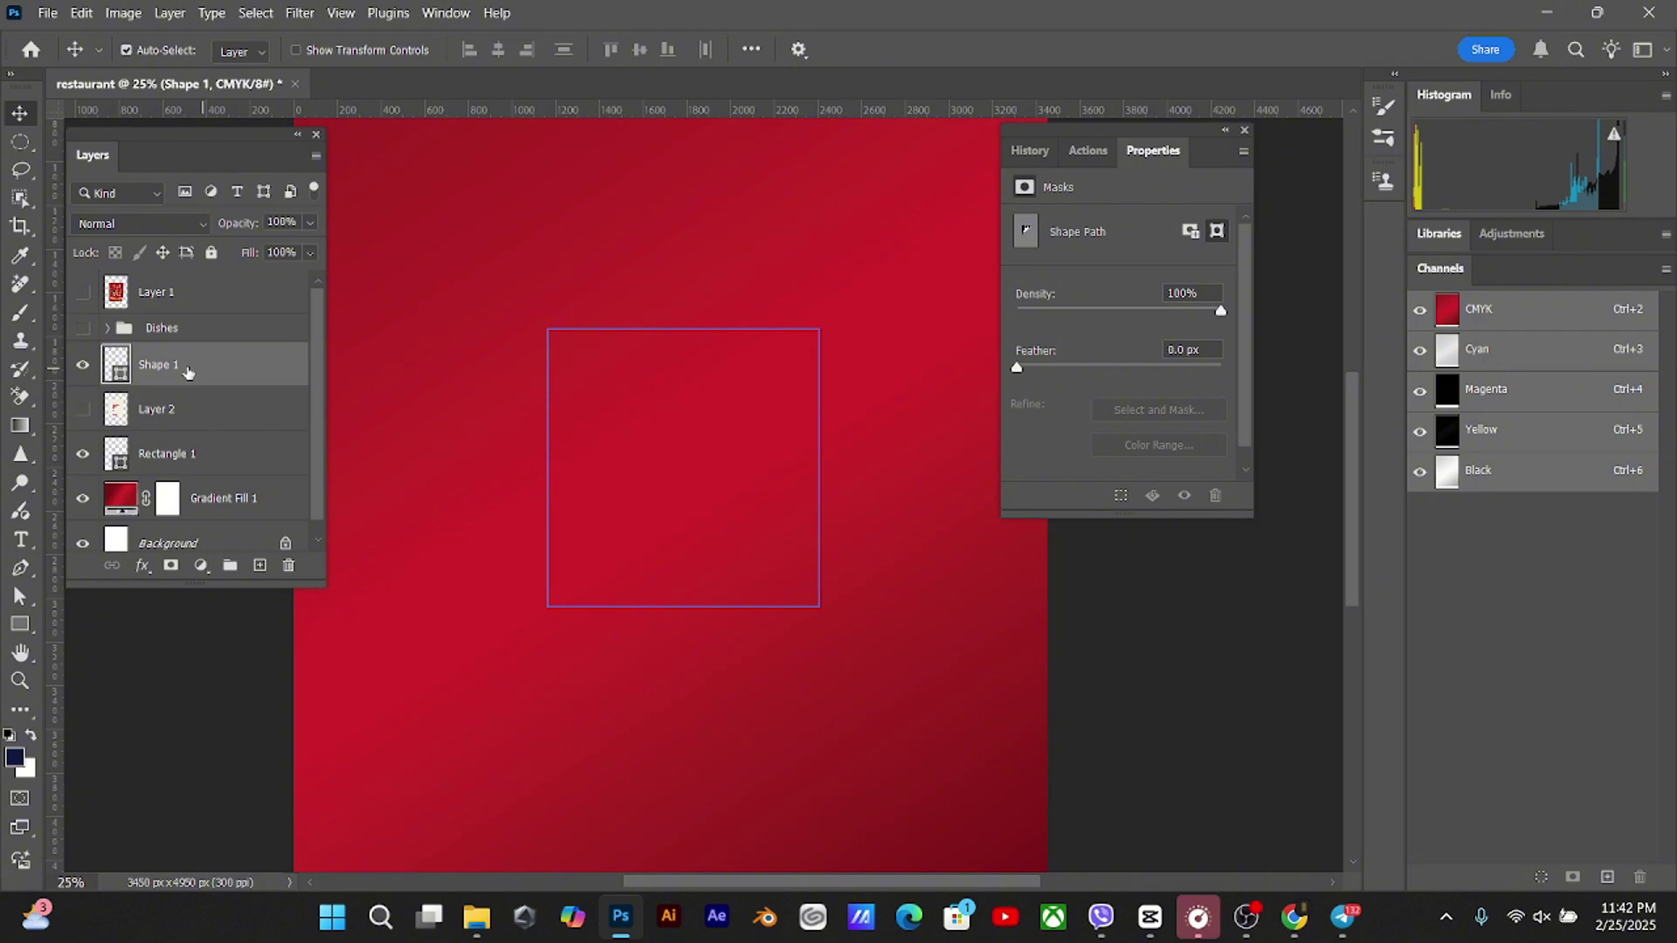
Give the traced ornament a cream stroke with a width of 10 px
key(u)
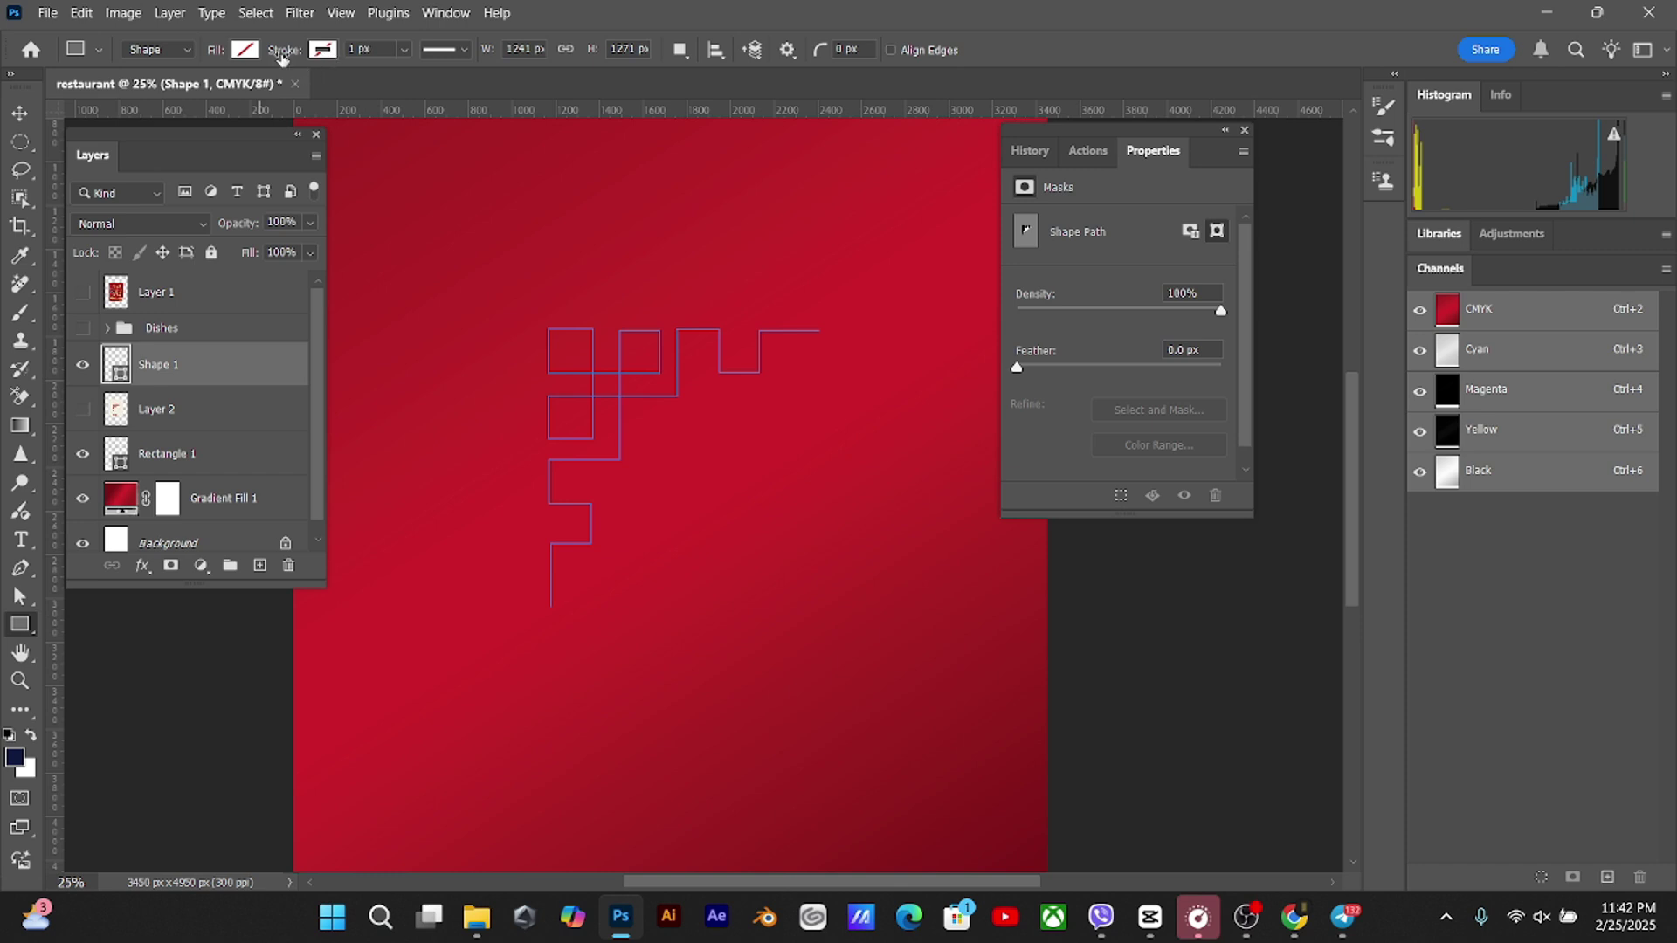
click(323, 52)
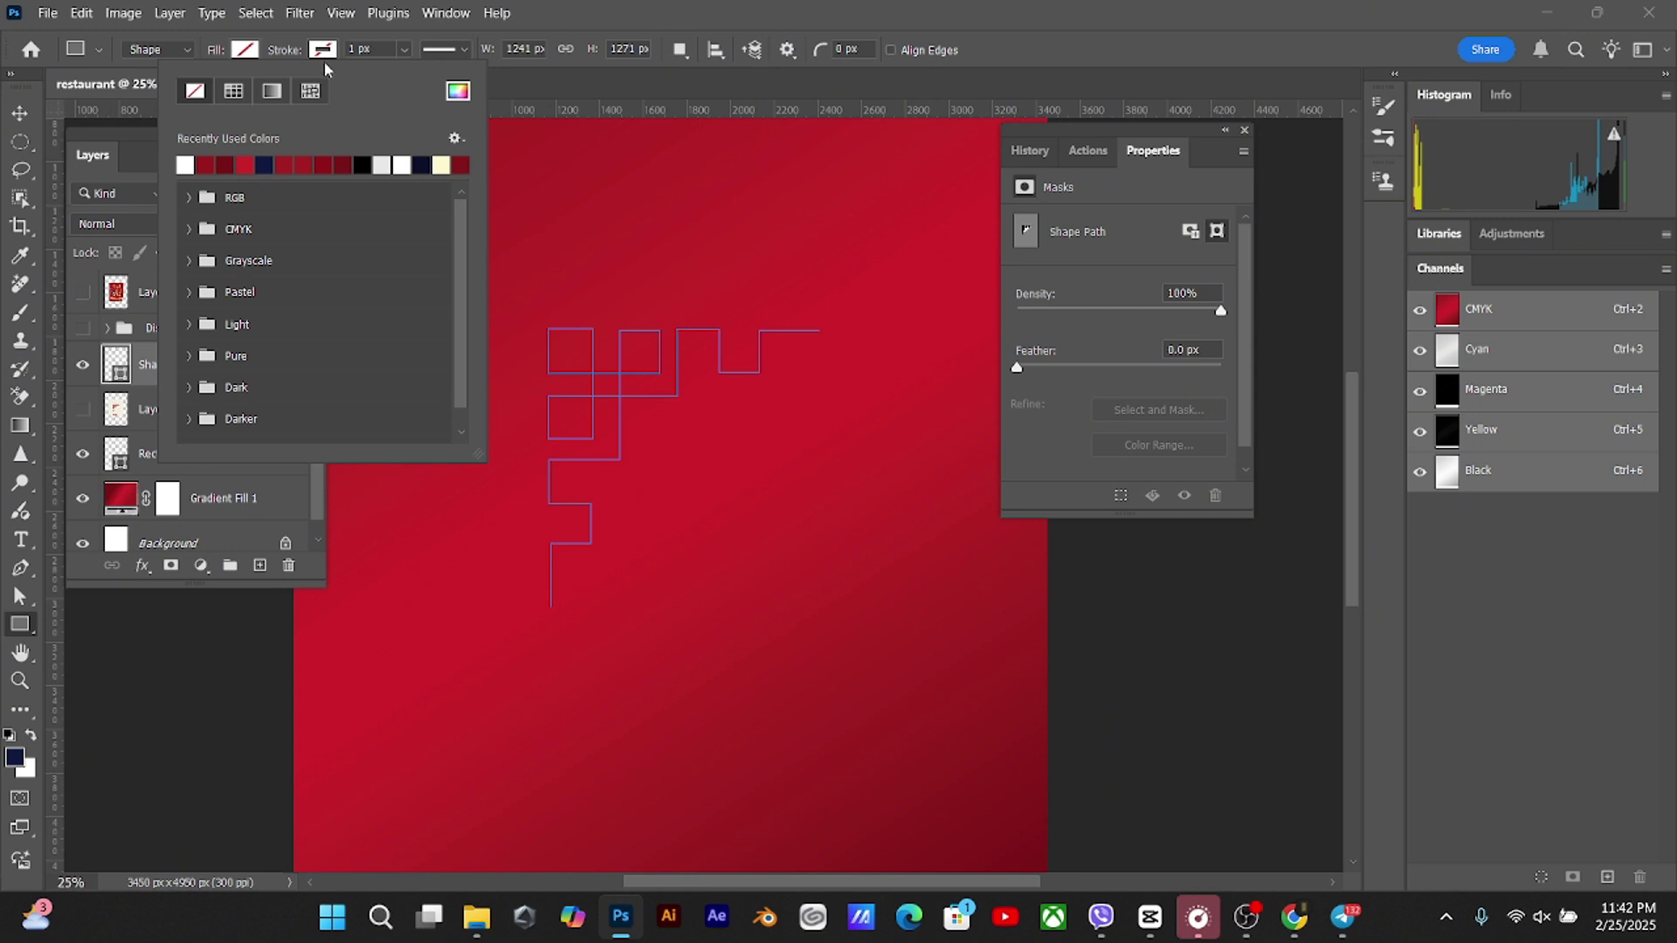
click(442, 166)
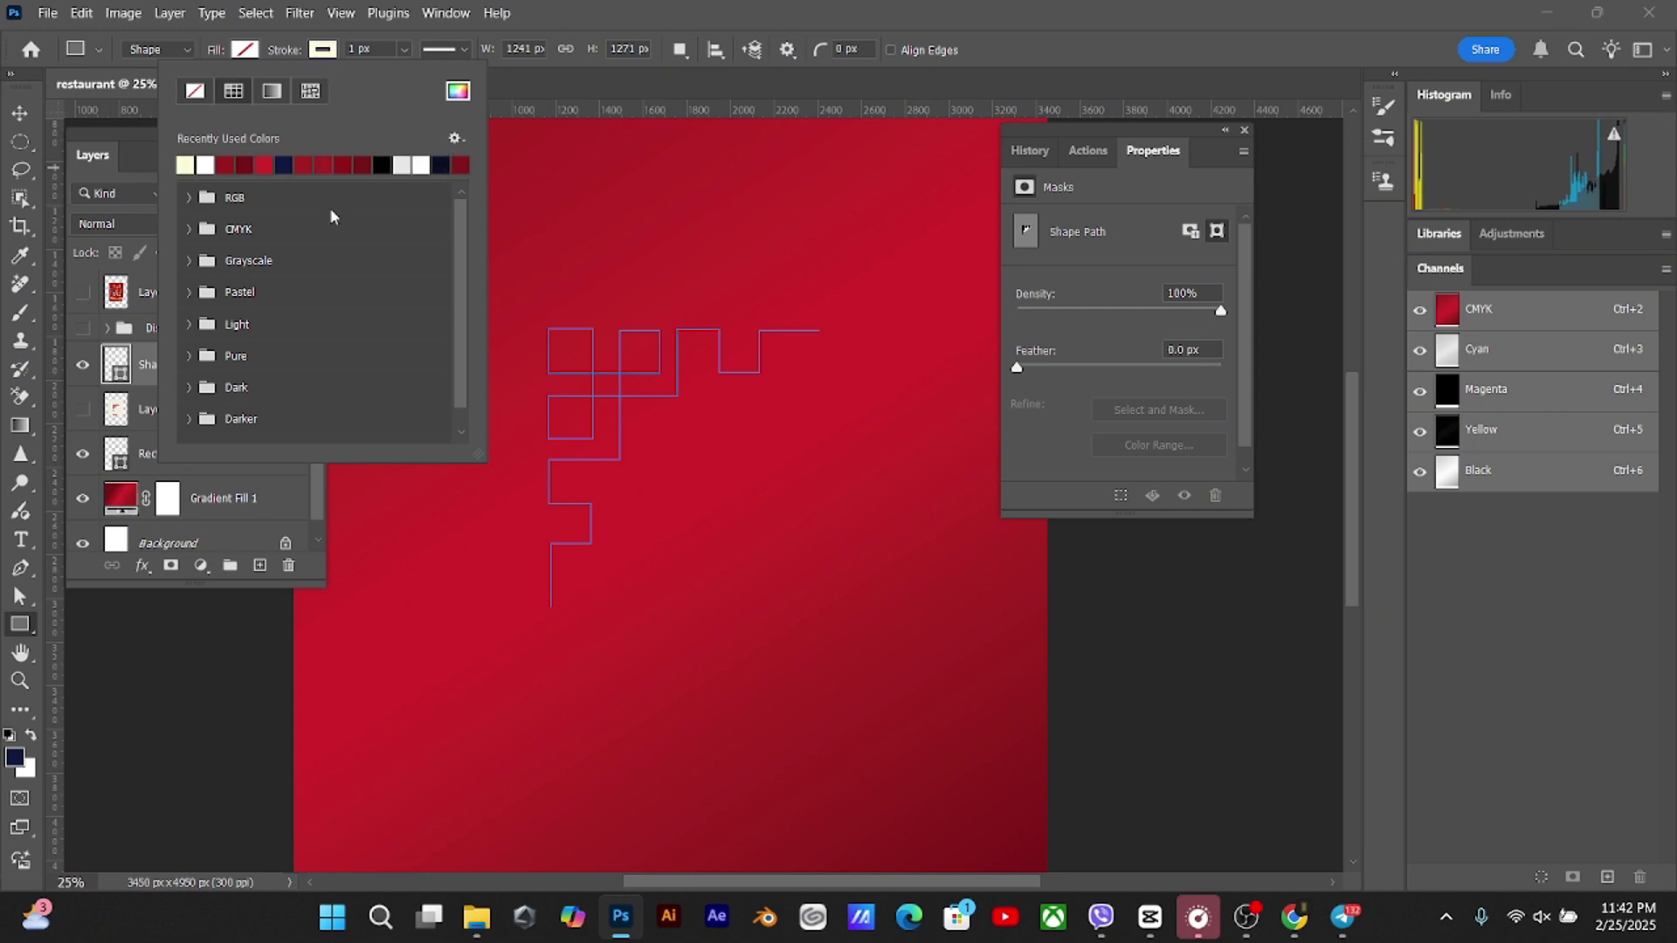
click(432, 50)
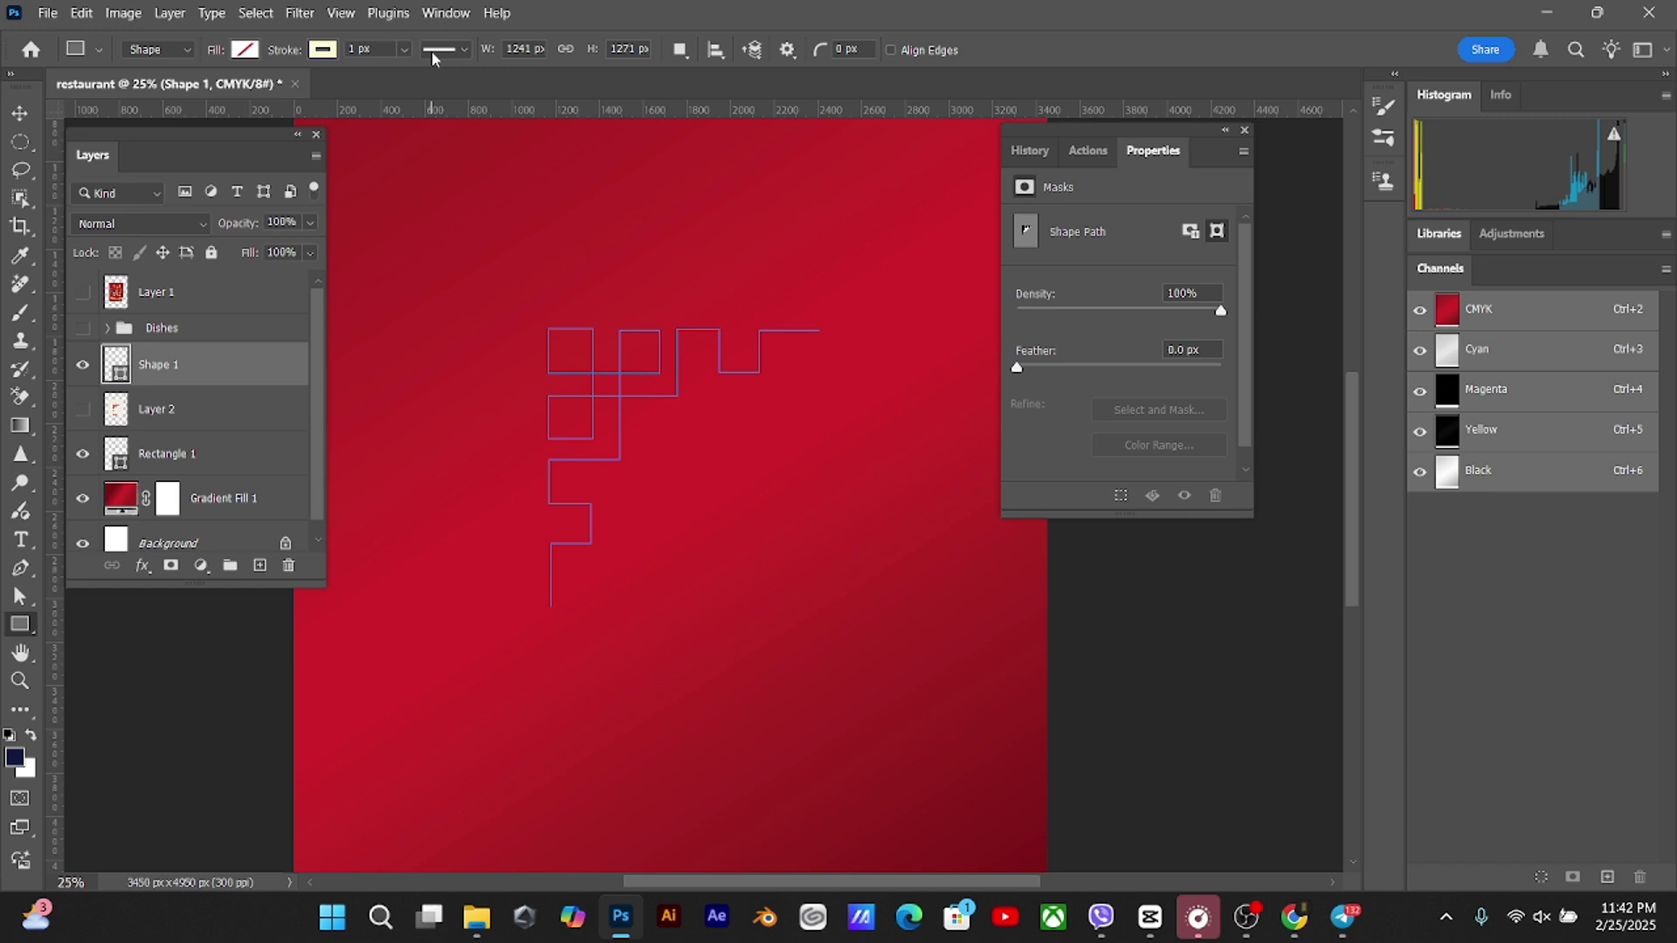
click(378, 50)
text(10)
key(Return)
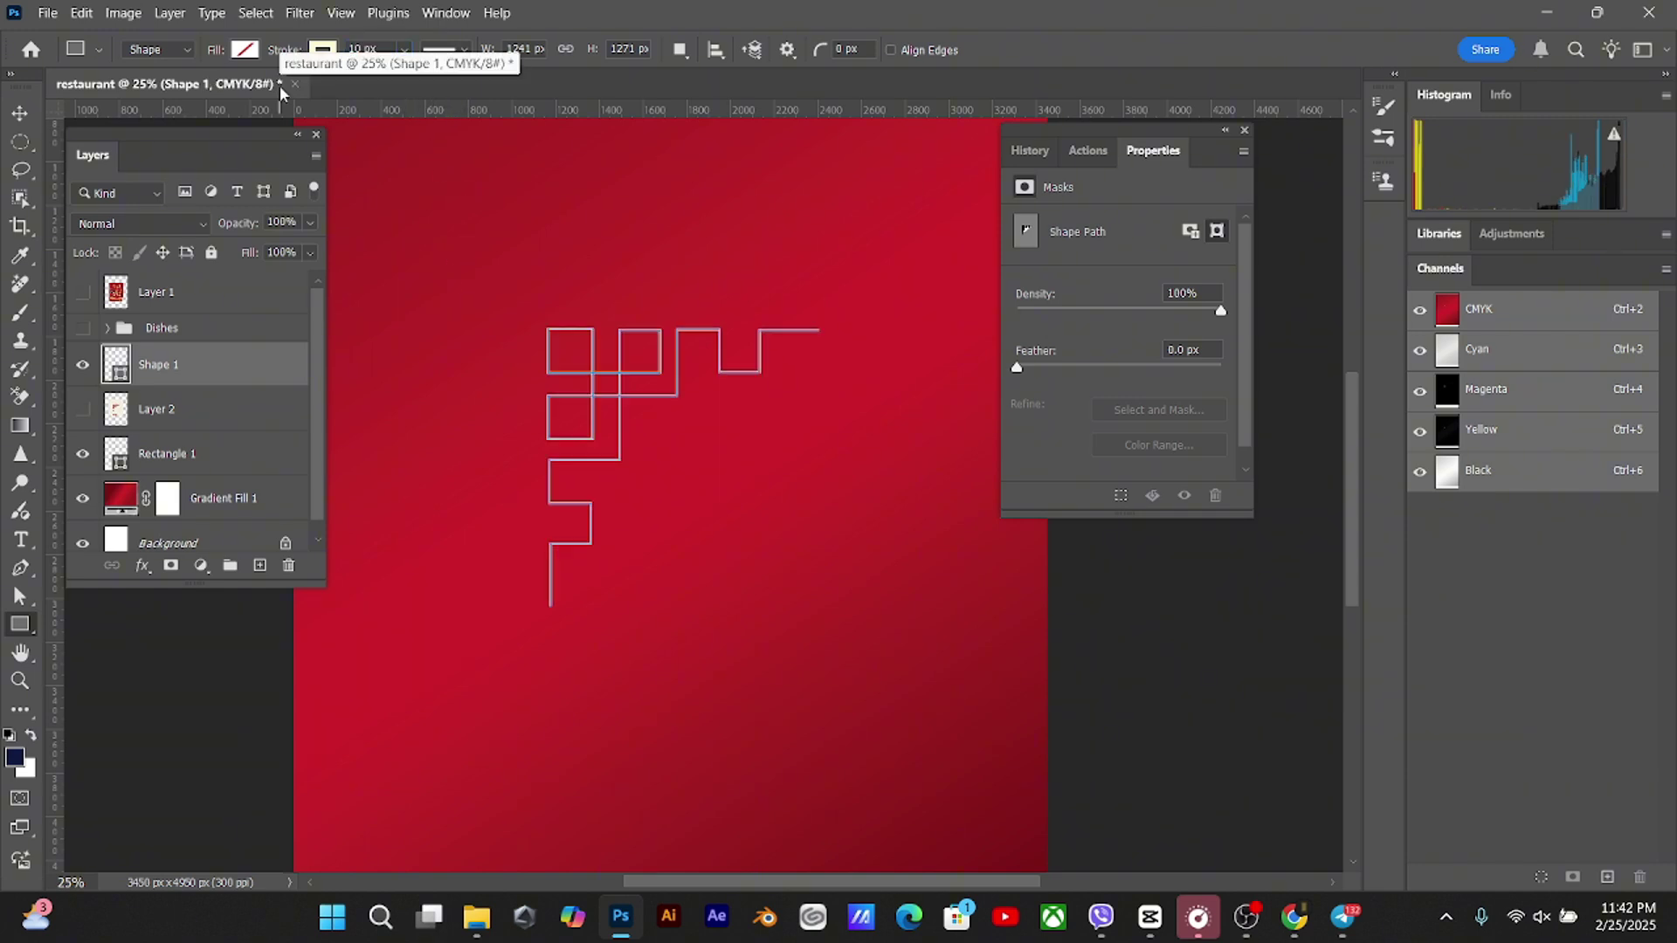
Thicken the ornament's stroke to 20 px
key(v)
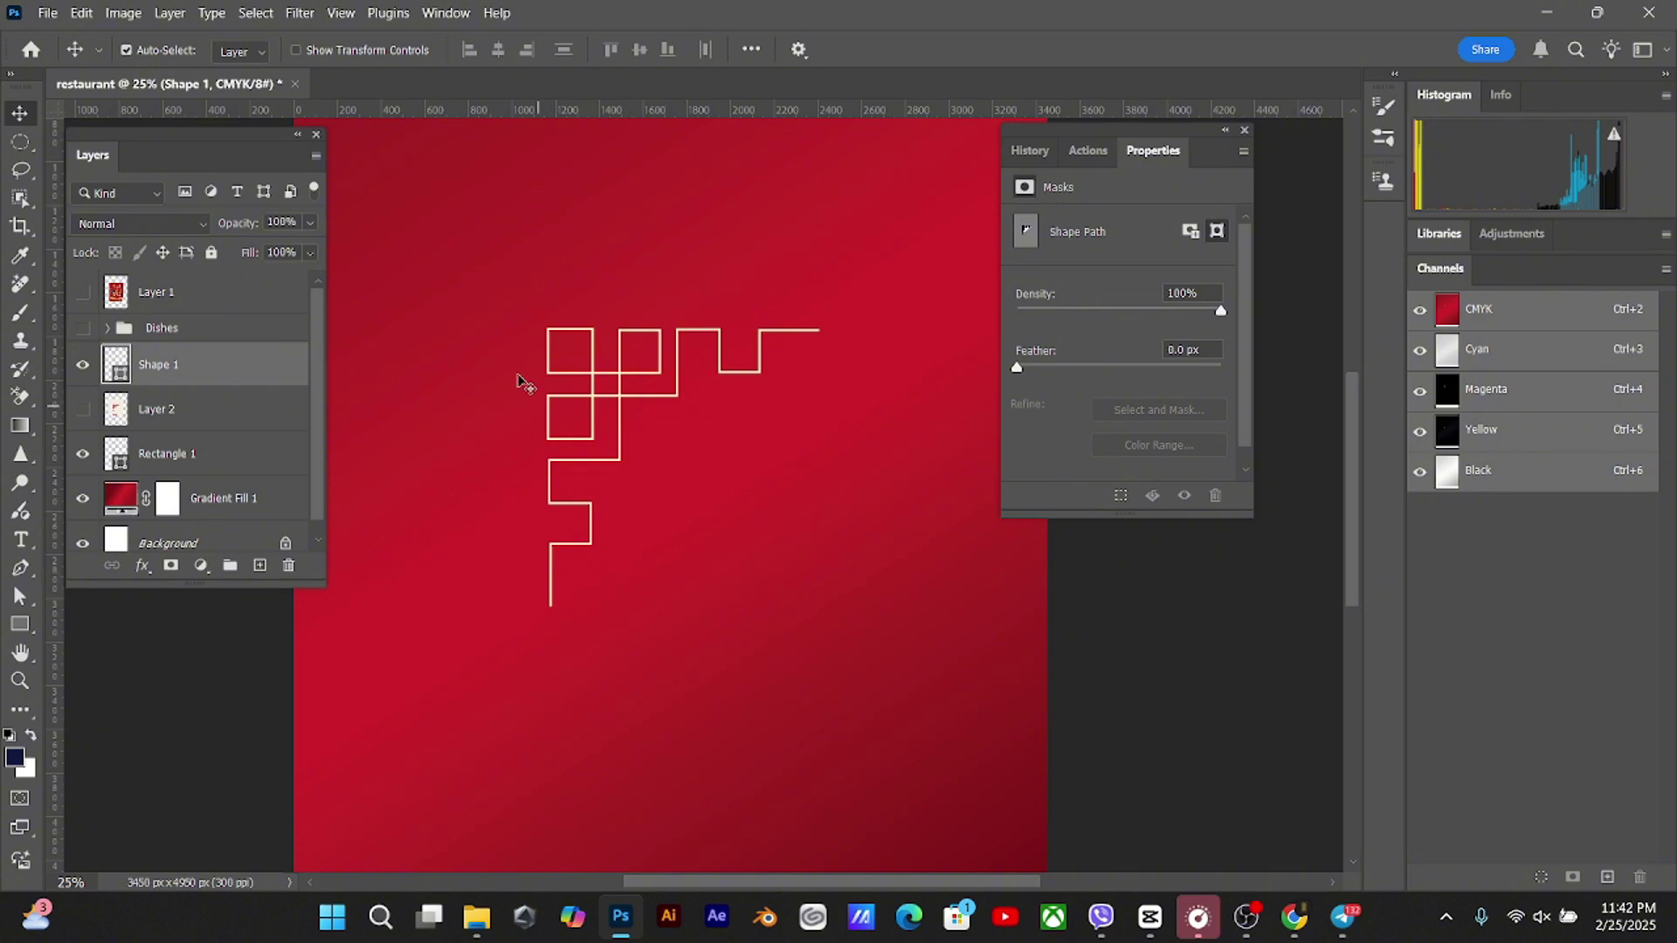
key(u)
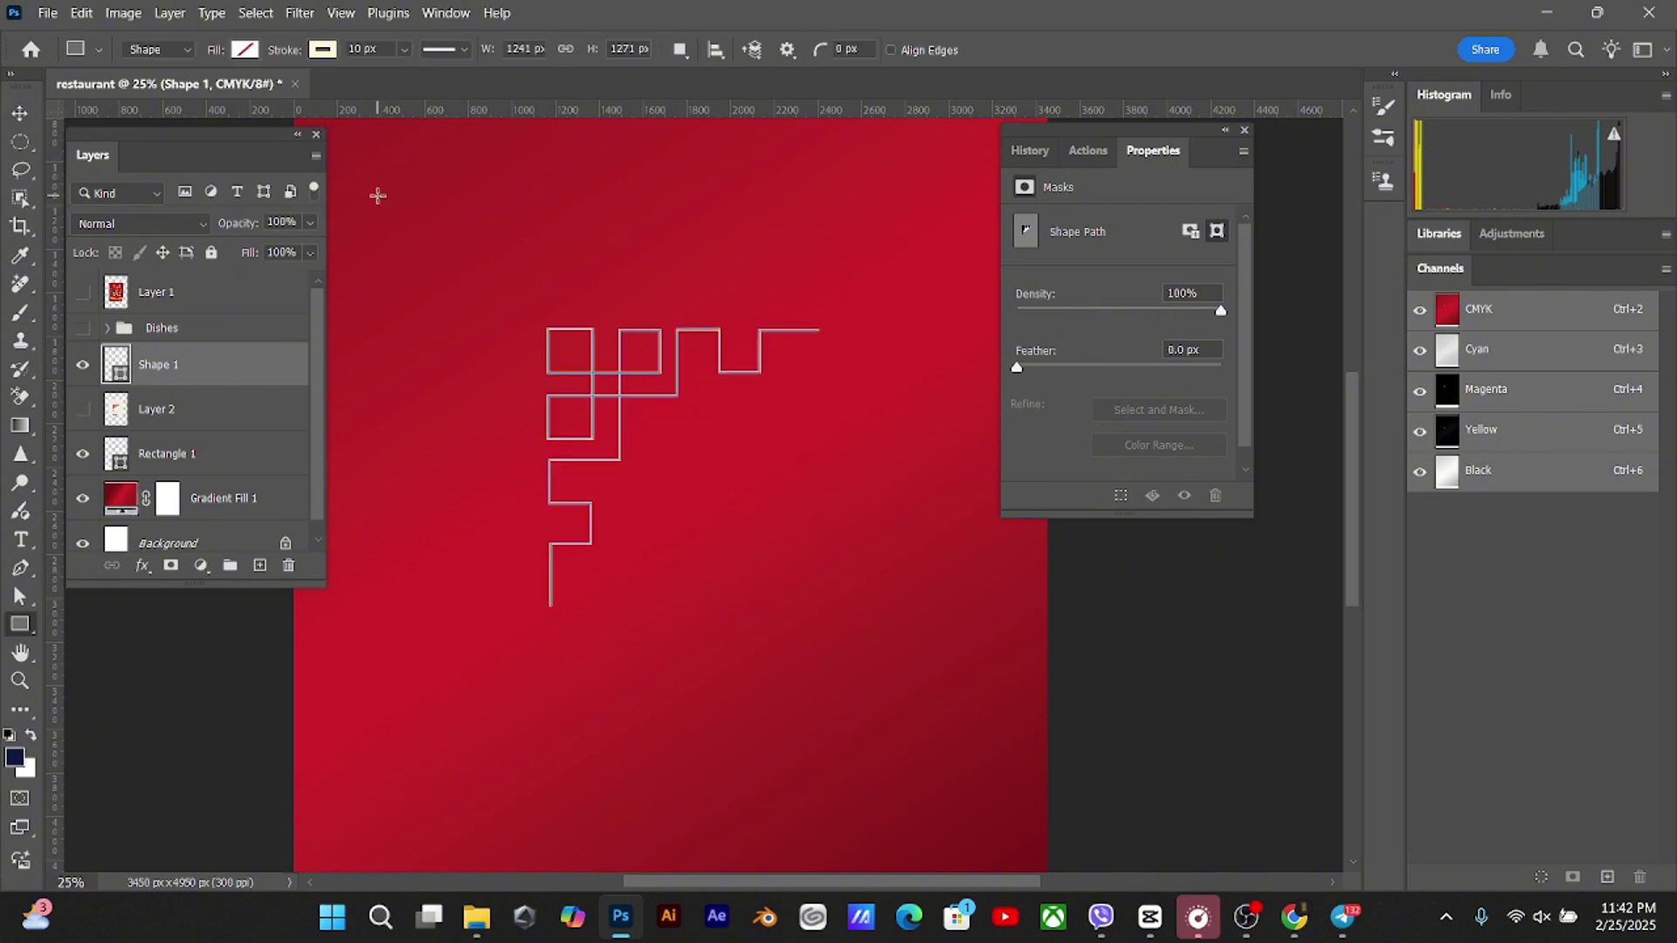
click(381, 52)
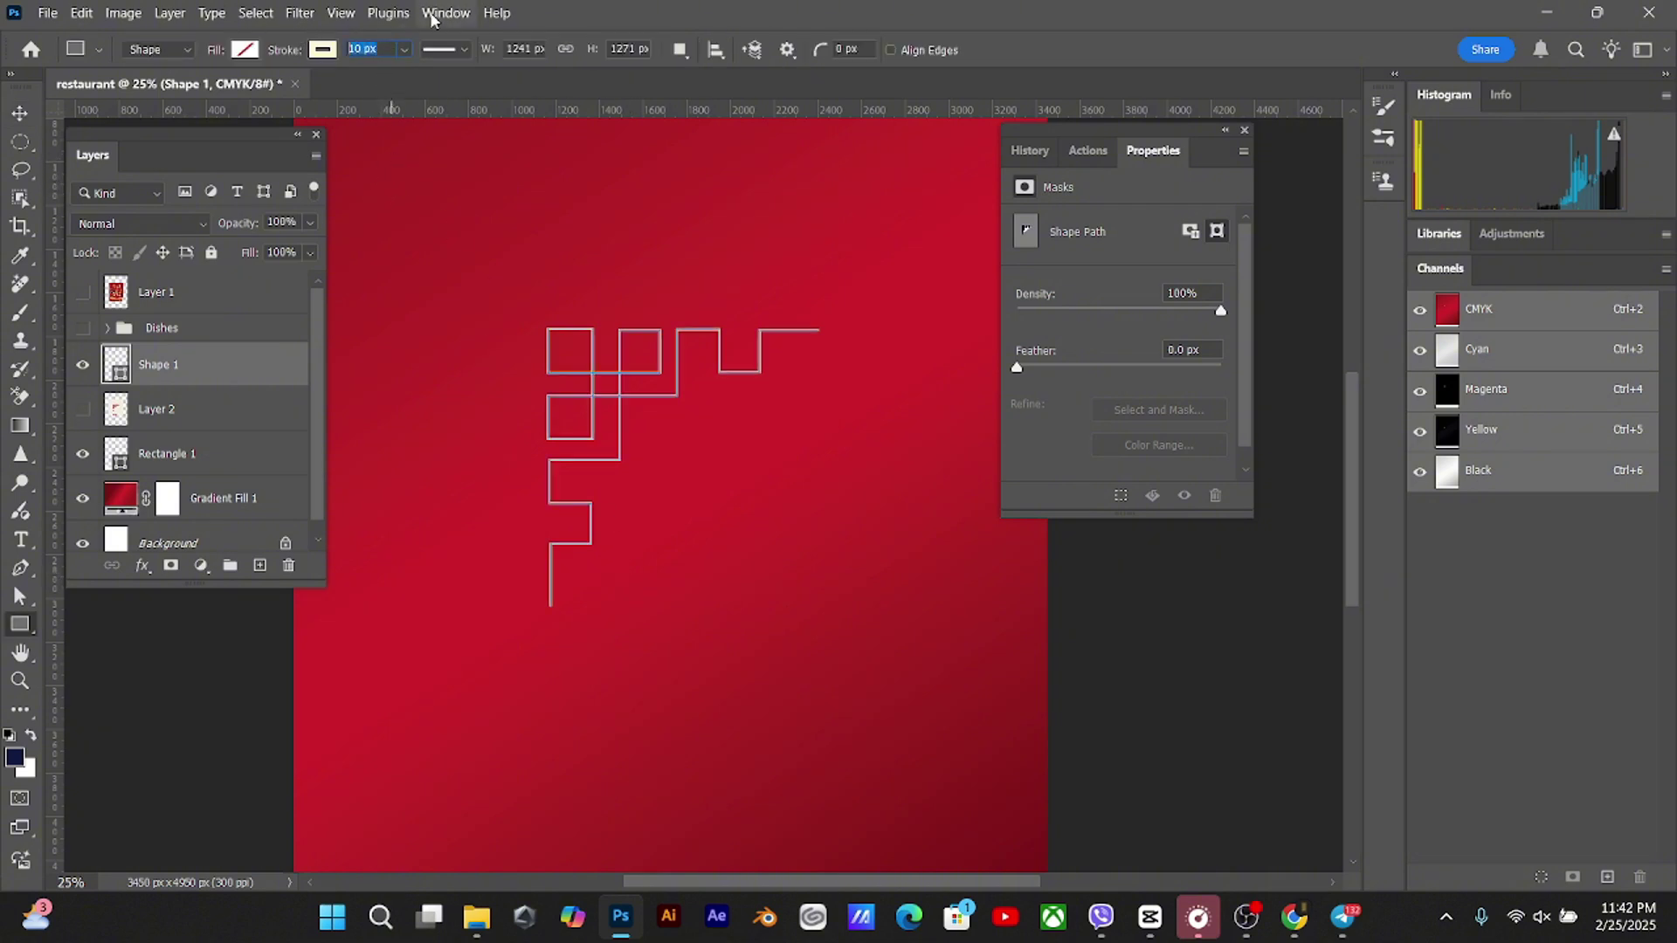
text(20)
key(Return)
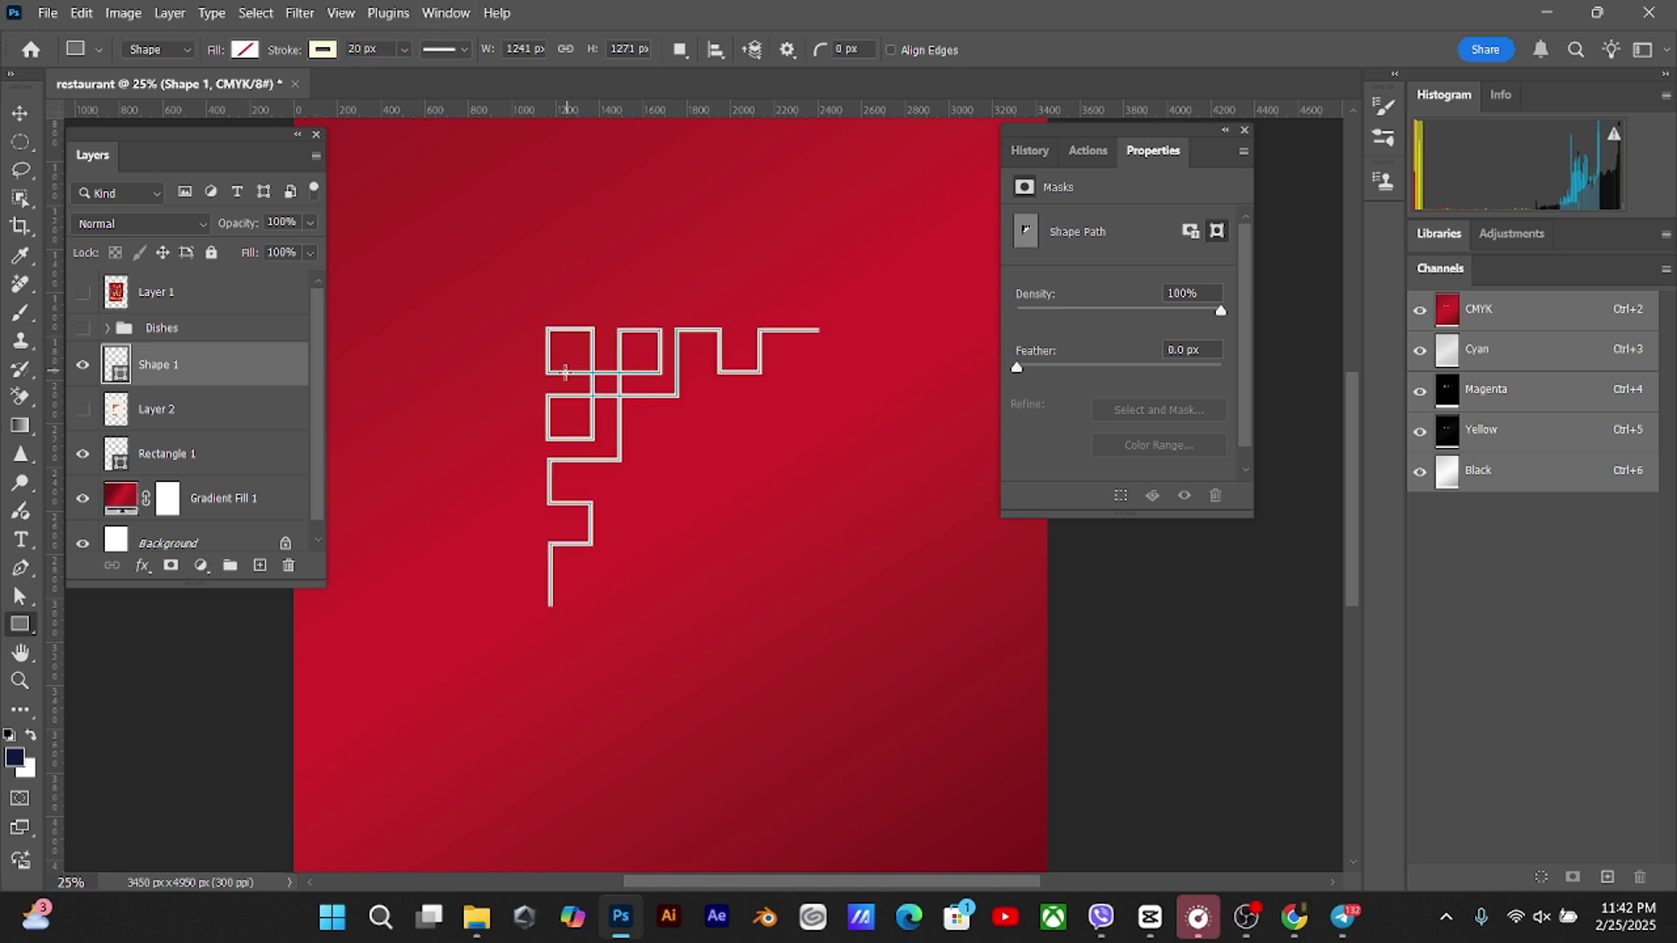
key(v)
Scale the ornament to about 64.56% and place it just inside the poster's upper-left corner, nudging it slightly left
scroll(536, 465, down, 2)
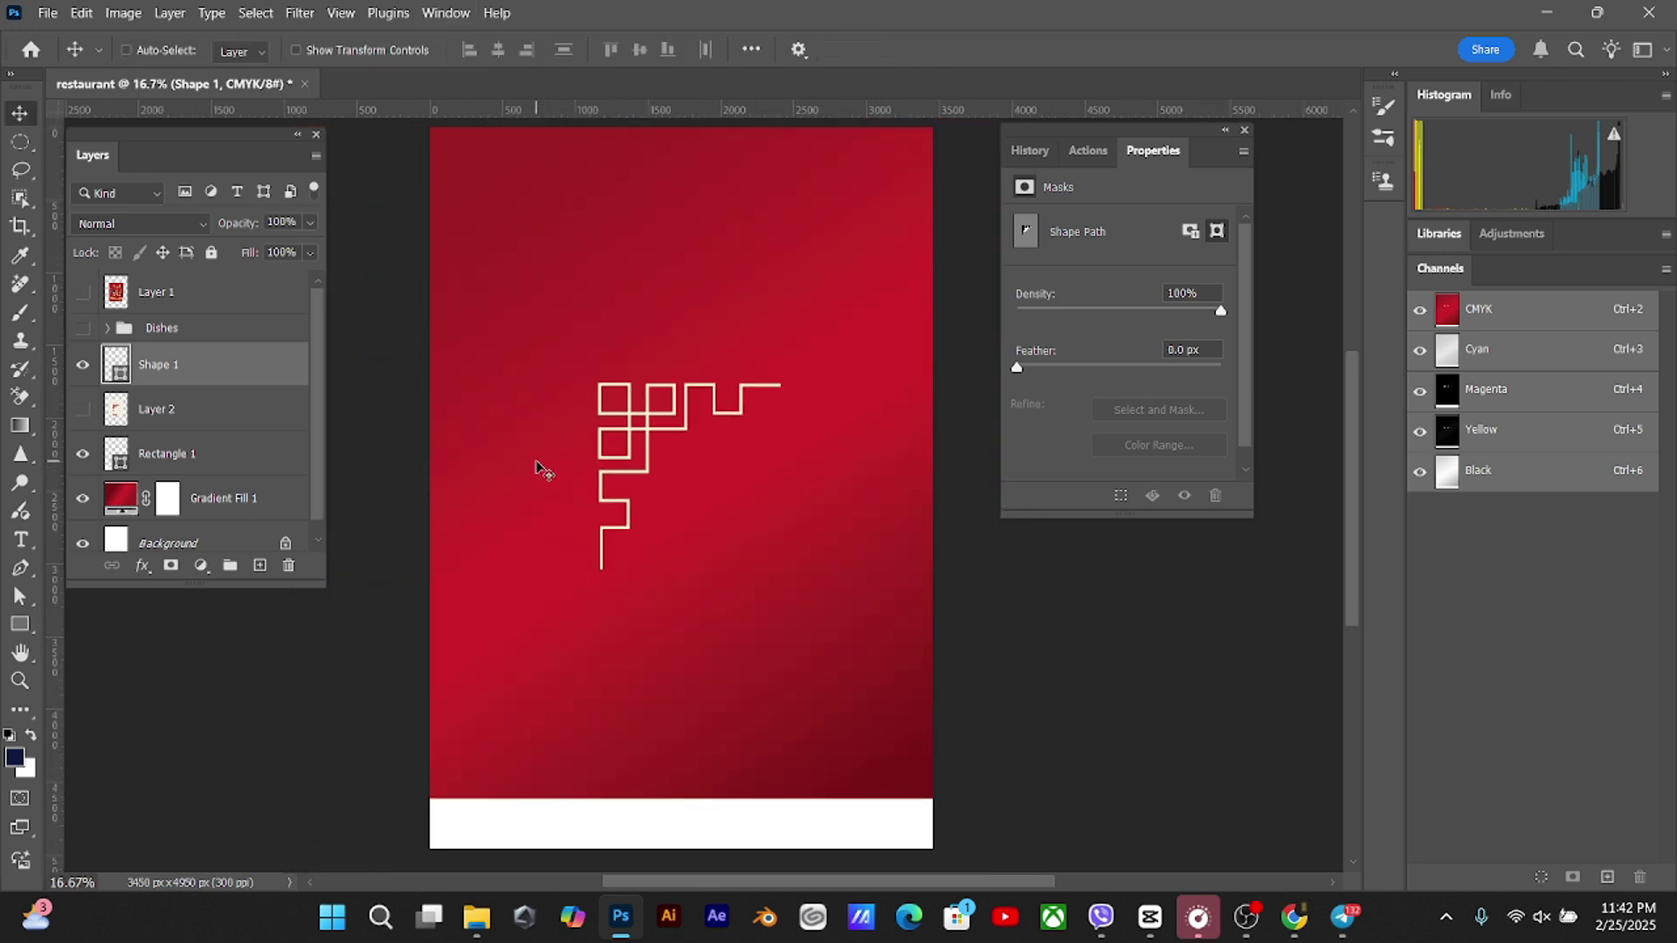
scroll(542, 468, up, 1)
drag(625, 488, 648, 542)
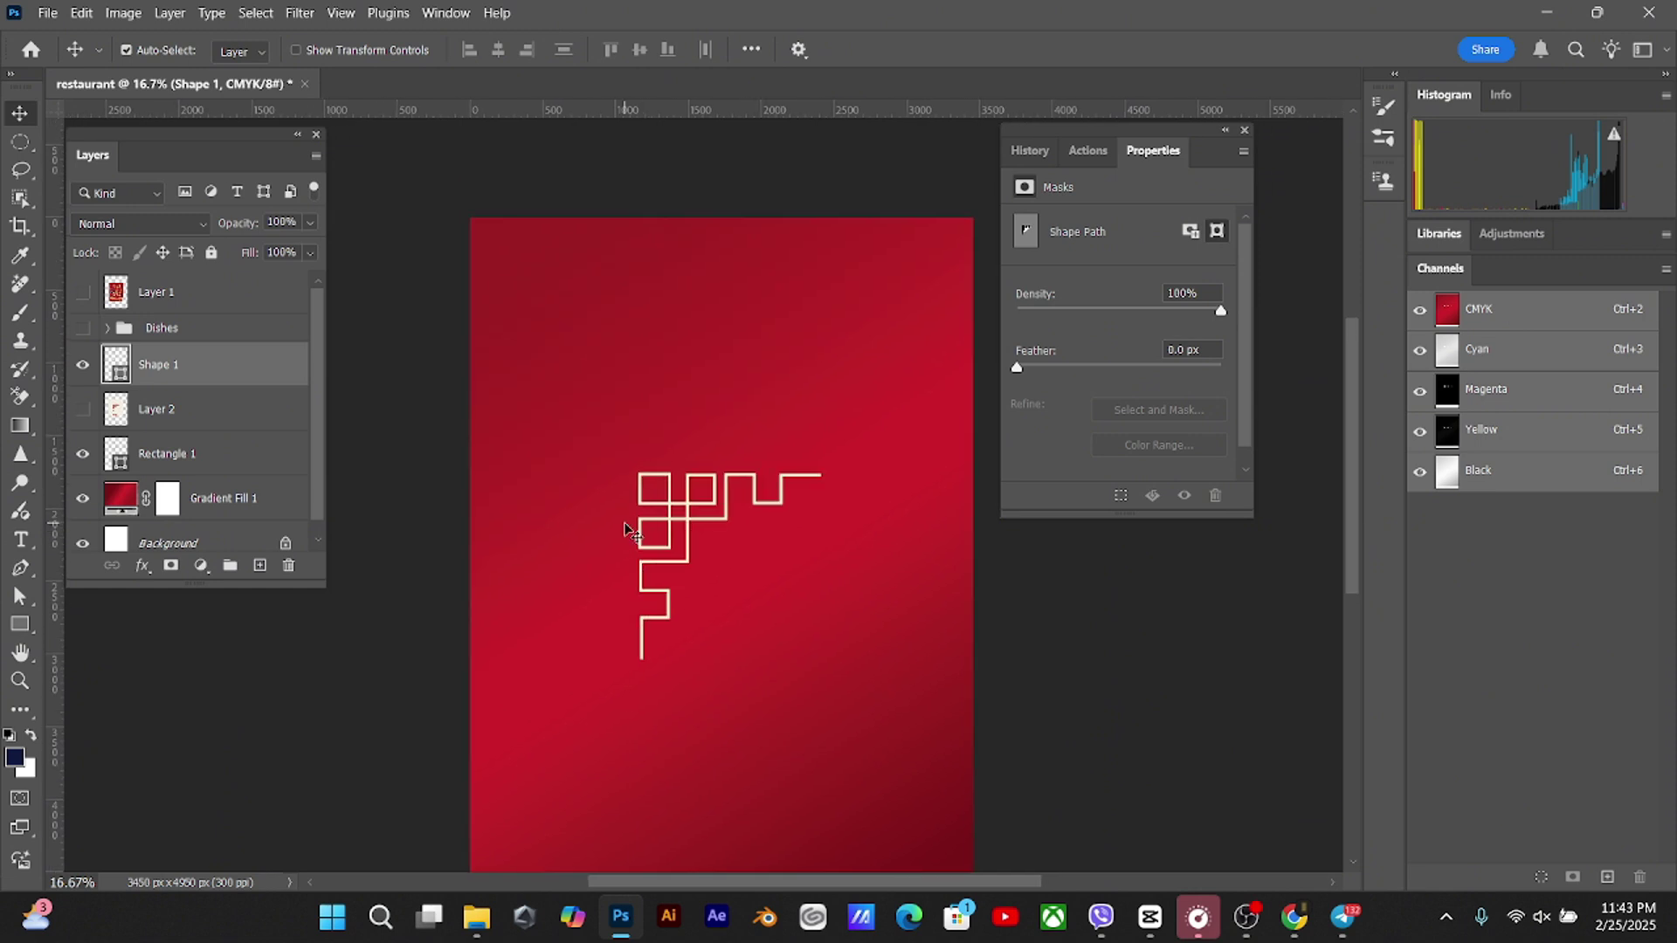
key(ctrl+t)
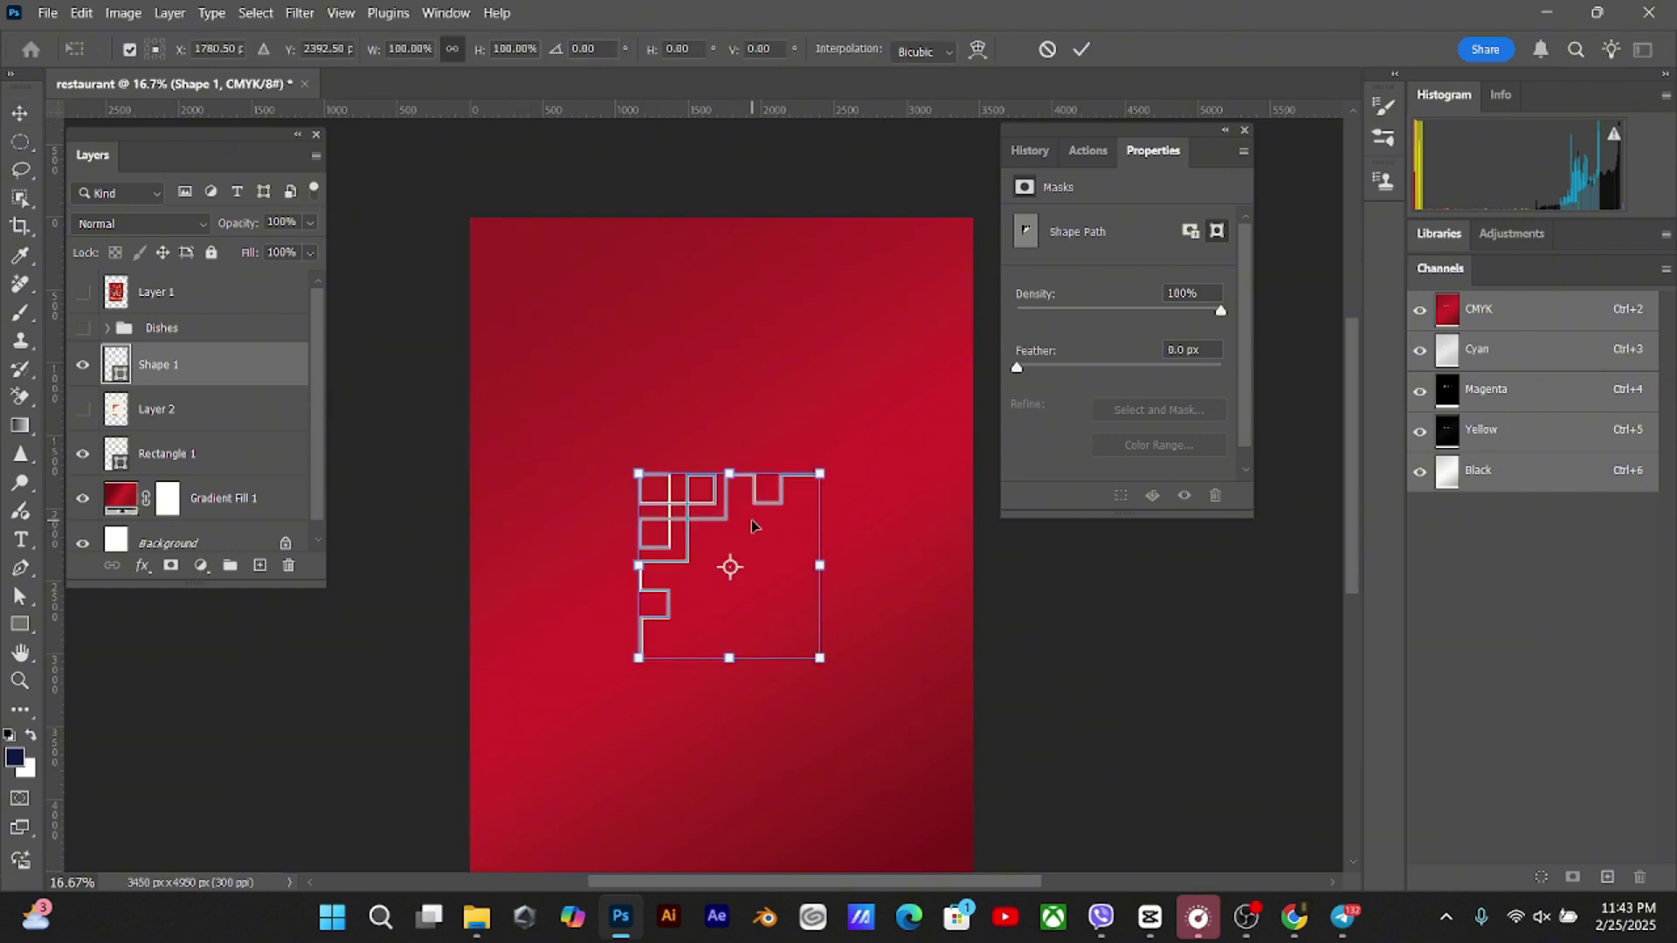
drag(753, 525, 602, 285)
drag(671, 233, 577, 263)
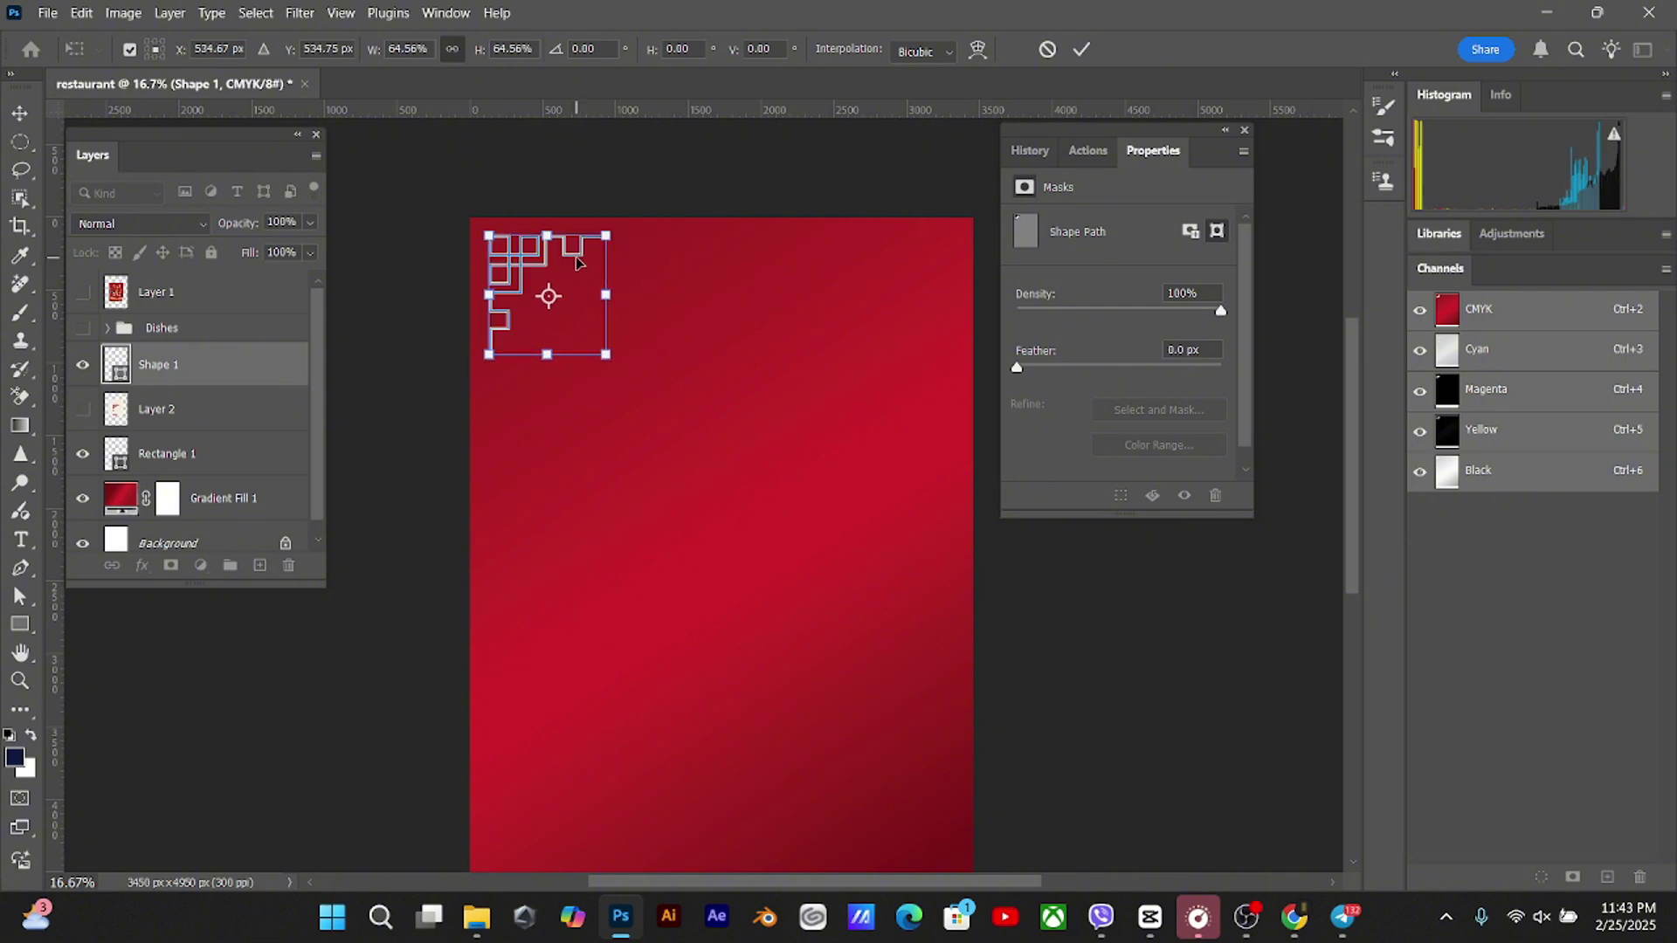
key(Return)
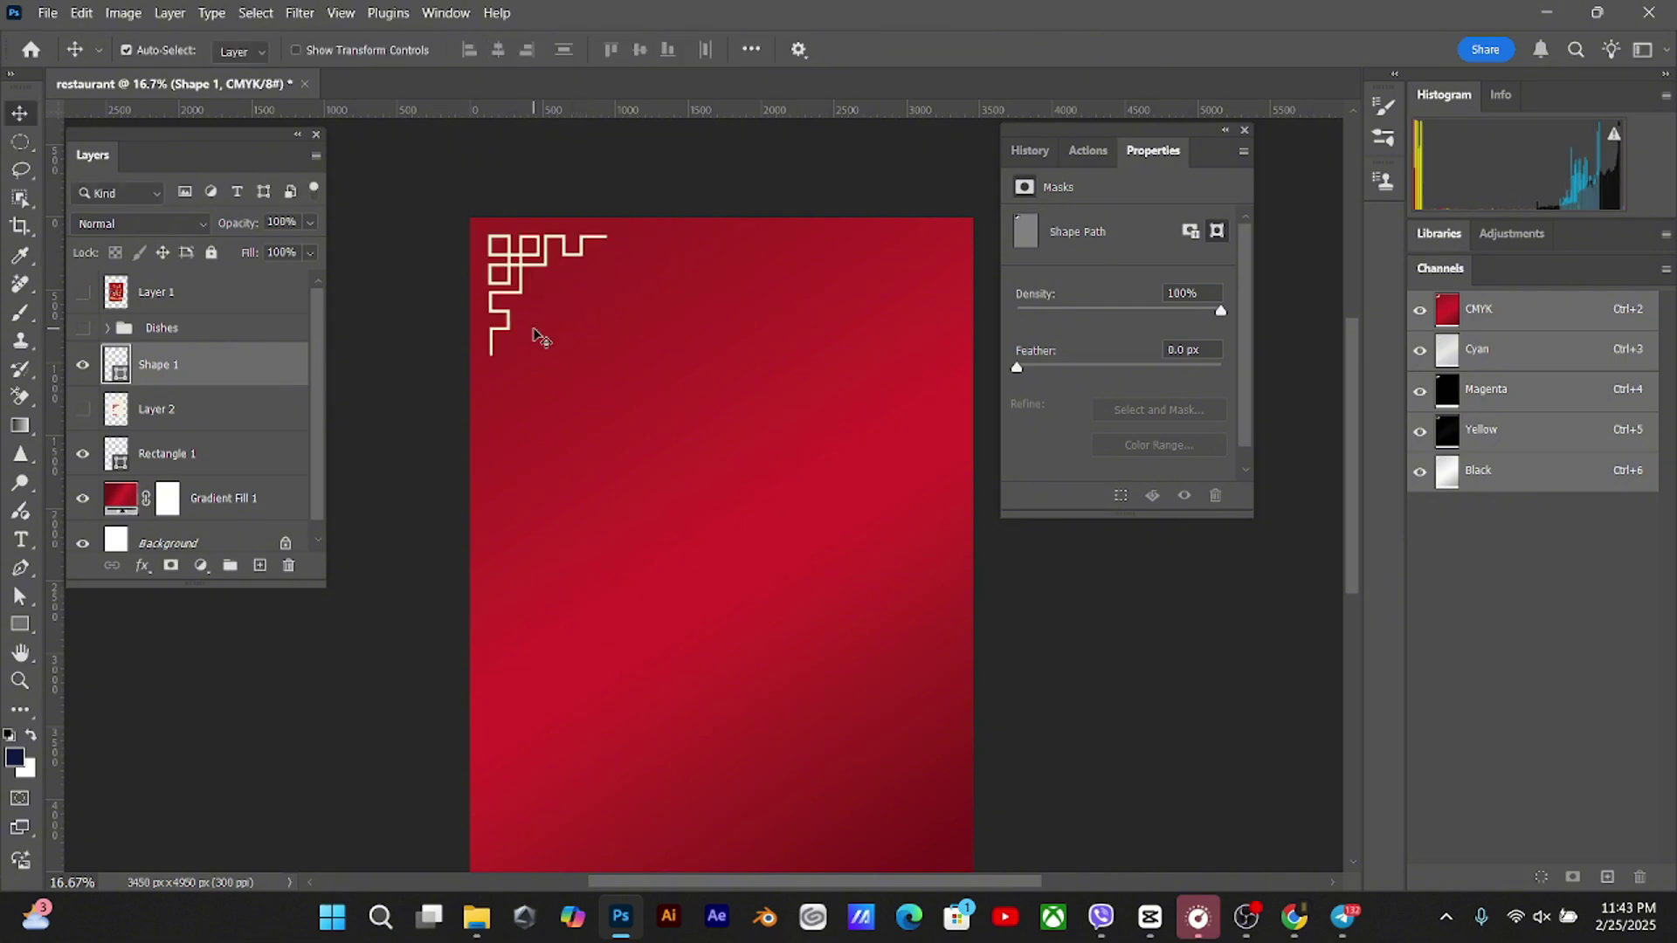
key(shift+Left)
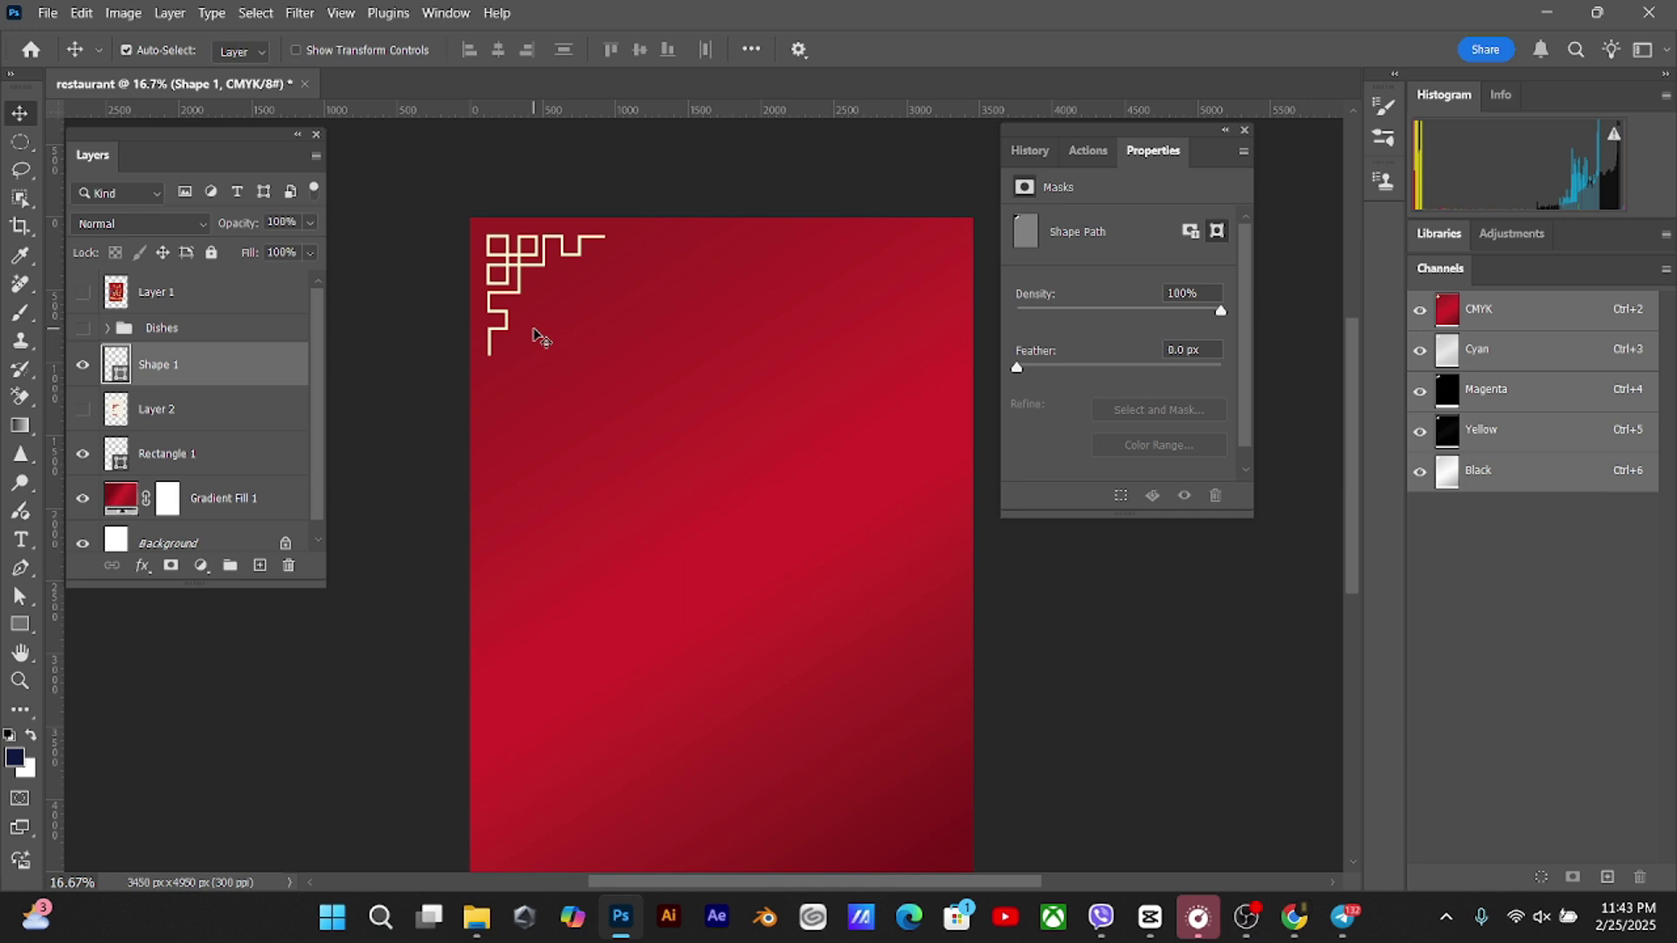
key(ctrl+minus)
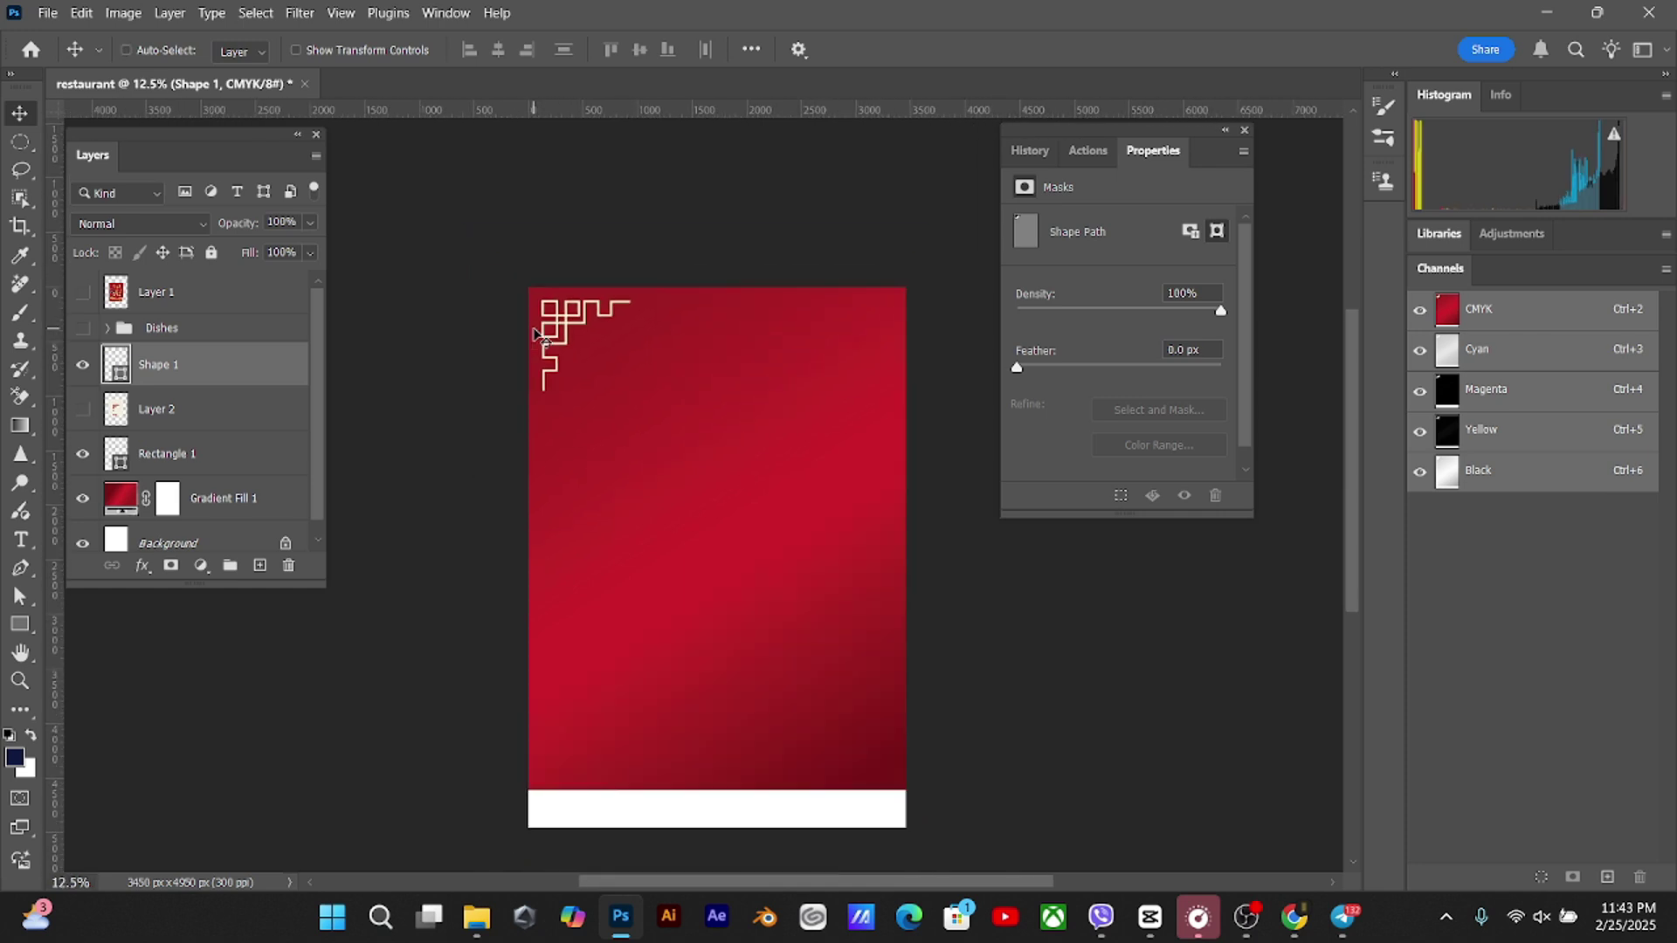
key(ctrl+plus)
key(ctrl+plus)
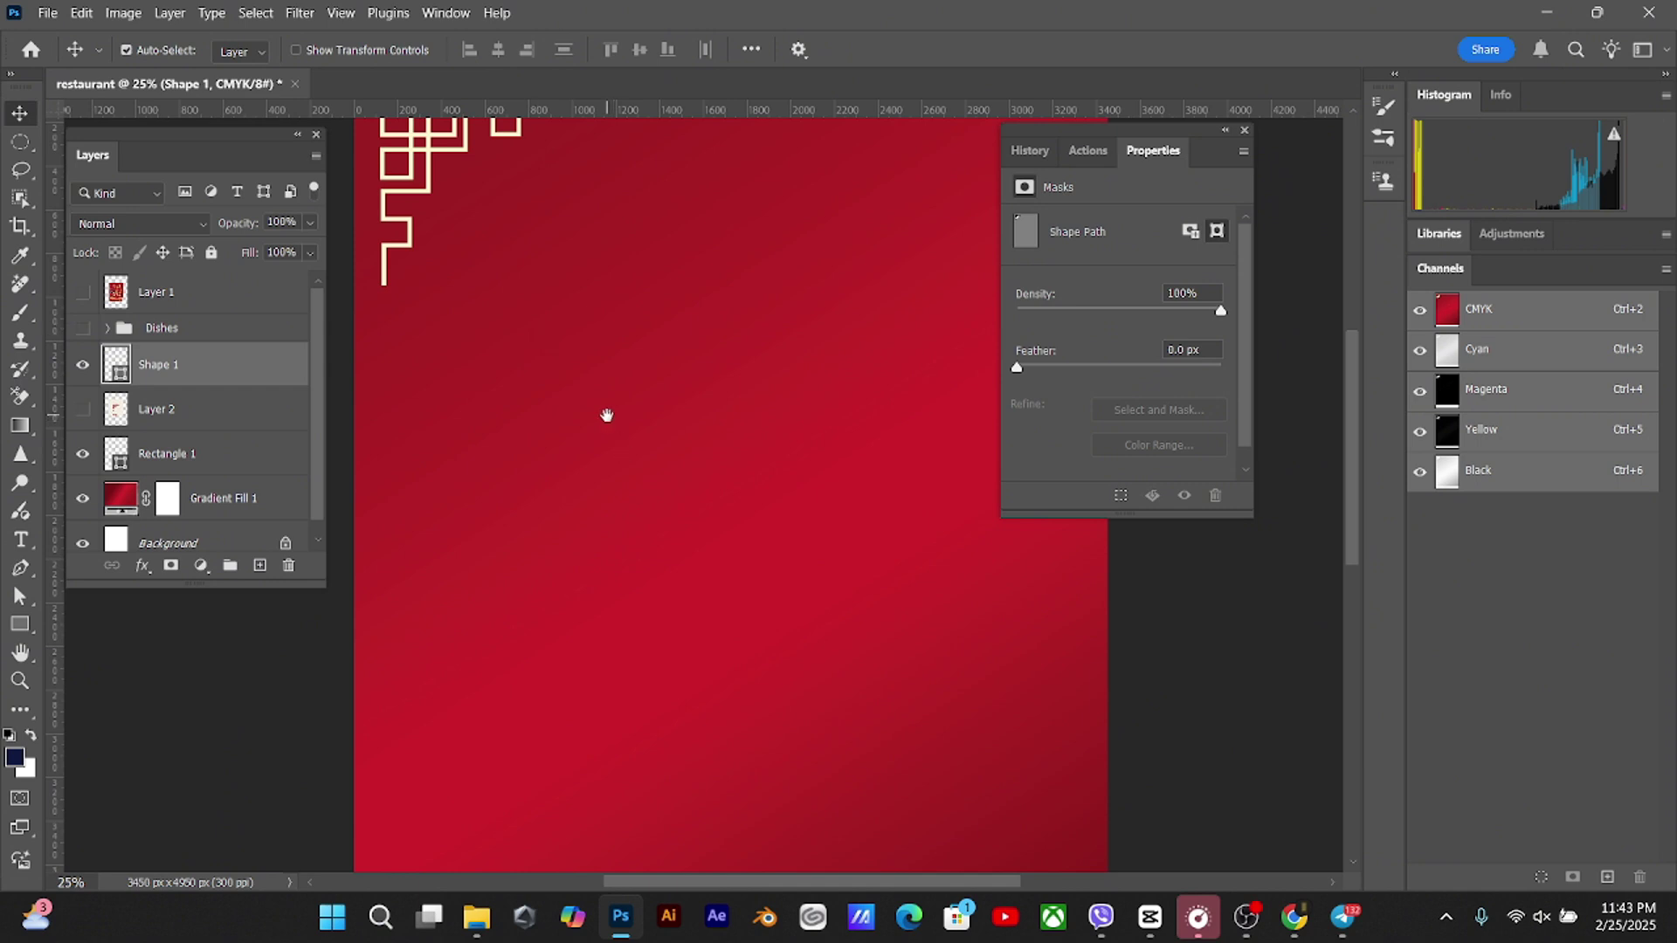
key(ctrl+minus)
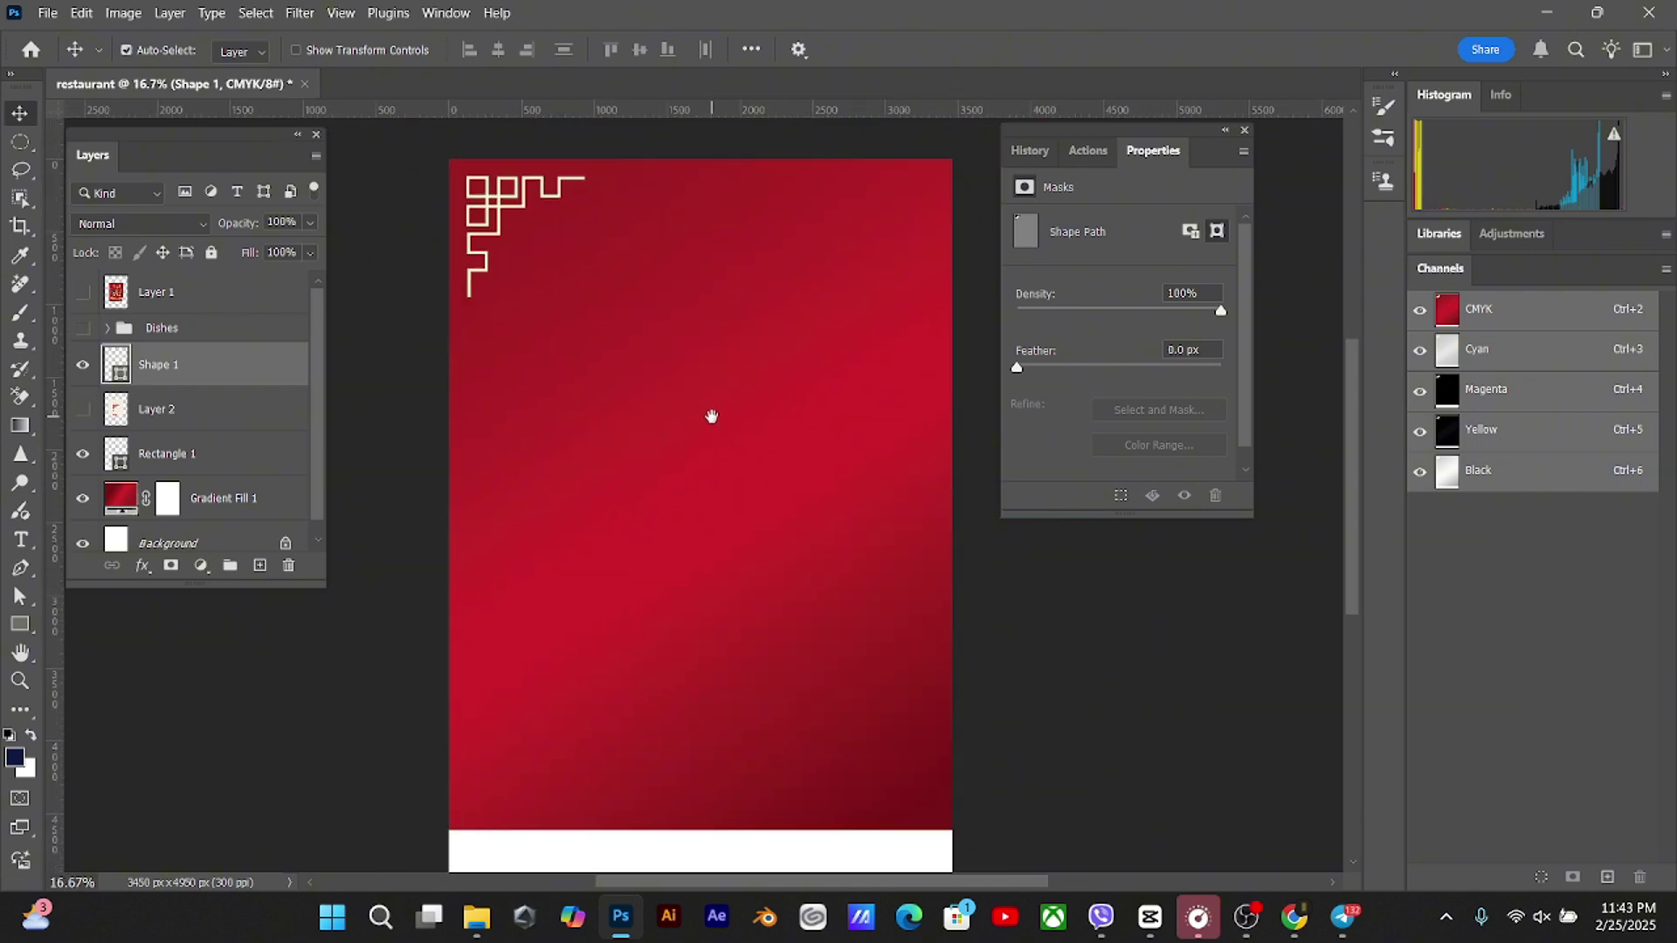
key(ctrl+minus)
key(ctrl+plus)
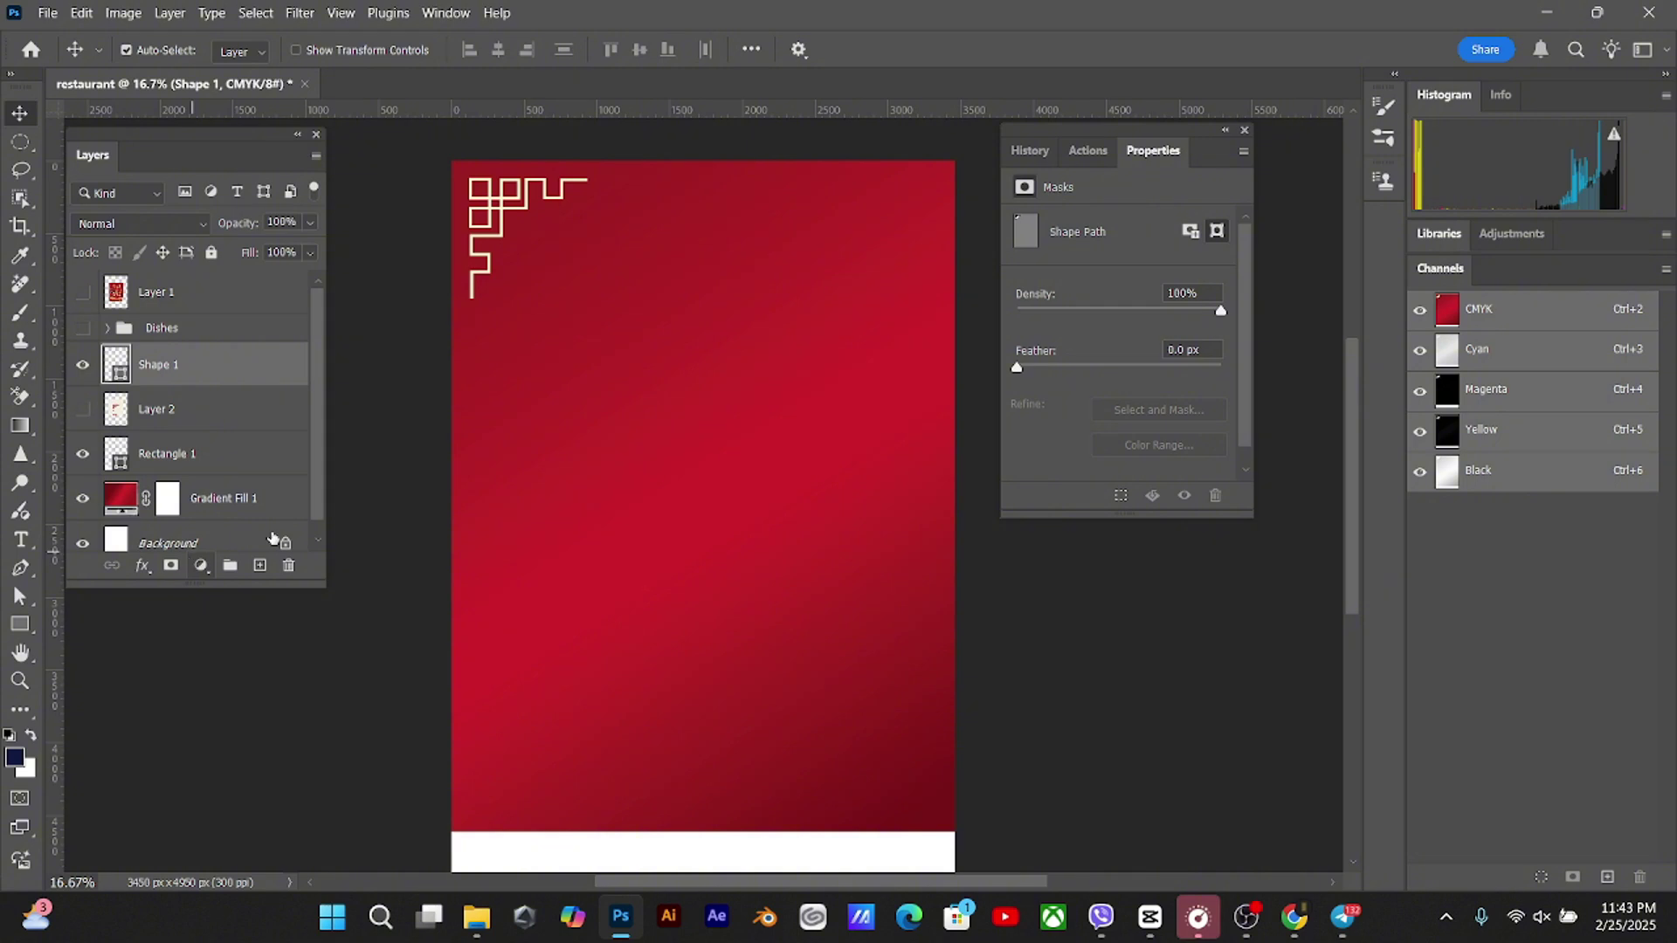
Add a helper layer filled with the dark blue foreground colour and start a free transform on it to show its centre
click(260, 565)
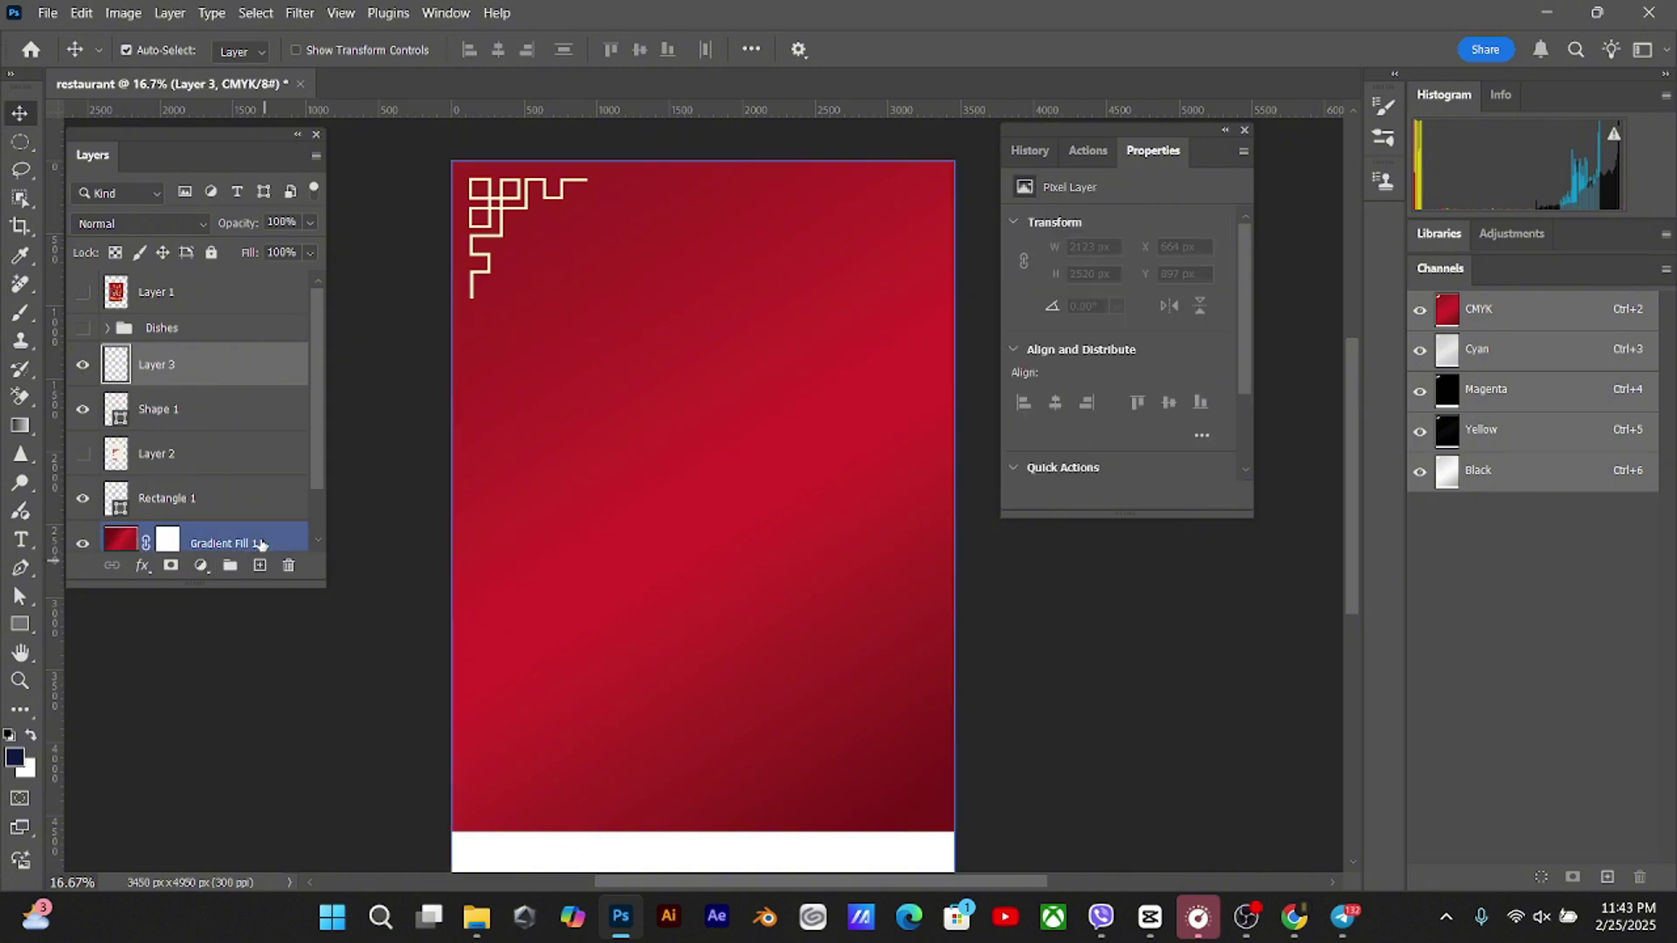
key(alt+BackSpace)
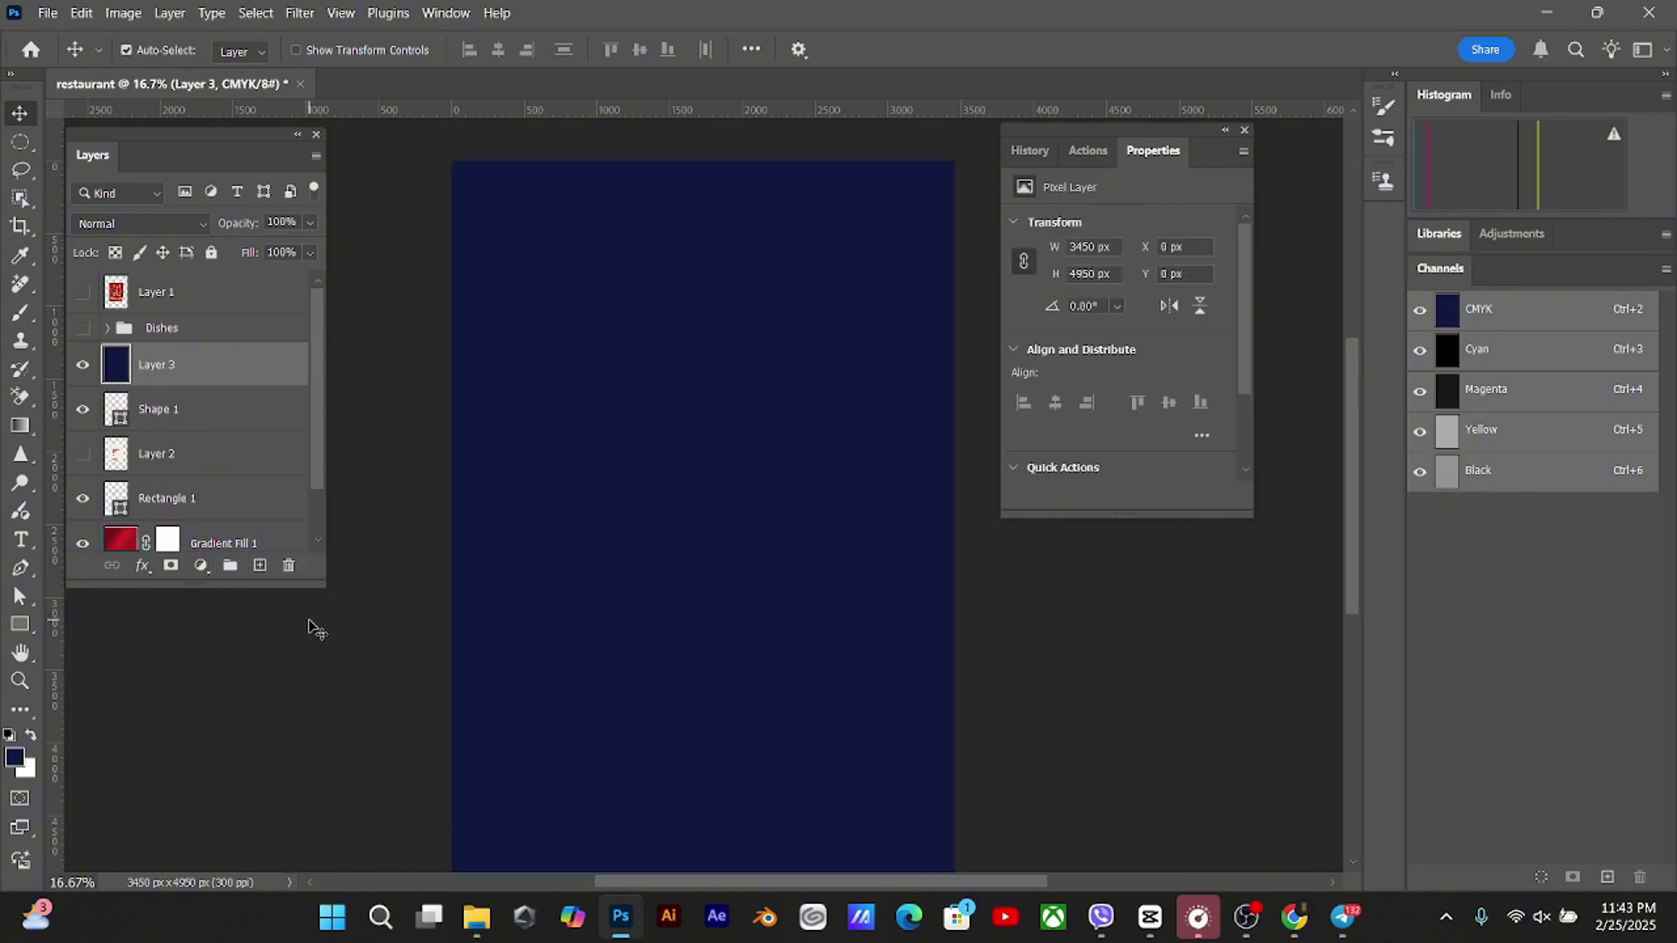
key(ctrl+t)
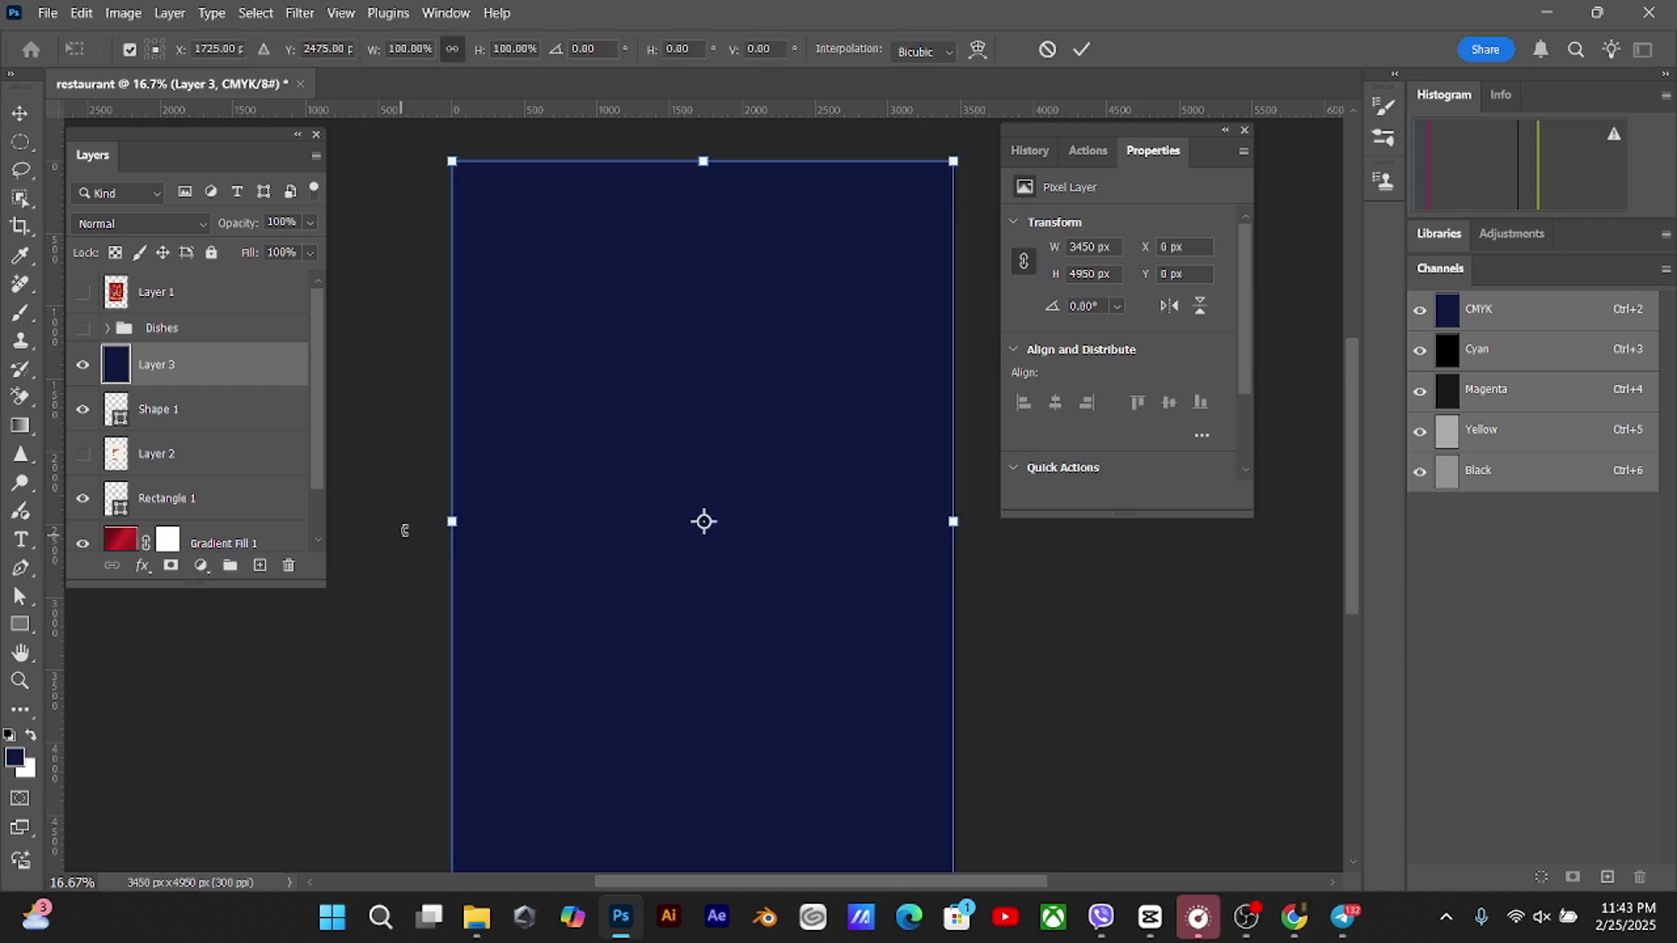
scroll(597, 226, down, 1)
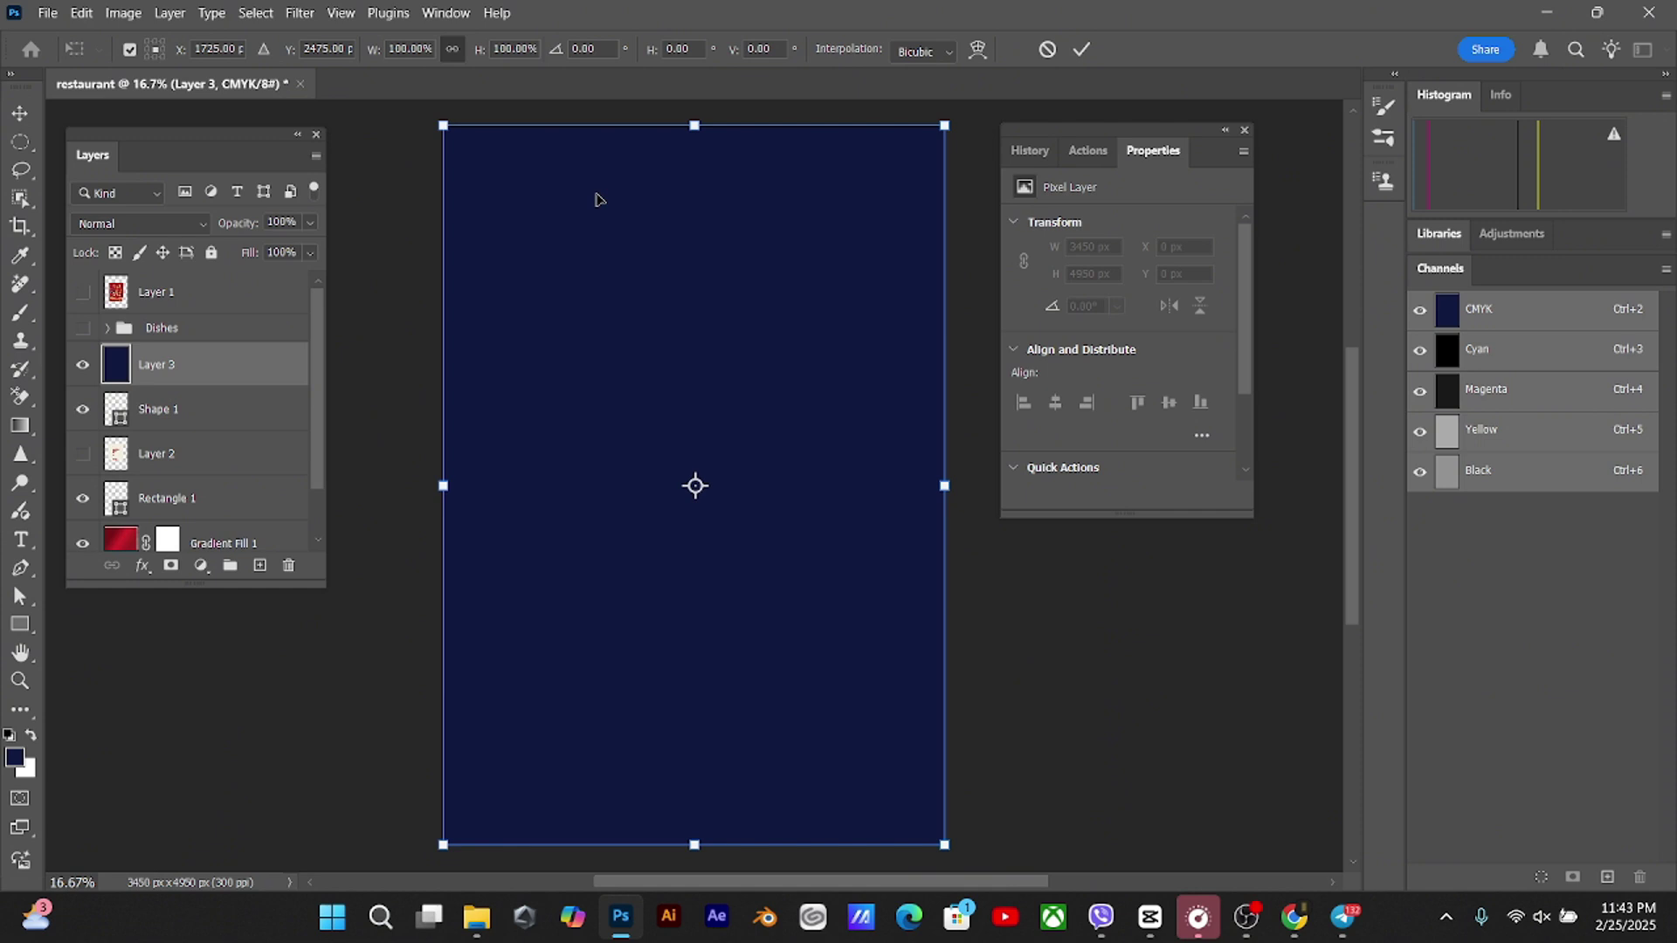
Place a horizontal and a vertical guide through the poster's centre, then delete the blue helper layer
key(ctrl+r)
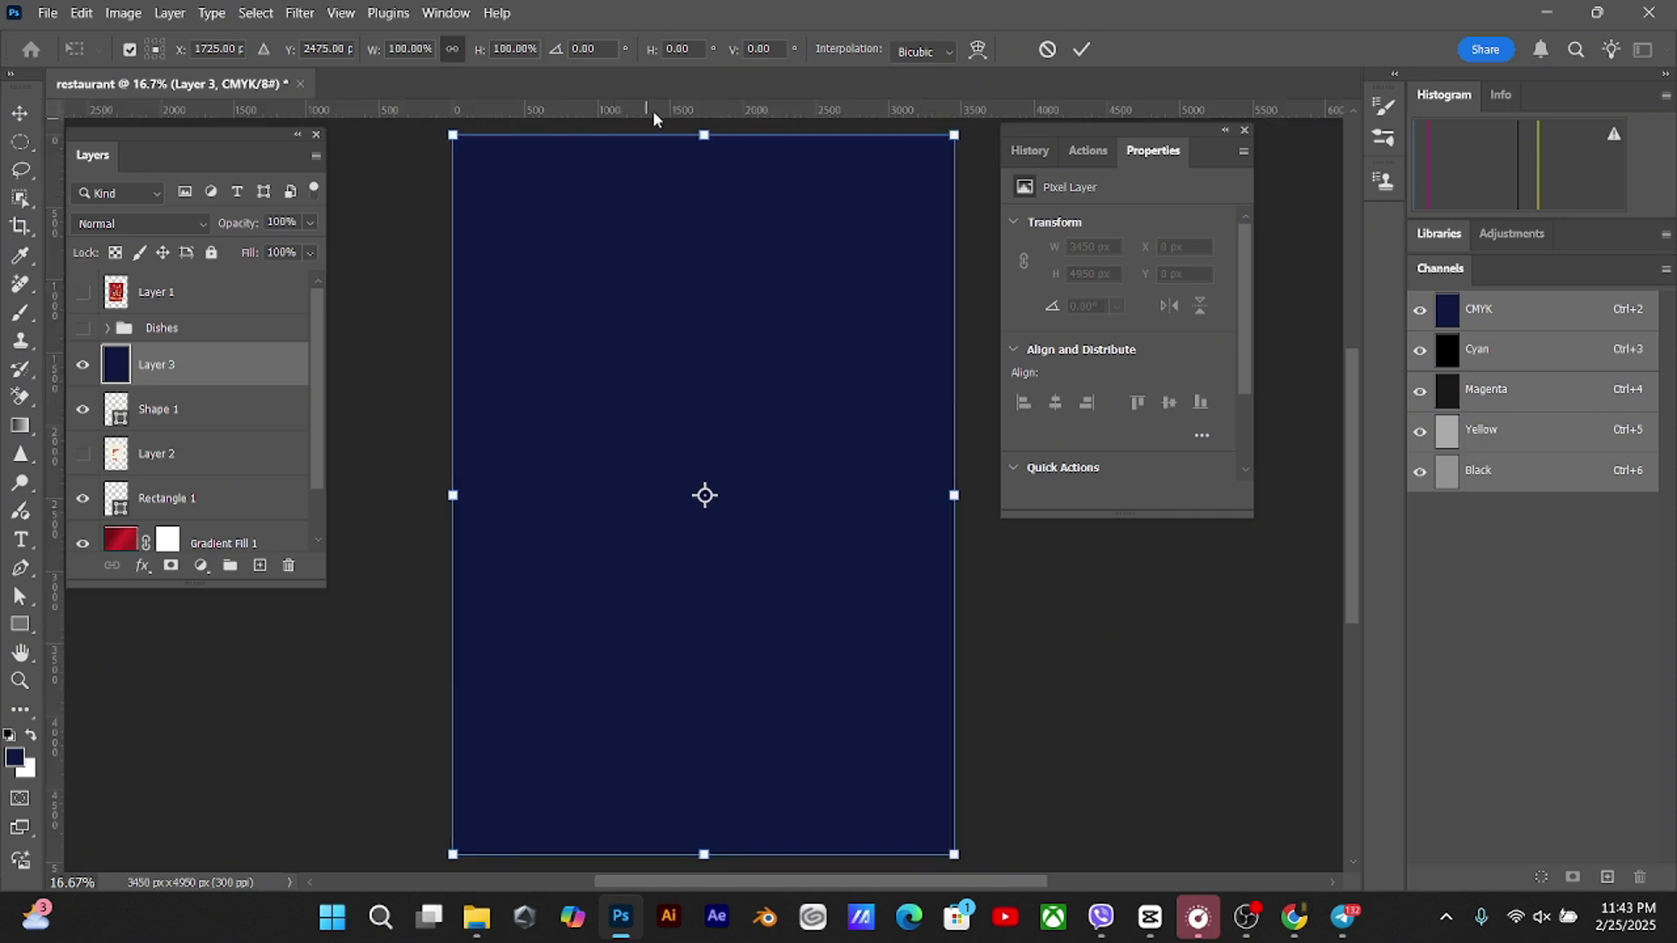
drag(652, 110, 629, 495)
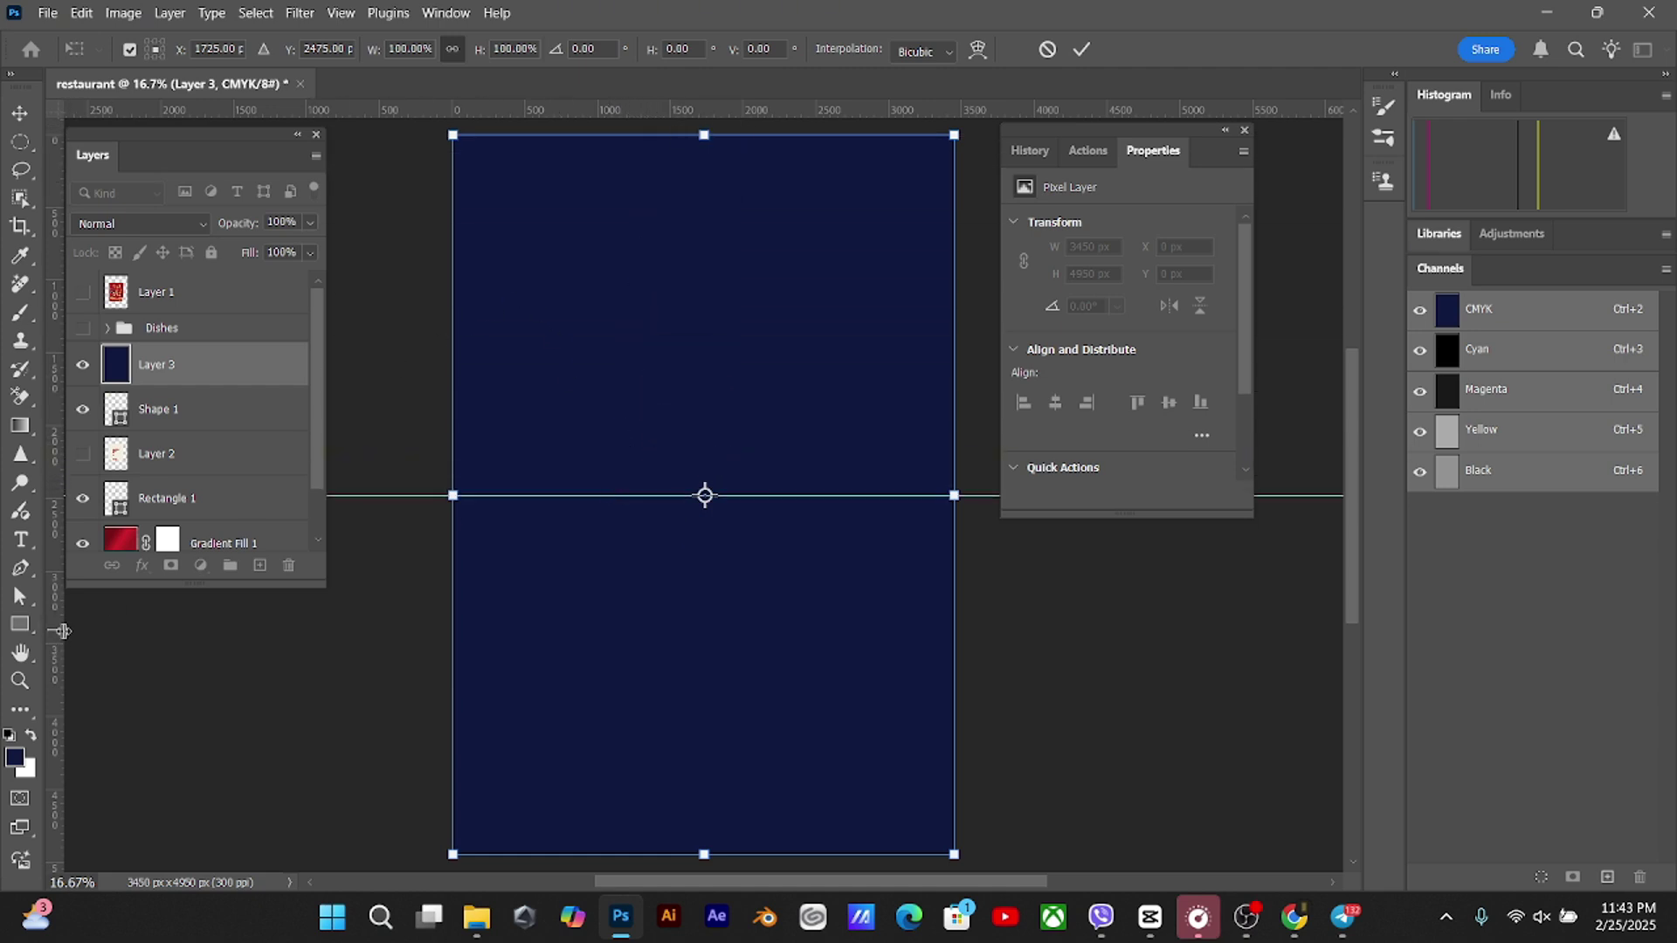
drag(54, 631, 699, 628)
key(Return)
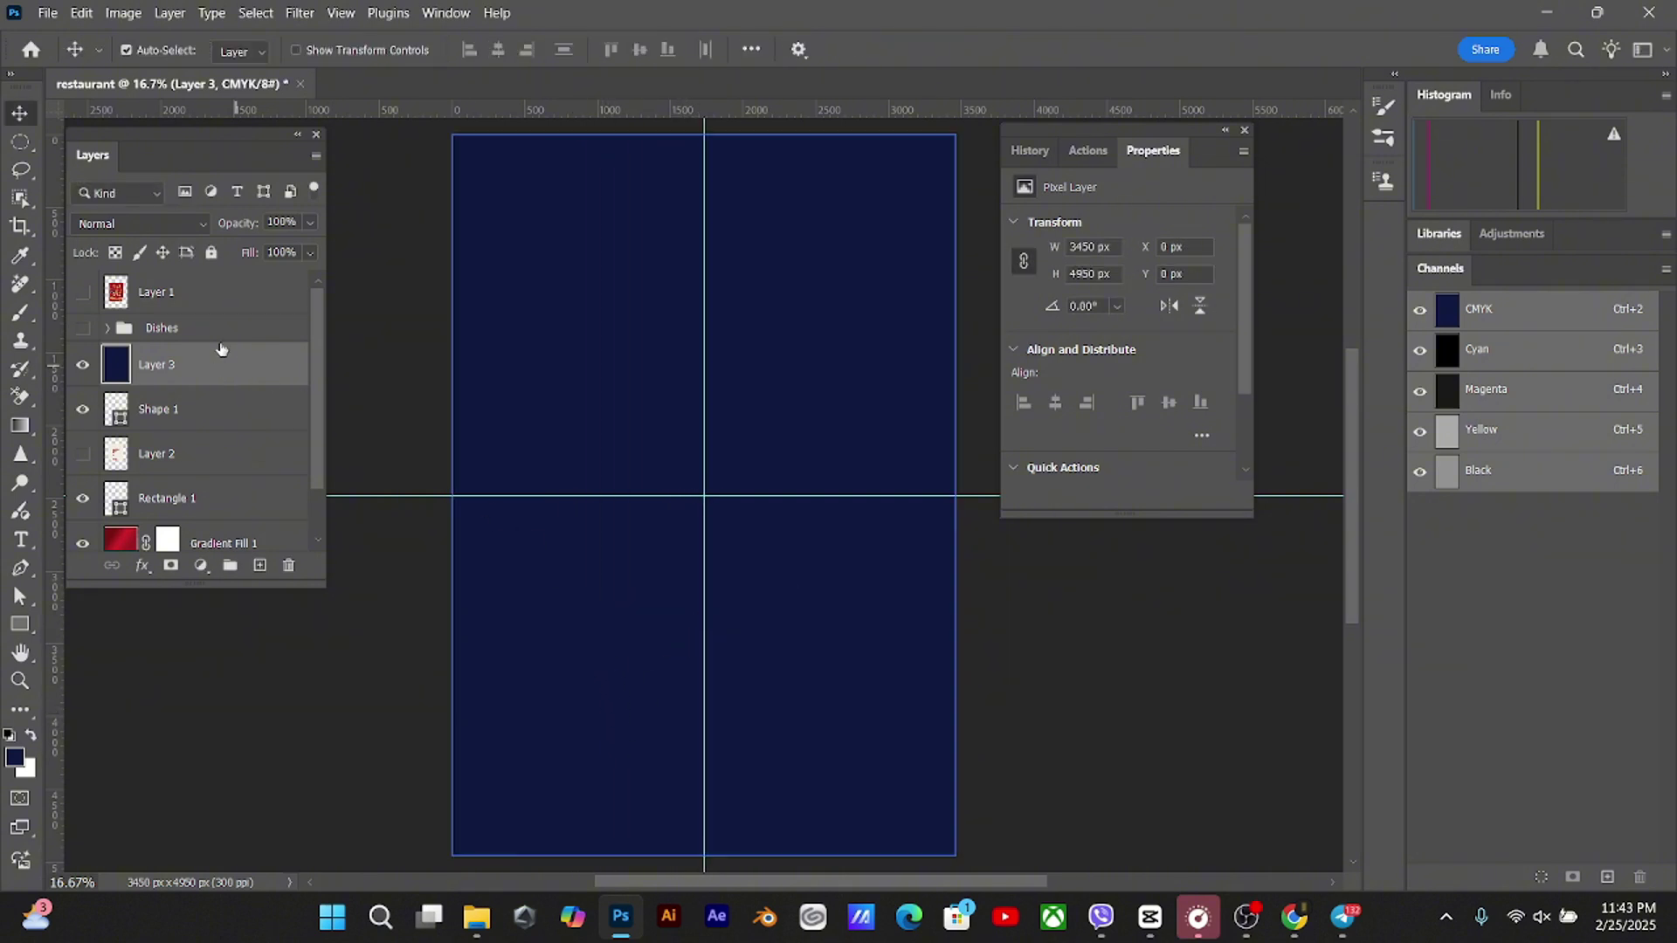
key(Delete)
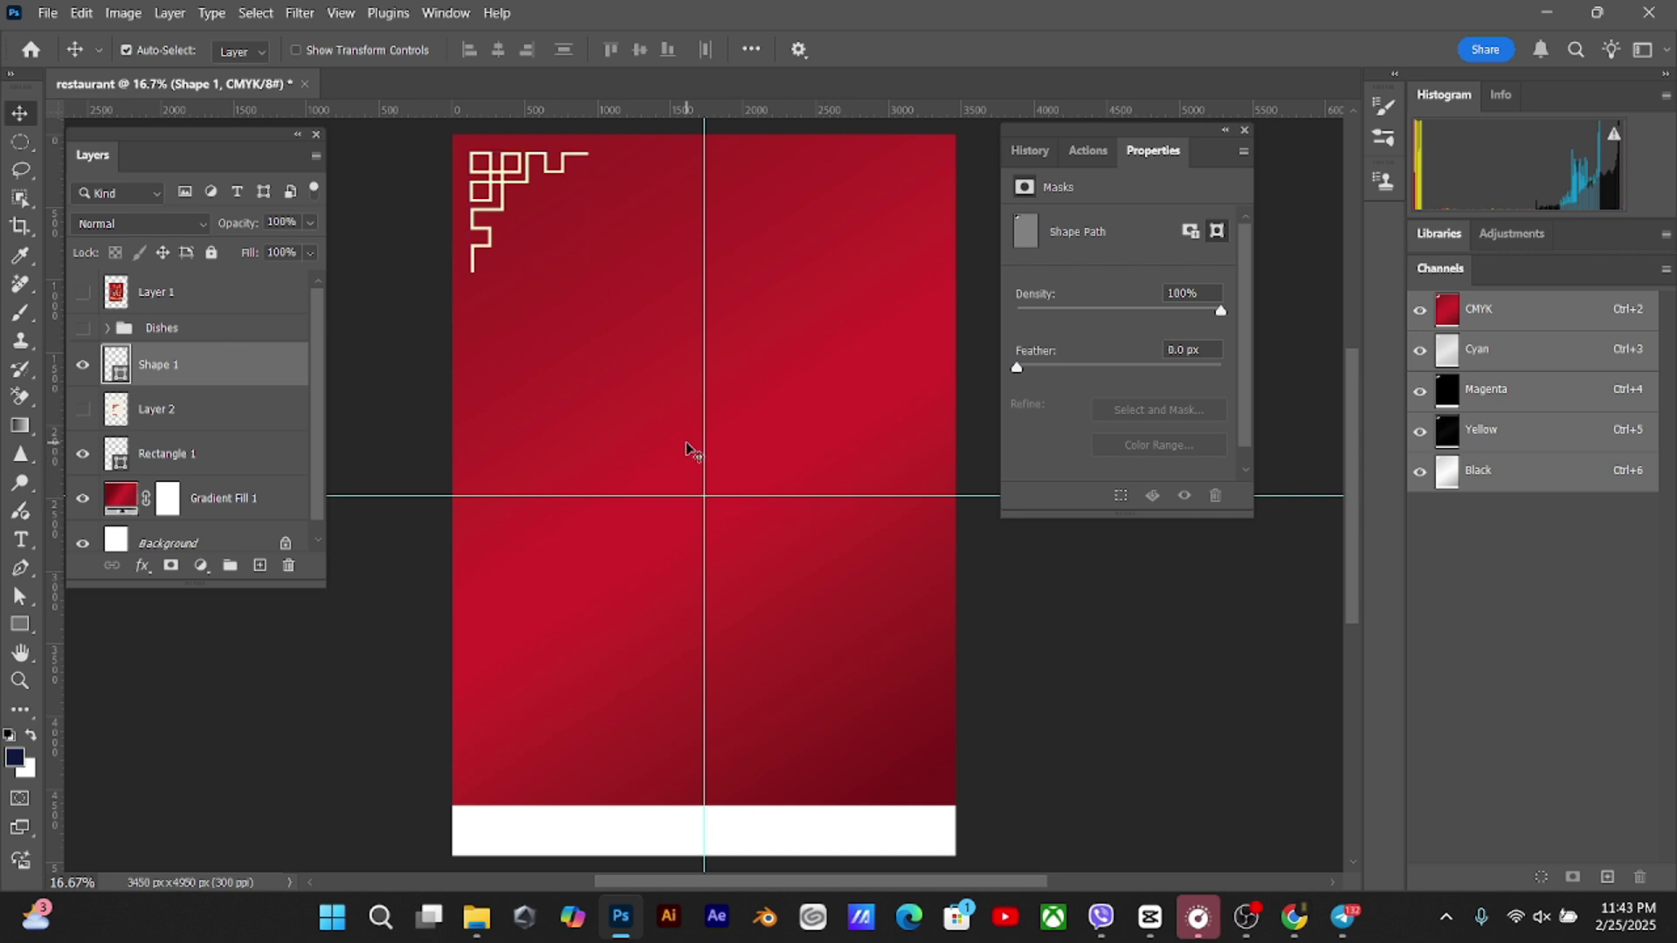
Extend the upper end of the ornament's path horizontally to the vertical centre guide with the Pen tool
scroll(693, 452, up, 2)
drag(554, 550, 627, 587)
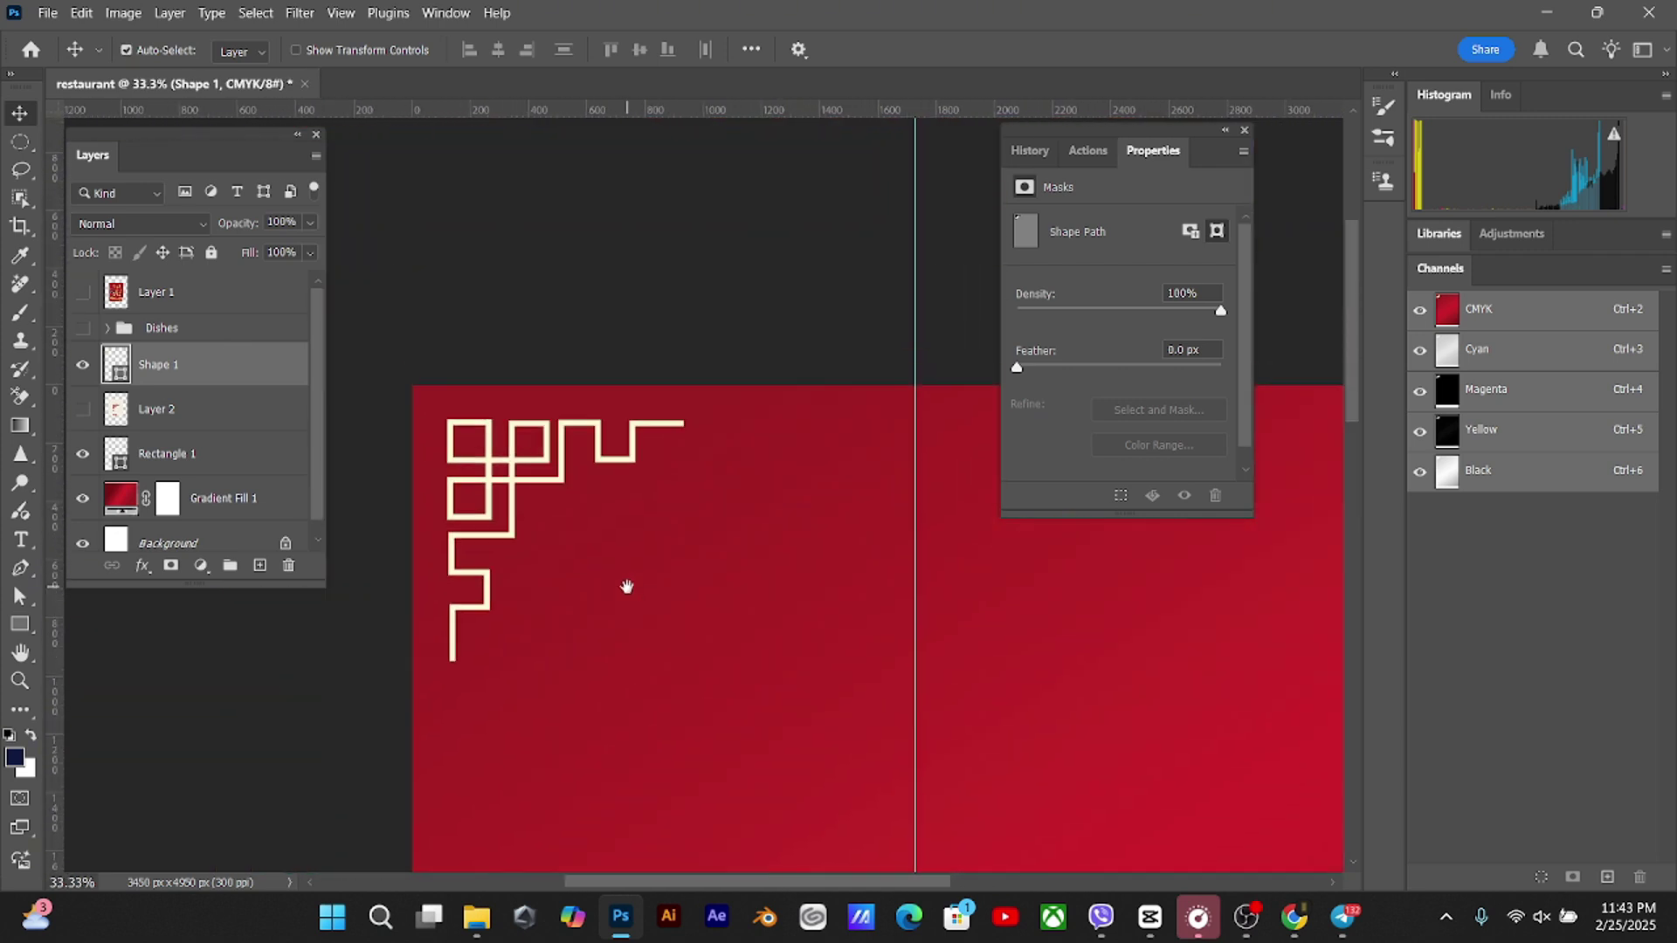
key(ctrl+plus)
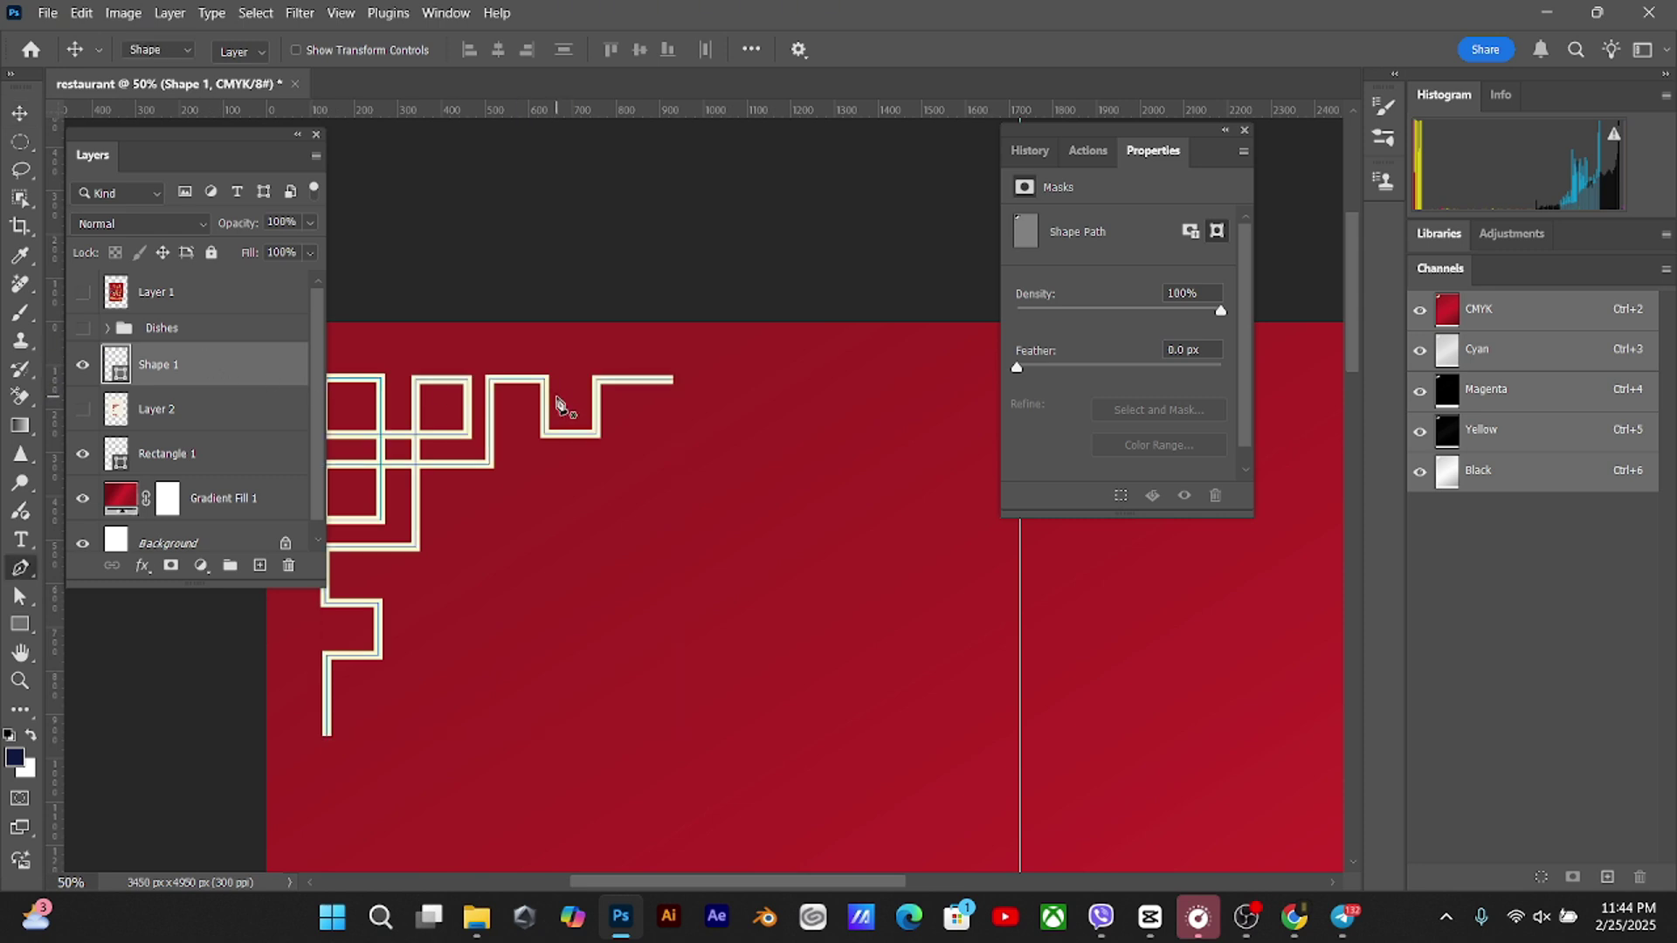
key(p)
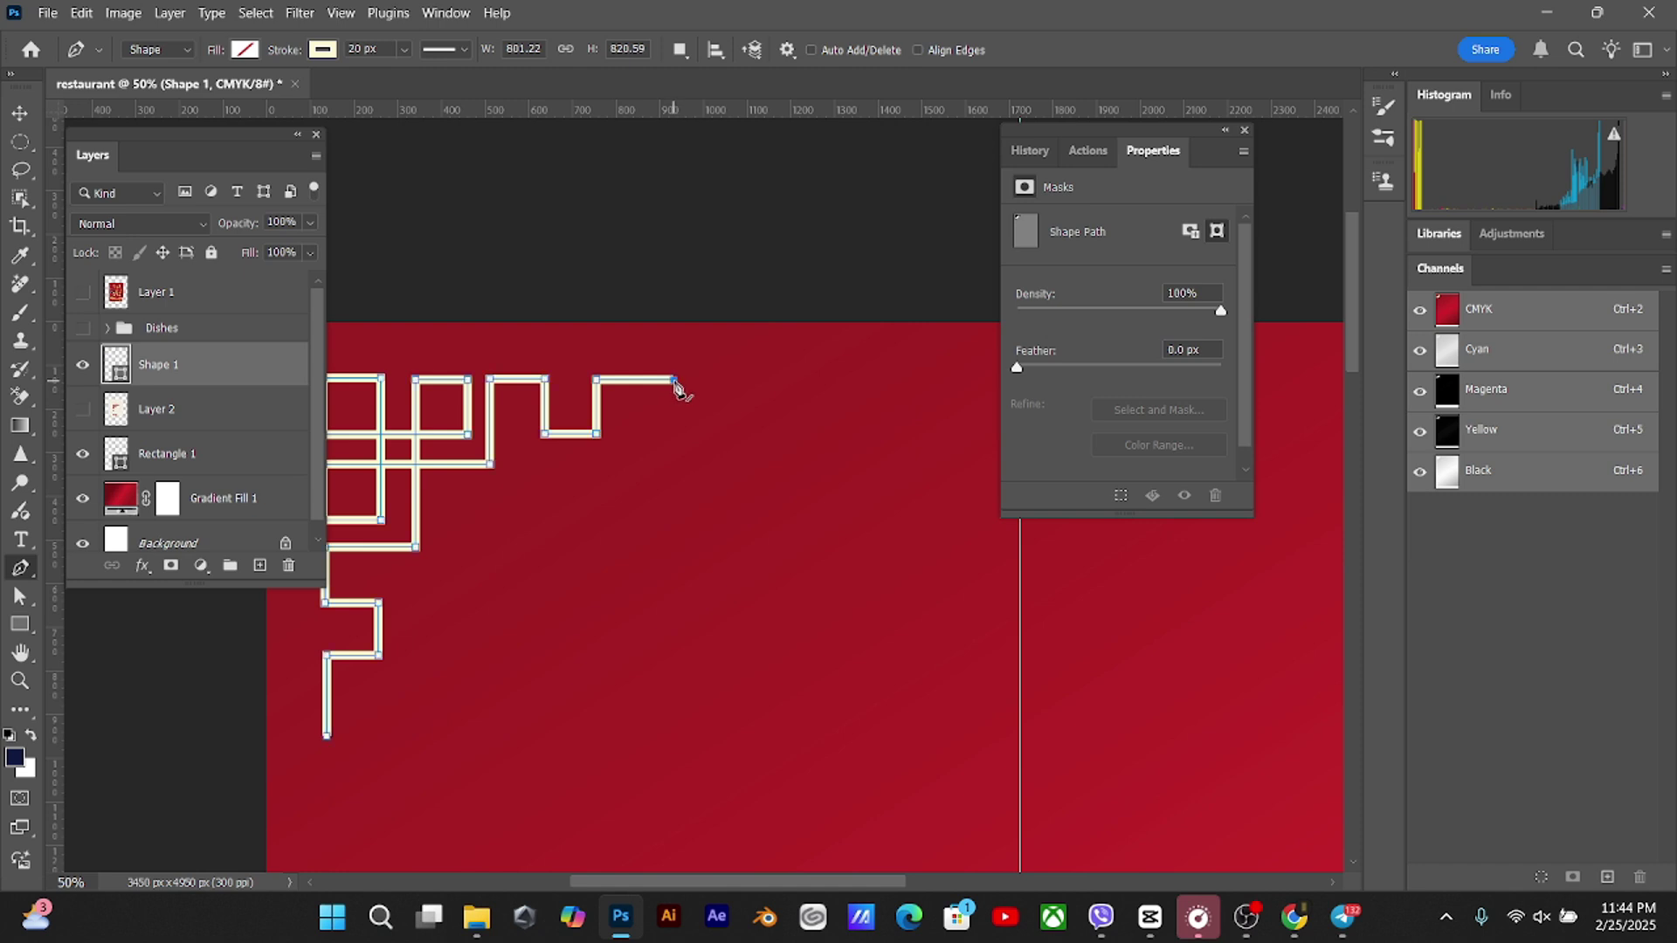
drag(771, 476, 554, 450)
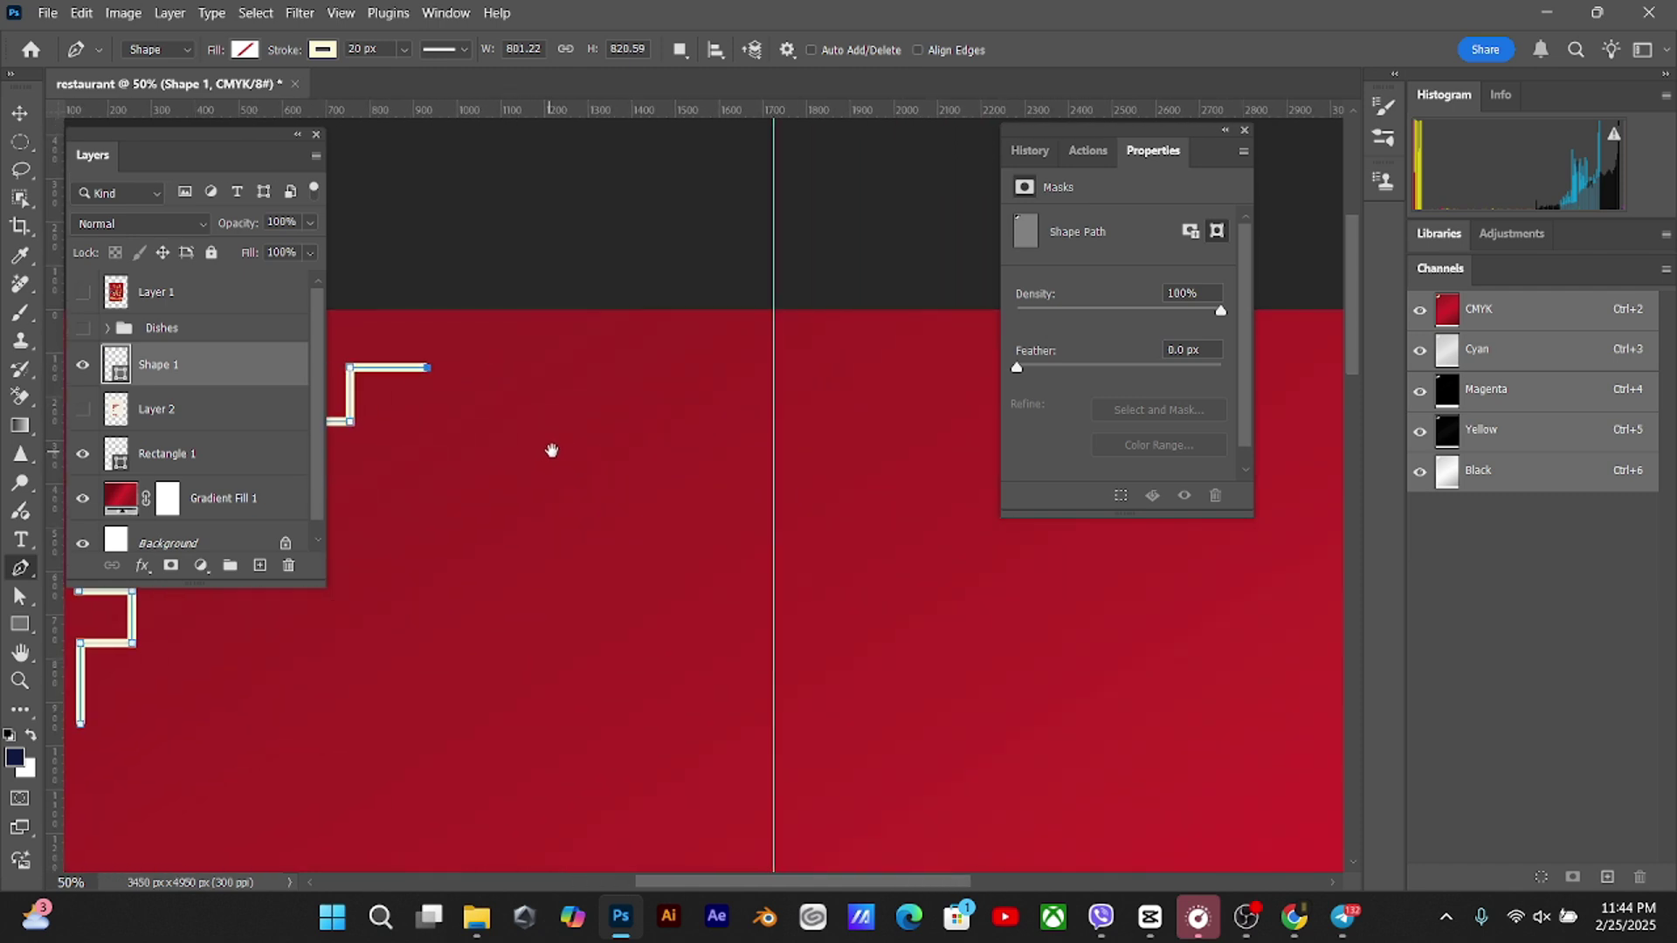
click(774, 367)
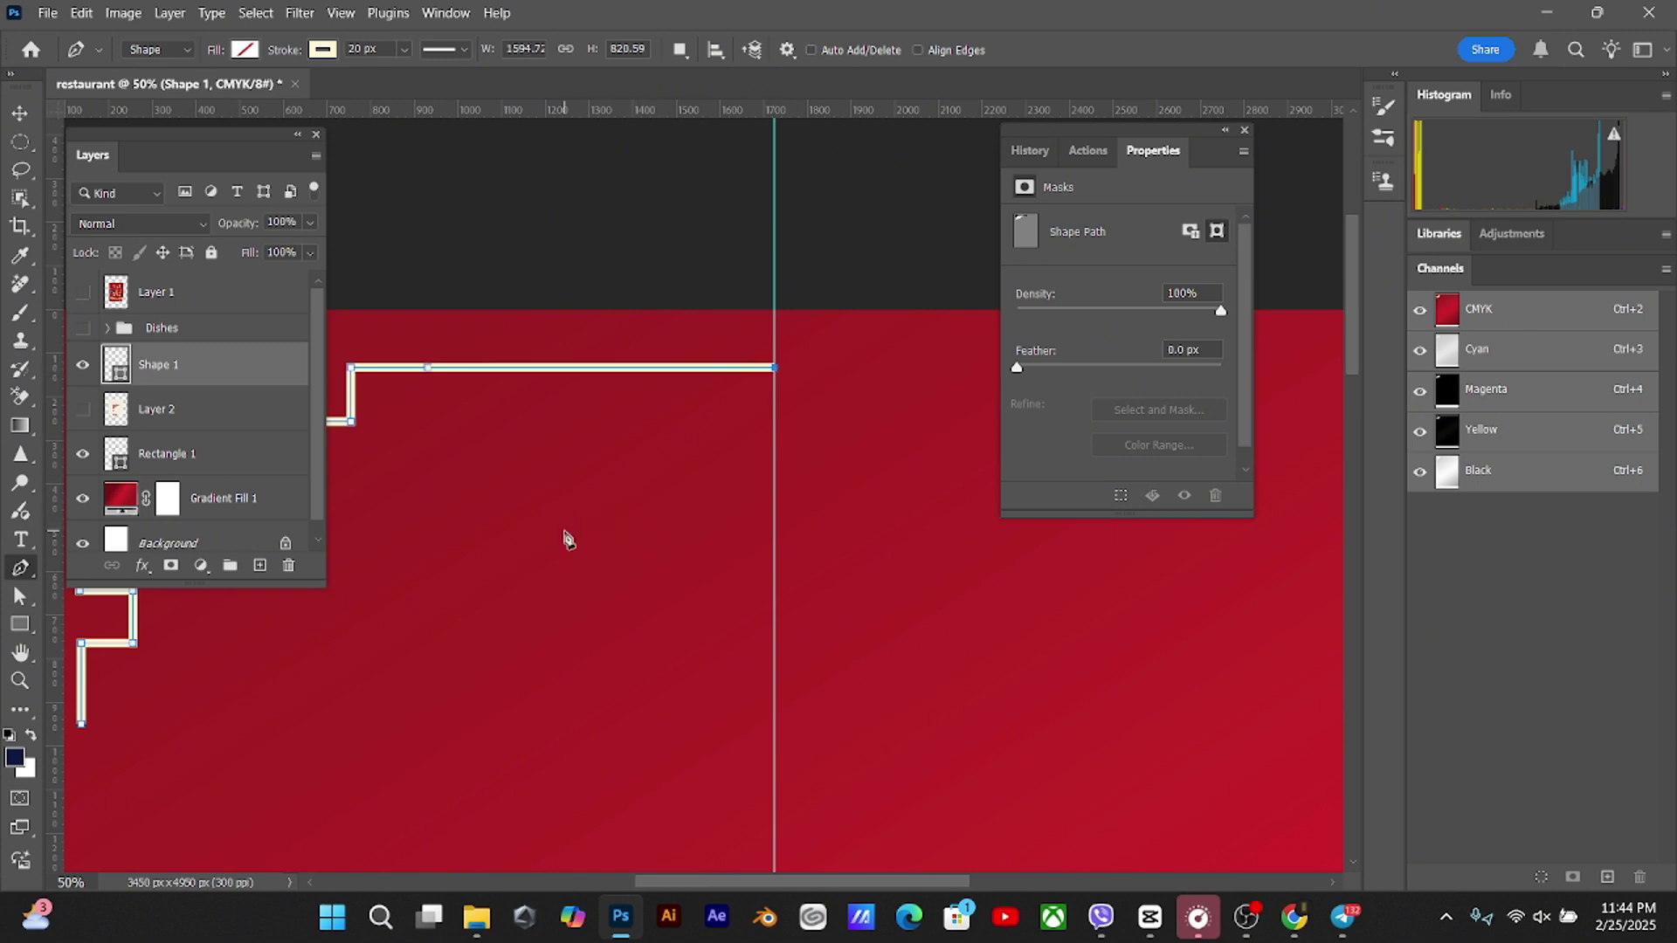
Extend the ornament's lower end straight down along the poster's left side into the white bottom band, and finish the path
mouse_move(541, 522)
mouse_down()
mouse_move(730, 416)
mouse_move(540, 504)
mouse_up()
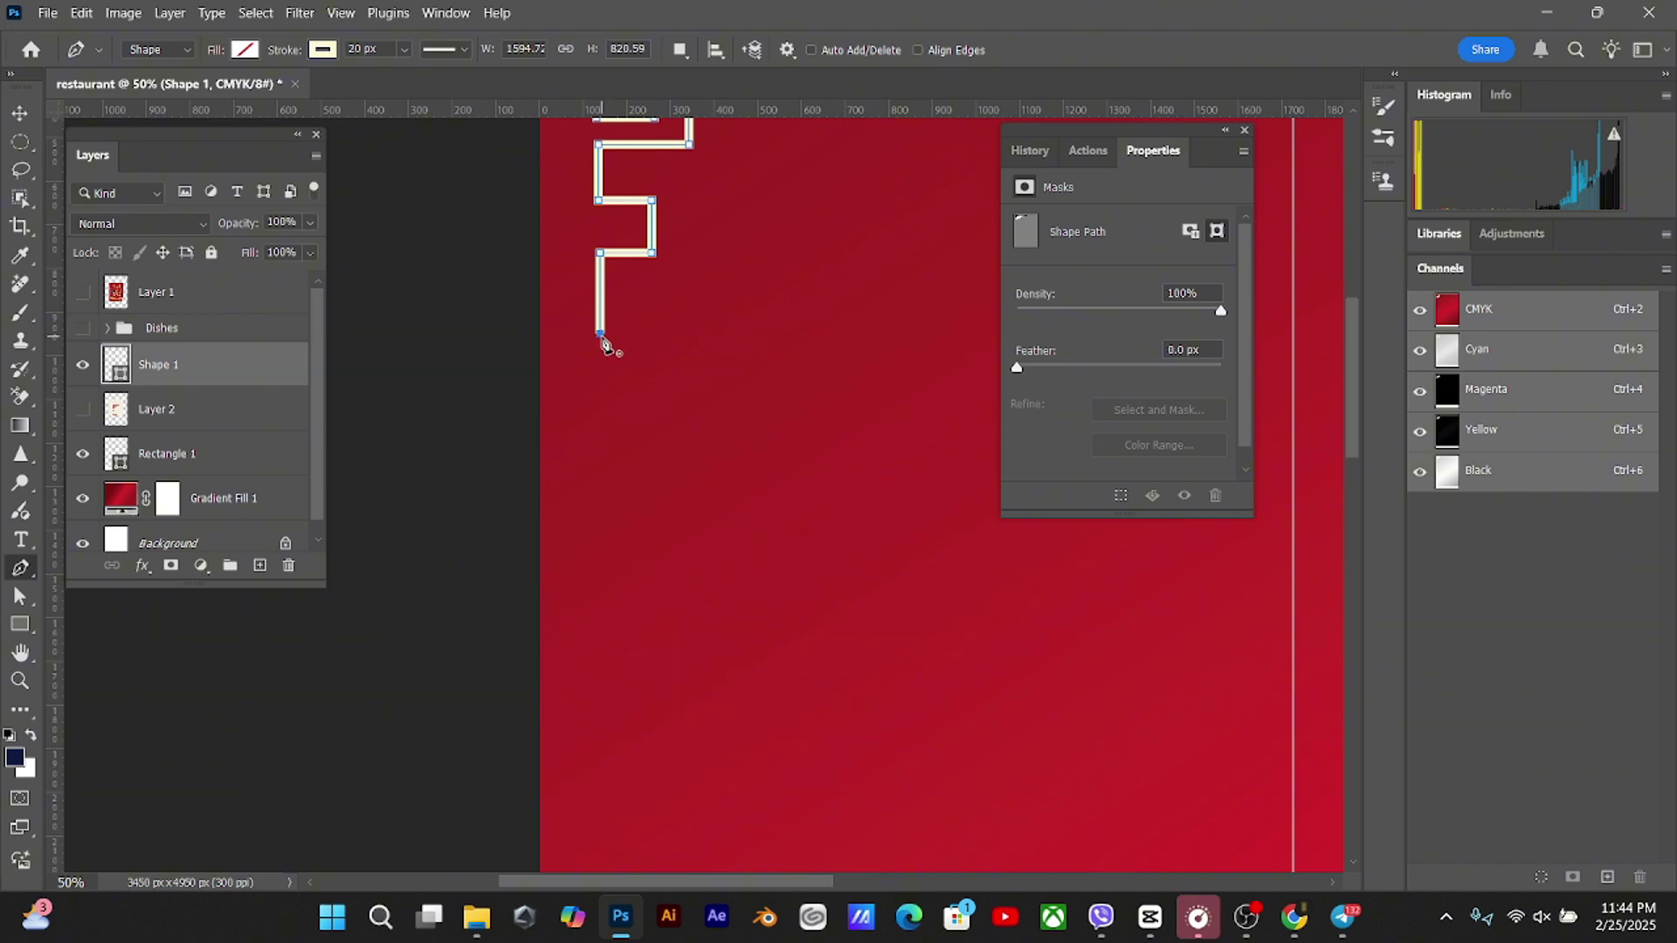
key(v)
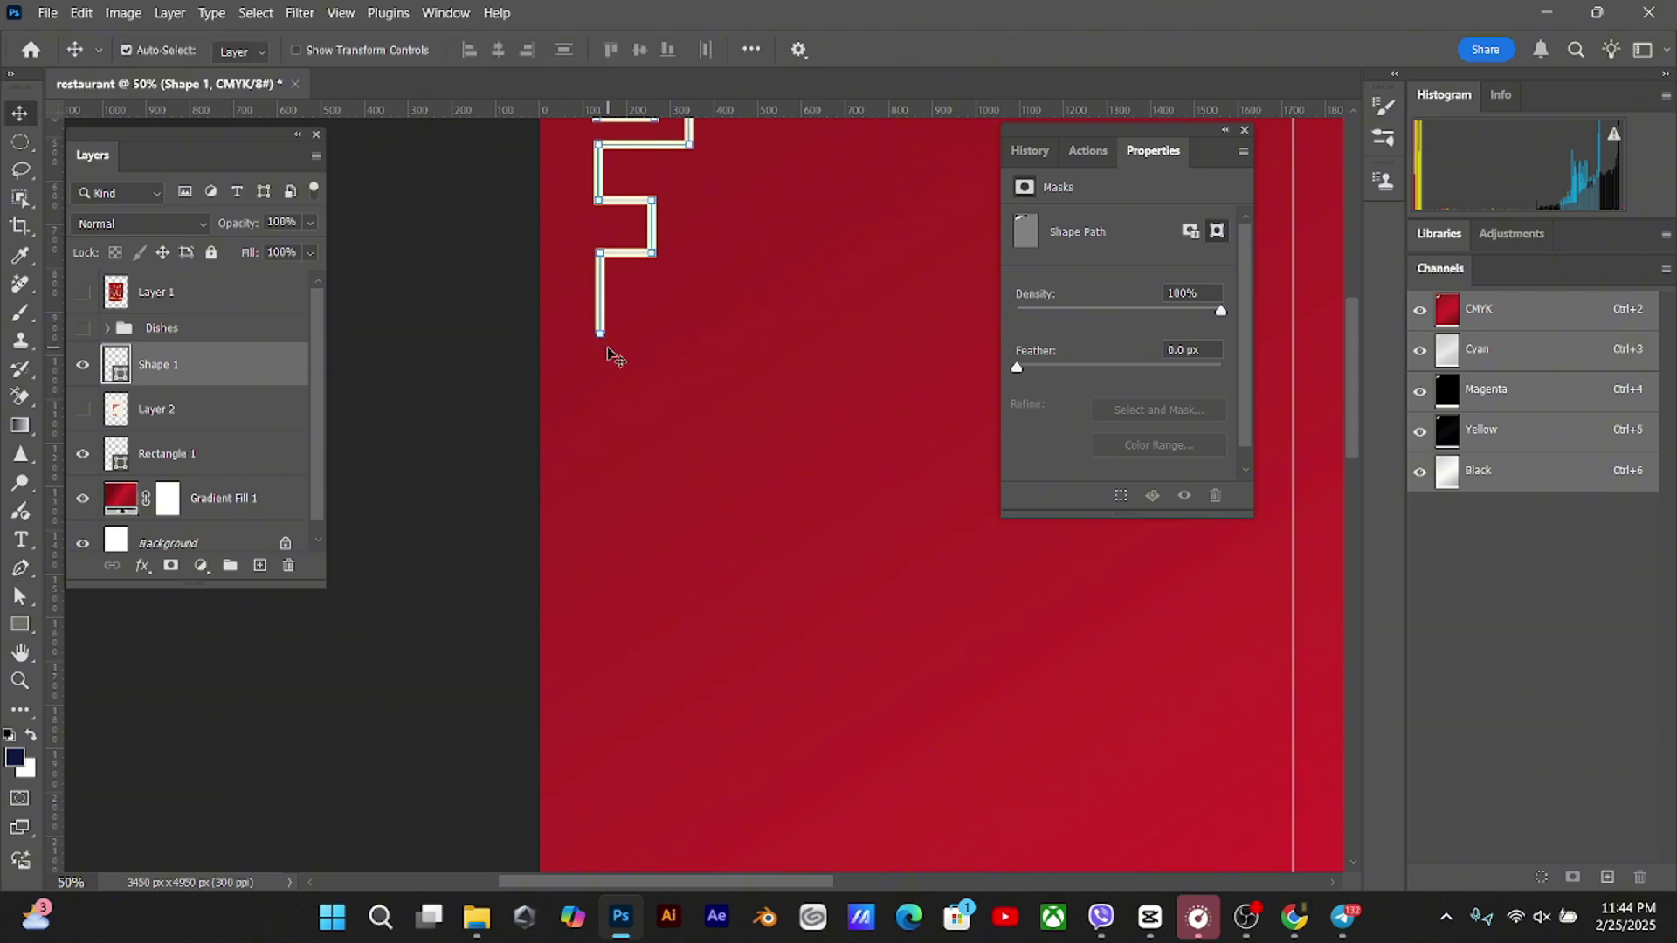
key(p)
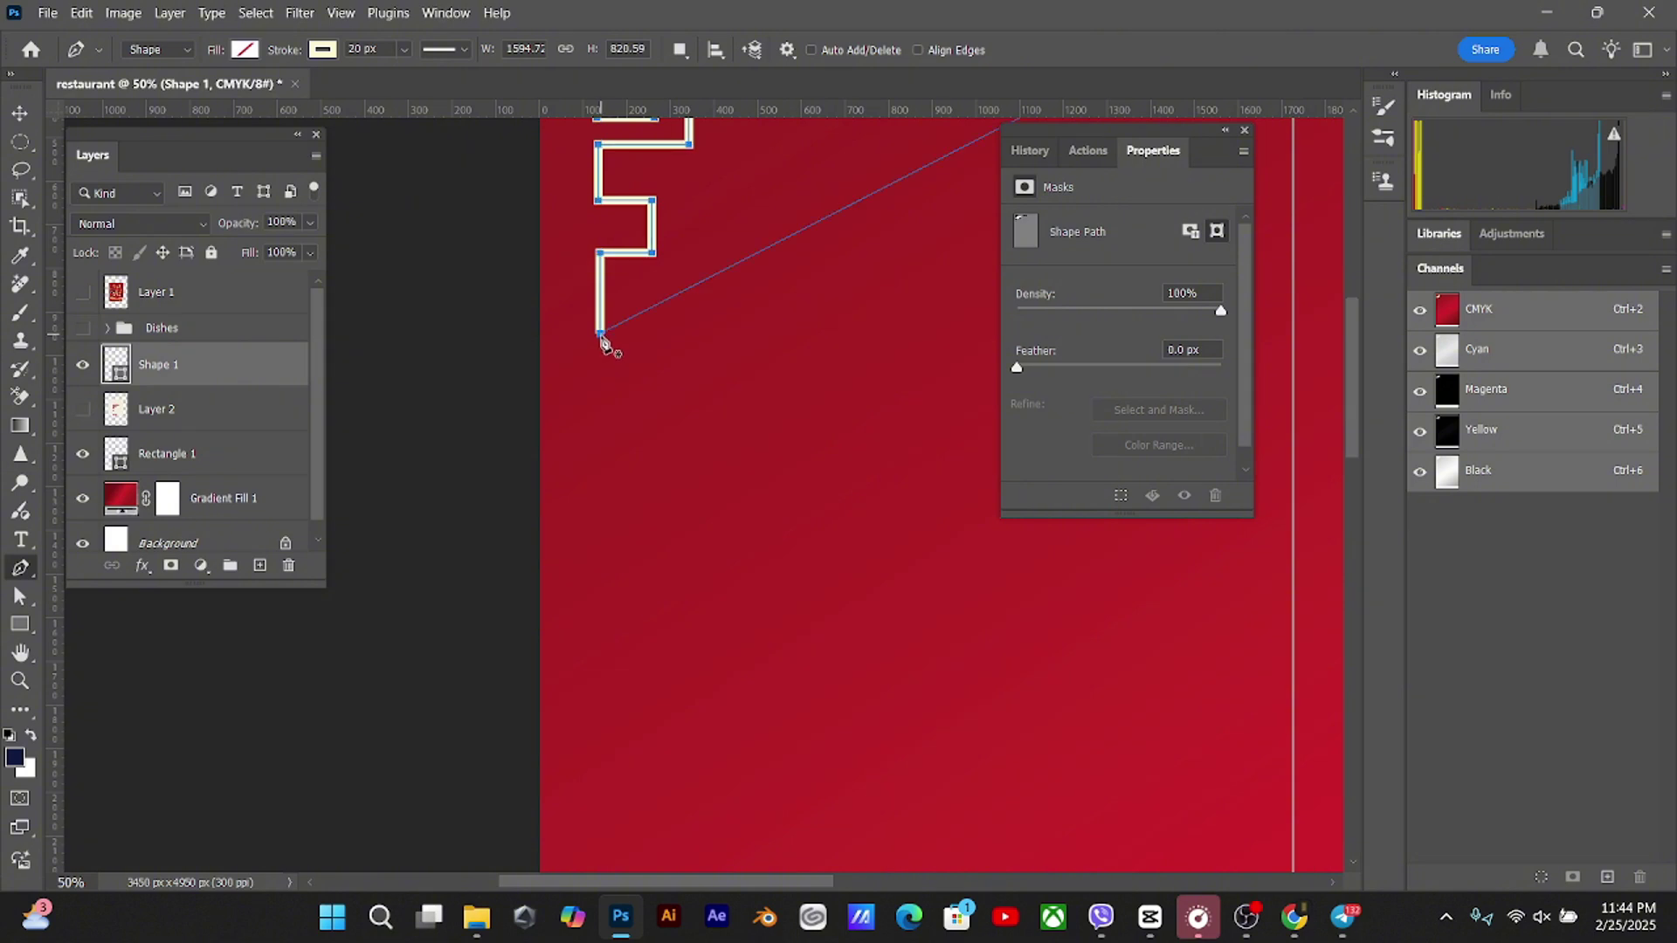
key(v)
click(598, 438)
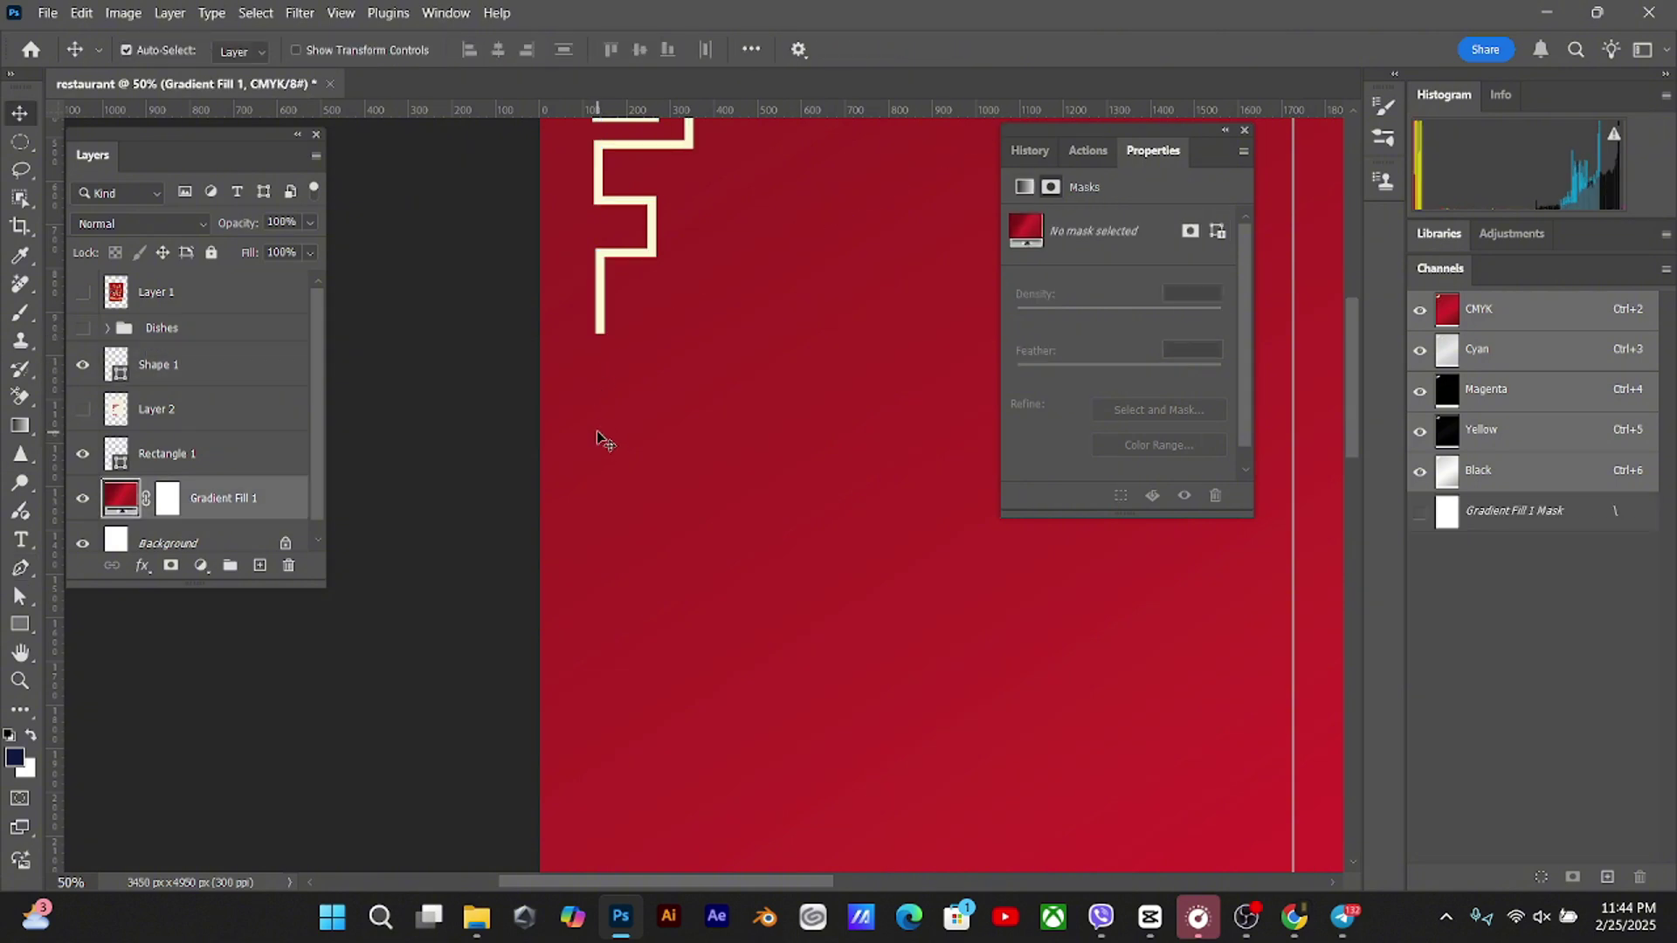
click(219, 383)
key(p)
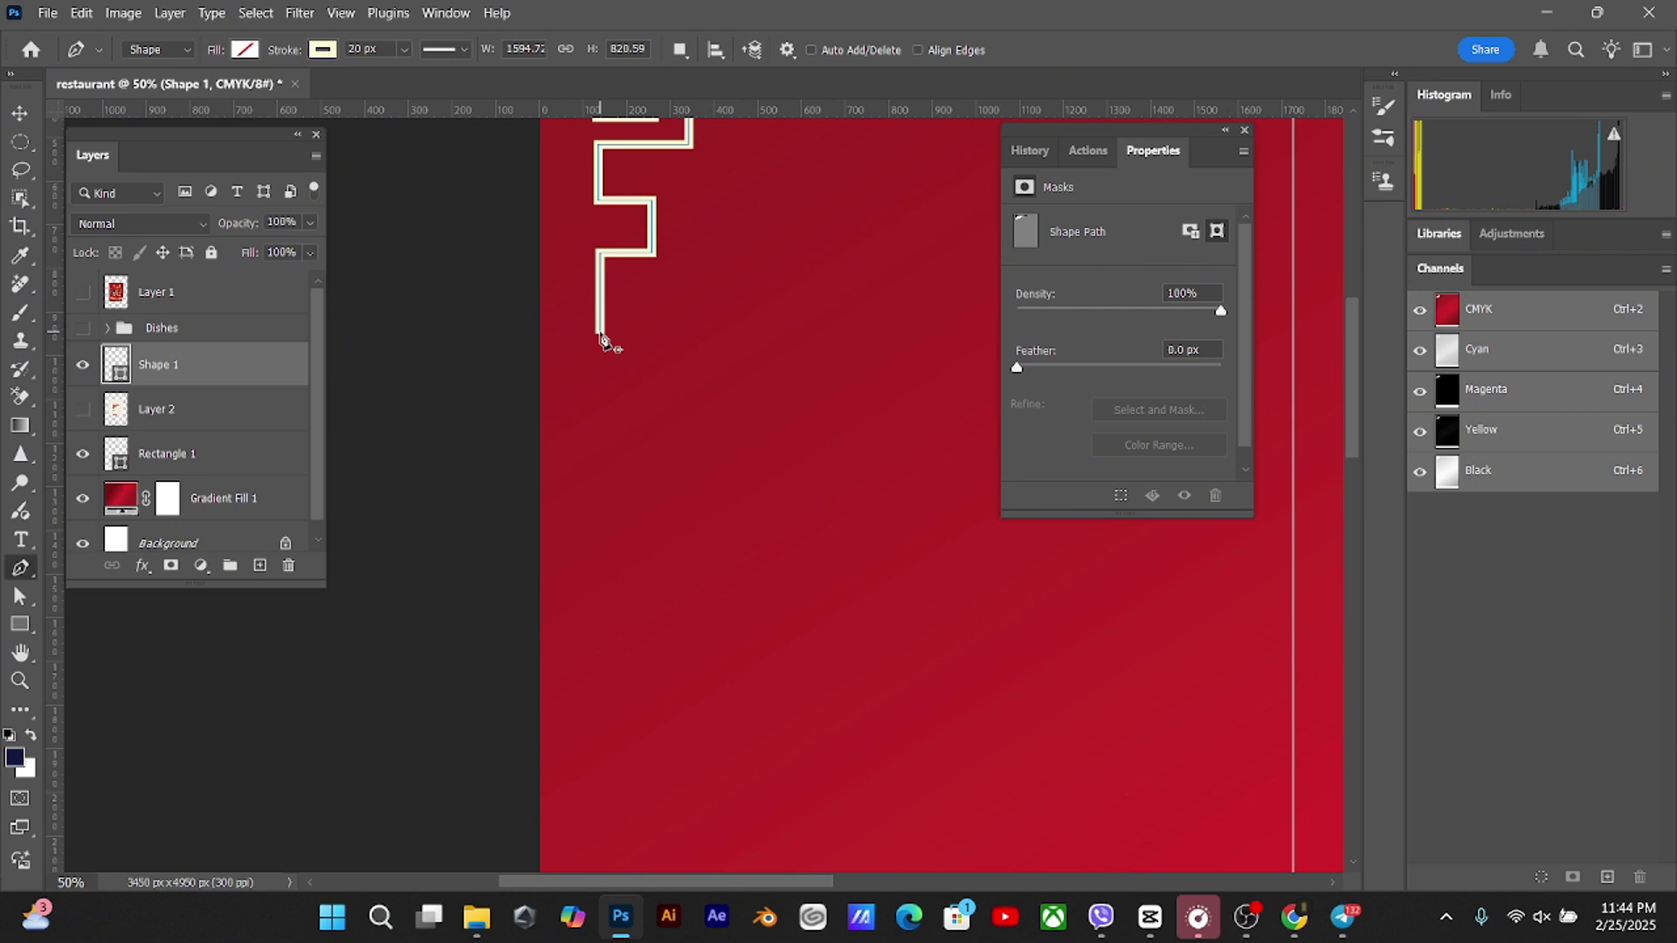
click(601, 337)
key(ctrl+minus)
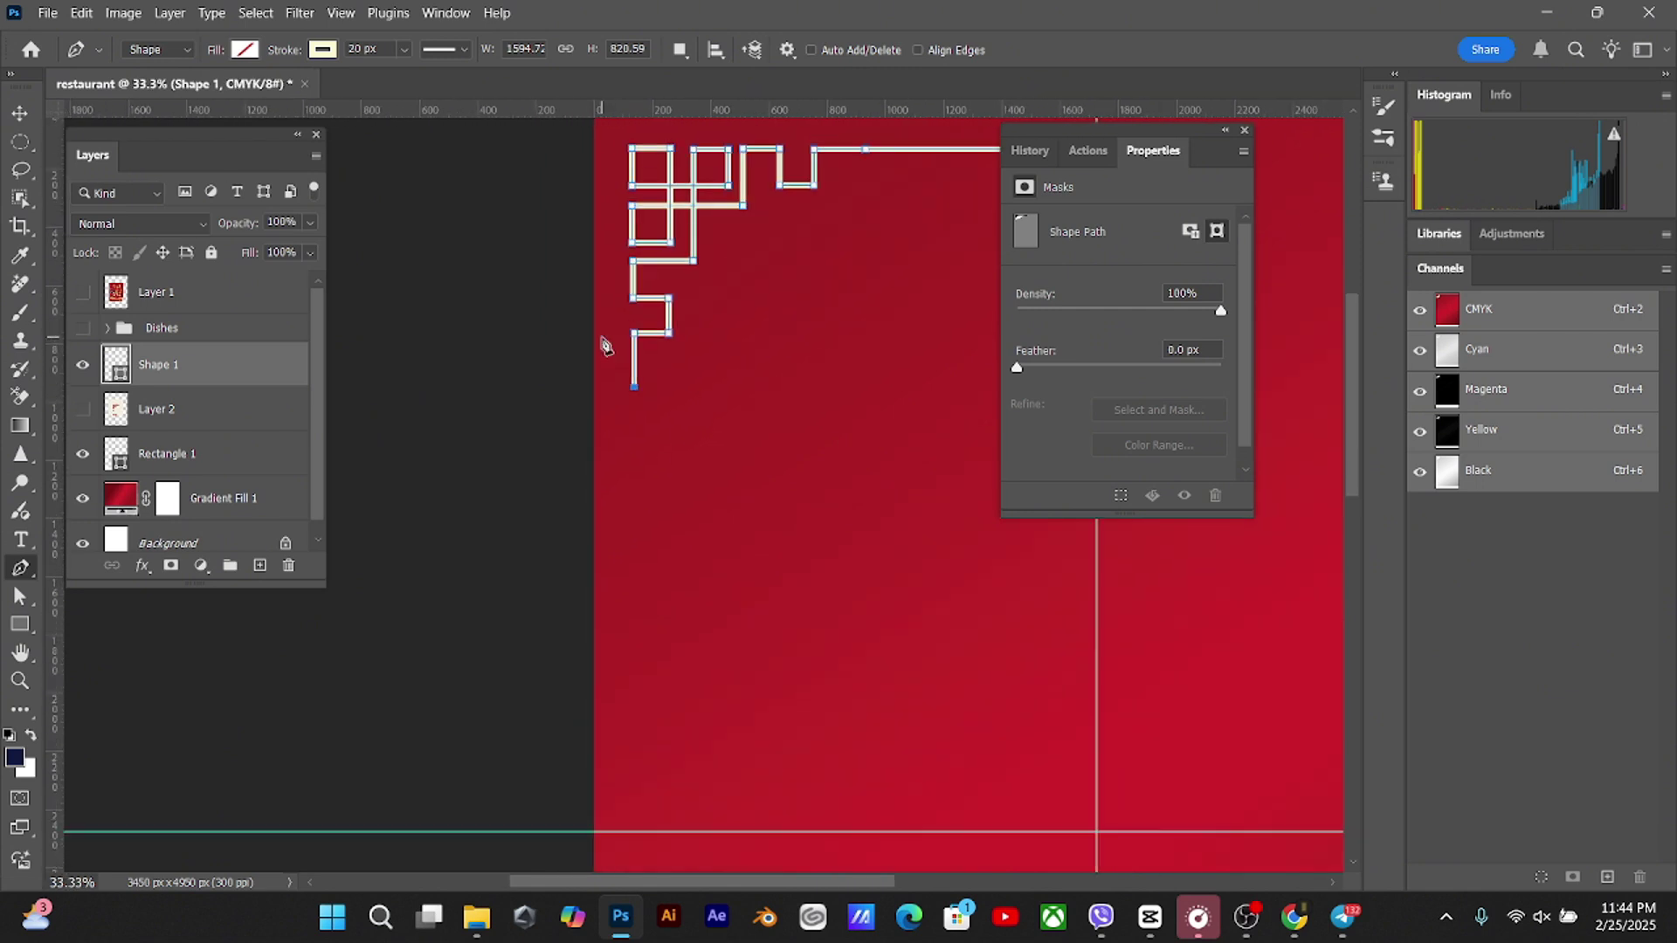
scroll(673, 603, down, 10)
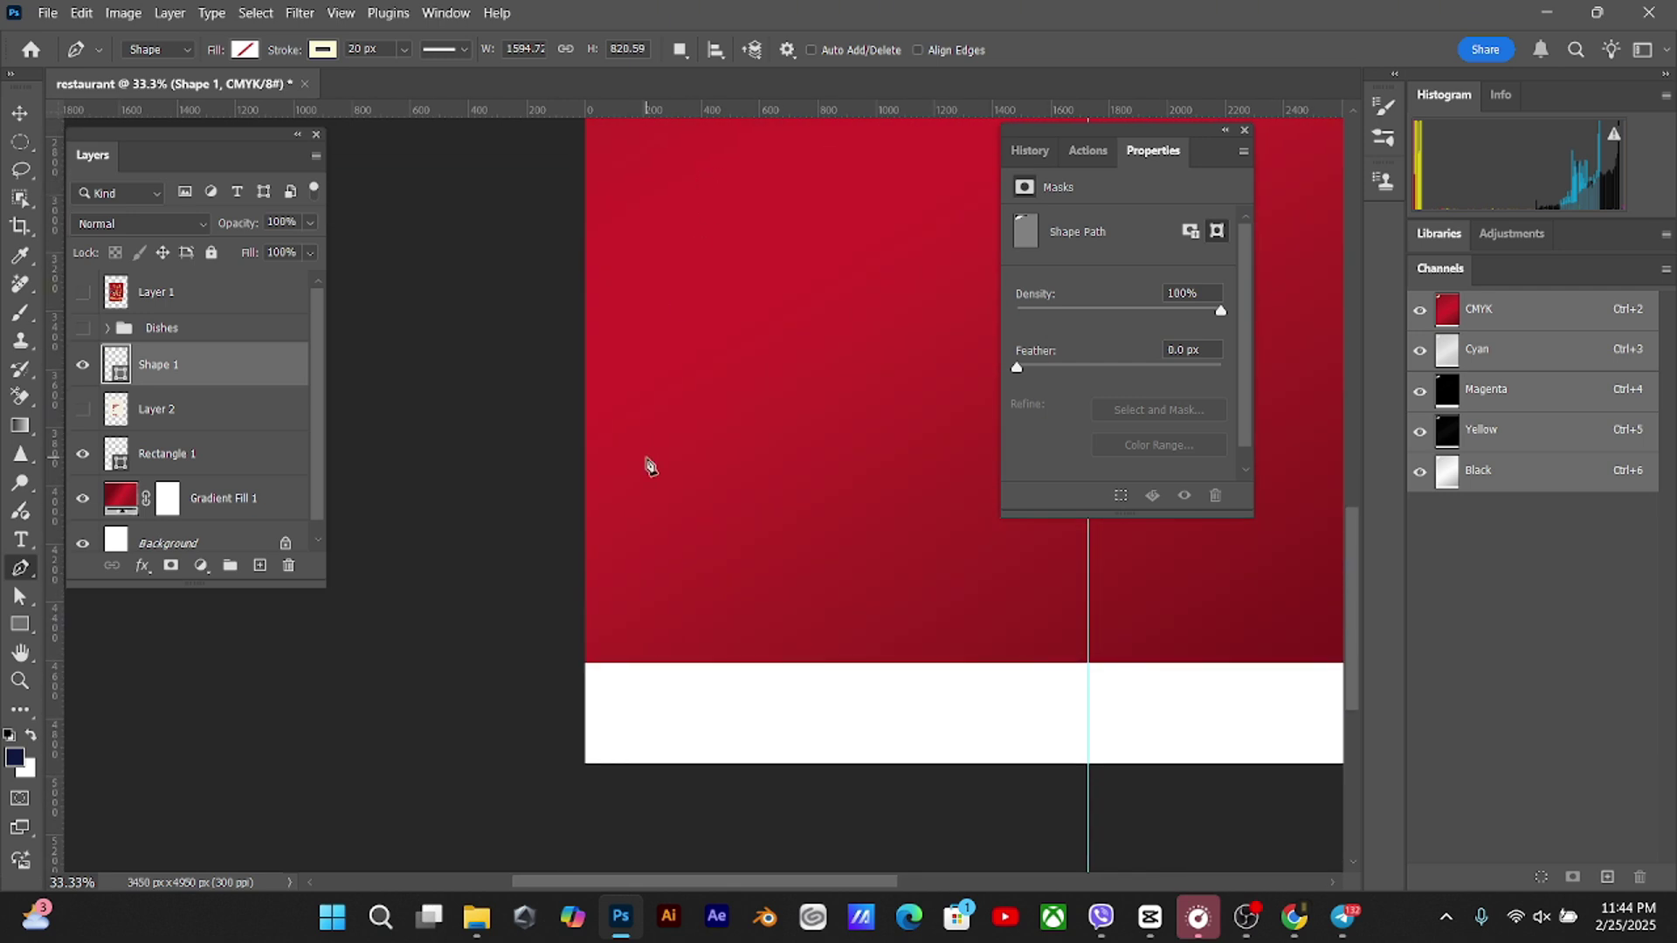
shift+click(625, 713)
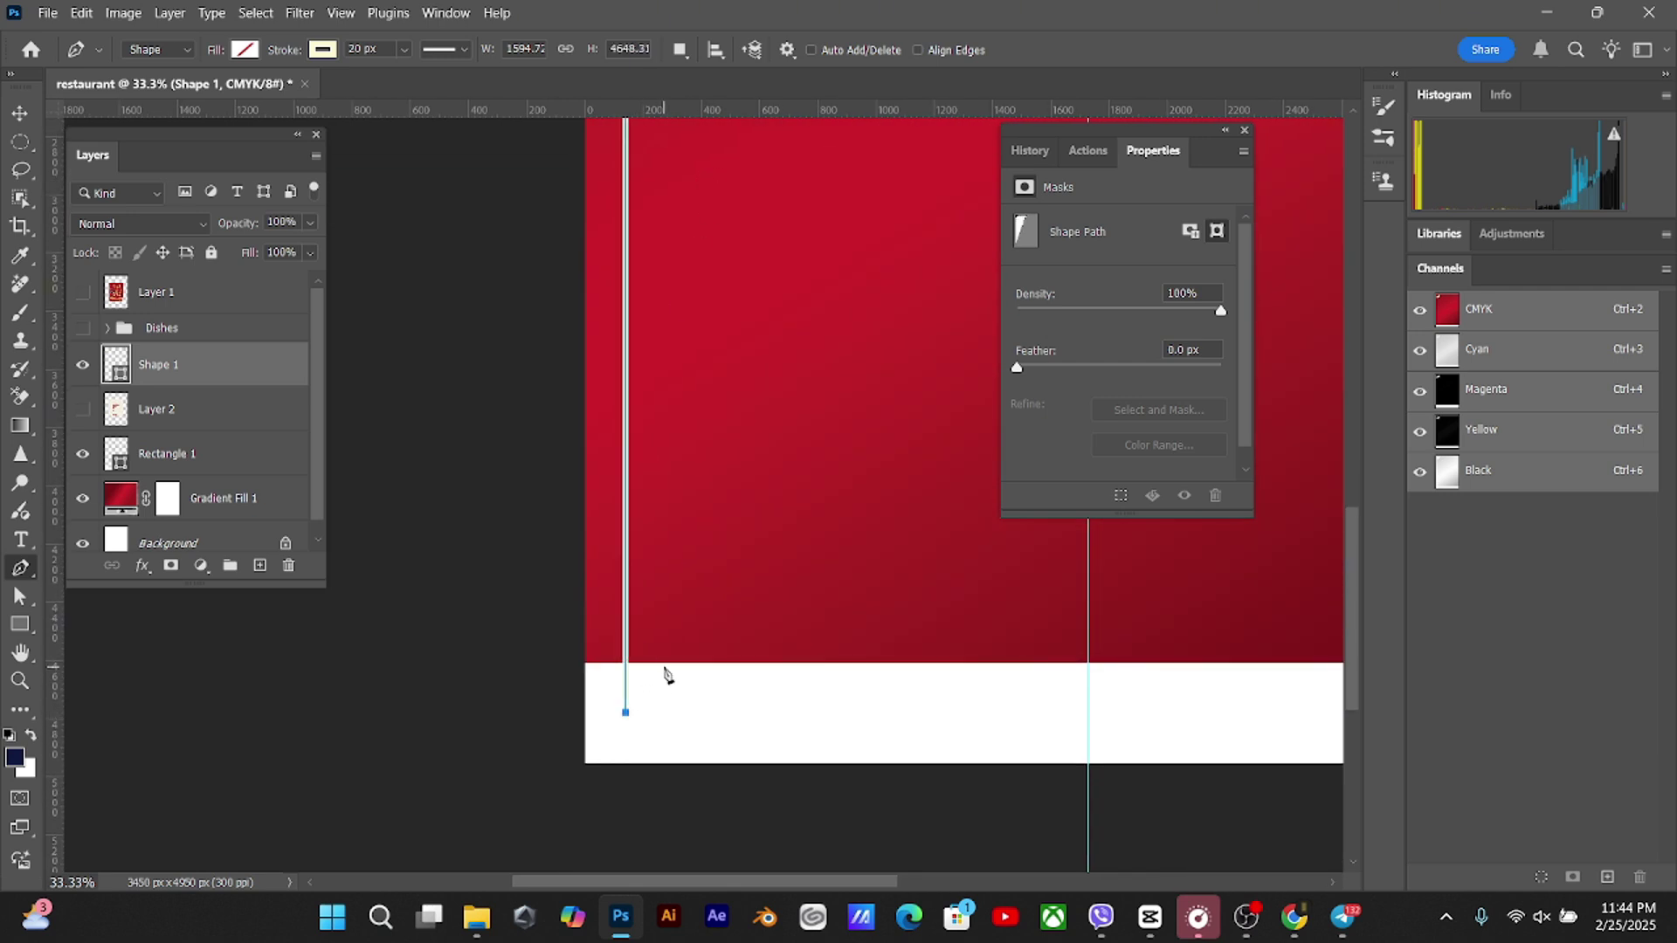
key(v)
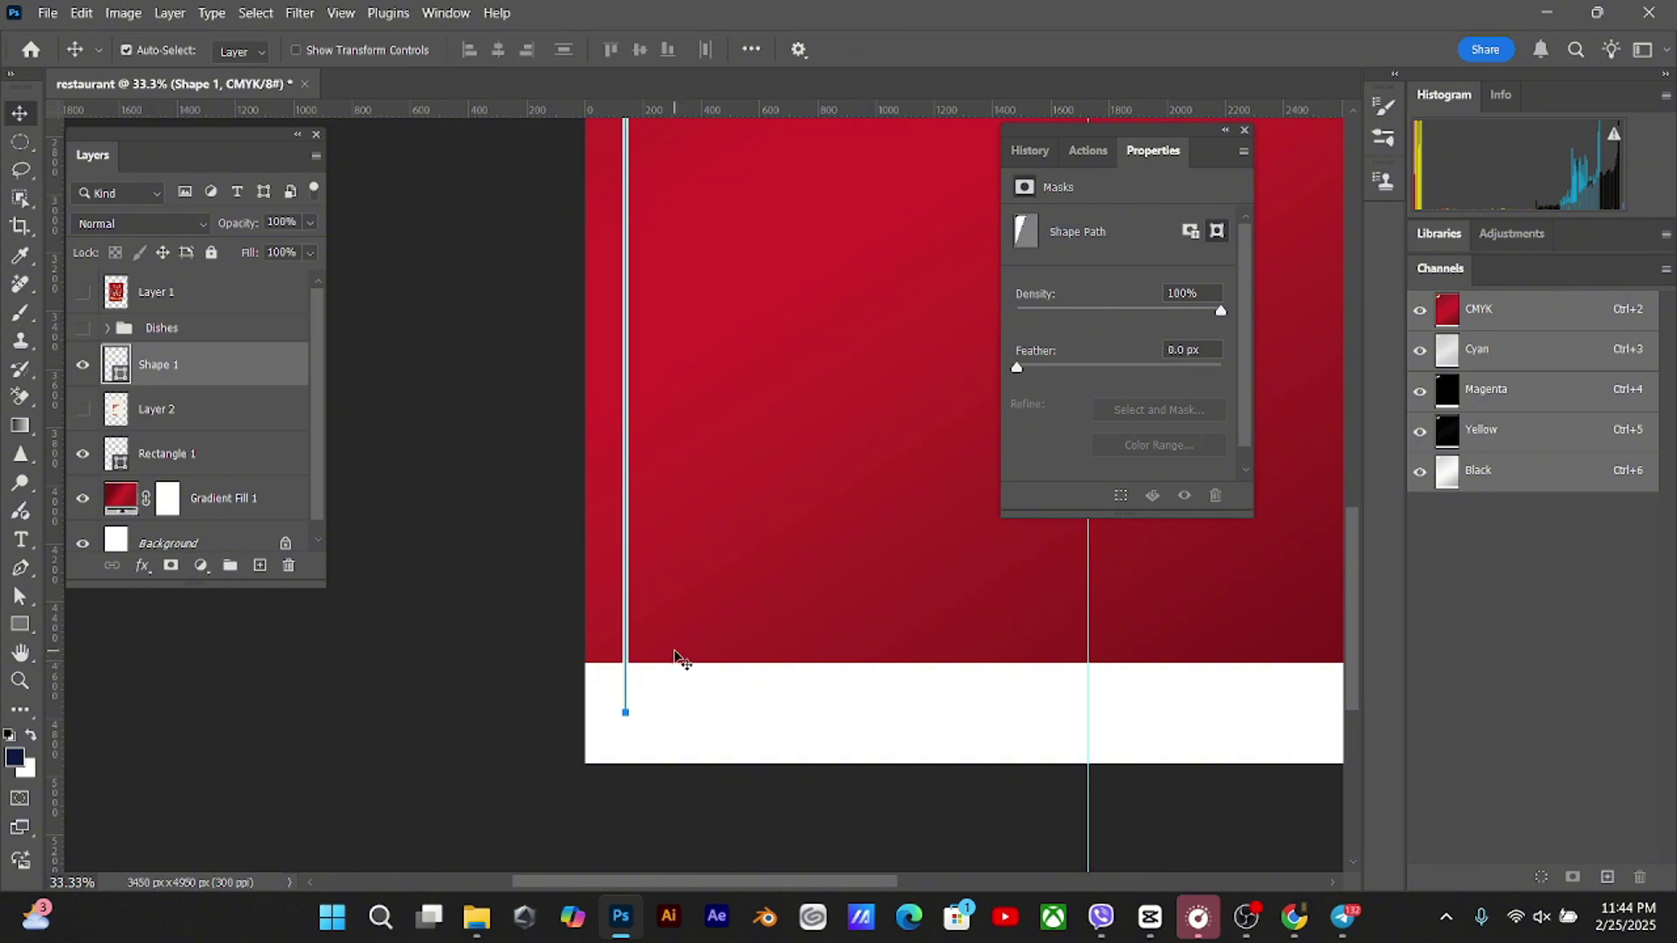
click(686, 642)
Duplicate the Shape 1 layer holding the left half of the frame
key(ctrl+minus)
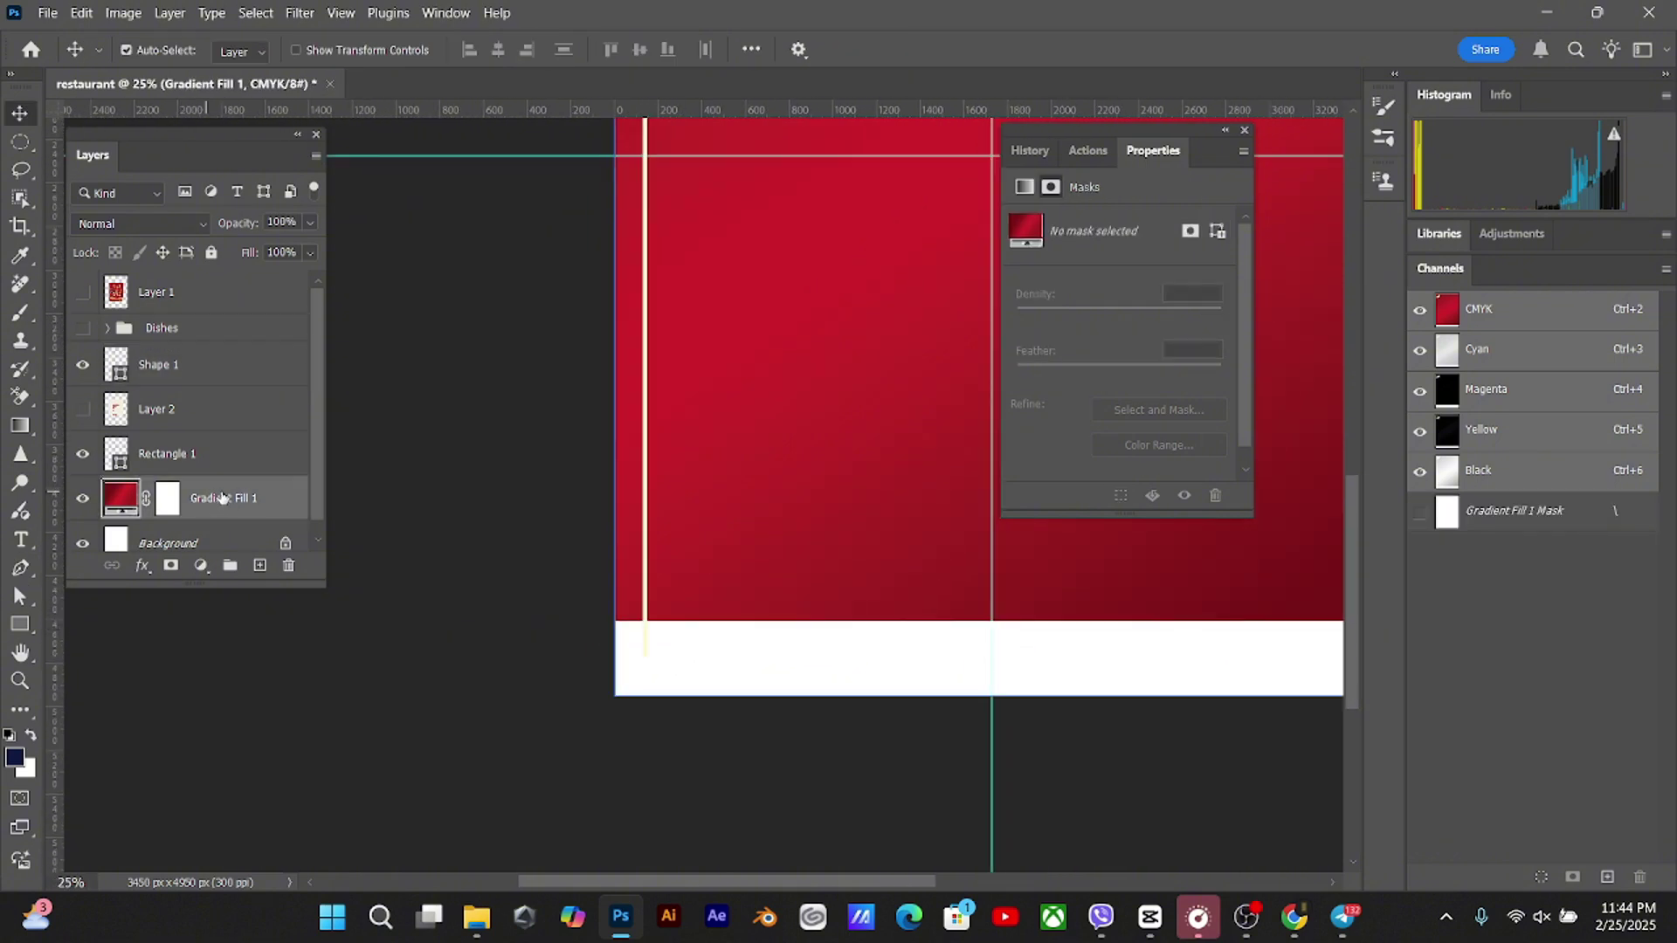
click(229, 449)
ctrl+click(249, 379)
click(249, 379)
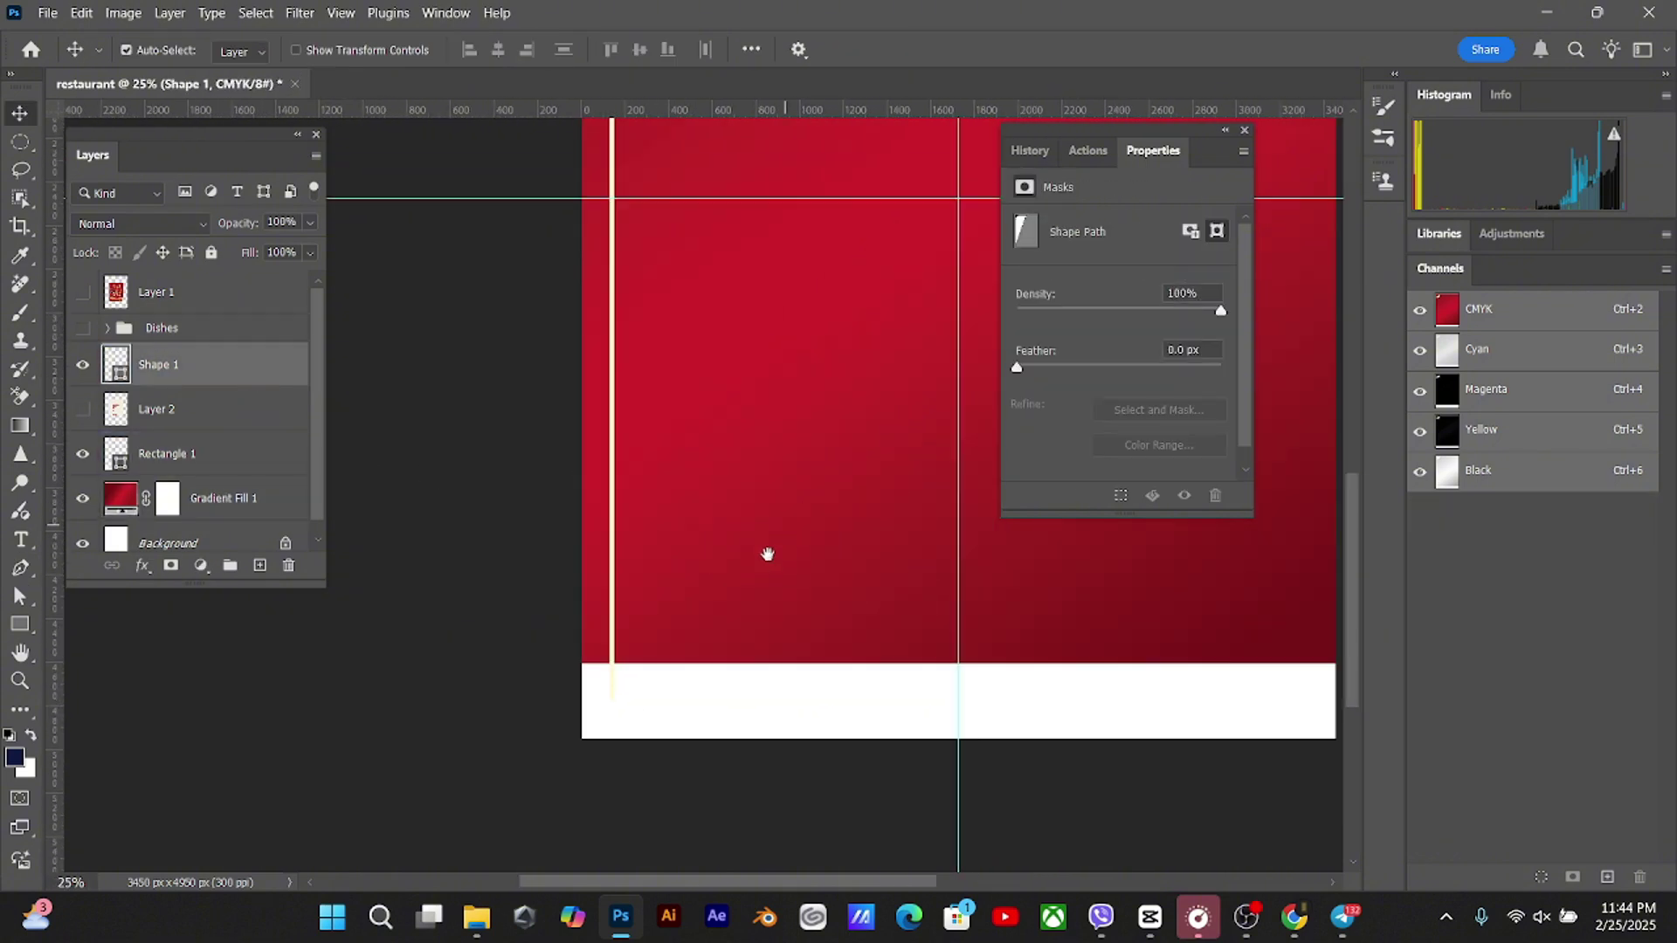
drag(769, 555, 734, 730)
drag(738, 651, 734, 621)
key(ctrl+minus)
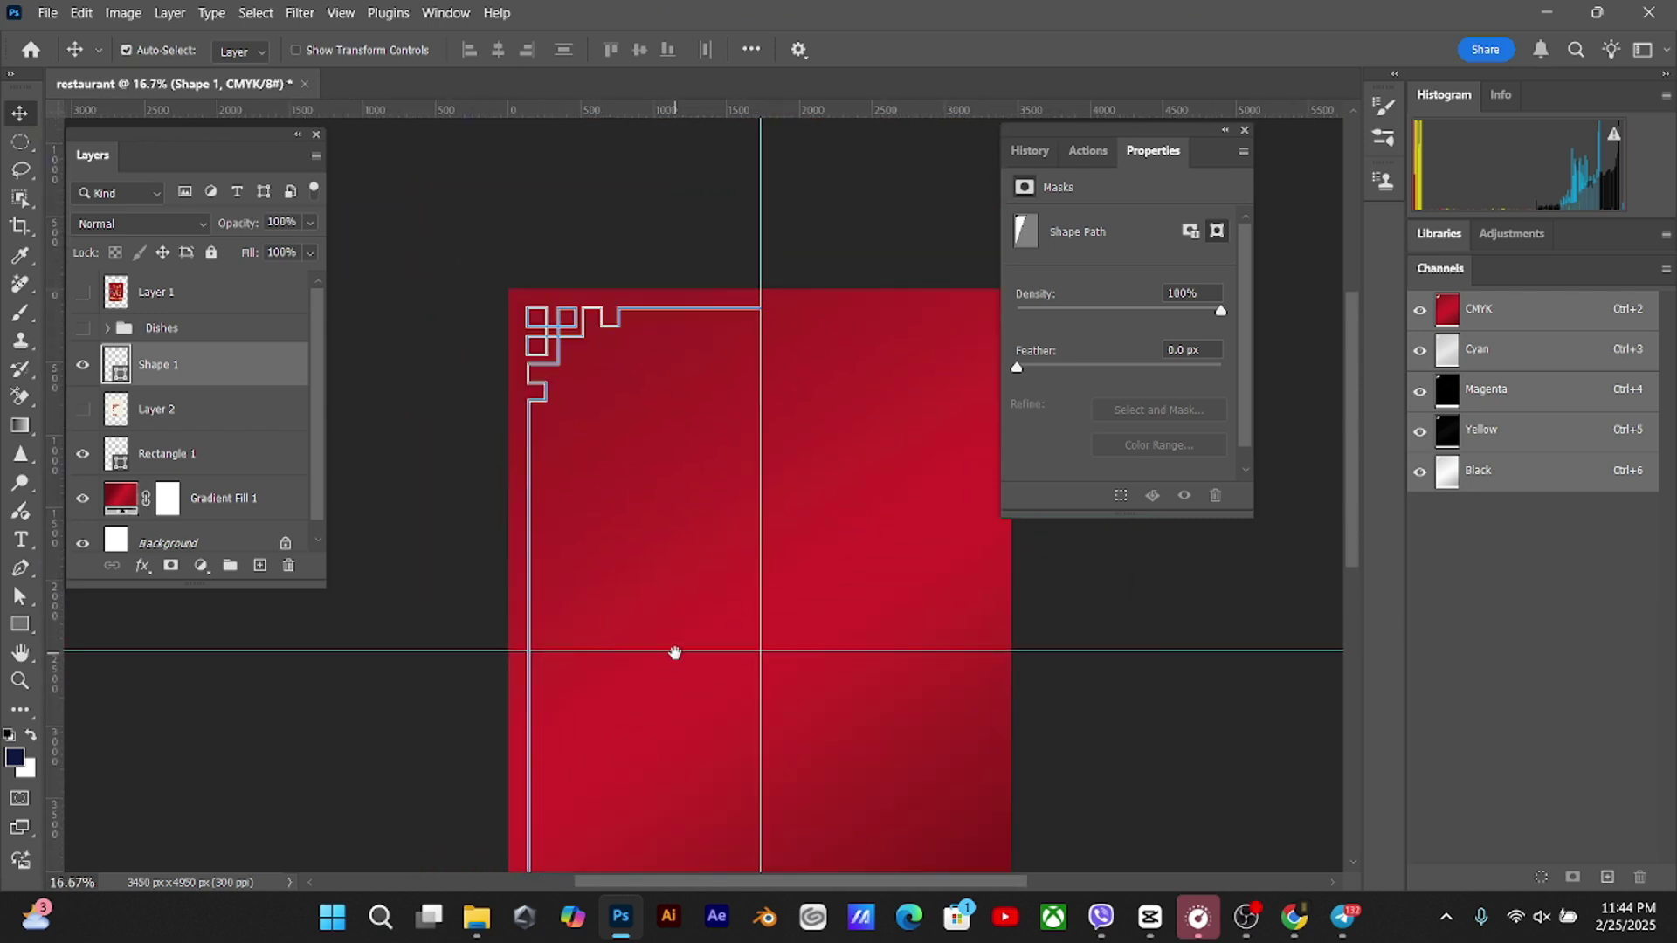
drag(674, 654, 562, 299)
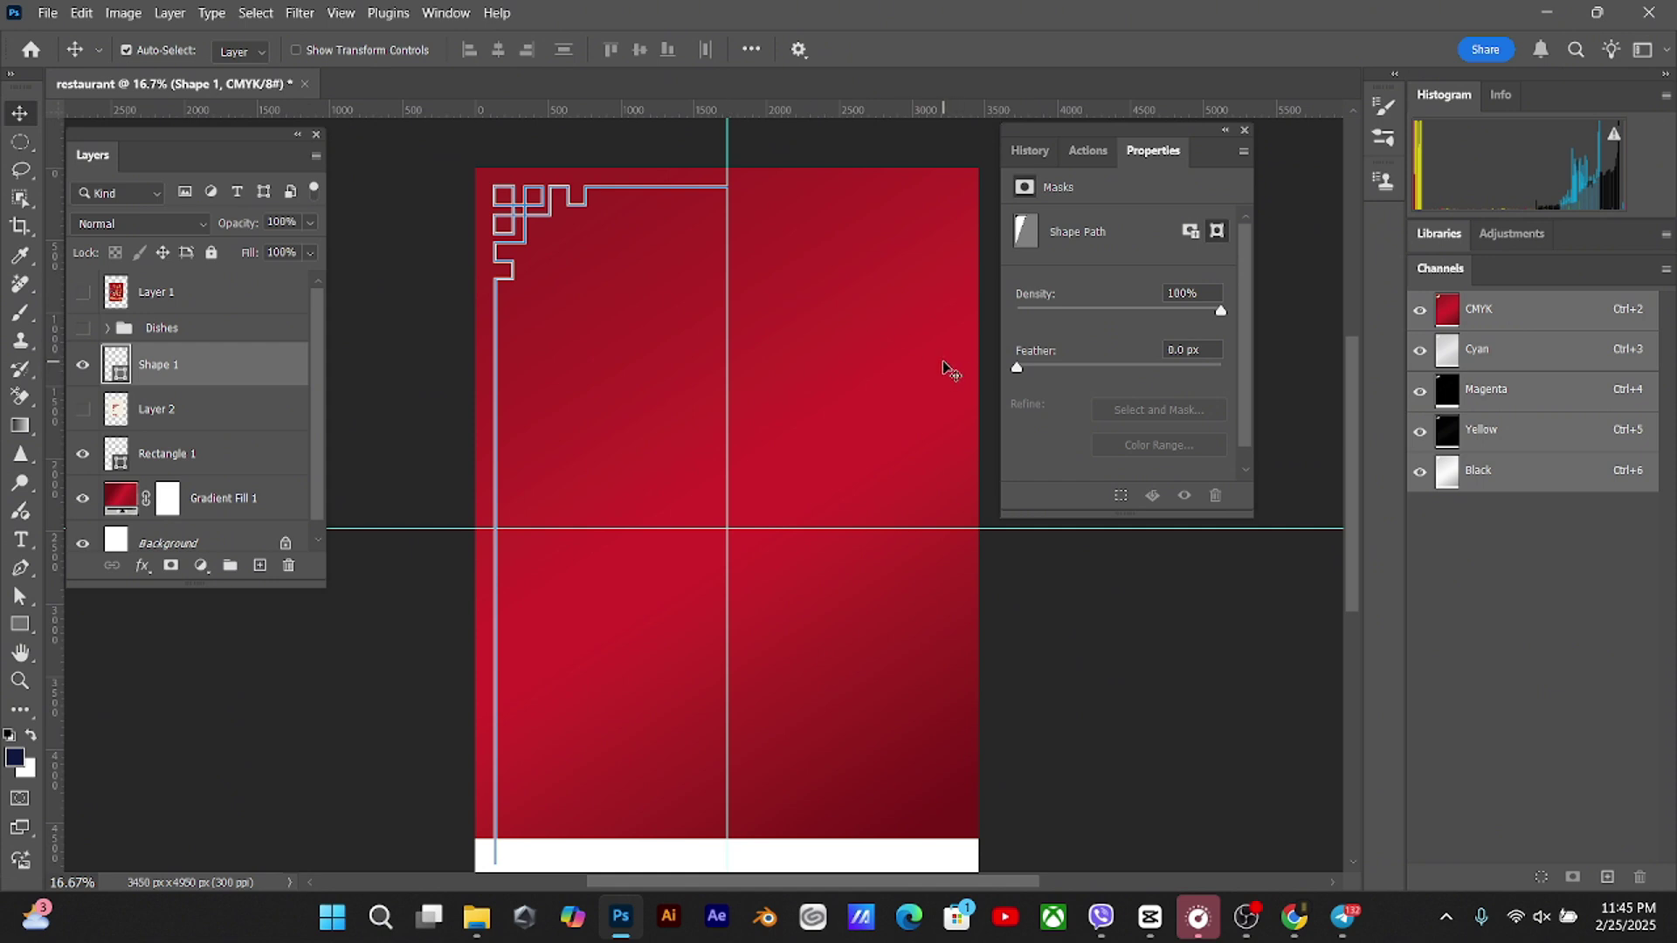
click(207, 369)
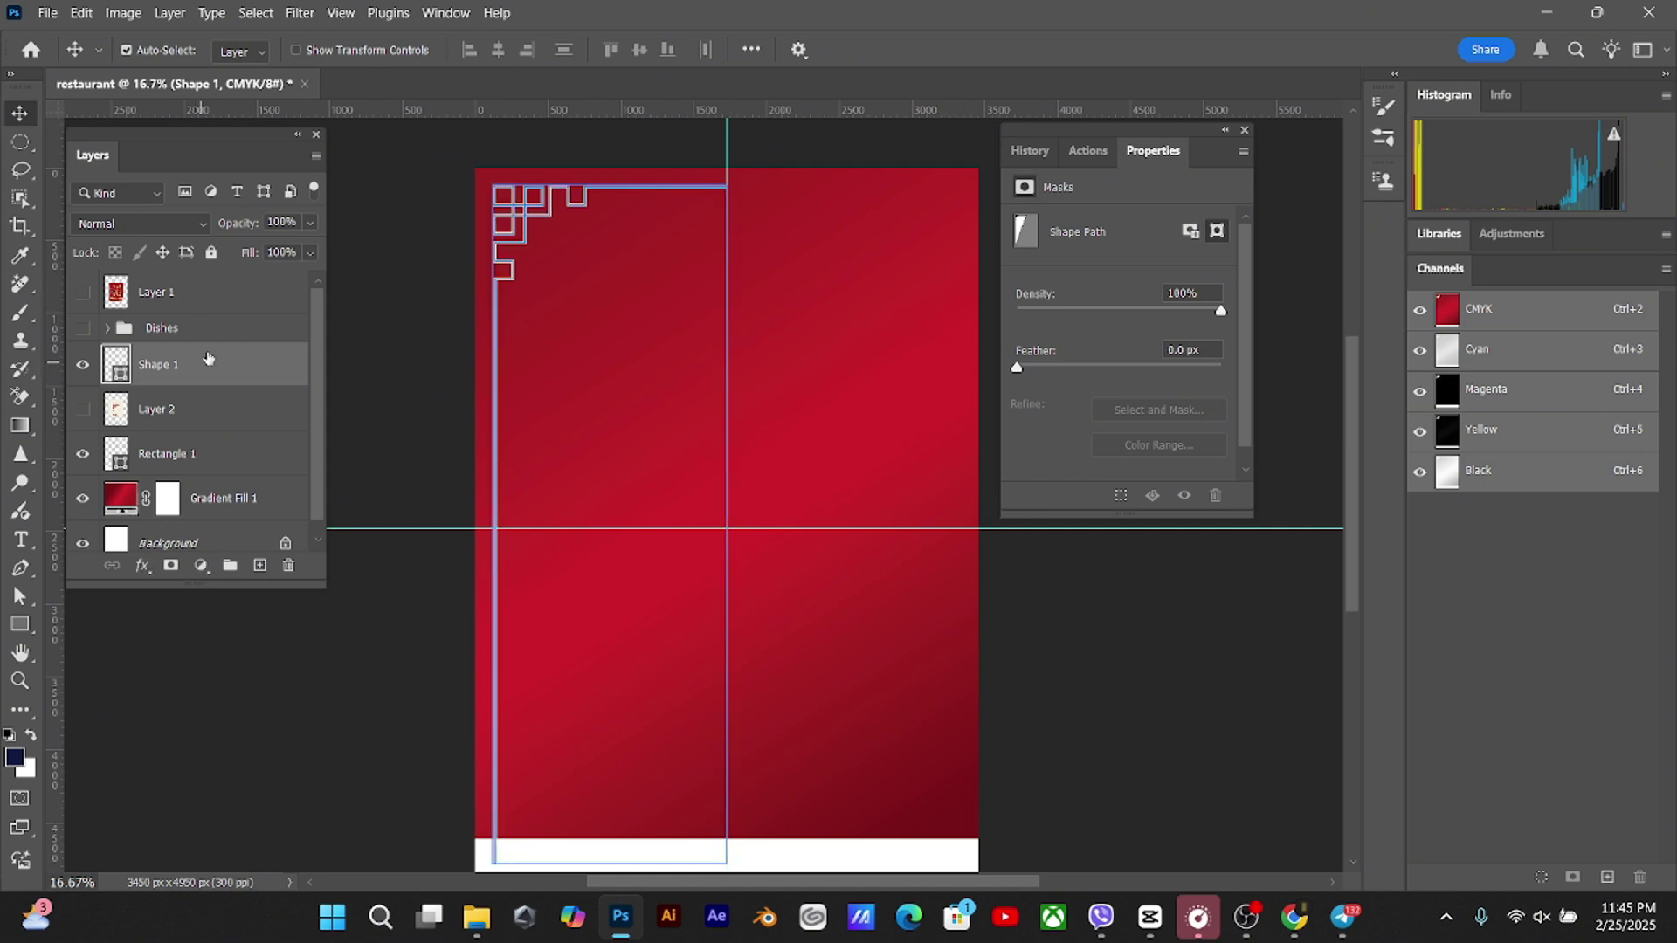
key(ctrl+j)
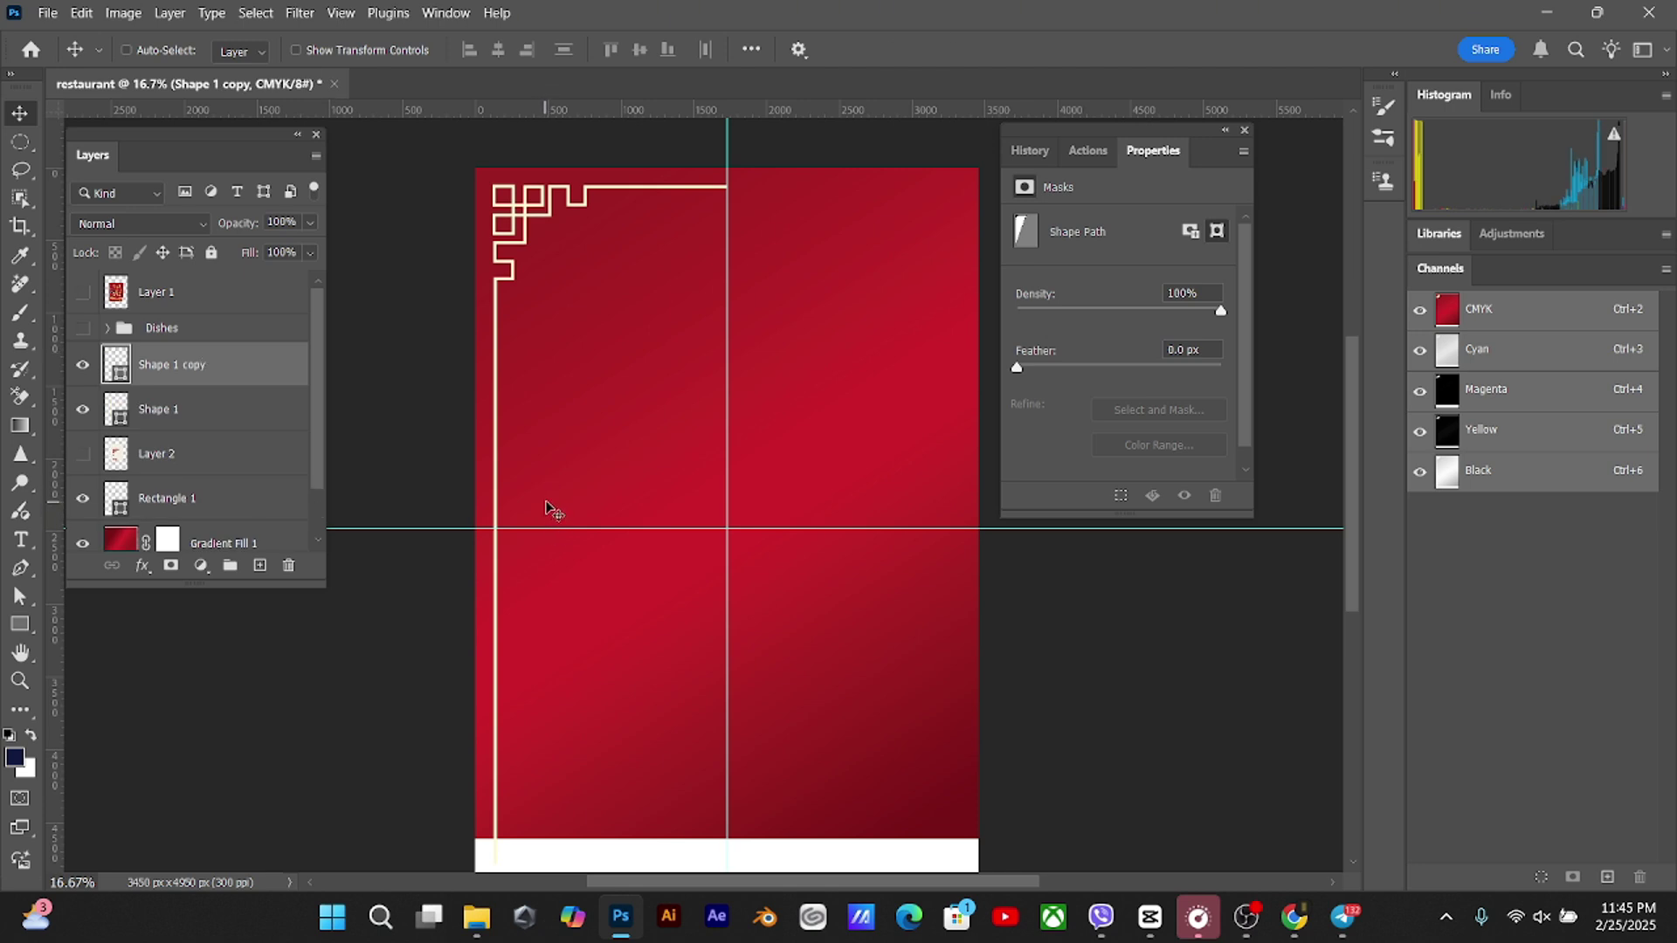
Flip the copy horizontally about a reference point set on the vertical centre guide, and hide the guides
key(ctrl+t)
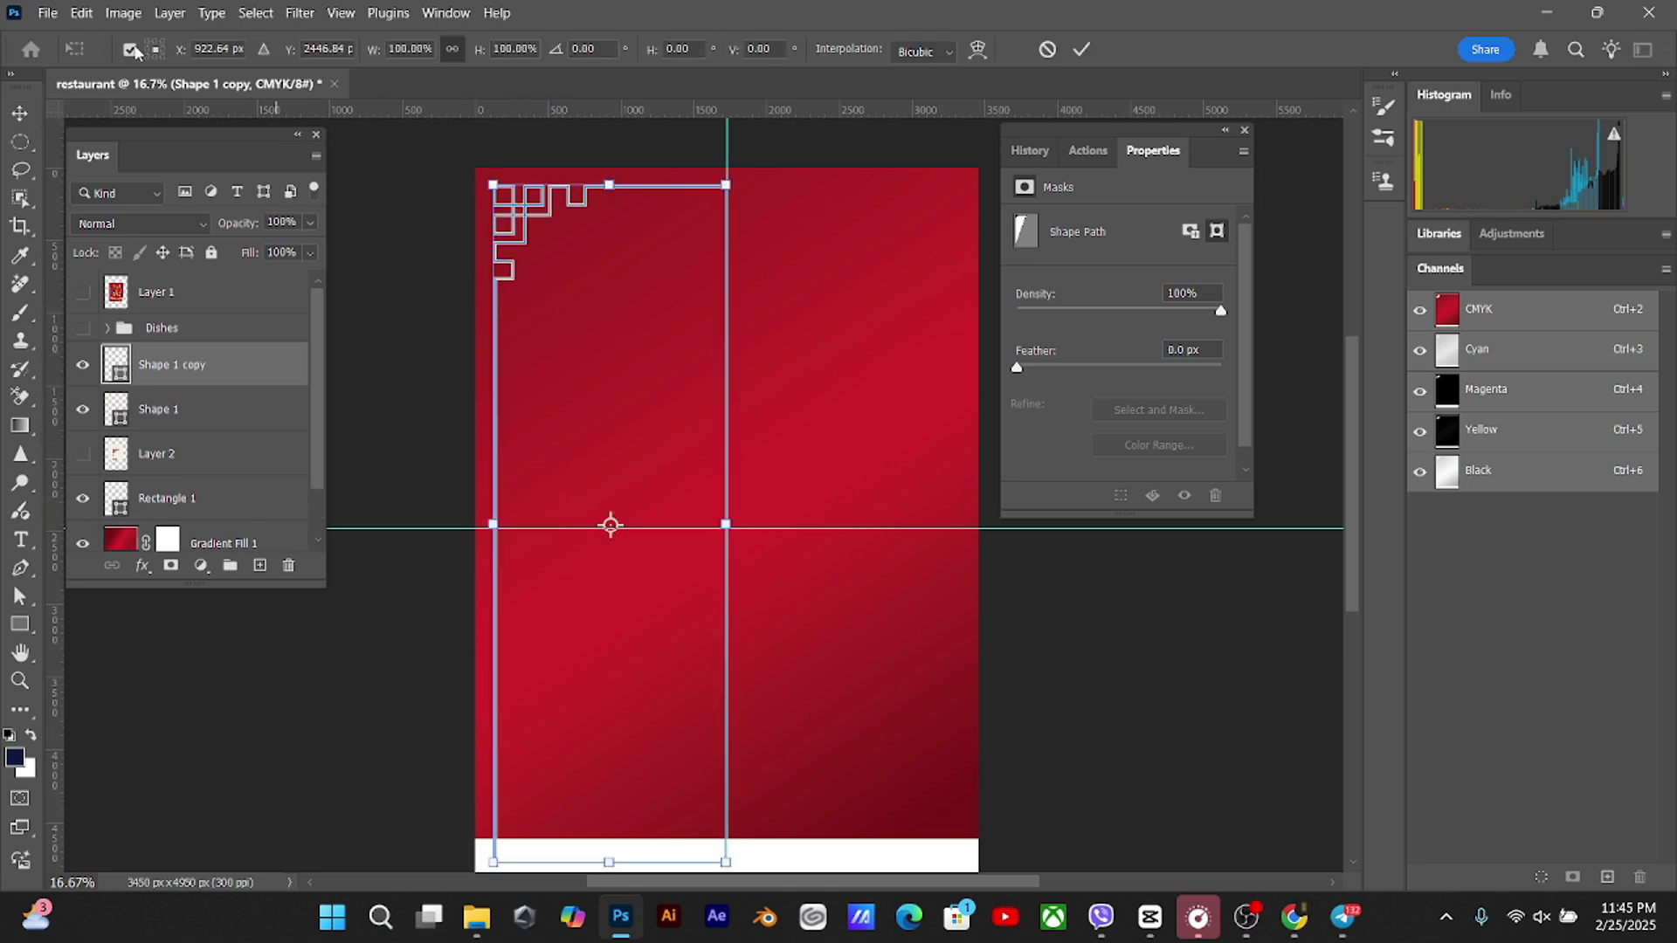
click(131, 49)
click(130, 50)
click(129, 49)
click(129, 50)
drag(610, 525, 725, 524)
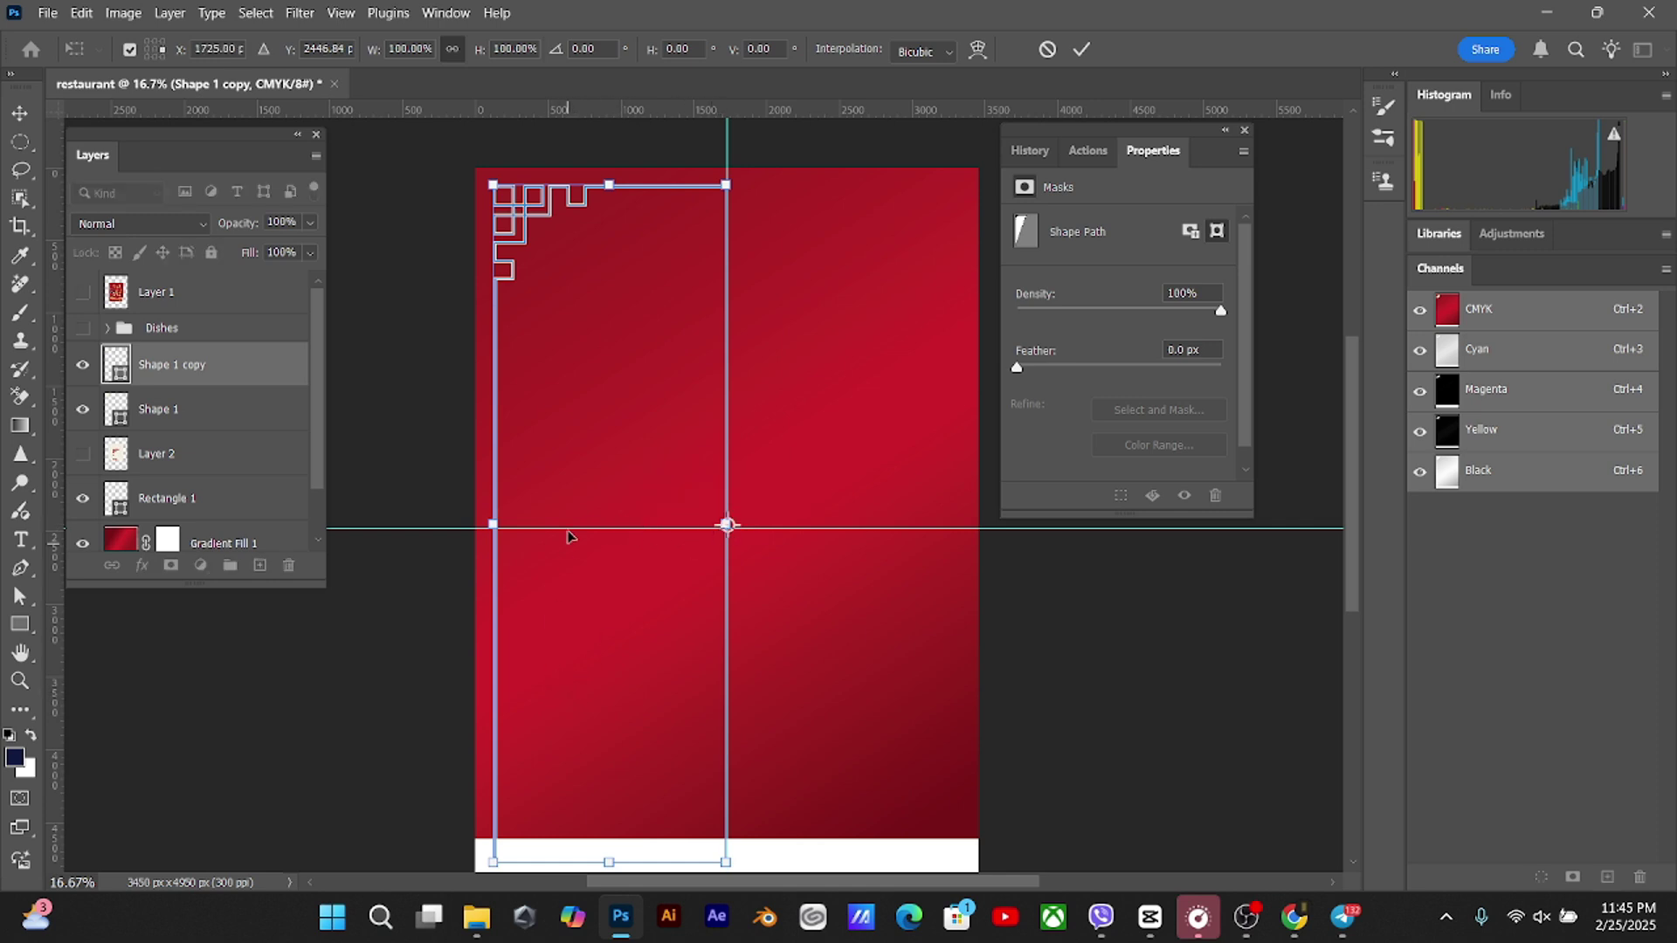
right_click(607, 301)
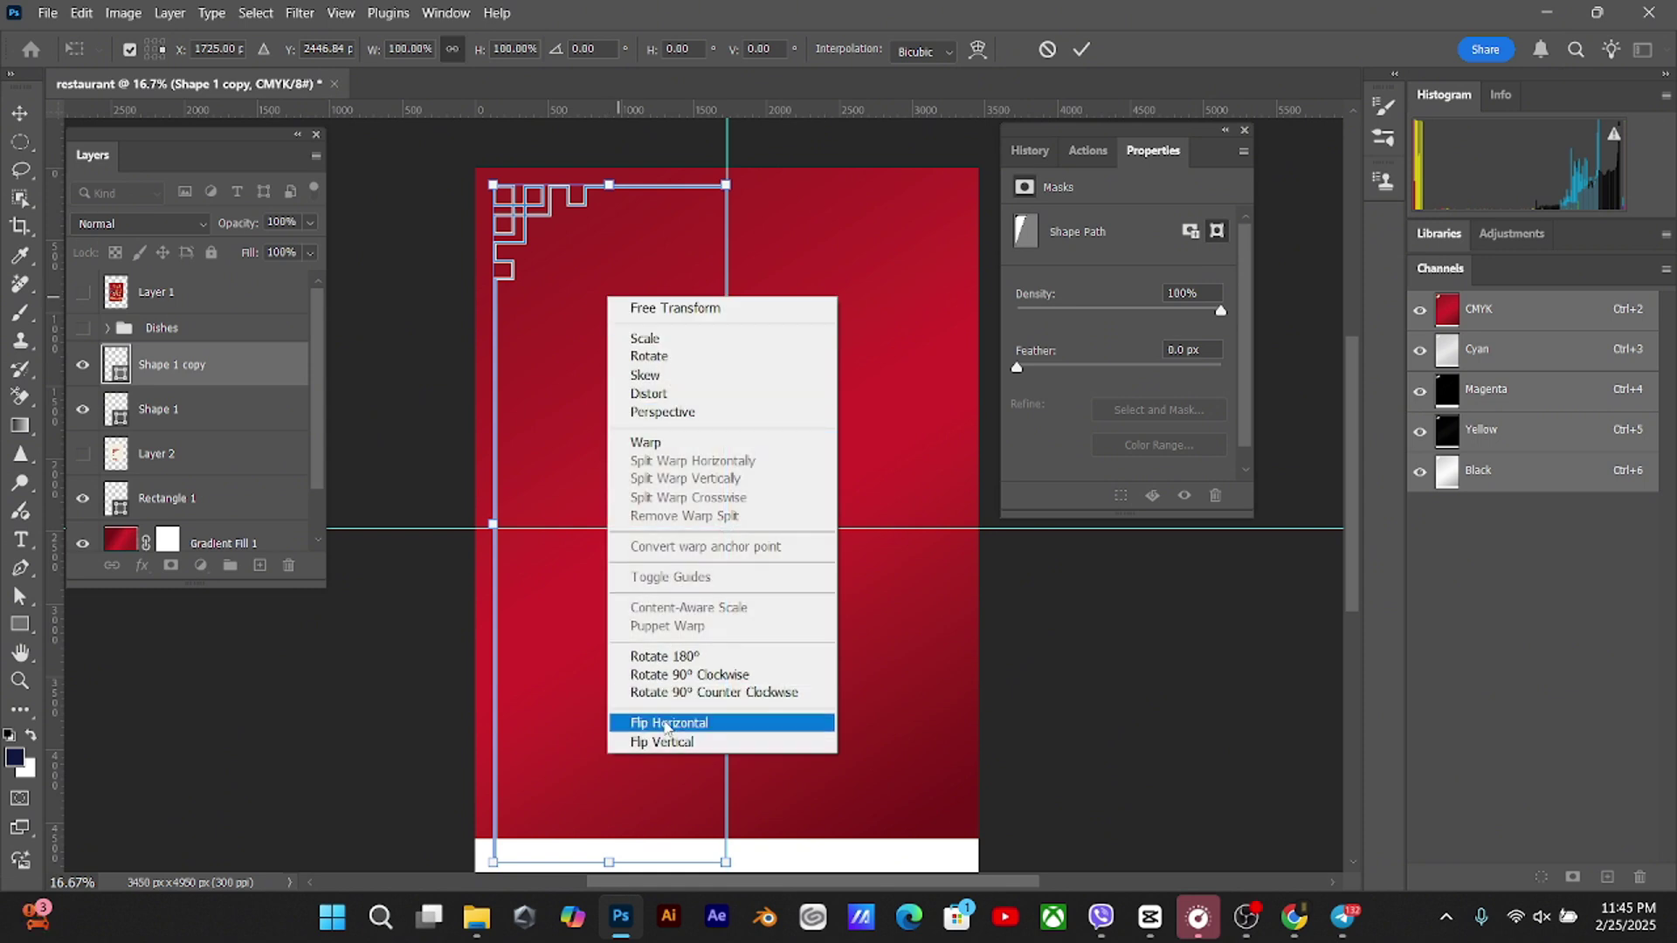
click(669, 725)
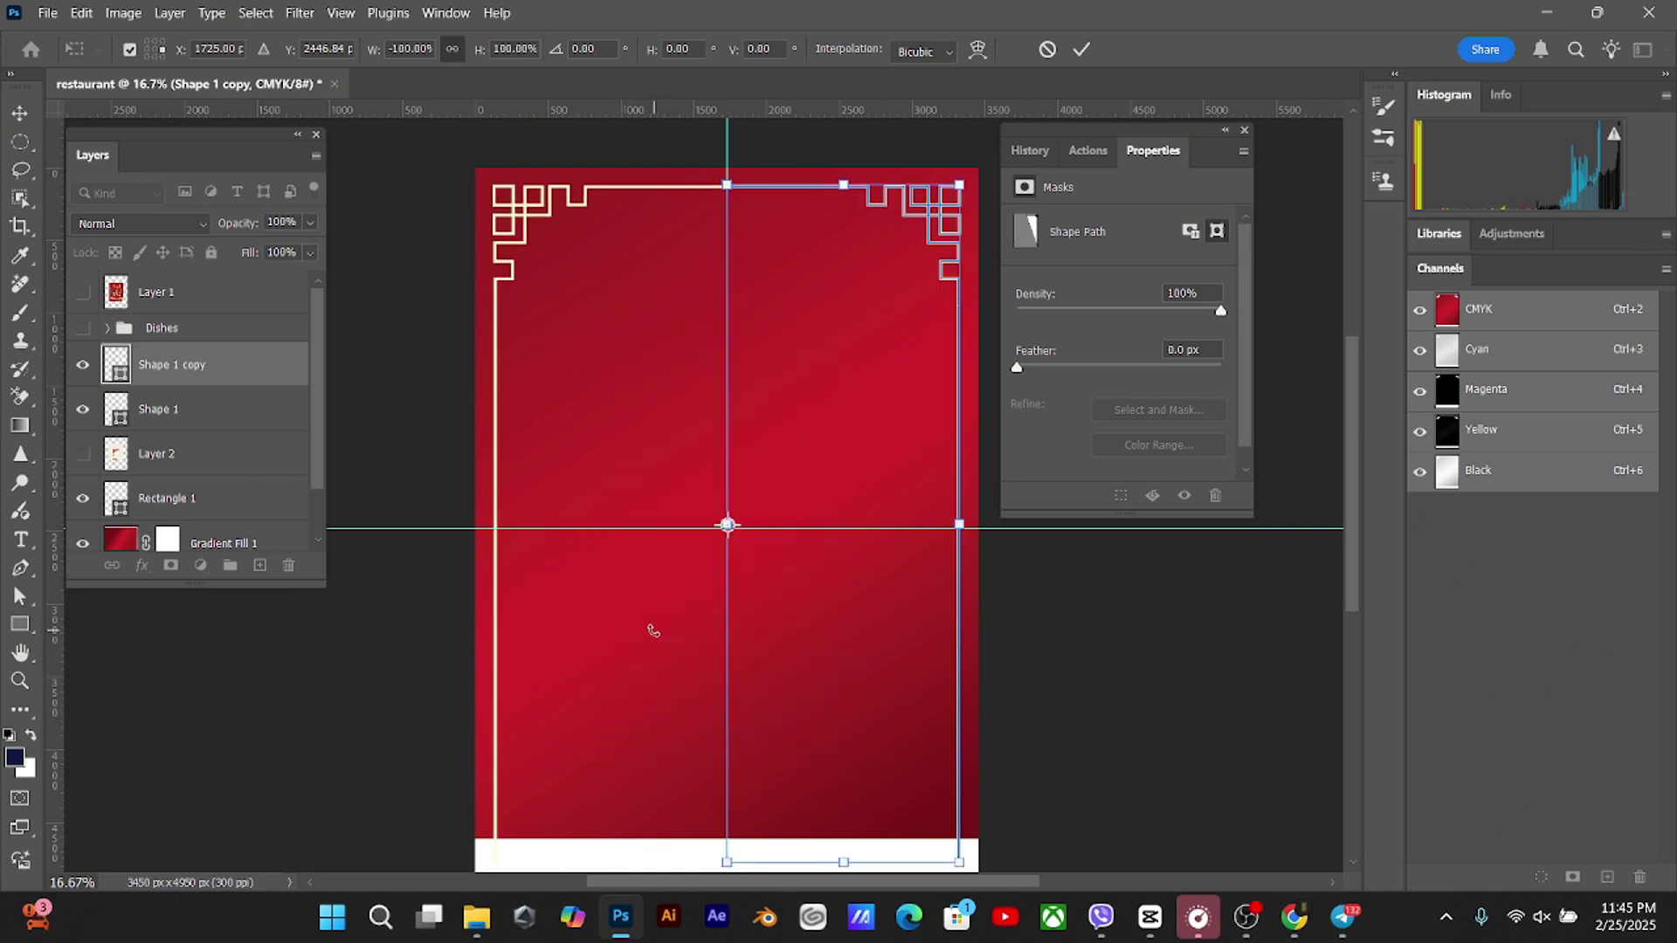
key(Return)
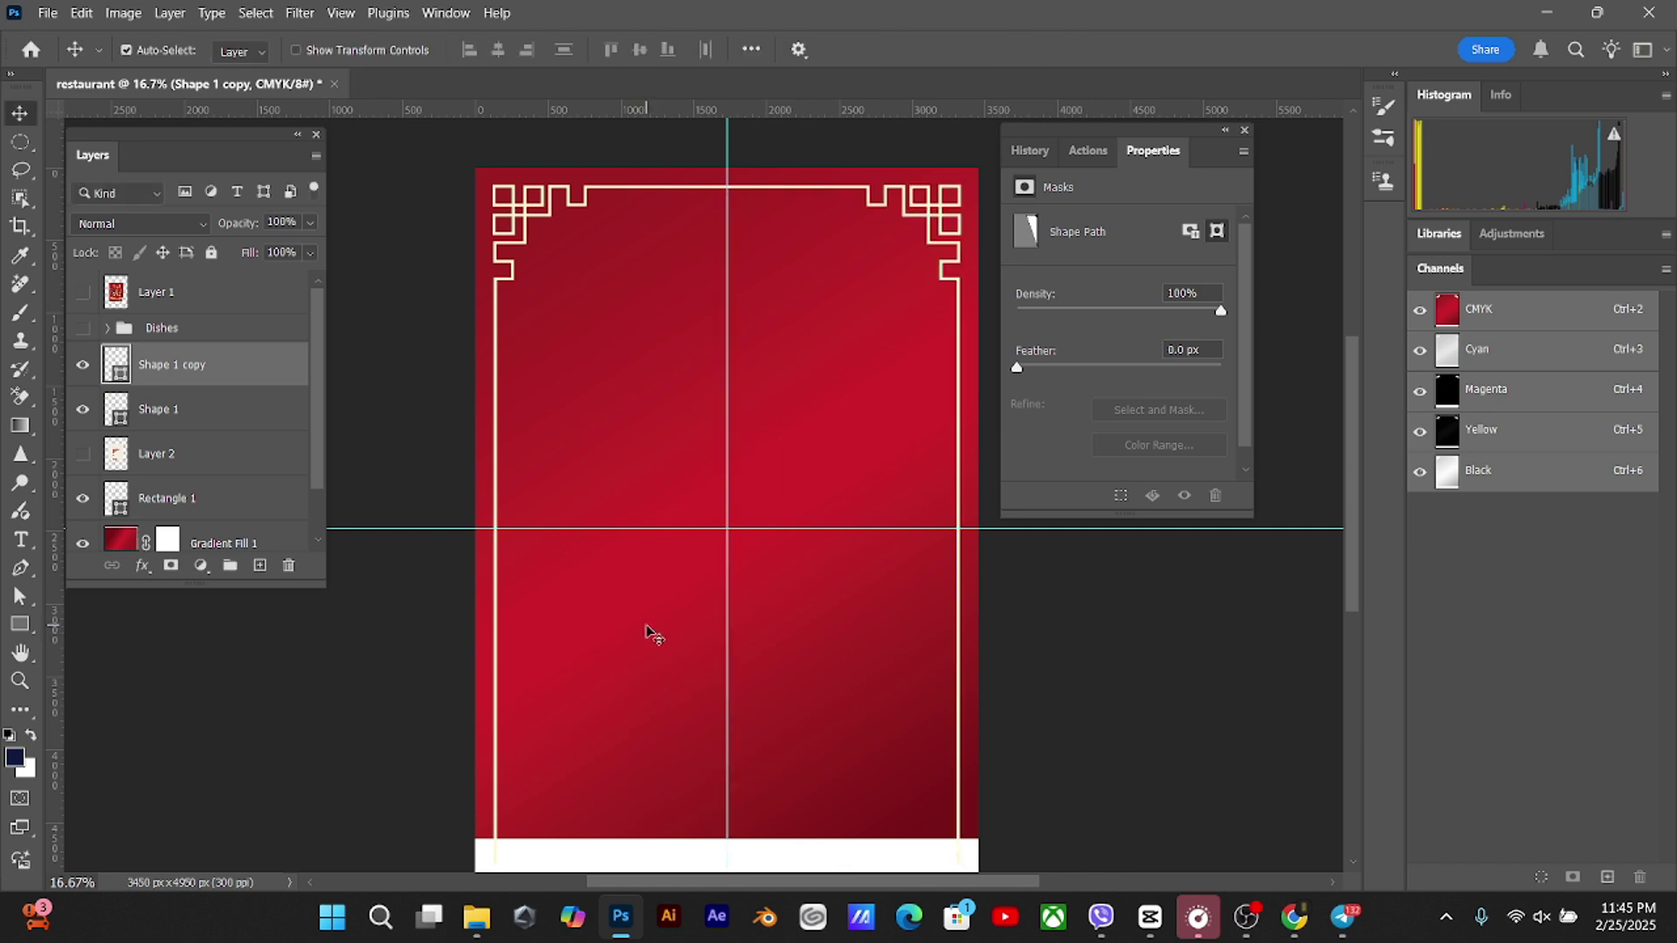
key(ctrl)
key(ctrl+semicolon)
Group the Shape 1 and Shape 1 copy layers and name the group Pattern
click(222, 410)
shift+click(239, 374)
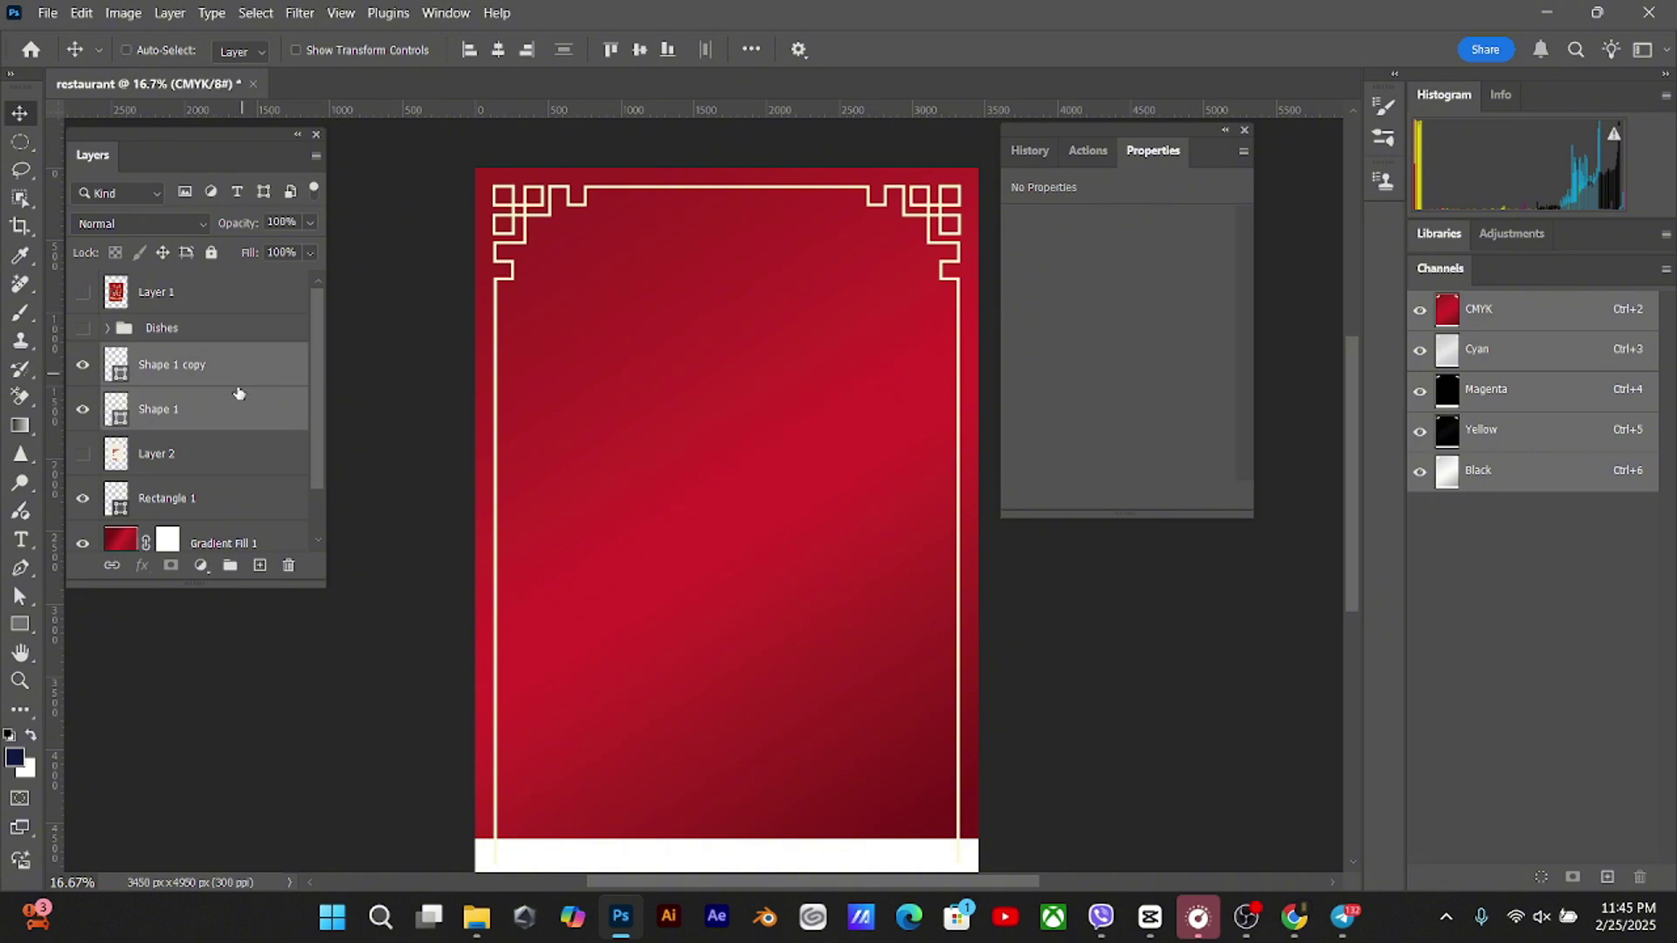
key(ctrl+g)
double_click(179, 356)
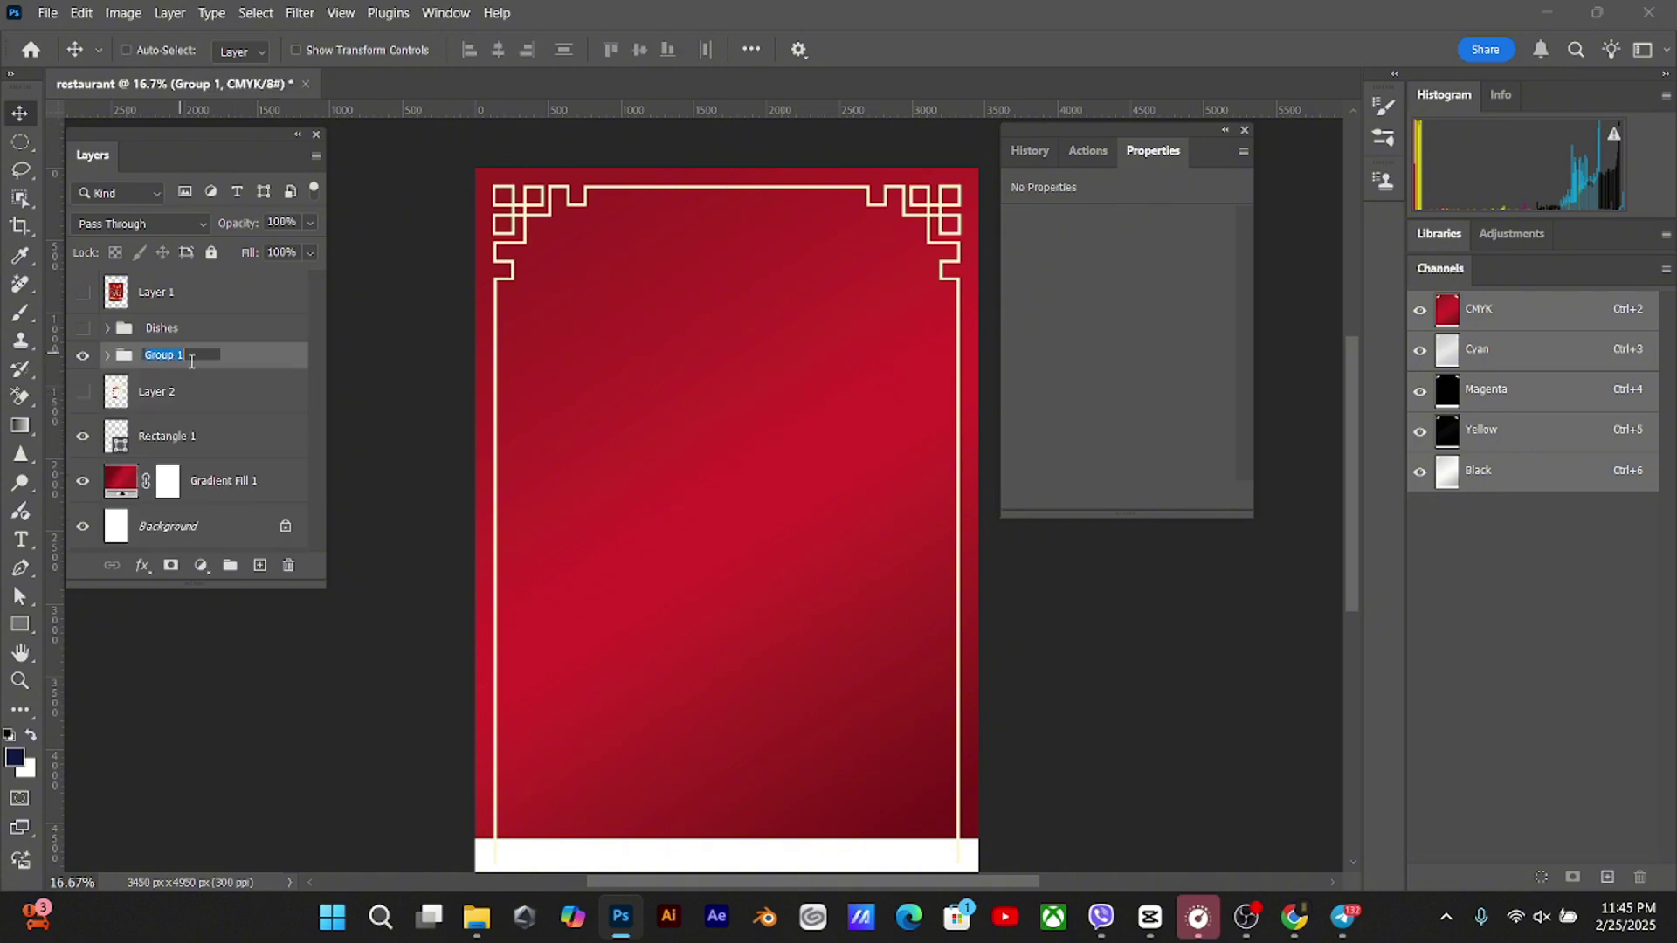
text(Pattern)
key(Return)
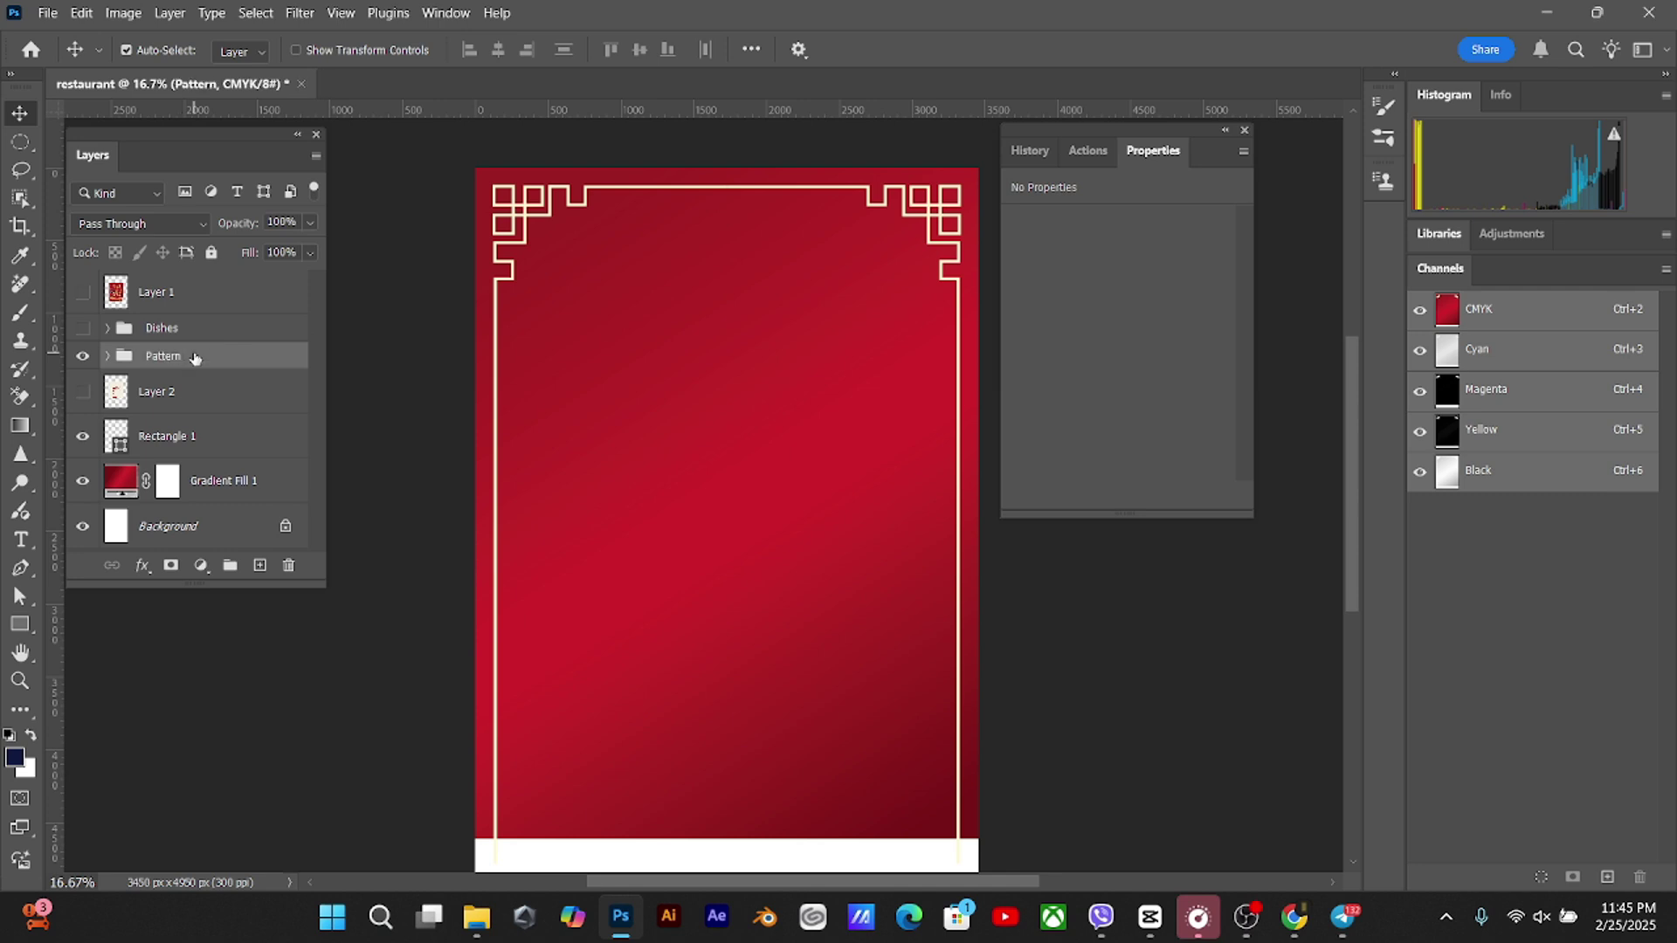
Move the Pattern group below the Rectangle 1 layer so the white band covers the frame's lower ends
key(ctrl+bracketleft)
key(ctrl+bracketleft)
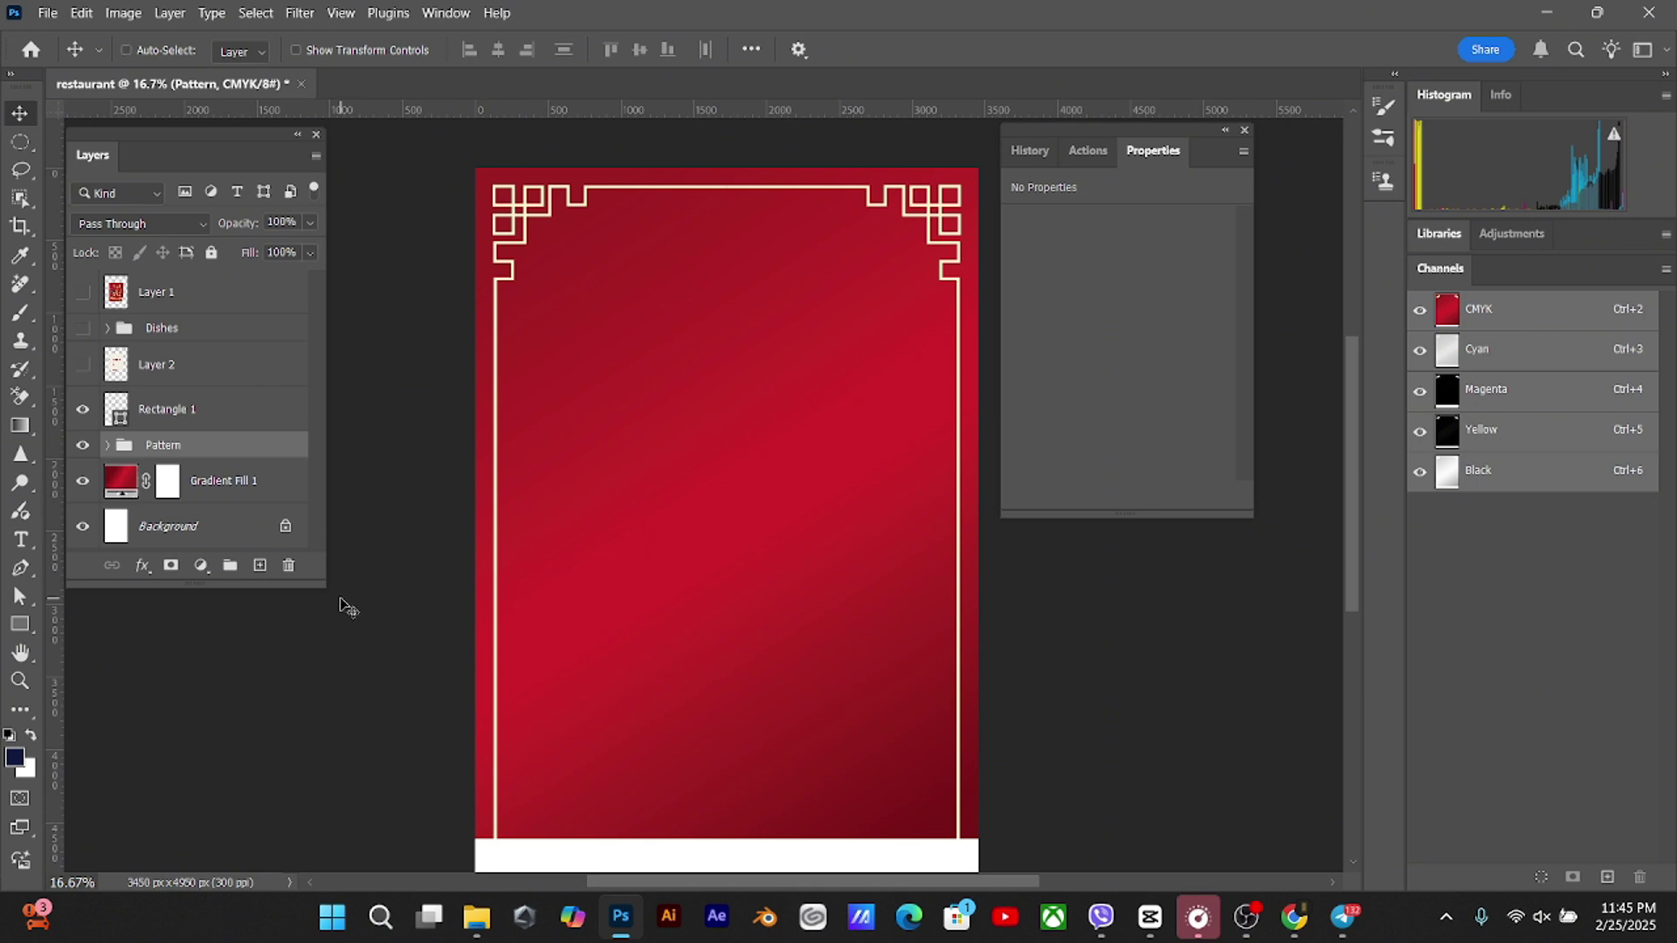
key(ctrl+minus)
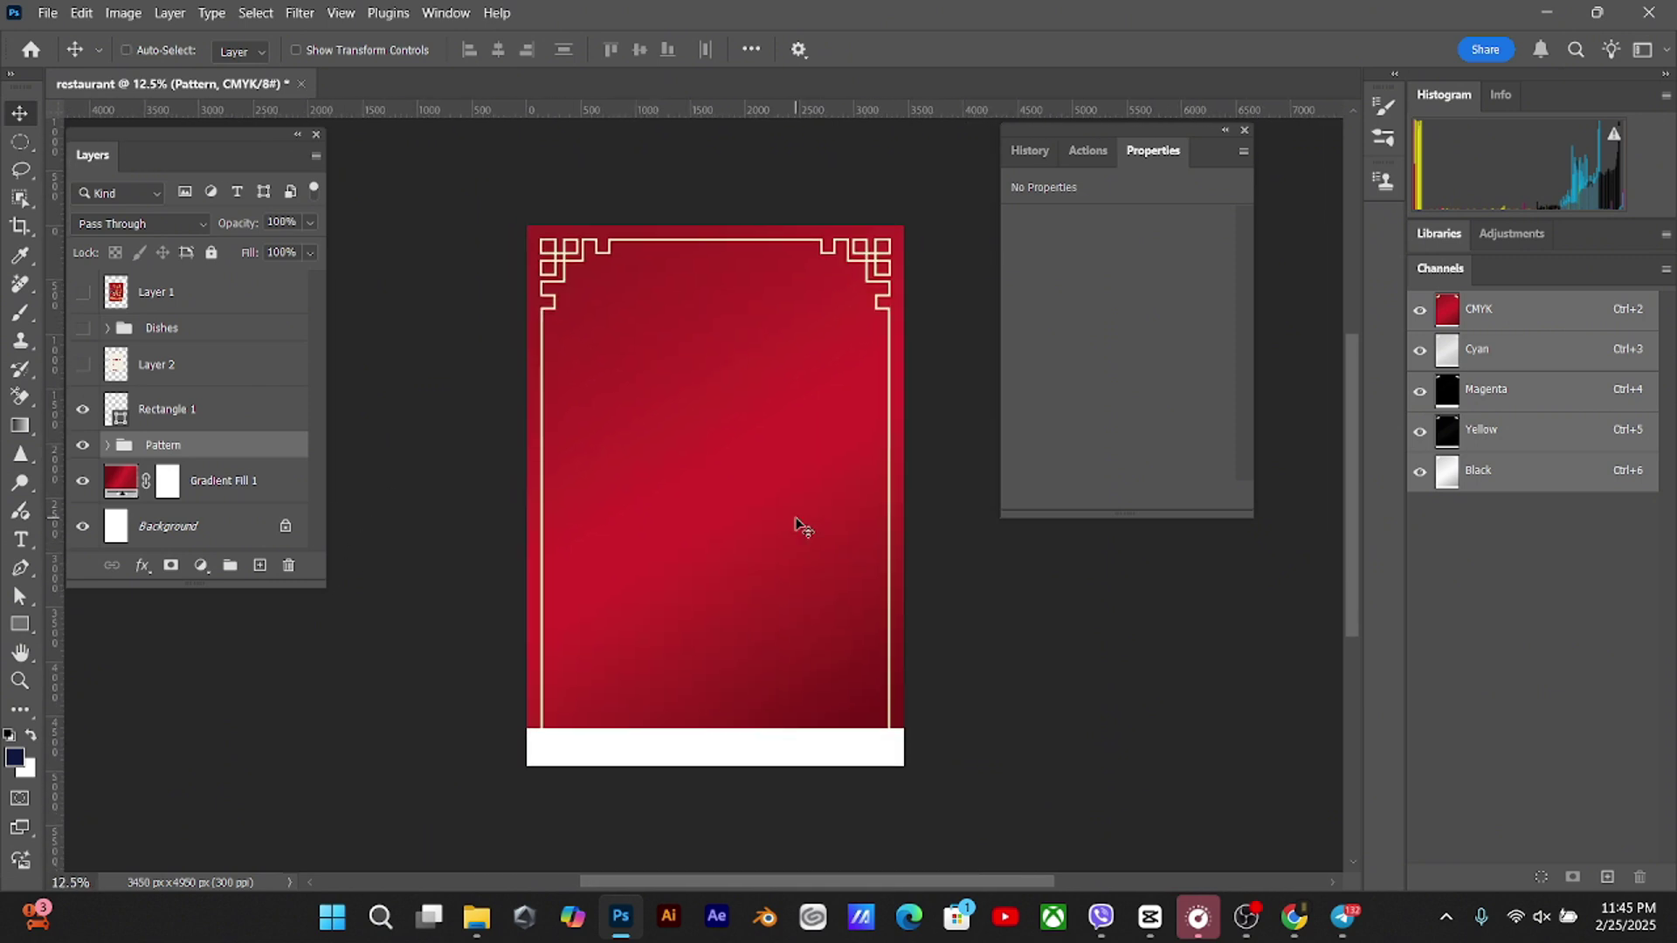
key(ctrl+plus)
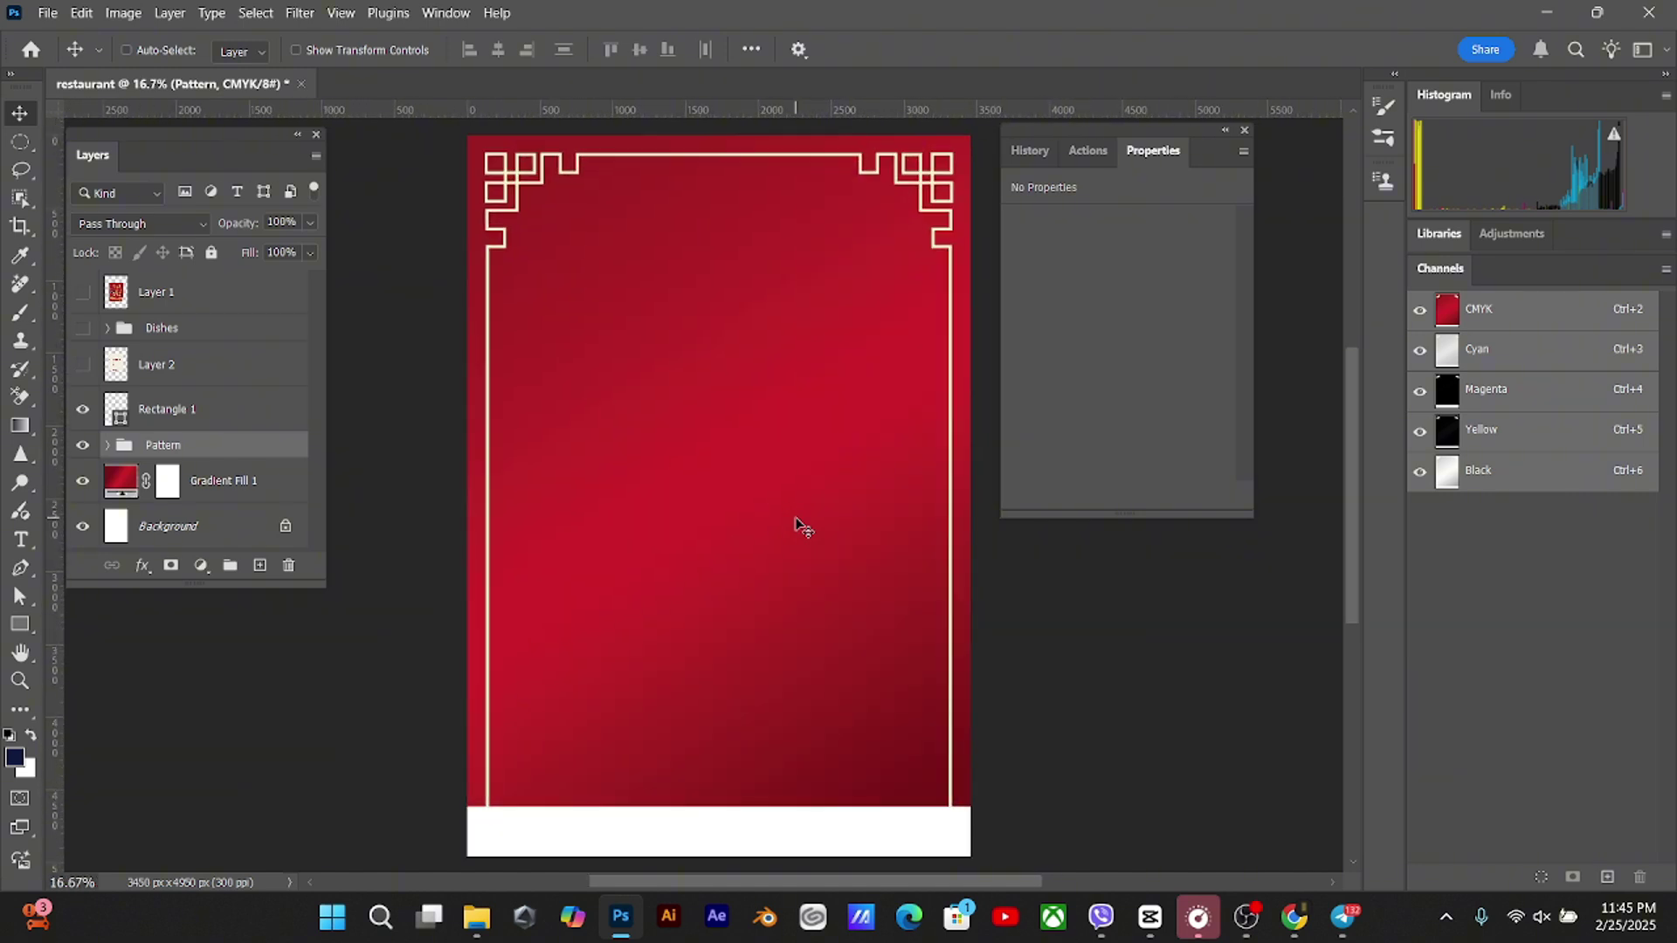
mouse_move(853, 602)
mouse_down()
mouse_move(846, 546)
mouse_move(845, 582)
mouse_up()
Show and expand the Dishes group, leave only the Main Dish layer visible in it, and select that layer
click(83, 330)
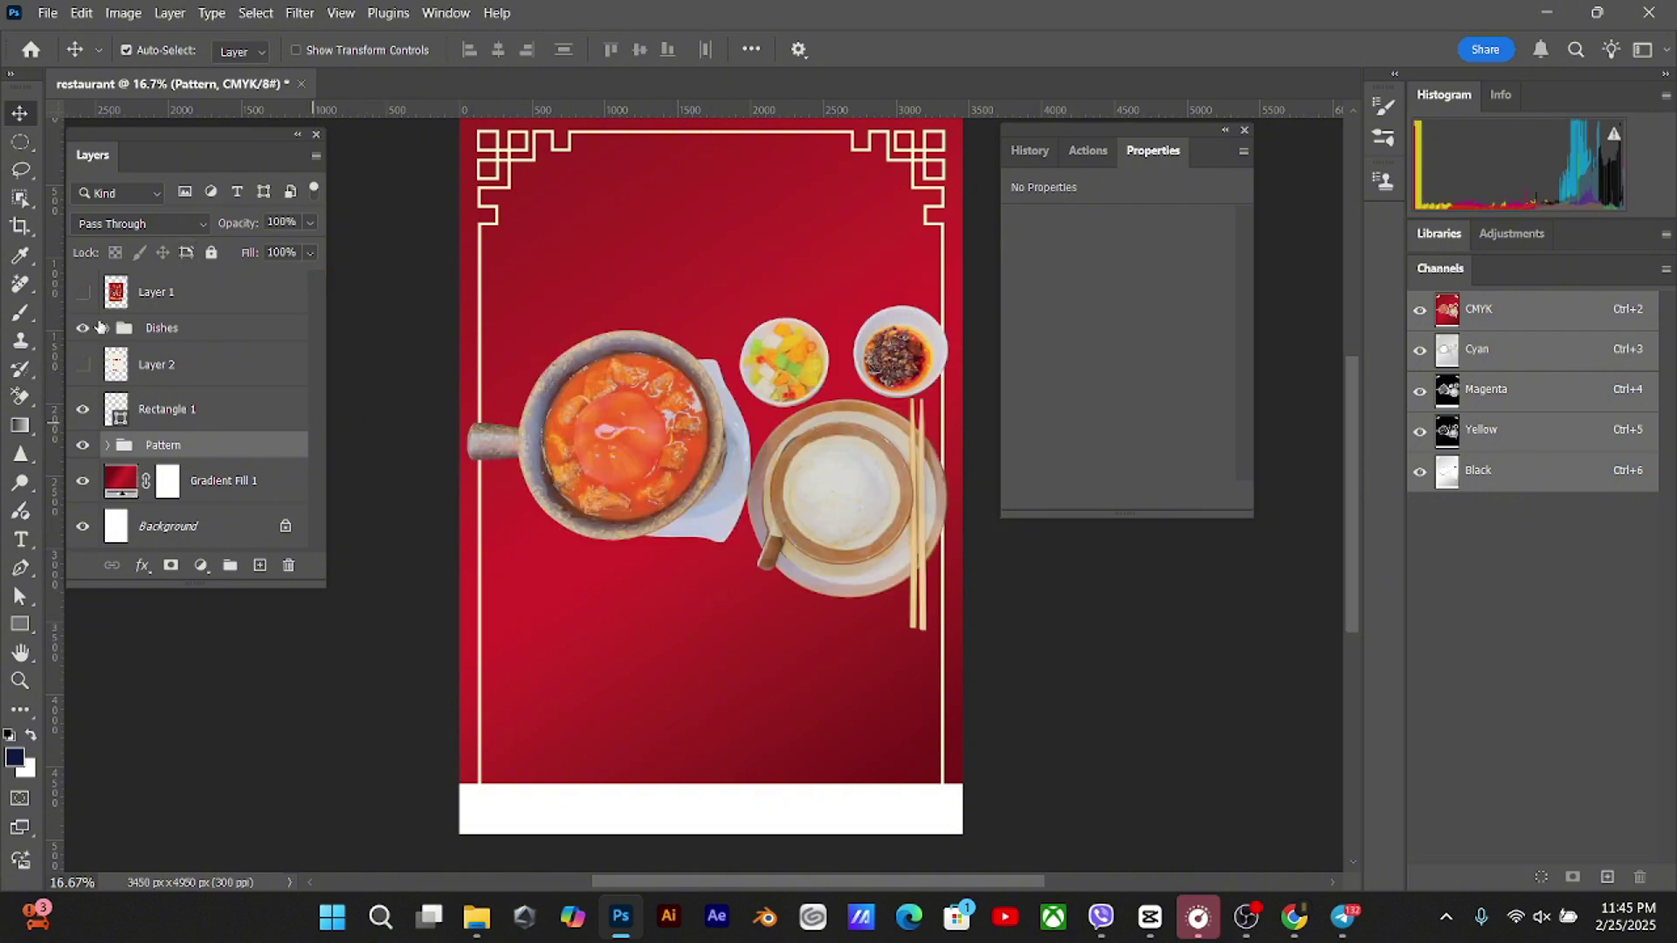
click(106, 329)
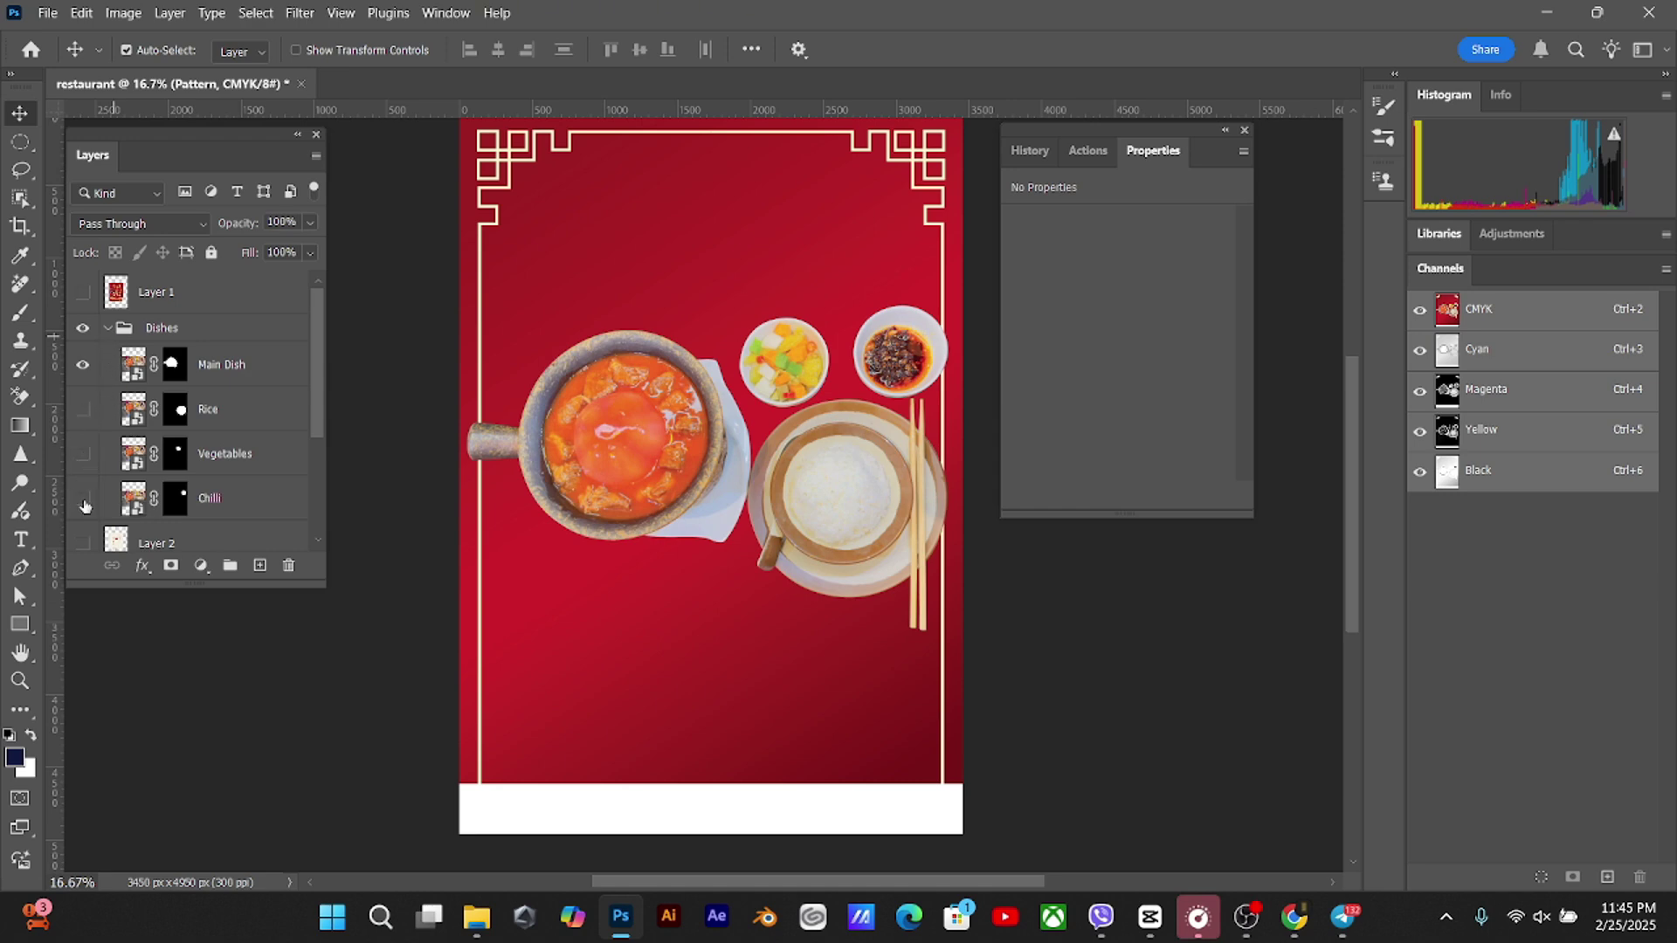
click(228, 380)
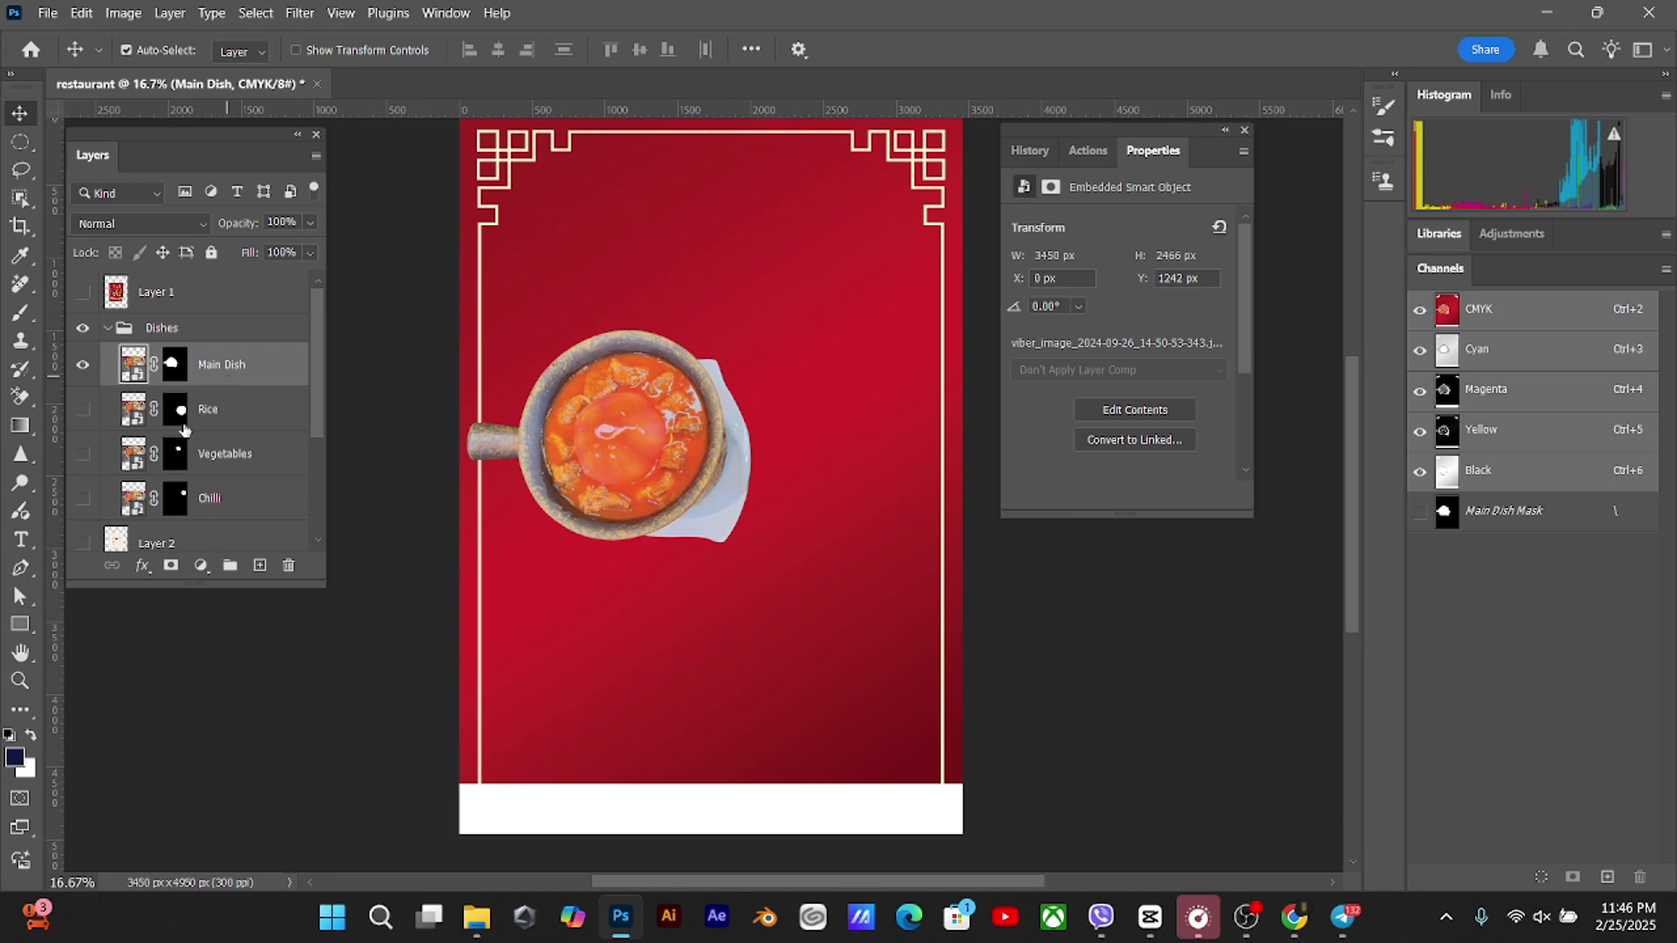
key(ctrl+t)
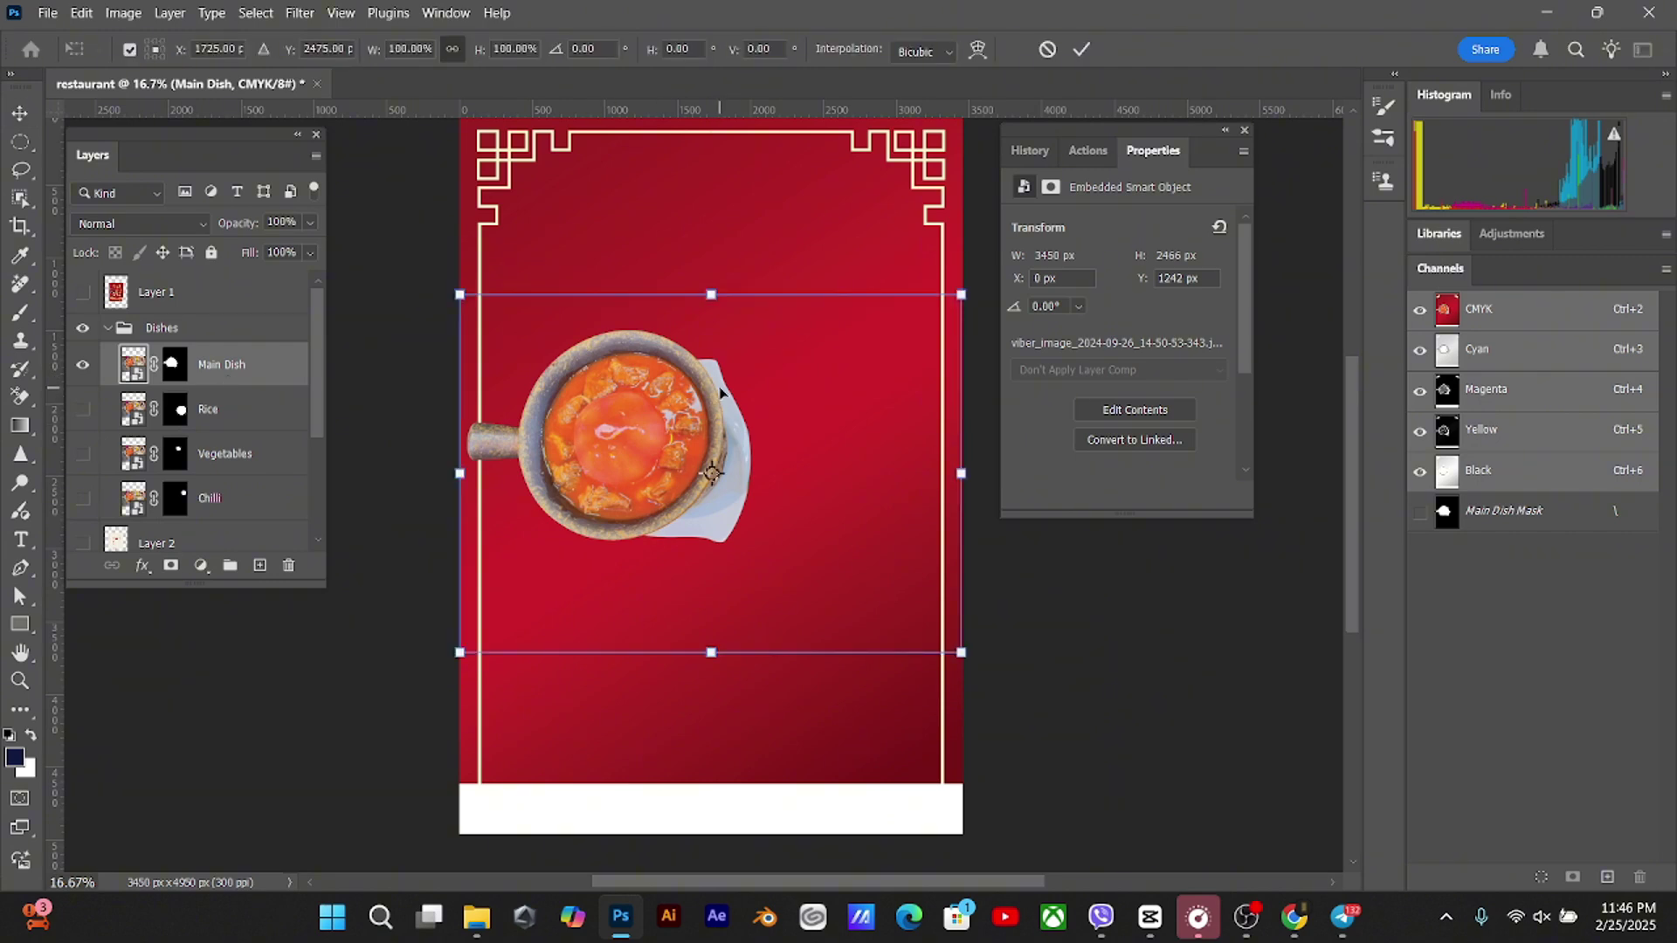
drag(891, 199, 915, 300)
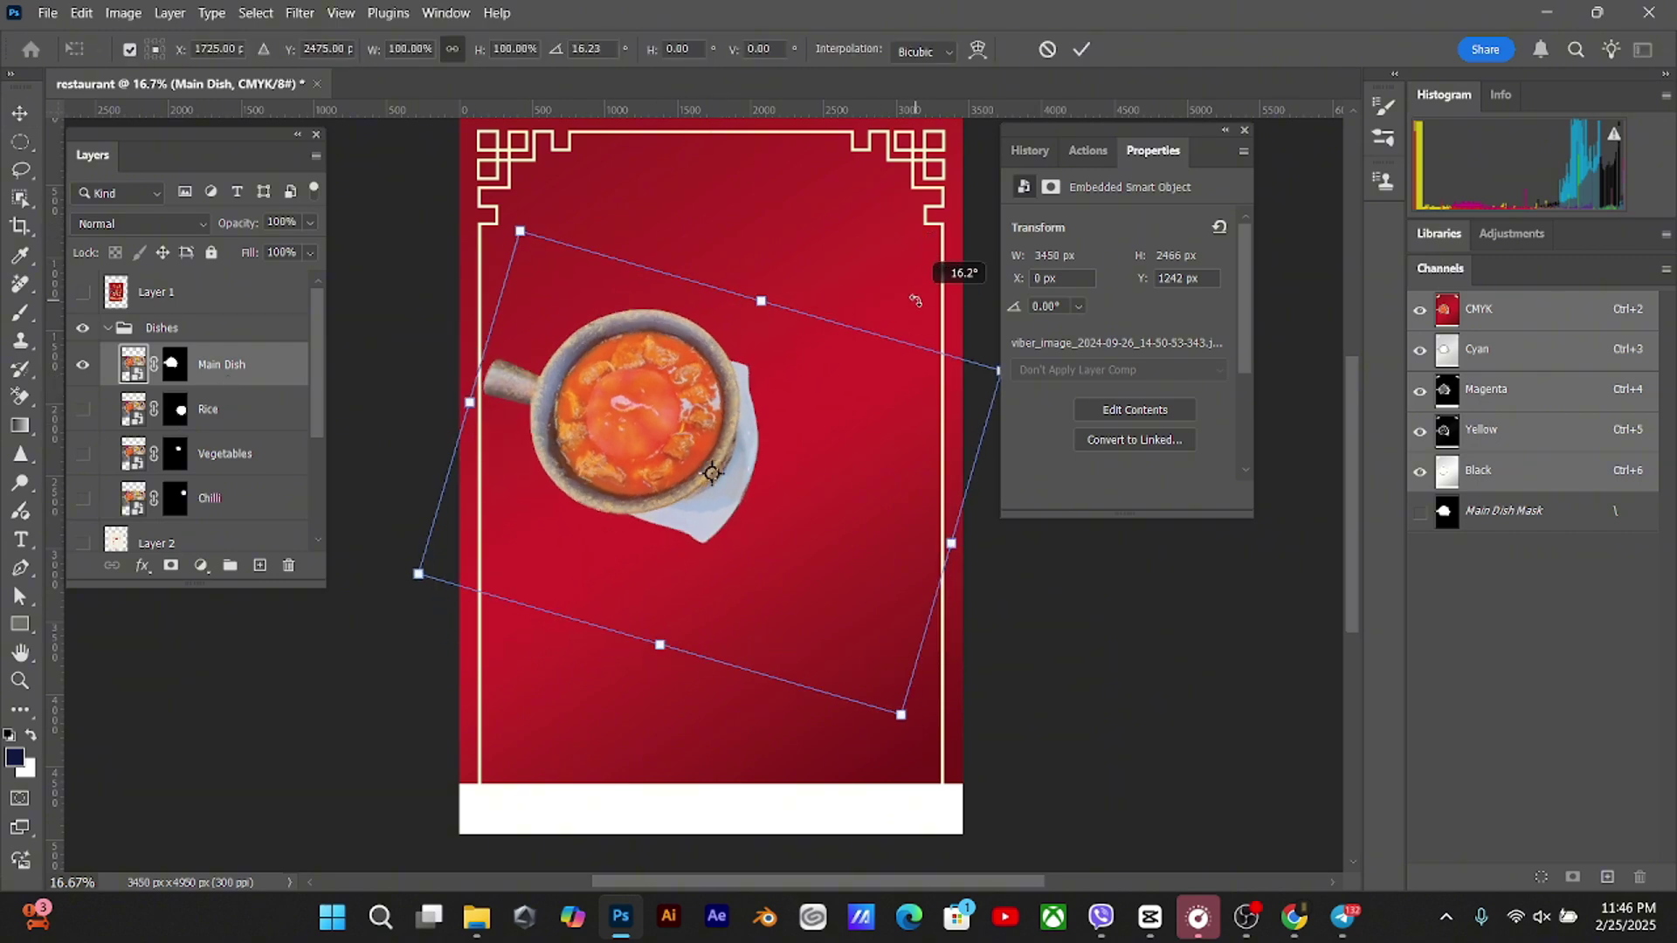
key(ctrl+z)
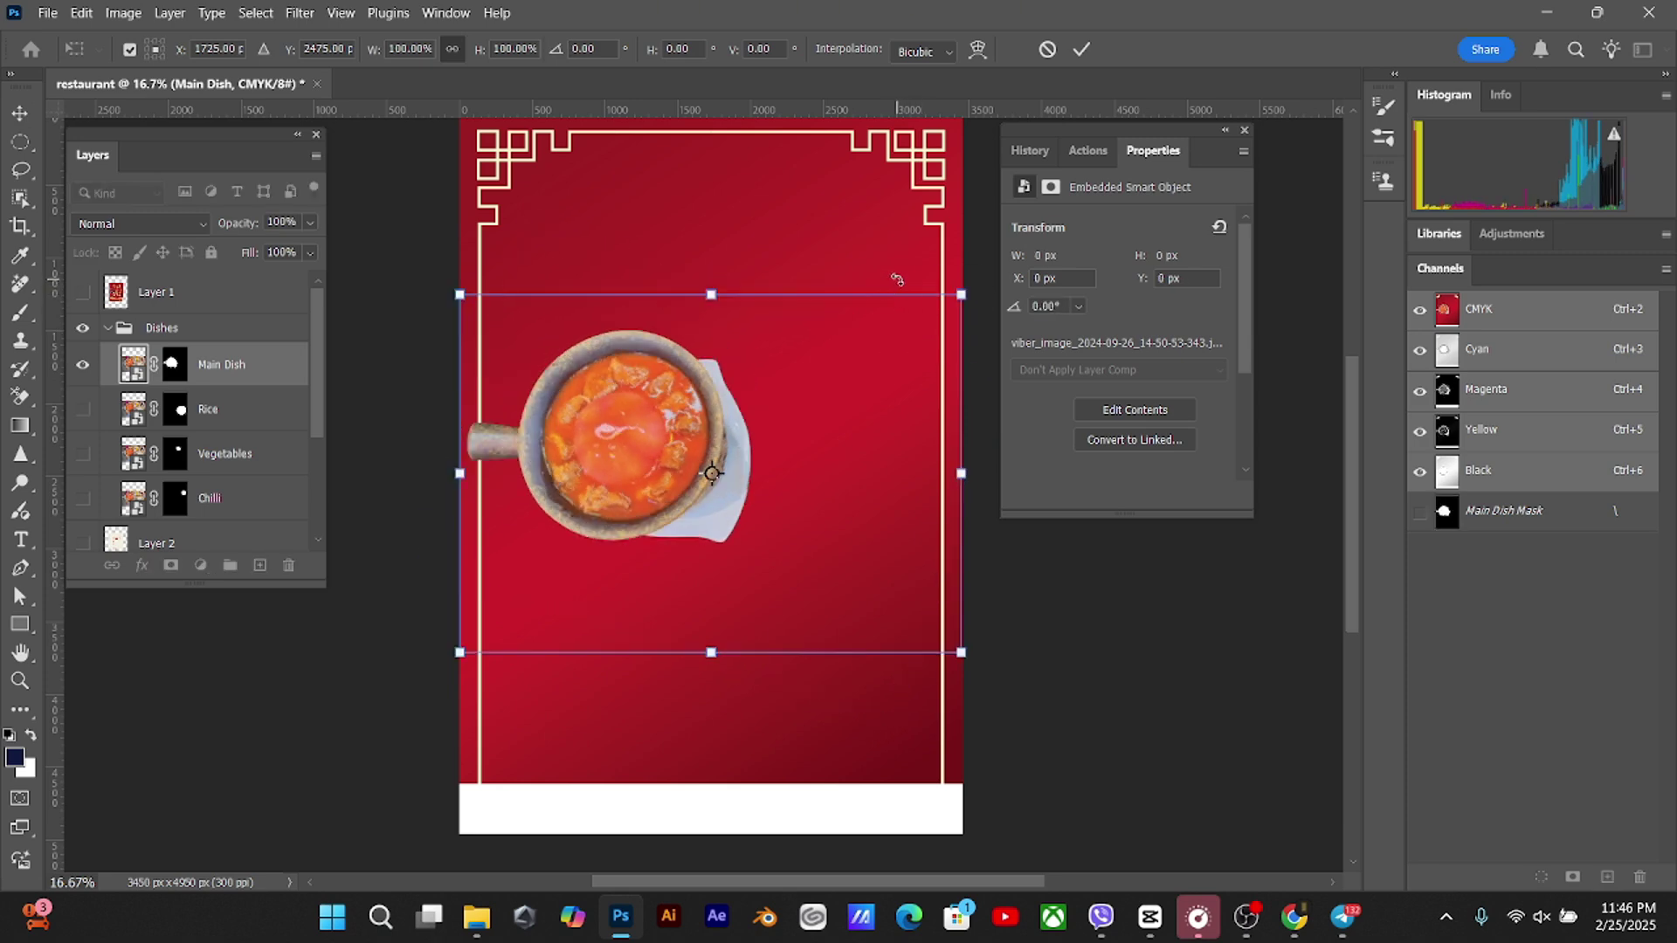
key(Escape)
Rotate the Main Dish about 28 degrees, scale it to about 104%, and place it in the poster's lower-left corner overlapping the white band
key(ctrl+t)
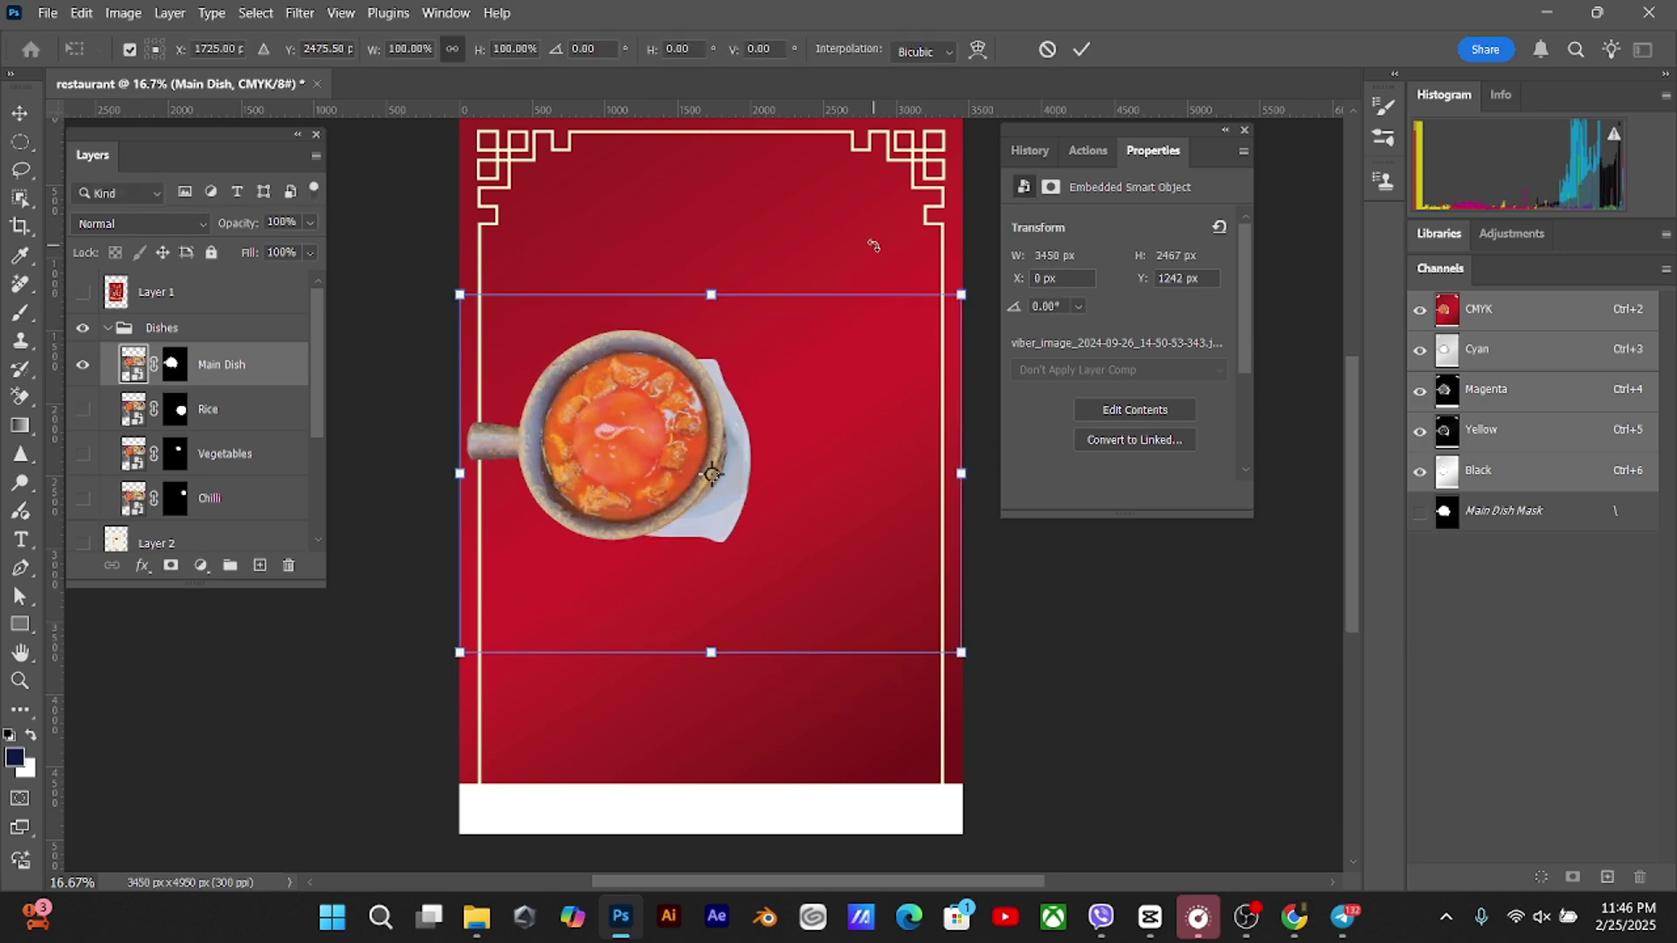
drag(874, 245, 955, 337)
drag(732, 419, 688, 675)
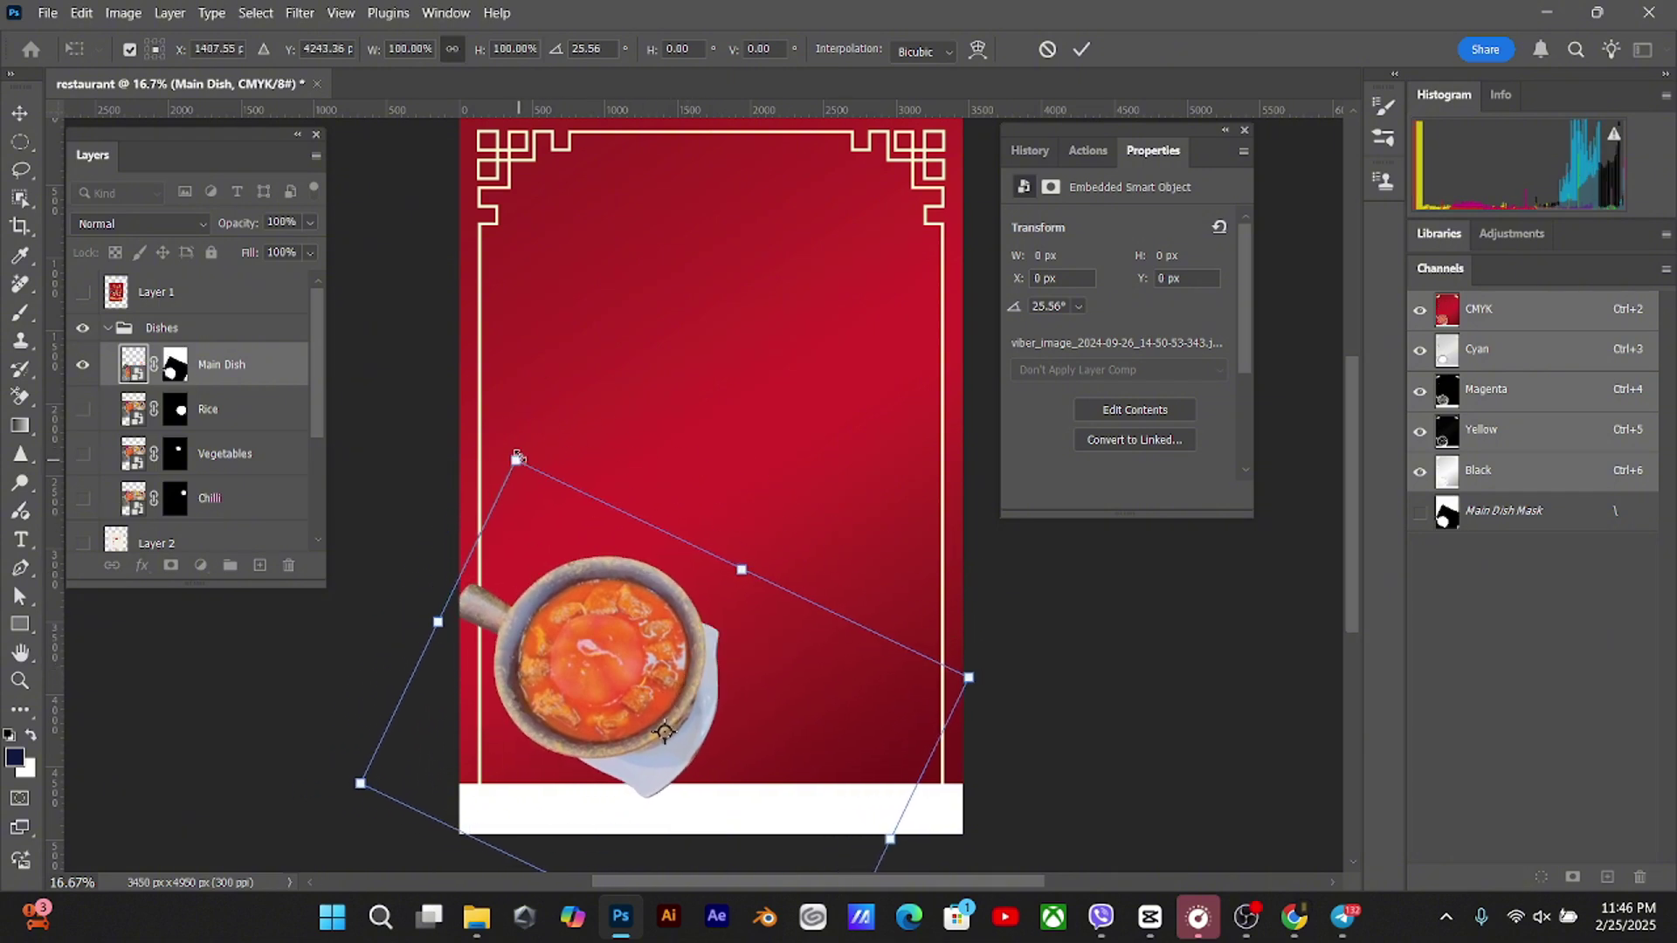
drag(516, 458, 512, 443)
drag(641, 388, 657, 386)
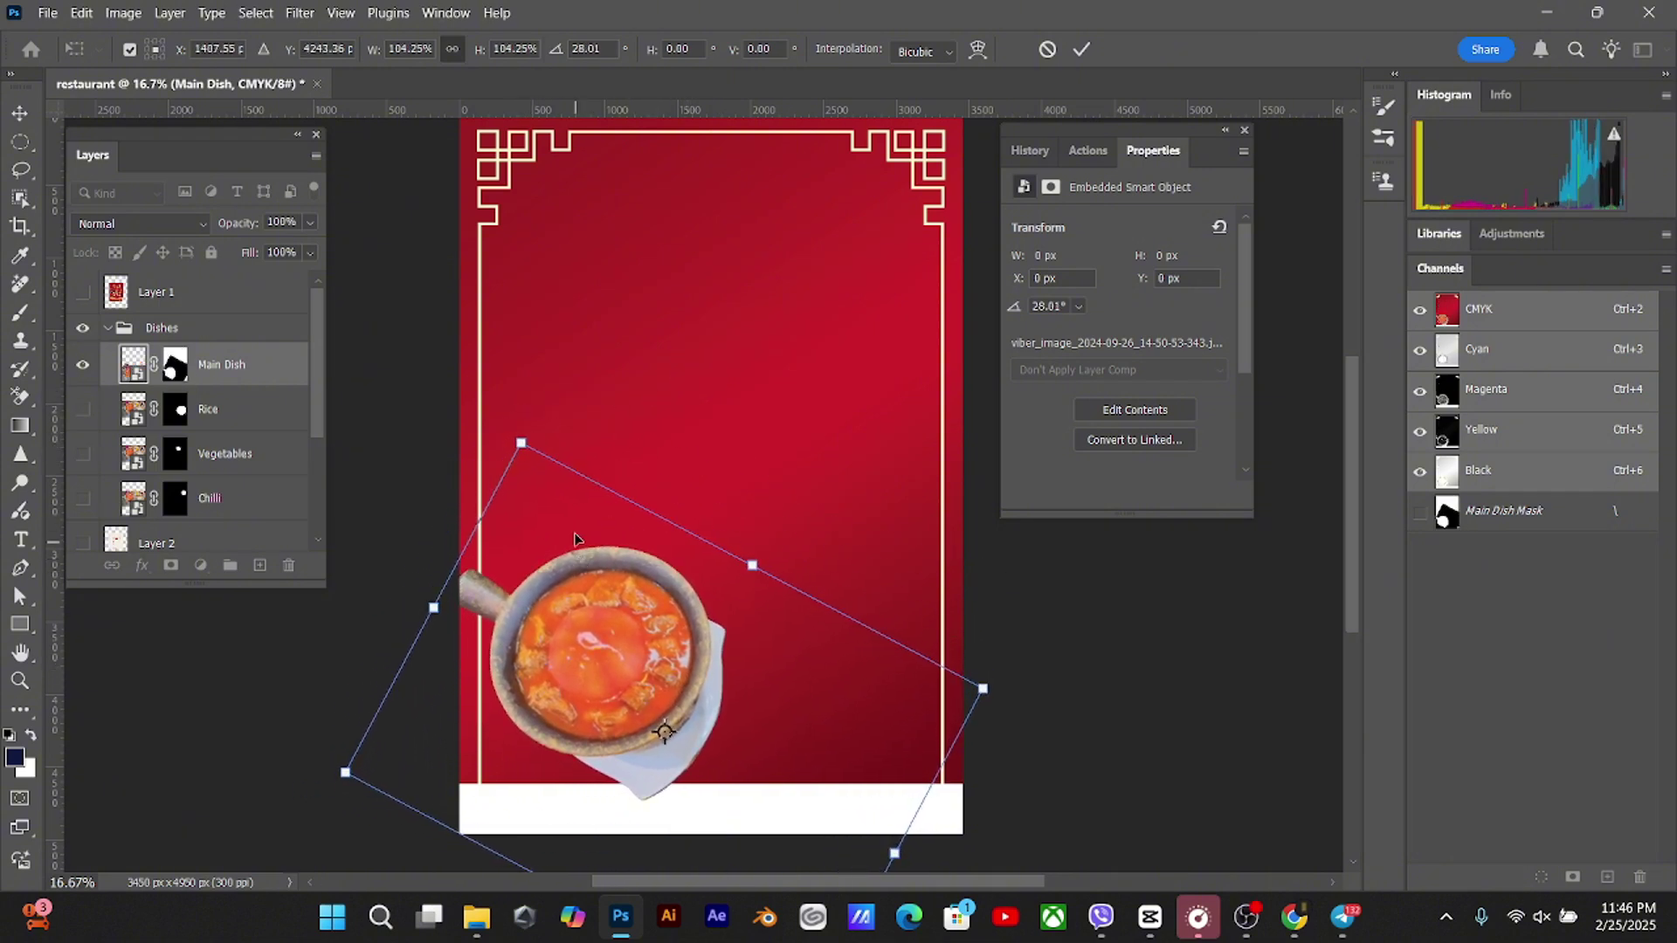
key(Return)
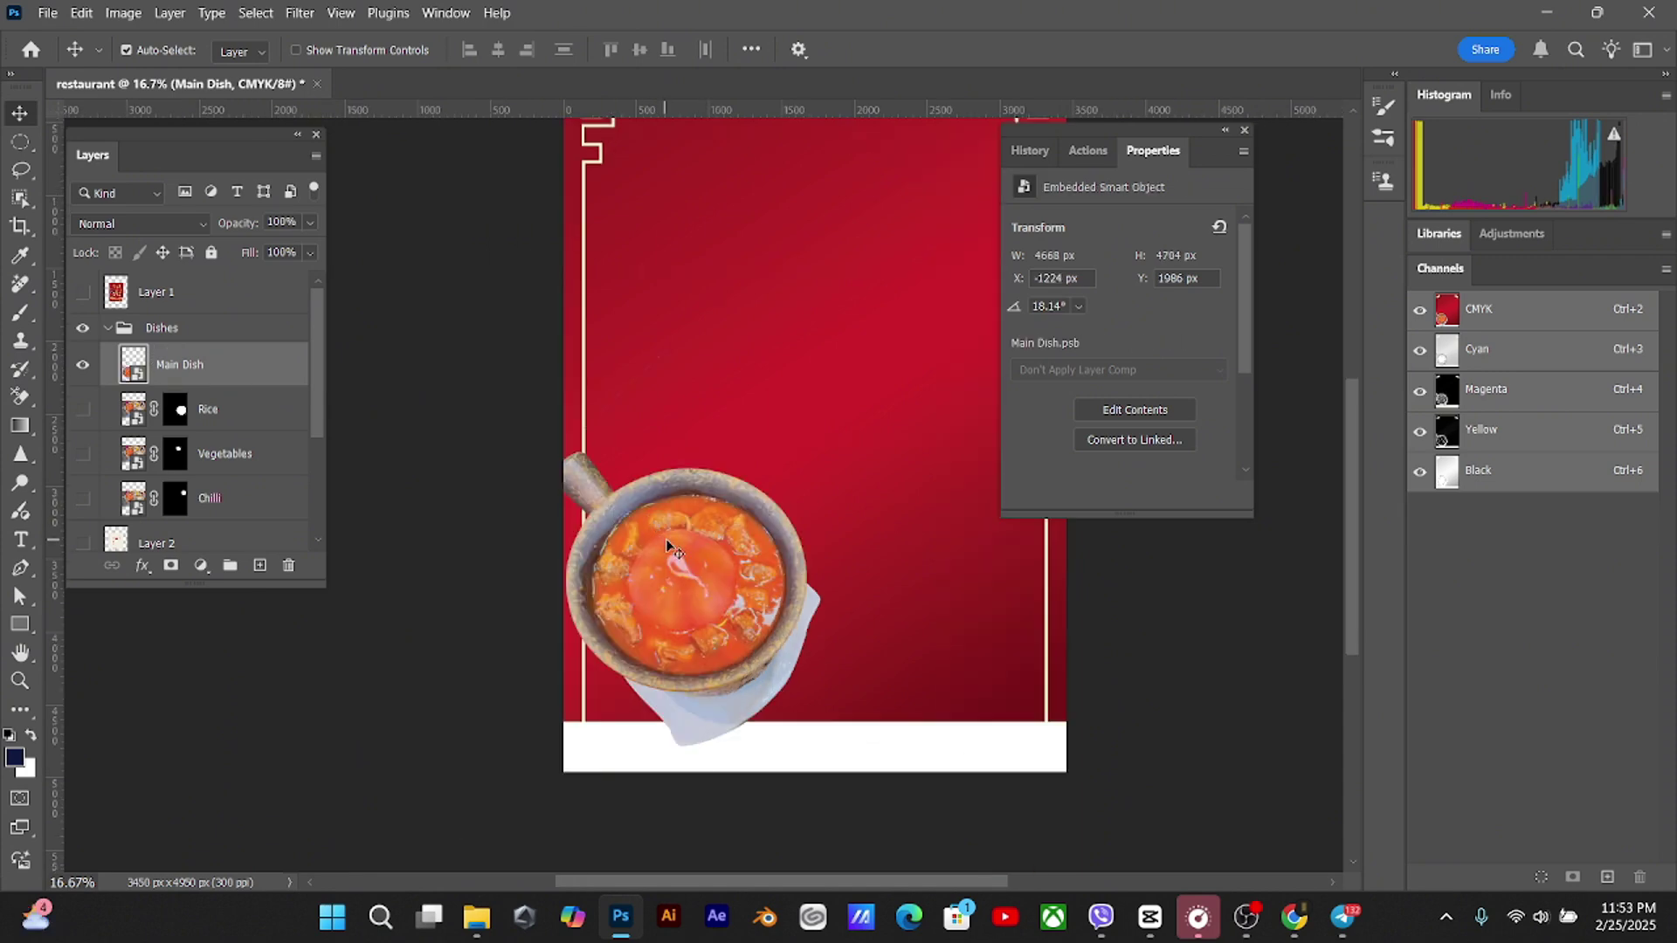
Scale the Main Dish smart object to about 108%, shift it slightly upward, and nudge it 10 px to the right
drag(668, 546, 669, 543)
key(ctrl+t)
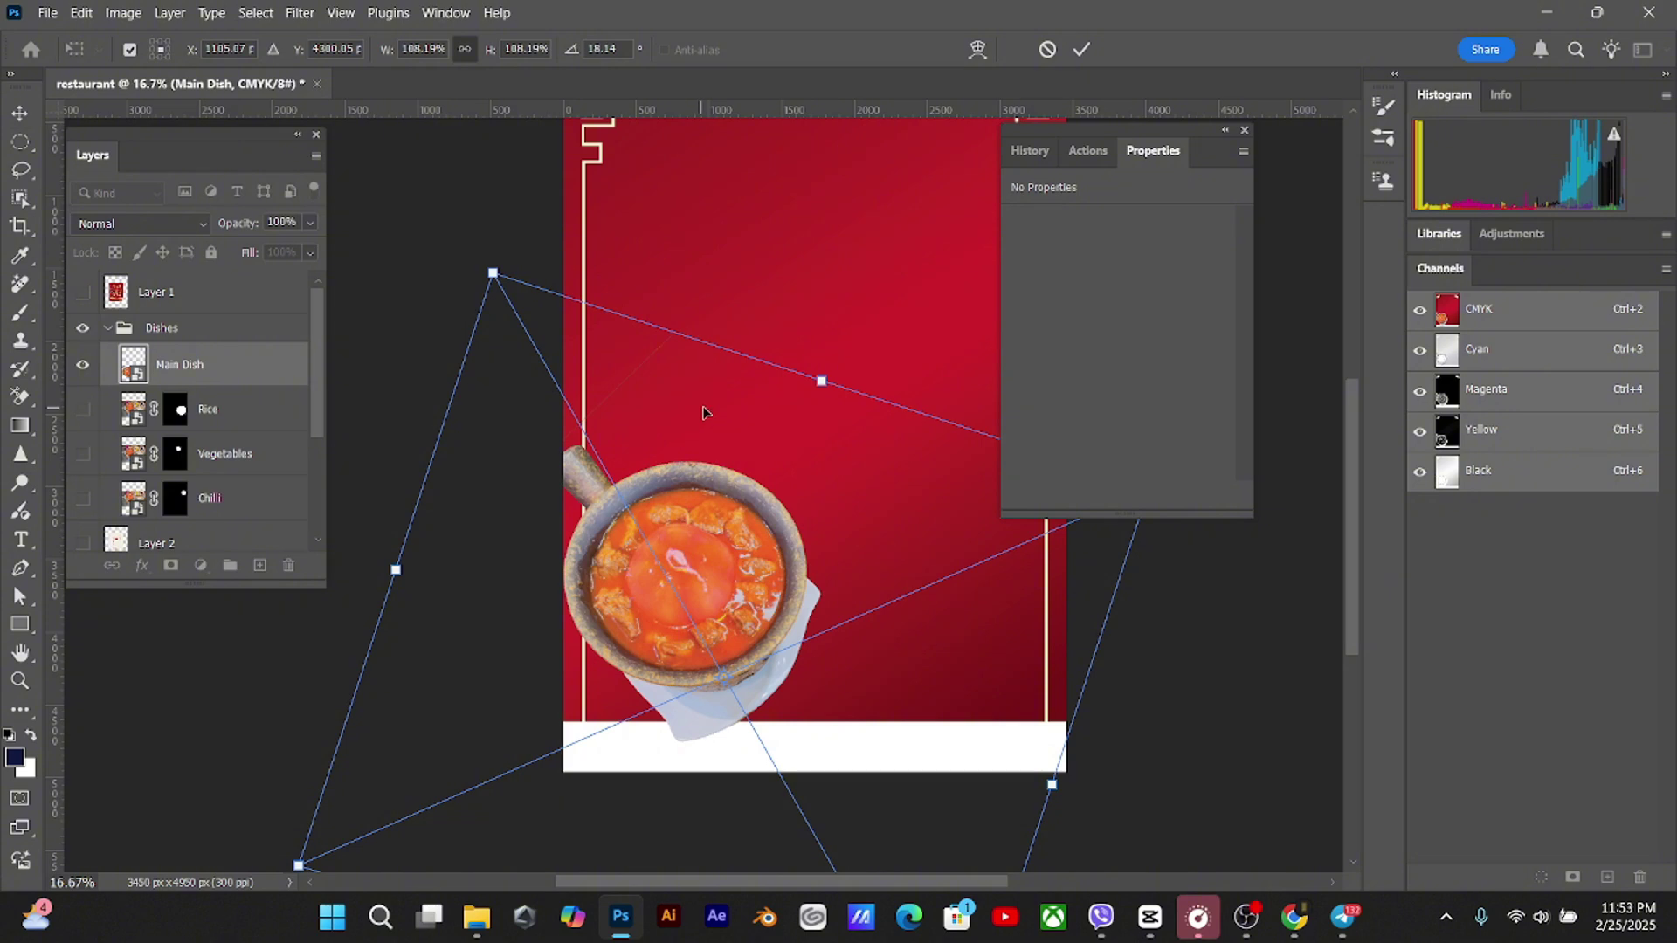
key(Return)
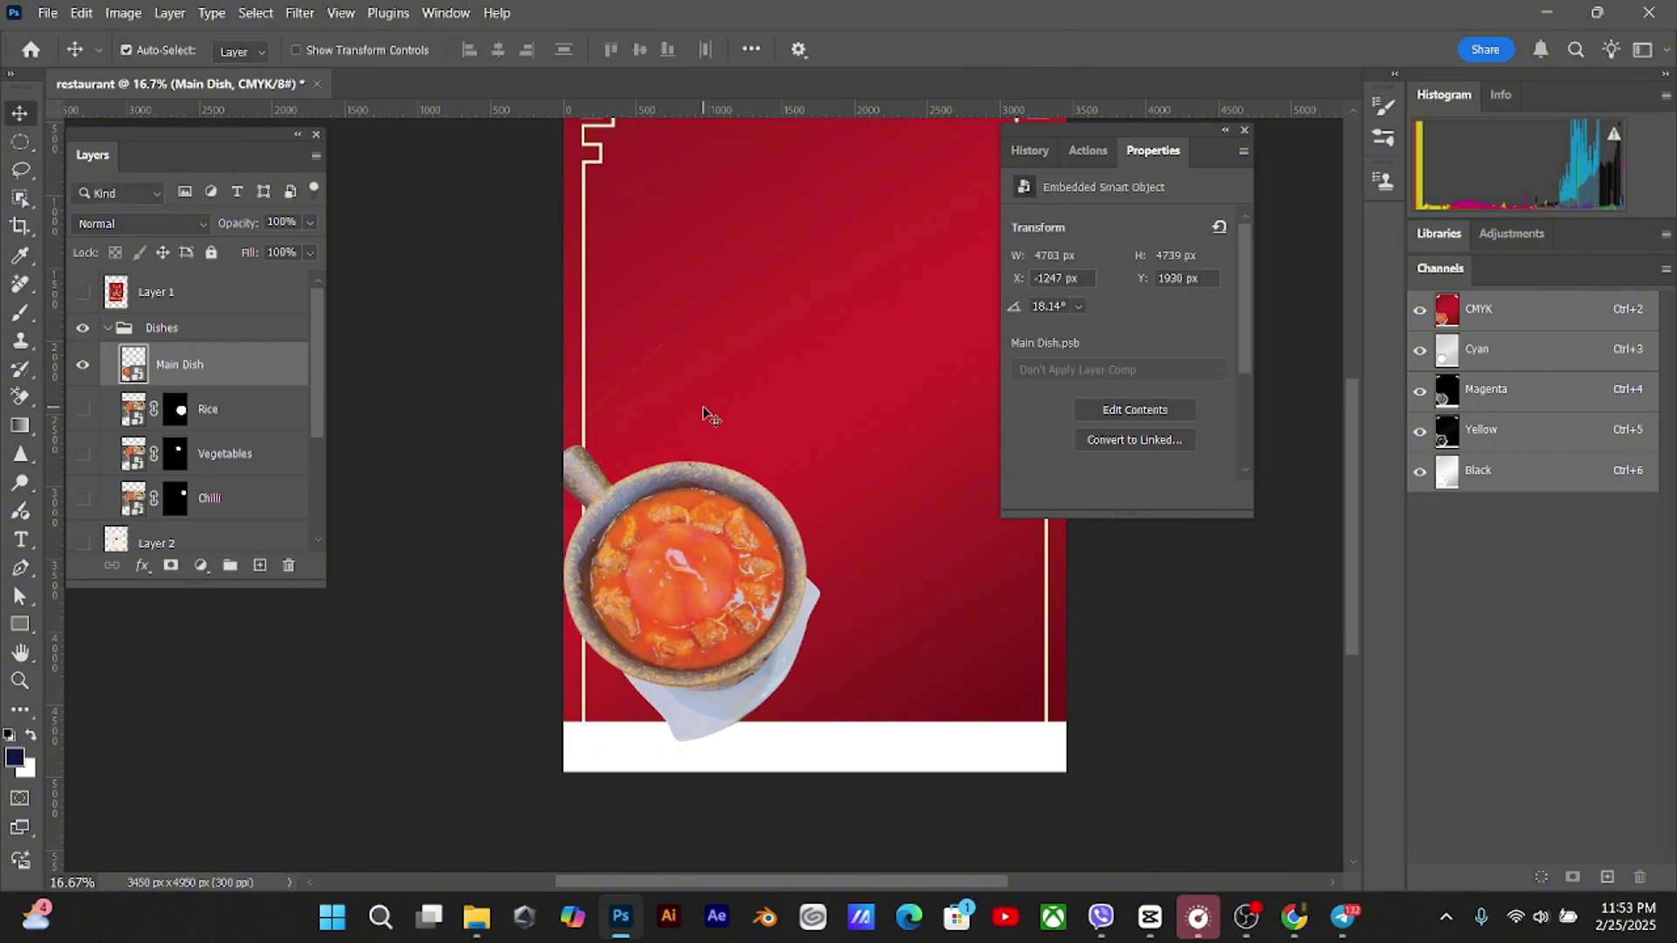
key(shift+Right)
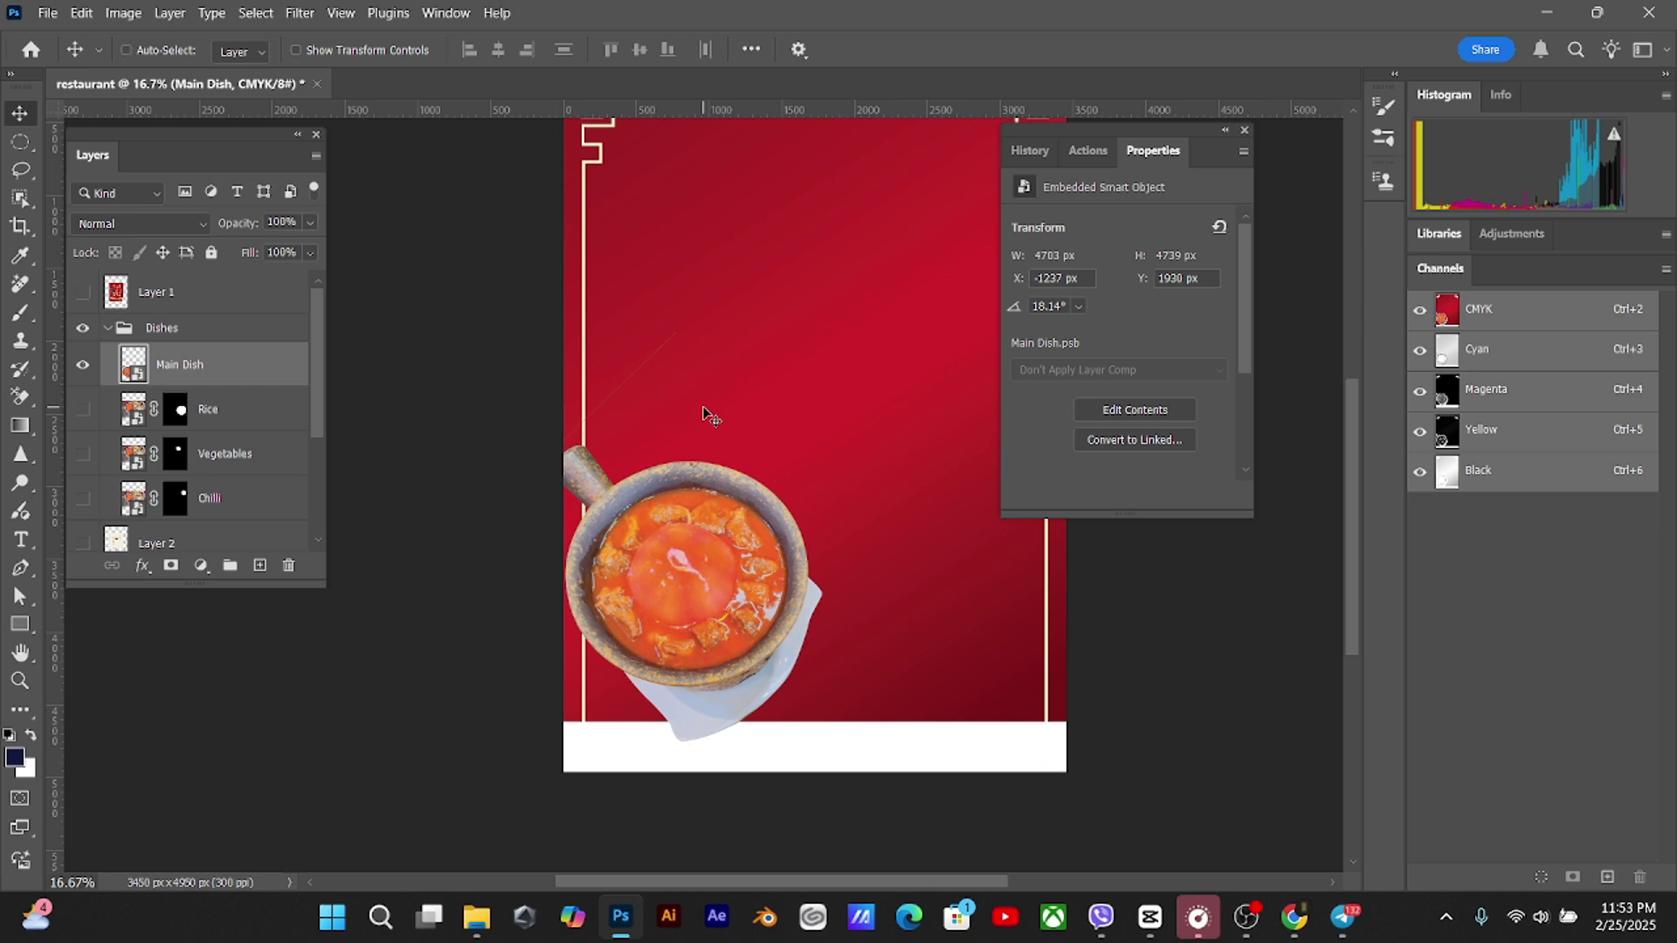
Duplicate the Main Dish layer and blacken the lower original with Hue/Saturation, using saturation -100 and the lowest lightness
key(ctrl+j)
click(192, 409)
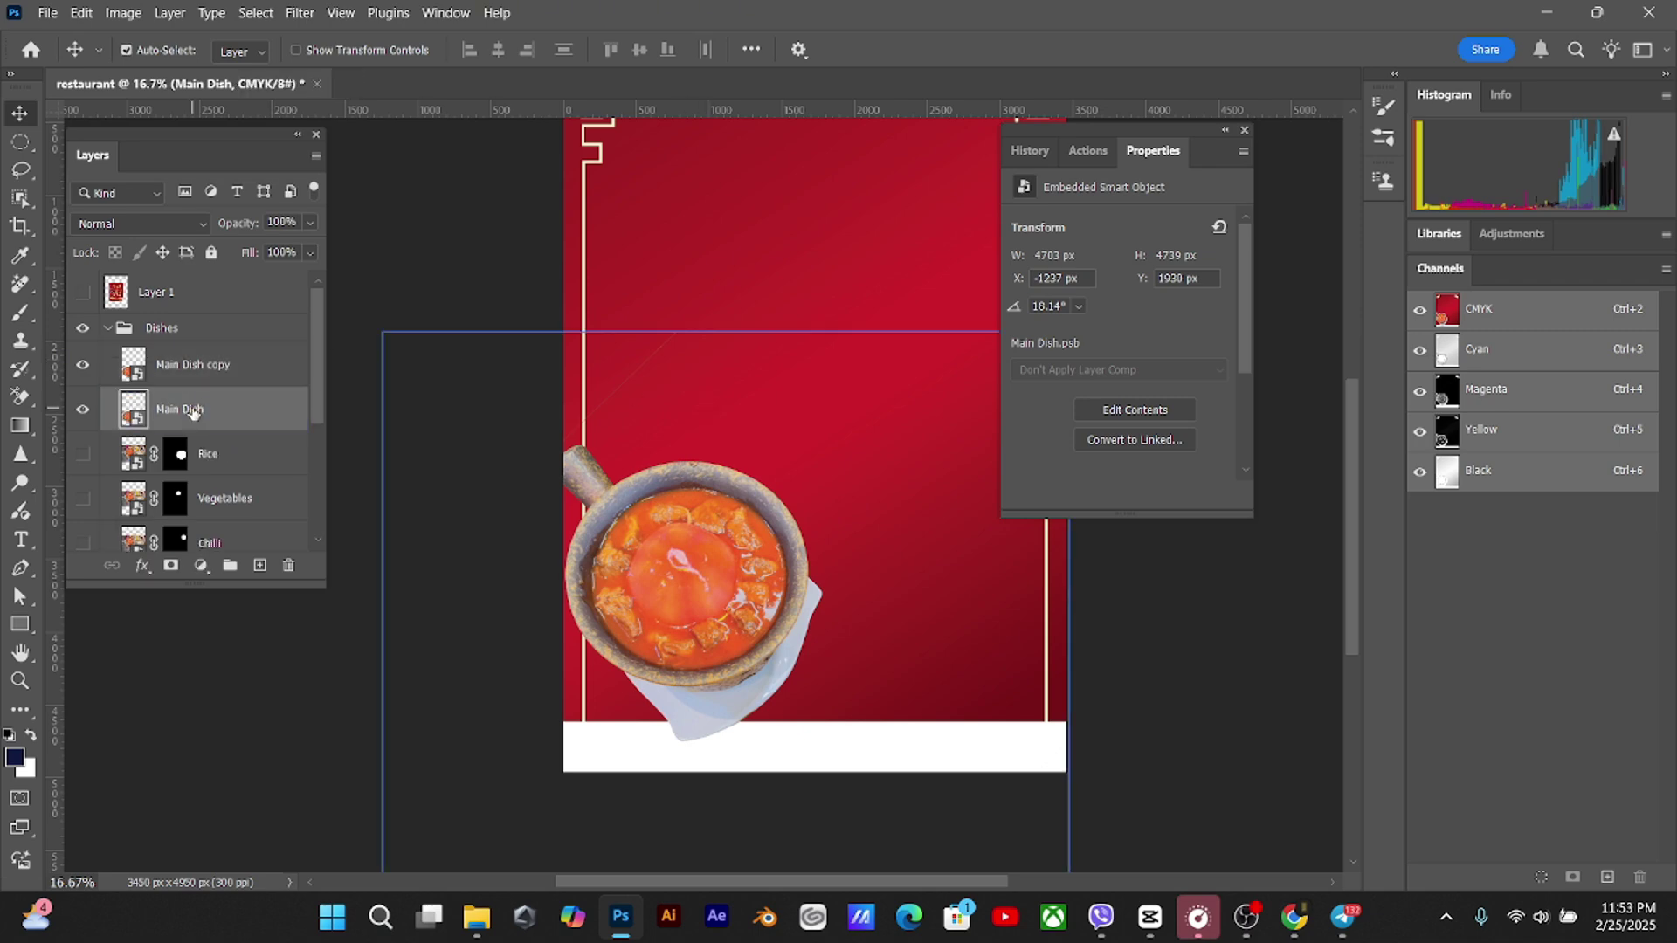
click(123, 12)
mouse_move(169, 13)
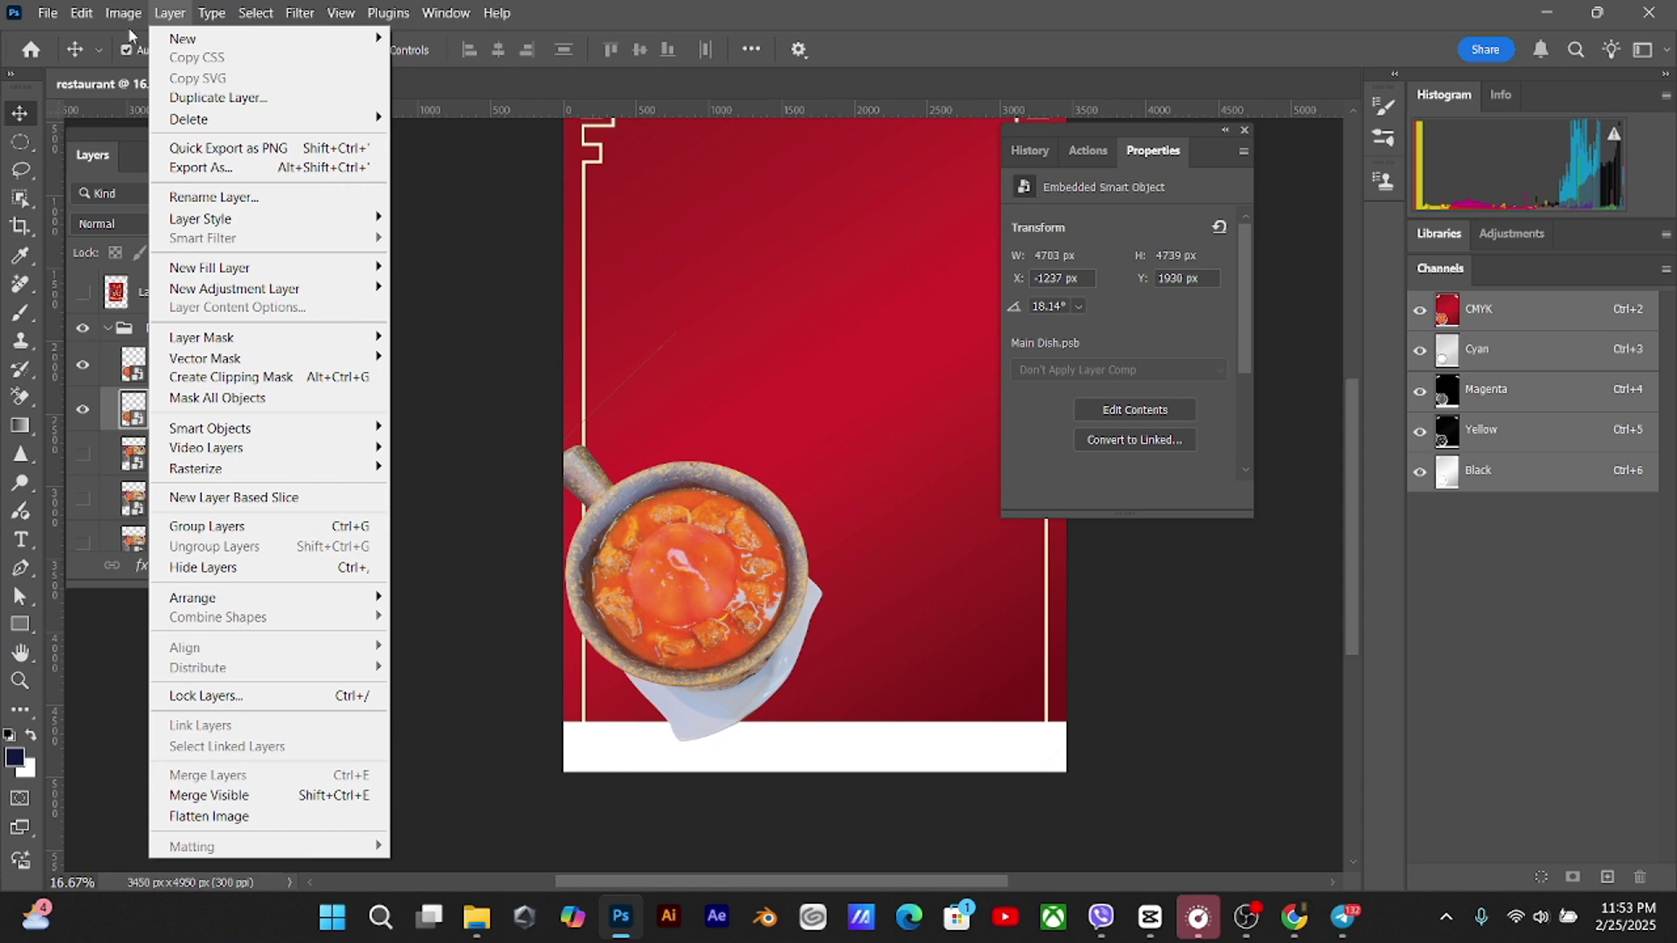
mouse_move(134, 68)
click(394, 177)
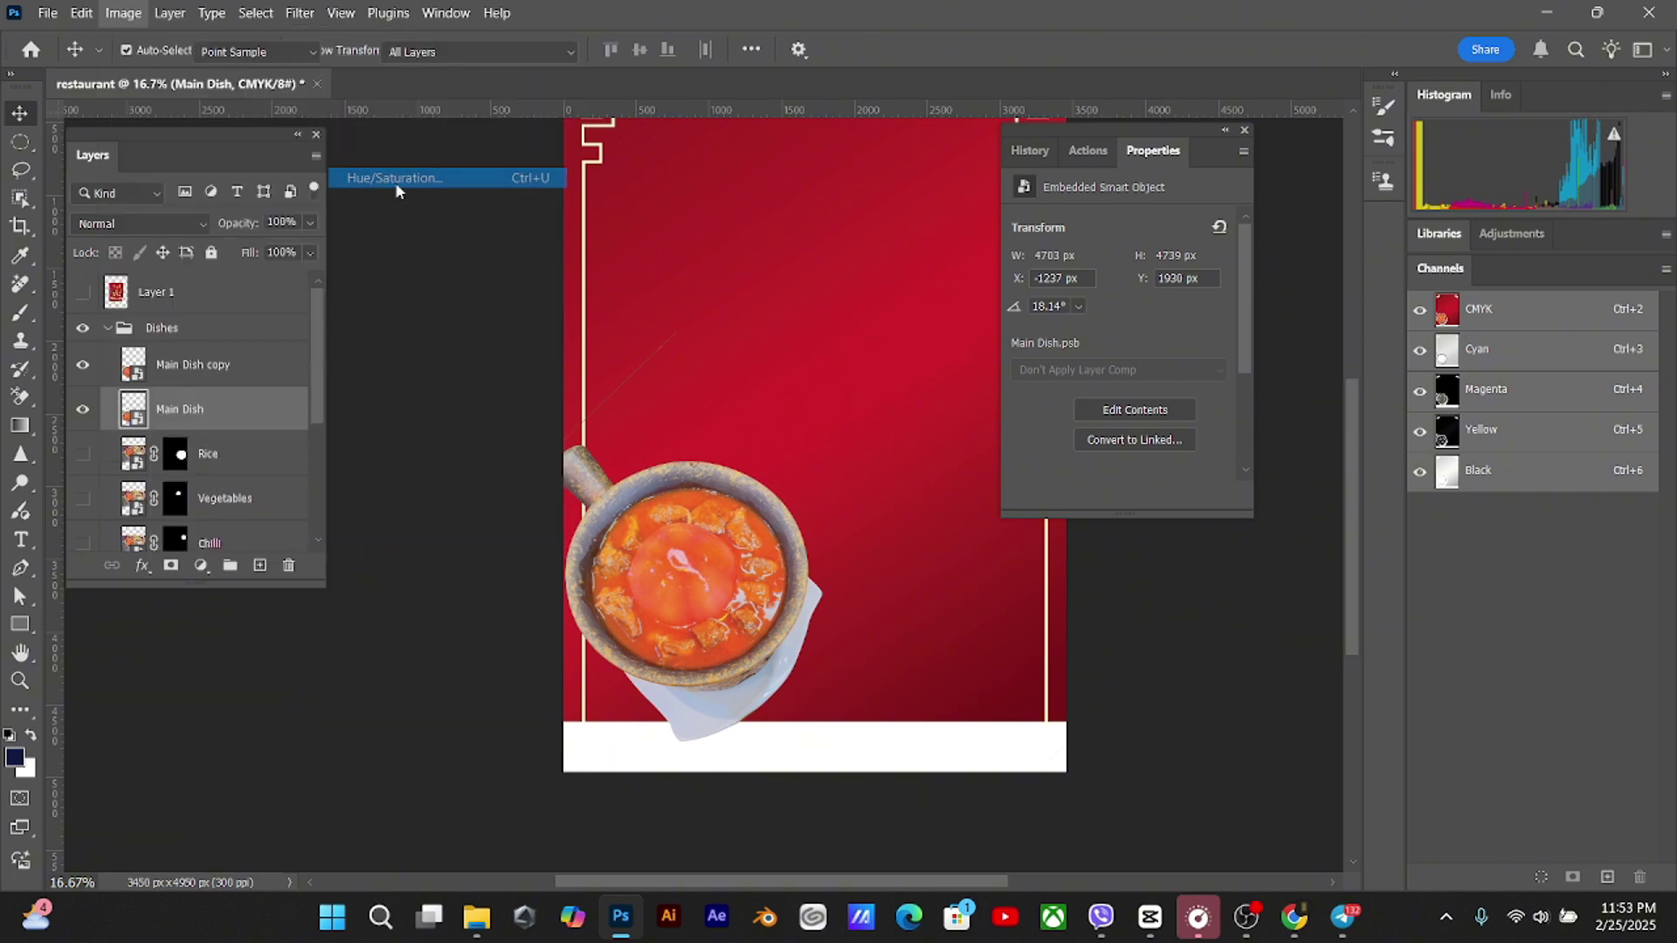
drag(778, 356, 657, 365)
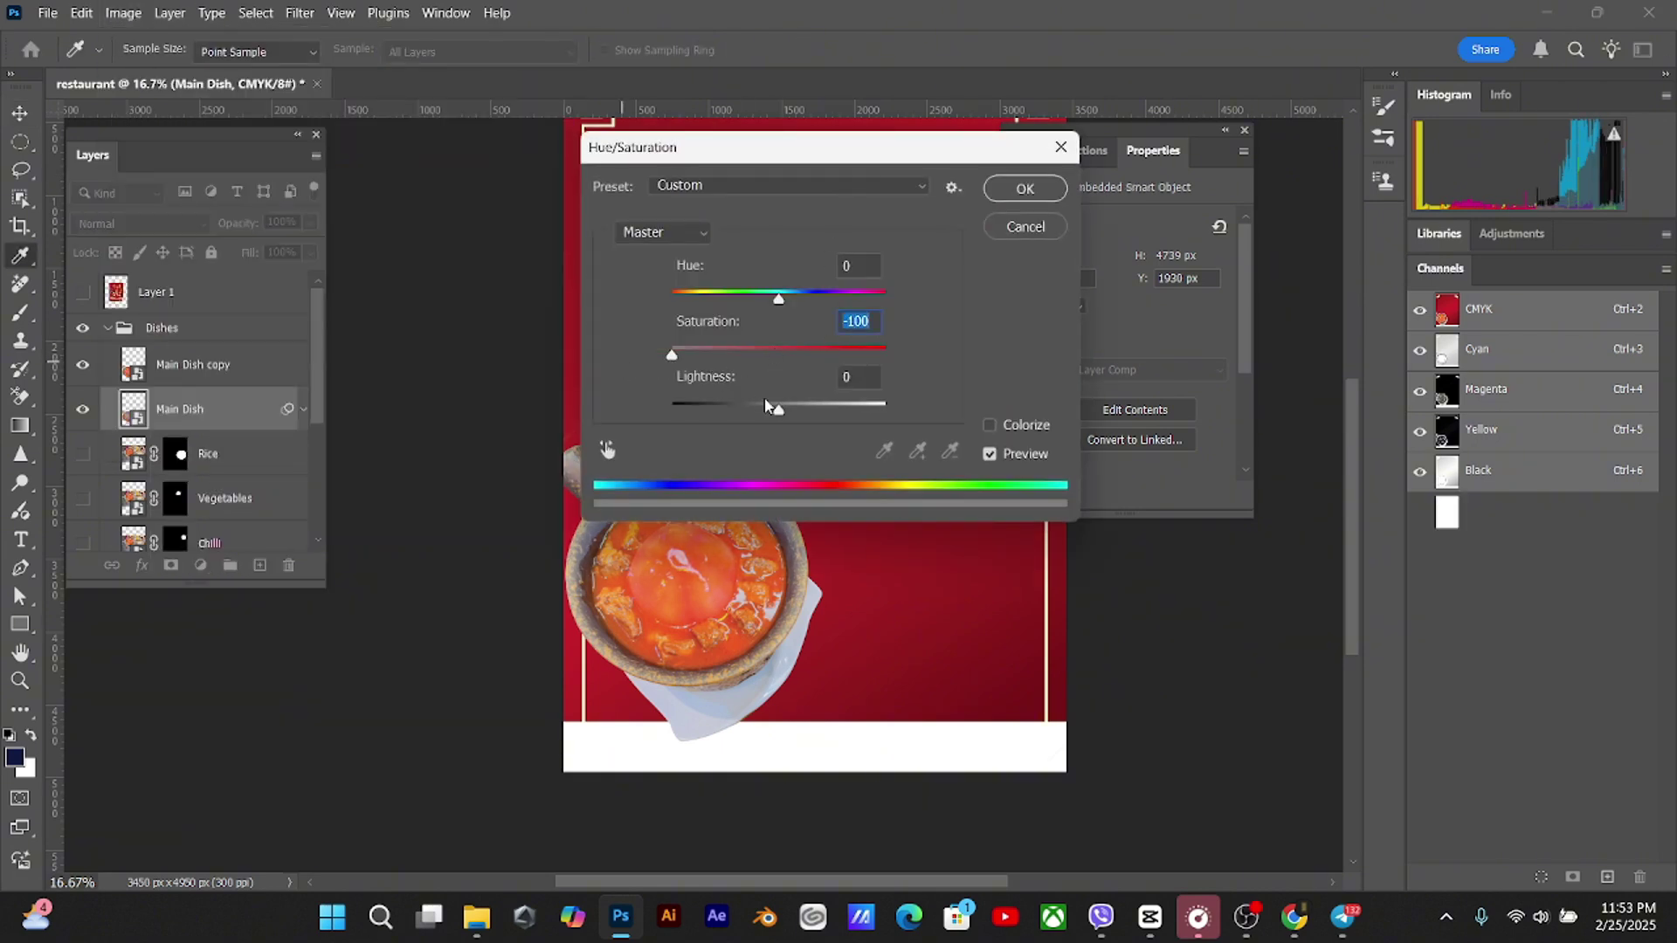
drag(765, 405, 666, 417)
click(1031, 197)
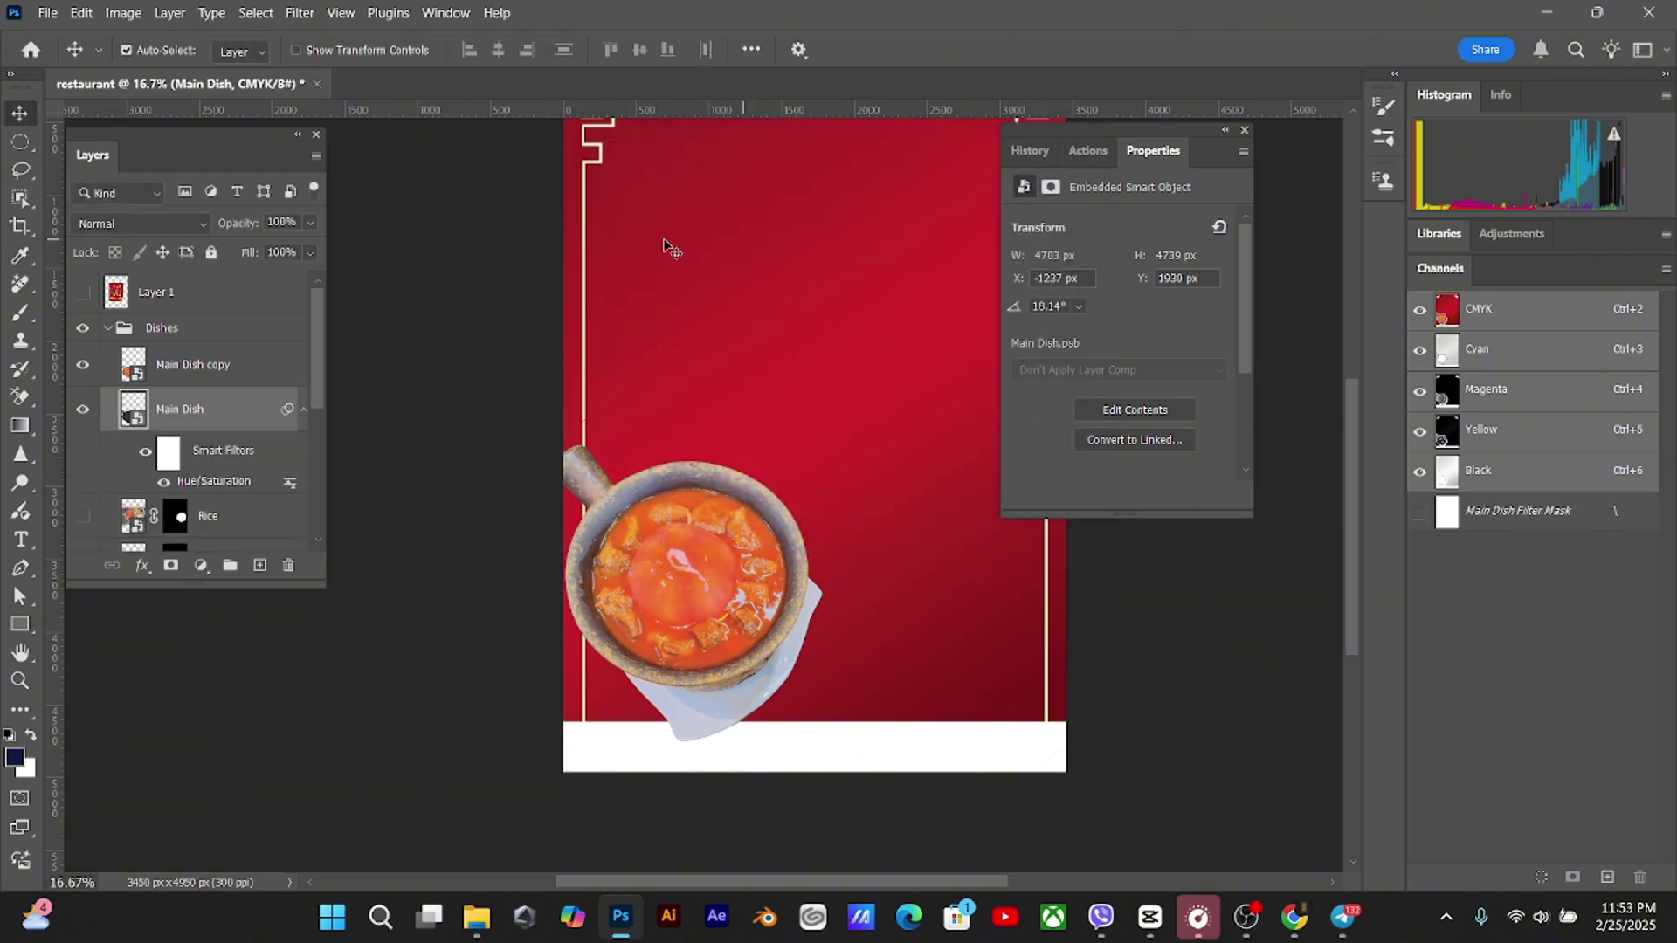
Offset the blackened Main Dish layer 40 px down and 10 px left to form a shadow under the dish
key(shift+Down)
key(shift+Down)
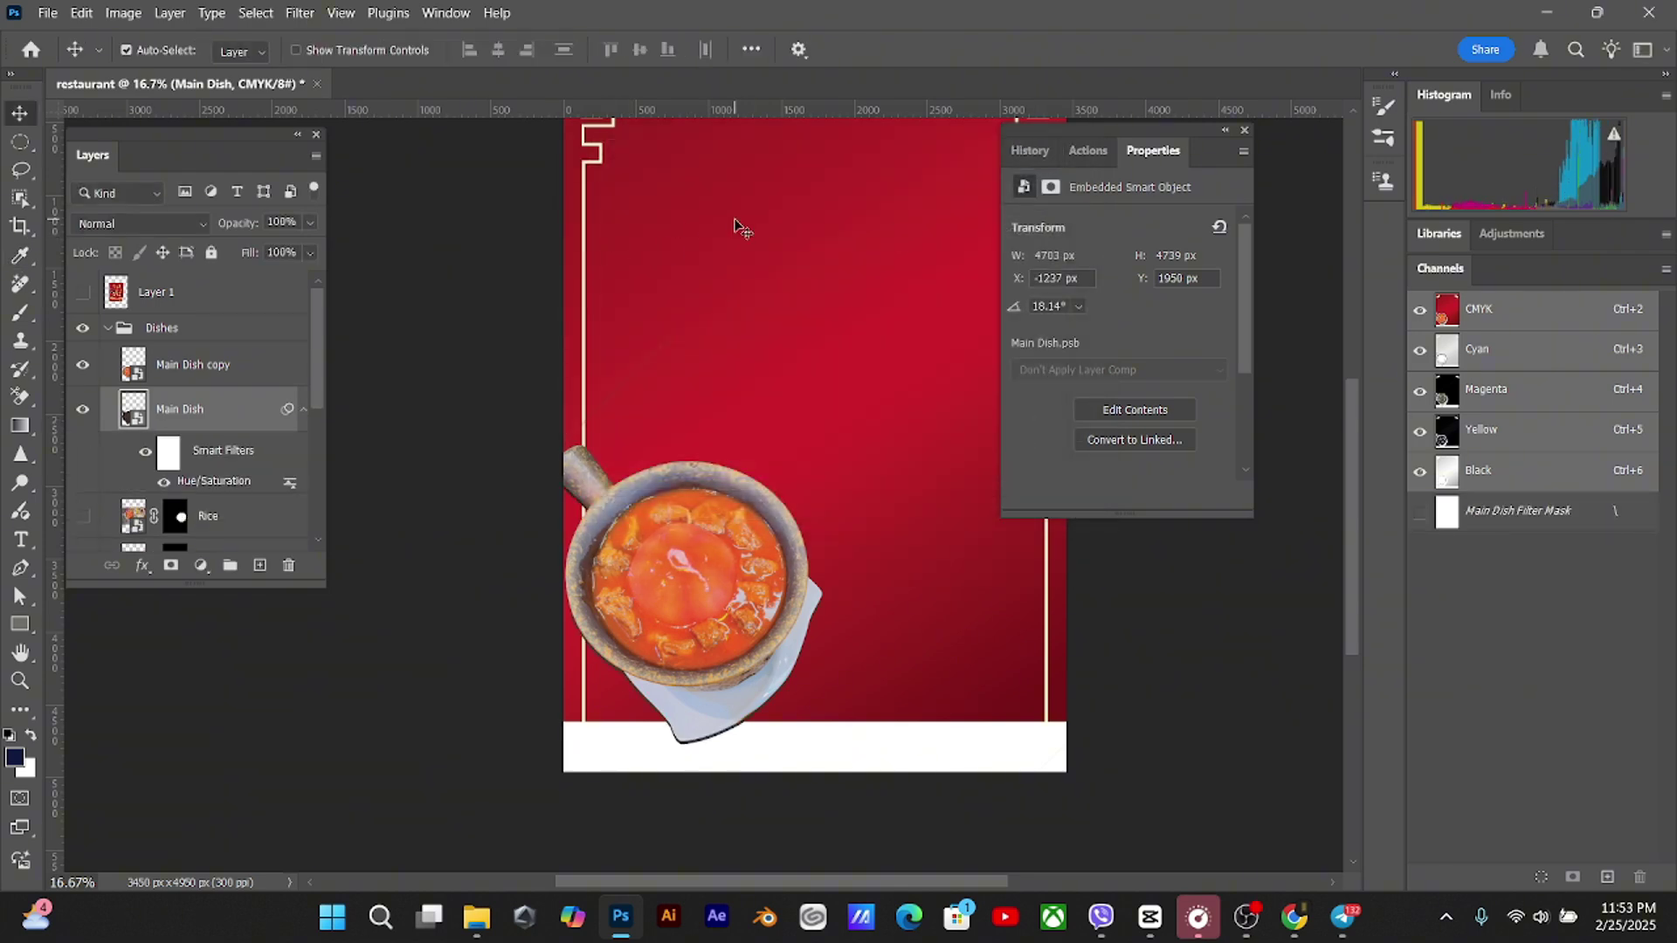
key(shift+Left)
key(shift+Down)
key(shift+Down)
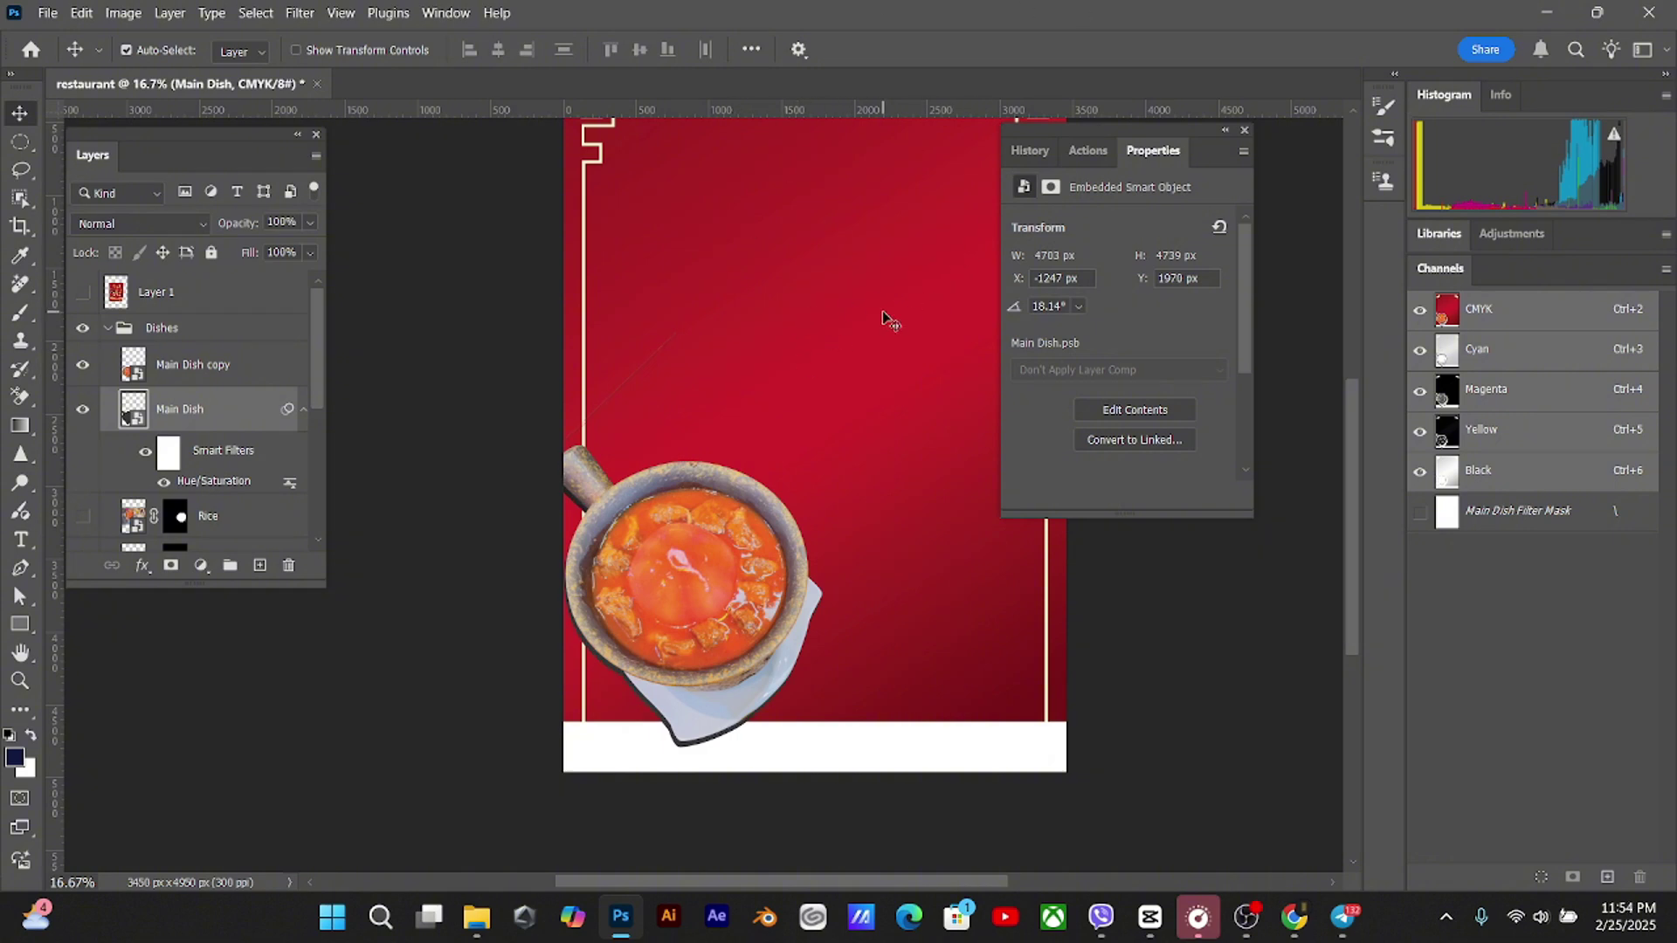
Brush a freehand arrow pointing toward the dish on a new layer in the Dishes group, and delete that layer
click(201, 328)
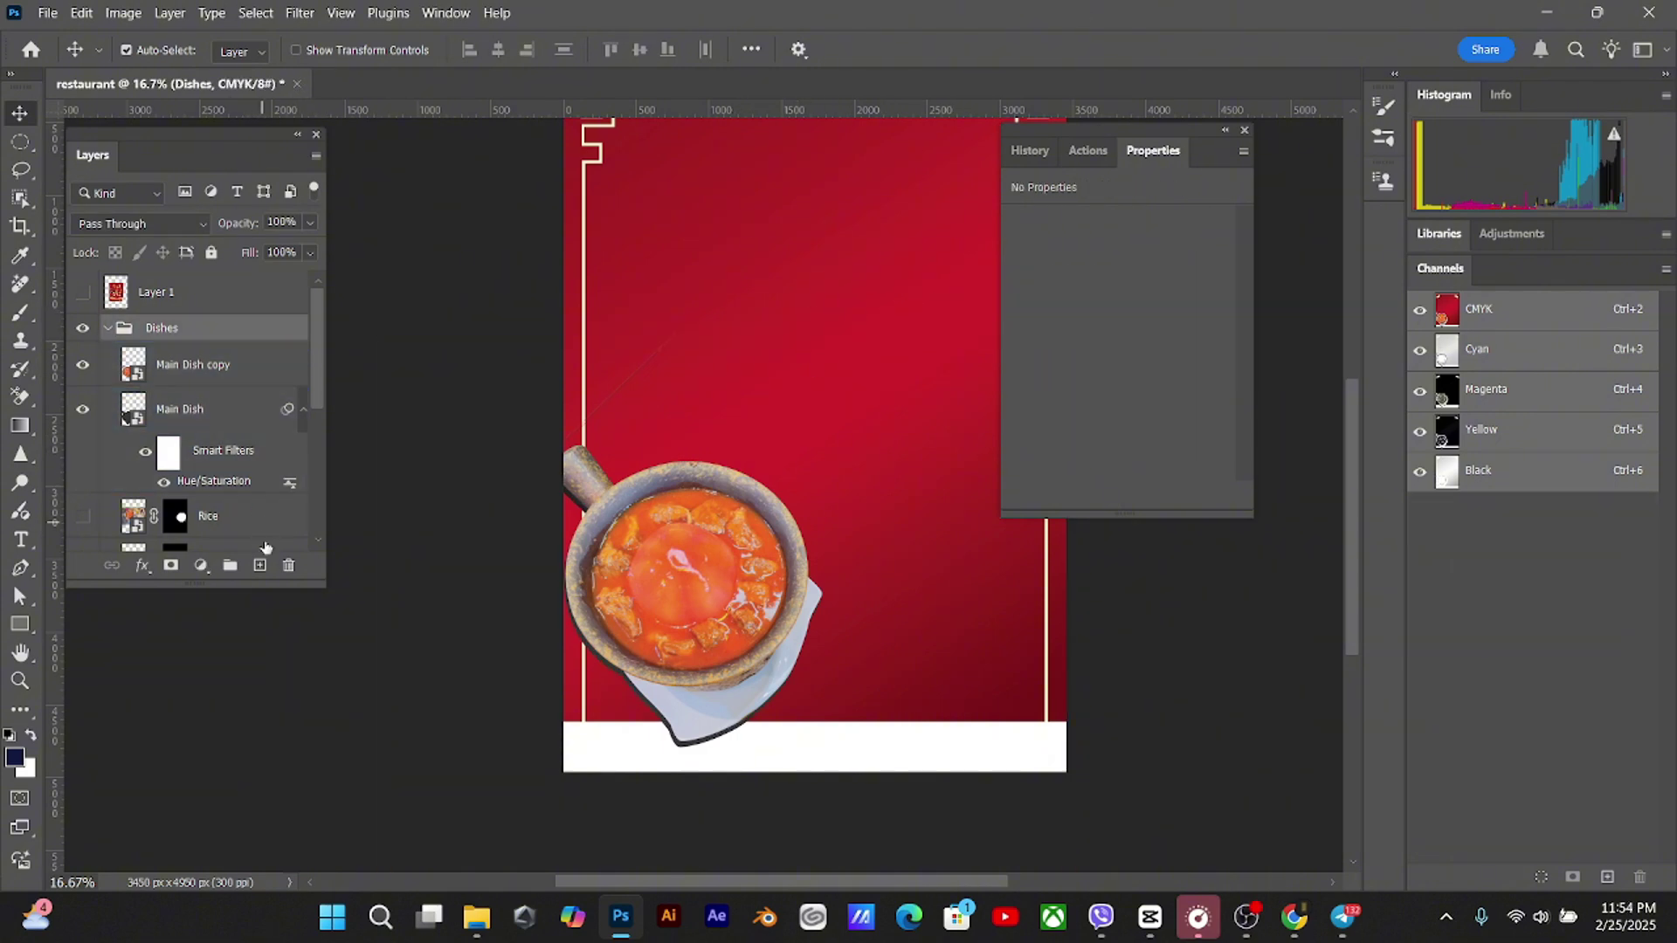
click(259, 565)
scroll(692, 438, right, 3)
scroll(692, 438, up, 1)
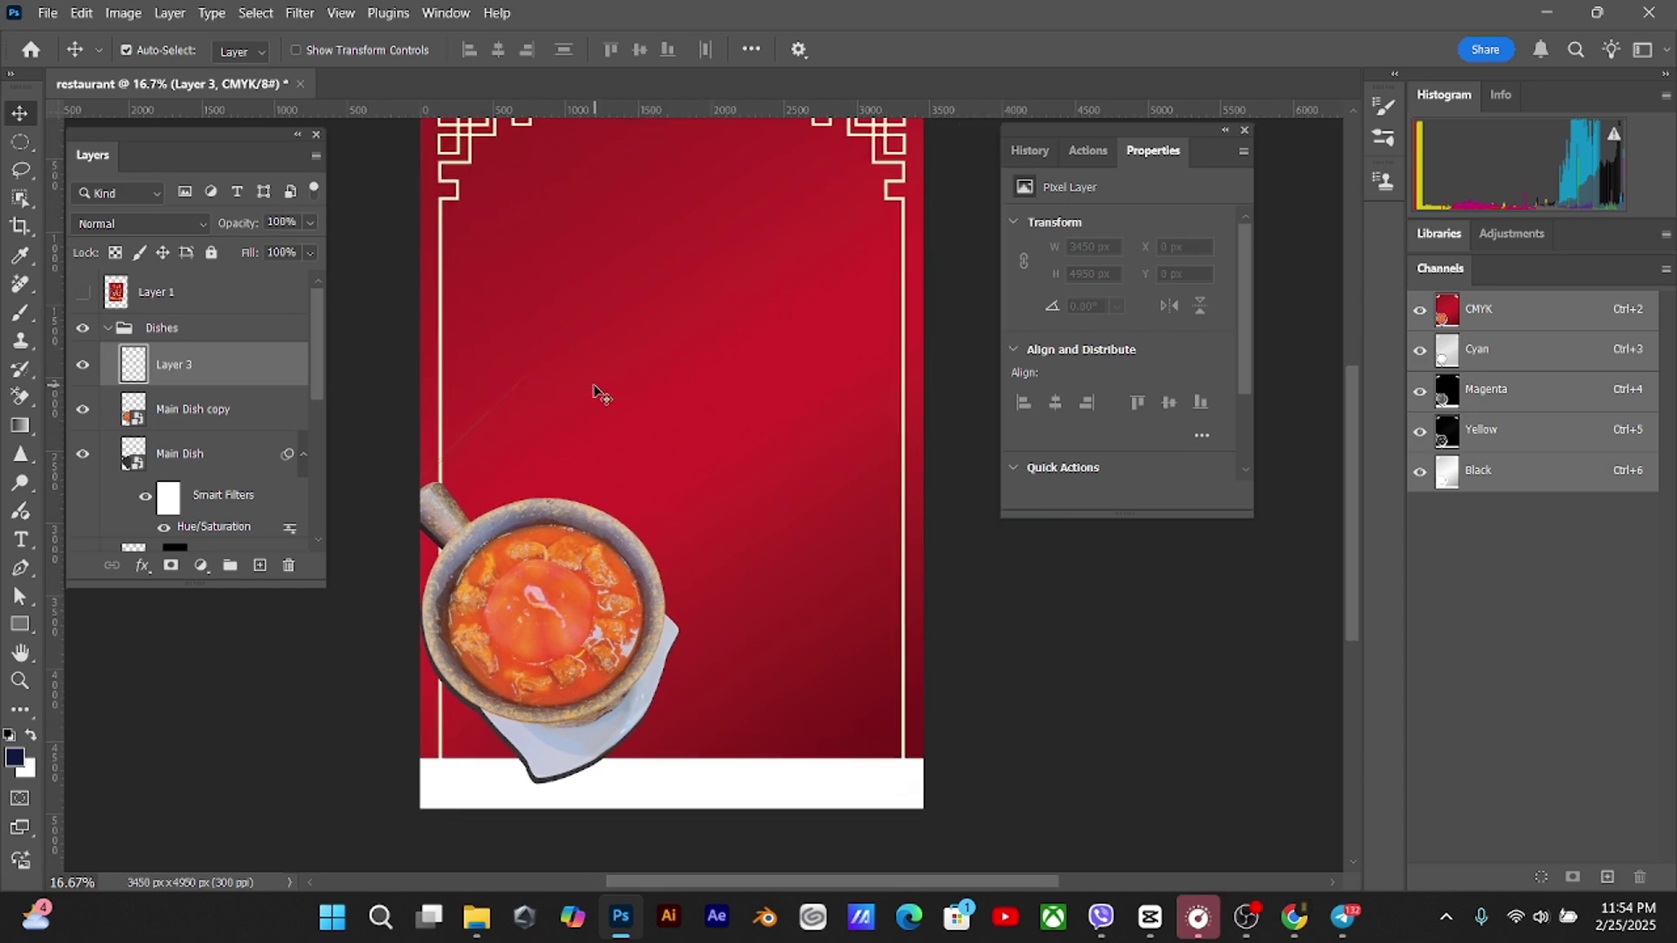
key(b)
drag(668, 325, 742, 301)
key(ctrl+z)
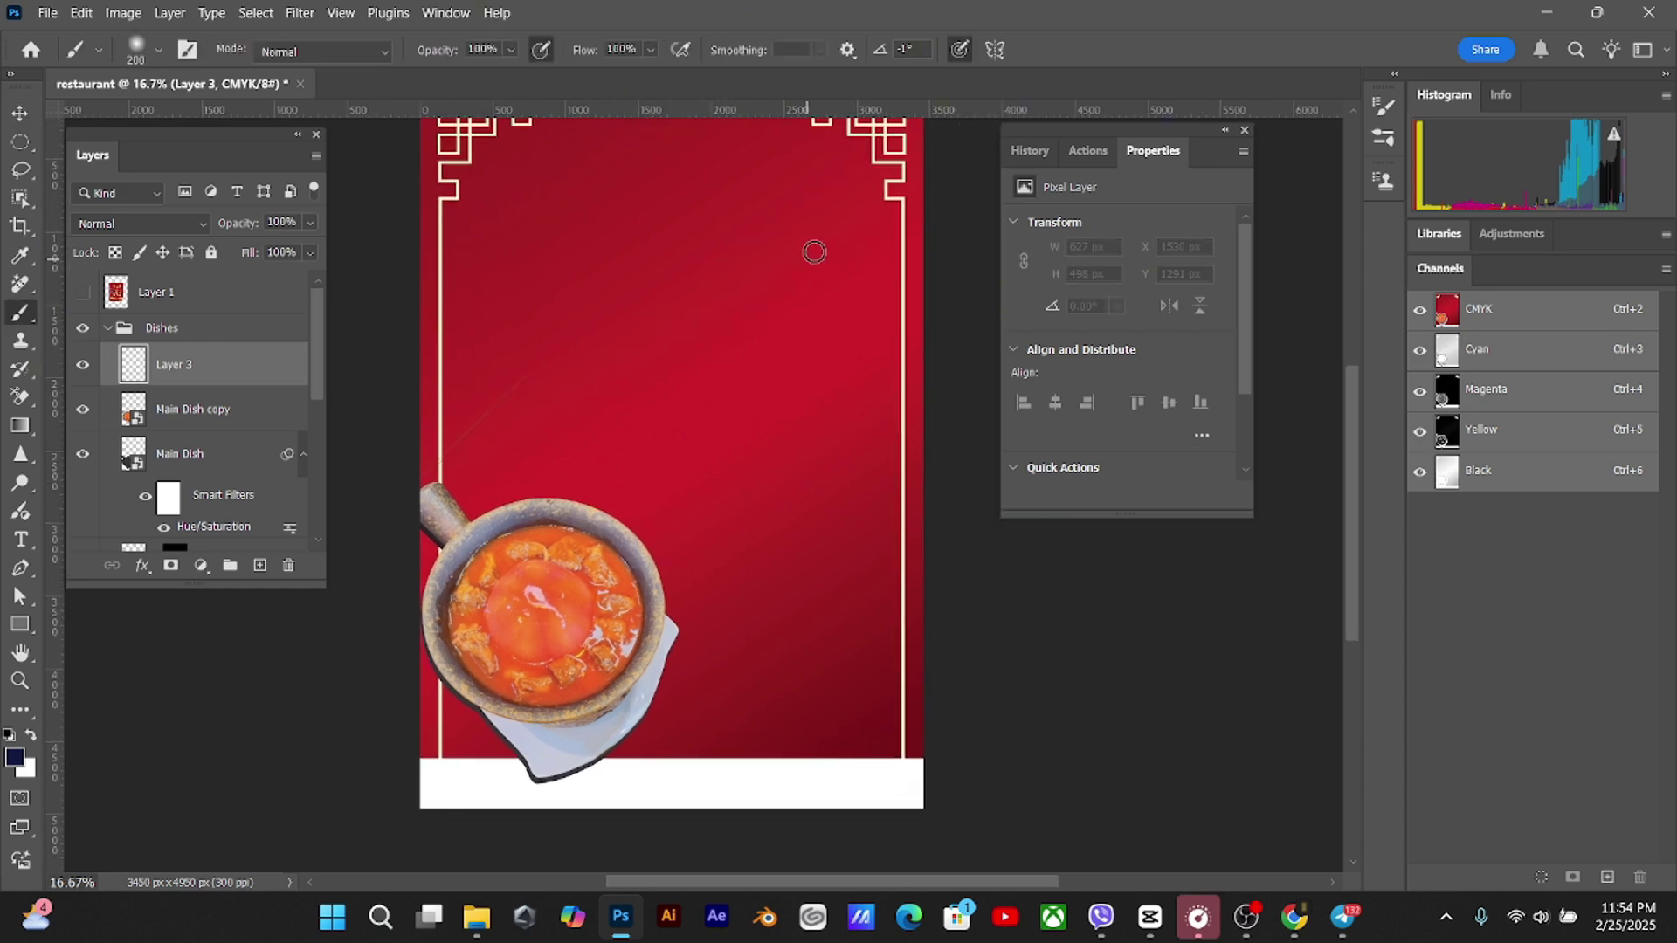
mouse_move(814, 252)
mouse_down()
mouse_move(734, 342)
mouse_move(721, 316)
mouse_move(737, 390)
mouse_move(807, 408)
mouse_up()
key(ctrl+z)
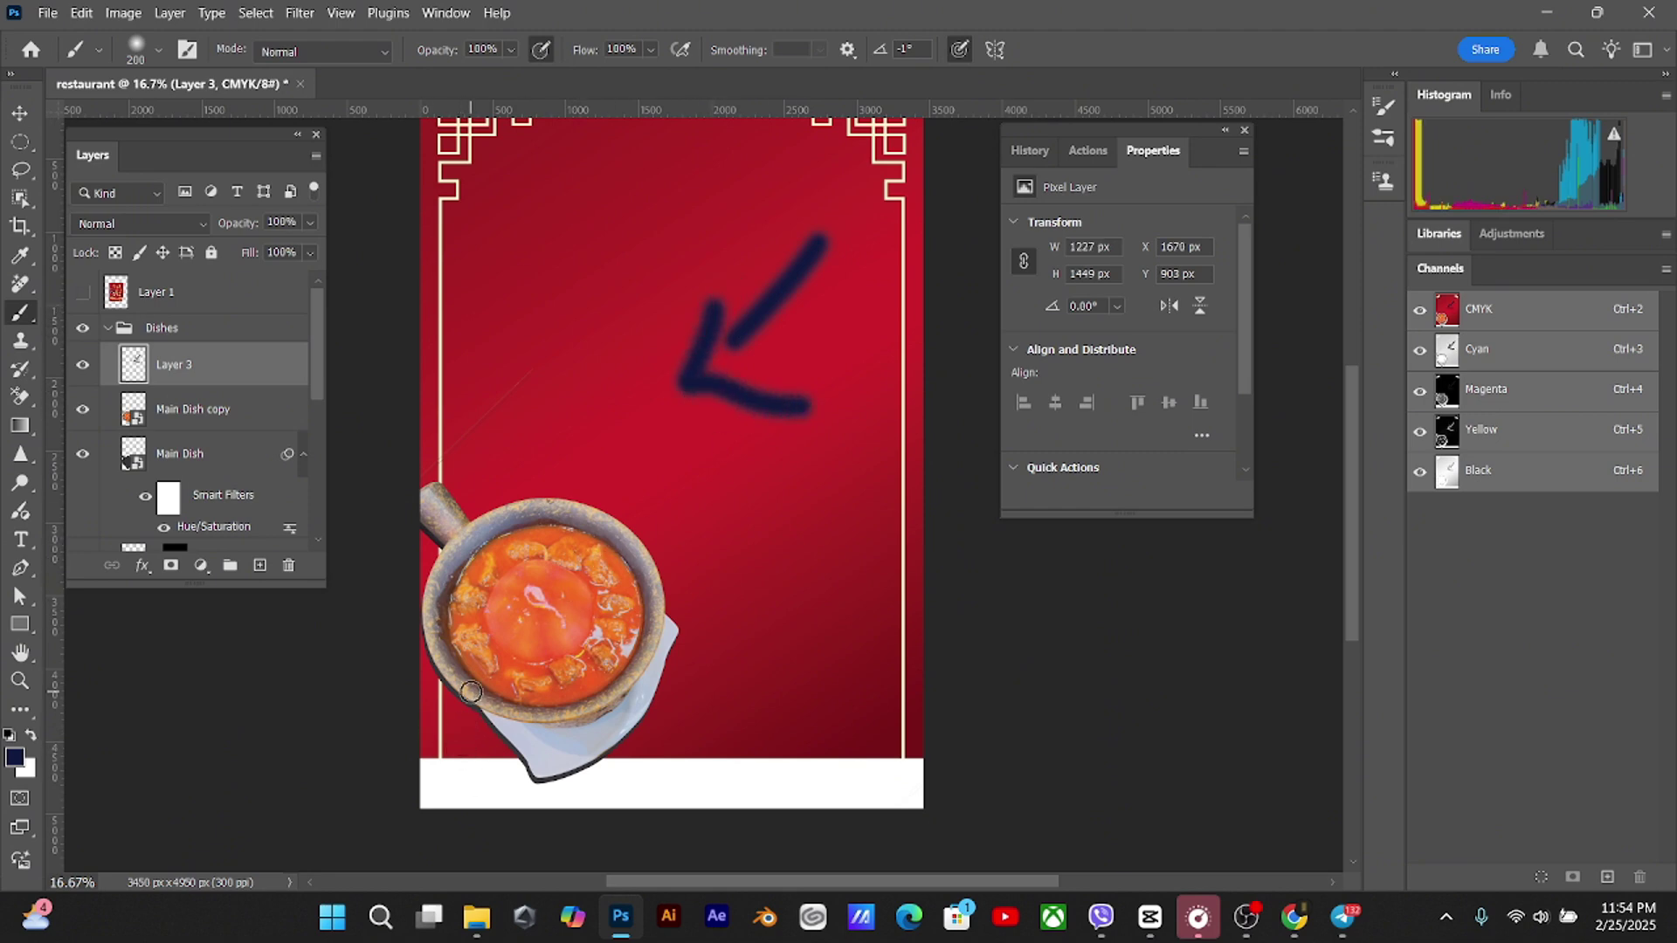
drag(257, 375, 289, 566)
Apply a Motion Blur to the blackened Main Dish layer, adjusting its angle and distance to soften the dish's shadow
mouse_move(530, 540)
mouse_down()
mouse_move(684, 445)
mouse_move(667, 422)
mouse_move(660, 505)
mouse_up()
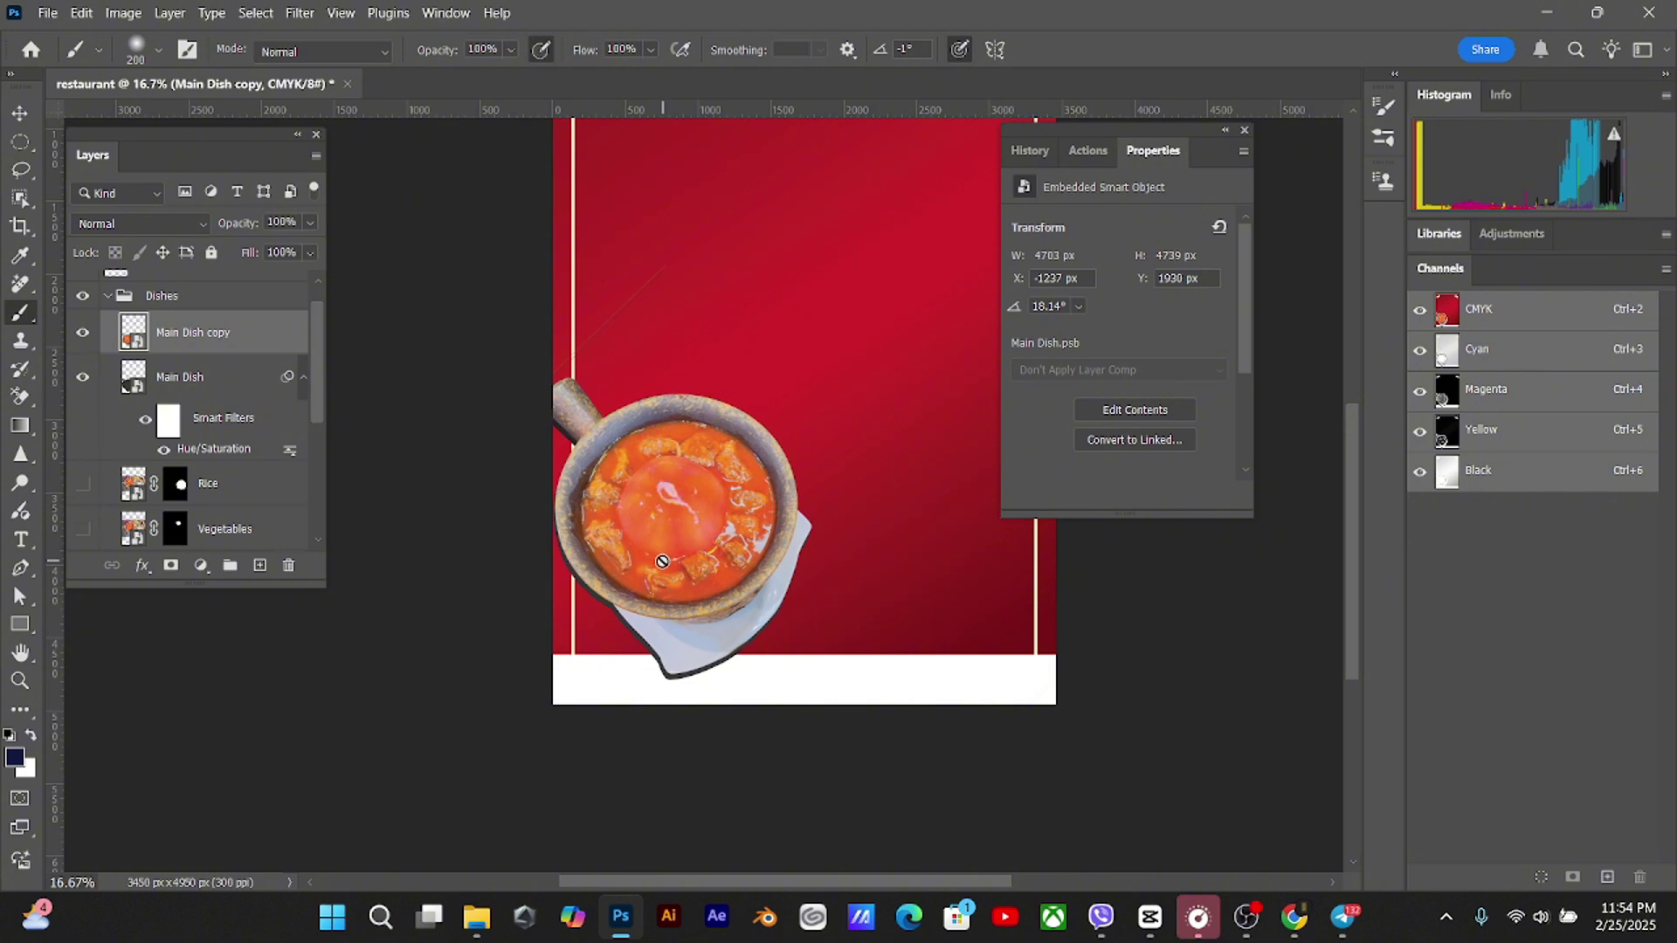
click(241, 384)
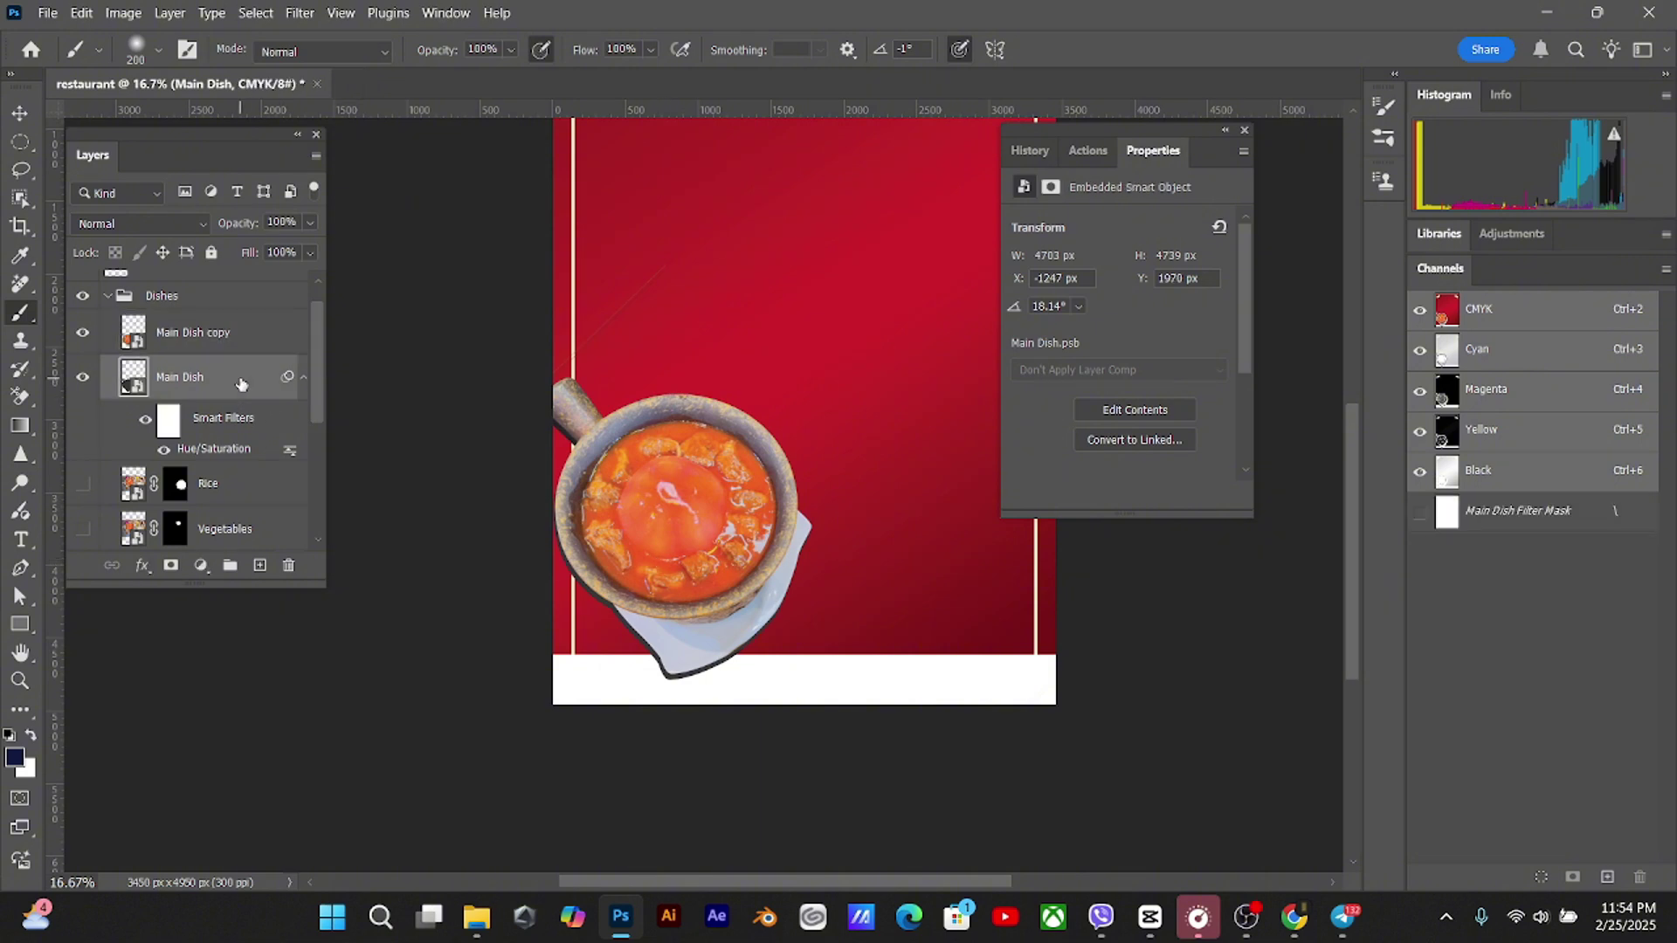
click(300, 12)
mouse_move(325, 260)
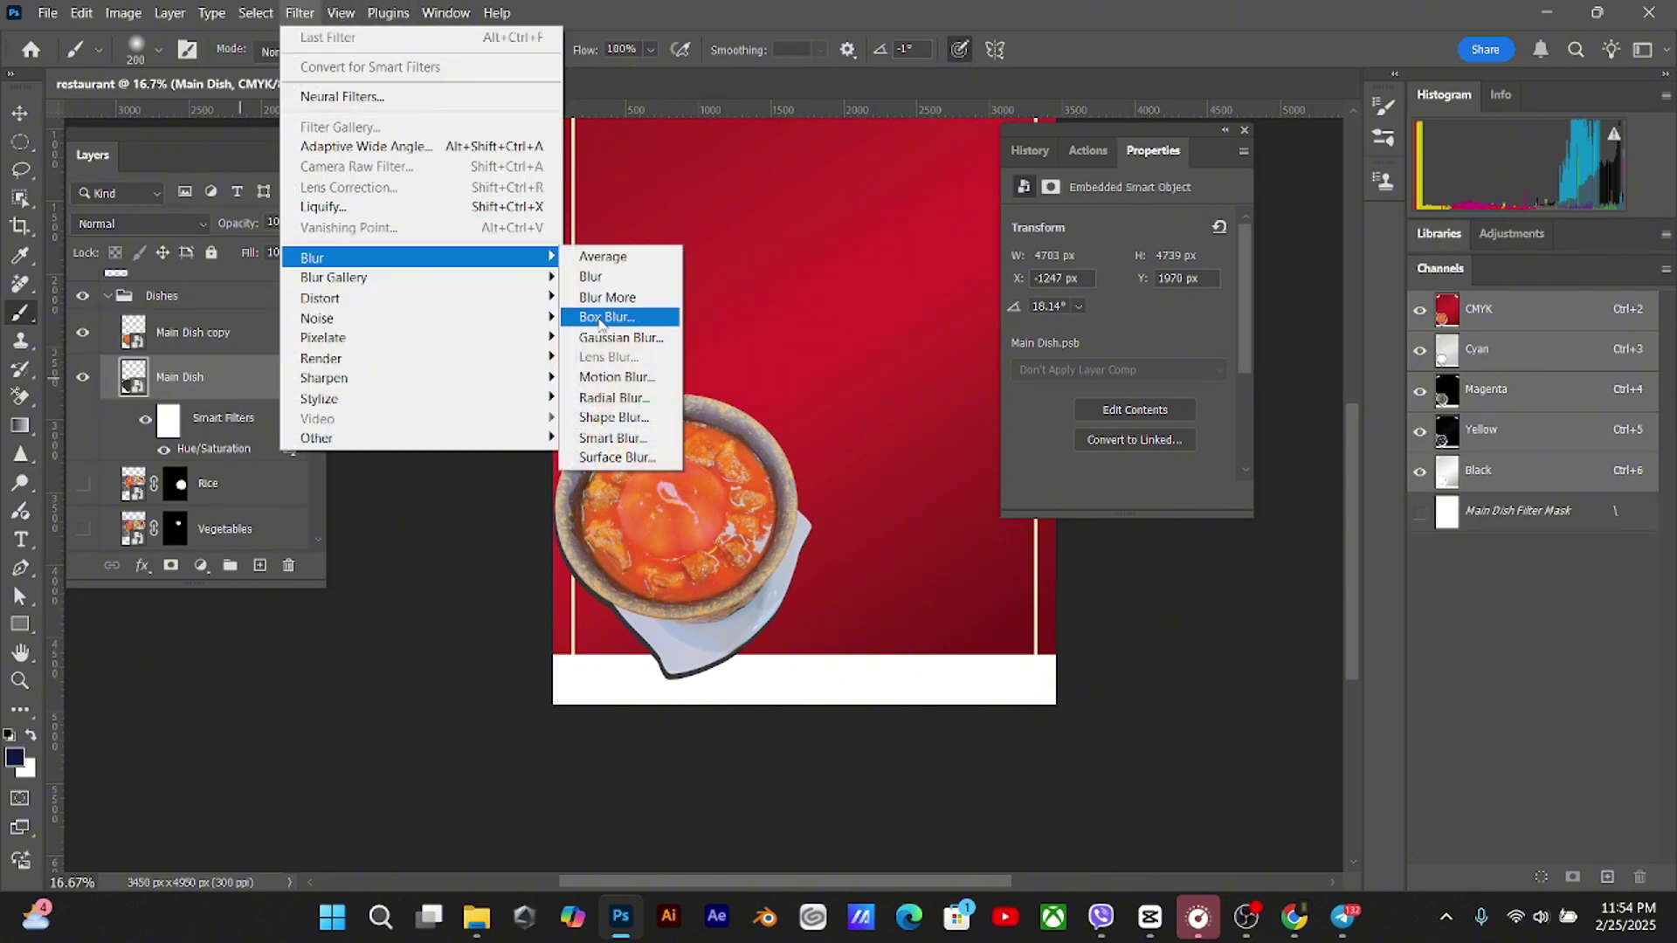
click(602, 377)
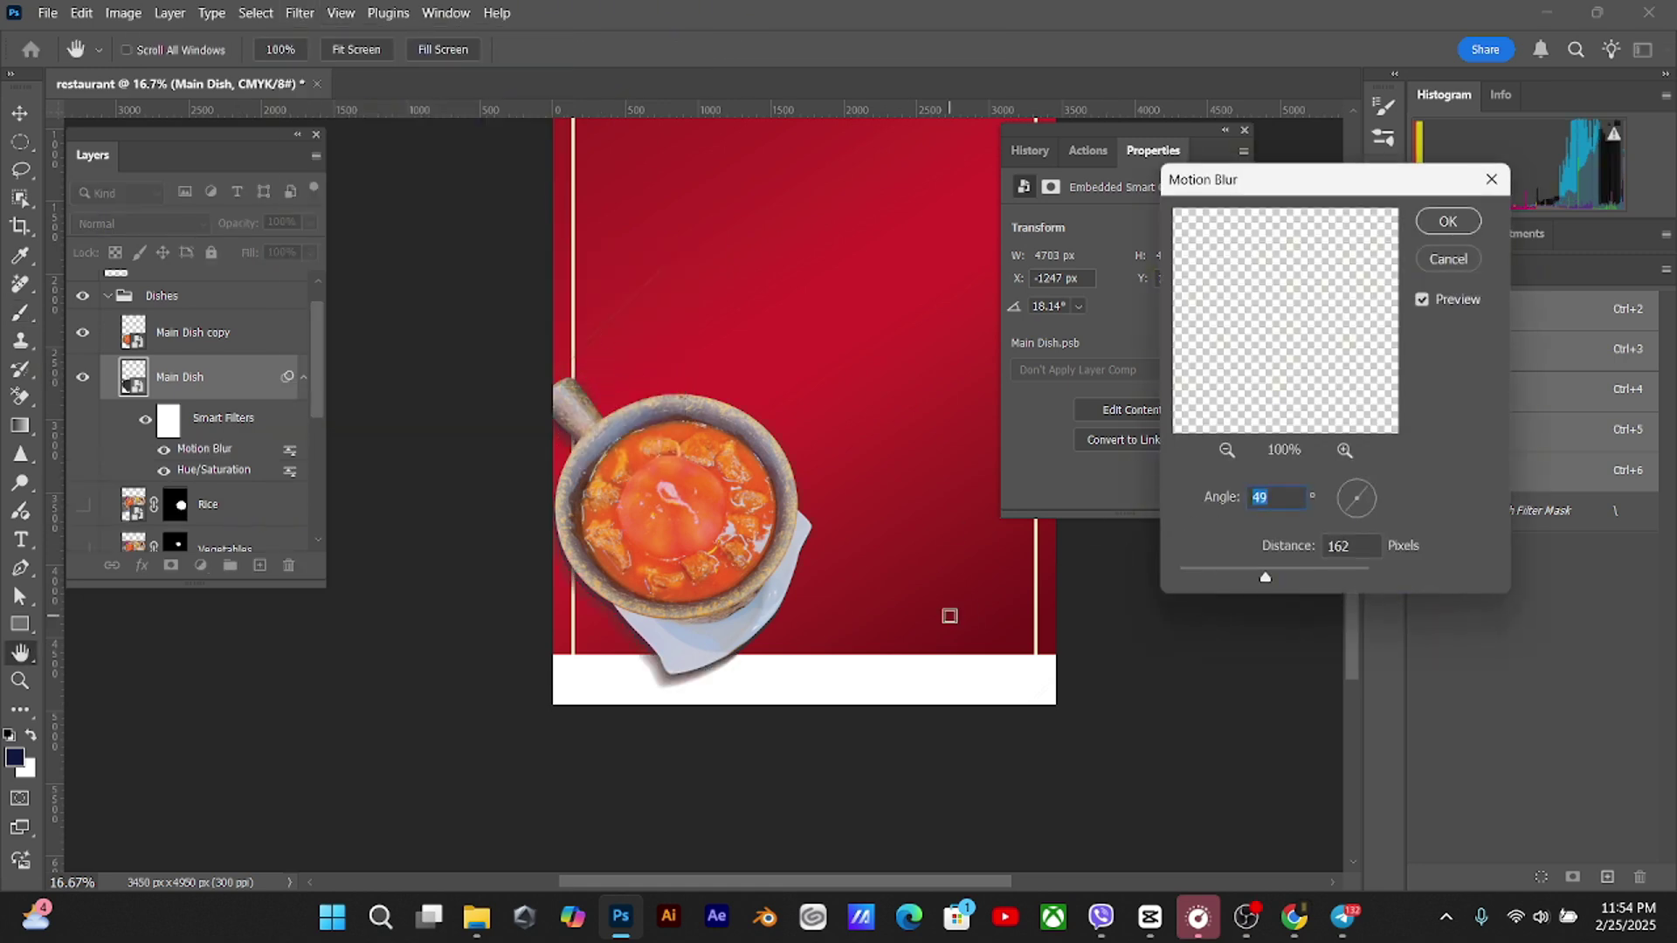
click(1266, 578)
drag(1348, 512, 1353, 521)
drag(1344, 509, 1345, 512)
drag(1265, 577, 1254, 583)
click(1449, 222)
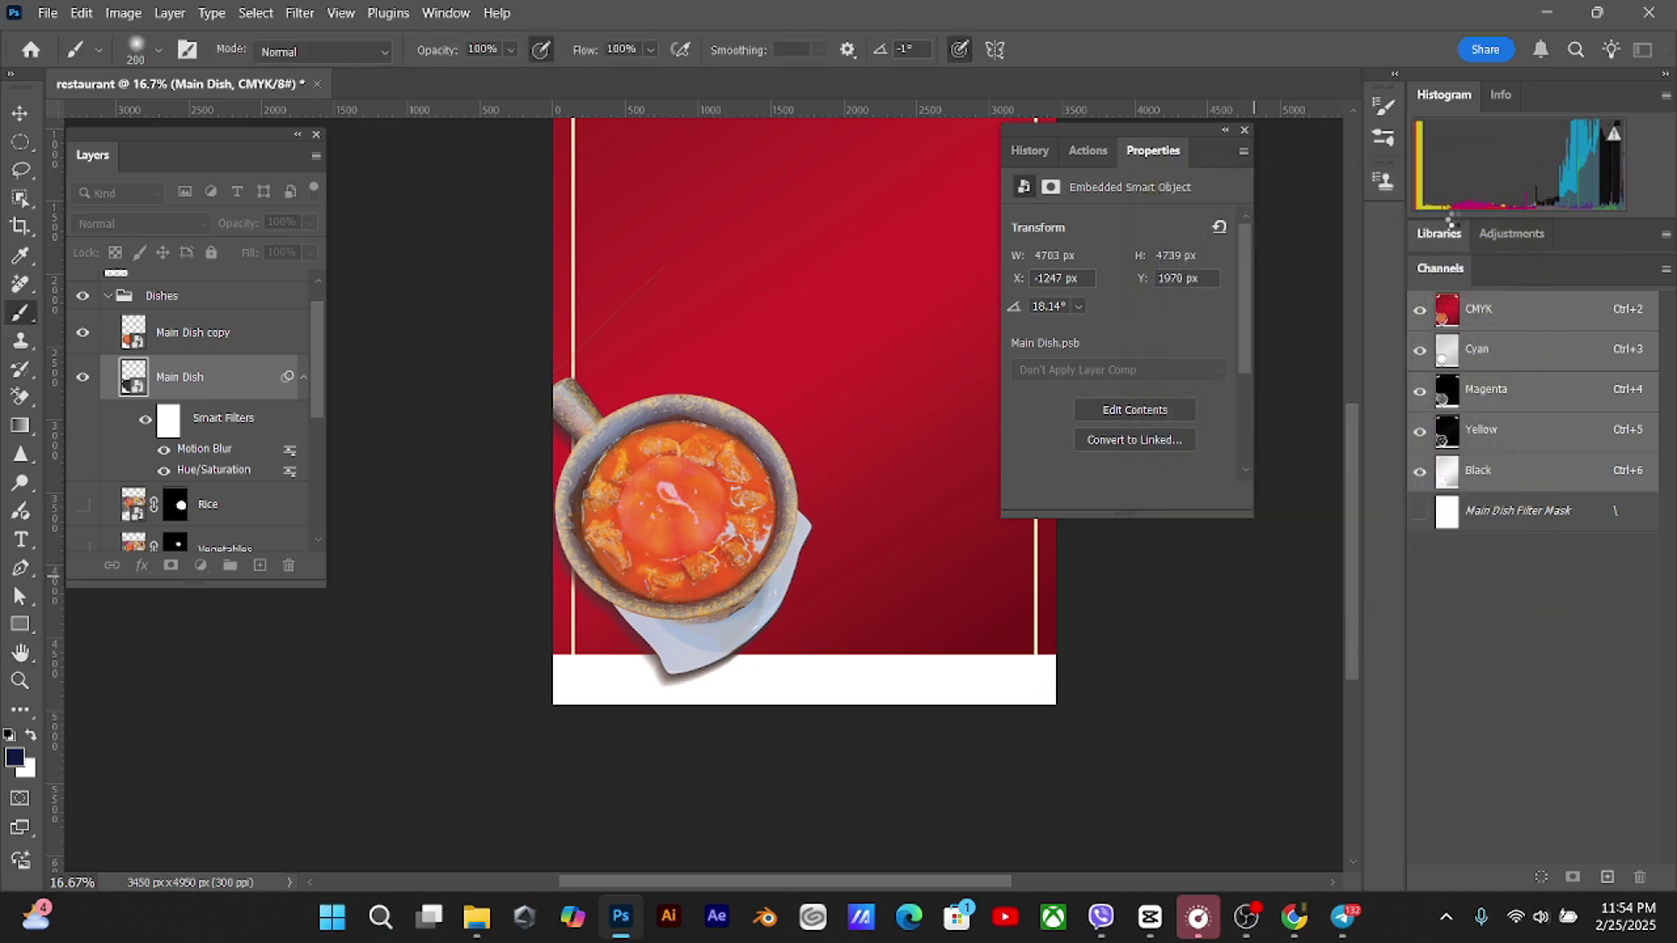
Move the blackened Main Dish layer further down and left, to X -1309 px and Y 1948 px
key(v)
key(shift+Left)
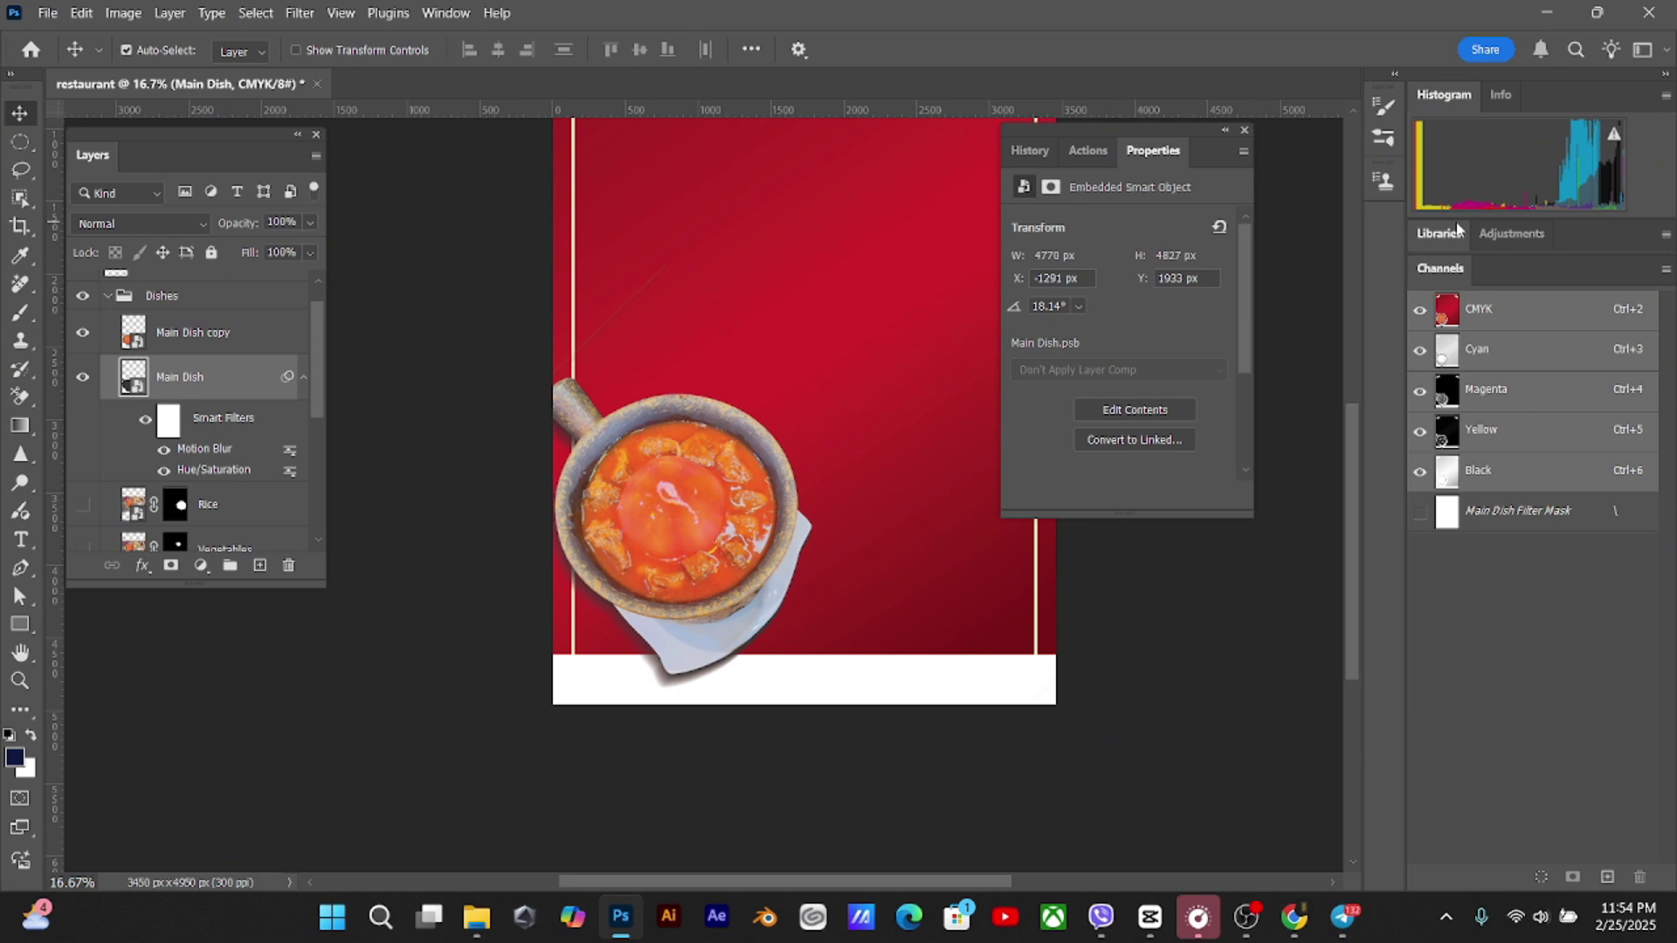
key(shift+Down)
key(shift+Left)
key(shift+Down)
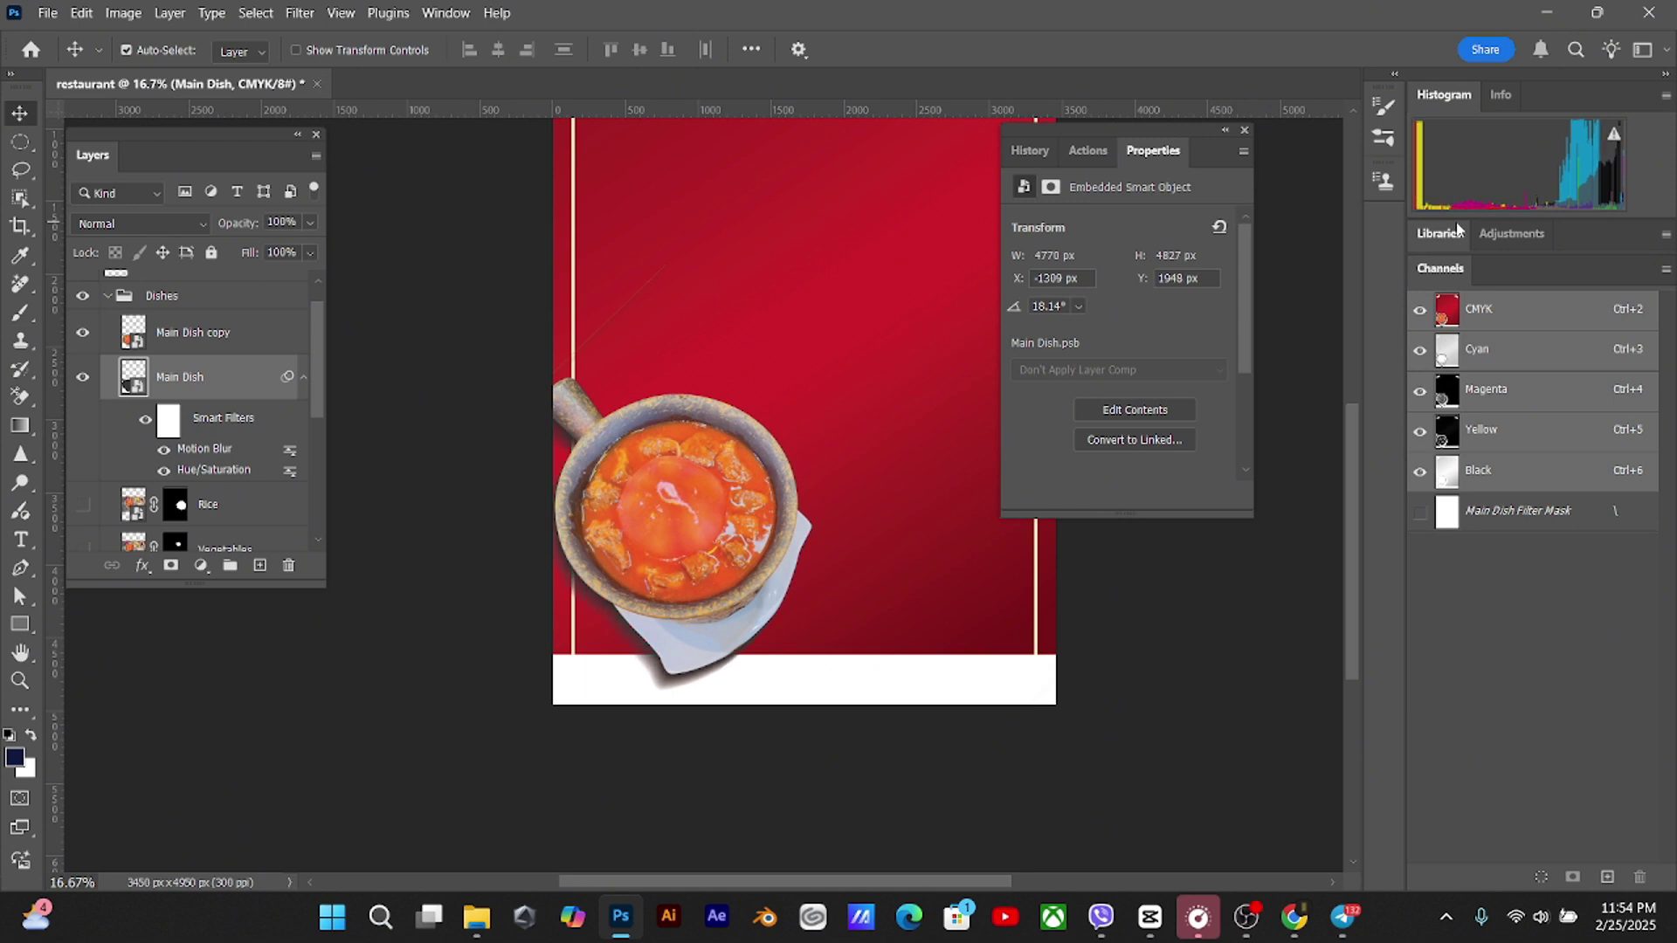
Apply a Gaussian Blur with a 15.3 px radius to the blackened Main Dish layer to soften the dish's shadow
click(299, 13)
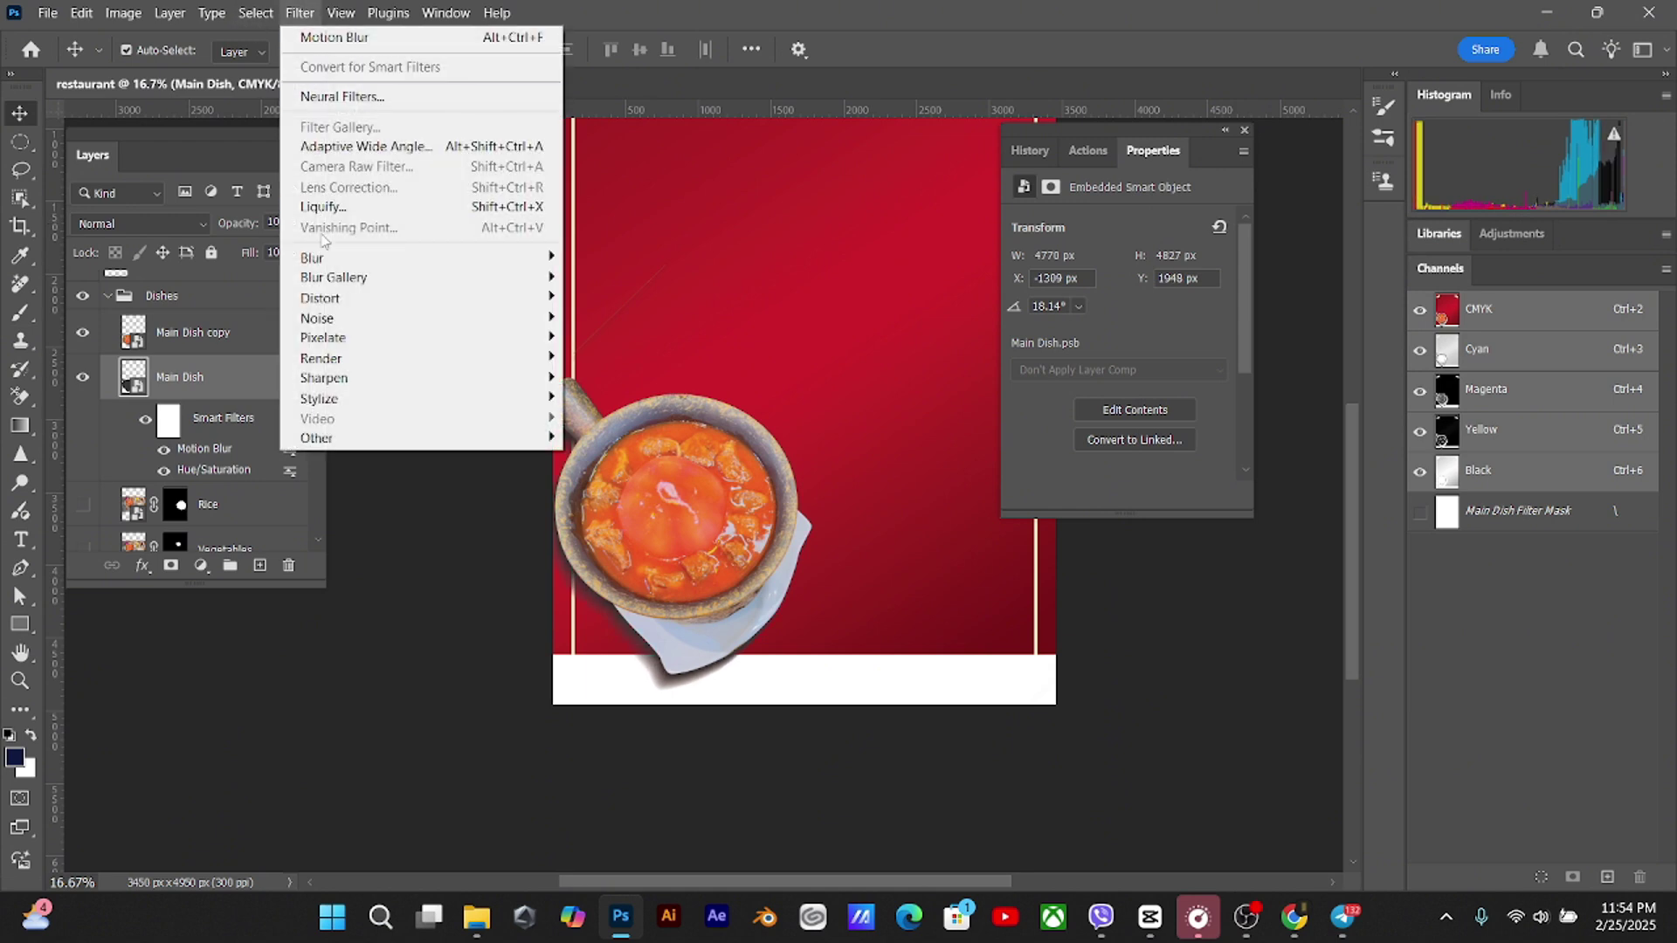
mouse_move(336, 262)
click(621, 338)
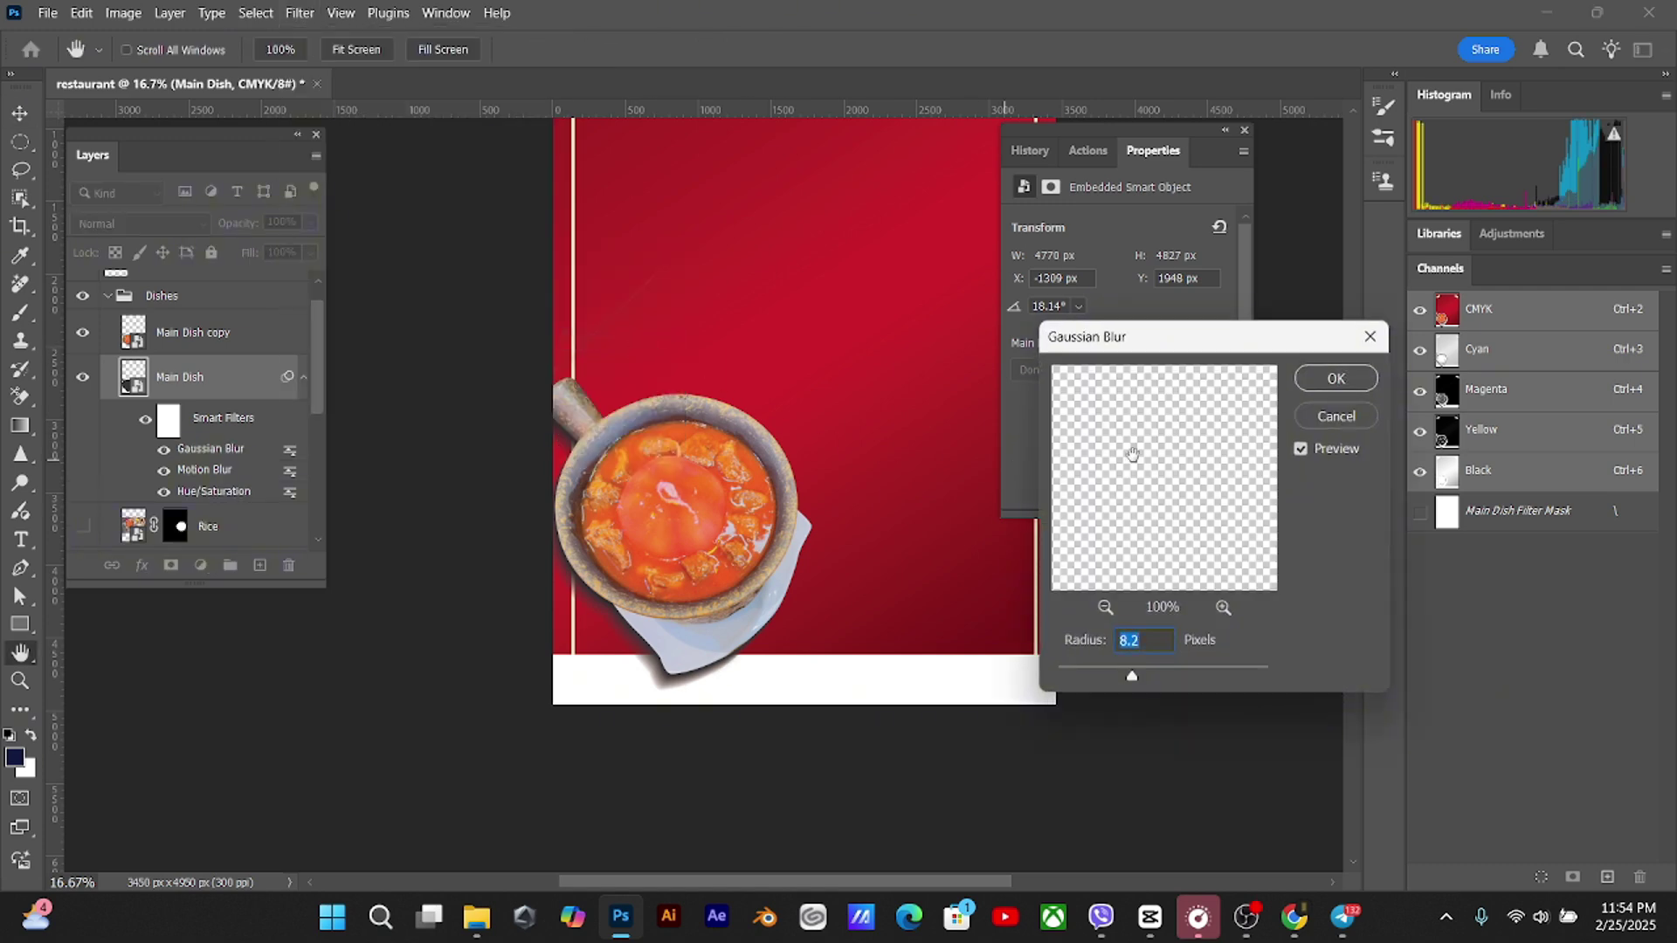
drag(1133, 678, 1152, 672)
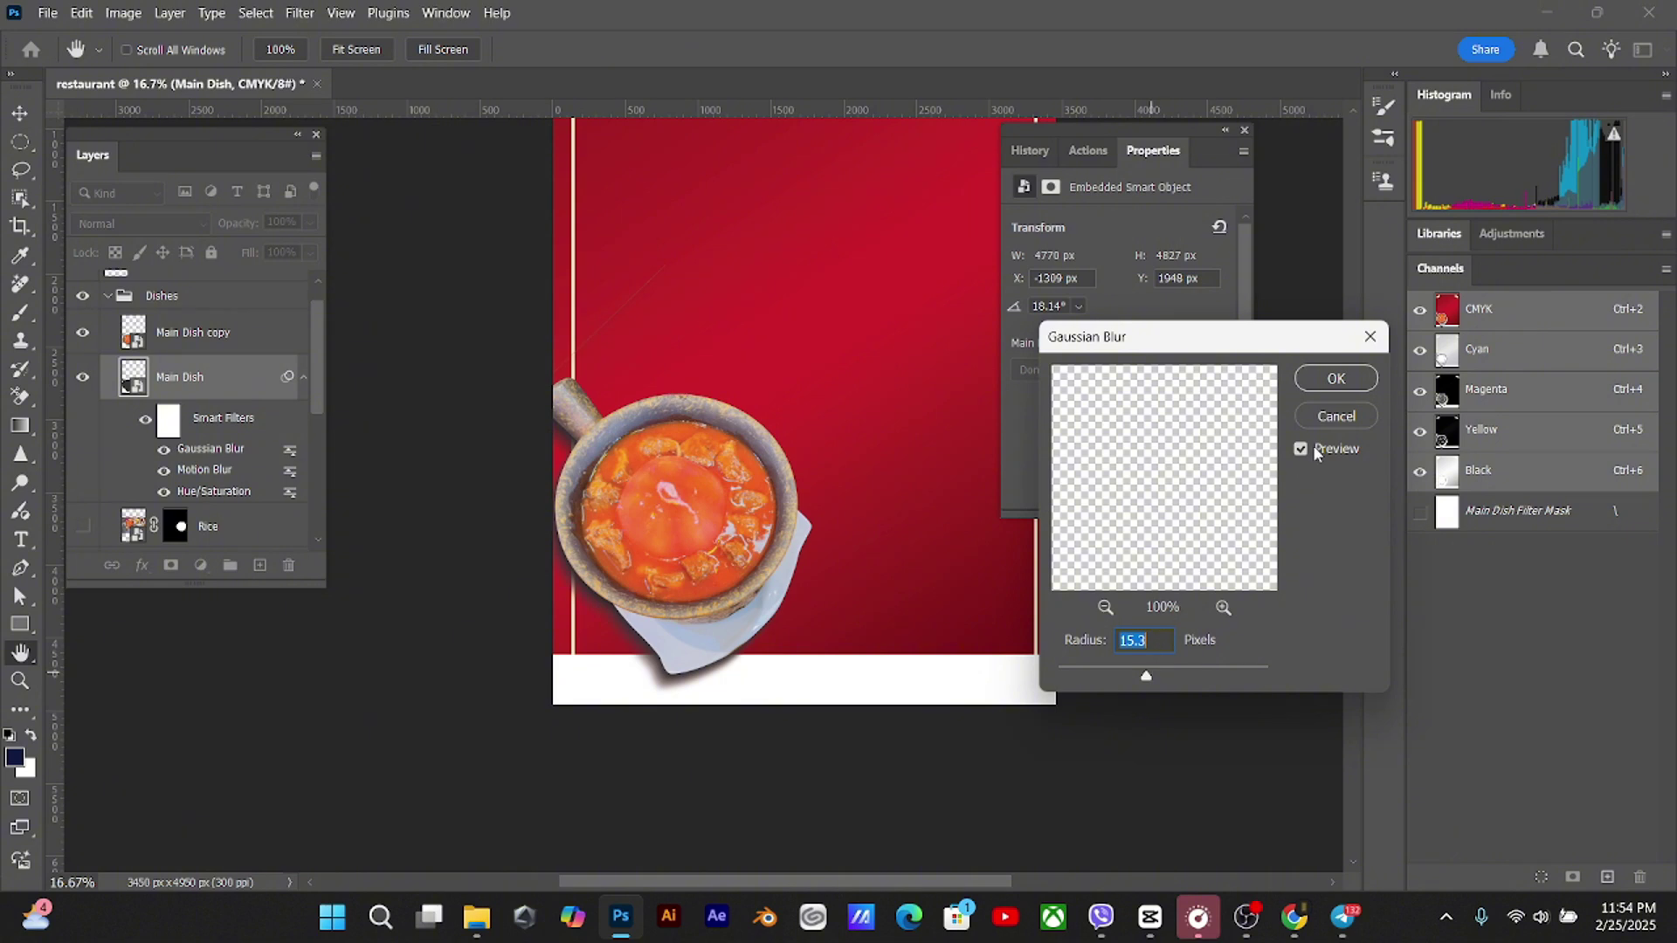
click(1336, 378)
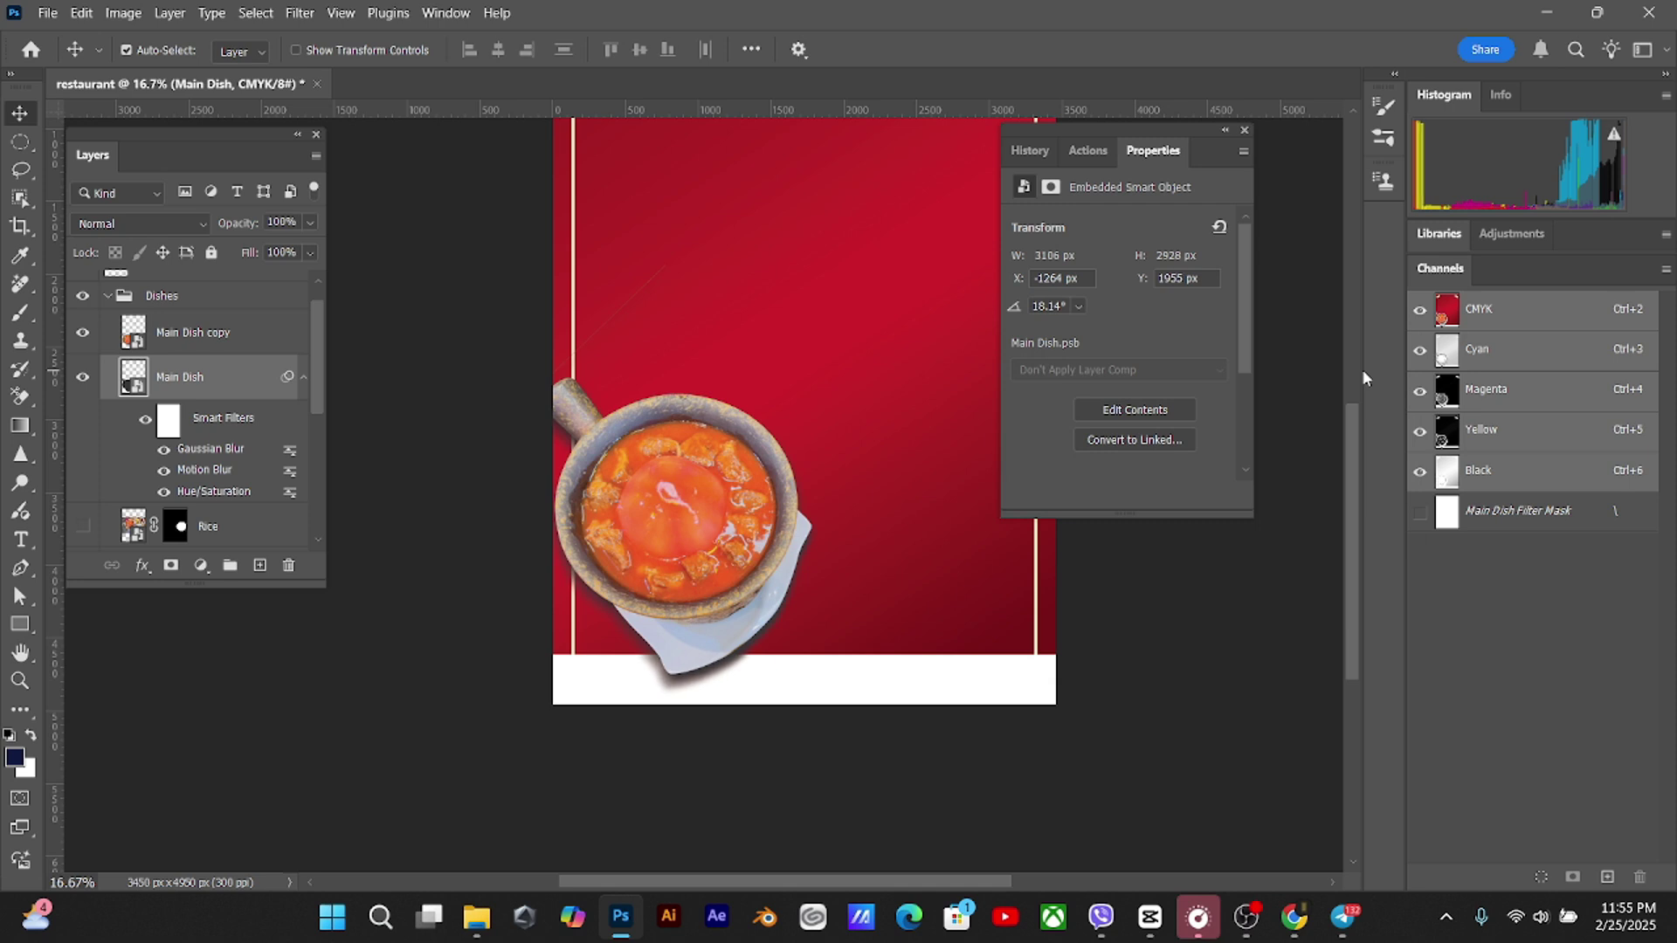
Fine-tune the blurred shadow's offset under the dish by nudging its layer to X -1271 px and Y 1972 px
key(shift+Down)
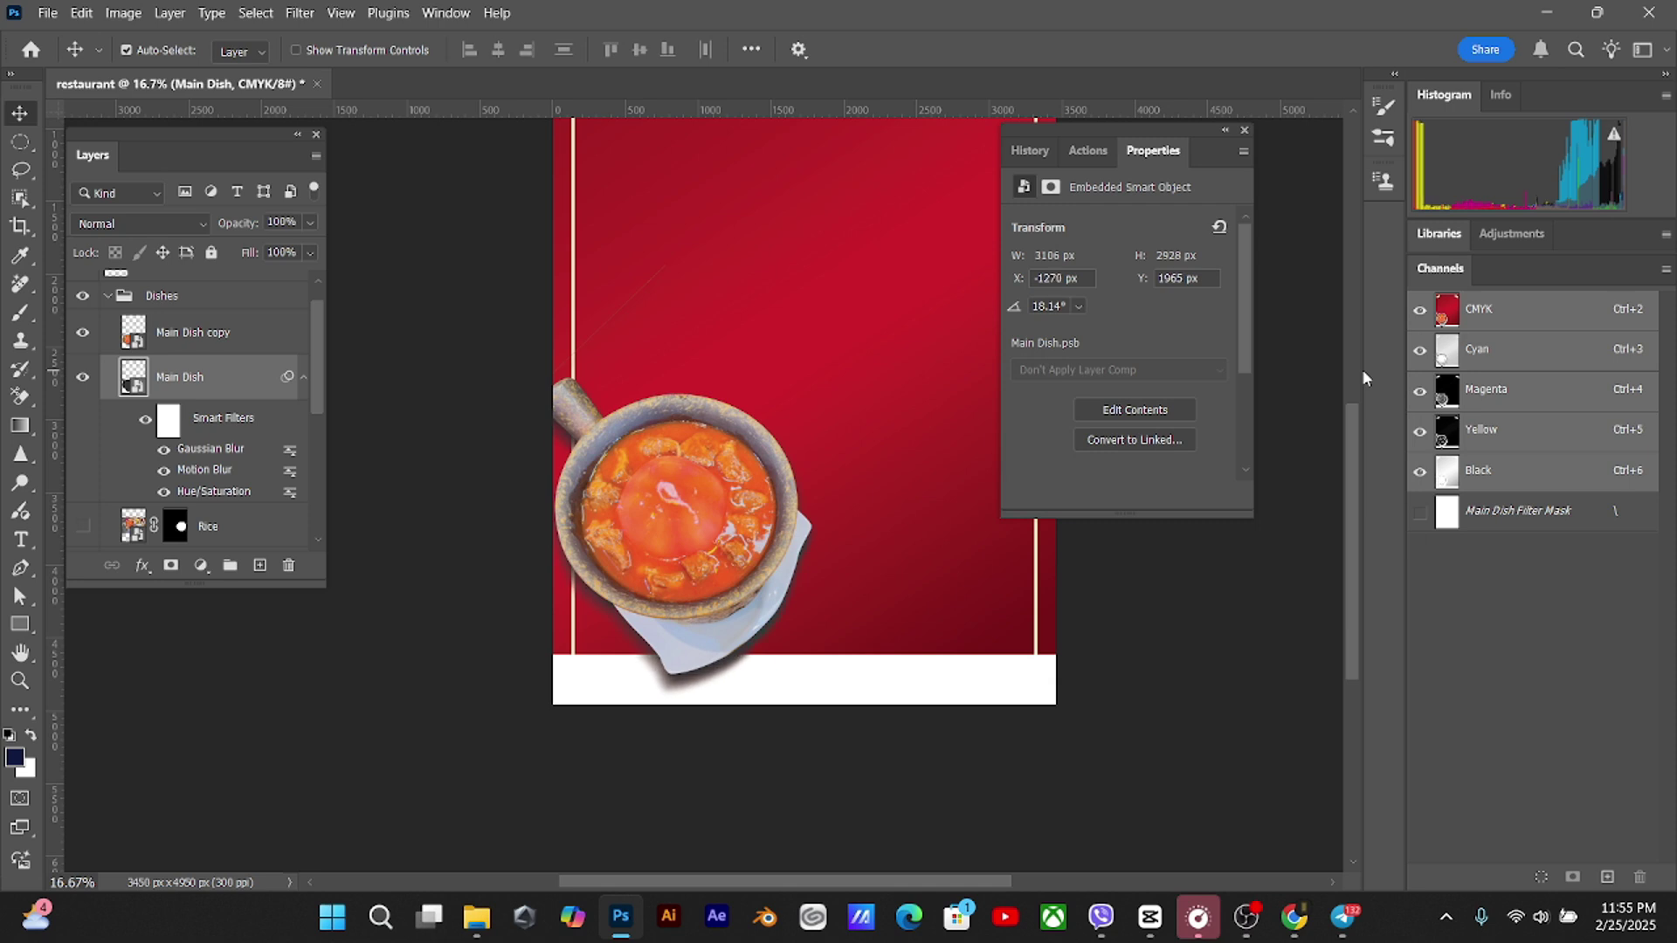
key(Up)
key(Up)
key(Up)
key(Up)
key(Up)
key(Up)
key(Up)
key(Down)
key(Down)
key(Down)
key(Down)
key(Down)
key(shift+Left)
key(shift+Down)
key(shift+Right)
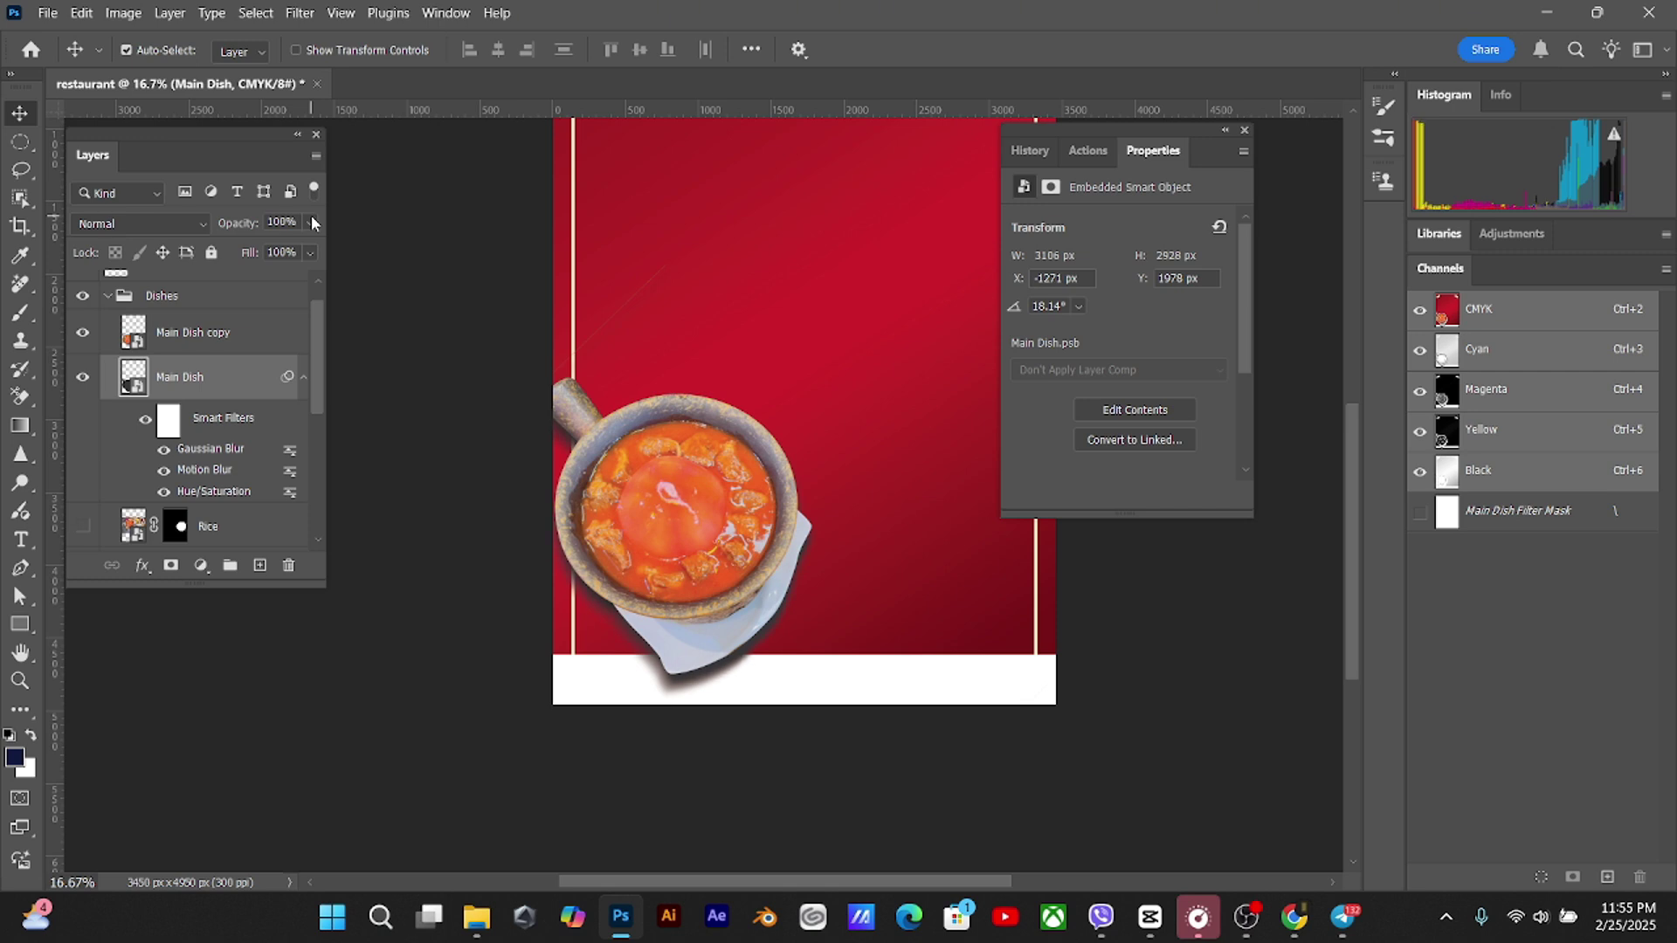
key(Up)
key(Up)
key(Up)
key(Up)
key(Up)
key(Up)
Reduce the blackened Main Dish layer's opacity to 73% and rename the layer Shadow
click(308, 222)
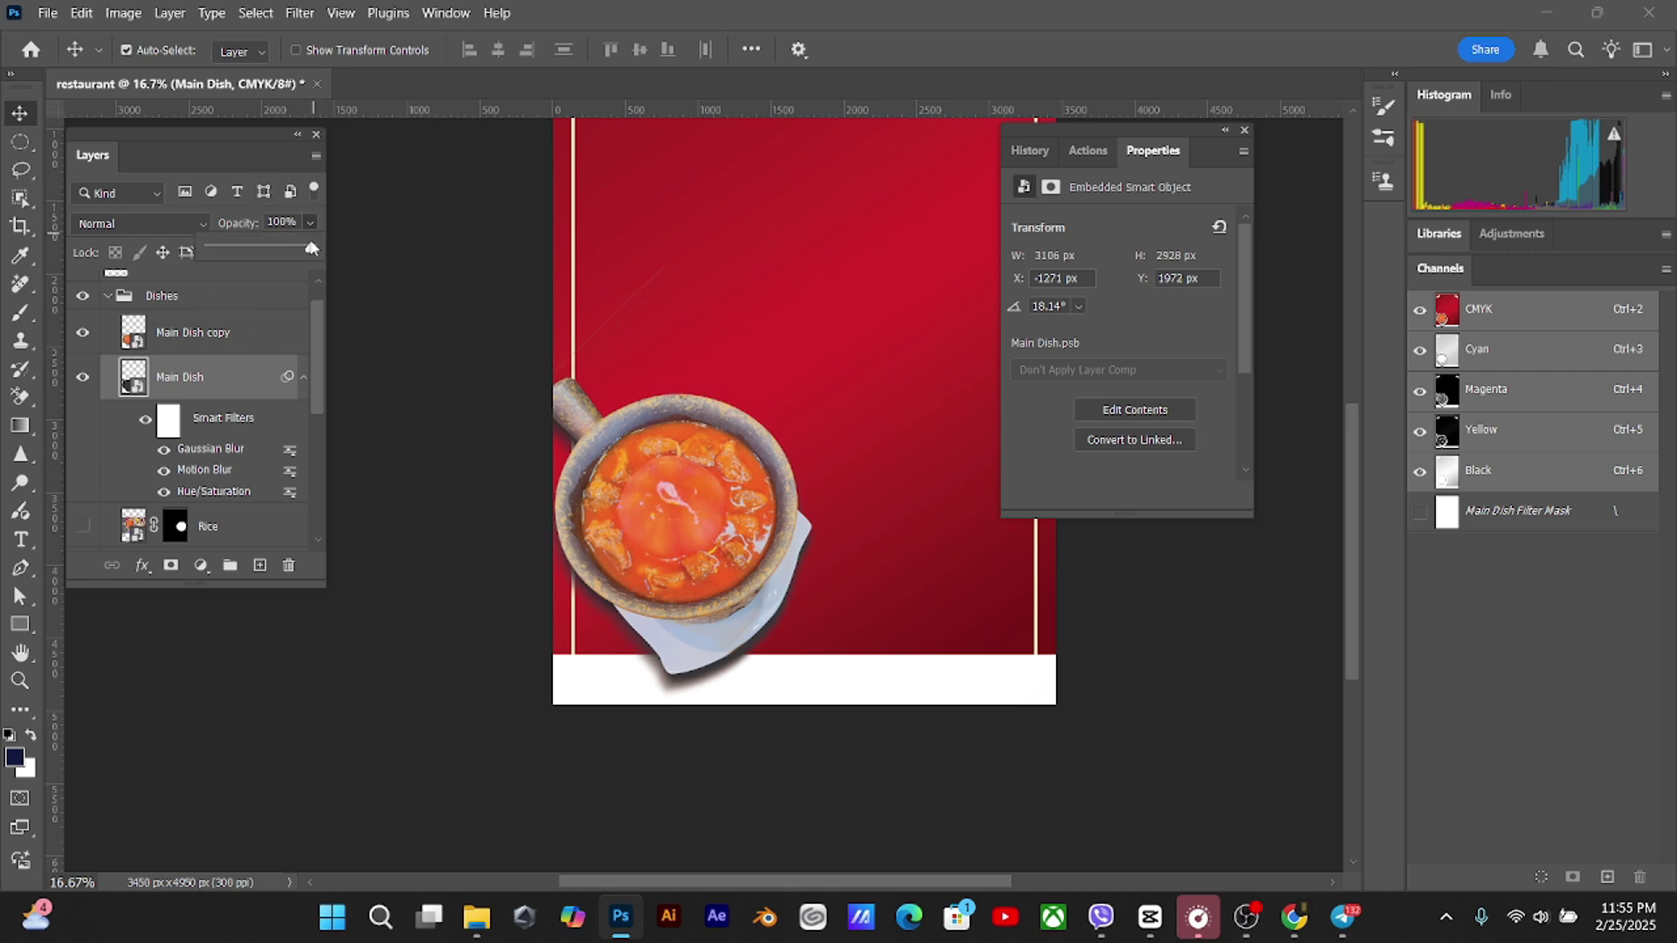
drag(312, 250, 296, 253)
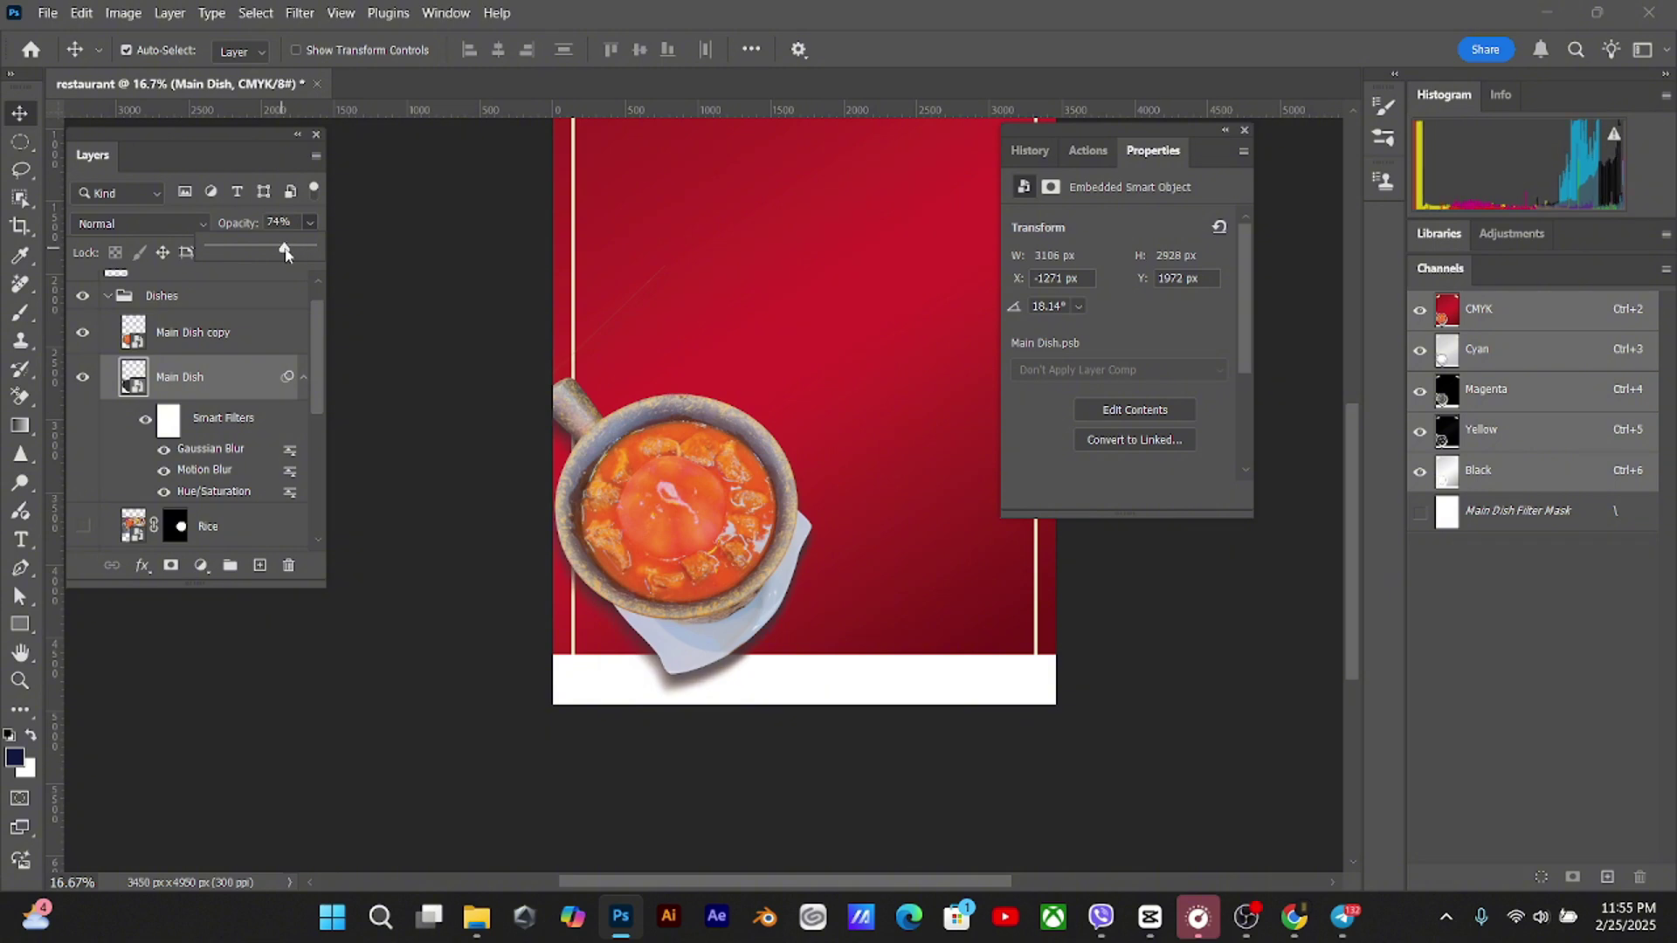
drag(286, 253, 283, 252)
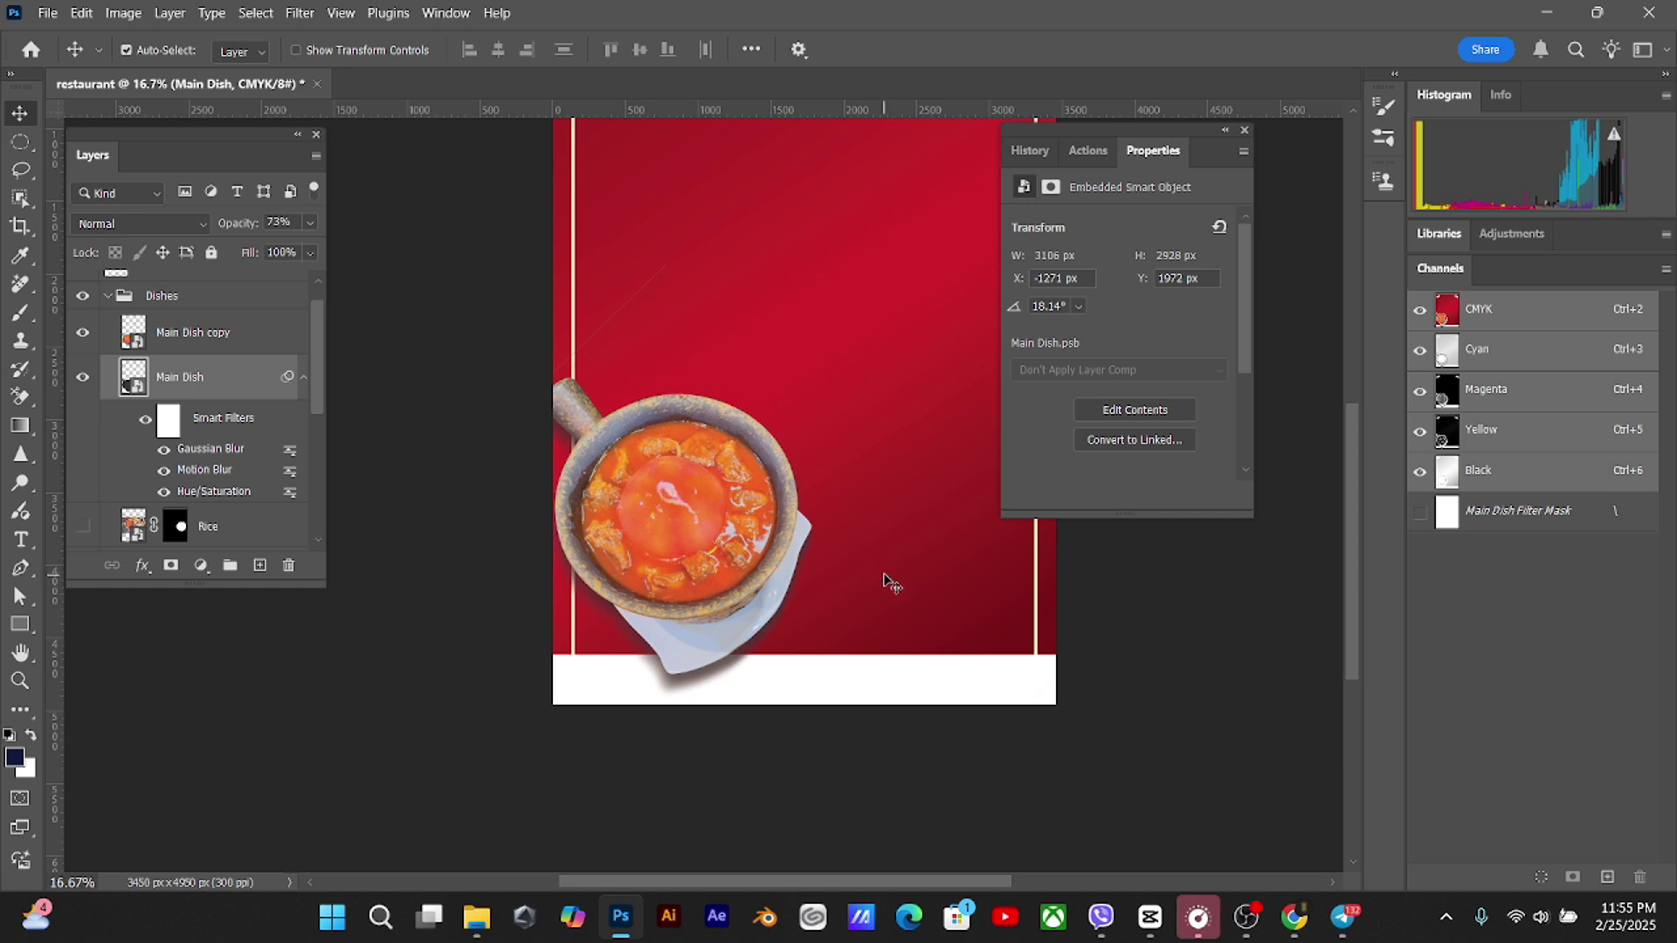
click(303, 378)
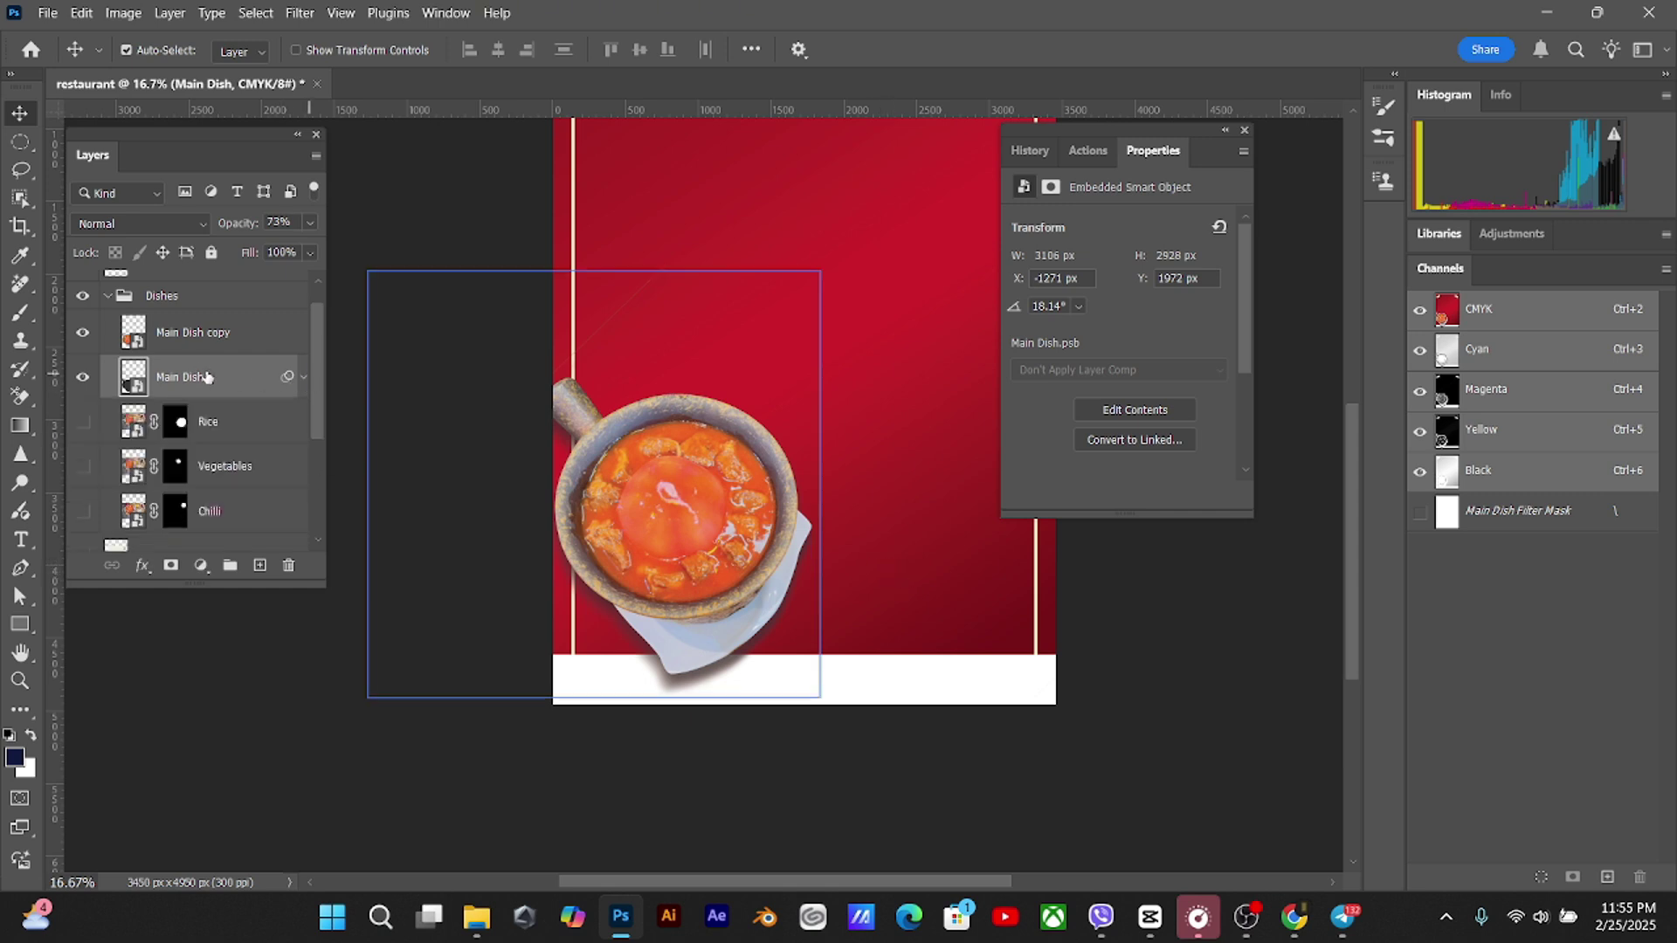
double_click(207, 376)
text(Shadow)
key(Return)
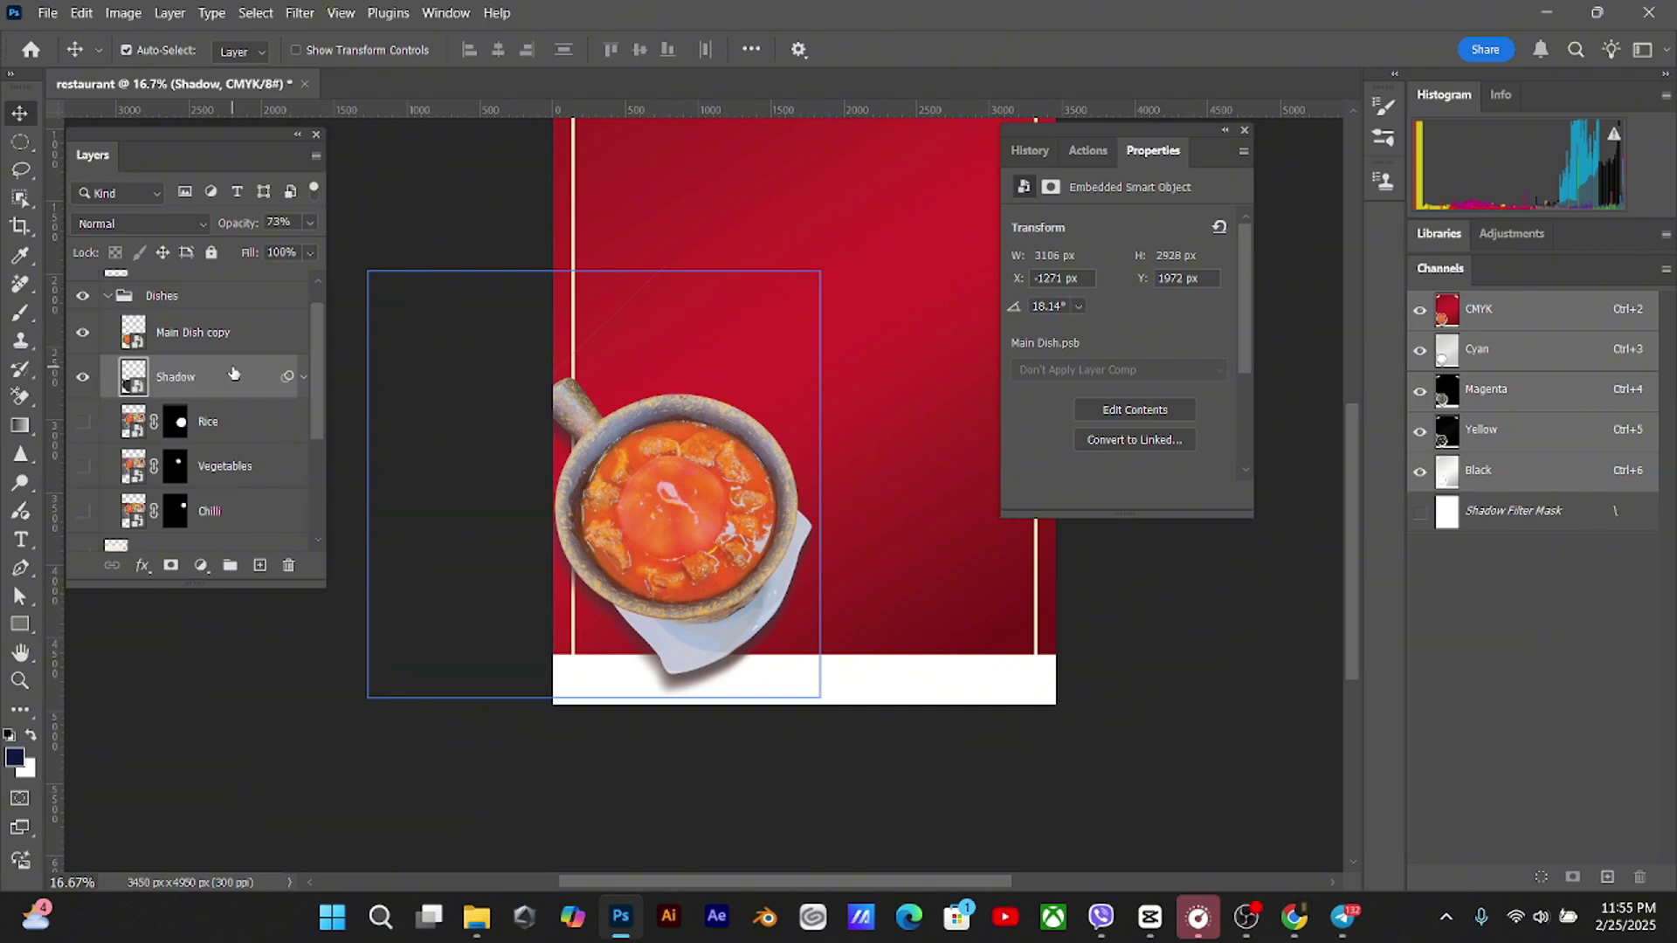
Apply a Red Photo Filter at 25% density to the Main Dish copy layer
key(ctrl+plus)
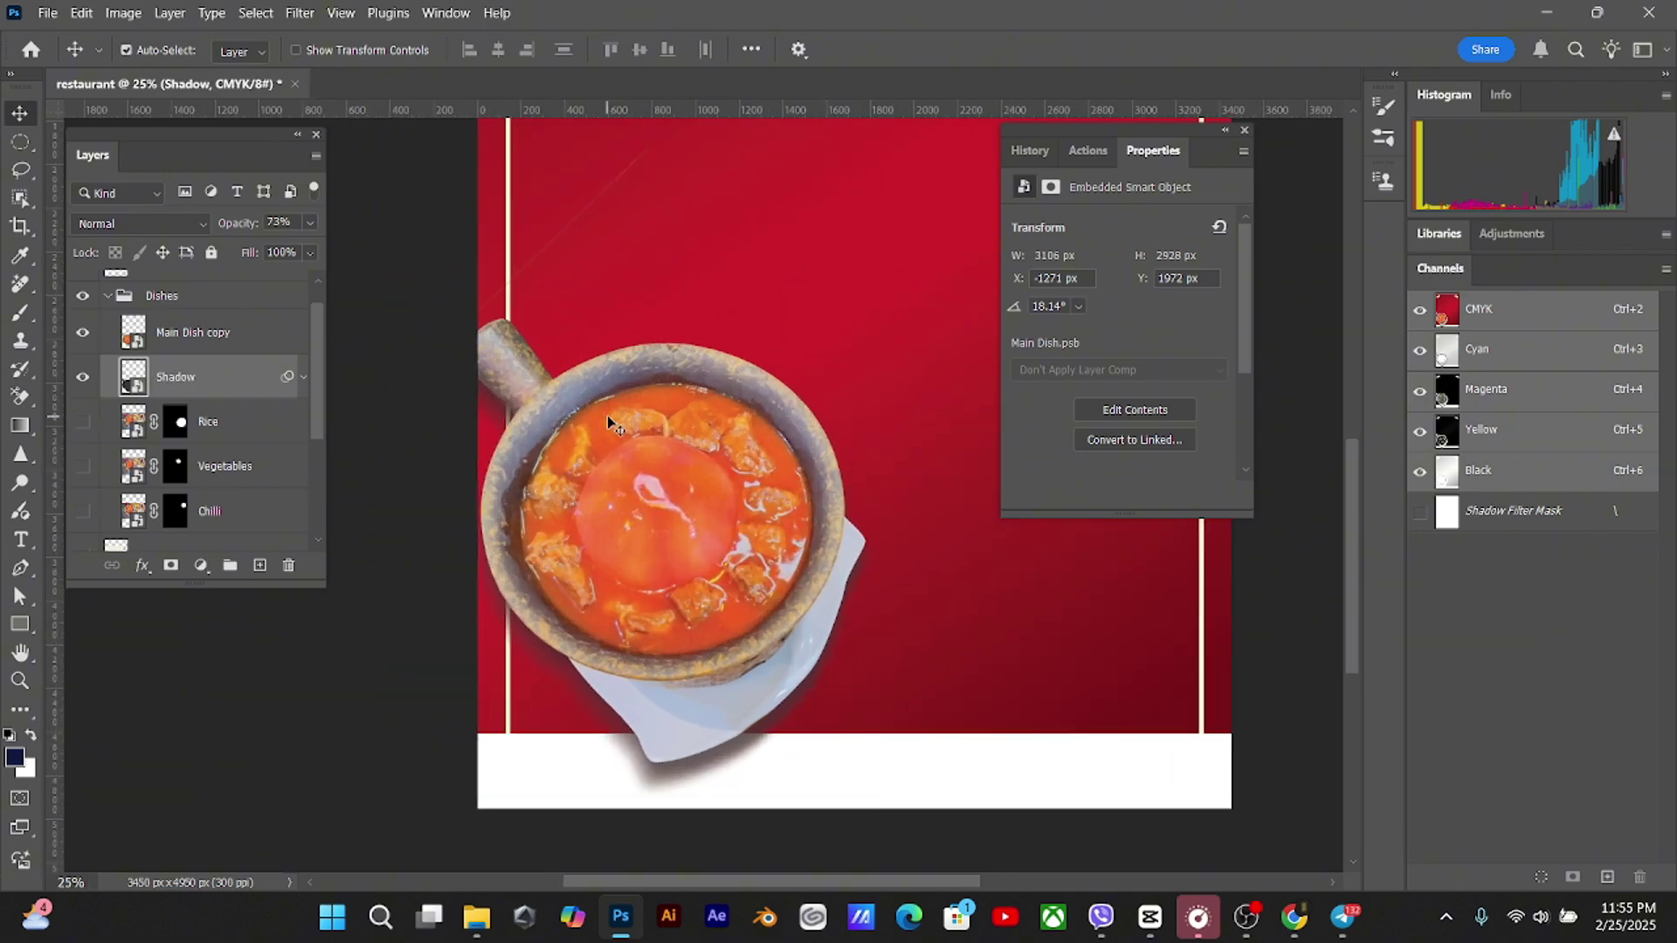
click(611, 425)
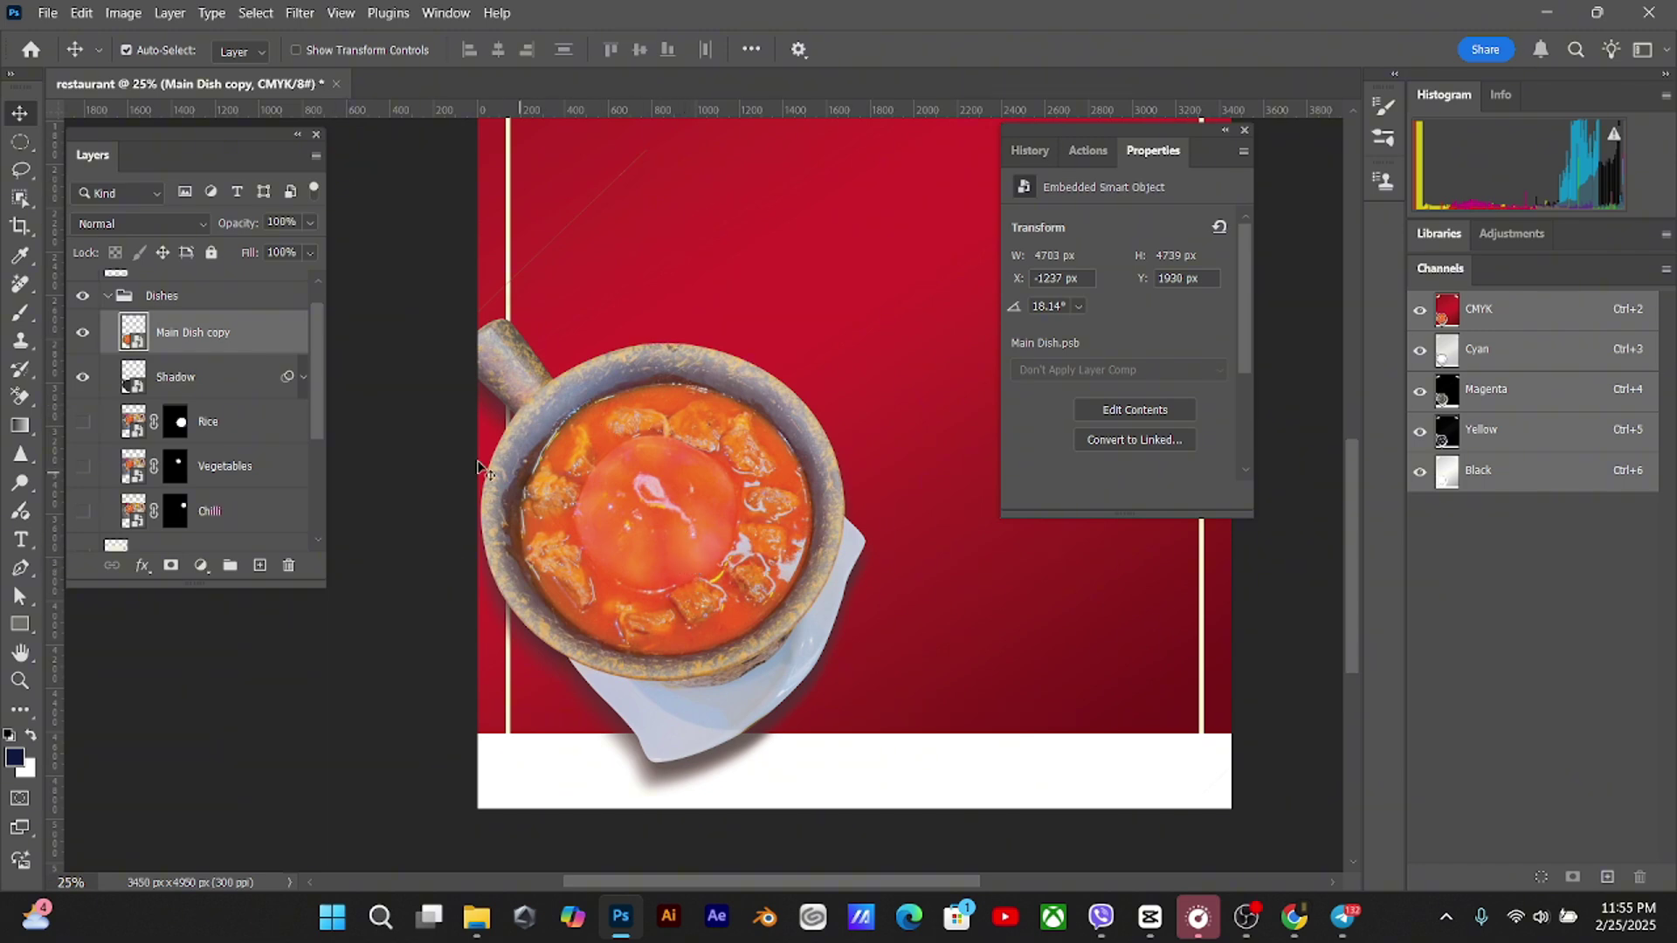
click(123, 13)
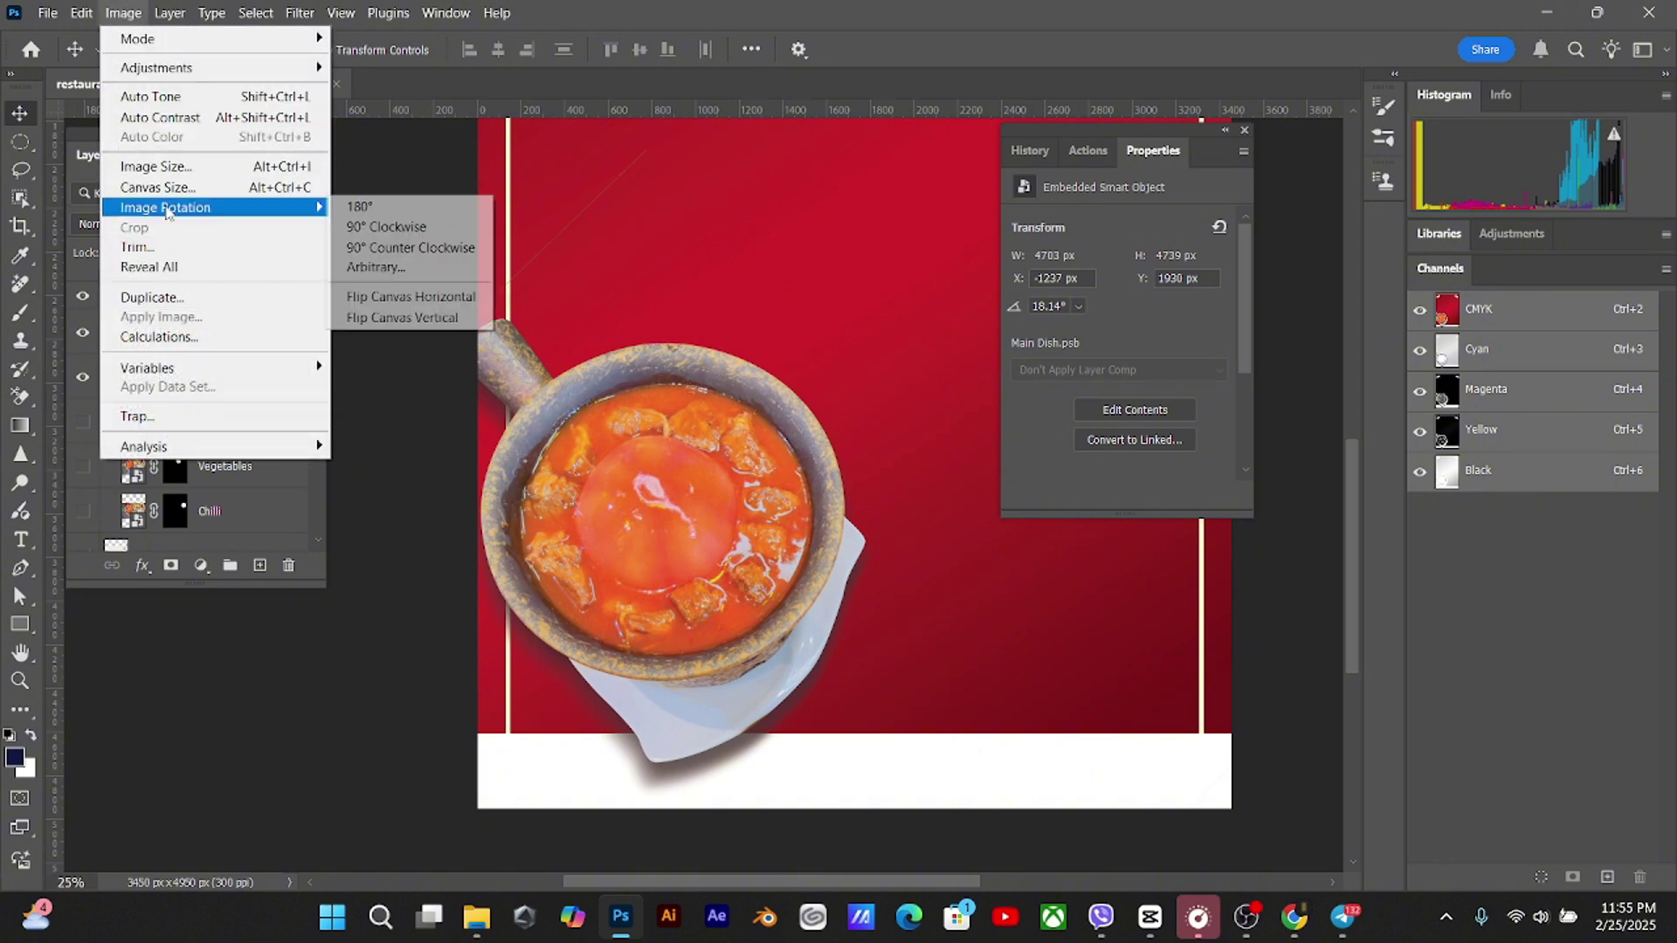
mouse_move(186, 70)
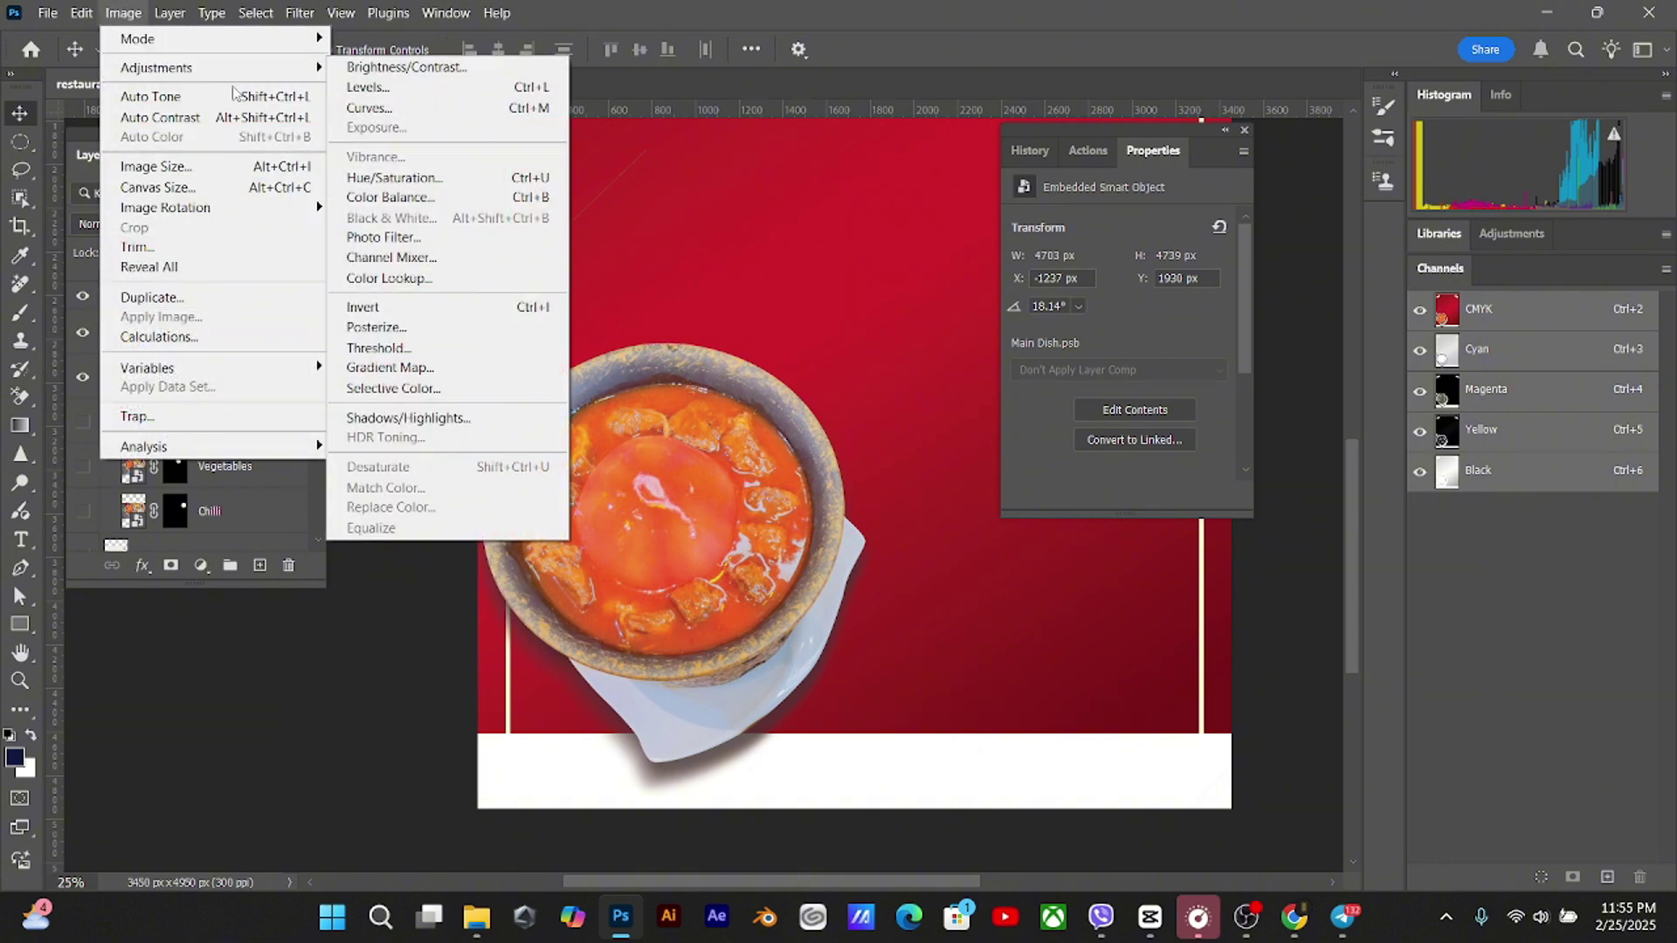
click(379, 235)
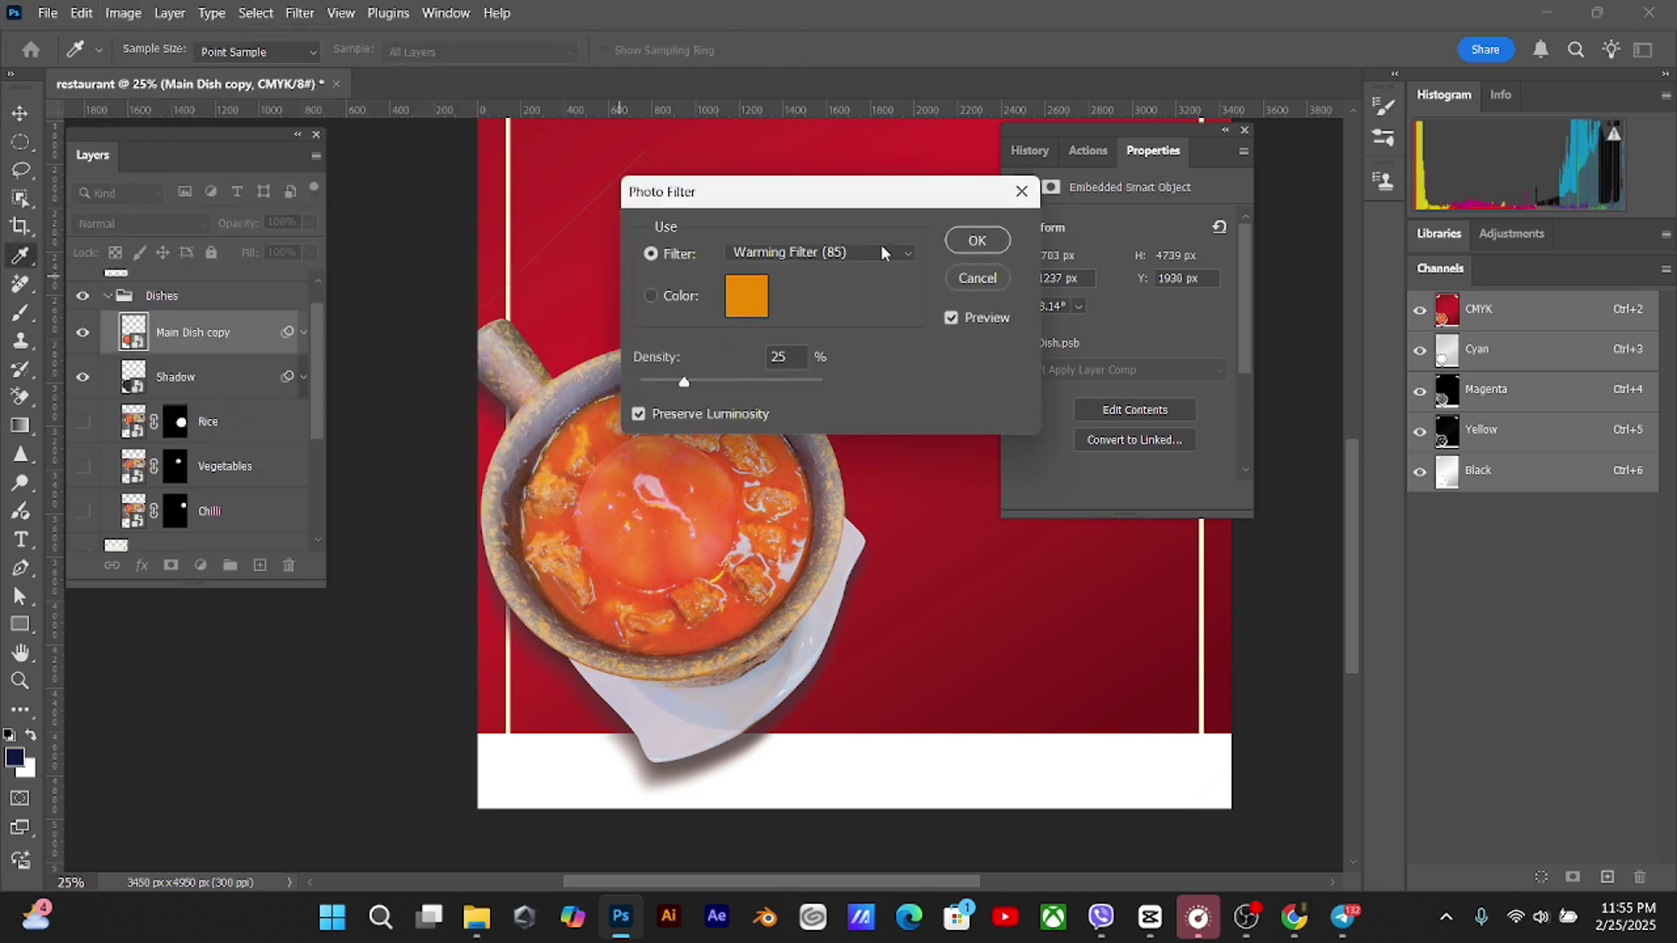
click(881, 248)
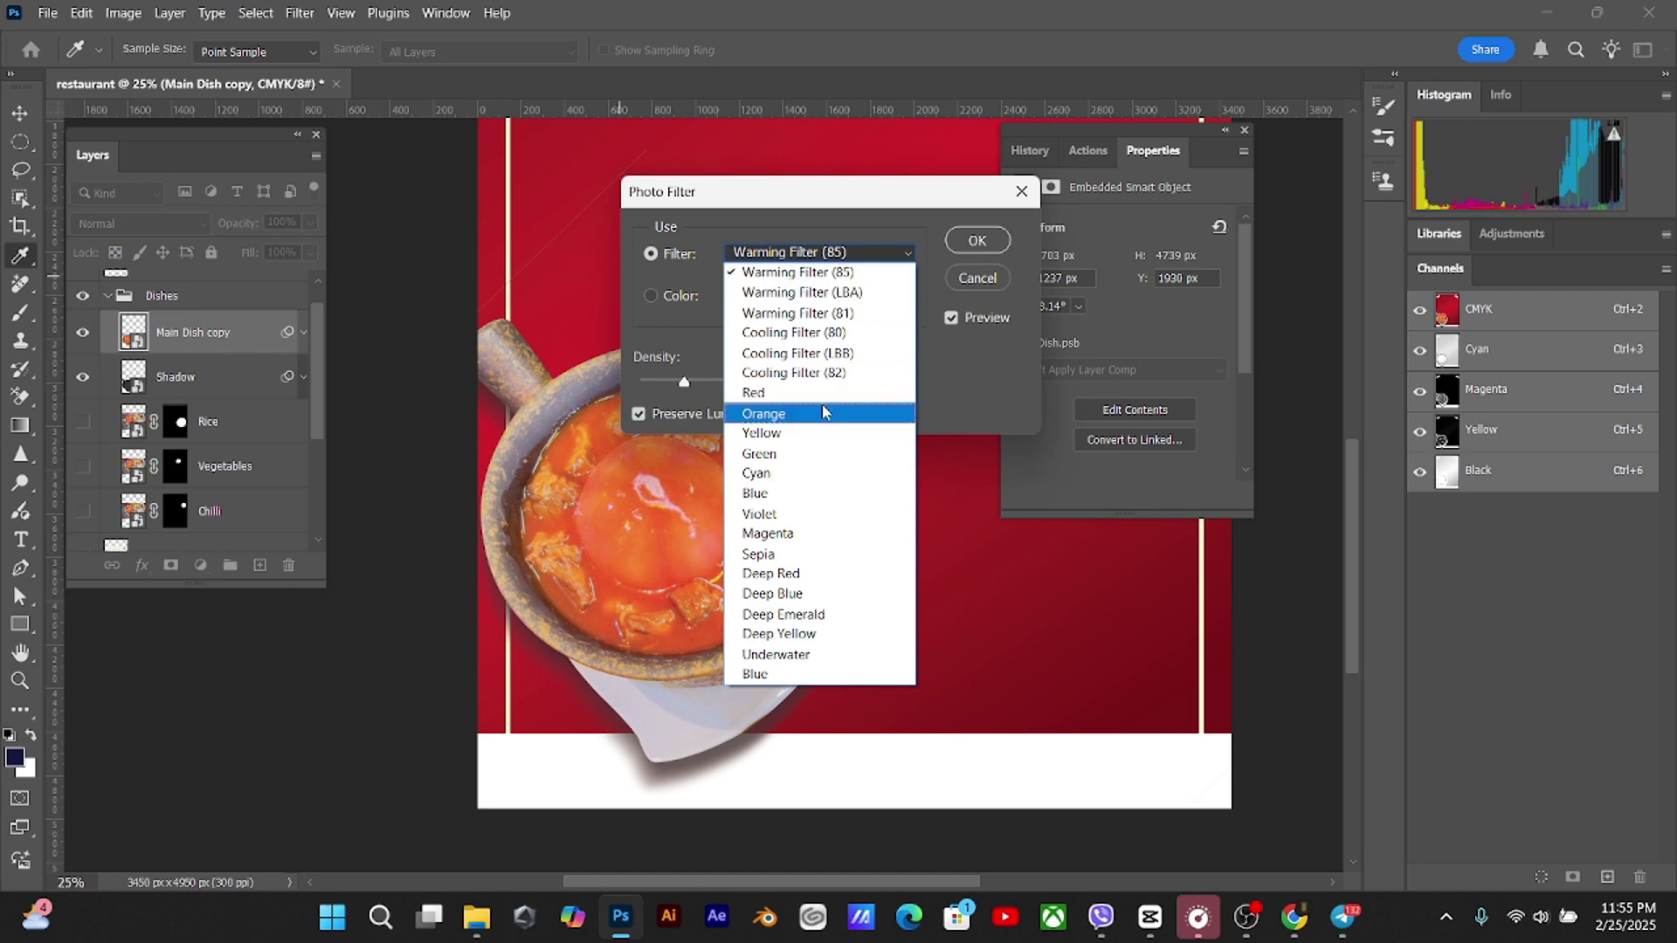
click(835, 392)
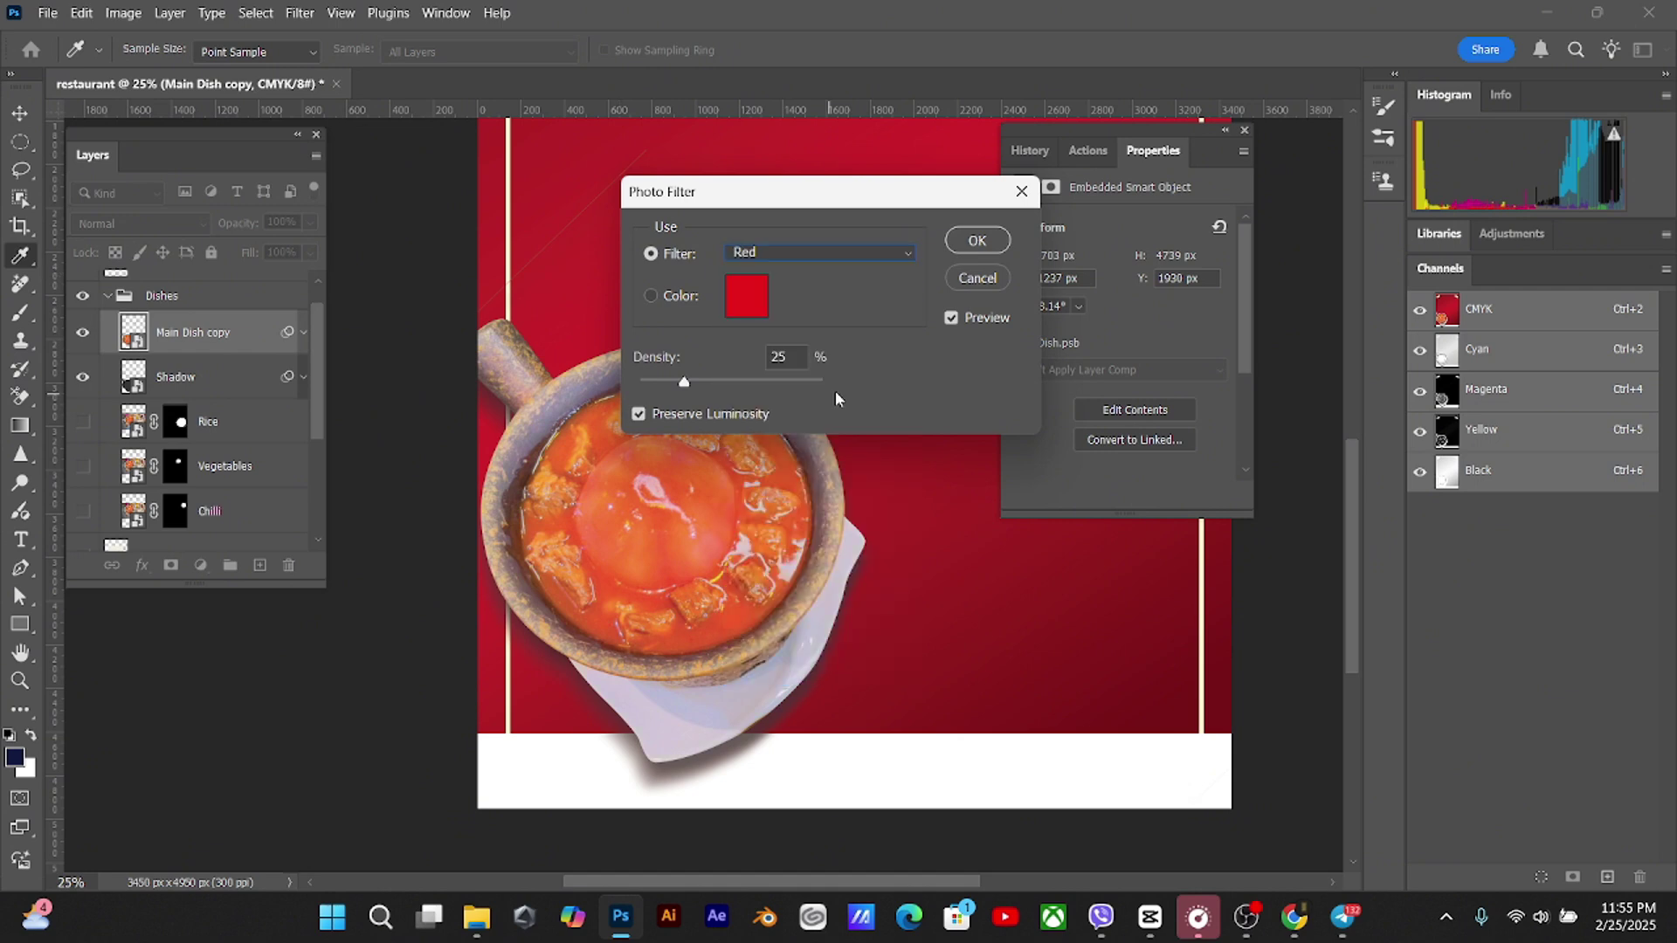
click(976, 241)
key(v)
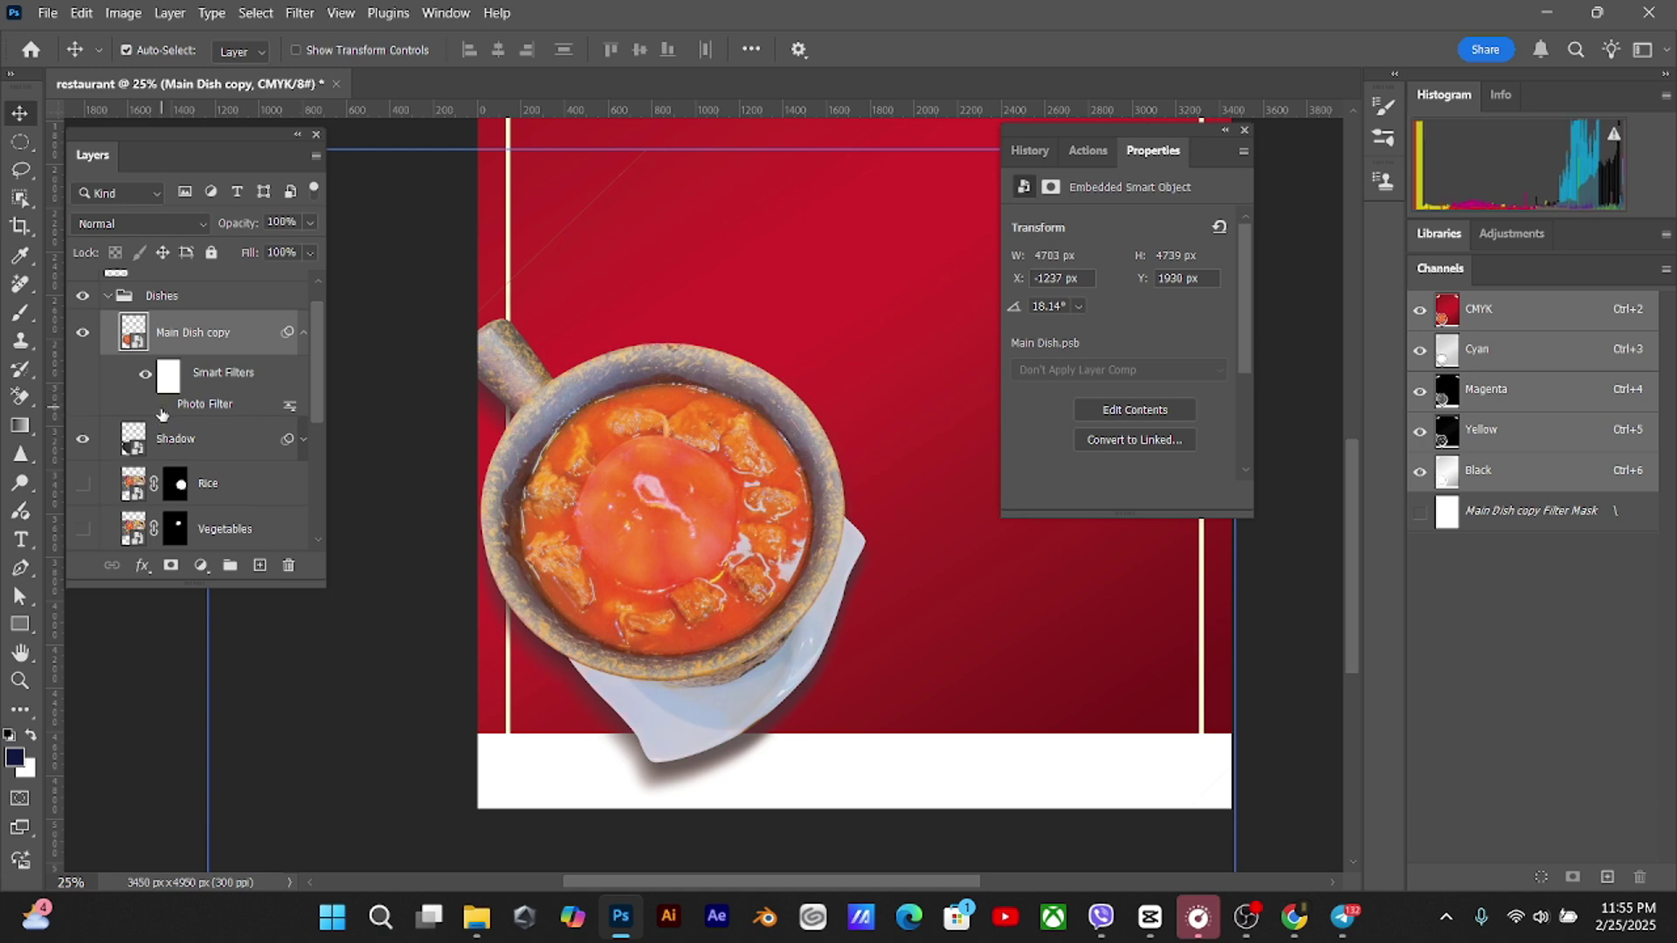
Compare the dish with and without its Photo Filter and examine the colour match against the poster from near and far
click(164, 407)
click(164, 407)
click(165, 406)
key(ctrl+minus)
key(ctrl+minus)
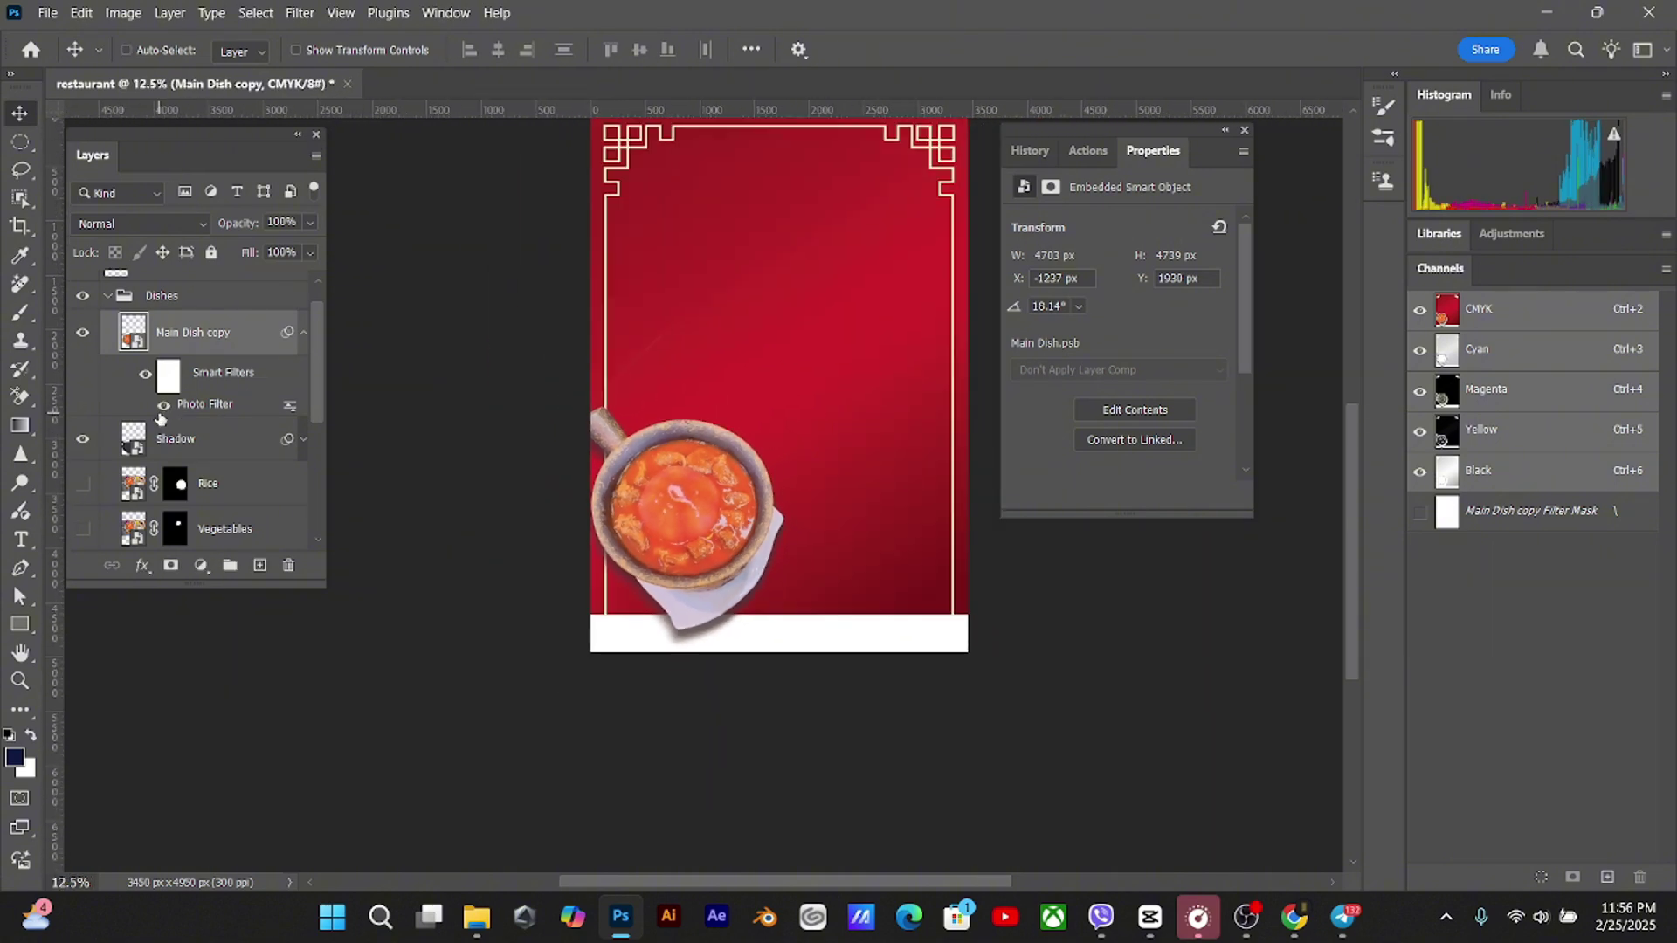
key(ctrl+plus)
key(ctrl+plus)
key(ctrl+minus)
key(ctrl+minus)
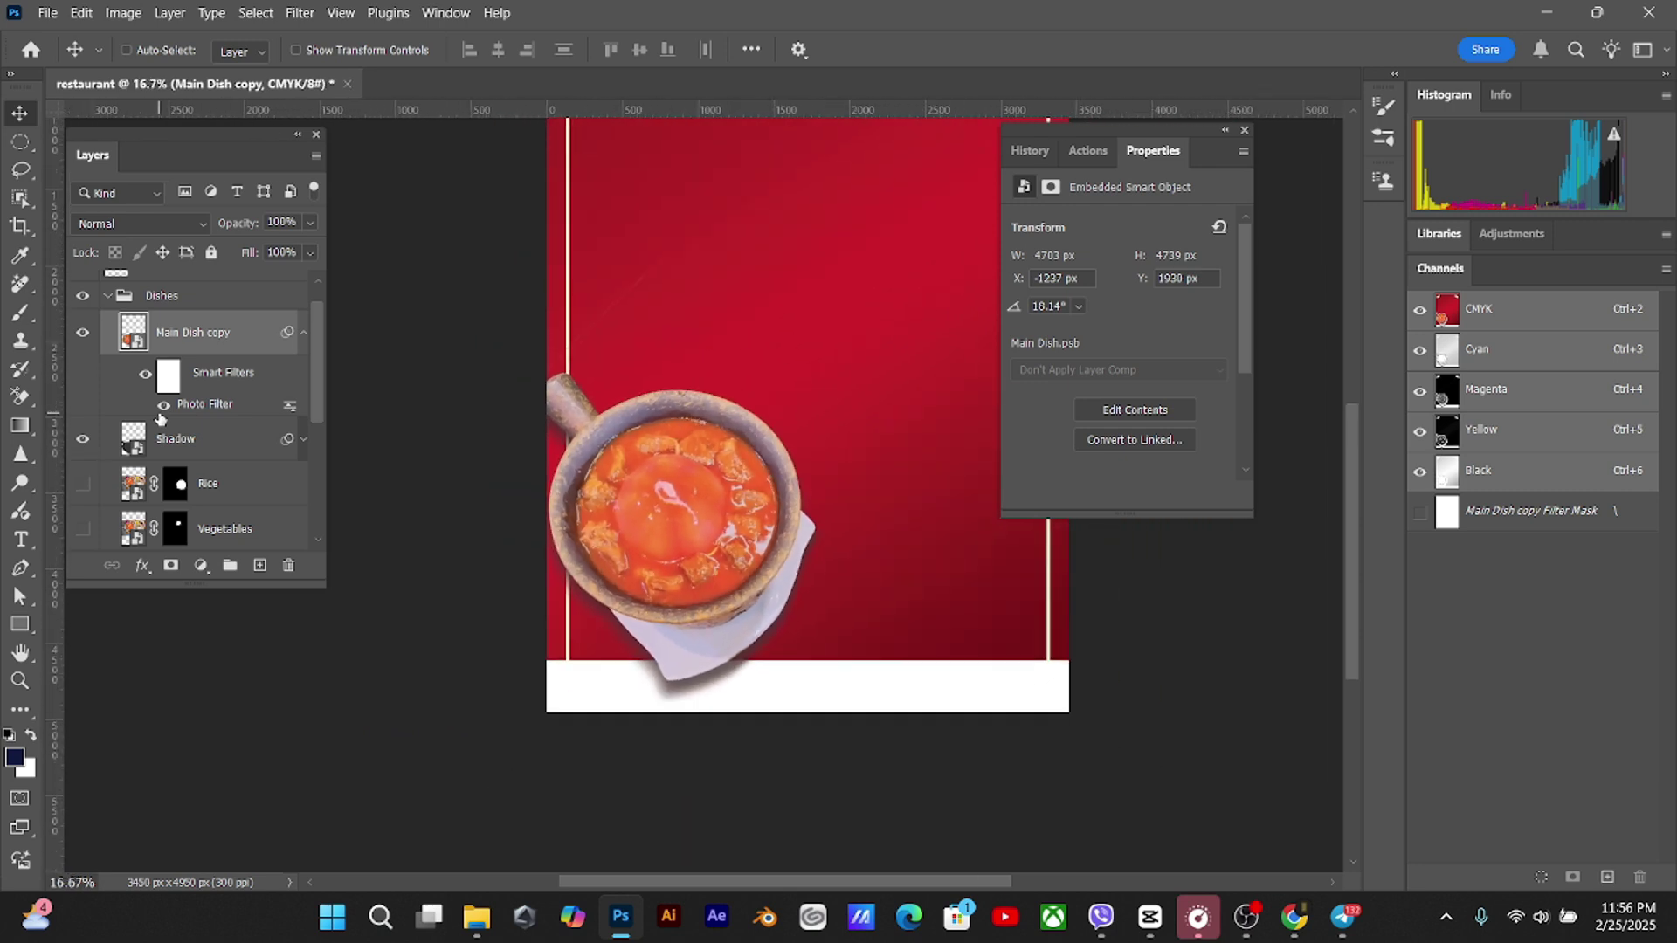
key(ctrl+plus)
key(ctrl+plus)
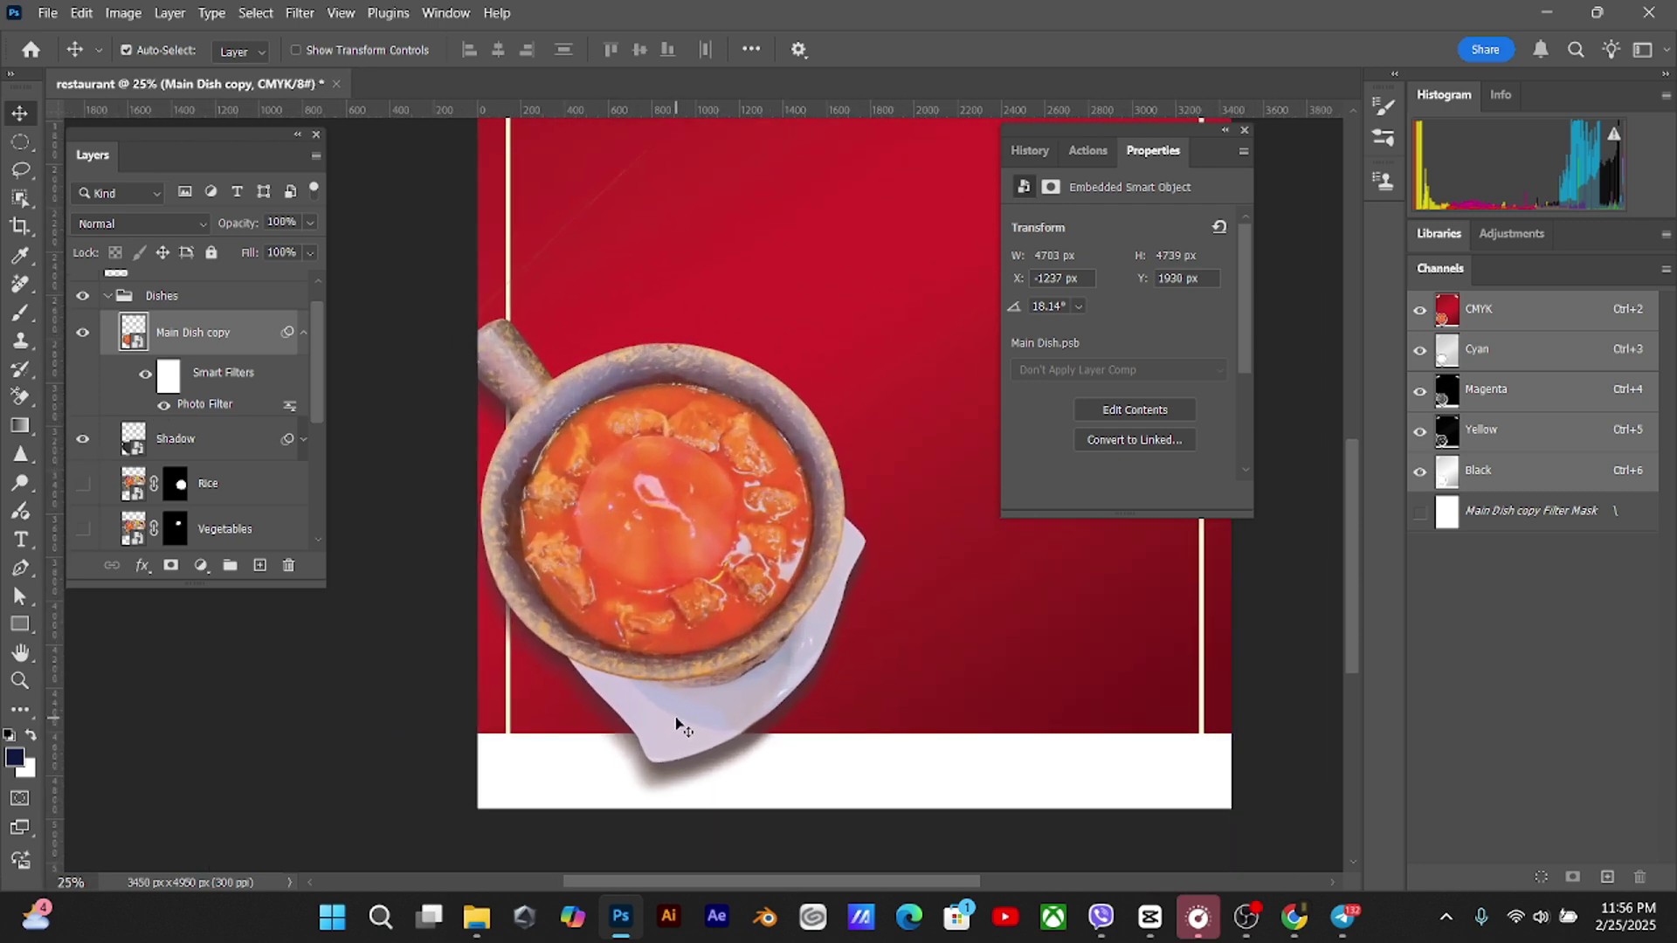
Add a Levels adjustment layer above Main Dish copy with midtones at 2.63, and invert its mask to black
click(303, 333)
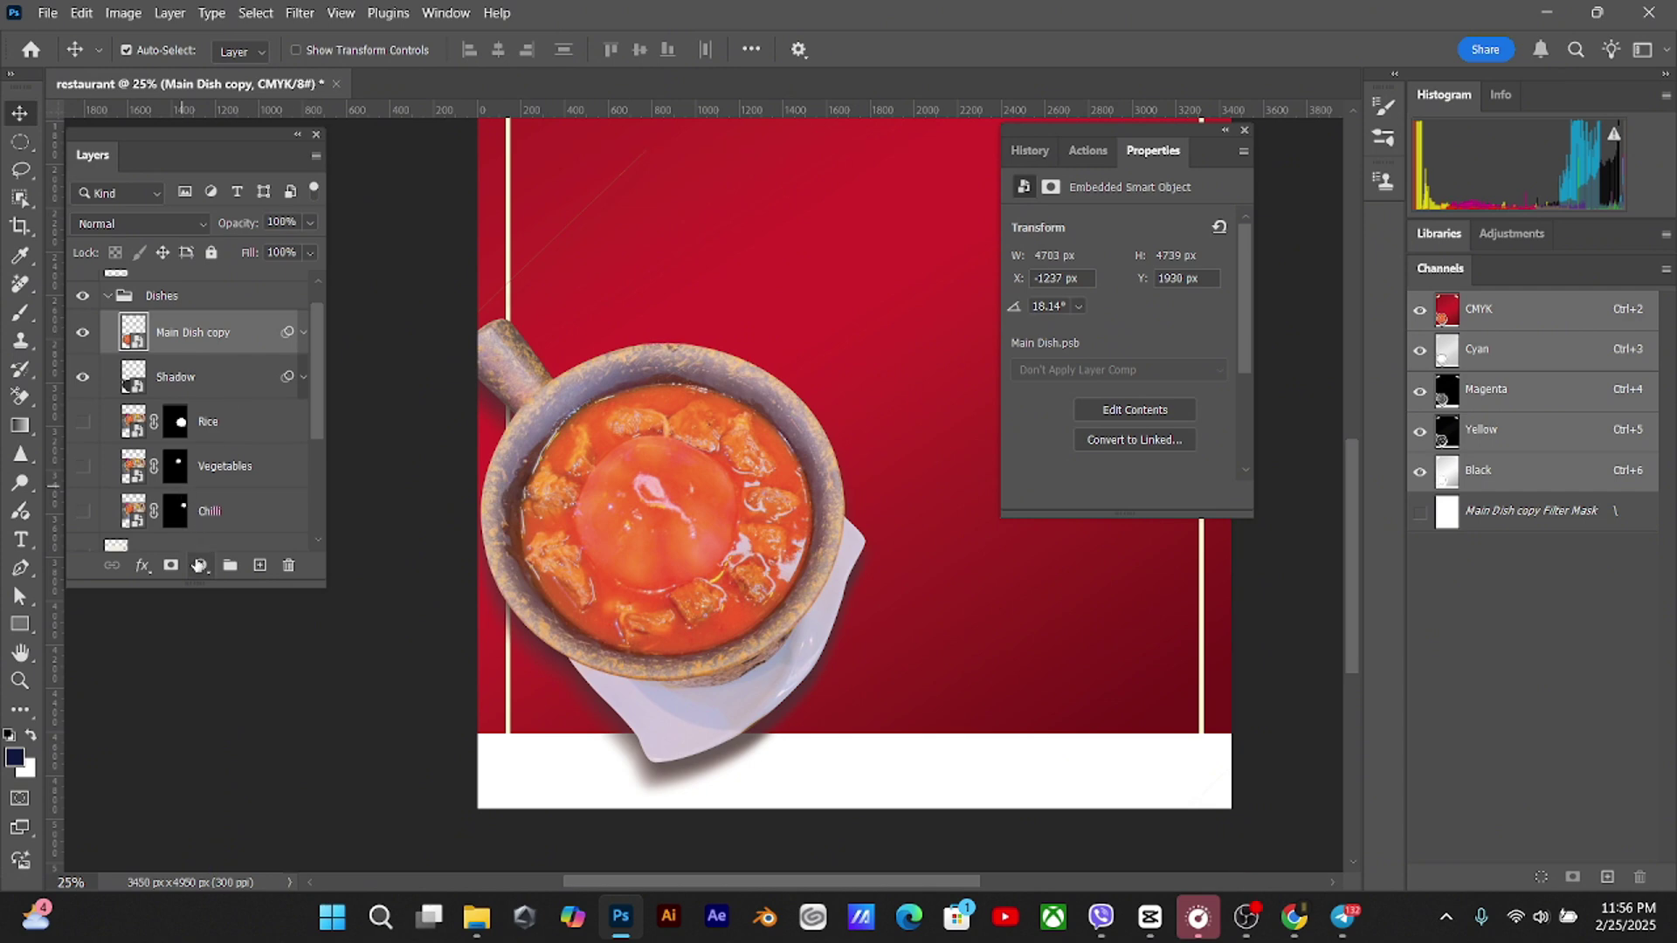
click(199, 565)
click(233, 265)
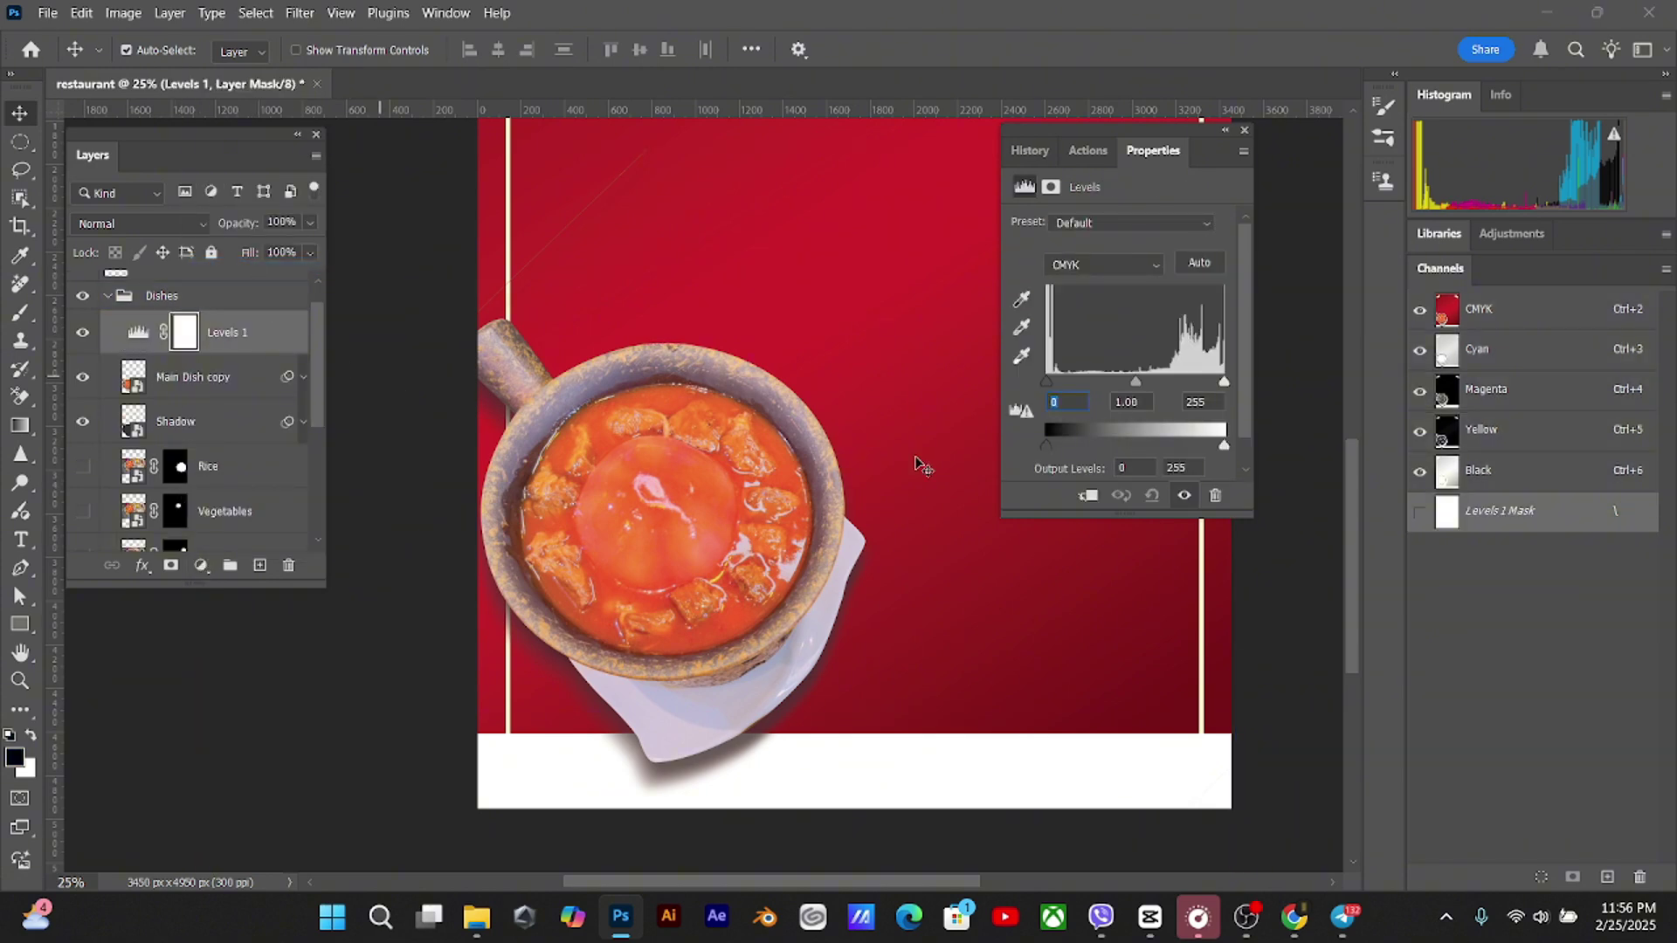
drag(1139, 379, 1079, 364)
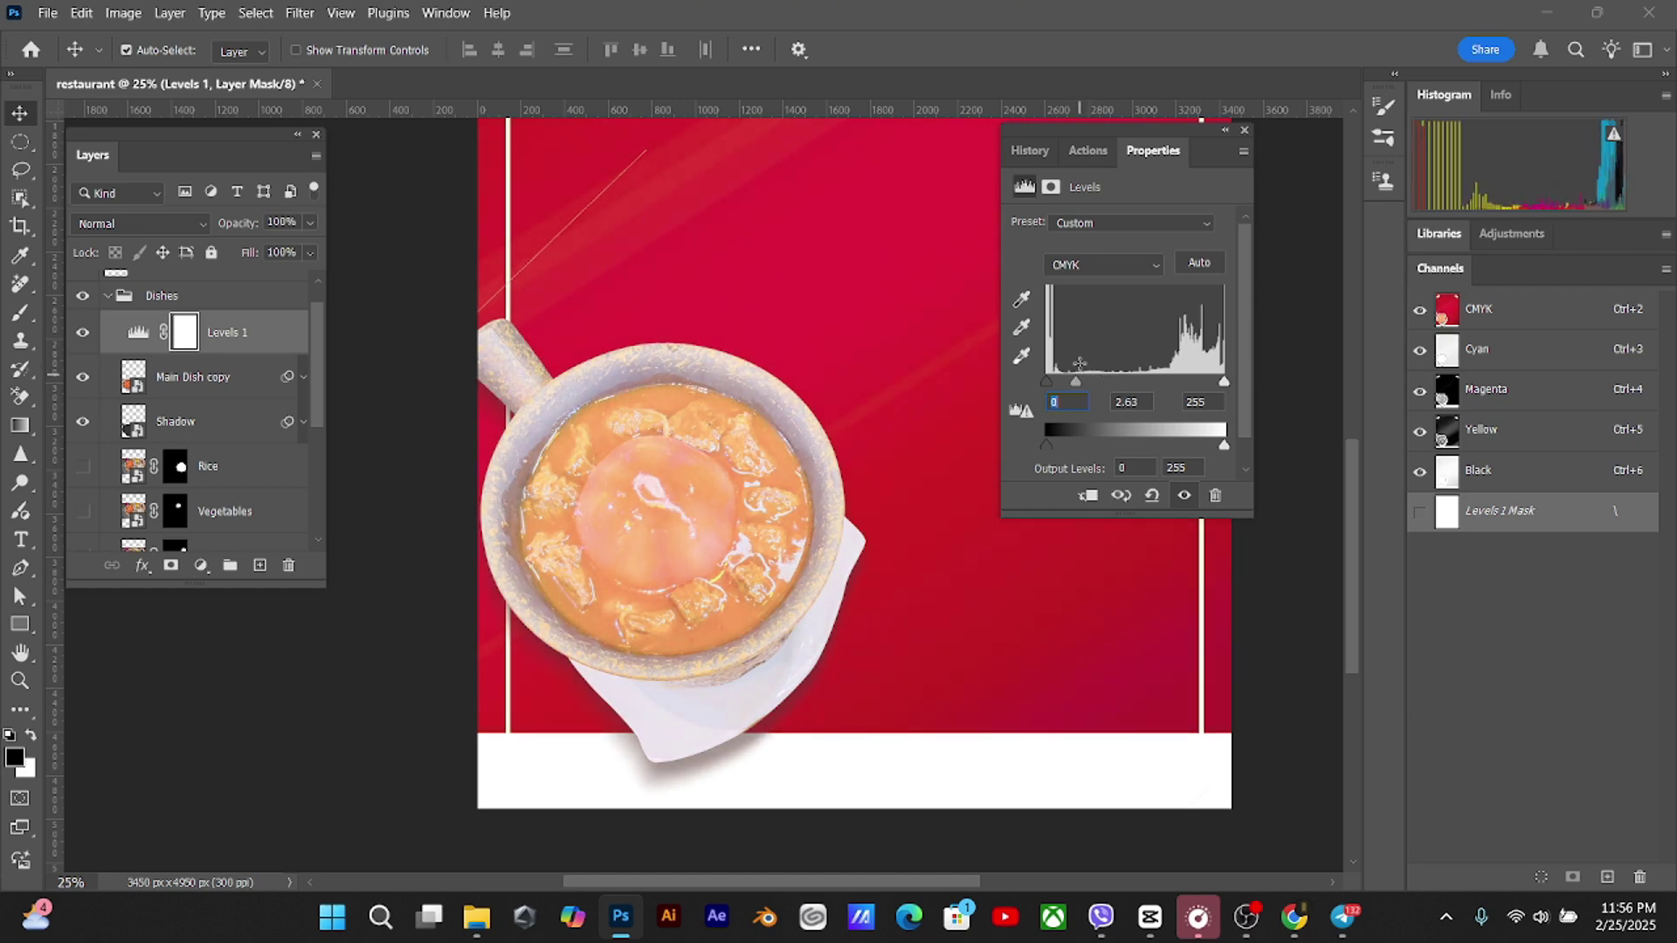
key(ctrl+i)
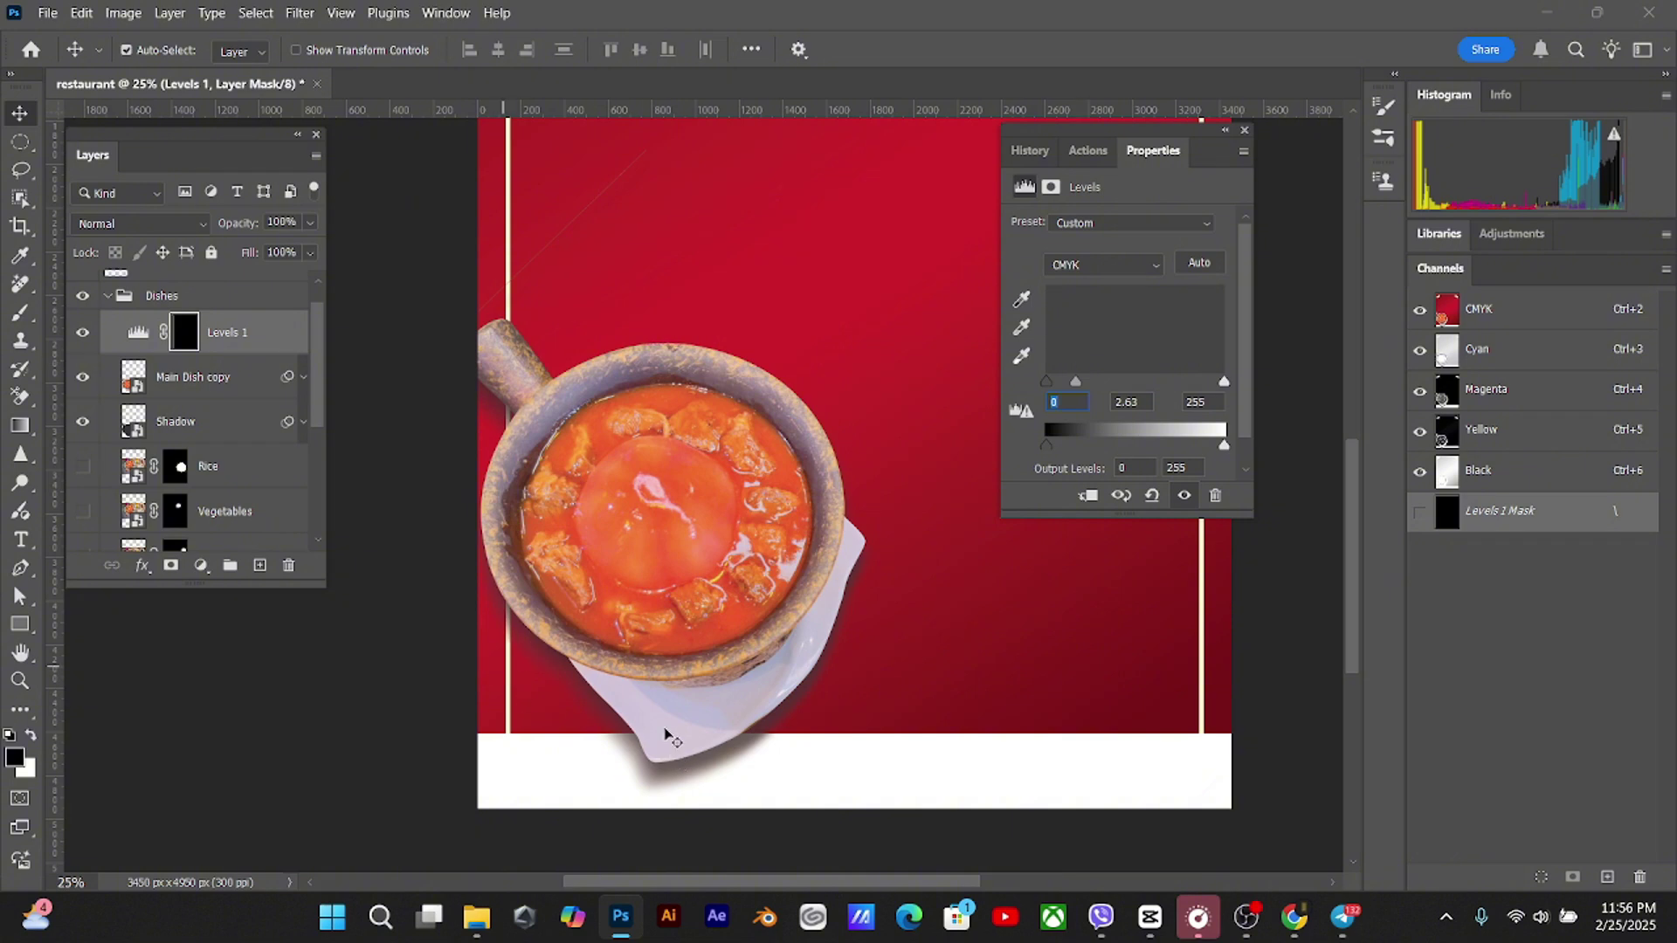
Paint white on the Levels mask around the plate's lower edge with a 500 px brush
key(b)
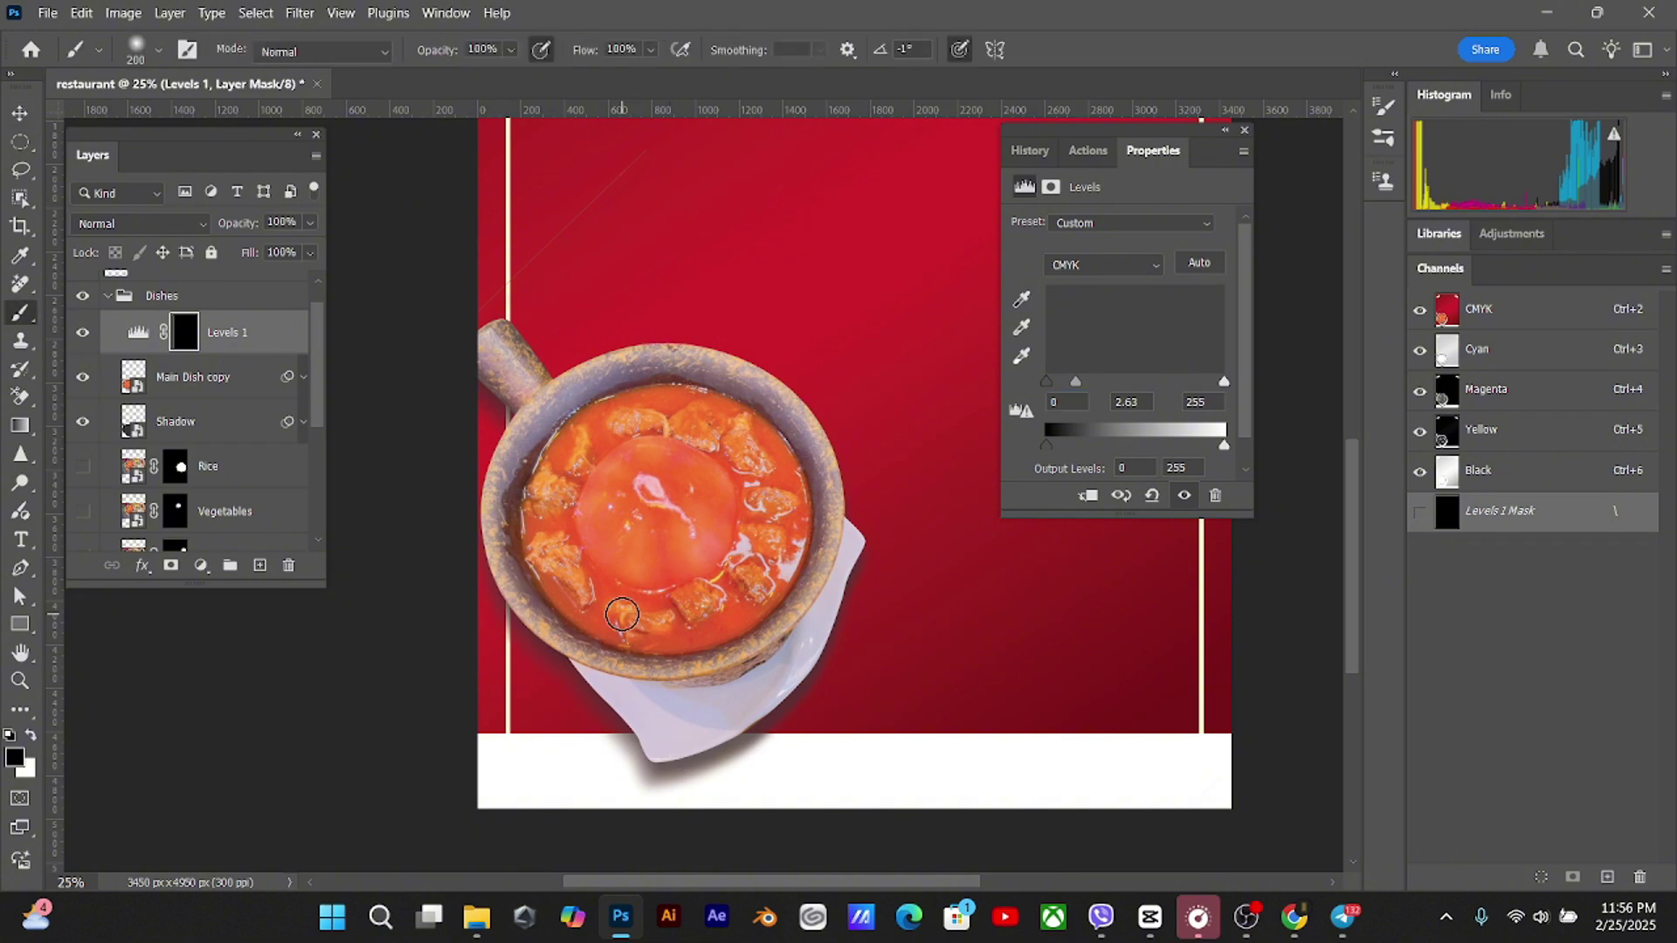
key(bracketright)
key(bracketright)
key(bracketright)
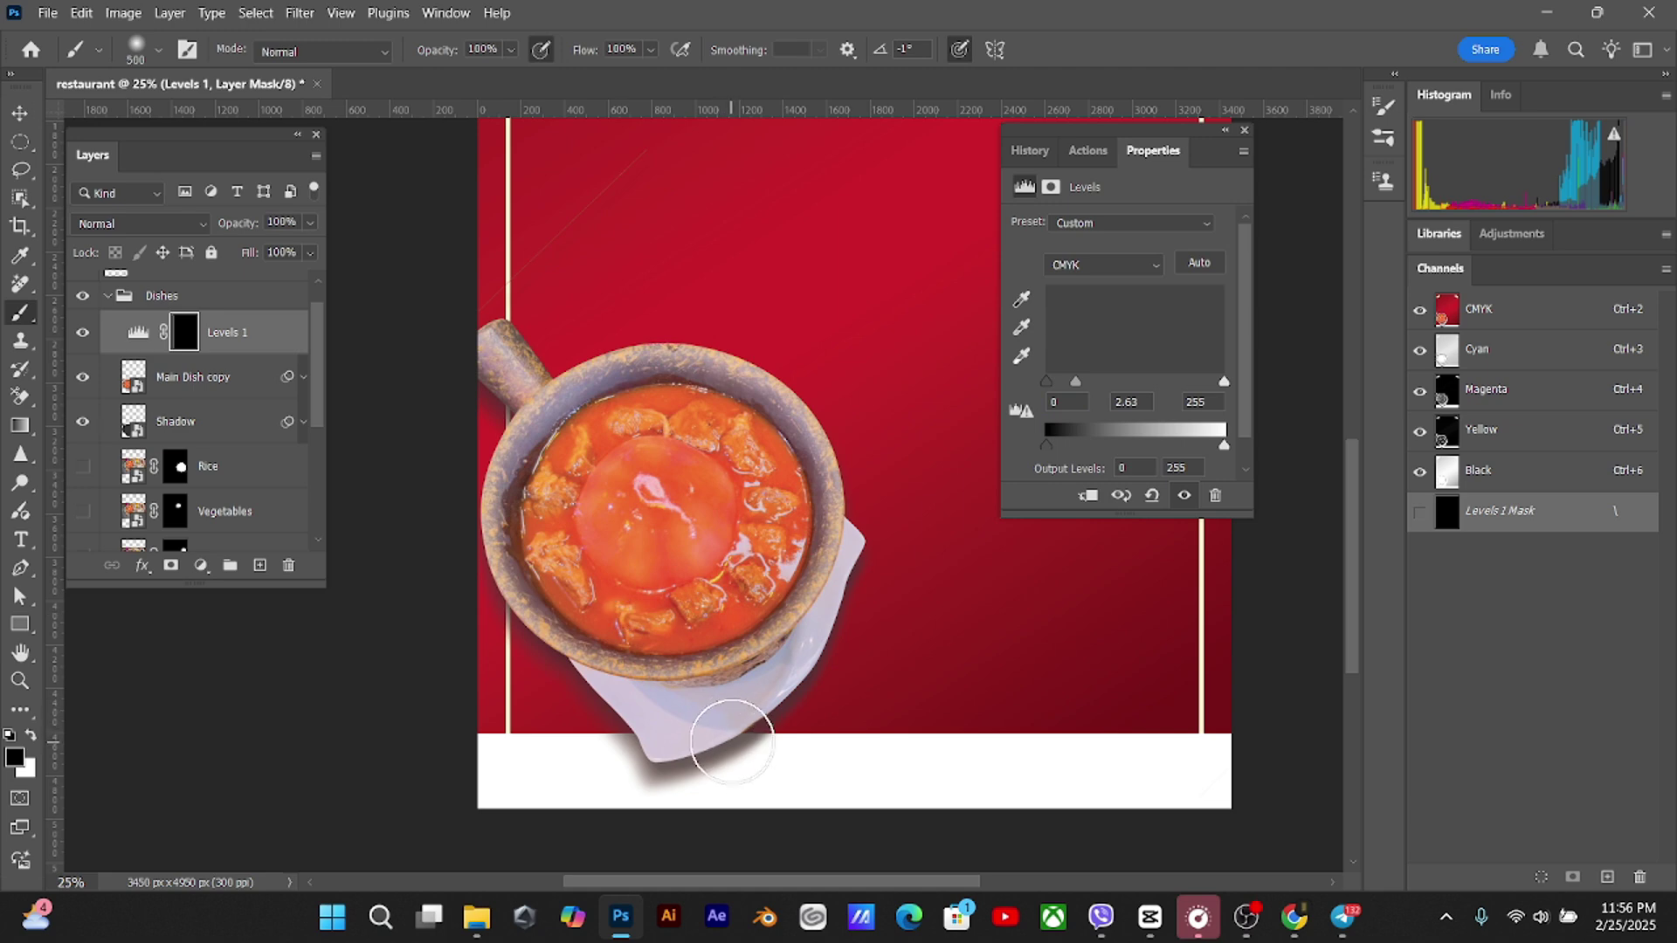
drag(755, 631, 745, 490)
key(ctrl+plus)
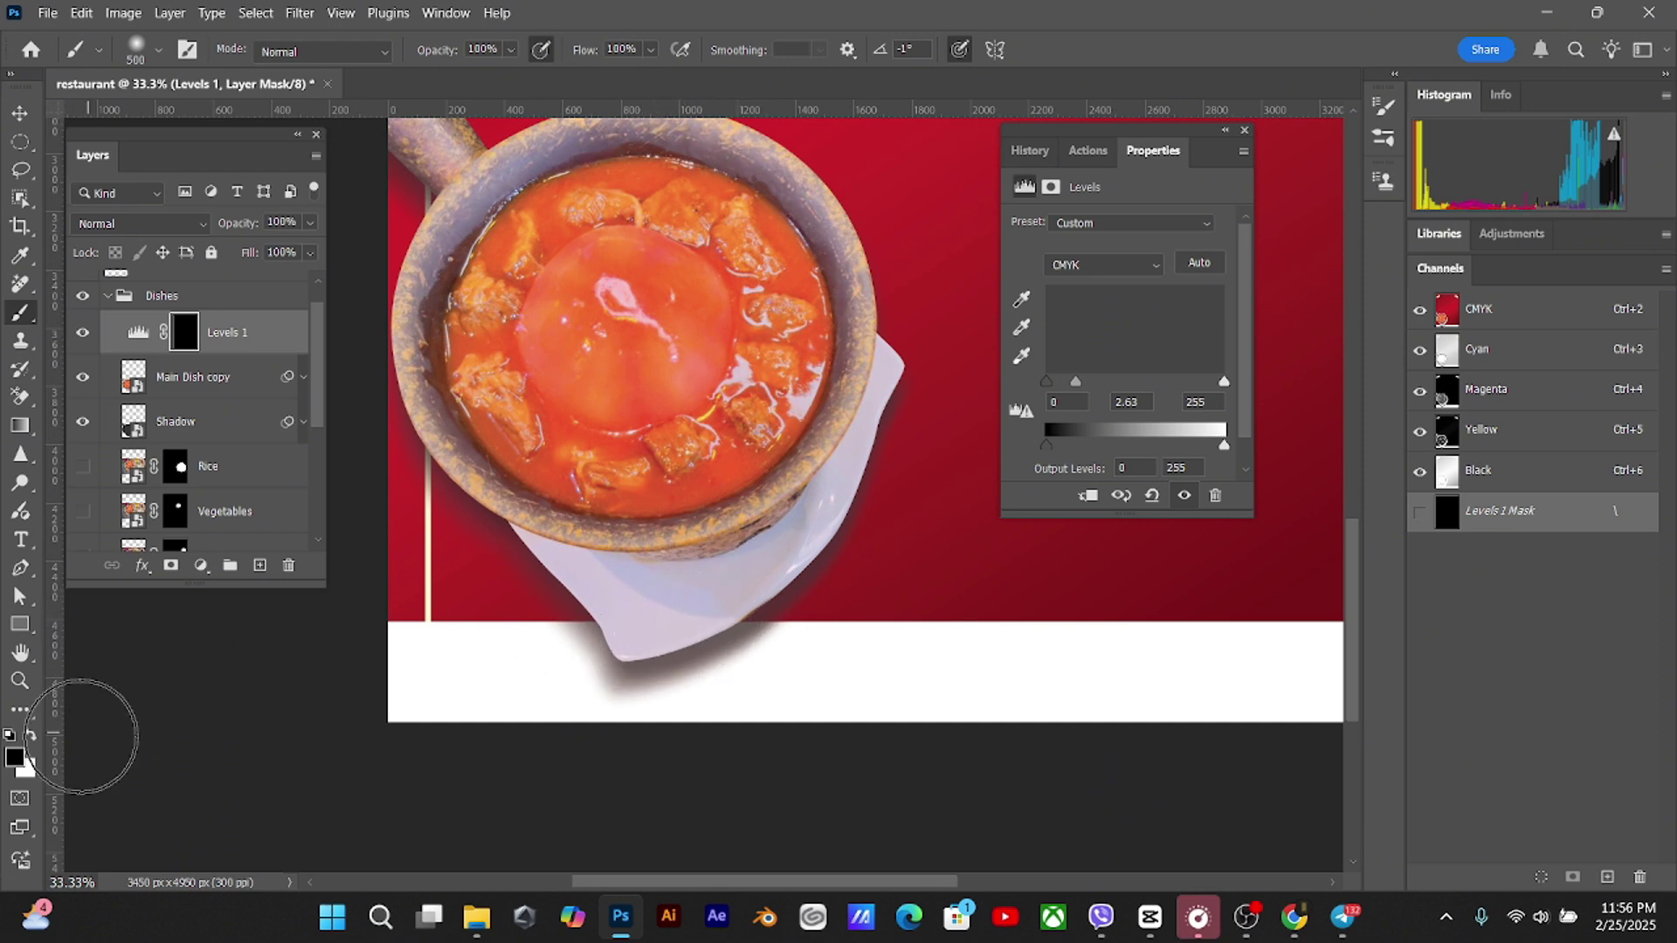
key(x)
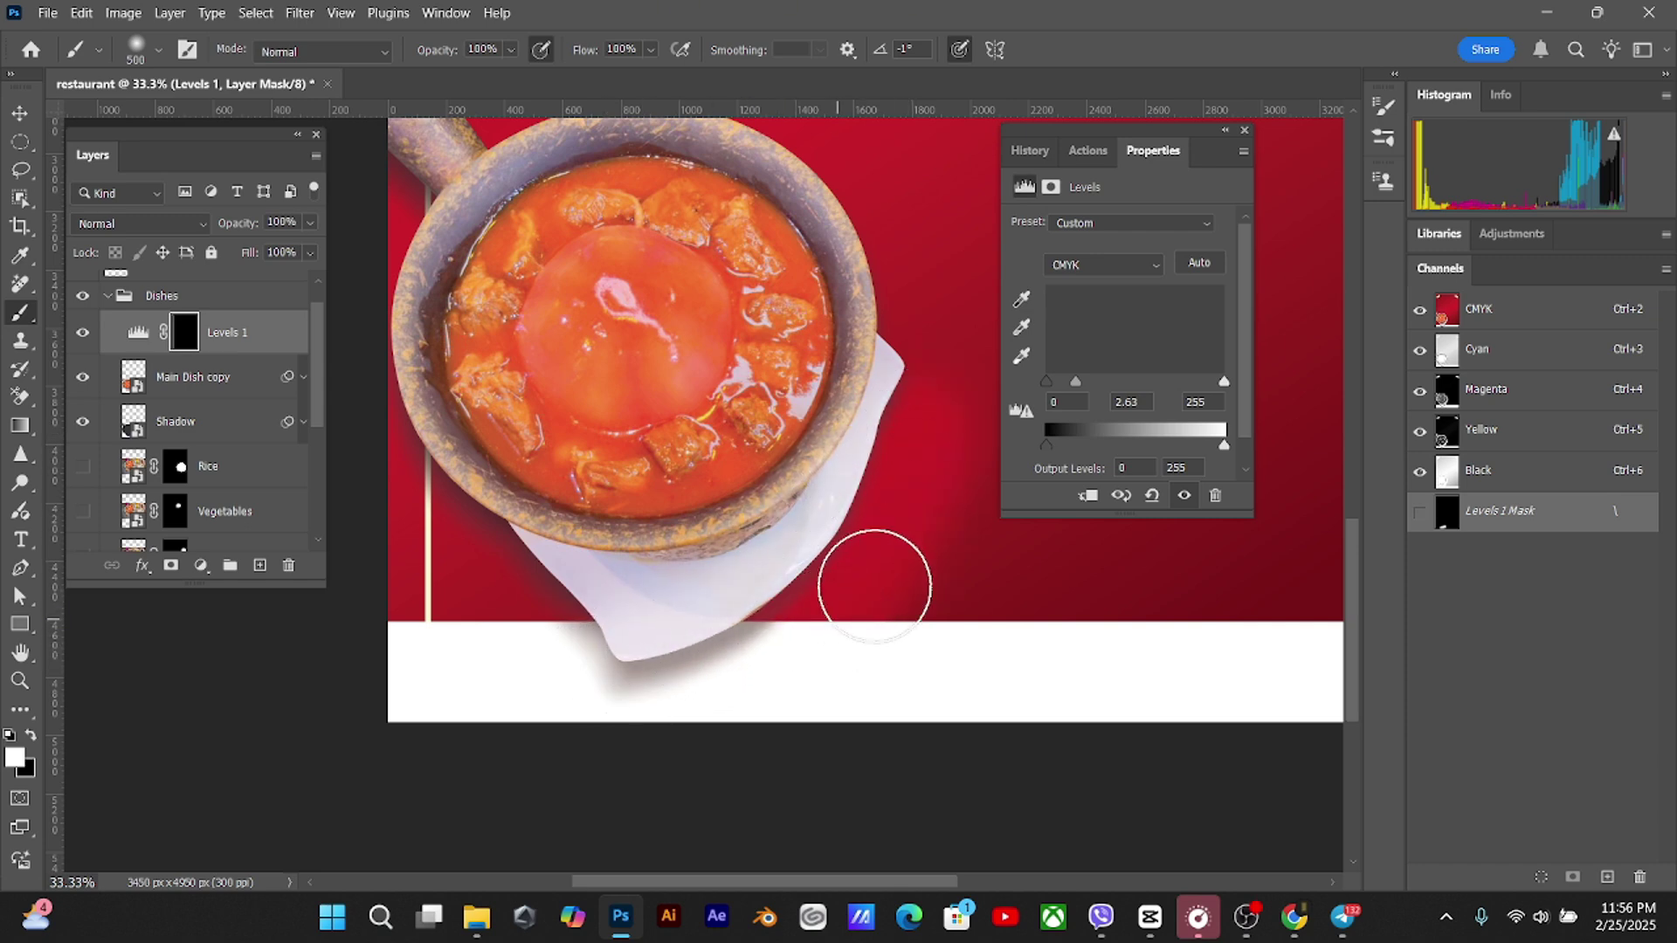
Undo the brush strokes on the Levels mask and clip the Levels adjustment to the Main Dish copy layer
key(ctrl+z)
key(ctrl+z)
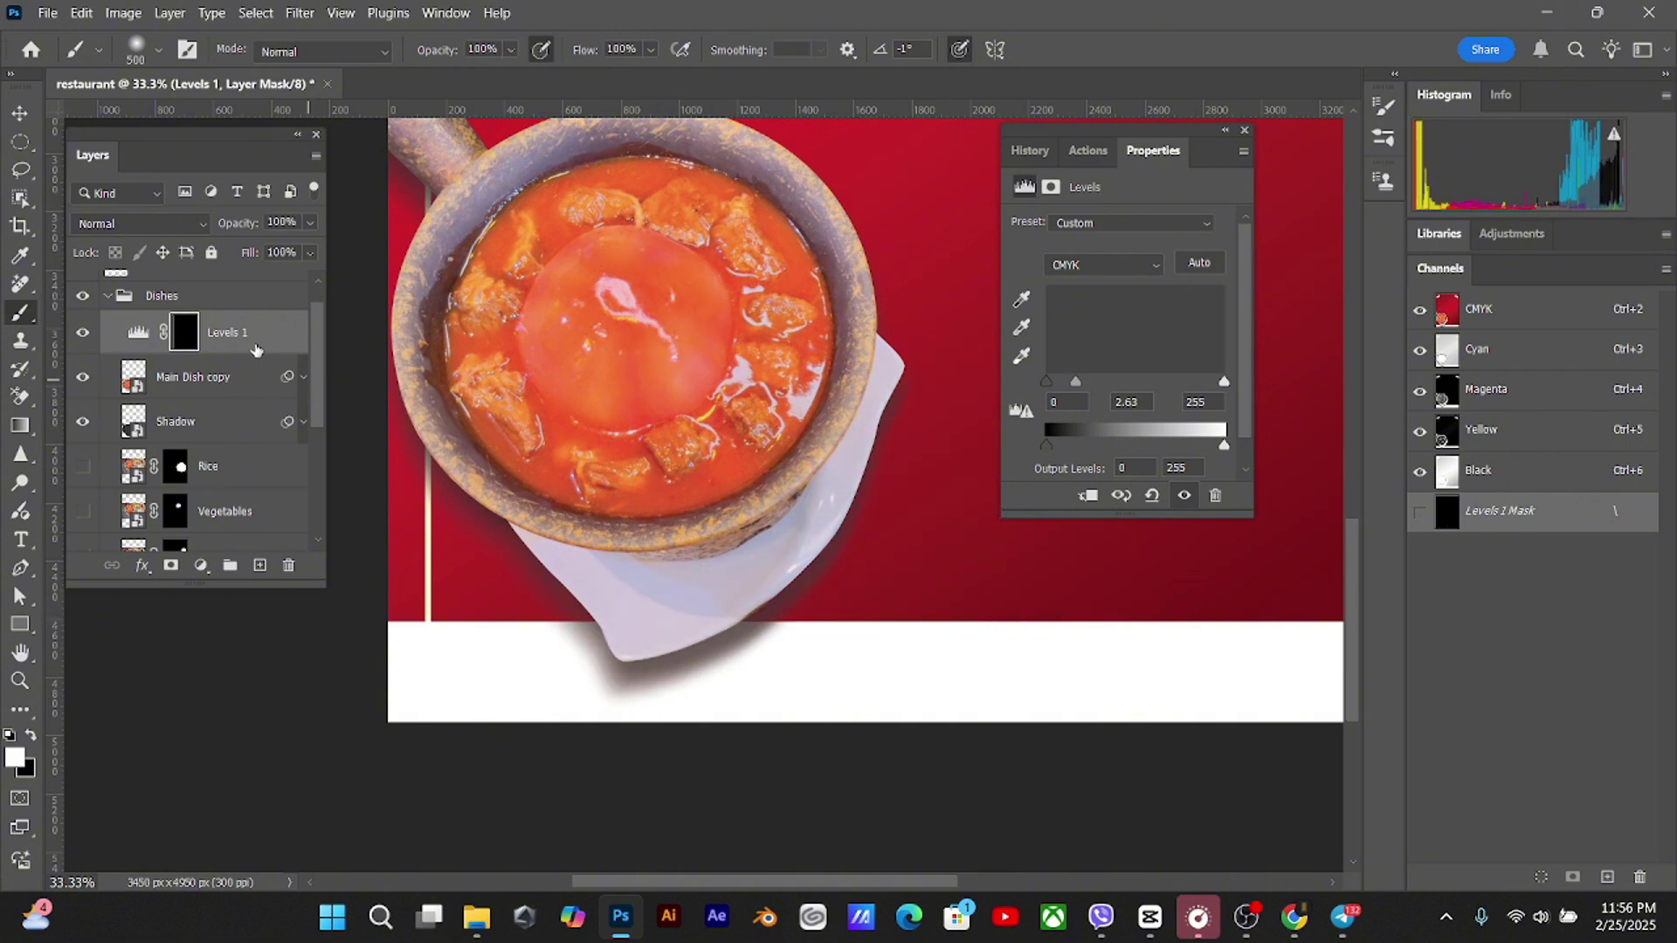
drag(256, 350, 268, 351)
right_click(269, 339)
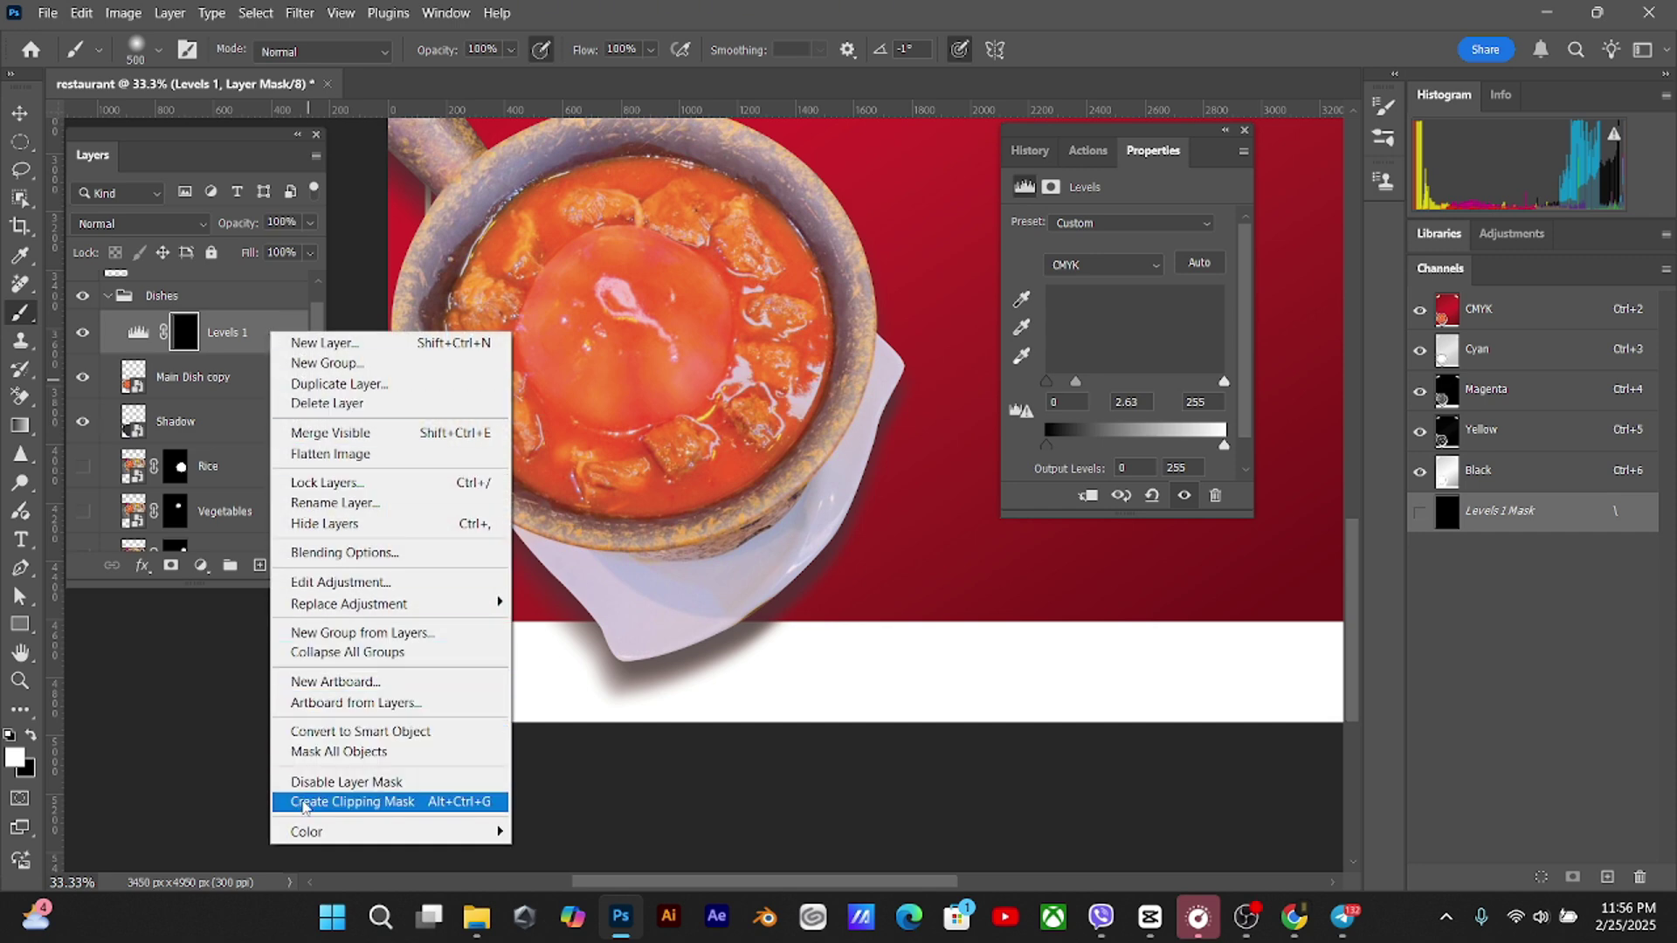
click(309, 804)
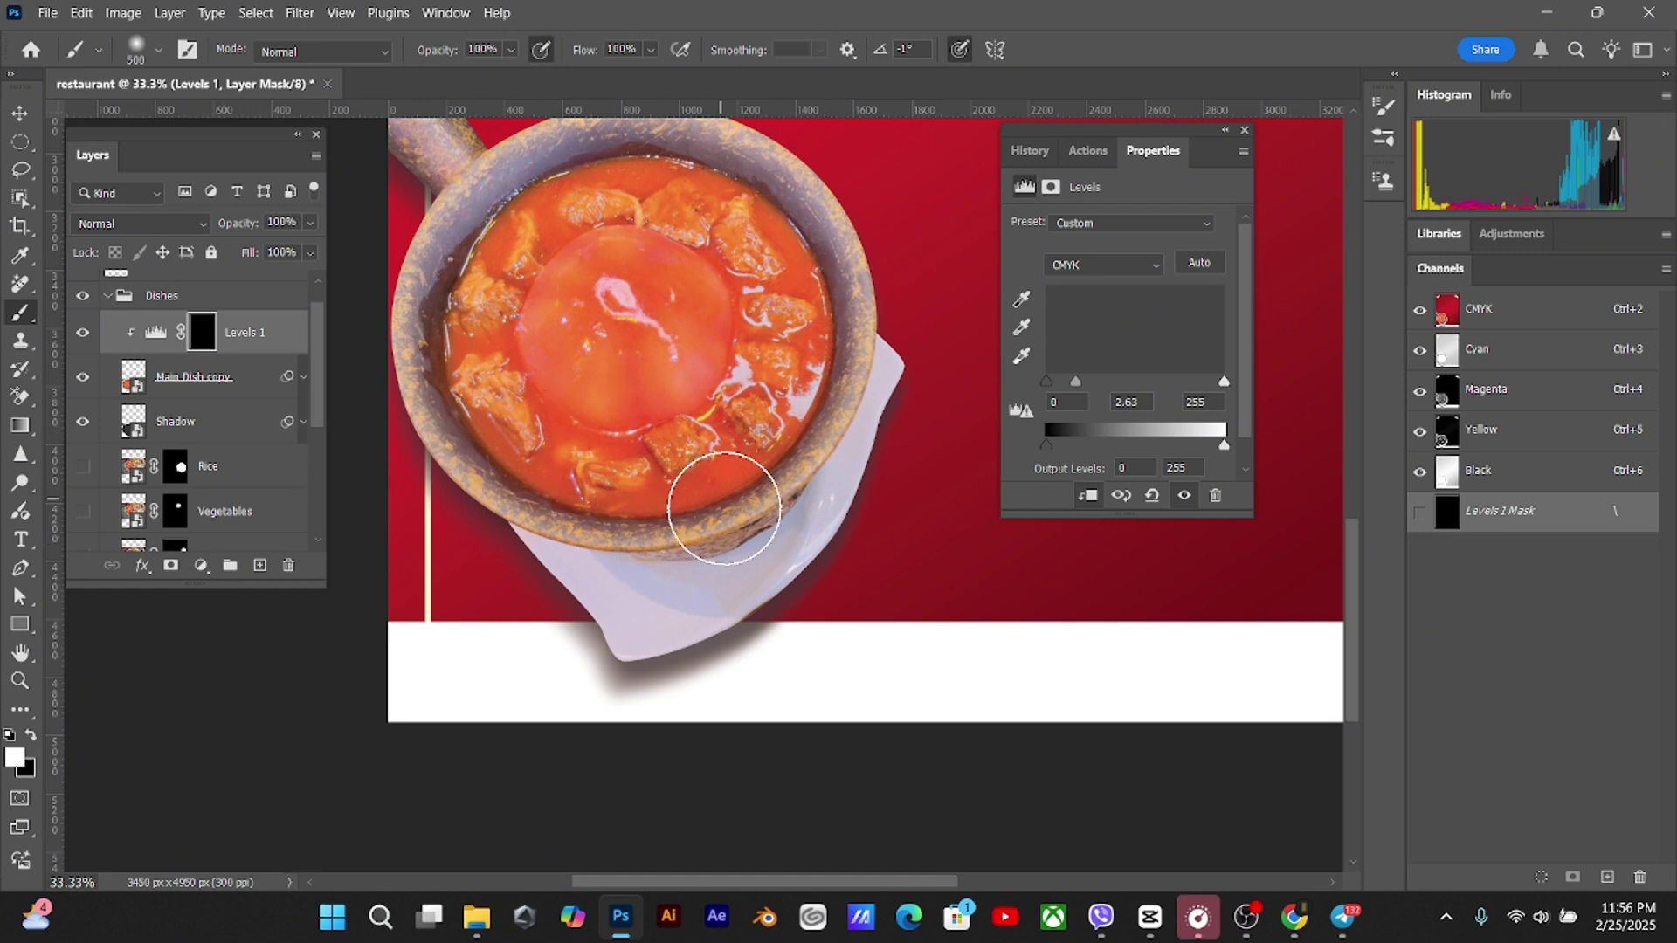
Paint white on the Levels 1 mask over the plate below the bowl, using a brush of about 250 to 300 px
key(bracketleft)
key(bracketleft)
key(bracketleft)
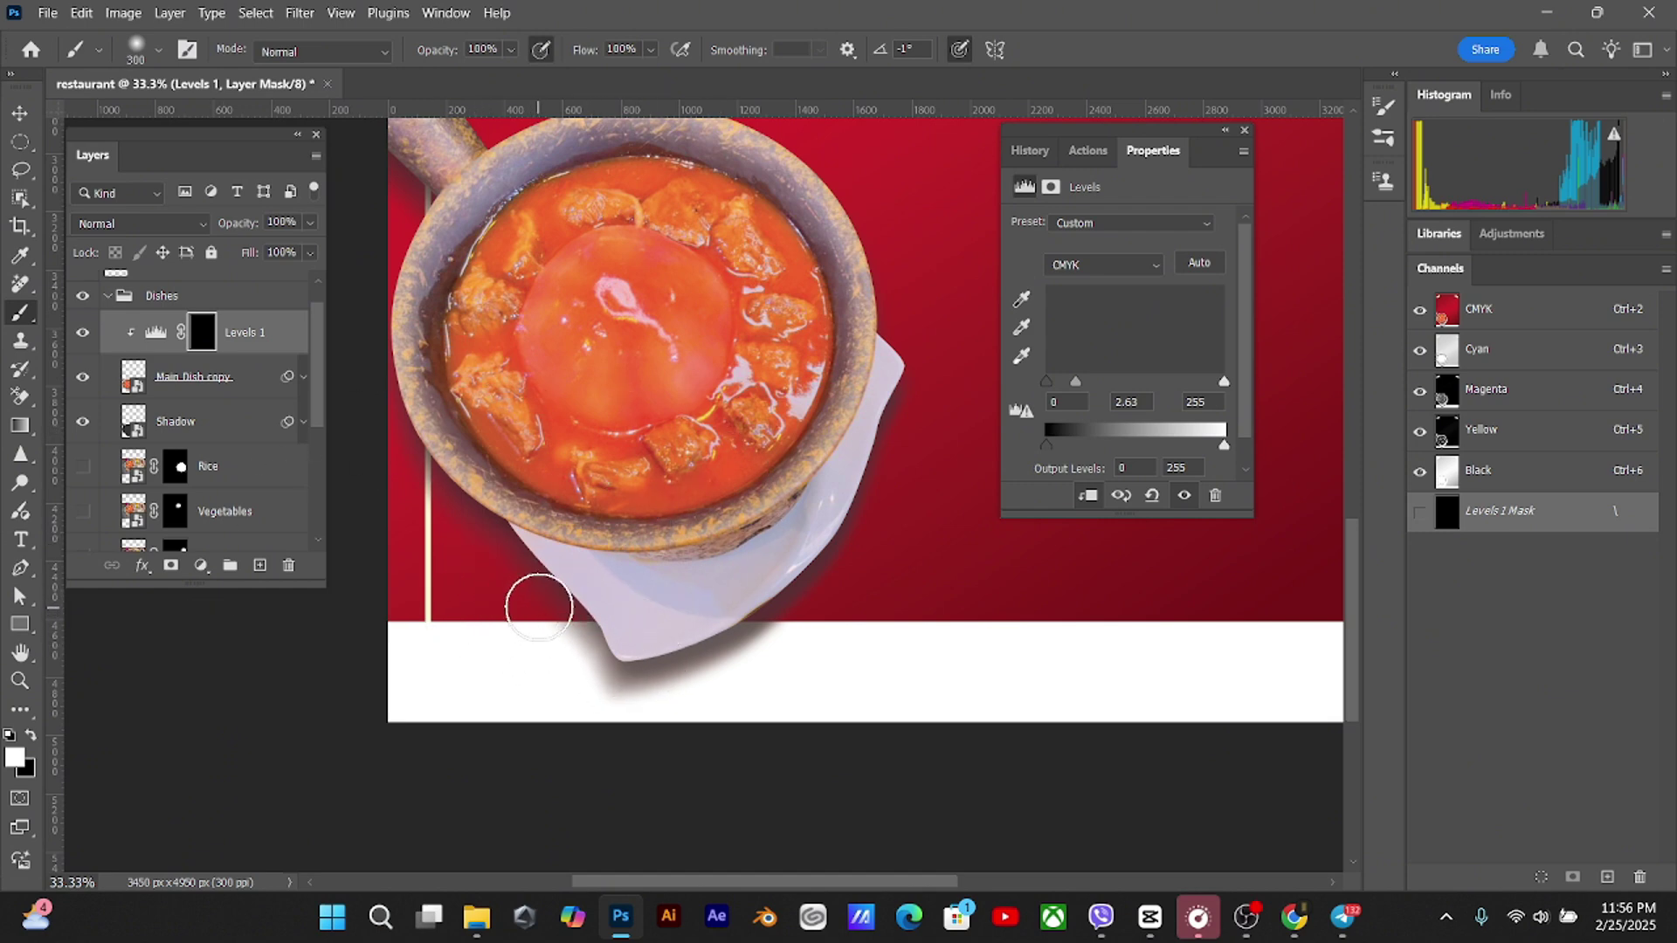
mouse_move(522, 566)
mouse_down()
mouse_move(582, 636)
mouse_move(534, 571)
mouse_move(624, 652)
mouse_move(575, 585)
mouse_move(657, 628)
mouse_move(723, 621)
mouse_move(682, 639)
mouse_move(773, 580)
mouse_move(694, 614)
mouse_move(563, 575)
mouse_move(715, 604)
mouse_move(656, 611)
mouse_move(760, 566)
mouse_move(735, 603)
mouse_move(854, 532)
mouse_move(784, 546)
mouse_move(870, 501)
mouse_move(915, 382)
mouse_move(914, 327)
mouse_move(897, 419)
mouse_move(894, 403)
mouse_move(843, 502)
mouse_move(805, 524)
mouse_move(799, 564)
mouse_up()
drag(566, 572, 517, 553)
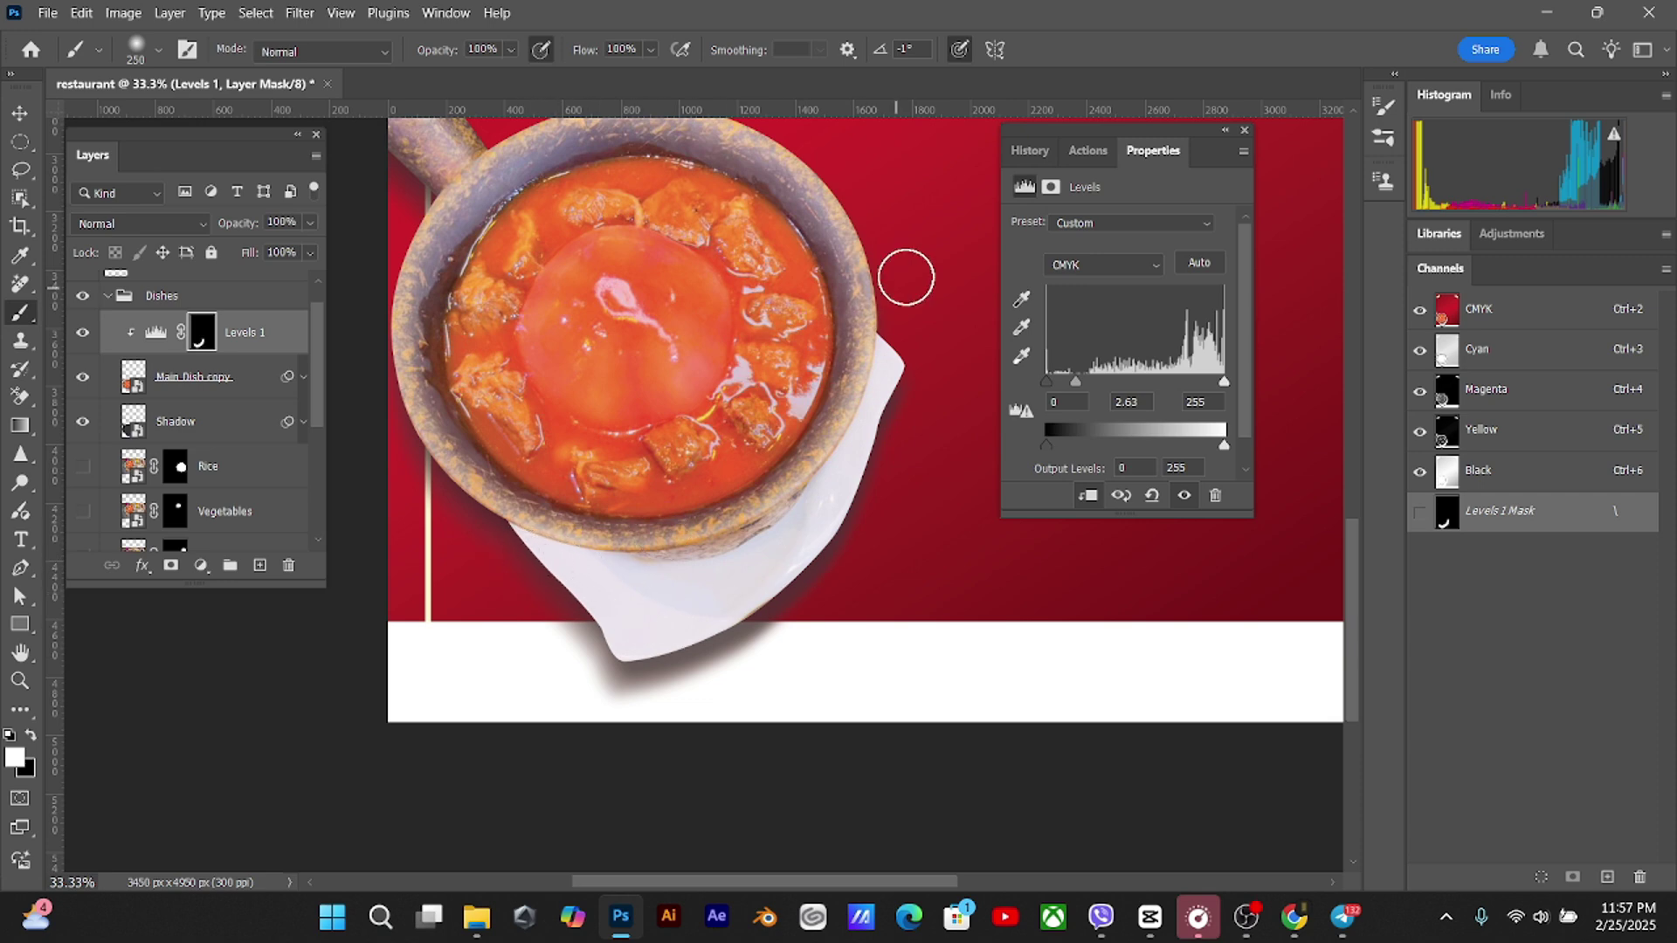
key(ctrl+minus)
key(ctrl+minus)
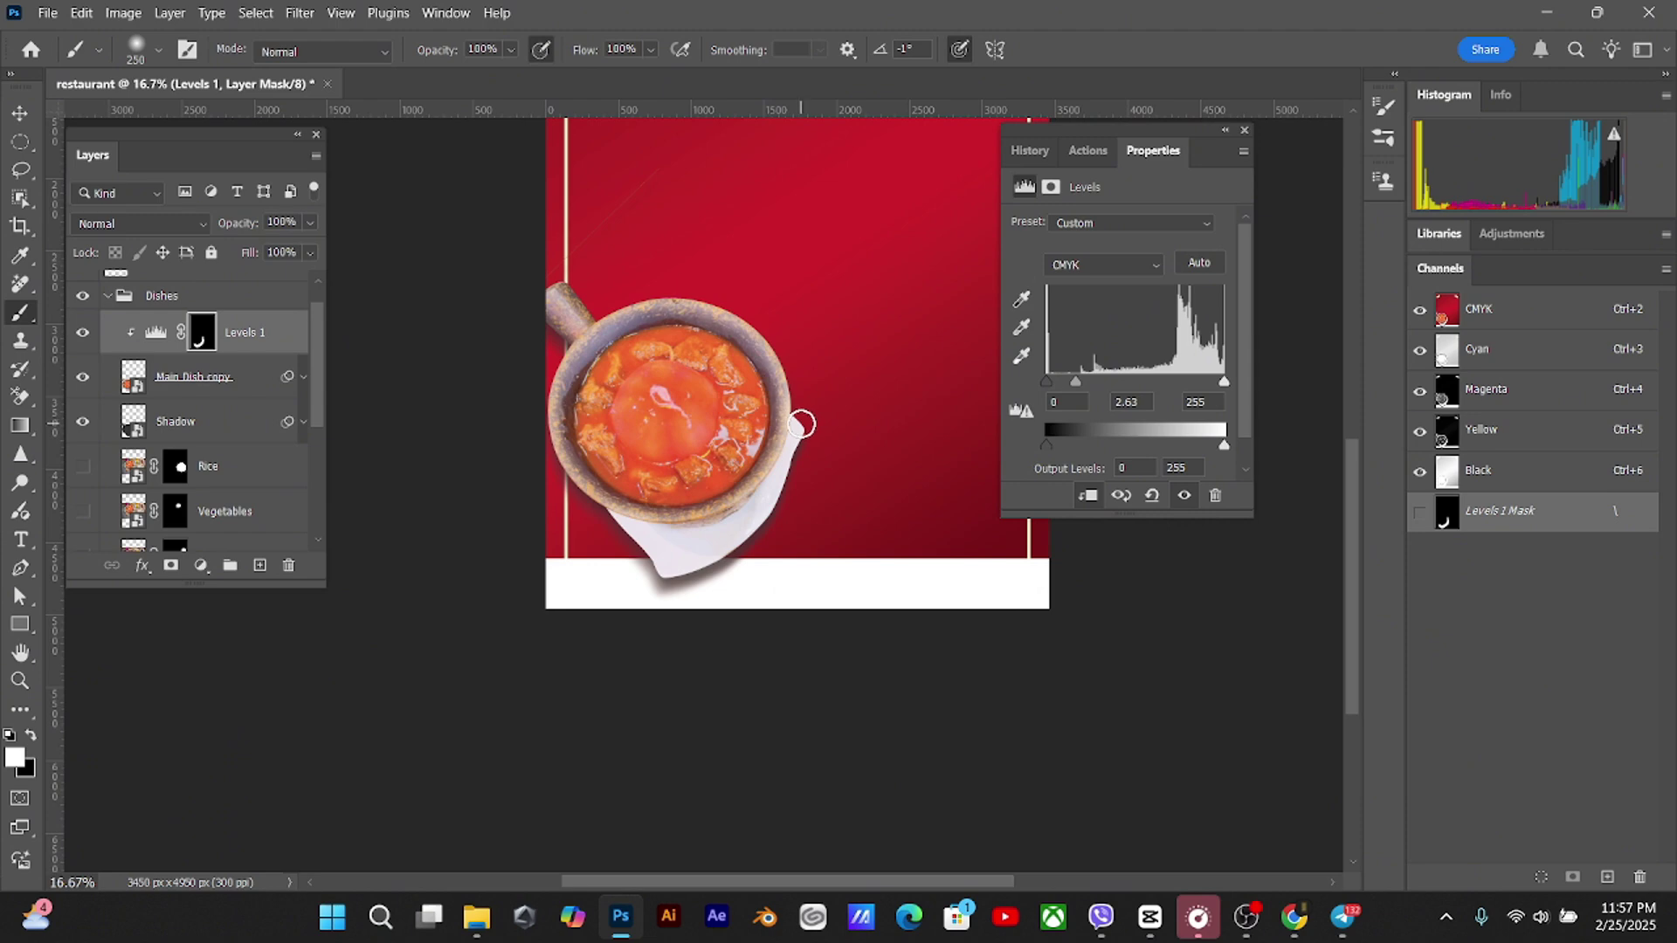
Nudge the Shadow layer slightly to X -1263 px and Y 1964 px behind the dish
key(v)
click(242, 420)
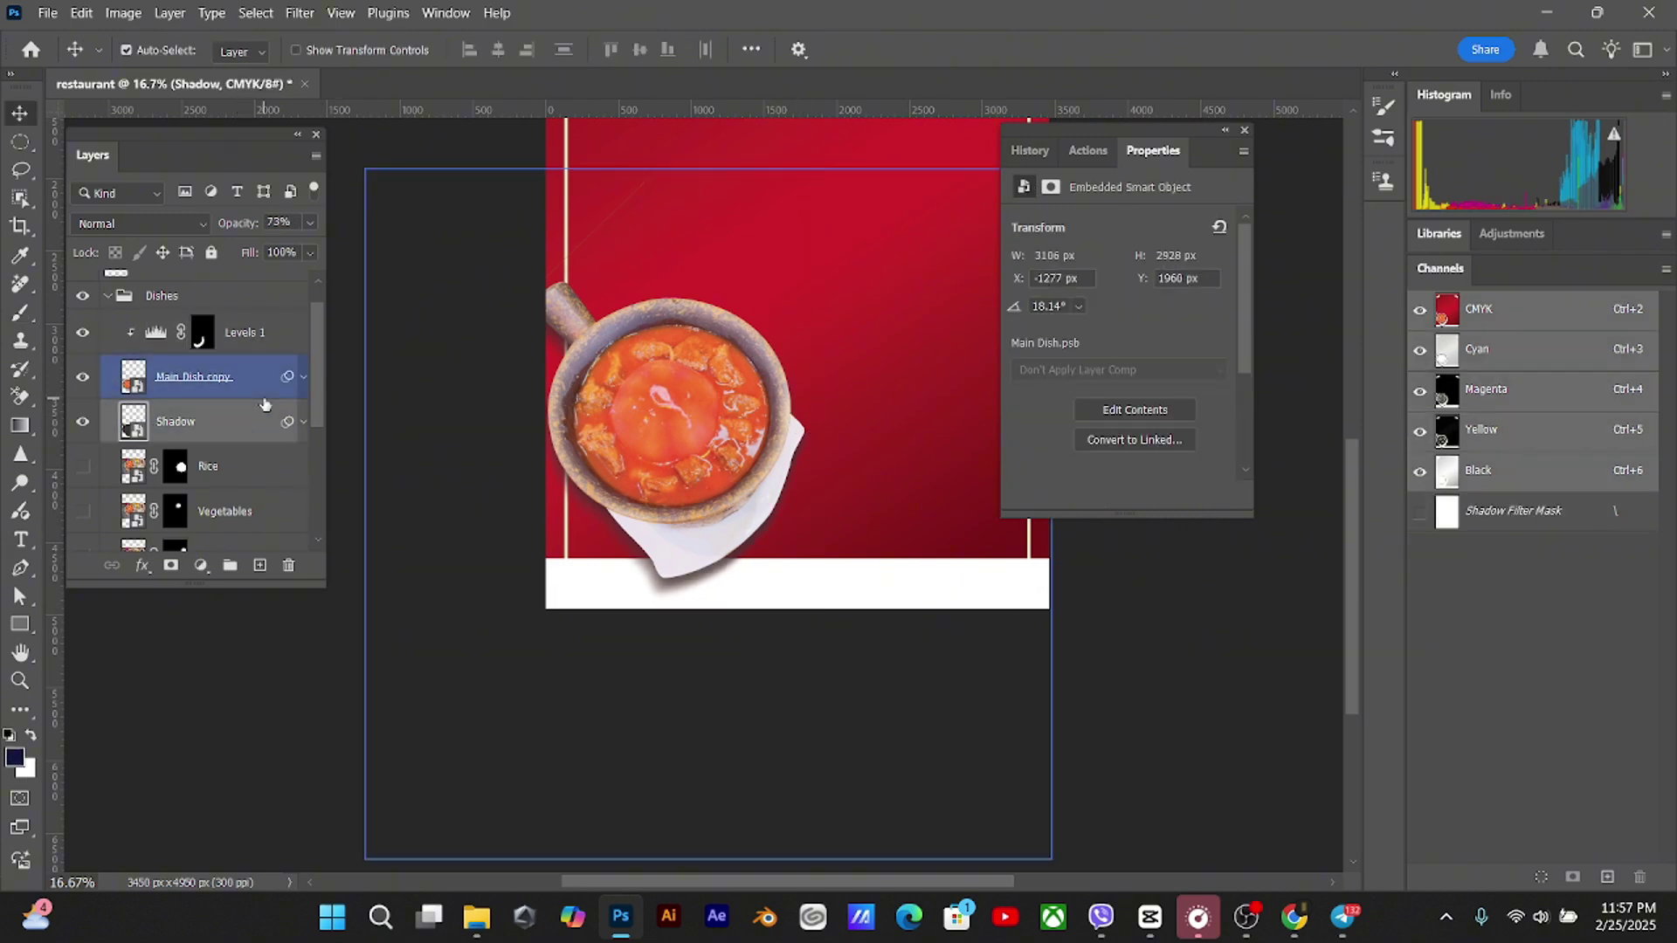
key(Down)
key(Down)
key(Down)
key(Down)
key(Down)
key(Up)
key(Up)
key(Up)
key(Up)
key(Up)
key(Up)
scroll(827, 502, up, 2)
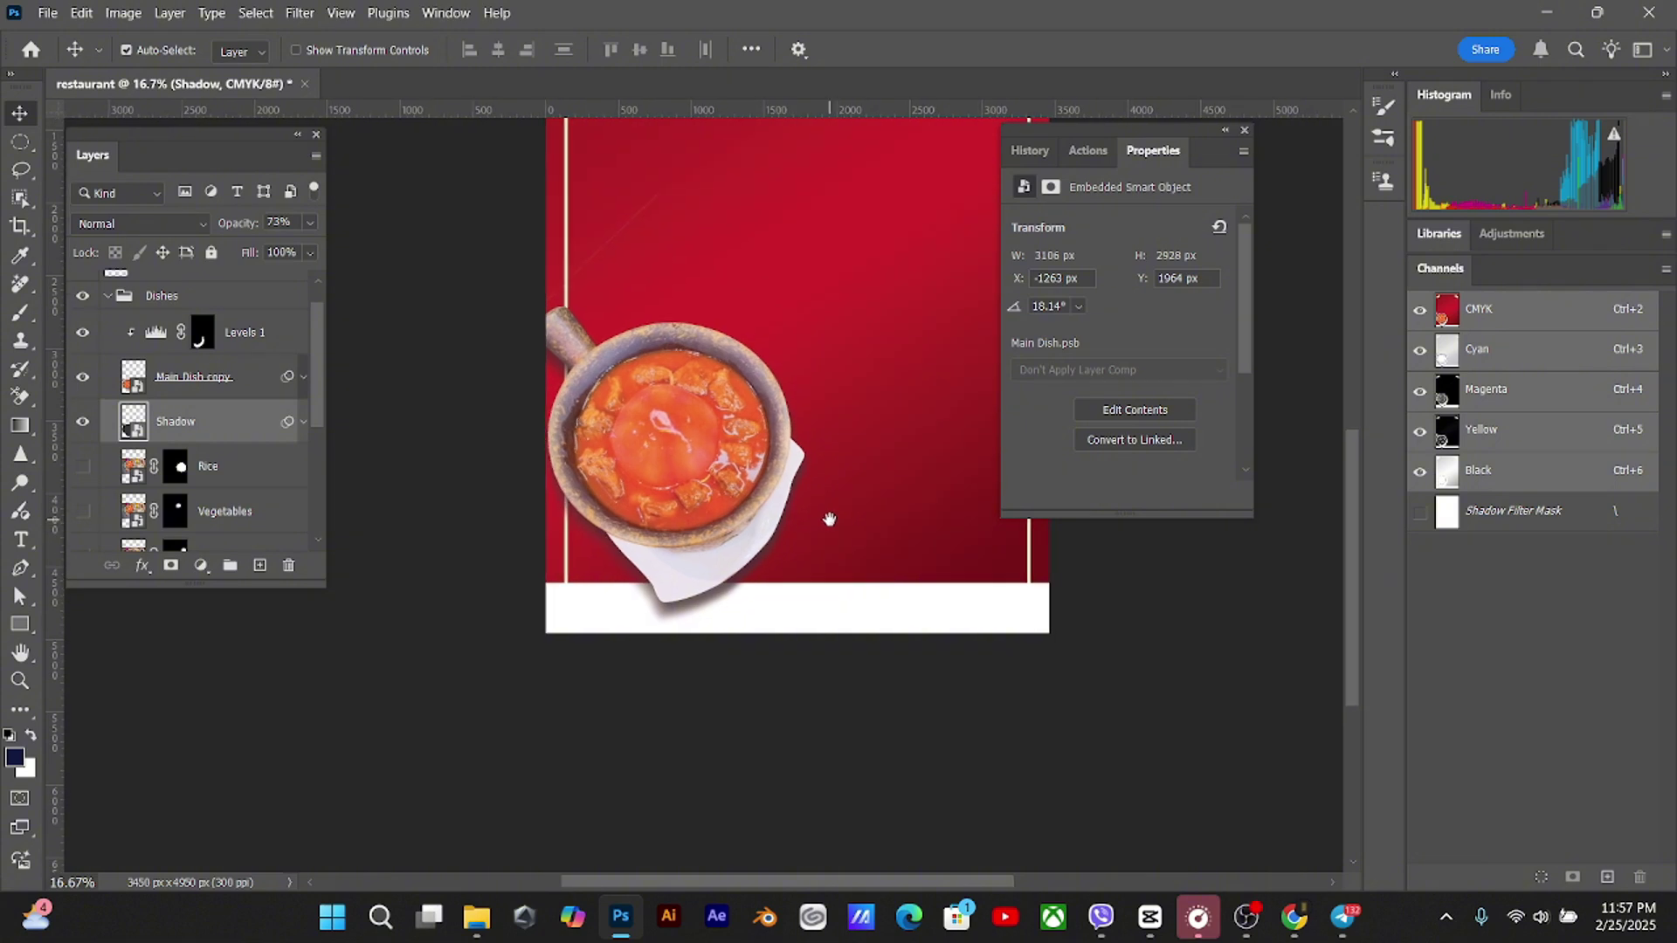
click(650, 431)
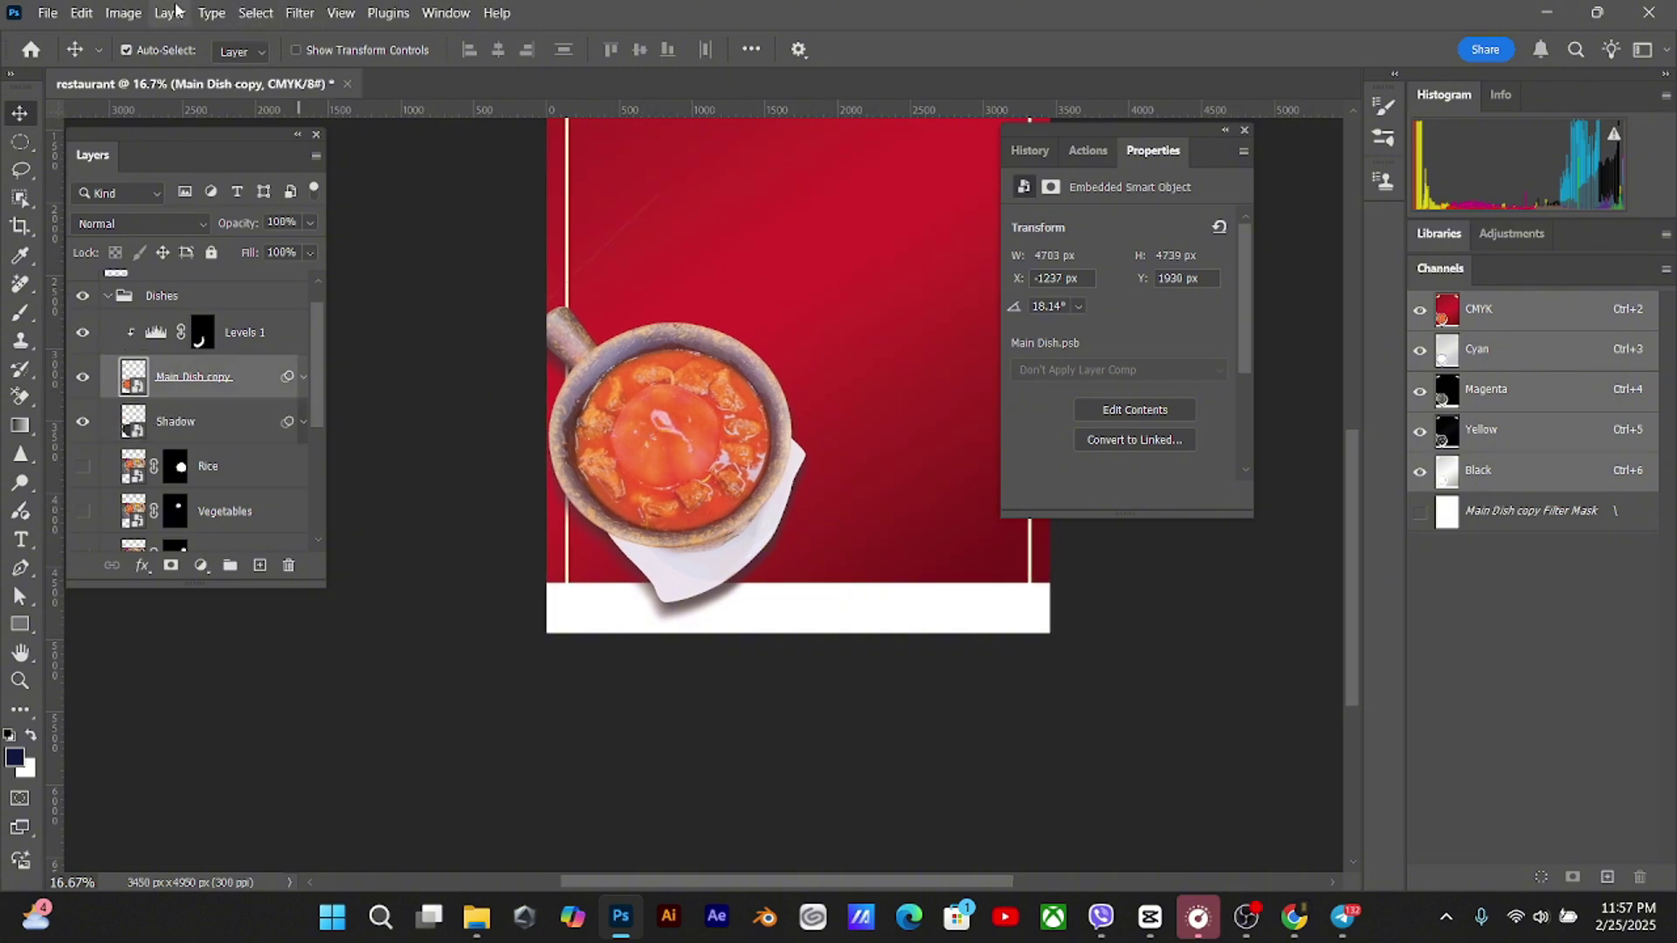
click(124, 12)
mouse_move(151, 68)
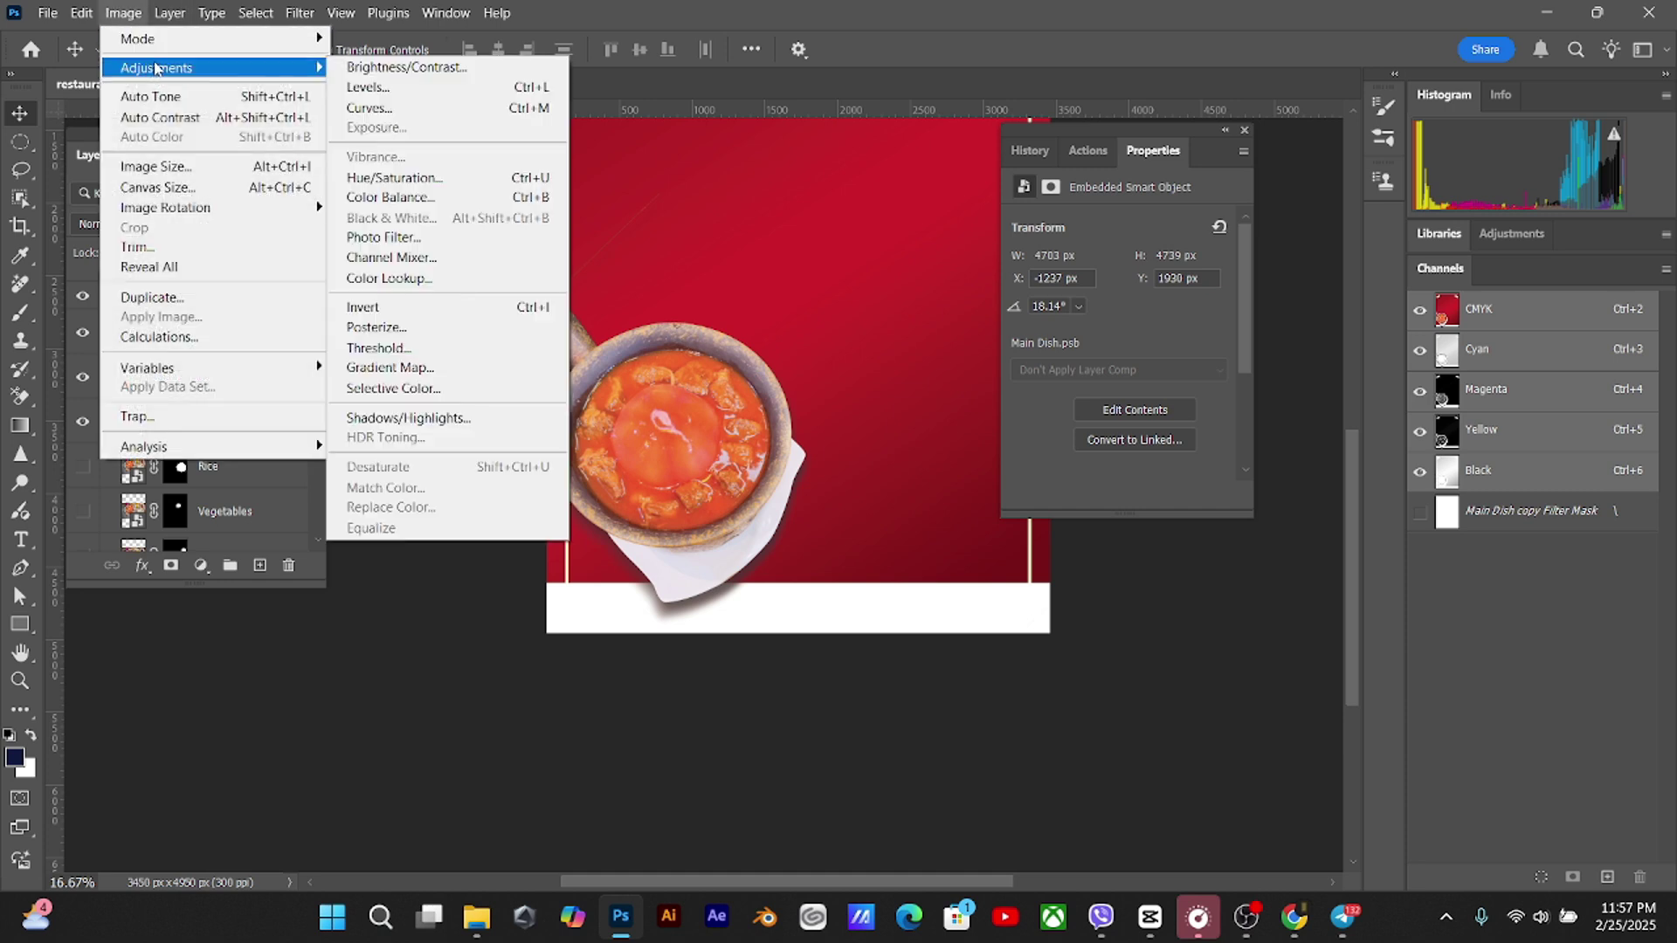
click(374, 68)
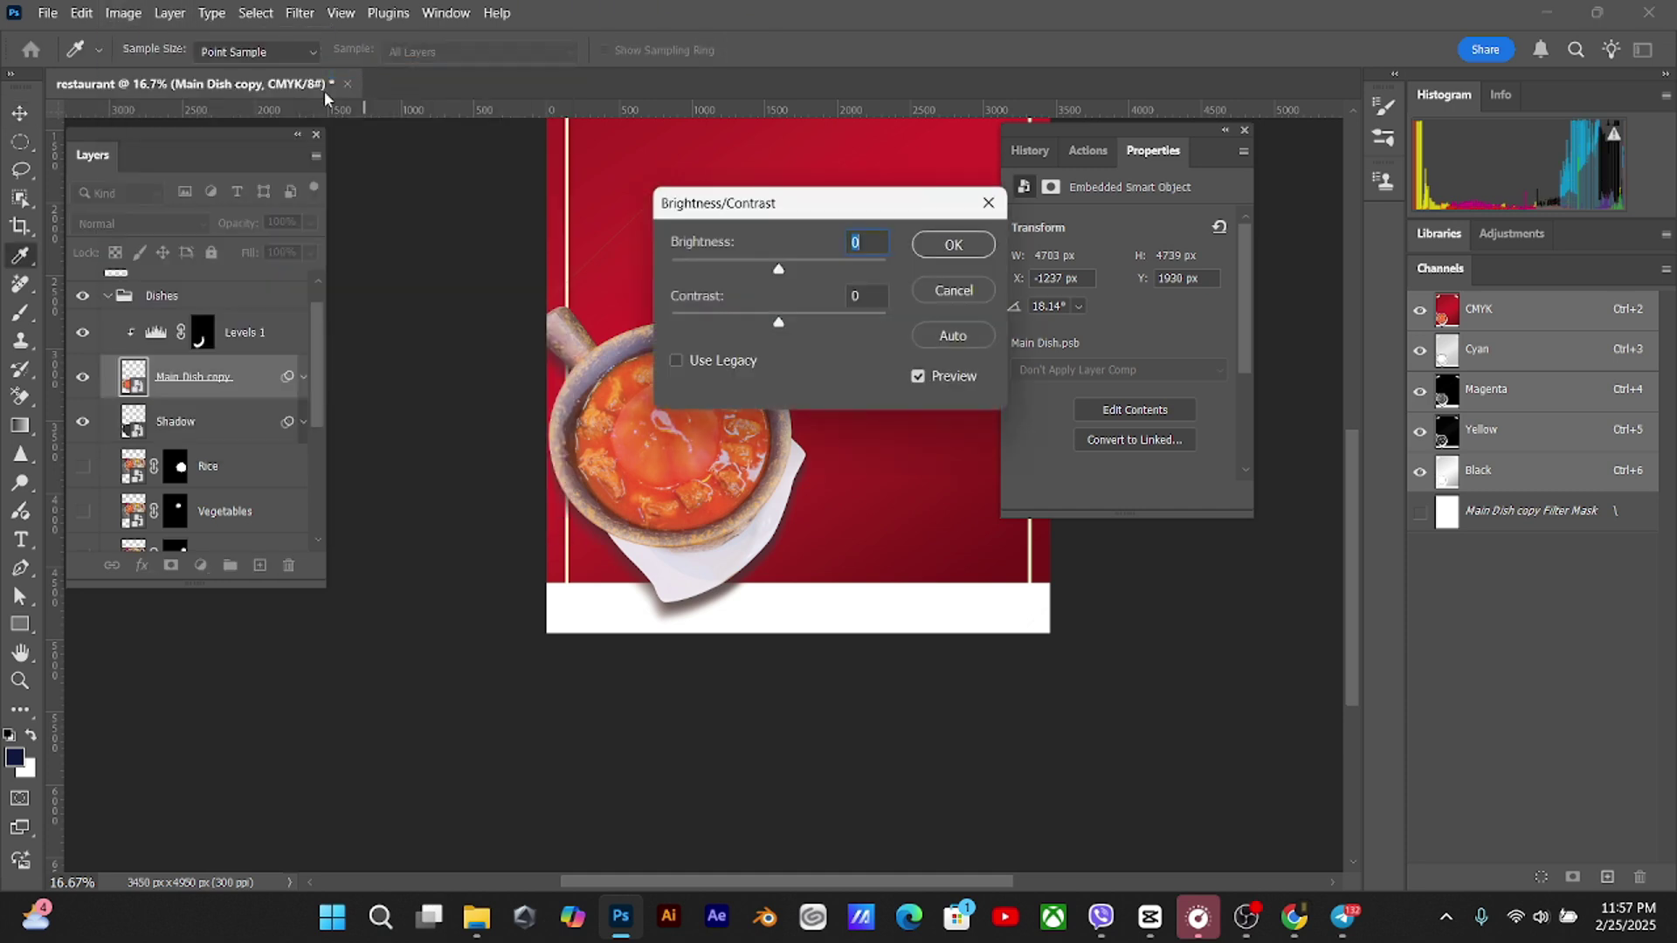
drag(808, 212, 1013, 189)
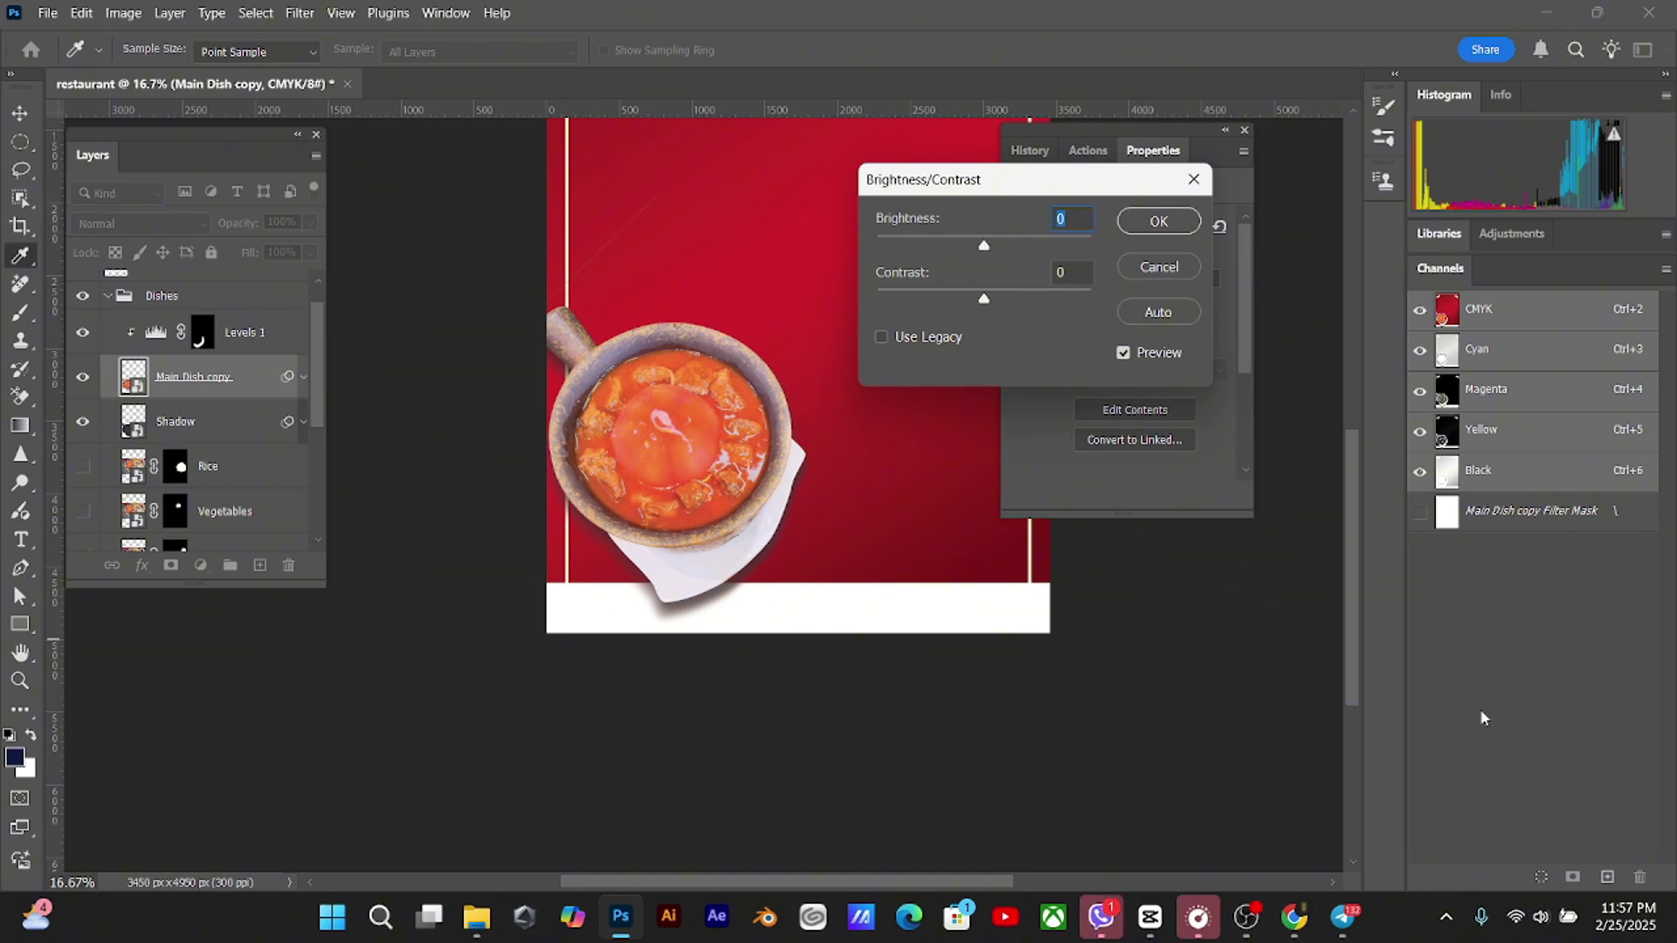
click(1160, 269)
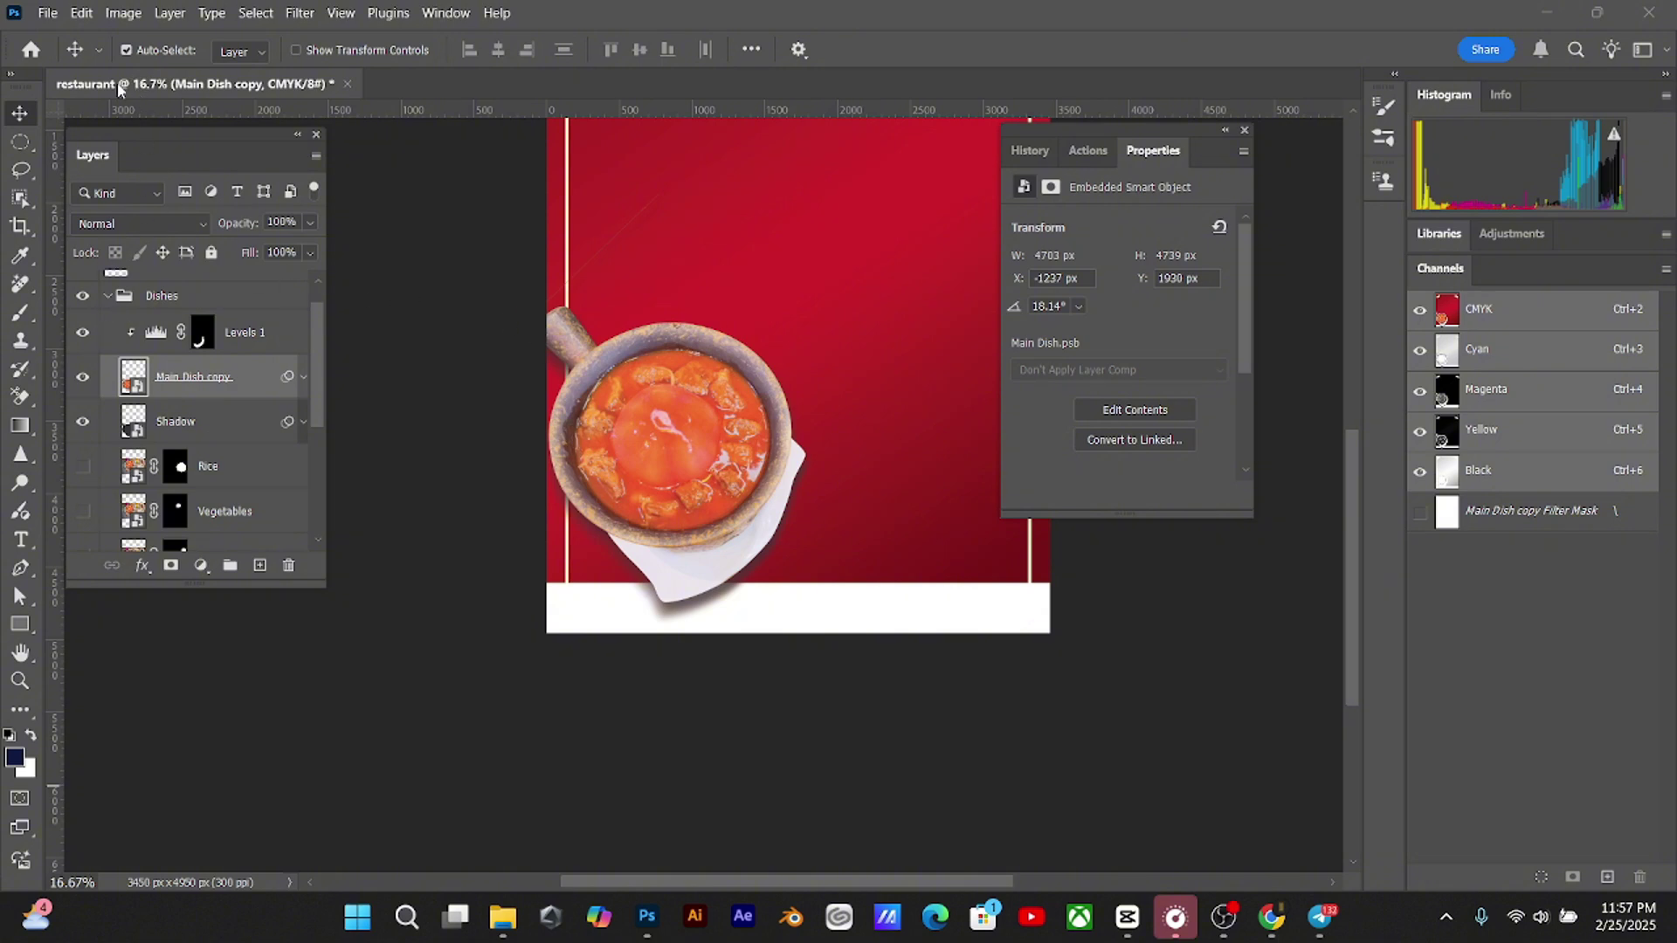
Apply Brightness/Contrast directly to the Main Dish copy layer with brightness -2 and contrast 30
click(123, 12)
mouse_move(175, 67)
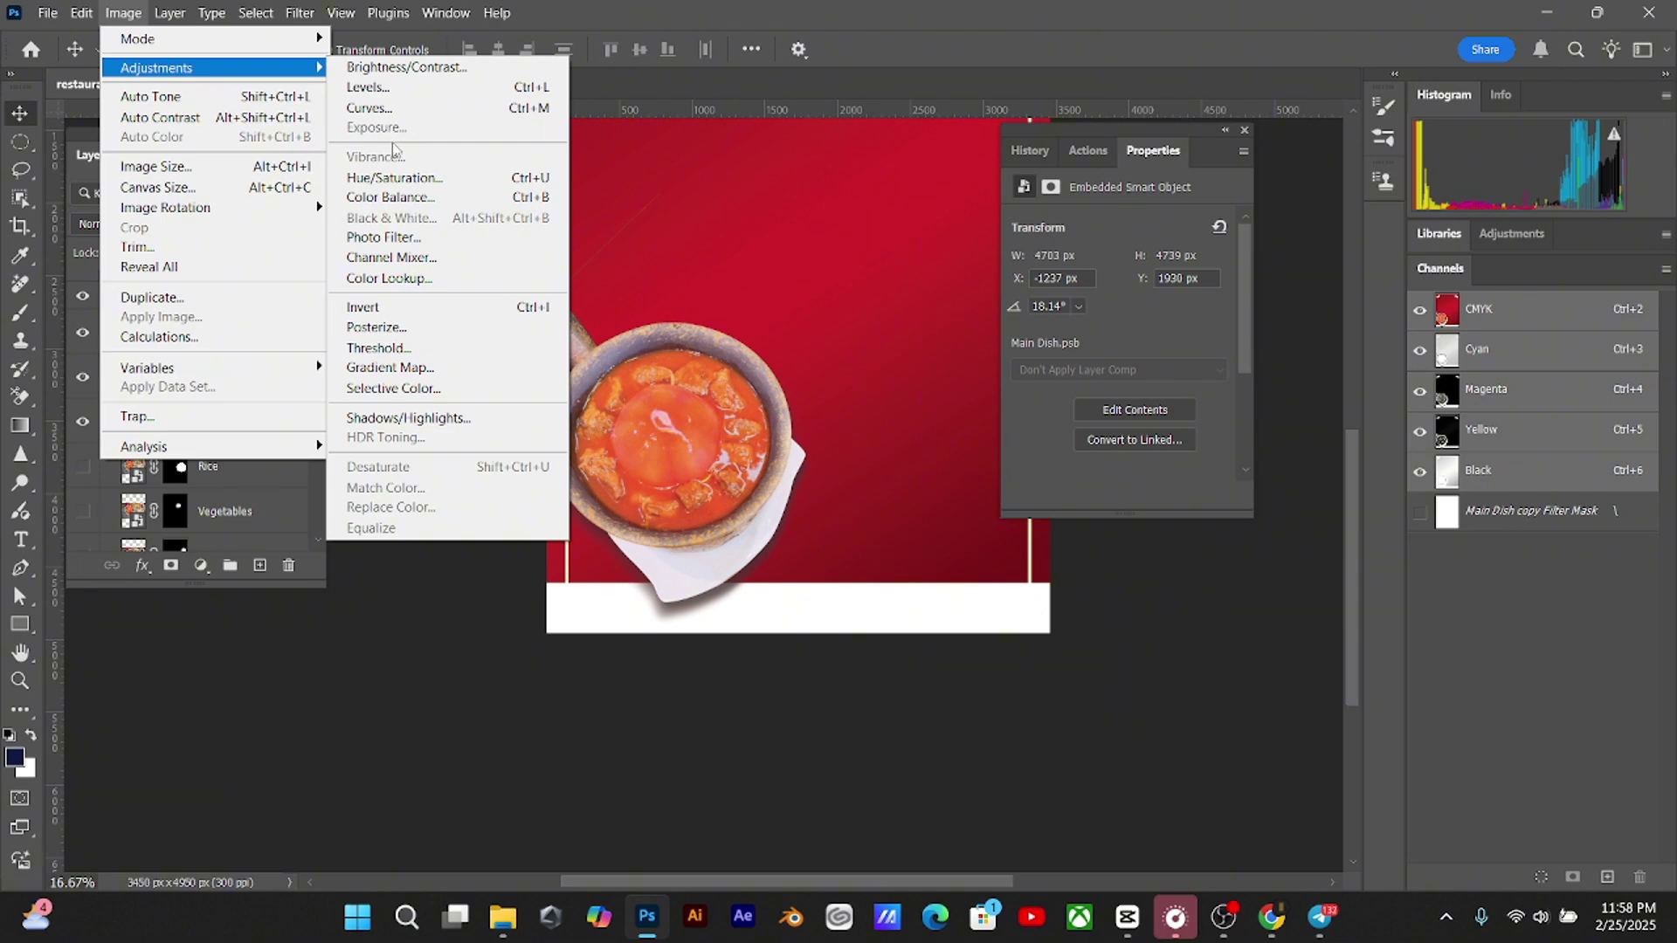
click(409, 69)
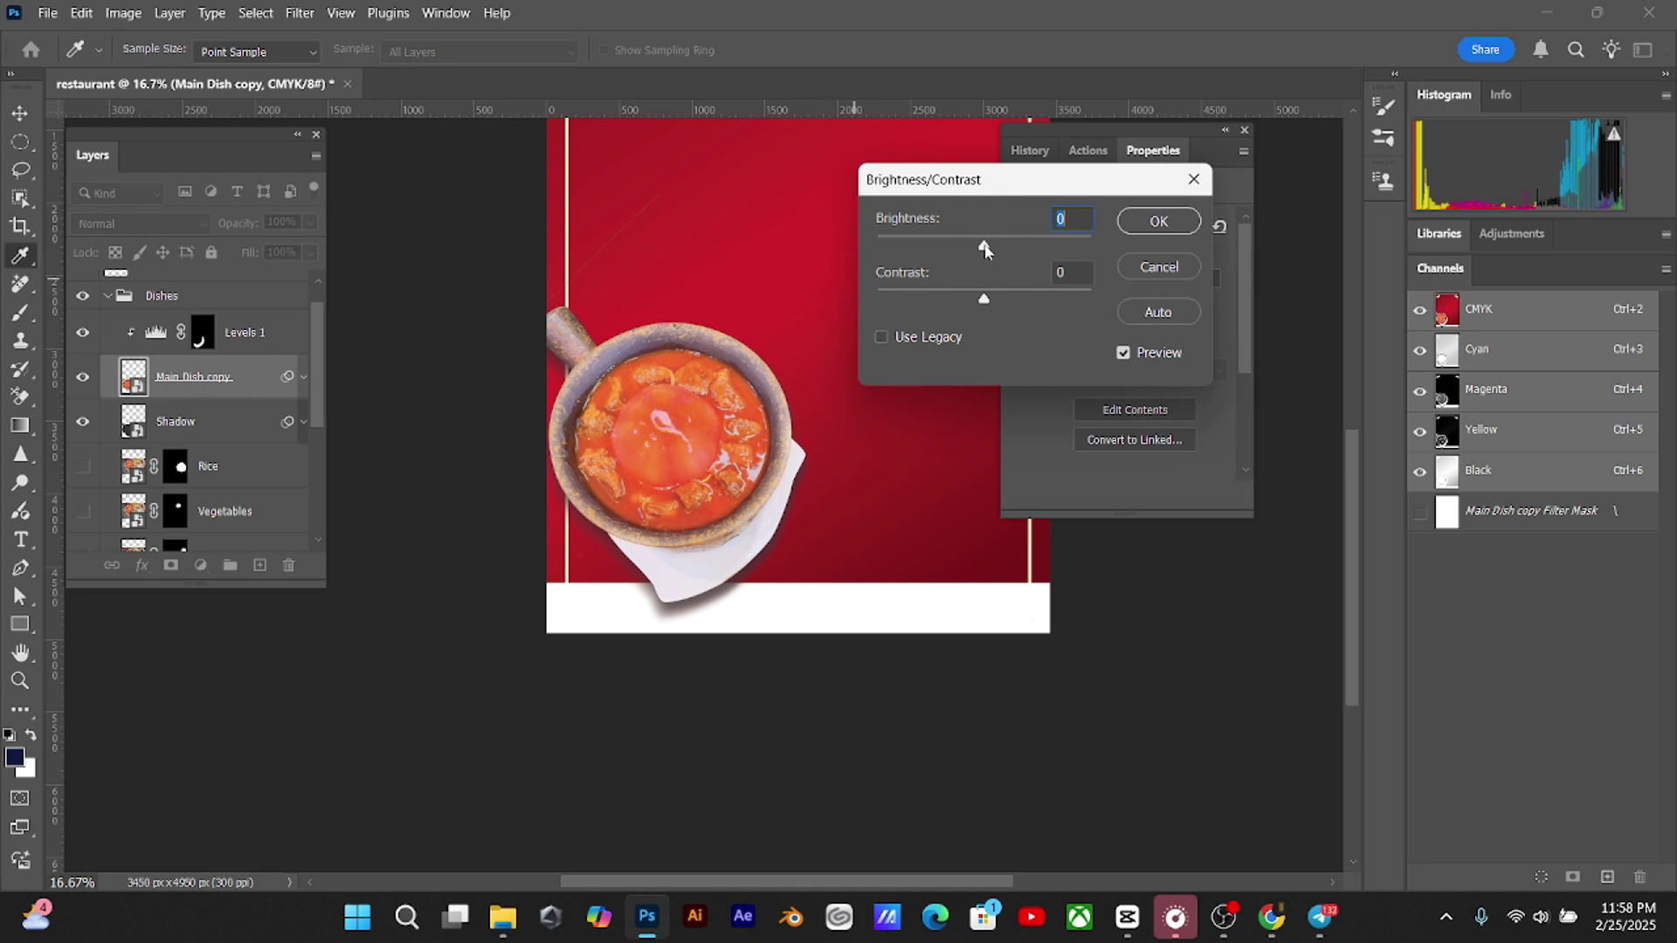
mouse_move(984, 250)
mouse_down()
mouse_move(1003, 248)
mouse_move(968, 249)
mouse_move(1012, 302)
mouse_move(982, 245)
mouse_up()
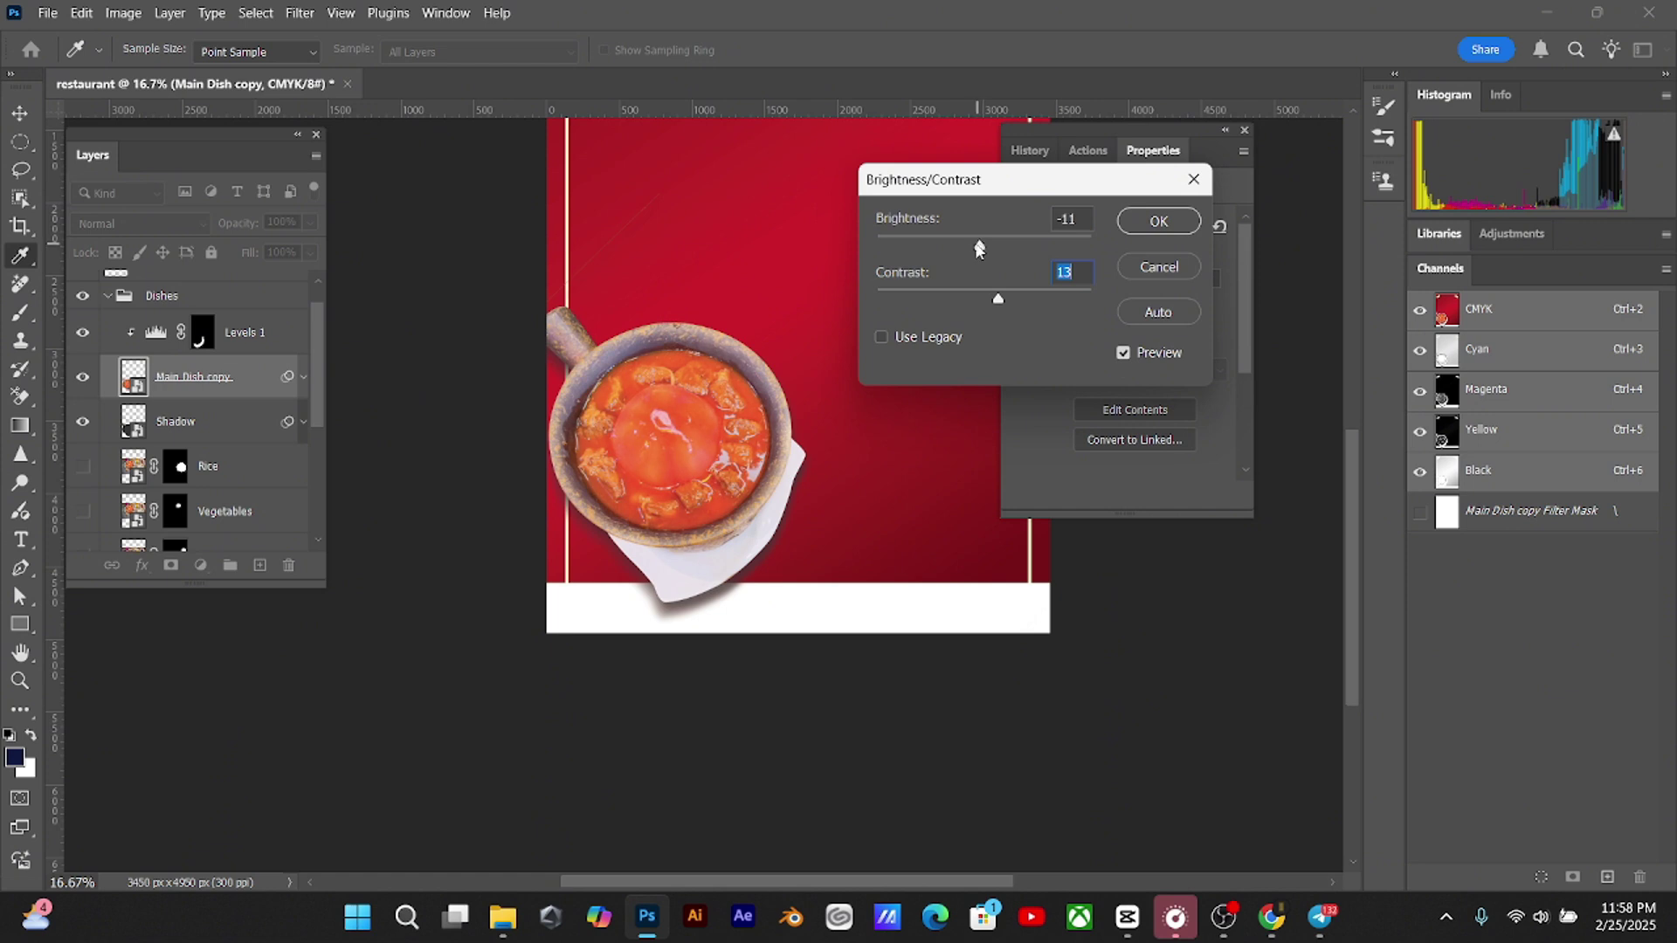
drag(979, 249, 1016, 305)
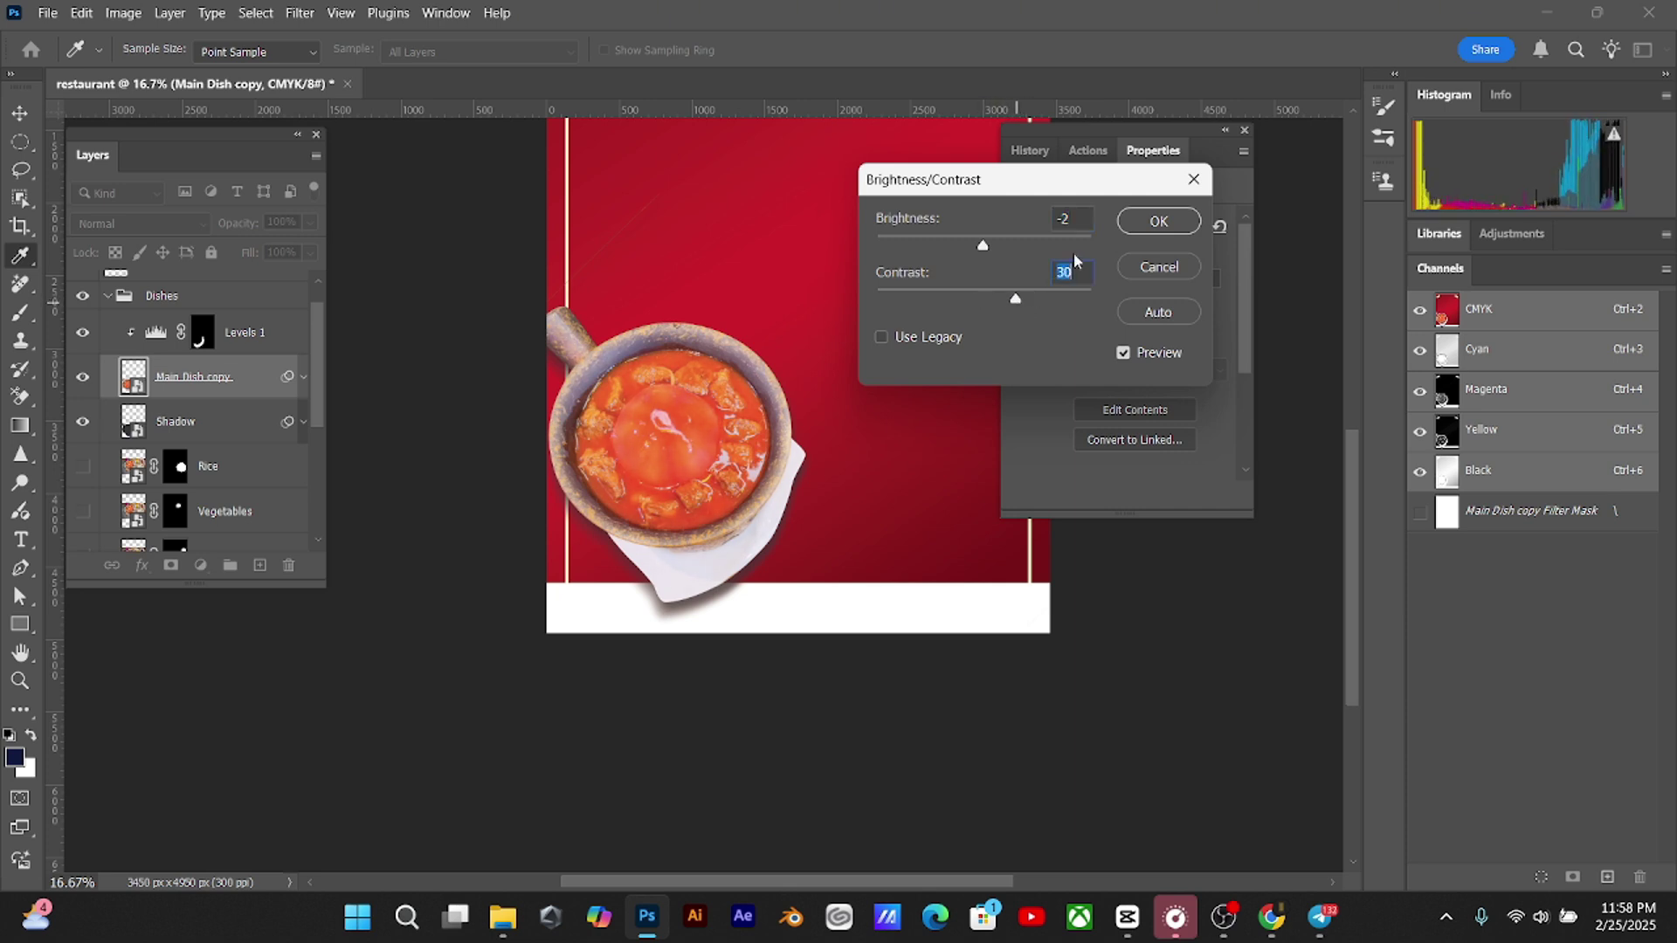
click(1144, 223)
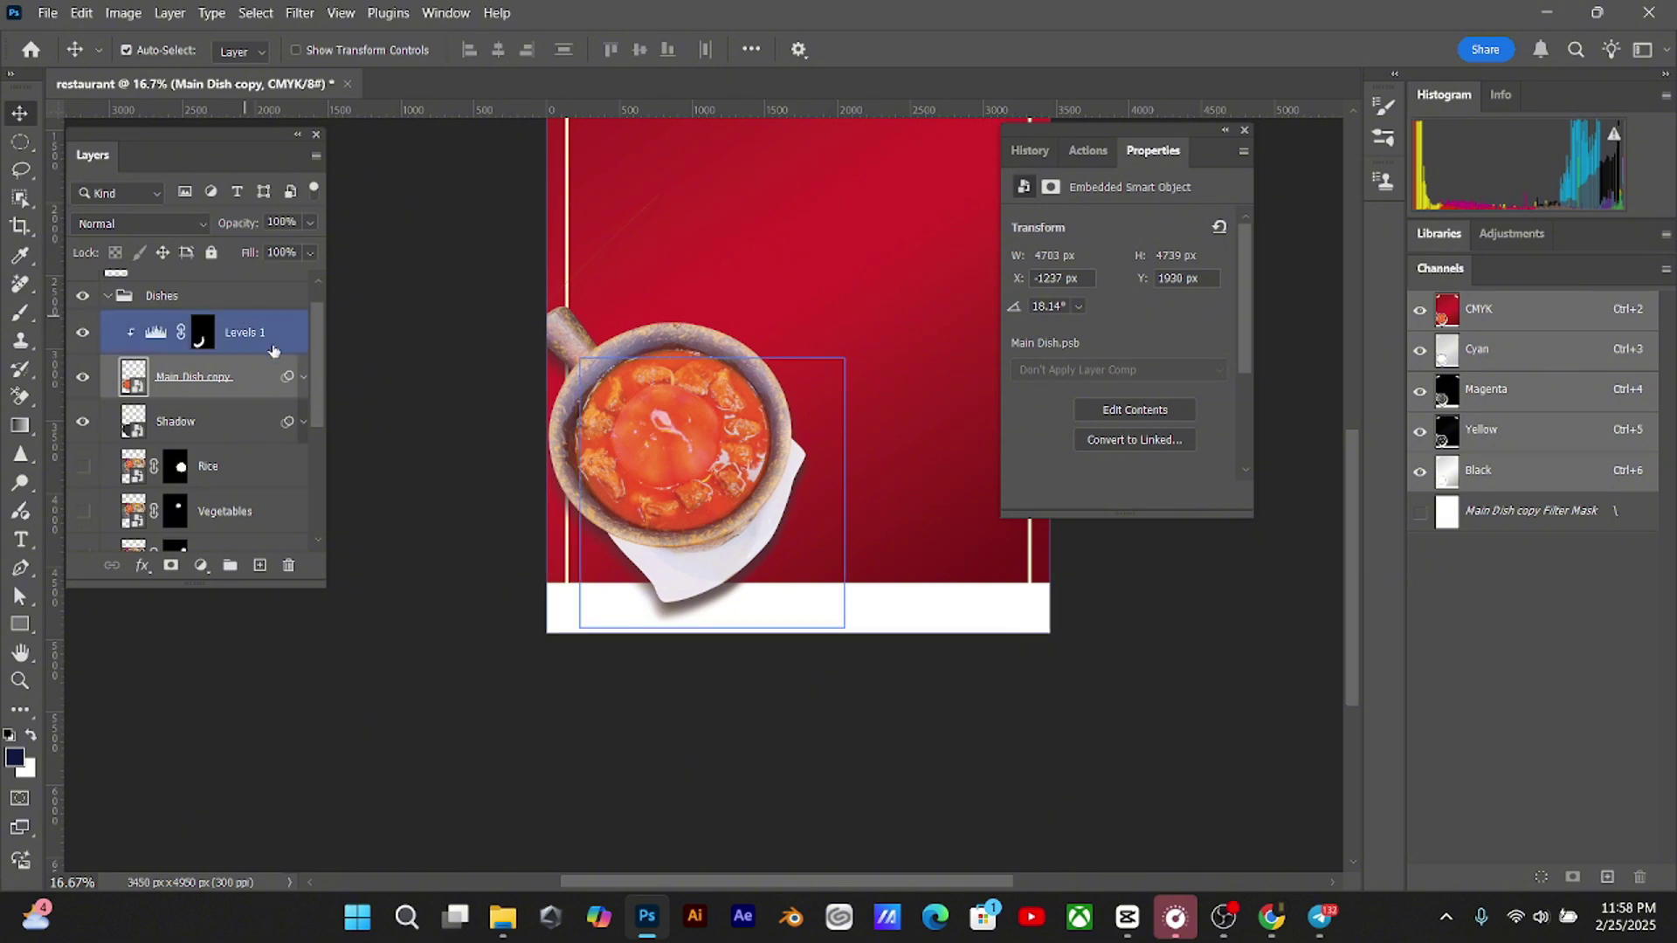
Try inverting the Main Dish copy filter mask, restore it, and delete the Brightness/Contrast smart filter
click(303, 379)
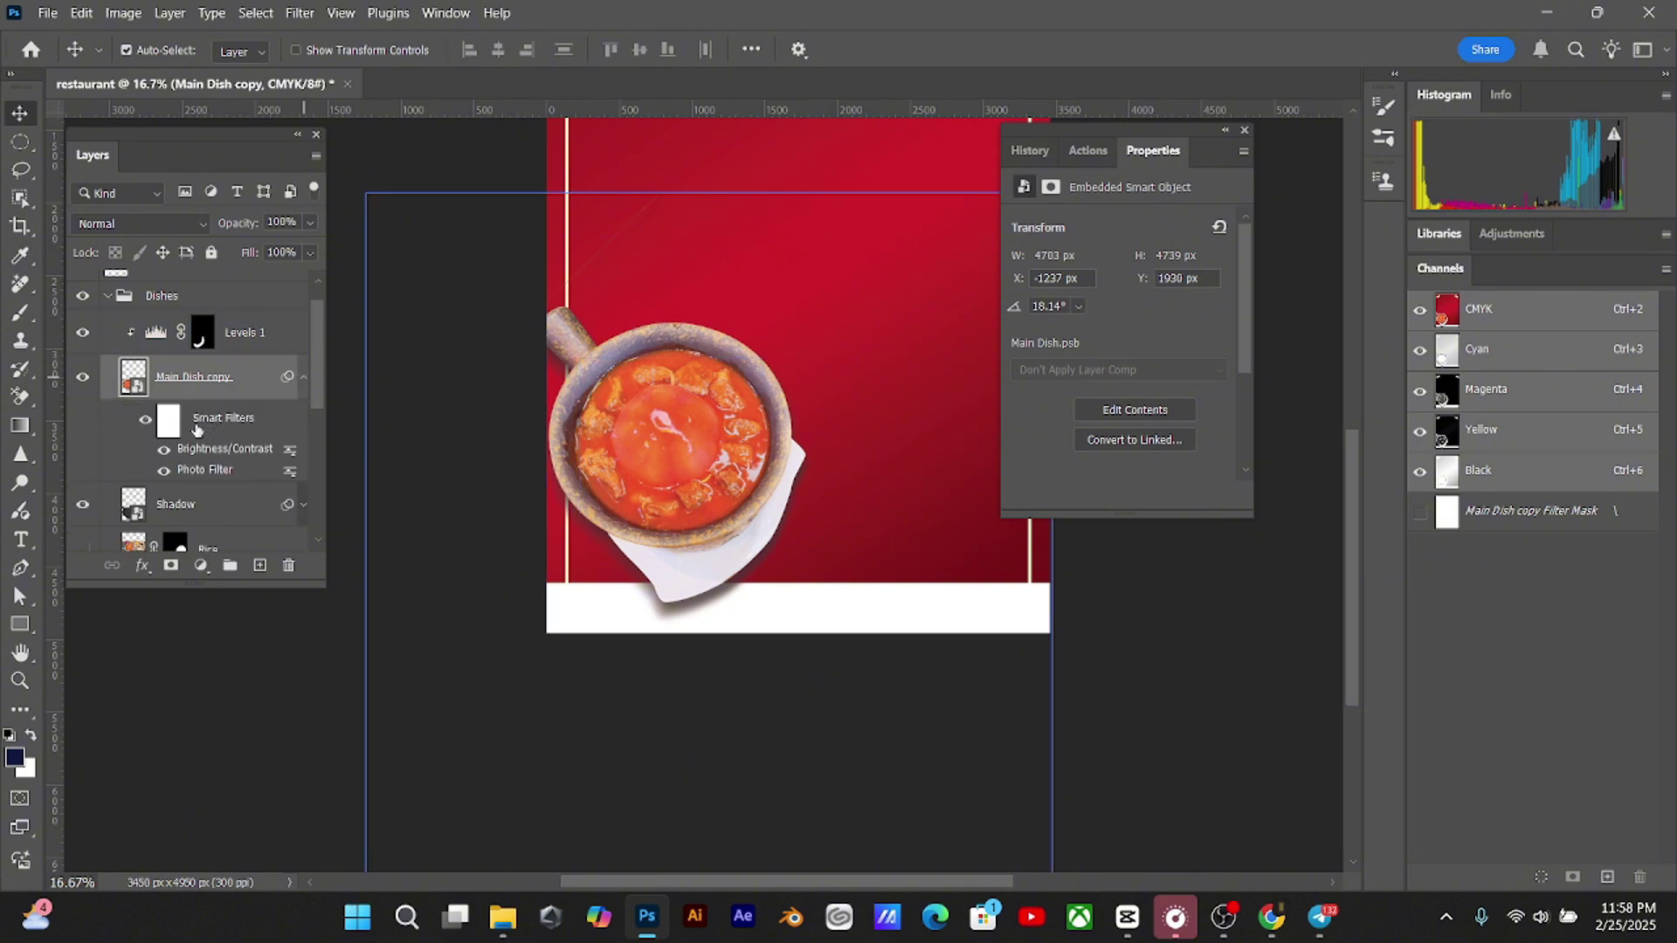
click(170, 423)
key(ctrl+i)
key(ctrl+i)
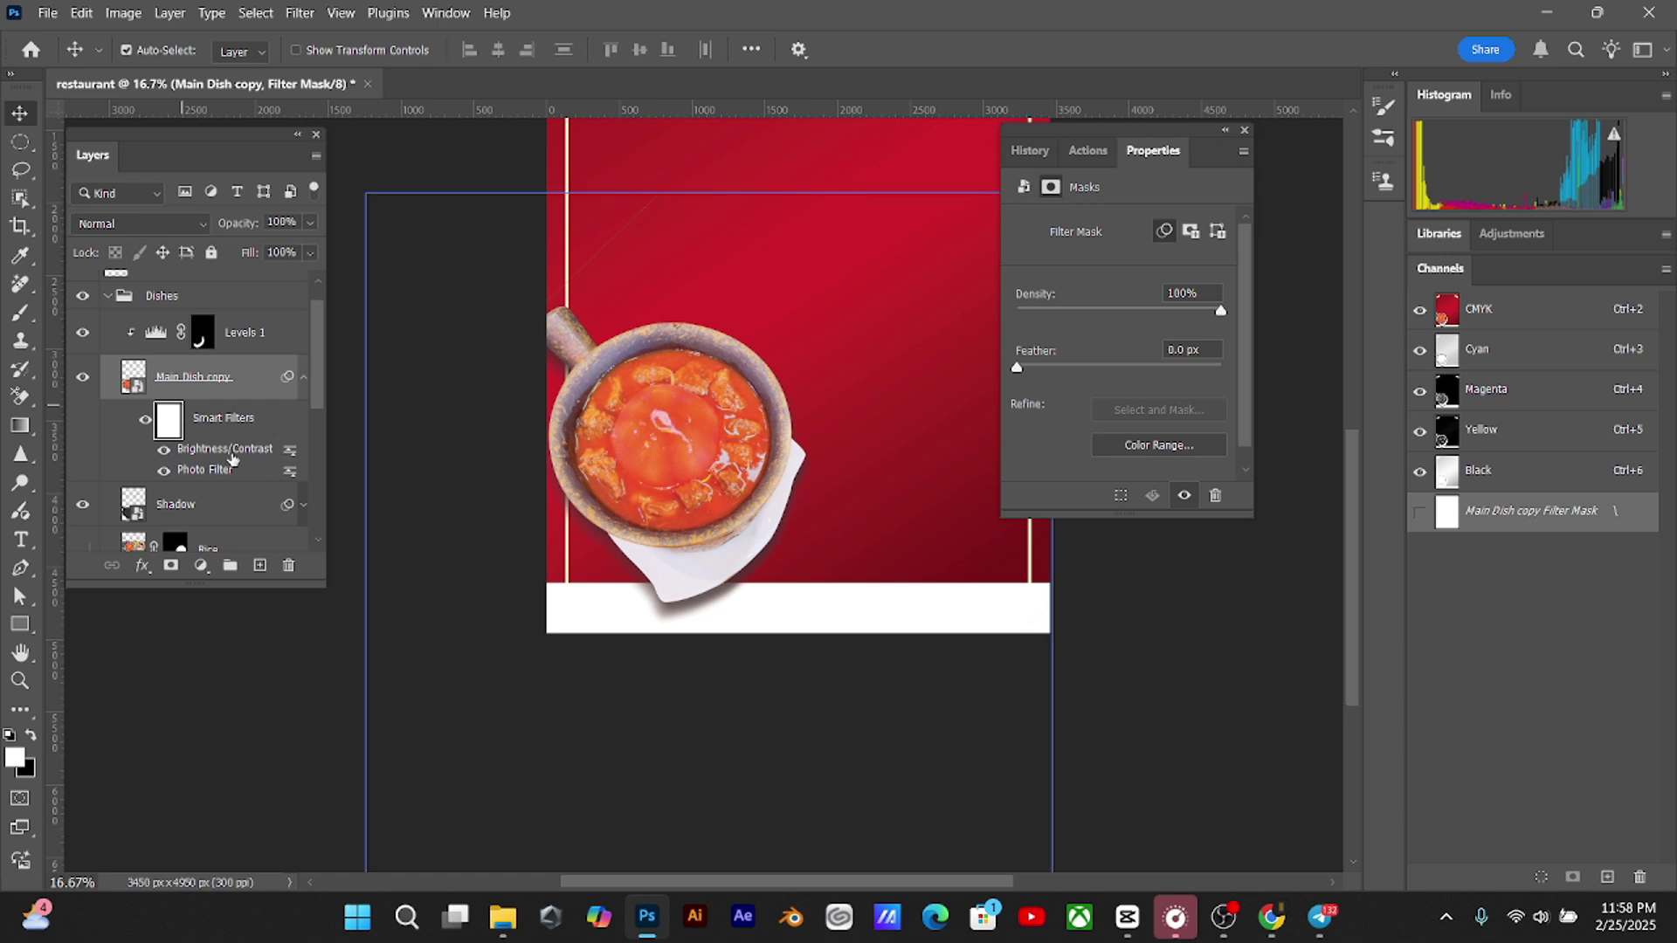
drag(243, 452, 288, 565)
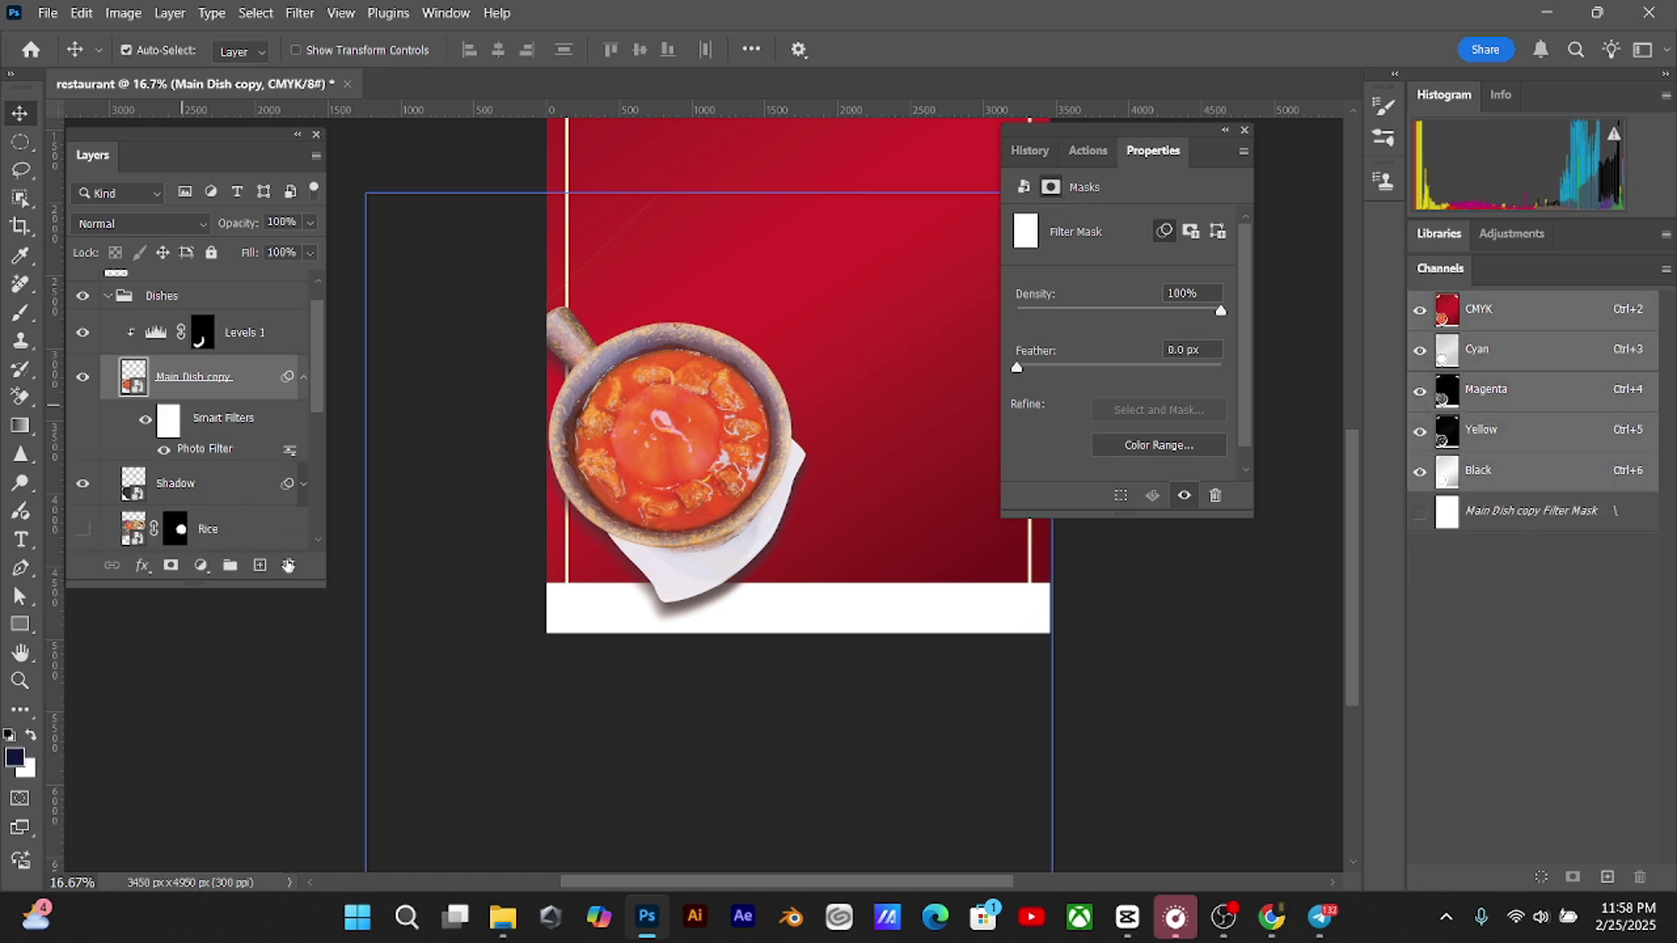
Add a clipped Brightness/Contrast adjustment layer above Main Dish copy with brightness -9 and contrast 12, and invert its mask to black
click(200, 565)
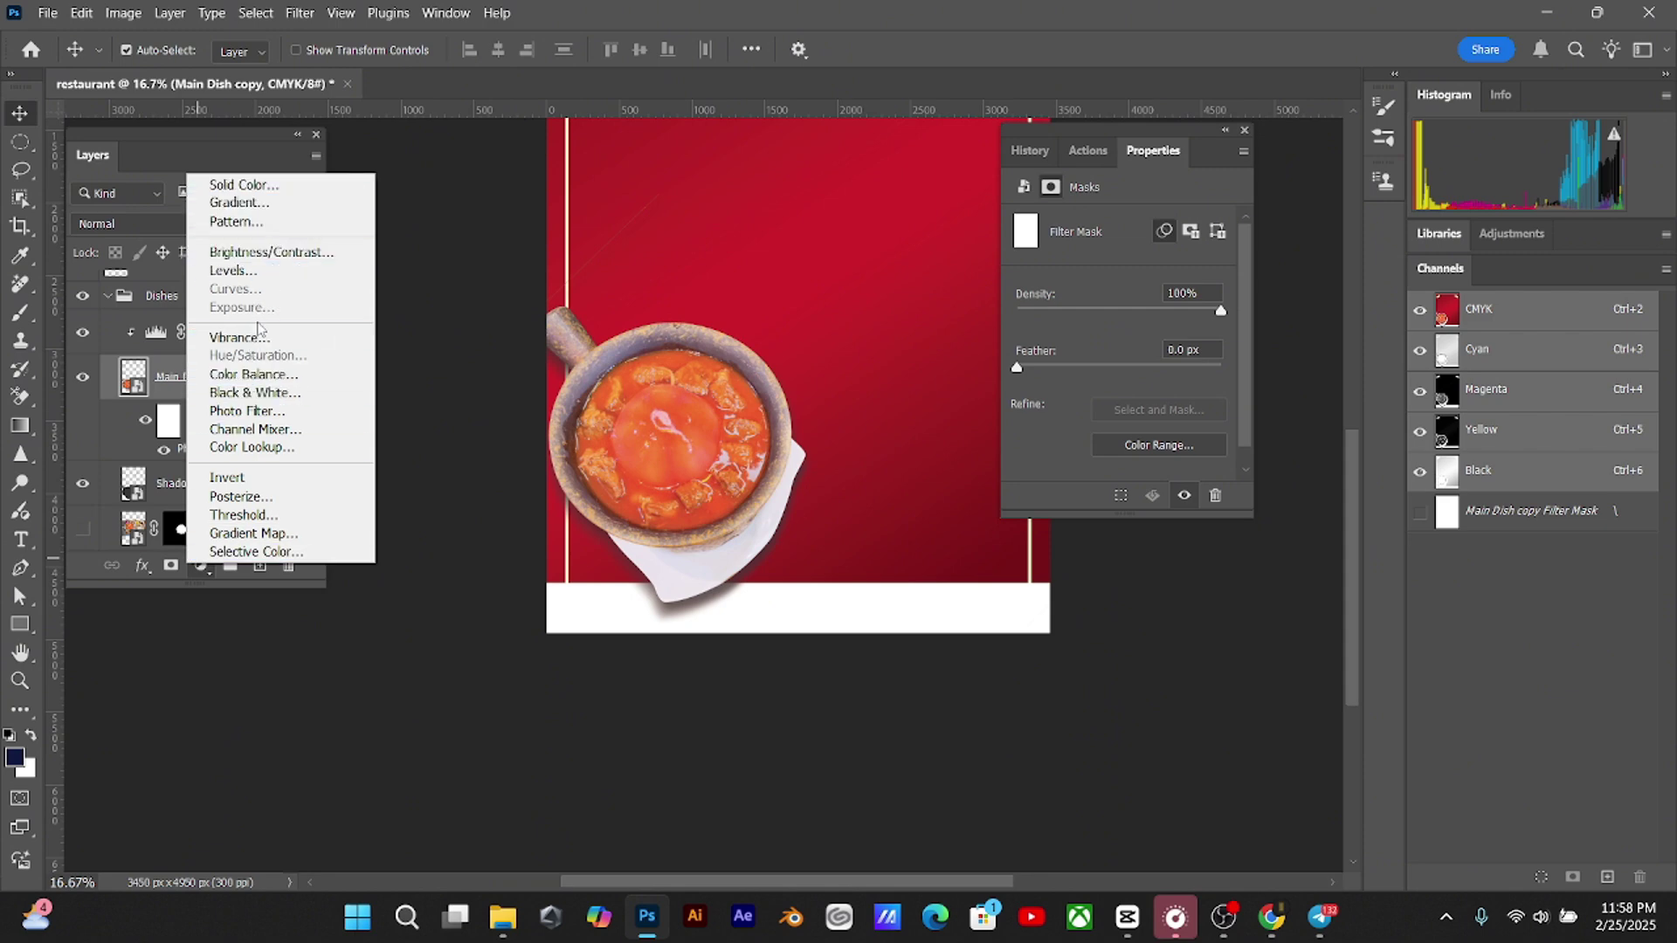
click(271, 252)
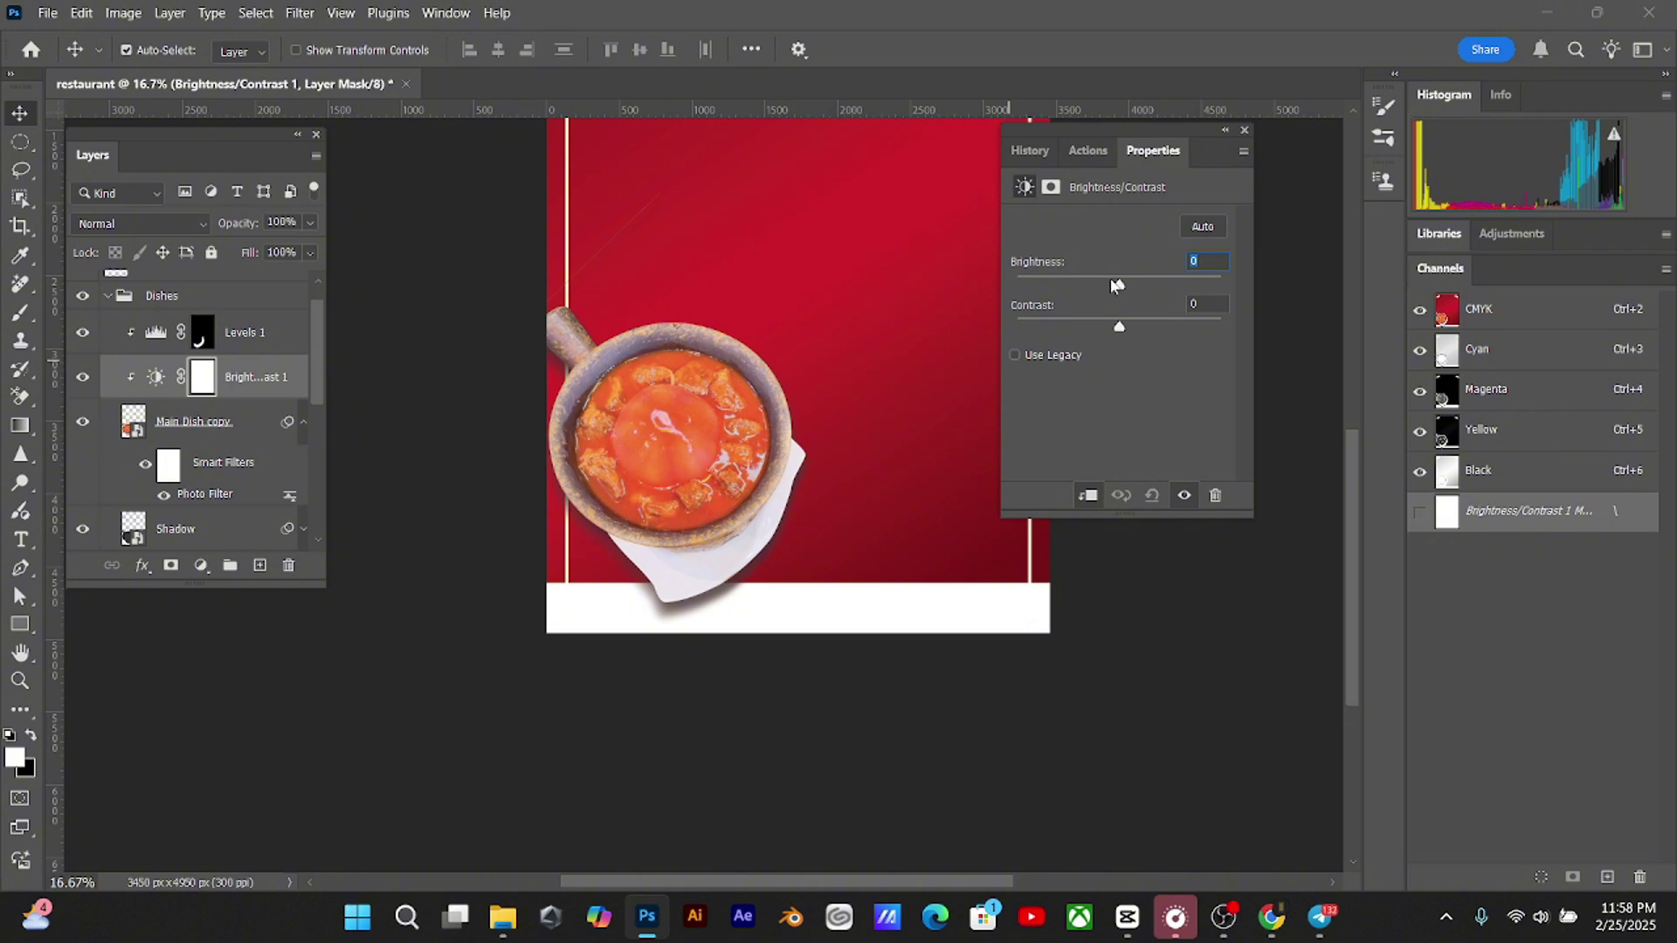
drag(1115, 285, 1136, 333)
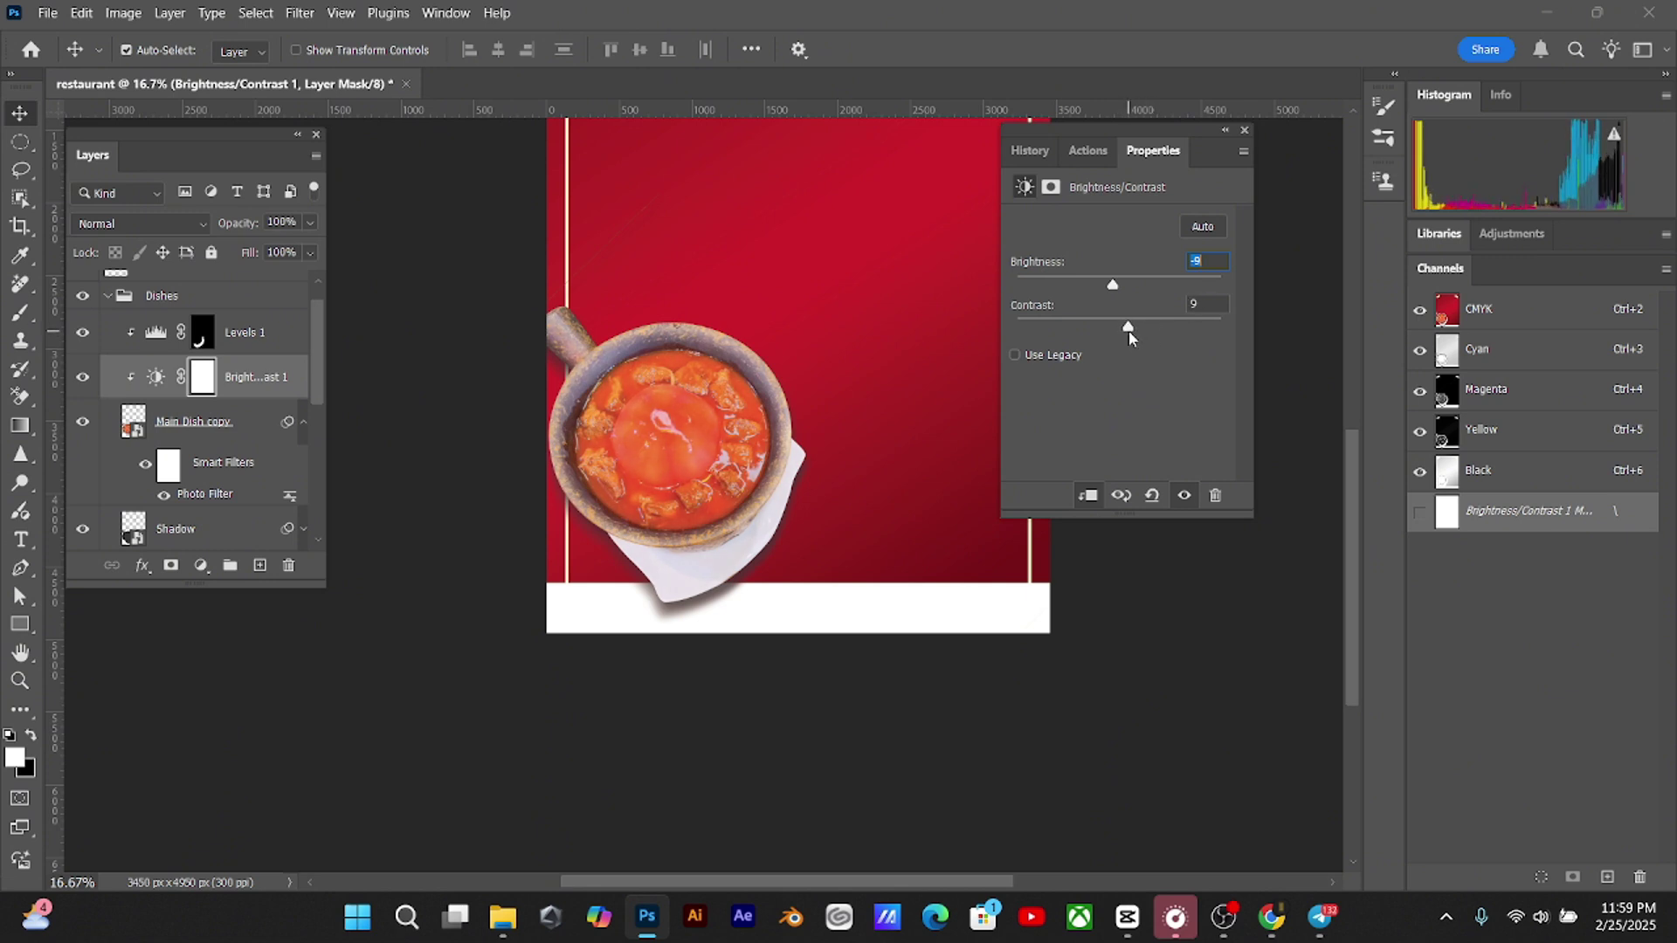
drag(1128, 330, 1132, 330)
key(ctrl+i)
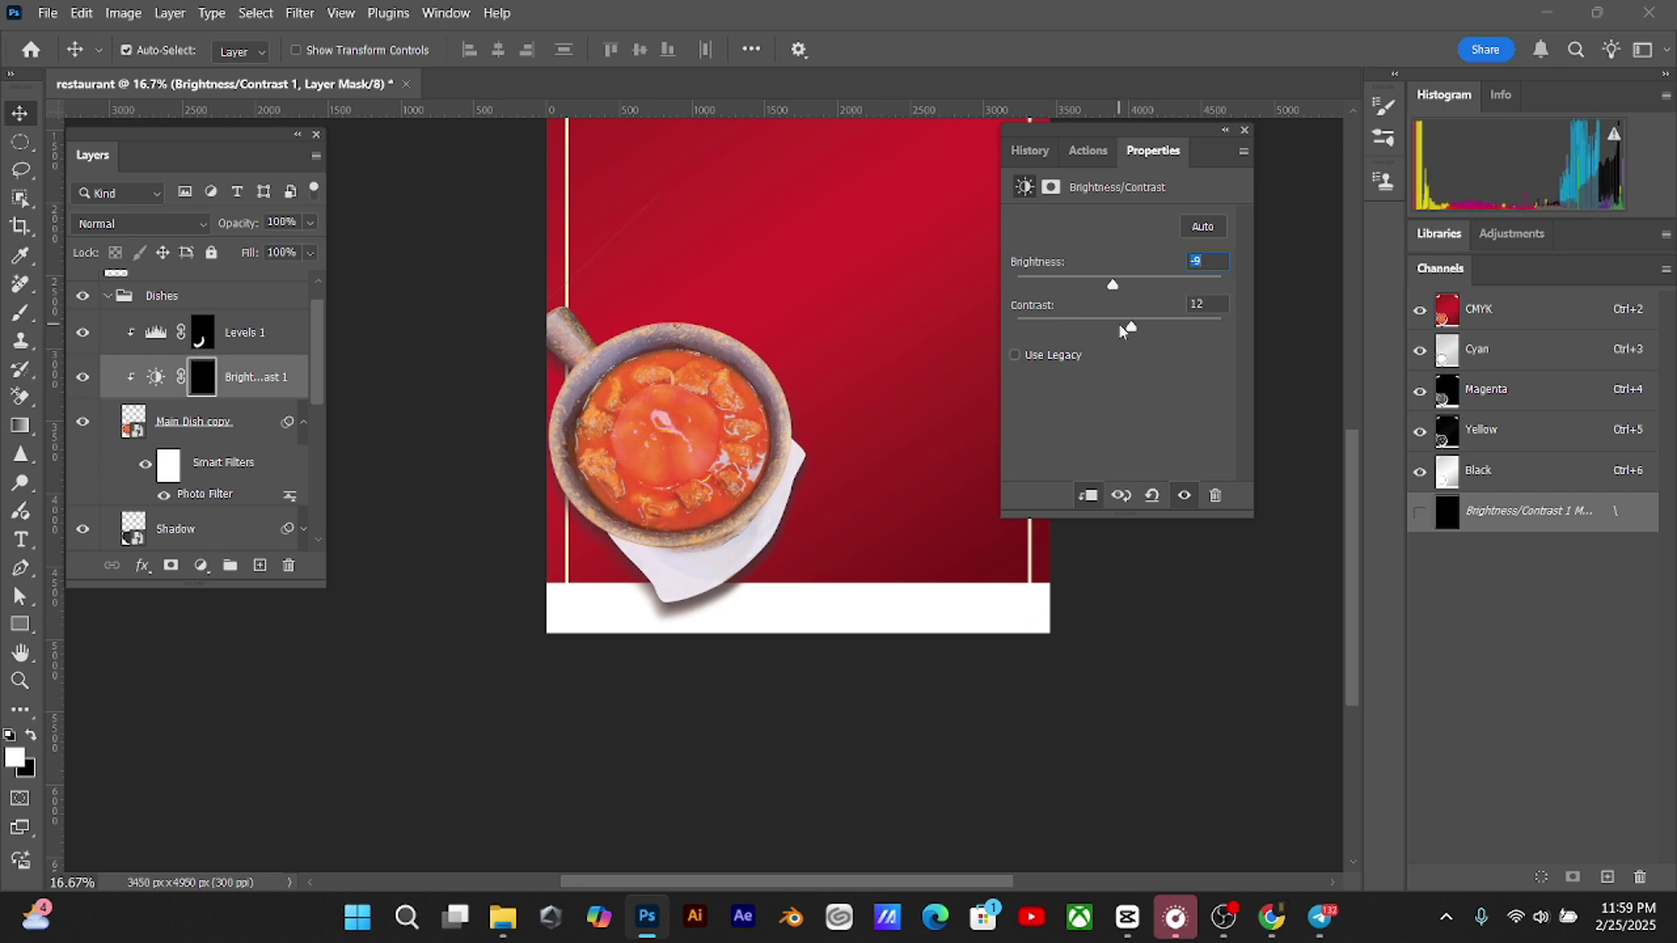
key(Return)
Paint white on the Brightness/Contrast mask over the soup and bowl with a 600 px brush
key(b)
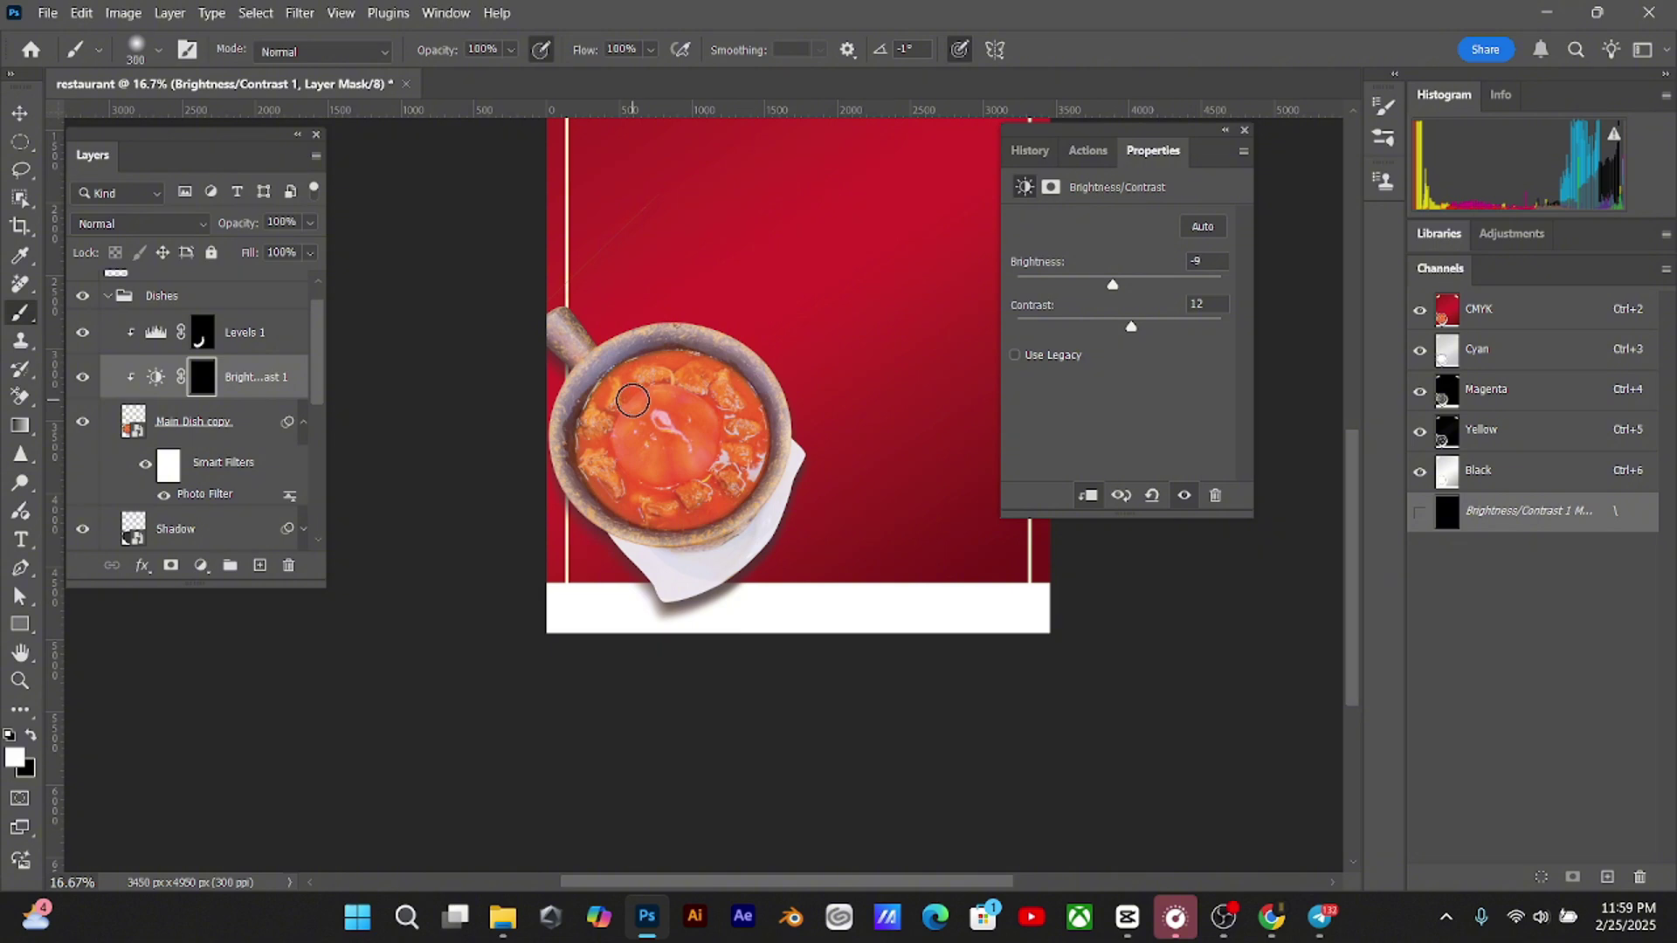
key(bracketright)
key(bracketright)
key(bracketright)
mouse_move(629, 393)
mouse_down()
mouse_move(602, 333)
mouse_move(581, 327)
mouse_move(578, 392)
mouse_move(550, 414)
mouse_move(573, 454)
mouse_move(693, 383)
mouse_move(707, 419)
mouse_move(614, 387)
mouse_move(650, 359)
mouse_move(741, 425)
mouse_move(720, 451)
mouse_move(722, 404)
mouse_move(737, 445)
mouse_move(636, 498)
mouse_move(601, 446)
mouse_move(708, 493)
mouse_move(739, 436)
mouse_move(683, 351)
mouse_move(710, 345)
mouse_move(760, 410)
mouse_move(692, 500)
mouse_move(646, 512)
mouse_move(709, 496)
mouse_move(759, 419)
mouse_move(700, 365)
mouse_move(612, 375)
mouse_move(720, 436)
mouse_move(672, 430)
mouse_move(720, 466)
mouse_move(695, 359)
mouse_move(609, 467)
mouse_move(700, 413)
mouse_up()
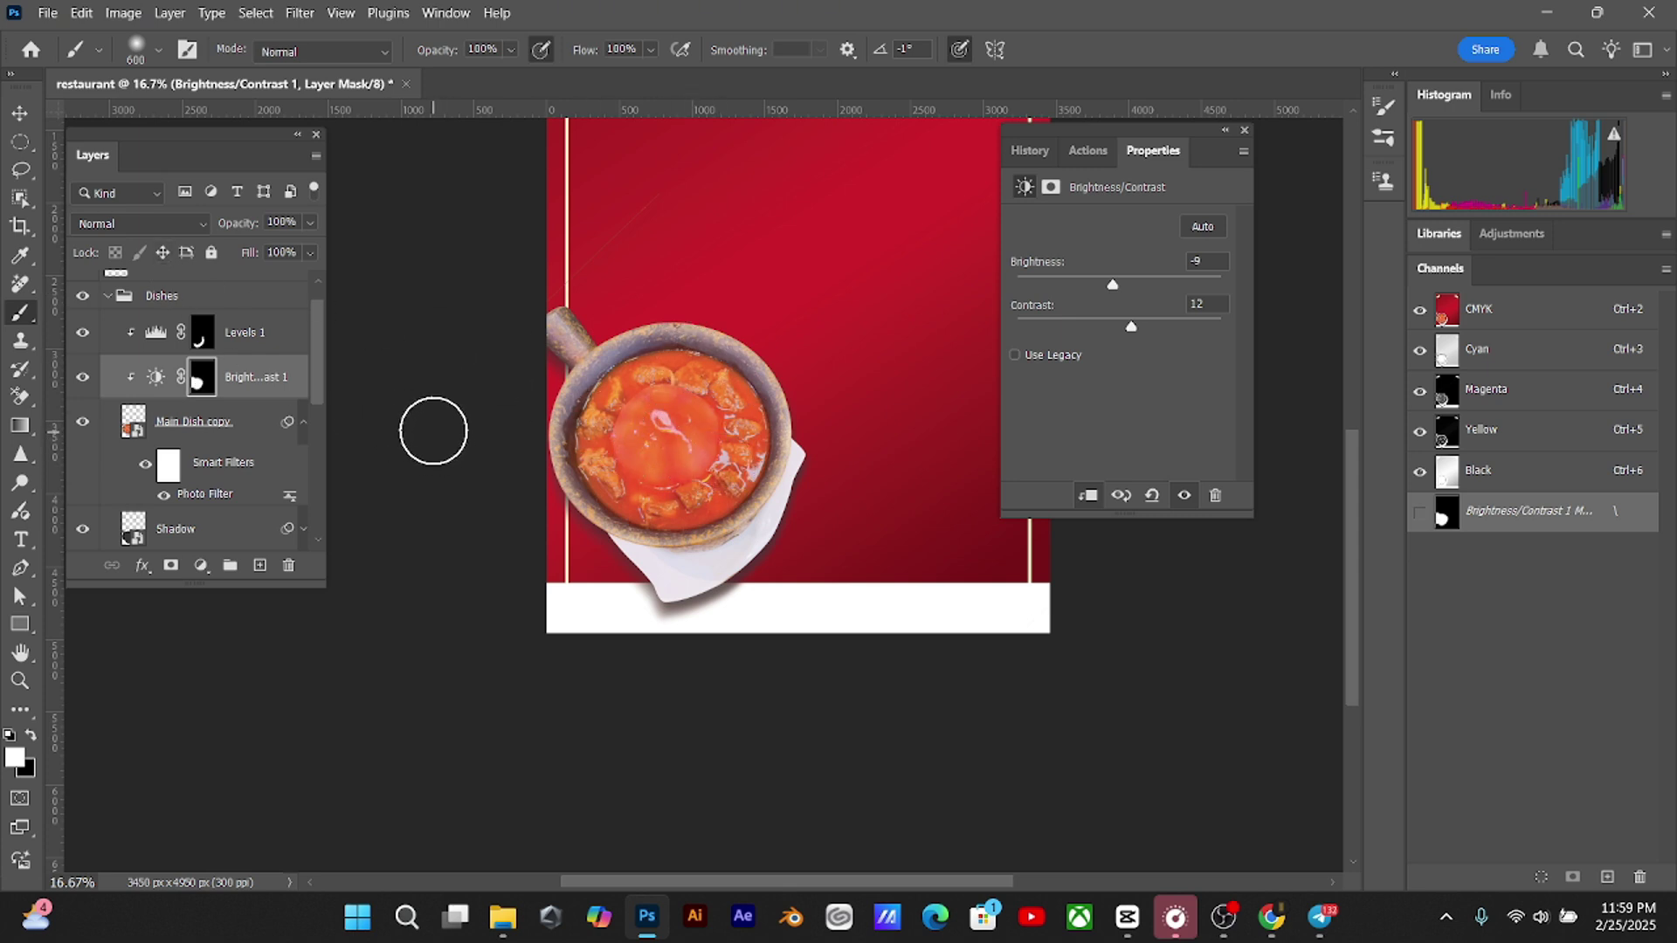
Add a layer mask to Main Dish copy and paint black with a 175 px brush over the stray diagonal line above the handle
click(210, 432)
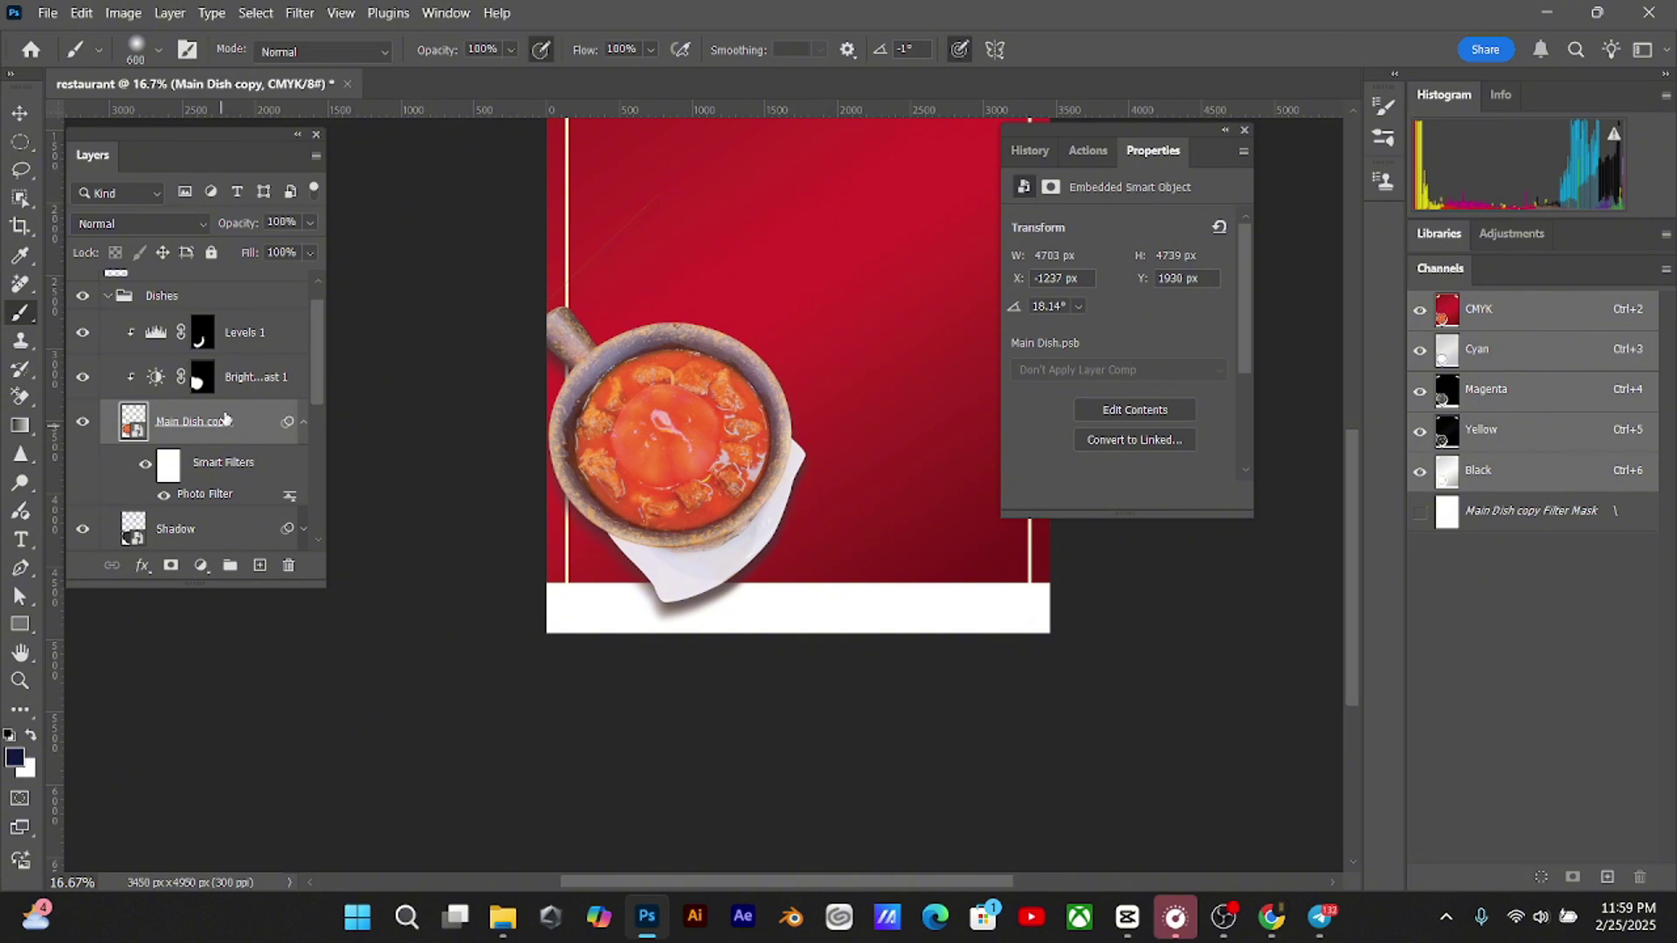
key(ctrl+plus)
drag(699, 386, 708, 612)
key(ctrl+plus)
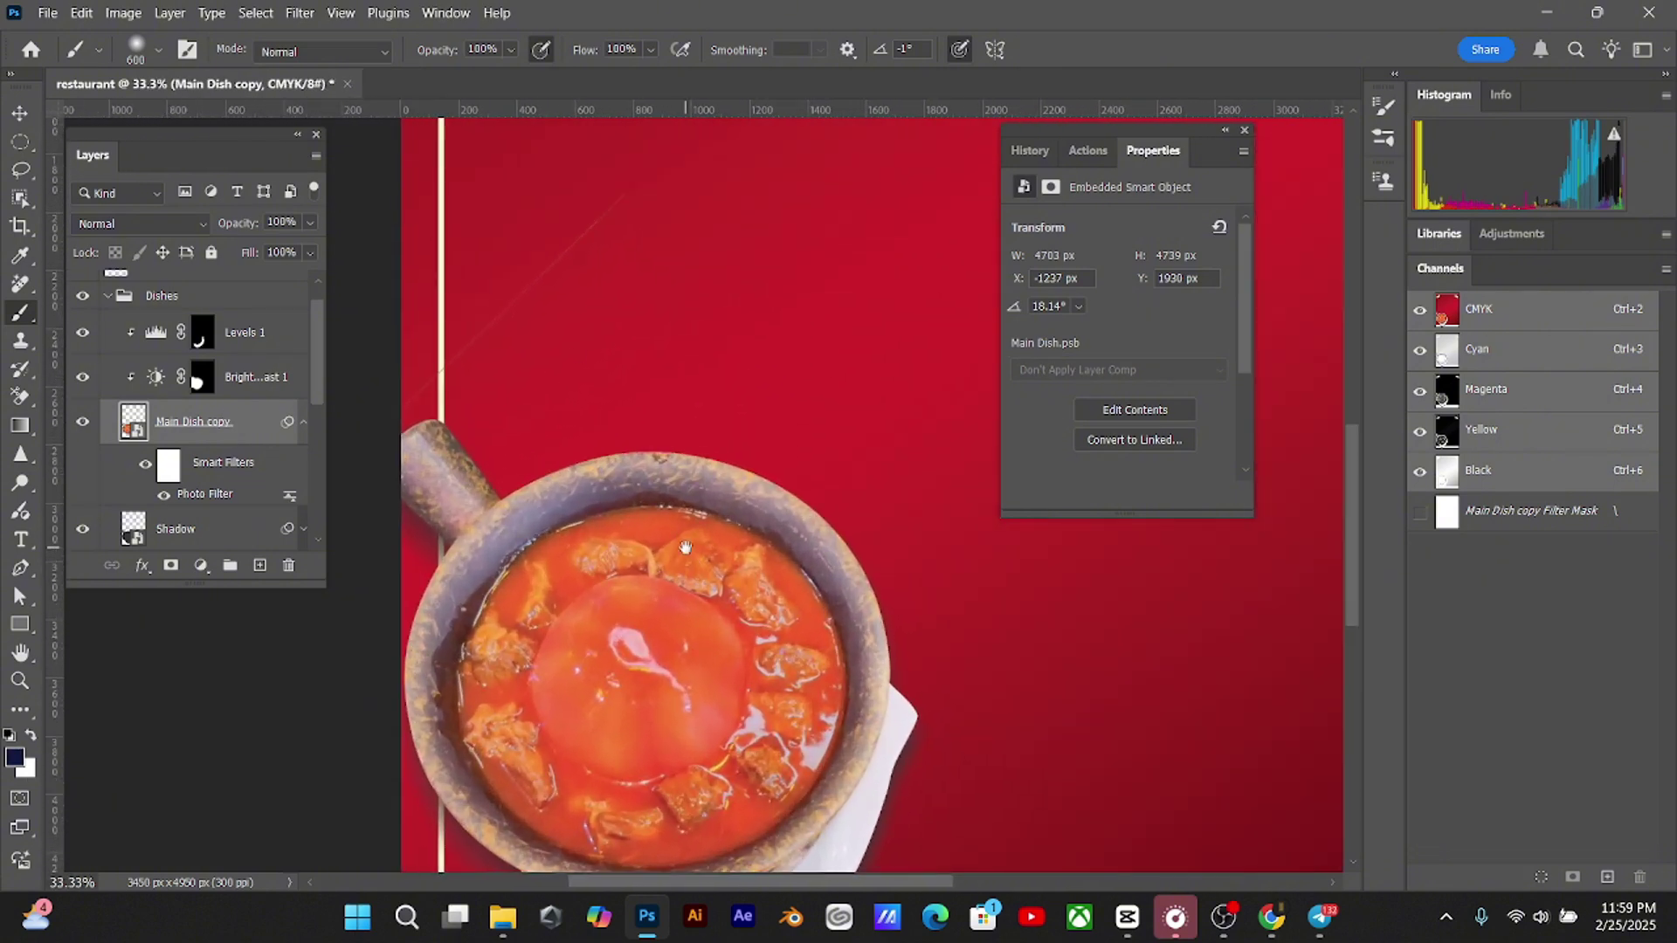
click(171, 566)
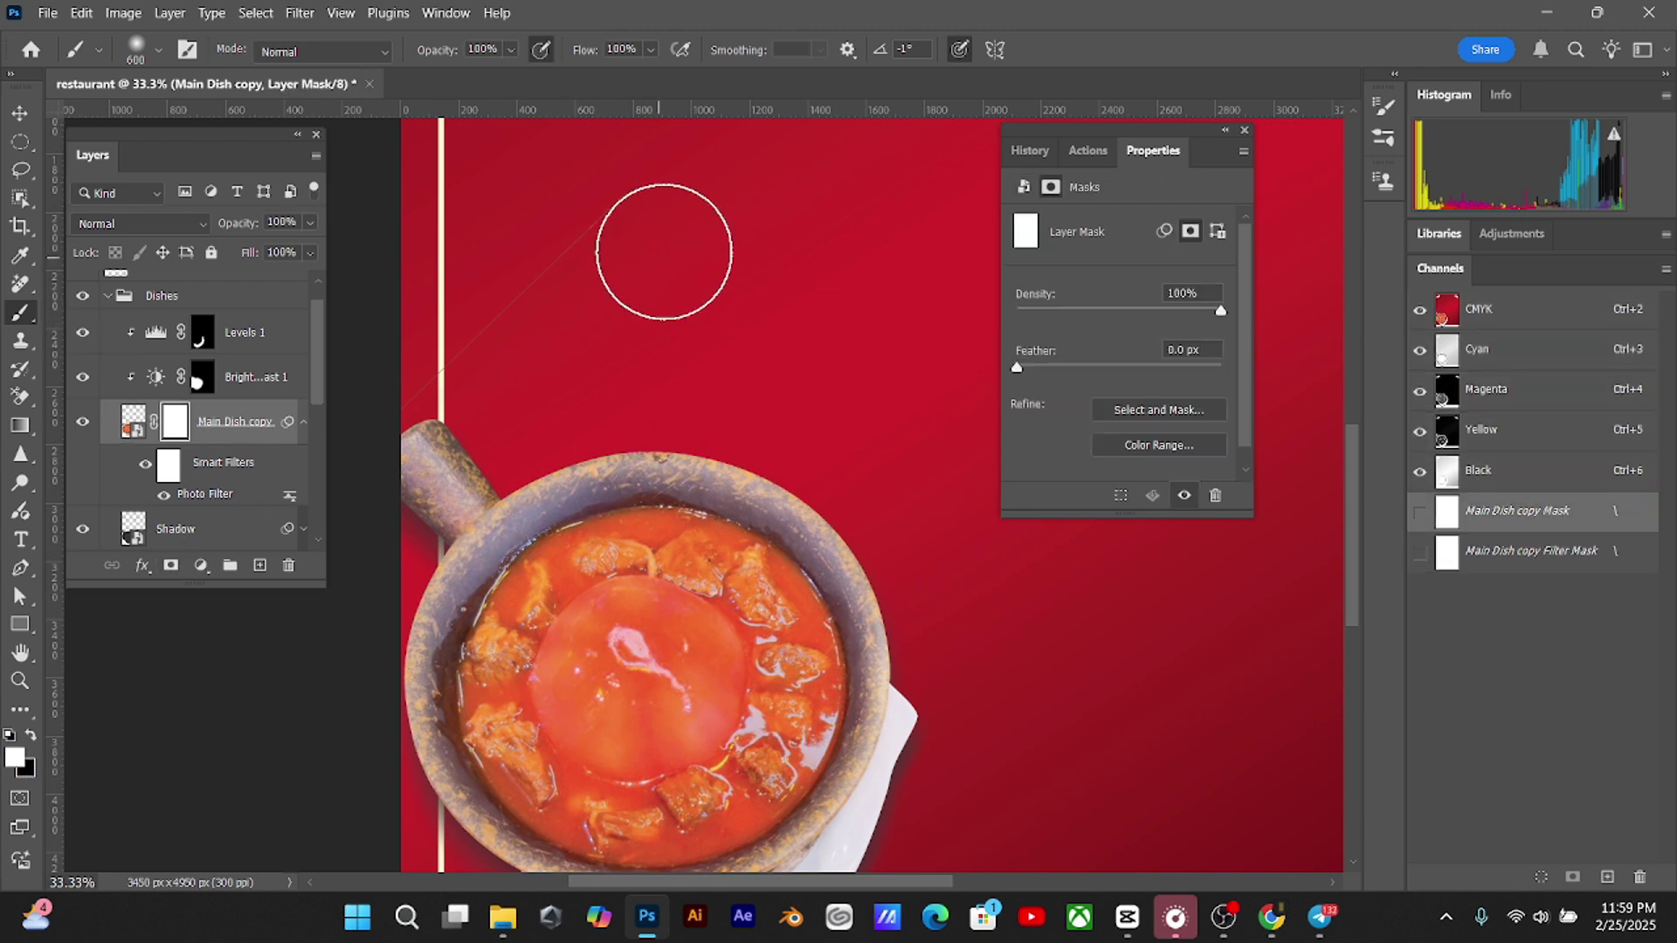
key(bracketleft)
key(bracketleft)
key(bracketleft)
key(bracketleft)
key(bracketleft)
key(bracketleft)
key(bracketleft)
key(bracketleft)
key(bracketleft)
key(bracketleft)
key(bracketleft)
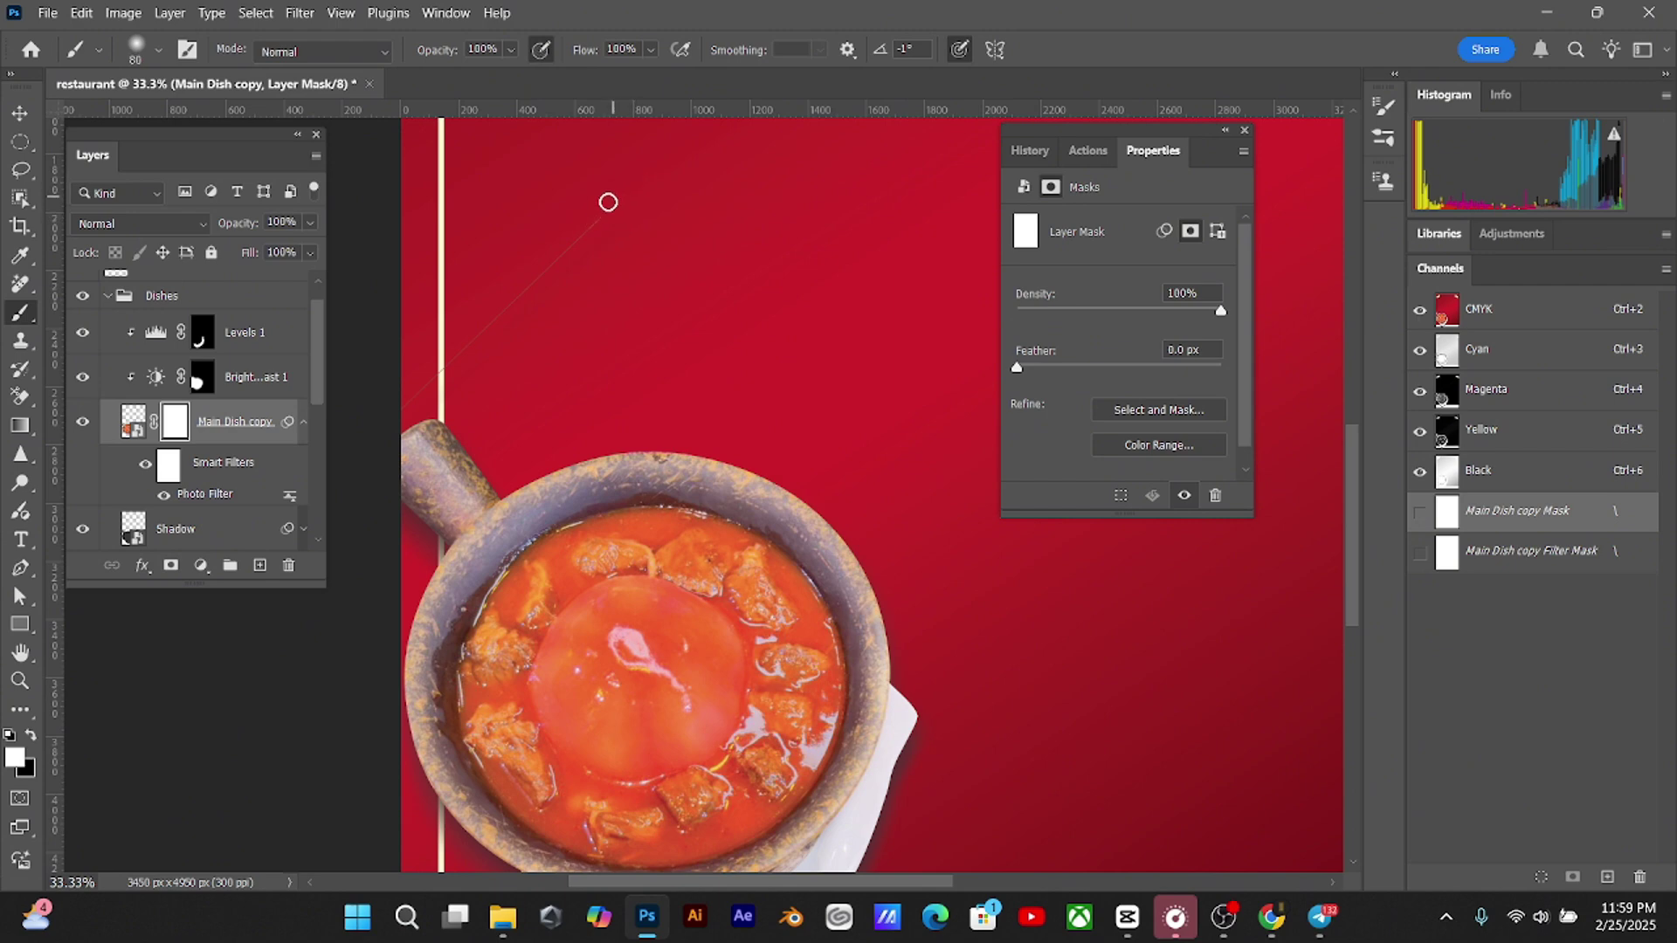
key(x)
key(bracketright)
key(bracketright)
key(bracketright)
key(bracketright)
Add a layer mask to the Shadow layer and paint black over the stray diagonal line above the pot handle
click(149, 535)
click(170, 565)
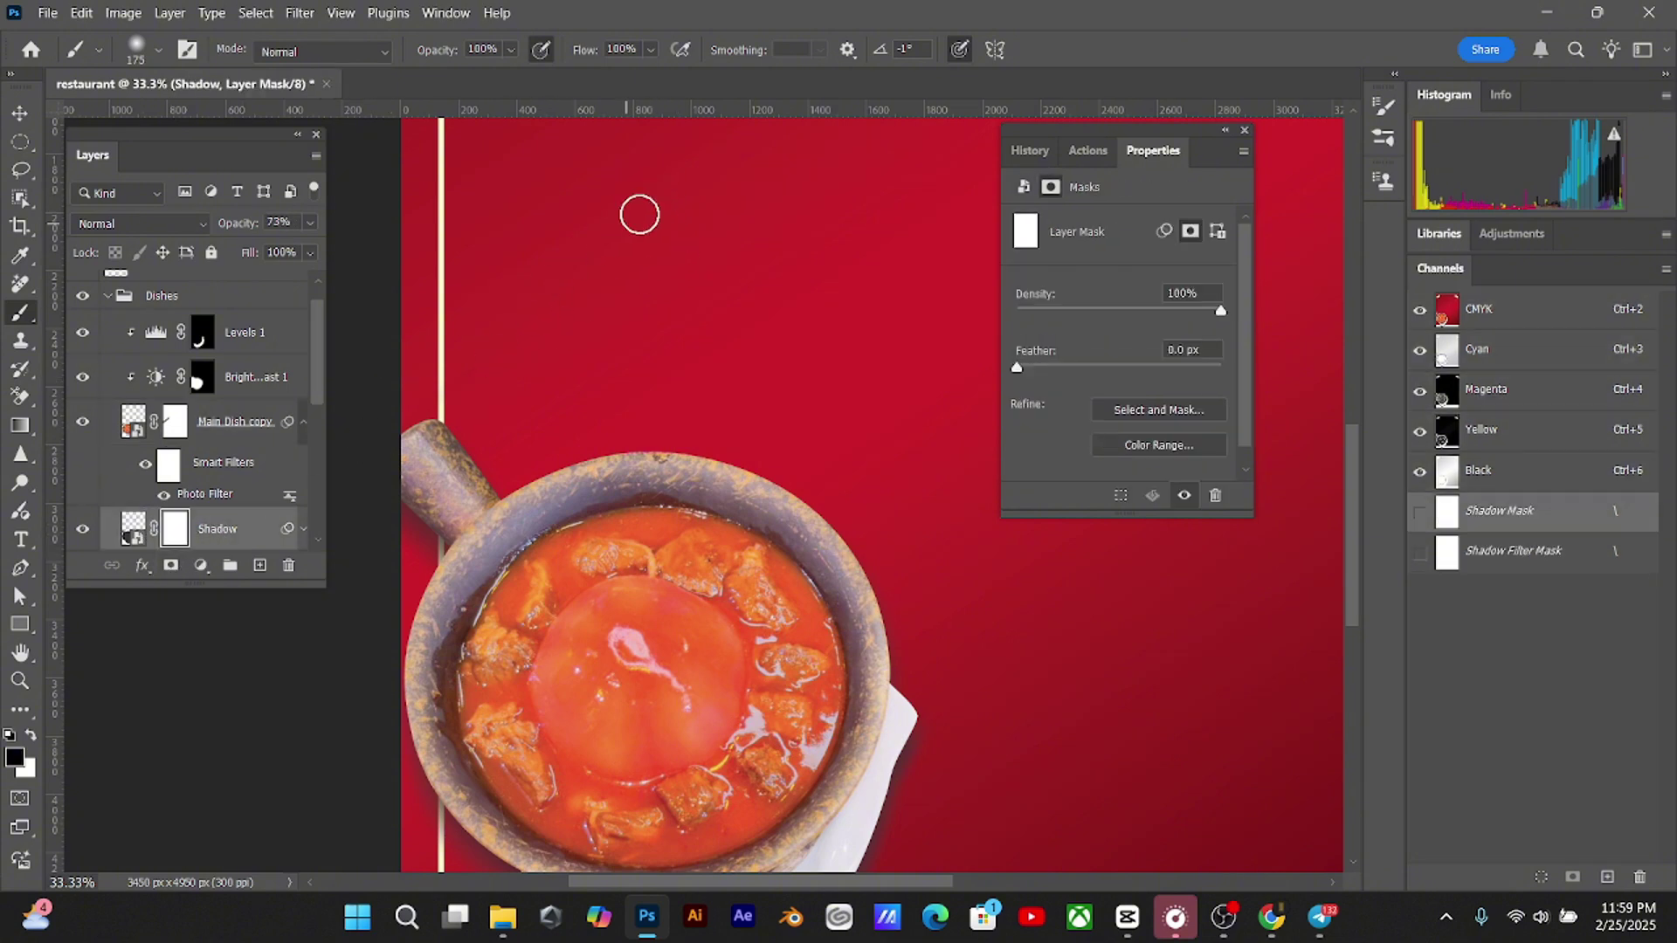
drag(607, 247, 393, 378)
key(ctrl+minus)
key(ctrl+minus)
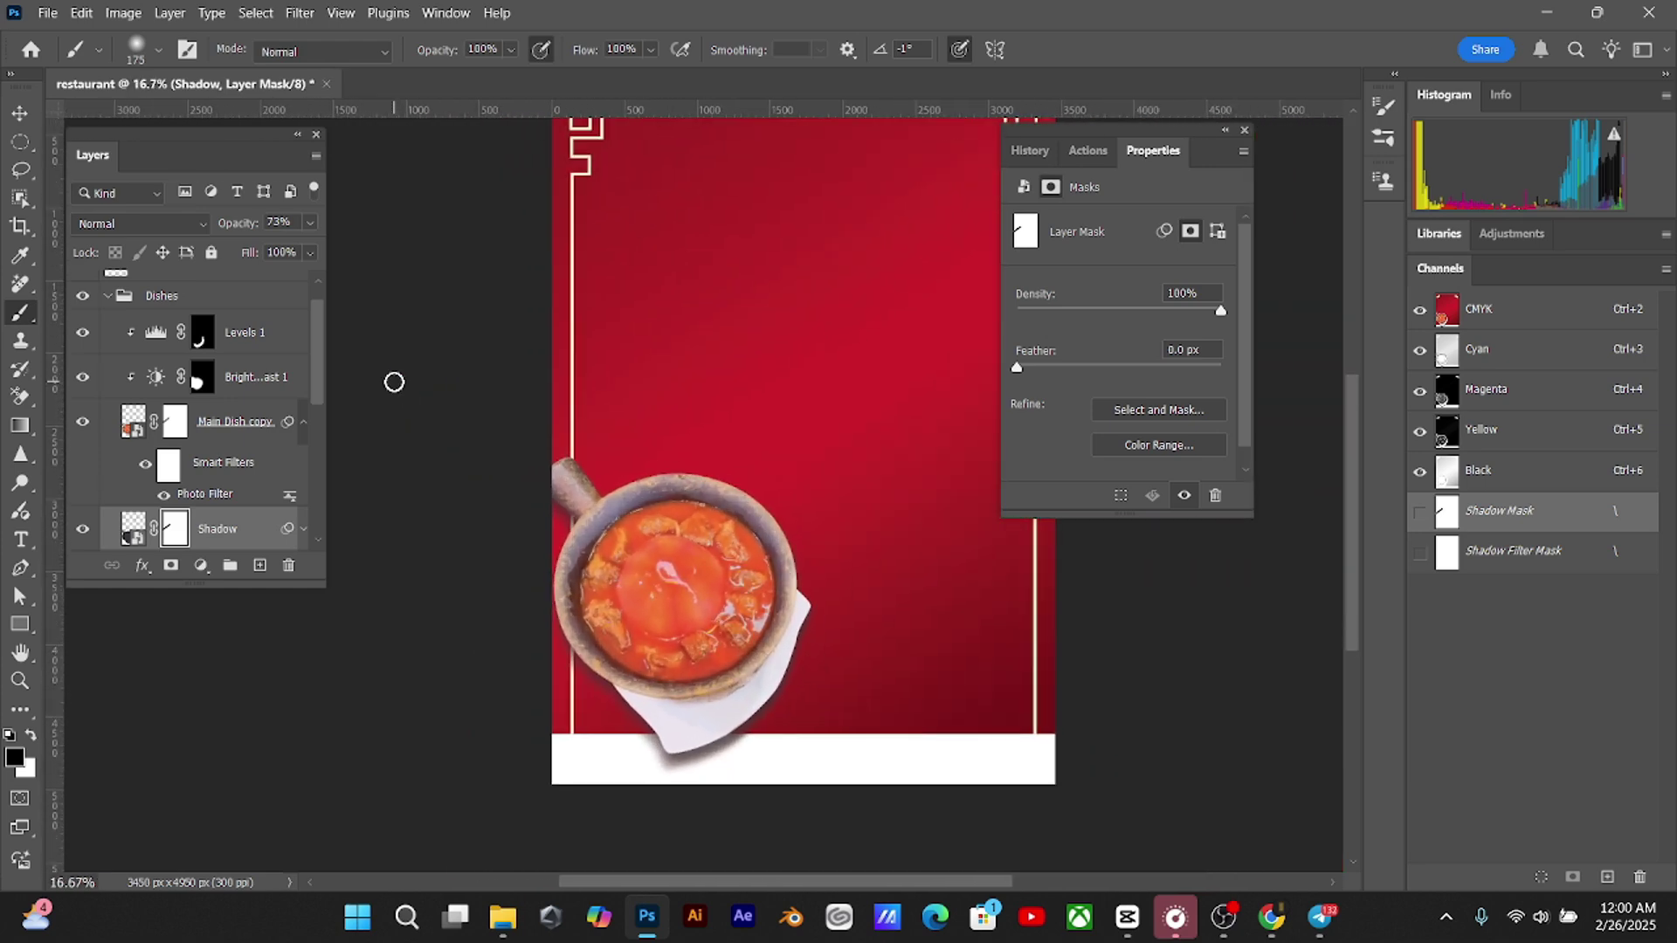
Group the layers from Levels 1 through Shadow, check the group's visibility, and name the group "Main dish"
key(v)
click(280, 334)
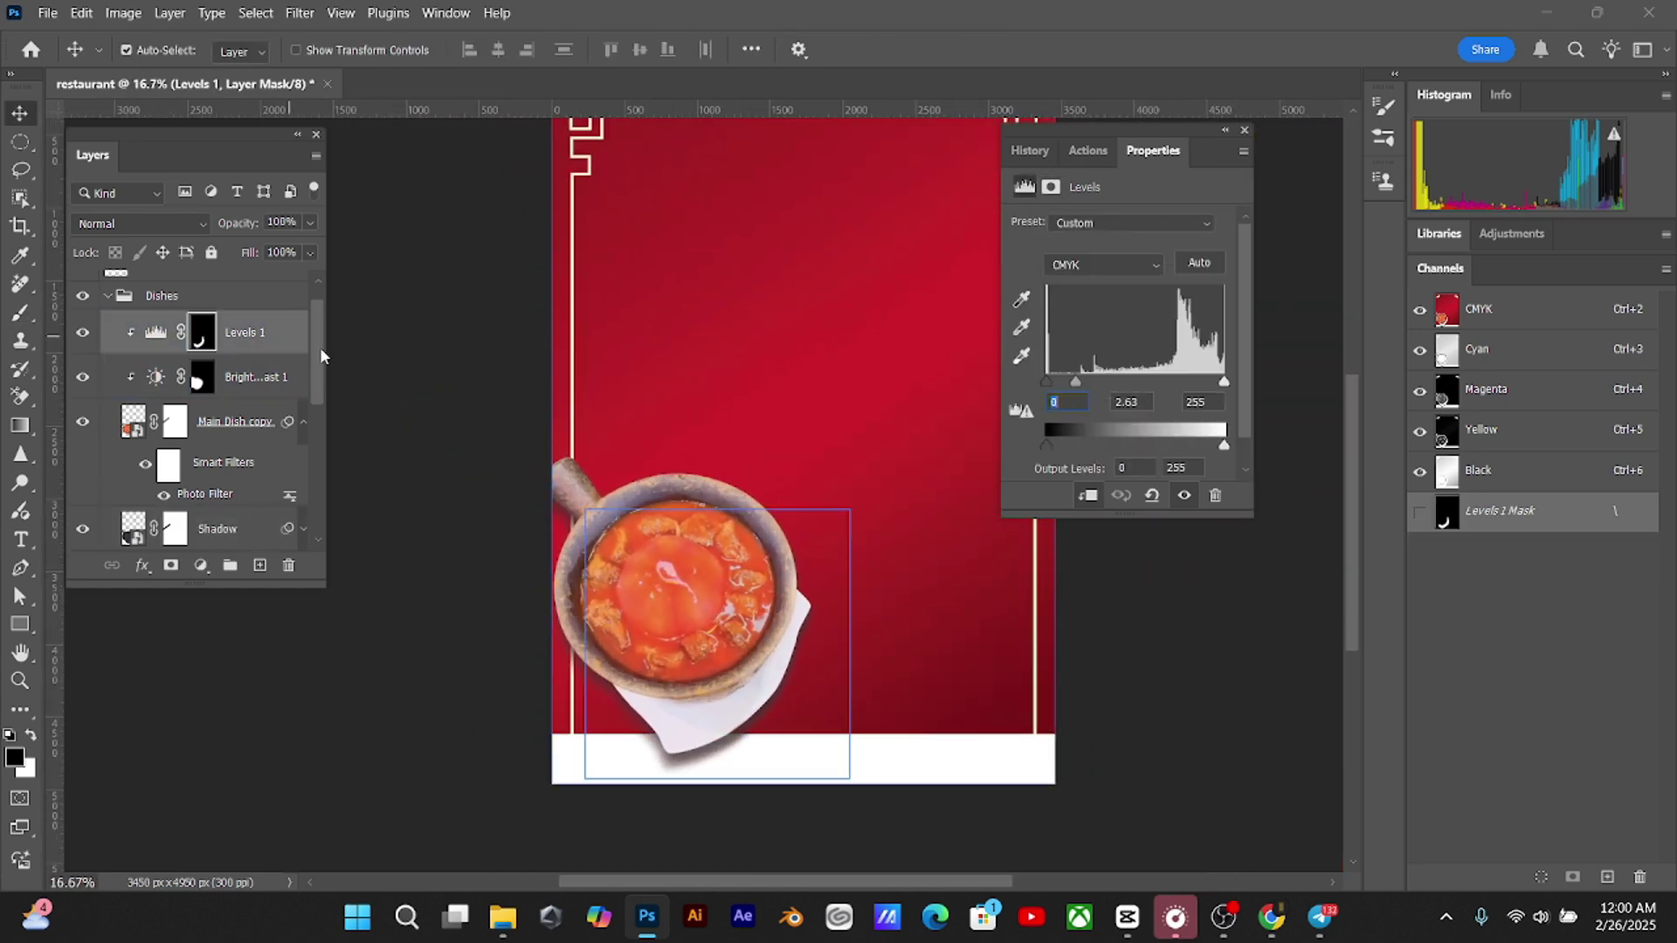
drag(318, 355, 318, 398)
shift+click(262, 419)
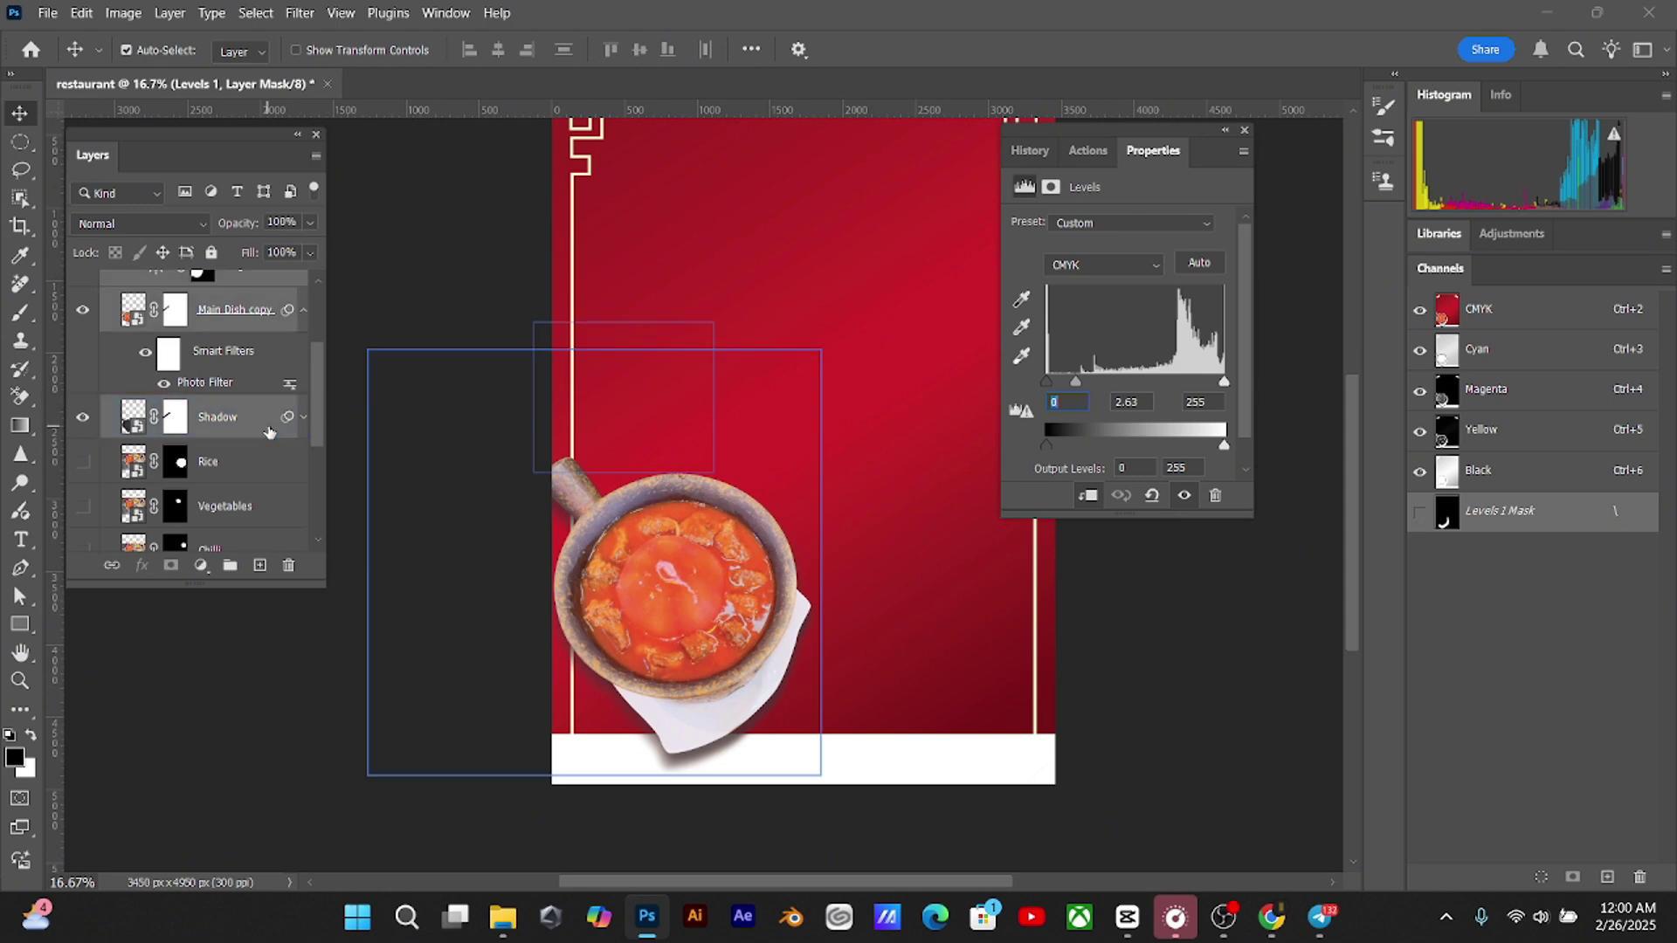
key(ctrl+g)
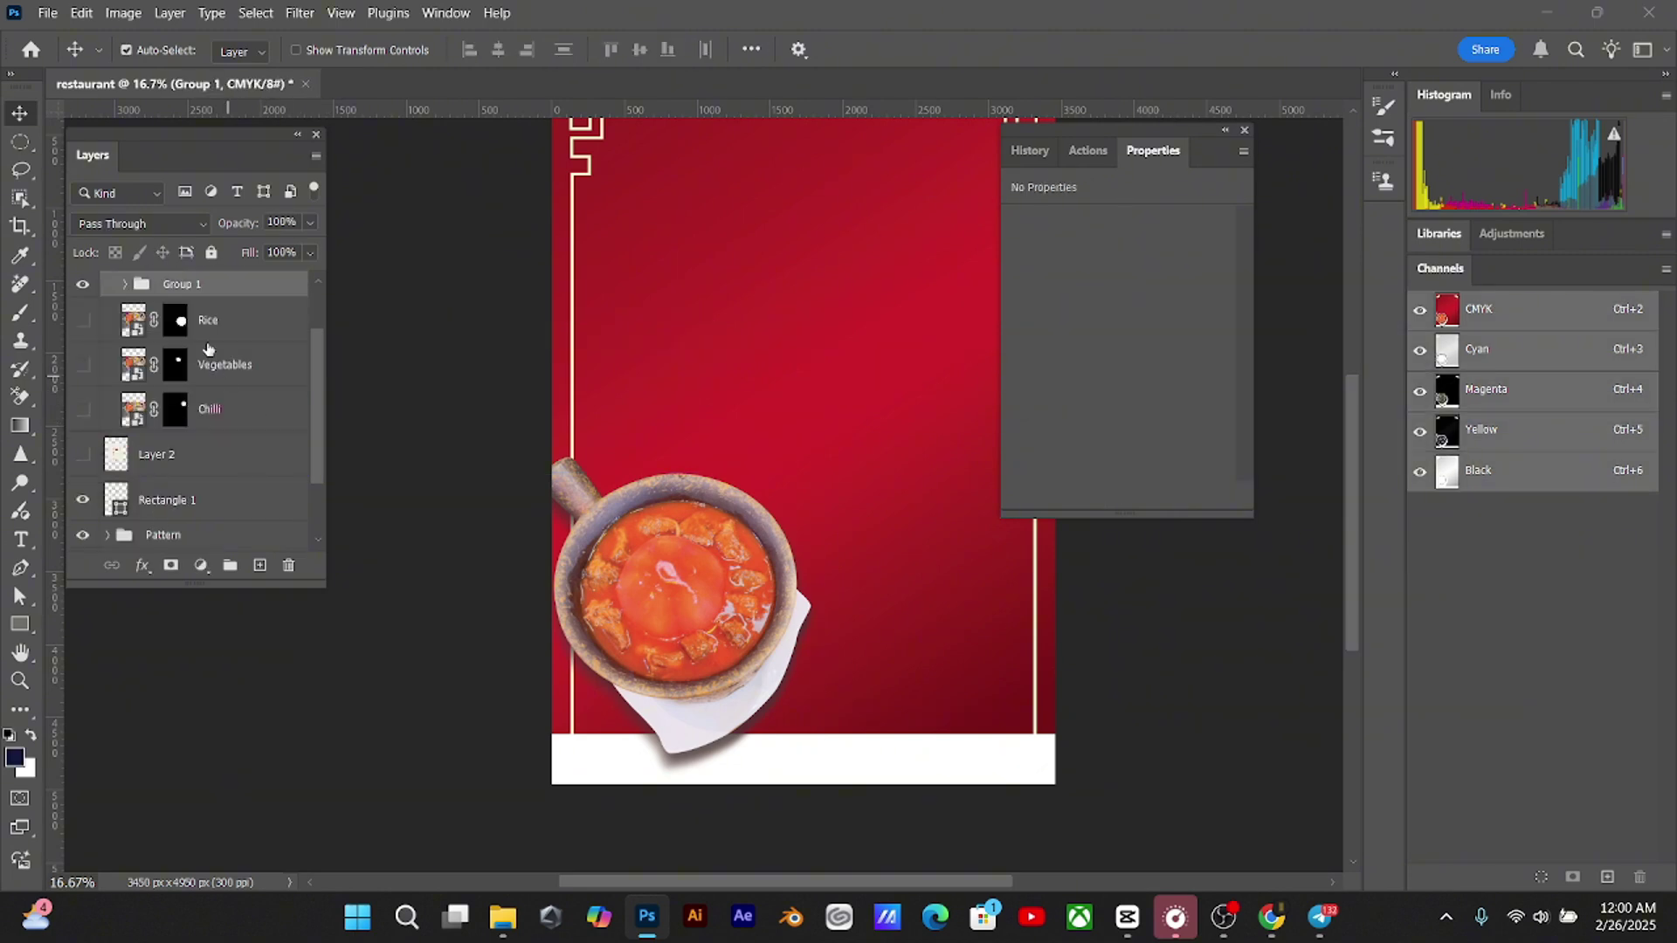
click(84, 285)
click(84, 285)
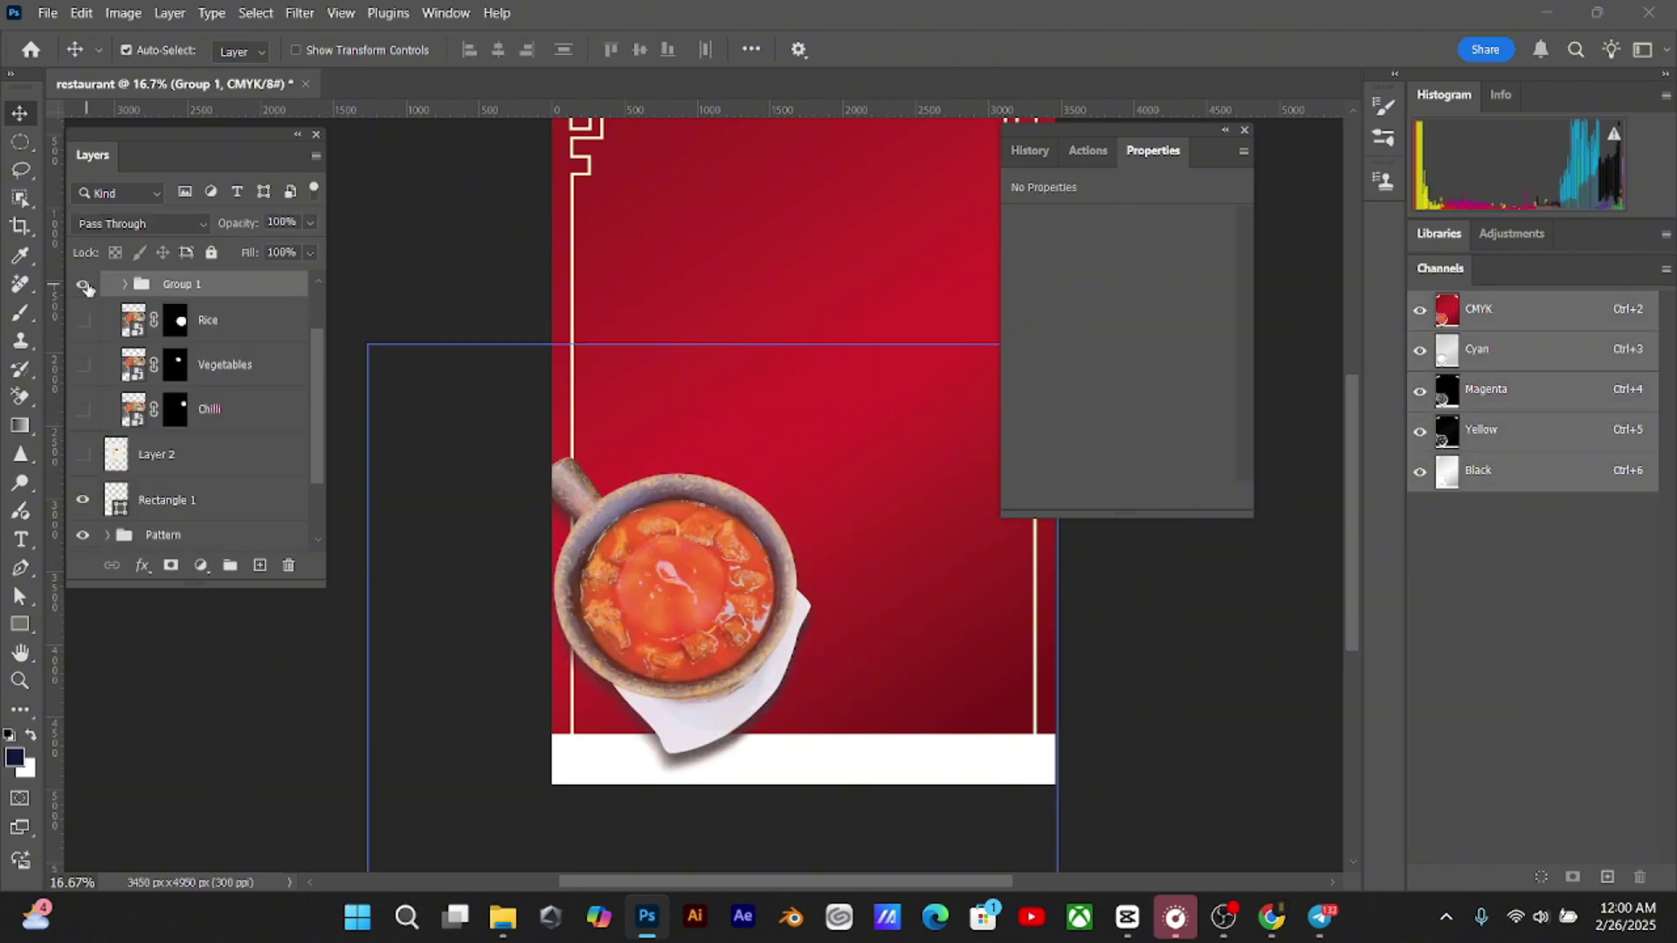
double_click(177, 283)
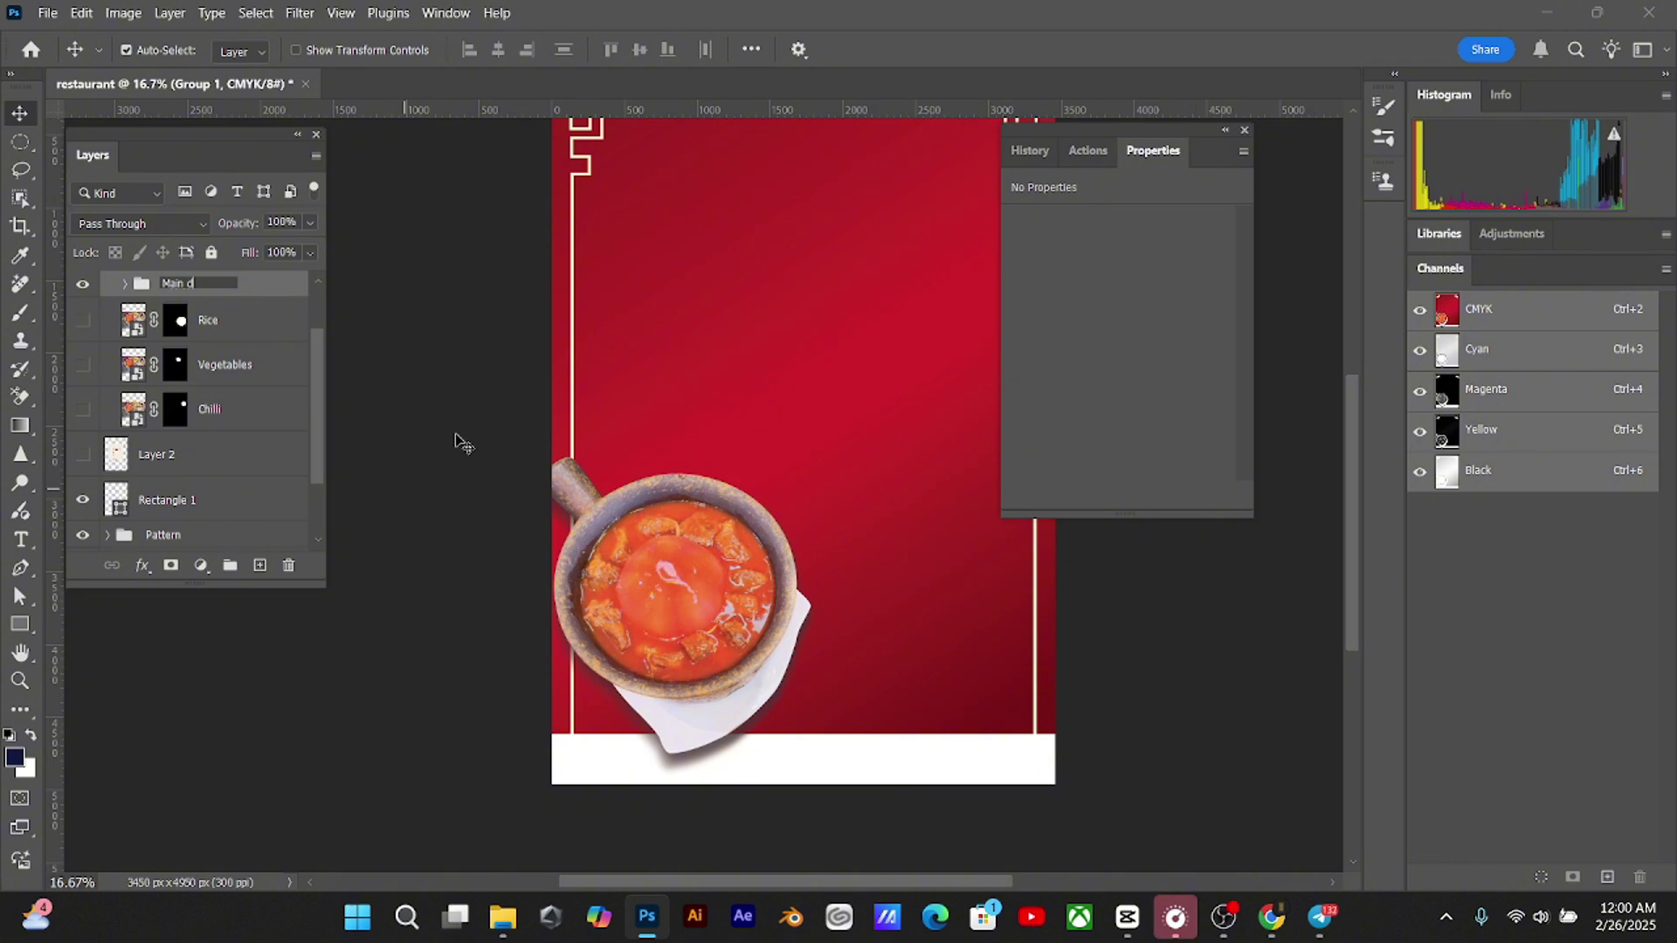
text(Main dish)
key(Return)
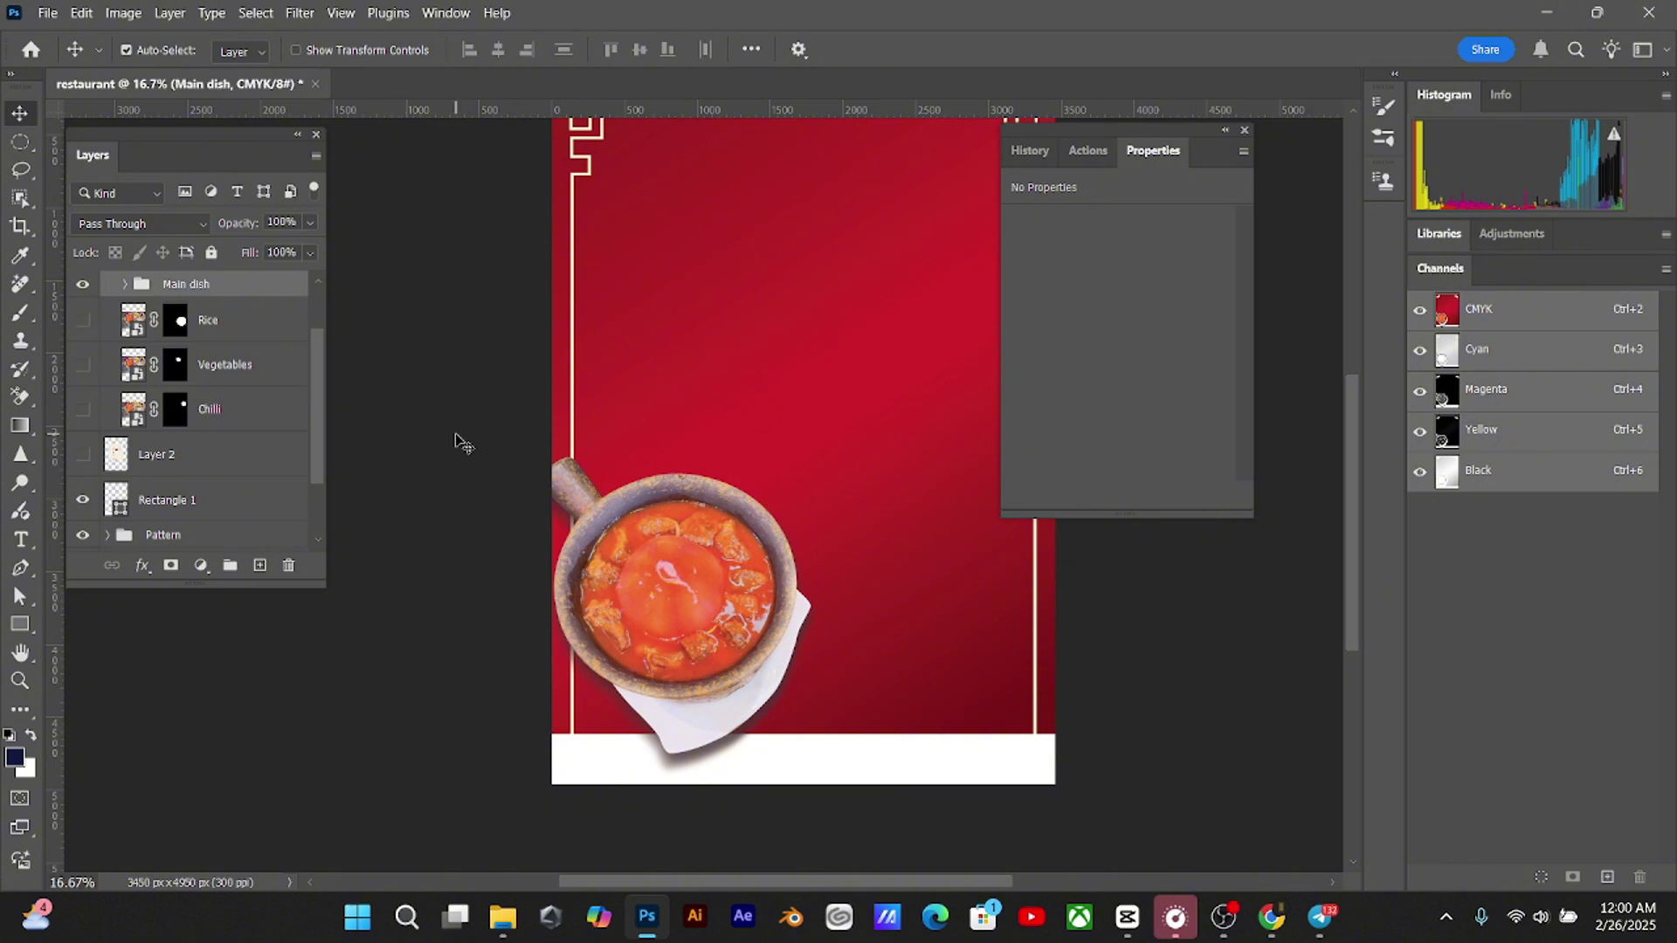
Show the Rice layer and move the rice bowl down and slightly left, closer to the main dish
drag(708, 609, 573, 583)
click(83, 321)
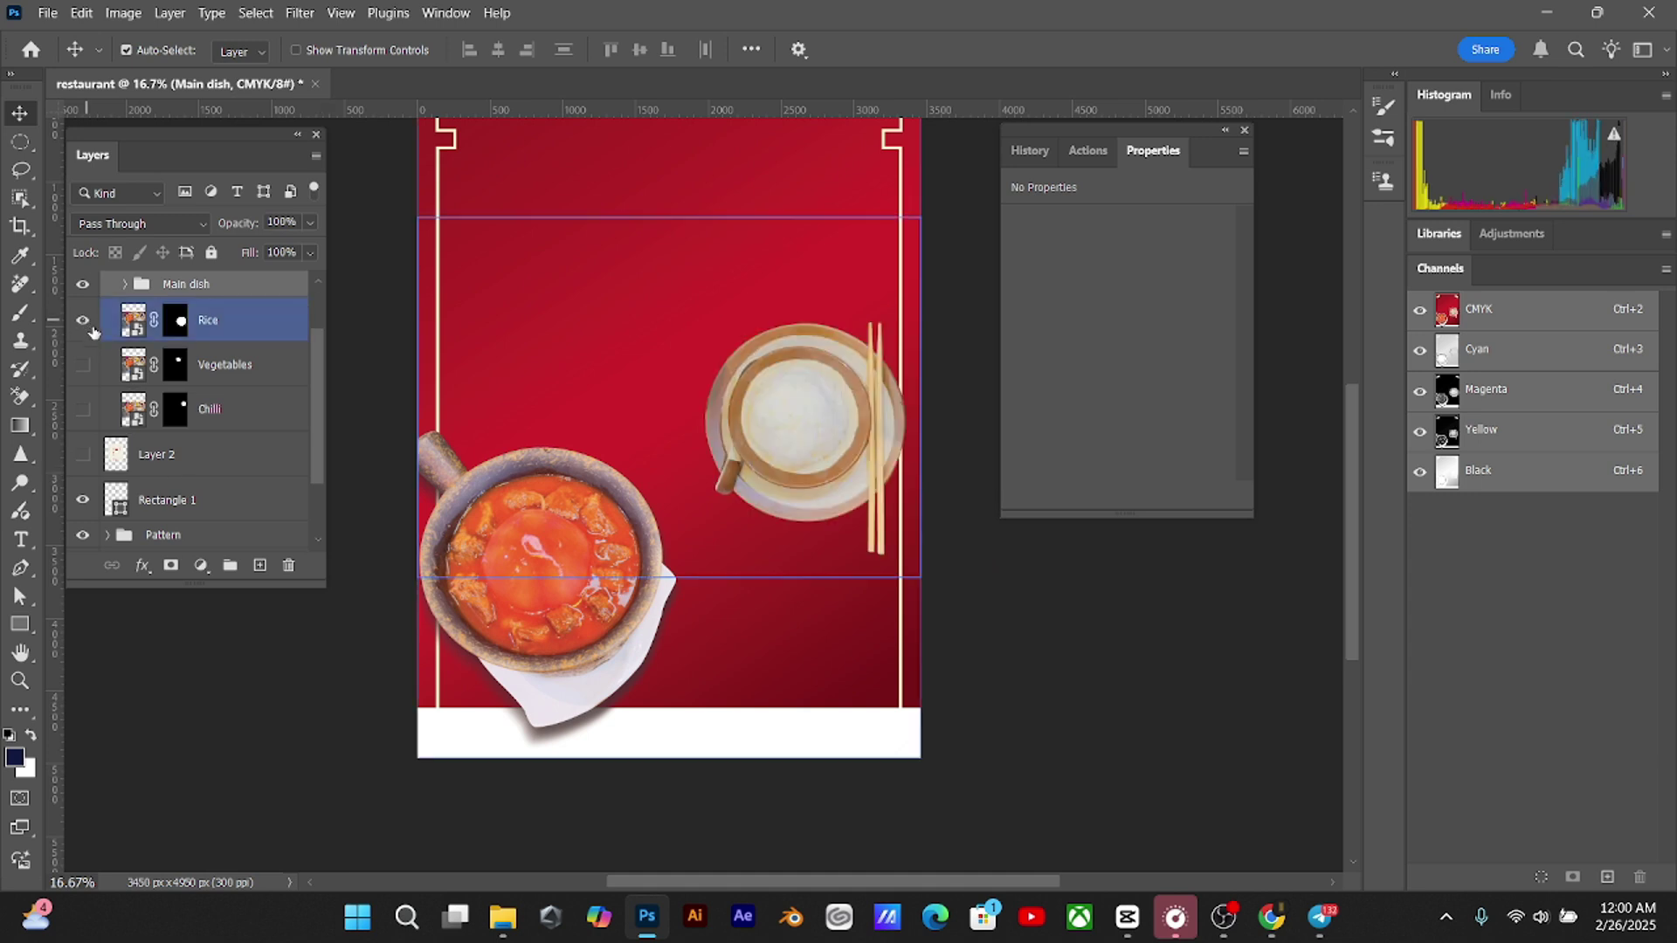
click(280, 324)
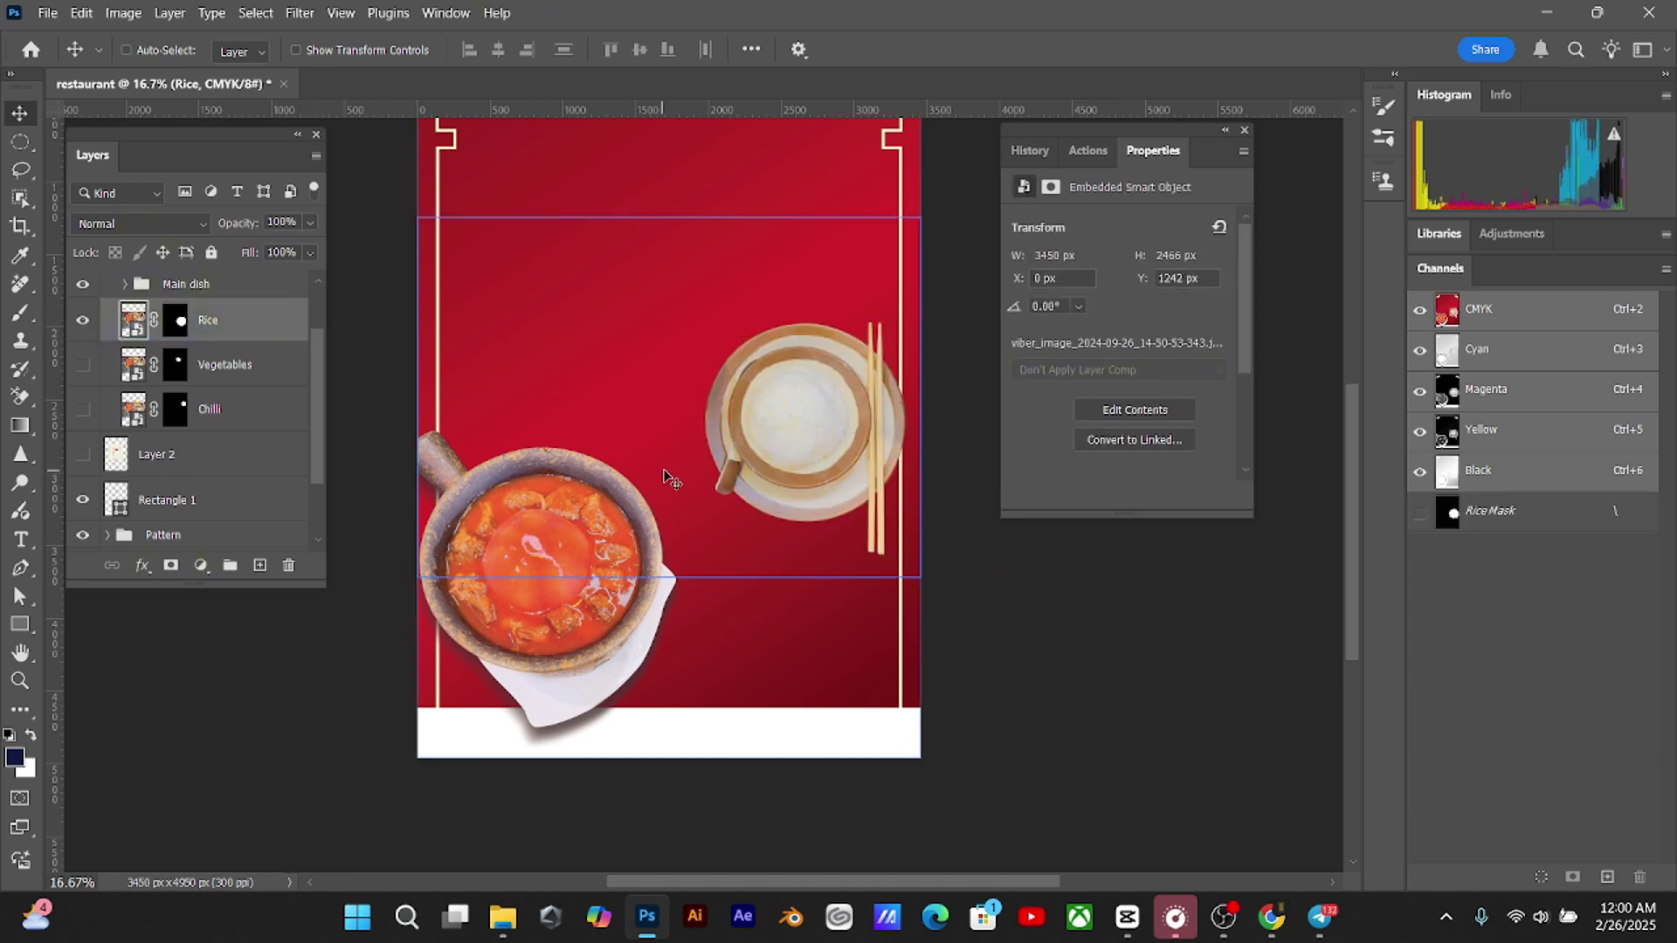
key(ctrl+t)
drag(821, 377, 796, 433)
key(Return)
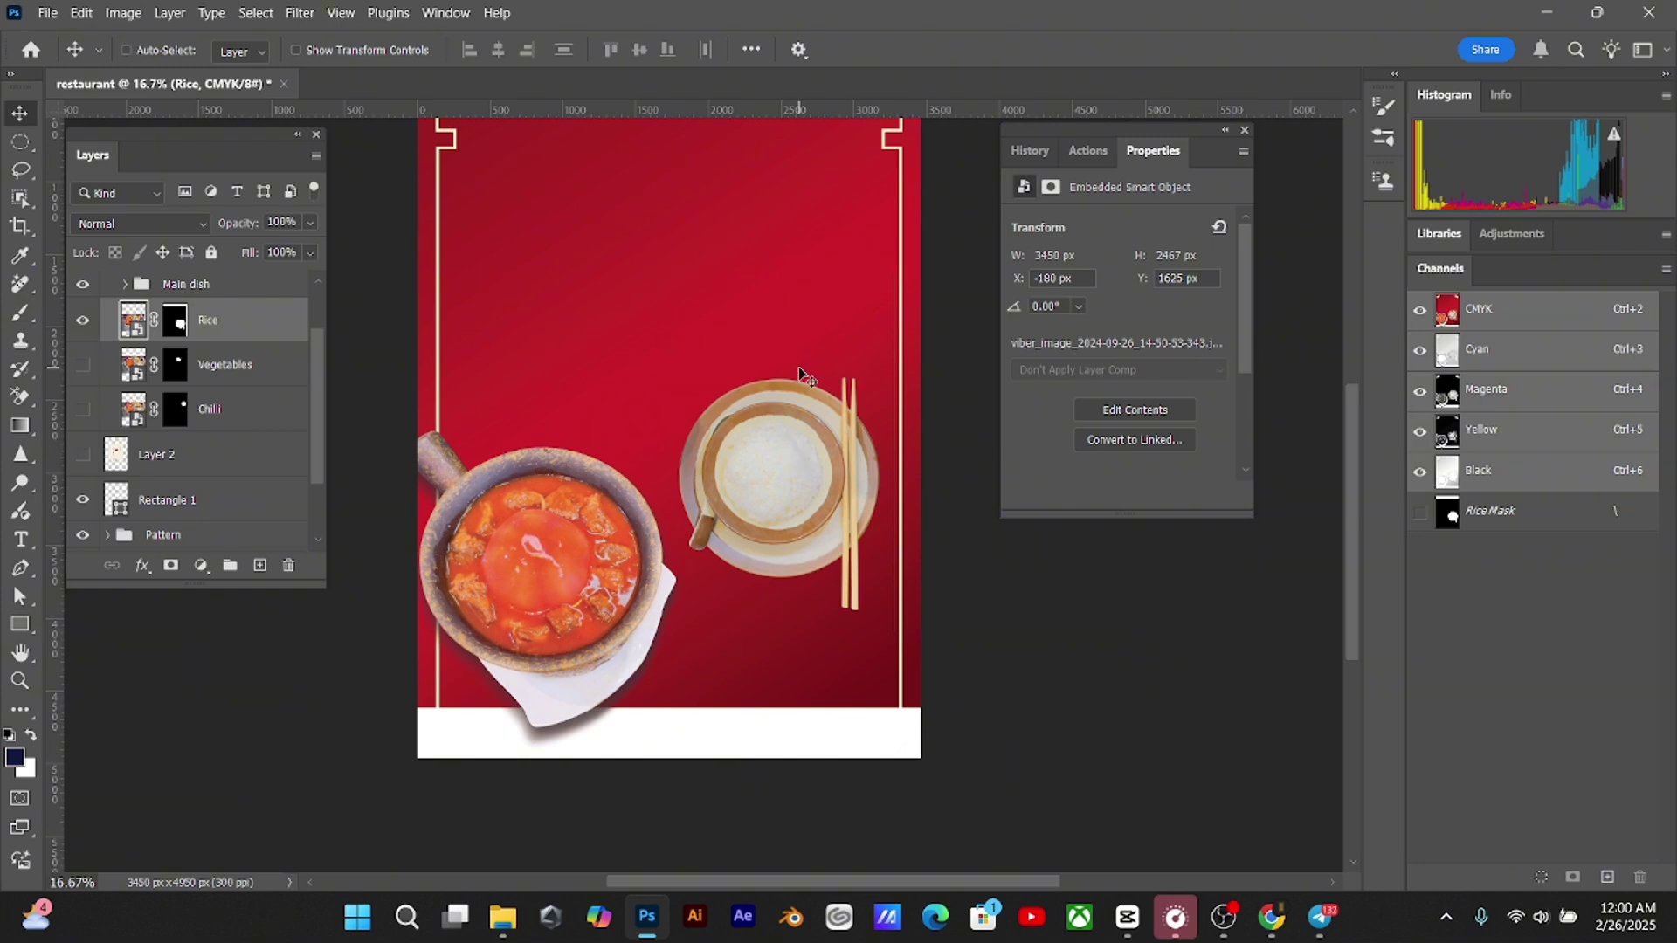
Rotate the Rice layer to about -29.75° and place the bowl just above and right of the soup pot
scroll(801, 375, up, 2)
drag(692, 554, 599, 364)
key(ctrl+minus)
key(ctrl+minus)
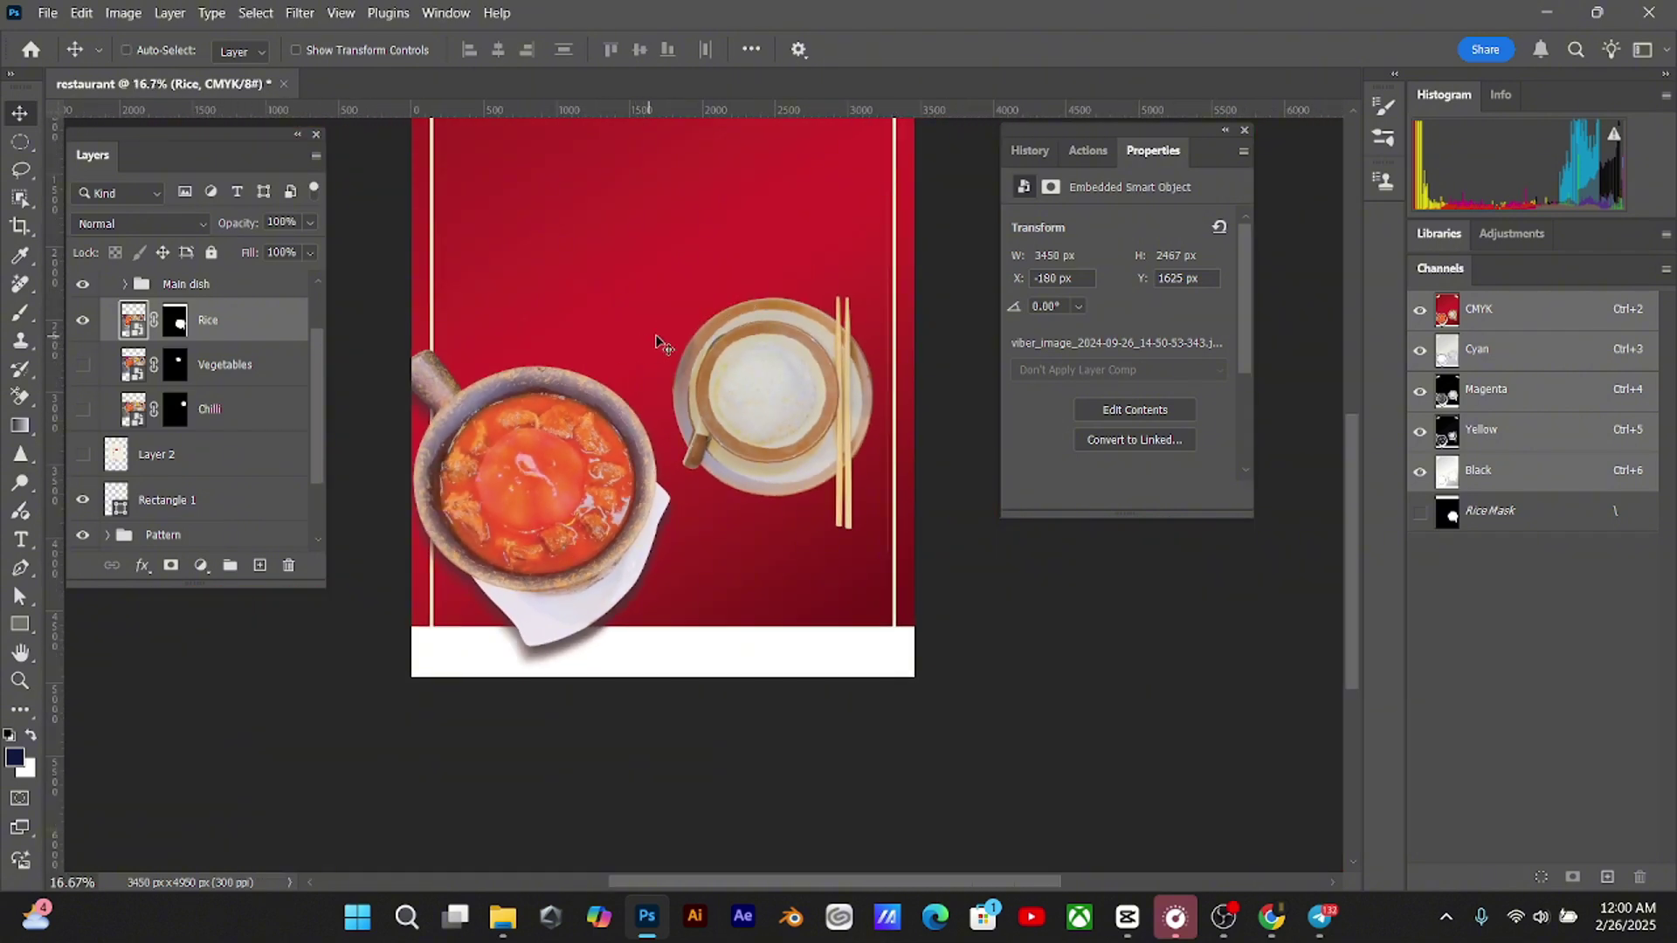
key(ctrl+t)
drag(896, 166, 734, 206)
drag(731, 358, 729, 426)
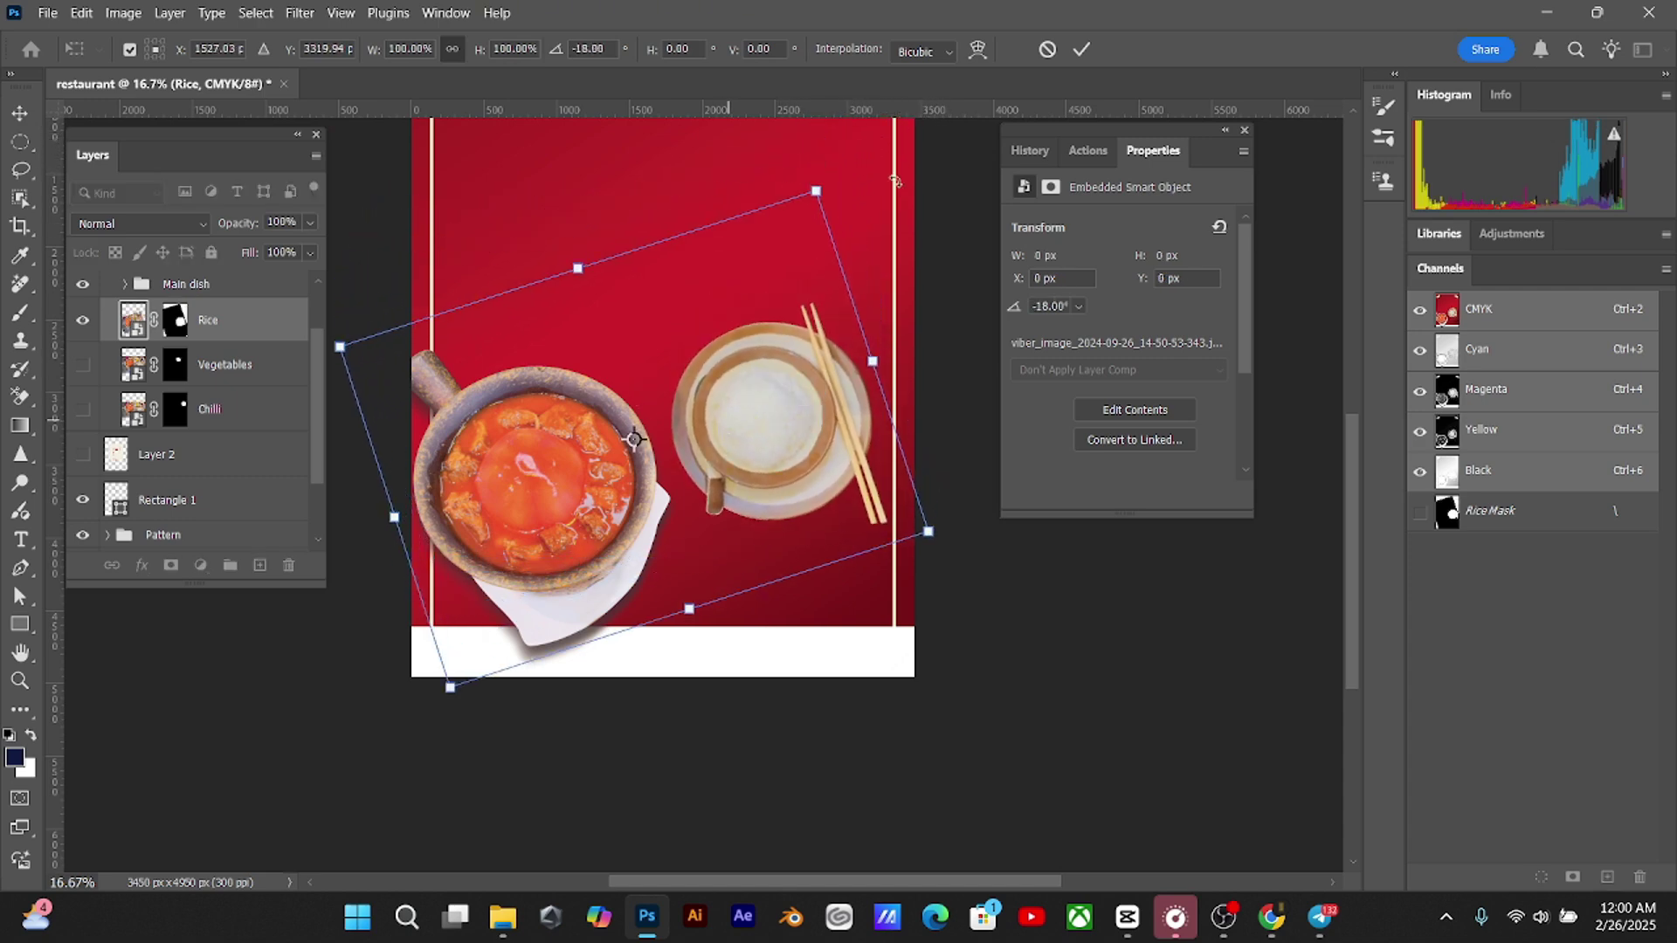
drag(896, 181, 795, 199)
mouse_move(734, 342)
mouse_down()
mouse_move(735, 371)
mouse_move(734, 345)
mouse_up()
drag(766, 166, 764, 167)
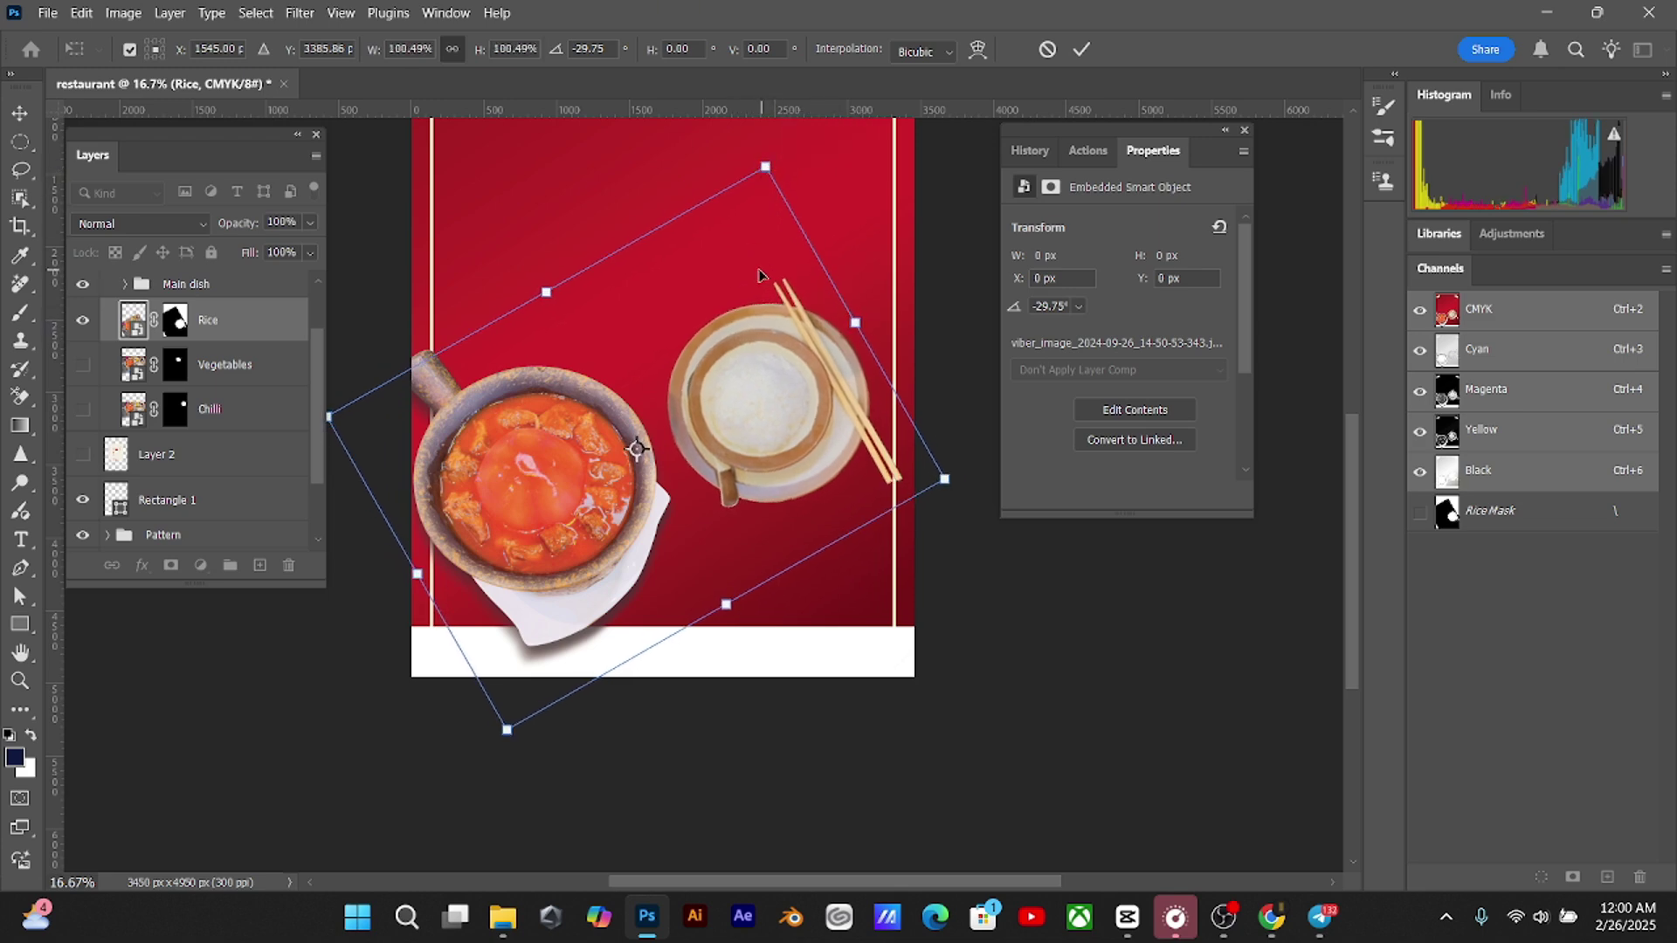
drag(760, 277, 766, 224)
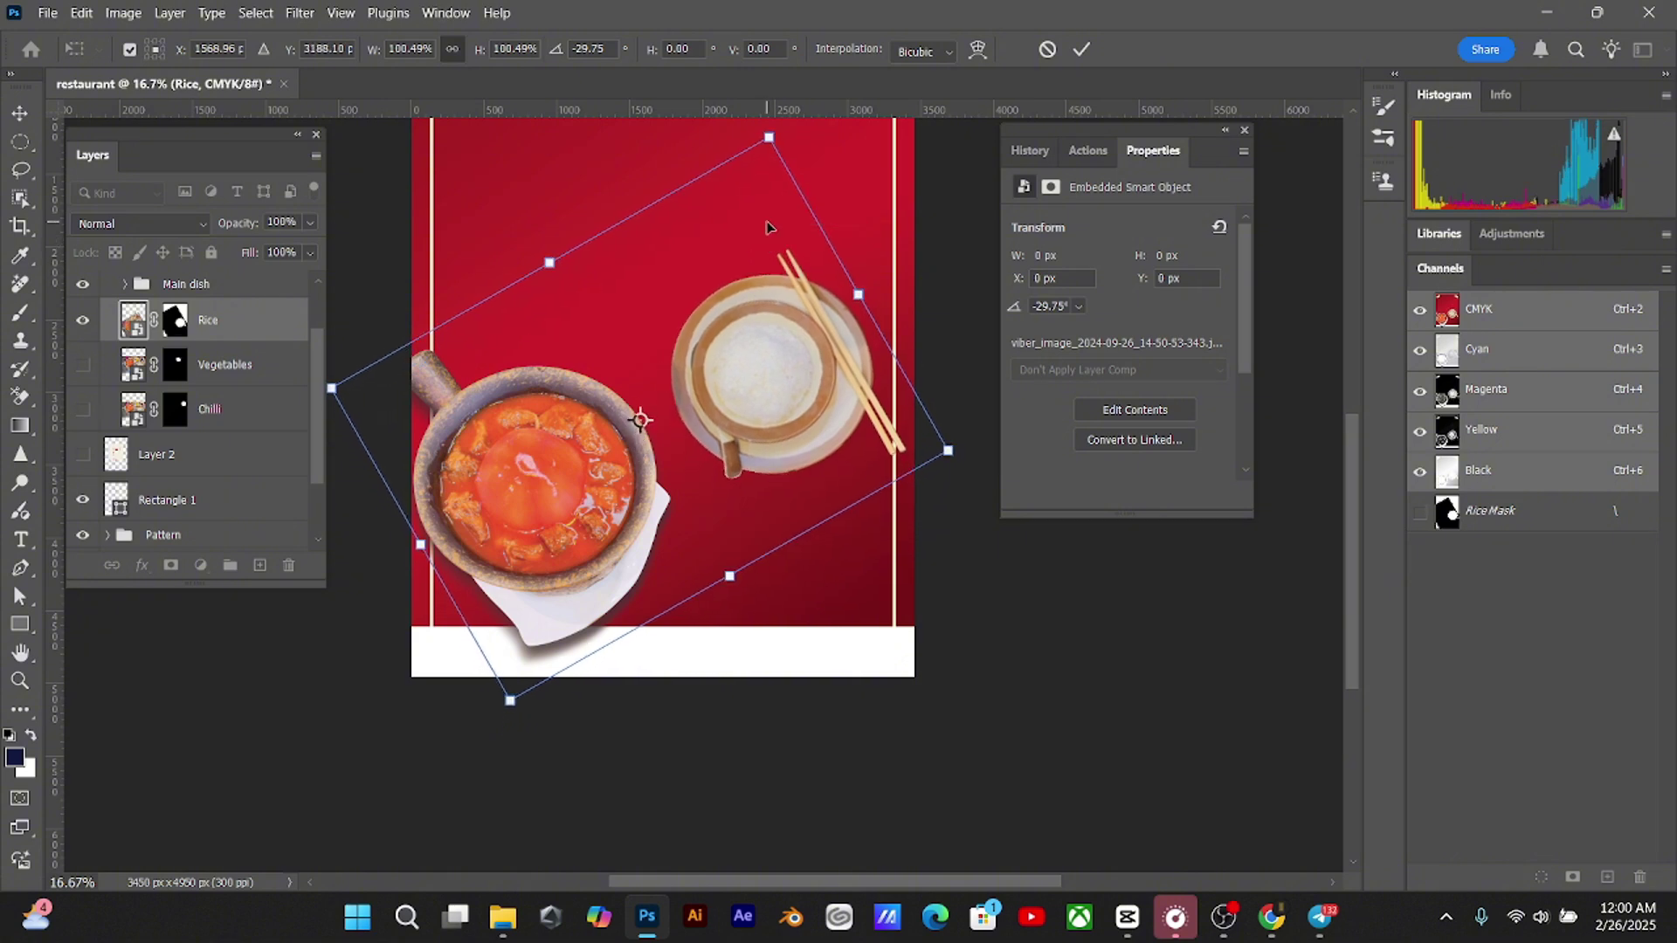
key(Return)
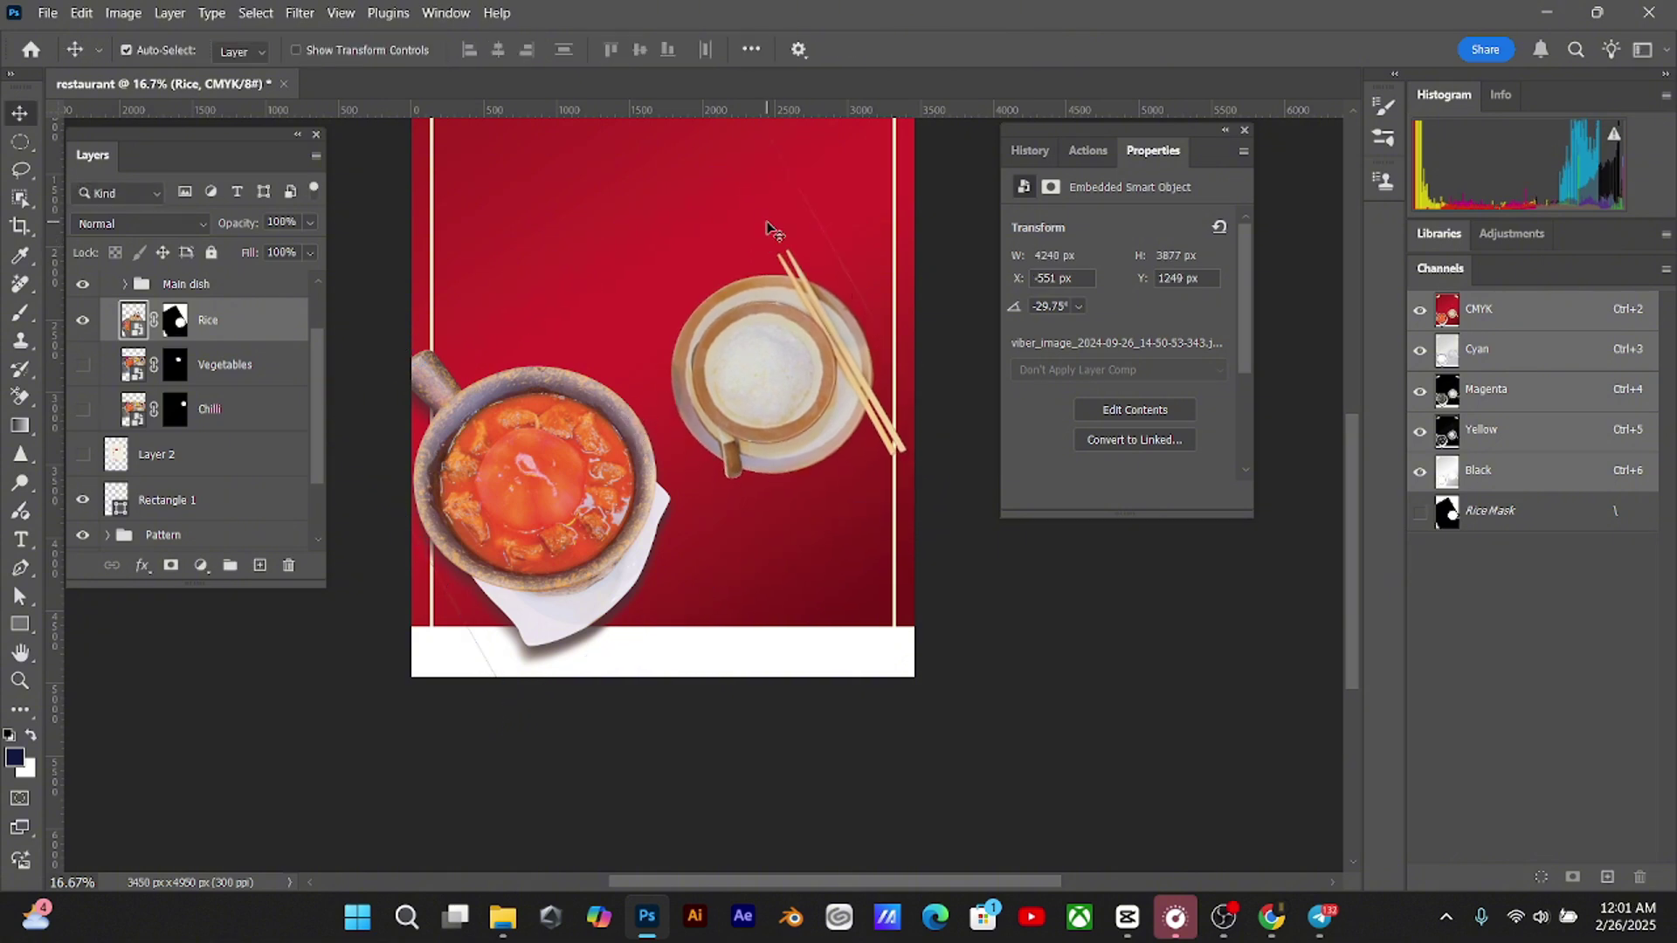
key(shift+Left)
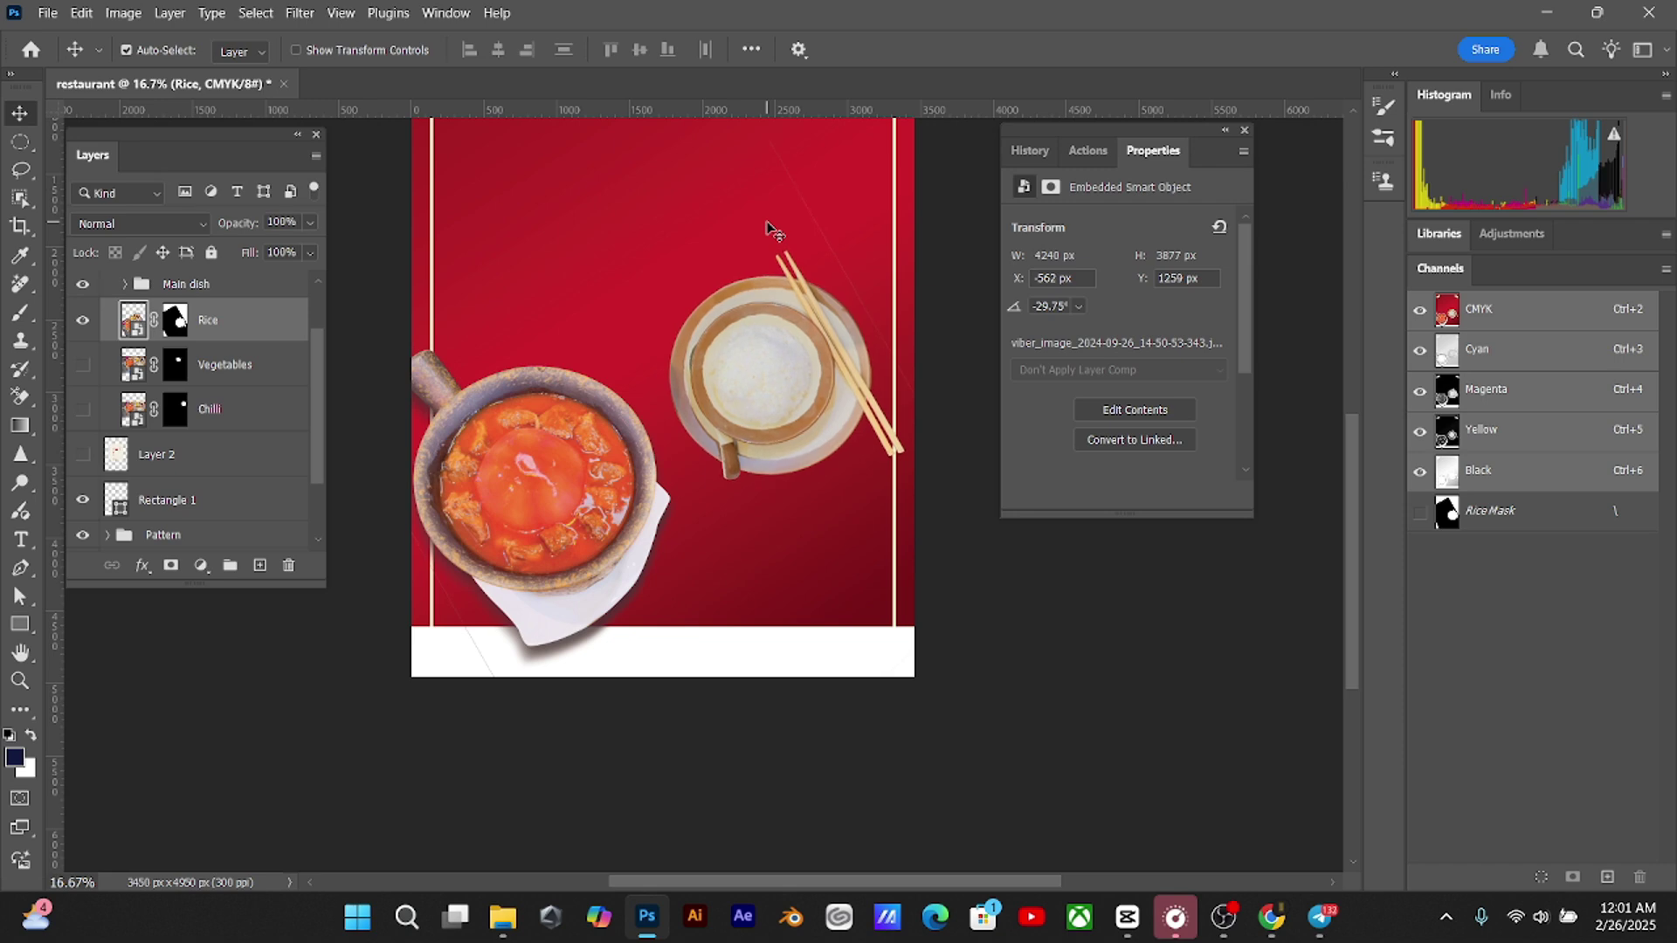
Nudge the Main dish group slightly up on the poster
click(237, 293)
key(shift+Up)
key(shift+Up)
key(shift+Up)
key(shift+Up)
key(shift+Up)
key(shift+Up)
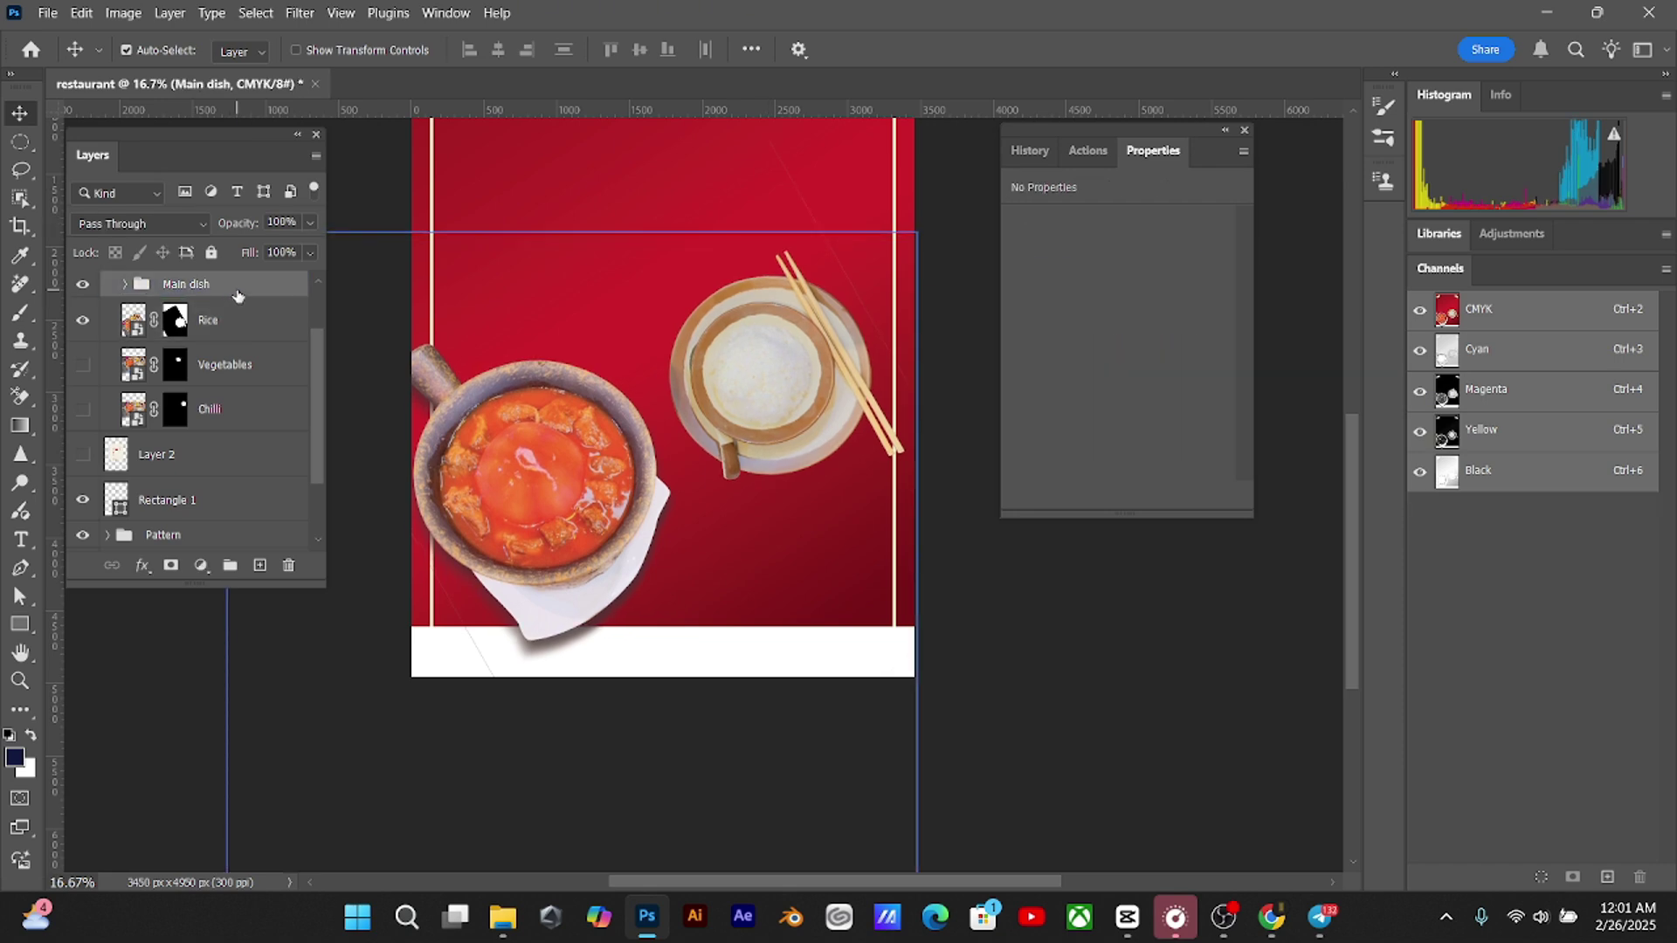
key(shift+Right)
key(shift+Right)
key(shift+Left)
key(shift+Left)
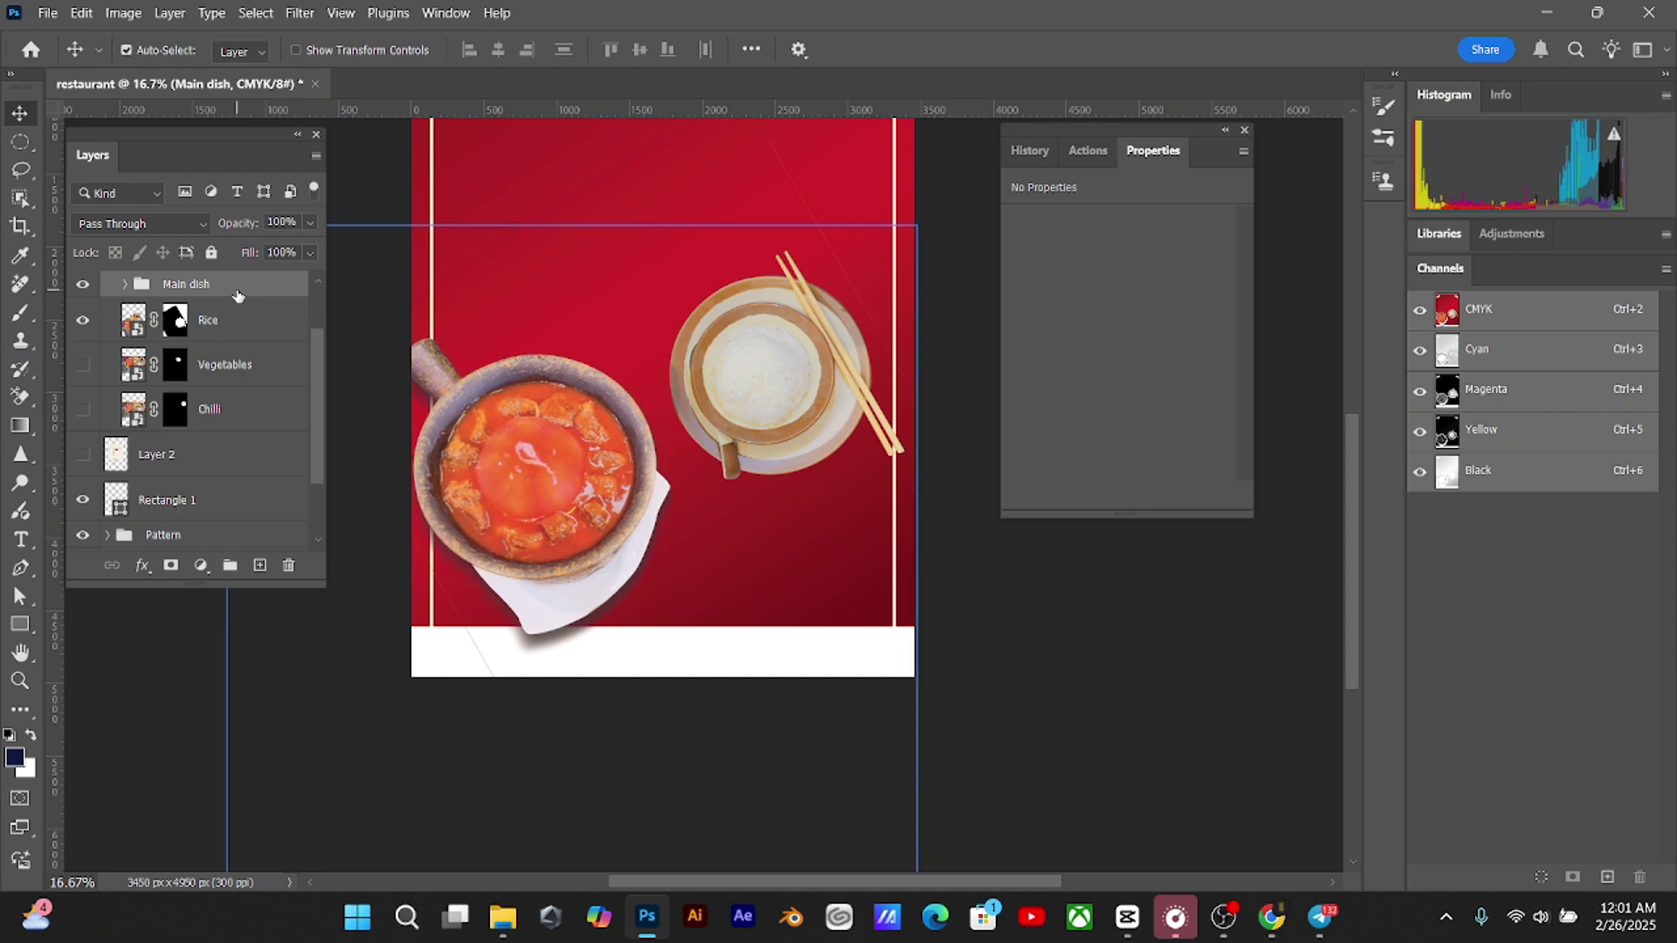
Nudge the Rice layer left toward the soup pot, to an X position of -632 px
click(262, 319)
key(shift+Left)
key(shift+Left)
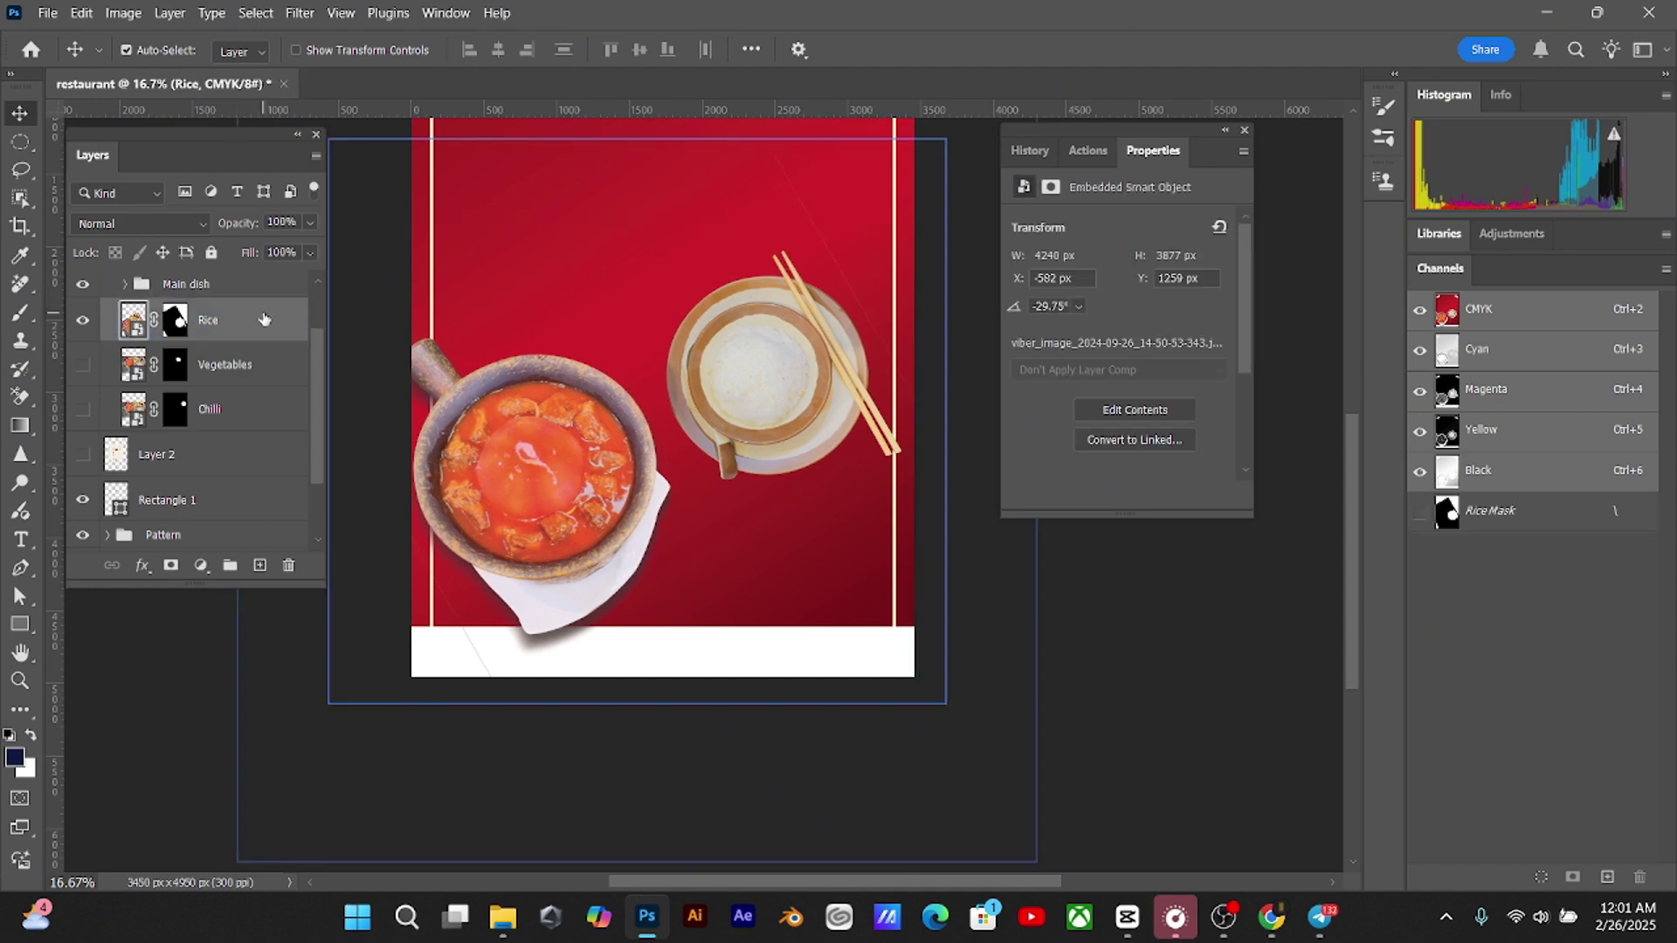
key(shift+Left)
key(shift+Left)
key(shift+Left)
key(shift+Left)
key(shift+Left)
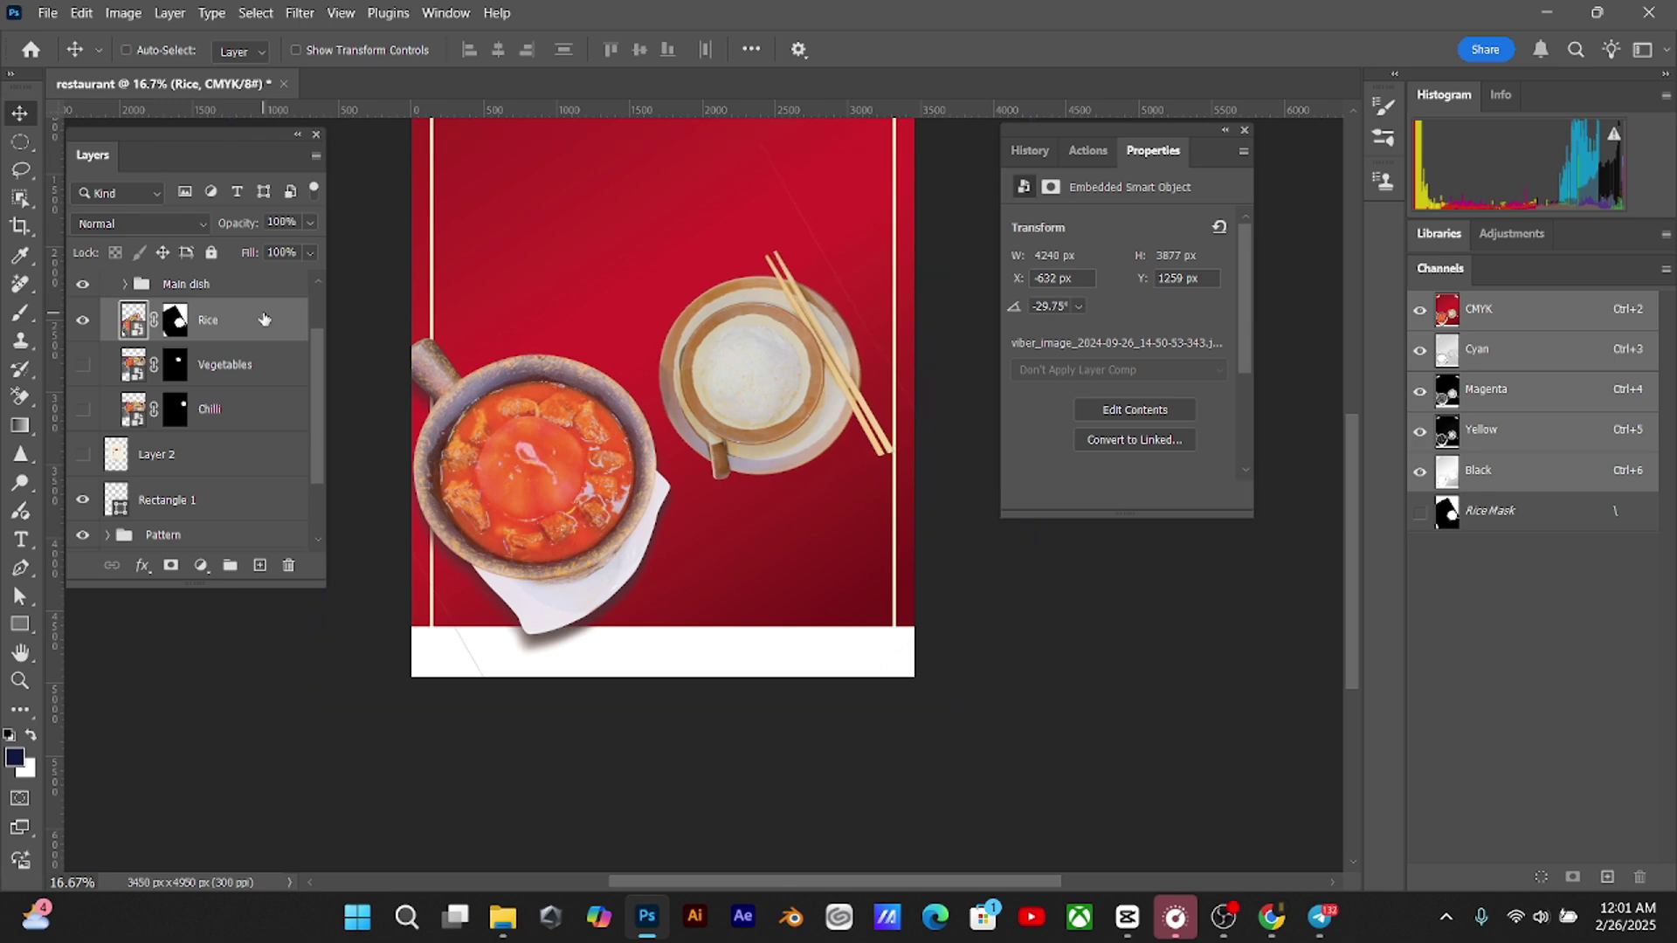
Resize the Rice layer slightly to about 4223 × 3861 px and shift it a little right
key(ctrl+t)
drag(937, 140, 942, 135)
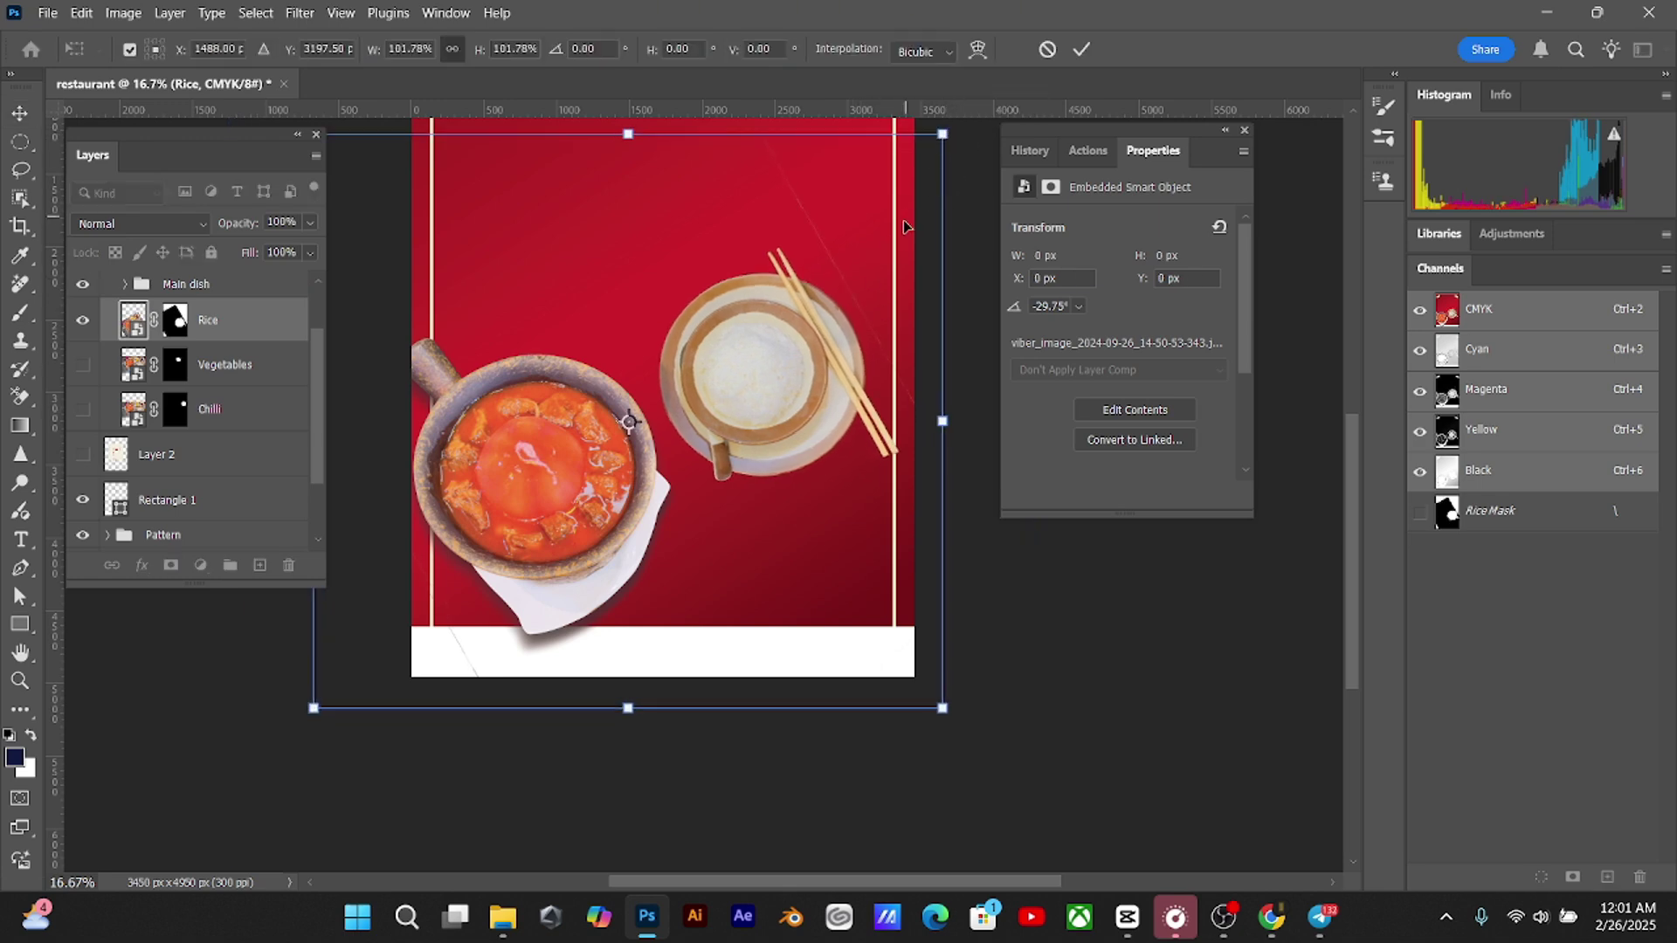
drag(901, 223, 899, 232)
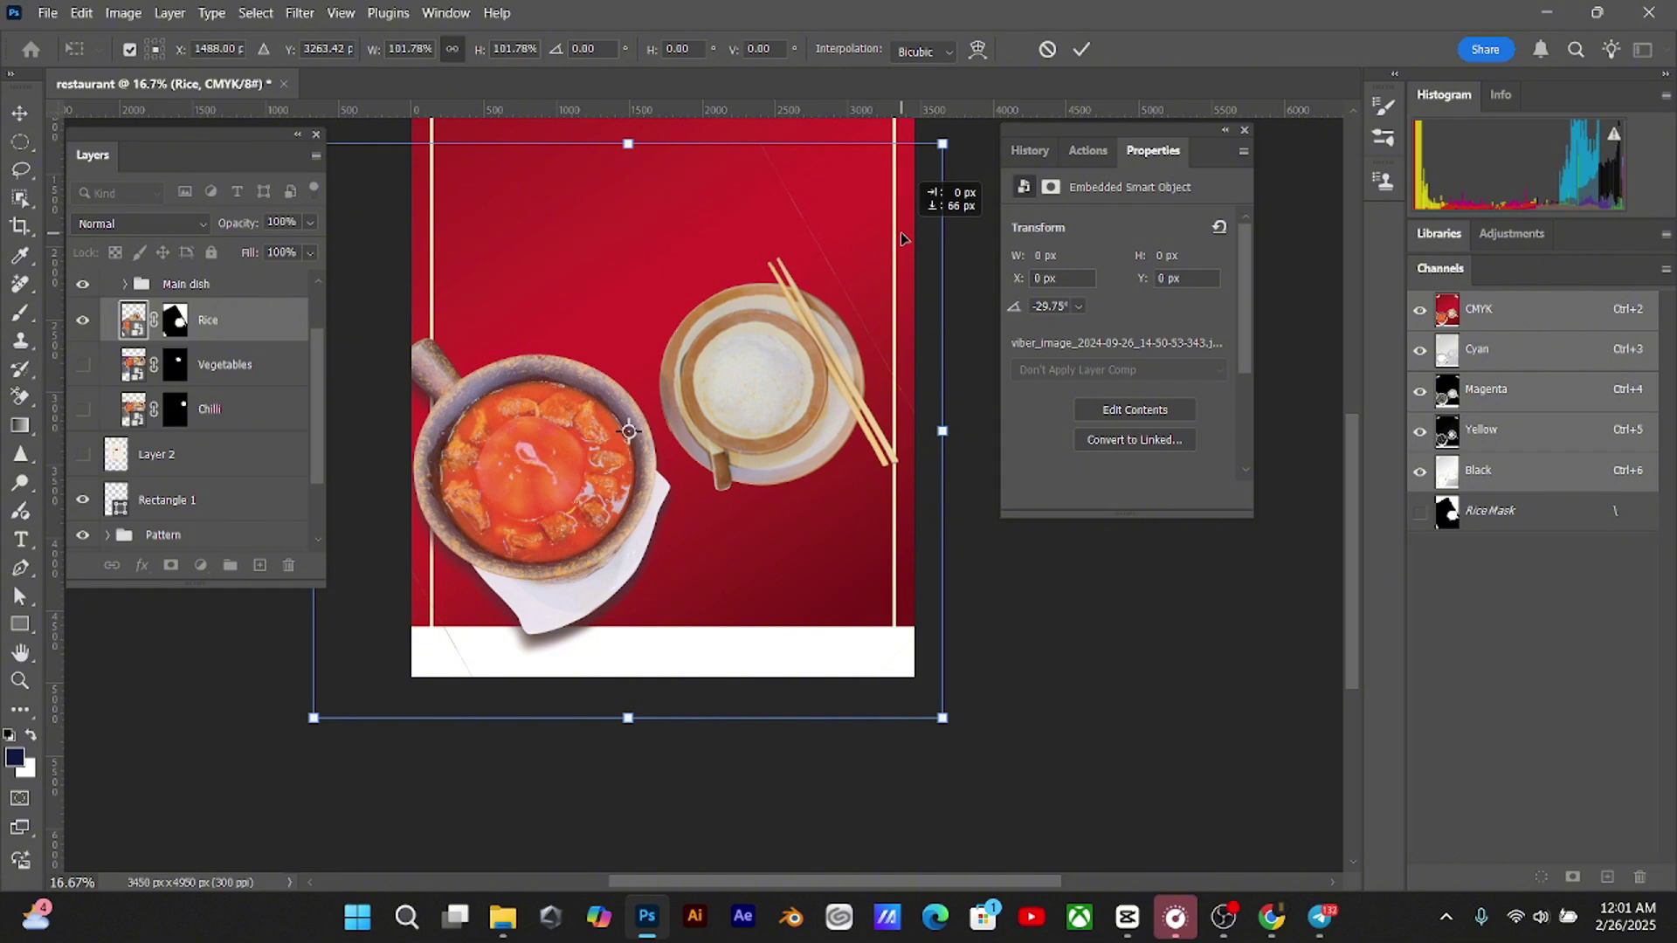
drag(940, 143, 937, 153)
drag(894, 228, 900, 217)
key(Return)
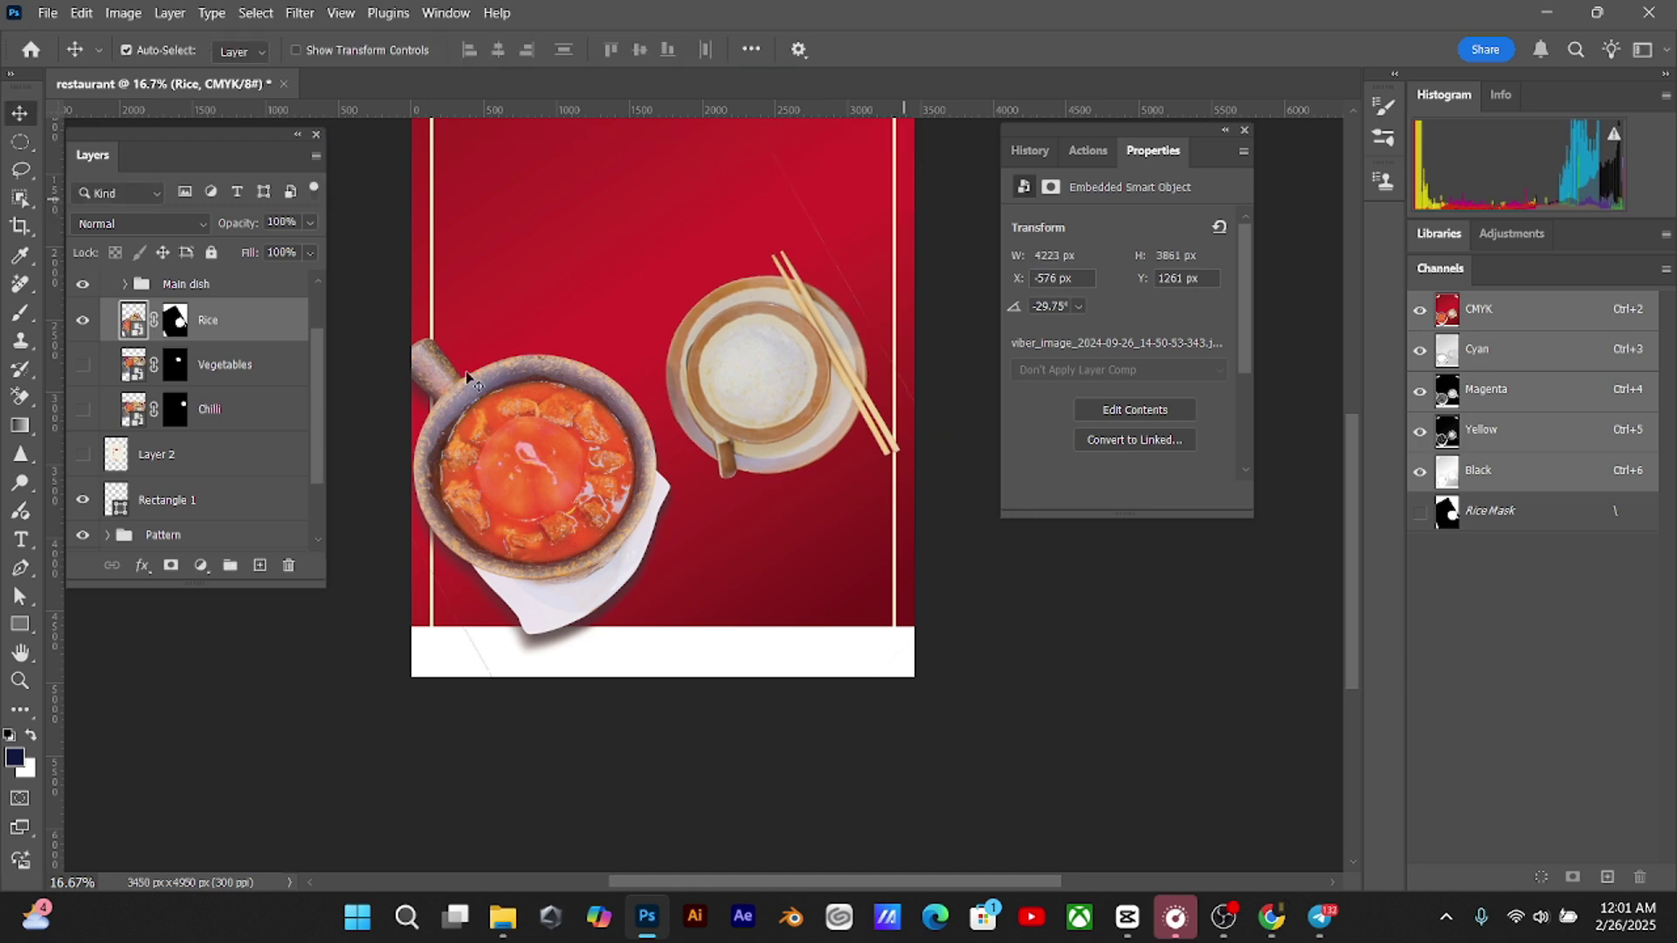
Convert the masked Rice layer to a smart object and nudge it slightly down and left
right_click(256, 328)
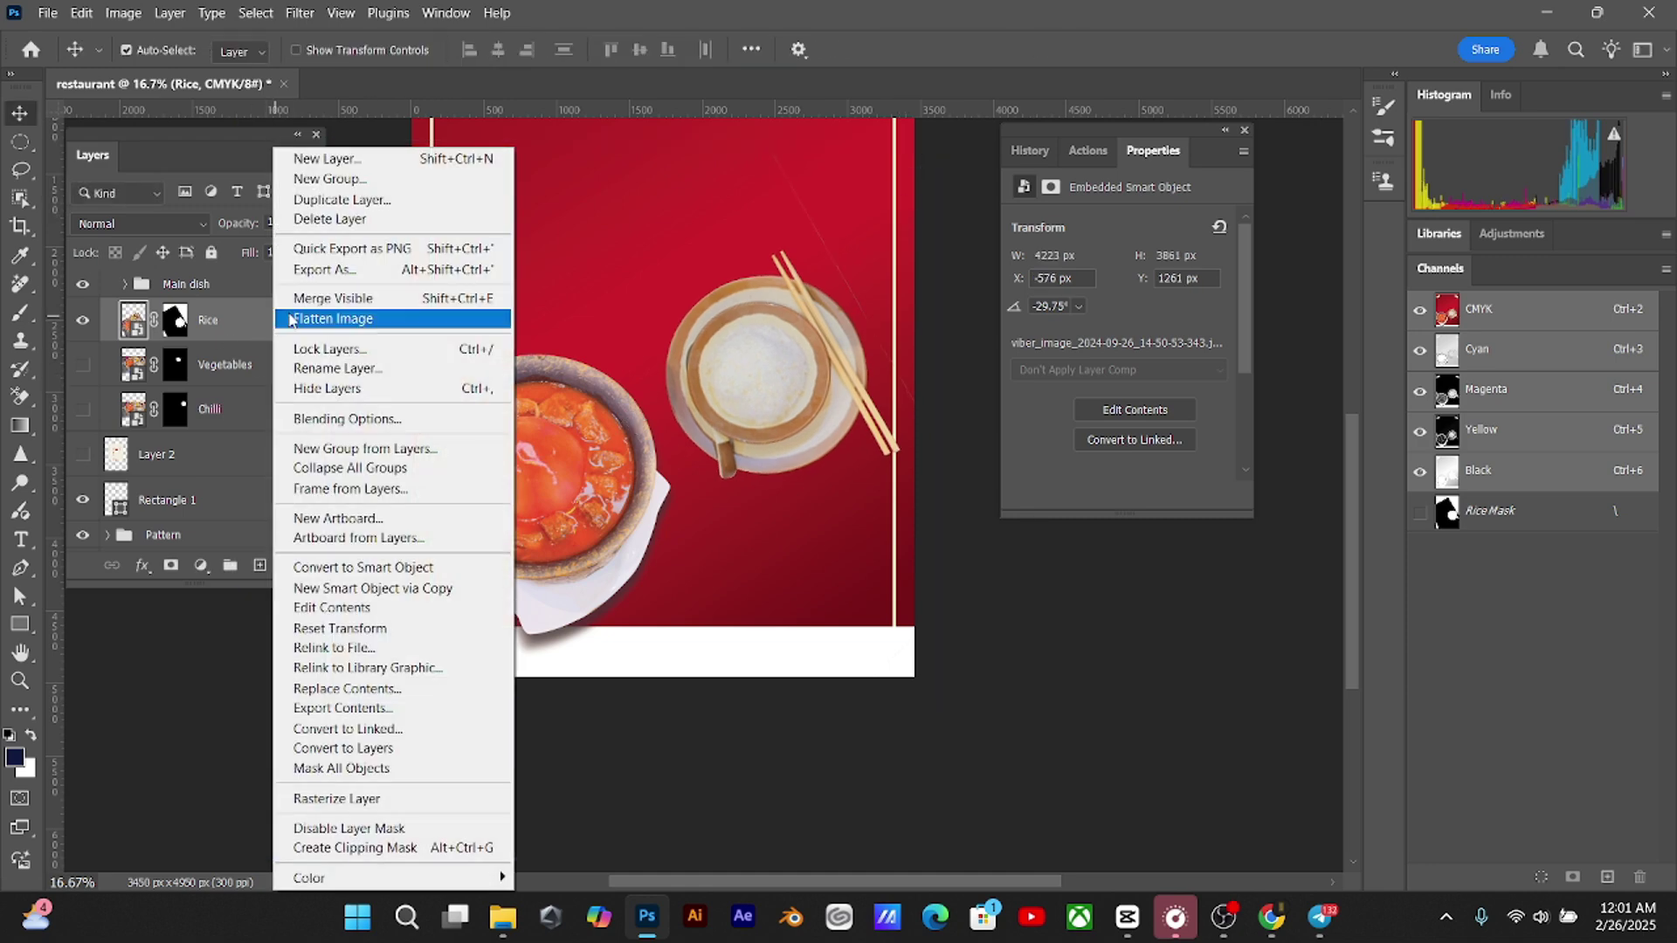
click(345, 567)
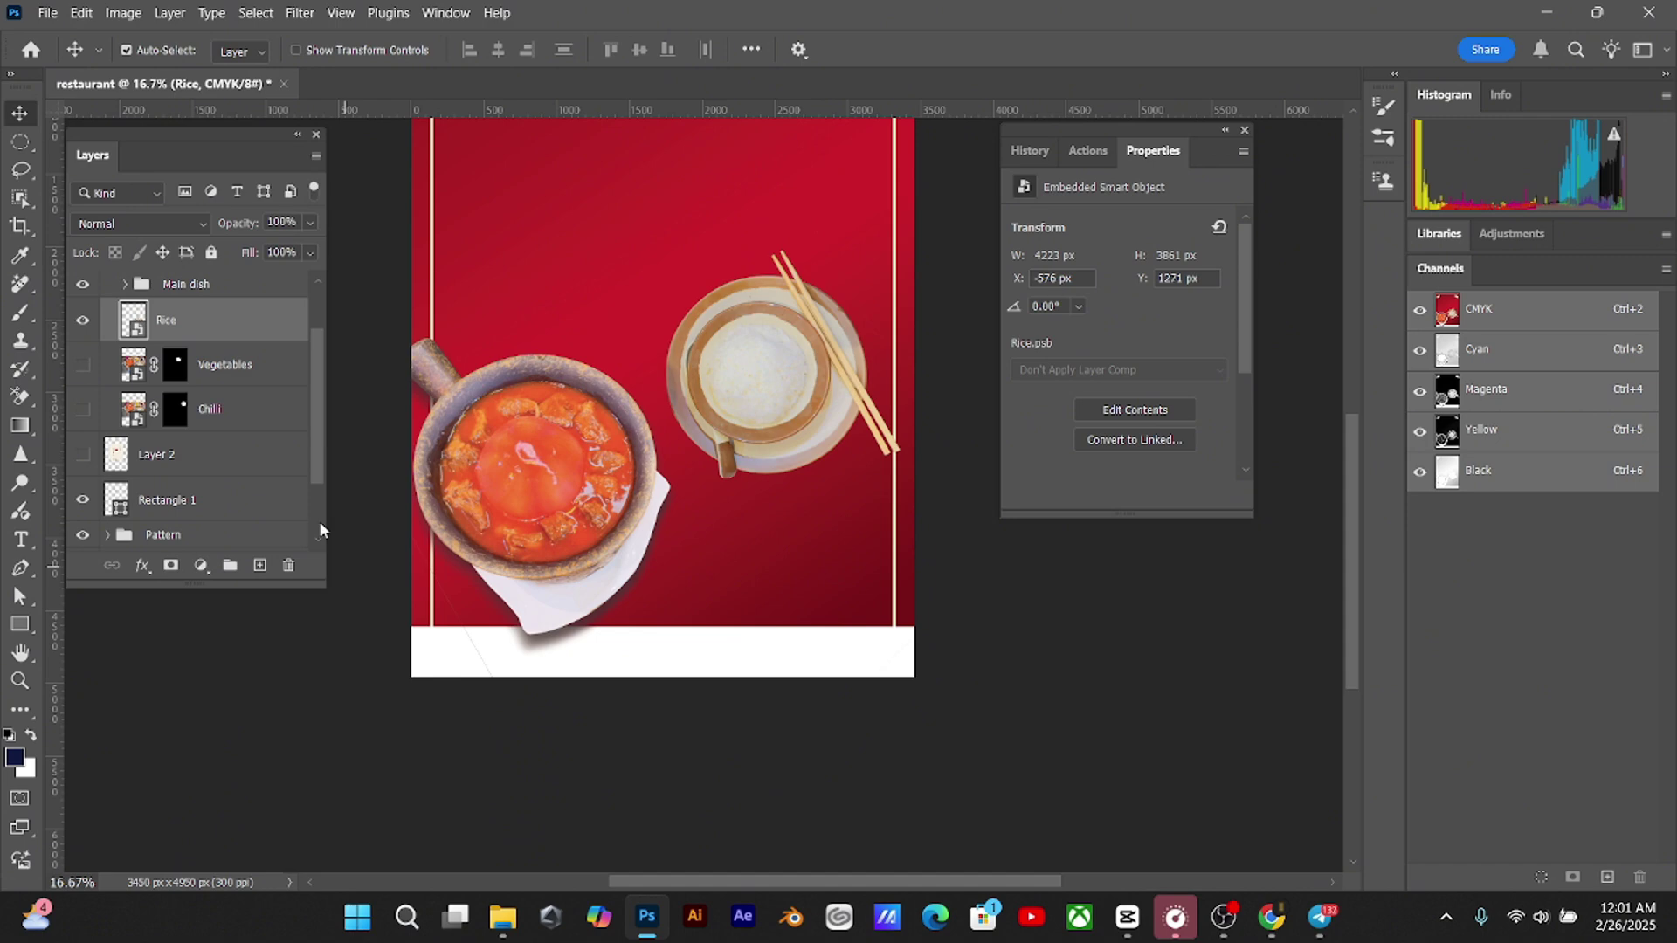
key(shift+Down)
key(shift+Down)
key(shift+Right)
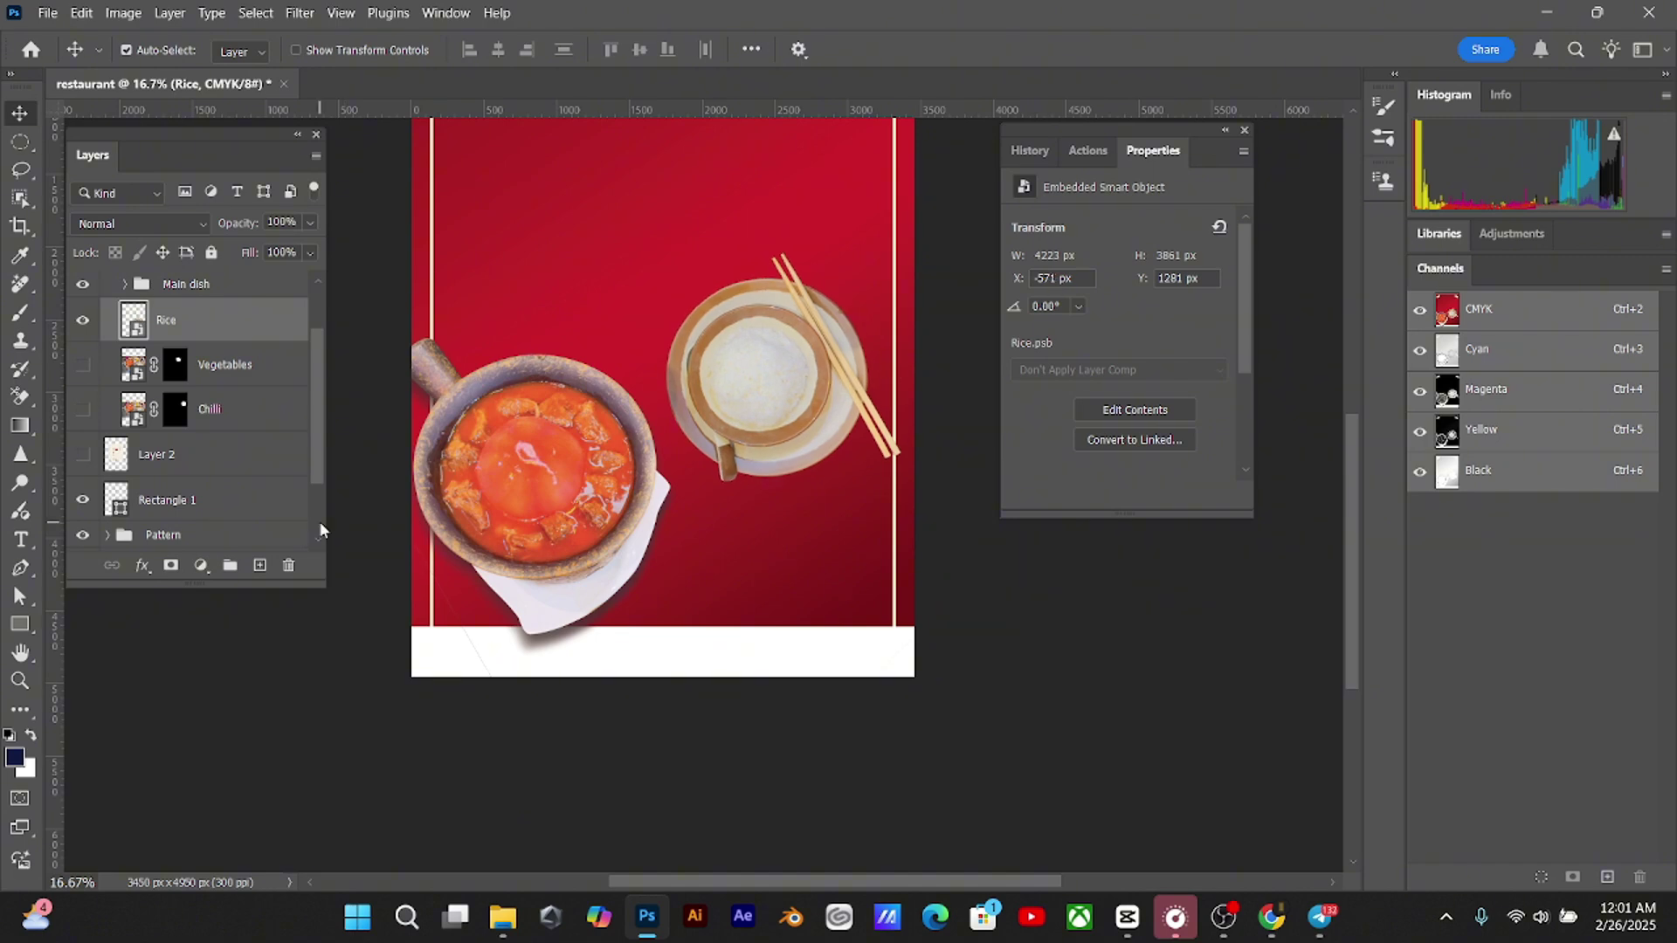
key(shift+Left)
key(shift+Left)
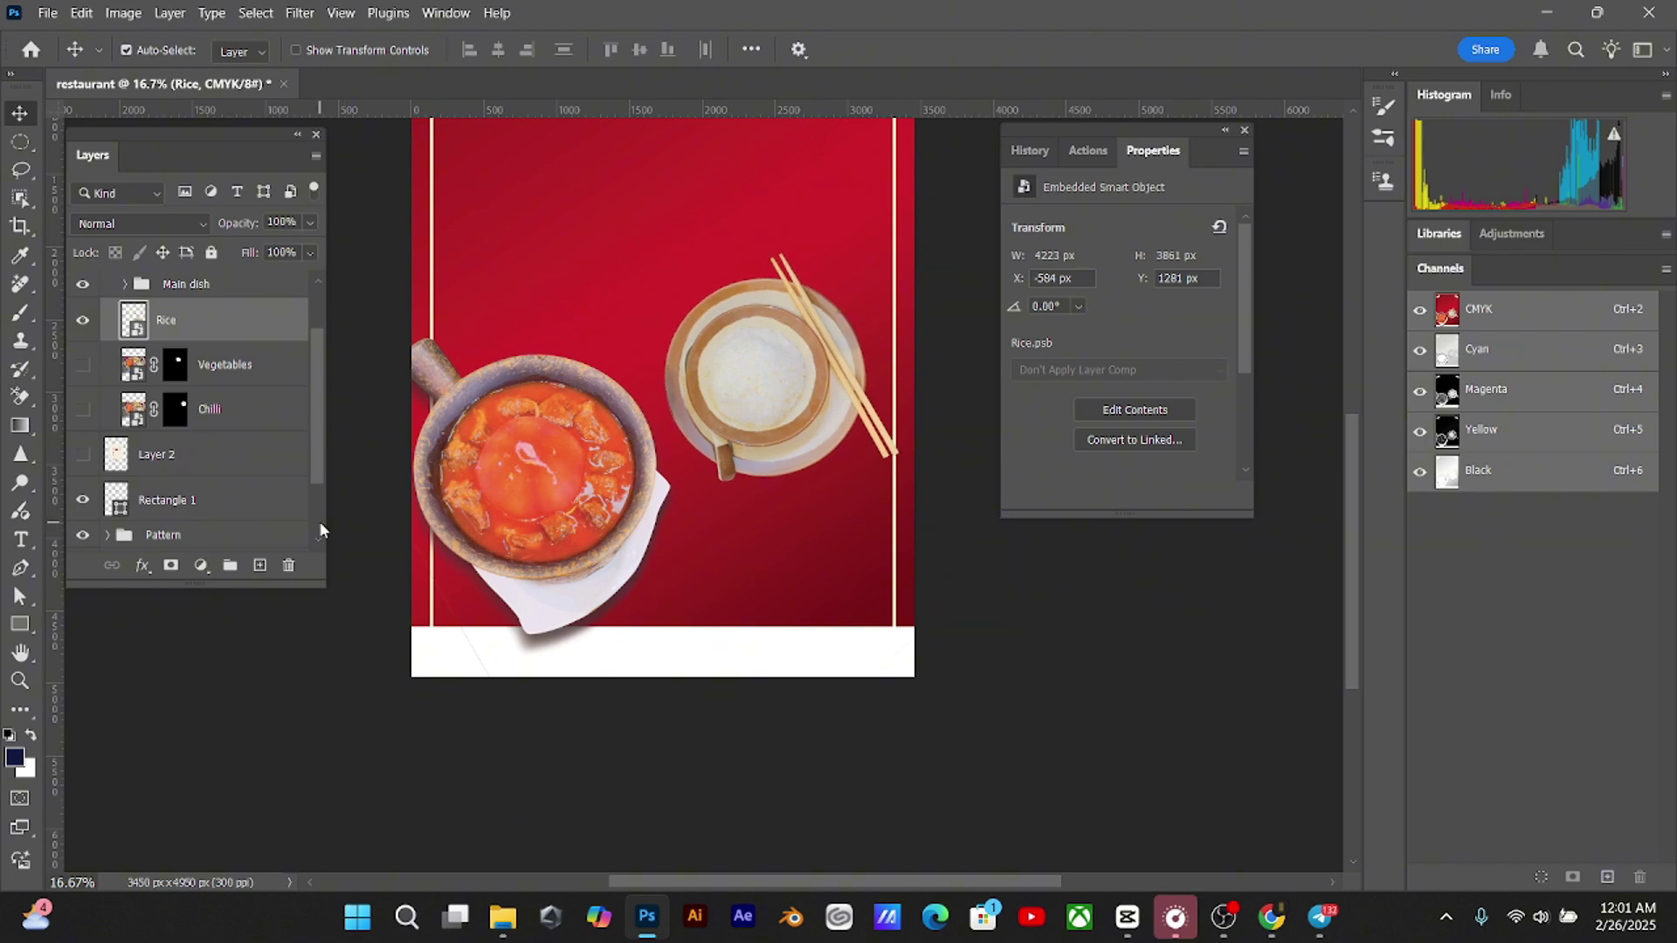
key(shift+Down)
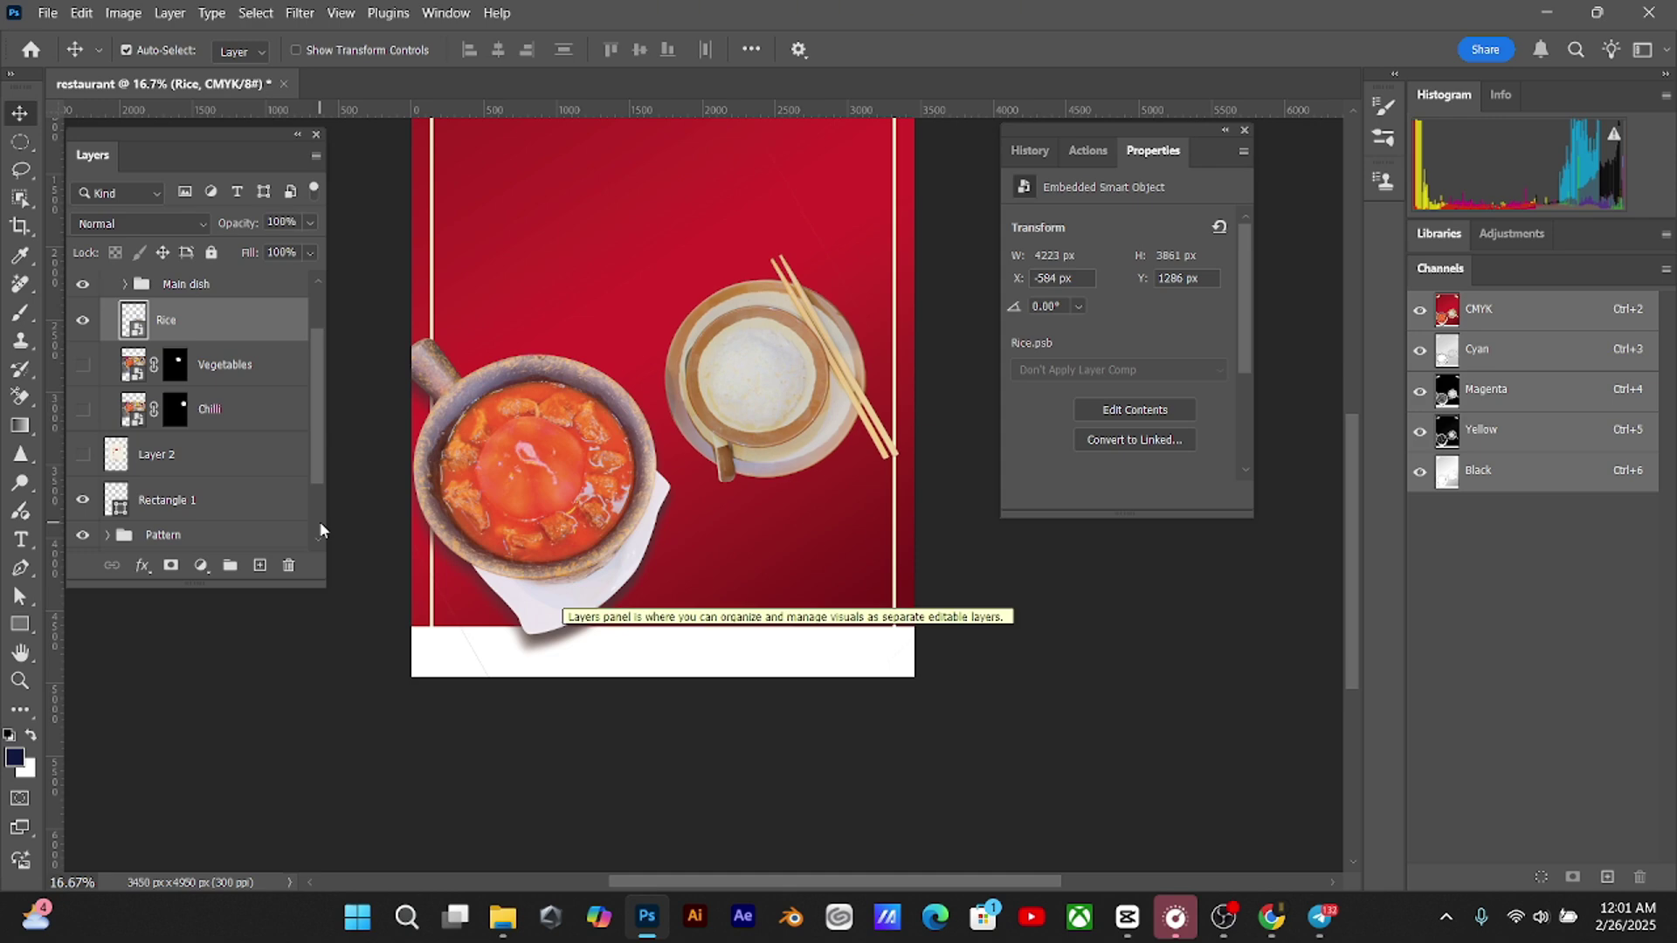
key(Left)
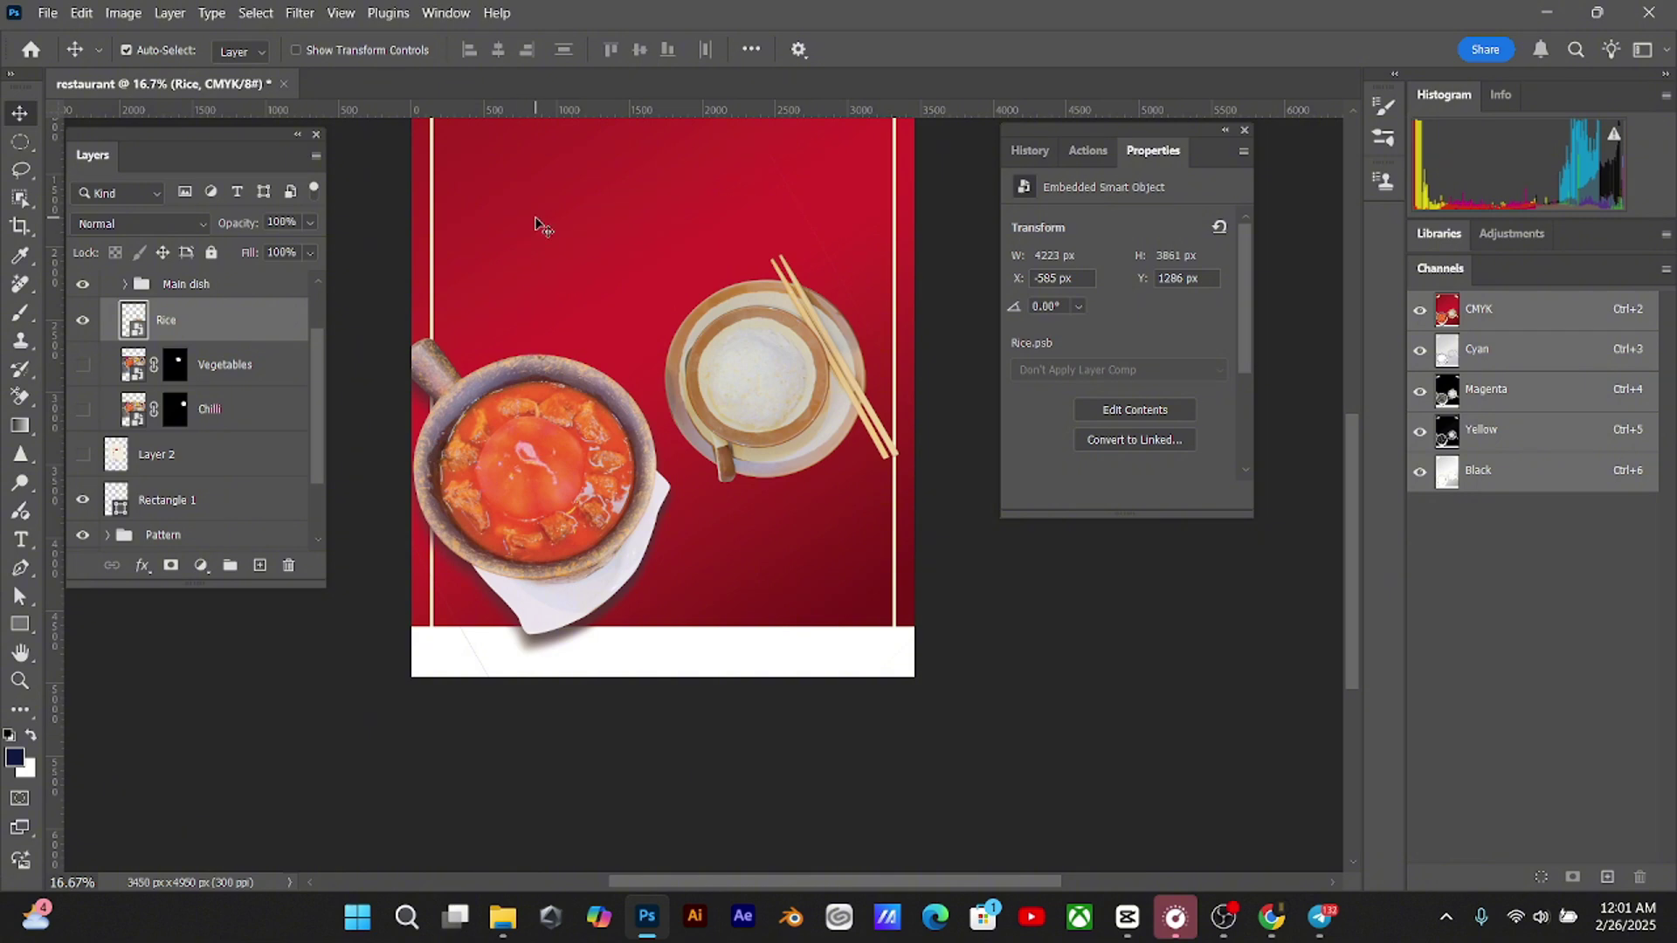
Duplicate the Rice layer and turn the original black with Hue/Saturation, using saturation -100 and the lowest lightness
key(ctrl+j)
click(223, 372)
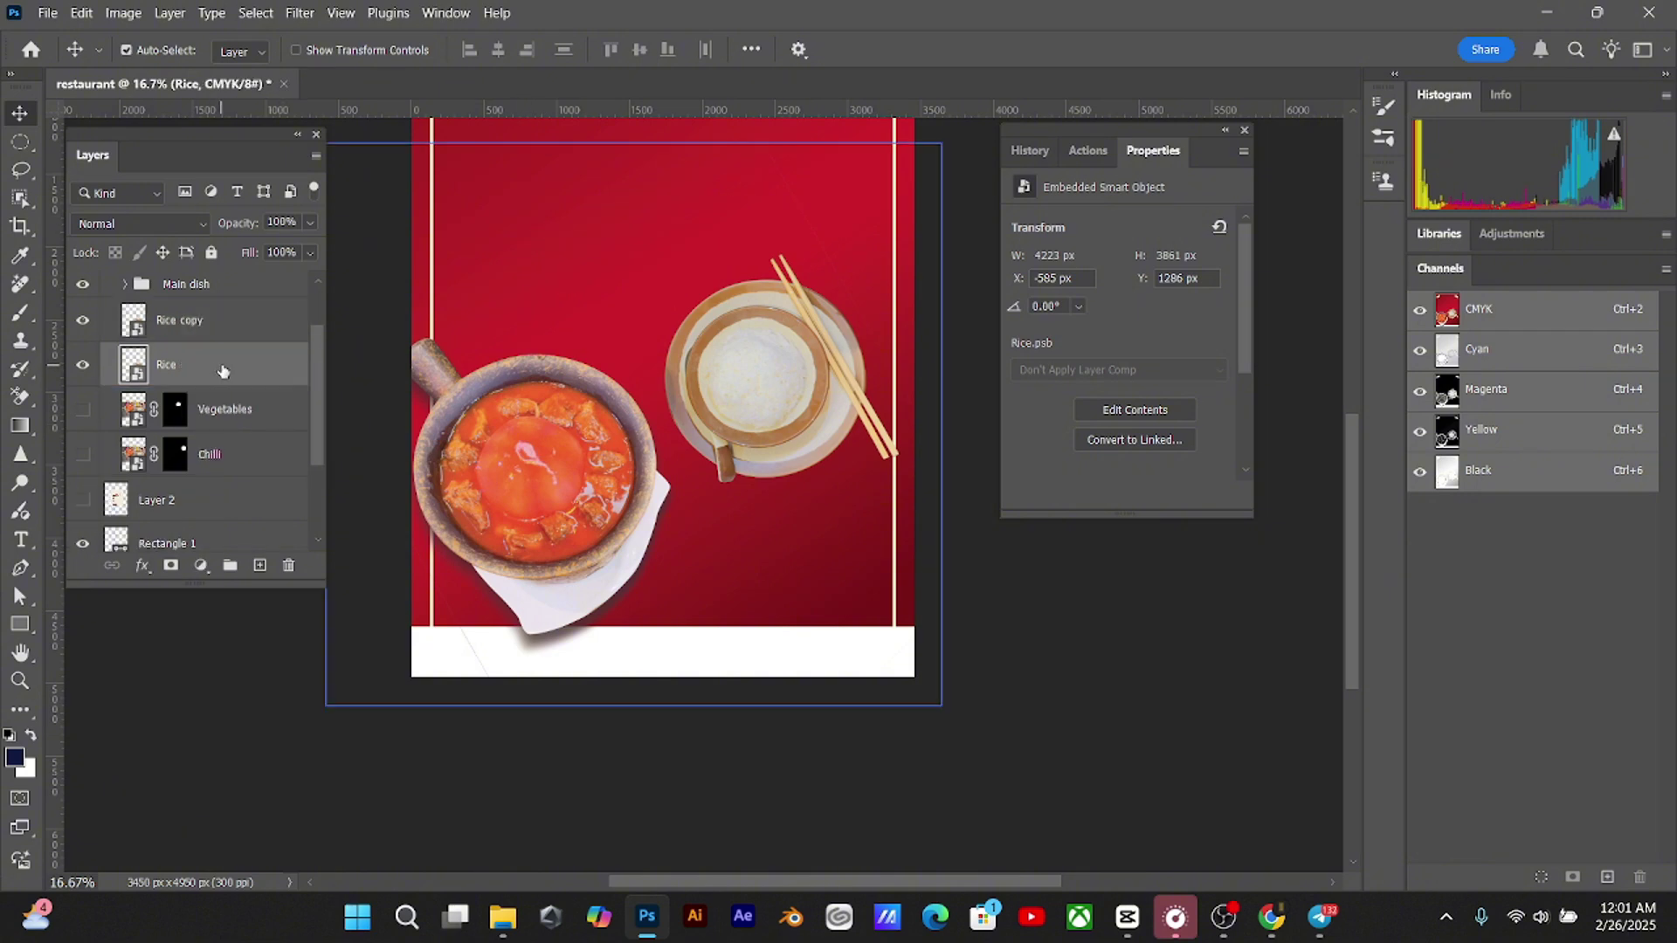
click(123, 12)
mouse_move(185, 70)
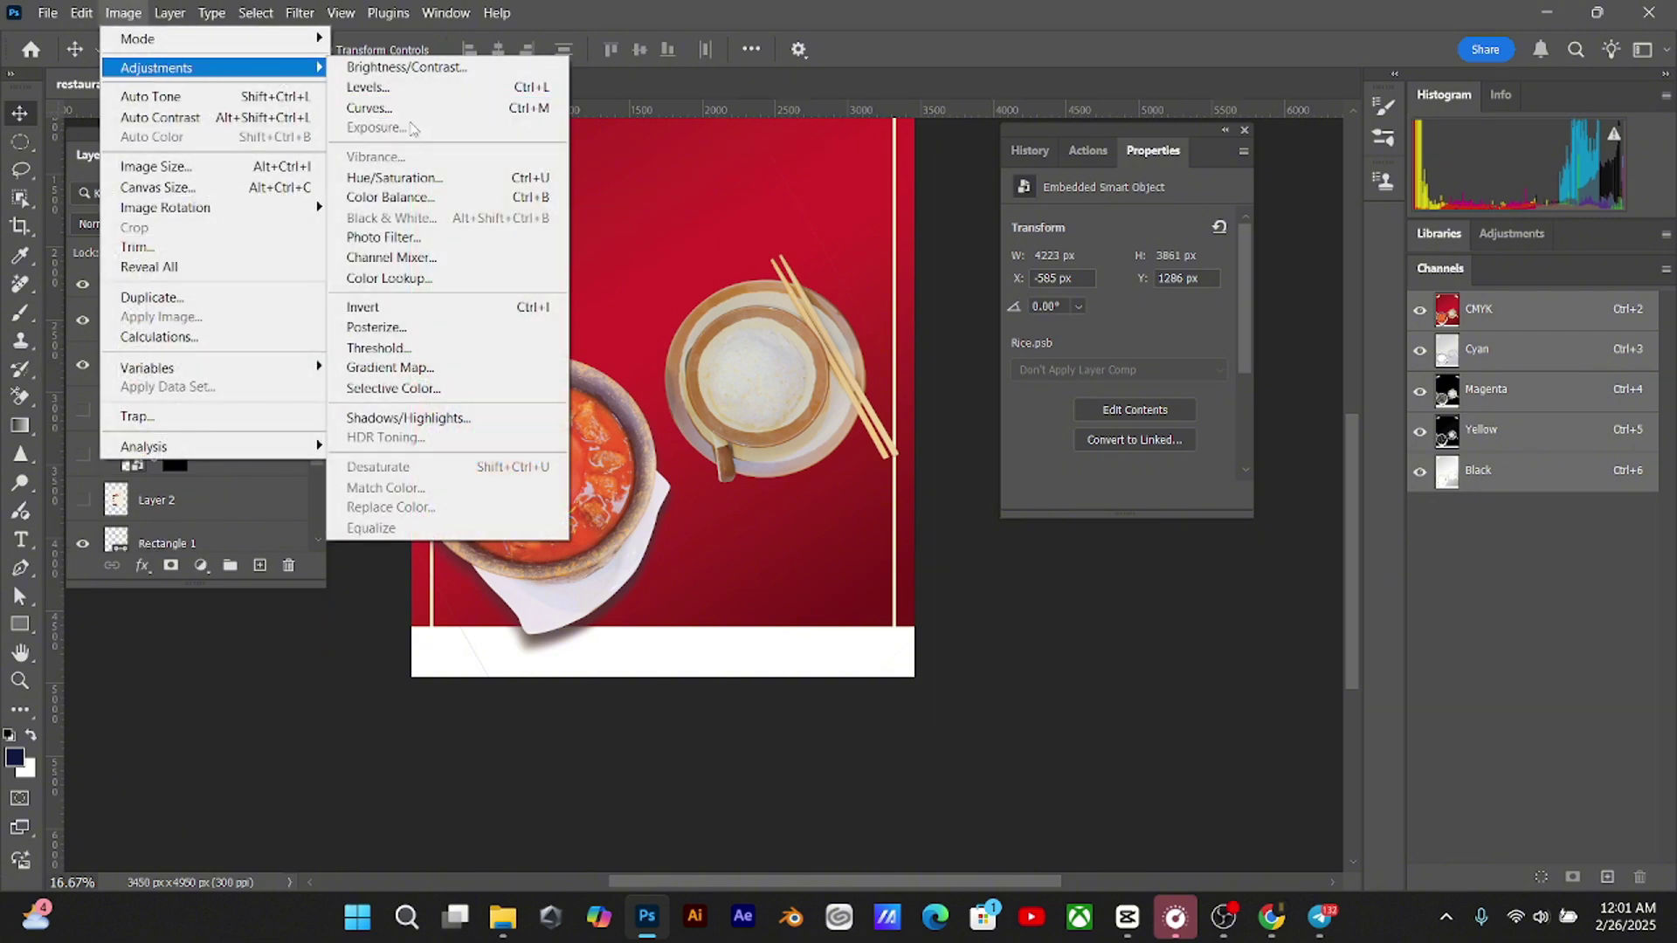
click(403, 179)
drag(680, 354, 634, 365)
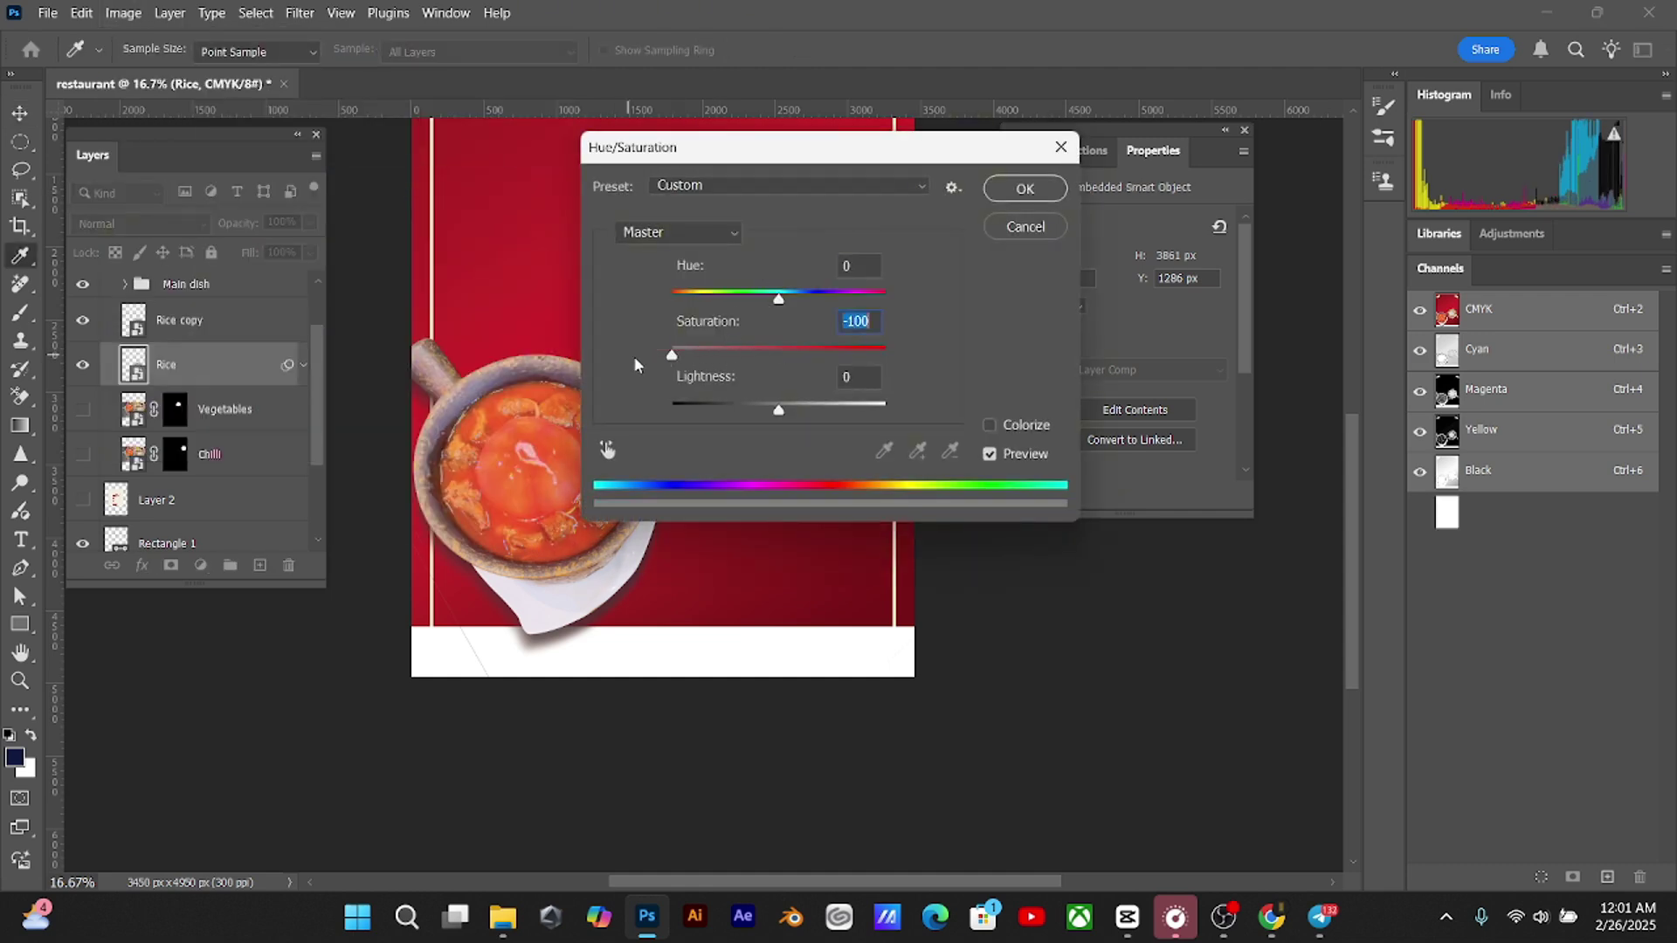
drag(774, 412, 668, 410)
click(1014, 194)
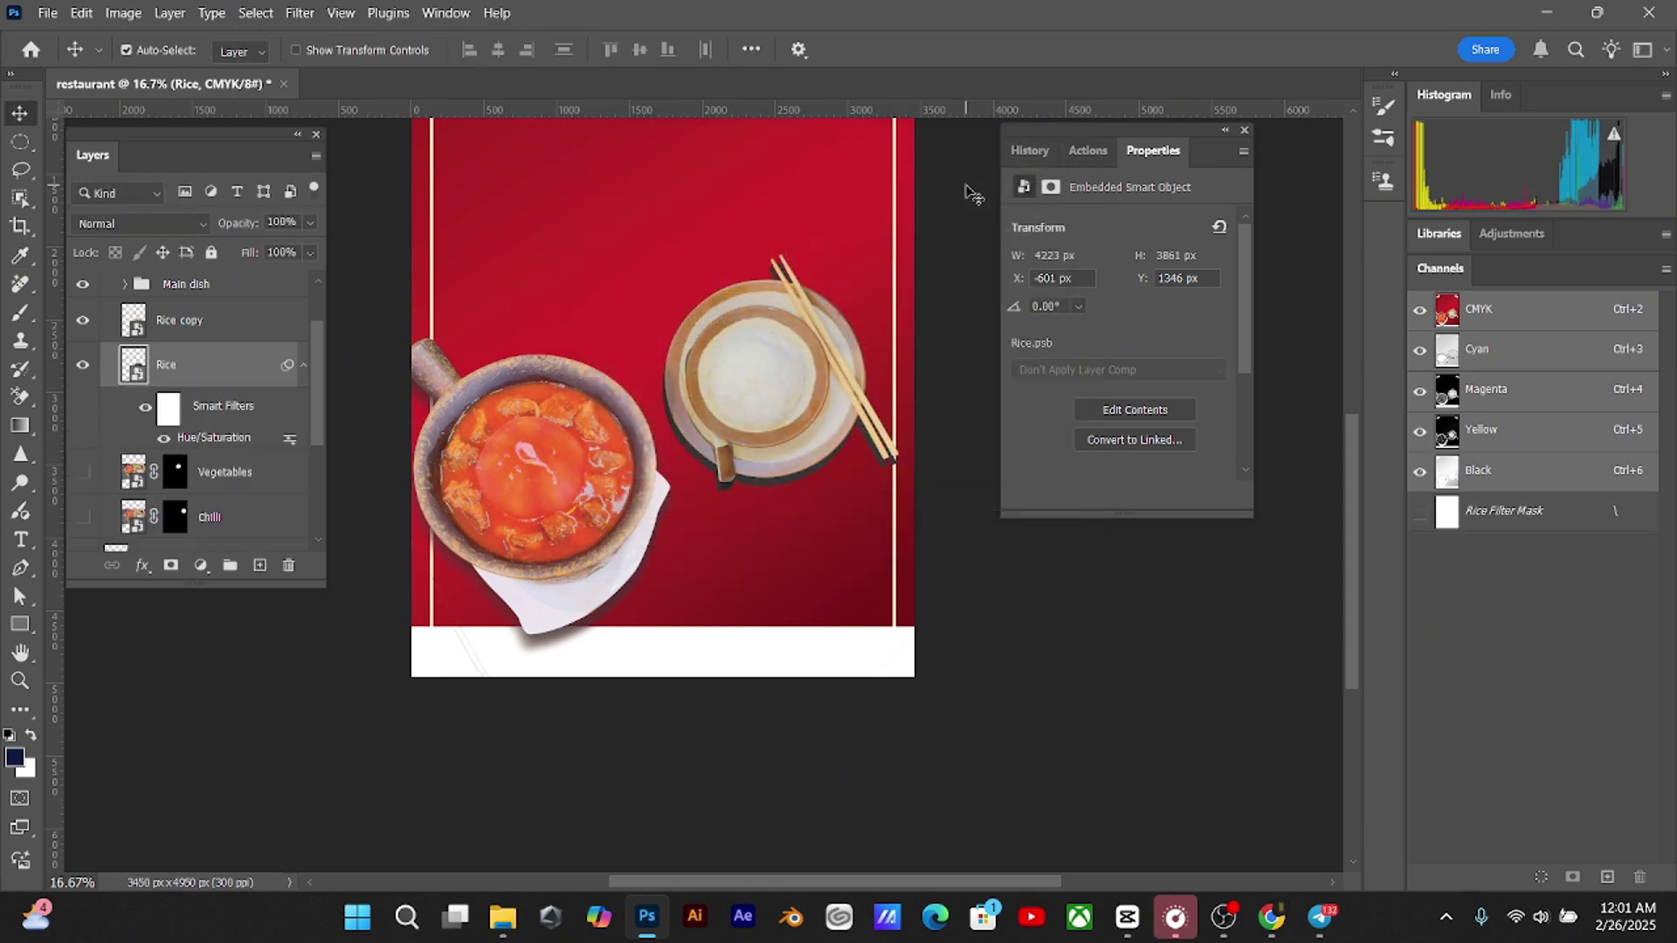
Apply a Motion Blur to the blackened Rice layer with a 54° angle and 120-pixel distance
click(302, 16)
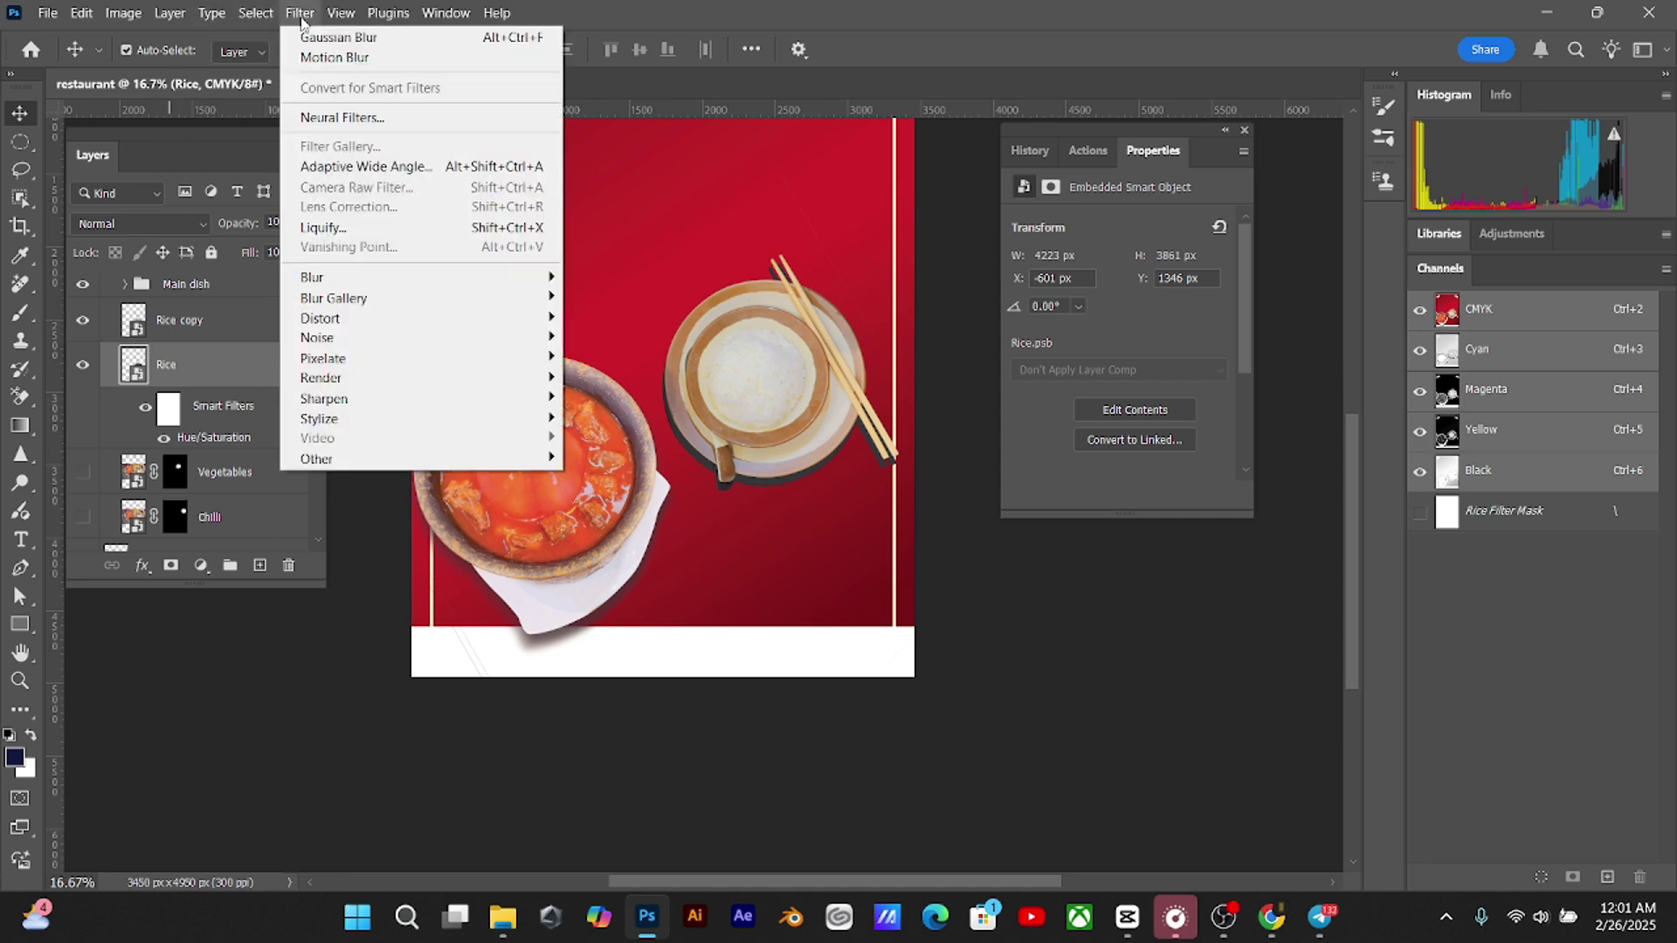
mouse_move(323, 277)
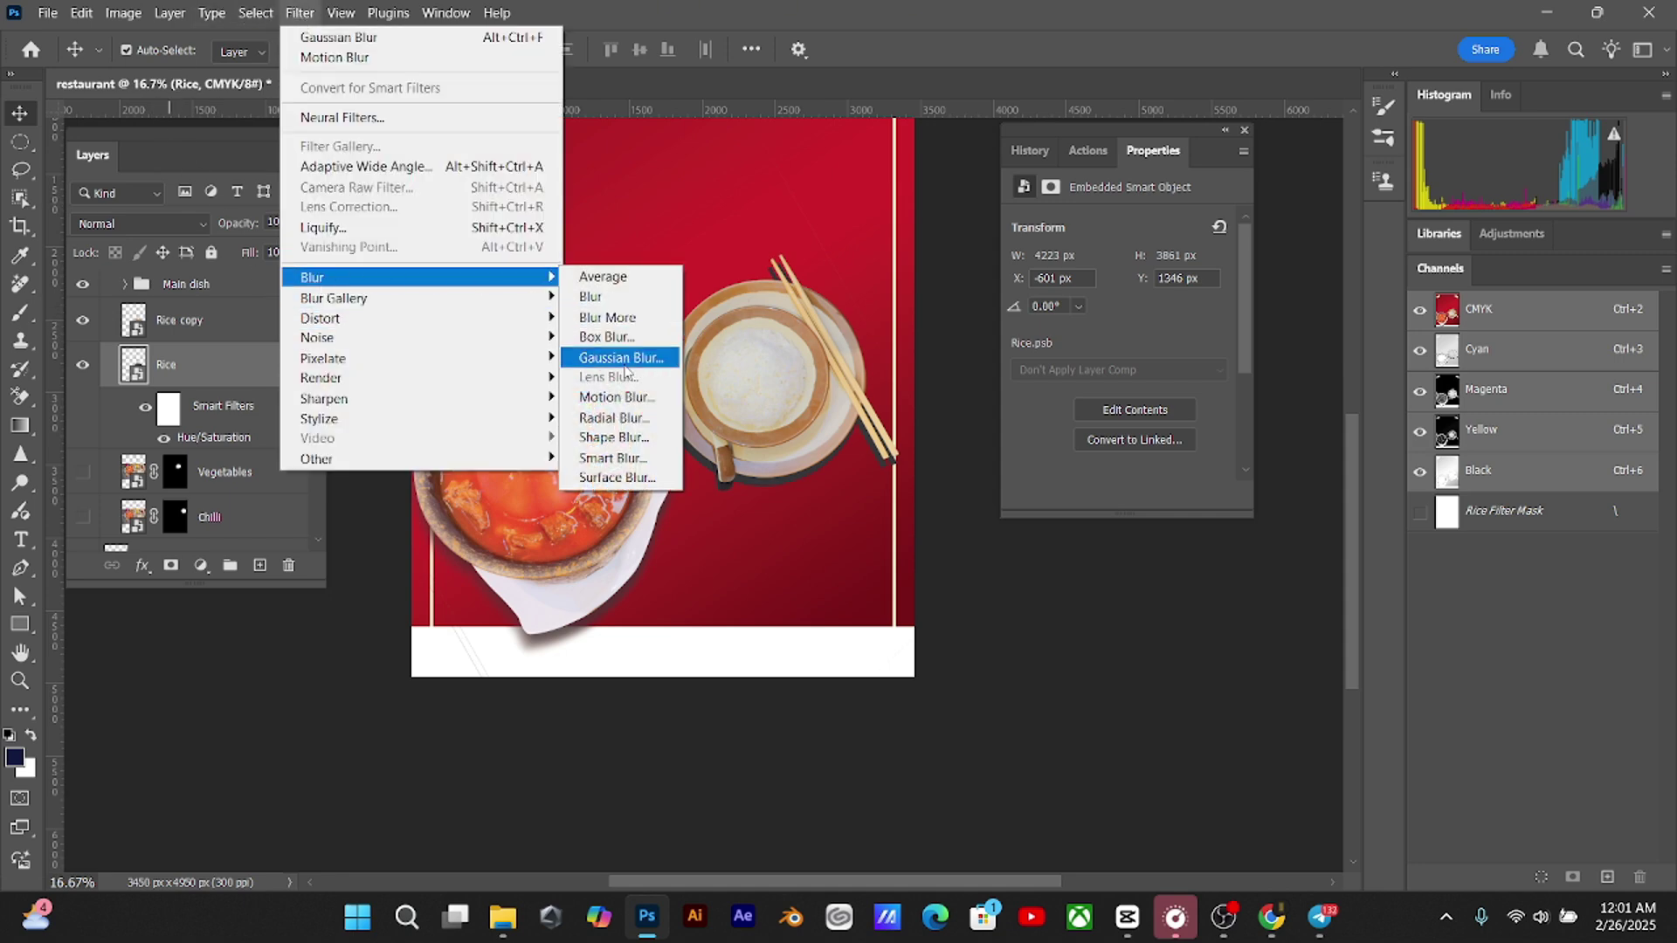
click(617, 398)
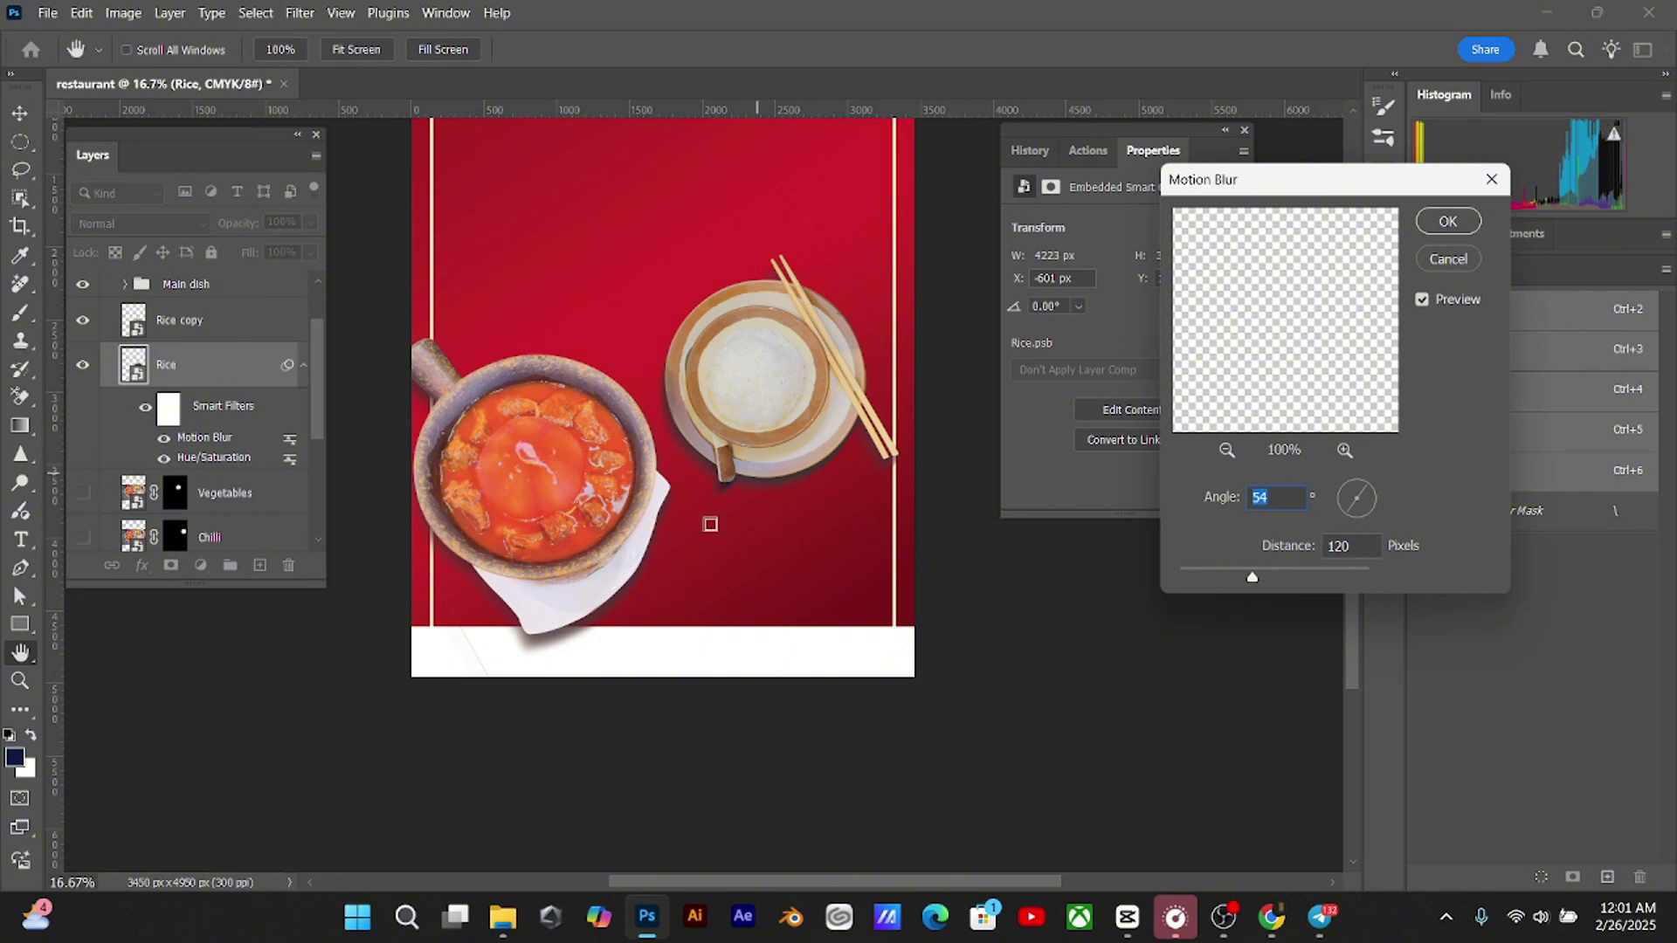
click(1448, 222)
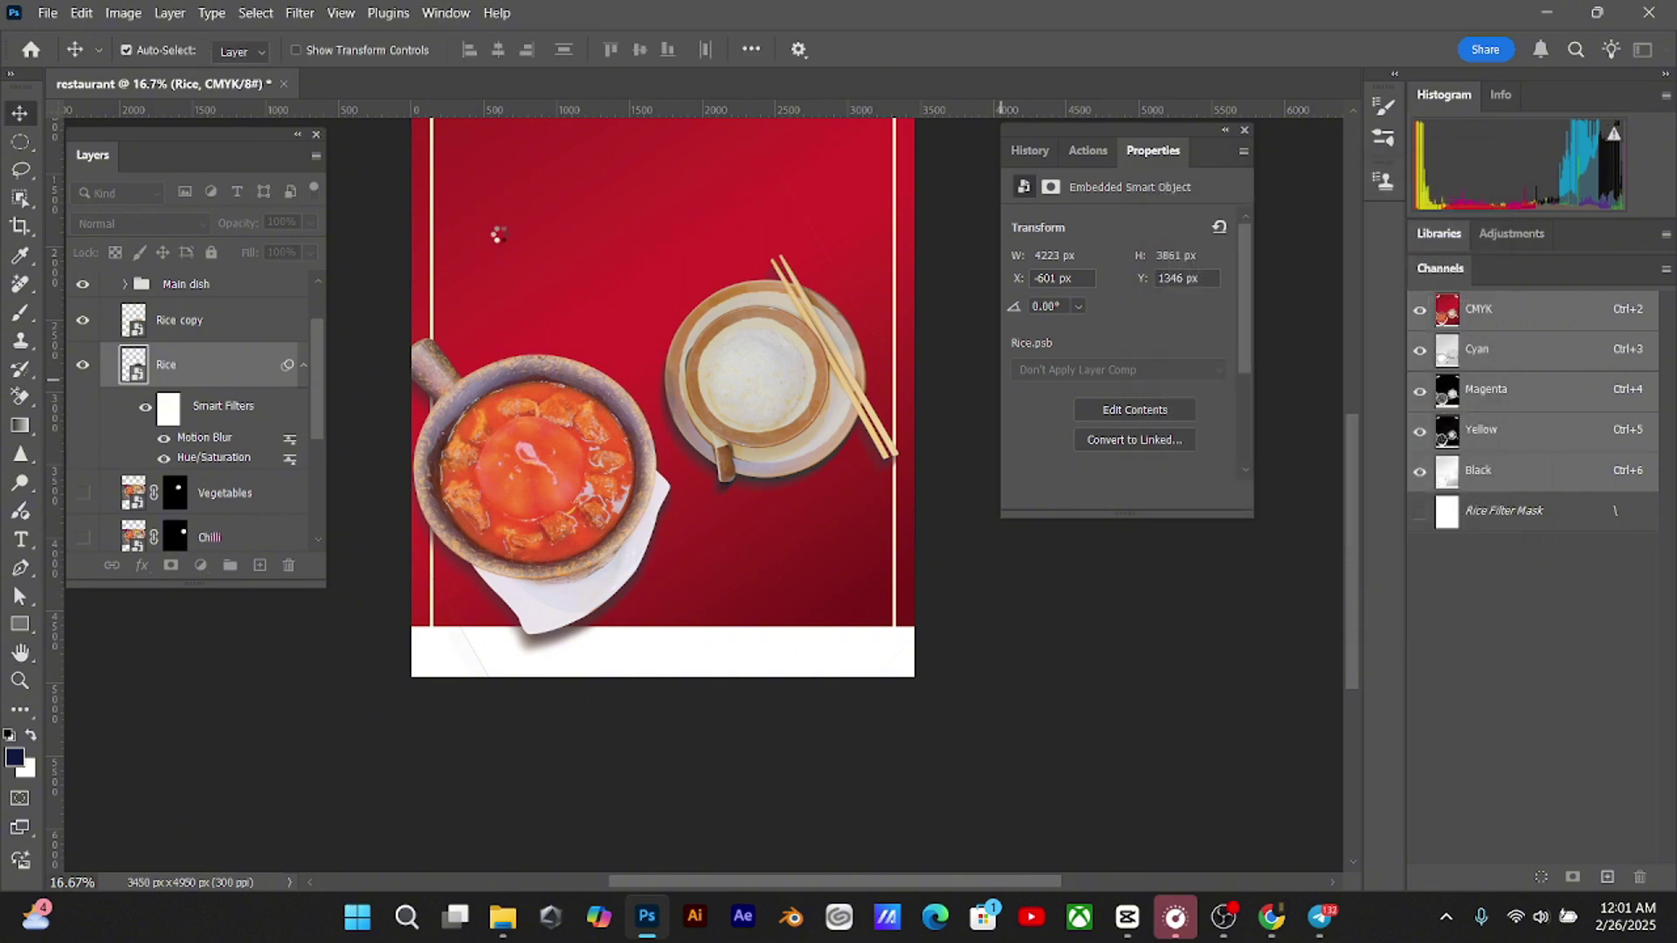
Soften the Rice shadow layer with a Gaussian Blur of 19.4 pixels radius
click(300, 13)
mouse_move(319, 277)
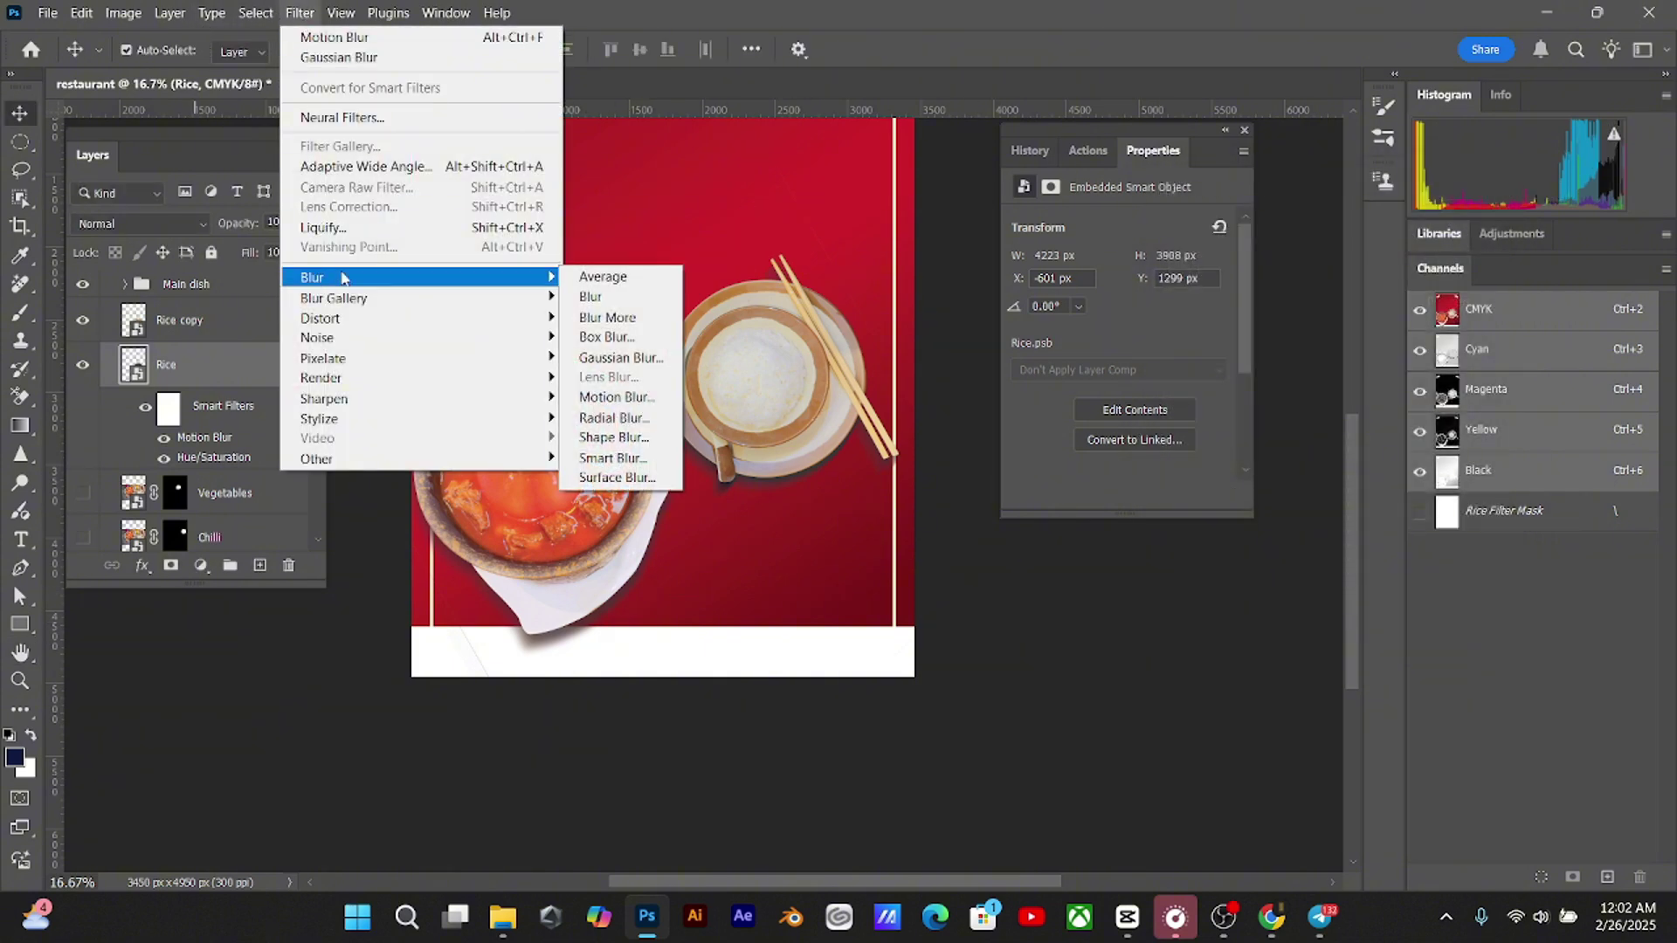
click(616, 362)
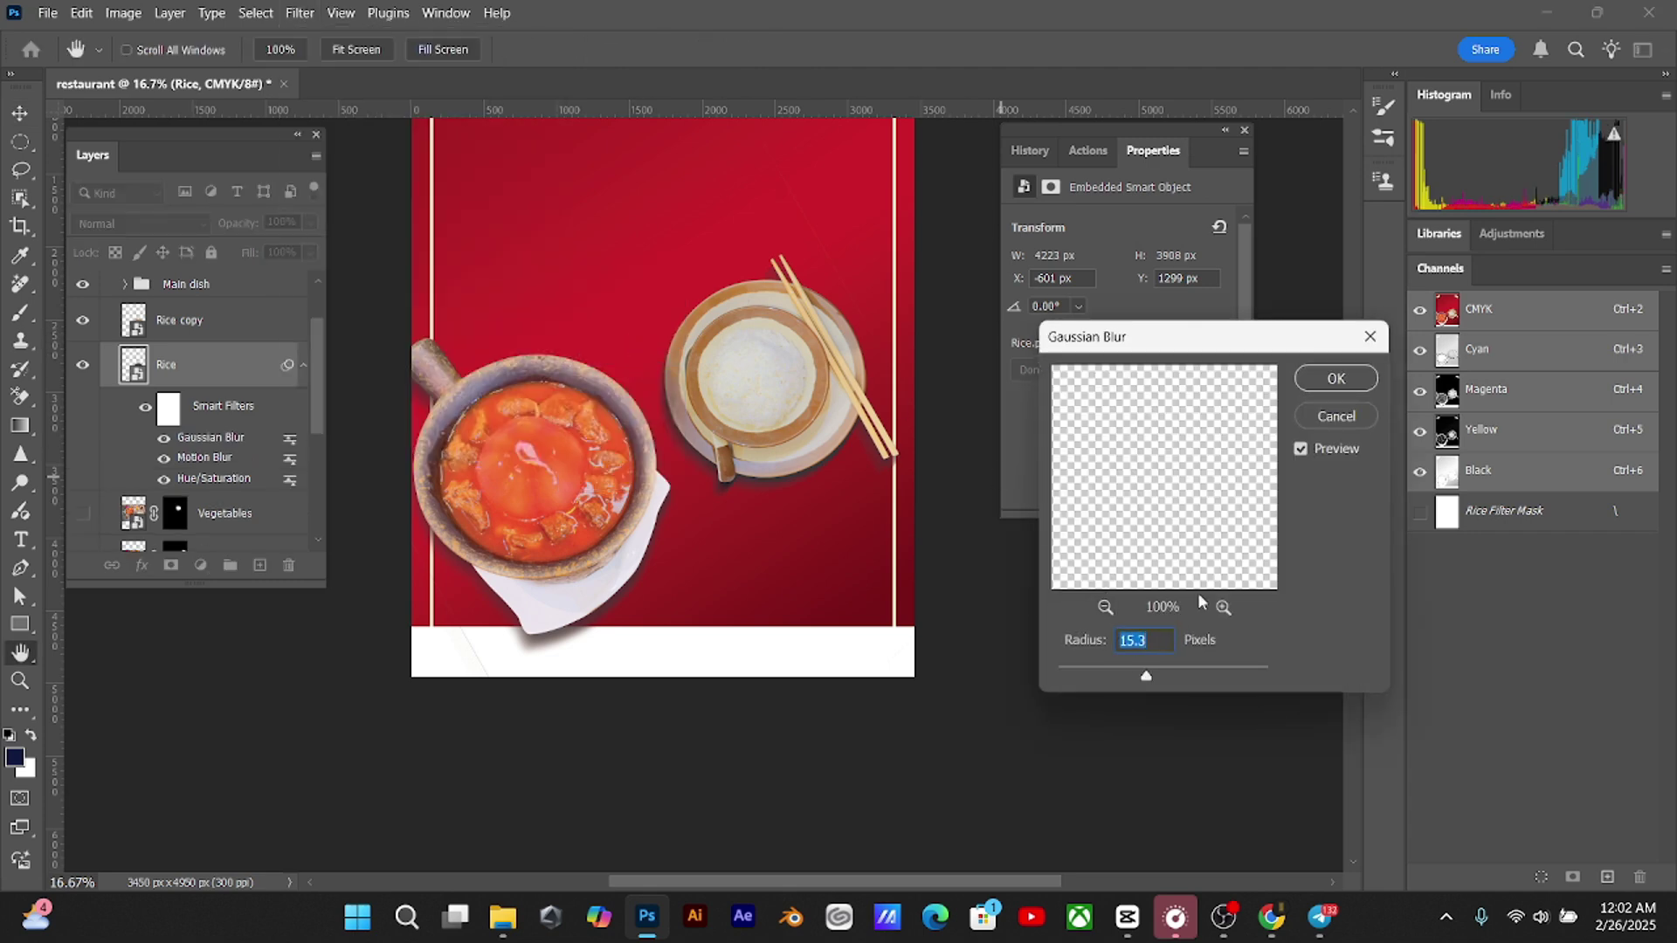
drag(1161, 676, 1152, 681)
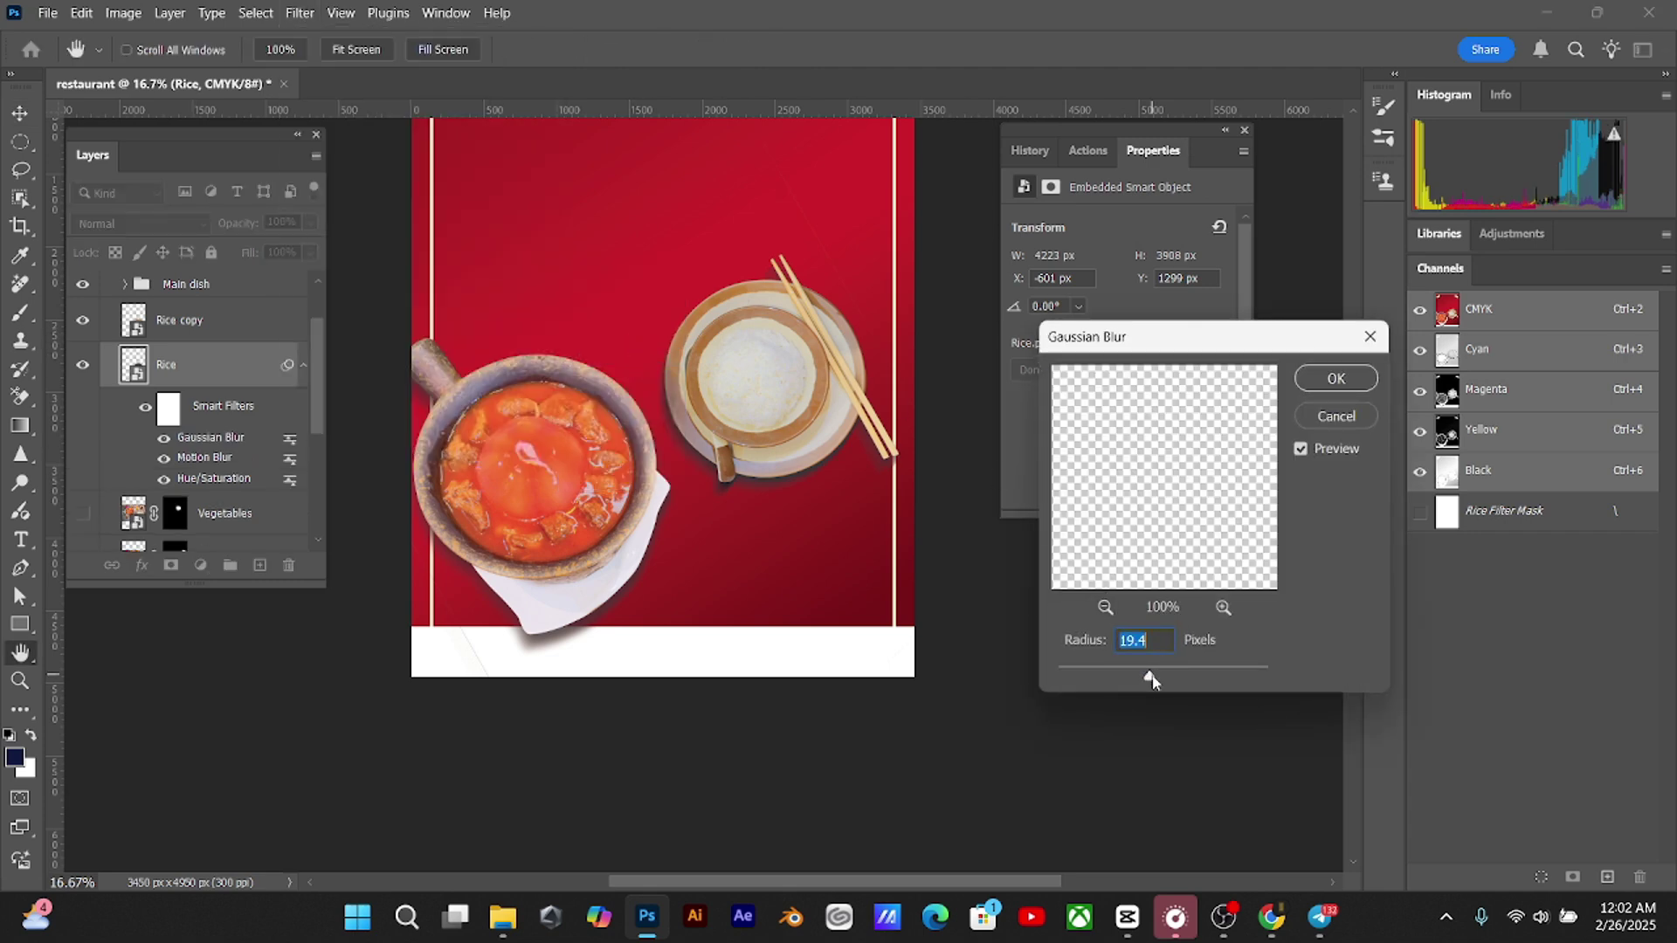
click(1368, 380)
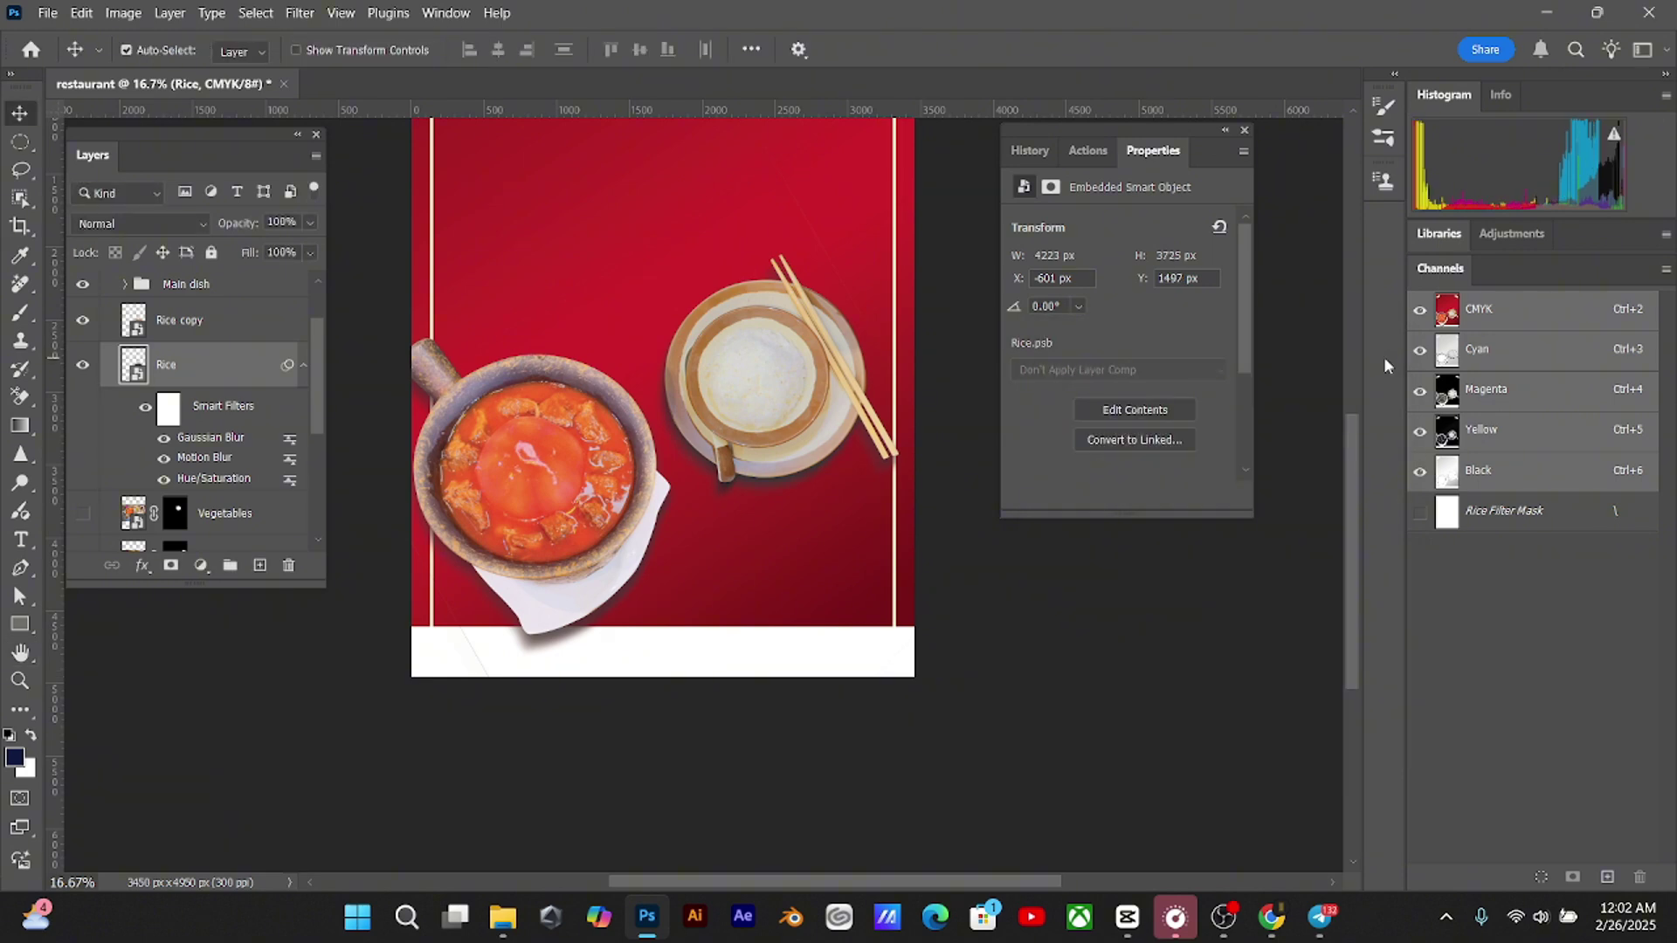
Nudge the blurred Rice shadow up and sideways to fit beneath the bowl, ending near X -600, Y 1489 px
key(Up)
key(Up)
key(Up)
key(Up)
key(Up)
key(Up)
key(Up)
key(Left)
key(Right)
key(Right)
key(Right)
key(Right)
key(Right)
key(Right)
key(Right)
key(Right)
key(Right)
key(Right)
key(Right)
key(Right)
key(Right)
key(Right)
key(Right)
key(Up)
key(Up)
key(Up)
key(Up)
key(Up)
key(Up)
key(Left)
key(Left)
key(Left)
key(Left)
key(Left)
key(Left)
key(Left)
key(Left)
key(Left)
key(Left)
key(Left)
key(Left)
Reduce the opacity of the blurred Rice shadow layer to 85%
click(310, 223)
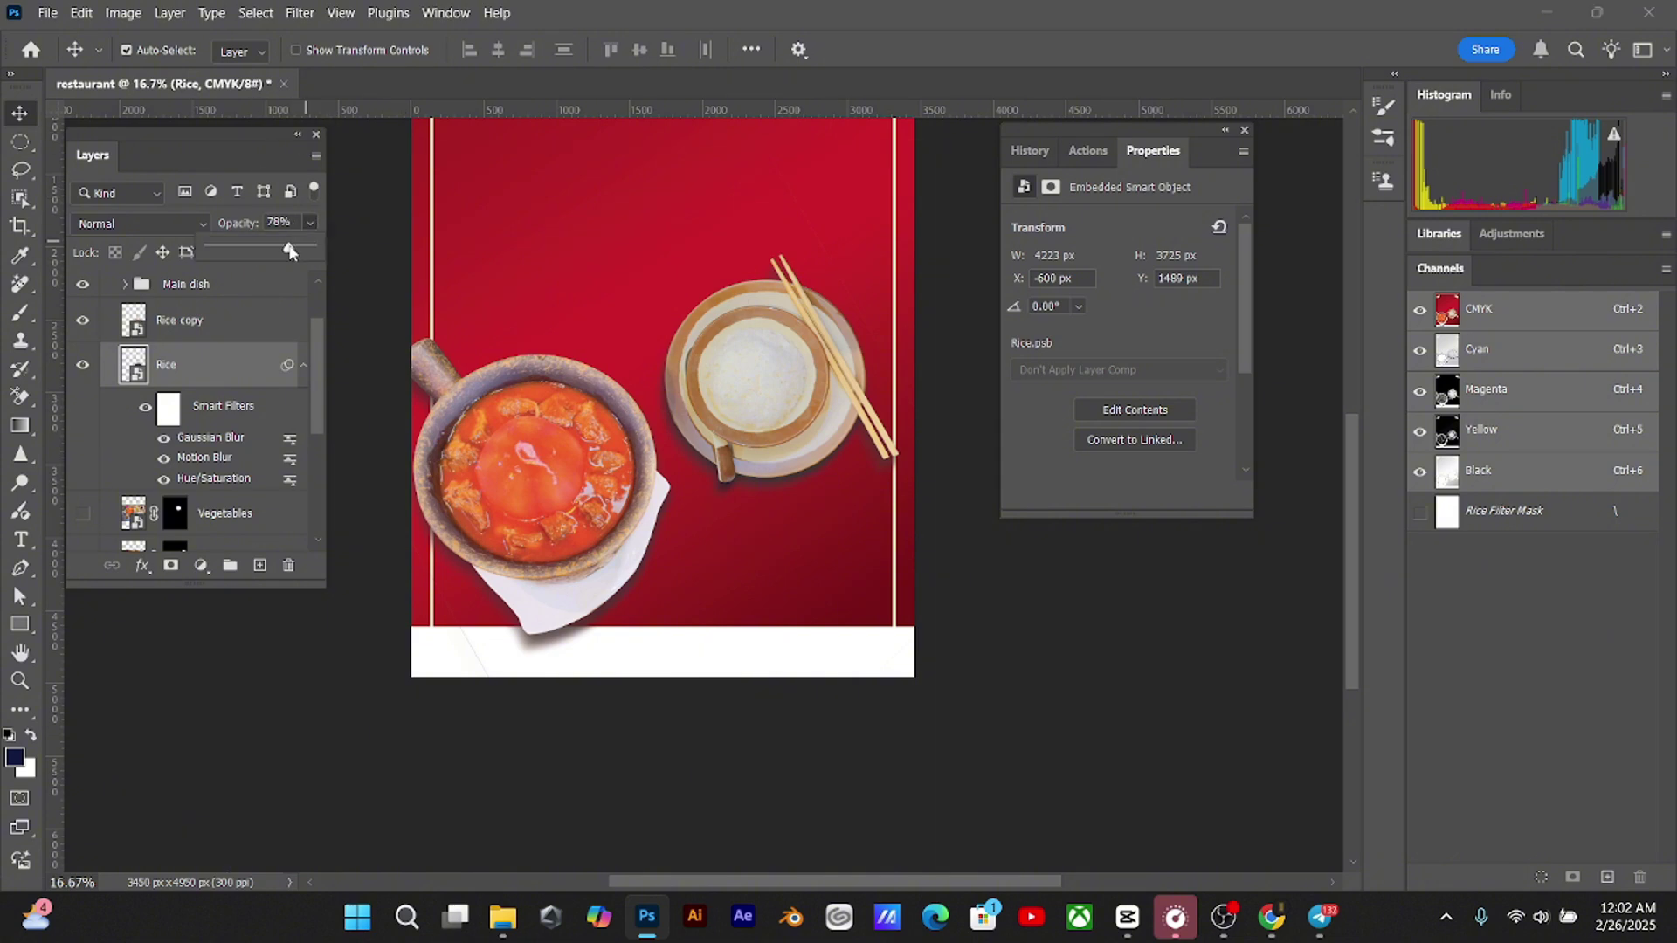
drag(290, 251, 296, 250)
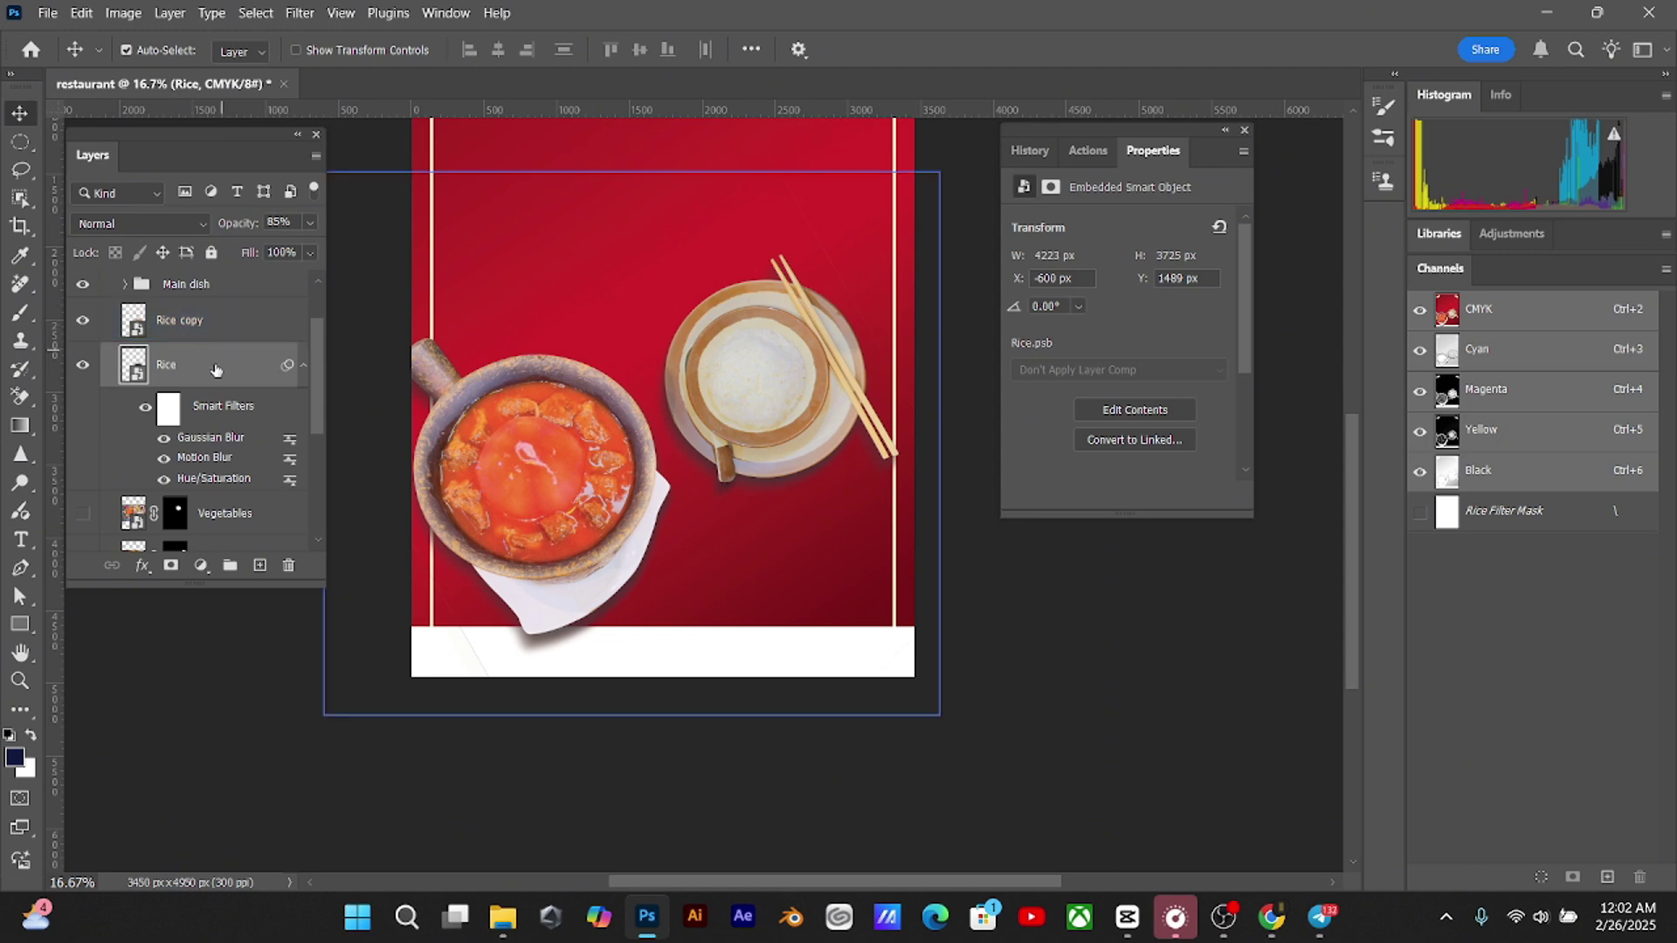
Apply a Photo Filter to the Rice copy layer using the Red filter at 25% density
click(226, 326)
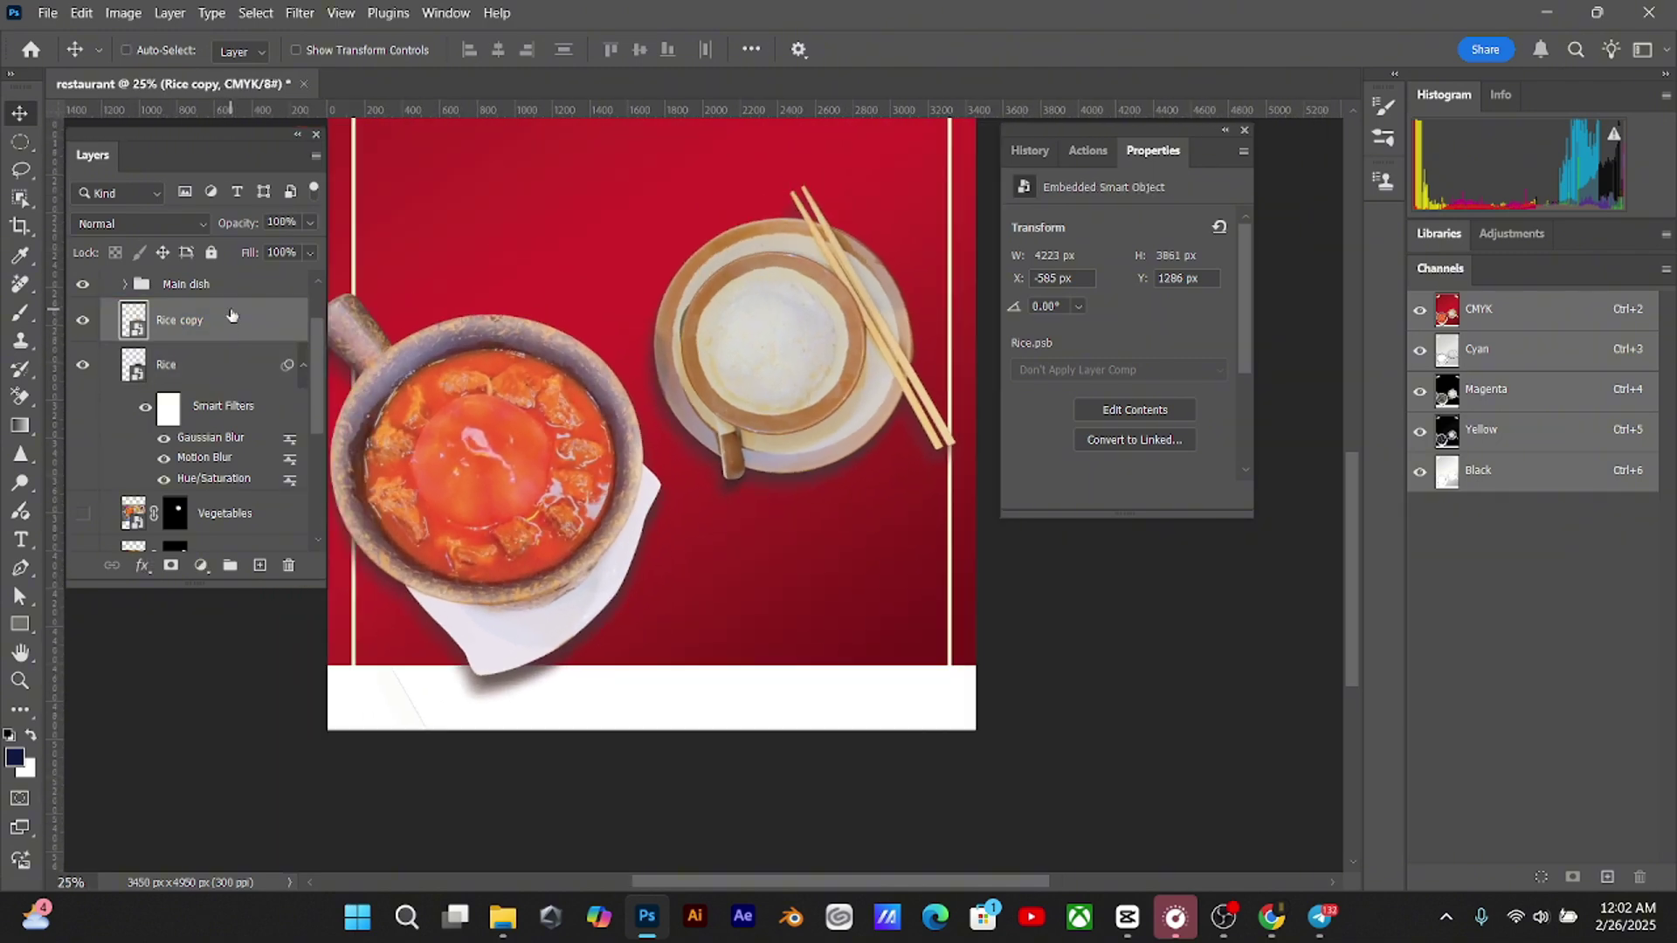
click(123, 14)
mouse_move(219, 67)
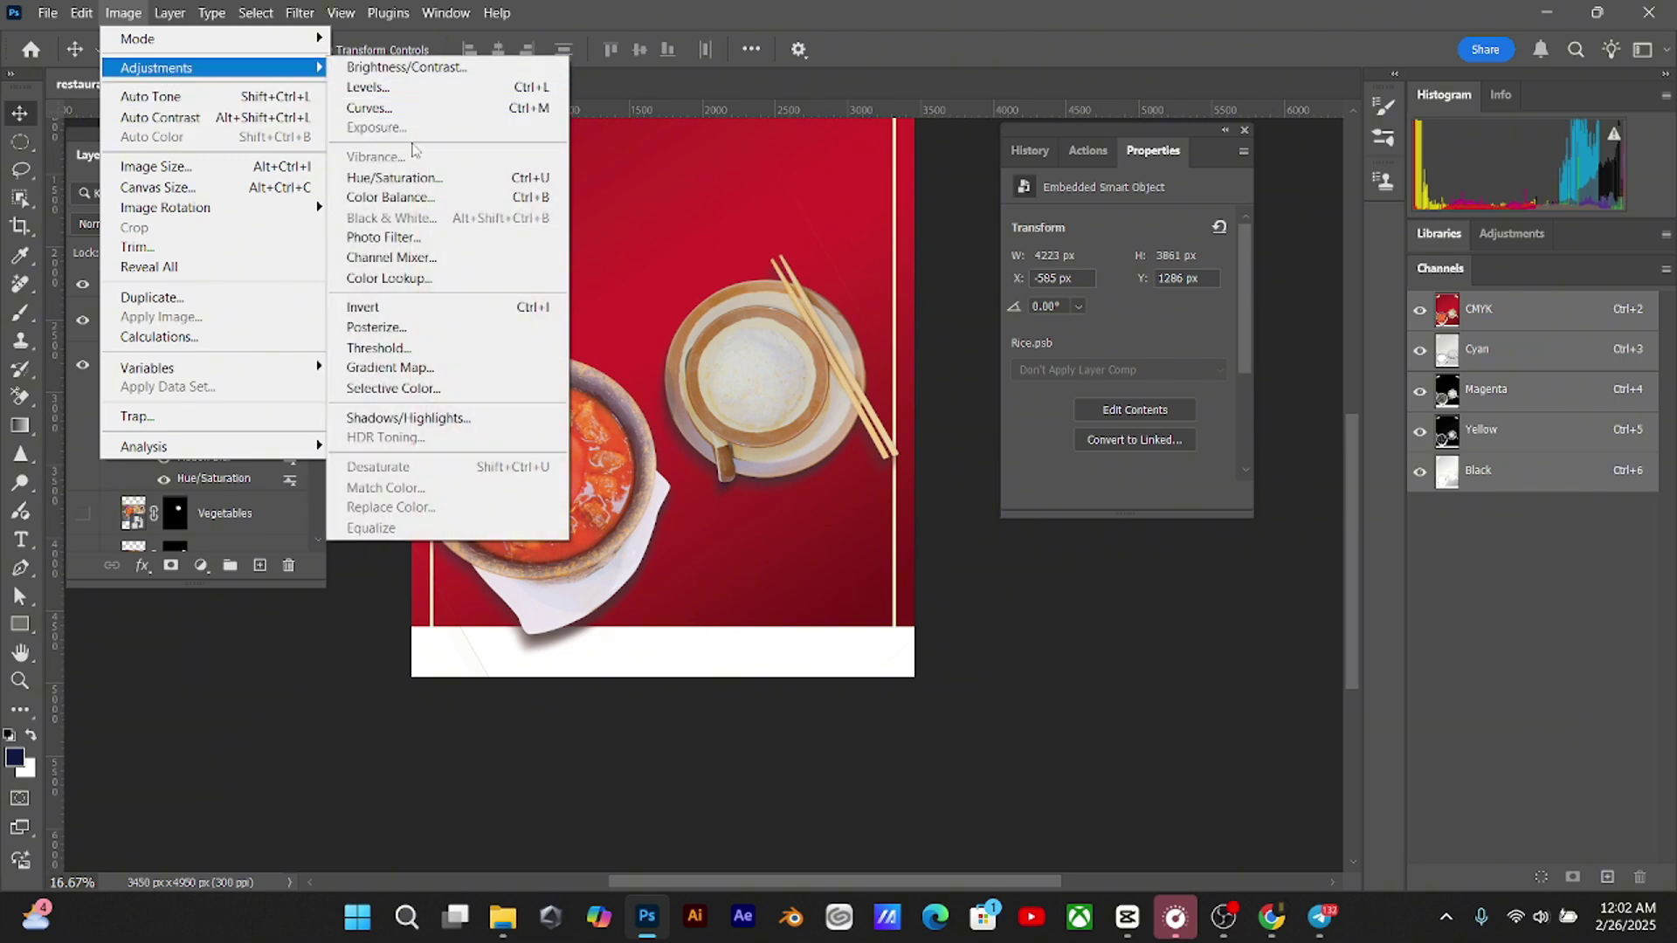
click(389, 238)
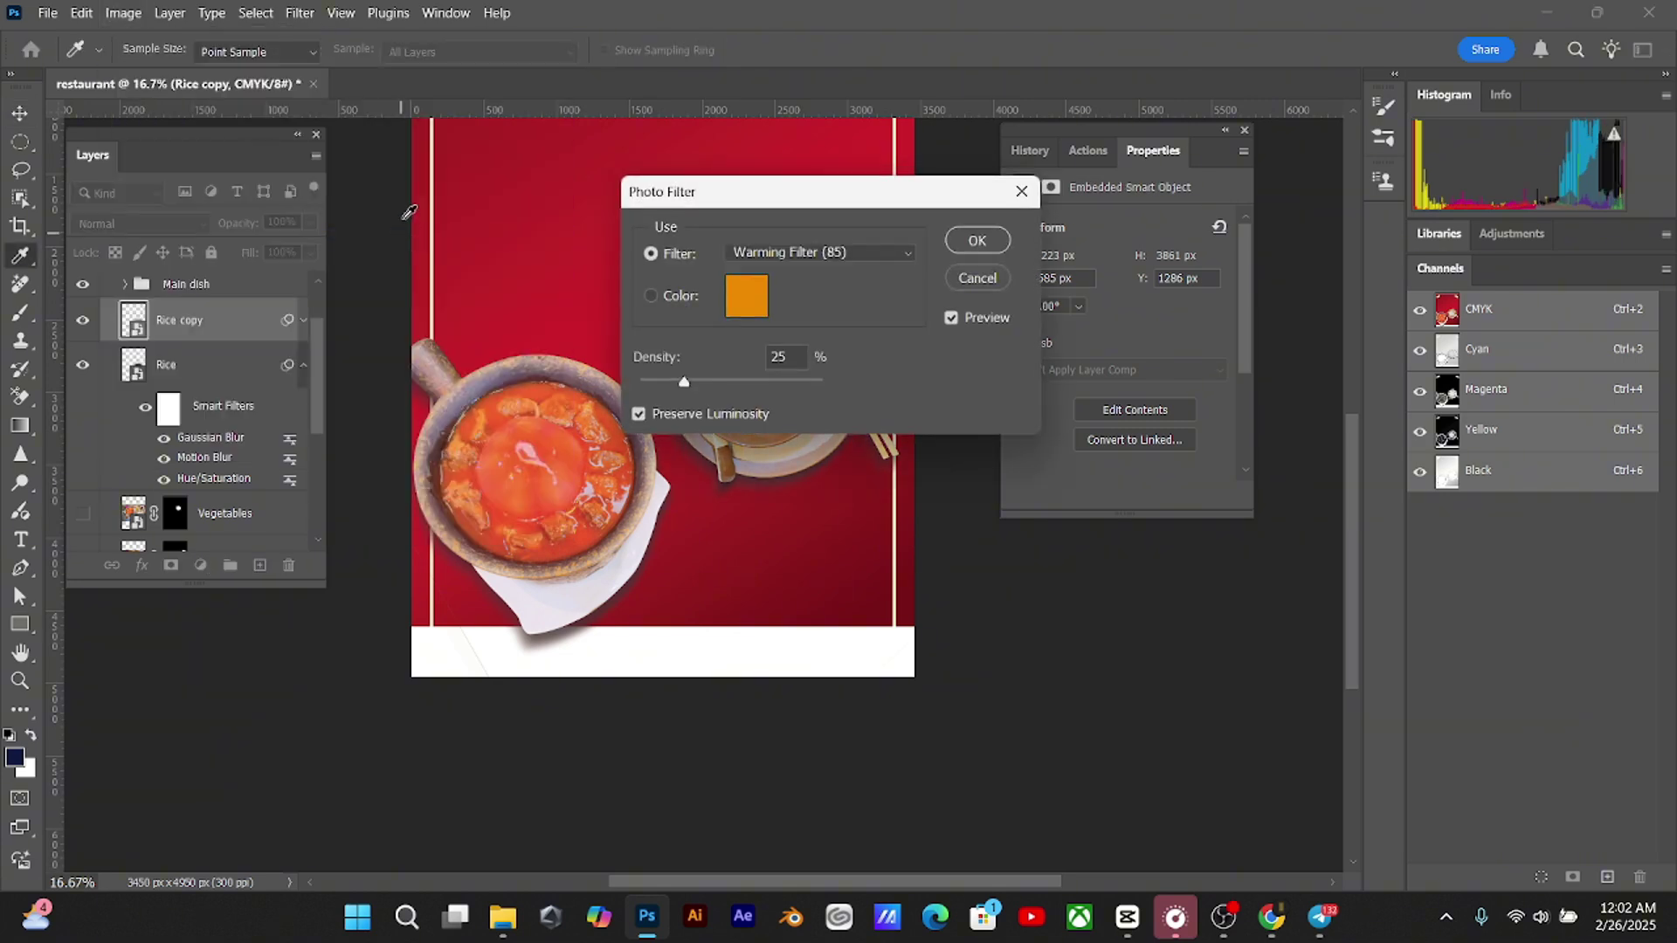
click(794, 253)
click(785, 388)
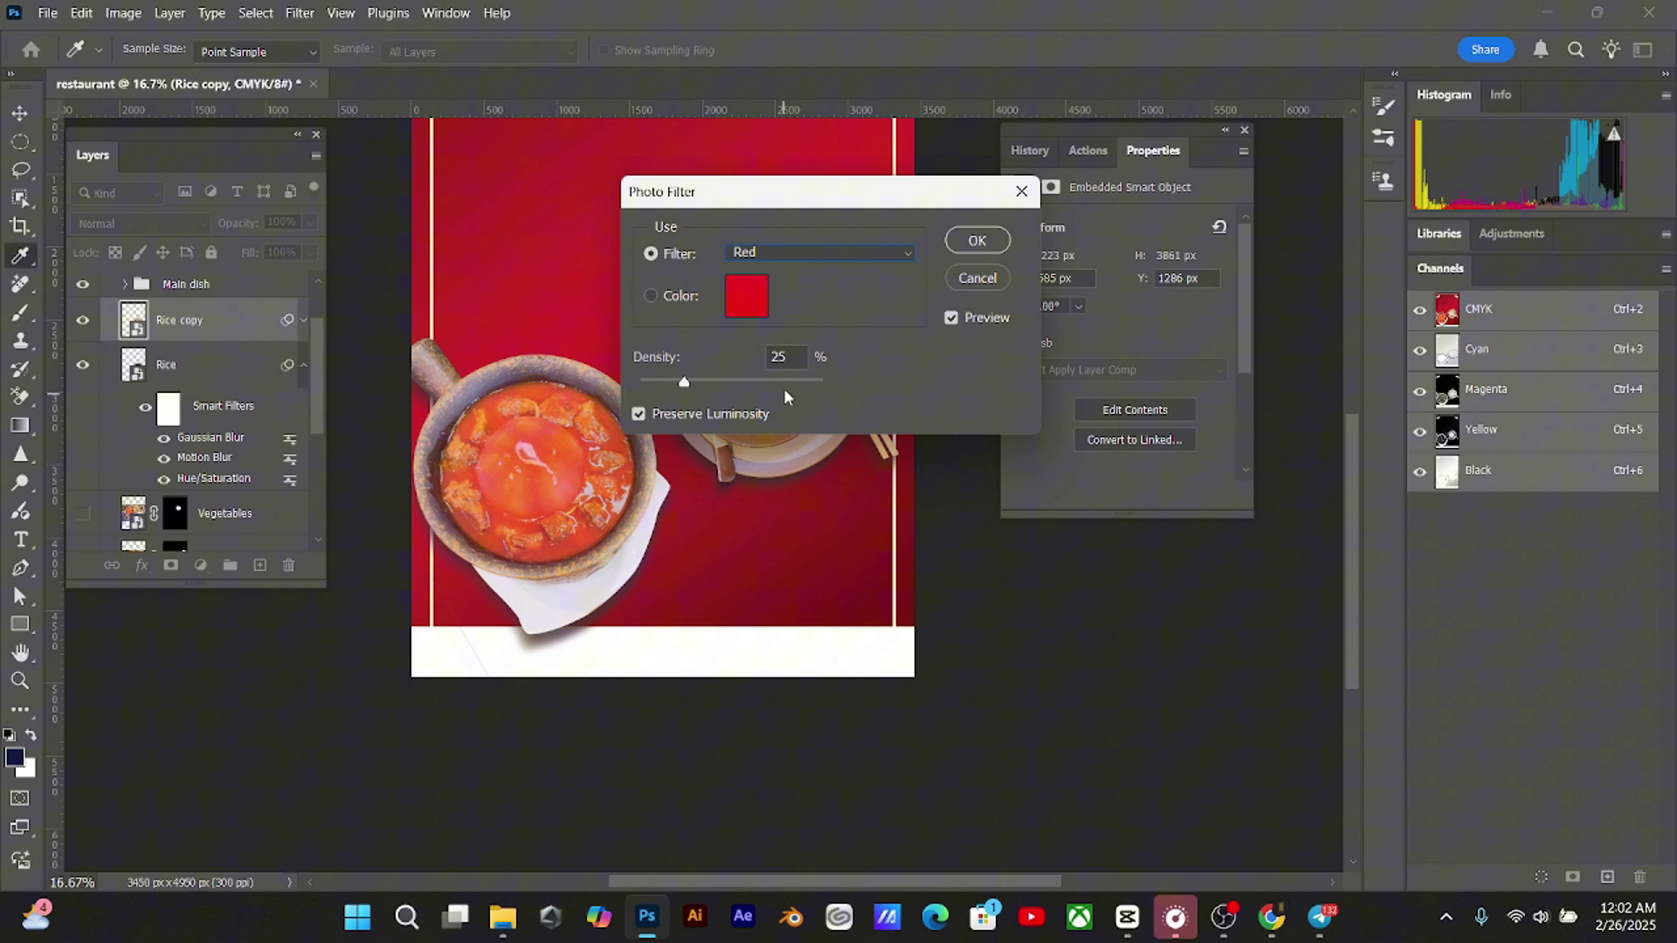
click(1002, 238)
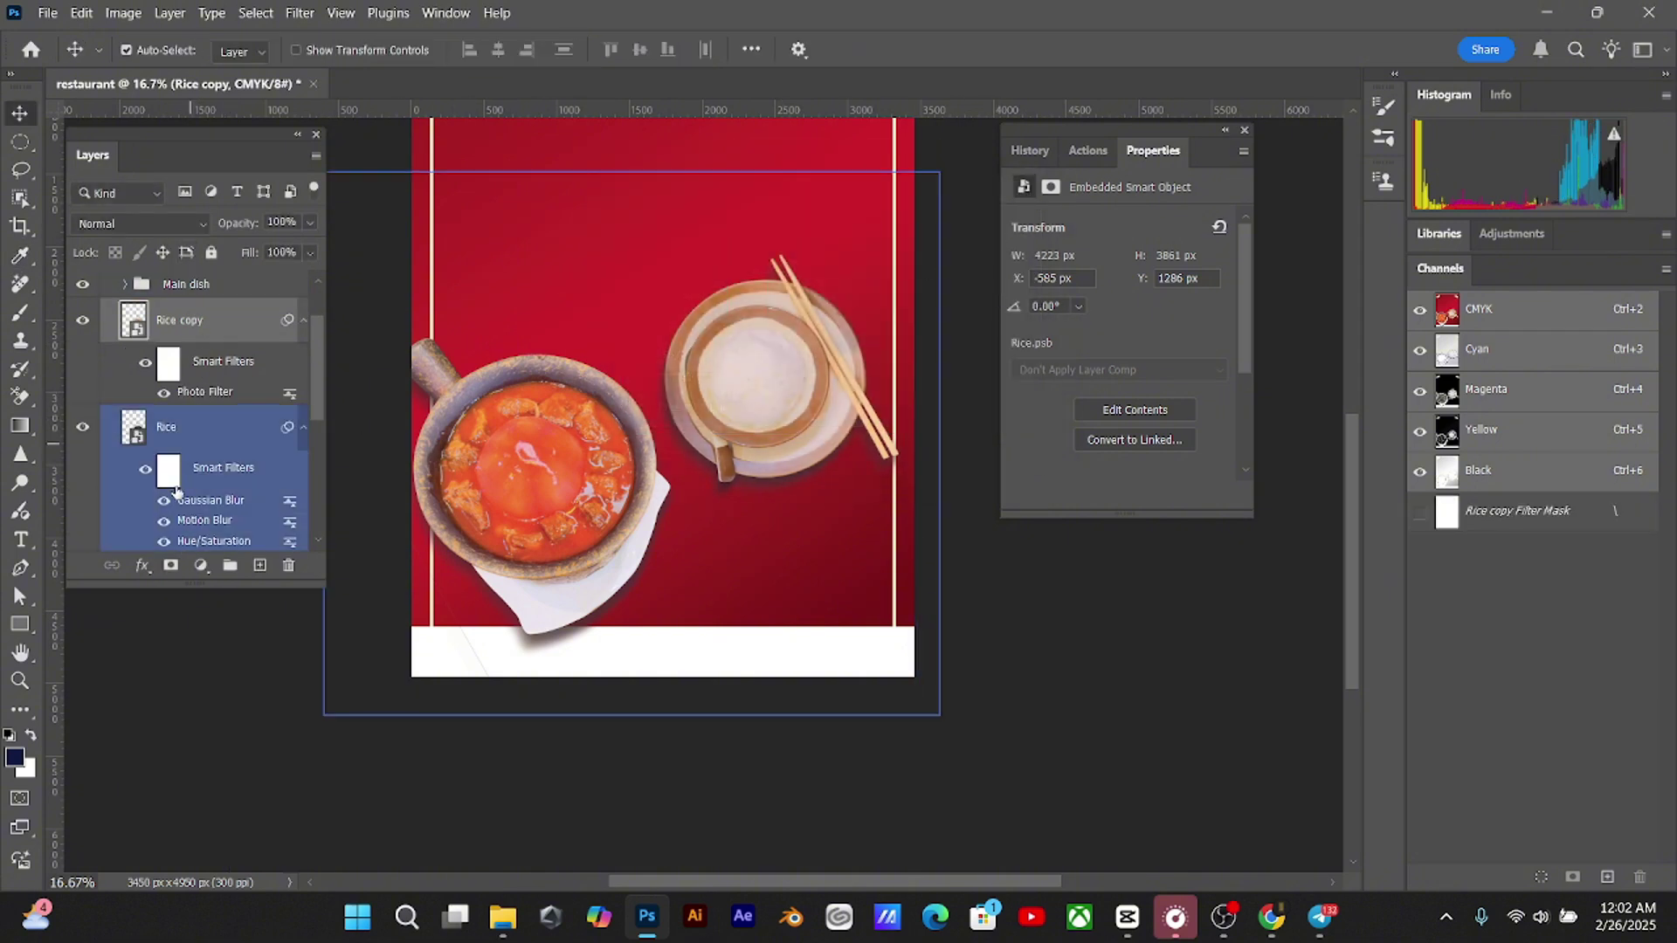
Apply a slight Brightness/Contrast adjustment to the Rice copy layer
click(124, 12)
mouse_move(201, 69)
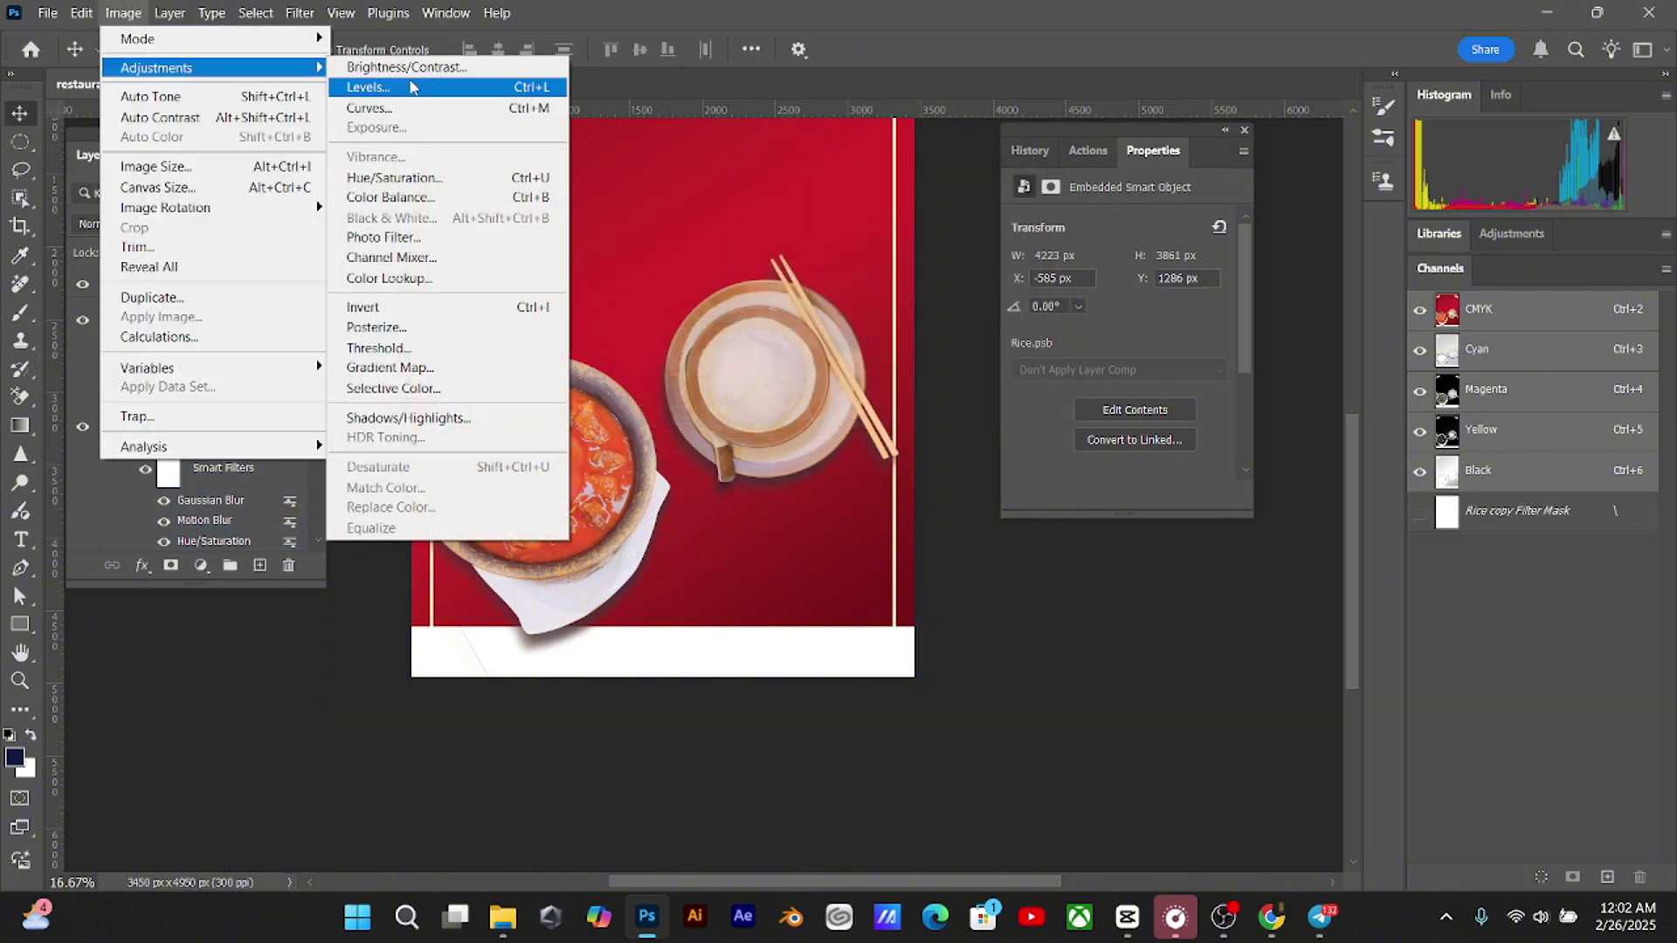
click(389, 67)
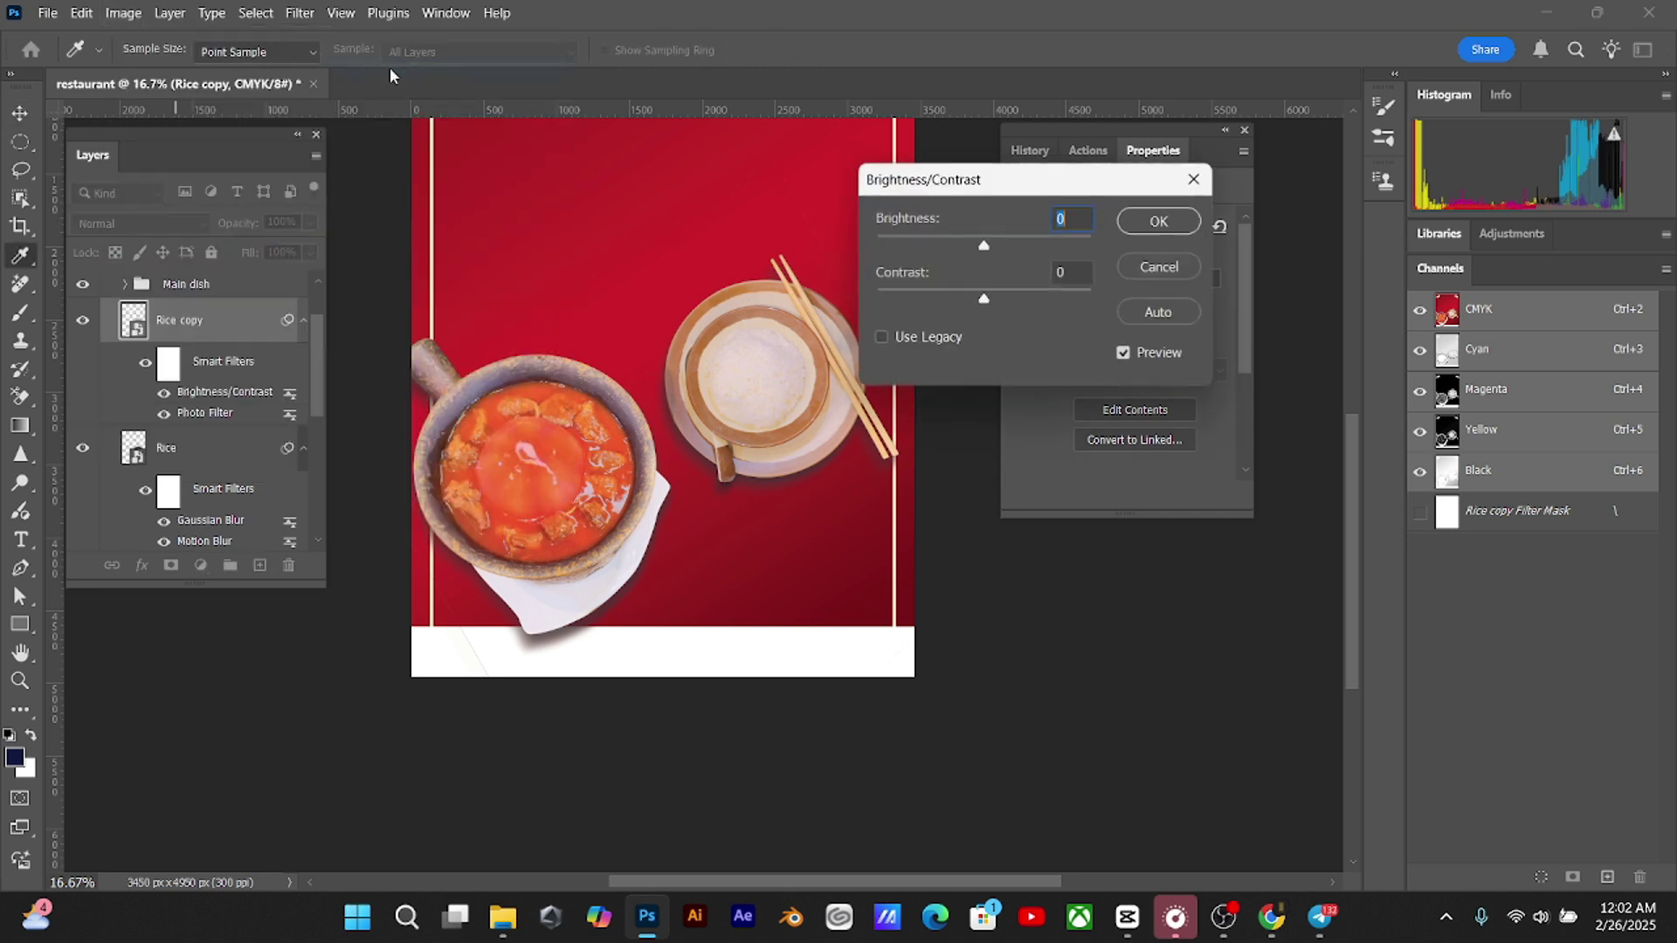
drag(984, 244, 999, 302)
click(1138, 224)
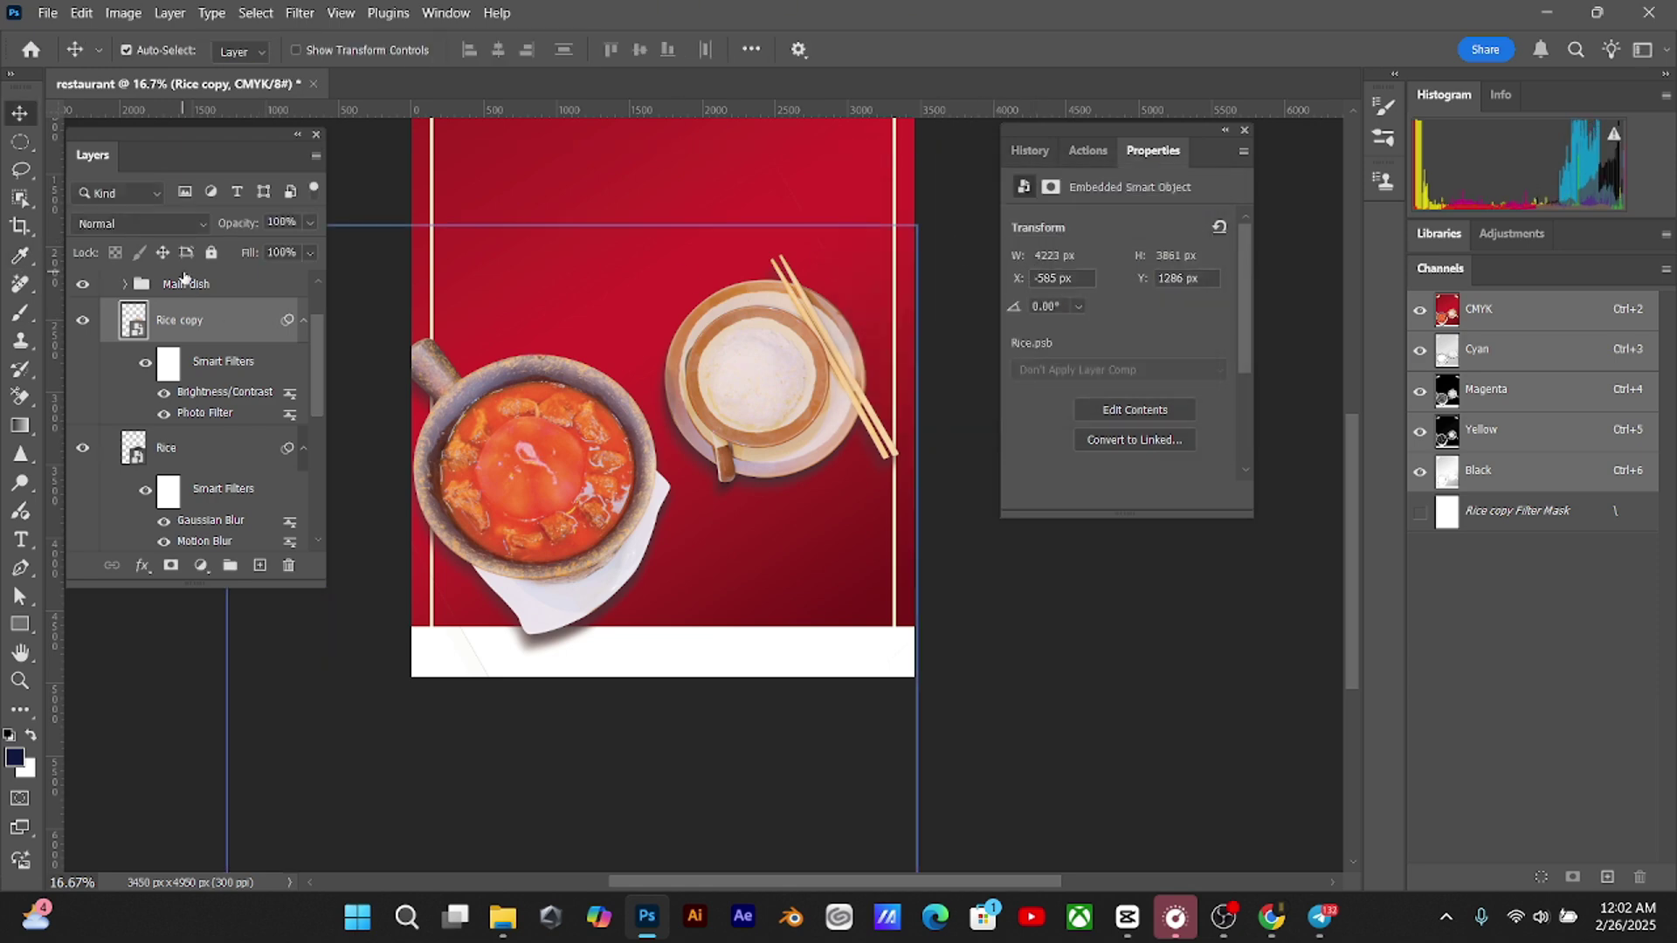
Group the Rice copy and Rice shadow layers and name the group Rice
shift+click(183, 466)
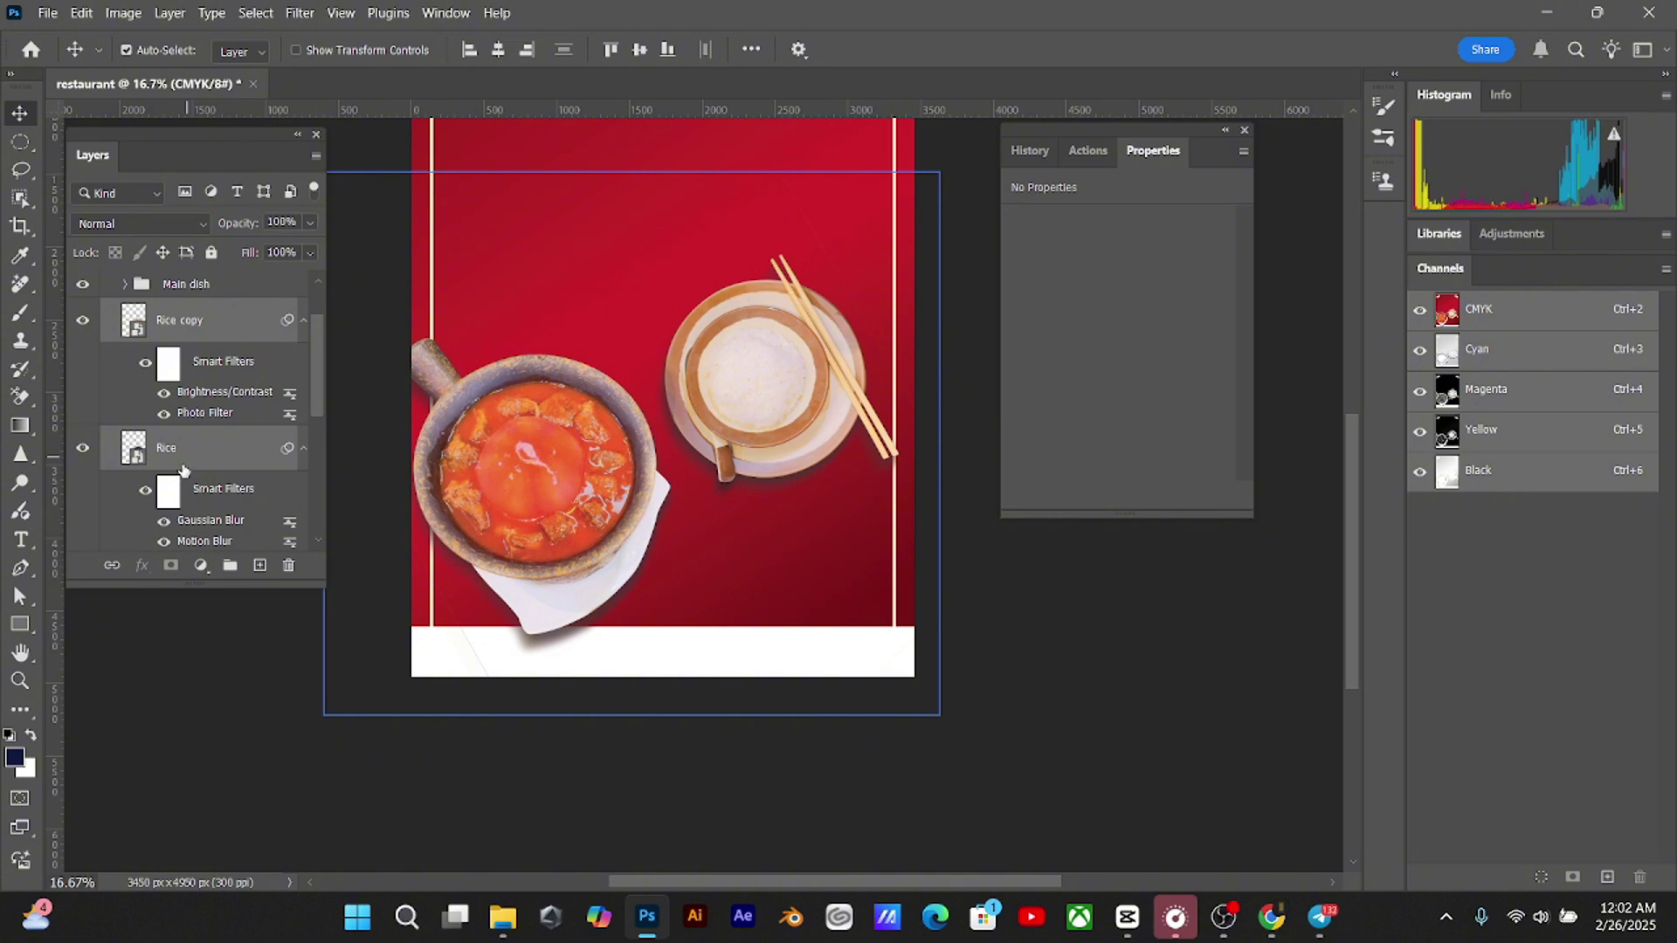
key(ctrl+g)
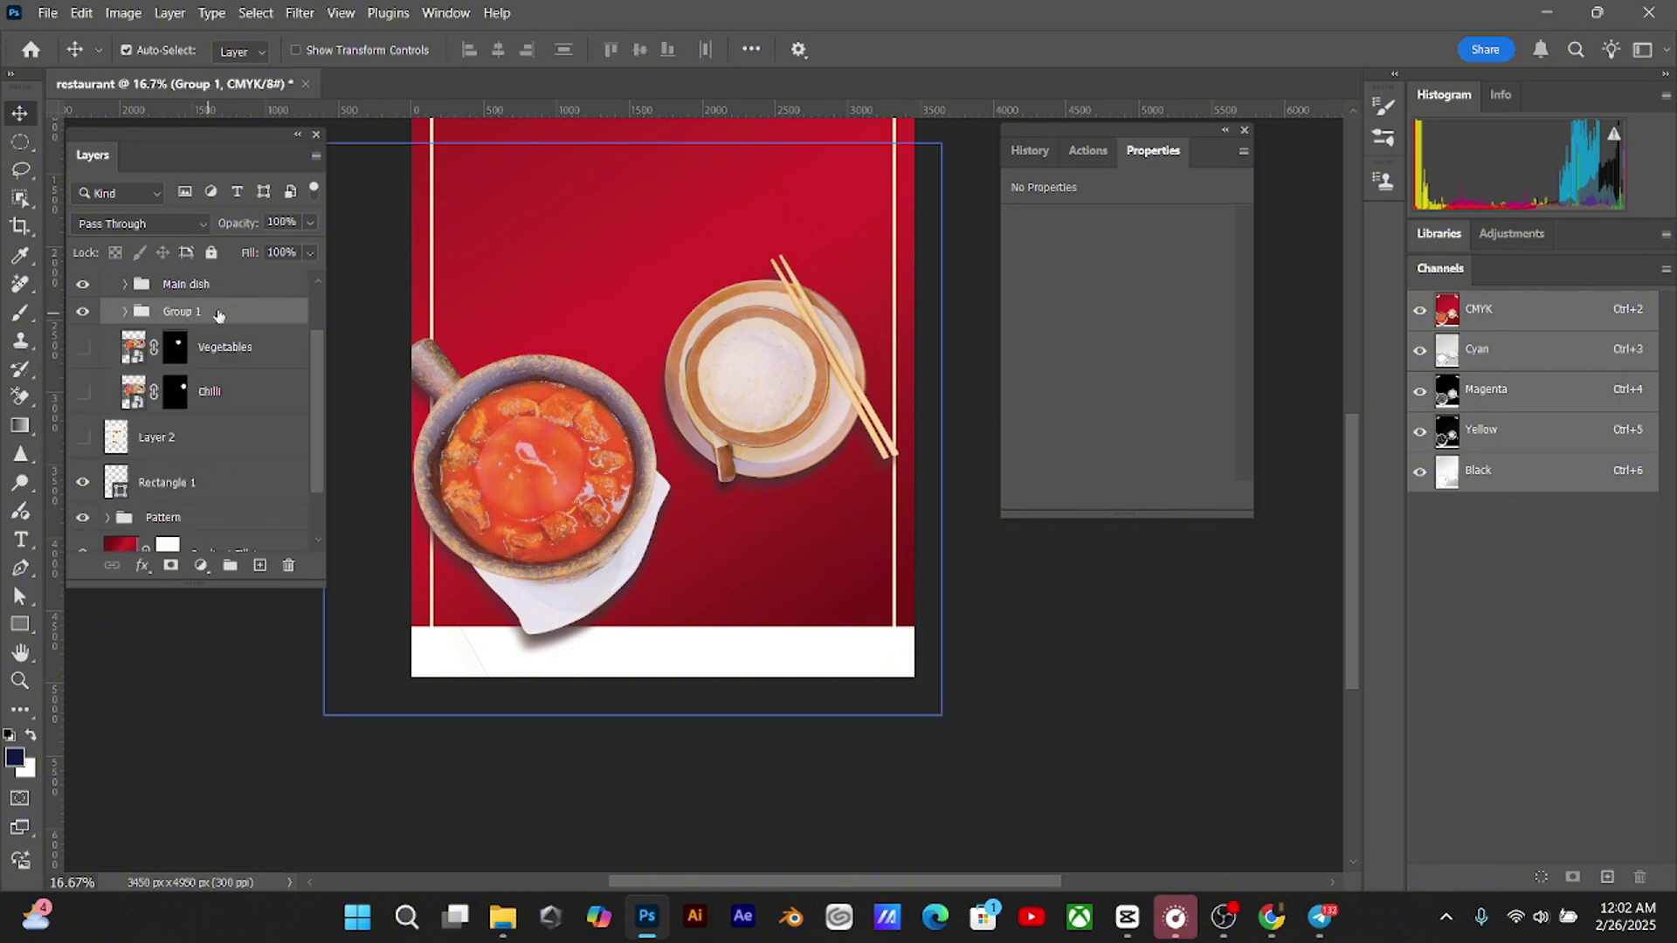
double_click(189, 312)
text(Rice)
key(Return)
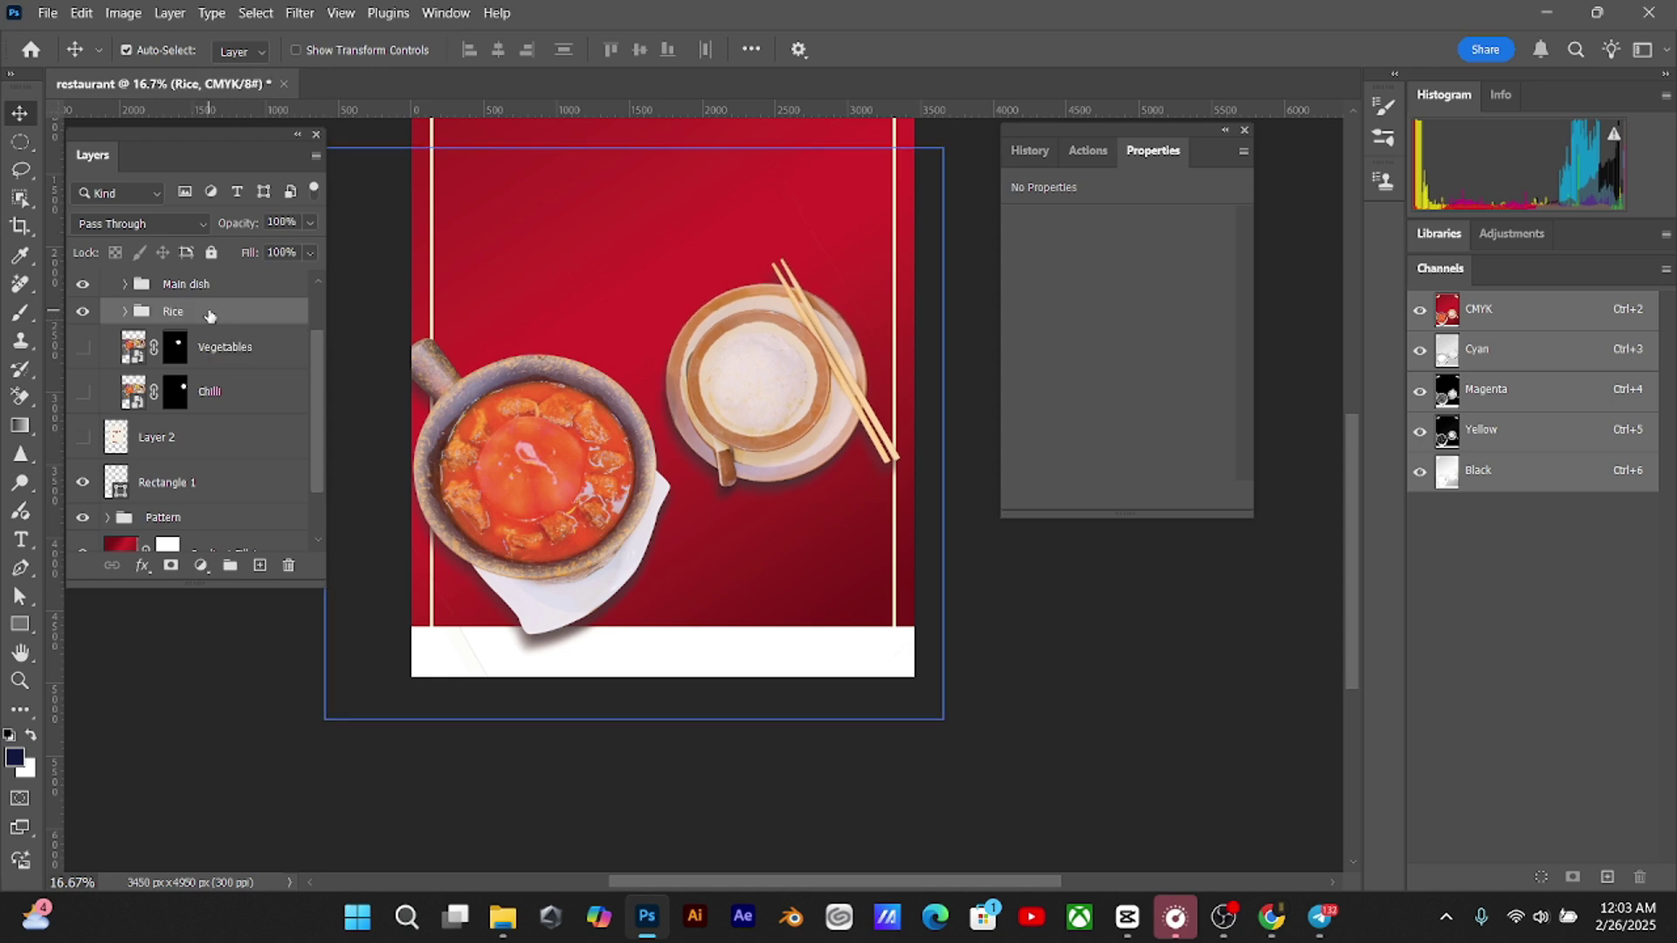
Show the Vegetables layer, move its bowl below the rice bowl beside the main dish, and scale it to about 96%
click(83, 348)
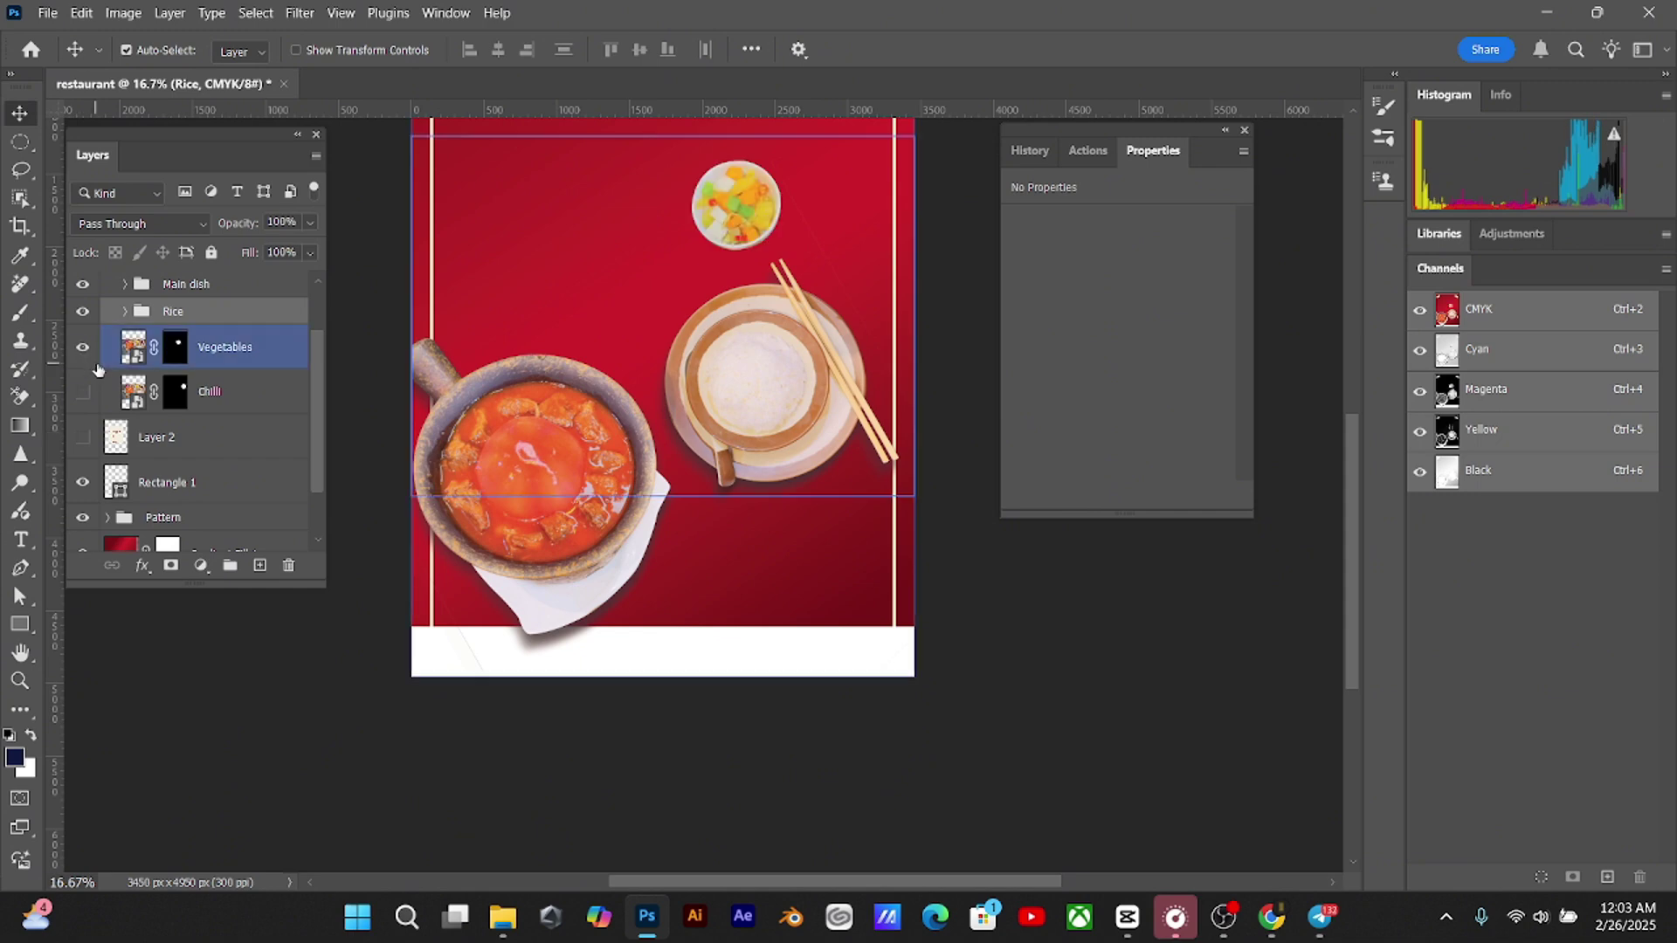
click(304, 342)
key(ctrl+t)
drag(741, 208, 747, 557)
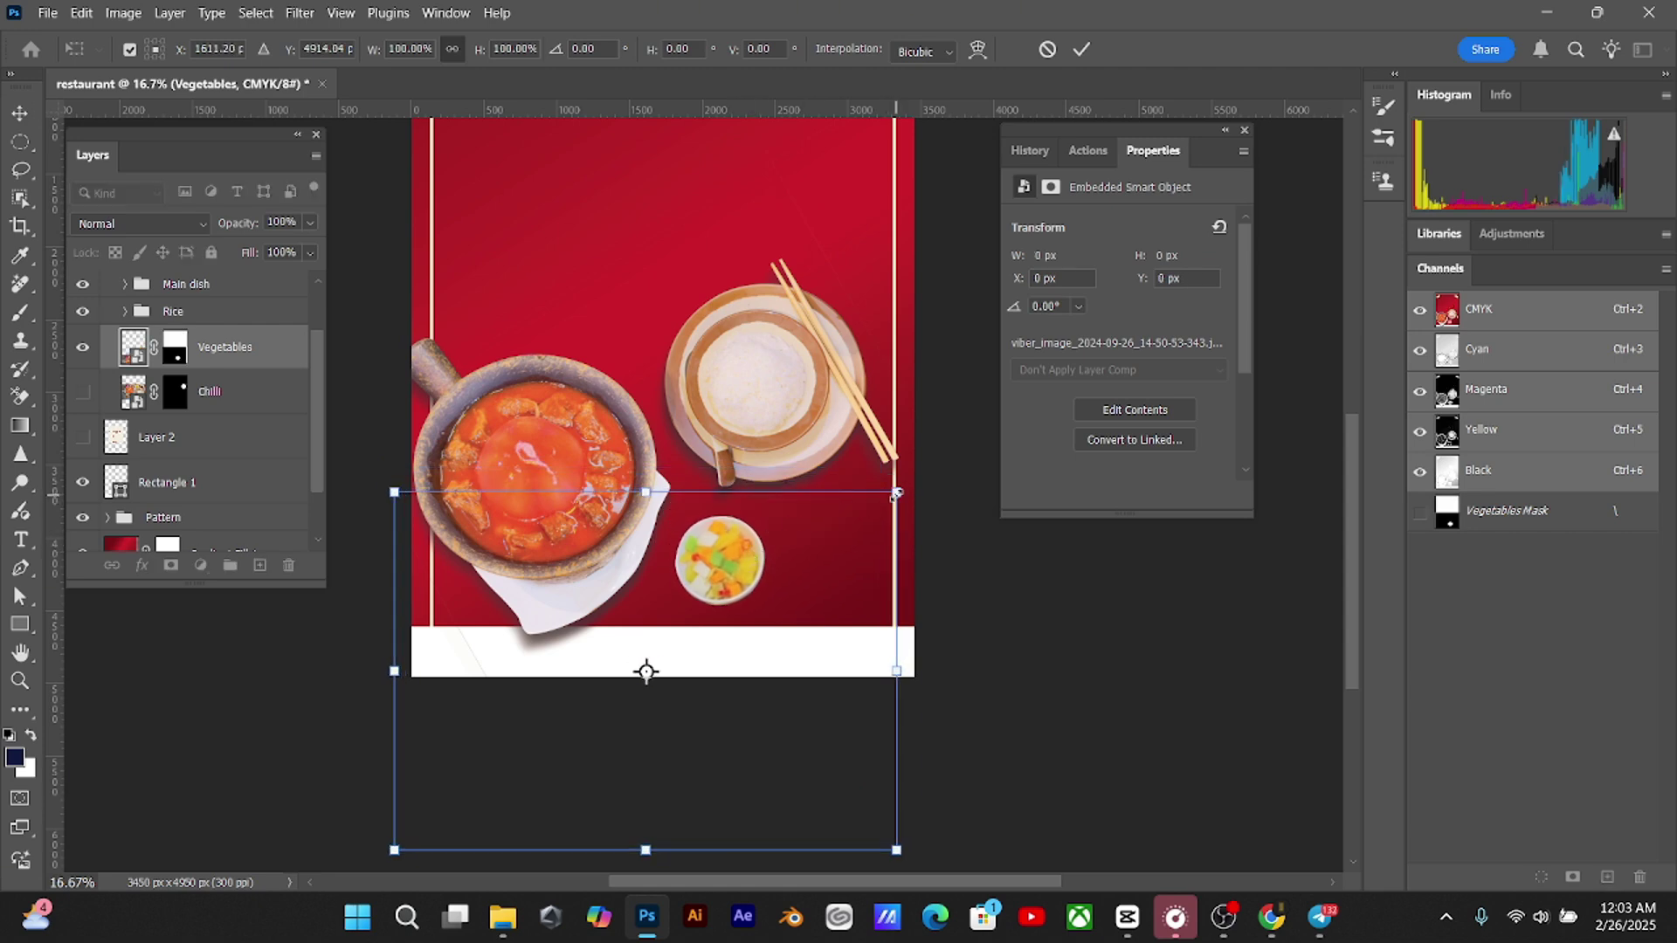
drag(884, 496, 878, 505)
drag(804, 569, 815, 564)
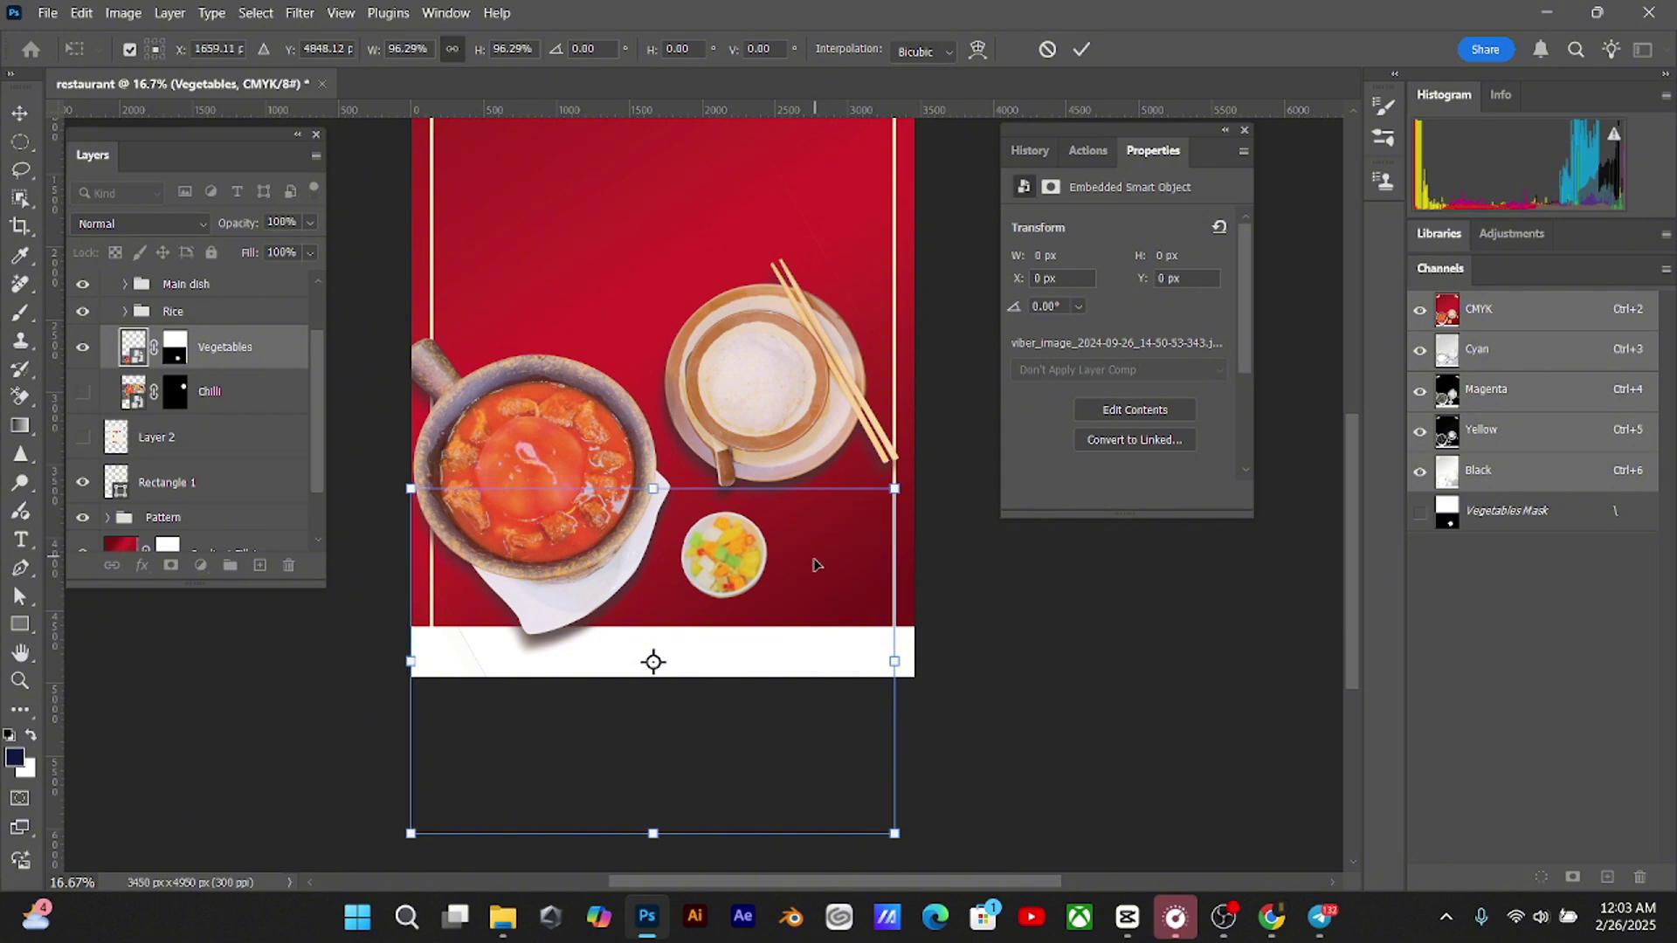
key(Return)
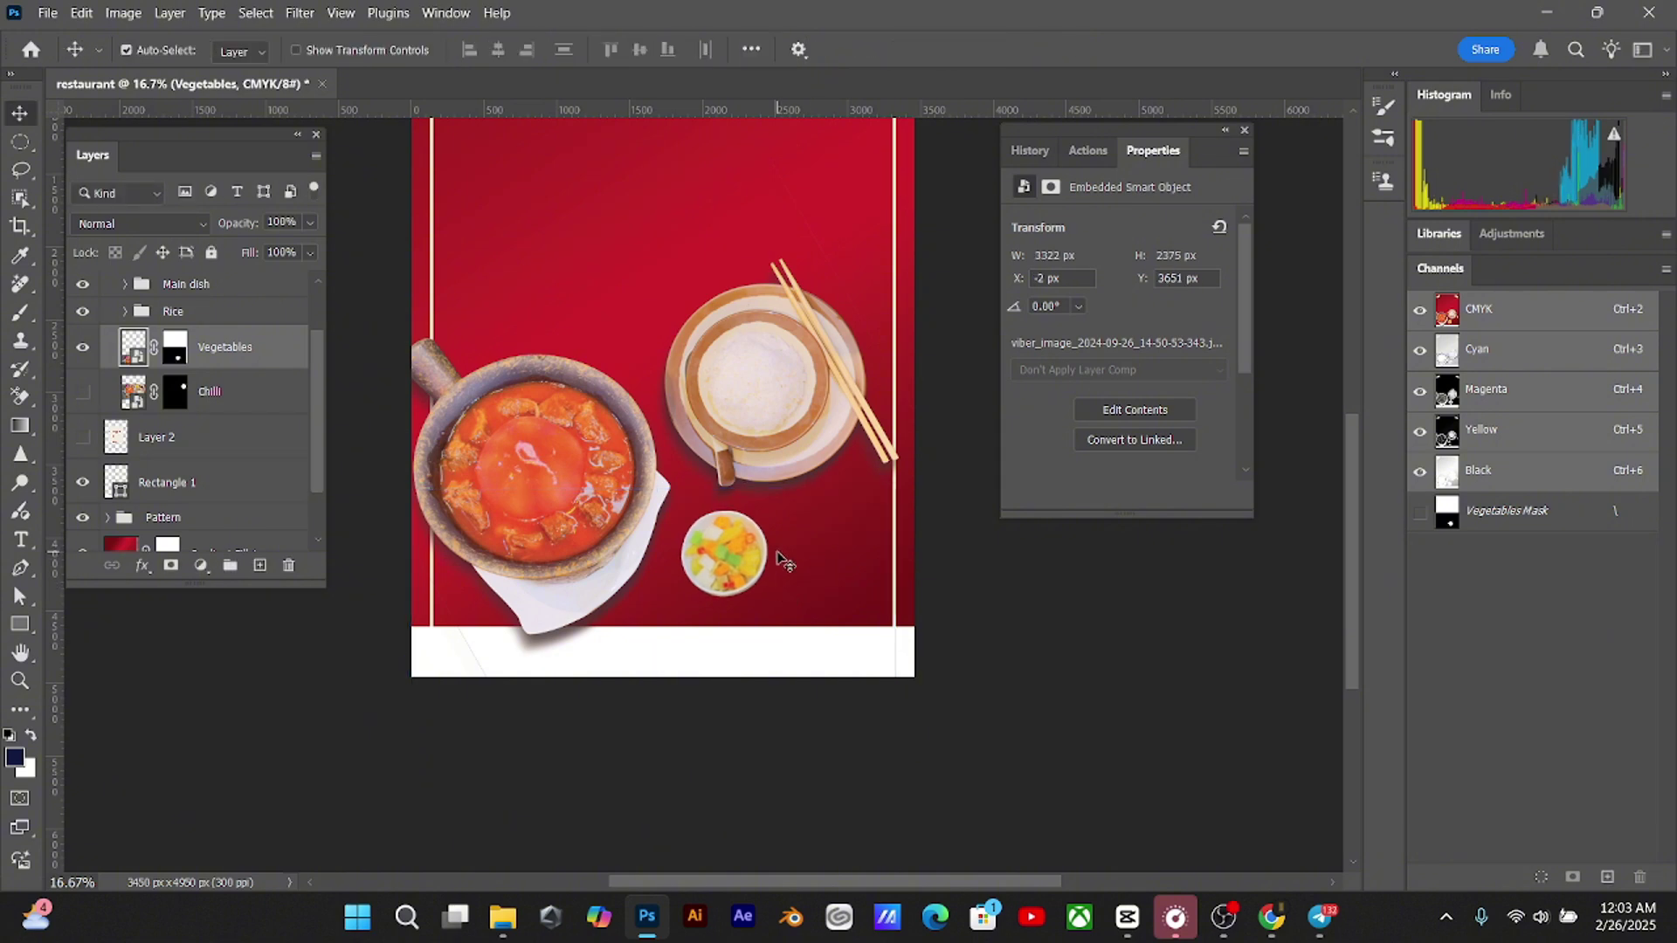
Nudge the Vegetables layer to fine-tune its place below the rice bowl, ending at X 22, Y 3659 px
key(Left)
key(Left)
key(Left)
key(Left)
key(Left)
key(Left)
key(Up)
key(Up)
key(Up)
key(Up)
key(Up)
key(Up)
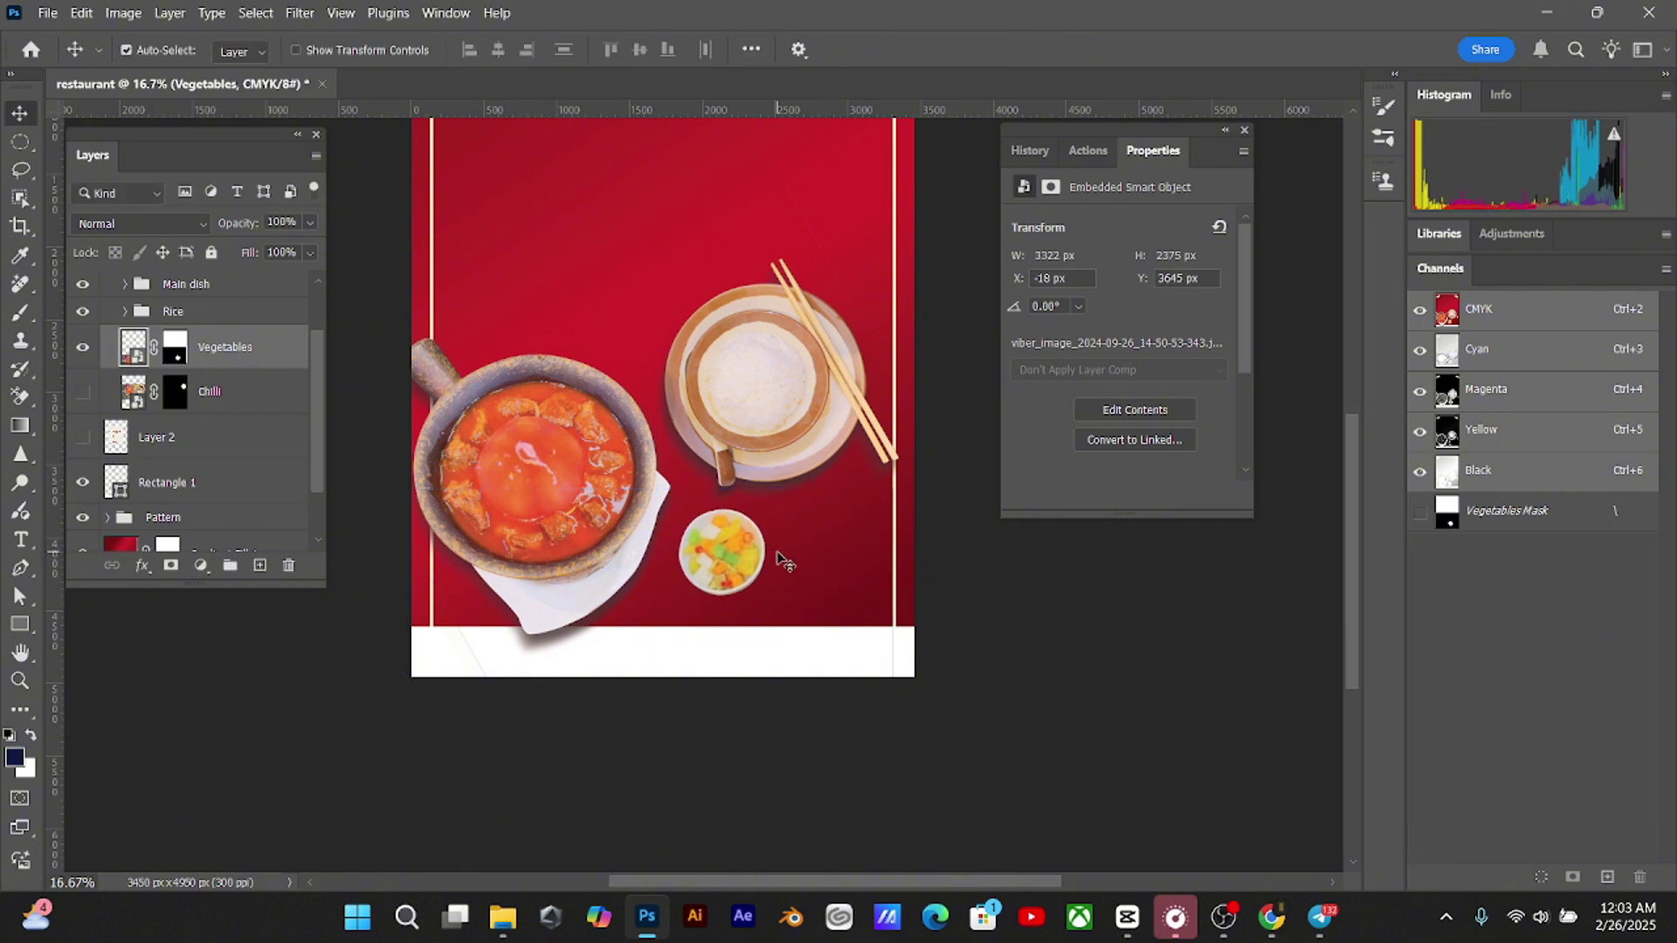
key(Right)
key(Right)
key(Right)
key(Right)
key(Right)
key(Right)
key(Right)
key(Right)
key(Right)
key(Right)
key(Right)
key(Right)
key(Right)
key(Right)
key(Right)
key(Right)
key(Right)
key(Right)
key(Right)
key(Right)
key(Down)
key(Down)
key(Down)
key(Down)
key(Down)
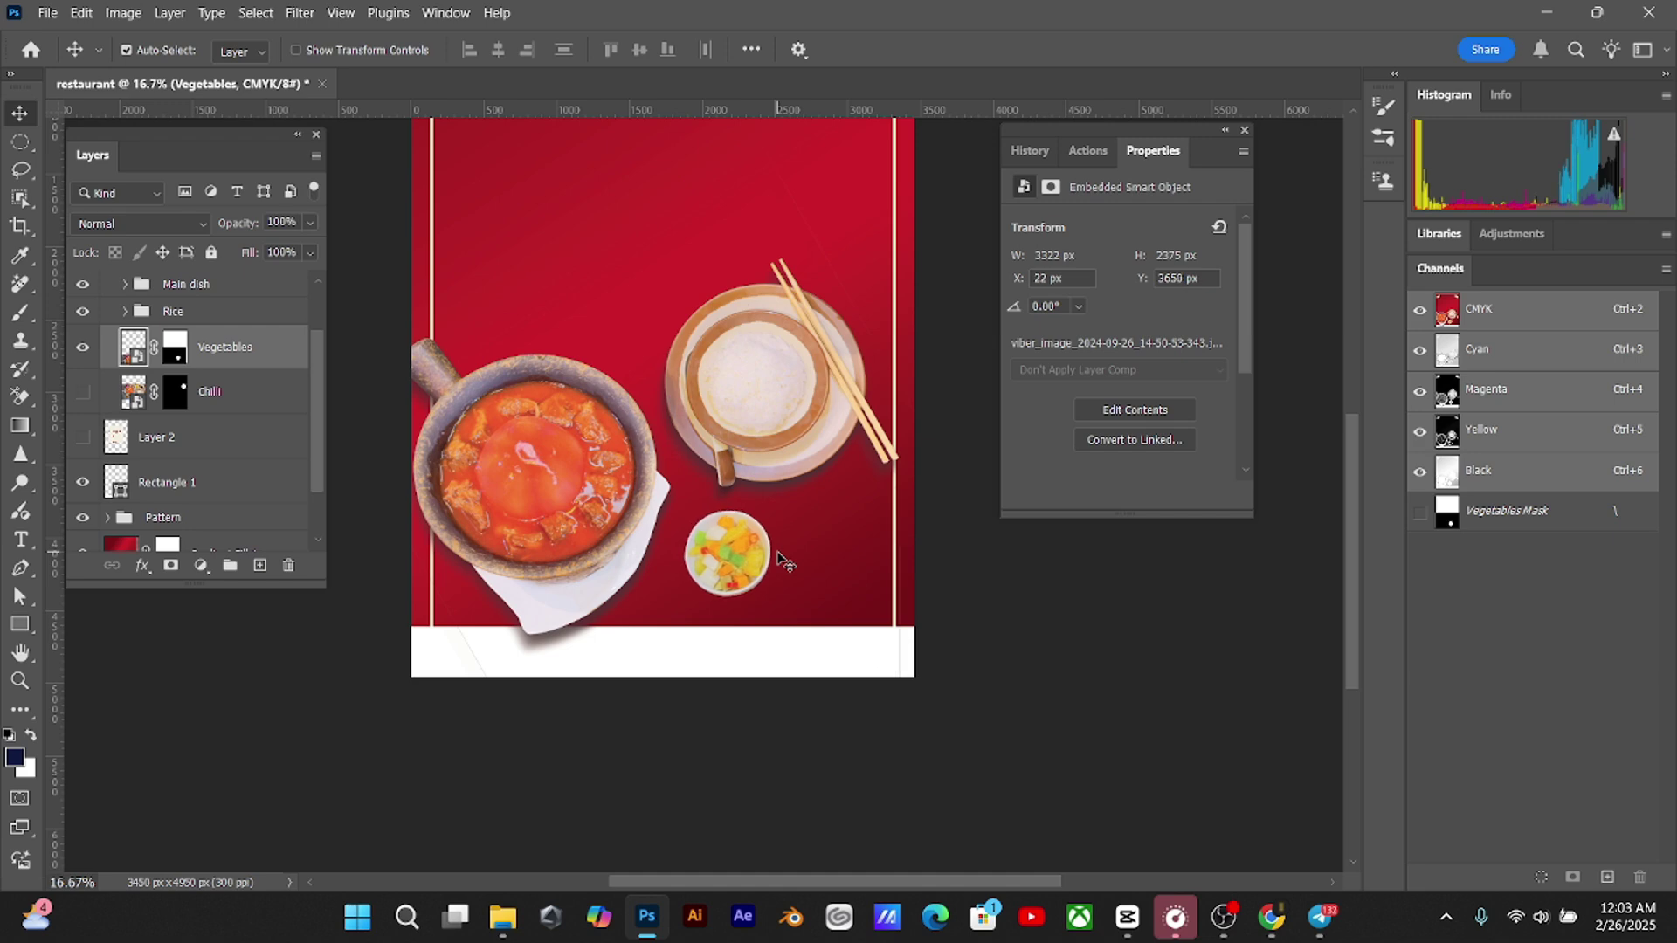
key(Down)
key(Down)
key(Down)
key(Down)
key(Down)
key(Down)
key(Down)
key(Down)
key(Down)
scroll(668, 499, right, 1)
scroll(668, 500, up, 2)
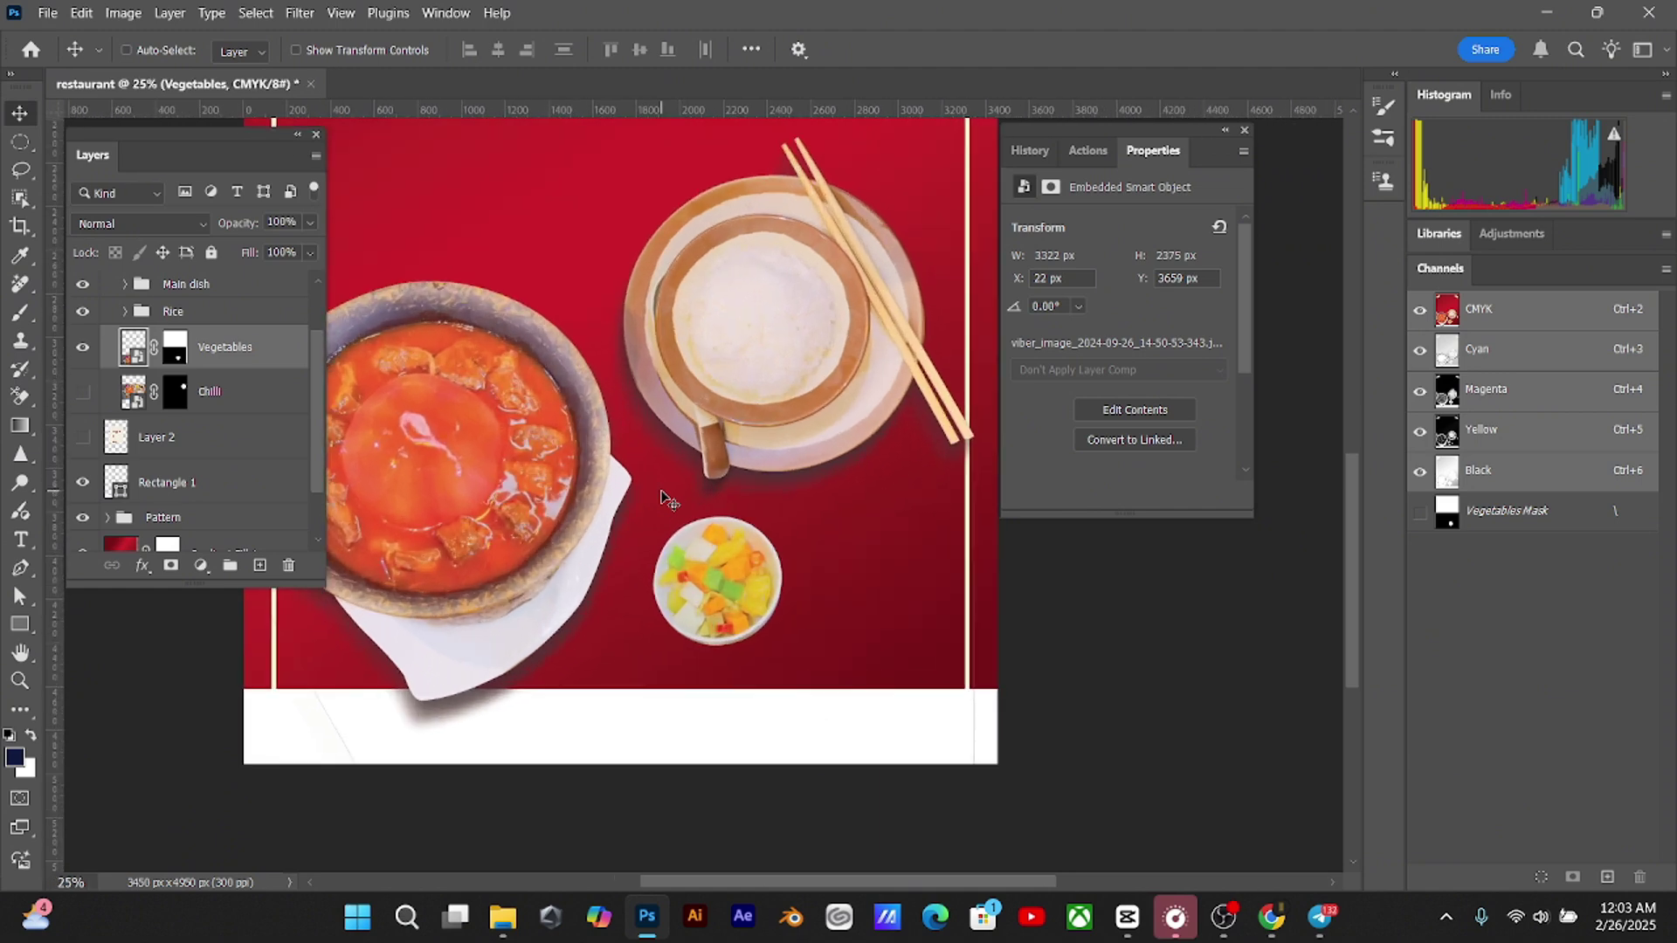
scroll(668, 500, down, 2)
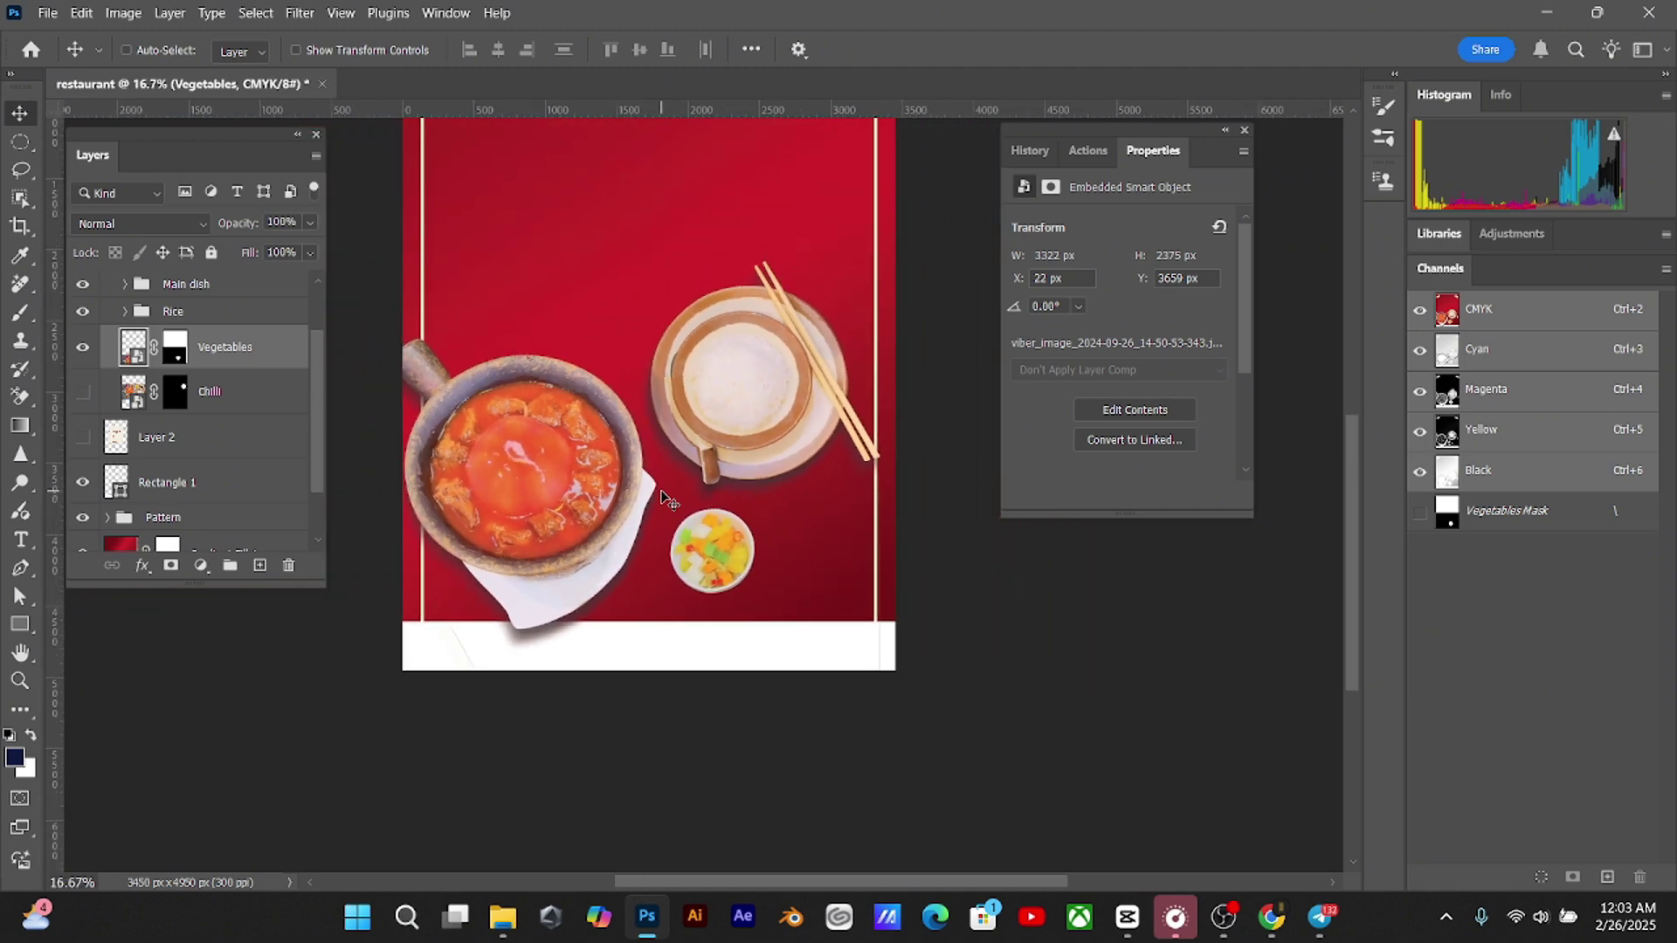
Convert the masked Vegetables layer to a smart object and duplicate it
right_click(272, 357)
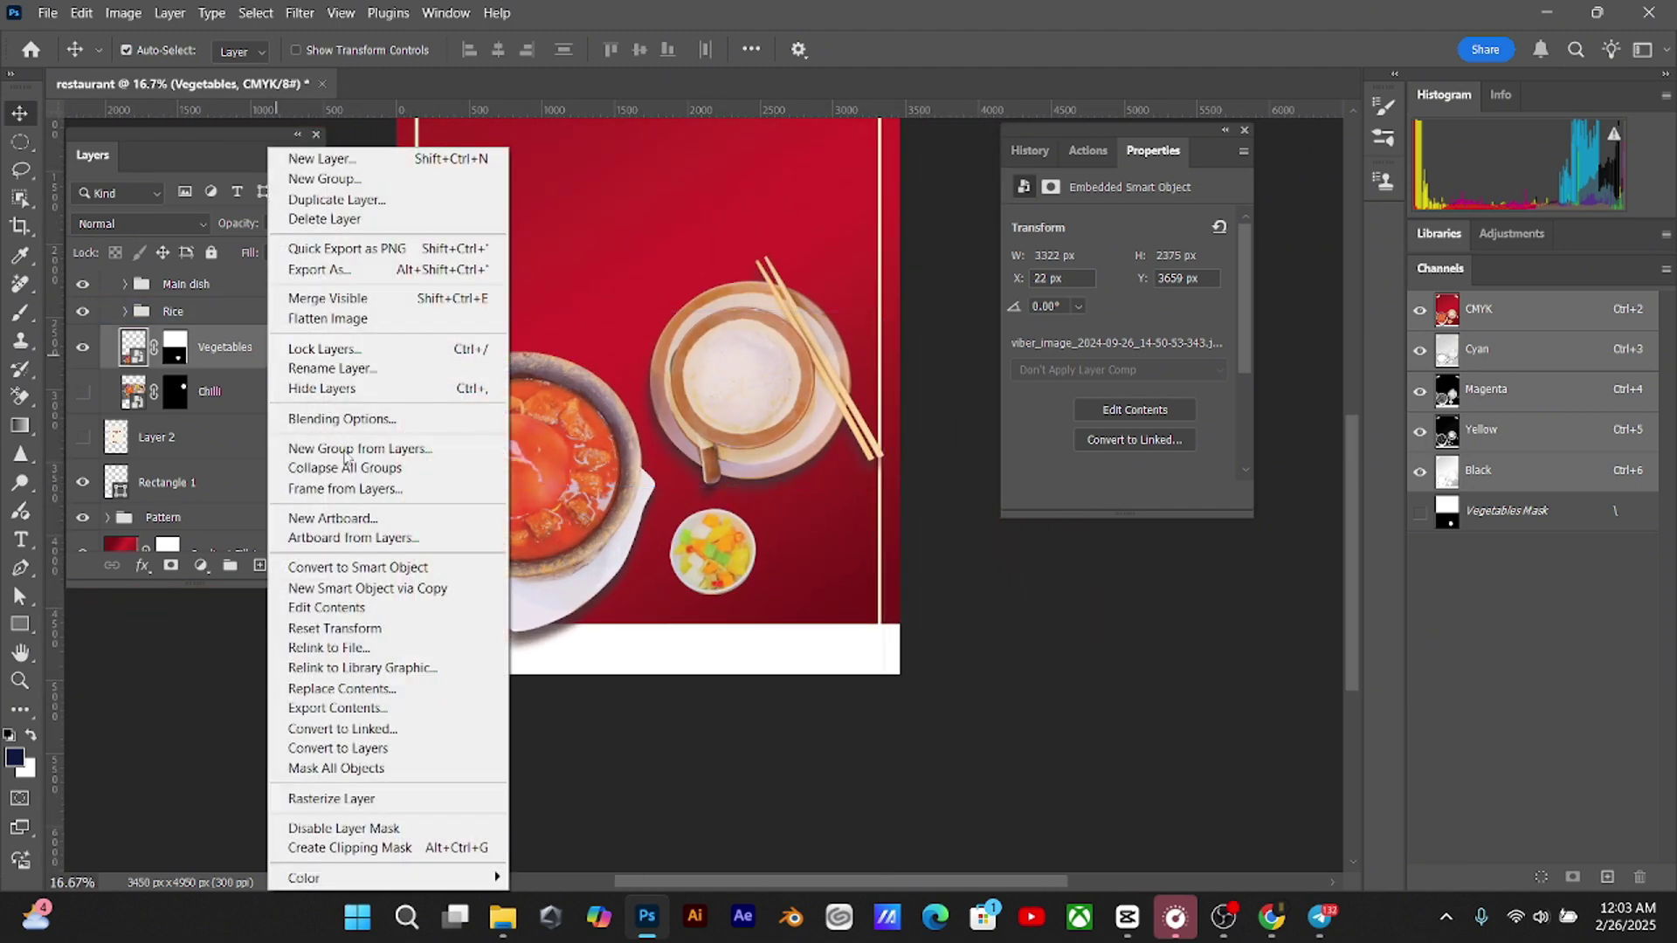
click(332, 570)
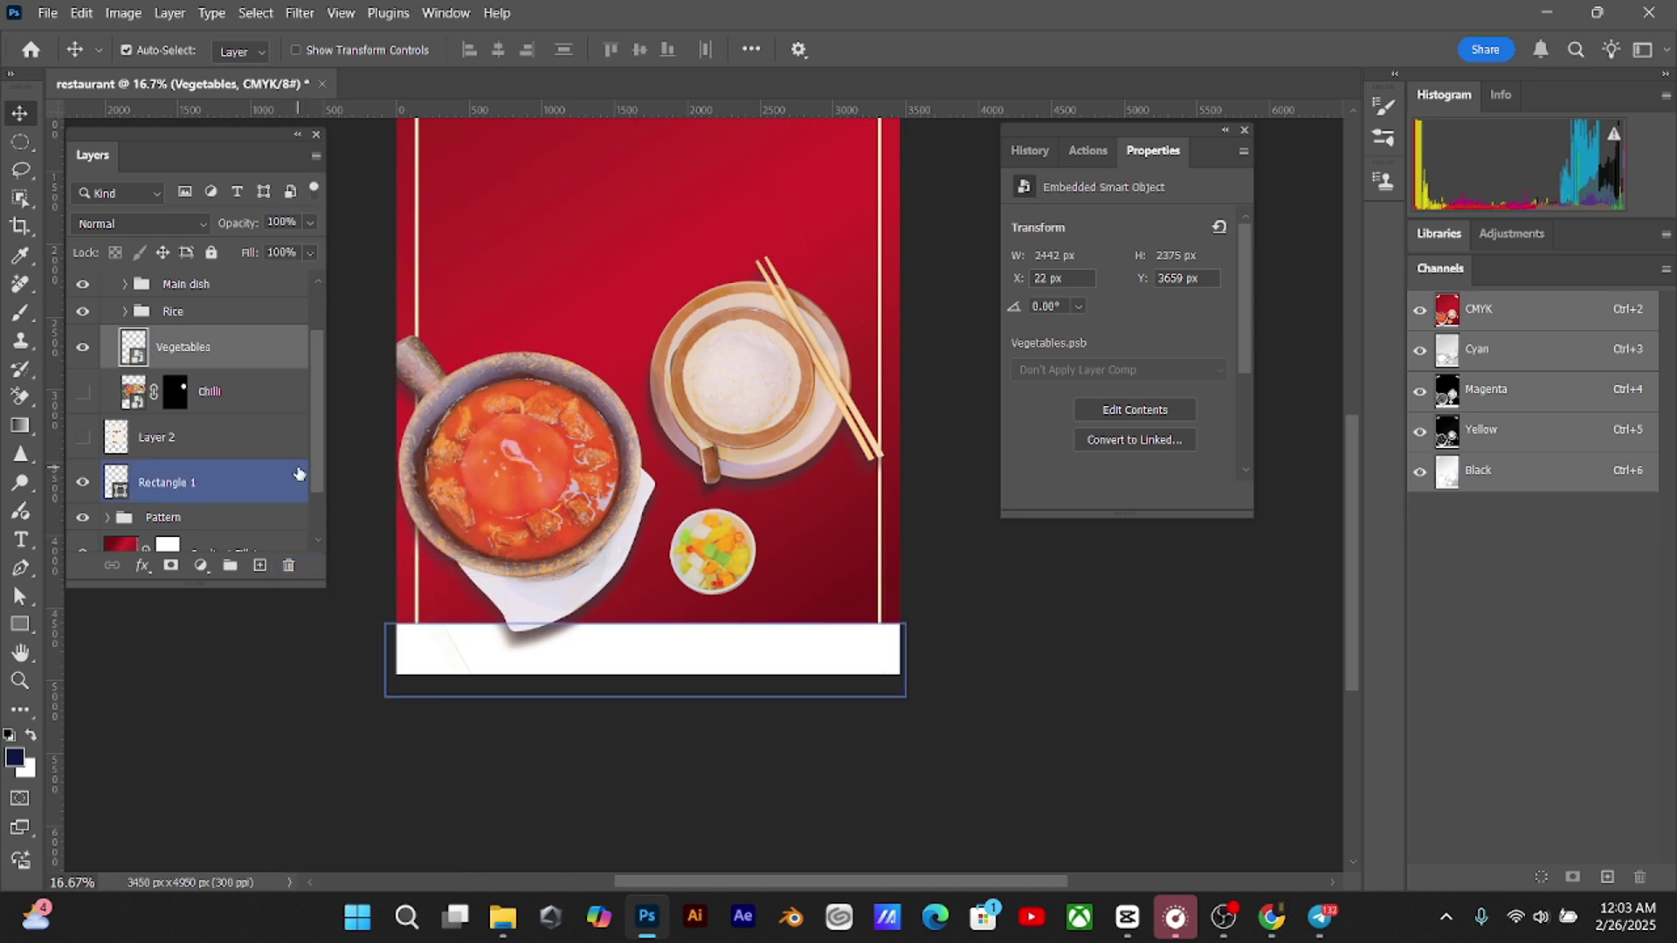
key(ctrl+j)
Turn the original Vegetables layer black with Hue/Saturation, using saturation -100 and the lowest lightness
click(241, 395)
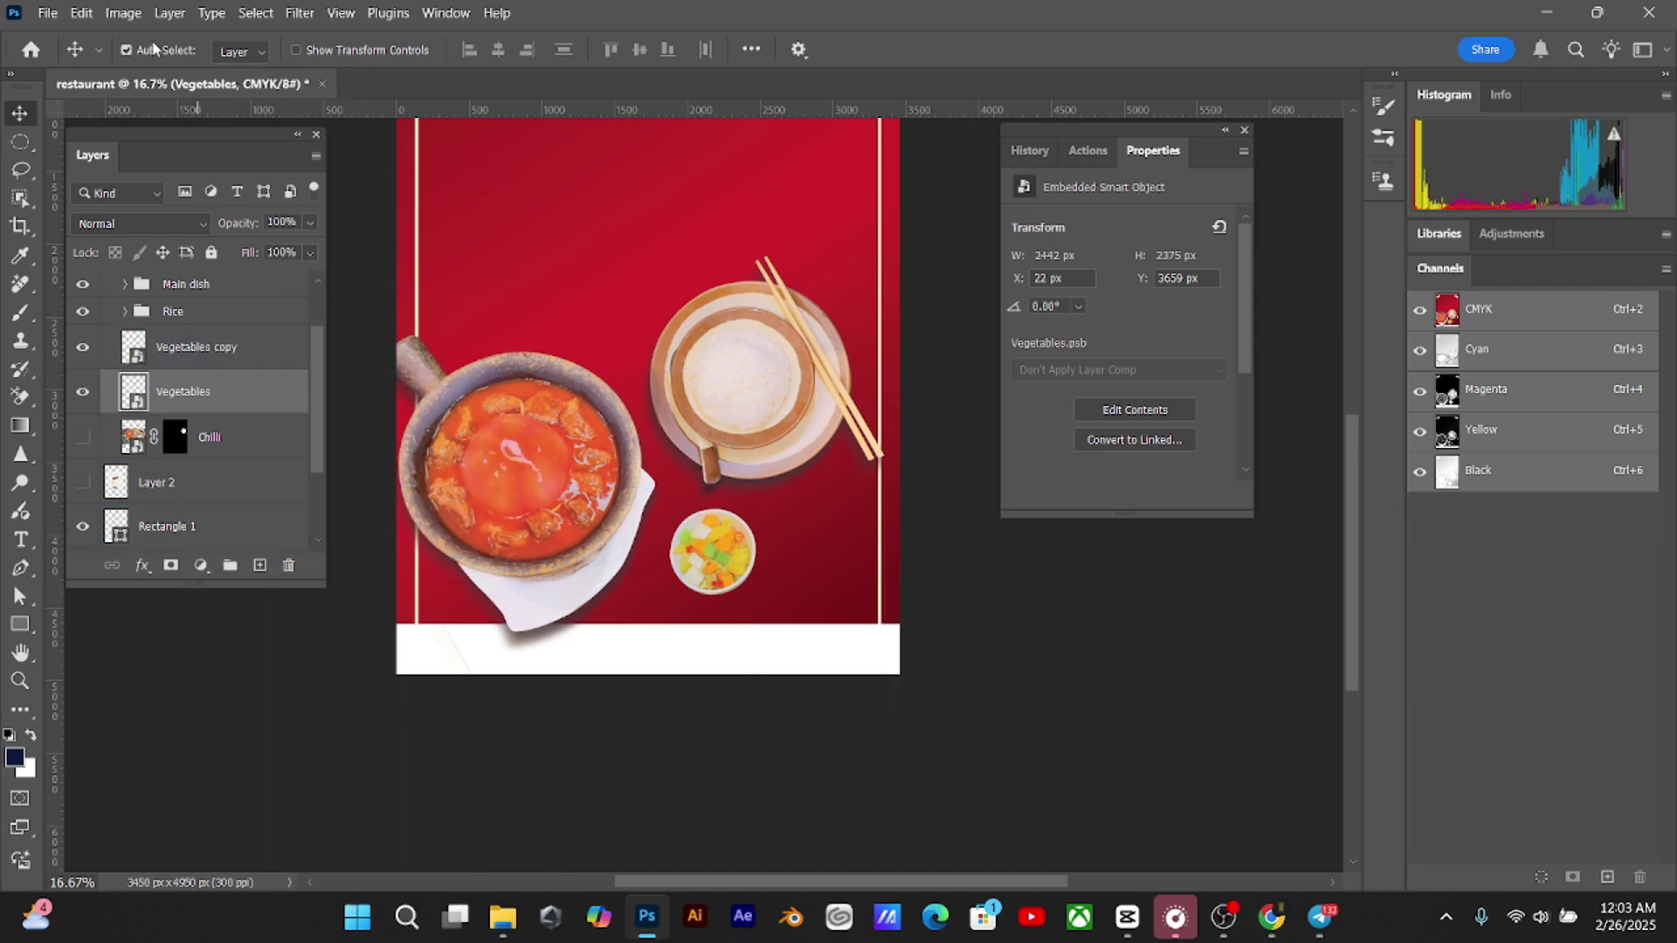
click(123, 12)
mouse_move(173, 76)
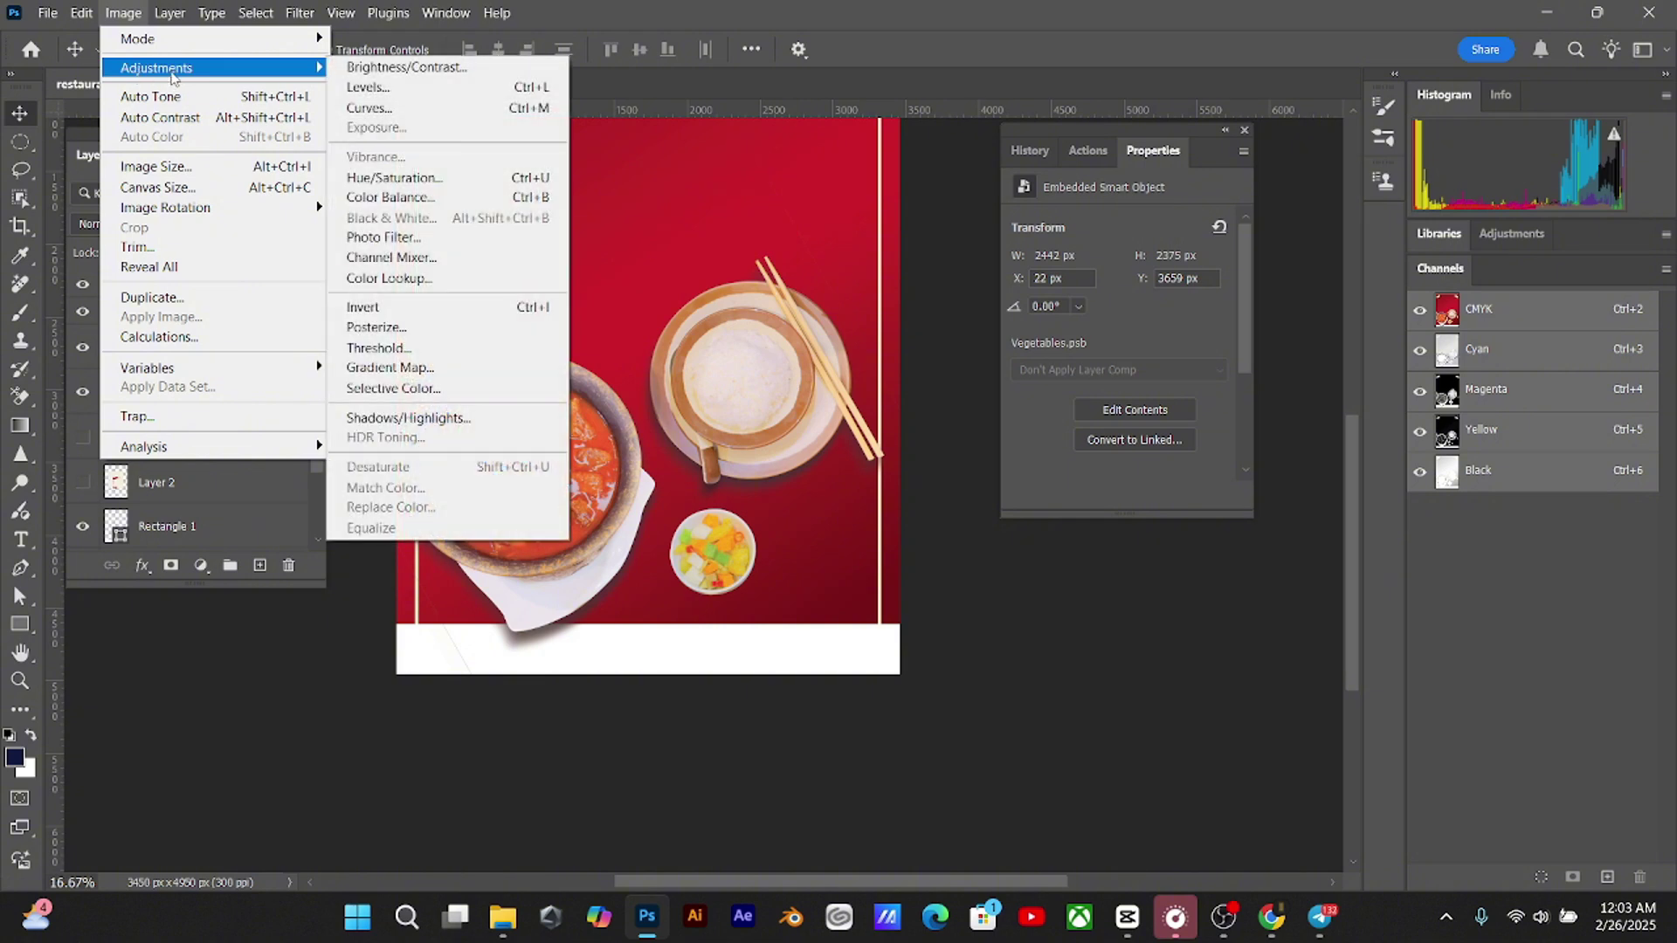
click(384, 177)
drag(778, 355, 631, 338)
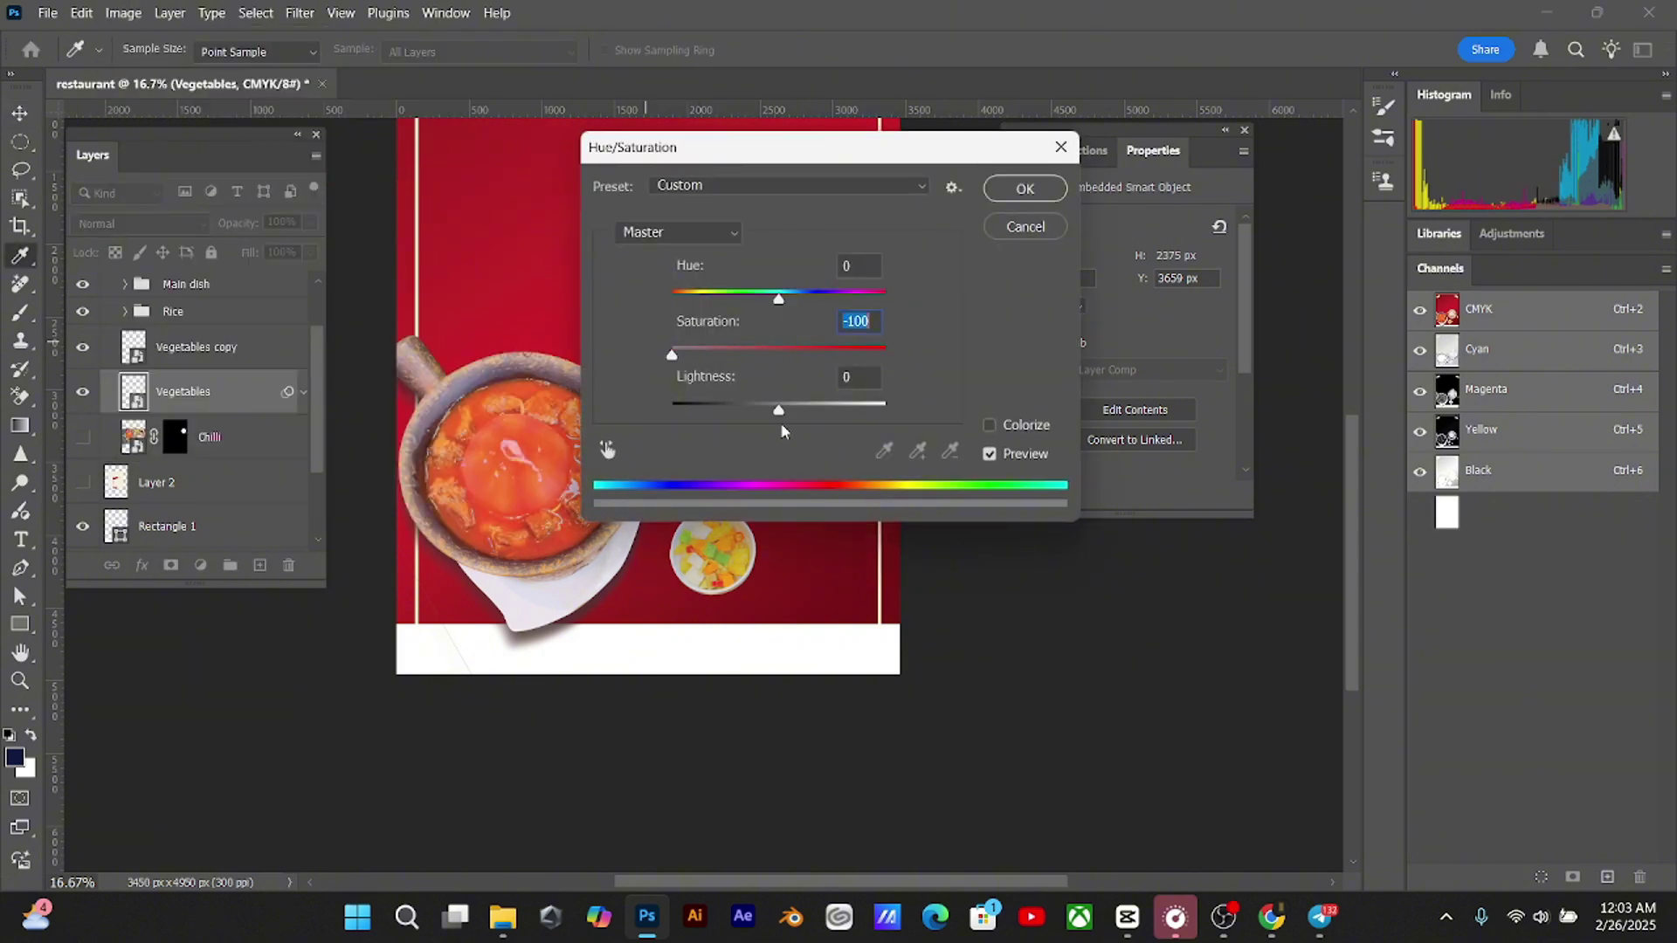
drag(778, 410, 613, 407)
click(1024, 188)
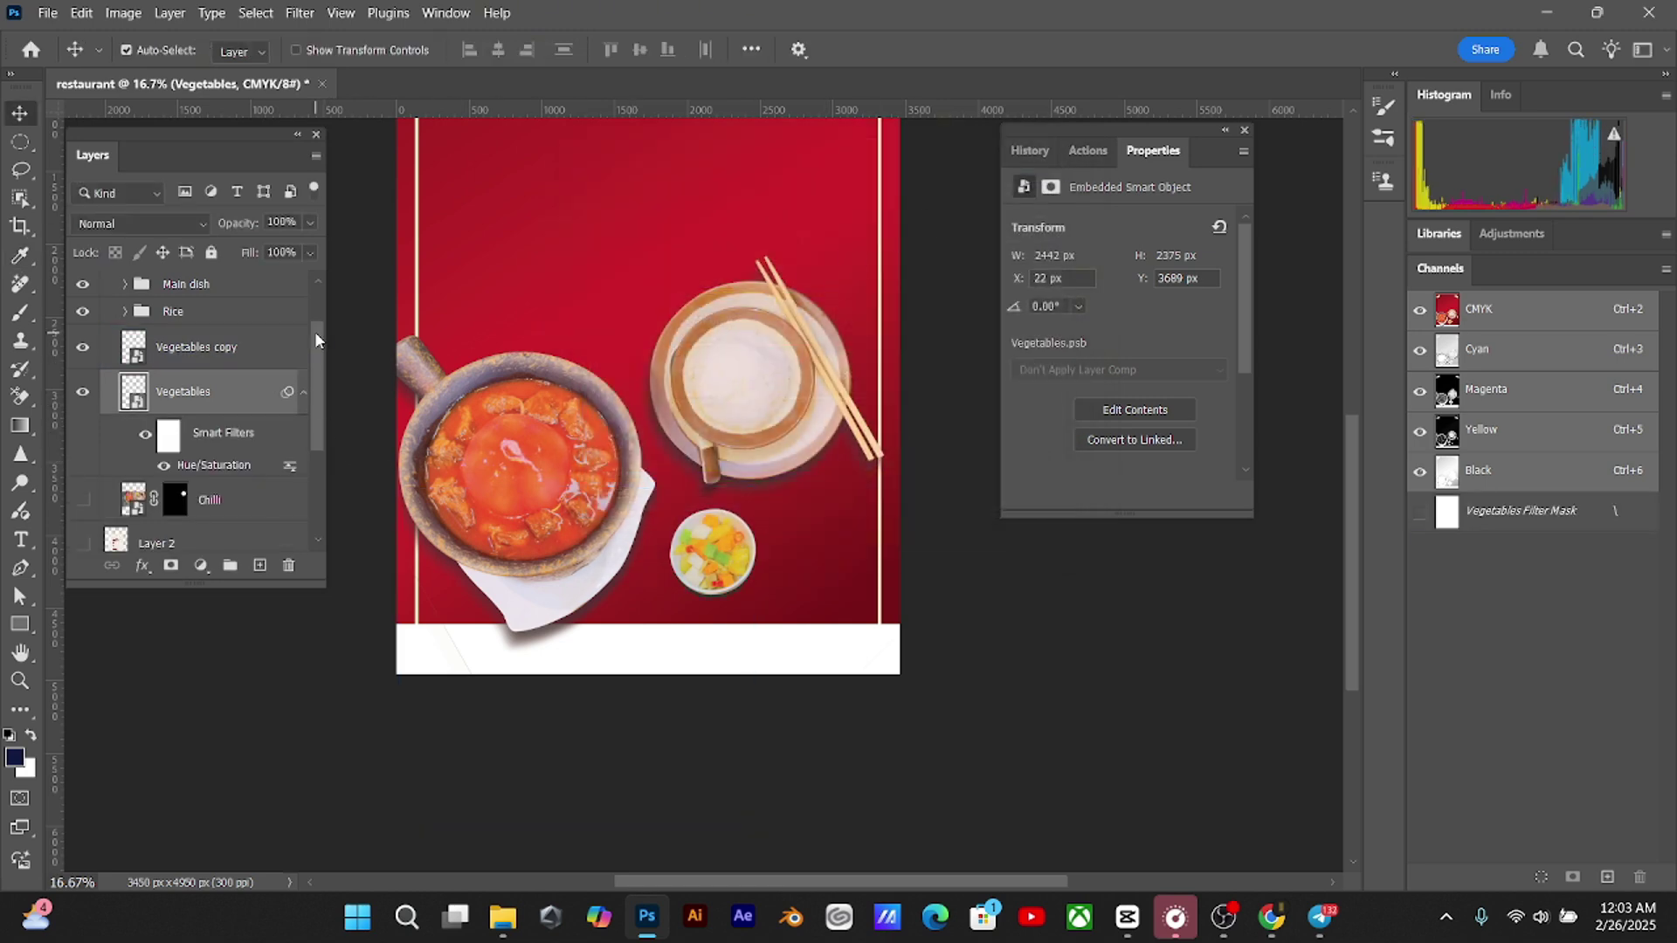
Nudge the blackened Vegetables layer down and sideways from the bowl to X 12, Y 3714 px
key(shift+Left)
key(shift+Down)
key(shift+Down)
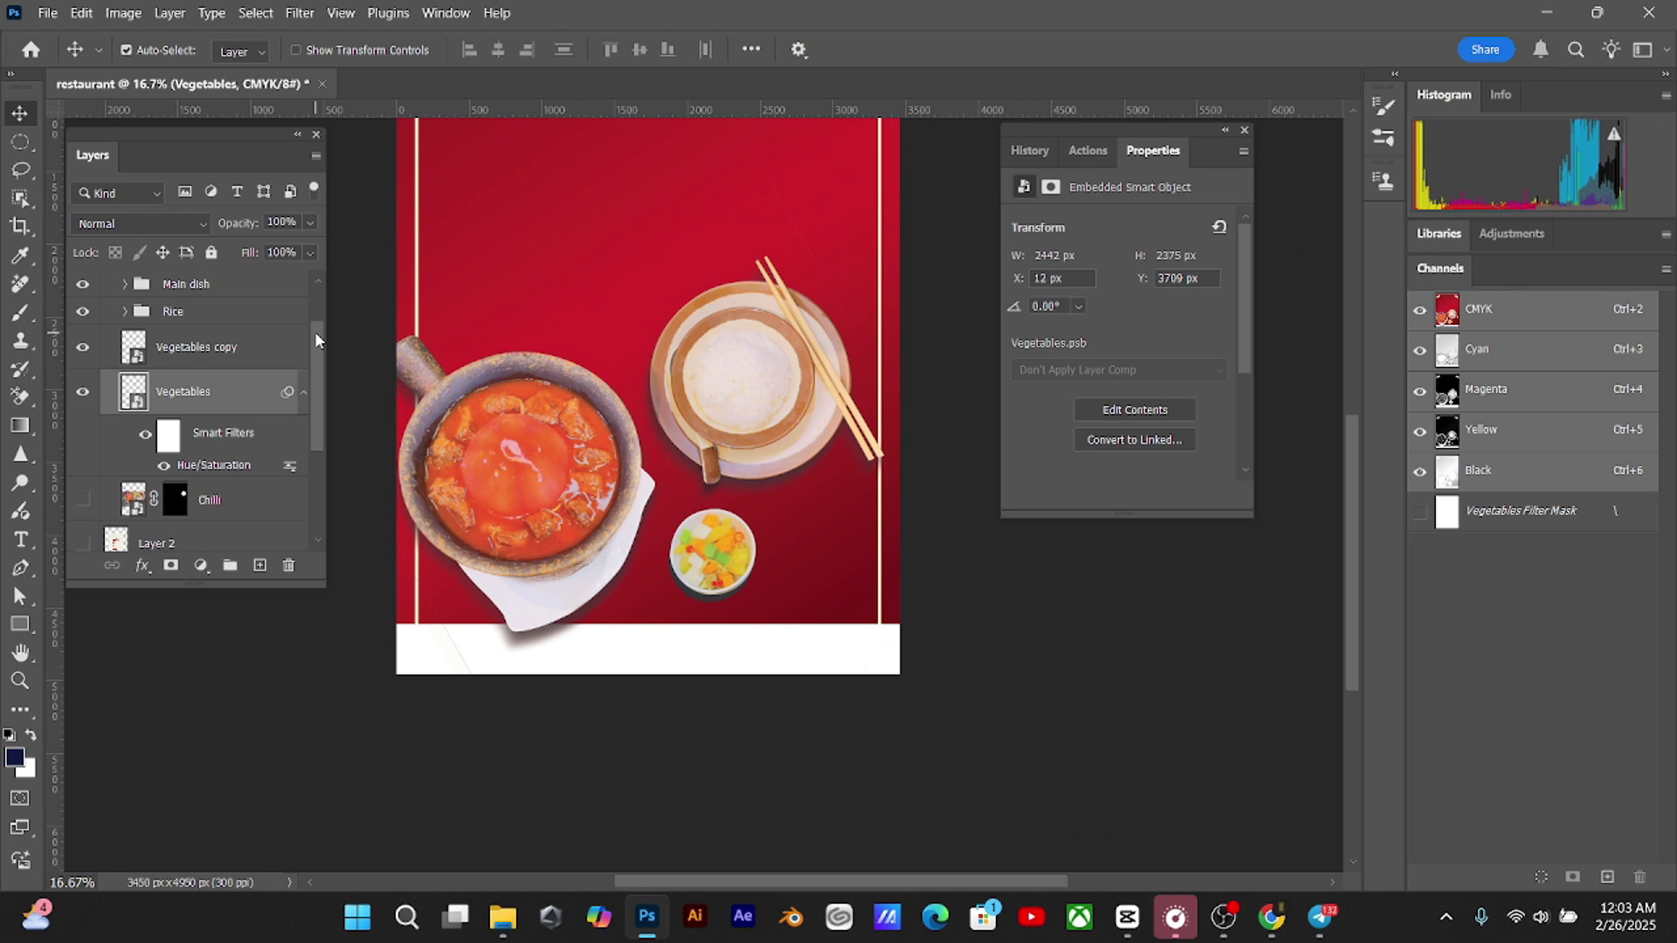
key(Down)
key(Down)
key(Down)
key(Down)
key(Down)
Apply a Motion Blur to the blackened Vegetables layer with a 54° angle and 120-pixel distance
click(300, 13)
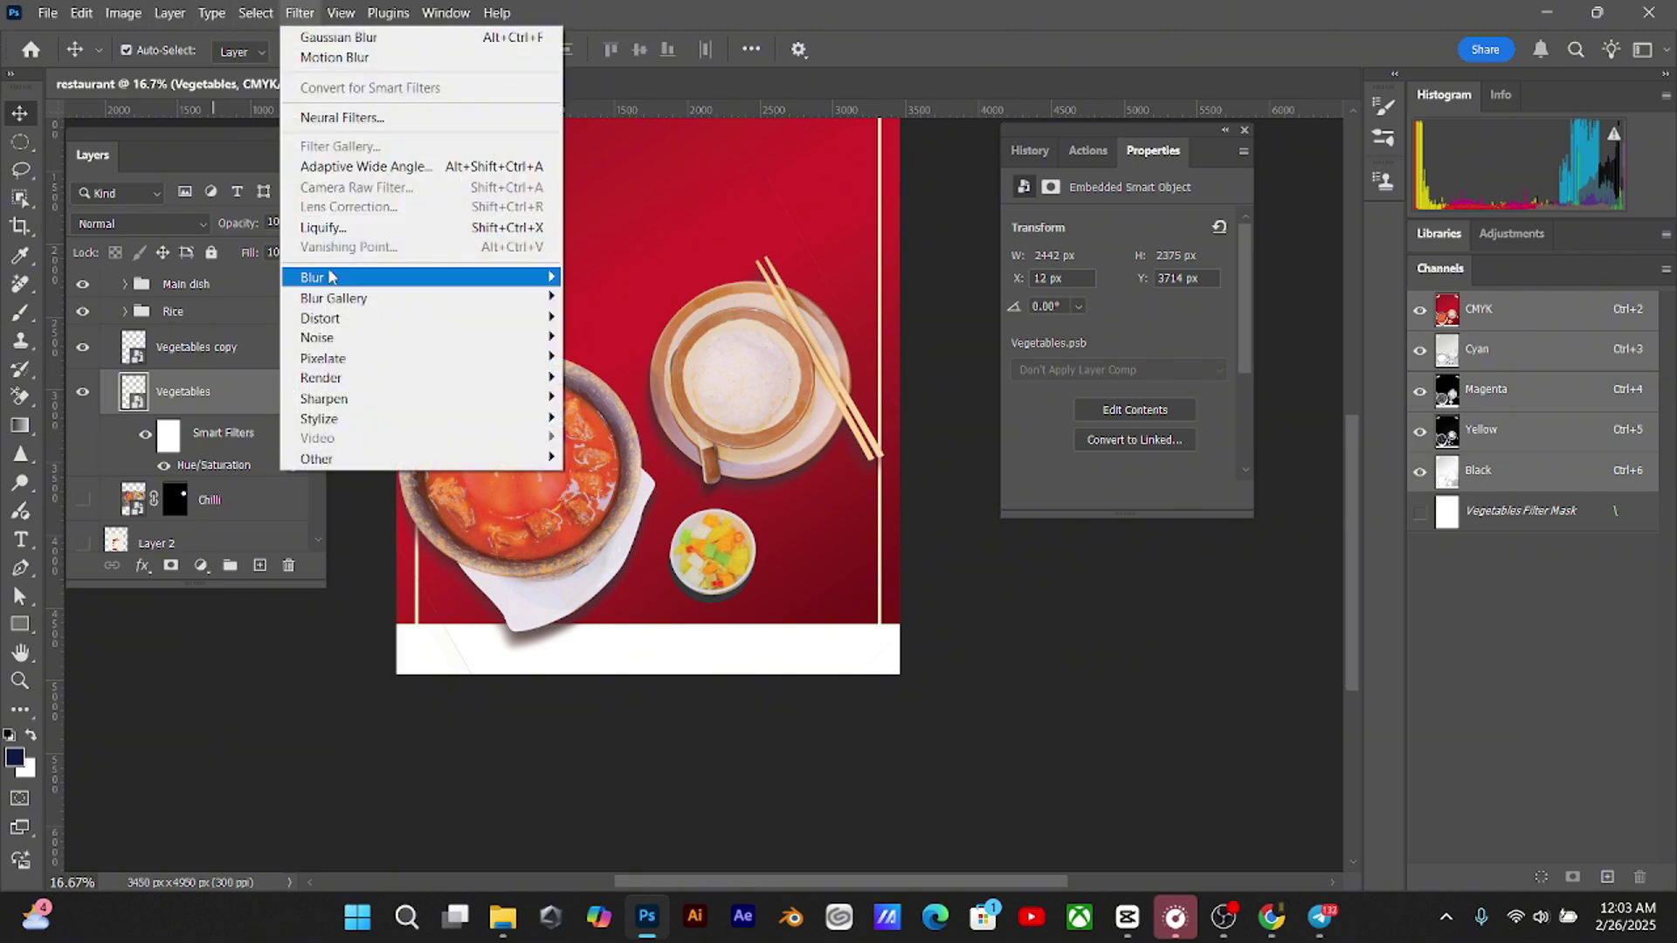
mouse_move(334, 277)
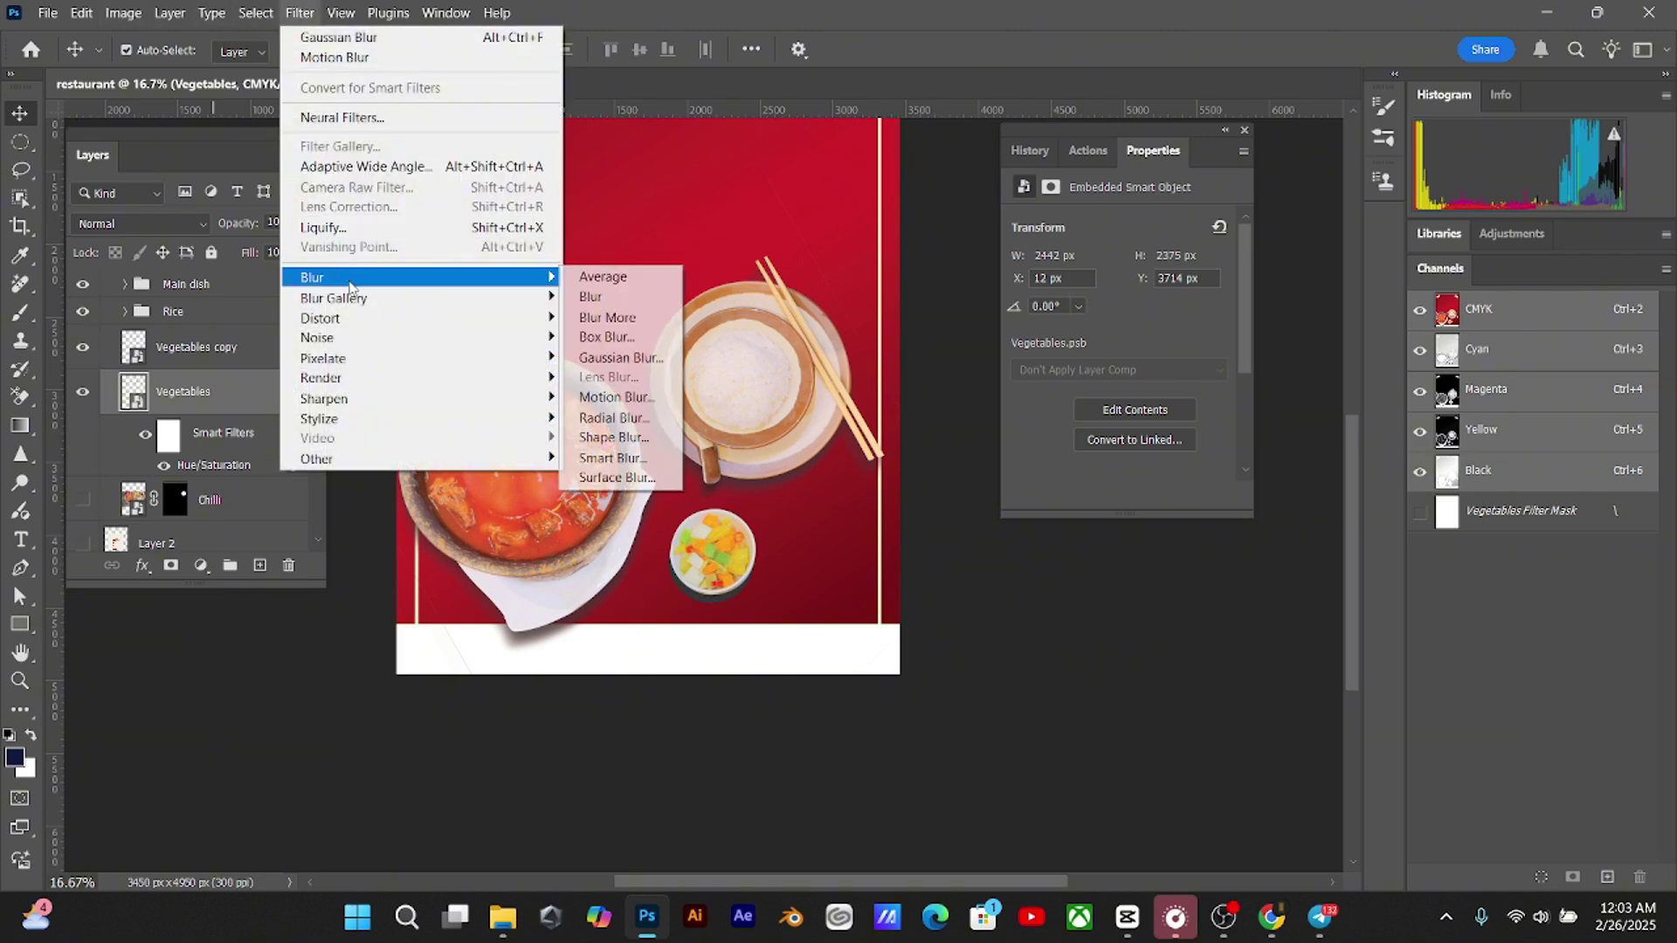
click(610, 398)
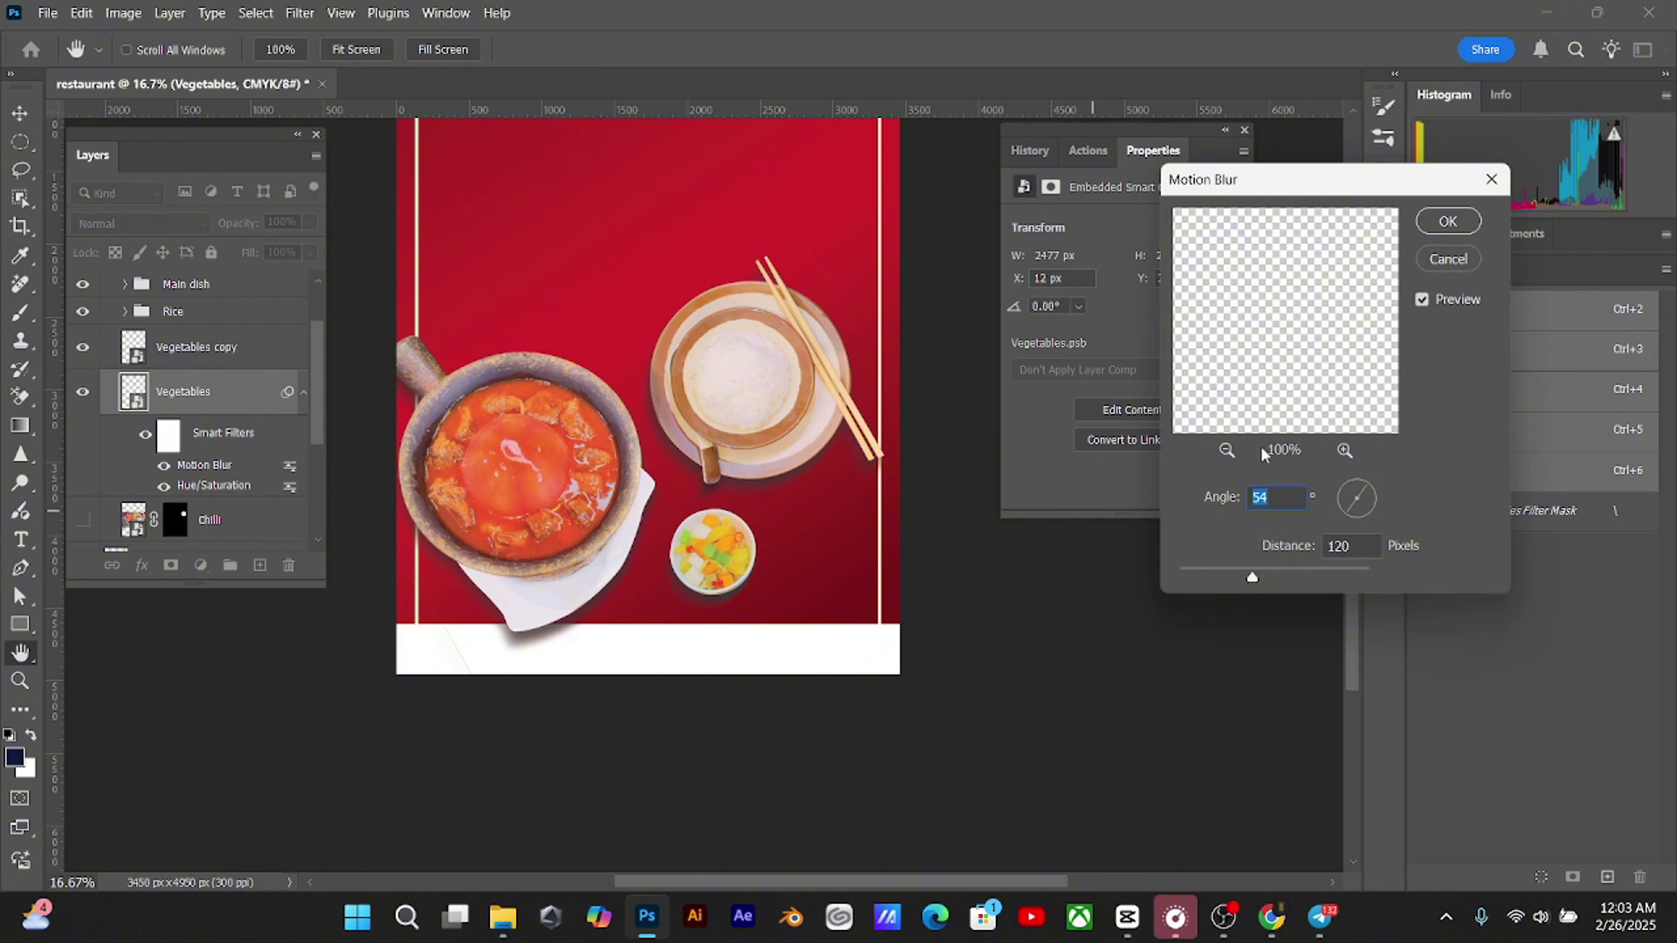
click(1455, 227)
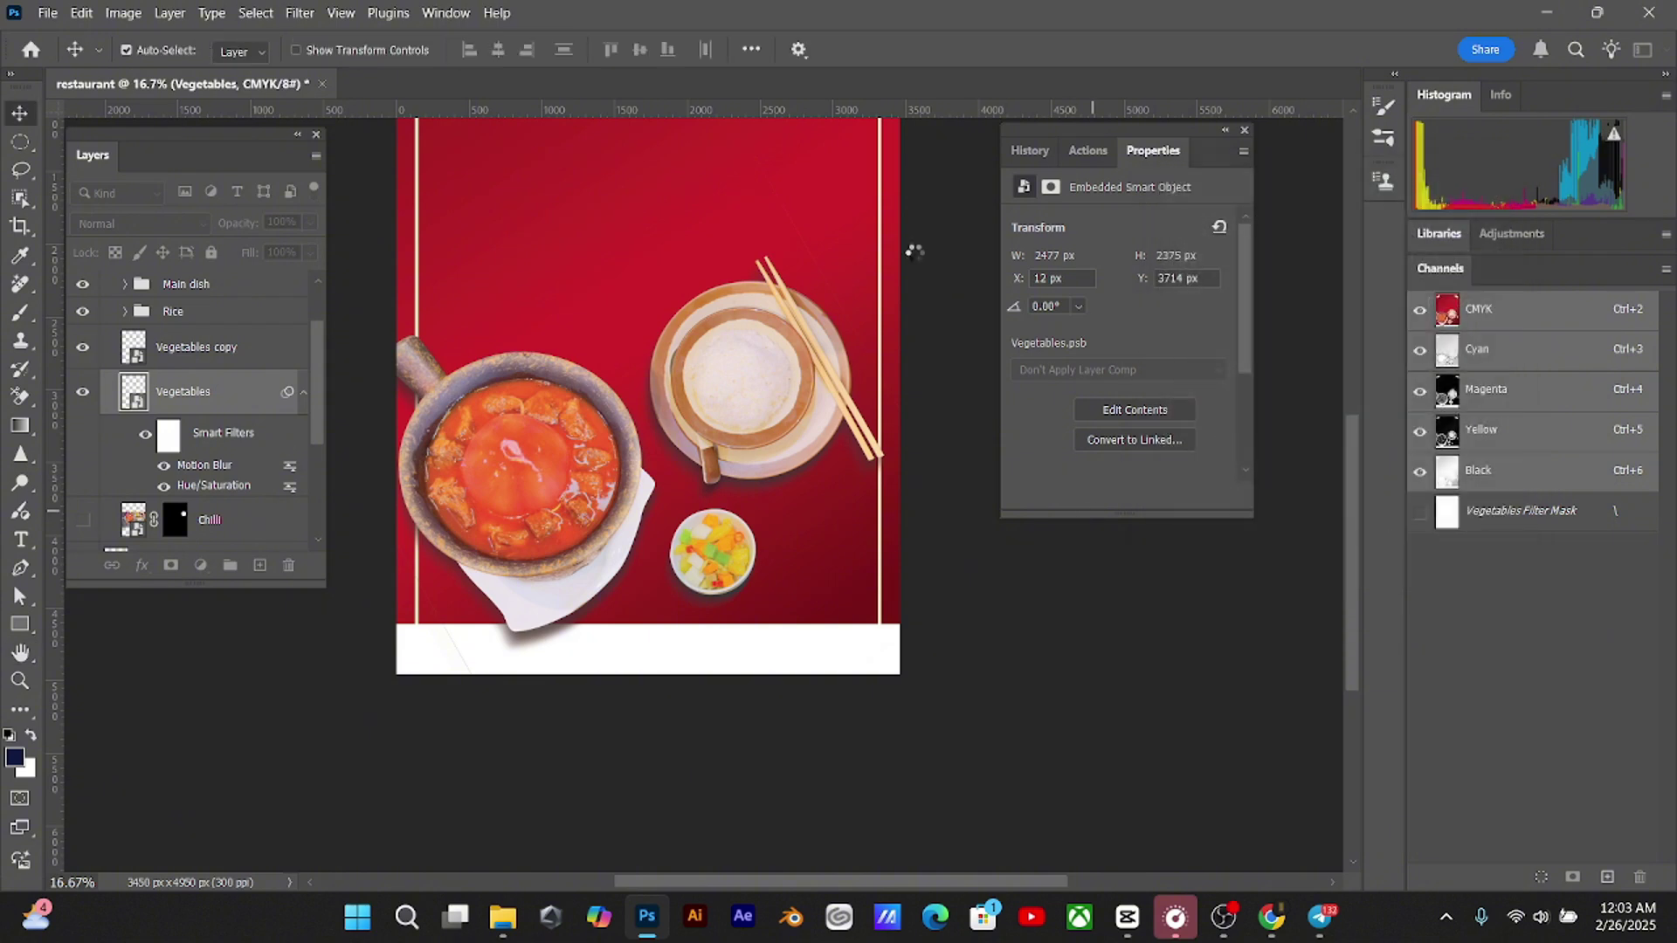
Soften the Vegetables shadow layer with a Gaussian Blur, accepting the radius already set
click(300, 13)
mouse_move(325, 288)
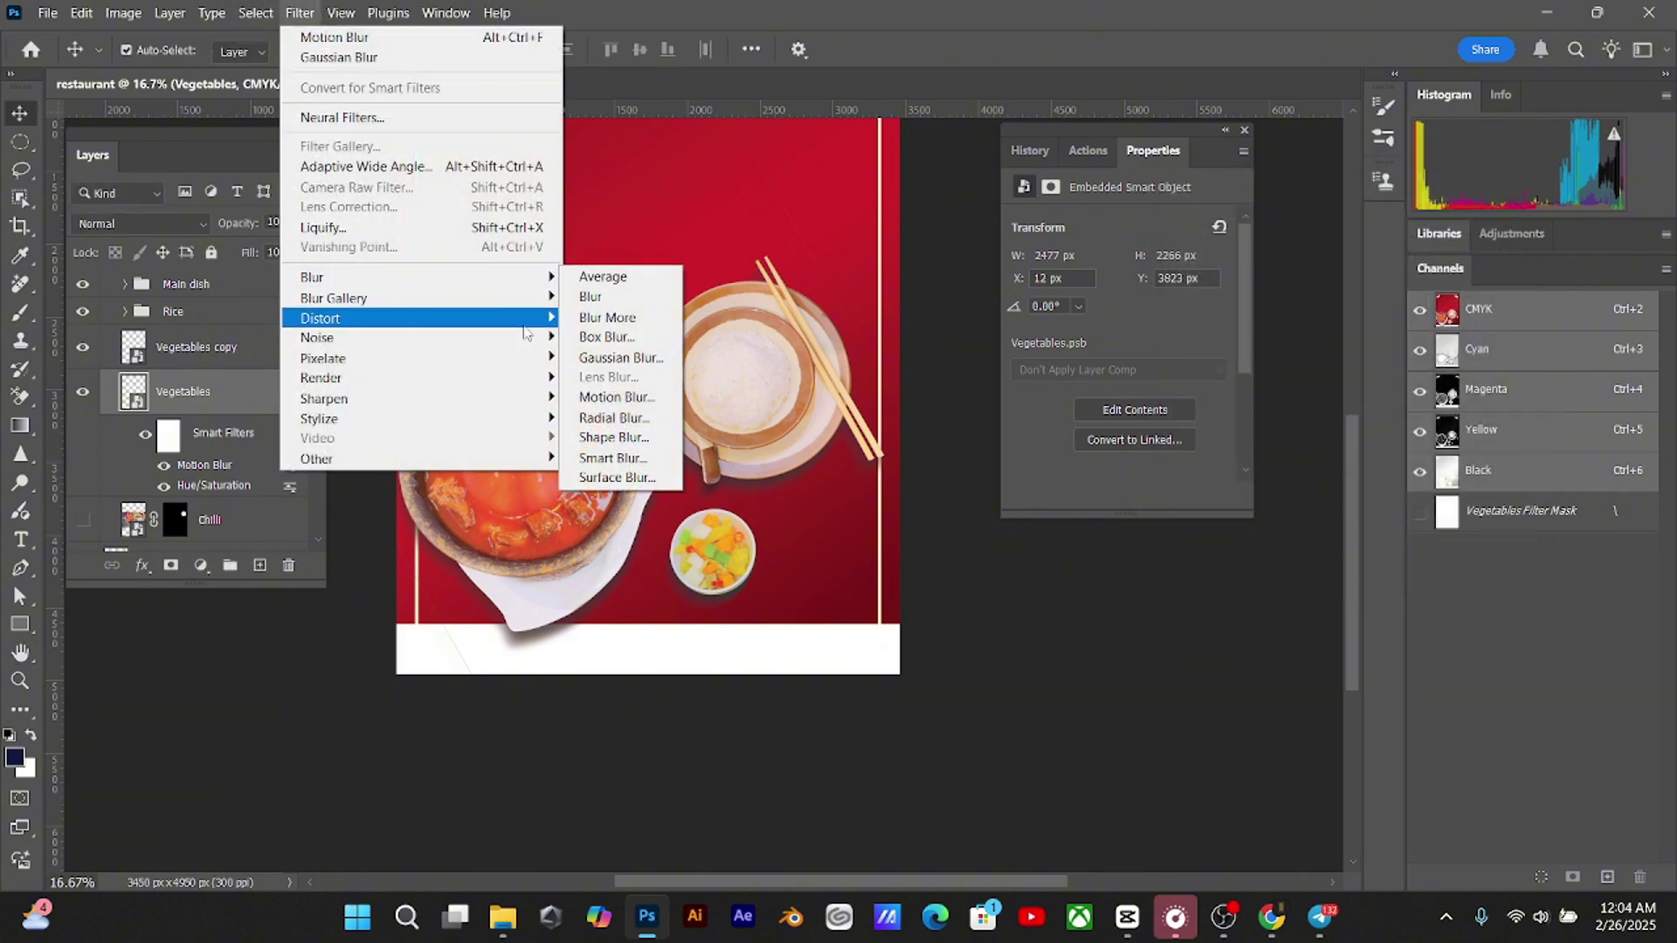
click(595, 359)
click(1310, 377)
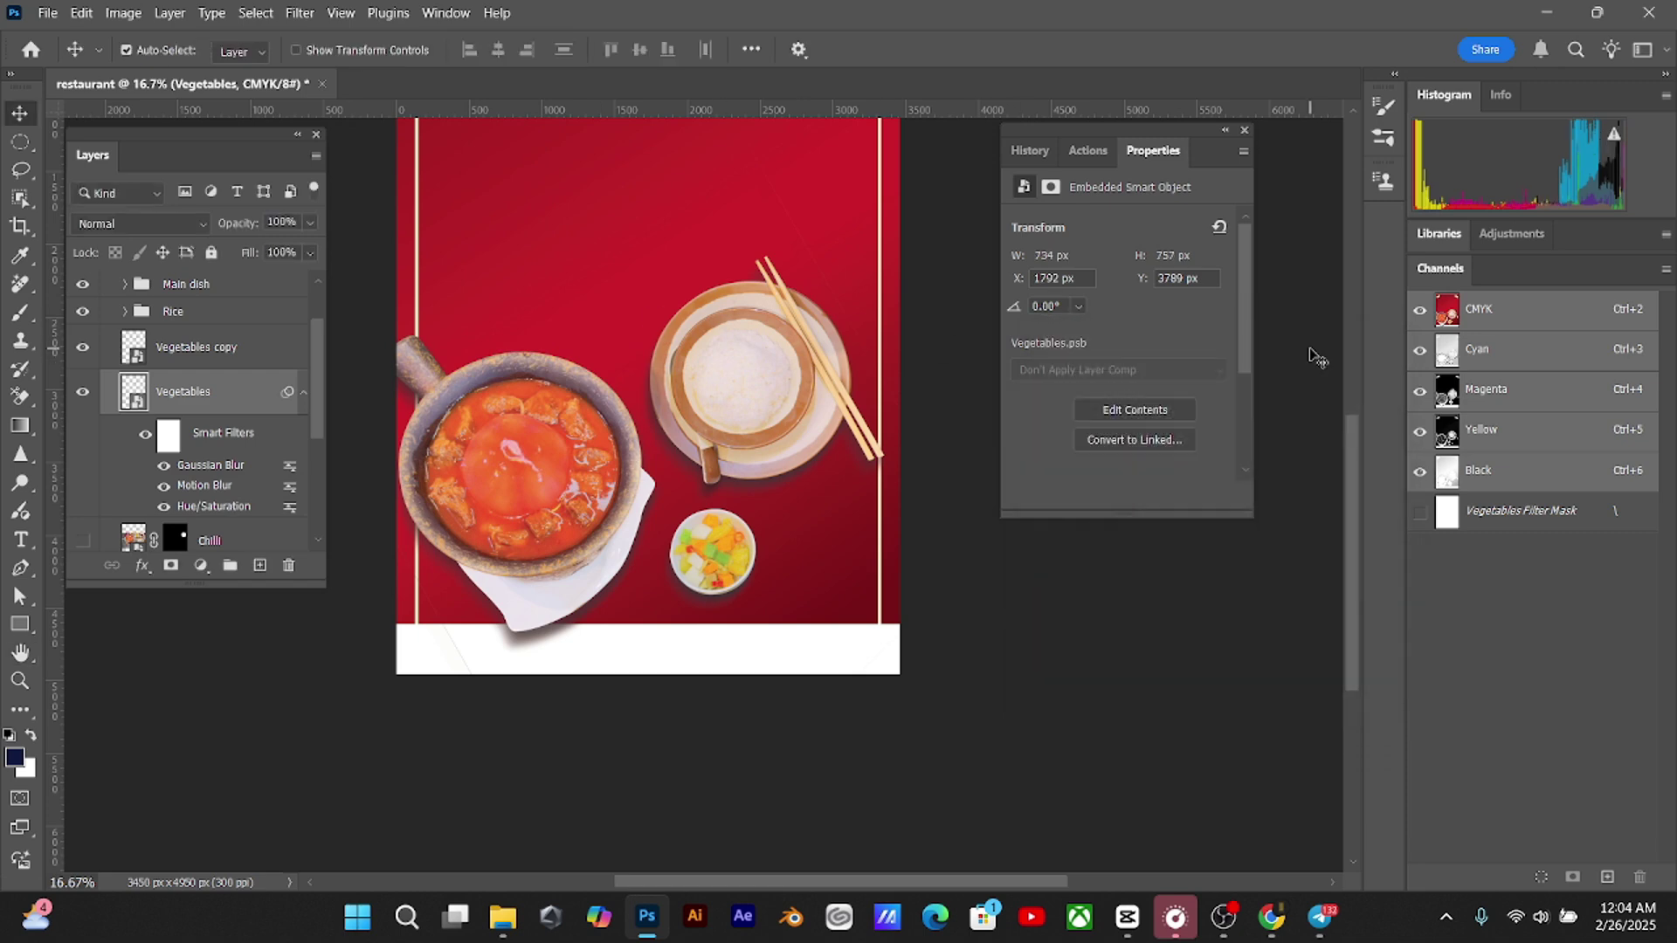
Nudge the blurred Vegetables shadow to sit beneath its bowl, ending at X 1744, Y 3814 px
key(shift+Left)
key(Left)
key(Left)
key(Left)
key(Left)
key(Left)
key(Down)
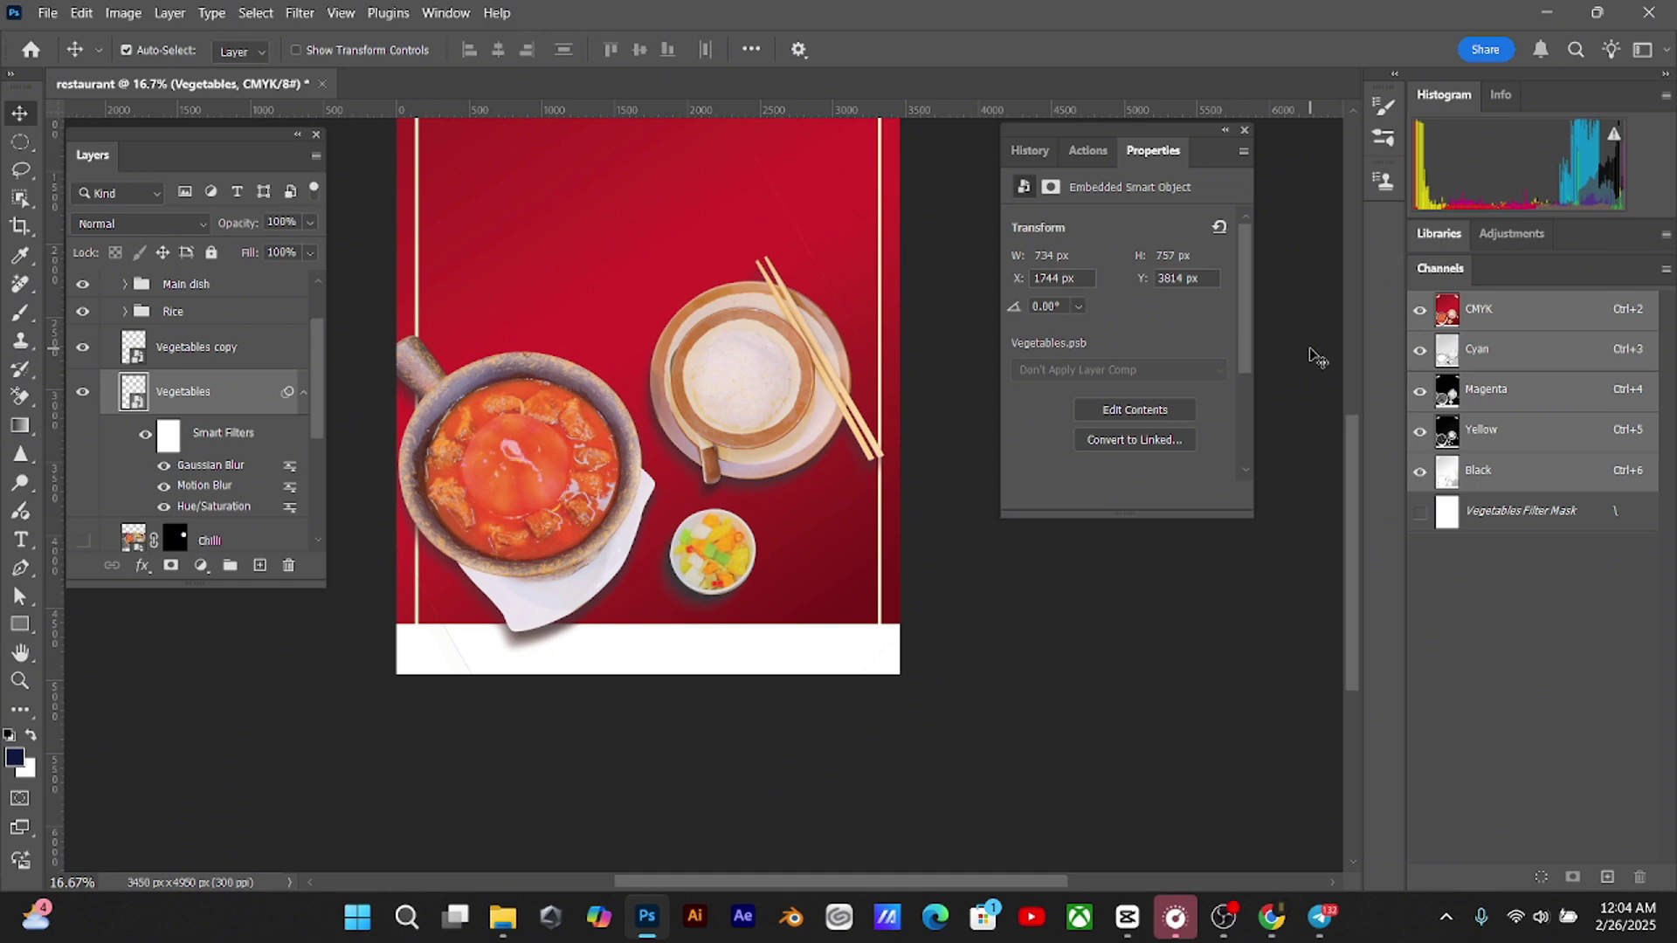
Apply Brightness/Contrast to the Vegetables copy layer with brightness 8 and contrast 4
key(ctrl+plus)
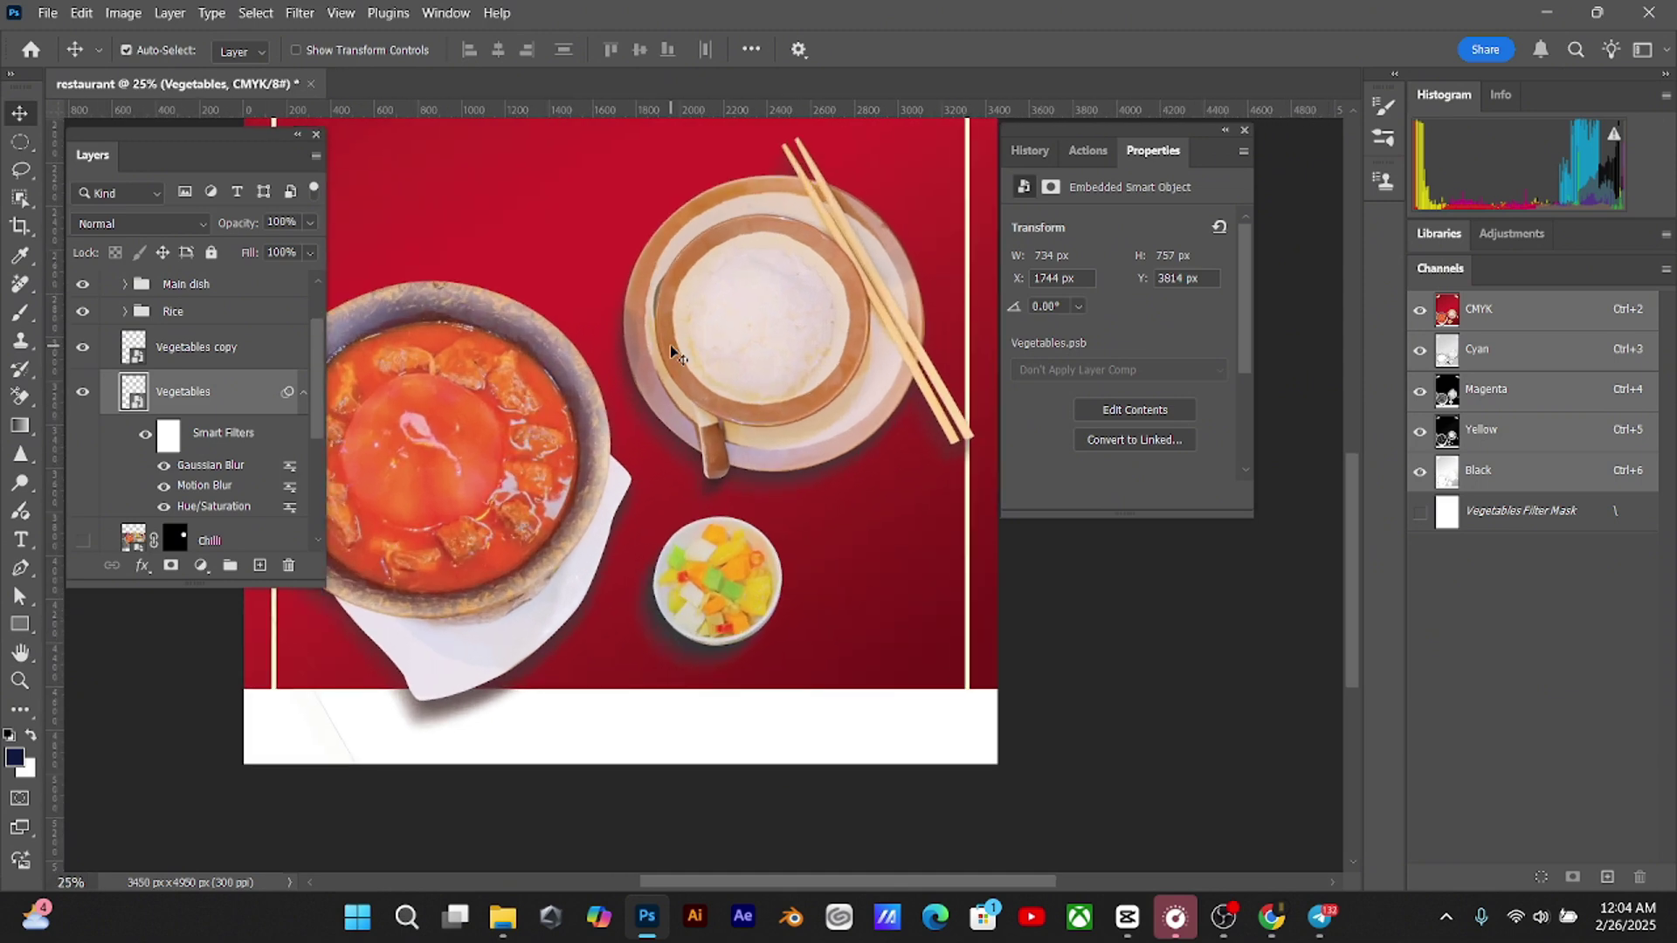
ctrl+click(774, 544)
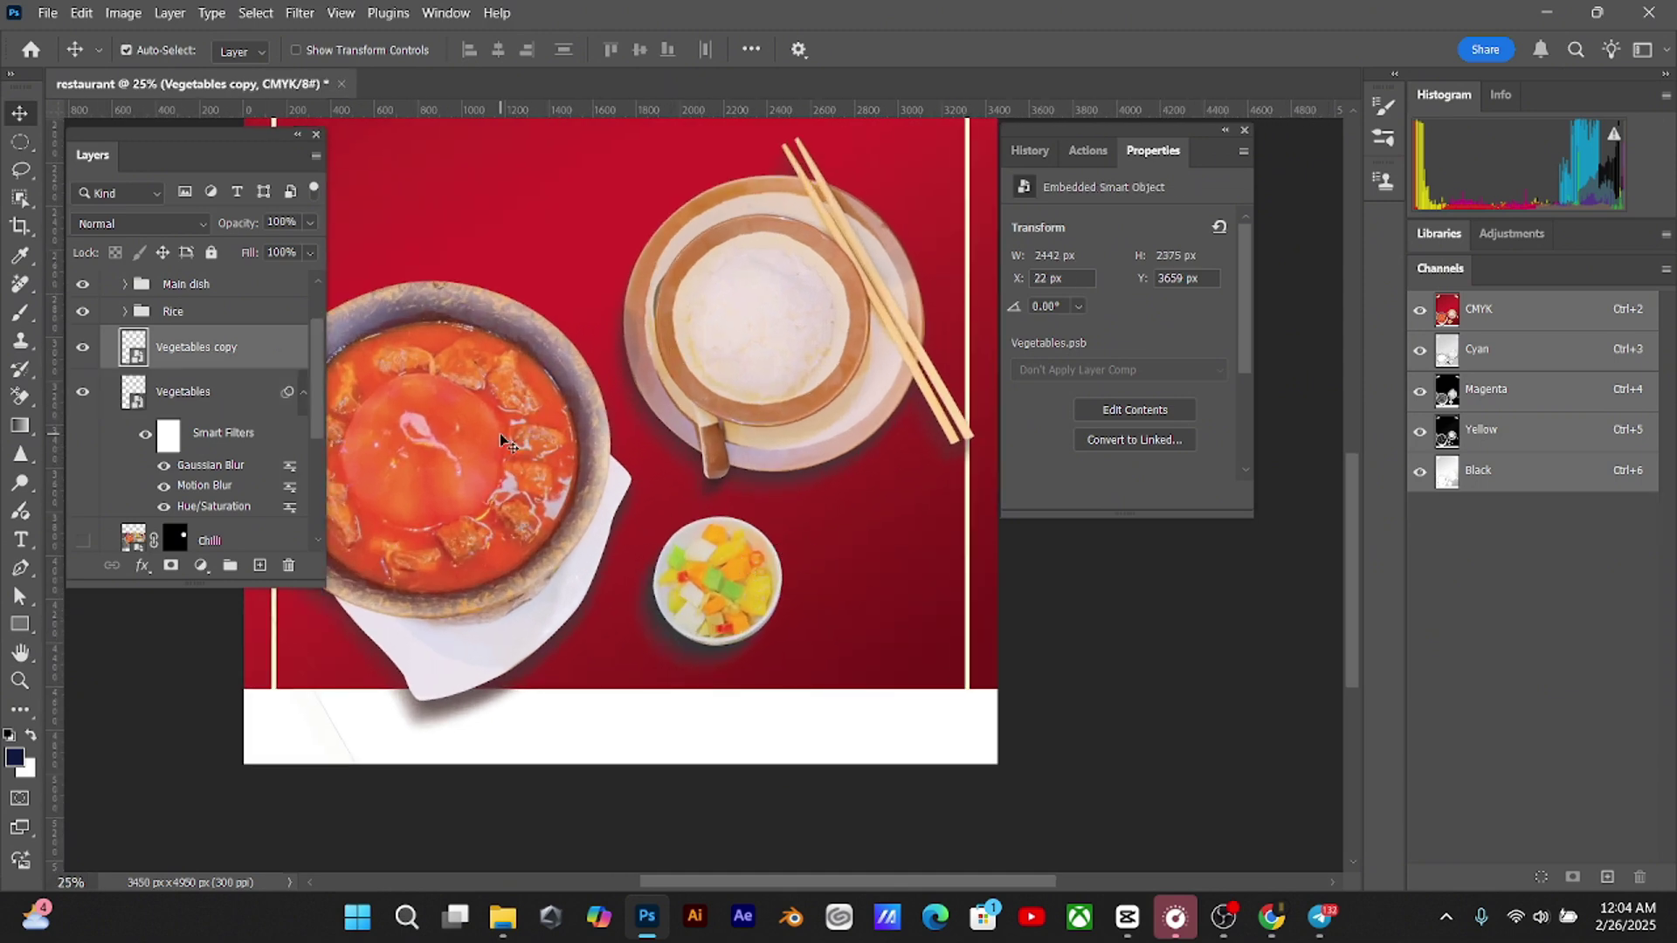
click(123, 12)
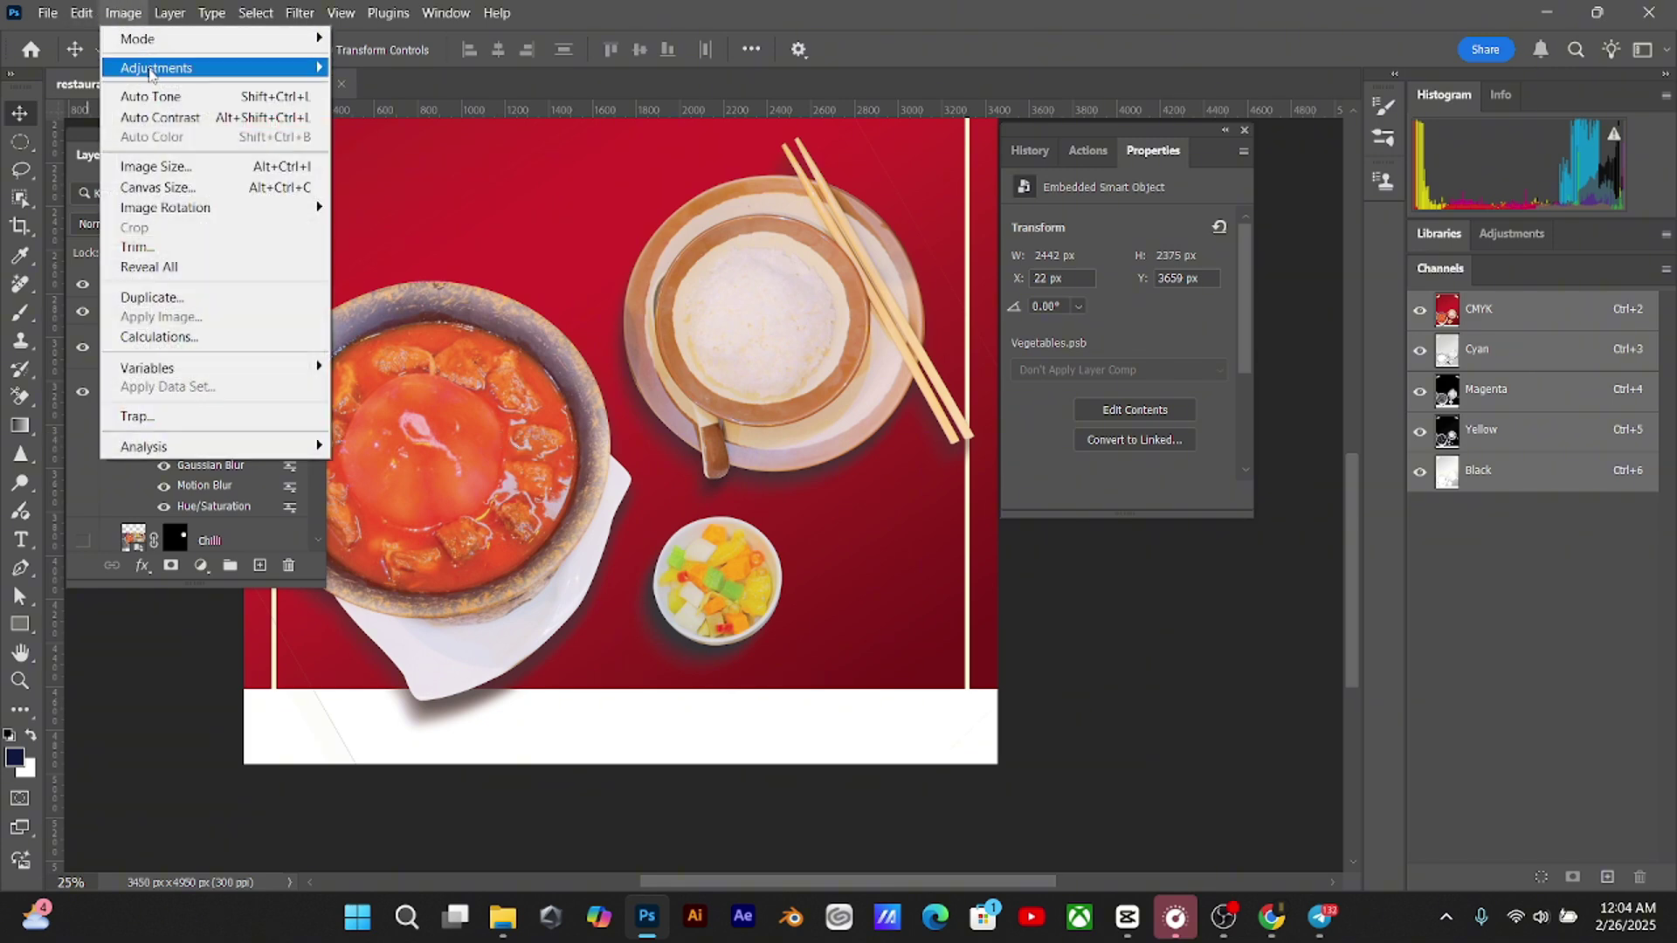
click(377, 70)
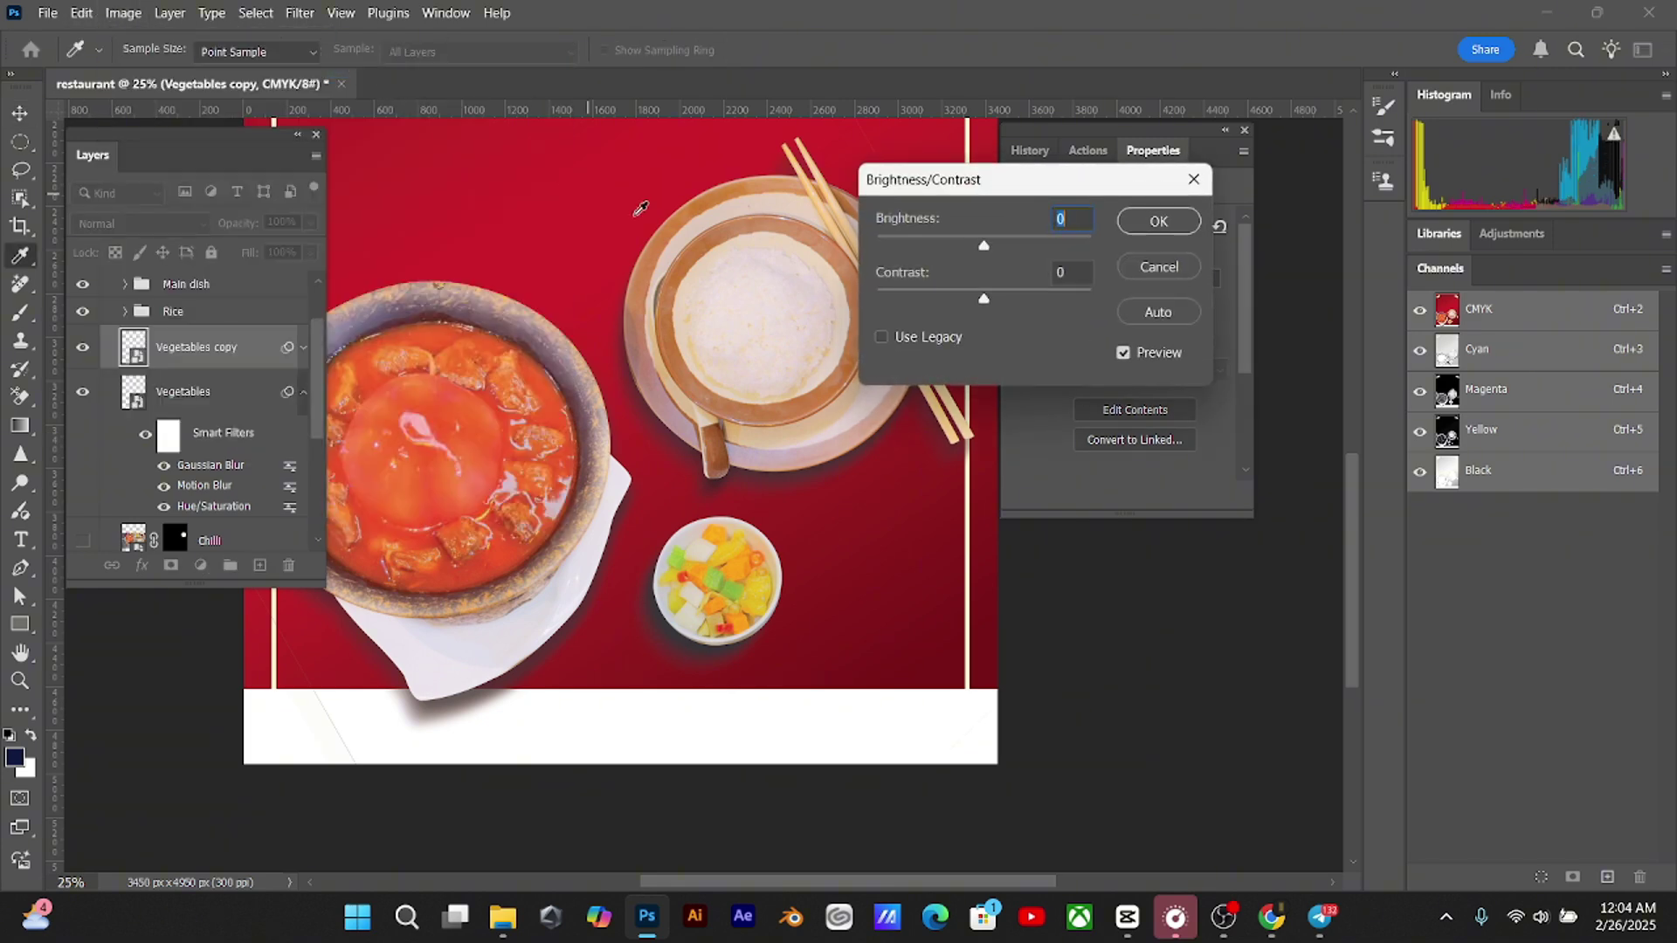
drag(983, 248, 989, 302)
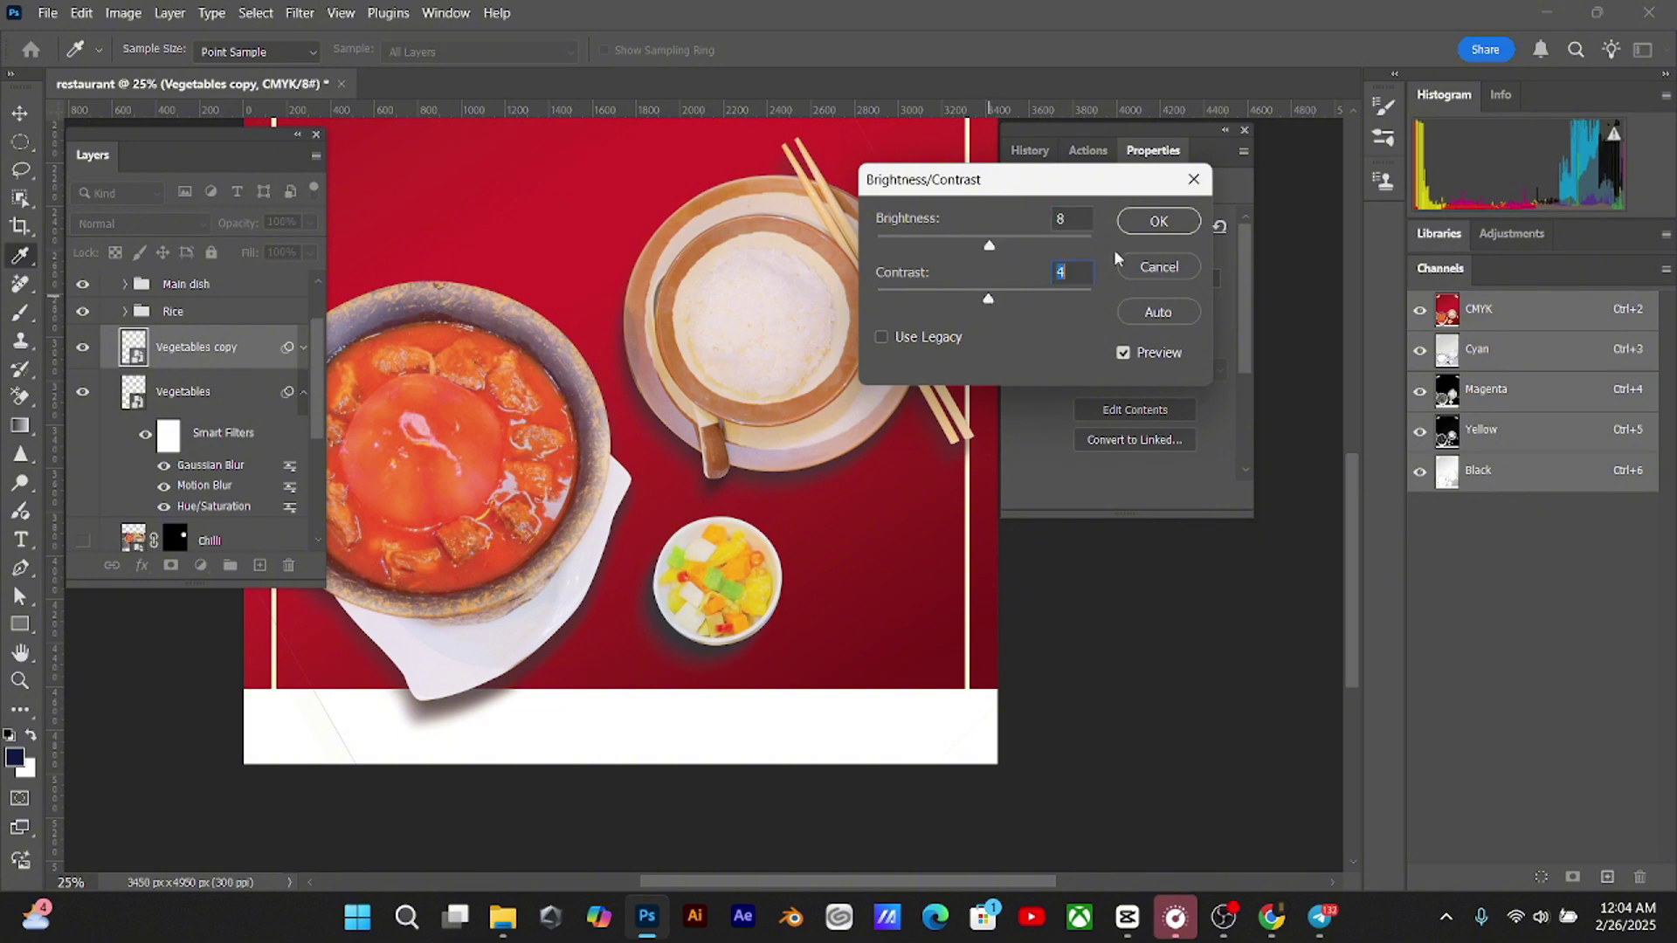
click(1155, 221)
key(v)
key(ctrl+minus)
key(ctrl+minus)
key(ctrl+plus)
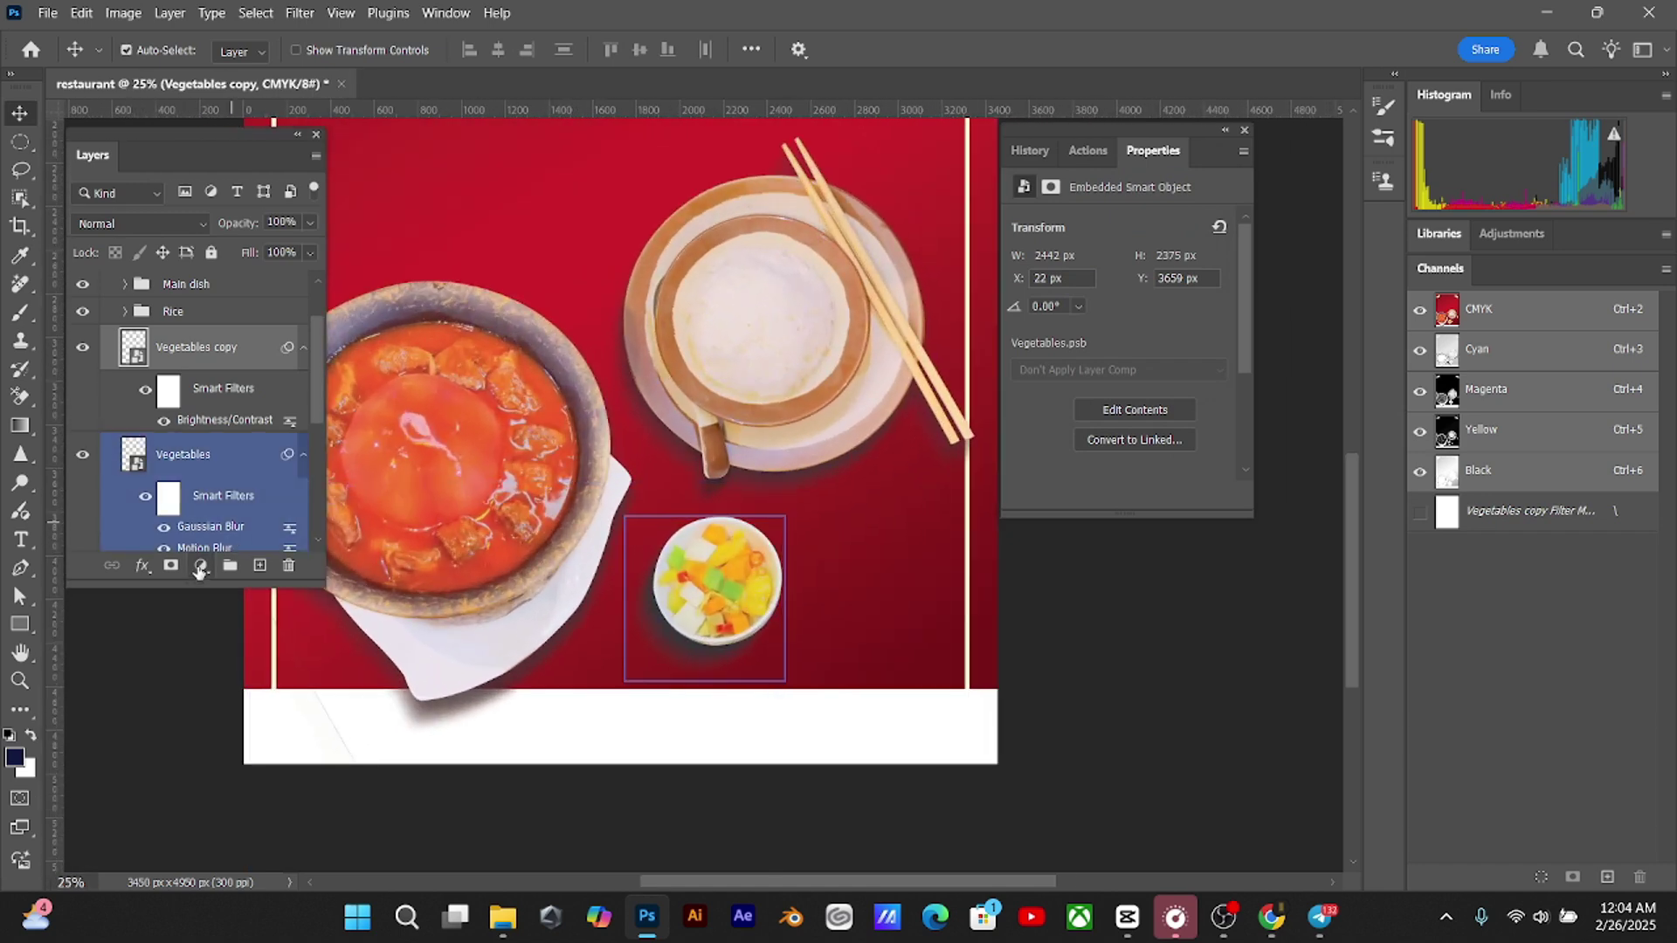
Add a Channel Mixer adjustment layer above Vegetables copy and clip it to that layer
click(202, 567)
click(253, 434)
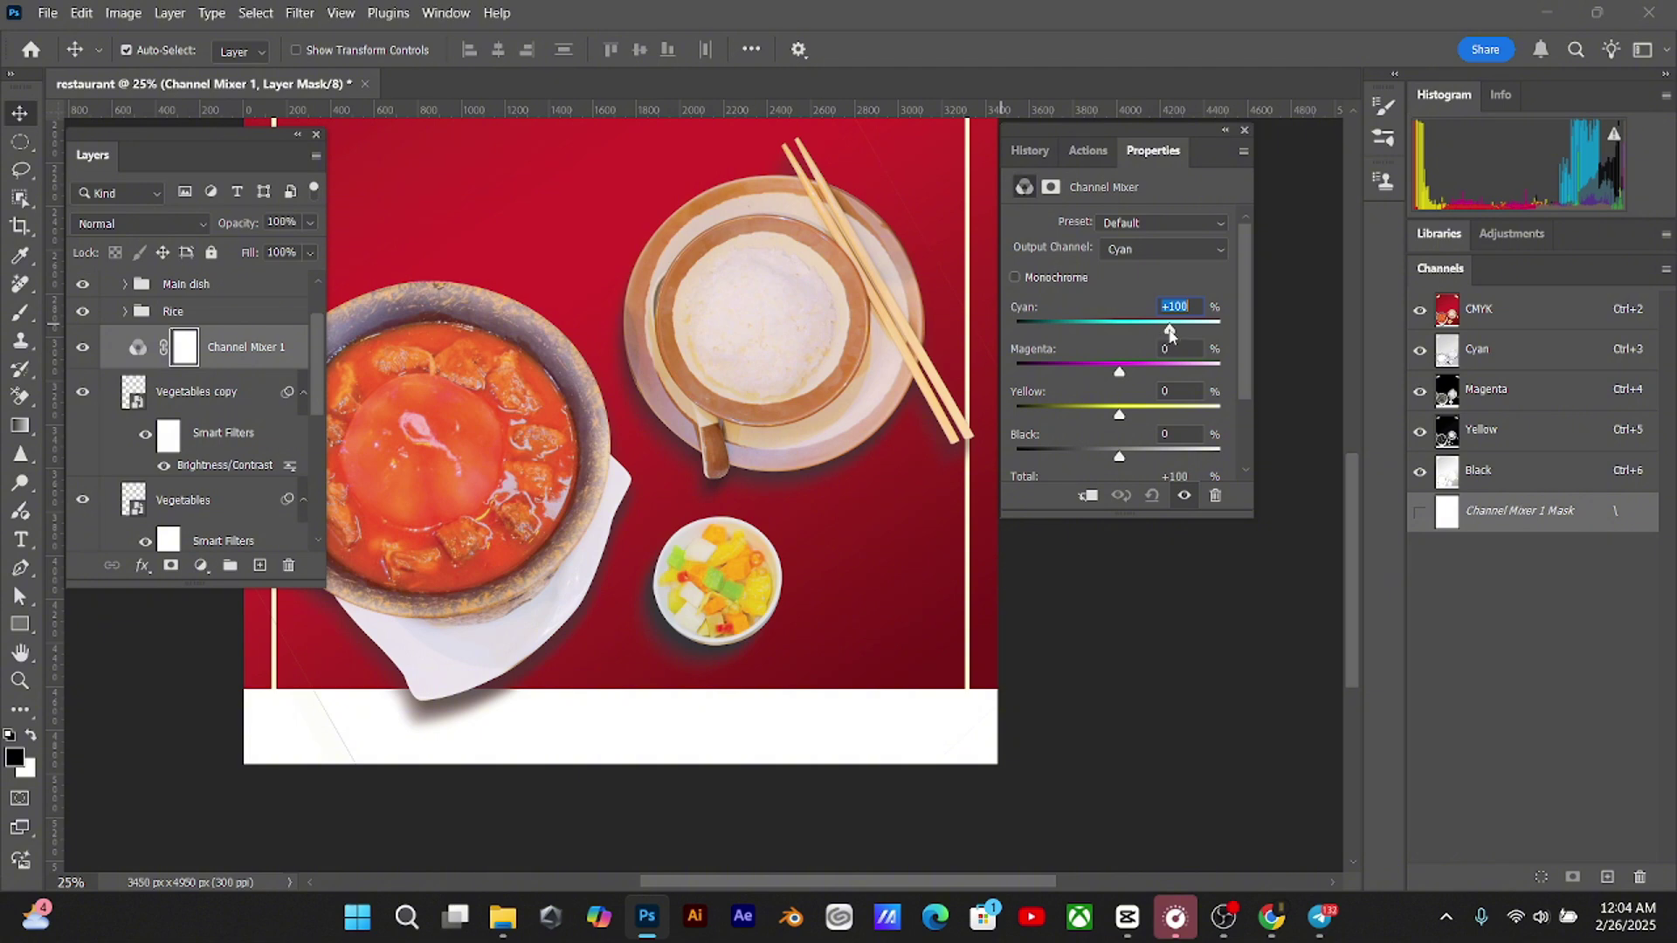
drag(1170, 332, 1145, 336)
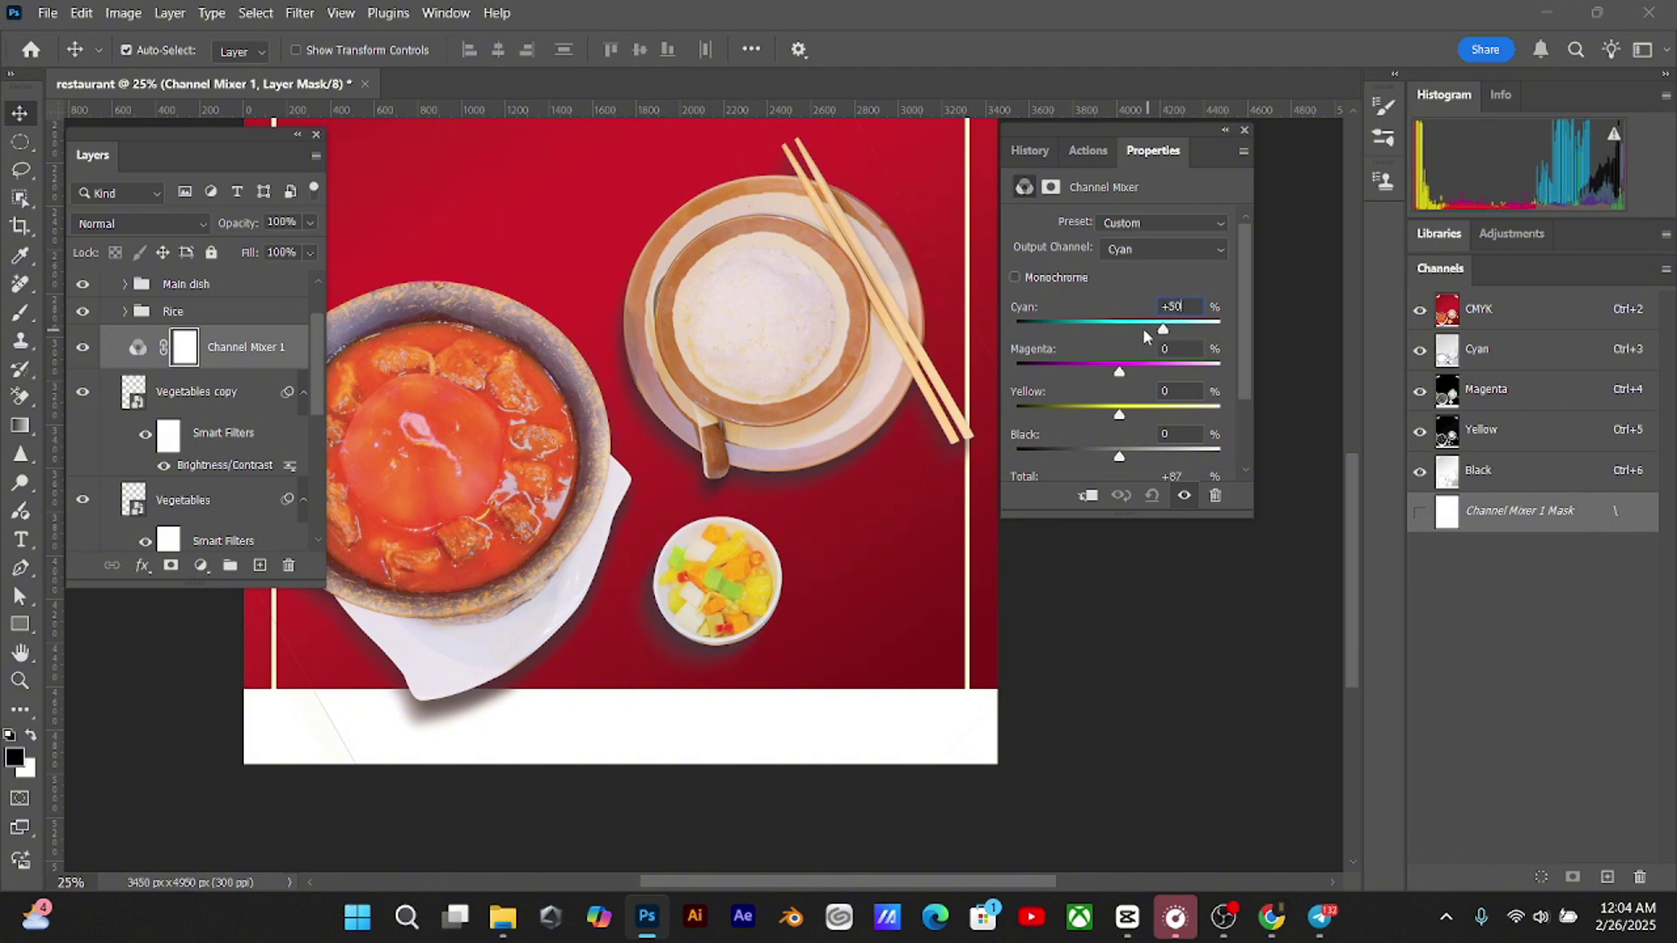
drag(1147, 328, 1169, 331)
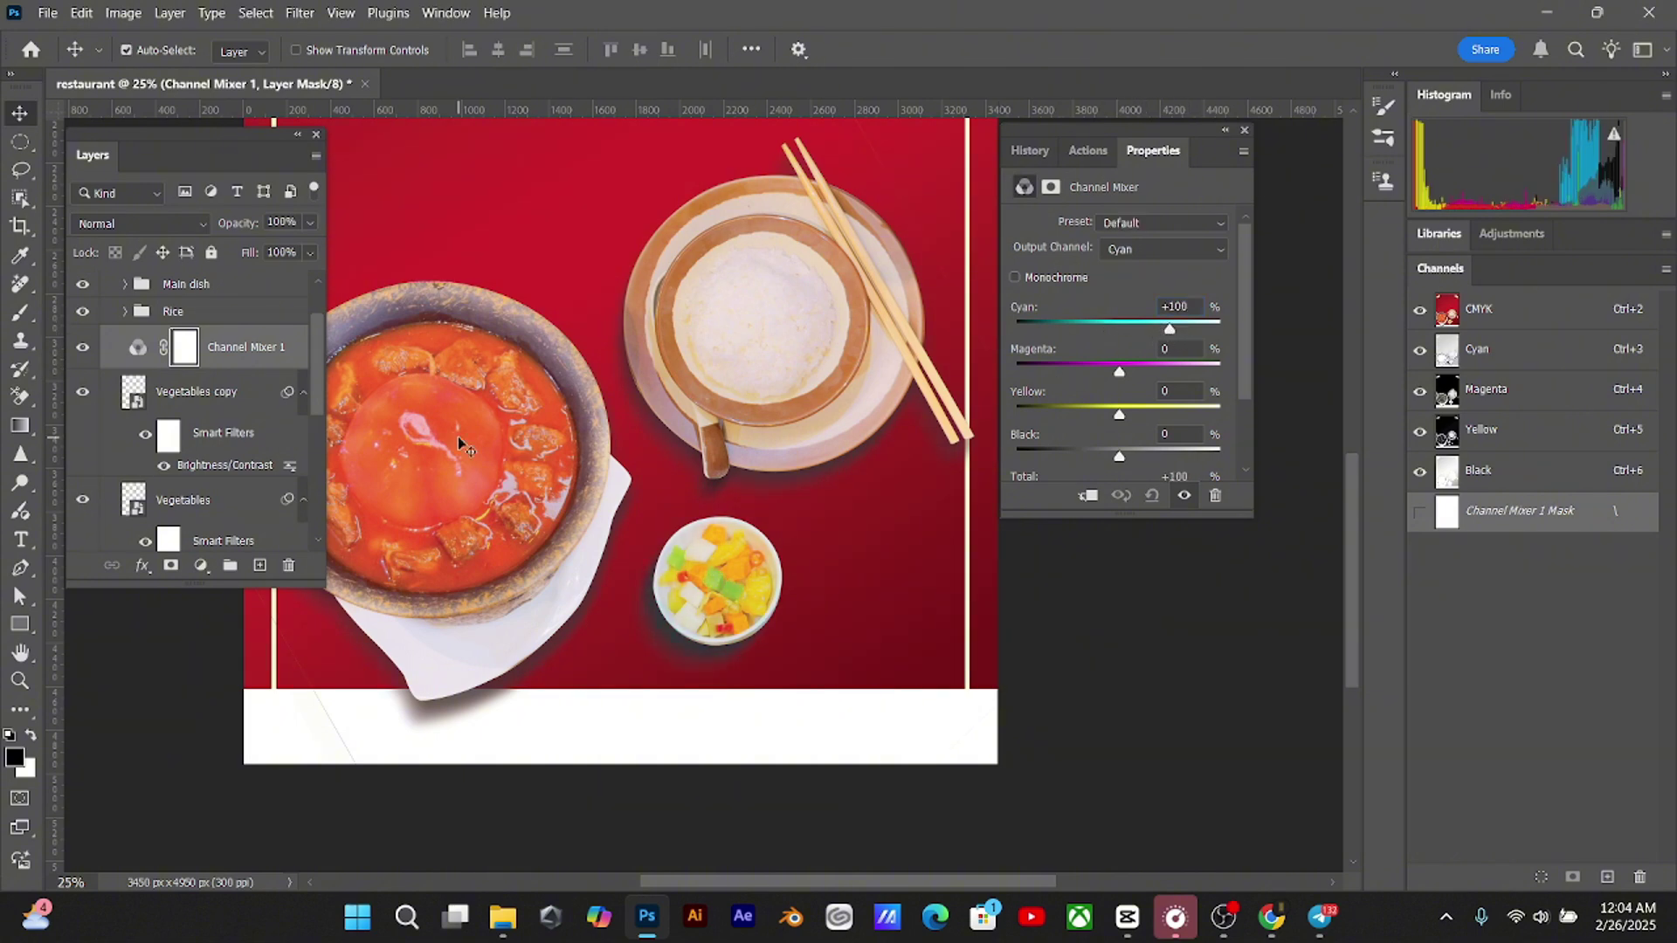
click(303, 392)
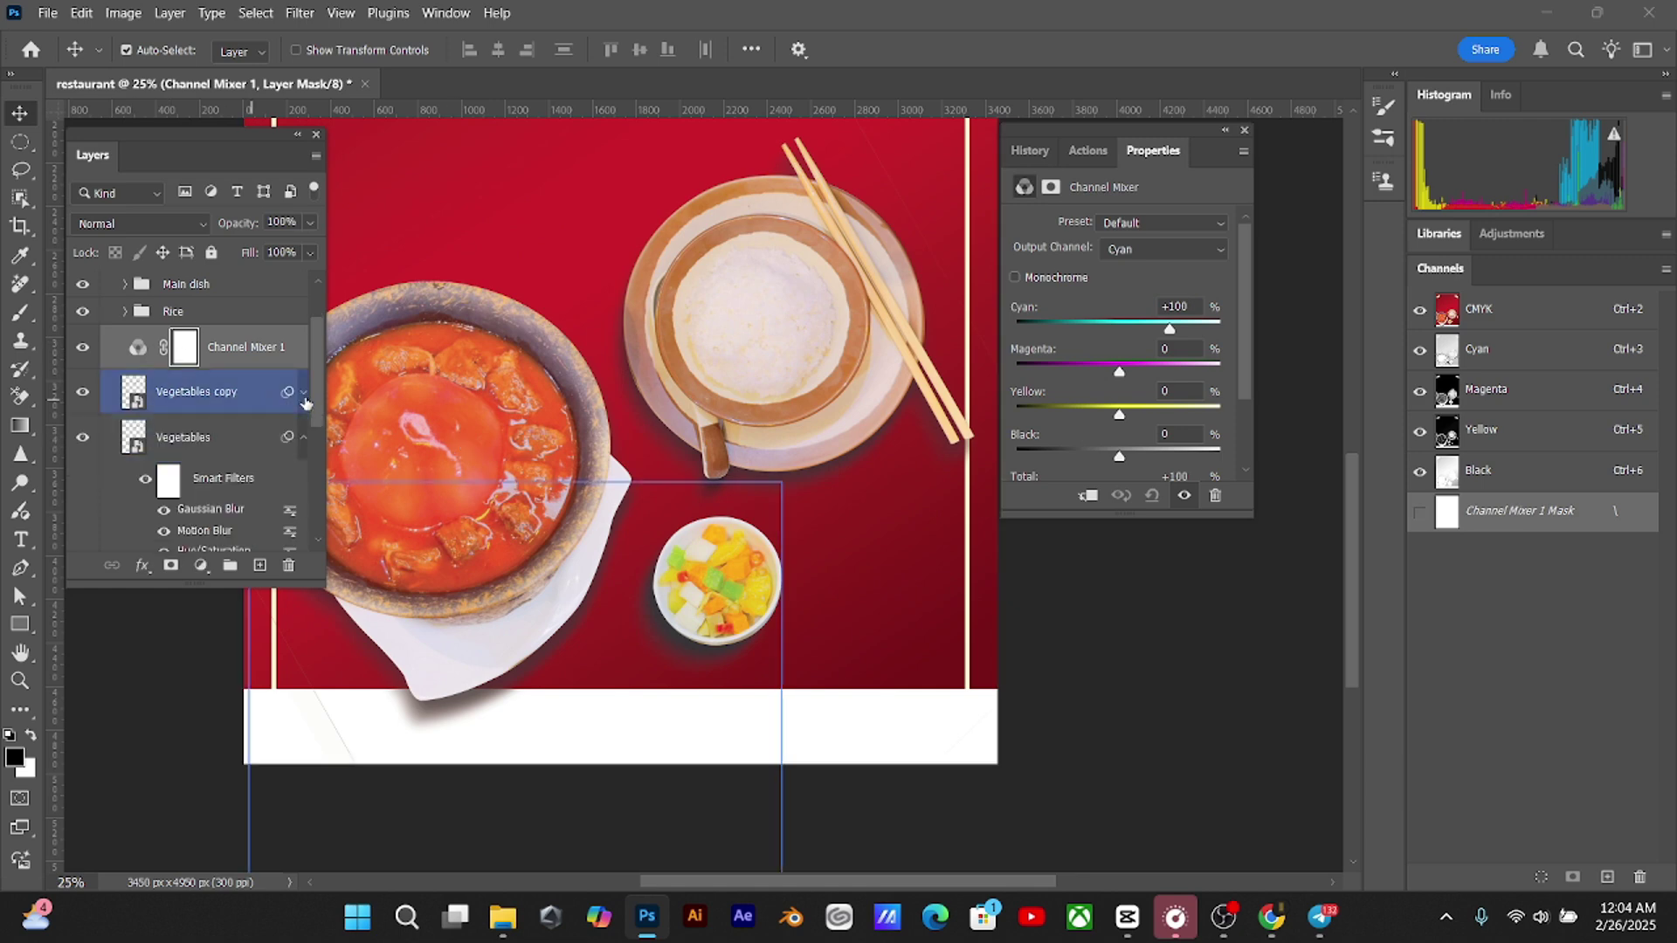
click(259, 364)
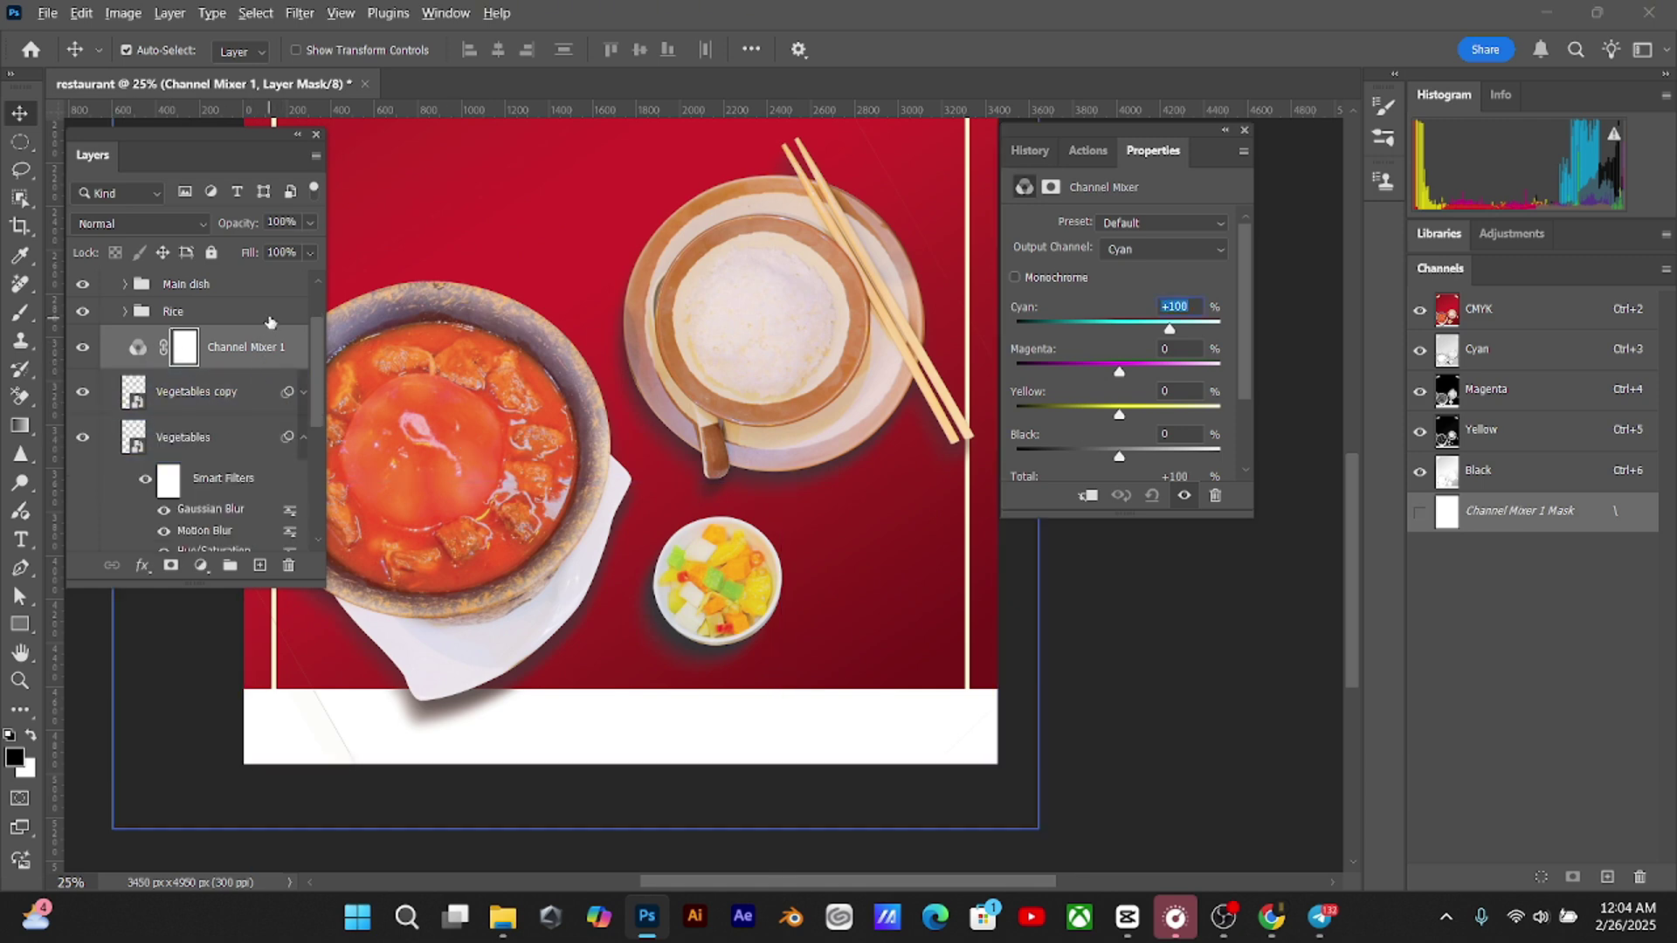
right_click(266, 355)
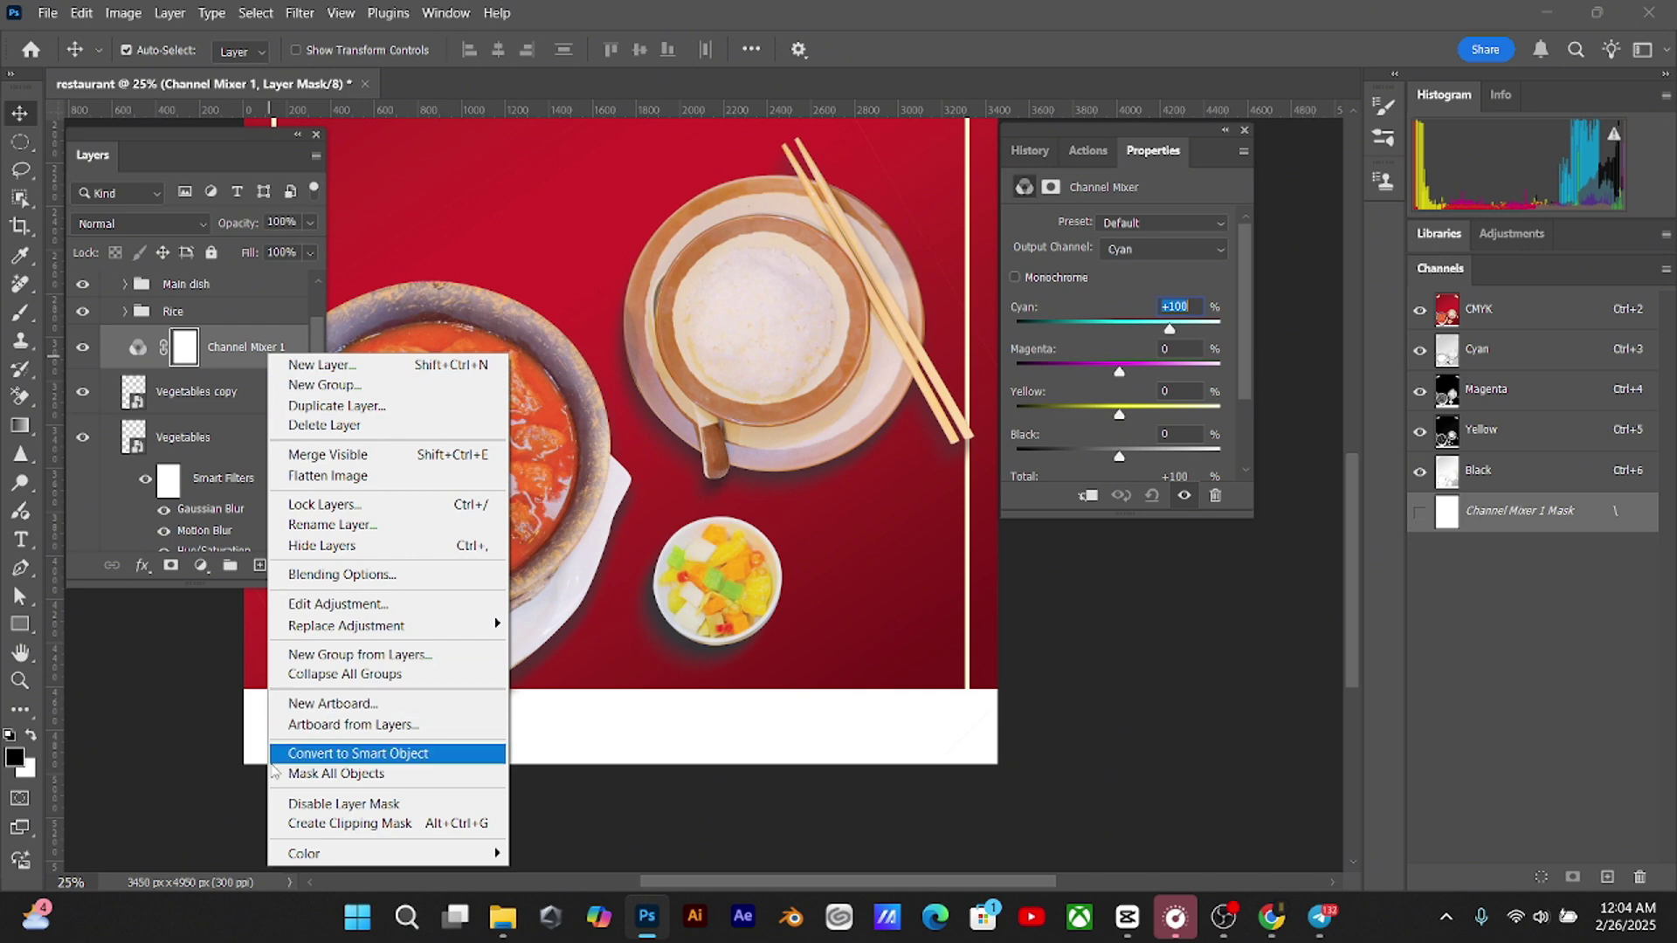
click(280, 351)
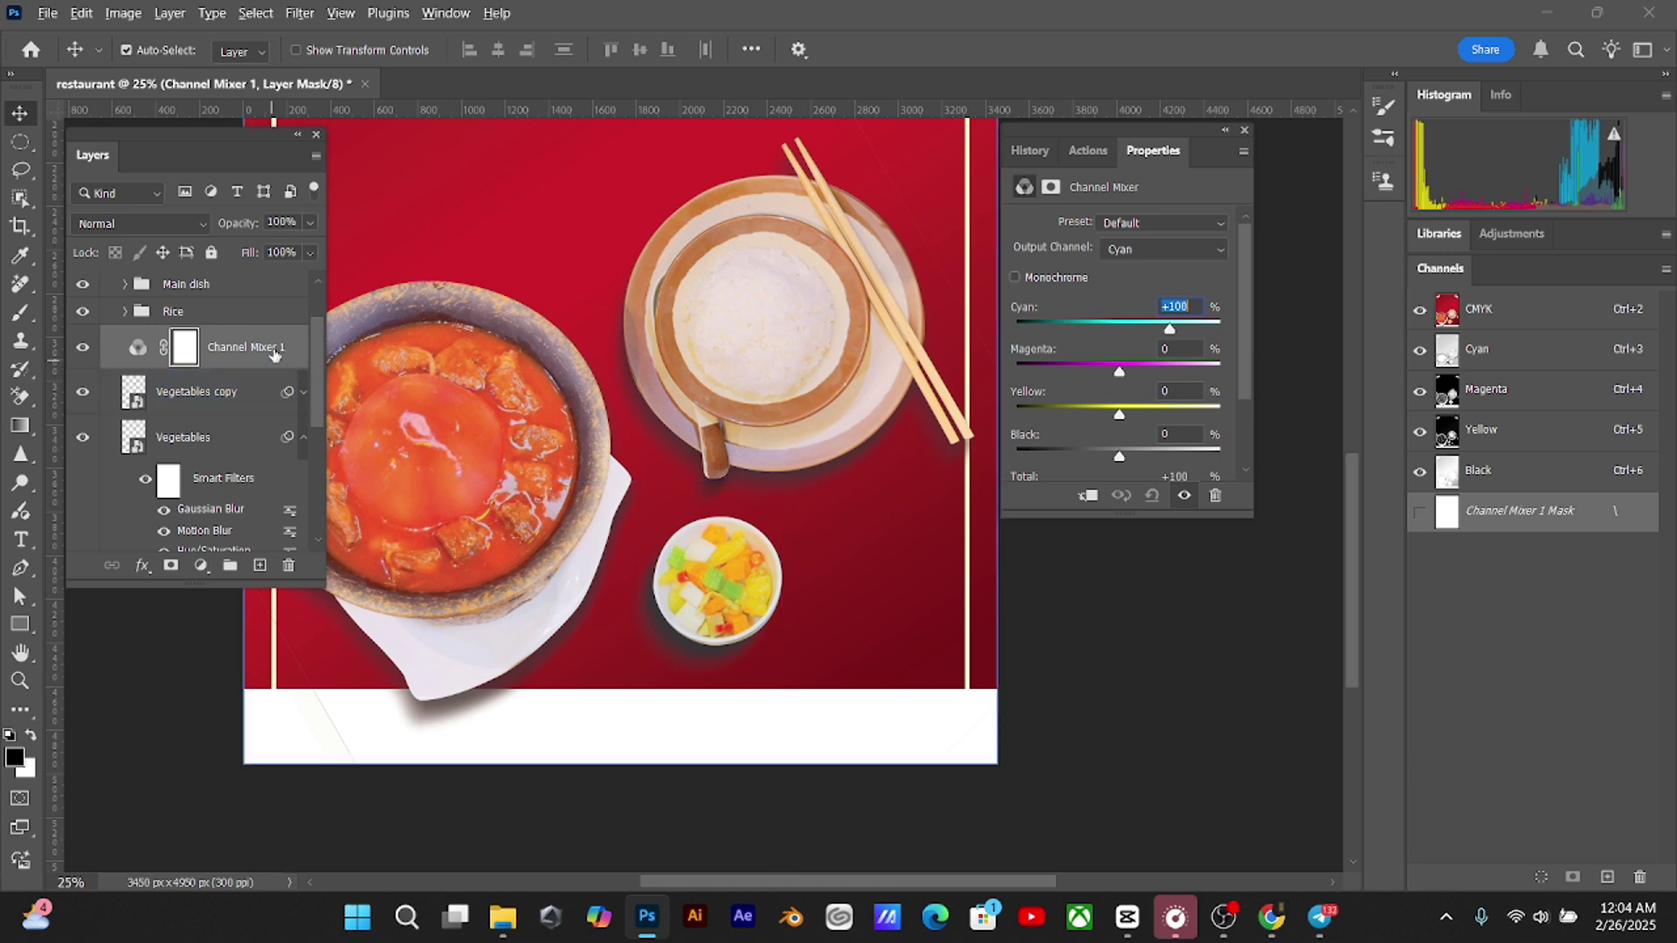
mouse_move(273, 352)
mouse_down()
mouse_move(267, 398)
mouse_move(273, 367)
mouse_up()
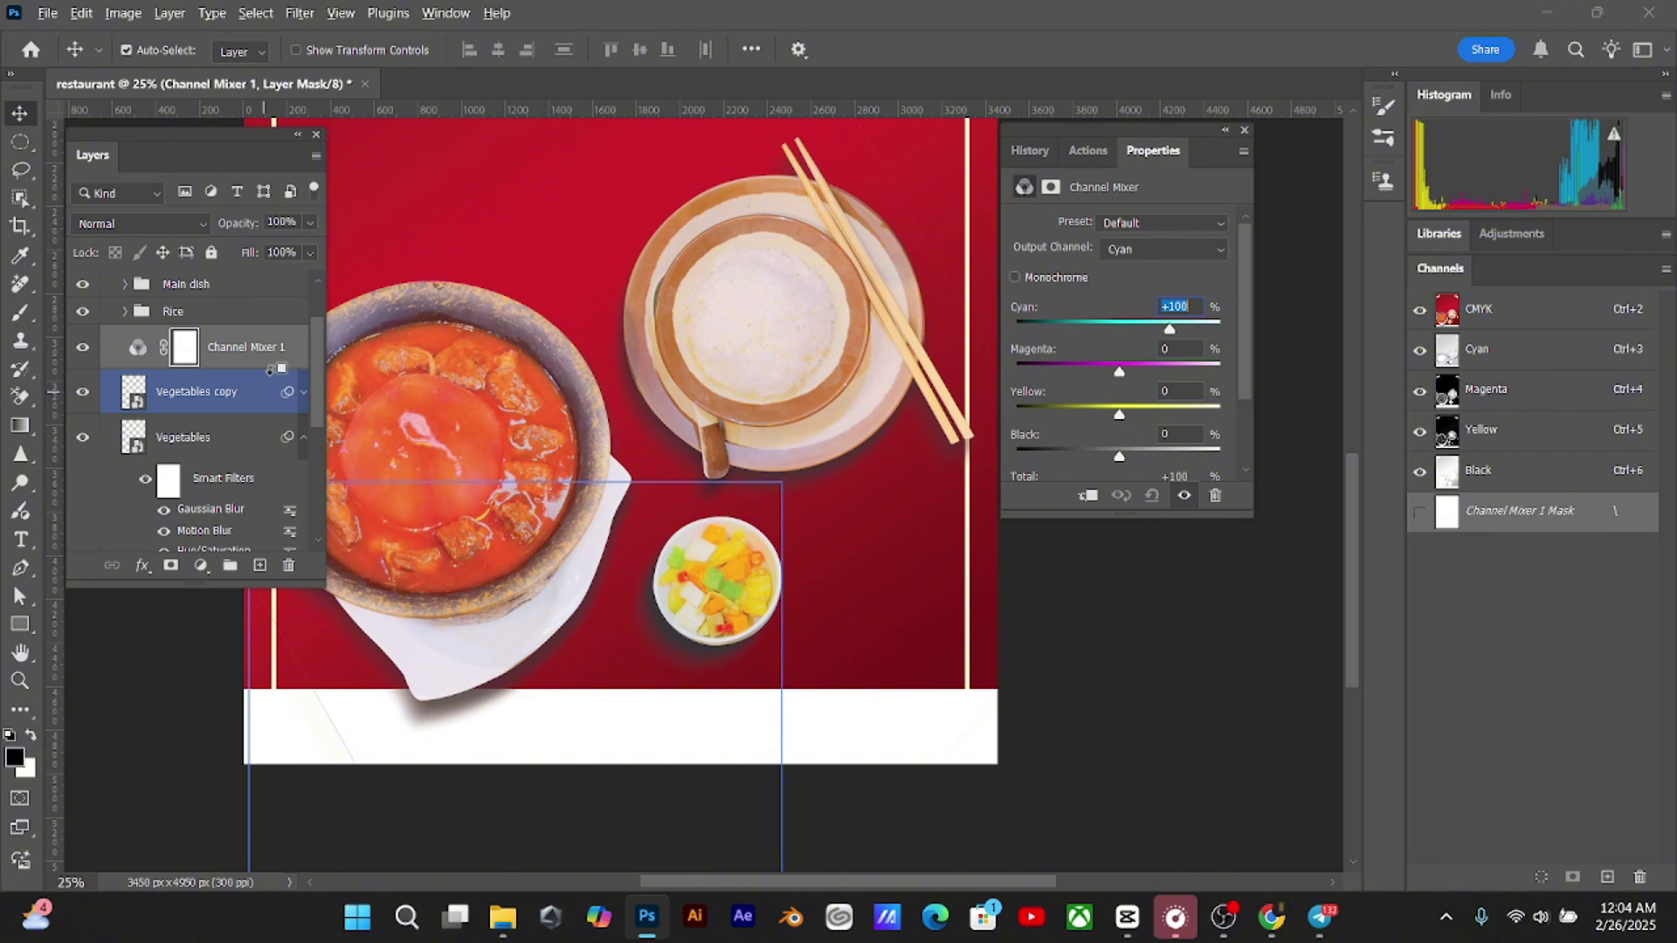
alt+click(272, 367)
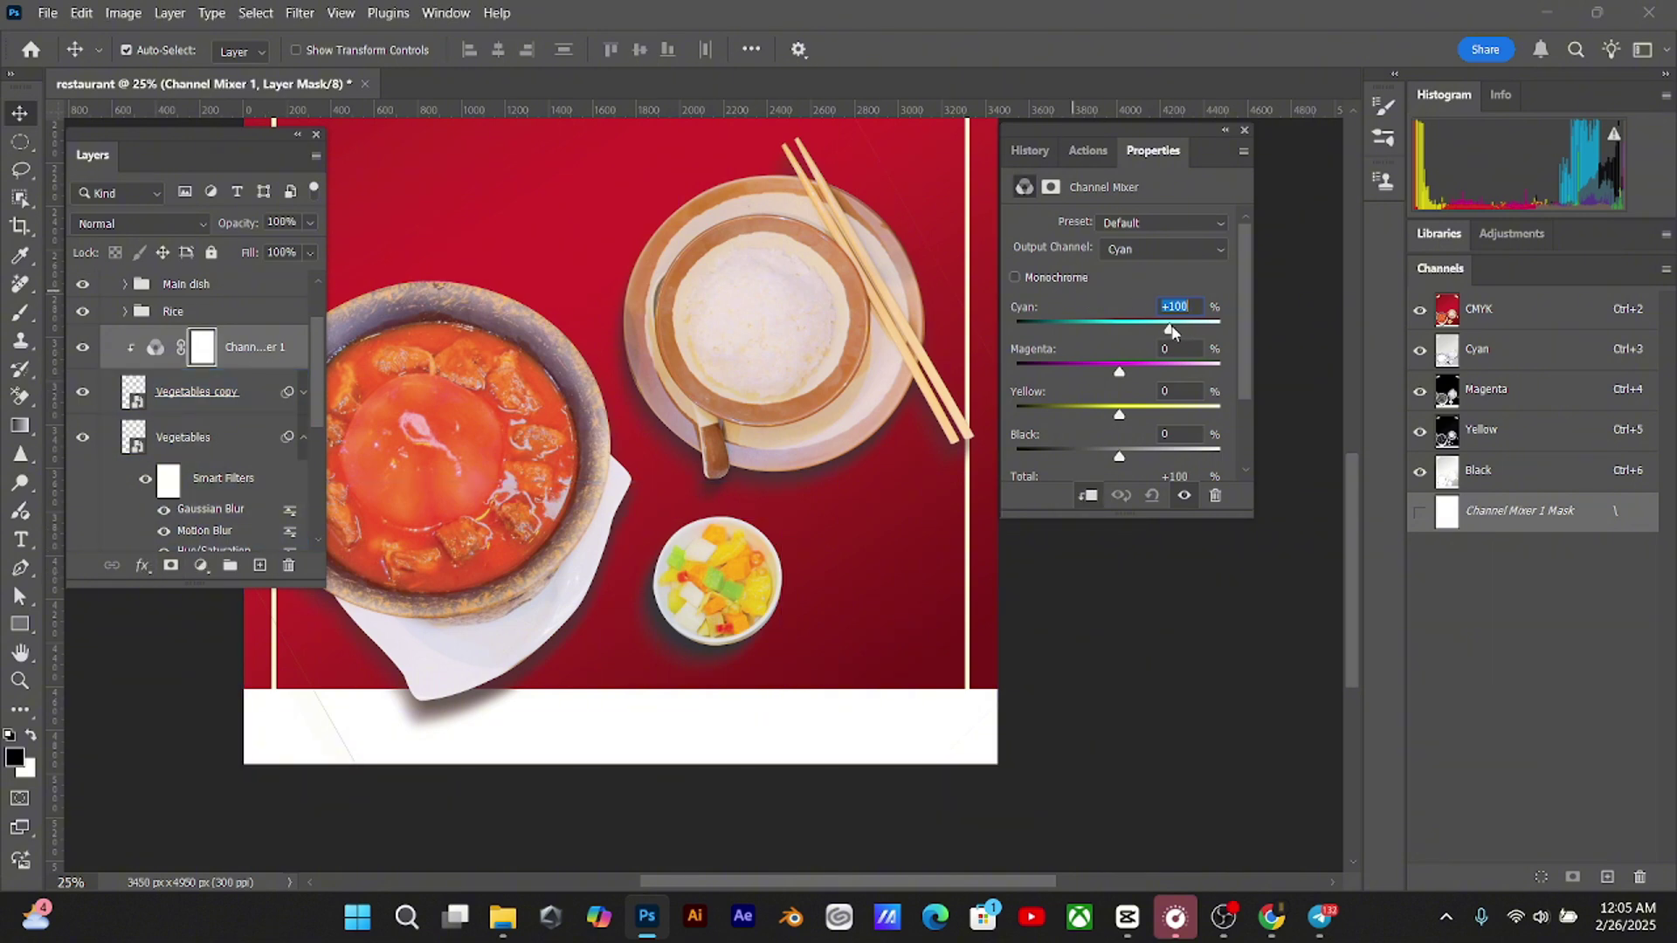
Adjust the Channel Mixer's Cyan output with Magenta -12 and Yellow -7, and its Magenta output with Magenta +123
mouse_move(1170, 331)
mouse_down()
mouse_move(1108, 332)
mouse_move(1174, 332)
mouse_up()
drag(1176, 330, 1116, 420)
click(1166, 249)
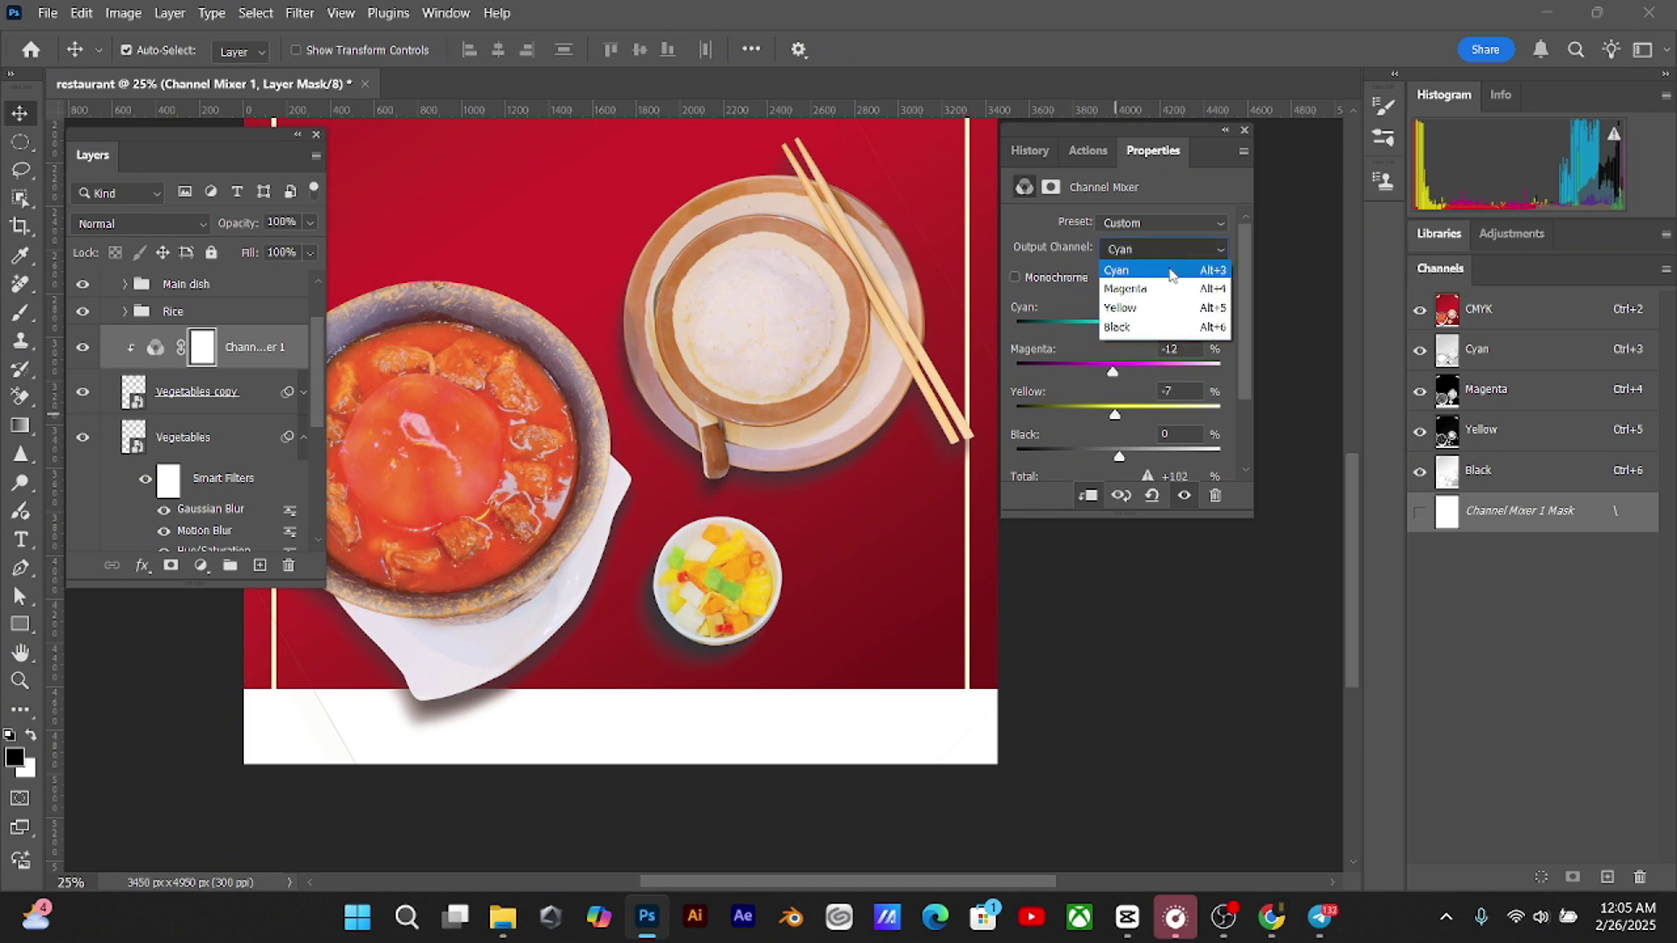
click(1153, 280)
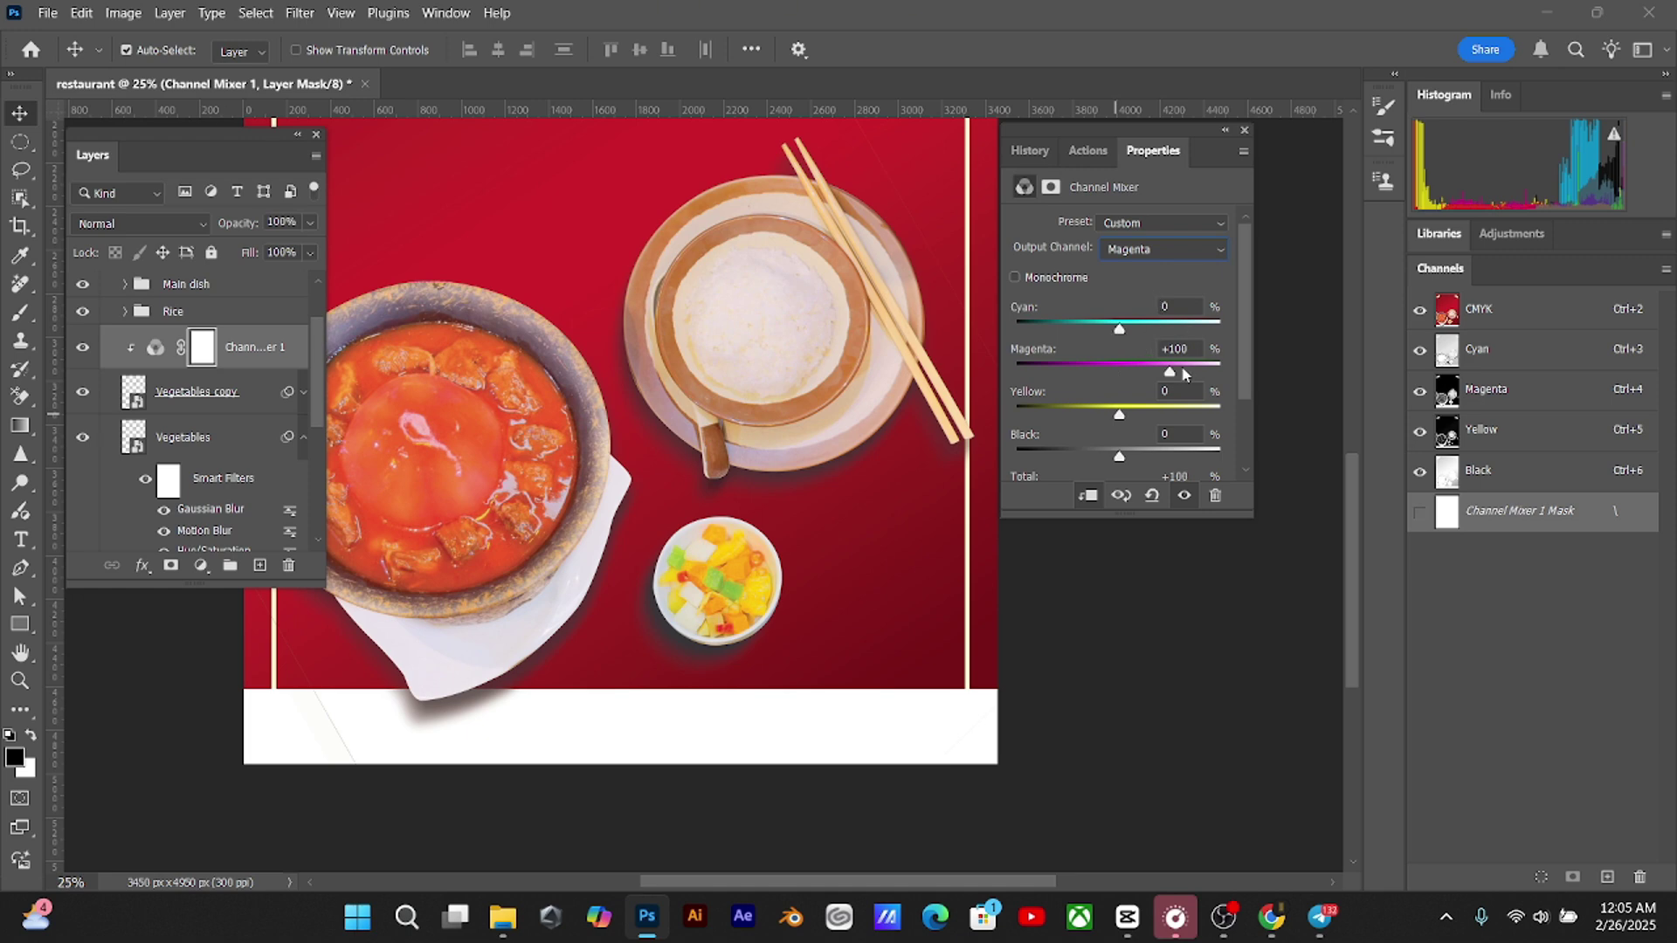
drag(1169, 367, 1118, 414)
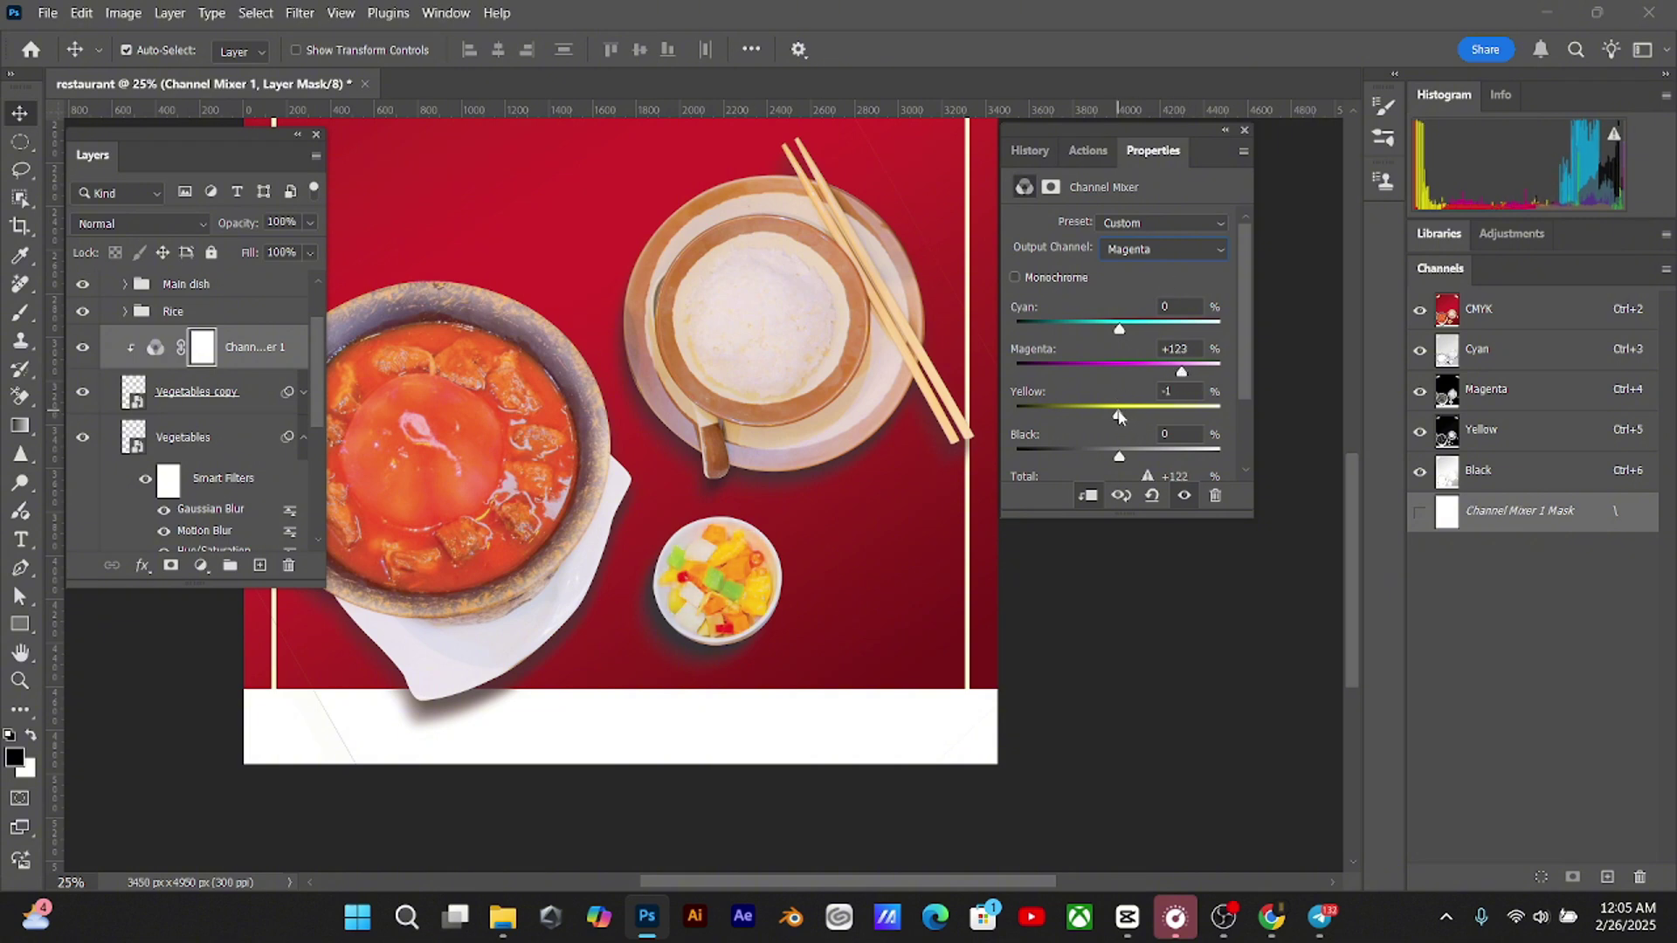
drag(1119, 328, 1114, 336)
Set the yellow level of the Channel Mixer's Yellow output channel to +97%
click(1135, 249)
click(1140, 319)
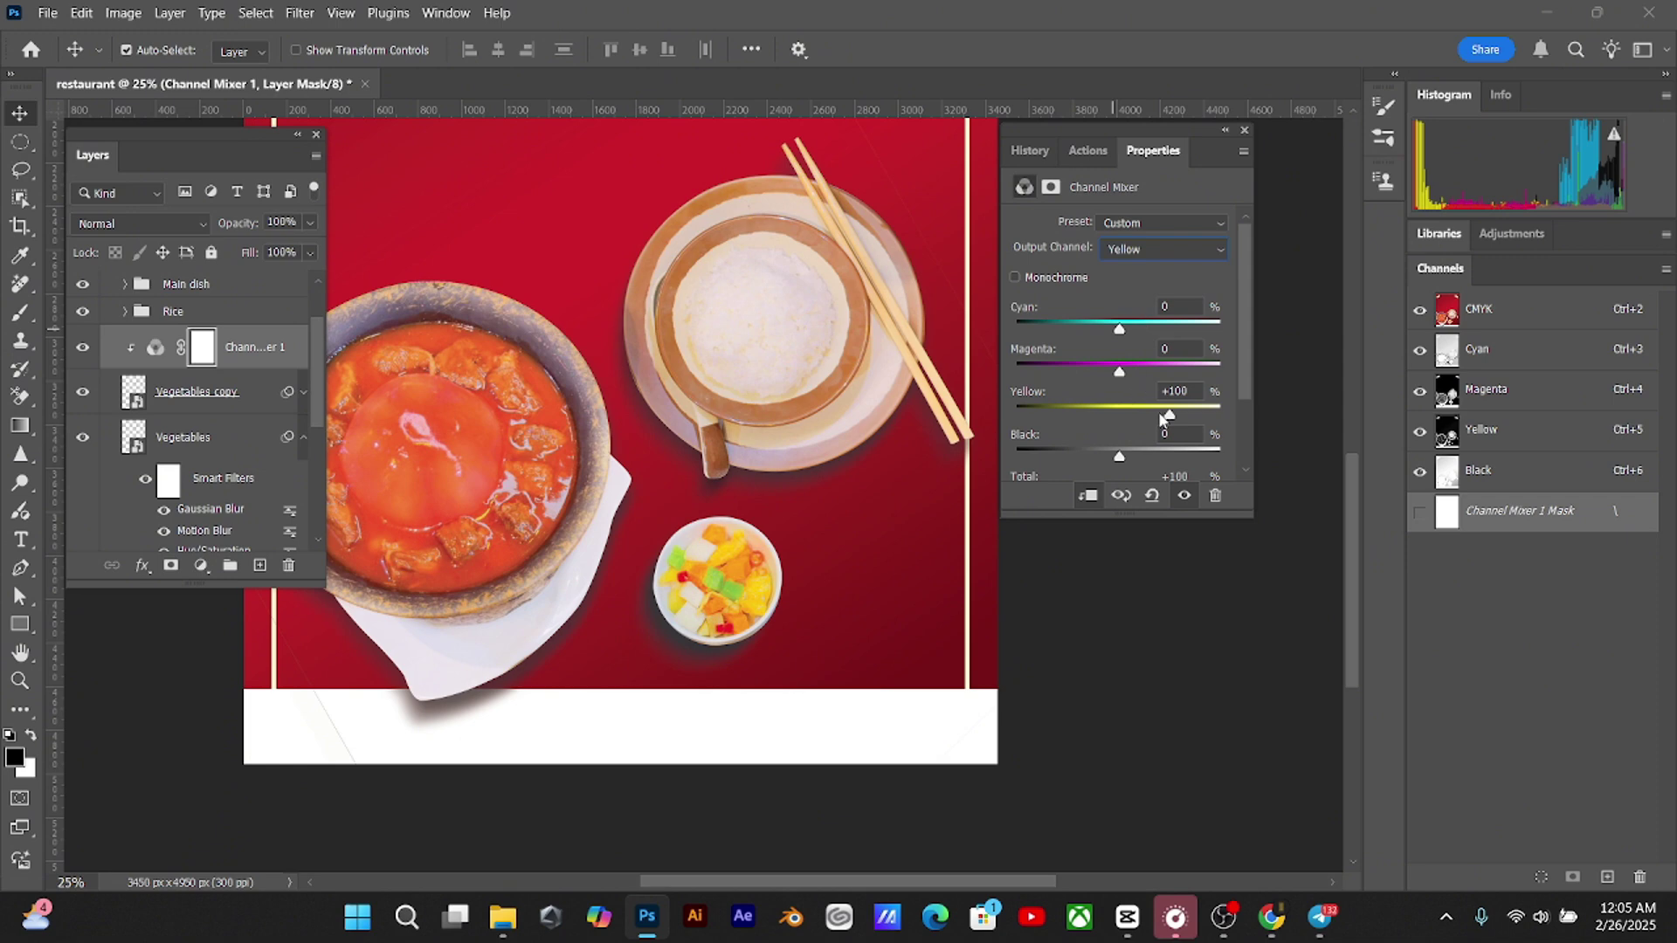
drag(1161, 420, 1170, 411)
key(ctrl+minus)
key(ctrl+minus)
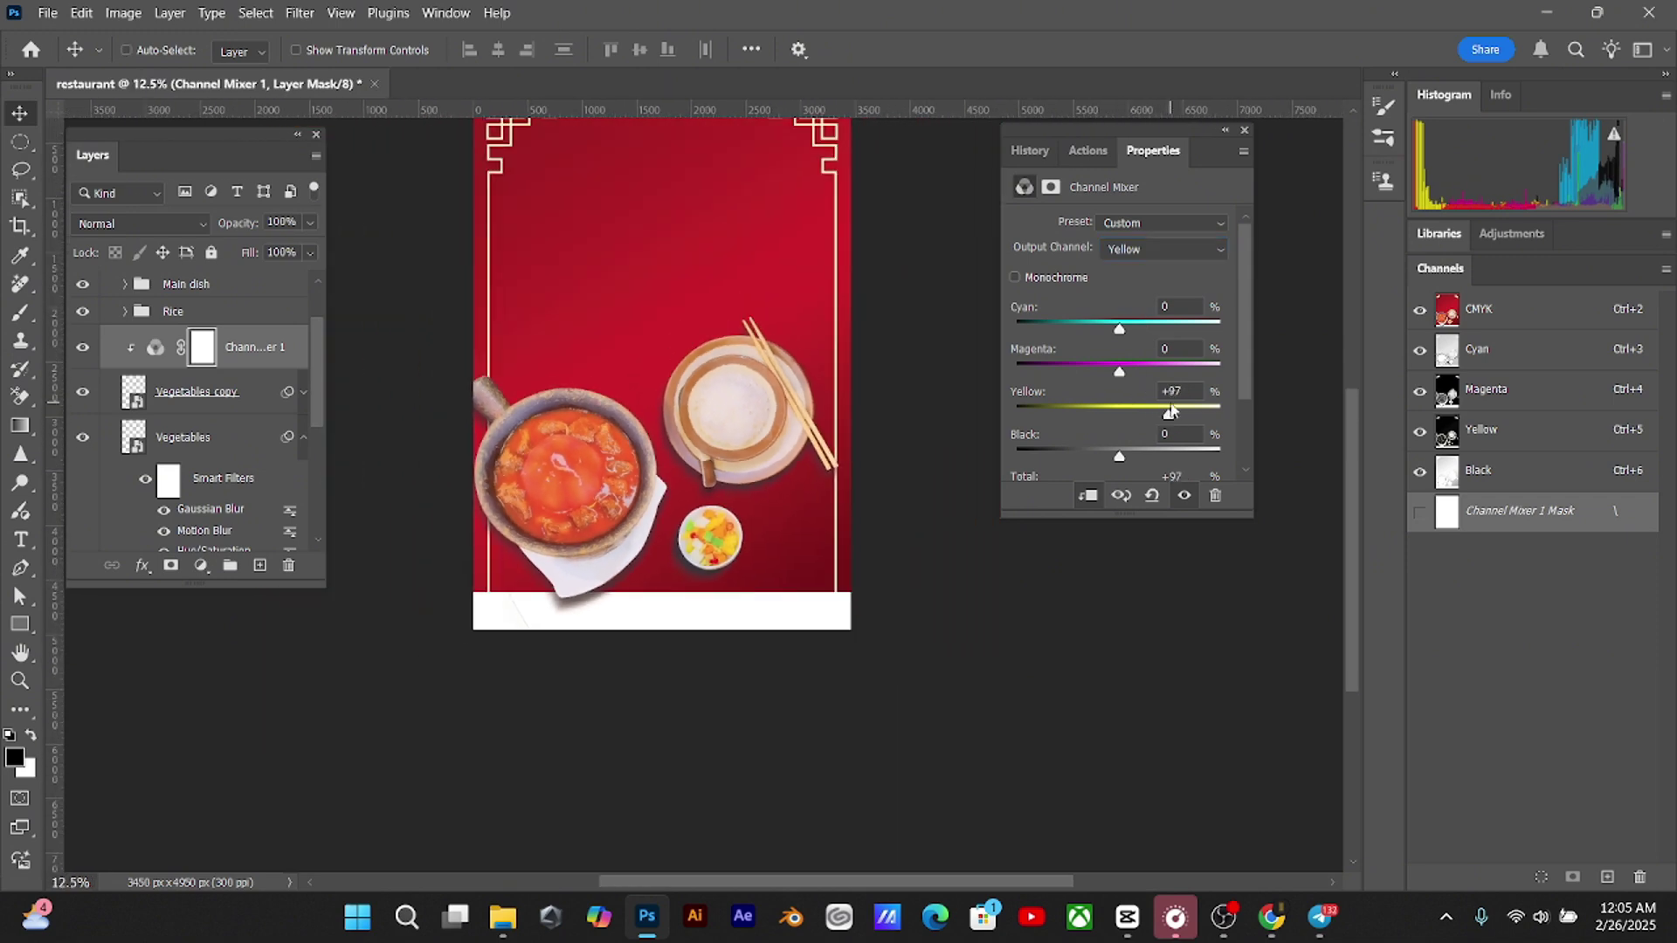
key(ctrl+plus)
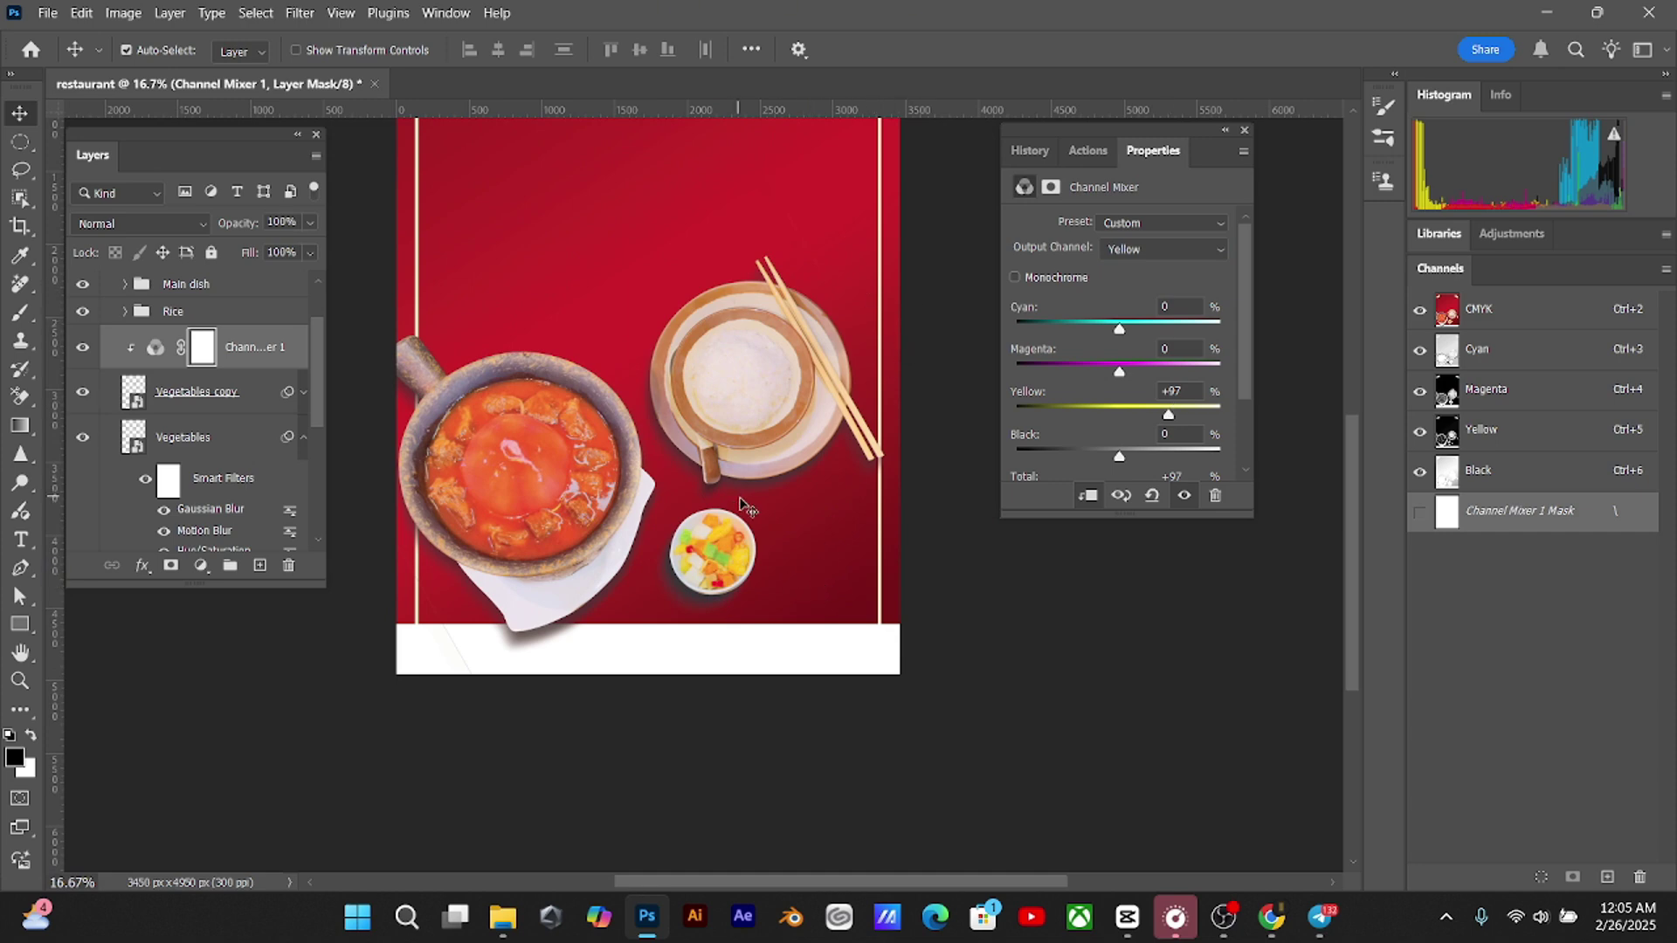
Group the Channel Mixer, Vegetables copy and Vegetables layers and name the group Vegetables
click(1039, 689)
drag(767, 514, 807, 611)
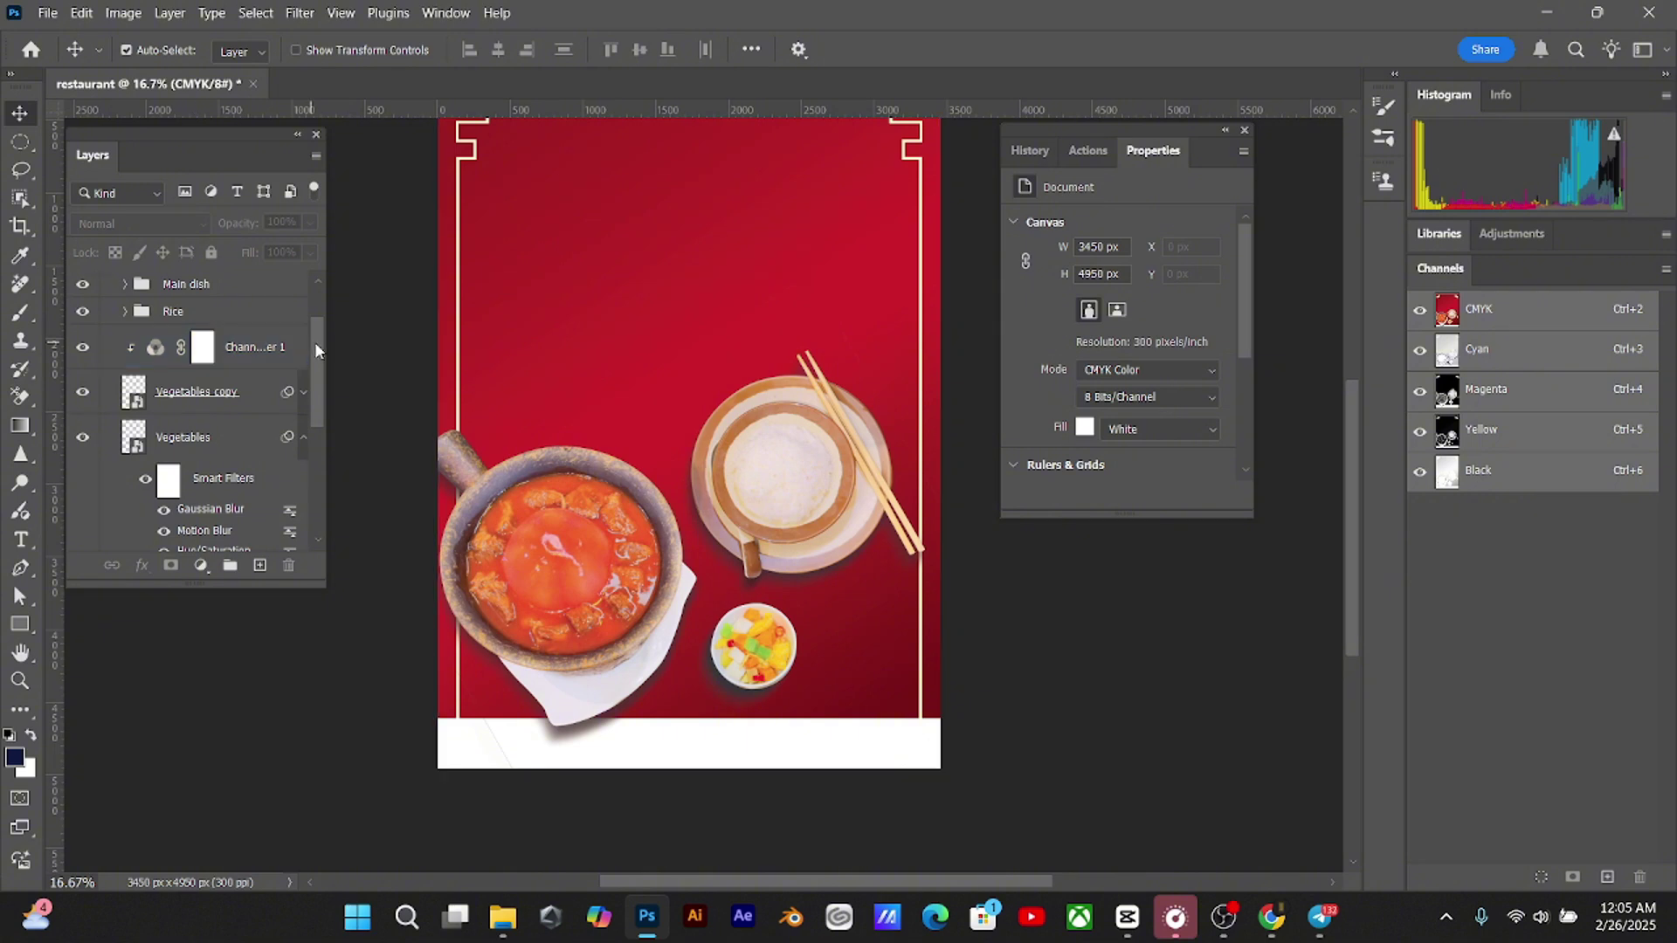
scroll(314, 348, up, 1)
click(249, 374)
shift+click(231, 473)
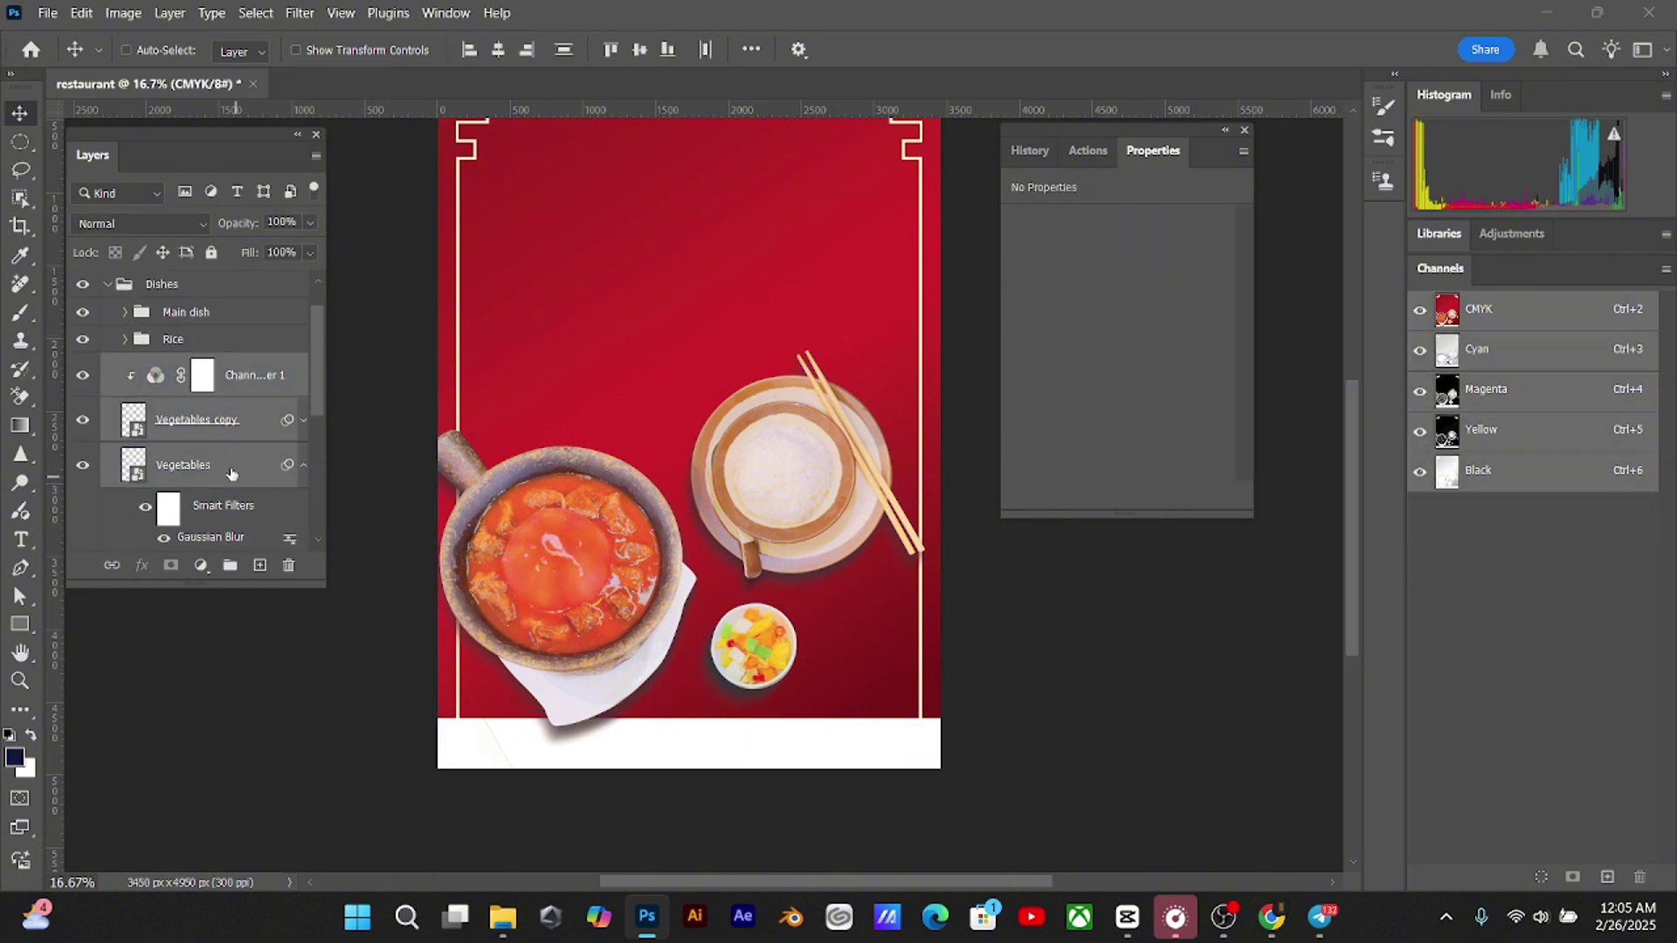
key(ctrl+g)
double_click(202, 366)
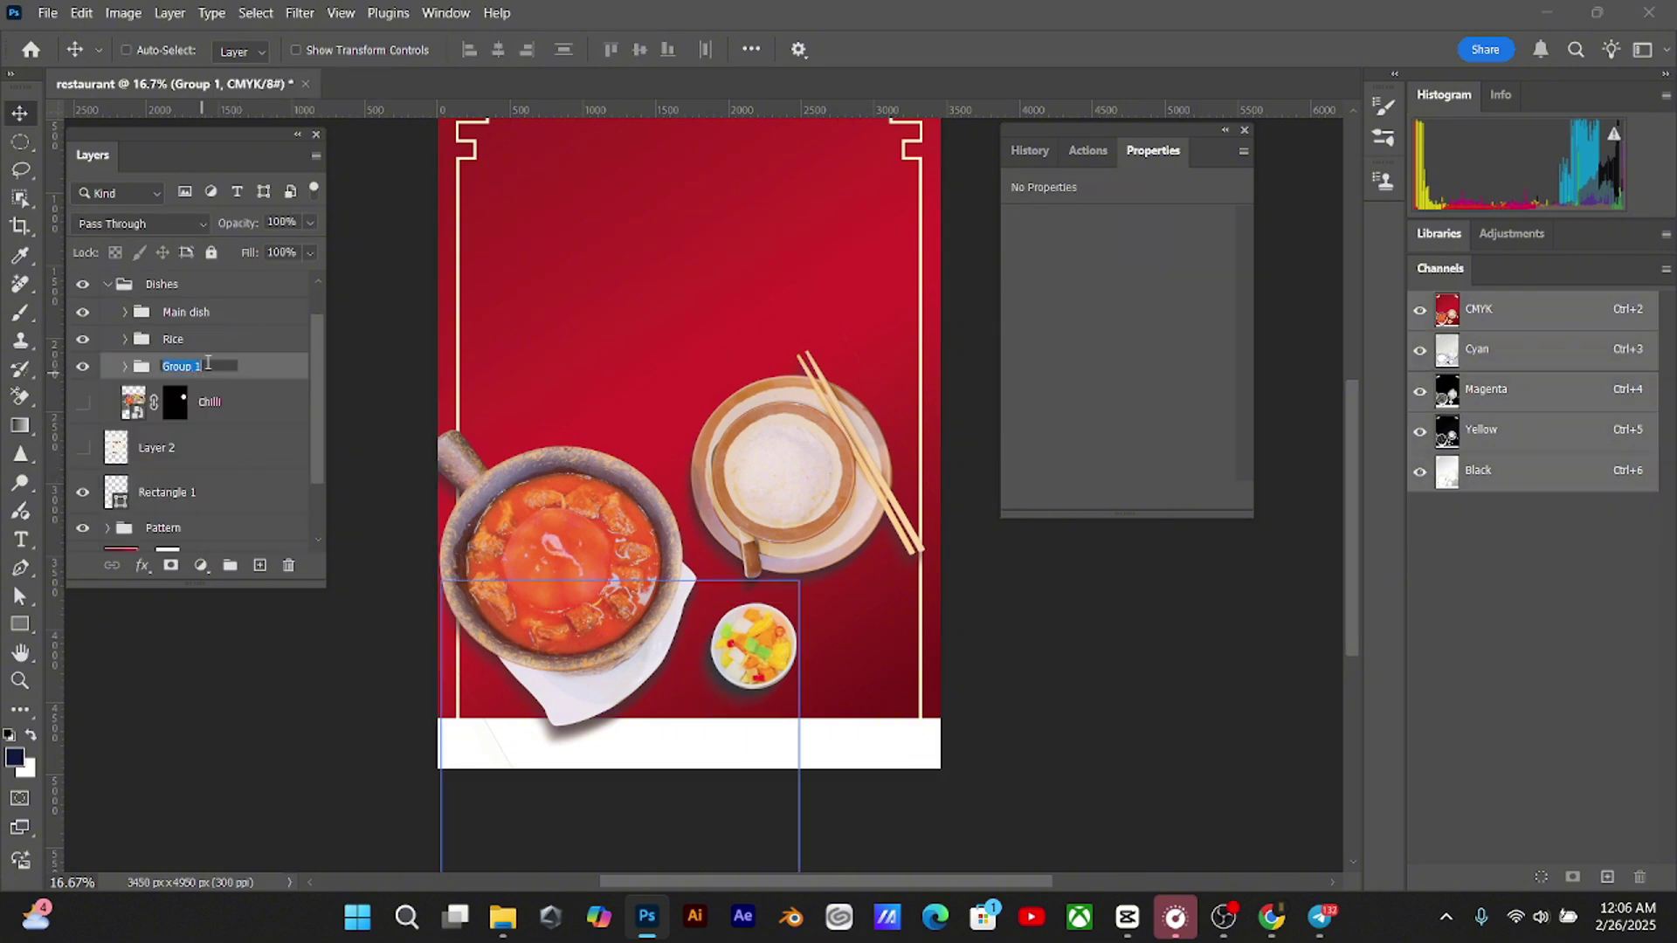
text(Vega)
text(tables)
key(Return)
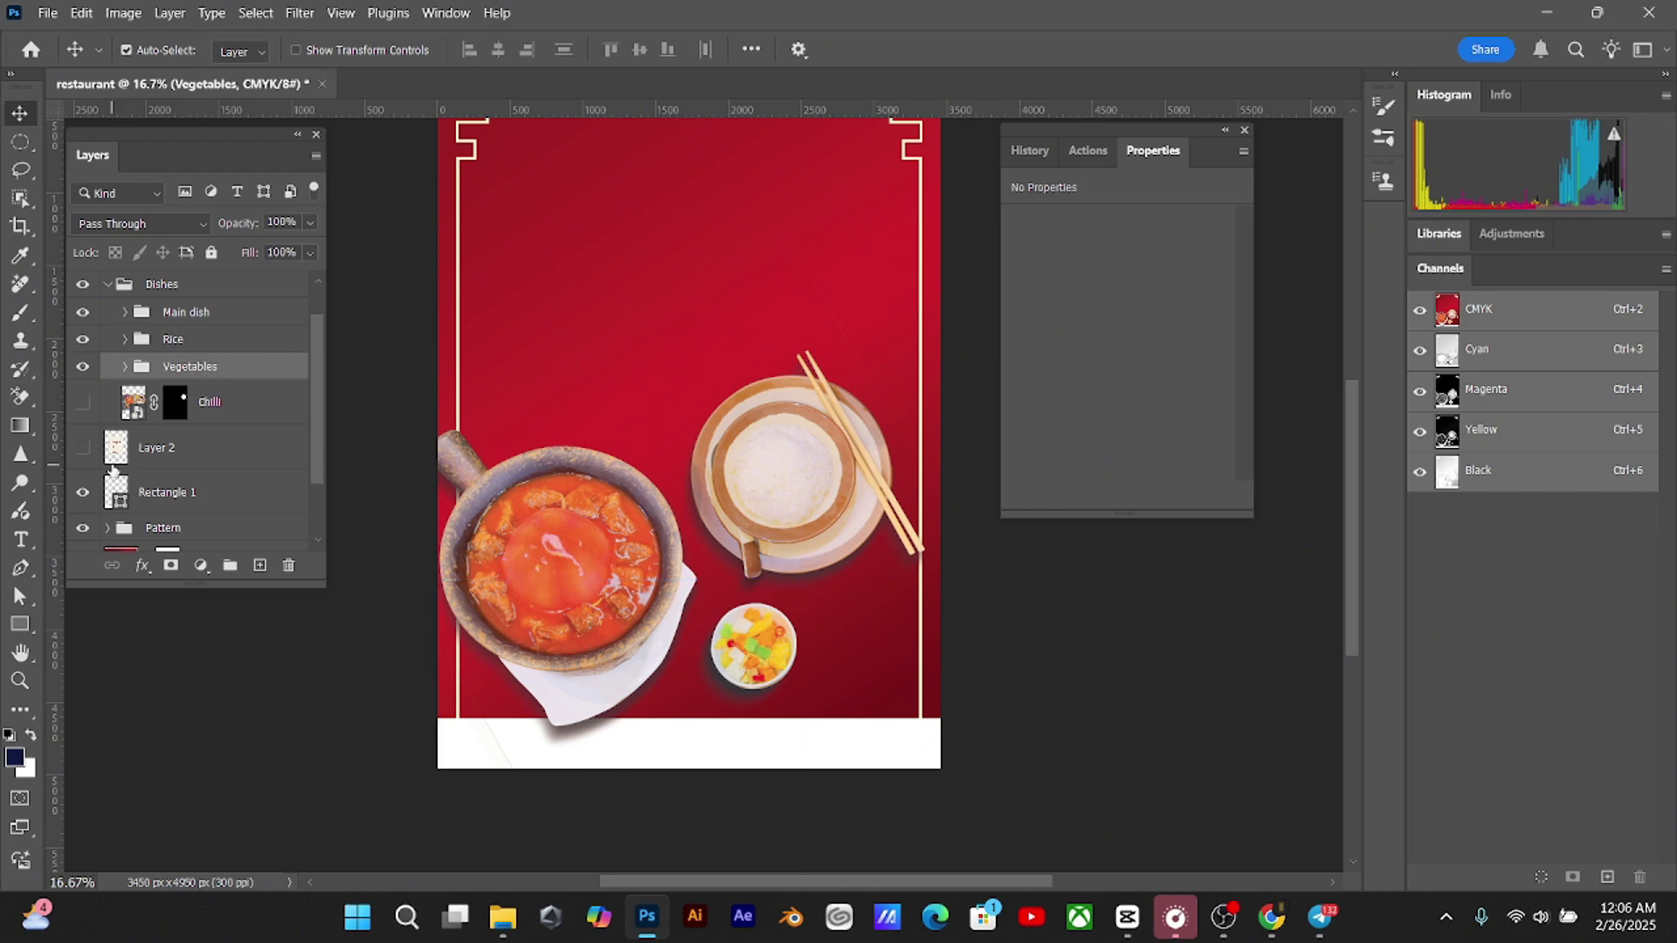
Show the Chilli layer, move its bowl above the main dish beside the rice, and enlarge the layer to 3697 × 2643 px
click(82, 401)
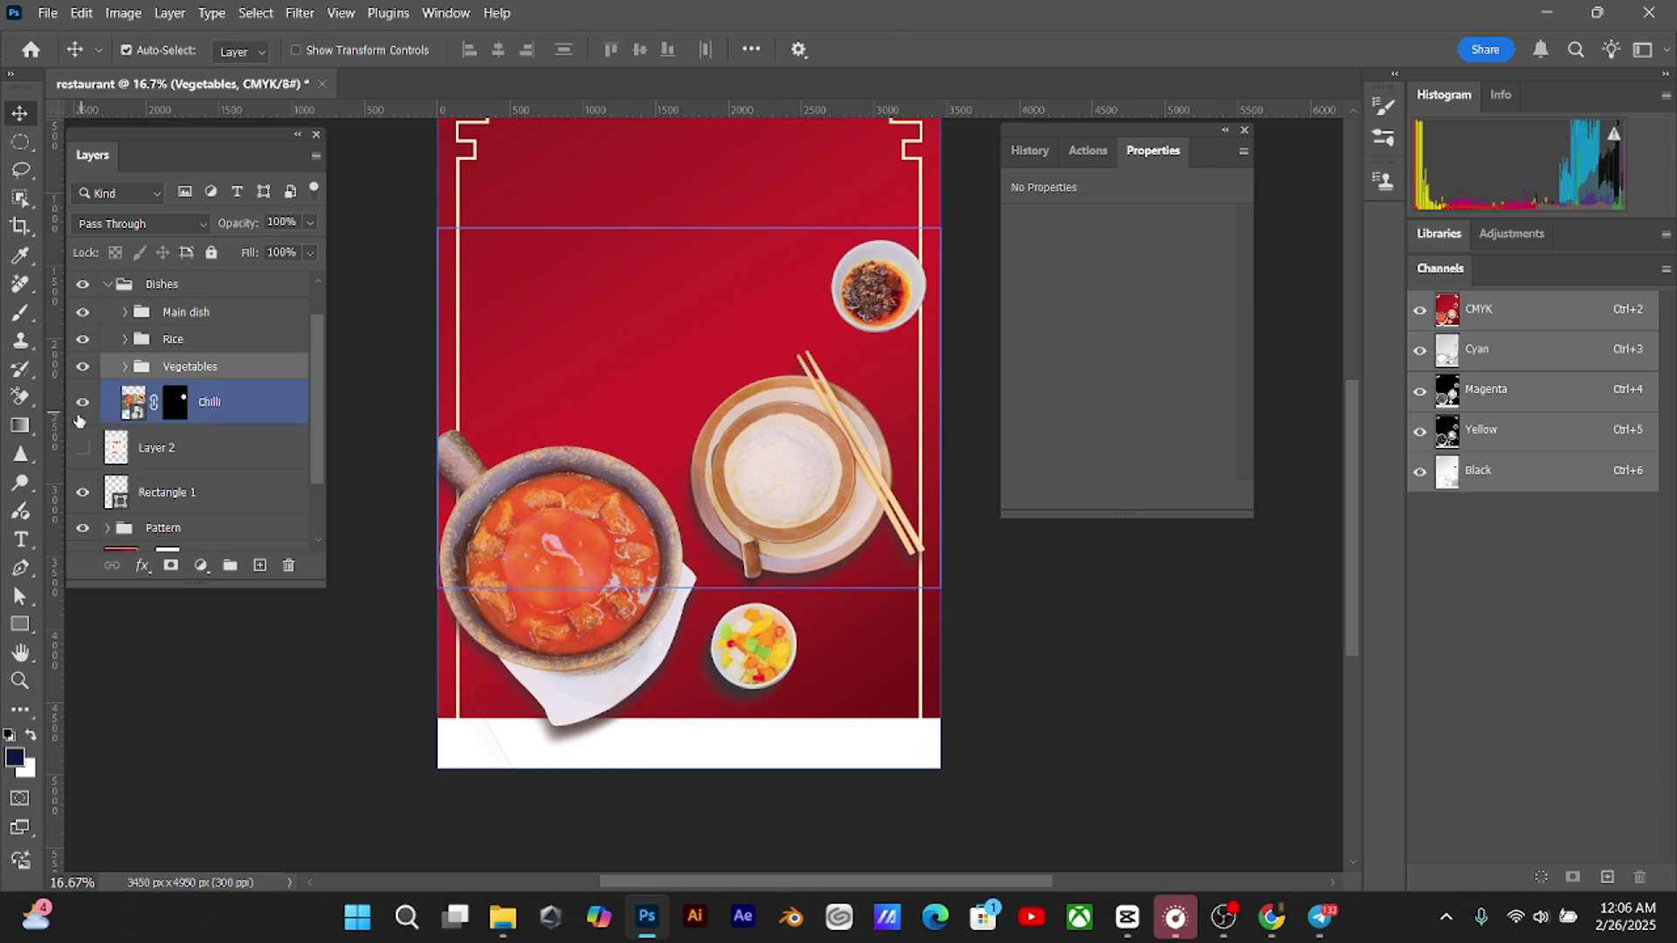
click(214, 402)
key(ctrl+t)
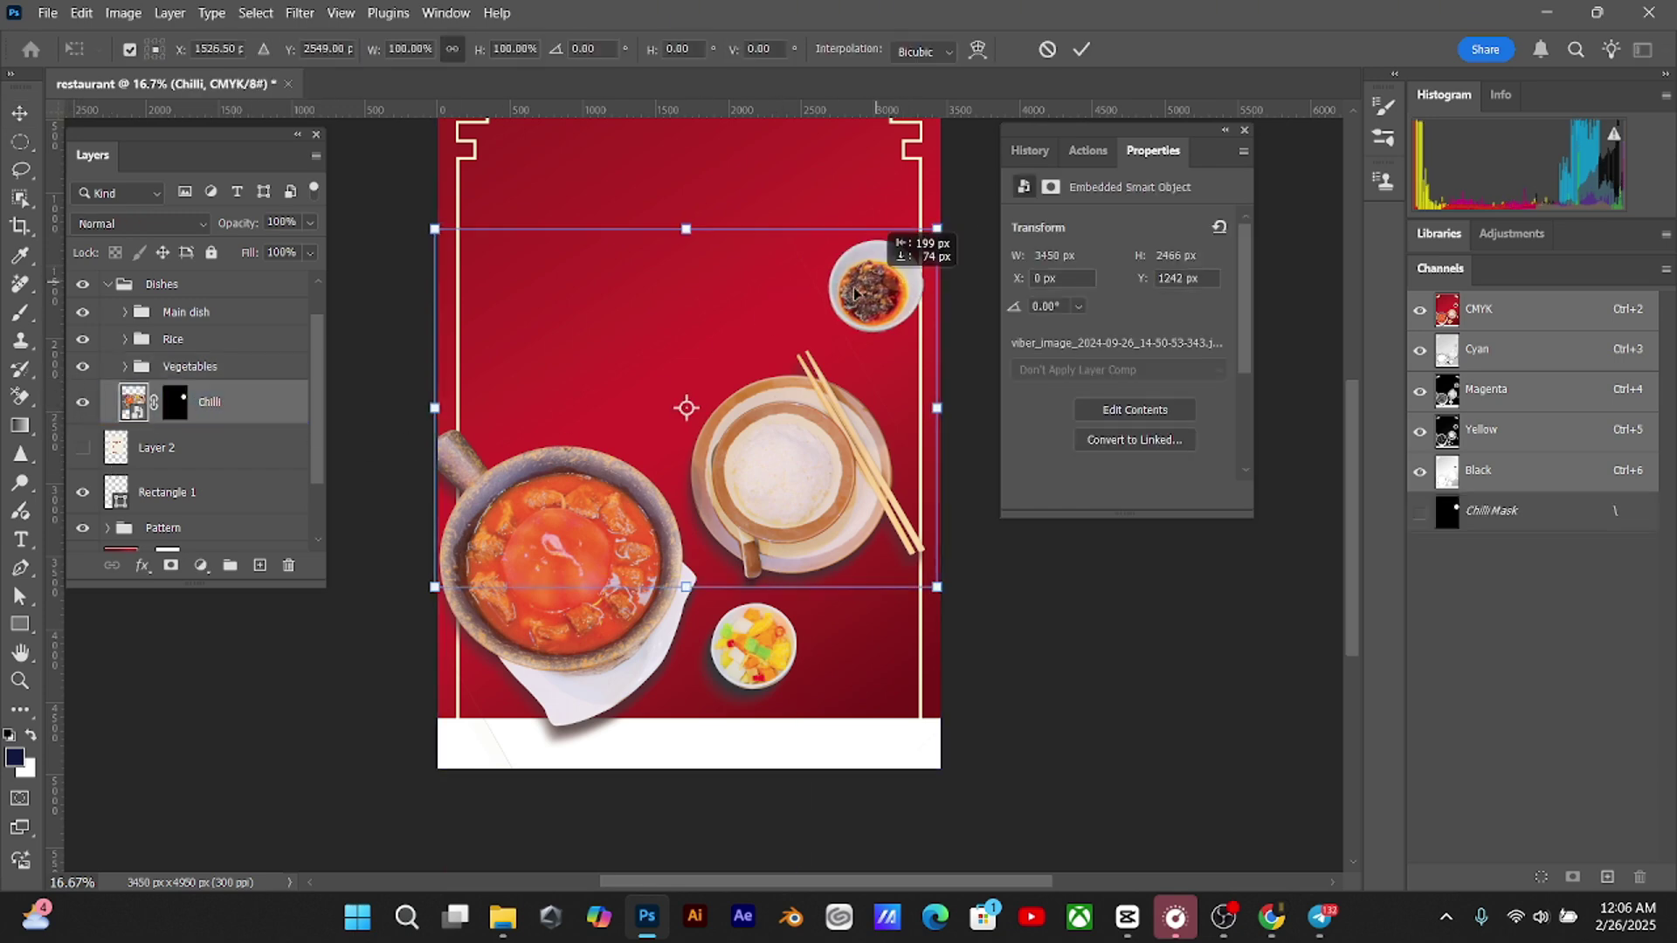
drag(899, 288, 670, 384)
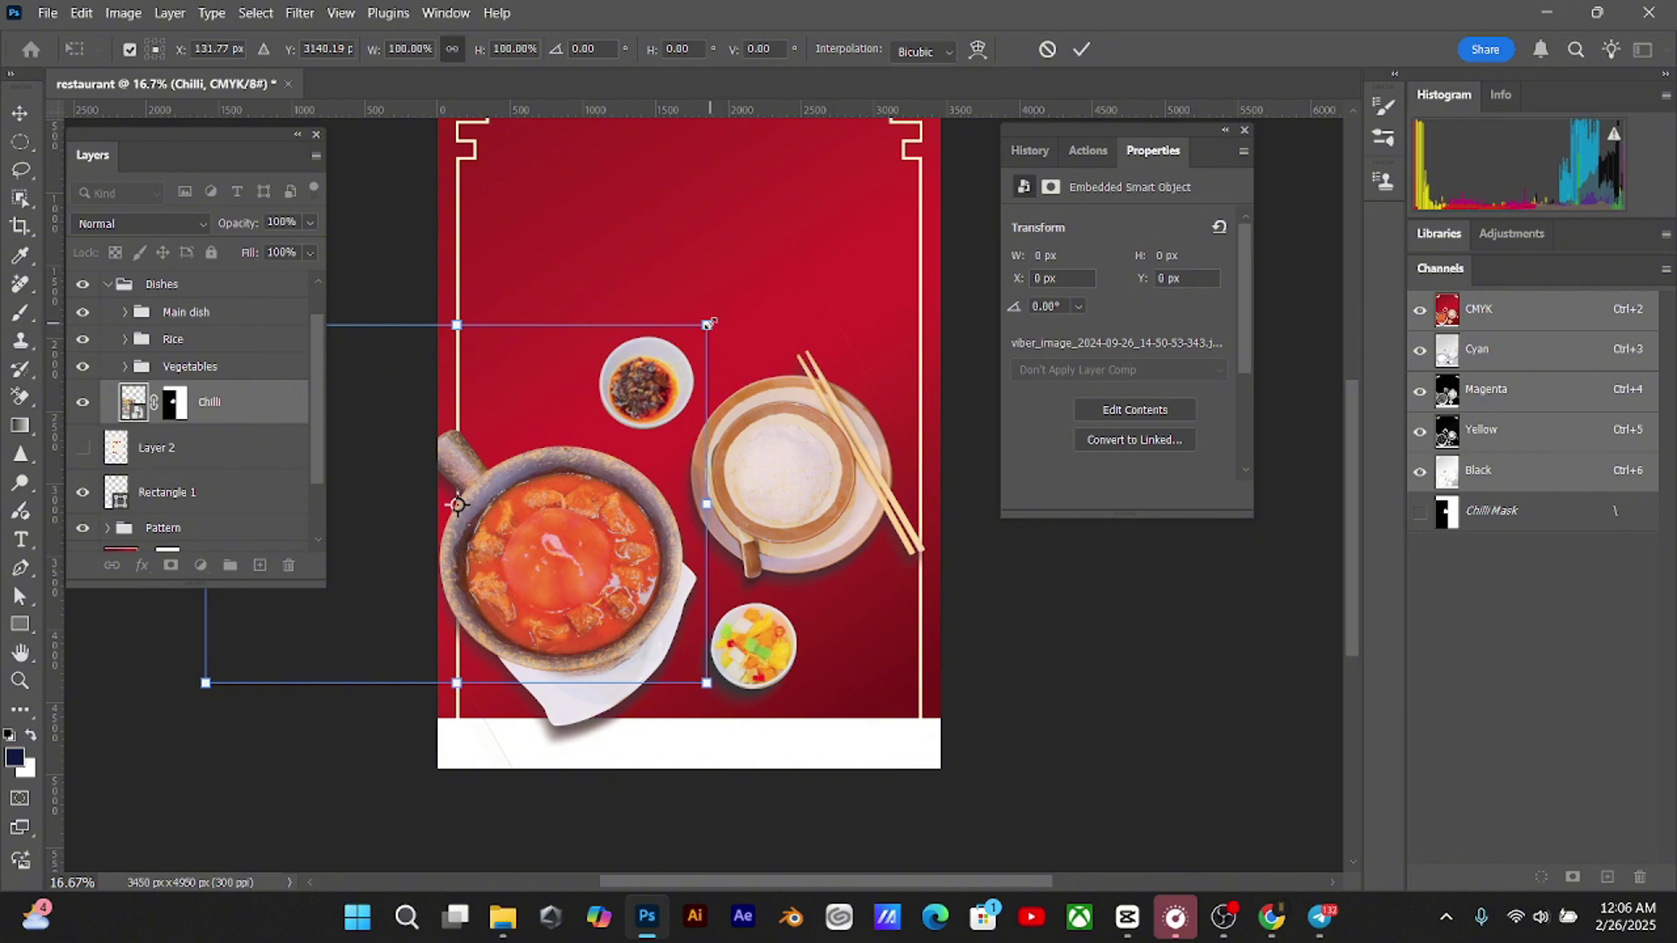
drag(706, 324, 669, 386)
key(Return)
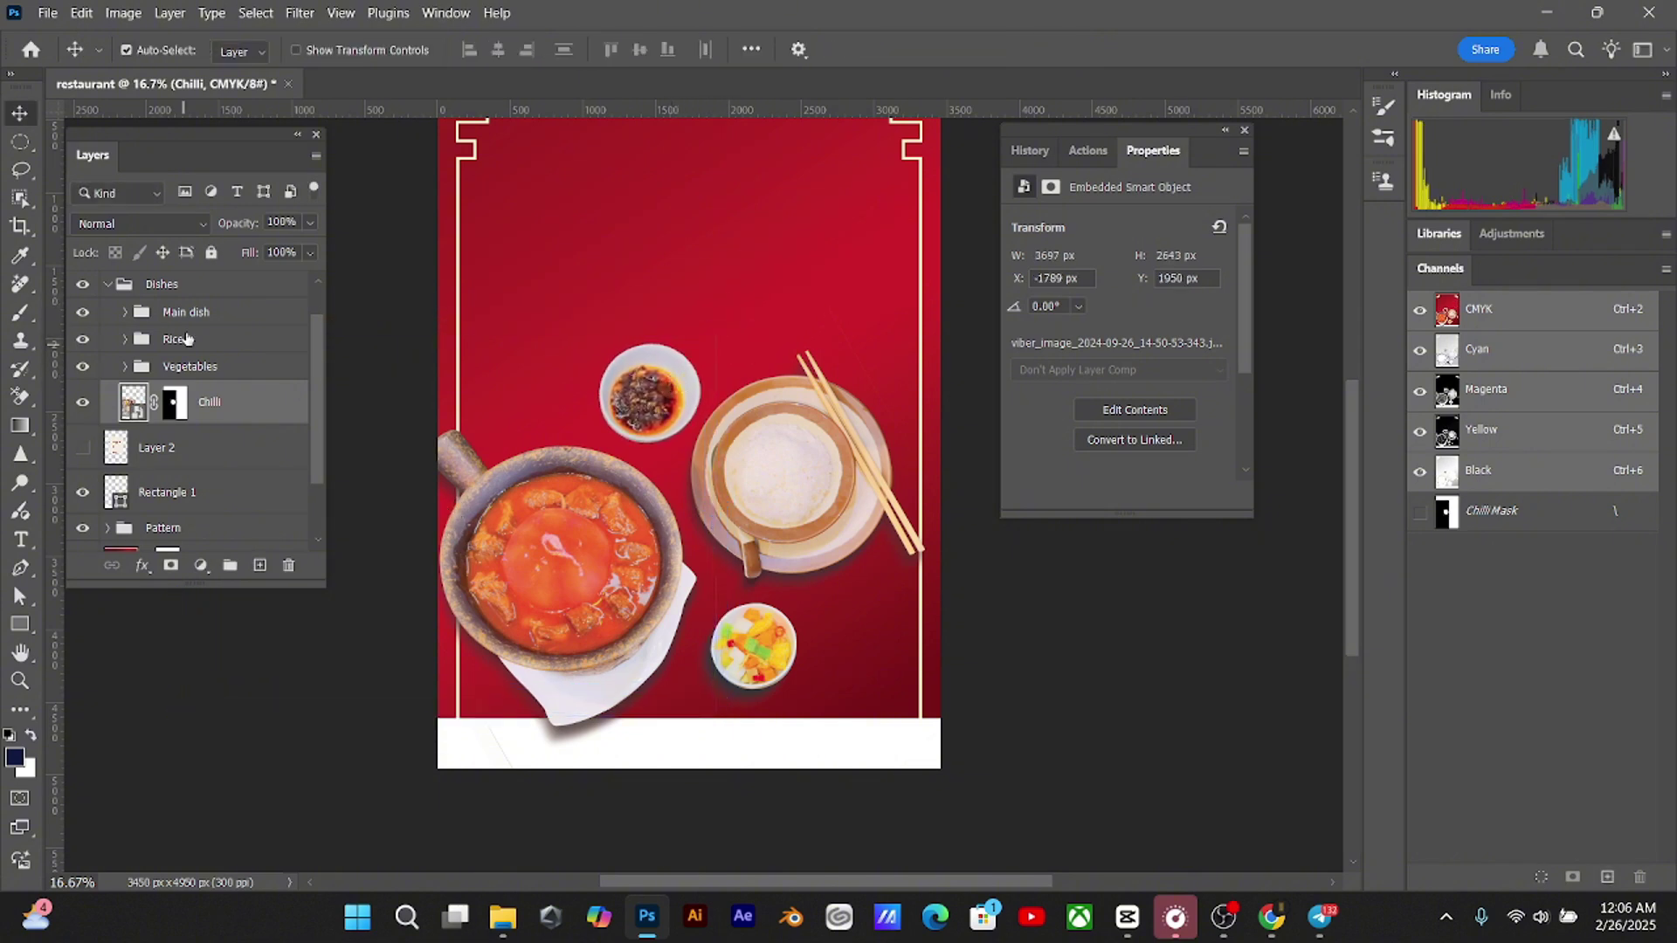
Convert the Chilli layer to a smart object and nudge it to X 1092, Y 2077 px
right_click(171, 401)
click(323, 585)
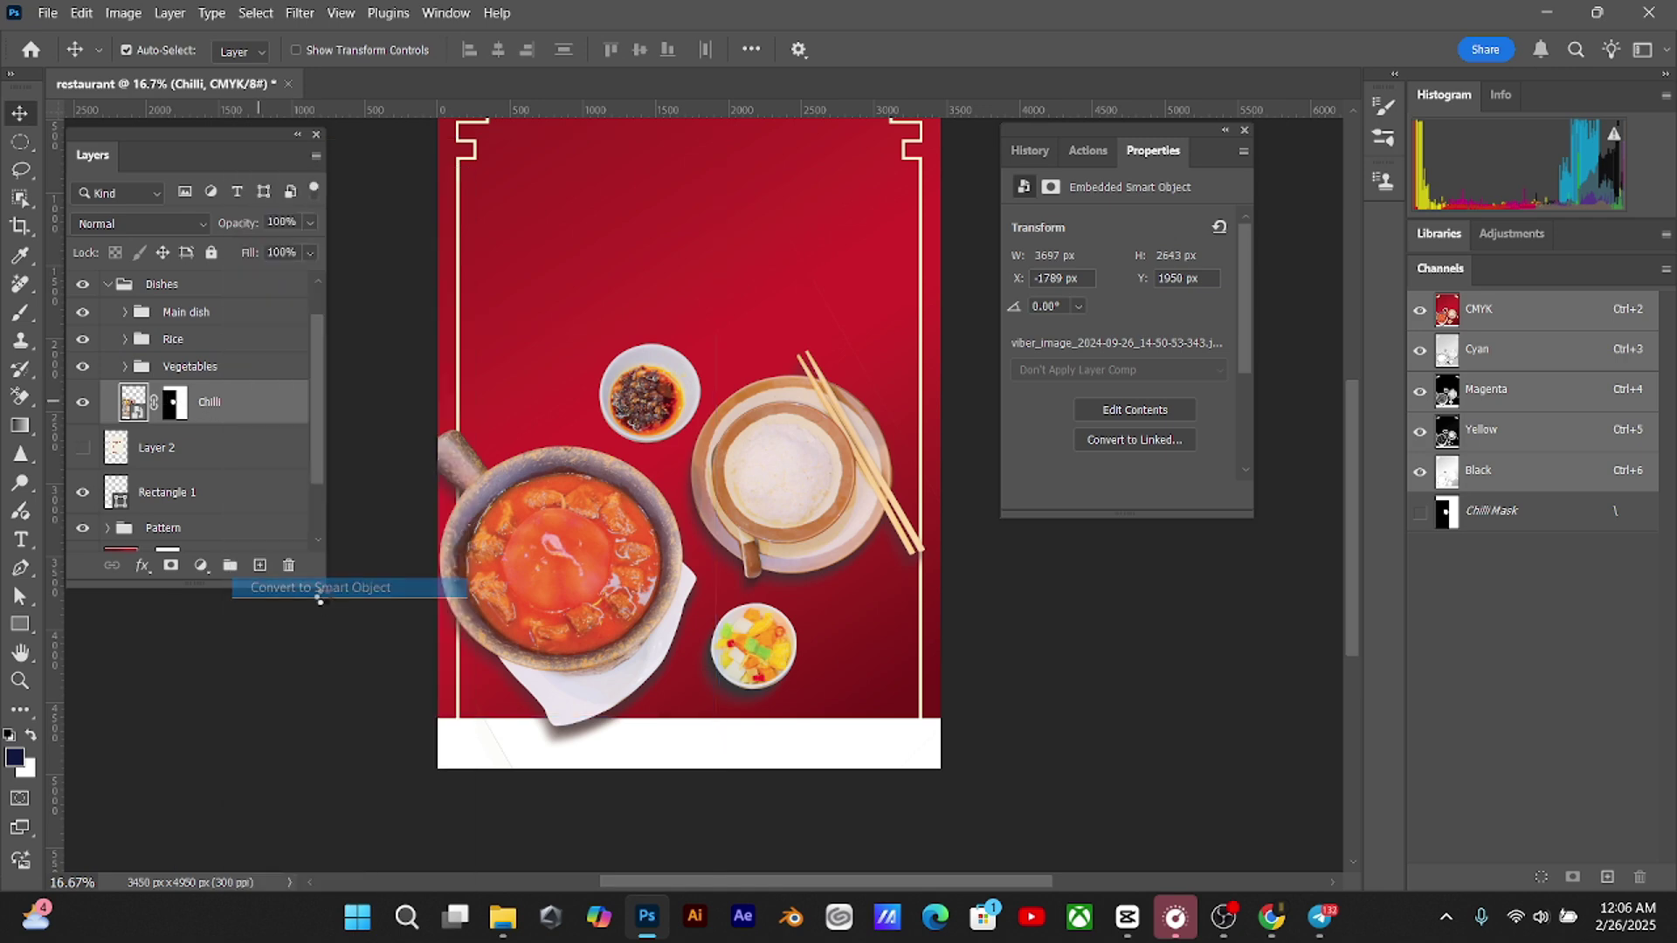
key(shift+Left)
key(shift+Left)
key(shift+Down)
key(shift+Down)
key(shift+Down)
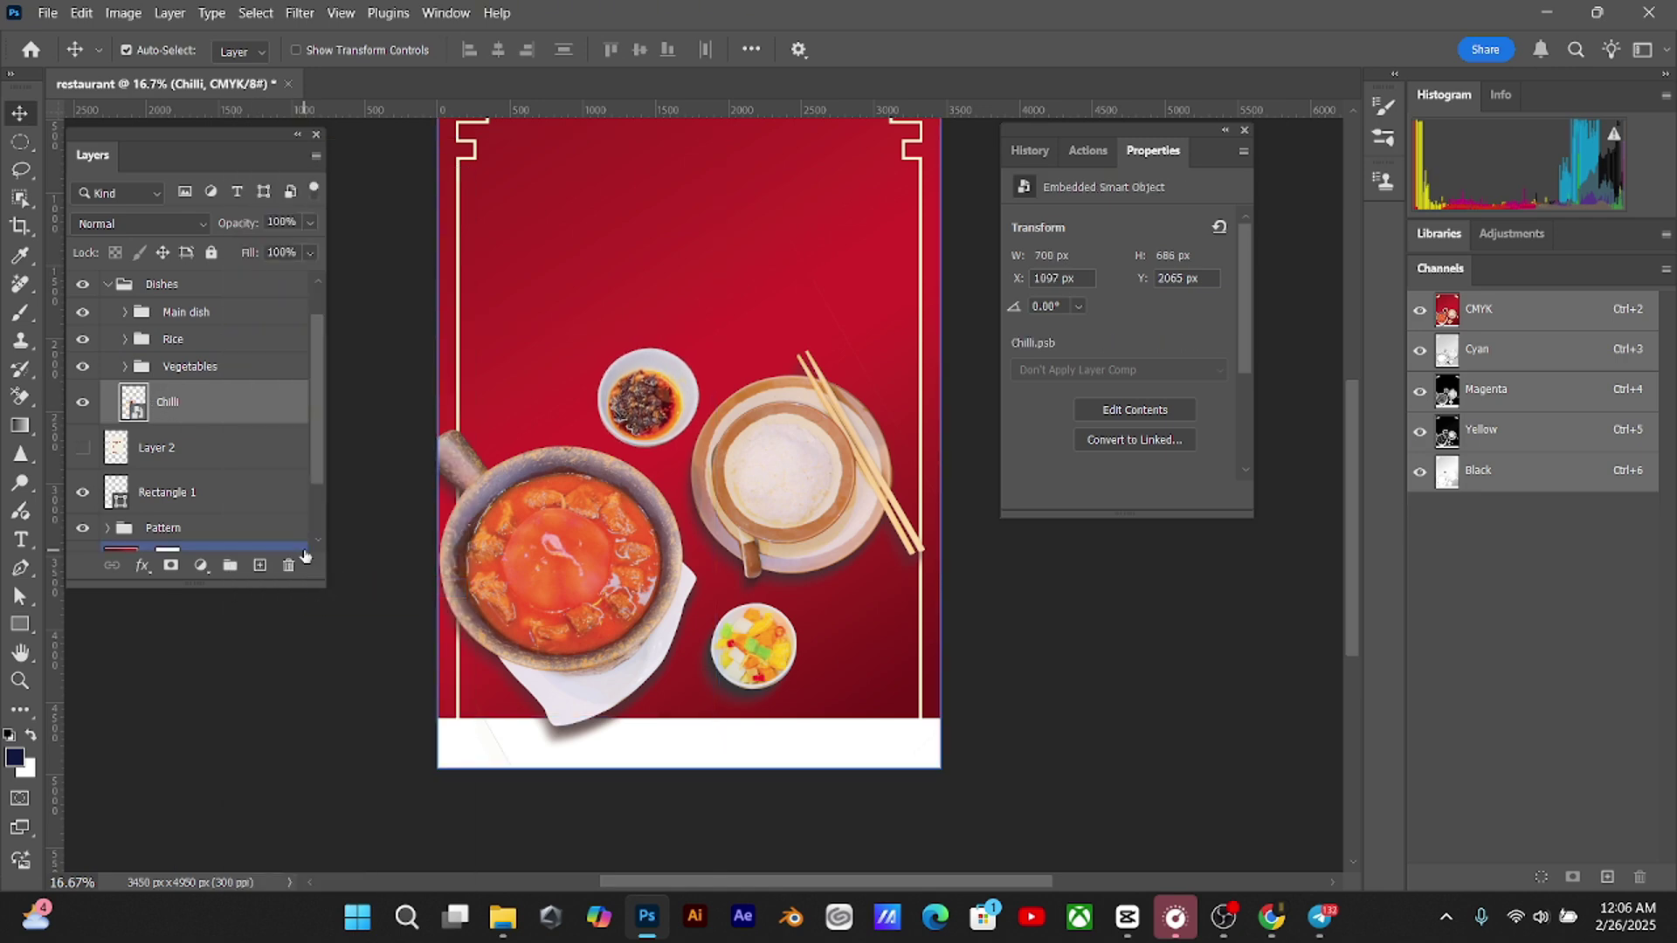
key(shift+Left)
key(Up)
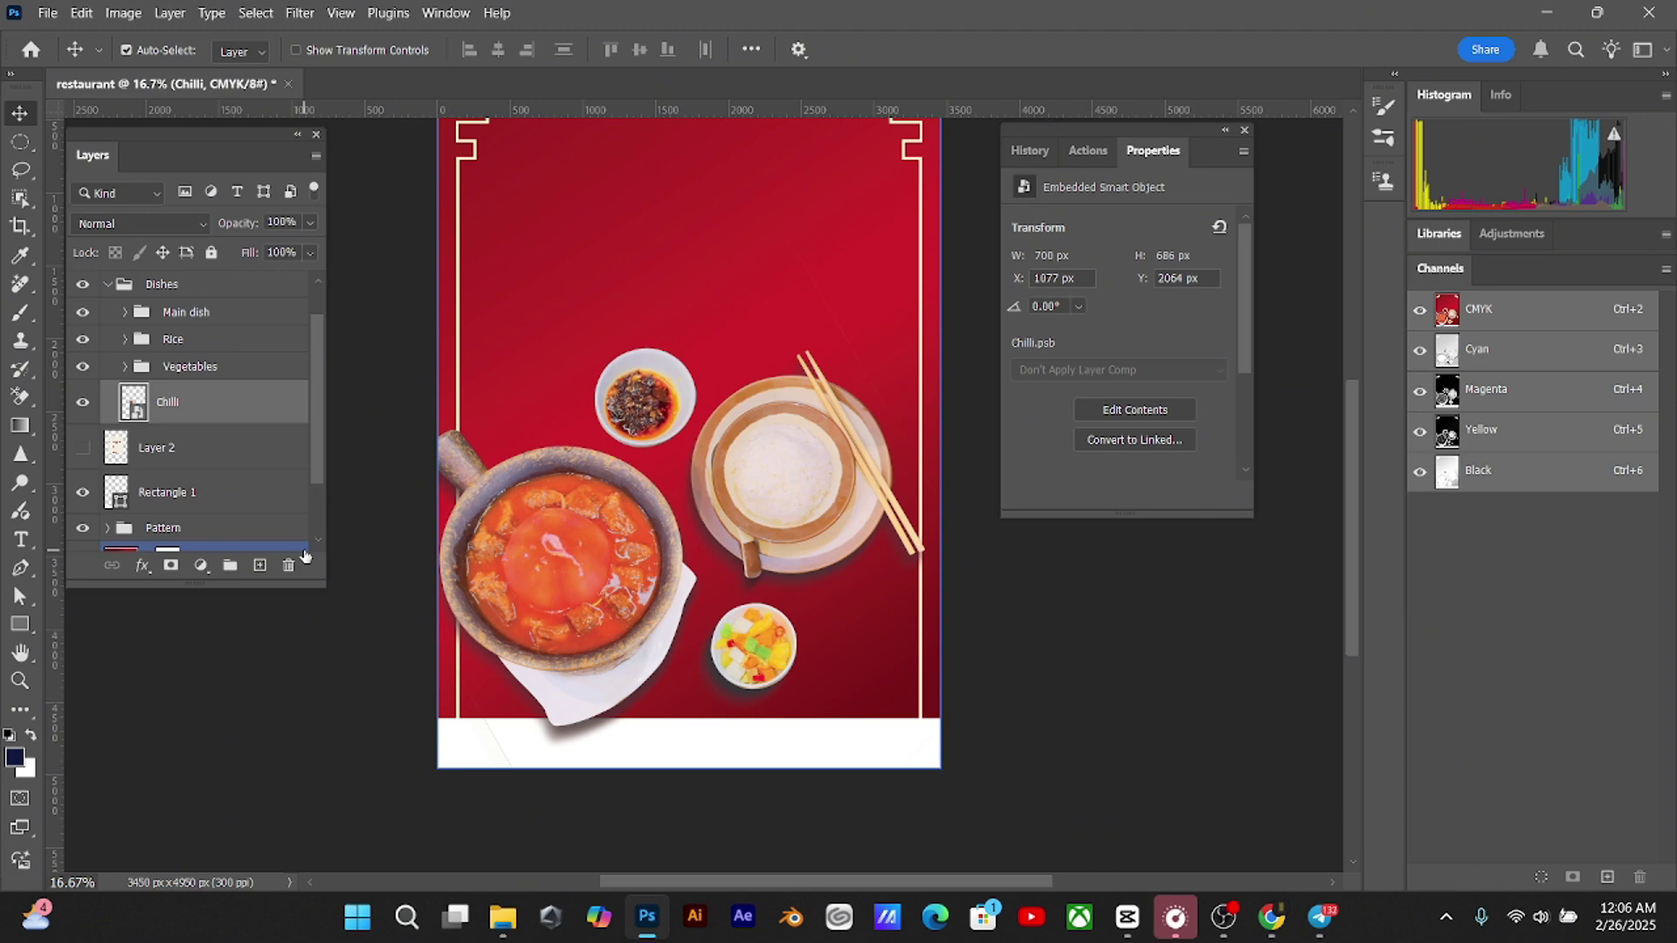
key(shift+Down)
key(Down)
key(Down)
key(Down)
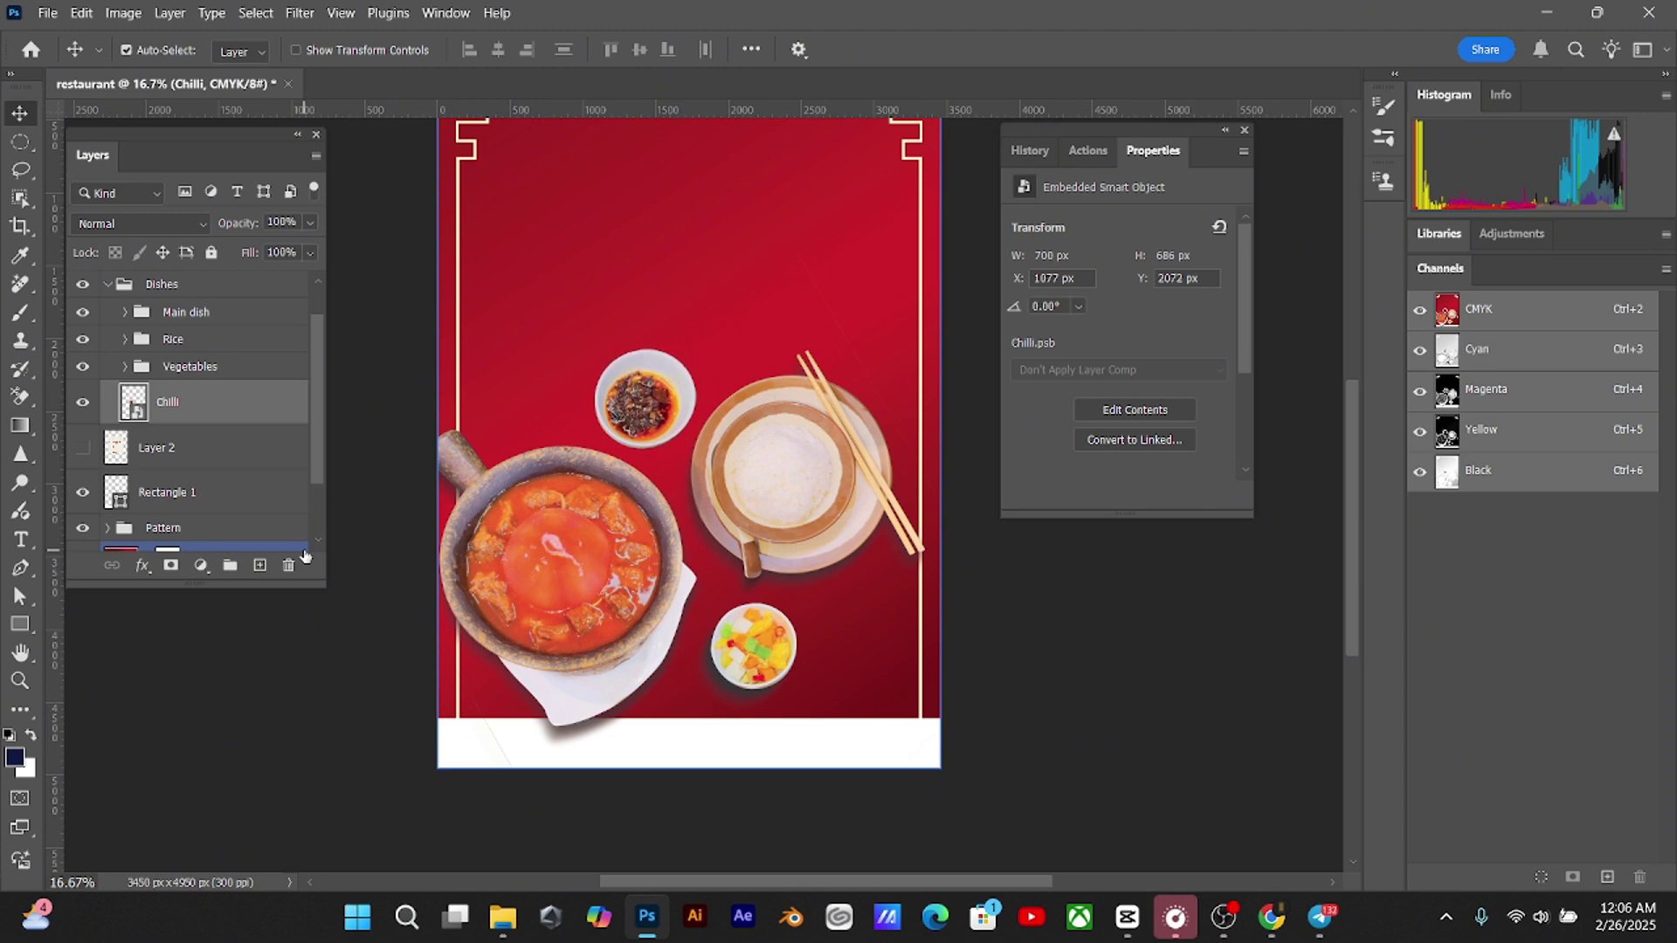
key(shift+Right)
key(Right)
key(Right)
key(Right)
key(Right)
key(Right)
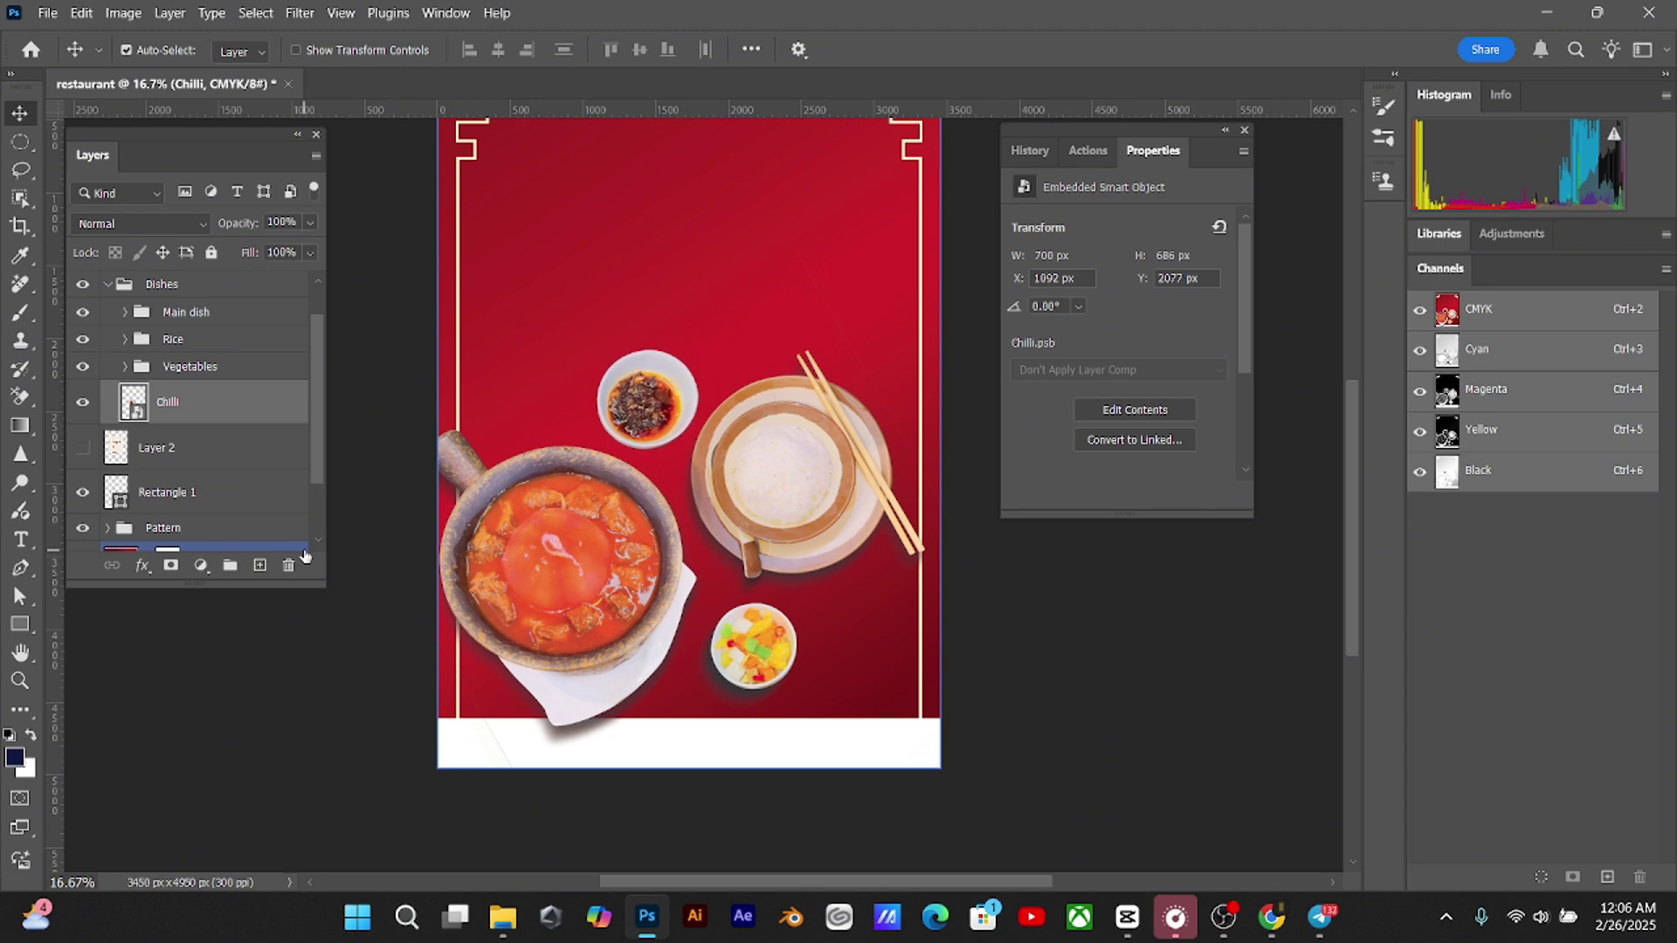
Open the Chilli smart object's contents and draw a circular selection around the chilli bowl
double_click(137, 418)
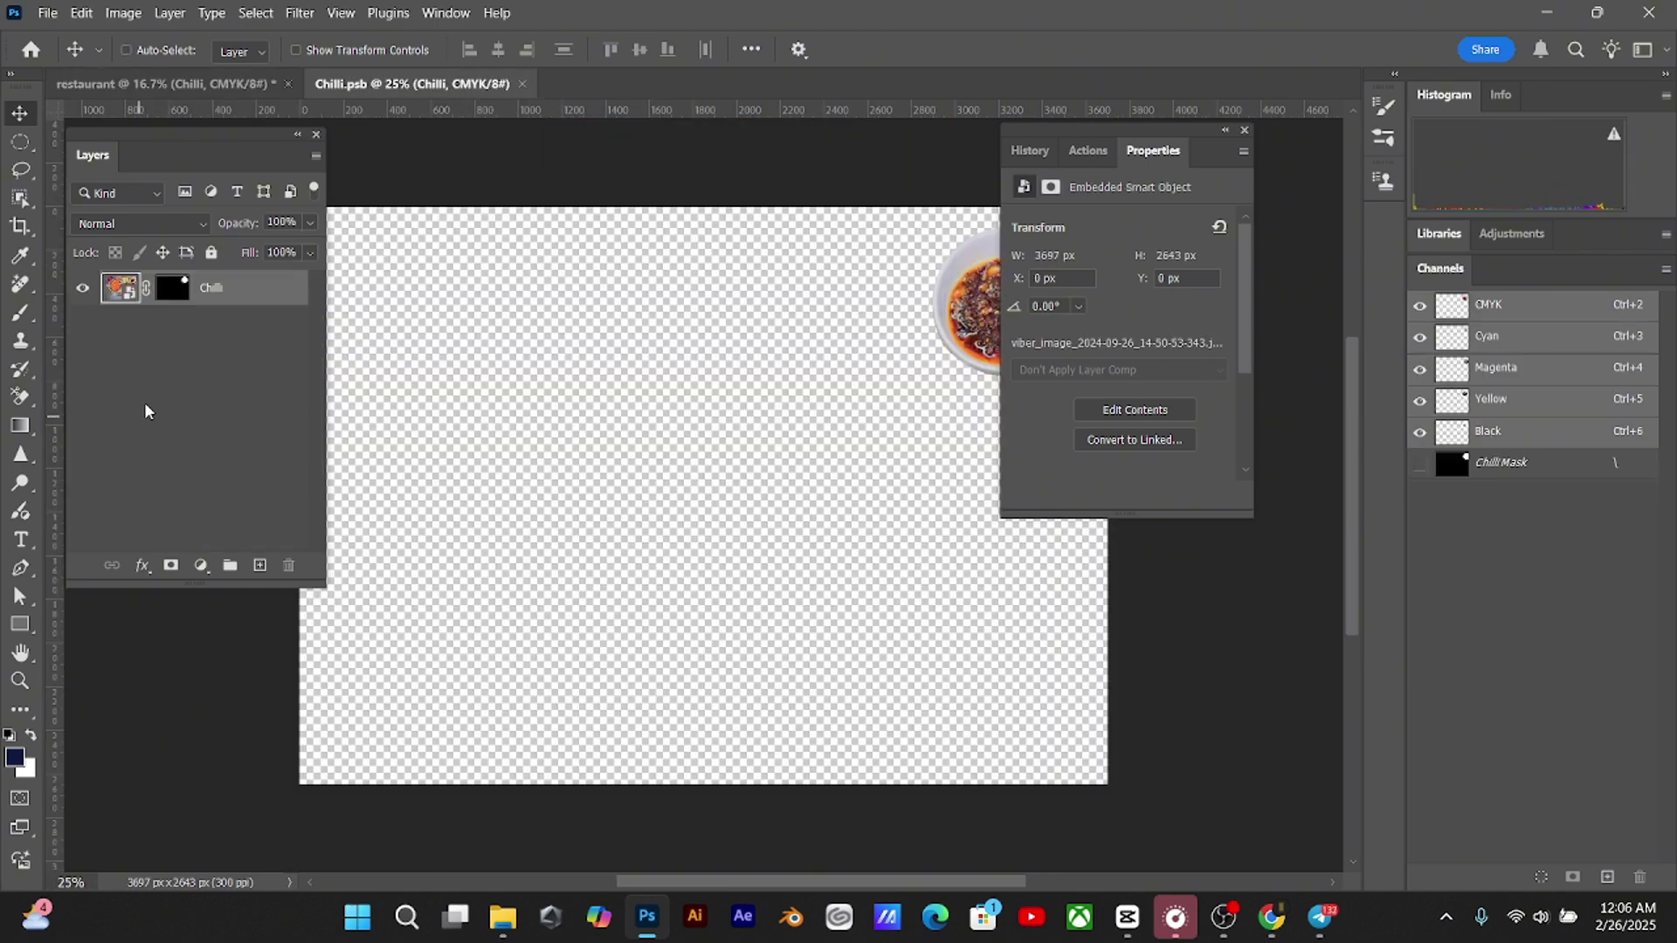
key(ctrl+plus)
key(ctrl+plus)
drag(654, 486, 430, 656)
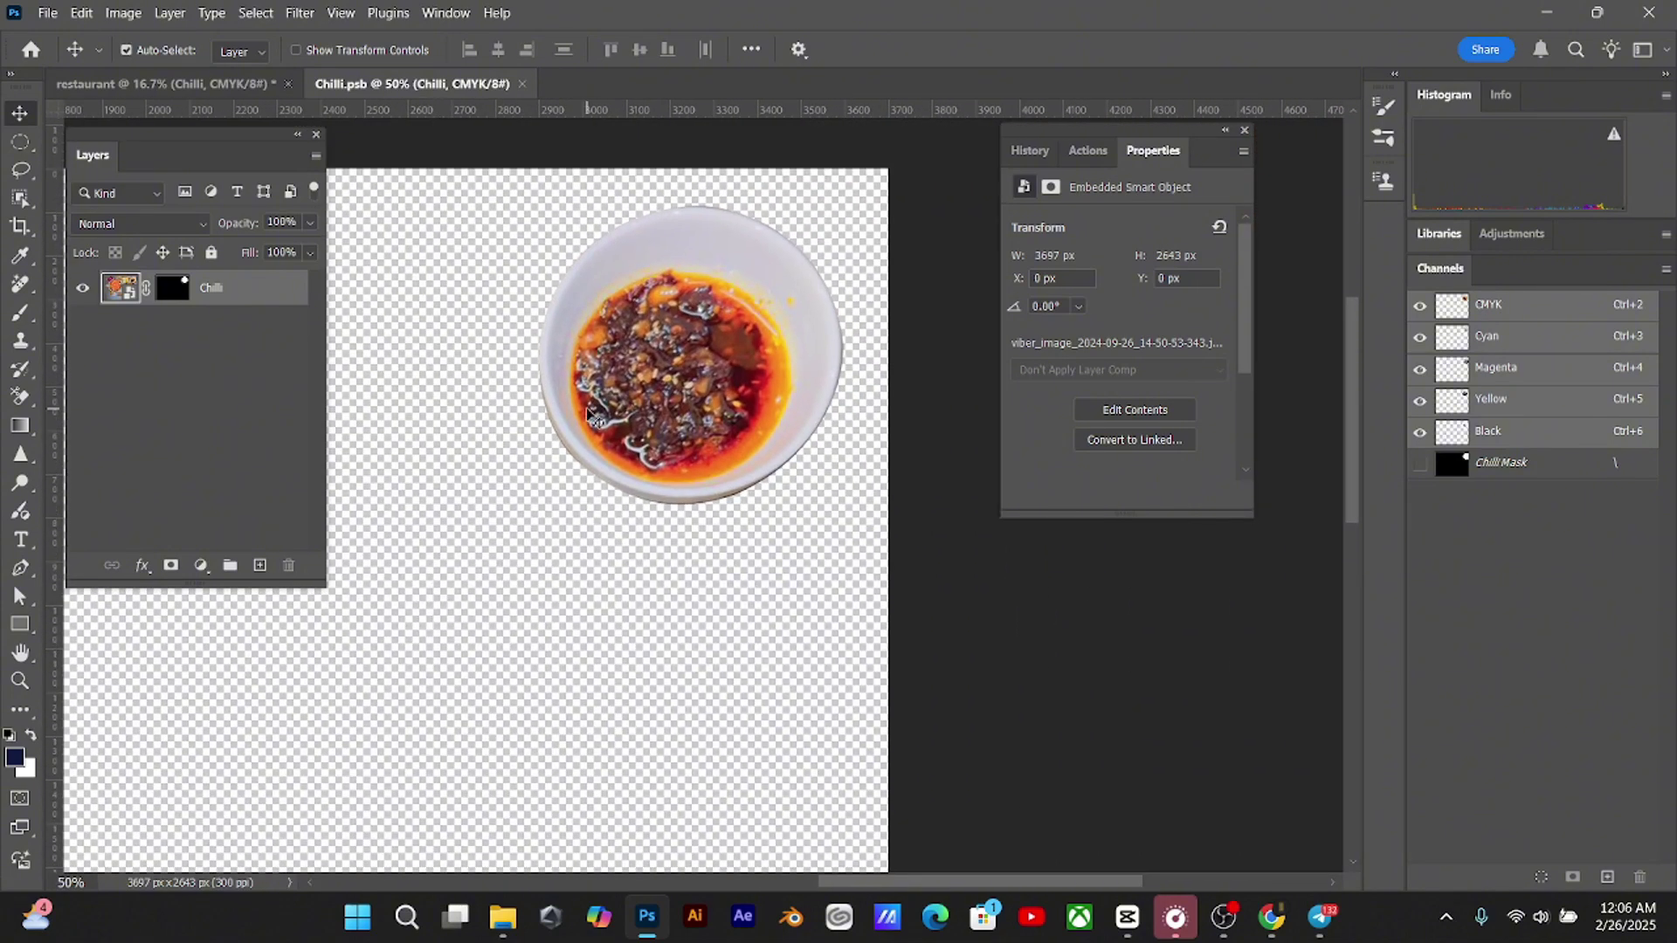
click(20, 141)
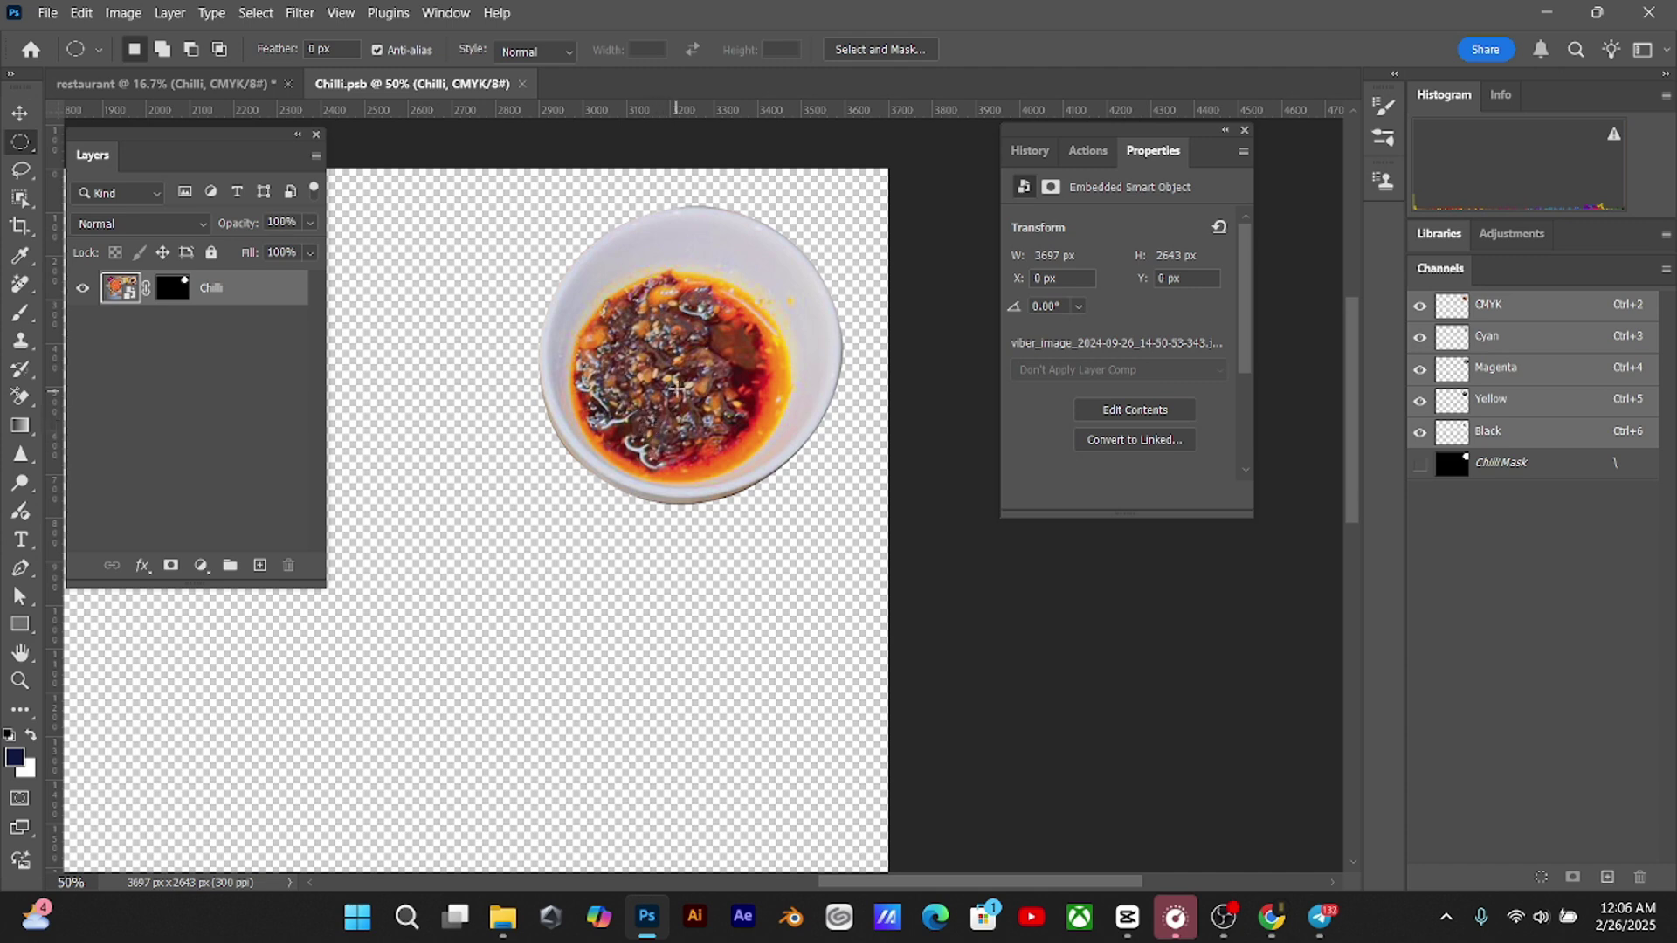
drag(675, 377, 824, 499)
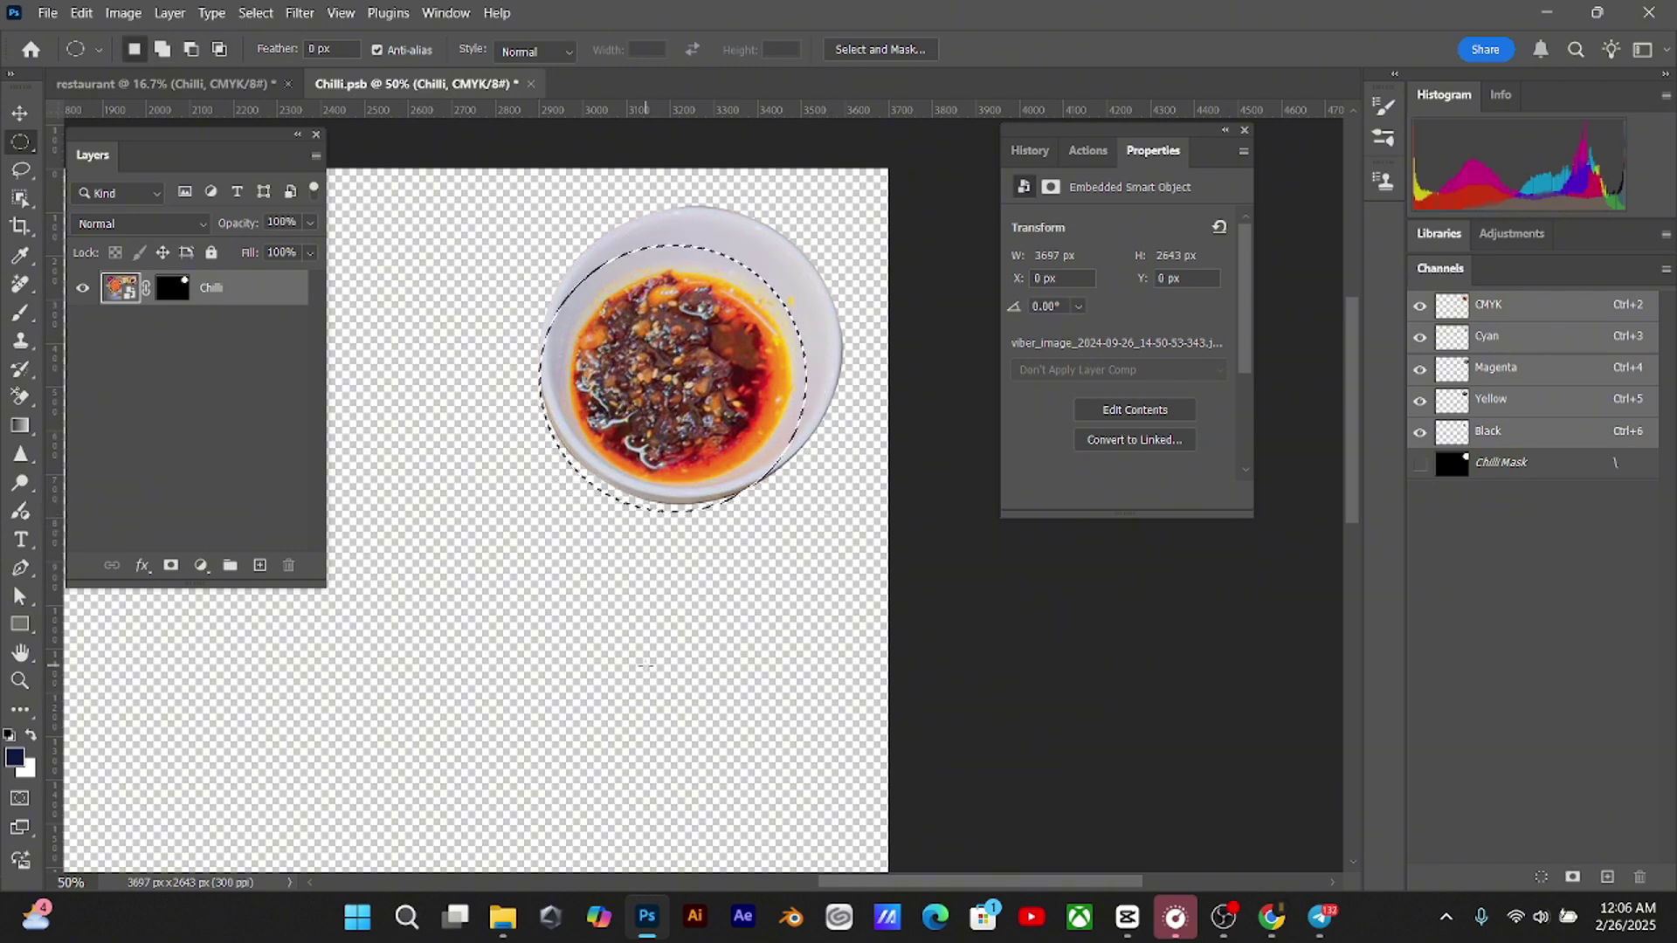
key(v)
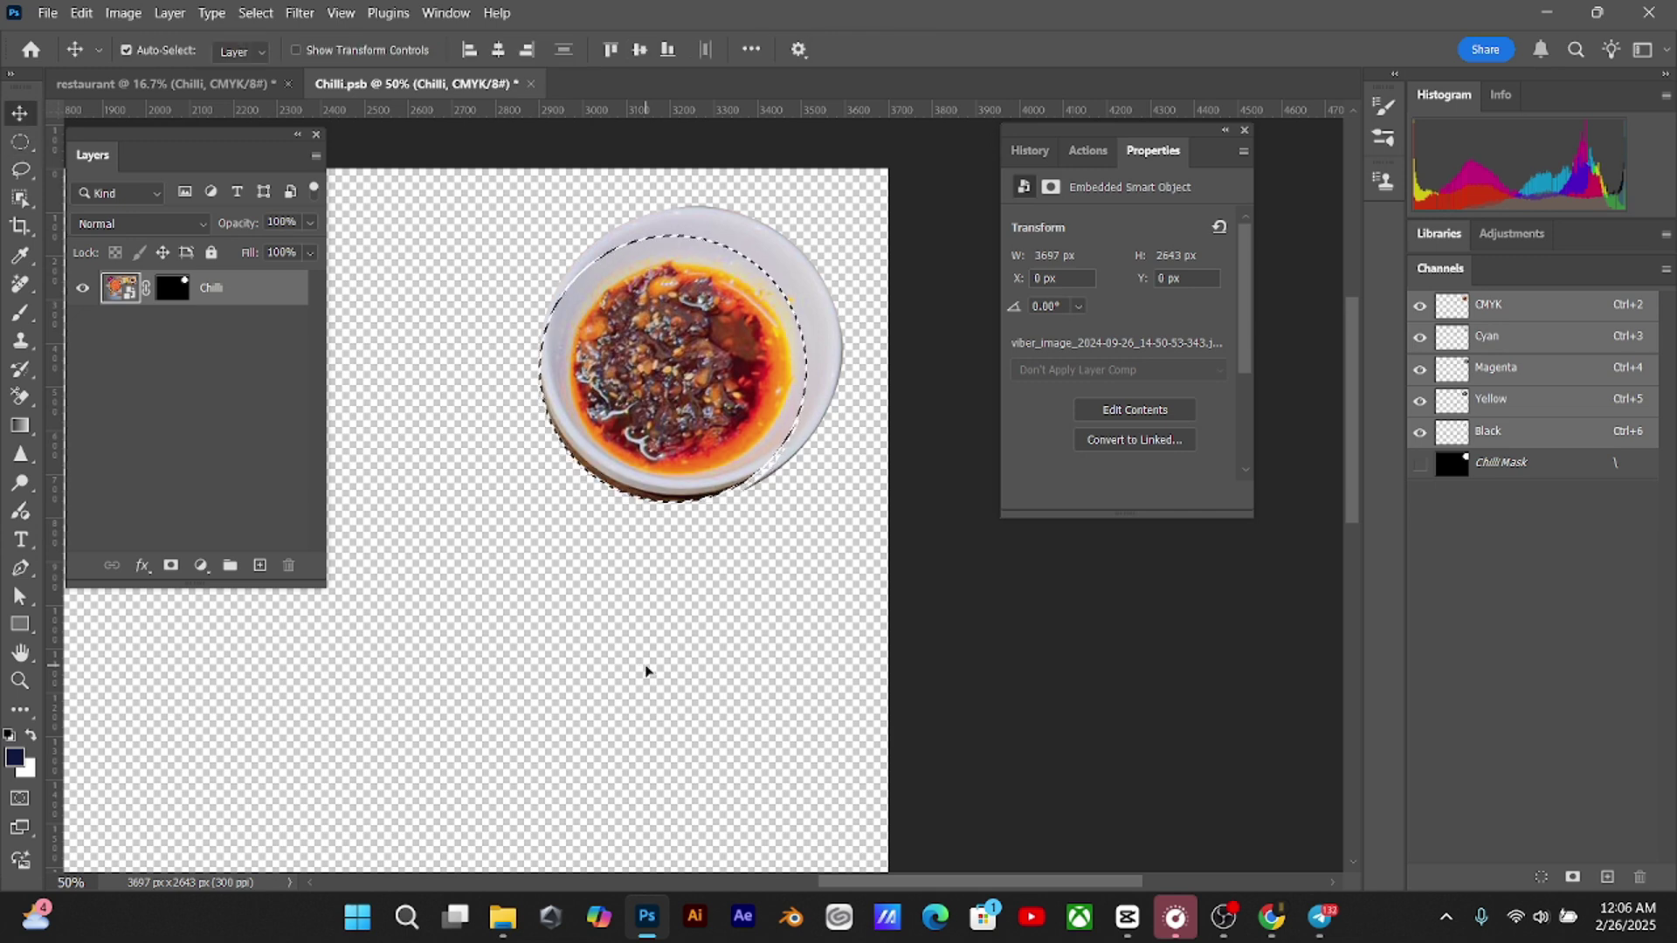
drag(646, 671, 647, 673)
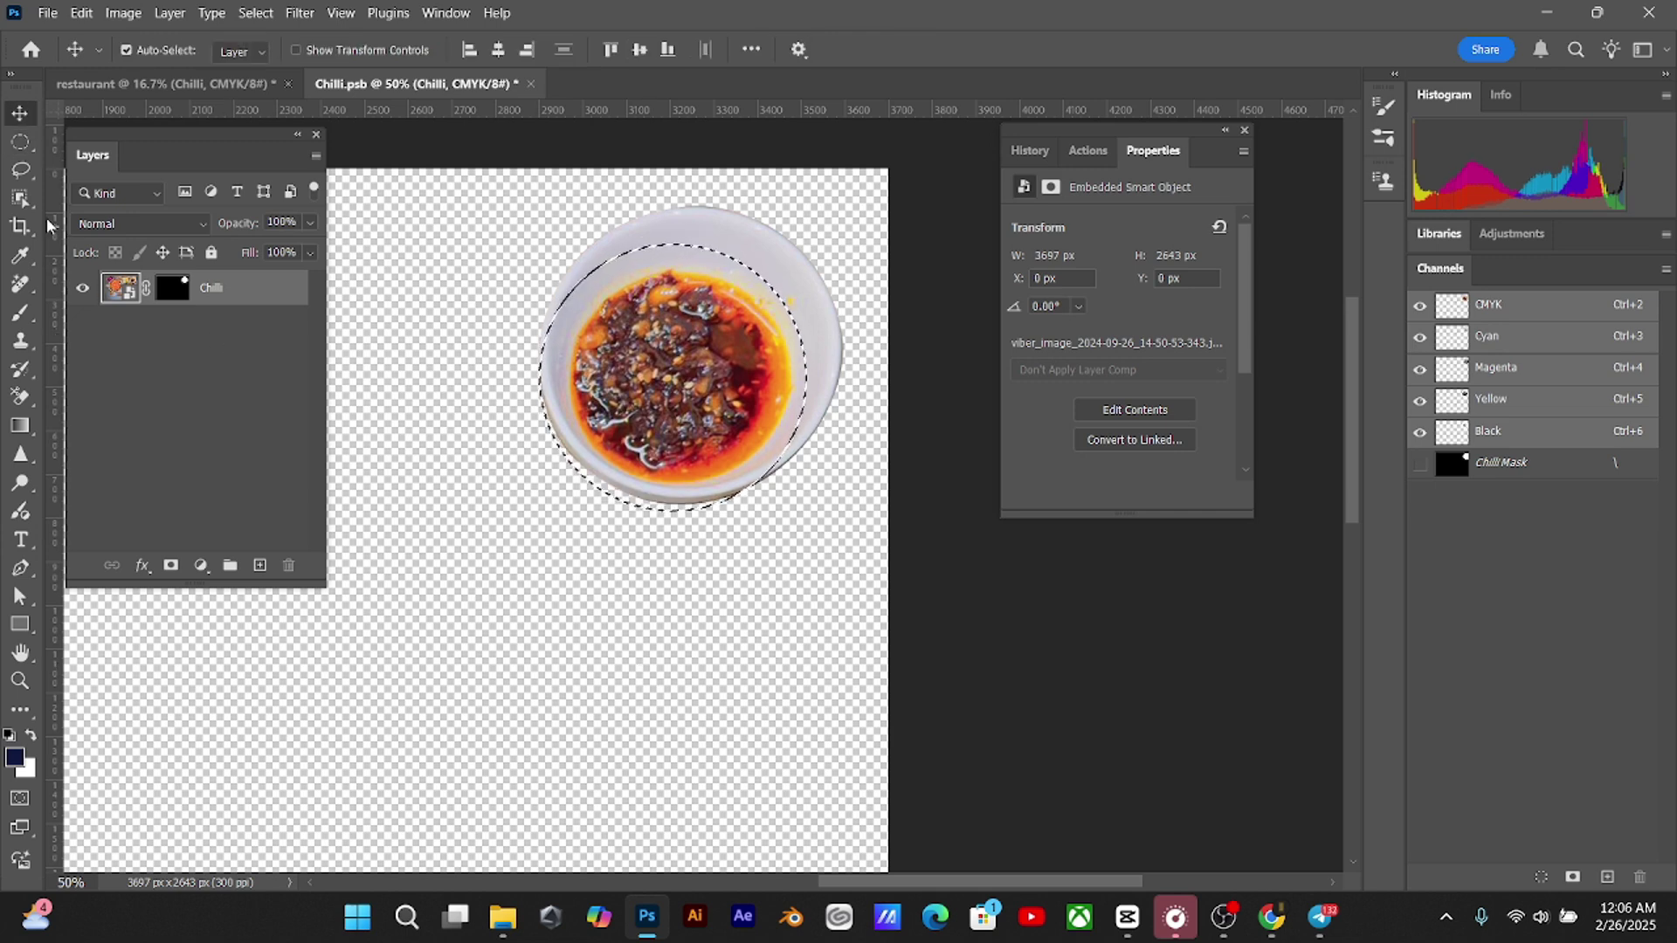
click(21, 143)
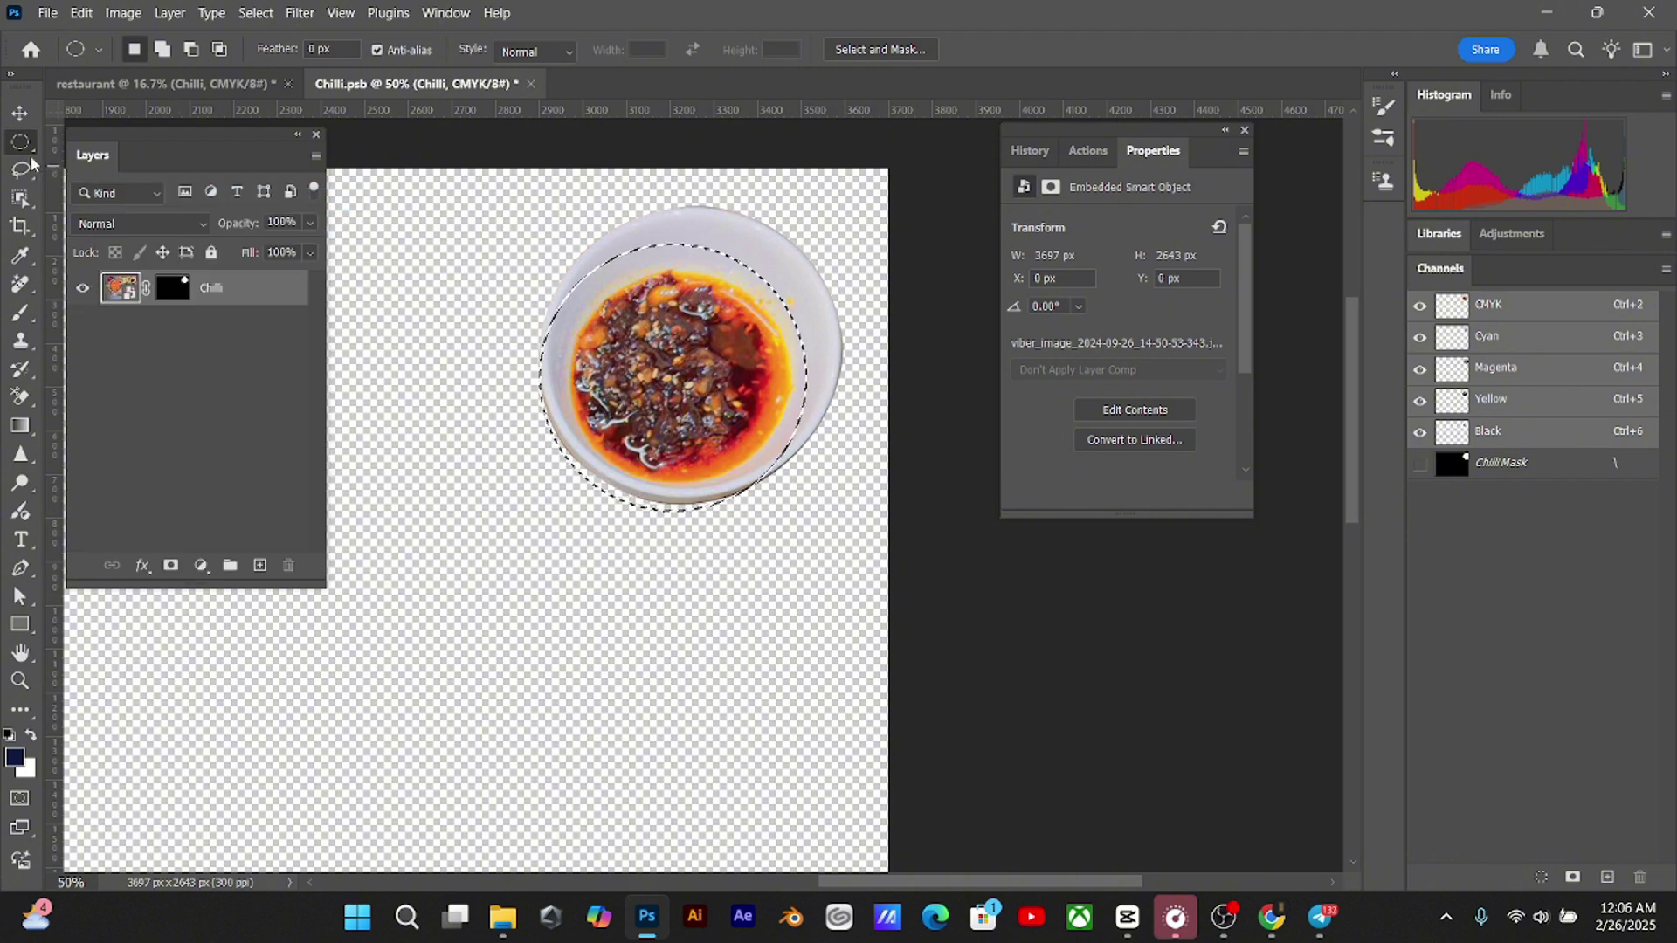
click(20, 113)
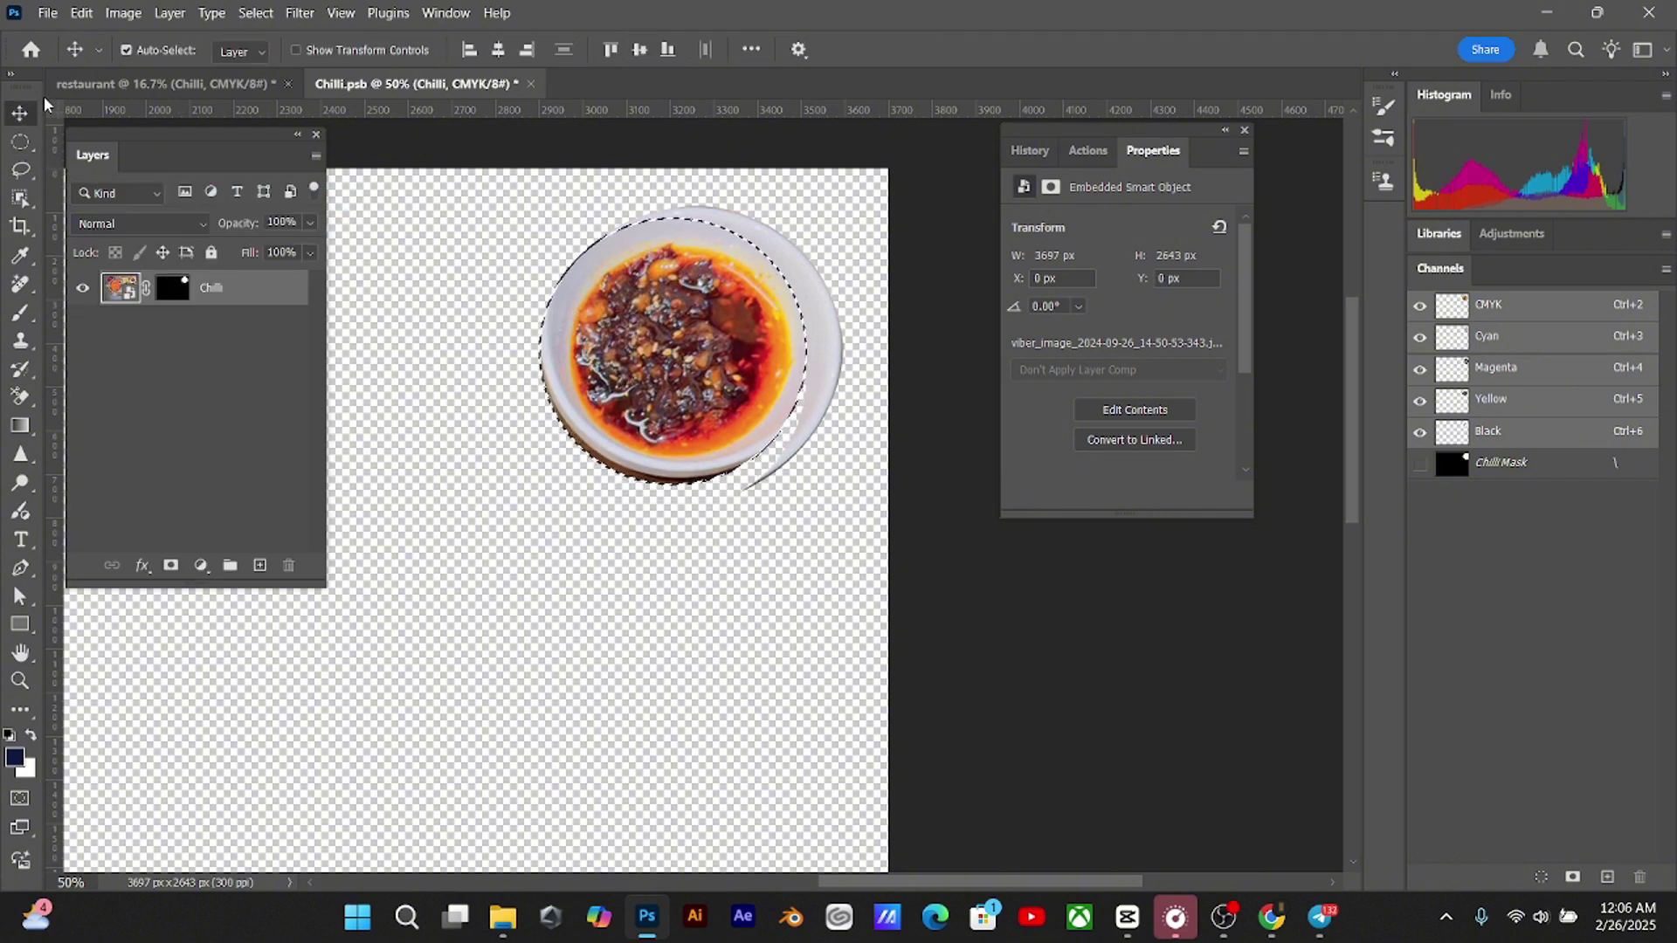
key(ctrl+z)
Nudge the circular selection outline up so it lines up with the lower rim of the chilli bowl
click(22, 144)
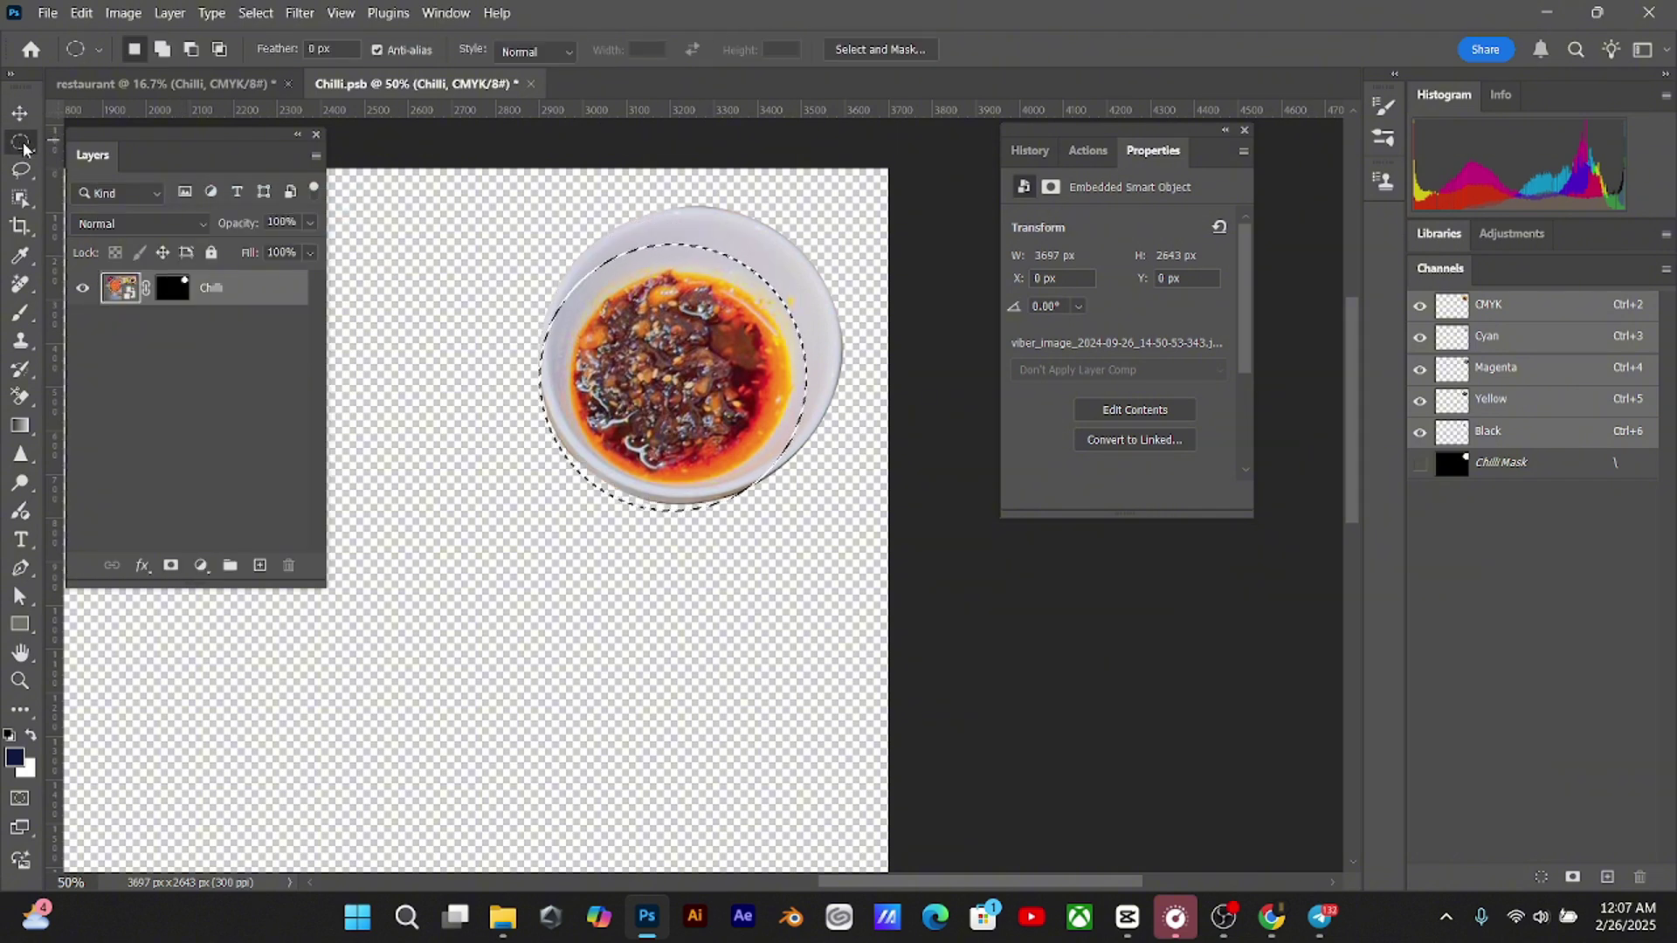
key(shift+Up)
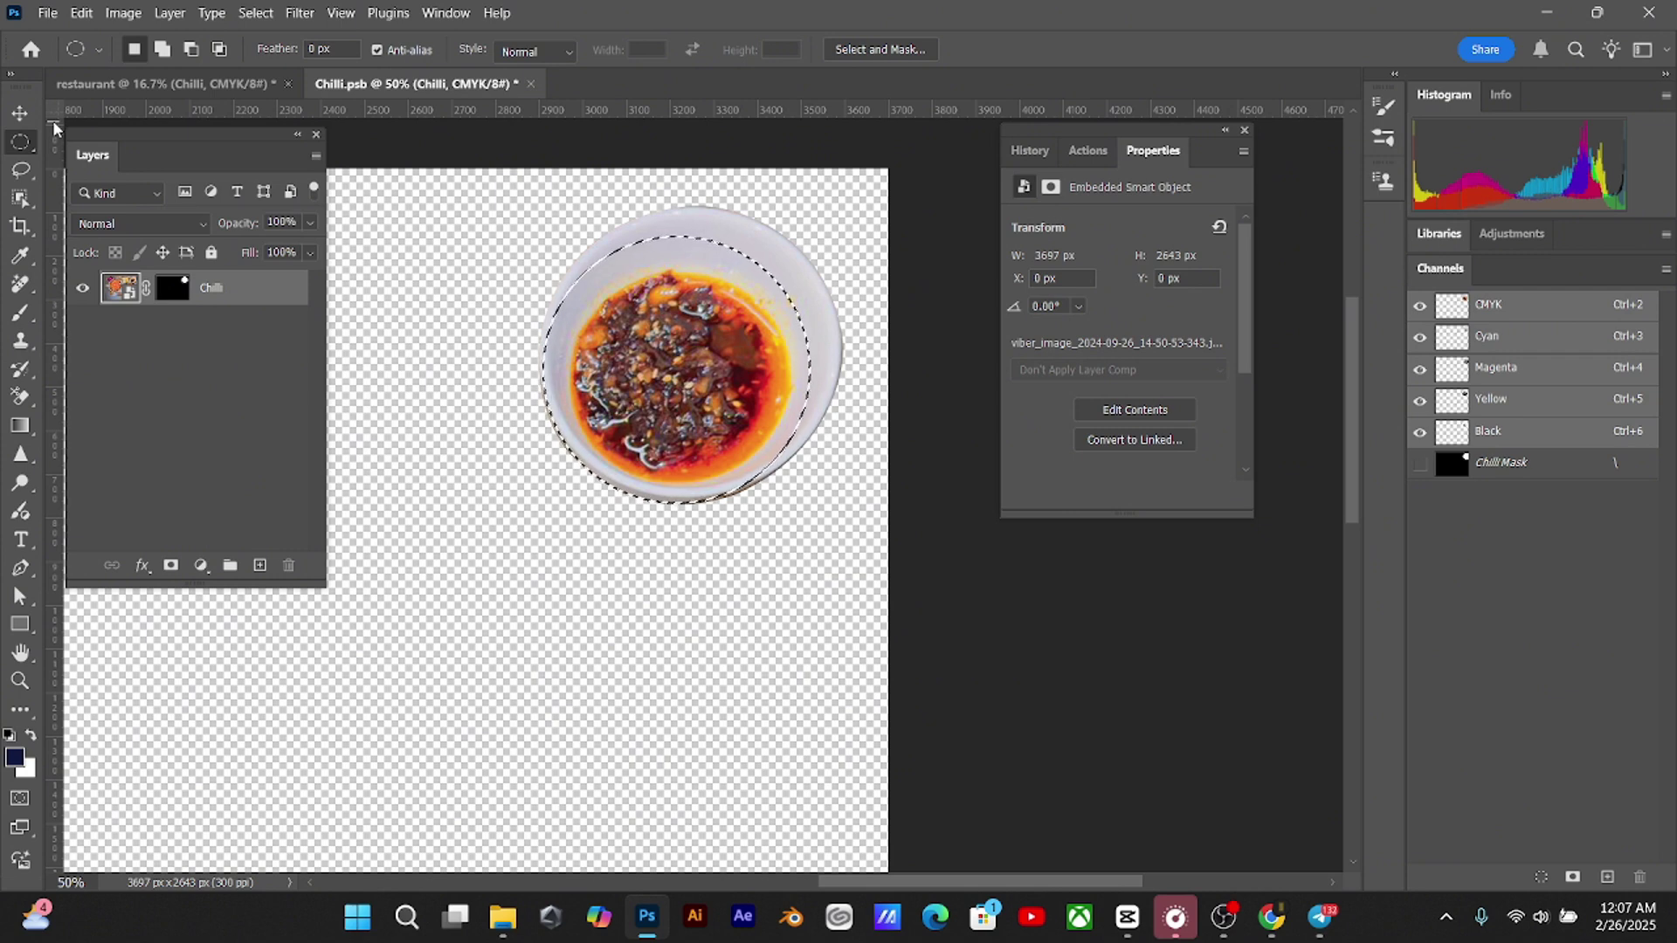
key(Left)
key(Left)
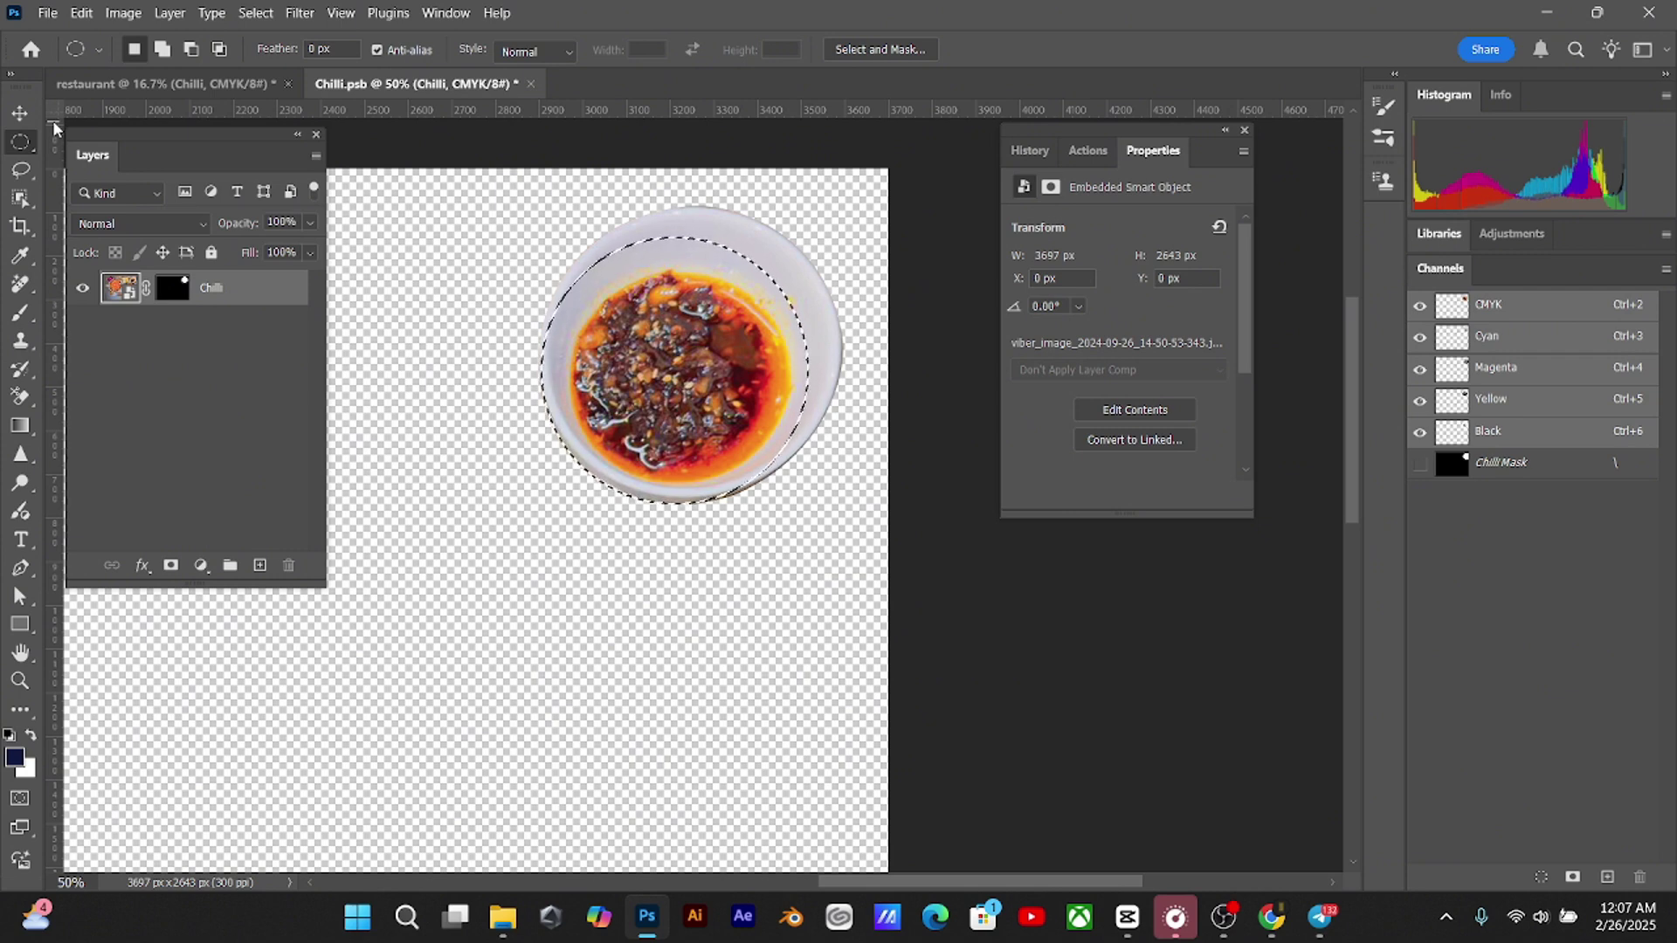
Transform the selection outline to about 98.37% so it fits the rim of the chilli bowl
right_click(706, 341)
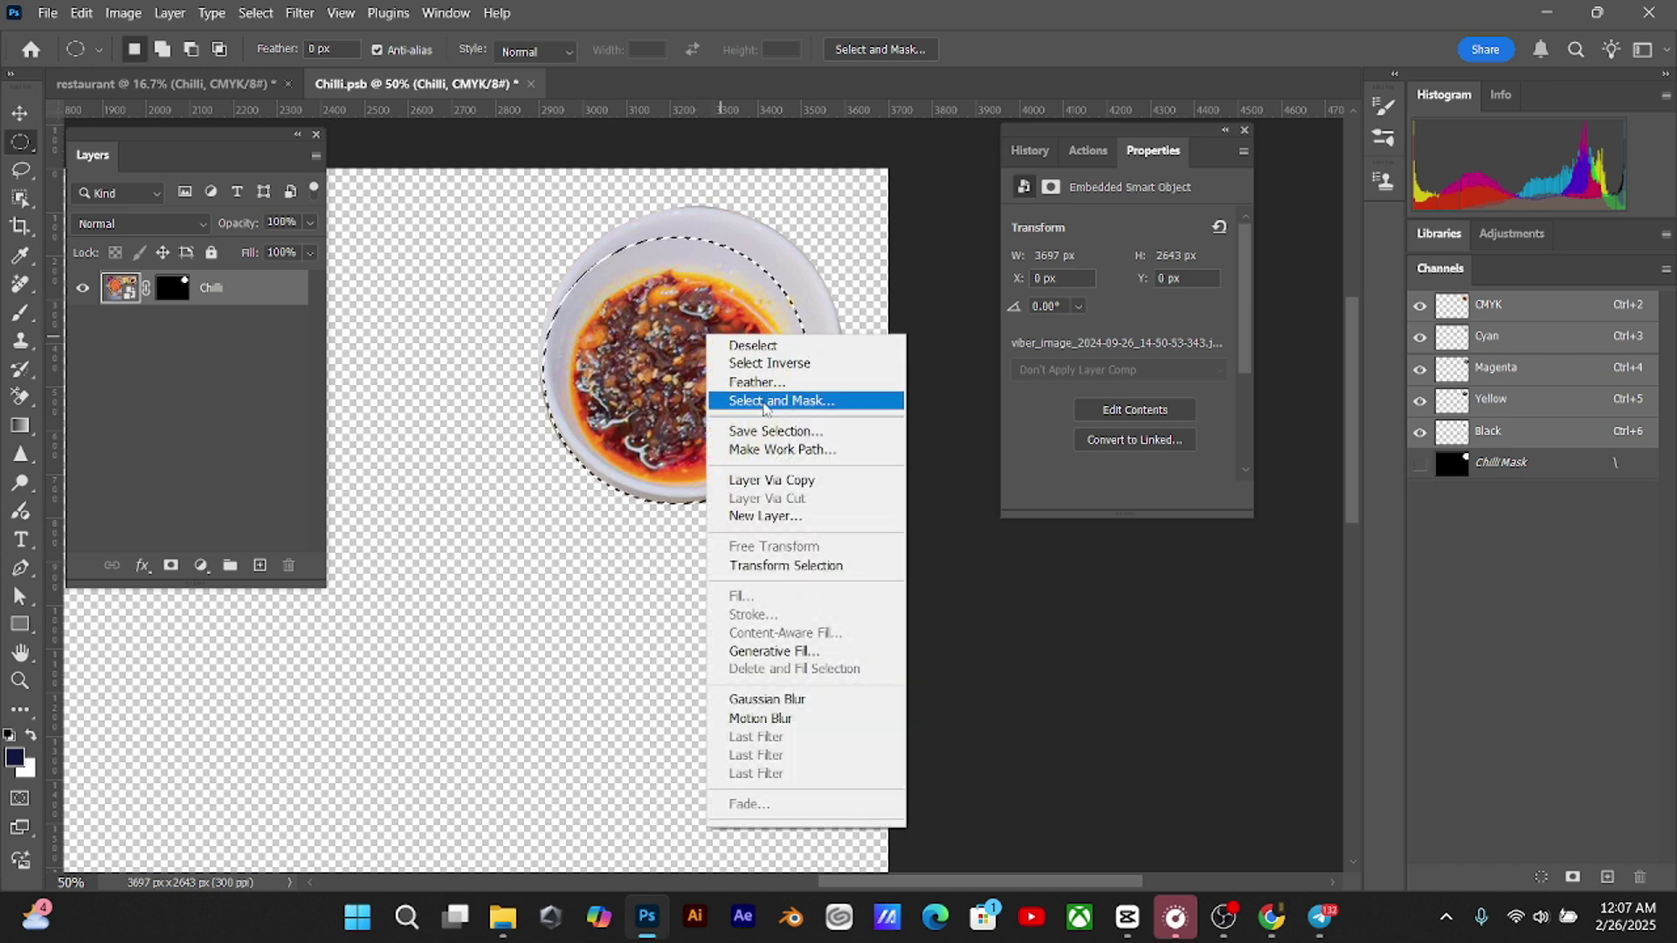
click(757, 569)
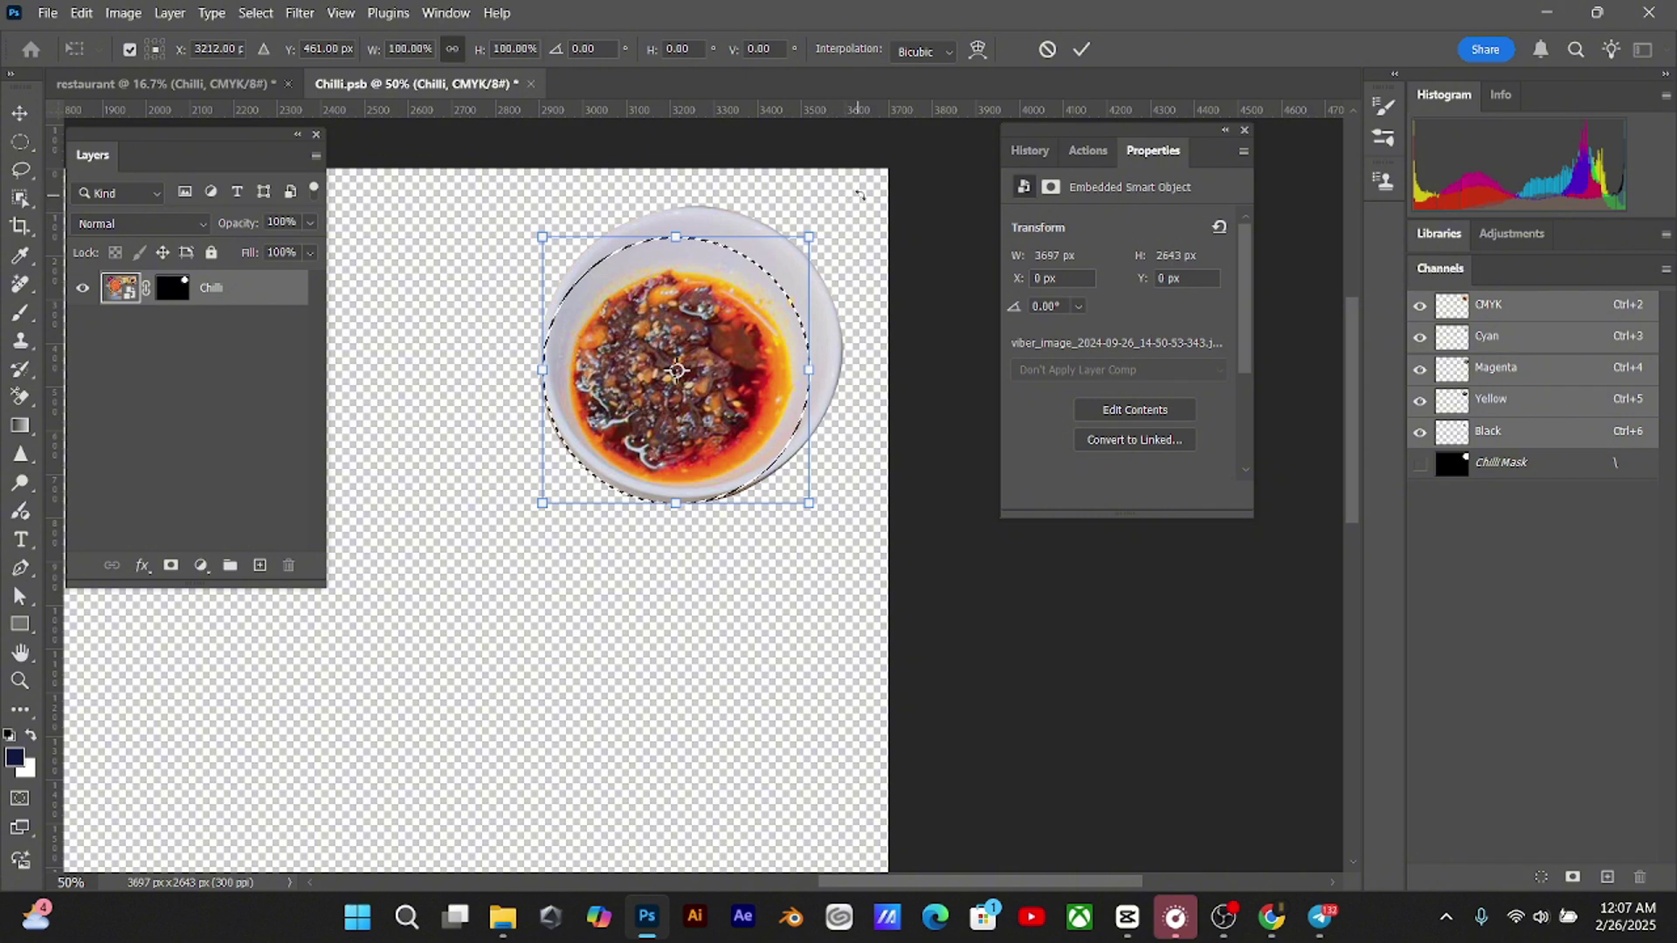
drag(812, 236, 818, 232)
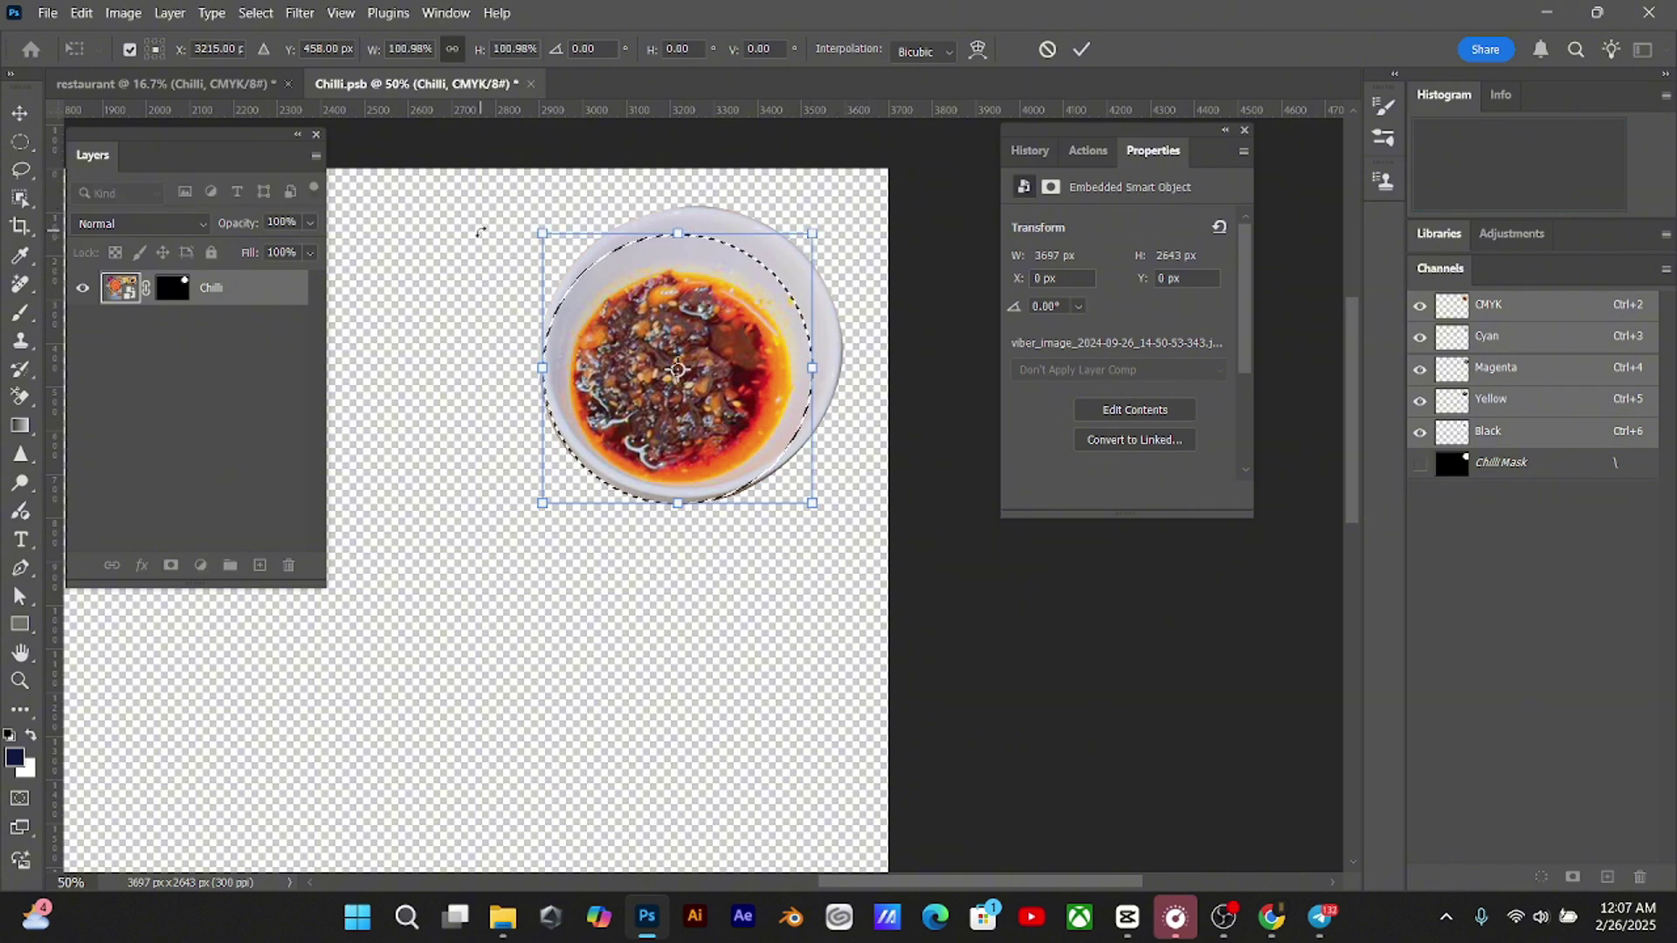
drag(541, 233, 543, 236)
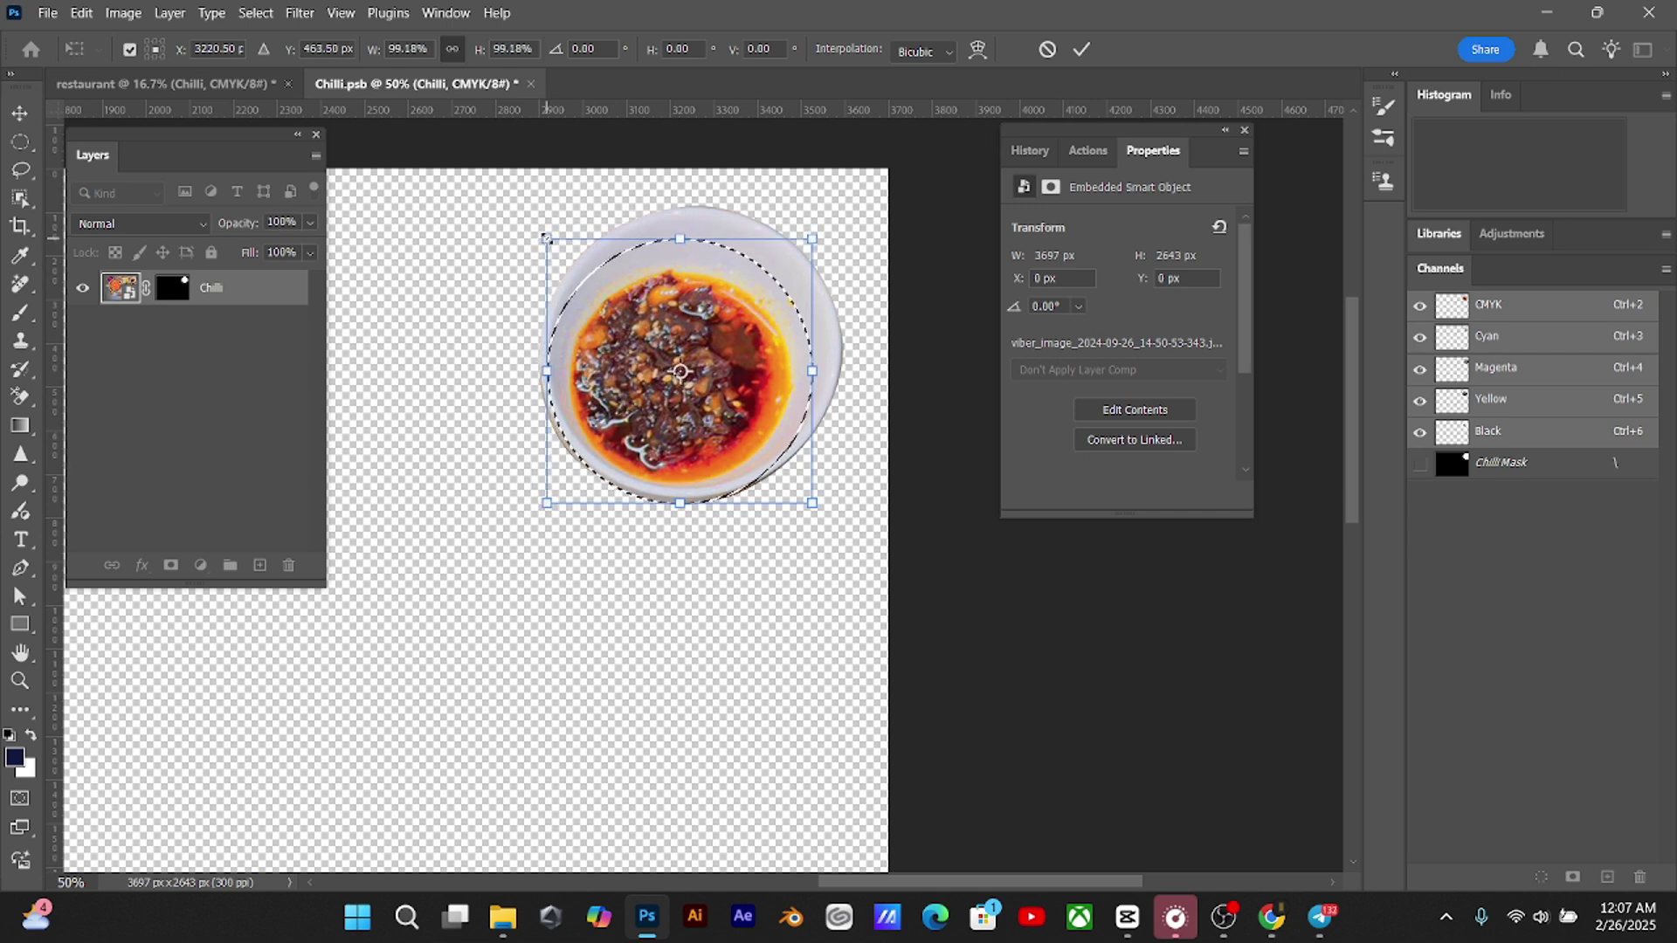
drag(811, 230, 819, 235)
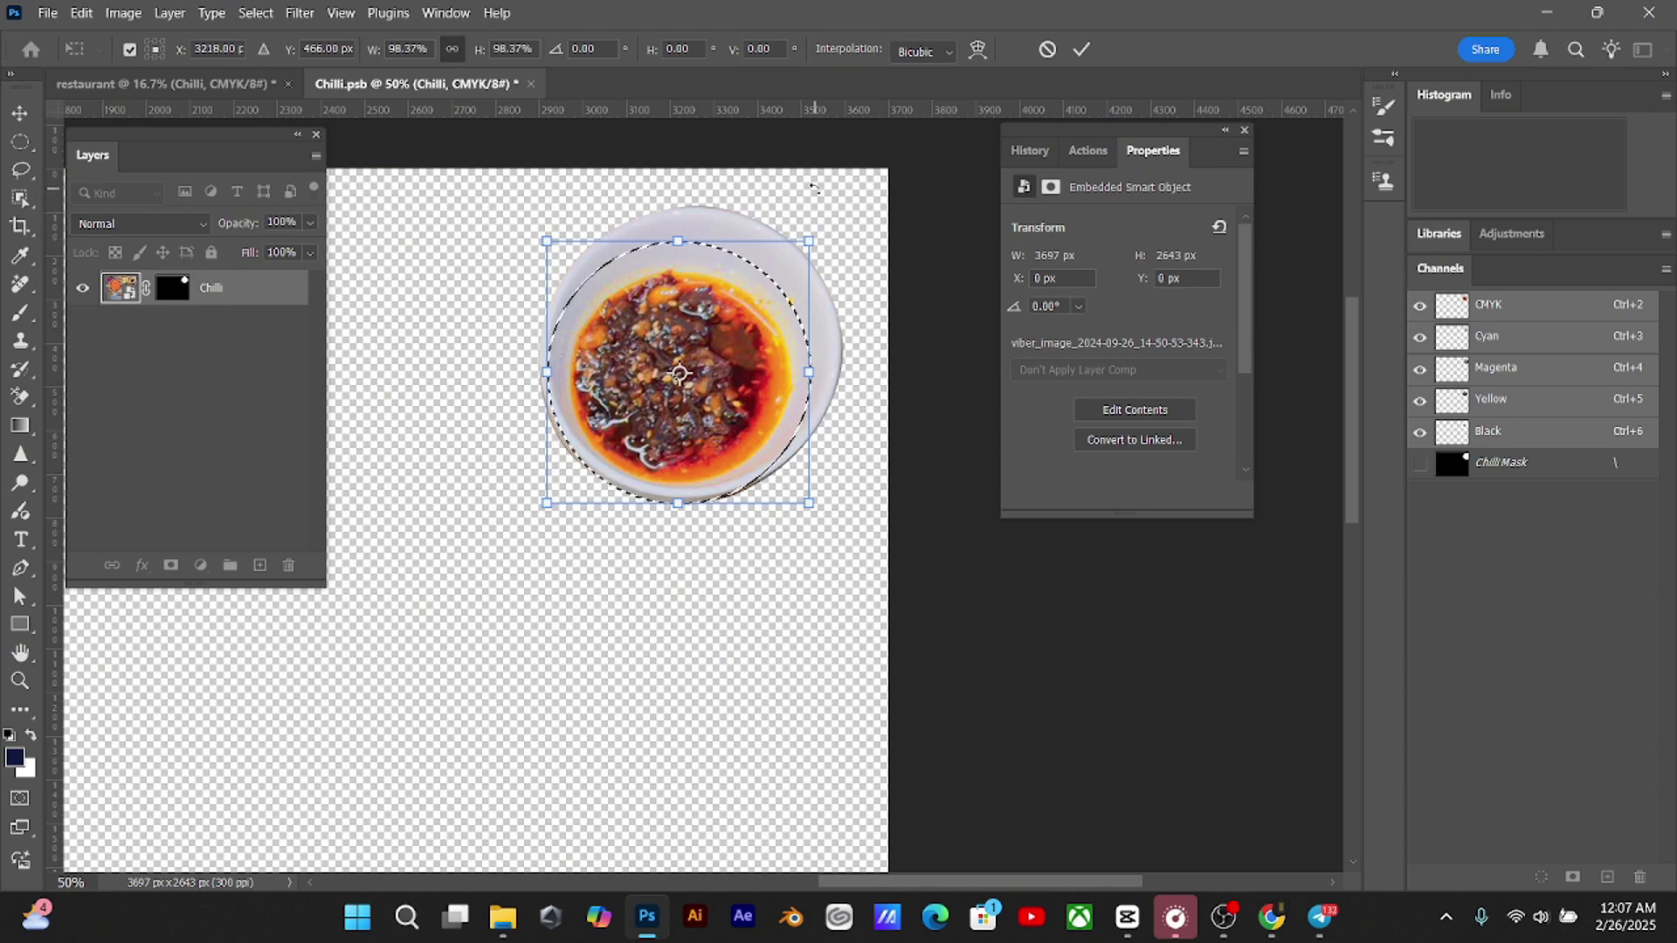
key(Return)
Mask out everything outside the circular selection by filling the Chilli layer mask there with black, and save Chilli.psb
key(ctrl+minus)
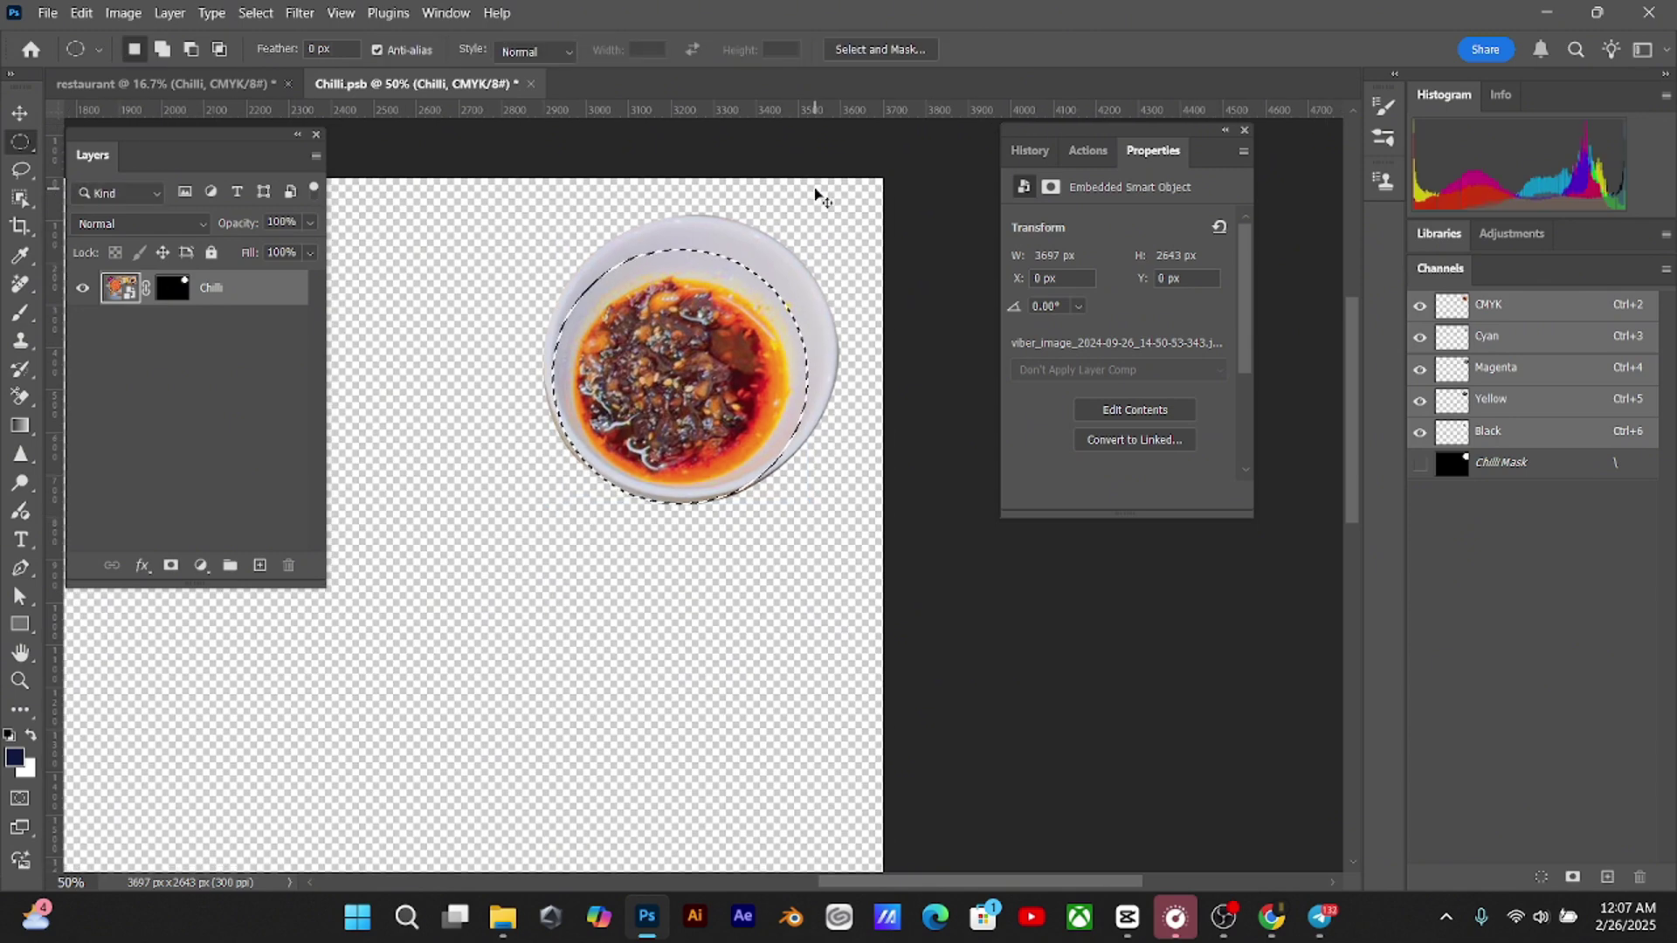
key(ctrl+minus)
key(ctrl+minus)
key(ctrl+plus)
key(ctrl+plus)
key(ctrl+plus)
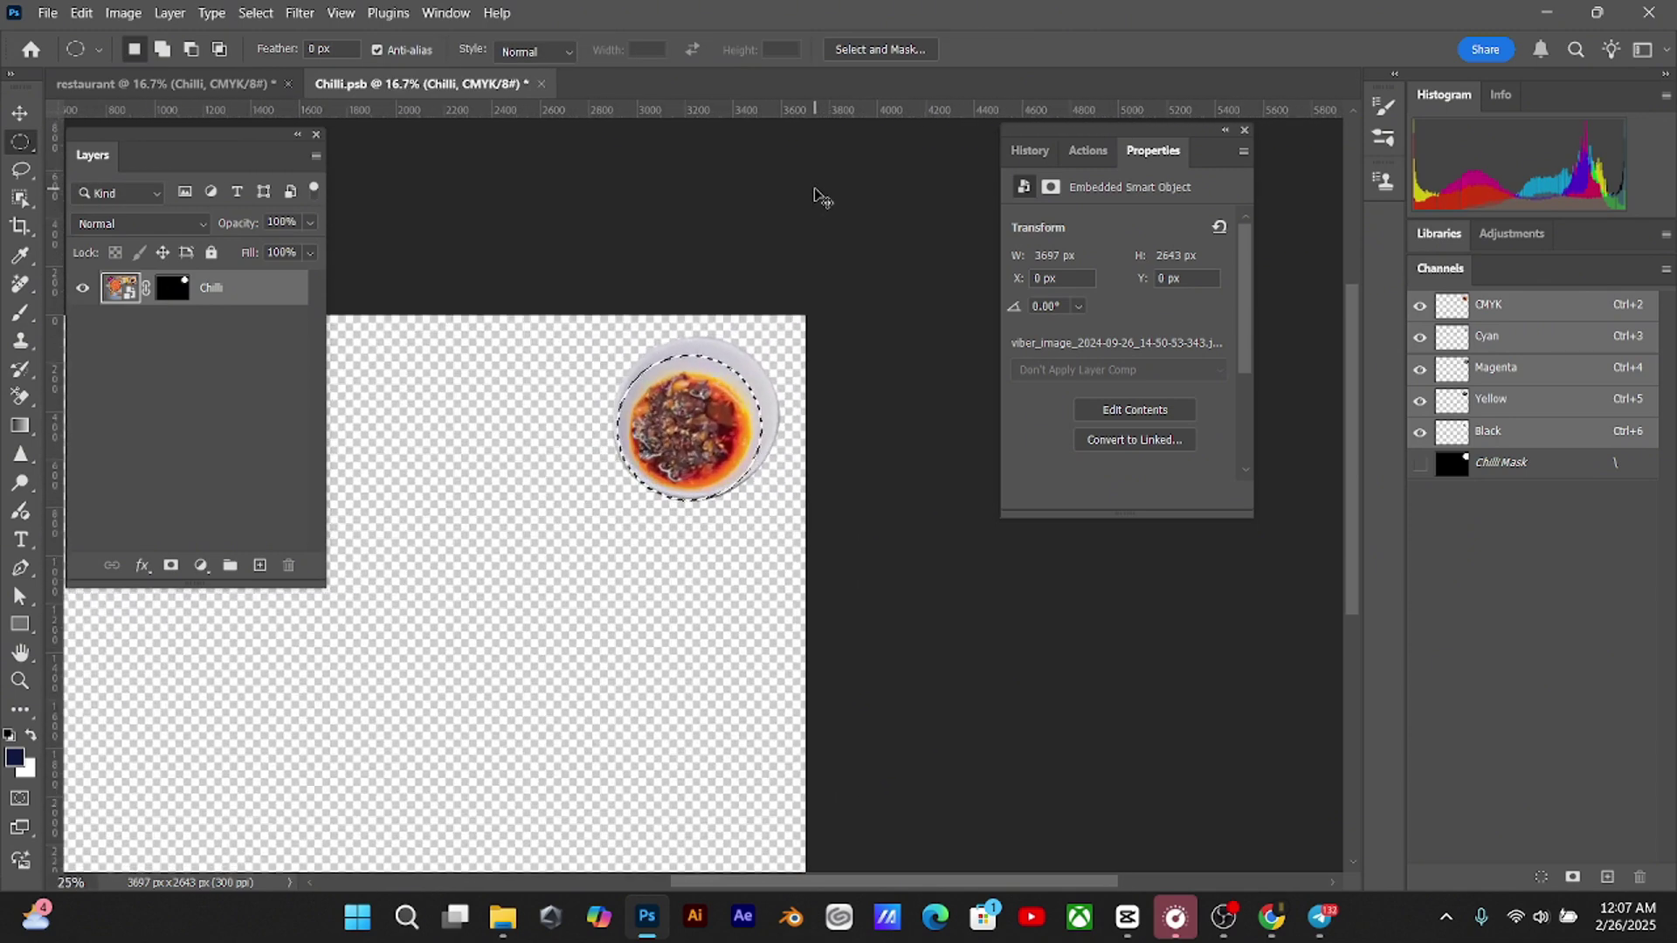
click(175, 293)
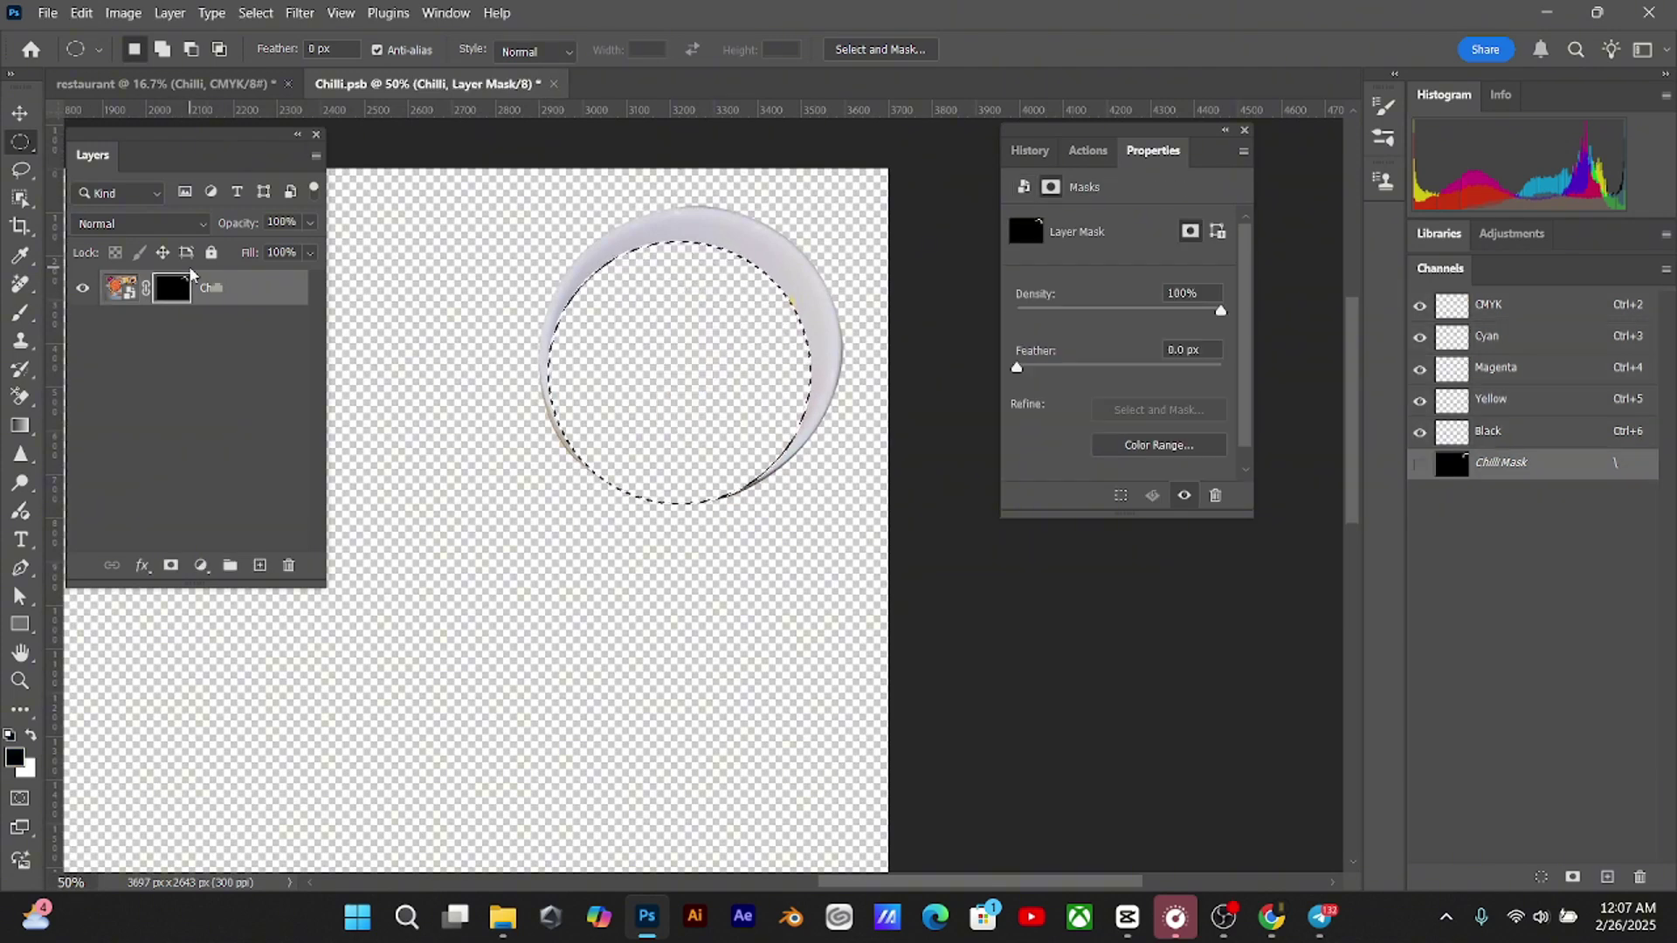
key(ctrl+BackSpace)
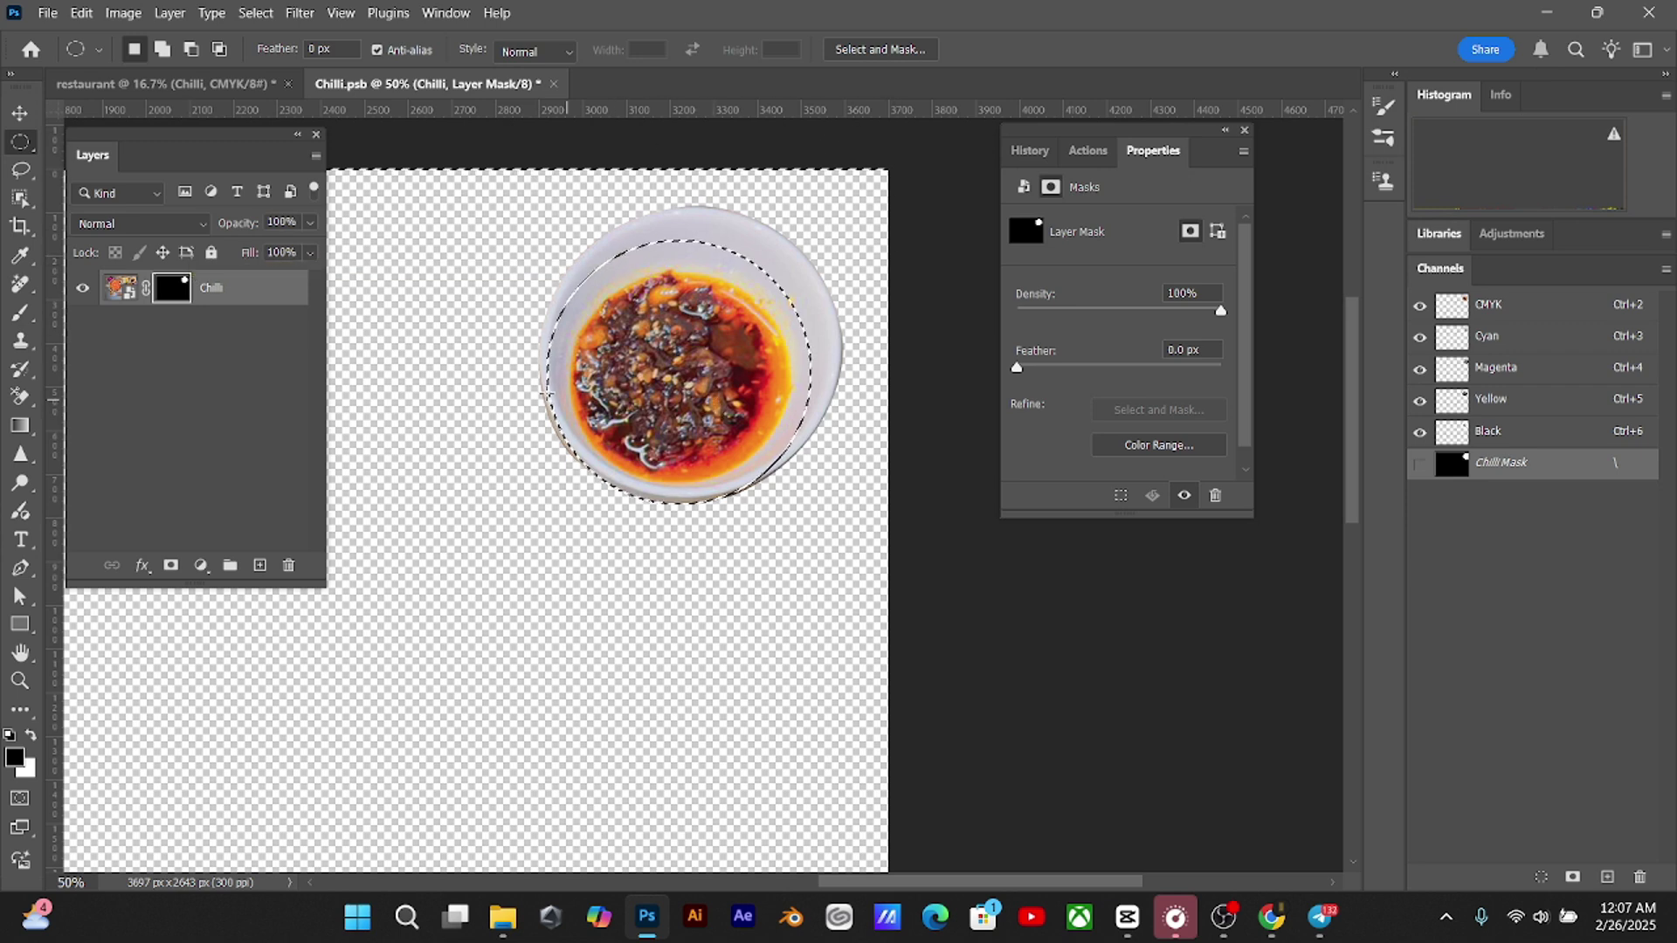
key(alt+BackSpace)
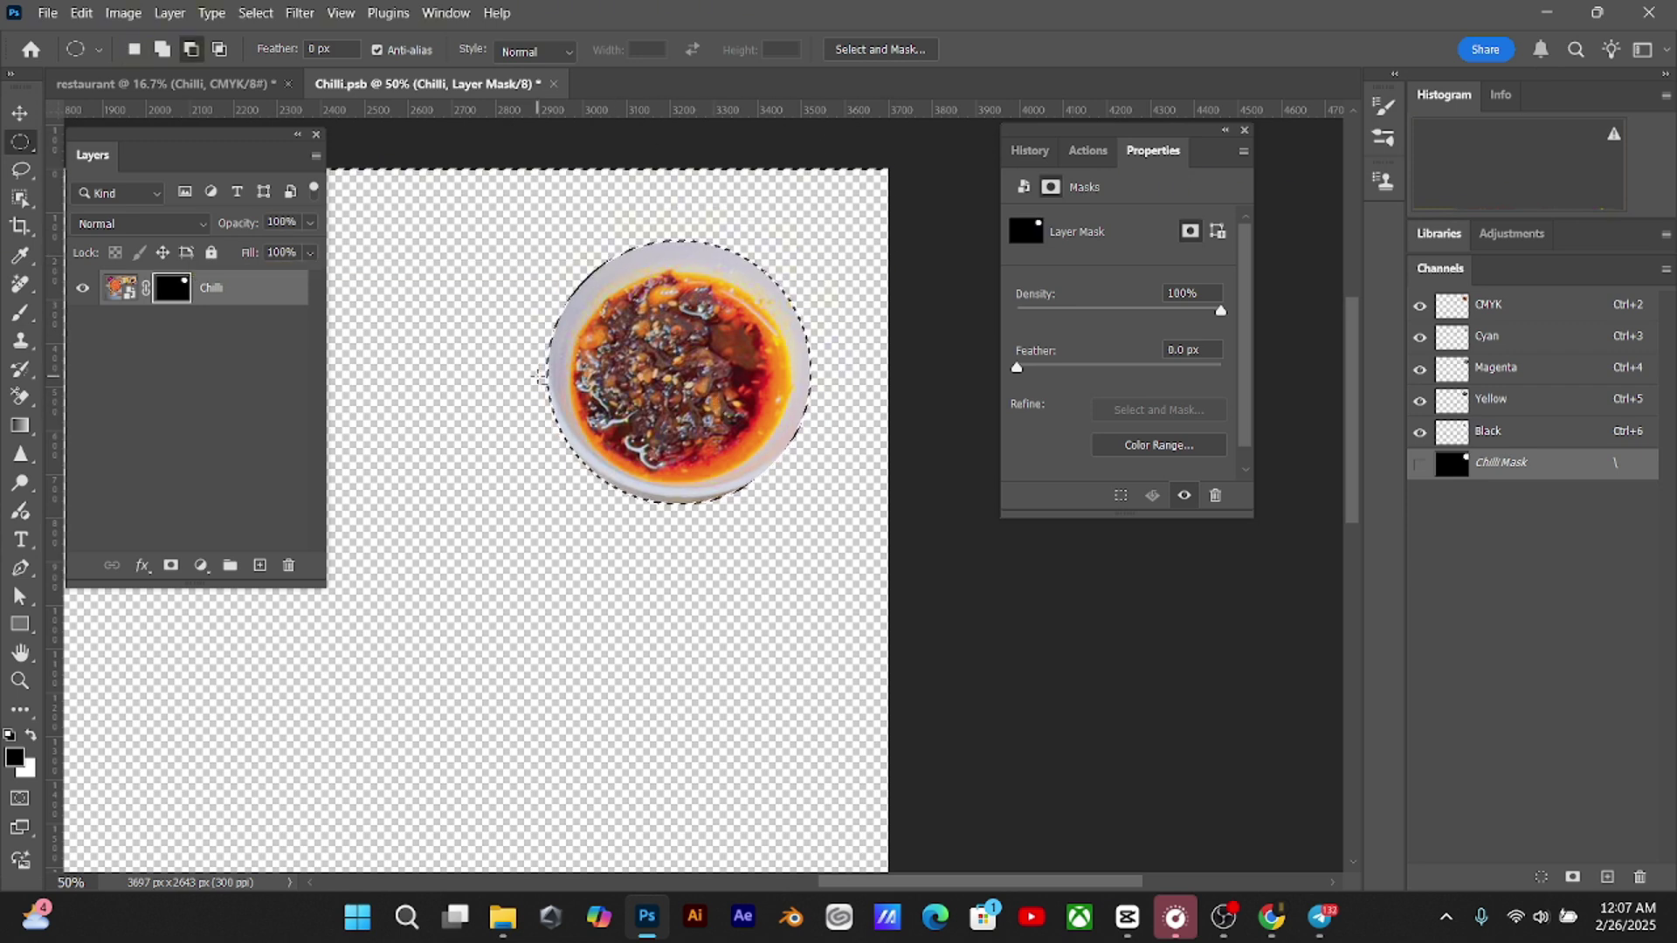
key(ctrl+d)
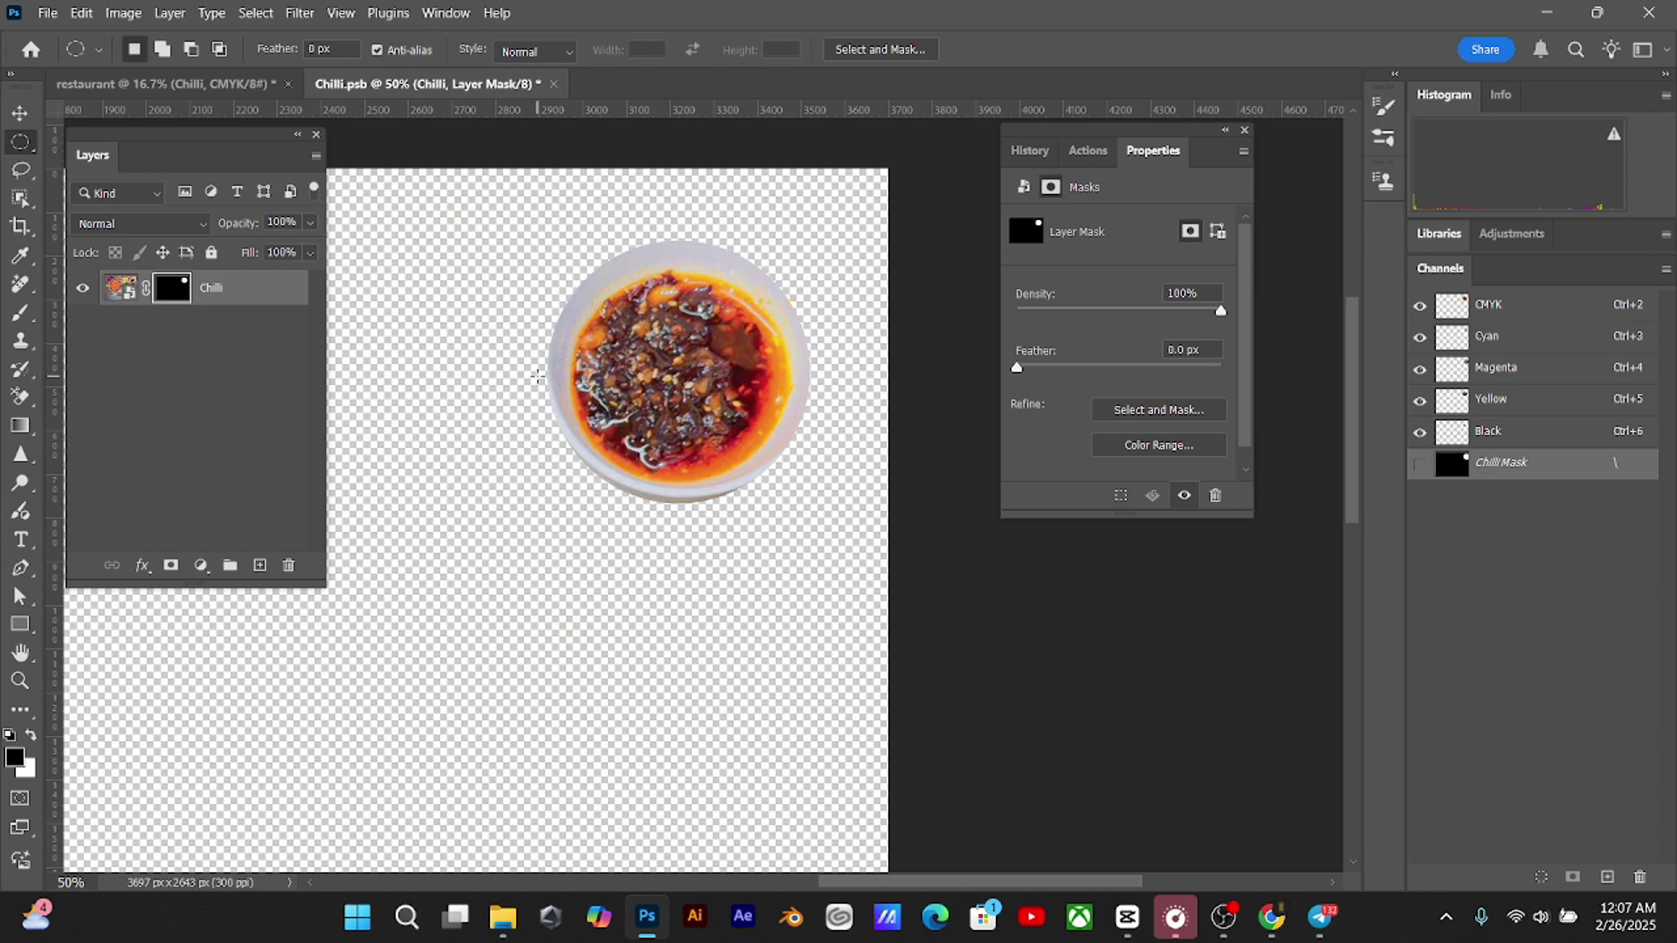
key(ctrl+s)
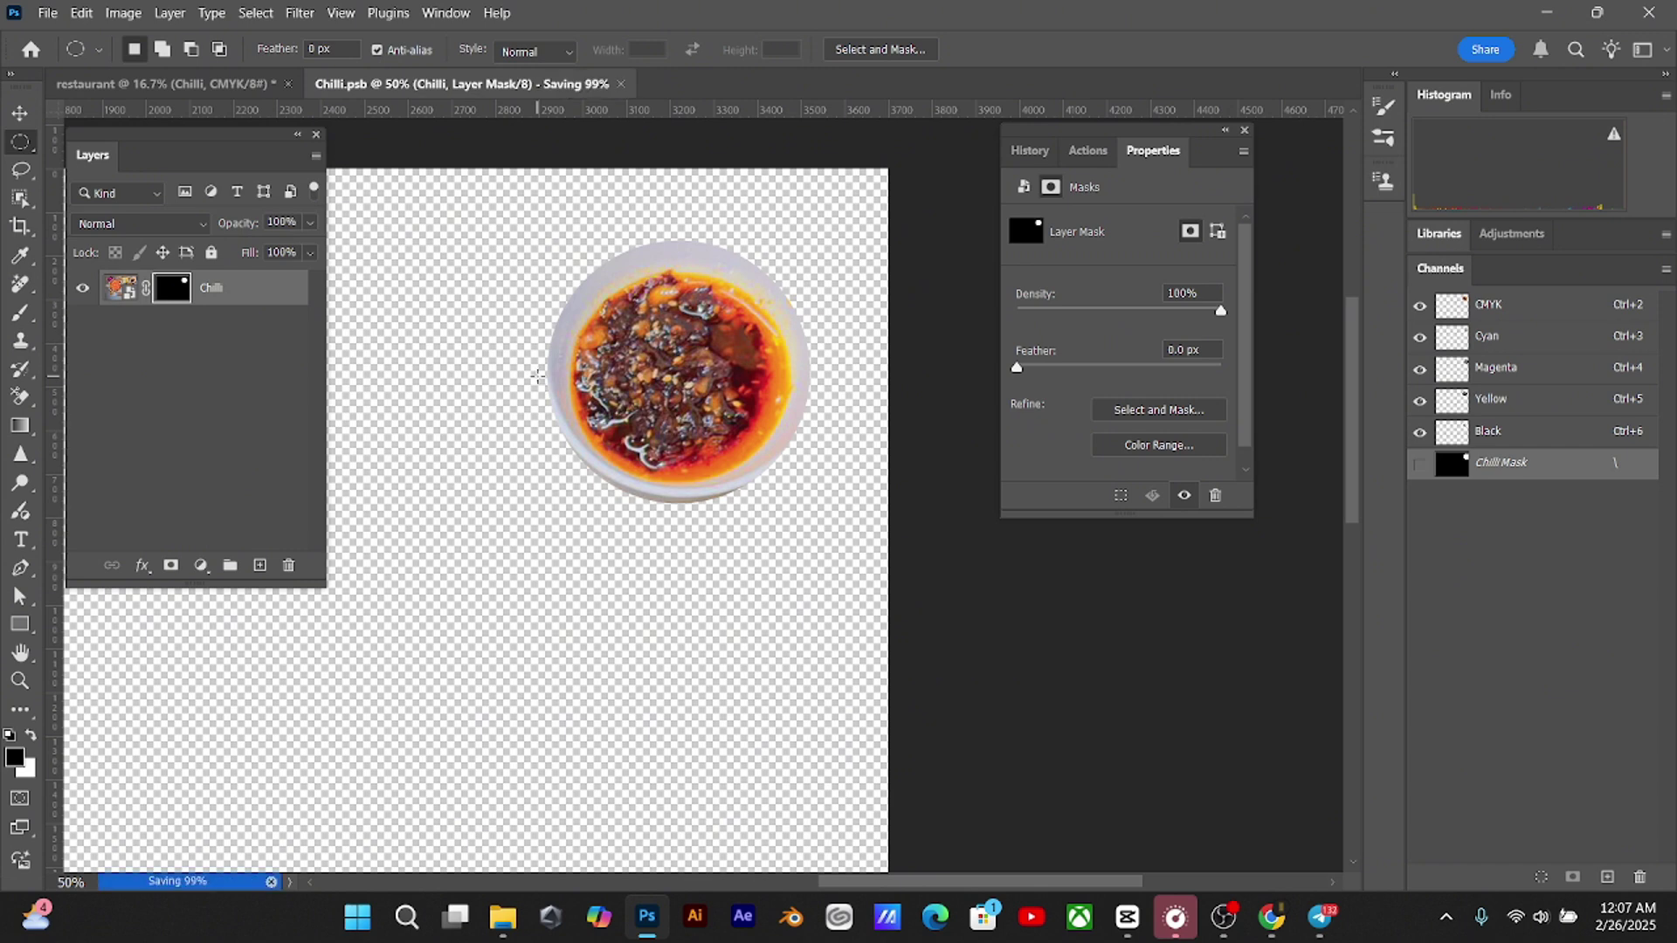
Return to the restaurant document and move the Chilli bowl straight down to Y 2169 px
click(214, 84)
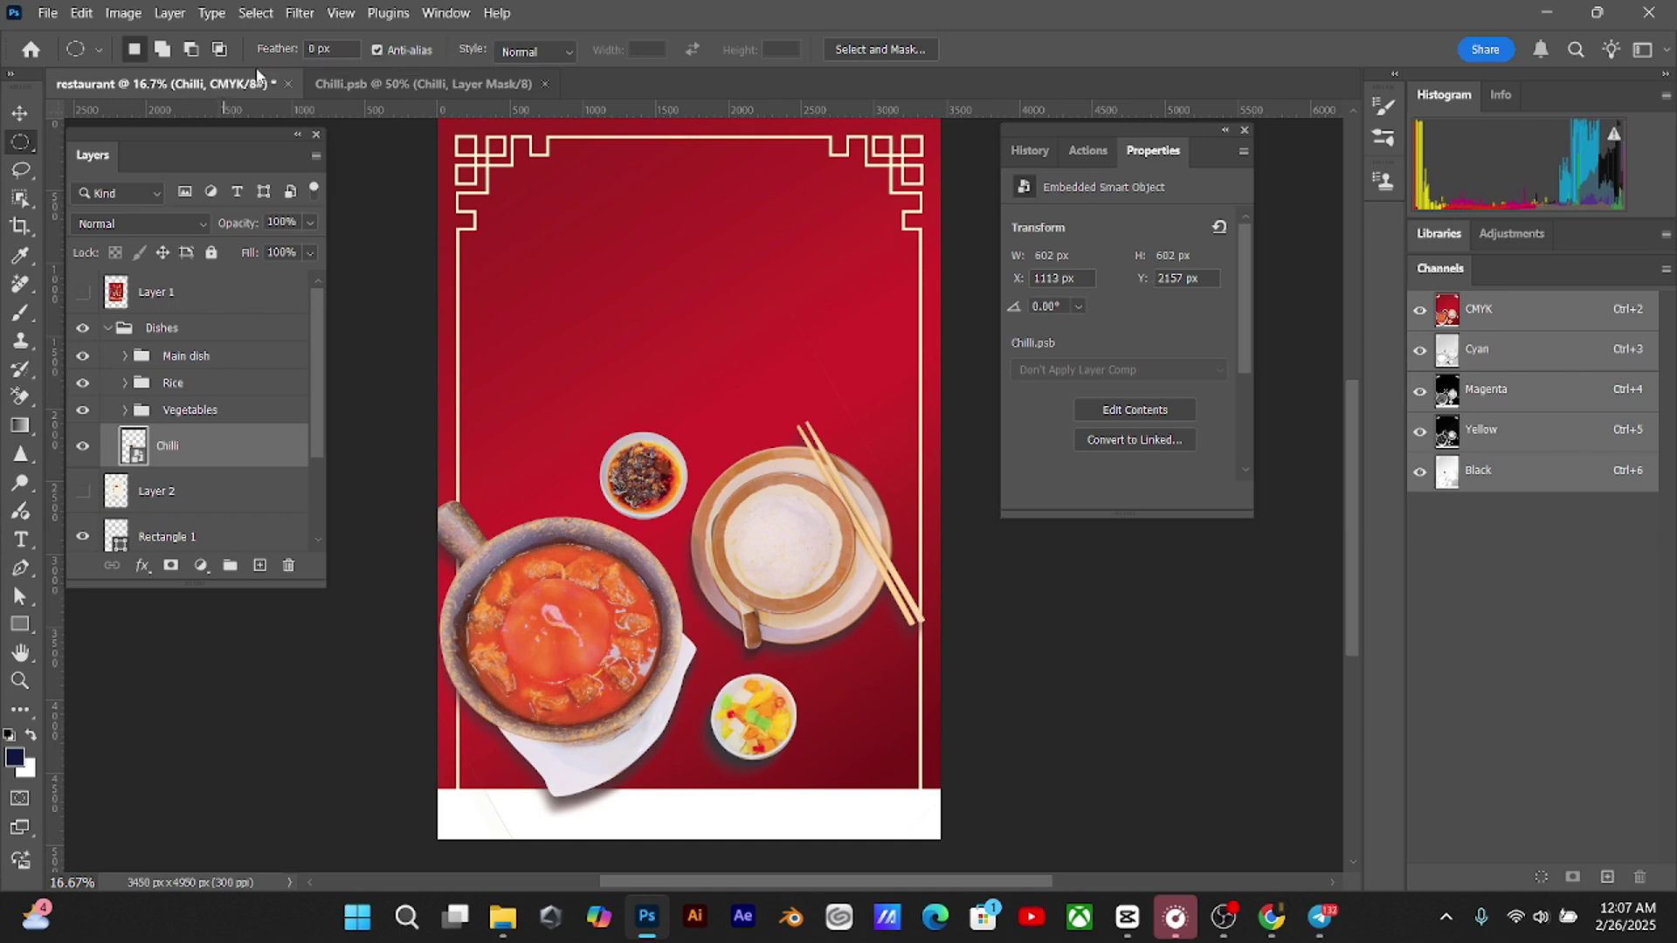
key(ctrl+equal)
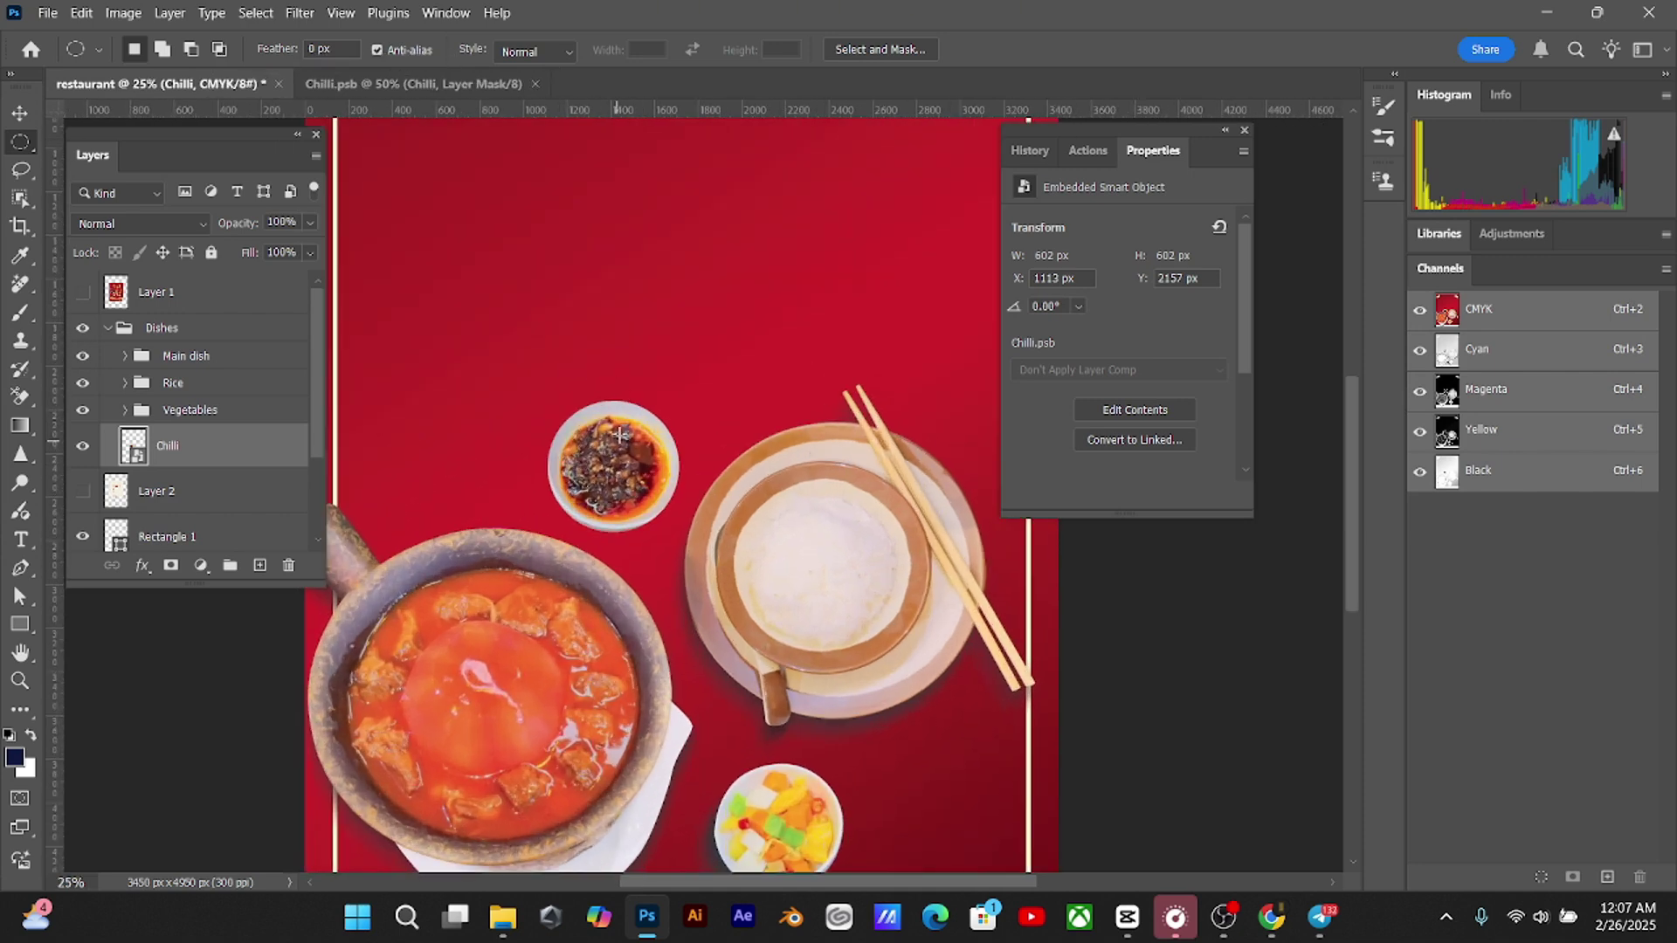
key(v)
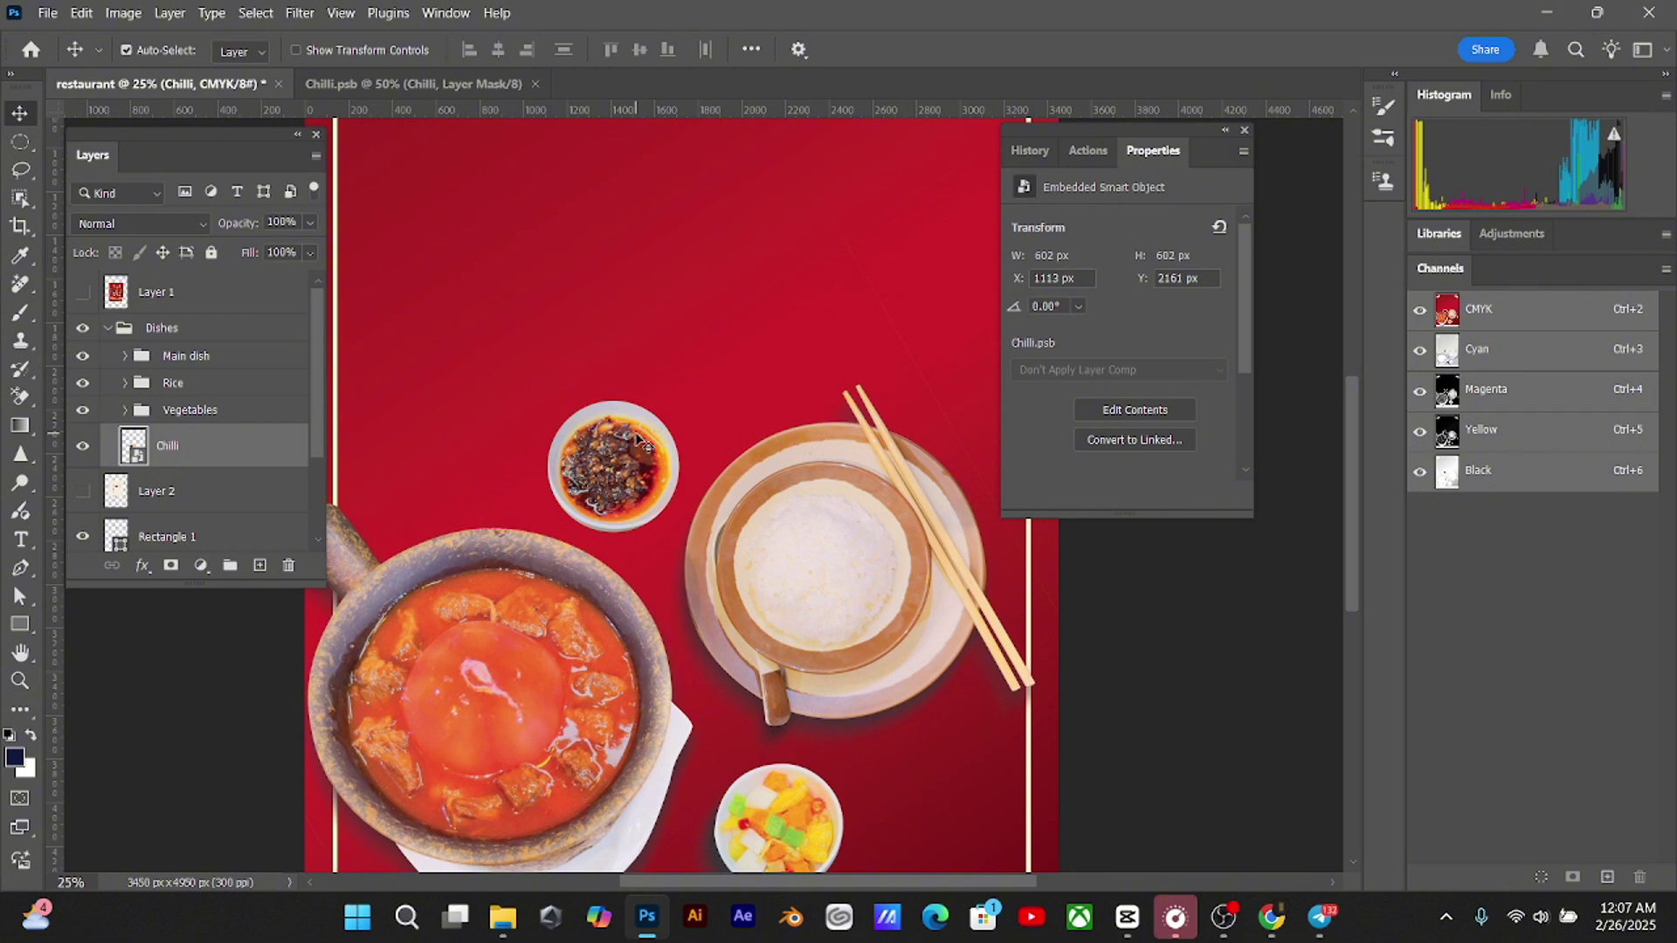
drag(638, 437, 638, 439)
Nudge the Chilli bowl up and away from the rice dish to X 1089, Y 2121 px
key(ctrl+minus)
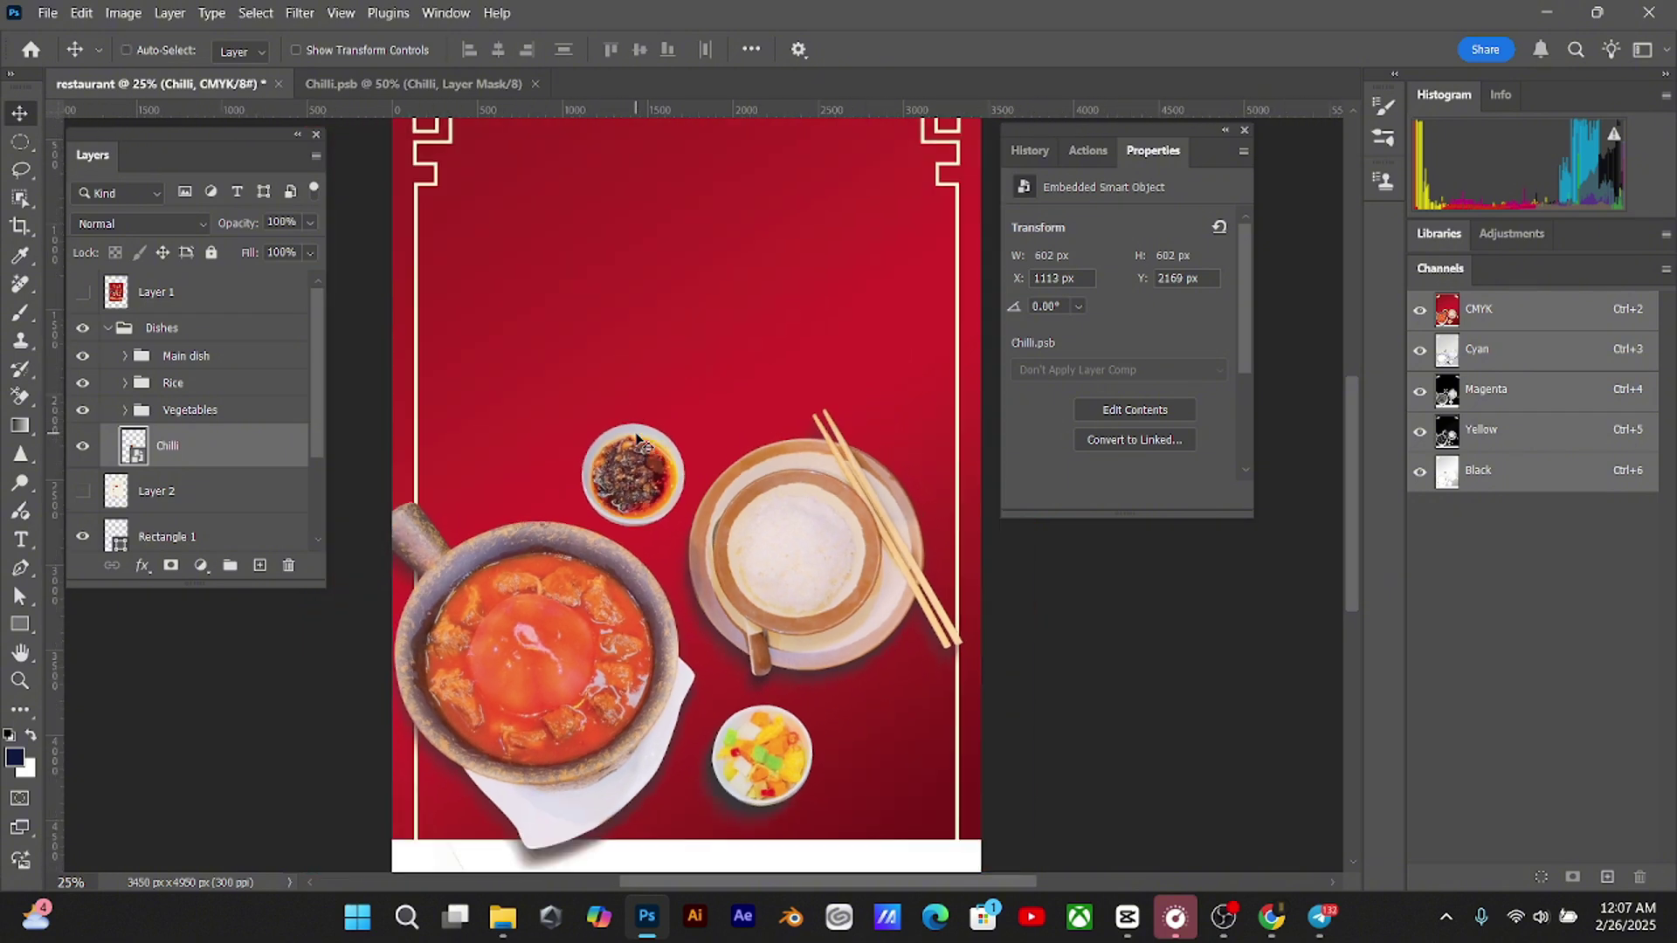
key(ctrl+minus)
key(ctrl+minus)
key(ctrl+minus)
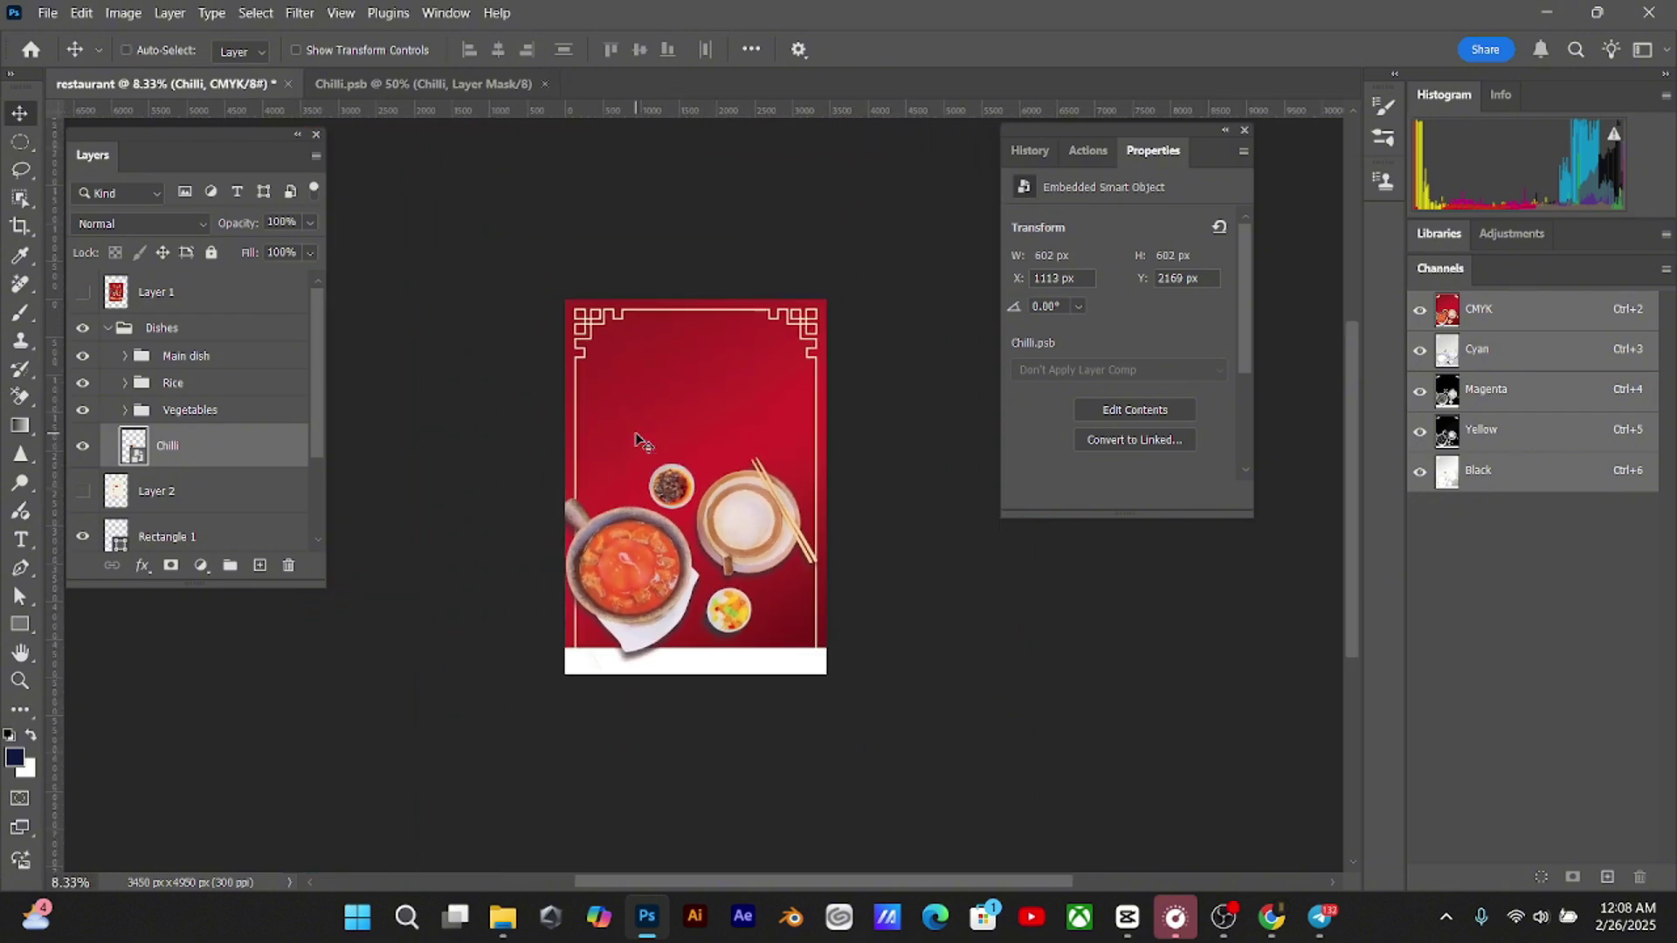
key(ctrl+plus)
key(ctrl+plus)
key(ctrl+minus)
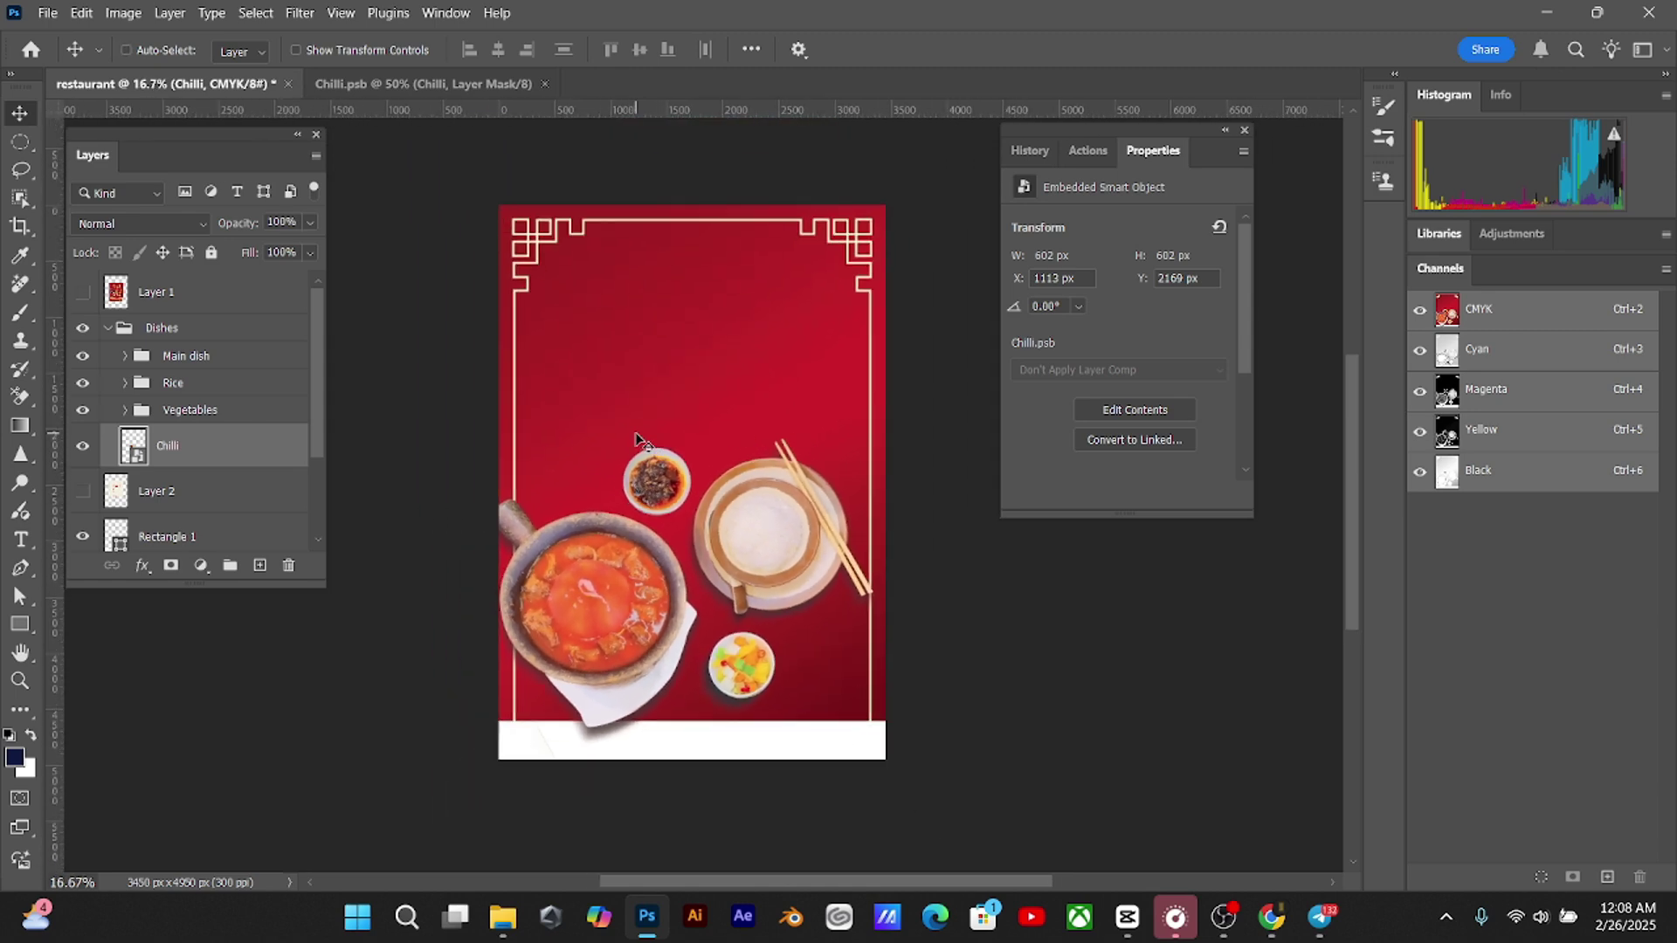
key(Up)
key(Up)
key(Up)
key(Up)
key(Up)
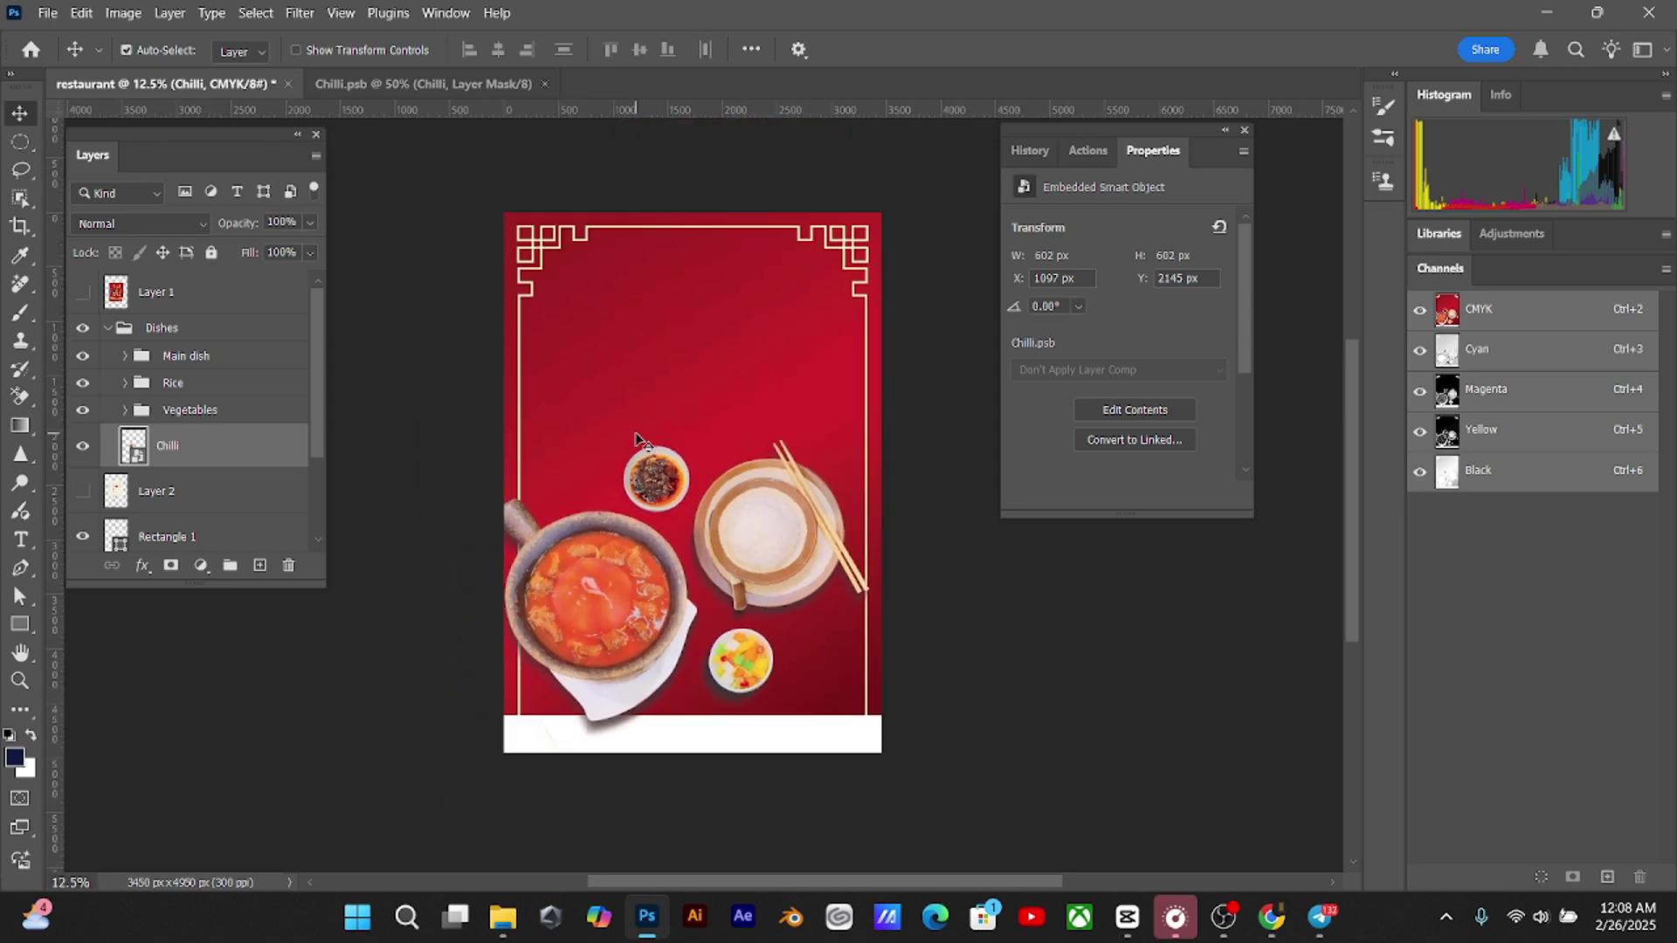
key(Left)
key(Left)
key(Left)
key(Right)
key(Down)
key(Up)
key(Left)
key(Up)
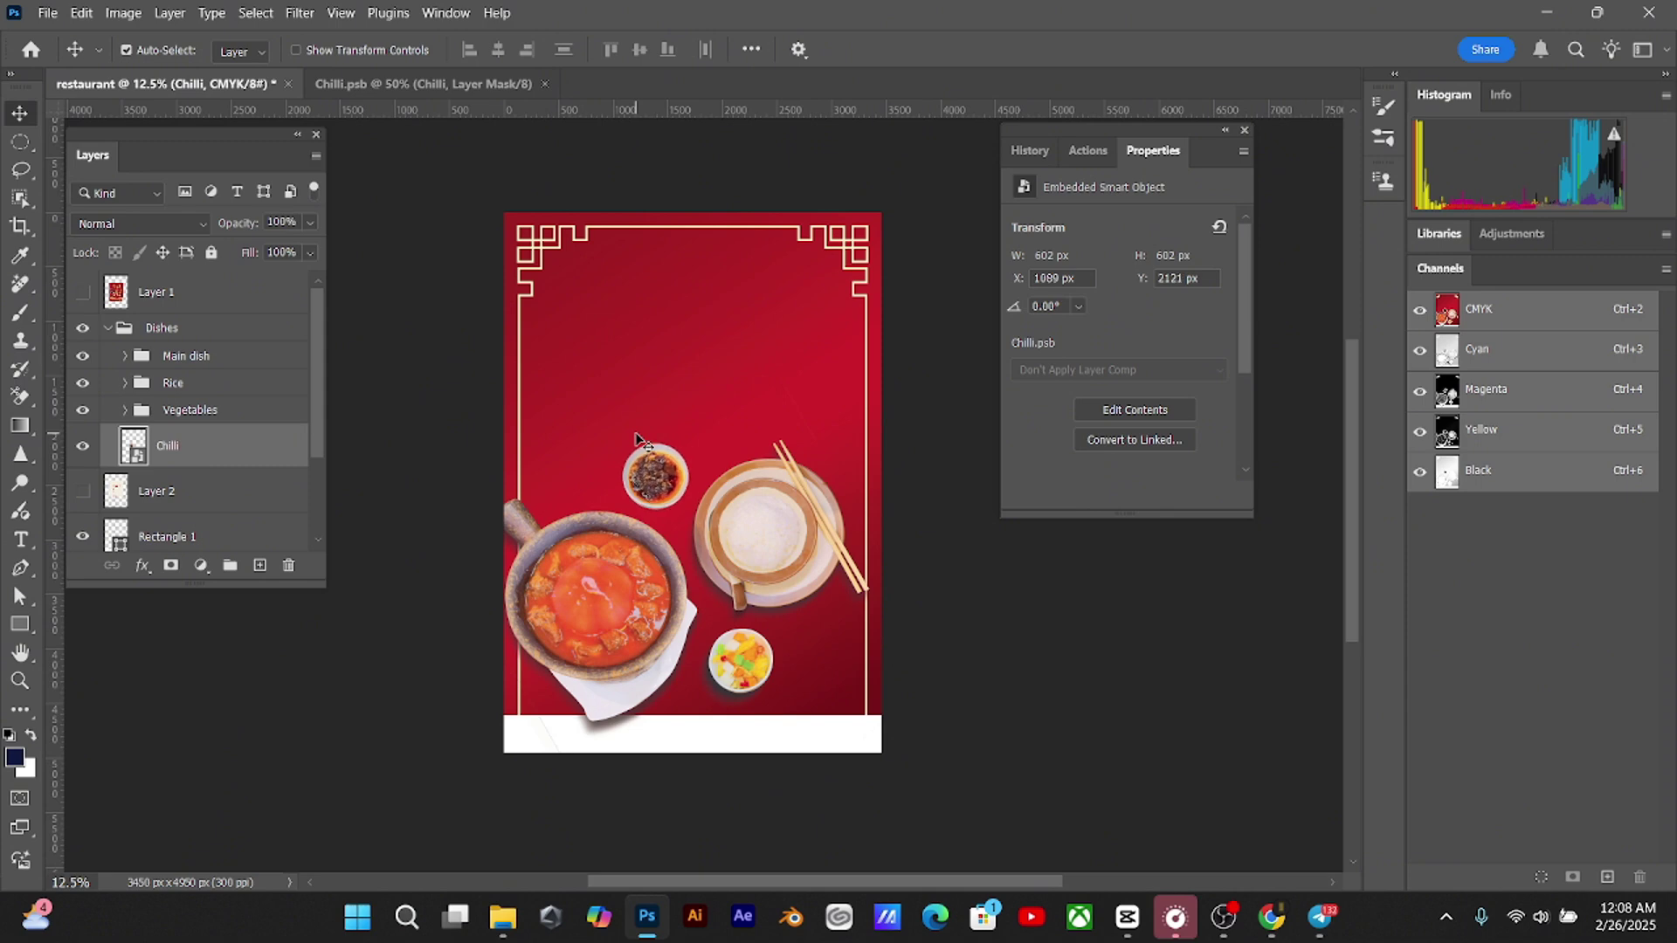
Duplicate the Chilli bowl layer and turn the lower copy black with Hue/Saturation at saturation -100 and lightness -100
key(ctrl+plus)
key(ctrl+j)
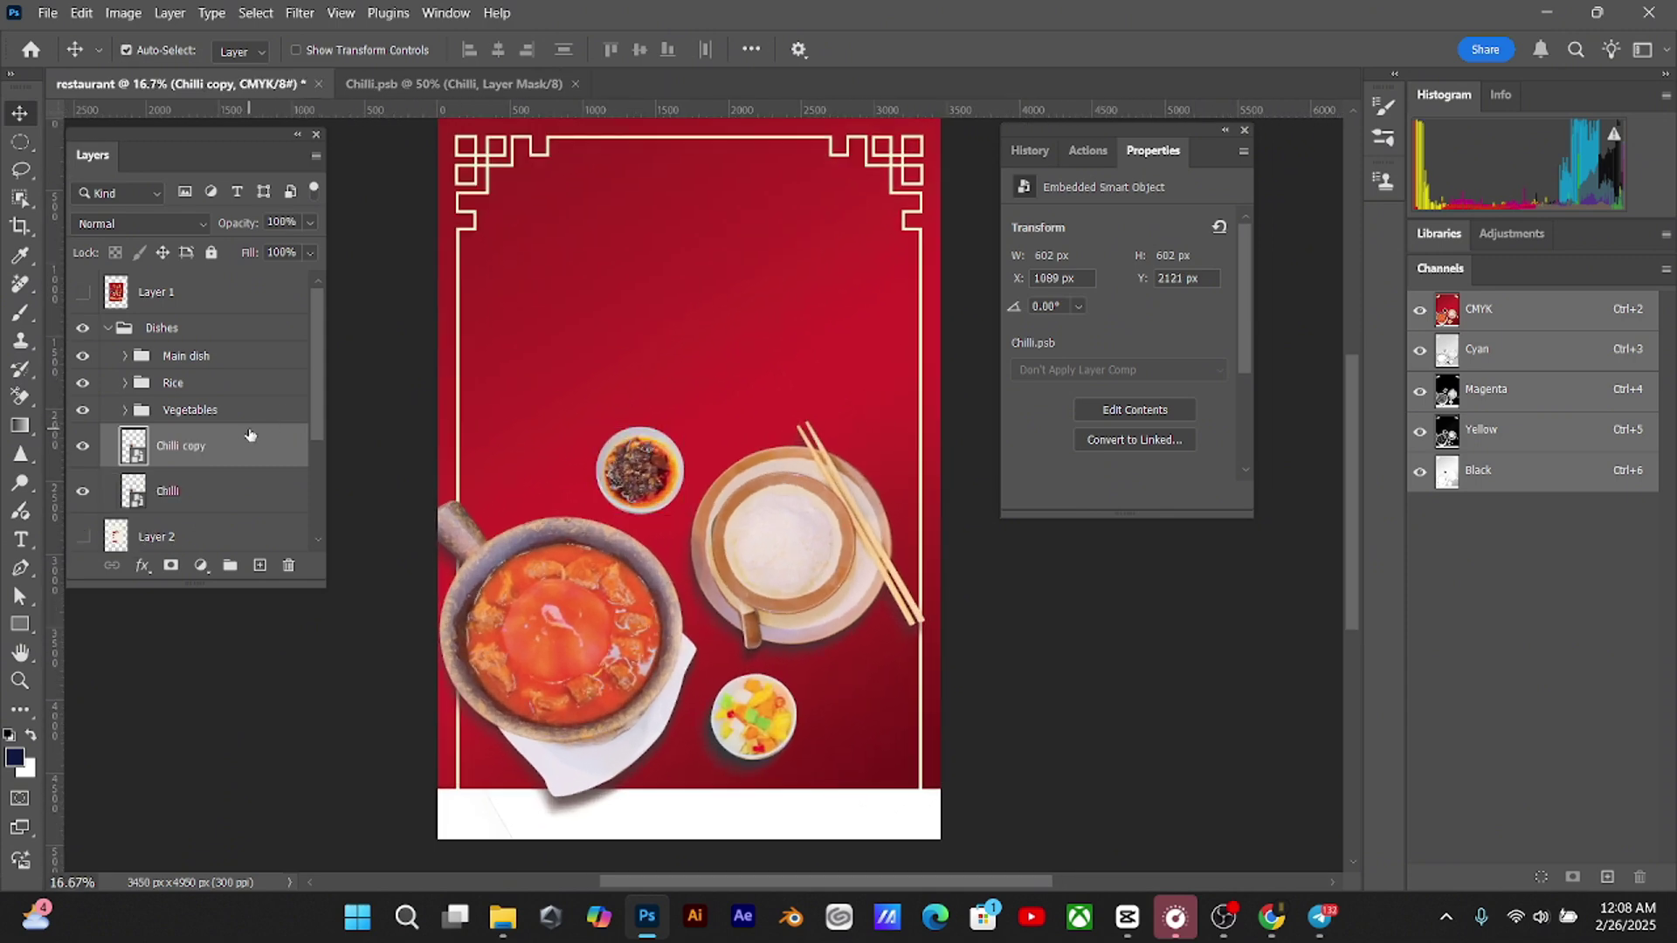
click(209, 490)
click(124, 12)
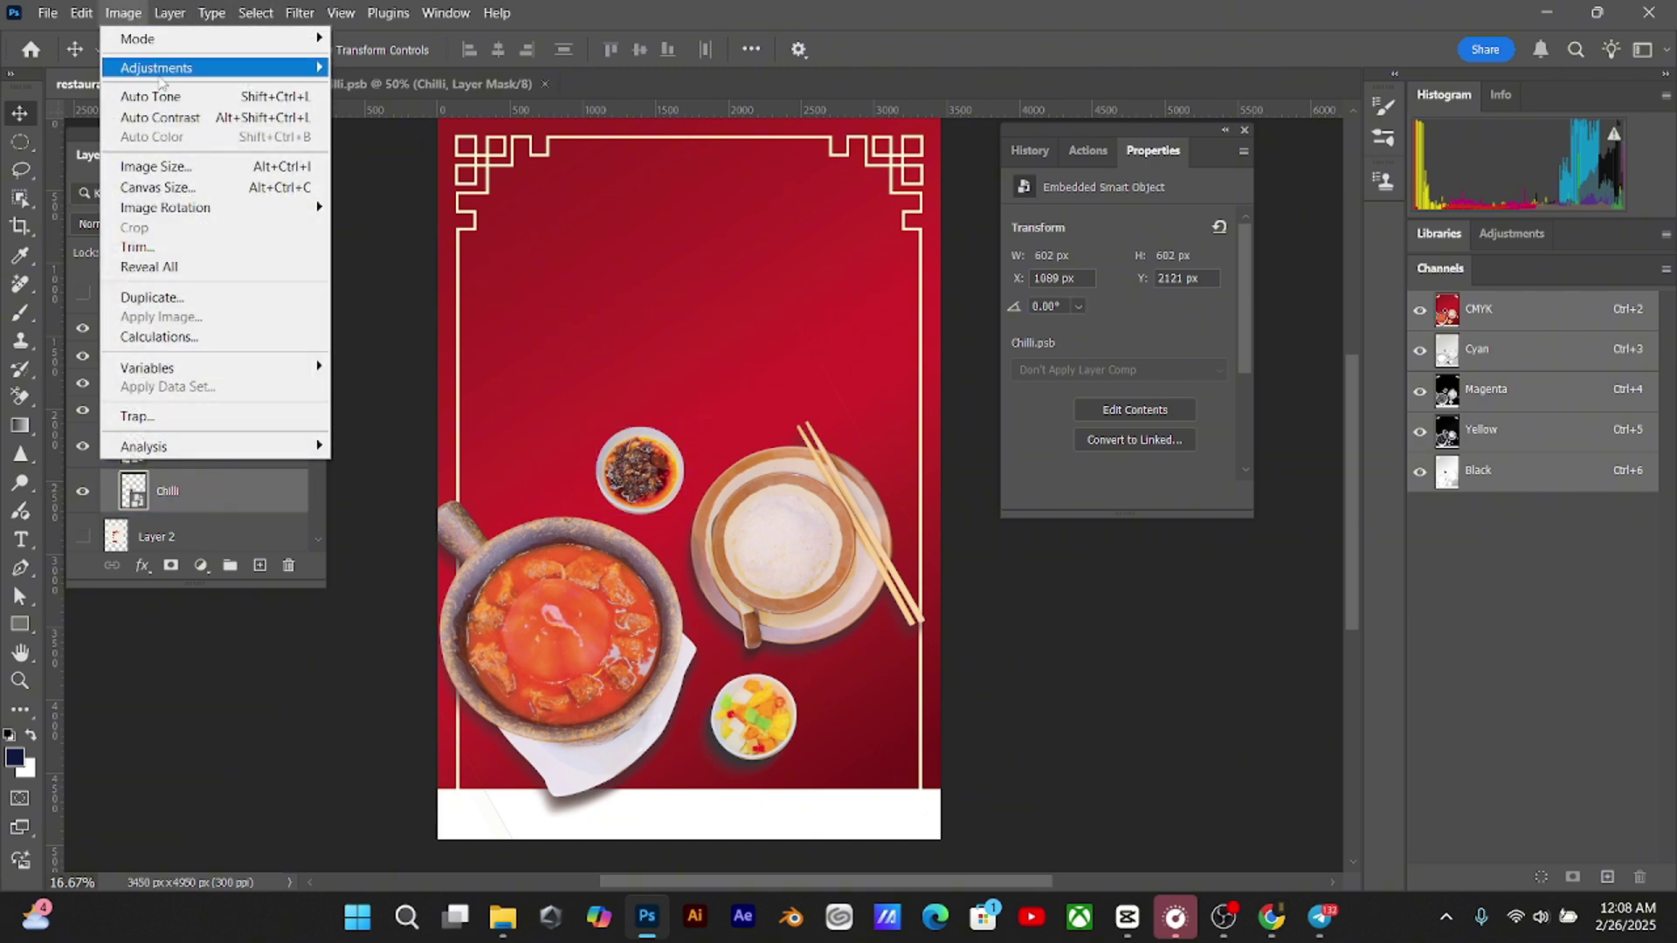
mouse_move(162, 69)
click(393, 177)
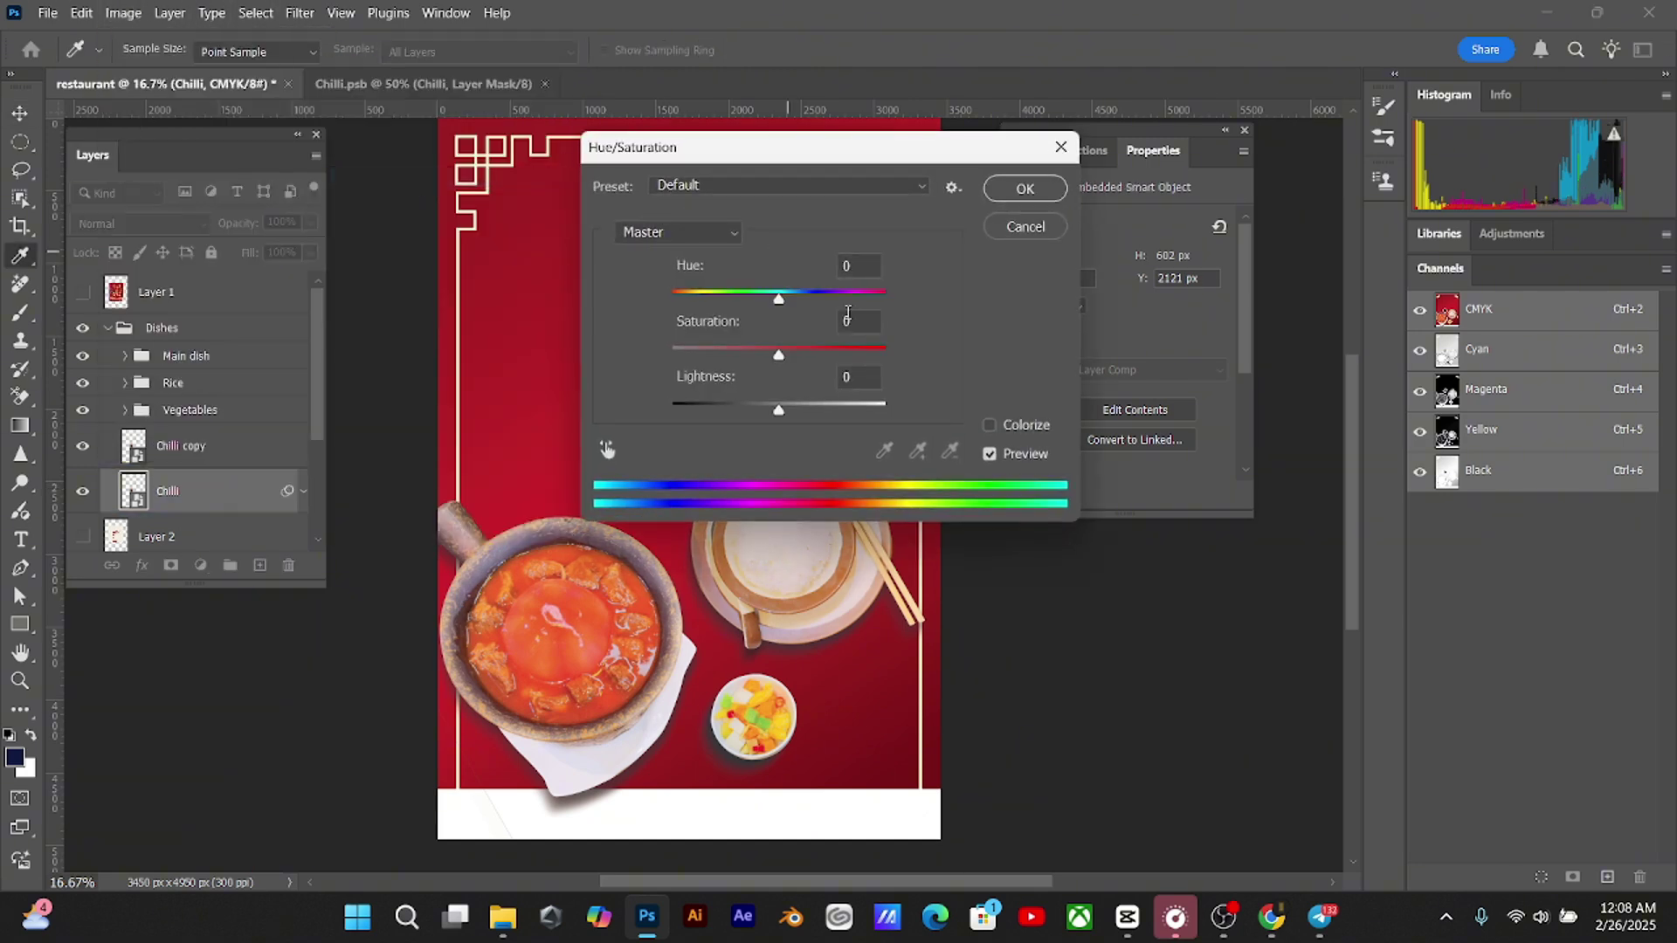
drag(774, 347, 585, 379)
drag(772, 411, 663, 380)
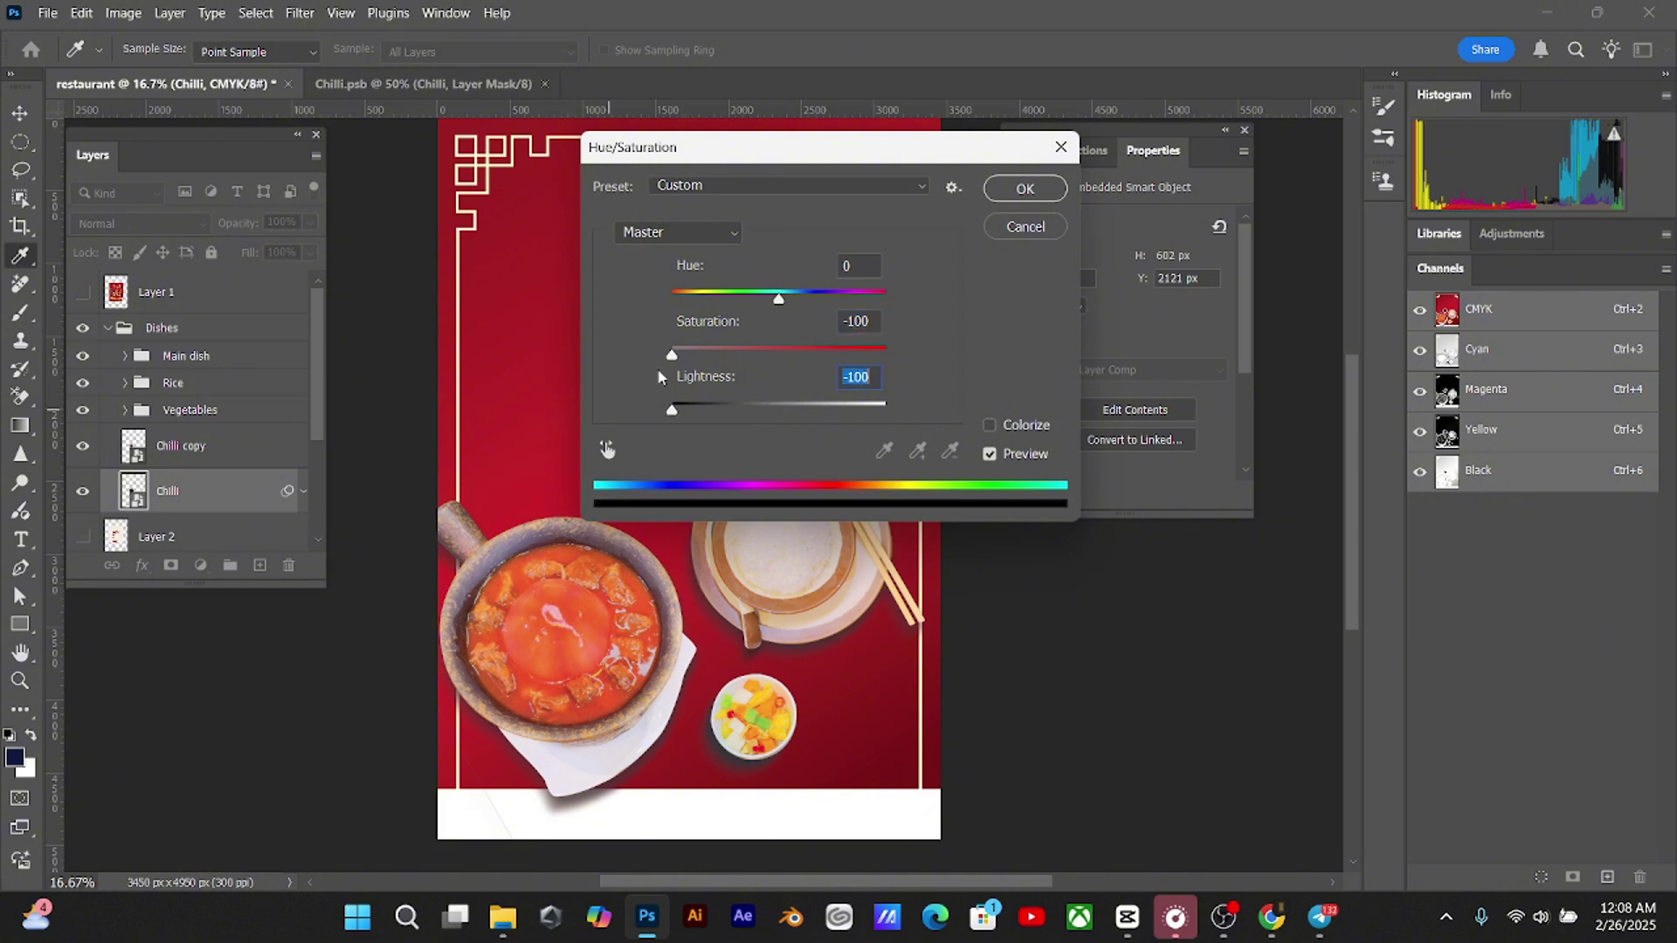
click(1025, 188)
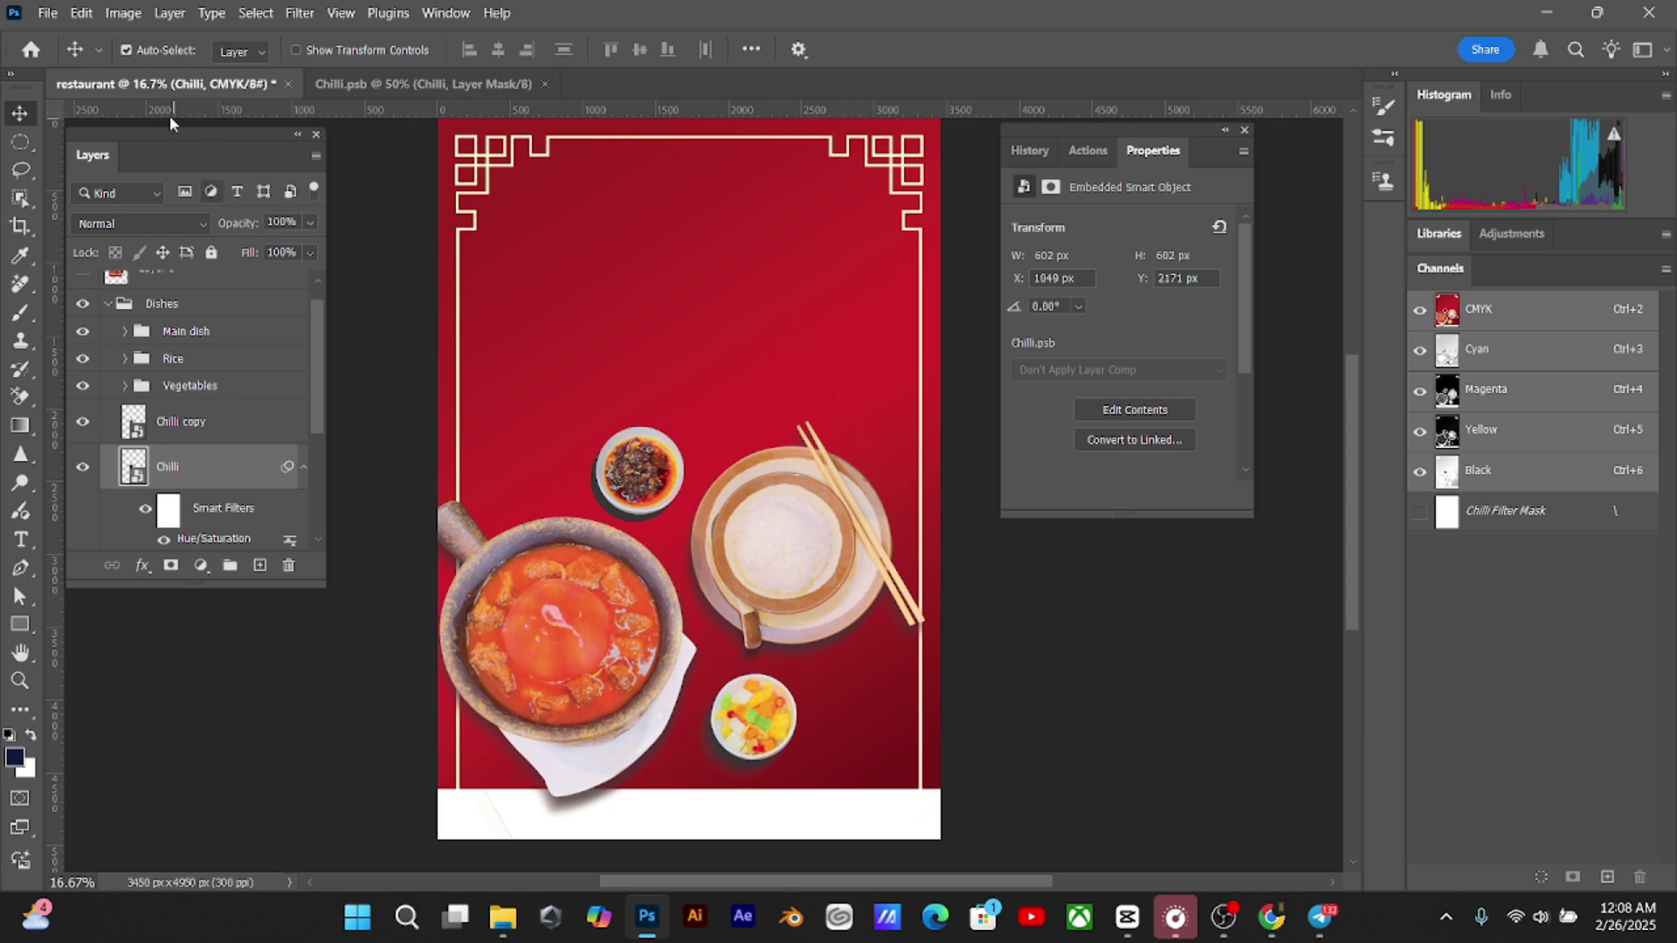
Blur the black Chilli copy with a 54°, 120-pixel Motion Blur and a Gaussian Blur of 19.4 pixels radius
click(300, 12)
click(625, 403)
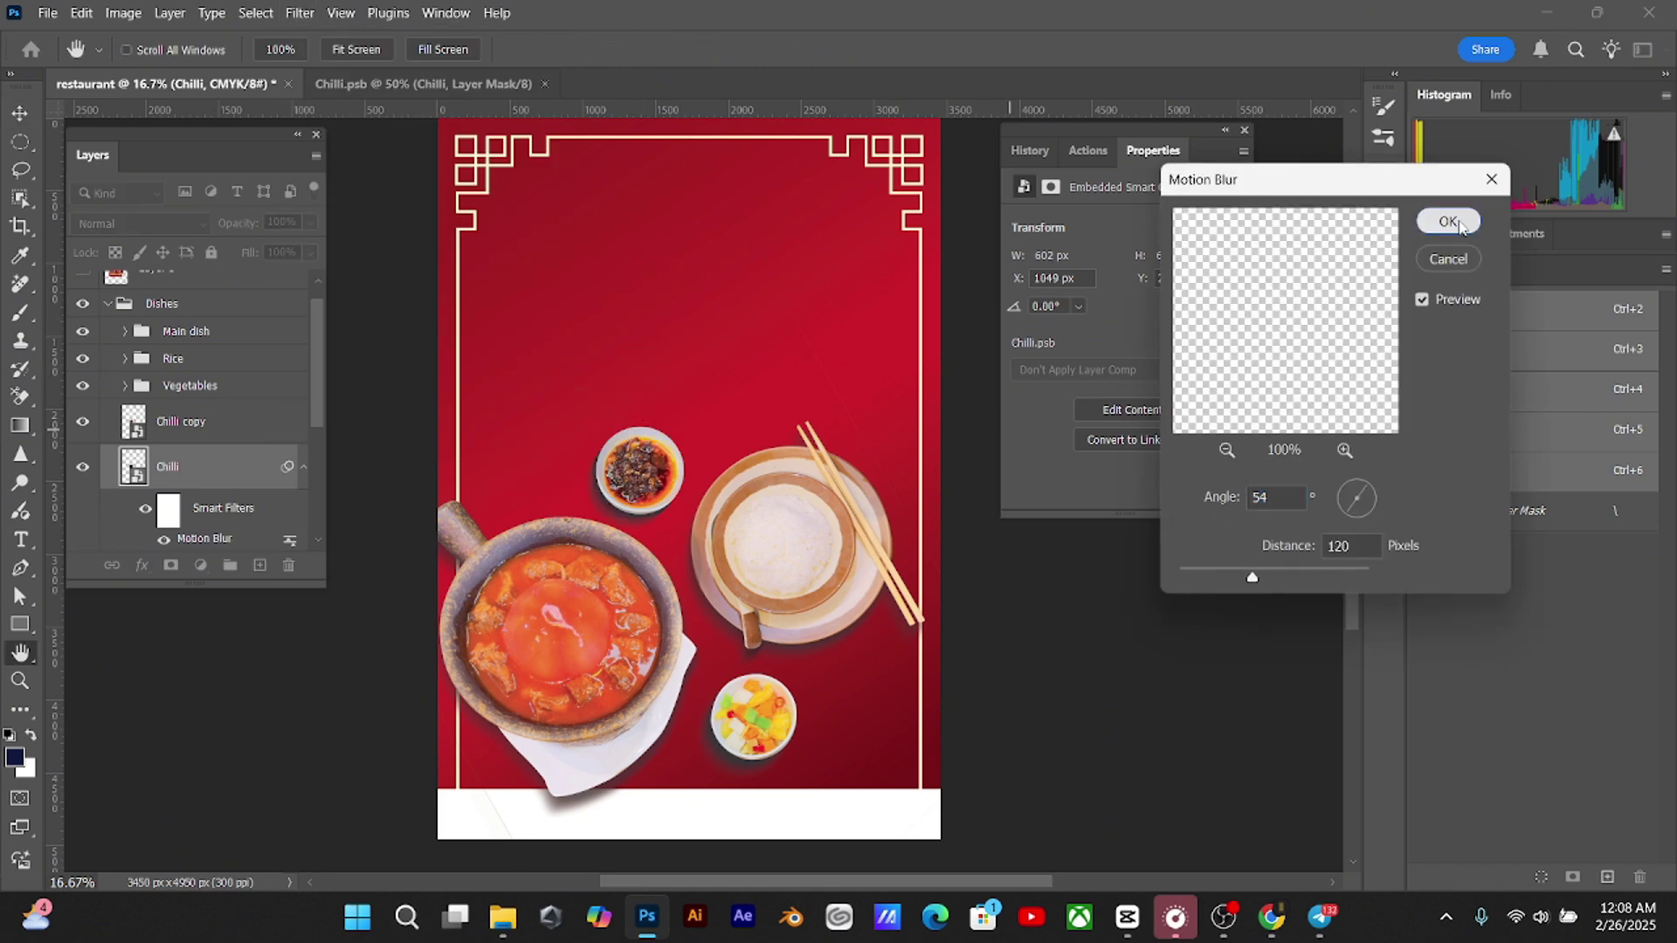
click(1446, 221)
click(299, 14)
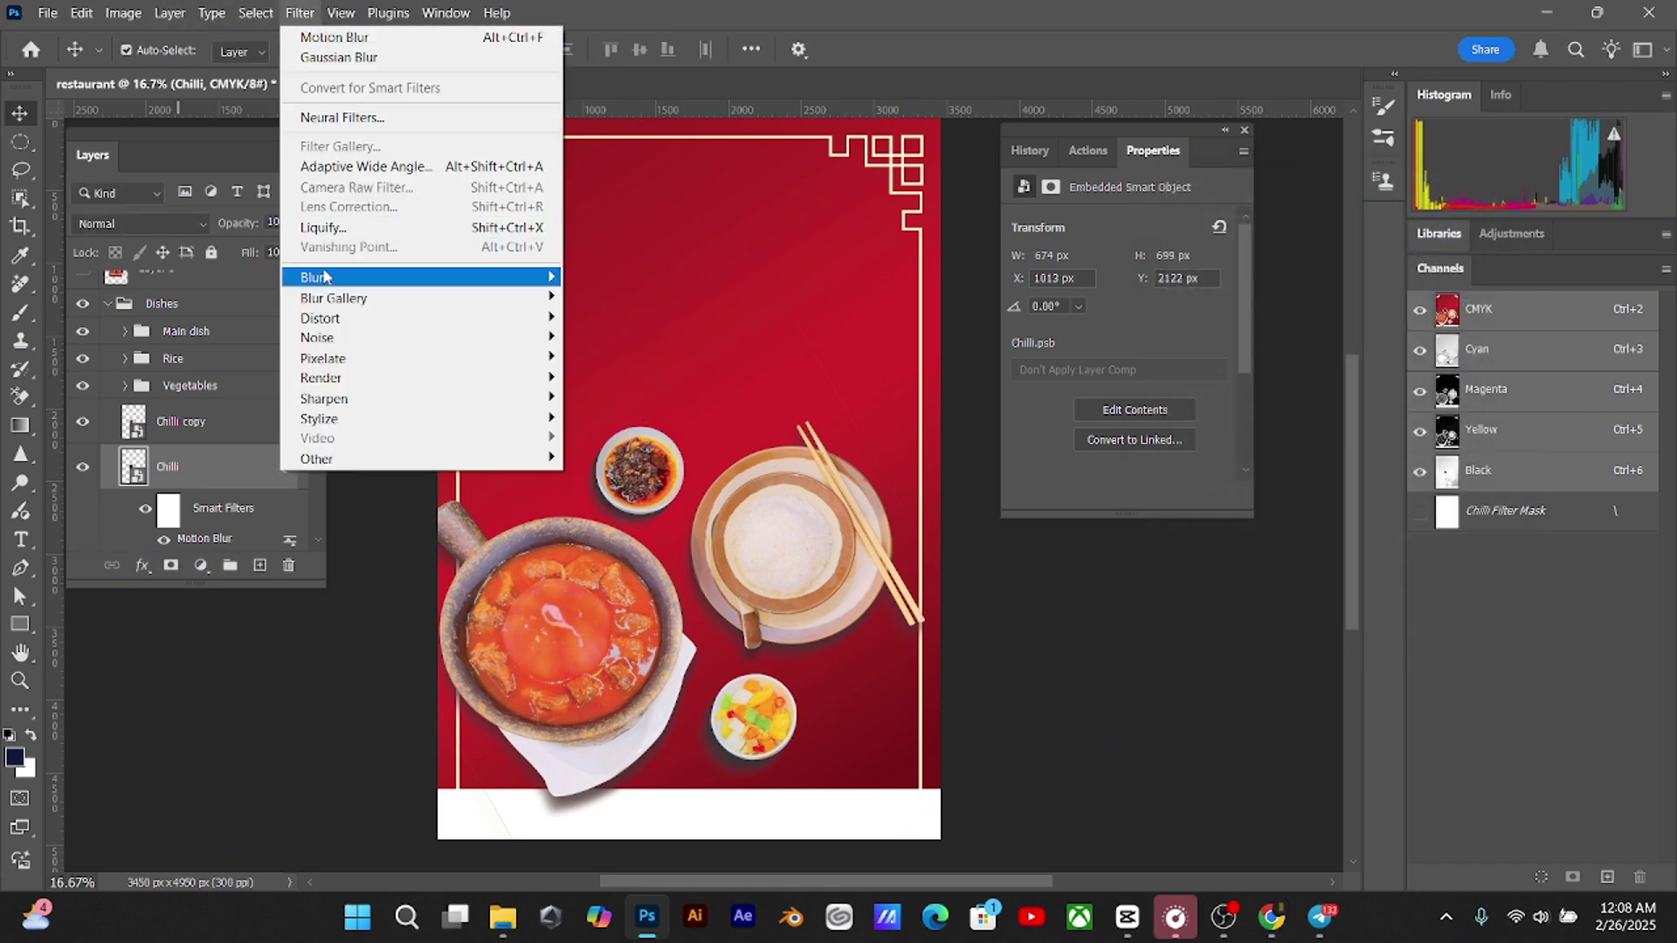
mouse_move(419, 276)
click(621, 358)
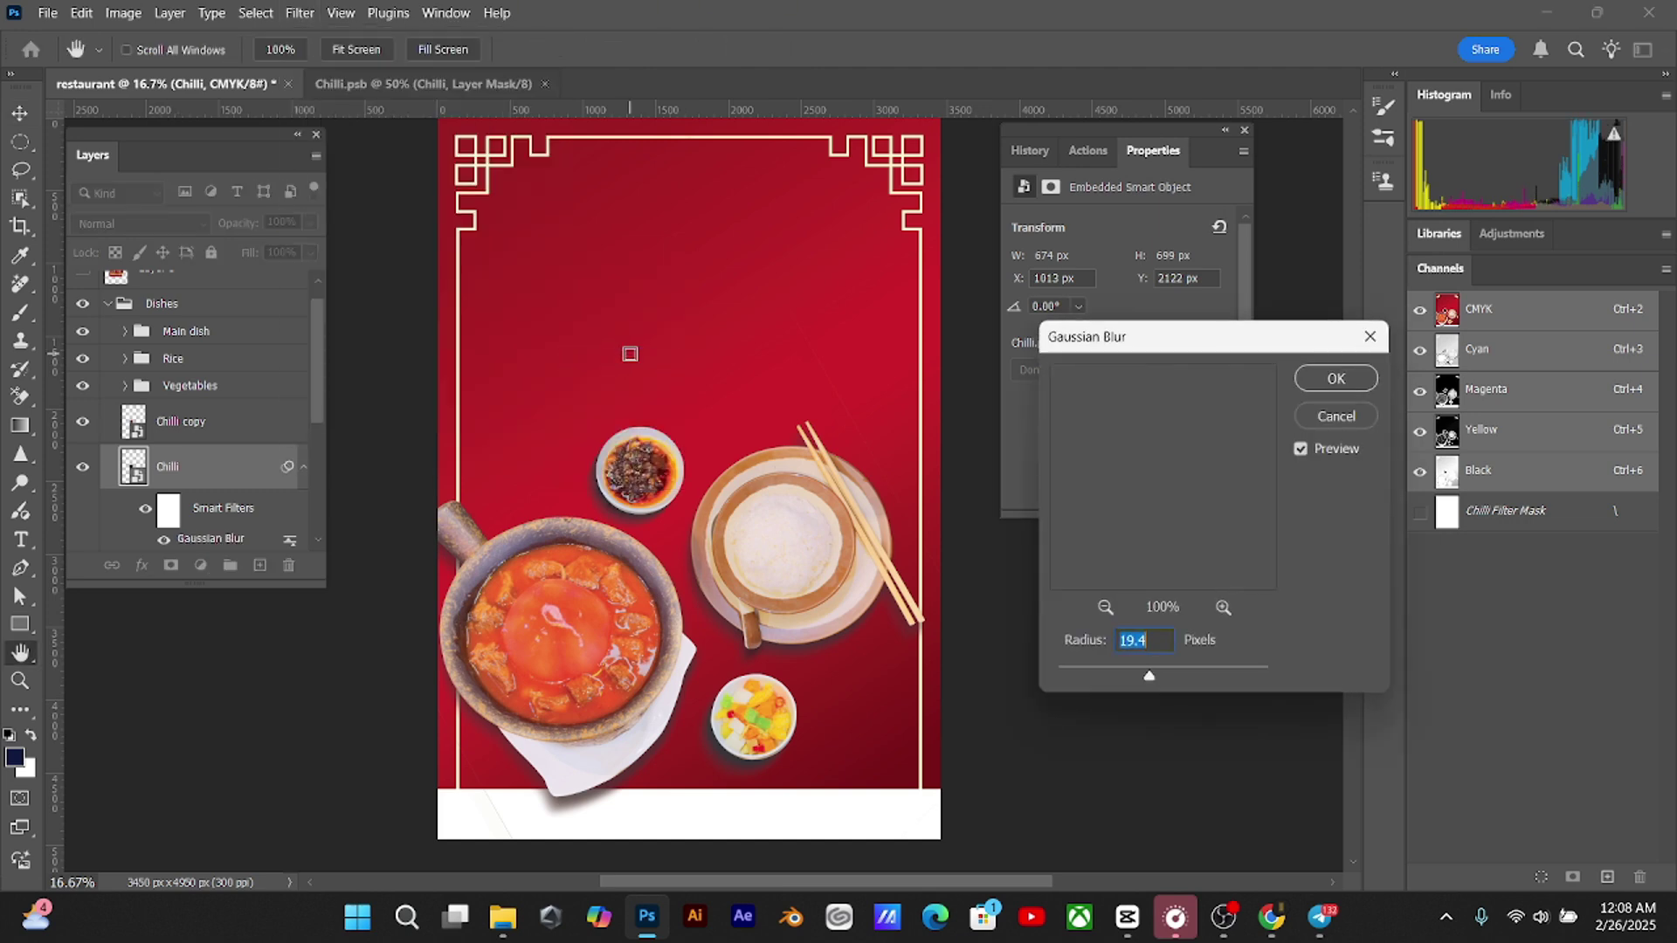
click(1333, 378)
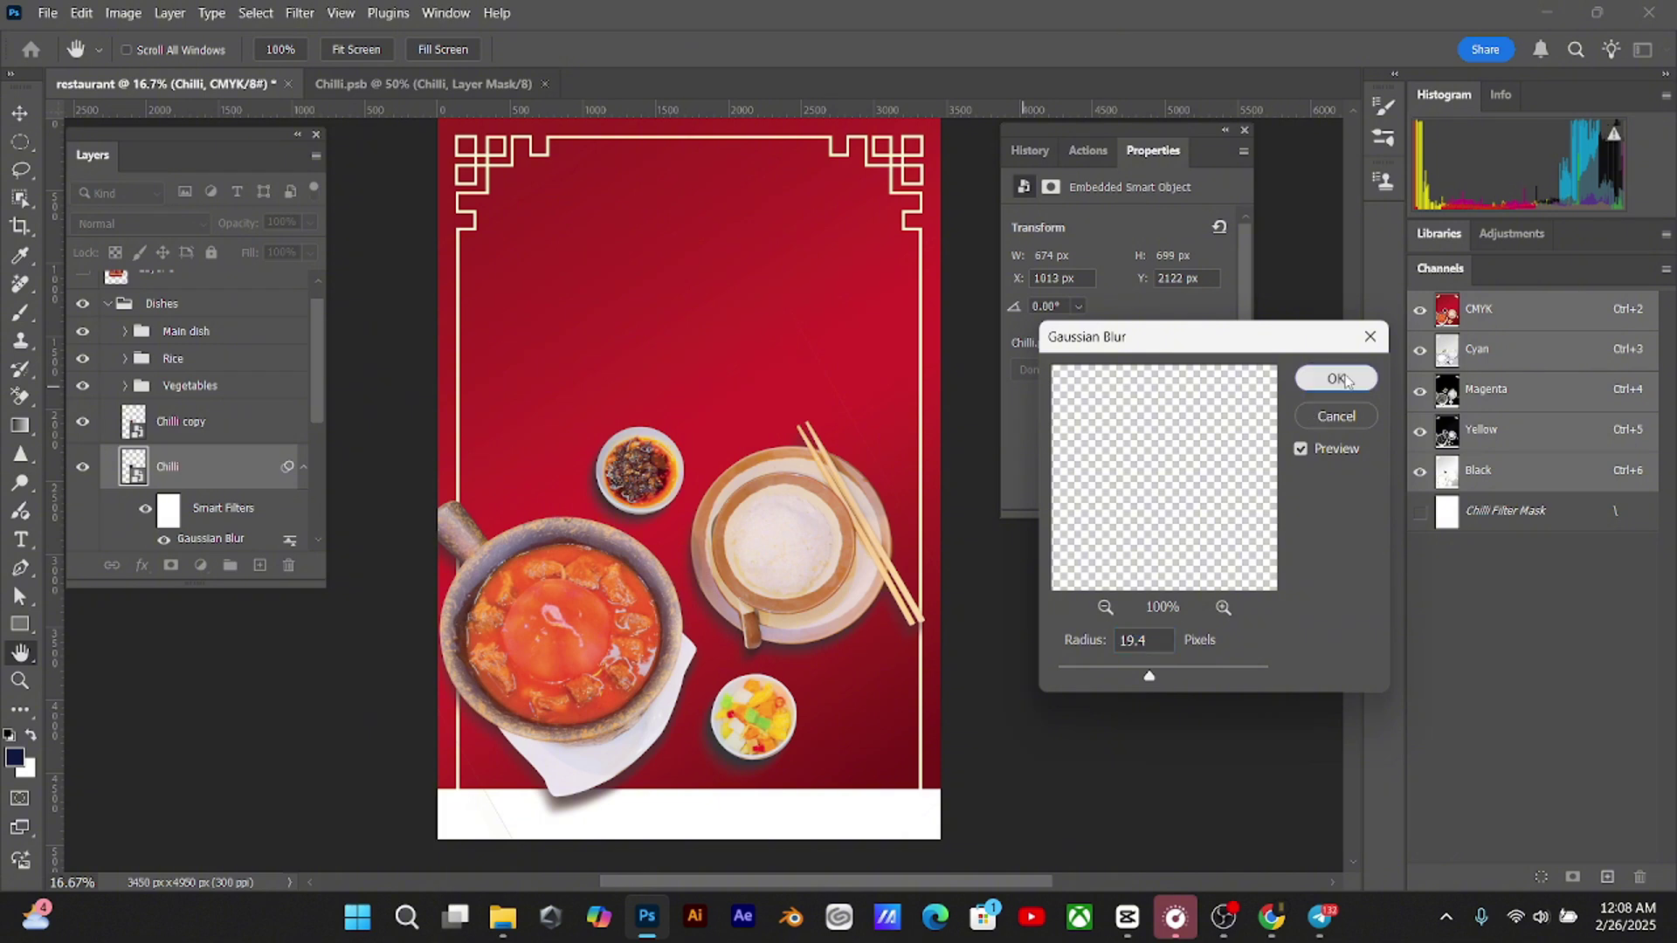
Reduce the opacity of the blurred Chilli shadow layer to 73% and check it against the other dishes' shadows
click(309, 224)
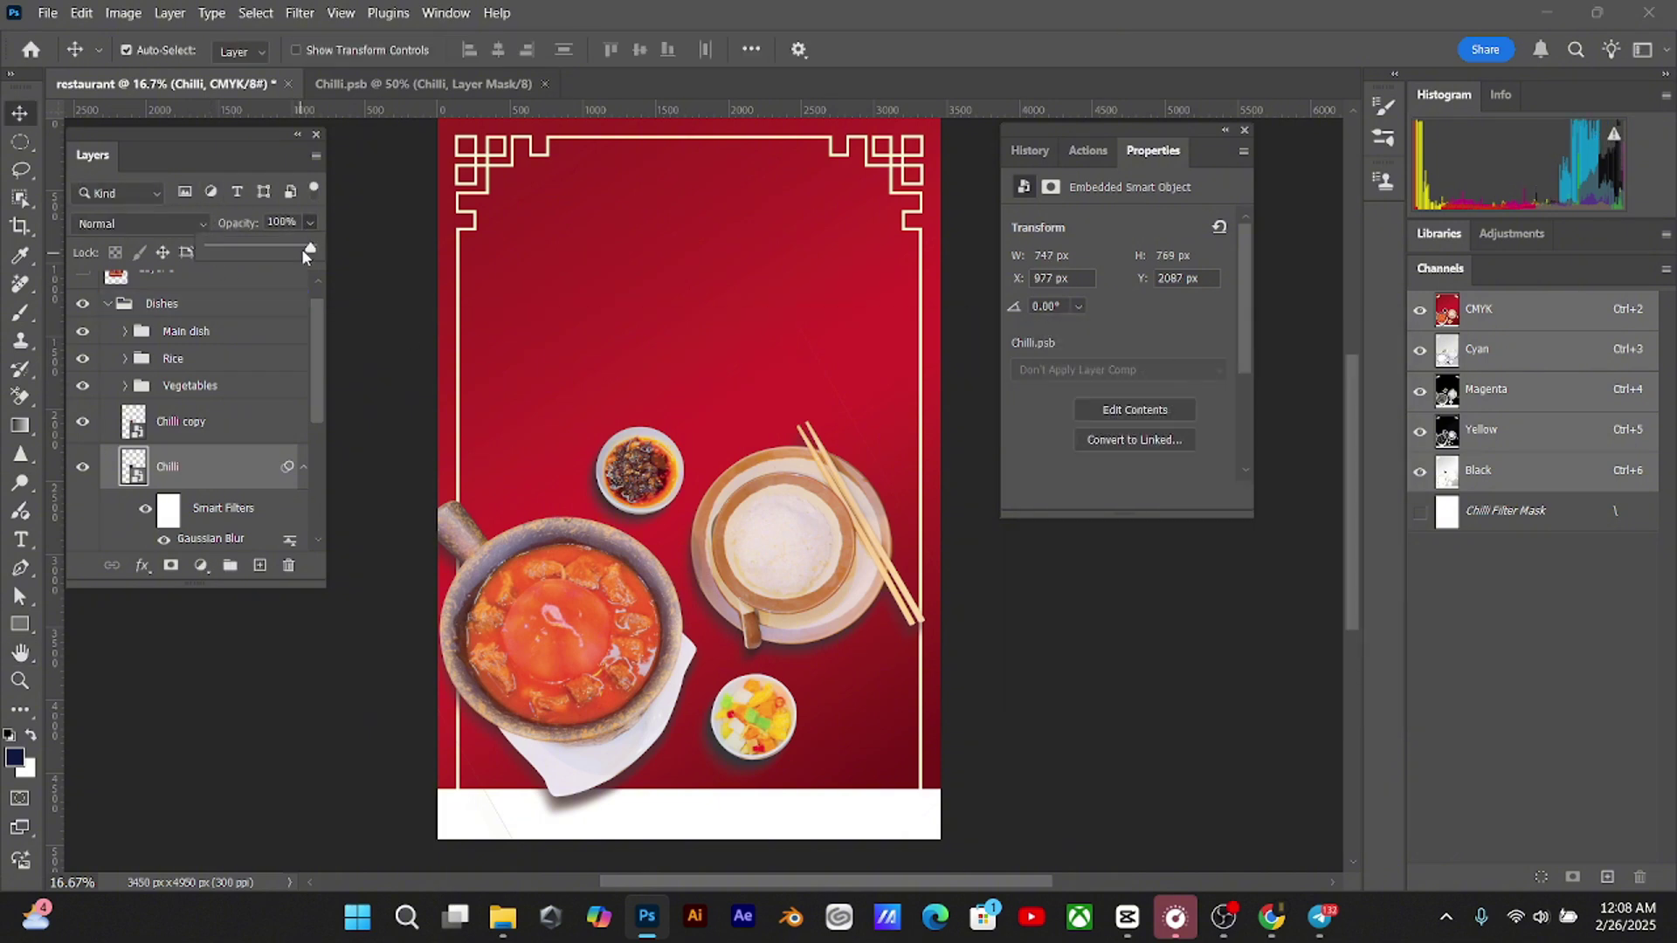
drag(299, 253, 280, 254)
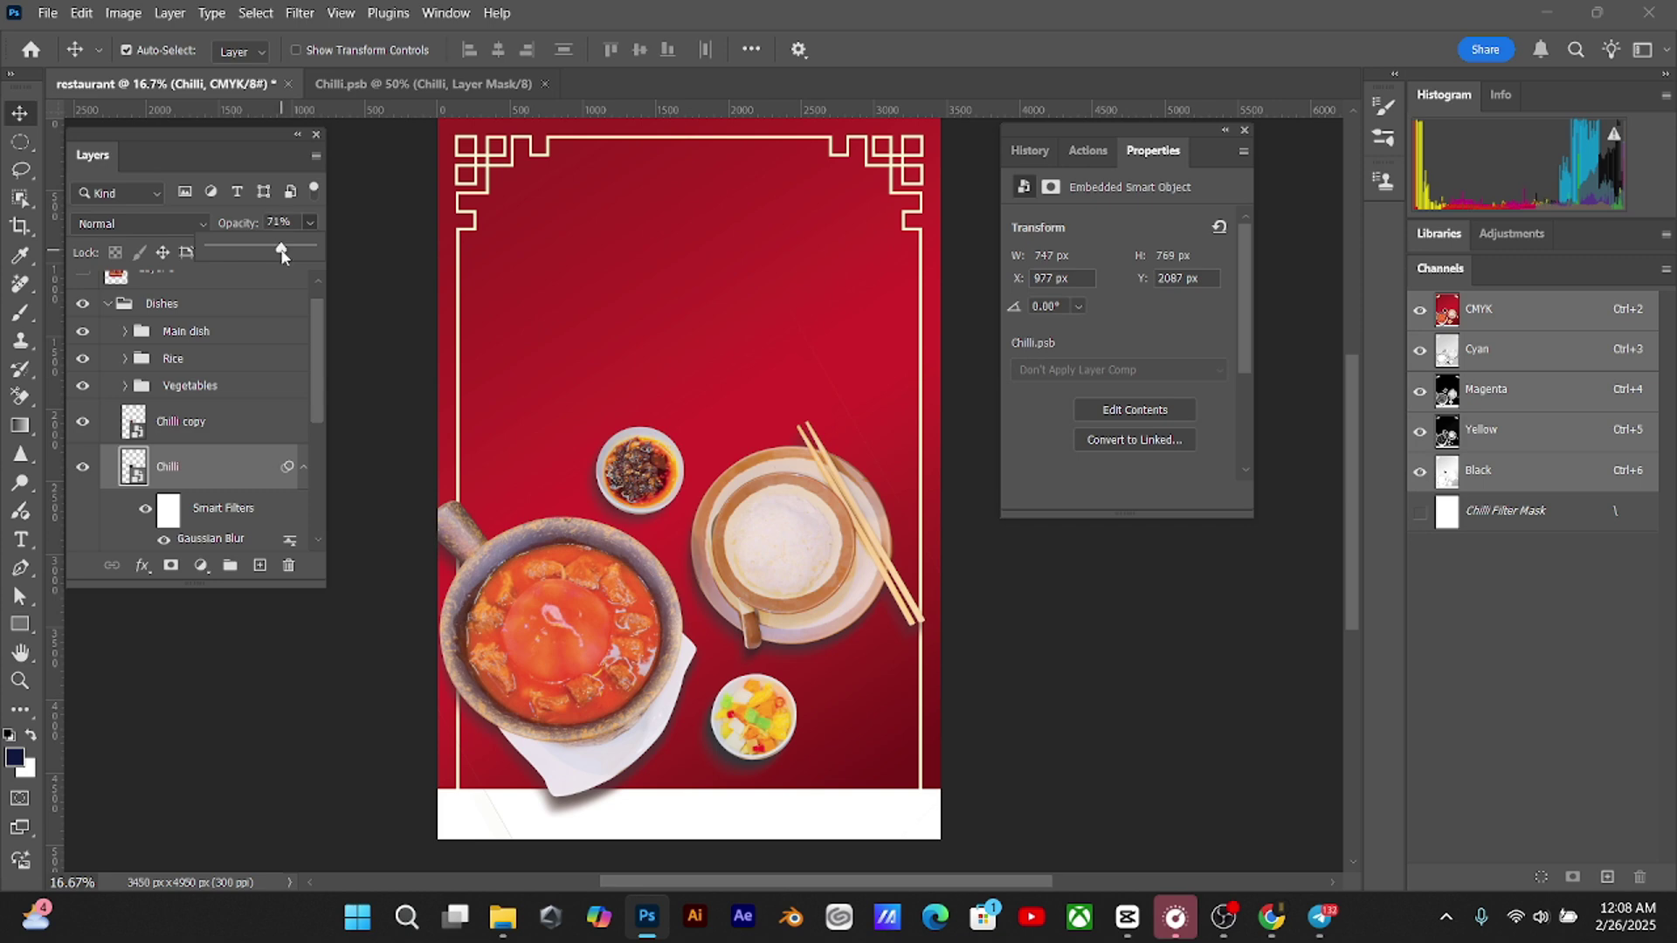
drag(287, 254, 283, 253)
key(ctrl+minus)
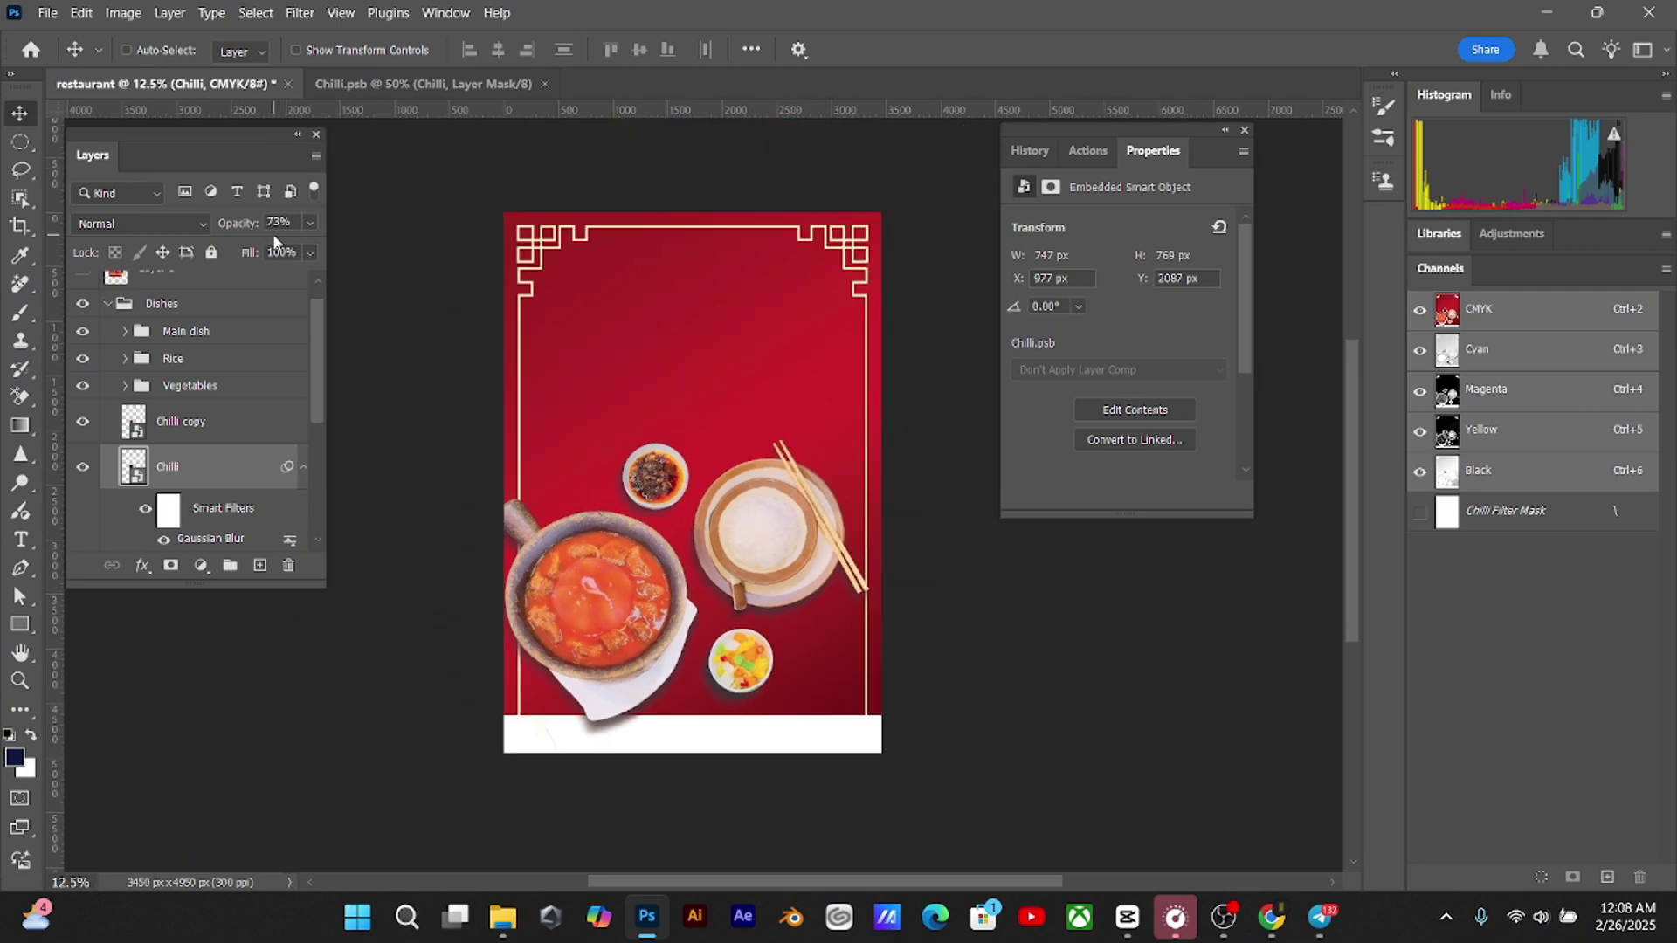
key(ctrl+equal)
key(ctrl+equal)
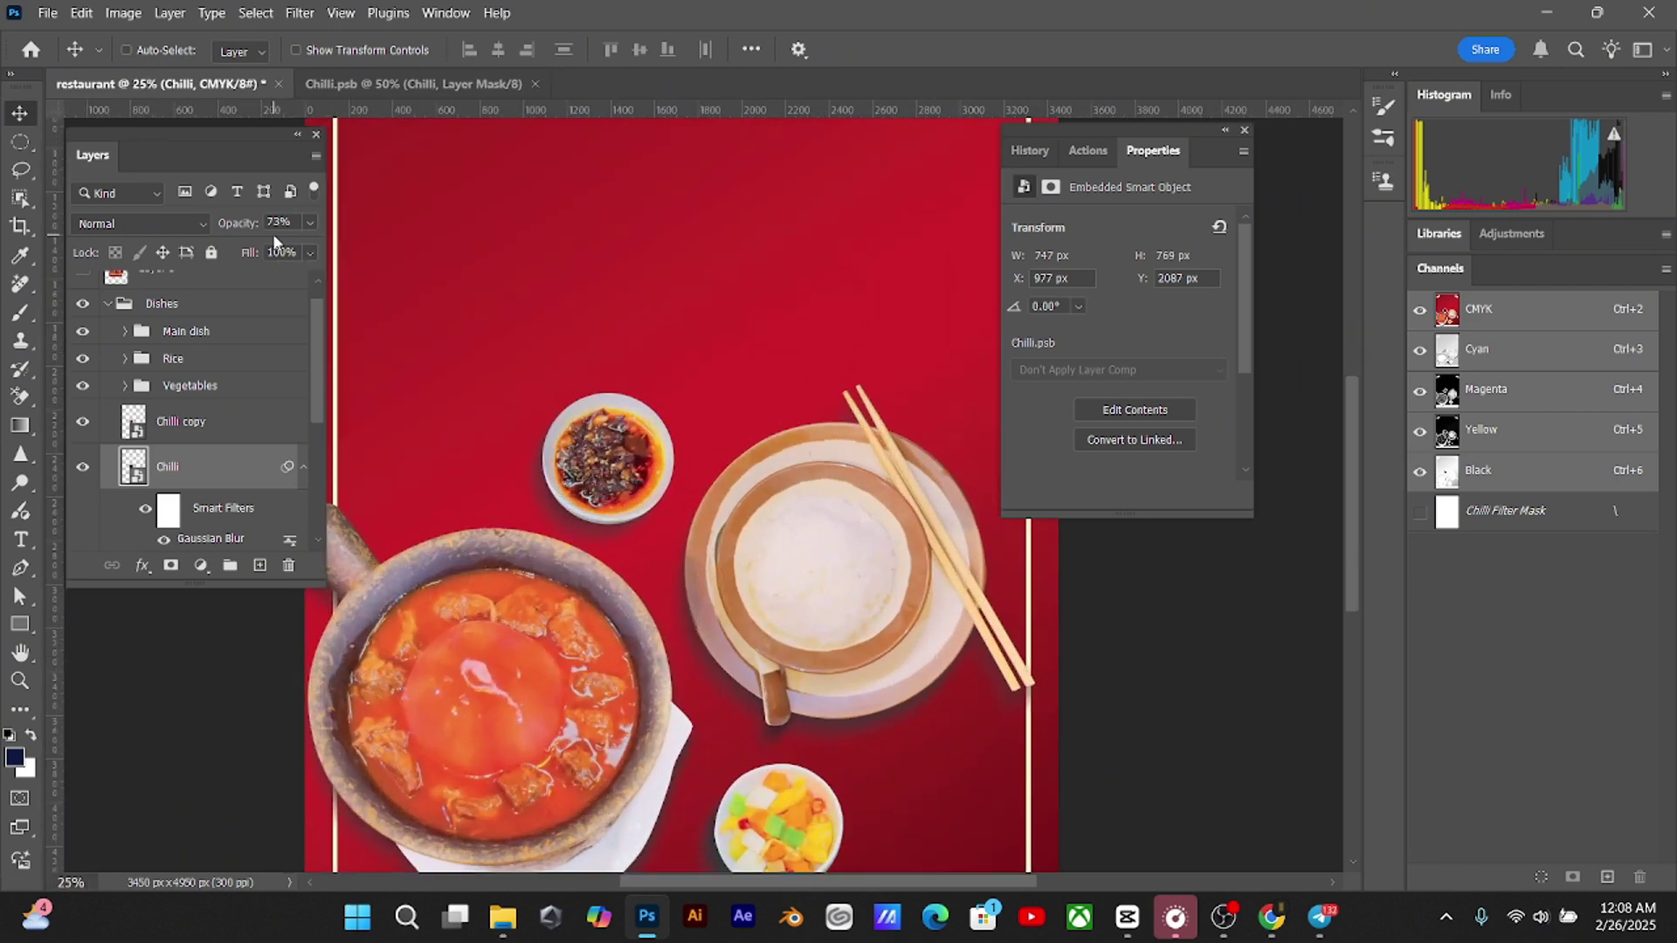
key(ctrl+minus)
key(ctrl+minus)
key(ctrl+equal)
Group the Chilli bowl with its shadow layer and name the group Chilli
ctrl+click(206, 428)
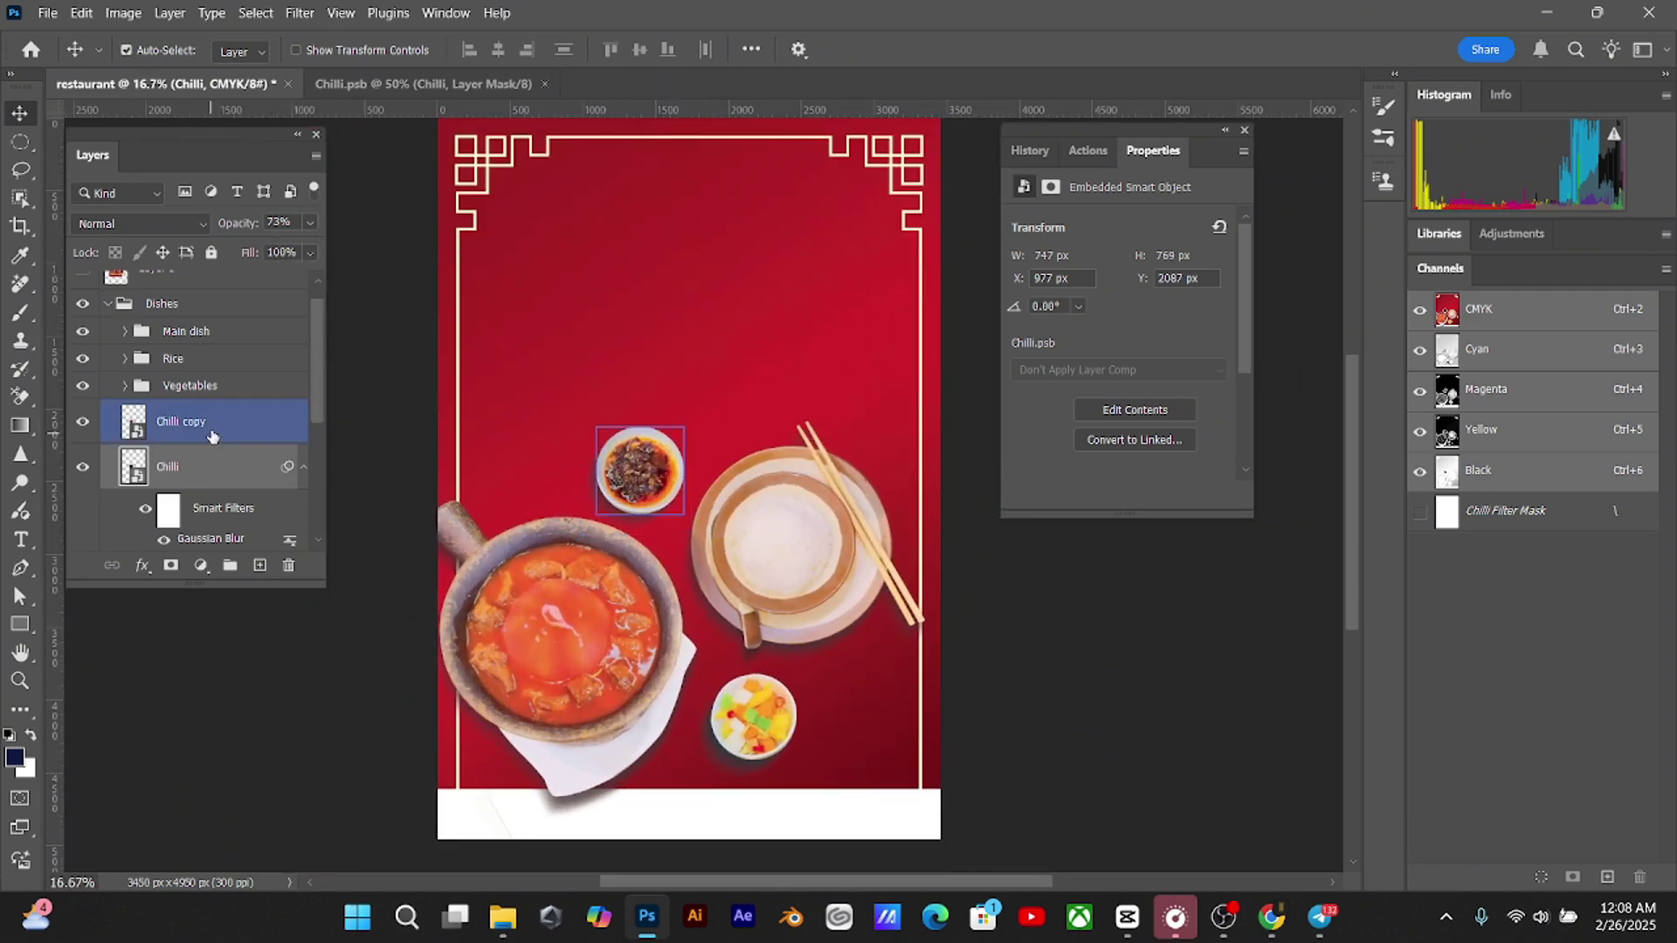
key(ctrl+g)
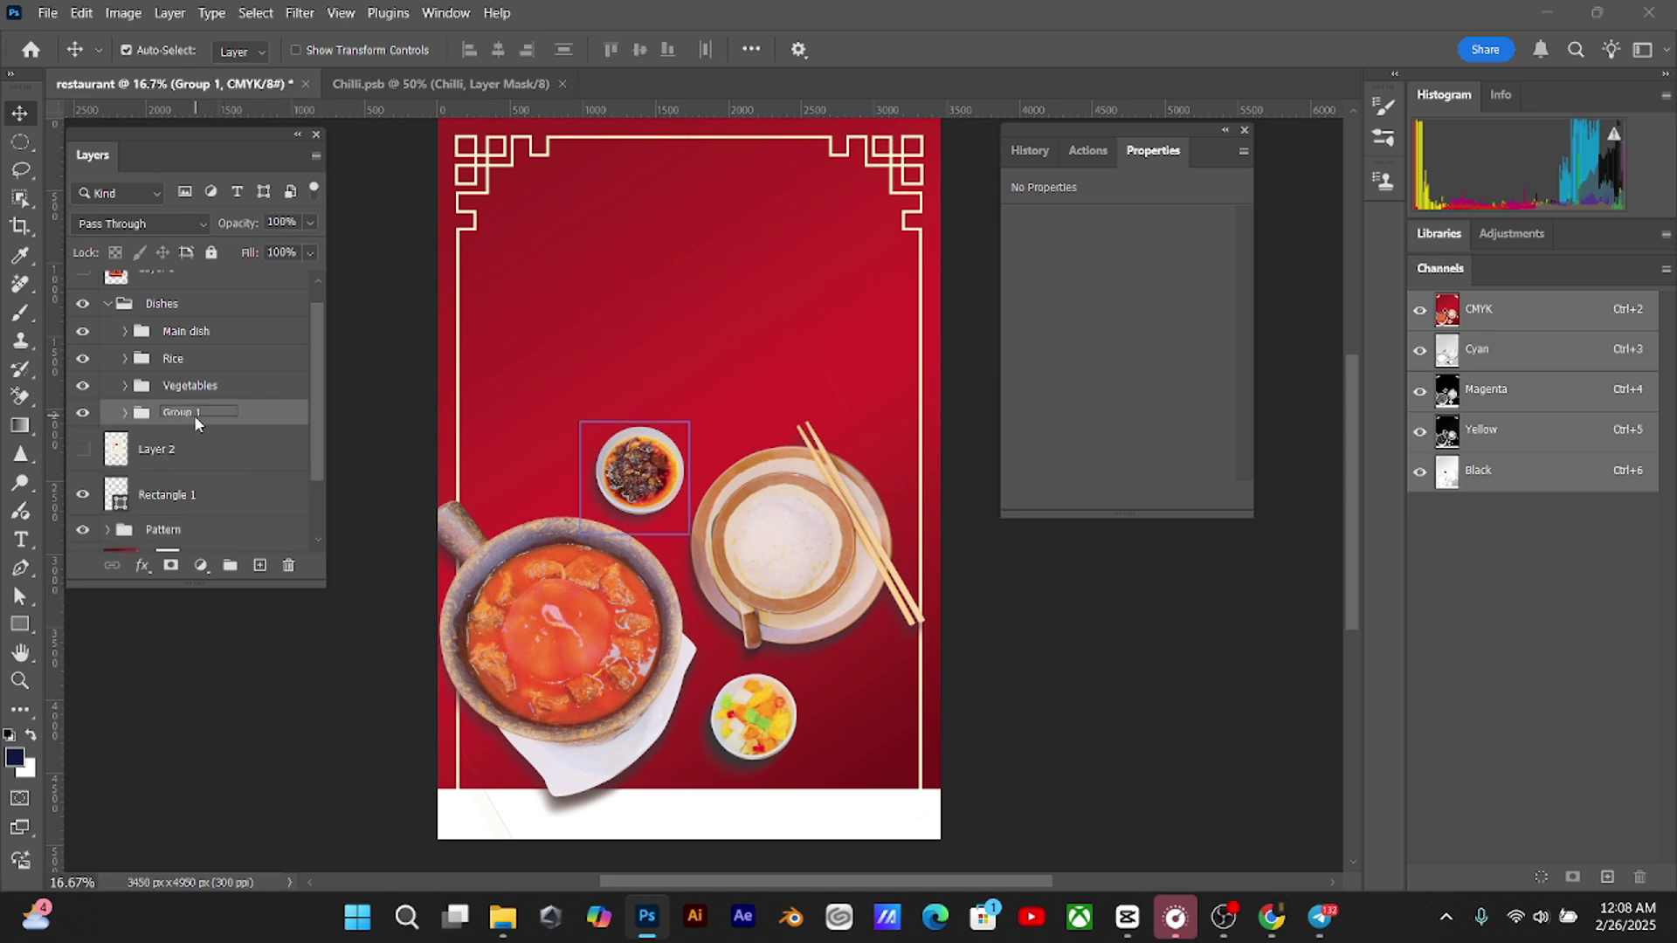
text(Chilli)
key(Return)
Add a Brightness/Contrast adjustment layer directly below the Chilli group inside the Dishes group
drag(524, 517, 546, 478)
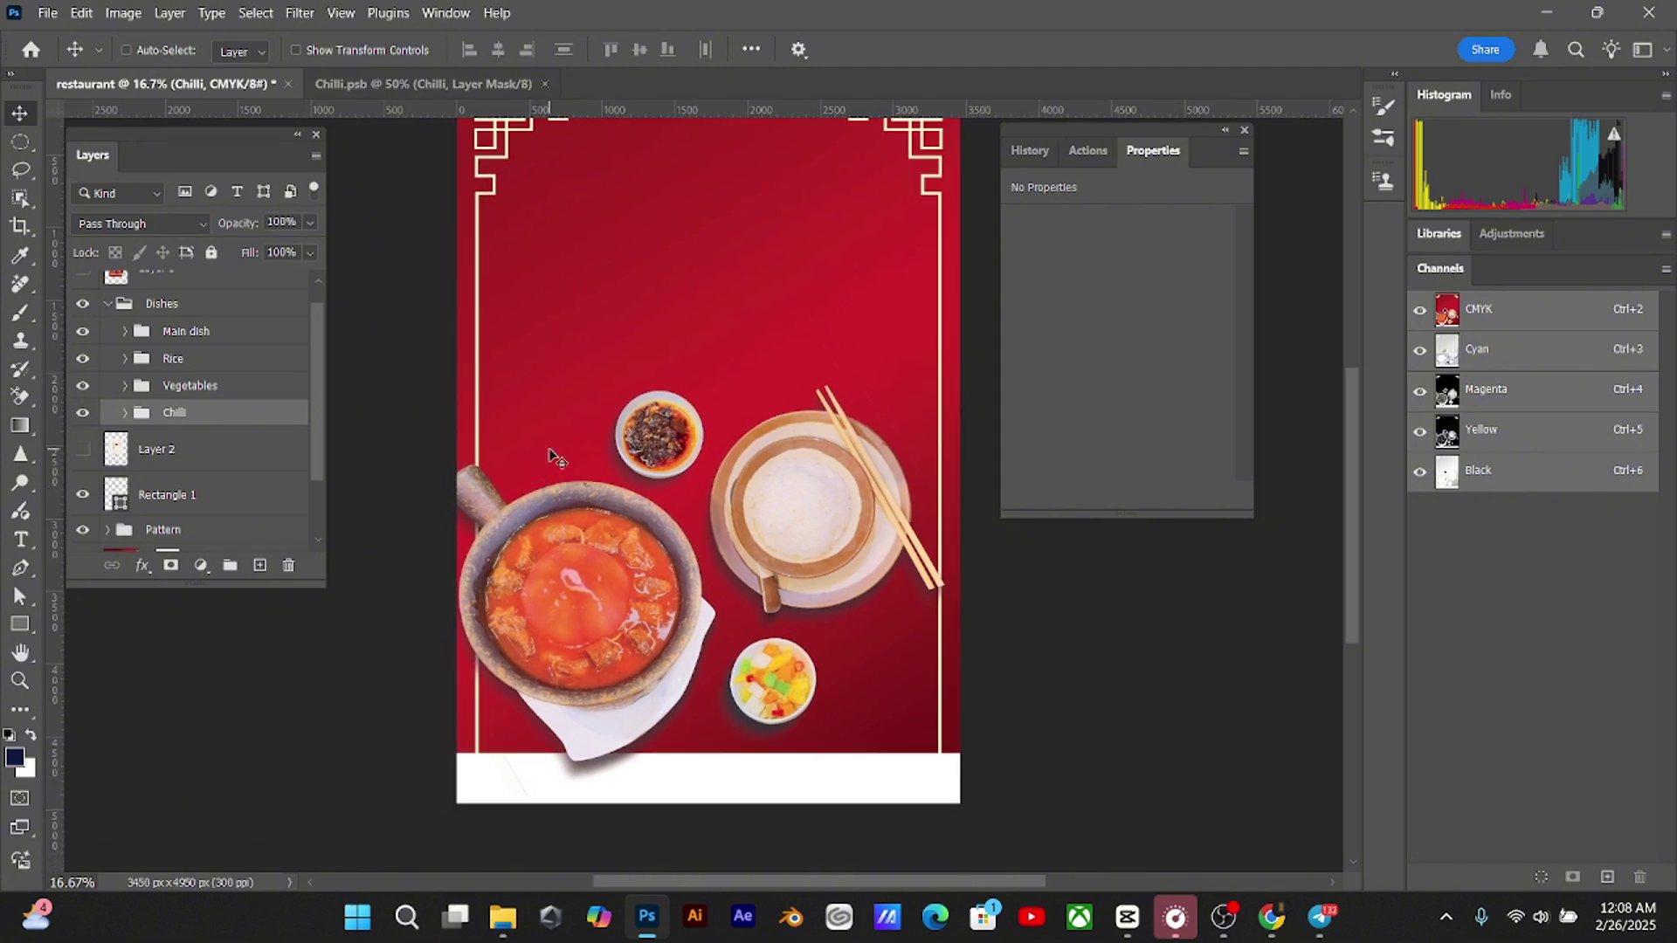
key(ctrl+minus)
key(ctrl+minus)
key(ctrl+plus)
key(ctrl+plus)
drag(203, 369, 201, 565)
click(201, 565)
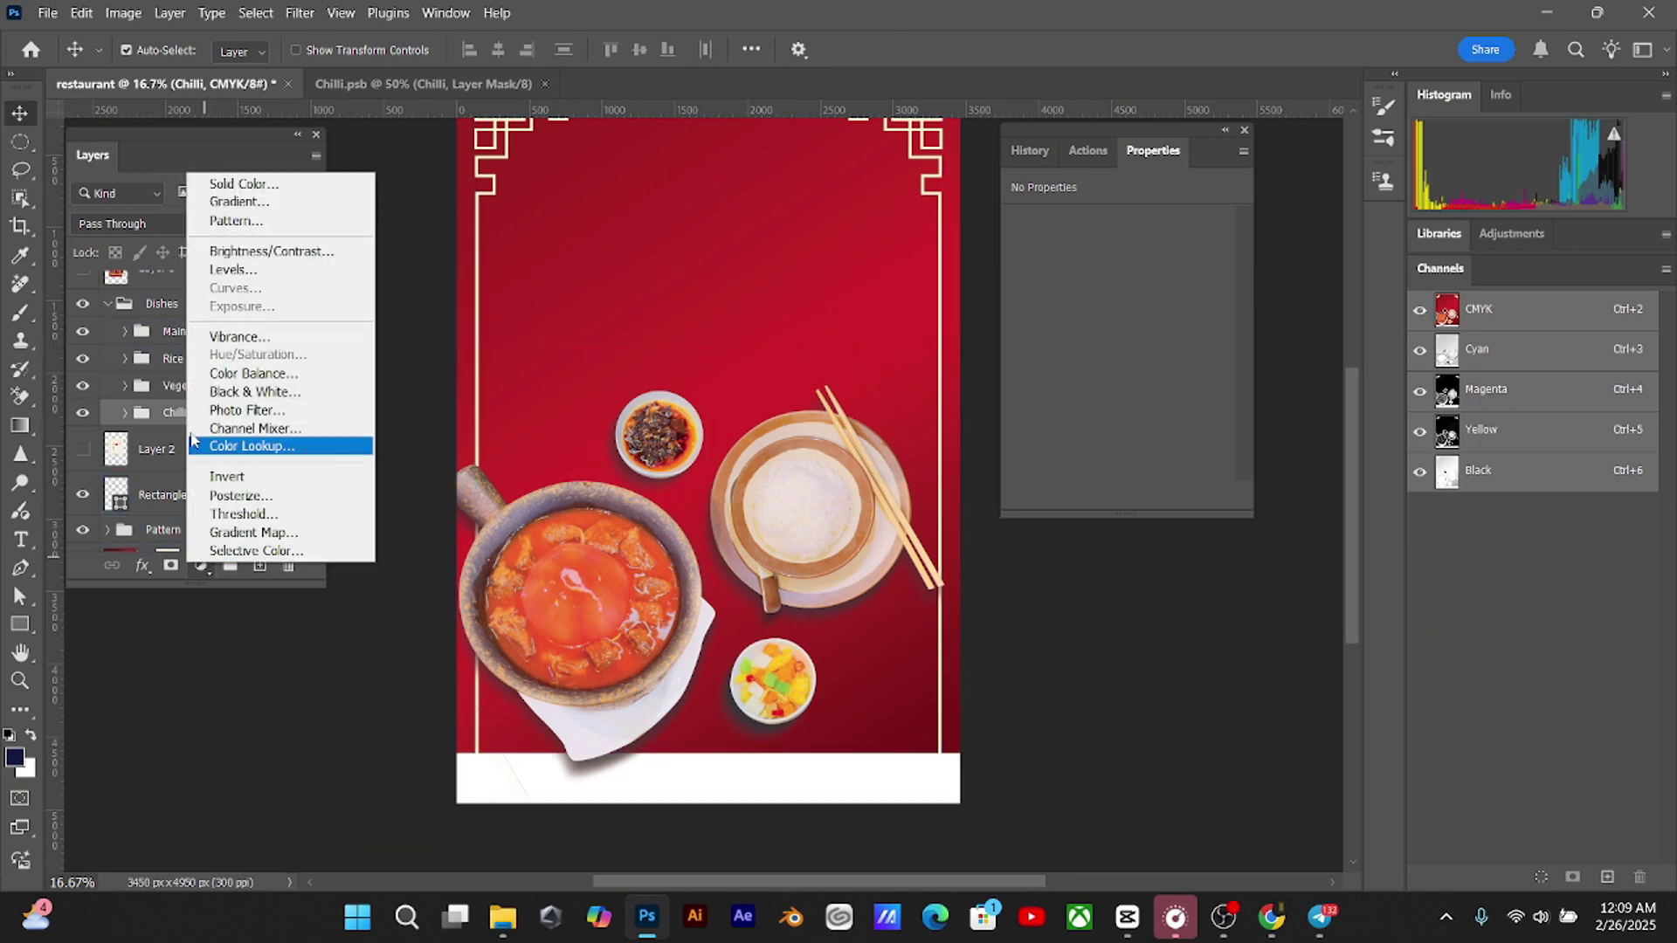
click(266, 253)
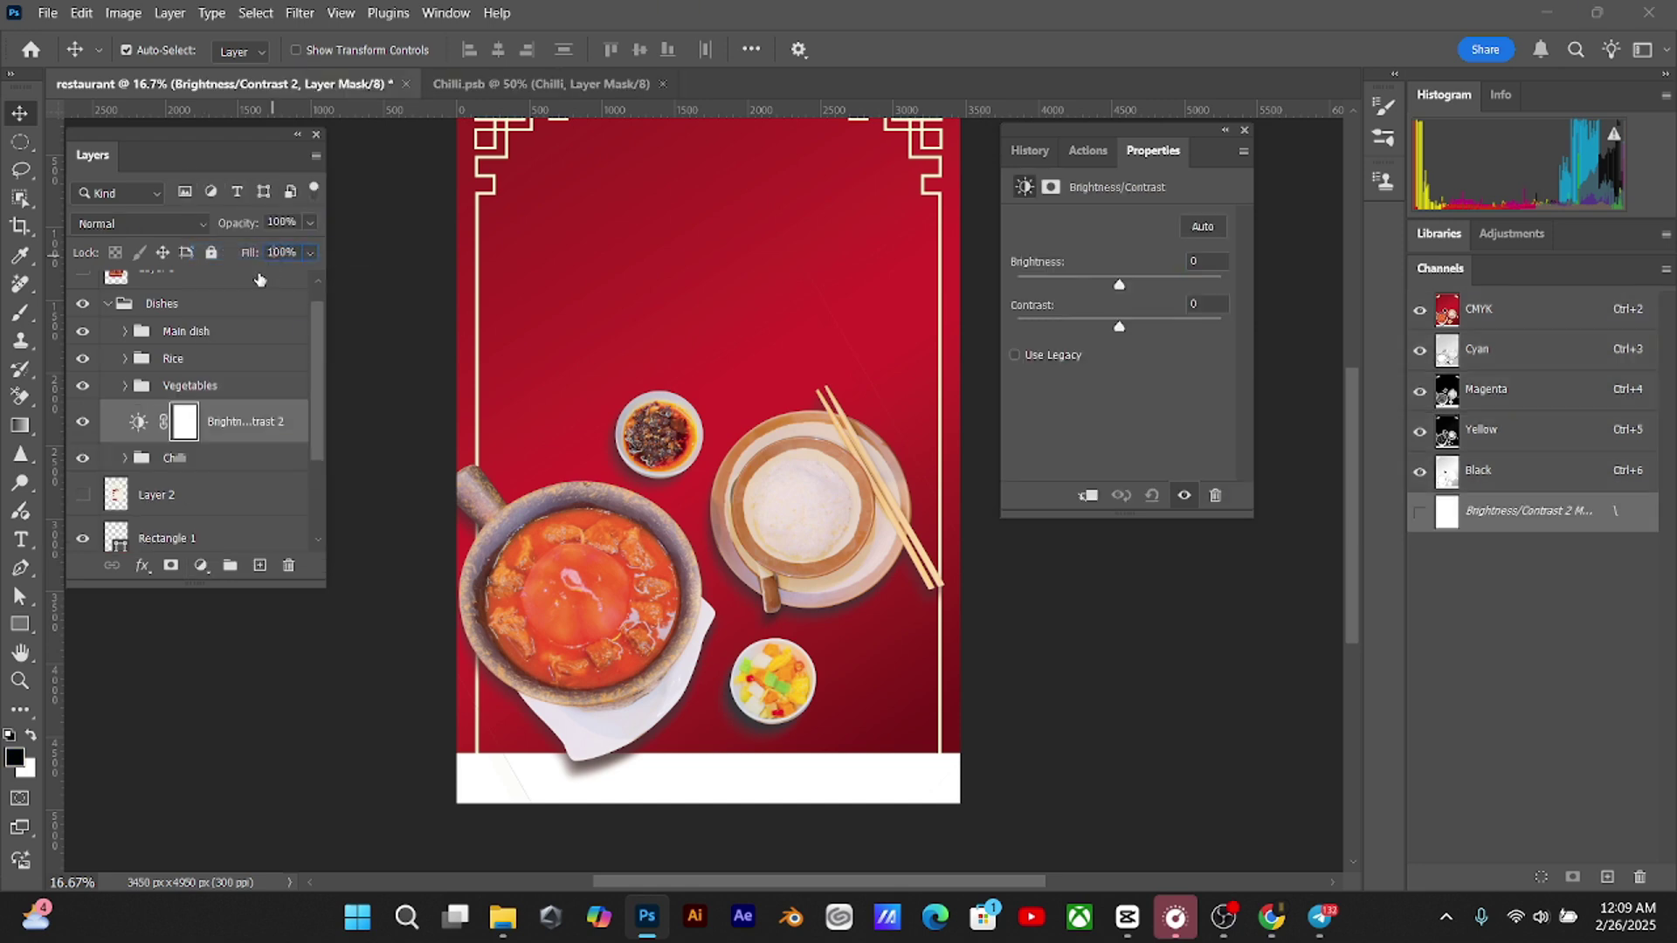
key(ctrl+minus)
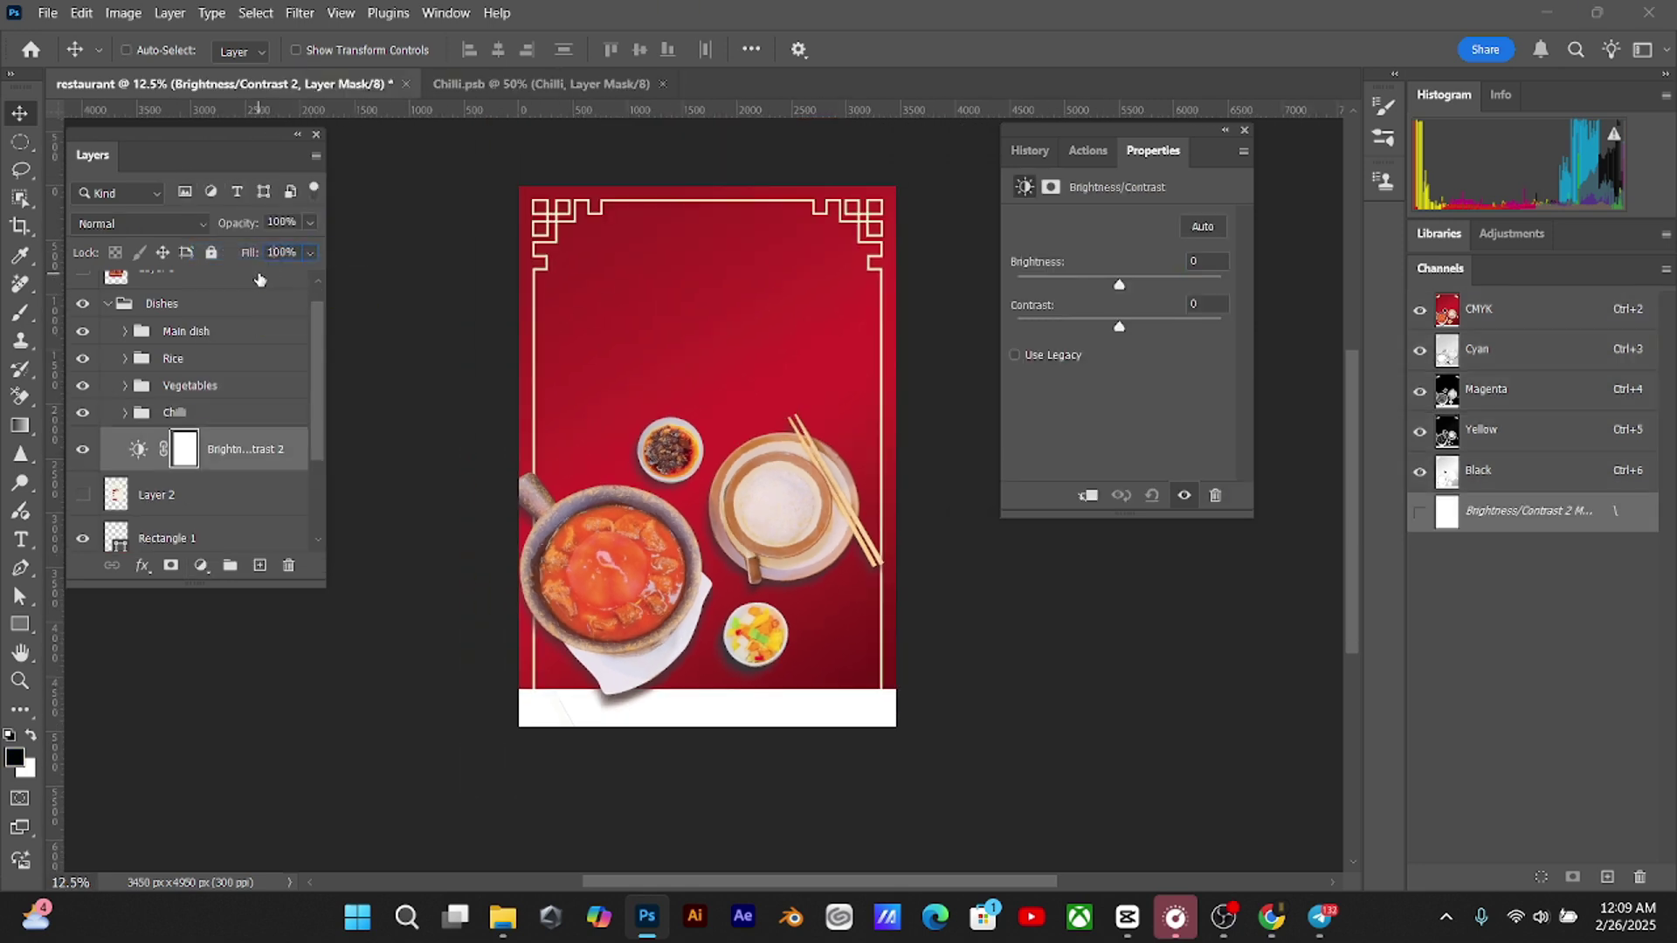
key(ctrl+bracketleft)
Set the adjustment's brightness to -121 and invert its layer mask to black
drag(1118, 284, 1037, 284)
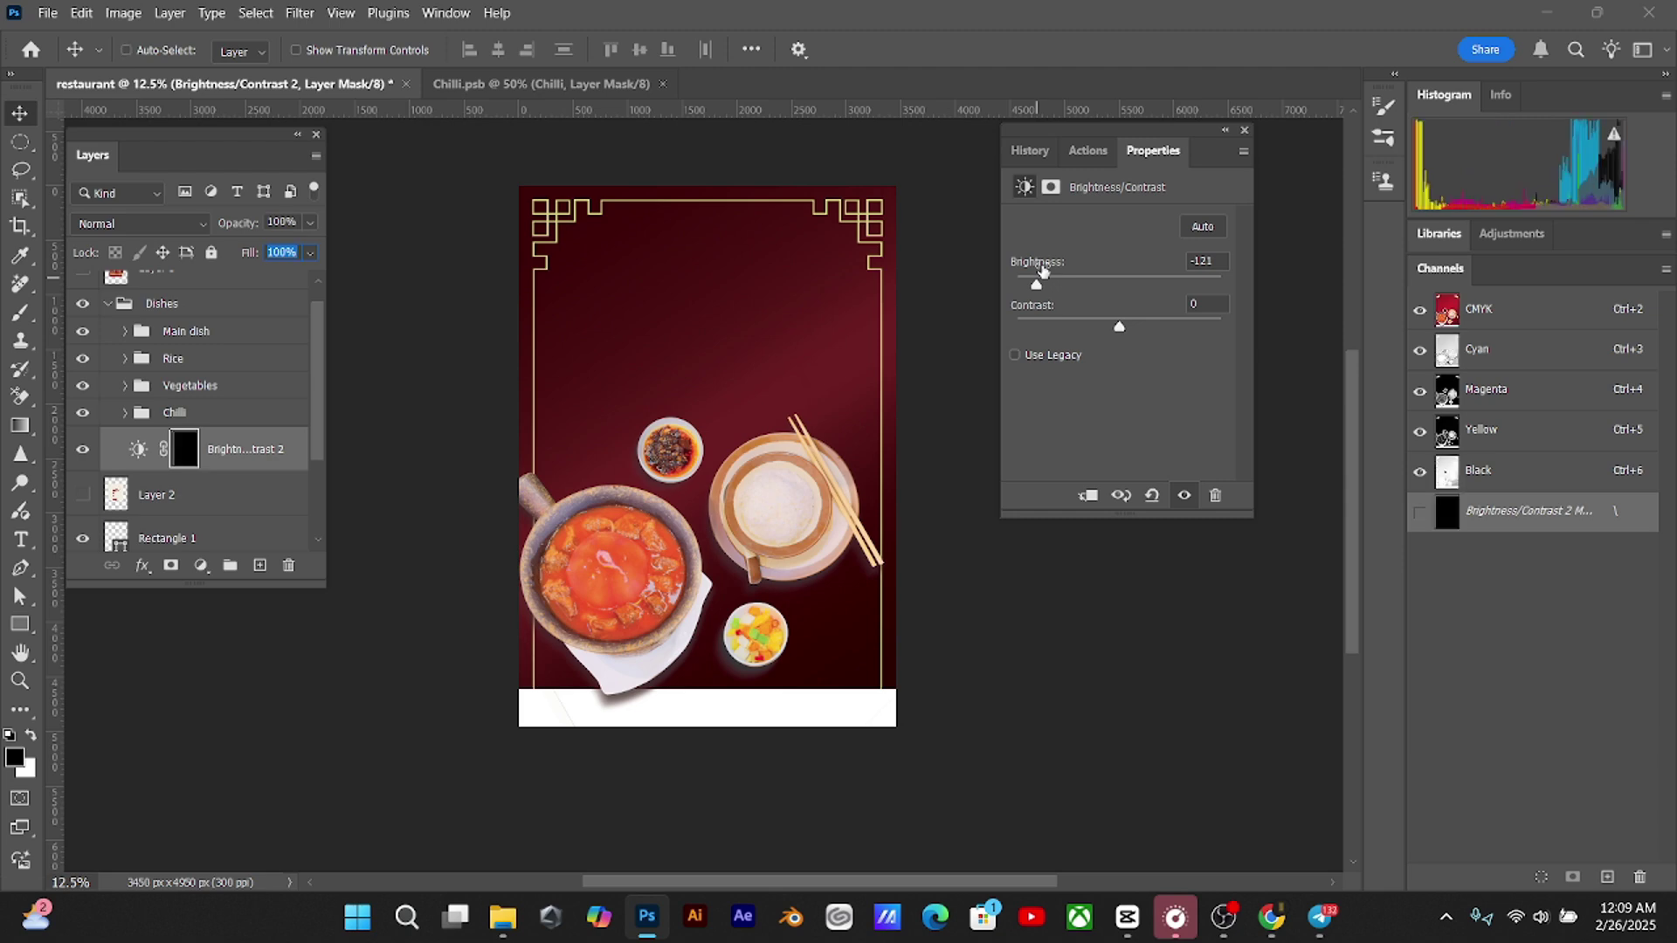
key(ctrl+i)
key(ctrl+plus)
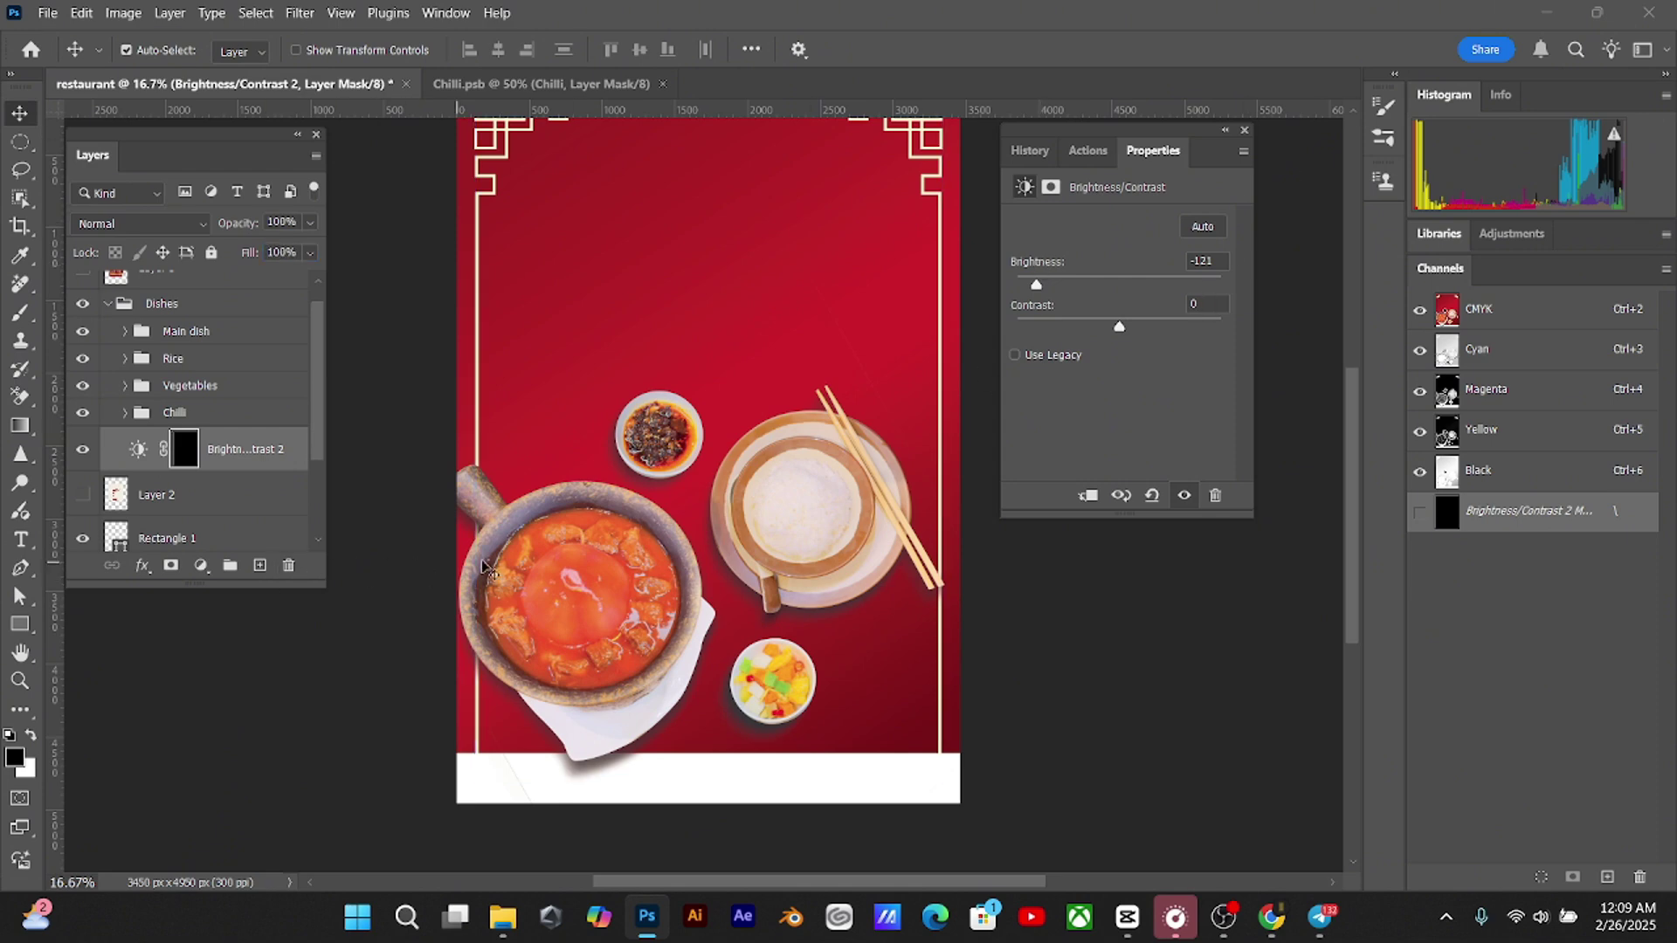
Paint a first faint shade between the dishes on the adjustment mask with a white 2800 px brush at 5% flow
key(b)
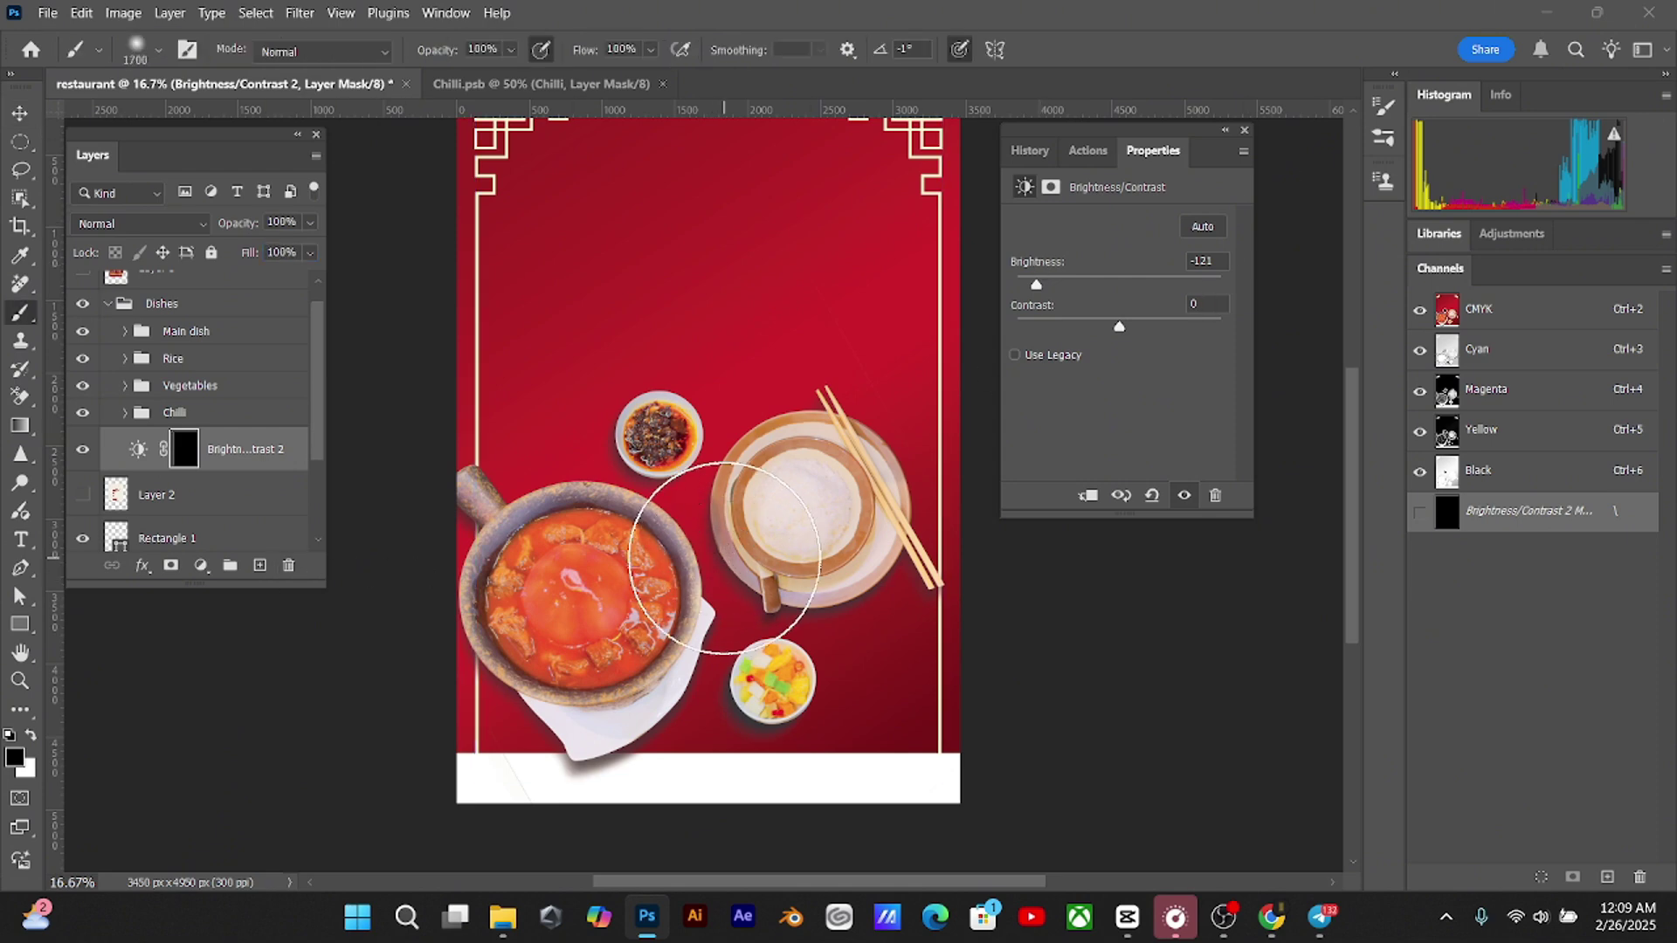
key(bracketright)
key(bracketright)
key(bracketright)
key(bracketright)
key(bracketright)
key(bracketright)
key(bracketright)
key(bracketright)
key(bracketright)
key(bracketright)
key(bracketright)
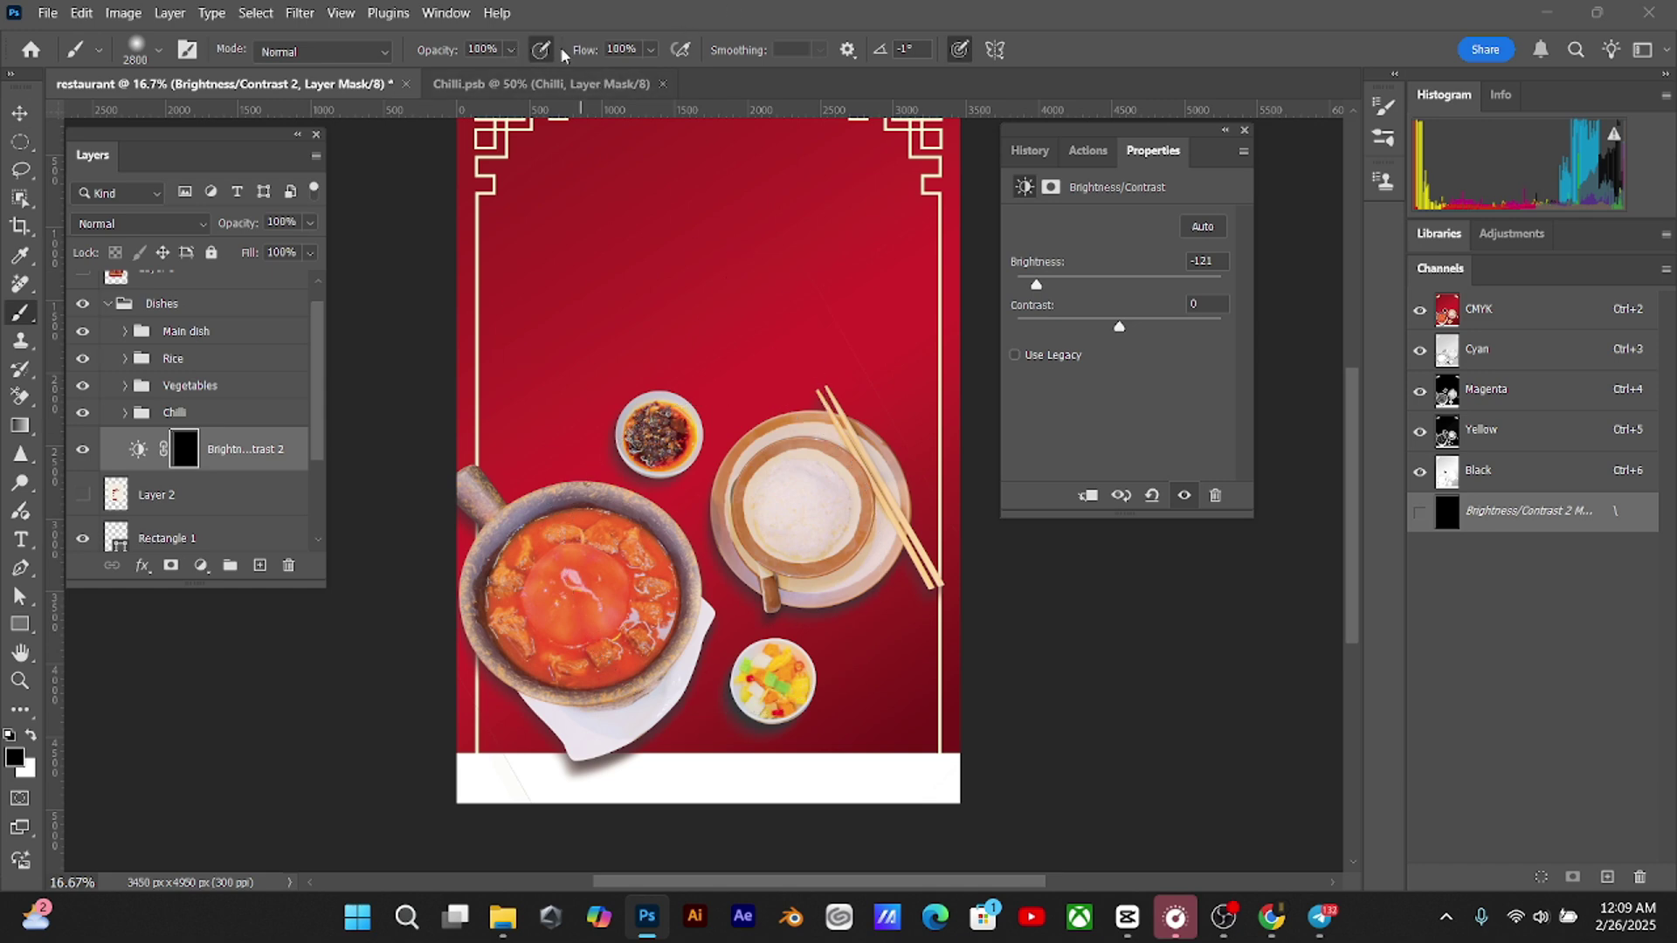
drag(638, 50, 608, 53)
text(5)
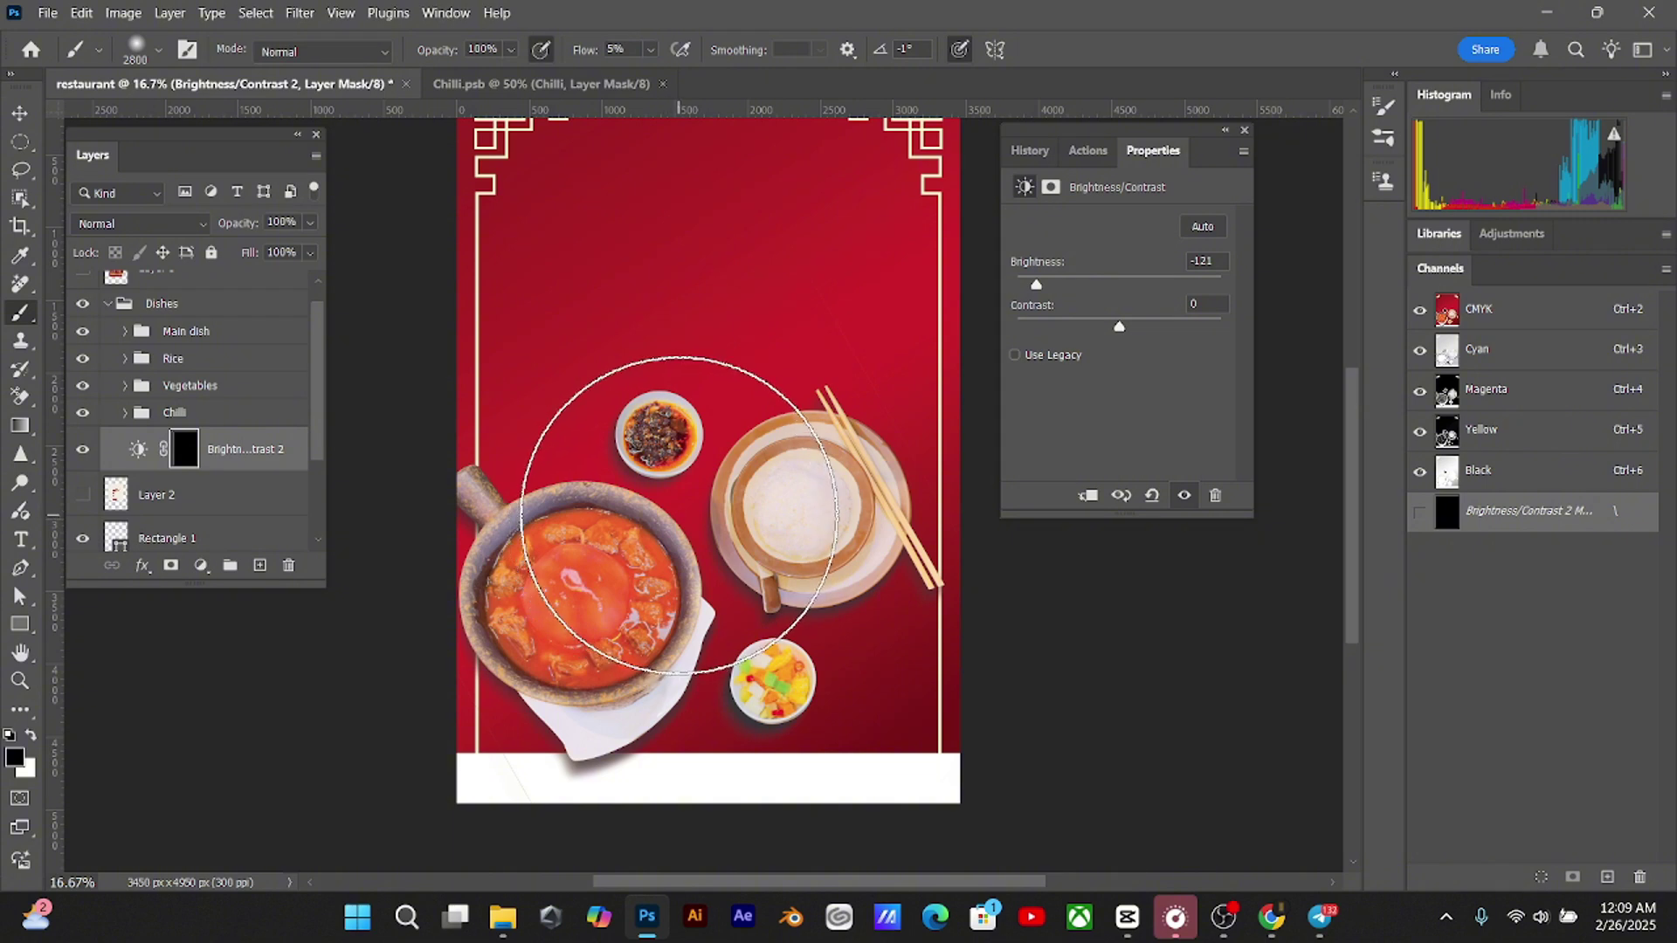
text(x)
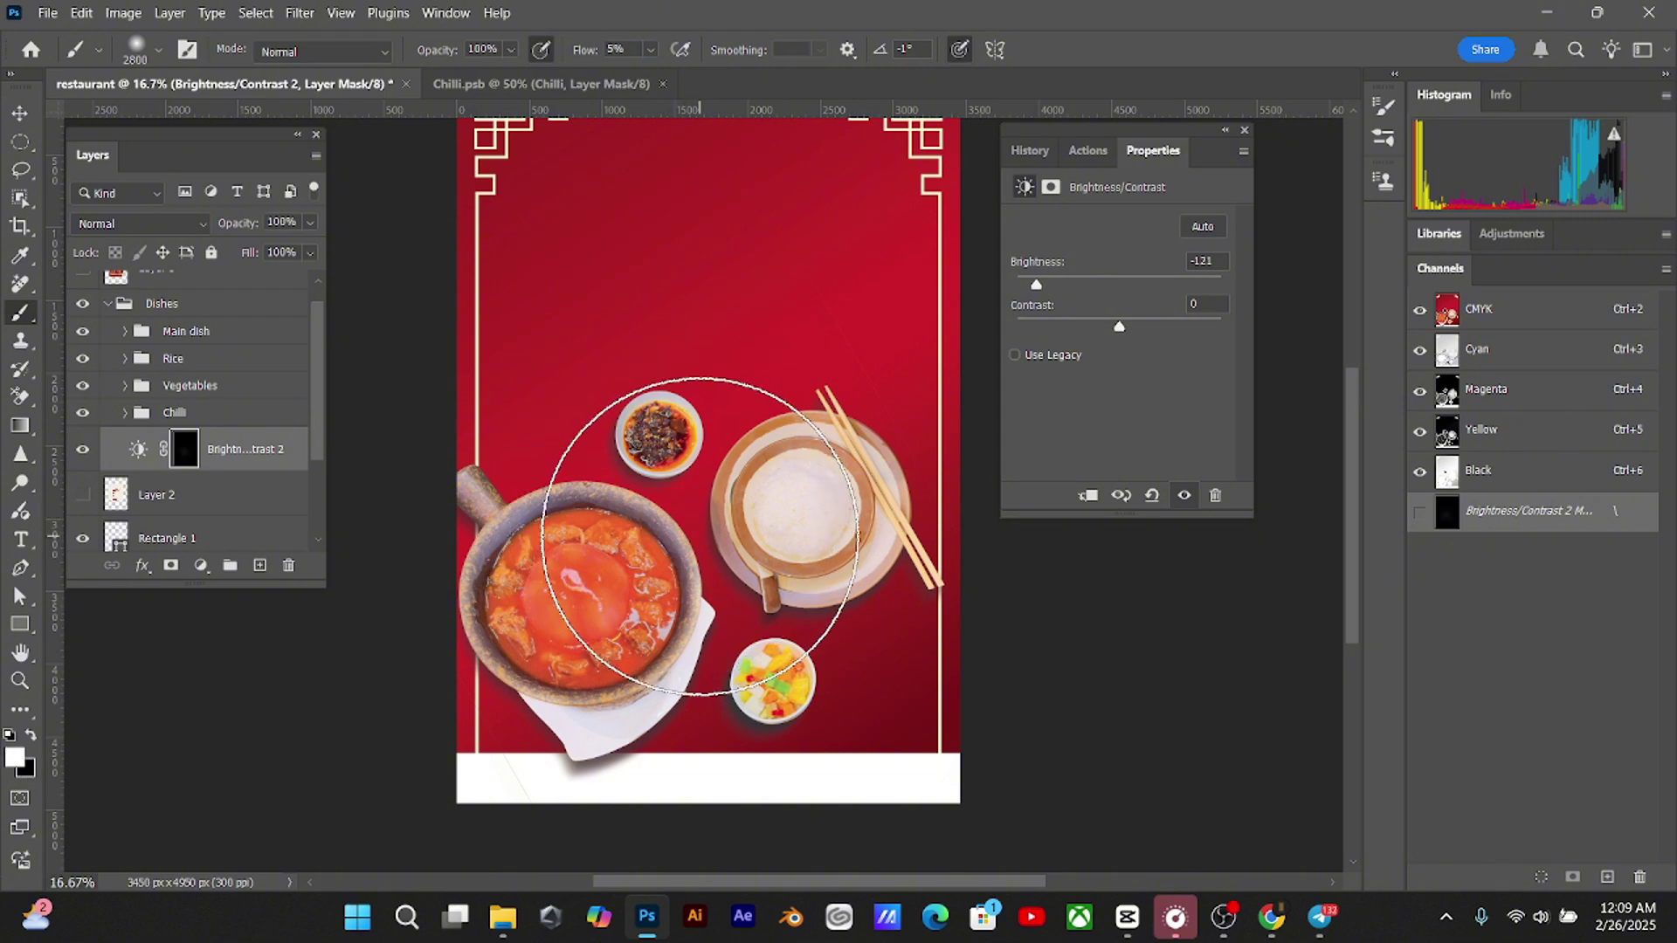
Reduce the brush to 1900 px and build up soft darkening around the dishes on the adjustment mask
key(bracketleft)
key(bracketleft)
key(bracketleft)
key(bracketleft)
key(bracketleft)
key(bracketleft)
key(bracketleft)
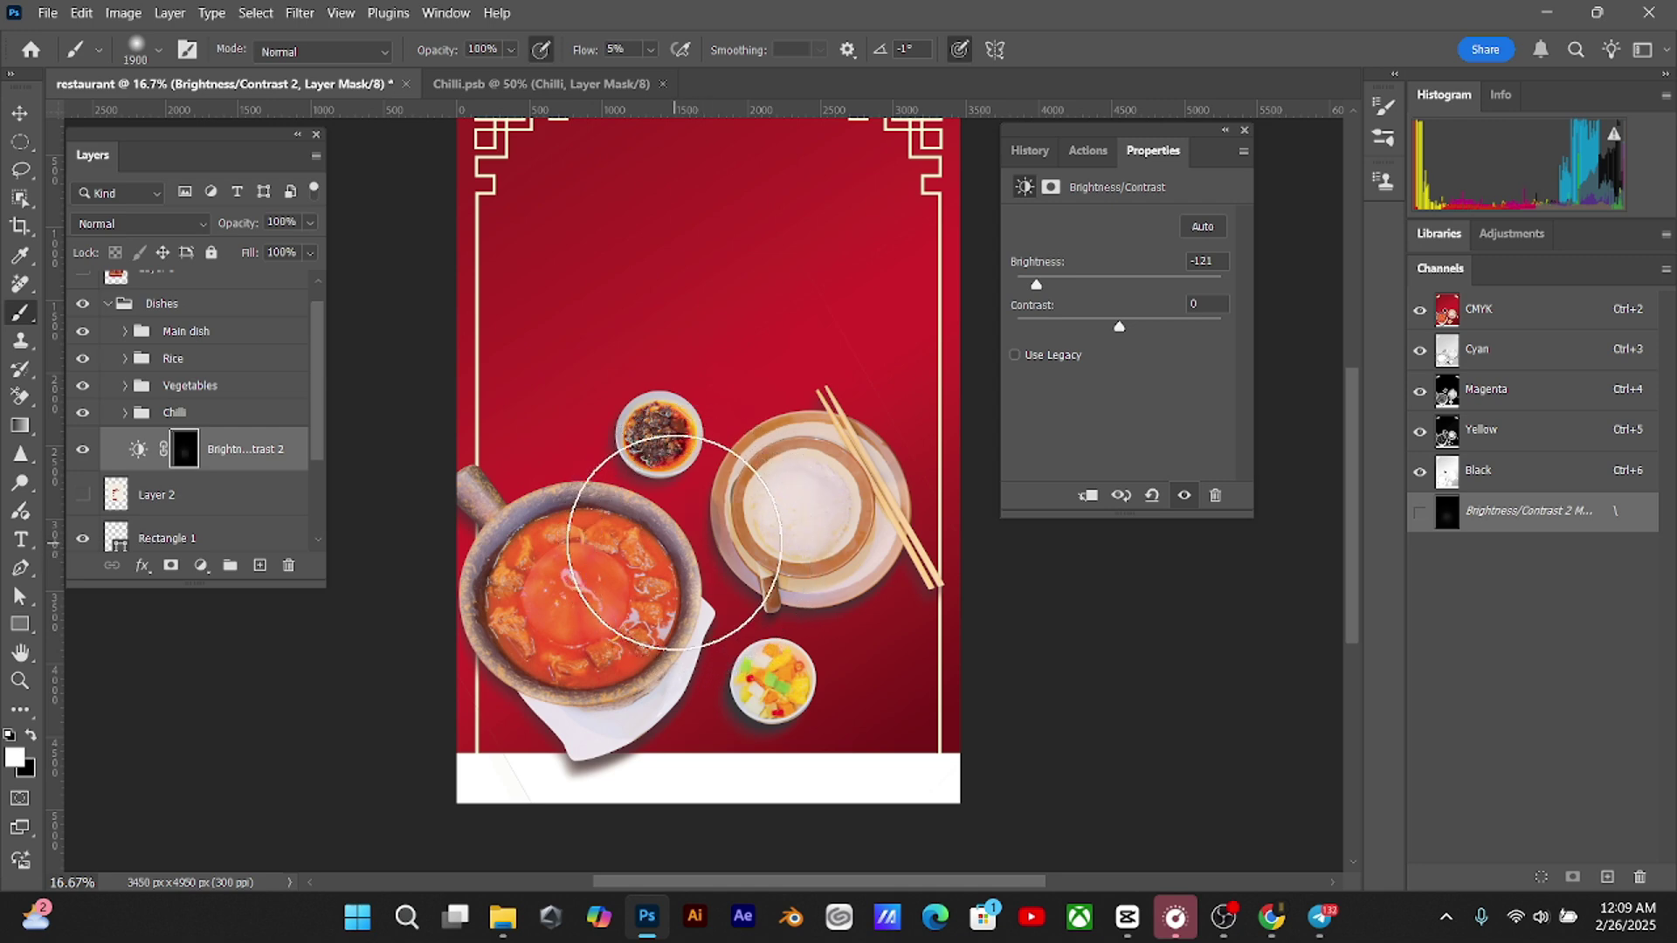
key(bracketleft)
key(bracketleft)
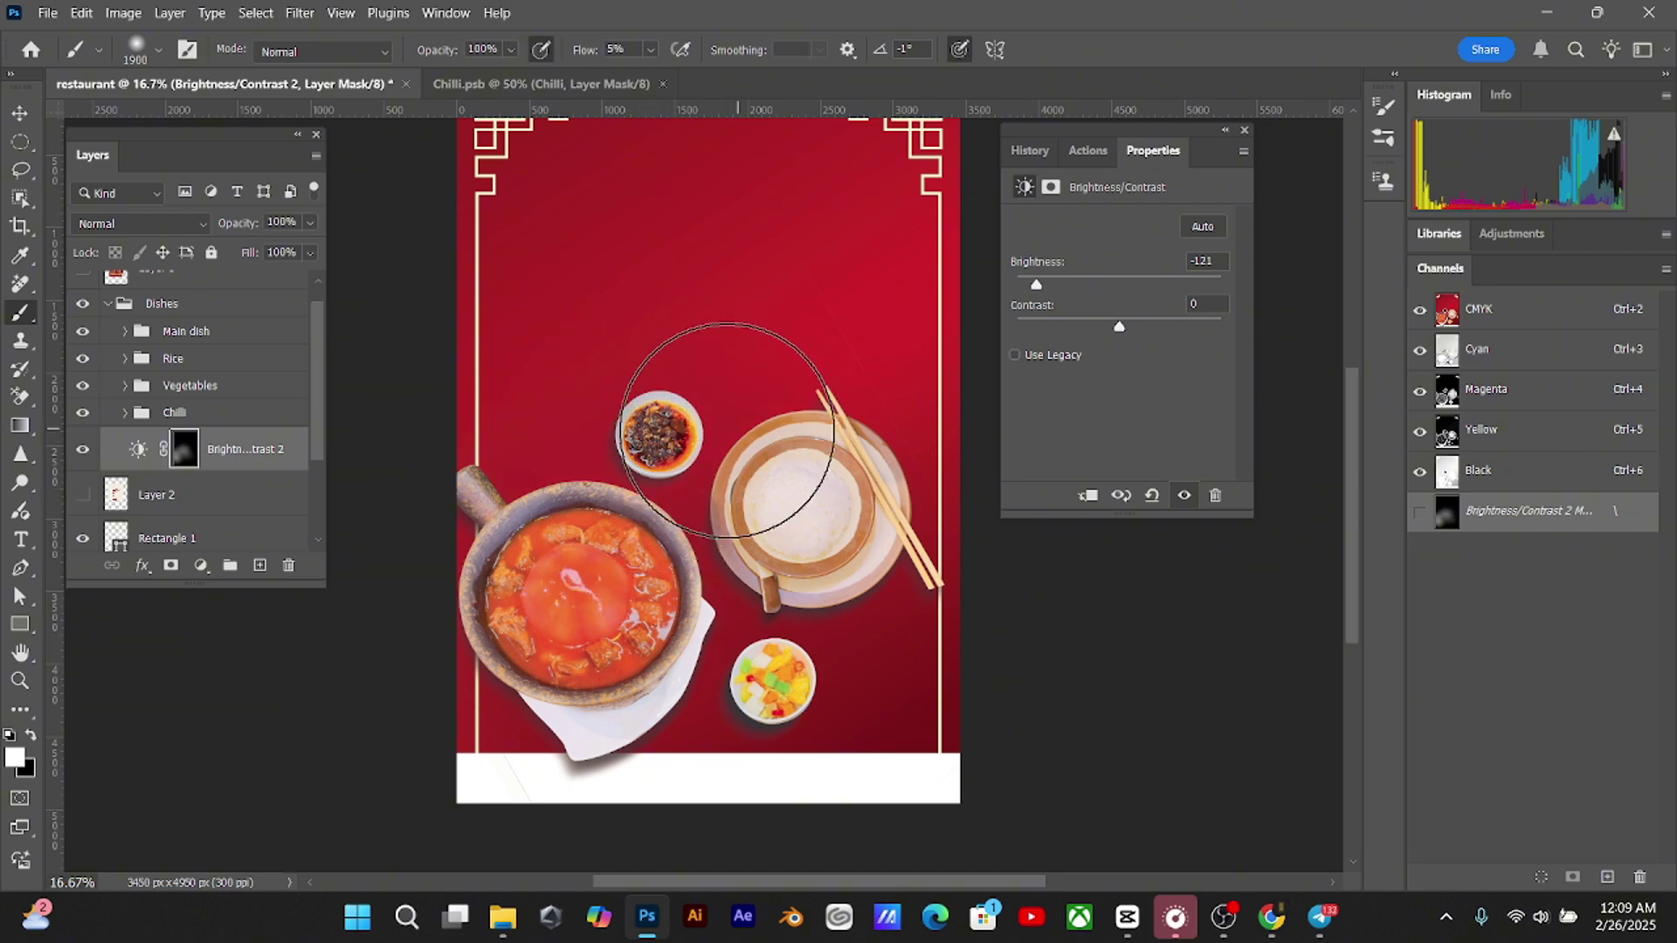
View the shaded poster as a whole and collapse the Dishes group
key(ctrl+minus)
key(ctrl+minus)
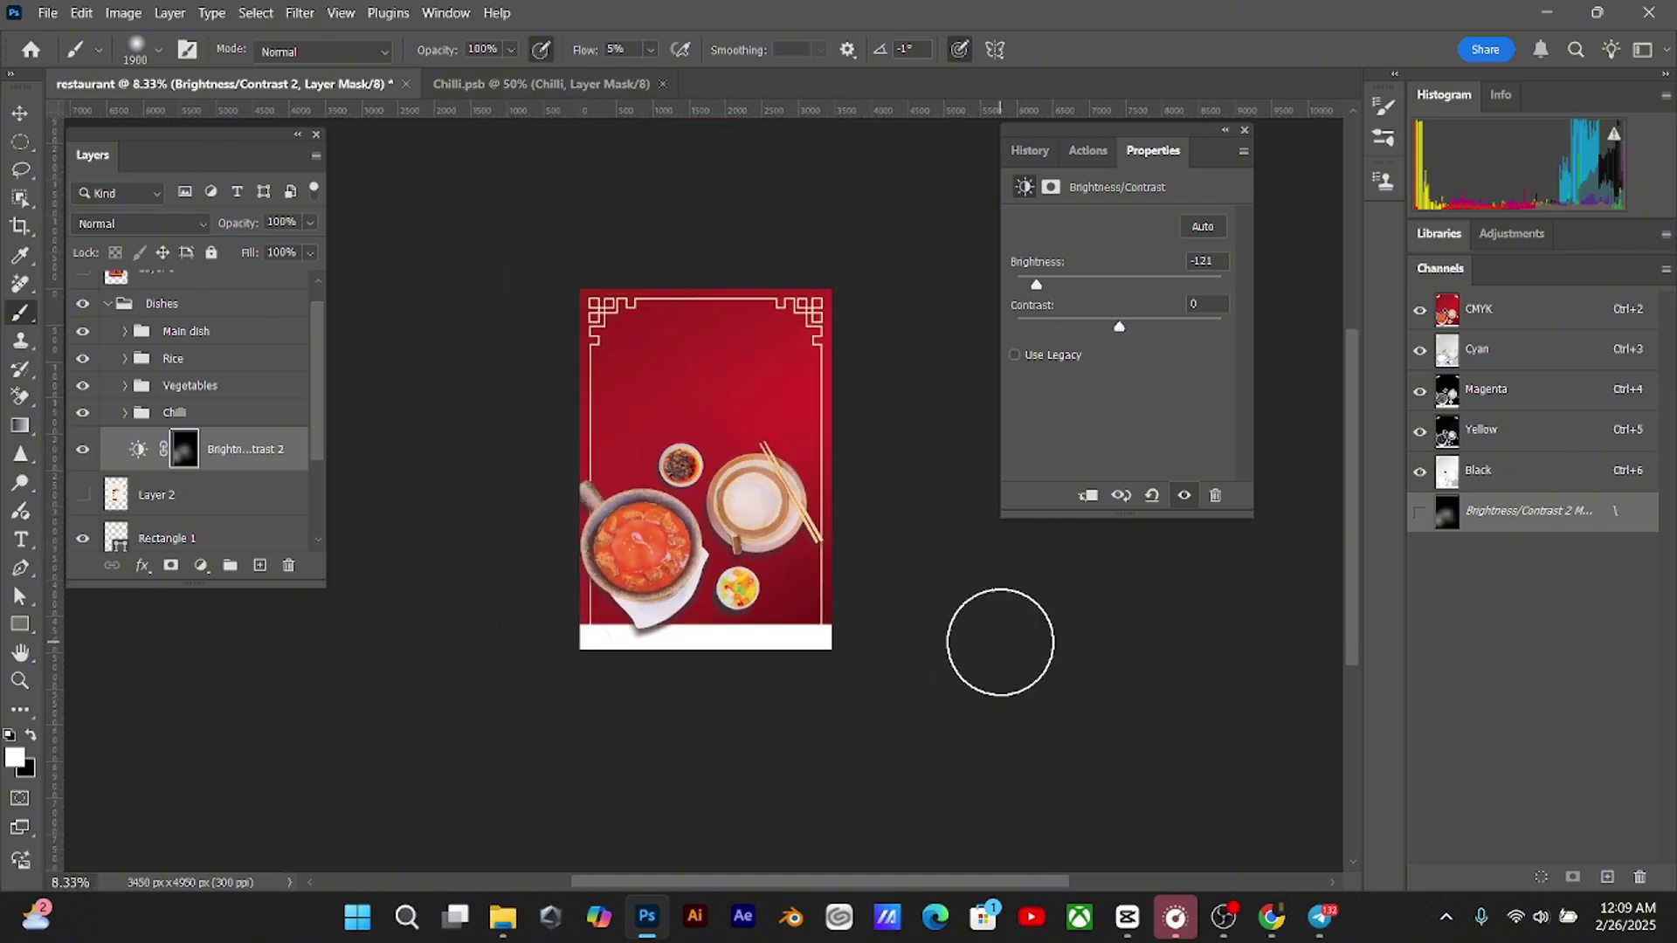
click(107, 305)
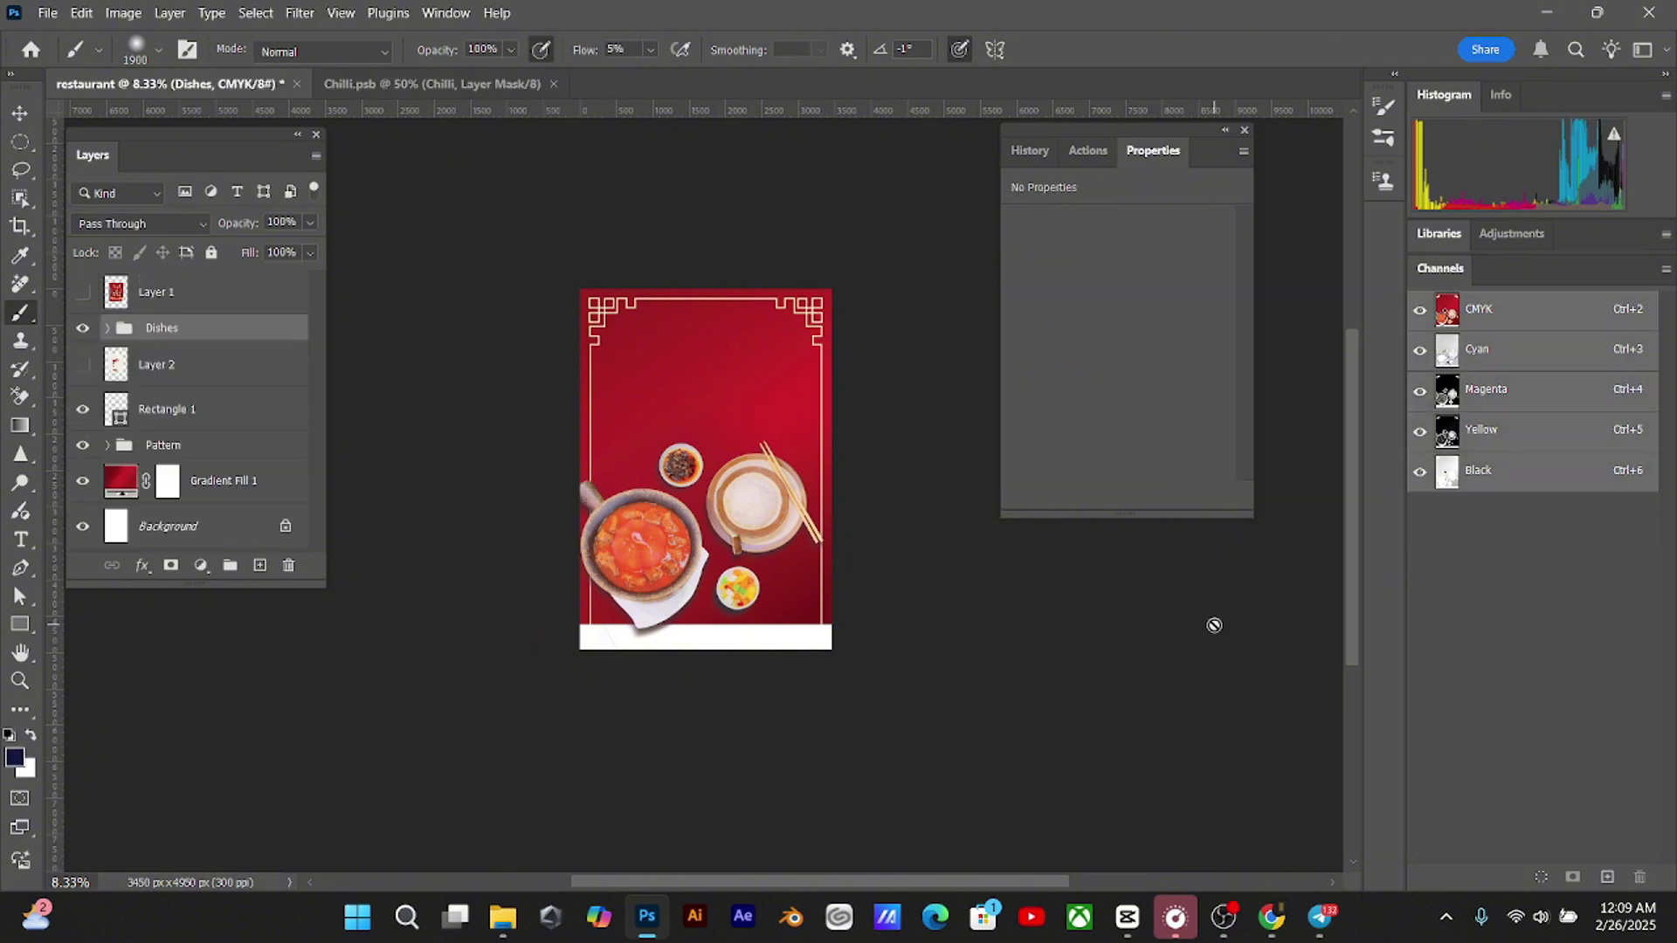
Examine the dishes up close, especially the cut-out edge of the white napkin under the main dish
key(ctrl+plus)
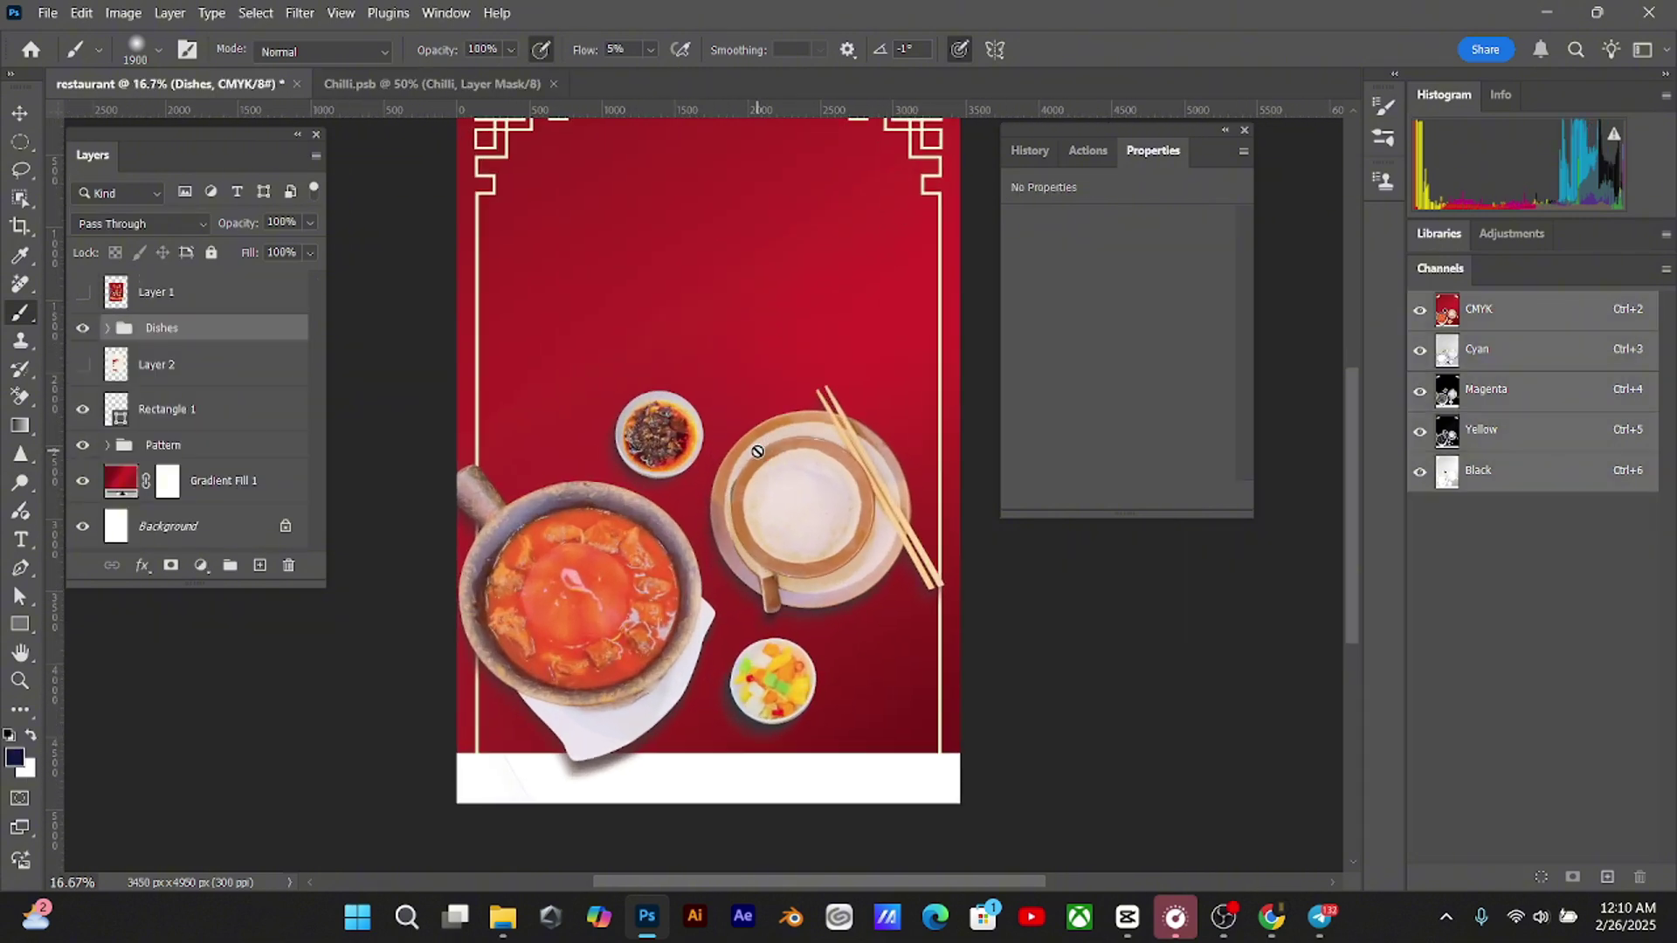
key(v)
drag(768, 447, 744, 427)
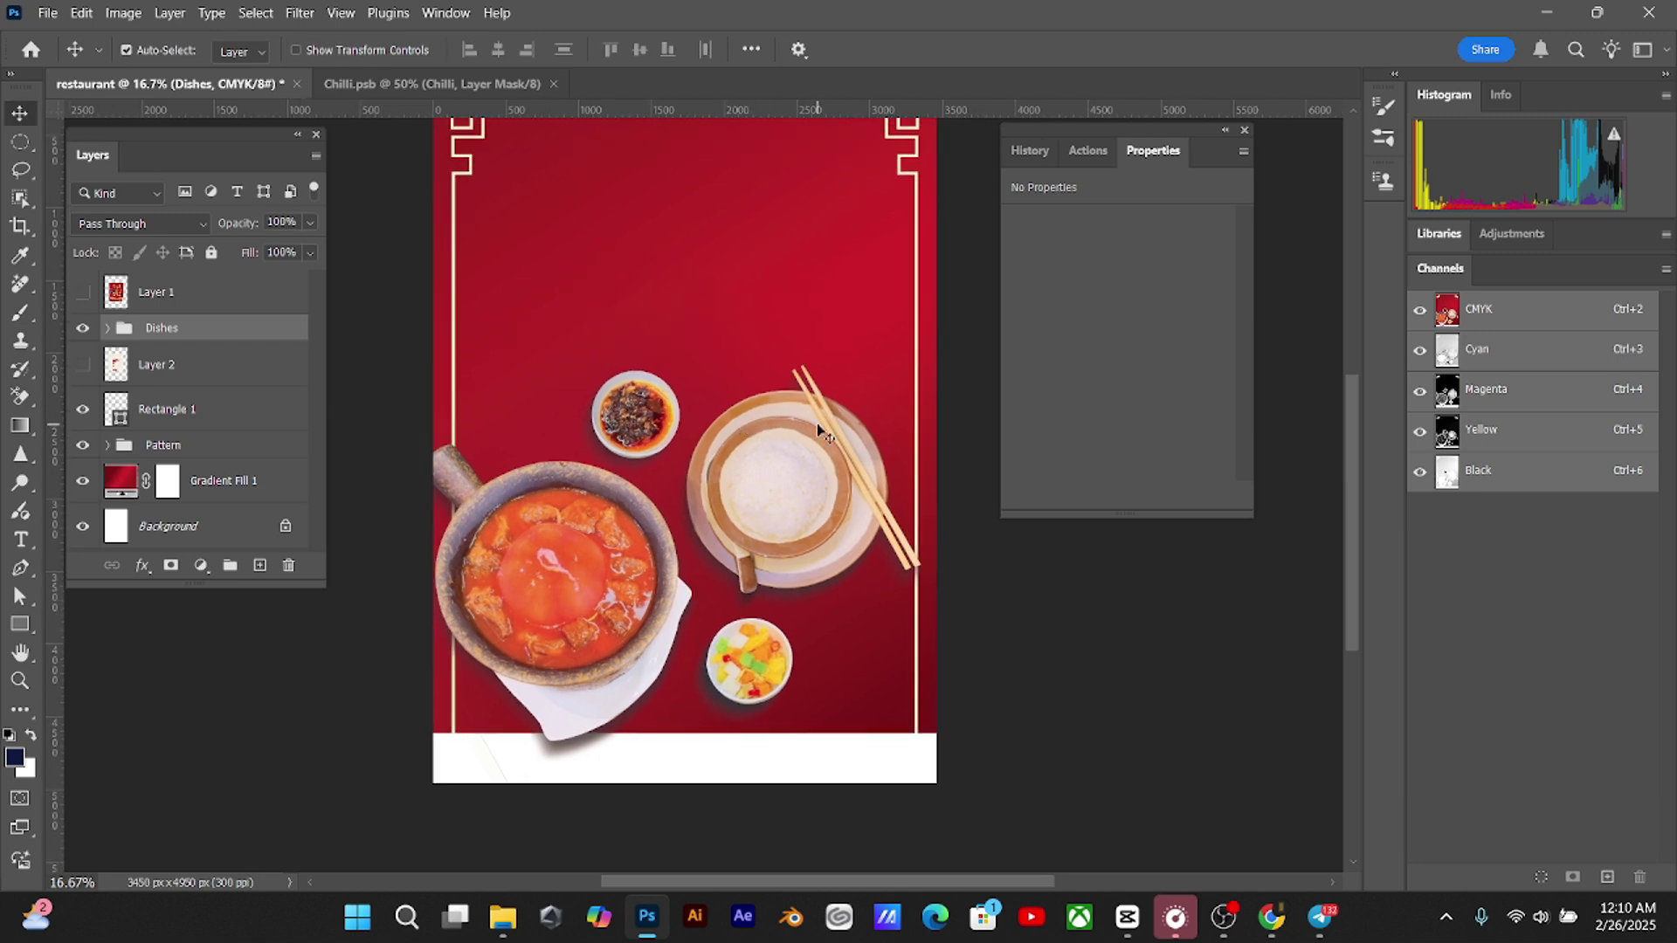
key(ctrl+plus)
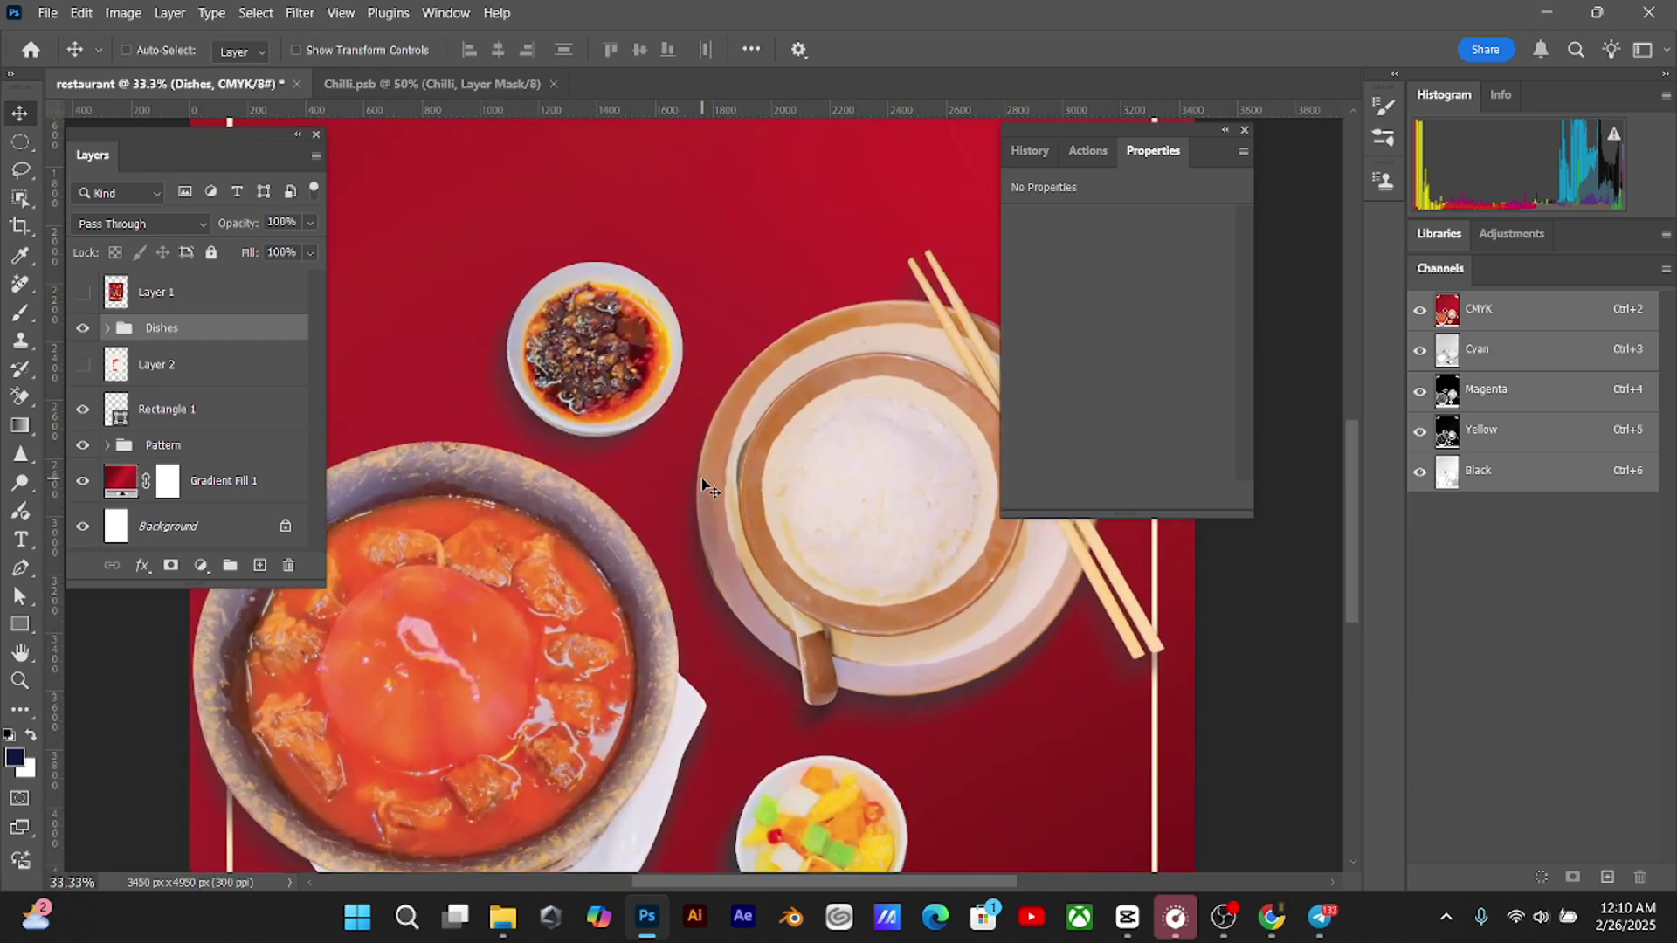
key(ctrl+plus)
drag(700, 479, 658, 288)
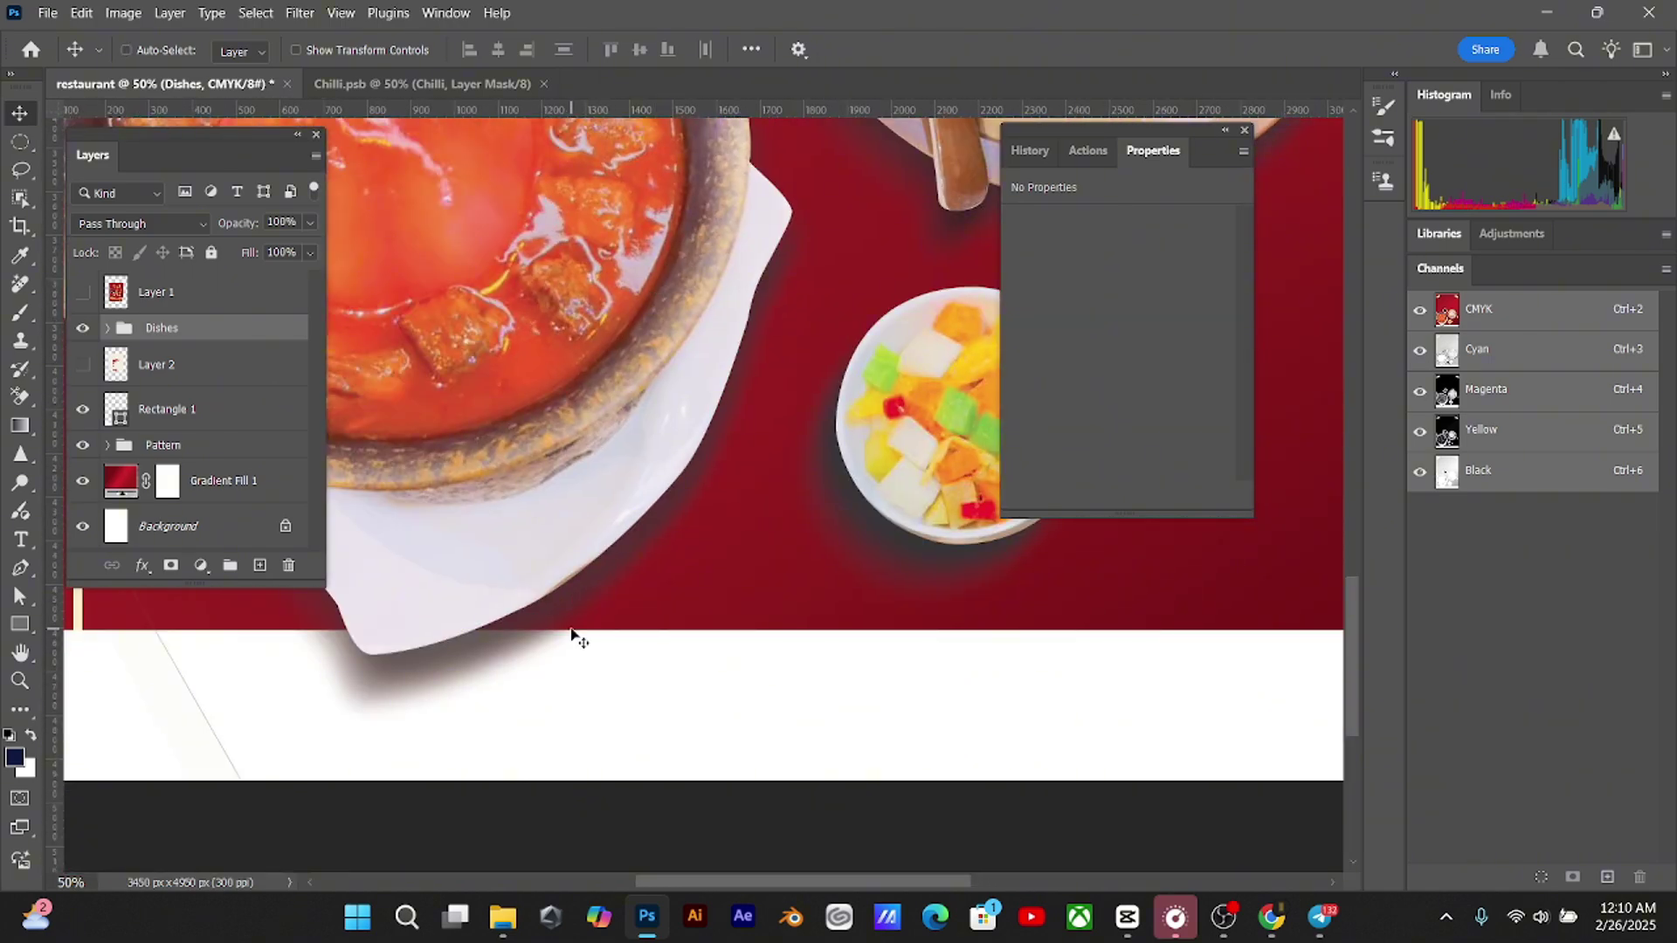
key(ctrl+plus)
key(ctrl+plus)
key(ctrl+plus)
key(ctrl+plus)
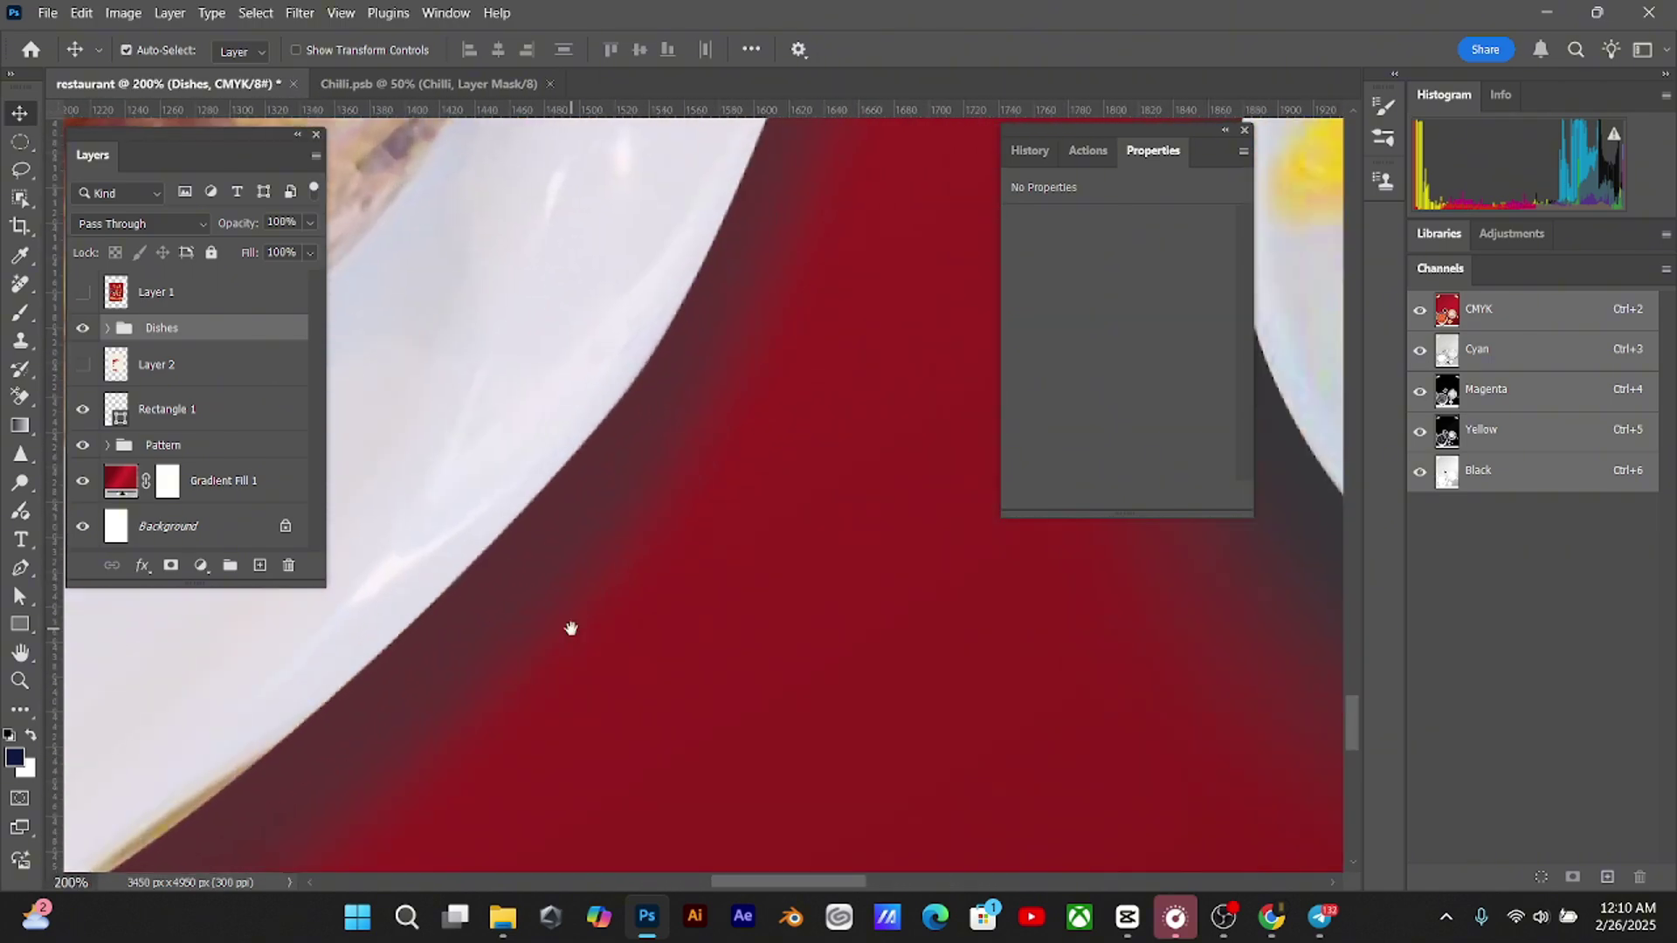
mouse_move(572, 633)
mouse_down()
mouse_move(653, 413)
mouse_move(830, 320)
mouse_up()
drag(438, 771, 568, 715)
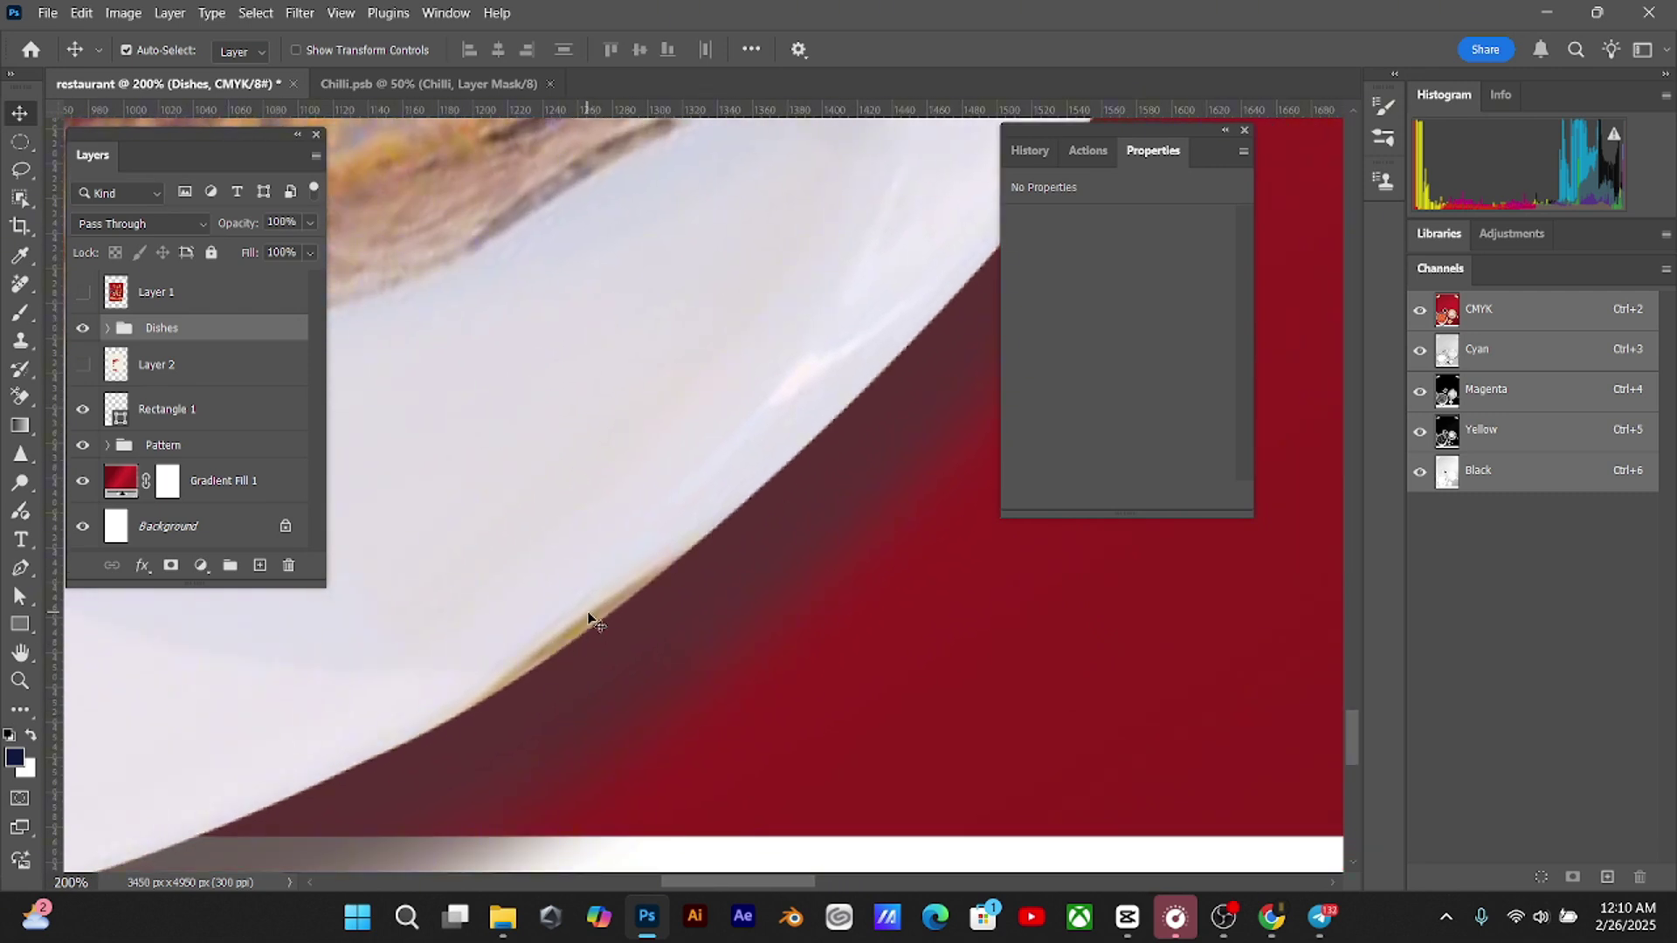
Open the contents of the Main Dish copy smart object, focusing on the stained edge of the white napkin
click(474, 594)
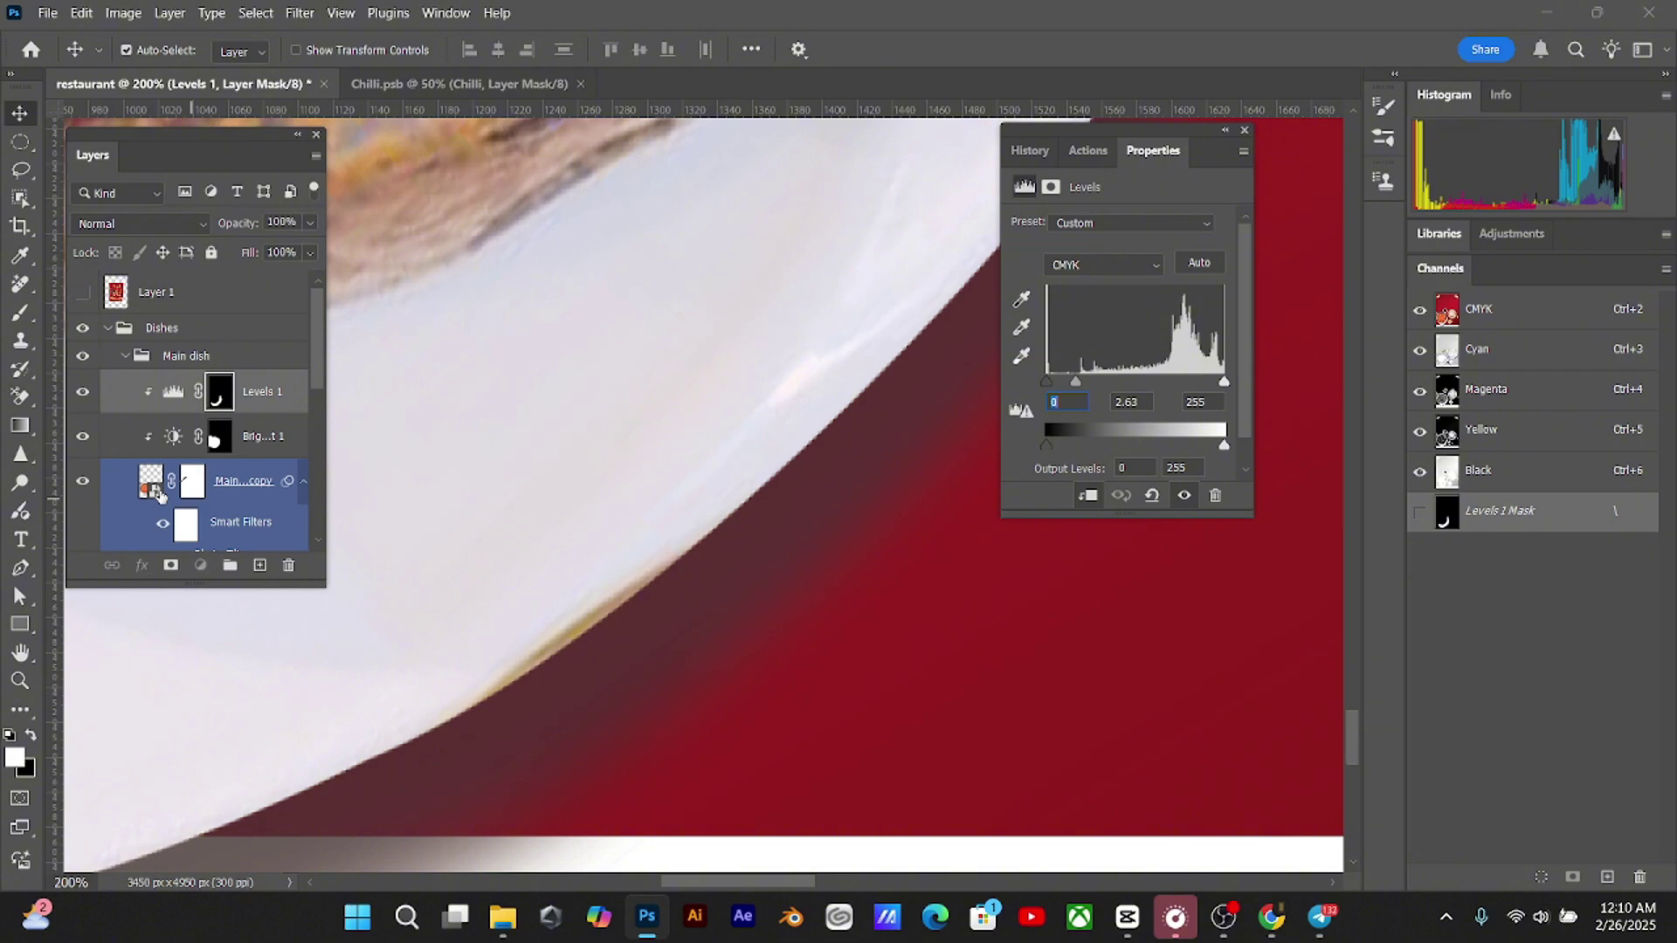
click(160, 496)
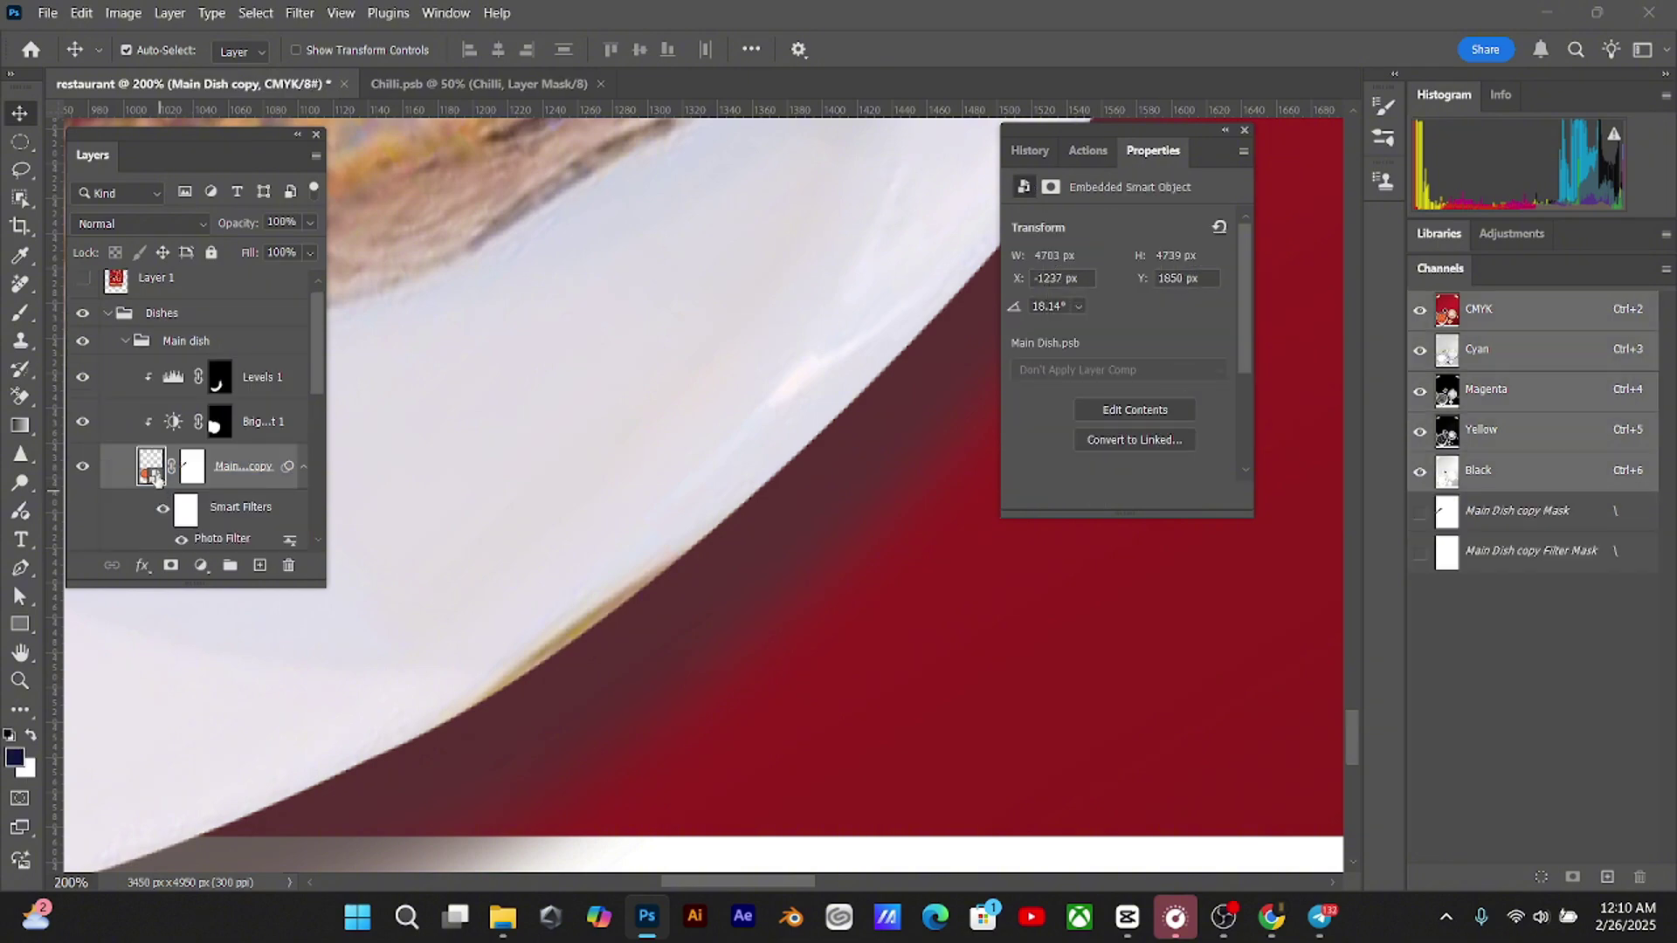
double_click(151, 469)
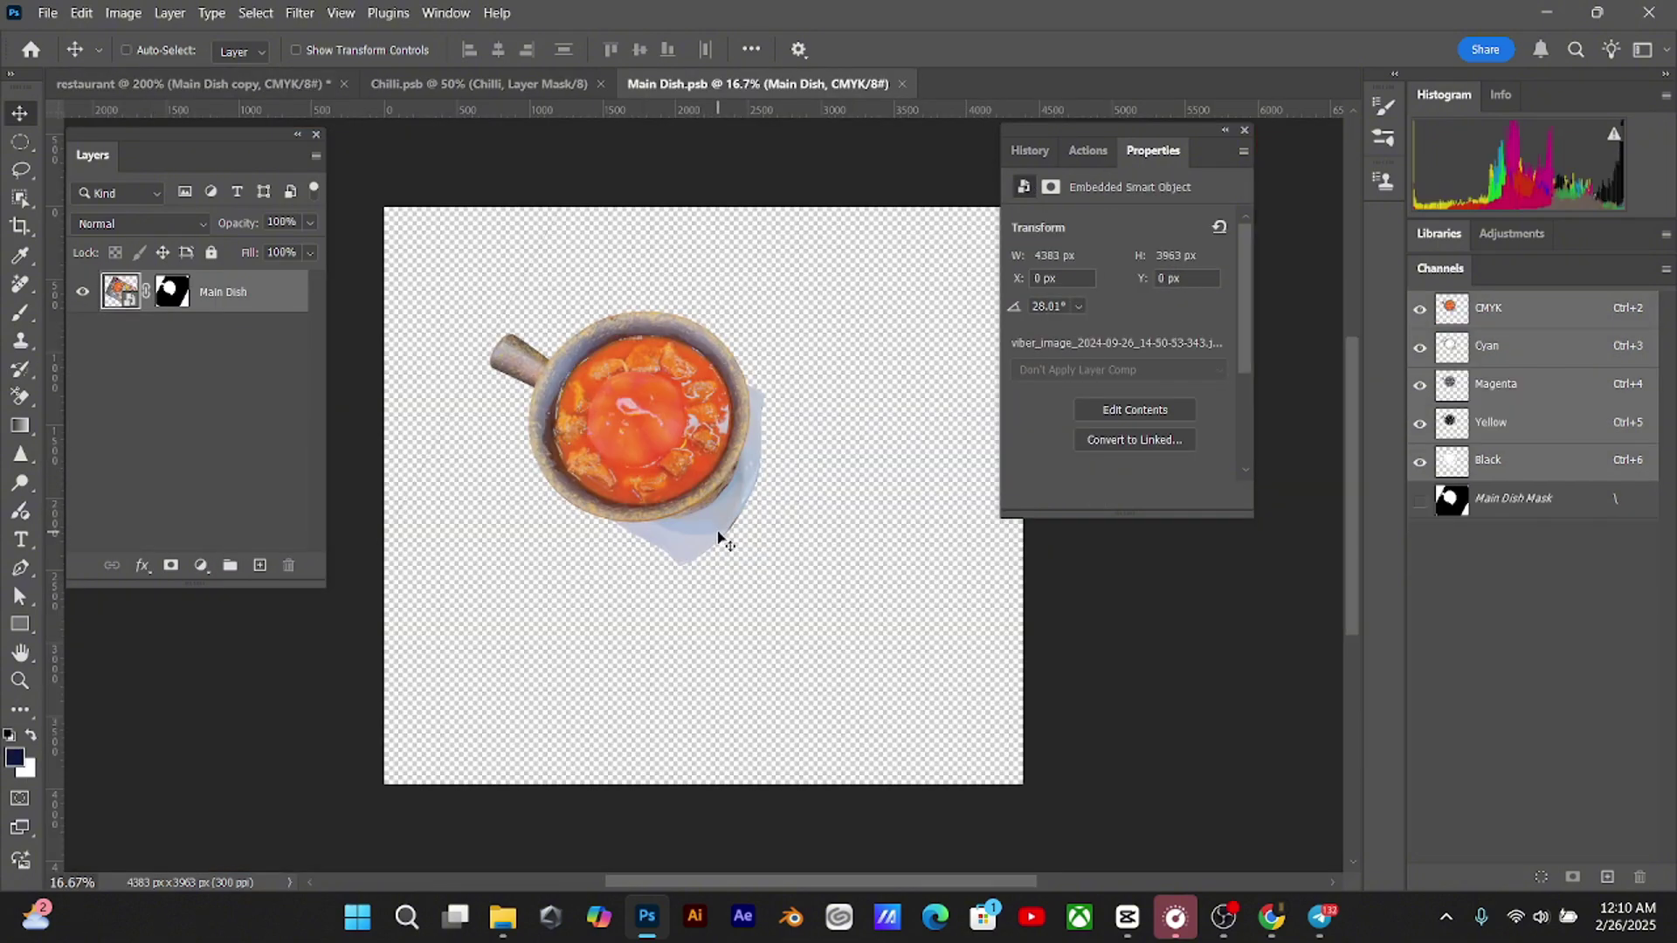
scroll(714, 542, up, 5)
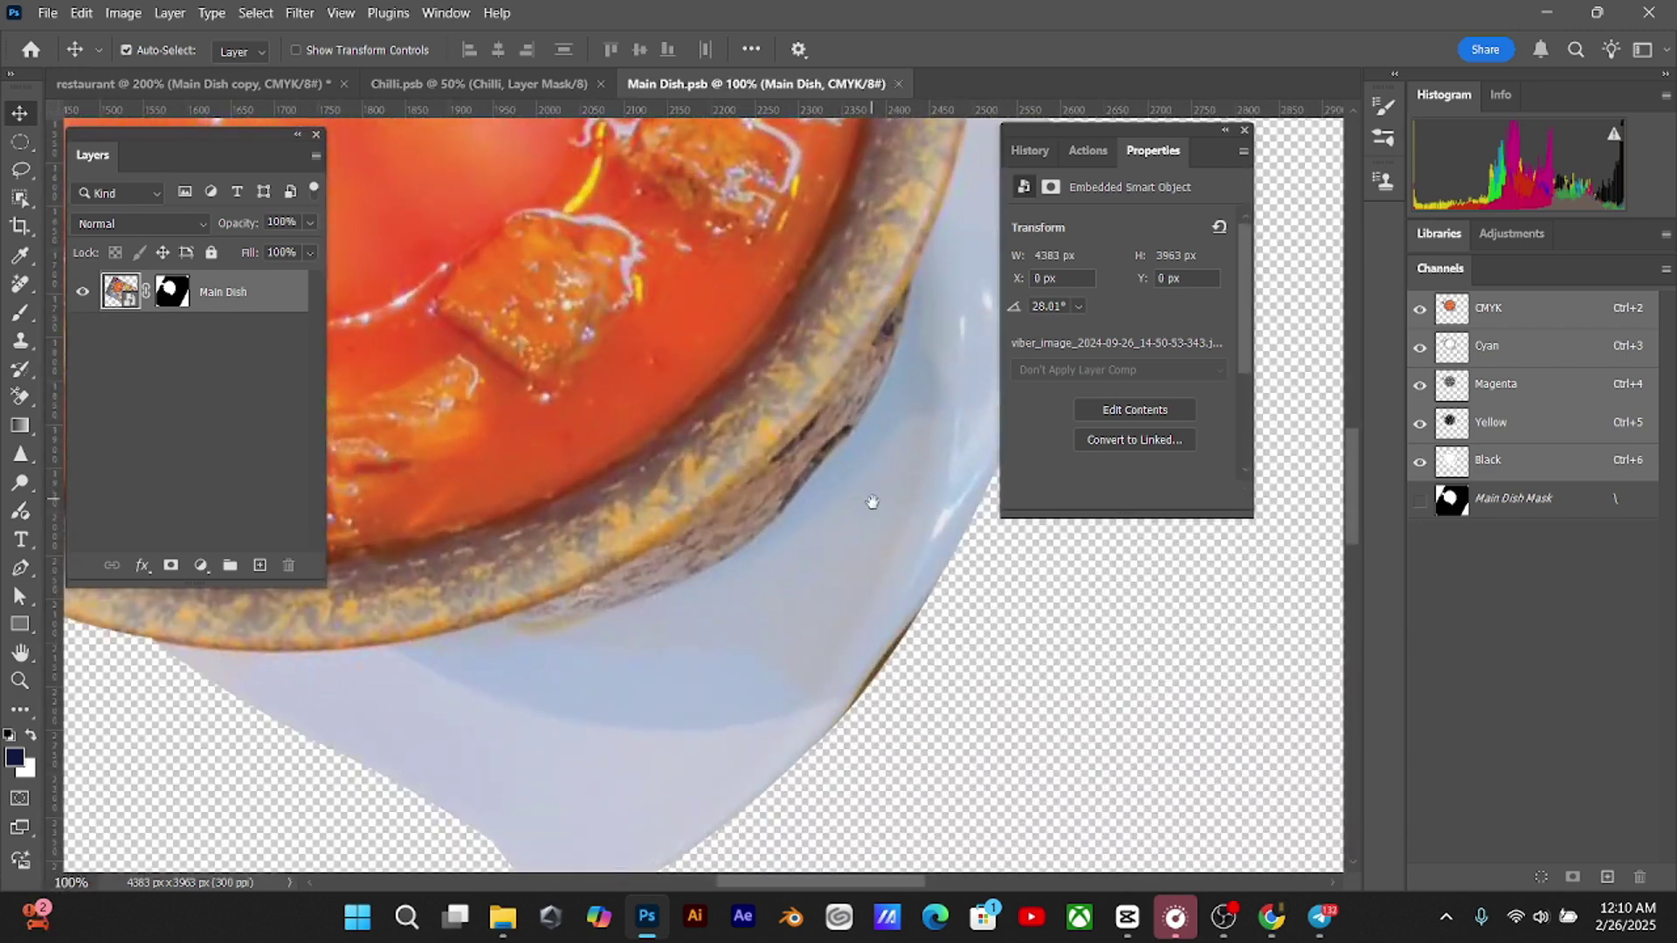
drag(869, 497, 660, 486)
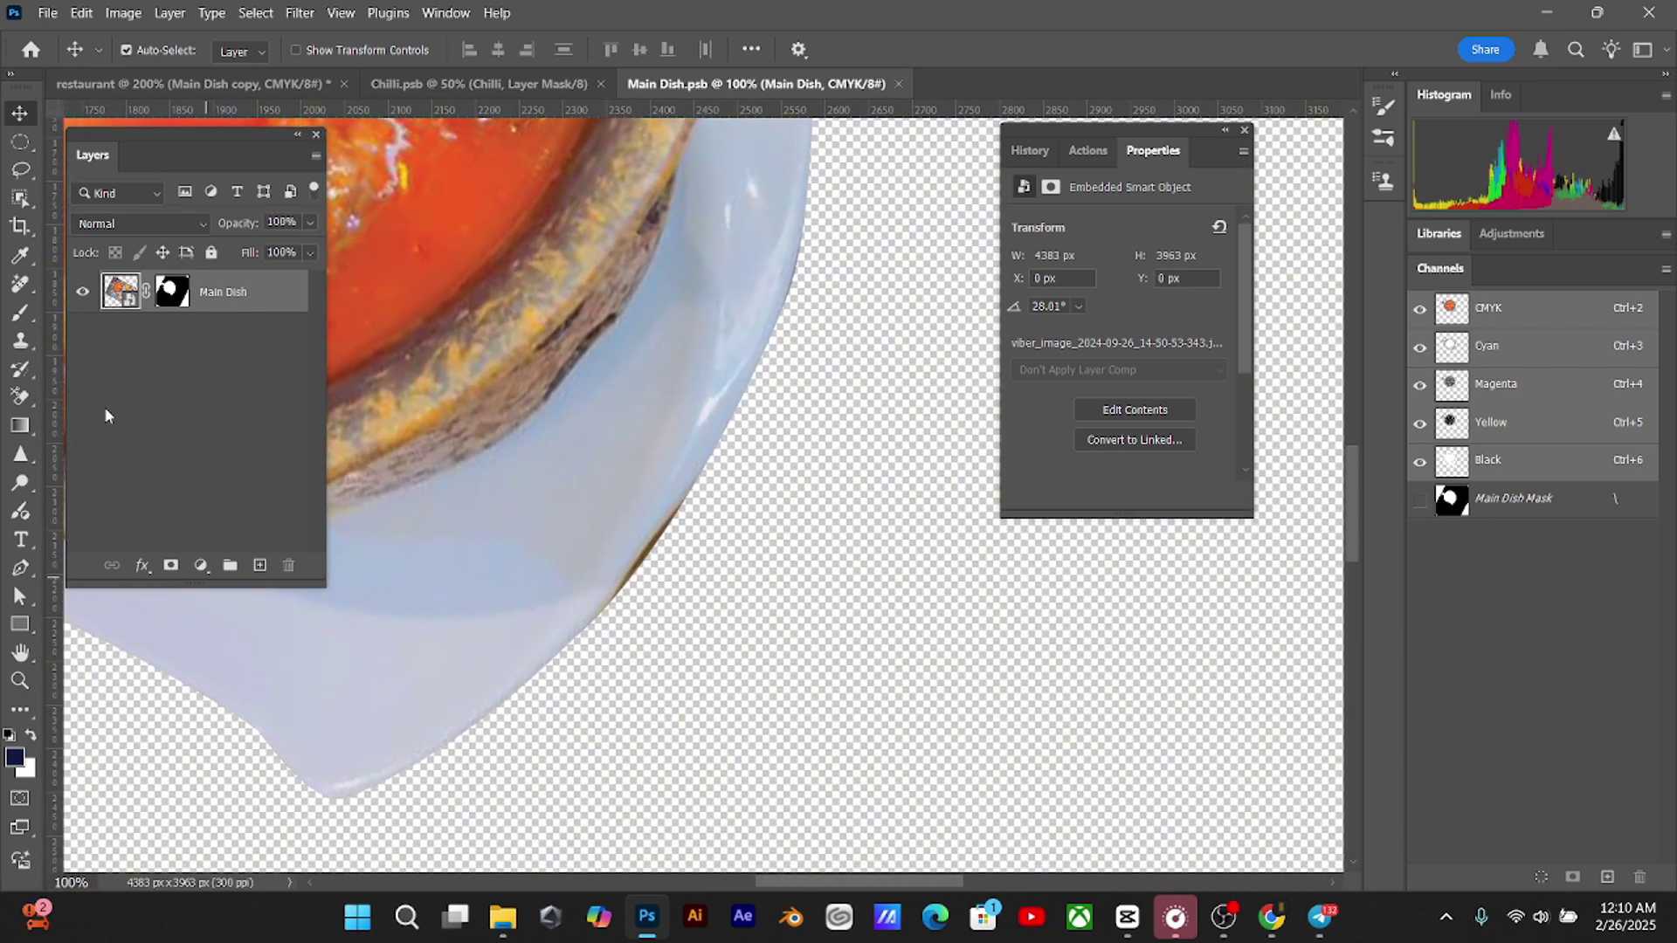
Add an empty layer above Main Dish and set up the Clone Stamp with a 40 px brush
click(260, 565)
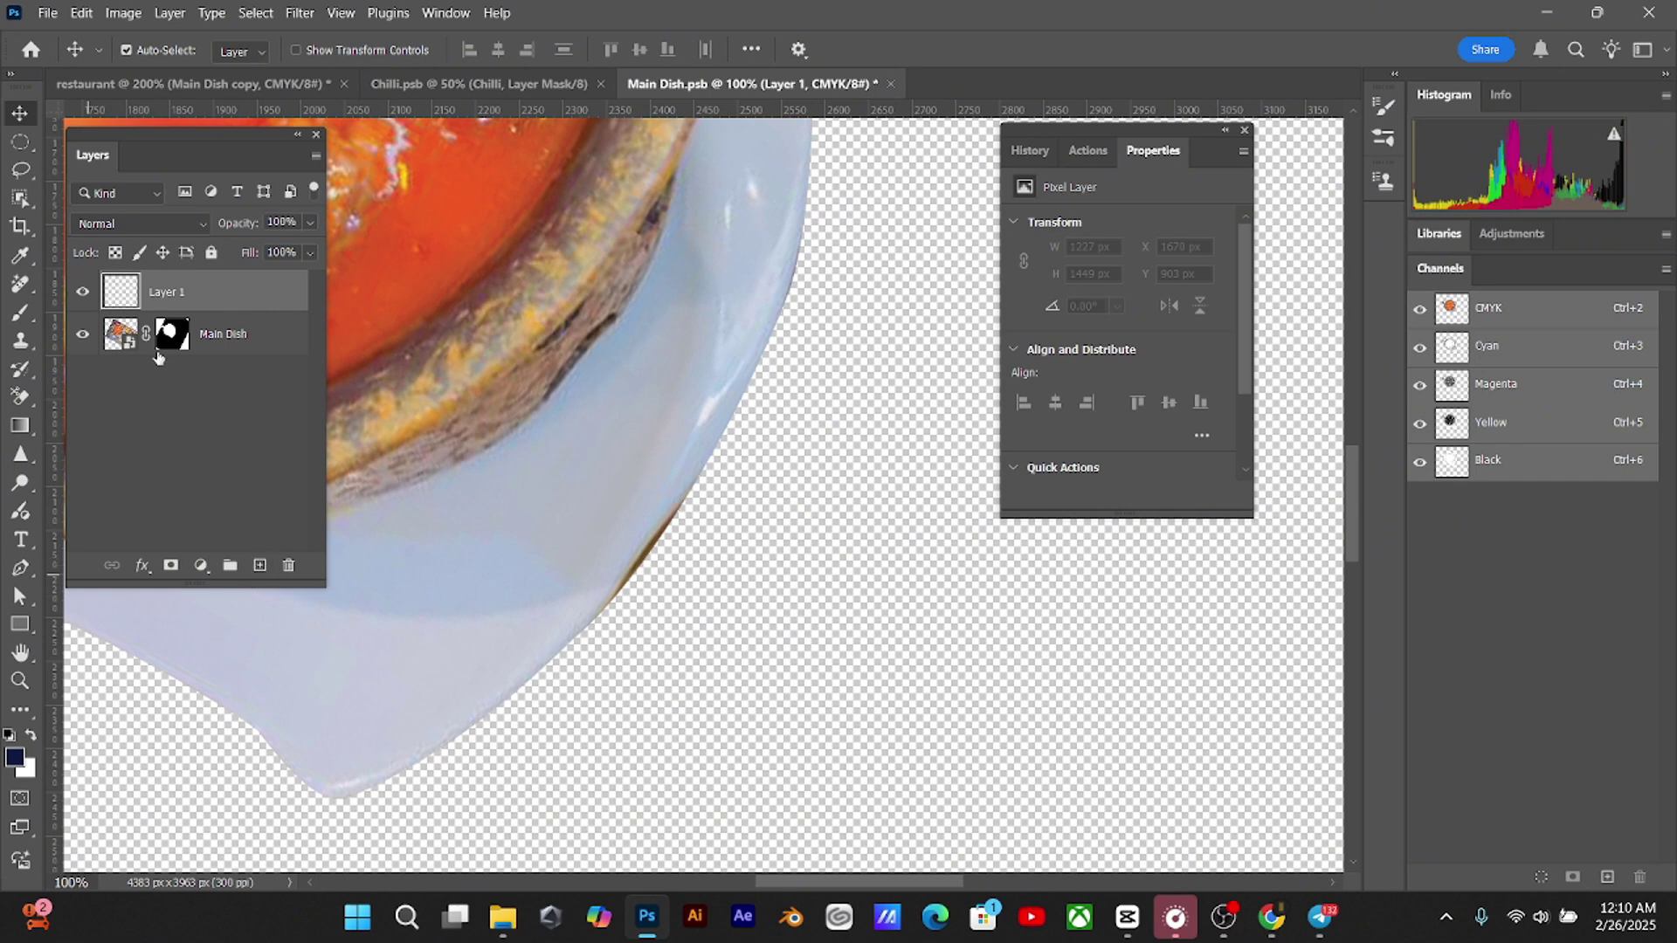
click(20, 341)
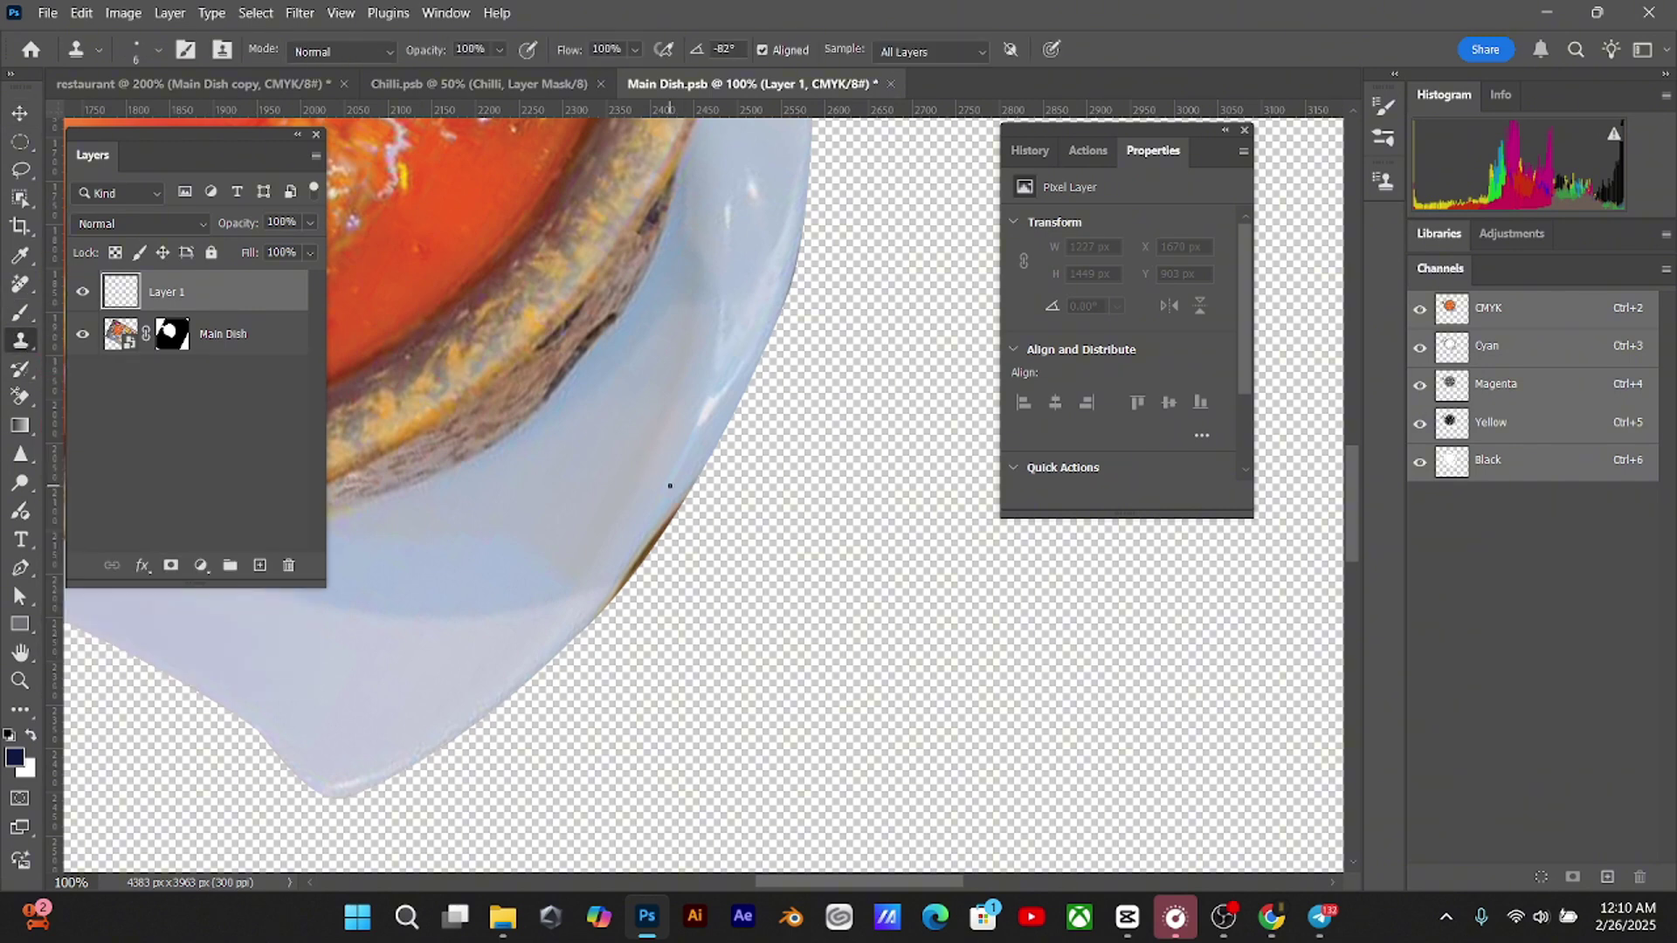
key(bracketright)
key(bracketright)
key(bracketright)
key(bracketright)
key(bracketright)
key(bracketright)
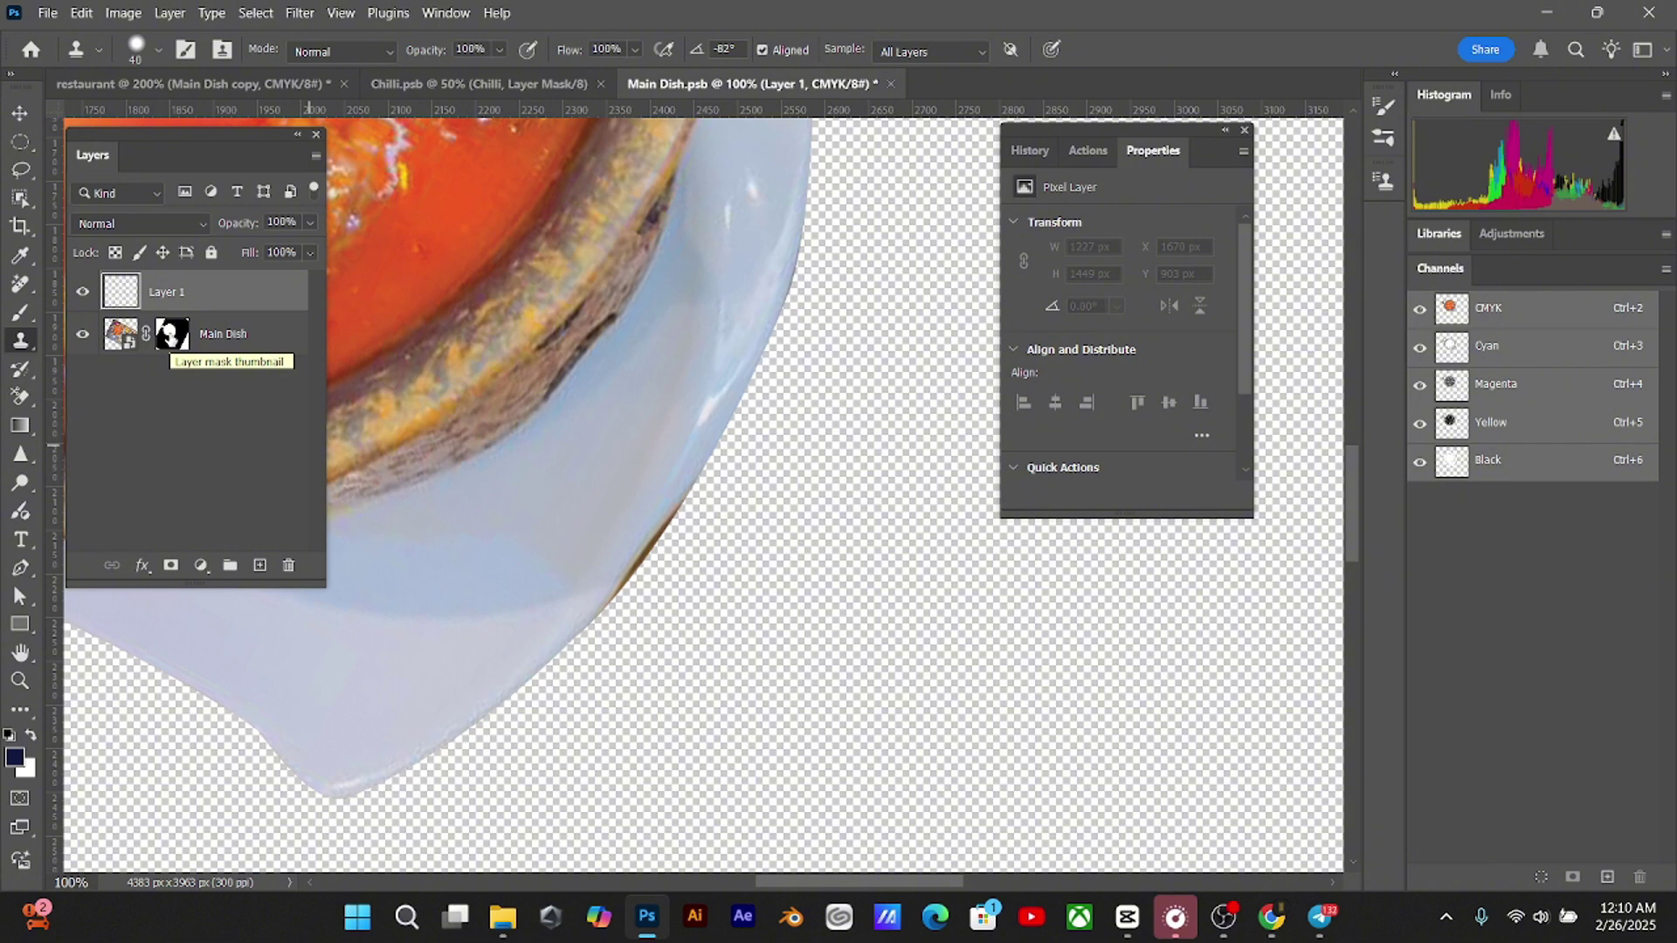
Load the Main Dish mask as a selection, clone clean napkin over the brown stain along its edge, and deselect
ctrl+click(174, 345)
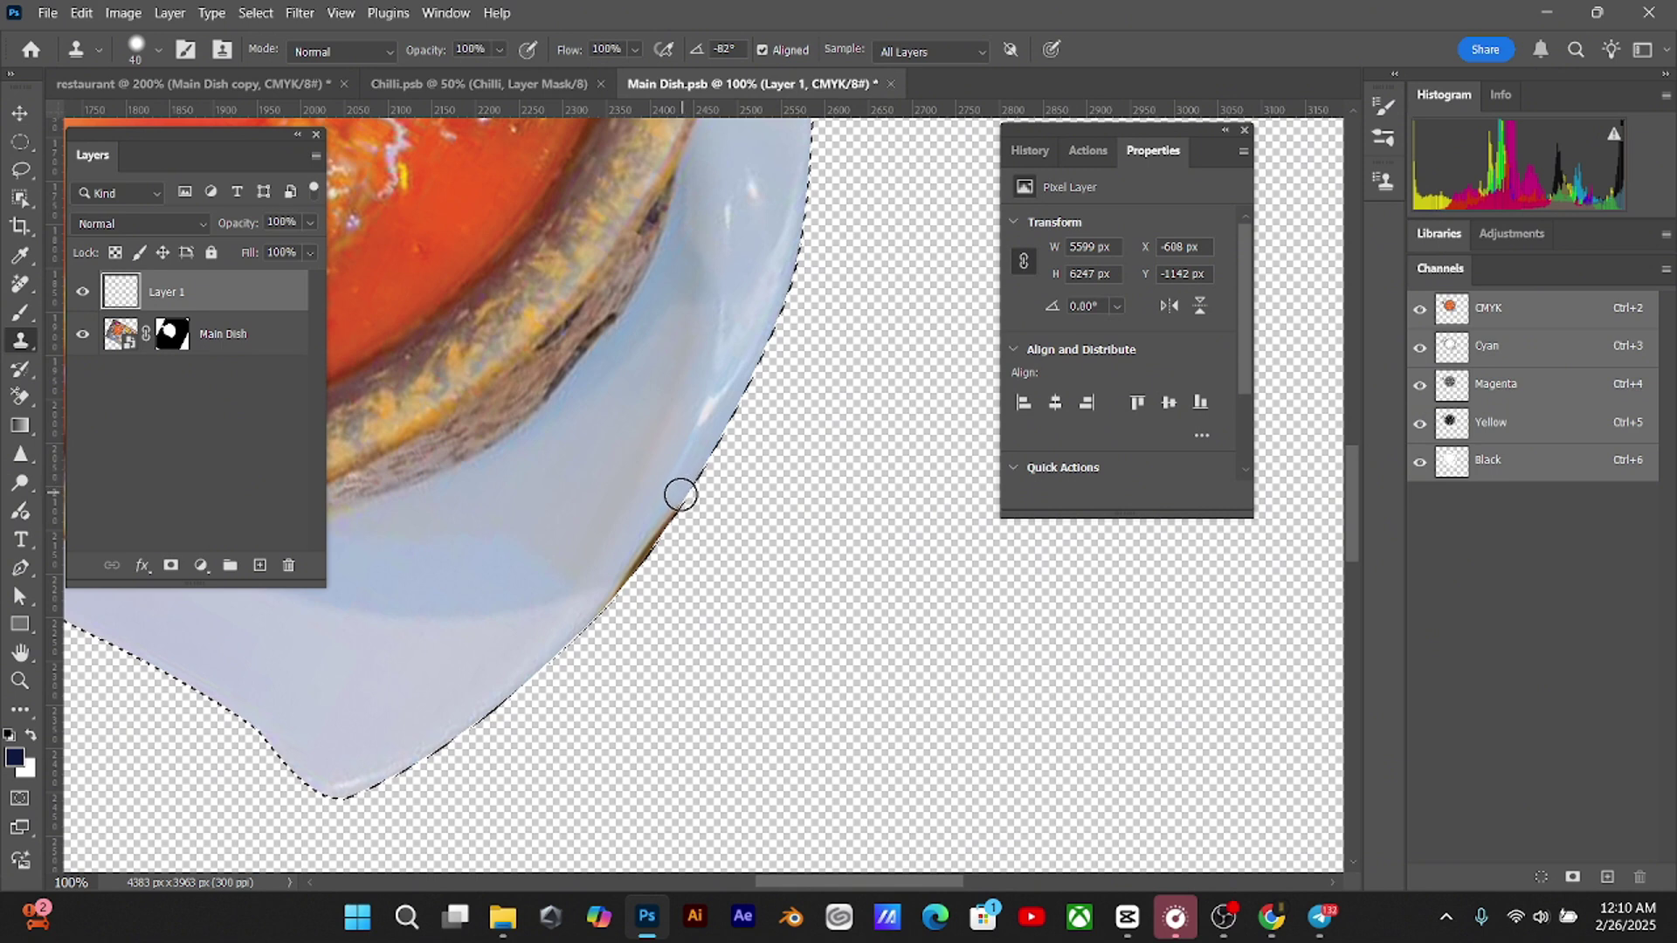
mouse_move(672, 504)
mouse_down()
mouse_move(634, 553)
mouse_move(711, 474)
mouse_move(568, 614)
mouse_up()
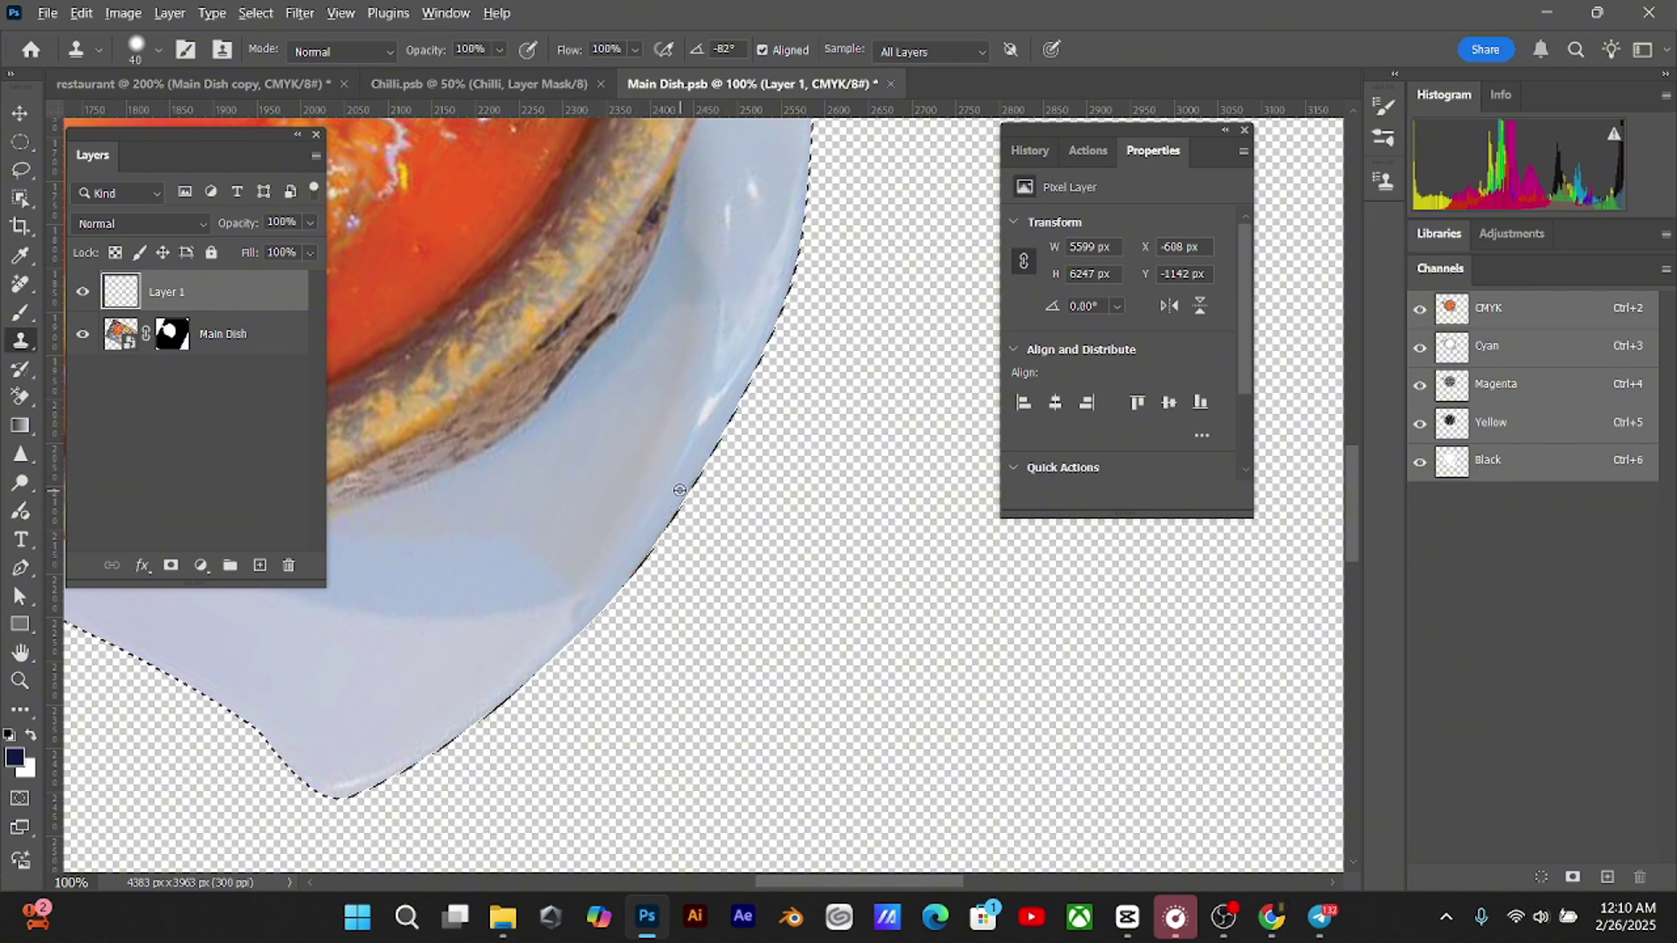
drag(679, 490, 545, 714)
key(ctrl+d)
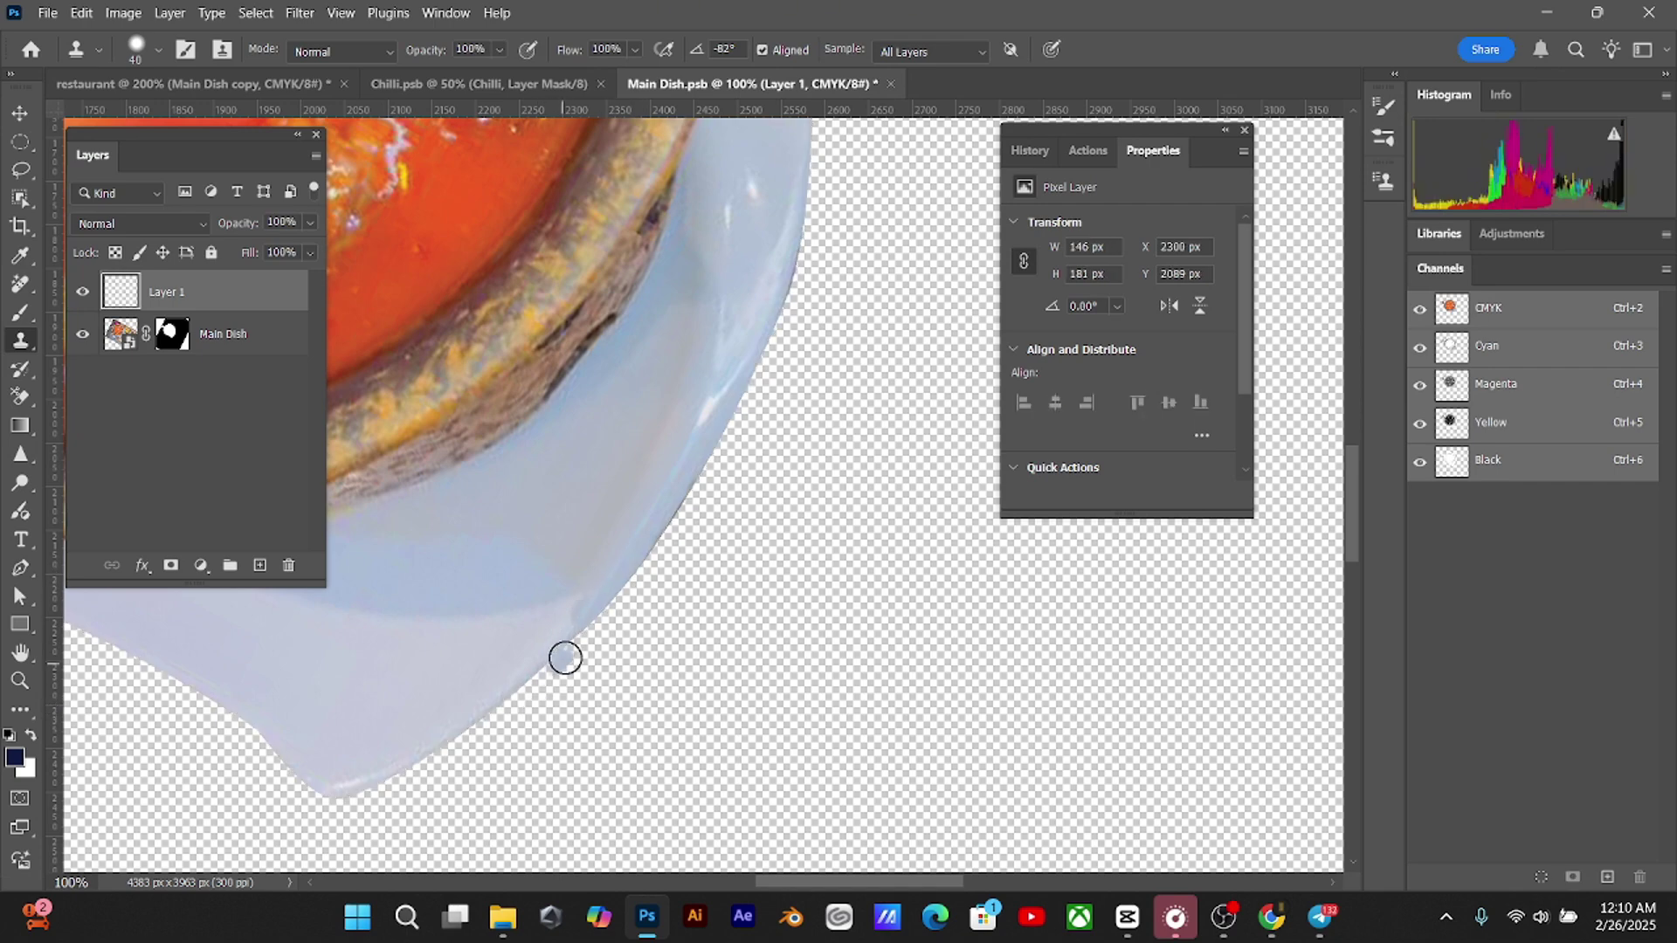
Target the Main Dish layer mask with the Brush tool and reduce the brush to 6 px
scroll(680, 450, up, 2)
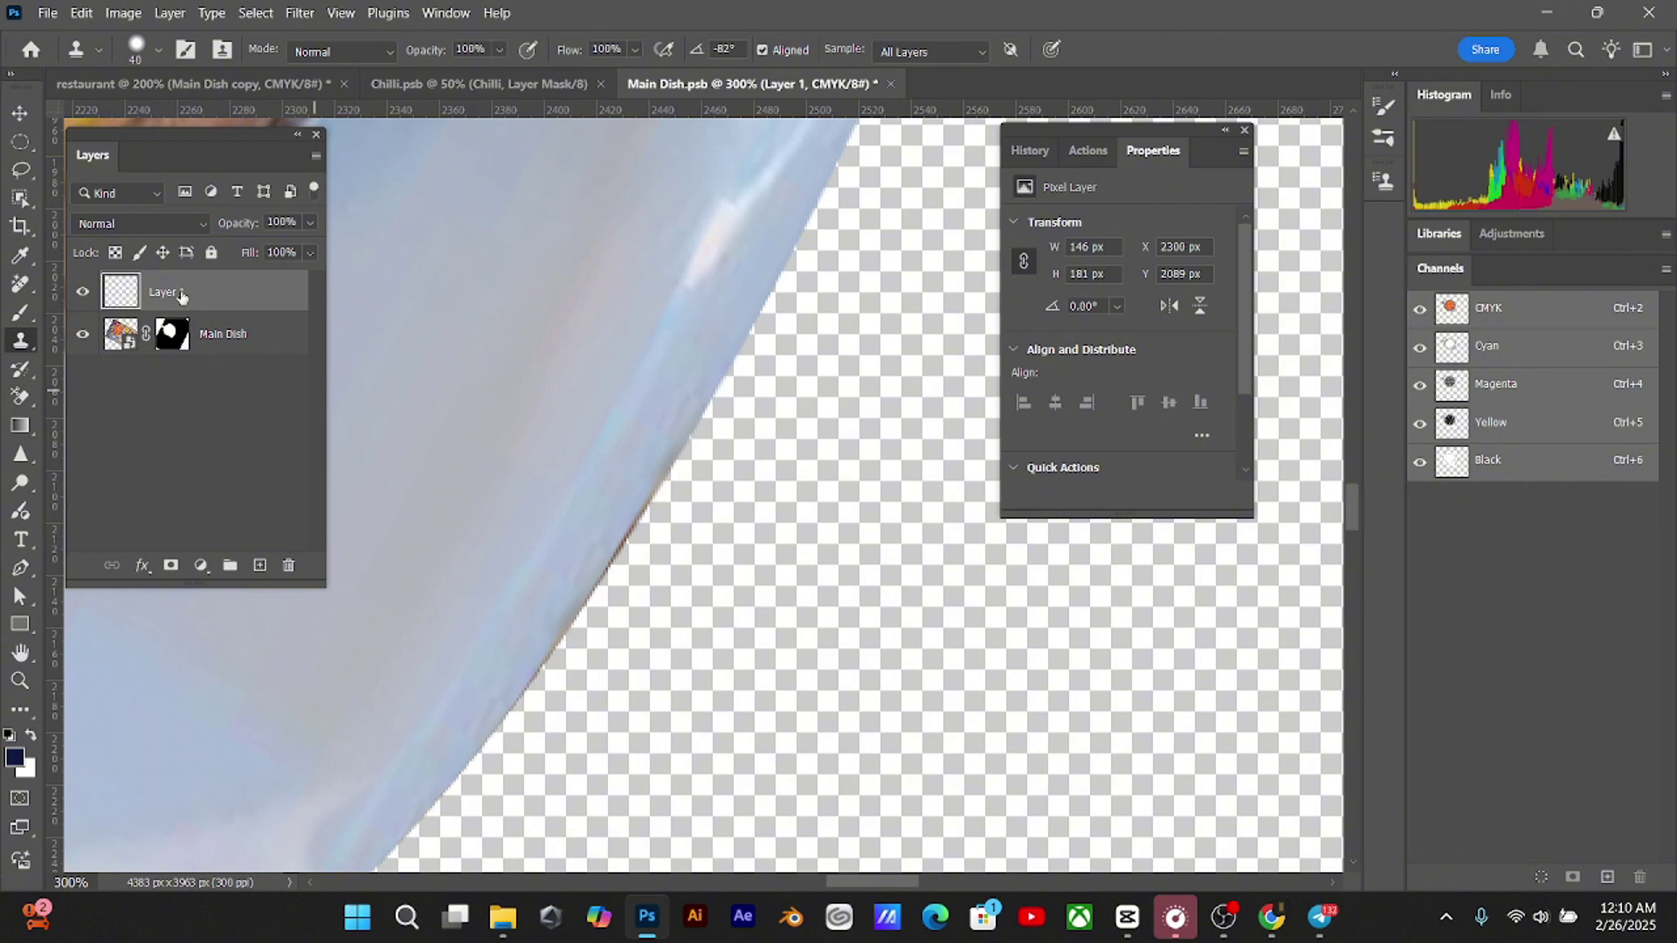
click(172, 334)
key(b)
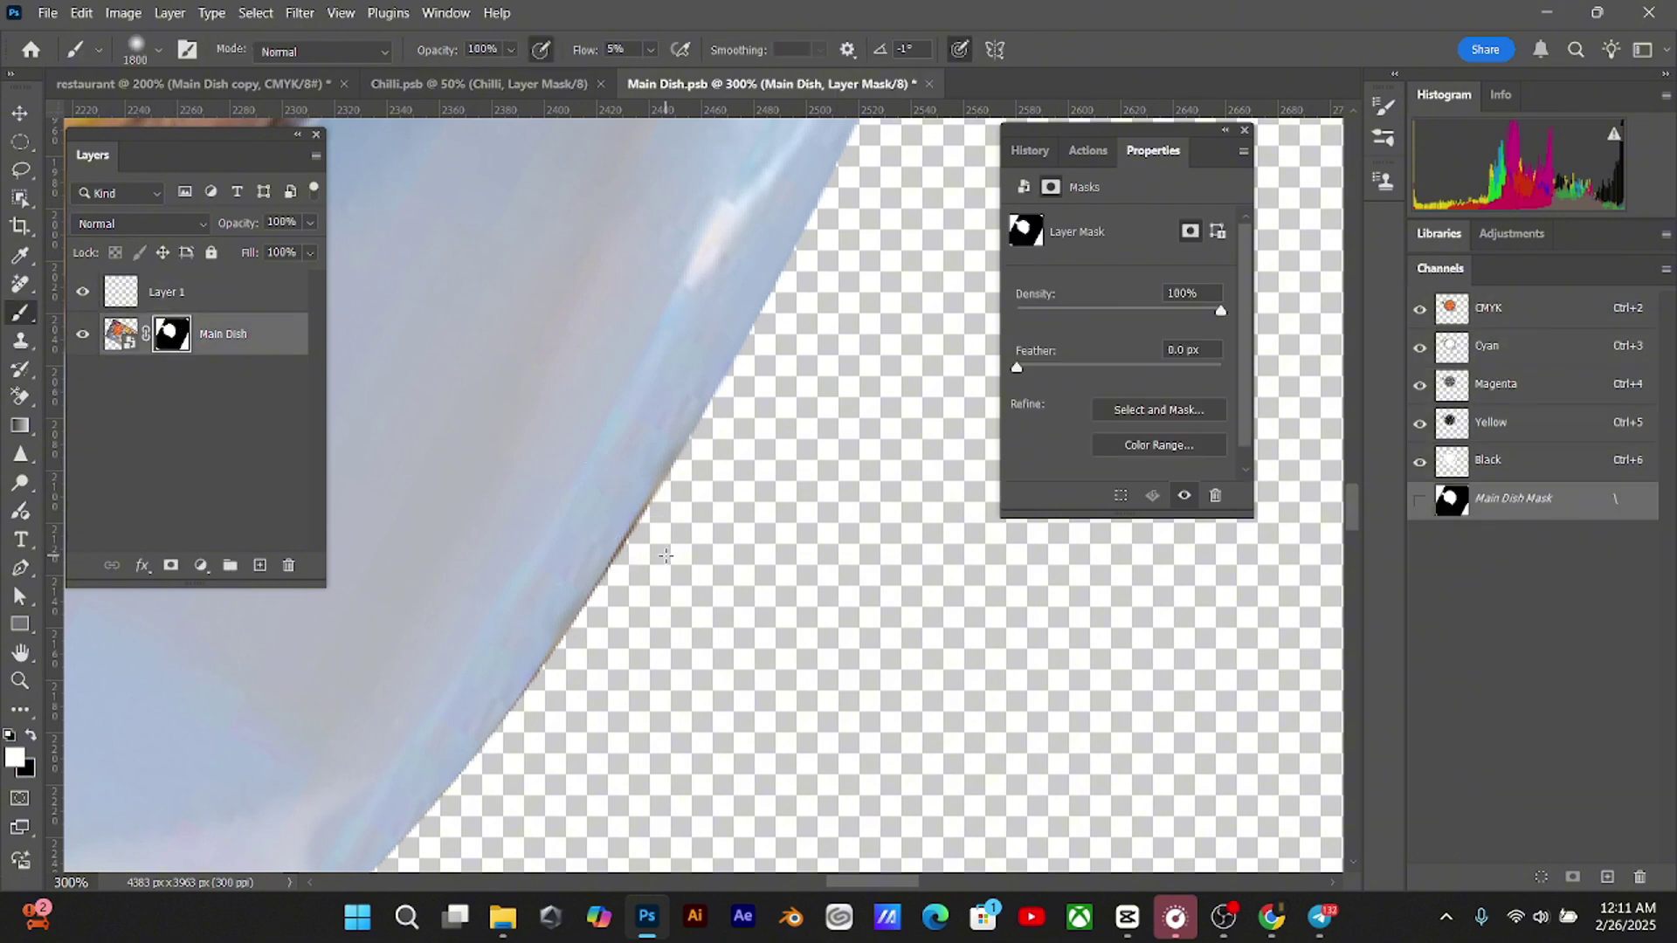
key(bracketleft)
key(bracketleft)
key(bracketleft)
key(bracketleft)
key(bracketleft)
key(bracketleft)
key(bracketleft)
key(bracketleft)
key(bracketleft)
key(bracketleft)
key(bracketleft)
key(bracketleft)
key(bracketleft)
key(bracketleft)
key(bracketleft)
key(bracketleft)
key(bracketleft)
key(bracketleft)
key(bracketleft)
key(bracketleft)
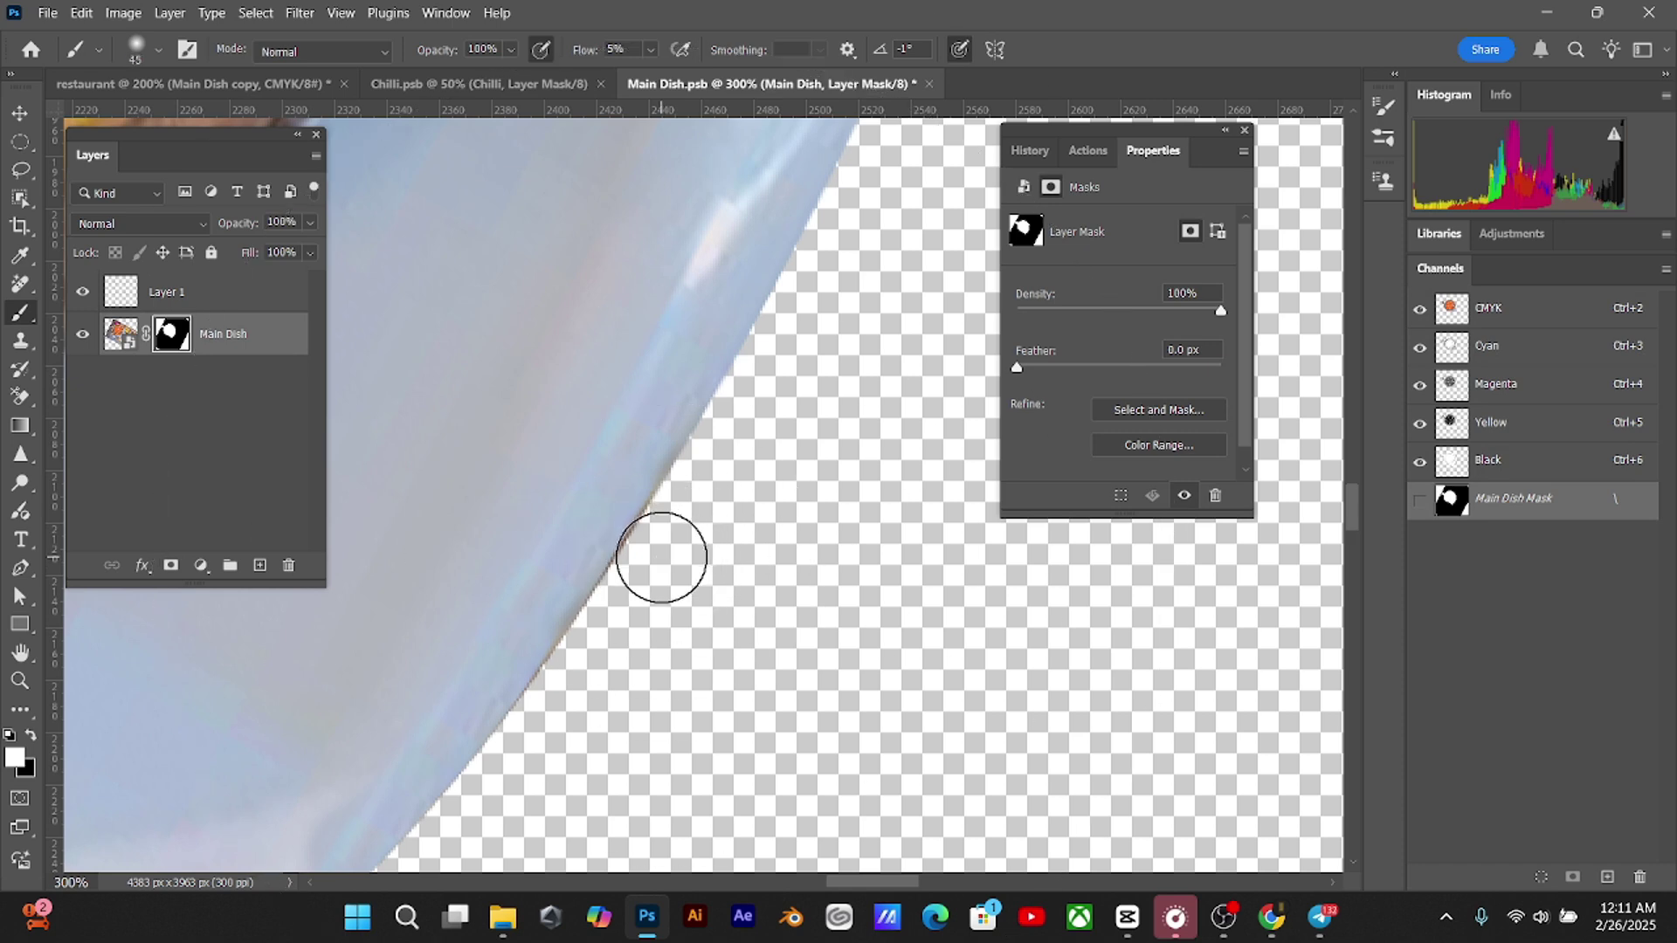
key(bracketleft)
key(bracketleft)
key(bracketleft)
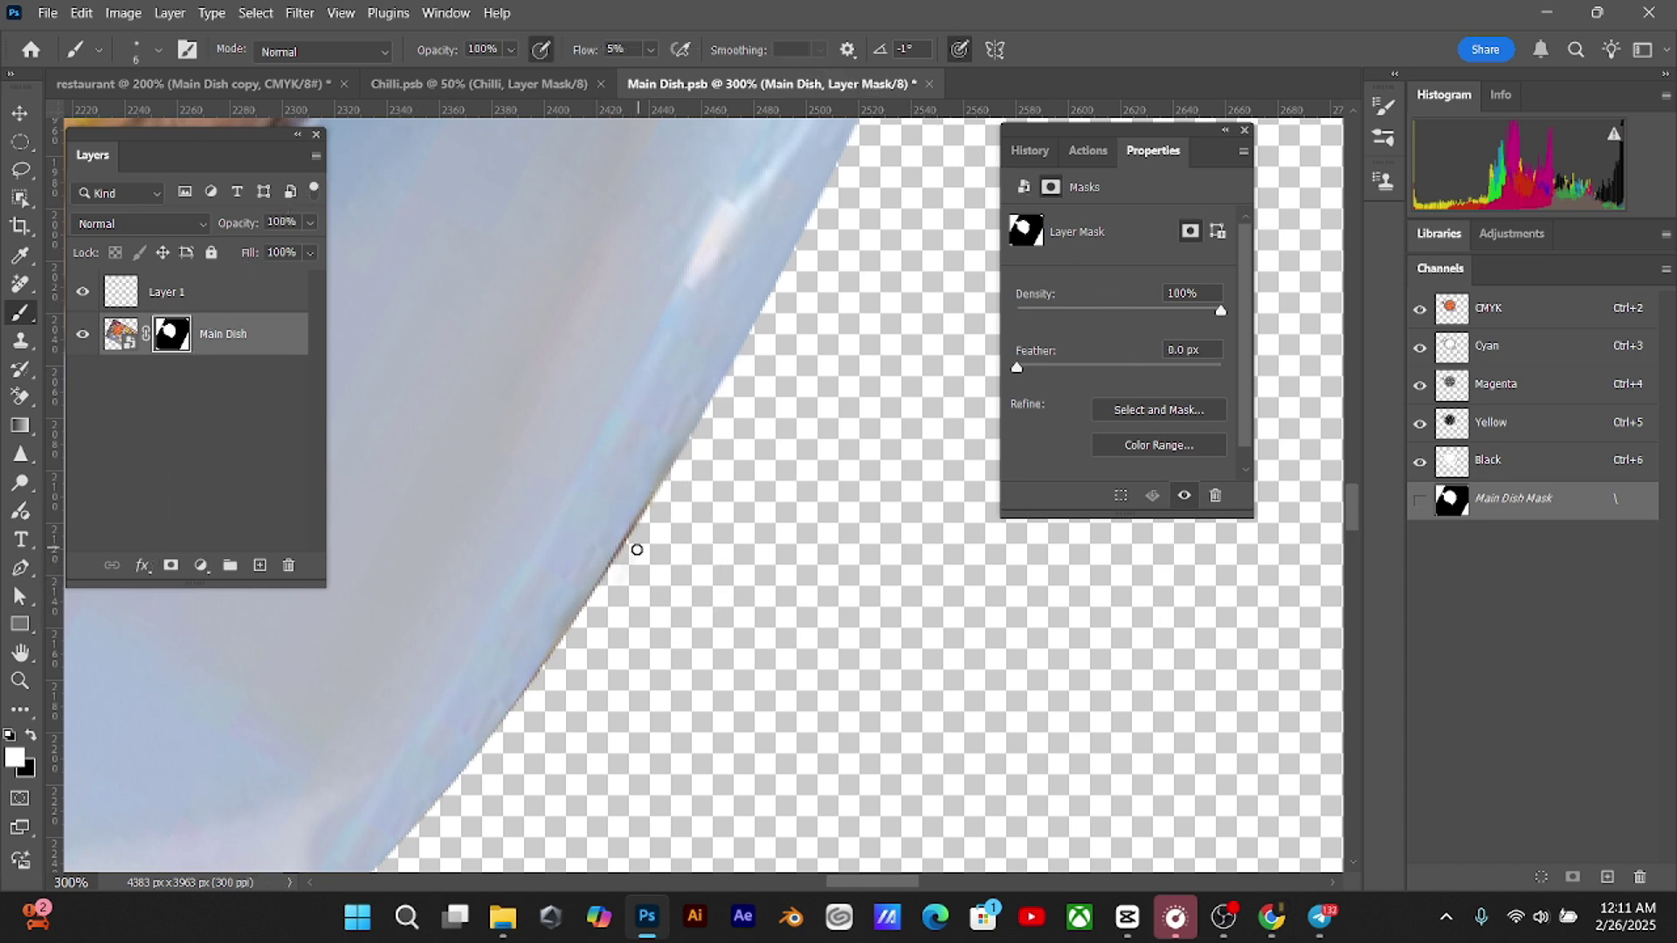
Raise the brush flow to 91% and paint black on the mask to hide the brown fringe along the napkin's edge
drag(622, 556, 637, 537)
drag(657, 50, 740, 75)
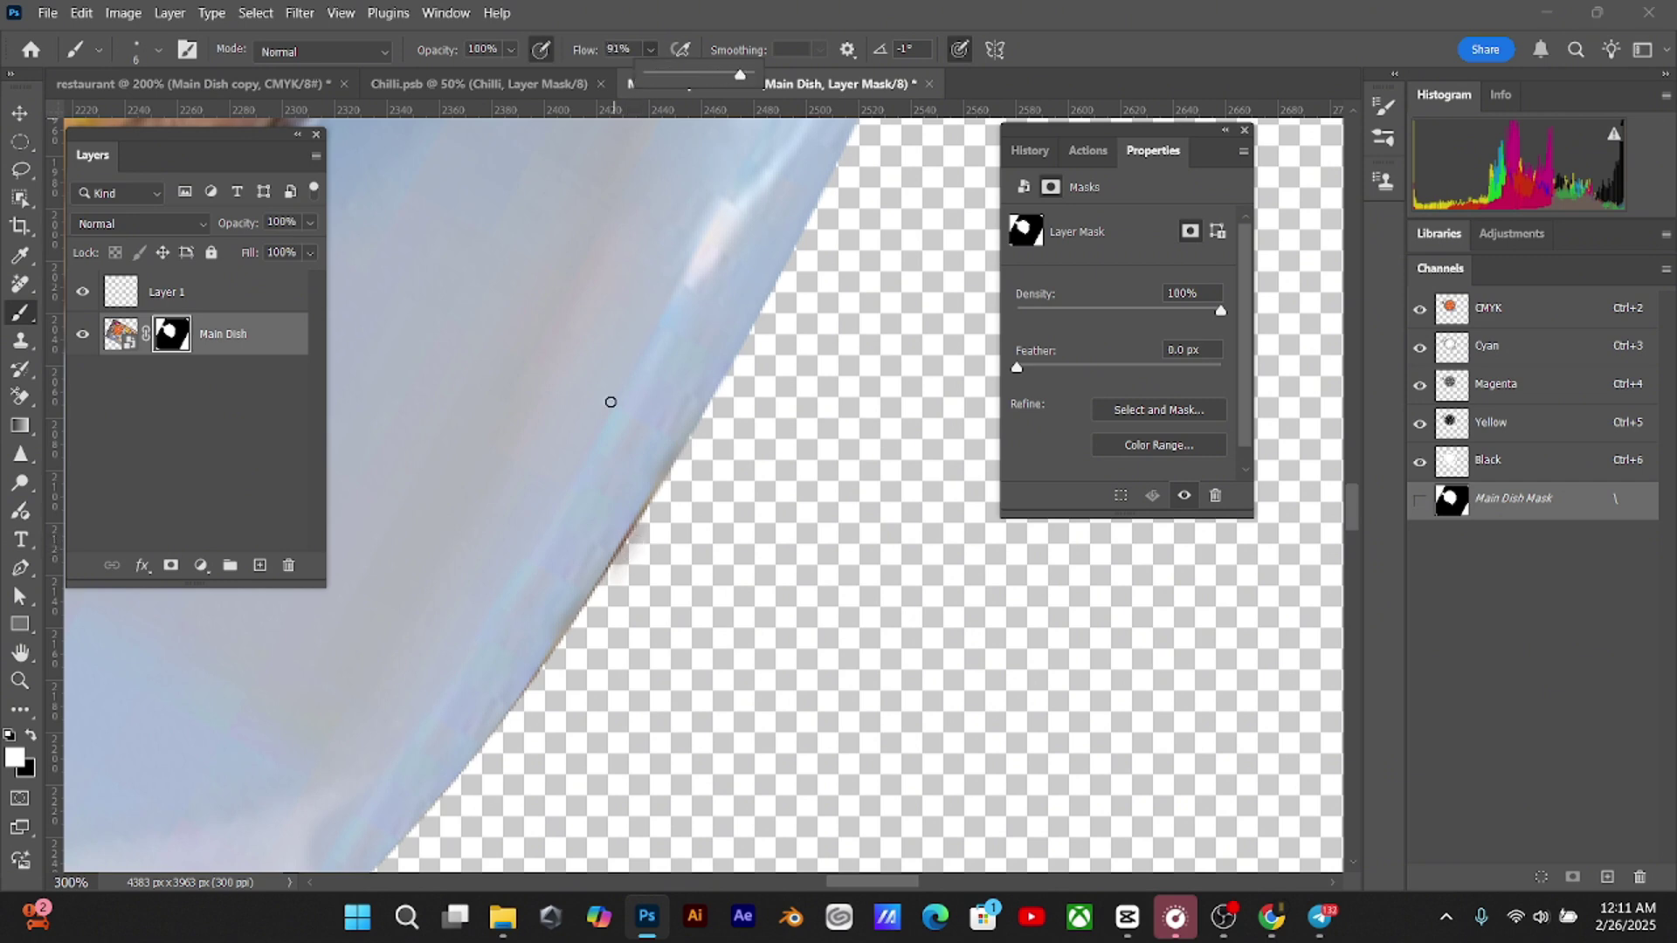
click(627, 567)
key(x)
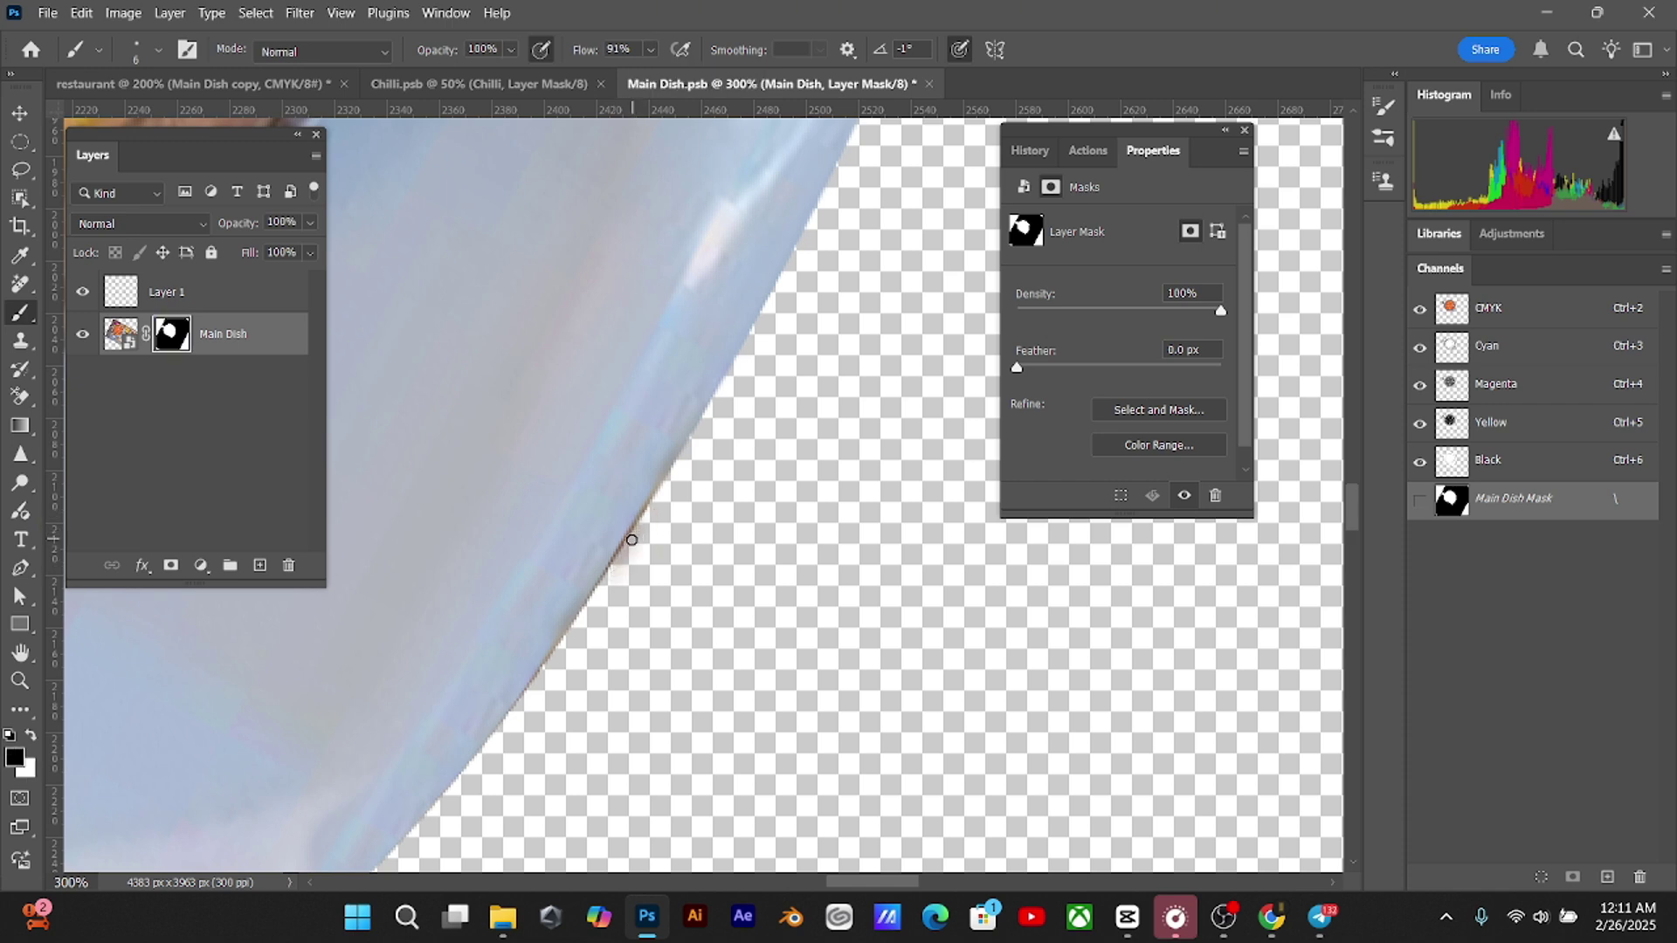
drag(627, 542, 651, 513)
drag(617, 560, 588, 610)
Save the edited Main Dish contents and inspect the napkin's edge up close in the restaurant poster
scroll(612, 569, down, 7)
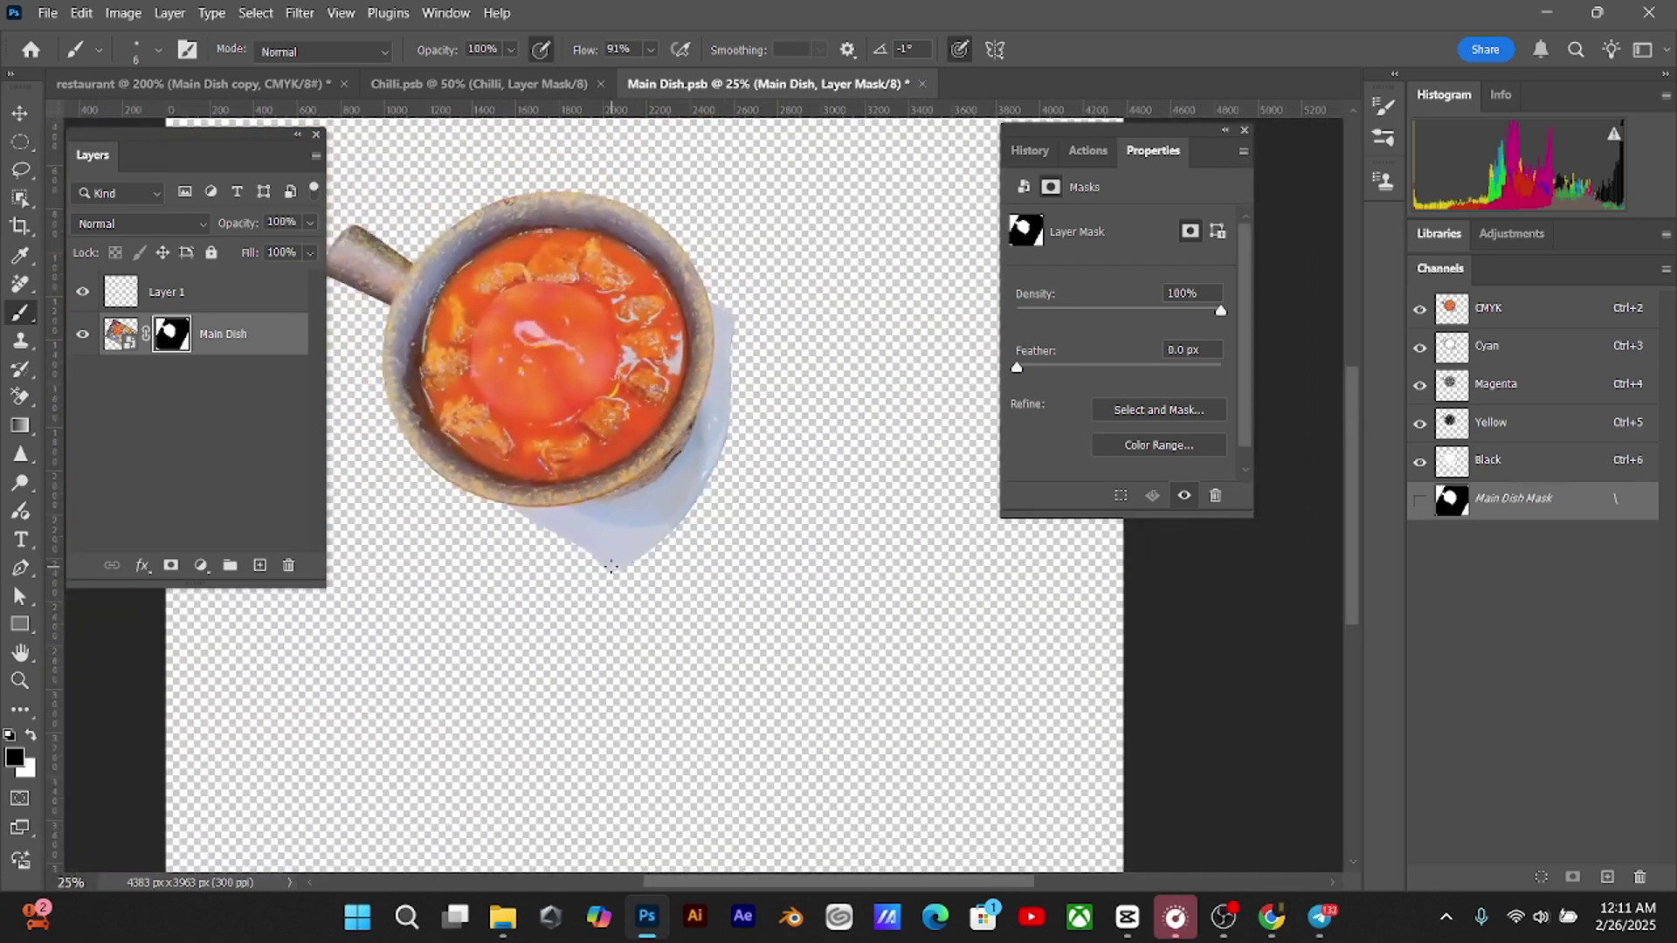
key(ctrl+s)
click(428, 86)
click(288, 87)
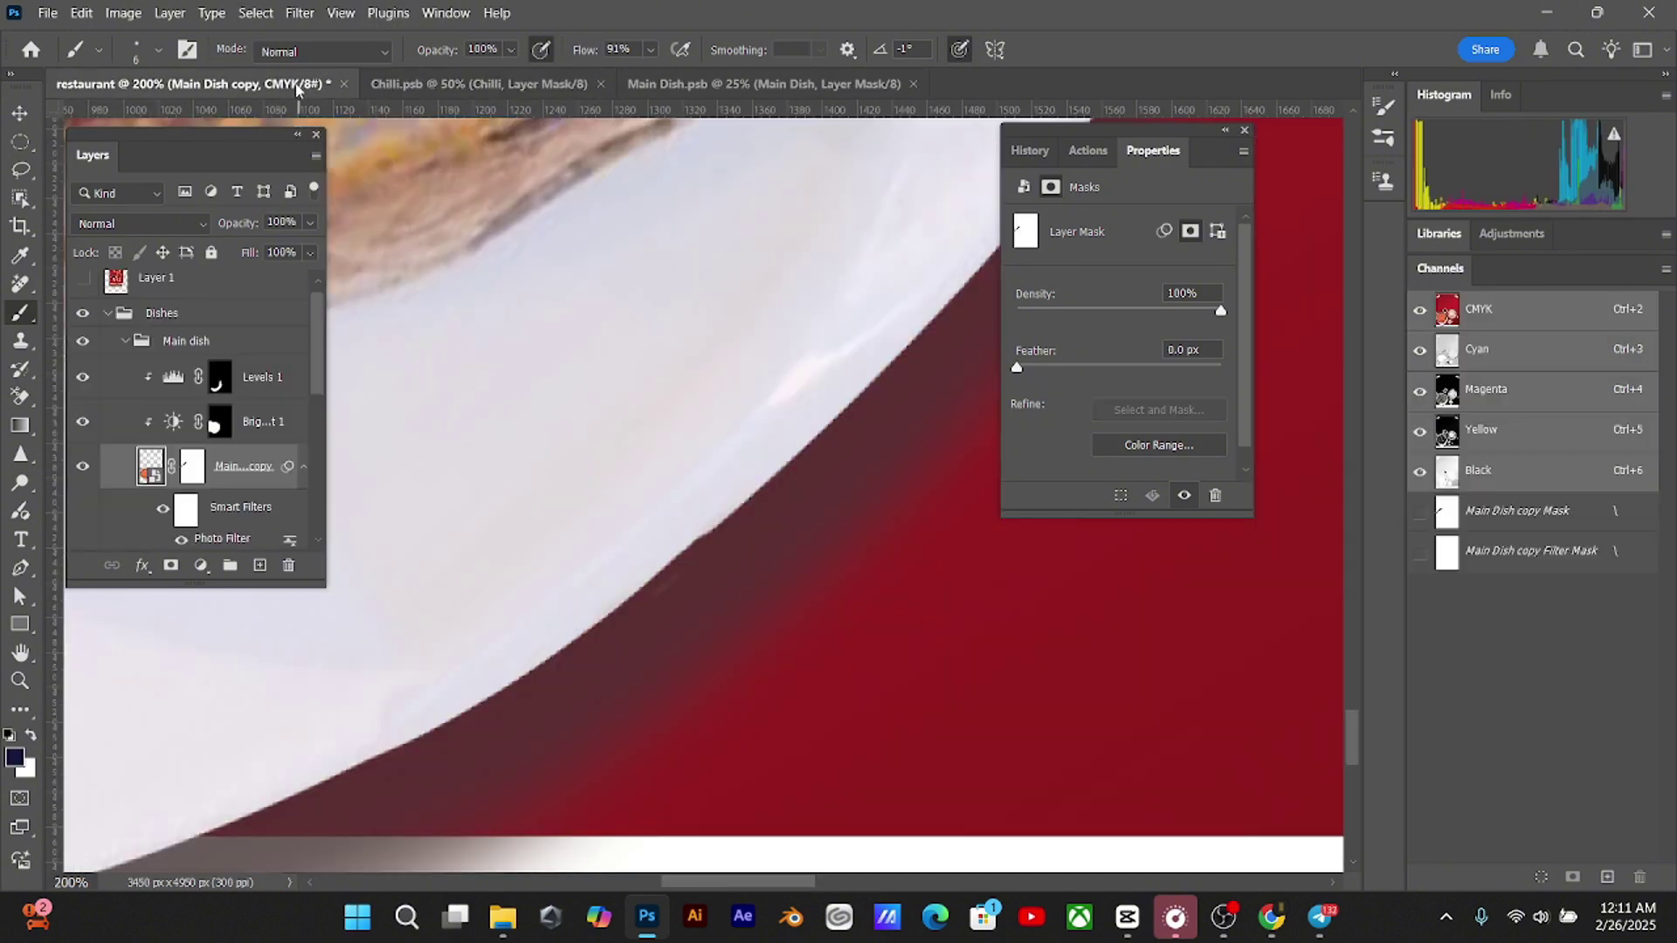
key(ctrl+minus)
key(ctrl+minus)
key(ctrl+minus)
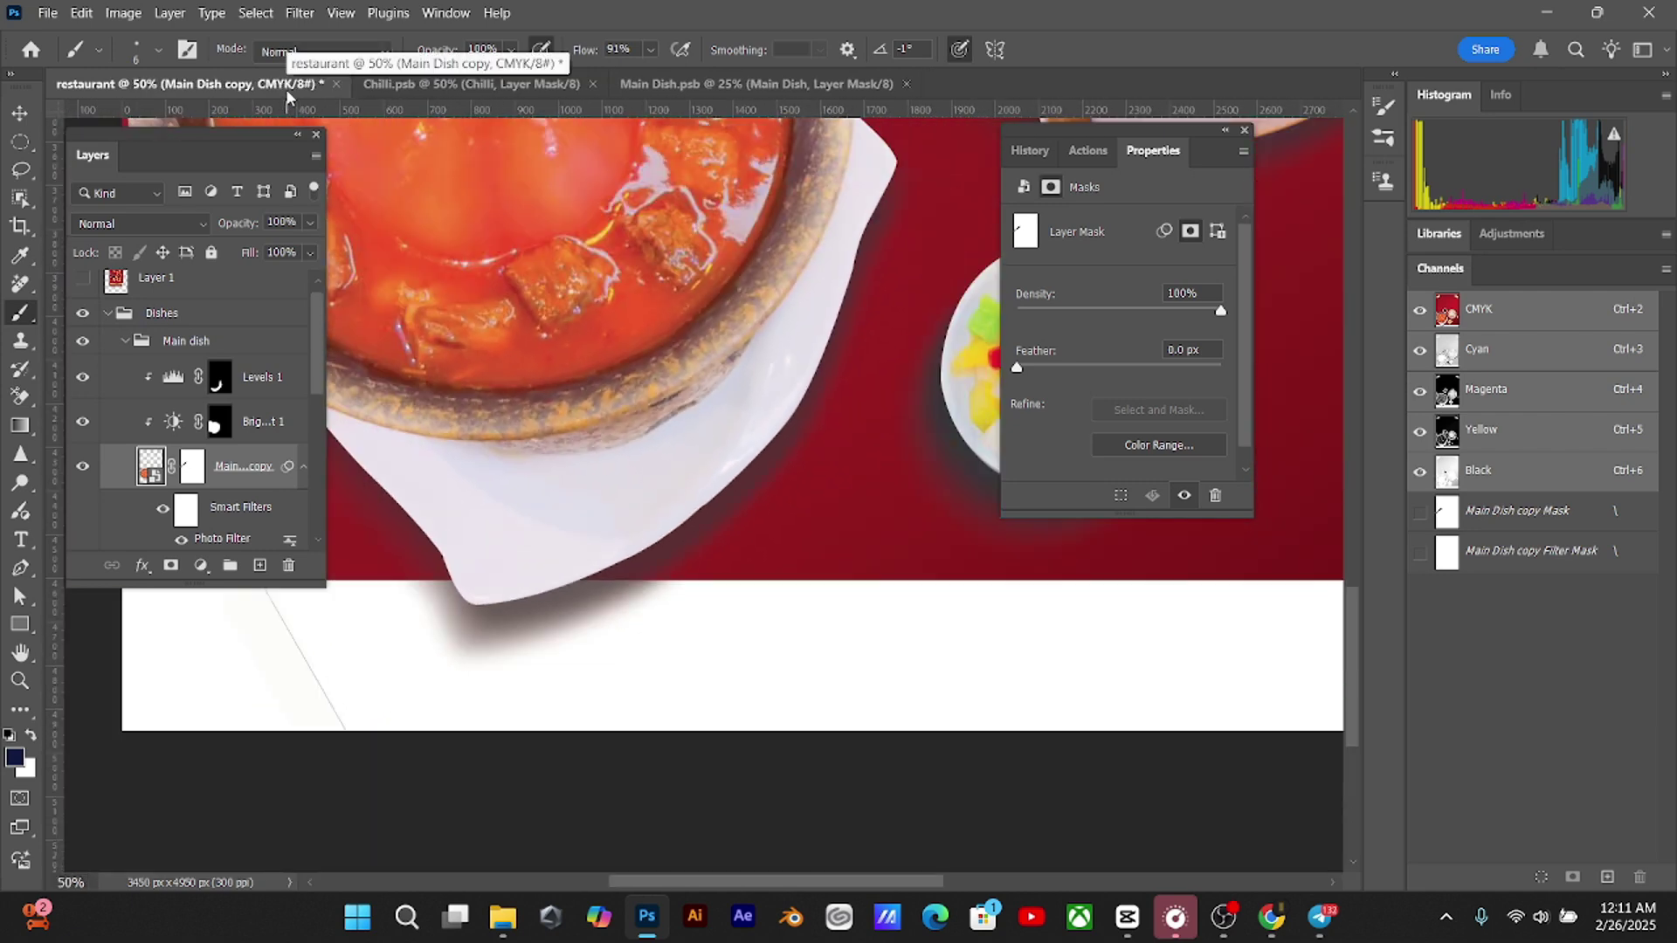
key(ctrl+plus)
key(ctrl+plus)
key(ctrl+plus)
key(ctrl+plus)
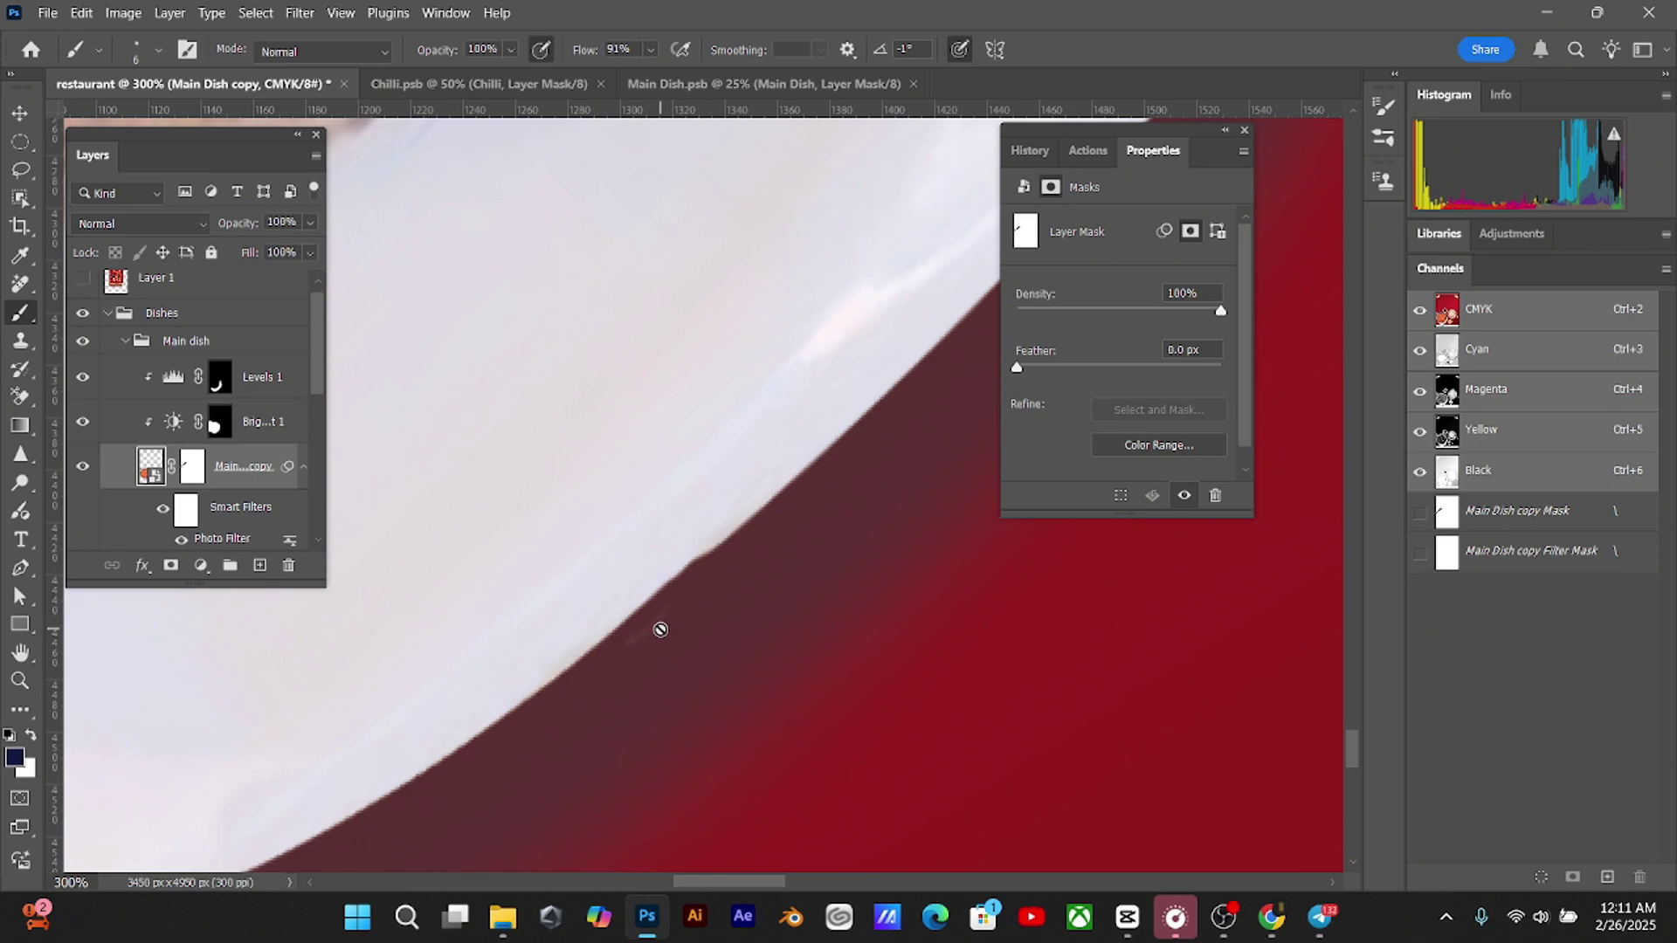
In the Main Dish document, add a black (000000) solid color fill layer and place it beneath the Main Dish layer
click(683, 87)
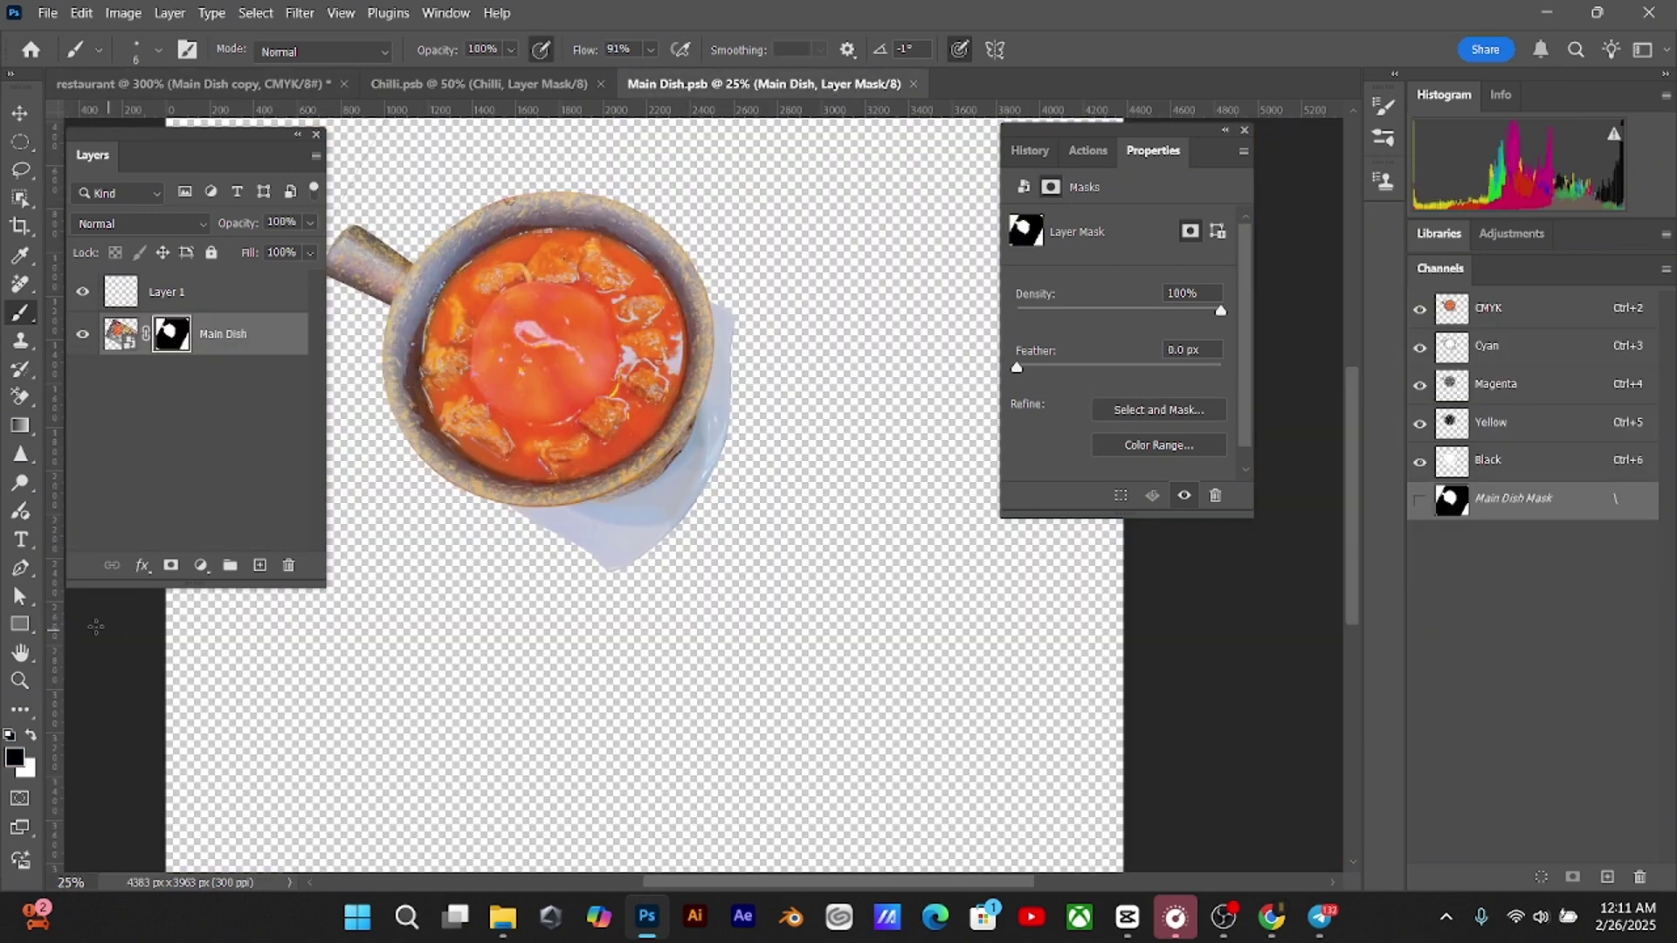
click(199, 565)
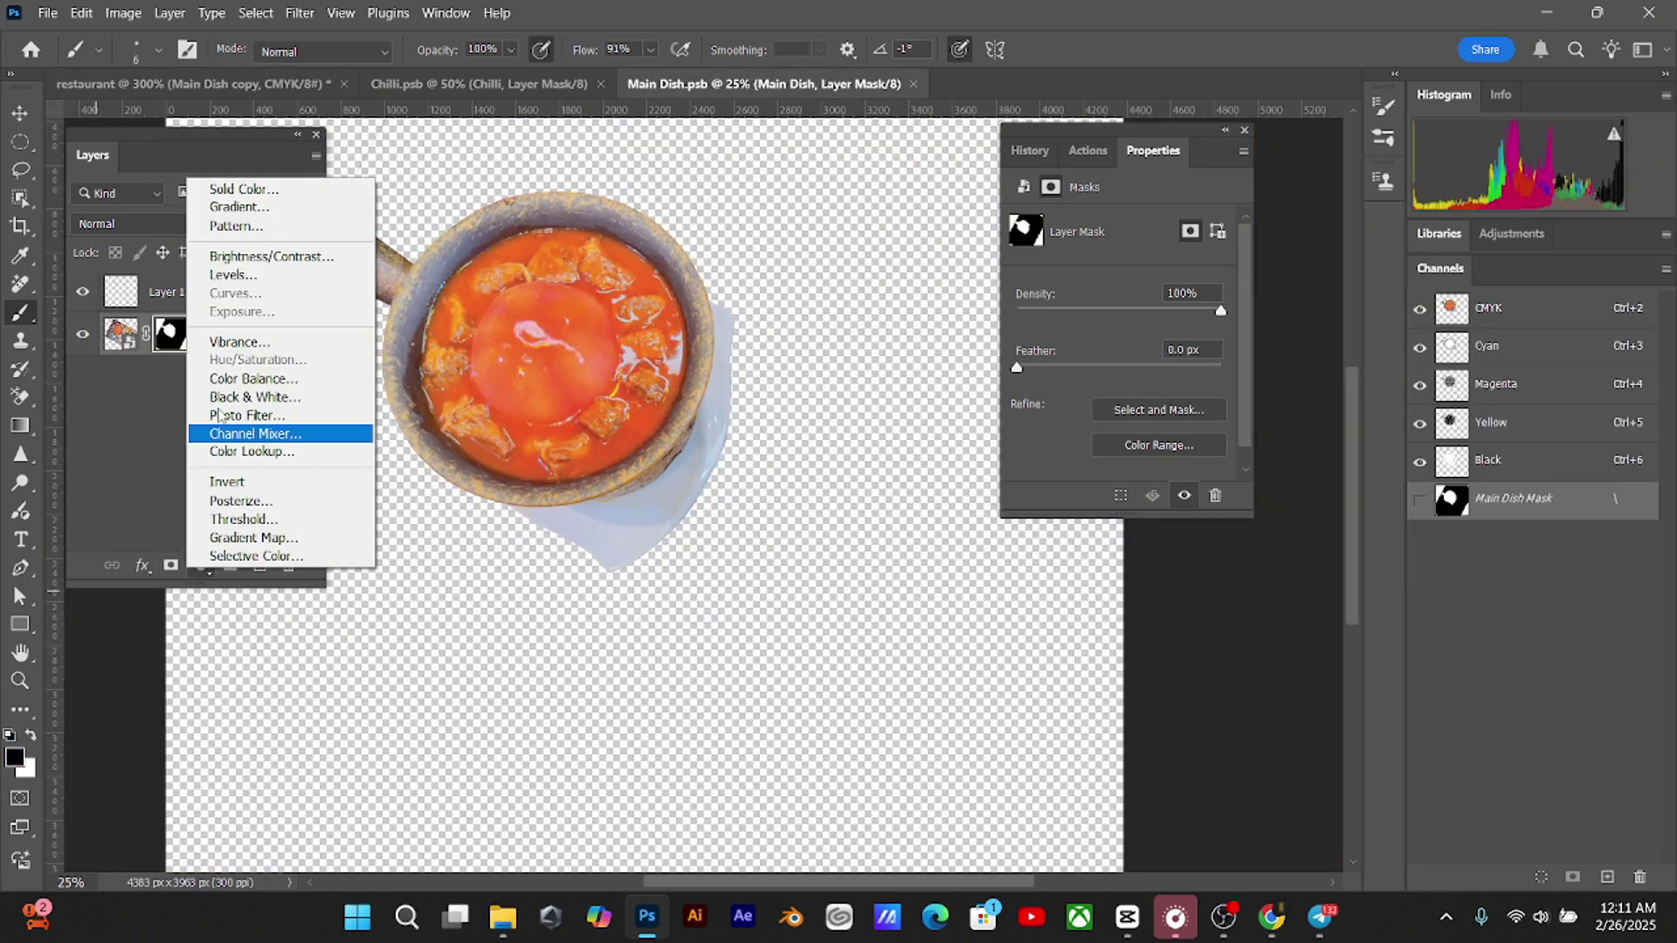
click(244, 184)
drag(979, 710, 776, 821)
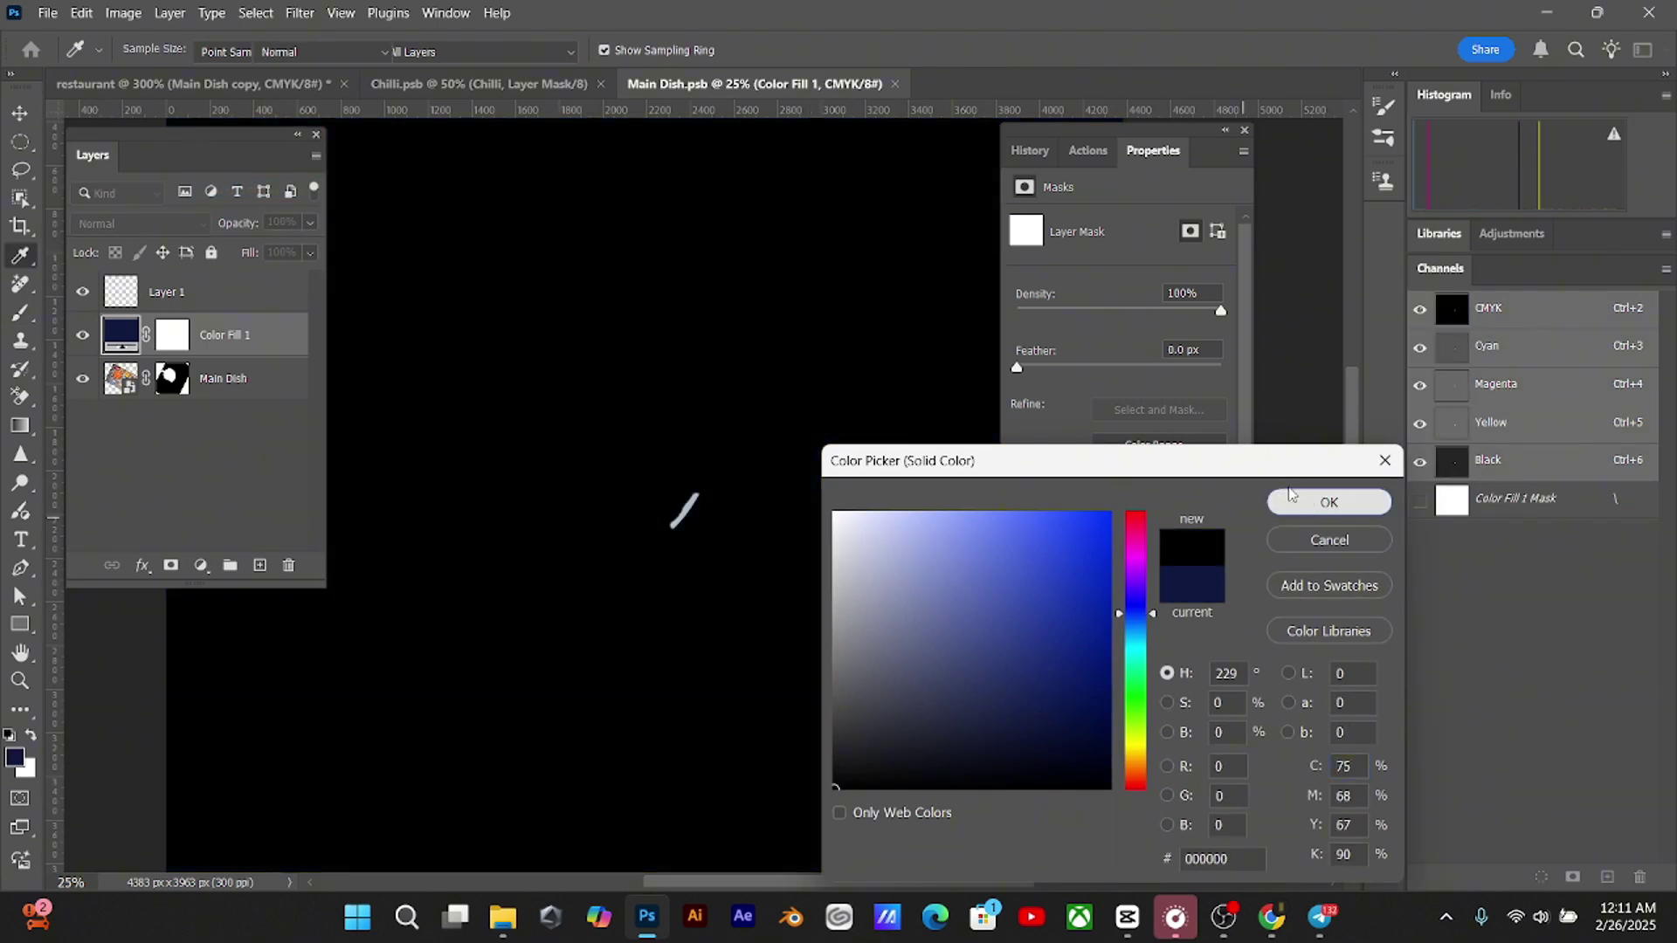
click(1328, 503)
drag(264, 323, 243, 406)
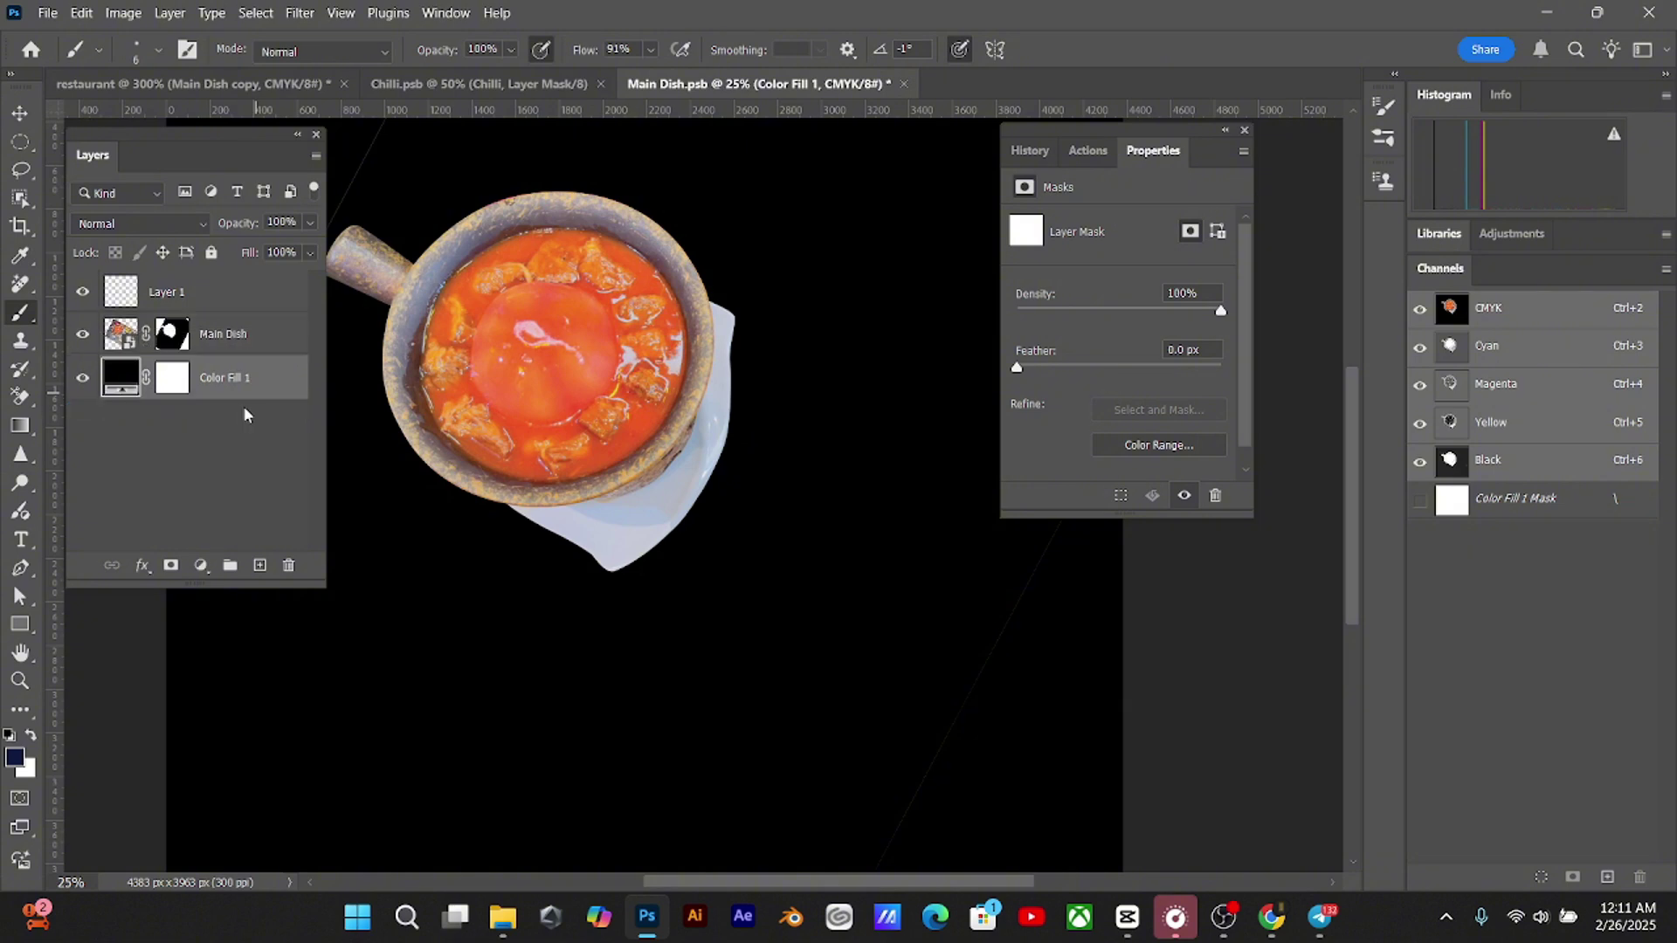
Paint black on the Main Dish layer mask to trim the bump and faint smudge at the napkin's cut-out edge
scroll(595, 539, up, 7)
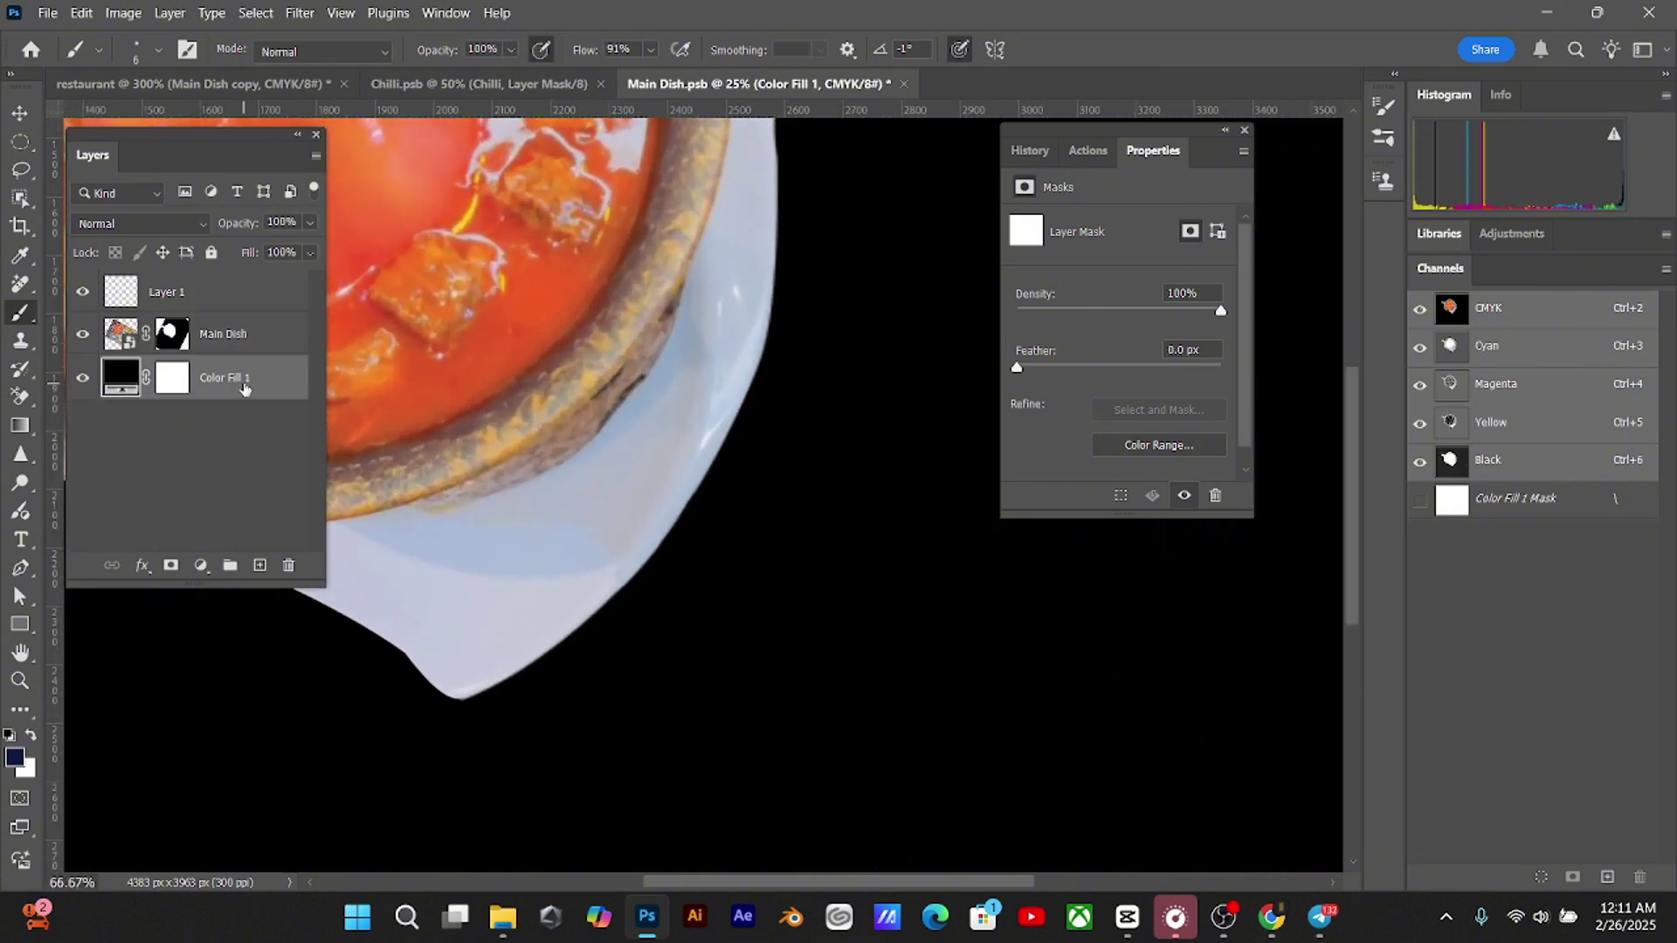
drag(595, 540, 563, 485)
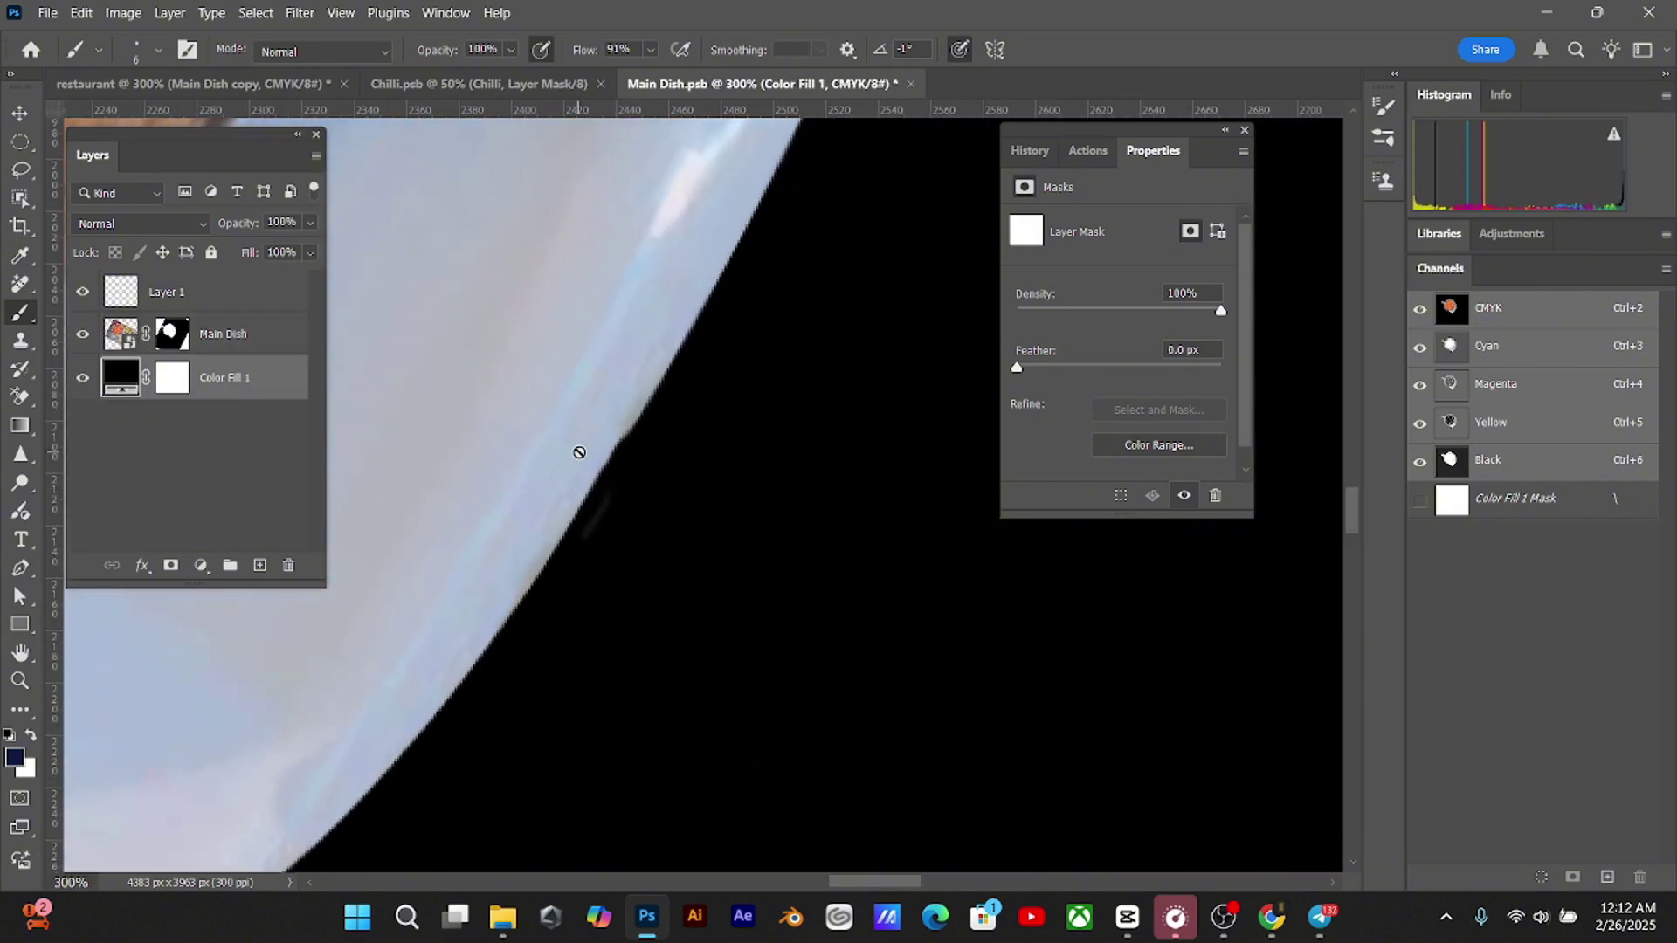
click(174, 338)
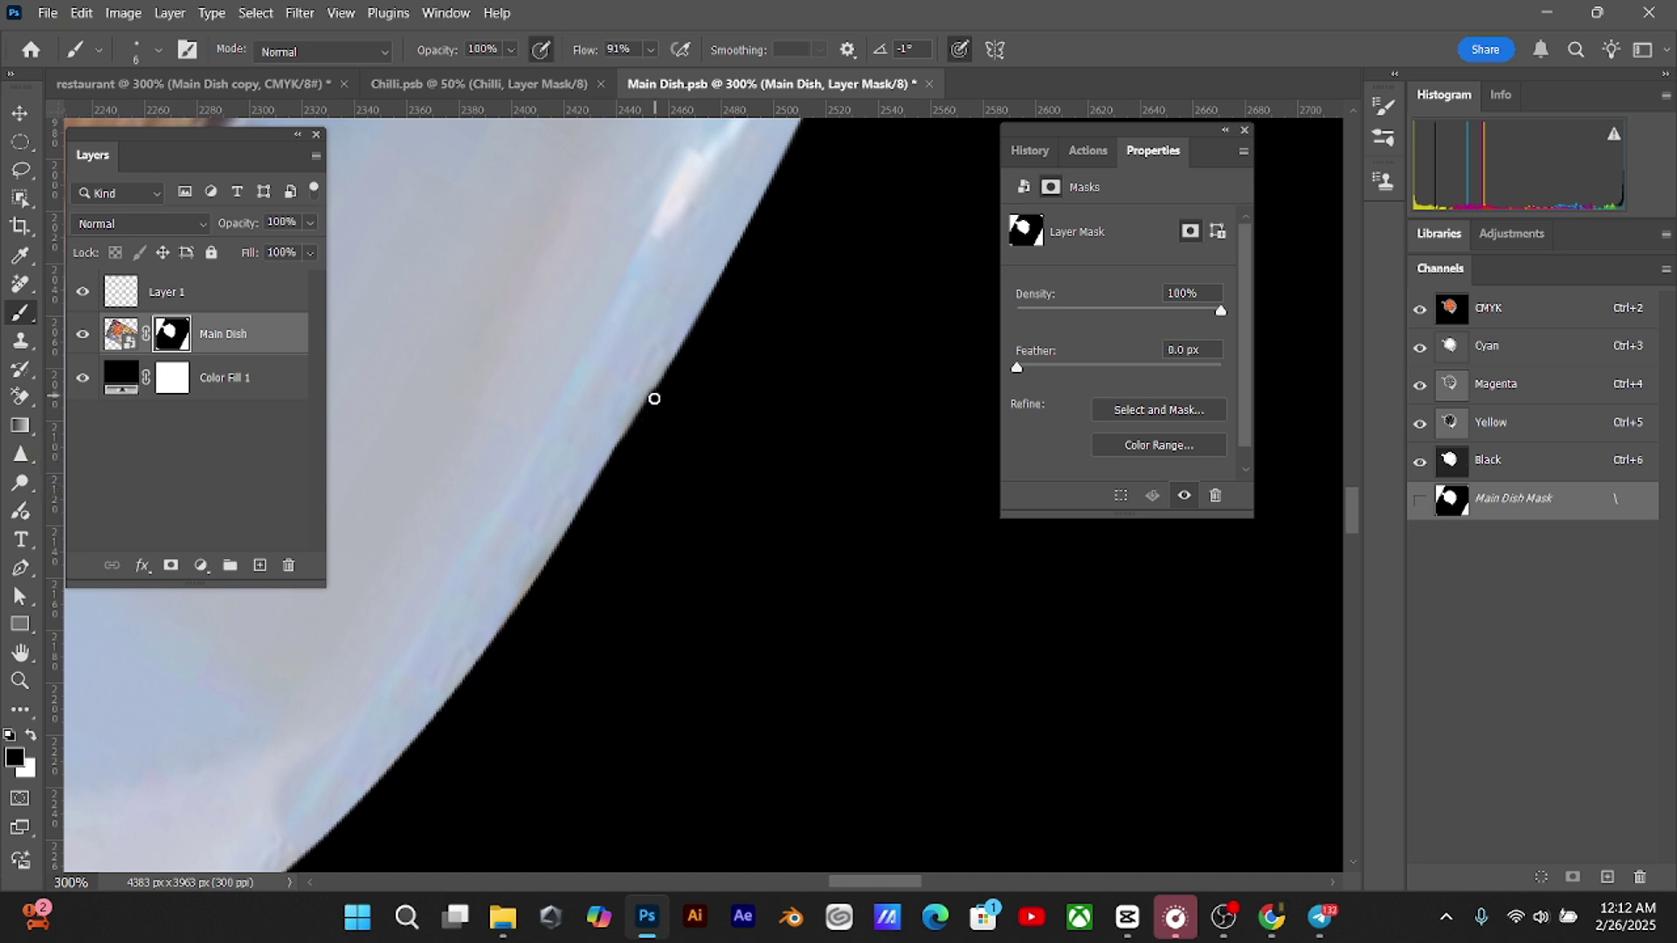
key(ctrl+z)
key(x)
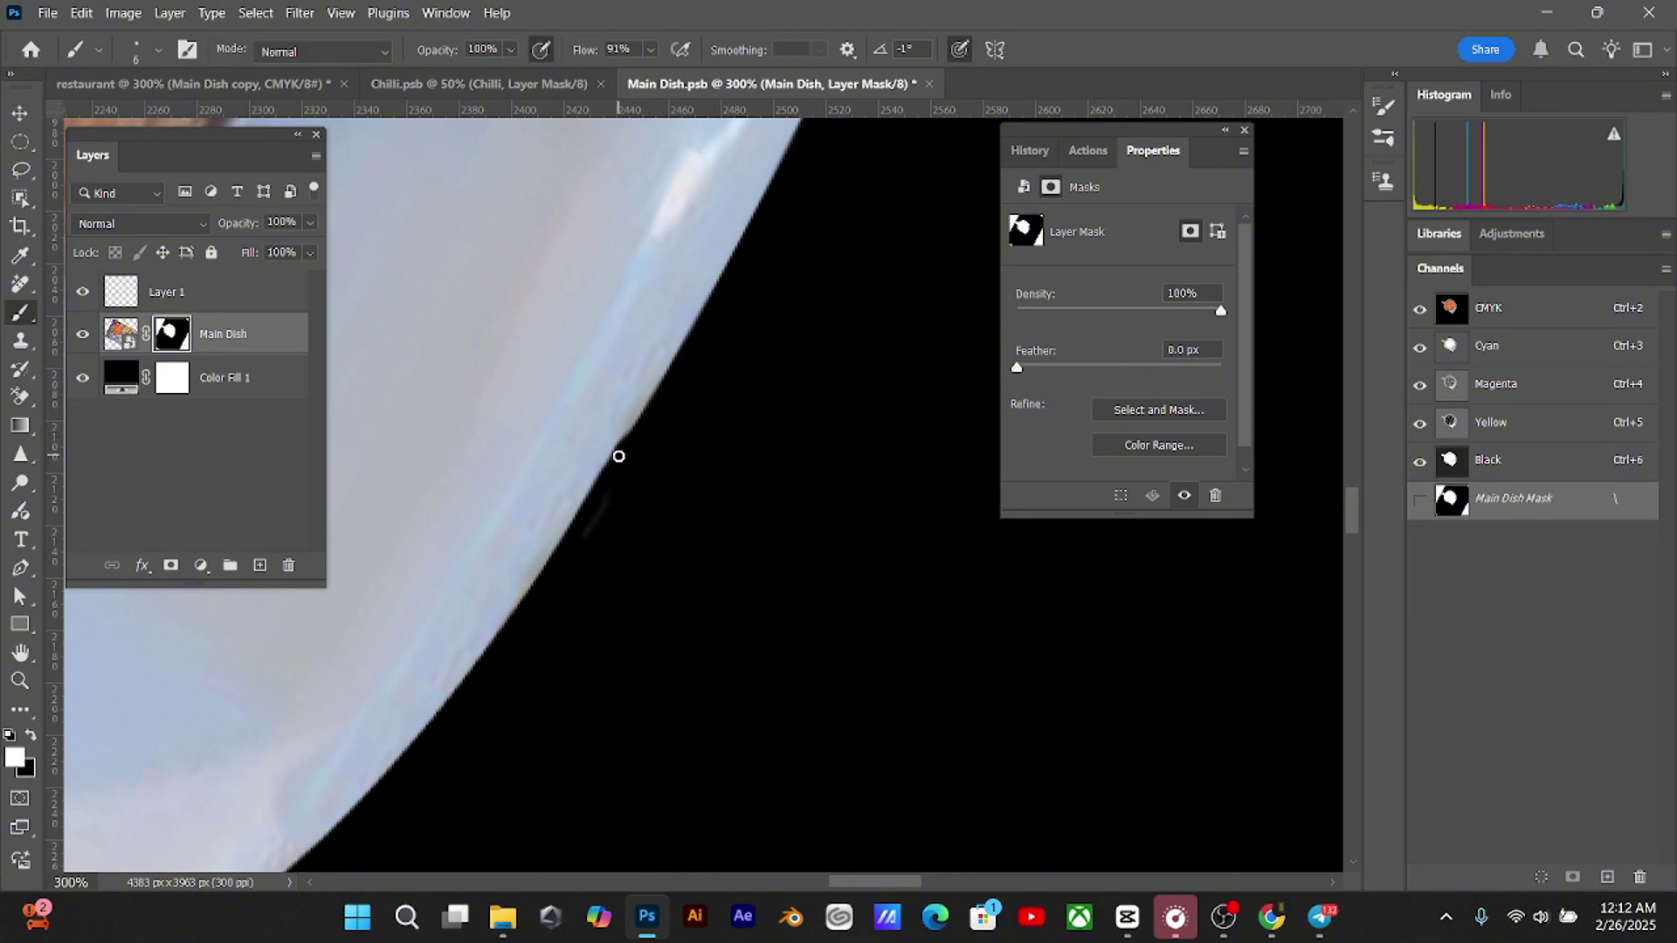
click(618, 457)
key(ctrl+z)
key(x)
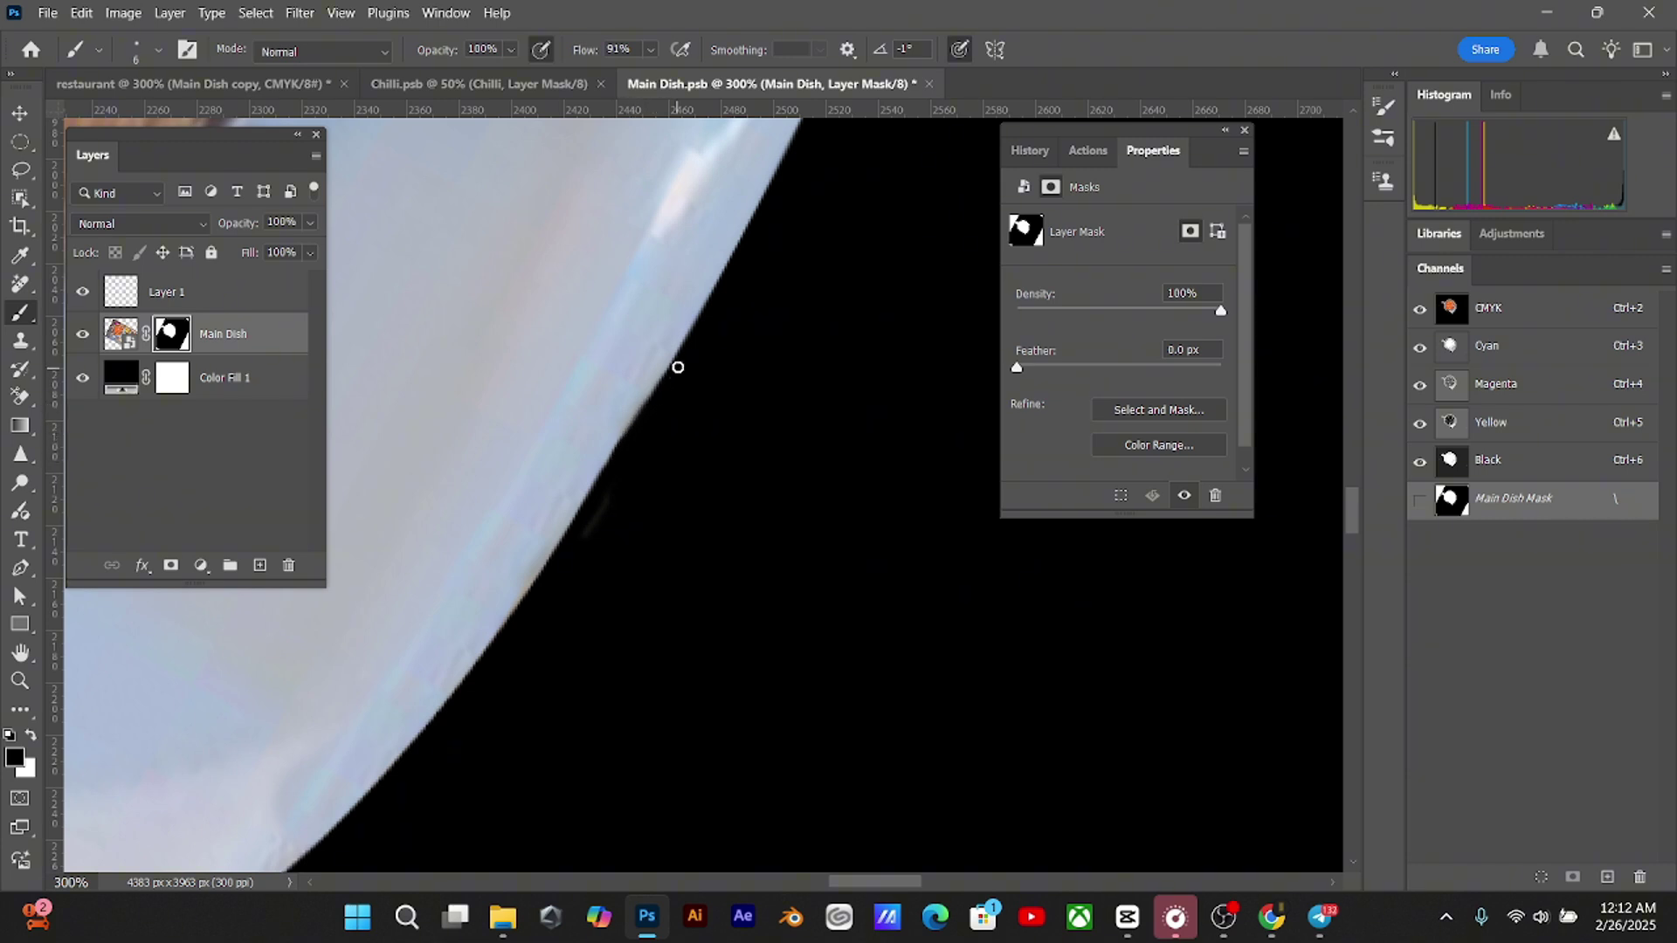
drag(576, 560, 595, 536)
key(ctrl+p)
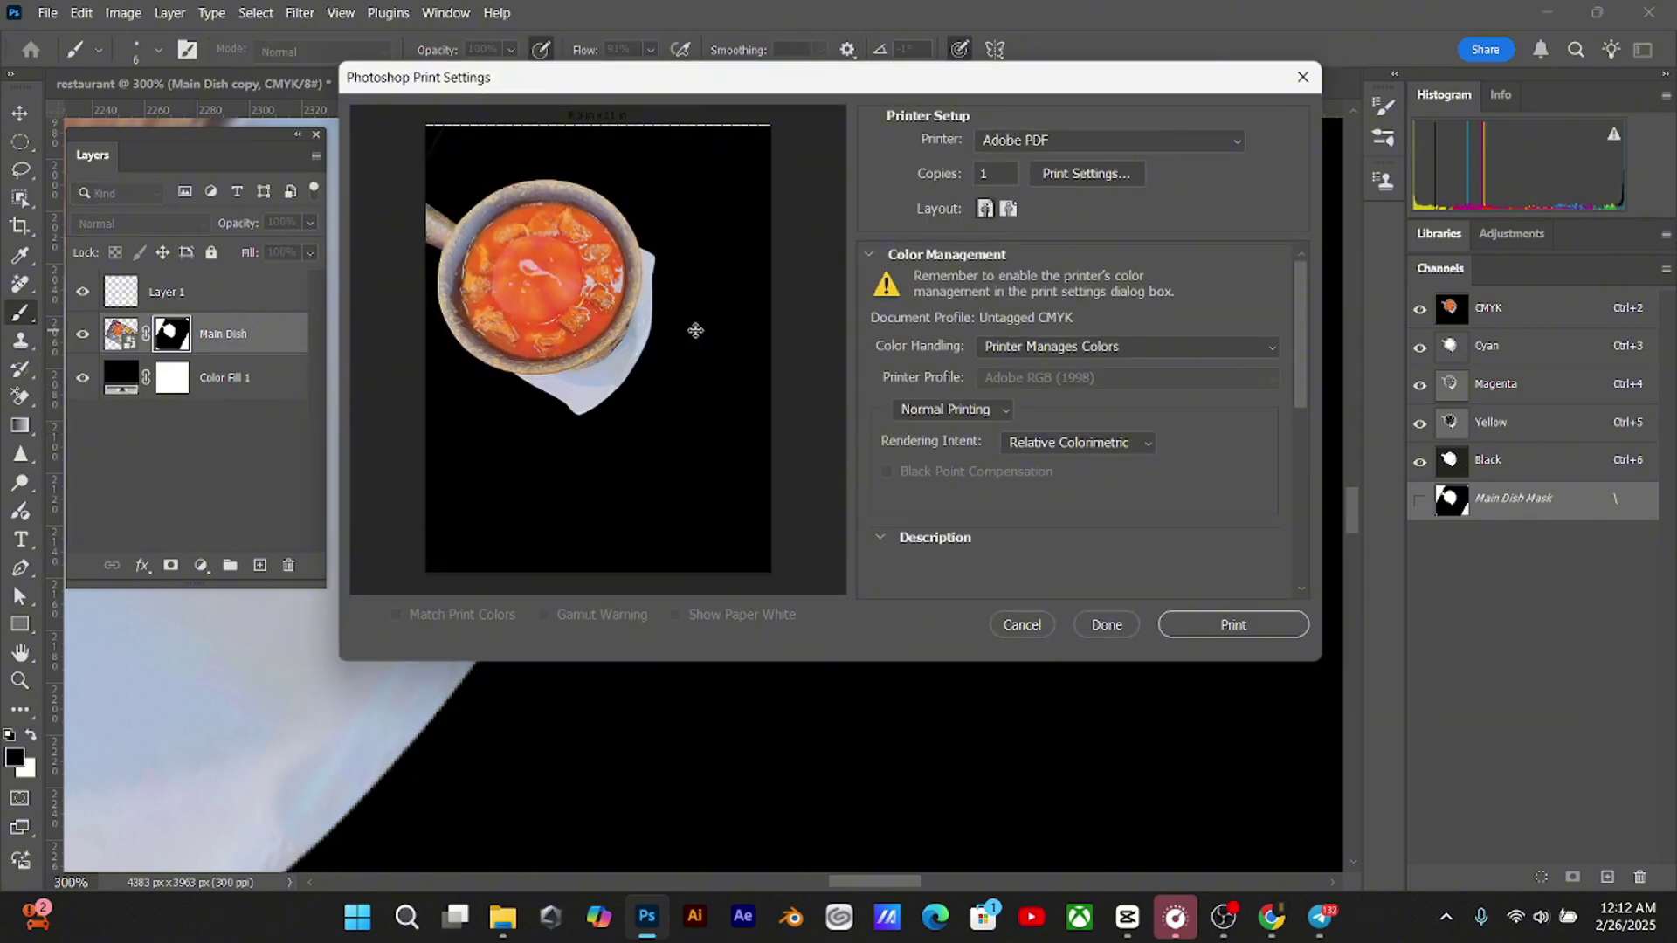
click(1019, 625)
scroll(1018, 603, down, 3)
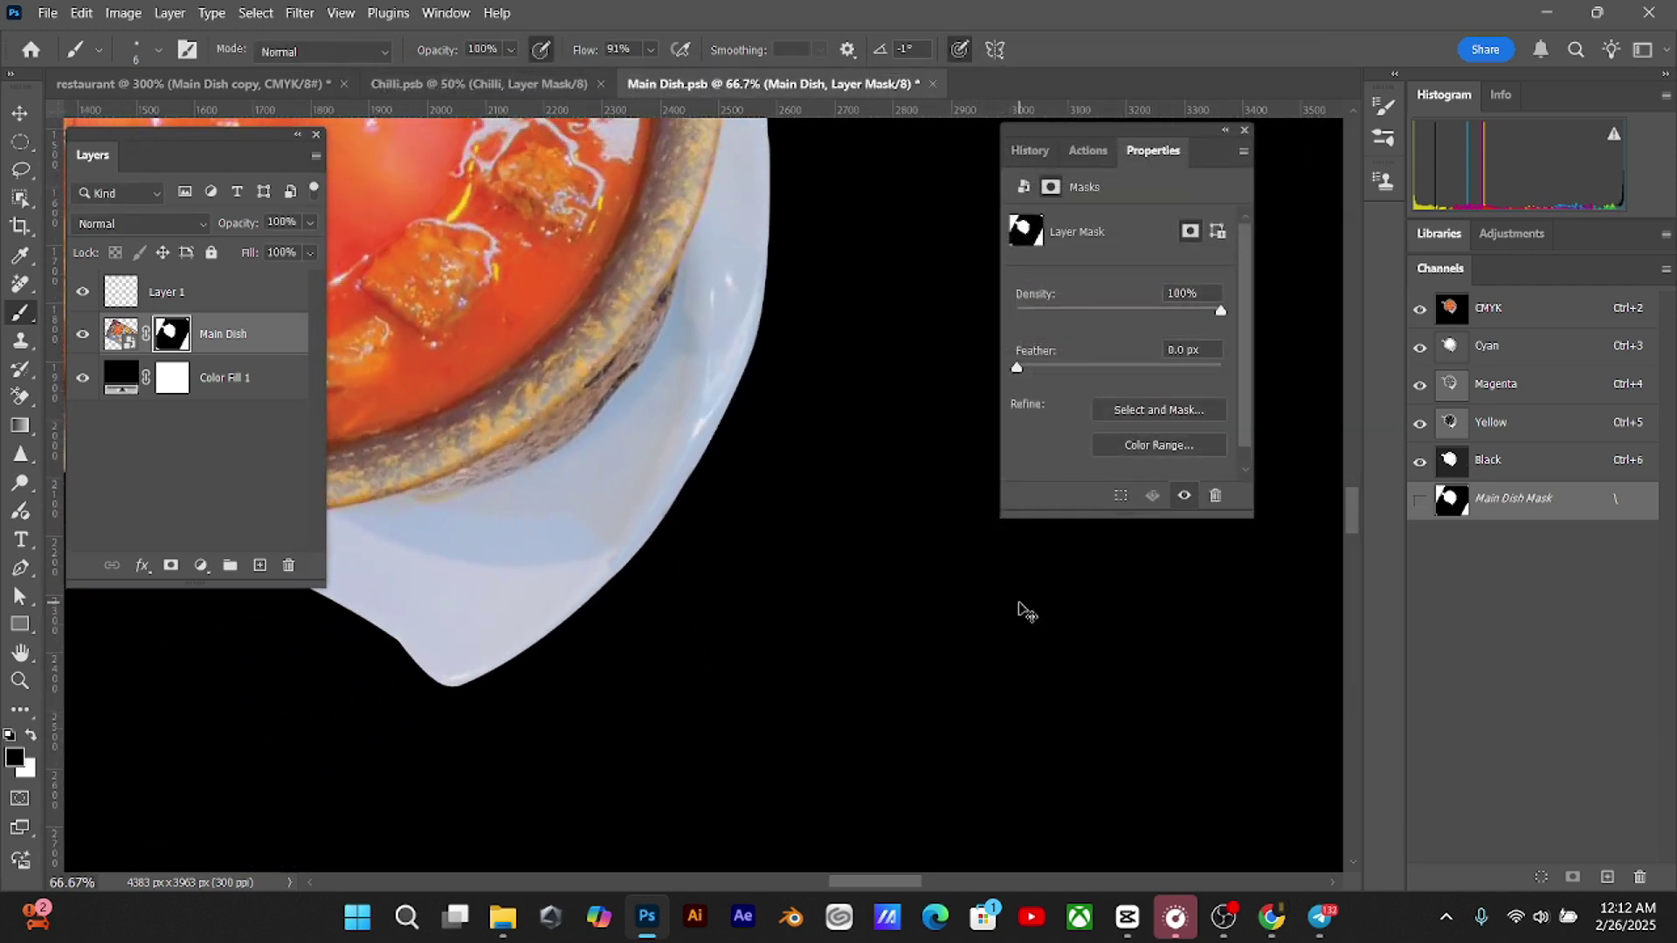
Smooth the remaining uneven part of the napkin's edge with a straight black stroke on the Main Dish mask
key(ctrl+plus)
key(ctrl+plus)
key(ctrl+plus)
key(ctrl+plus)
key(ctrl+plus)
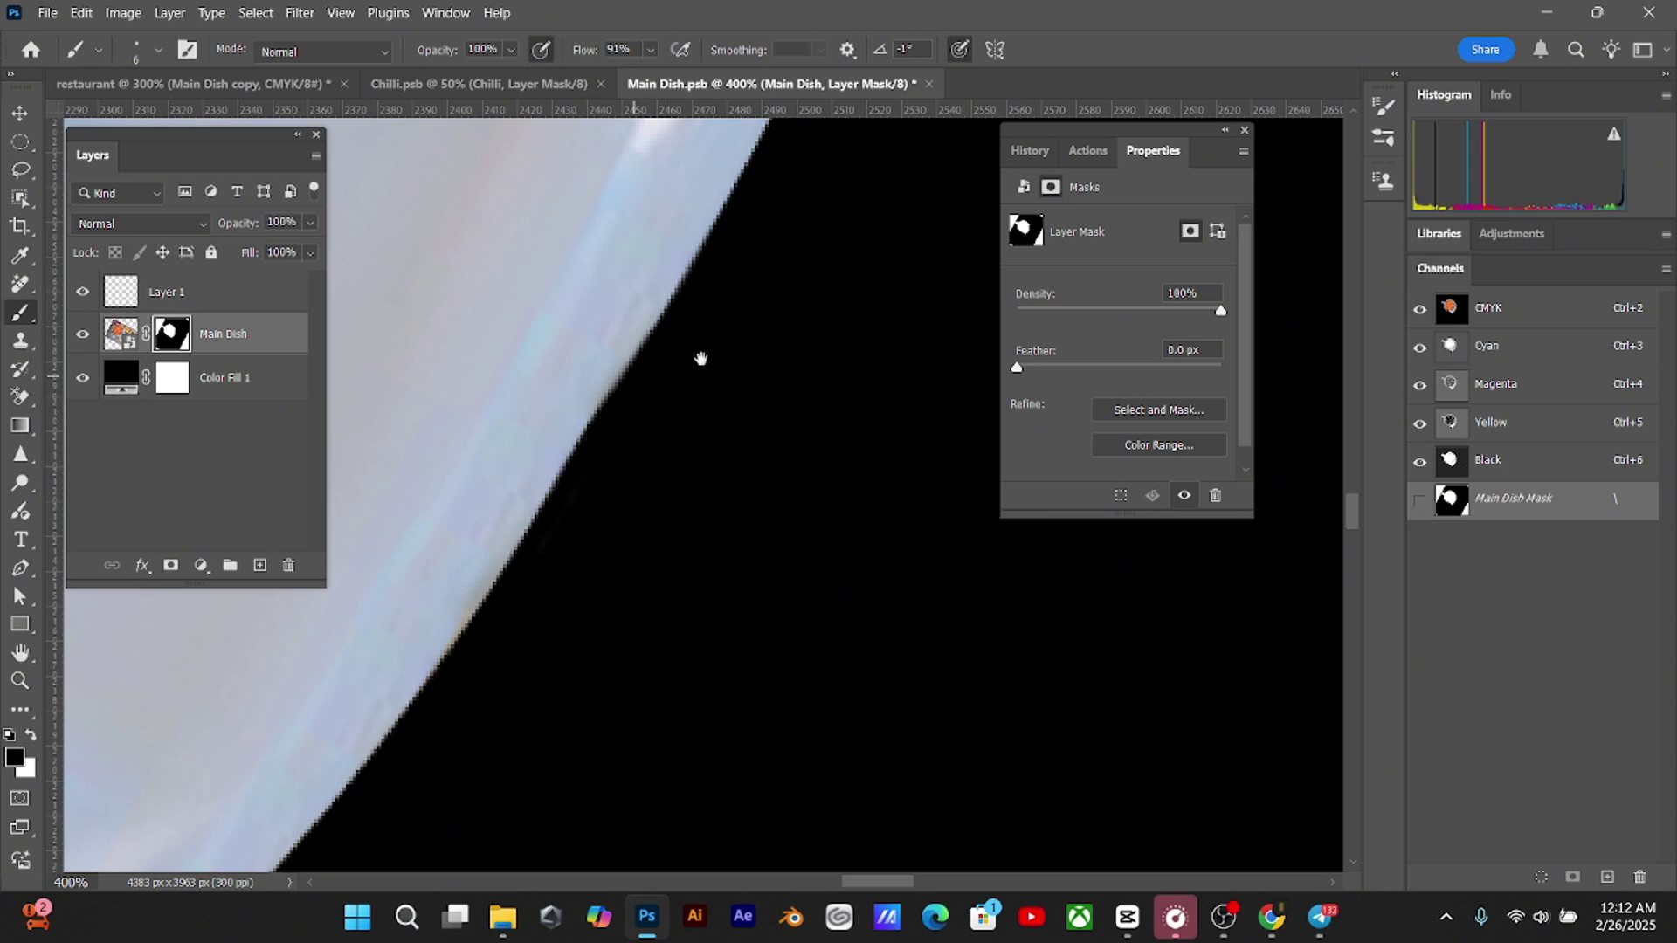
drag(701, 359, 629, 520)
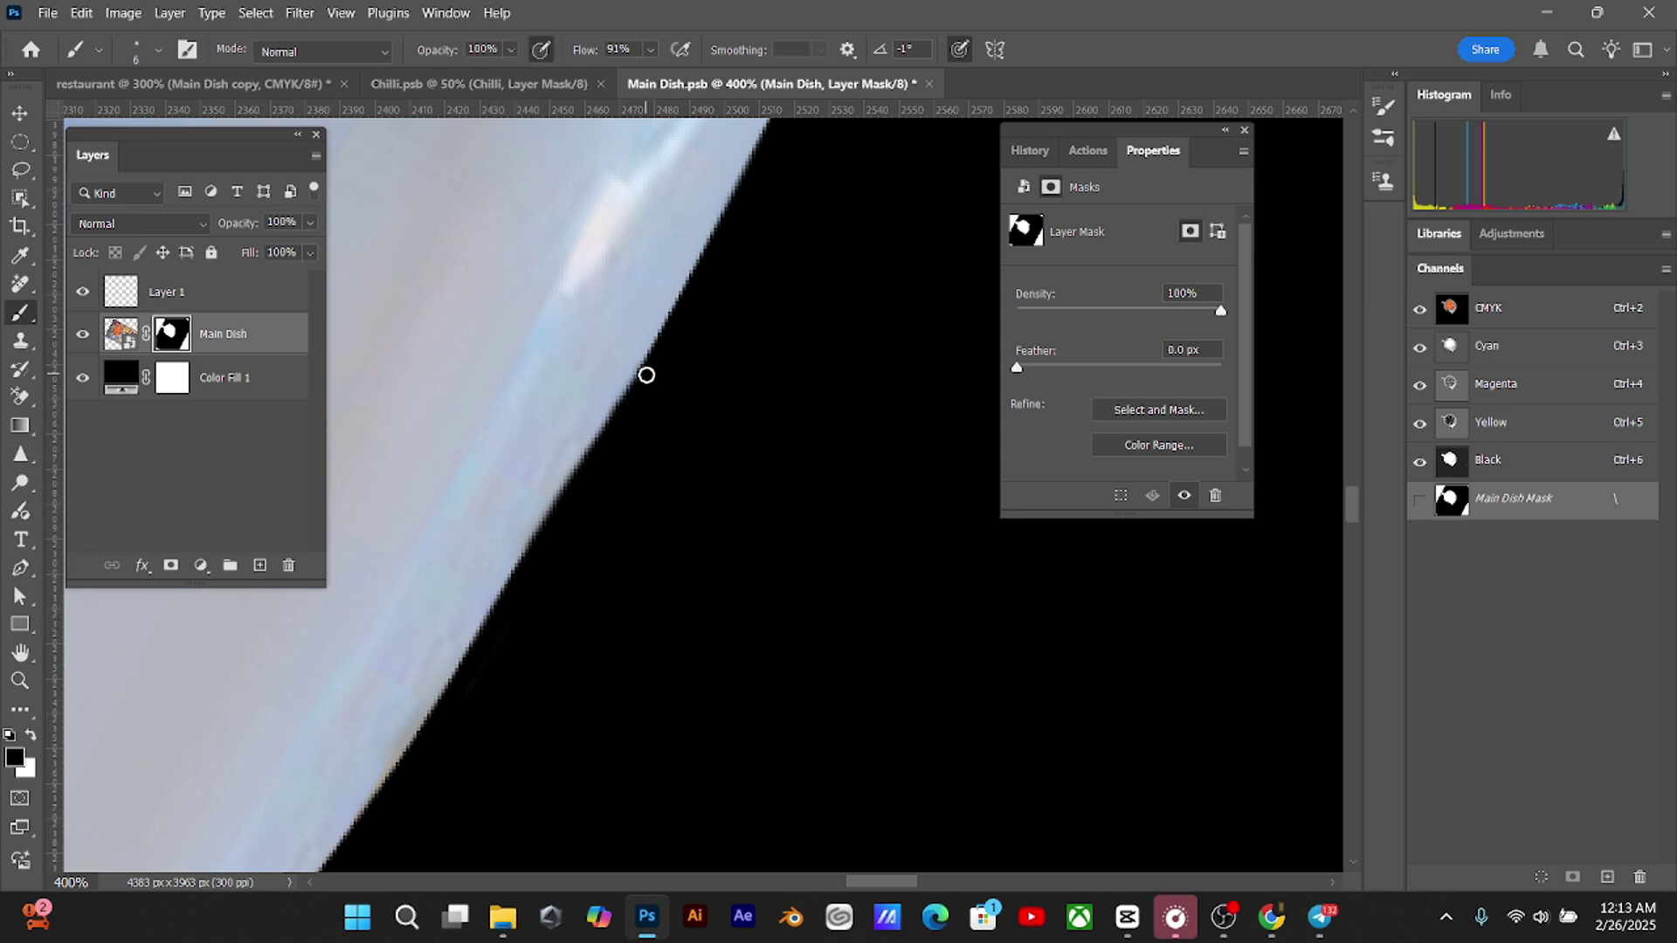
shift+click(490, 628)
key(ctrl+minus)
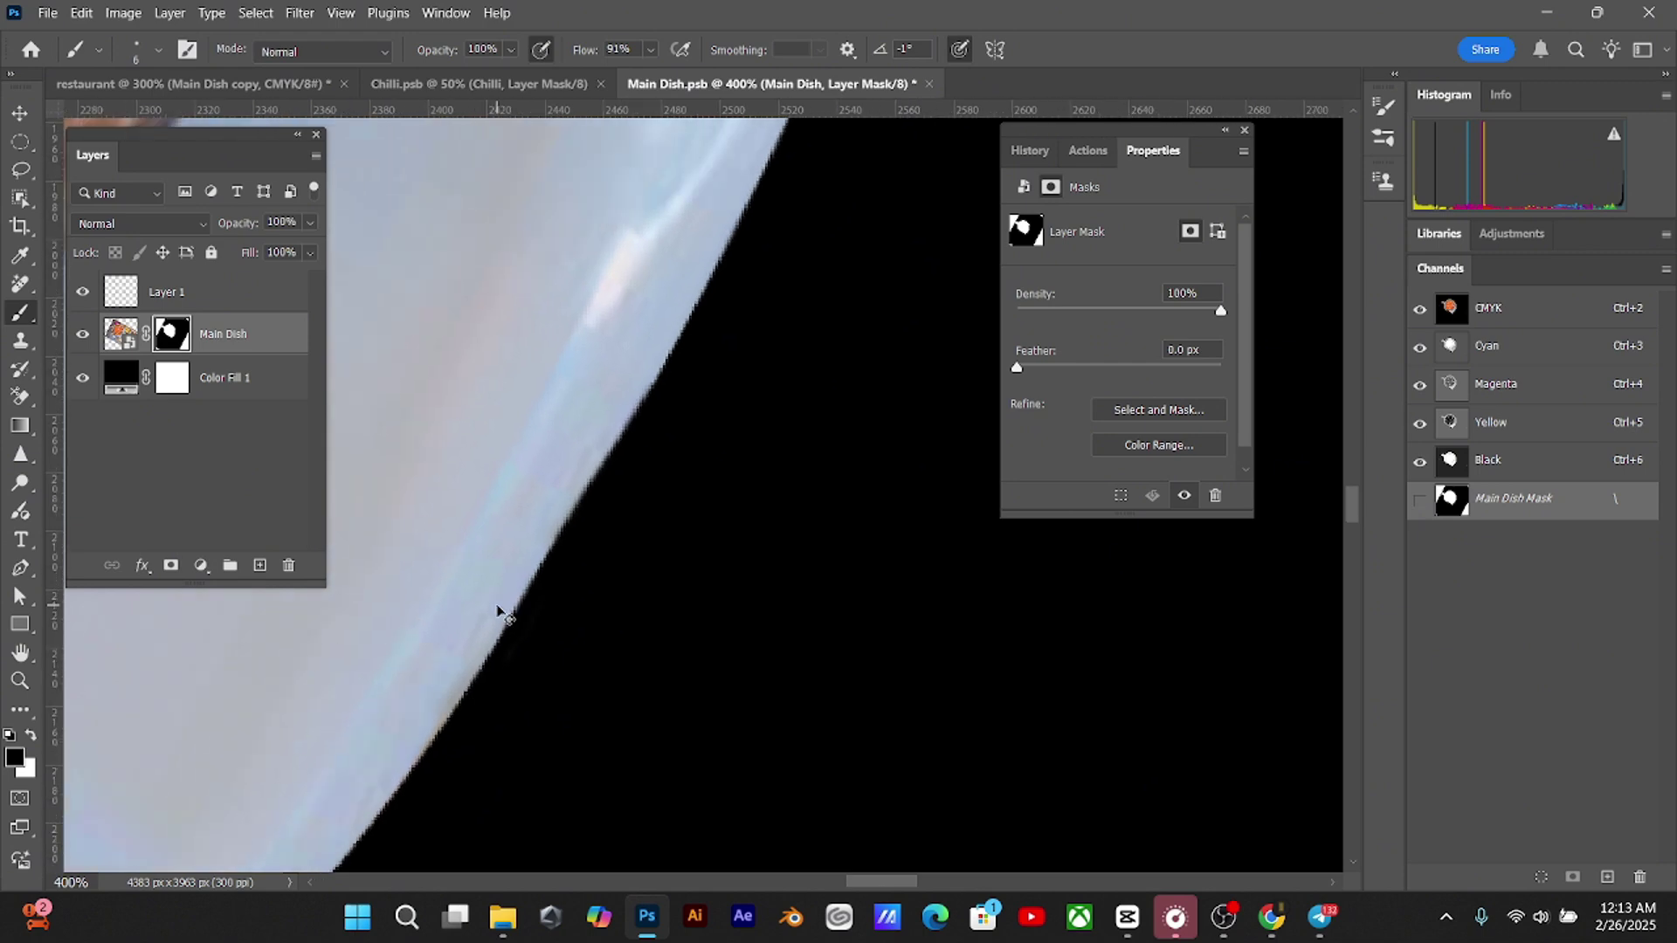
Hide the black Color Fill 1 layer in the Main Dish document and save the edited contents
scroll(496, 612, down, 5)
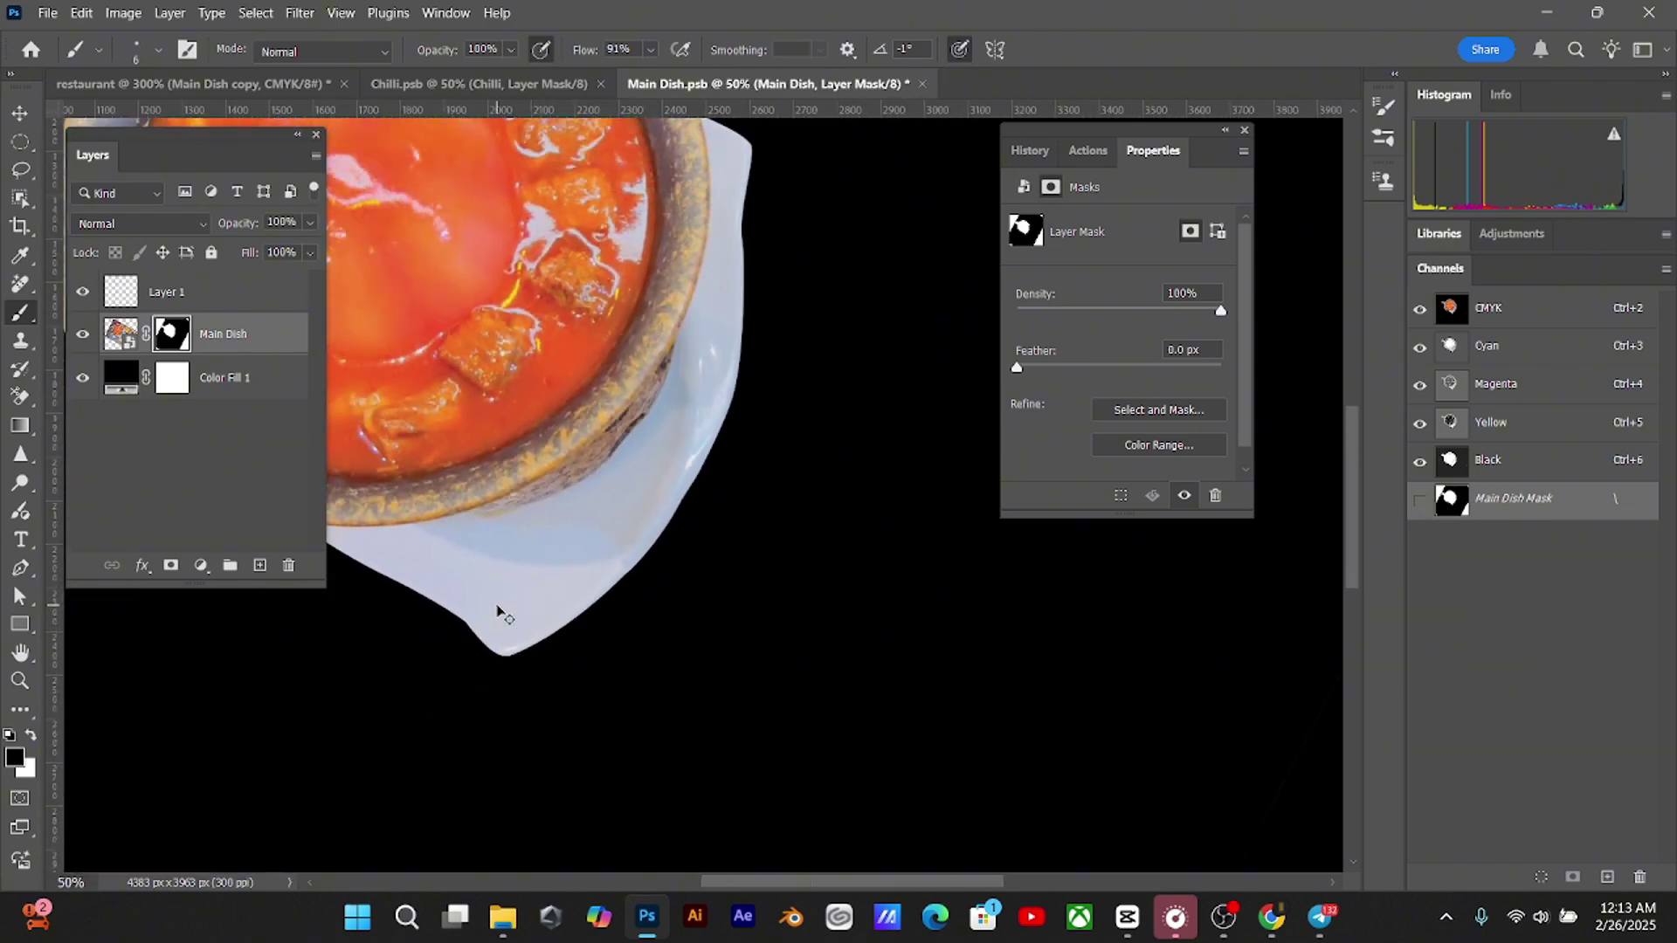
key(ctrl+minus)
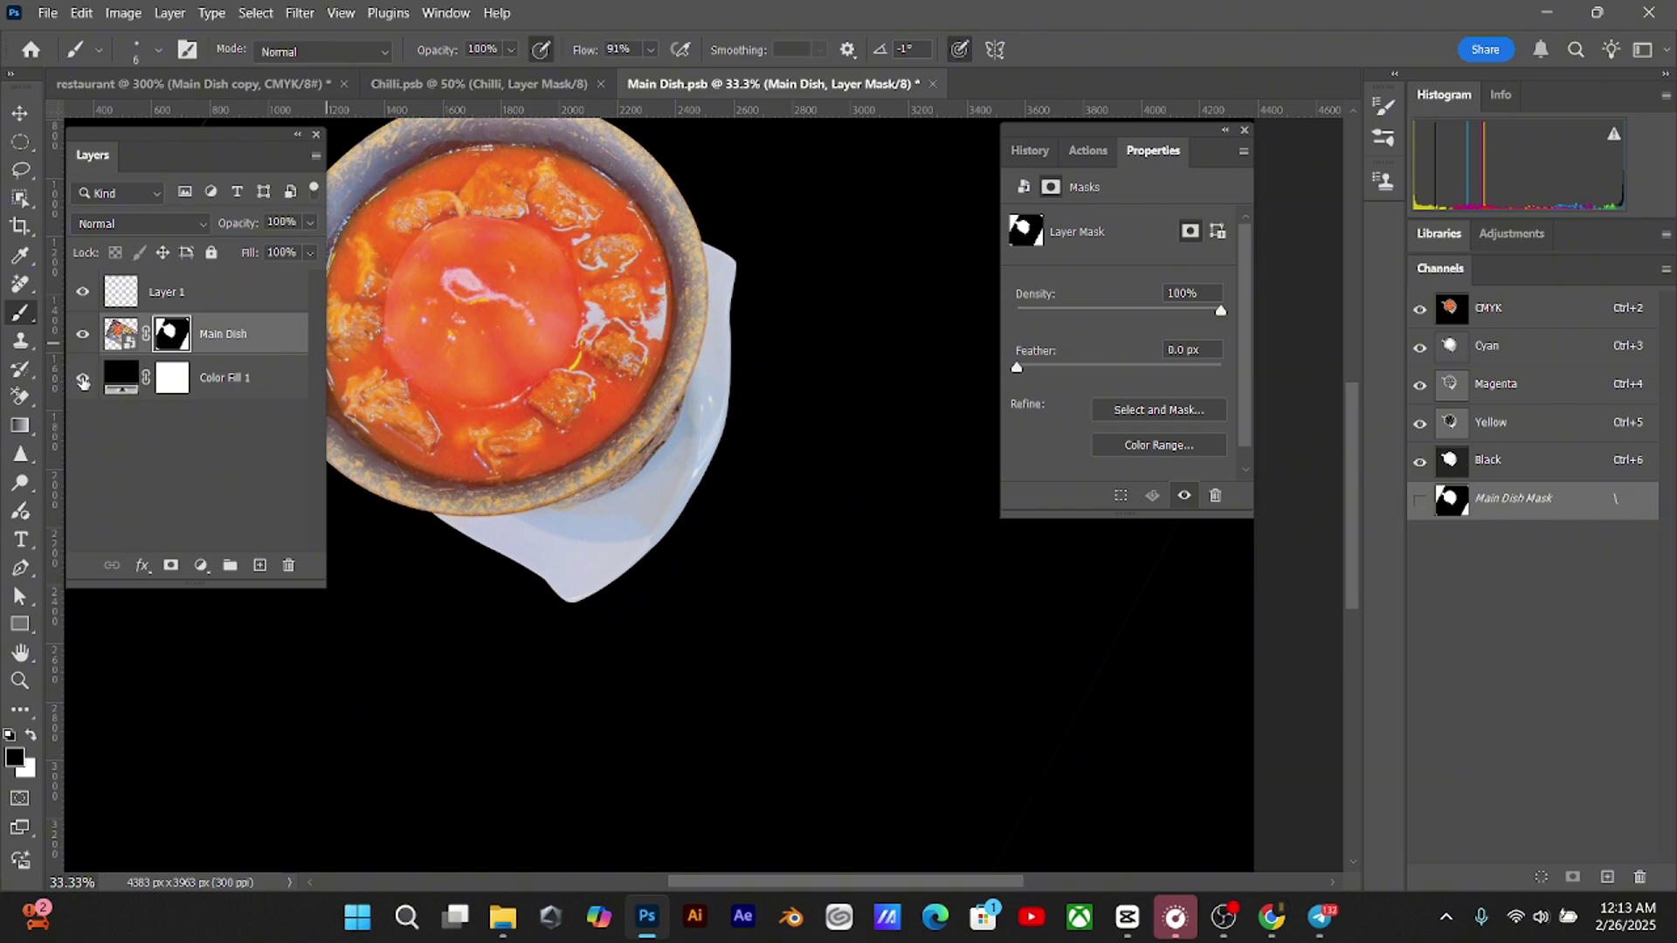
click(82, 379)
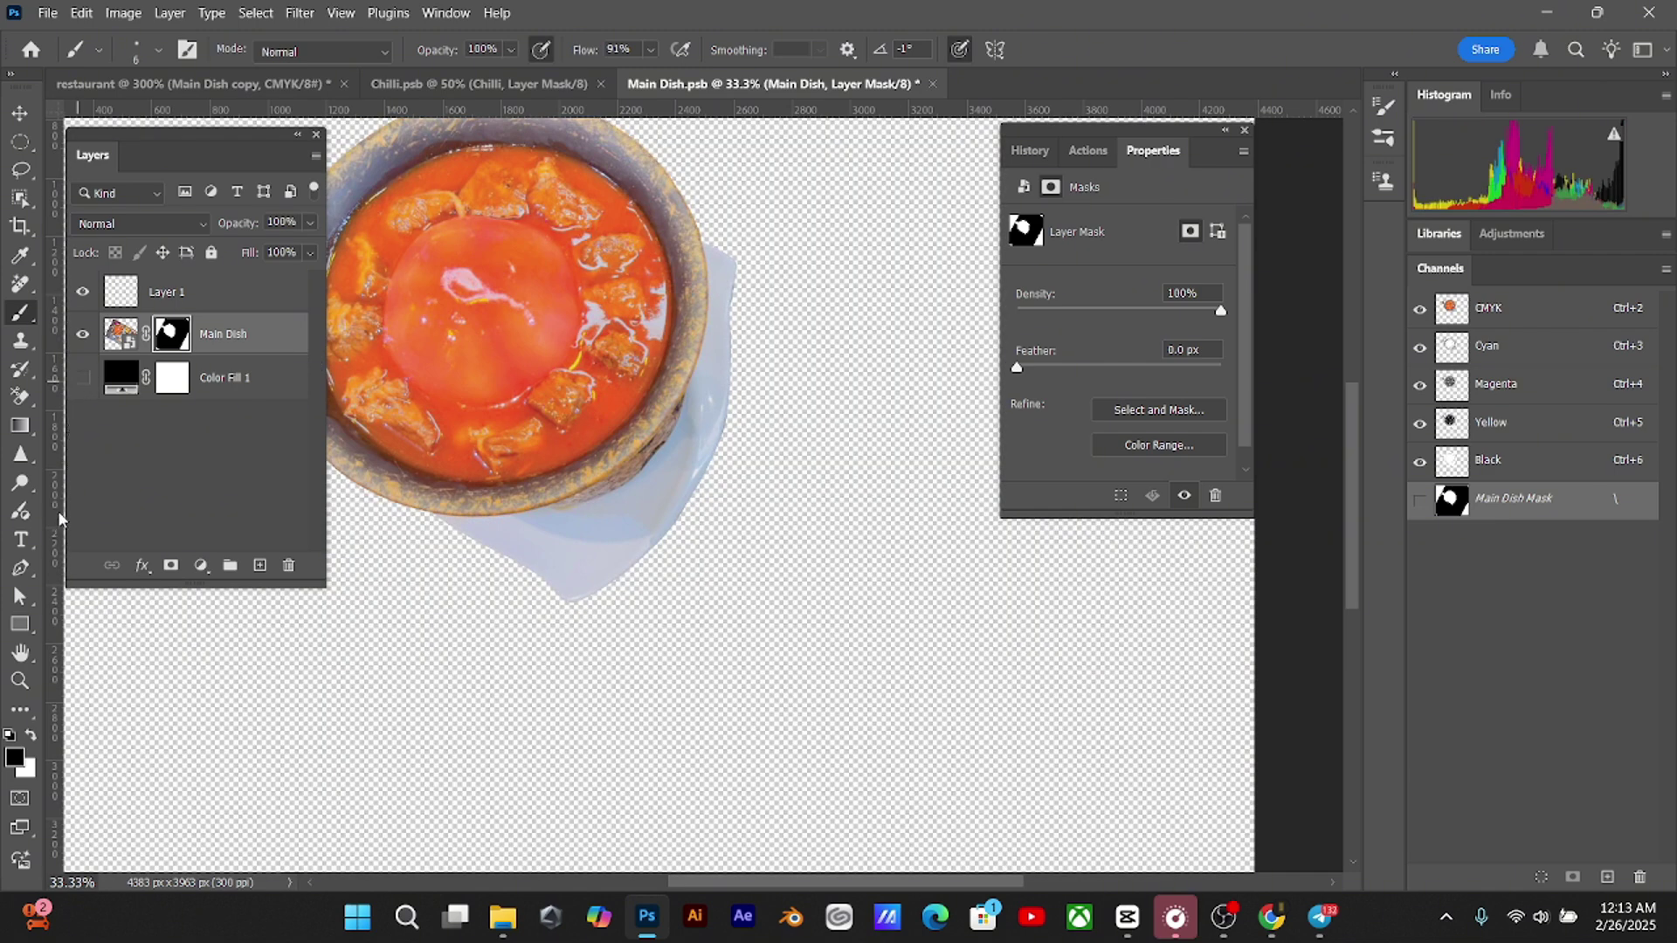
key(ctrl+s)
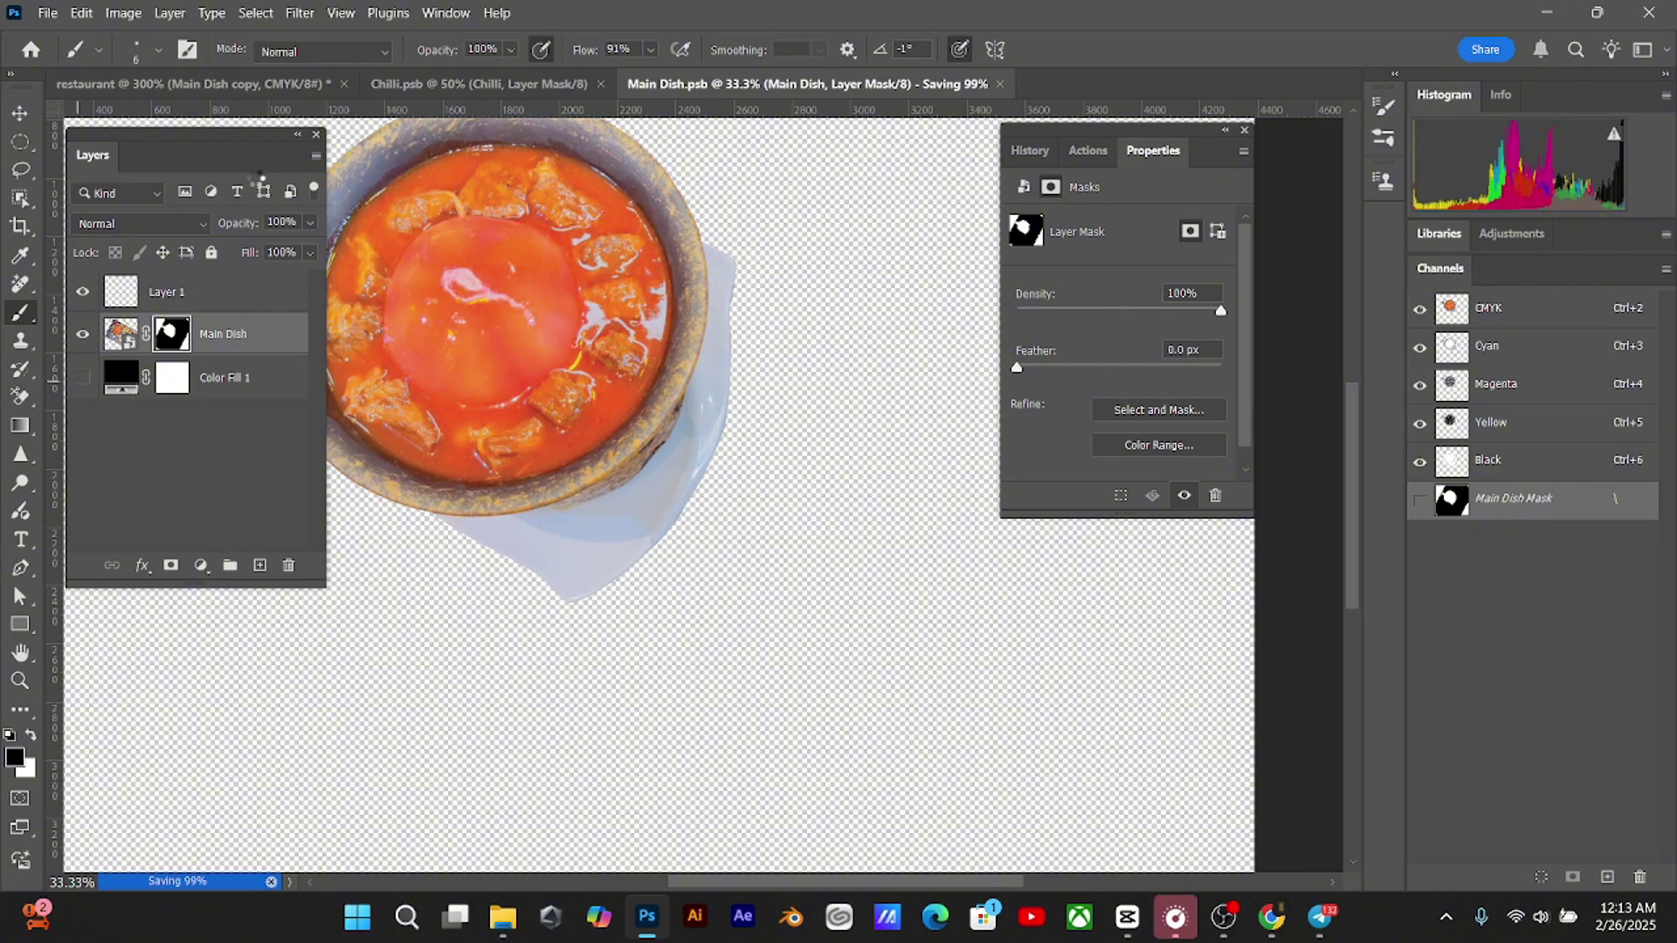
Inspect the updated main dish and the white strip beneath it in the restaurant poster
click(262, 84)
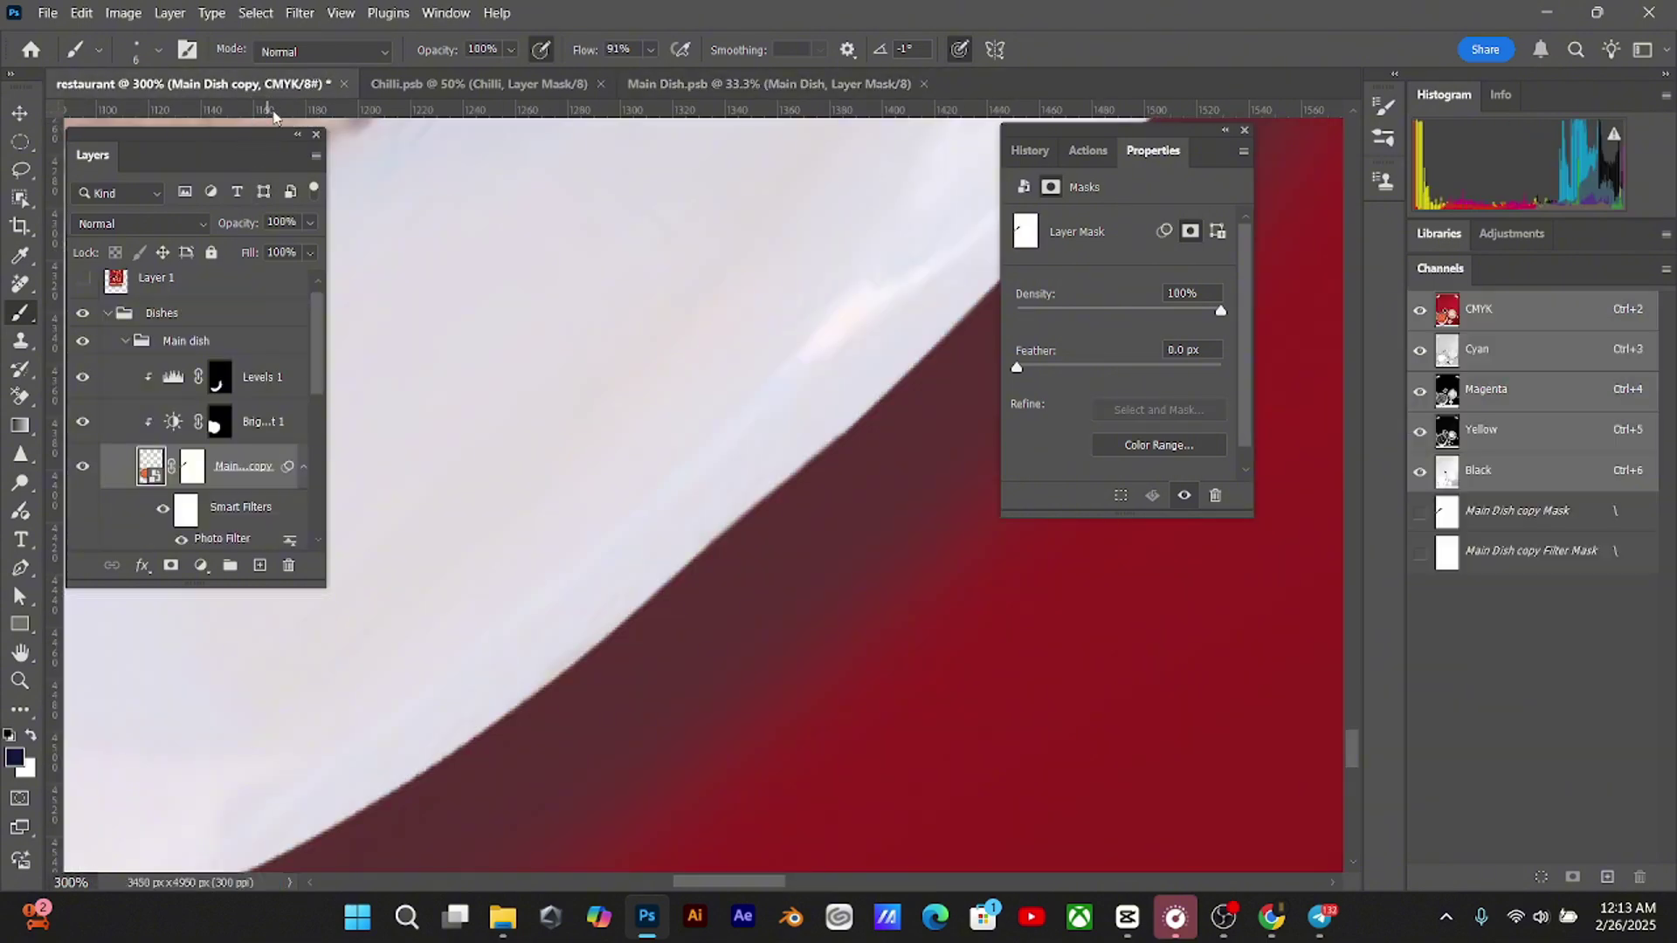
key(ctrl+minus)
key(ctrl+minus)
key(ctrl+minus)
key(ctrl+minus)
key(ctrl+minus)
key(ctrl+minus)
key(ctrl+minus)
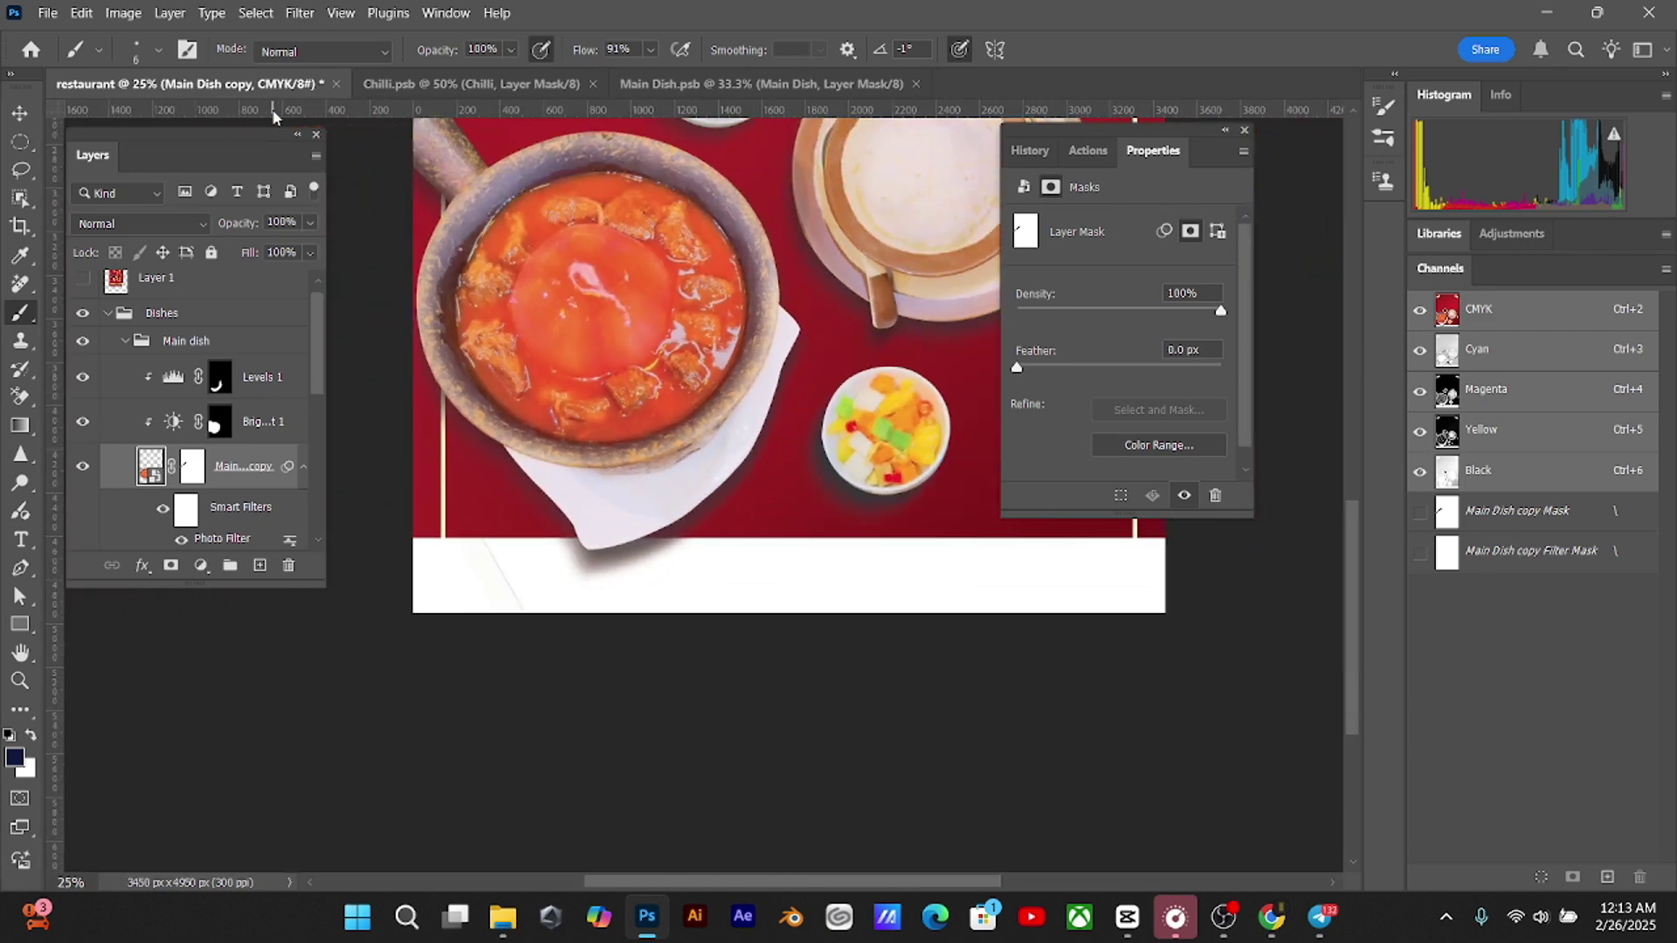
key(ctrl+plus)
key(ctrl+plus)
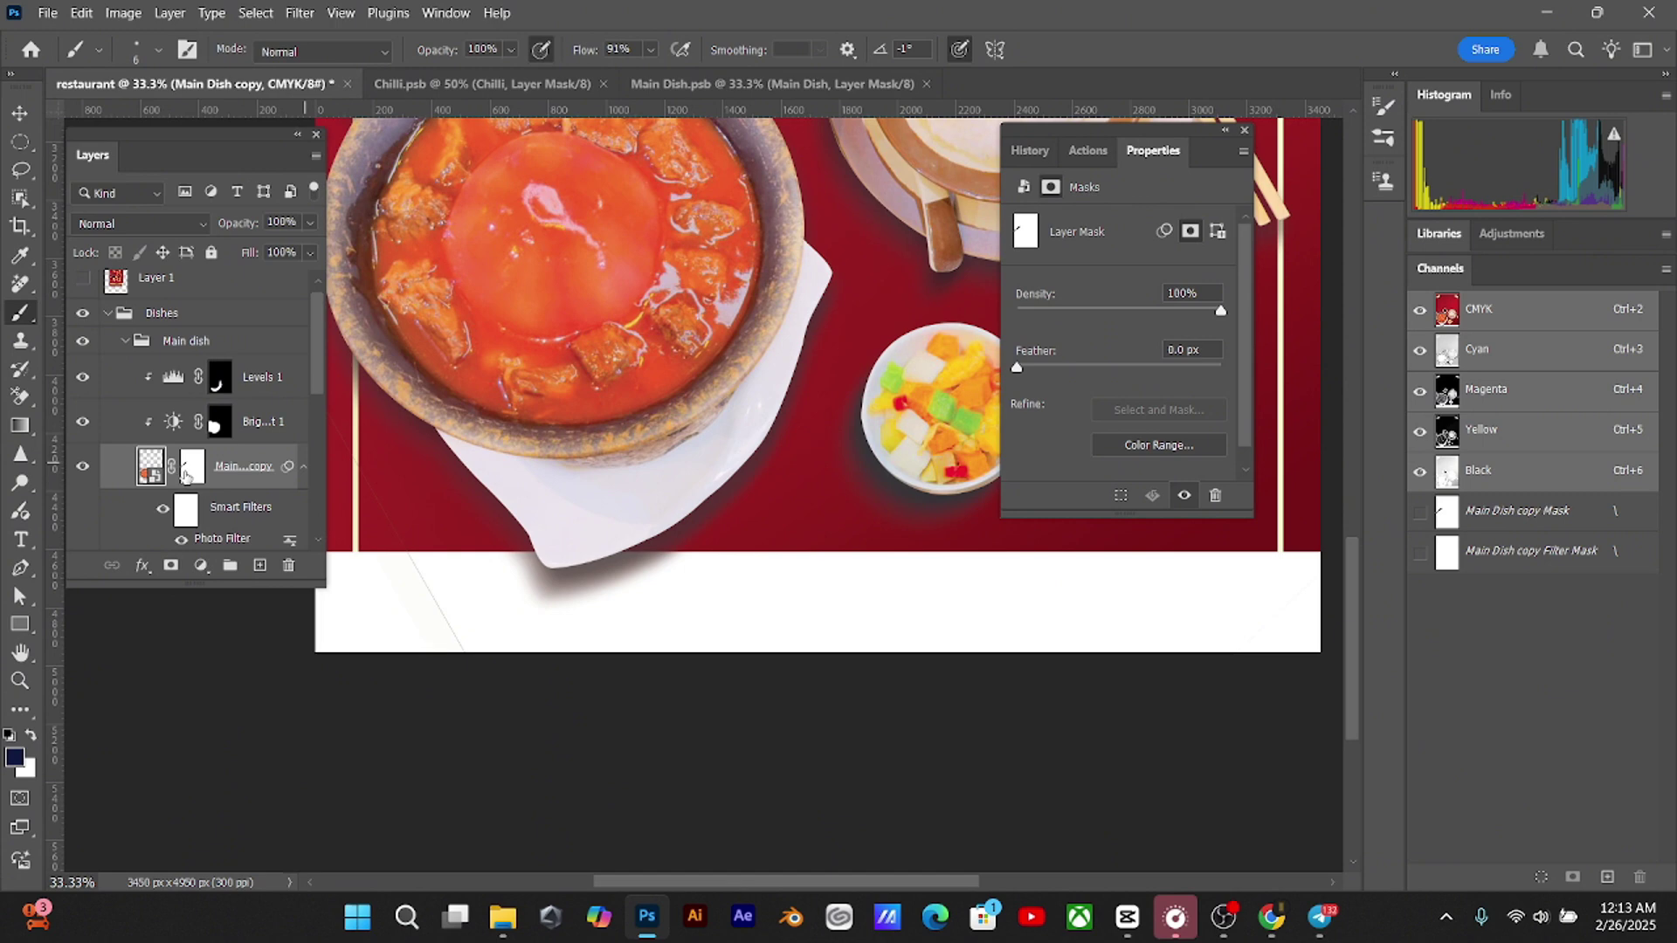
In the Main Dish document, change the Color Fill 1 layer to white (ffffff) and make it visible
click(742, 85)
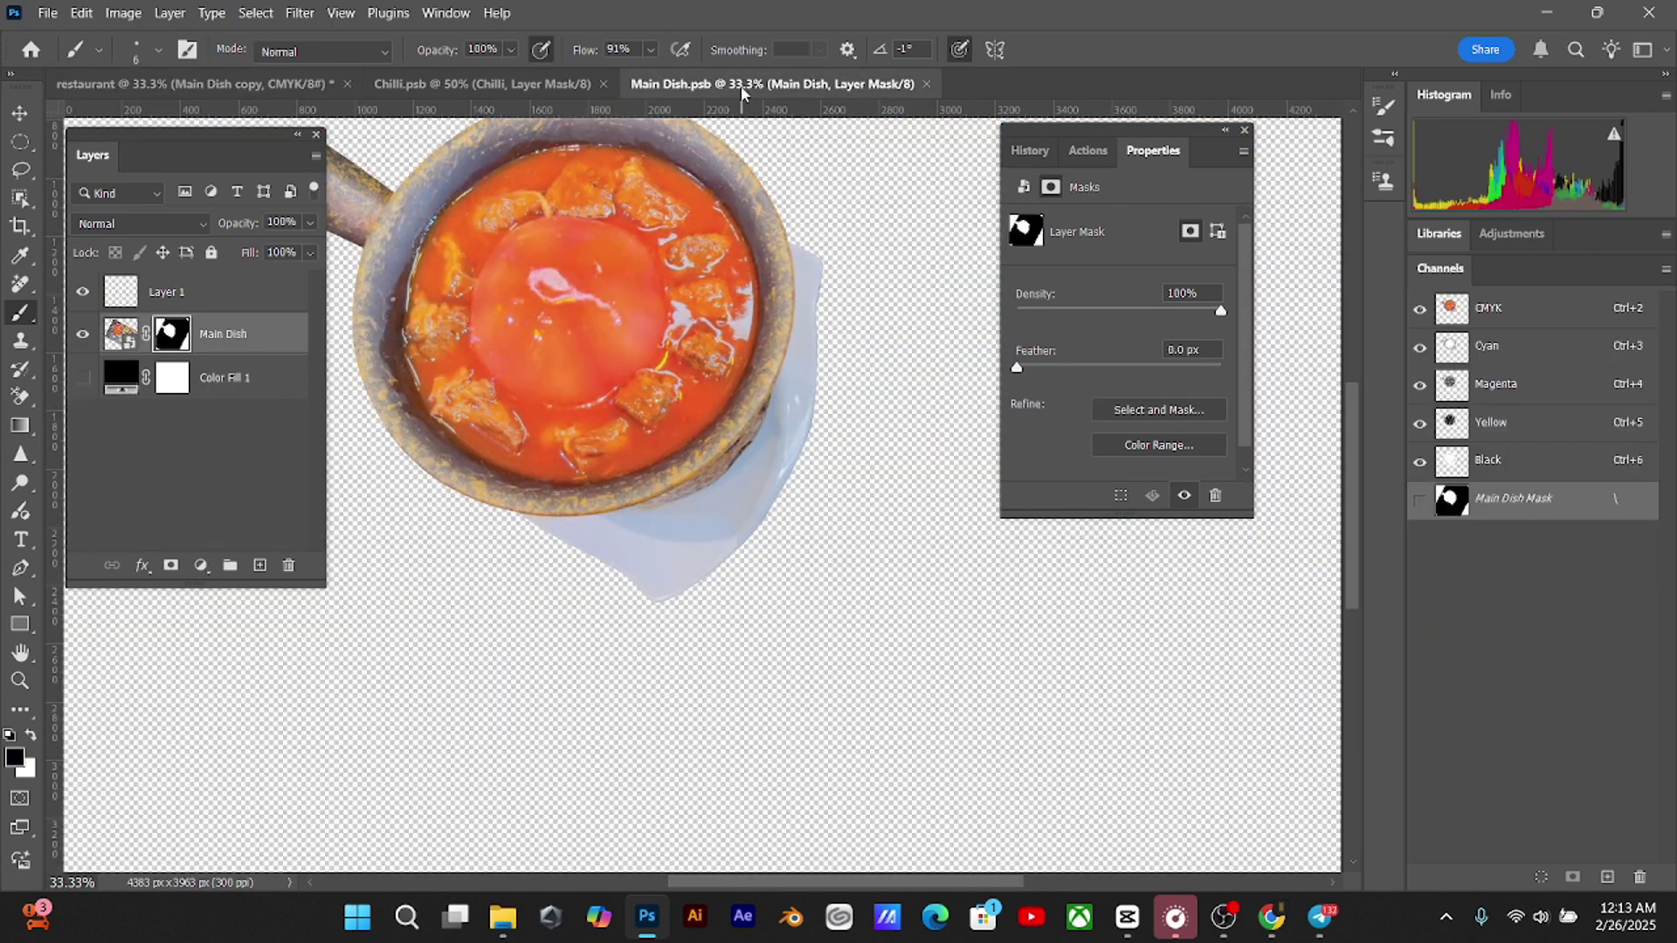
double_click(121, 377)
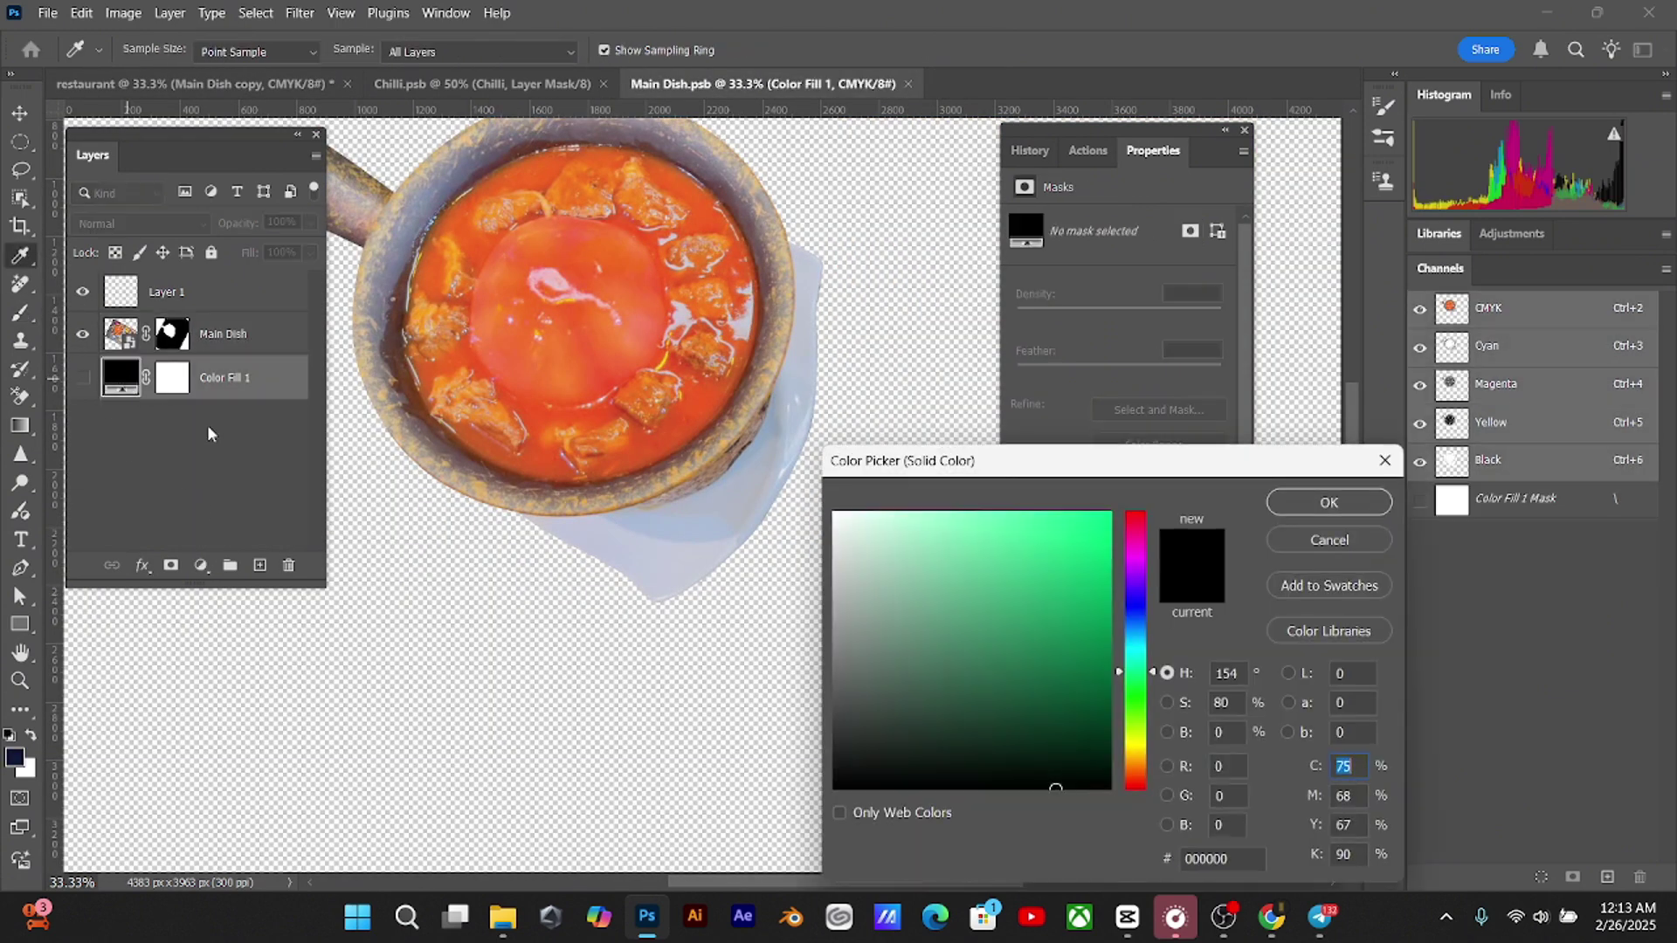
drag(865, 600, 859, 416)
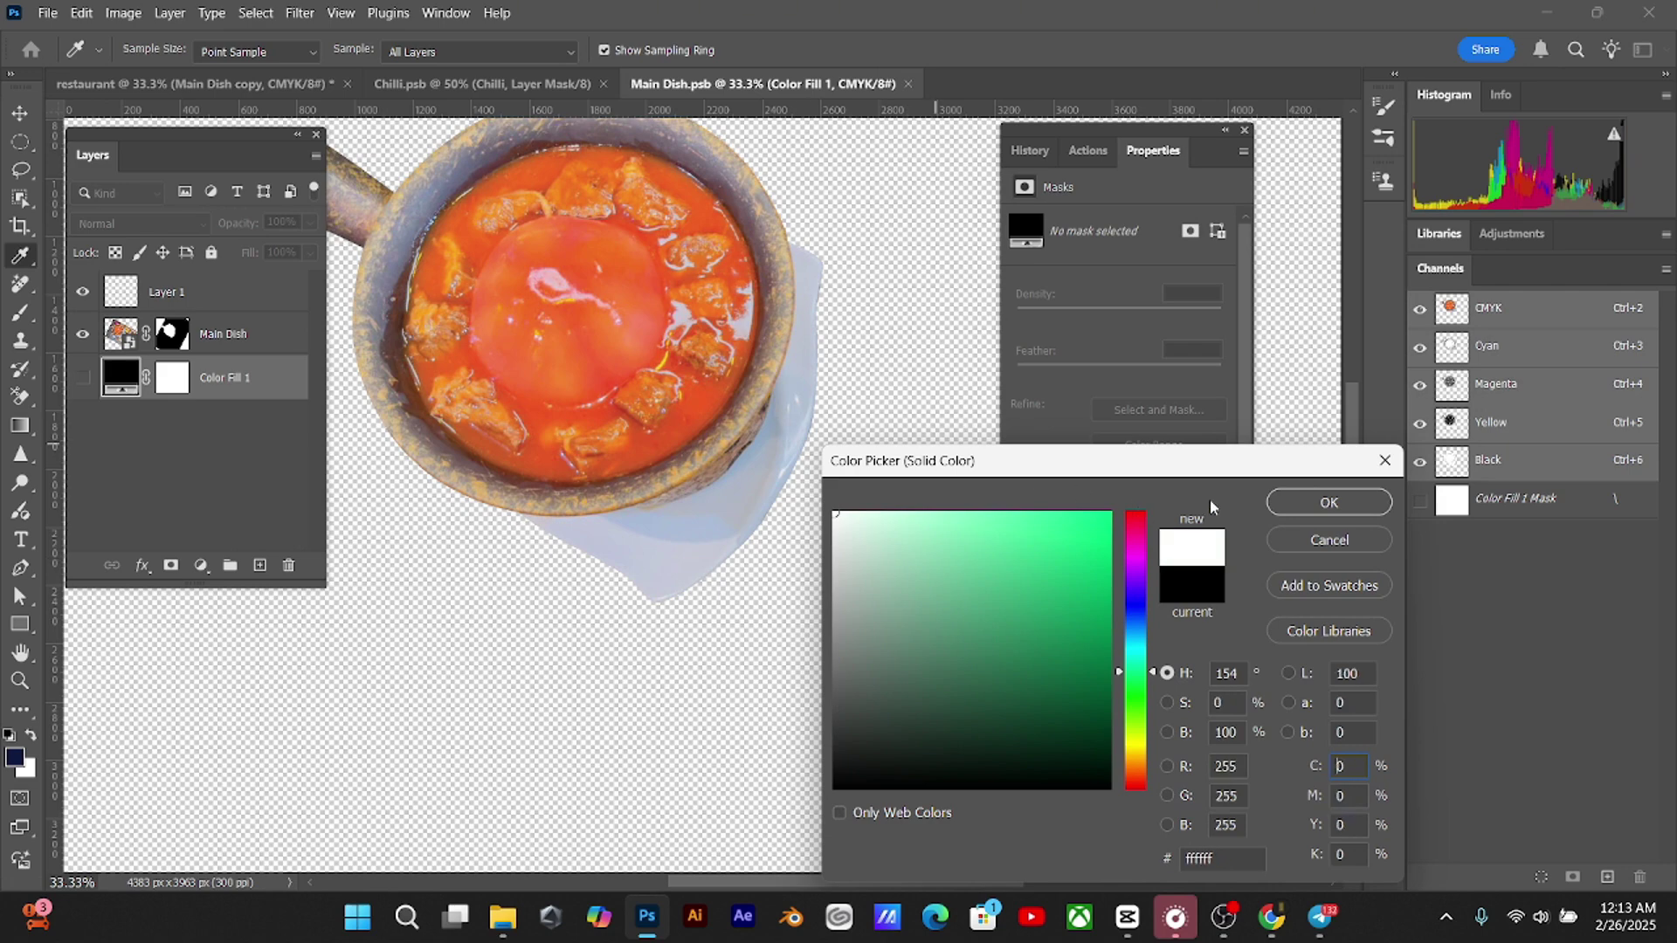
click(1328, 503)
click(81, 380)
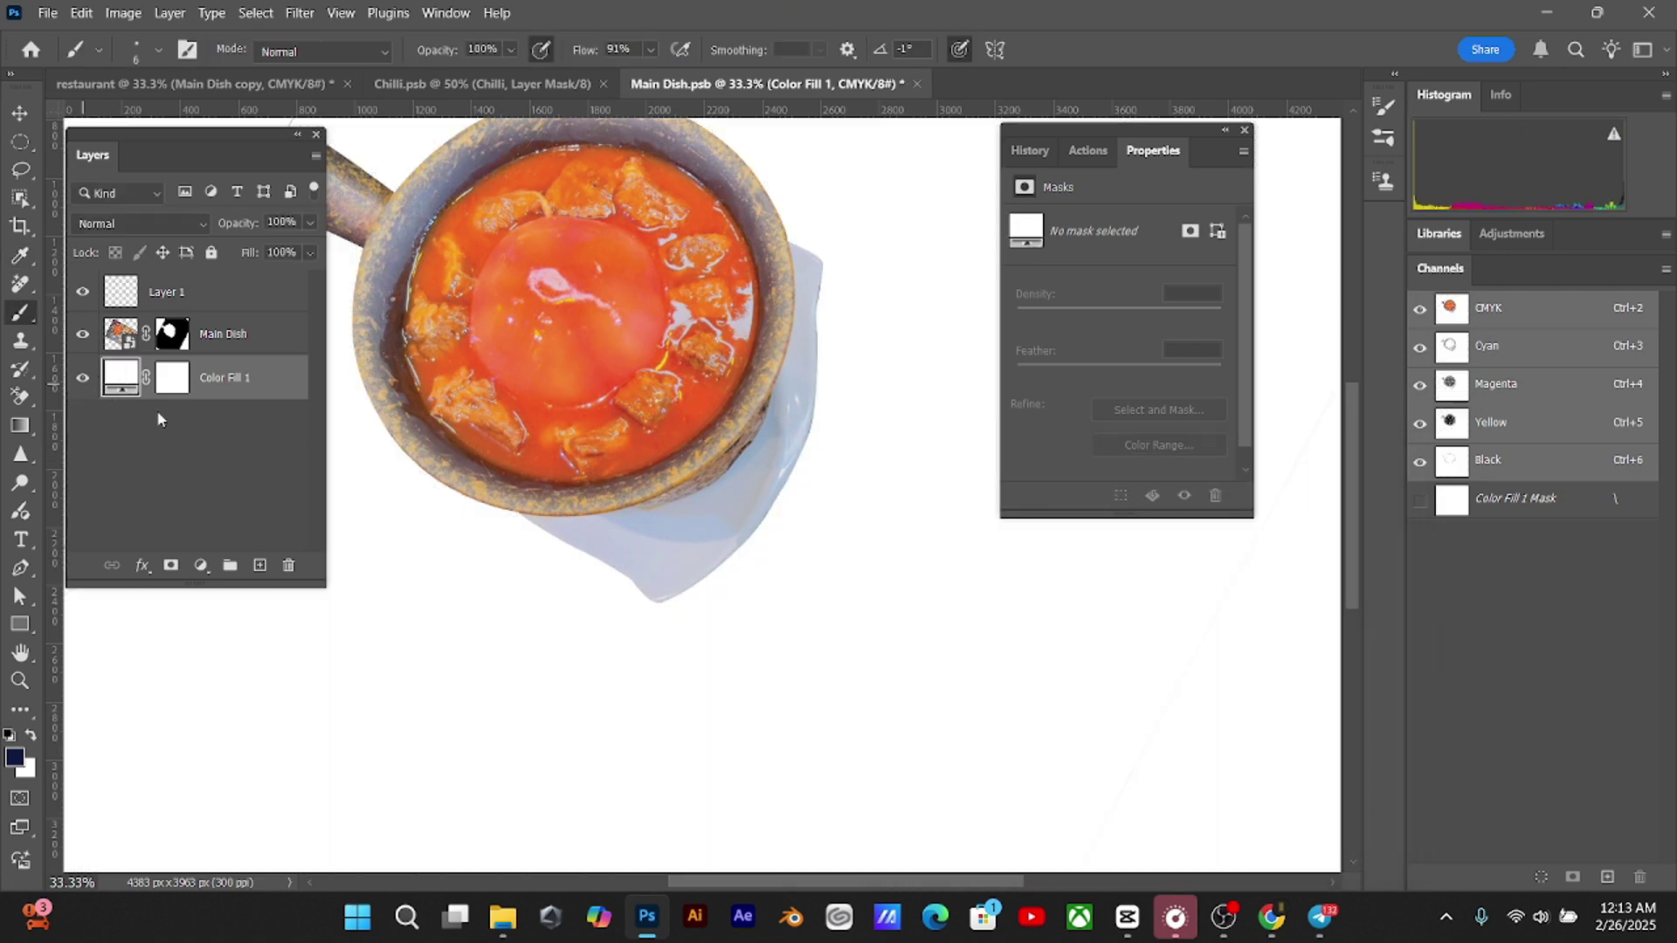
Paint black with a 175 px brush on the Main Dish mask to erase the stray diagonal line near the pot's handle
drag(477, 540, 752, 656)
key(ctrl+minus)
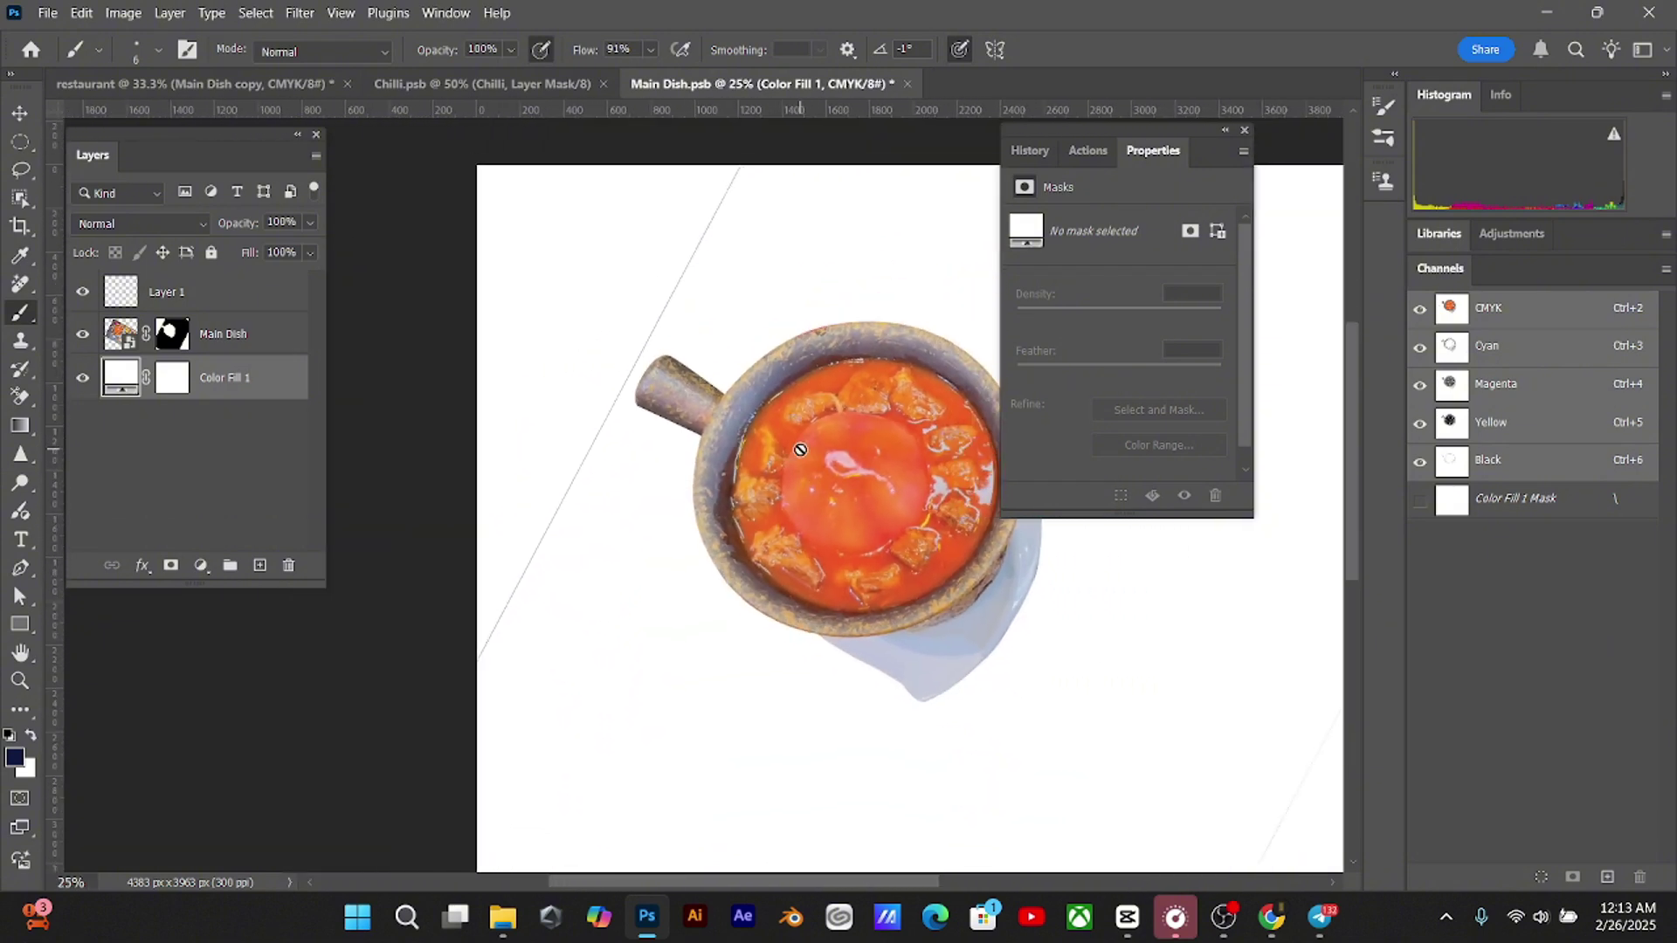
click(174, 332)
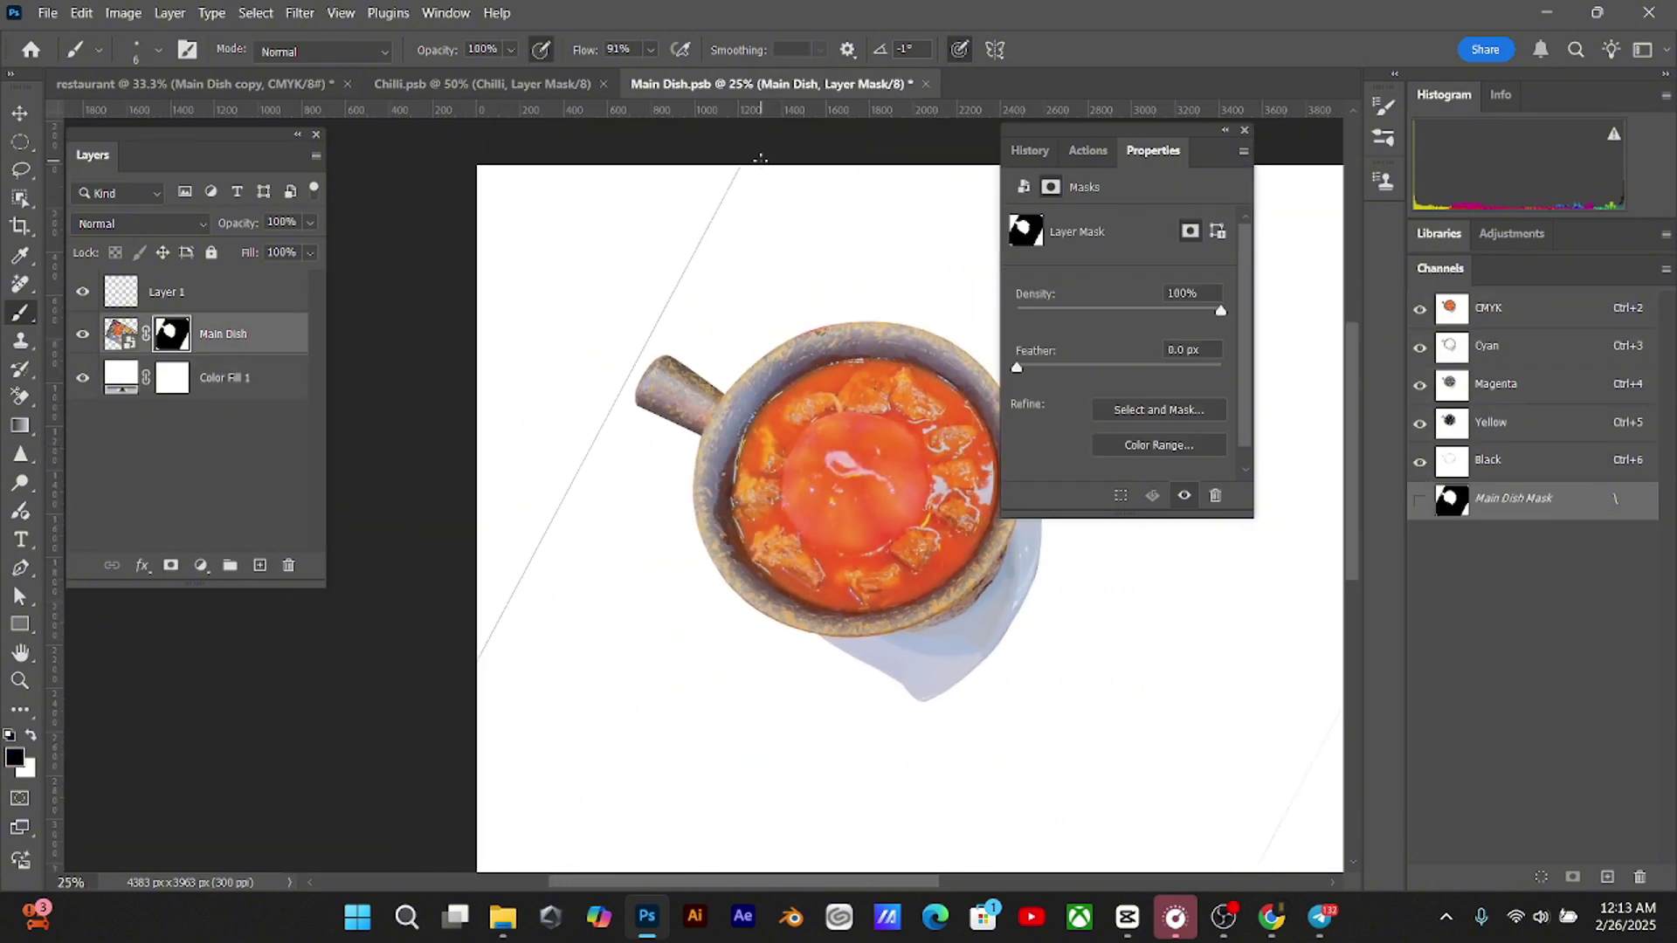
key(bracketright)
key(bracketright)
key(bracketright)
key(bracketright)
key(bracketright)
key(bracketright)
key(bracketright)
key(bracketright)
key(bracketright)
key(bracketright)
key(bracketright)
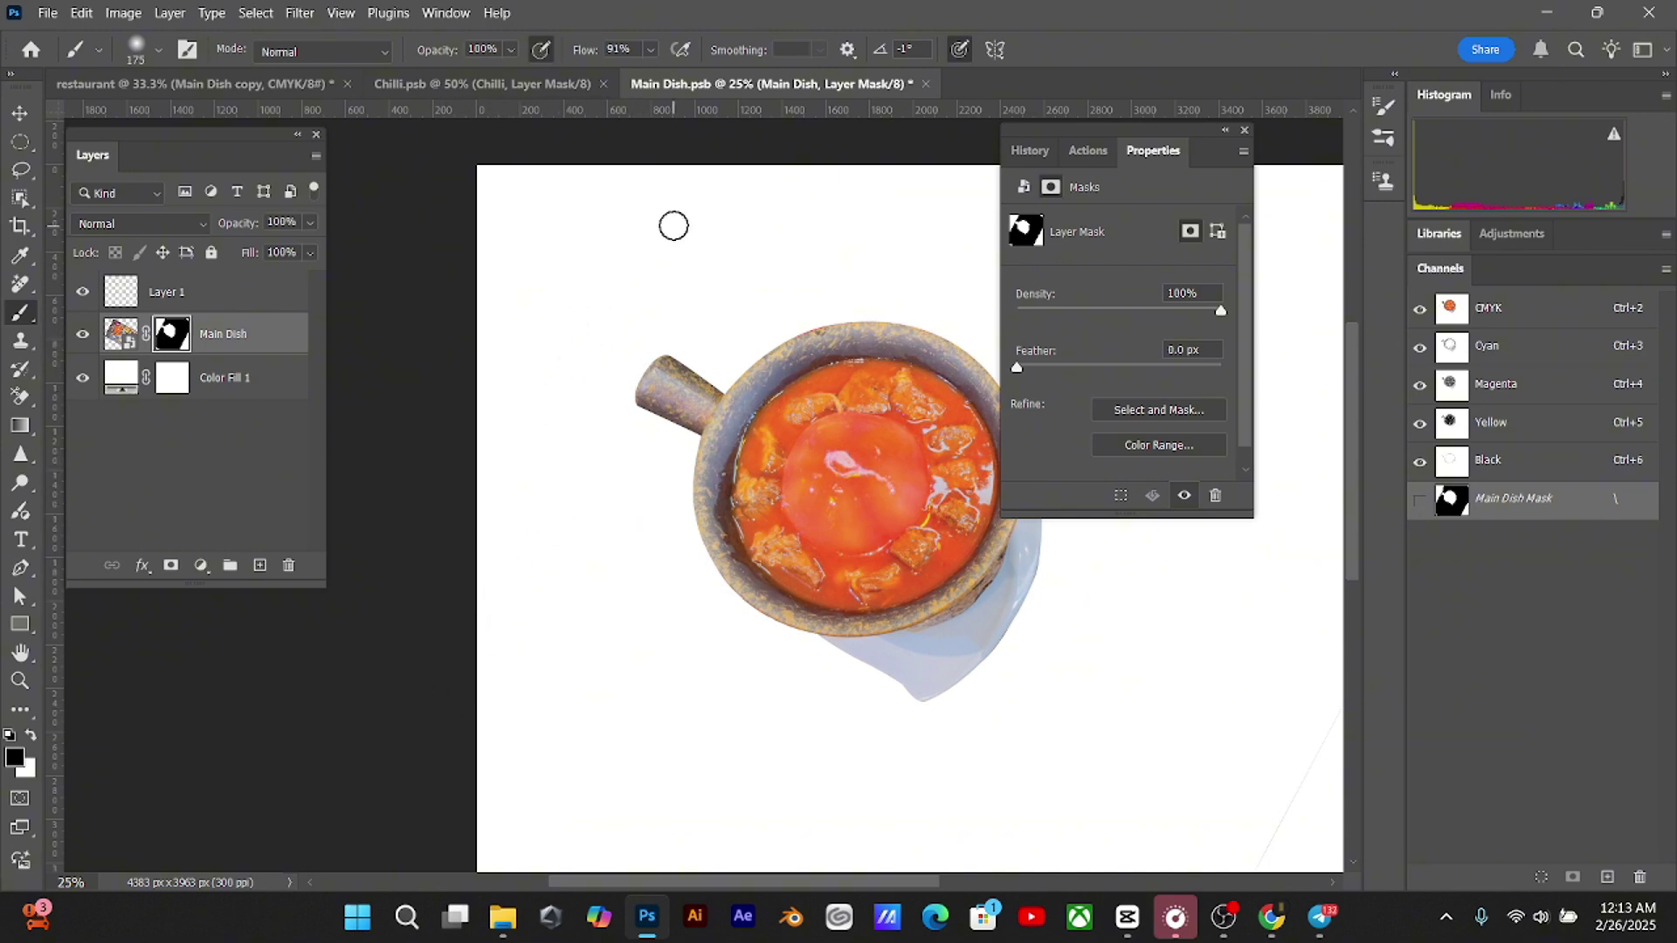
drag(668, 358, 558, 381)
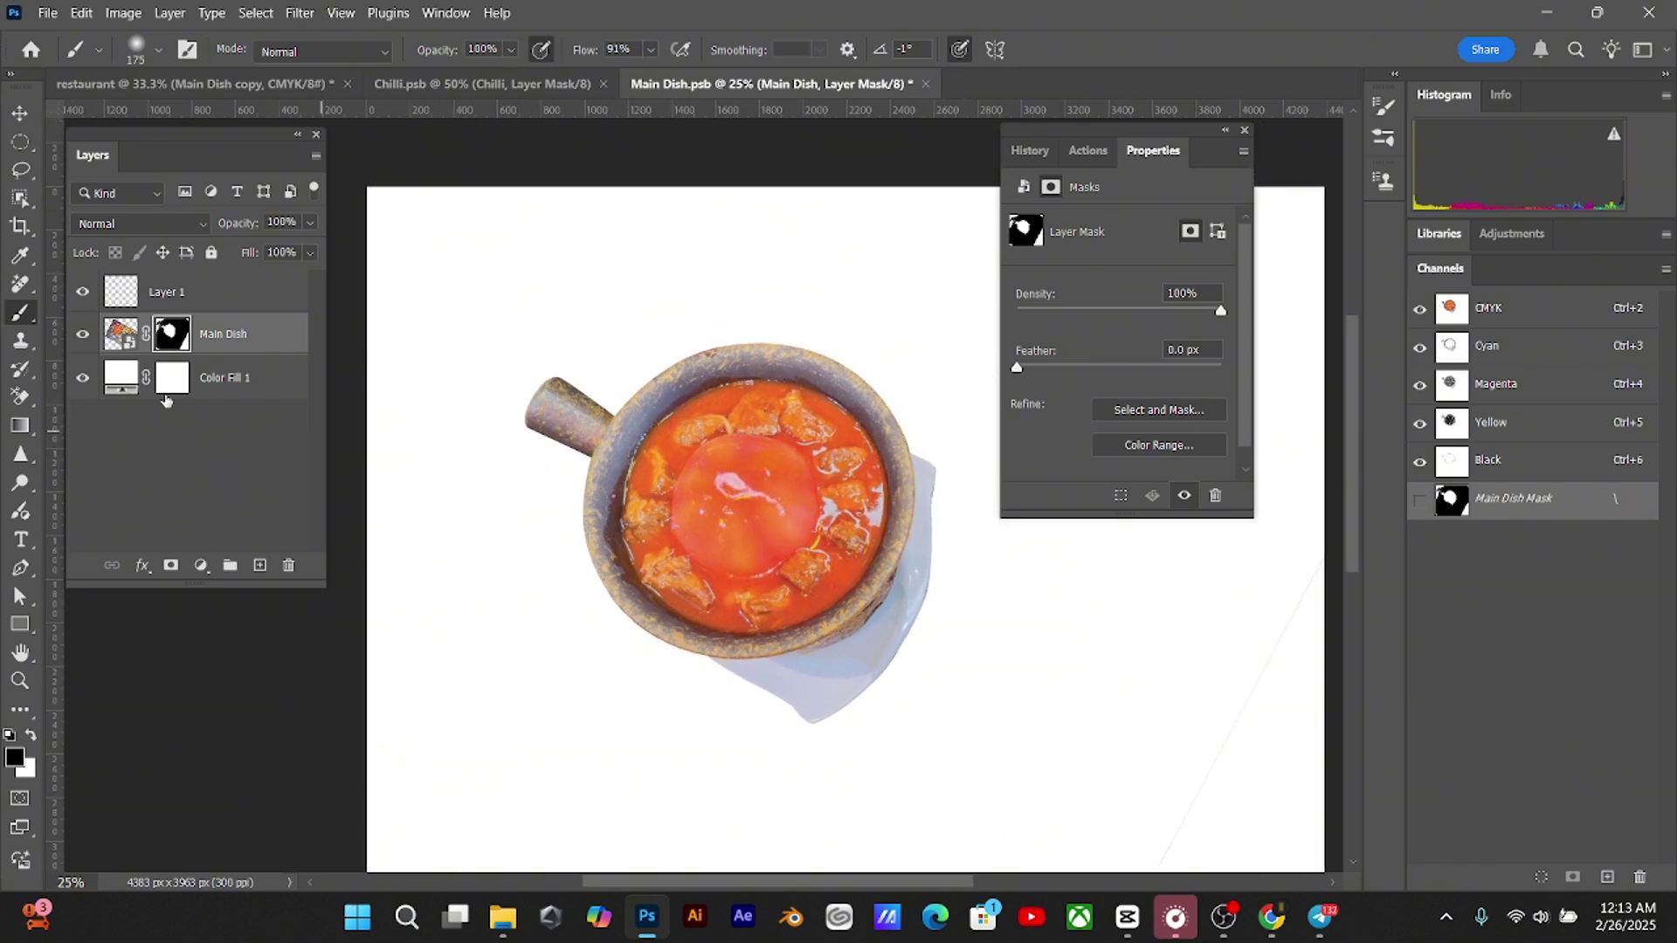
Hide the white fill layer, save the Main Dish contents and check the poster's lower strip for stray lines
click(82, 378)
key(ctrl+s)
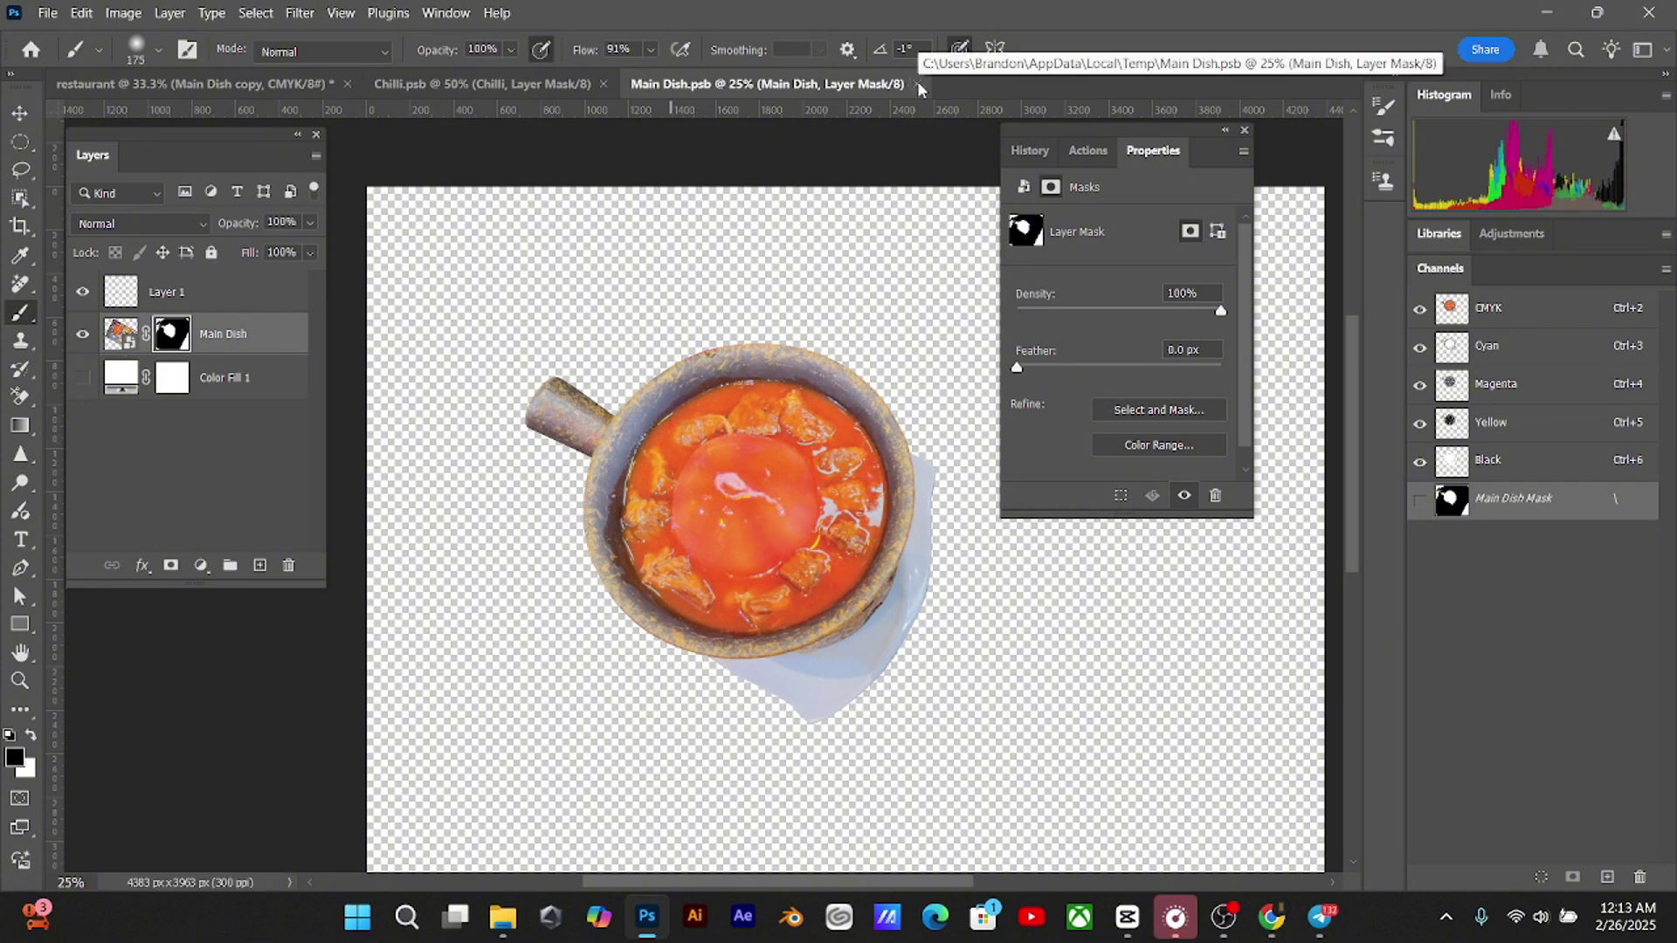
click(269, 81)
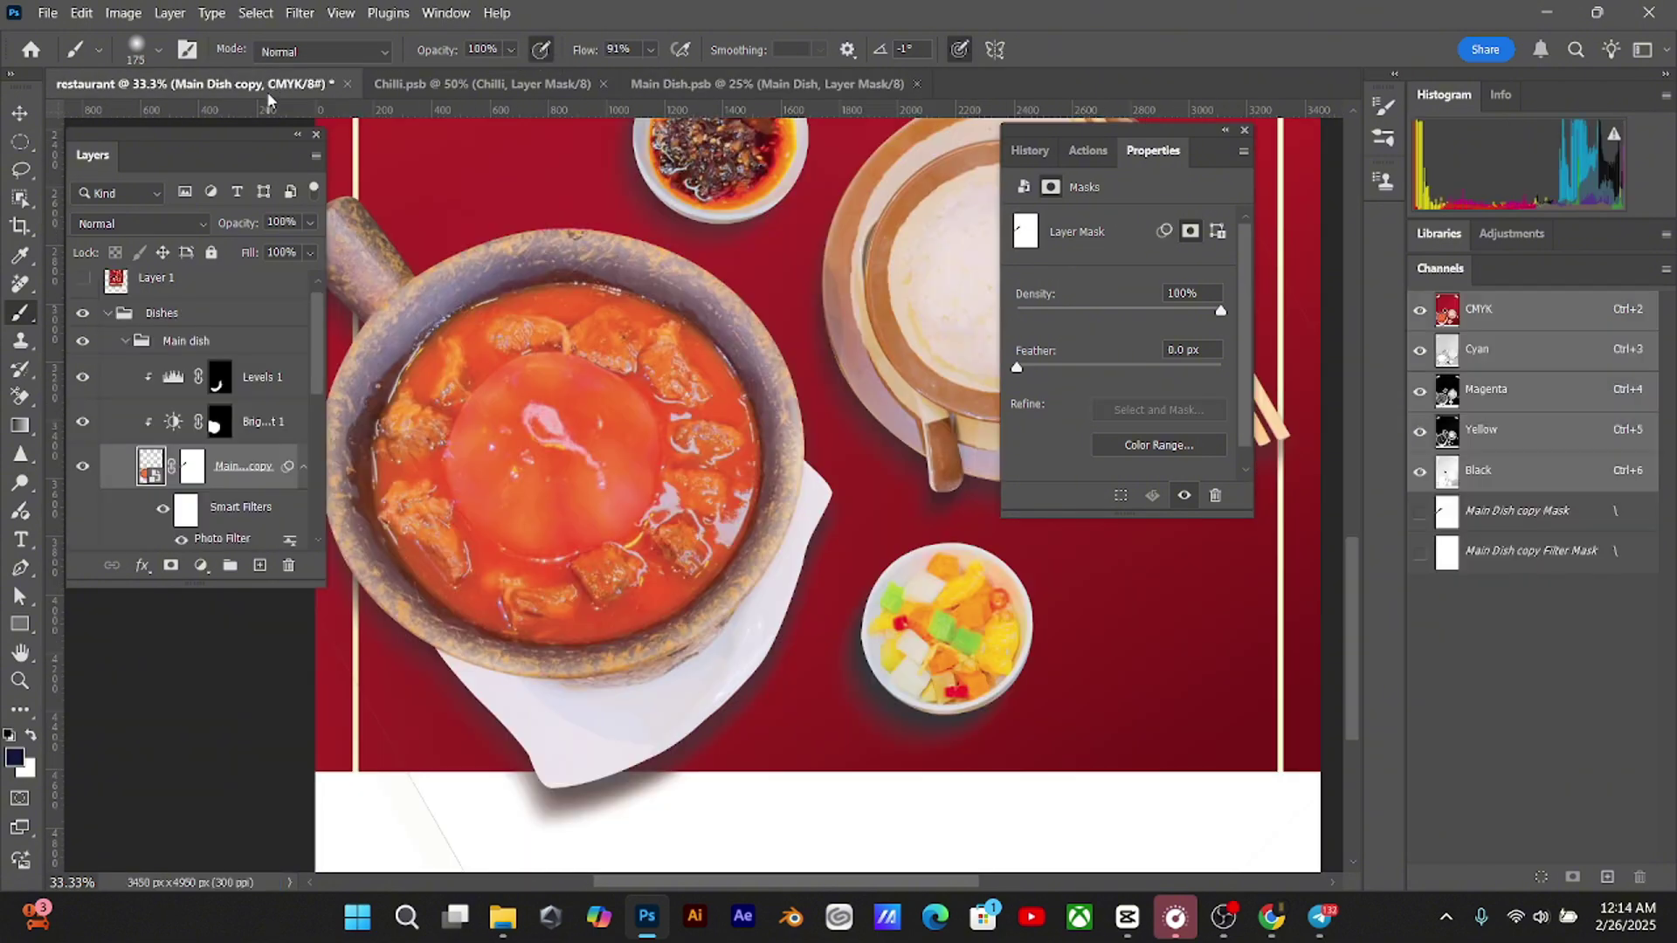
scroll(546, 524, down, 5)
scroll(591, 423, left, 2)
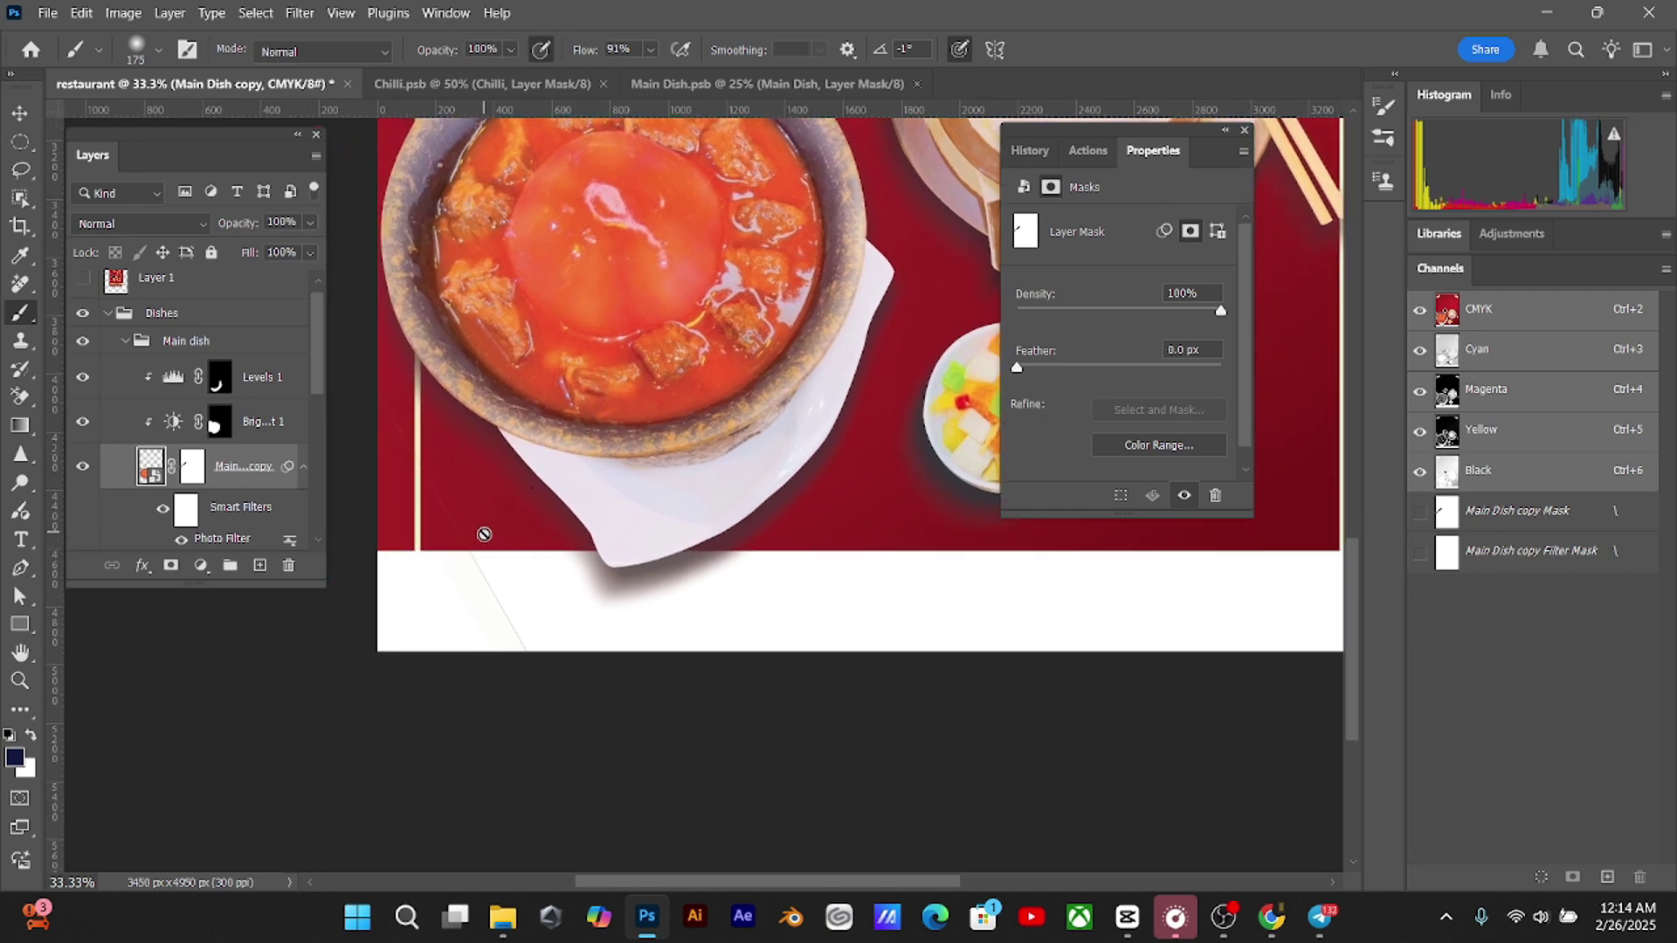
Show the white fill in the Main Dish document and mask out the stray diagonal line at the canvas's lower right
click(830, 84)
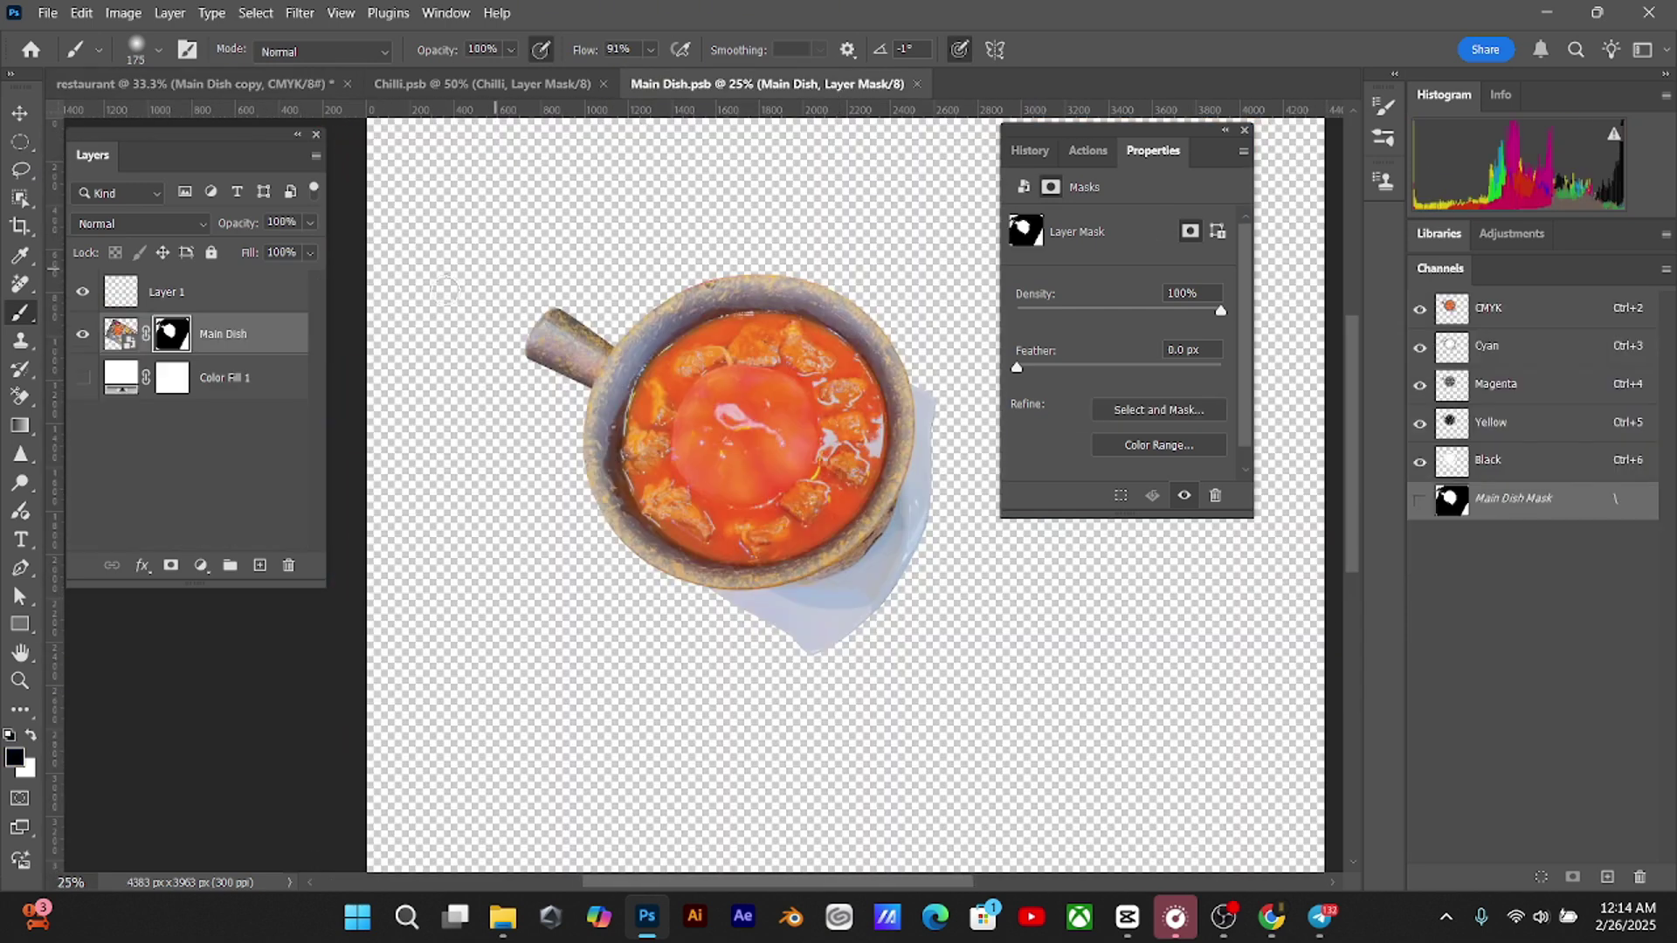
click(83, 377)
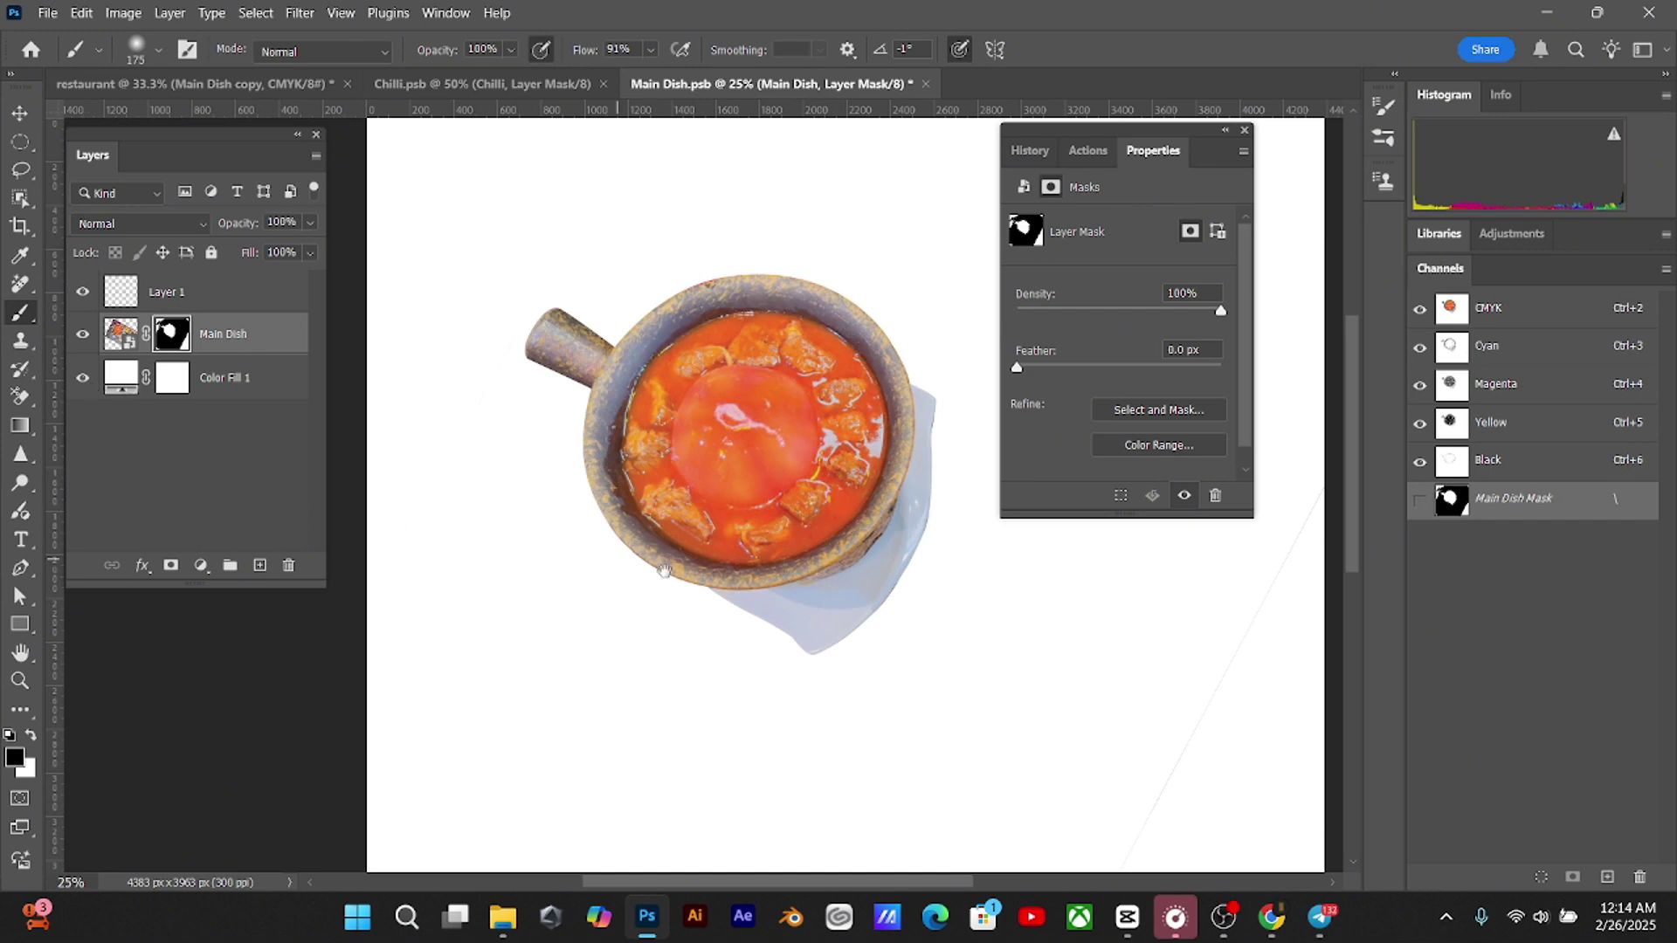
mouse_move(664, 572)
mouse_down()
mouse_move(580, 411)
mouse_move(609, 428)
mouse_move(554, 505)
mouse_up()
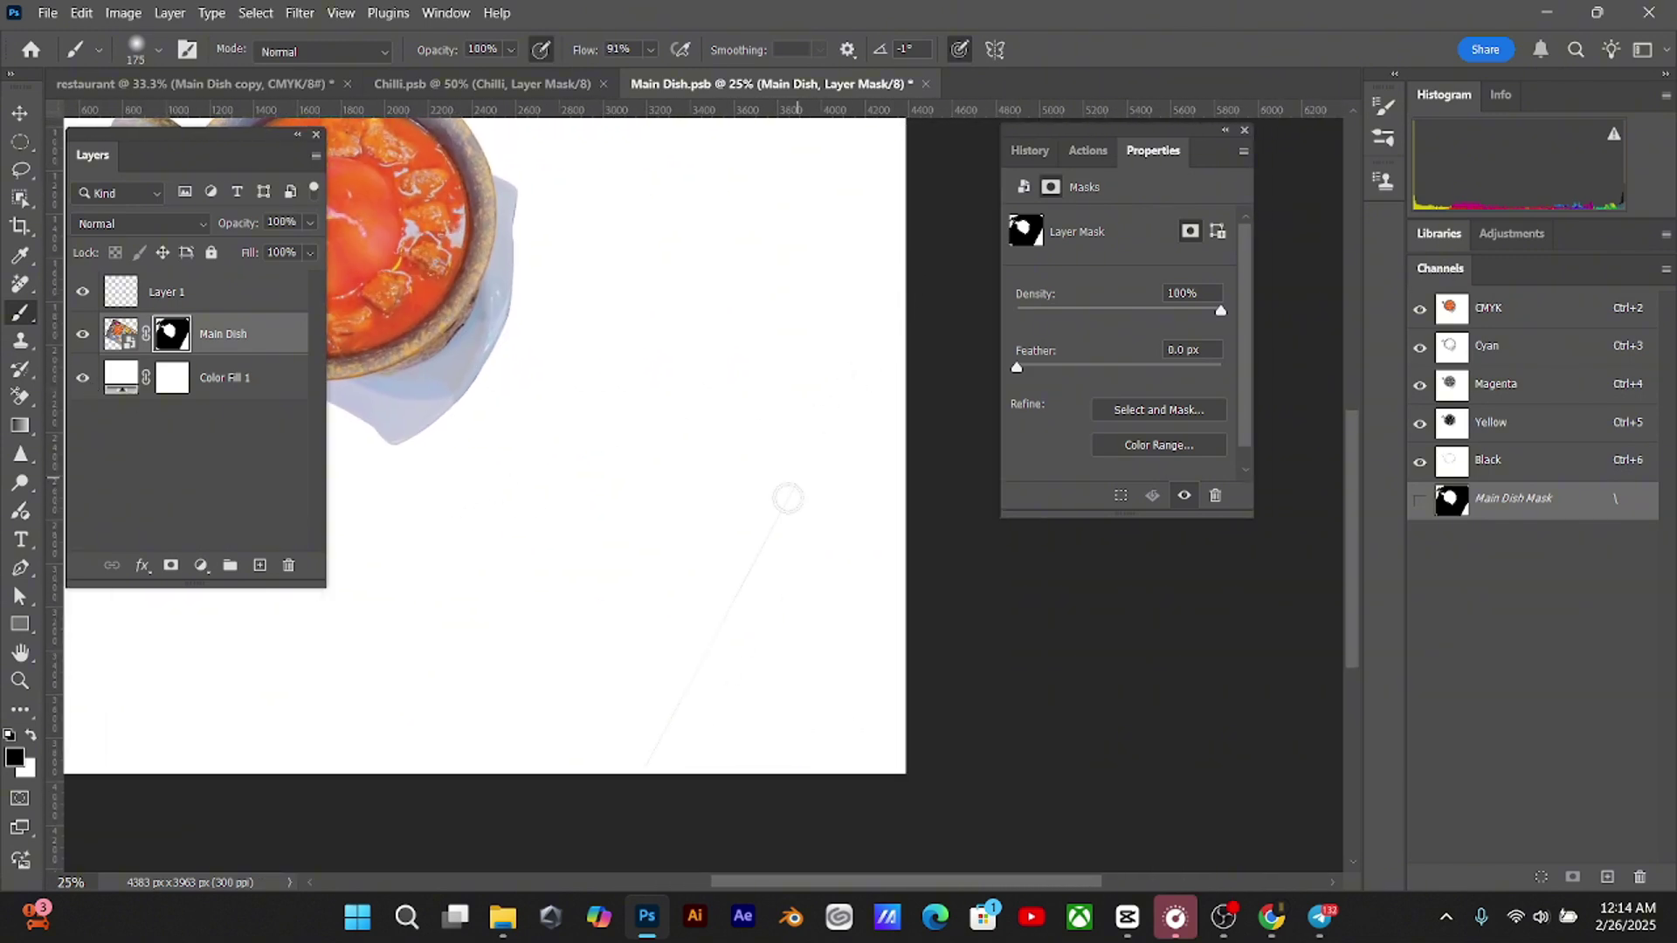
drag(796, 505, 905, 392)
Hide Color Fill 1, save the Main Dish document again and review the result in the restaurant poster
click(83, 378)
key(ctrl+s)
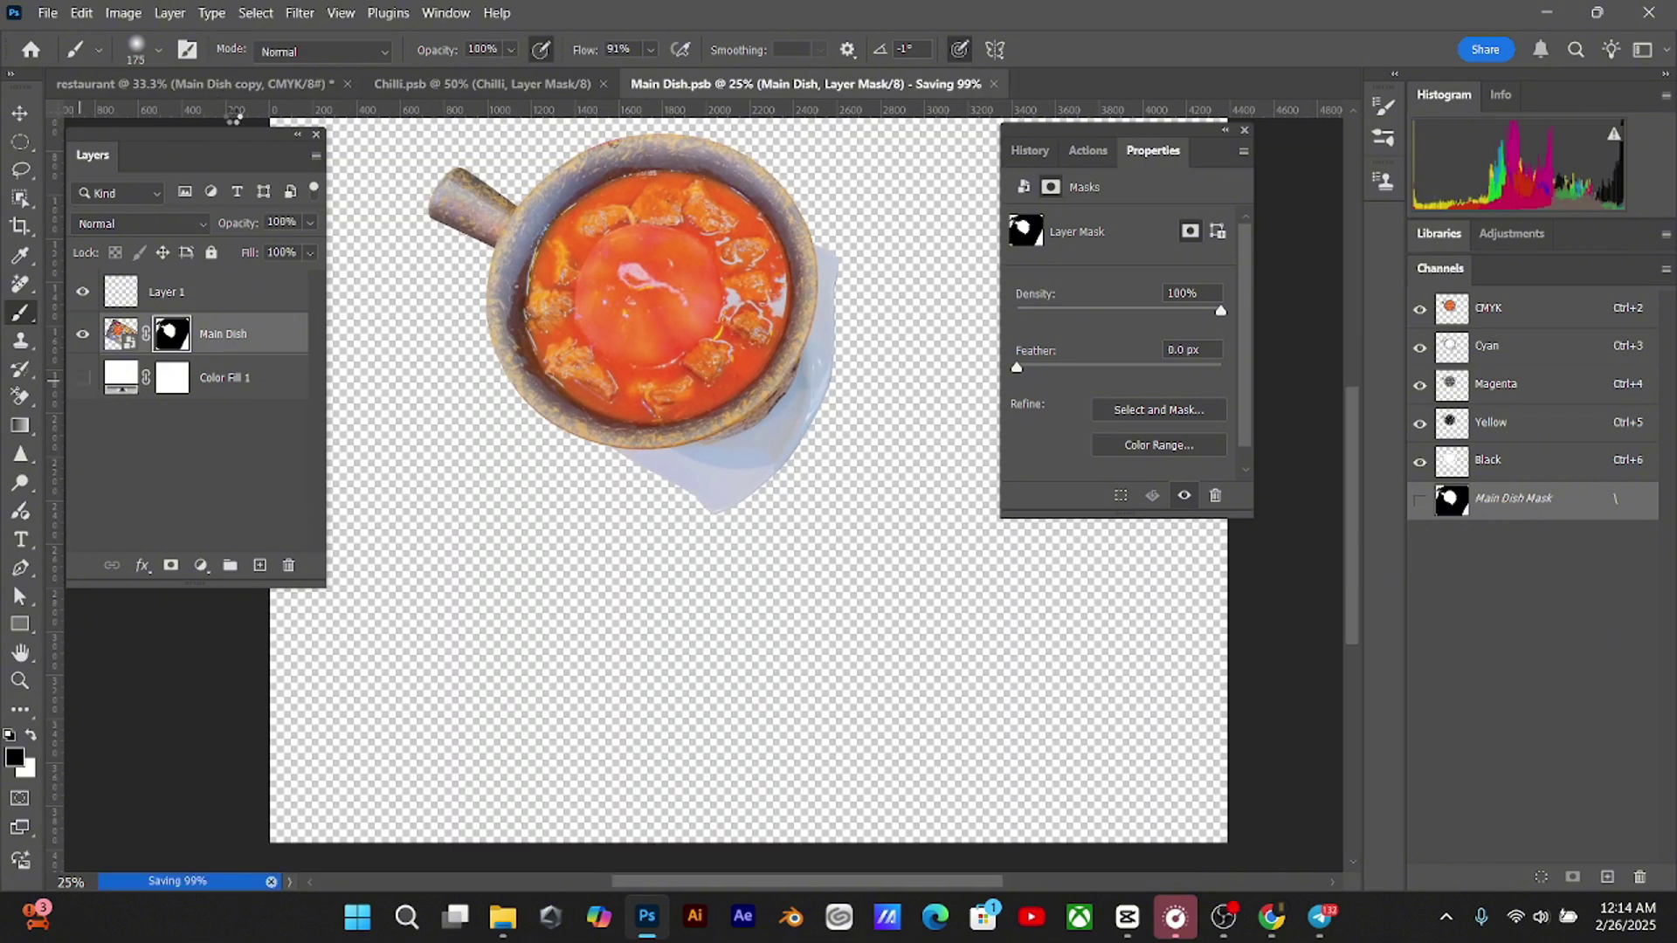
key(ctrl+Tab)
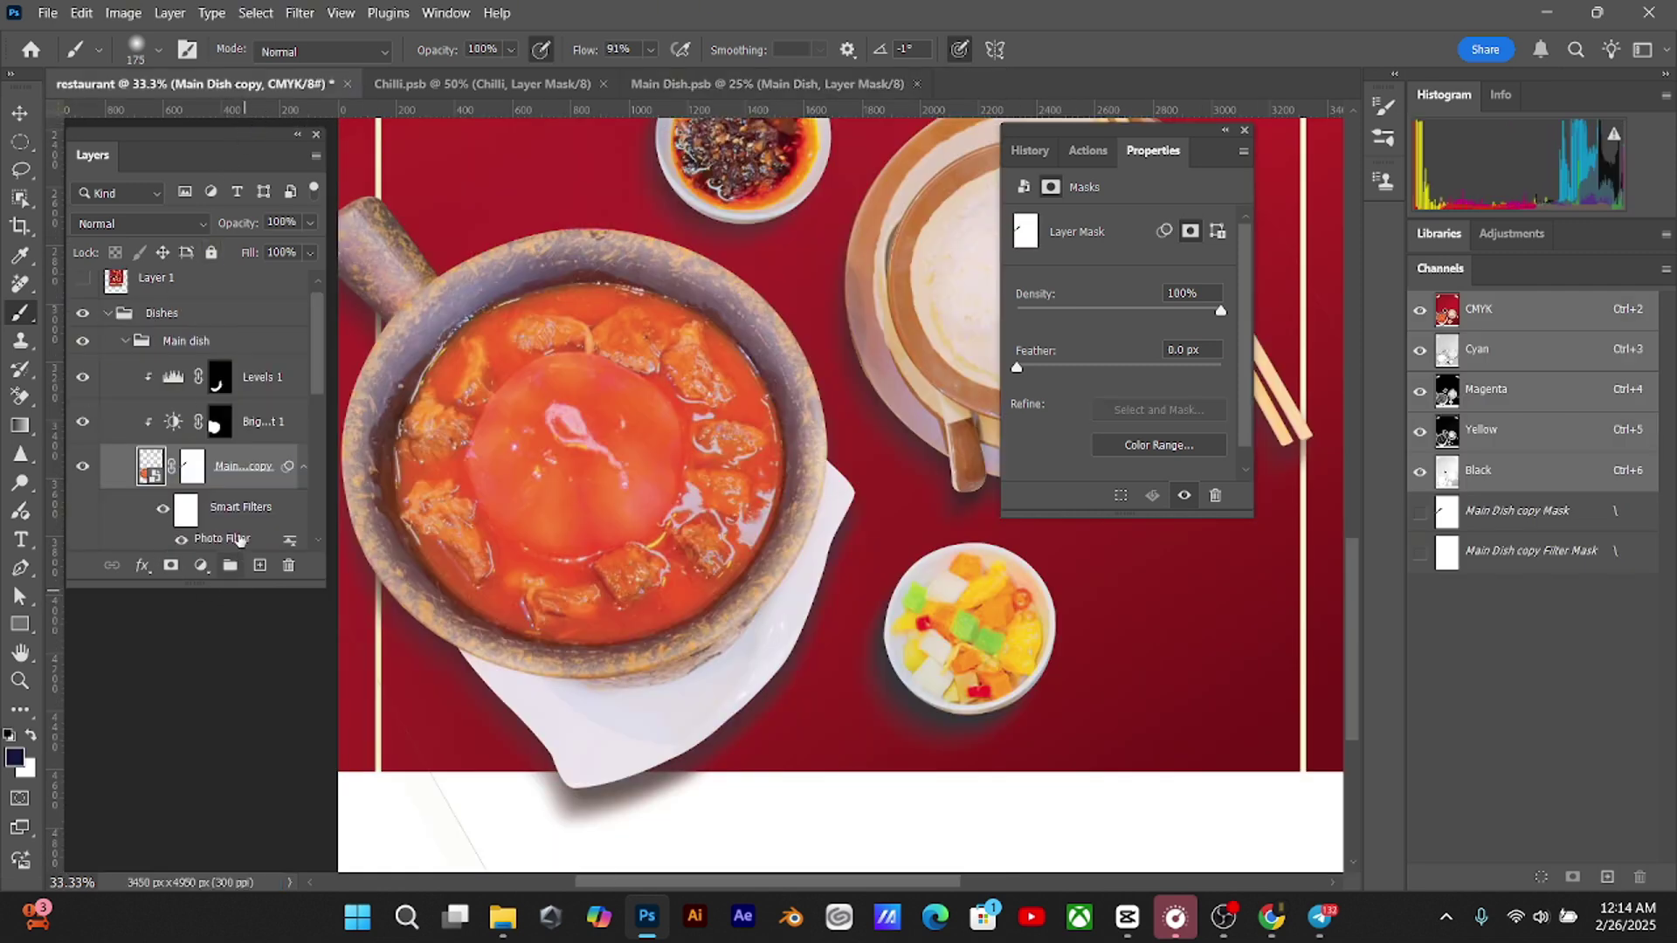
drag(475, 567, 554, 404)
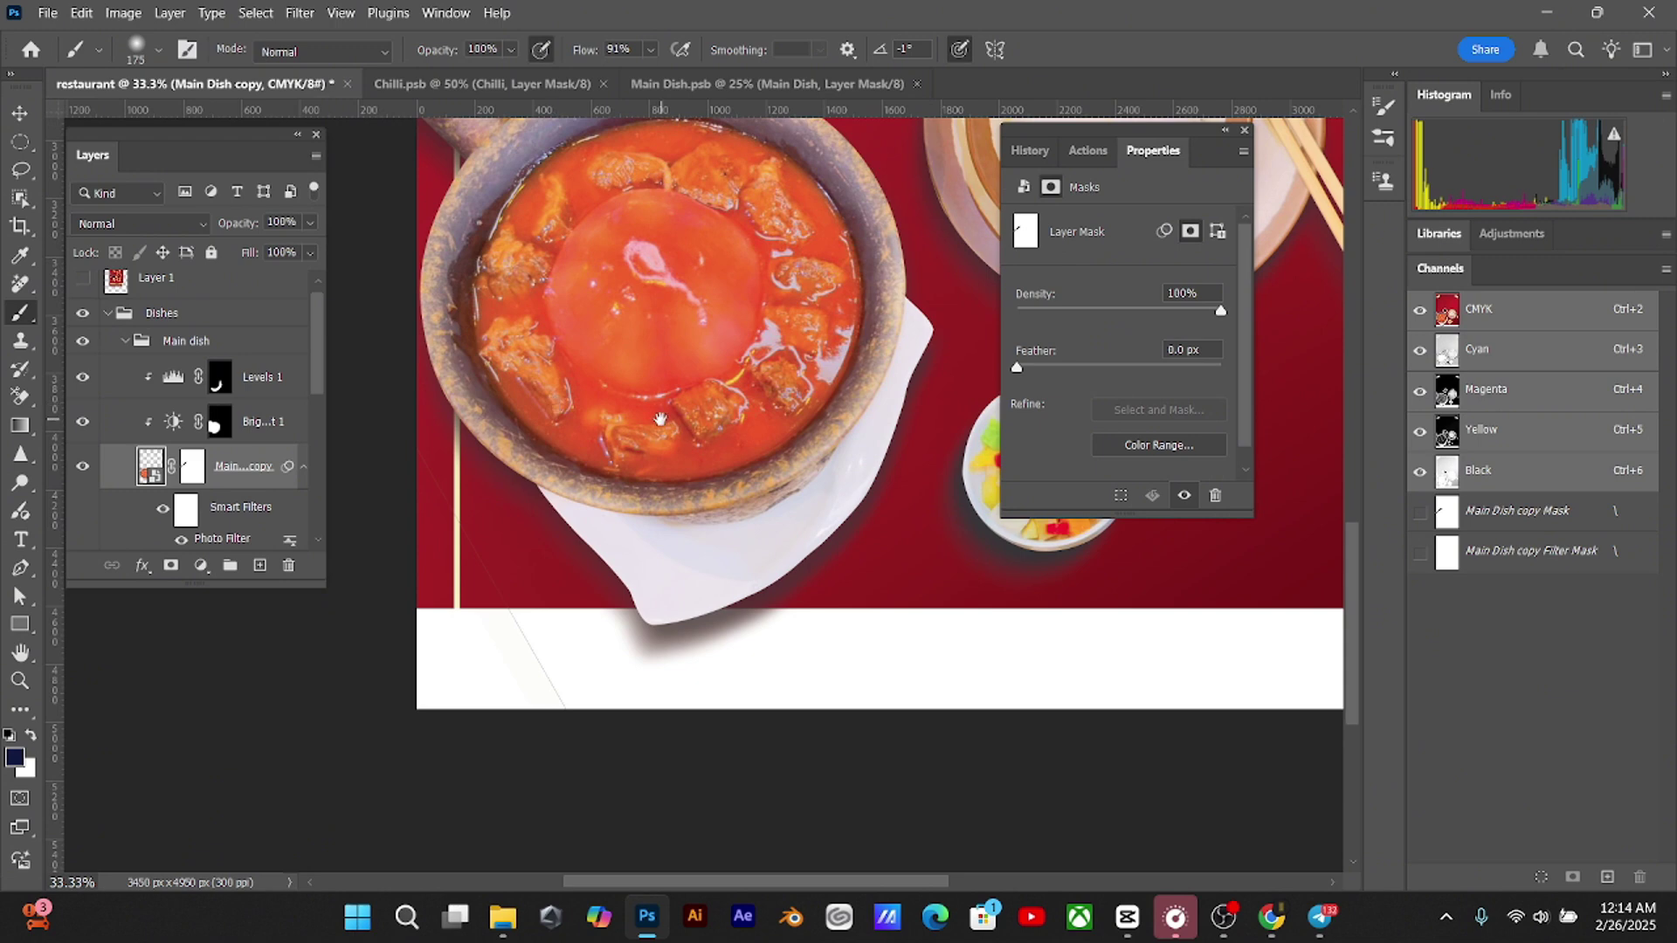
mouse_move(661, 419)
mouse_down()
mouse_move(441, 533)
mouse_move(562, 570)
mouse_up()
click(441, 450)
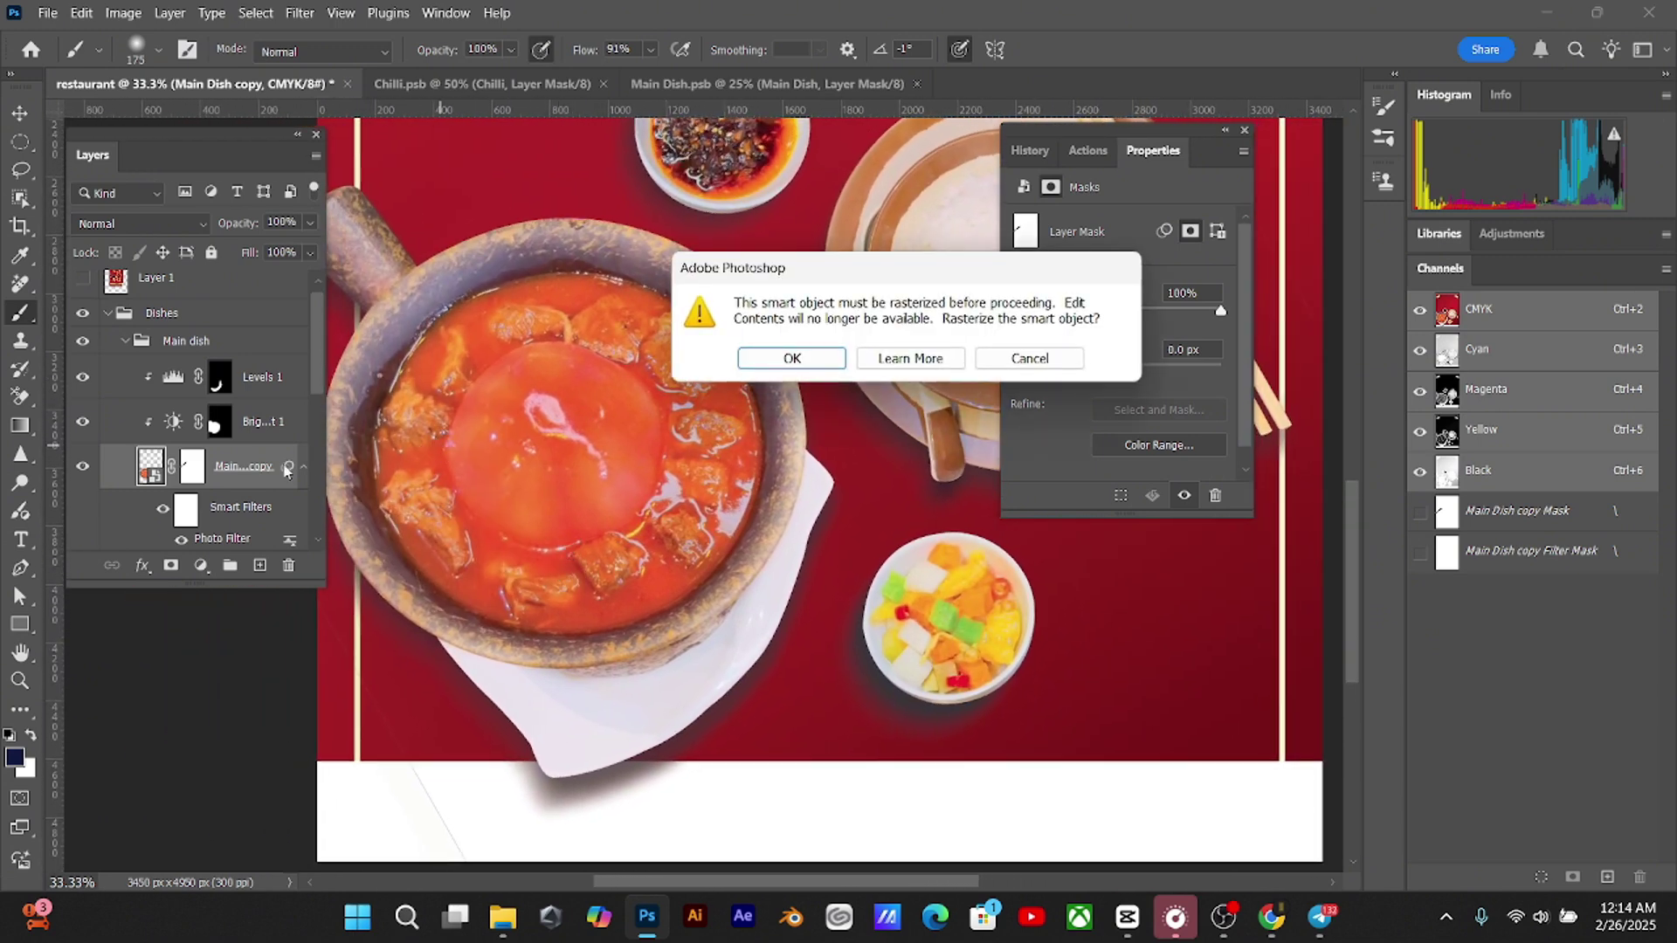
click(993, 367)
Toggle the visibility of the Main Dish copy layer and the Rice group to find the stray line's source
key(v)
drag(219, 422, 115, 473)
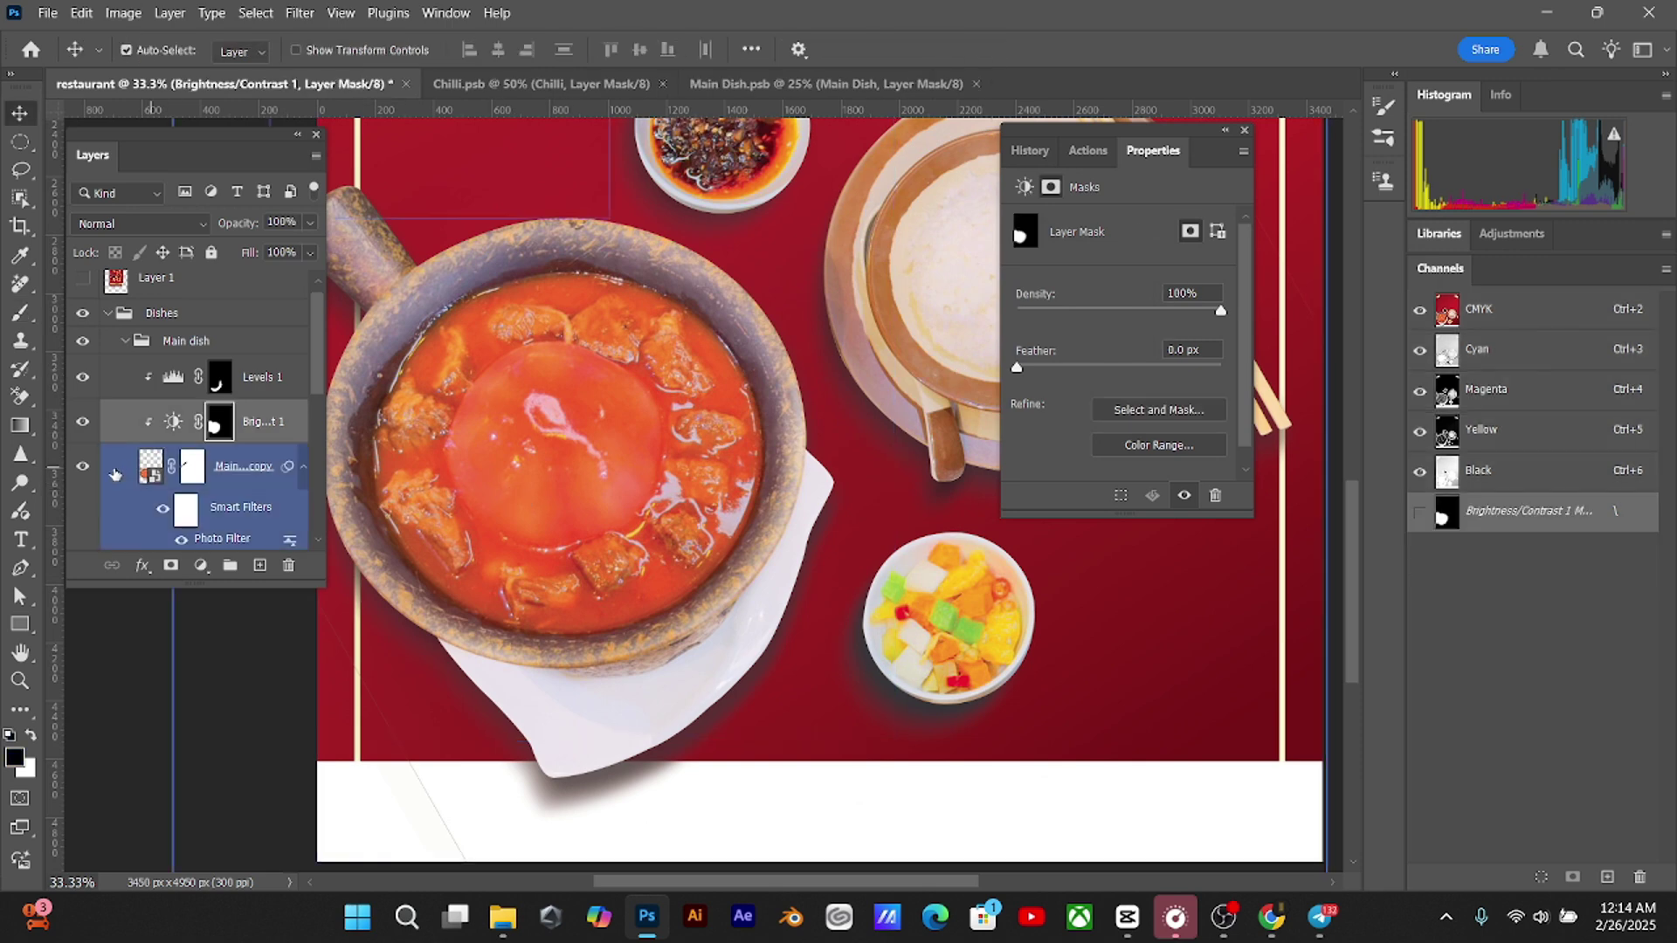
click(82, 466)
click(82, 466)
click(226, 376)
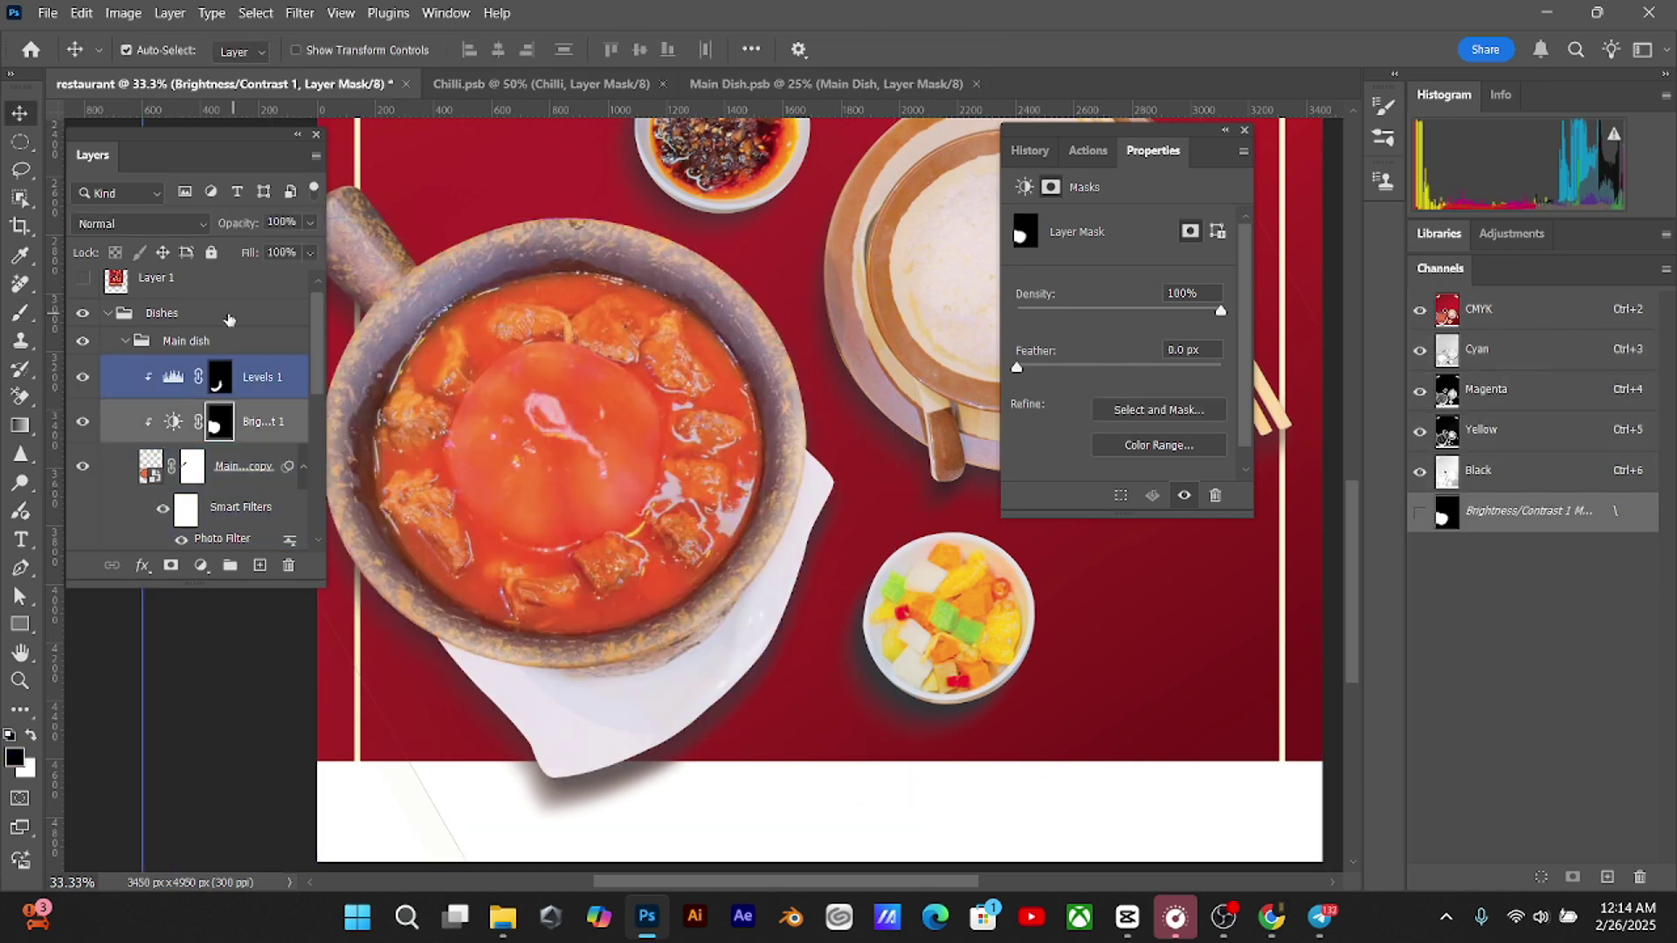
click(130, 342)
click(126, 341)
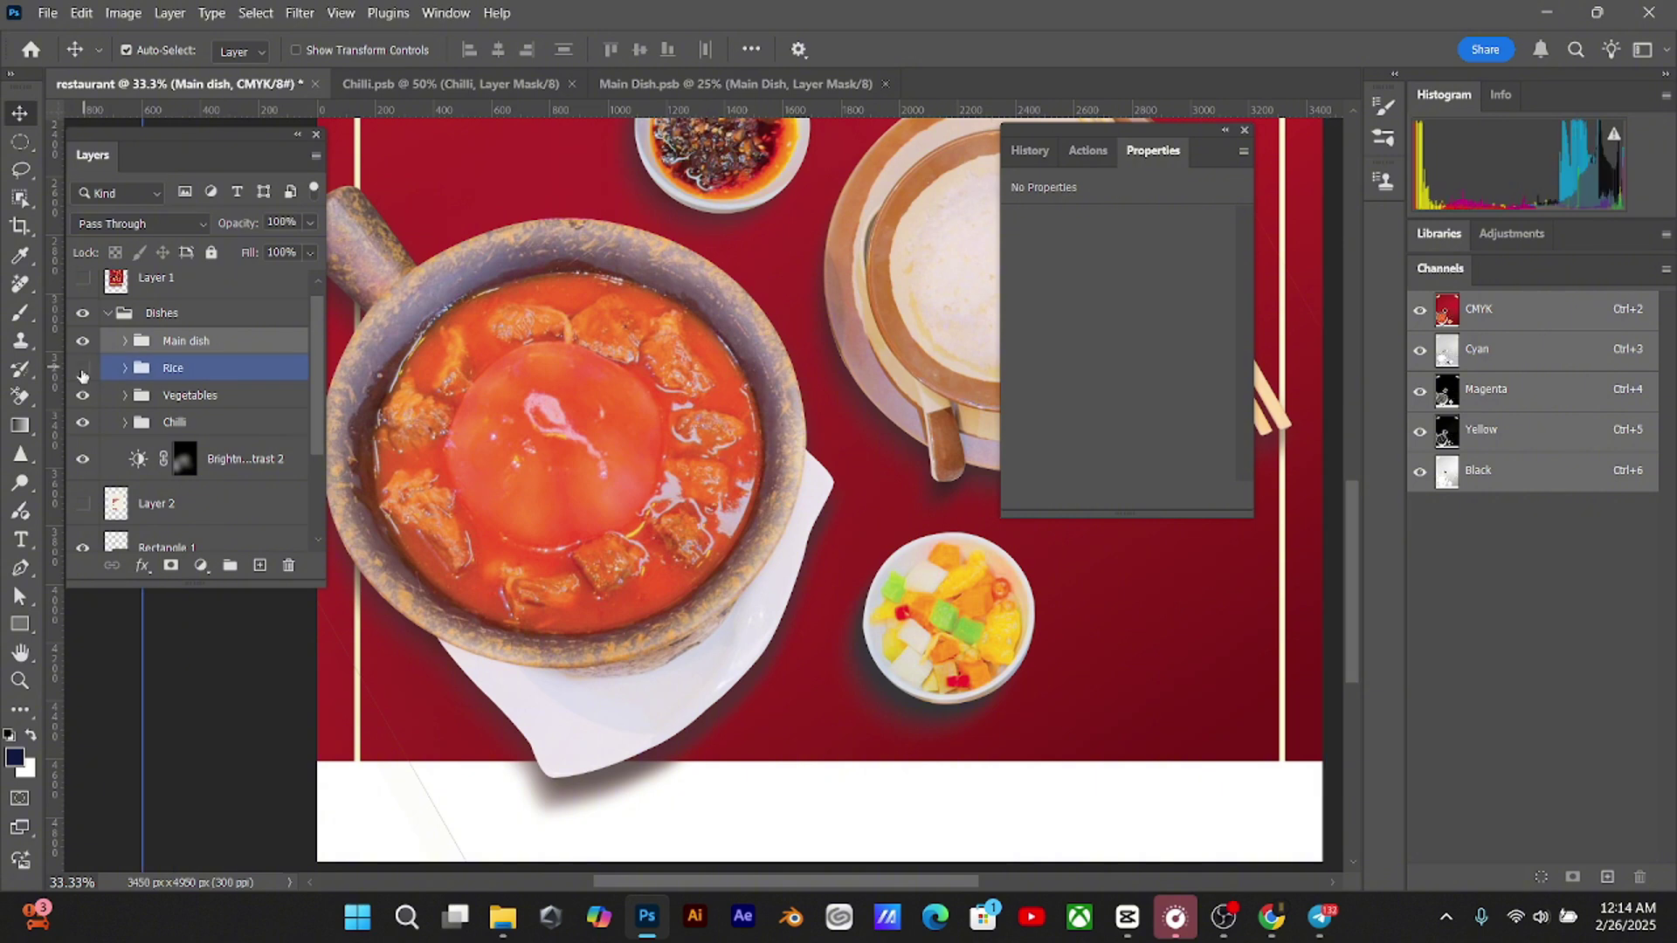
click(82, 374)
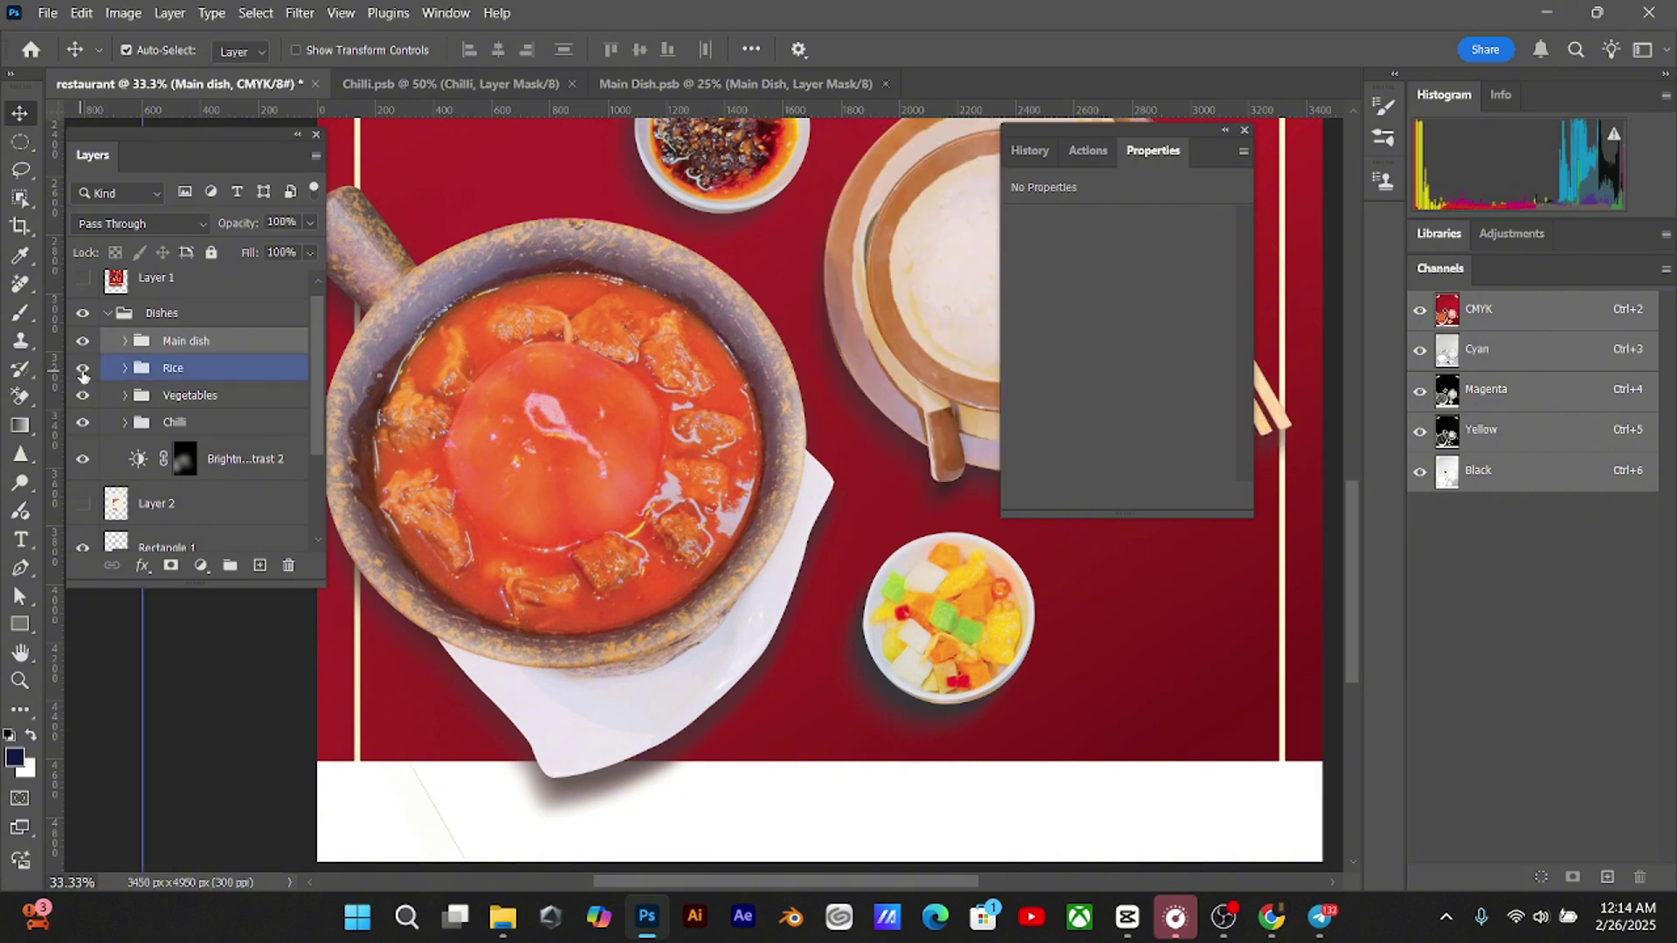
click(83, 372)
click(83, 370)
Open the Rice smart object's contents and add a white (ffffff) solid color fill layer beneath the Rice layer
click(126, 368)
double_click(152, 402)
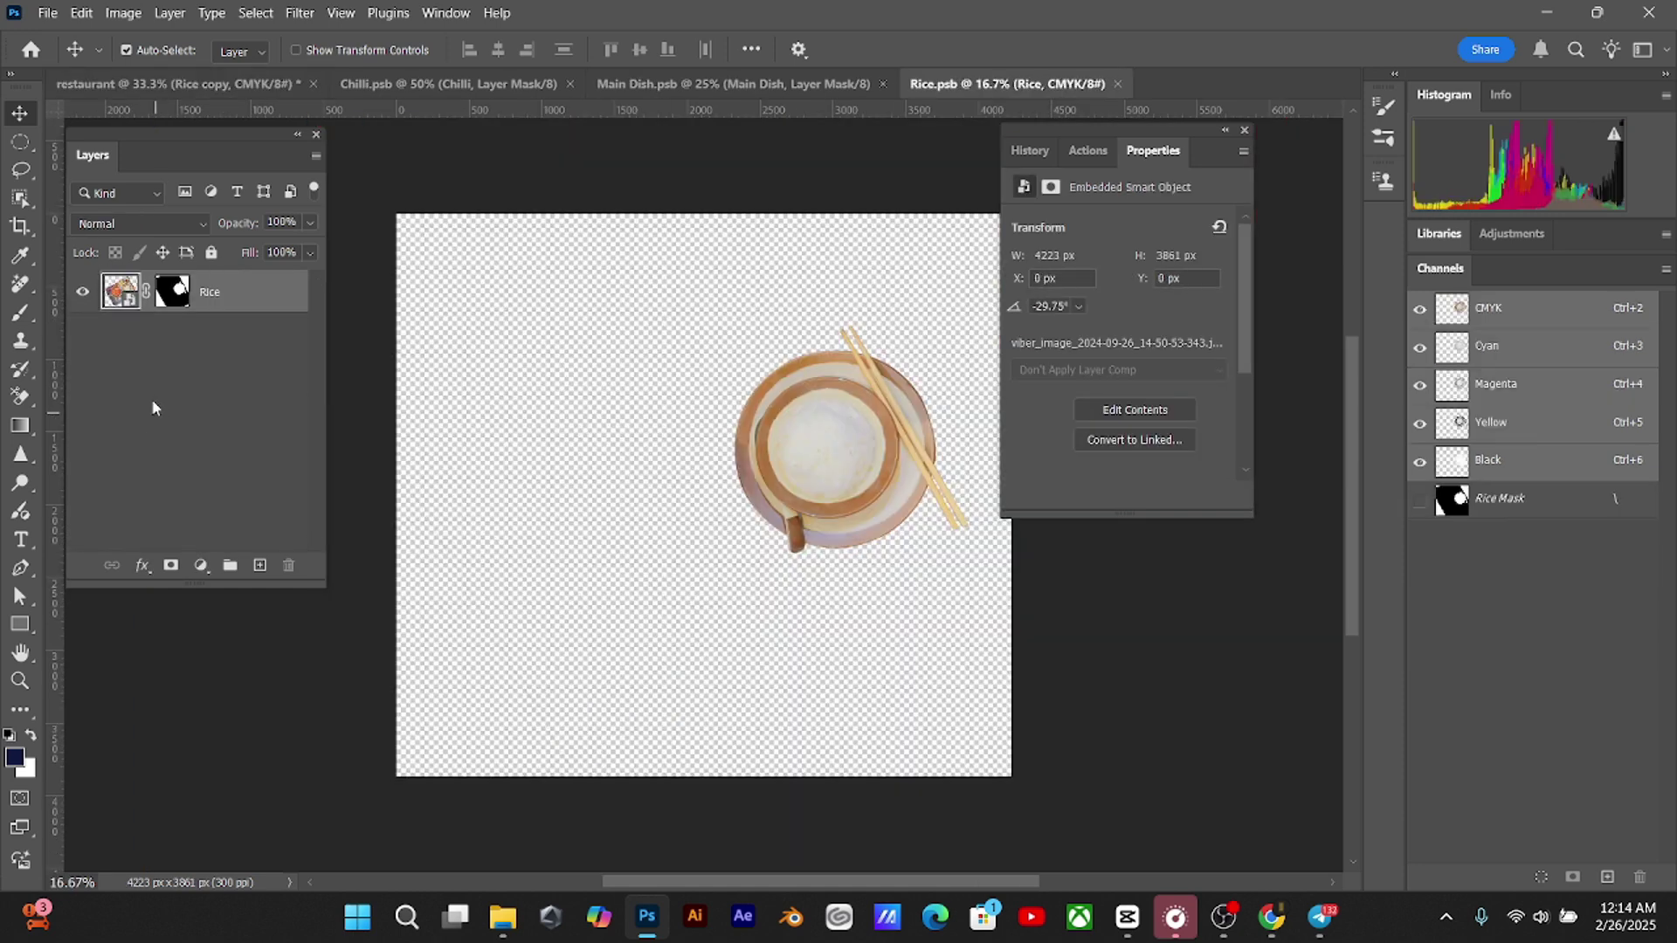
click(201, 565)
click(236, 191)
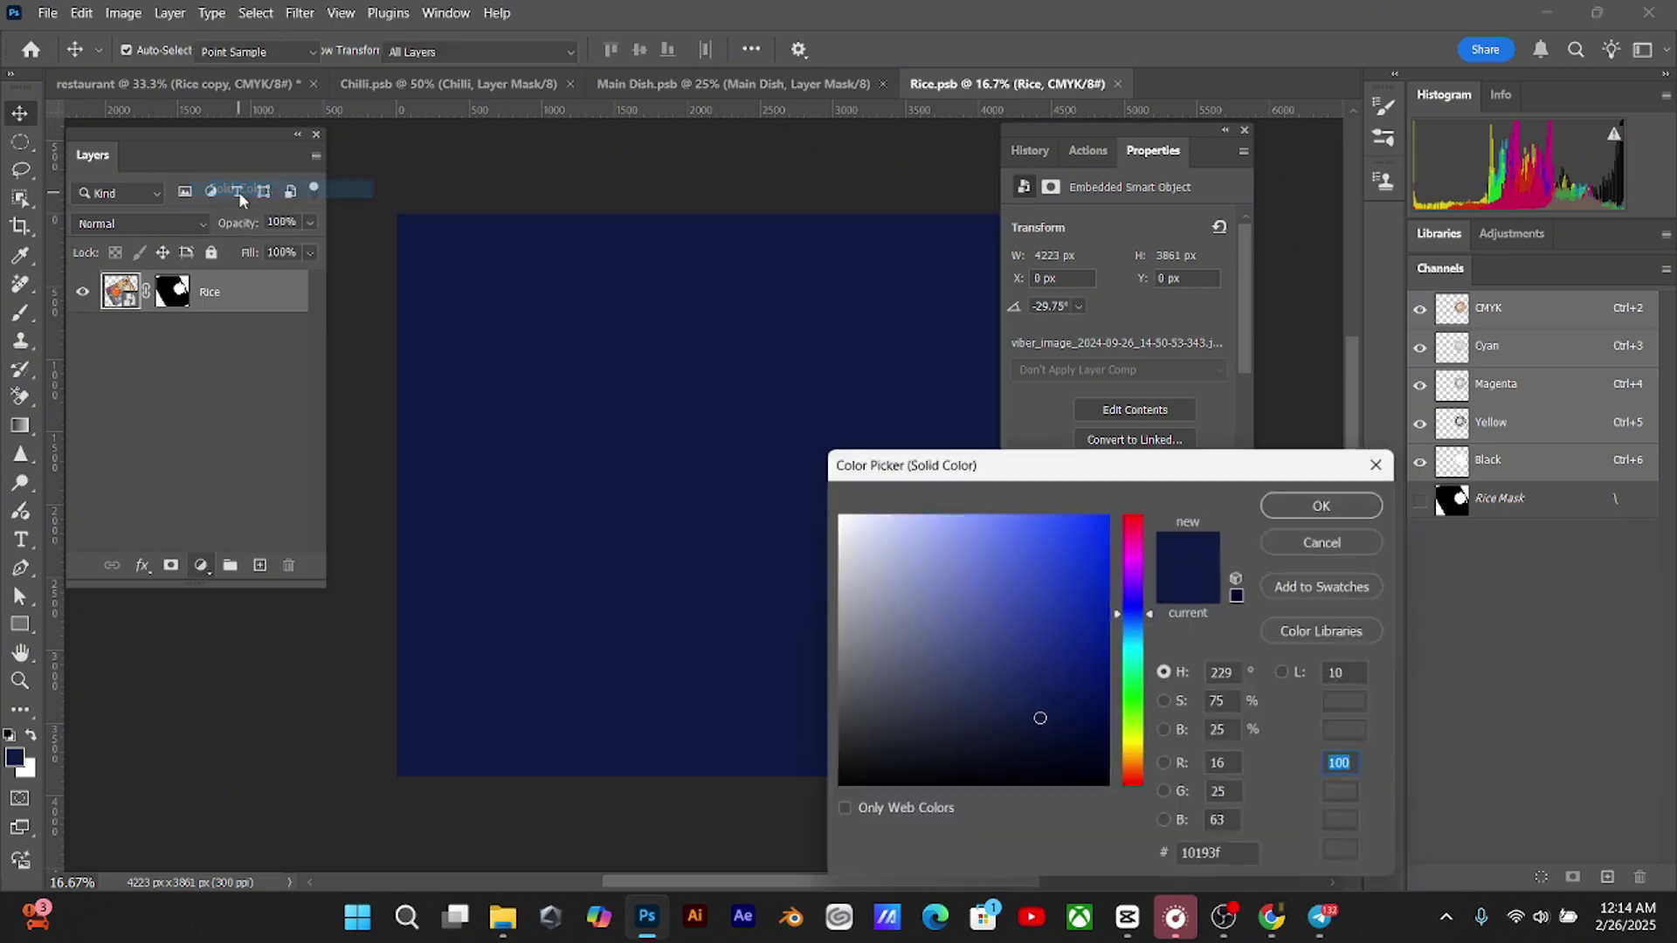
click(835, 515)
click(1328, 502)
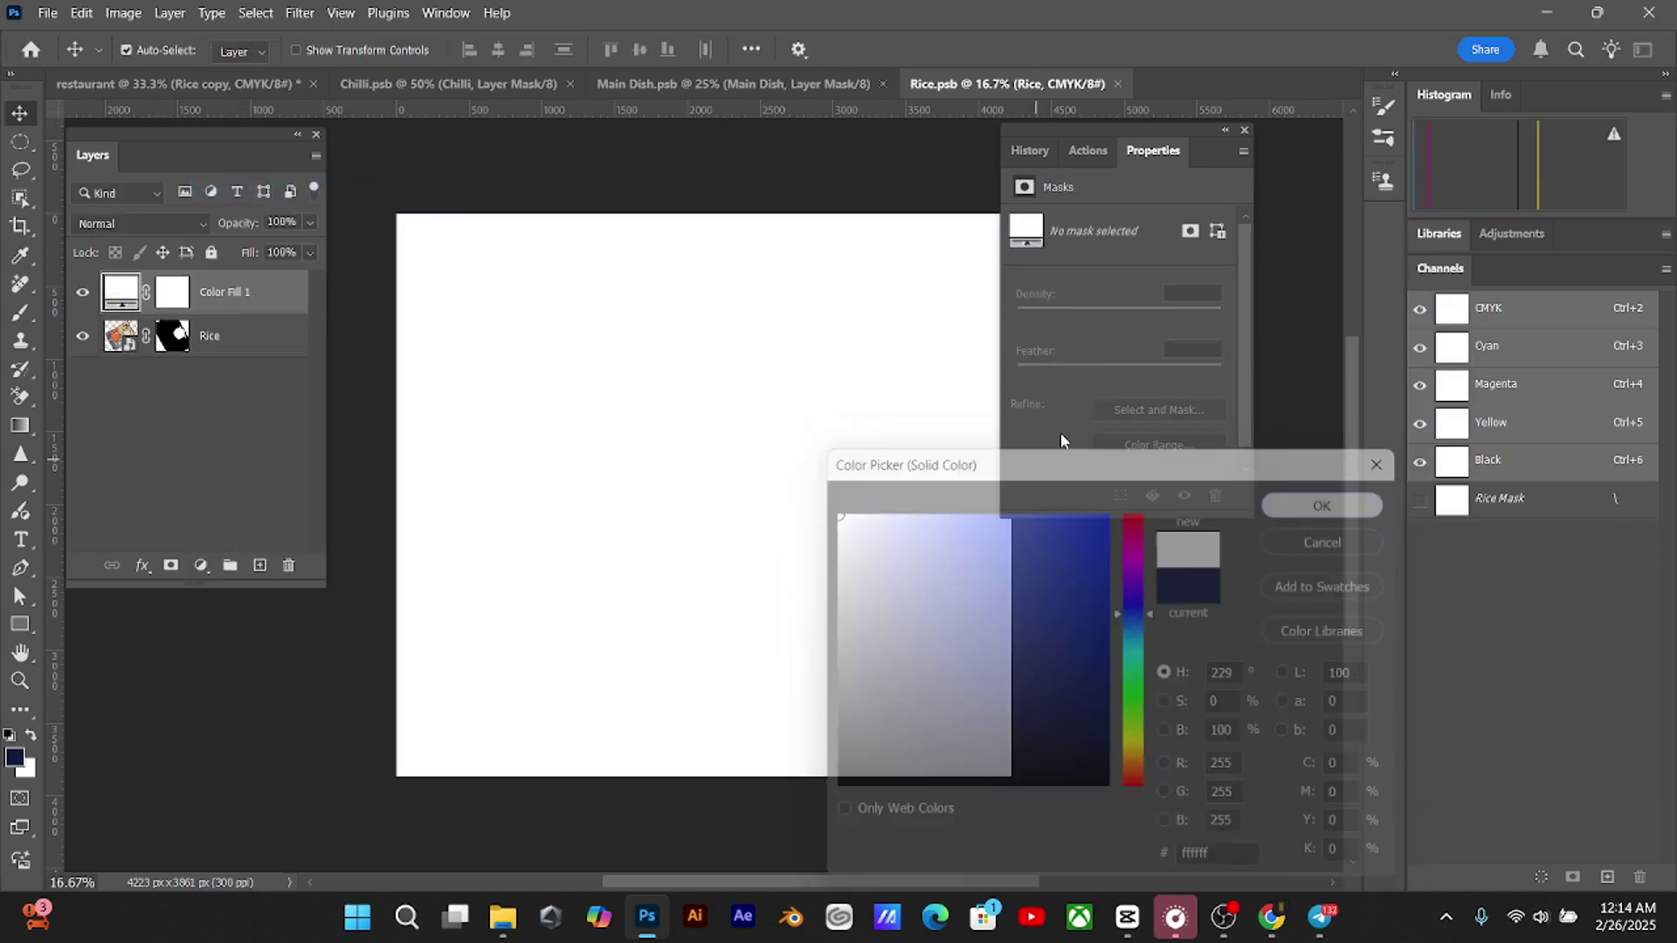
drag(232, 294, 245, 359)
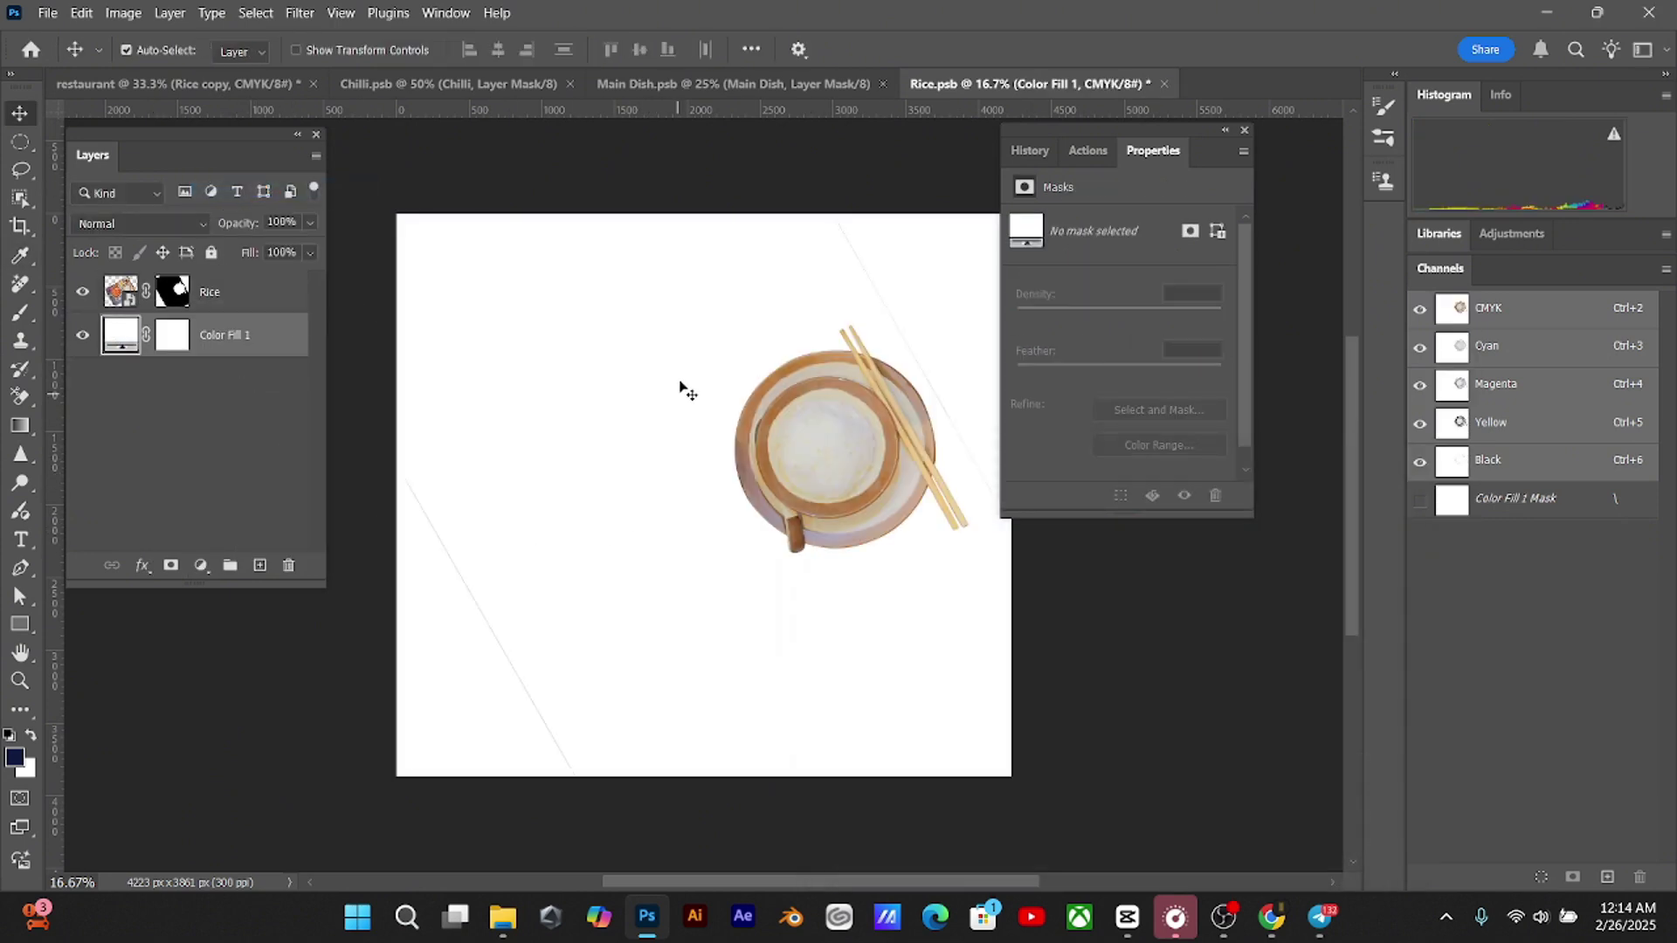
Paint out the stray diagonal lines around the dish on the Rice layer's mask with the black Brush, and check the dish's edges up close
key(b)
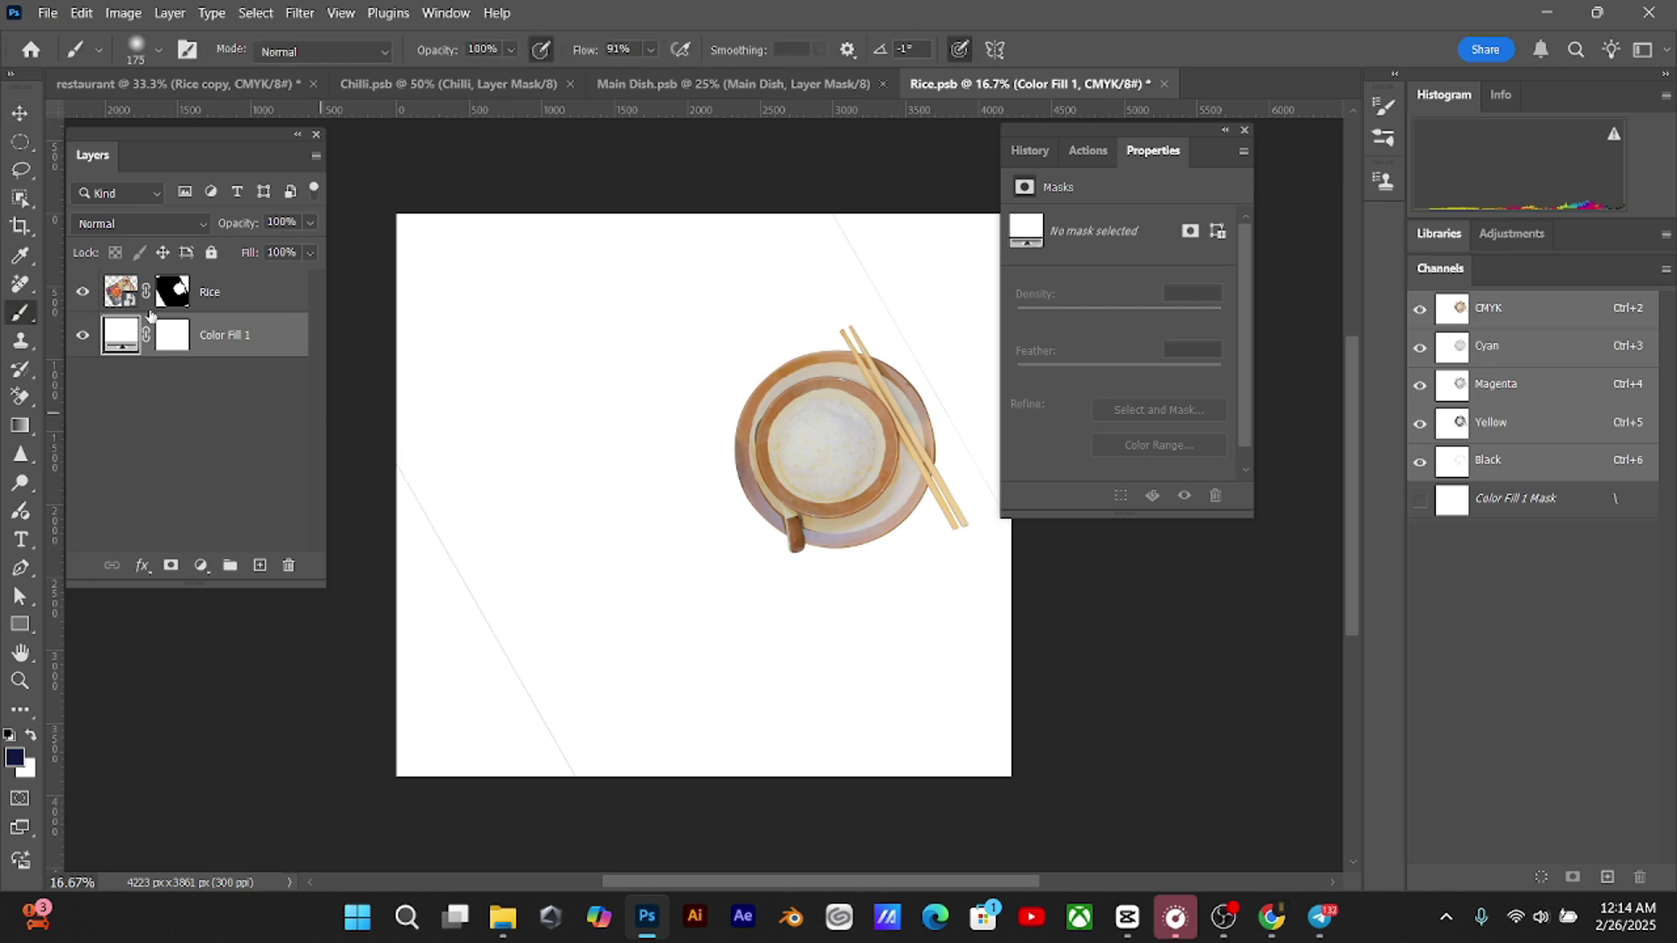
click(179, 292)
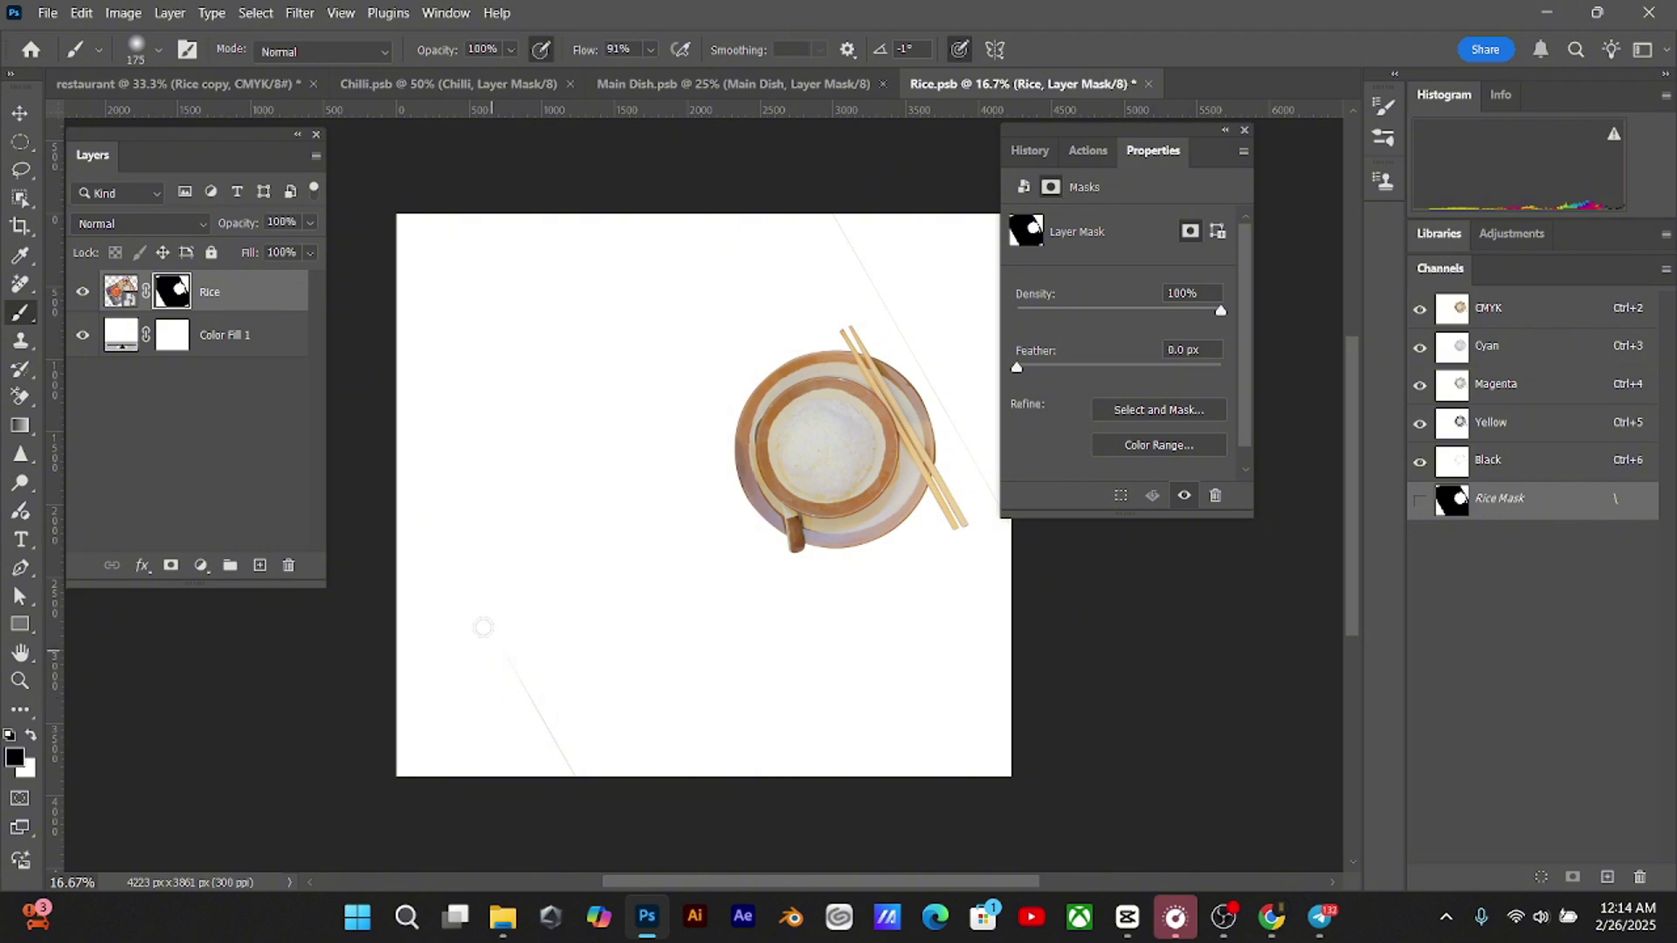
scroll(463, 427, right, 5)
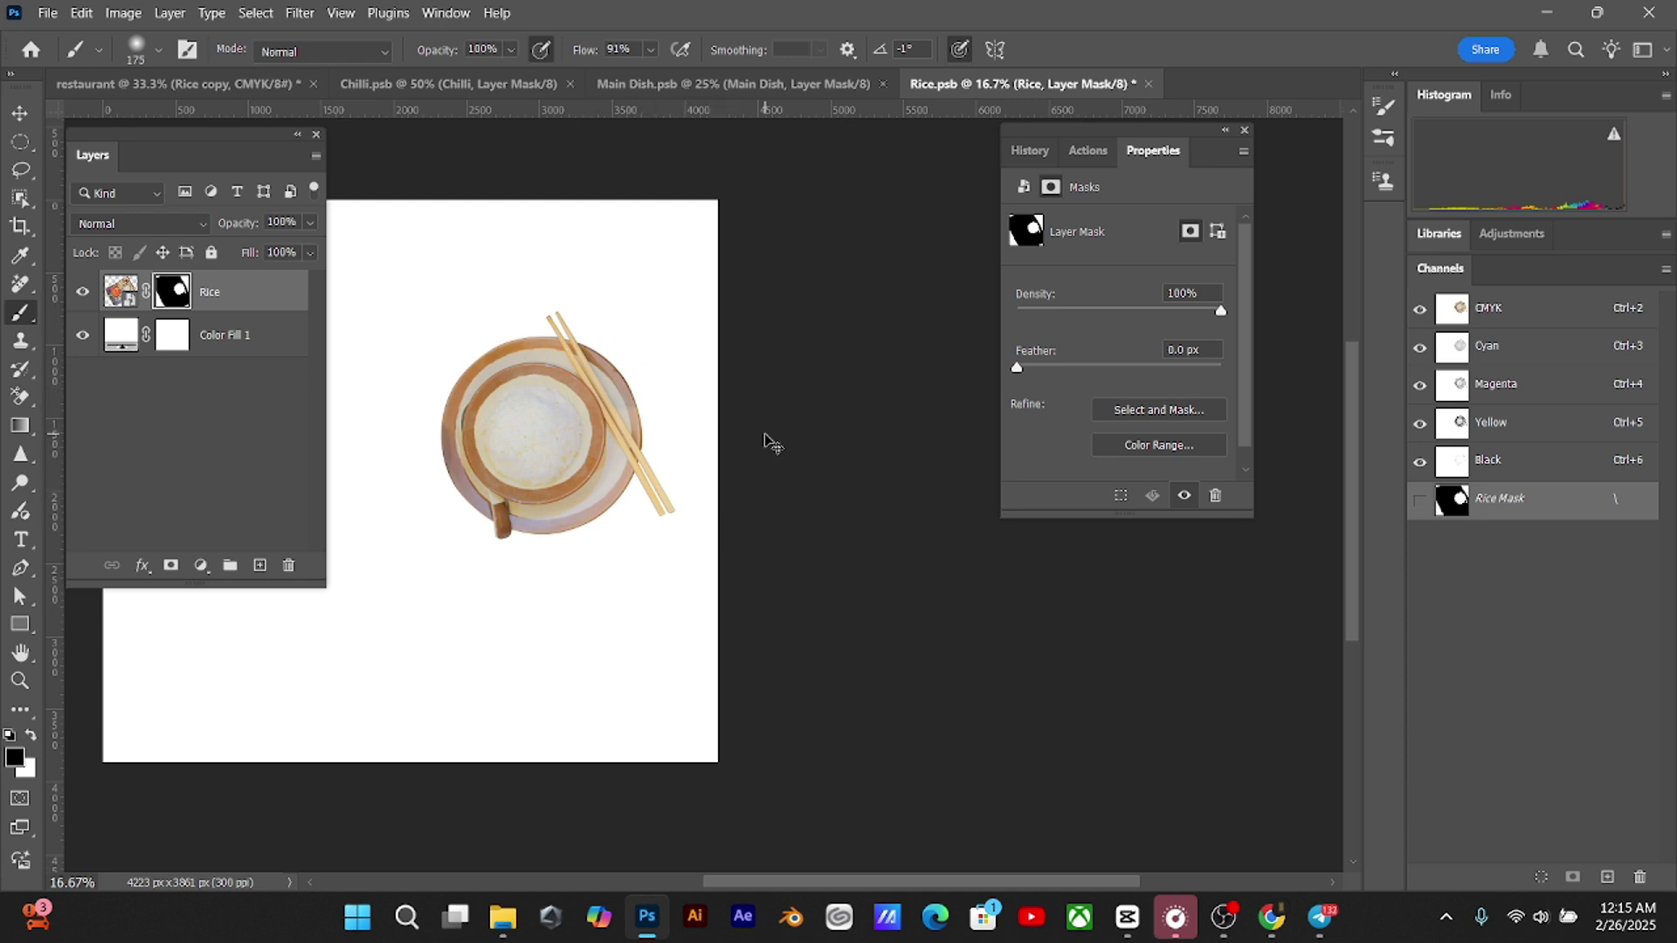
key(ctrl+plus)
key(ctrl+plus)
drag(475, 328, 887, 581)
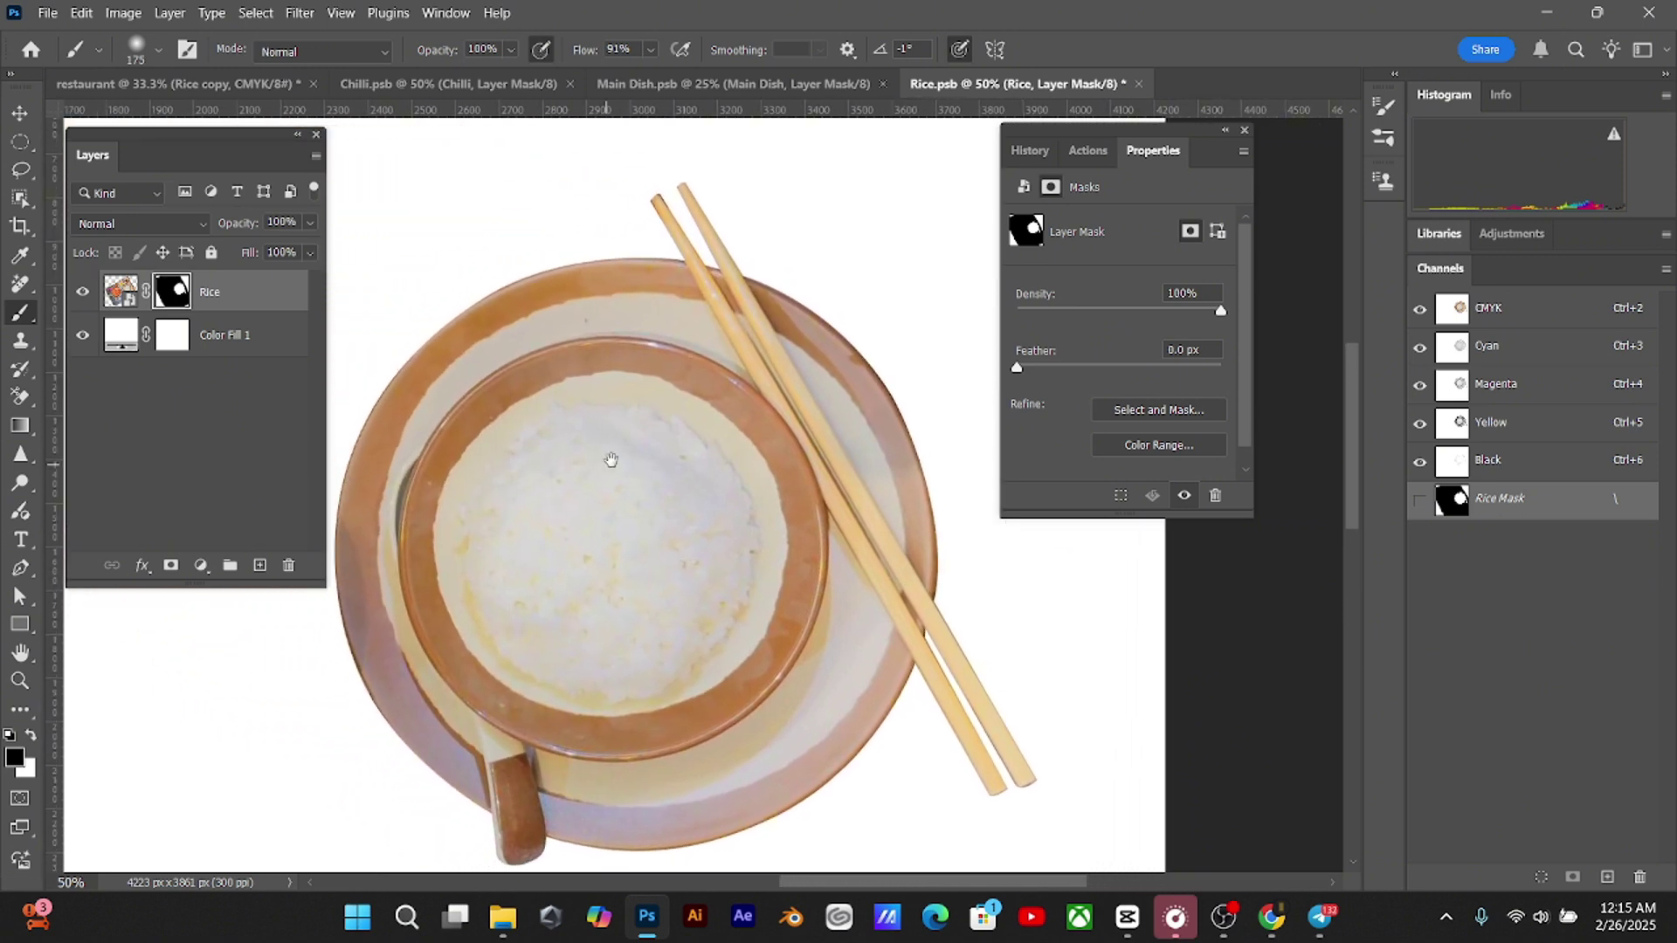
drag(610, 457, 633, 421)
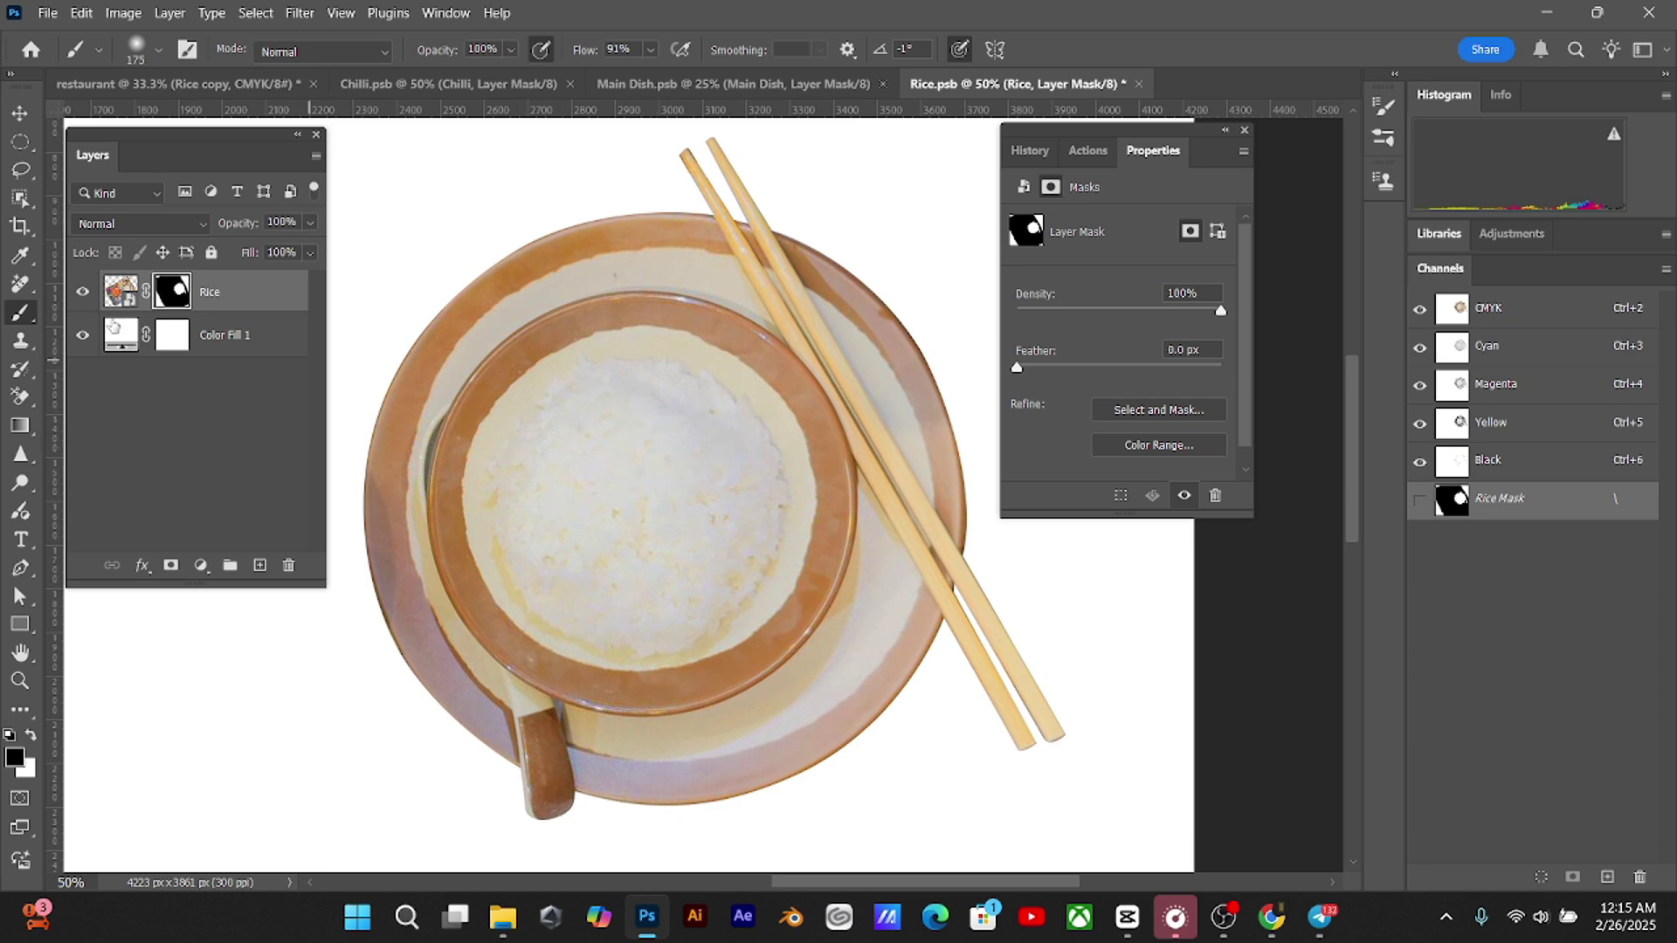
Hide Color Fill 1, then save and close the Rice document
click(83, 336)
key(ctrl+s)
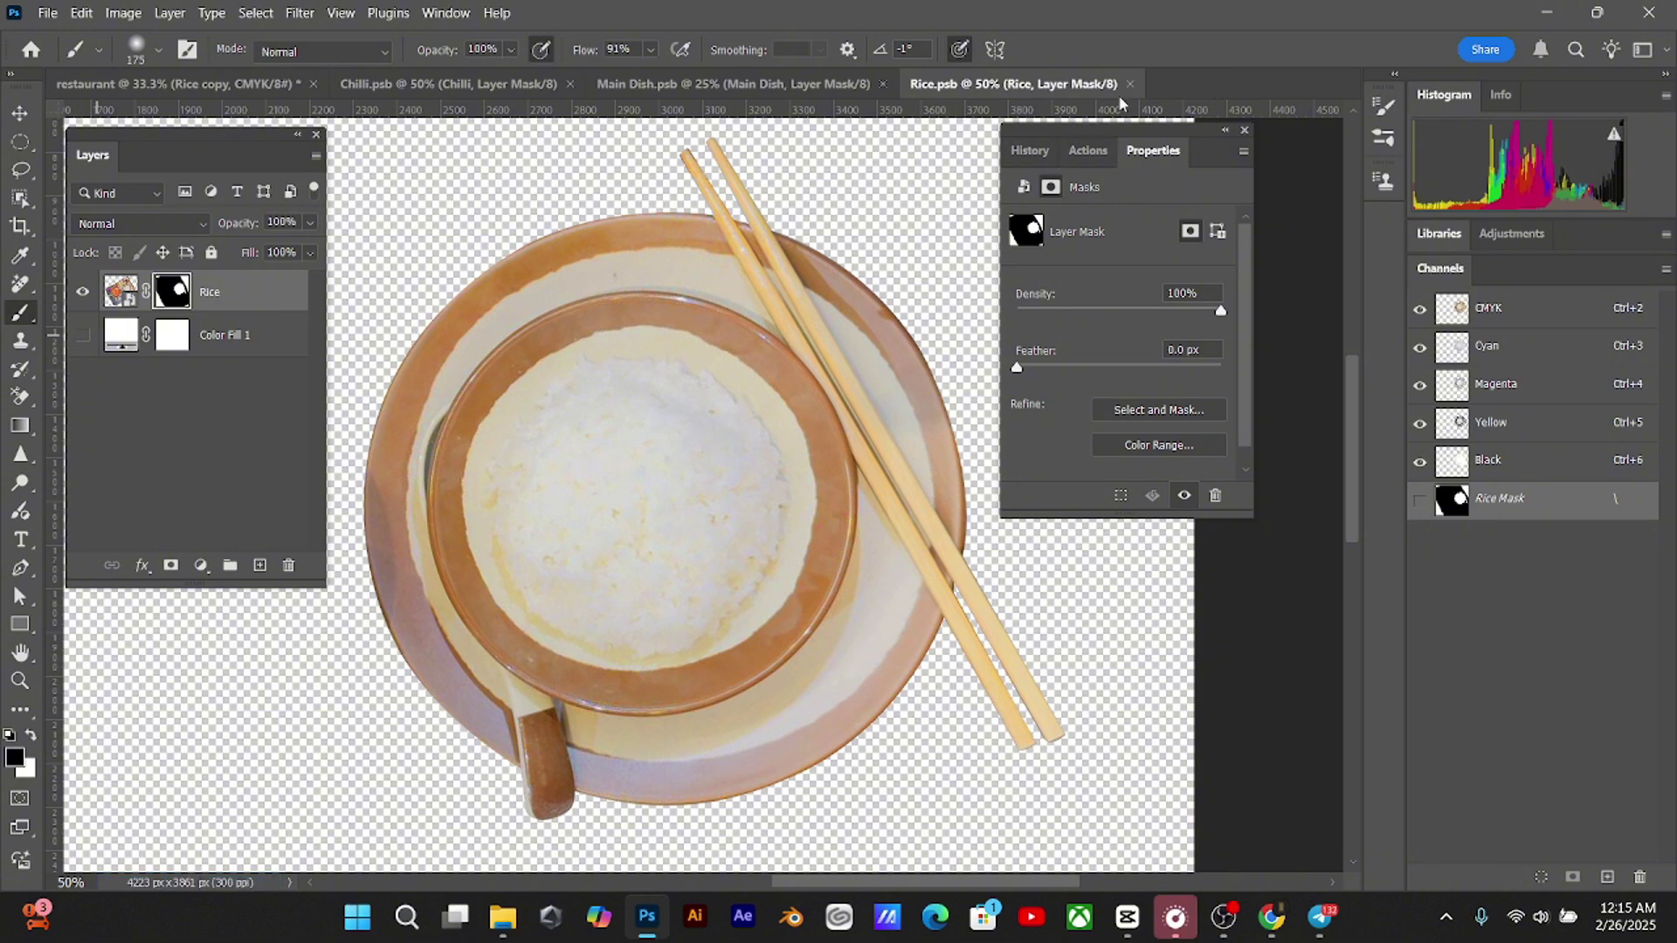
click(1130, 83)
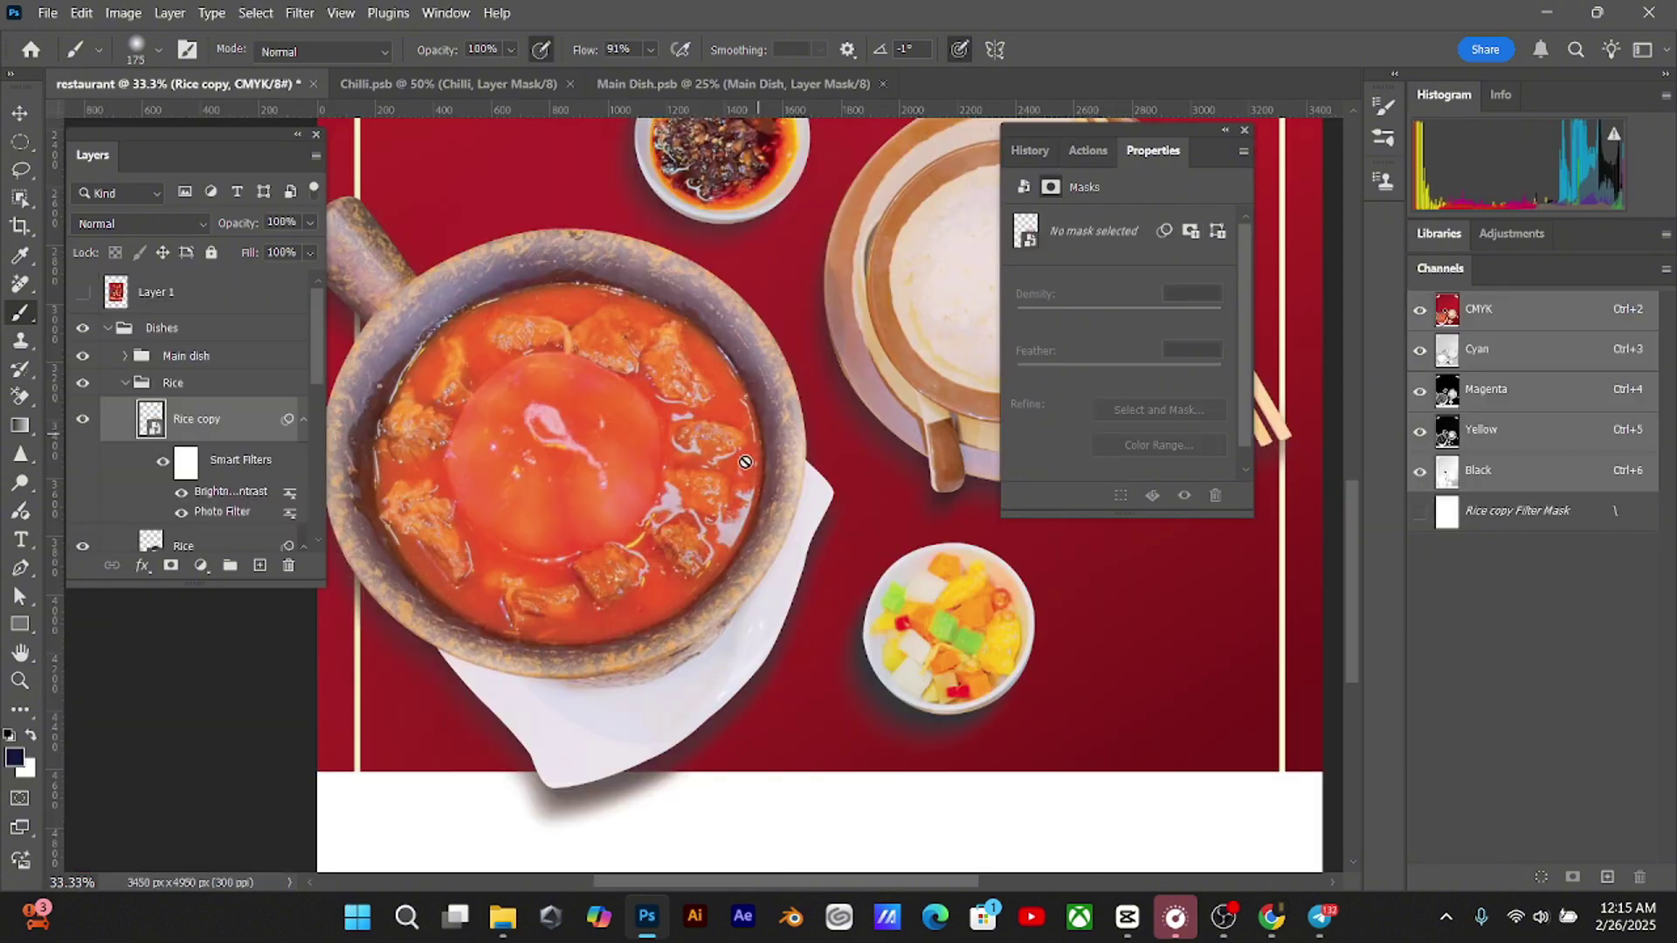
Inspect the whole restaurant poster for leftover stray lines around the dishes and close the Main Dish document
drag(930, 512, 662, 561)
drag(710, 335, 816, 599)
drag(689, 382, 778, 737)
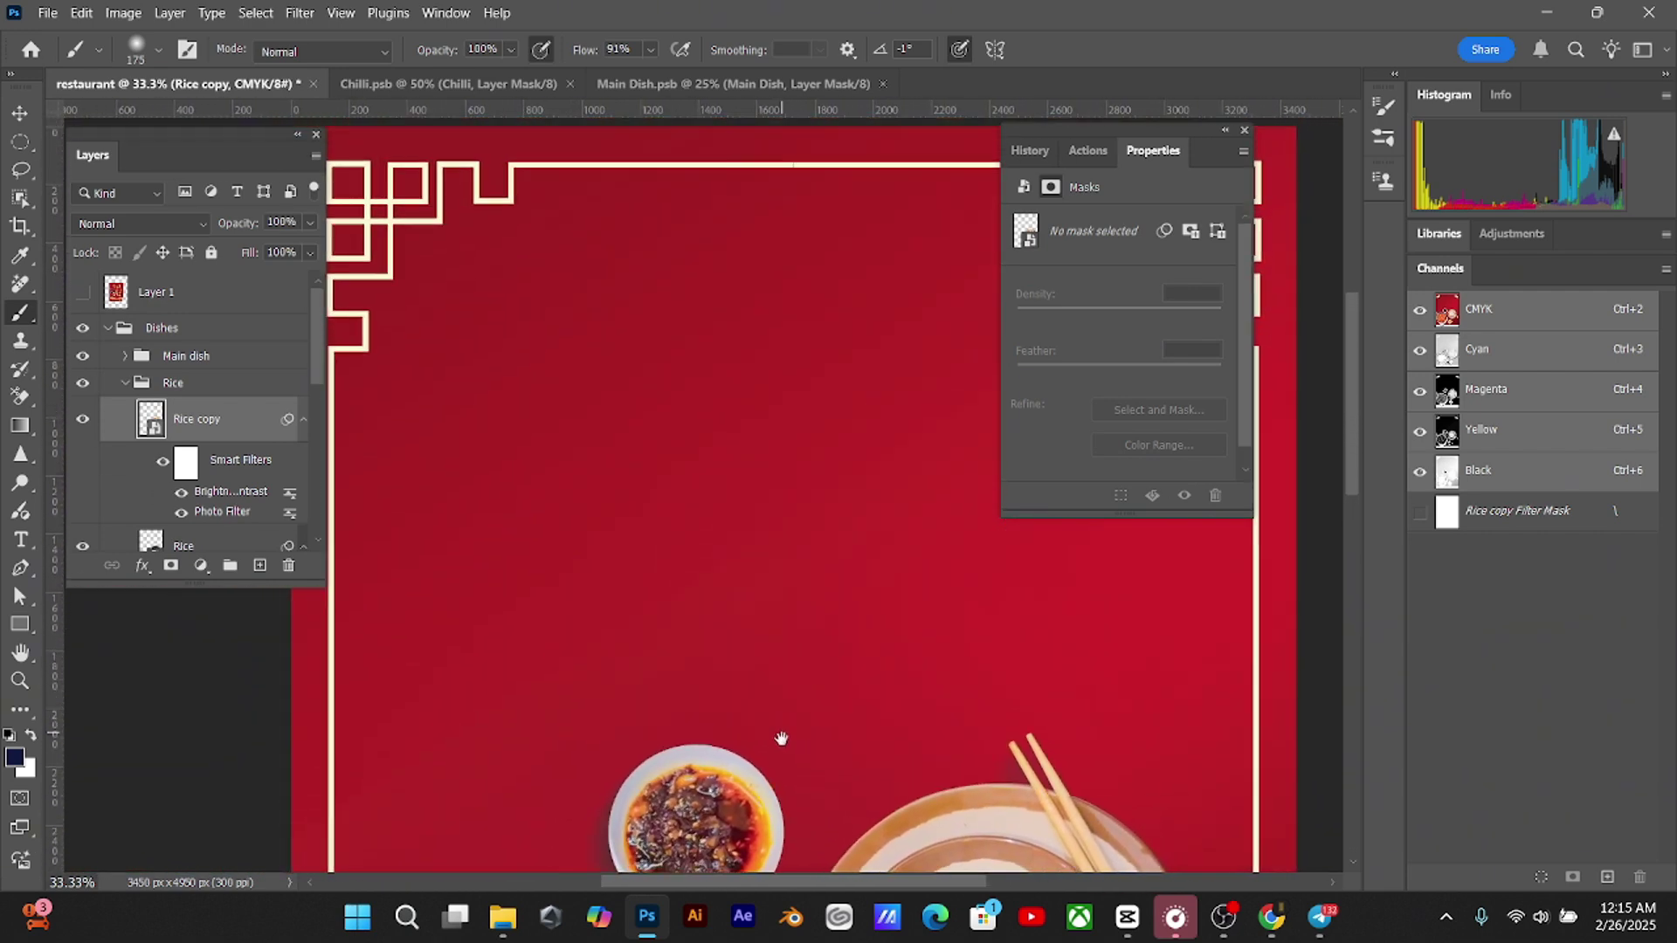
drag(762, 546, 737, 463)
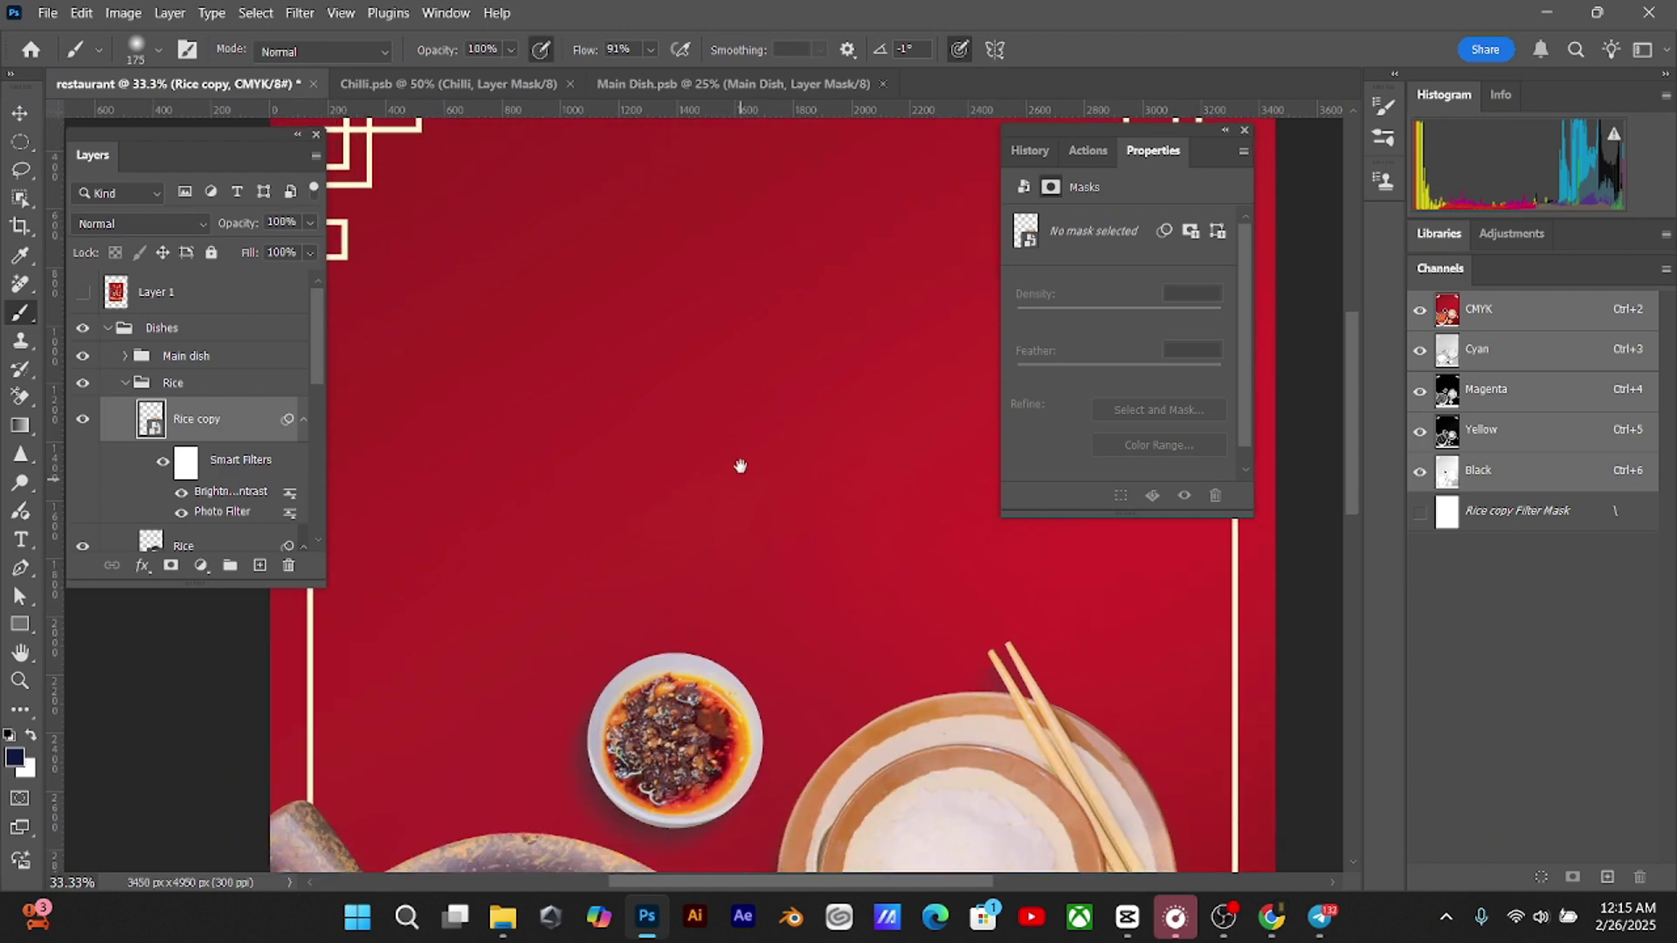
drag(734, 827, 757, 288)
drag(858, 615, 627, 624)
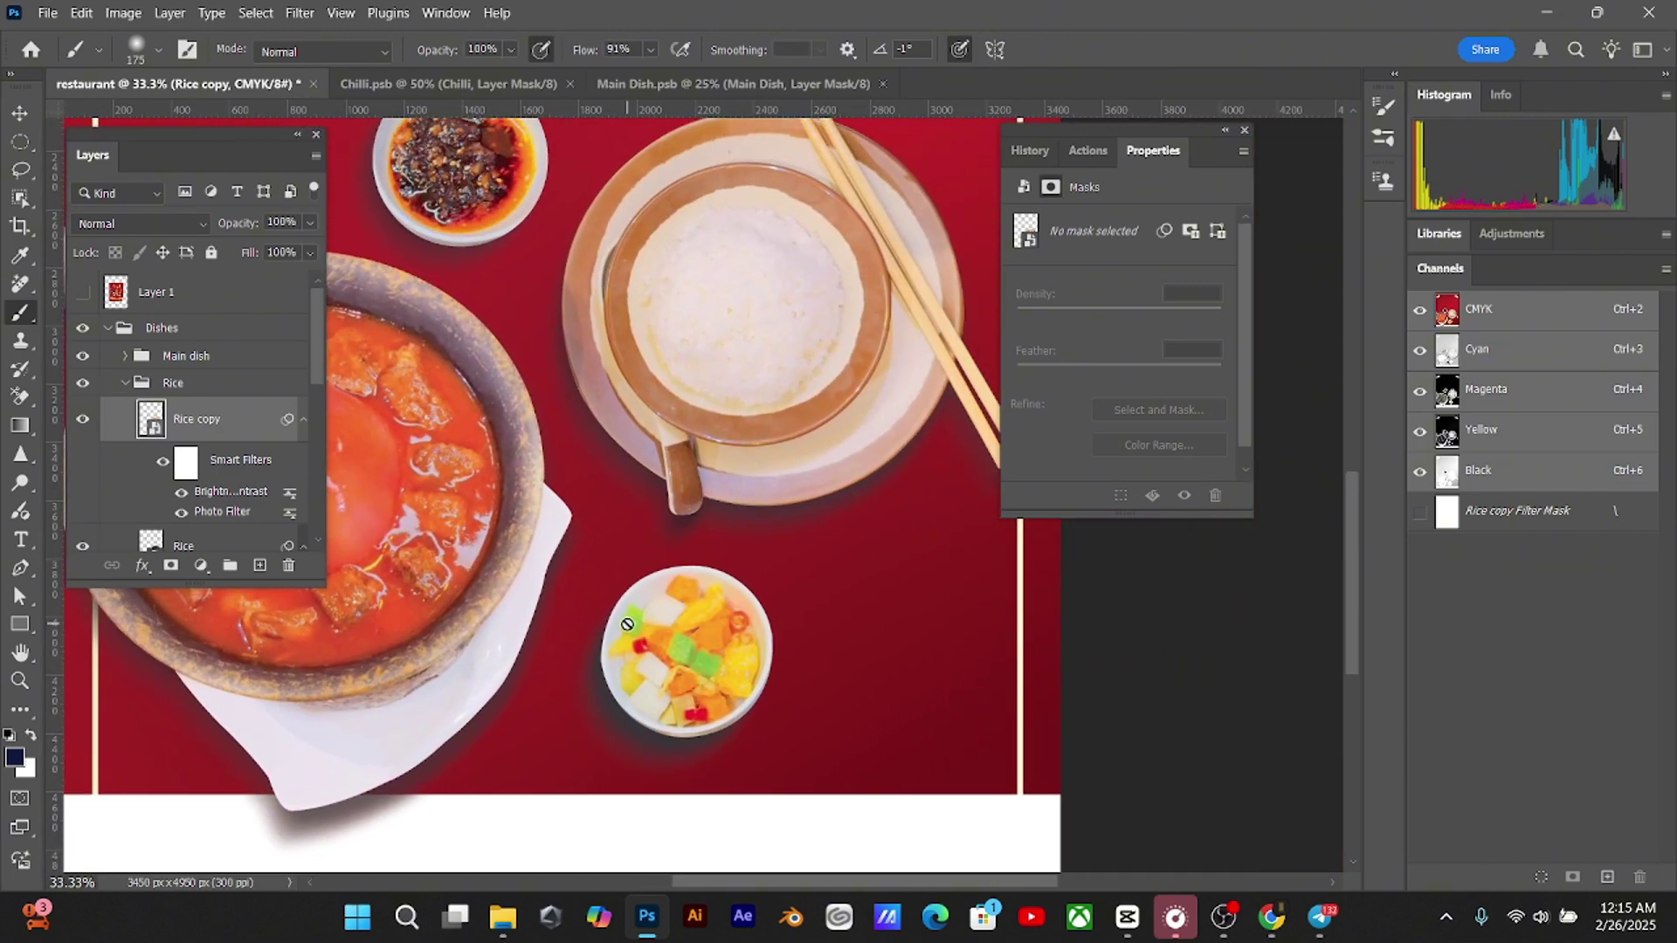
key(ctrl+minus)
key(ctrl+minus)
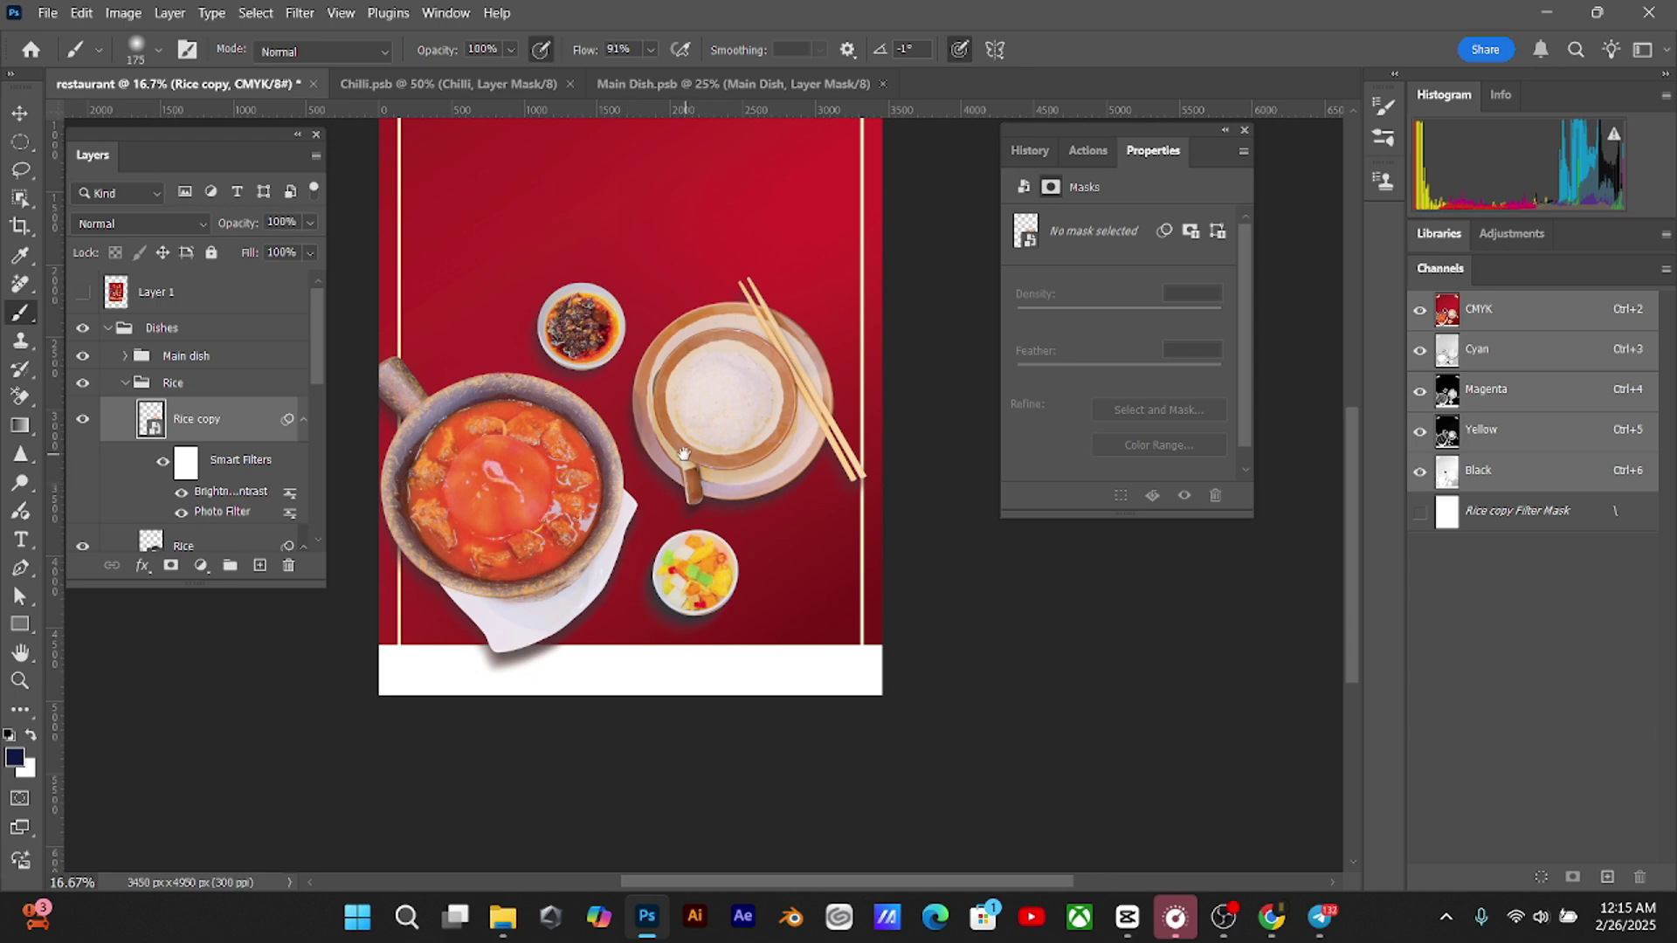
drag(627, 453, 716, 568)
key(v)
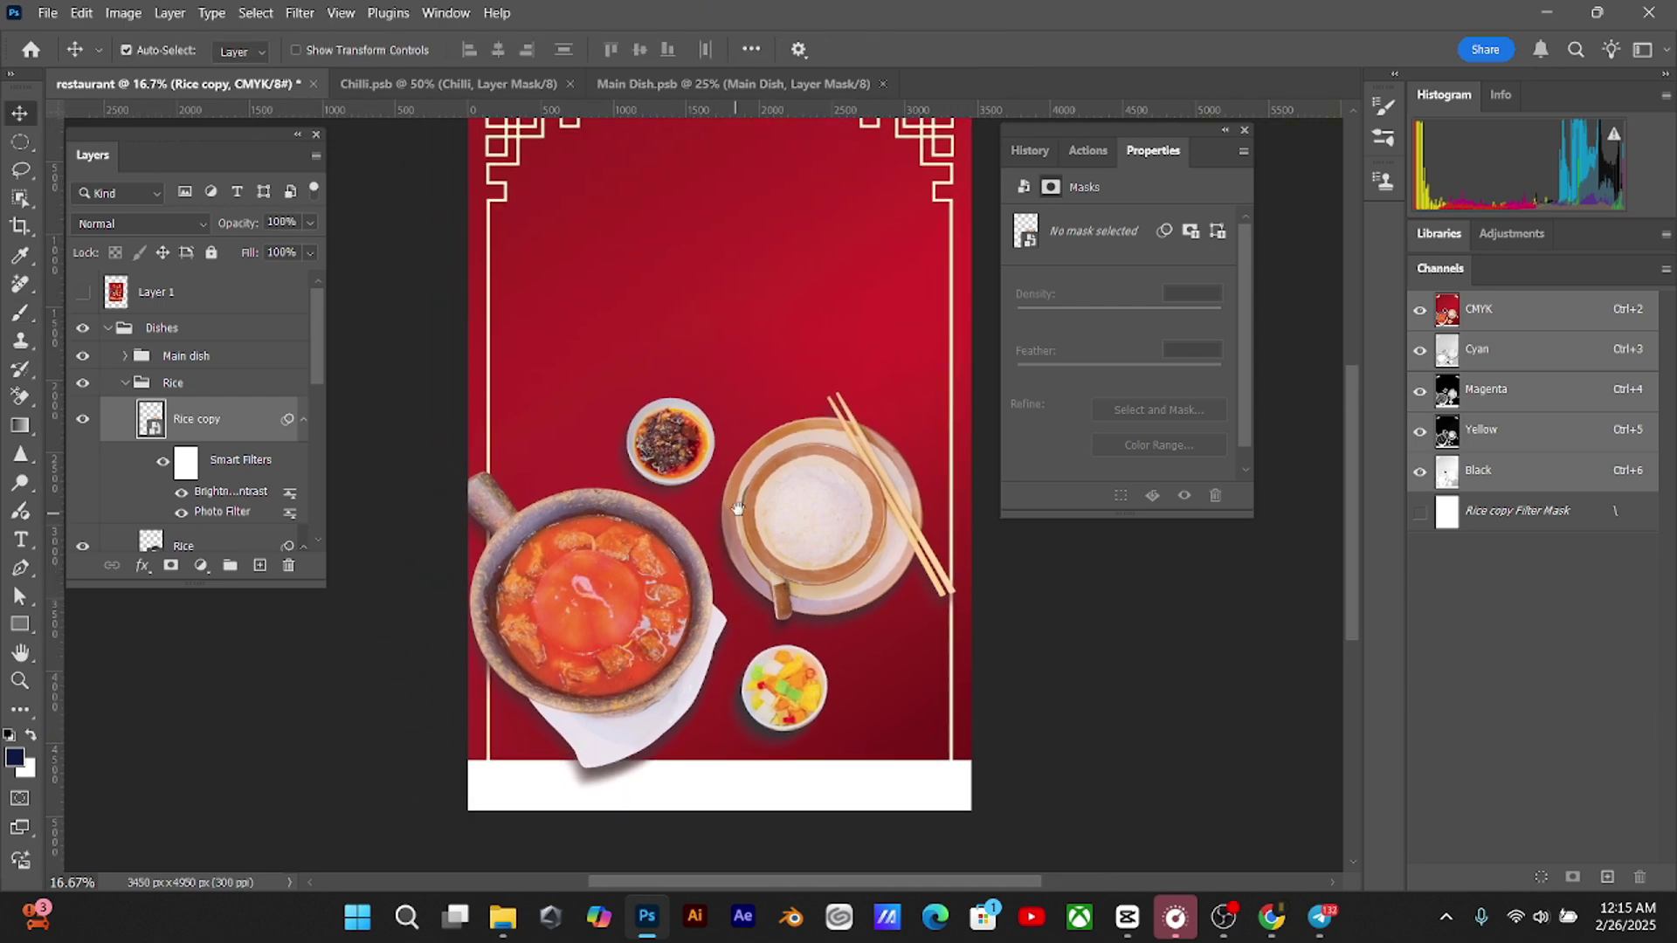
drag(738, 508, 725, 559)
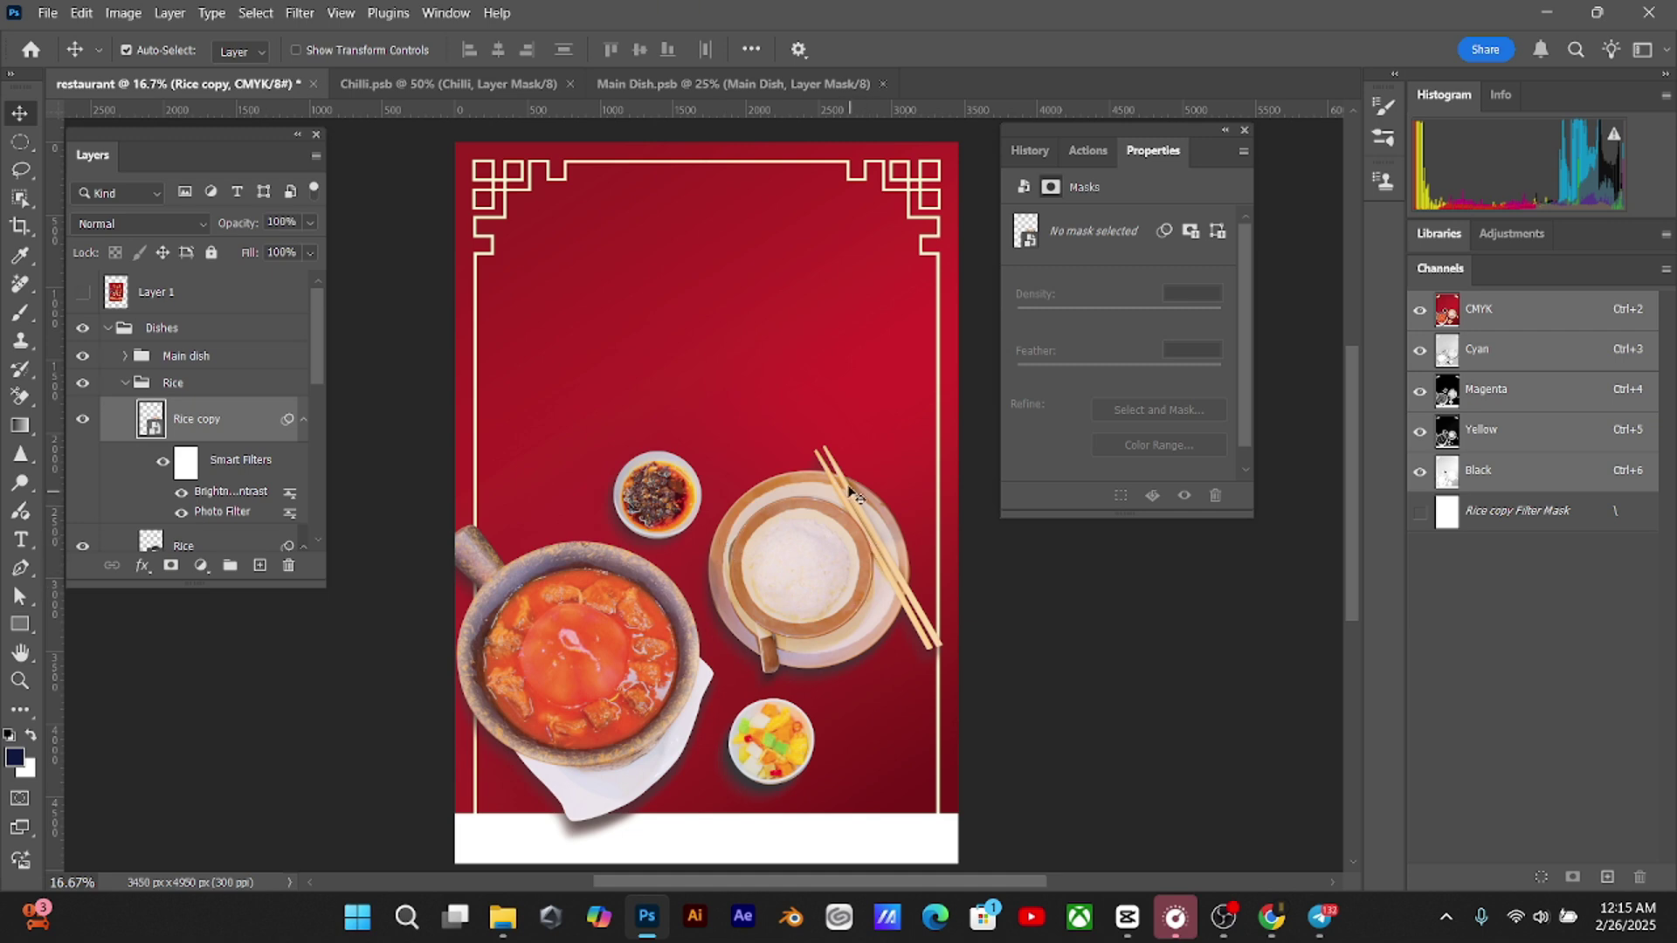
click(883, 83)
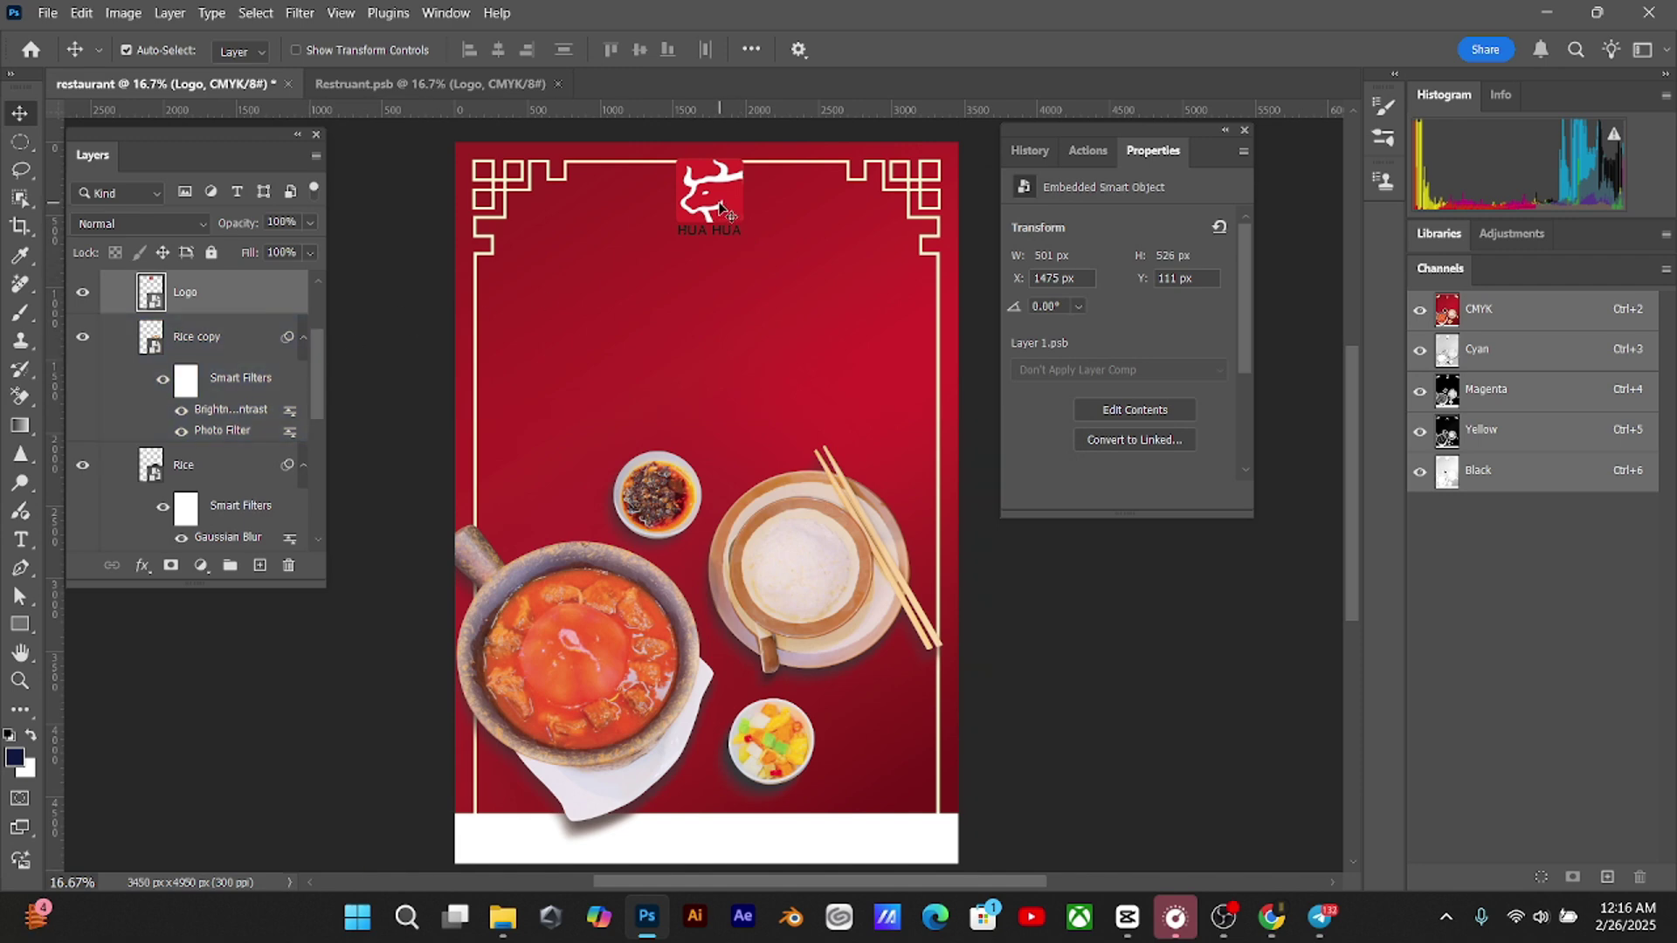
Nudge the HUA HUA logo slightly upward at the top centre of the poster
key(Up)
key(Up)
key(Up)
key(Up)
key(Up)
key(Up)
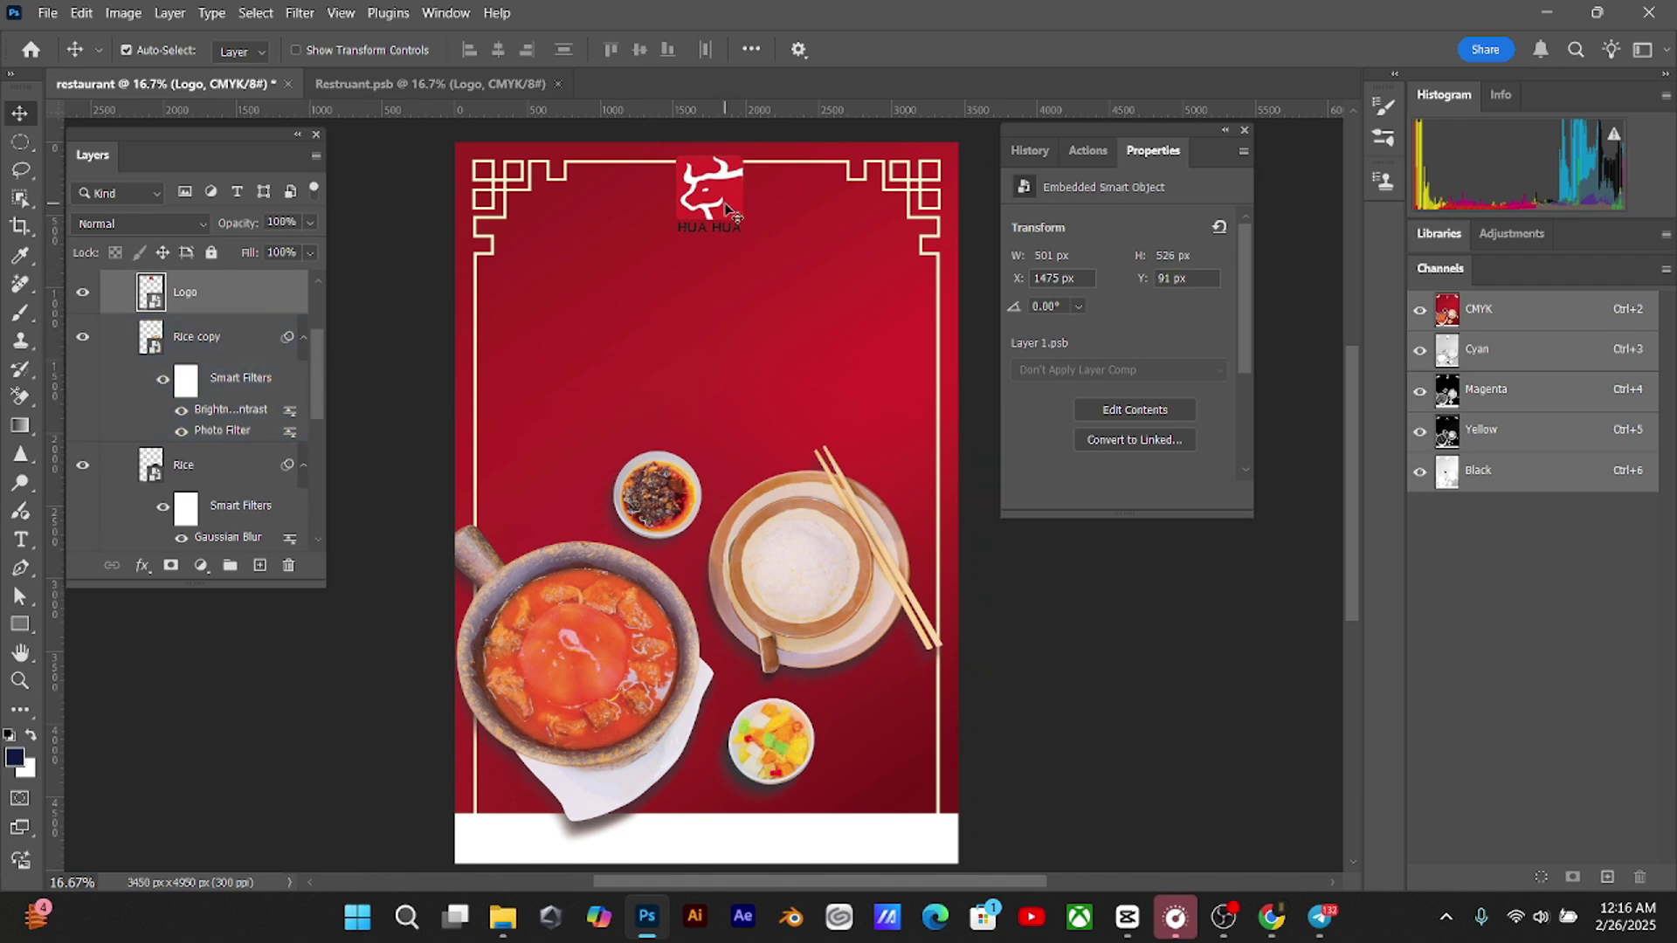
key(Up)
key(Down)
key(Up)
key(Up)
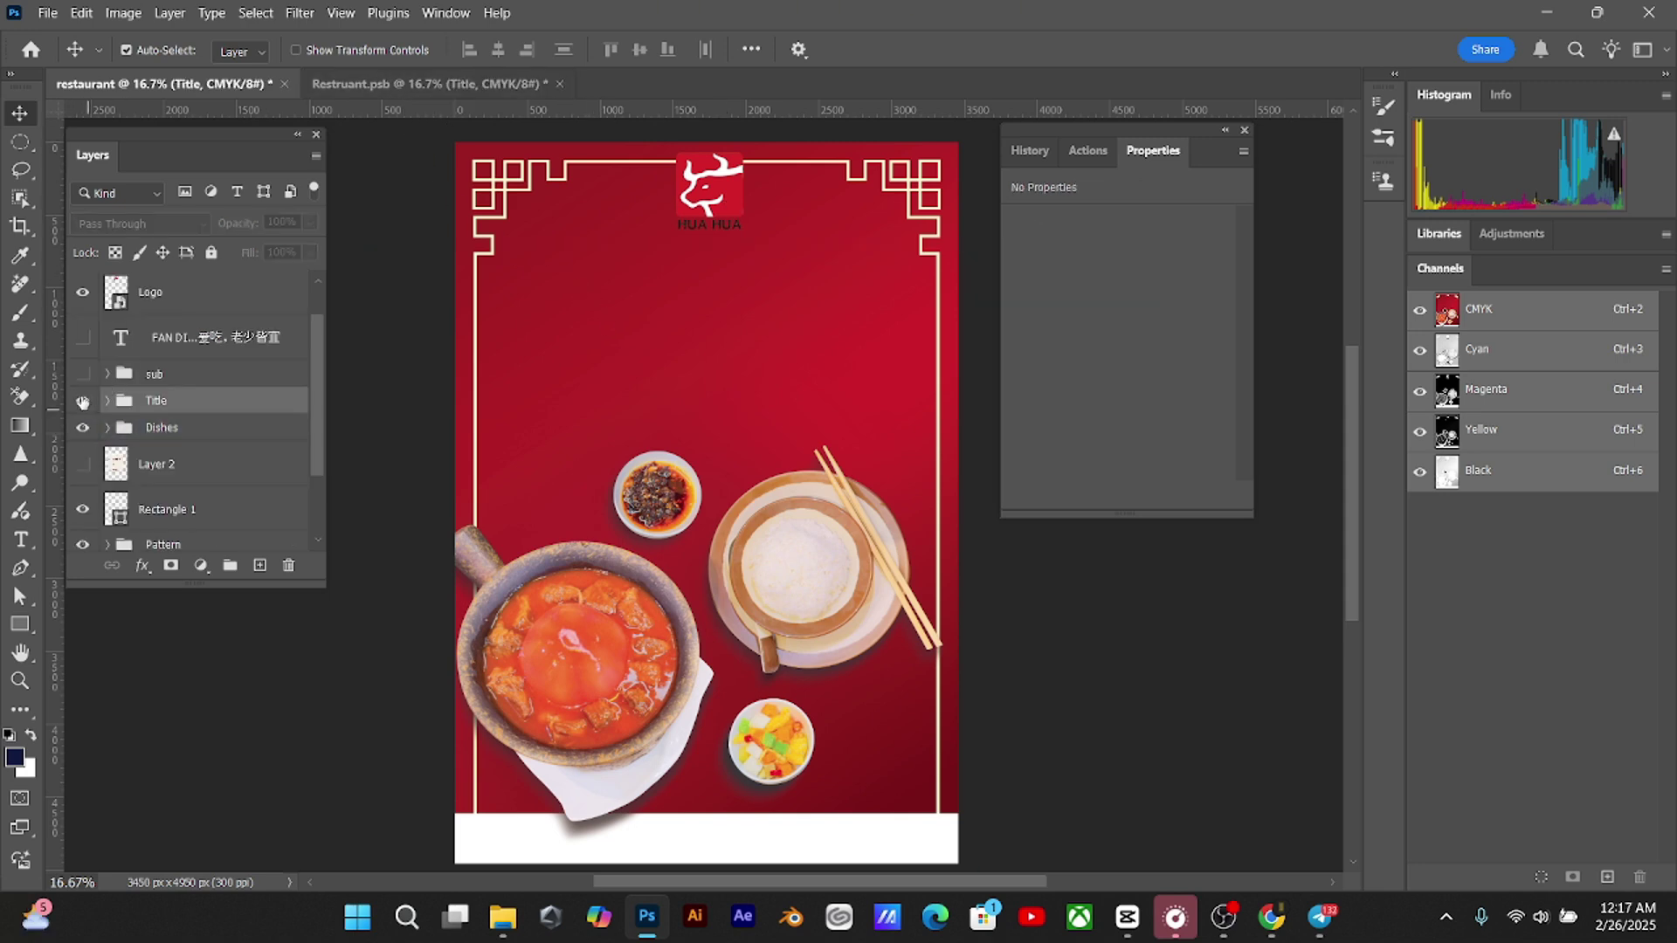
Show the Title group and move the 一整个番茄牛腩饭 heading slightly up beneath the logo
click(83, 401)
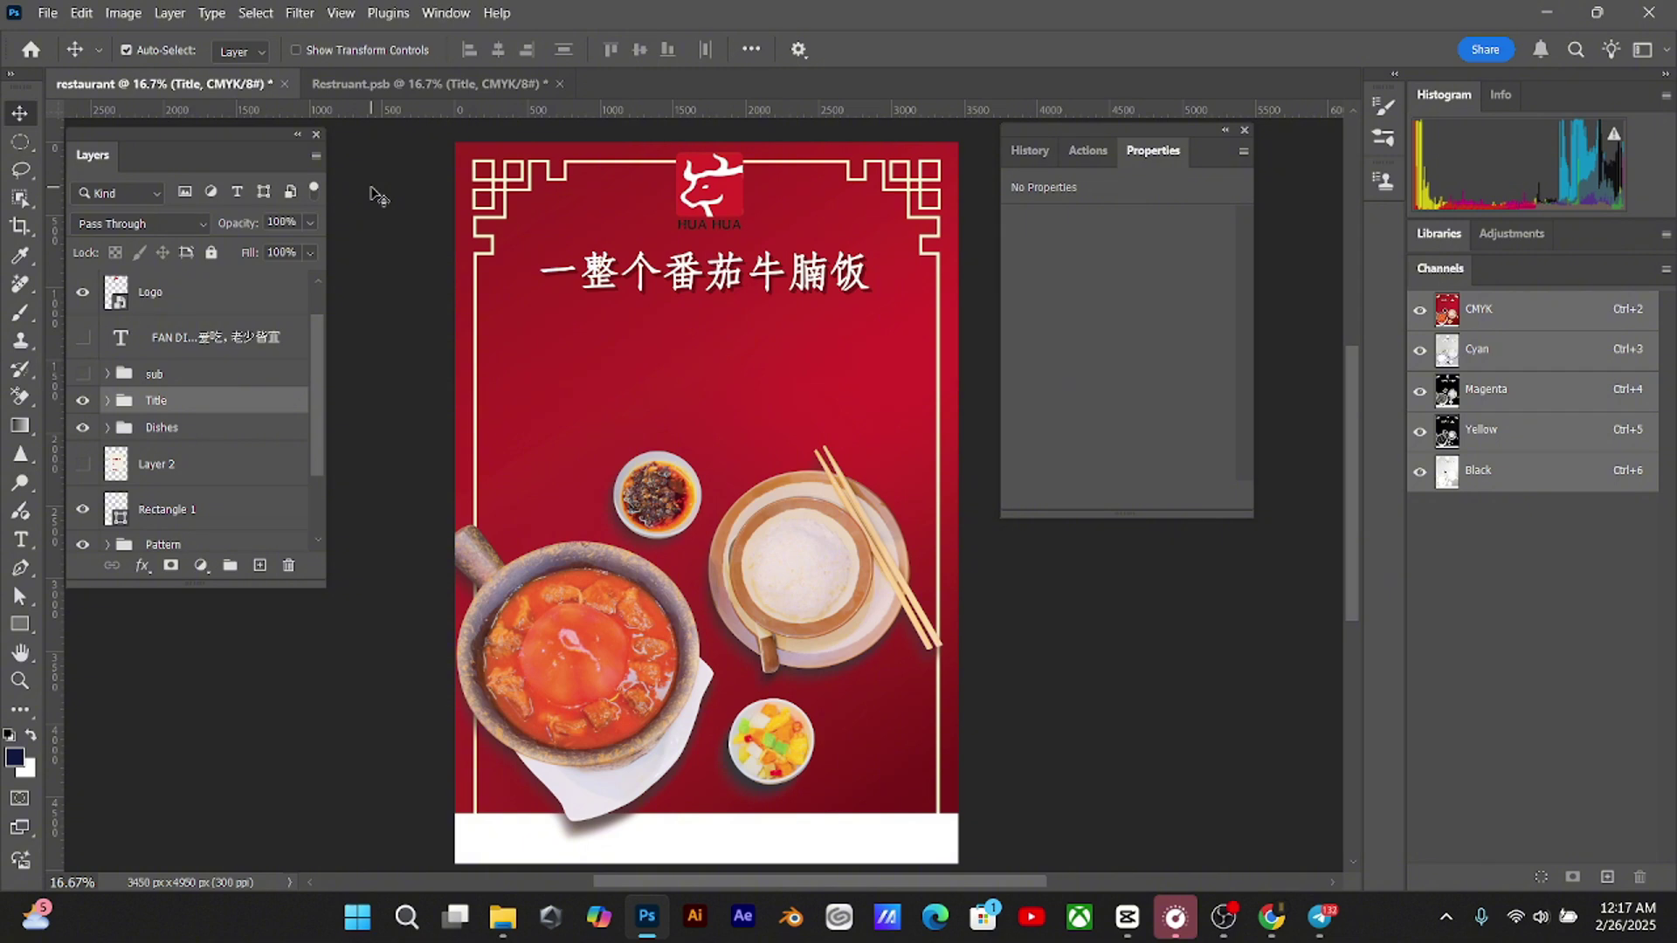
key(shift+Up)
key(shift+Up)
key(shift+Up)
key(shift+Up)
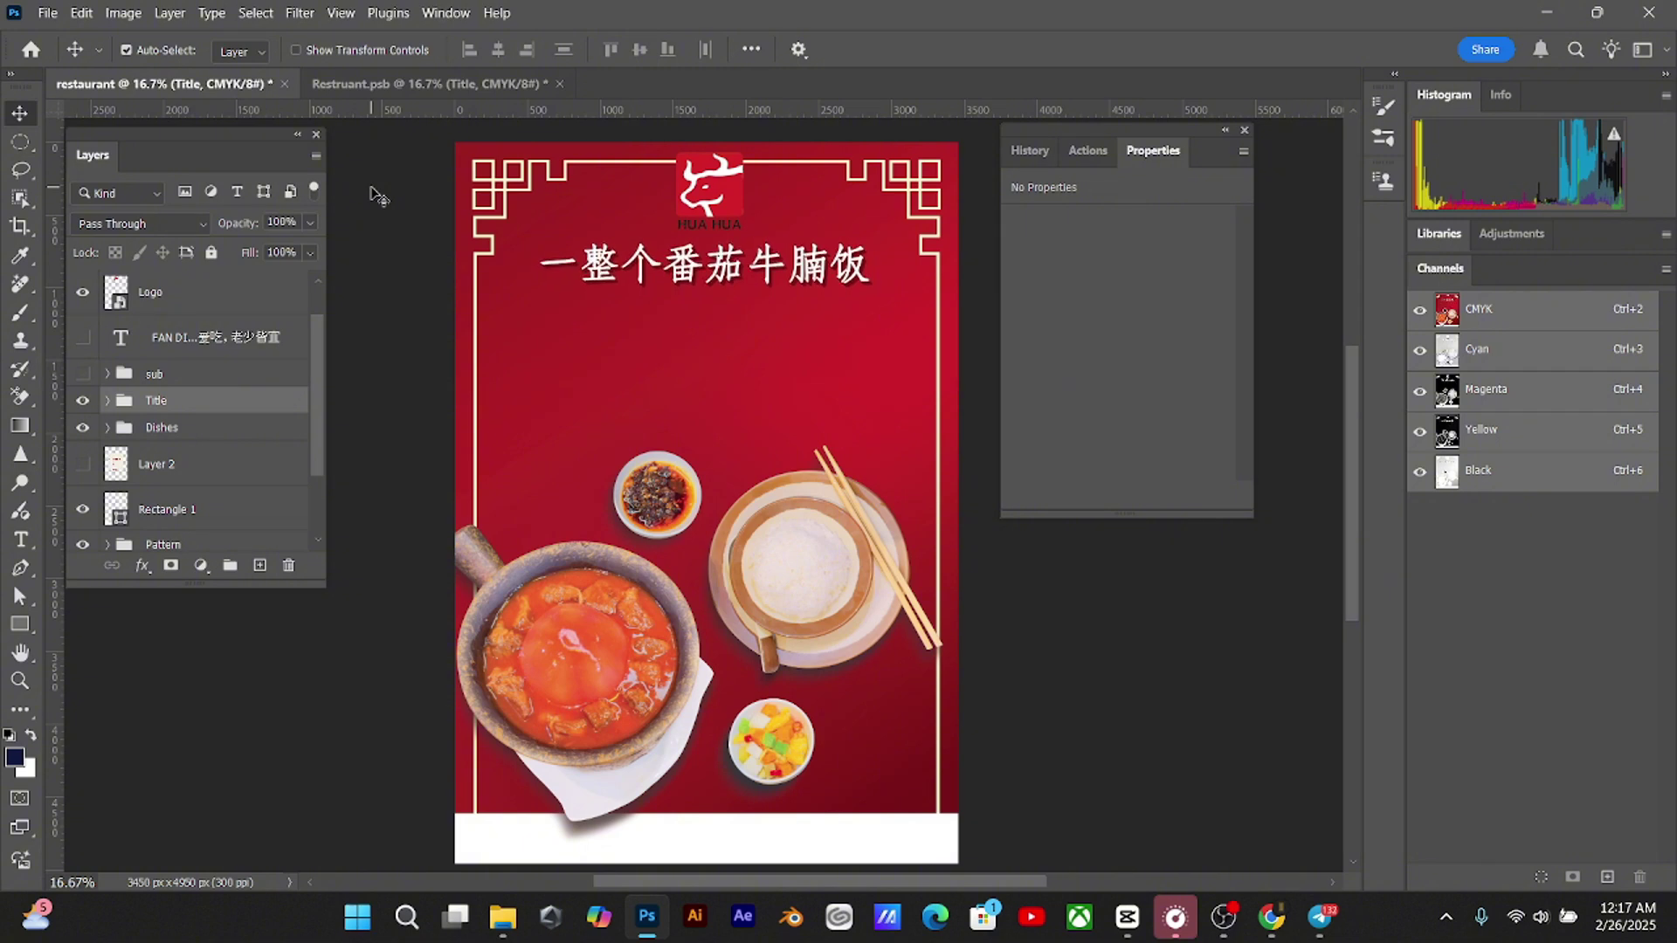
key(shift+Up)
key(shift+Up)
key(shift+Up)
key(shift+Up)
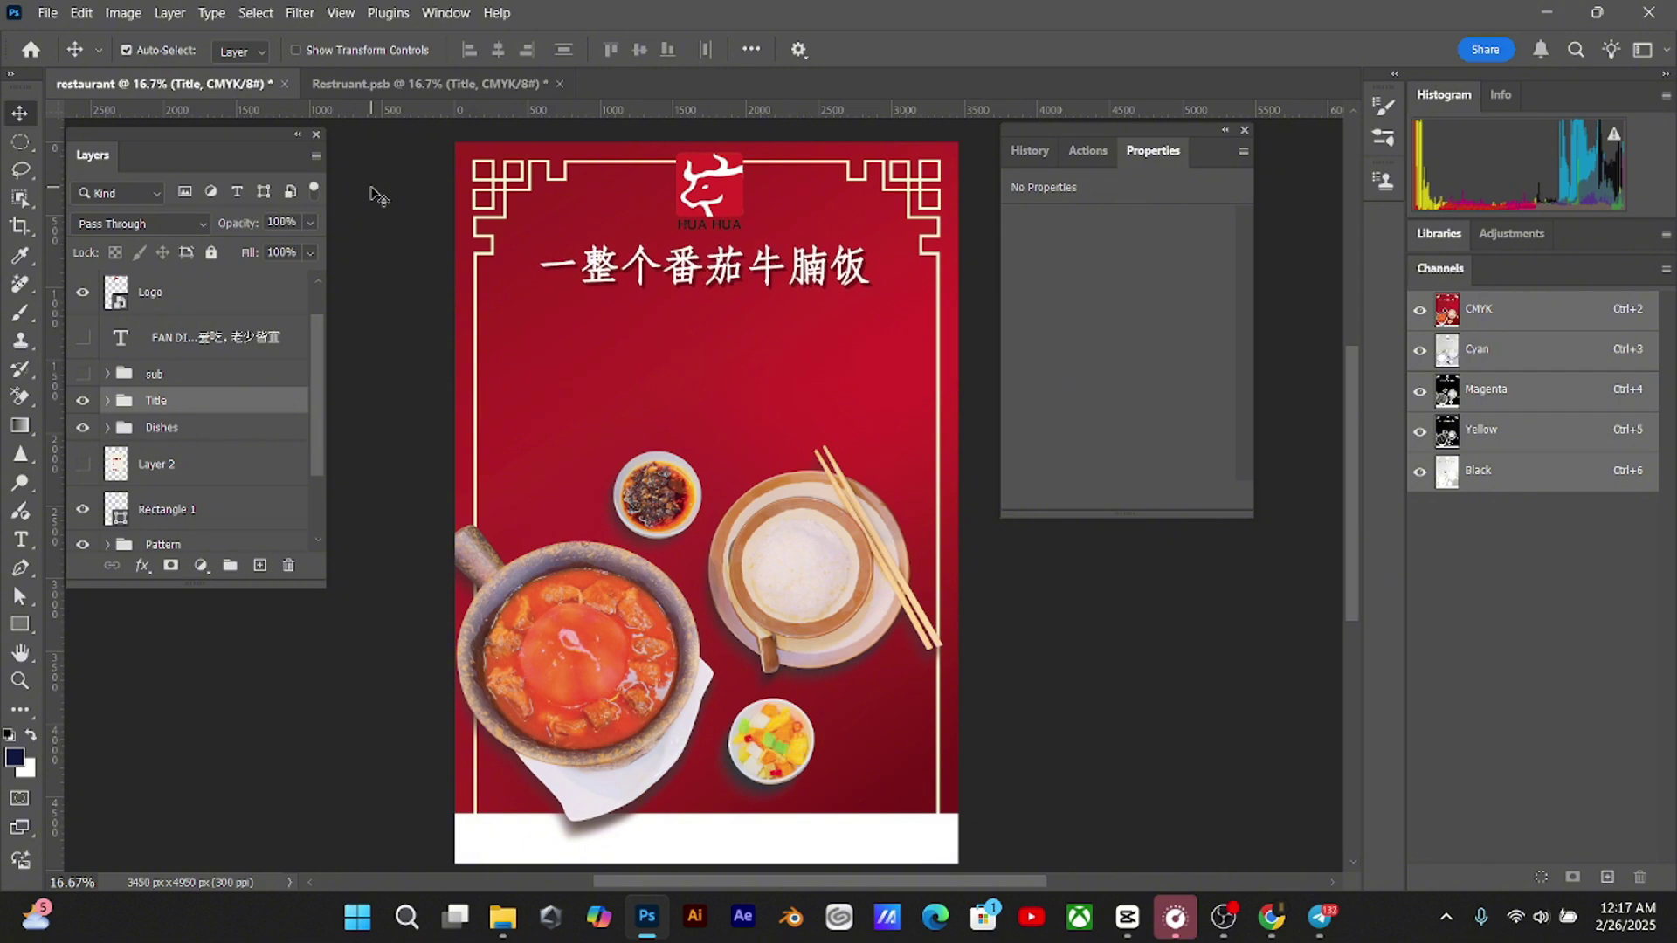
Show the sub group and move the 新品上市 banner up closer to the title
click(83, 376)
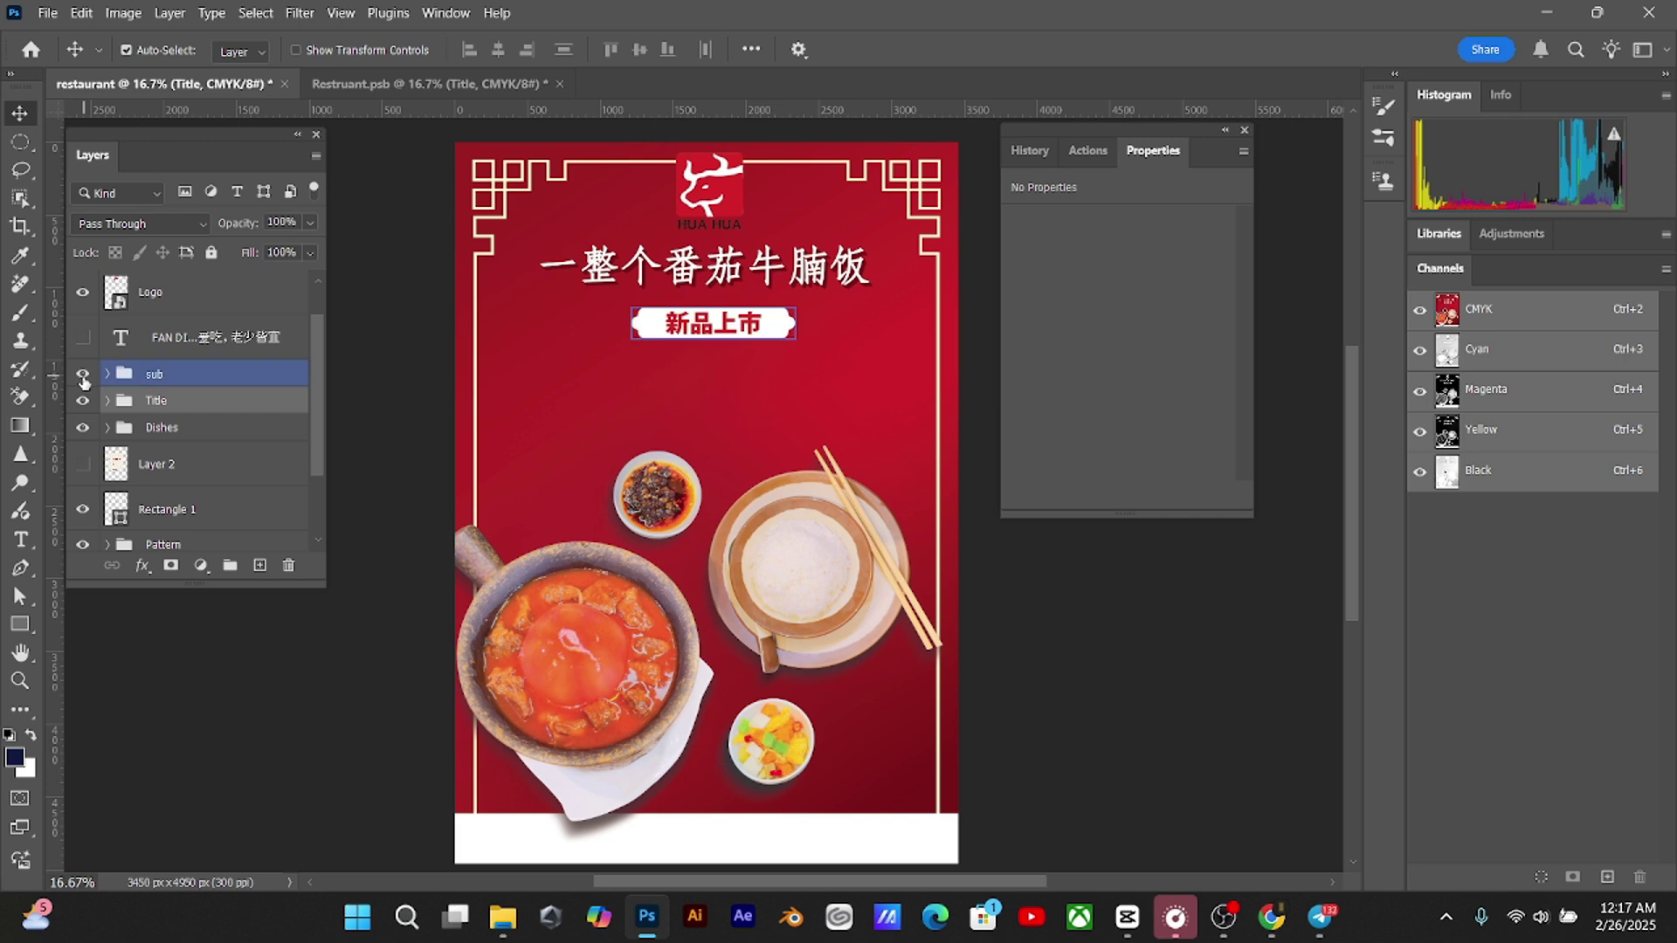
click(212, 377)
key(shift+Up)
key(shift+Up)
key(shift+Up)
key(shift+Up)
key(shift+Up)
key(shift+Up)
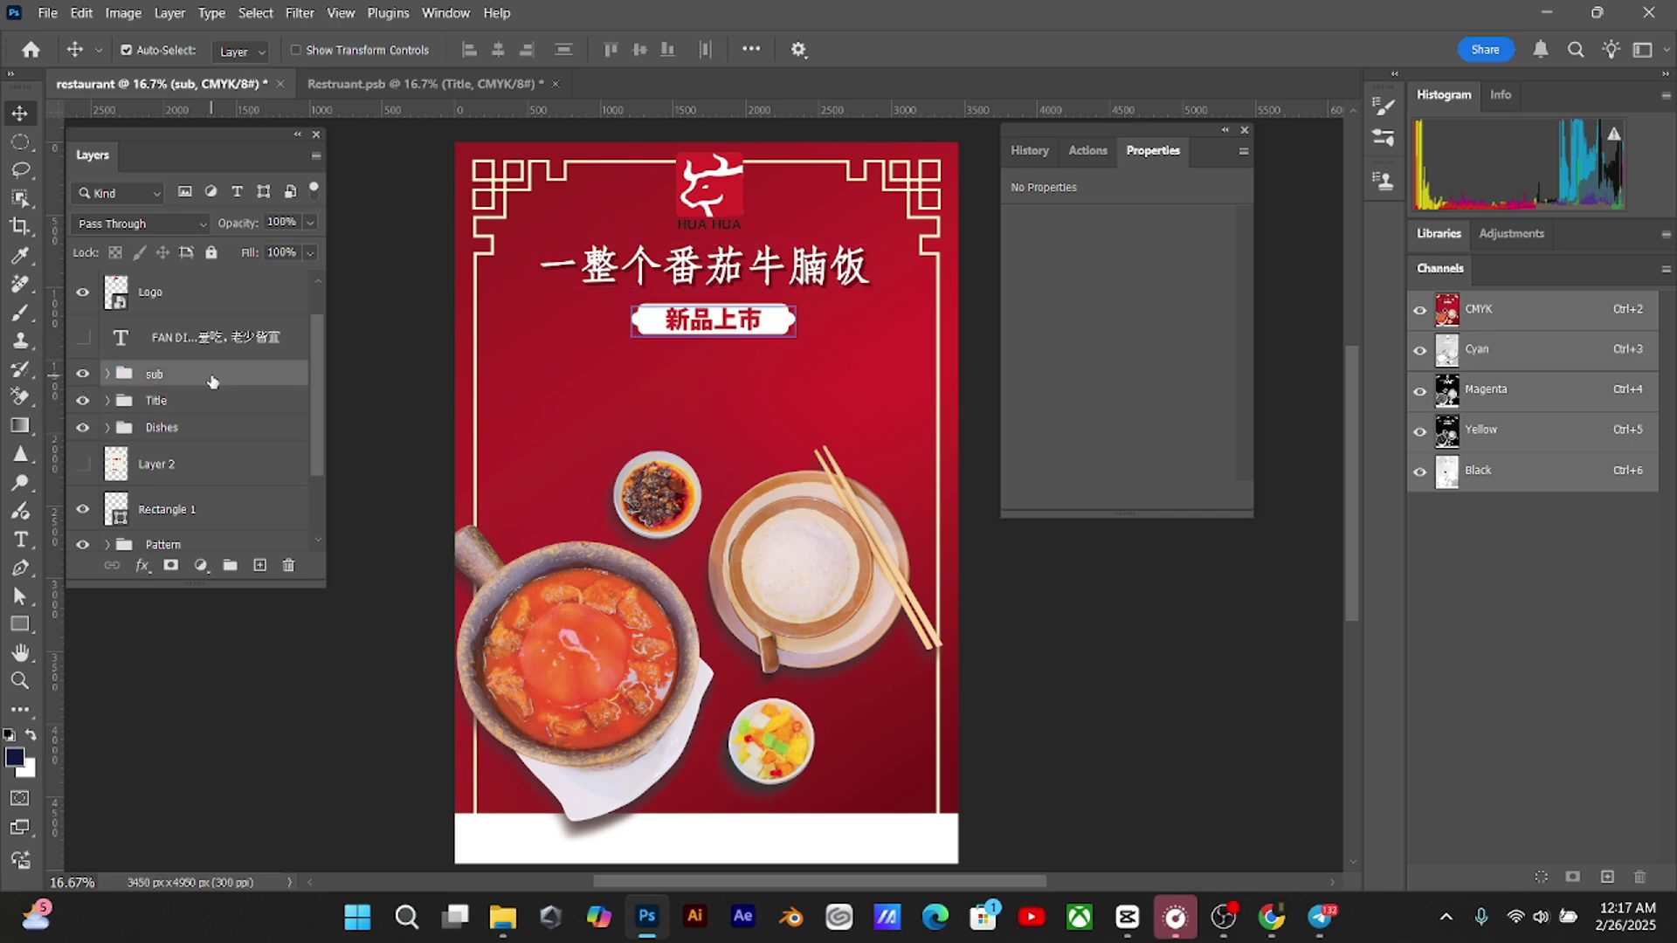
key(shift+Up)
key(shift+Down)
key(shift+Down)
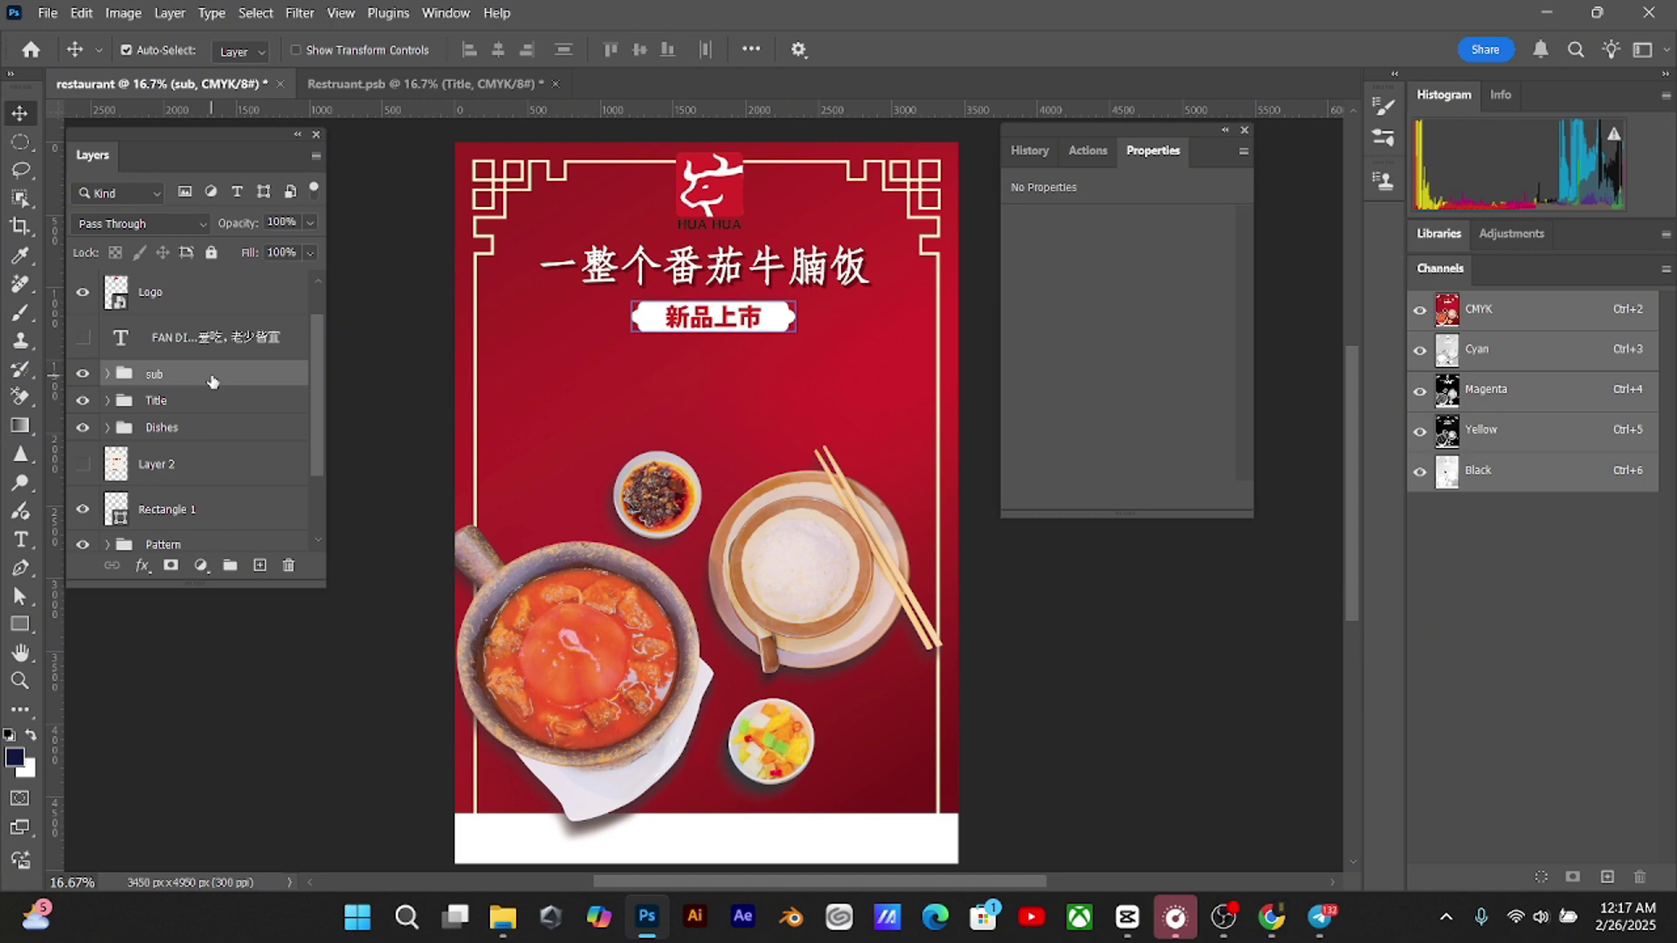
Show the FAN DIE NIU NAN FAN 全民爱吃，老少皆宜 text layer below the banner
ctrl+click(201, 402)
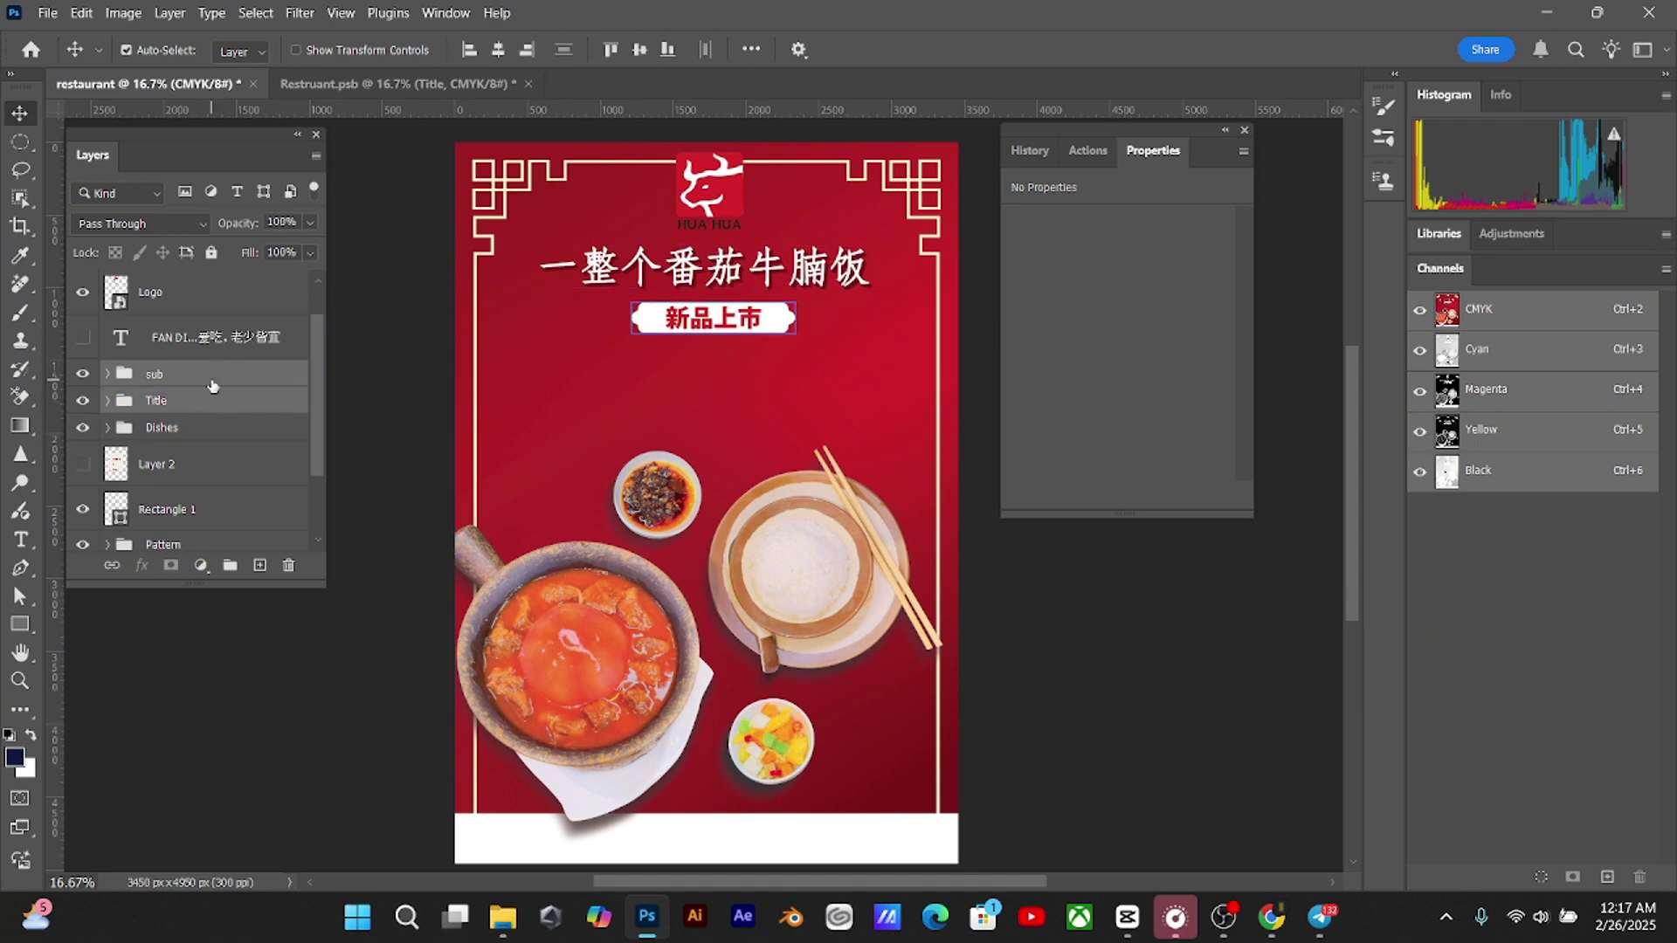
click(174, 427)
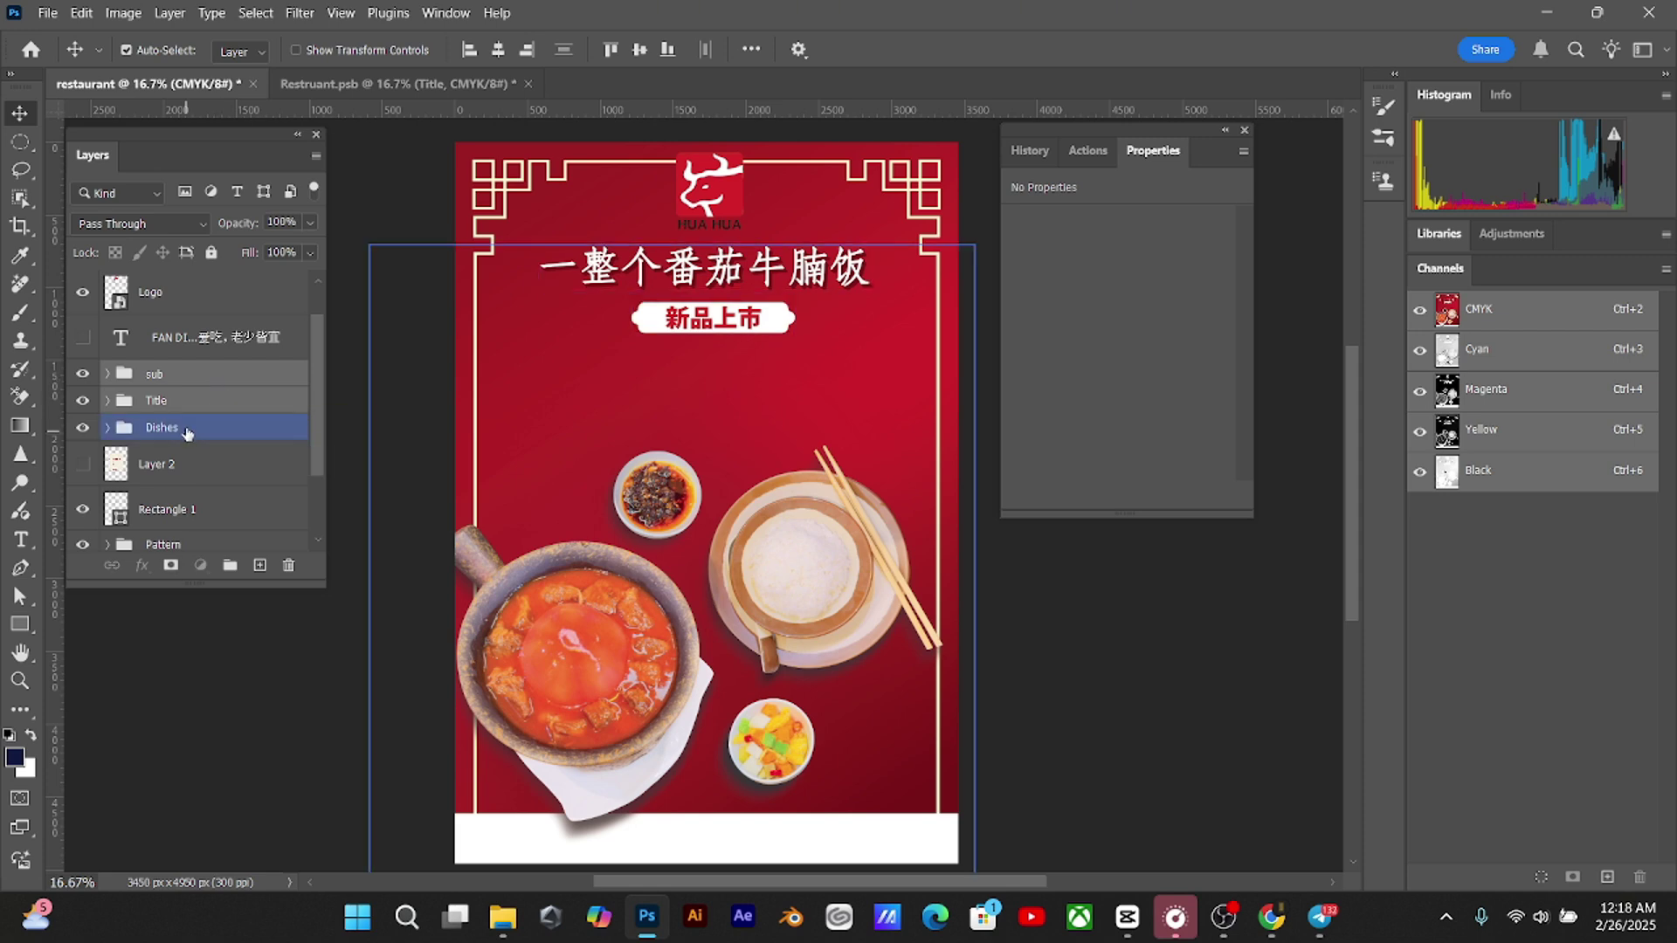
click(175, 340)
click(83, 338)
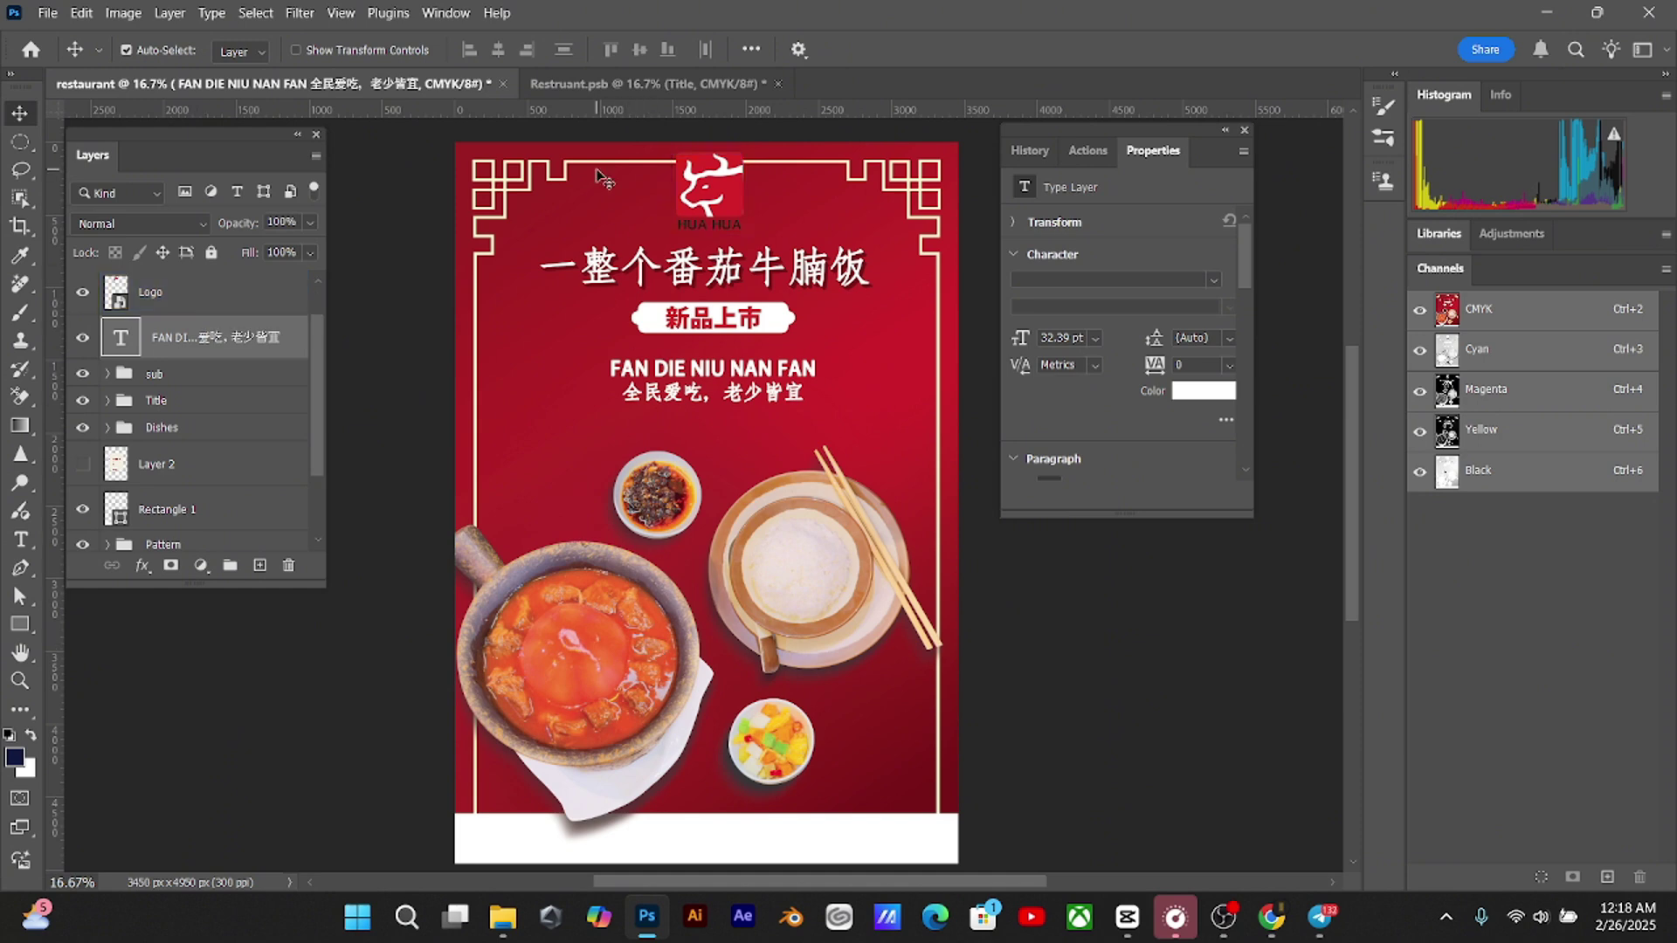
Paste the curved 人气推荐 text, place it under the rice plate and order its layer between the Title and Dishes groups
key(ctrl+v)
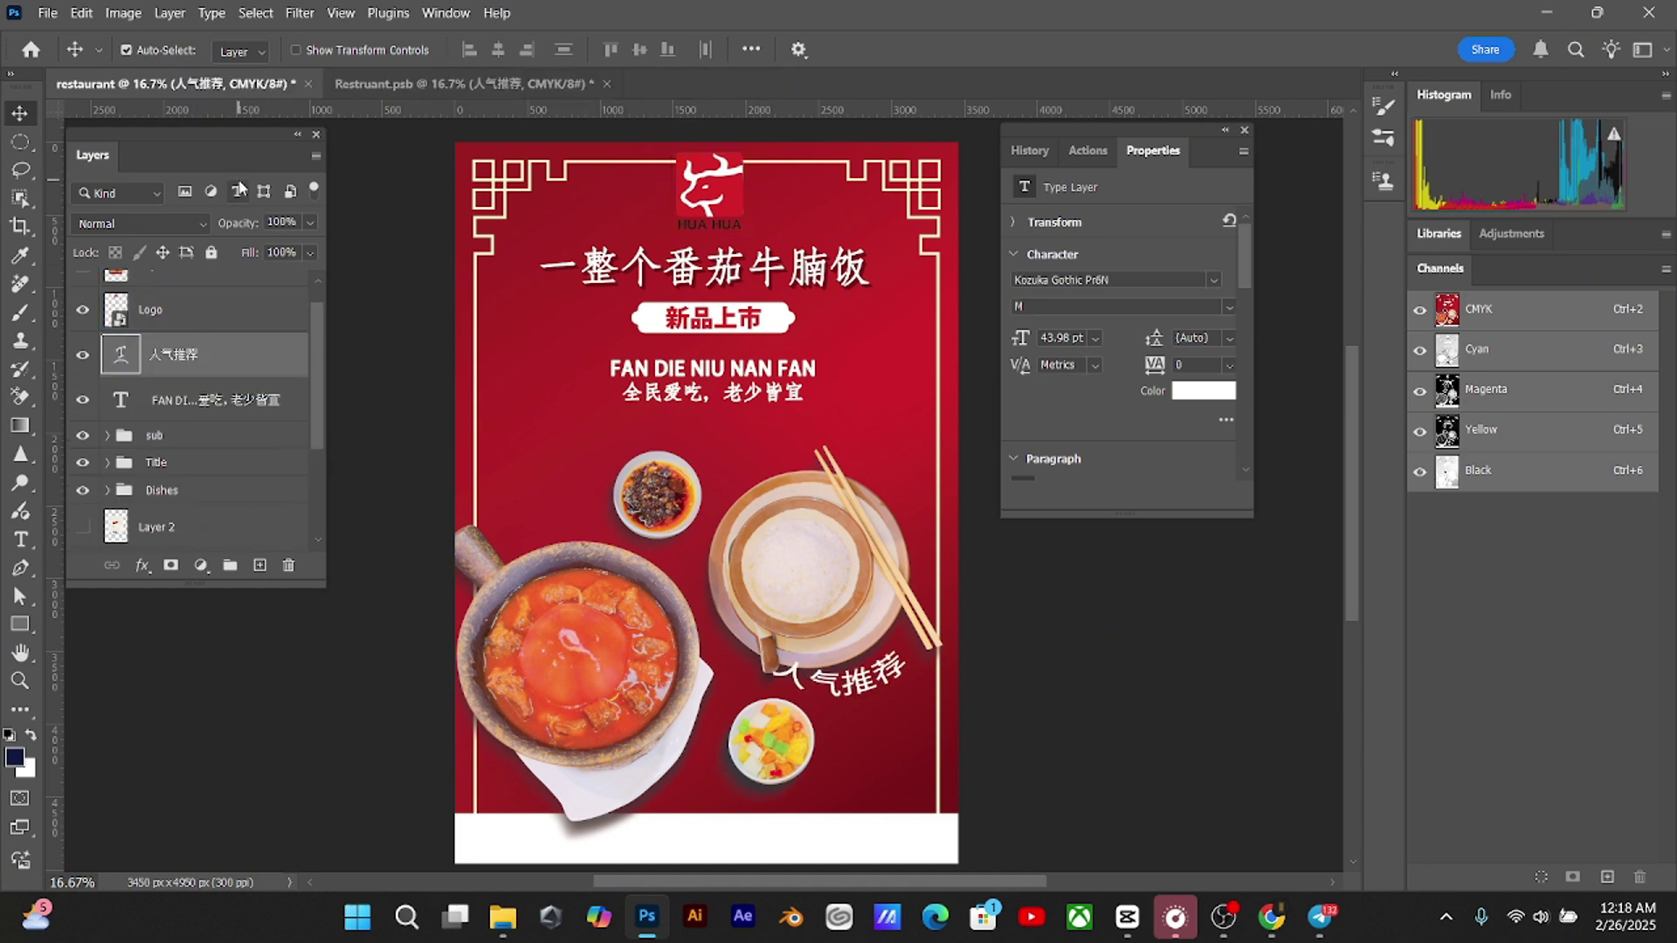
drag(860, 685, 851, 690)
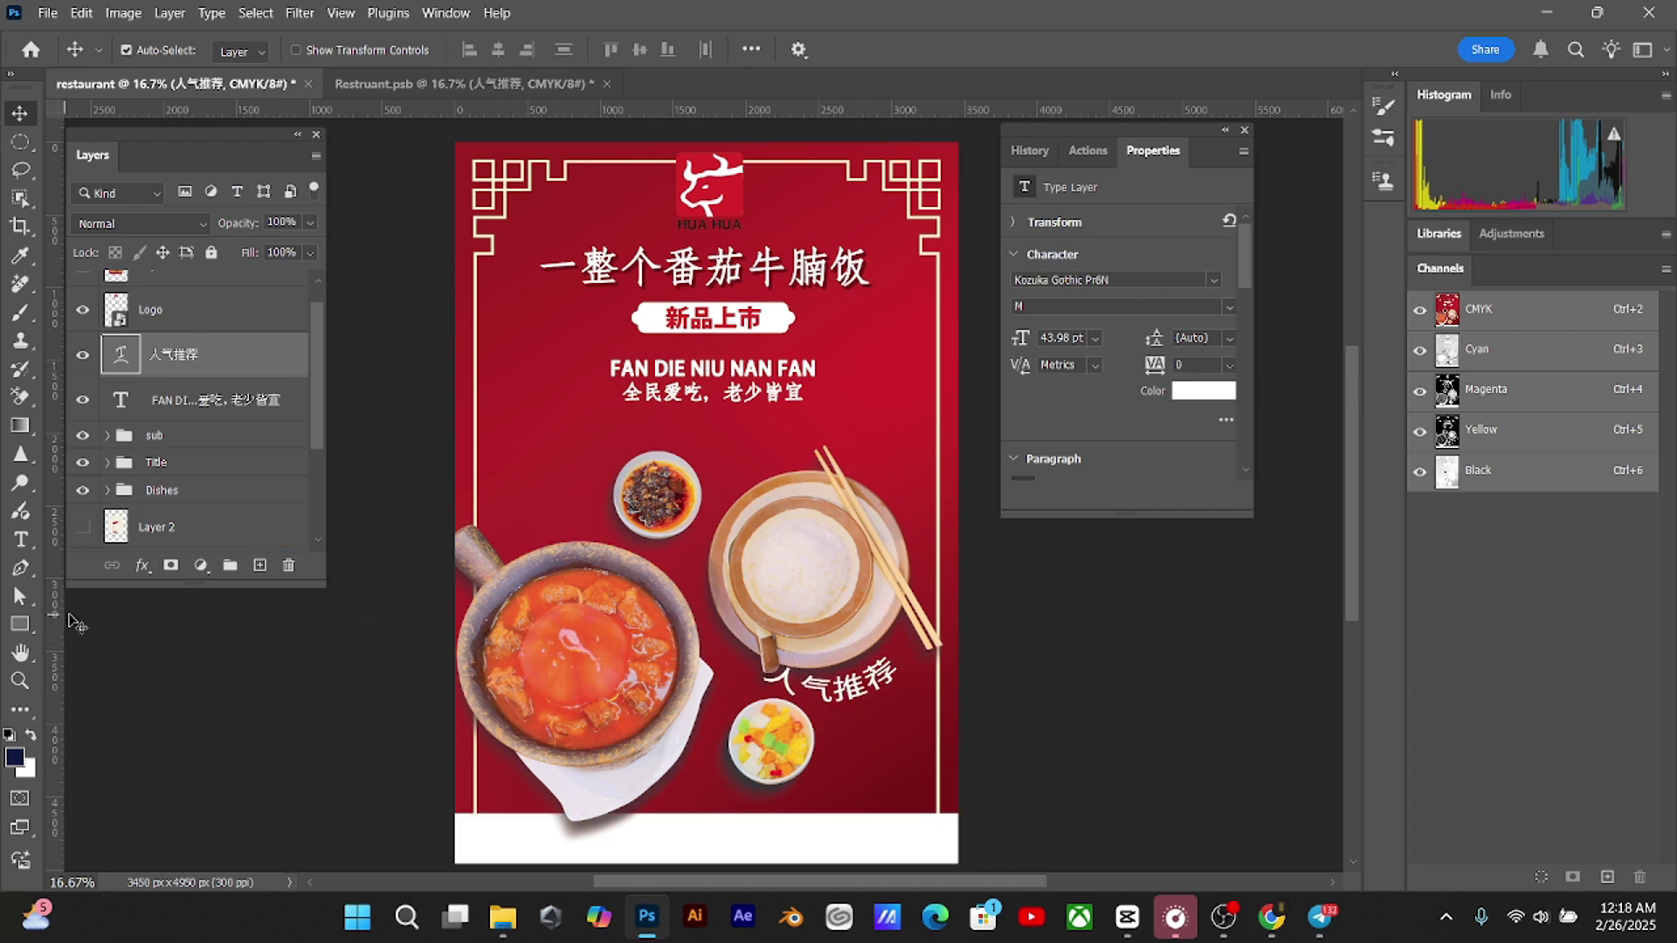
key(ctrl+bracketleft)
key(ctrl+bracketleft)
key(ctrl+bracketleft)
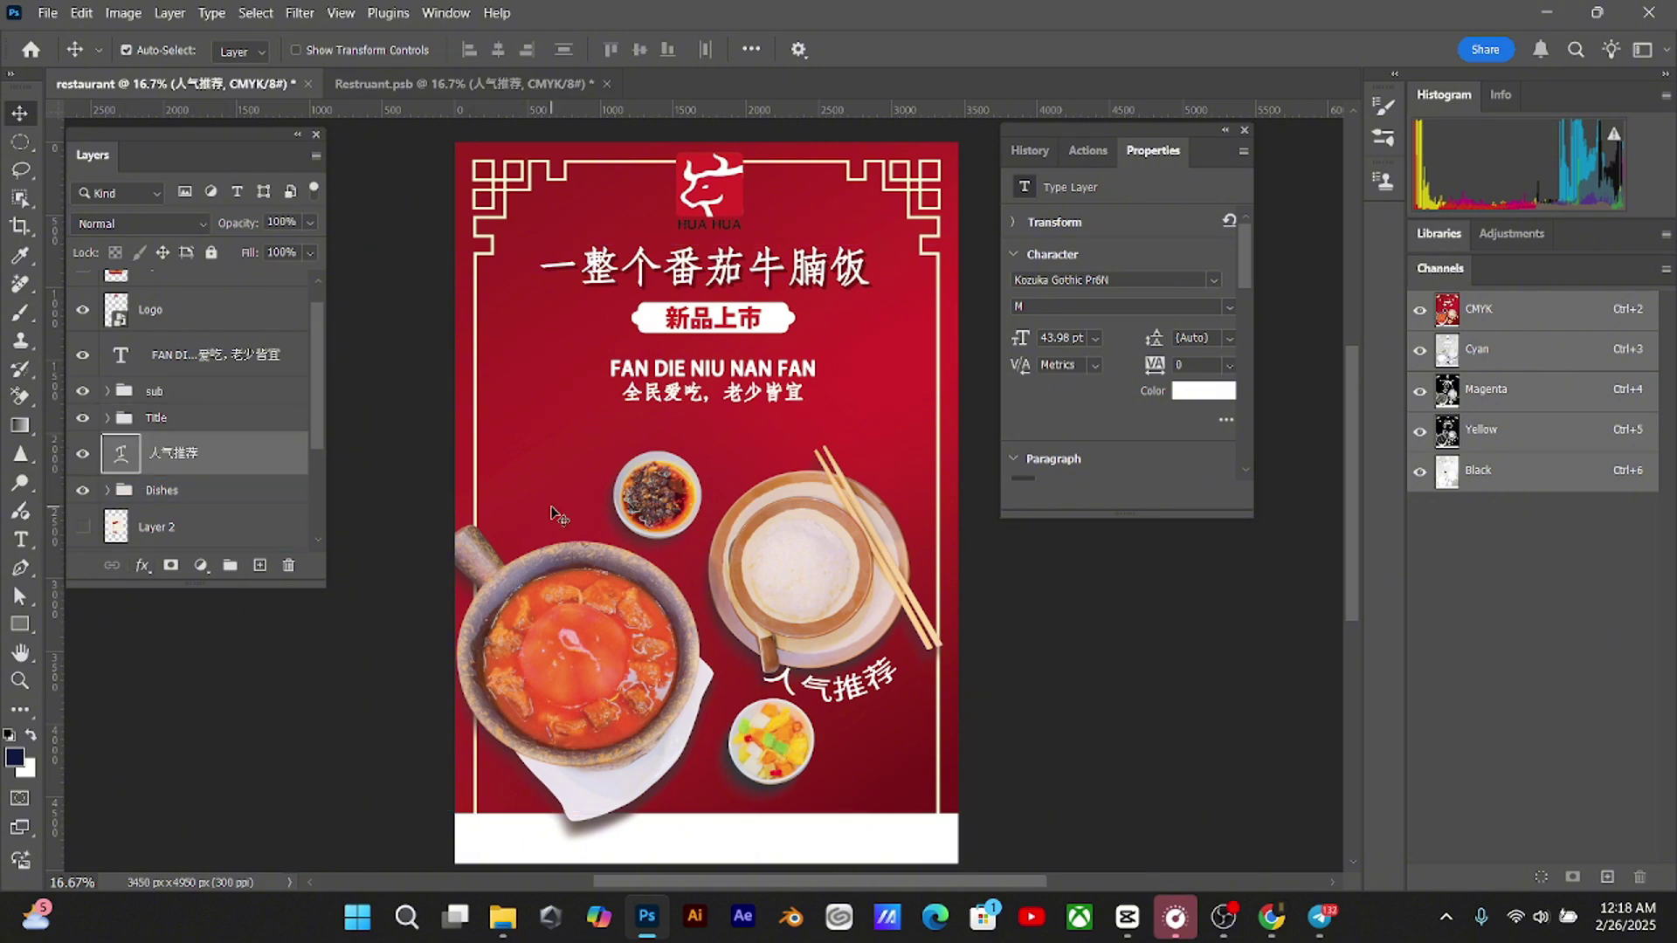
Select the Rice group and move it up to clear space above the curved 人气推荐 text
click(787, 548)
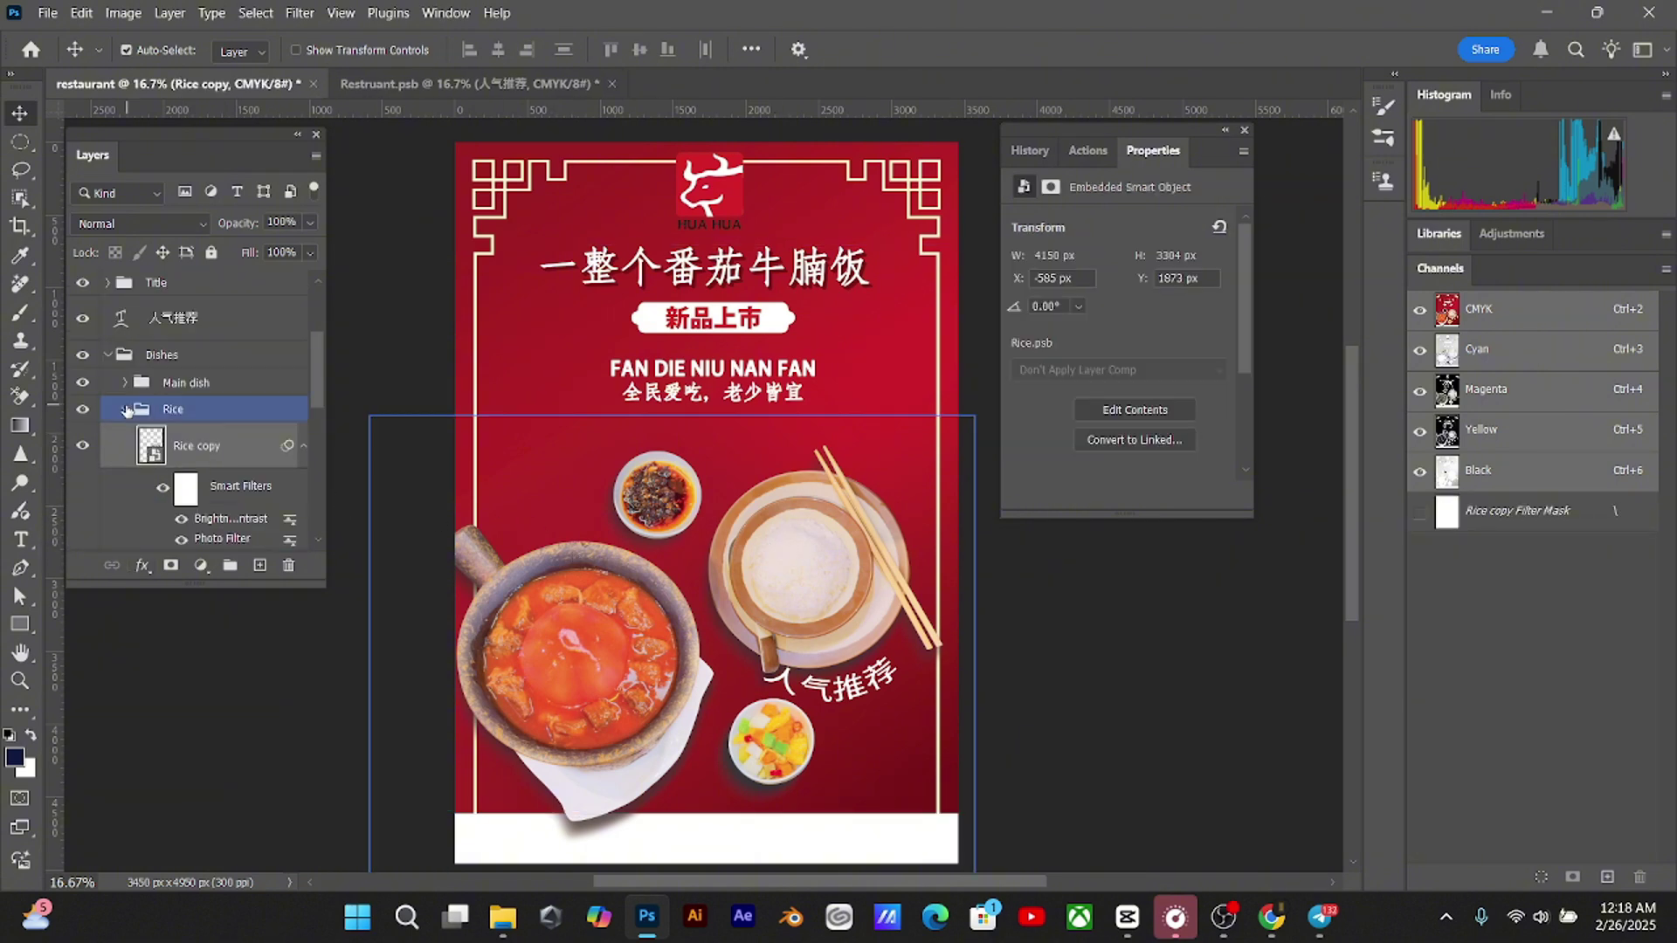
key(shift+Up)
key(shift+Up)
key(shift+Up)
key(shift+Up)
key(shift+Up)
key(shift+Up)
key(shift+Up)
key(shift+Up)
key(shift+Up)
key(shift+Up)
key(shift+Up)
key(shift+Up)
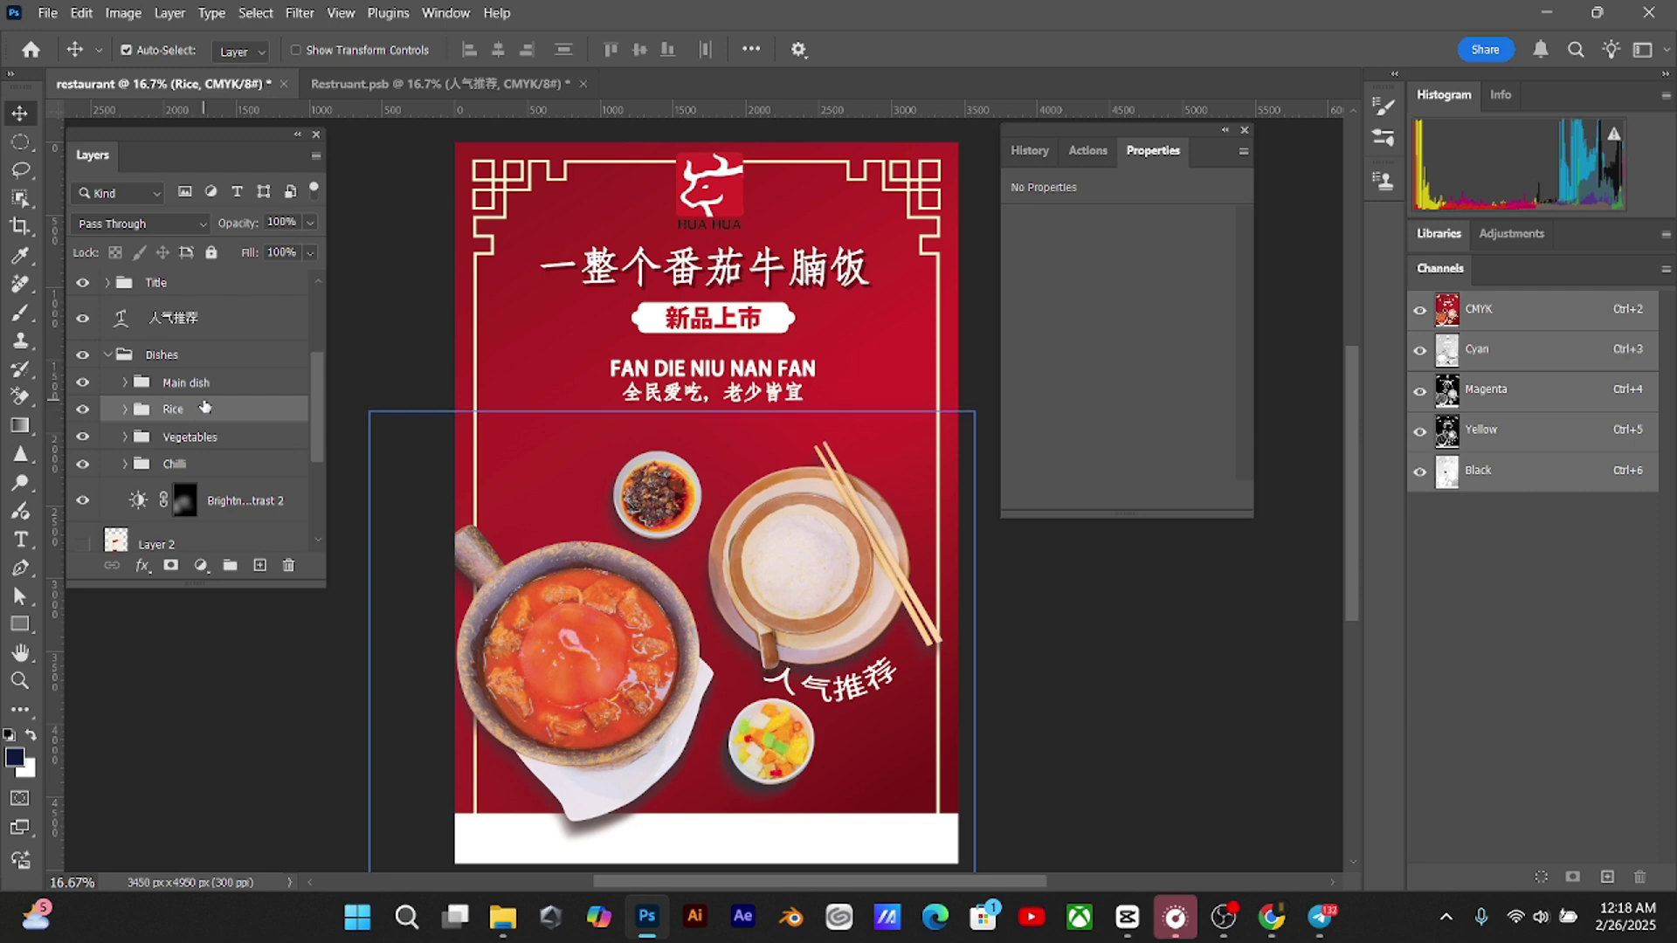
key(shift+Up)
key(shift+Up)
key(shift+Up)
key(shift+Up)
key(shift+Up)
key(shift+Up)
key(shift+Up)
key(shift+Up)
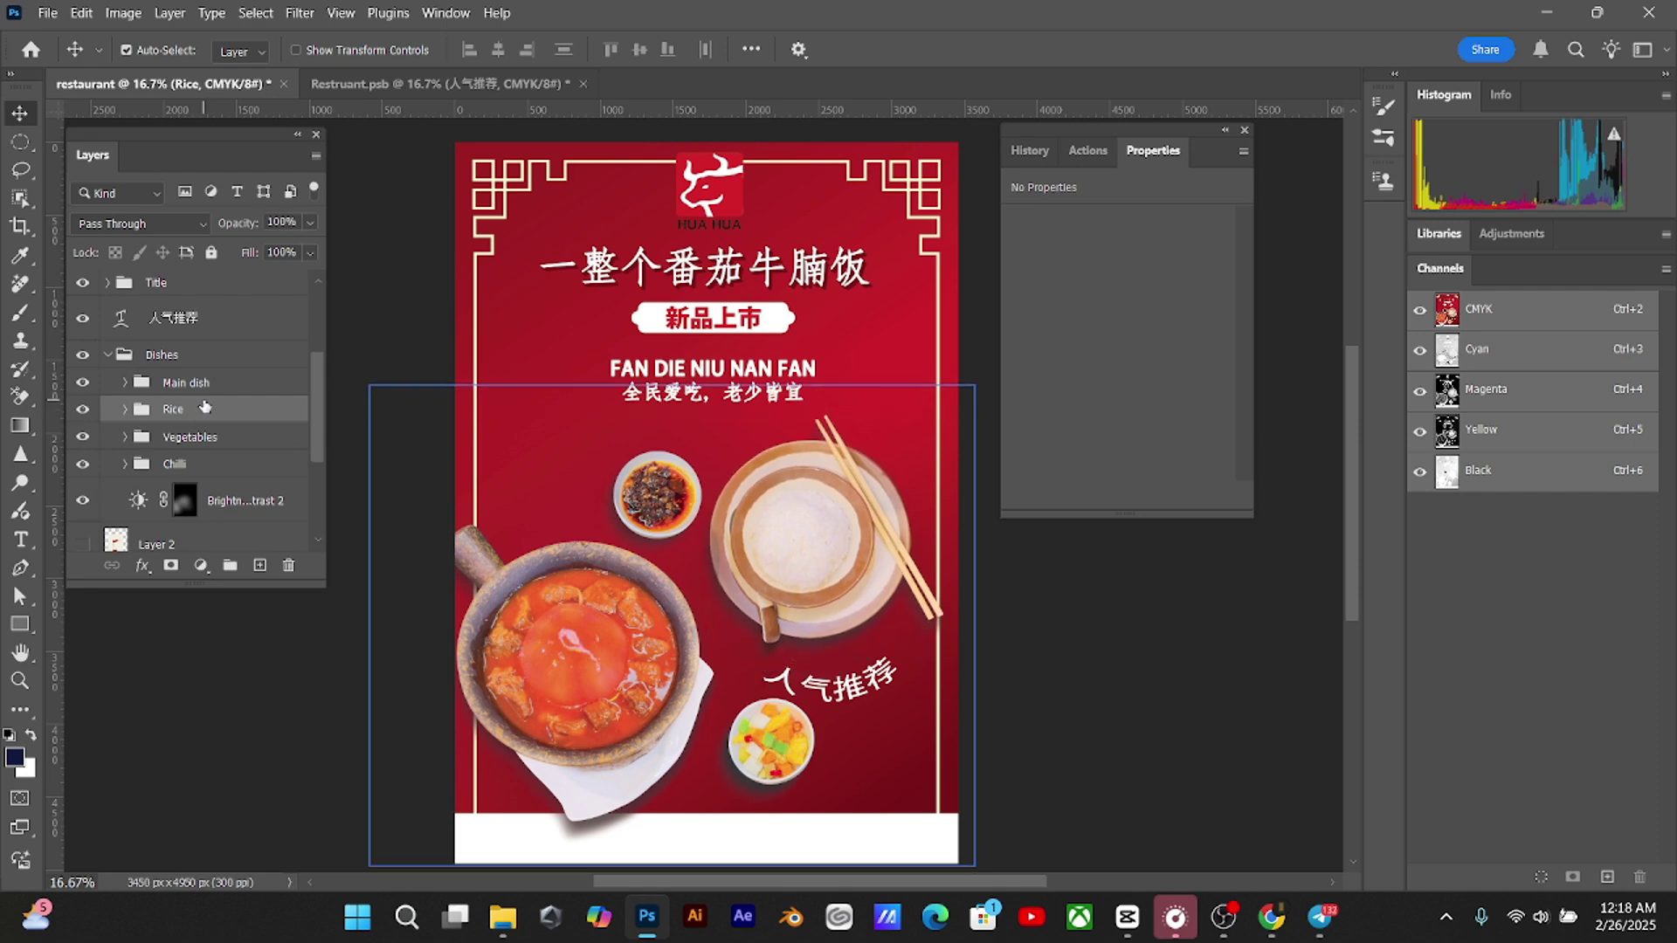
Shift the Rice group to the right and fine-tune its height above the curved 人气推荐 text
key(shift+Right)
key(shift+Right)
key(shift+Right)
key(shift+Right)
key(shift+Right)
key(shift+Right)
key(shift+Right)
key(shift+Right)
key(shift+Right)
key(shift+Right)
key(shift+Right)
key(shift+Down)
key(shift+Down)
key(shift+Down)
key(shift+Down)
key(shift+Down)
key(shift+Down)
key(shift+Down)
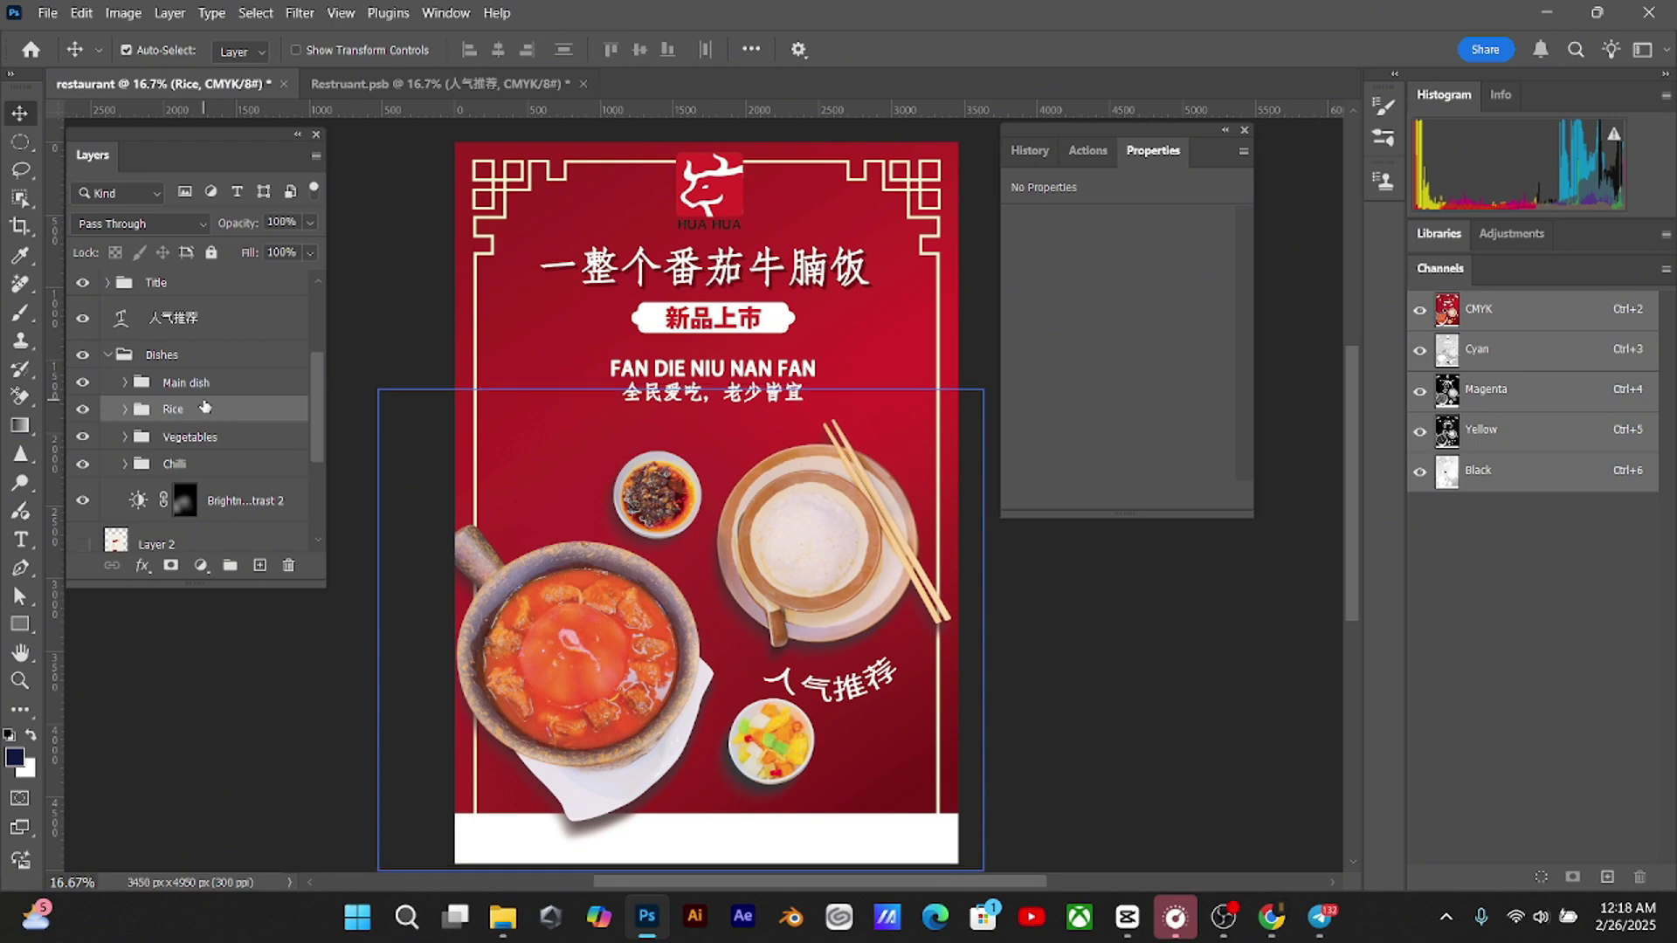
key(shift+Down)
key(shift+Down)
key(shift+Down)
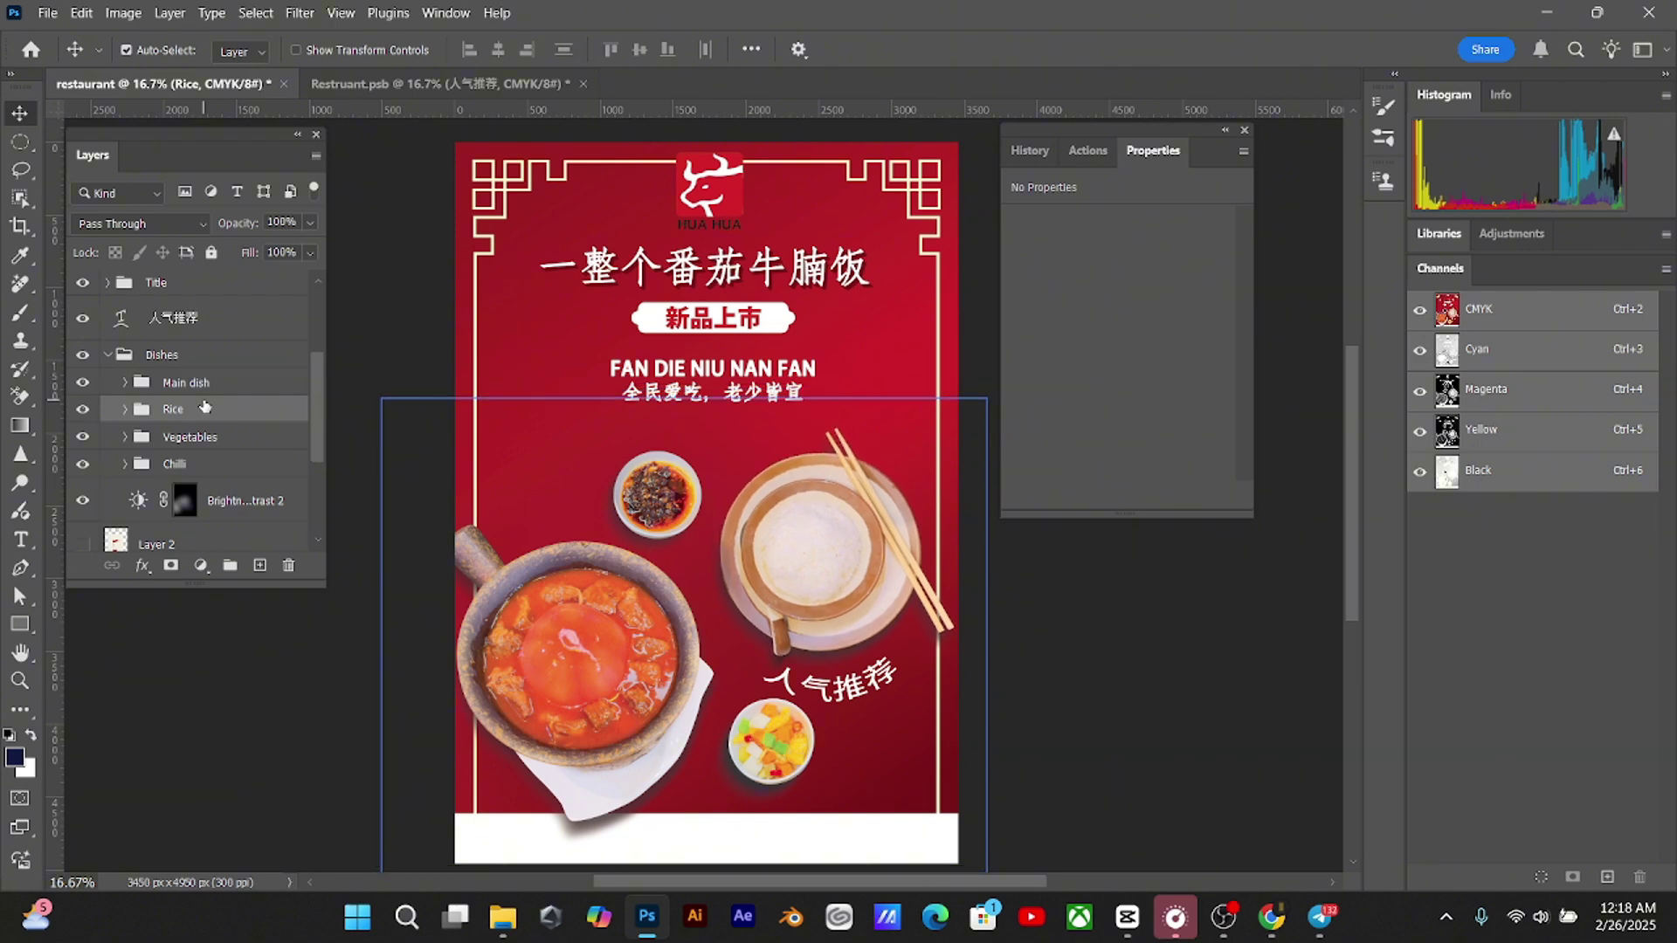
key(shift+Up)
key(shift+Up)
key(shift+Up)
key(shift+Up)
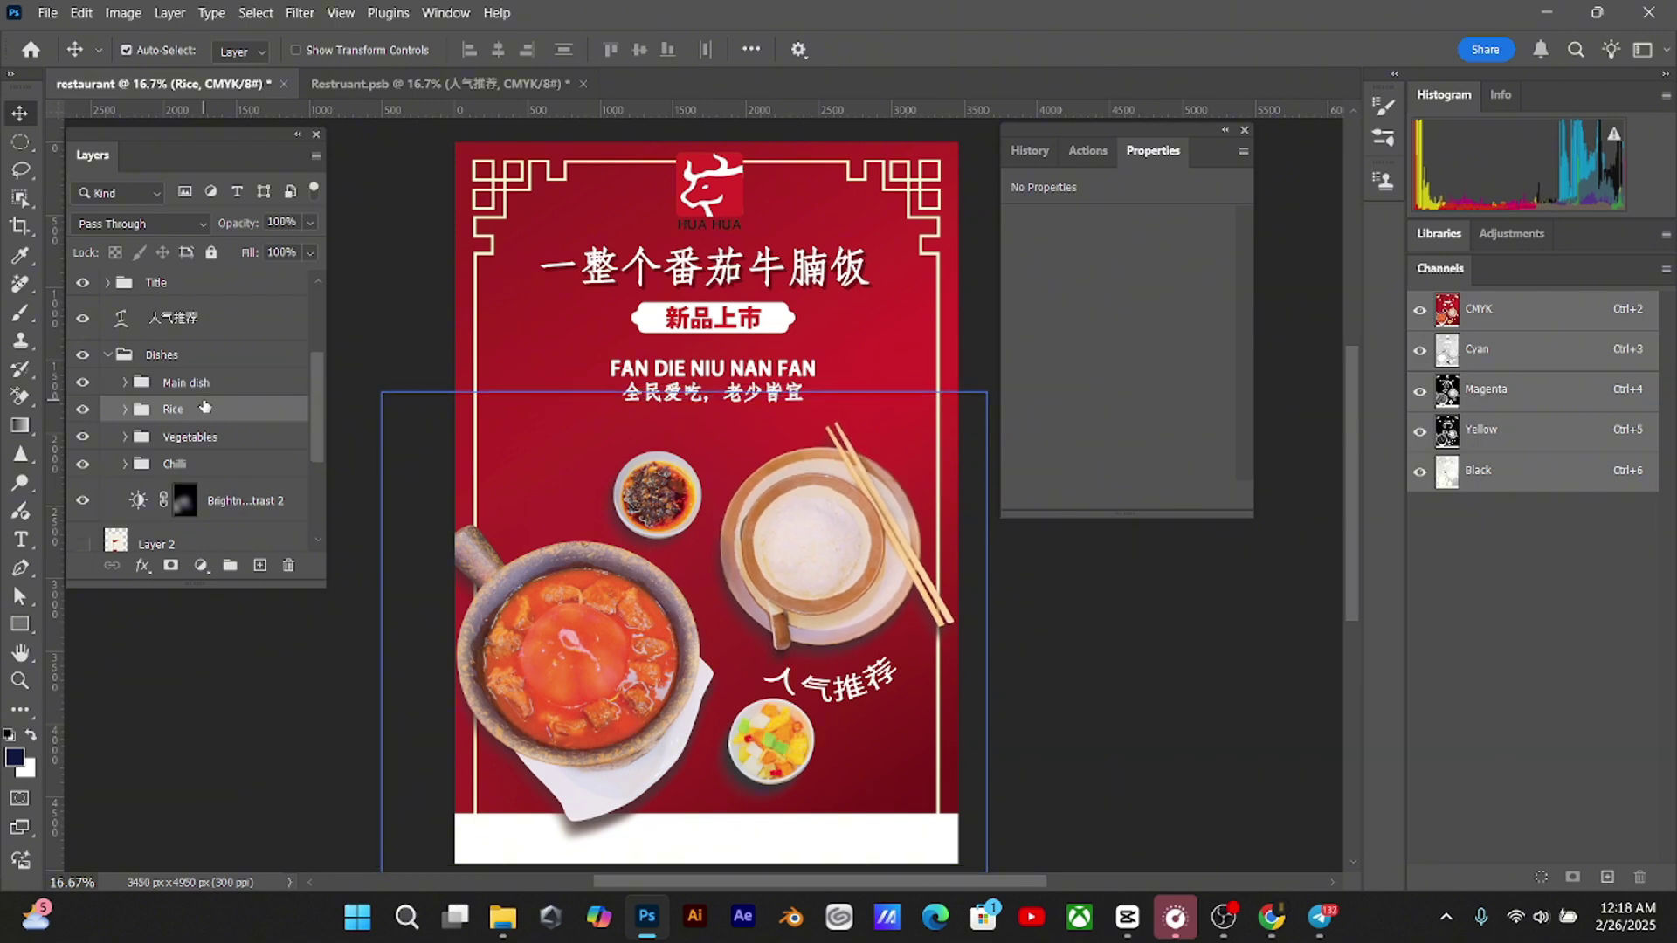
Select the Chilli group and shift it slightly up, toward the tagline text
click(190, 457)
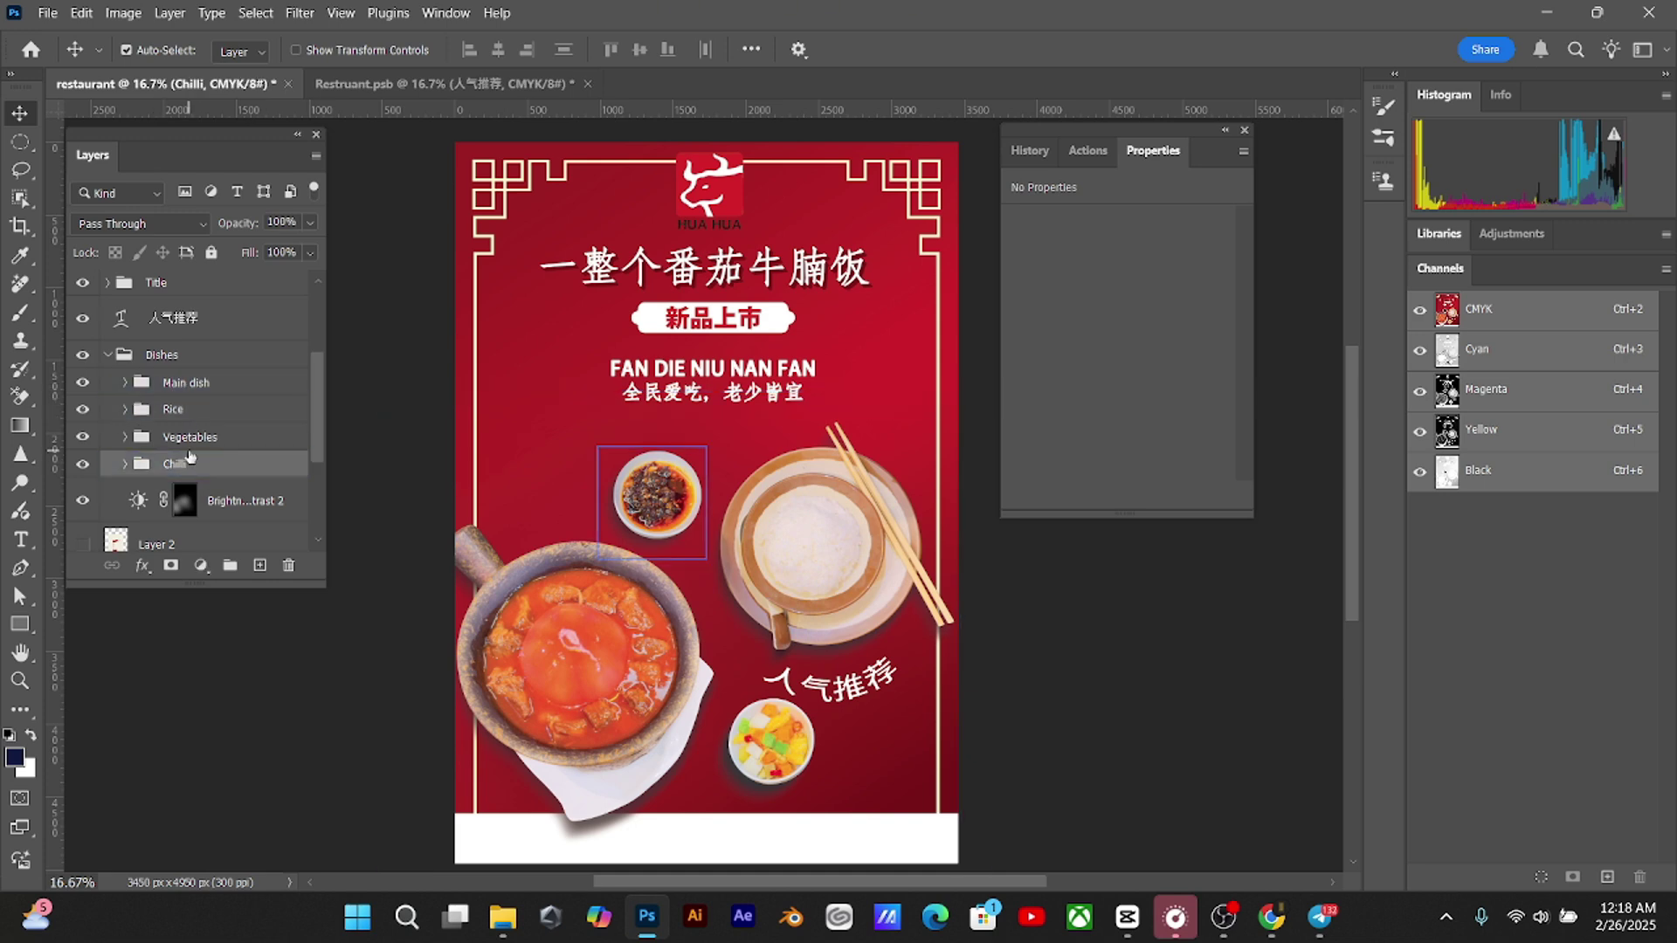
key(shift+Up)
key(shift+Up)
key(shift+Up)
key(shift+Up)
key(shift+Up)
key(shift+Up)
key(shift+Up)
key(shift+Up)
key(shift+Up)
key(shift+Up)
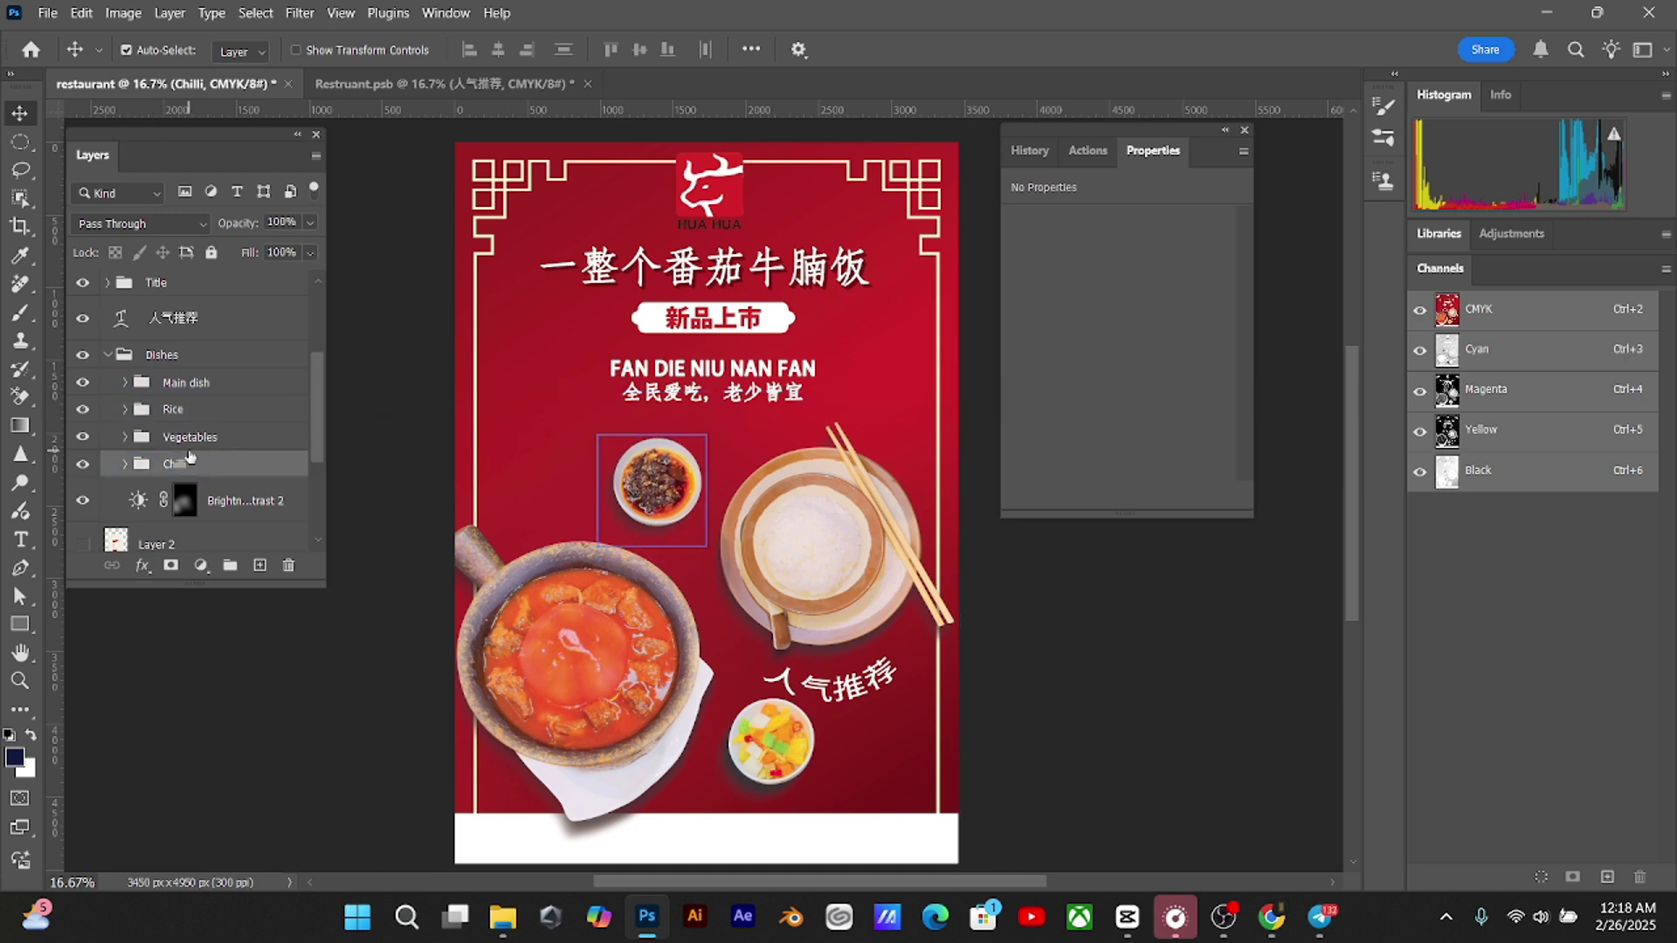
key(shift+Up)
key(shift+Up)
key(shift+Up)
Select the Main dish group and move it slightly up and to the right, further onto the poster
click(202, 380)
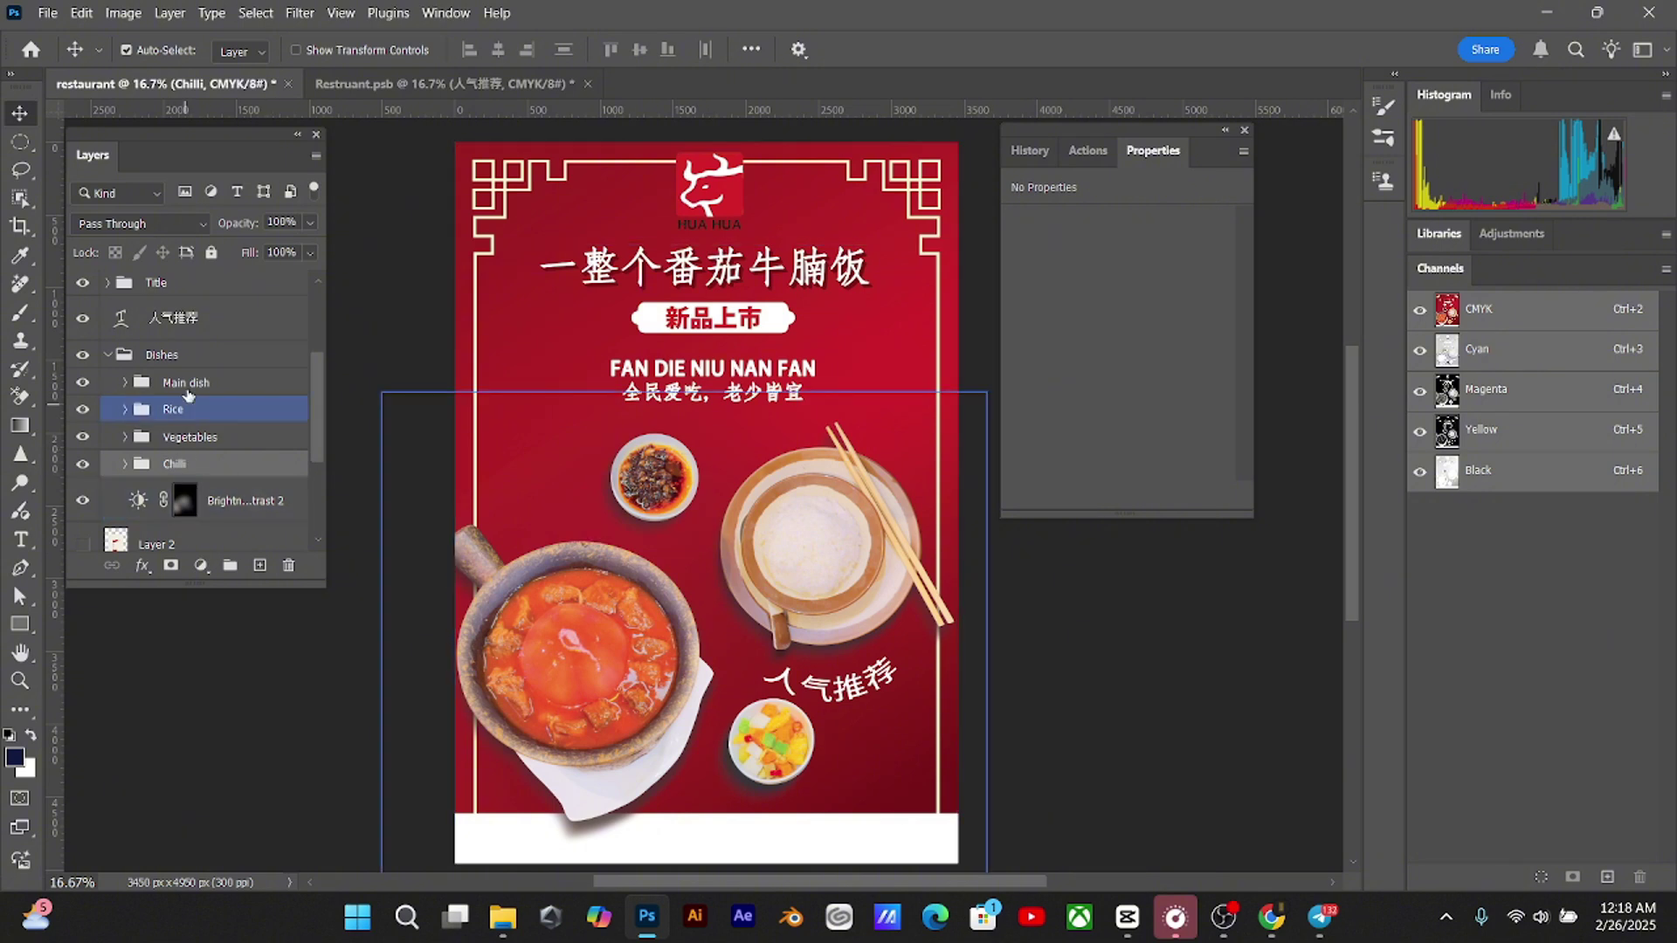
key(shift+Up)
key(shift+Up)
key(shift+Up)
key(shift+Up)
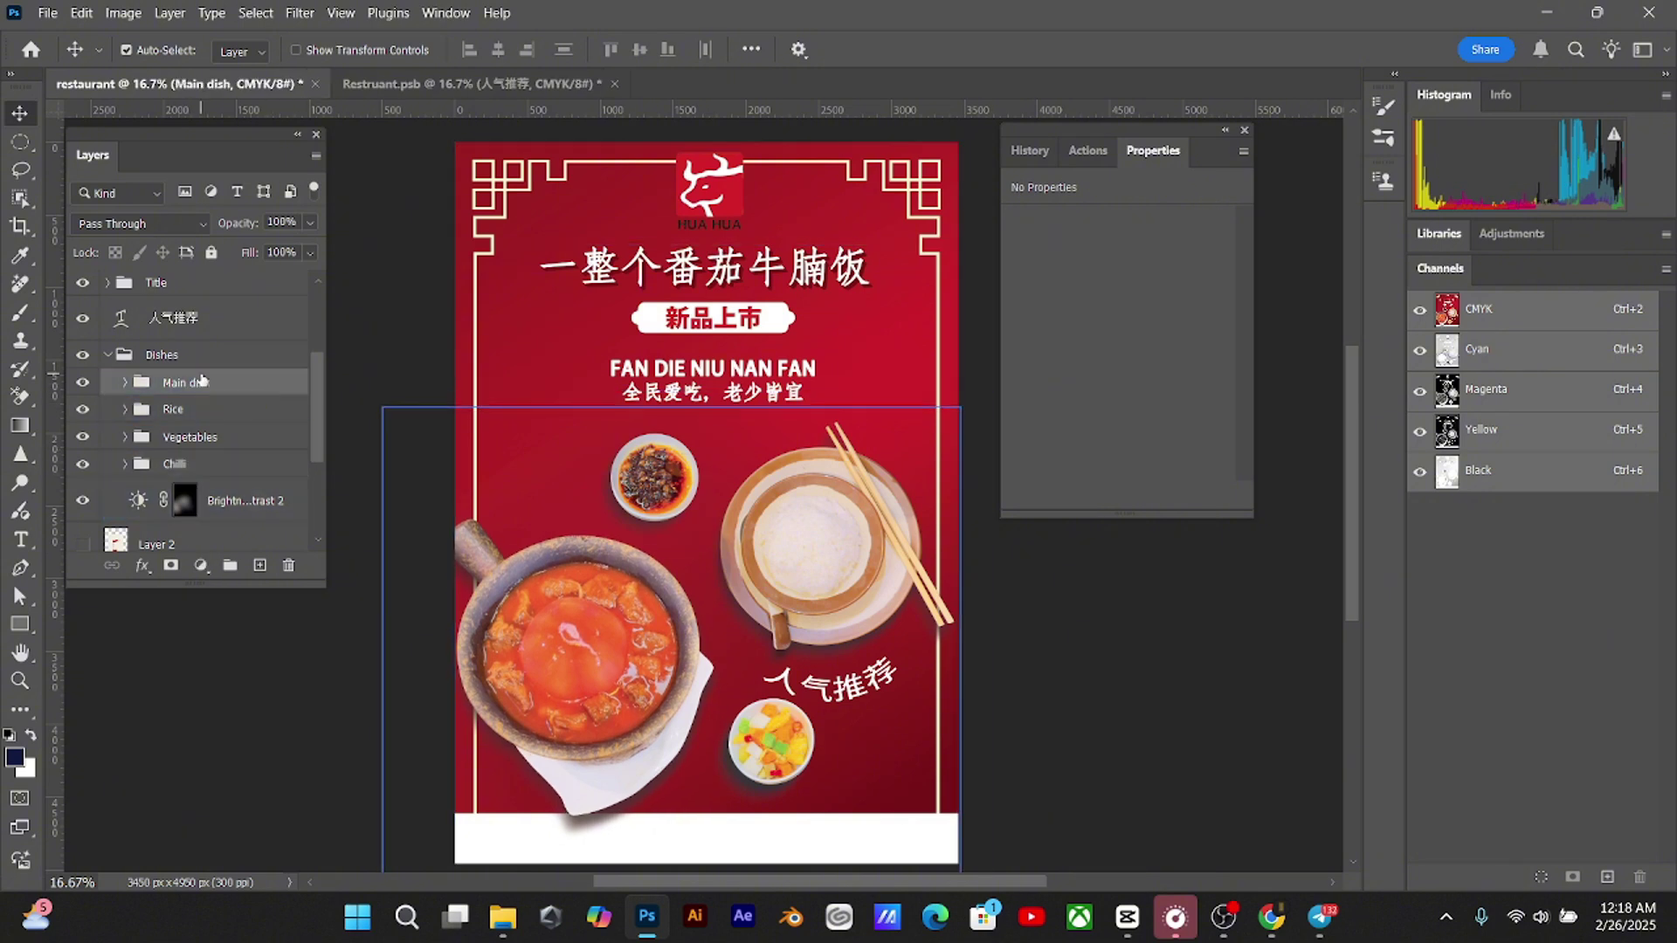
key(shift+Right)
key(shift+Right)
key(shift+Right)
key(shift+Right)
key(shift+Right)
key(shift+Right)
key(shift+Right)
key(shift+Right)
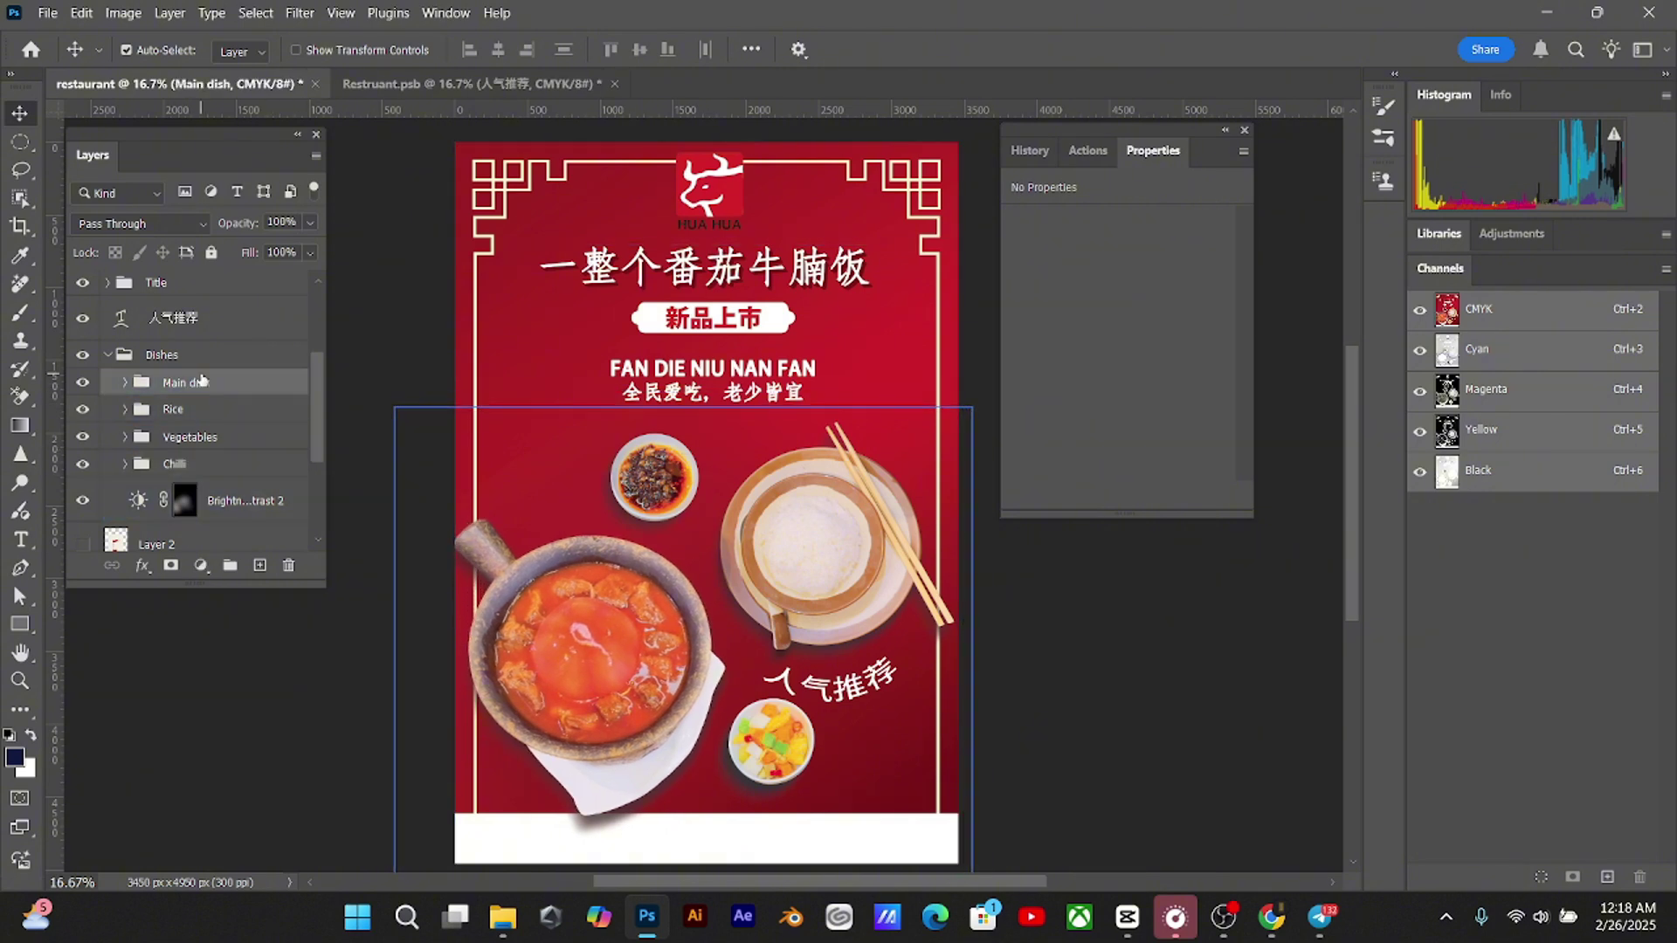
Scale the Main dish group proportionally to 107.69% and nudge it slightly to the right and up
key(ctrl+t)
click(899, 370)
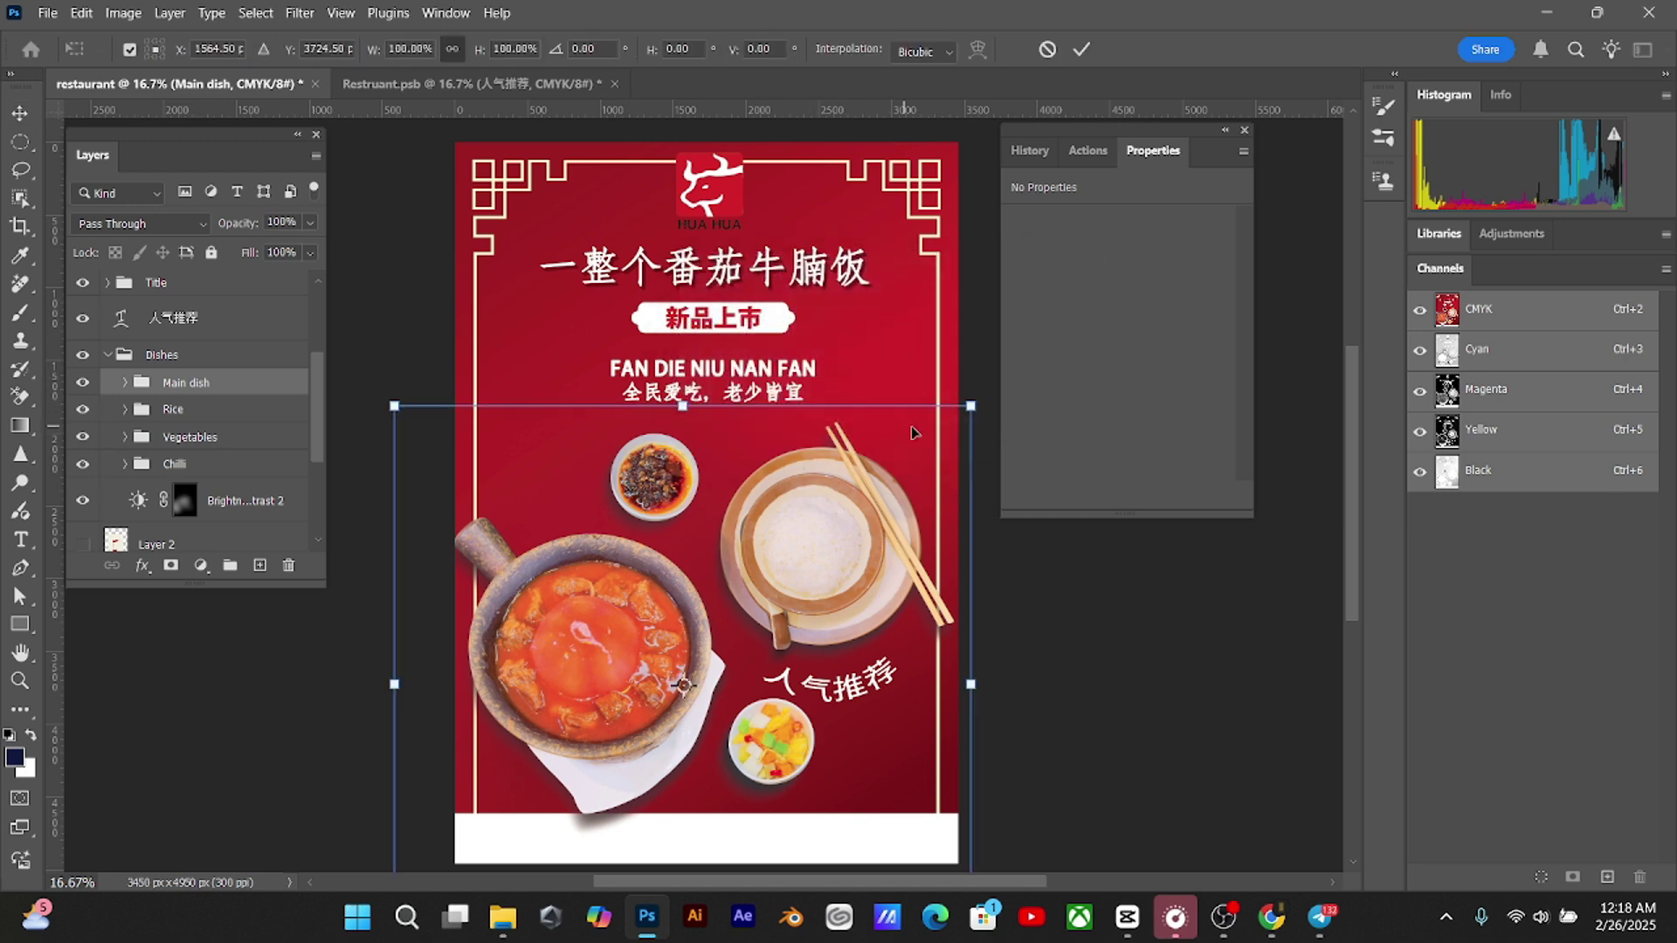
drag(970, 404, 986, 391)
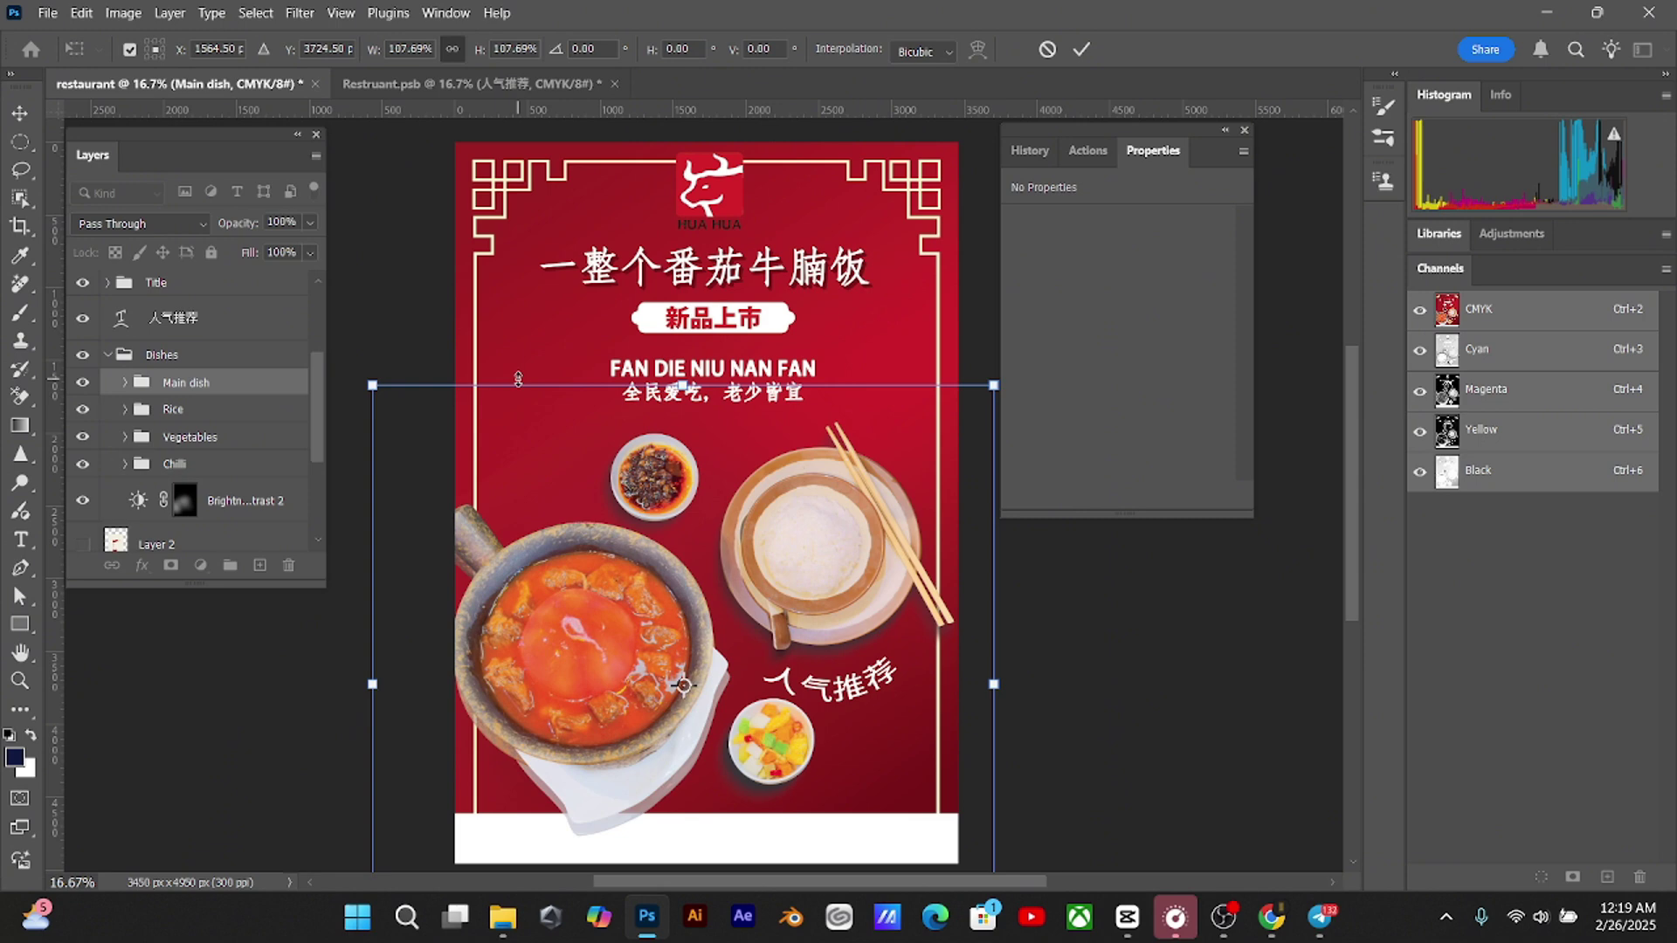
key(Right)
key(Right)
key(Right)
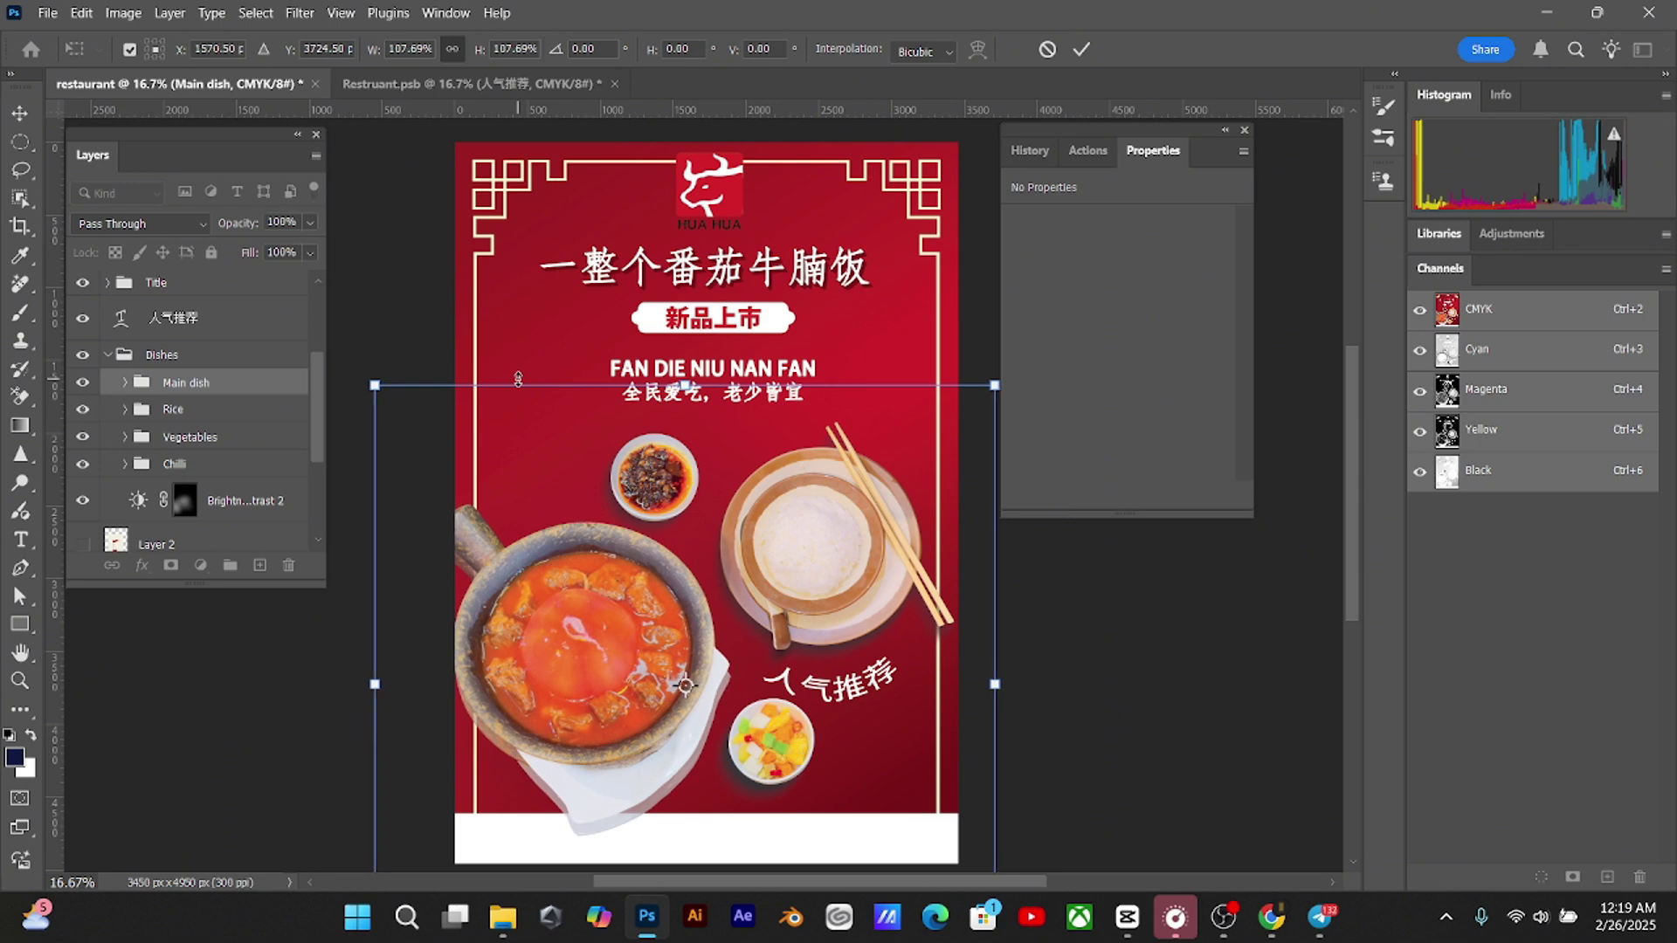
key(Right)
key(Right)
key(Up)
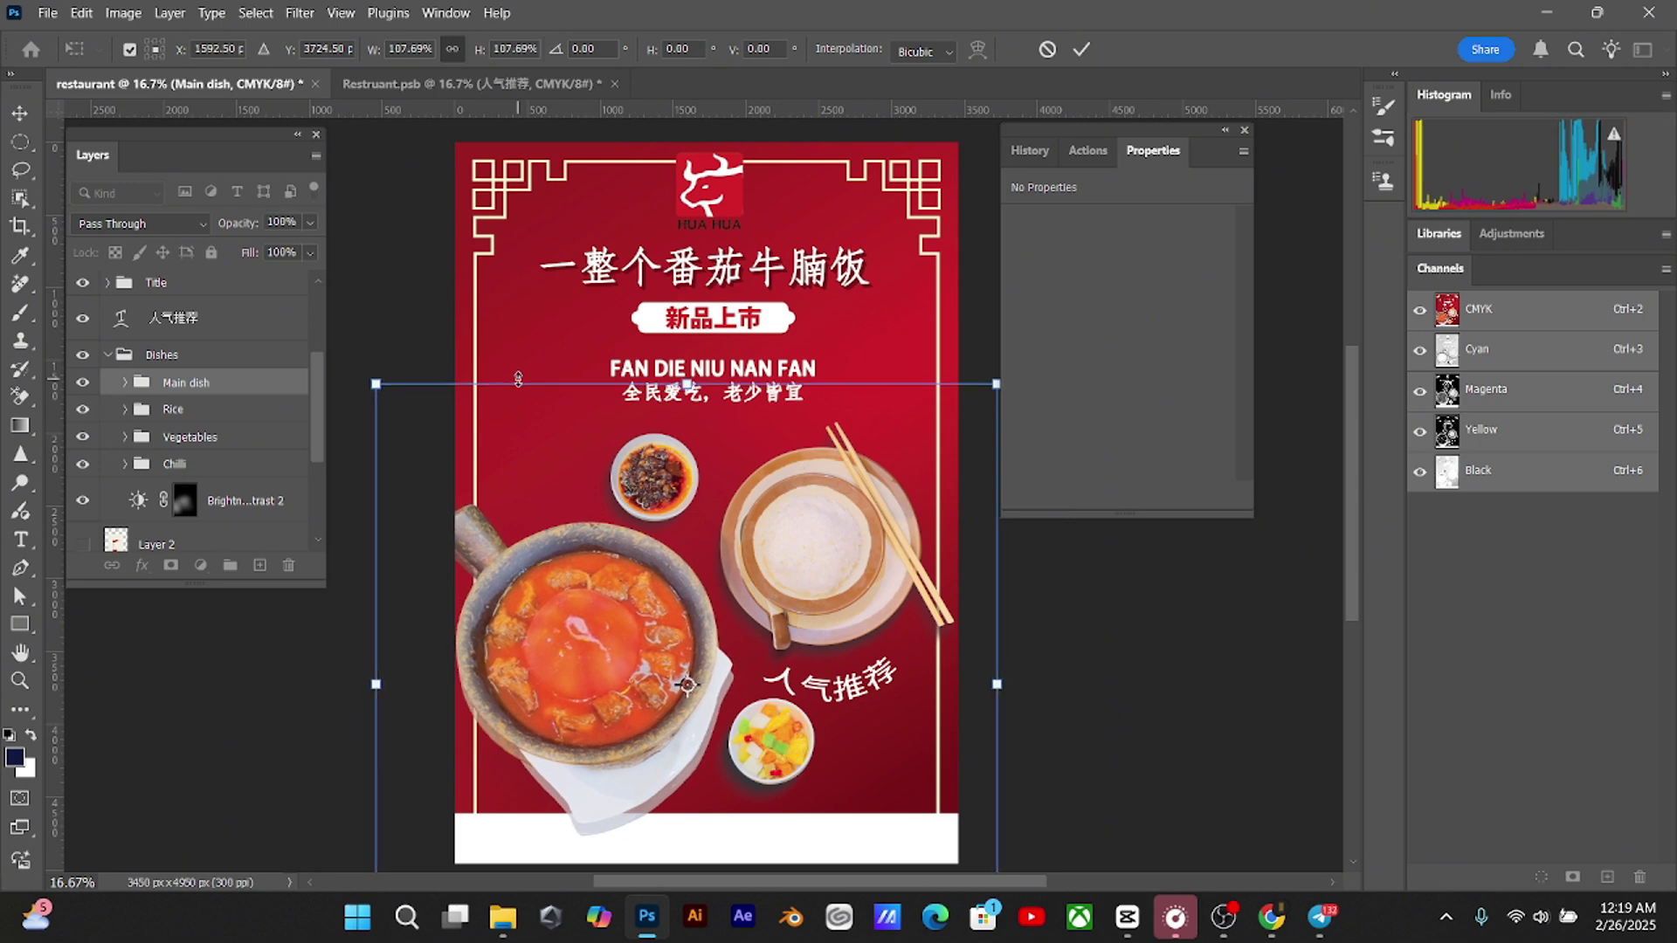
key(Return)
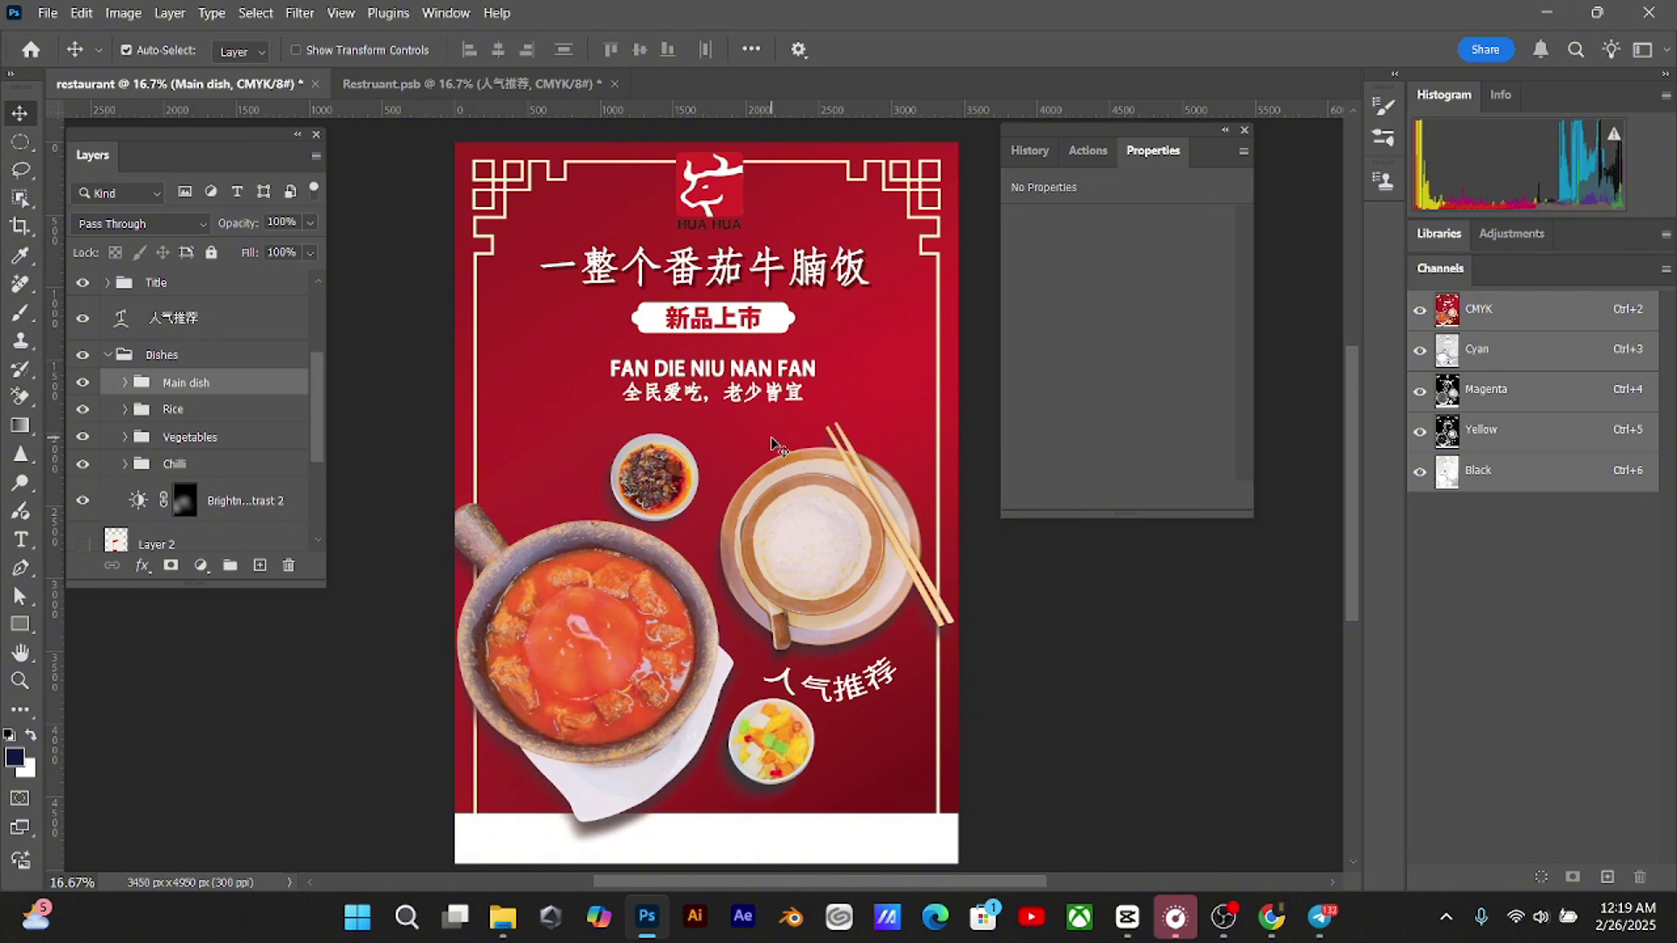
Move the curved 人气推荐 text up and slightly left, closer to the rice plate
click(215, 343)
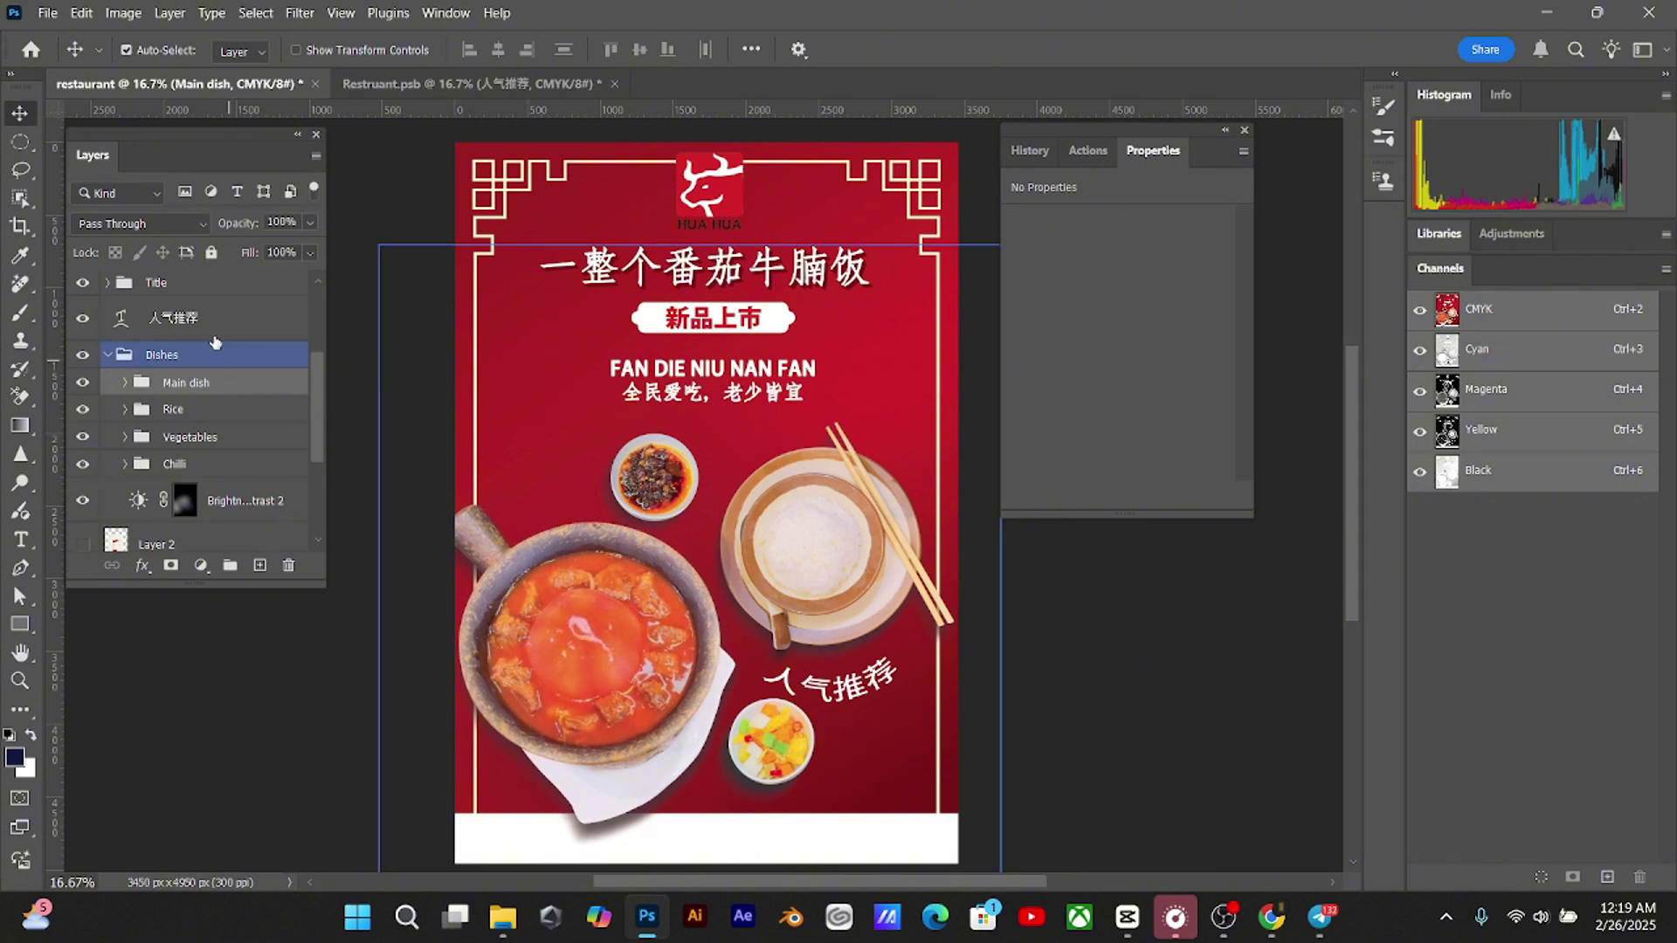
click(223, 320)
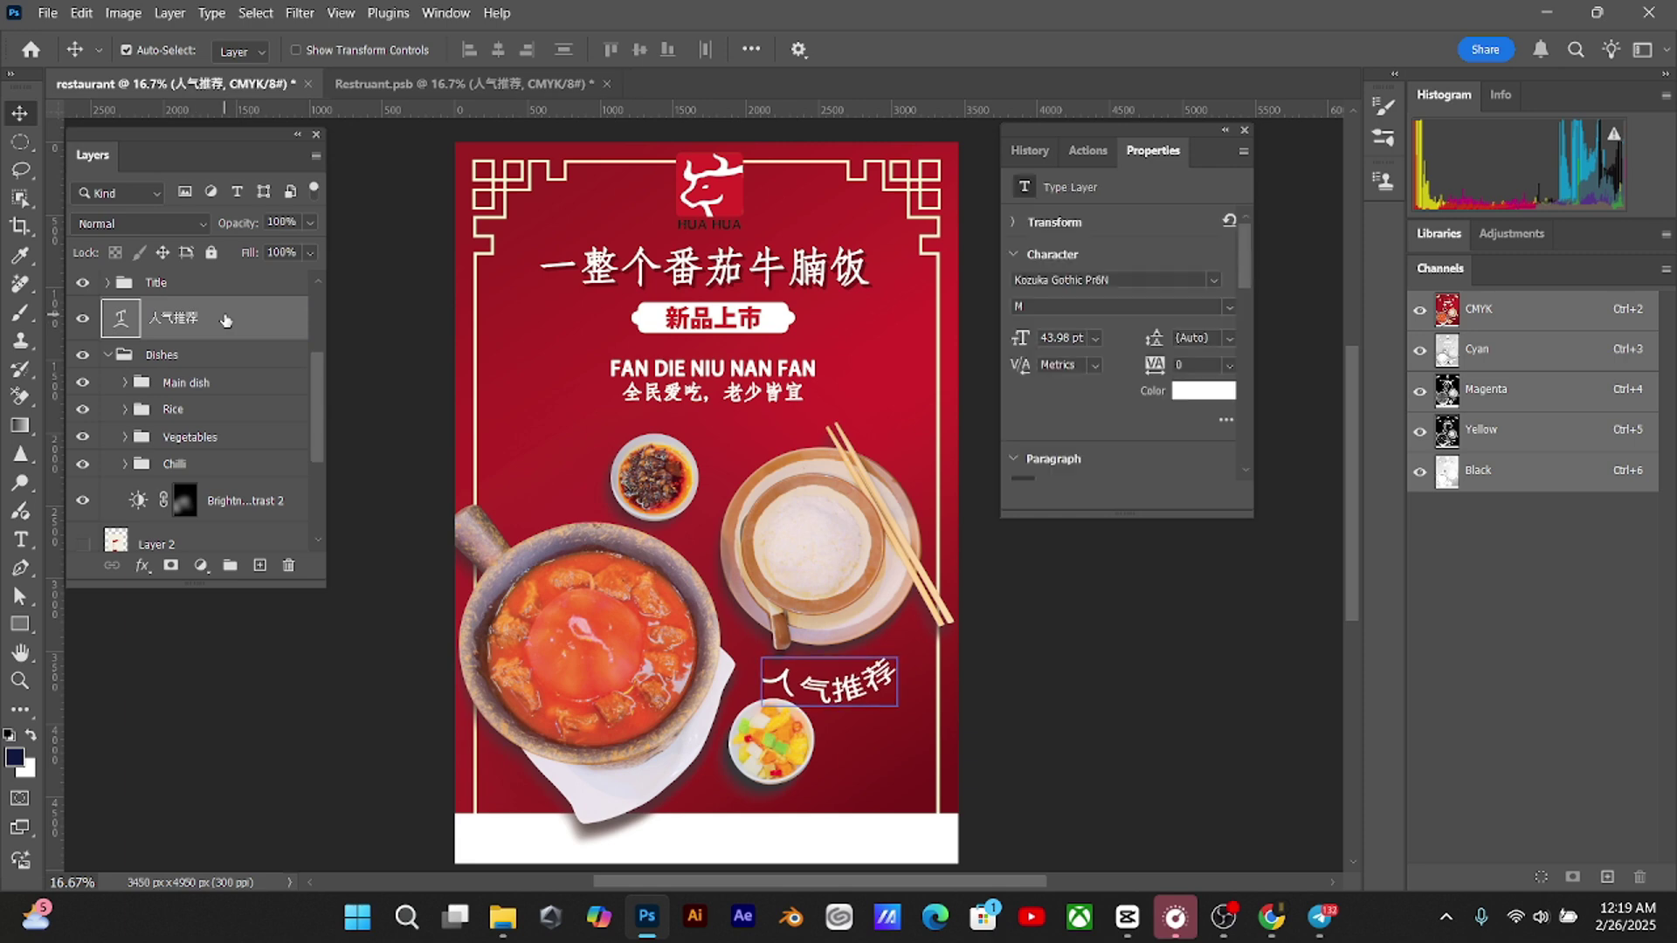
key(shift+Left)
key(shift+Left)
key(shift+Up)
key(shift+Up)
key(shift+Up)
key(shift+Up)
key(shift+Up)
key(shift+Up)
key(shift+Up)
key(shift+Up)
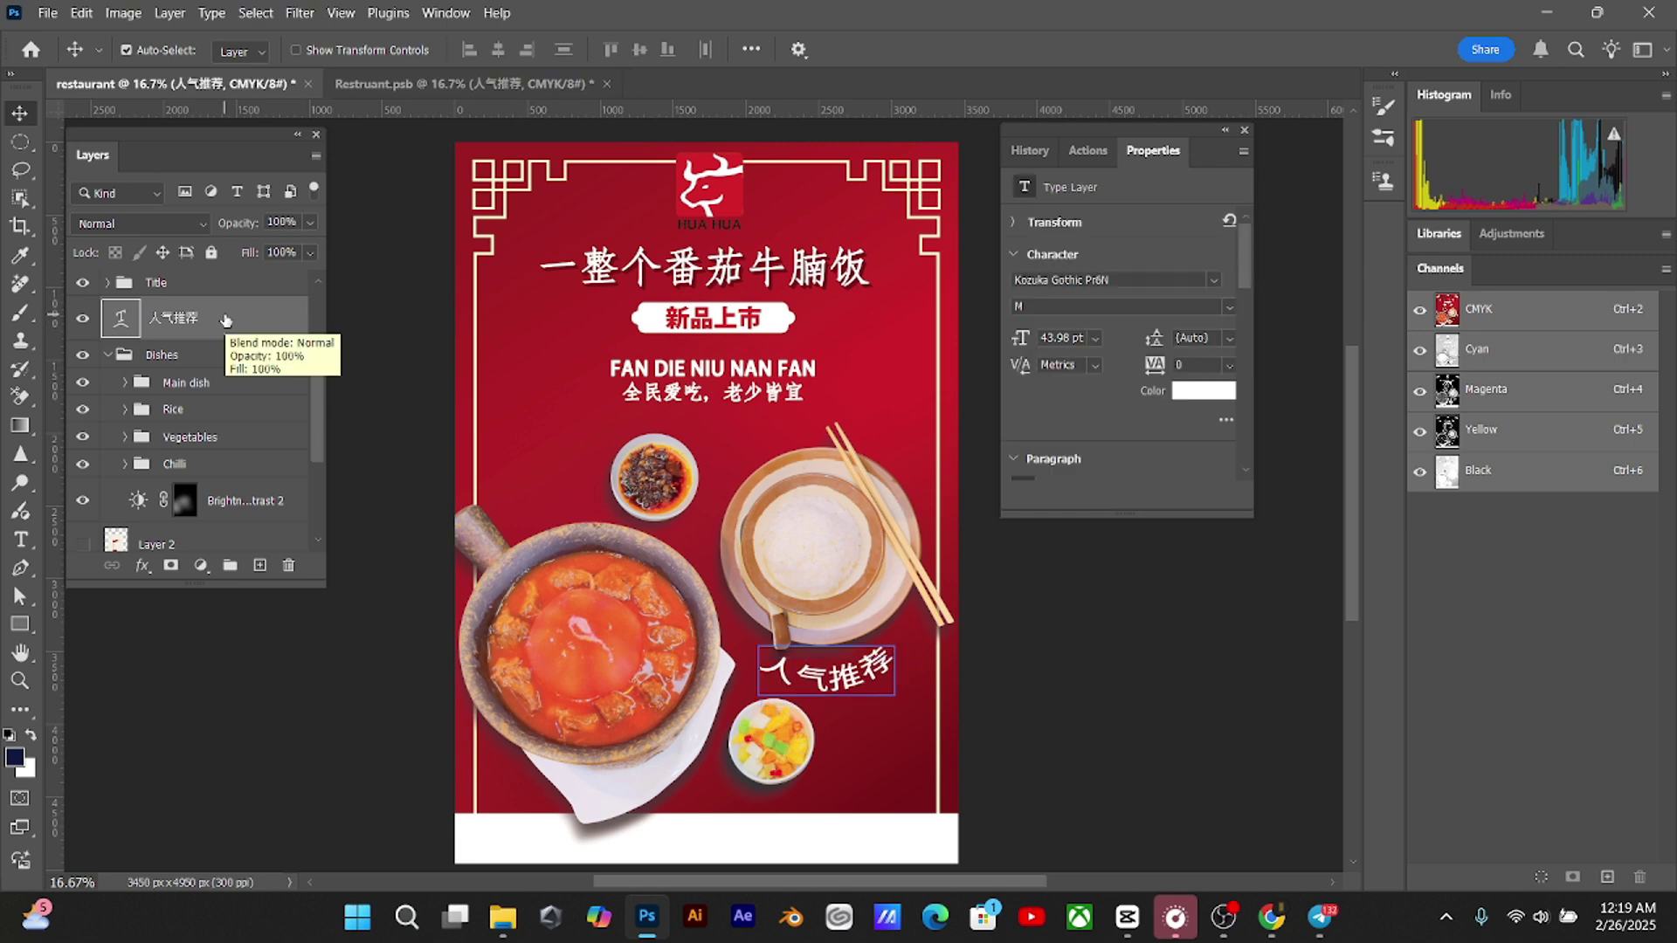
key(shift+Up)
key(shift+Up)
Shift the Rice group slightly up and left, and nudge the Chilli group a little up
drag(225, 321, 139, 409)
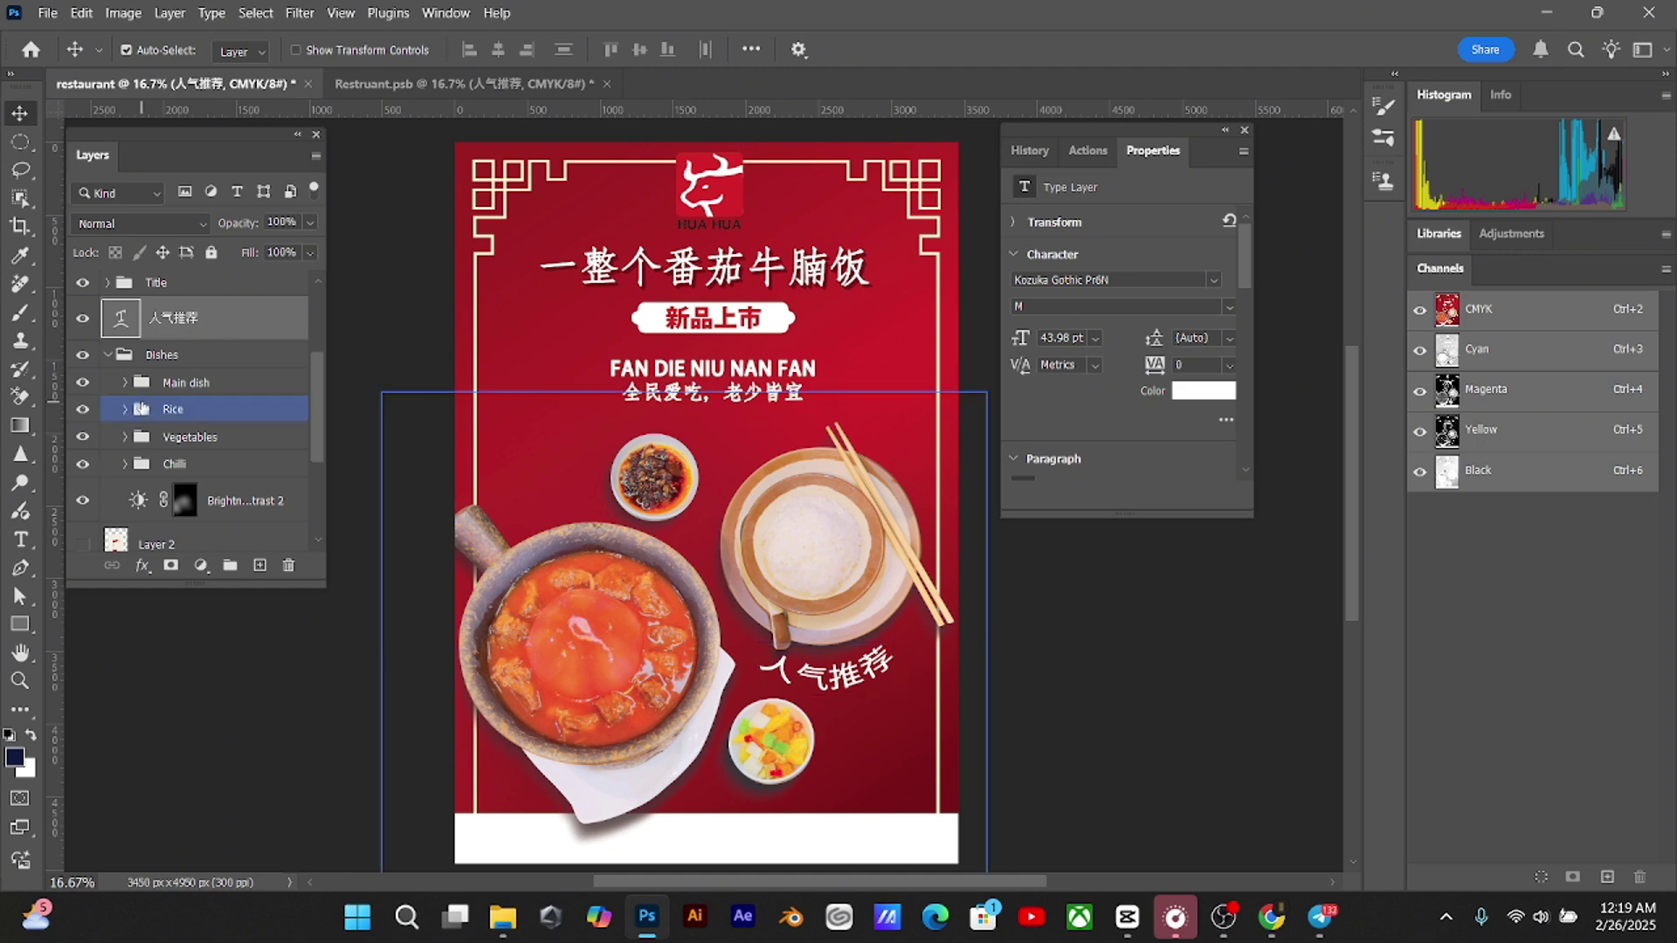
click(190, 408)
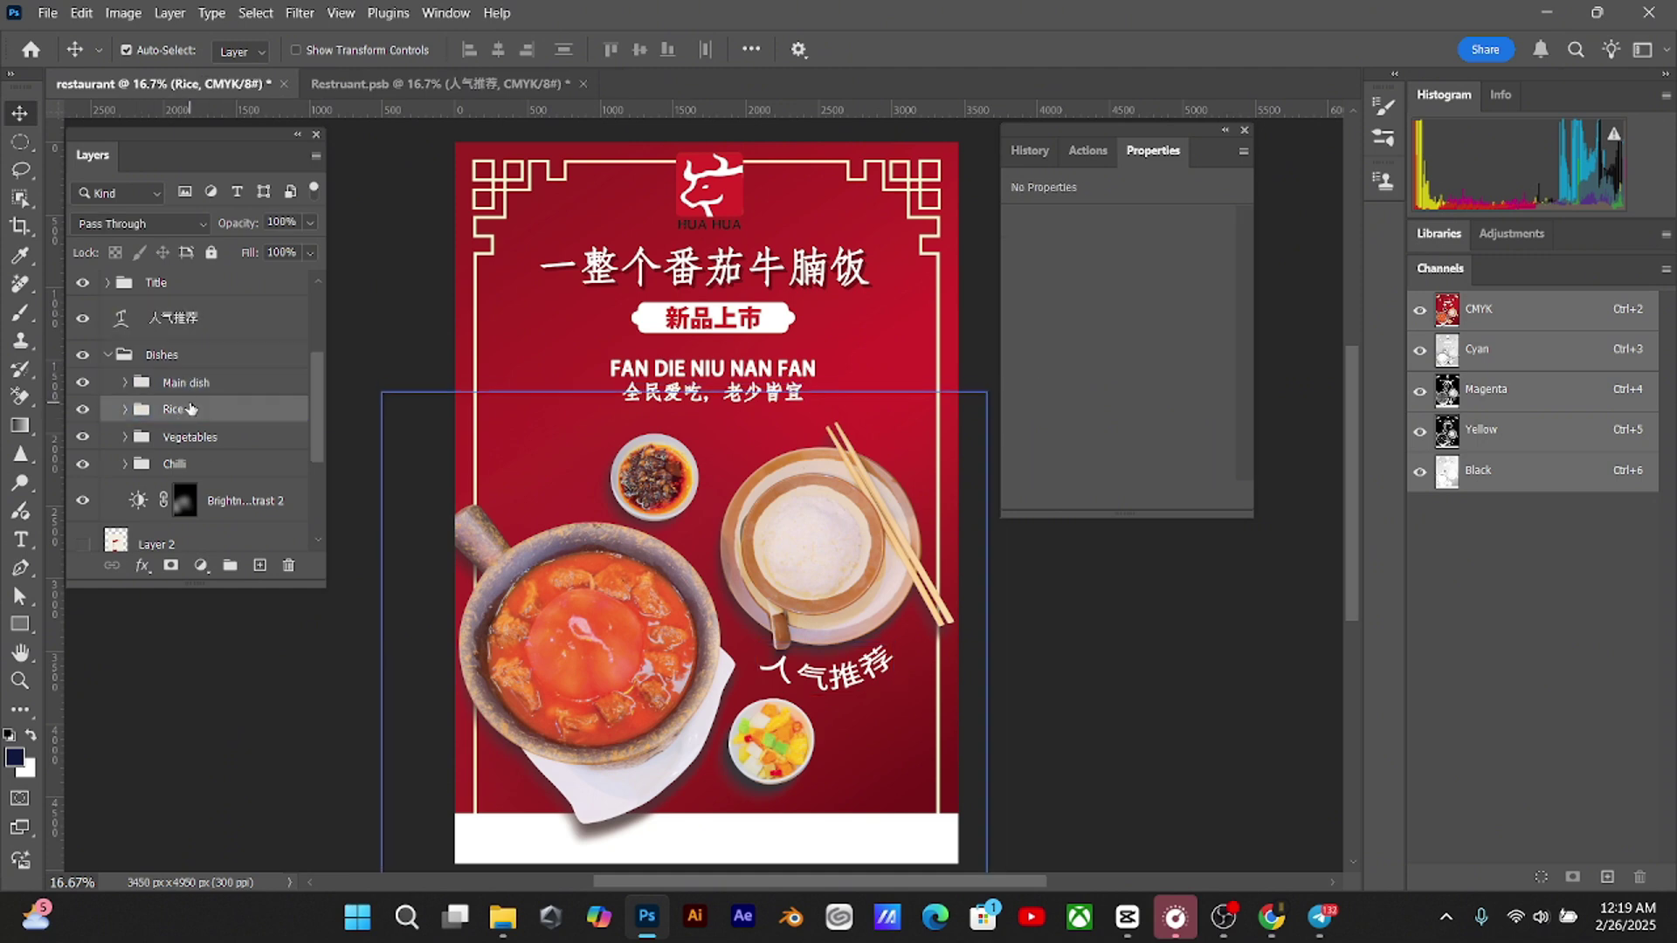
key(shift+Up)
key(shift+Up)
key(shift+Left)
key(shift+Left)
key(shift+Left)
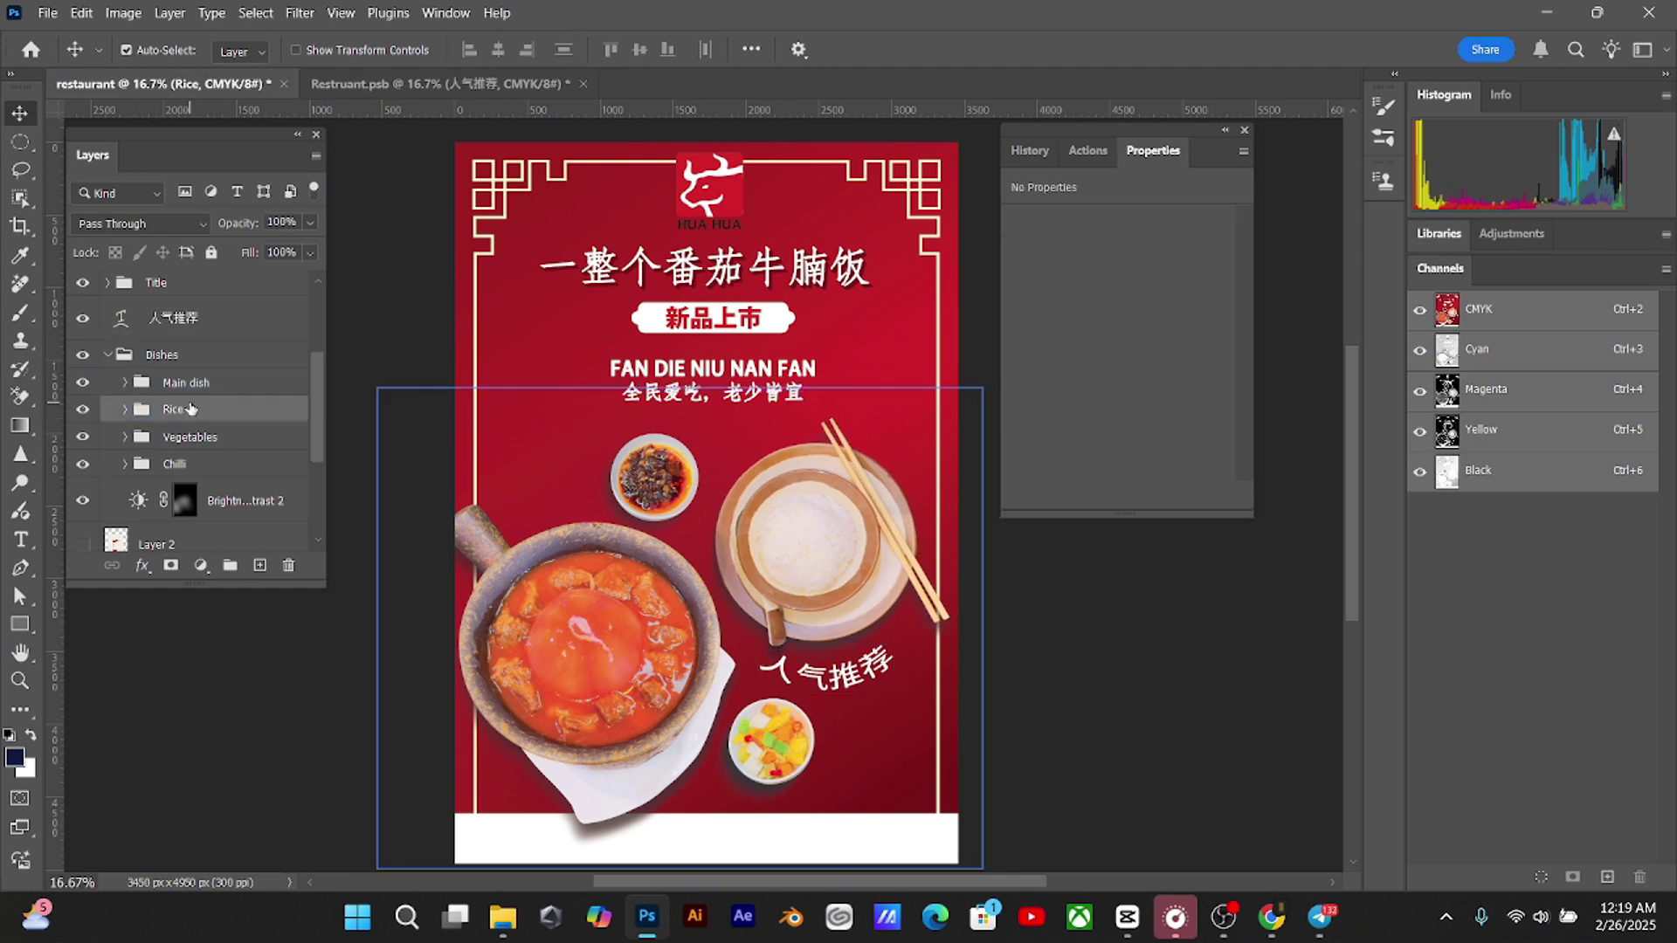
mouse_move(185, 464)
mouse_down()
mouse_move(187, 384)
mouse_move(196, 463)
mouse_up()
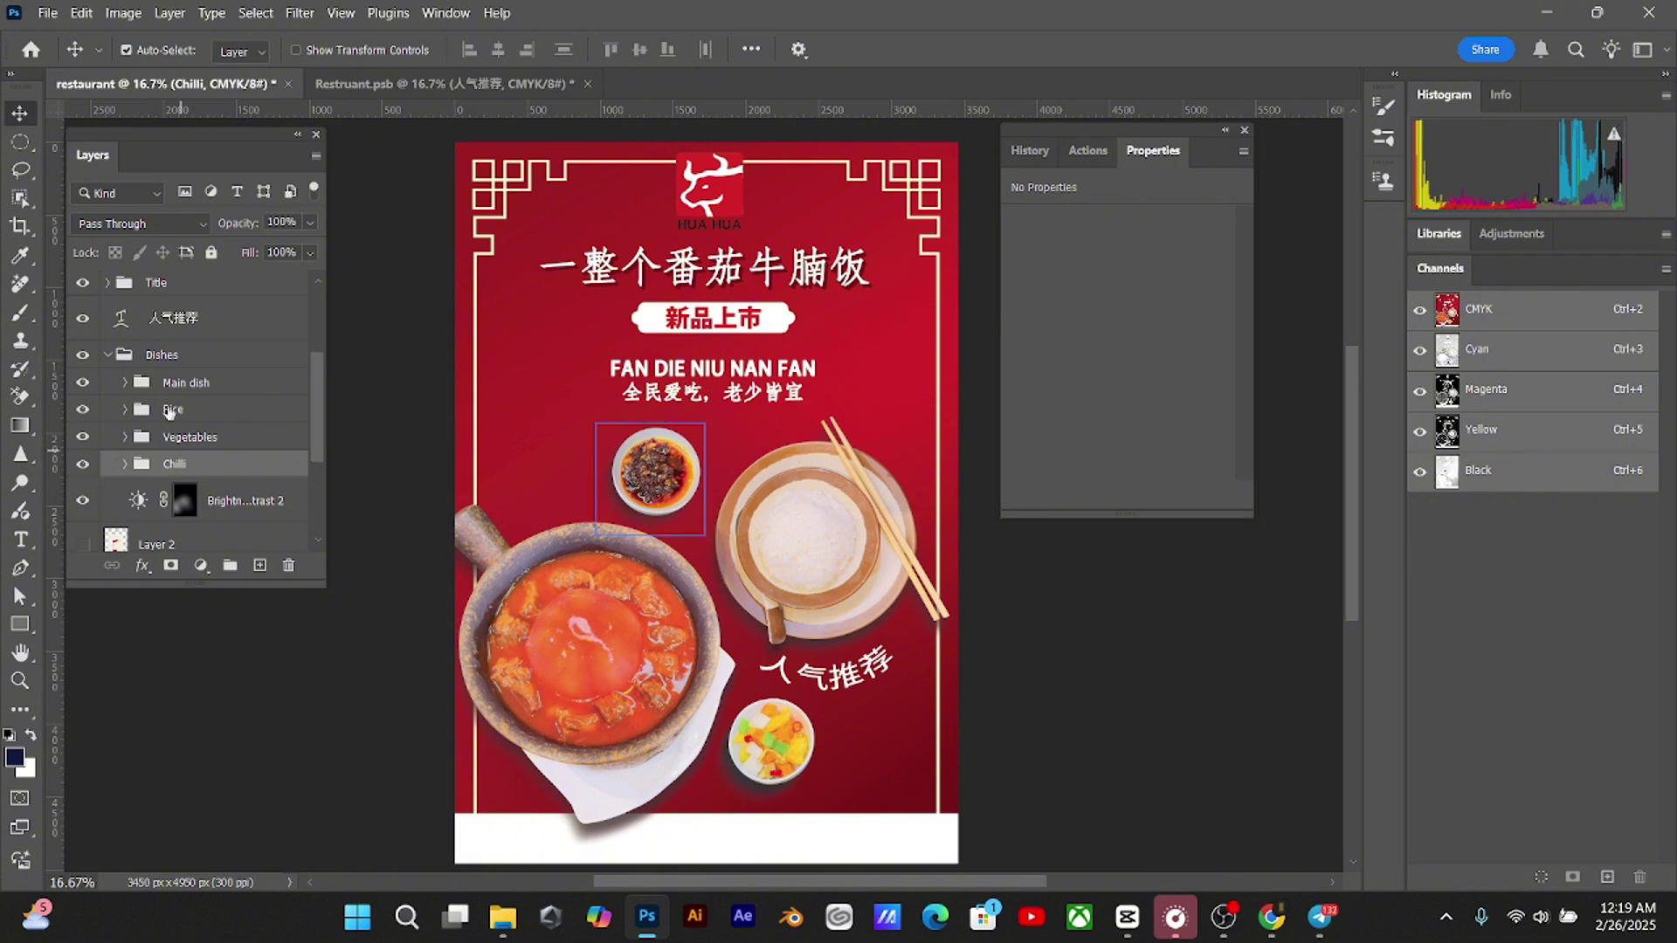
Raise the FAN DIE NIU NAN FAN 全民爱吃，老少皆宜 text toward the banner and nudge the sub banner group slightly up
click(707, 360)
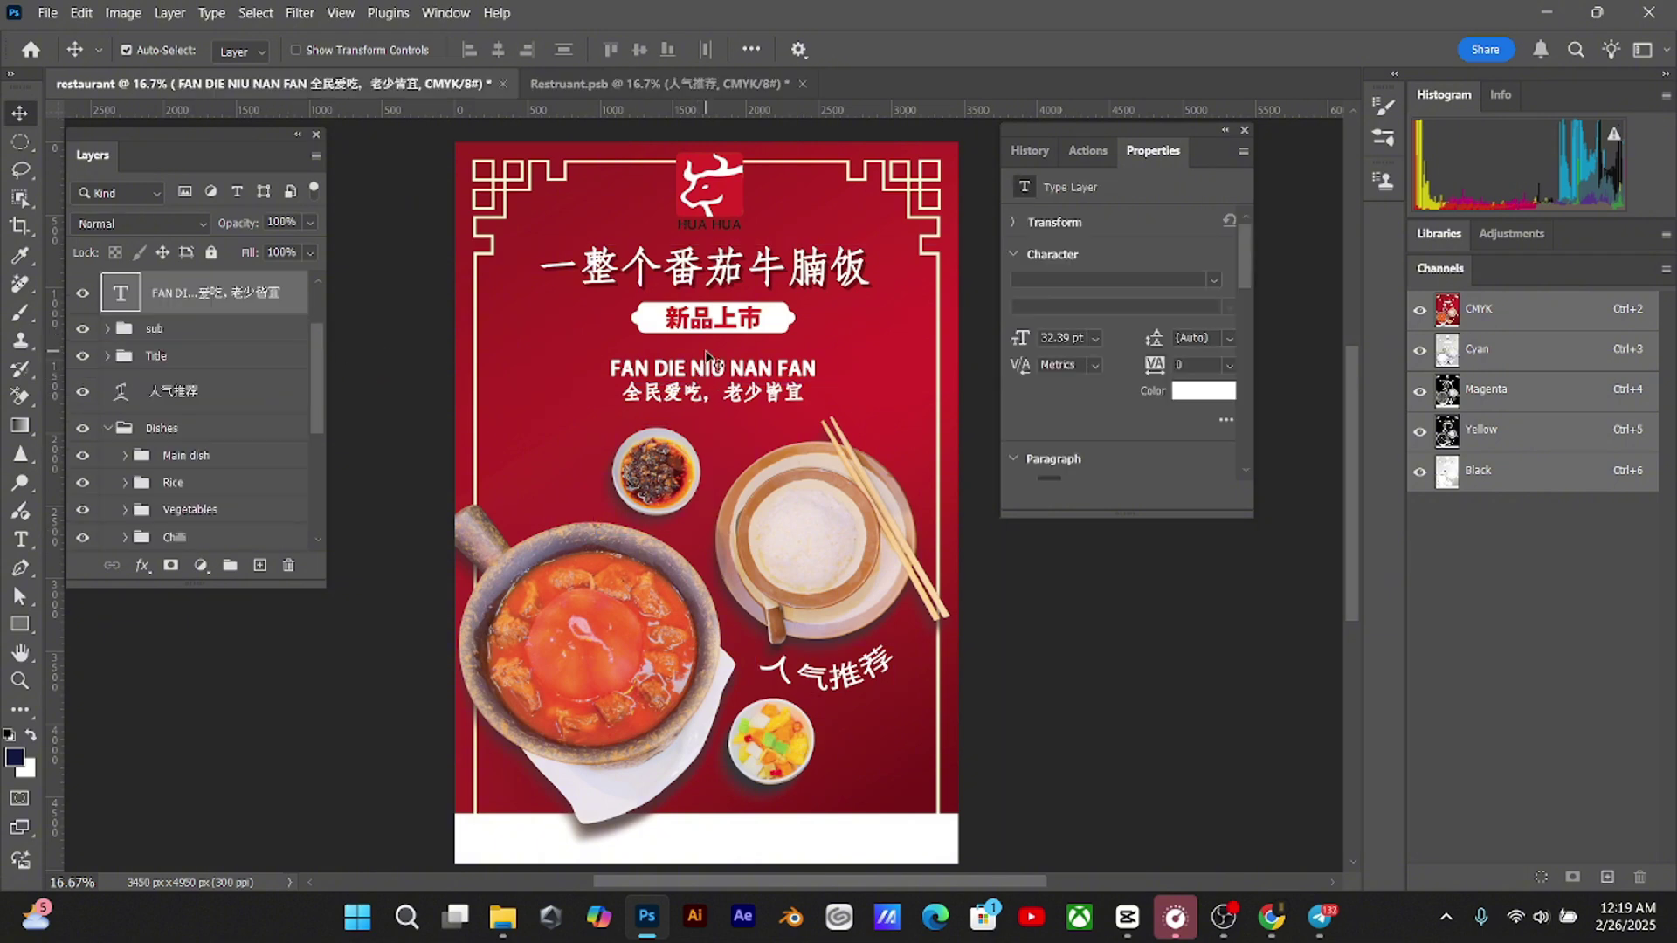
drag(707, 352, 711, 359)
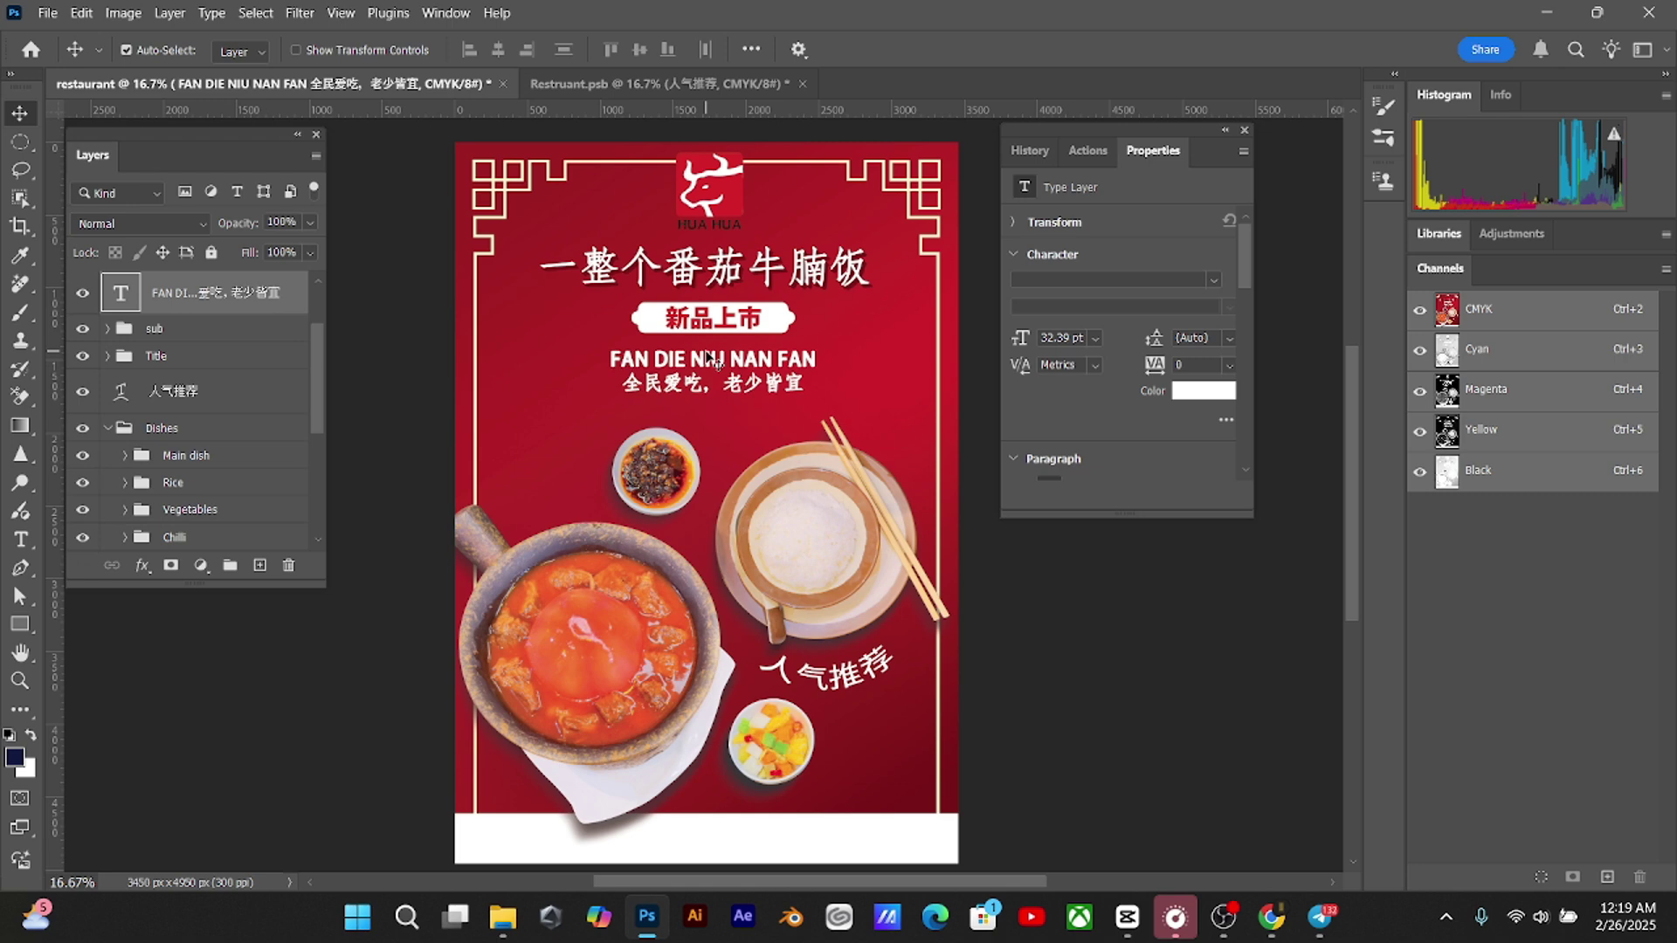
click(218, 335)
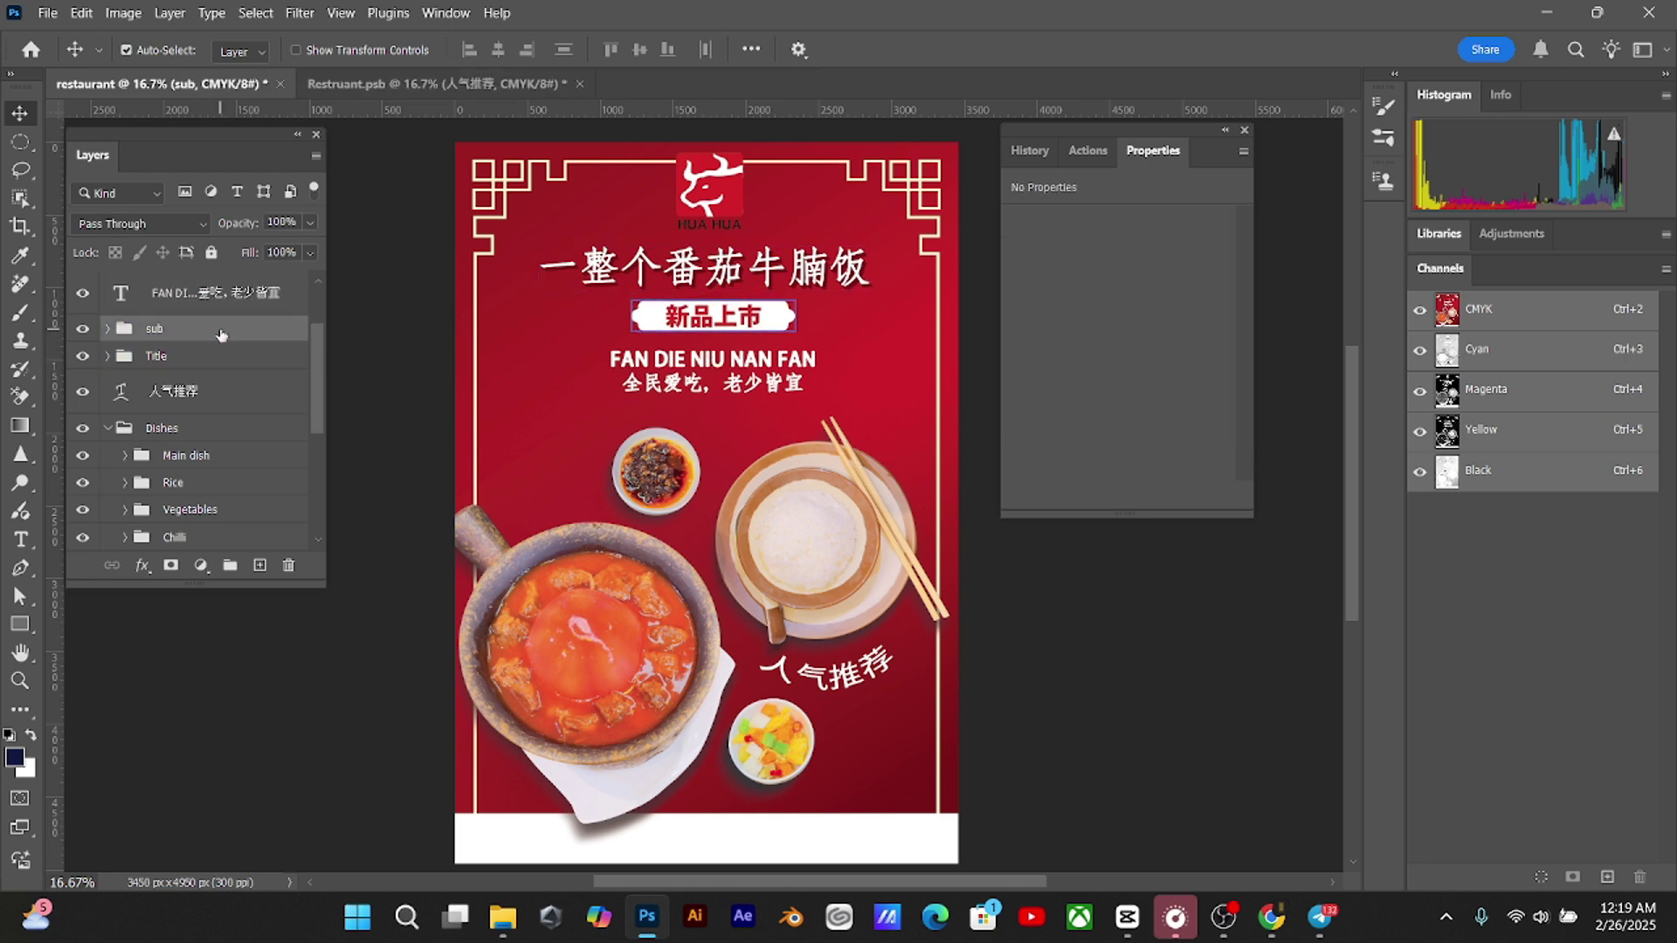
click(669, 361)
drag(669, 356, 668, 352)
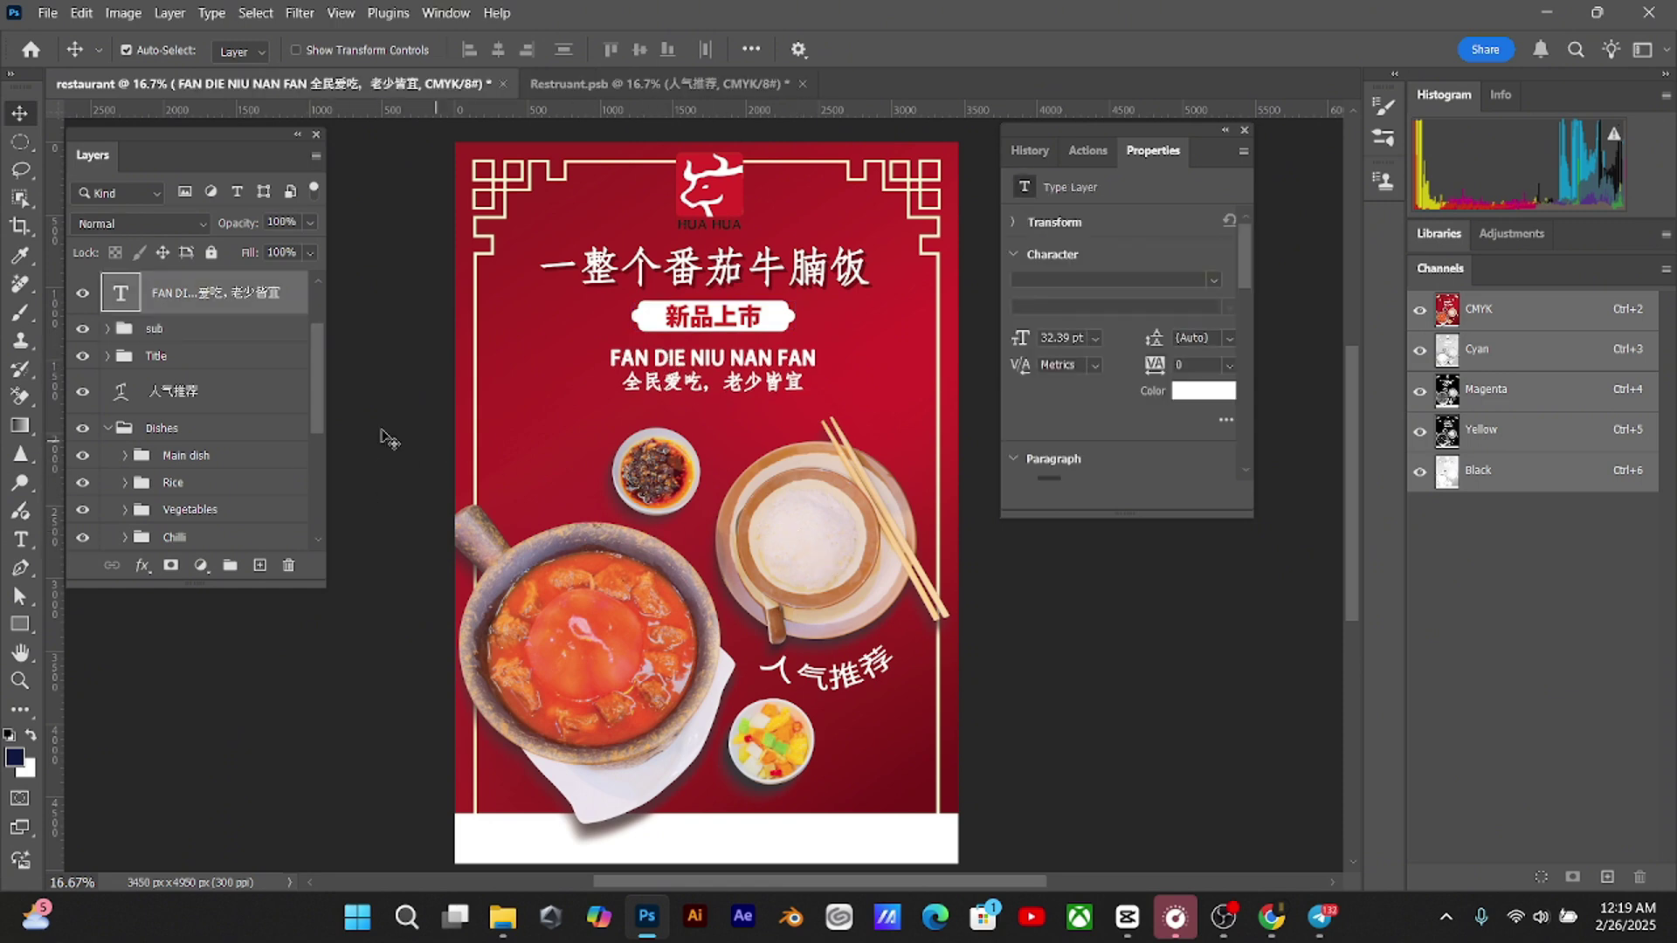
Select the whole Rice group and nudge it slightly to the right
click(836, 534)
click(173, 408)
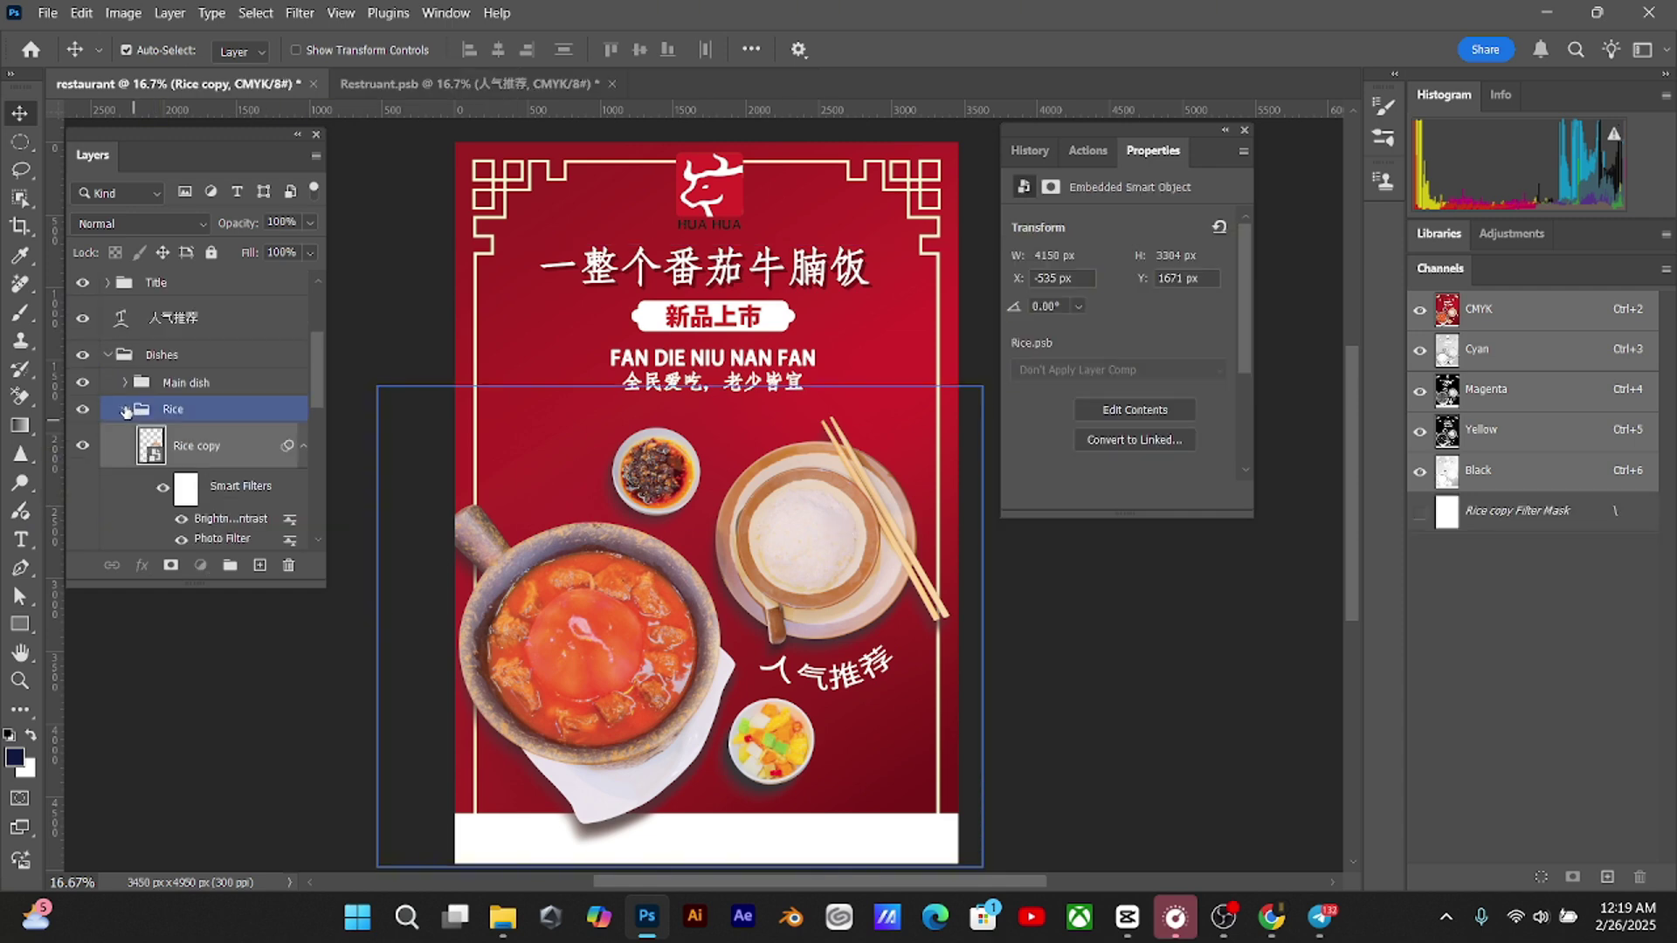
click(125, 408)
drag(173, 409, 179, 397)
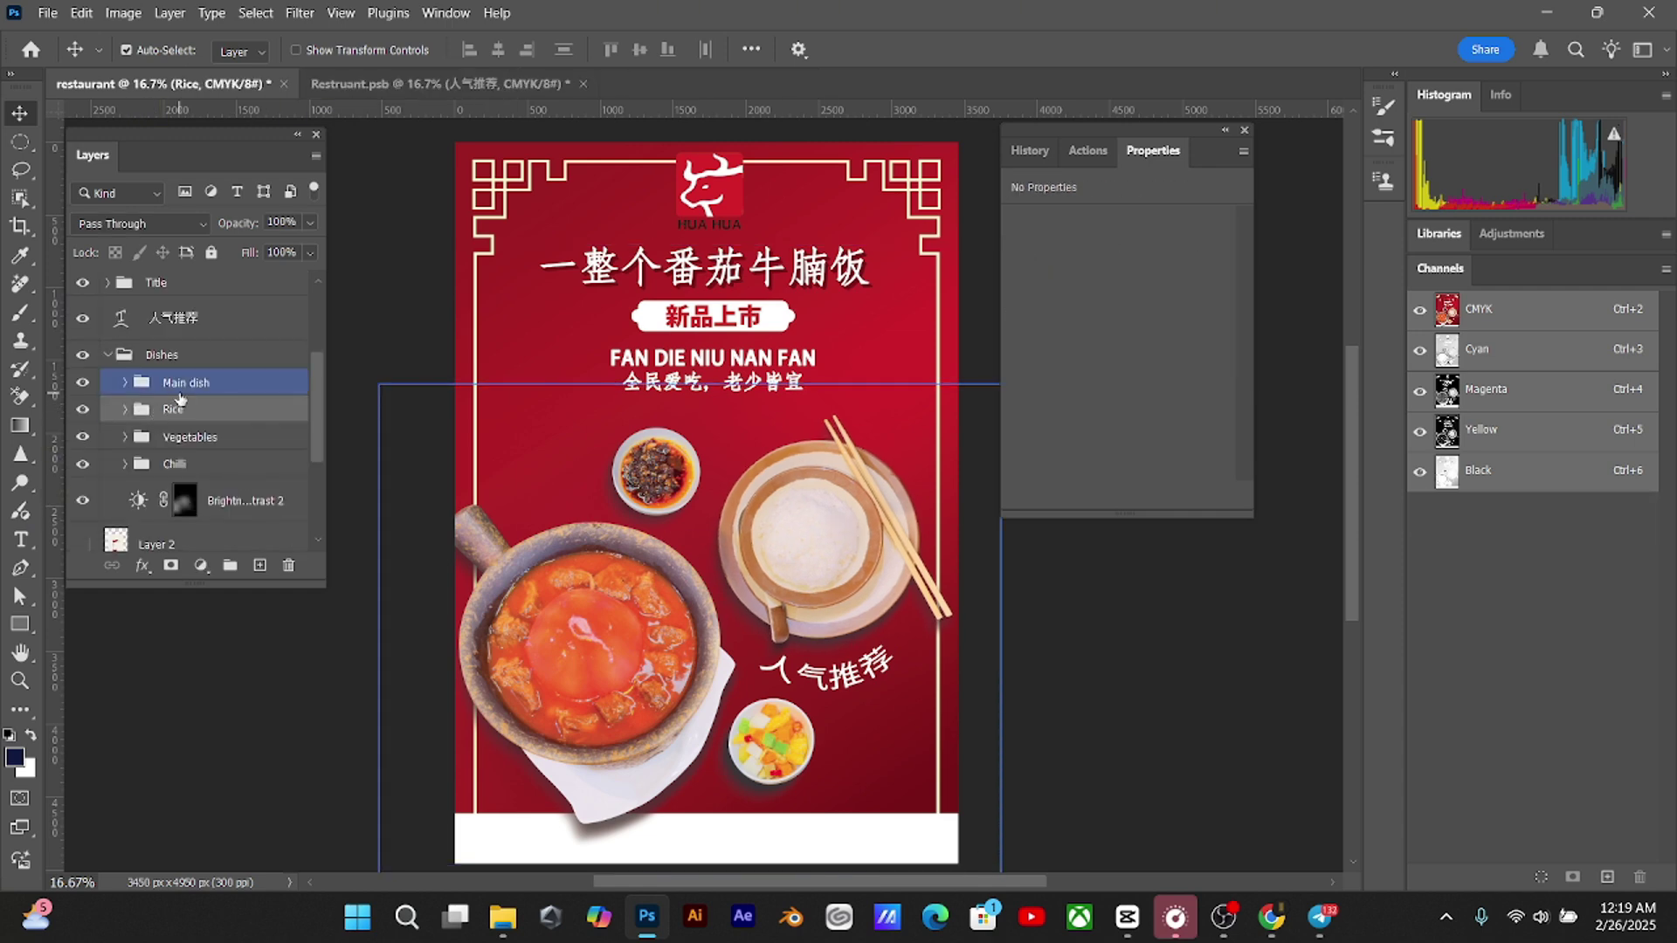
Nudge the curved 人气推荐 text to the right and slightly up so it follows the rice plate's lower edge
click(200, 330)
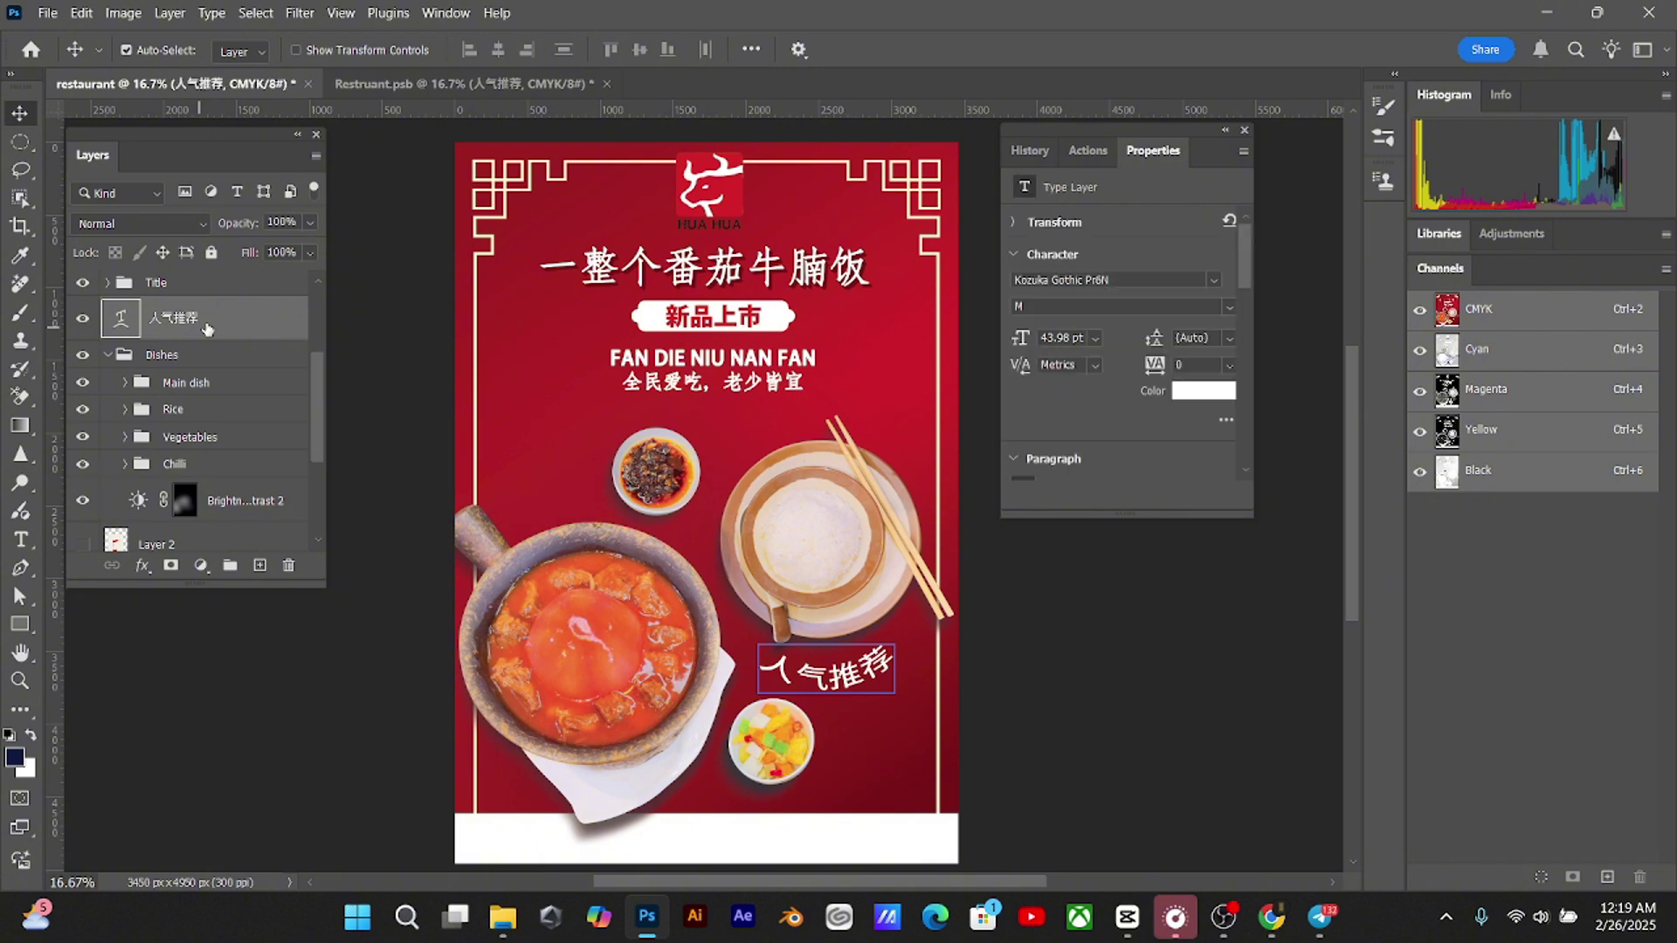
key(Right)
key(Right)
key(Right)
key(Right)
key(Right)
key(Right)
key(Right)
key(Right)
key(Right)
key(Right)
key(Right)
key(Right)
key(Right)
key(Right)
key(Right)
key(Right)
key(Right)
key(Right)
key(Right)
key(Right)
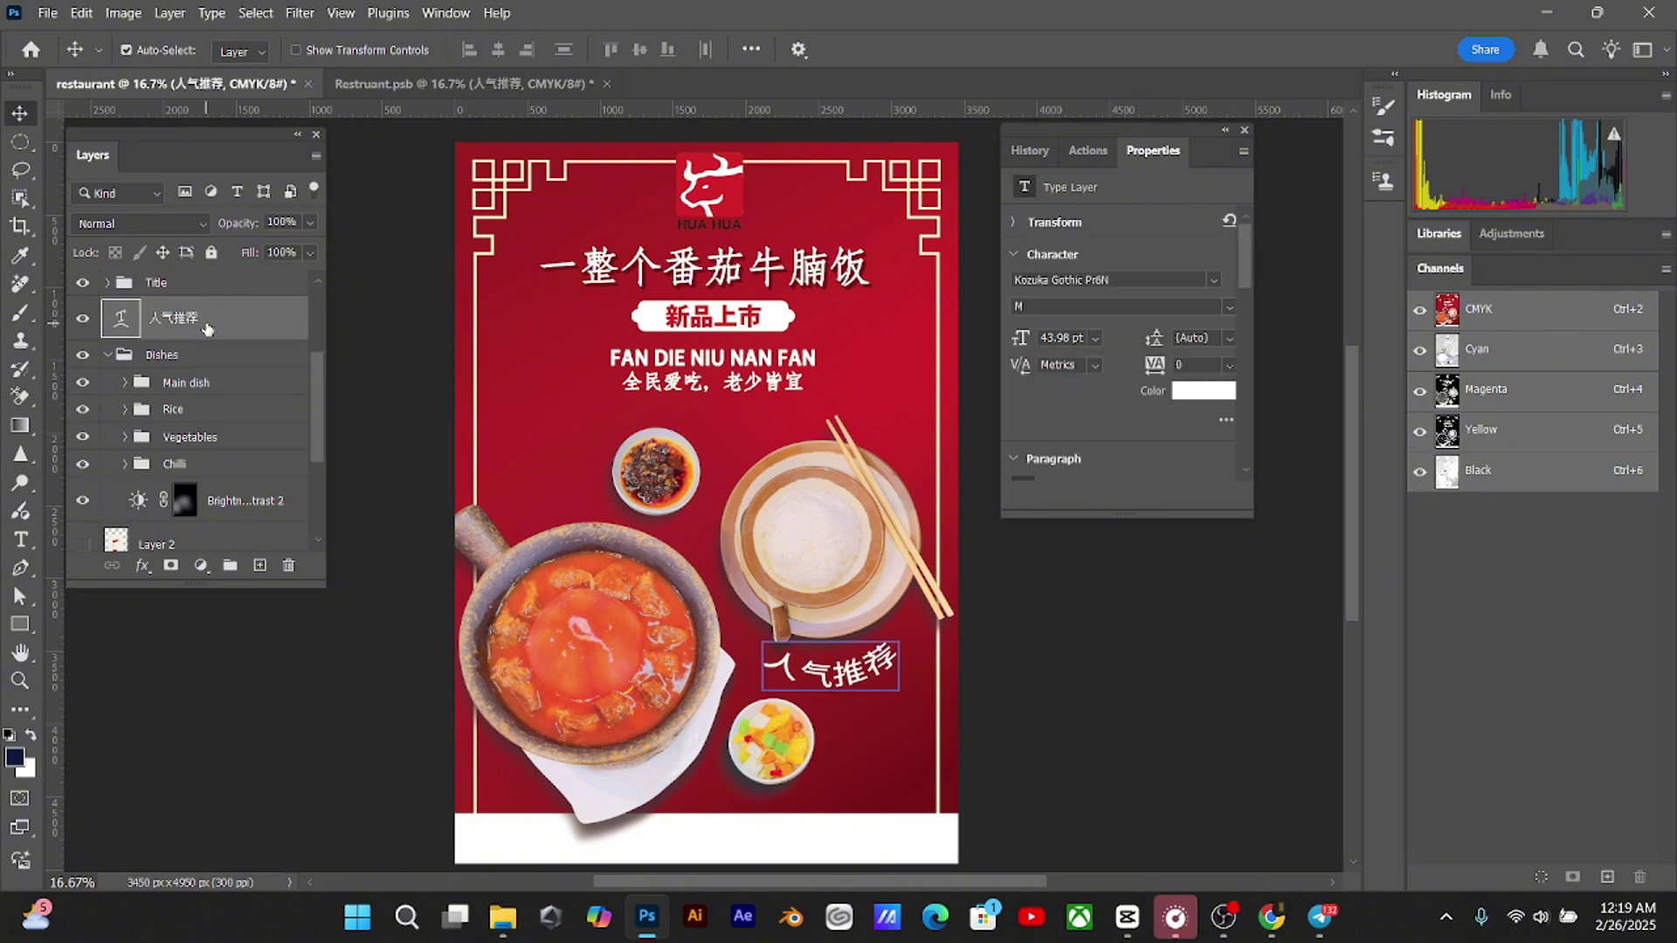
Select the Vegetables group and shift it right until it sits beneath the curved 人气推荐 text
click(200, 436)
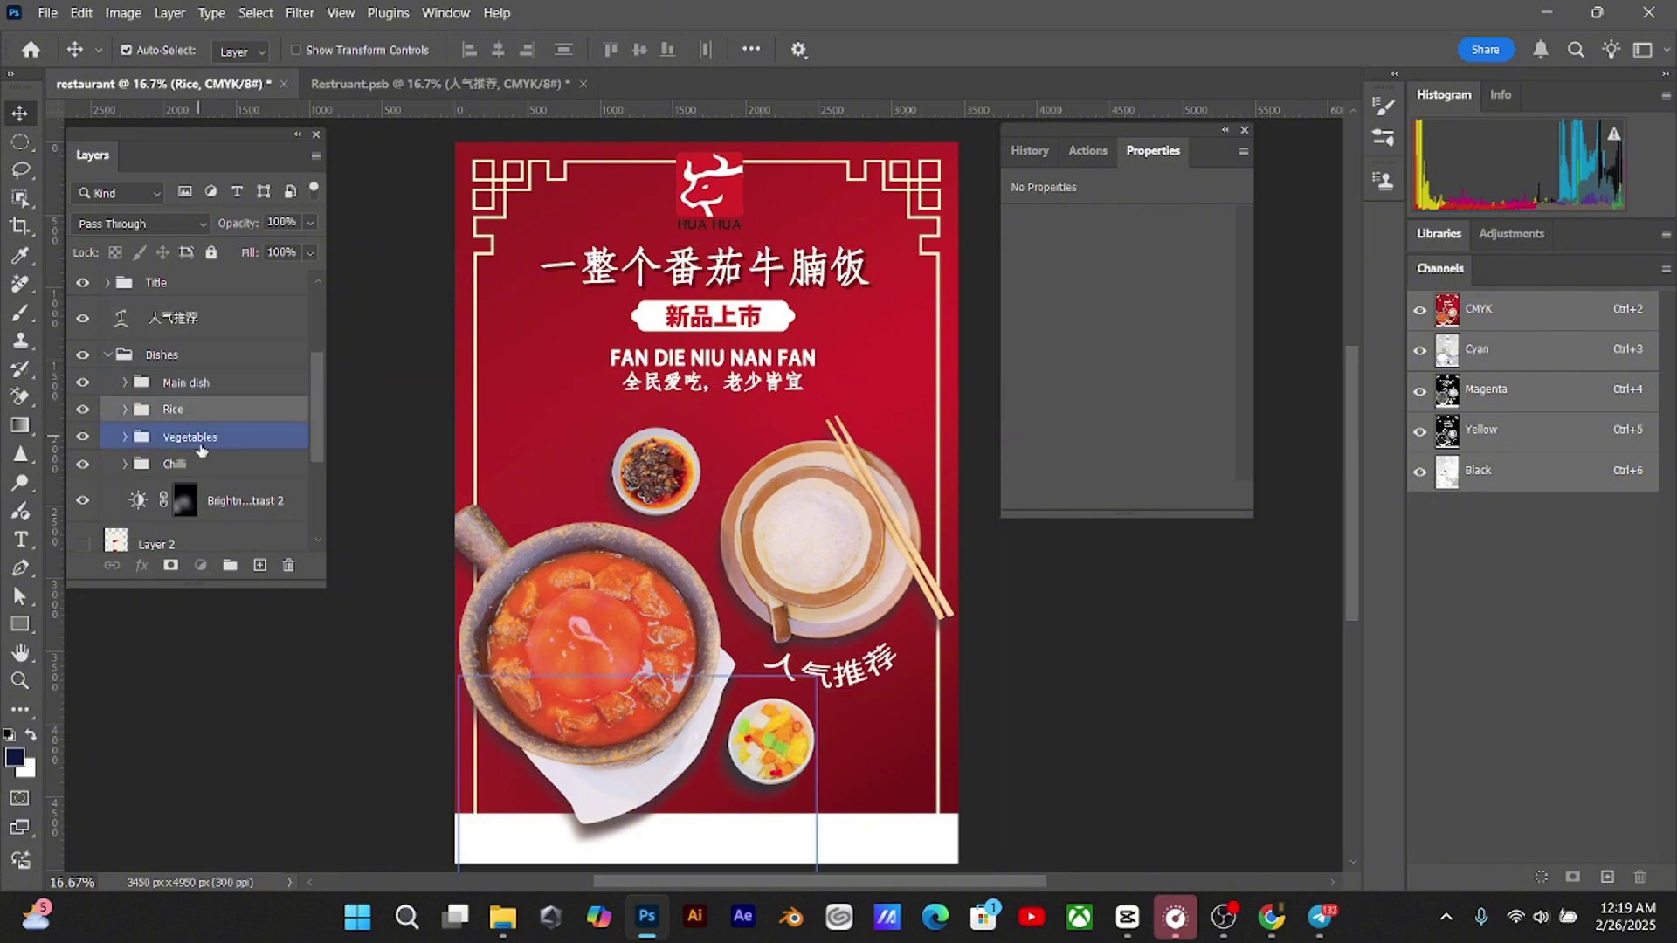
key(Right)
key(Right)
key(Right)
key(Right)
key(Right)
key(Right)
key(Right)
key(Right)
key(Right)
key(Right)
key(Right)
key(Right)
key(Right)
key(Right)
key(Right)
key(Right)
key(Right)
key(Right)
key(Right)
key(Right)
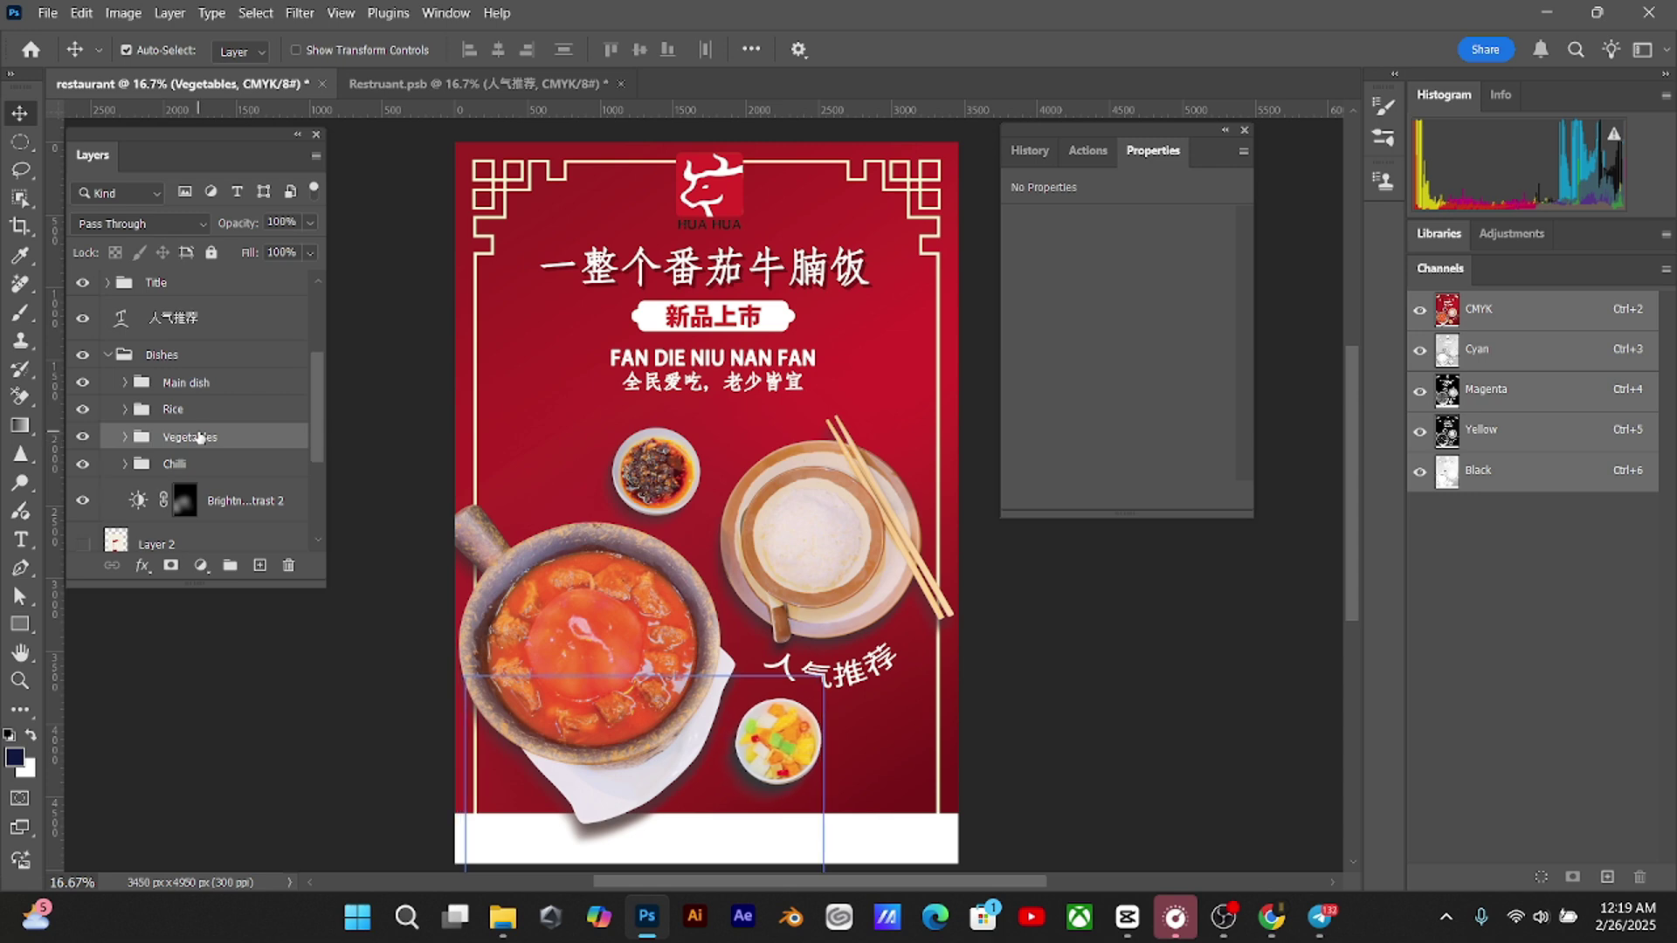
key(Right)
key(Right)
key(Right)
key(Right)
key(Right)
key(Right)
key(Right)
key(Right)
key(Right)
key(Right)
key(Right)
key(Right)
key(Right)
key(Right)
key(Right)
key(Right)
key(Right)
key(Right)
key(Right)
key(Right)
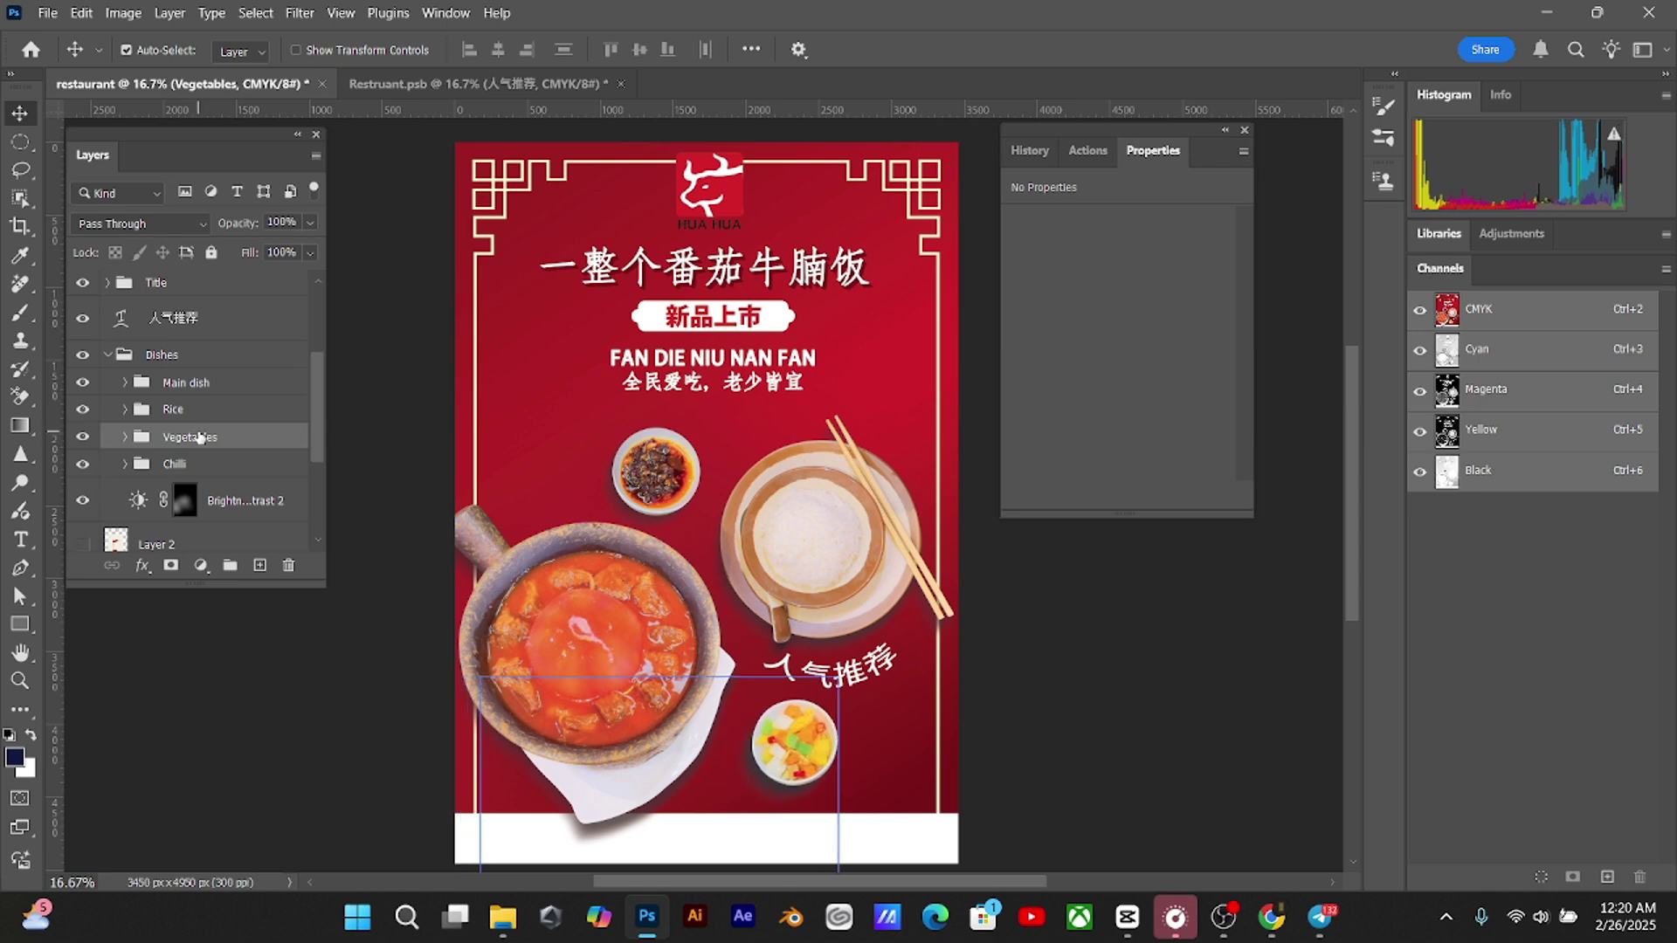
key(Left)
key(Left)
key(Left)
key(Left)
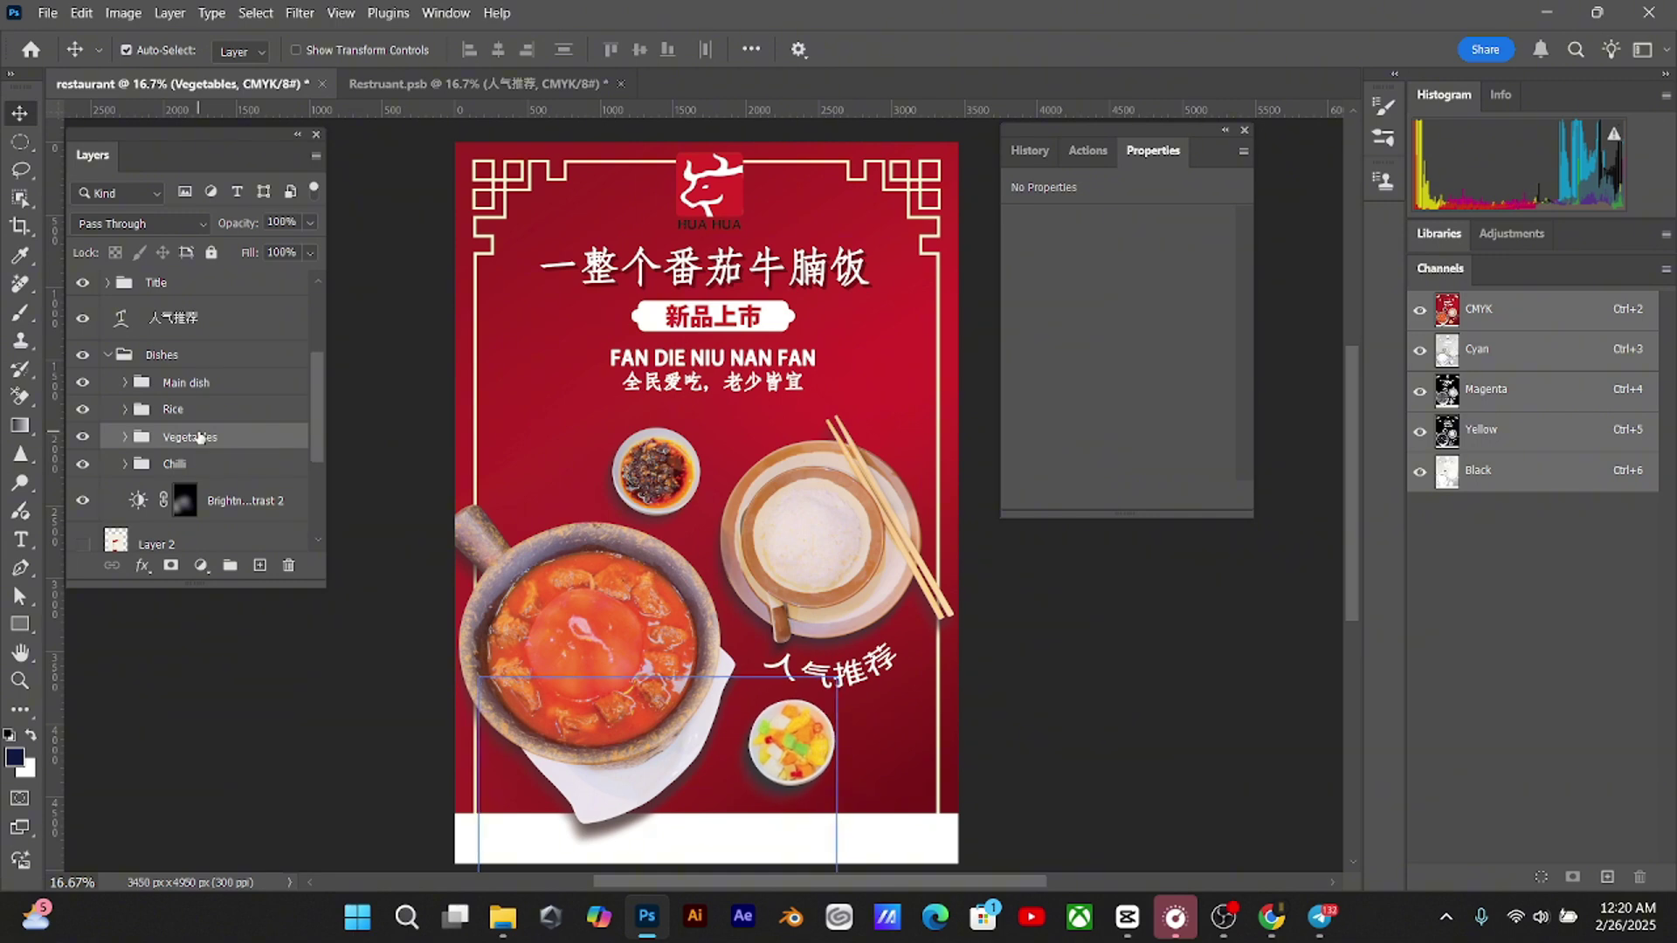
Copy the Orchid group from Restruant.psb into the poster, place it above and left of the chilli bowl, and slightly resize it
key(ctrl+minus)
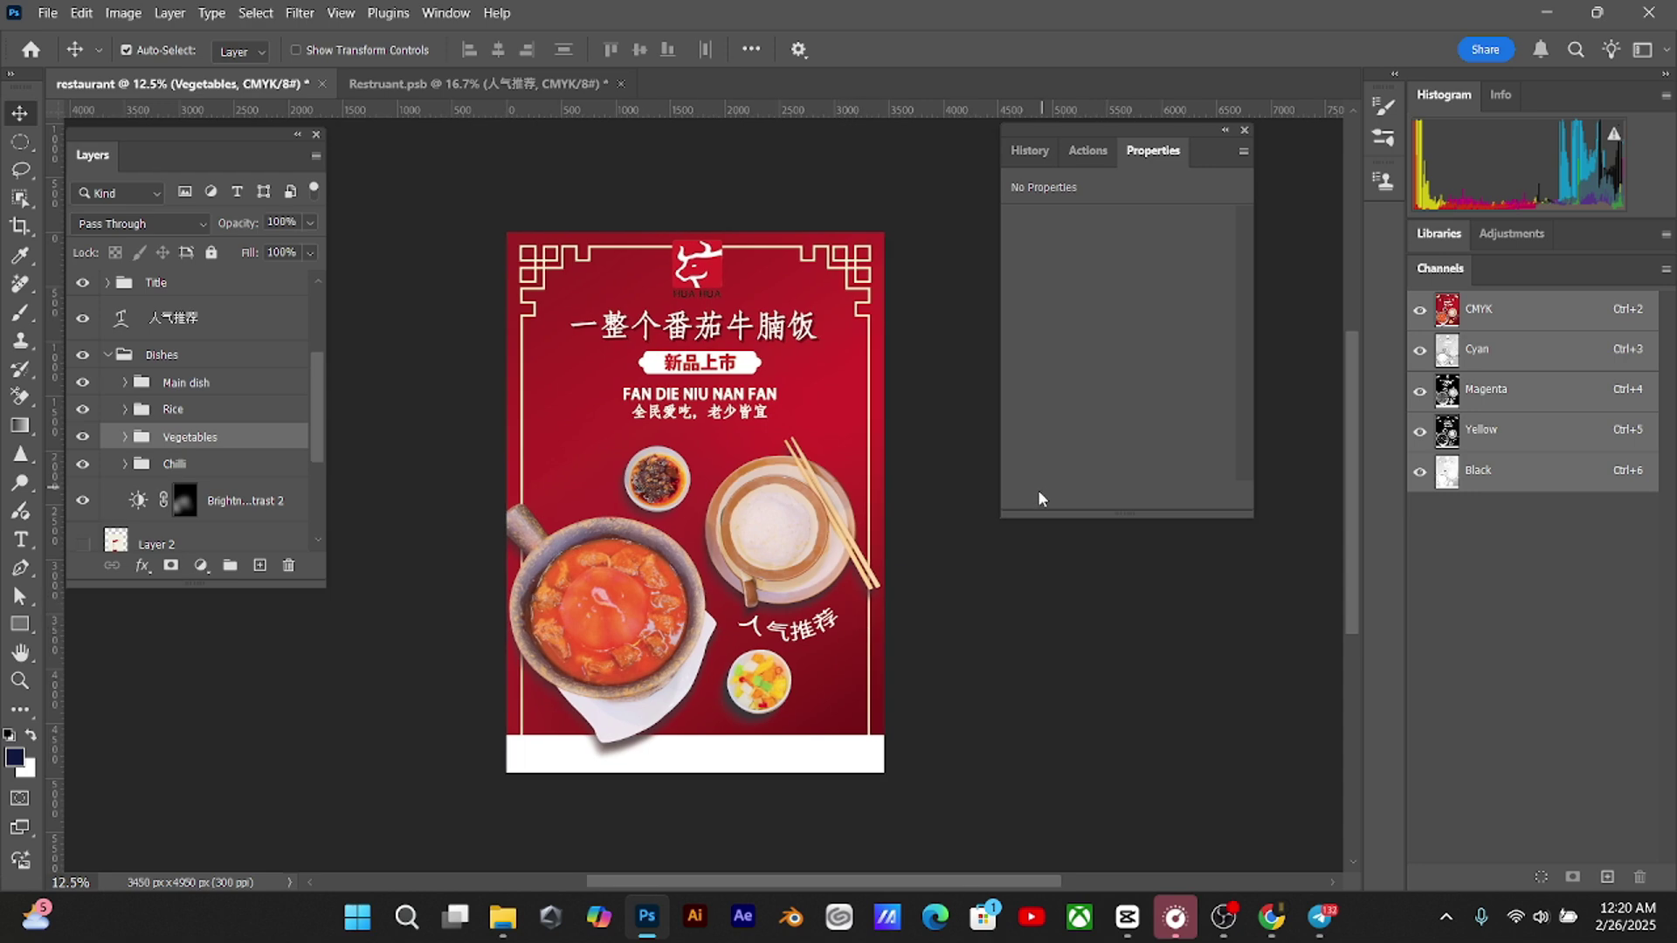
key(ctrl+plus)
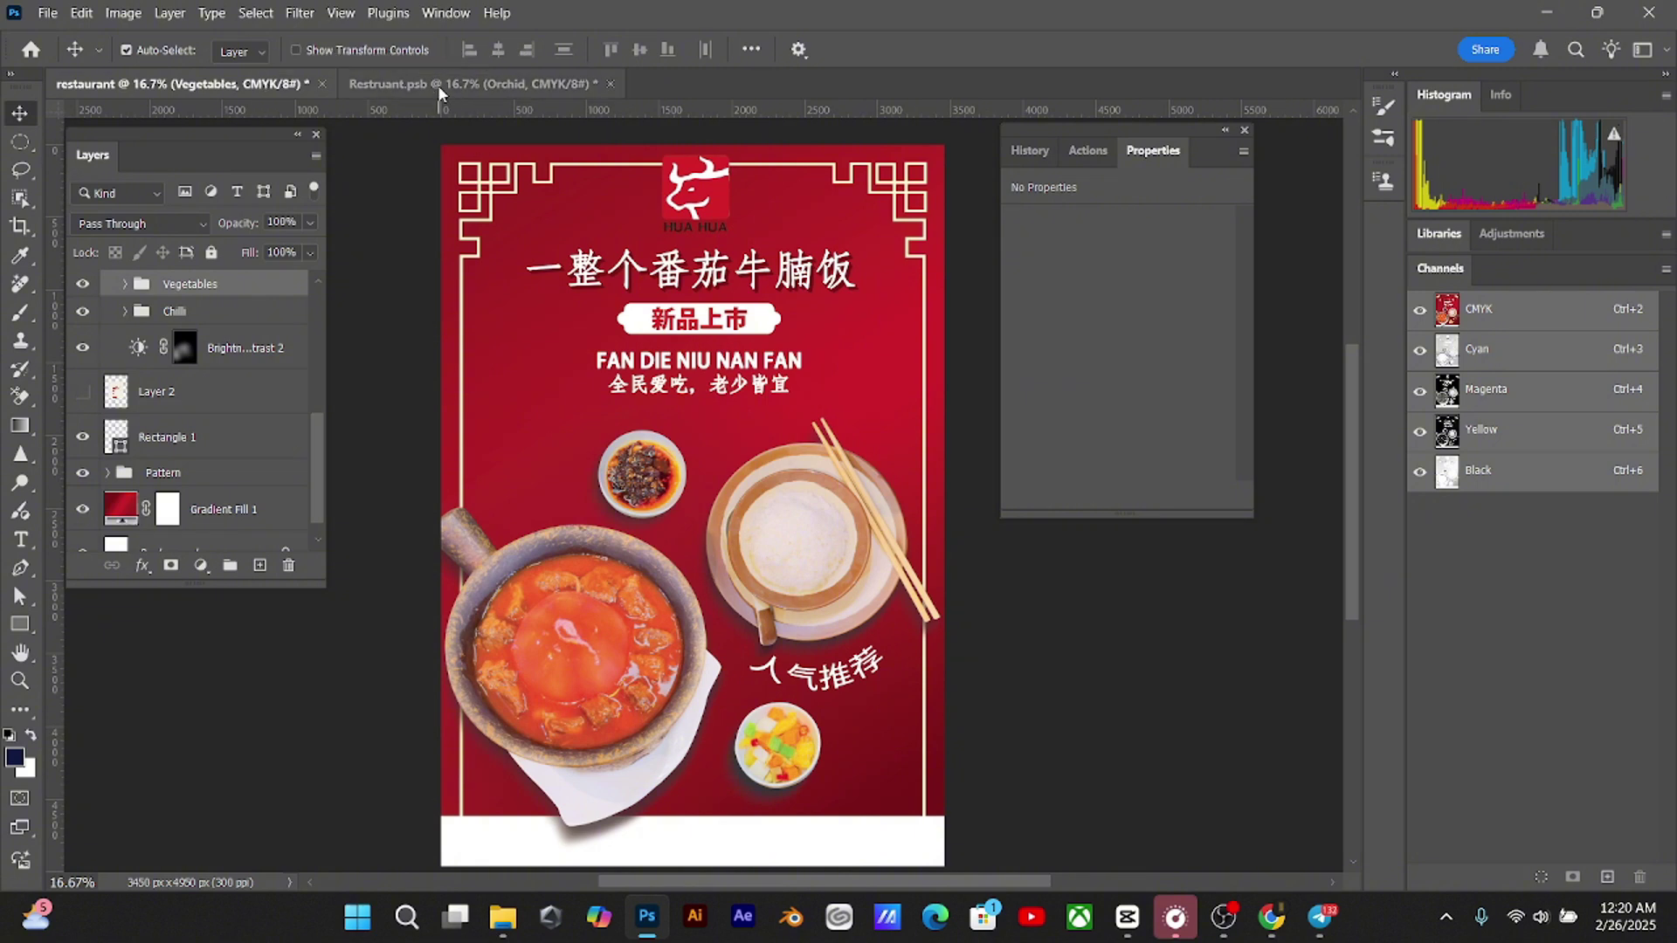
key(ctrl+v)
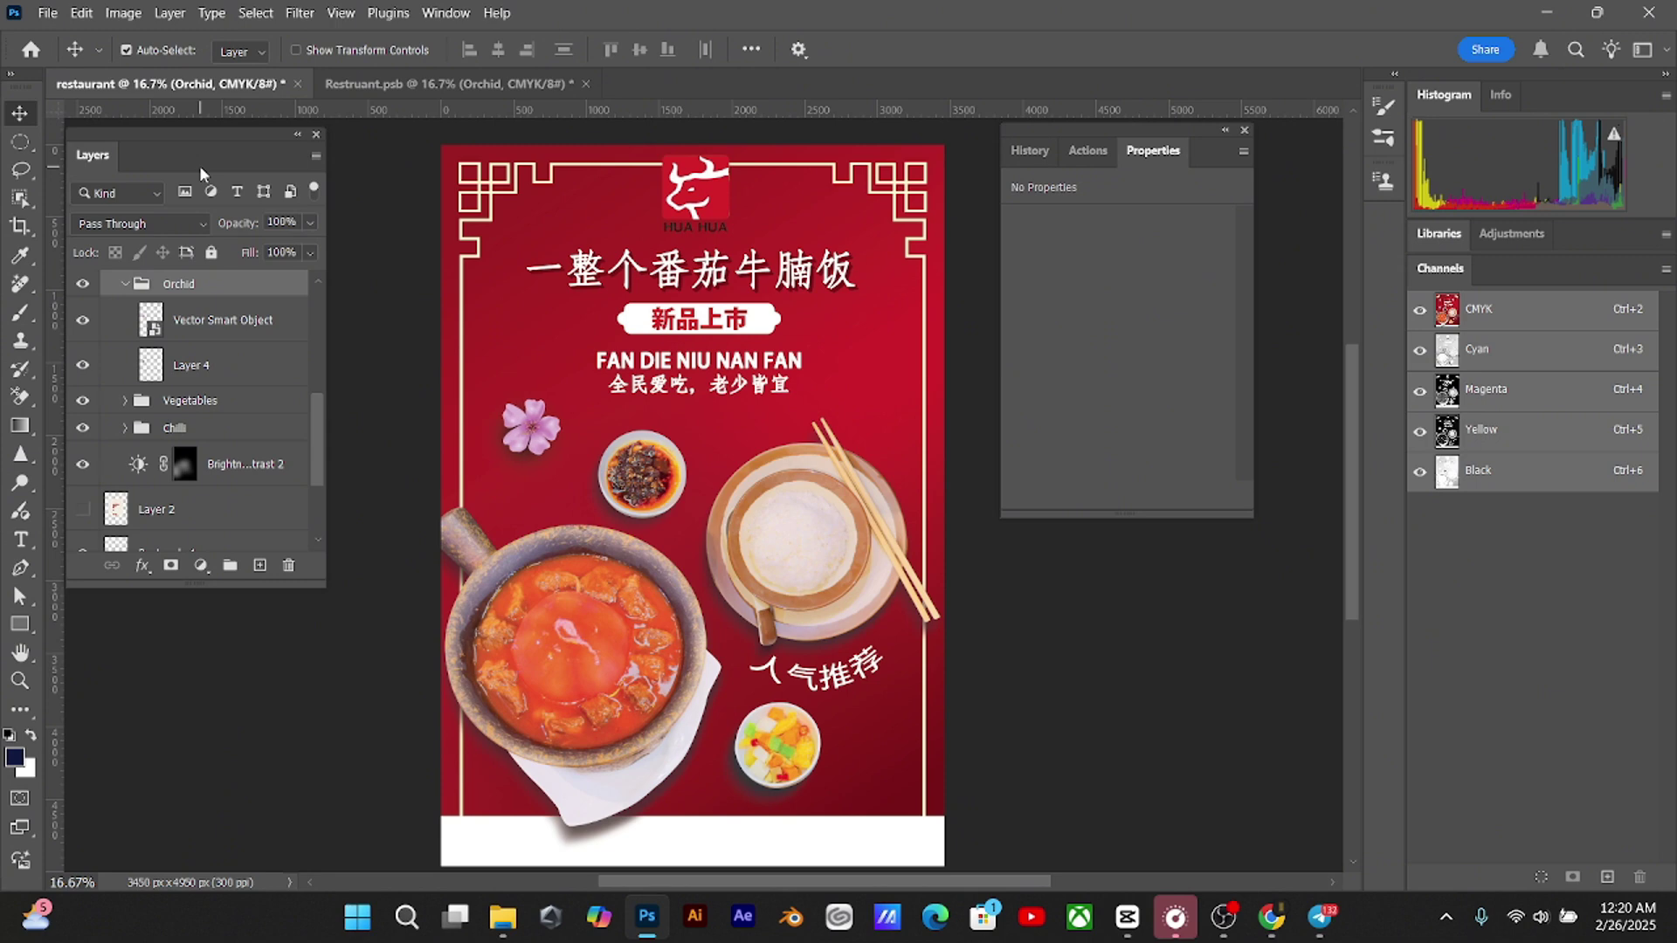
key(ctrl+t)
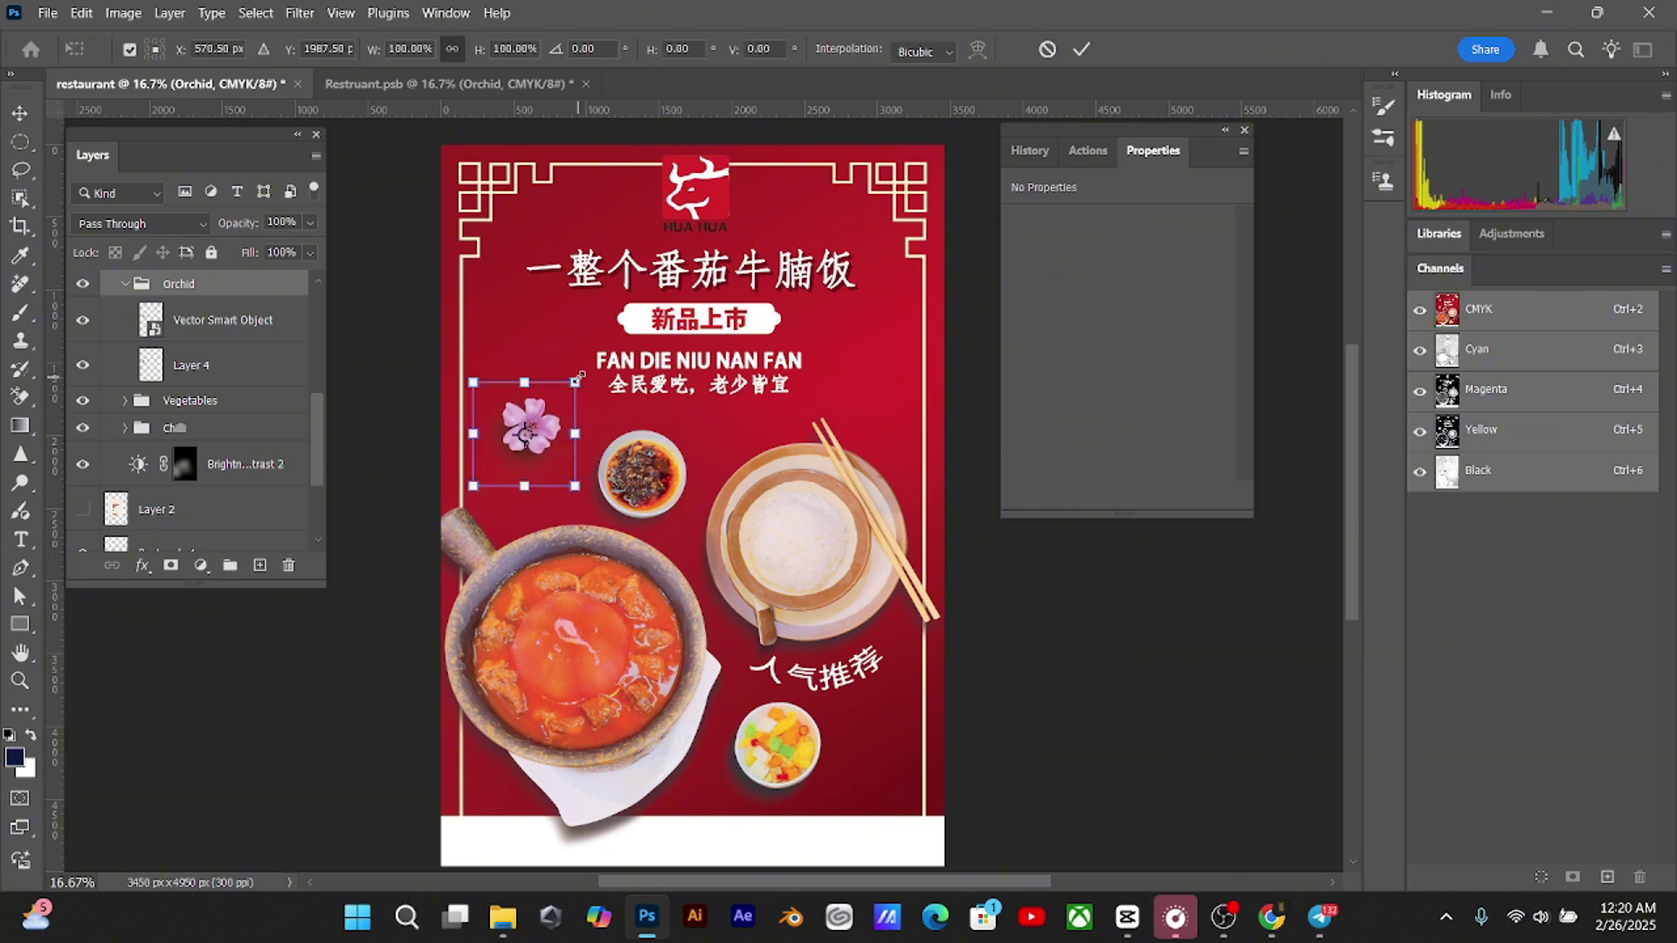
drag(578, 377, 577, 383)
key(Return)
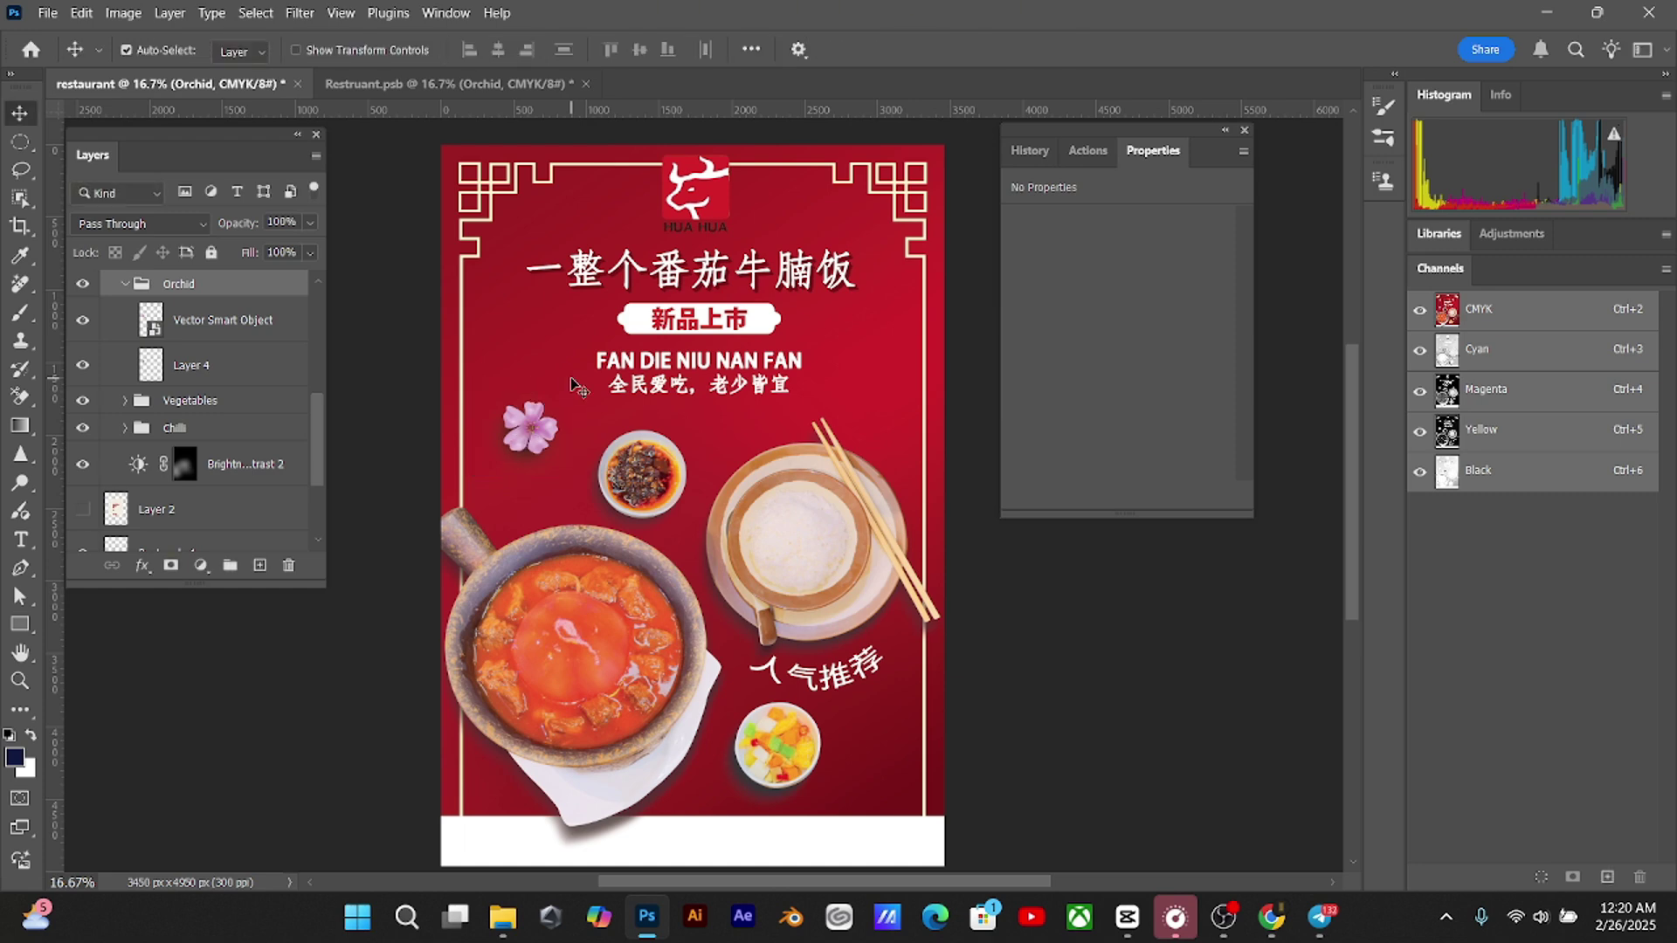
Duplicate the Orchid group, scale the copy down and place it to the right of the FAN DIE NIU NAN FAN text
key(ctrl+j)
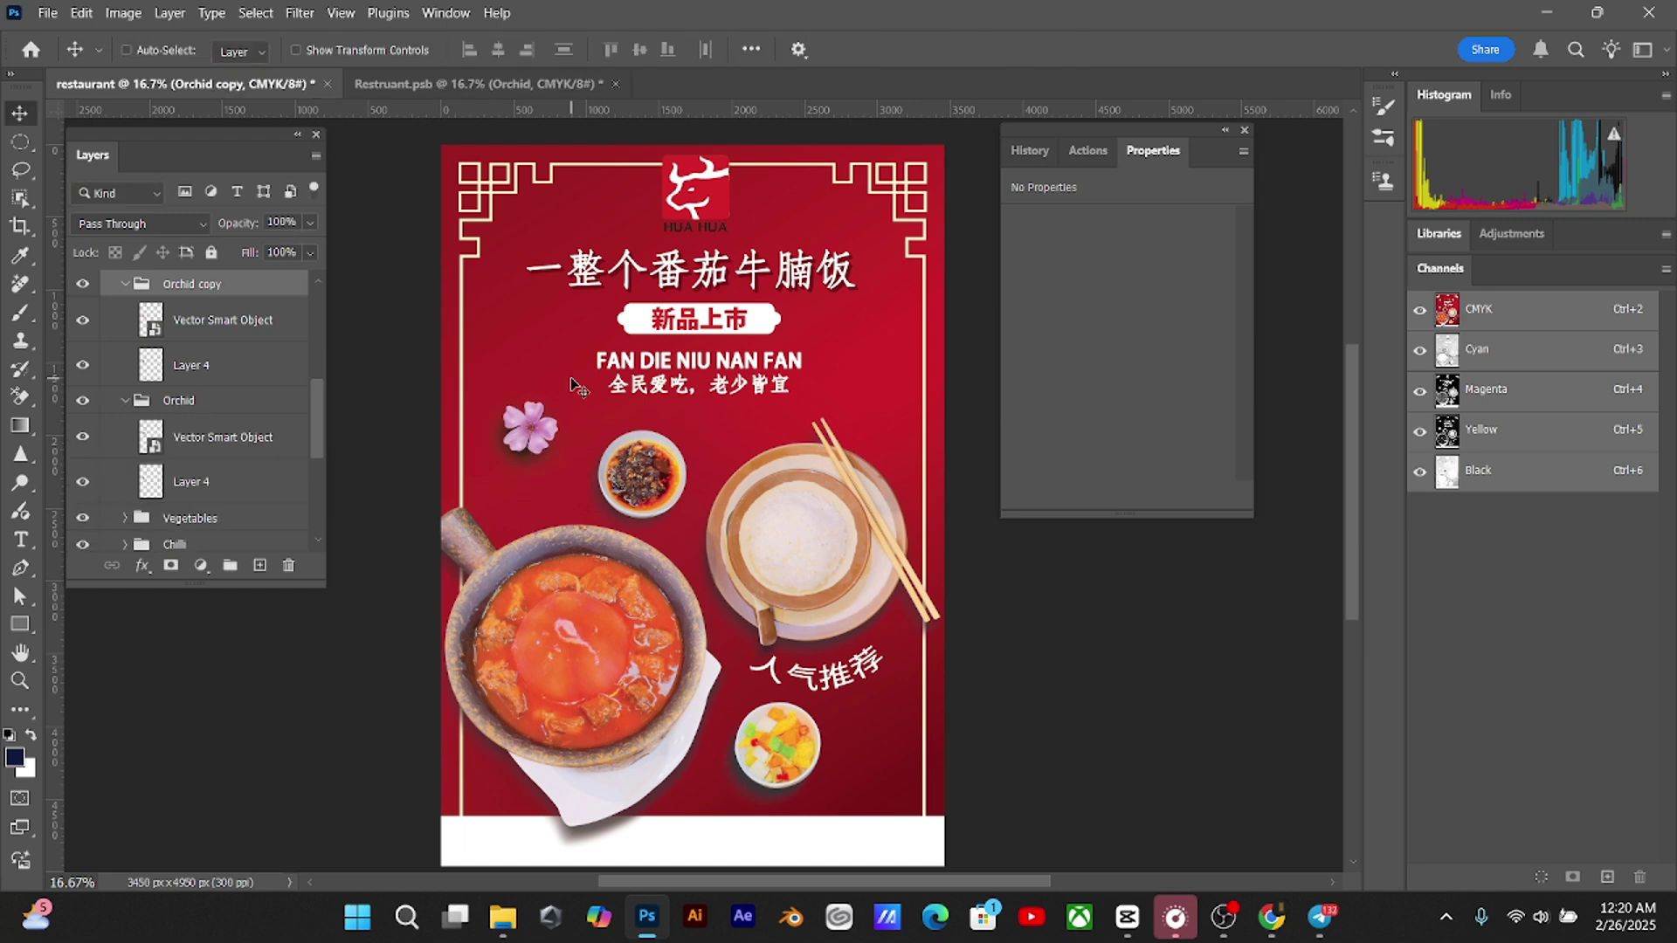
key(ctrl+t)
drag(556, 422, 904, 322)
key(Return)
Collapse both orchid groups in the layer list and rename the duplicate Orchid 2
click(125, 400)
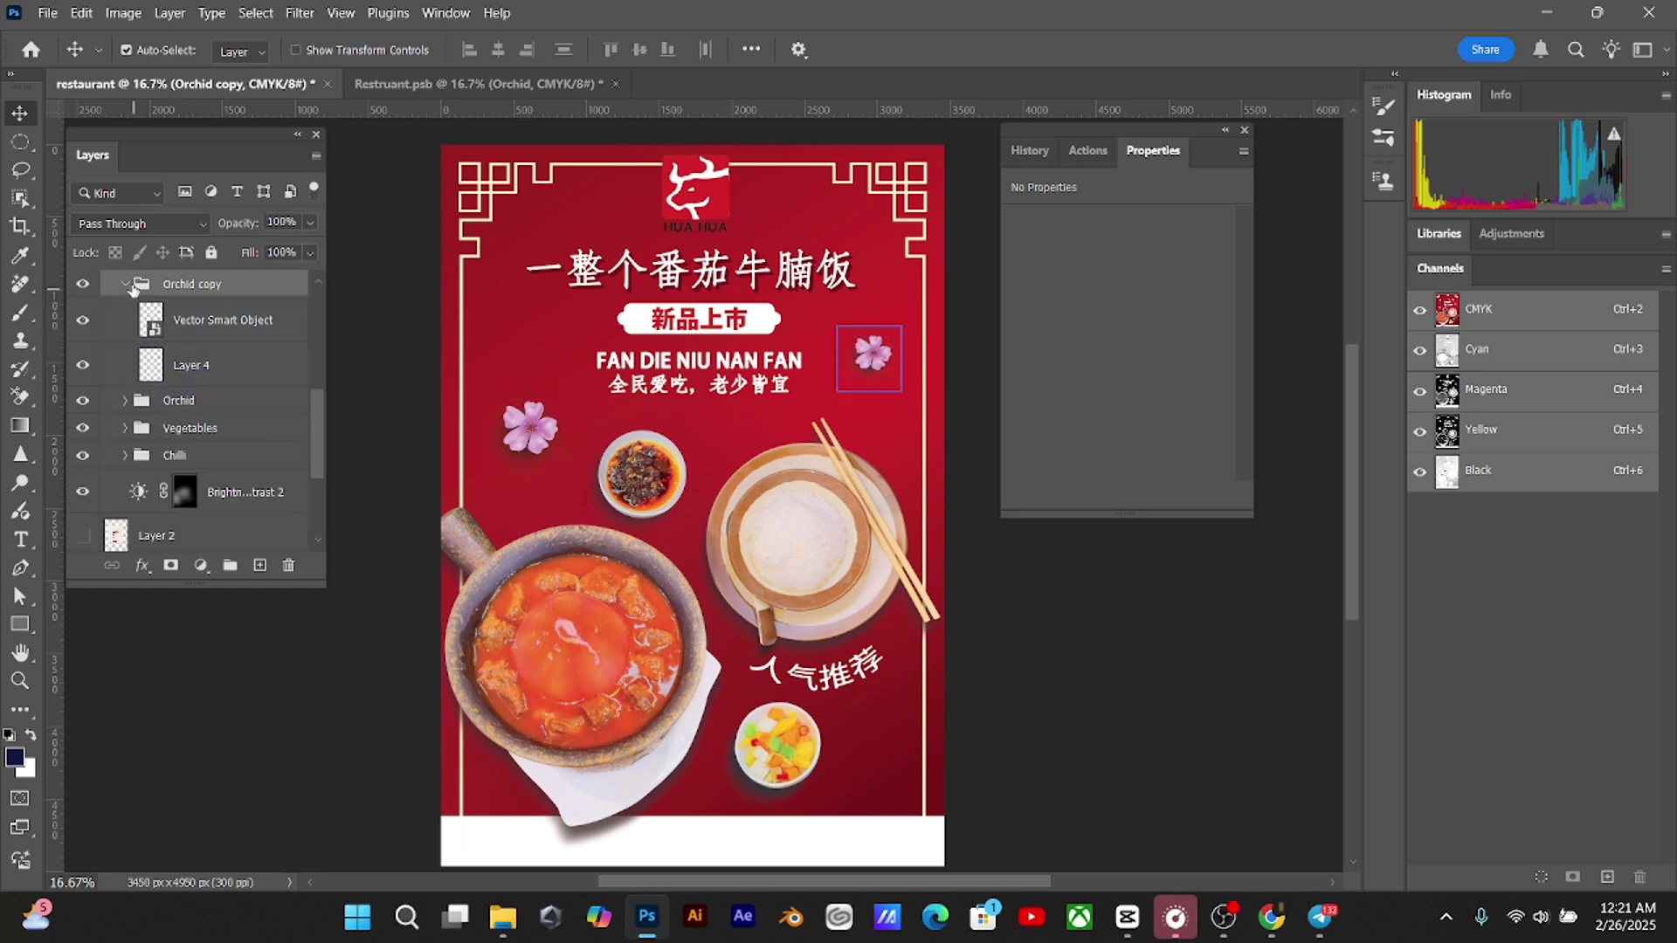
click(125, 283)
double_click(204, 283)
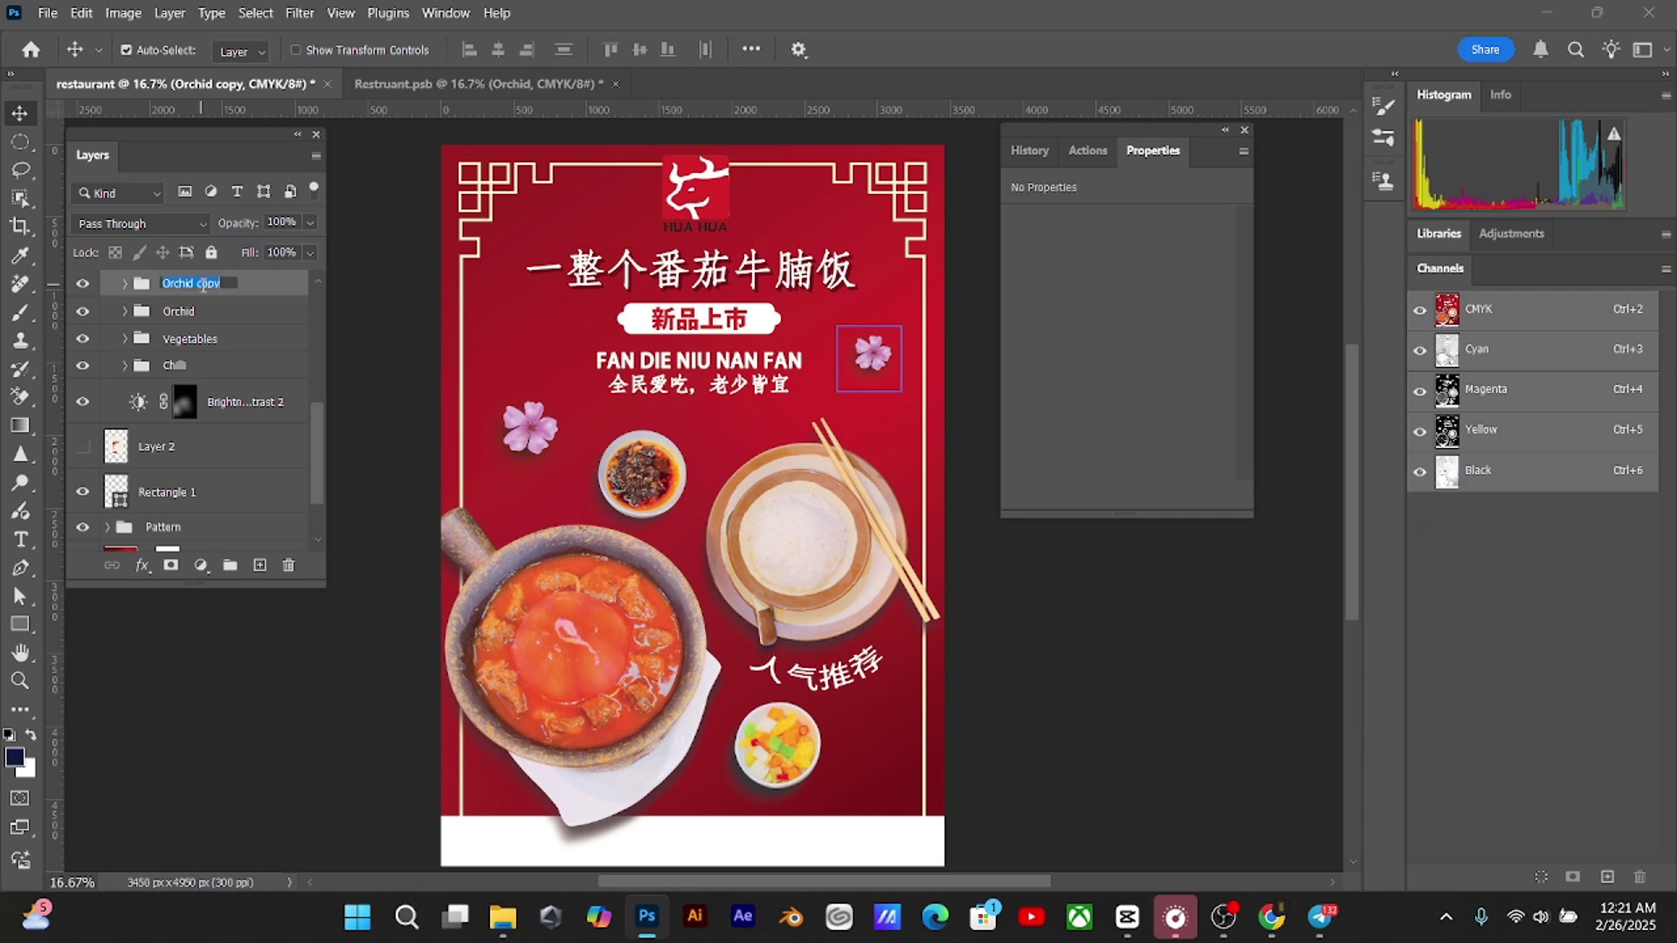
click(227, 284)
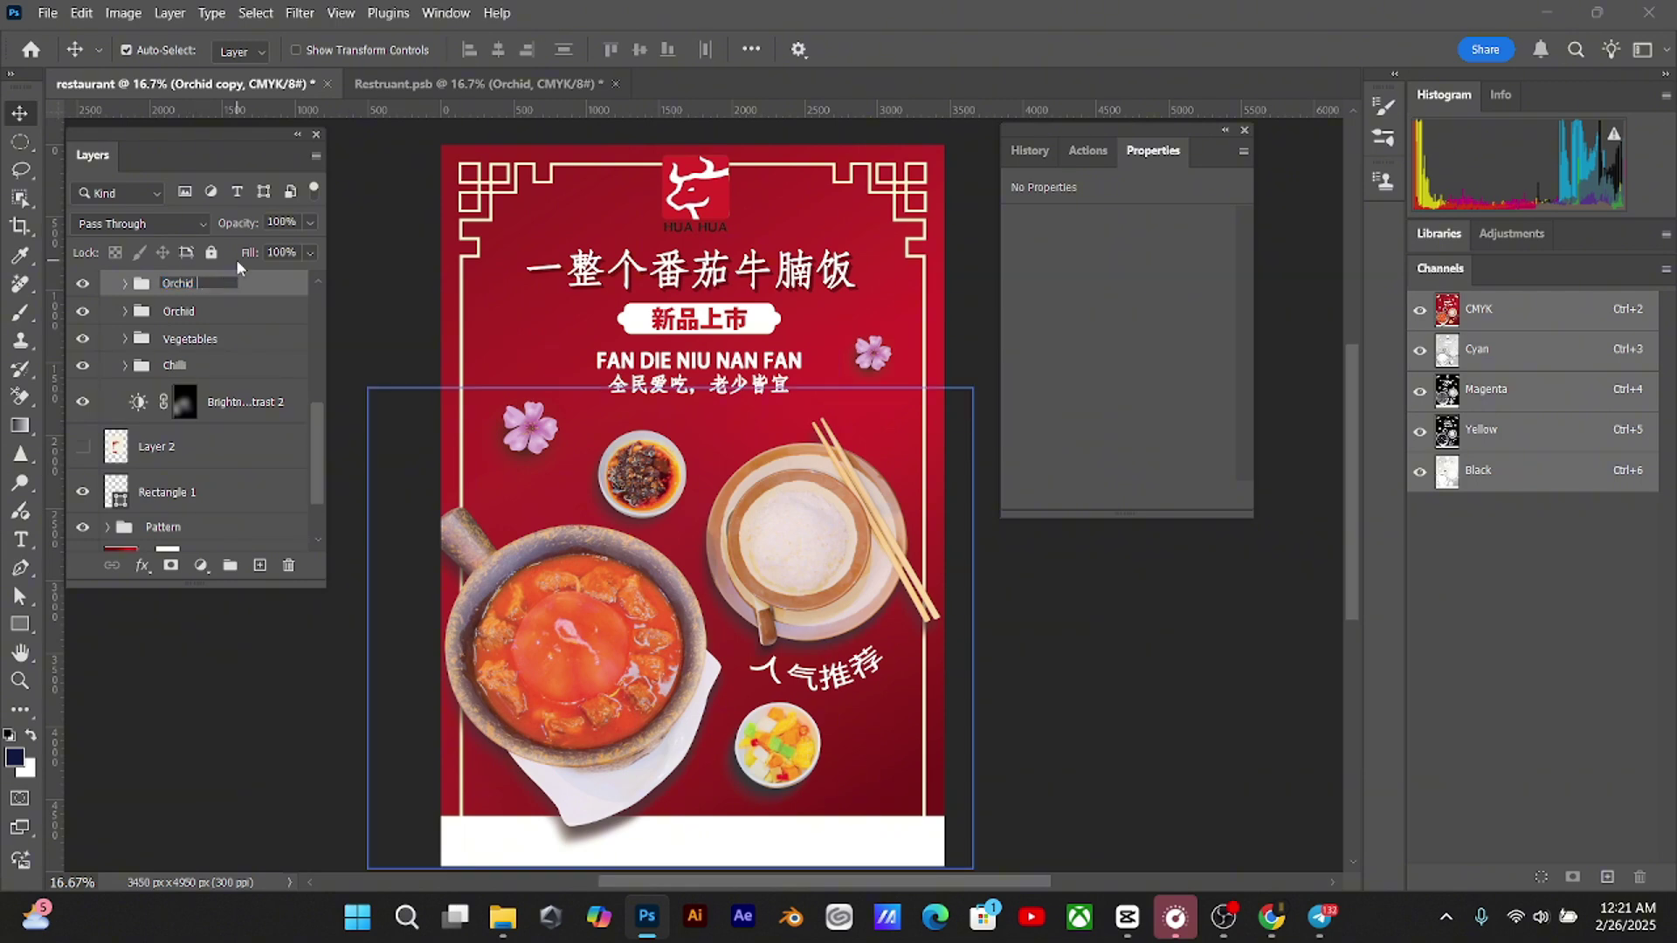
text(2)
key(Return)
Duplicate Orchid 2, shrink the copy slightly and place it to the right of the vegetables bowl
key(ctrl+j)
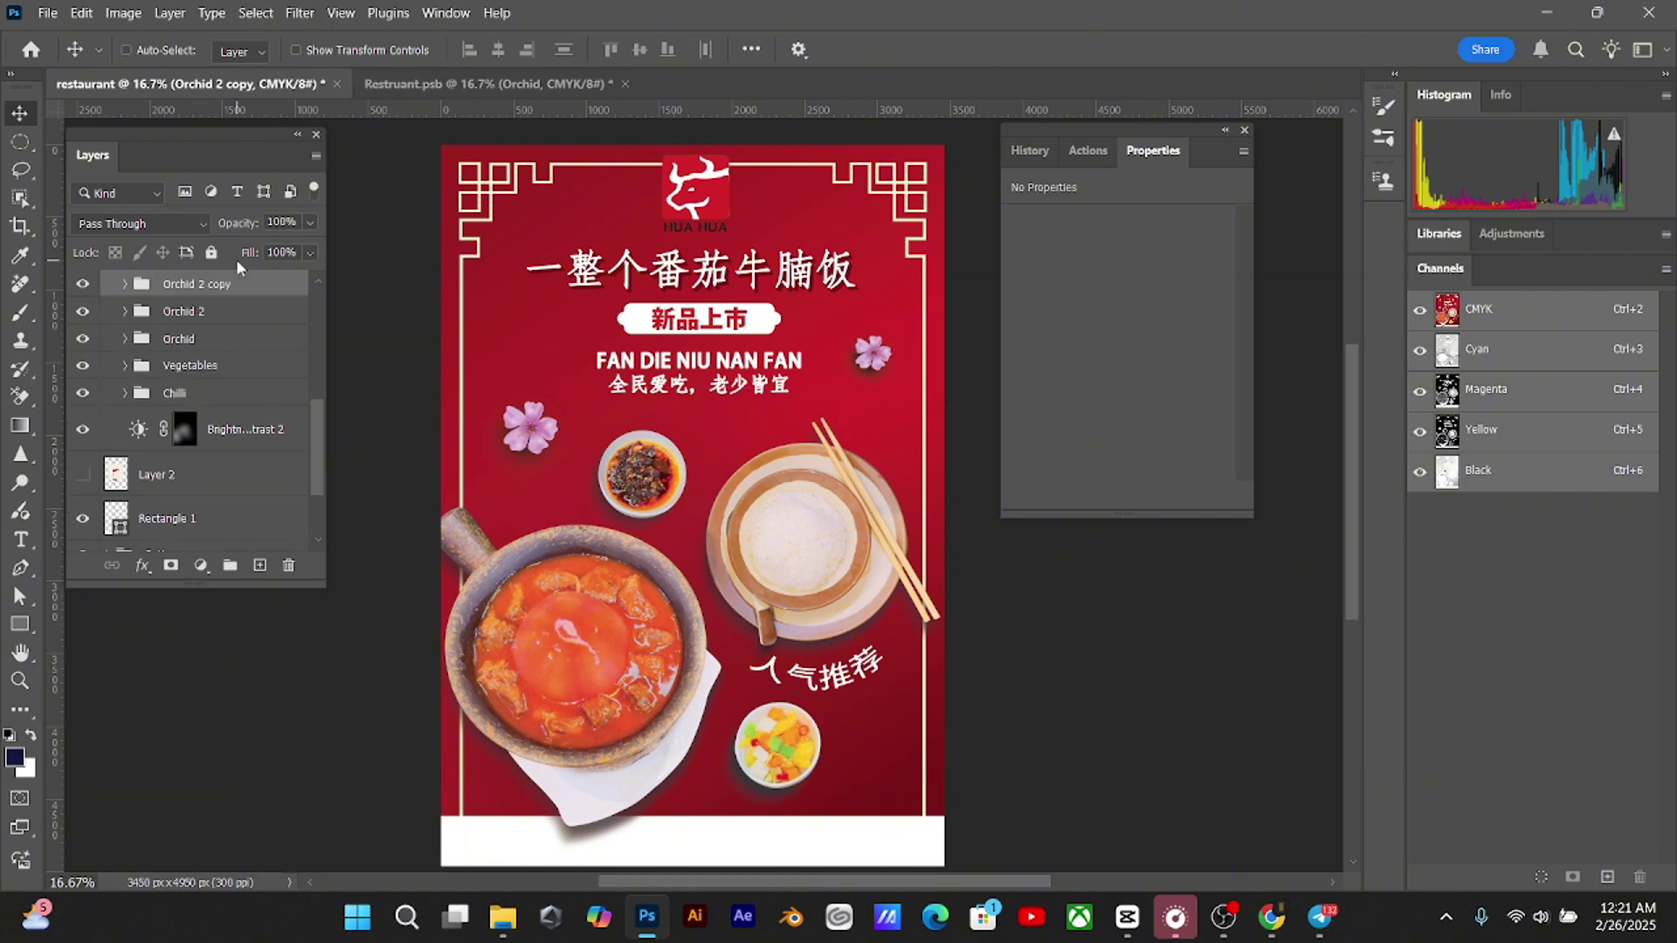
key(ctrl+t)
drag(887, 351, 892, 772)
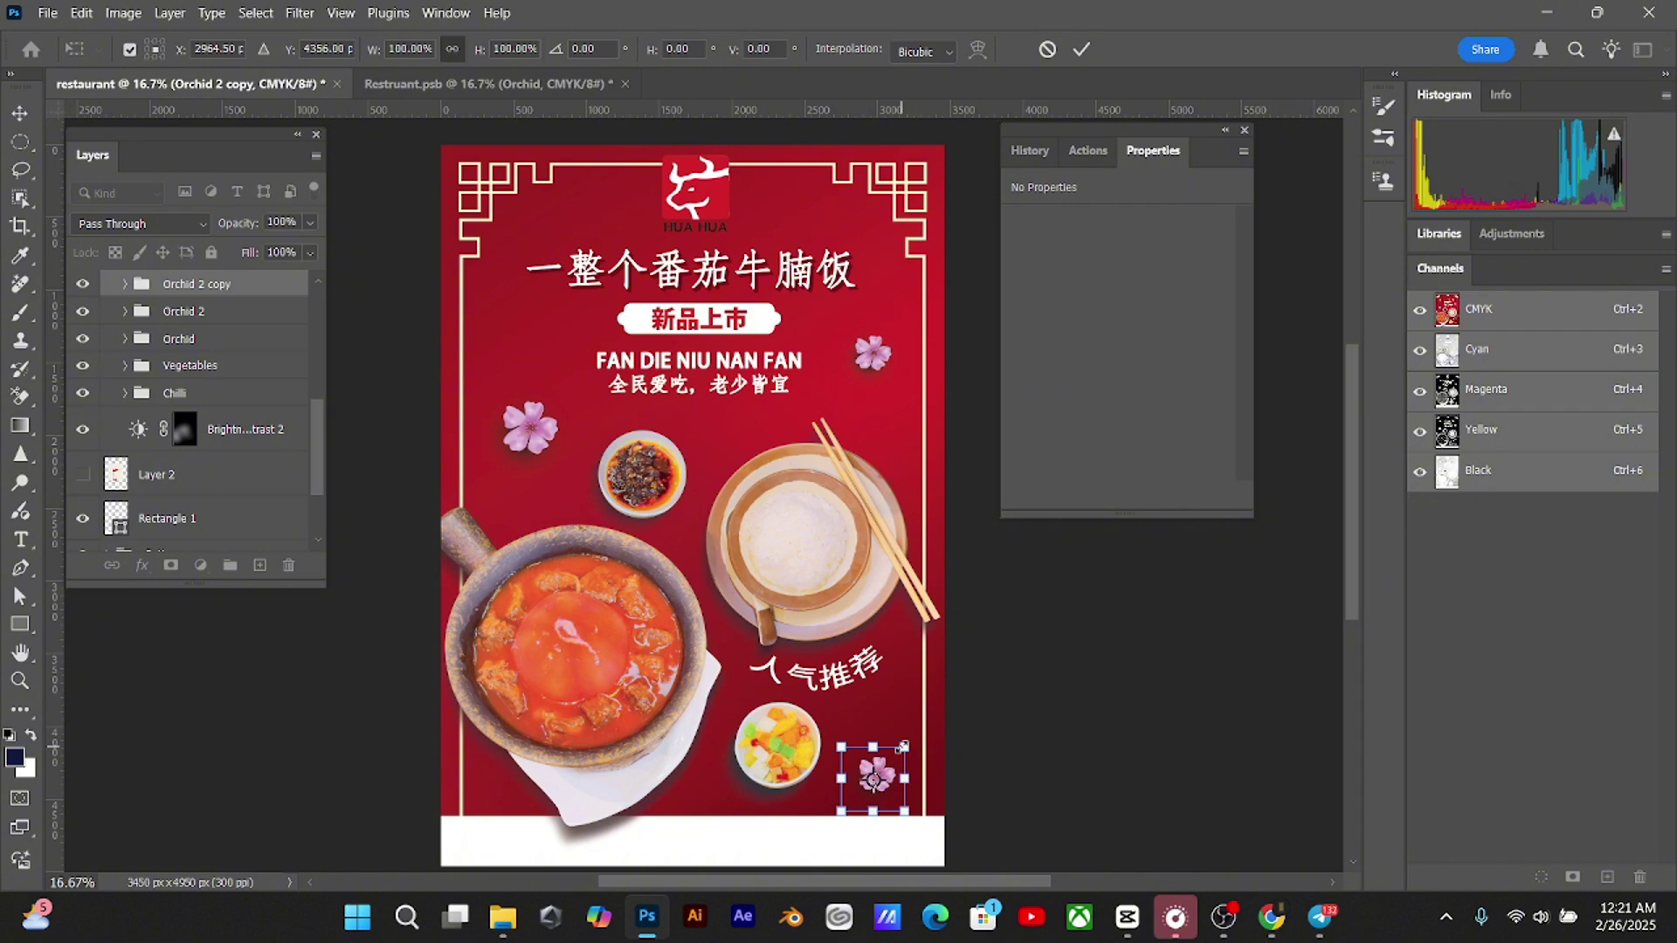
drag(902, 748, 899, 753)
key(Return)
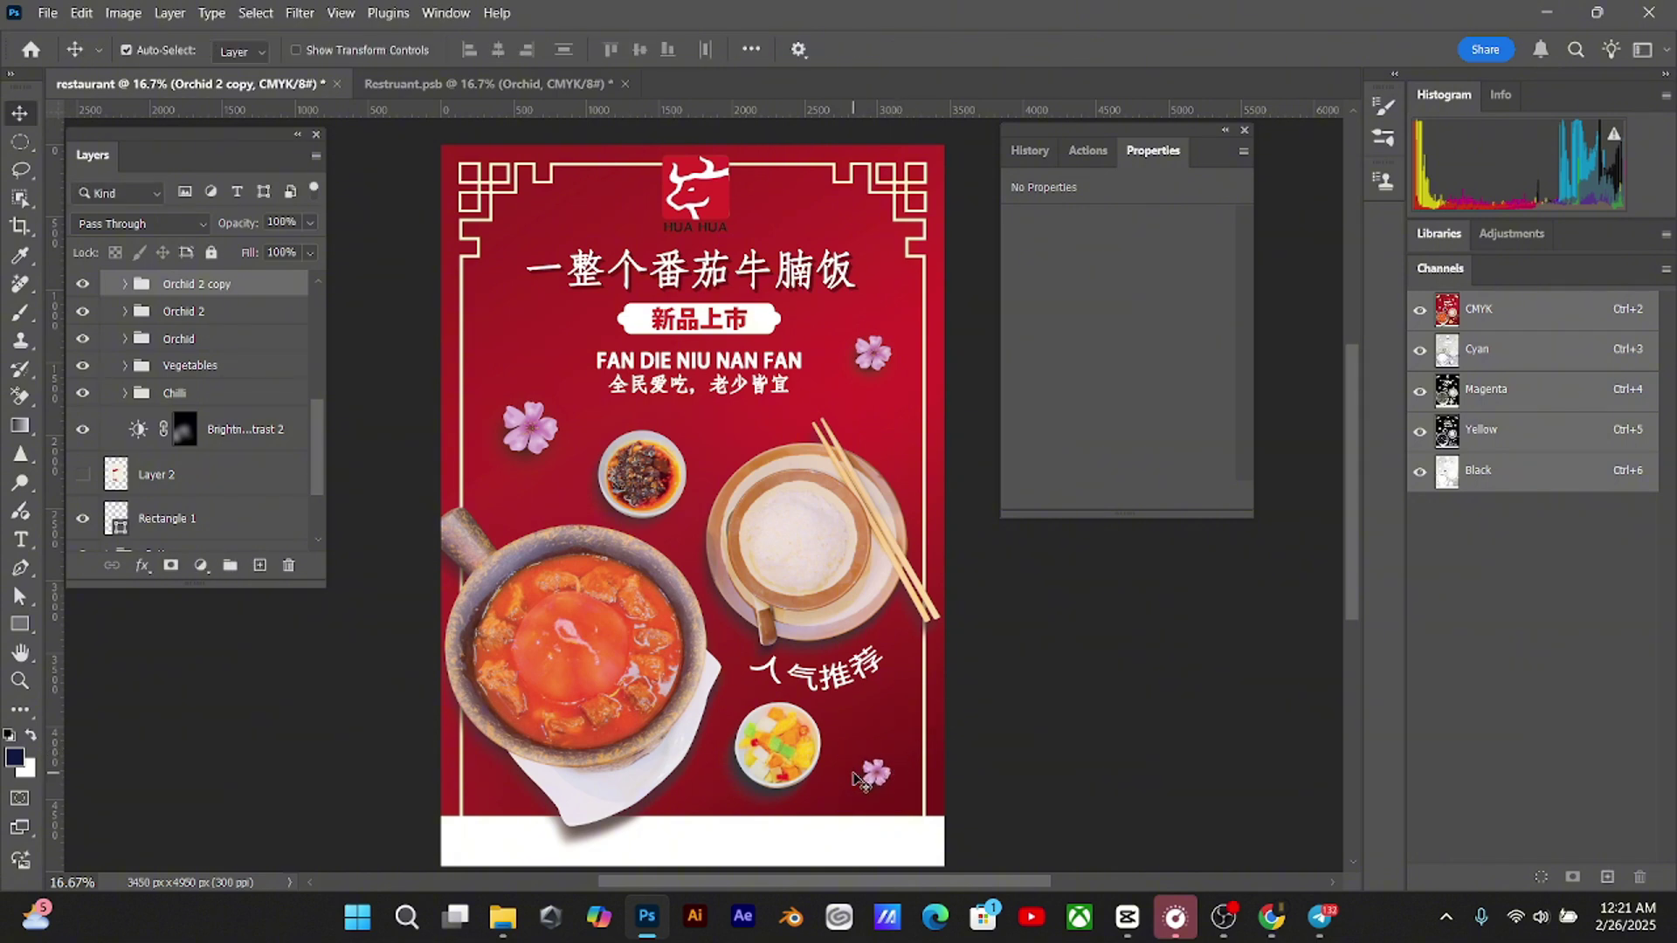
key(shift+Right)
key(shift+Right)
key(shift+Up)
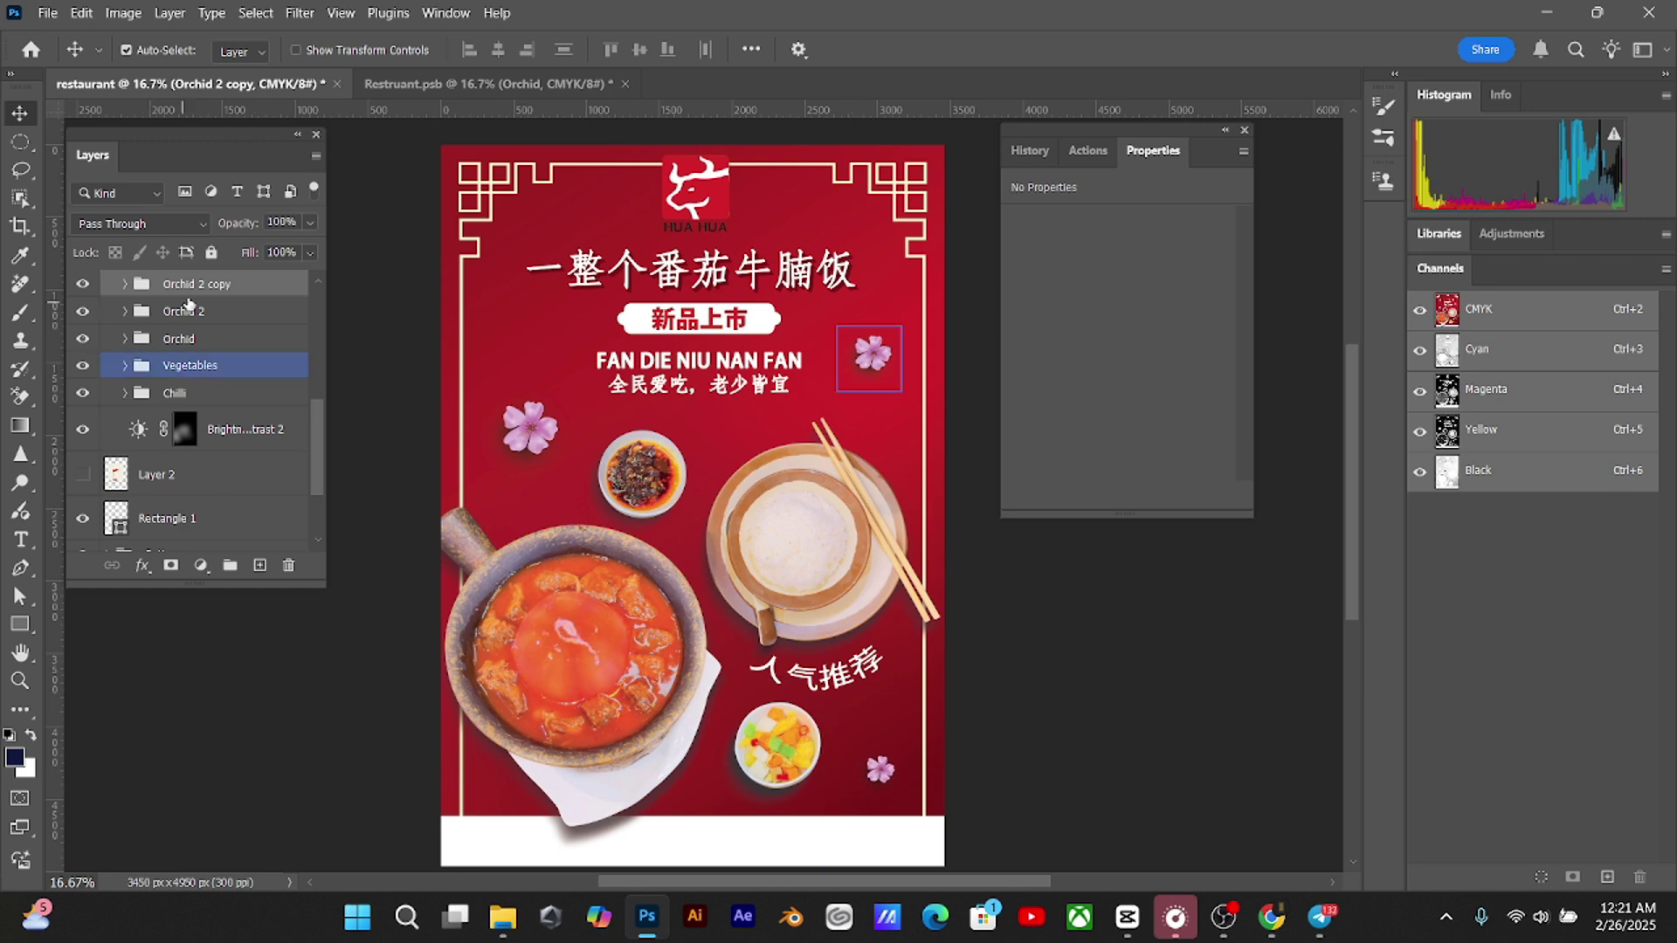
Rename the orchid group beside the vegetables bowl as Orchid 3
double_click(216, 286)
click(237, 281)
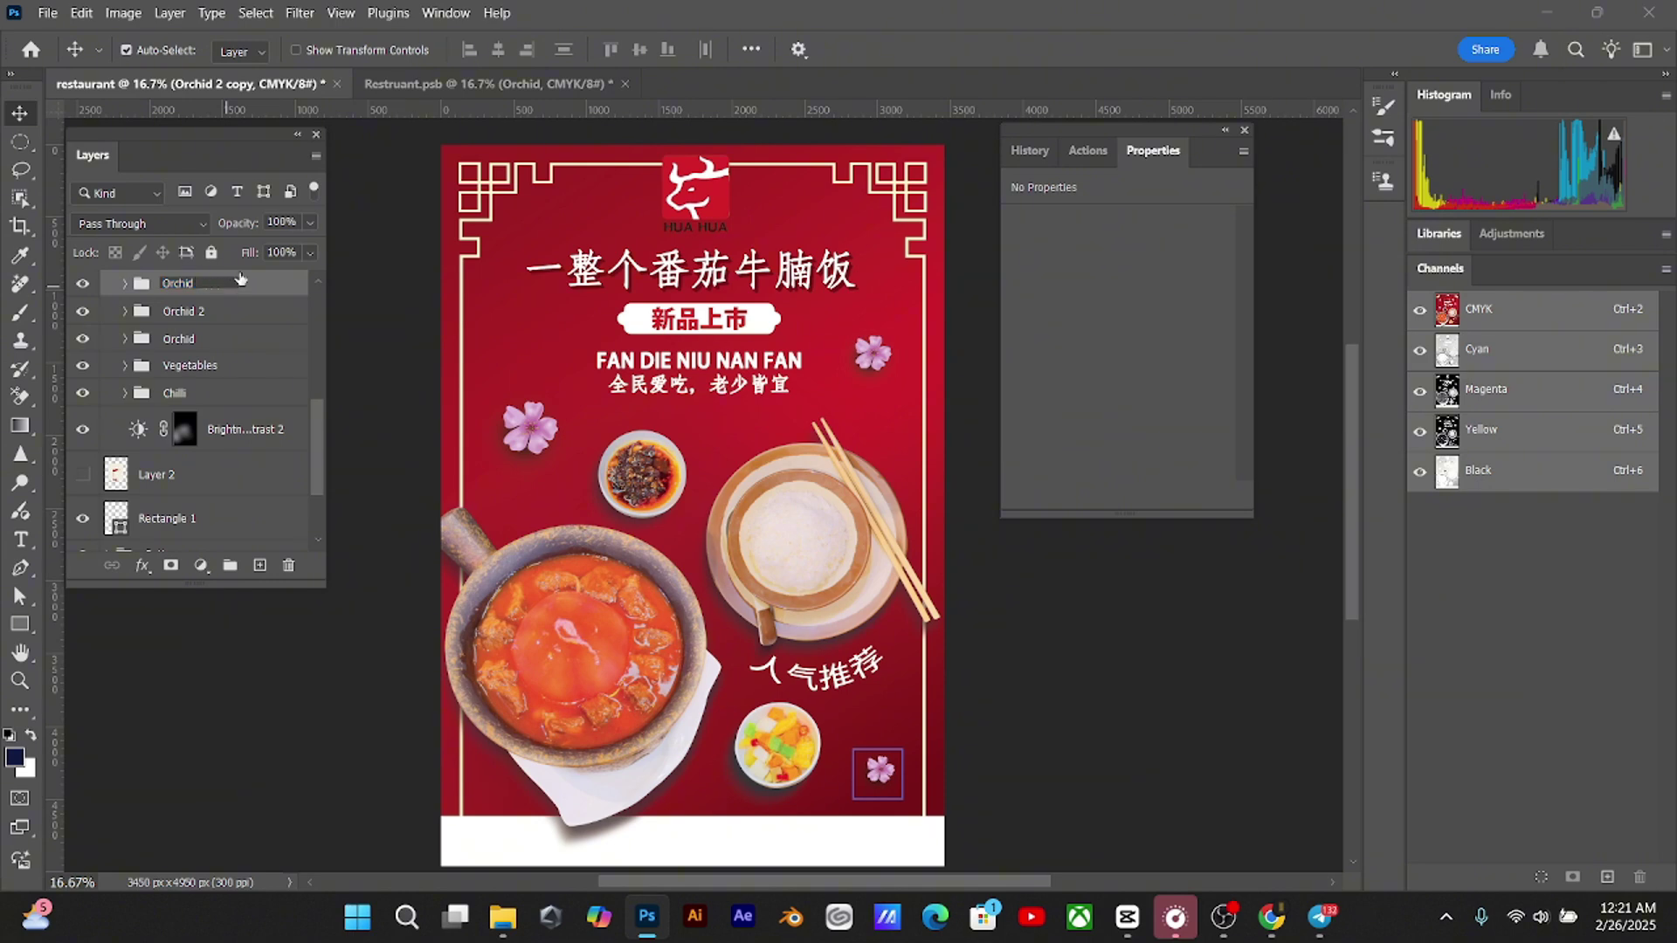
key(Return)
Duplicate Orchid 3, enlarge the copy to about 266% and place it across the poster's left edge beside the title
key(ctrl+j)
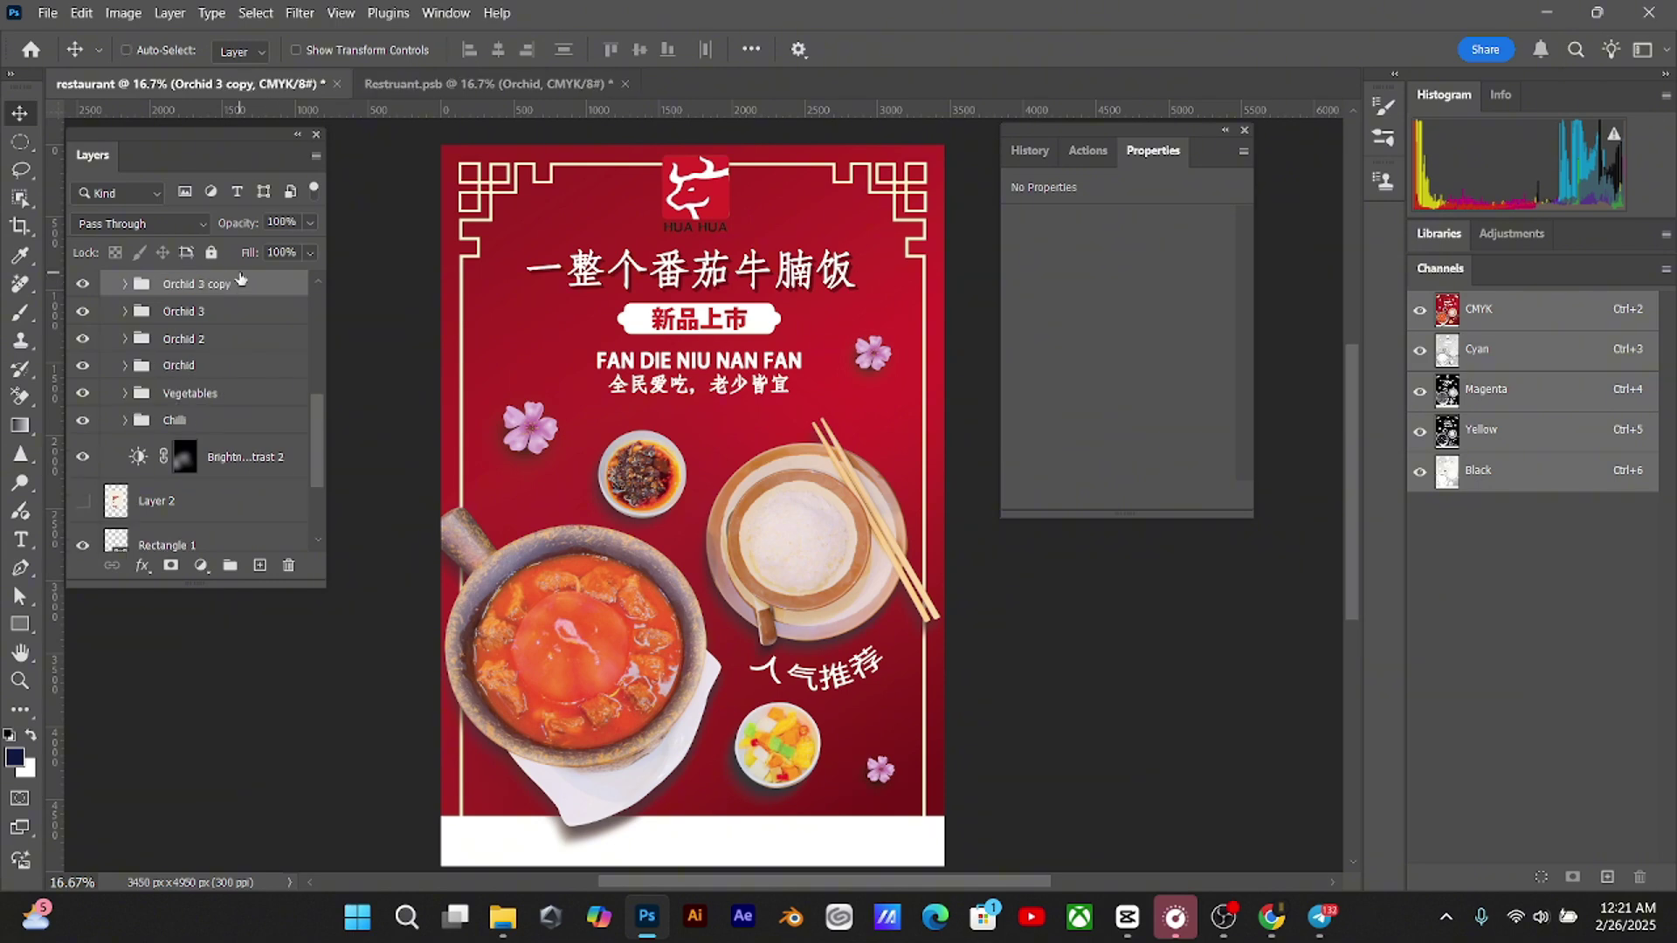
key(ctrl+t)
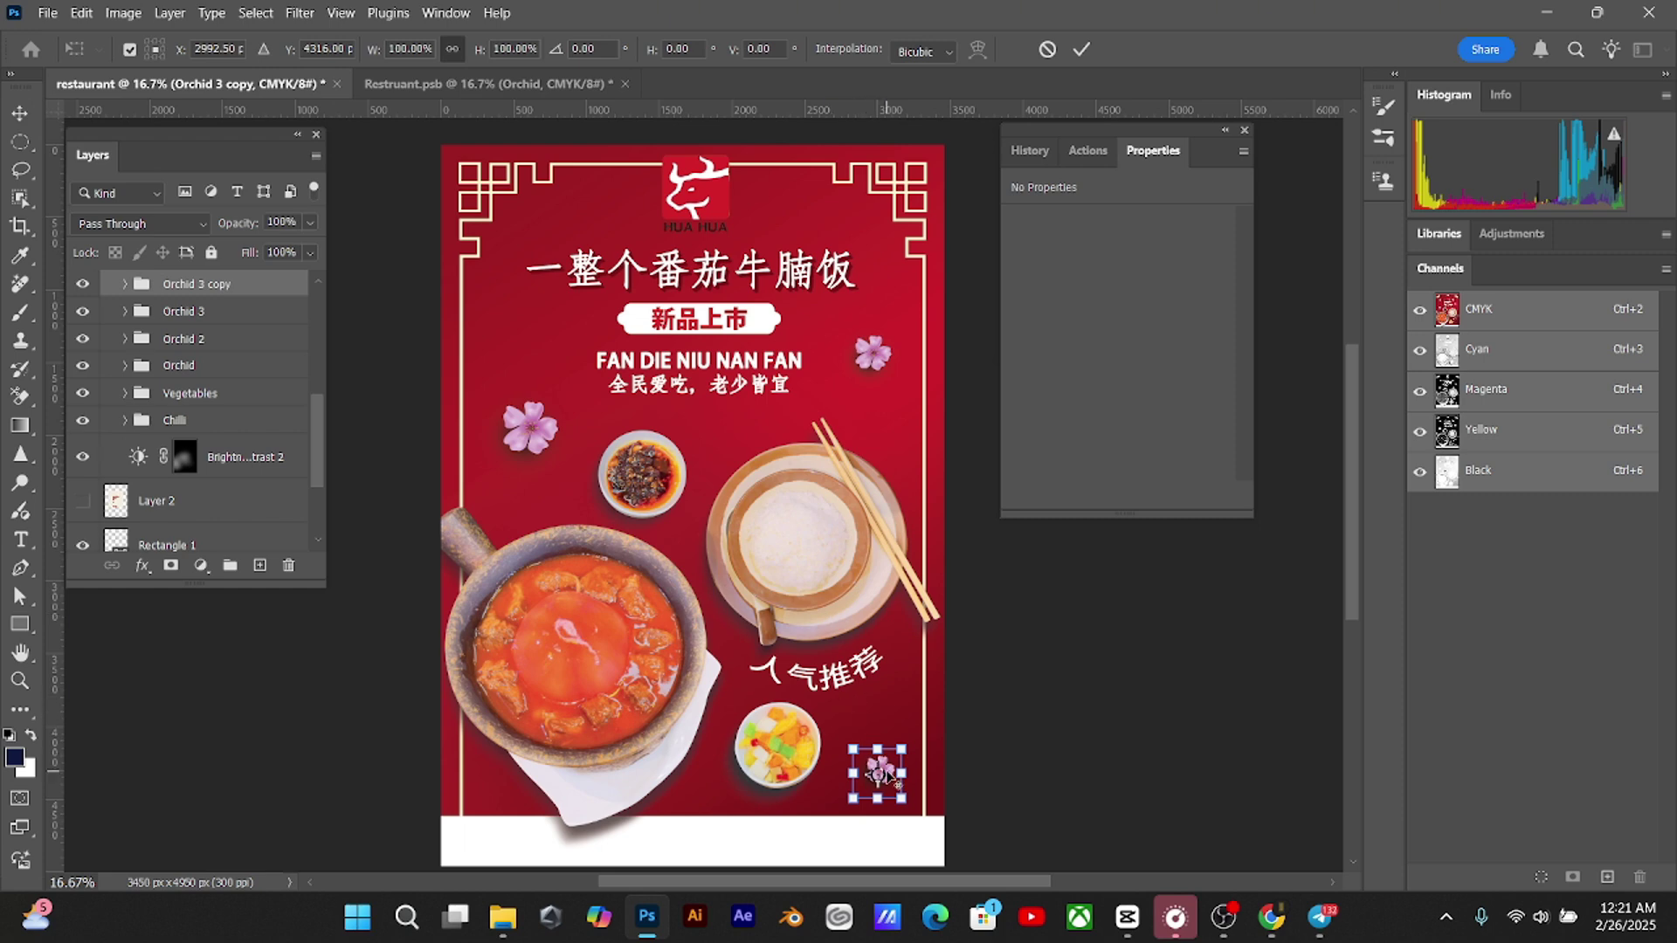
drag(882, 768, 485, 304)
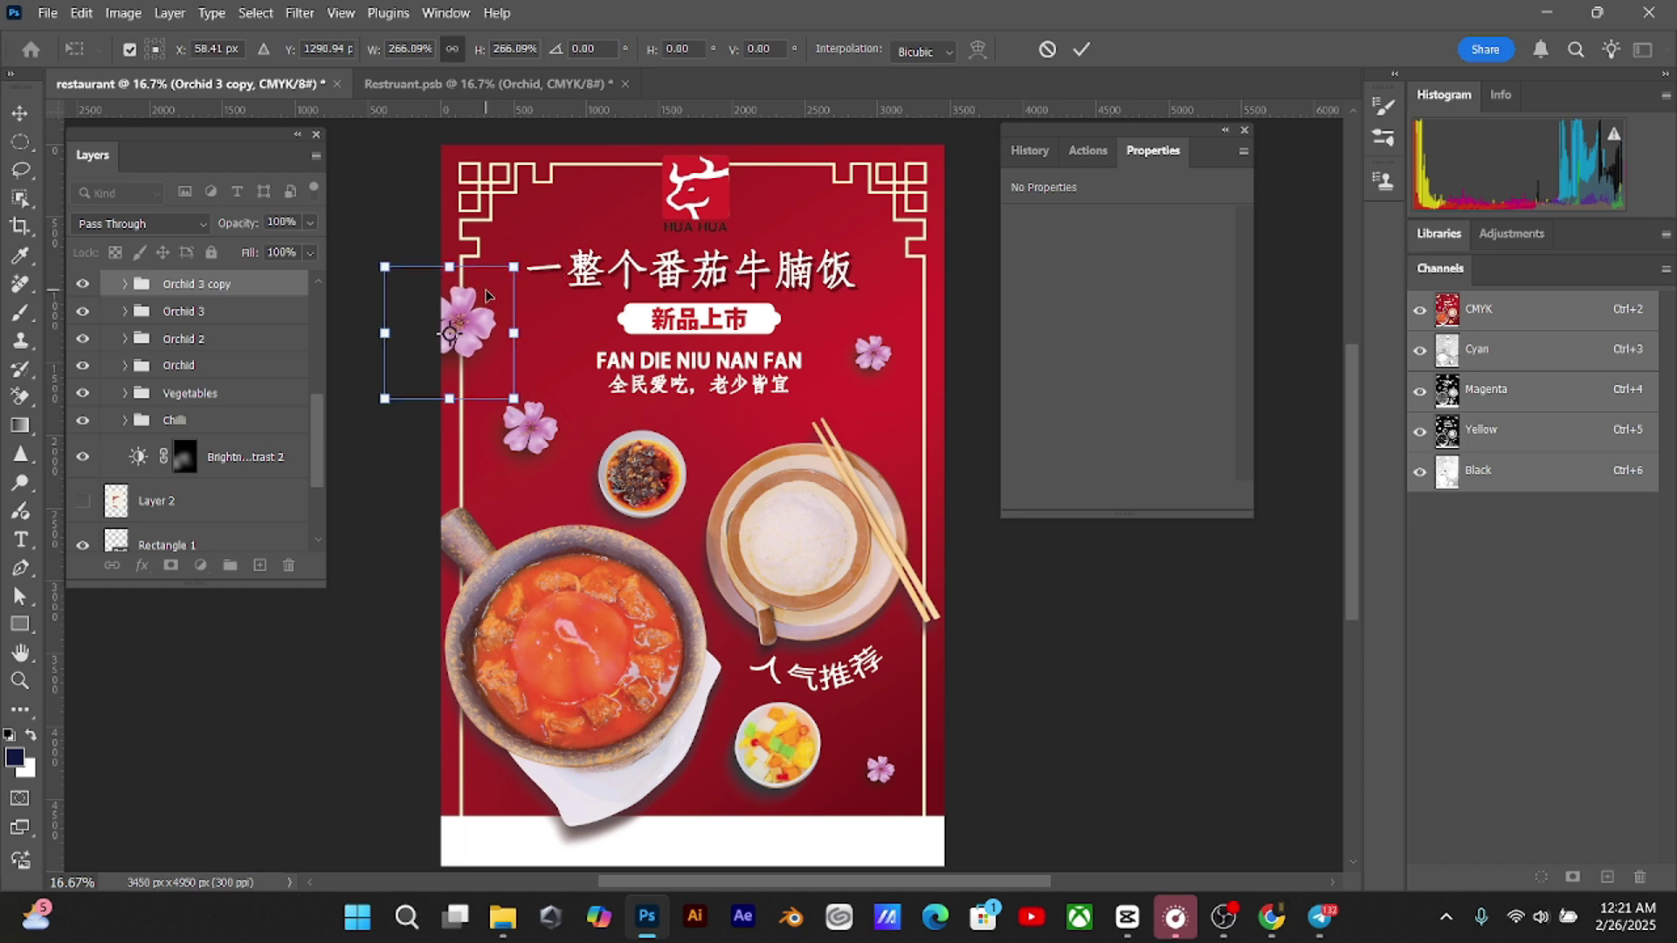
key(Return)
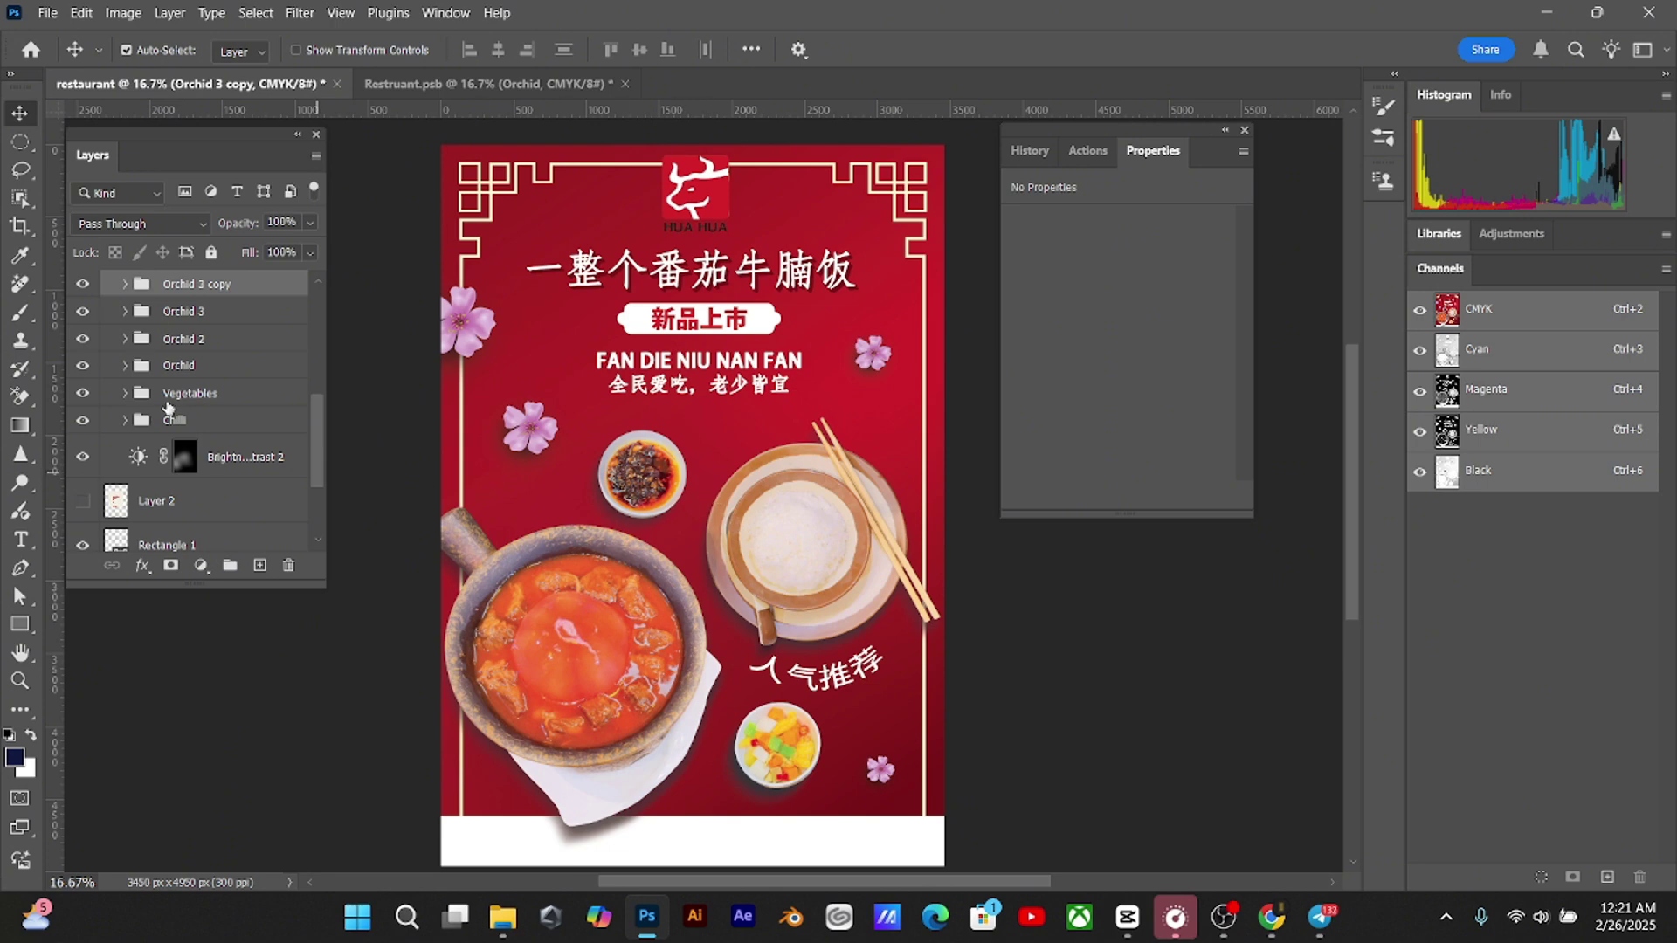
Shift the whole Rice group to the right and move the curved 人气推荐 text slightly right to match
scroll(317, 410, down, 3)
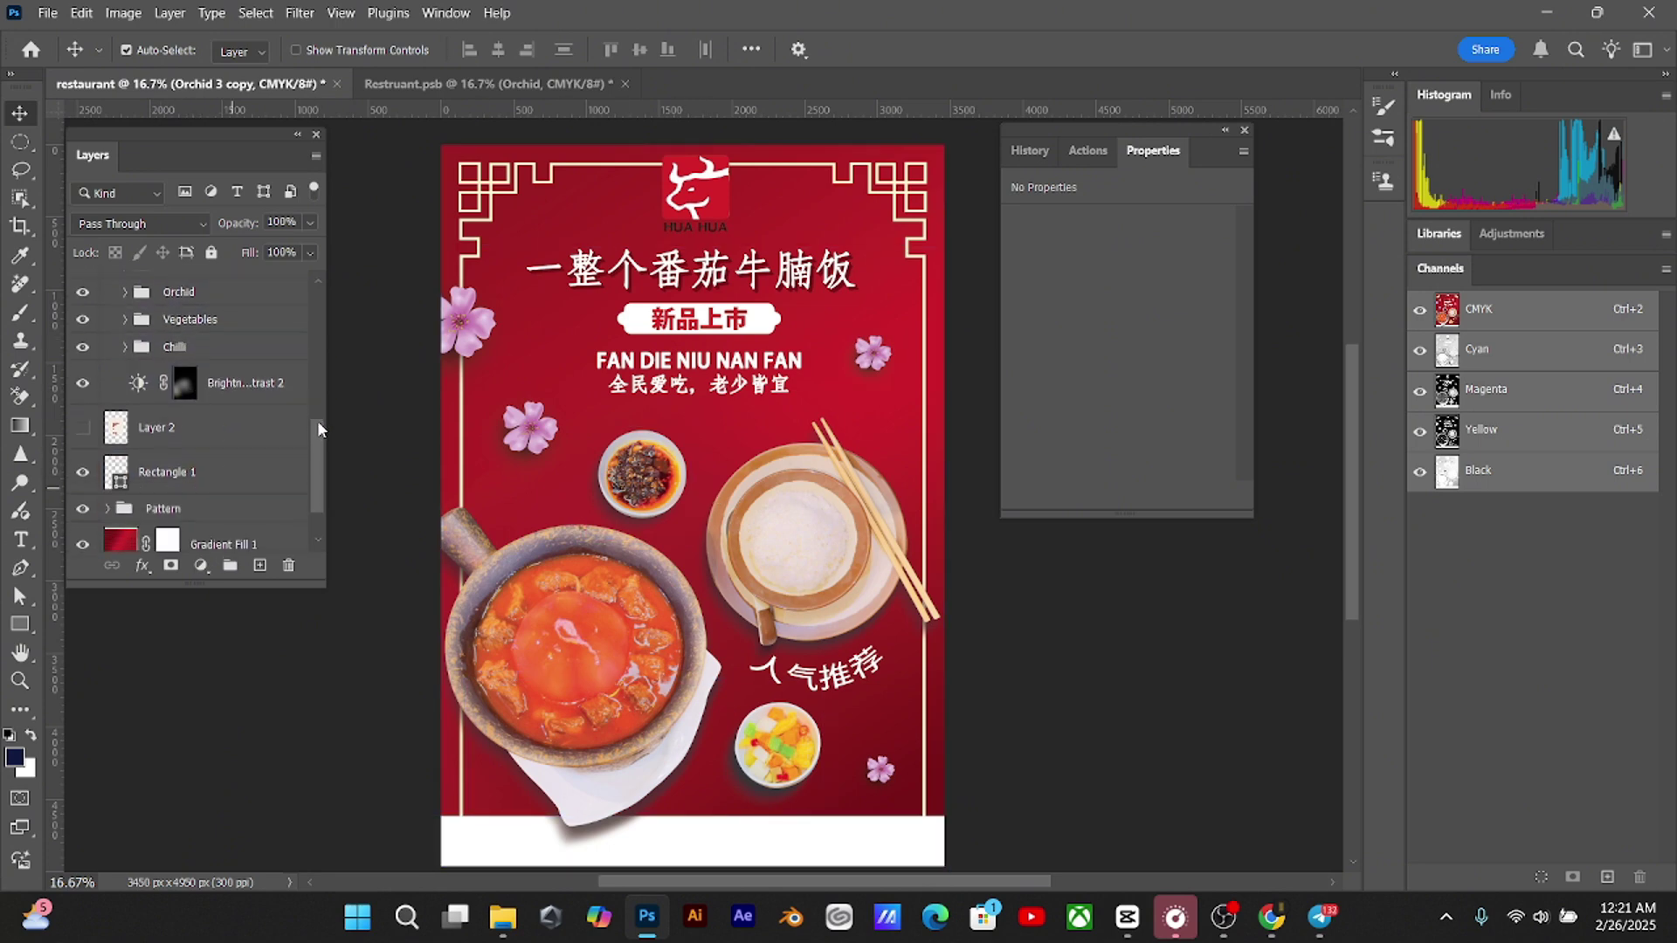
click(685, 521)
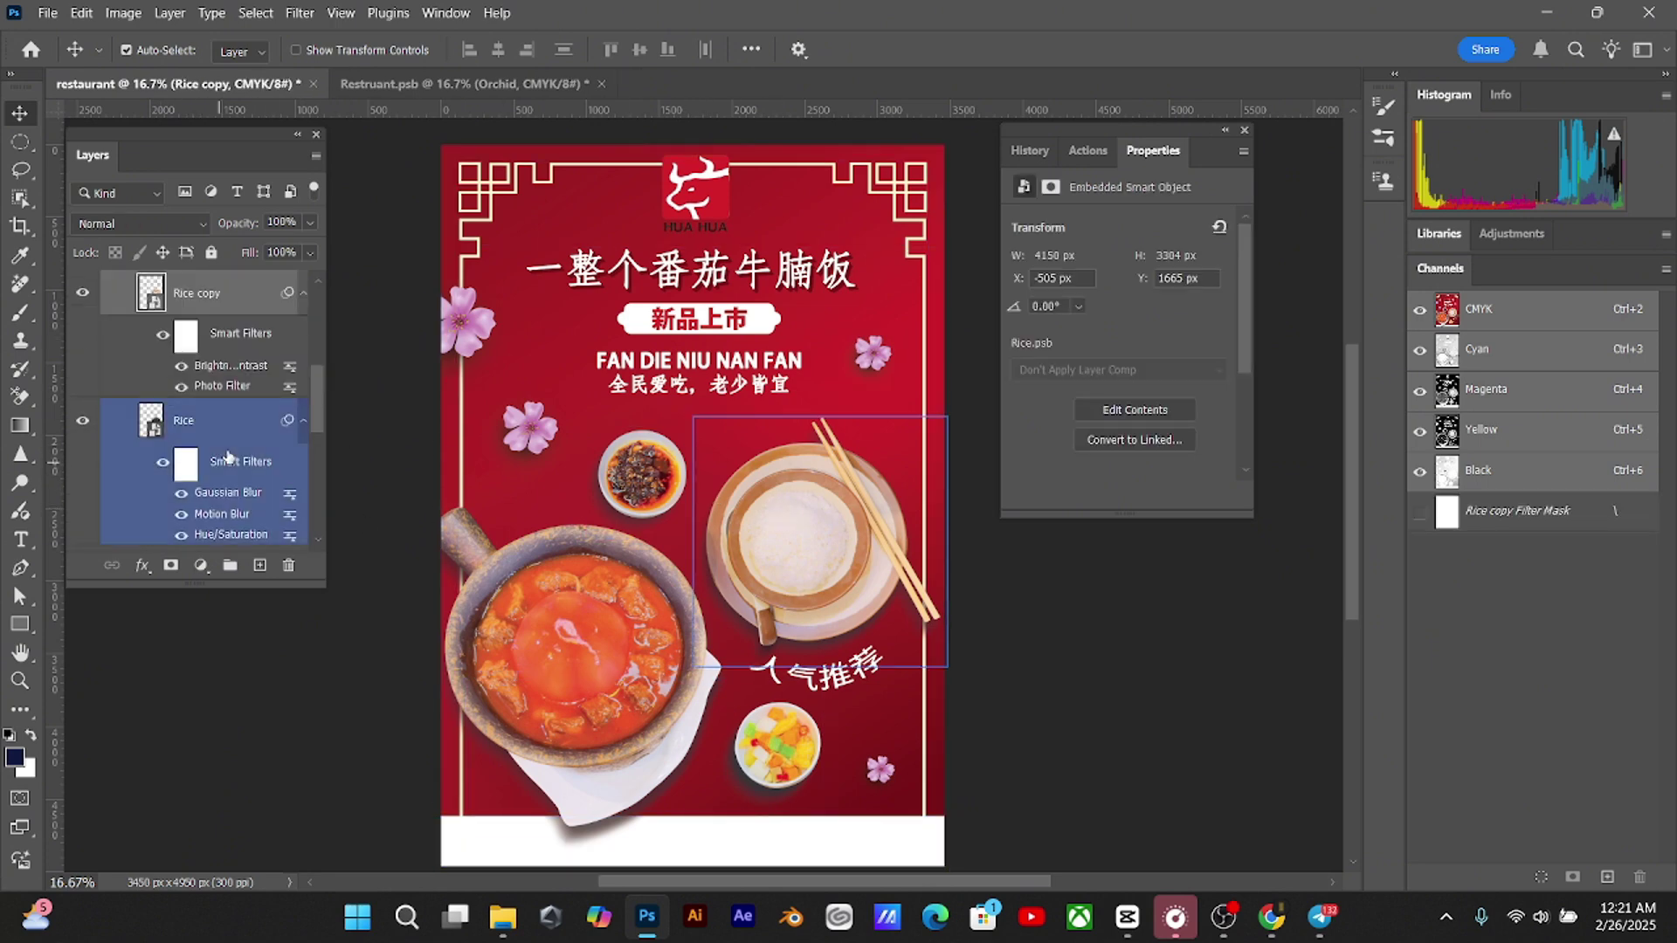
scroll(114, 352, up, 3)
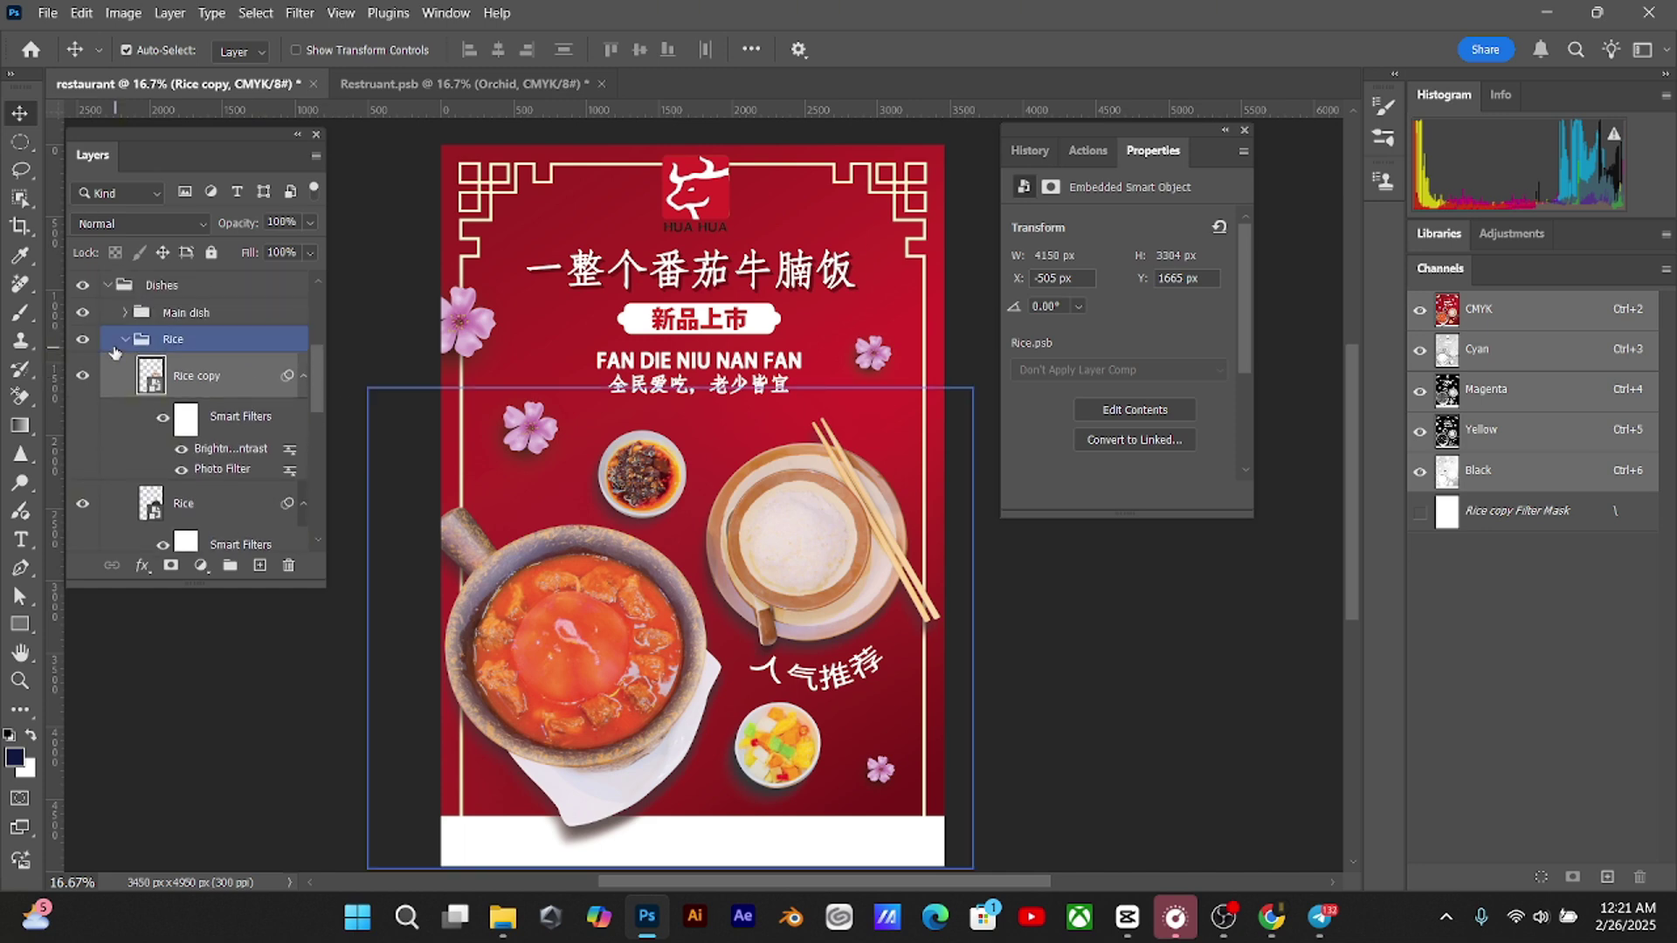
click(126, 338)
key(shift+Right)
key(shift+Right)
key(shift+Right)
key(shift+Right)
key(shift+Right)
key(shift+Right)
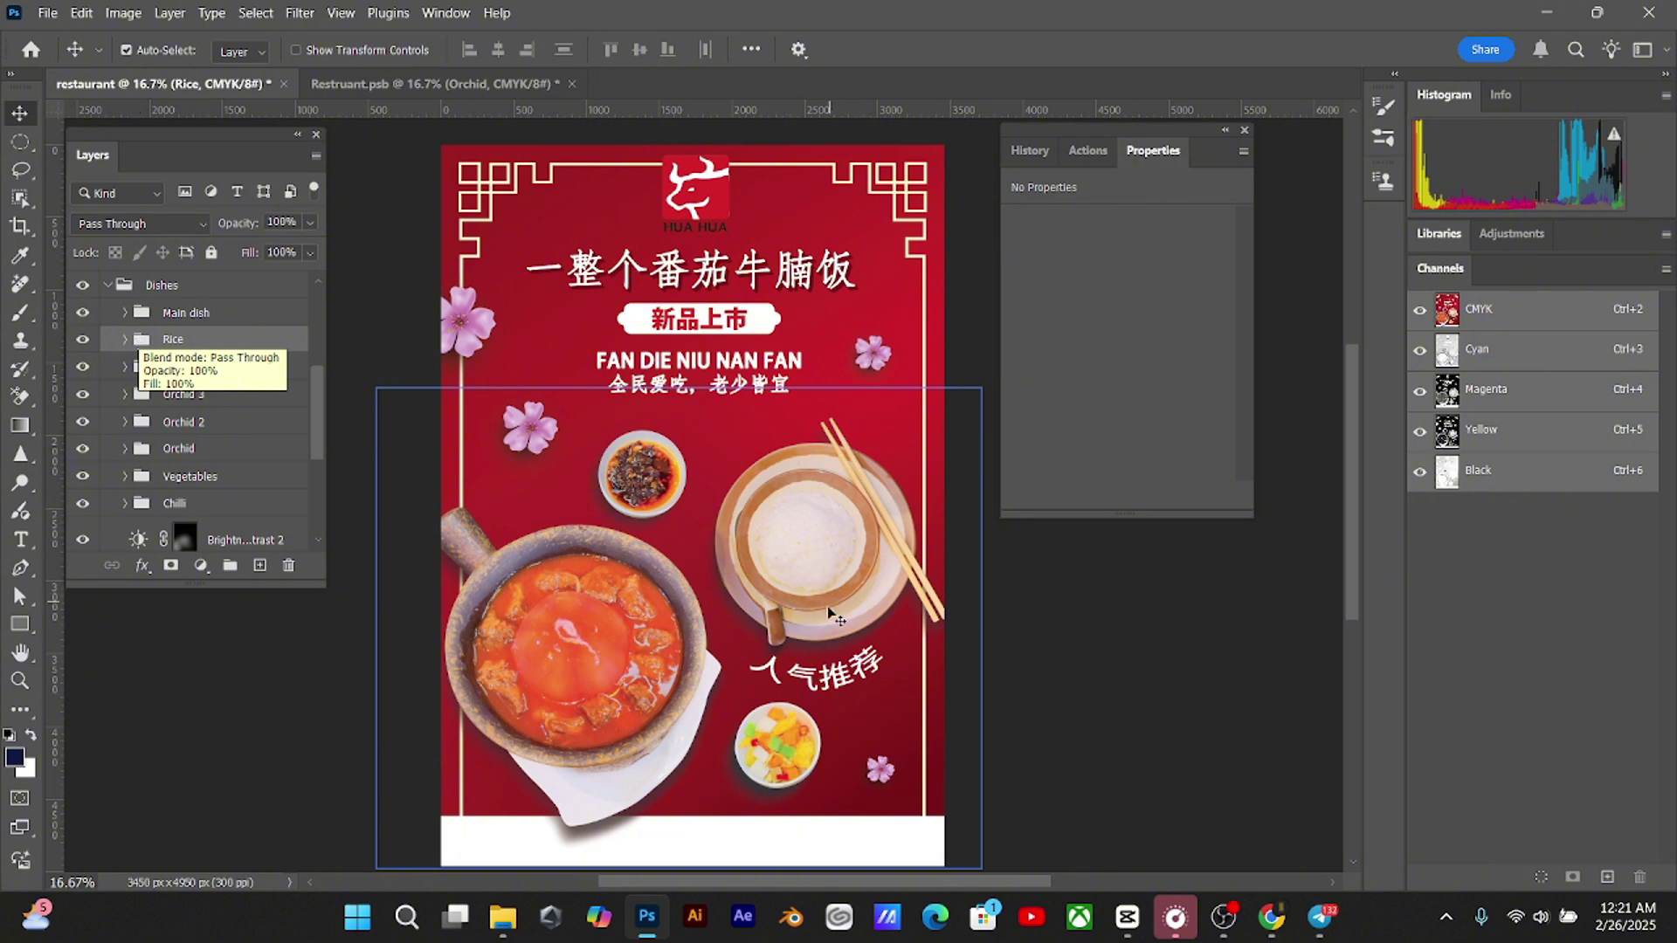
drag(870, 666, 874, 668)
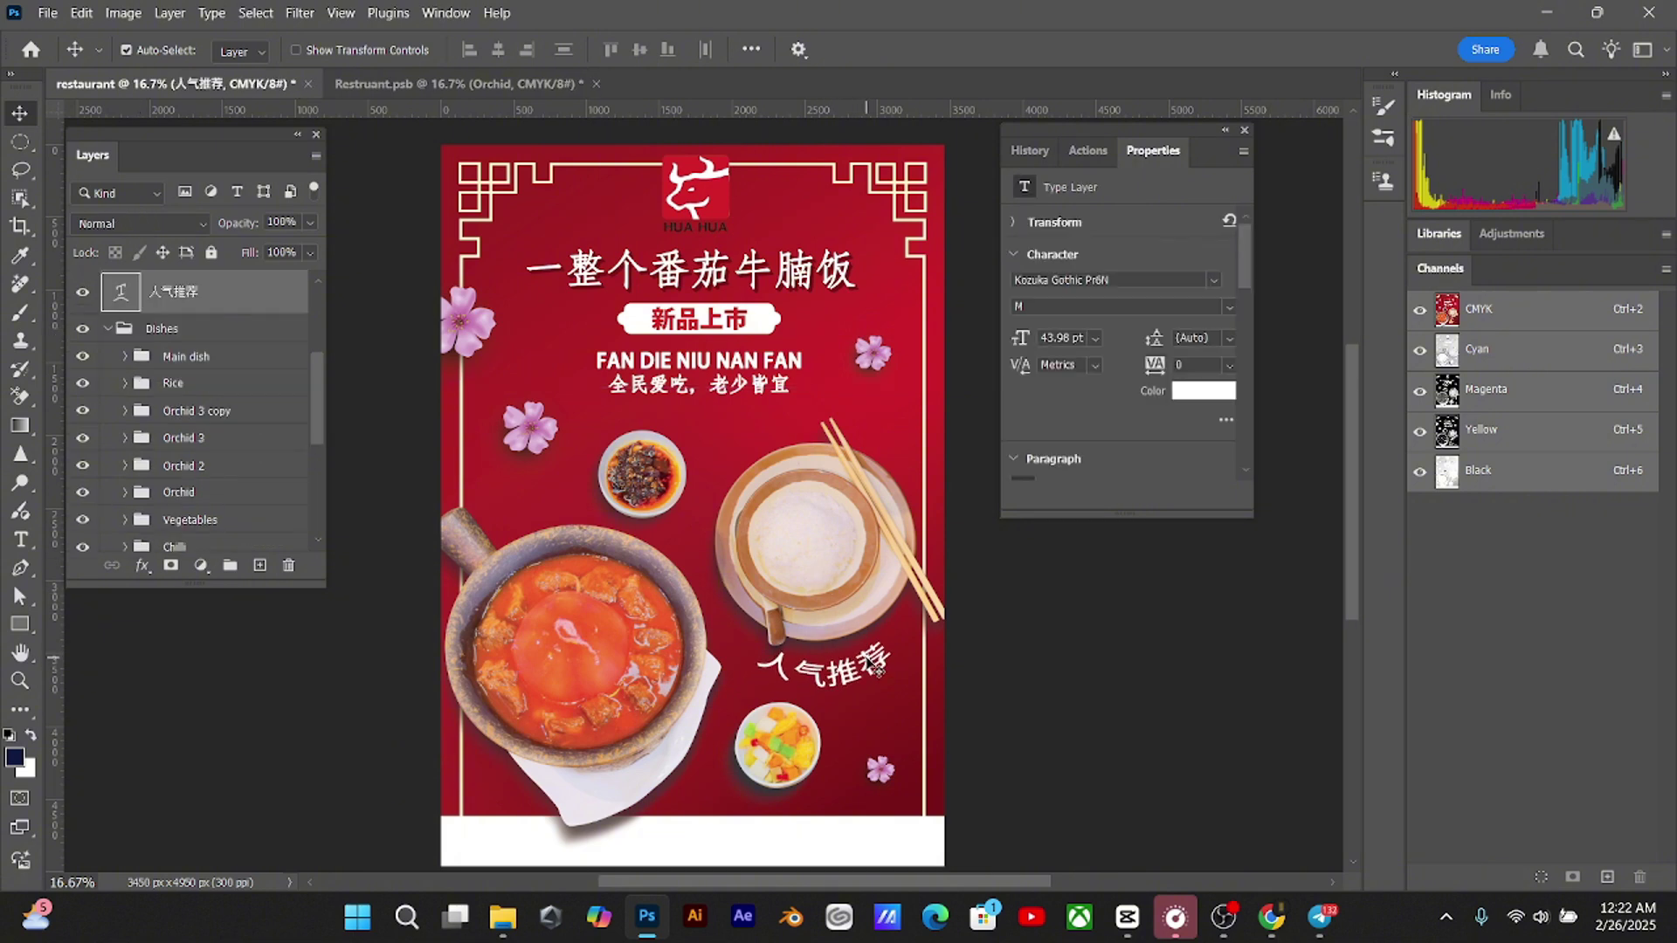
Select the Main dish group and nudge it slightly to the right
click(207, 355)
key(shift+Right)
key(shift+Right)
key(shift+Right)
key(shift+Right)
key(shift+Right)
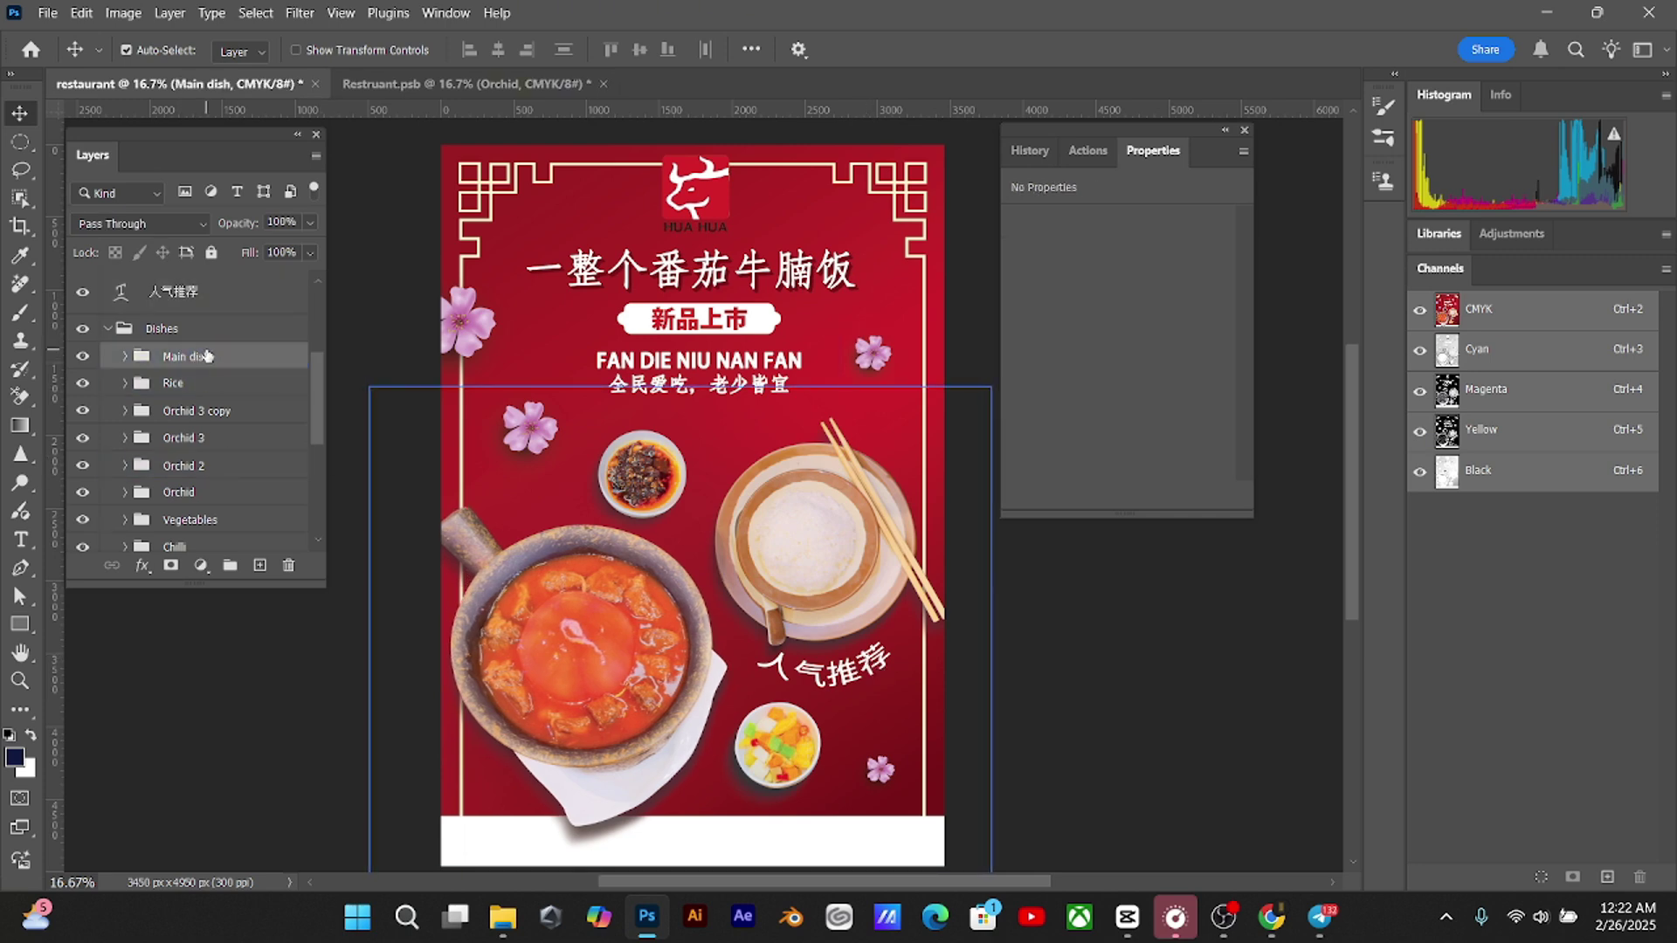
key(shift+Left)
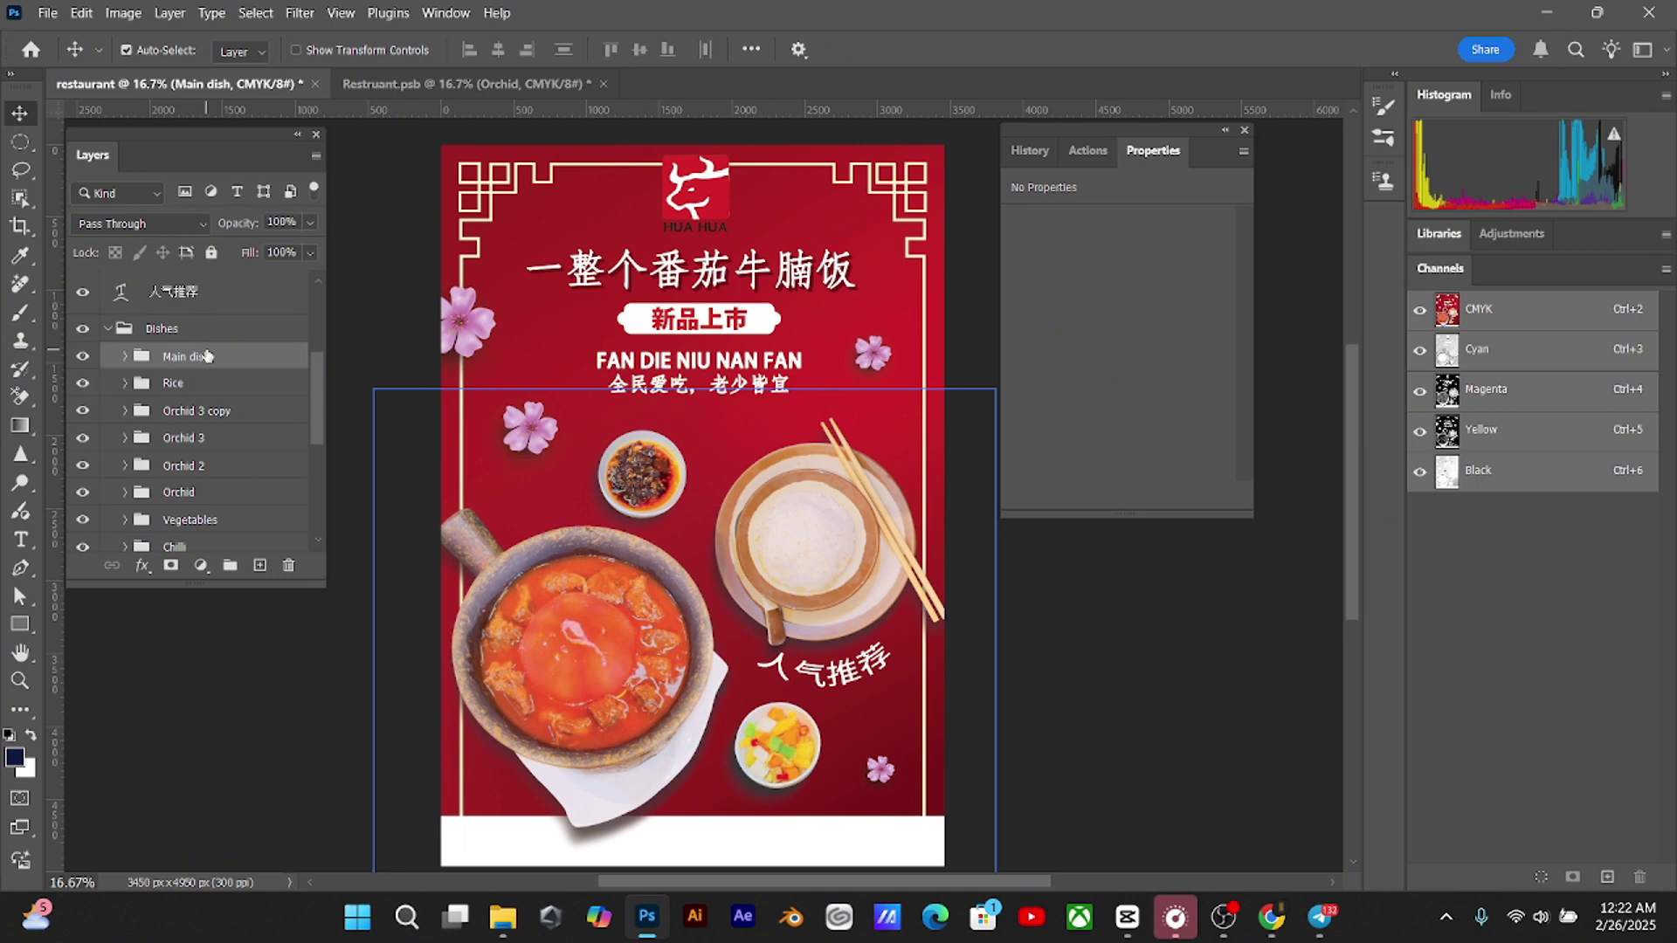
Scale up the Main dish group slightly
key(ctrl+t)
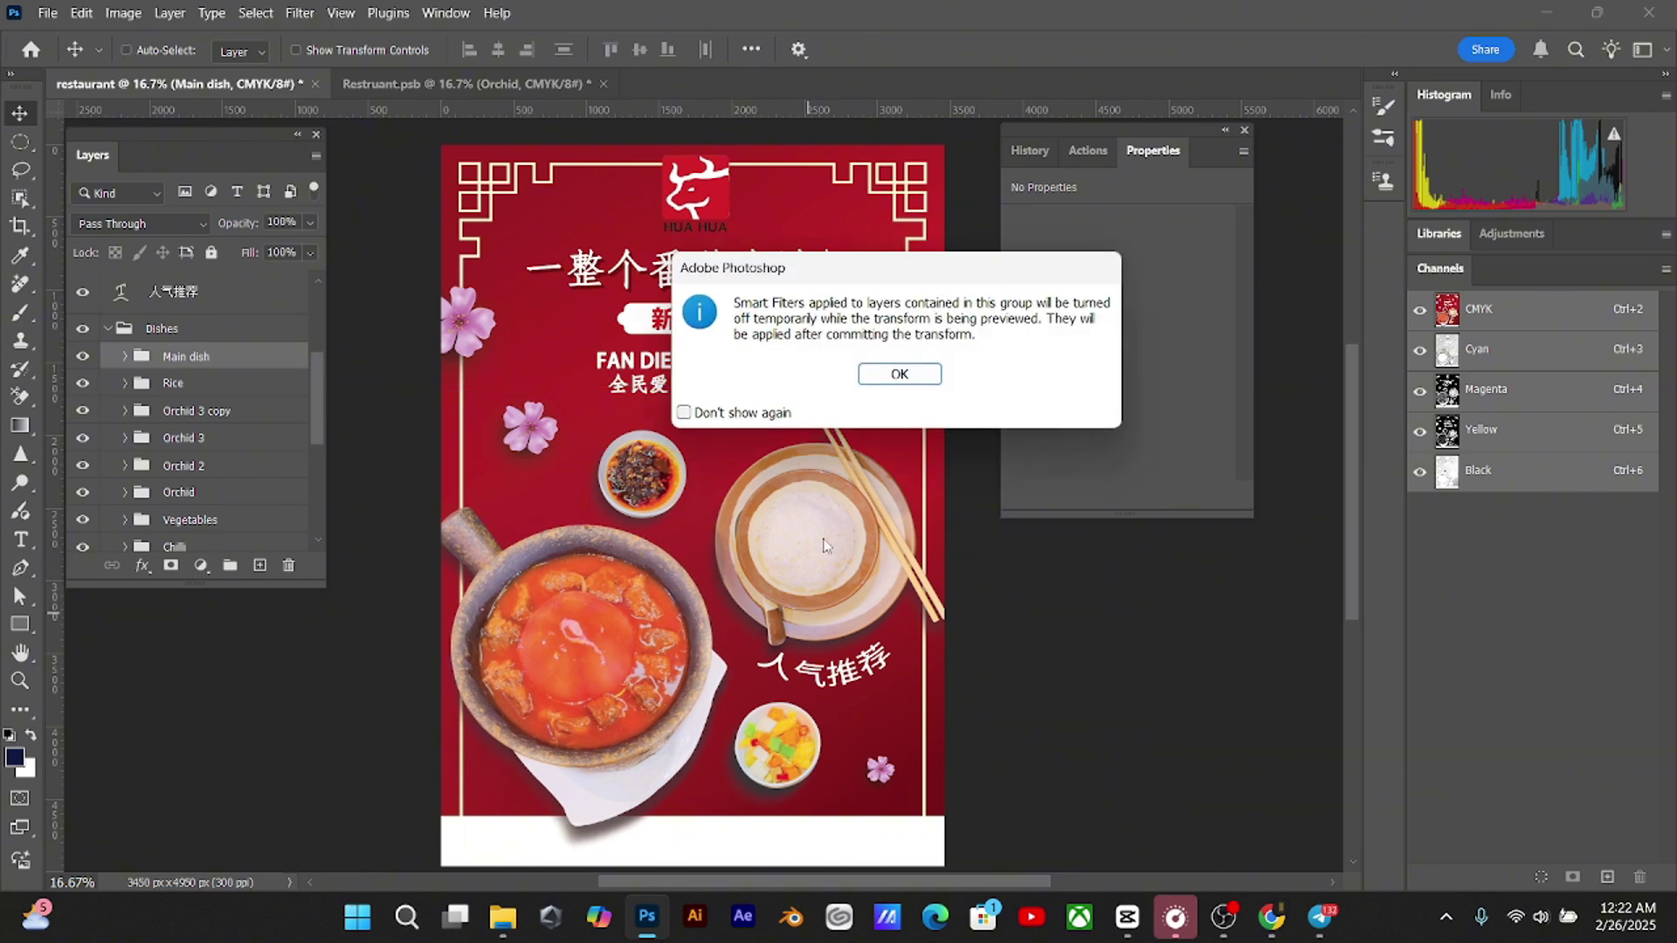
click(902, 371)
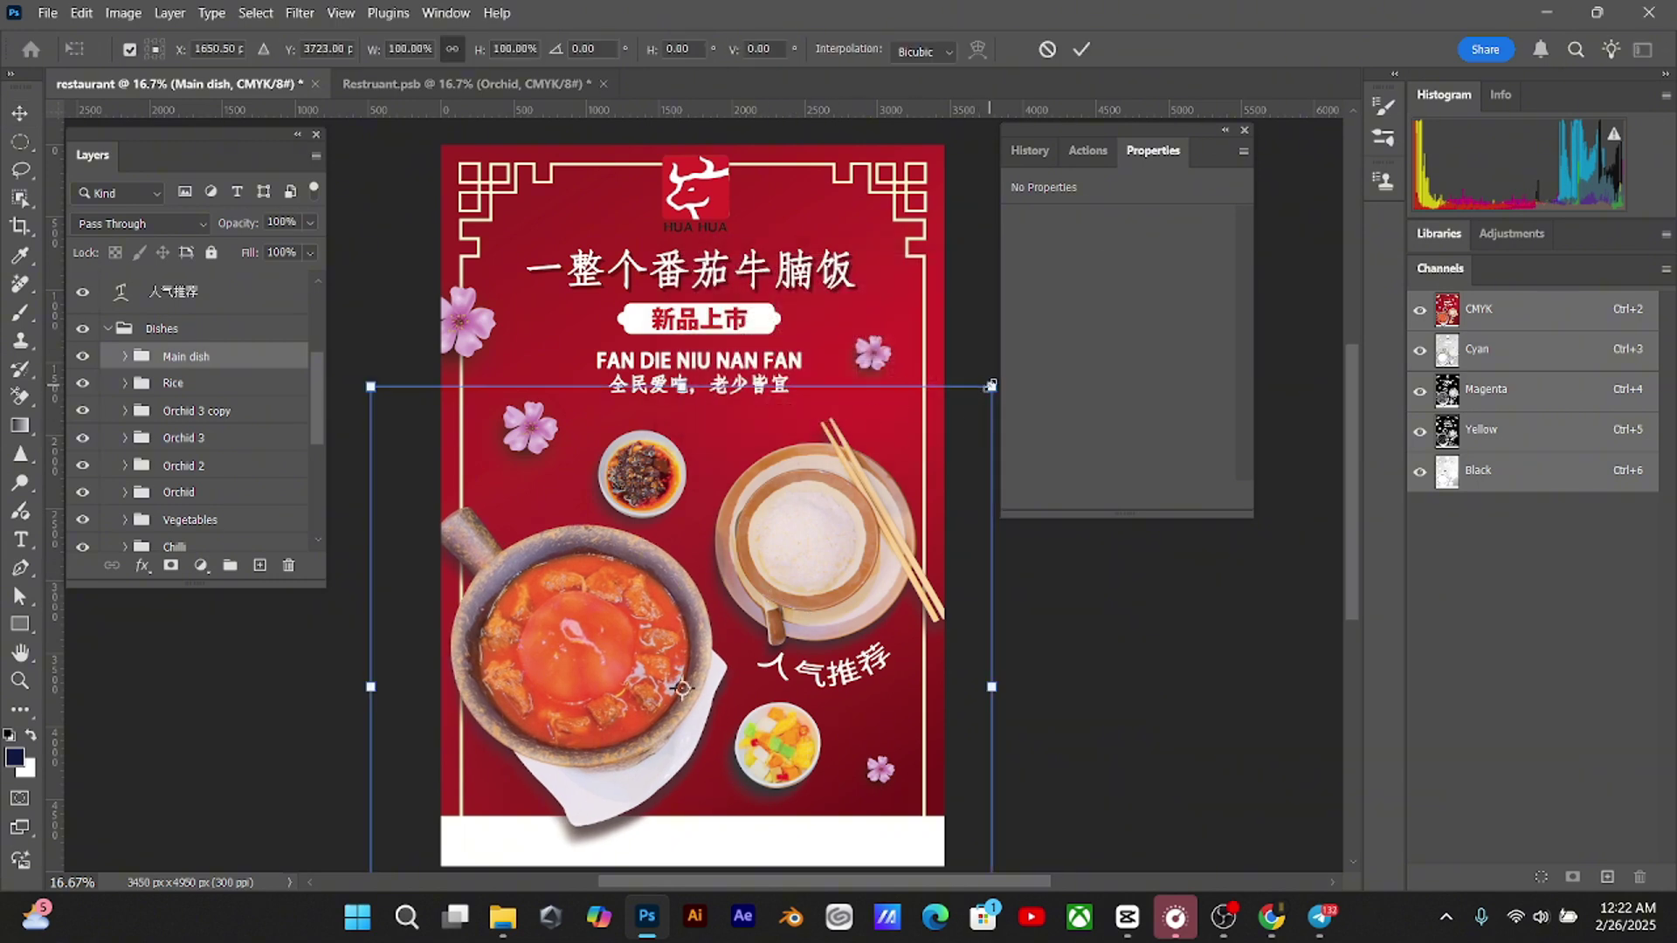
drag(999, 375, 1009, 373)
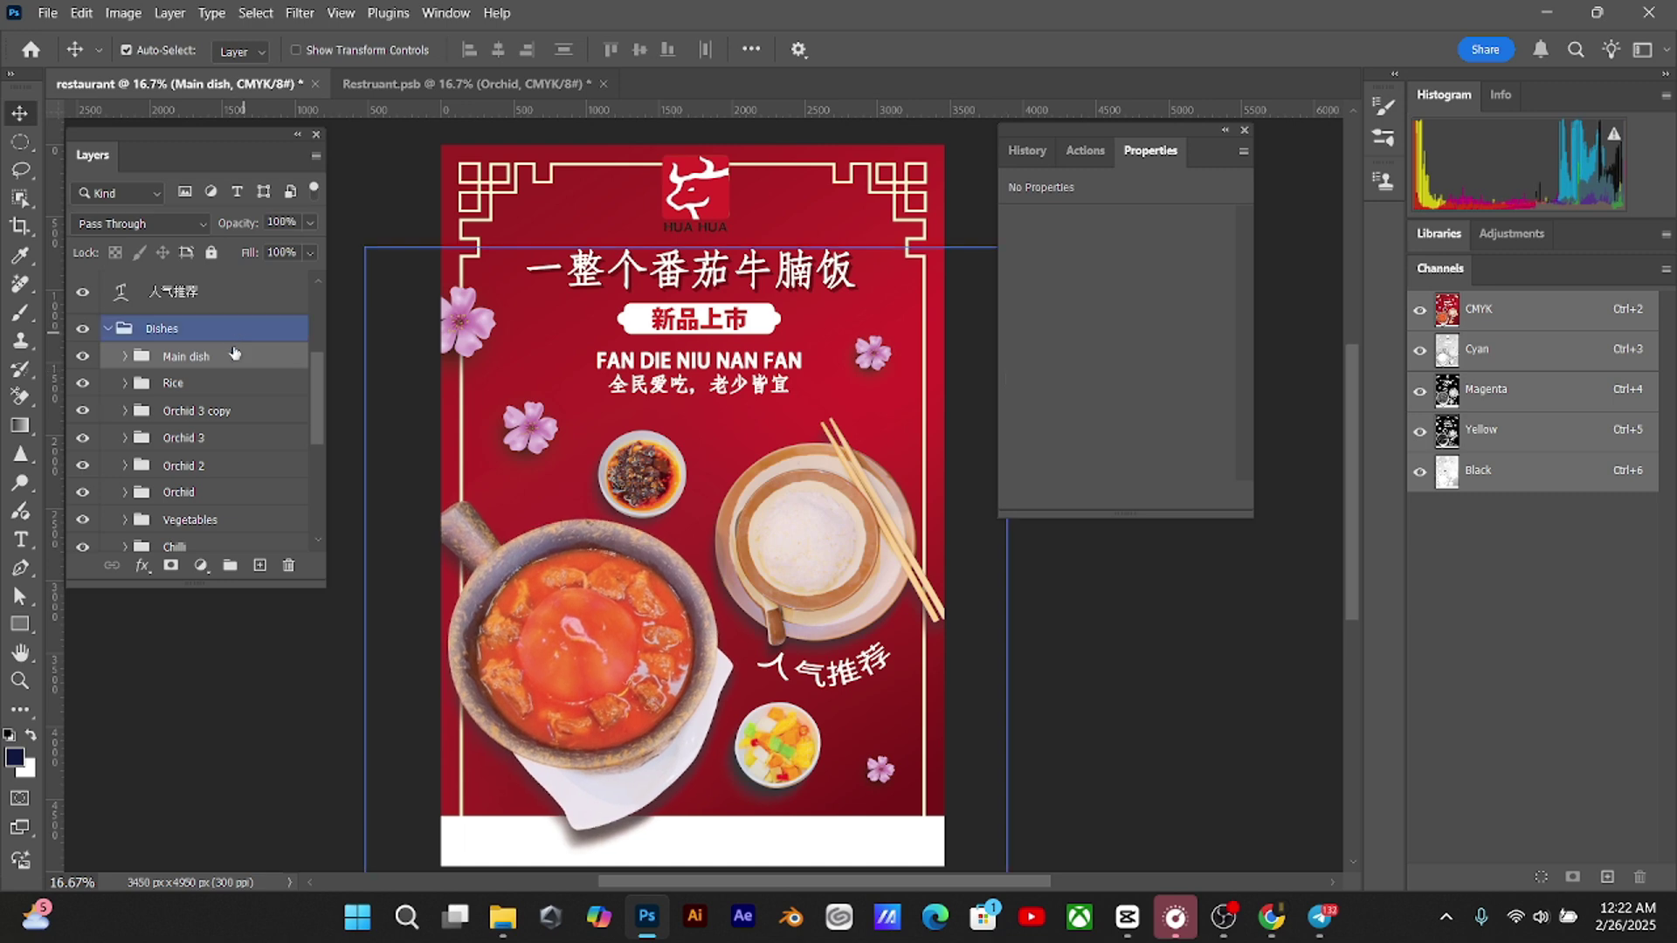
Select the Chilli group and nudge the bowl slightly up and to the right
click(194, 539)
key(Up)
key(Up)
key(Up)
key(Up)
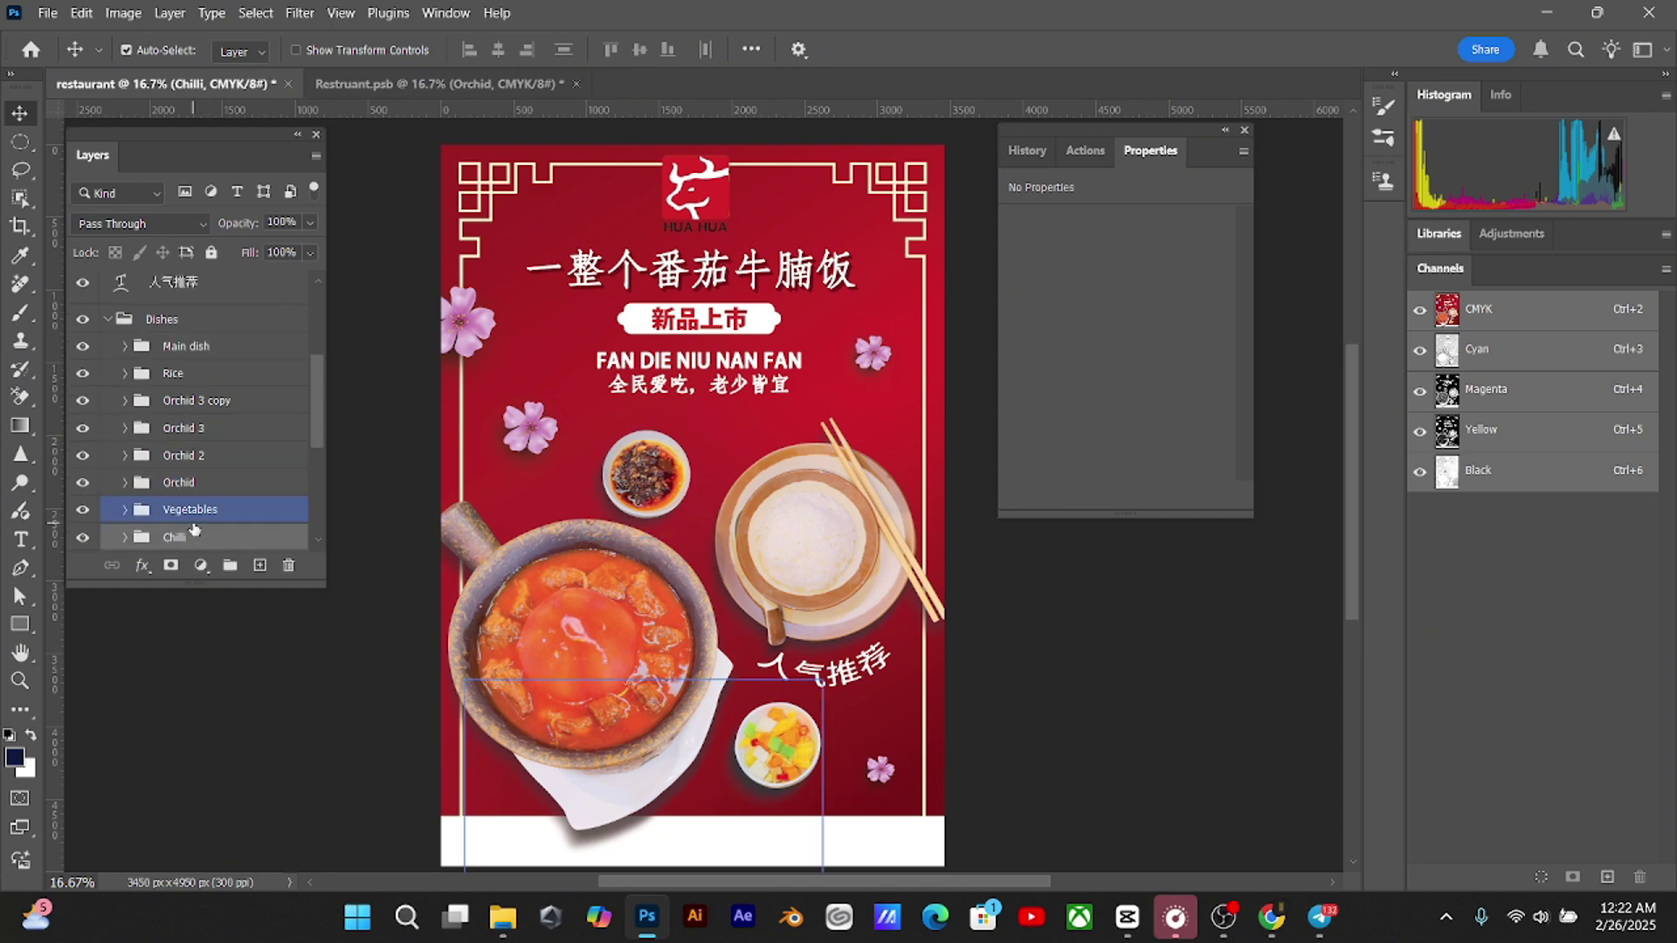
key(Right)
key(Right)
key(Right)
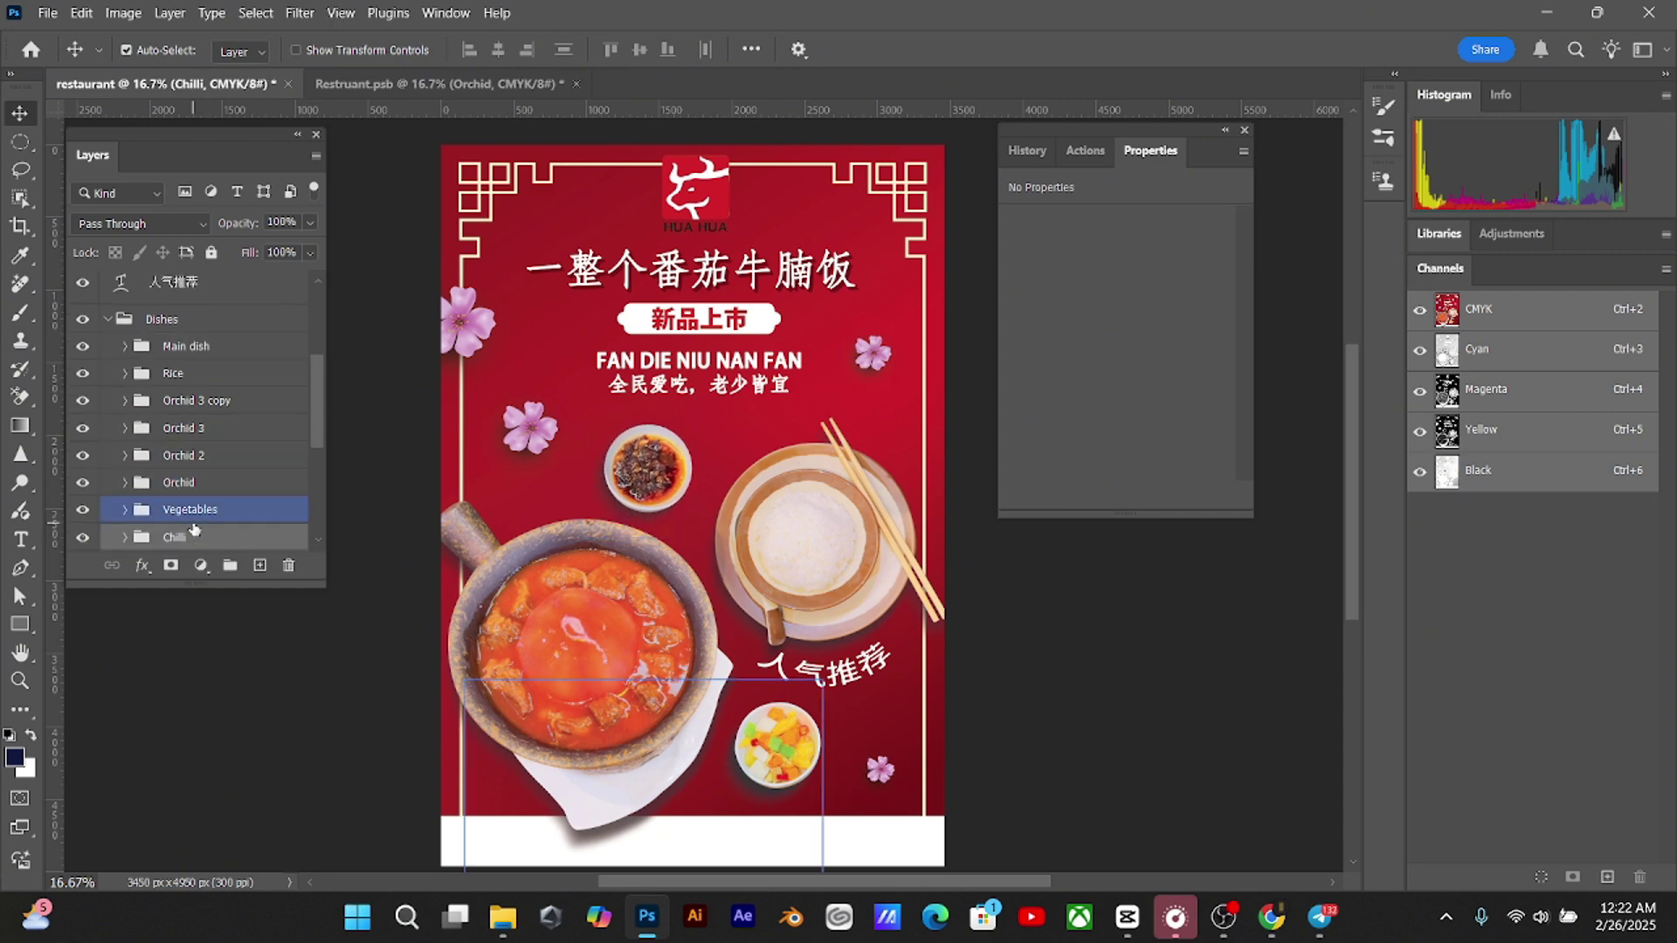
drag(736, 636, 729, 614)
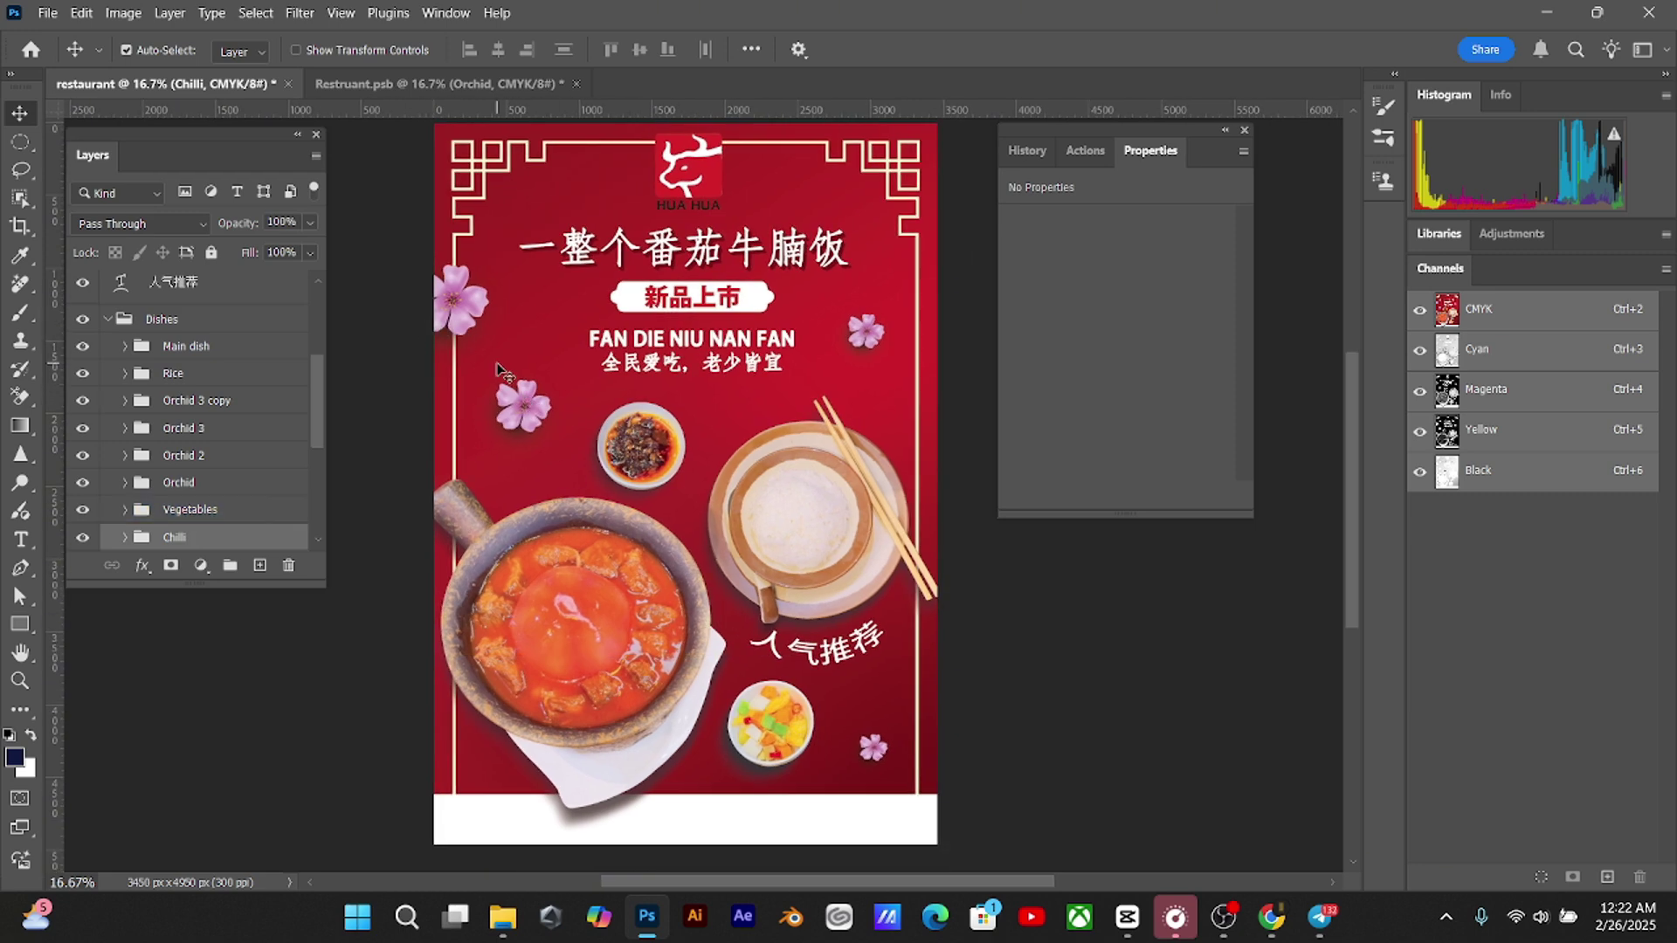
Select all four orchid groups and move them out of the Dishes group, directly above it in the layer order
click(178, 482)
ctrl+click(233, 405)
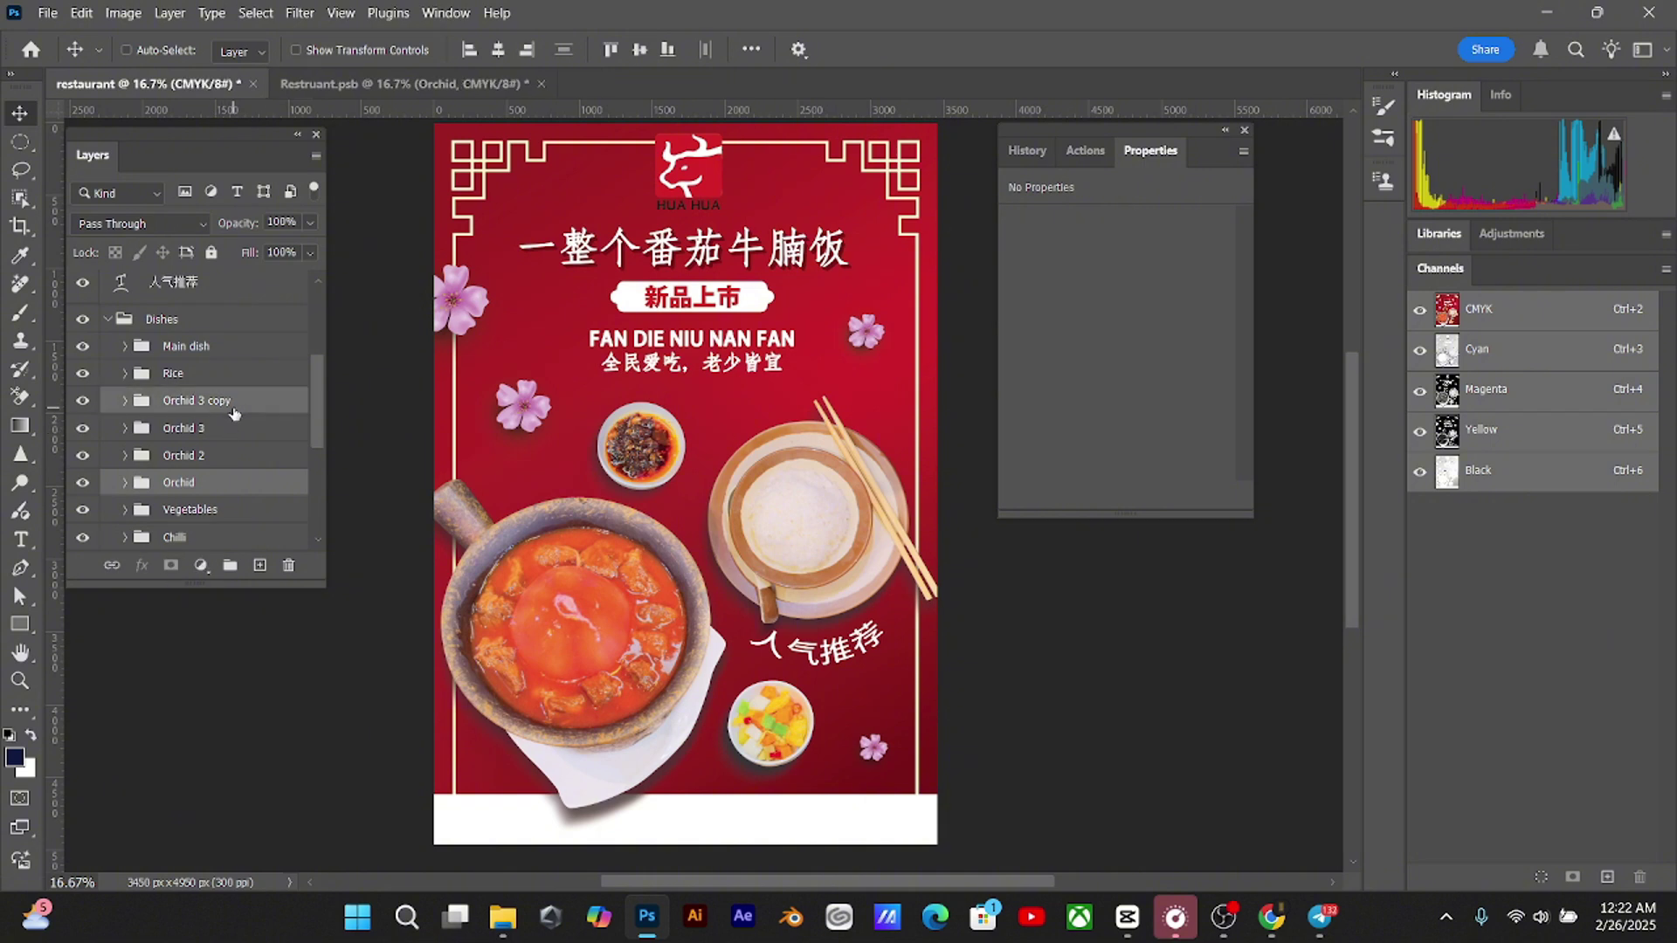
ctrl+click(216, 455)
ctrl+click(231, 428)
key(ctrl+bracketright)
key(ctrl+bracketright)
key(ctrl+bracketright)
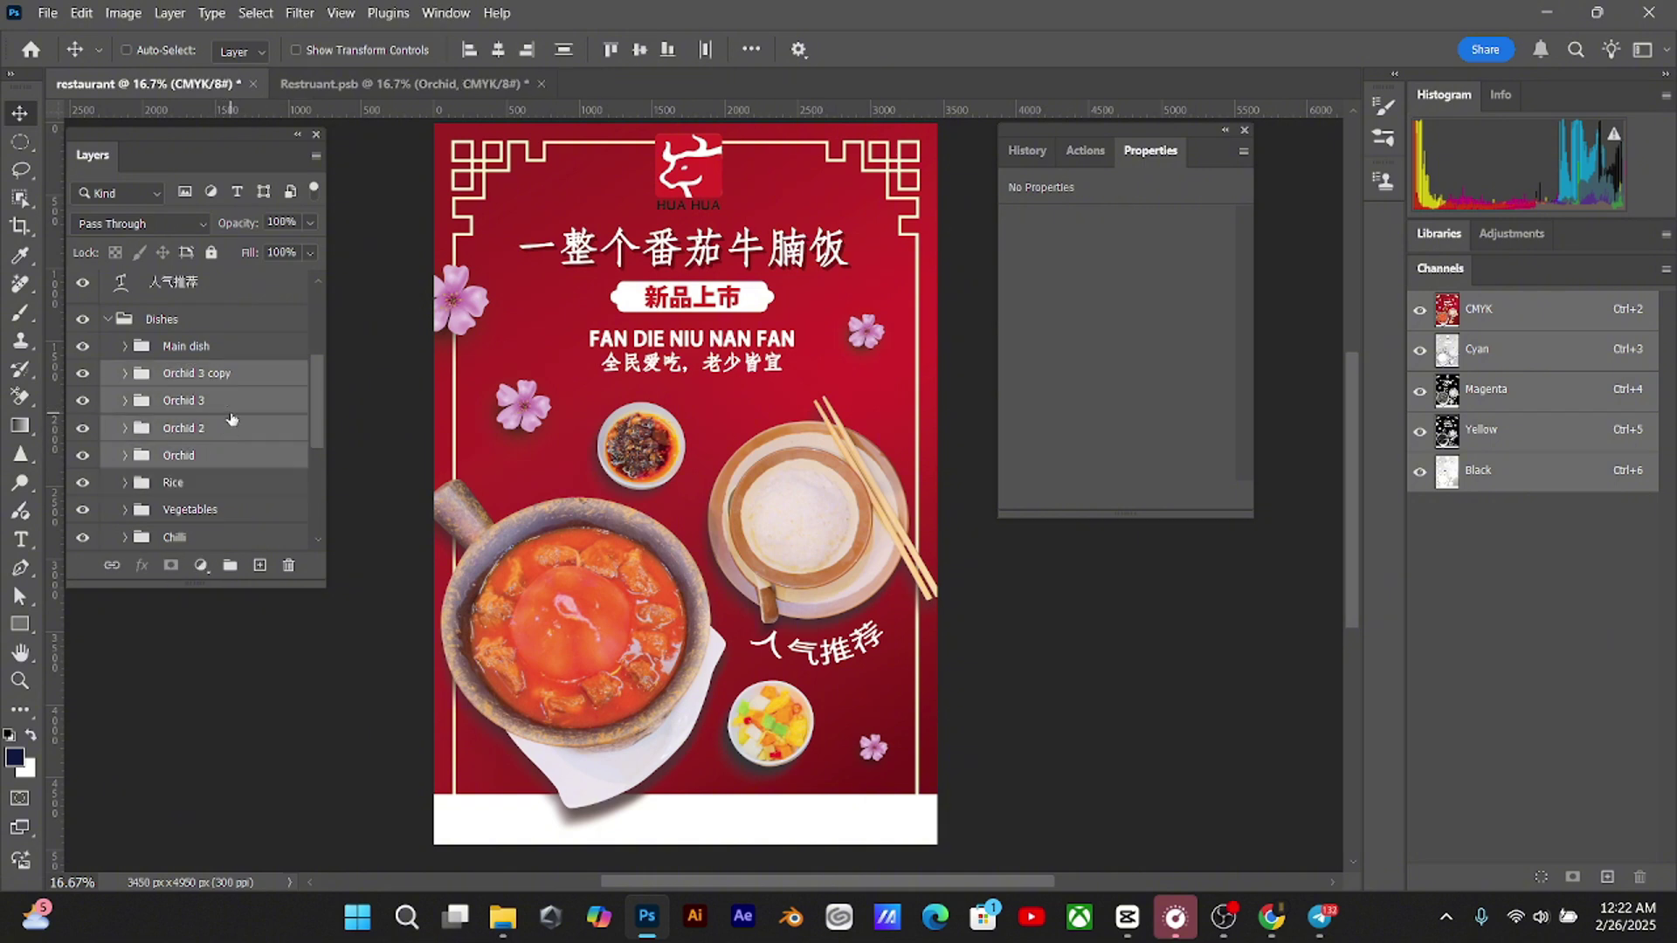
drag(230, 412, 123, 431)
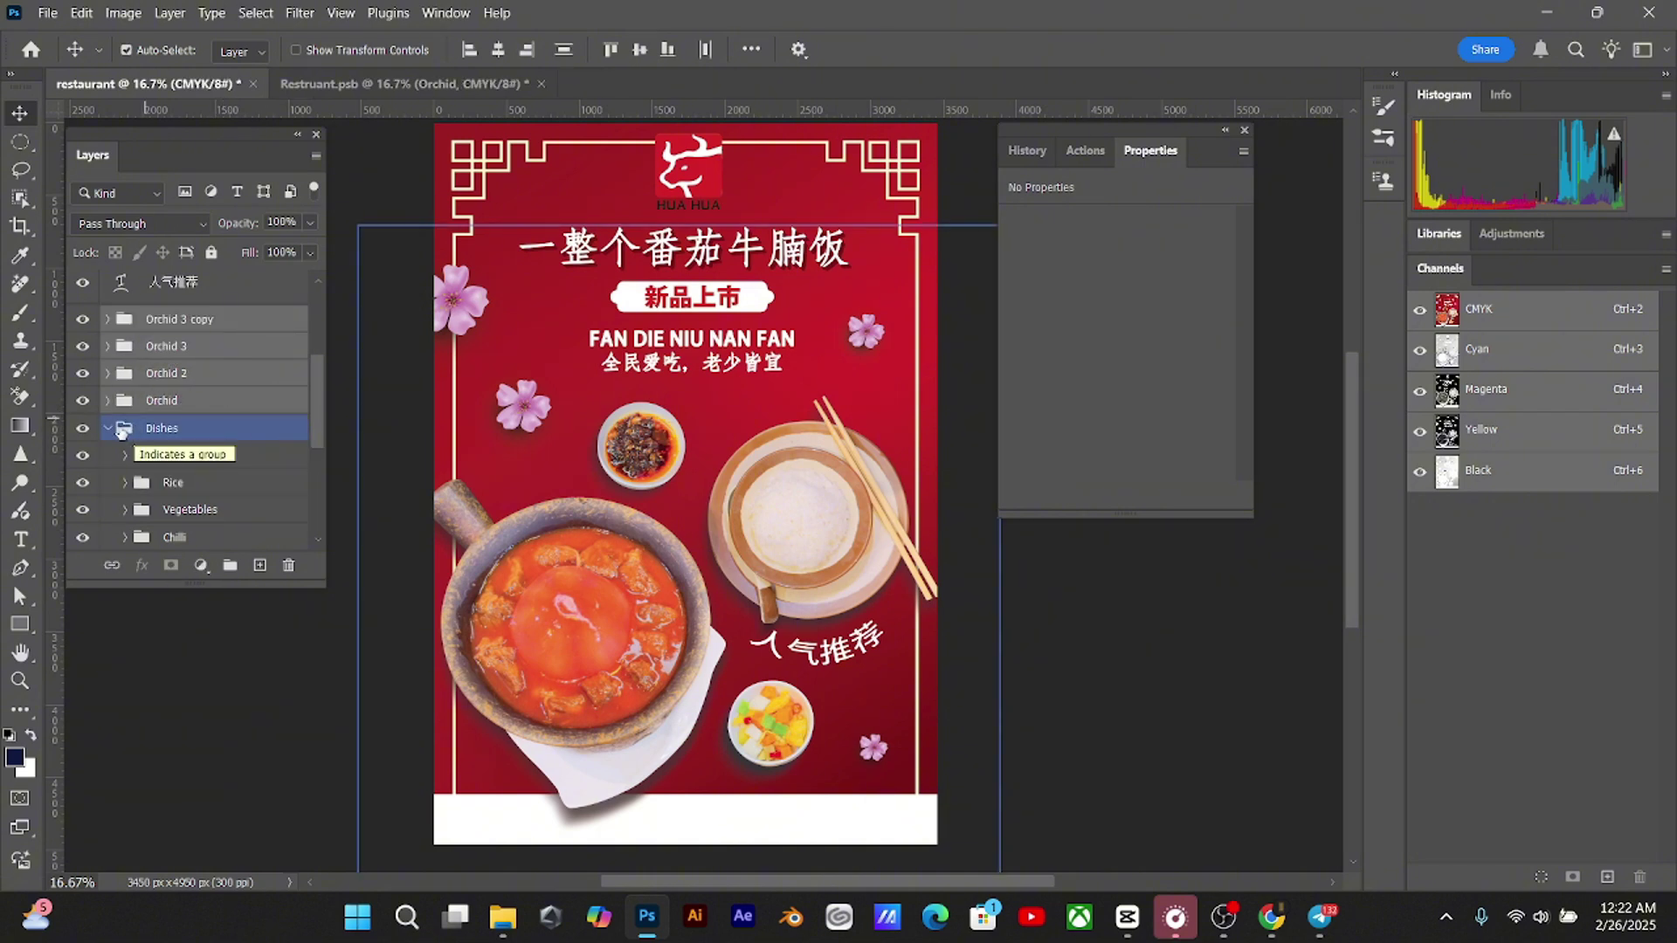
Collapse the Dishes group, then nudge the Orchid group slightly right towards the chilli bowl
click(108, 428)
click(171, 404)
click(184, 383)
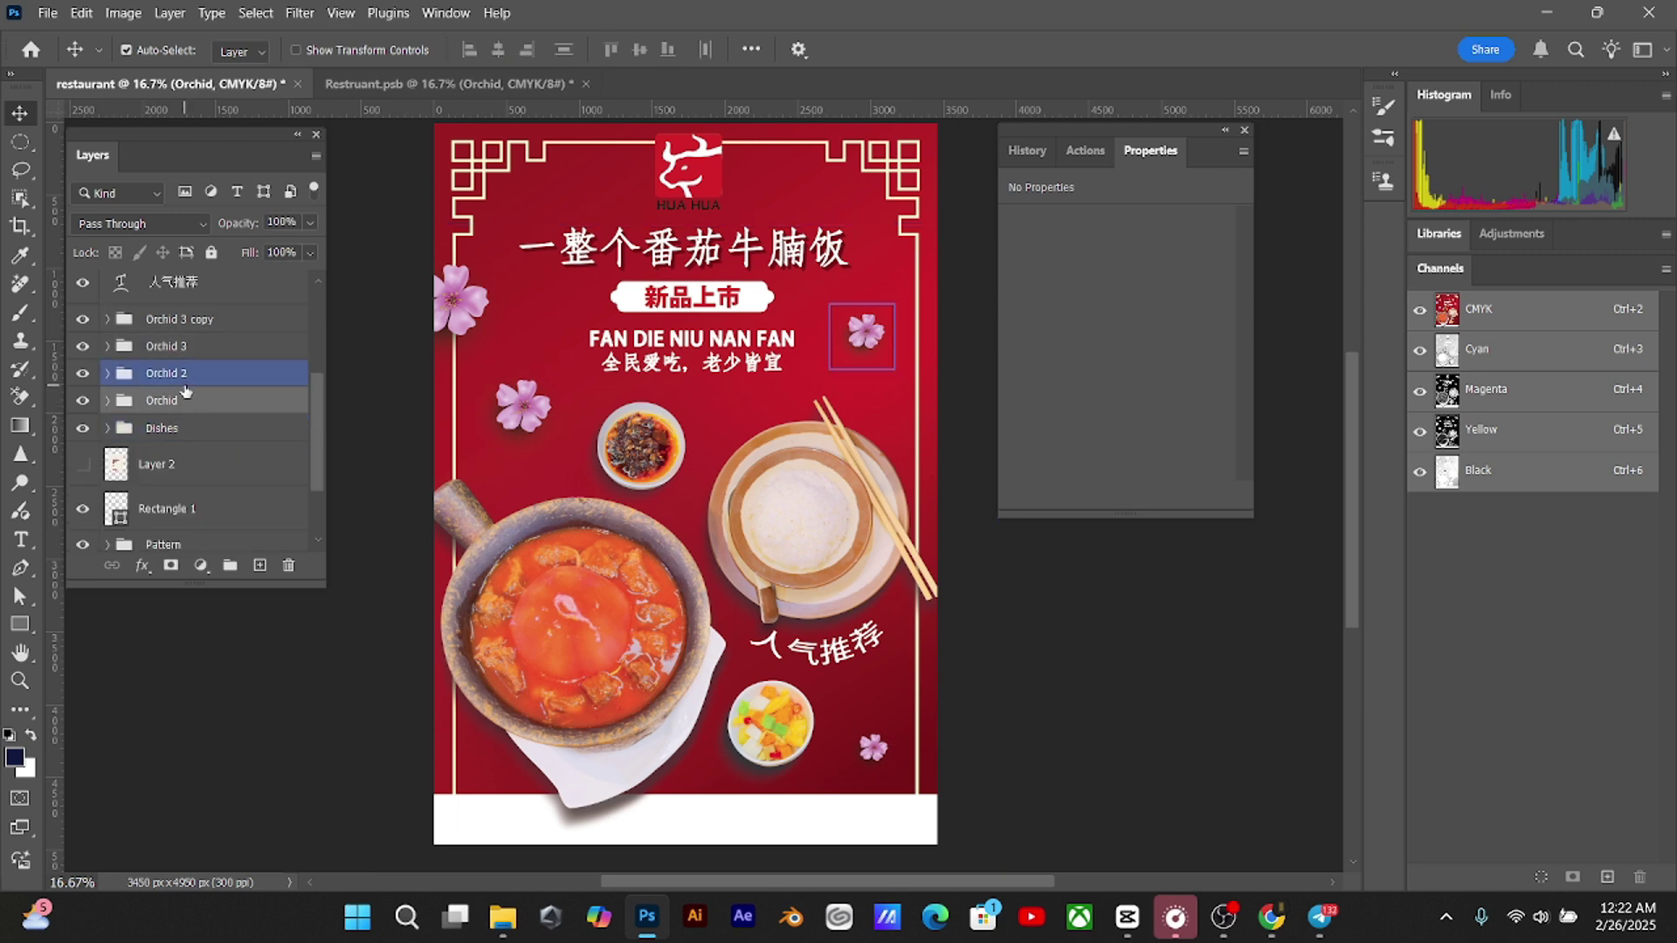
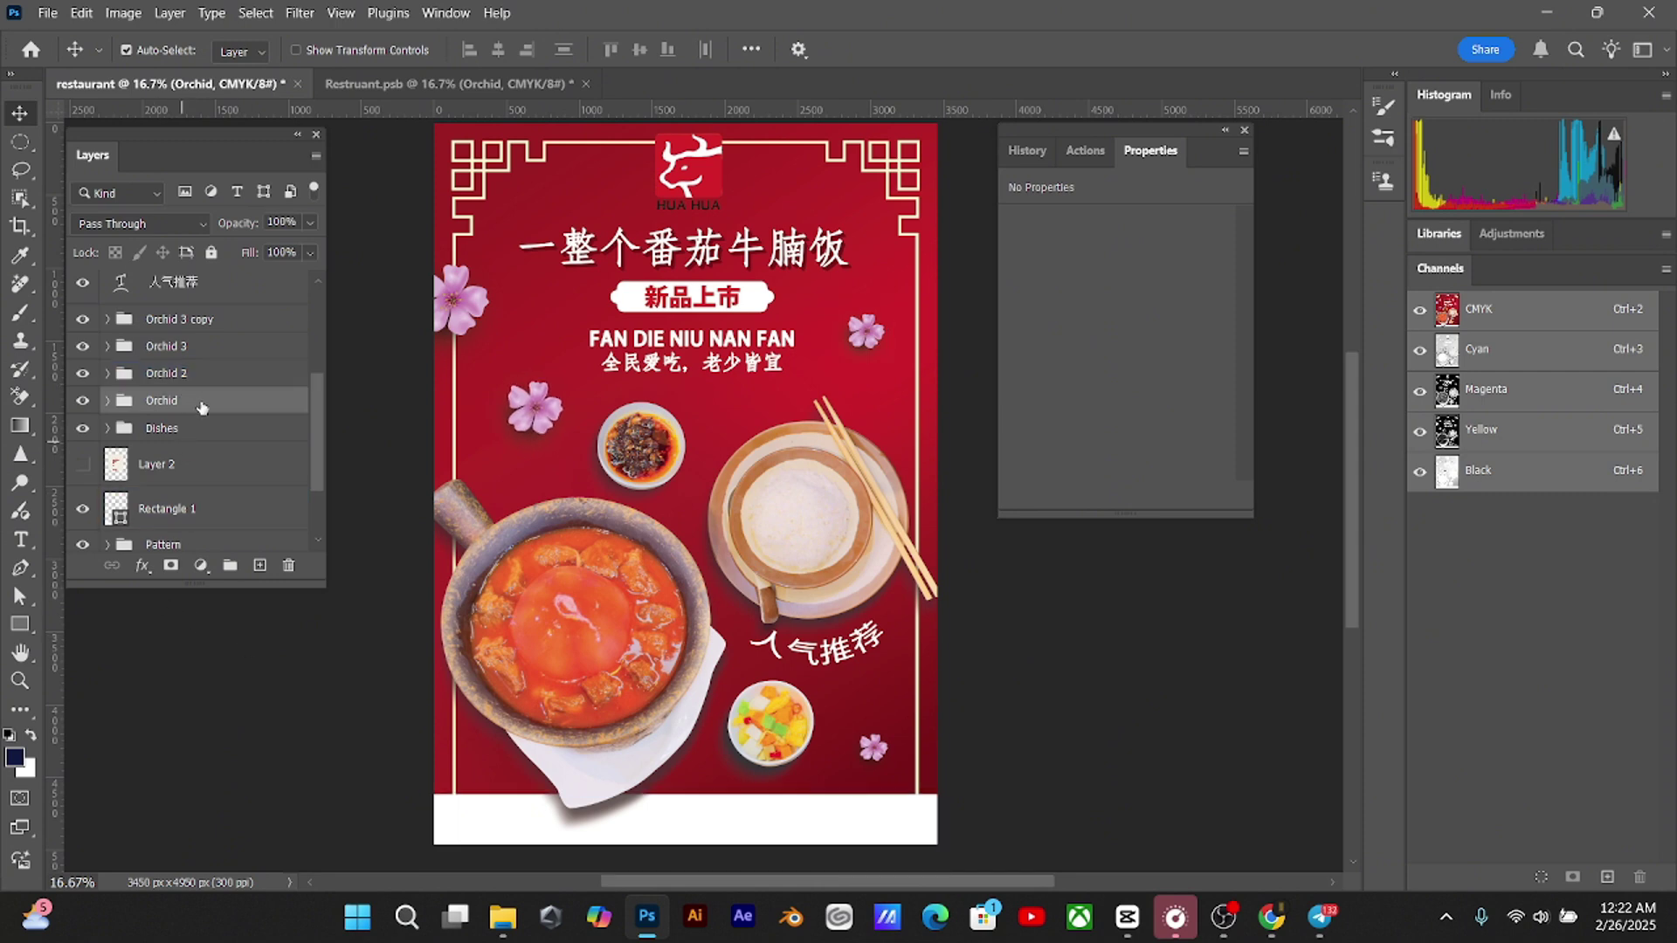
Collapse and select the Main dish group, and fine-tune its position slightly up and to the right
click(507, 546)
click(108, 401)
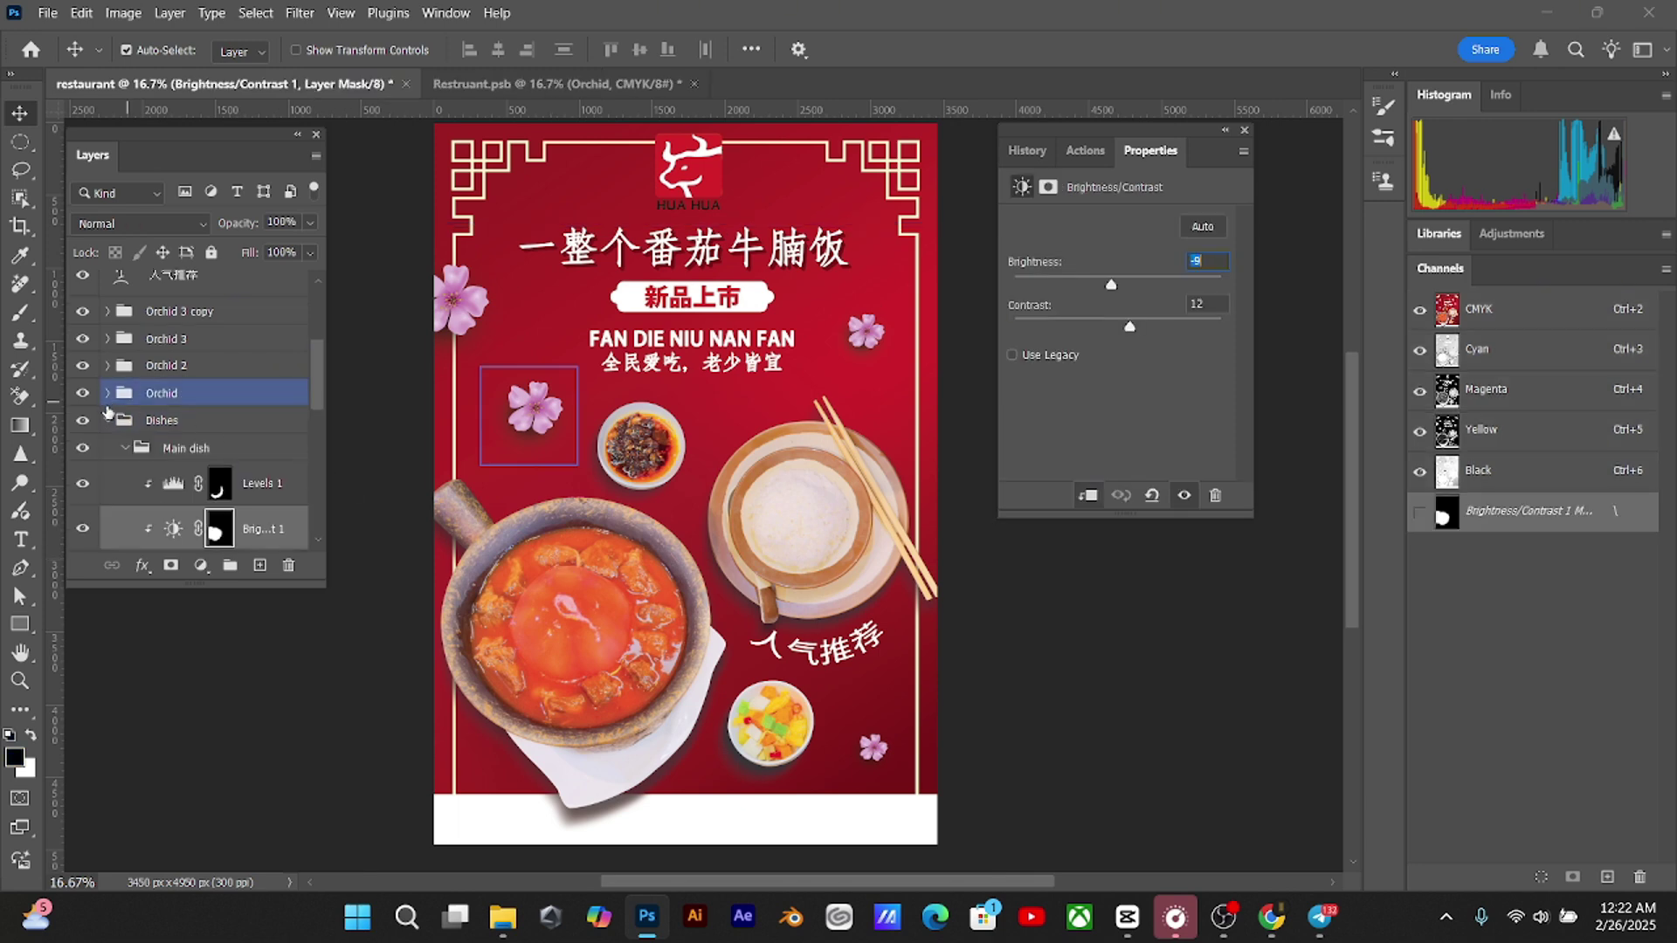
click(124, 448)
click(141, 417)
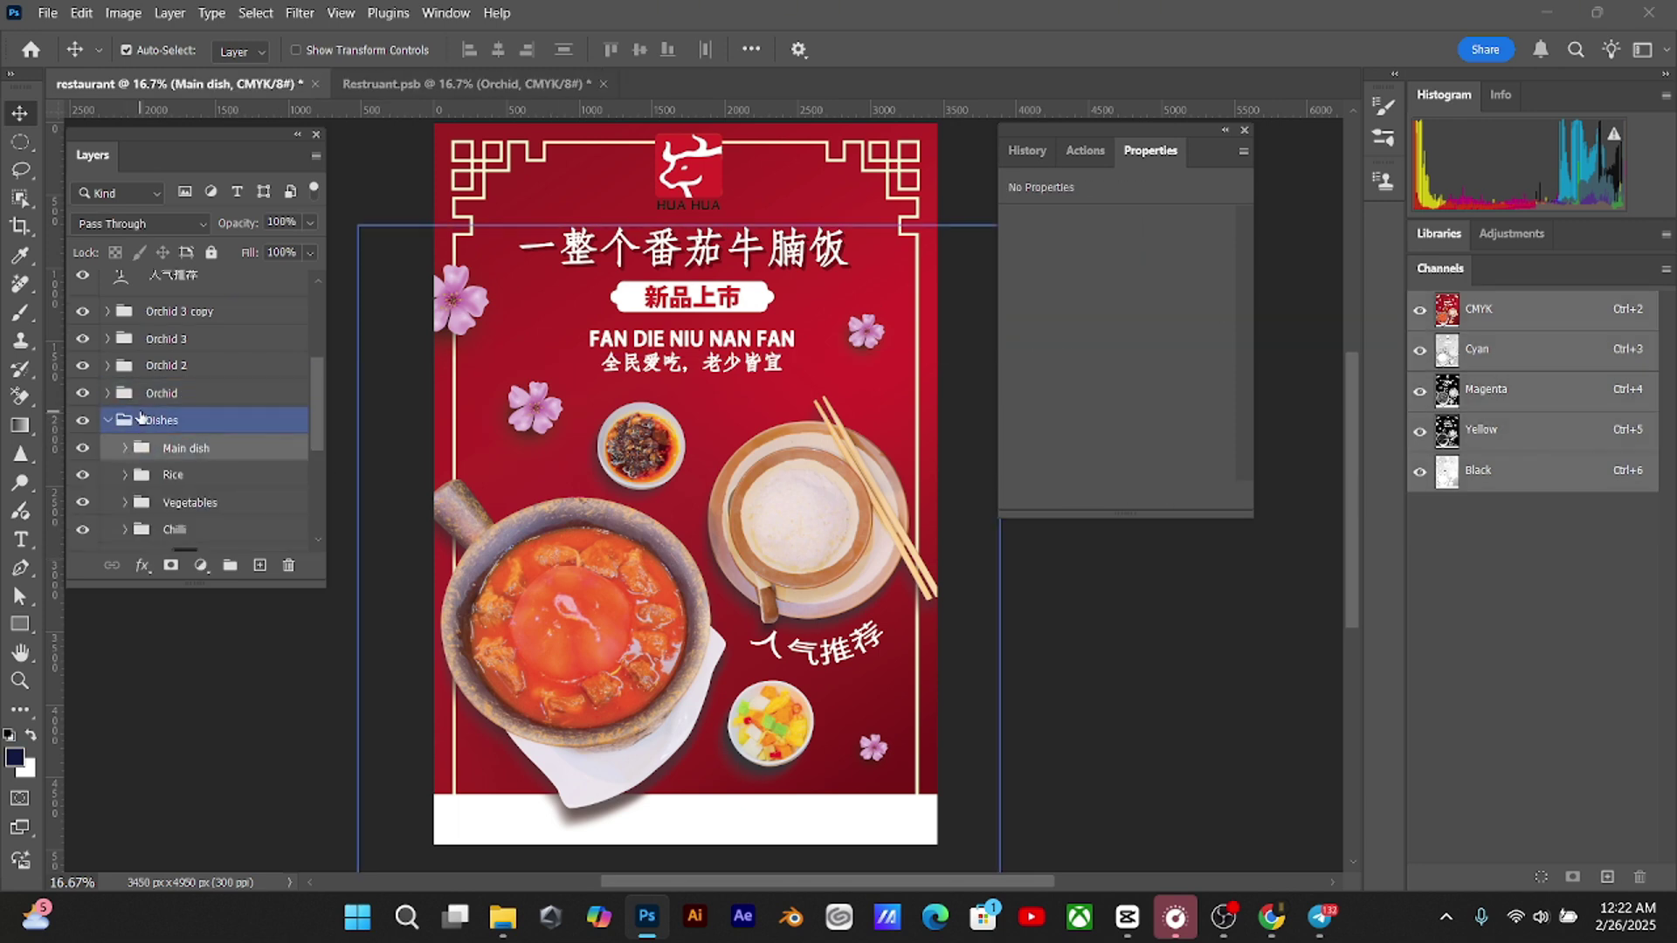
key(shift+Right)
key(shift+Right)
key(shift+Right)
key(shift+Right)
key(shift+Up)
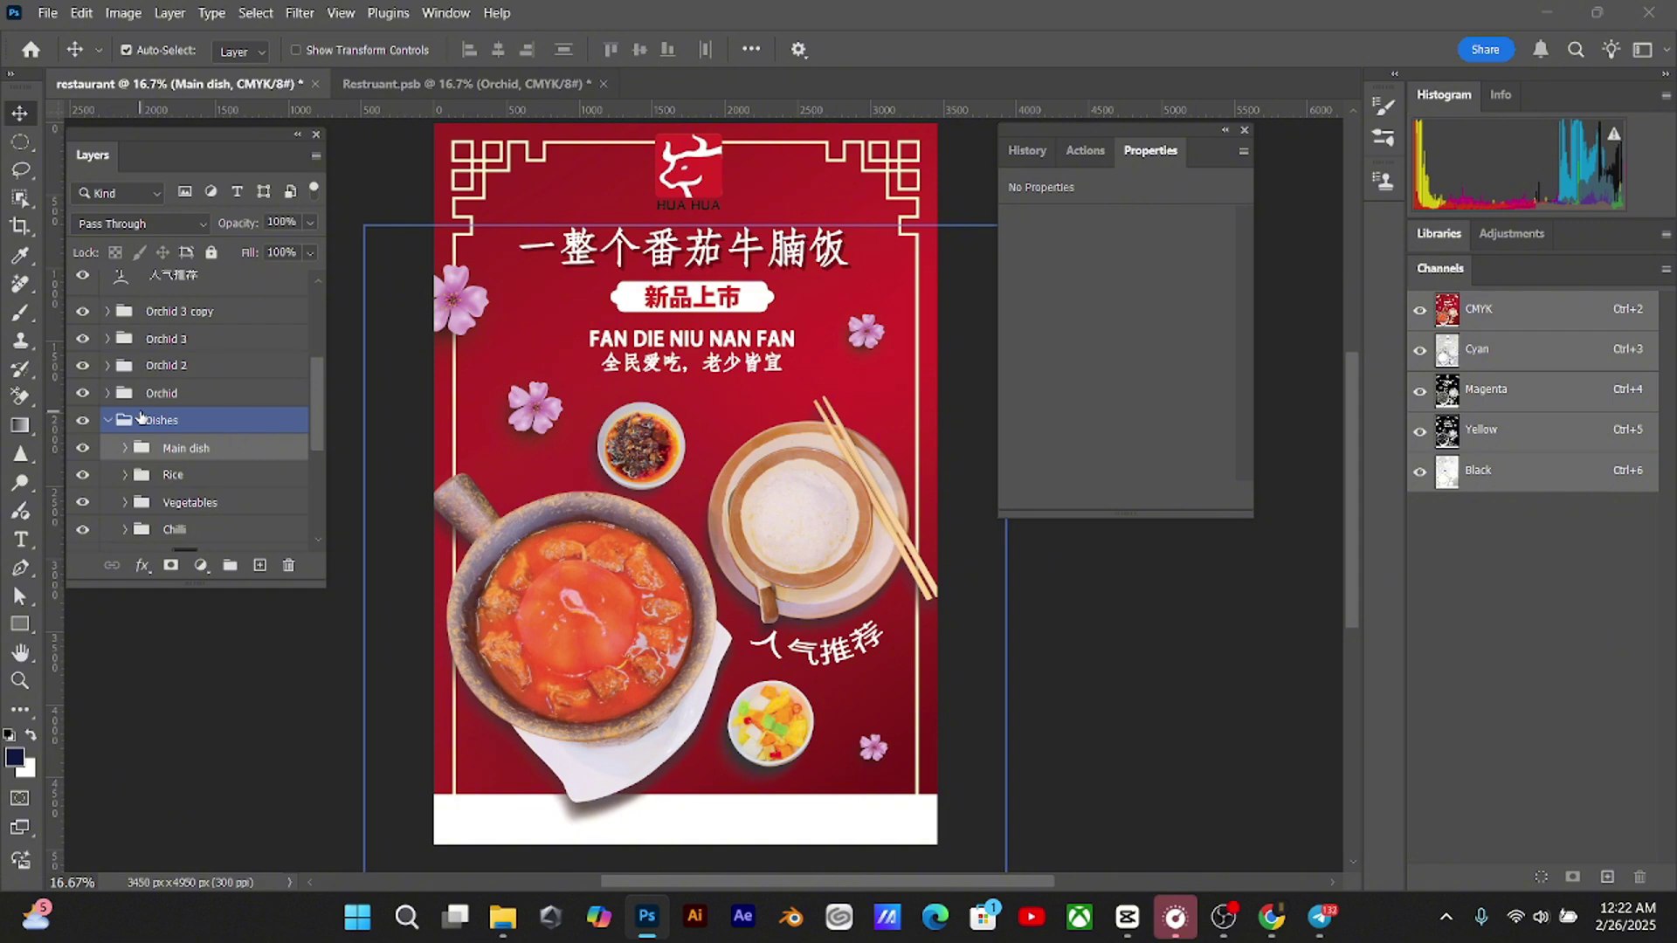
key(shift+Left)
key(shift+Left)
key(shift+Left)
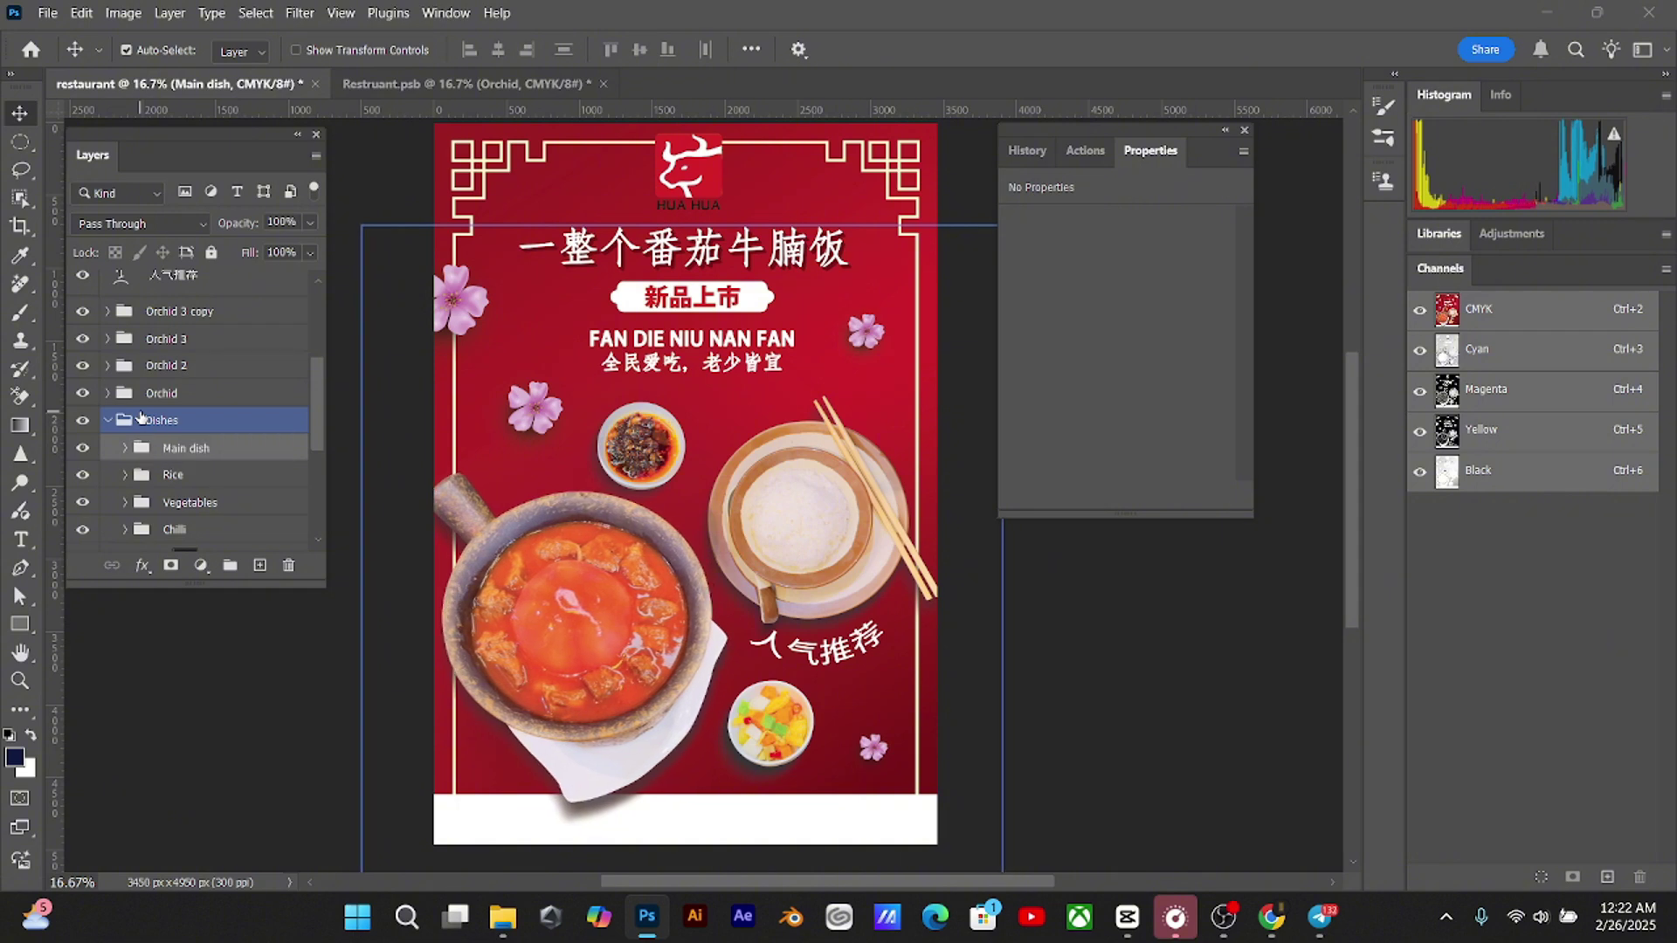
Nudge the Main dish group slightly left, and shift the Chilli group a little up and to the right
key(shift+Left)
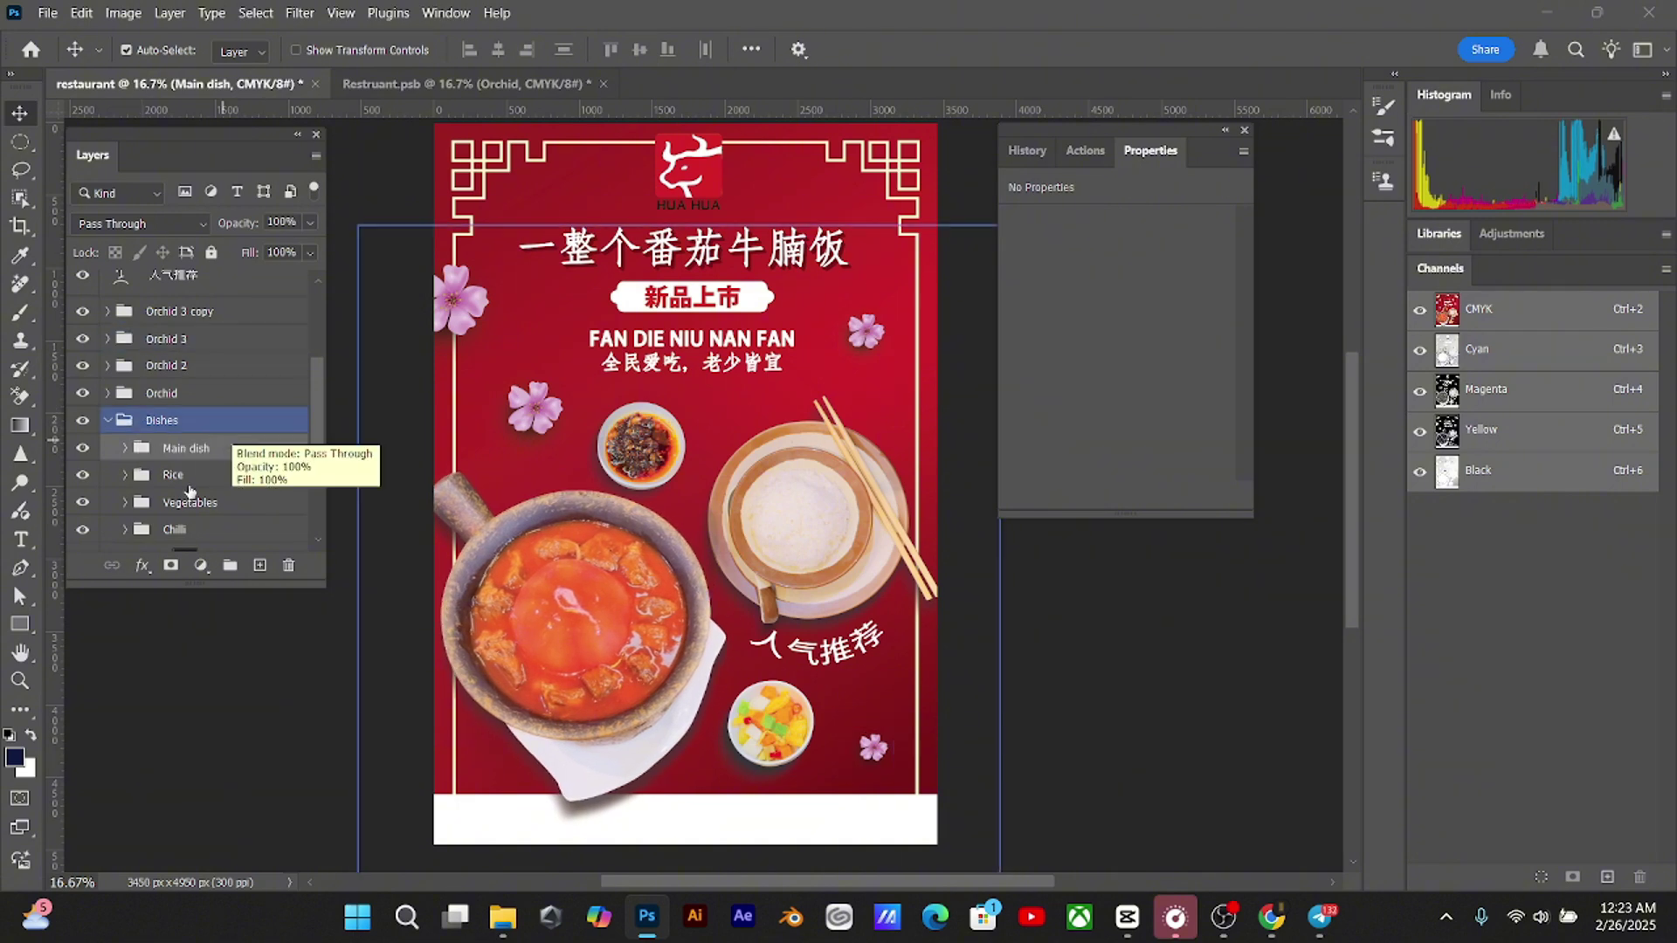
click(178, 531)
key(shift+Right)
key(shift+Right)
key(shift+Right)
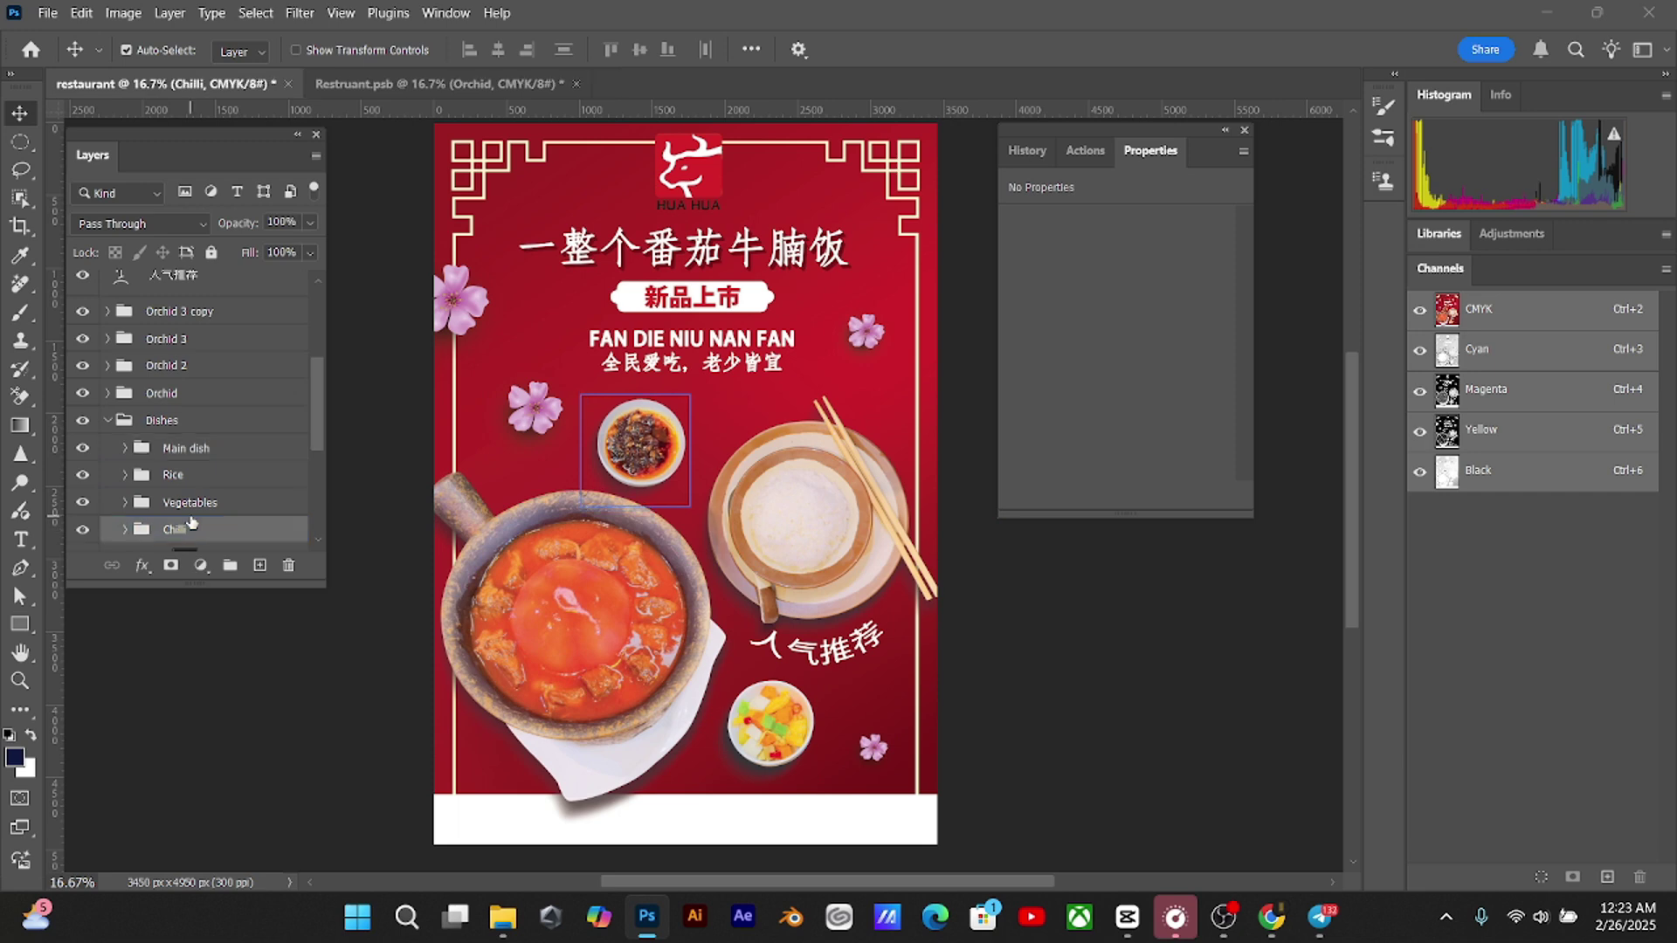
key(shift+Up)
key(shift+Up)
key(shift+Right)
key(shift+Up)
key(shift+Left)
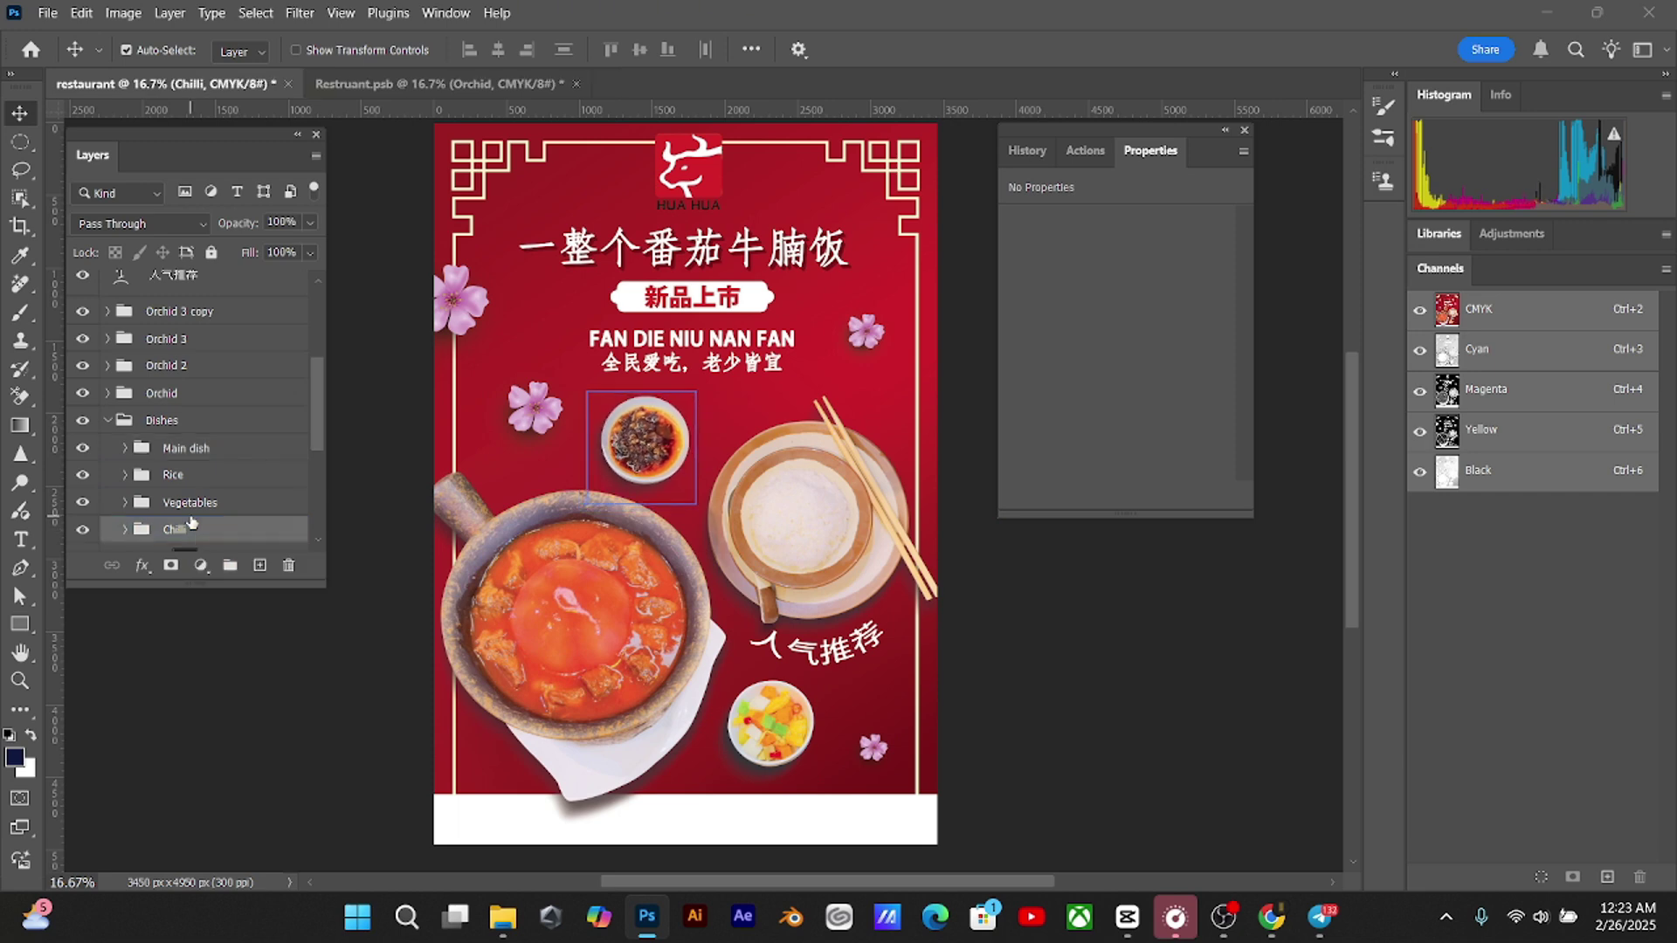
key(shift+Down)
key(shift+Right)
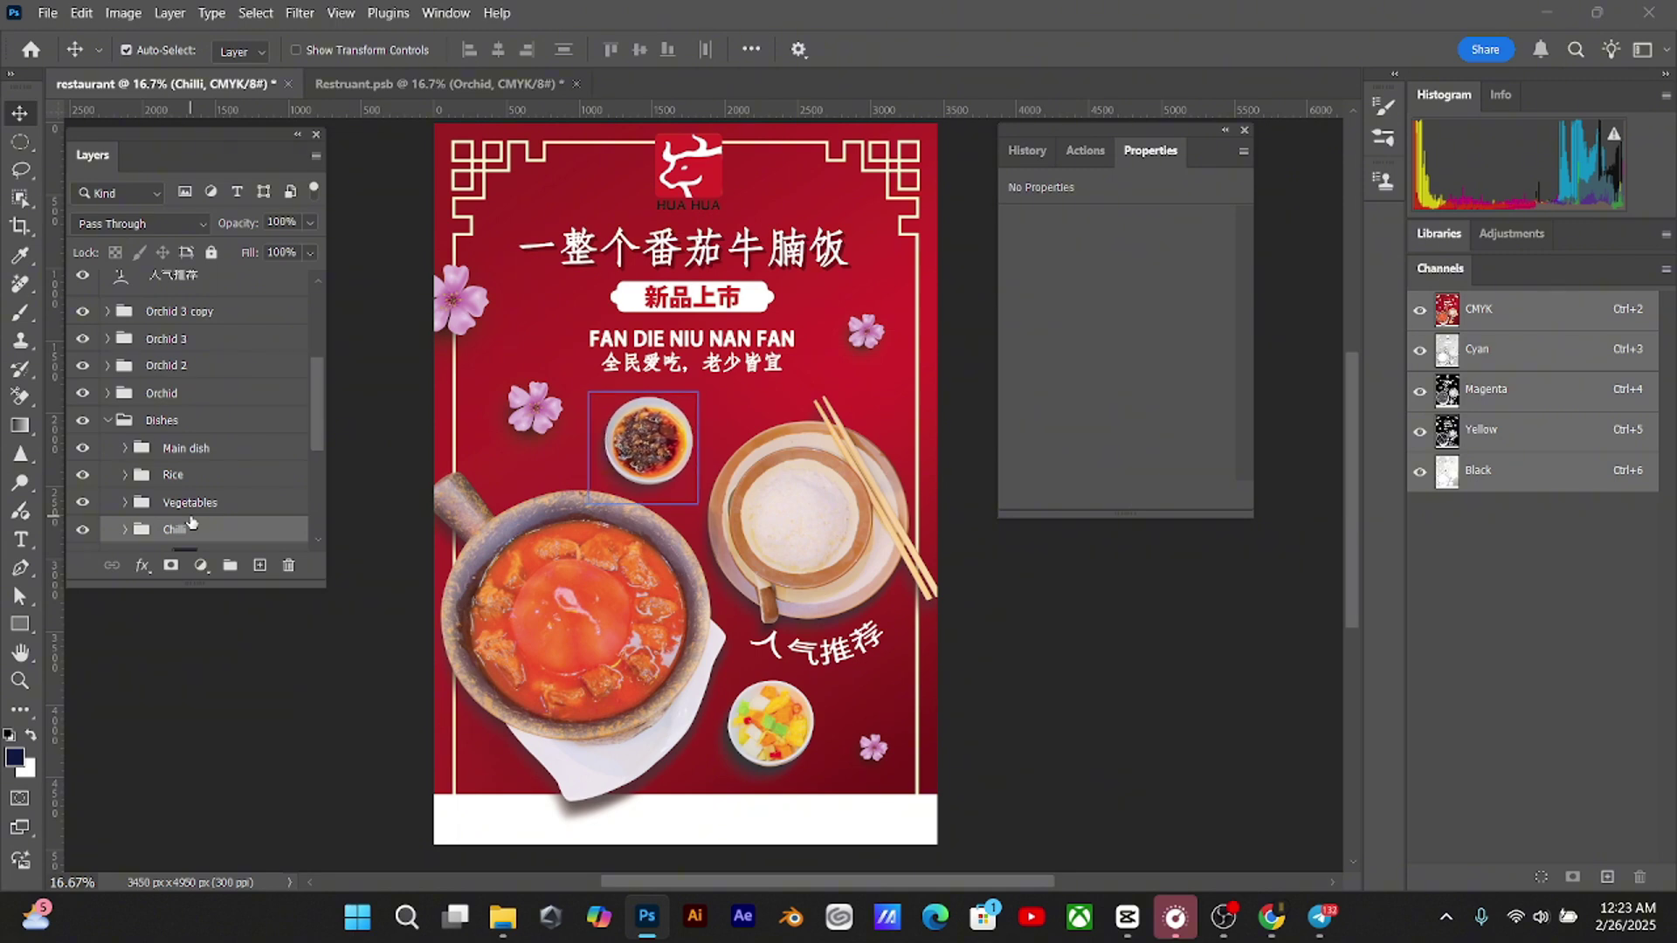
Bring the Price group from Restruant.psb into the poster's lower-left corner, order it directly above the Dishes group and collapse Dishes
key(ctrl+minus)
drag(736, 663, 733, 635)
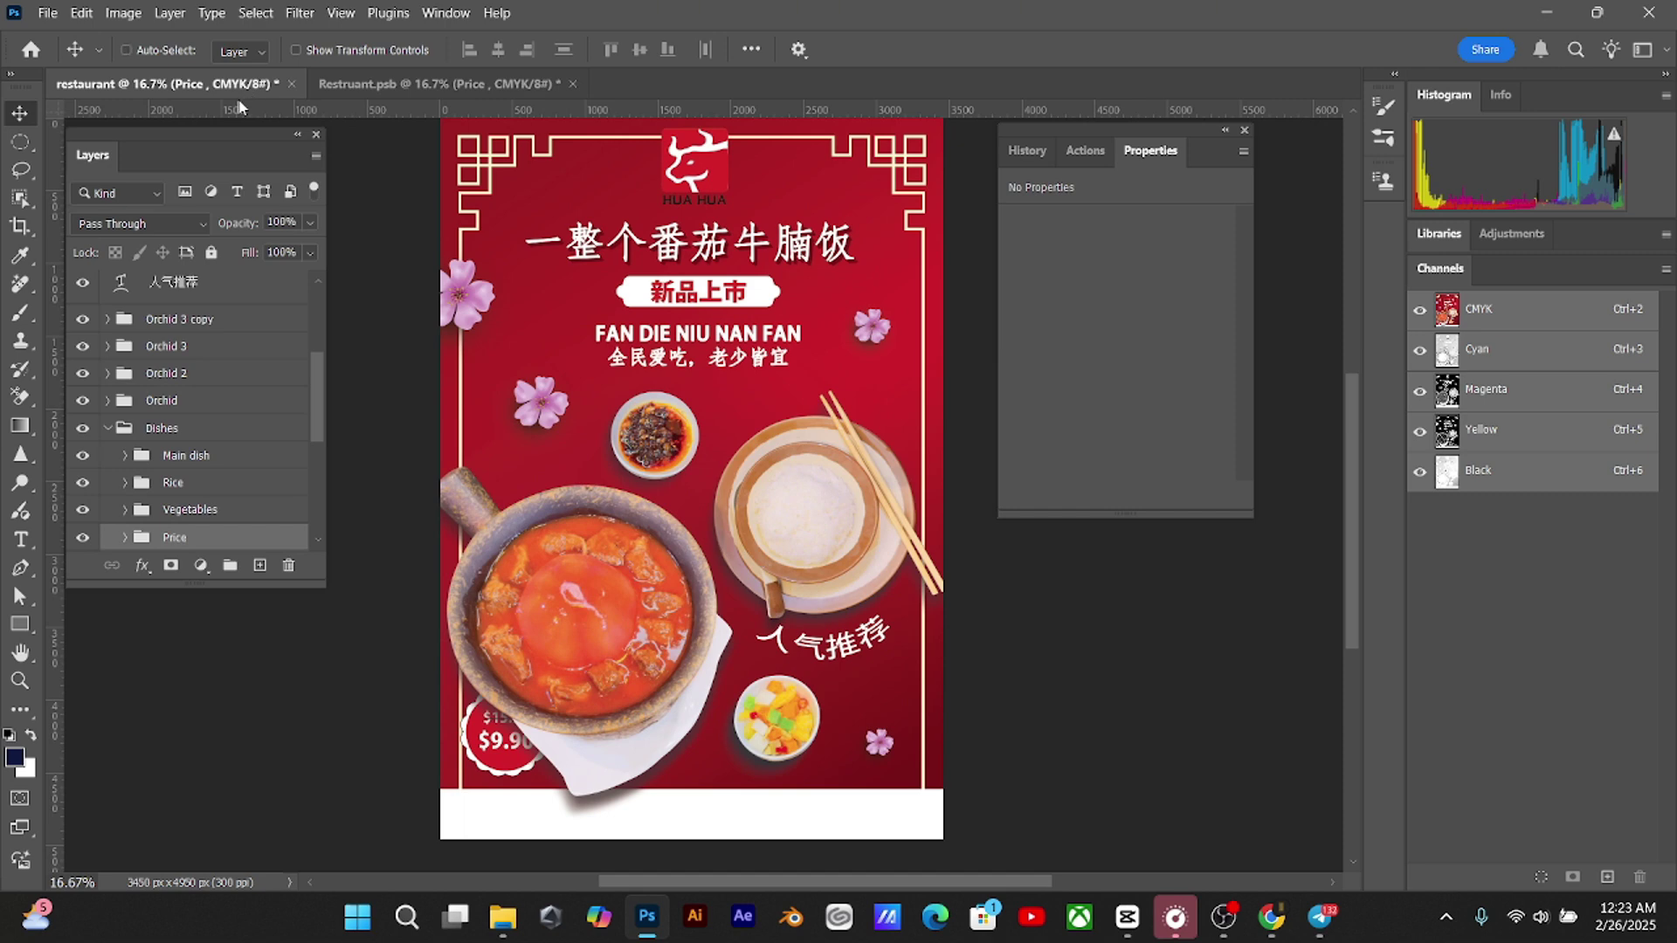
key(ctrl+bracketright)
key(ctrl+bracketright)
key(ctrl+bracketright)
key(ctrl+bracketright)
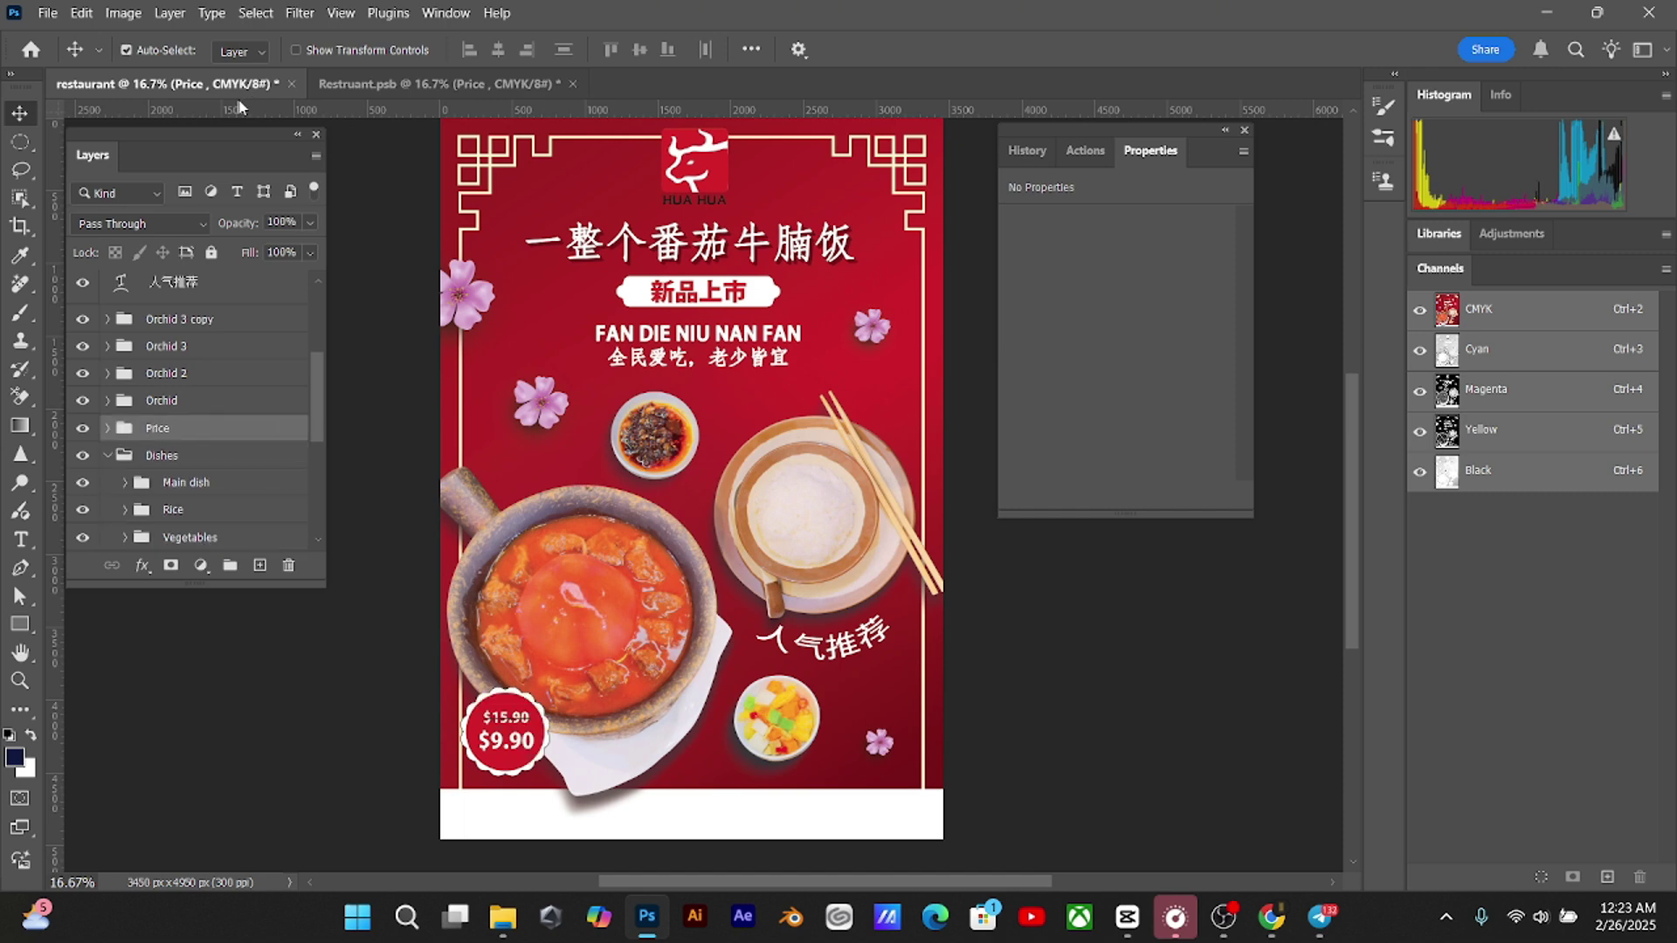
click(107, 455)
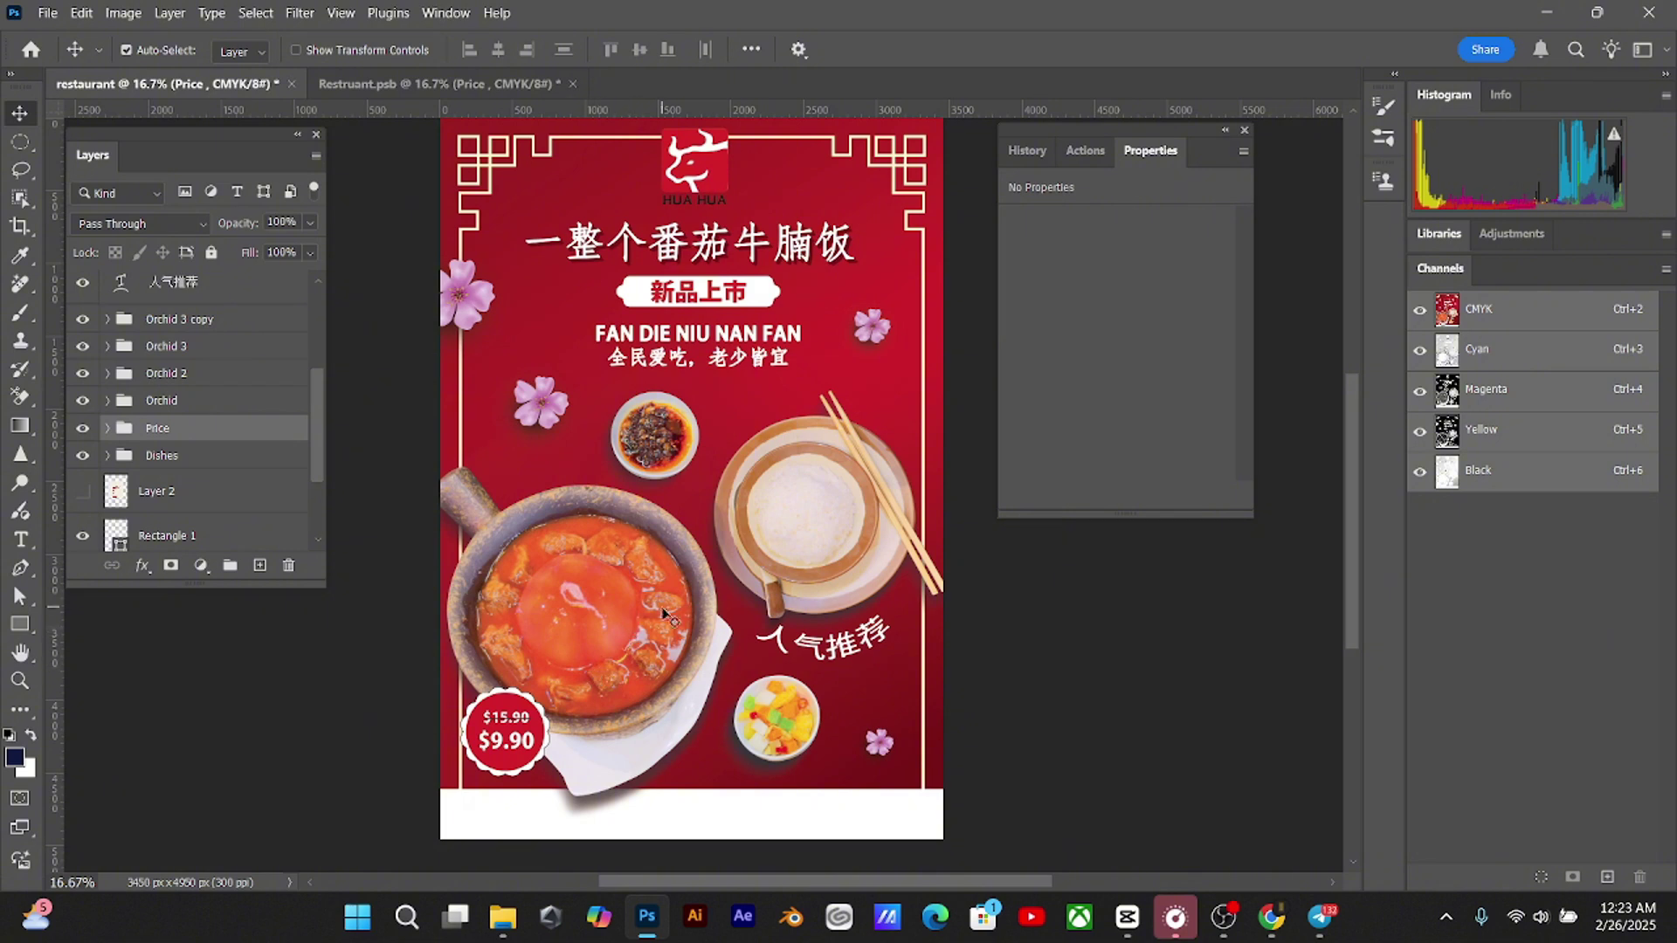
Select the whole Main dish group inside Dishes and fine-tune its position slightly to the right
scroll(647, 602, down, 2)
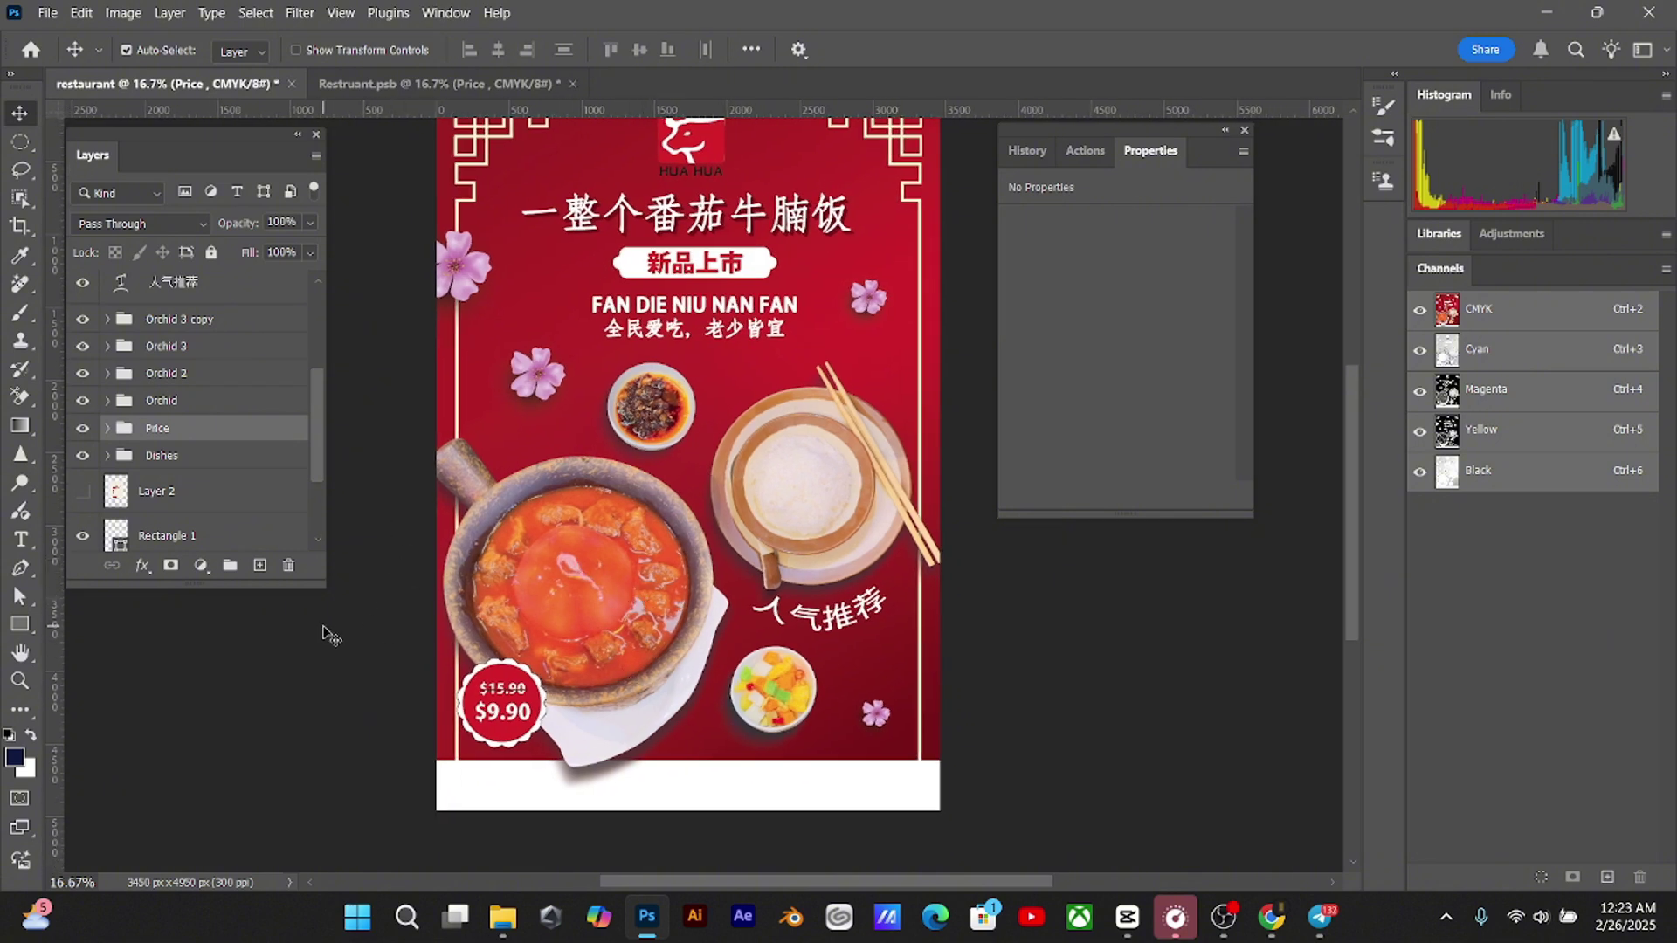
click(653, 609)
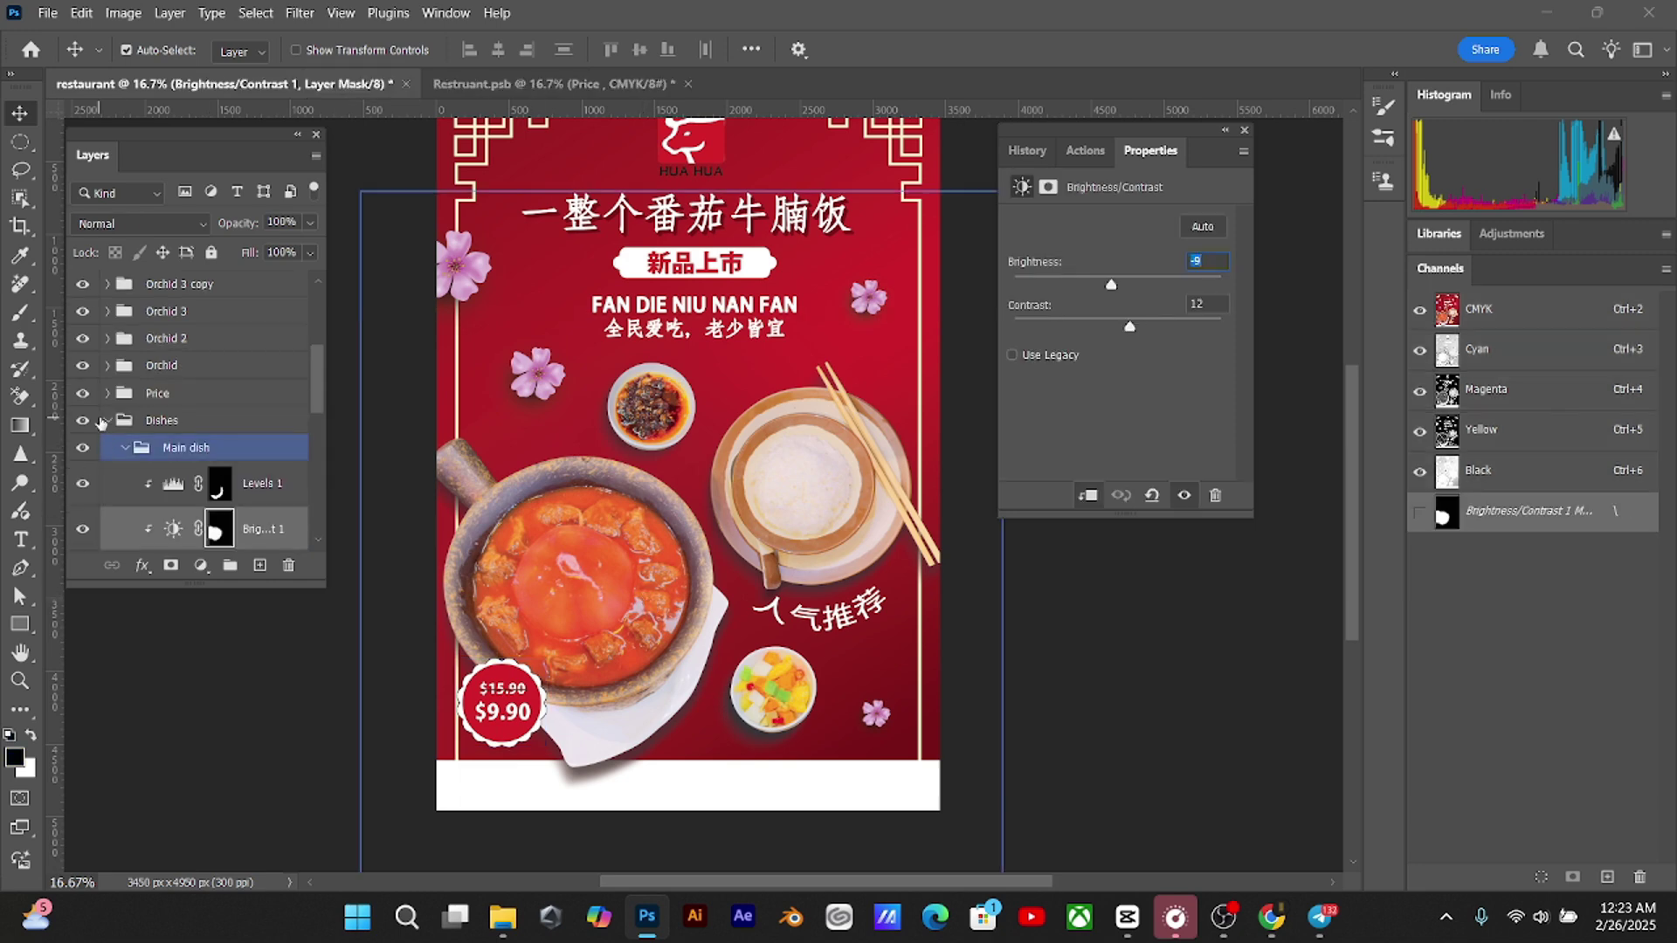
click(125, 448)
click(137, 423)
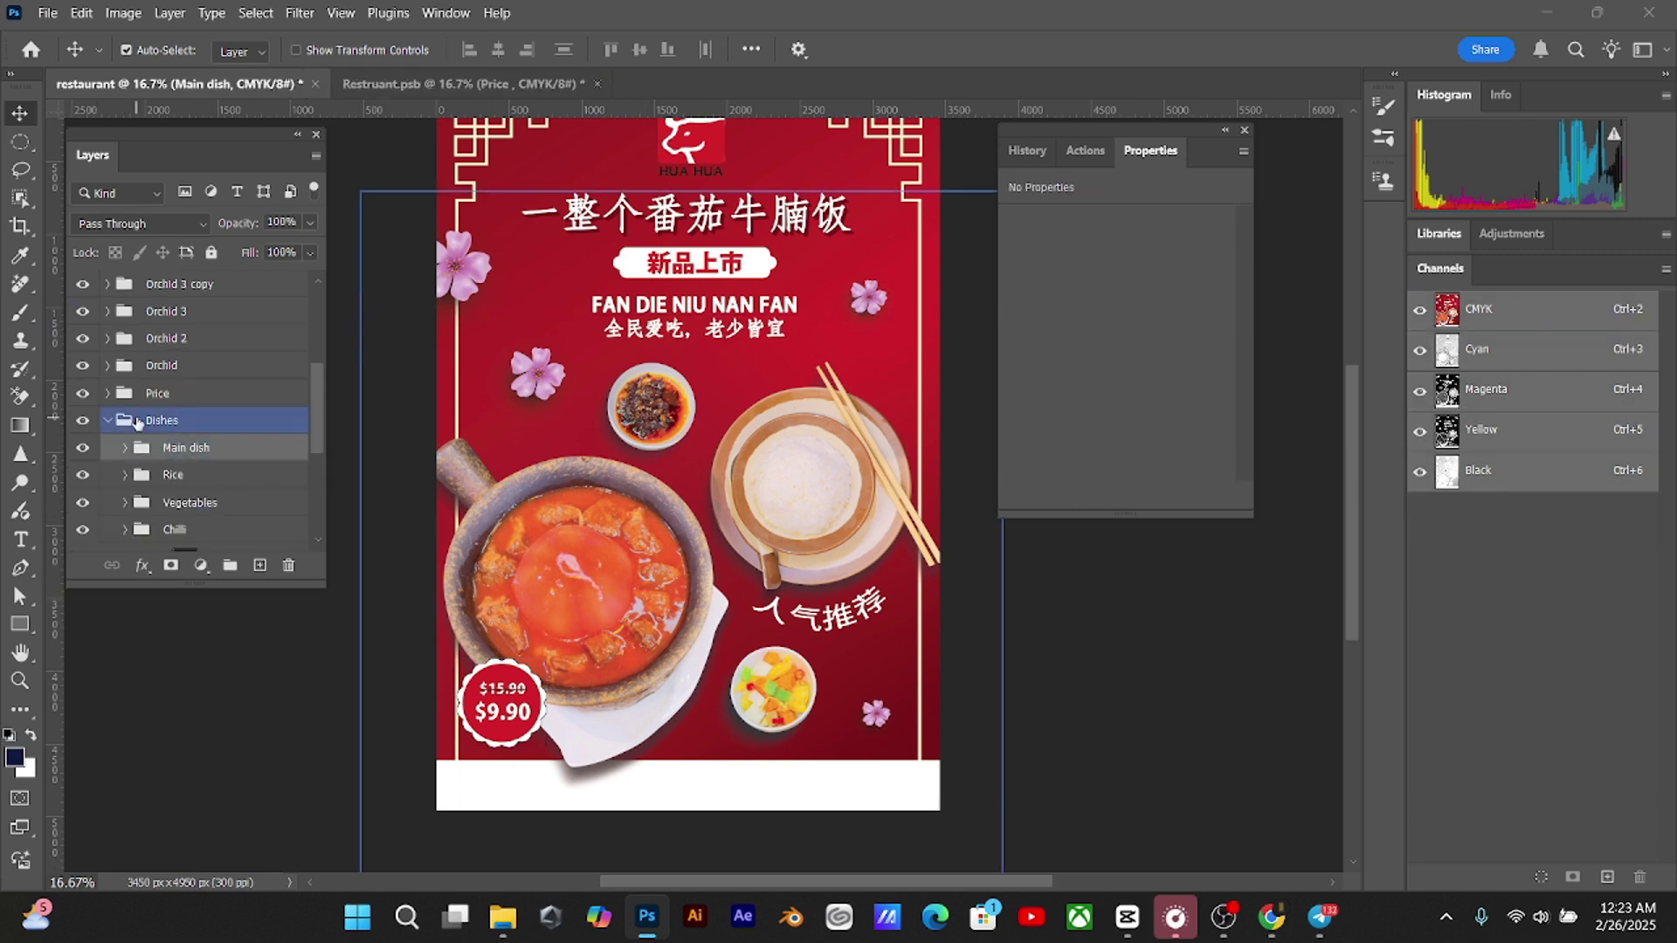
key(shift+Right)
key(shift+Right)
key(shift+Right)
key(shift+Right)
key(shift+Right)
key(shift+Right)
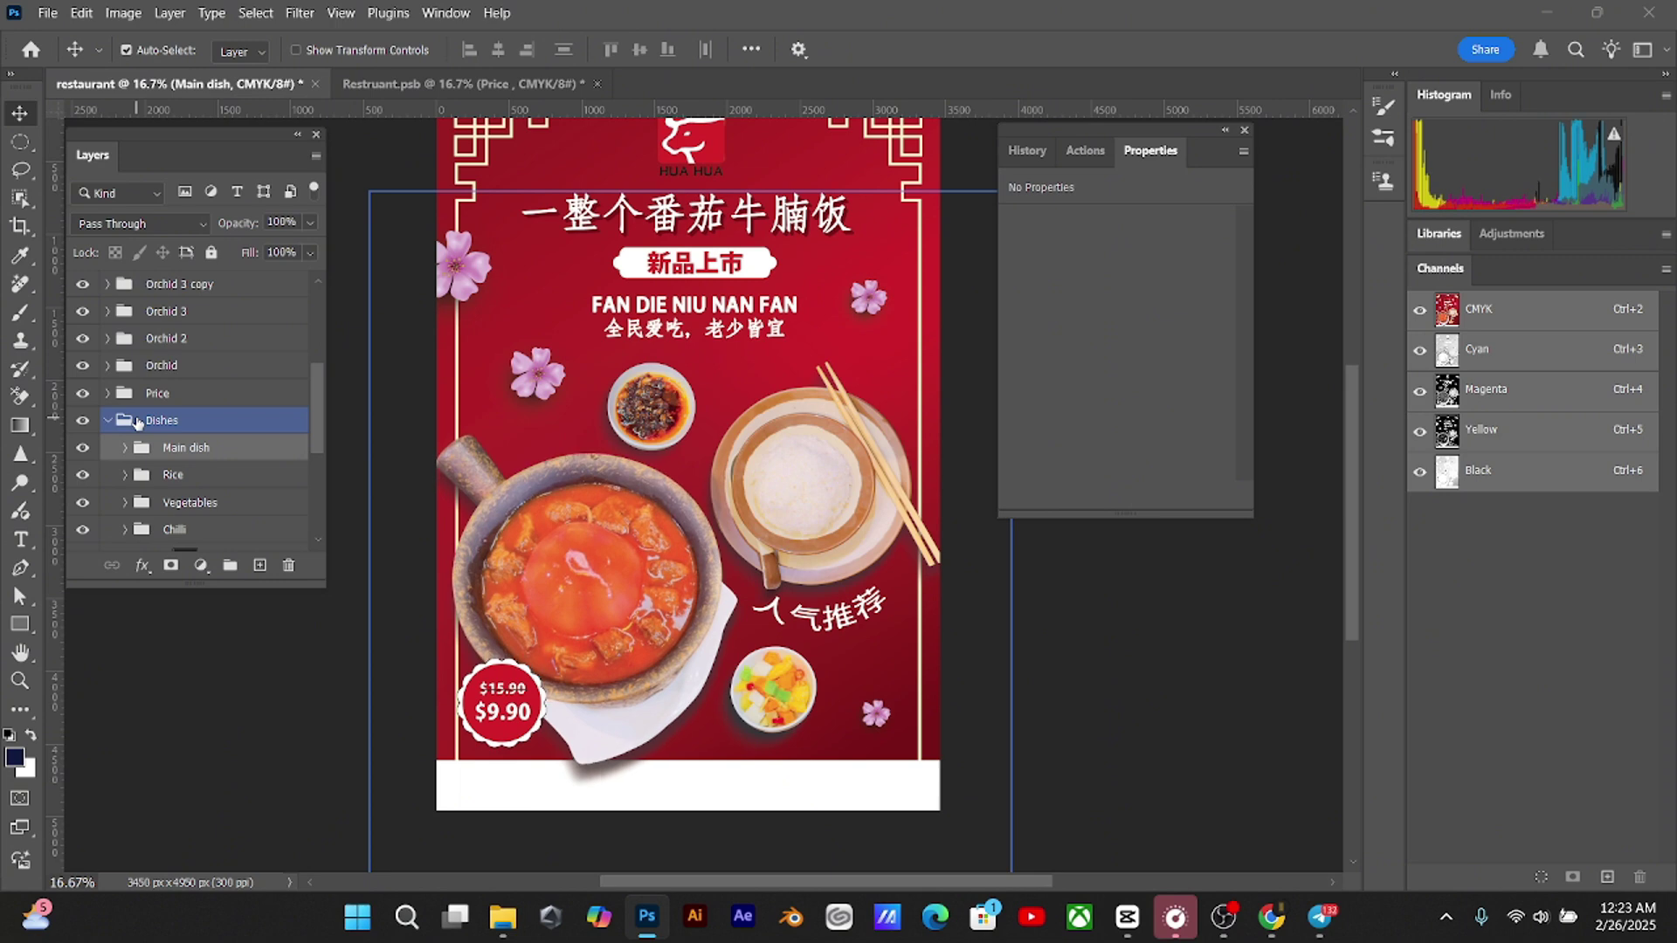
key(shift+Left)
key(shift+Left)
key(shift+Left)
key(shift+Left)
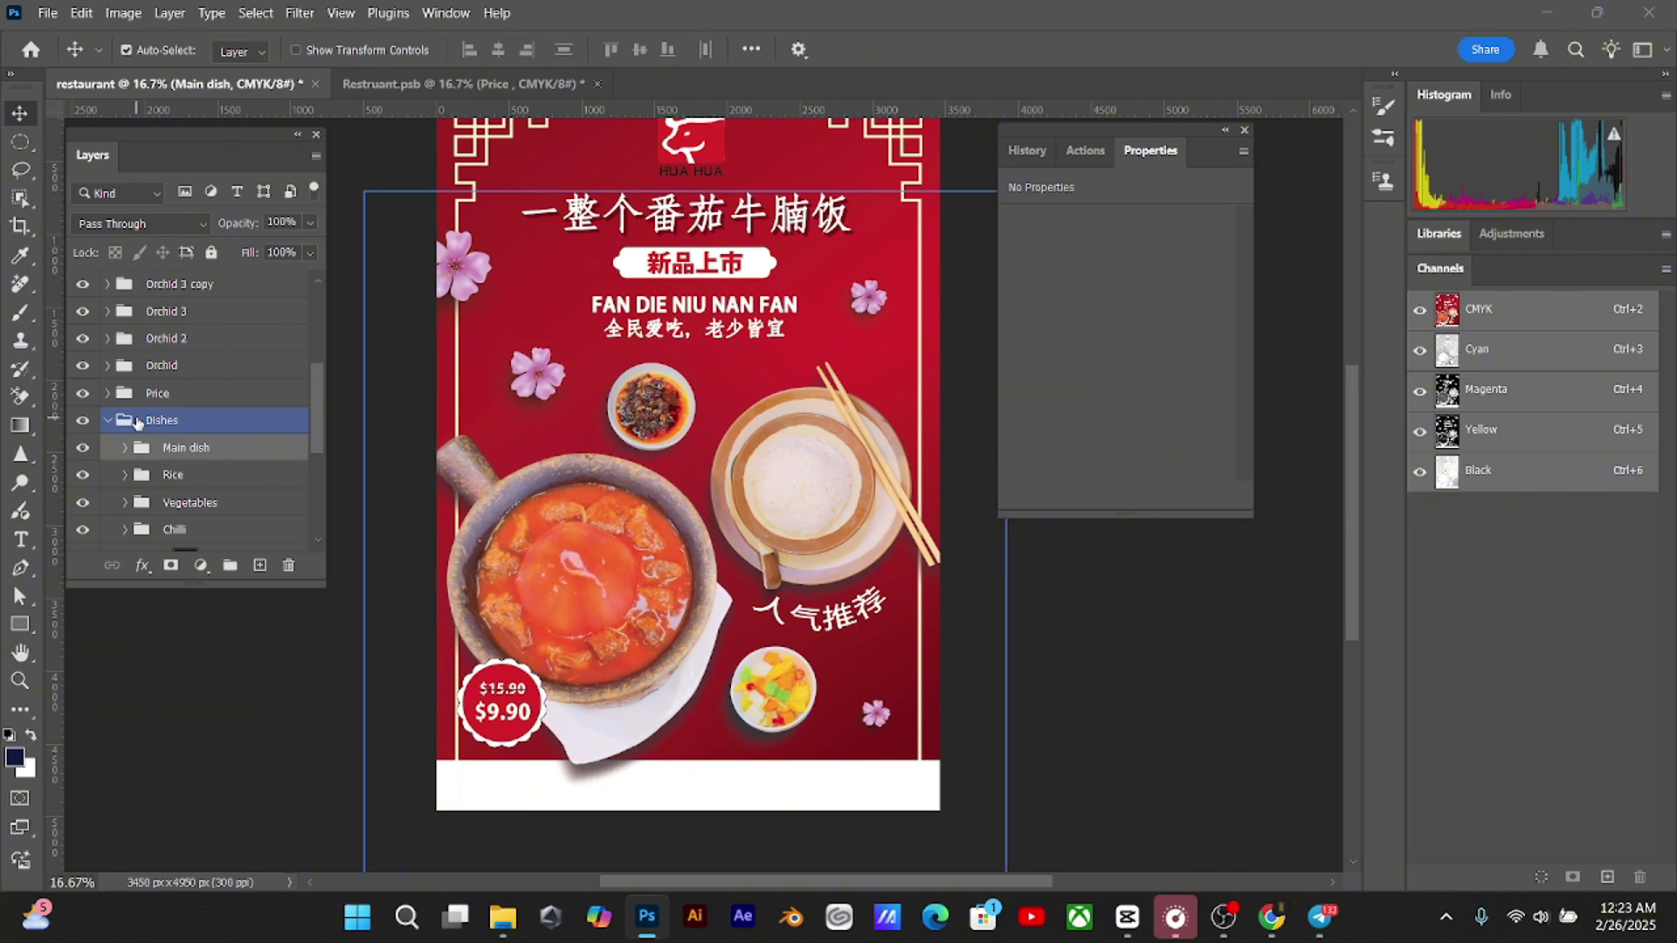
key(shift+Right)
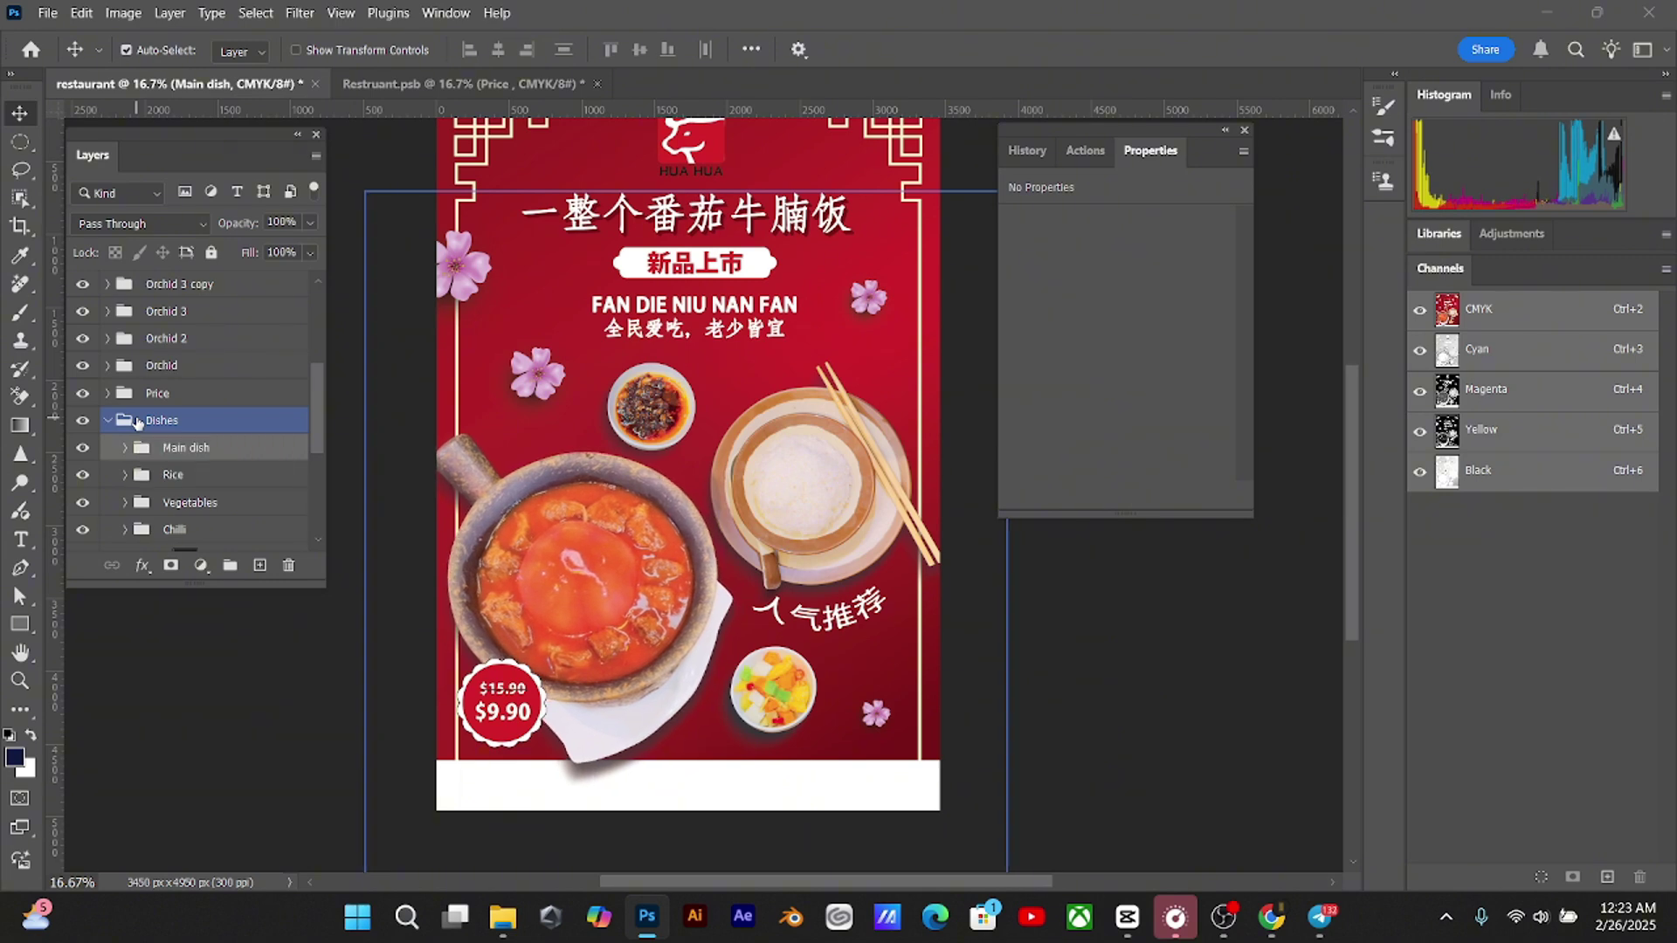
key(shift+Left)
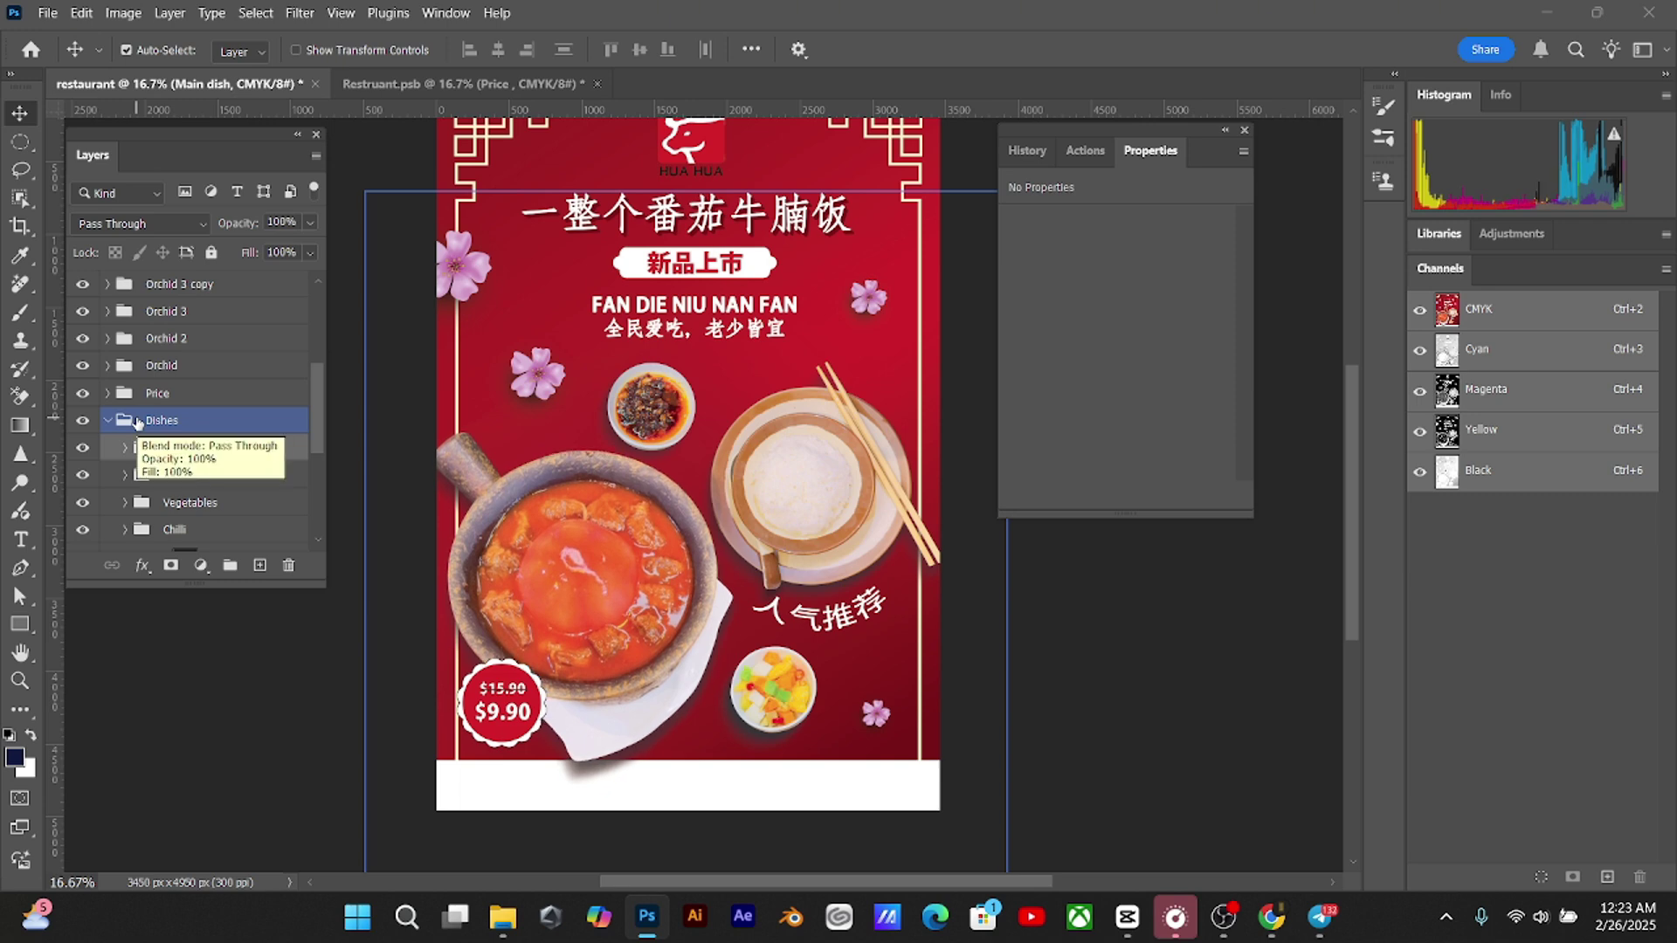
Select the Chilli group and nudge the bowl to the right, towards the gap between the main dish and the rice
click(299, 392)
click(173, 528)
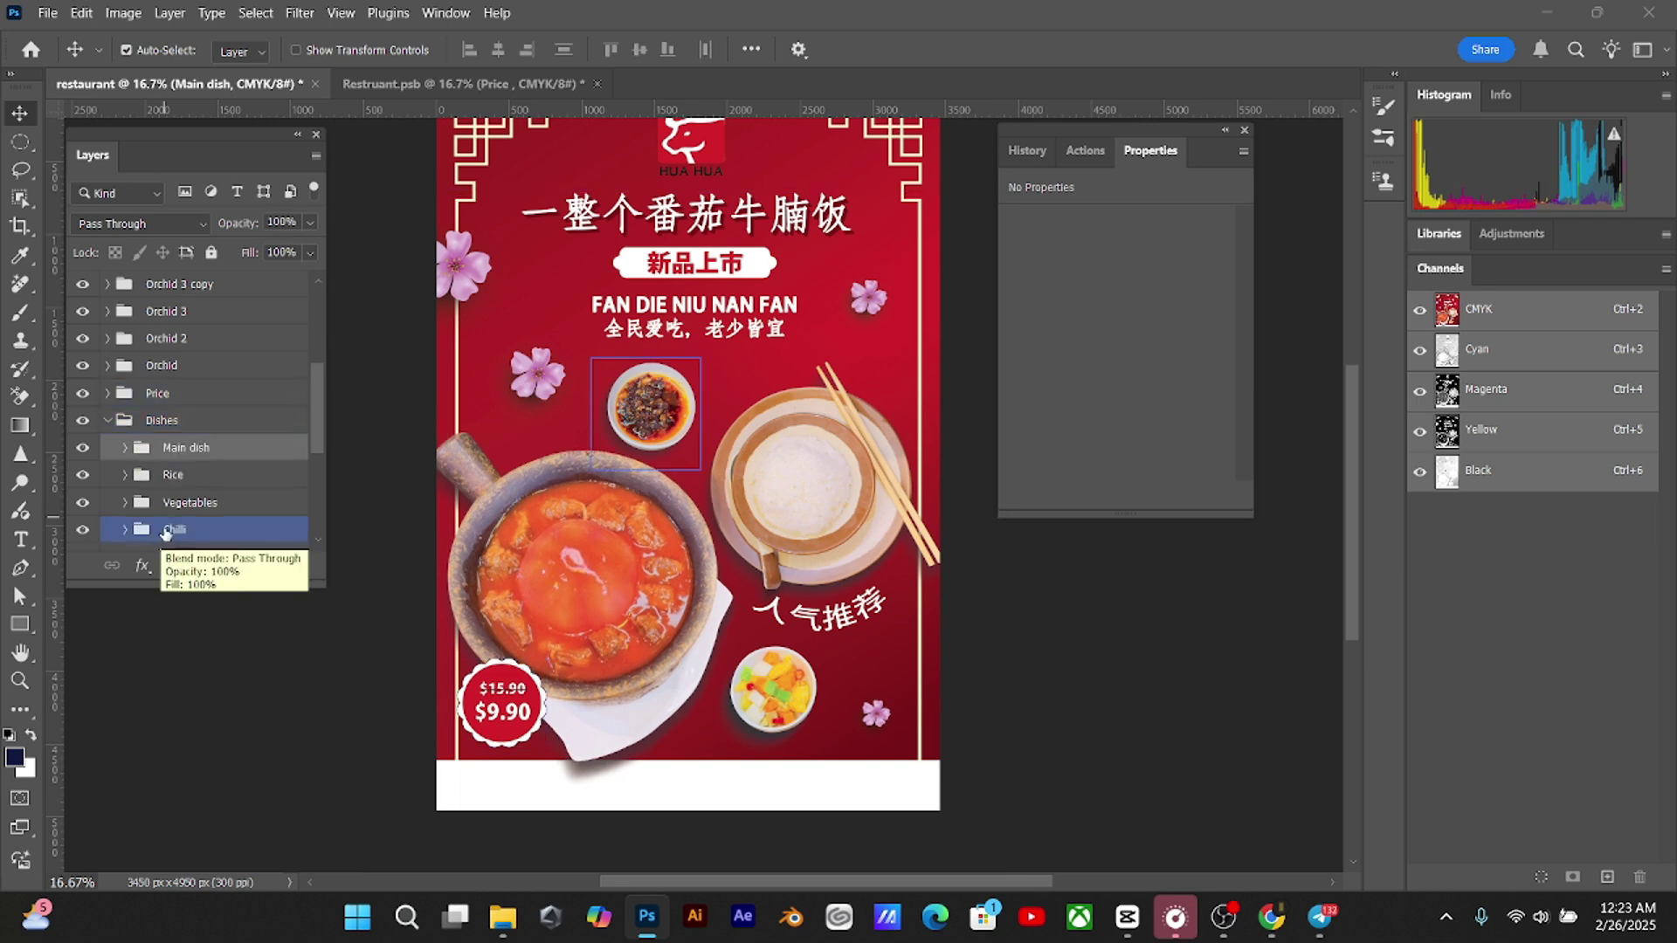
key(shift+Right)
key(shift+Right)
key(shift+Right)
key(shift+Right)
key(shift+Right)
key(shift+Right)
key(shift+Right)
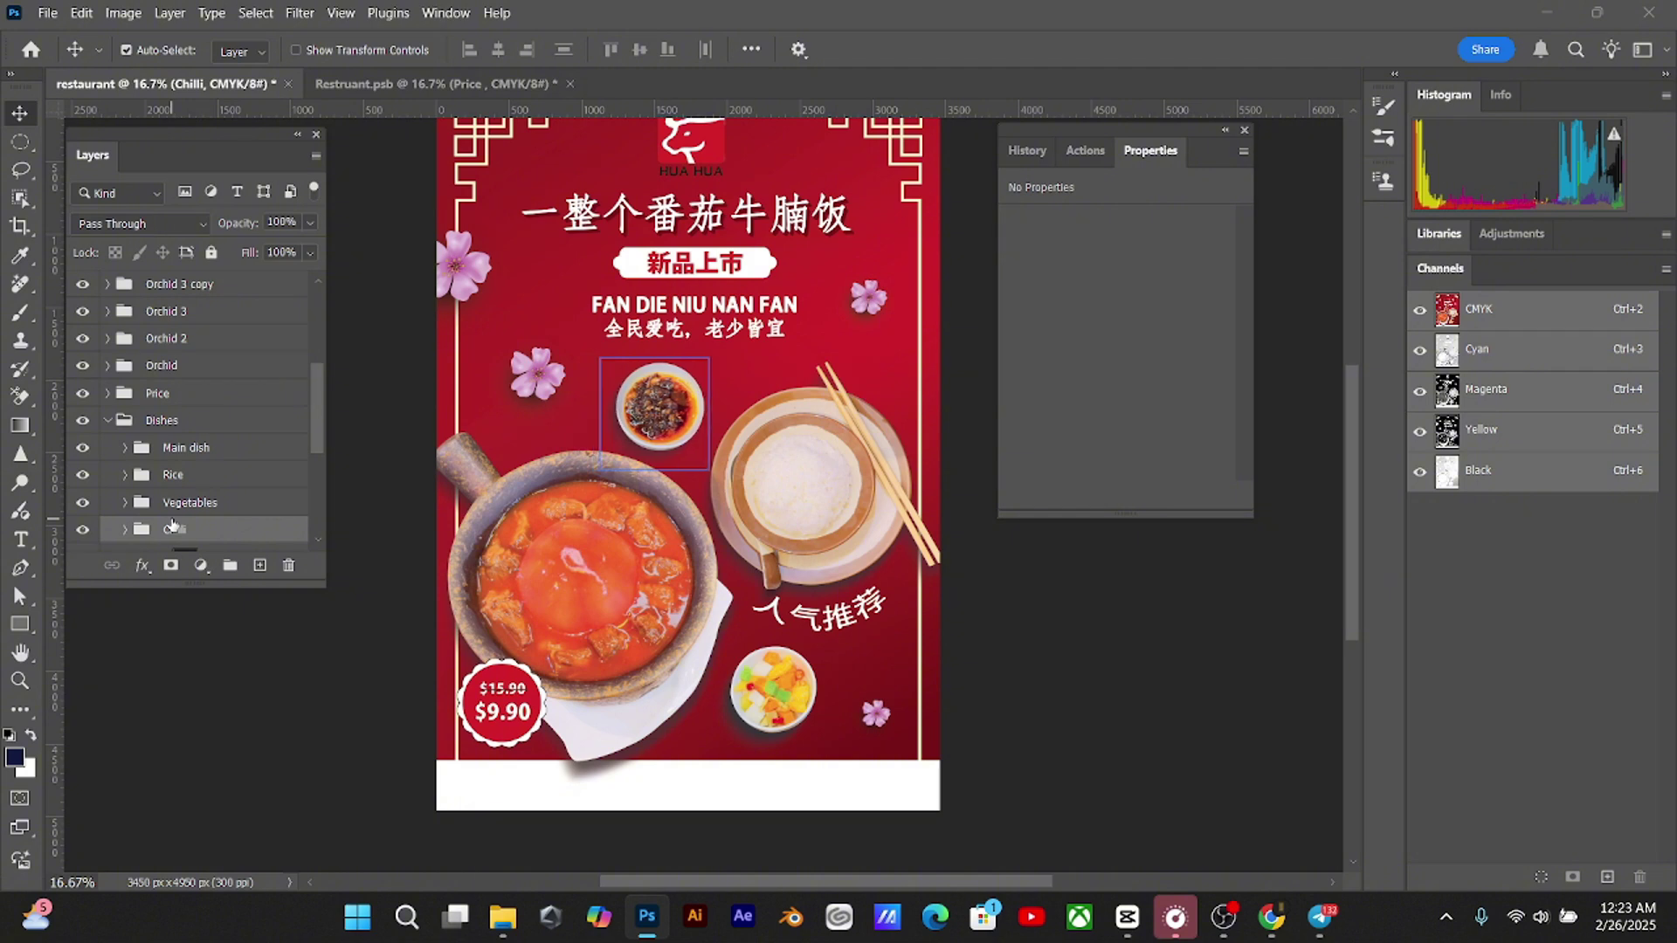
key(shift+Right)
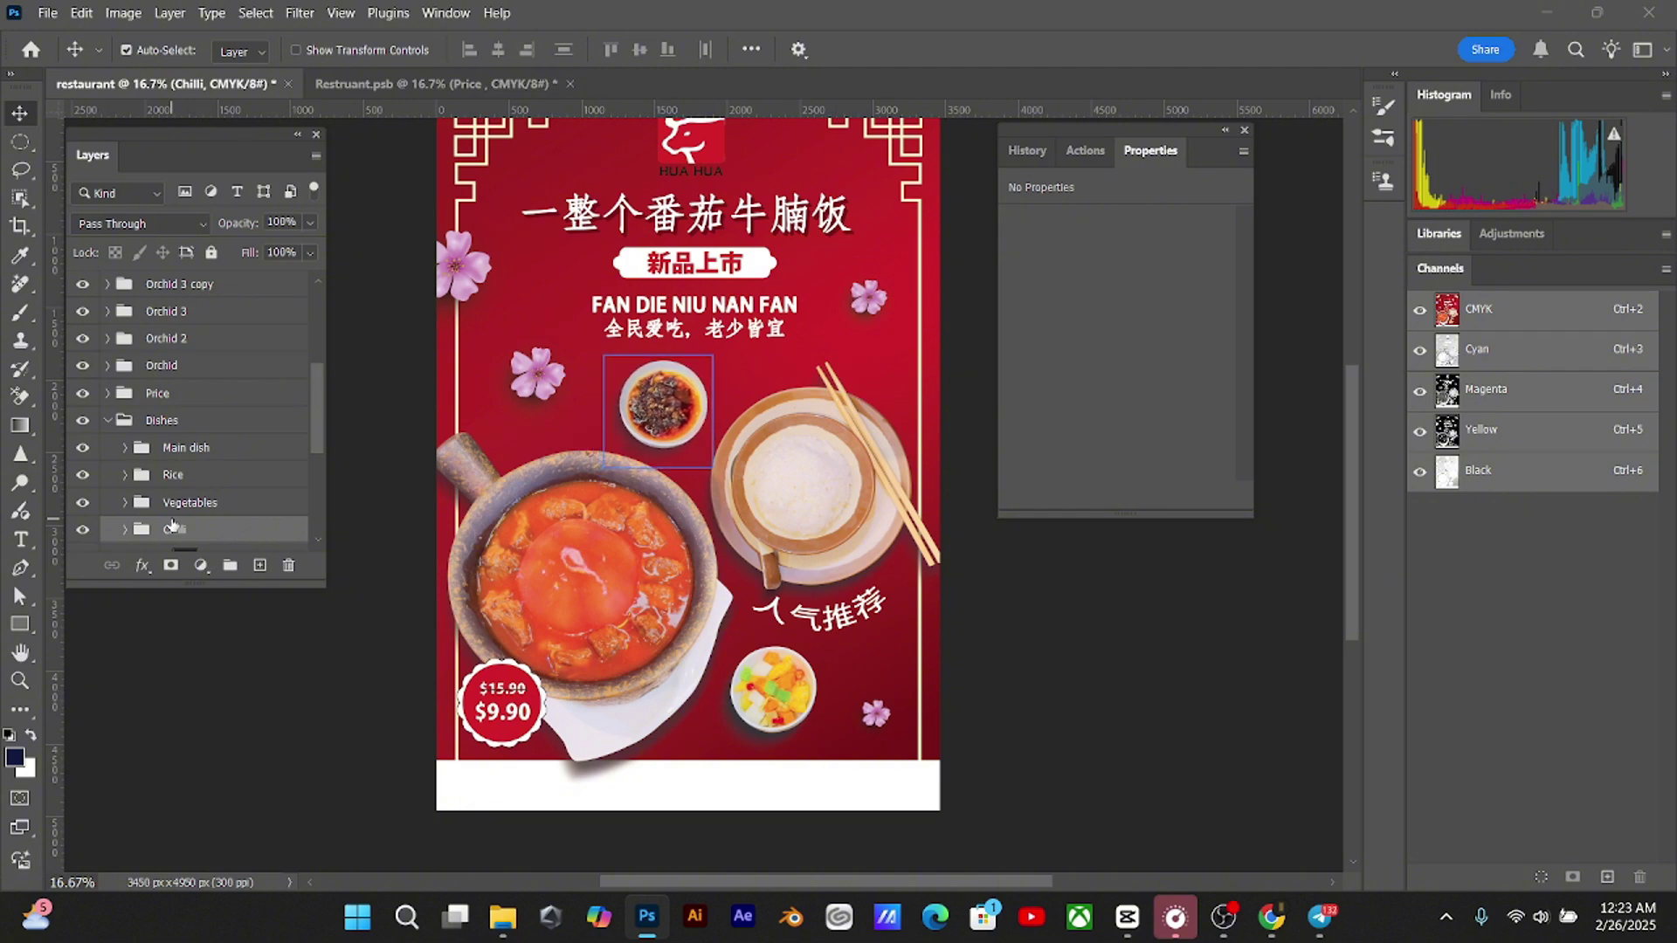
key(shift+Down)
key(shift+Left)
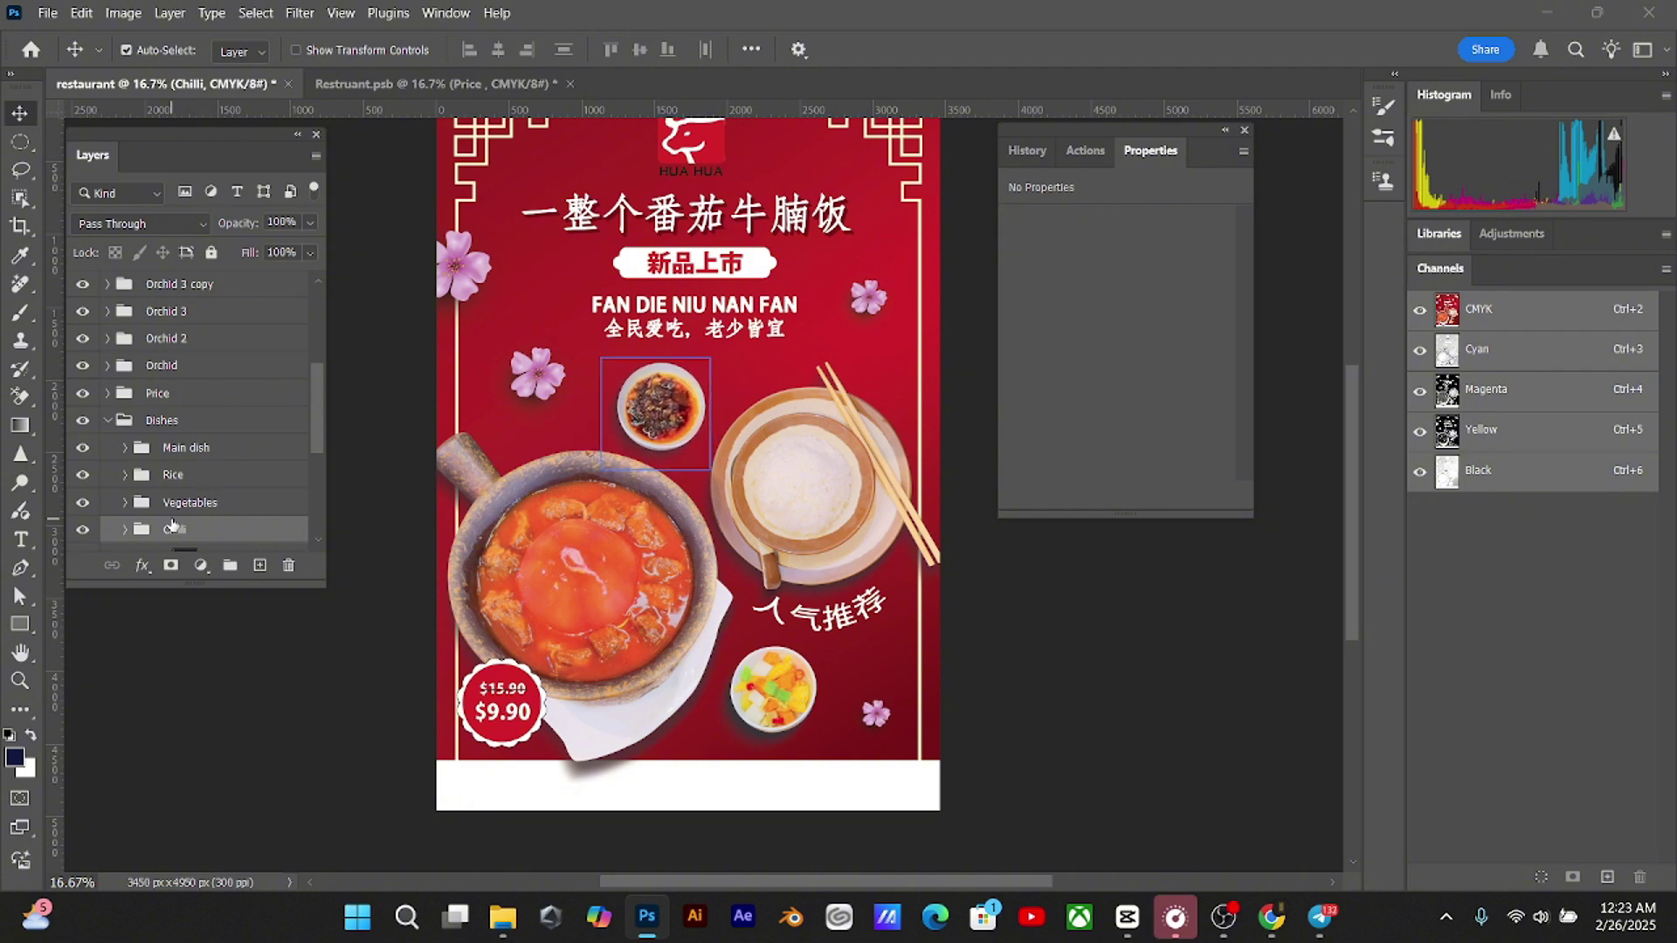
key(shift+Down)
key(ctrl+minus)
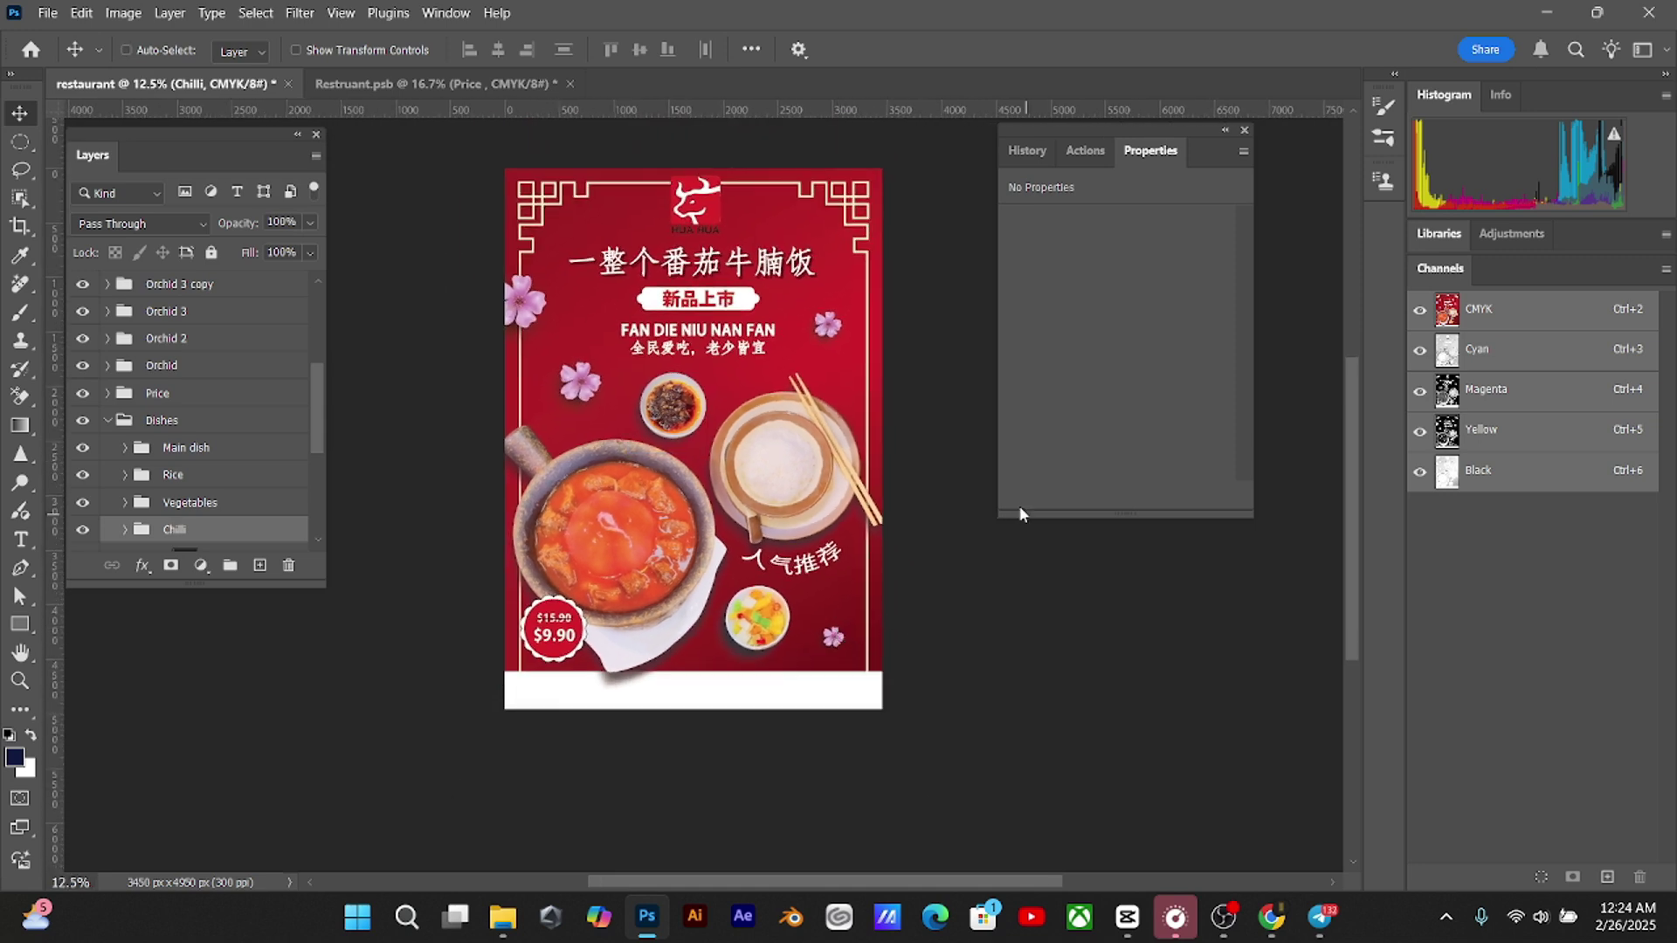
key(ctrl+plus)
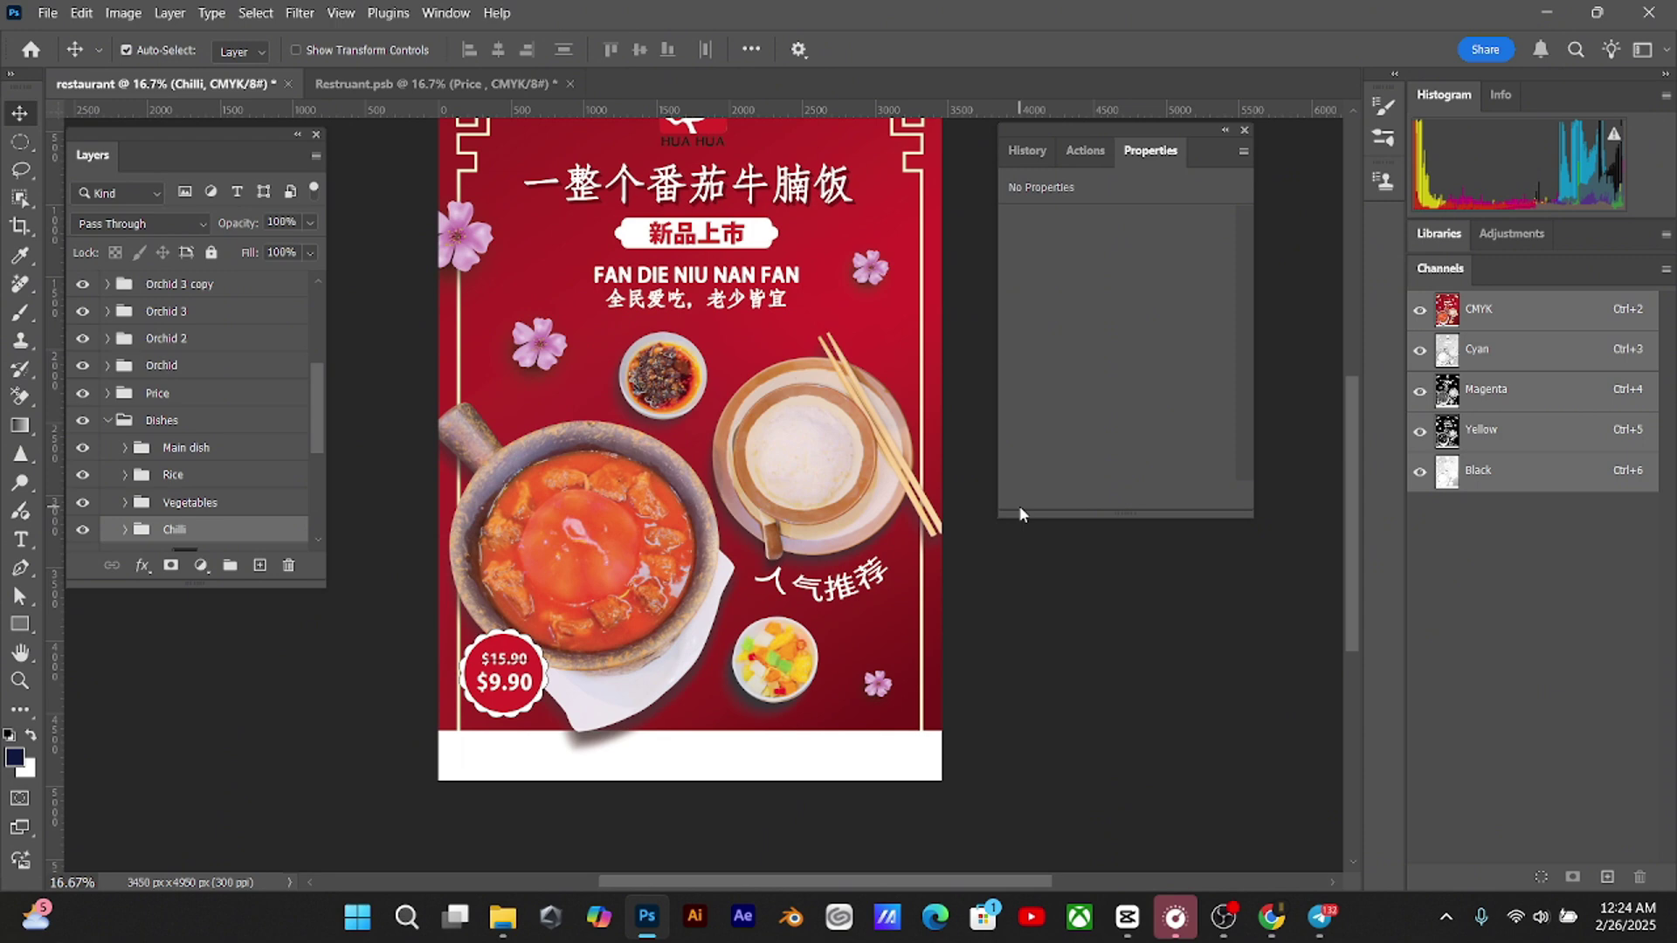
Bring the Address group from Restruant.psb into the white footer strip and order it directly below the Logo layer
click(302, 503)
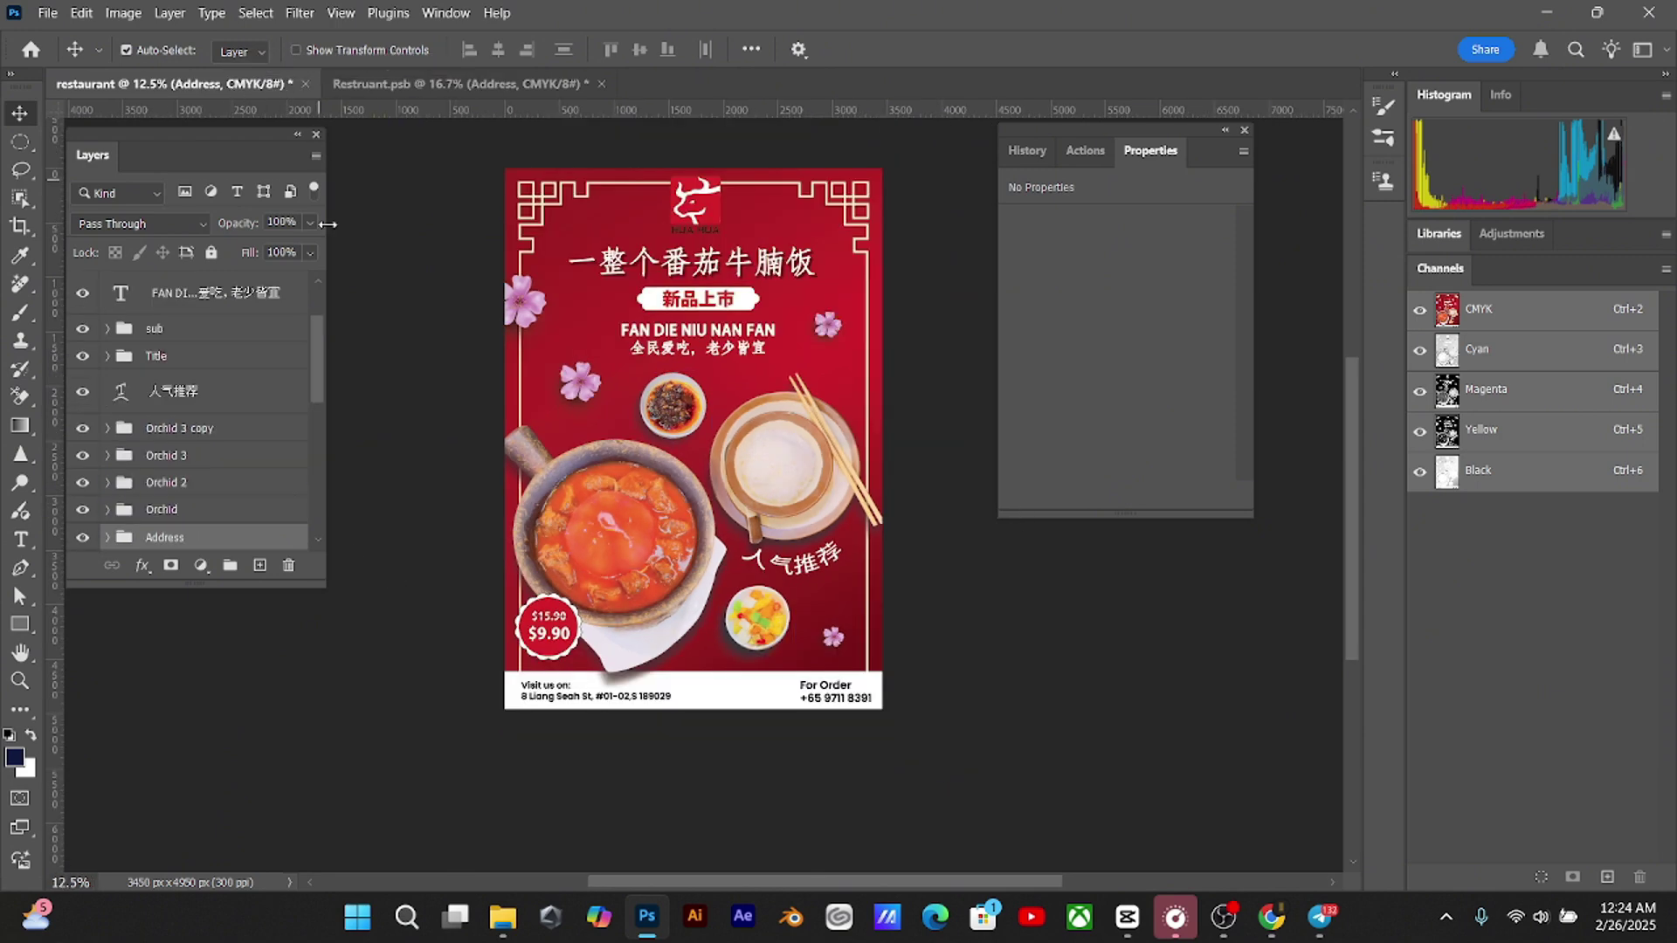
key(ctrl+bracketleft)
key(ctrl+bracketleft)
key(ctrl+bracketleft)
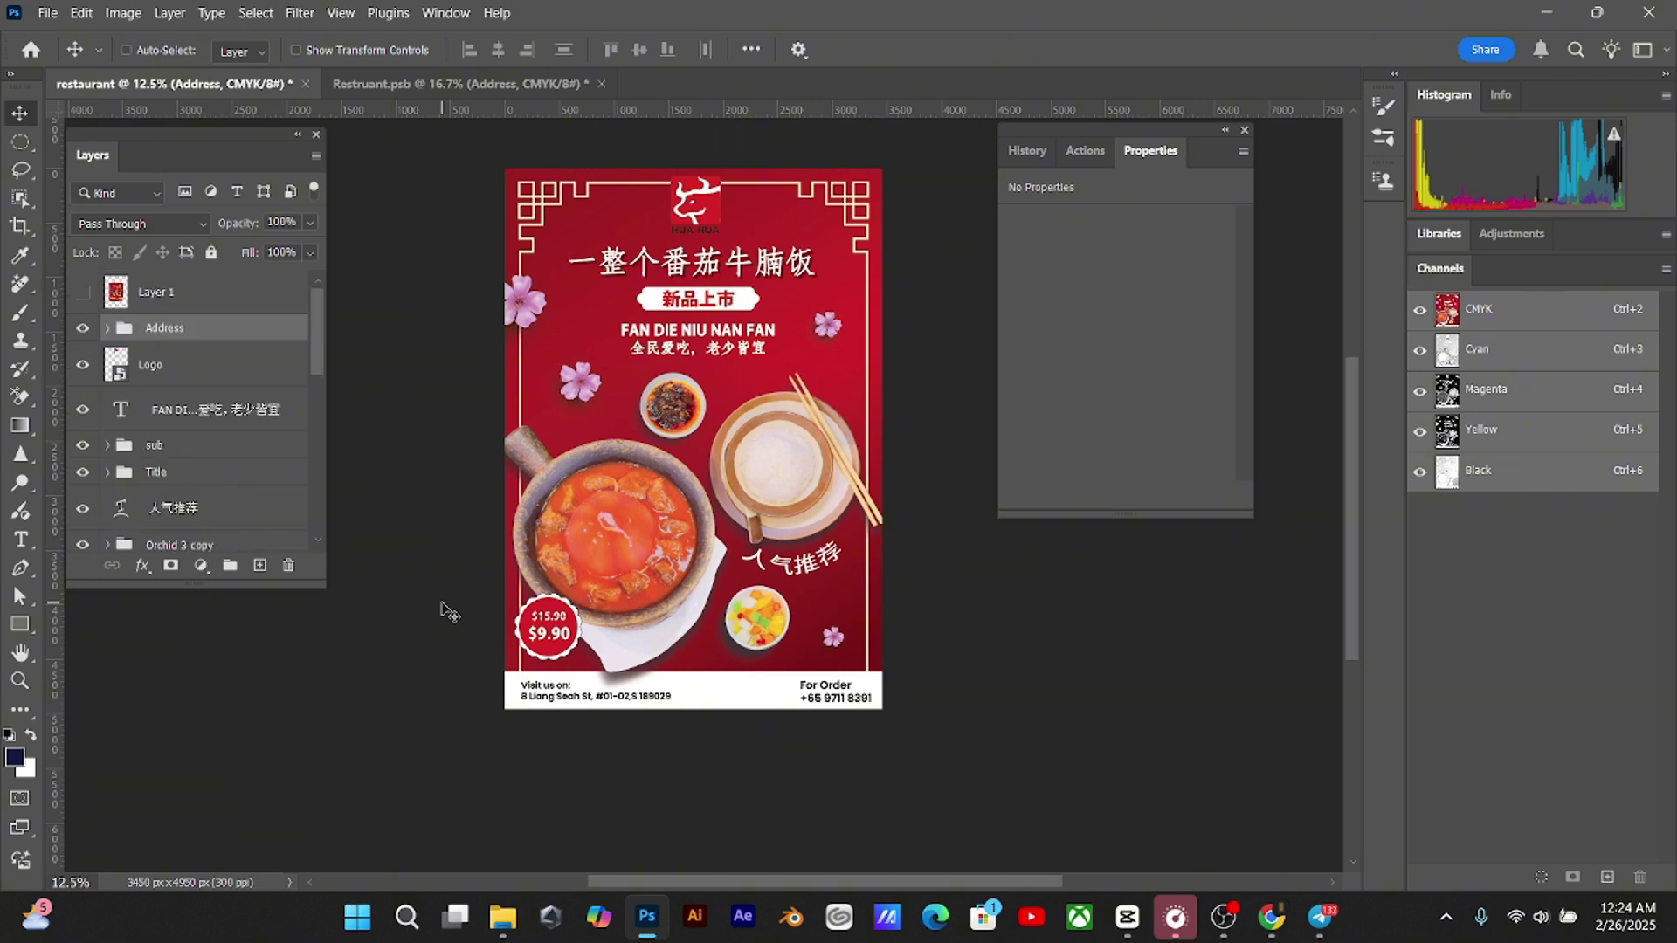
key(ctrl+bracketright)
key(ctrl+plus)
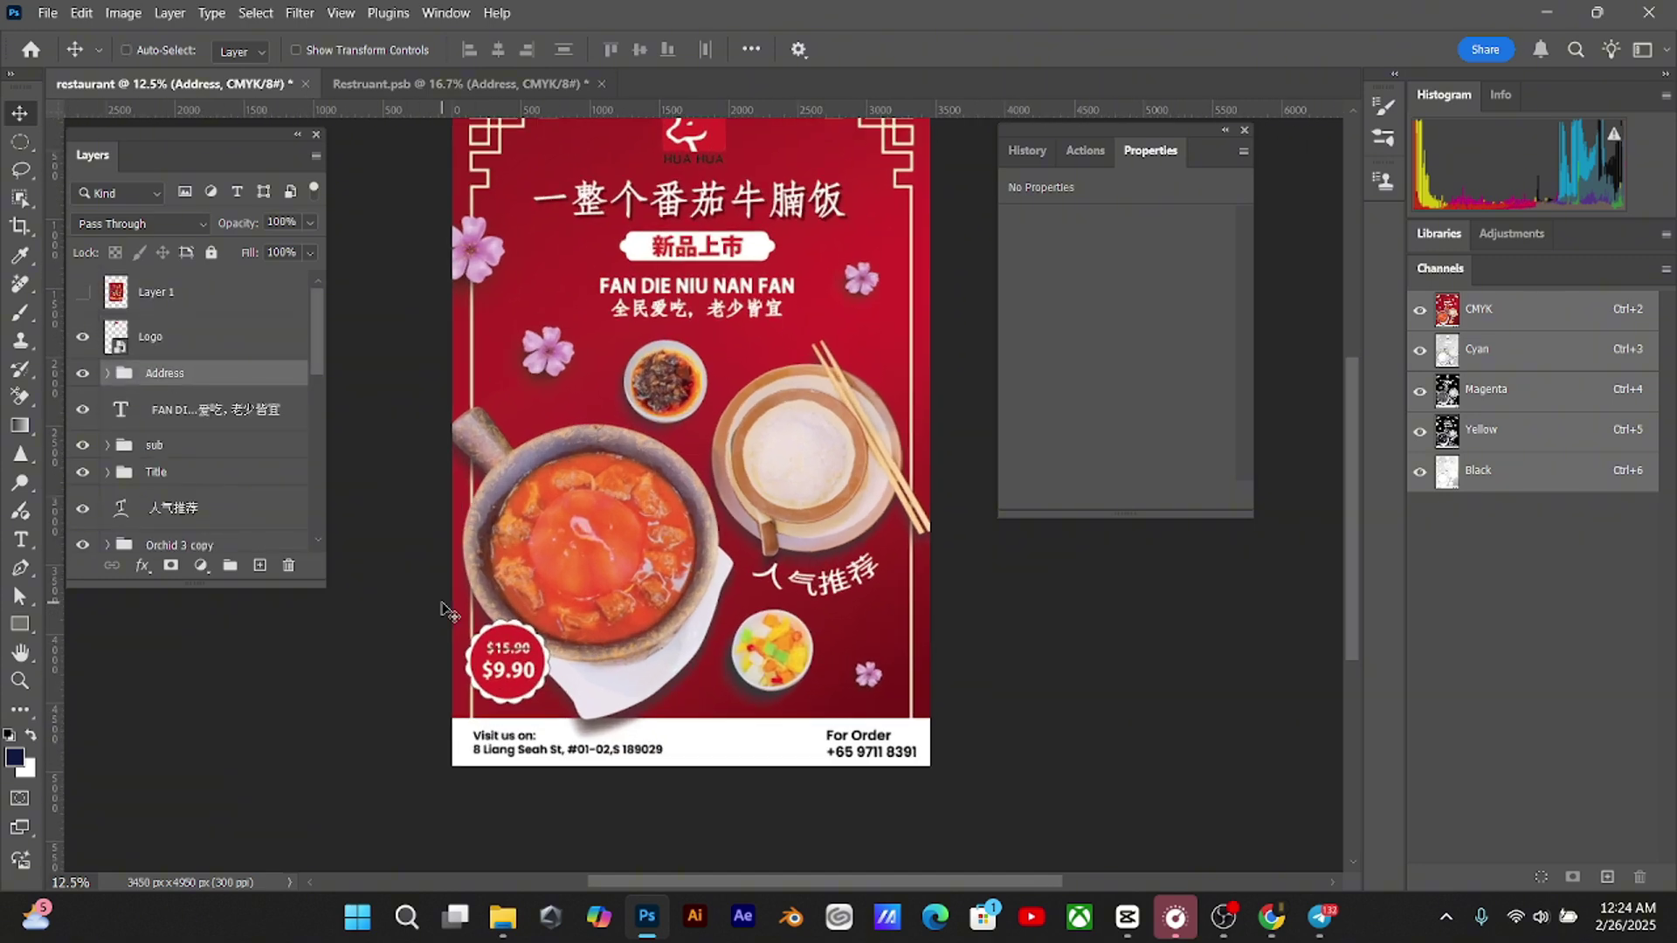
drag(755, 533, 777, 513)
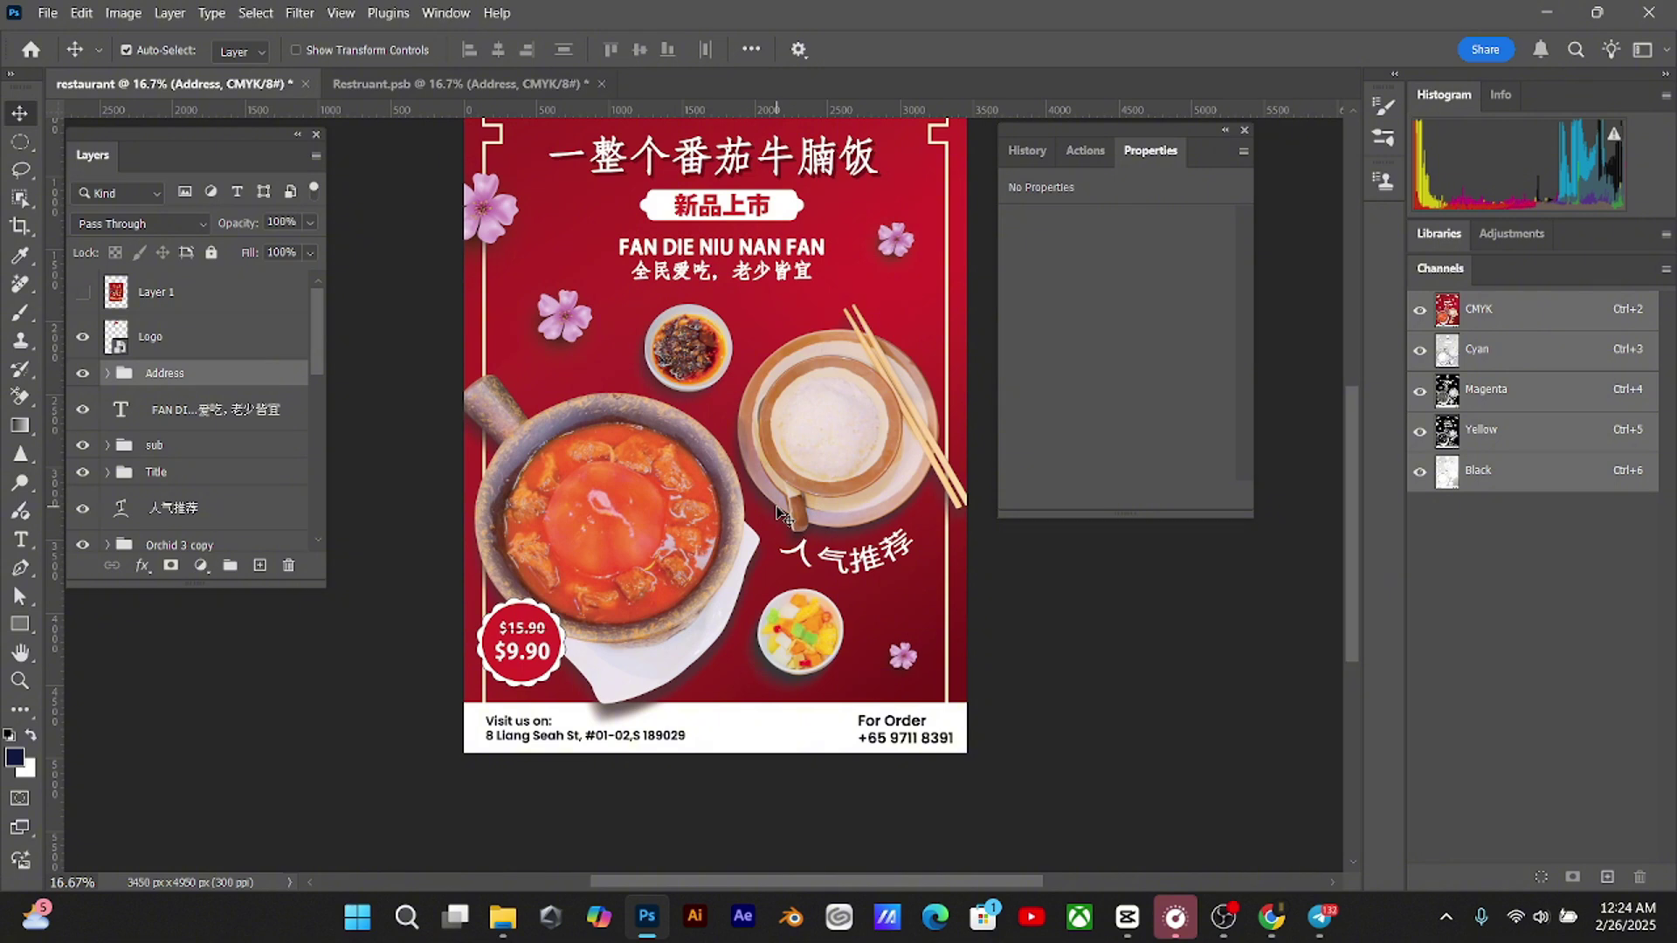
Select the whole Rice group inside Dishes and nudge the rice bowl slightly up
key(ctrl+minus)
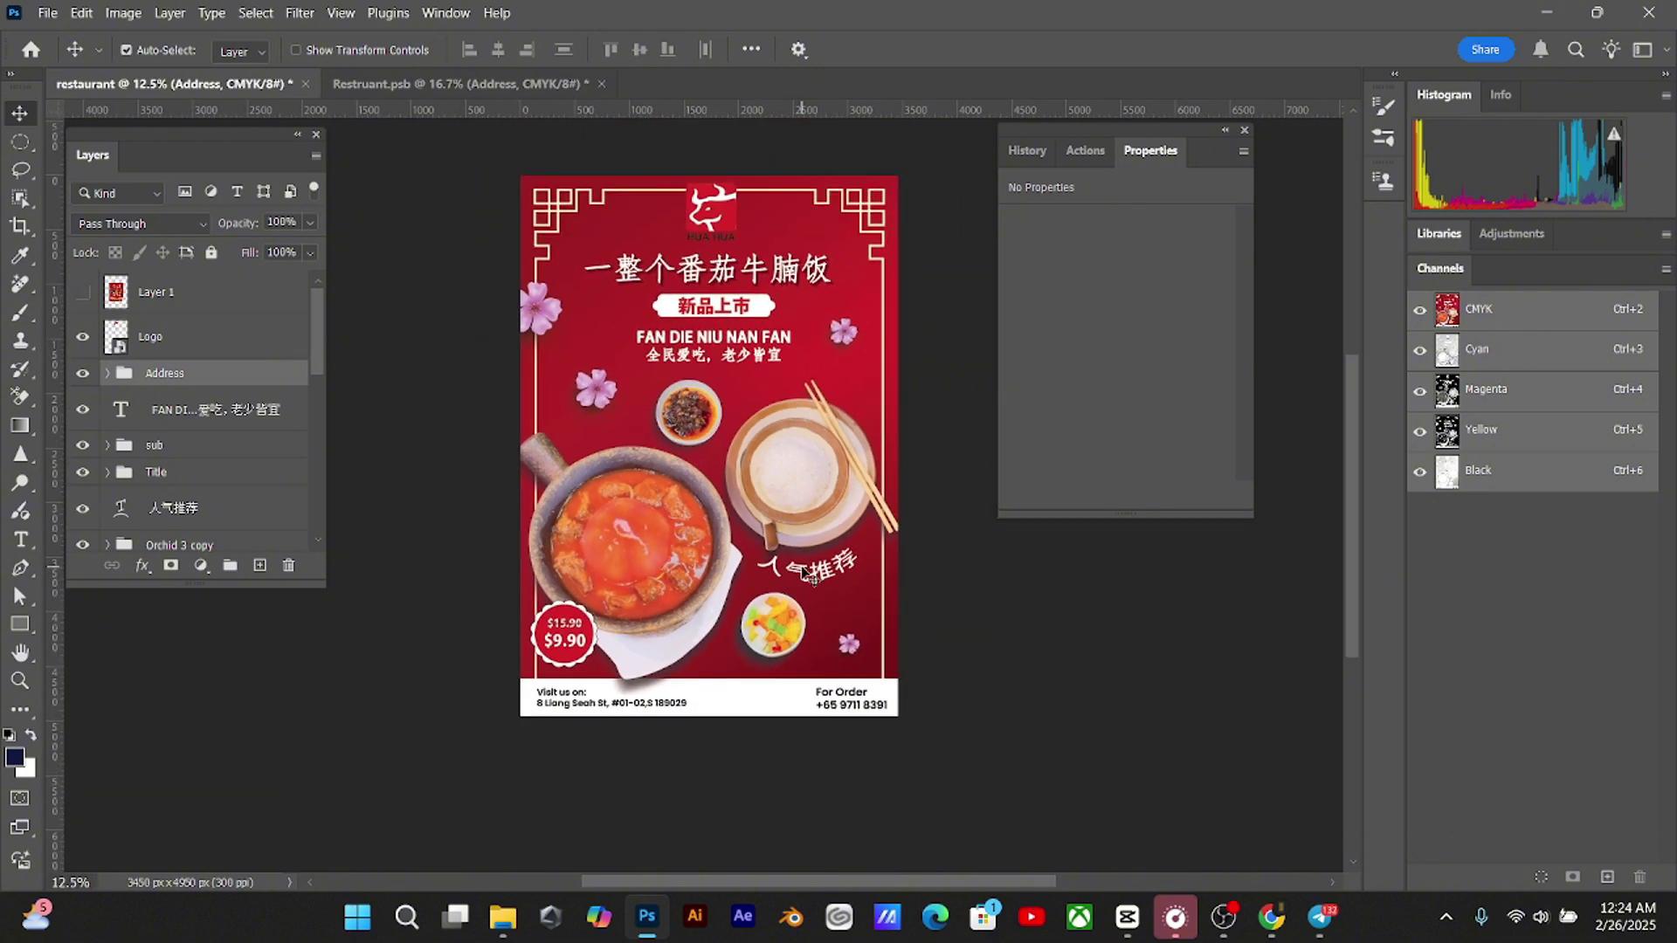
key(ctrl+plus)
key(ctrl+minus)
key(ctrl+plus)
key(ctrl+minus)
key(ctrl+plus)
ctrl+click(816, 457)
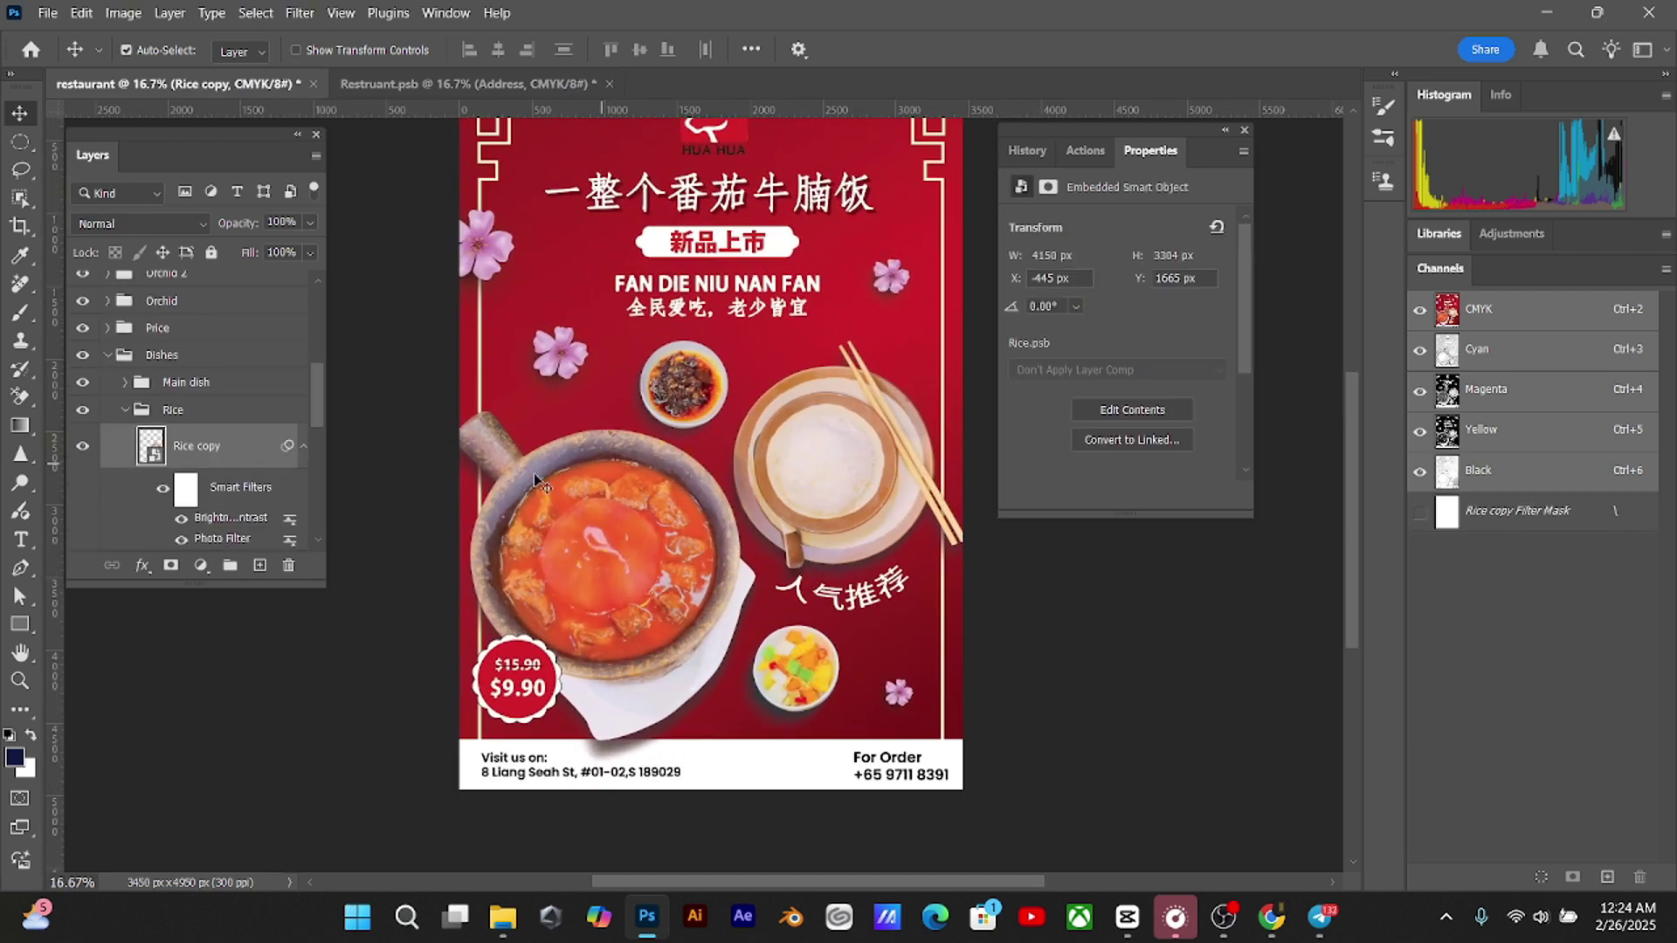
click(126, 408)
key(shift+Up)
key(shift+Up)
key(shift+Up)
key(shift+Up)
key(shift+Up)
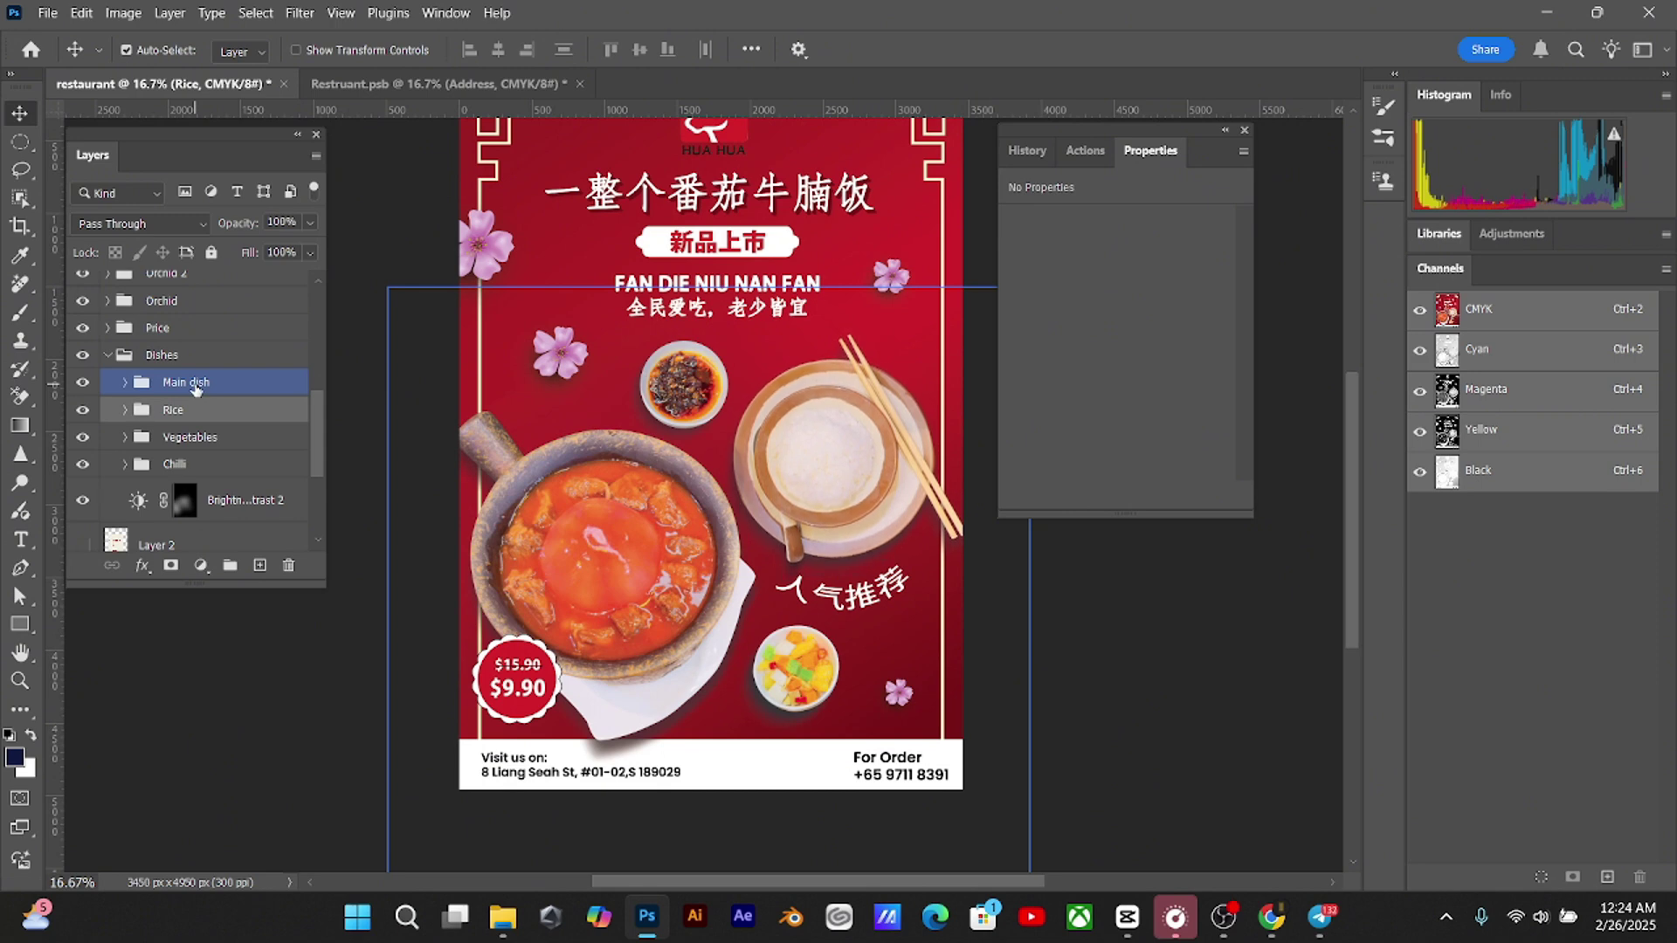
Nudge the curved 人气推荐 text slightly up and to the right under the rice bowl, and collapse the Dishes group
click(876, 607)
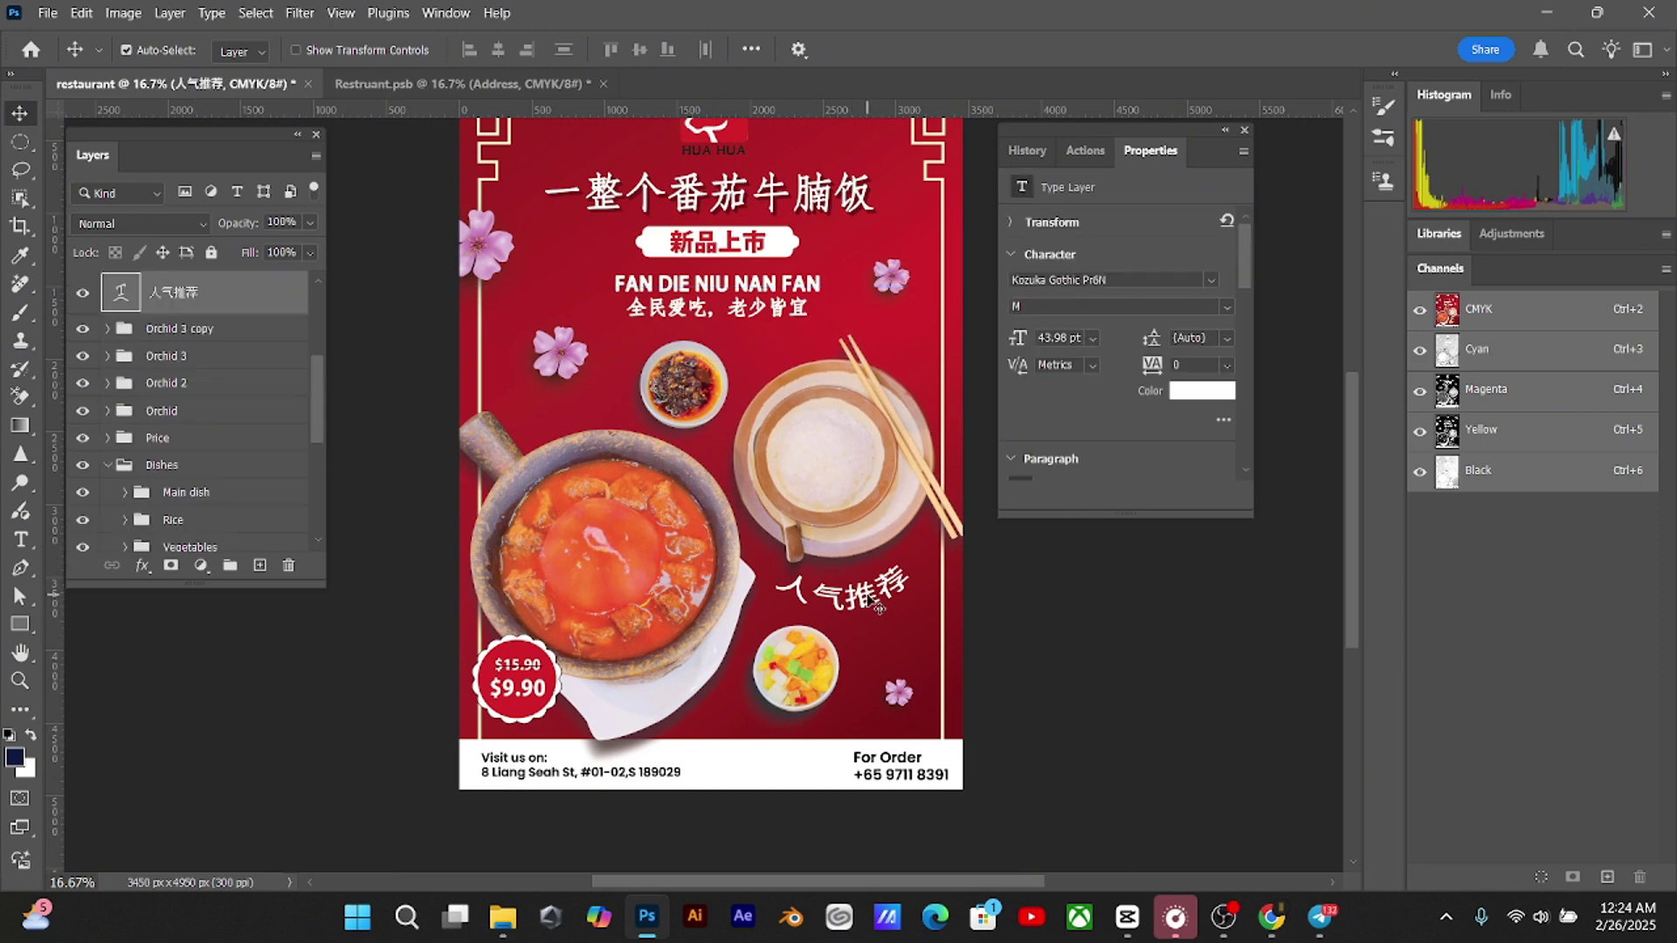
key(shift+Right)
key(shift+Right)
key(shift+Right)
key(shift+Up)
key(shift+Up)
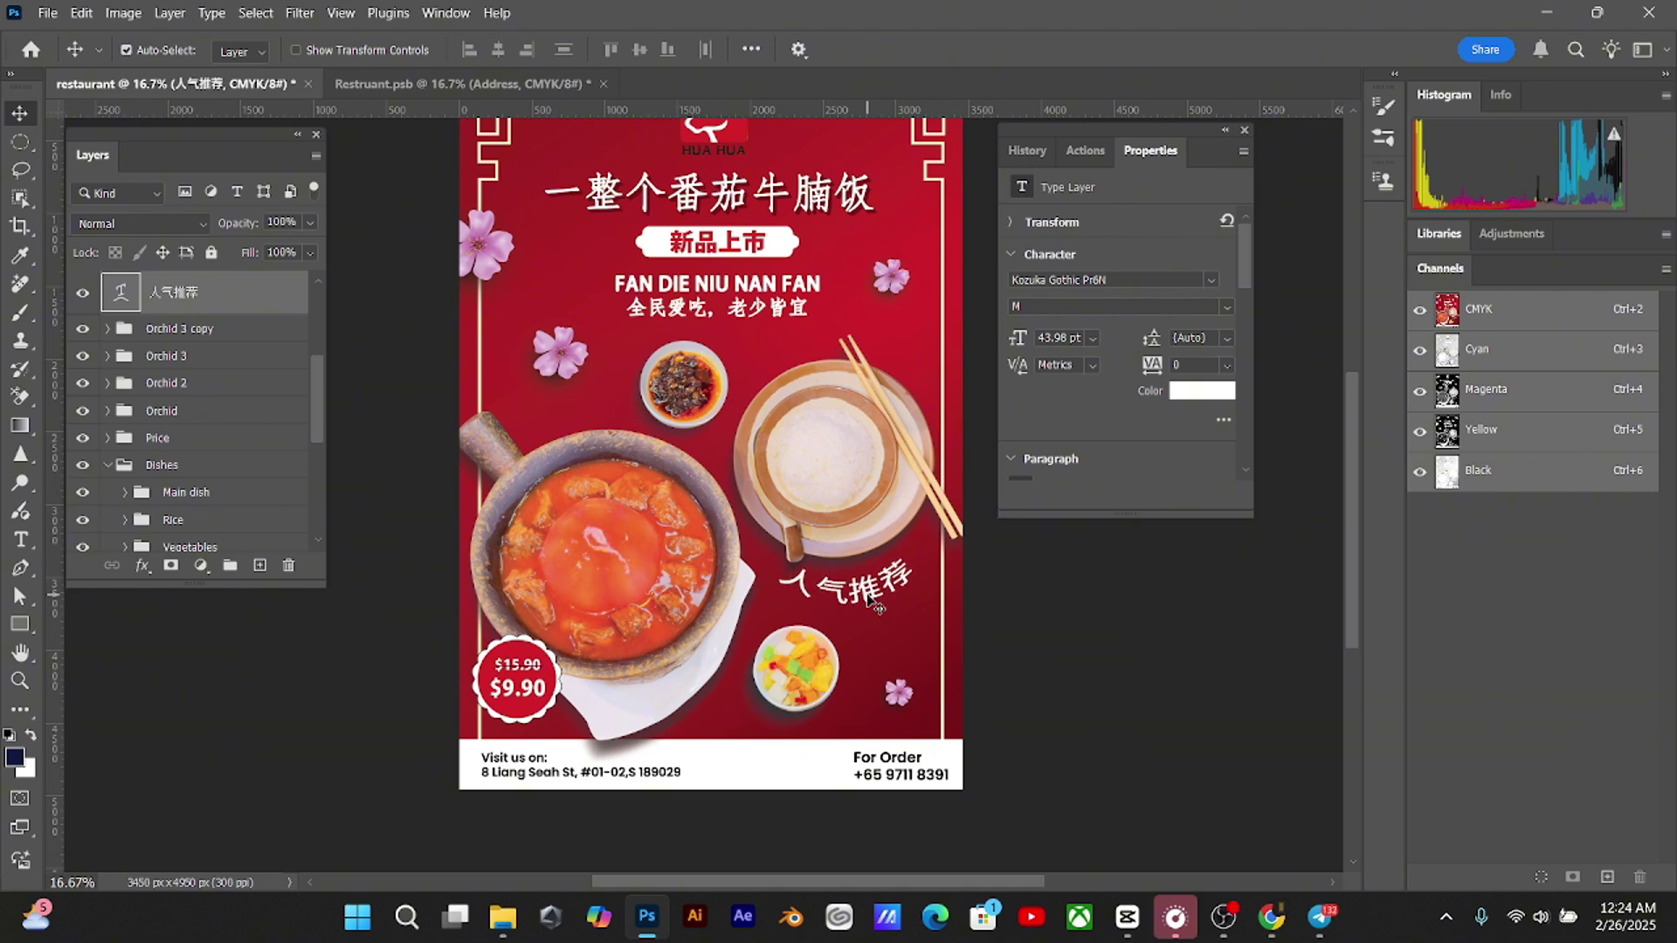
click(122, 464)
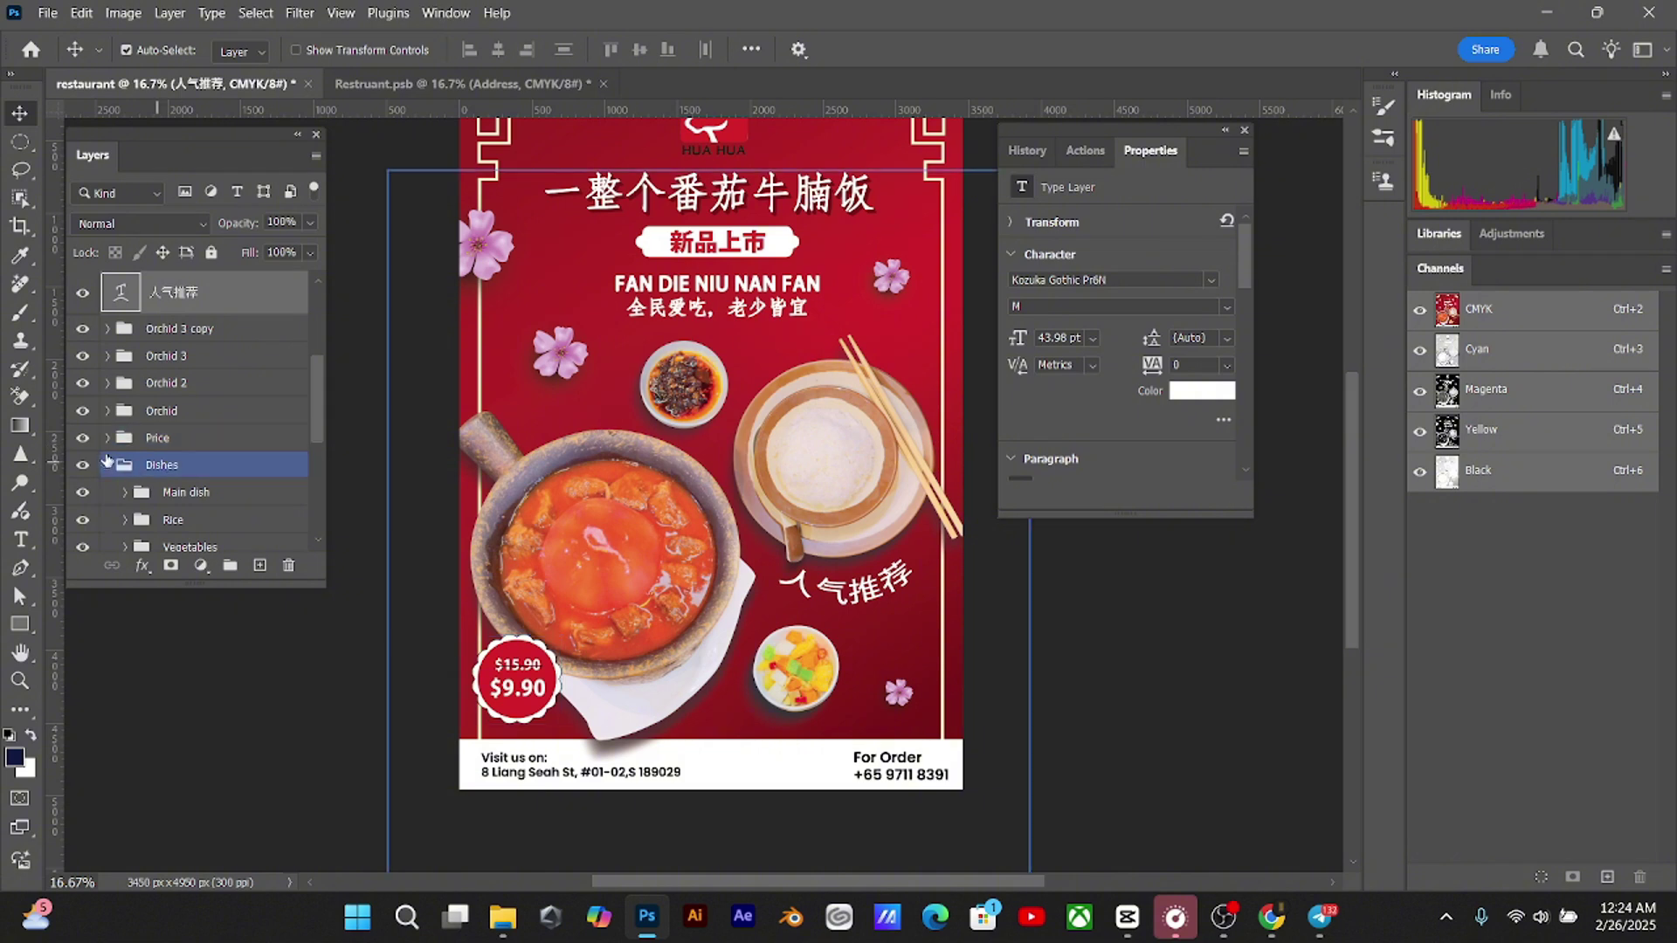
click(108, 464)
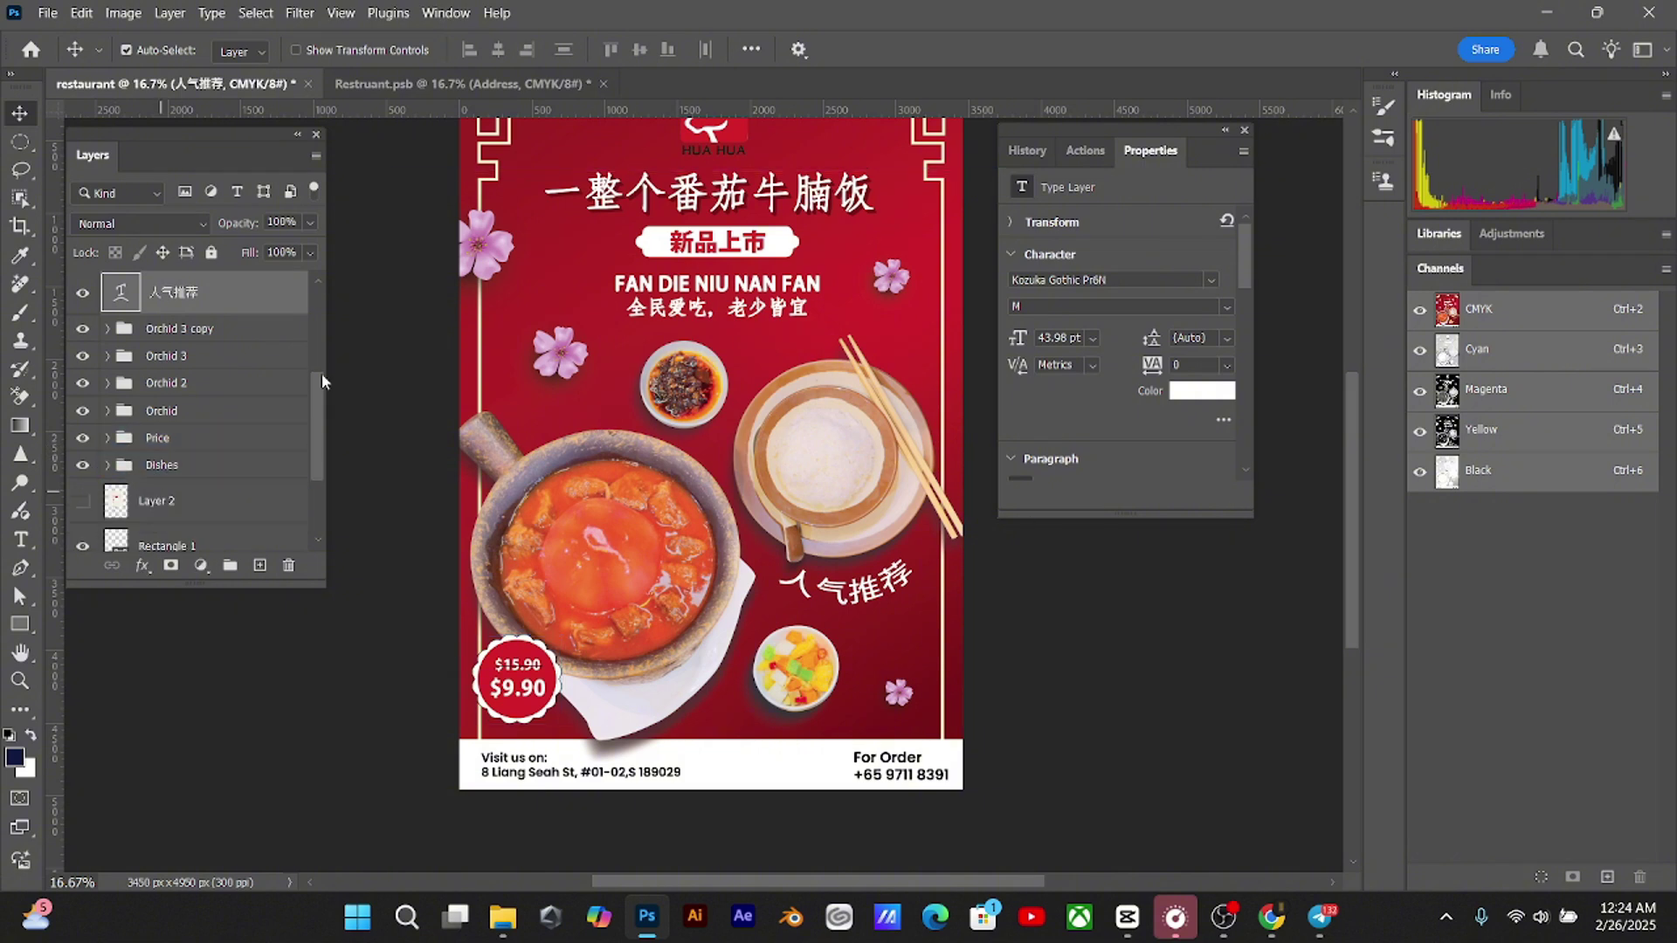
Select the Vegetables group inside Dishes and nudge the bowl slightly right and up, beneath the curved text
mouse_move(322, 373)
mouse_down()
mouse_move(319, 434)
mouse_move(330, 330)
mouse_move(326, 381)
mouse_up()
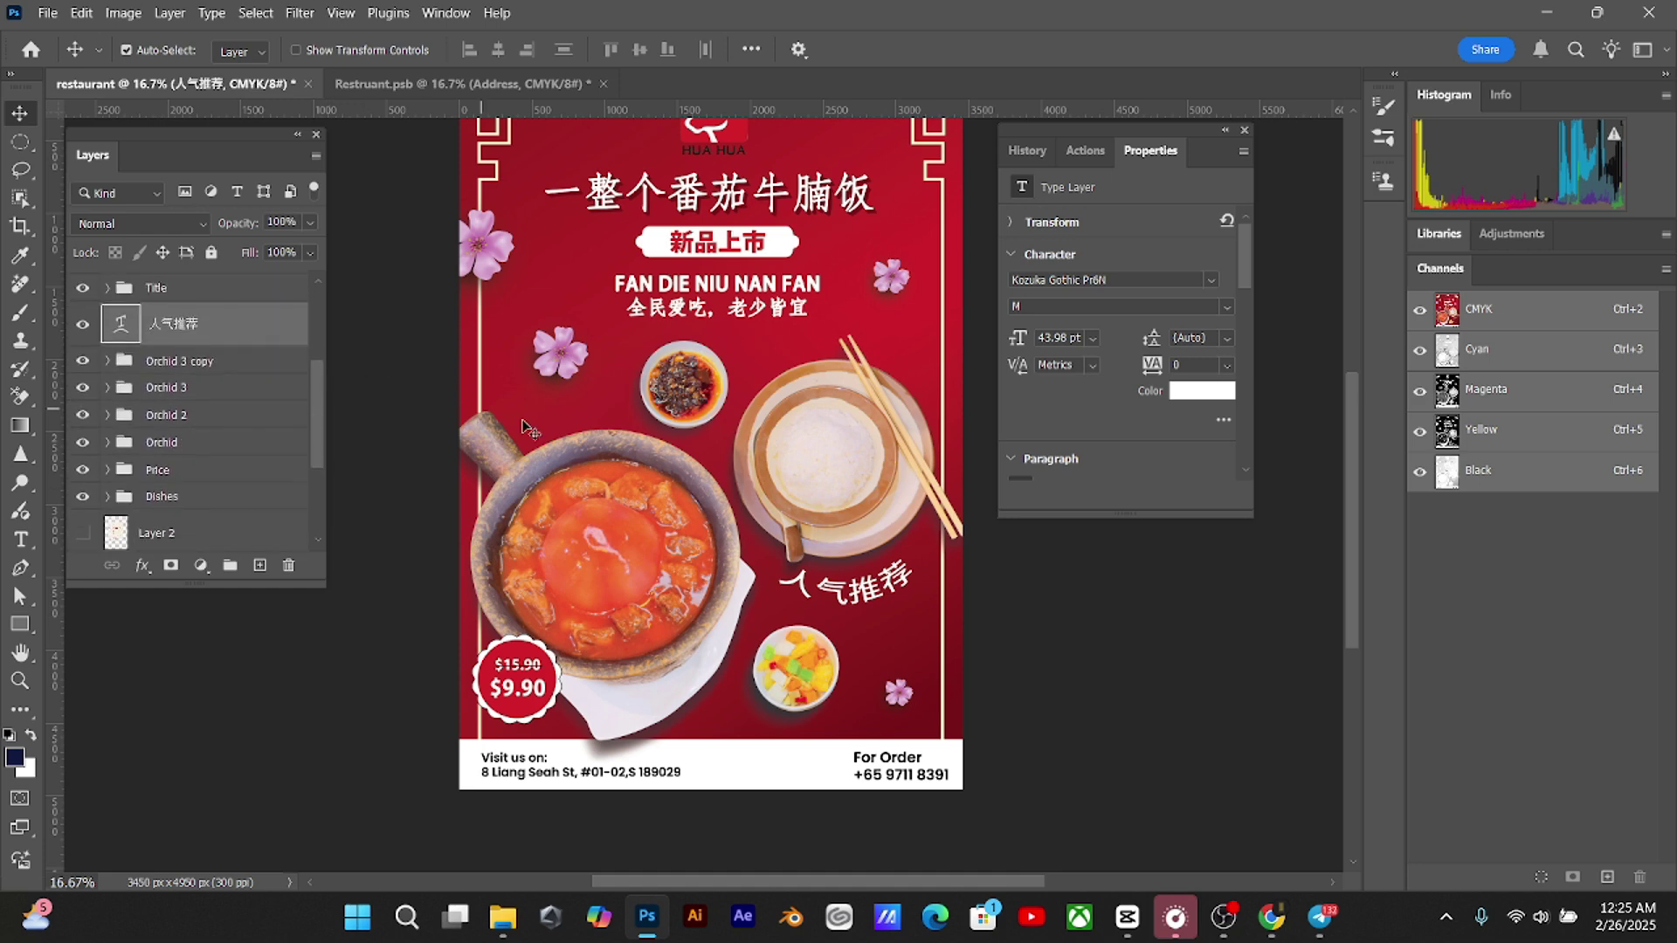
click(760, 682)
click(124, 450)
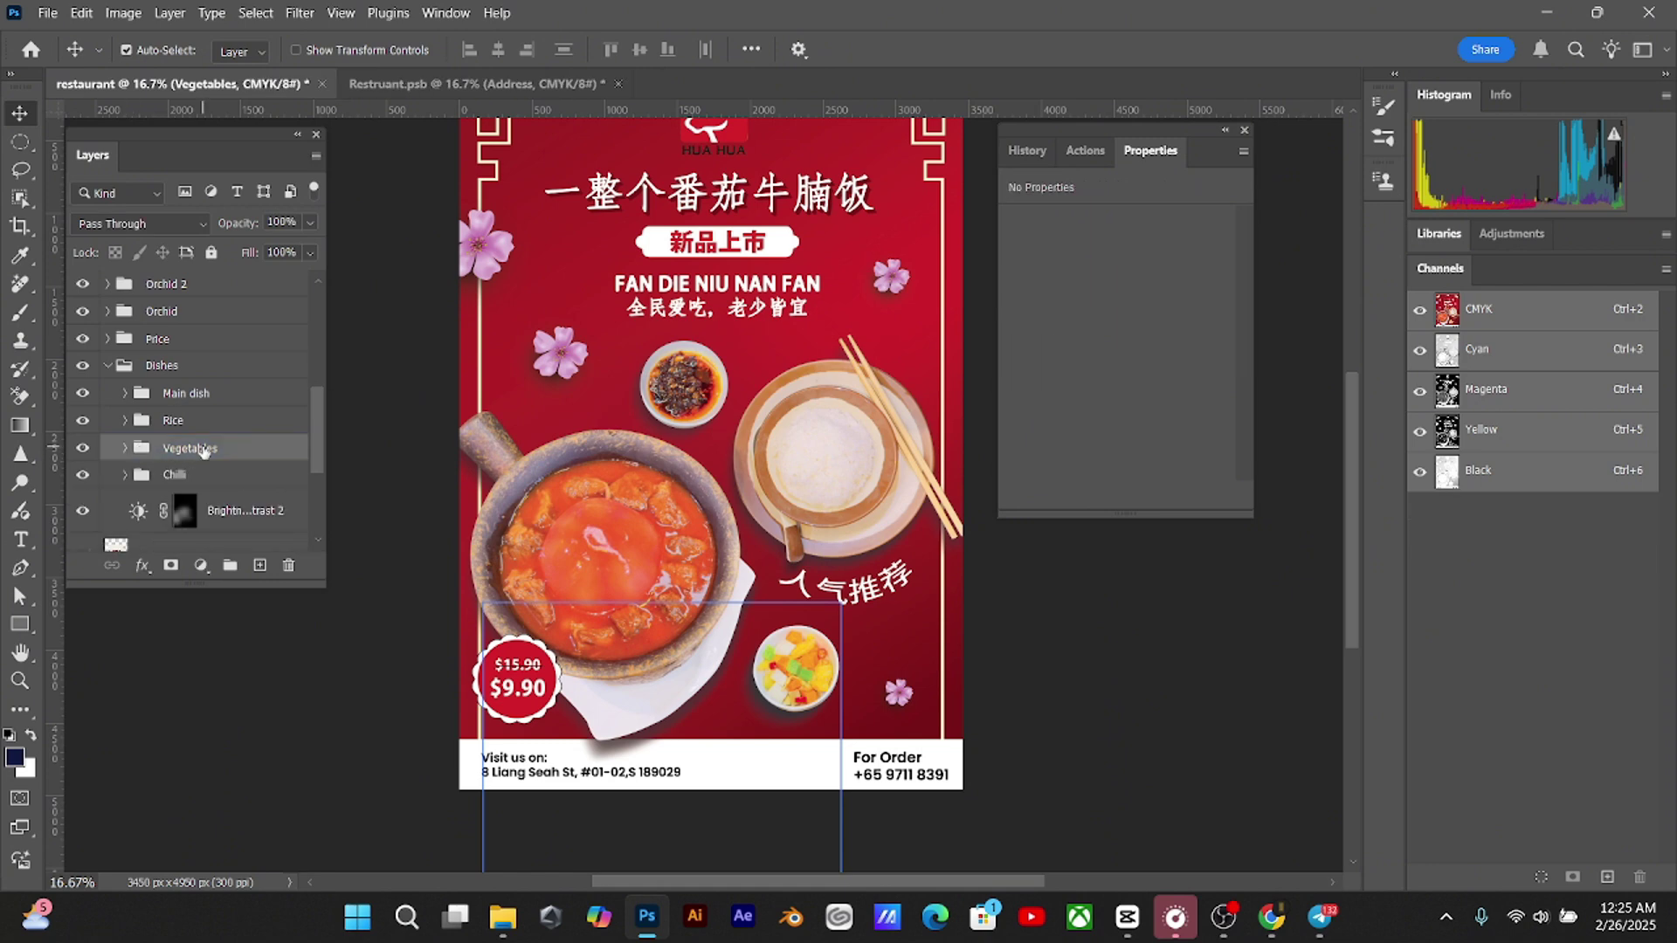
key(shift+Right)
key(shift+Right)
key(shift+Right)
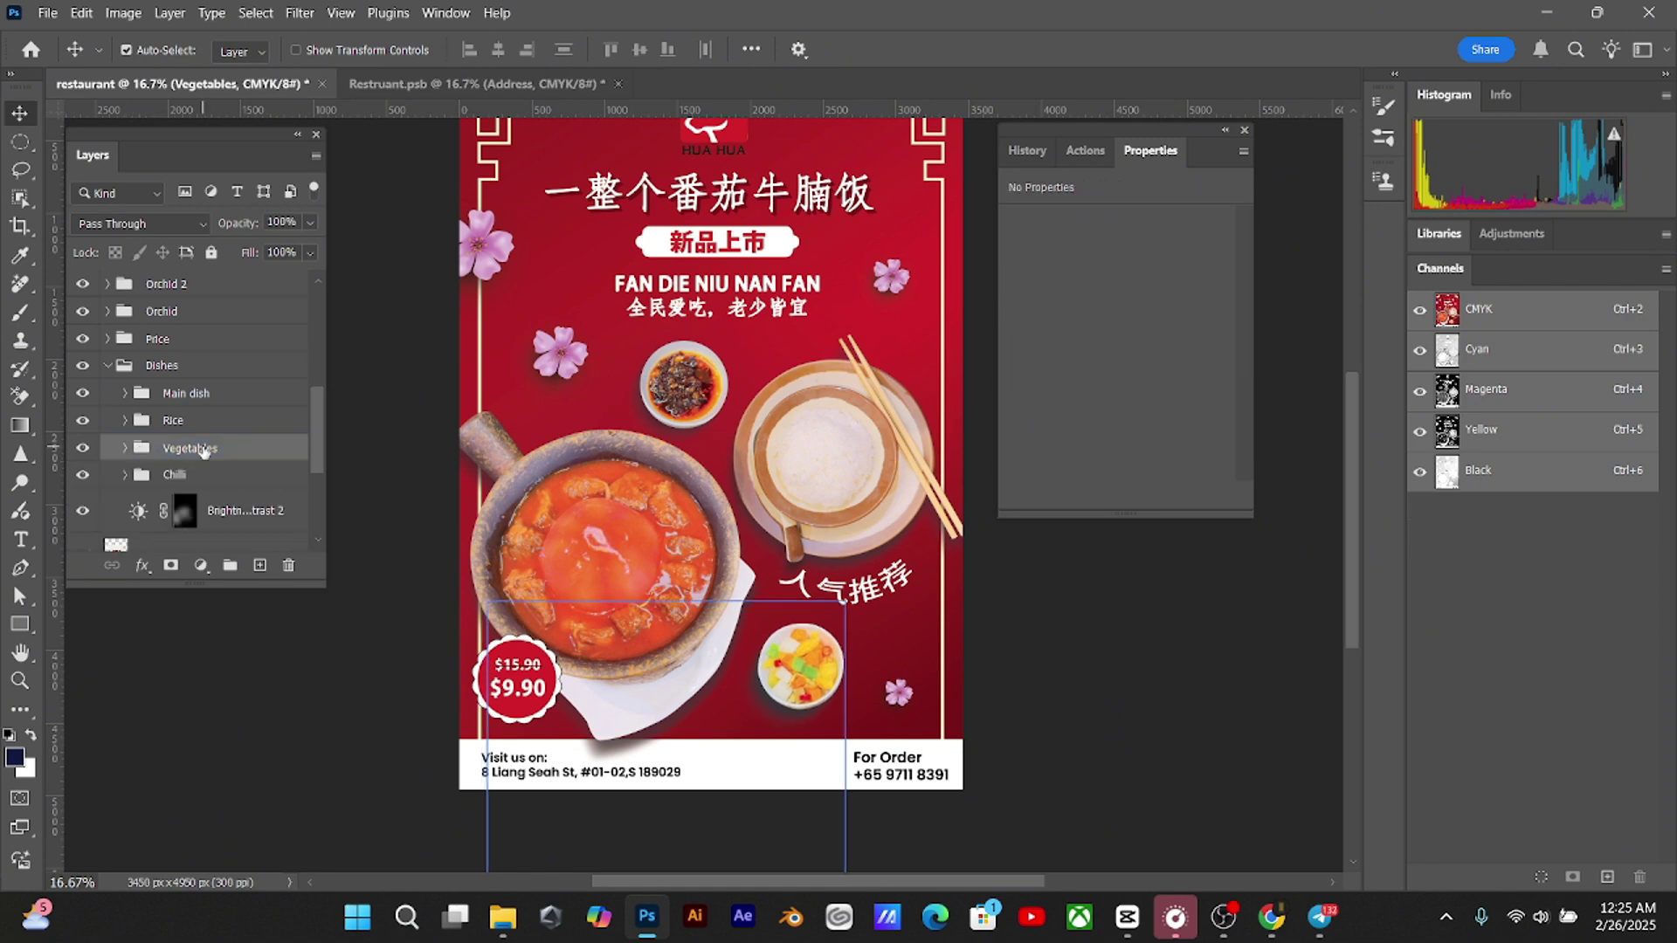
key(shift+Up)
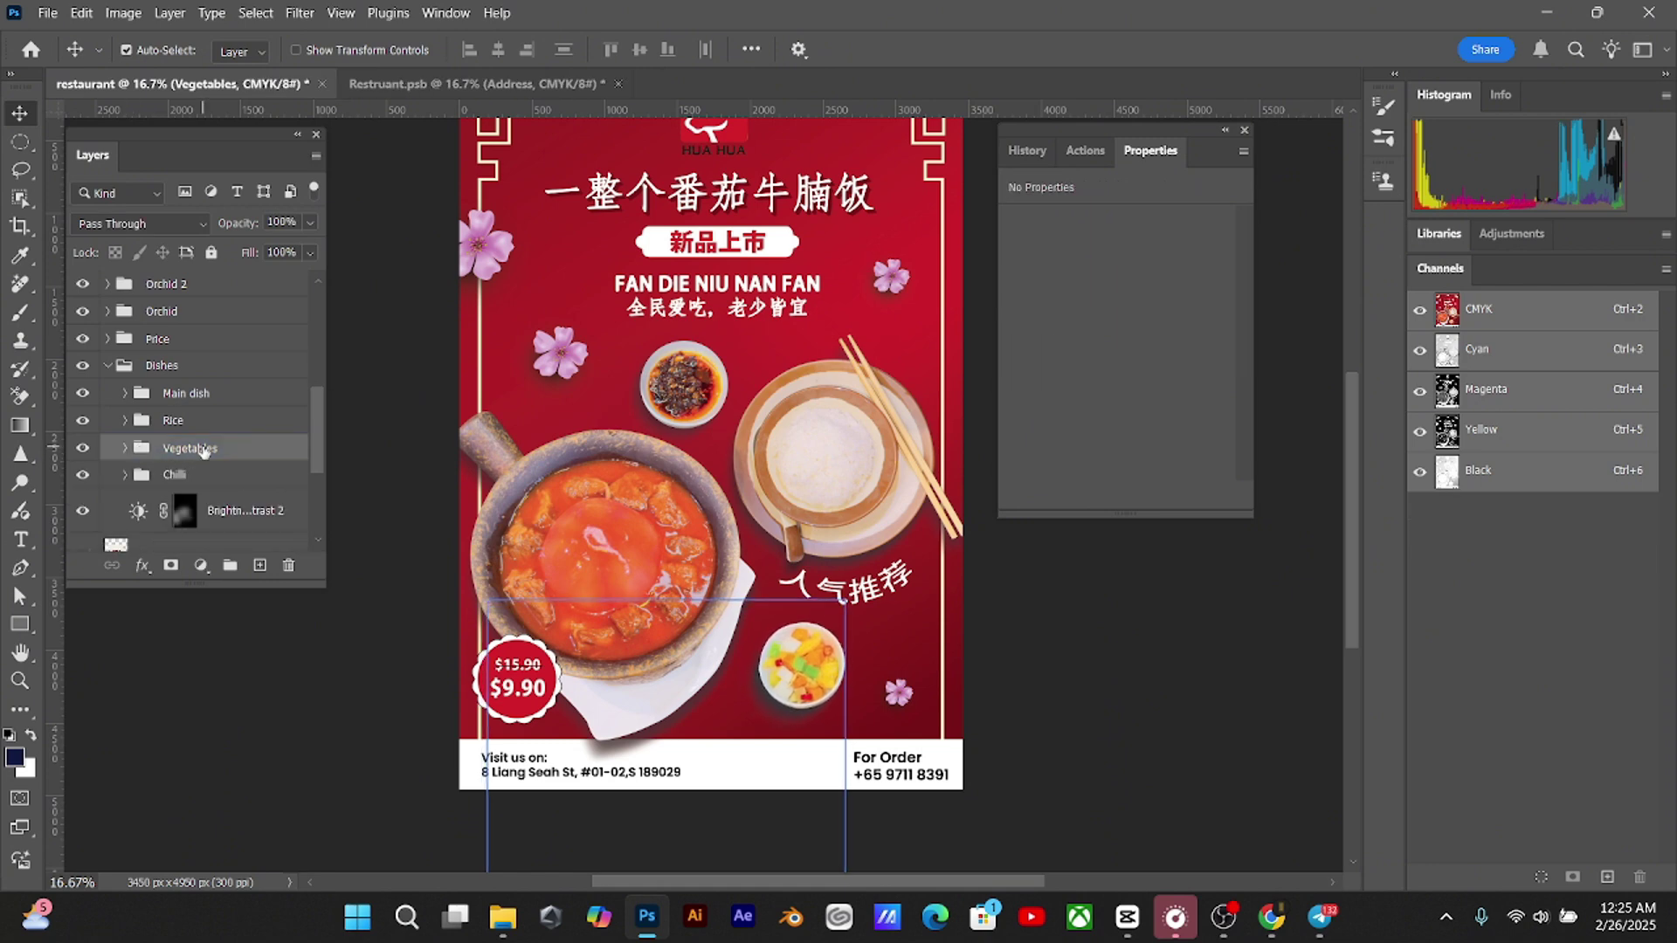
key(shift+Right)
key(shift+Right)
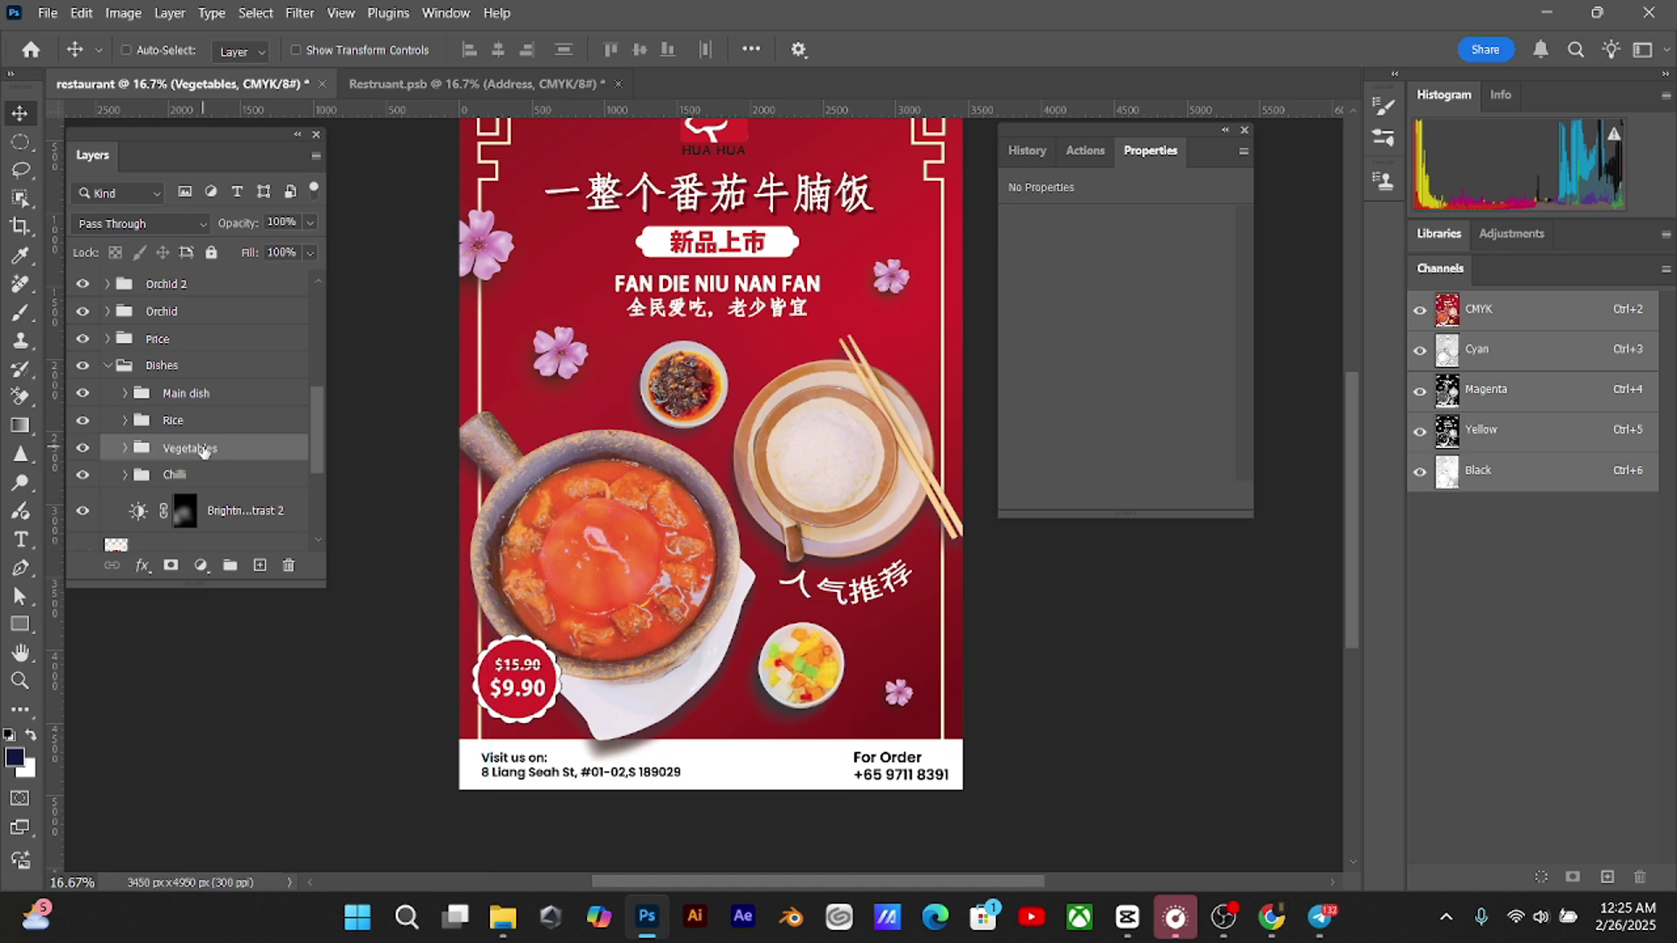
key(ctrl+minus)
scroll(794, 543, up, 1)
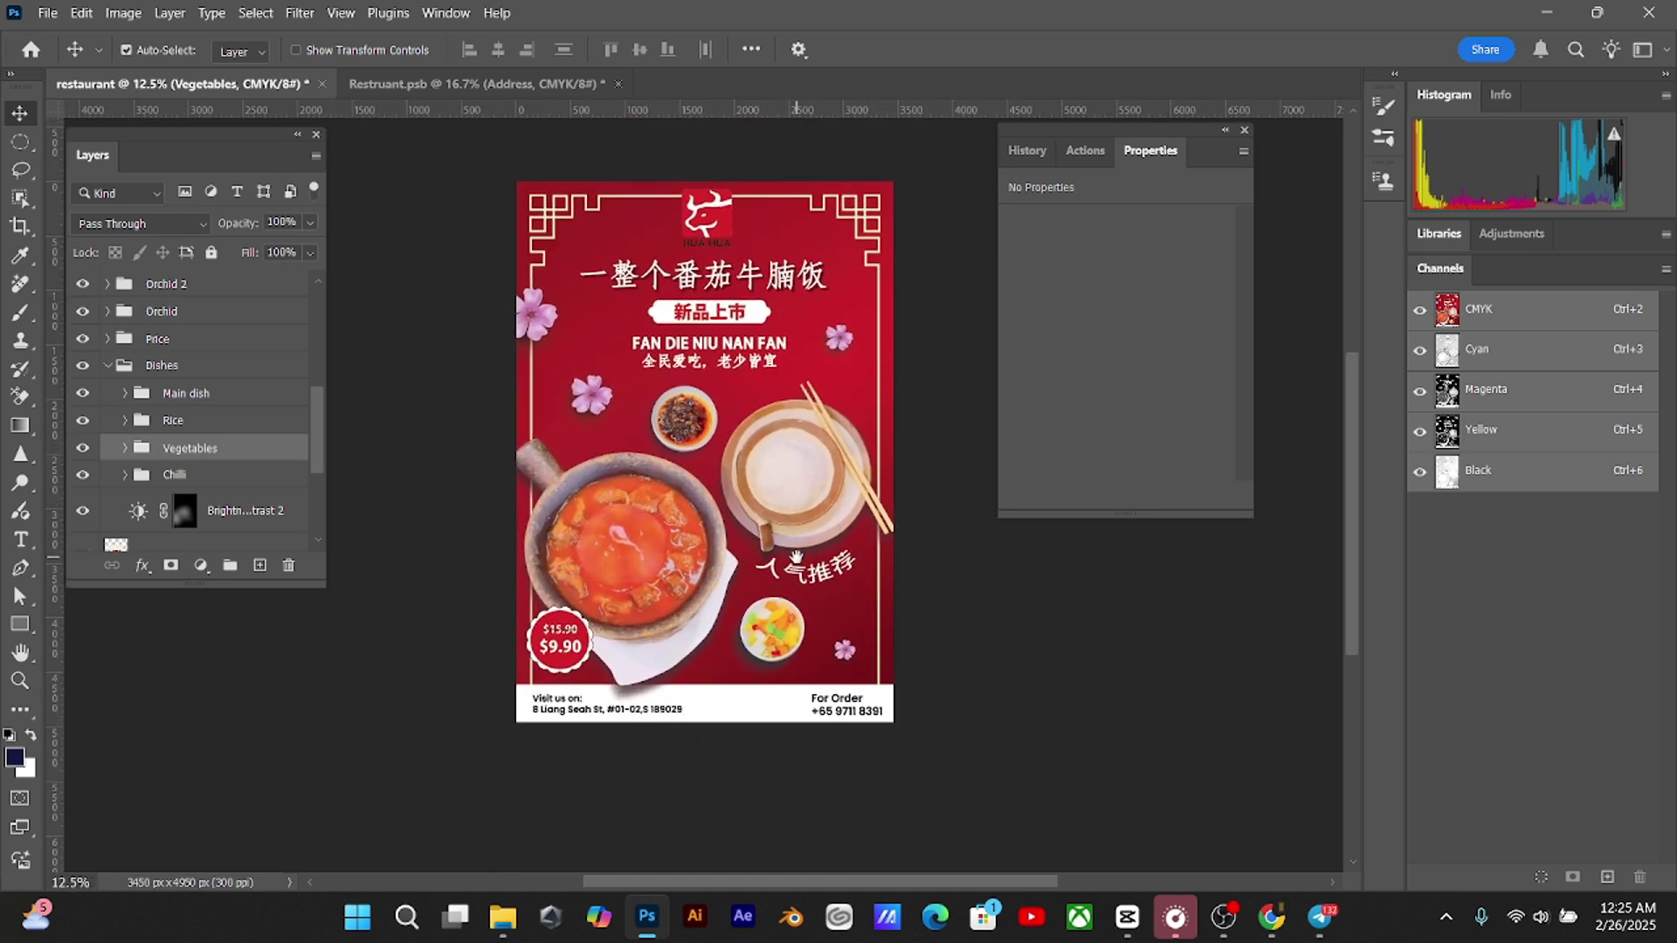